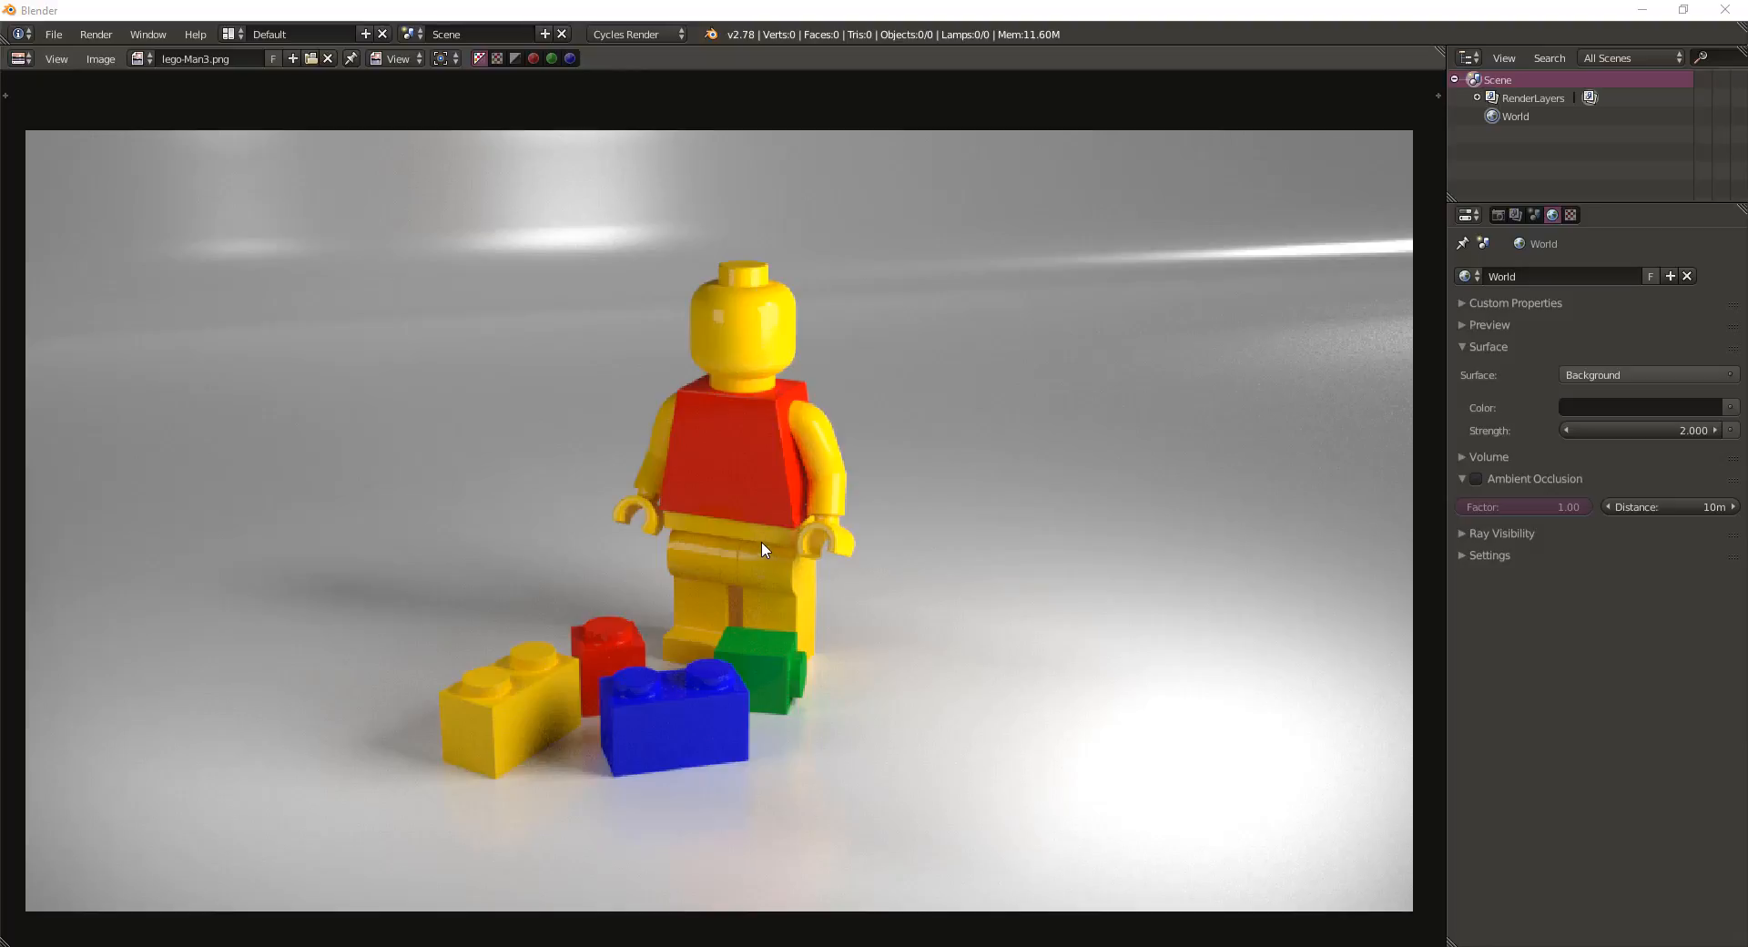
Change the image editor area to a 3D View and start the Screencast Keys display
left_click(19, 59)
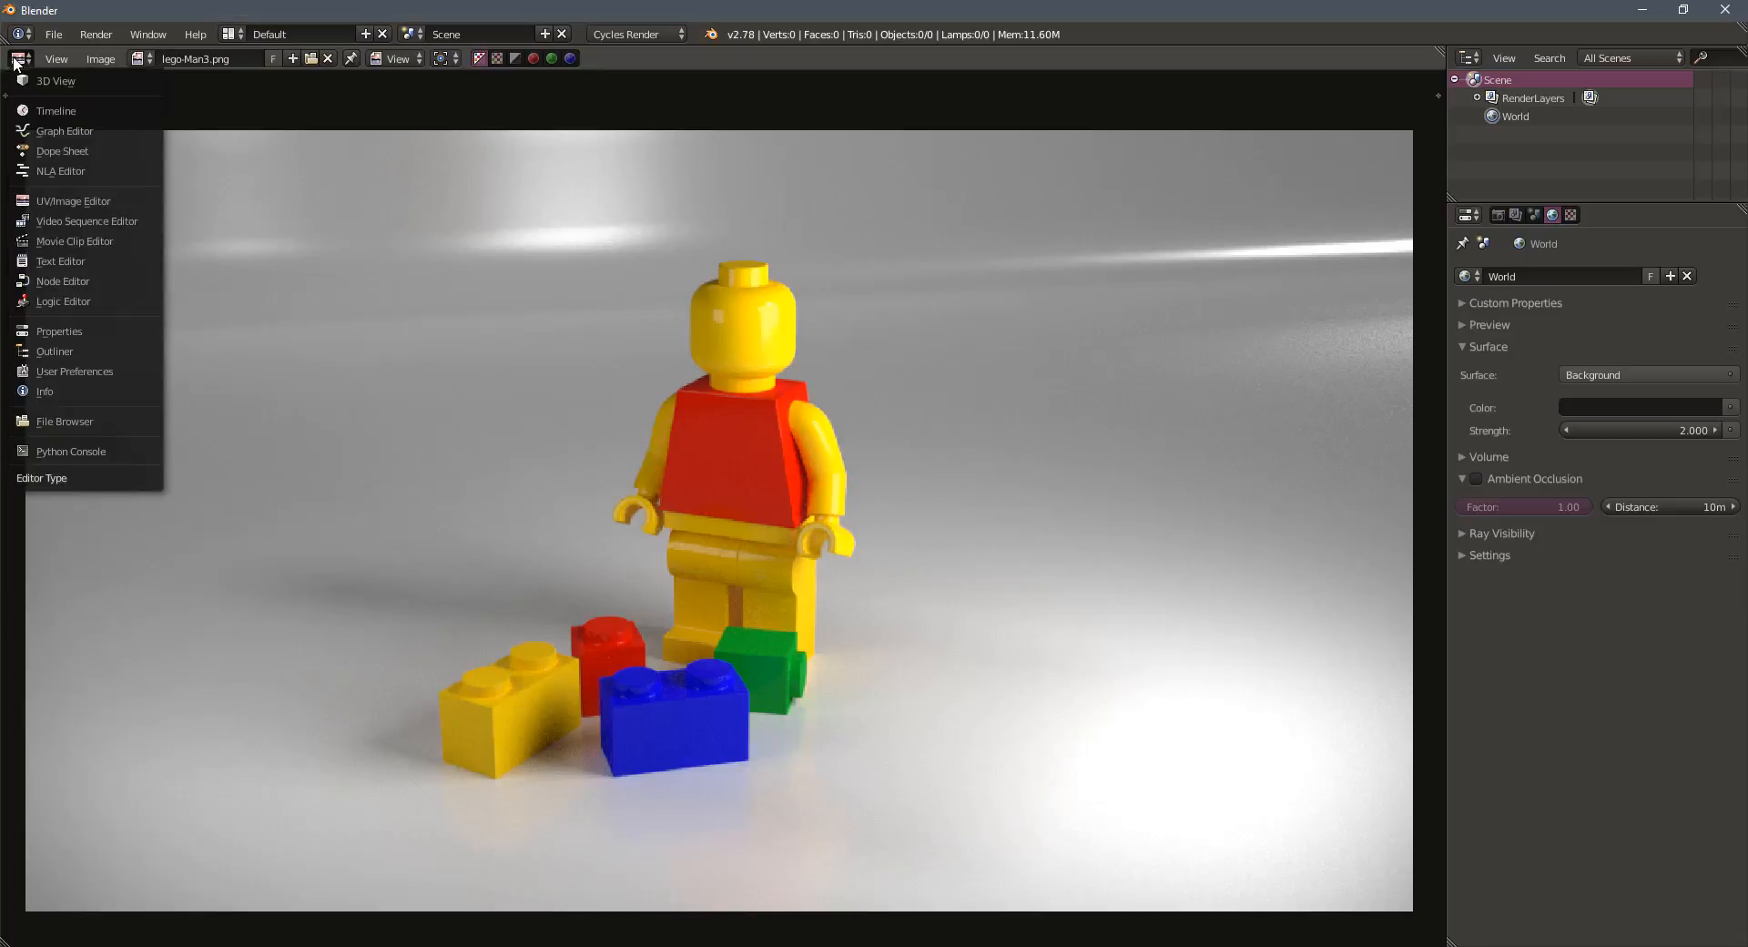
left_click(36, 81)
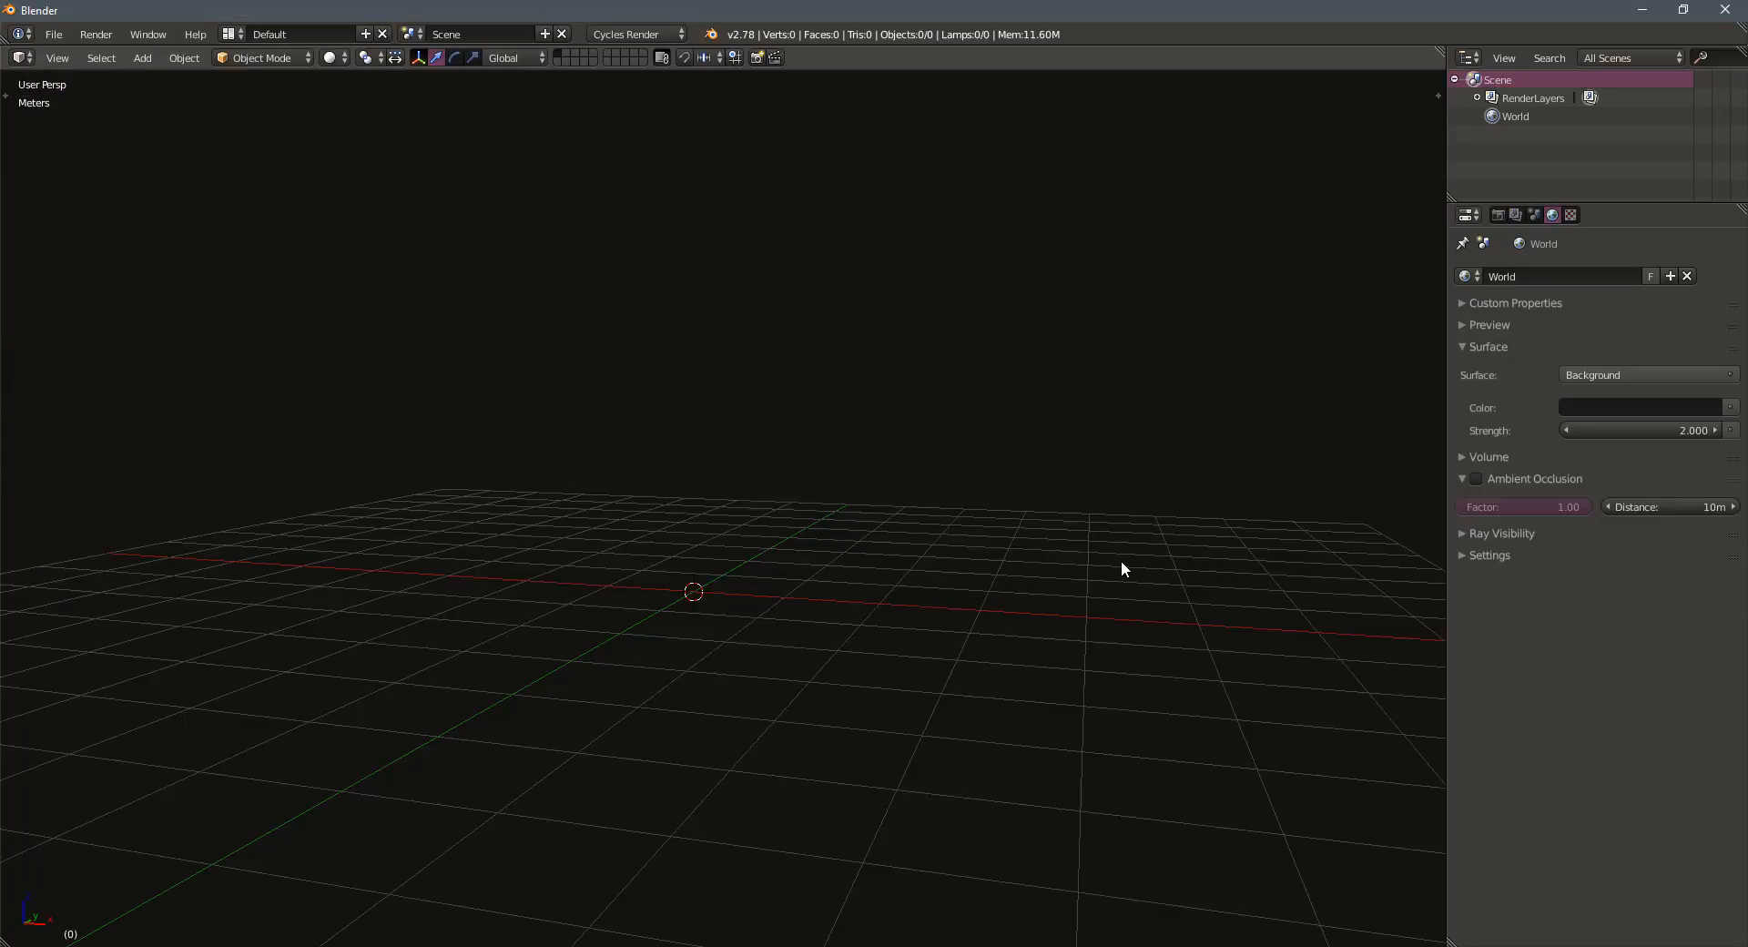
key("n")
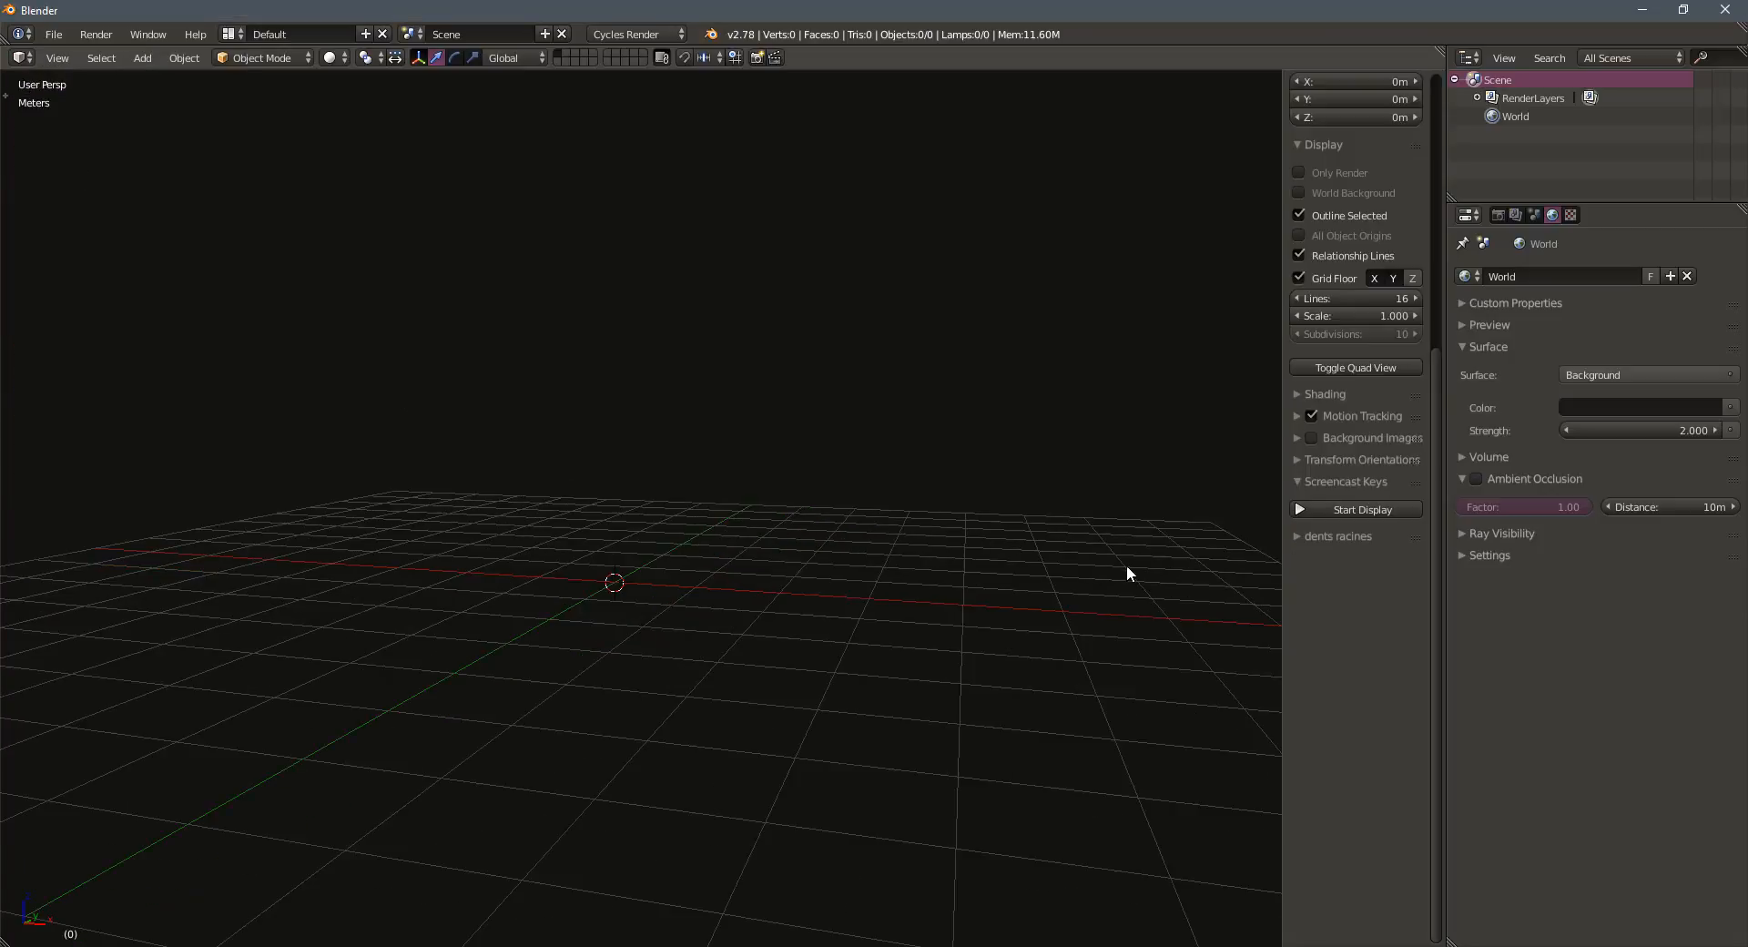
left_click(1346, 510)
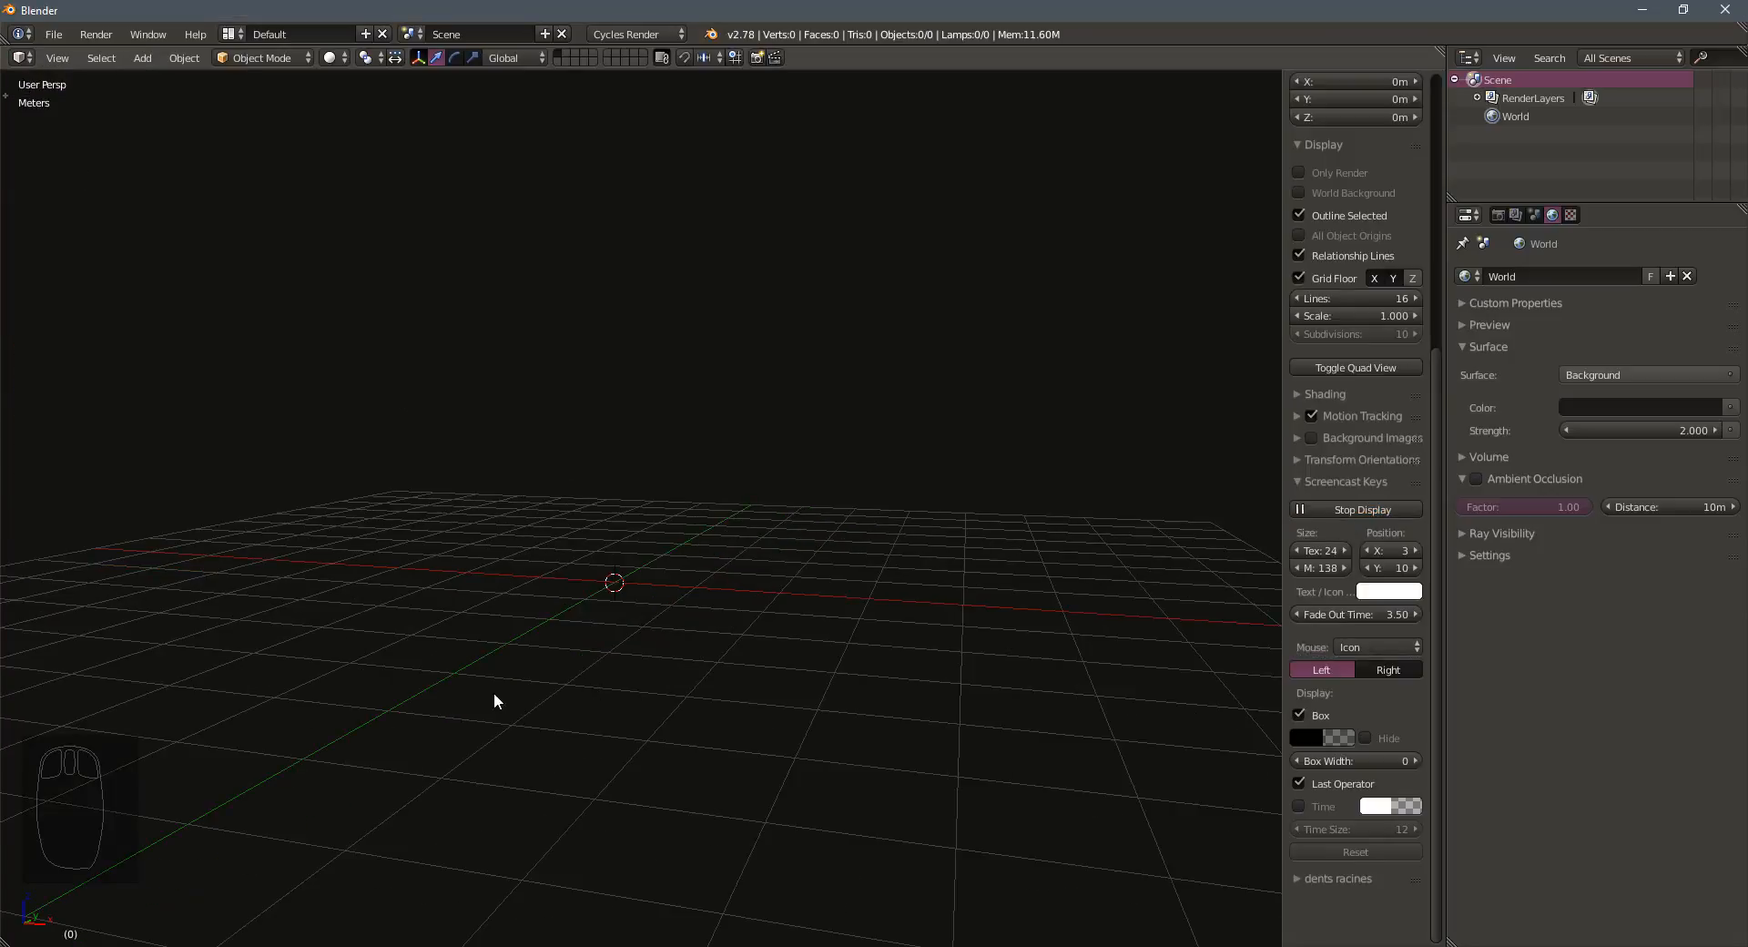
Enable background images and add an image slot that shows only in the Front view
left_click(1313, 441)
left_click(1298, 439)
left_click(1349, 466)
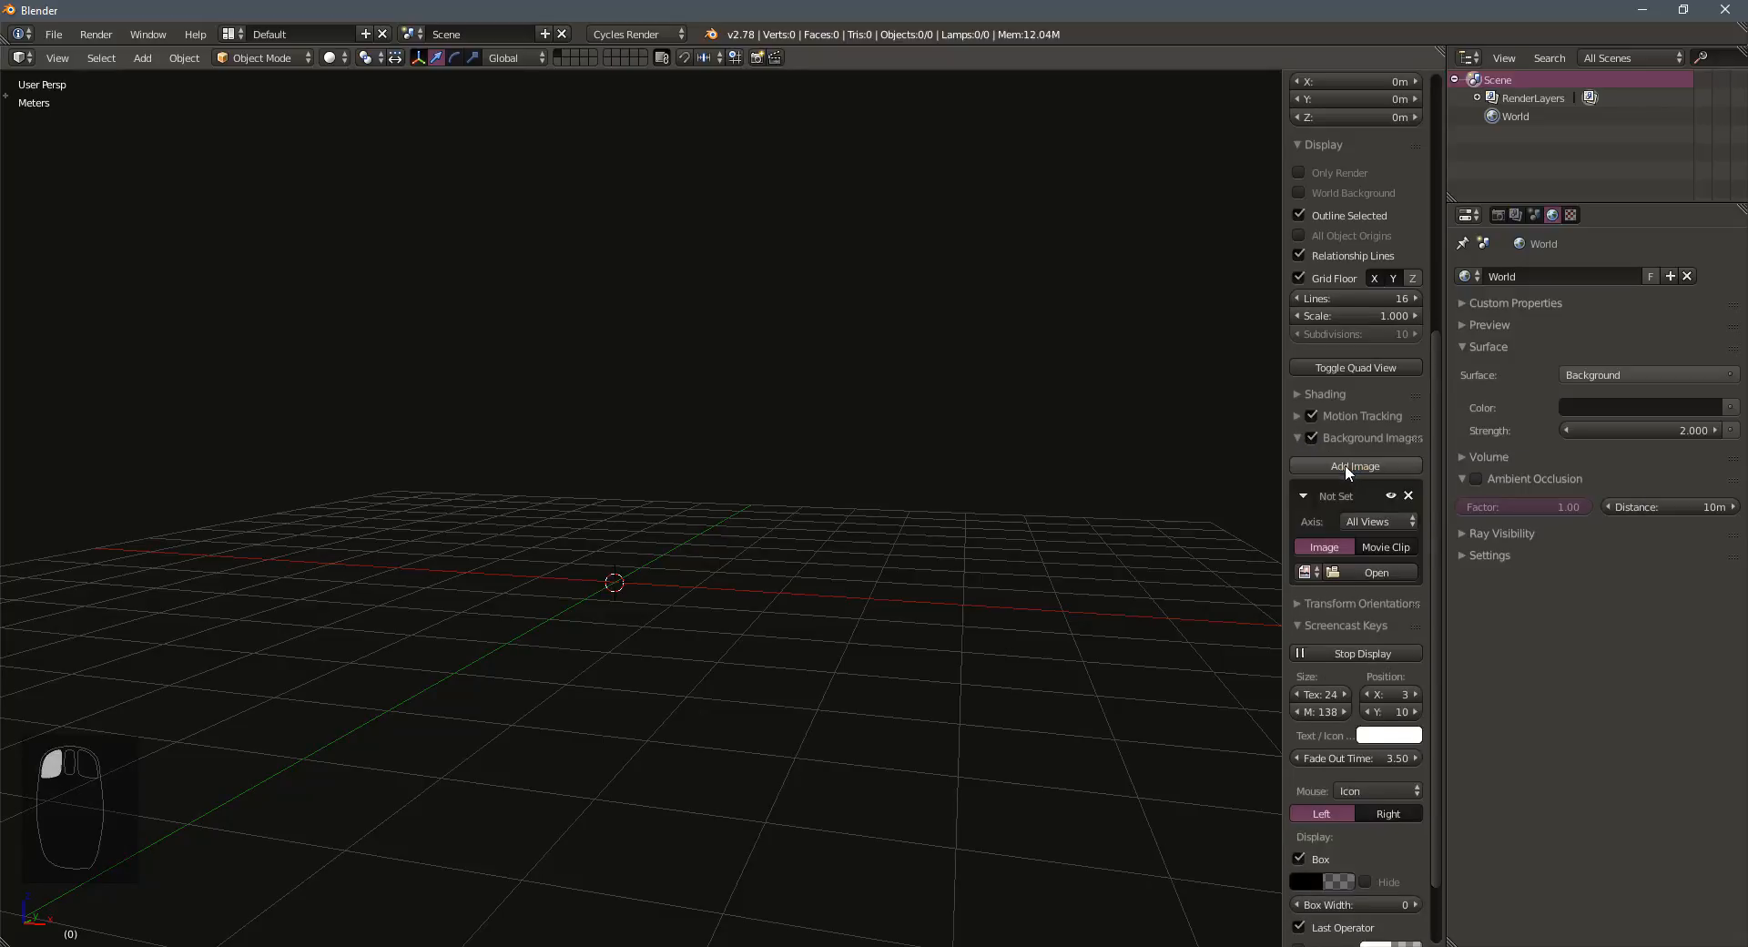
left_click(1373, 524)
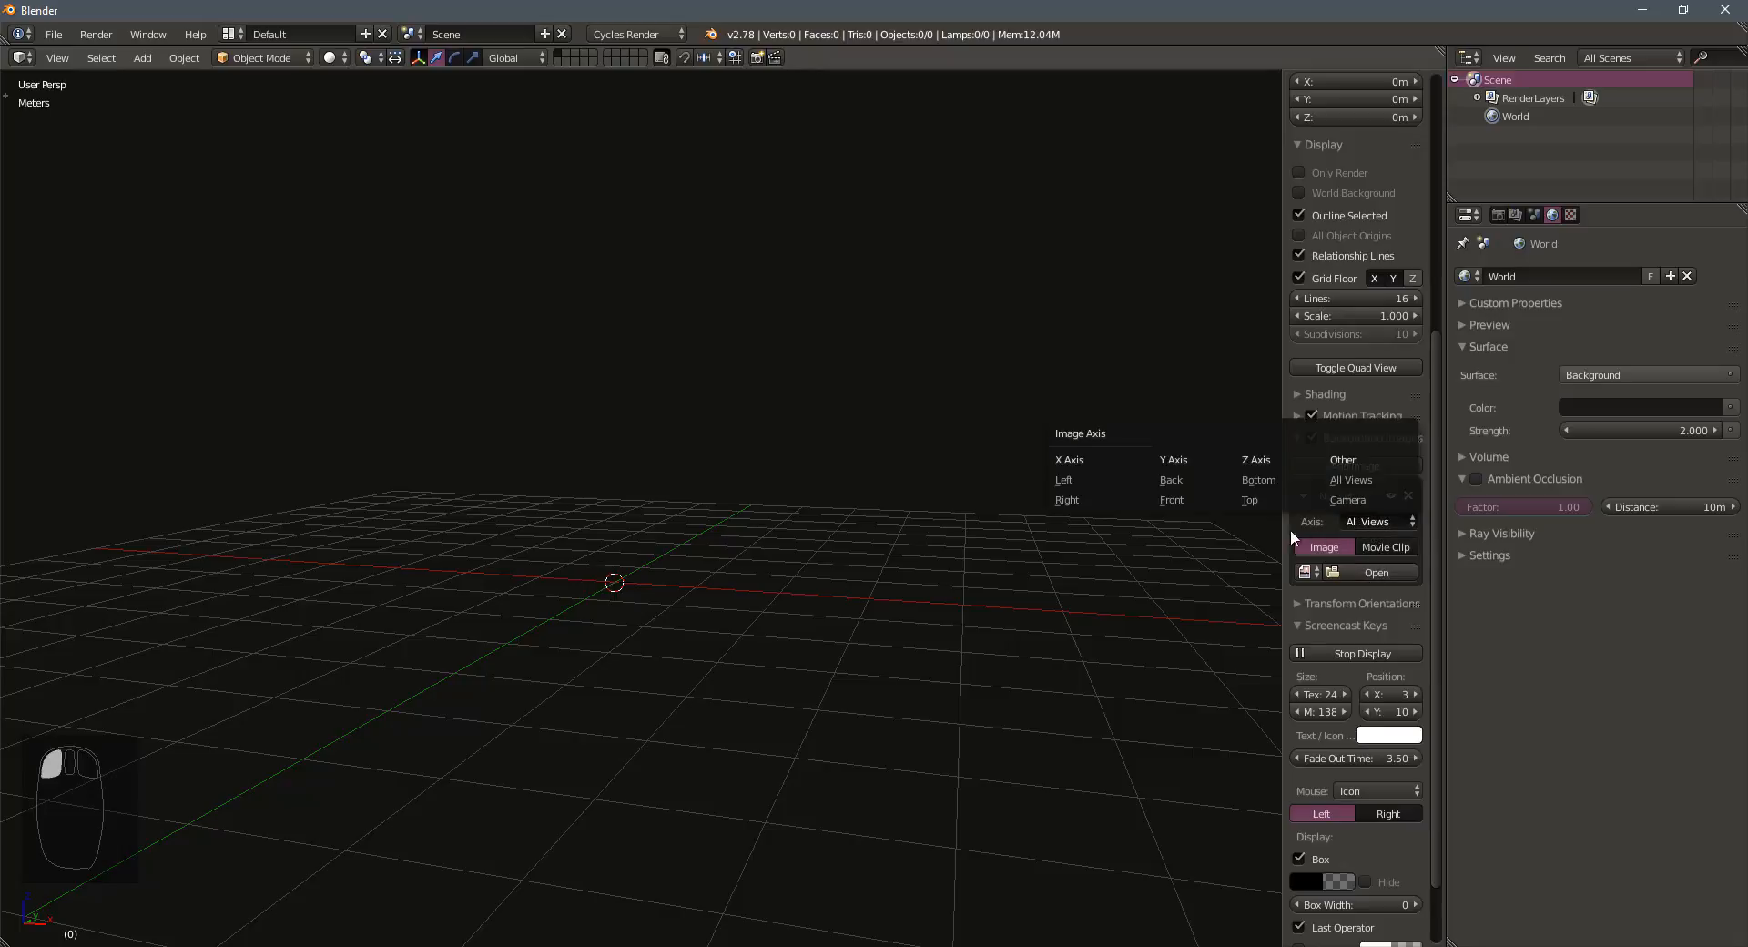
left_click(1164, 499)
Load Lego-Front.jpg from the LegoMan folder inside Blender's Images folder into the front background slot
left_click(1380, 574)
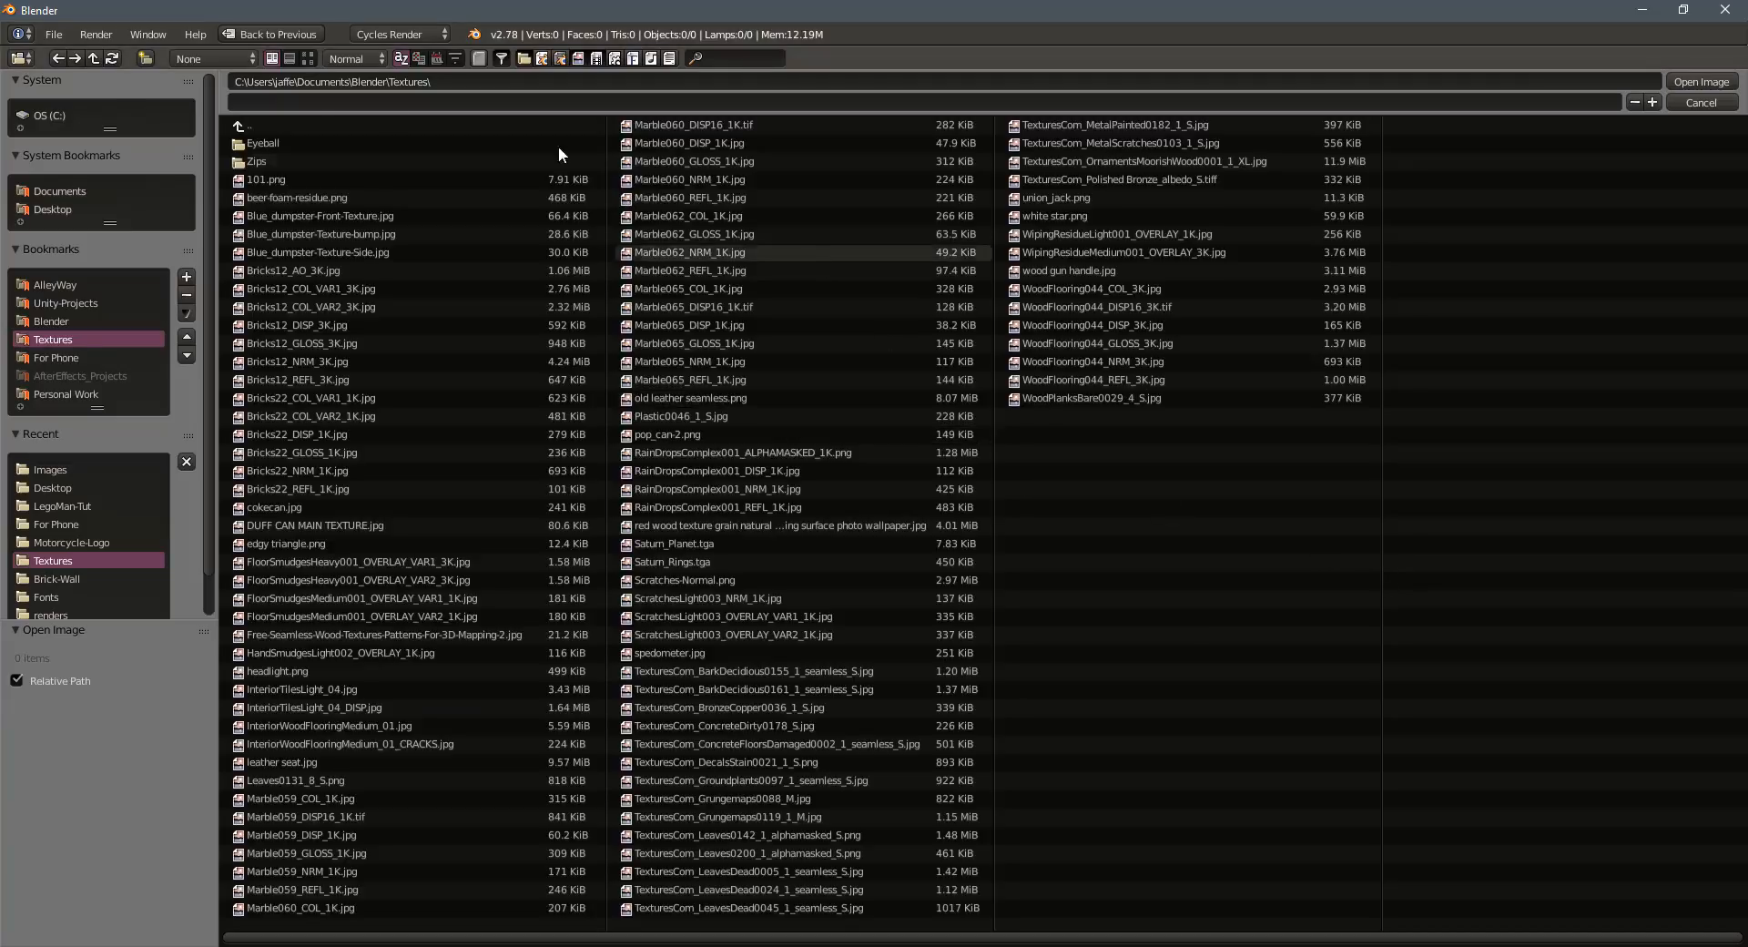
left_click(308, 120)
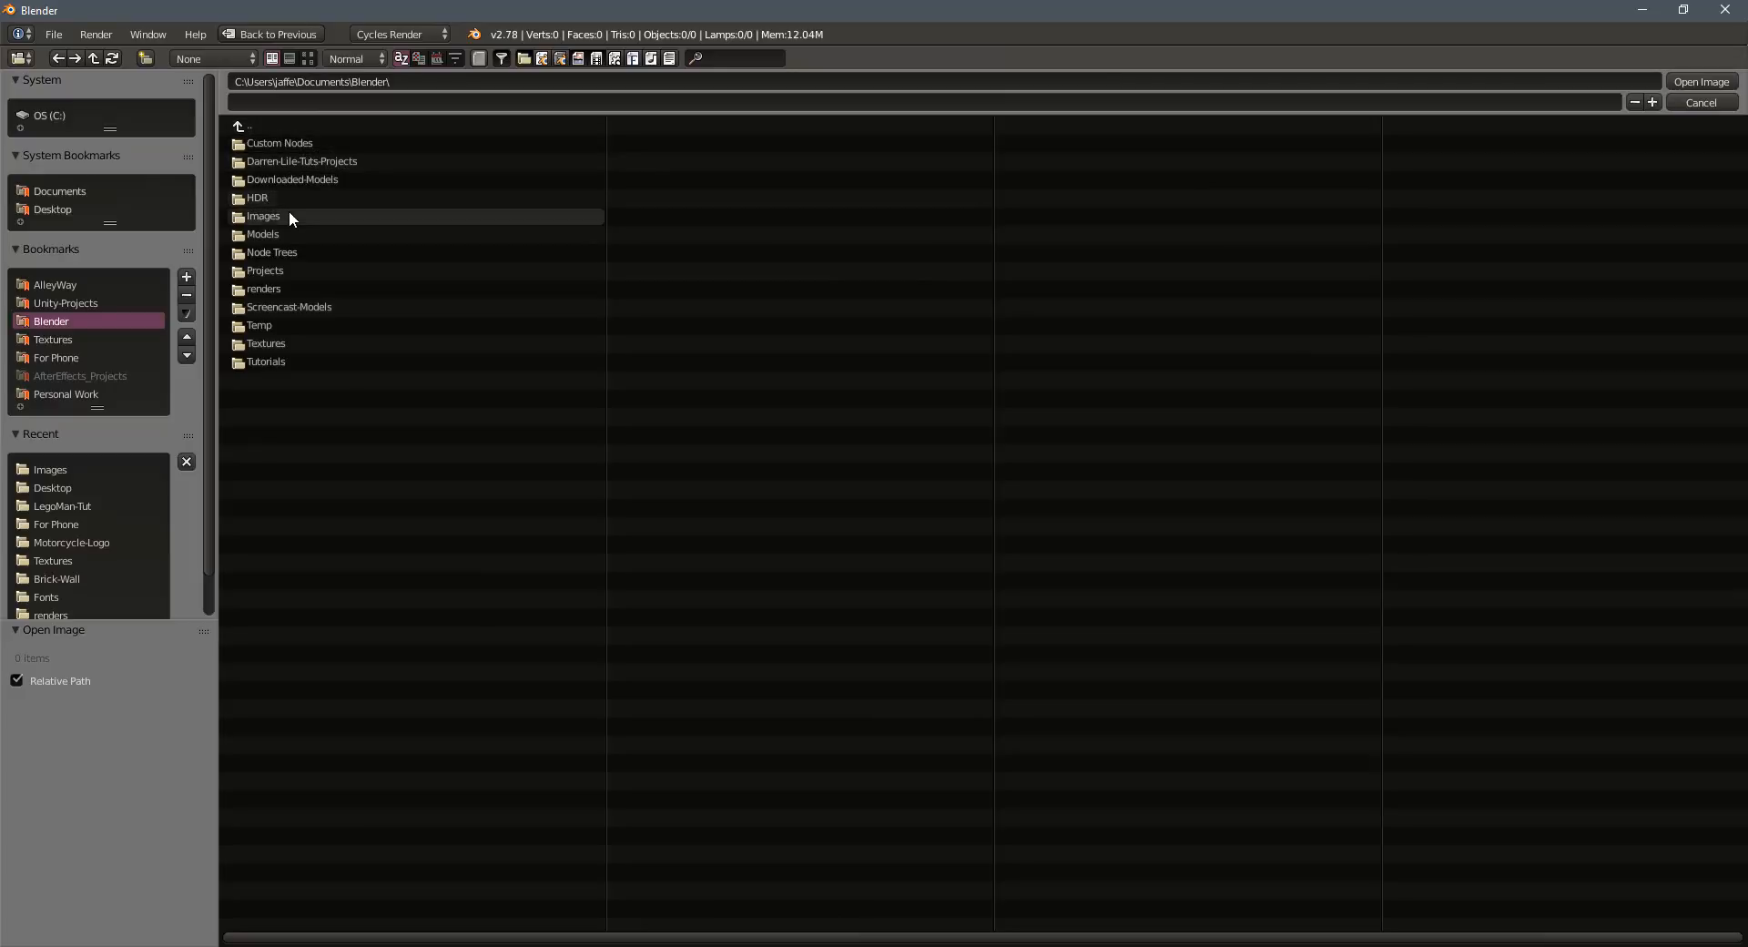
left_click(290, 214)
left_click(284, 143)
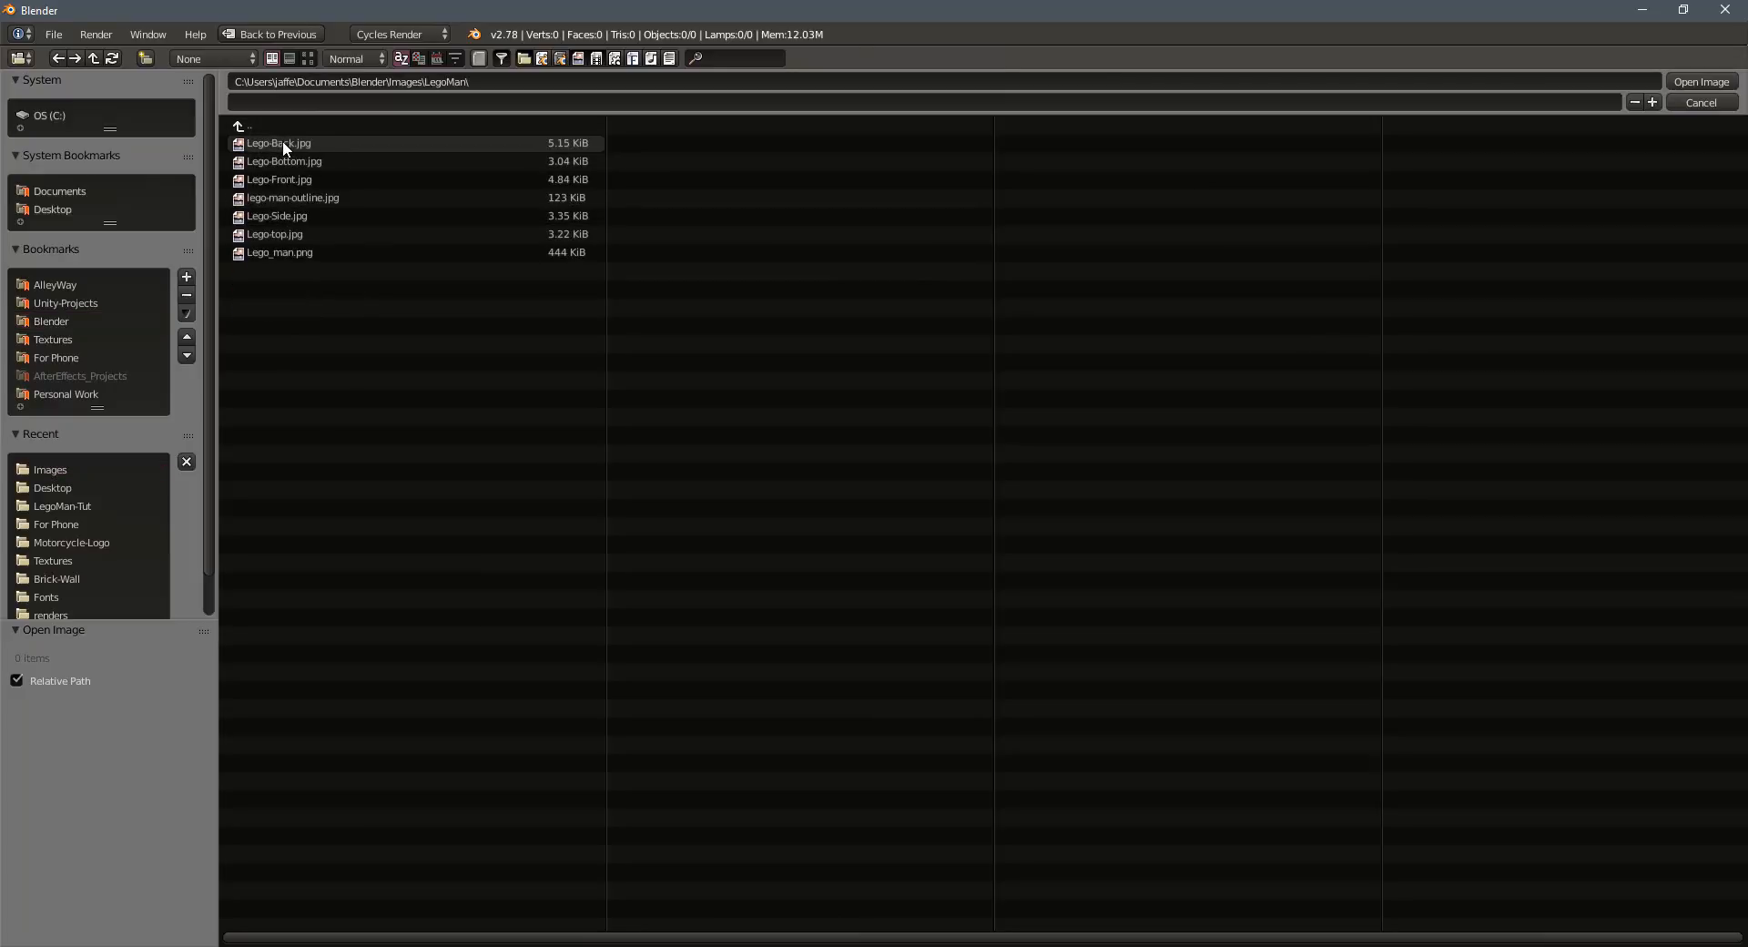
left_click(308, 58)
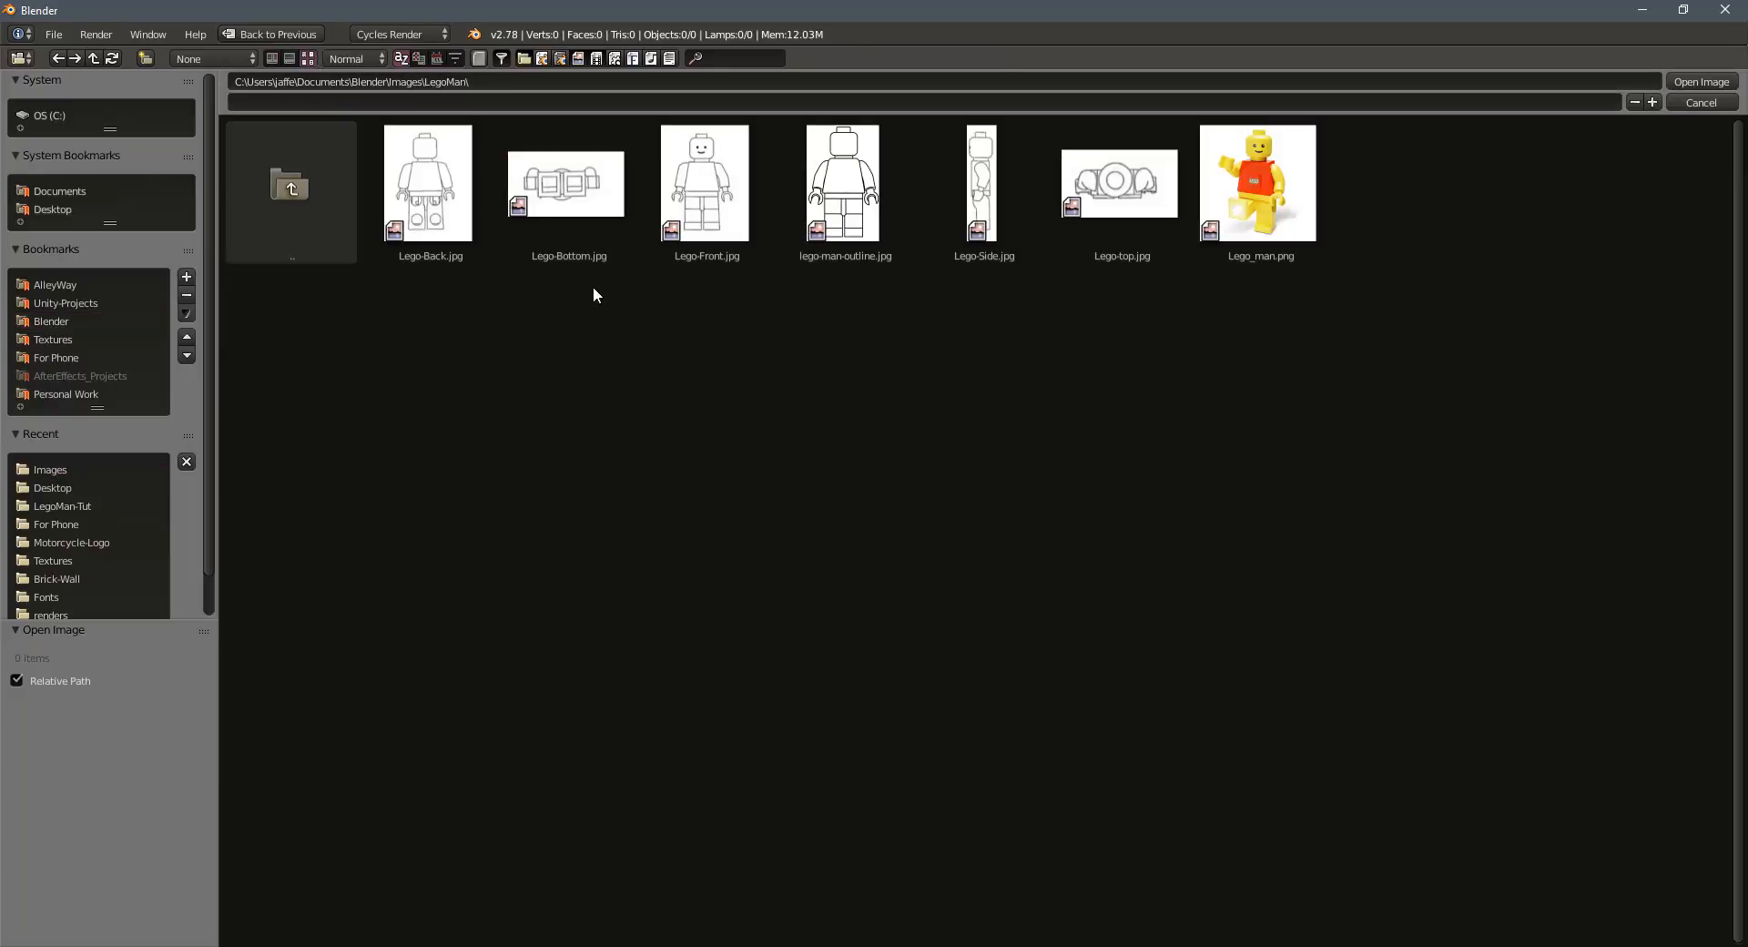
left_click(728, 214)
left_click(1717, 87)
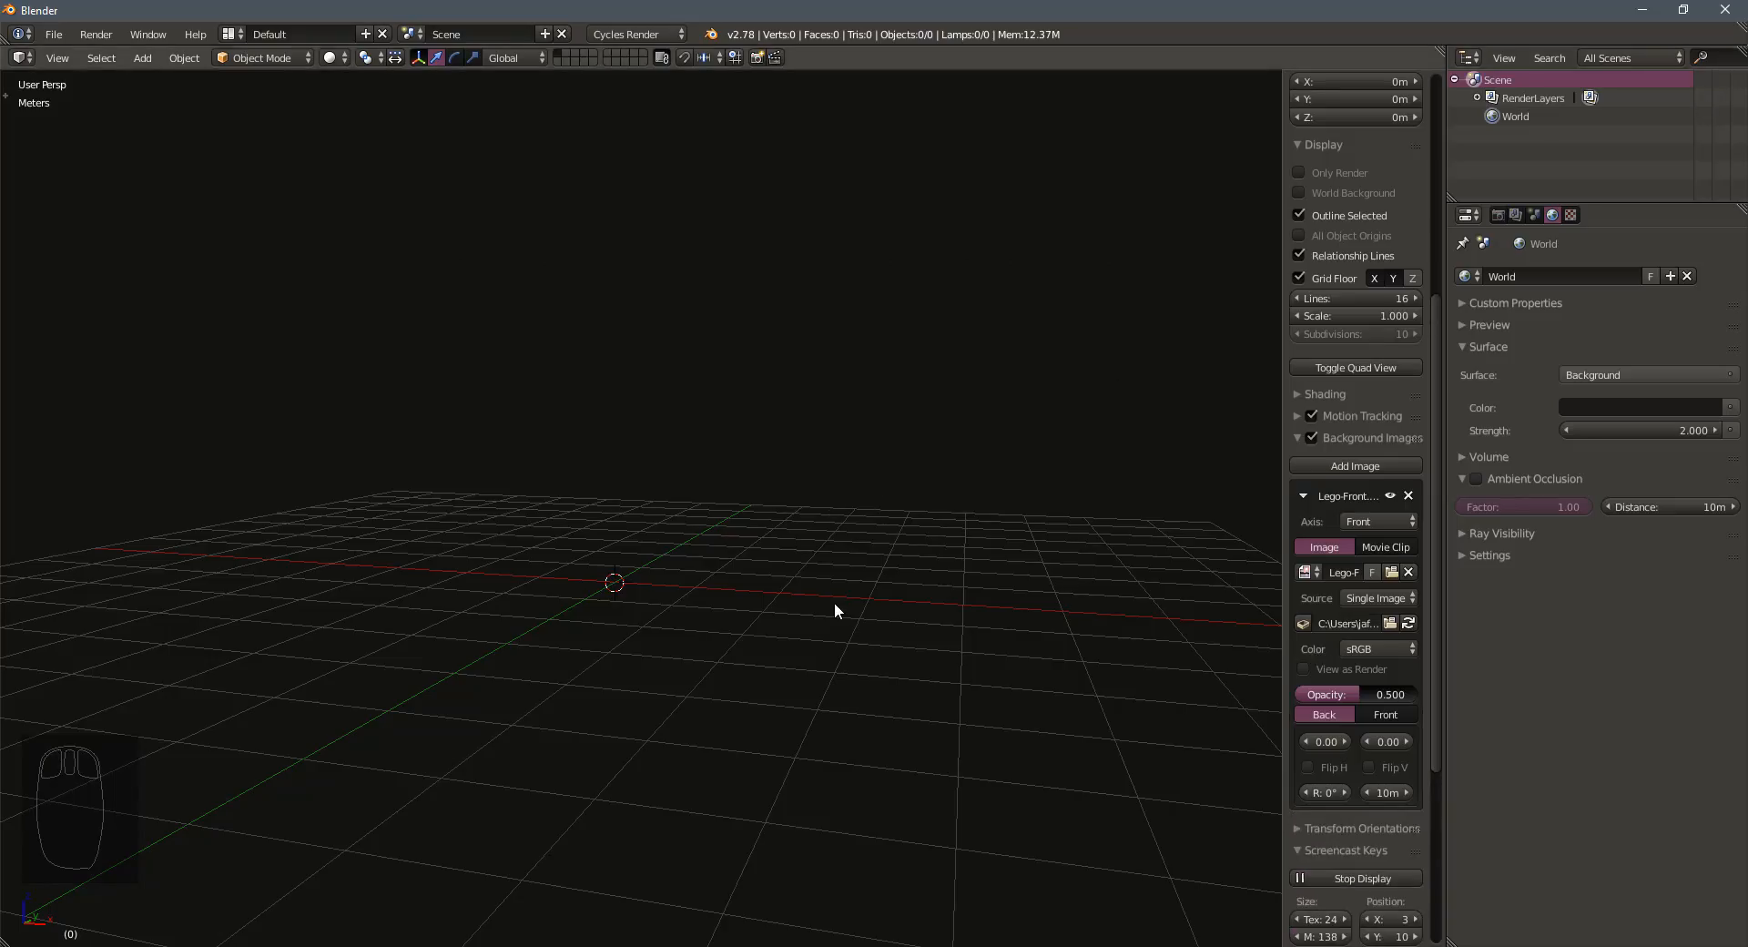
In front orthographic view, set the Lego-Front background image's vertical offset to 4.00 so the feet rest on the X axis
key("KP_1")
key("KP_5")
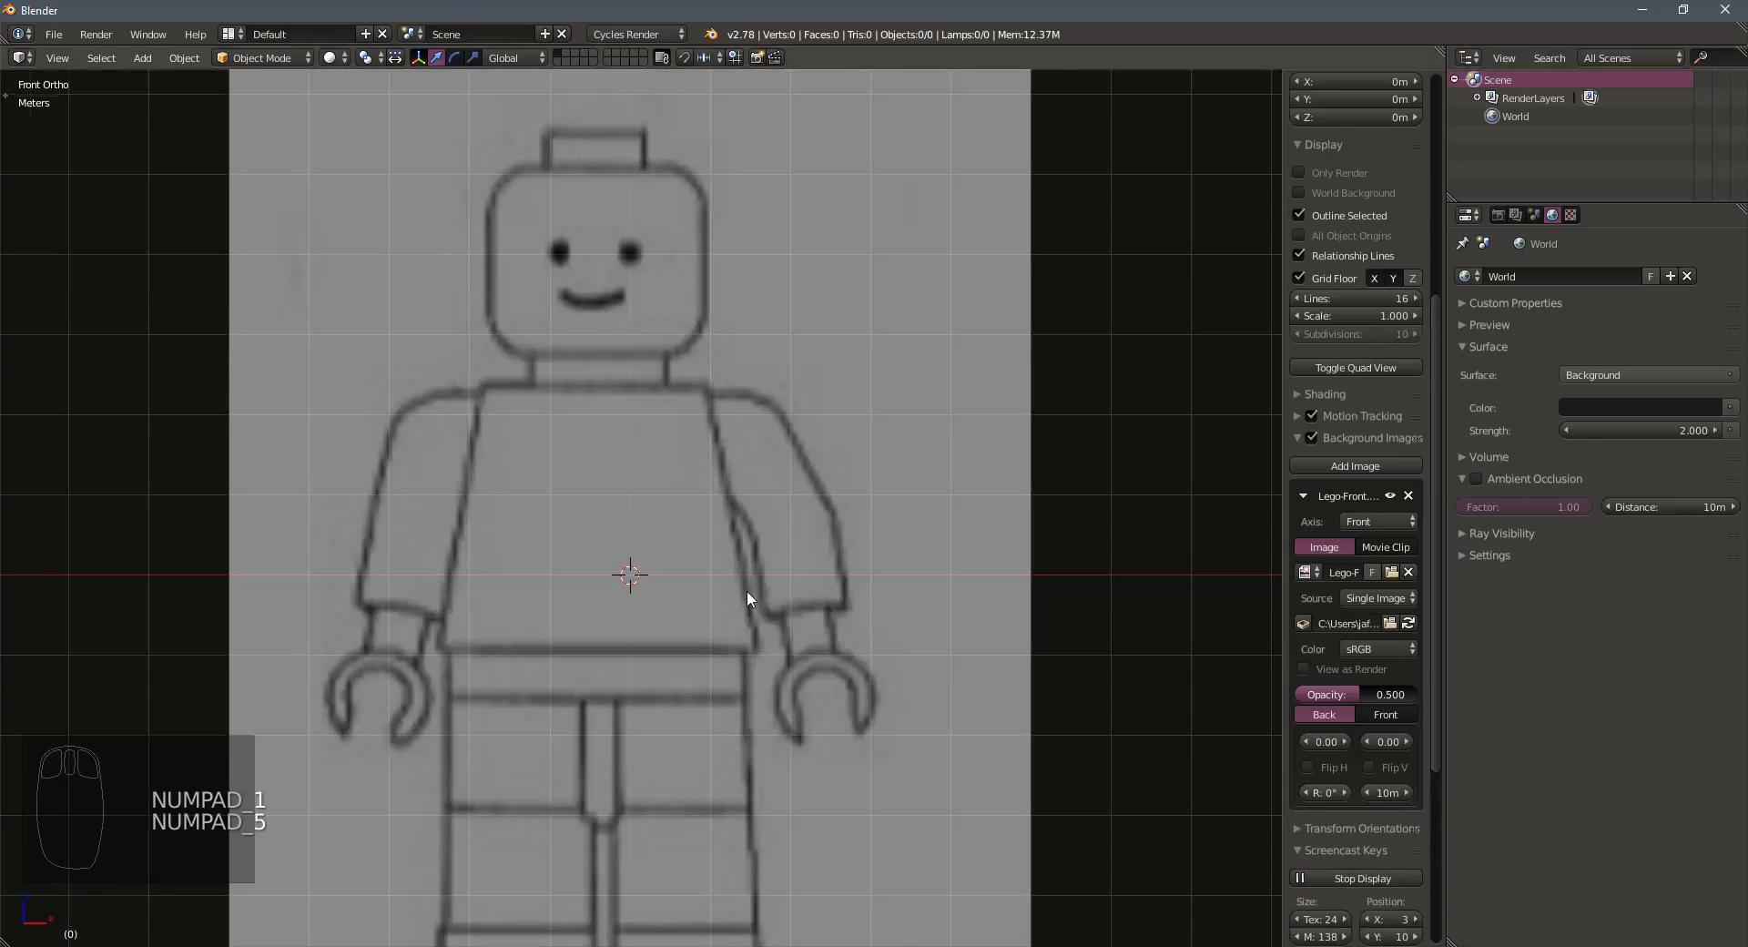
scroll(746, 588, "up", 3)
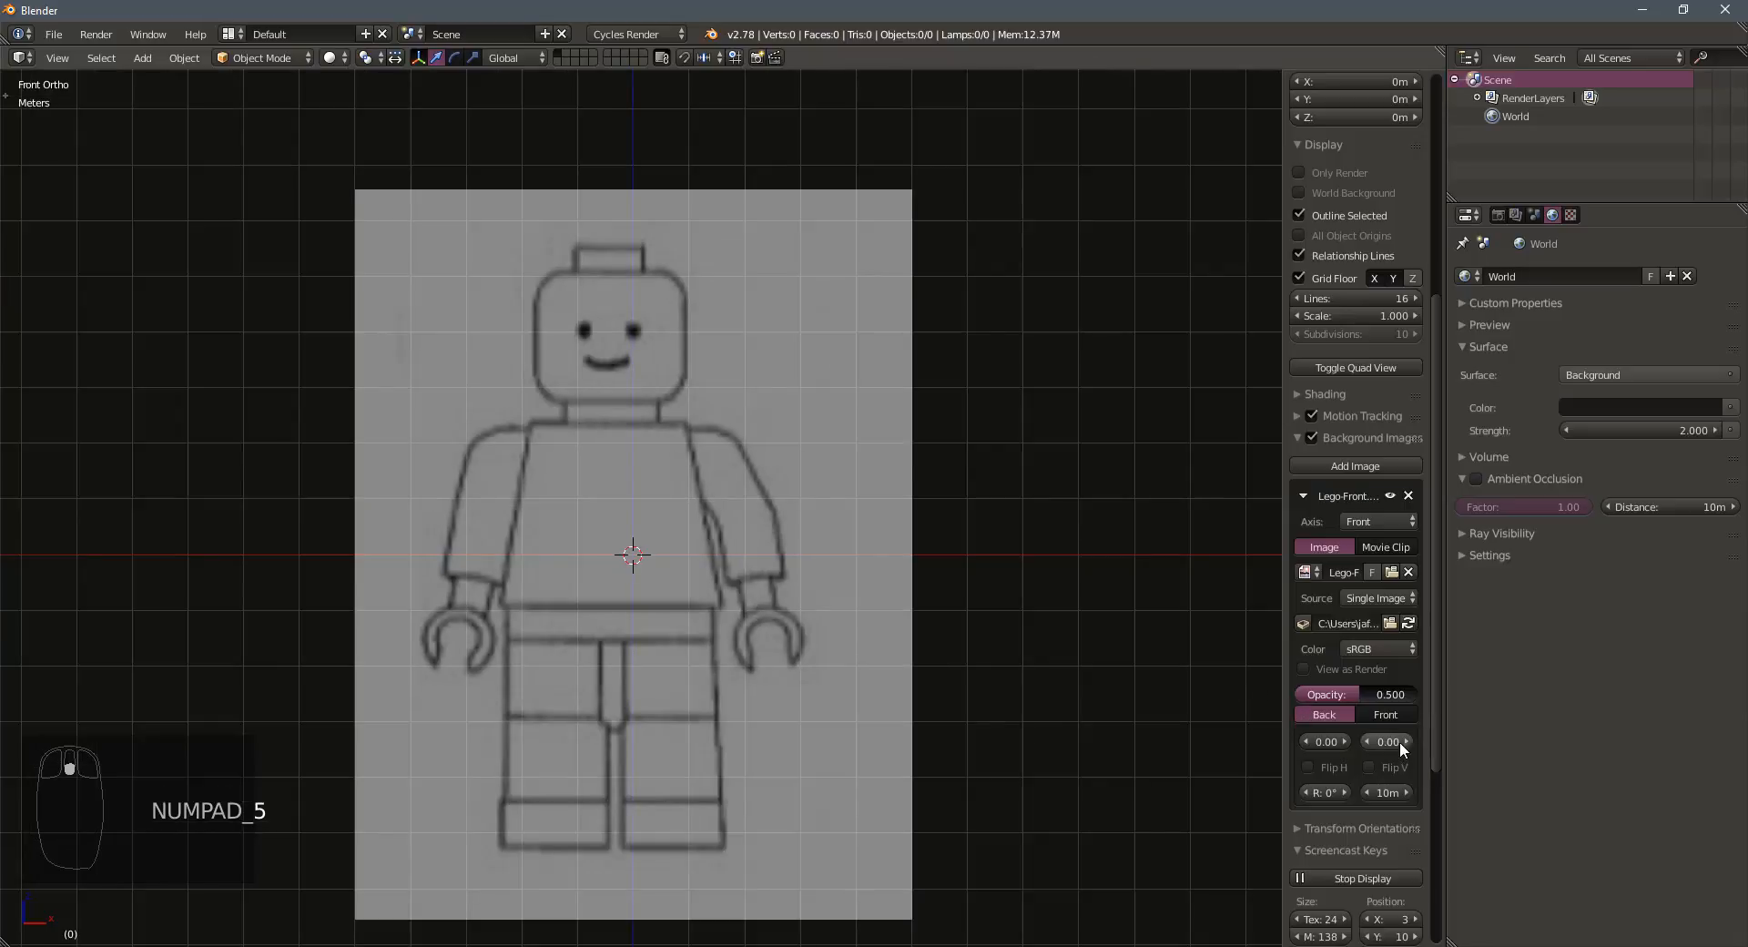
left_click_drag(1401, 741, 1457, 741)
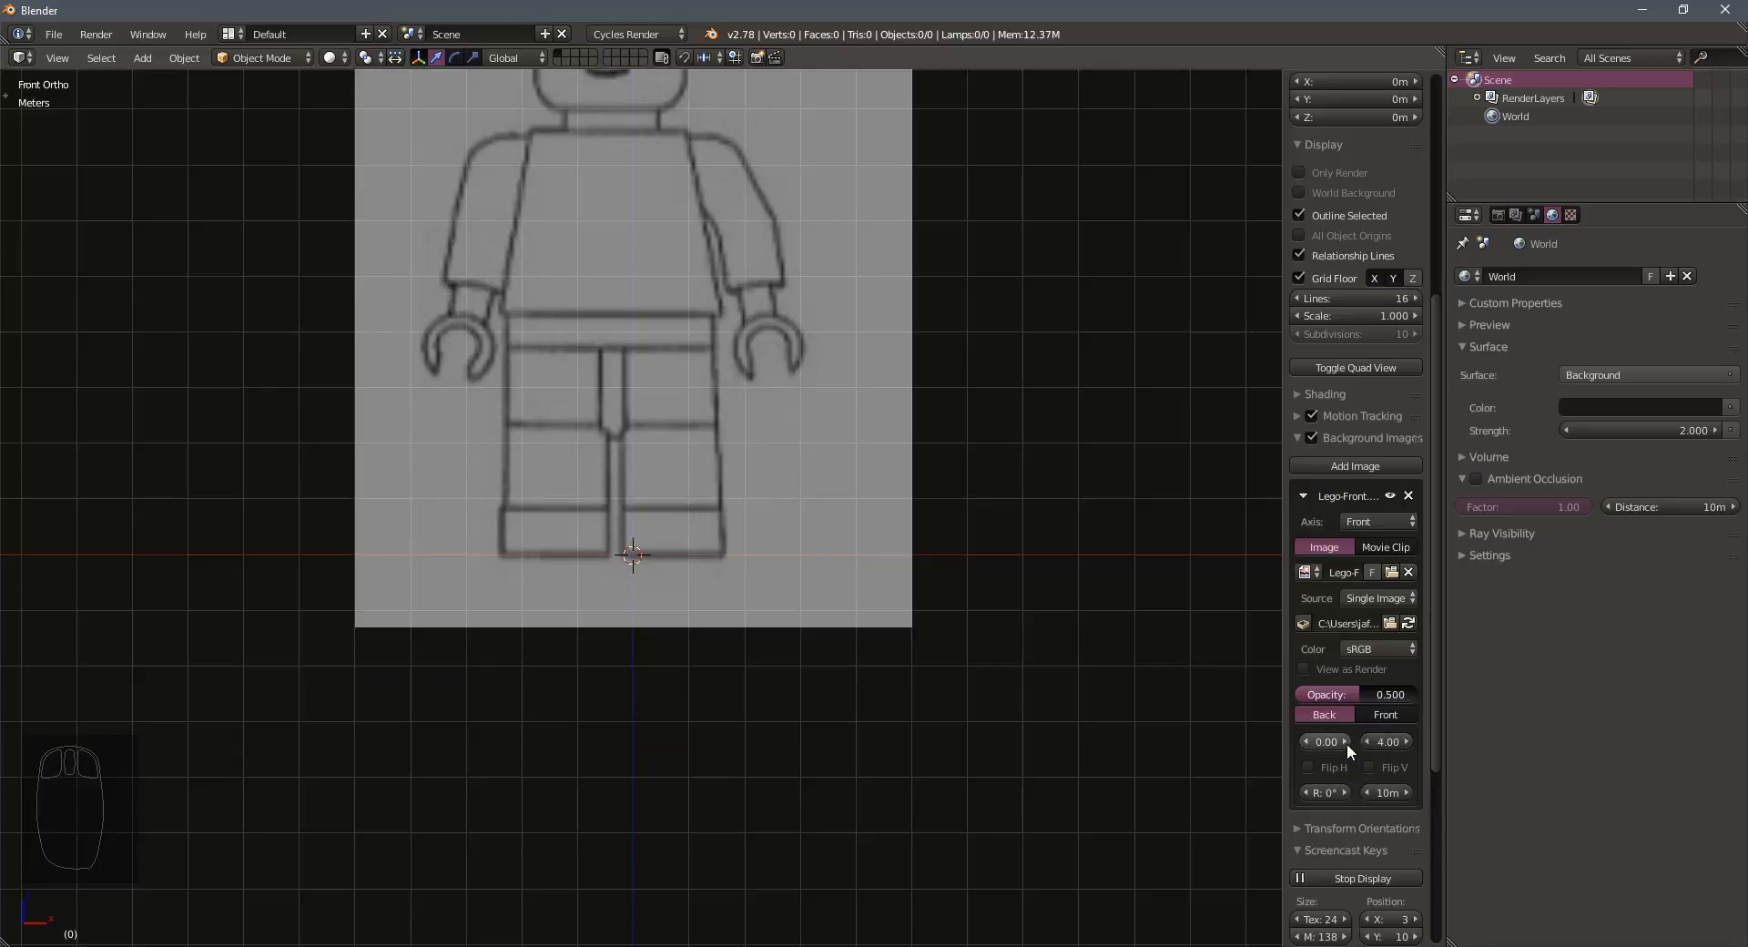
Centre the Lego-Front background image on the Z axis with a horizontal offset of 0.35
left_click_drag(1339, 742, 1375, 742)
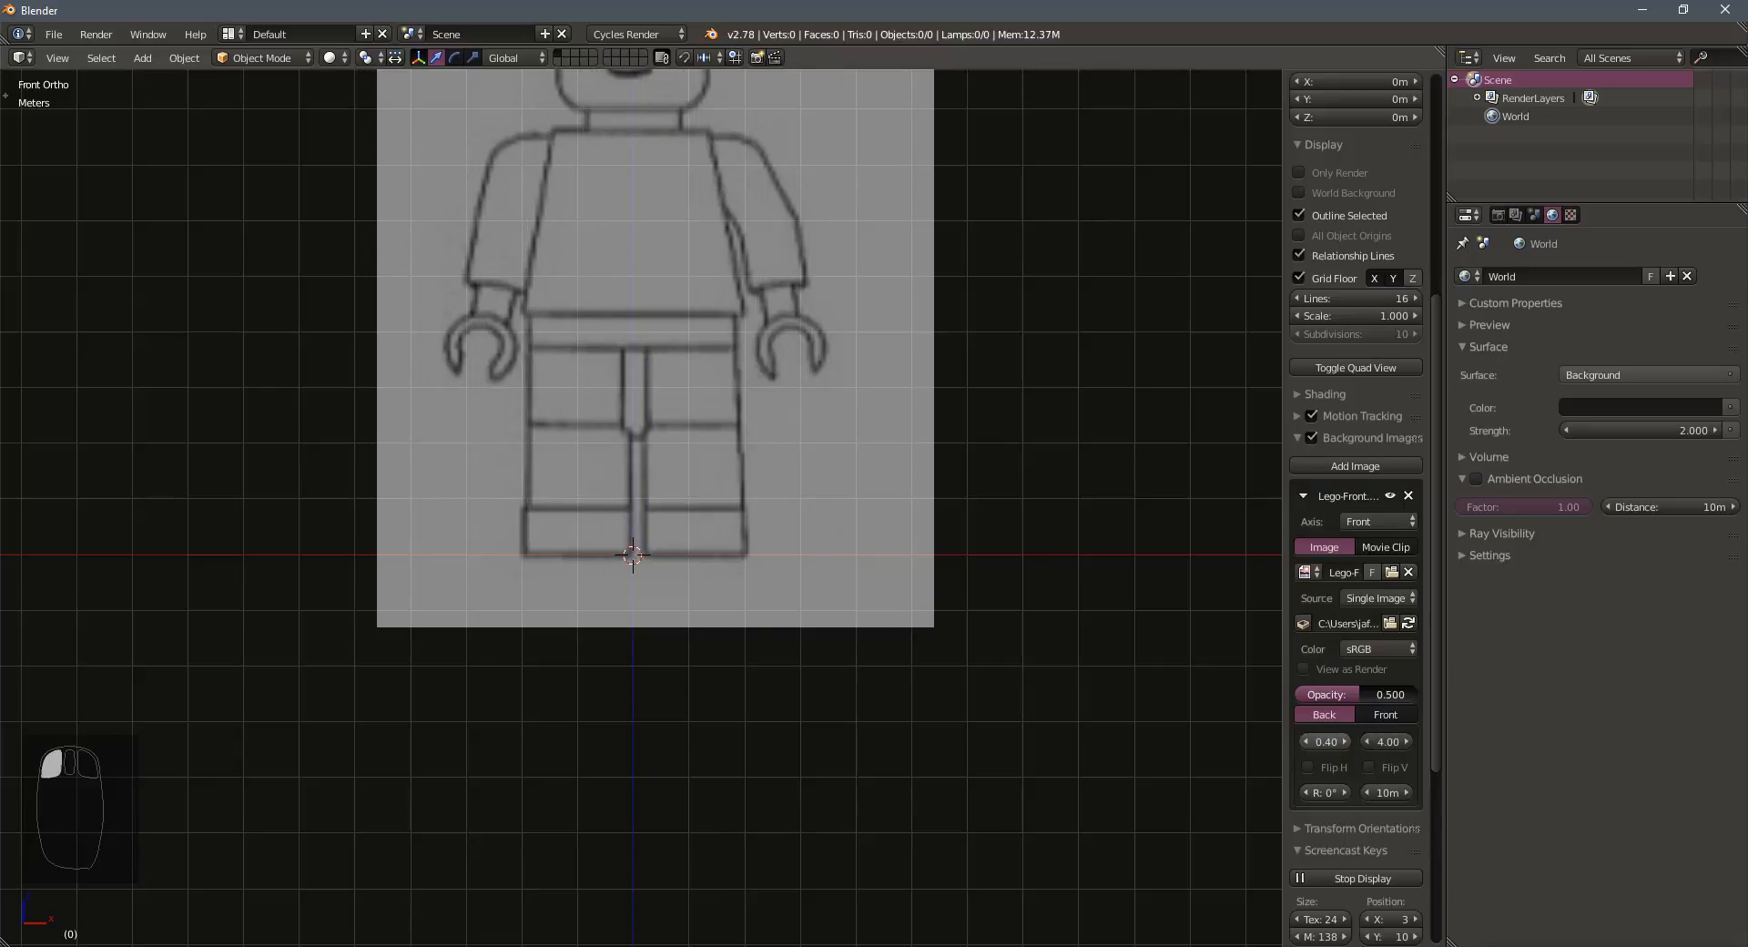
left_click(1342, 743)
type("0.45")
key("Return")
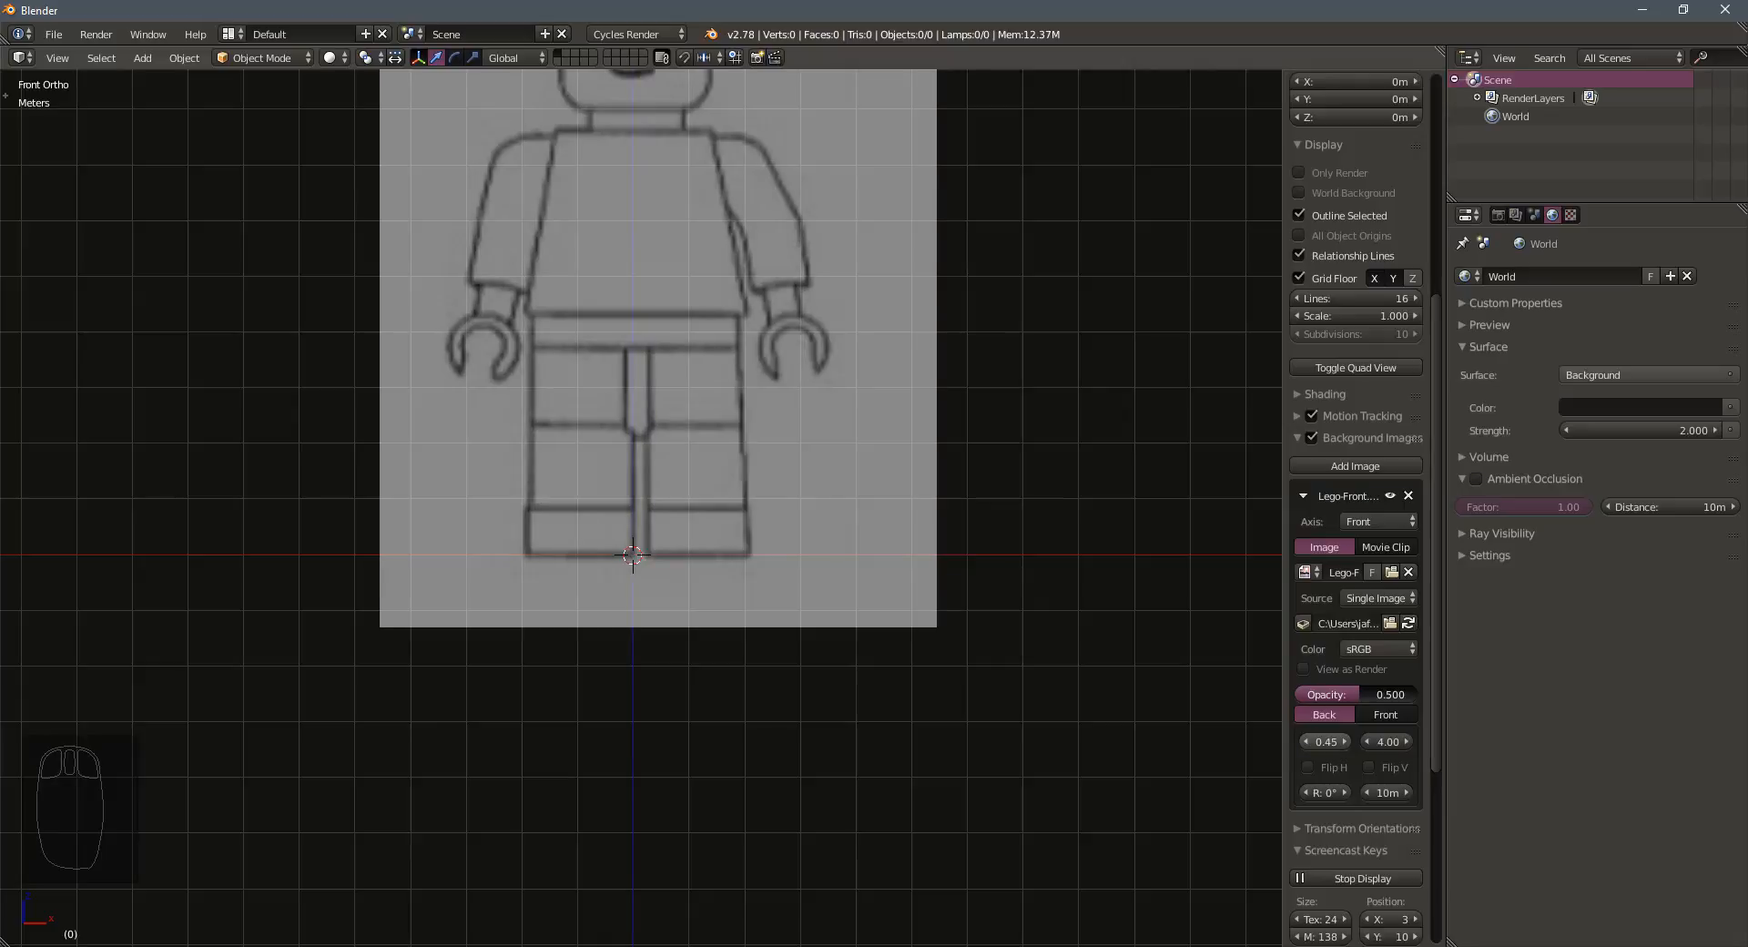
left_click(1307, 741)
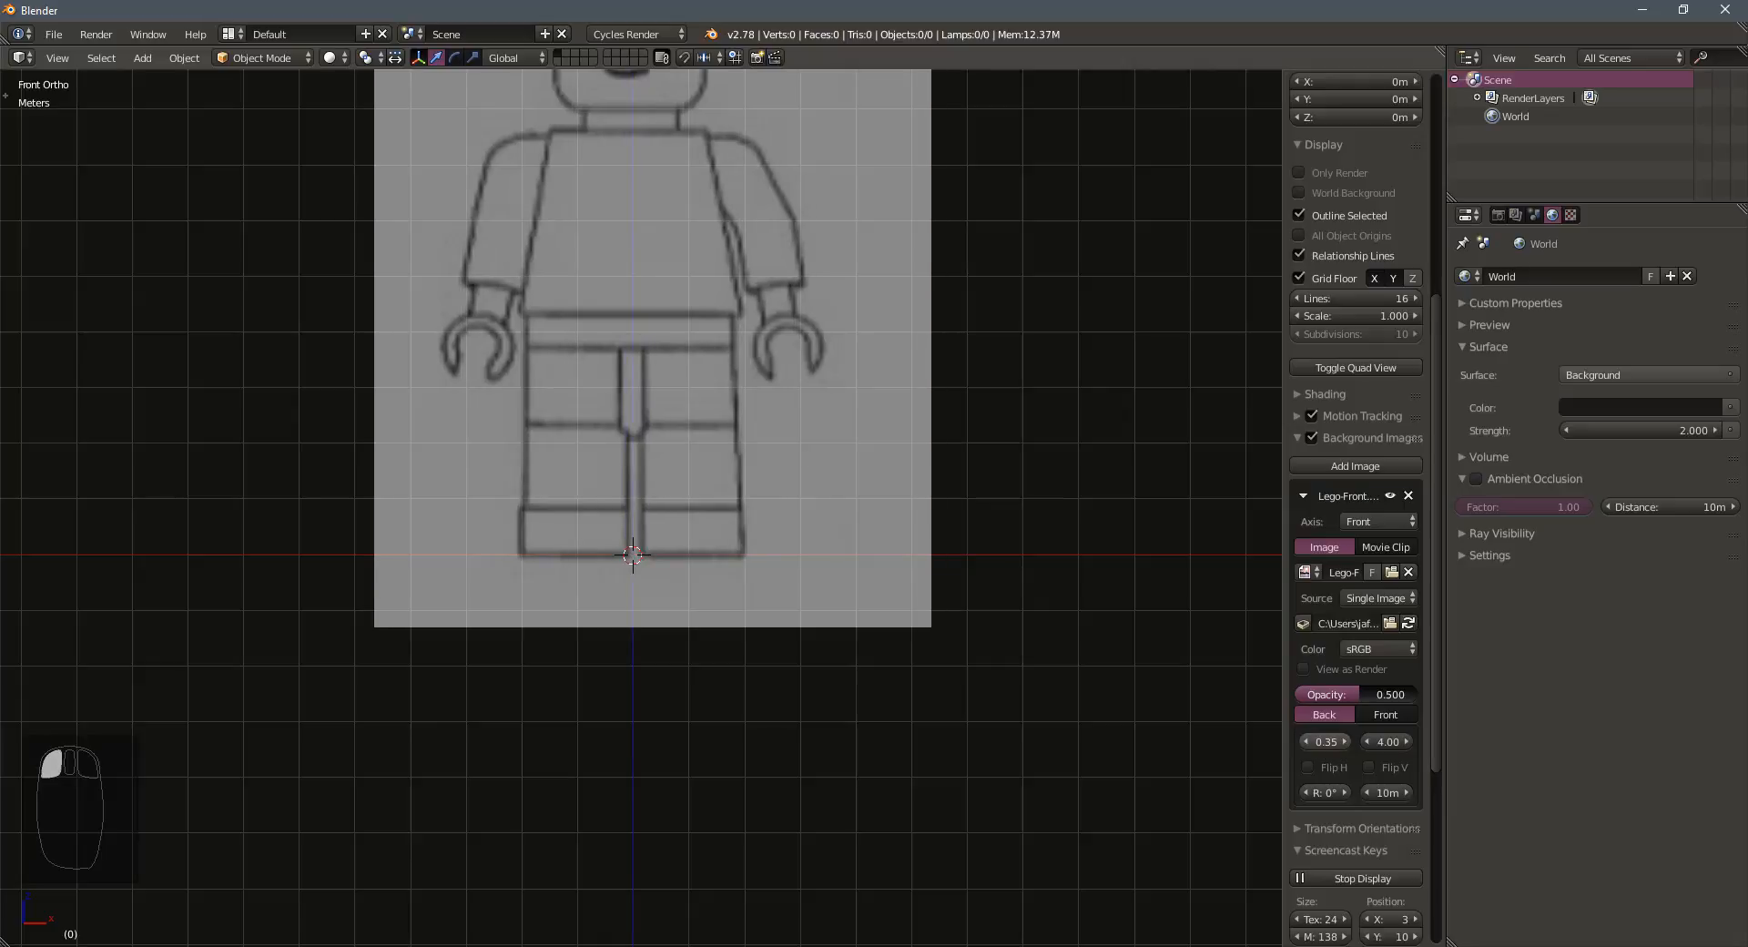
middle_click_drag(750, 442, 745, 618, "shift")
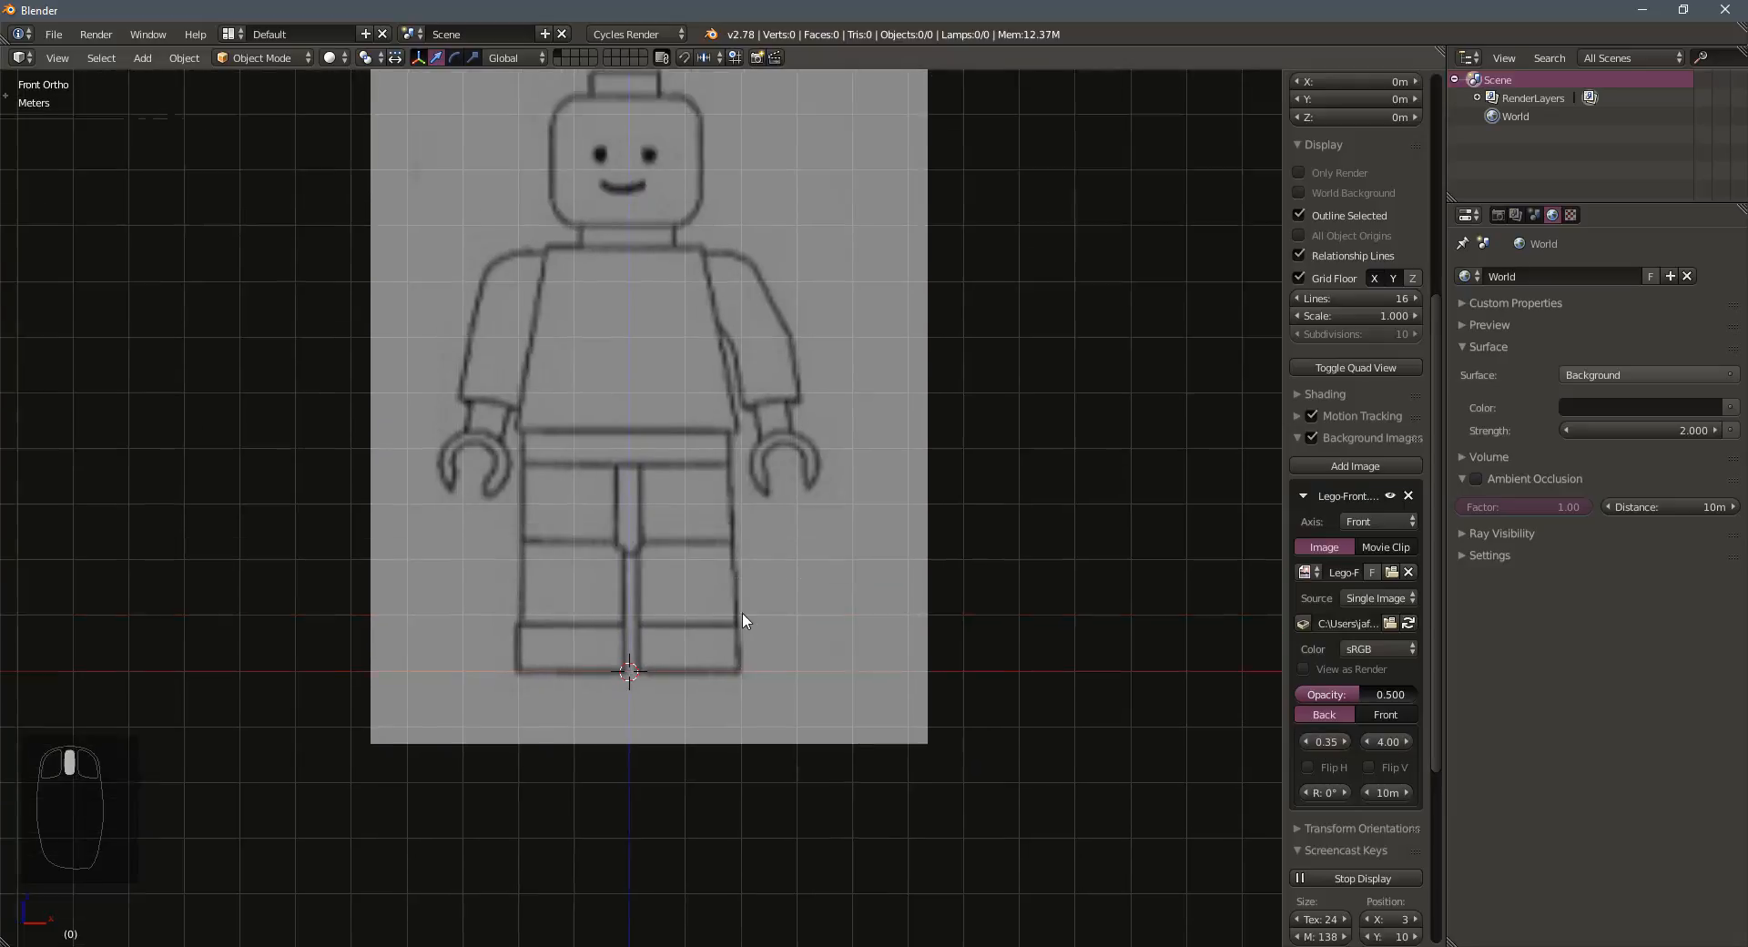
scroll(744, 616, "down", 1)
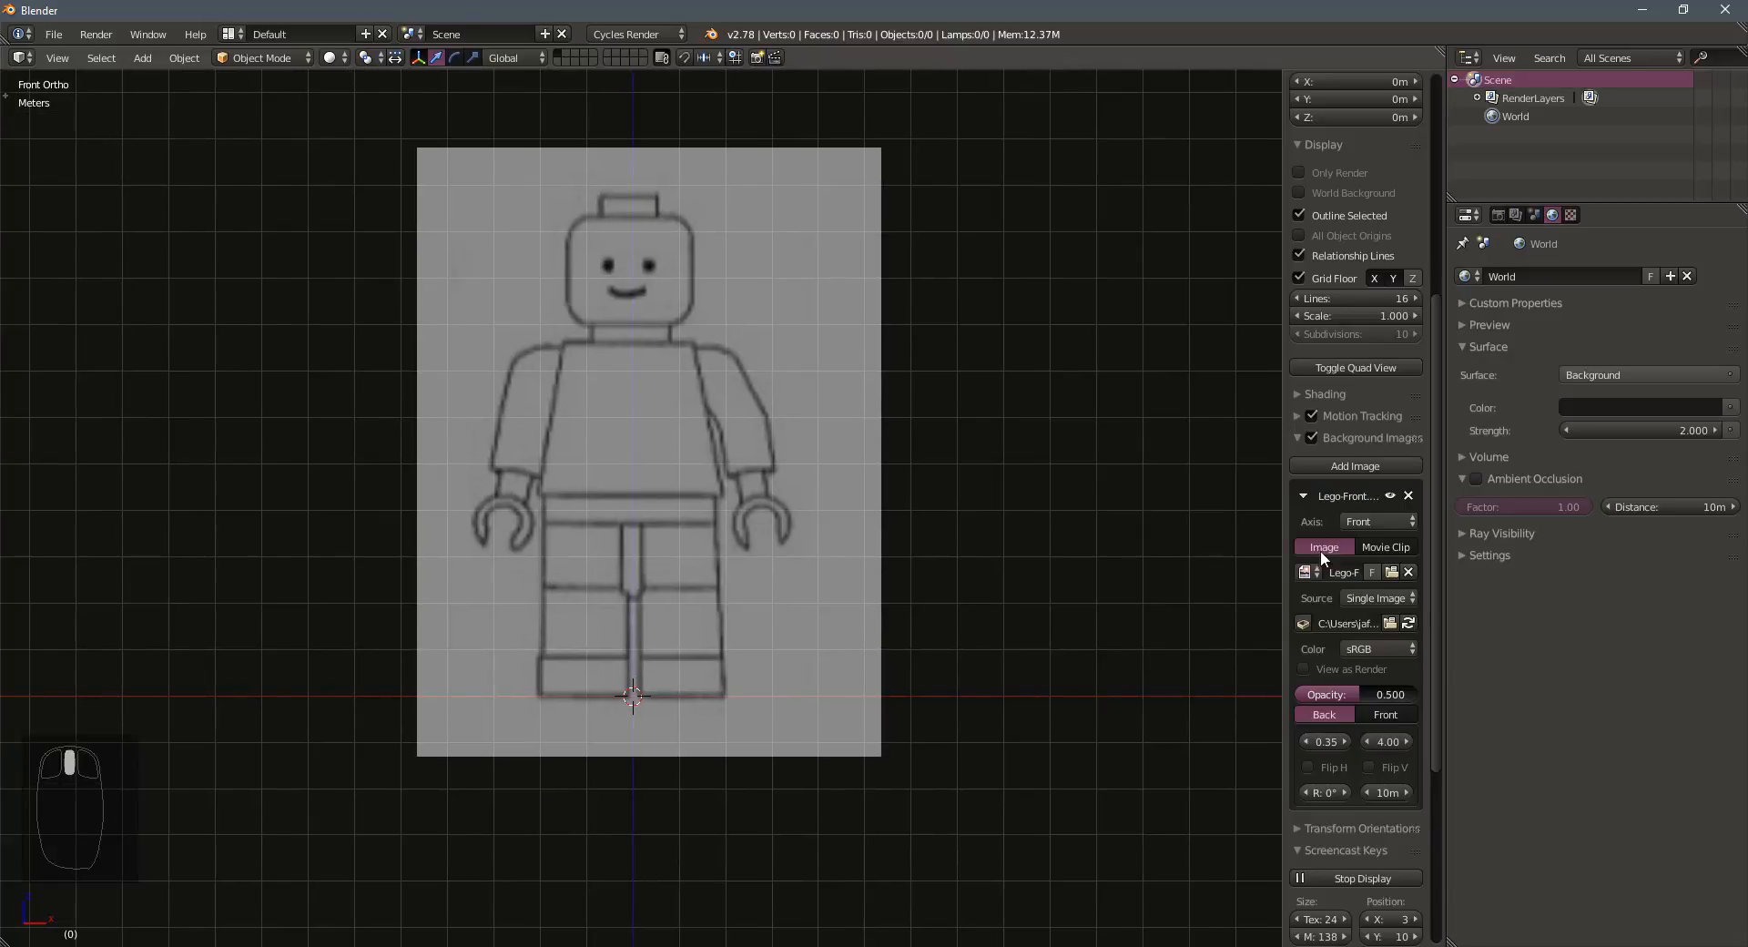
Collapse the front image's settings and add a second background image slot that shows only in the Right view
left_click(1299, 492)
left_click(1335, 466)
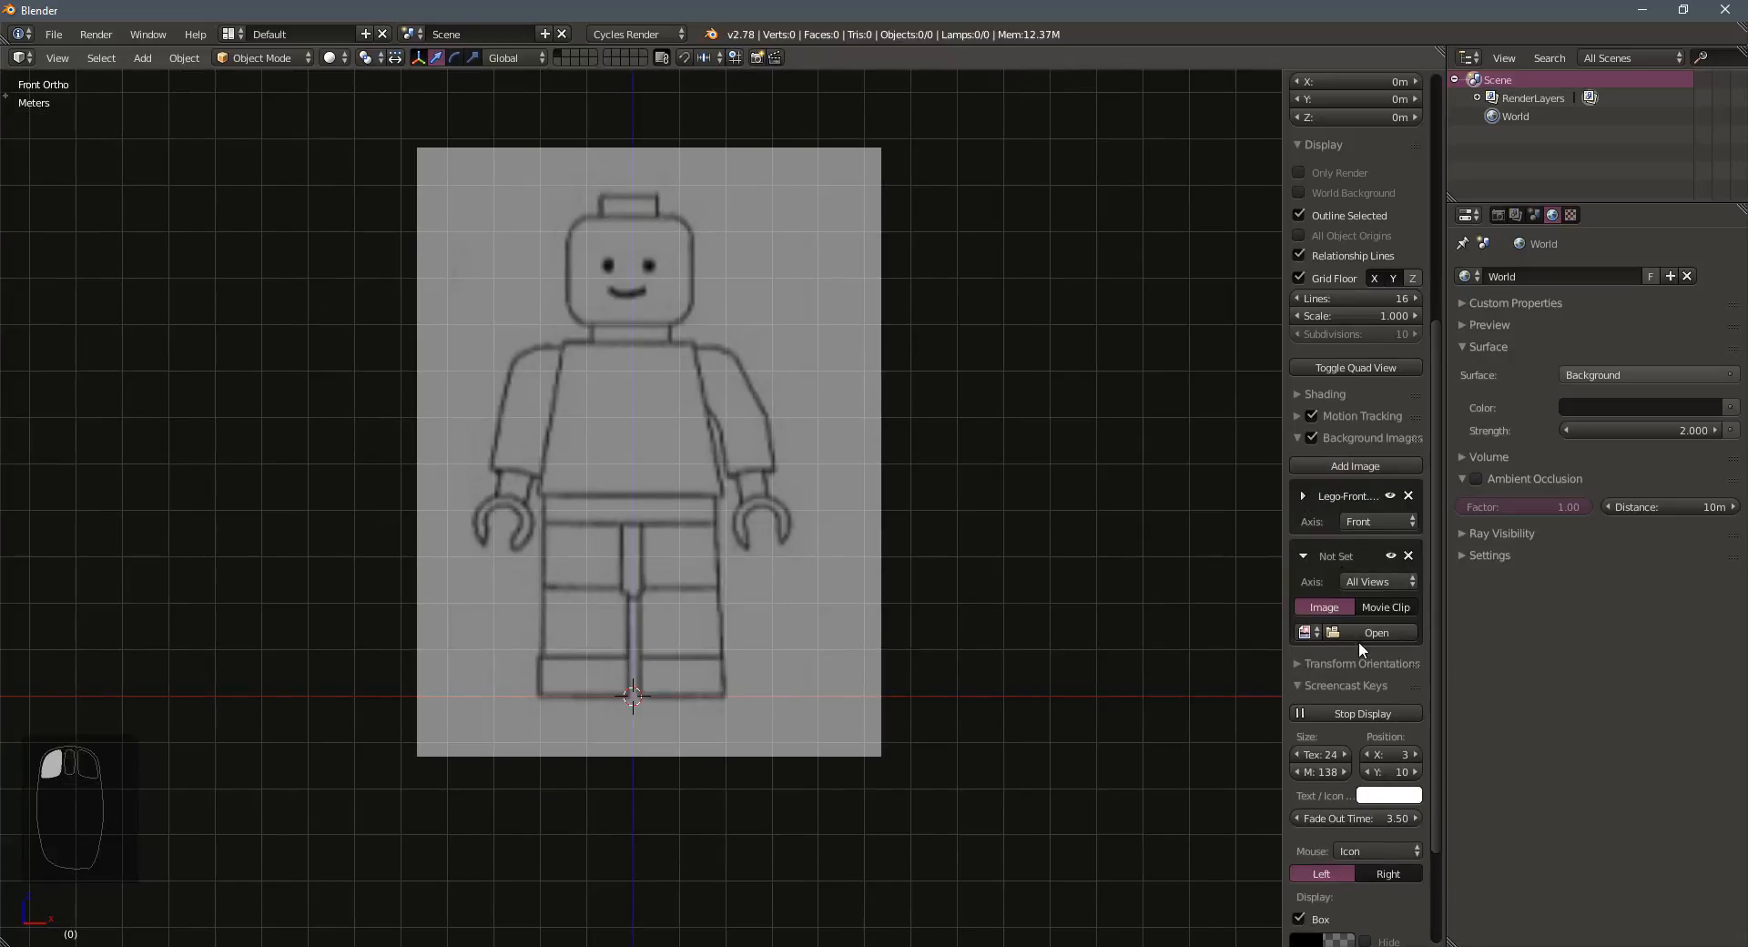
left_click(1374, 583)
left_click(1101, 561)
Load Lego-Side.jpg from the LegoMan images folder into the right-view background slot
left_click(1378, 632)
left_click(289, 125)
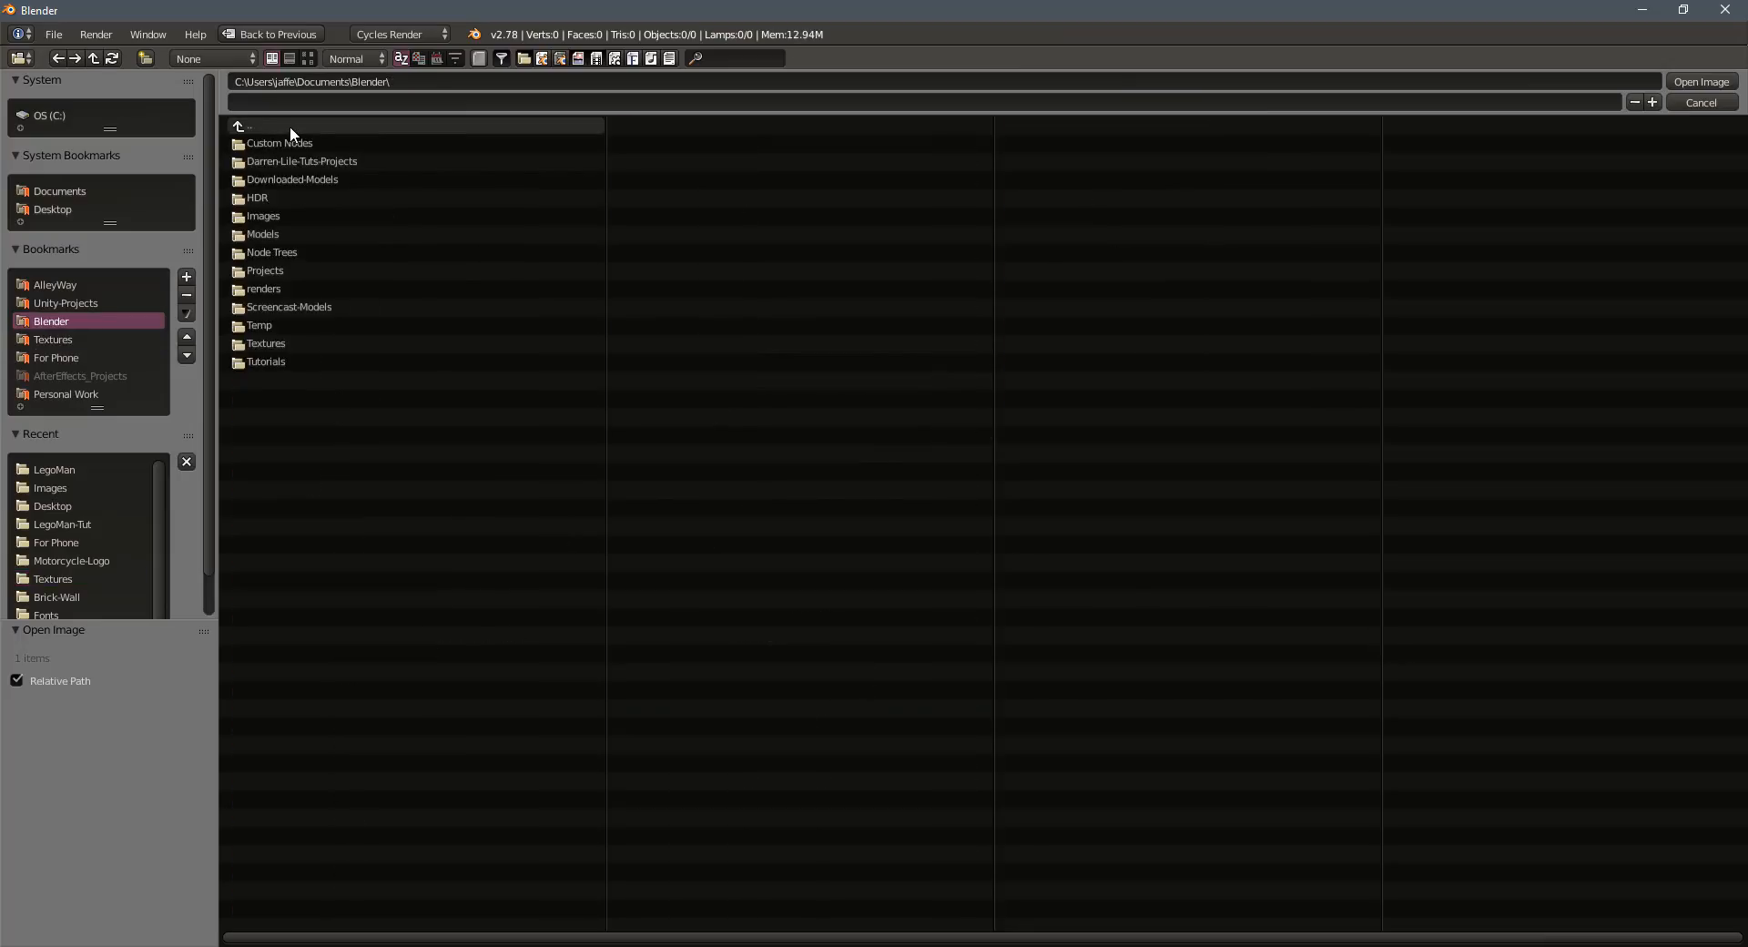
left_click(288, 208)
left_click(275, 145)
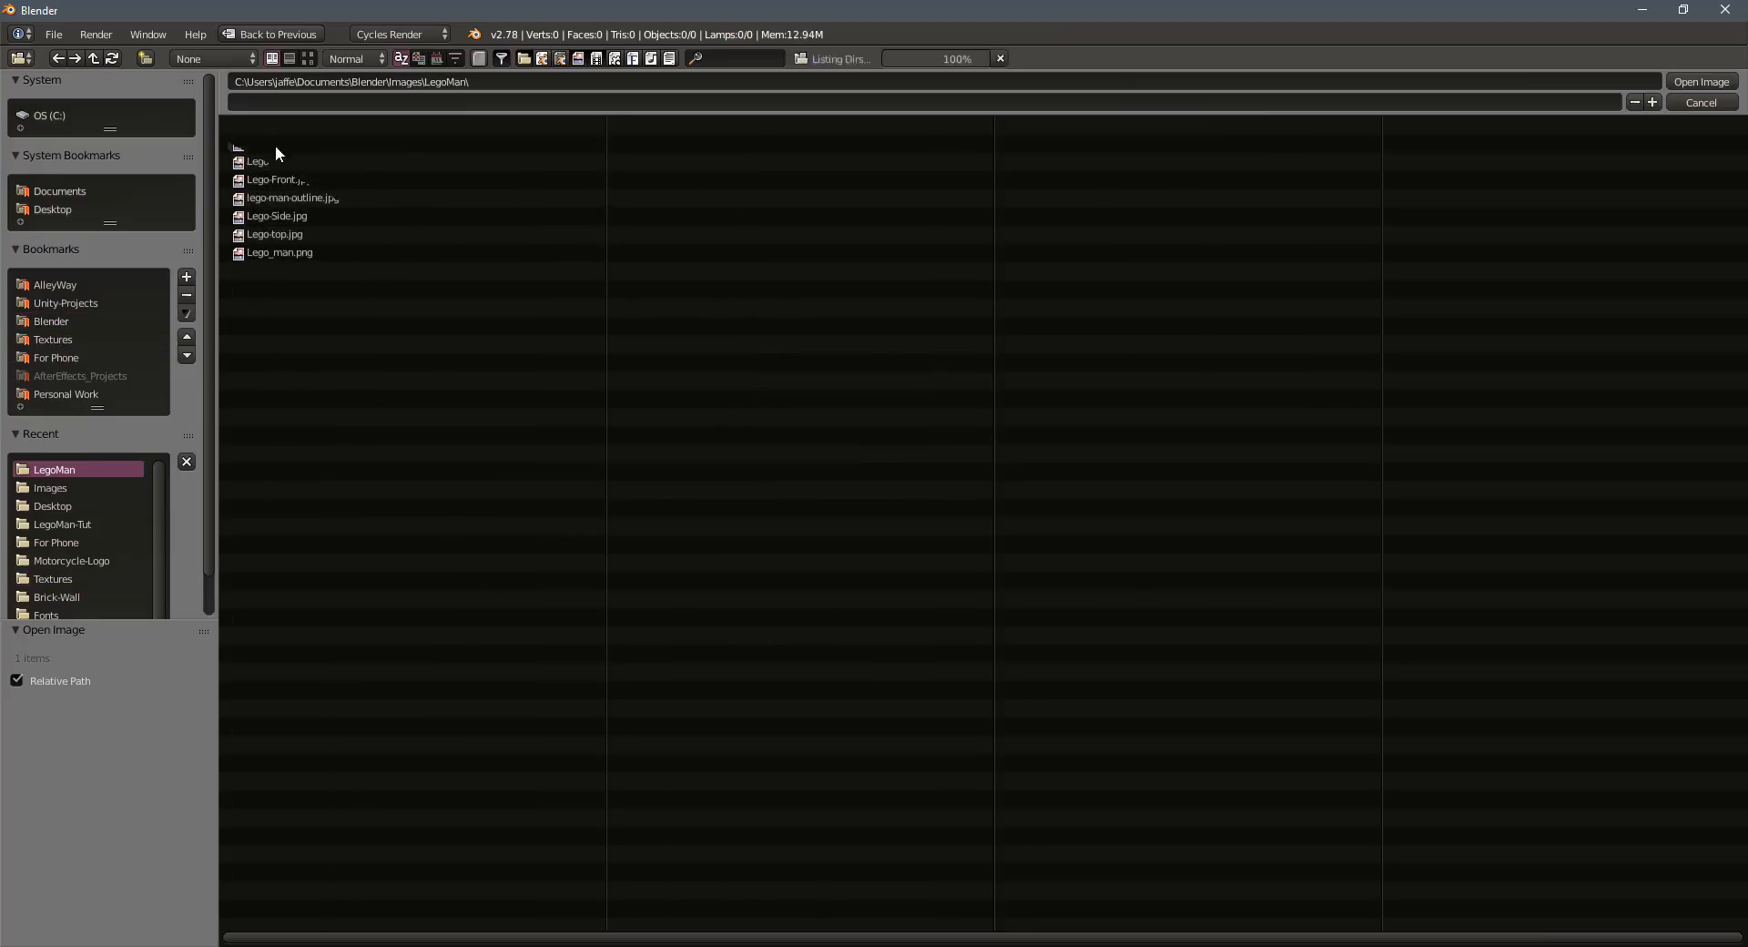
left_click(308, 58)
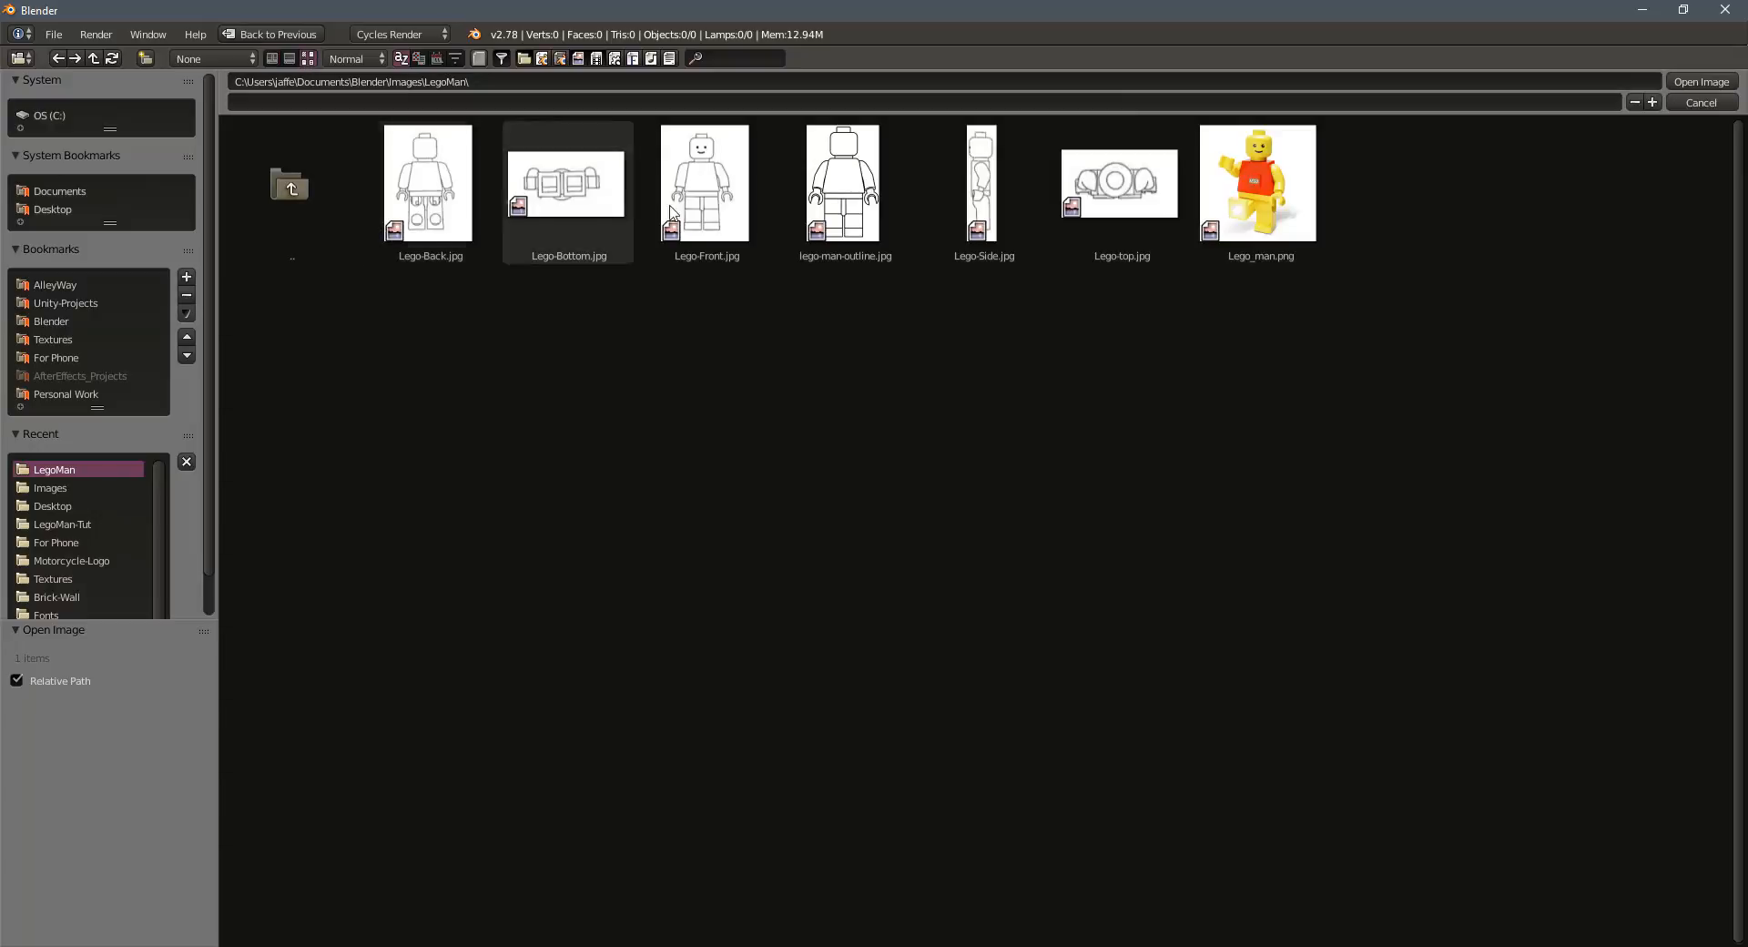
left_click(982, 182)
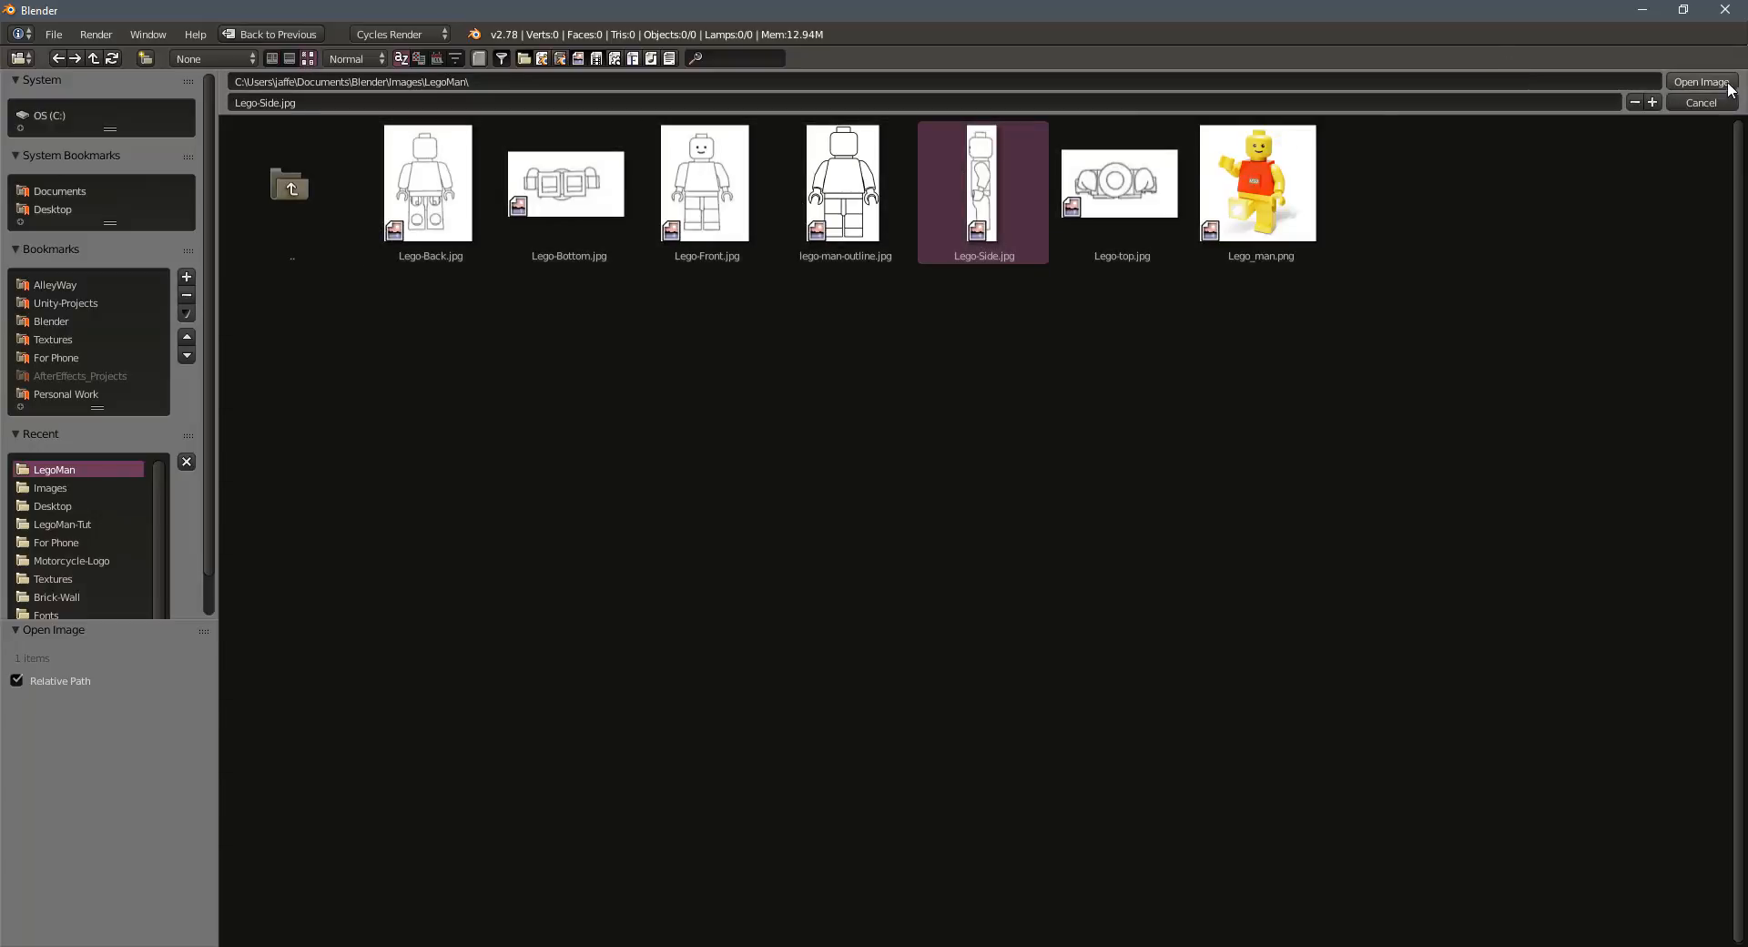
left_click(1701, 82)
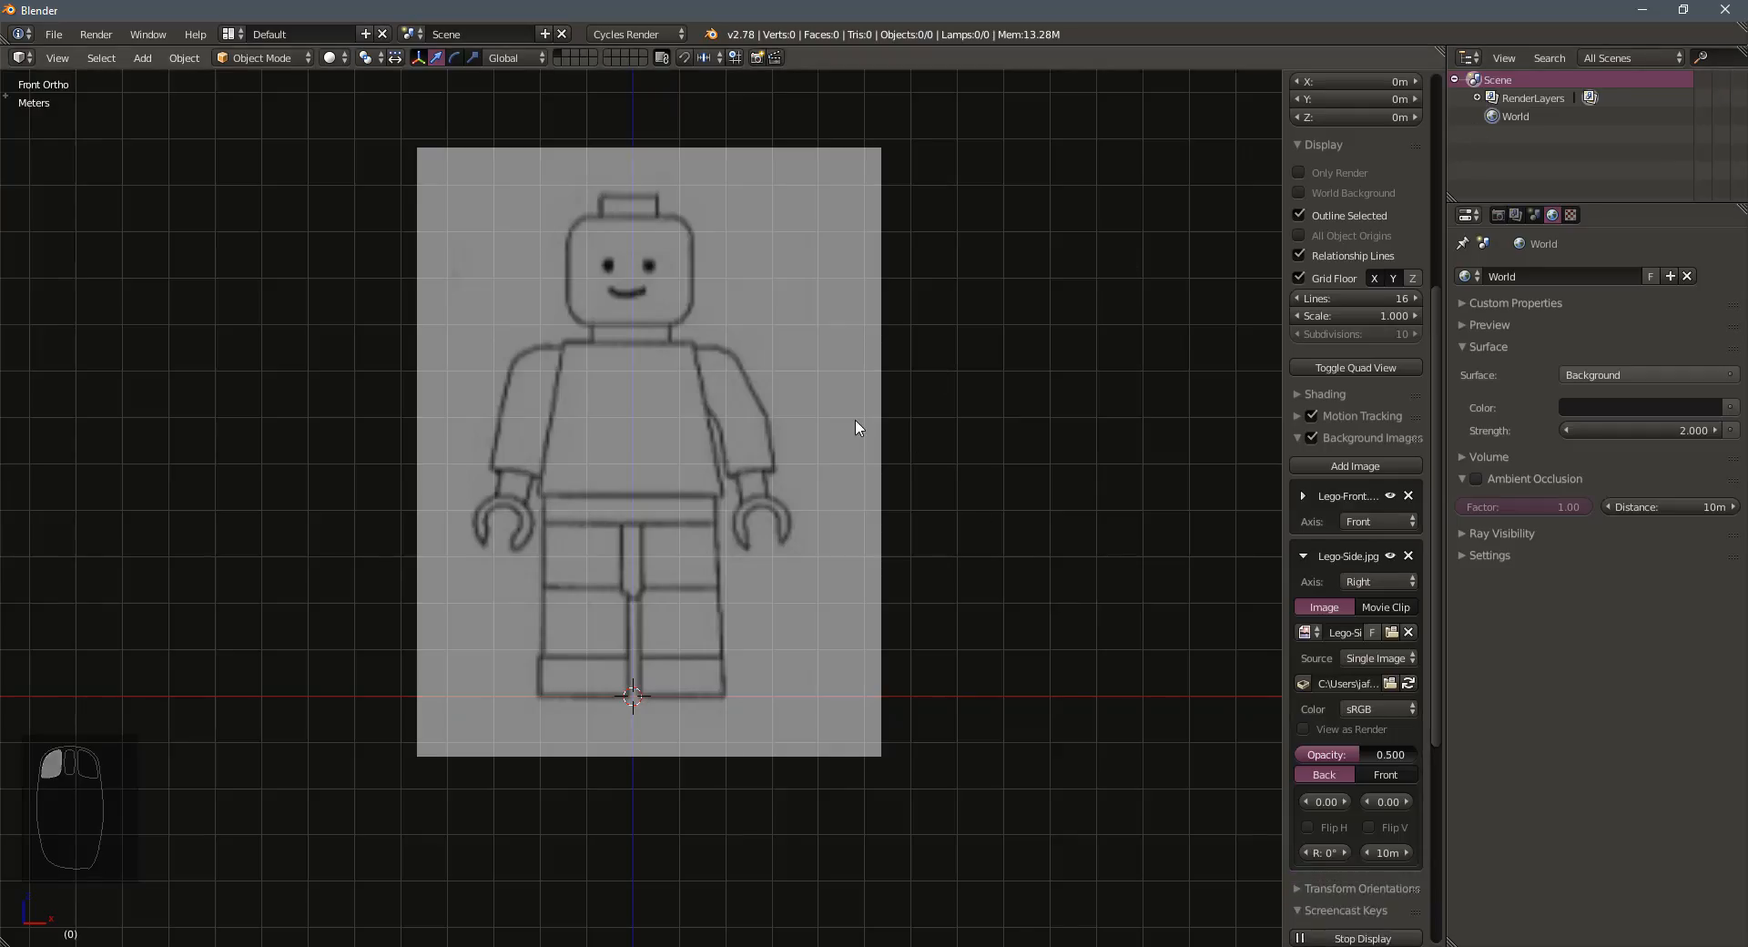
In right view, set the Lego-Side background image's vertical offset to 4.00 and compare its alignment with the front view
key("KP_3")
scroll(757, 511, "down", 3)
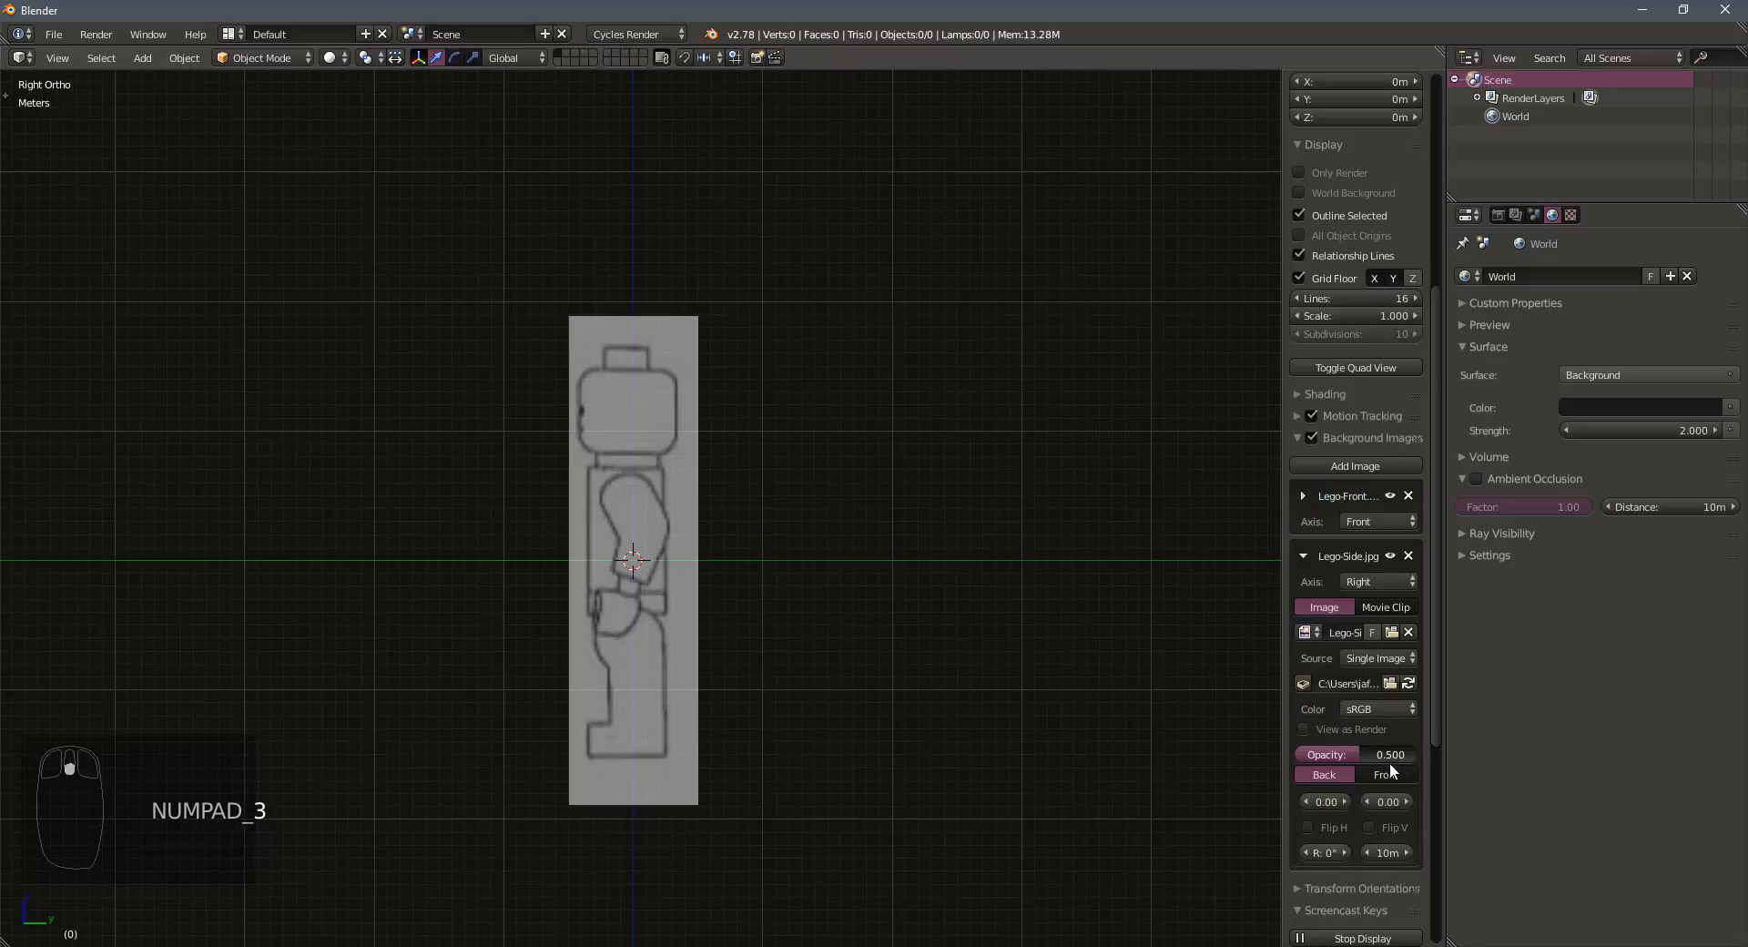
left_click_drag(1403, 810, 1479, 810)
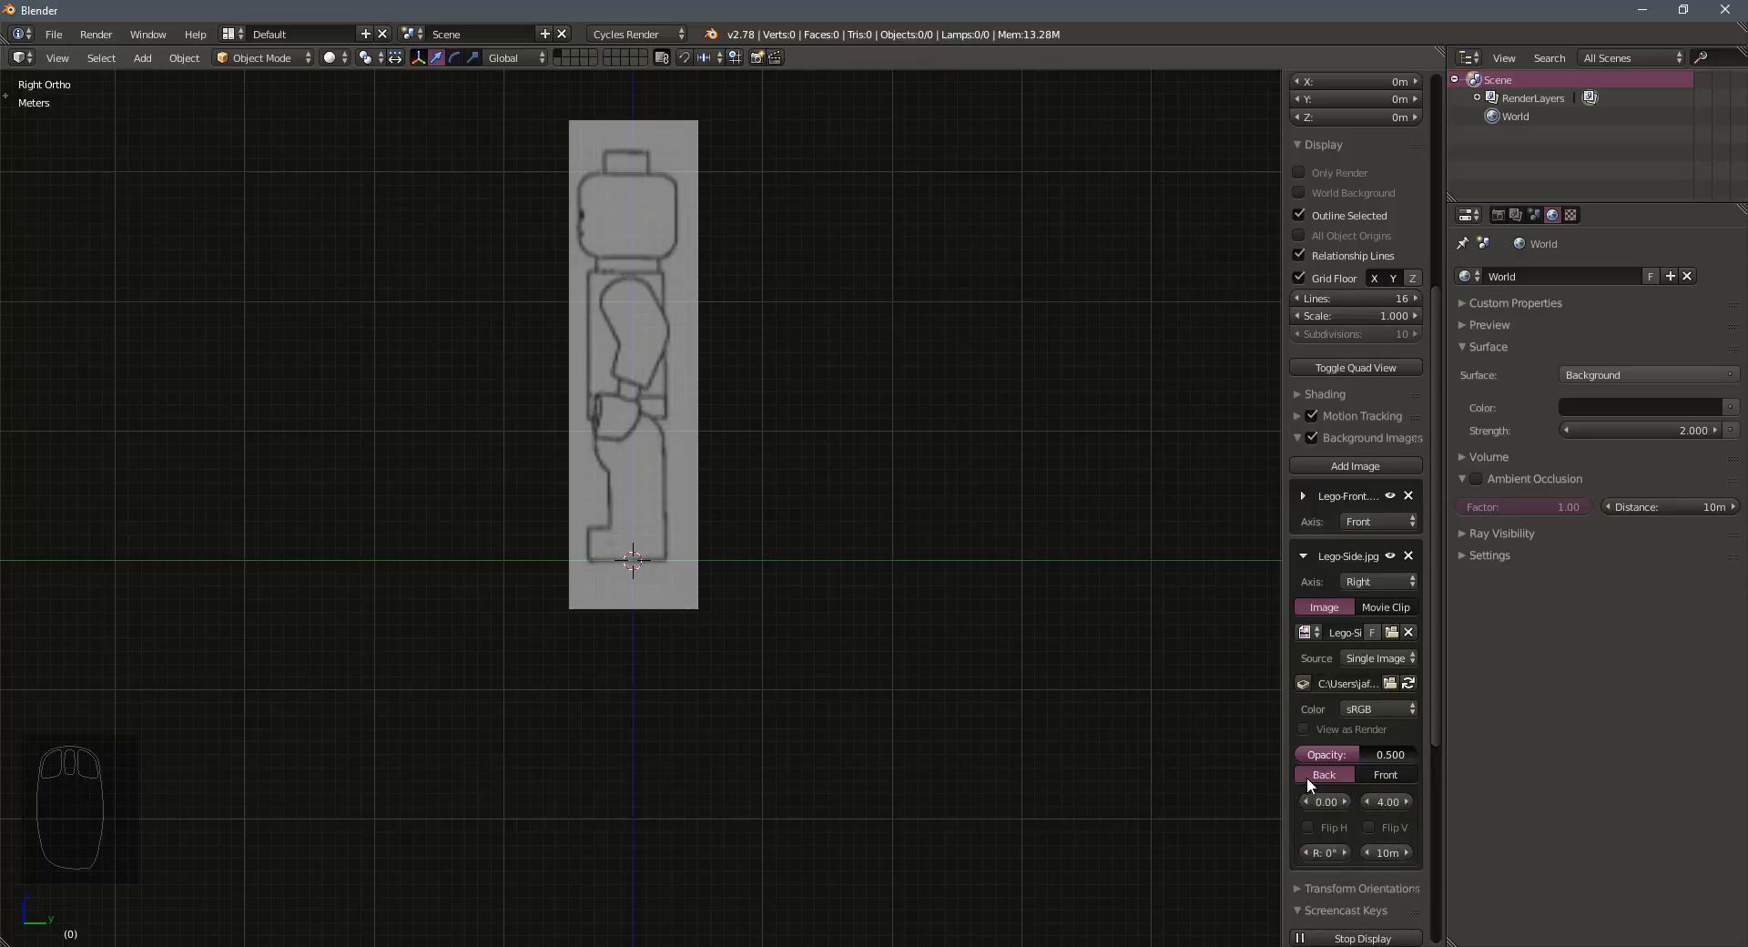
key("KP_1")
key("KP_3")
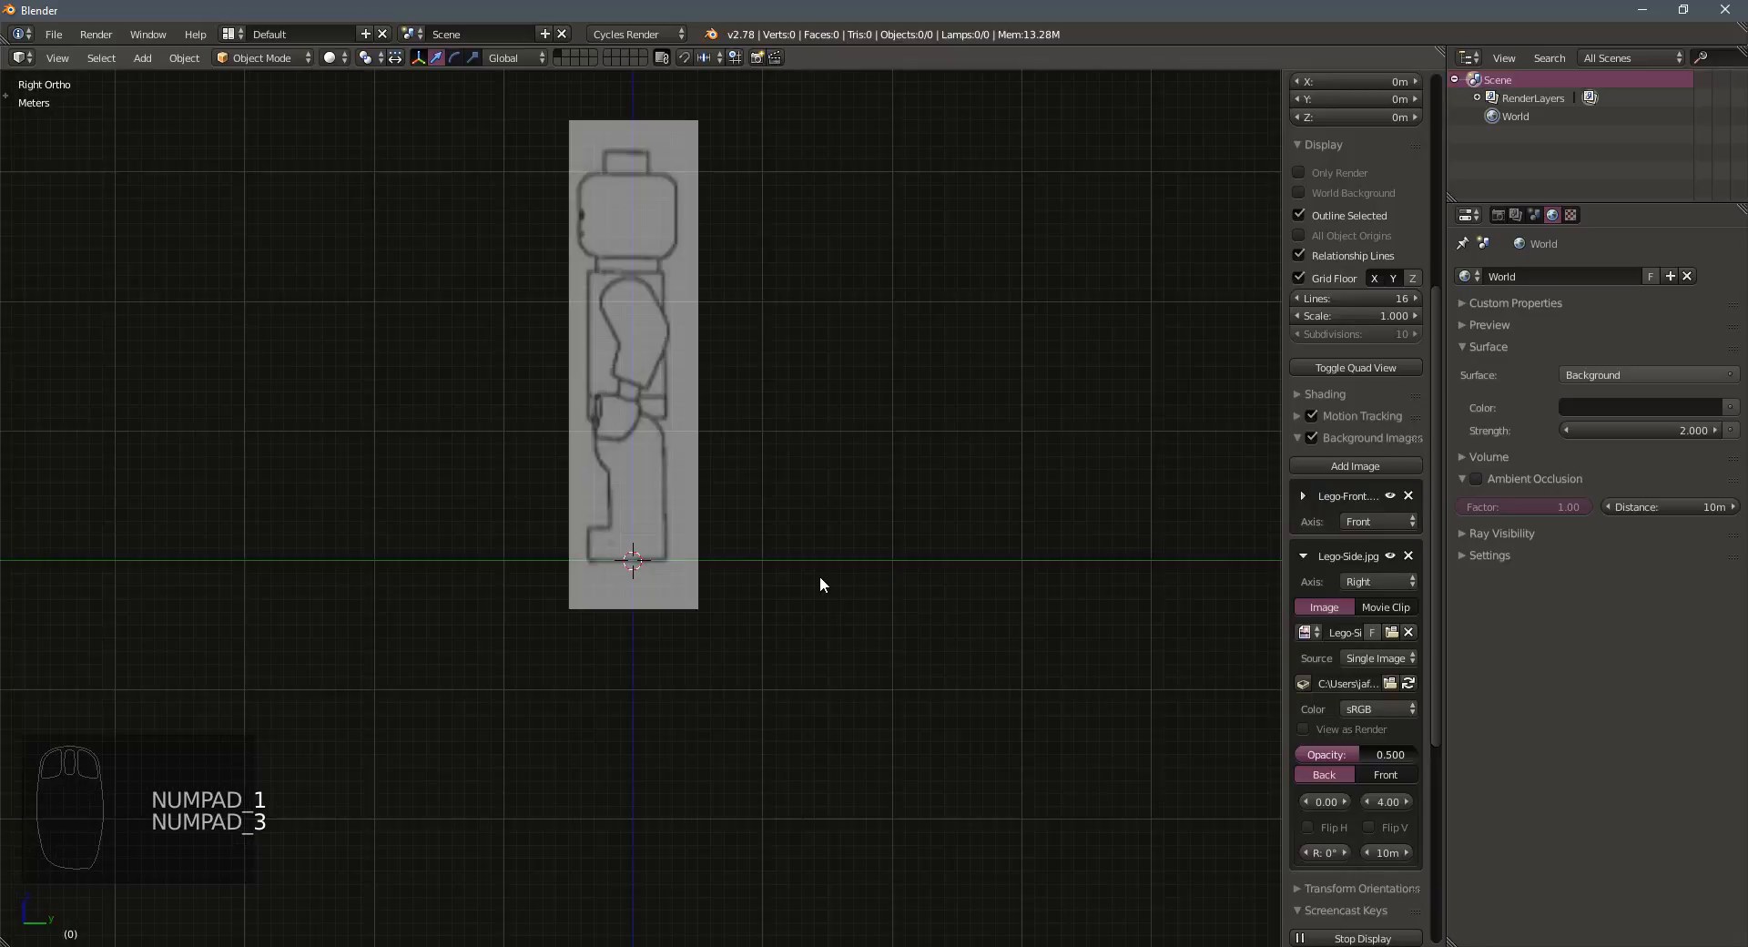
key("KP_1")
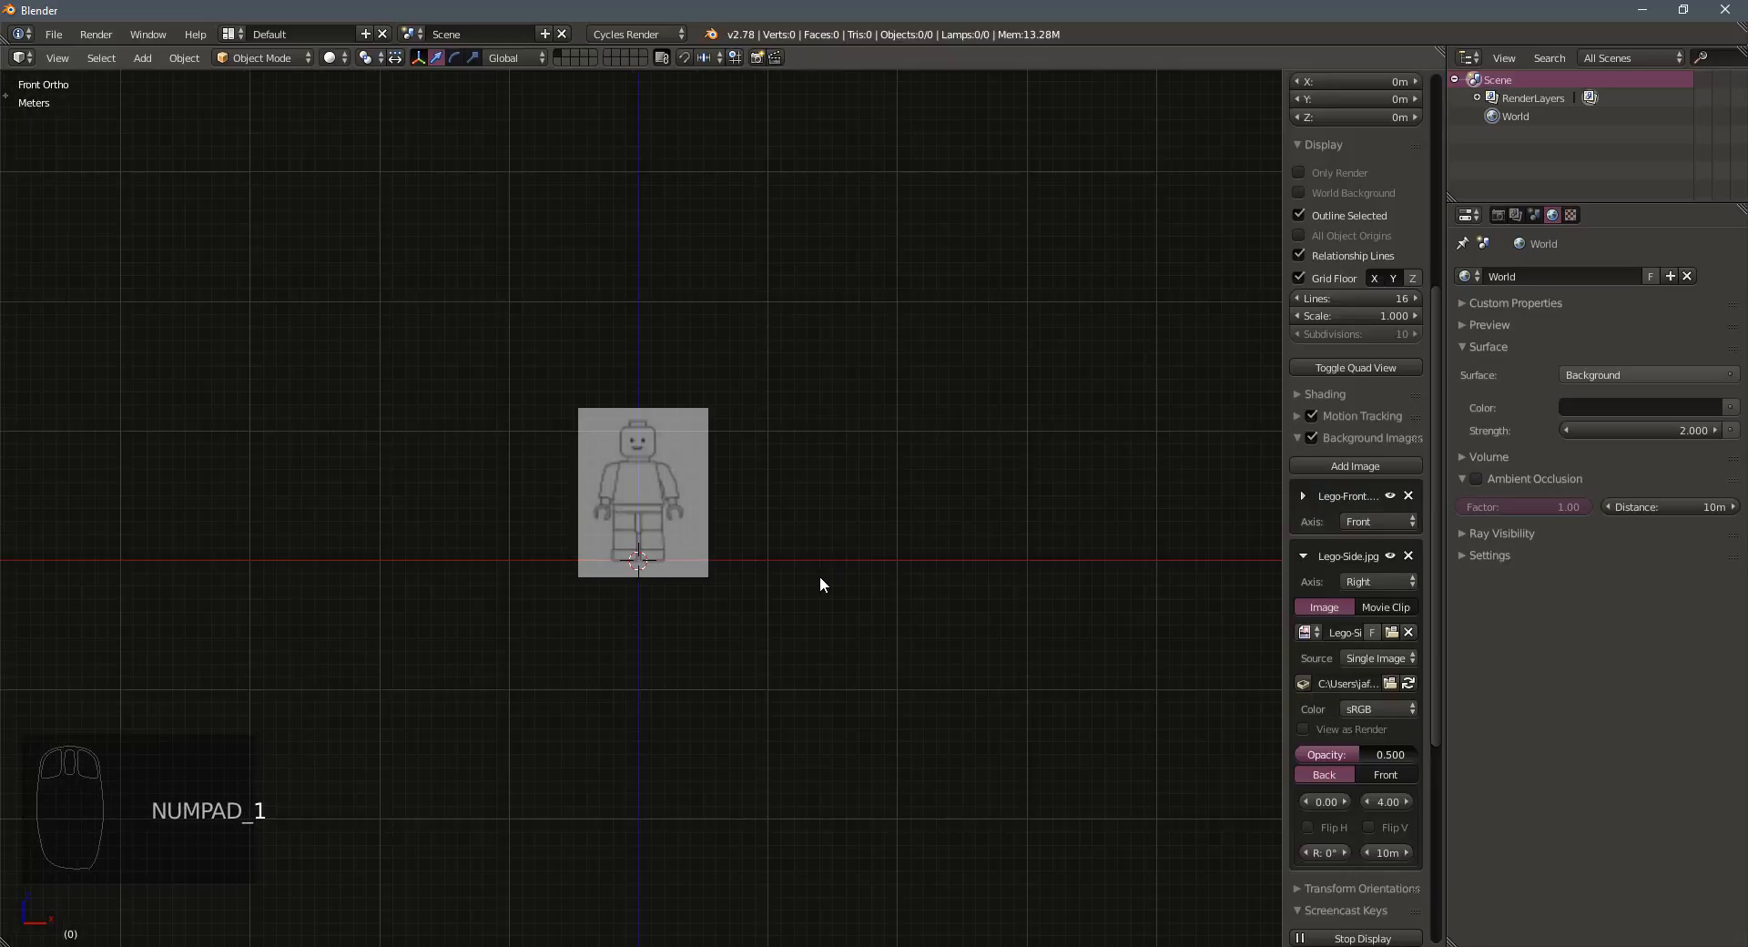
scroll(819, 576, "up", 3)
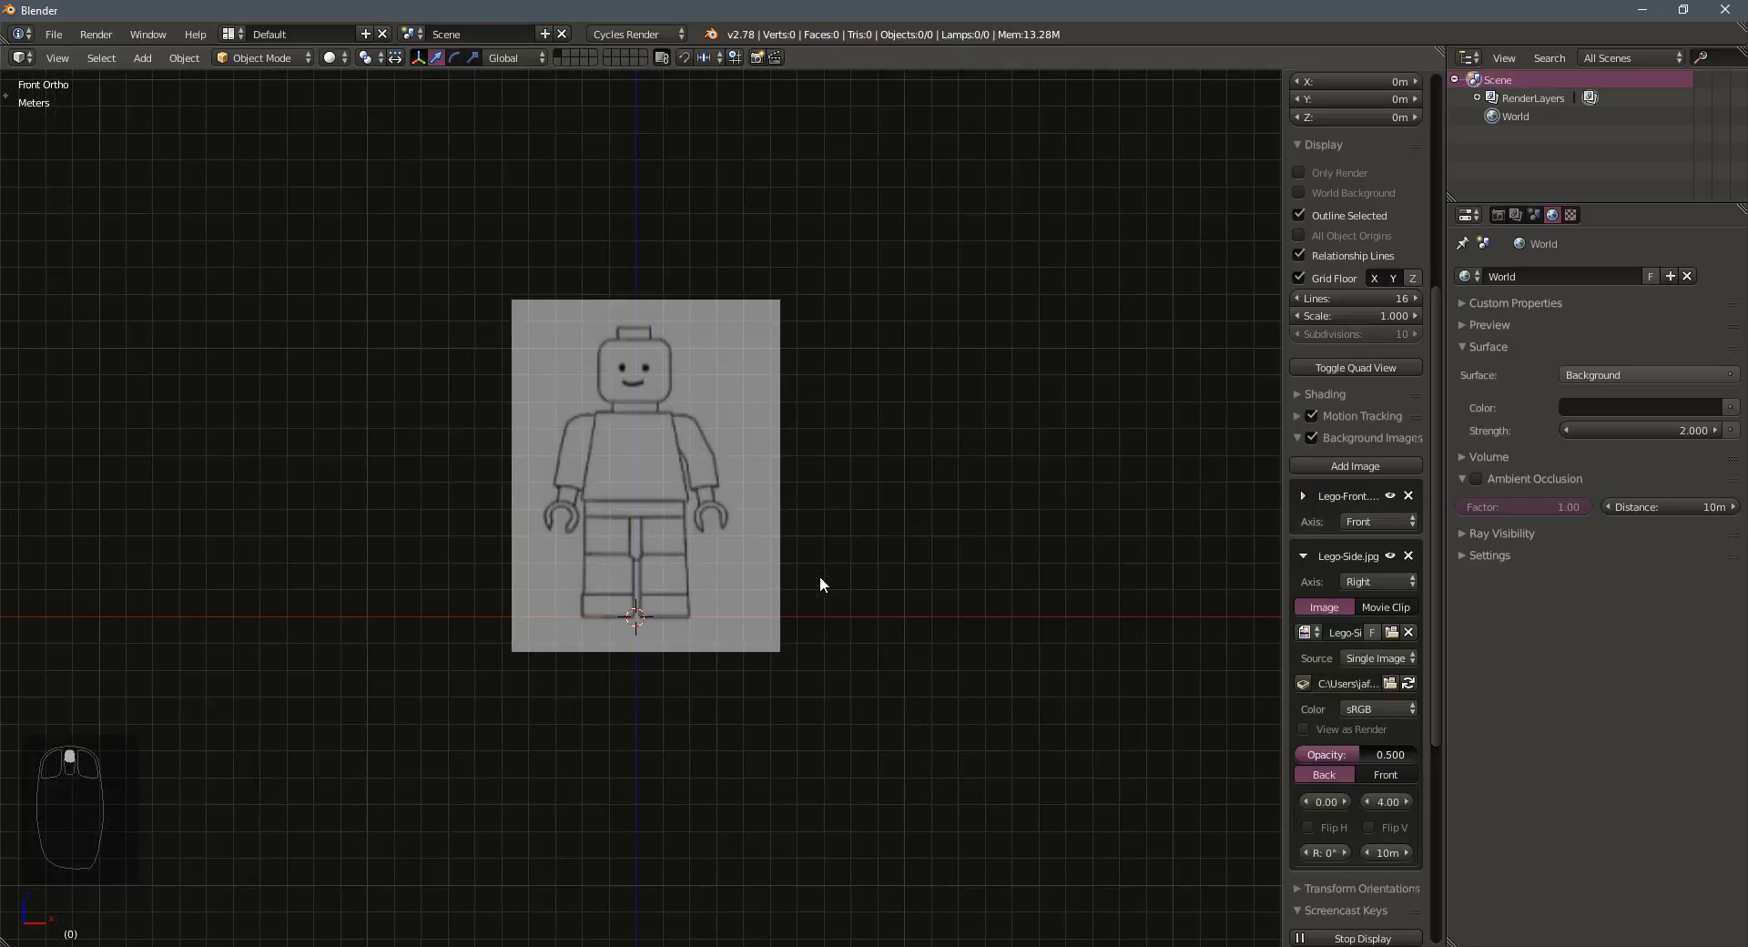
key("KP_3")
key("KP_1")
scroll(819, 575, "down", 3)
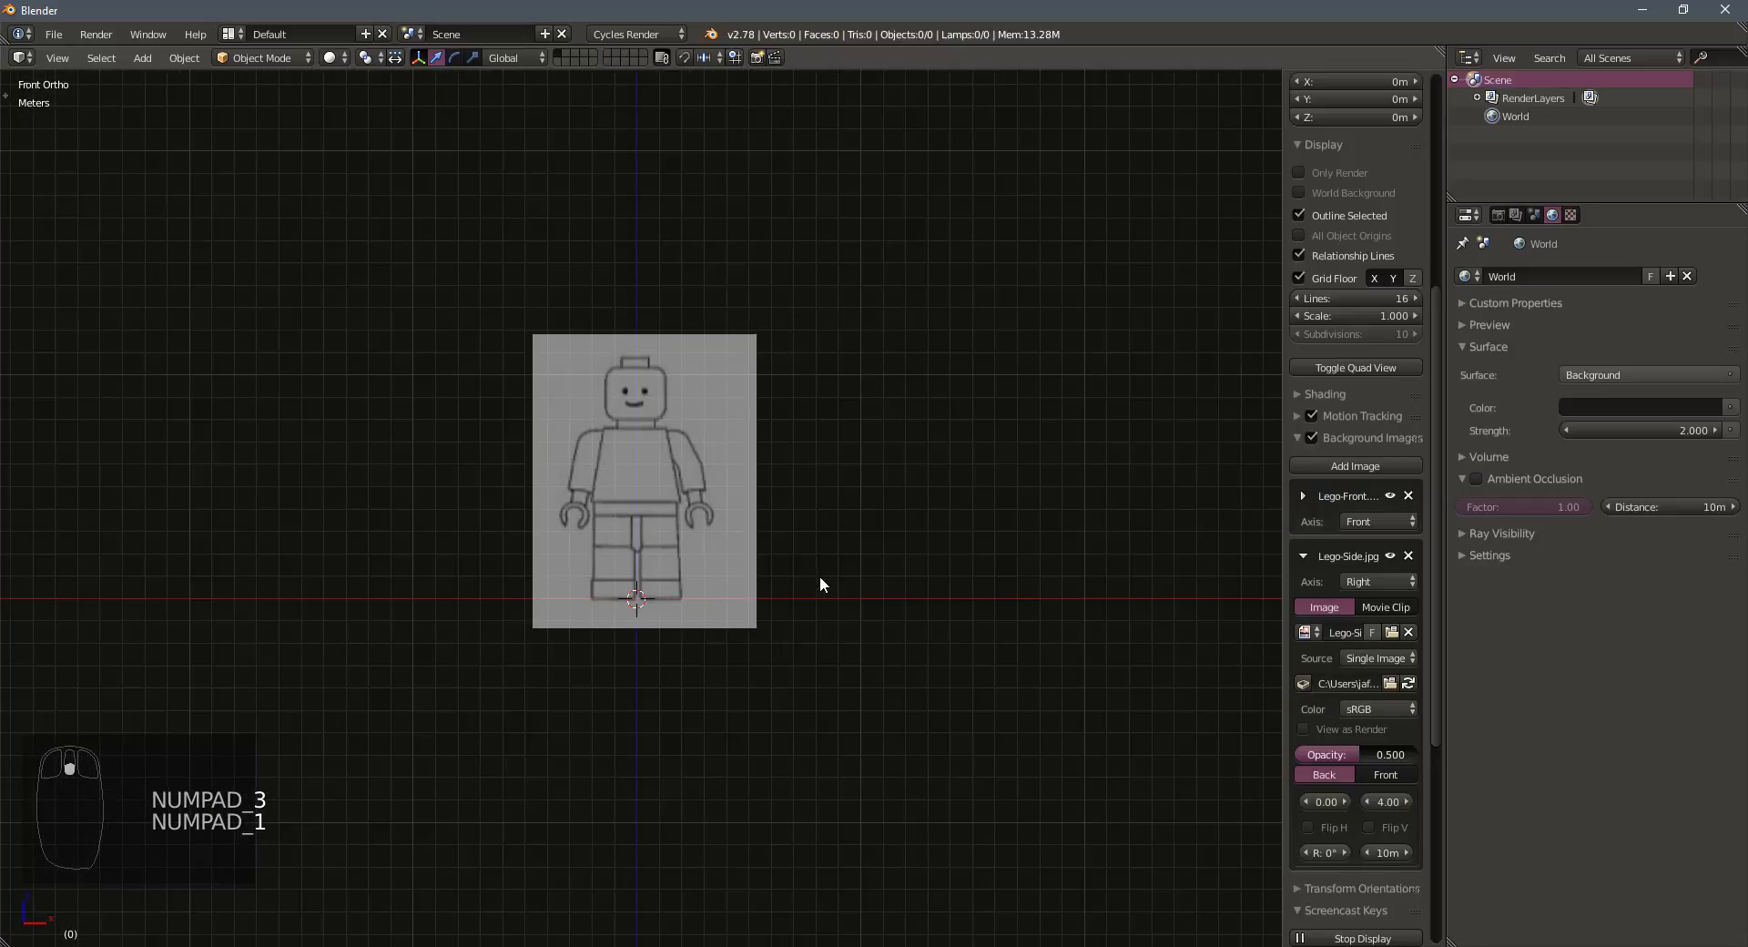
Add a mesh cube at the origin and raise it along Z until its base sits level with the figure's feet
key("shift+a")
mouse_move(568, 533)
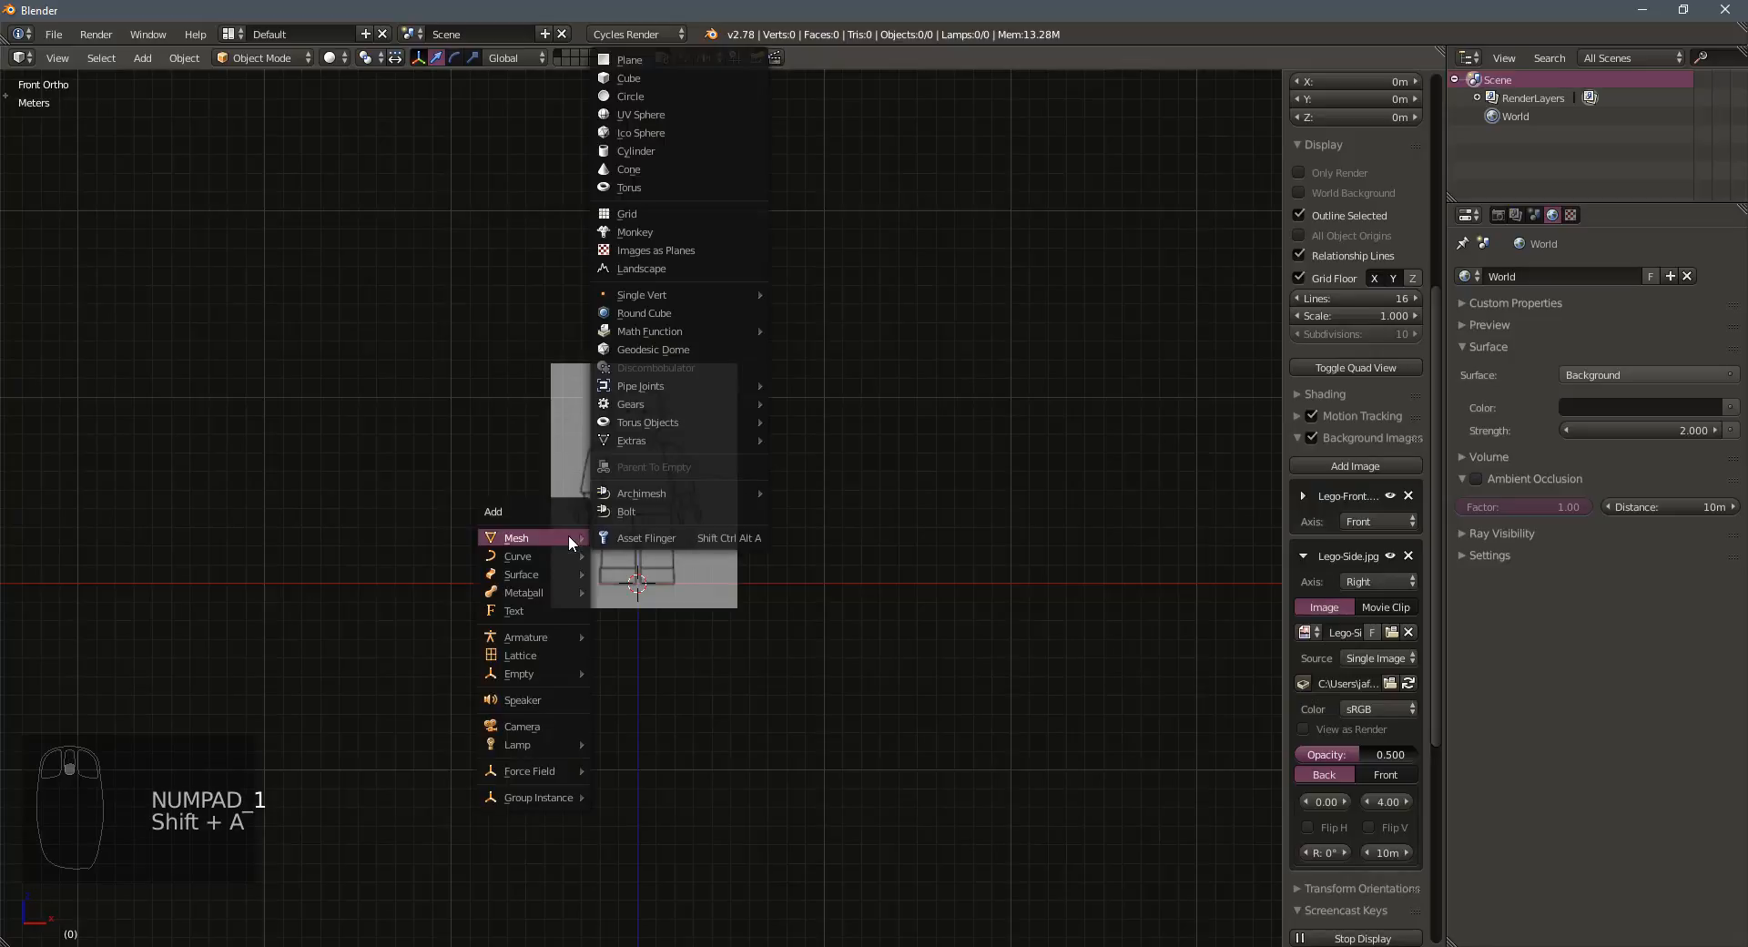
left_click(649, 76)
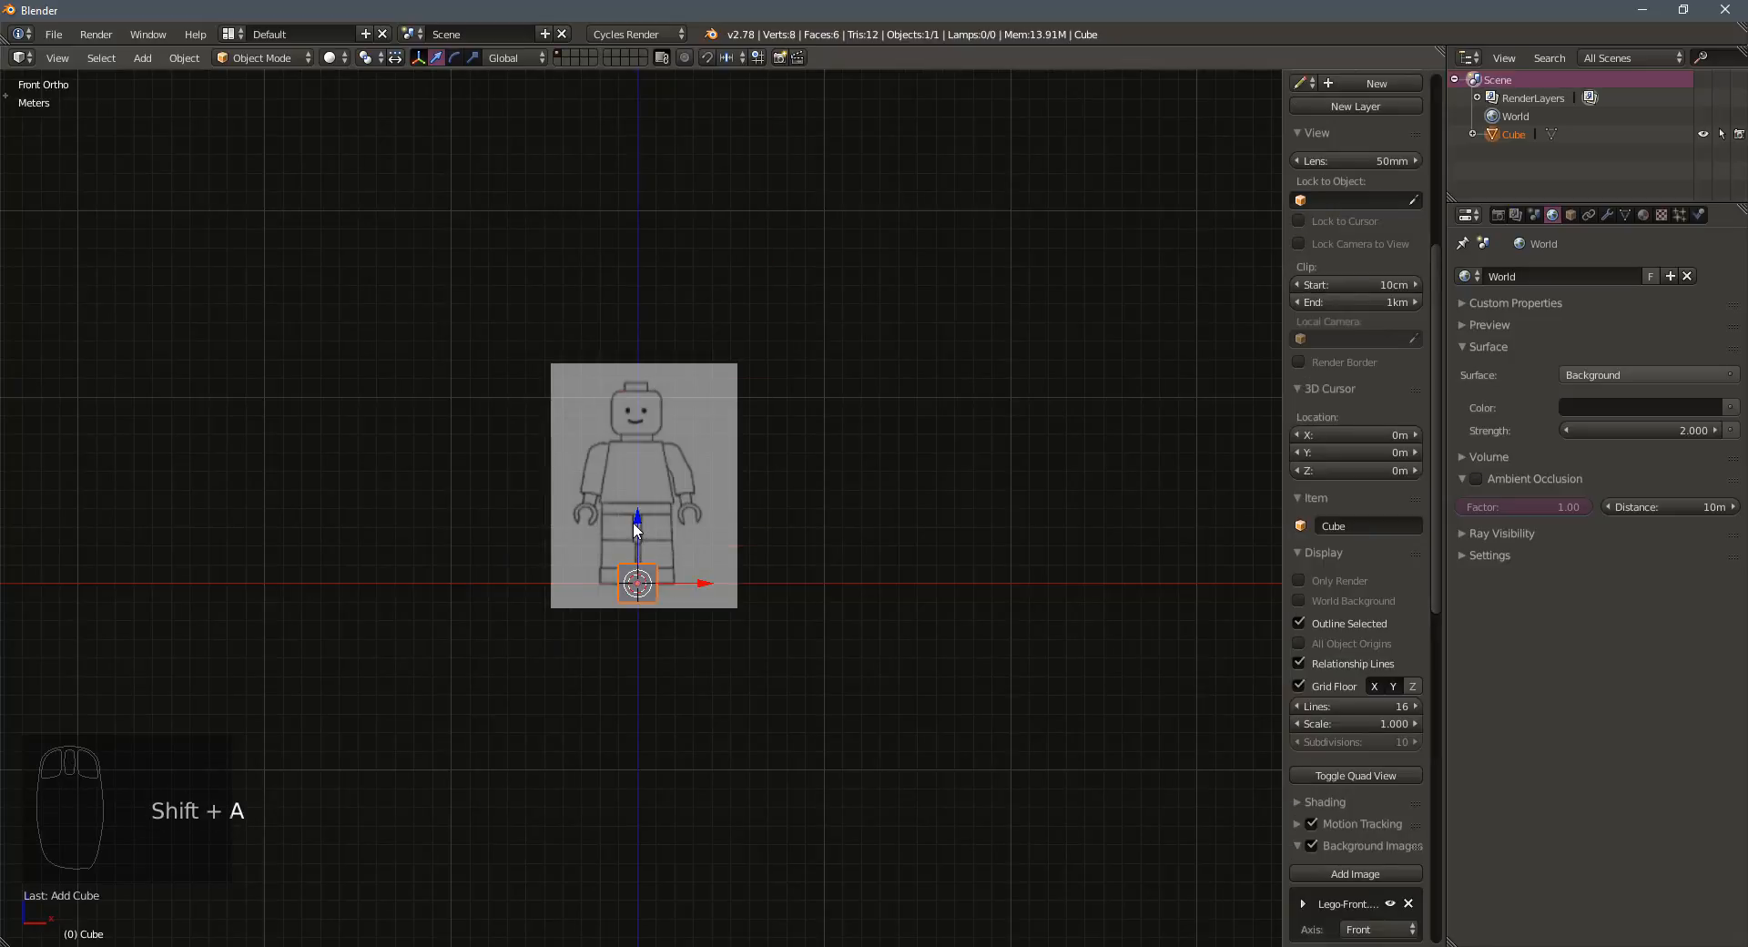
left_click_drag(634, 524, 637, 506)
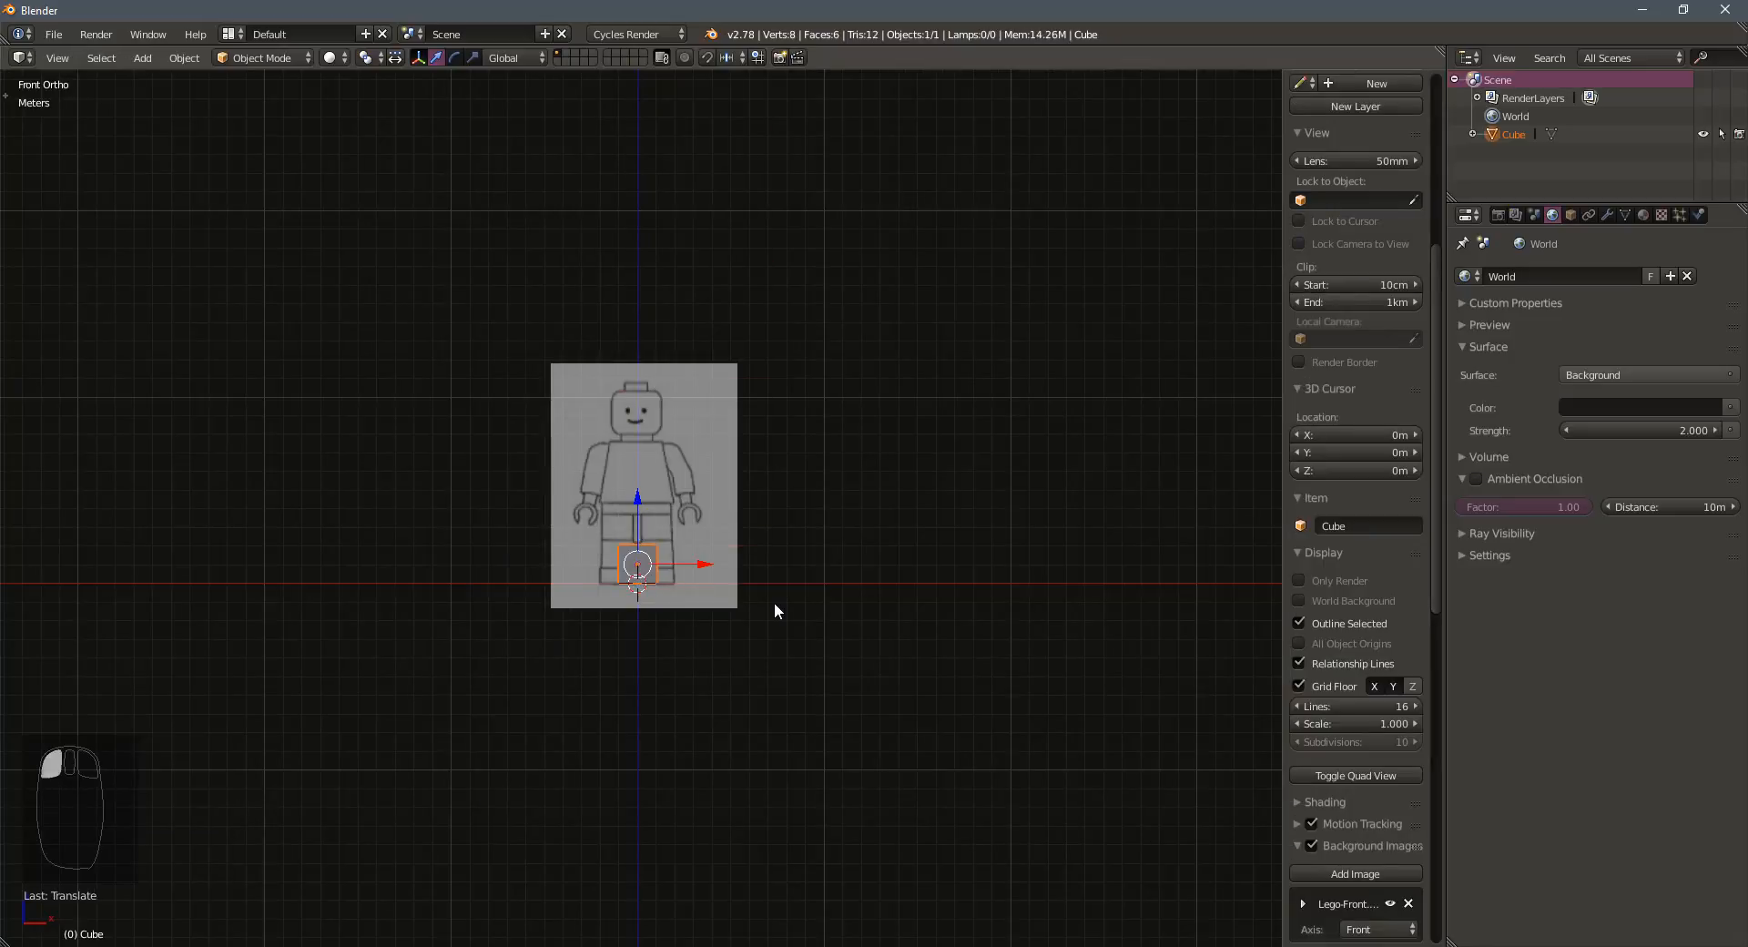
key("KP_3")
key("KP_1")
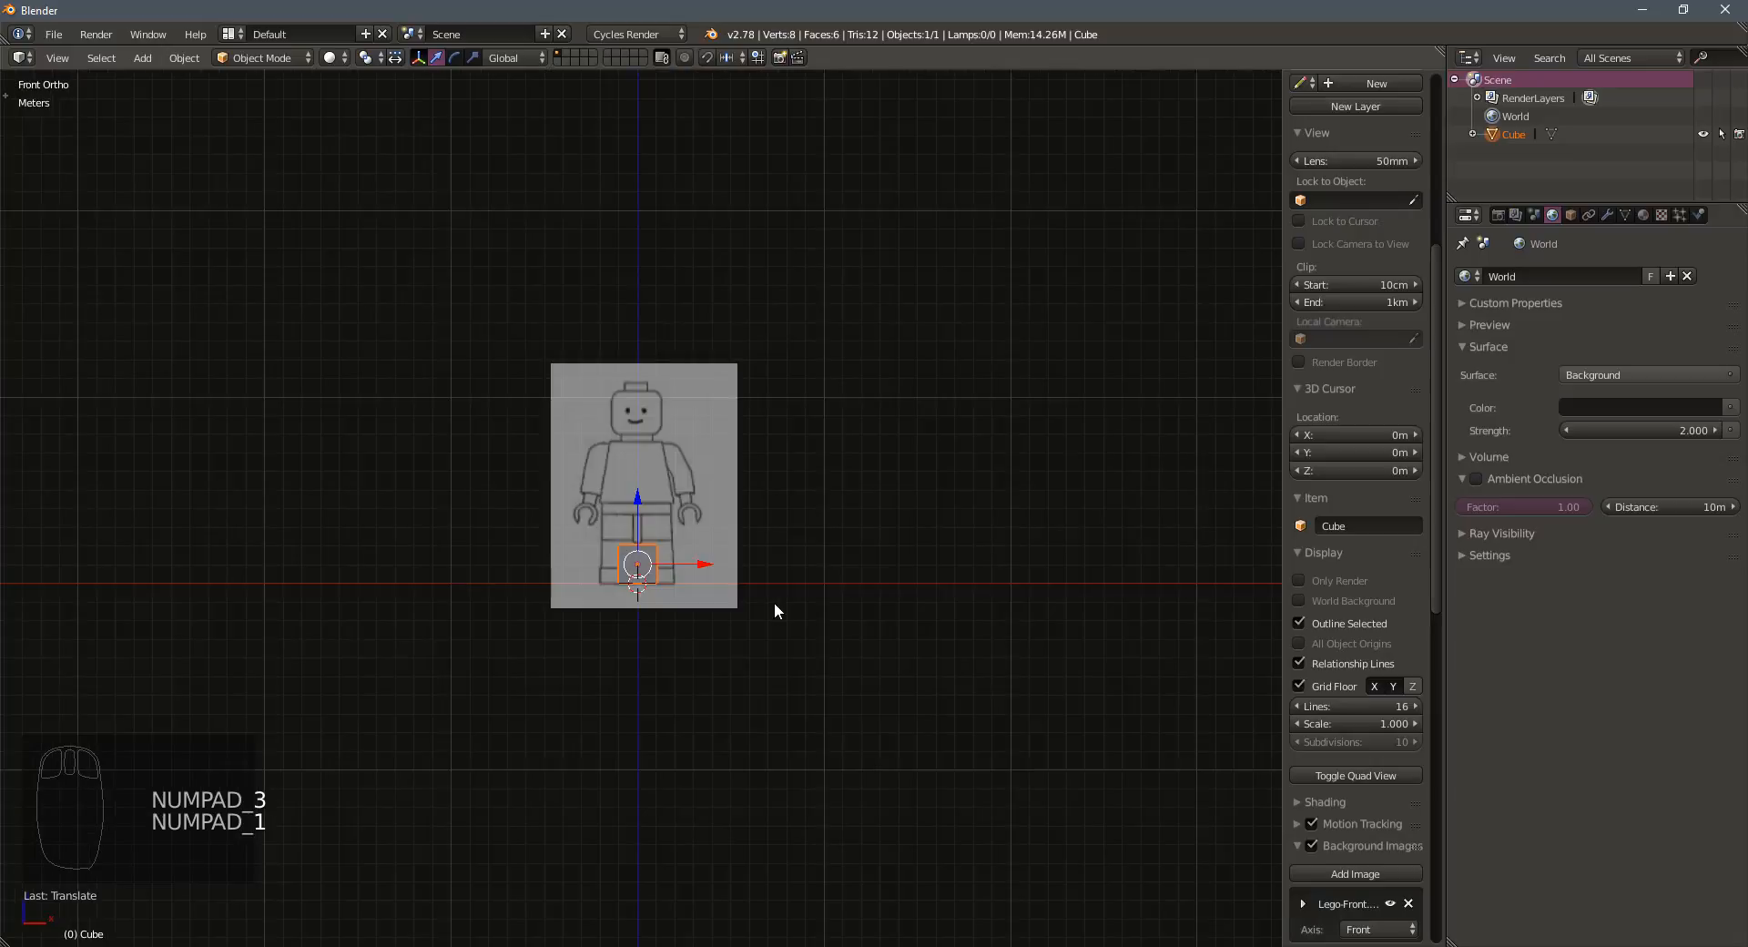
Compare the figure's scale against the cube in the right and front views
key("KP_3")
scroll(673, 467, "down", 3)
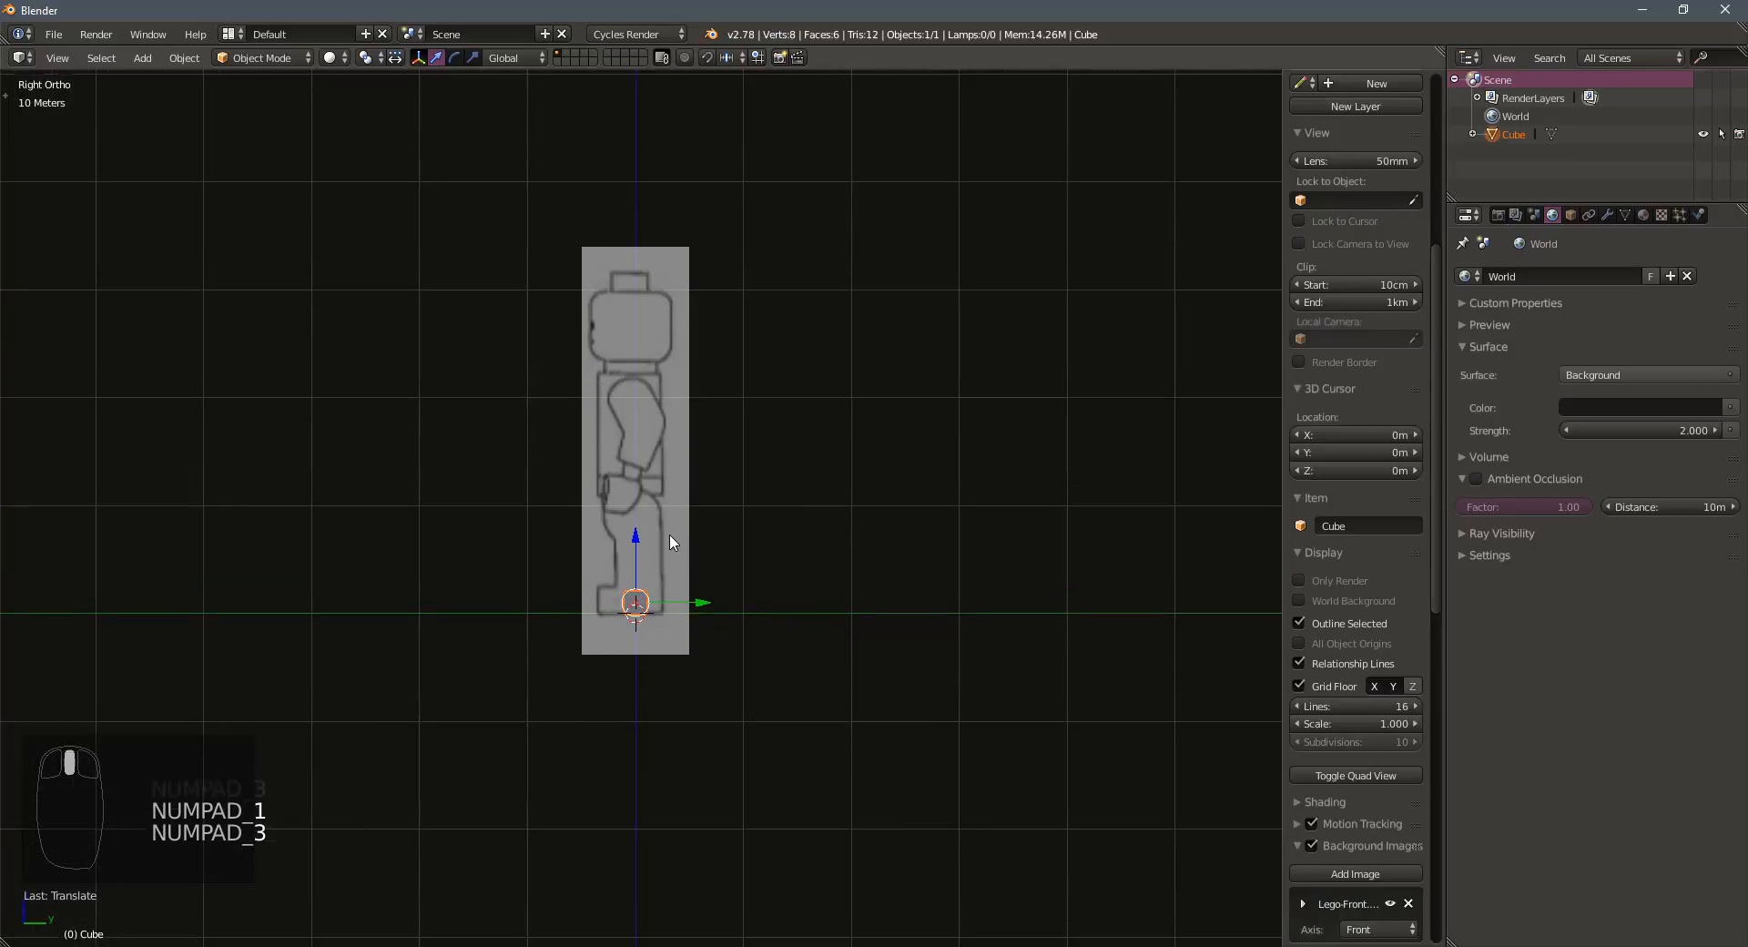
scroll(659, 519, "up", 1)
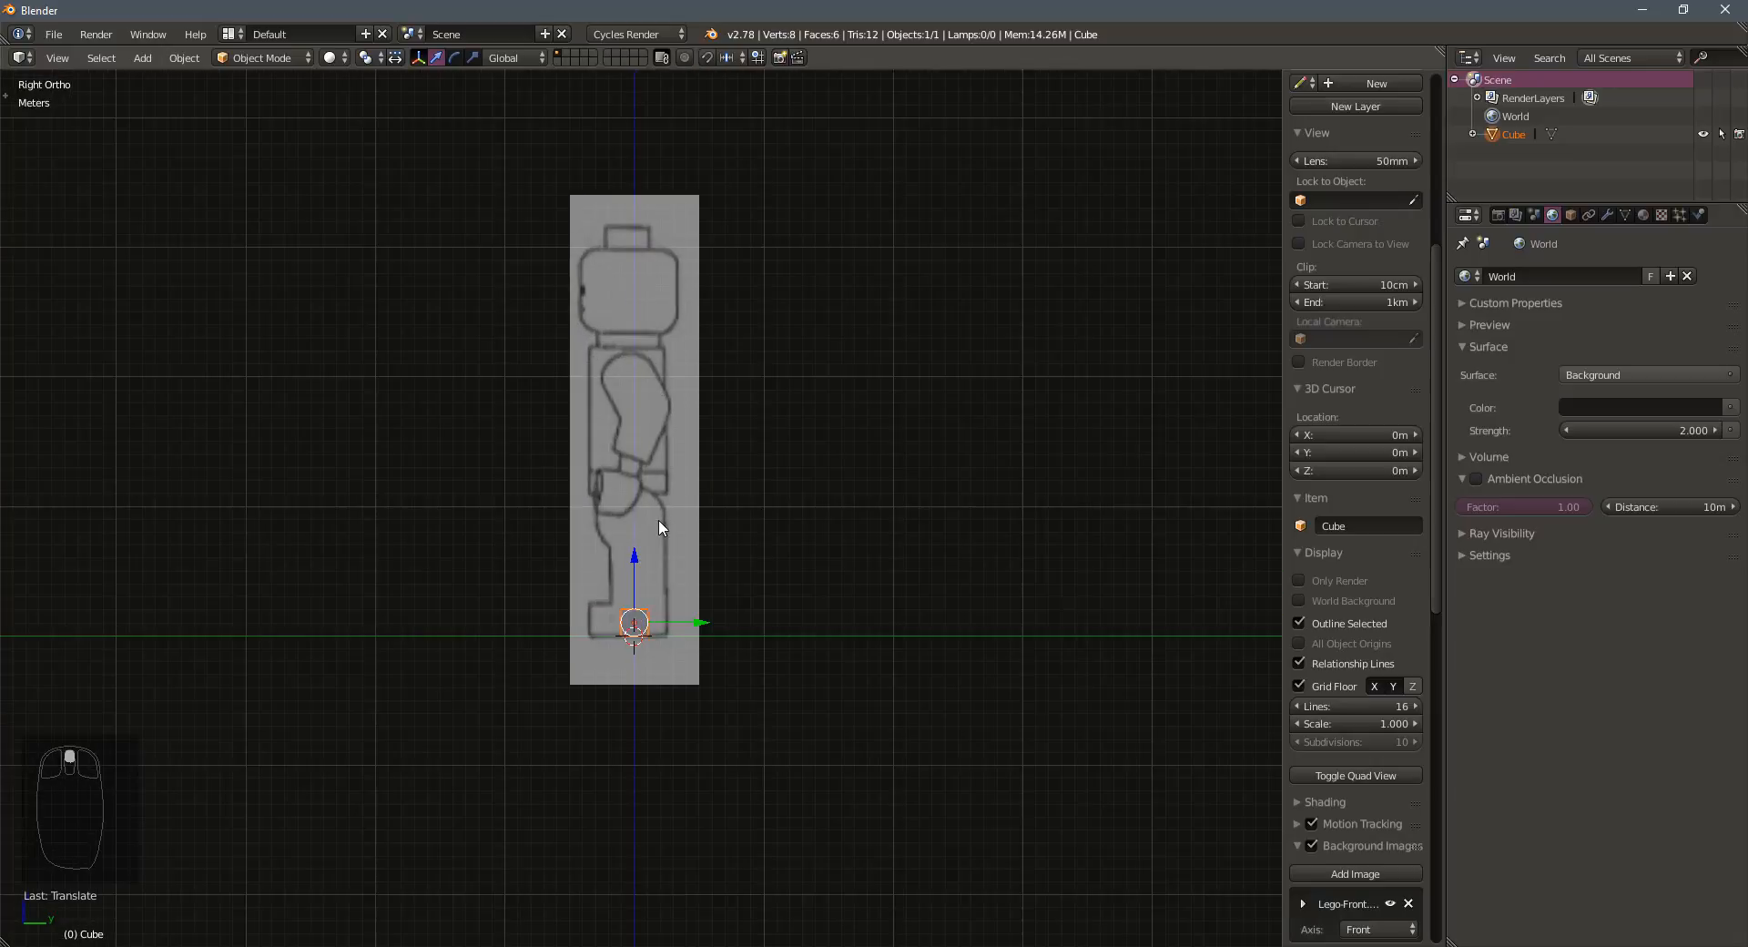
key("KP_1")
scroll(623, 669, "up", 3)
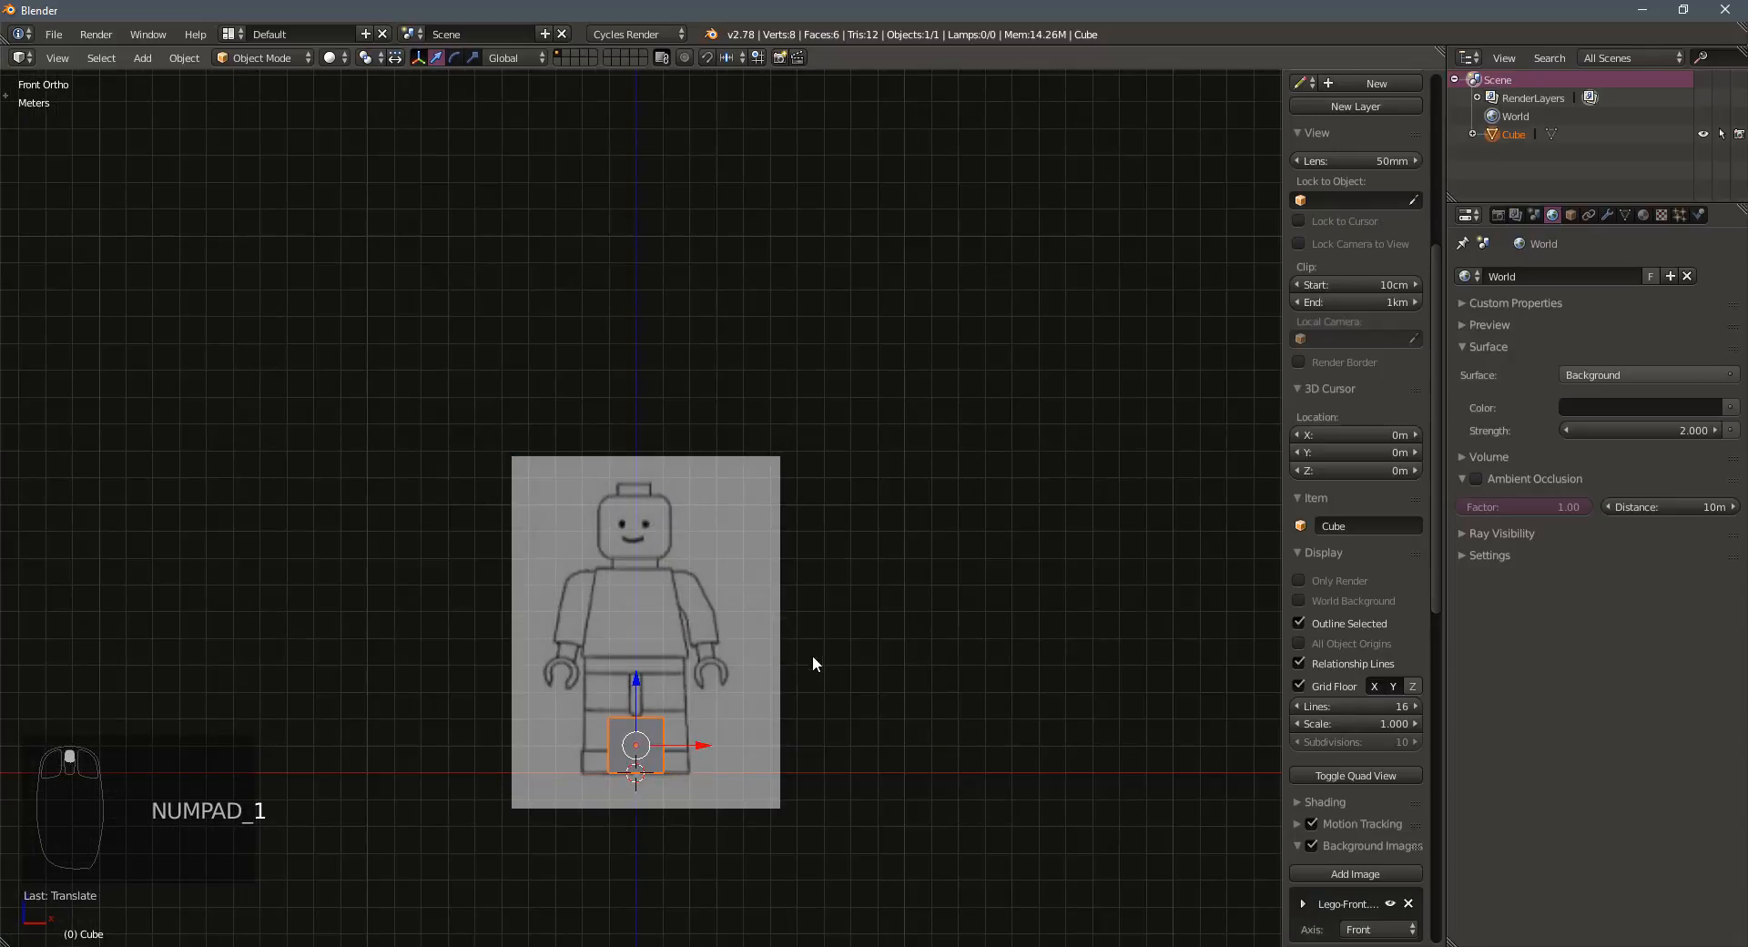
key("KP_3")
scroll(800, 560, "down", 2)
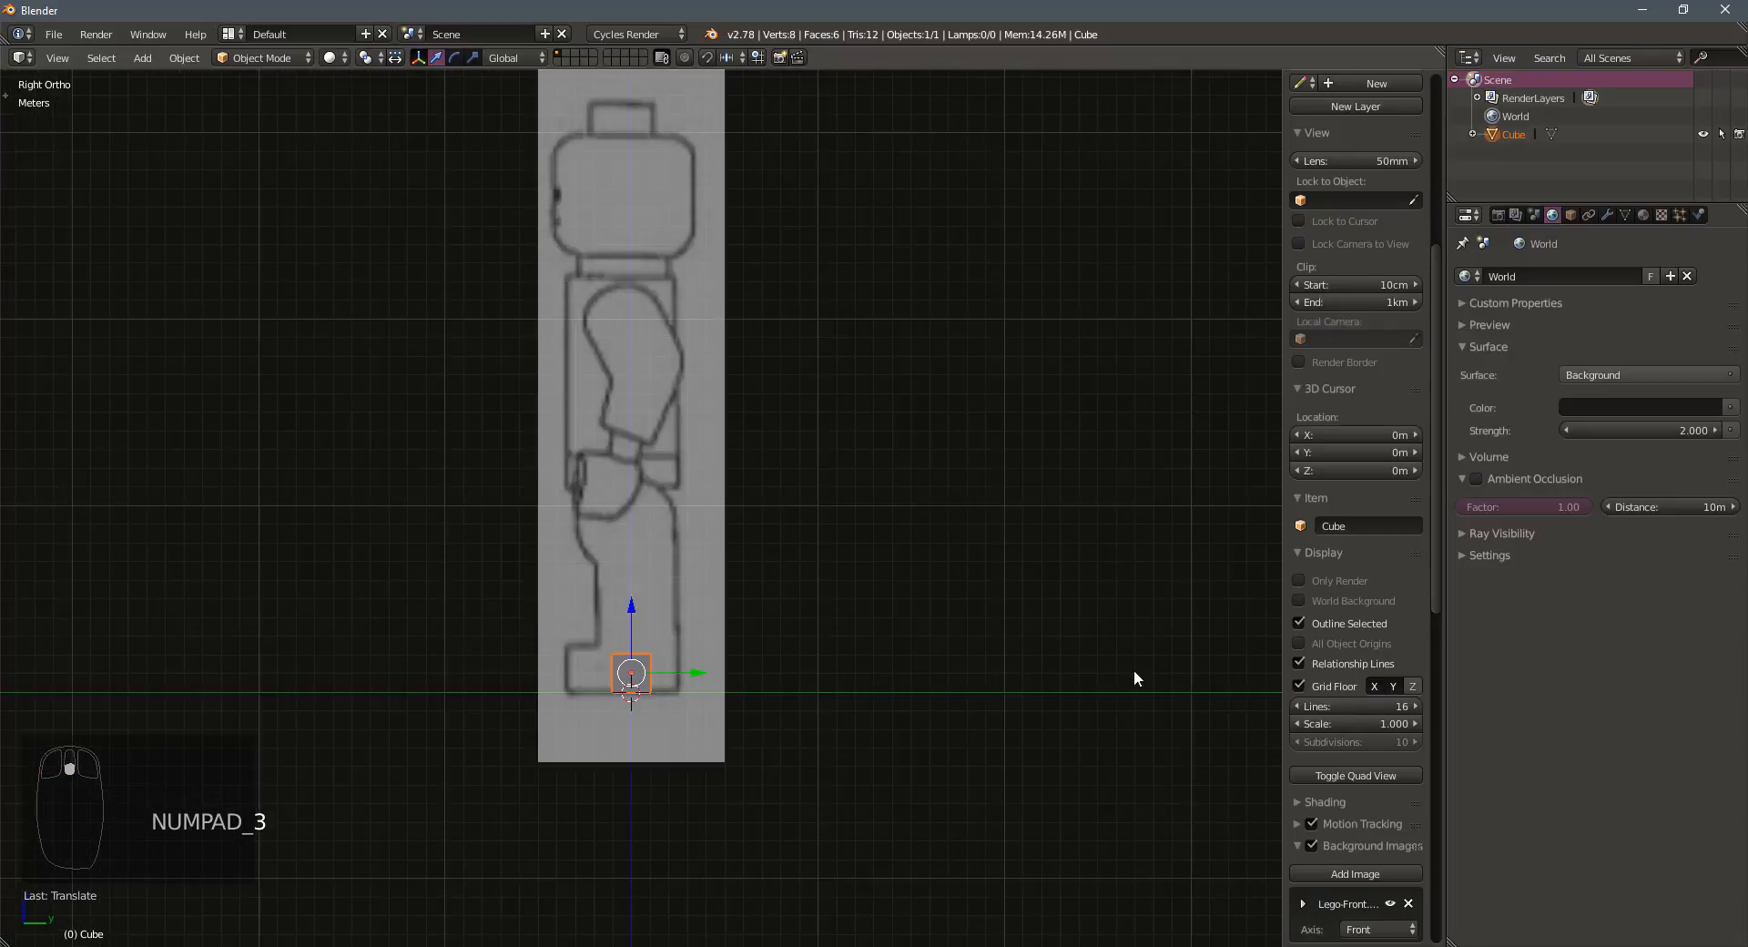
scroll(1186, 785, "down", 2)
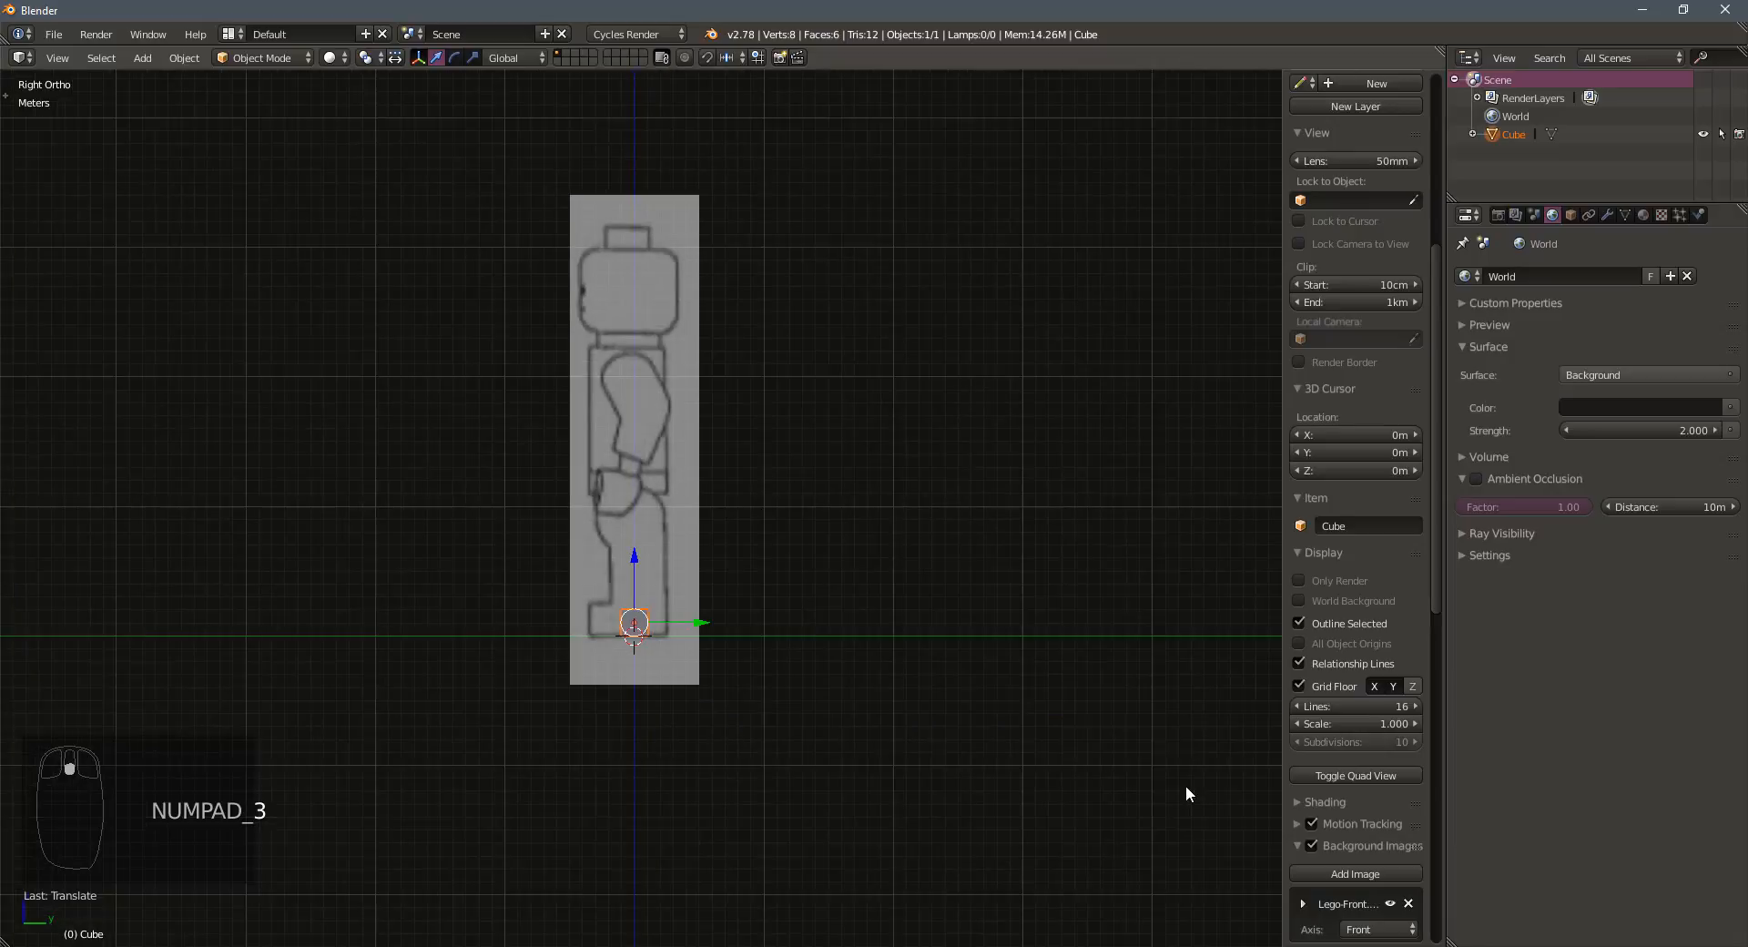
Shrink the Lego-Side background image to a size of 3.7 m and set its vertical offset to 1.50
scroll(1186, 785, "up", 4)
scroll(1355, 810, "down", 4)
scroll(1355, 810, "down", 8)
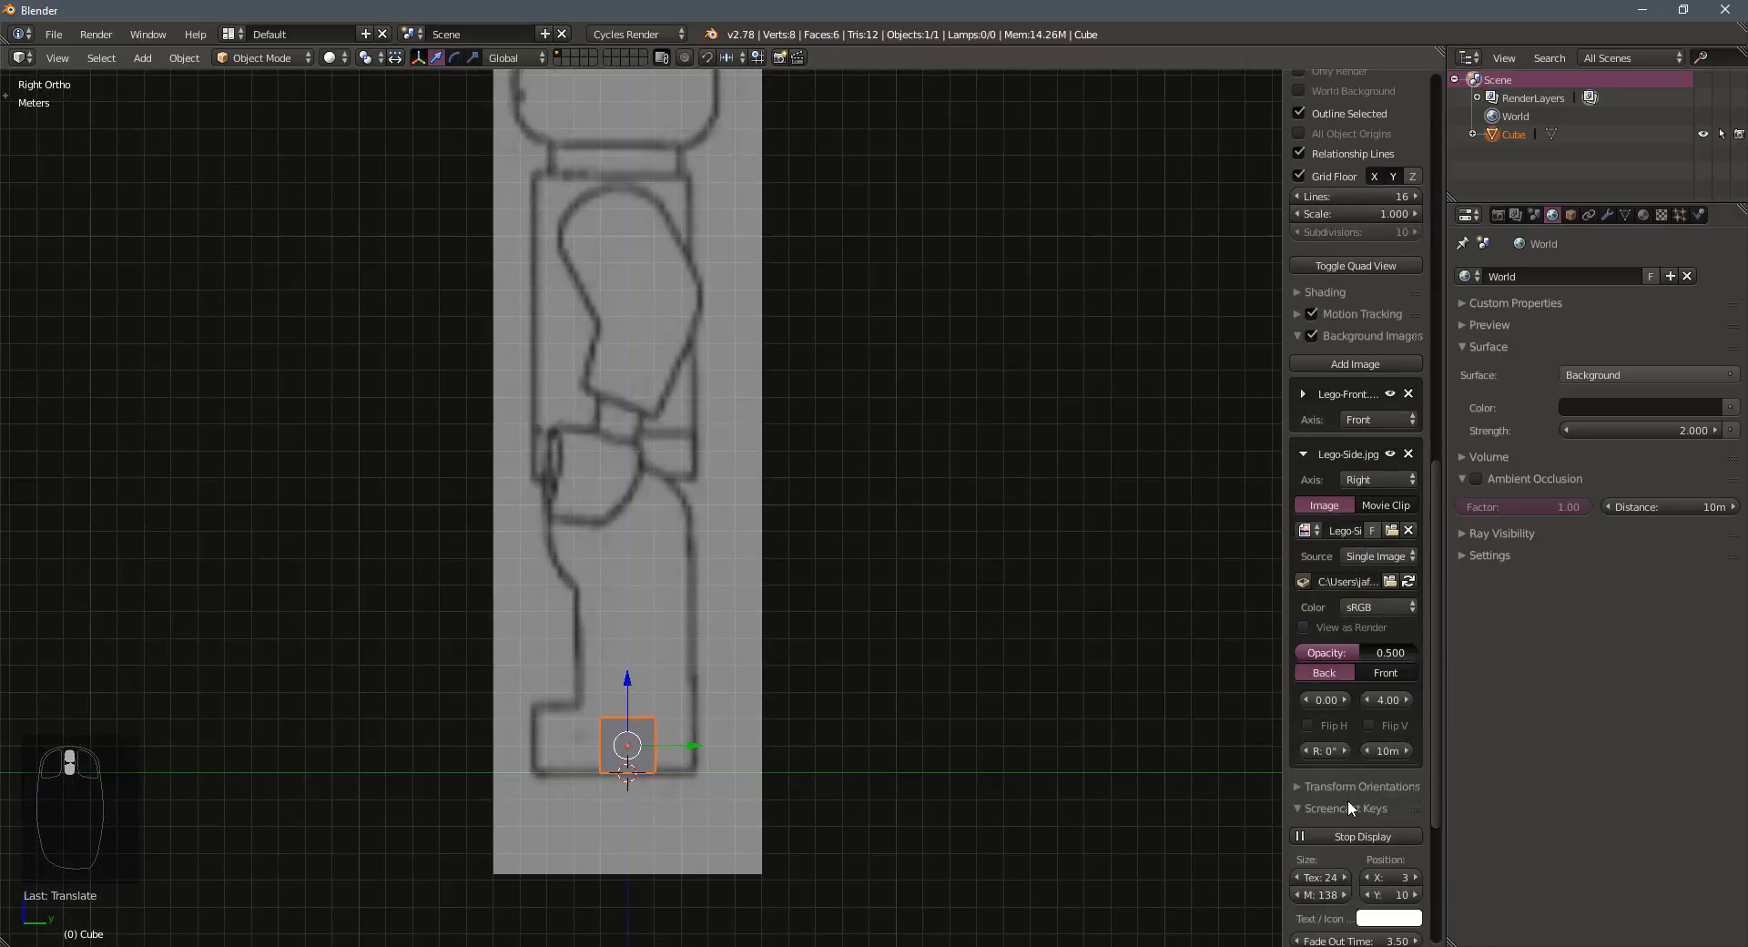
left_click_drag(1388, 753, 1320, 752)
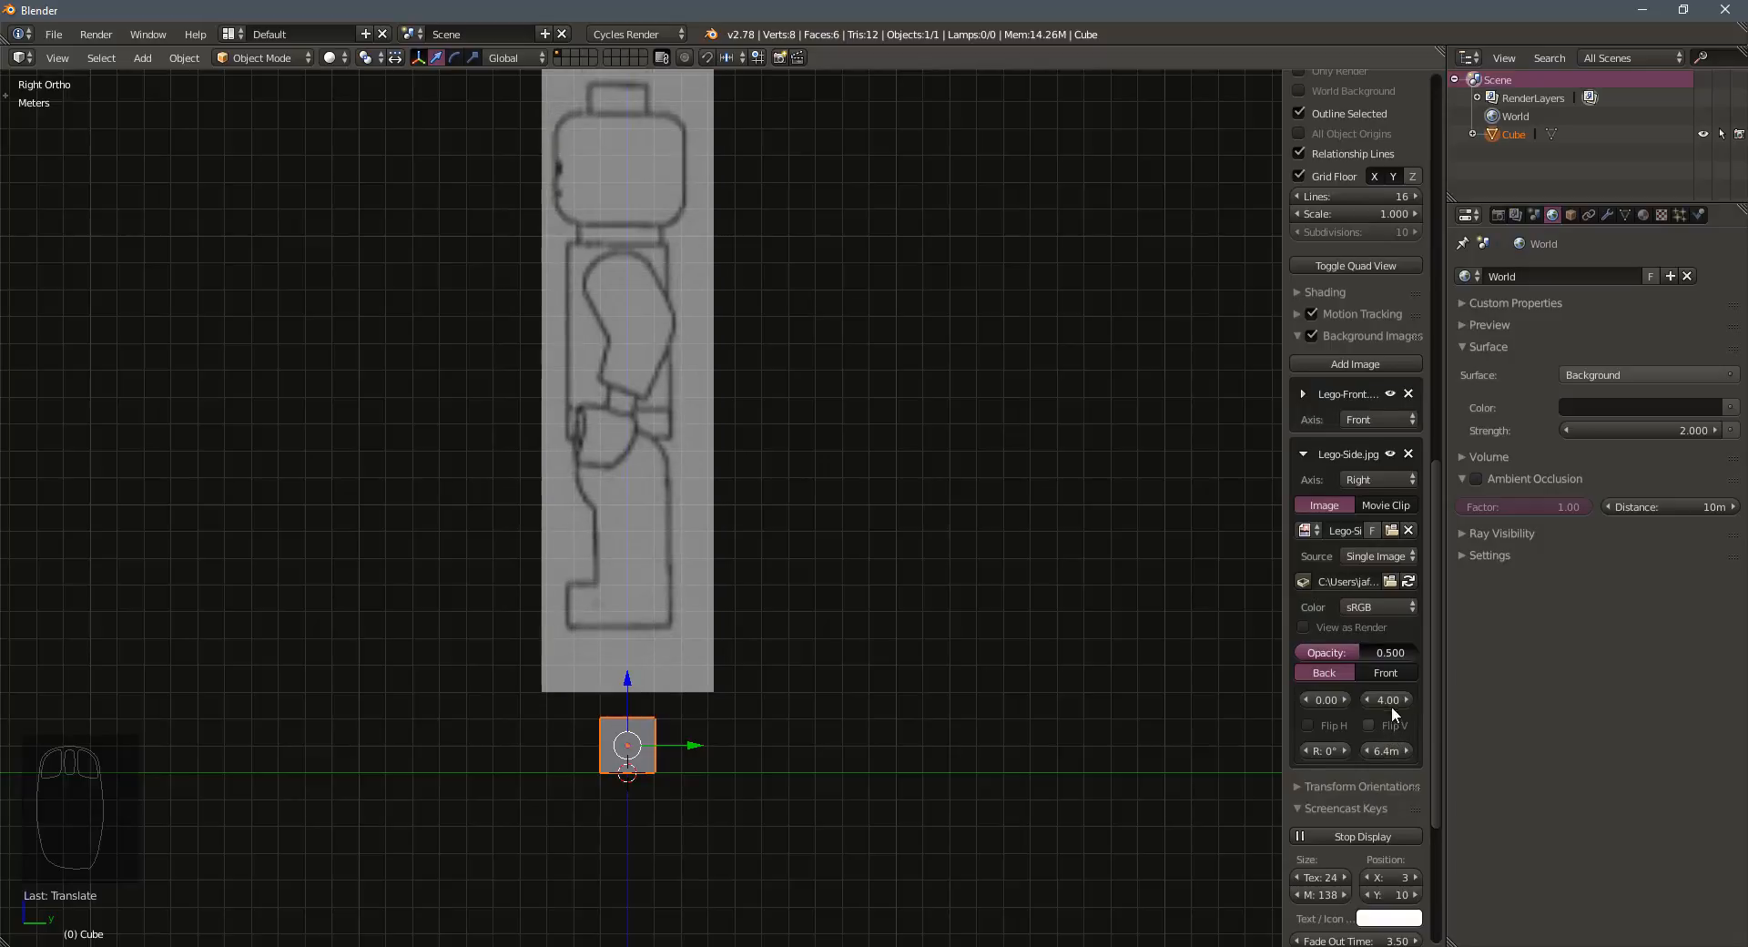
mouse_move(1389, 700)
left_mouse_down()
mouse_move(1425, 700)
mouse_move(1360, 700)
mouse_move(1373, 750)
mouse_move(1348, 750)
mouse_move(1391, 701)
mouse_move(1357, 701)
left_mouse_up()
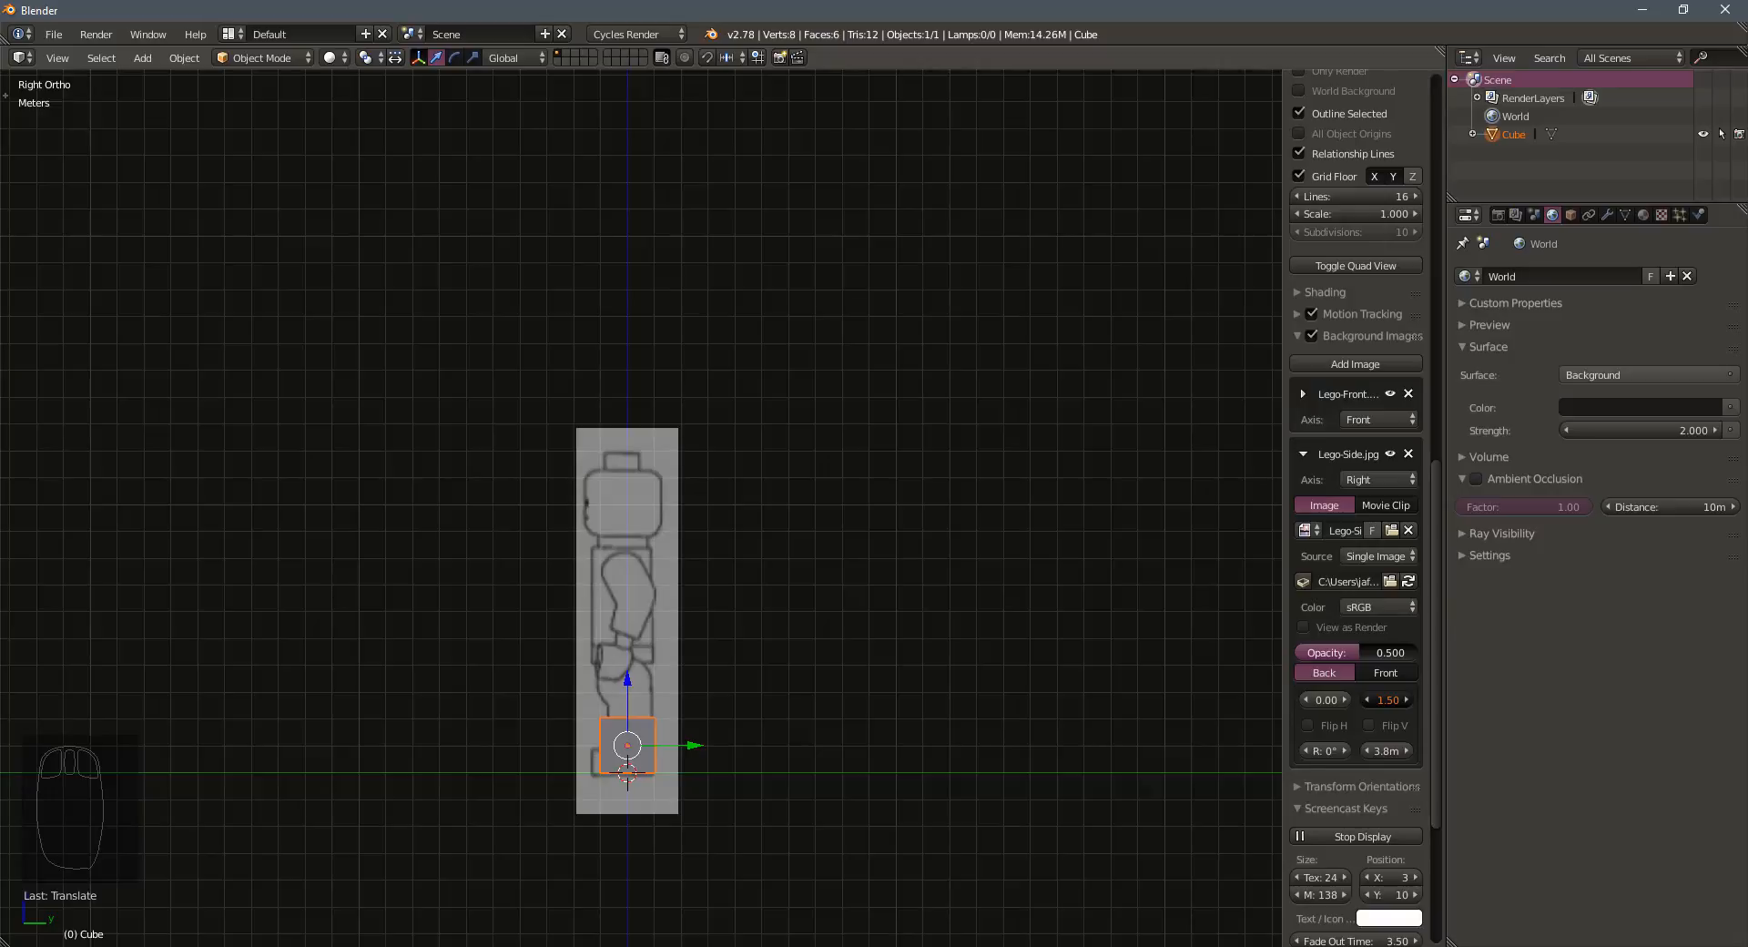
left_click(1406, 752)
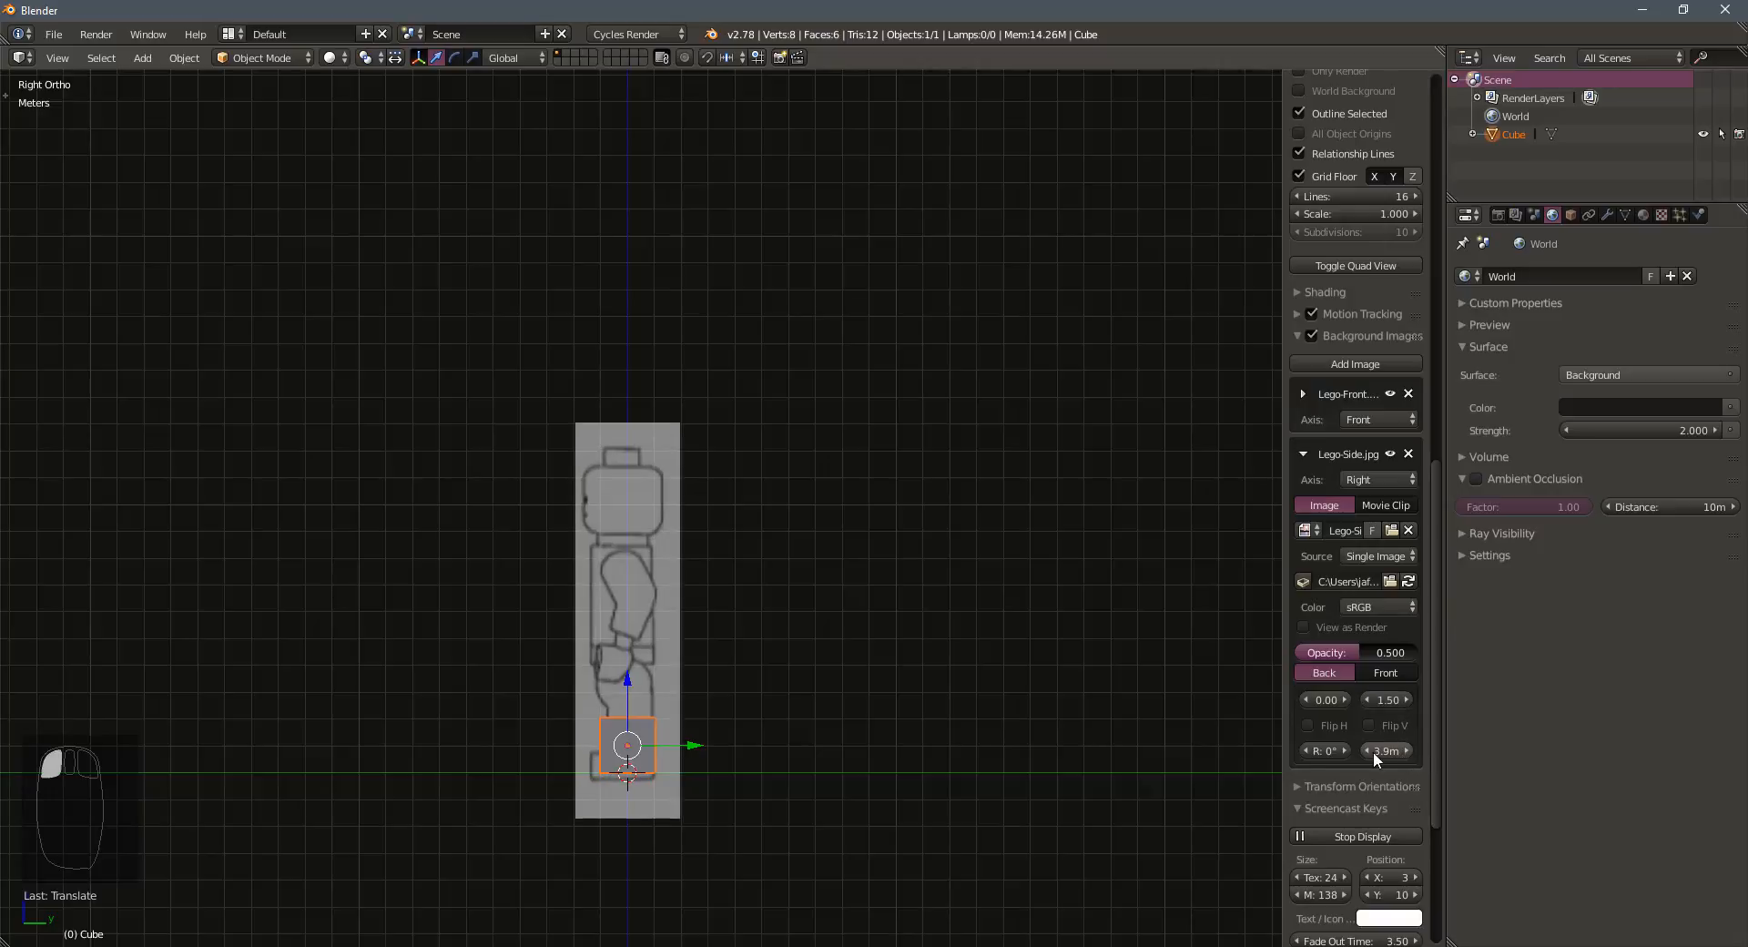
left_click(1373, 751)
left_click(1375, 752)
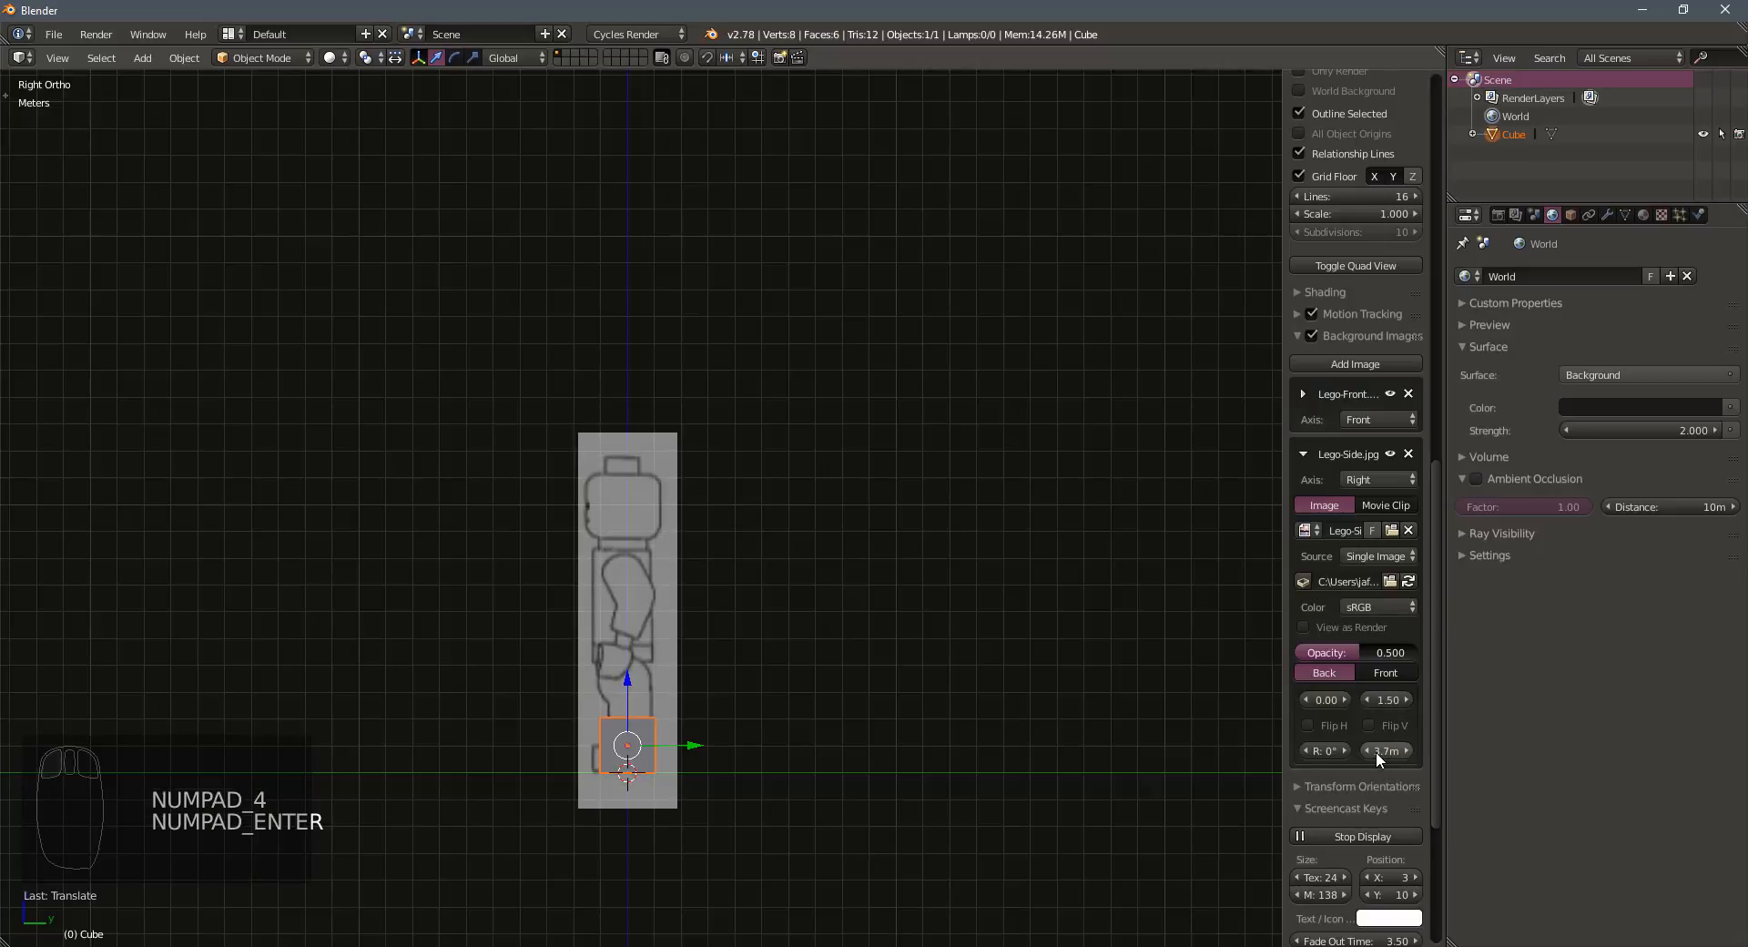
Hide the properties sidebar and, in front view, raise the cube along Z until its top meets the torso's top line
scroll(923, 670, "up", 3)
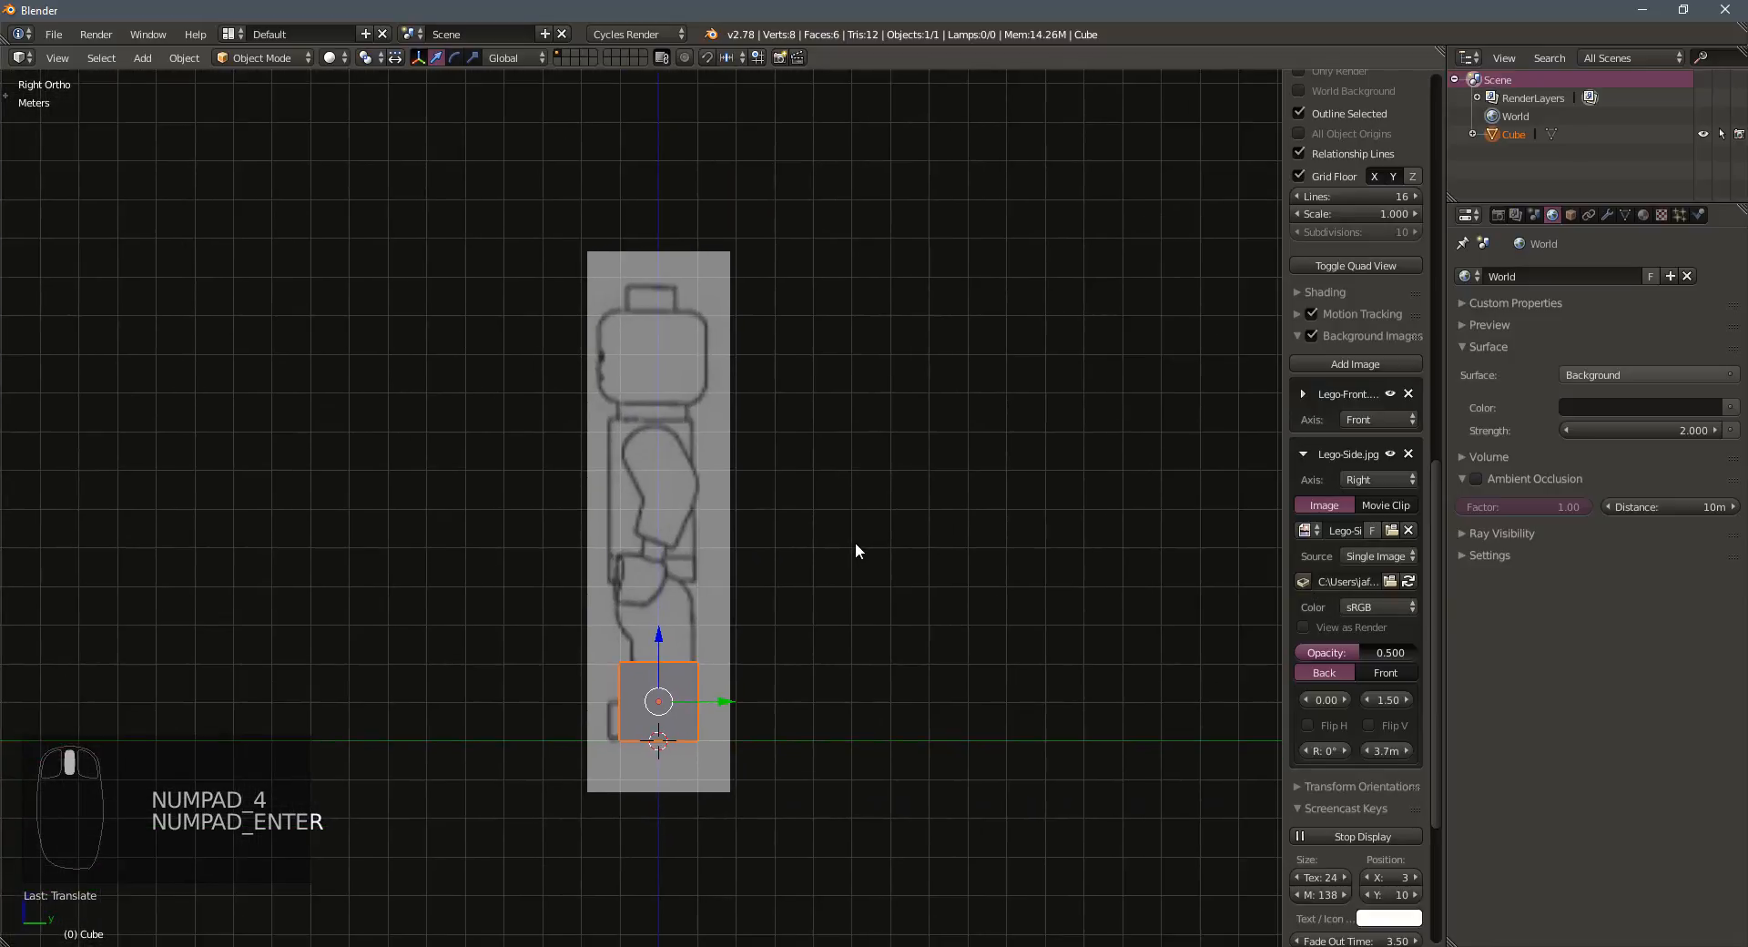
key("n")
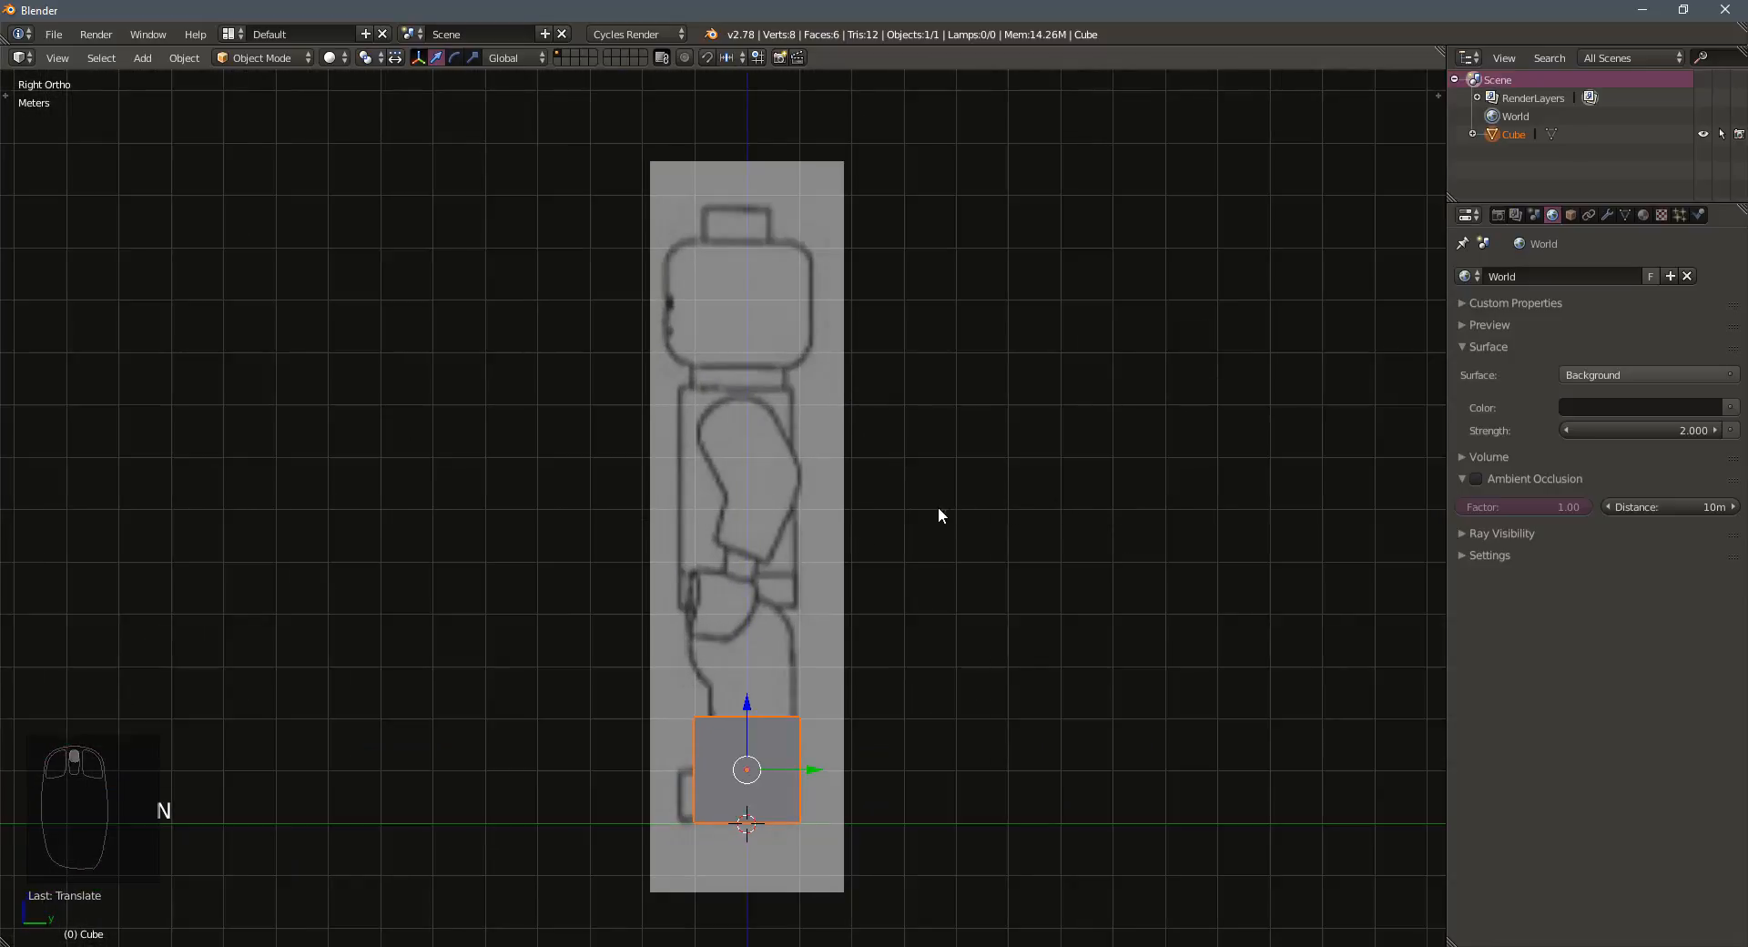
key("KP_1")
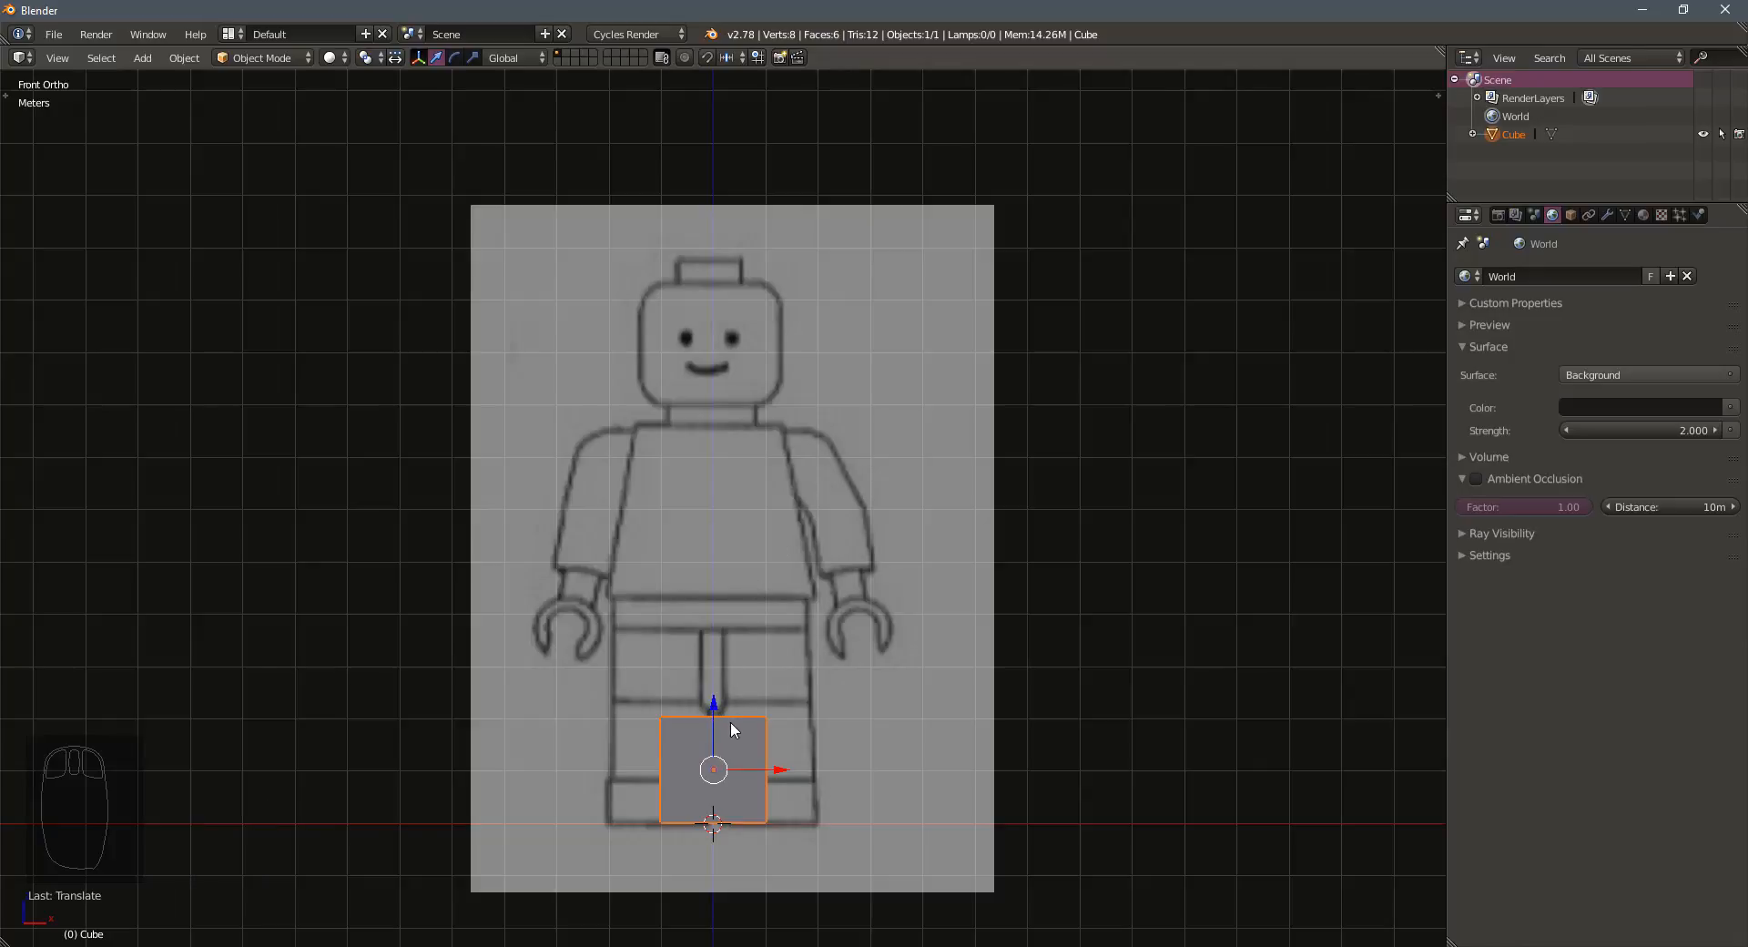
left_click_drag(720, 713, 716, 421)
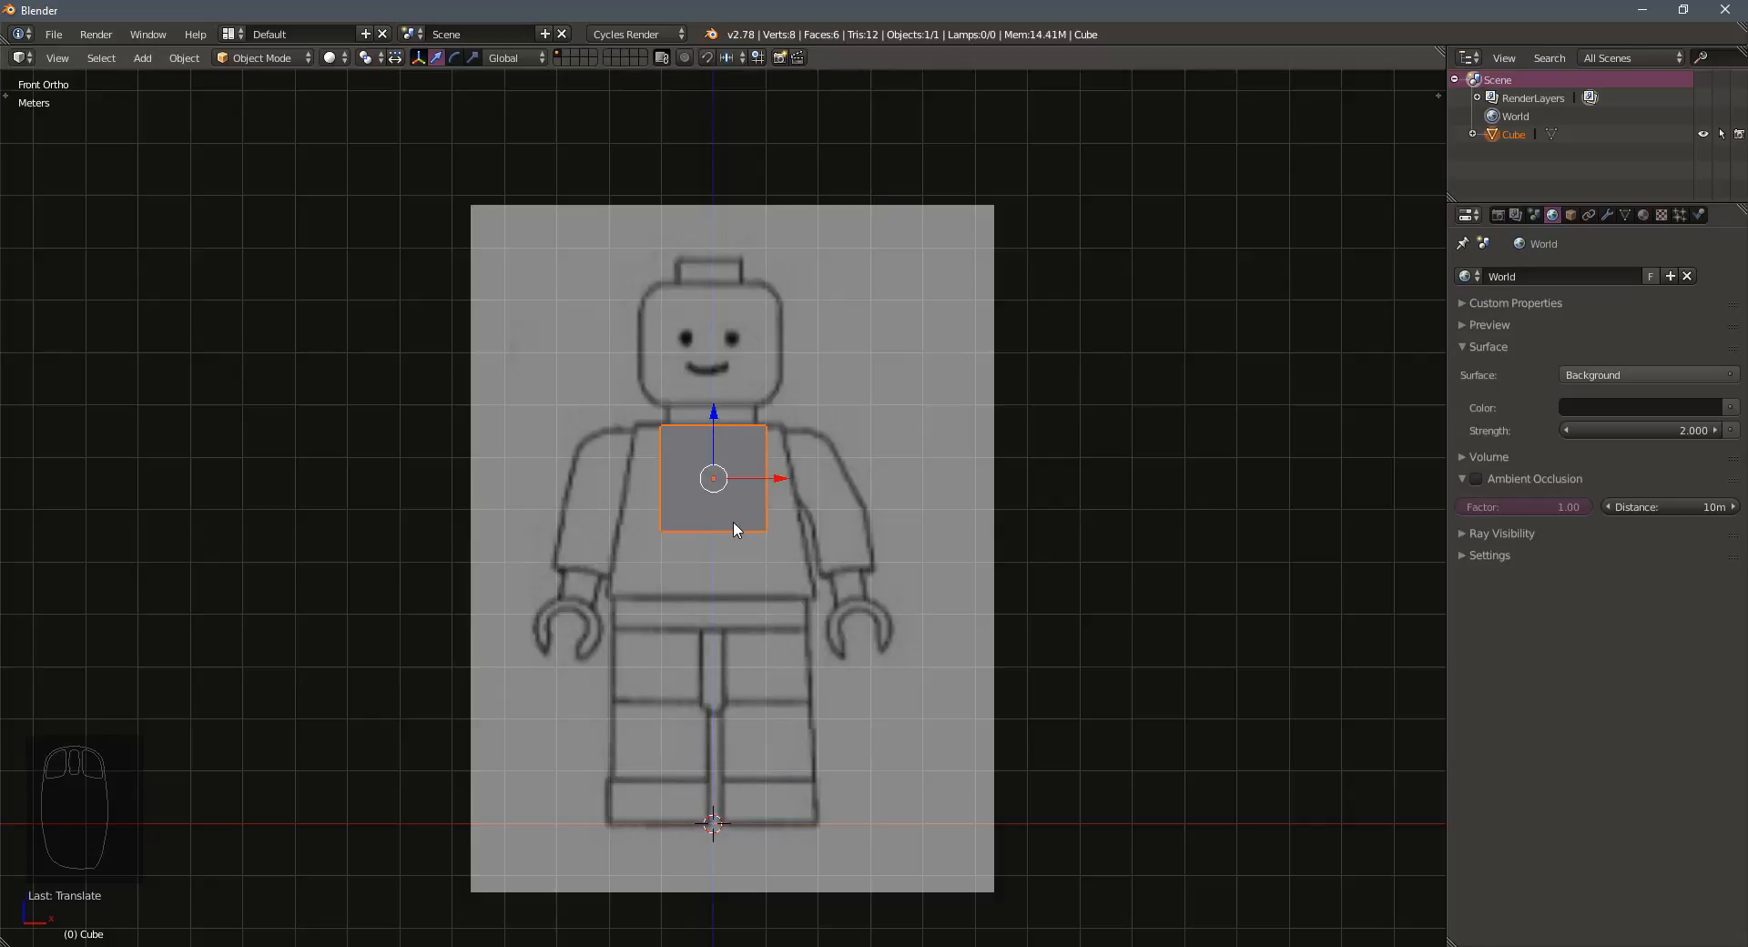
Enter Edit Mode and add one centred vertical loop cut that splits the cube into two halves
key("Tab")
key("ctrl+r")
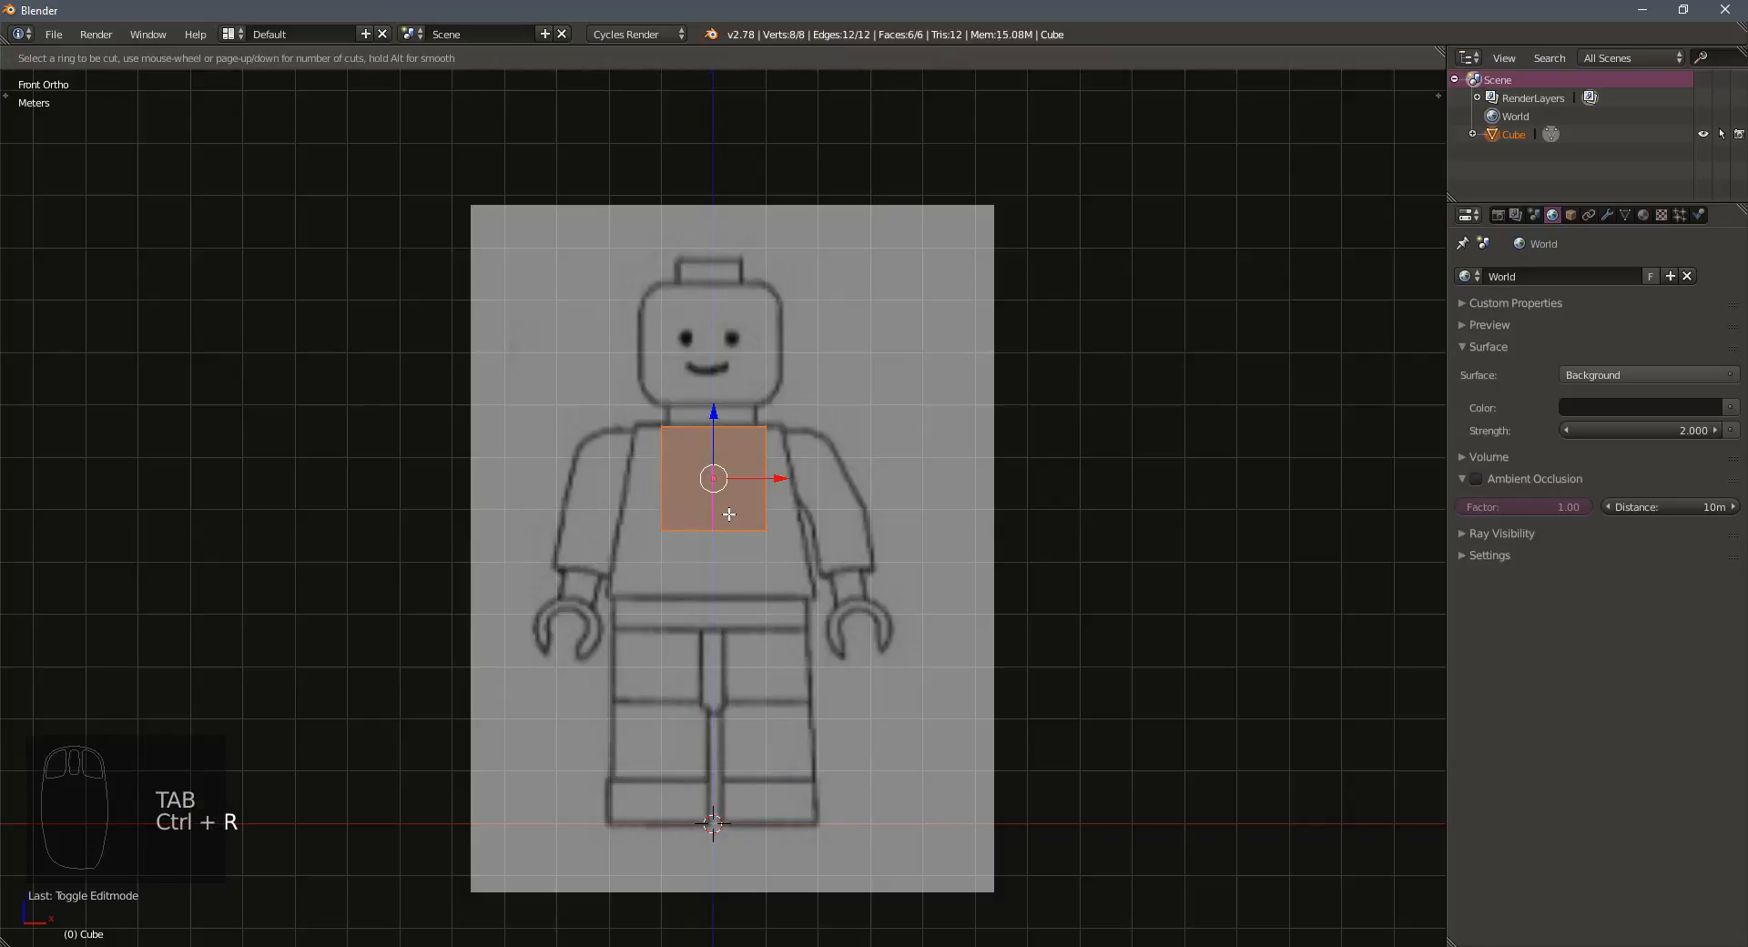
left_click(729, 515)
right_click(717, 410)
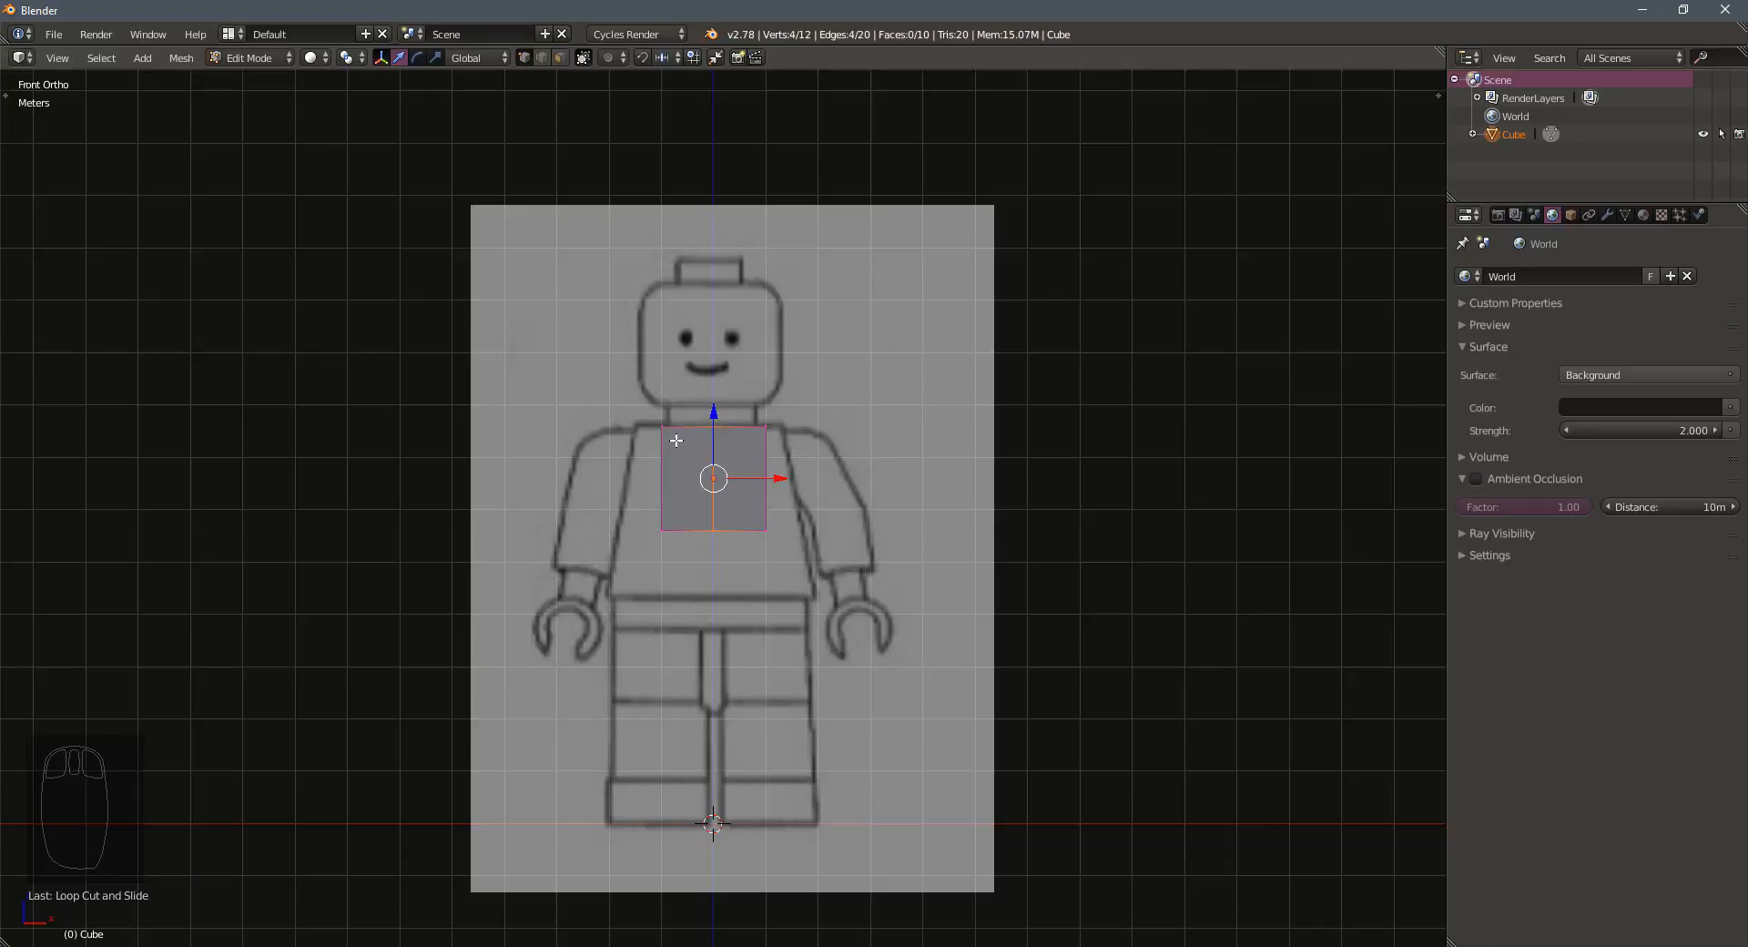
Deselect everything and turn off limiting selection to visible geometry, comparing the opaque and see-through mesh from an angled view
left_click(583, 58)
key("a")
middle_click_drag(625, 496, 655, 439)
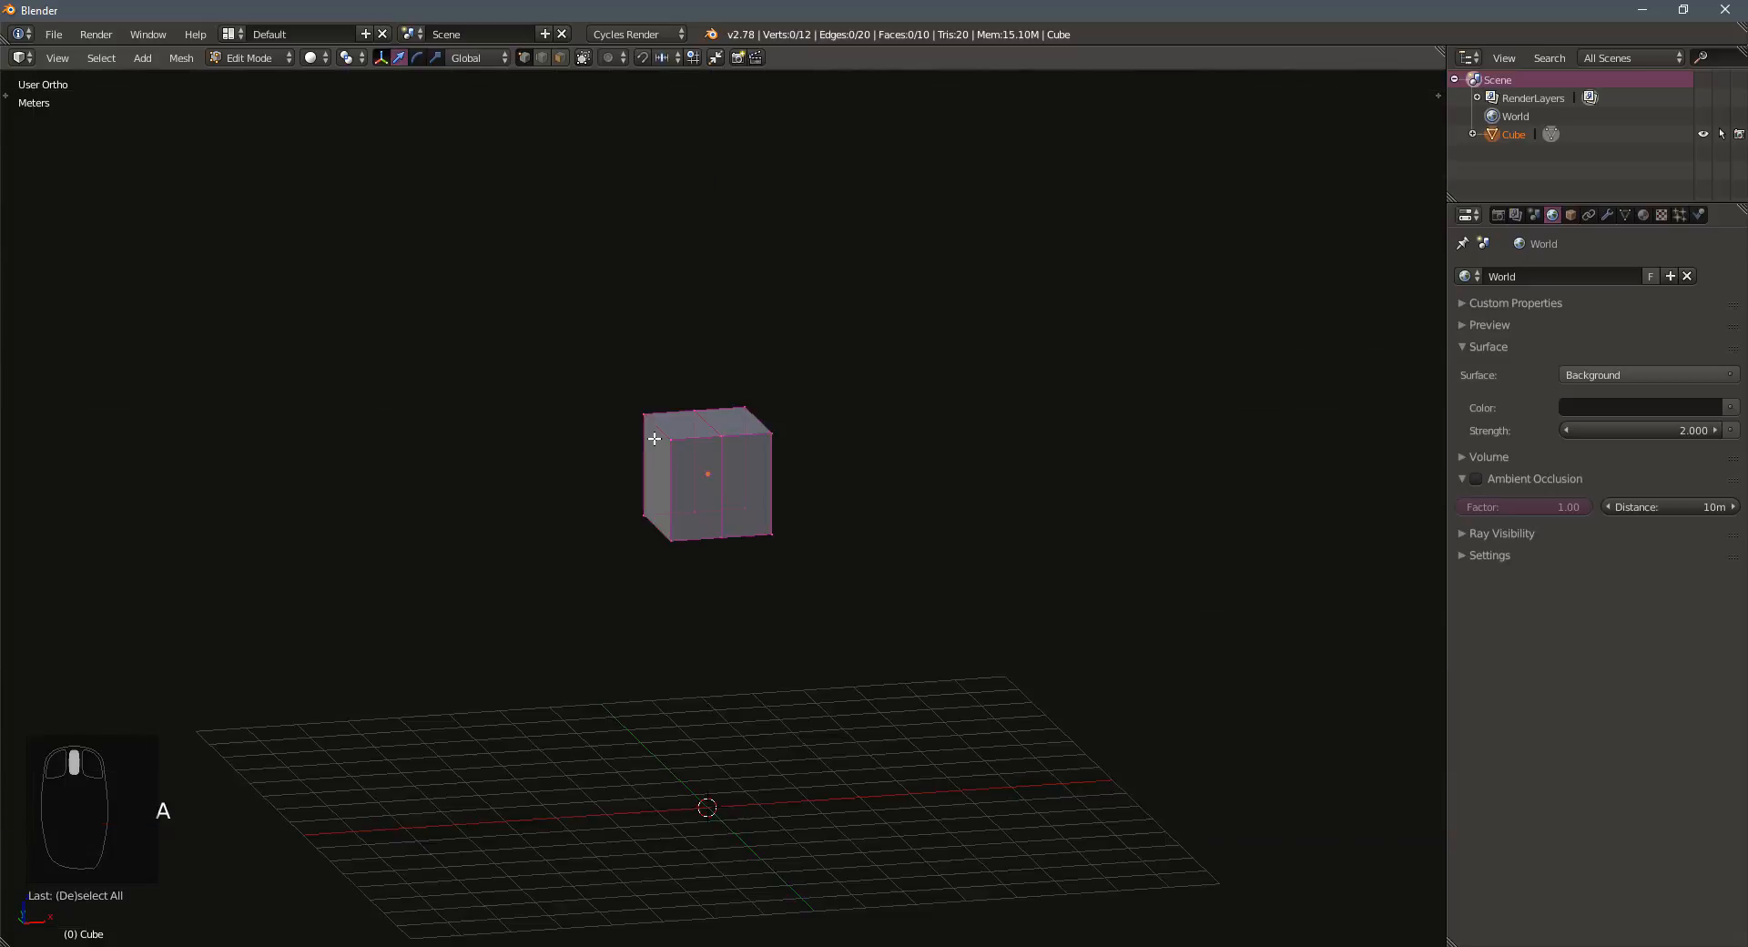
key("KP_1")
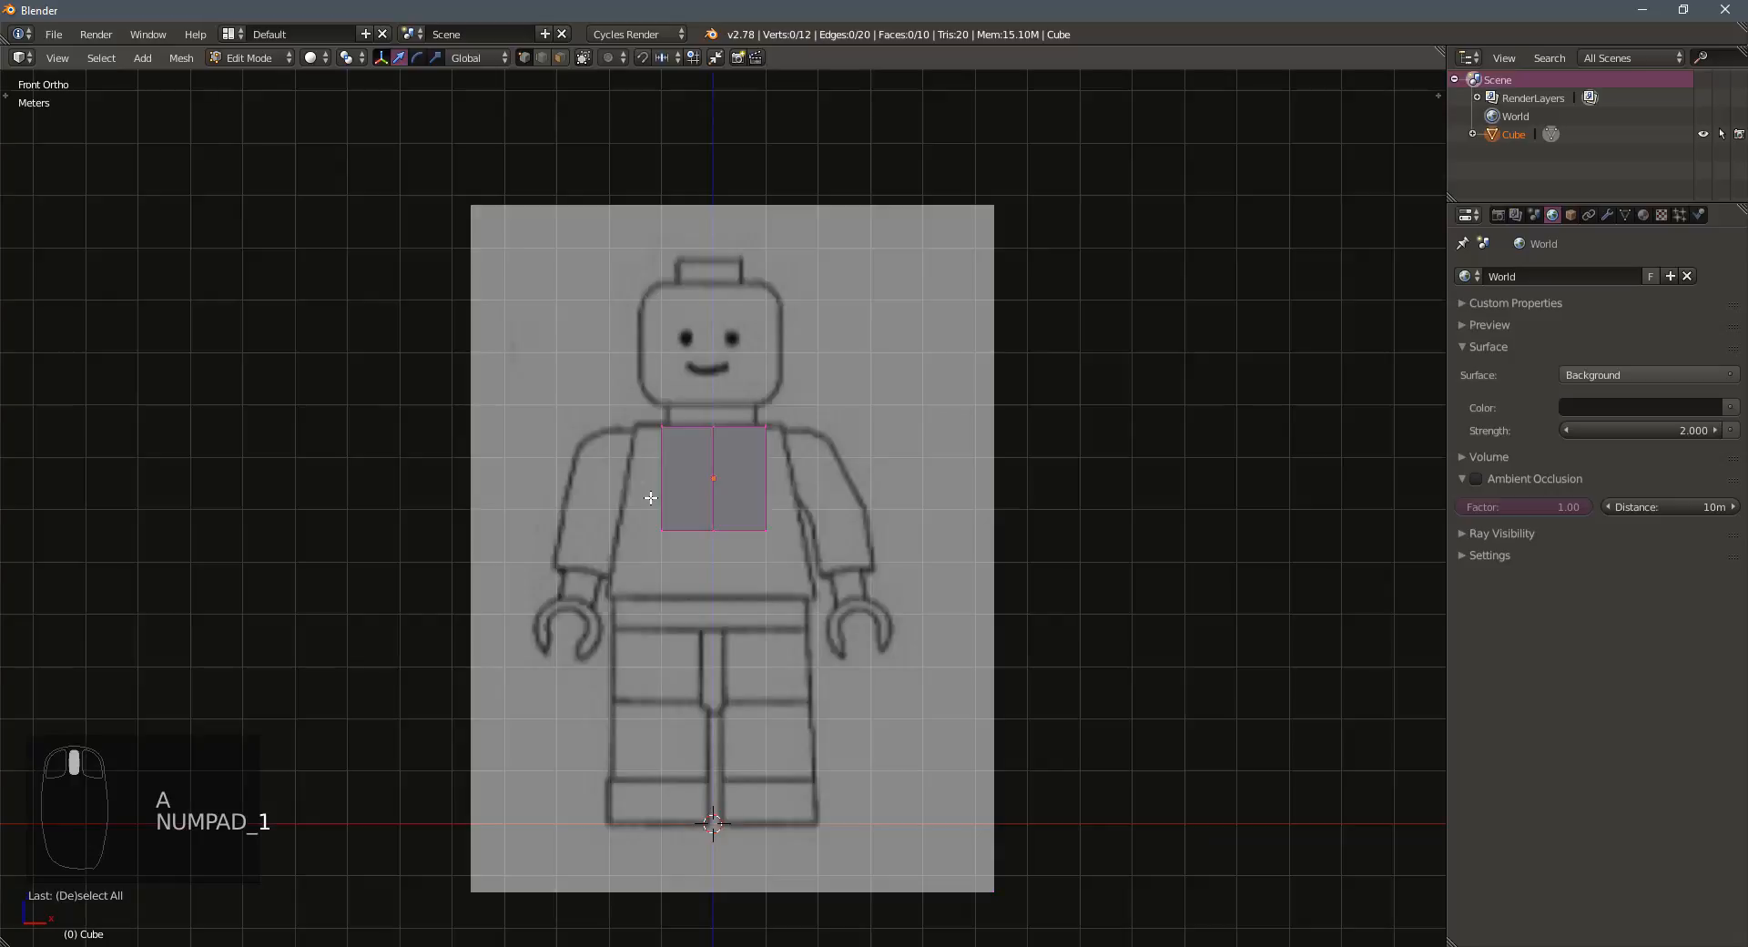
middle_click_drag(640, 487, 664, 506)
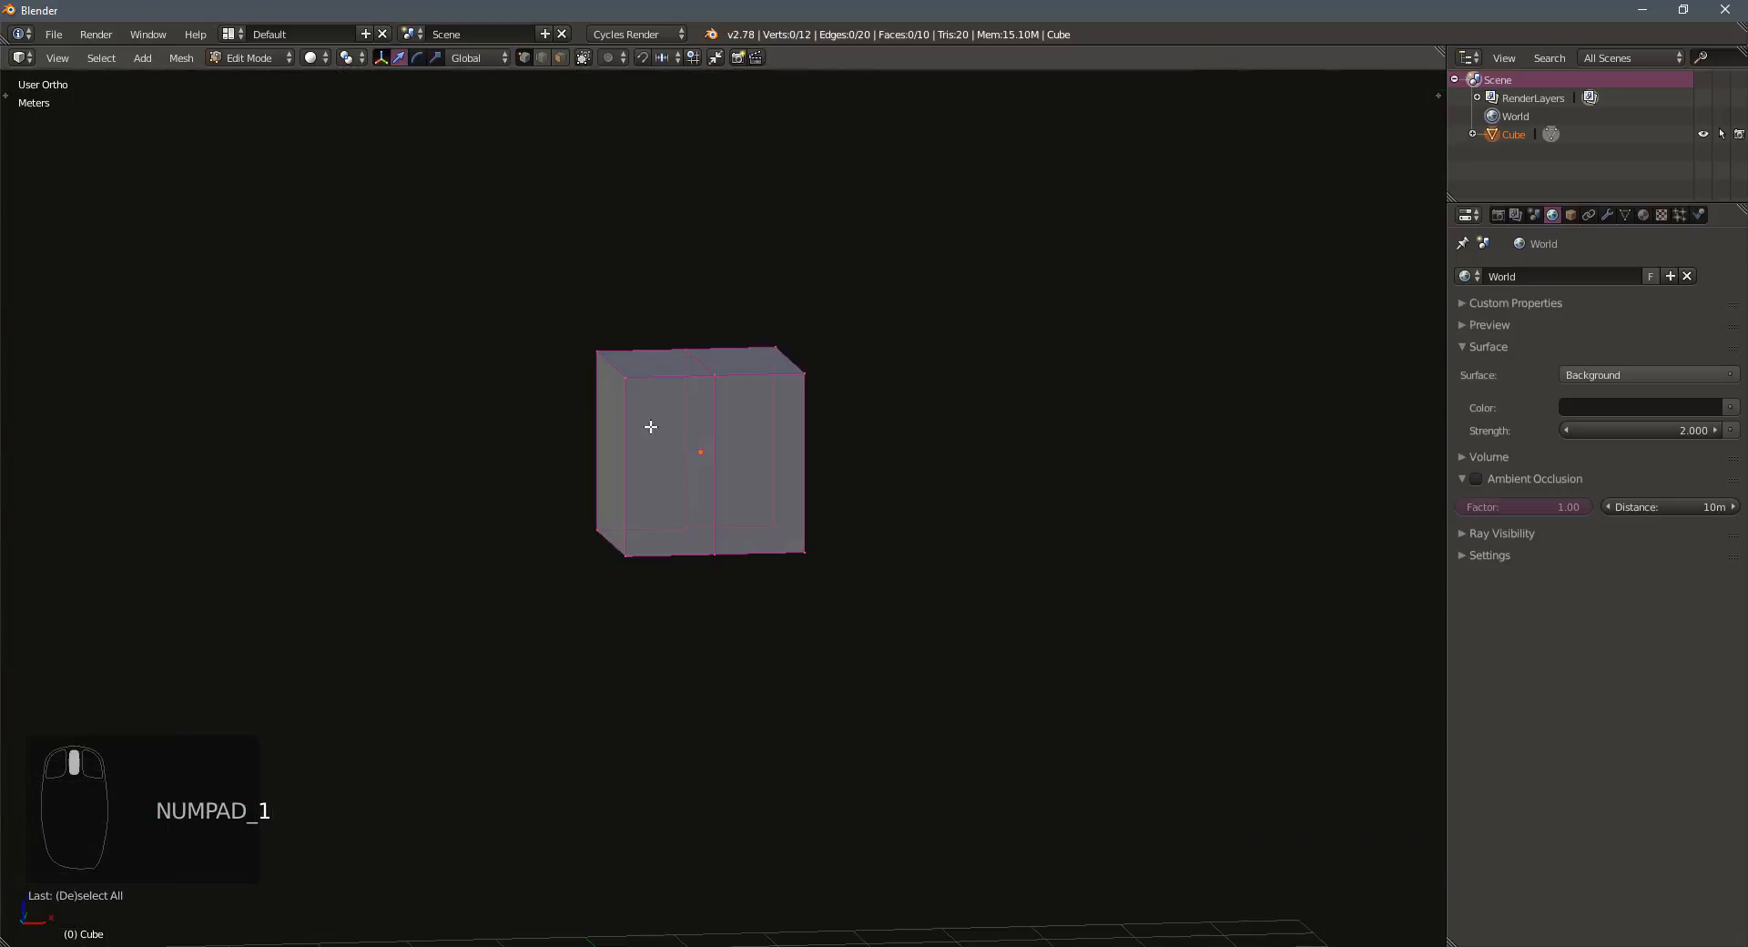
left_click(583, 60)
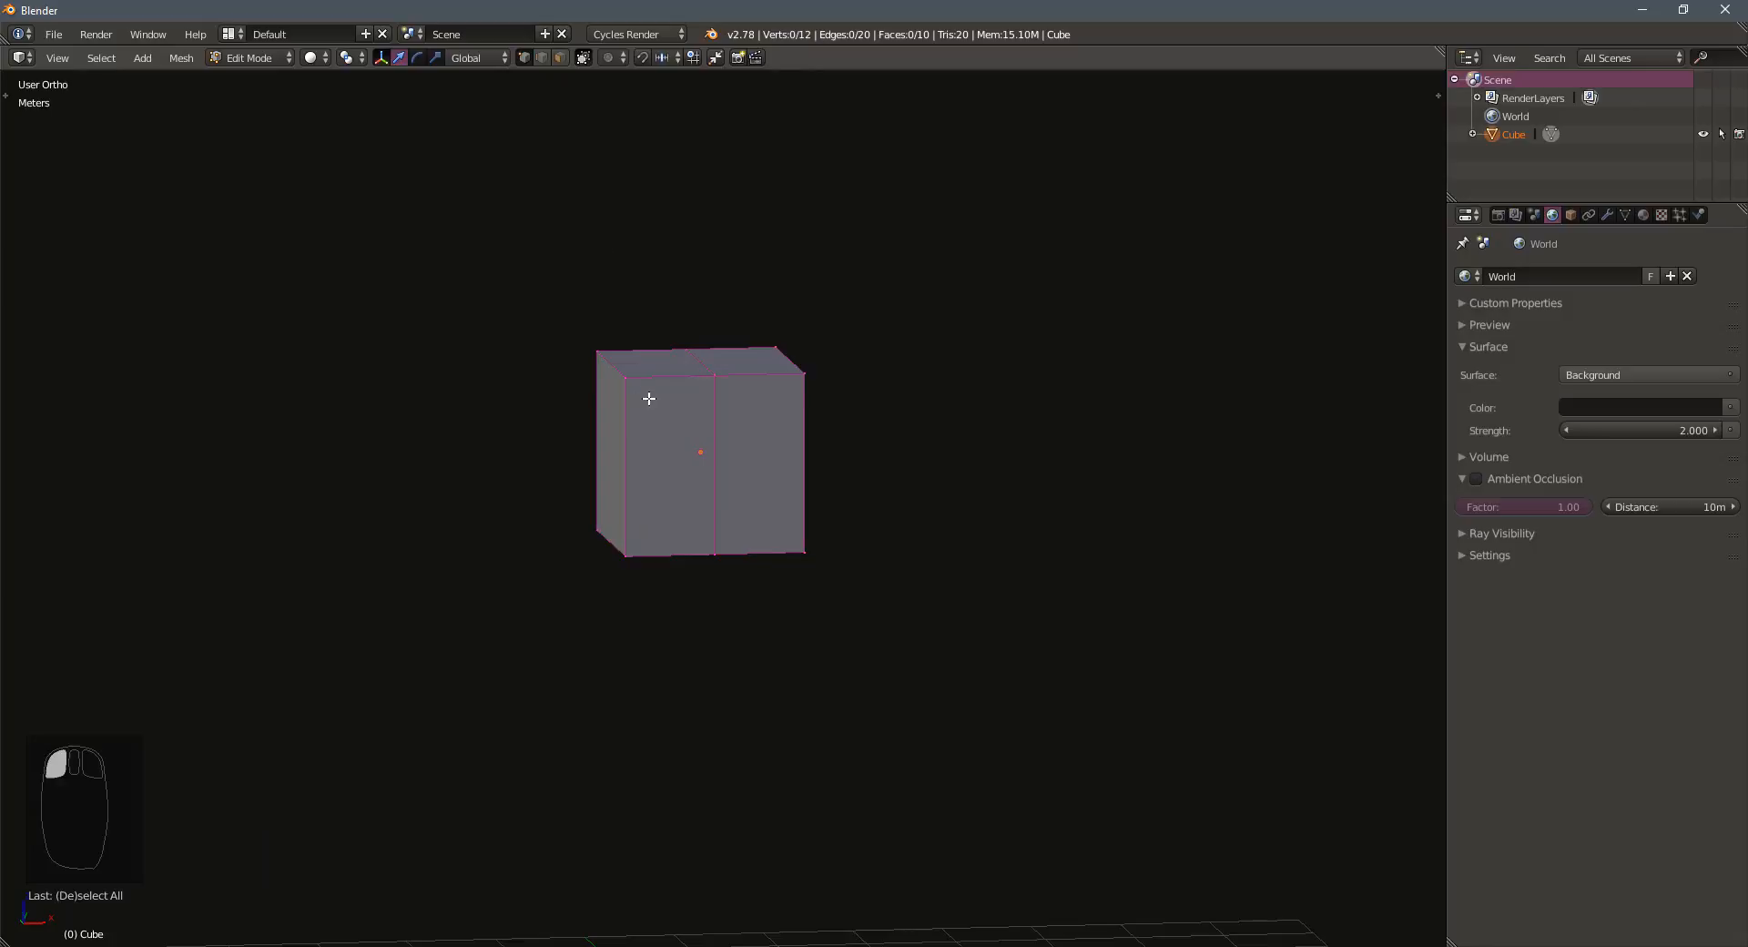
left_click(583, 58)
middle_click_drag(738, 422, 725, 424)
key("KP_1")
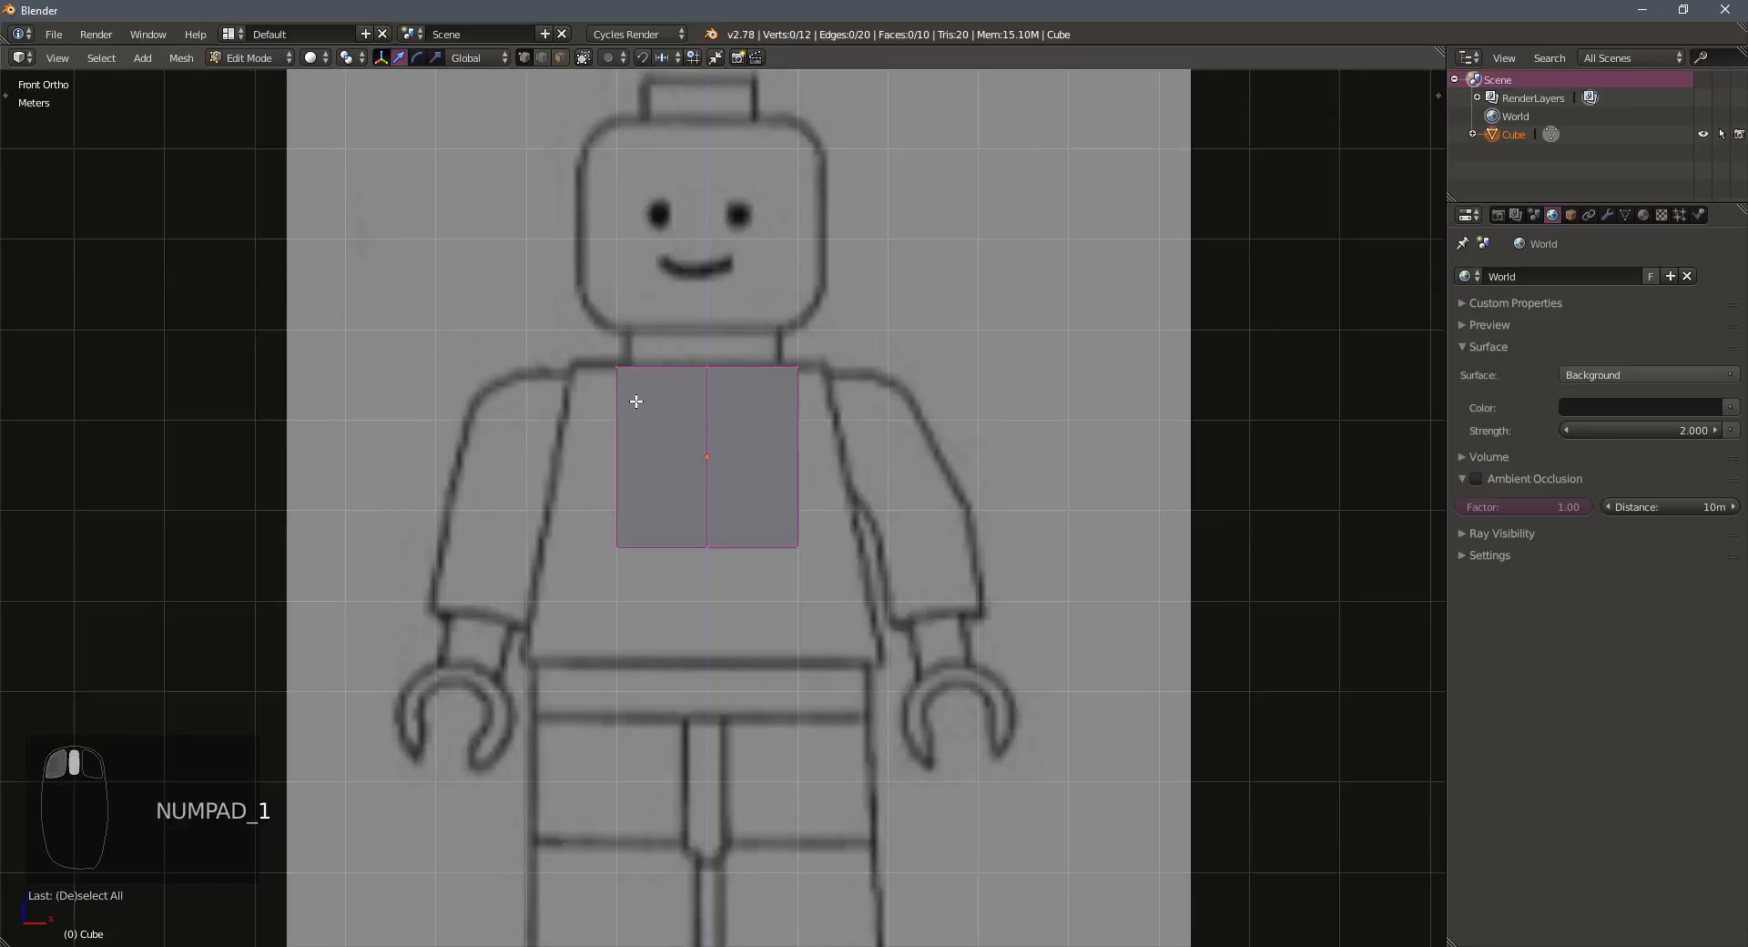
Box-select the outer vertices of the cube's left half in front view, delete them and check the open half cube
key("b")
left_click_drag(580, 312, 648, 654)
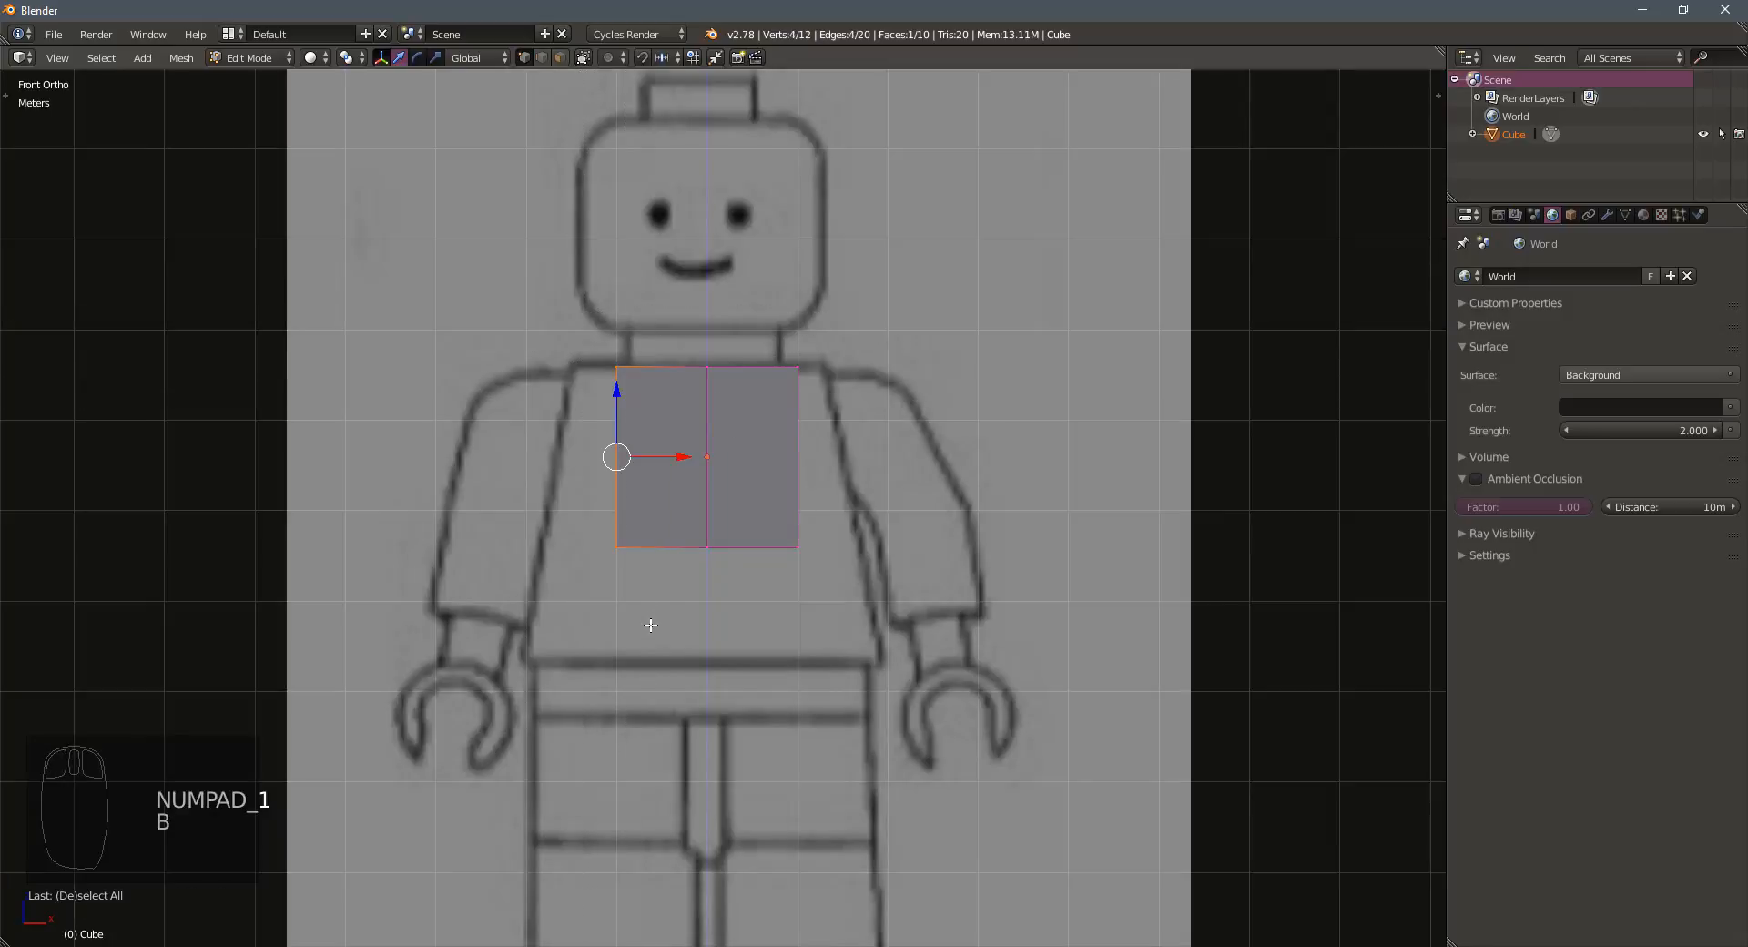
key("x")
left_click(632, 623)
middle_click_drag(632, 622, 707, 573)
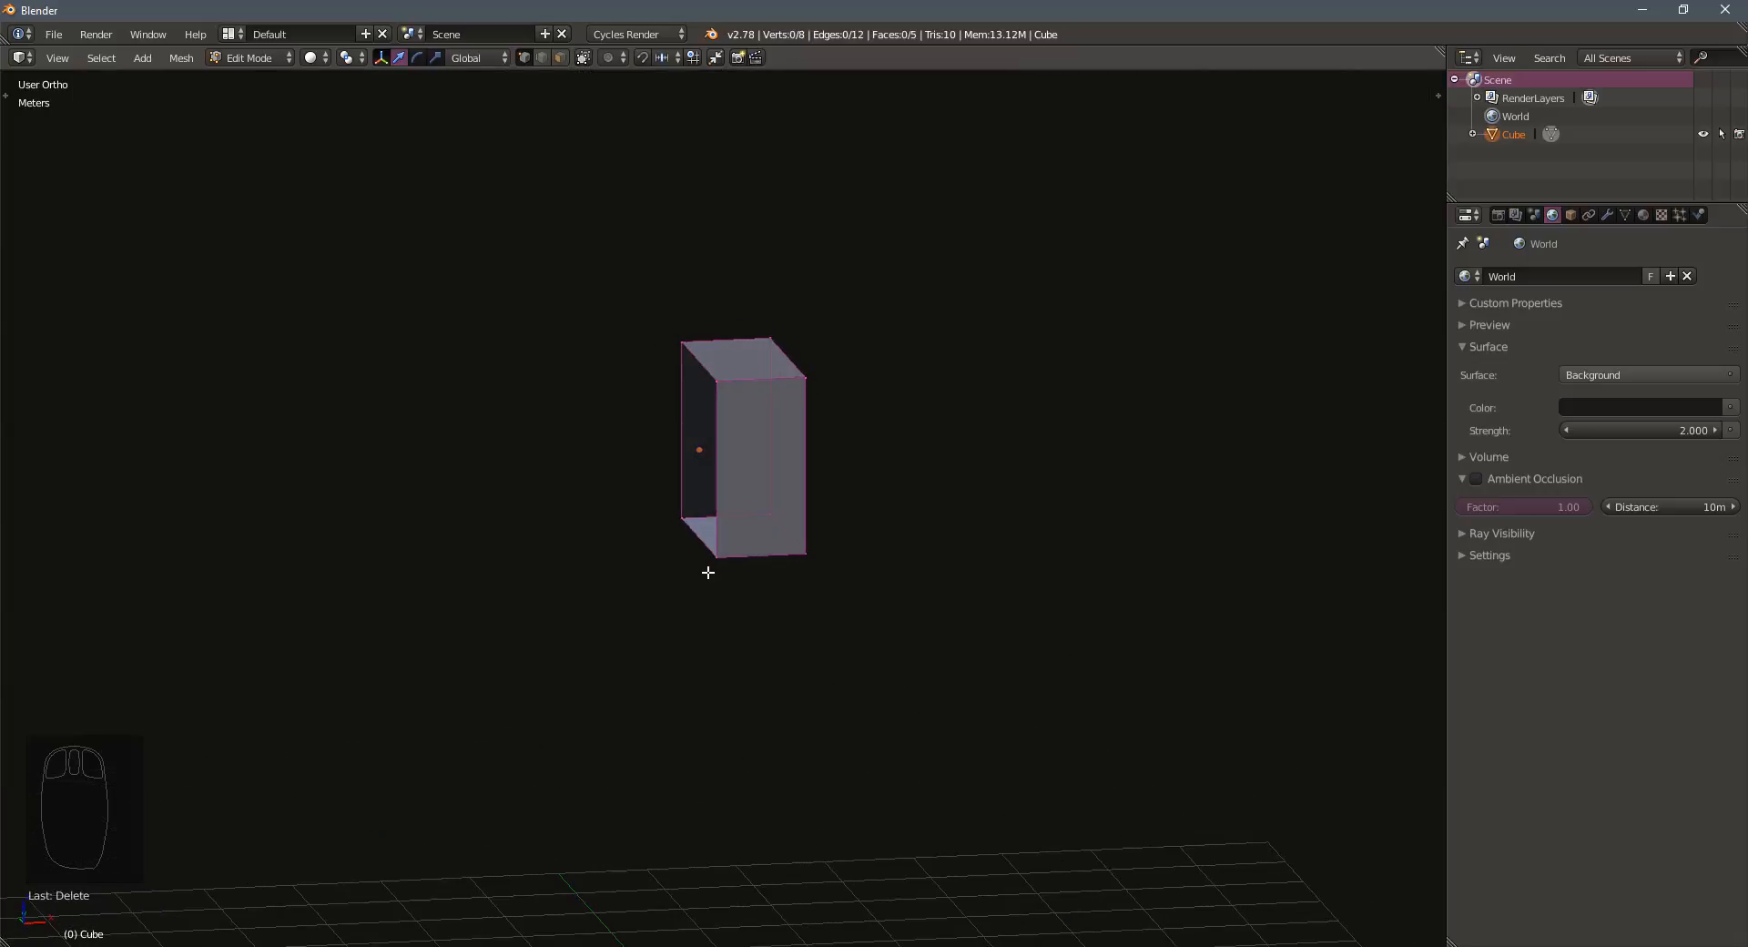
Add a Mirror modifier to the half cube across the X axis
key("KP_1")
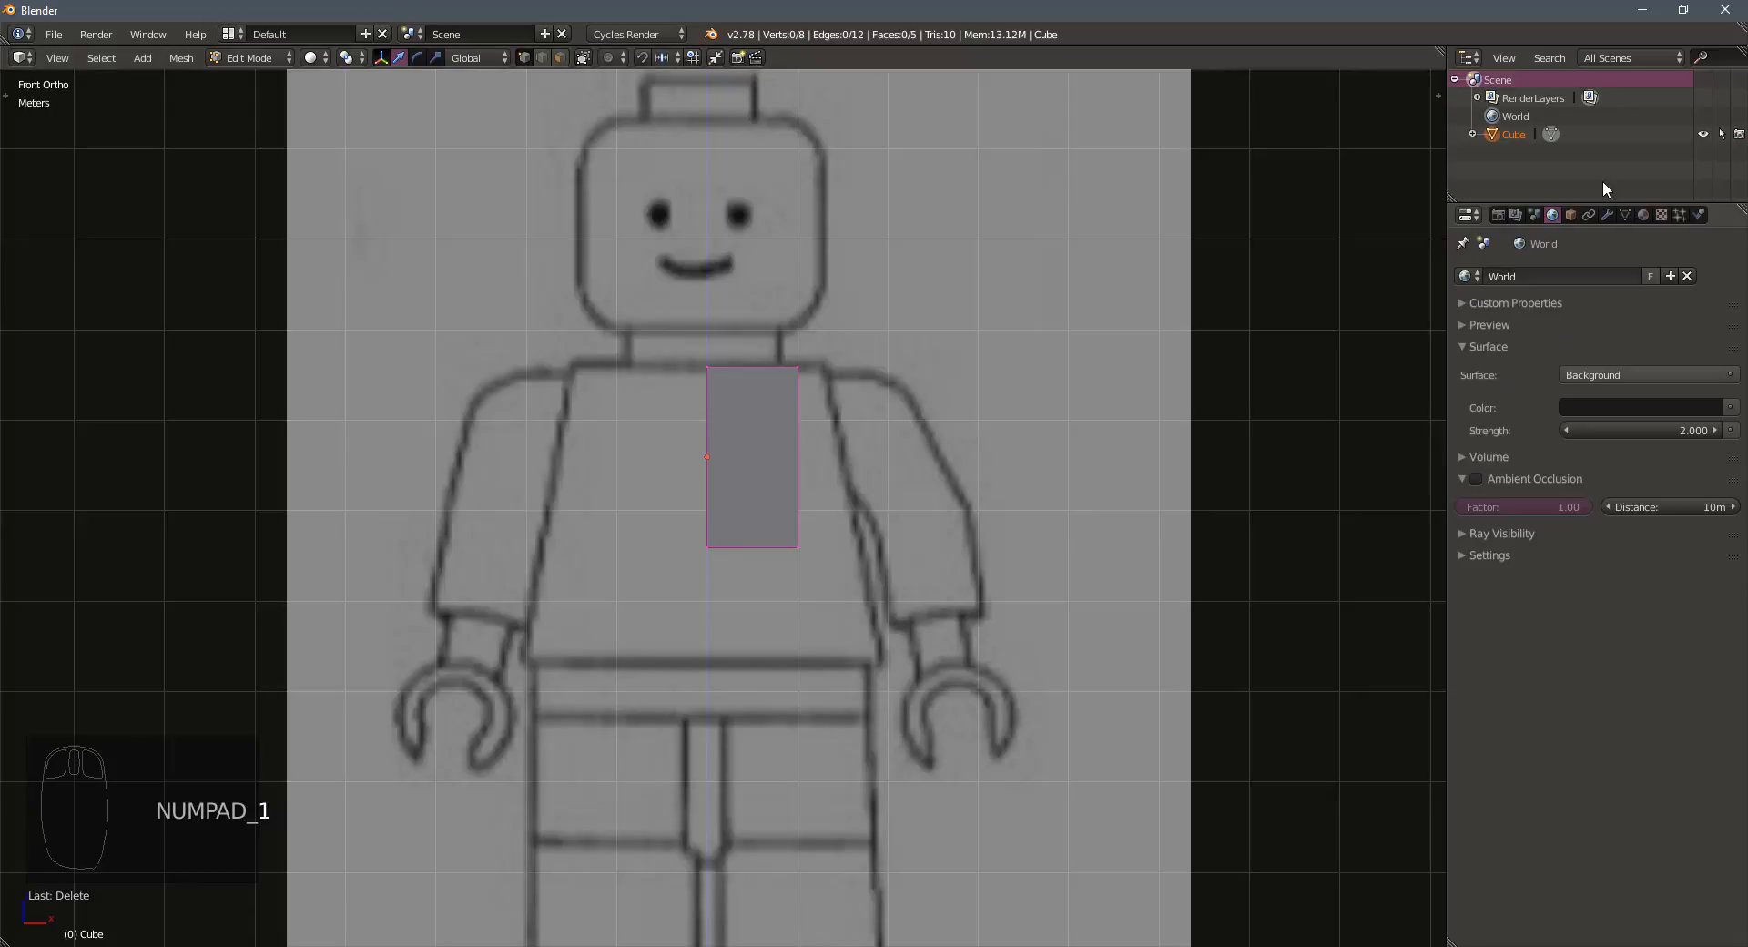
left_click(1608, 214)
left_click(1504, 275)
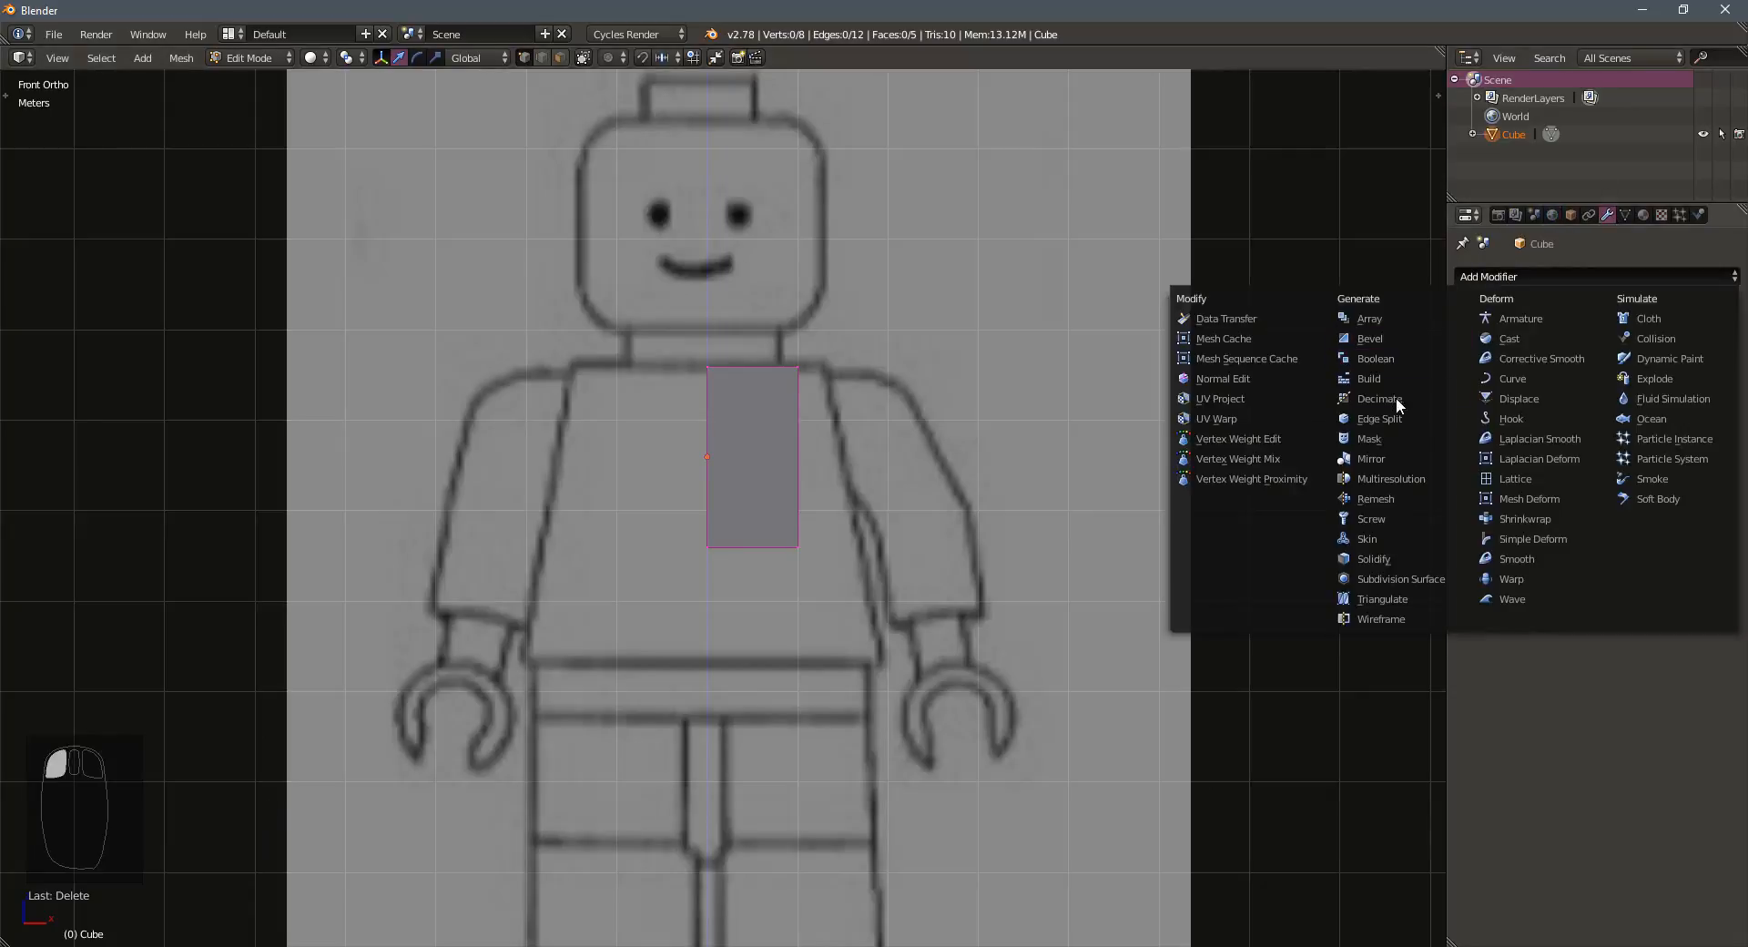
left_click(1388, 461)
scroll(714, 407, "down", 1)
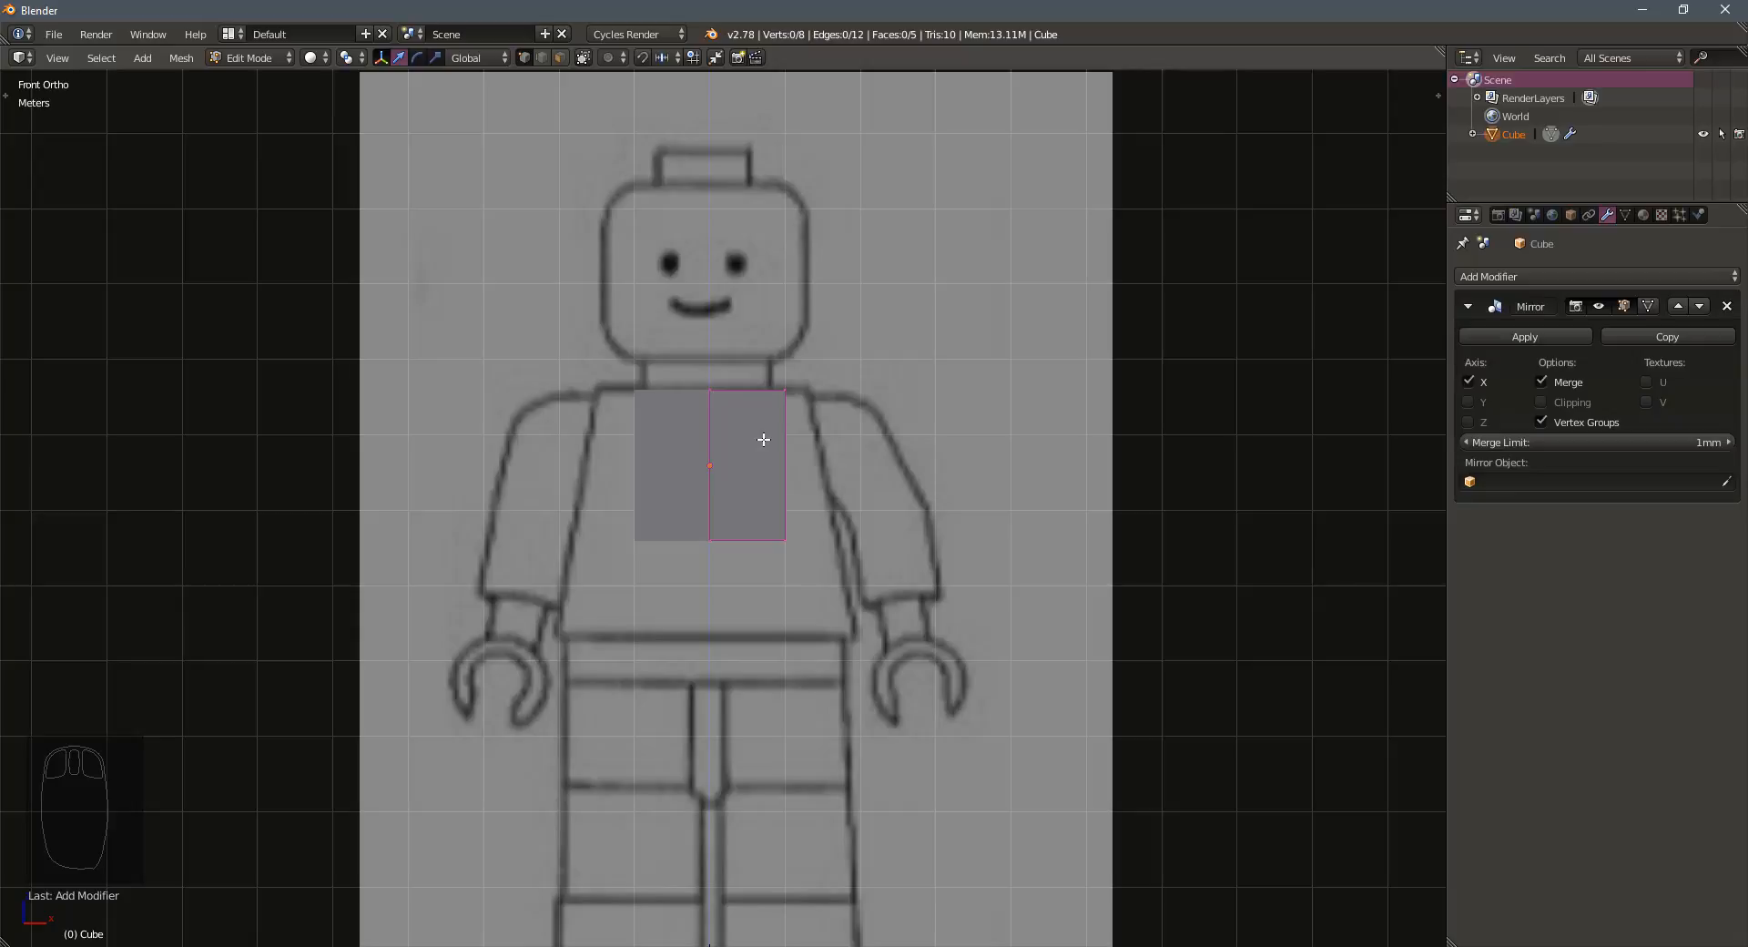
Resize the circle-select brush and try selecting and deselecting the half cube's upper outer vertices
key("c")
scroll(878, 398, "down", 20)
scroll(875, 399, "up", 7)
scroll(876, 399, "up", 4)
scroll(875, 398, "up", 3)
left_click(787, 388)
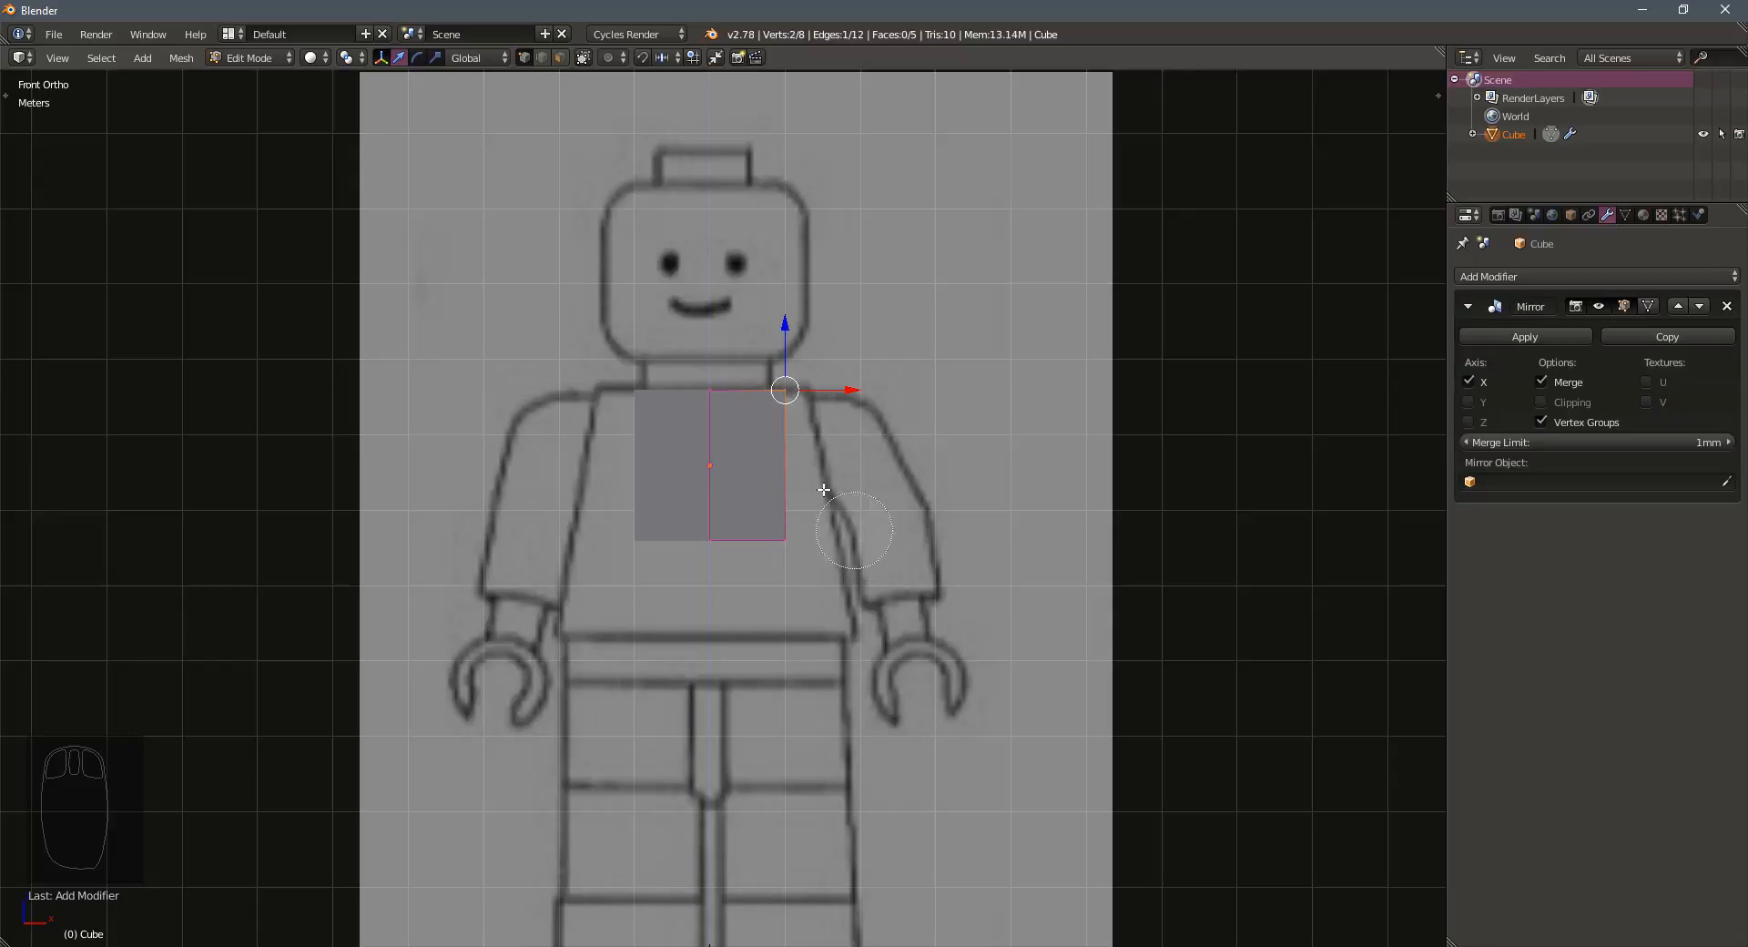
middle_click(783, 390)
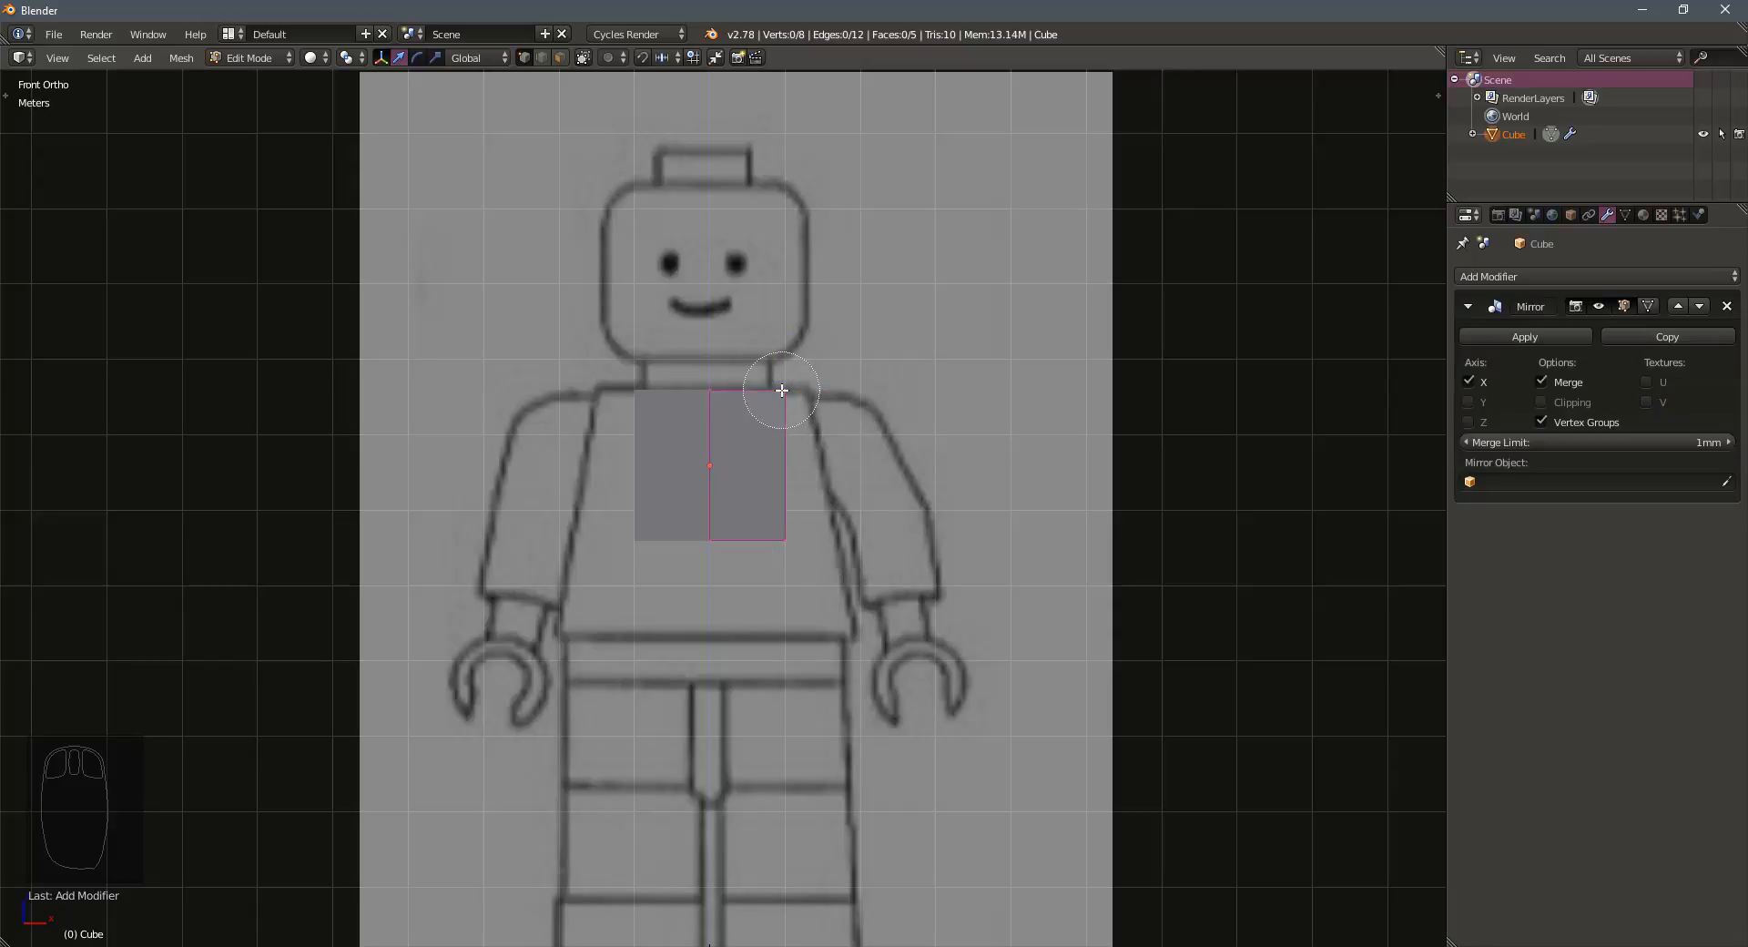
right_click(872, 416)
Circle-select the half cube's outer side vertices and move them outward along X to the torso's upper corner
key("c")
left_click_drag(781, 373, 777, 576)
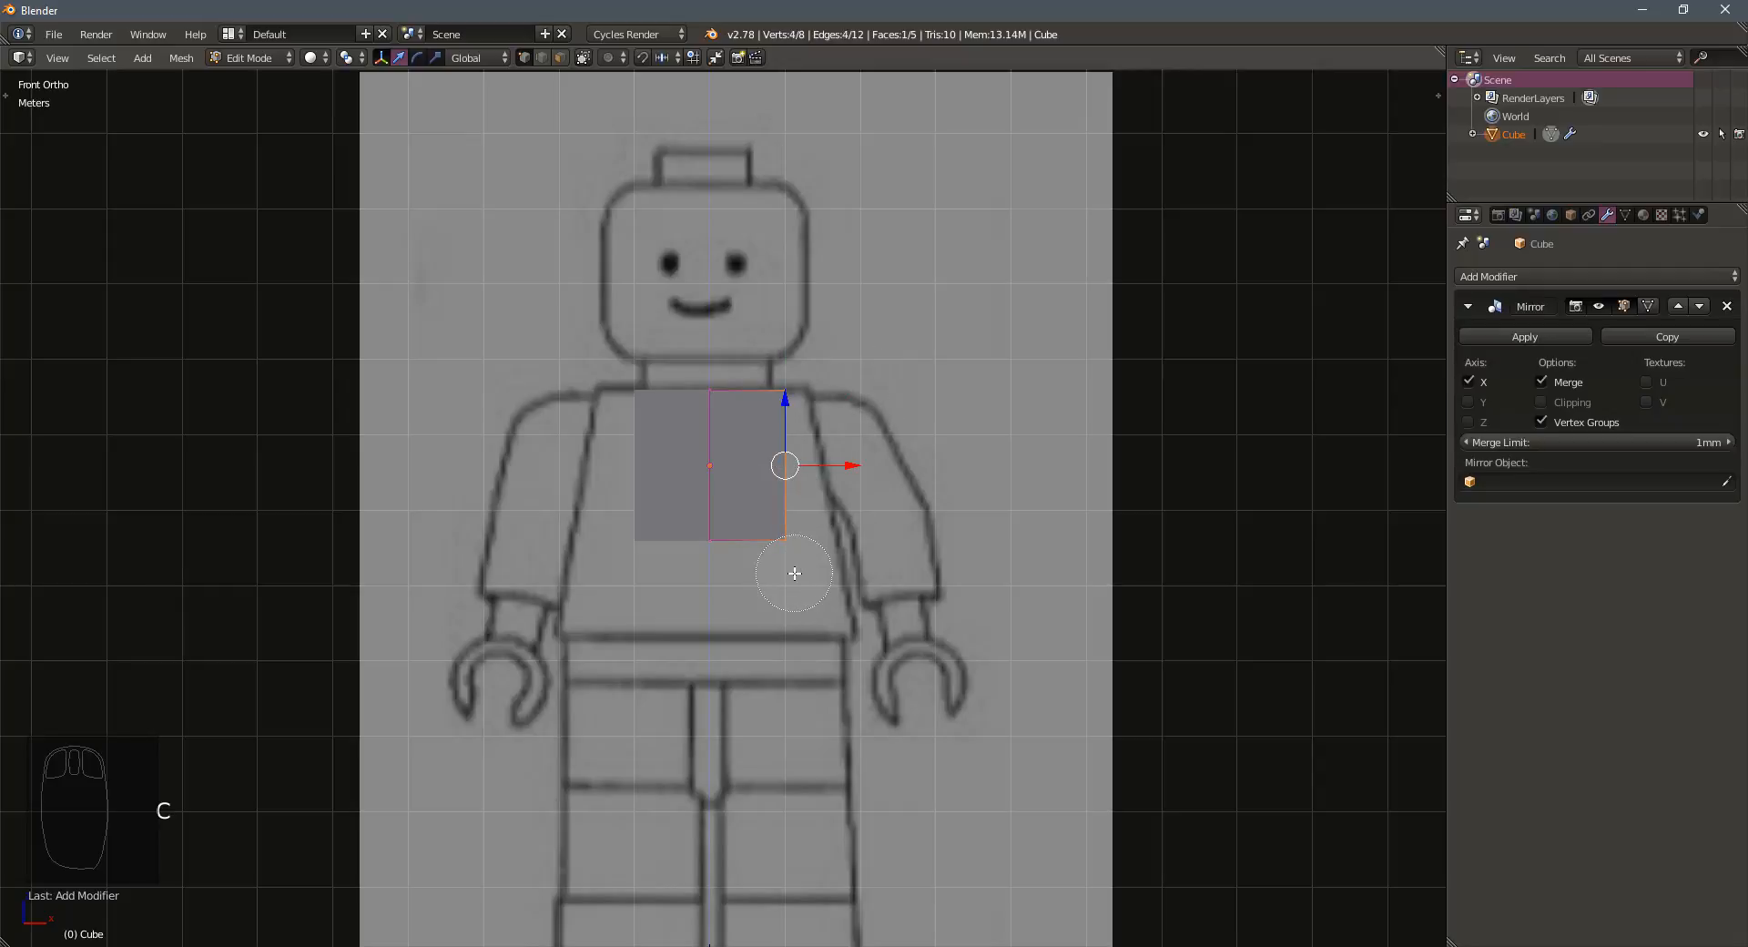
right_click(848, 503)
left_click_drag(856, 469, 879, 475)
Lower the bottom vertices to the waist line and move the bottom outer pair about 59 cm outward along X to taper the torso
key("a")
key("b")
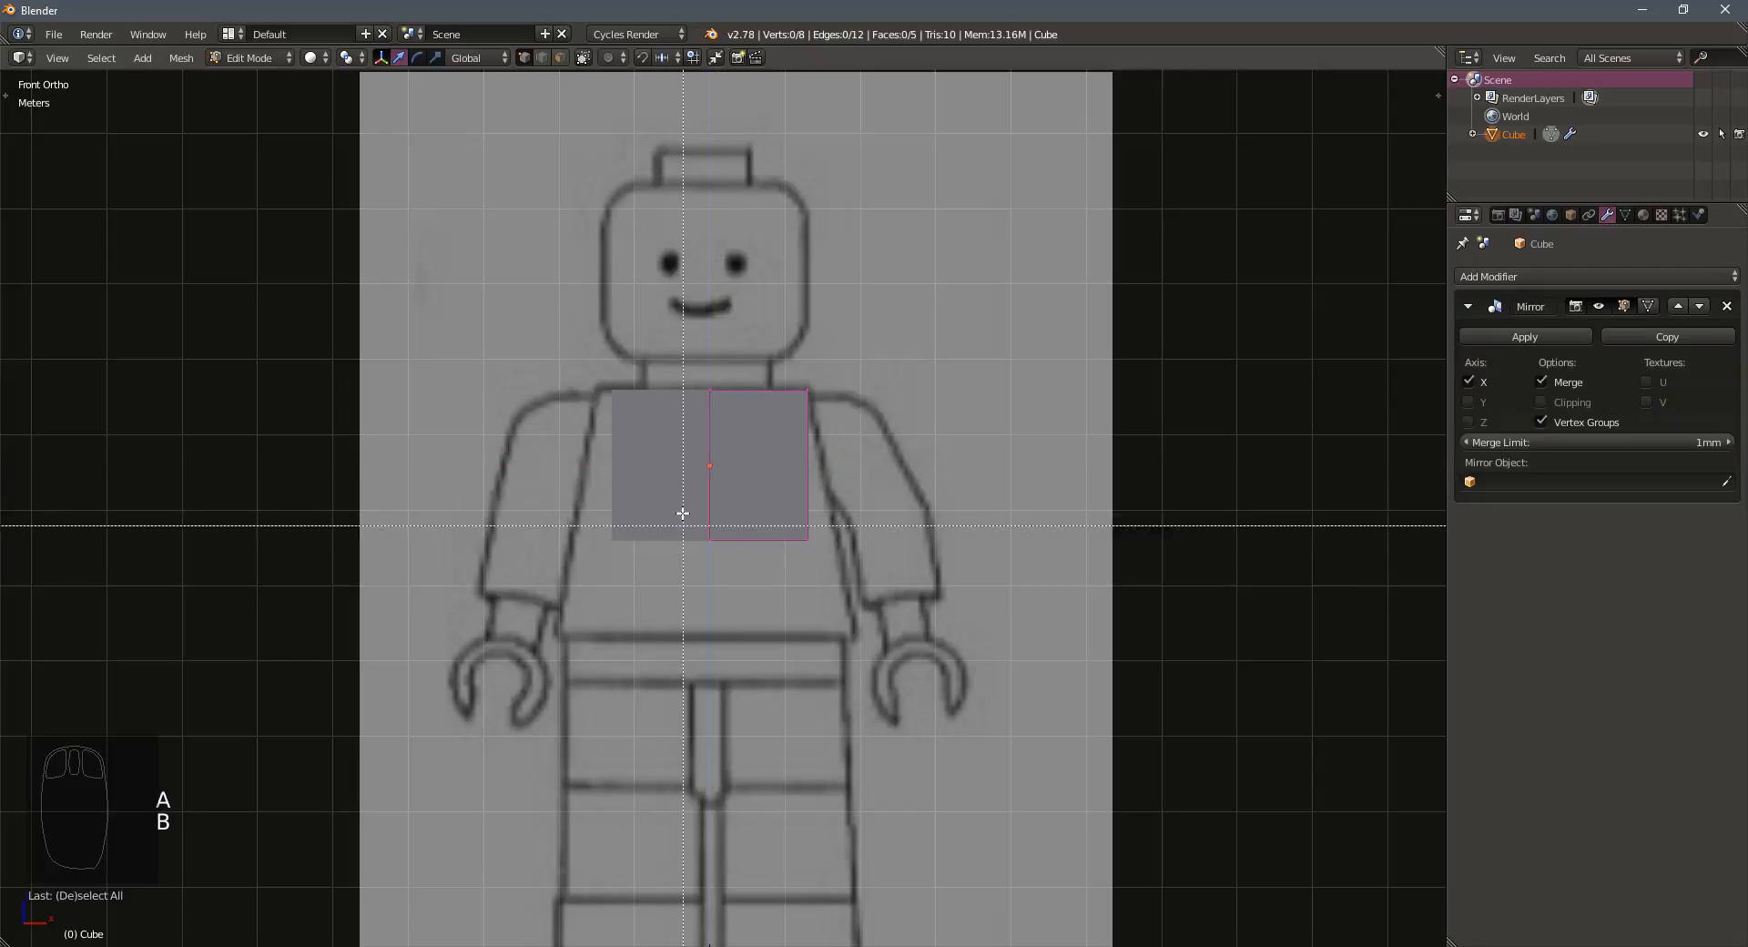
left_click_drag(681, 526, 885, 582)
left_click_drag(762, 481, 913, 633)
key("a")
key("b")
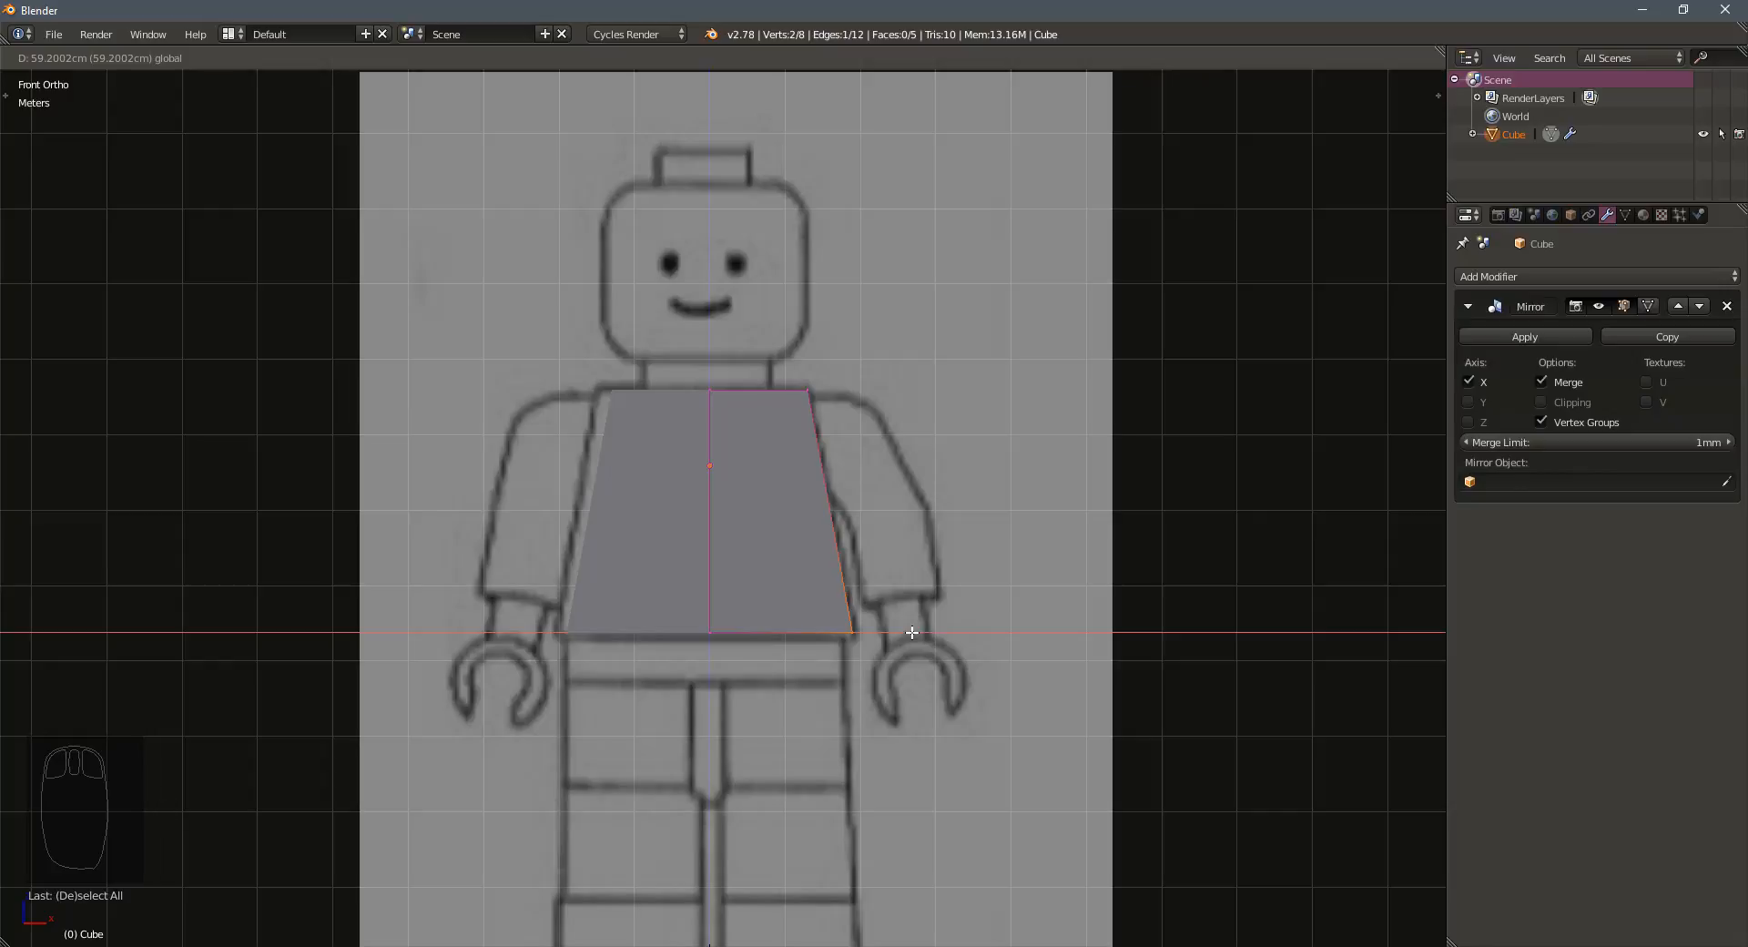
left_click(913, 633)
scroll(749, 594, "down", 2)
scroll(773, 695, "up", 1)
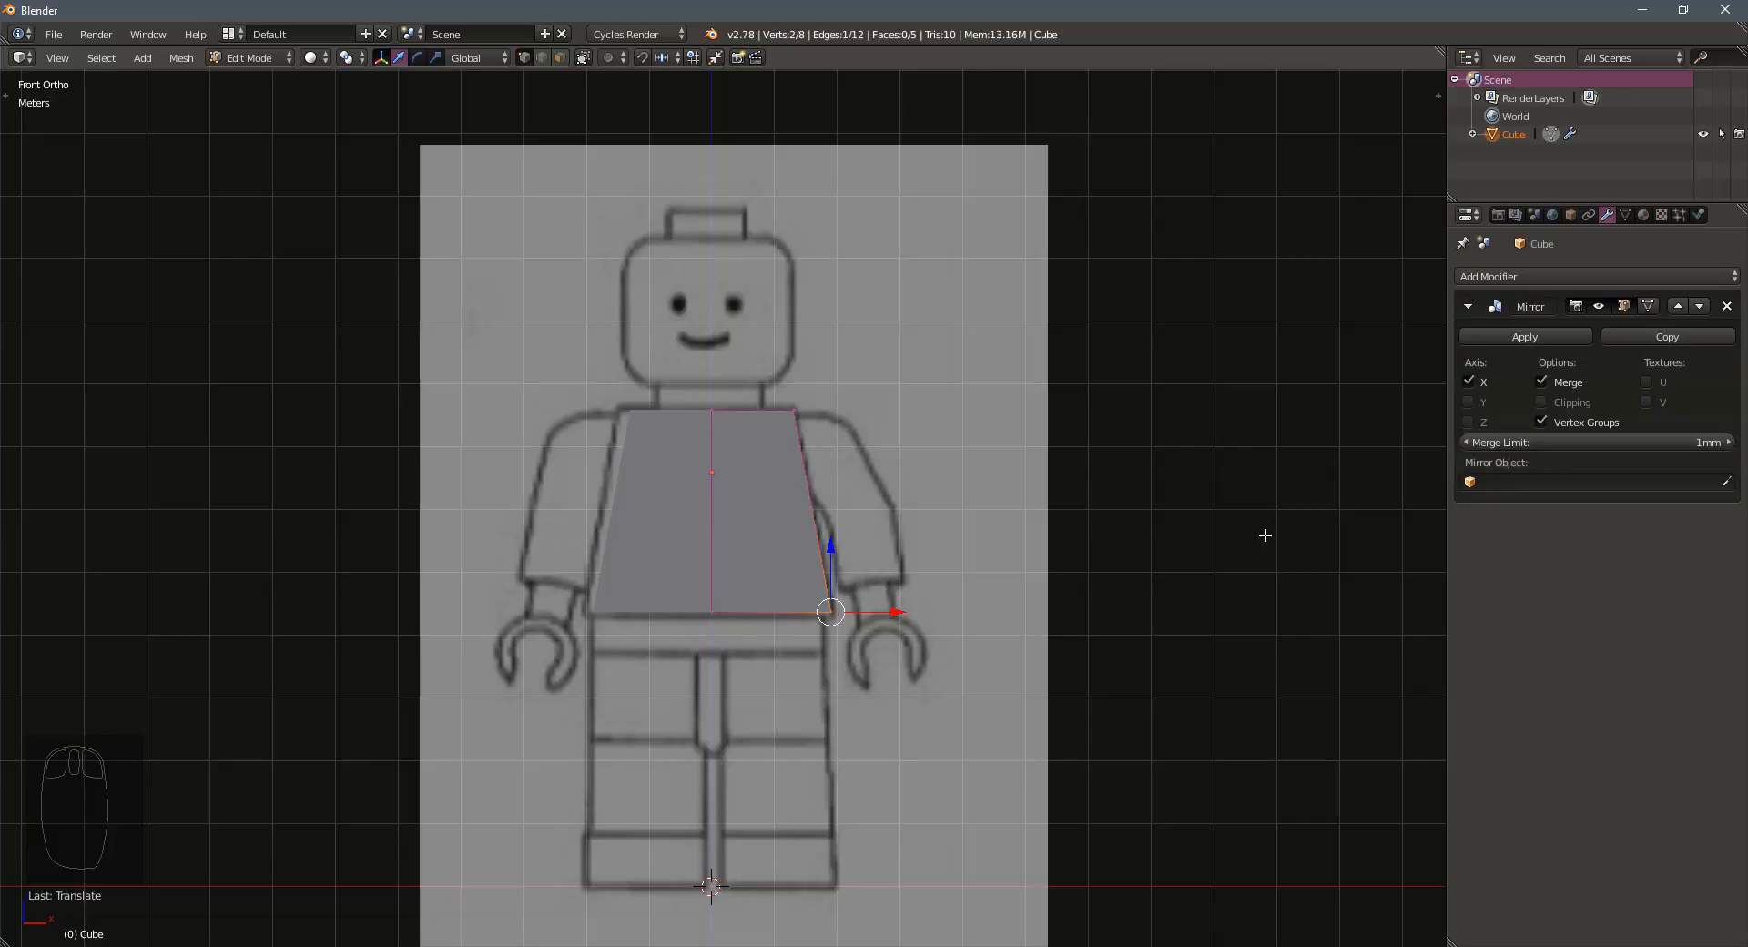
Show the background image settings and expand those of the front reference image
key("n")
scroll(1342, 603, "down", 10)
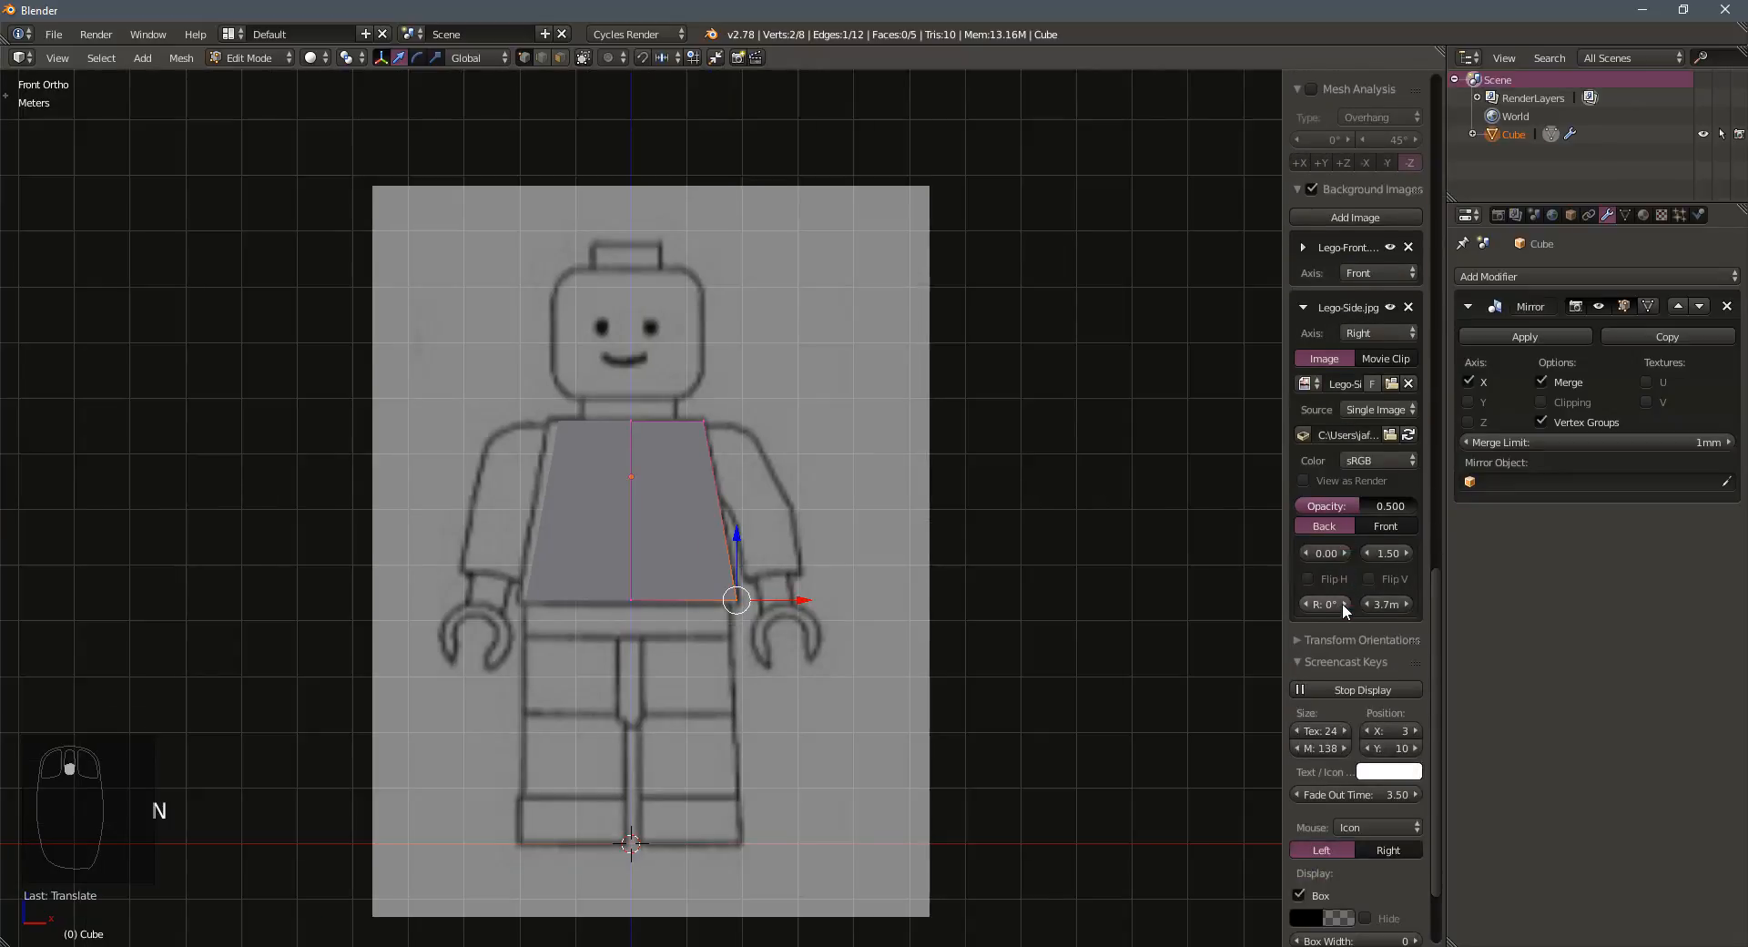
scroll(1342, 603, "up", 3)
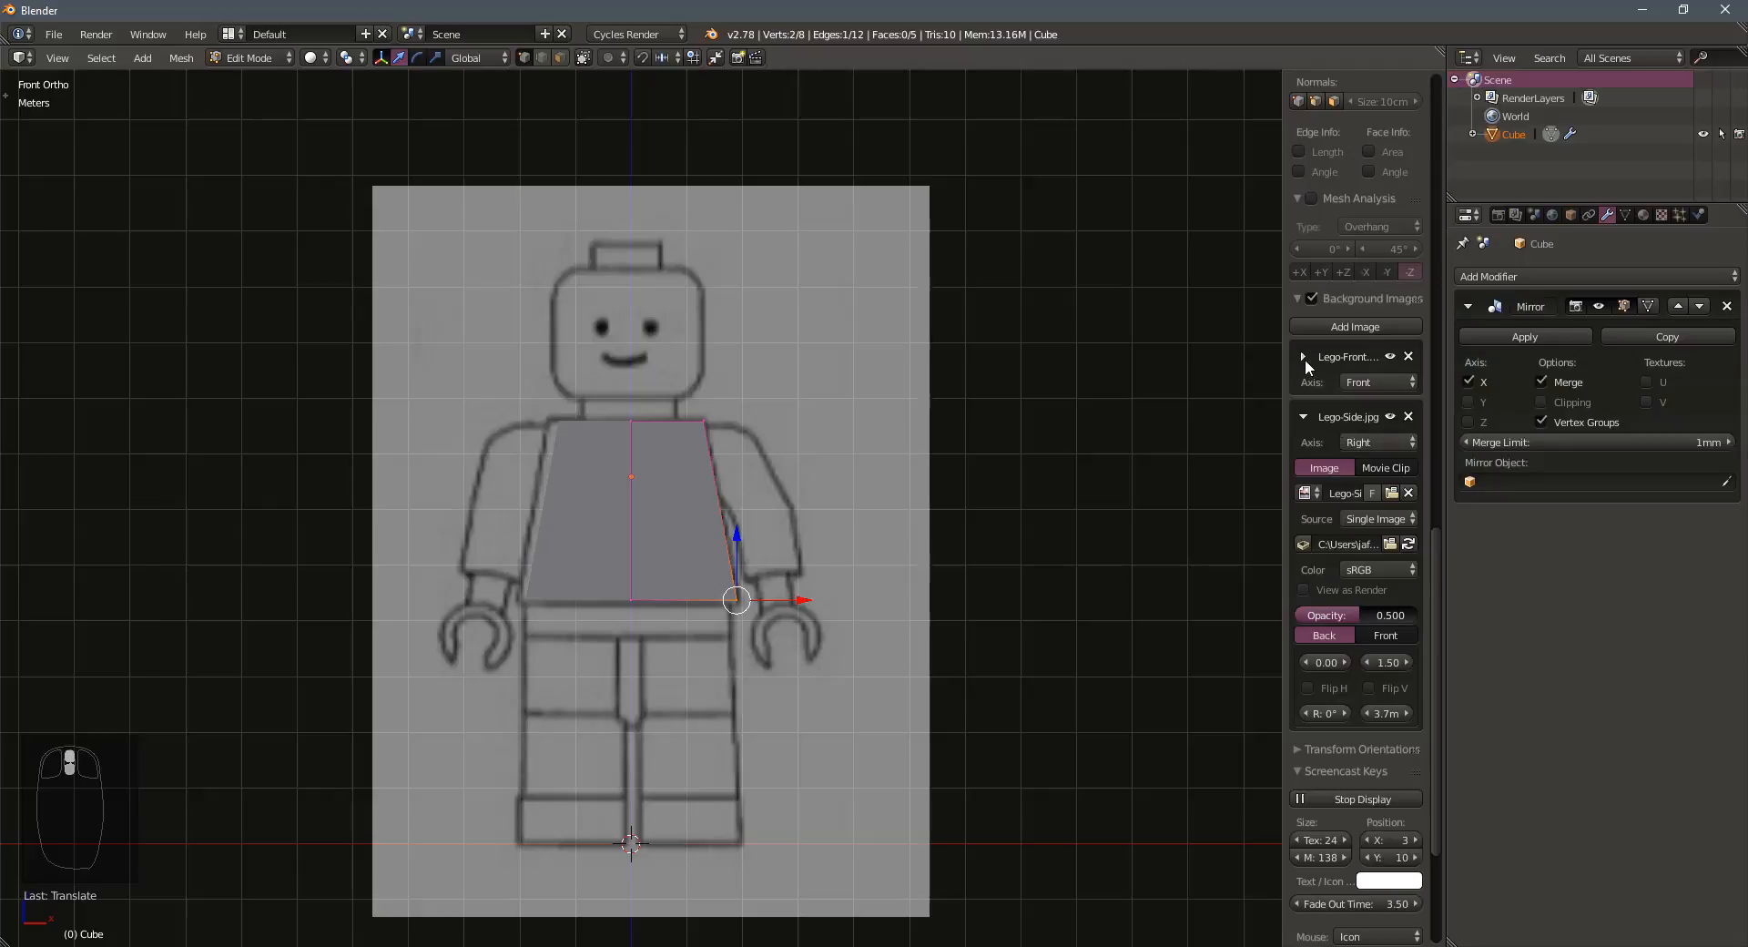
left_click(1304, 357)
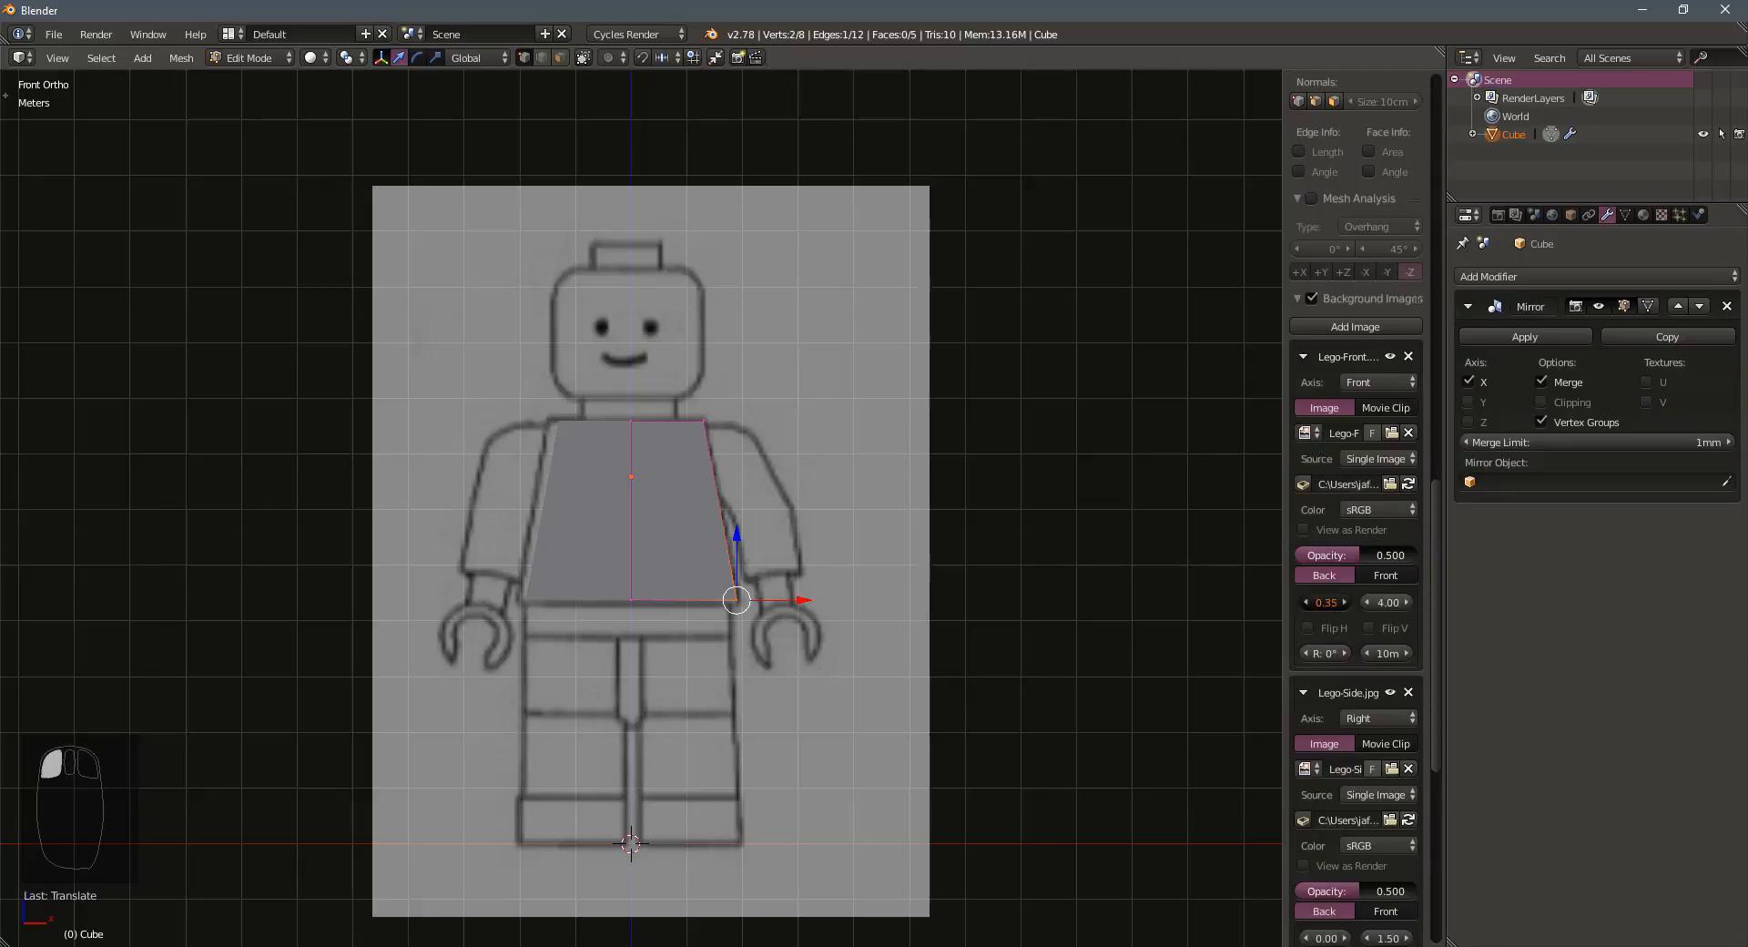
Try horizontal offsets of 0.30, 3.80 and 0.38 for the front reference image
left_click(1325, 602)
key("BackSpace")
key("Return")
left_click(1325, 601)
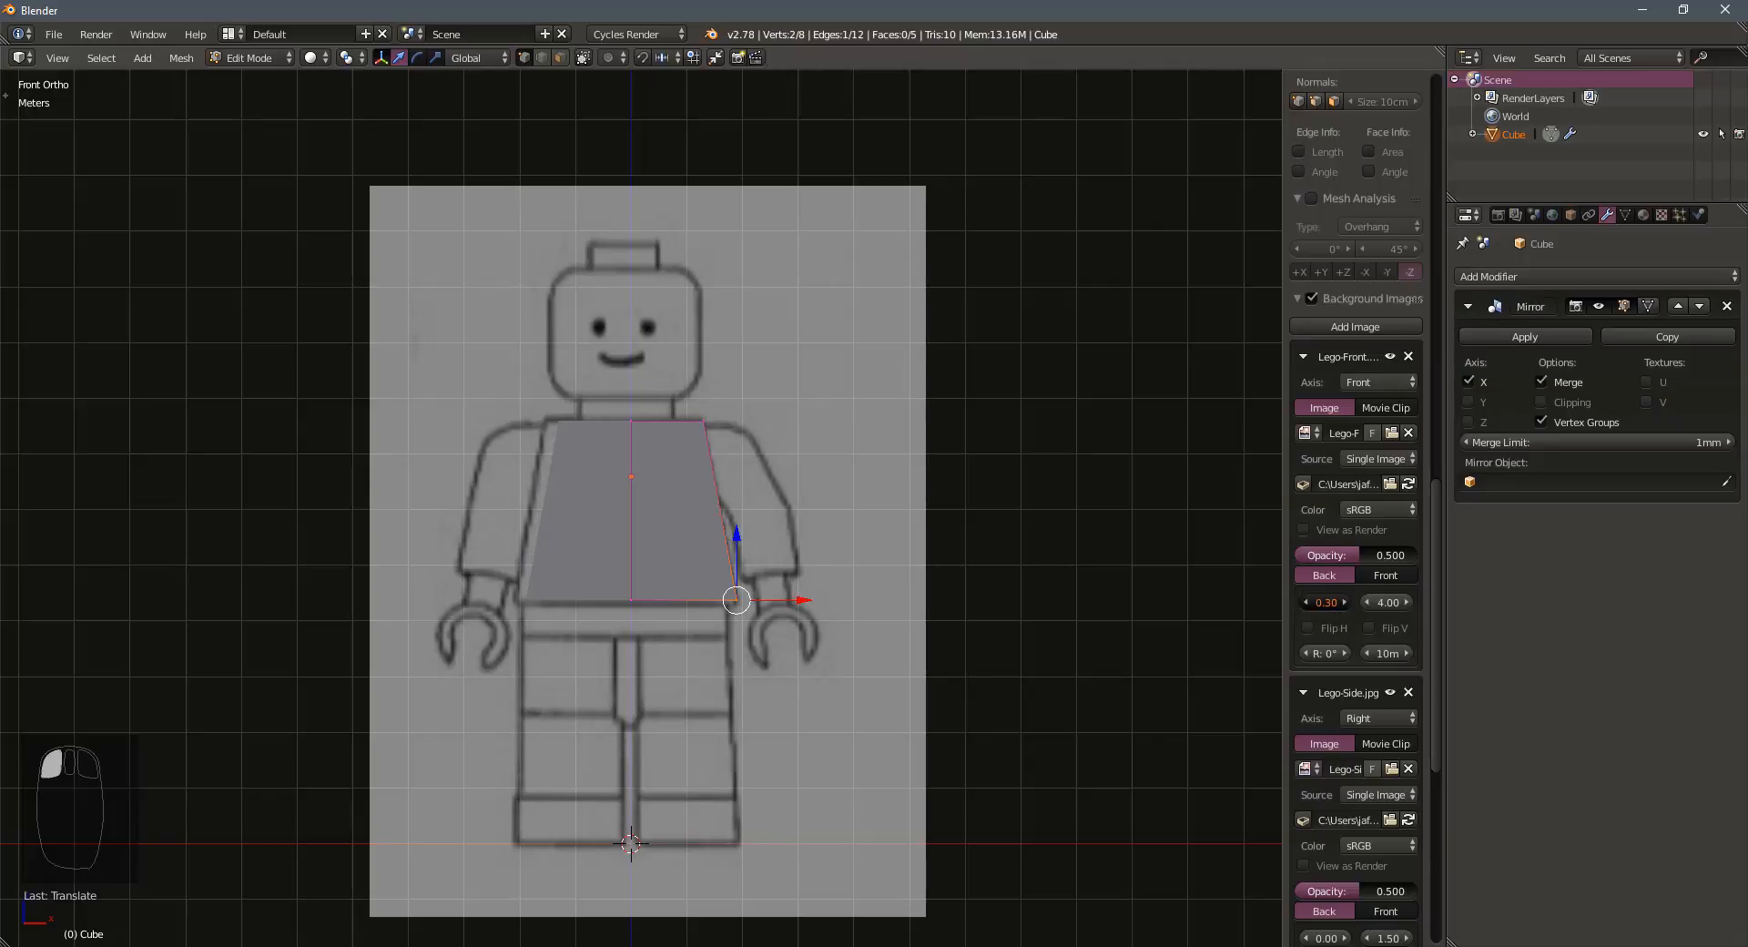
type("3.8")
key("Return")
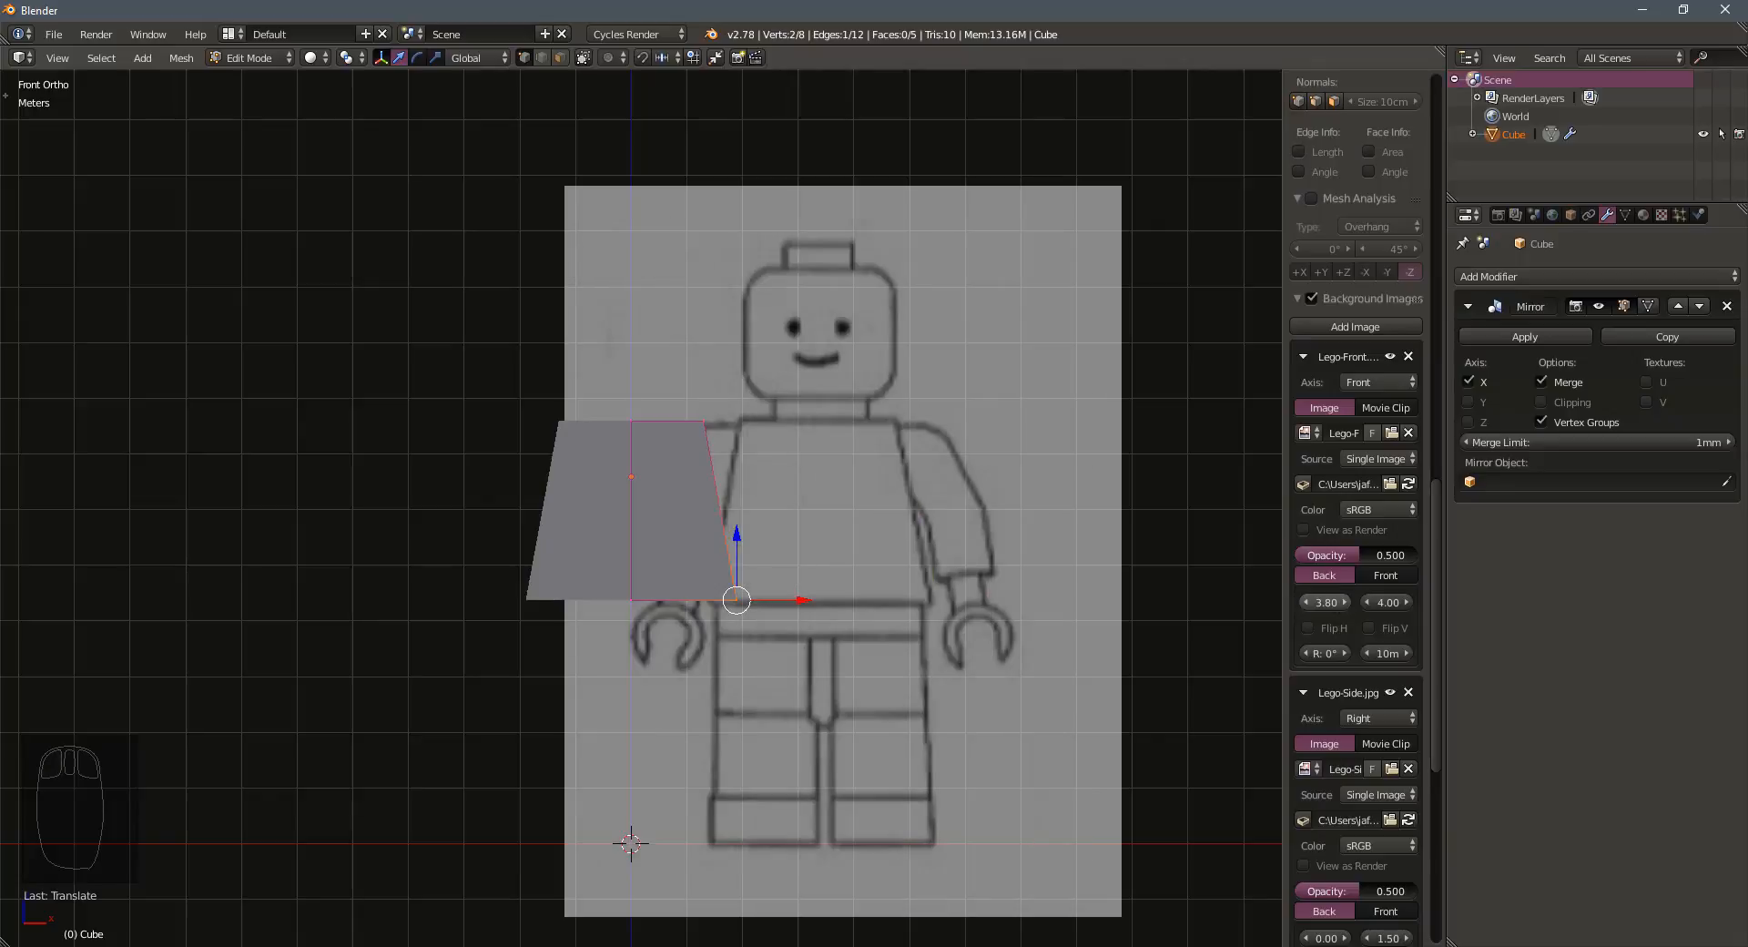
left_click(1325, 602)
type(".38")
key("Return")
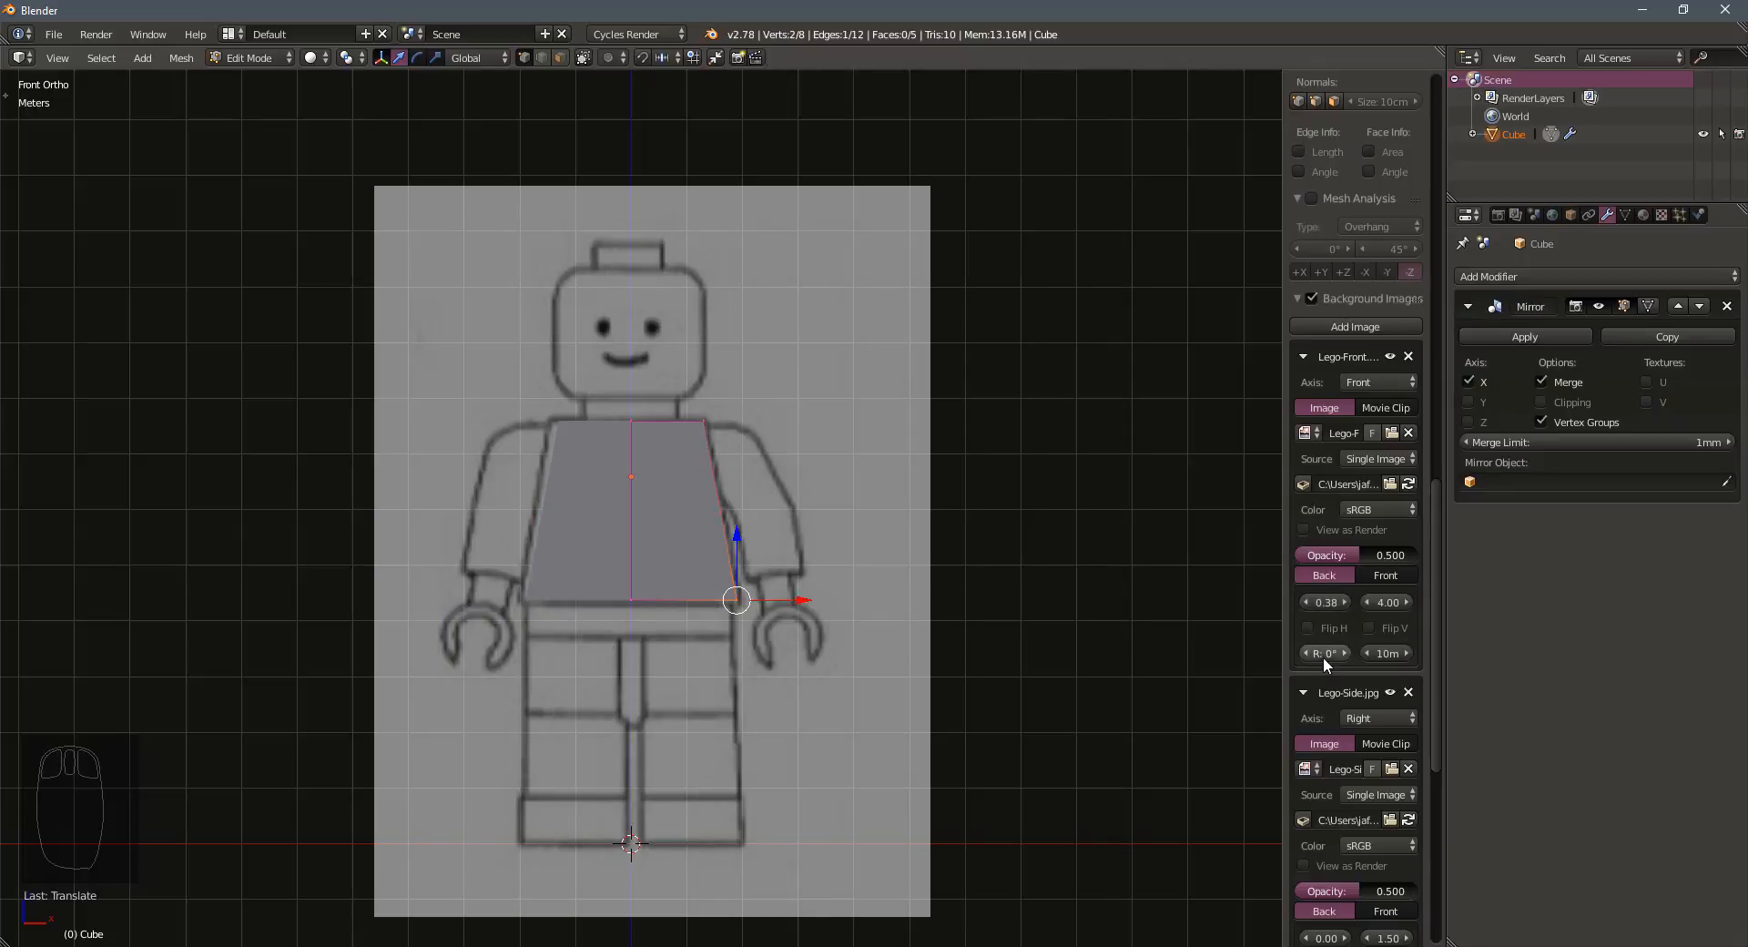
Center the front reference figure on the mirrored torso by setting the image's horizontal offset to 0.45
left_click(1348, 603)
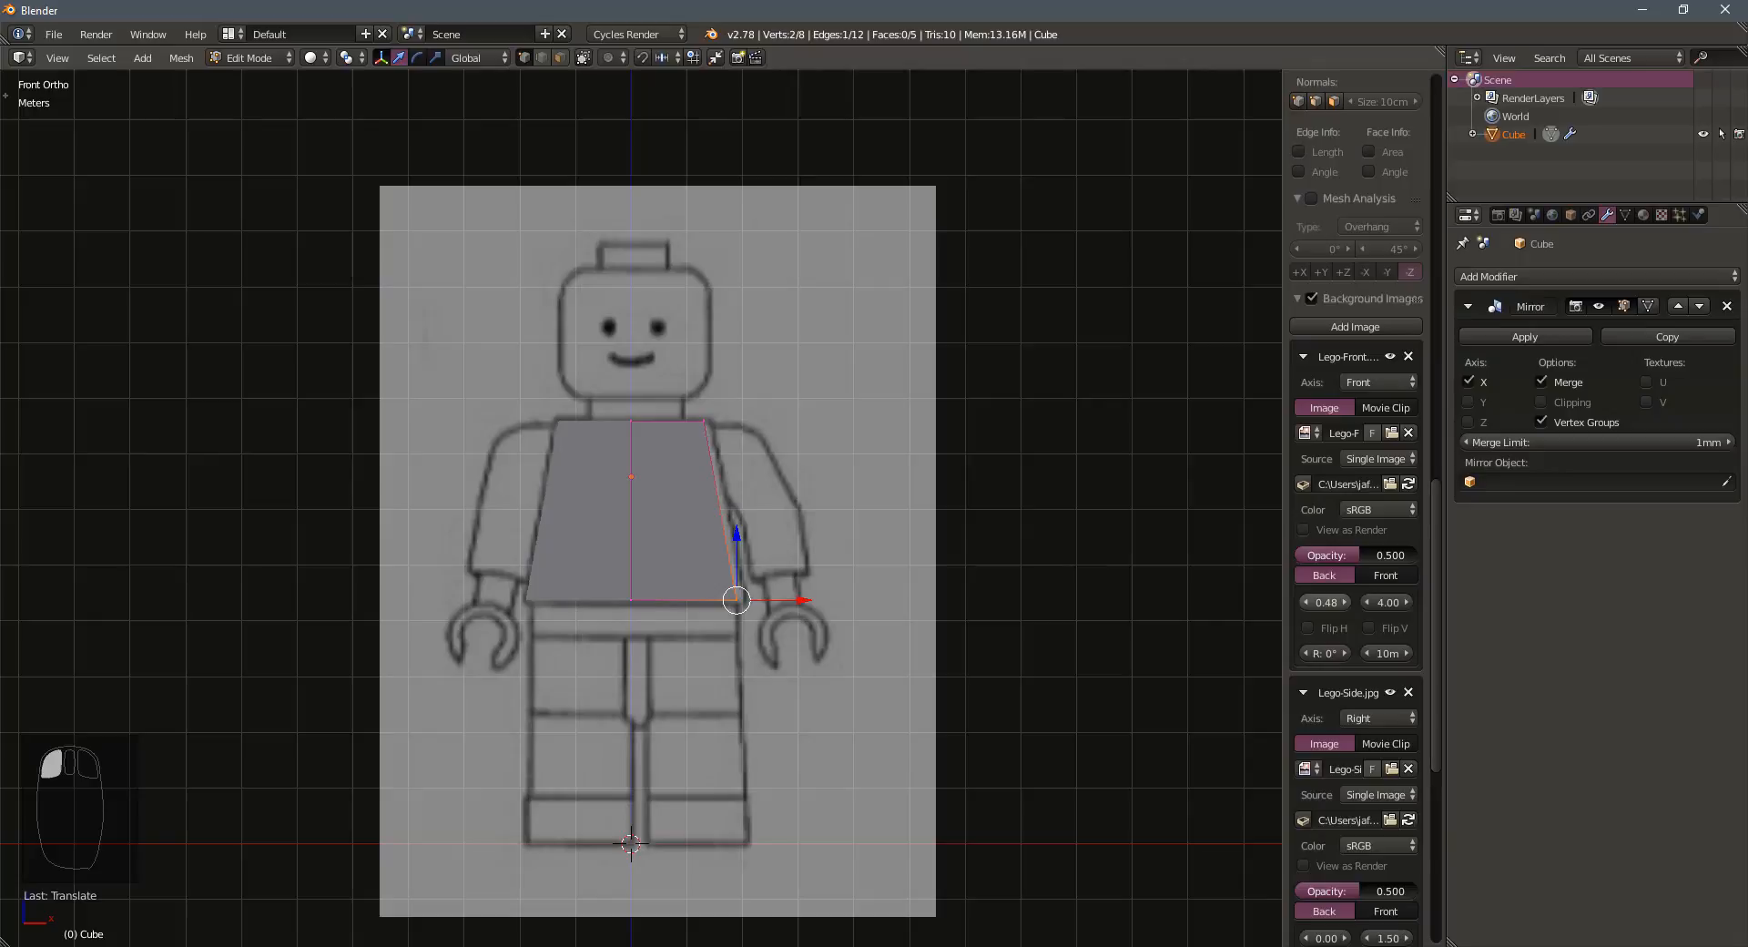
scroll(766, 509, "up", 2)
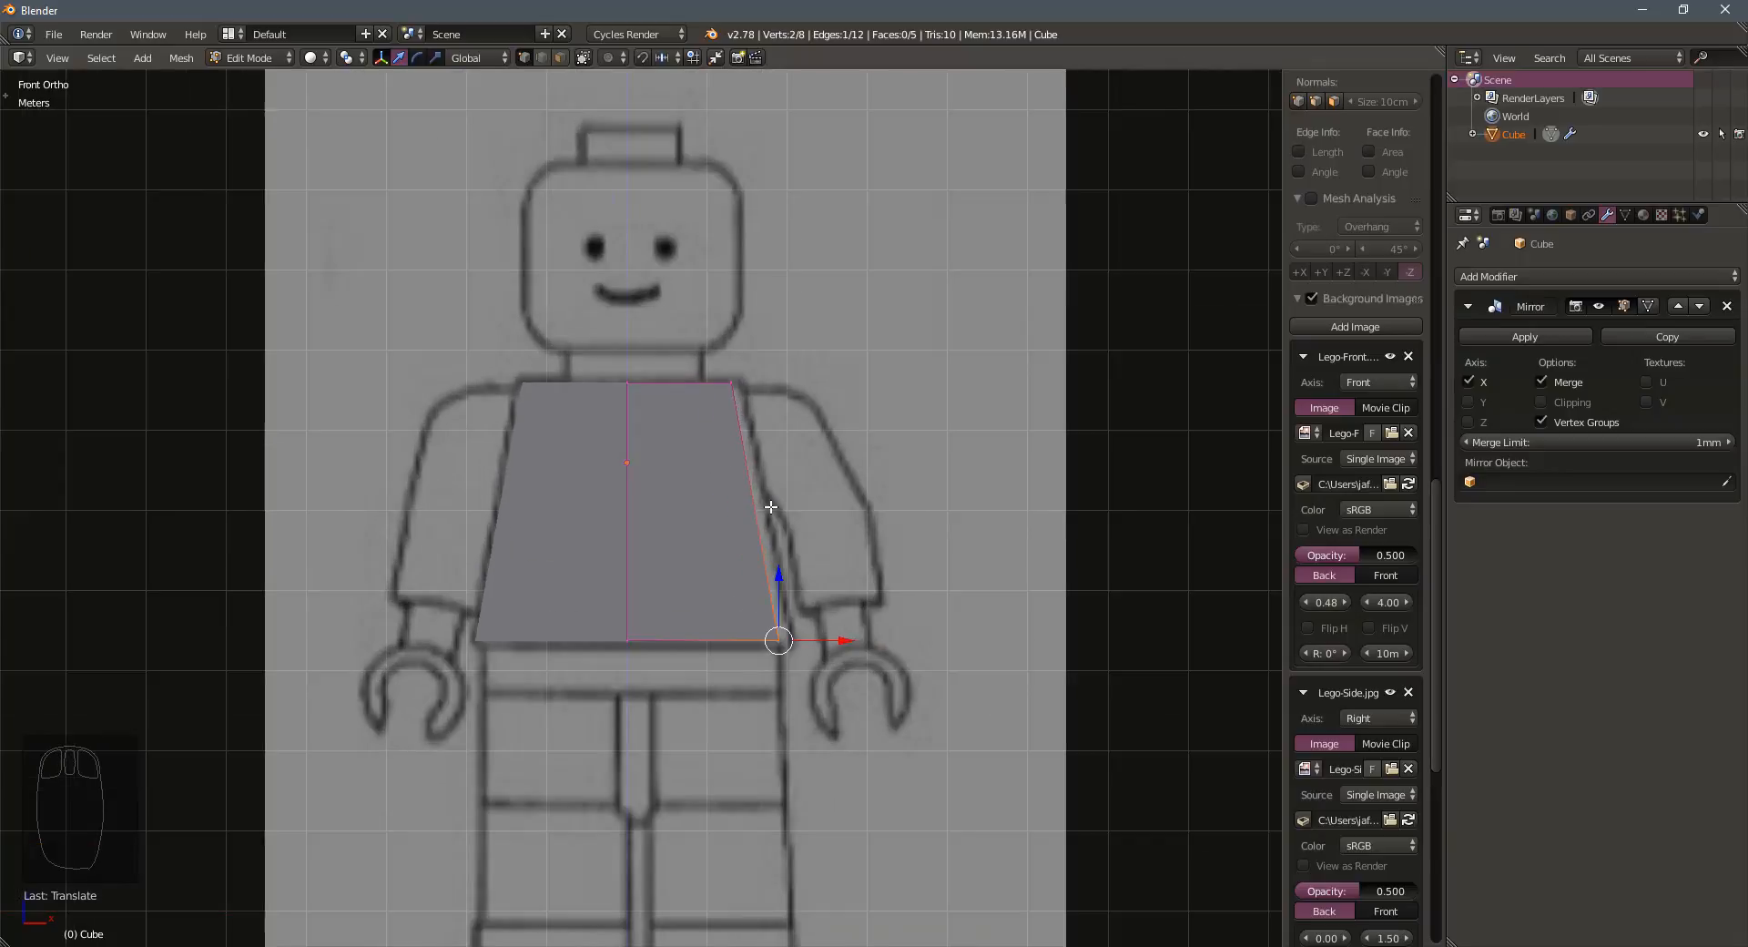
left_click(1346, 602)
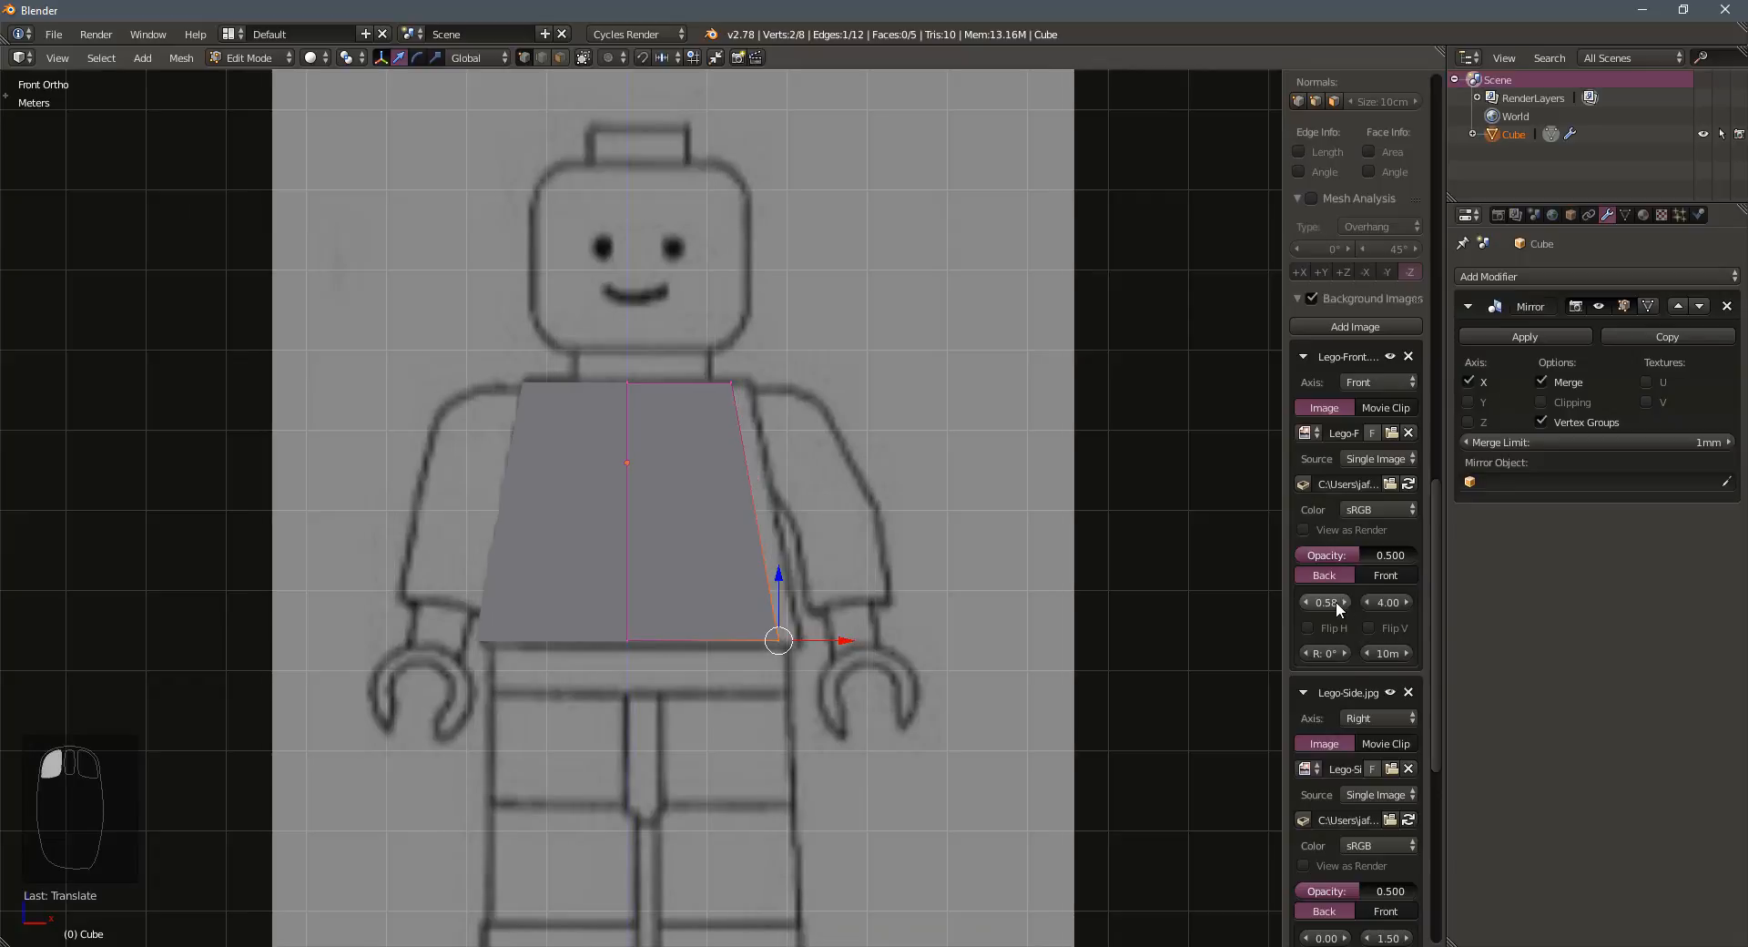
left_click(1346, 603)
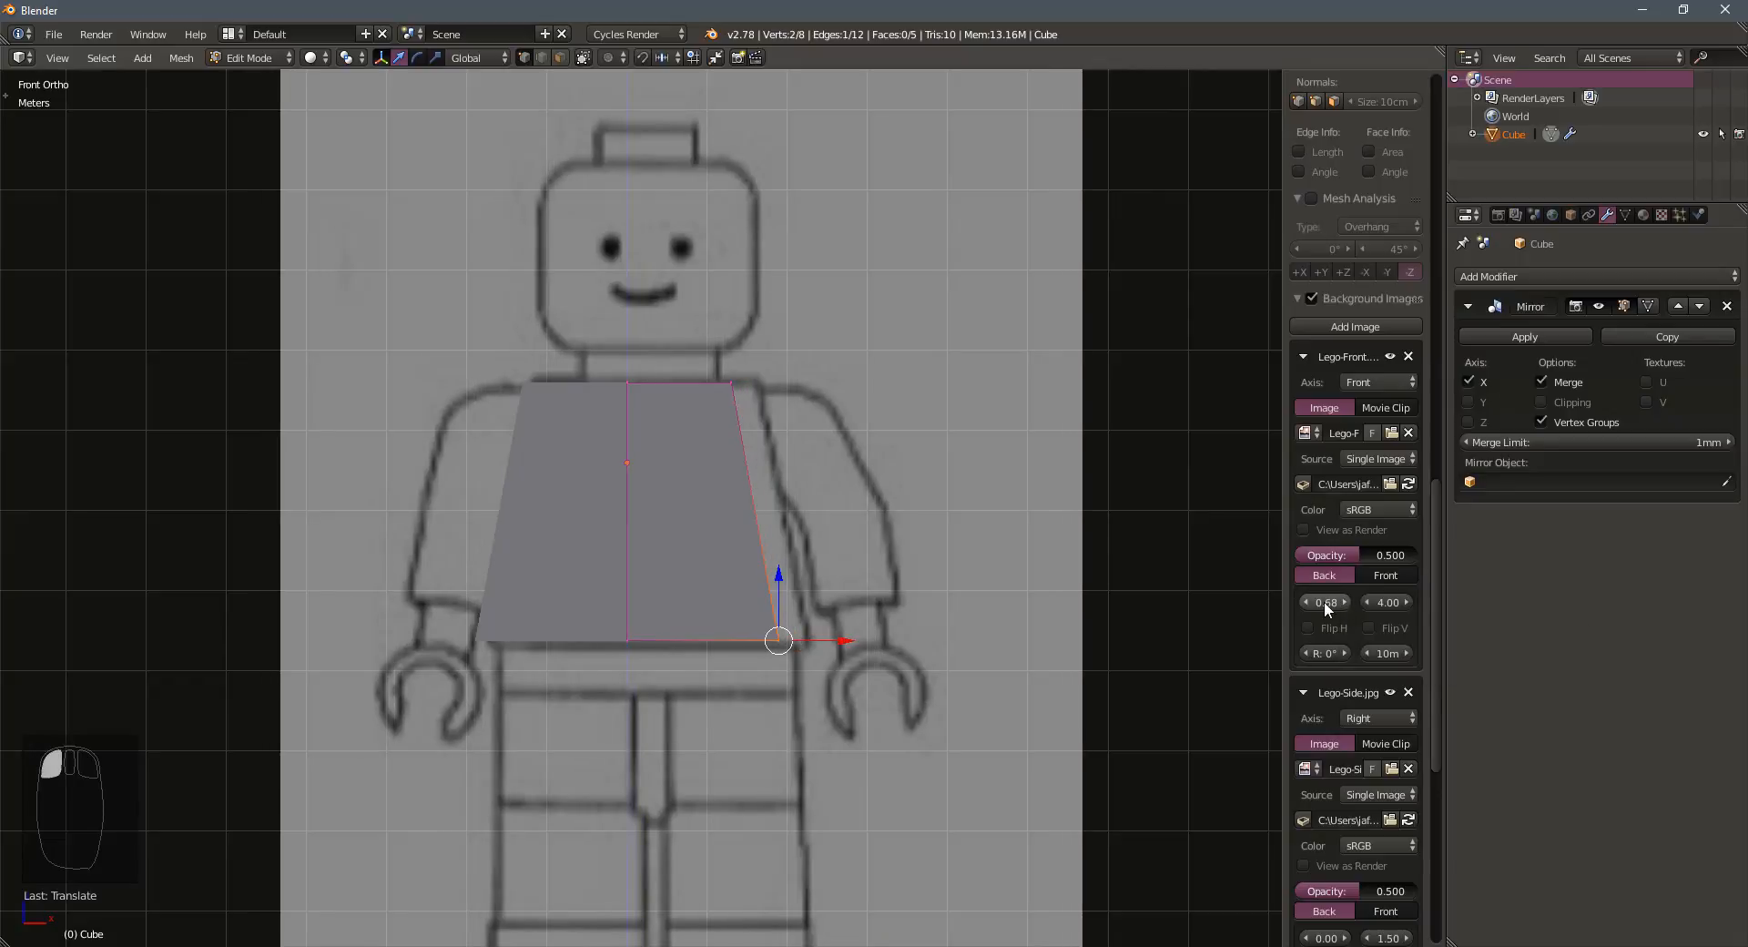
type("-45")
key("Return")
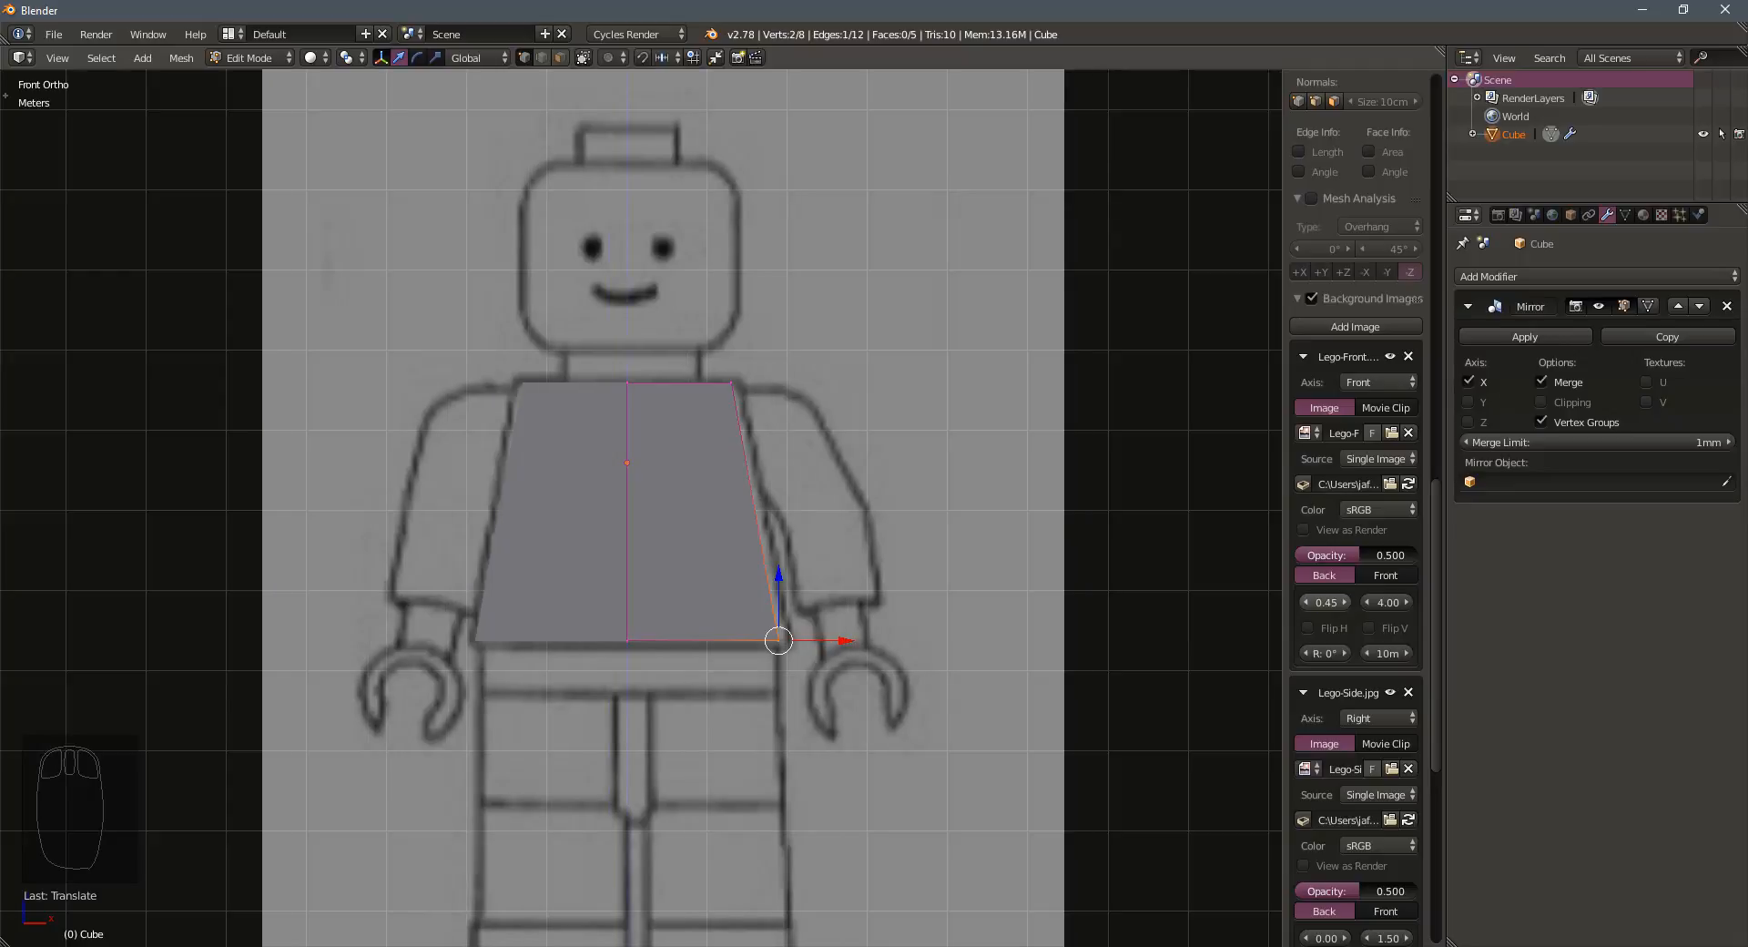
Box-select the torso's outer side vertices and move them slightly outward along X to meet the drawn outline
key("a")
key("b")
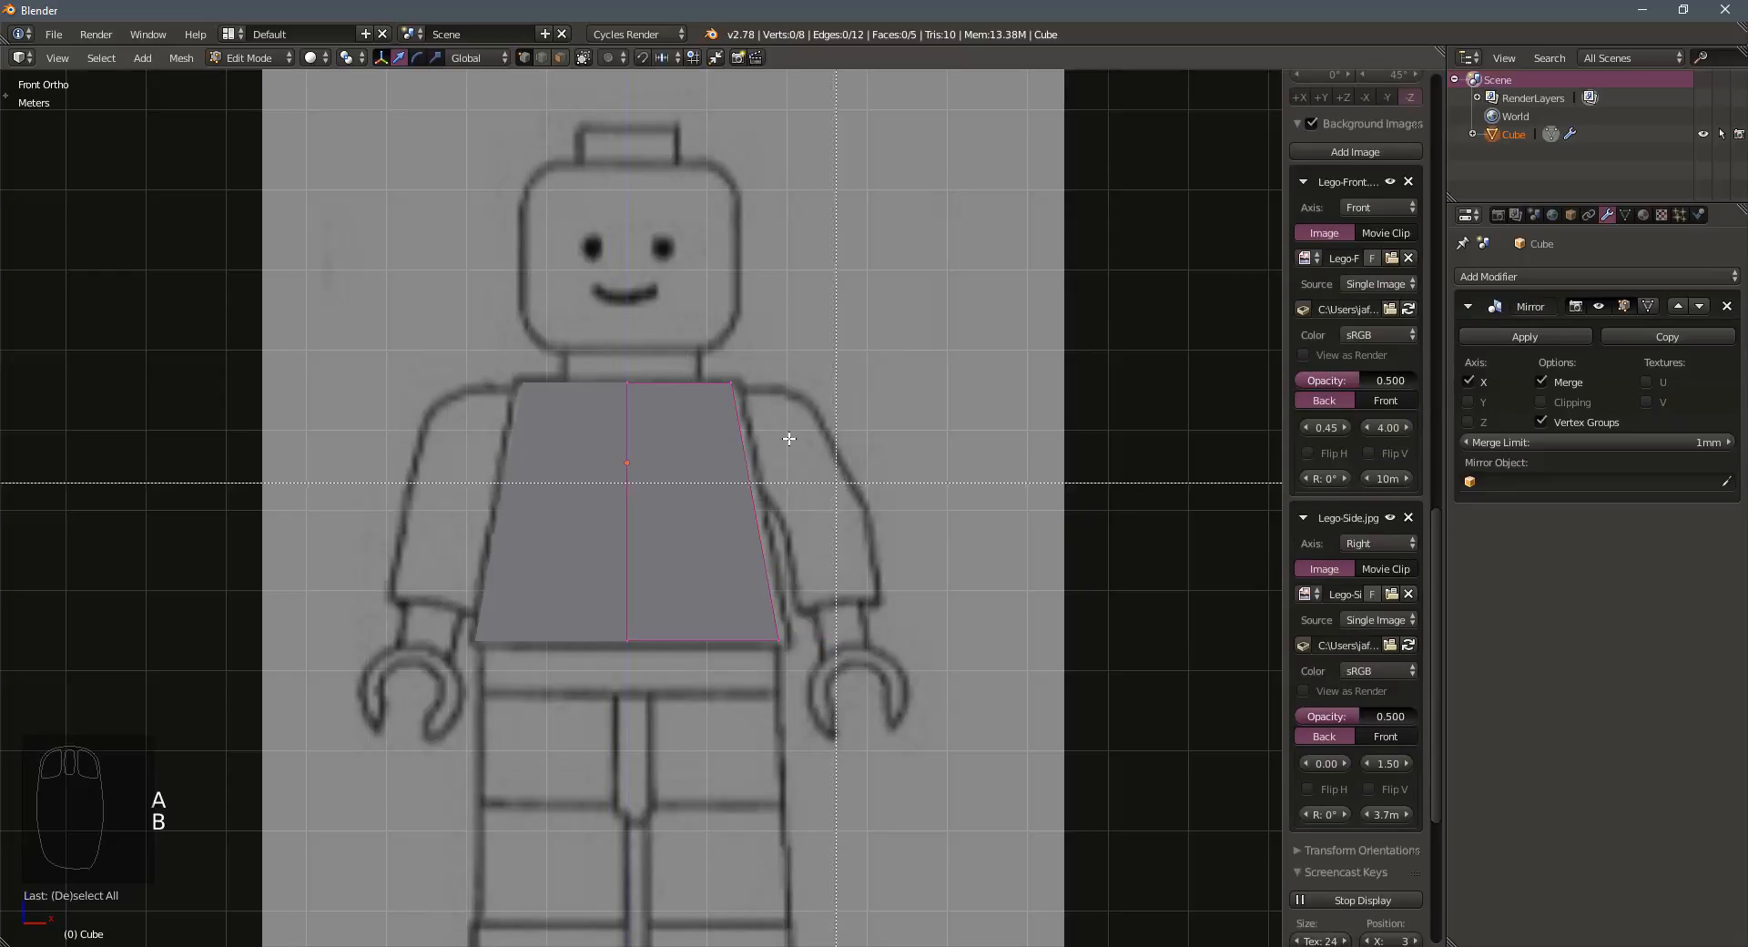
left_click_drag(706, 346, 800, 653)
key("g")
key("x")
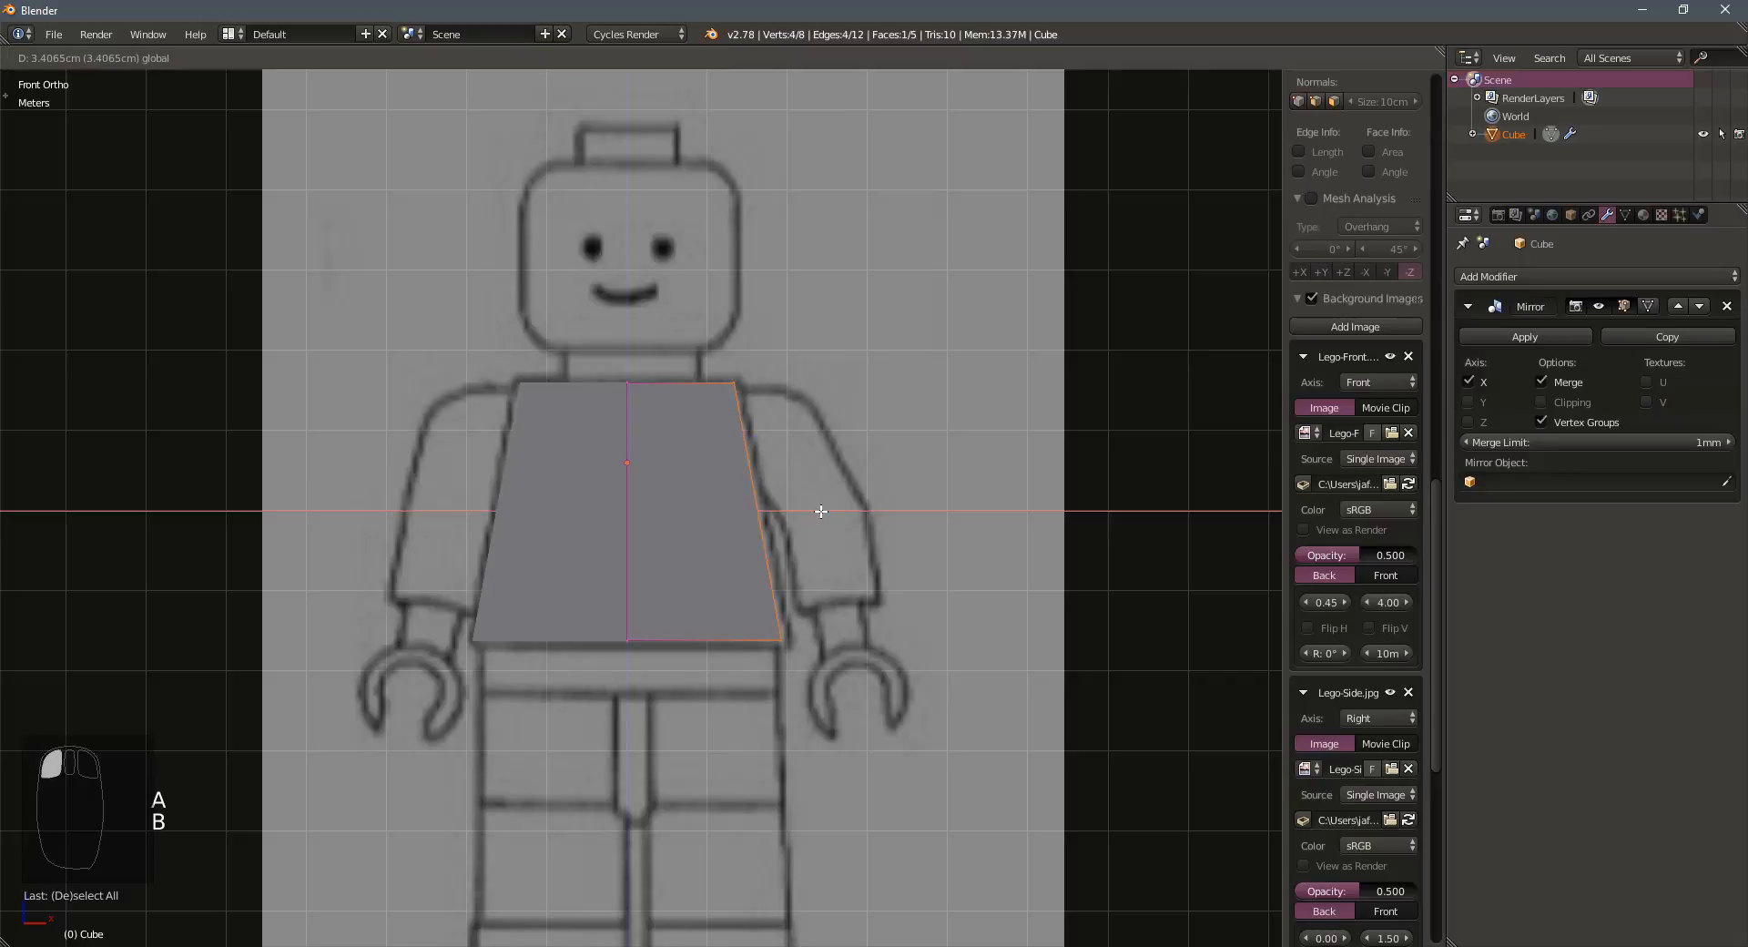
left_click(824, 512)
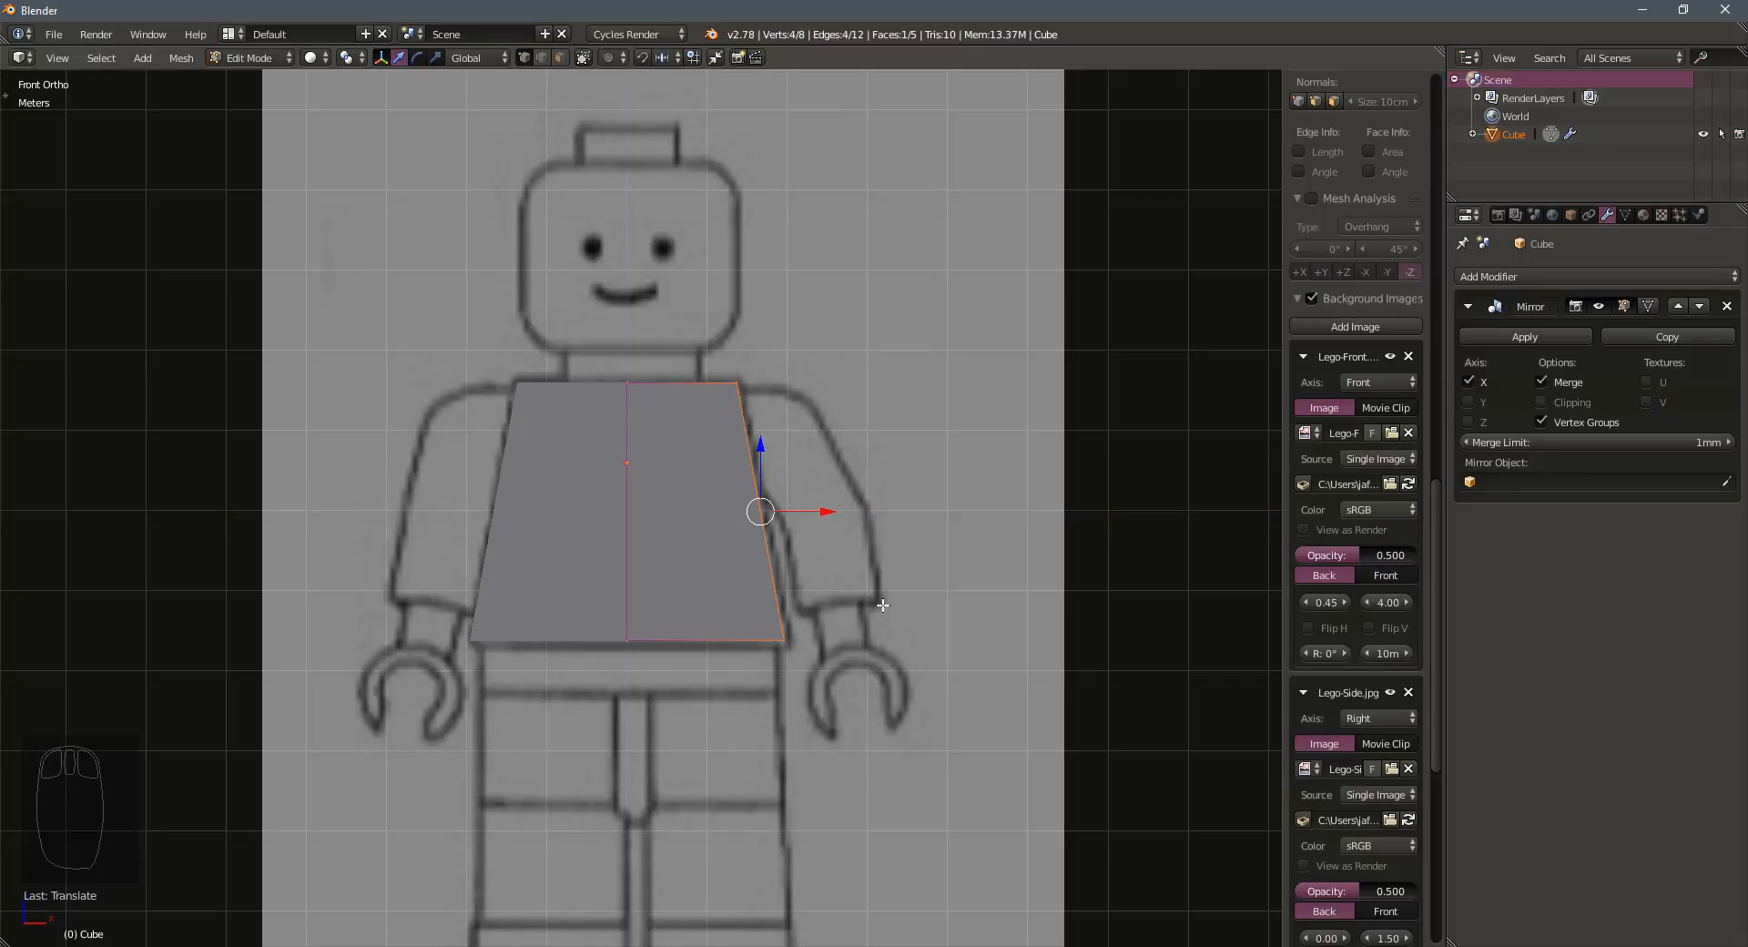
In the right view, set the side reference image's size to 3.5 m, horizontal offset to 0.20 and vertical offset to 1.40
key("KP_3")
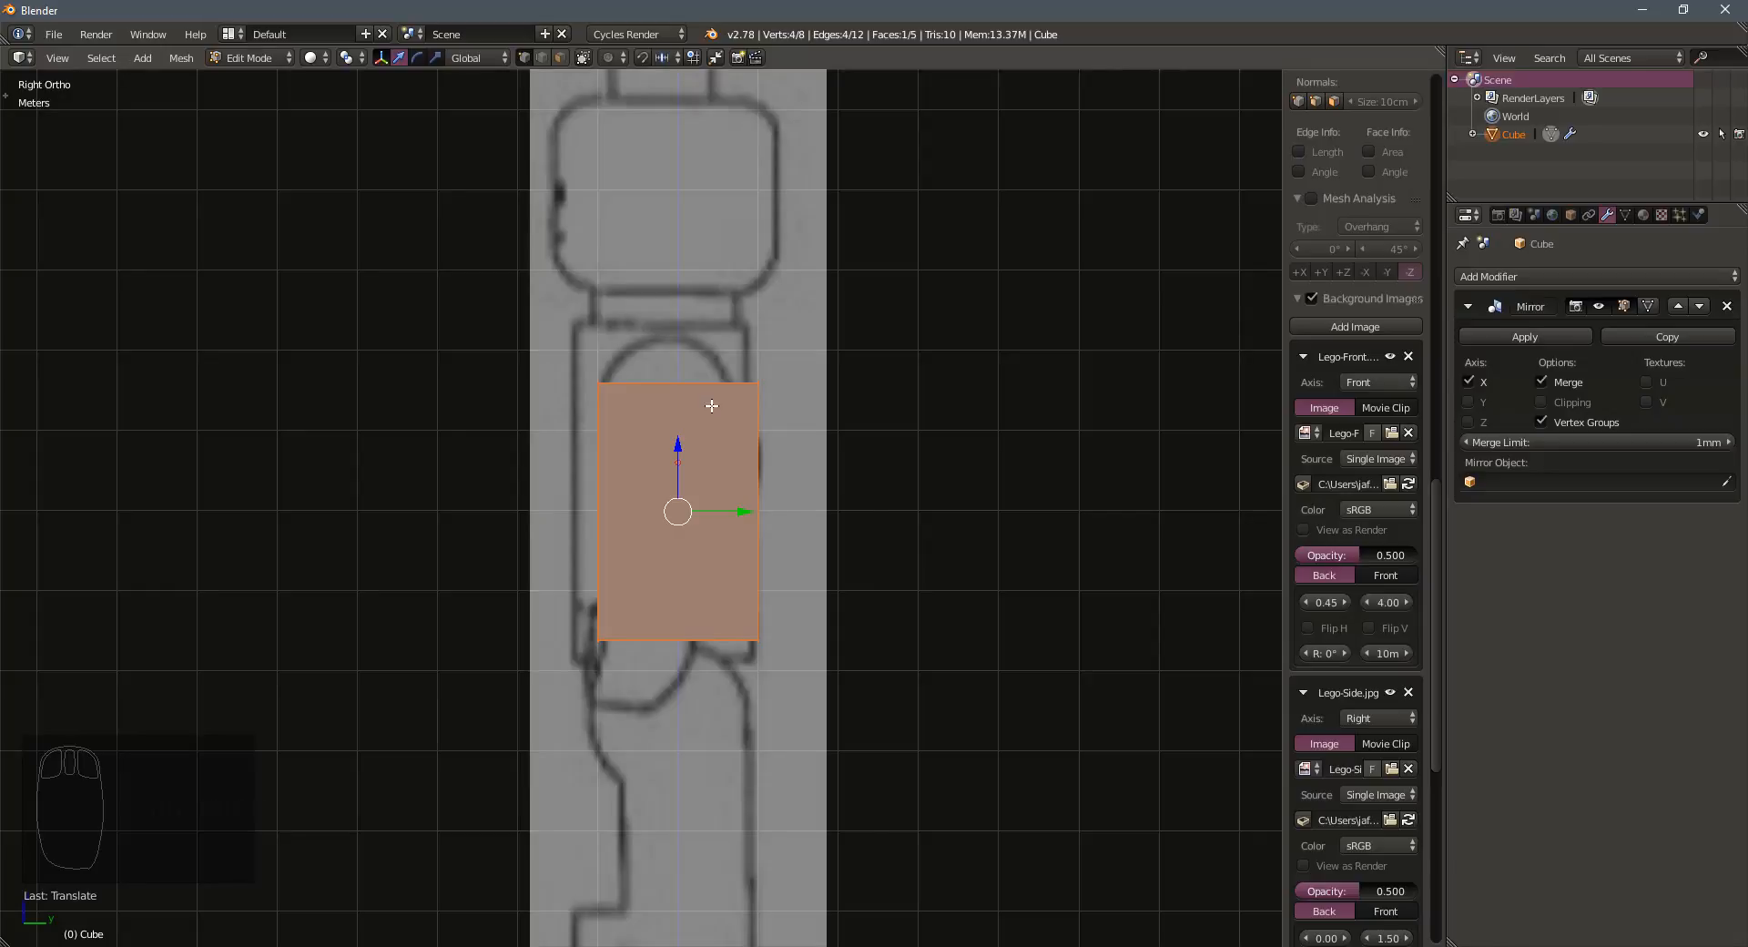
scroll(711, 449, "down", 2)
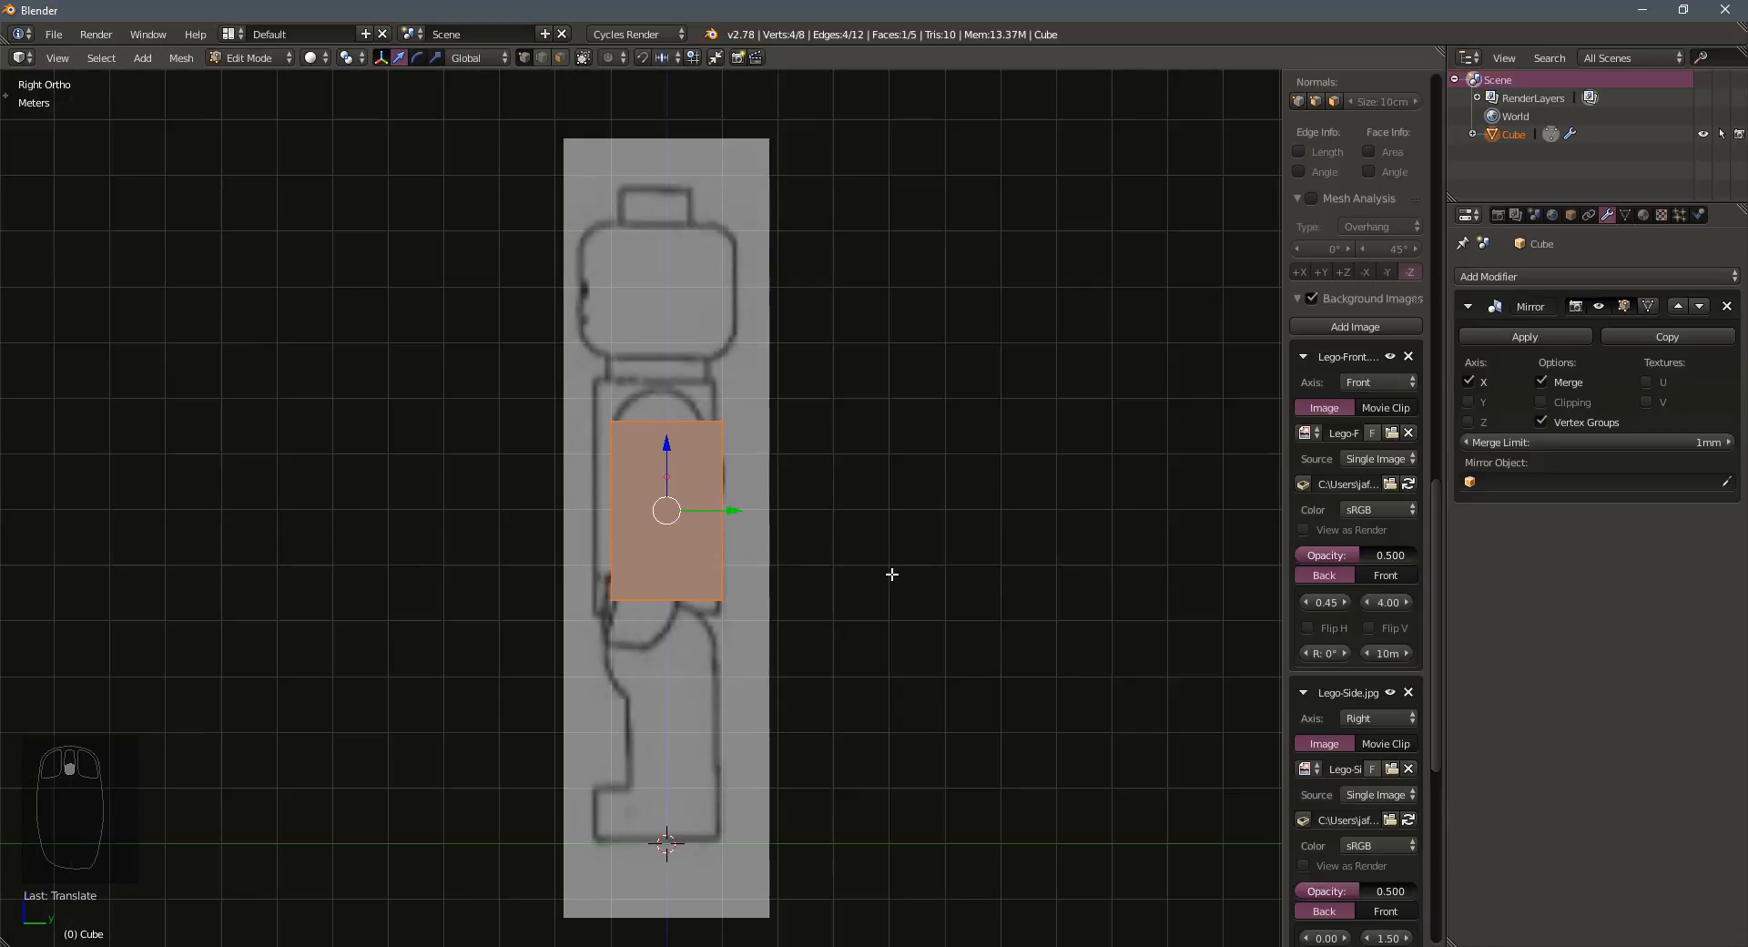
key("KP_1")
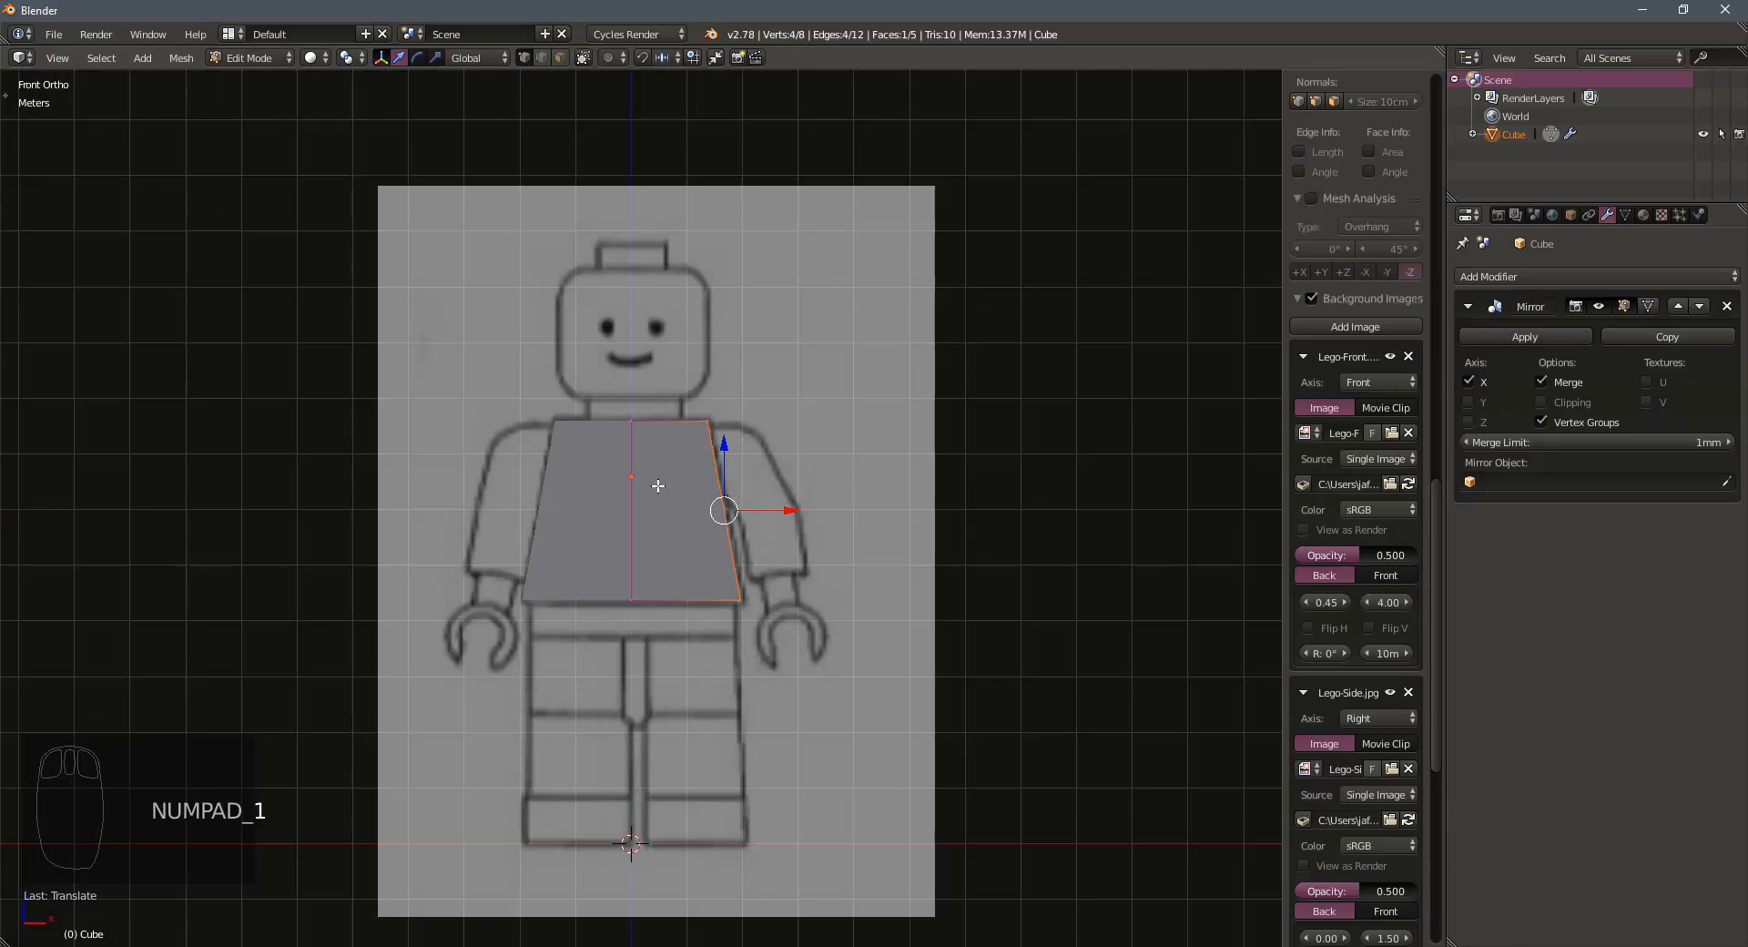
key("KP_3")
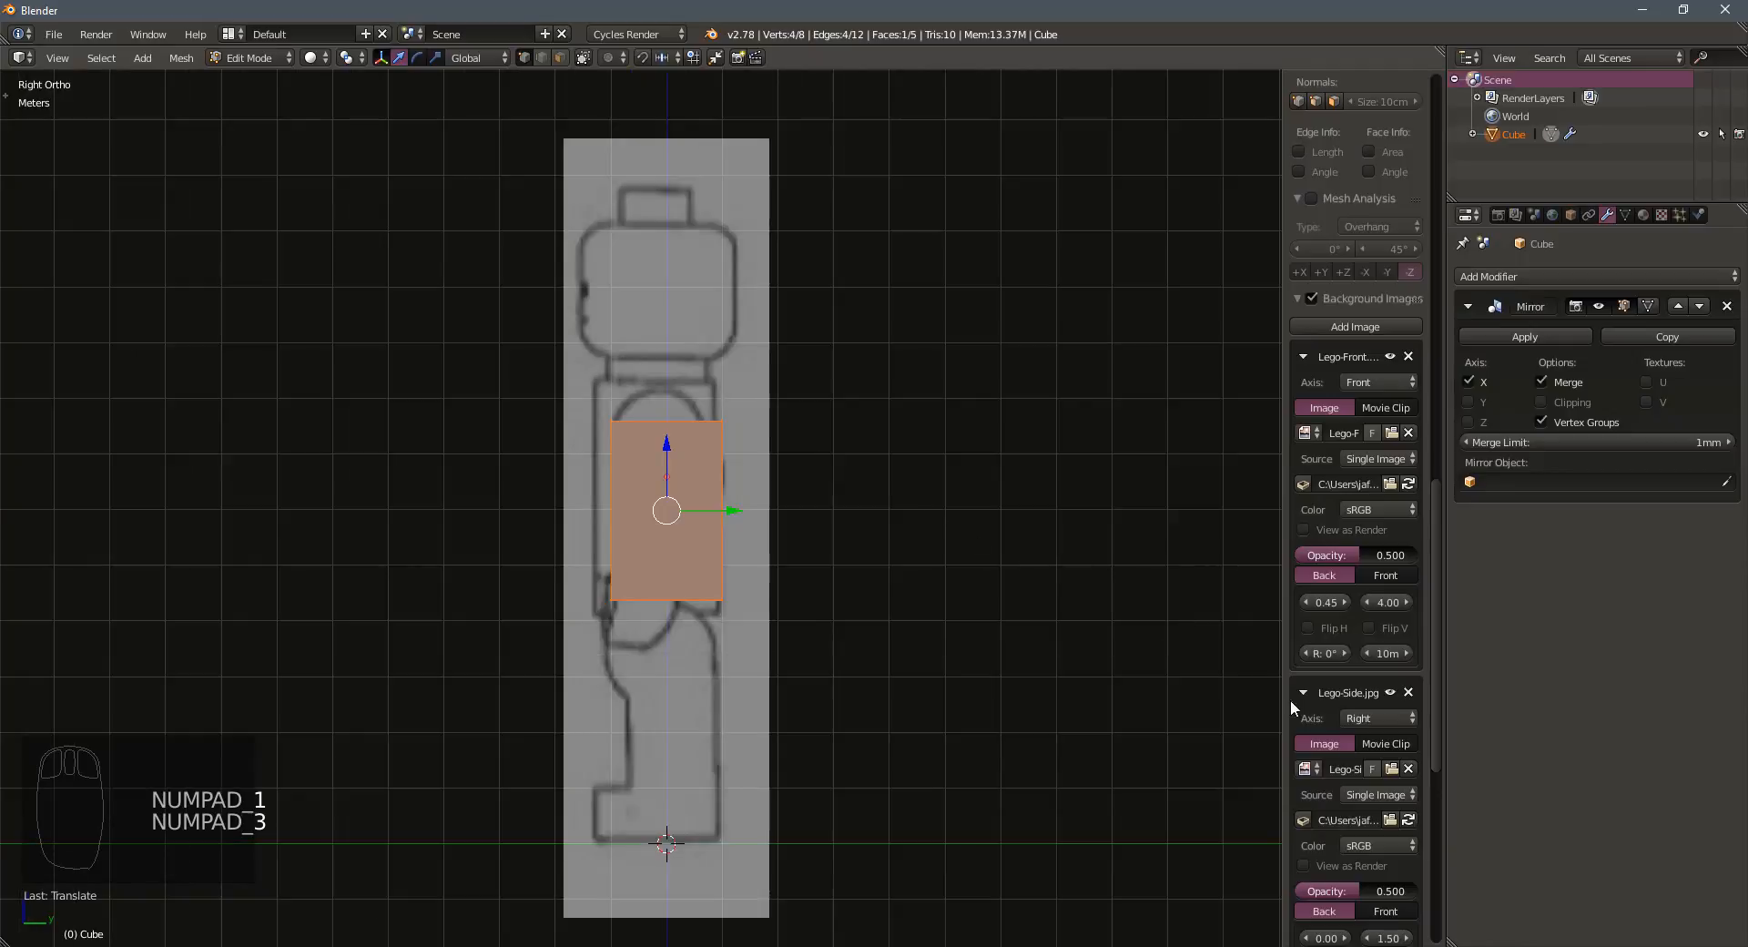
scroll(1339, 709, "down", 6)
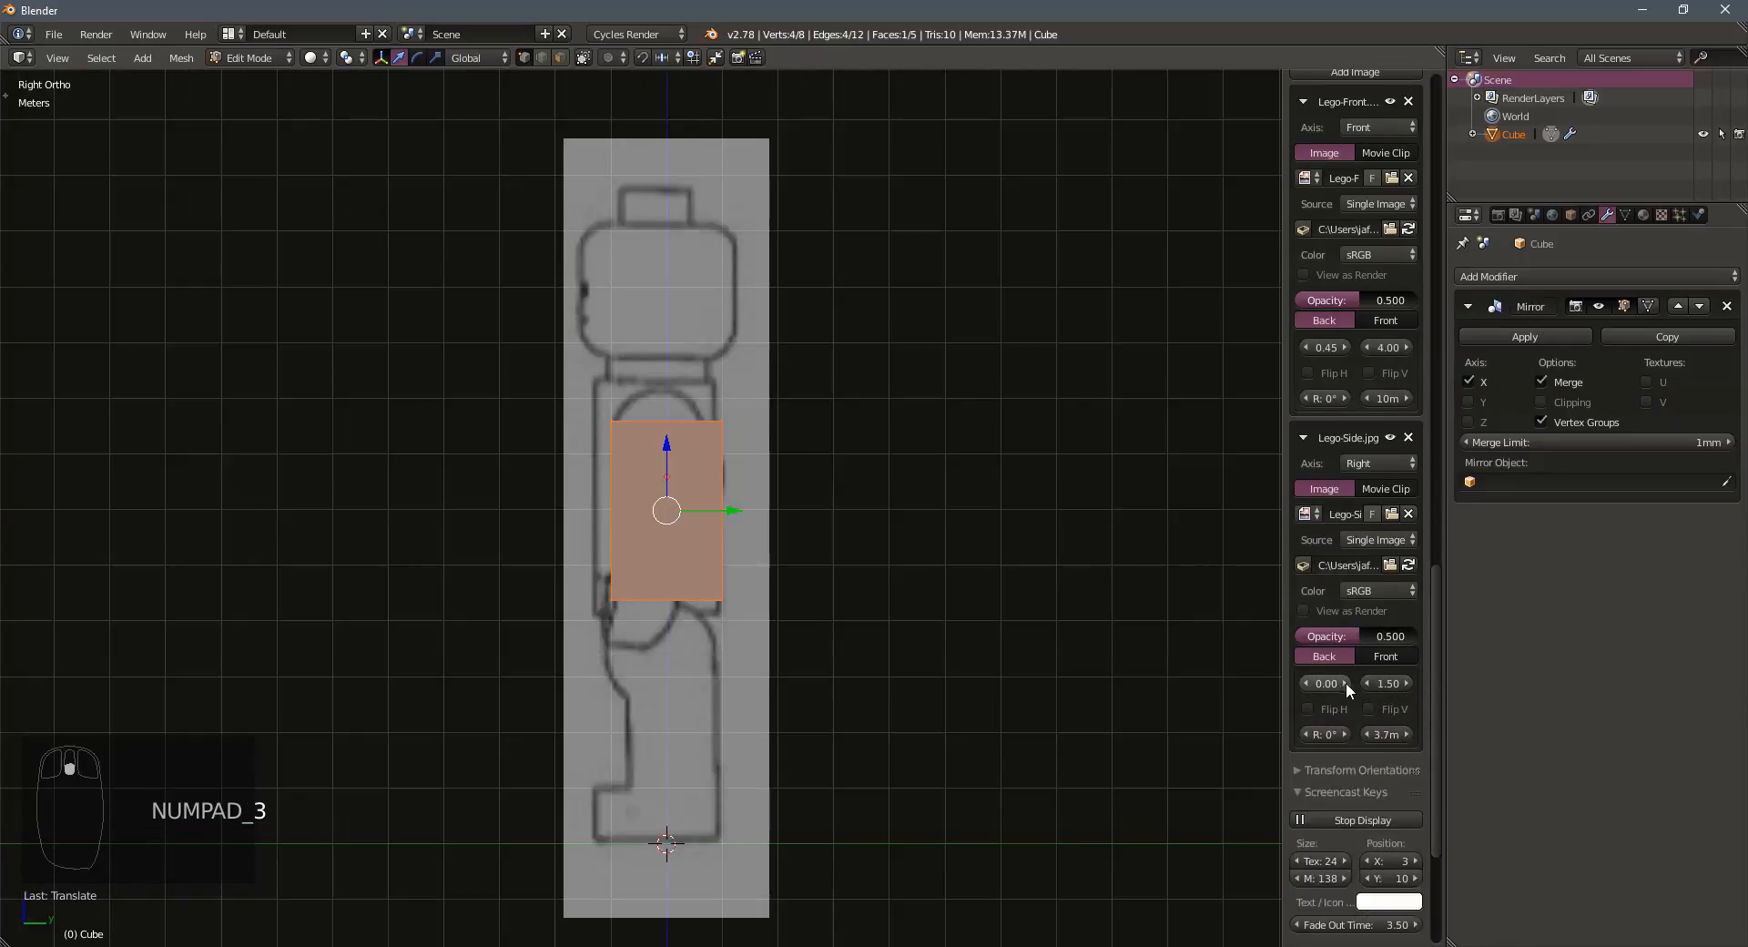
left_click_drag(1390, 734, 1384, 683)
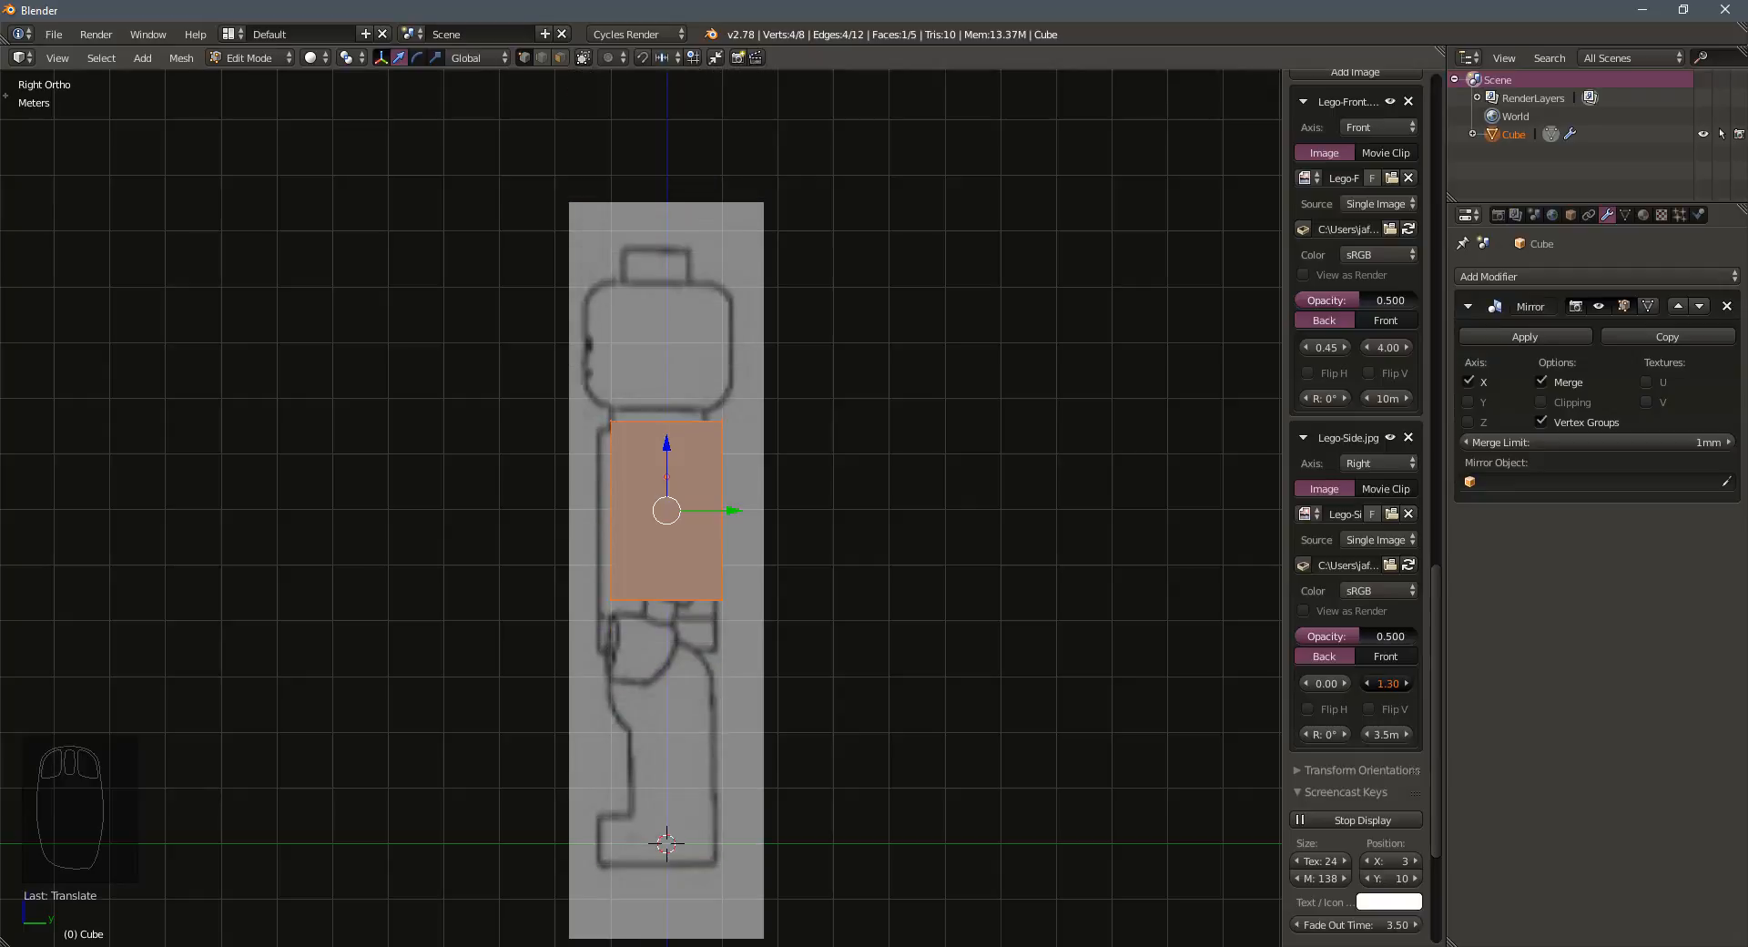
left_click(1343, 683)
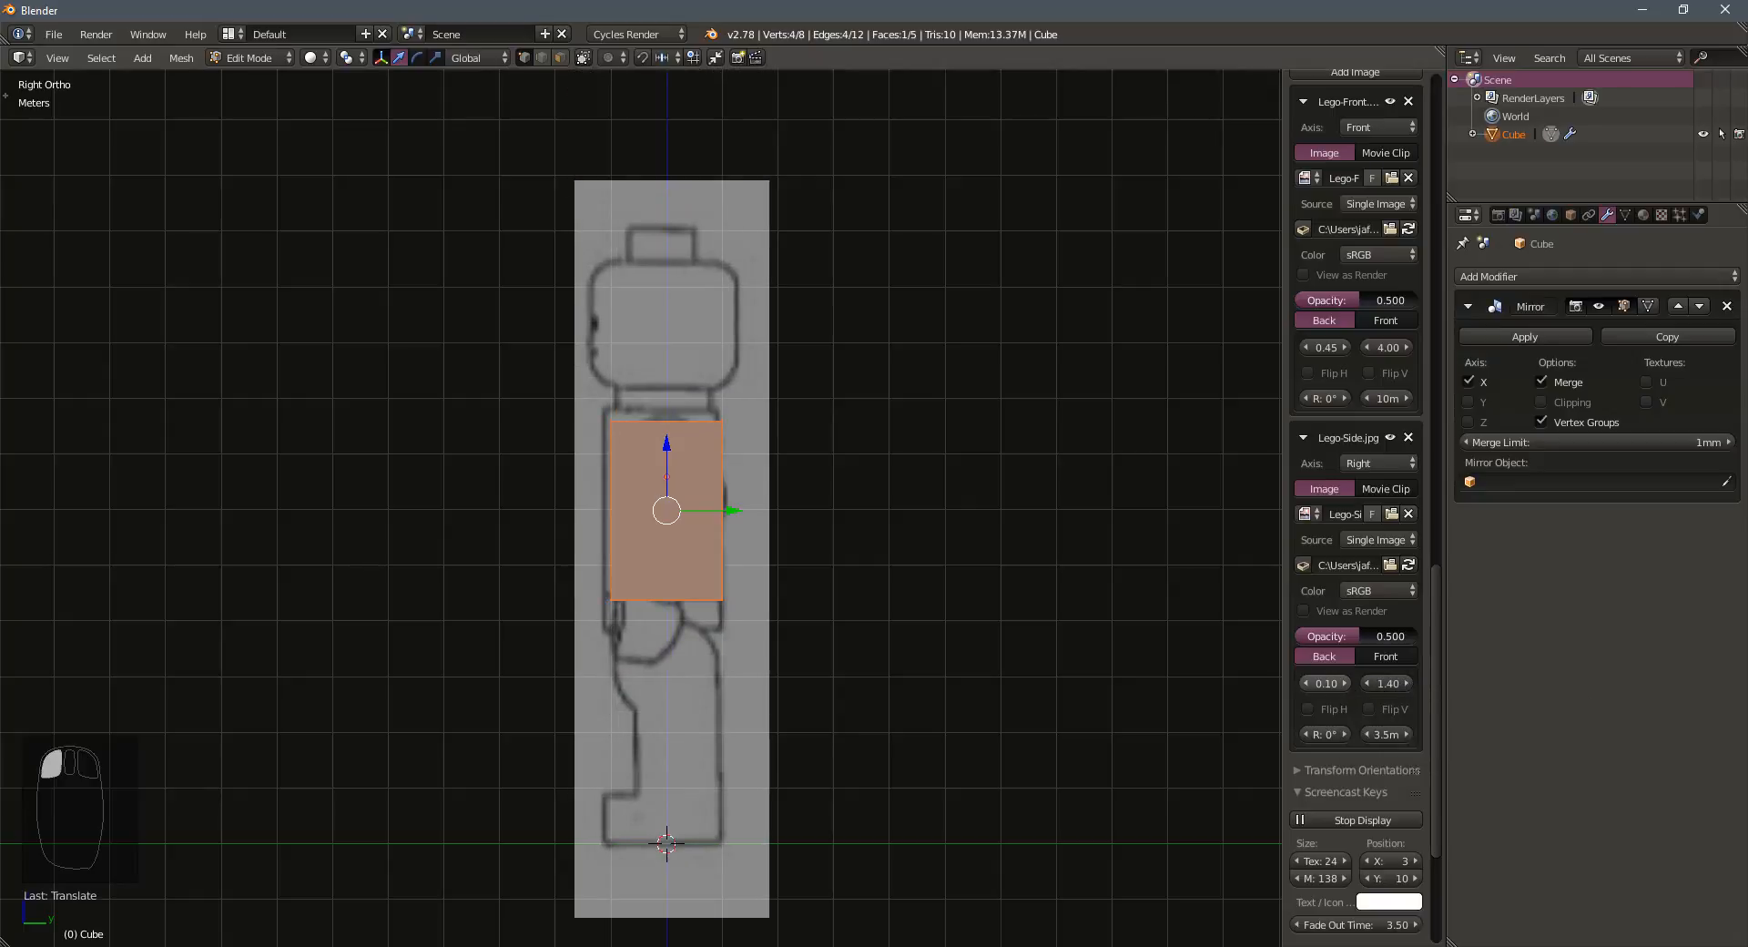
left_click(1343, 682)
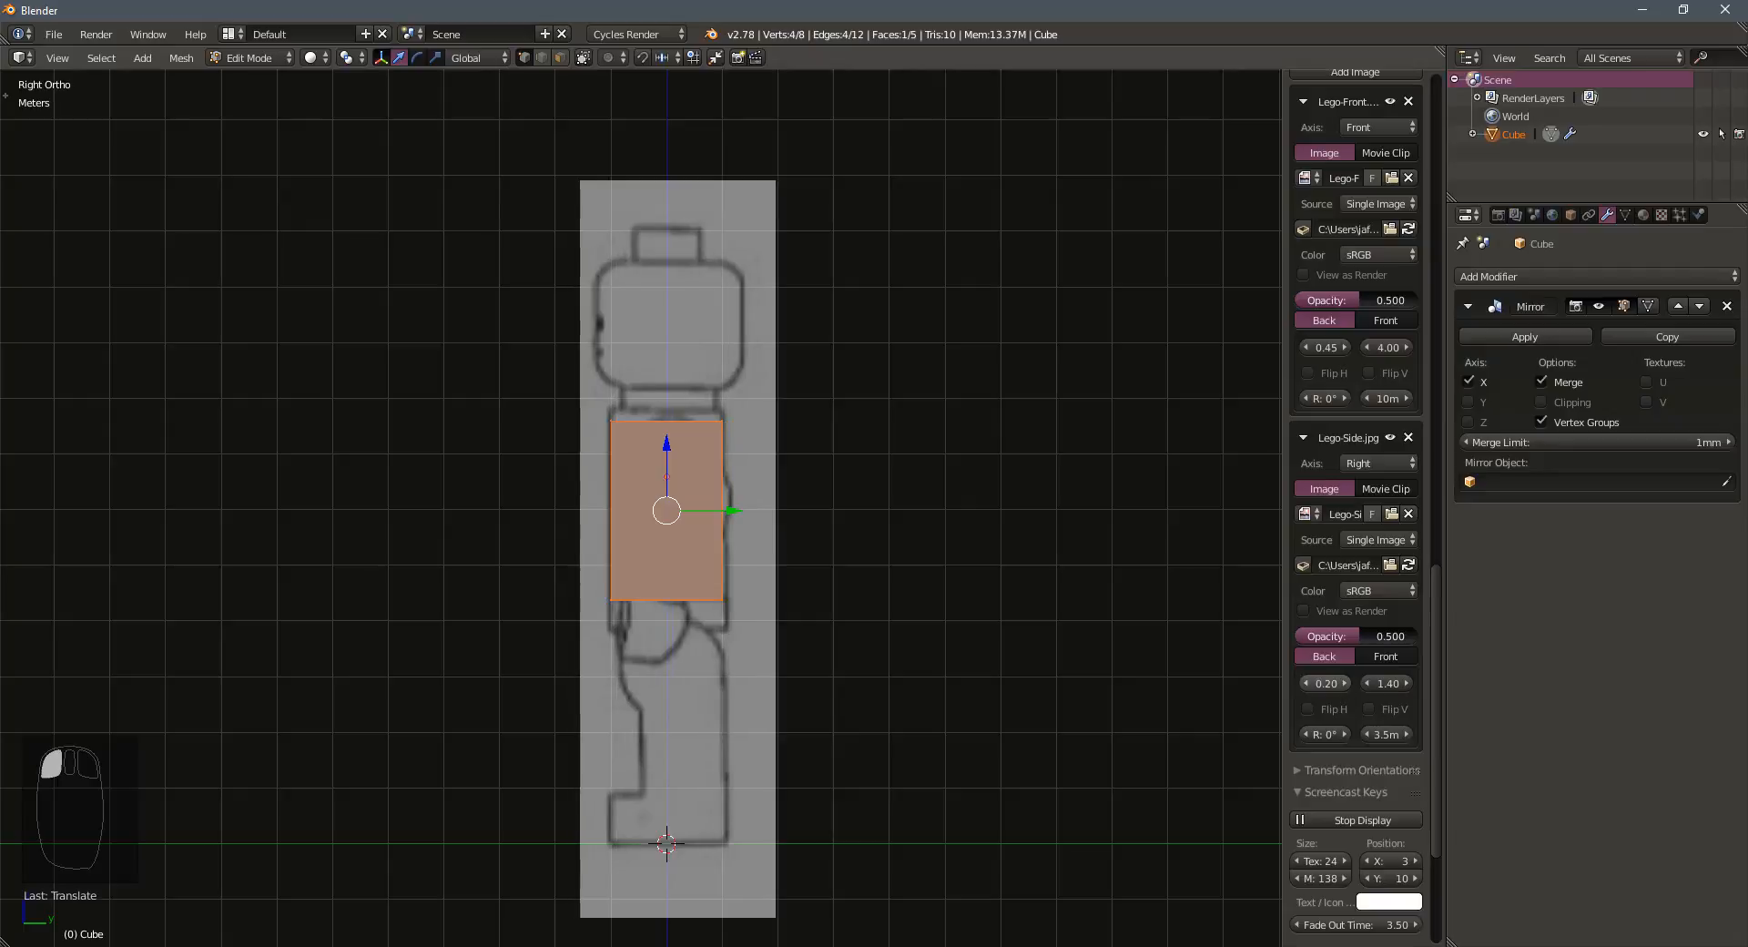
Line up the side reference's torso with the cube by setting the image's vertical offset to 1.35
left_click(1408, 683)
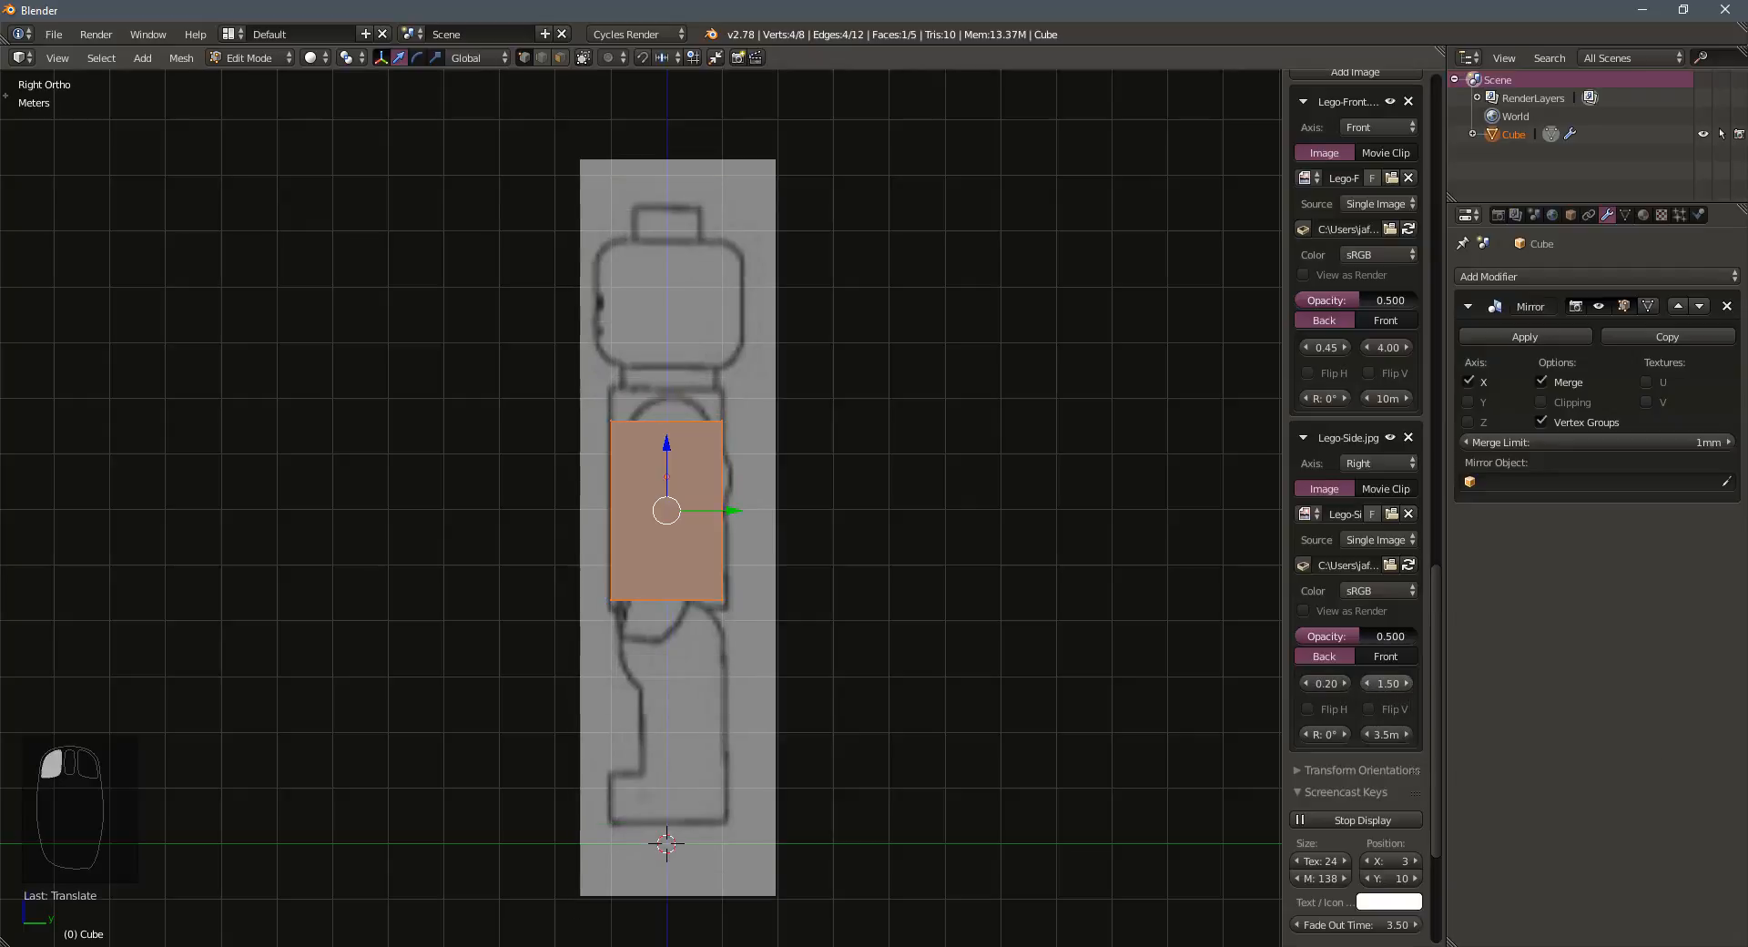
left_click(1367, 683)
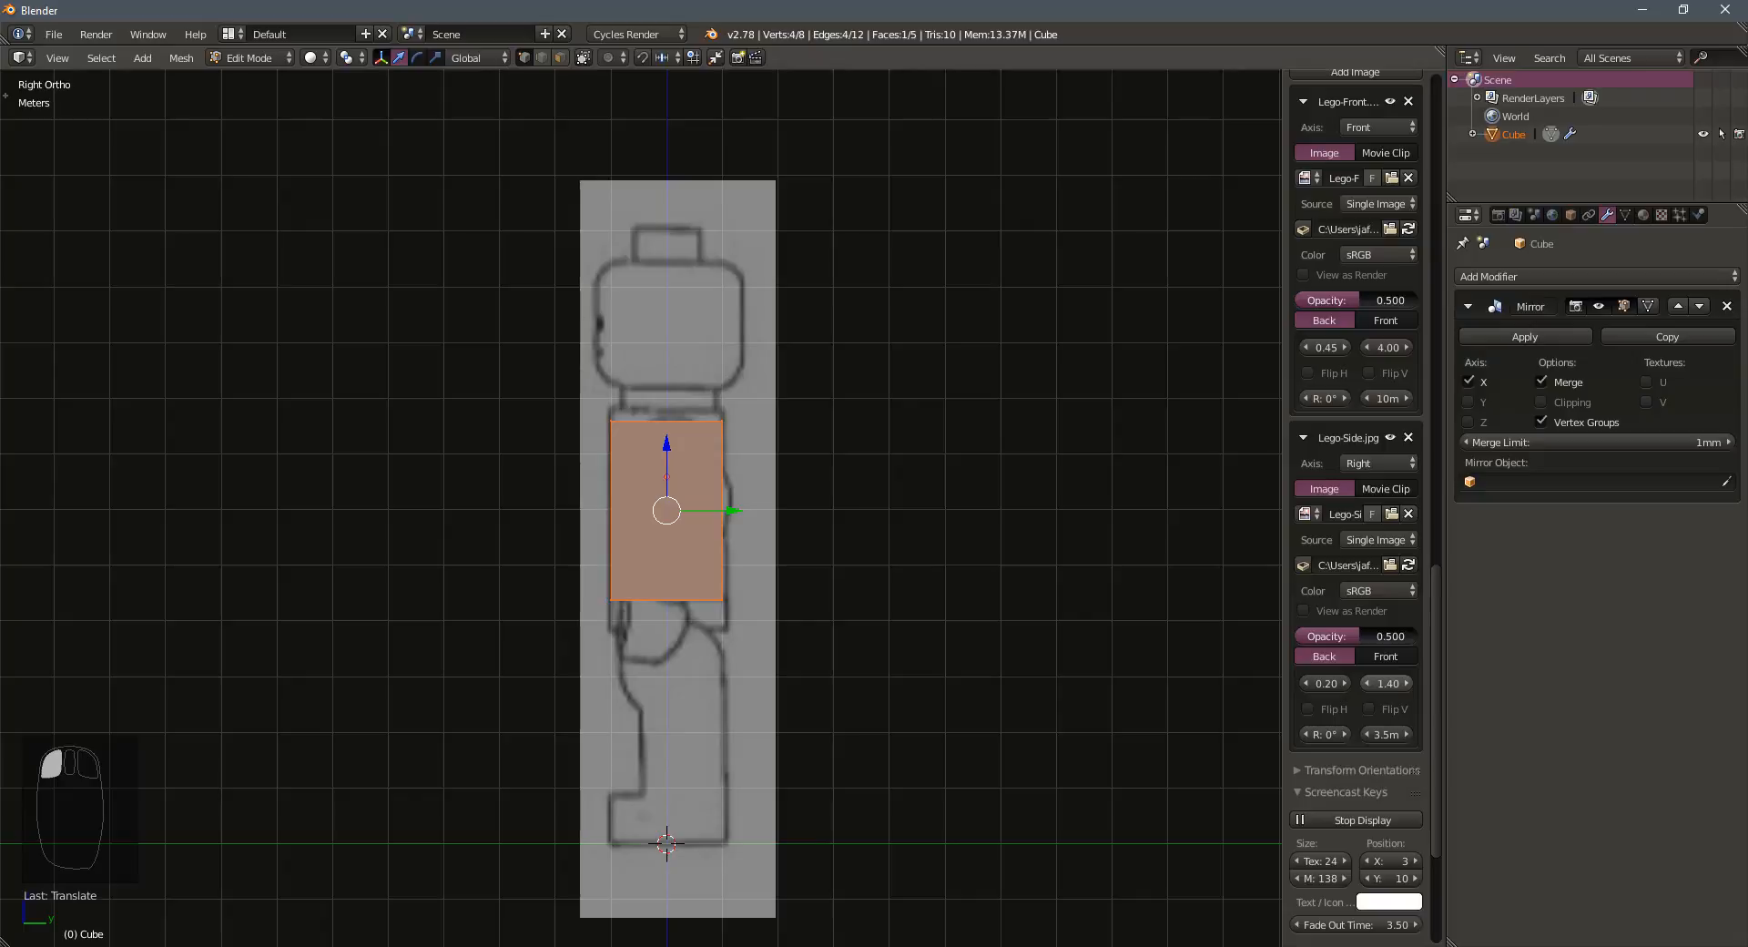
left_click(1367, 683)
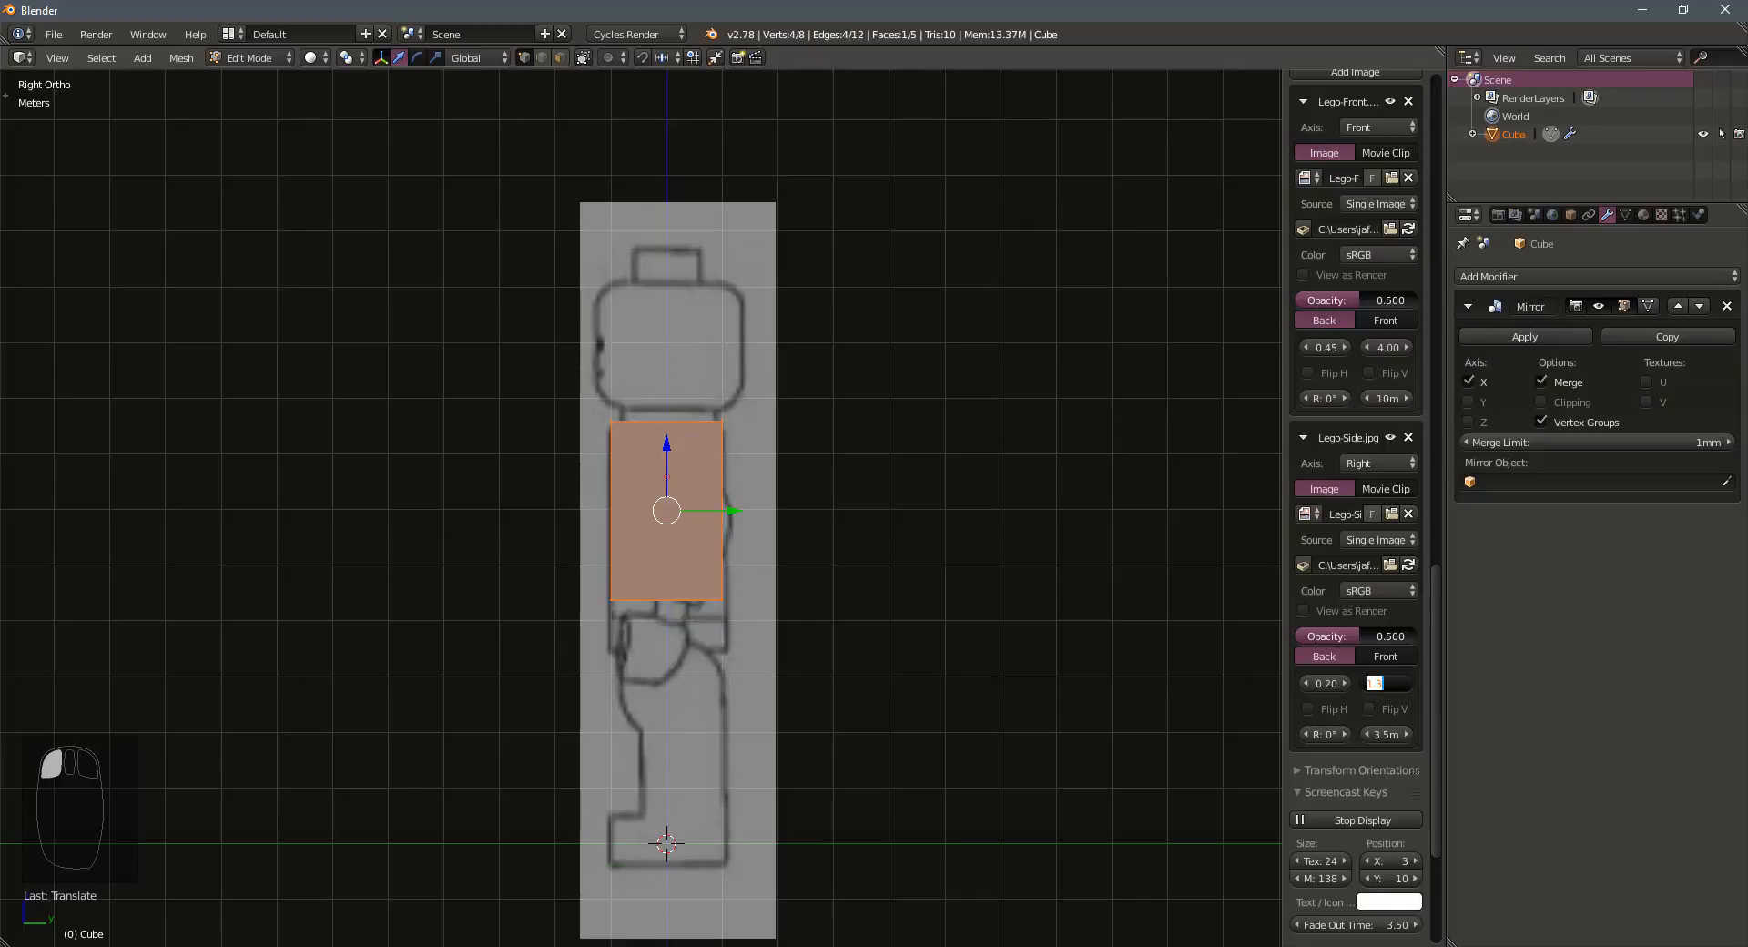
type("1.4")
key("Return")
left_click(1386, 684)
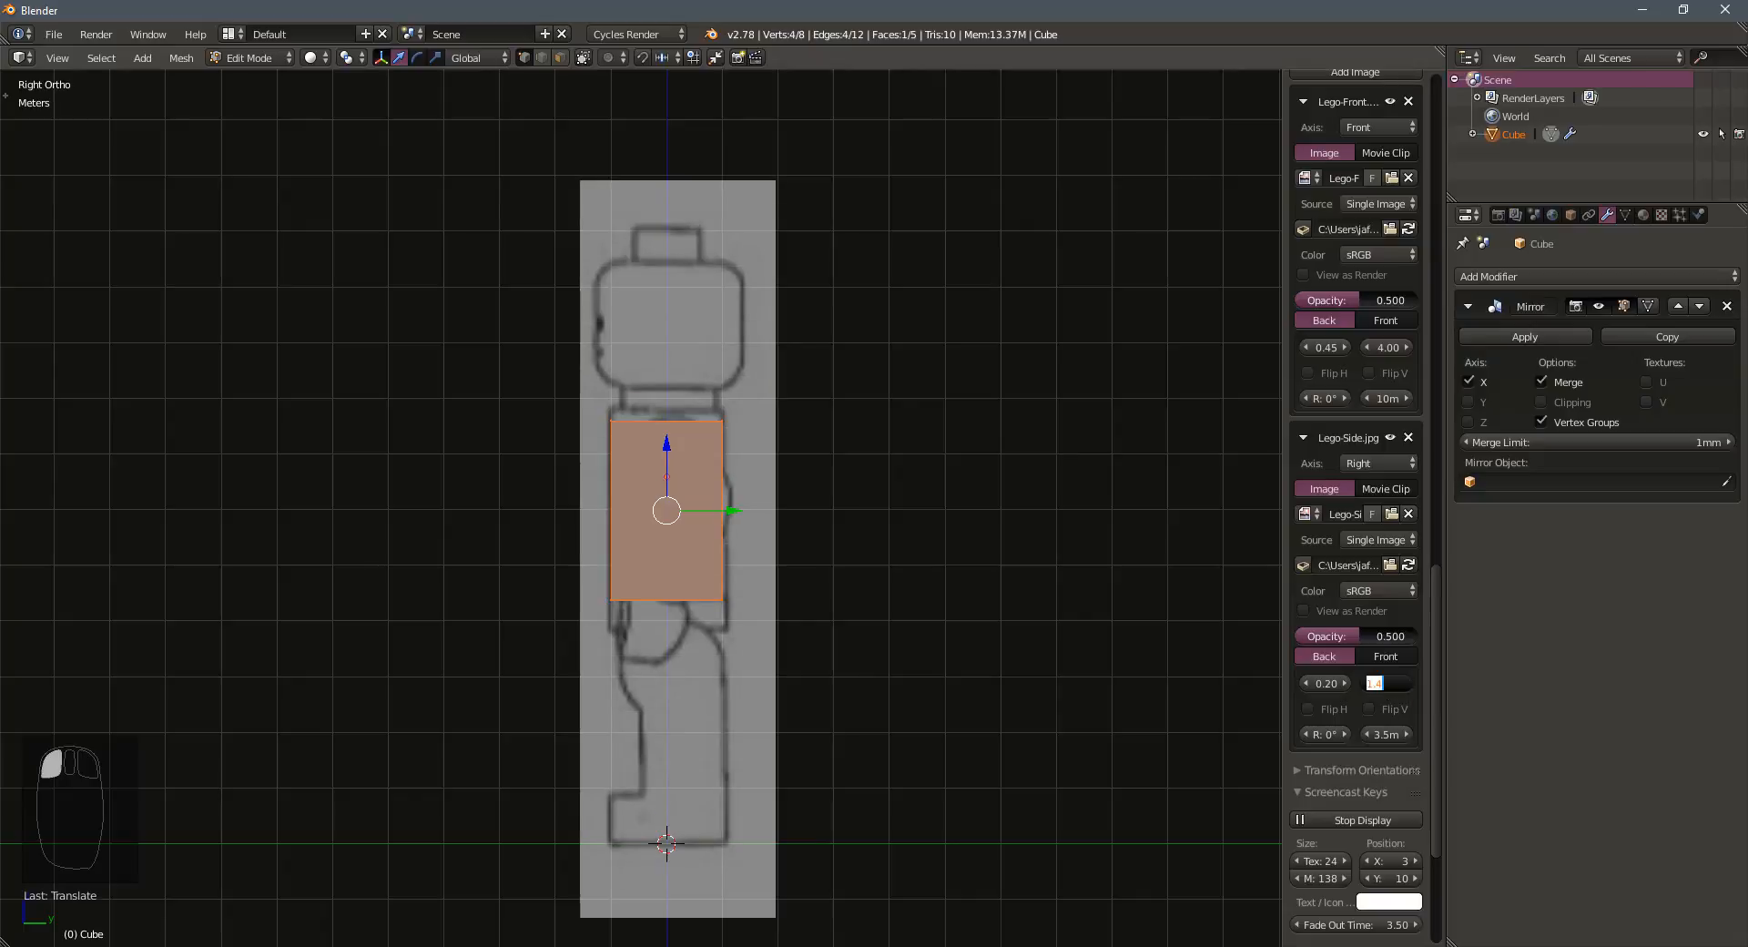
type("1.35")
key("Return")
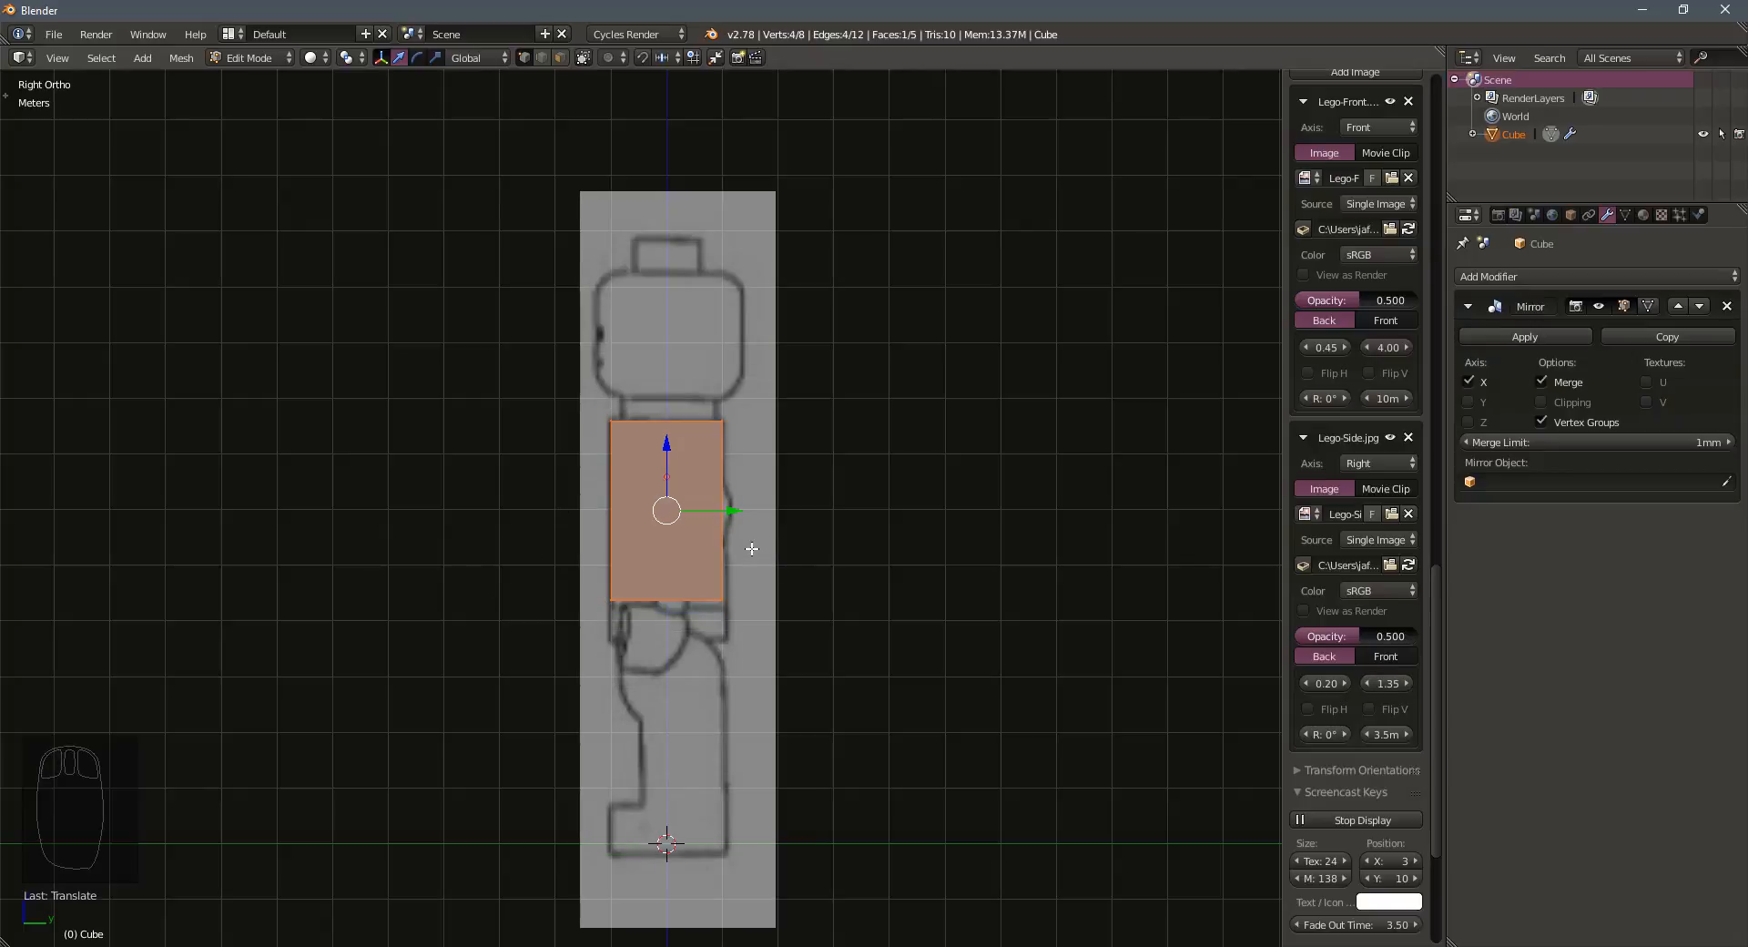
Examine the mirrored torso's shape from several angles and compare it with the front reference
middle_click_drag(710, 532, 790, 546)
scroll(789, 546, "up", 2)
scroll(789, 546, "down", 2)
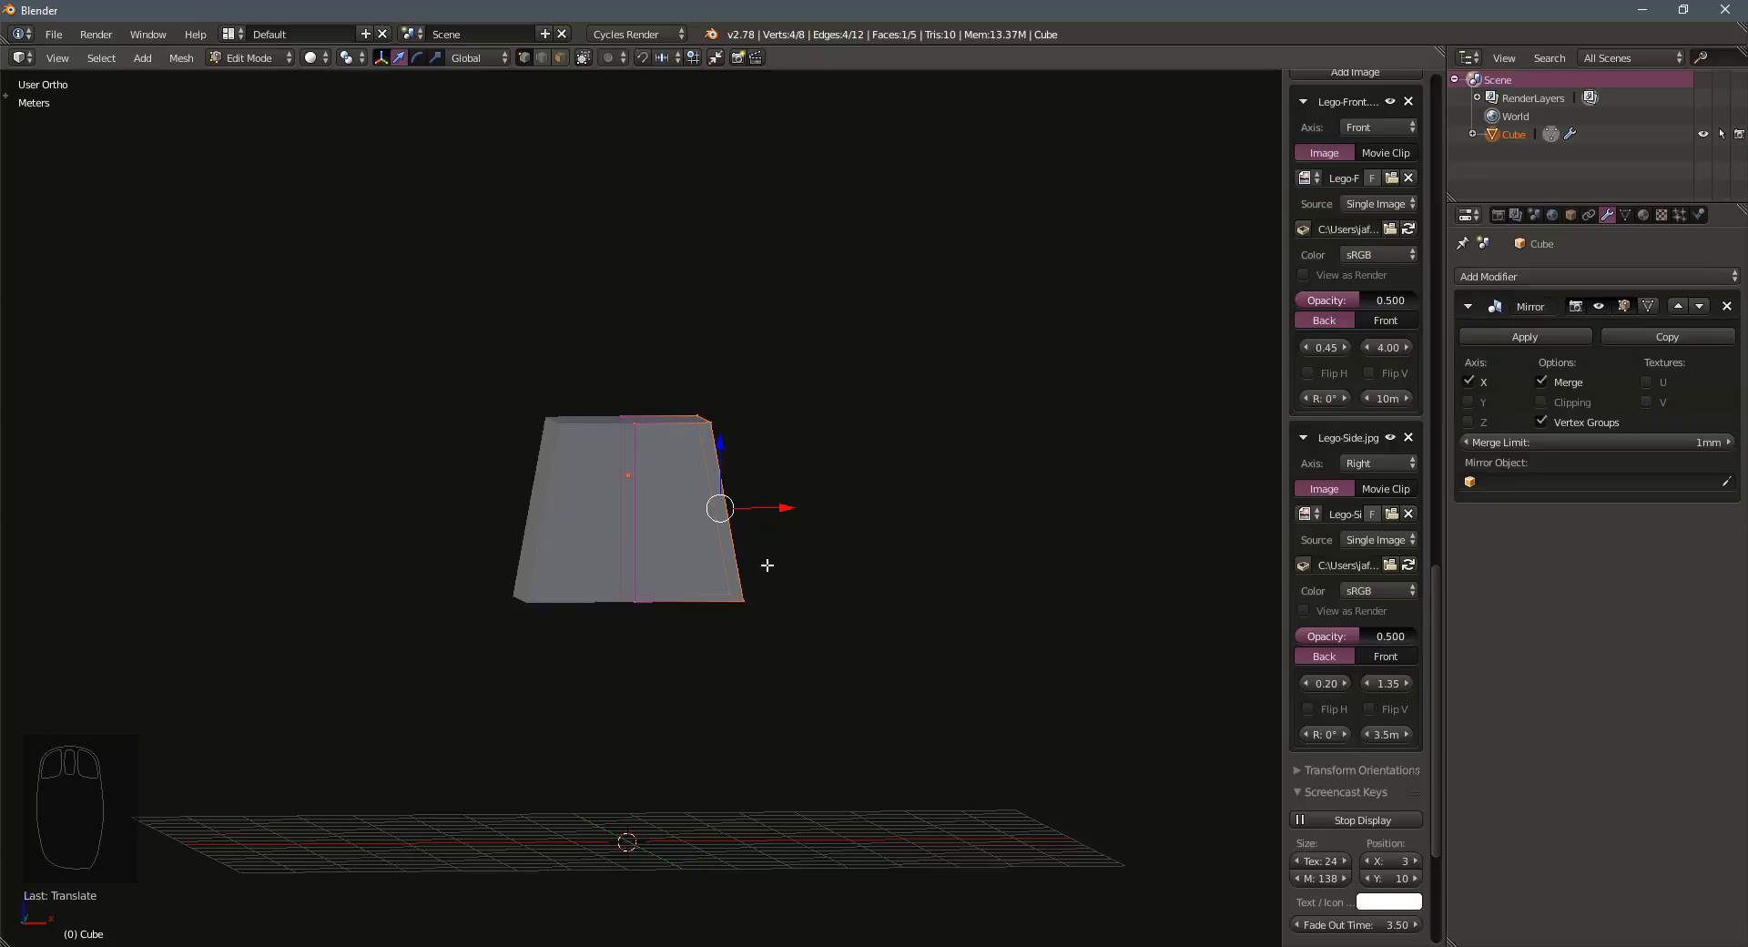
key("KP_1")
scroll(731, 570, "up", 3)
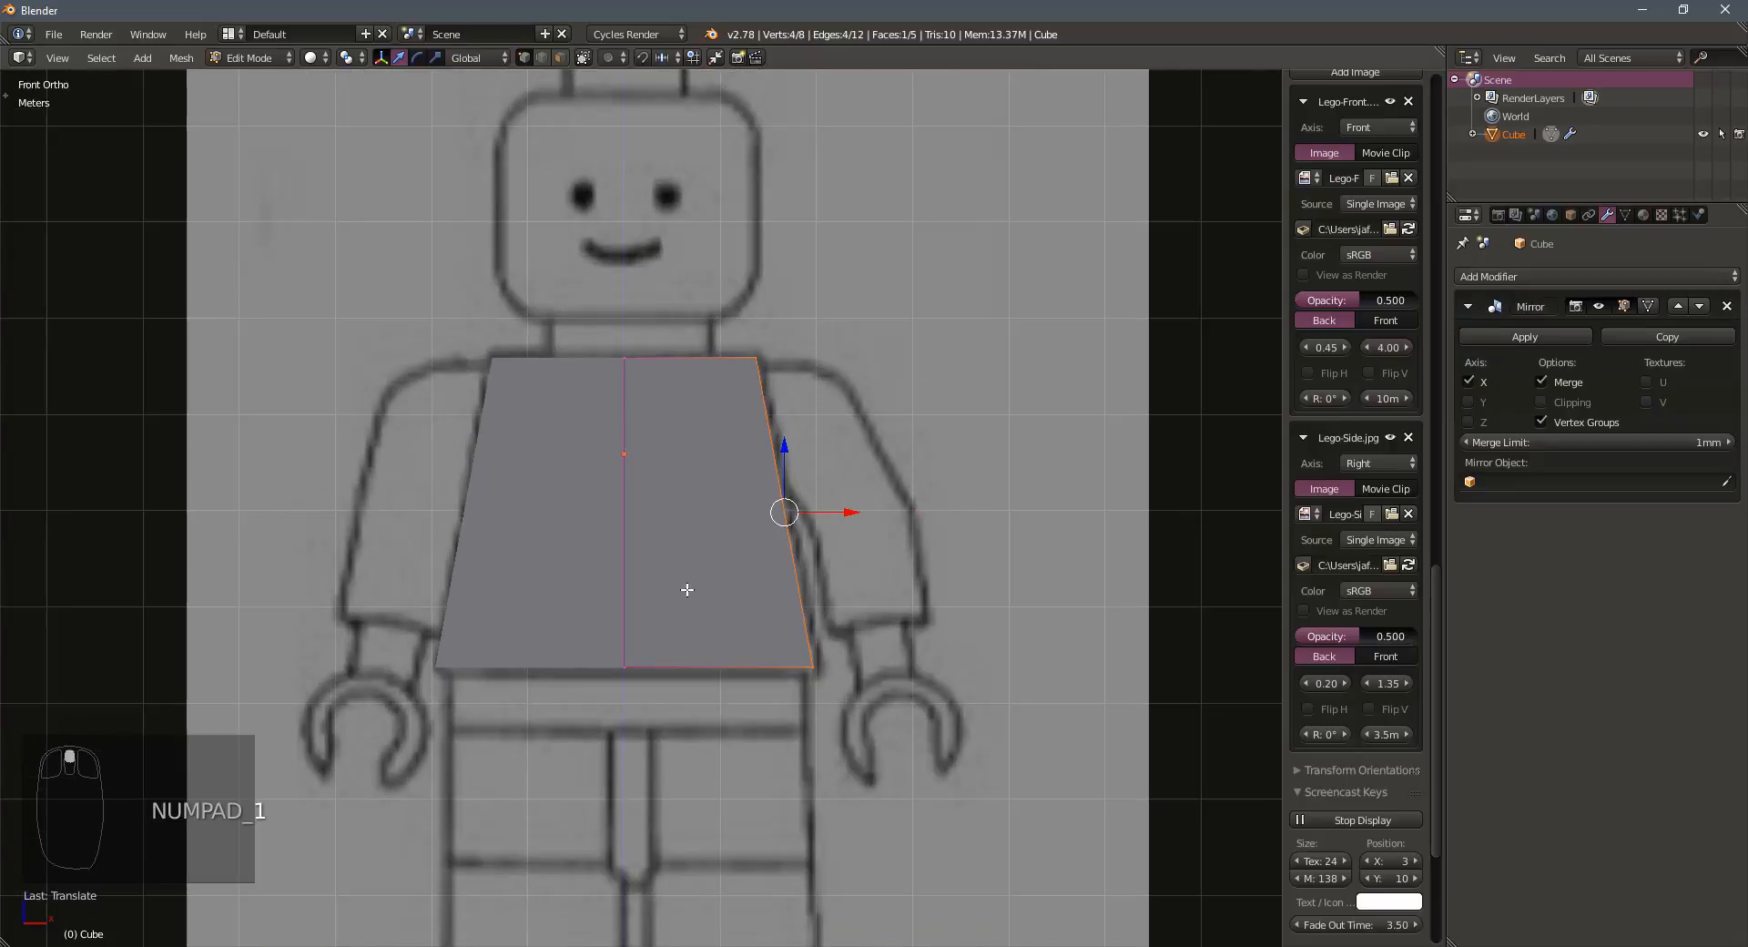
mouse_move(686, 590)
middle_mouse_down()
mouse_move(741, 609)
mouse_move(741, 629)
mouse_move(723, 567)
mouse_move(656, 581)
mouse_move(690, 561)
middle_mouse_up()
key("KP_1")
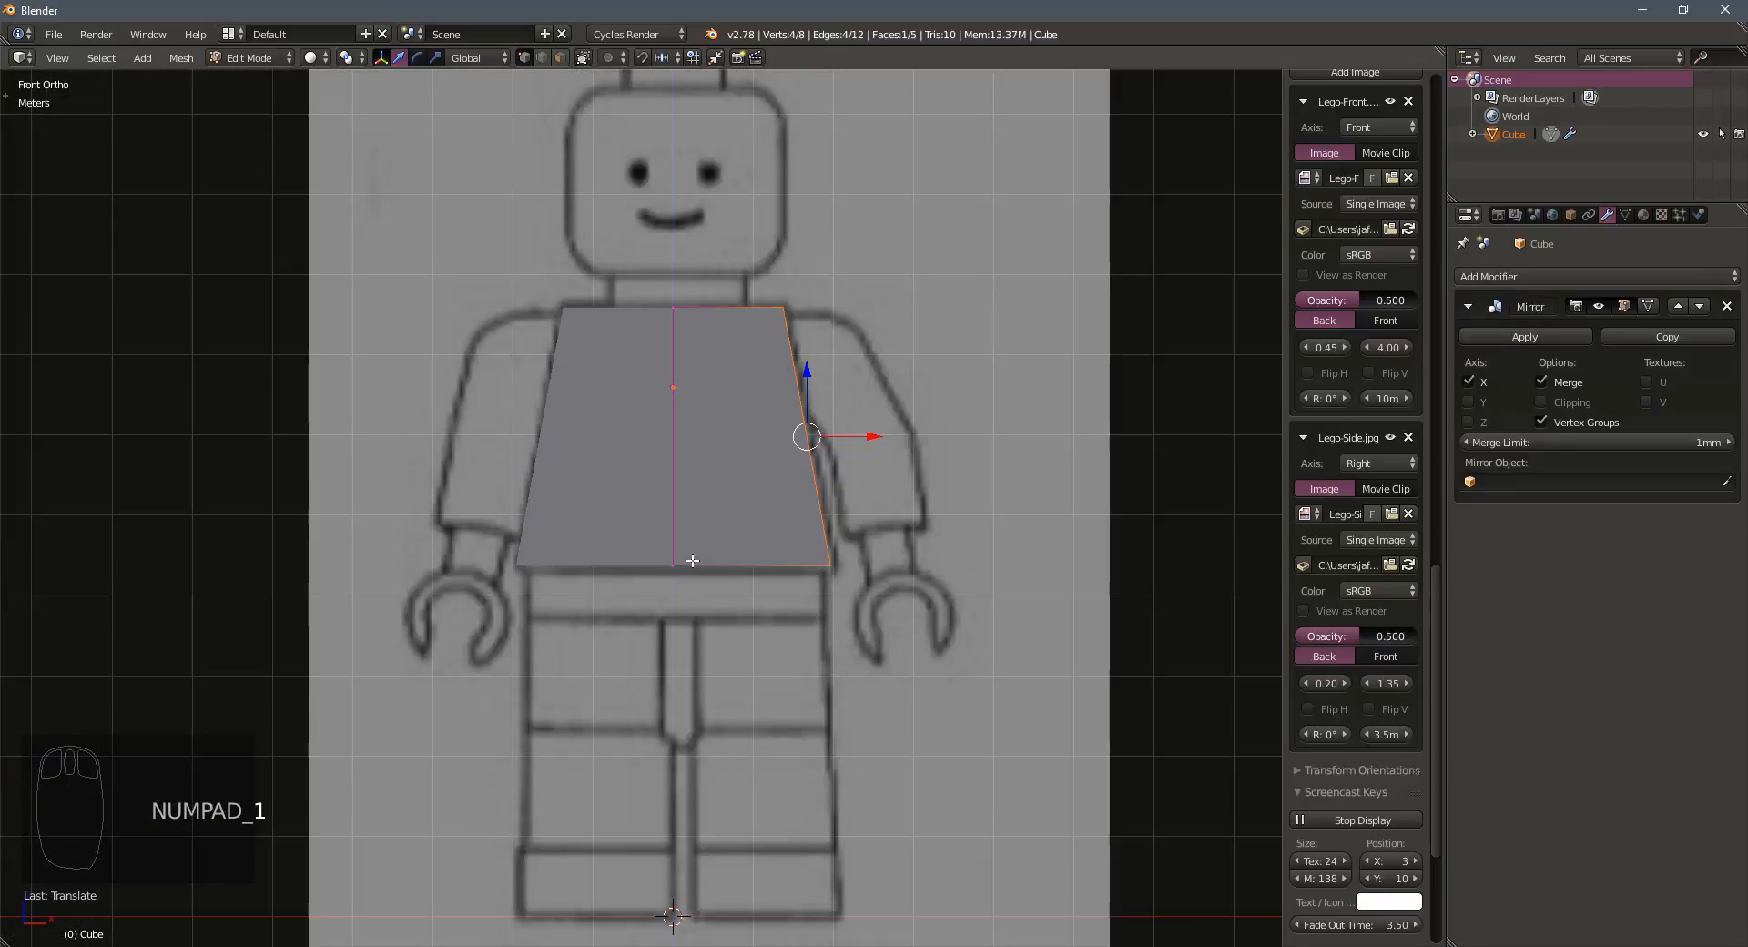
scroll(686, 561, "down", 2)
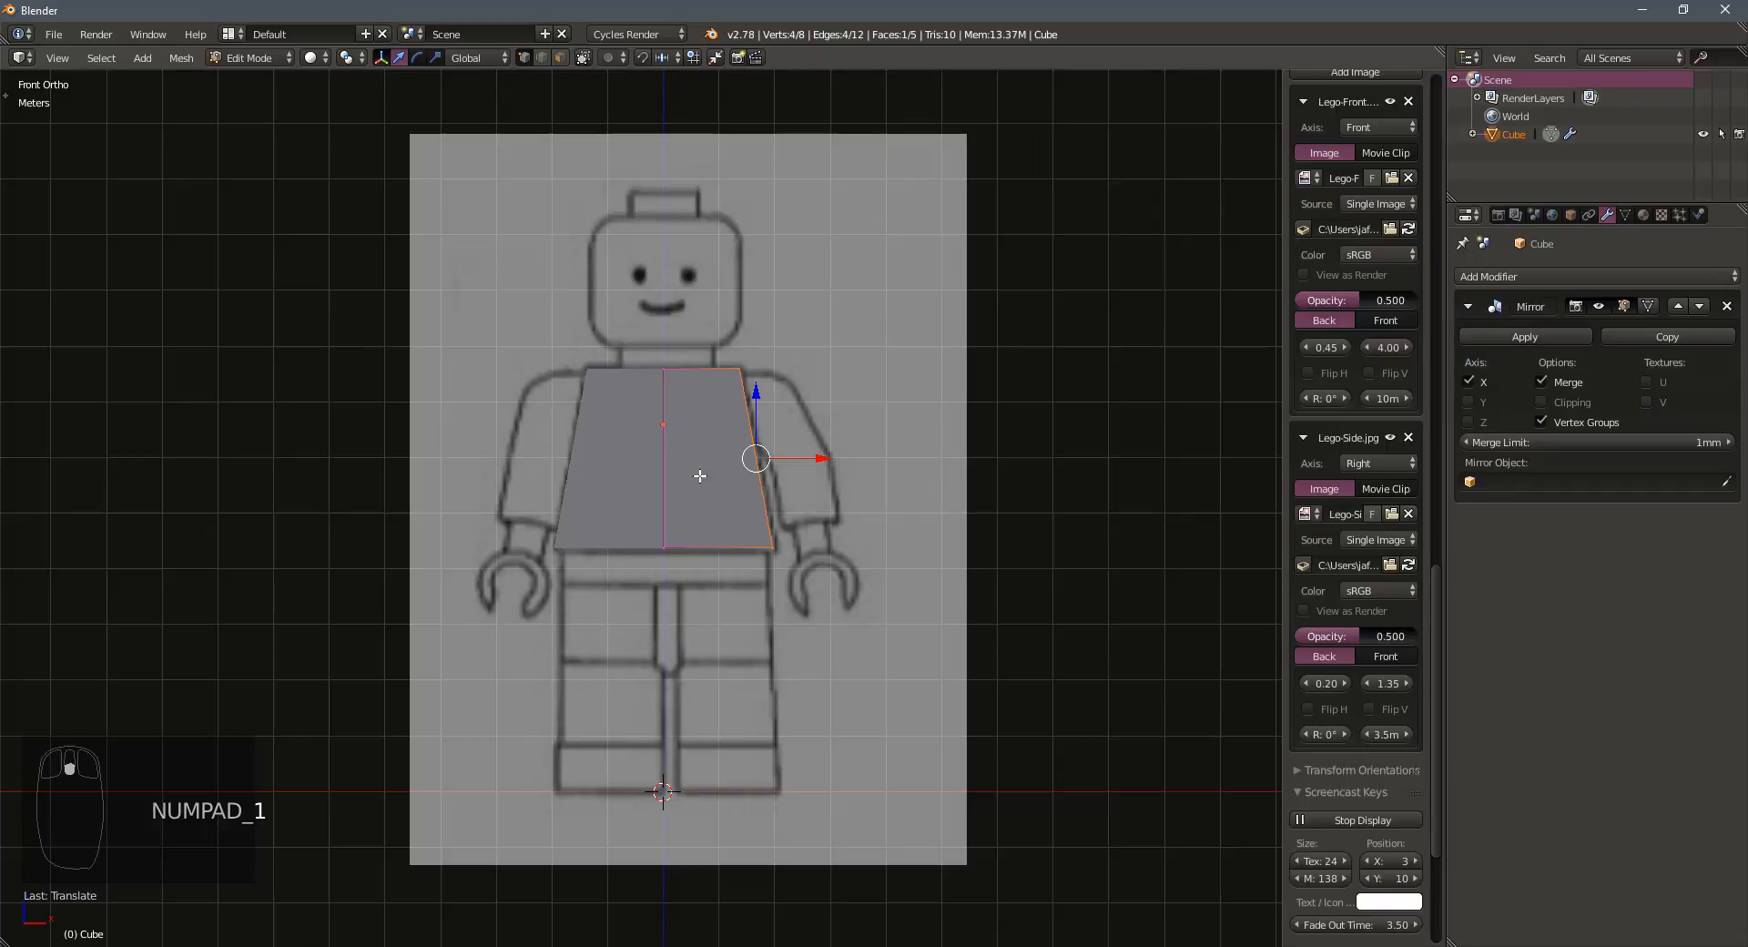
middle_click_drag(697, 474, 684, 489)
scroll(684, 489, "up", 3)
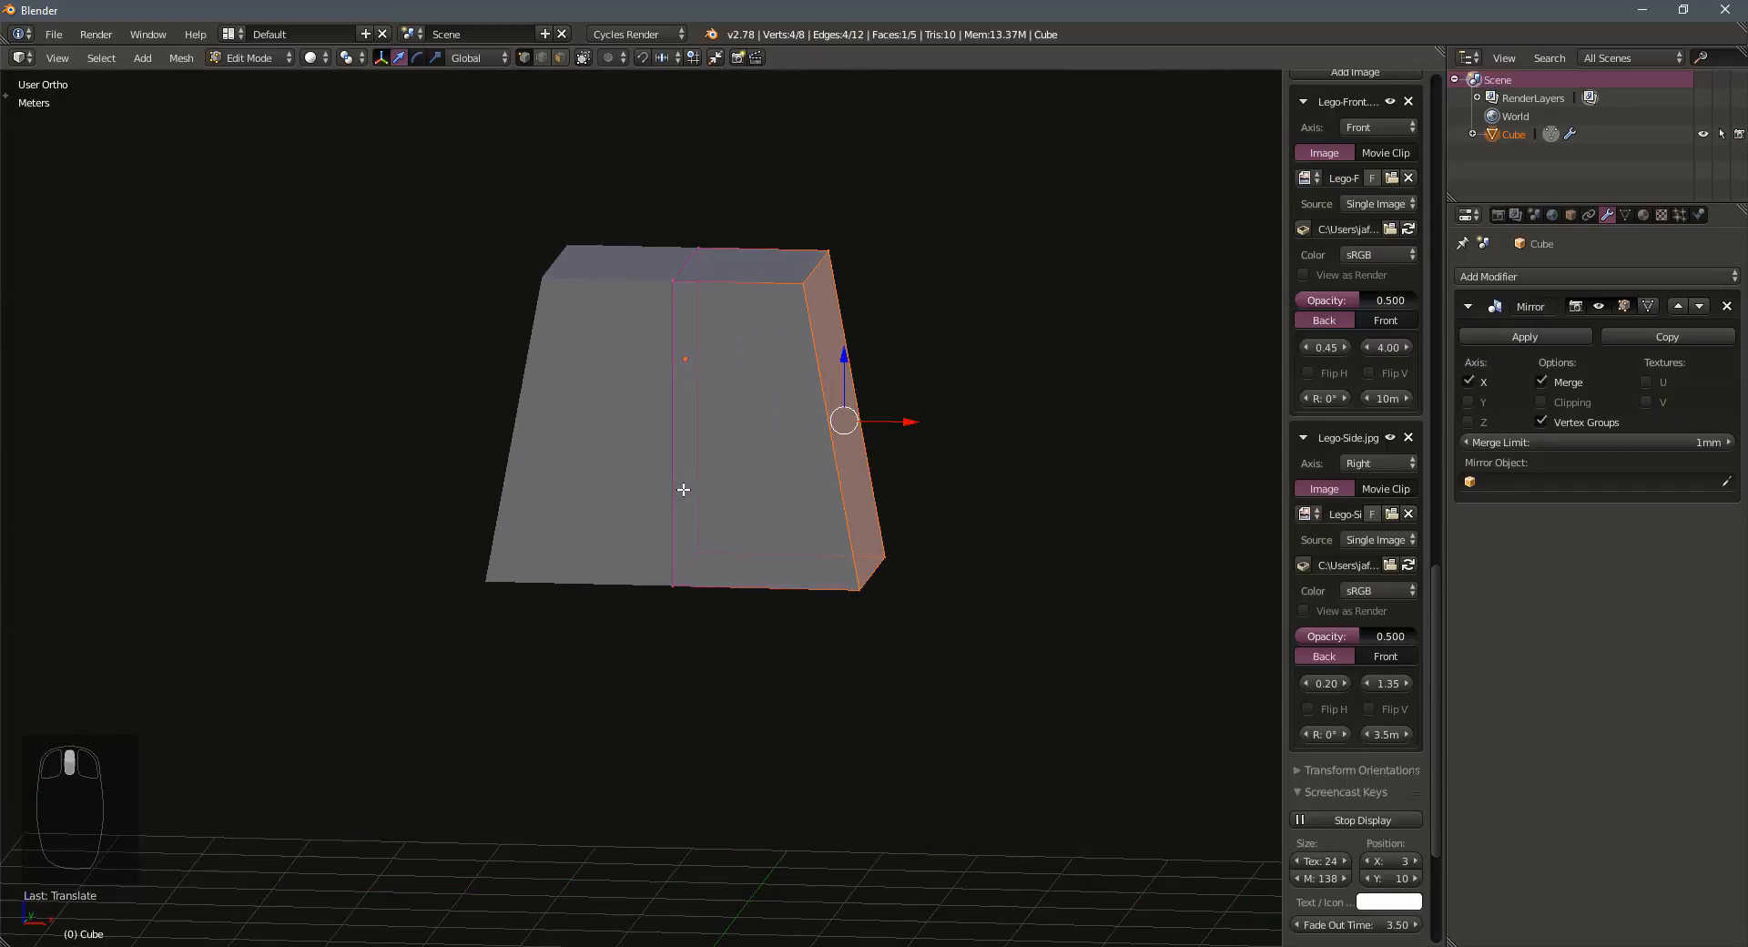
key("KP_1")
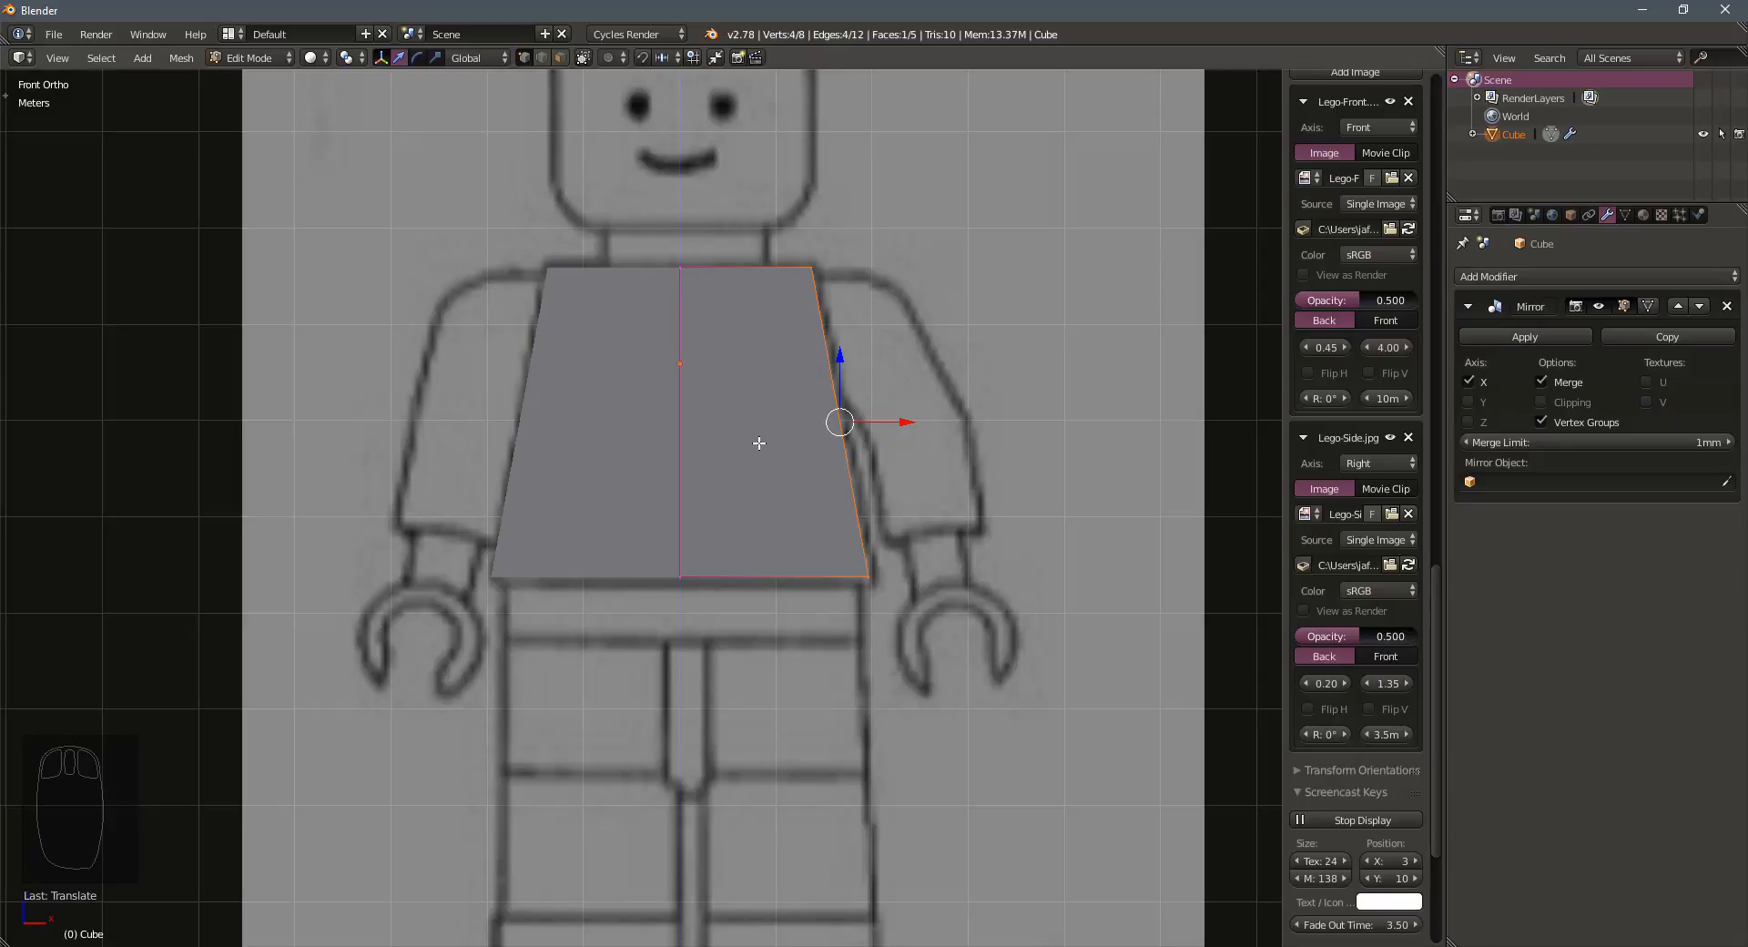
middle_click_drag(759, 442, 664, 477)
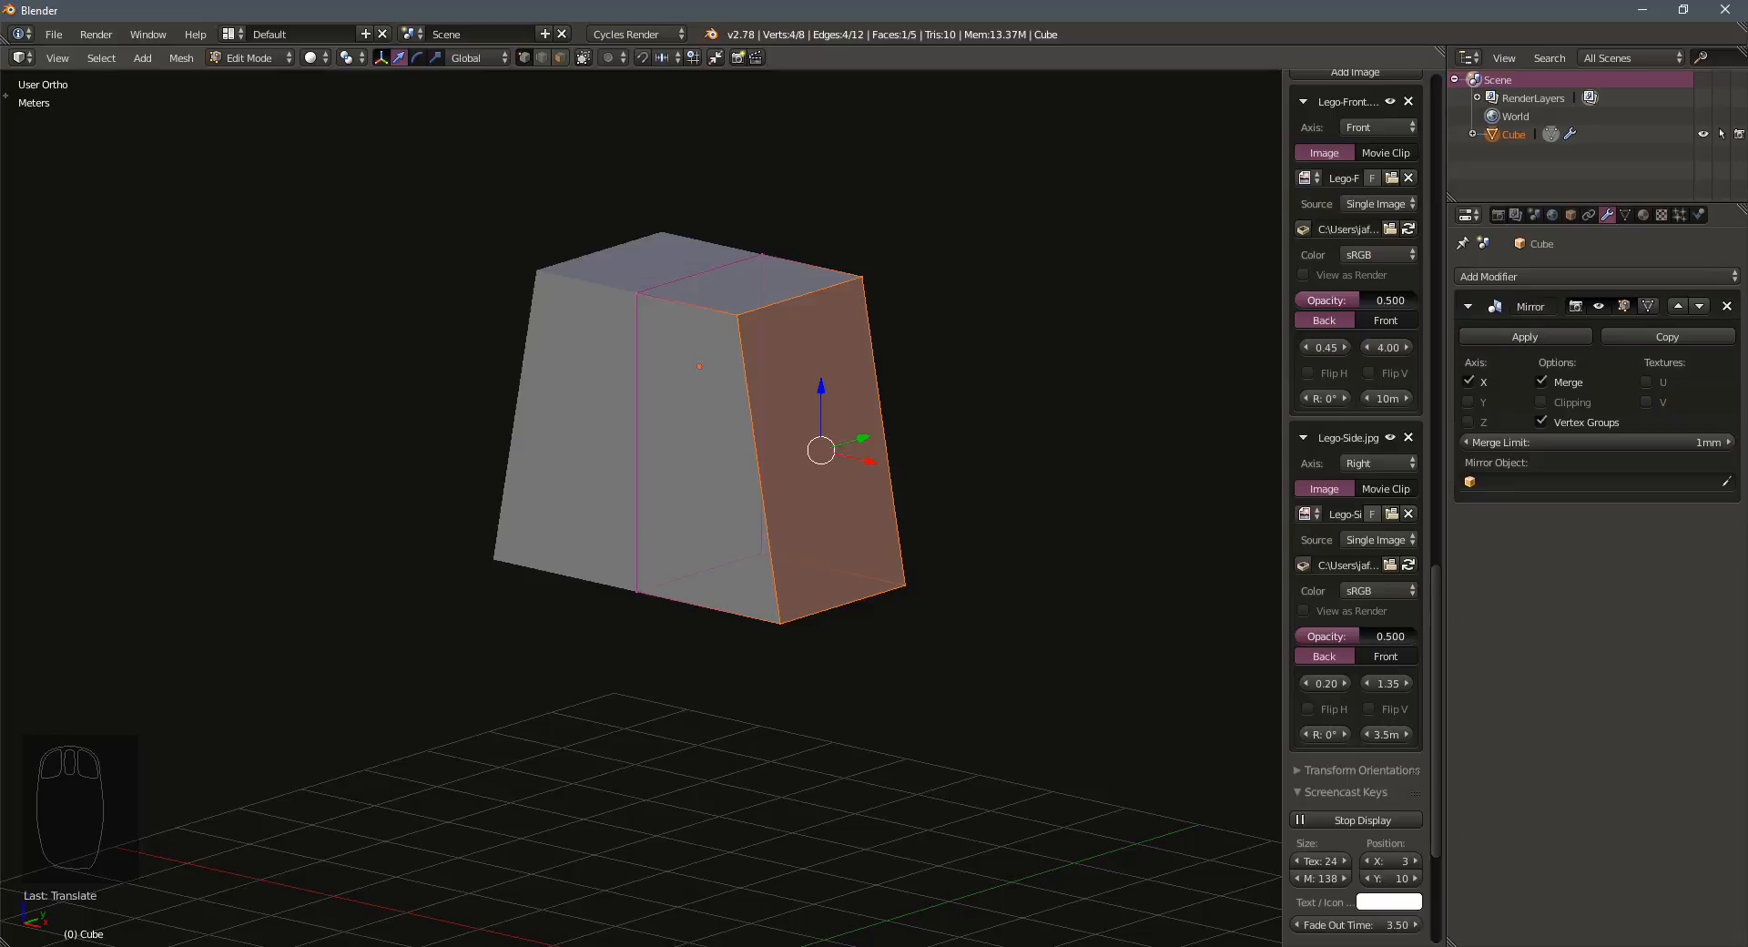
Switch to the Chrome browser and run a Google image search for "legoman" in a new tab
left_click(433, 878)
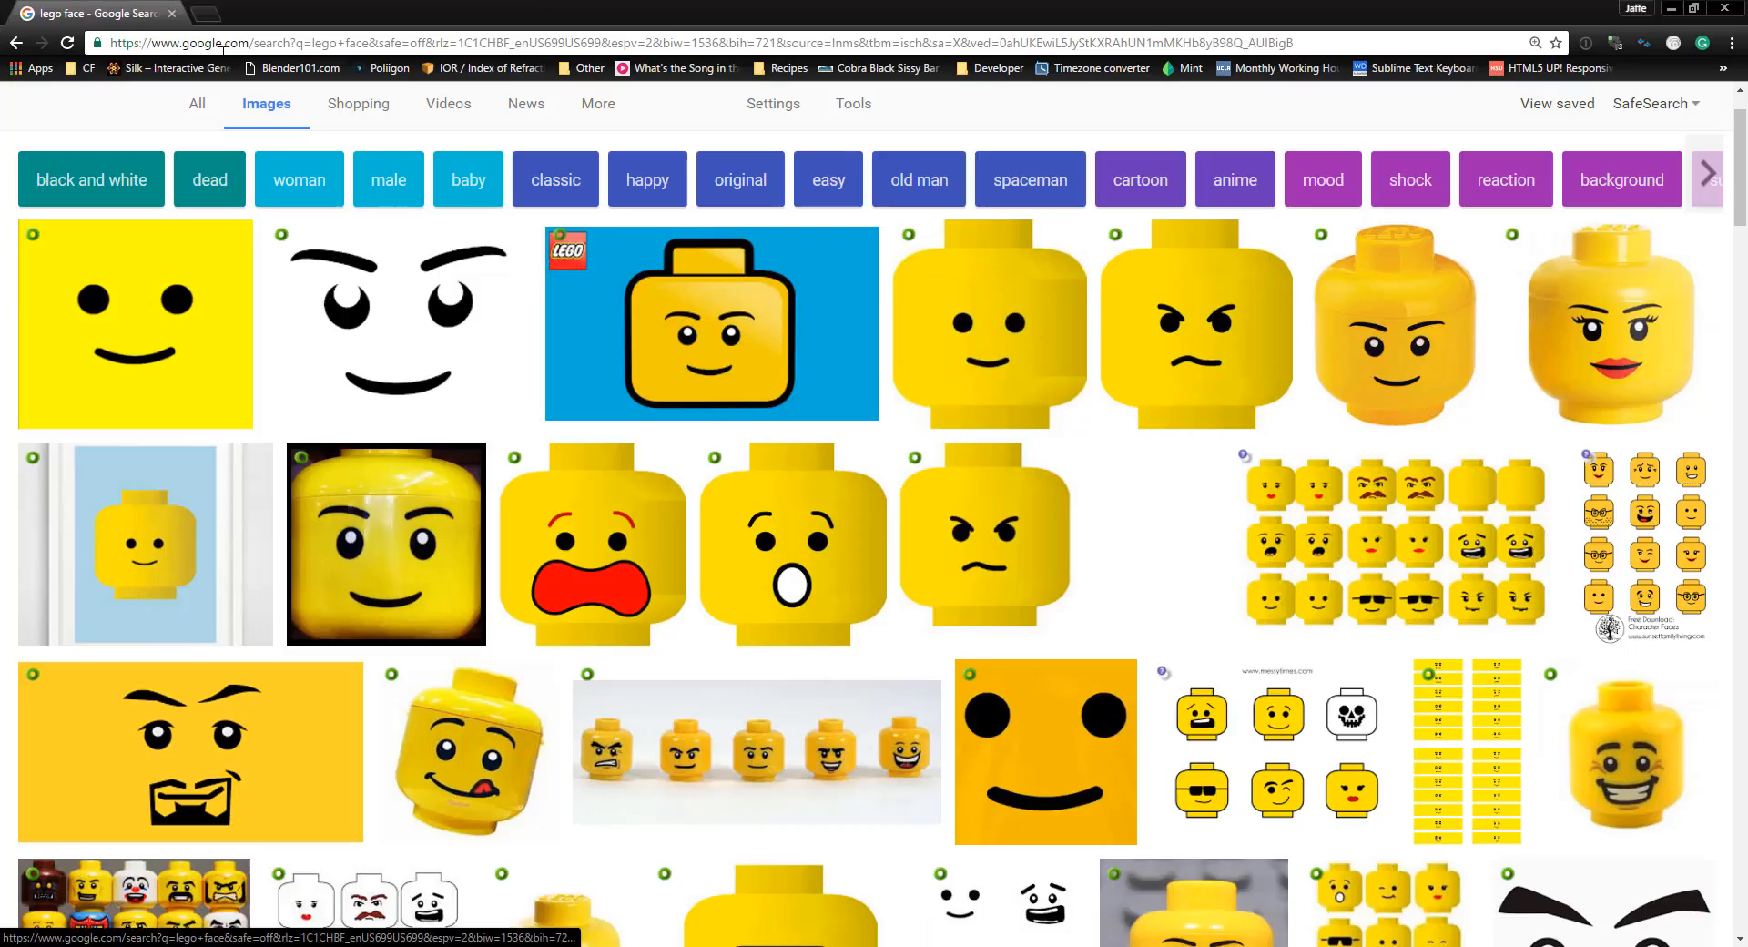
left_click(206, 12)
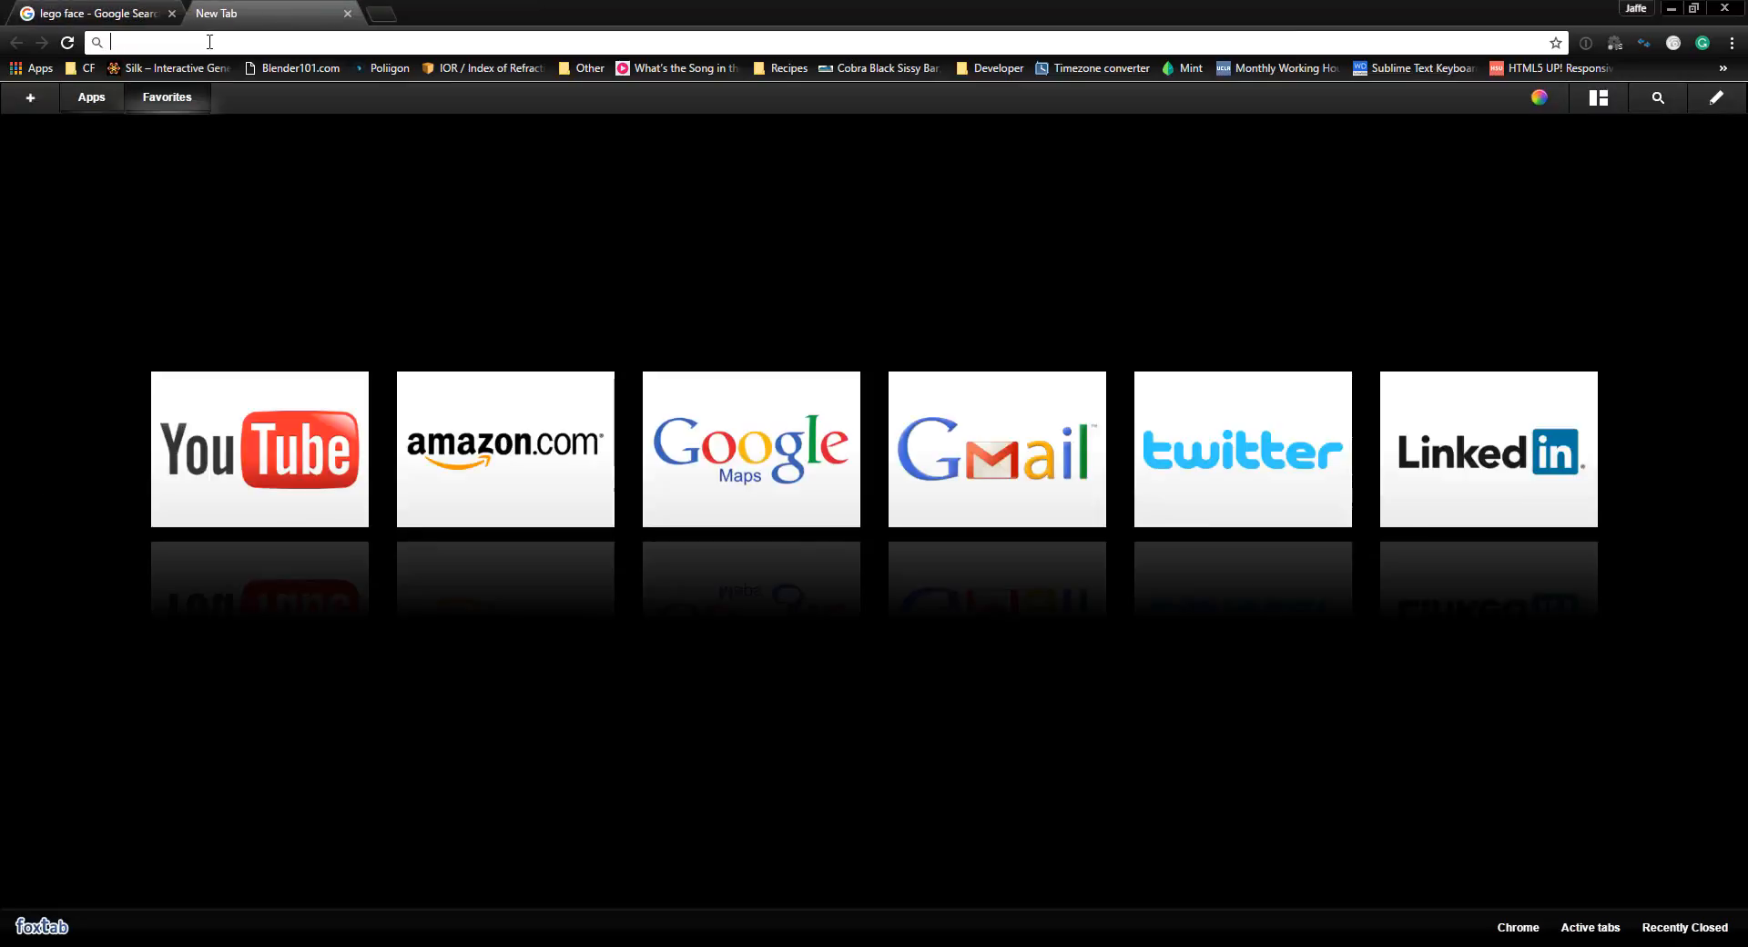
type("legoman")
key("Return")
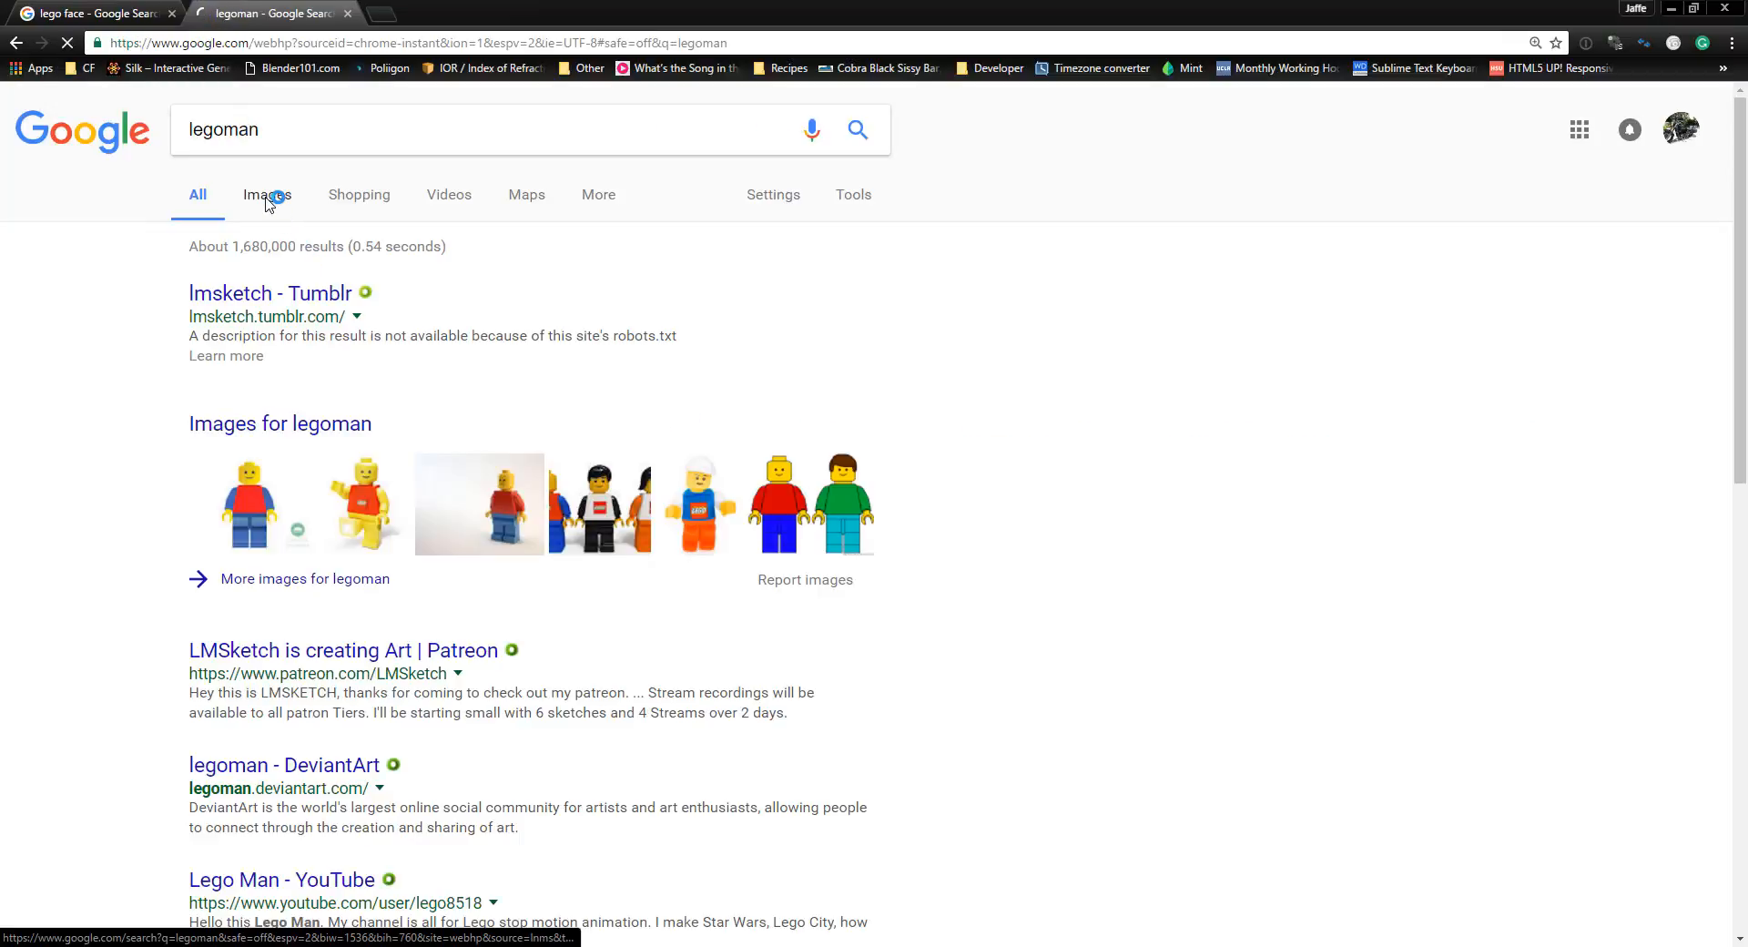
left_click(266, 196)
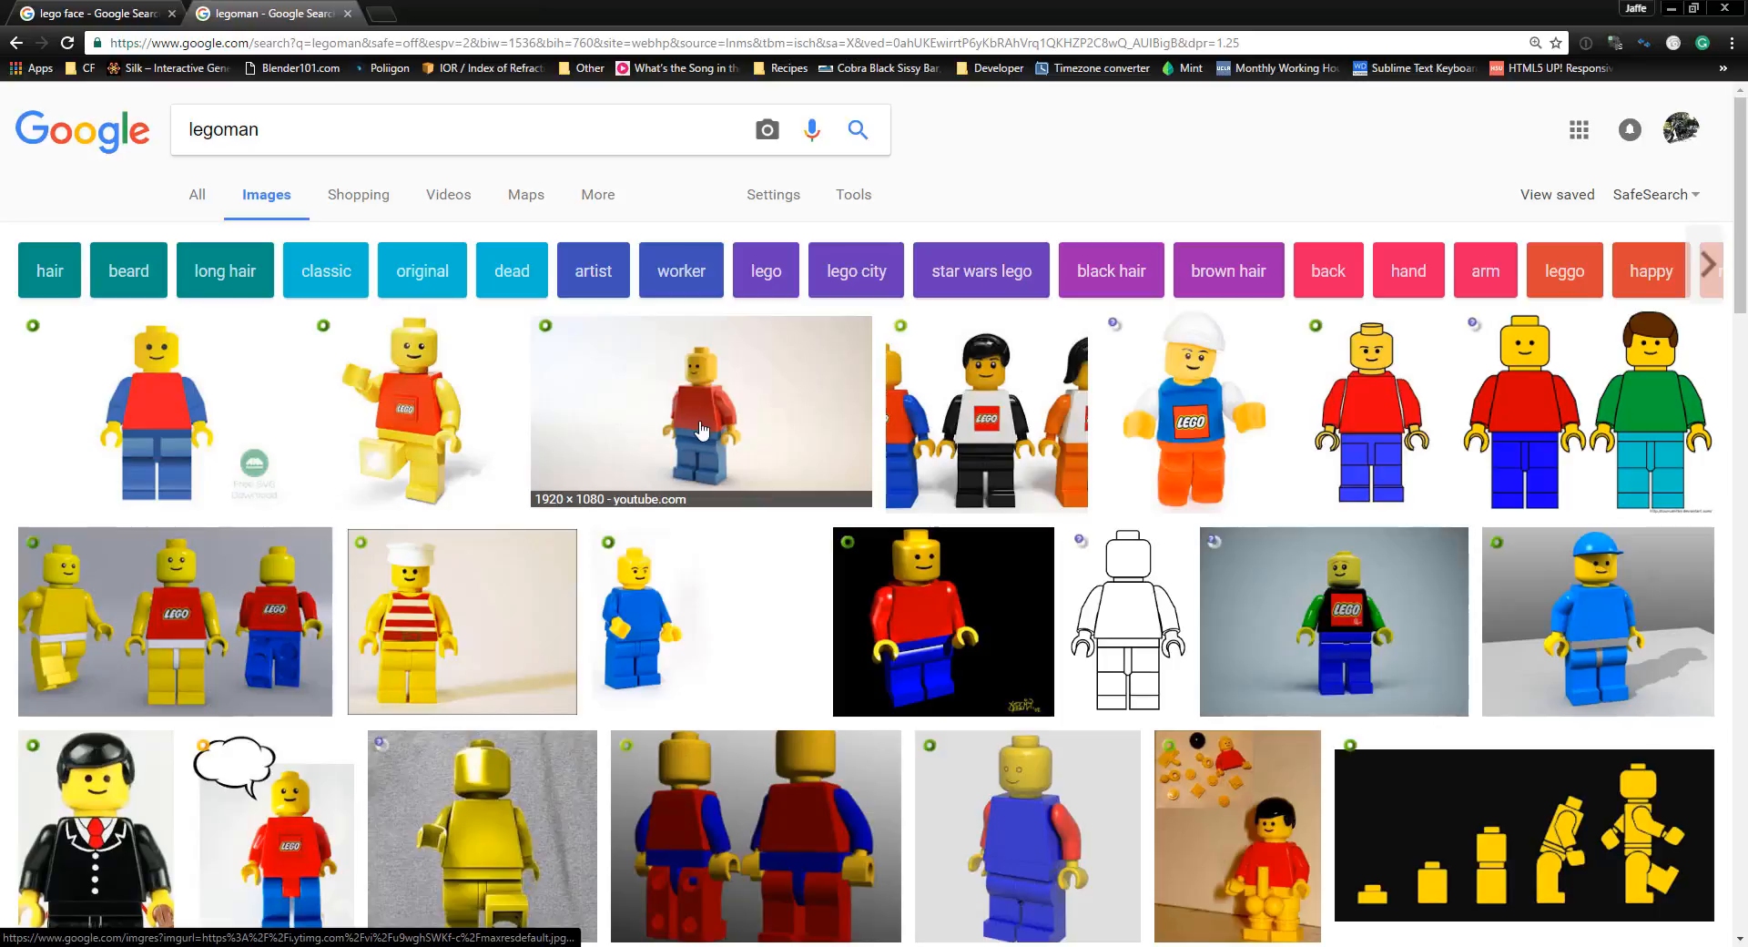
Examine enlarged photos of the red-torso and blue-helmet Lego figures for torso shape, and close the search tab
left_click(725, 424)
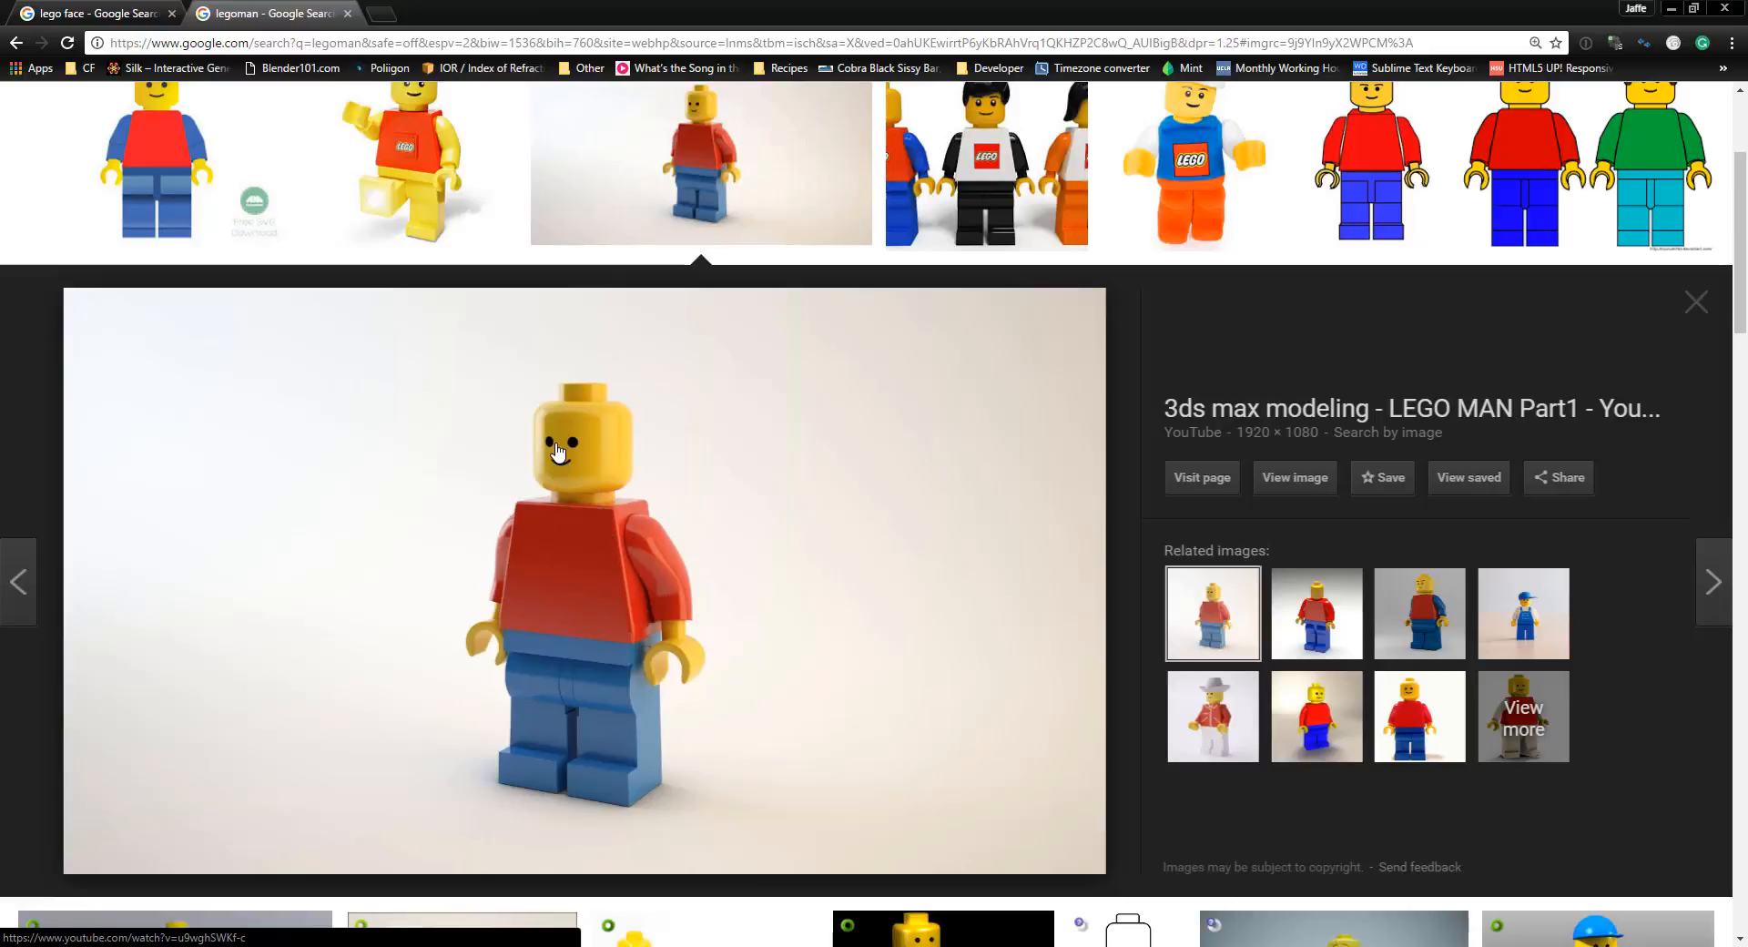
left_click(1695, 316)
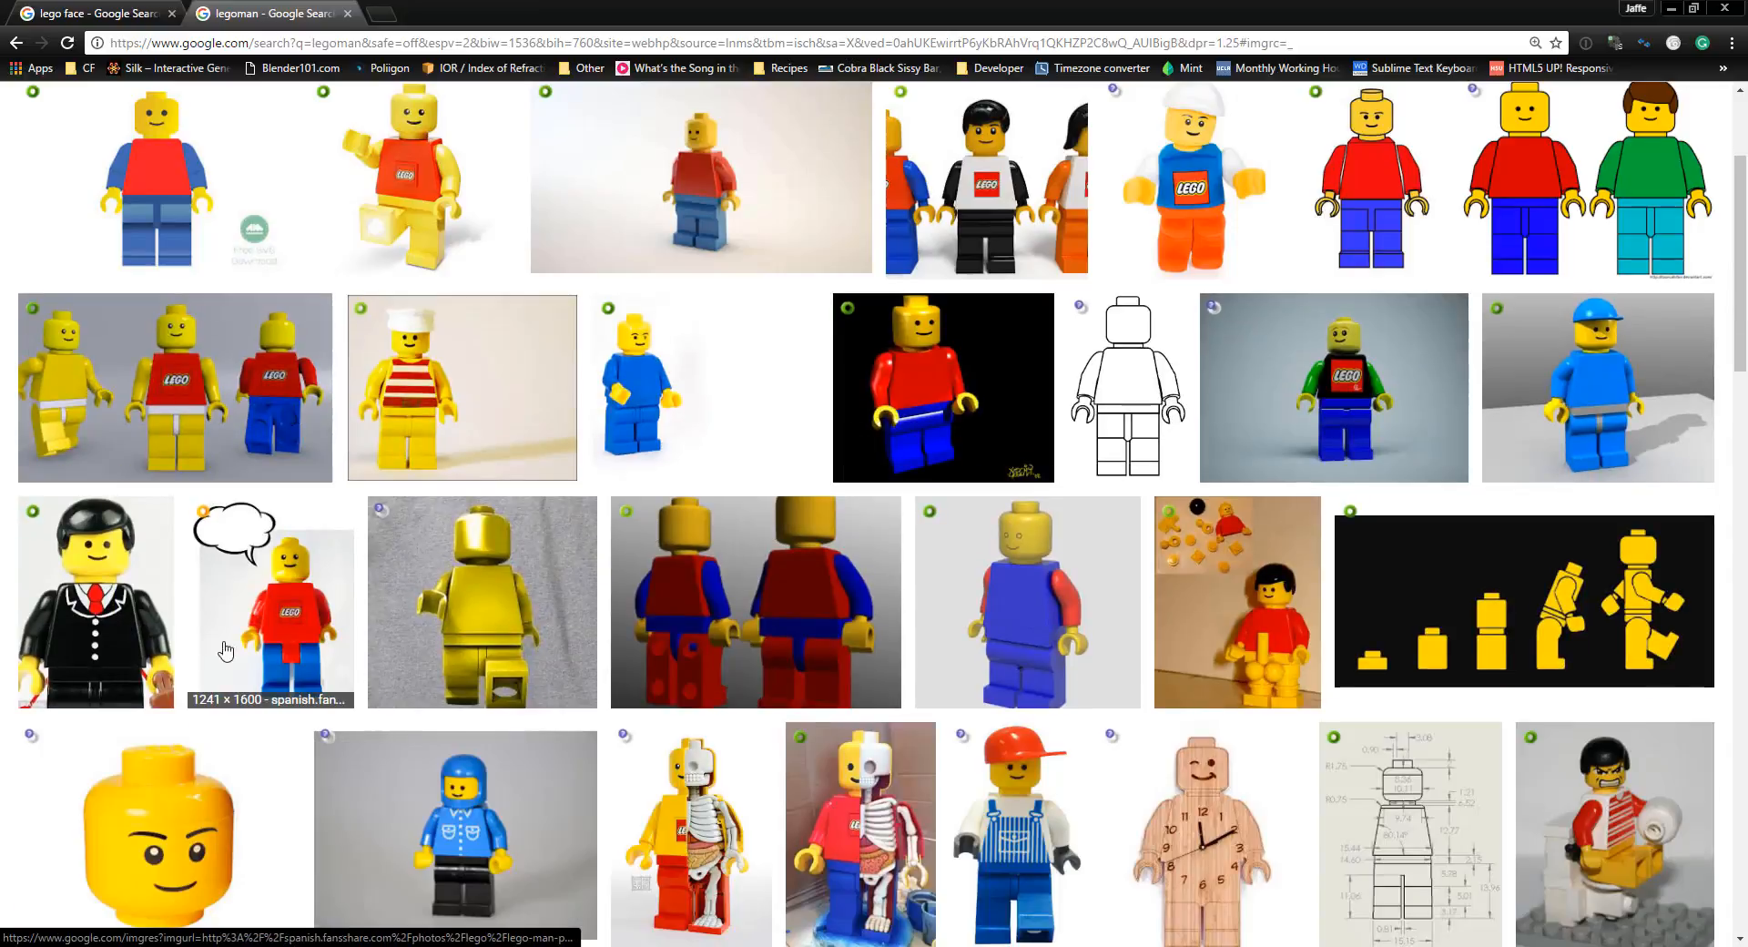
scroll(228, 674, "down", 3)
left_click(492, 606)
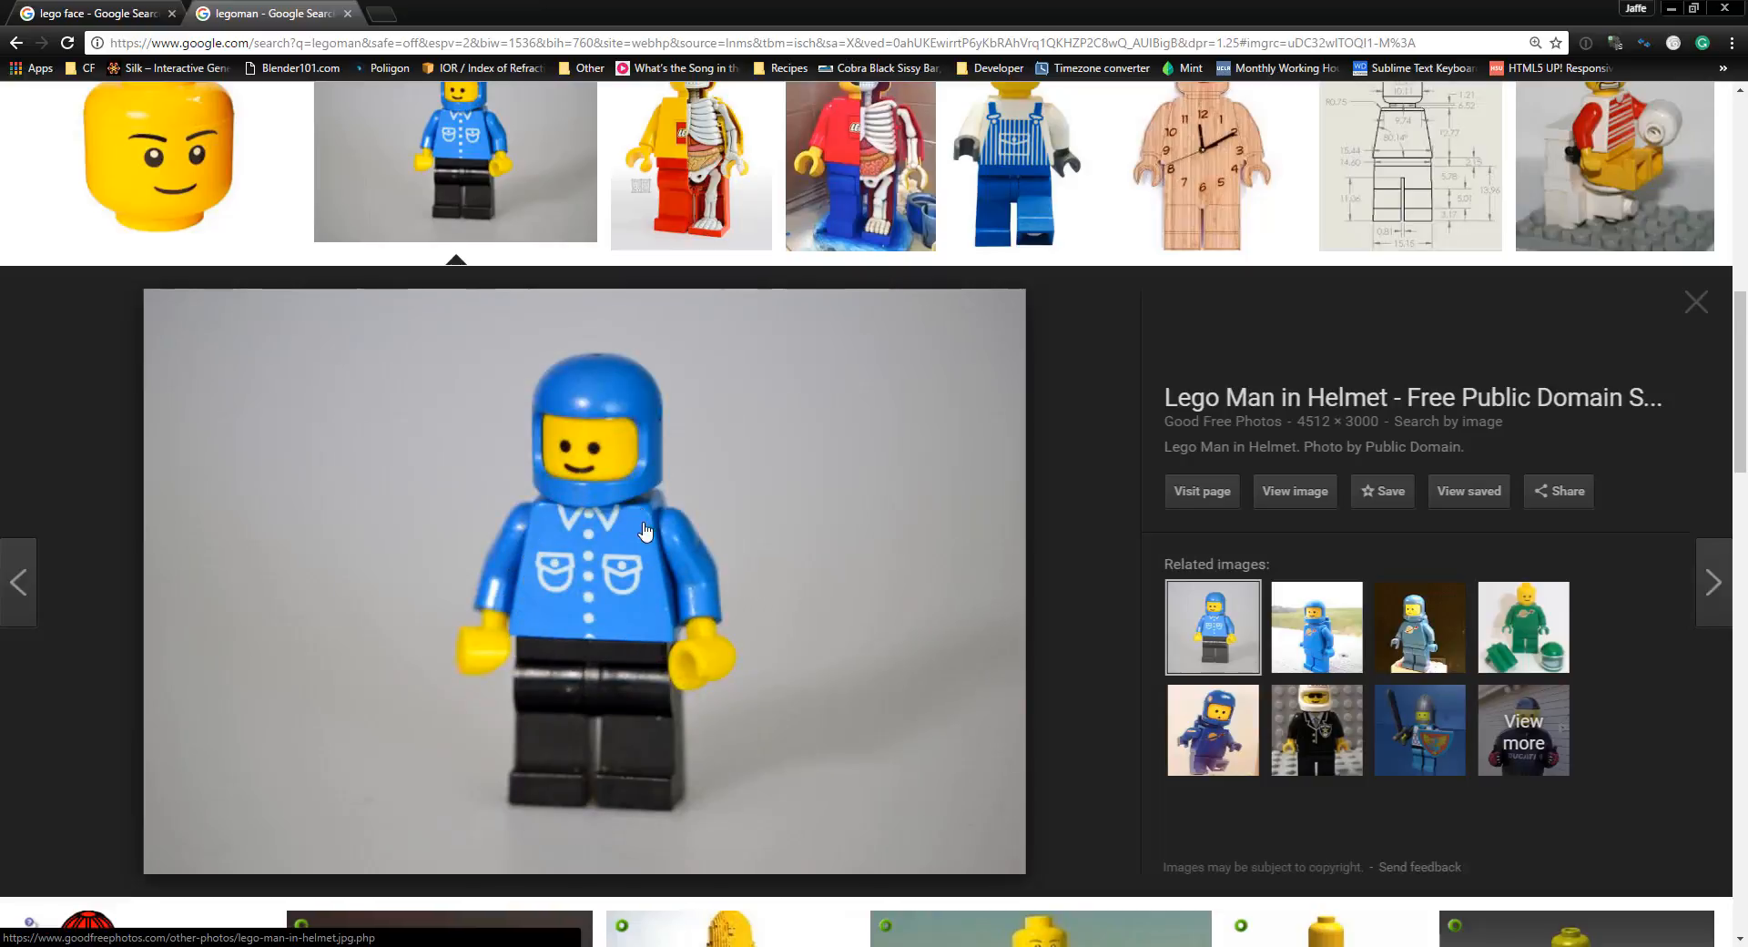
left_click(1694, 304)
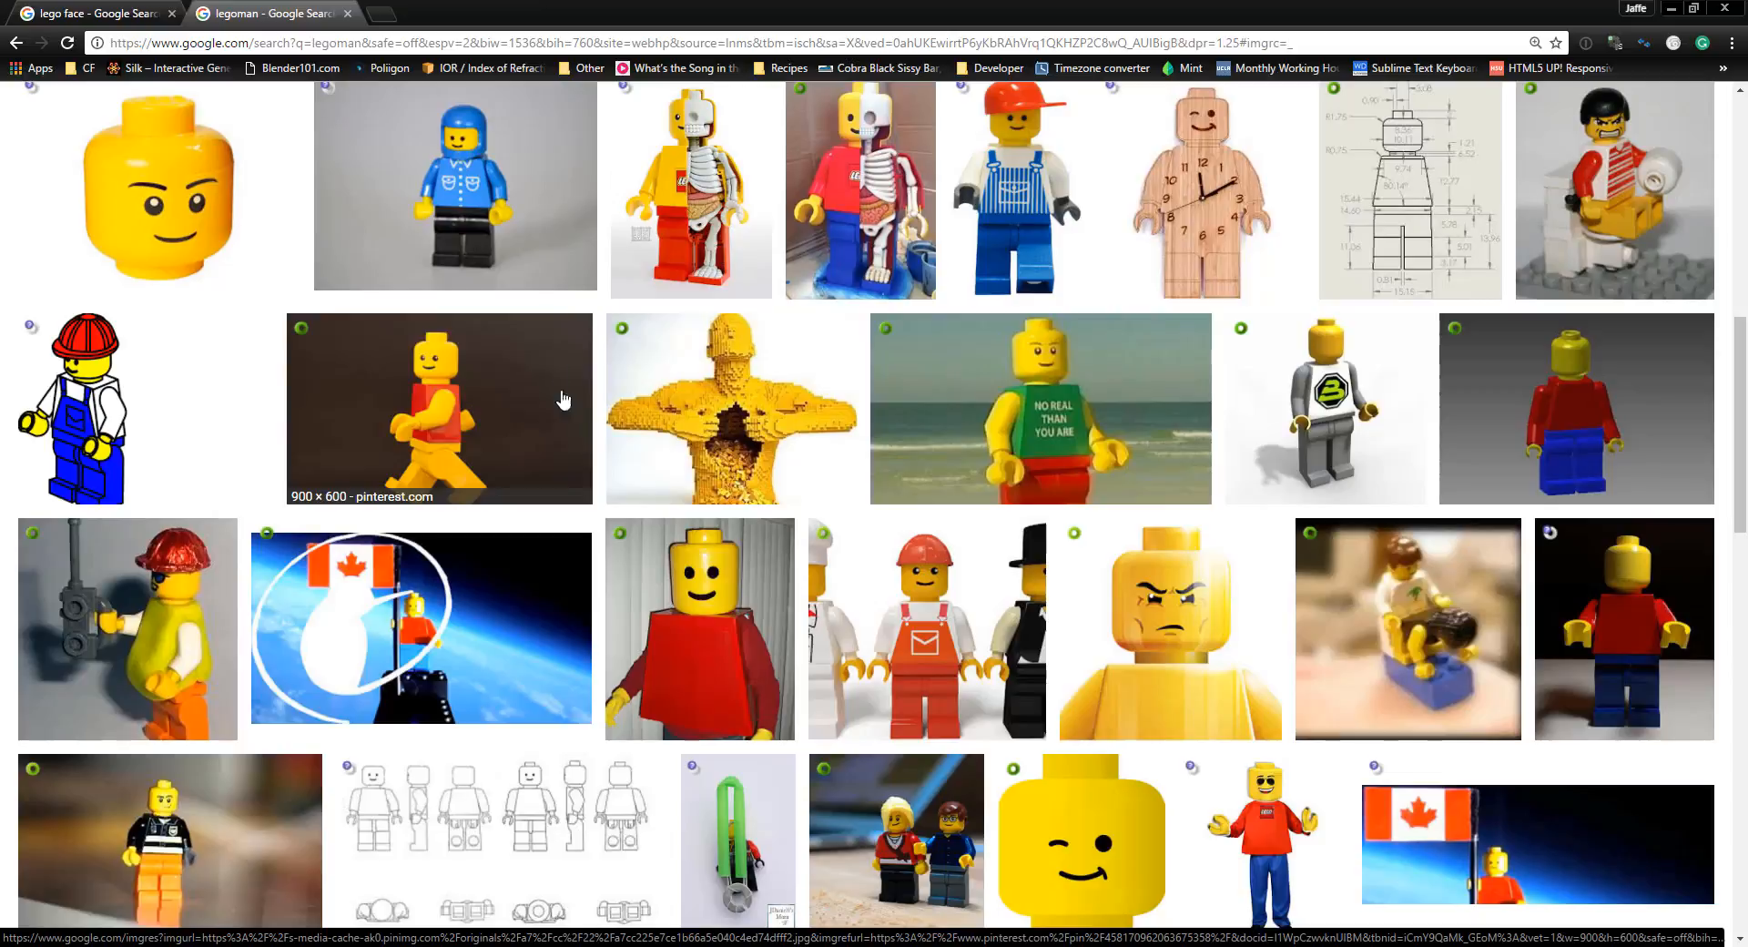
scroll(566, 313, "up", 2)
left_click(345, 14)
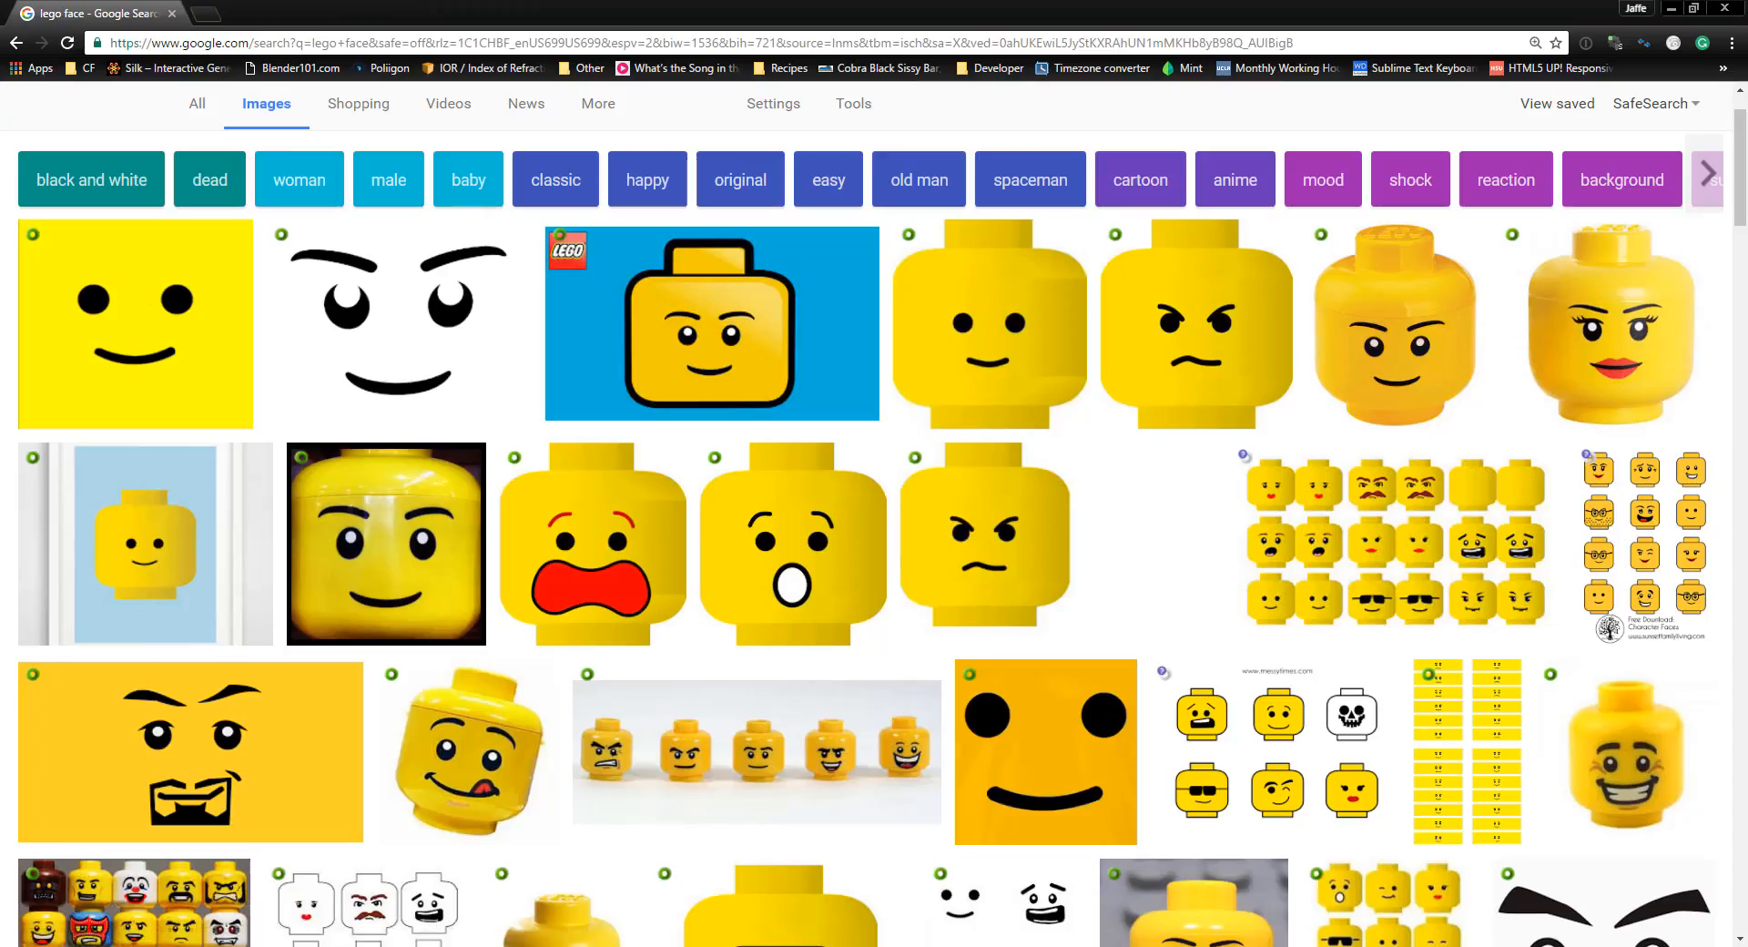
Switch back to Blender and add a level 2 Subdivision Surface modifier to the torso
key("alt+Tab")
middle_click_drag(743, 490, 761, 490)
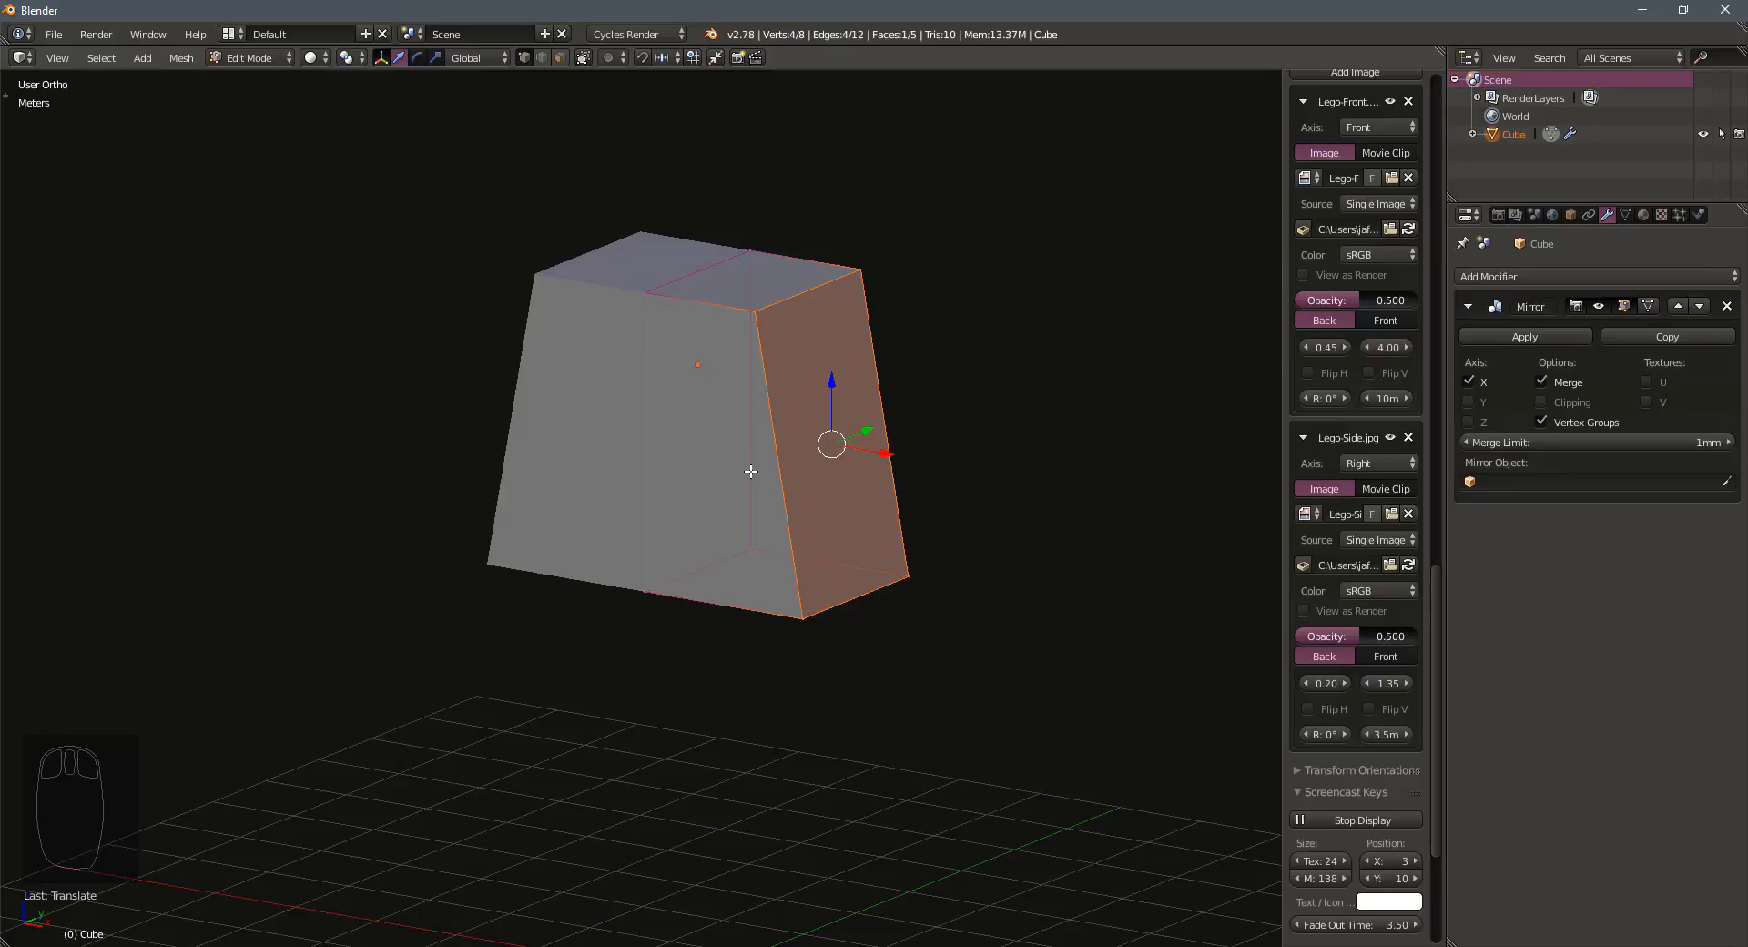
key("ctrl+2")
middle_click_drag(765, 471, 813, 446)
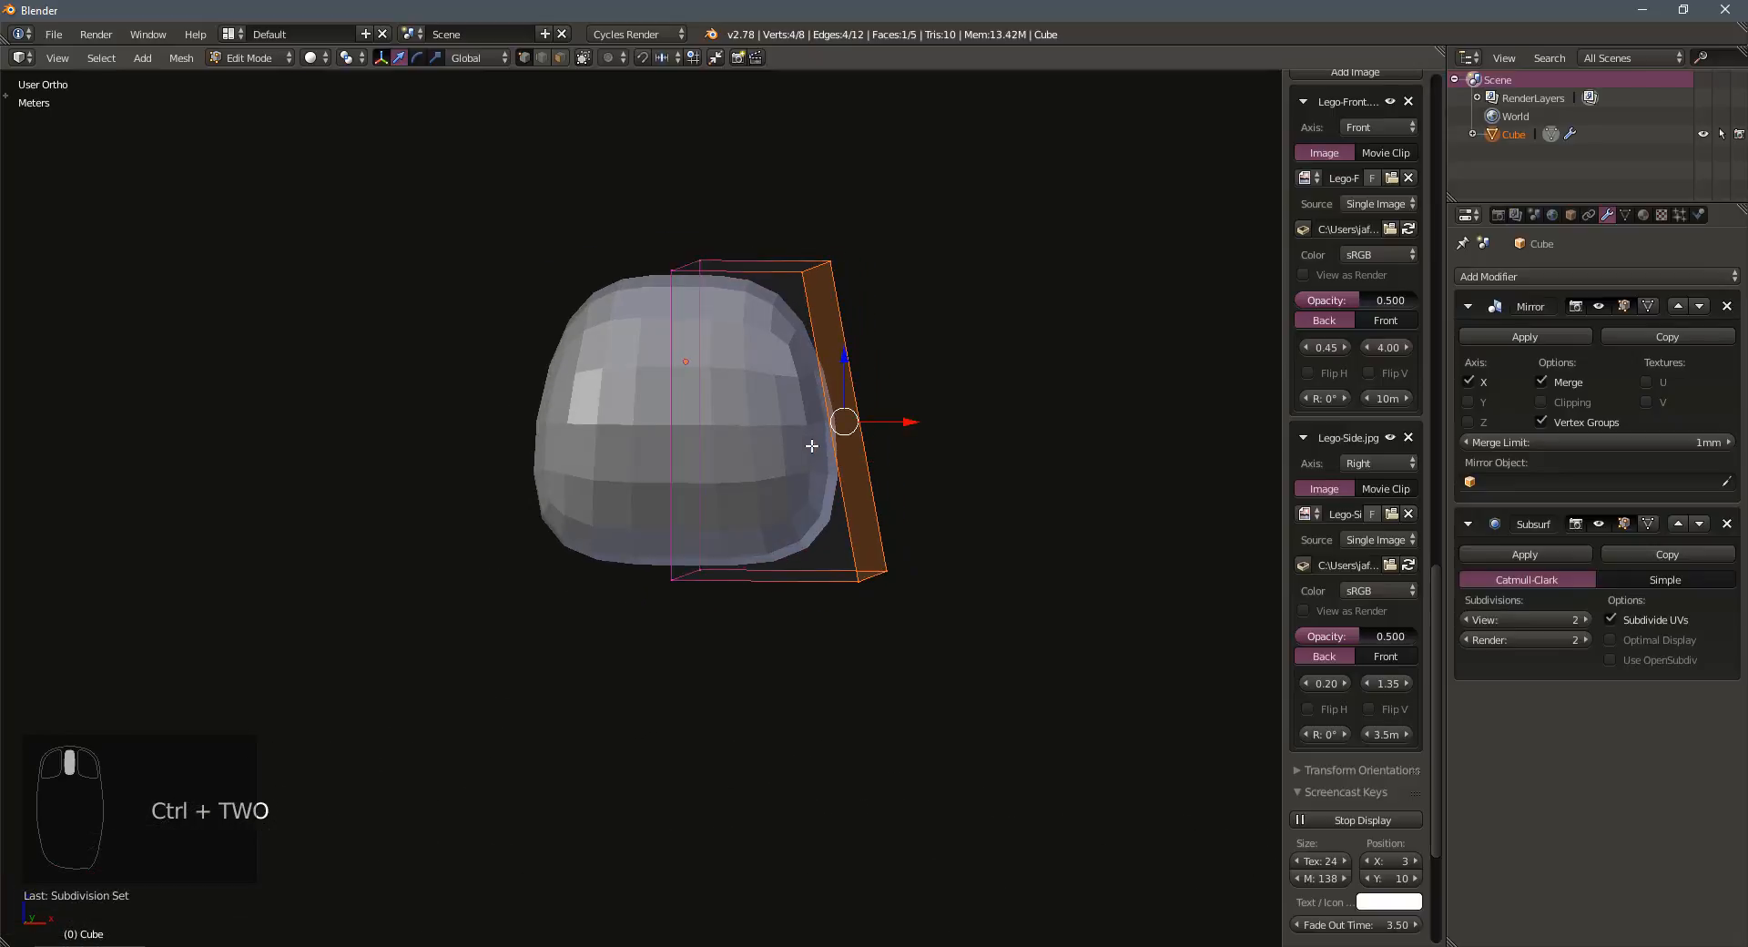
In the front view, add a vertical loop cut to the torso and slide it about 0.92 towards the outer side edge
key("KP_1")
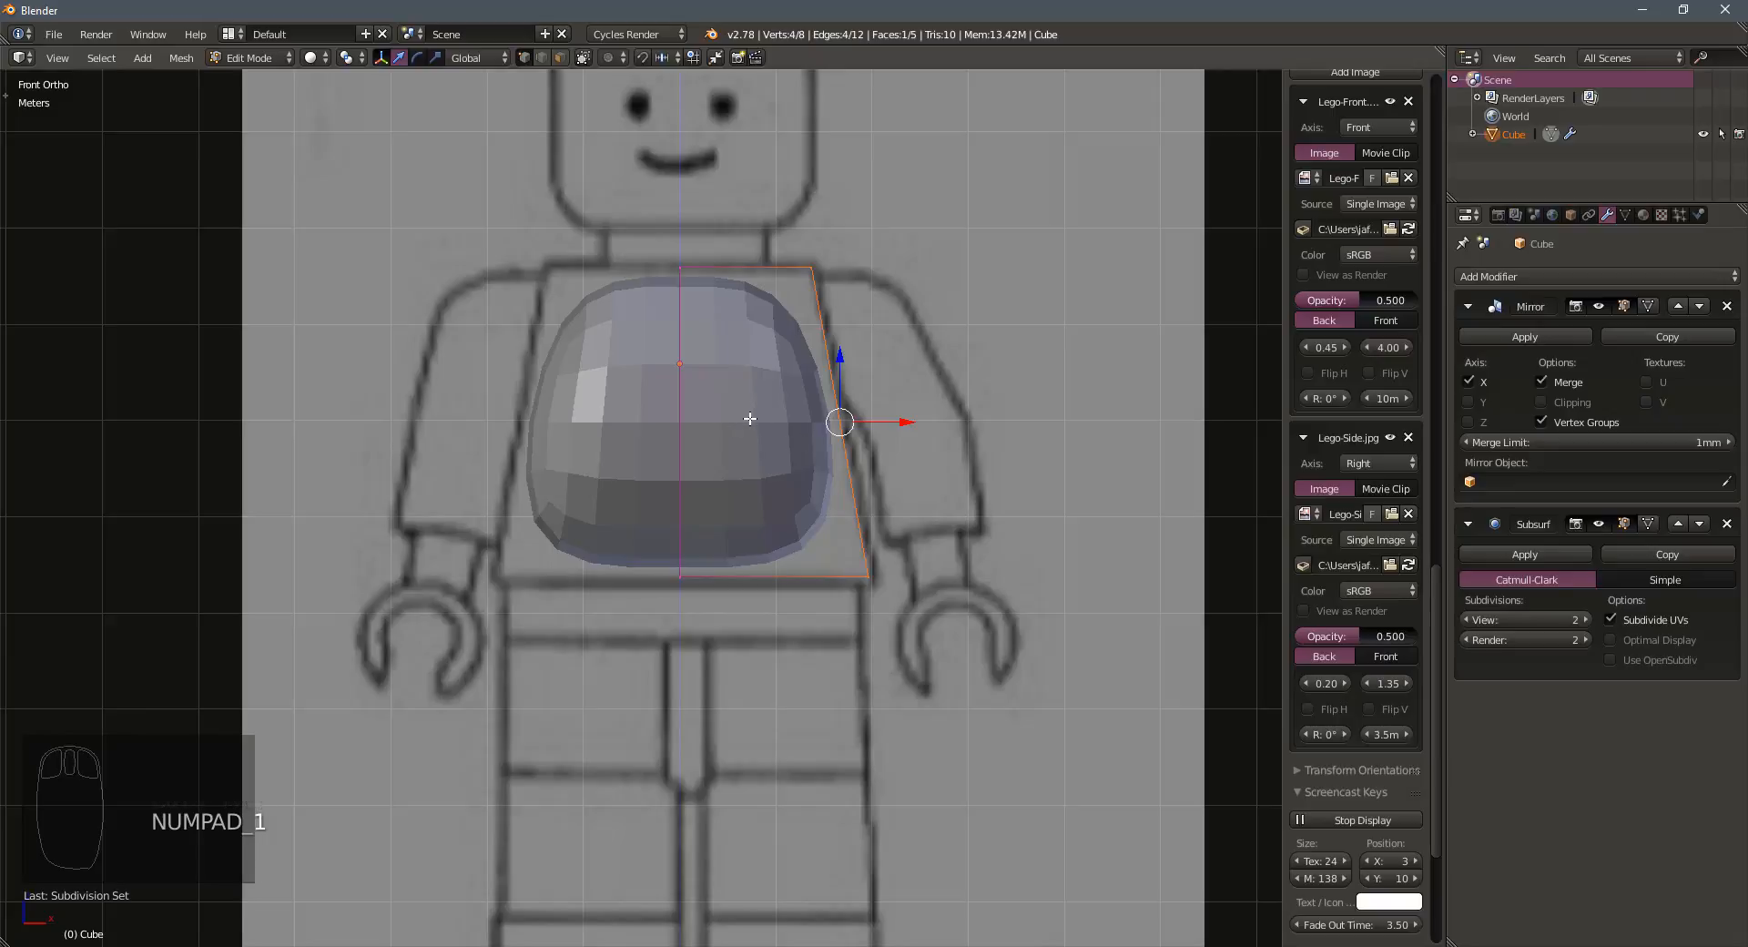
key("ctrl+r")
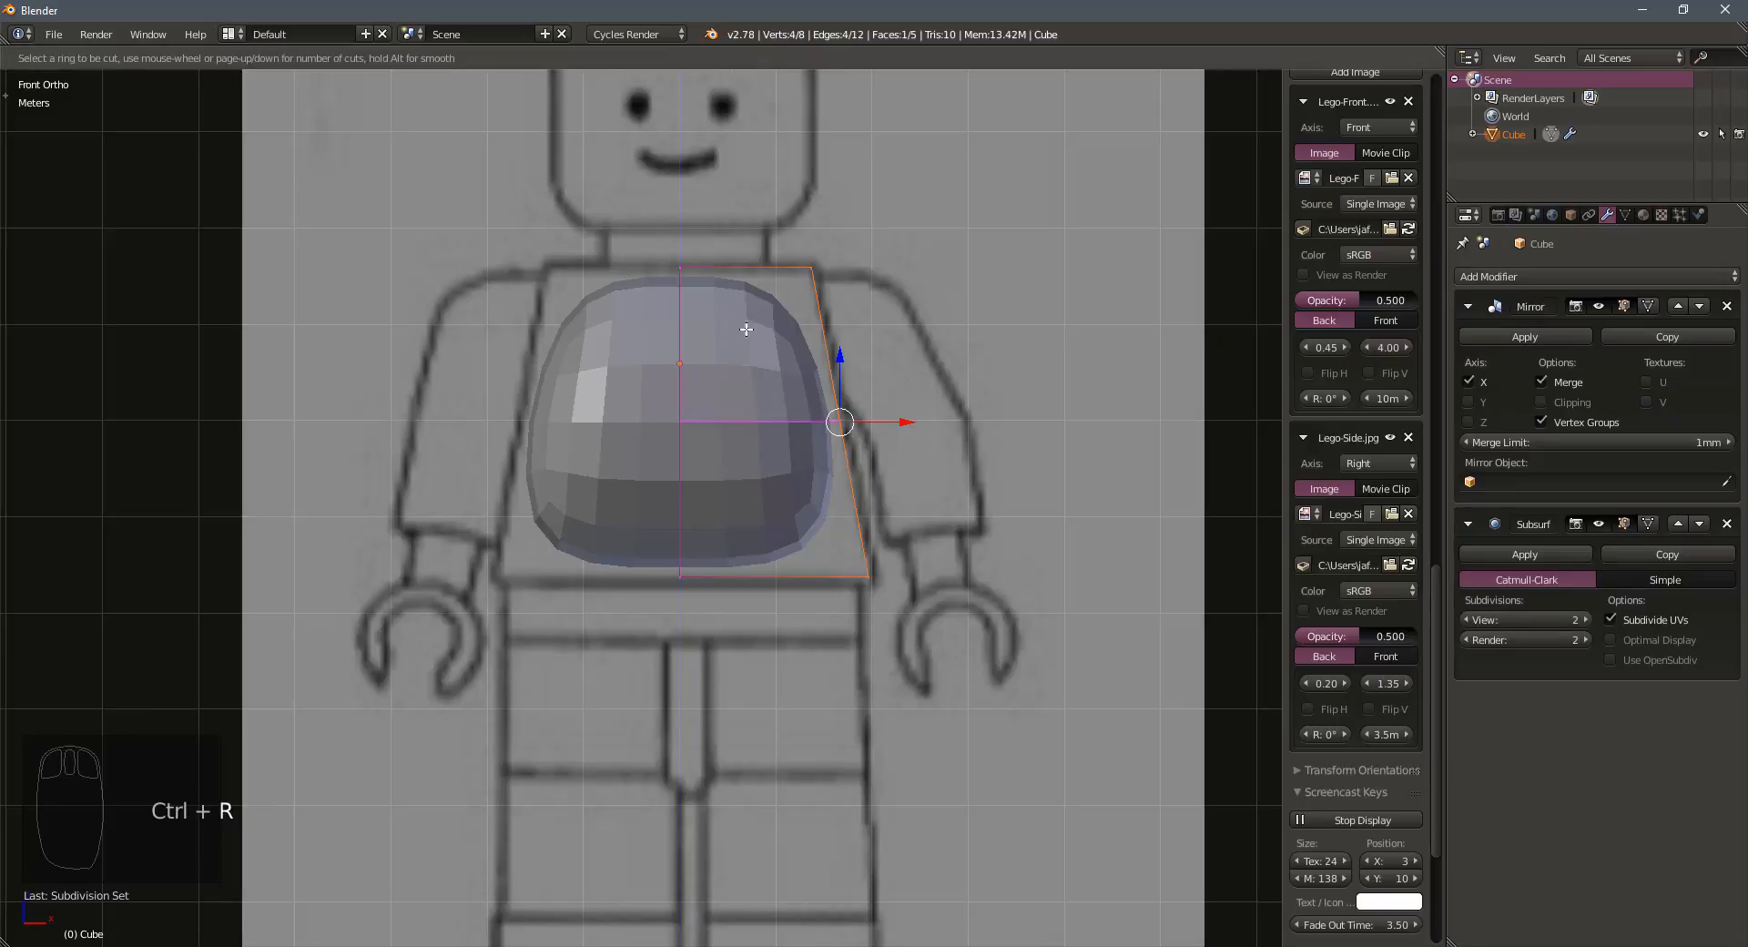
left_click(748, 302)
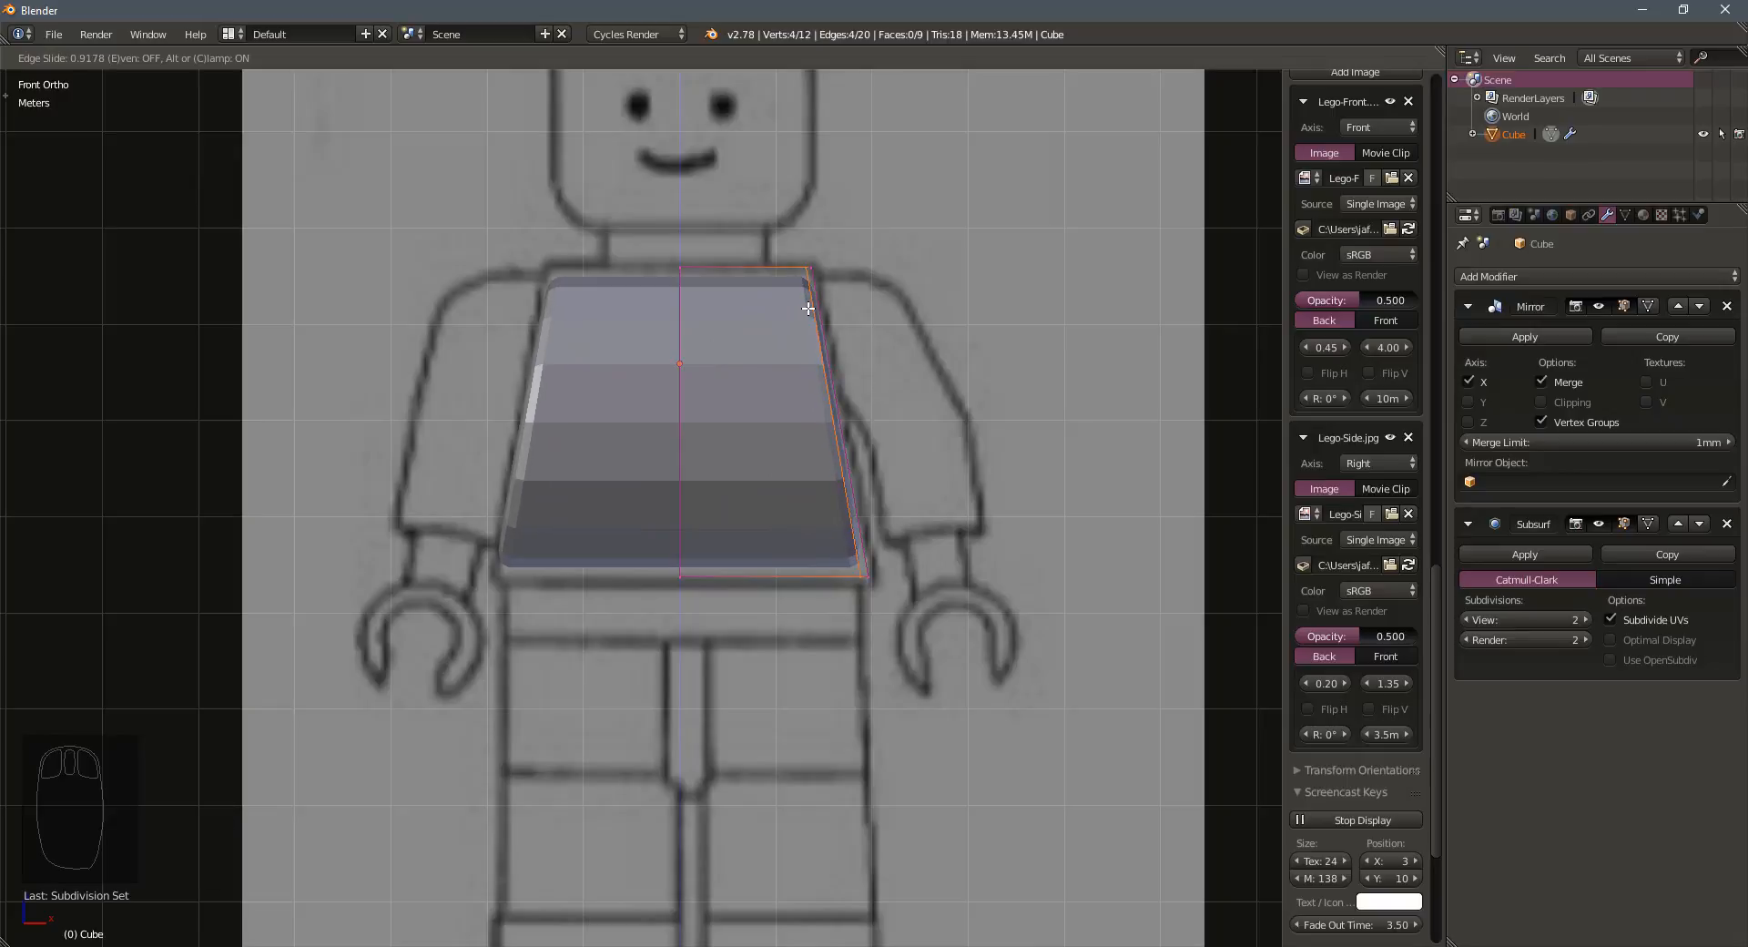
left_click(806, 308)
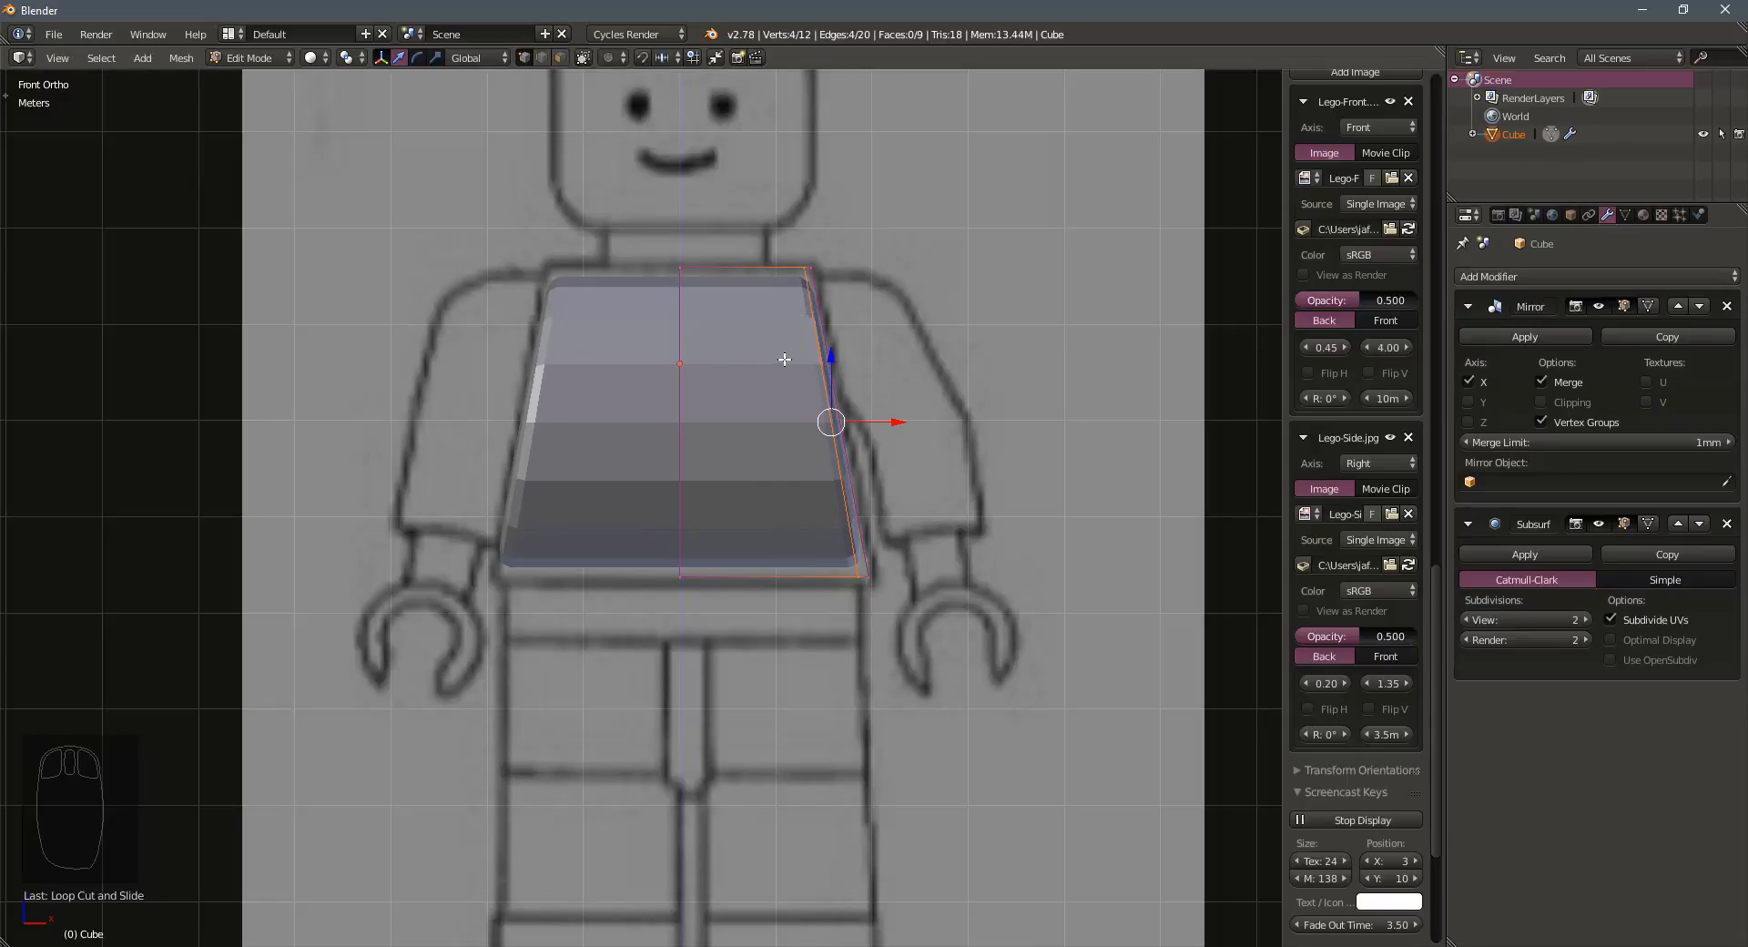
Add two horizontal loop cuts to the torso, one slid close to the top edge and one close to the bottom edge
key("ctrl+r")
left_click(783, 363)
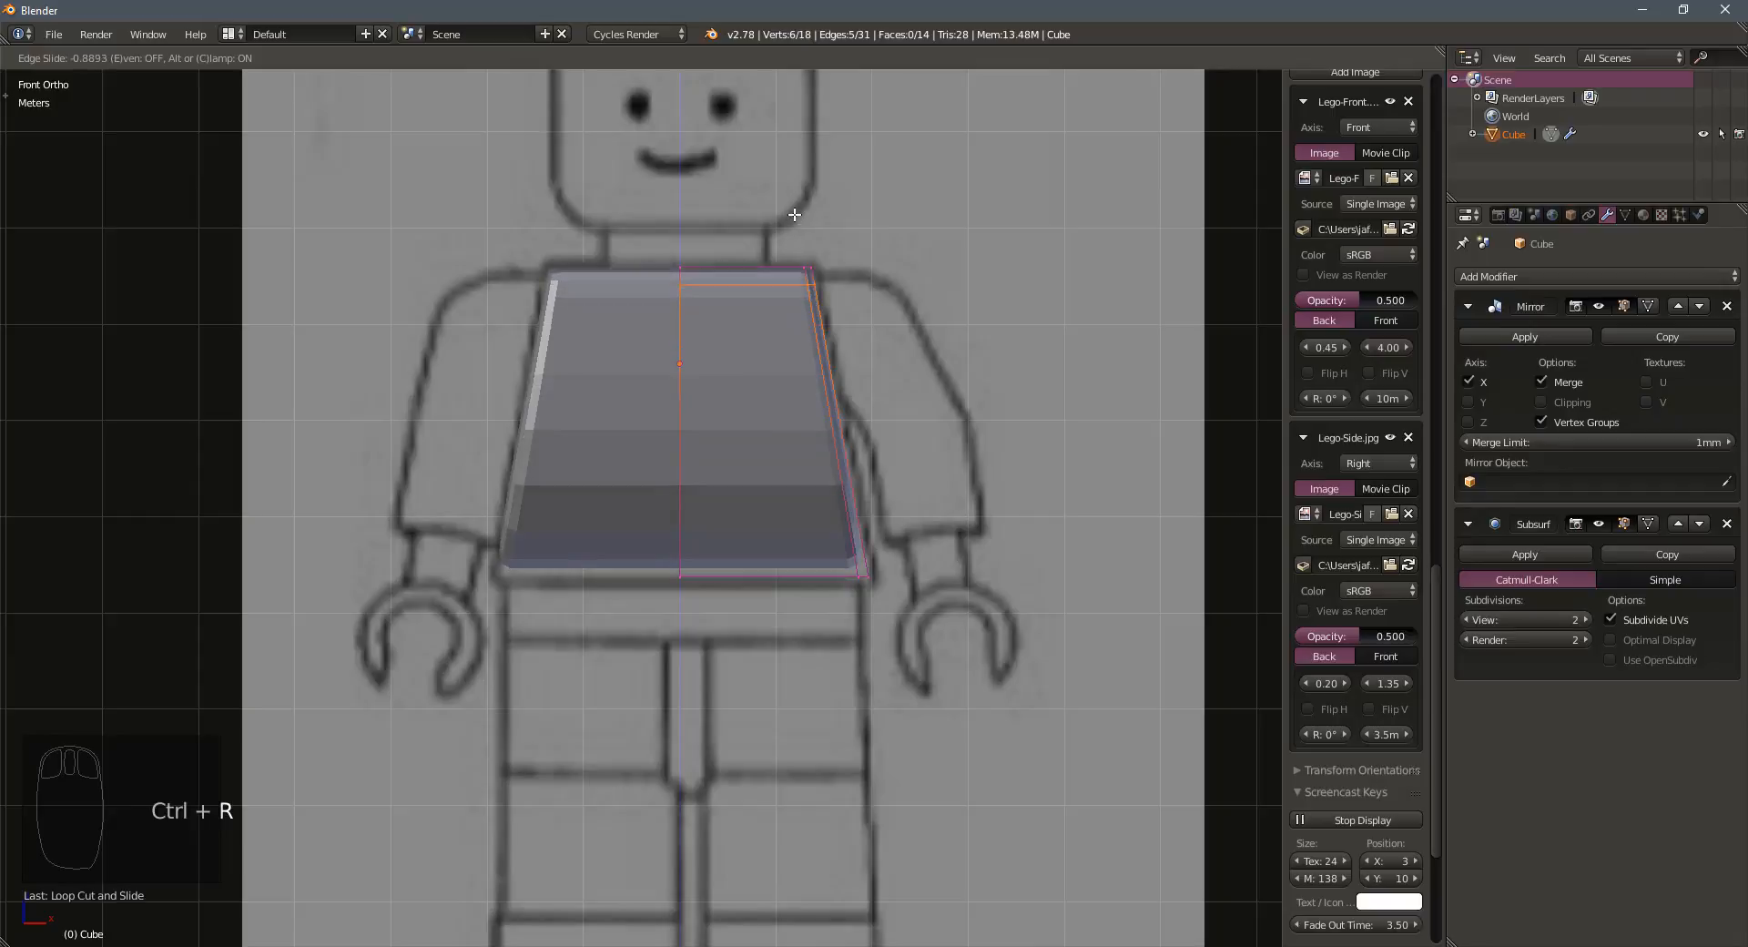
left_click(795, 208)
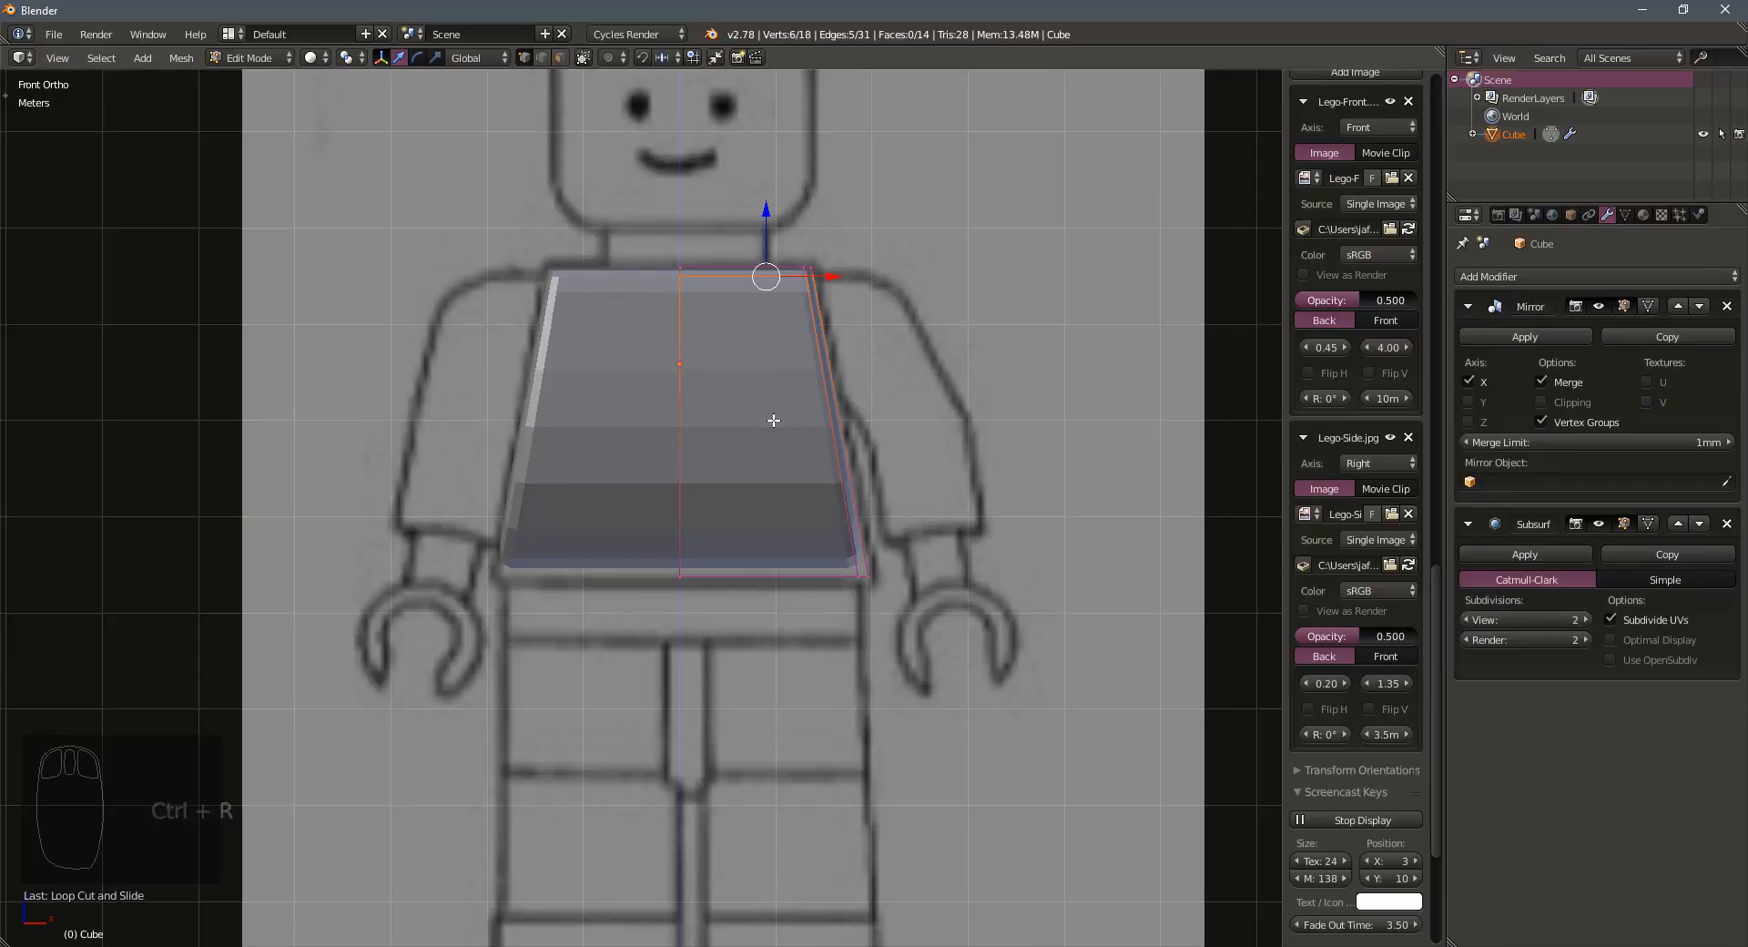
key("ctrl+r")
left_click(770, 460)
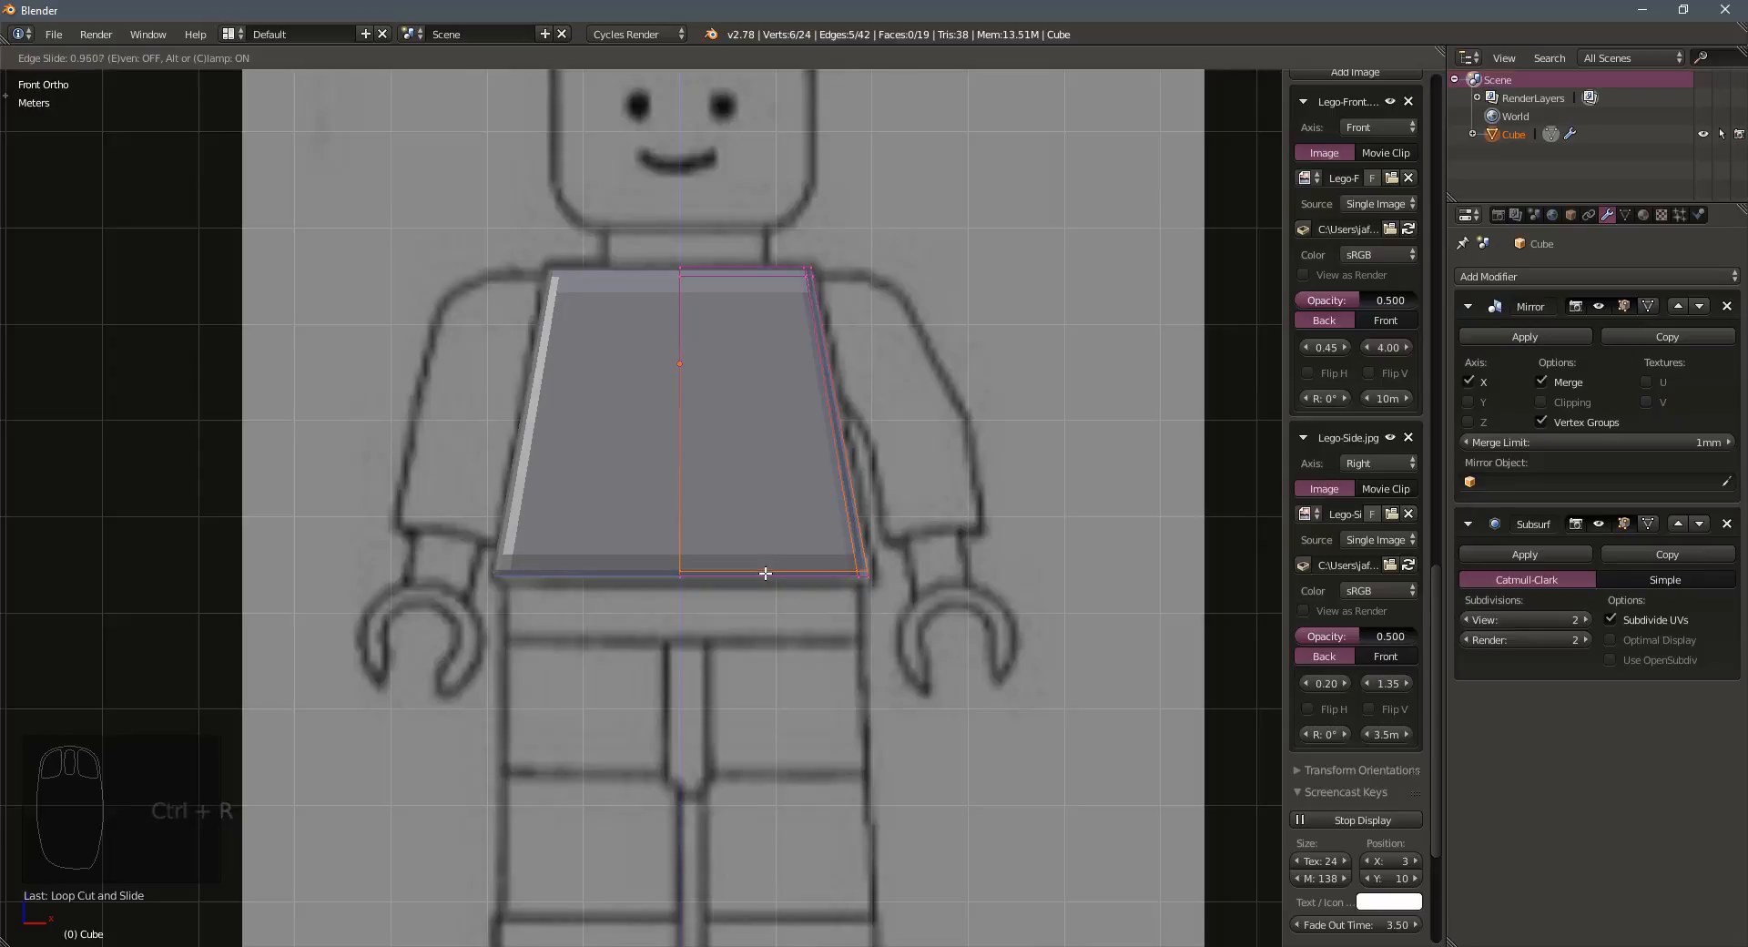
left_click(766, 570)
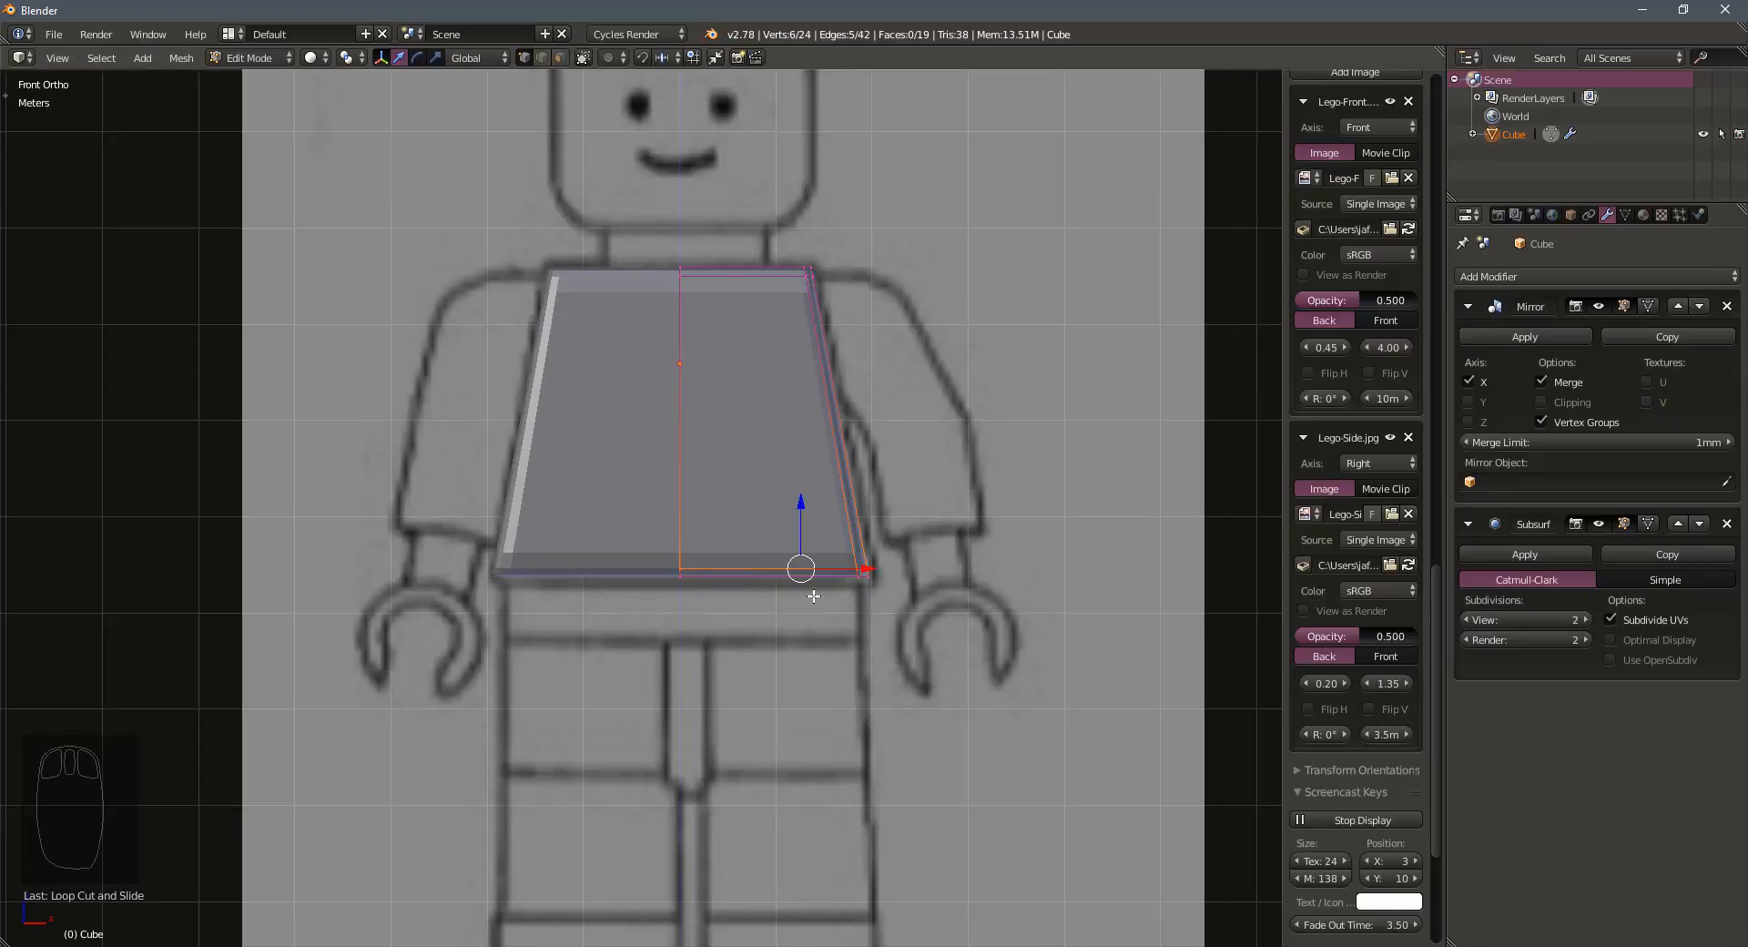
Add two vertical loop cuts across the torso's side and scale them apart along Y close to the front and back edges
middle_click_drag(800, 572, 621, 569)
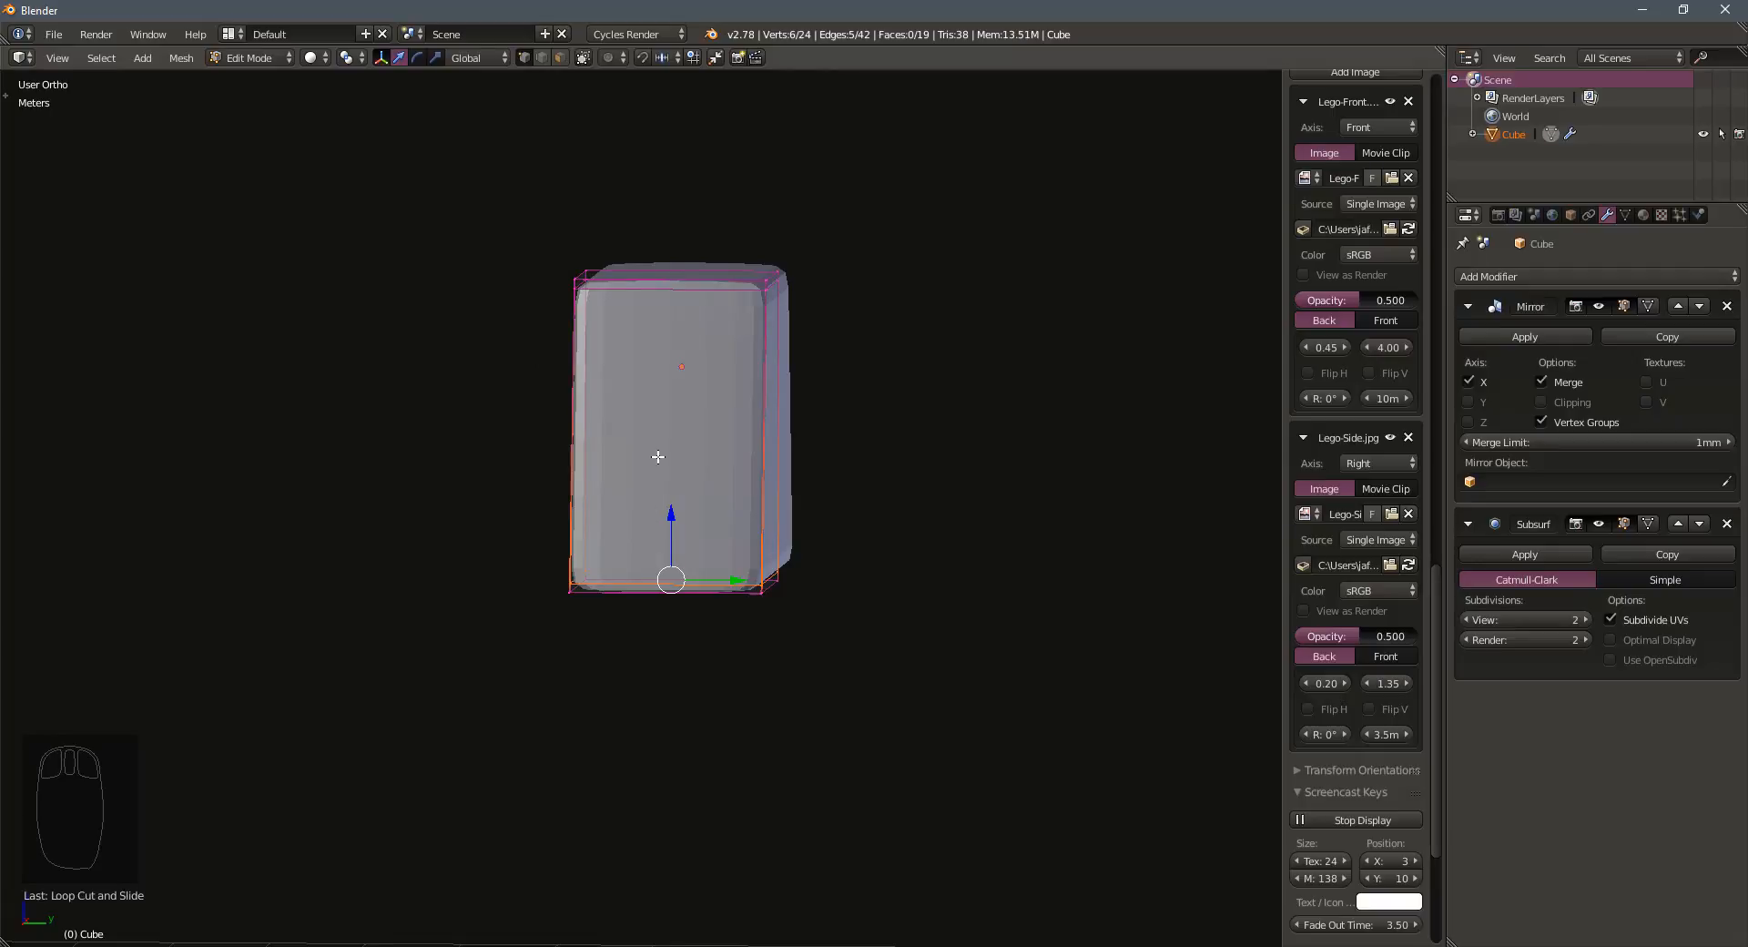
key("ctrl+r")
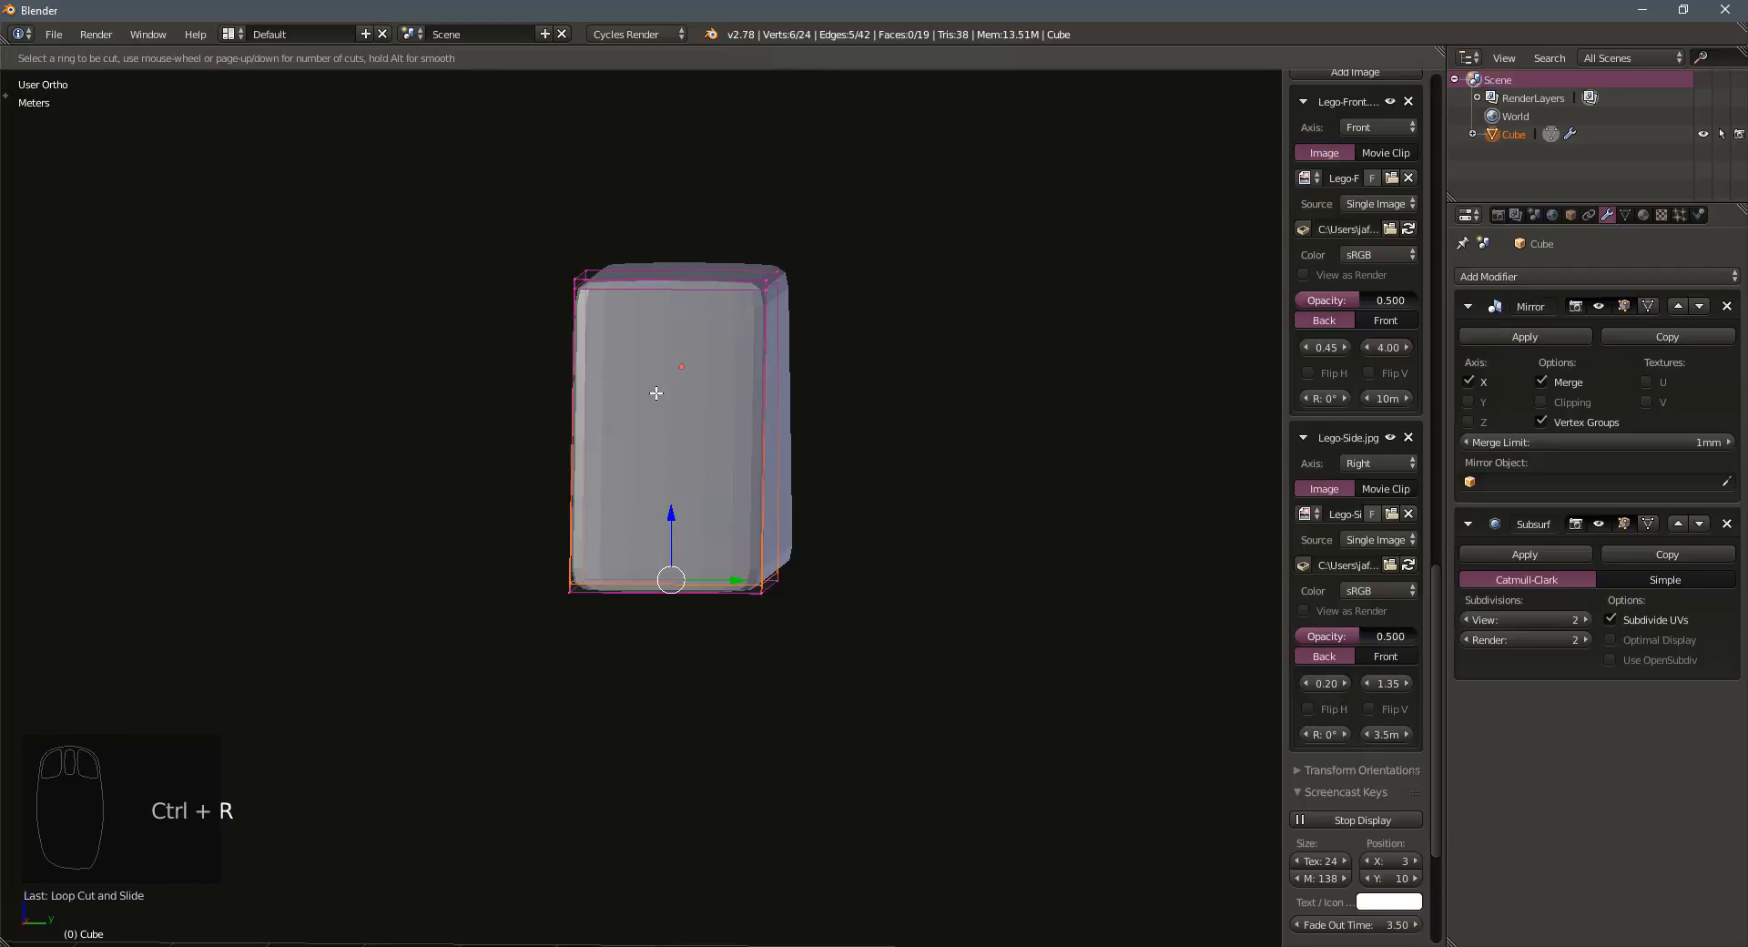
scroll(670, 307, "up", 1)
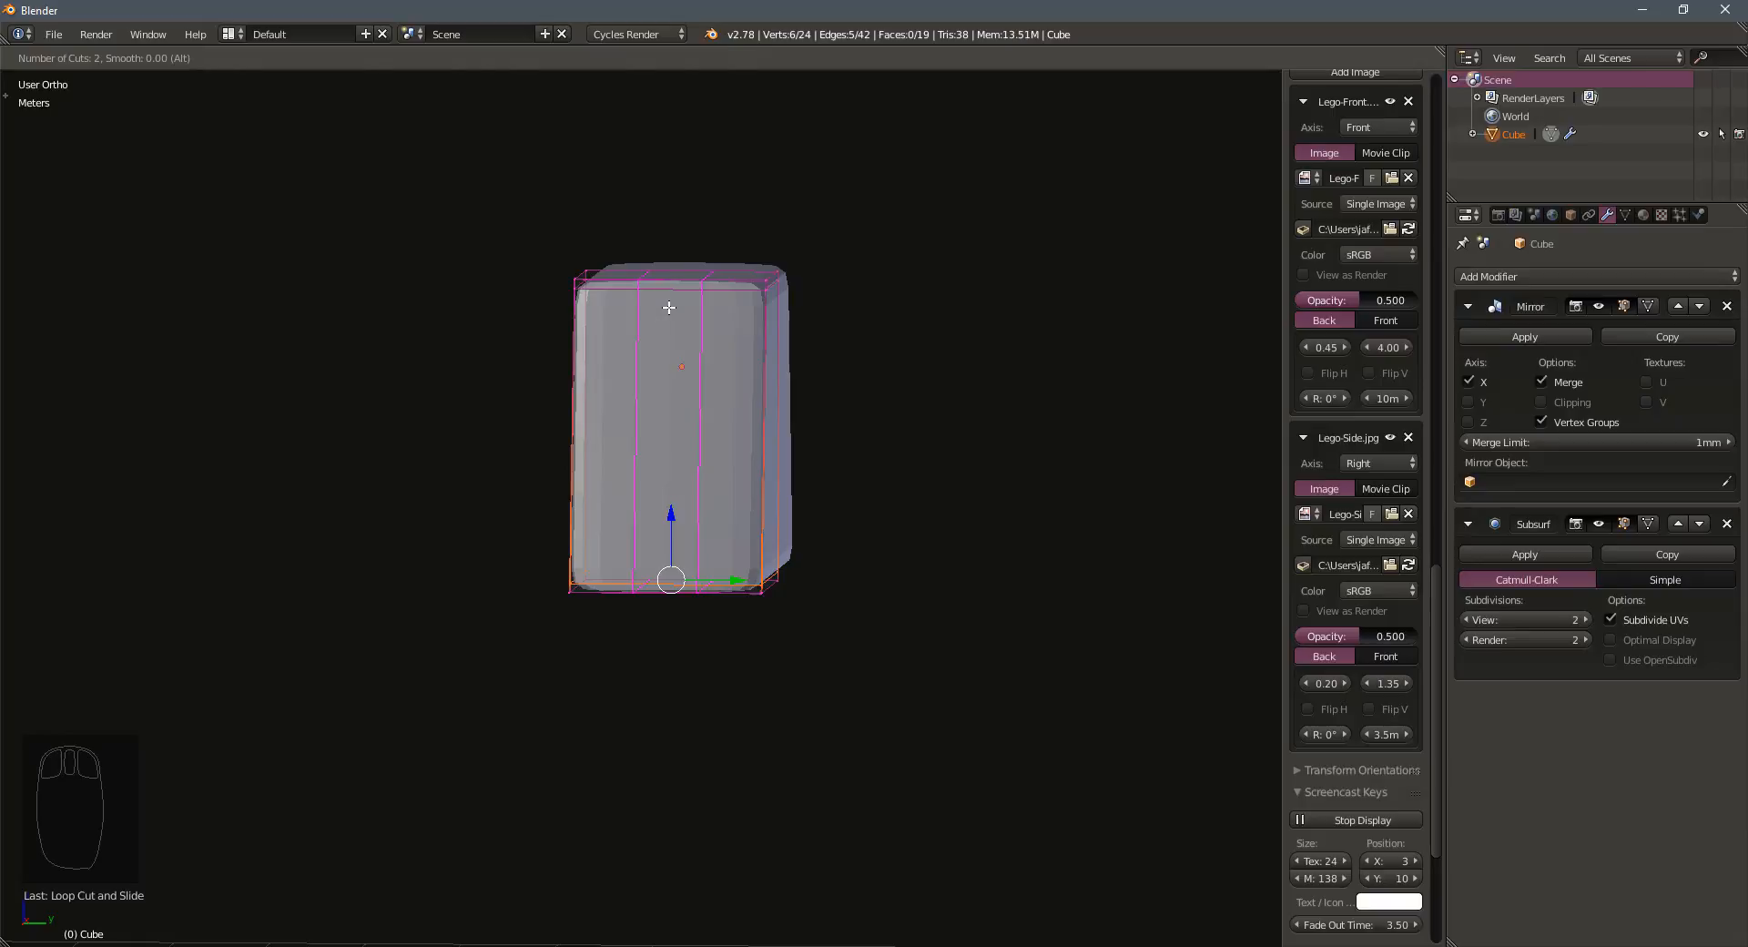
left_click(669, 308)
right_click(670, 308)
key("s")
key("y")
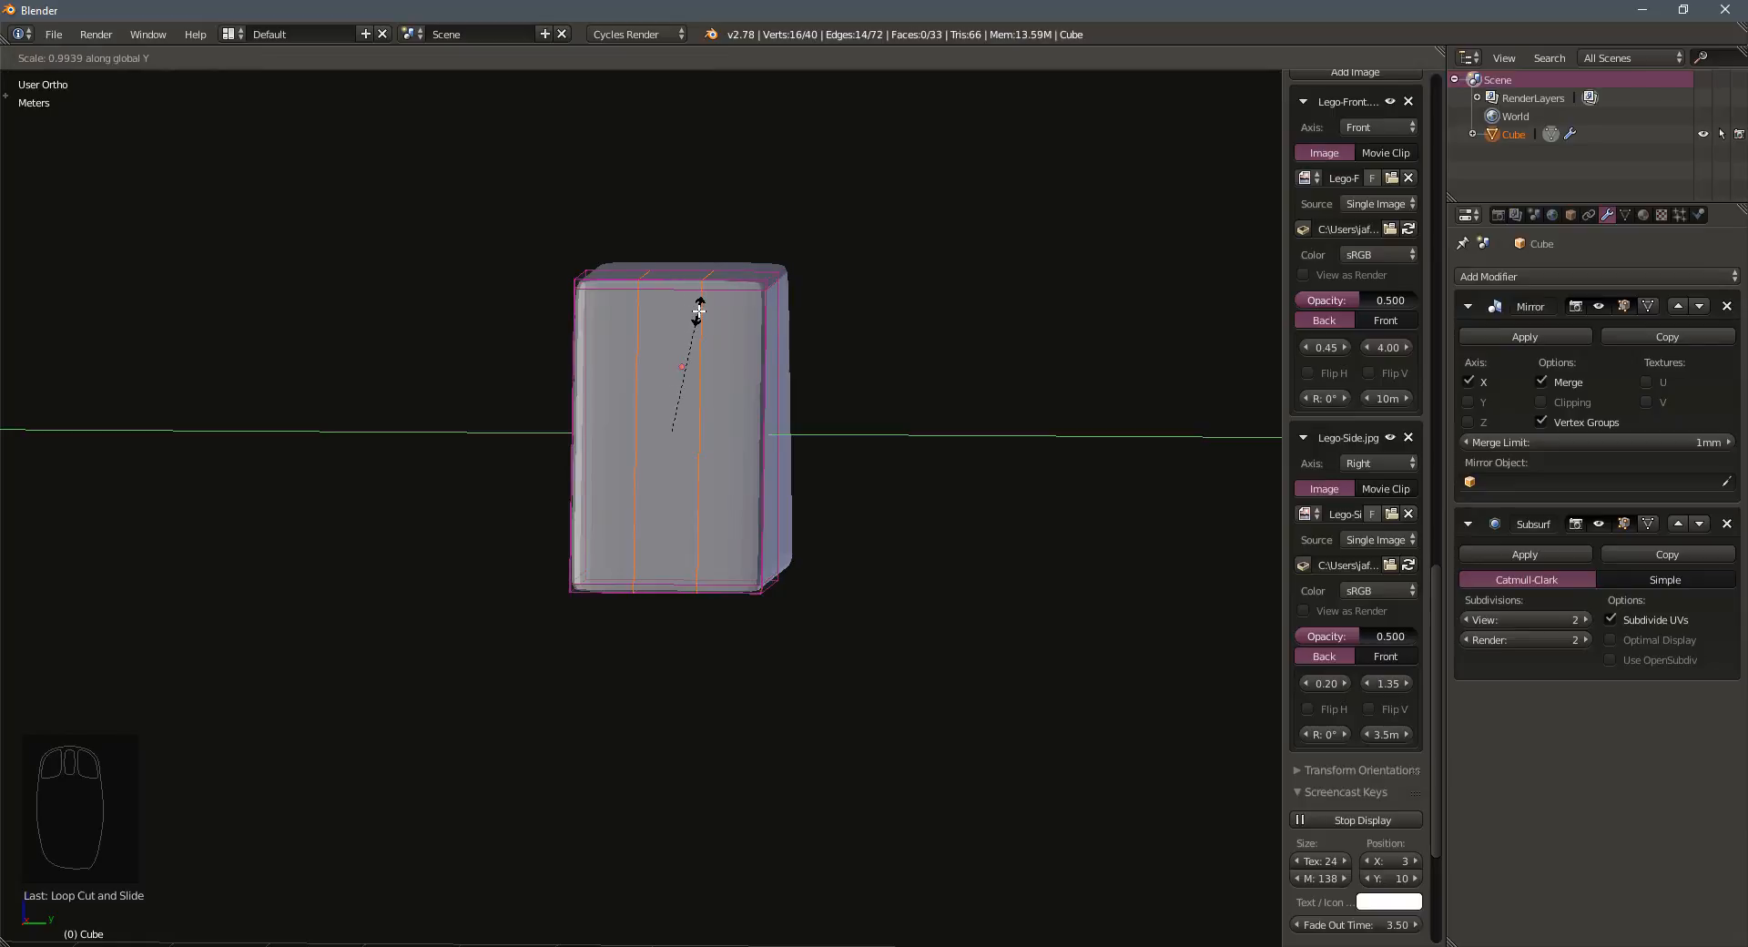
right_click(972, 270)
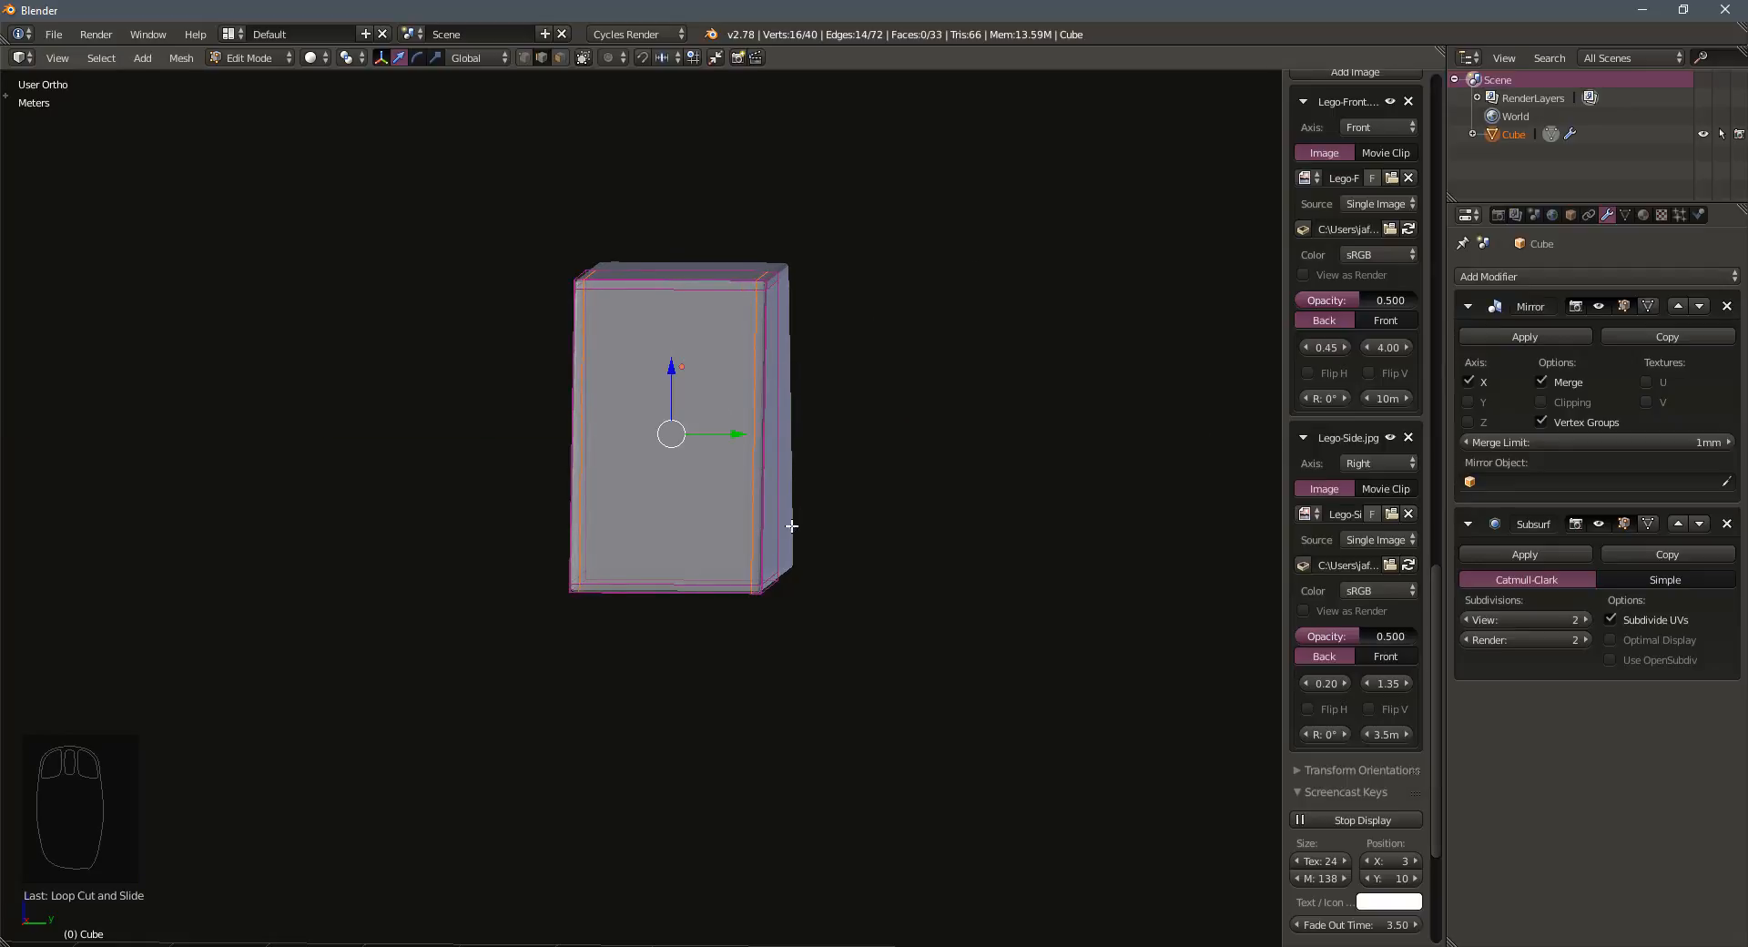
Examine the smoothed torso's edges in Object and Edit Mode and compare its outline with the front reference
mouse_move(792, 526)
middle_mouse_down()
mouse_move(956, 558)
mouse_move(963, 632)
mouse_move(992, 549)
mouse_move(941, 534)
mouse_move(888, 560)
mouse_move(814, 567)
mouse_move(822, 549)
mouse_move(681, 572)
mouse_move(736, 516)
mouse_move(768, 513)
middle_mouse_up()
scroll(837, 550, "up", 4)
key("Tab")
scroll(767, 508, "down", 2)
key("Tab")
scroll(767, 514, "up", 3)
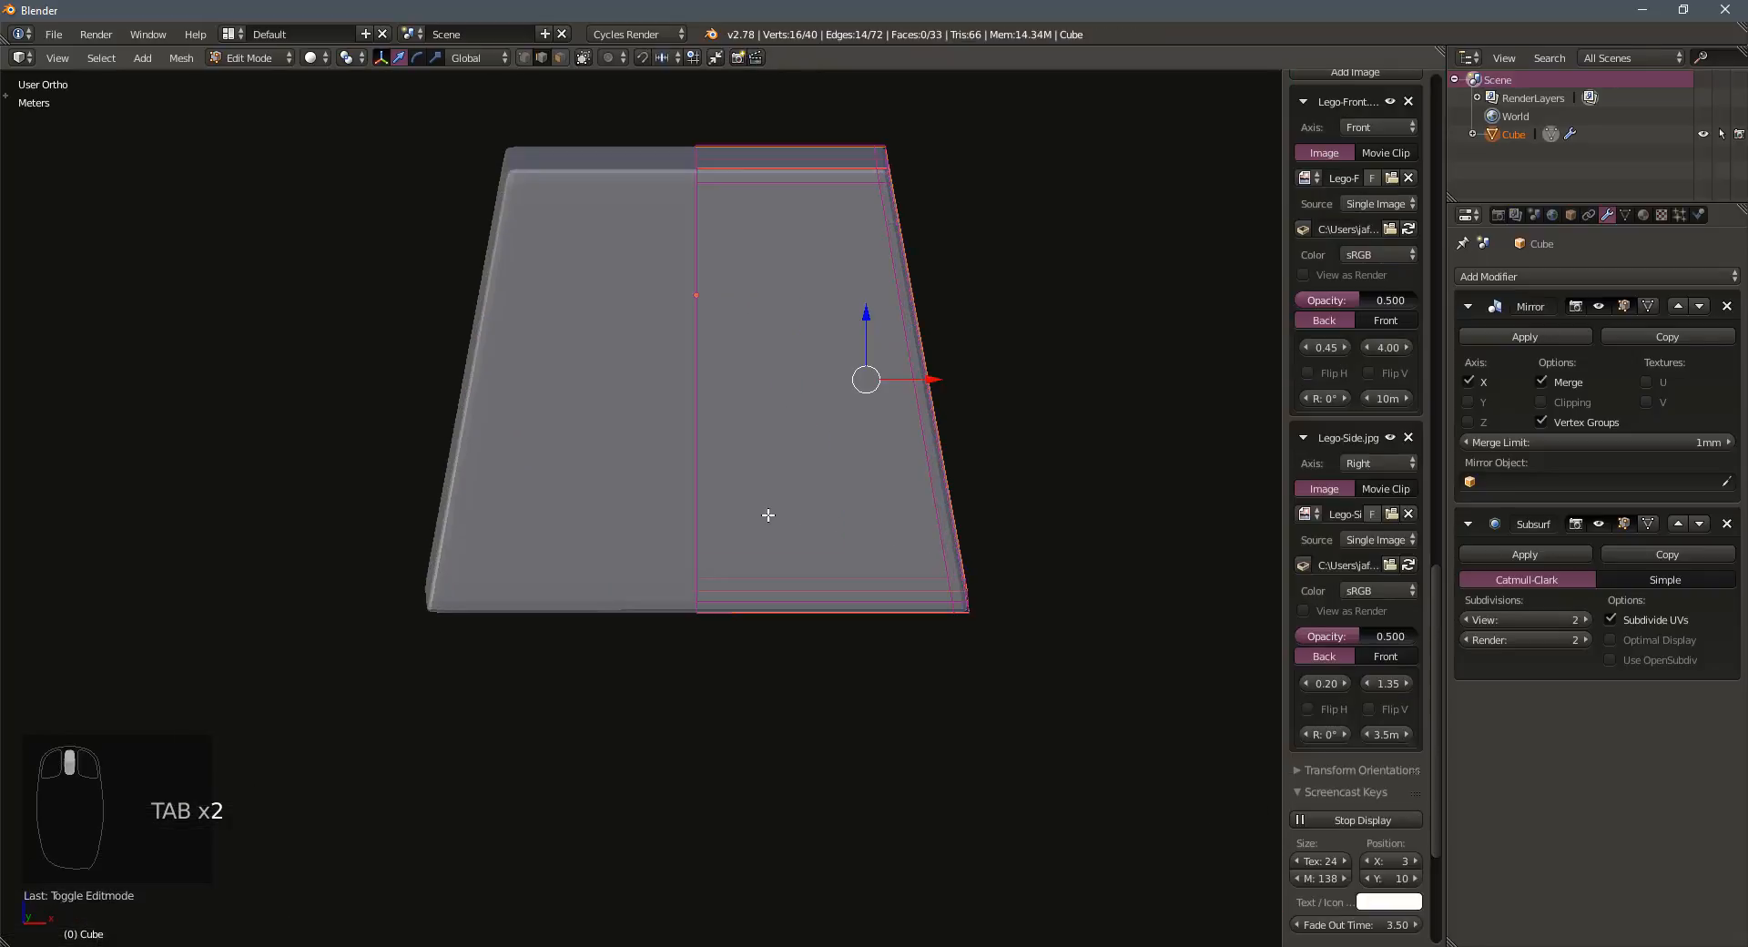
key("KP_1")
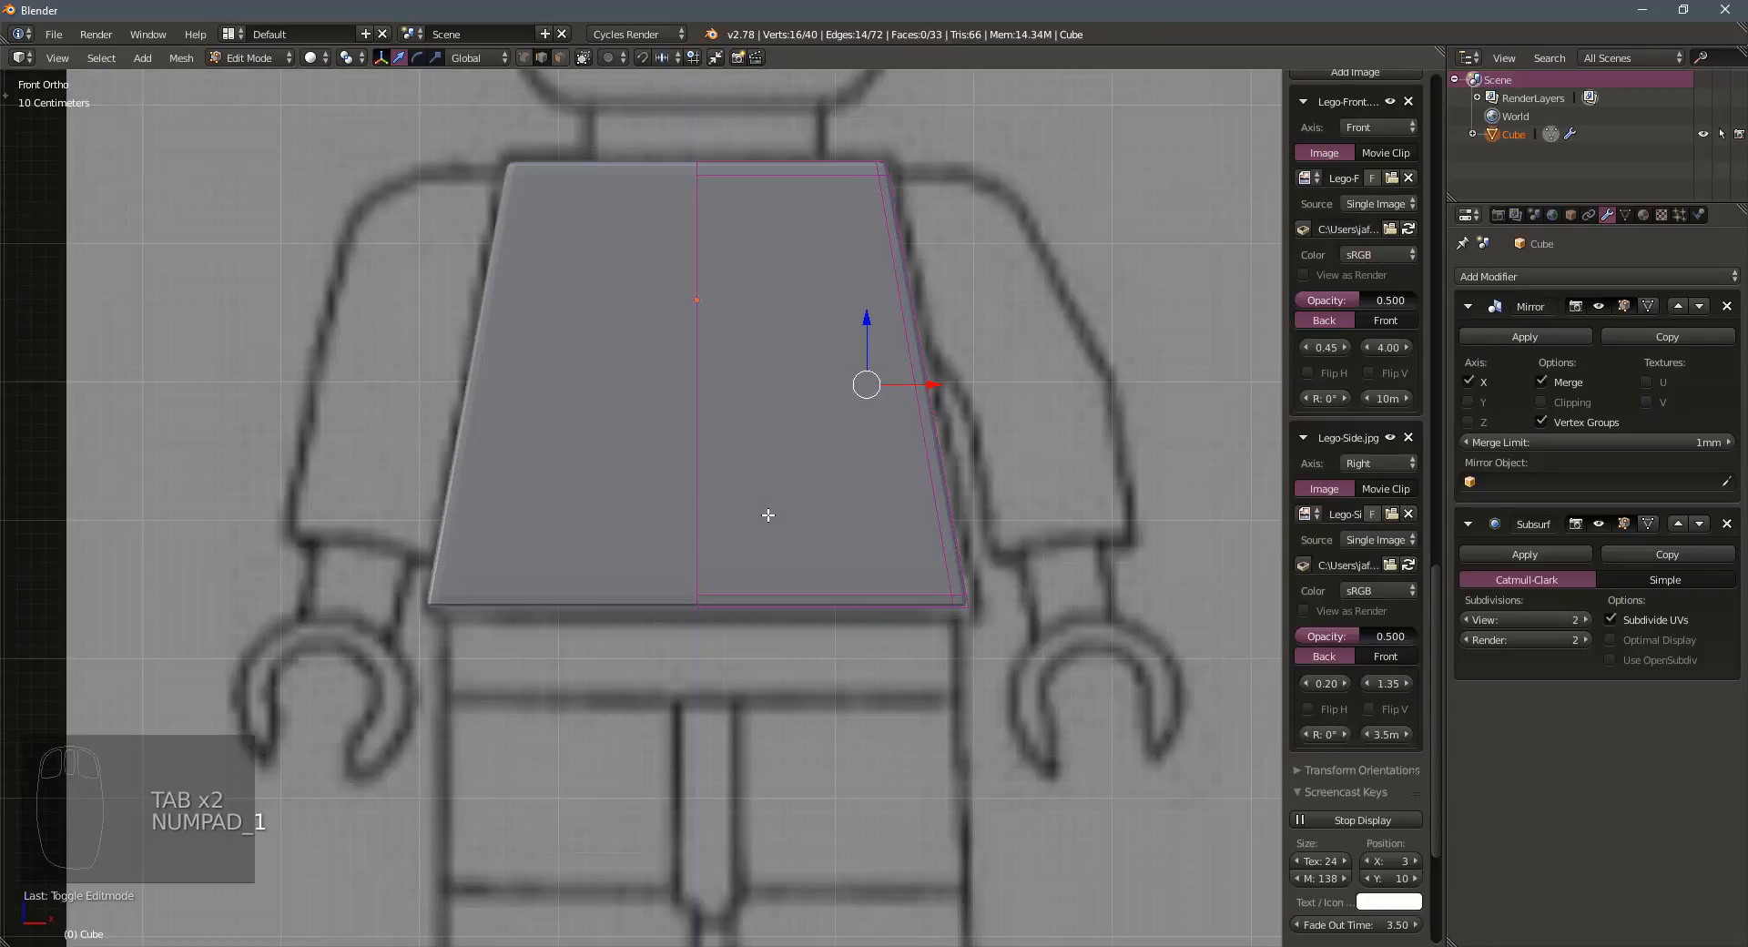
scroll(756, 528, "down", 2)
scroll(707, 542, "down", 2)
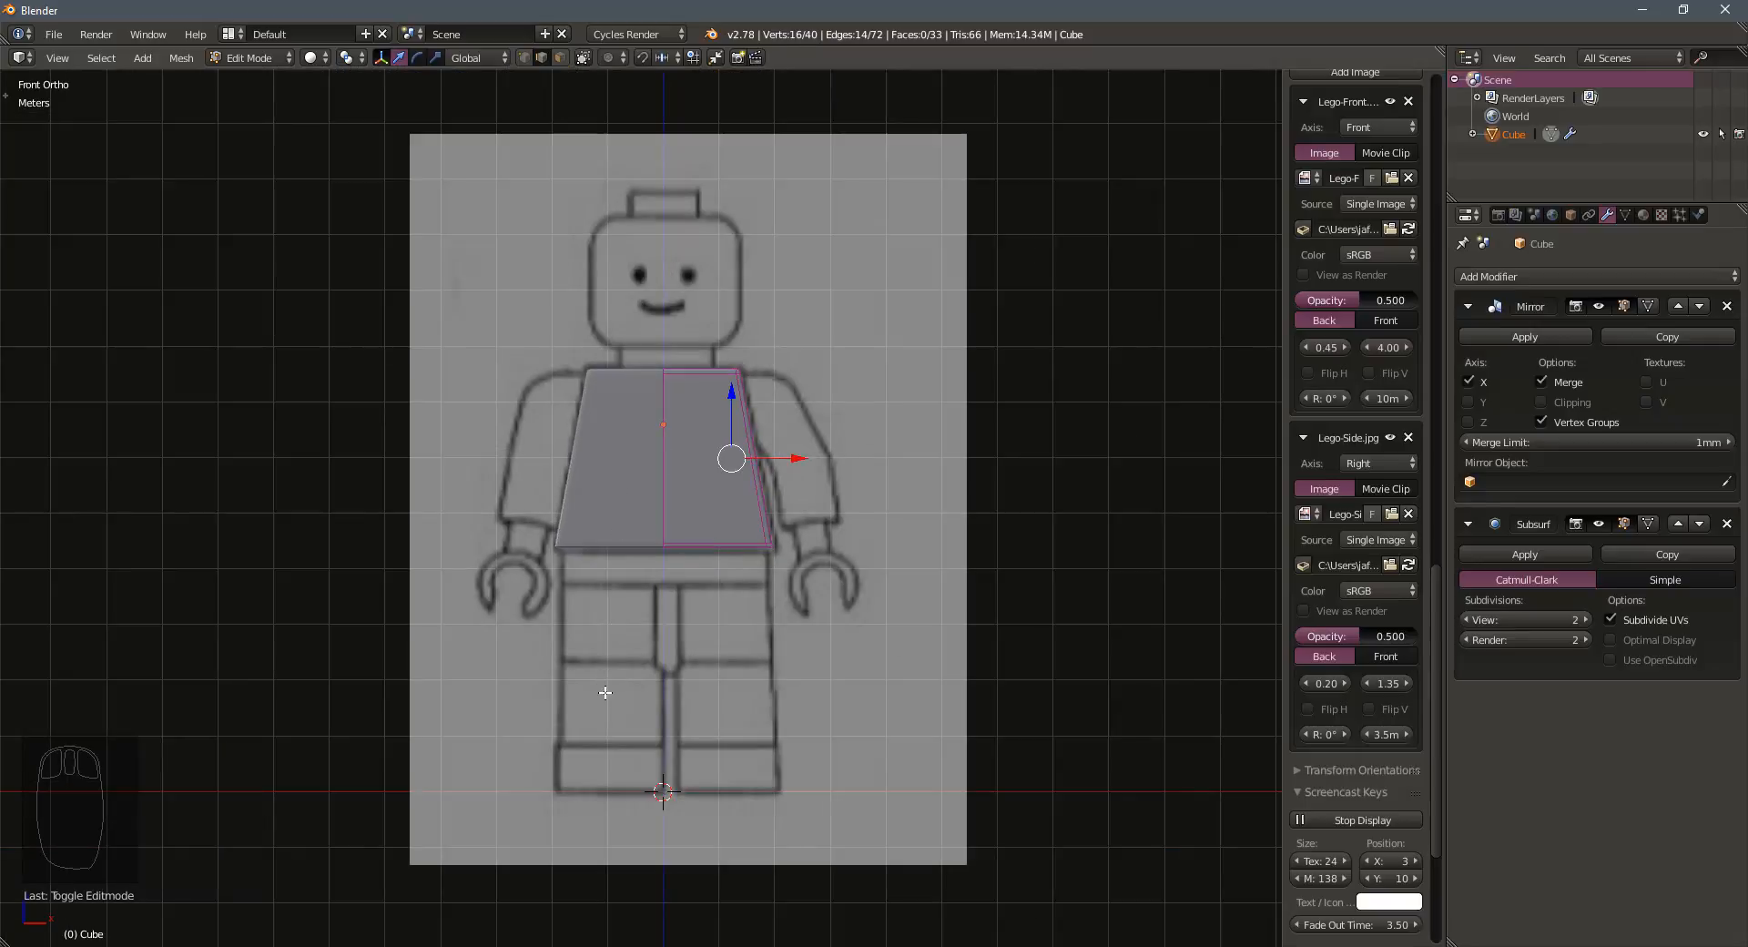
In Object Mode, add a cylinder mesh at the 3D cursor and set its vertices to 12
key("Tab")
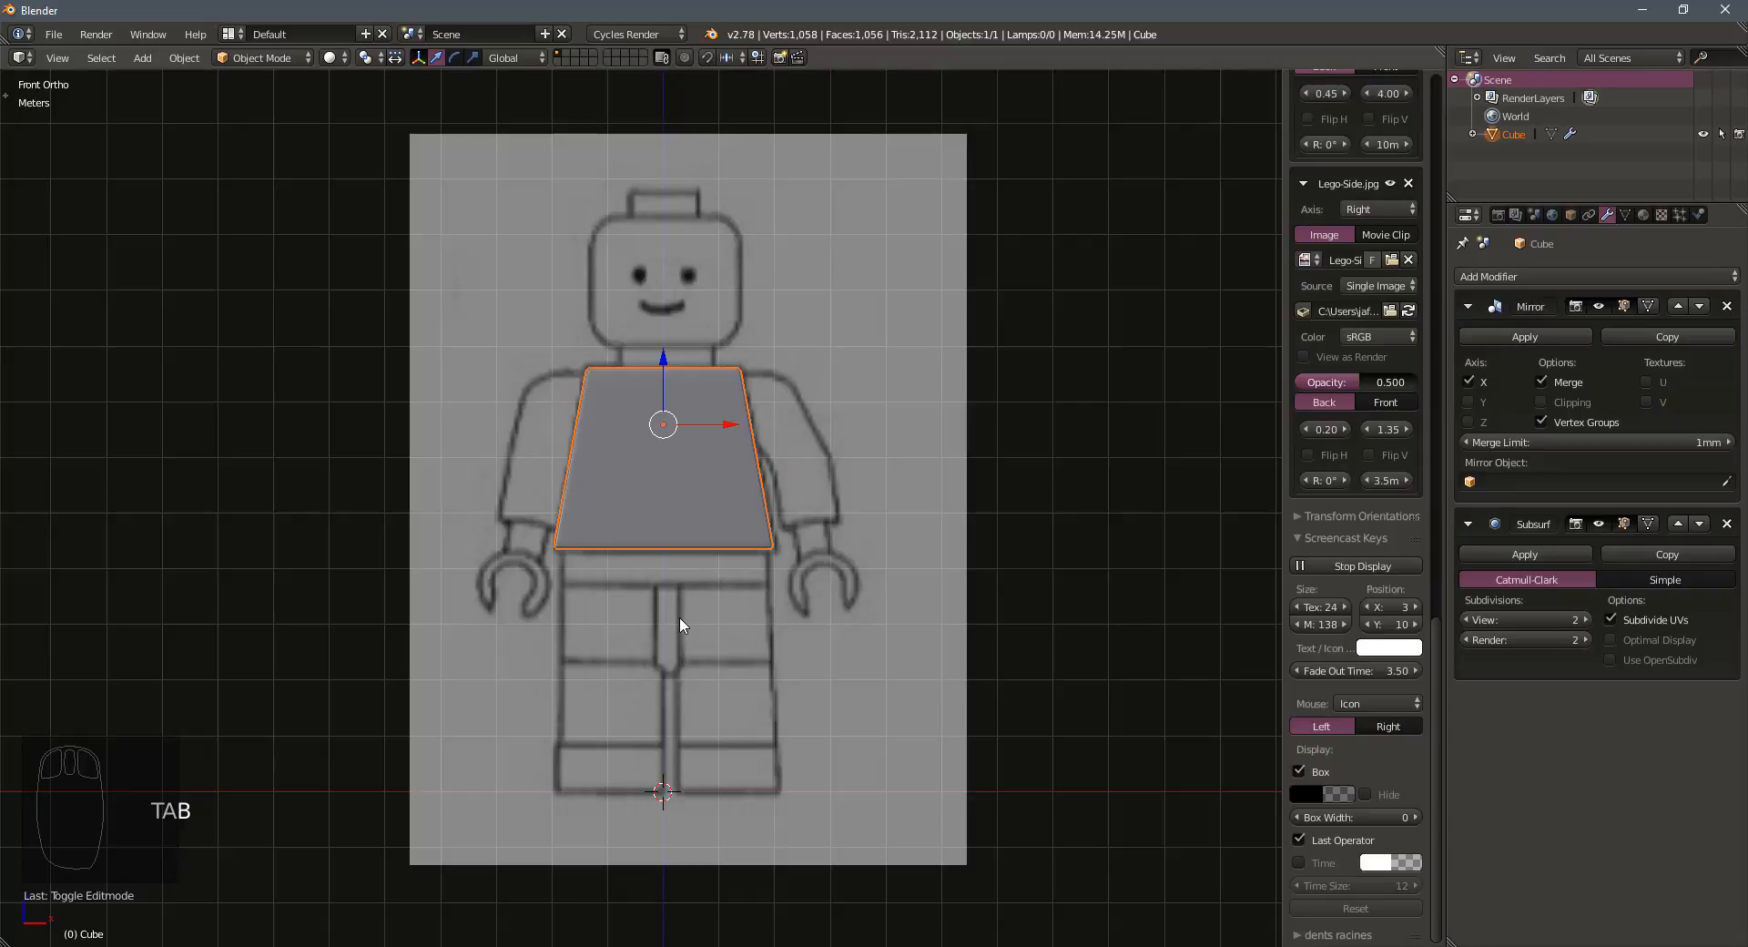
key("shift+a")
mouse_move(679, 619)
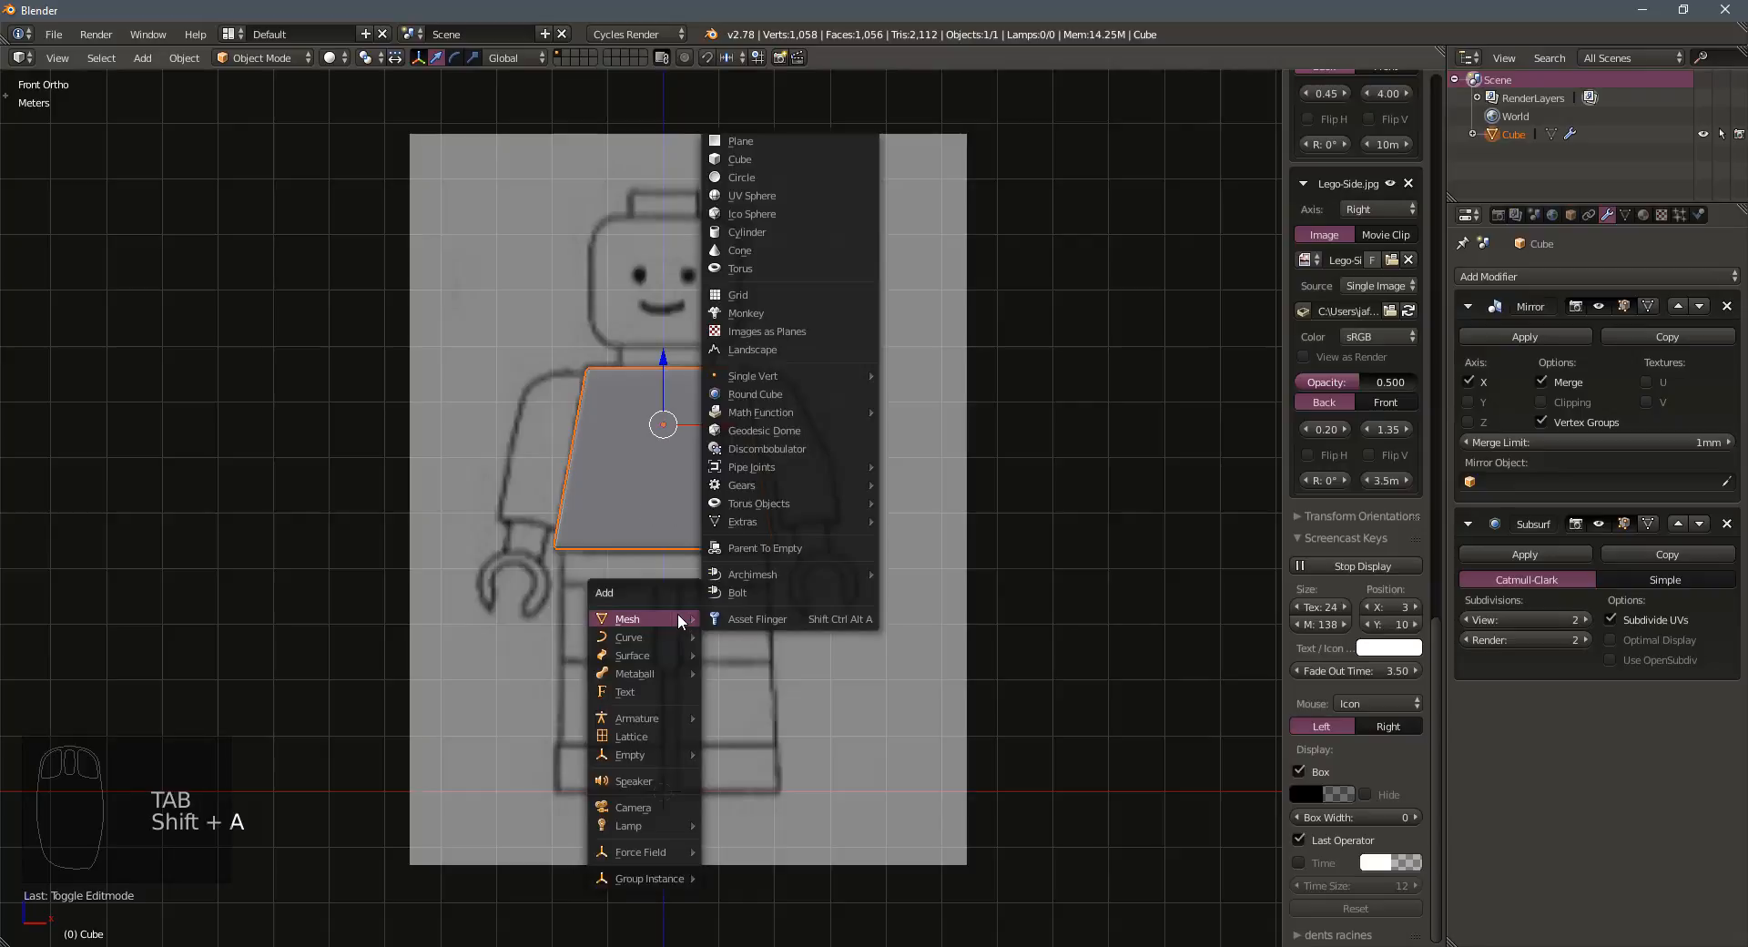
left_click(736, 233)
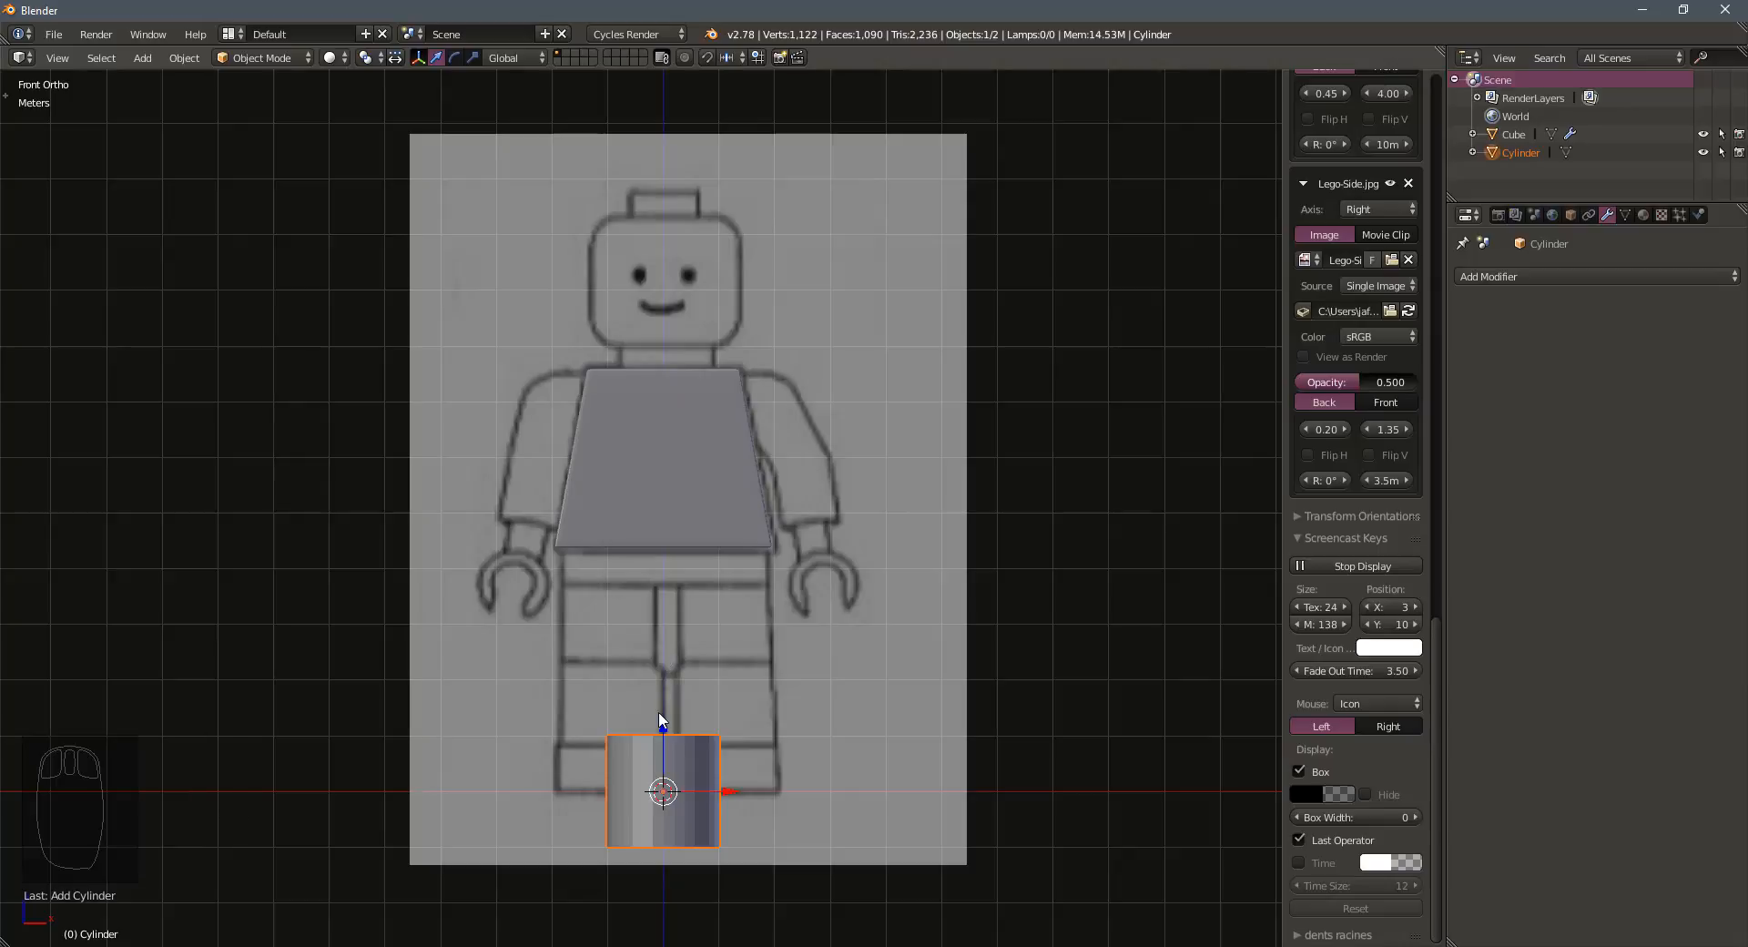
key("t")
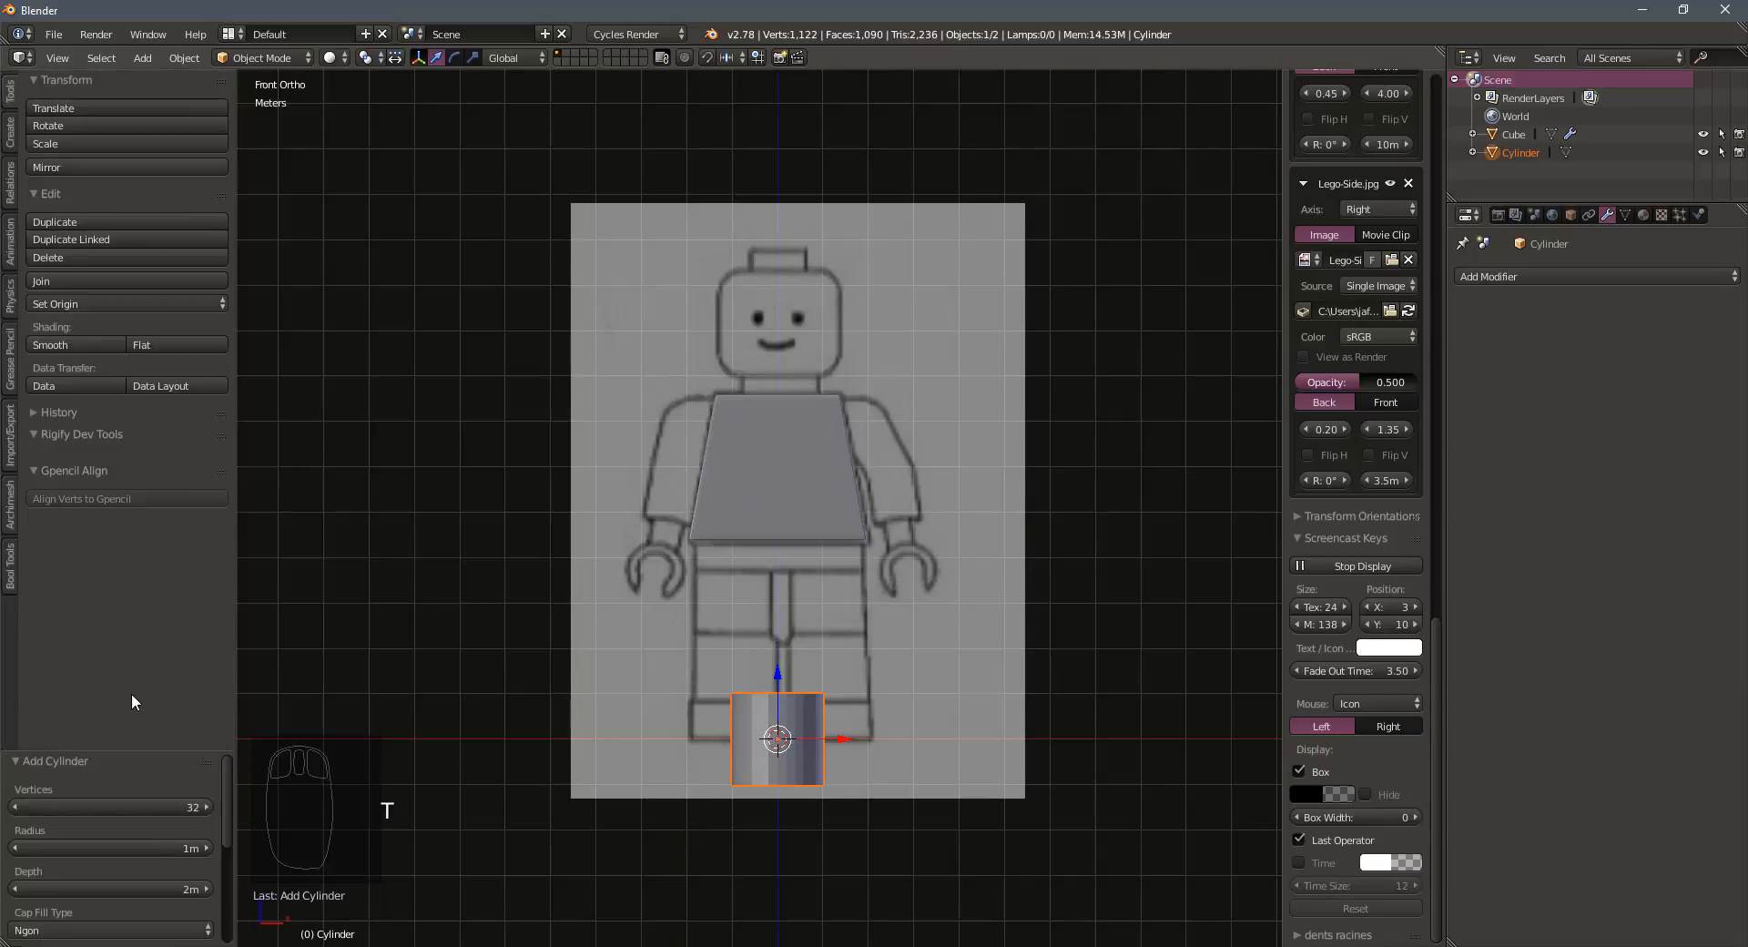
scroll(128, 677, "down", 1)
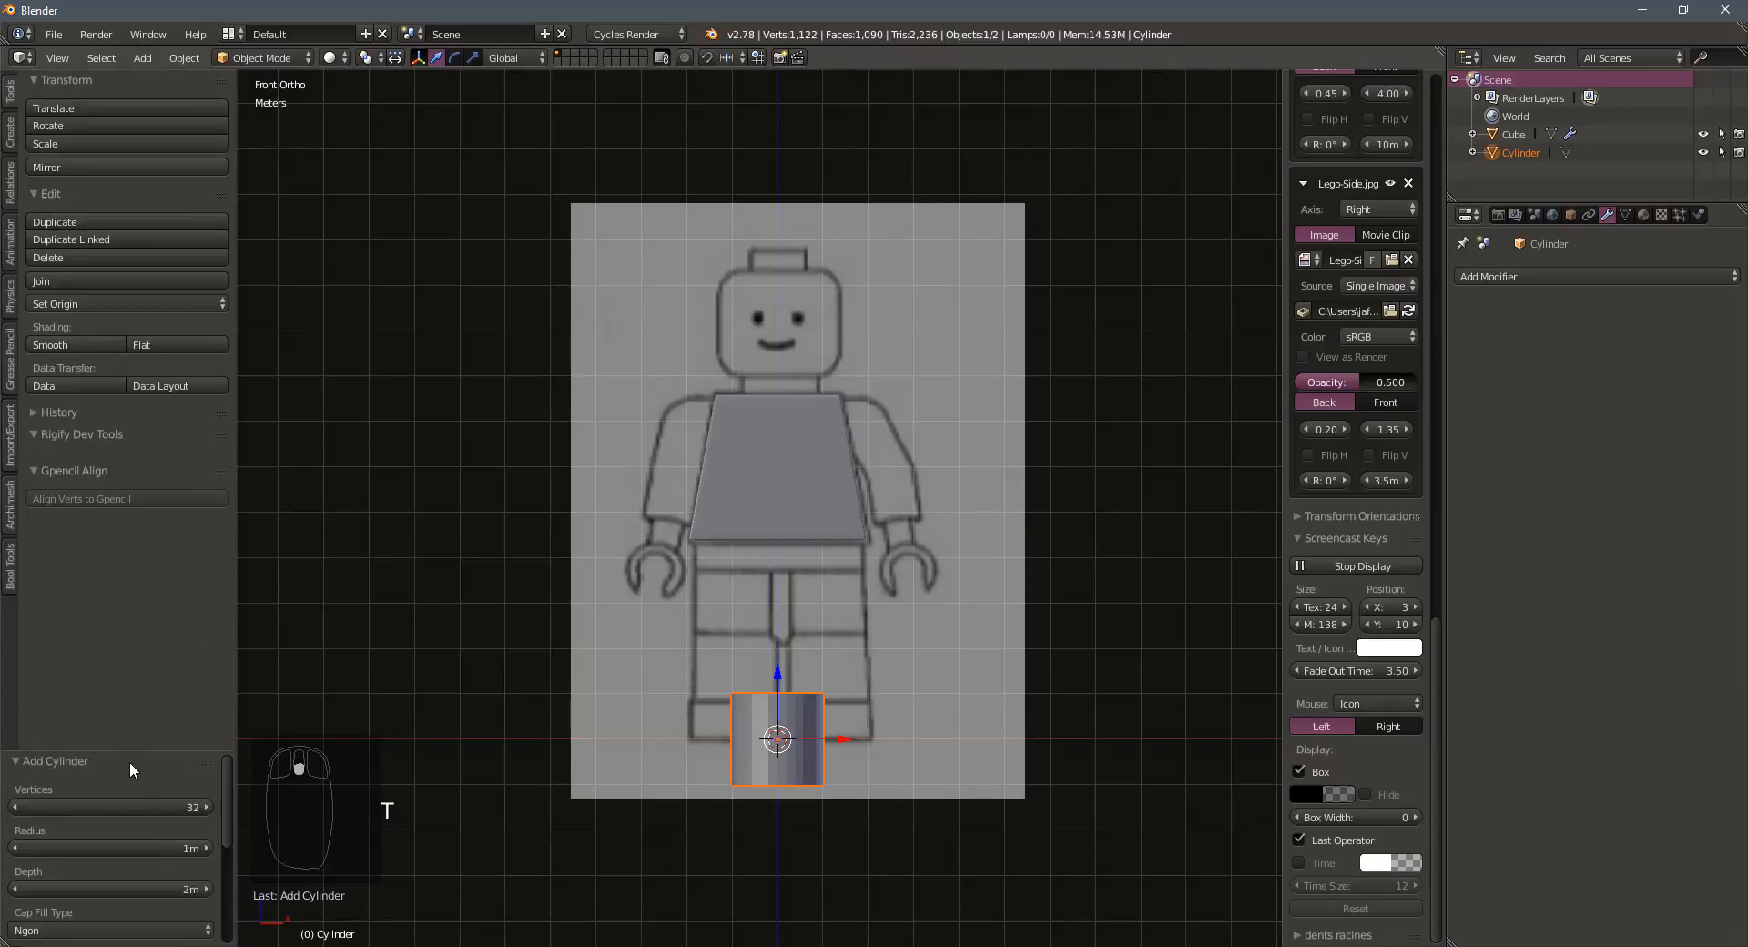
left_click(164, 806)
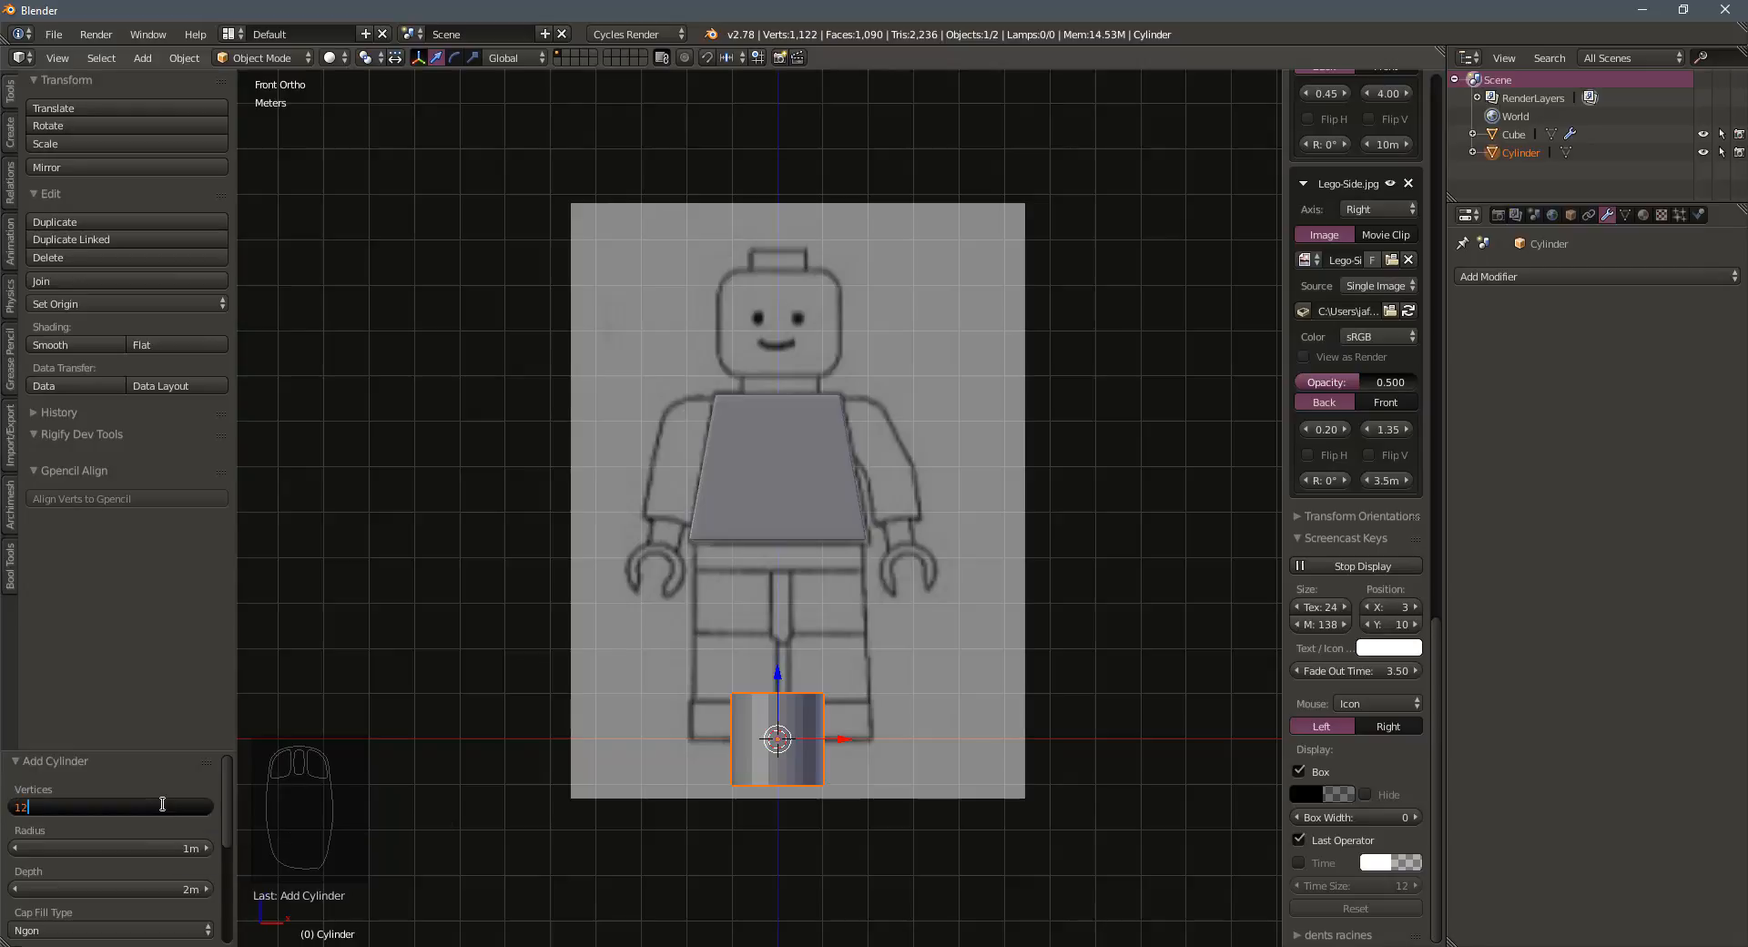
key("Return")
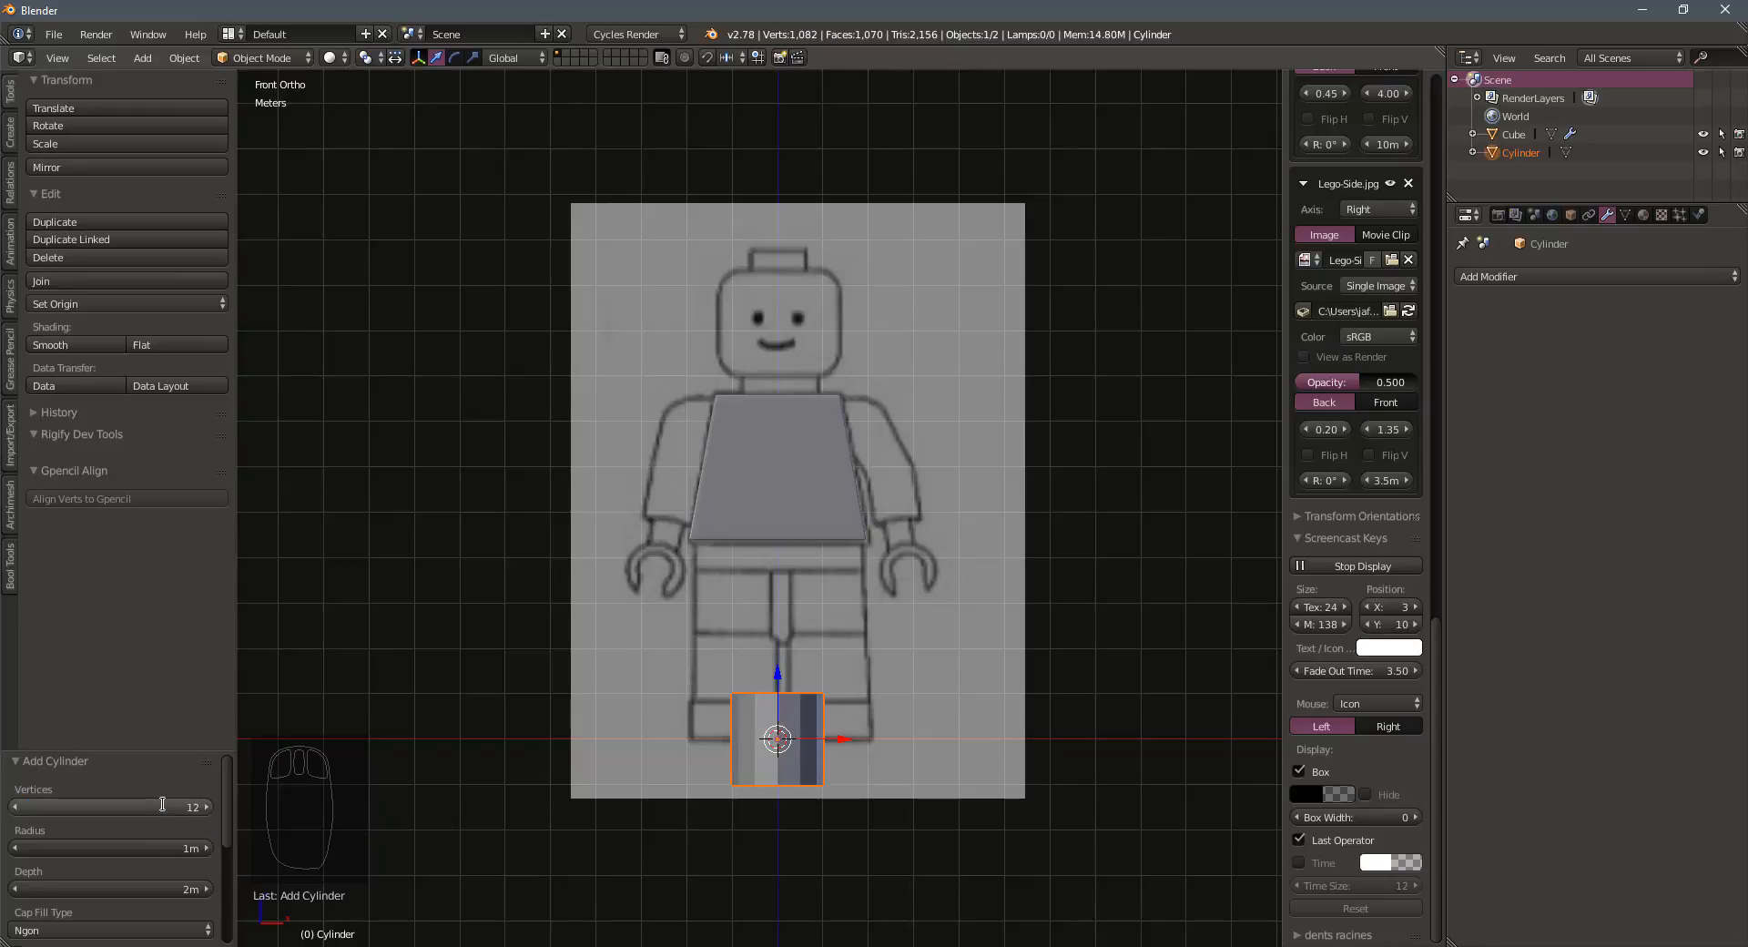
scroll(162, 805, "down", 5)
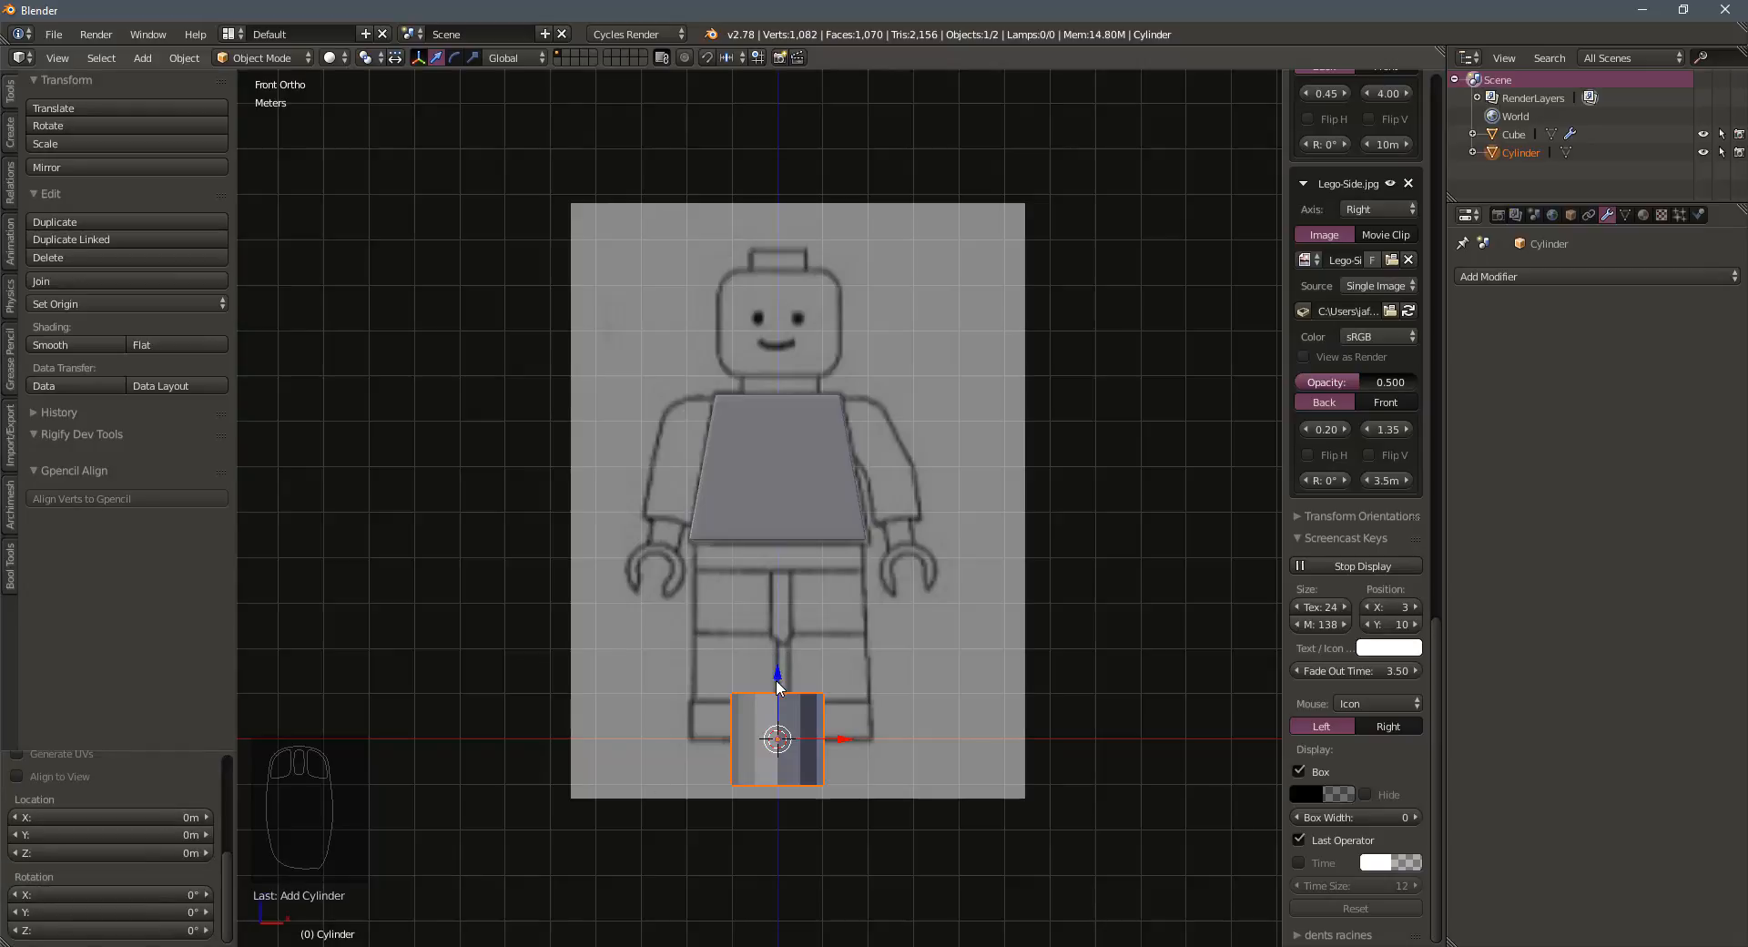
Set the new cylinder's cap fill type to leave both ends open and raise the cylinder along Z onto the front reference's head
scroll(90, 807, "up", 2)
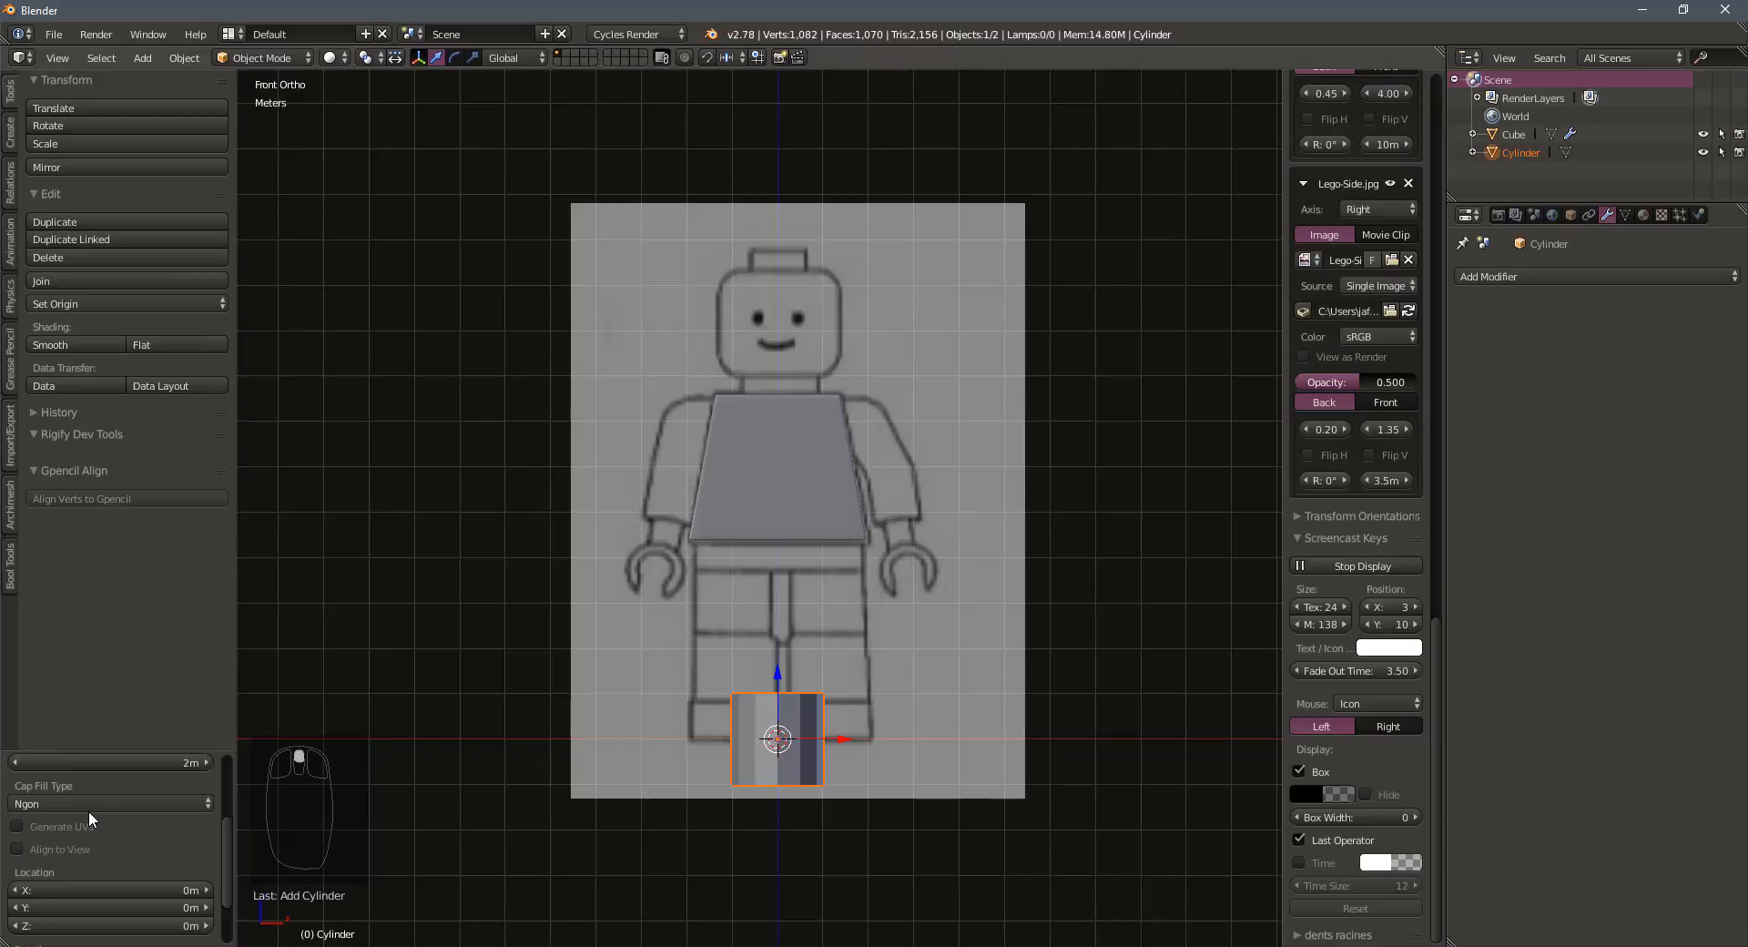
left_click(42, 805)
left_click(40, 783)
left_click_drag(779, 672, 811, 278)
scroll(829, 438, "up", 3)
middle_click_drag(808, 412, 750, 636, "shift")
scroll(736, 668, "up", 4)
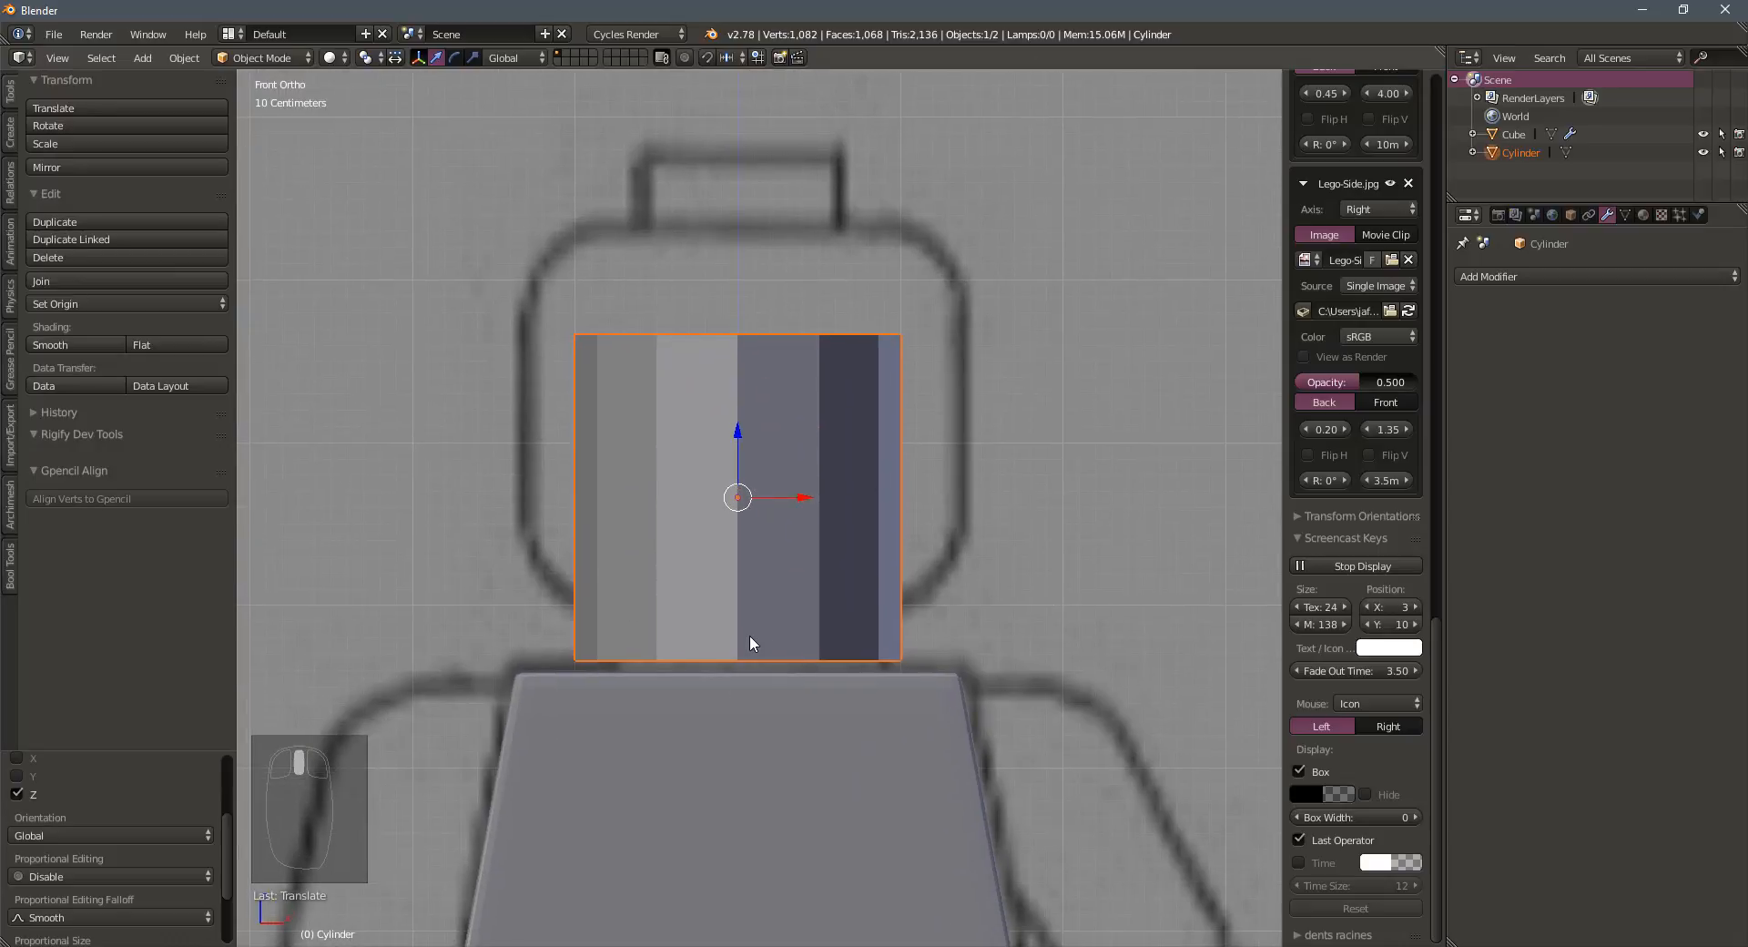
Hide the viewport's side regions and display the cylinder in wireframe in Edit Mode
key("t")
key("n")
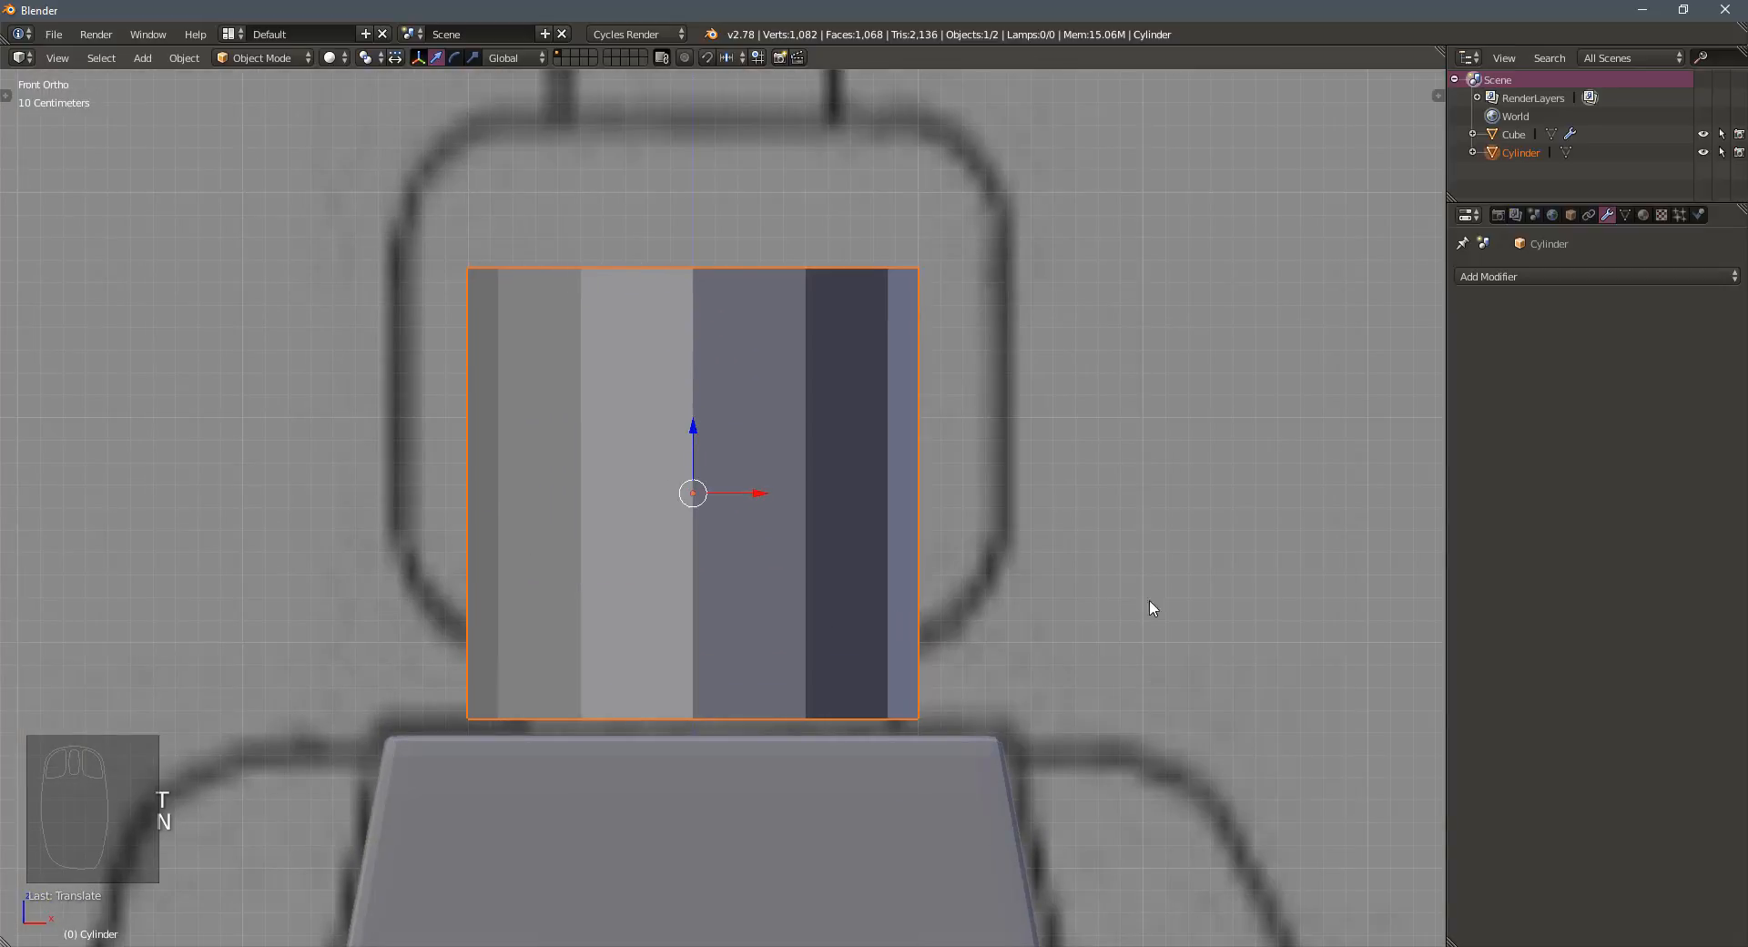
scroll(577, 424, "down", 1)
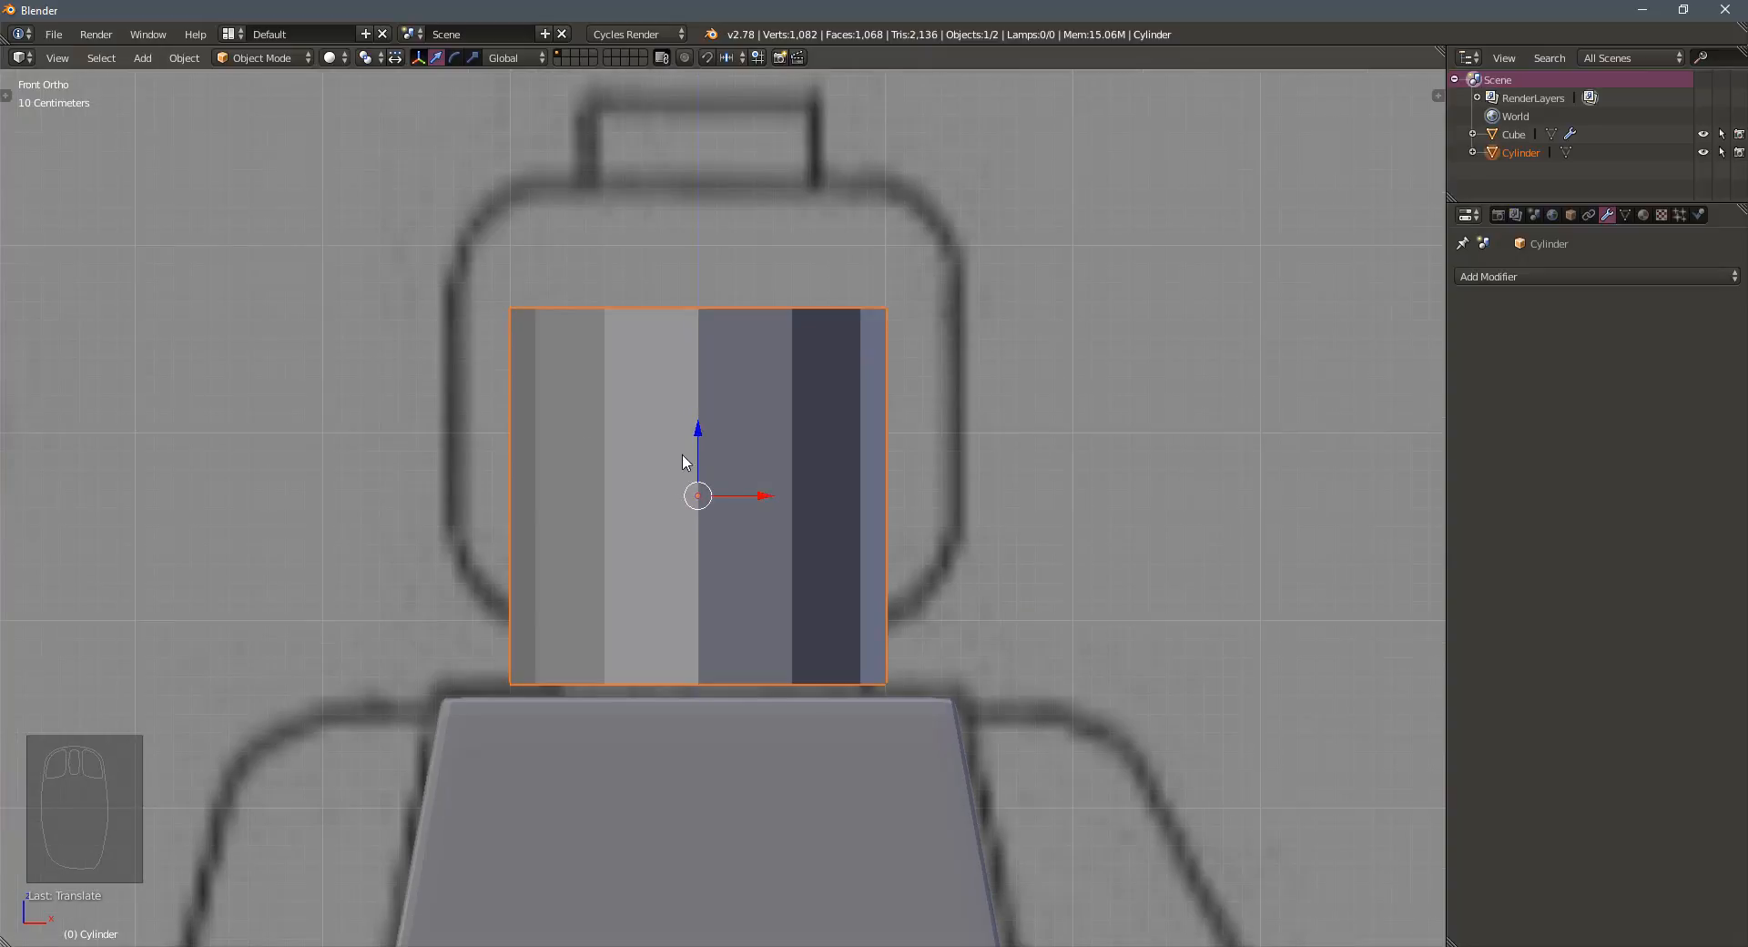
key("z")
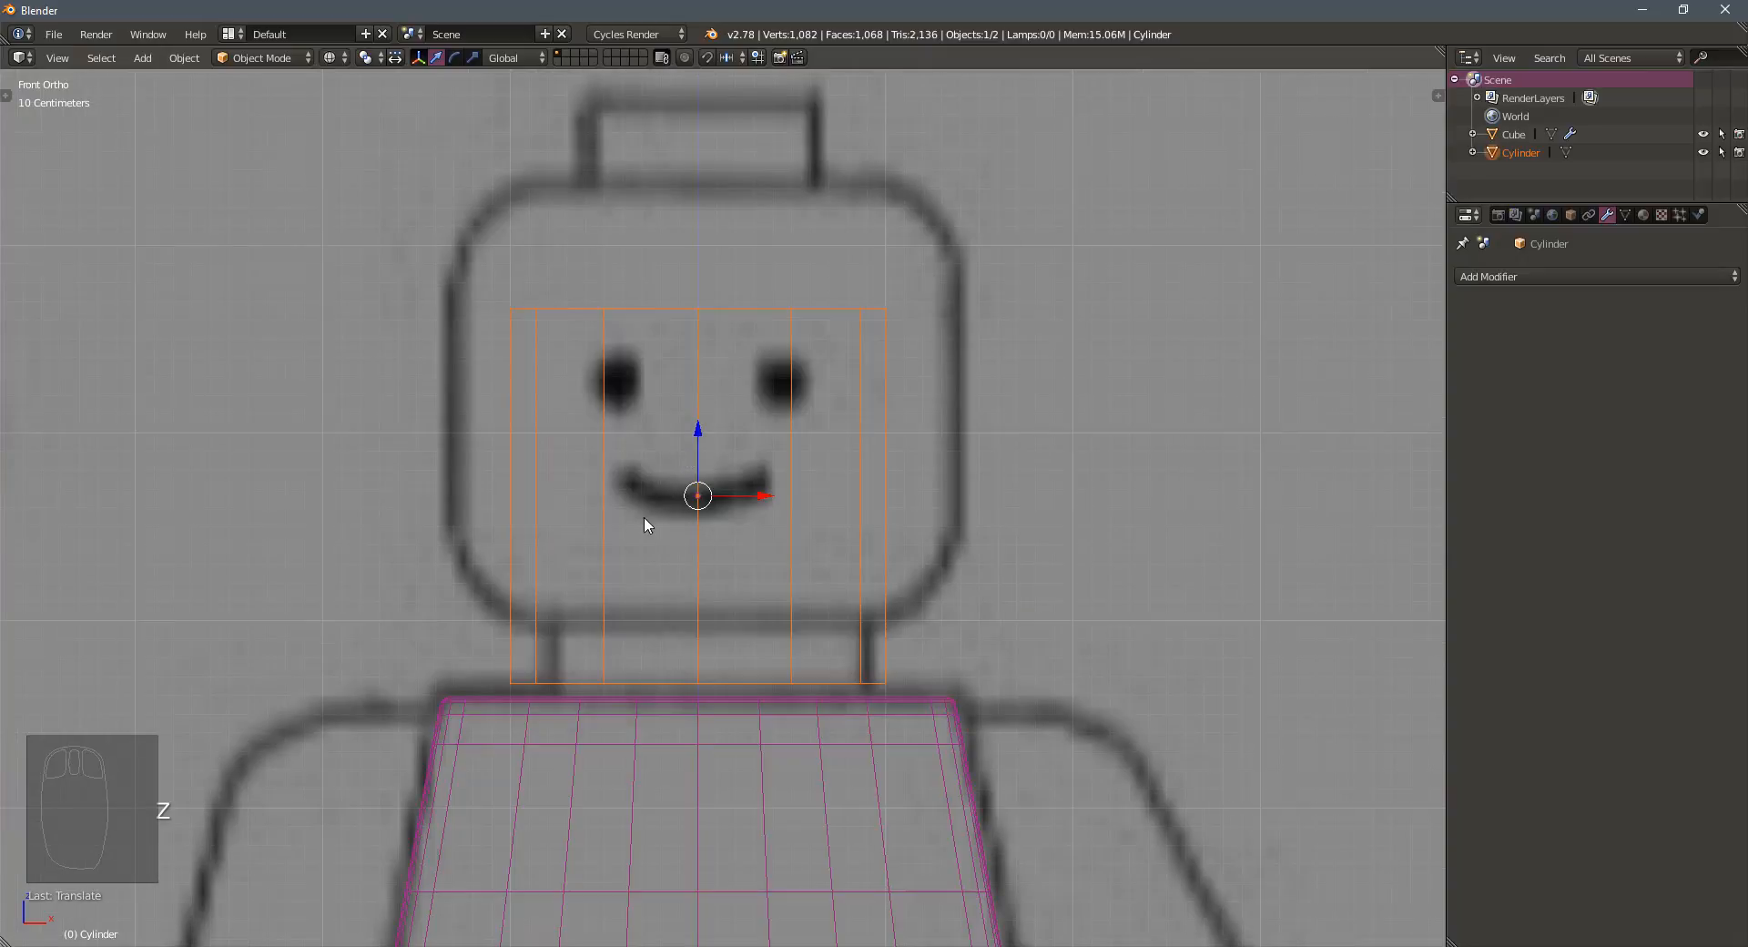
key("Tab")
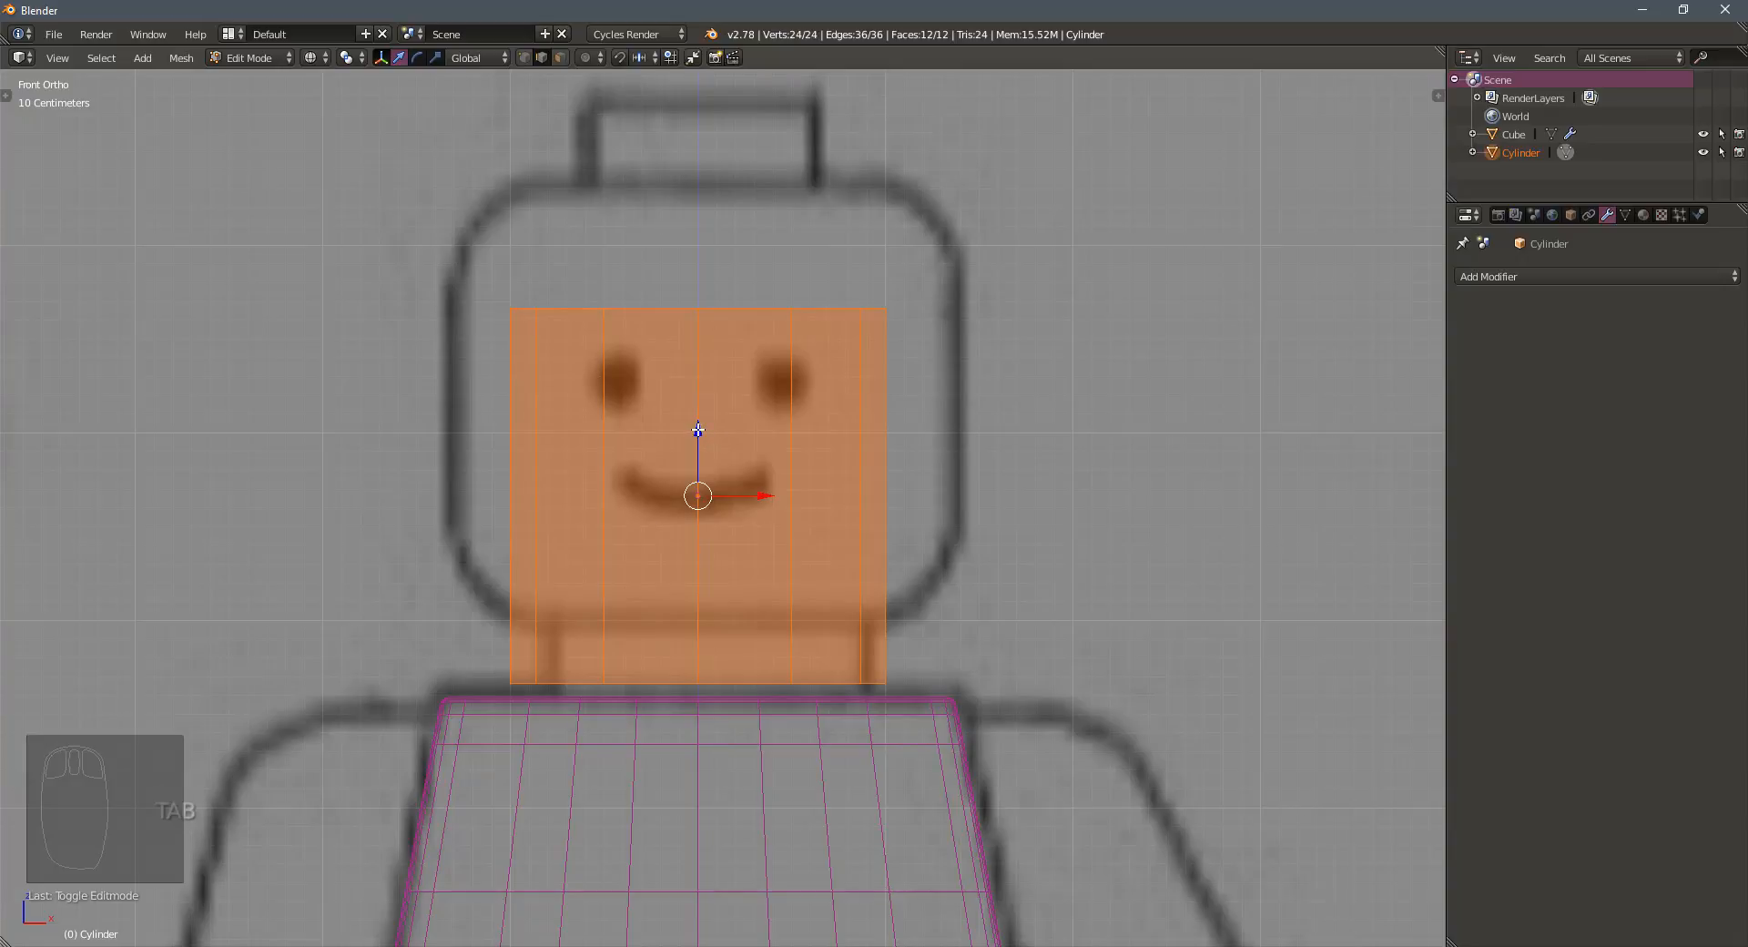
Scale the whole cylinder mesh down to the reference neck's width and move it along Z until its base meets the torso's top
left_click_drag(698, 430, 736, 454)
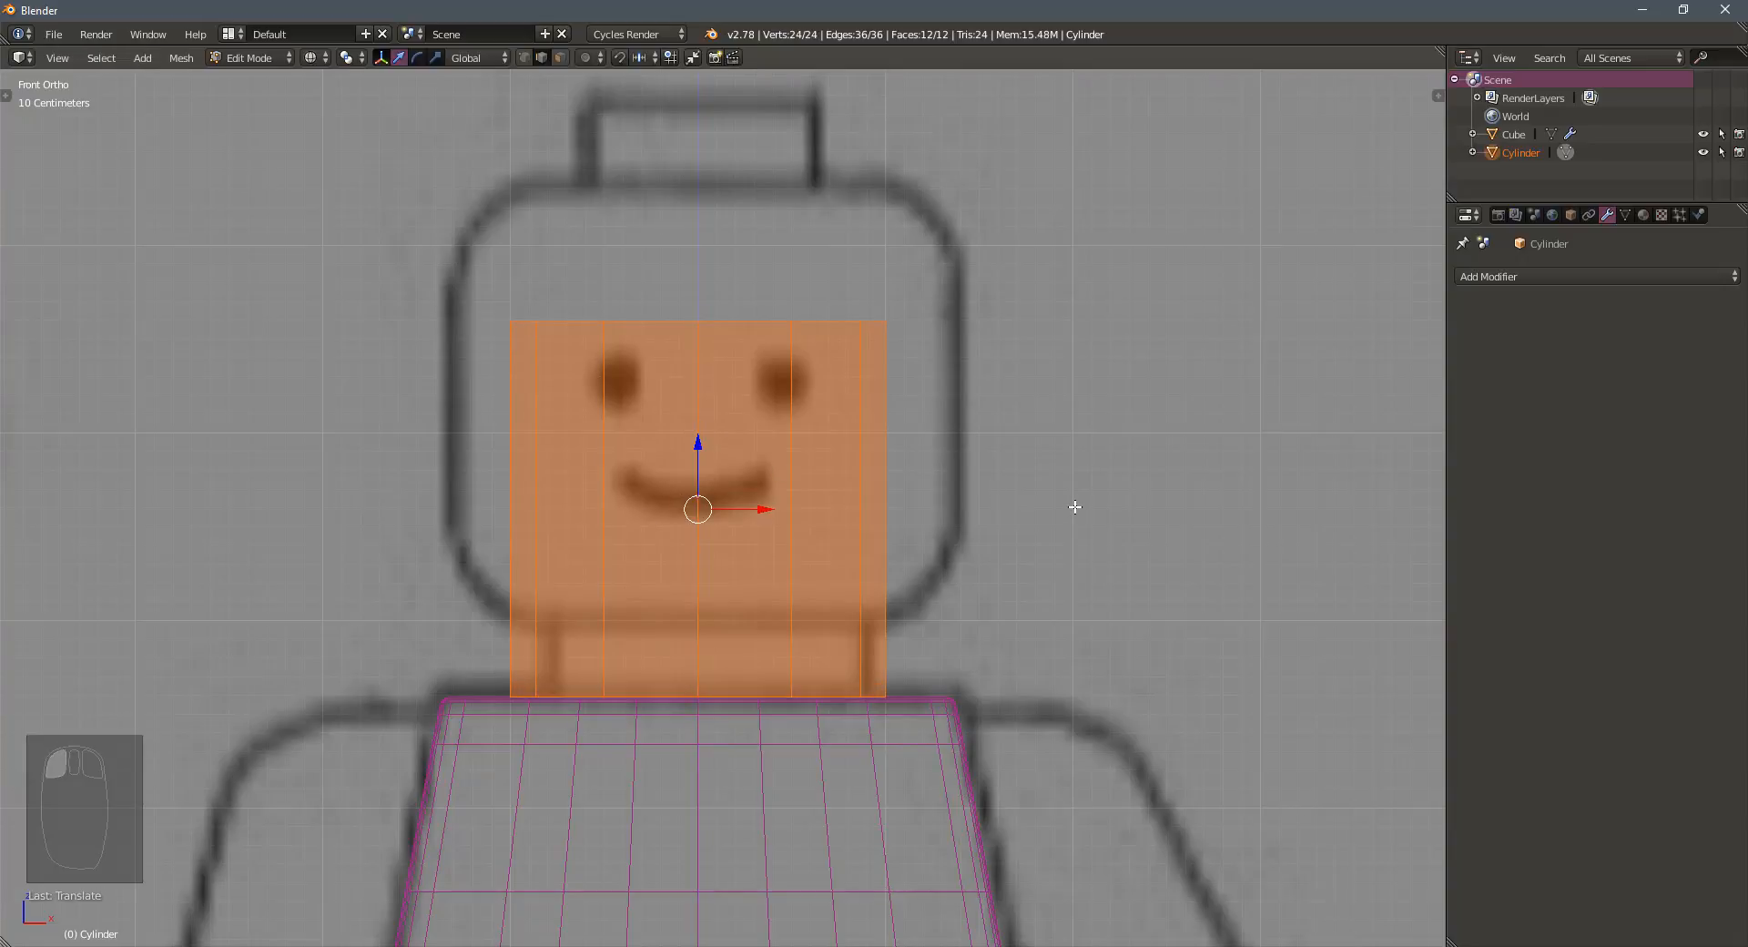
key("s")
left_click(1020, 512)
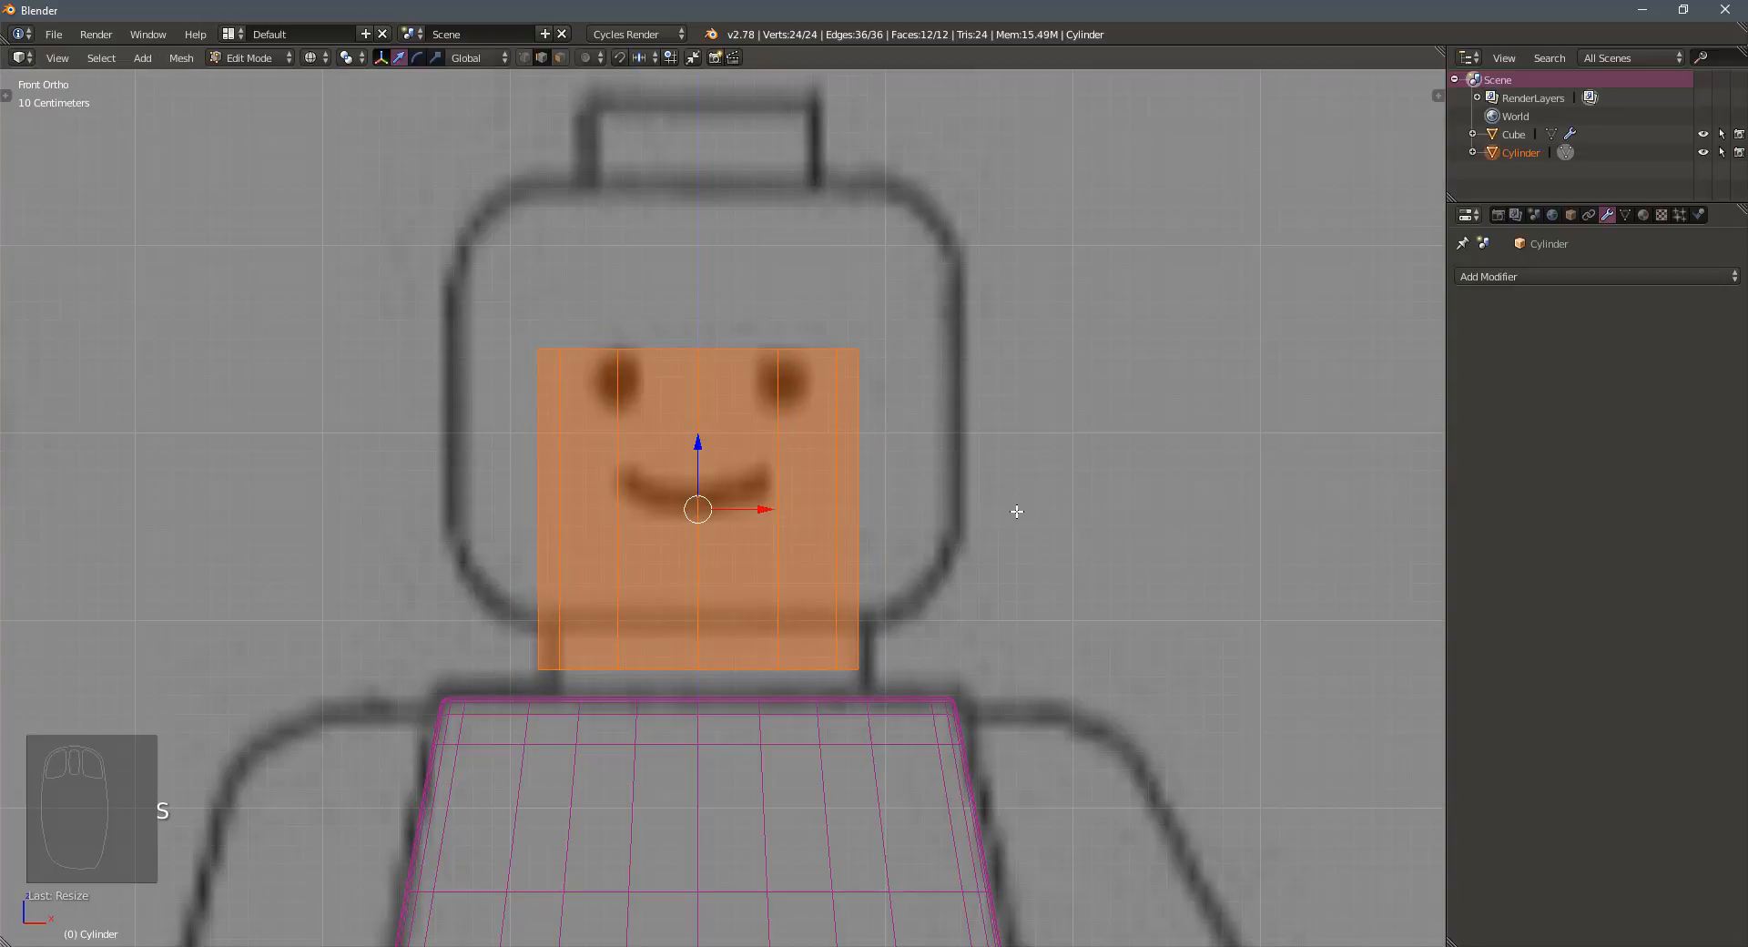
left_click_drag(697, 449, 697, 479)
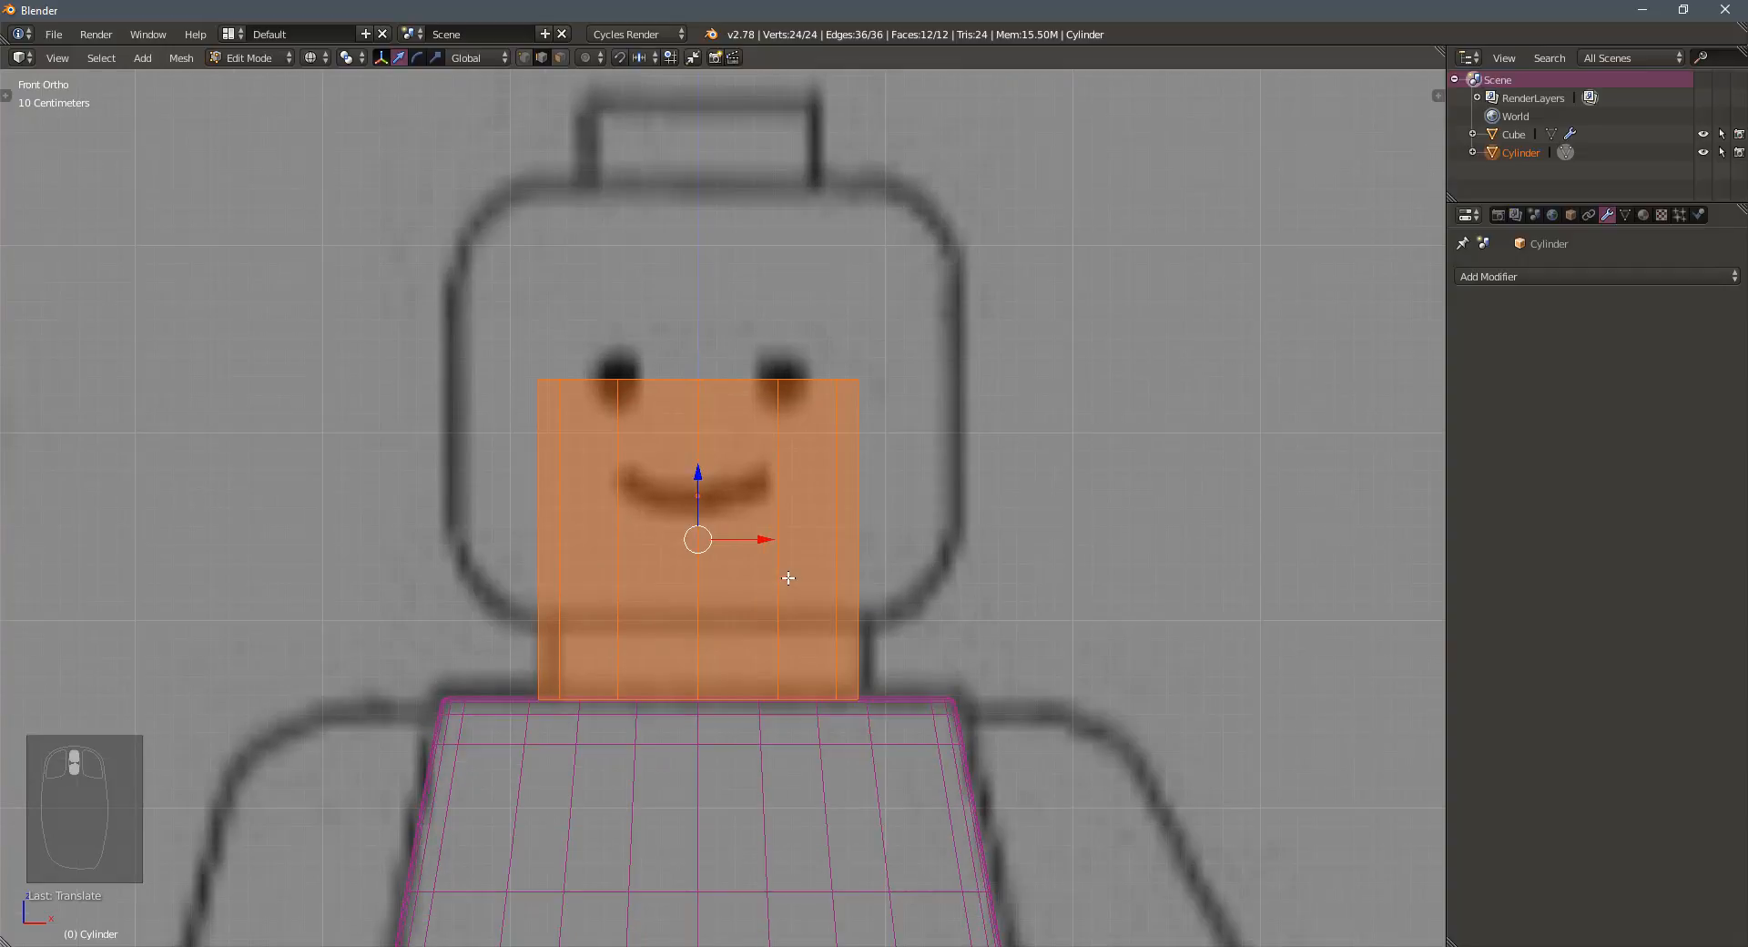
Box-select the cylinder's top ring of vertices and lower it along Z to just below the reference head's bottom edge
key("a")
key("b")
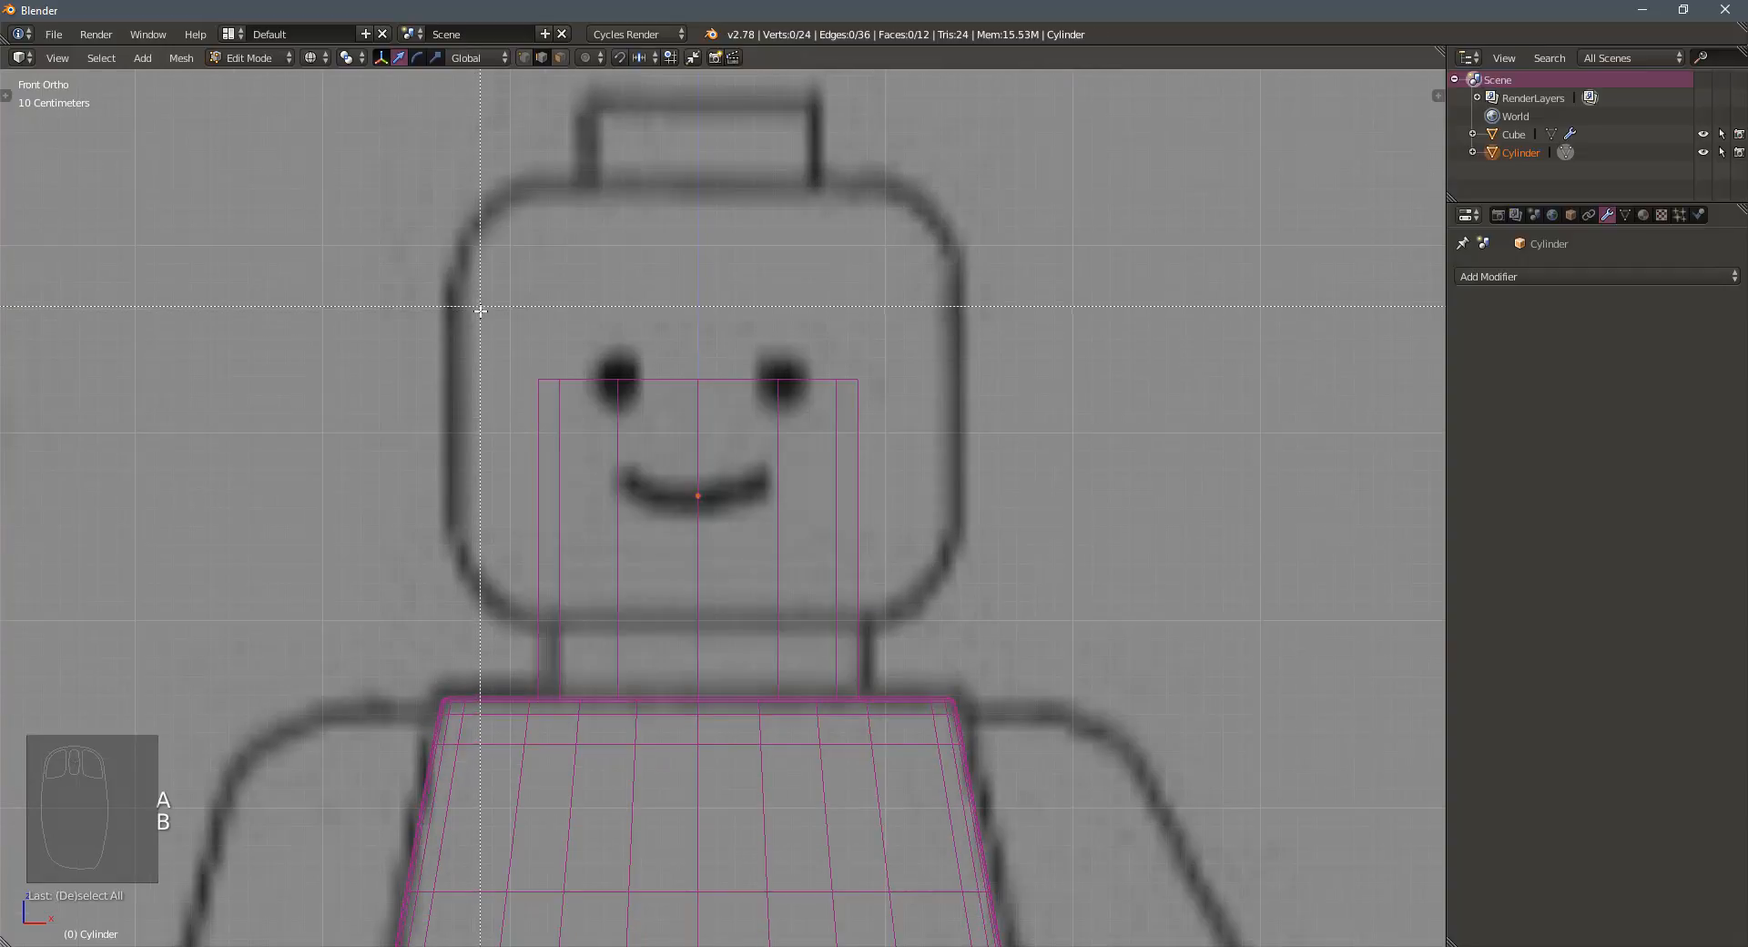
left_click_drag(481, 310, 837, 397)
left_click_drag(695, 314, 702, 570)
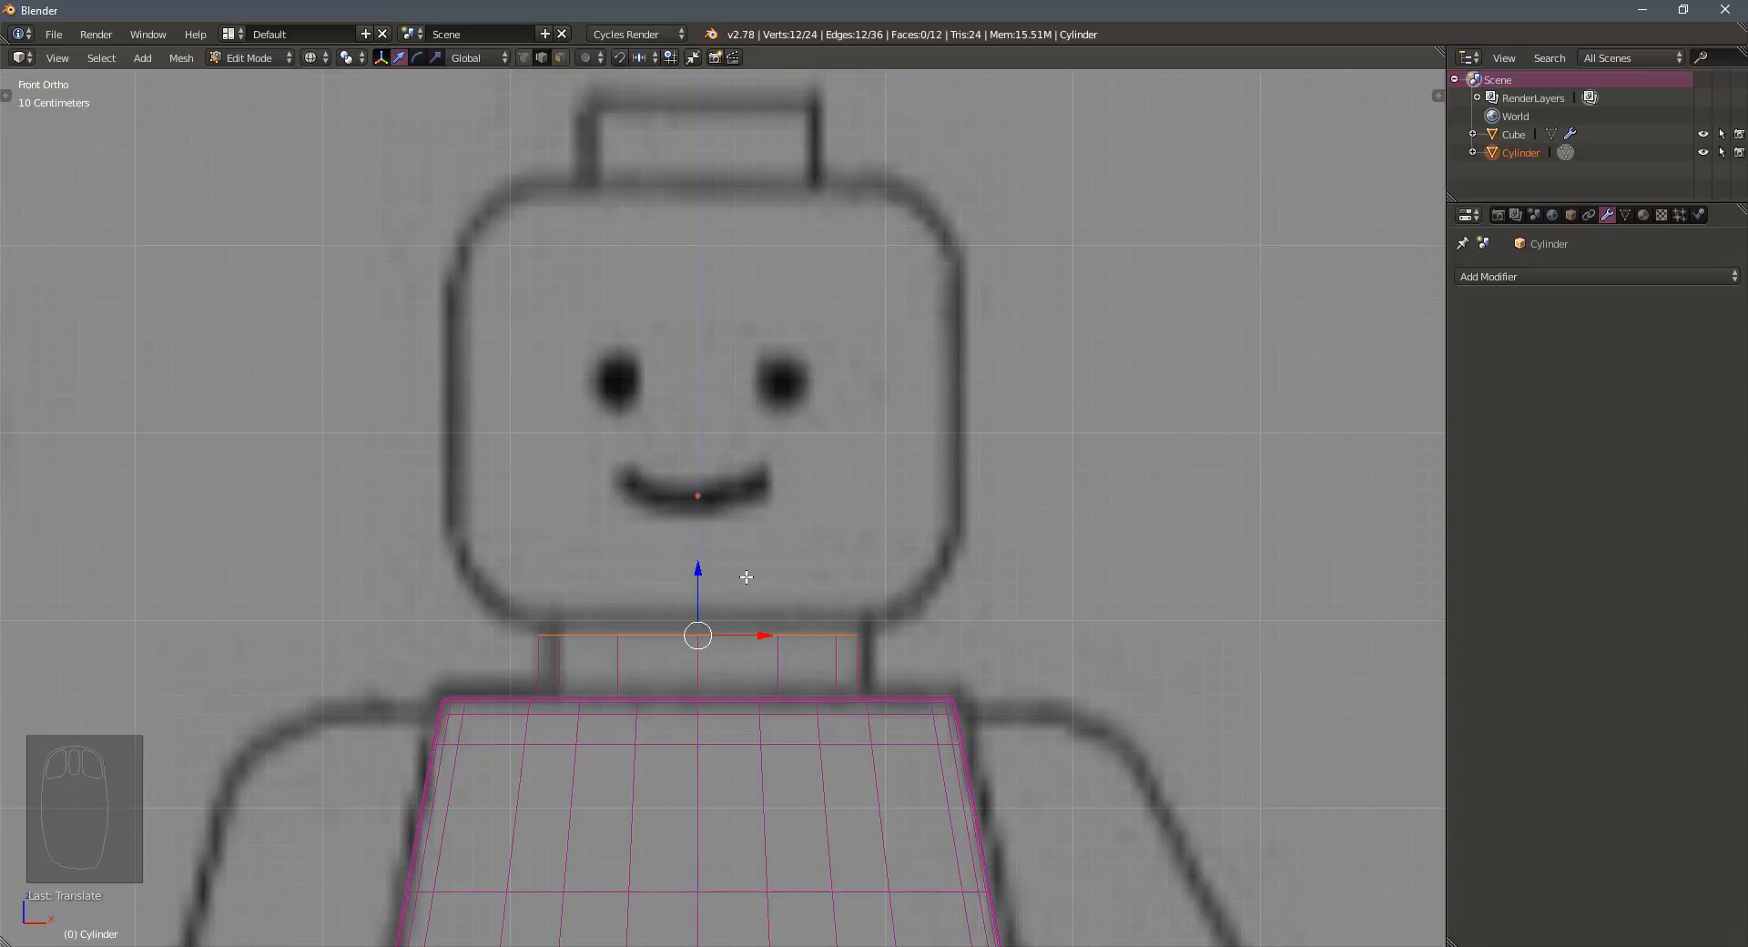
Extrude the neck's top ring upward twice, scaling the rings out by about 1.27 and 1.17 along the head's lower rounded corners
key("e")
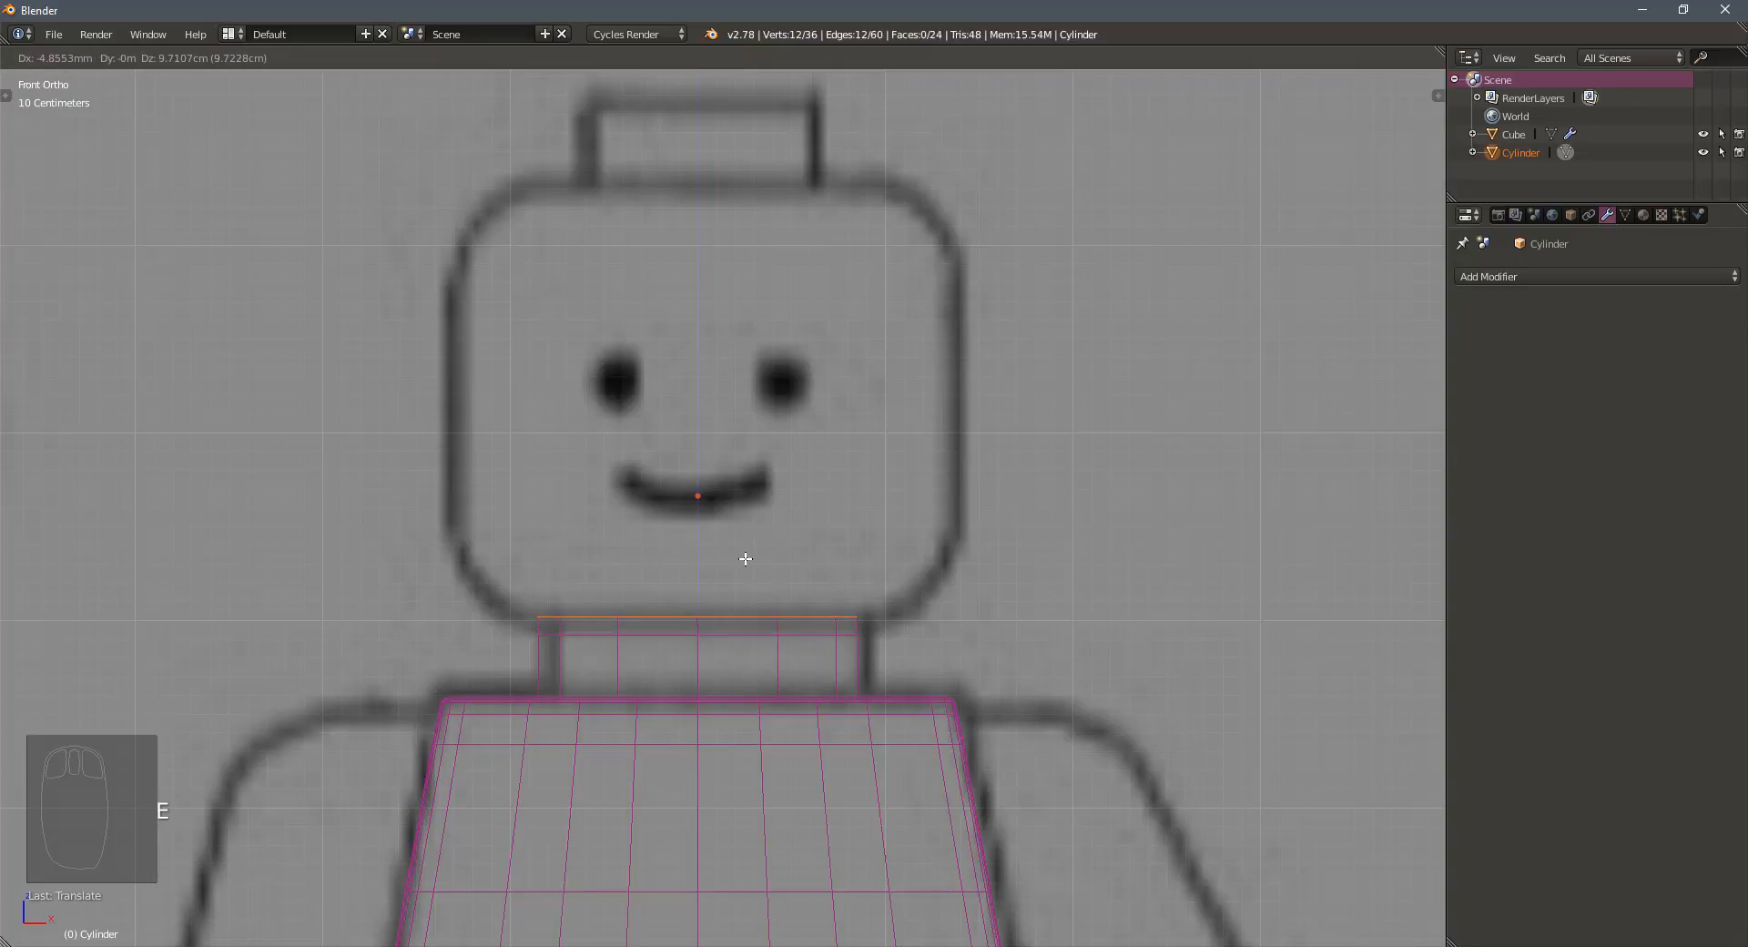
left_click(745, 559)
key("s")
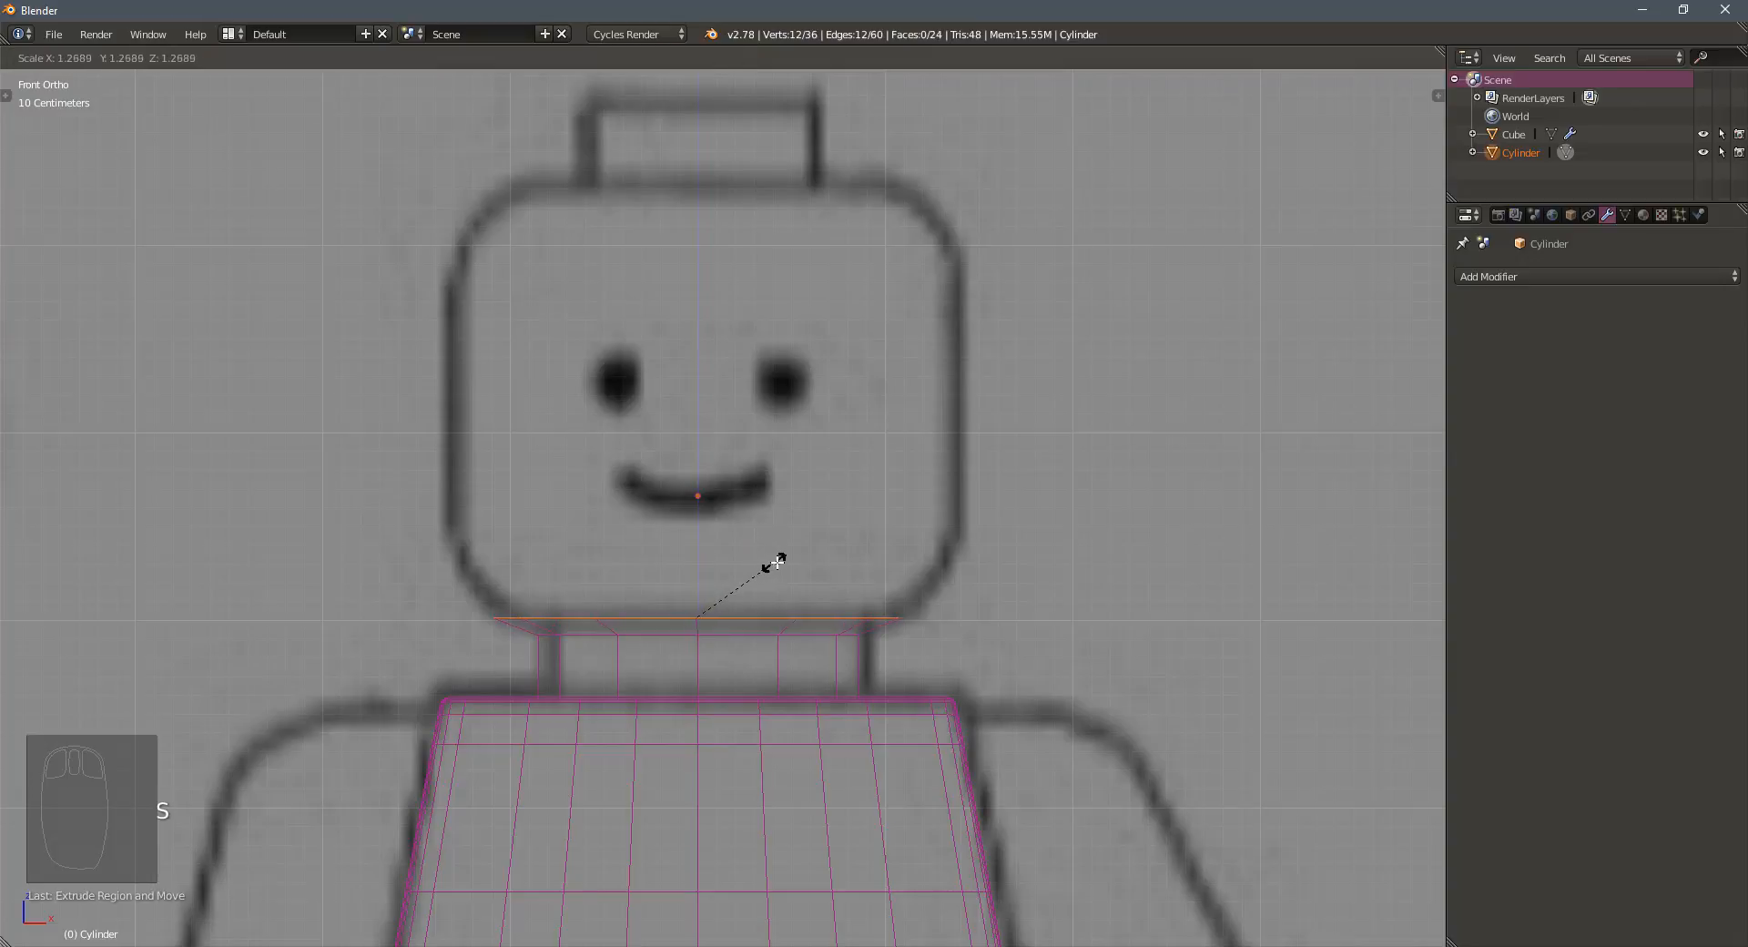
left_click(774, 561)
key("e")
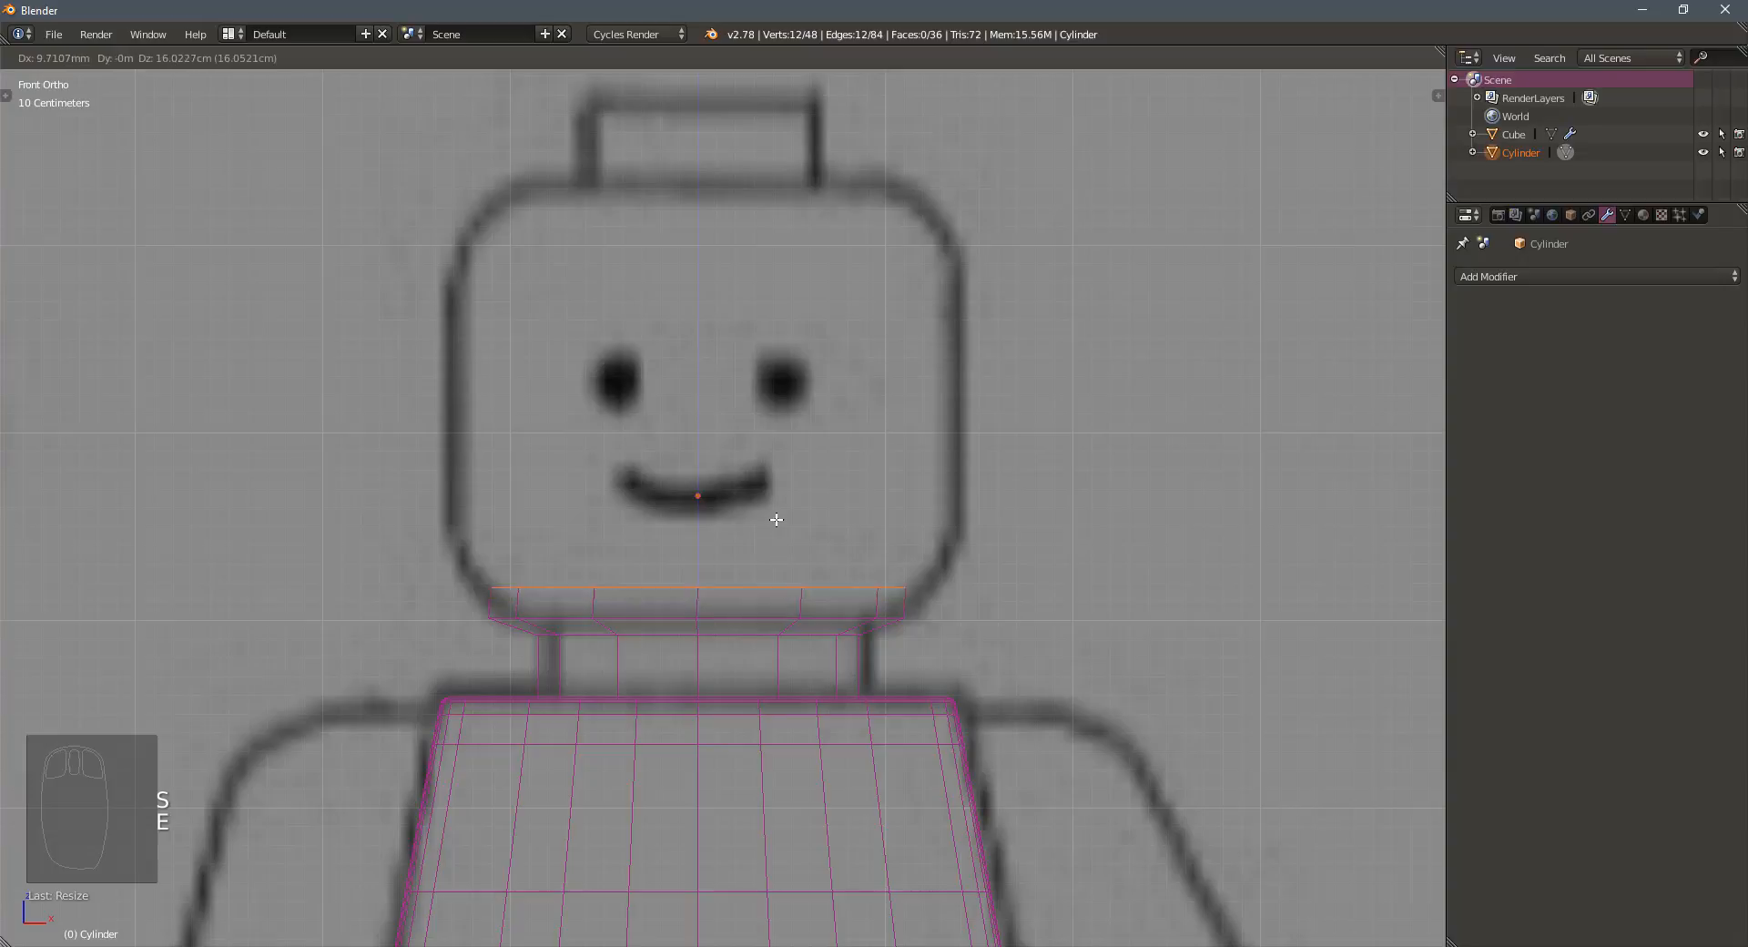
left_click(772, 521)
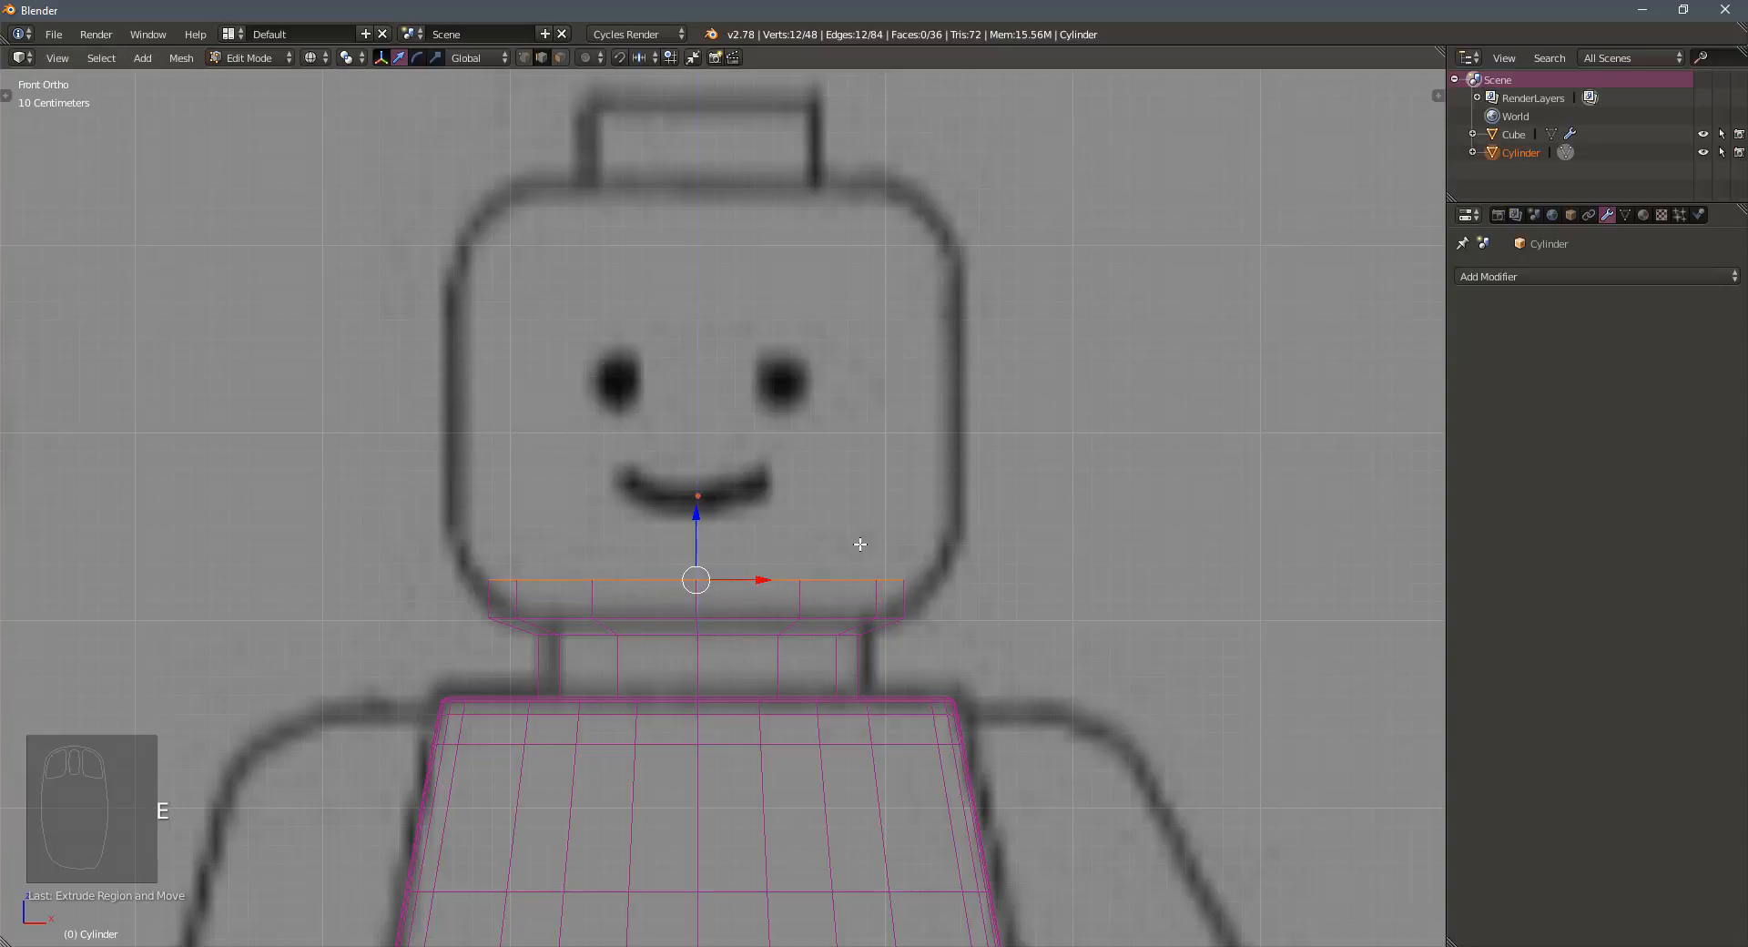
key("s")
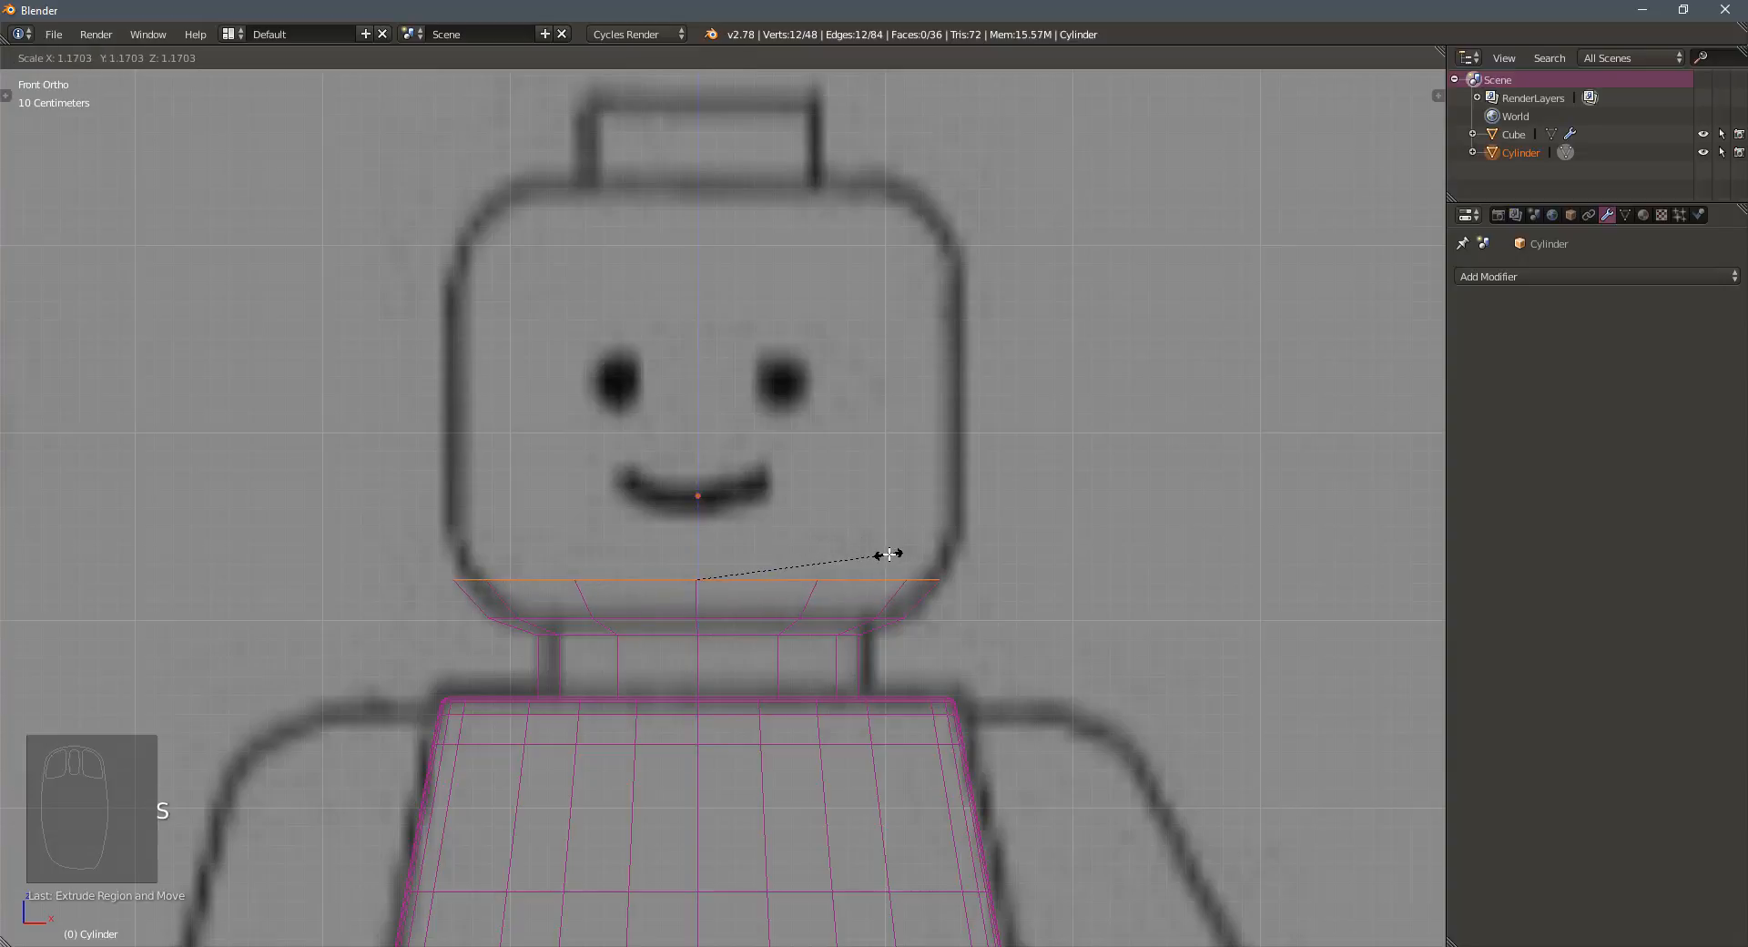
left_click(885, 542)
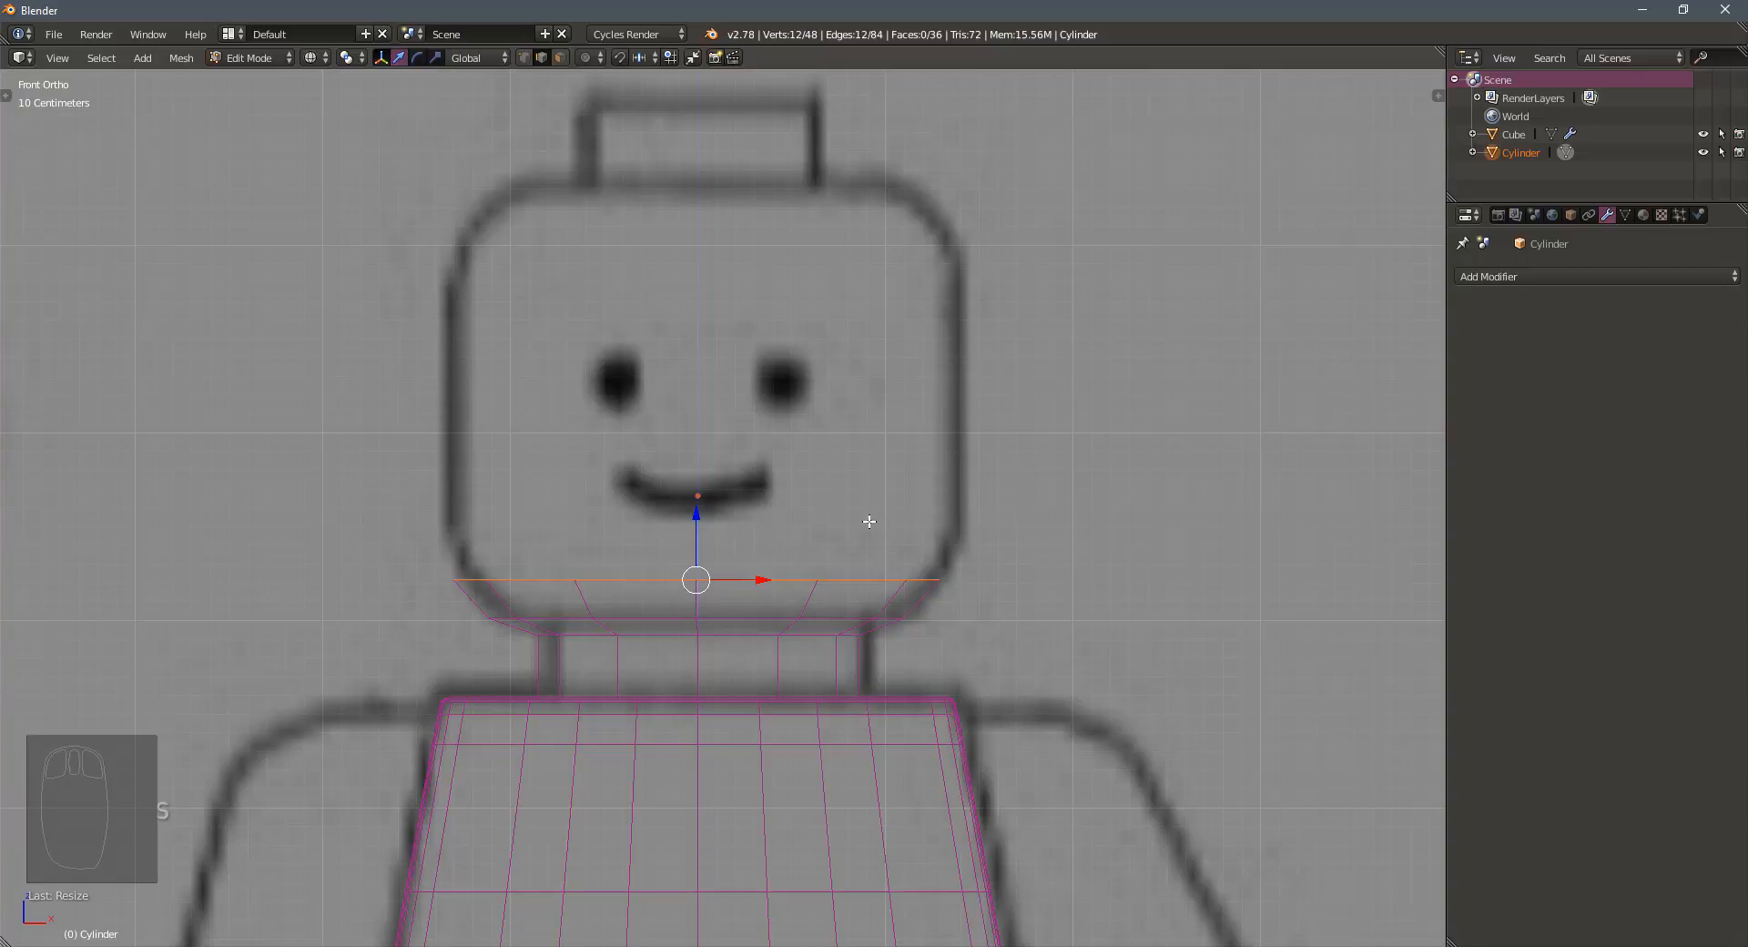
Extrude the ring up about 14 cm and widen it to the head's full width, then extrude it about 1.46 m along Z
key("e")
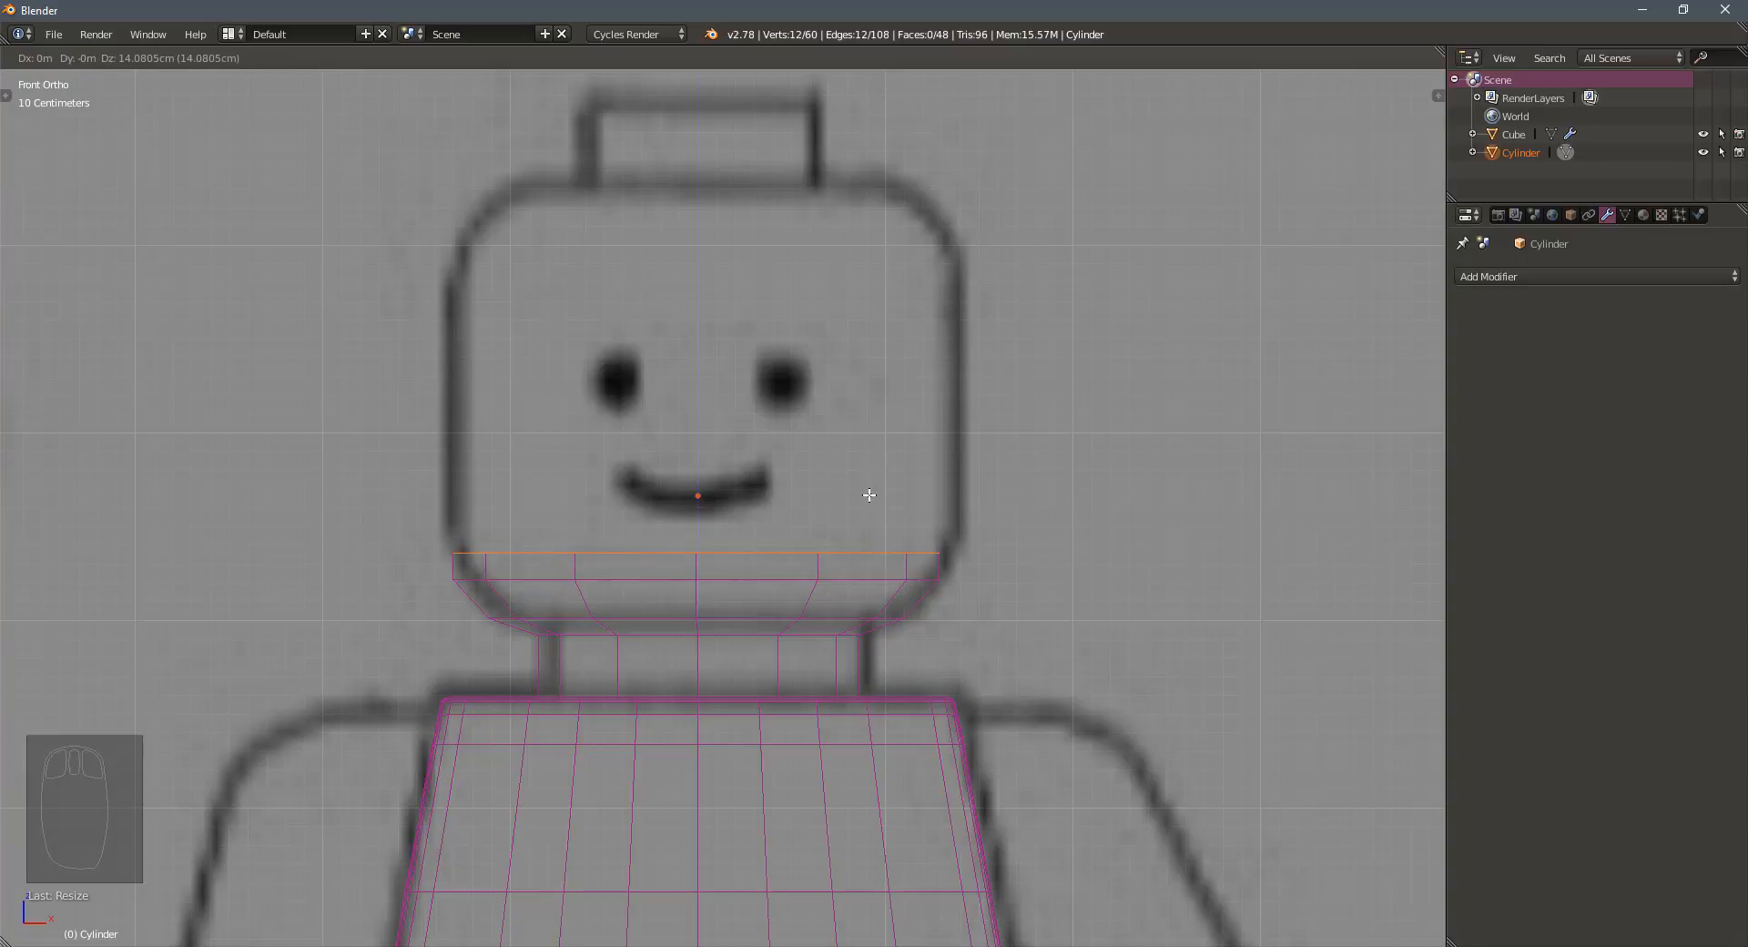
left_click(869, 495)
key("s")
left_click(876, 495)
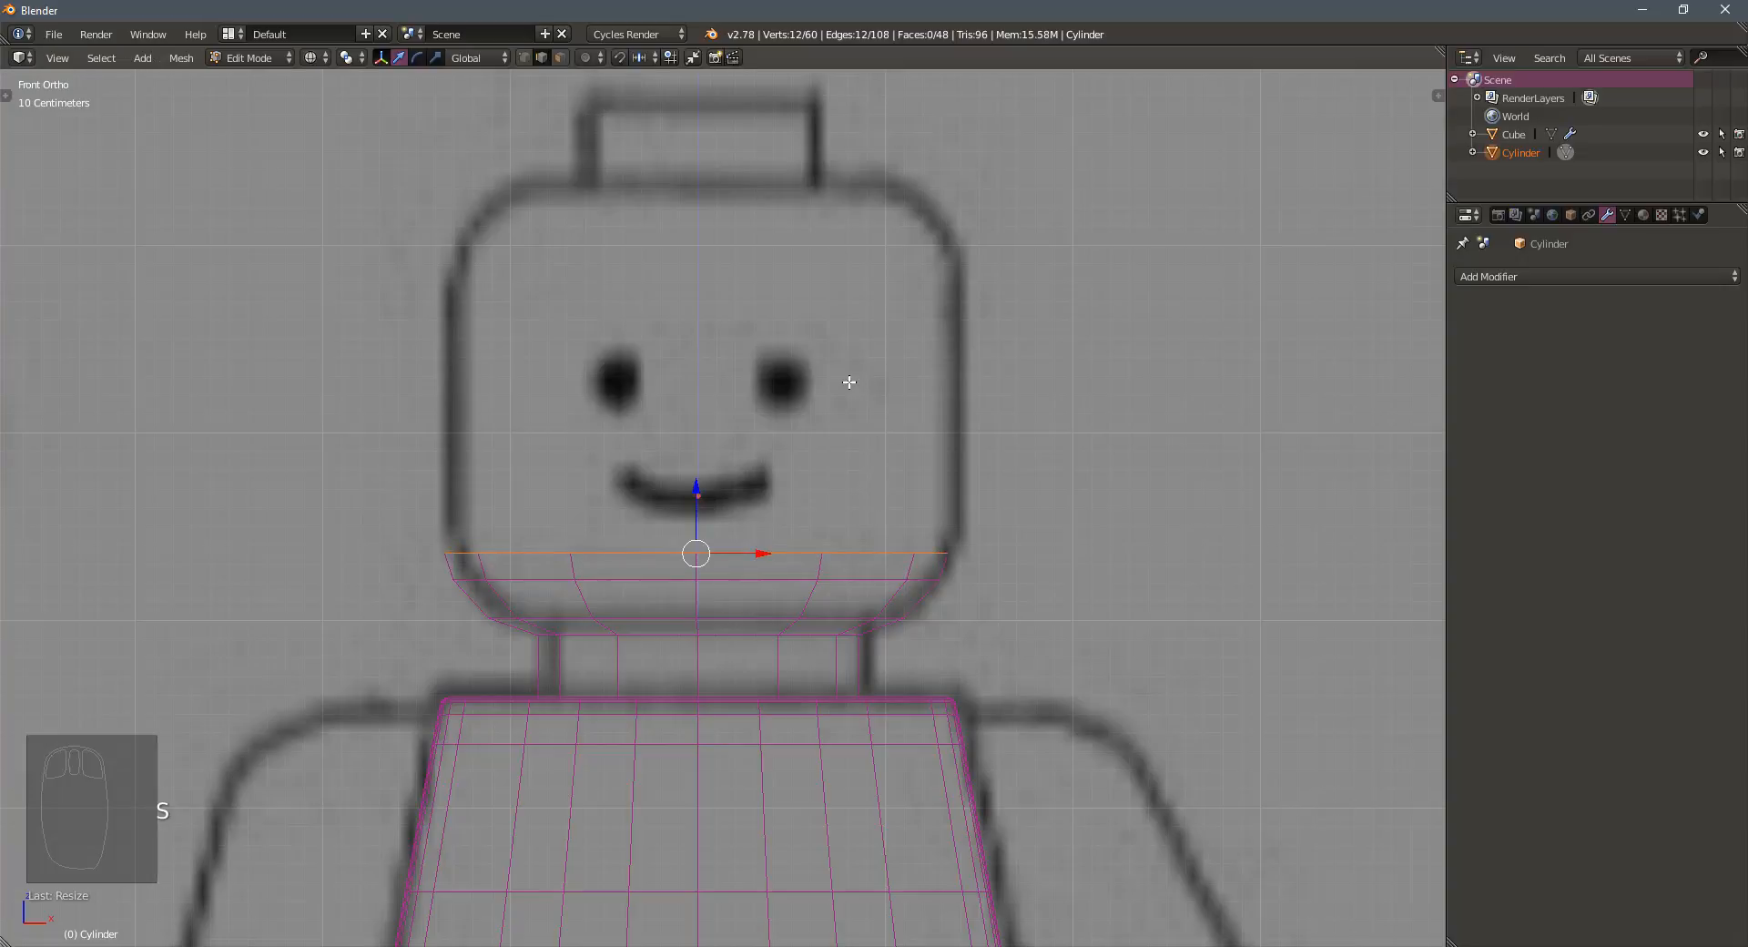
key("e")
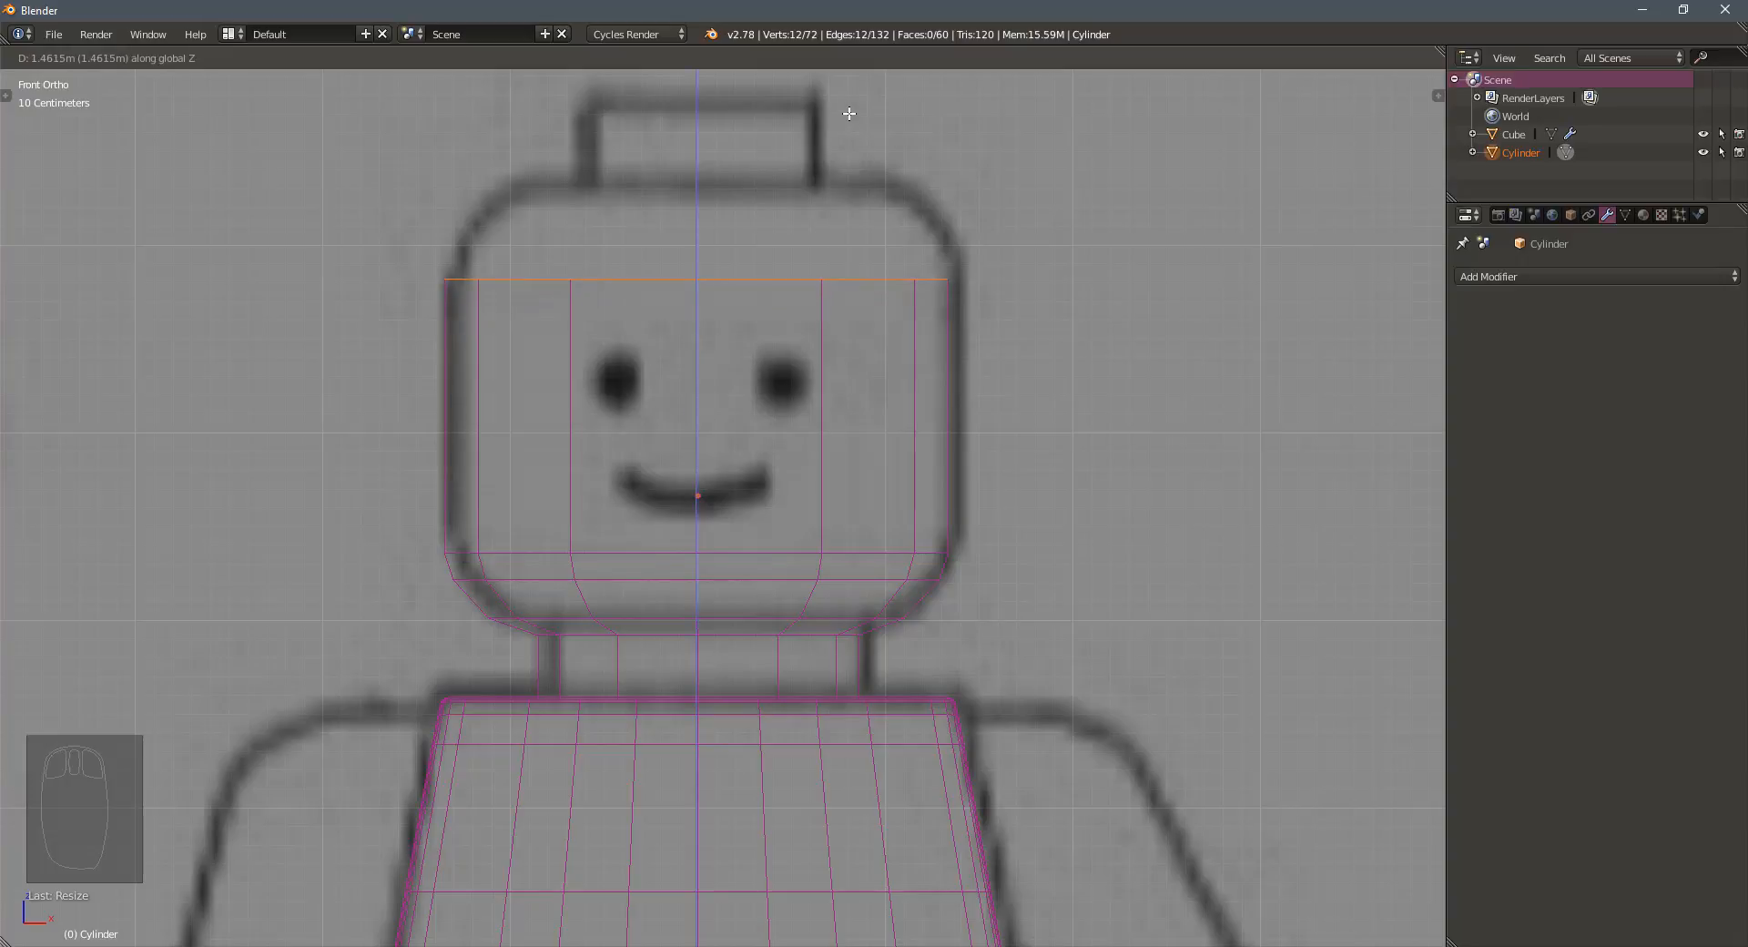
left_click(850, 113)
key("e")
key("s")
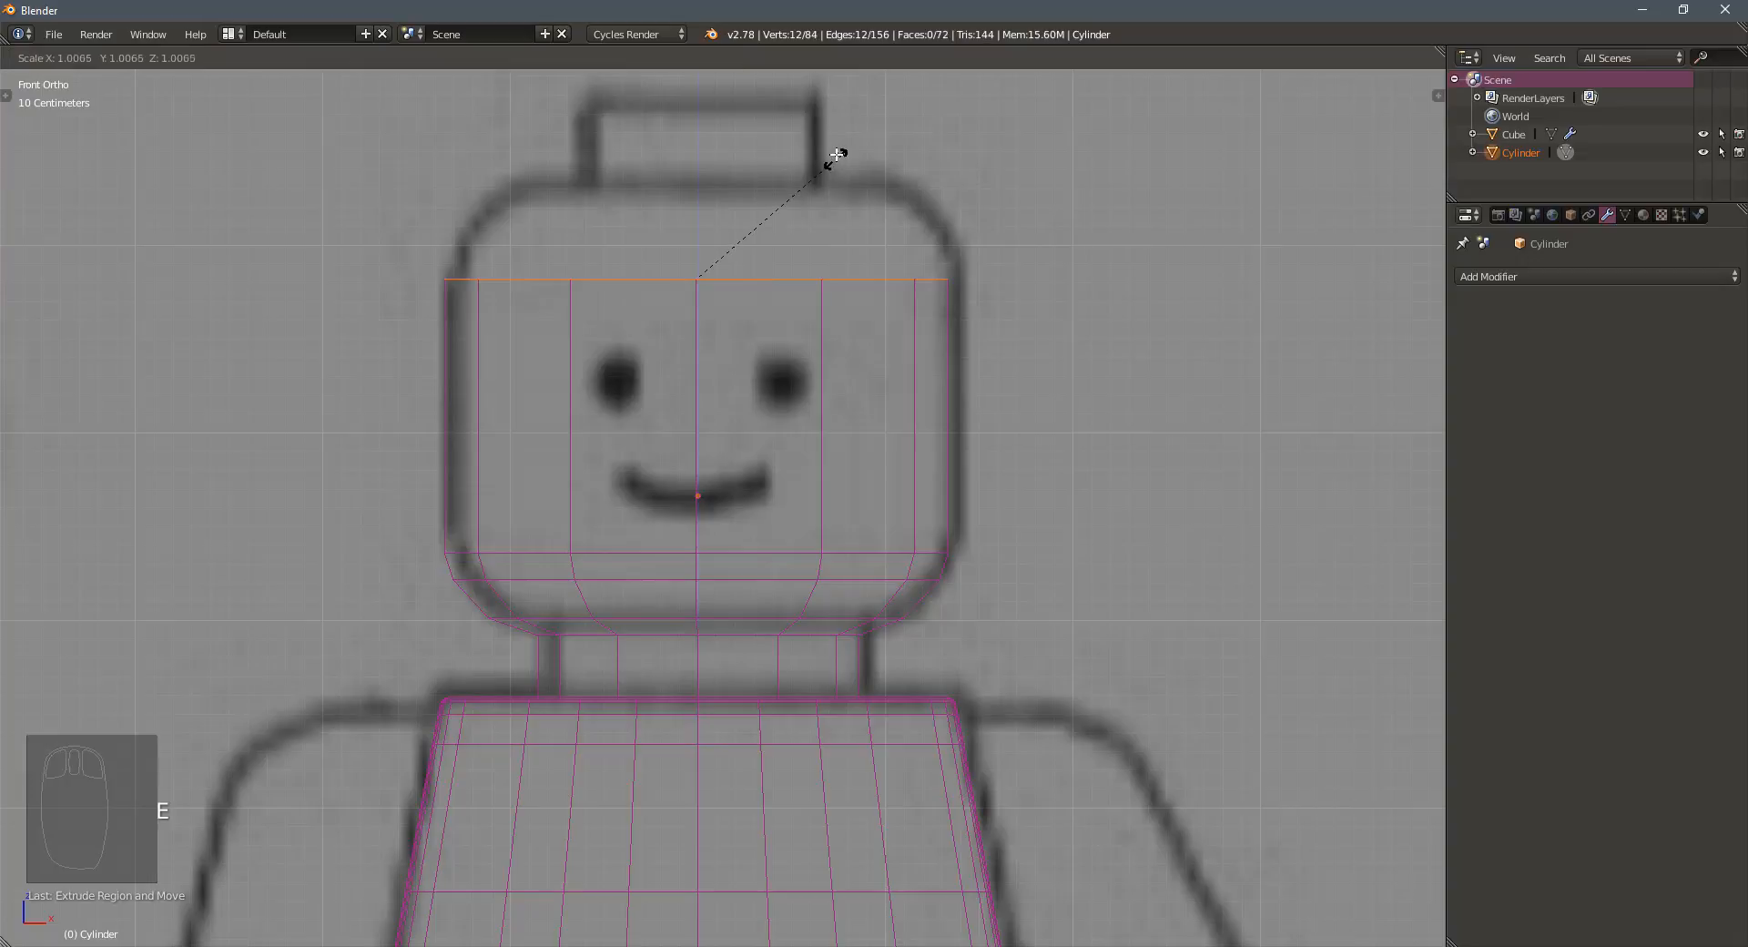
right_click(836, 149)
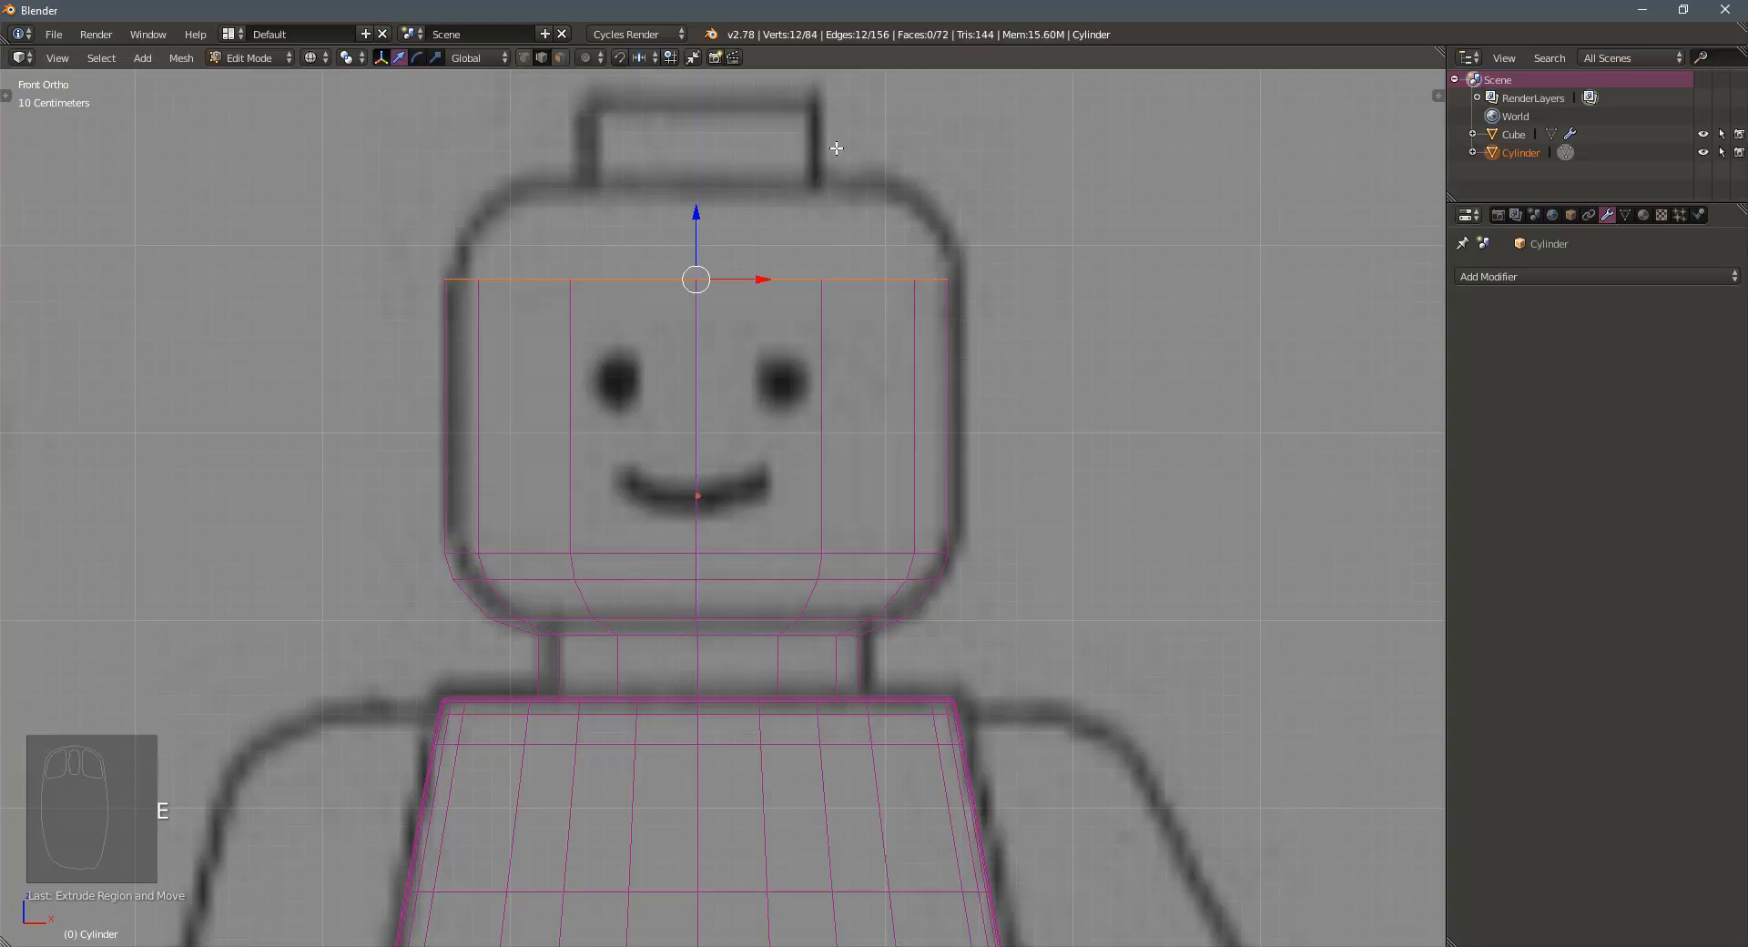
key("e")
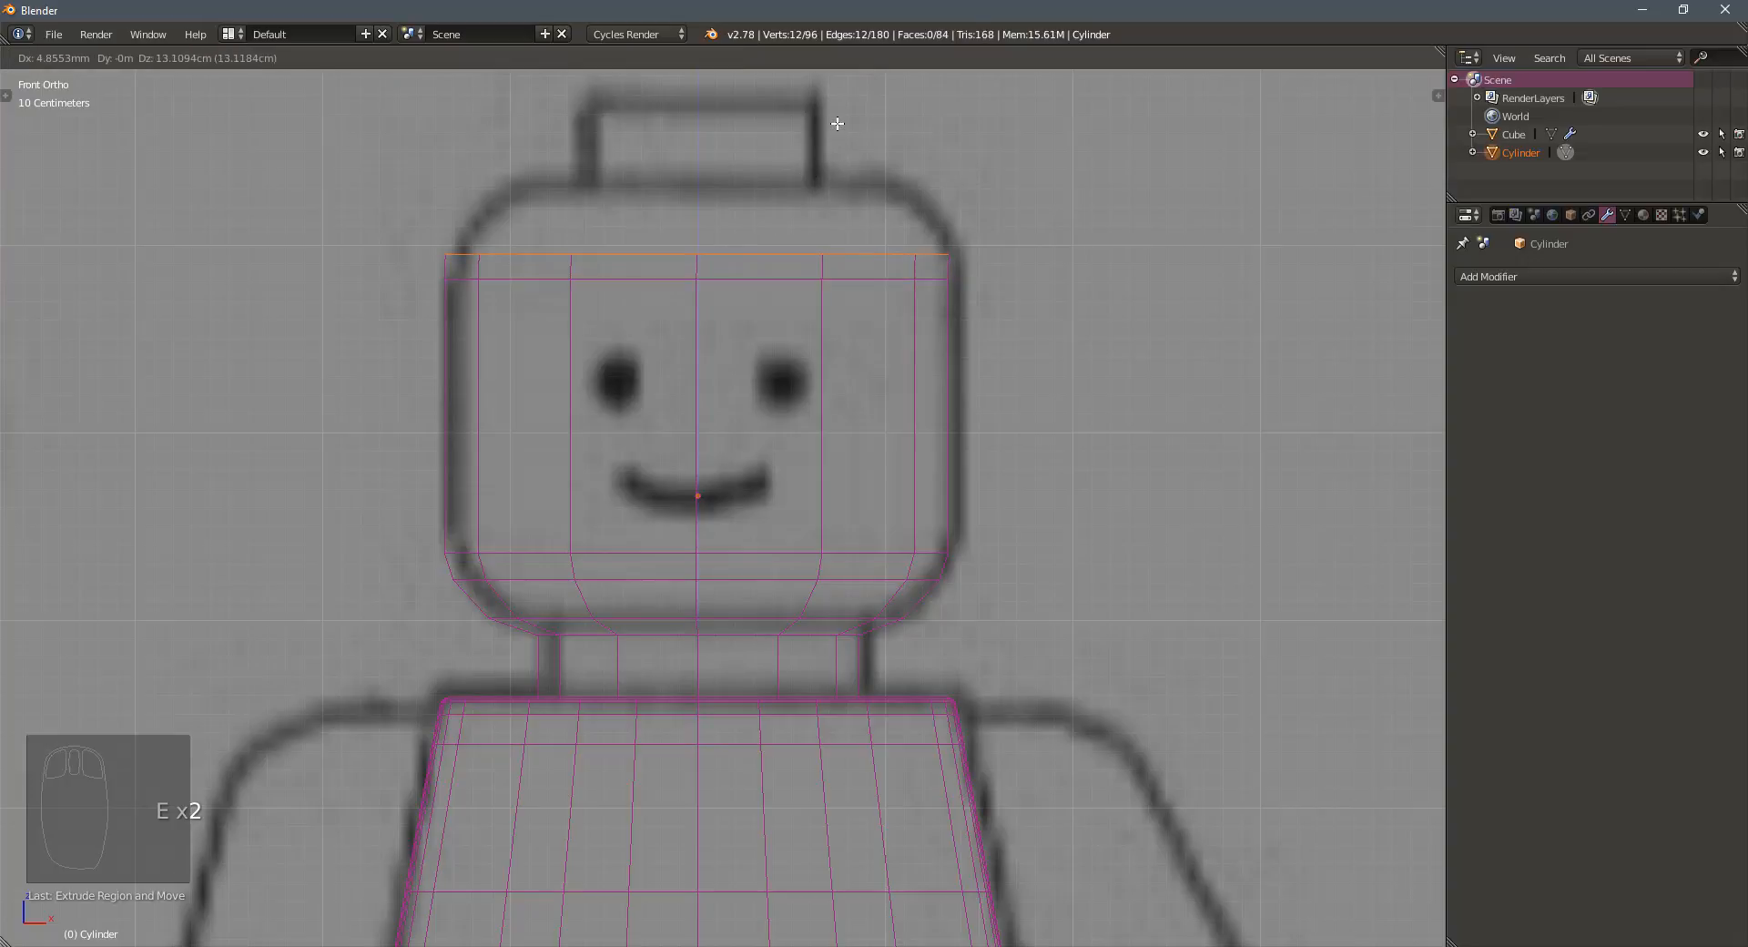
key("s")
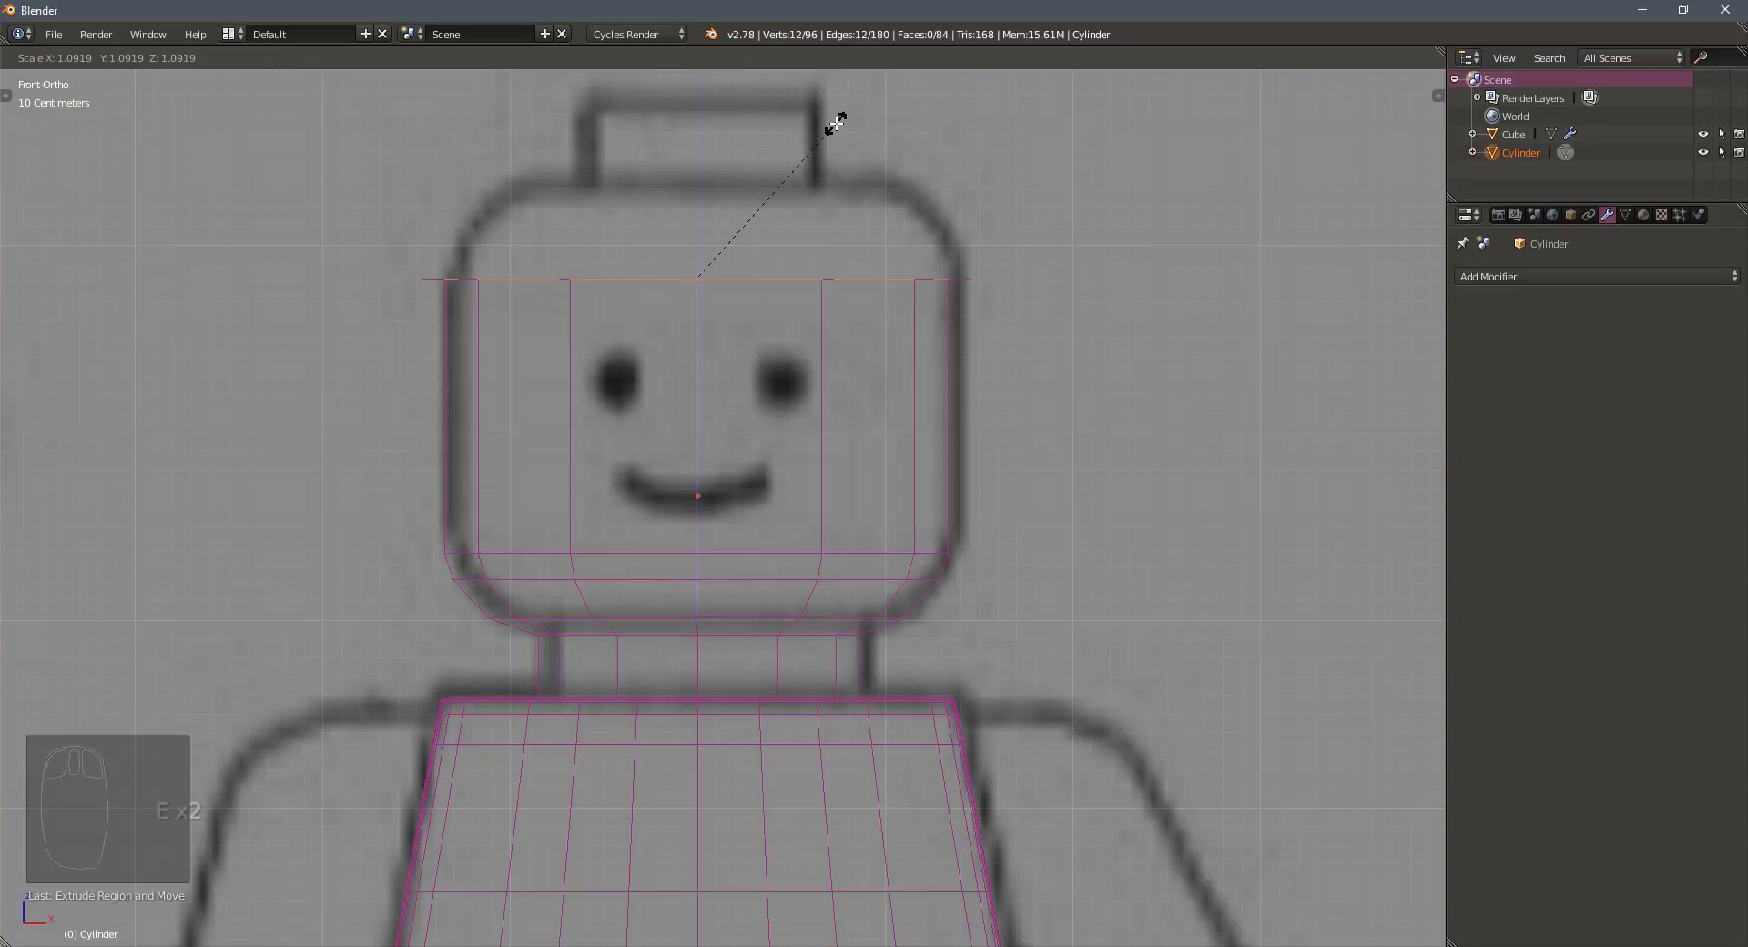
right_click(836, 124)
Extrude the head's top ring about 16 cm and then about 24 cm upward, scaling the rings inward, the second to about 0.88
key("e")
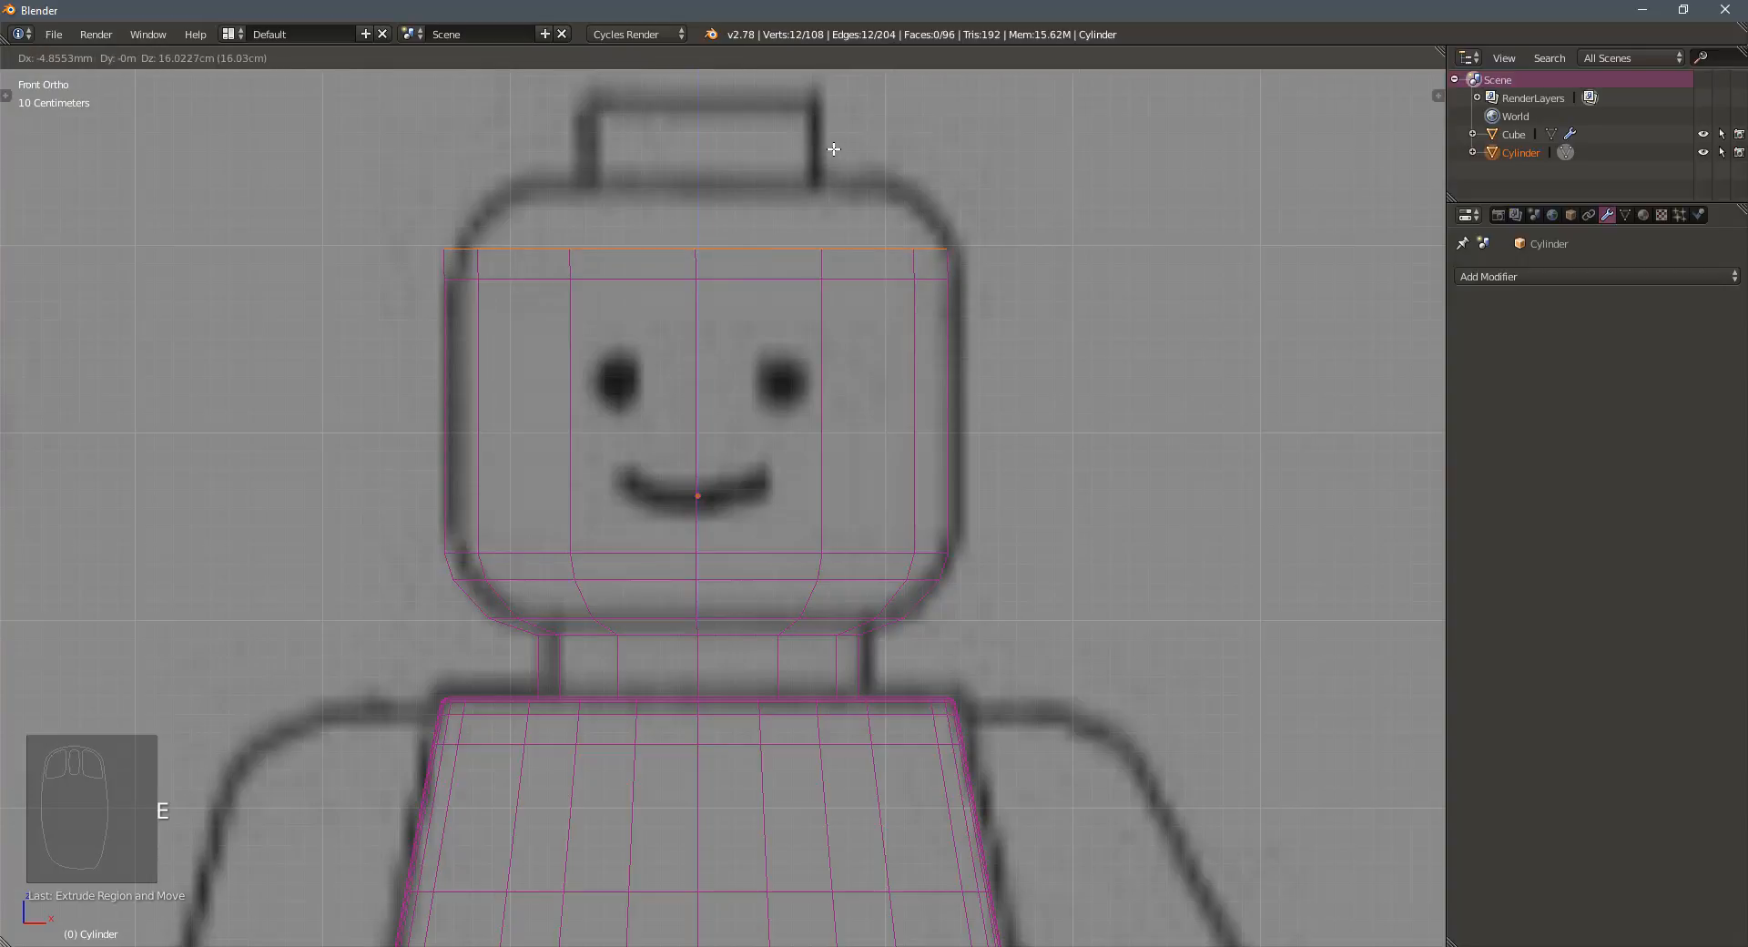
left_click(830, 162)
key("s")
left_click(870, 164)
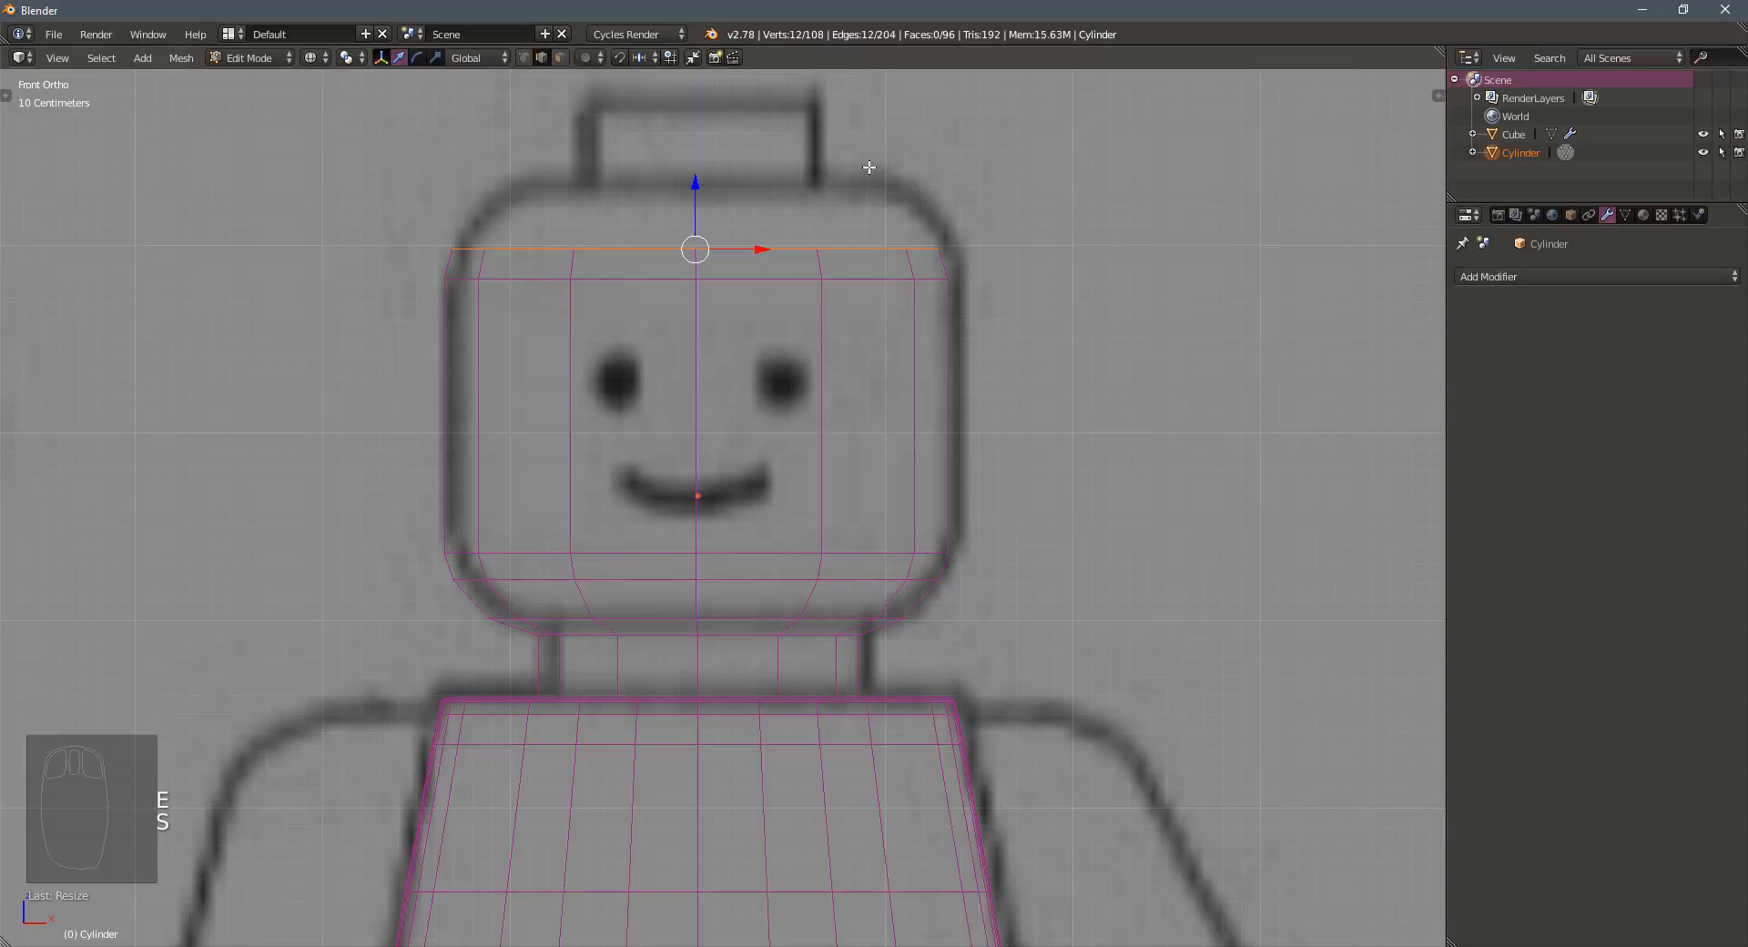
key("e")
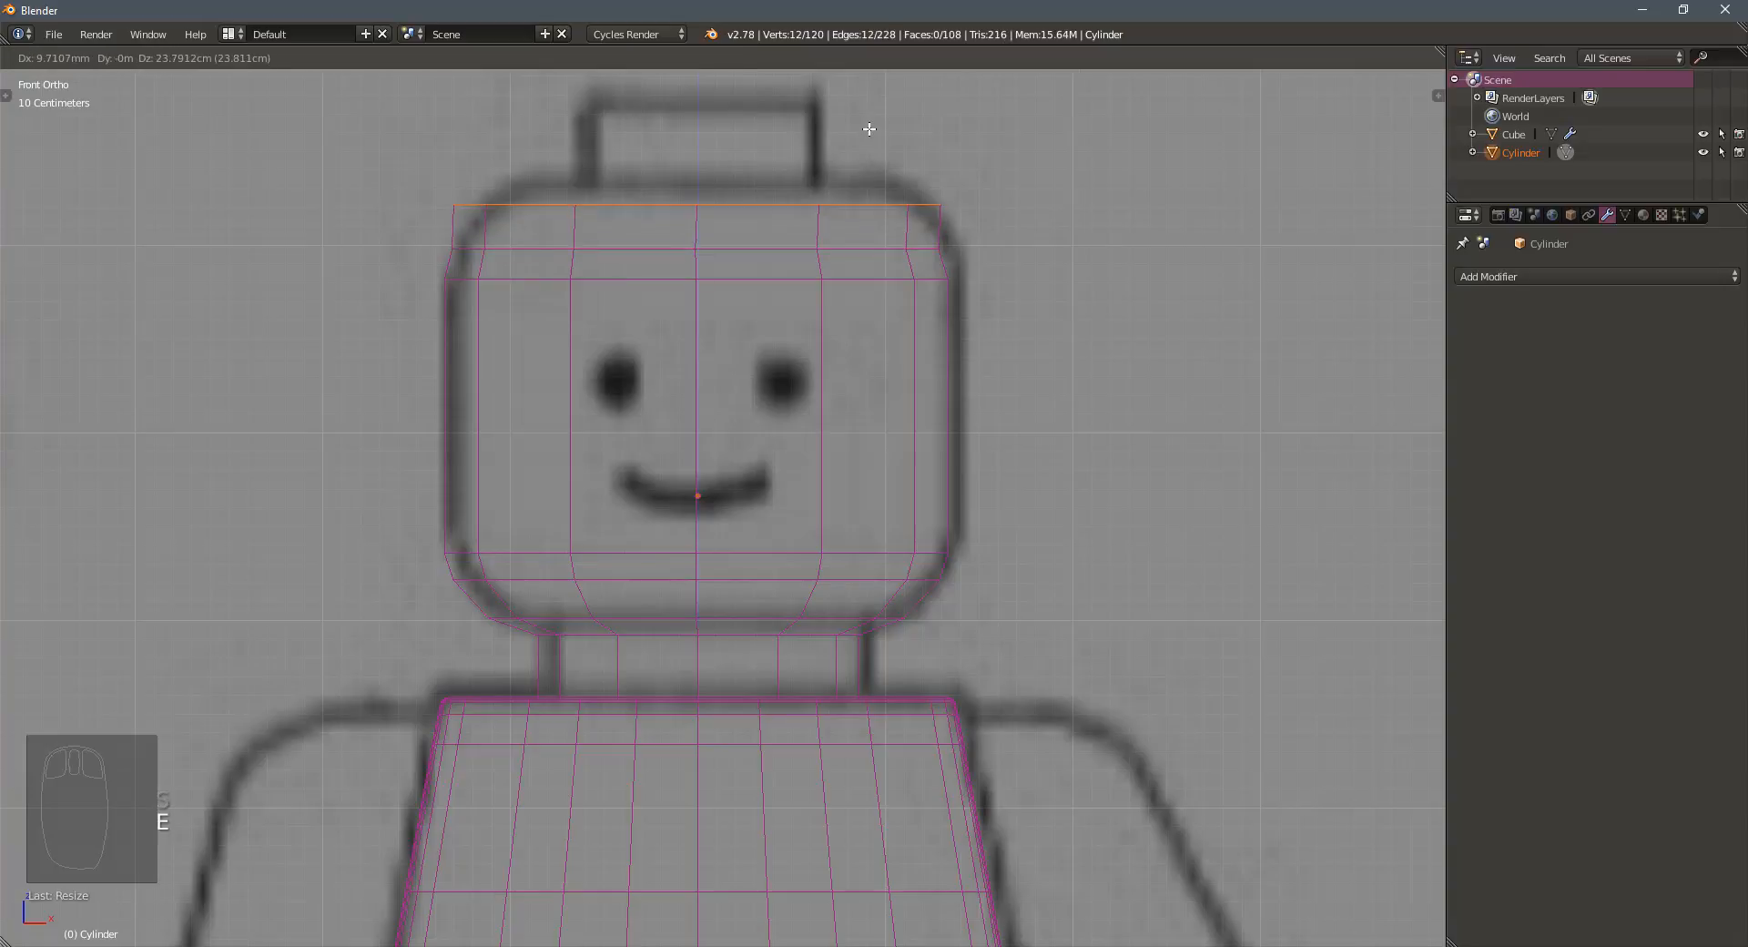
key("z")
left_click(874, 129)
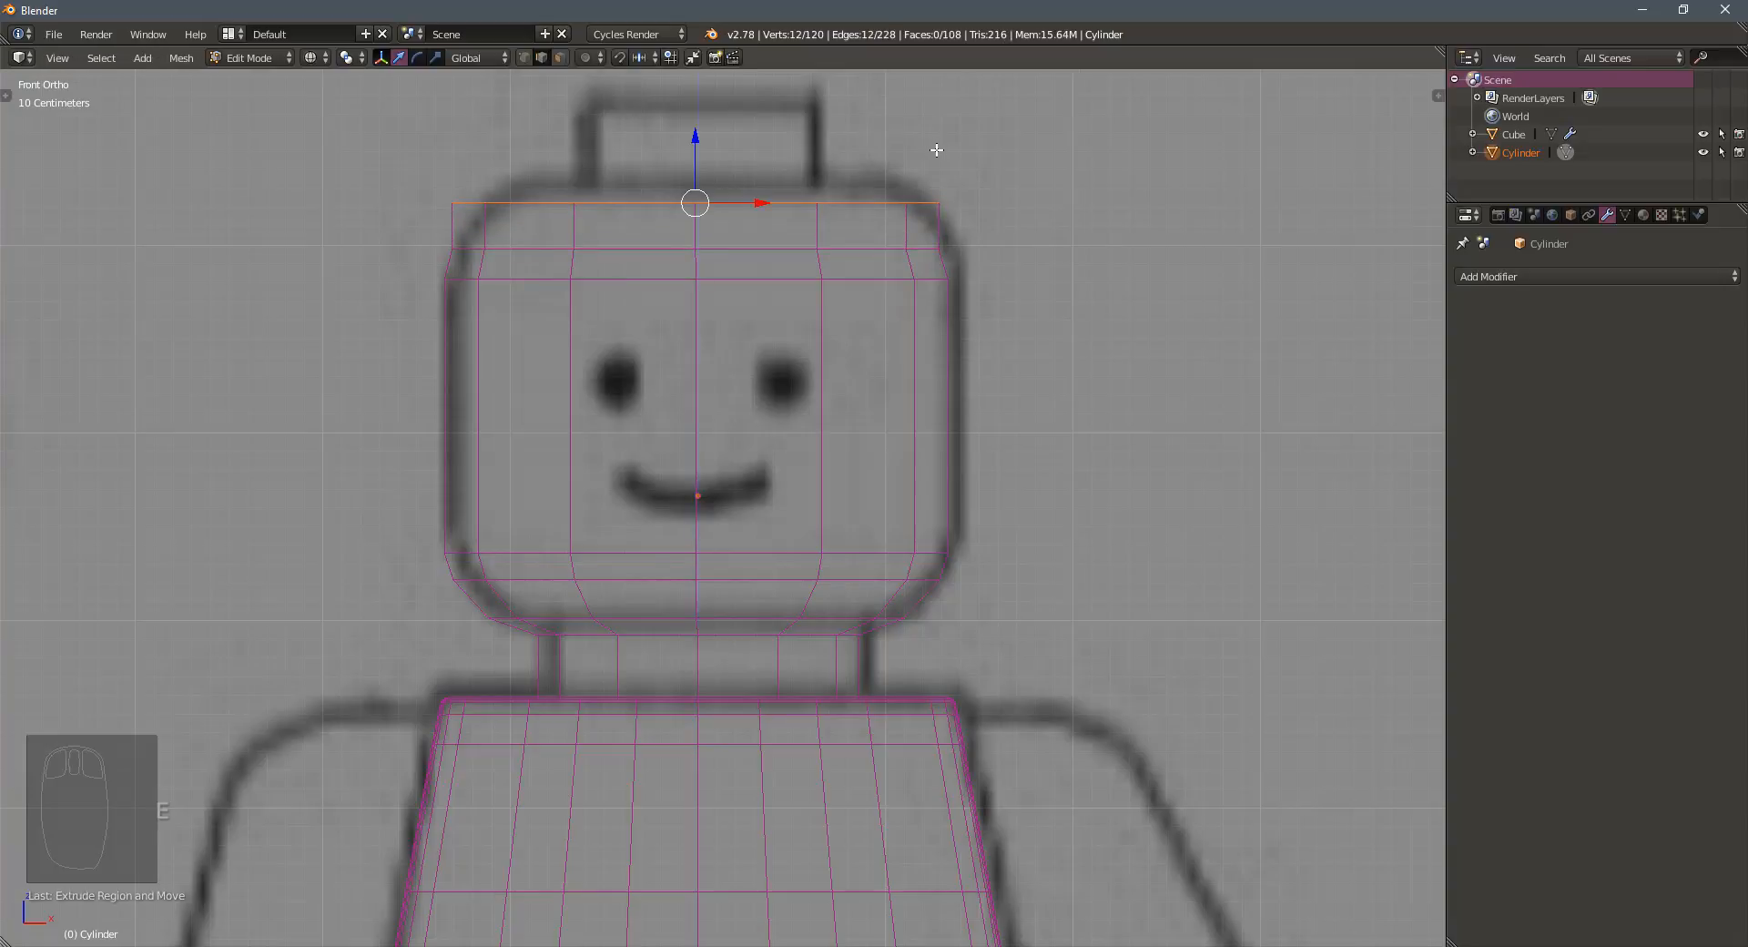
key("s")
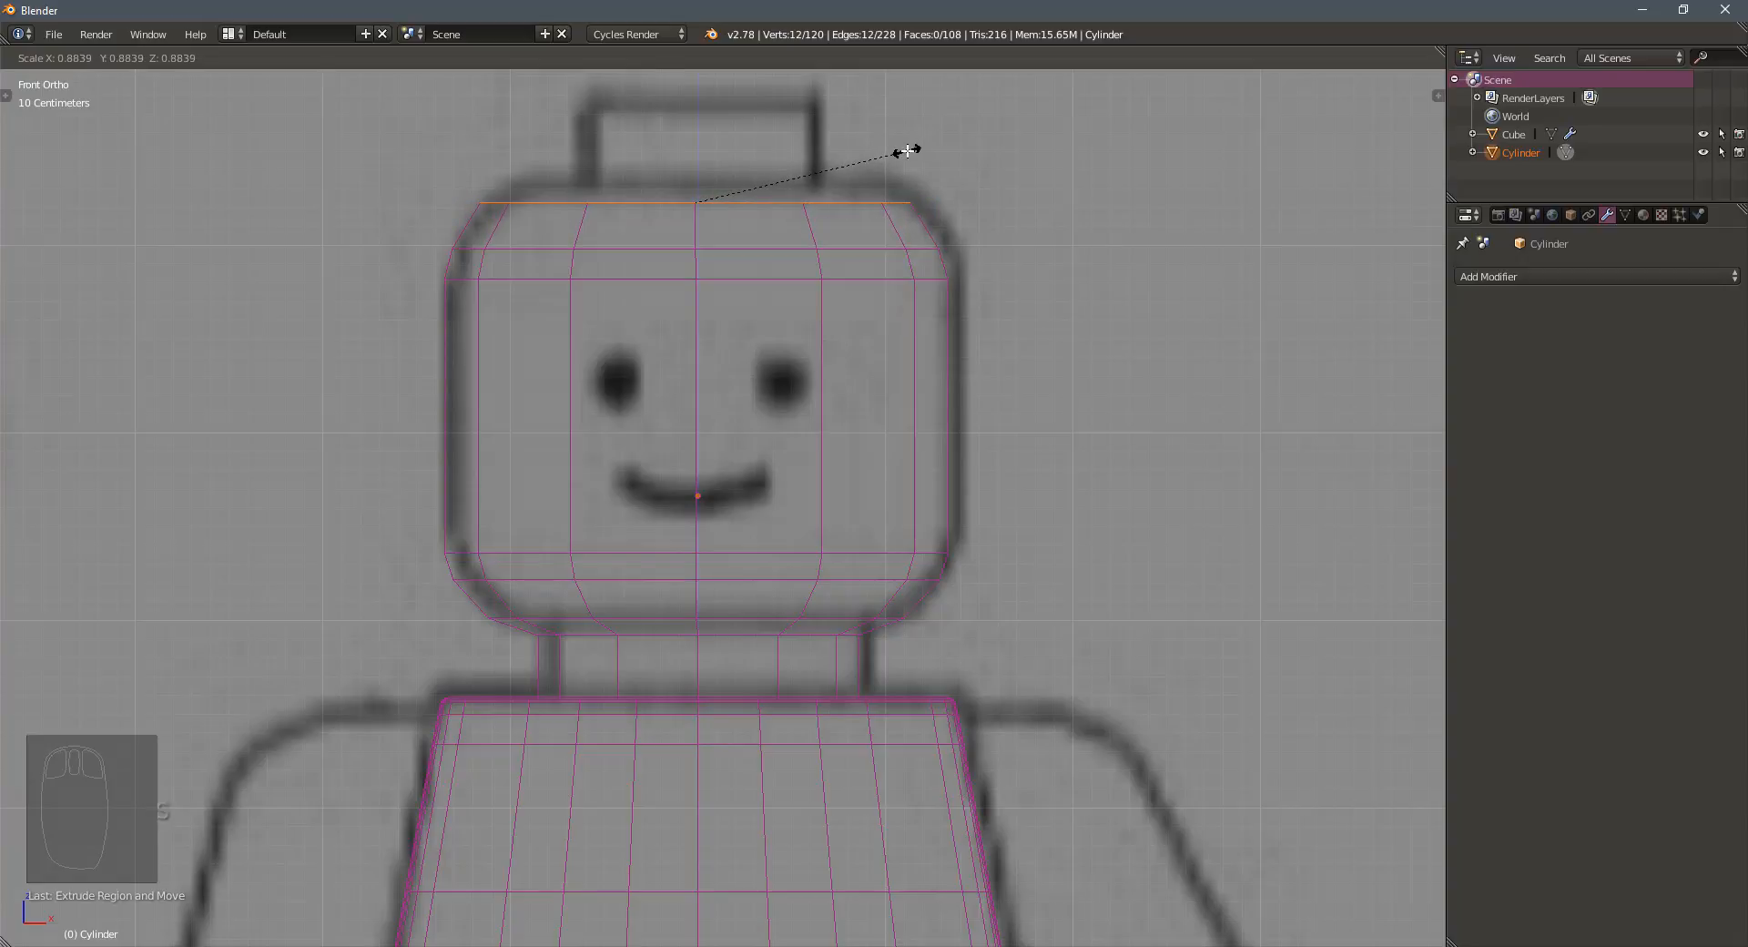
left_click(907, 151)
Extrude the ring to the head's top edge and scale it inward, then extrude it in place and scale to about 0.8 toward the stud's width
key("e")
left_click(936, 129)
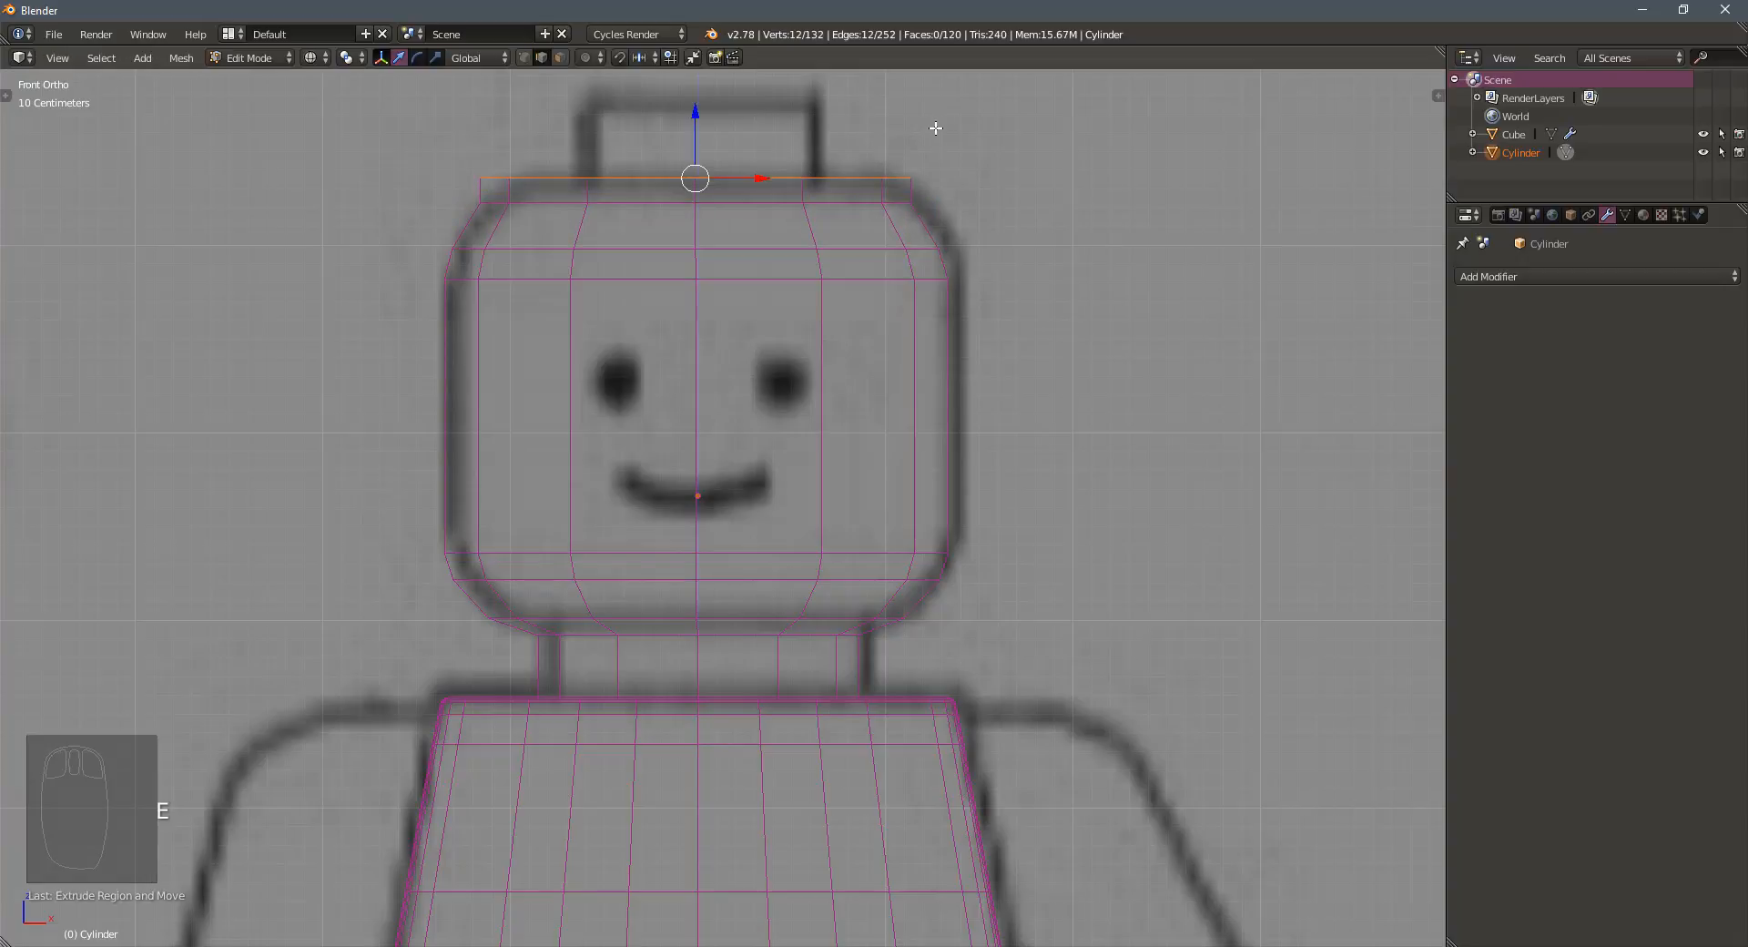
key("s")
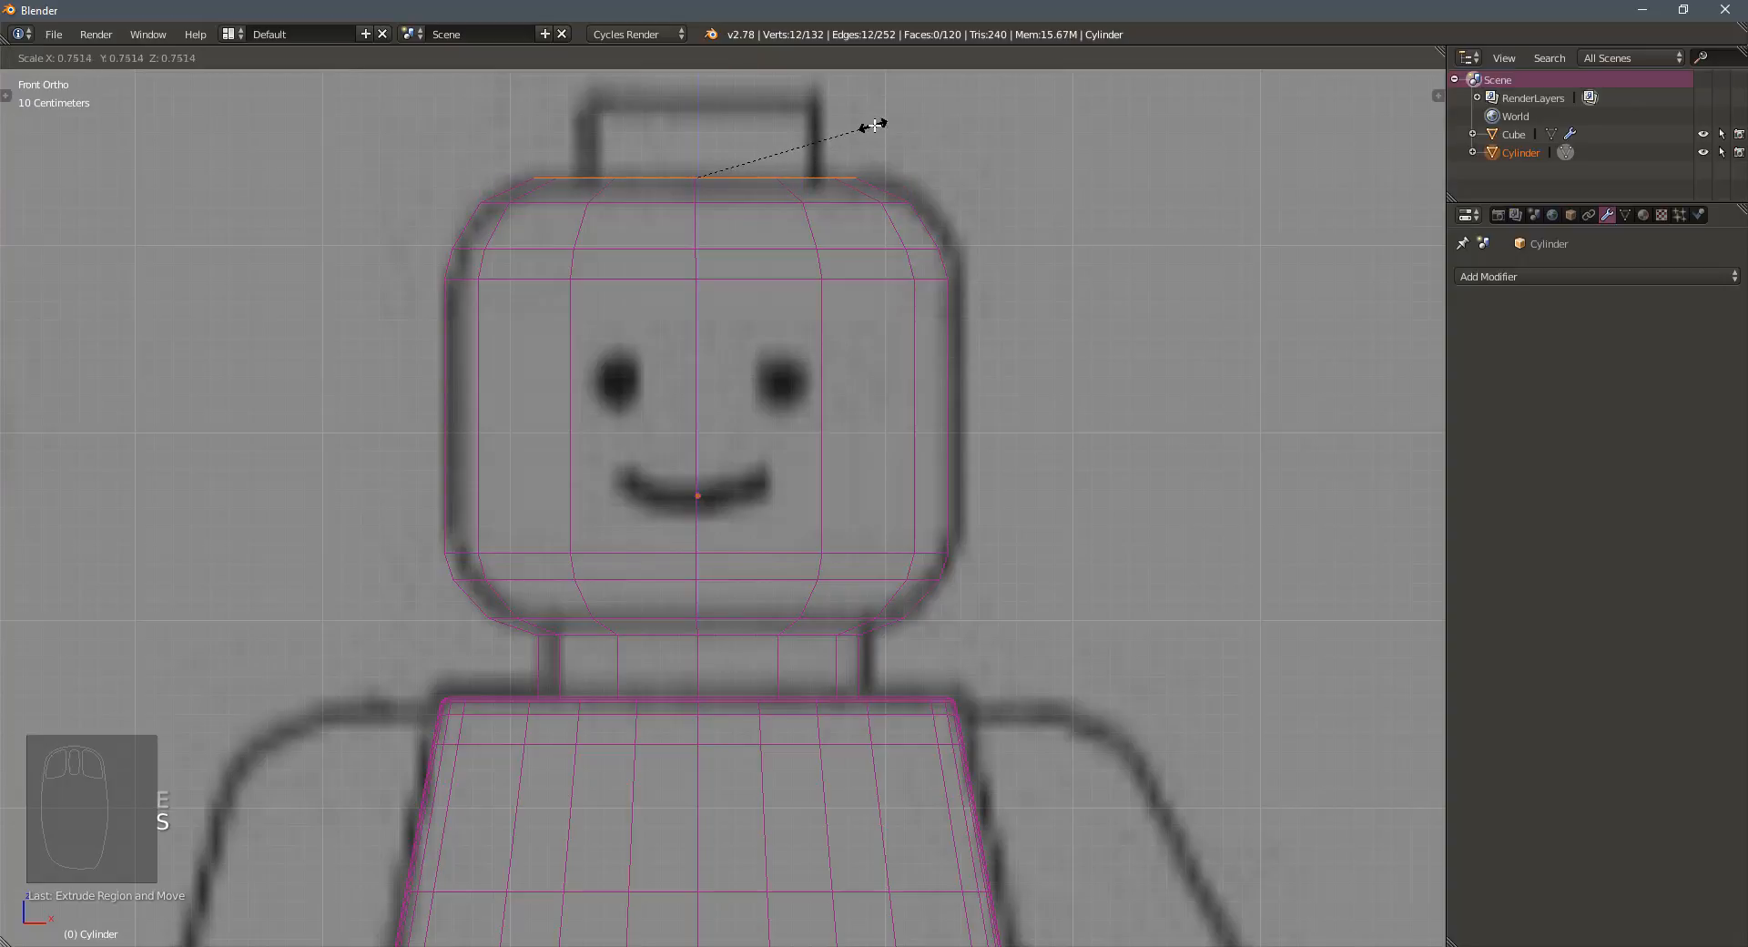
left_click(888, 124)
key("e")
key("s")
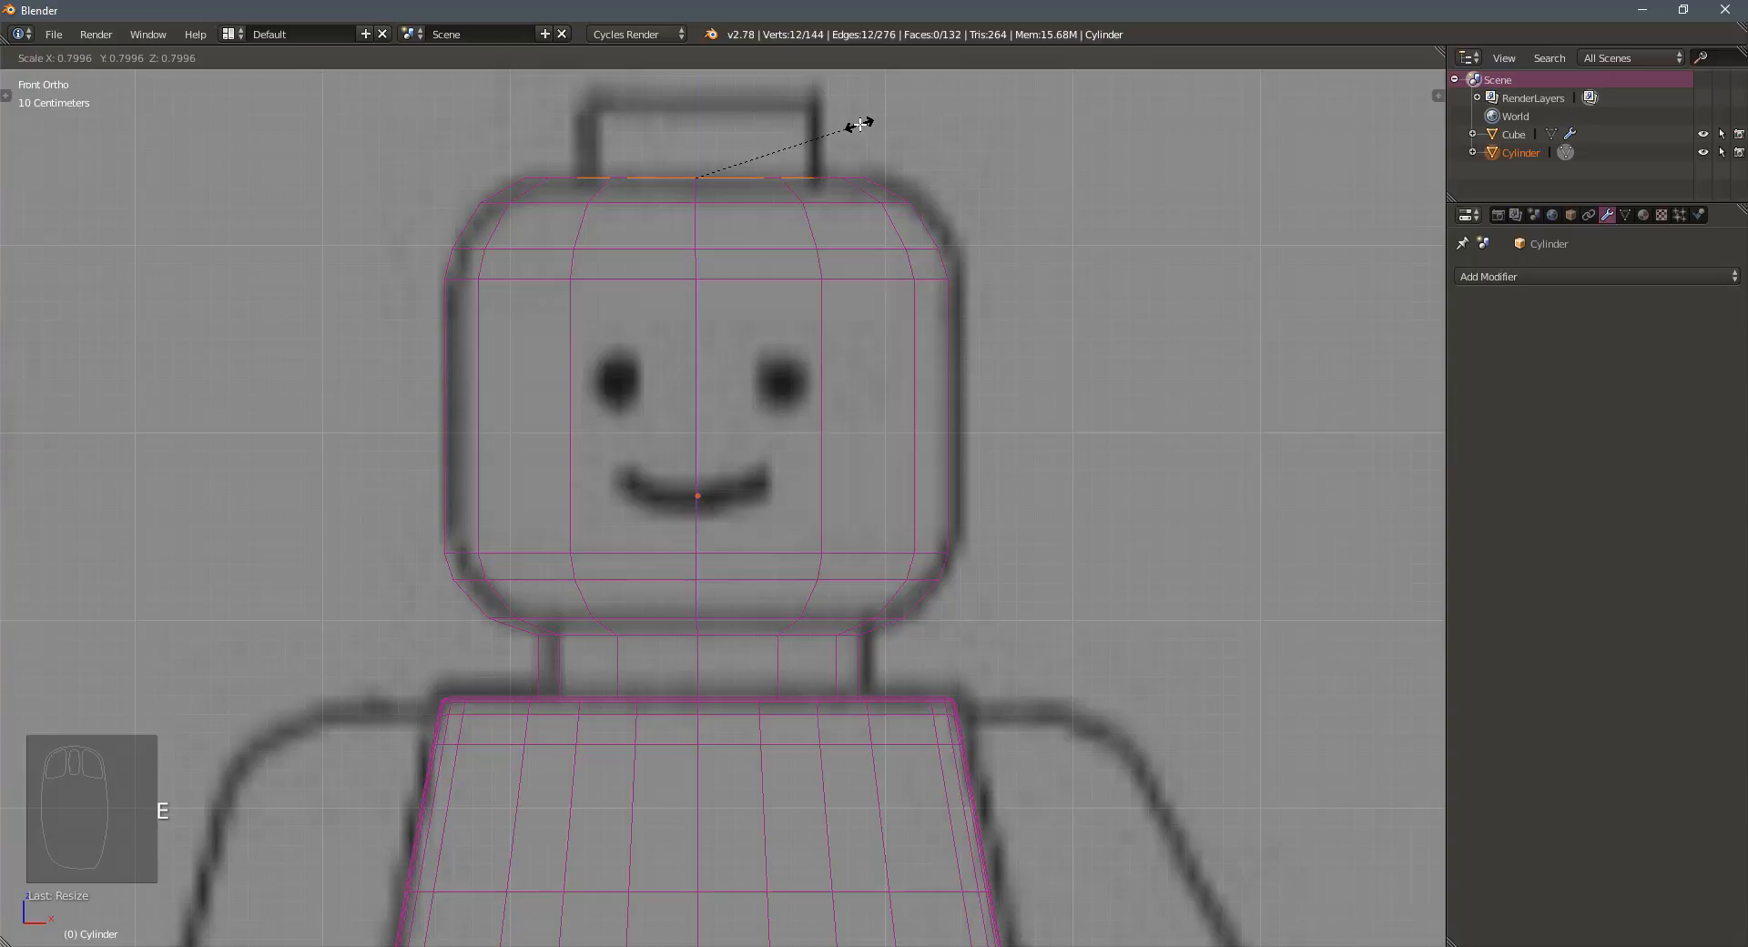
right_click(861, 125)
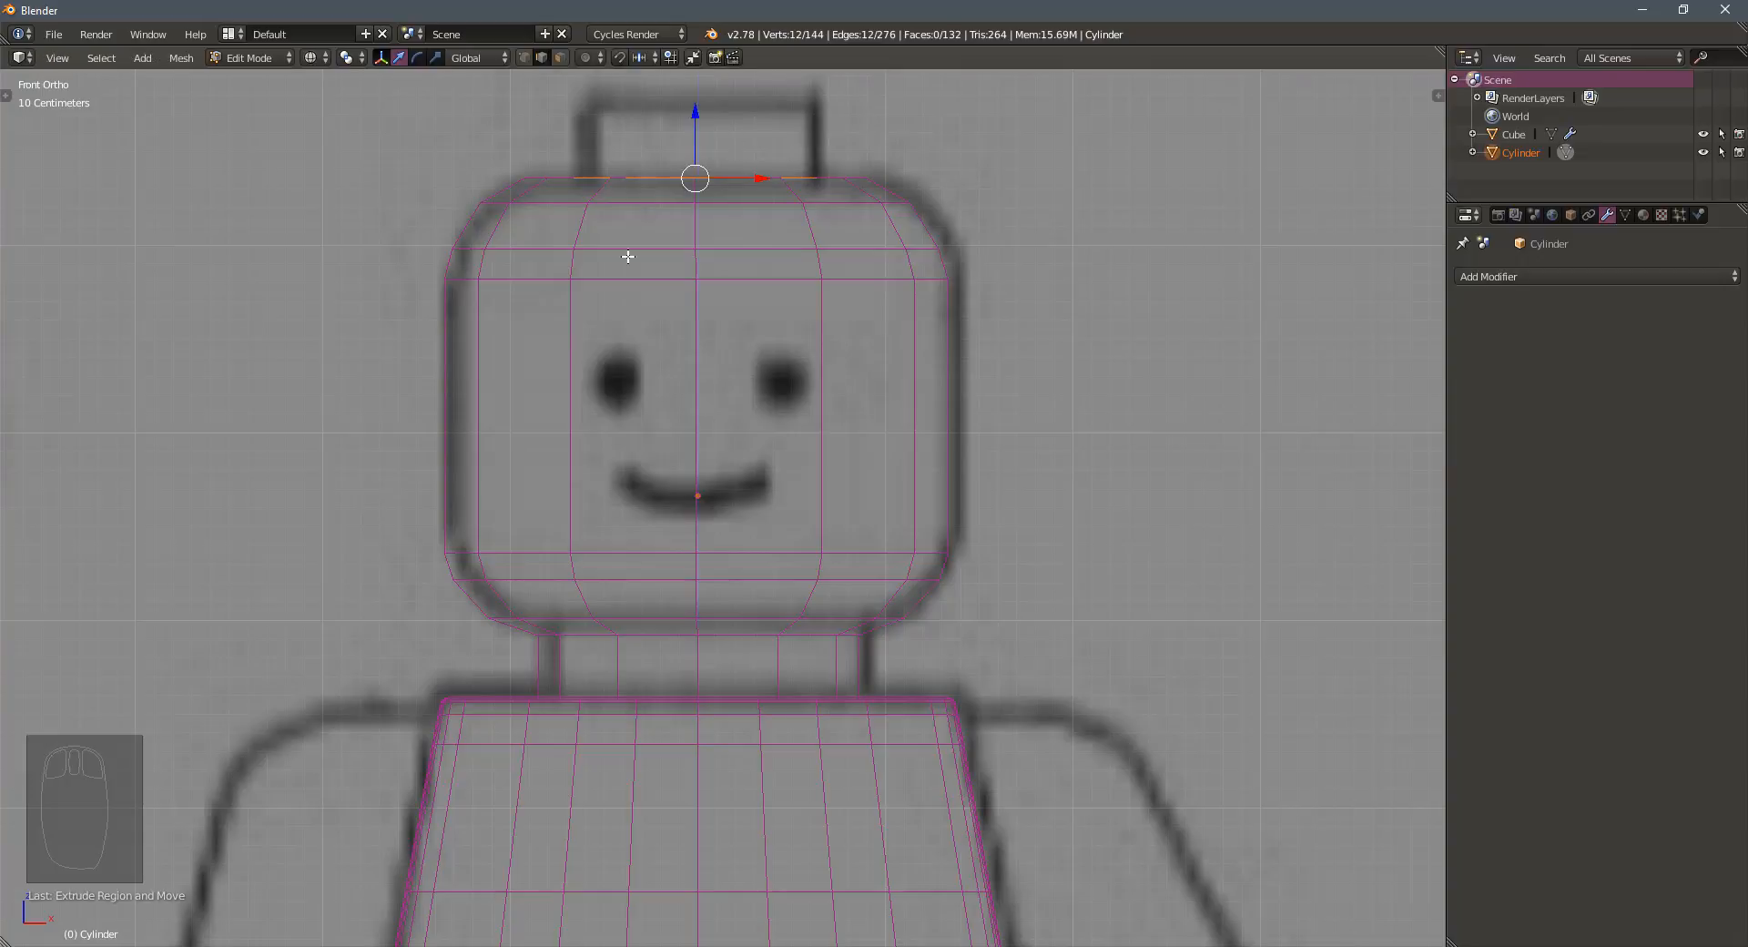
Extrude the selected ring straight up along Z to the top edge of the head stud in the front reference
middle_click_drag(629, 256, 628, 476, "shift")
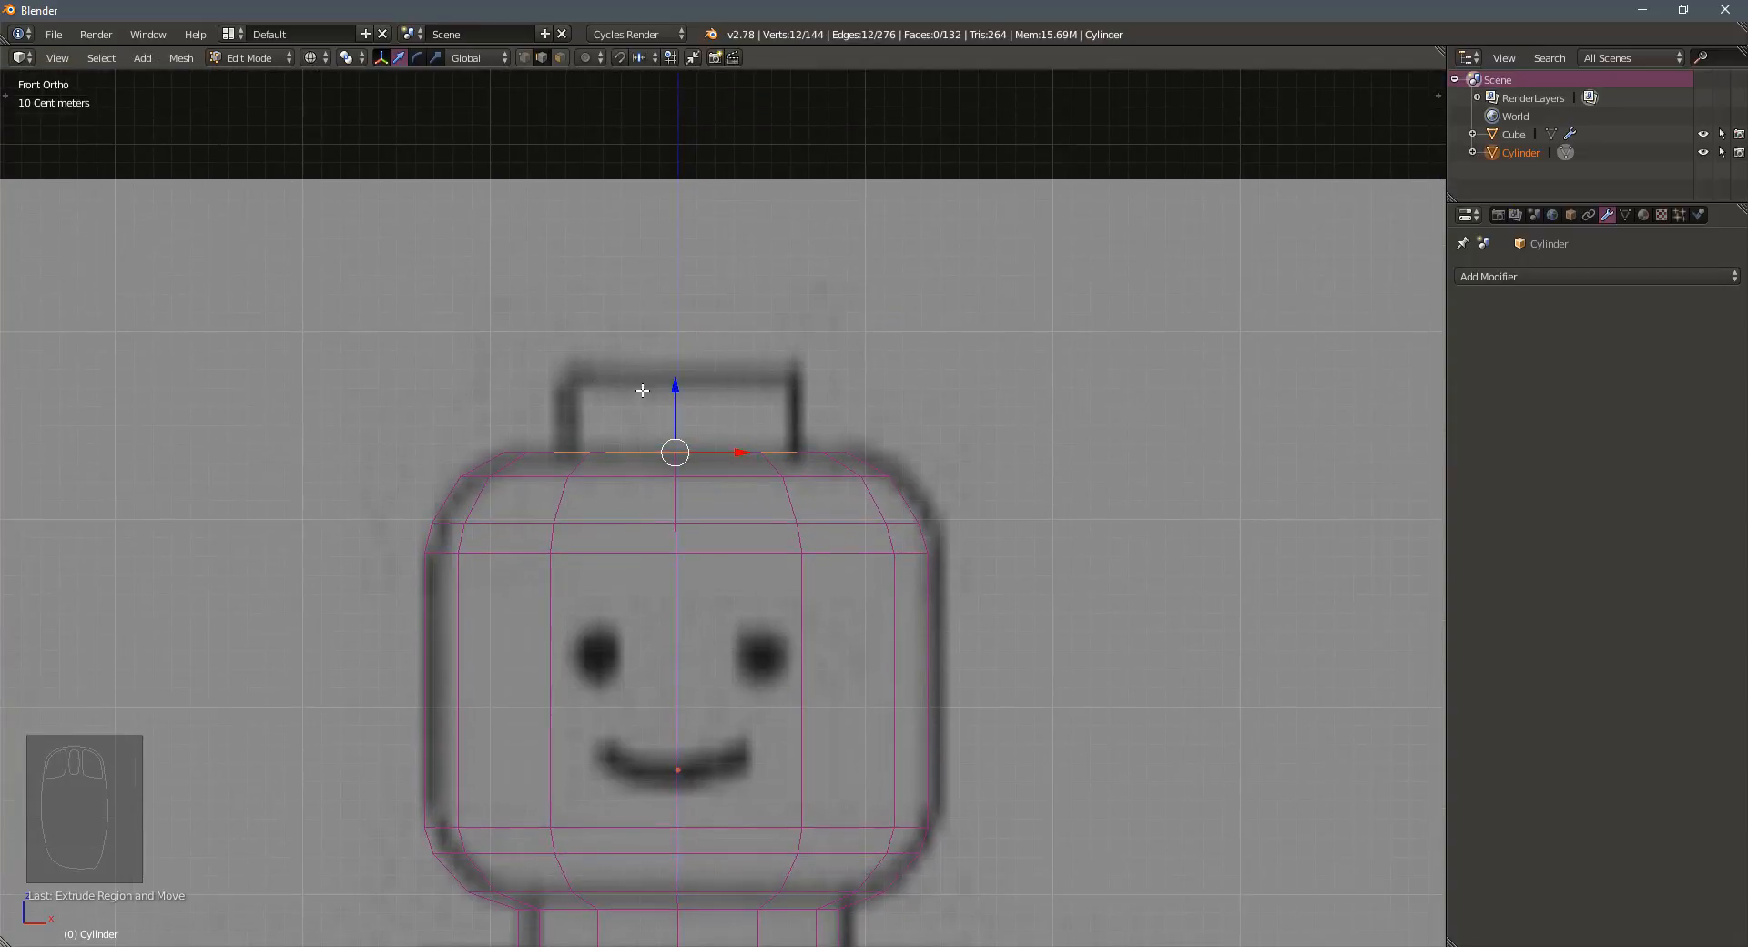
key("e")
middle_click(646, 344)
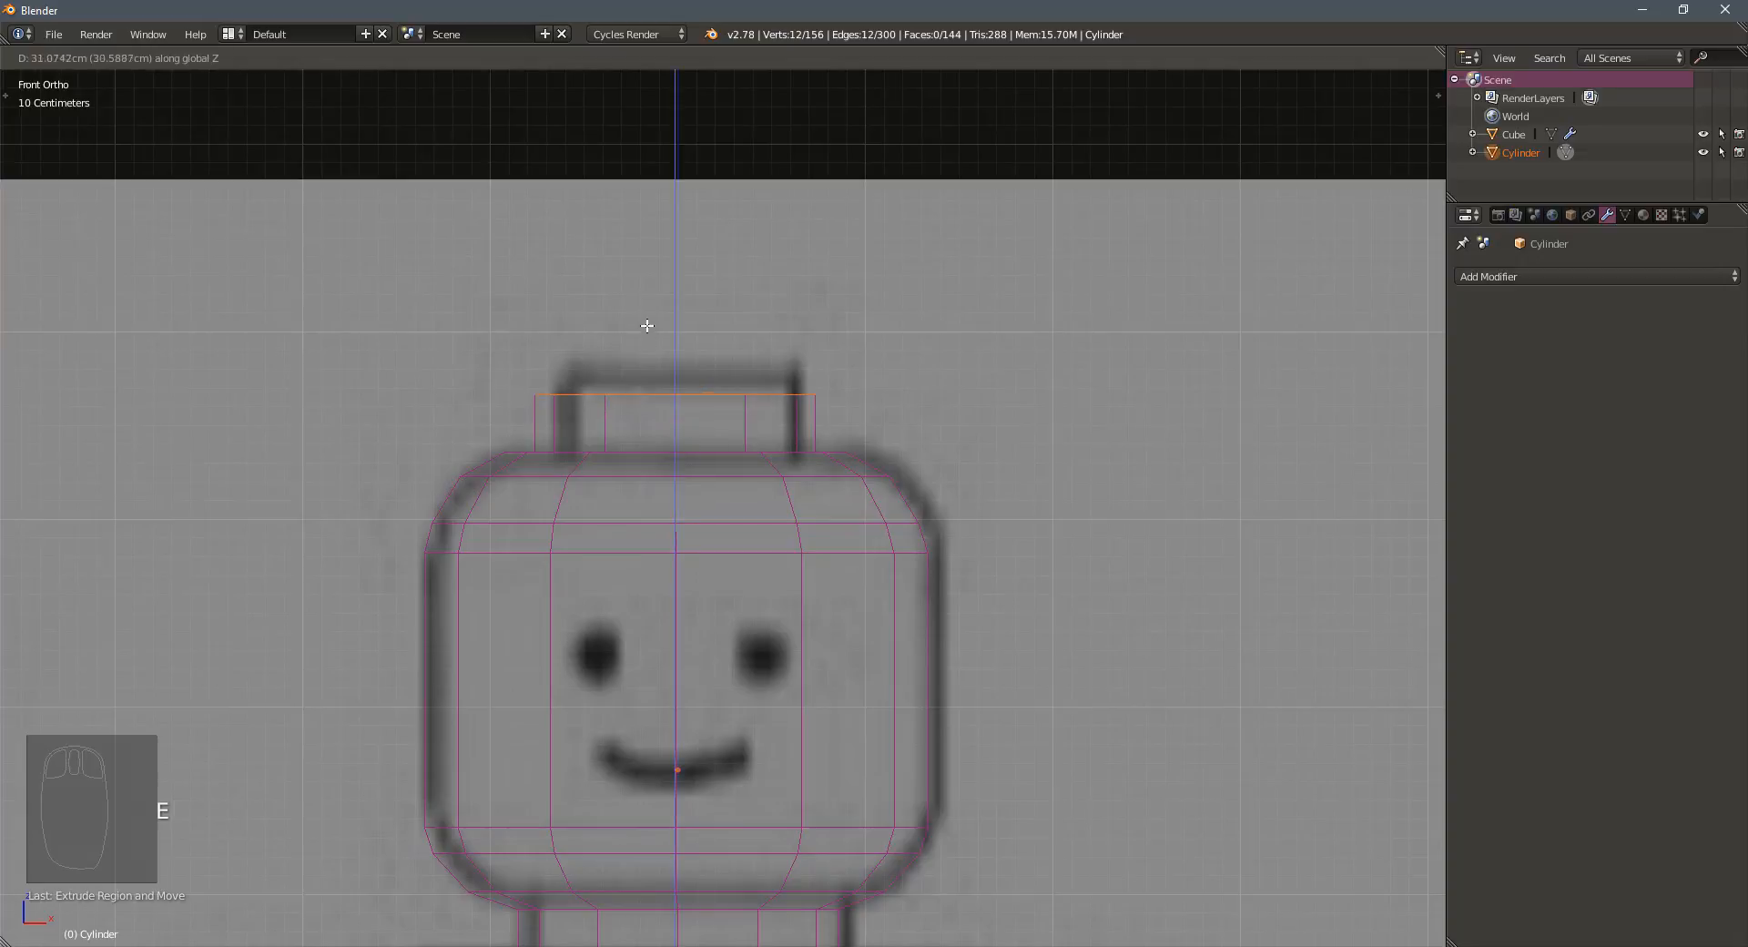
left_click(647, 314)
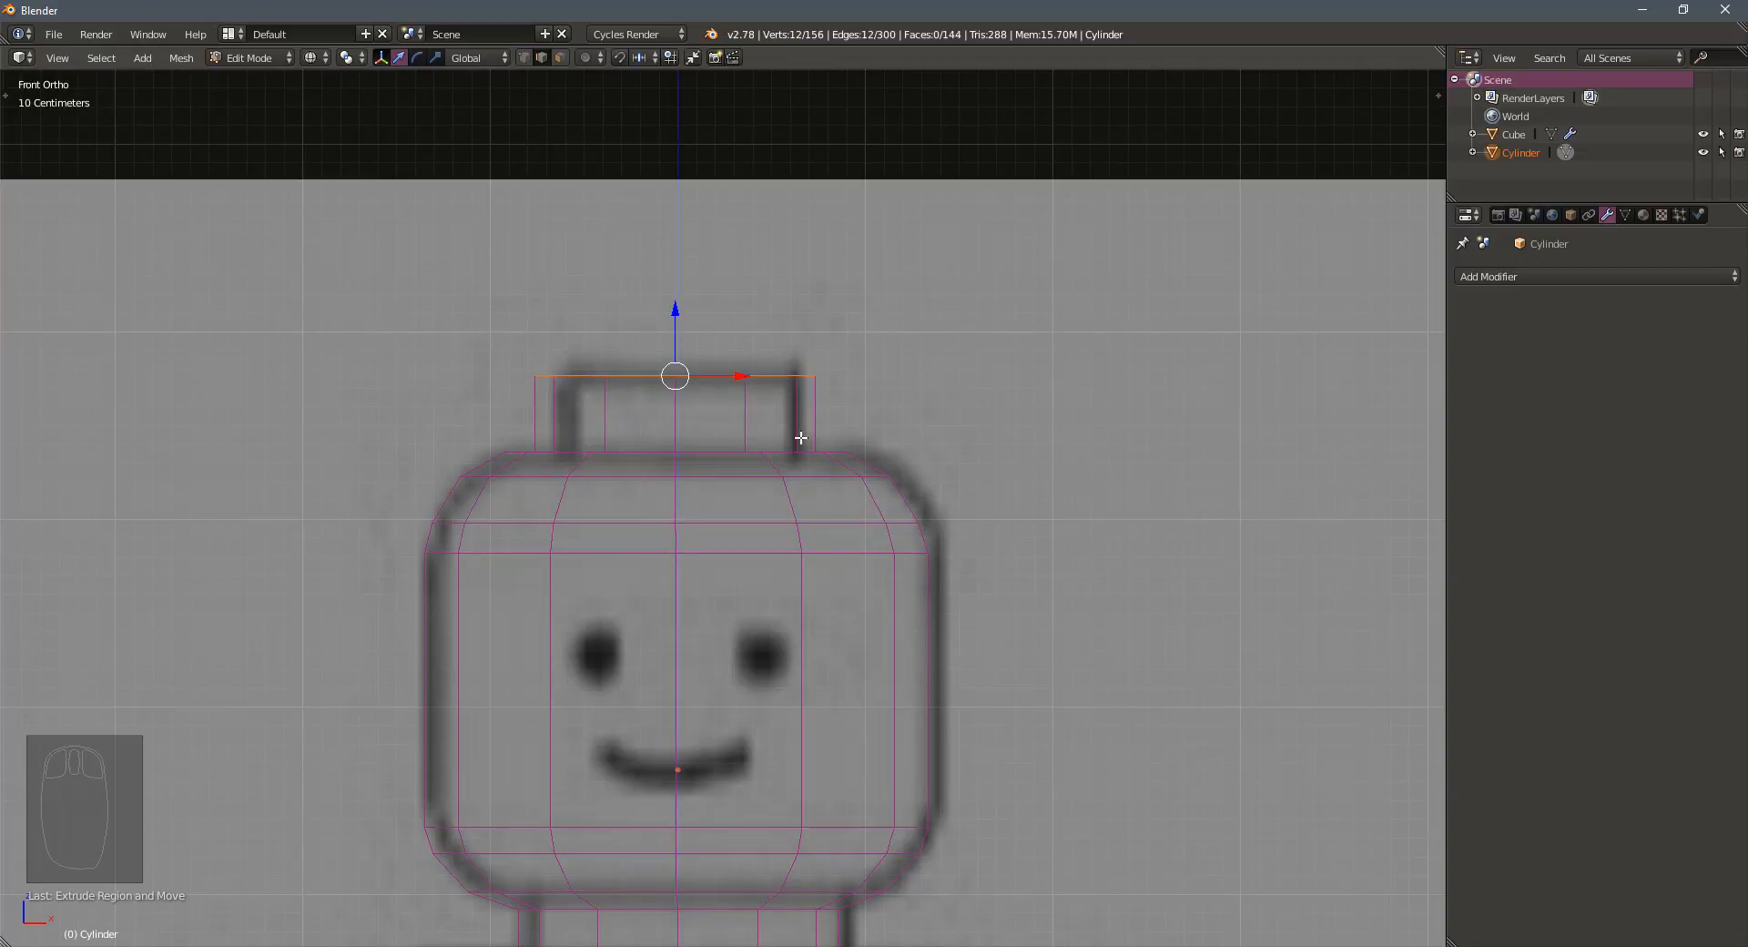
Extrude the stud's top ring in place twice, scaling each new ring inward, the first to about 0.8
middle_click_drag(800, 437, 749, 391)
key("e")
key("s")
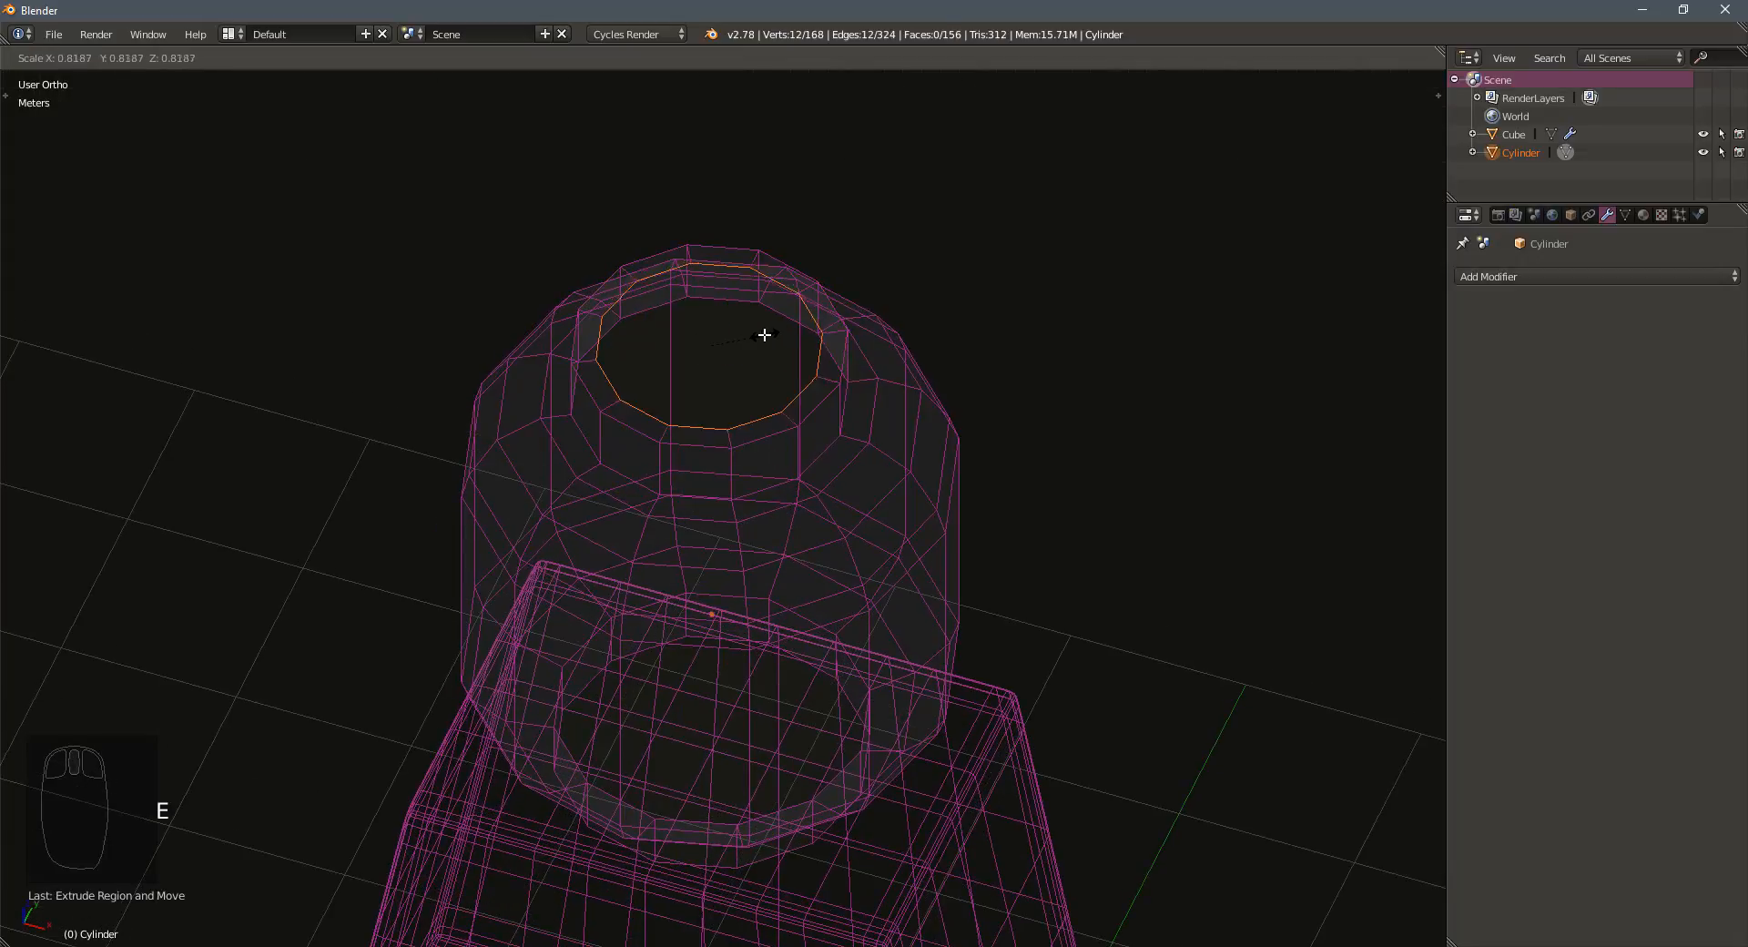
left_click(762, 335)
key("e")
key("s")
left_click(714, 343)
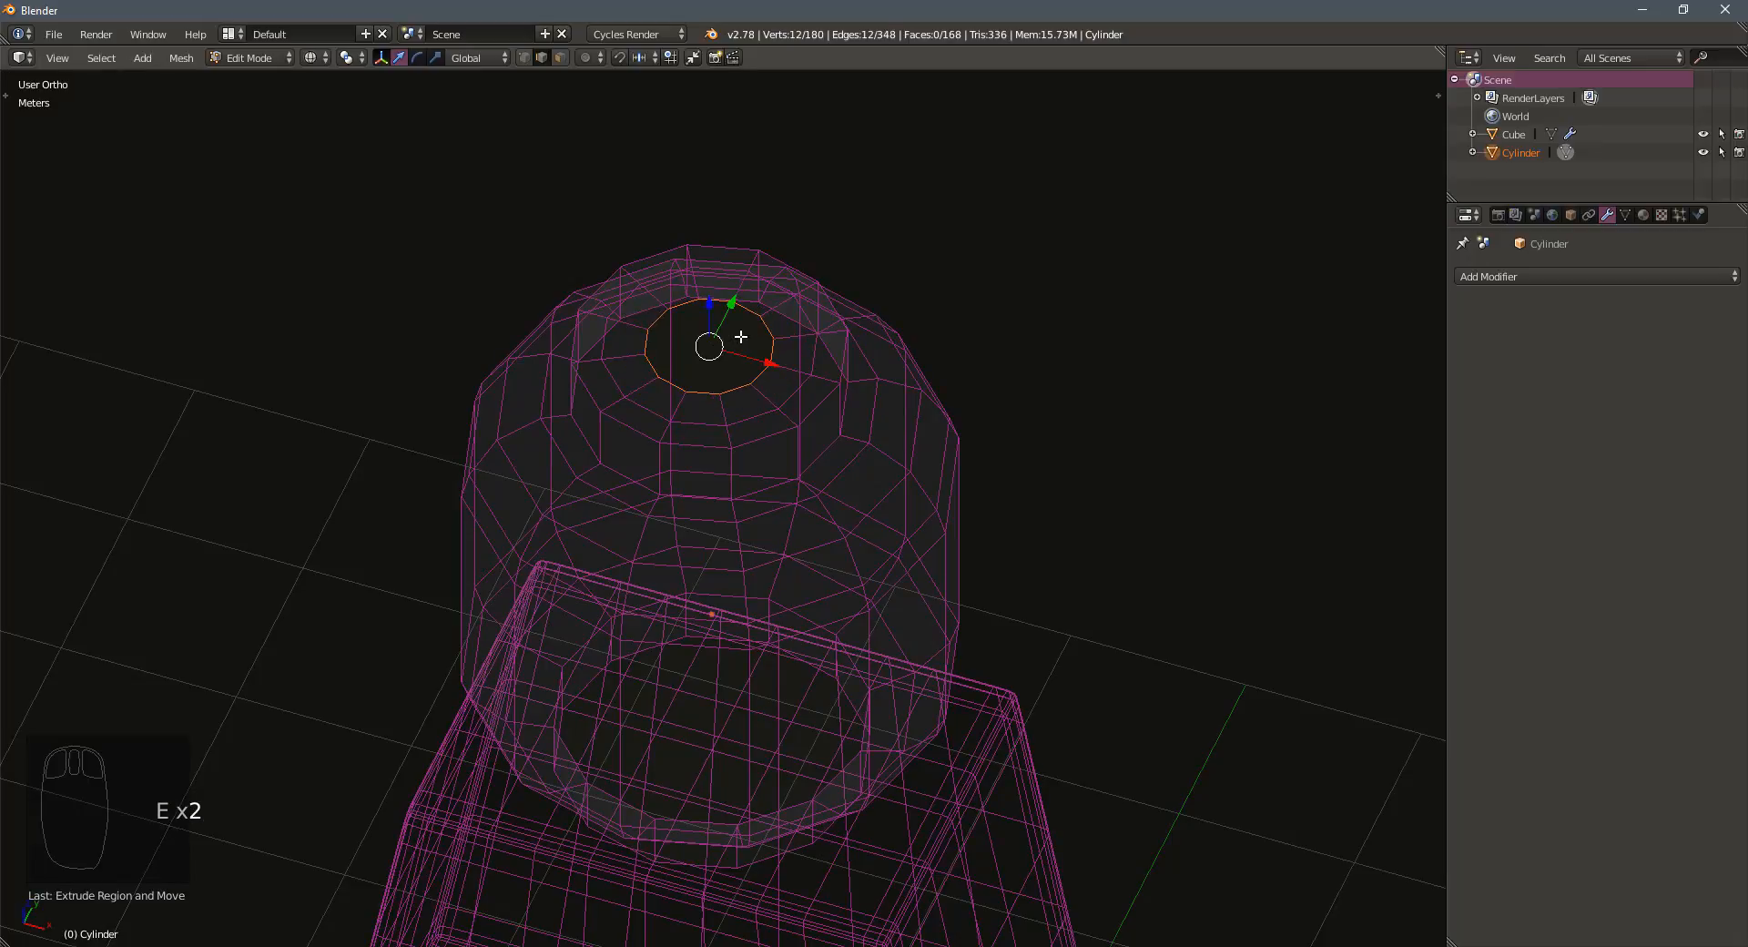
Extrude one more small ring at the middle of the stud's top and merge its vertices at center
key("e")
left_click(721, 343)
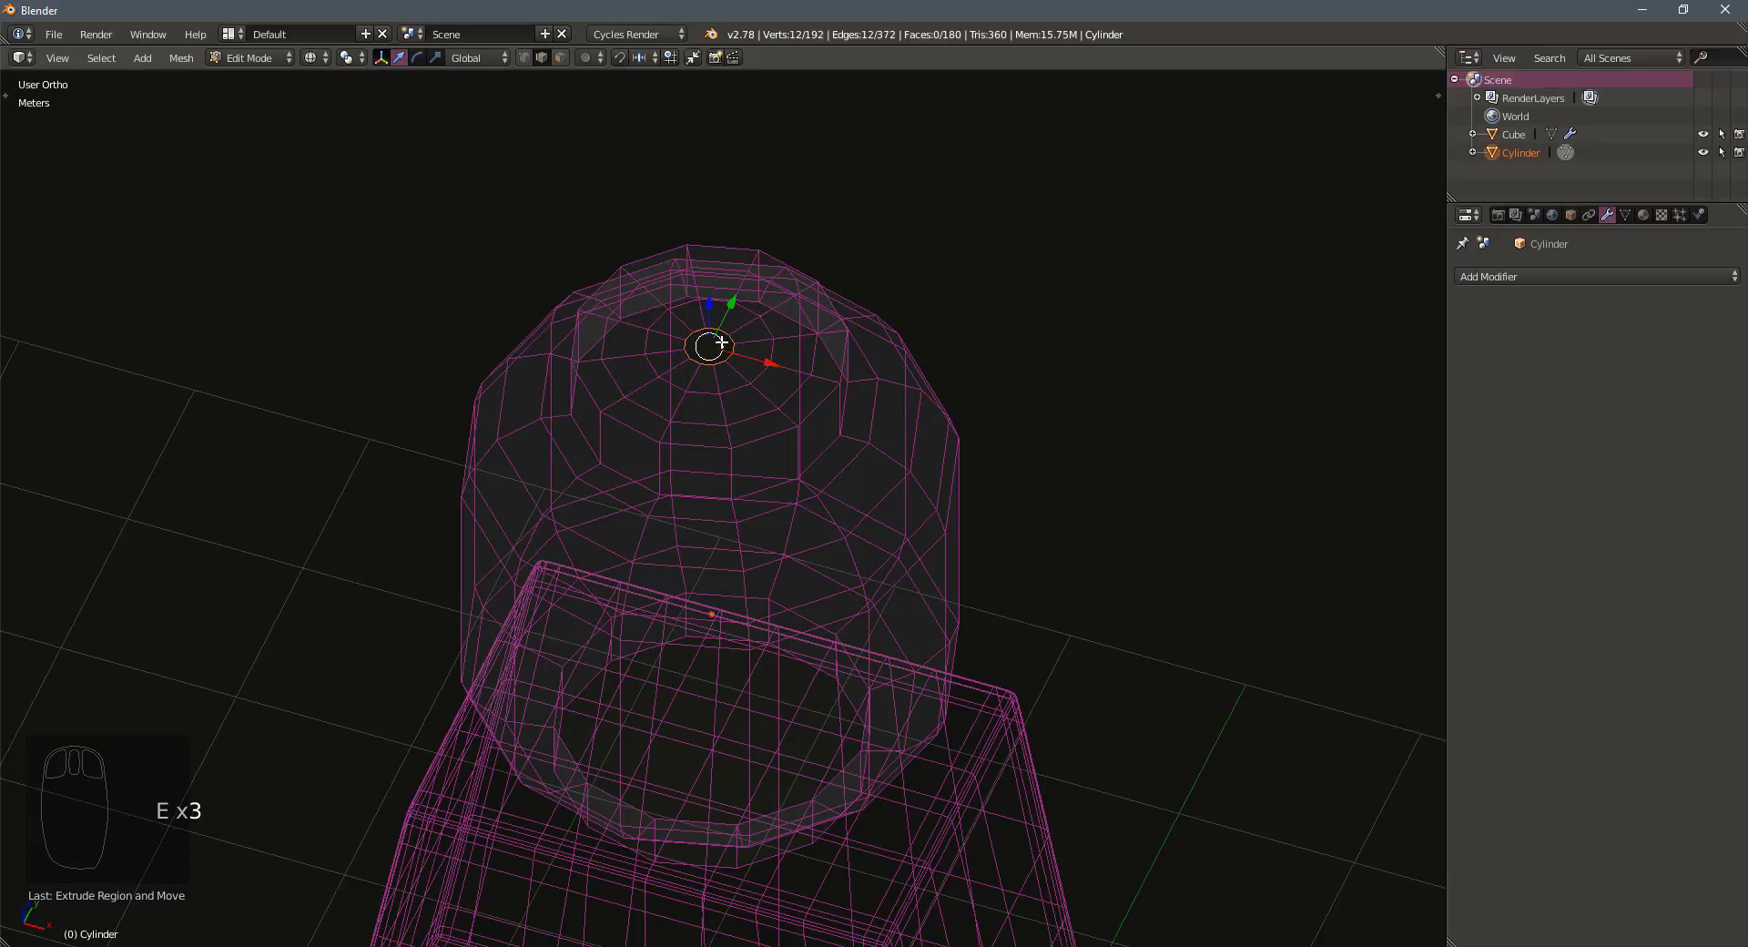
key("alt+m")
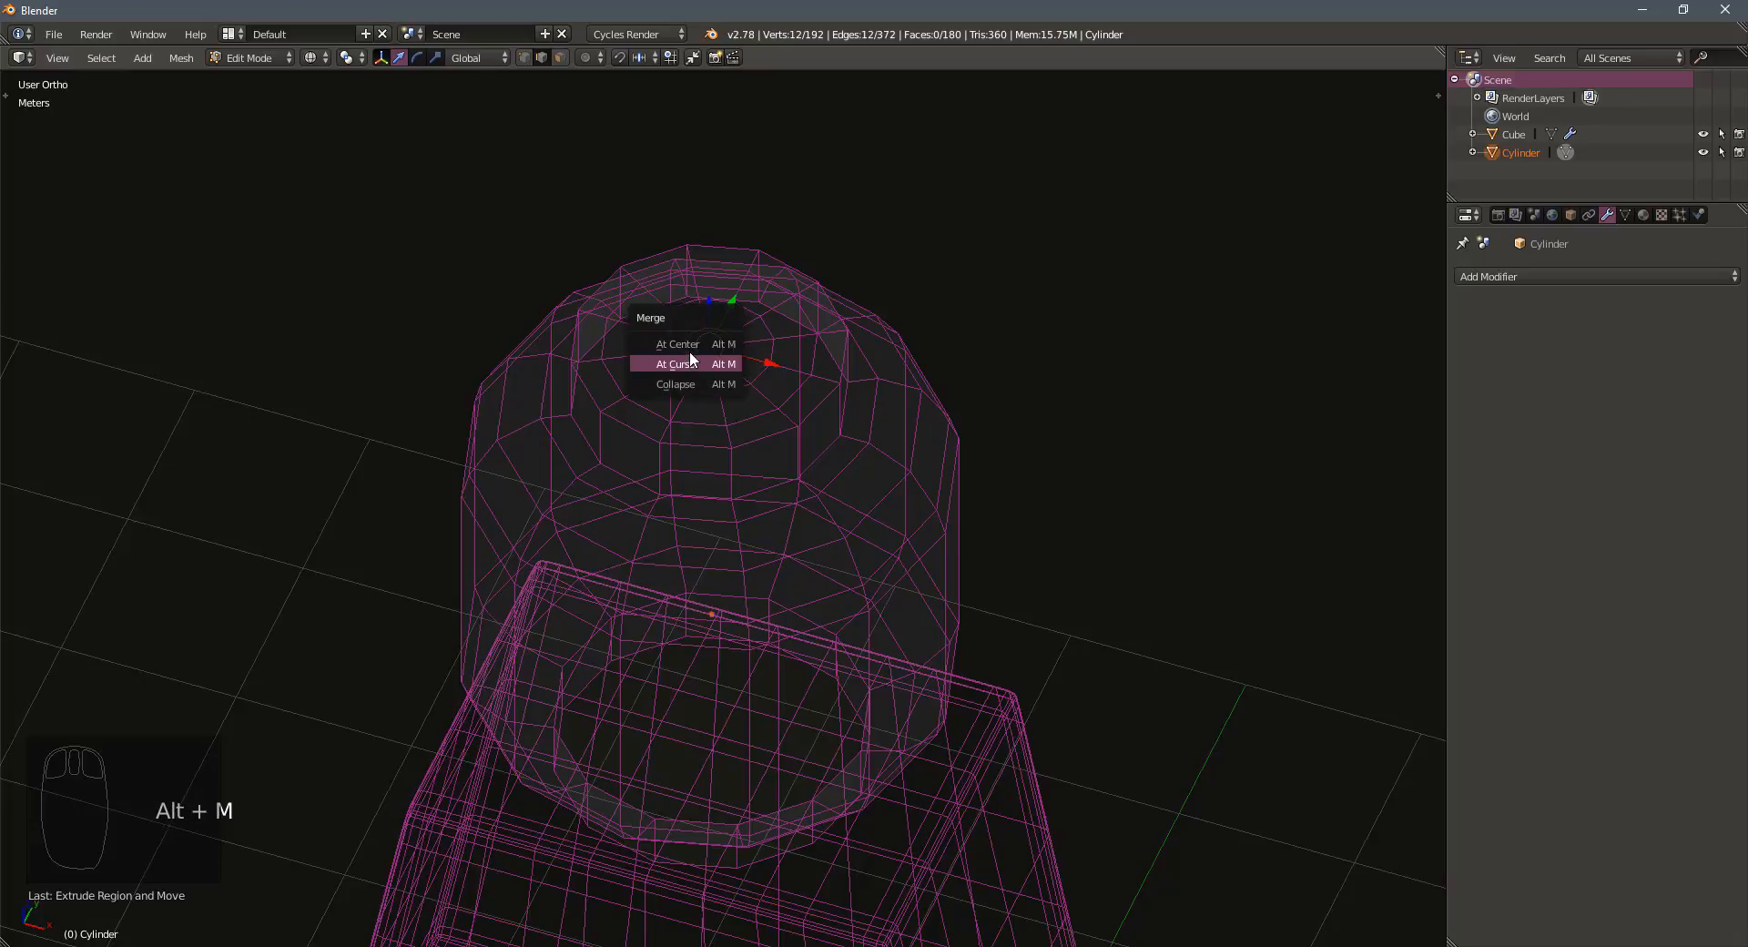
left_click(687, 344)
Select the edge loop around the neck's open bottom and extrude it in place twice, scaling each ring inward
middle_click_drag(715, 400, 695, 510)
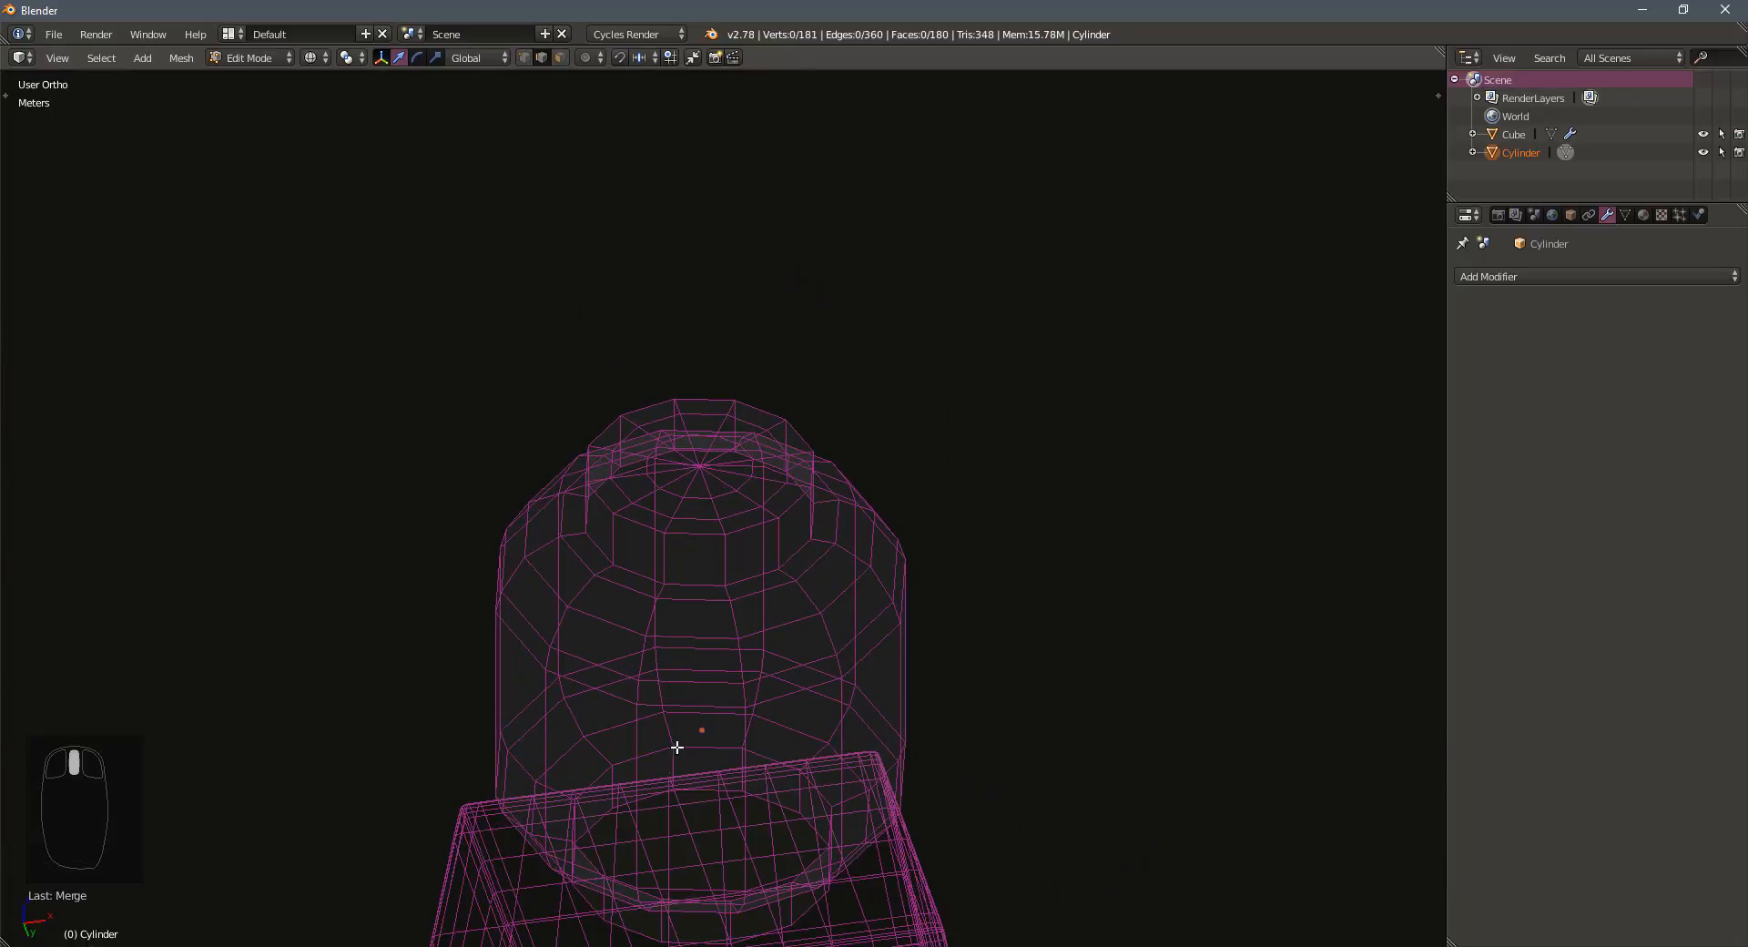
scroll(679, 749, "up", 3)
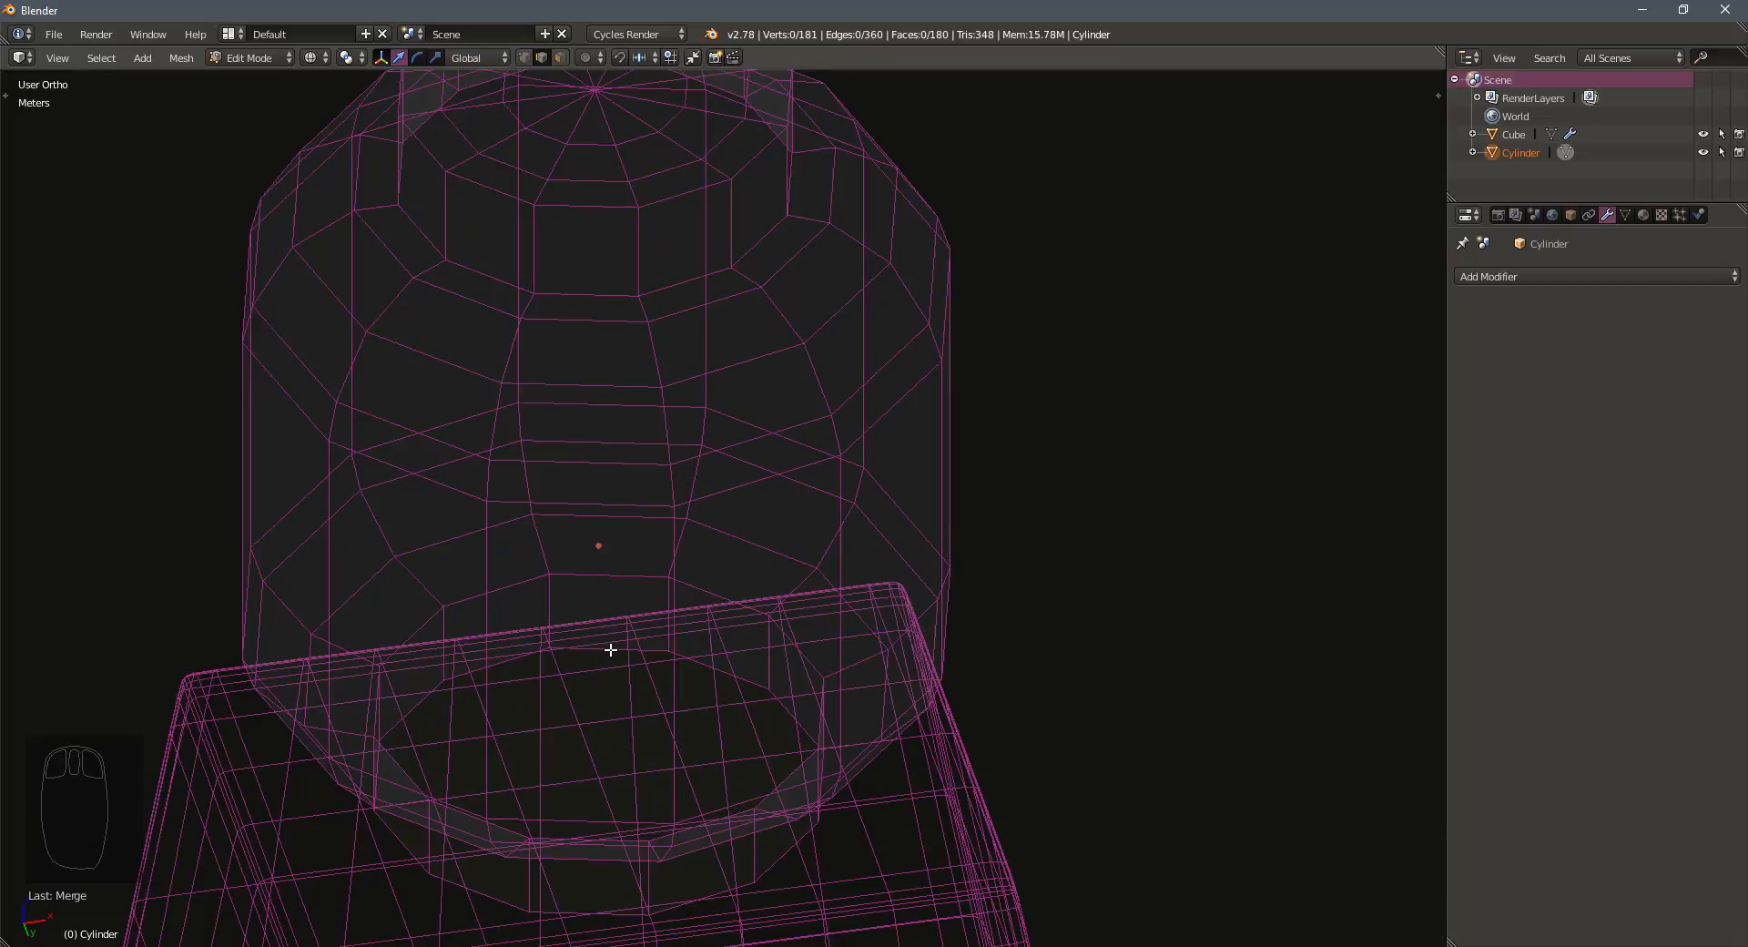
left_click(611, 649, "alt")
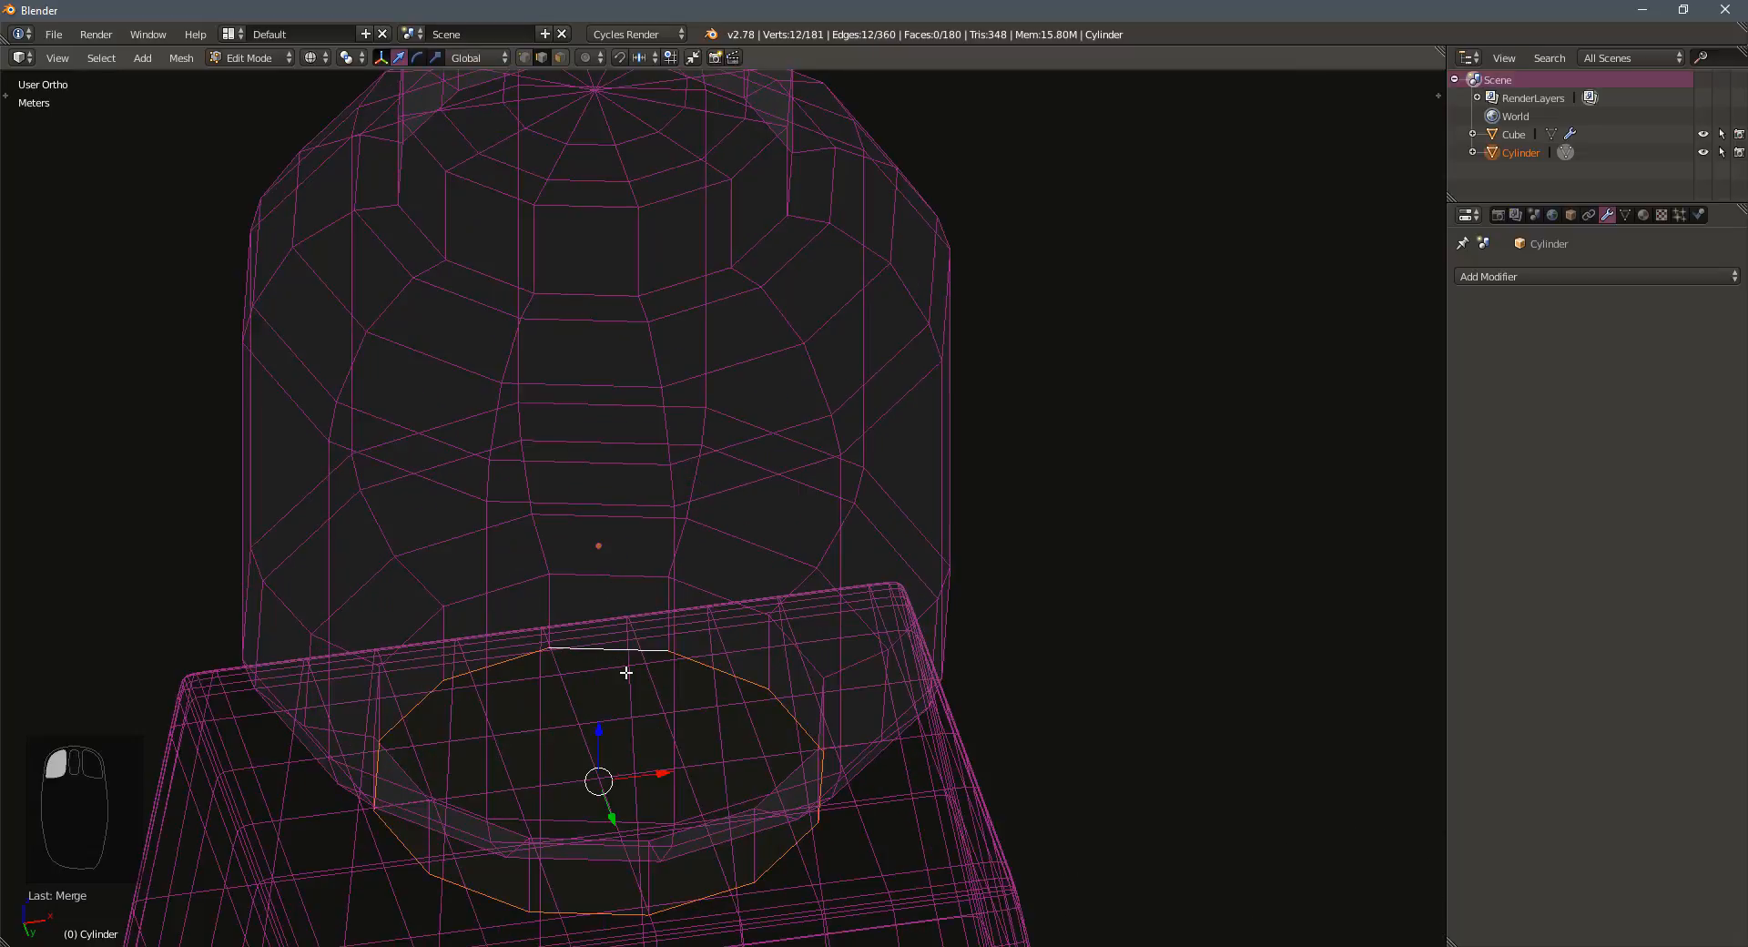
key("e")
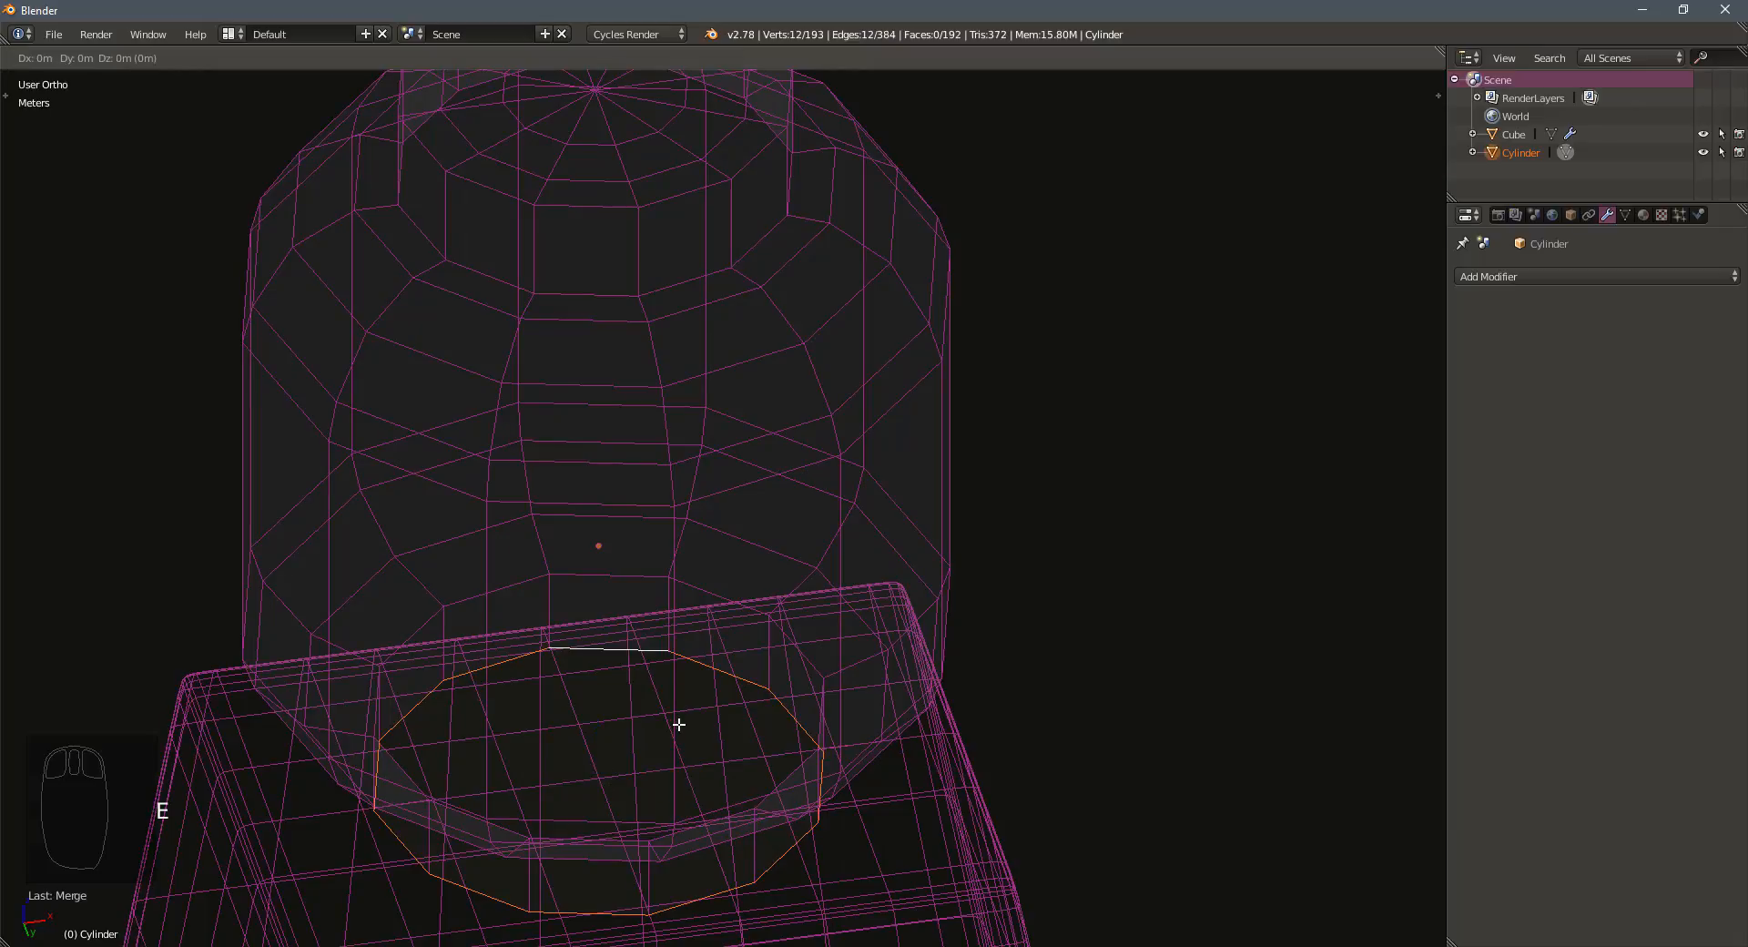
key("s")
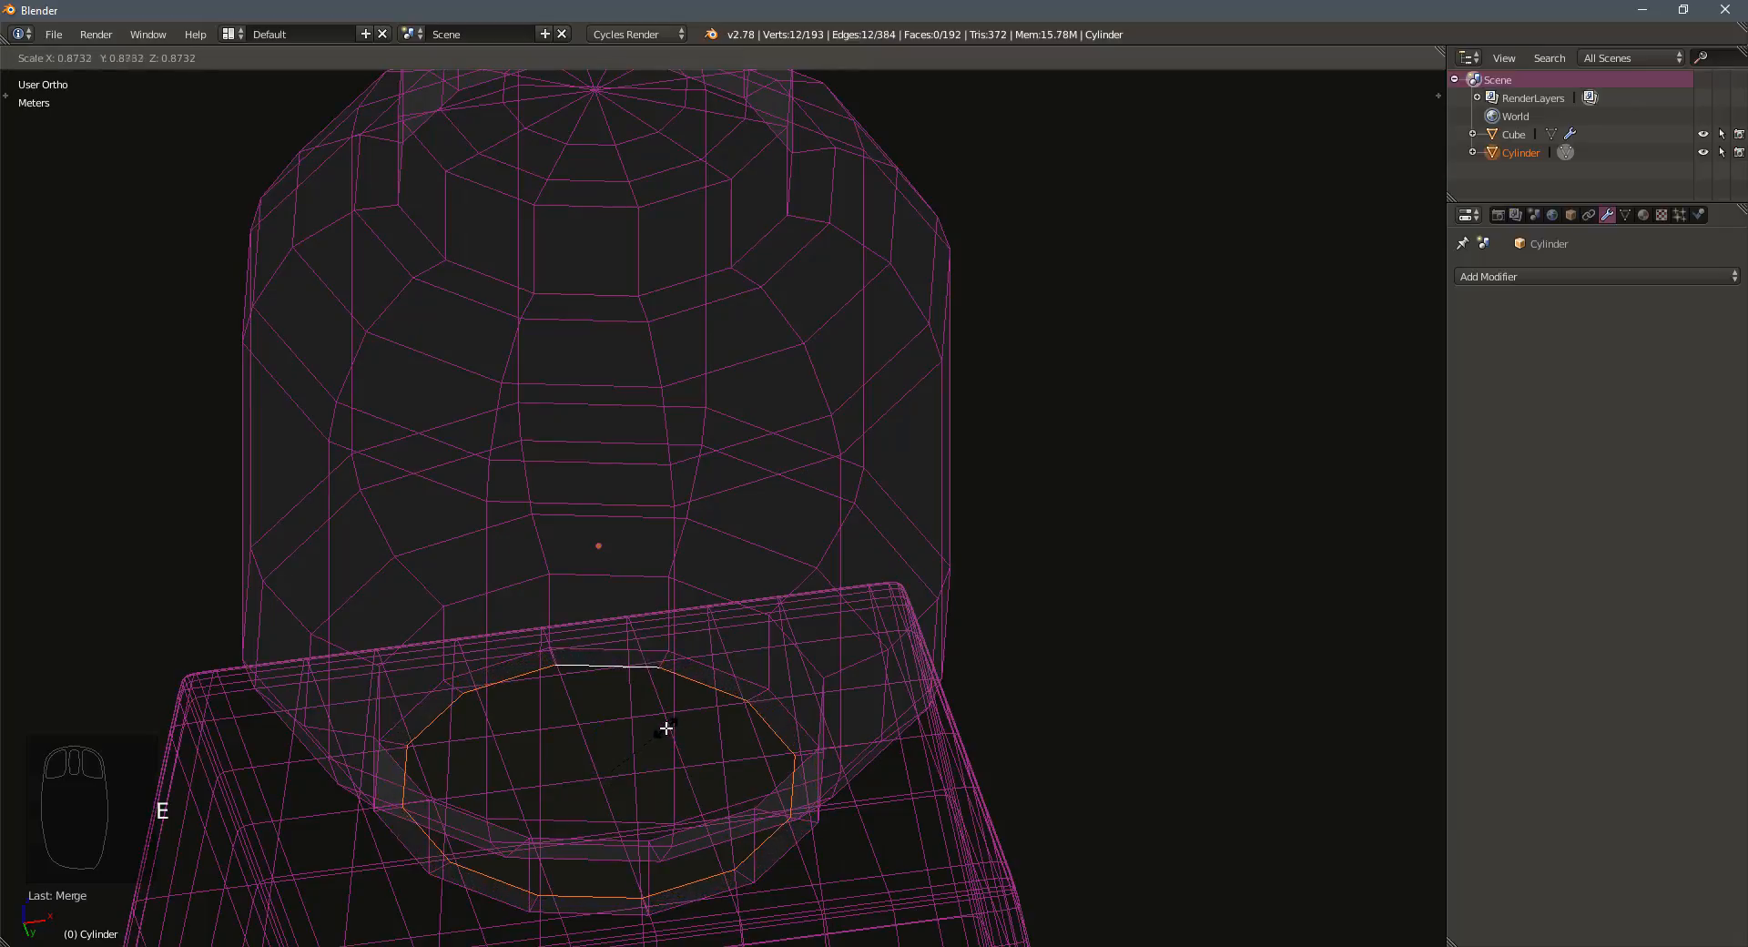
left_click(655, 732)
key("e")
key("s")
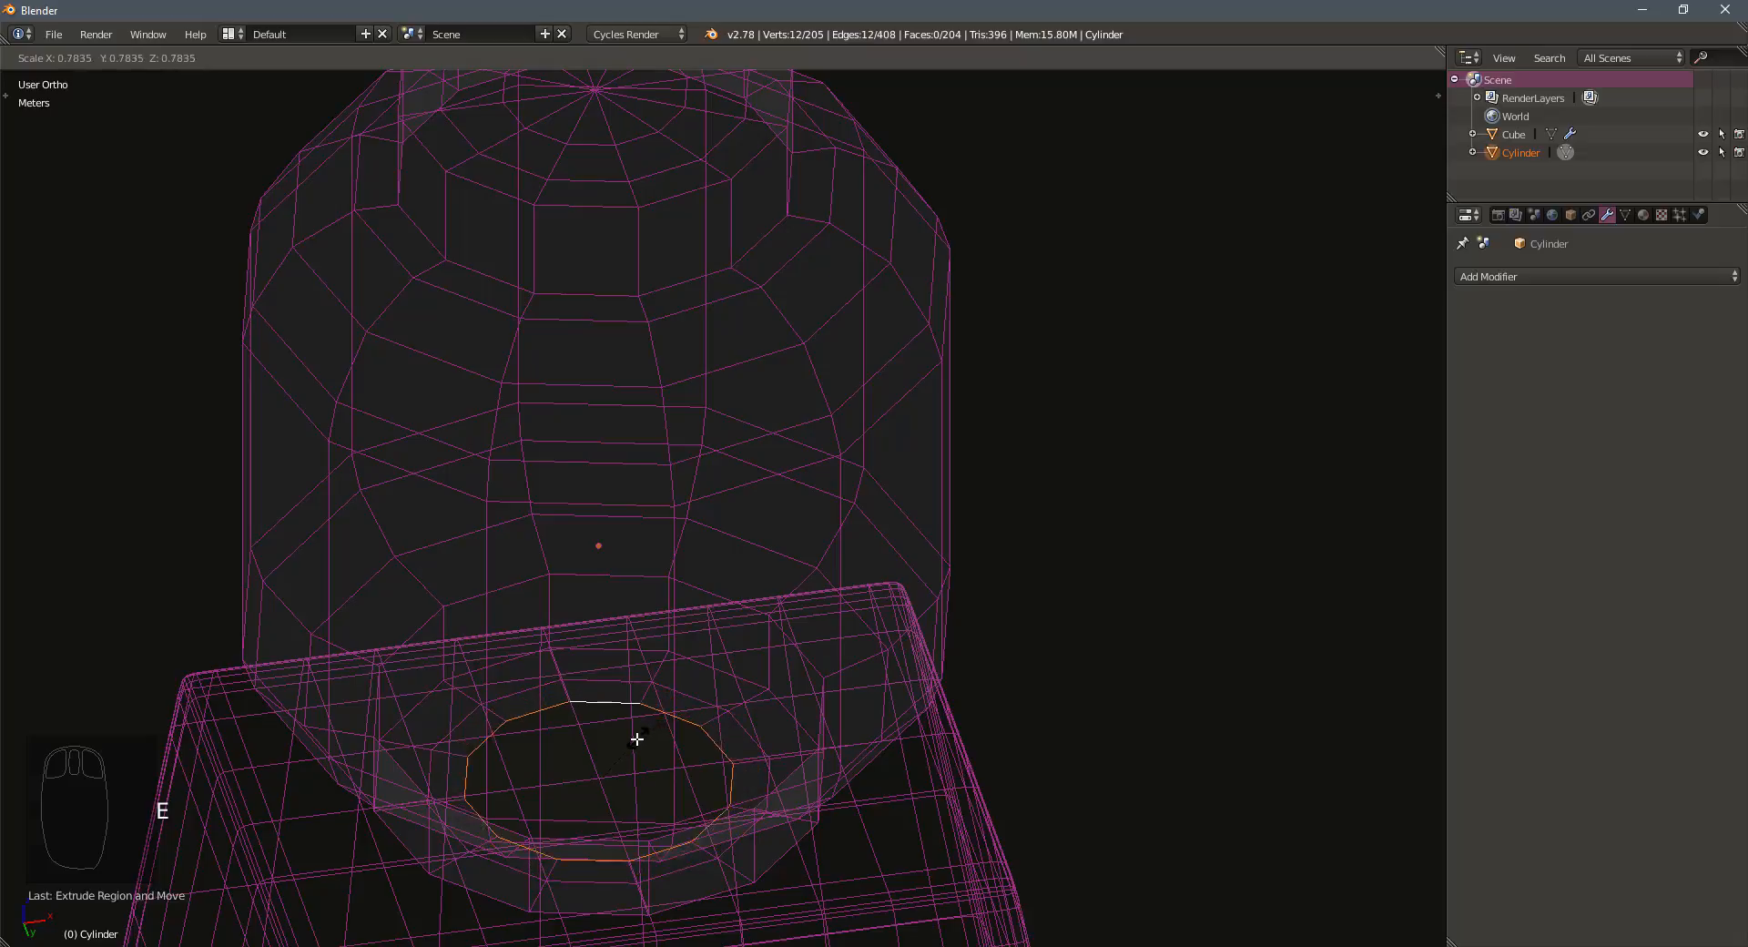
left_click(629, 755)
Extrude a third, small ring inside the neck's bottom and merge its vertices at center to close the opening
key("e")
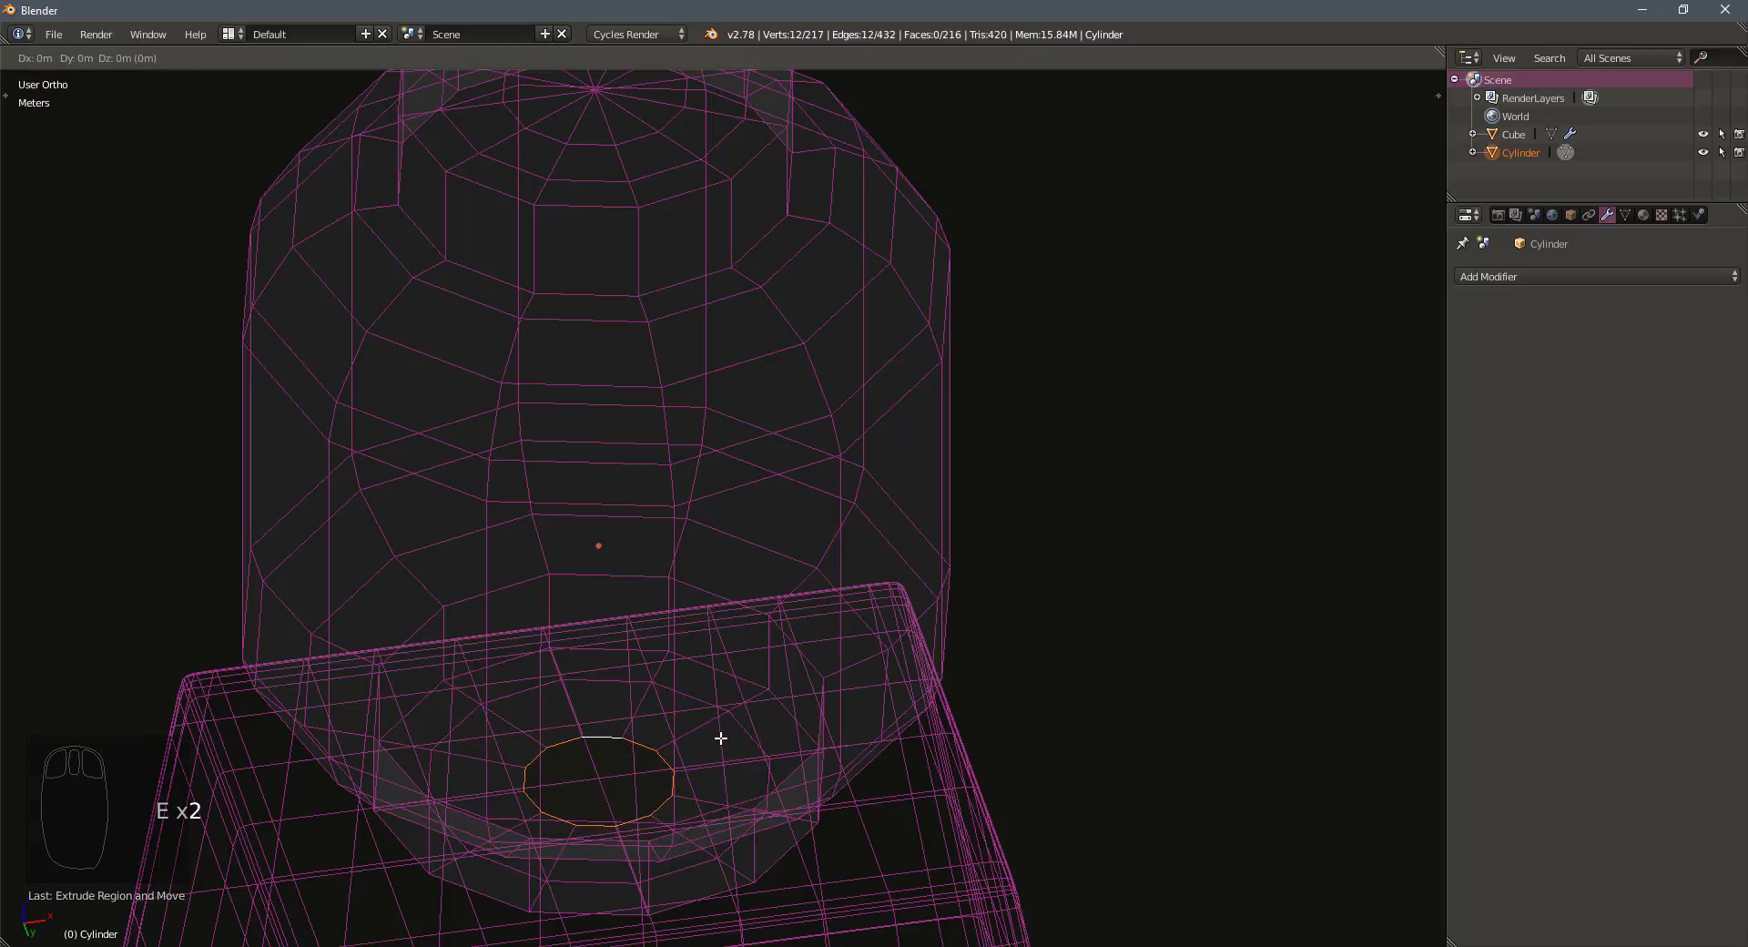
key("s")
left_click(649, 757)
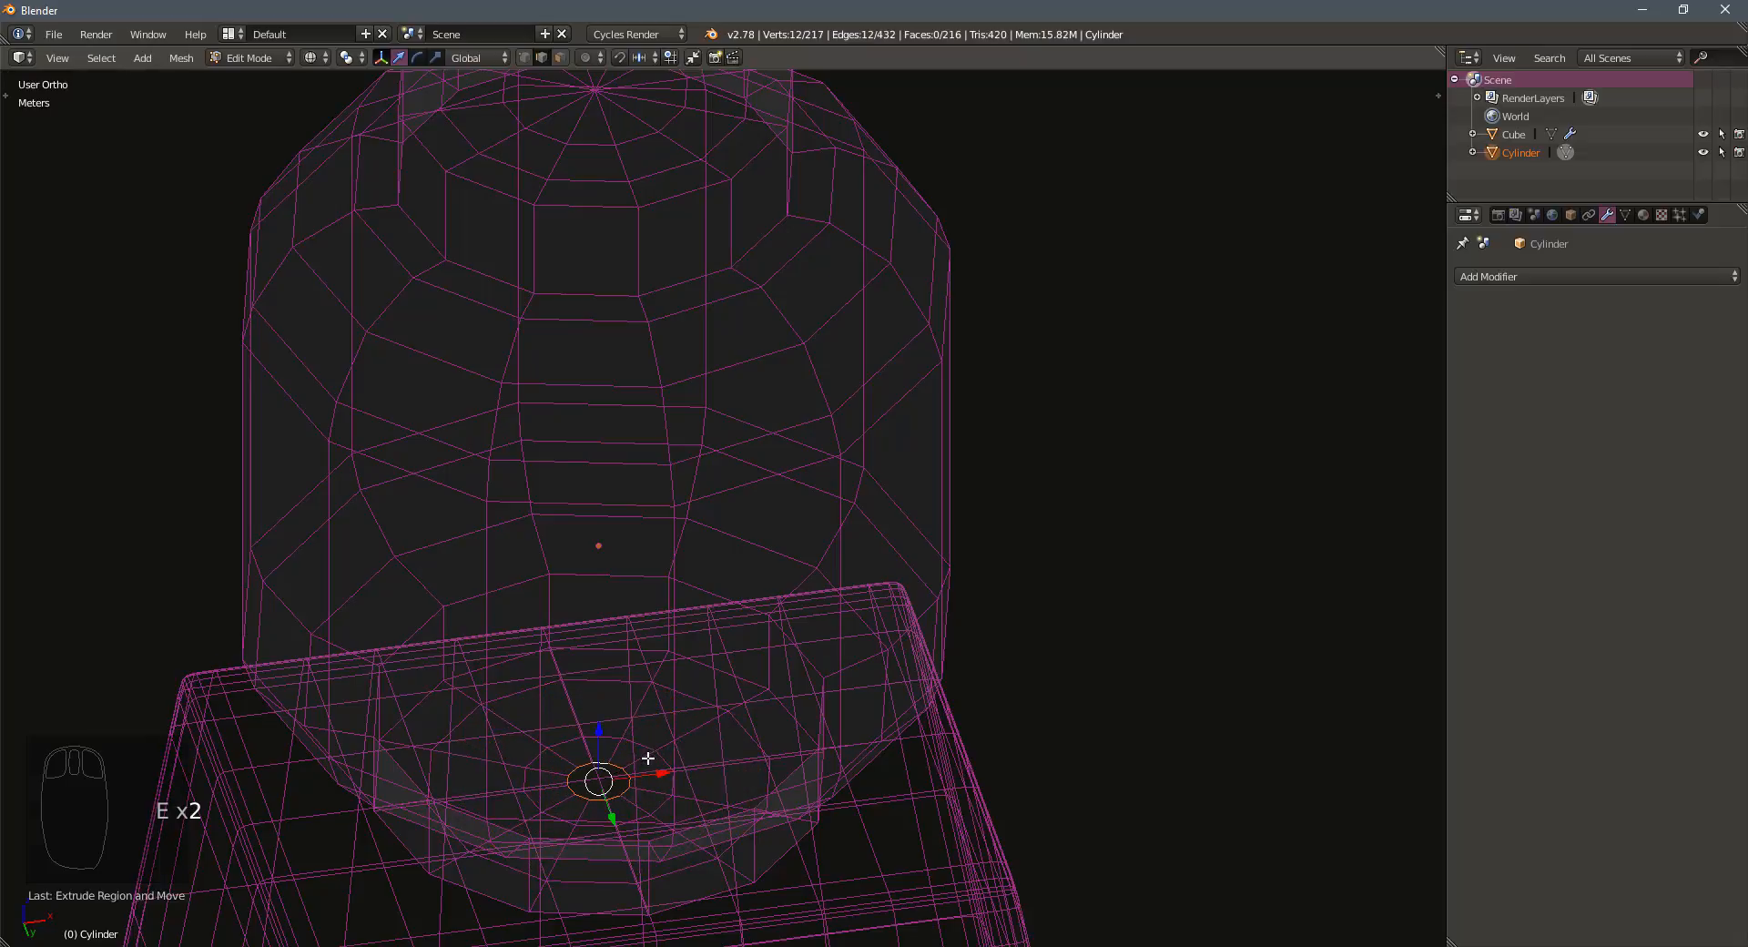
key("alt+m")
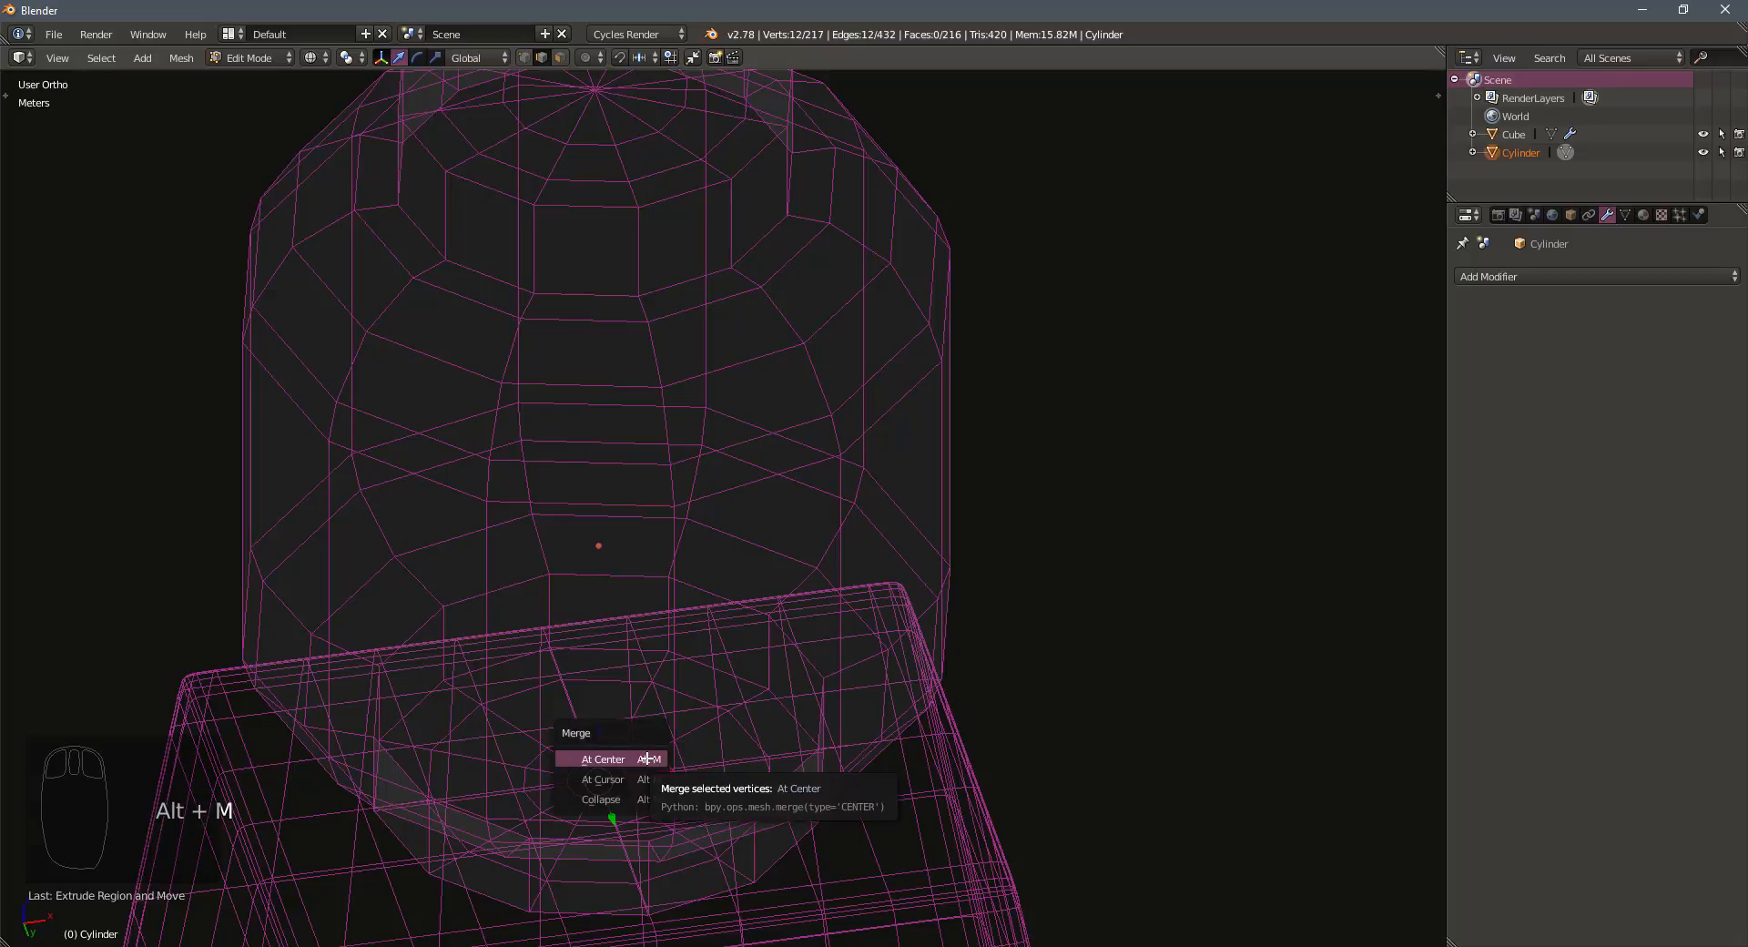
left_click(647, 755)
Return to the front view and display the model in solid shading against the whole reference figure
scroll(642, 617, "down", 6)
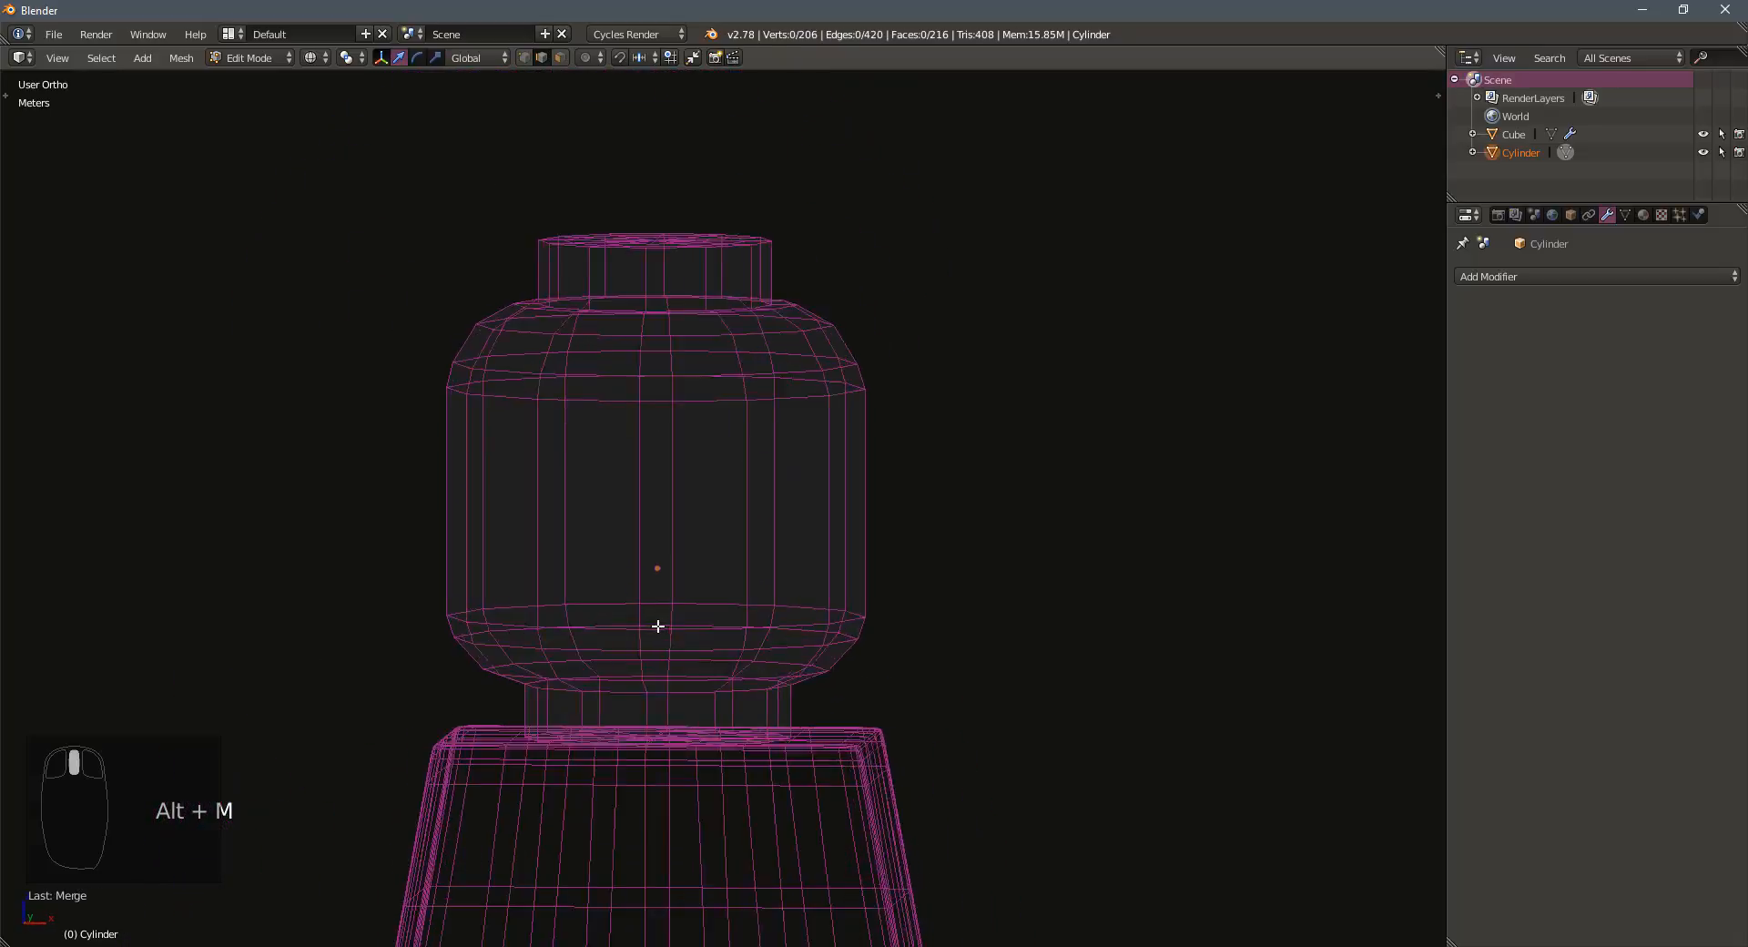
key("KP_1")
scroll(662, 627, "down", 5)
key("z")
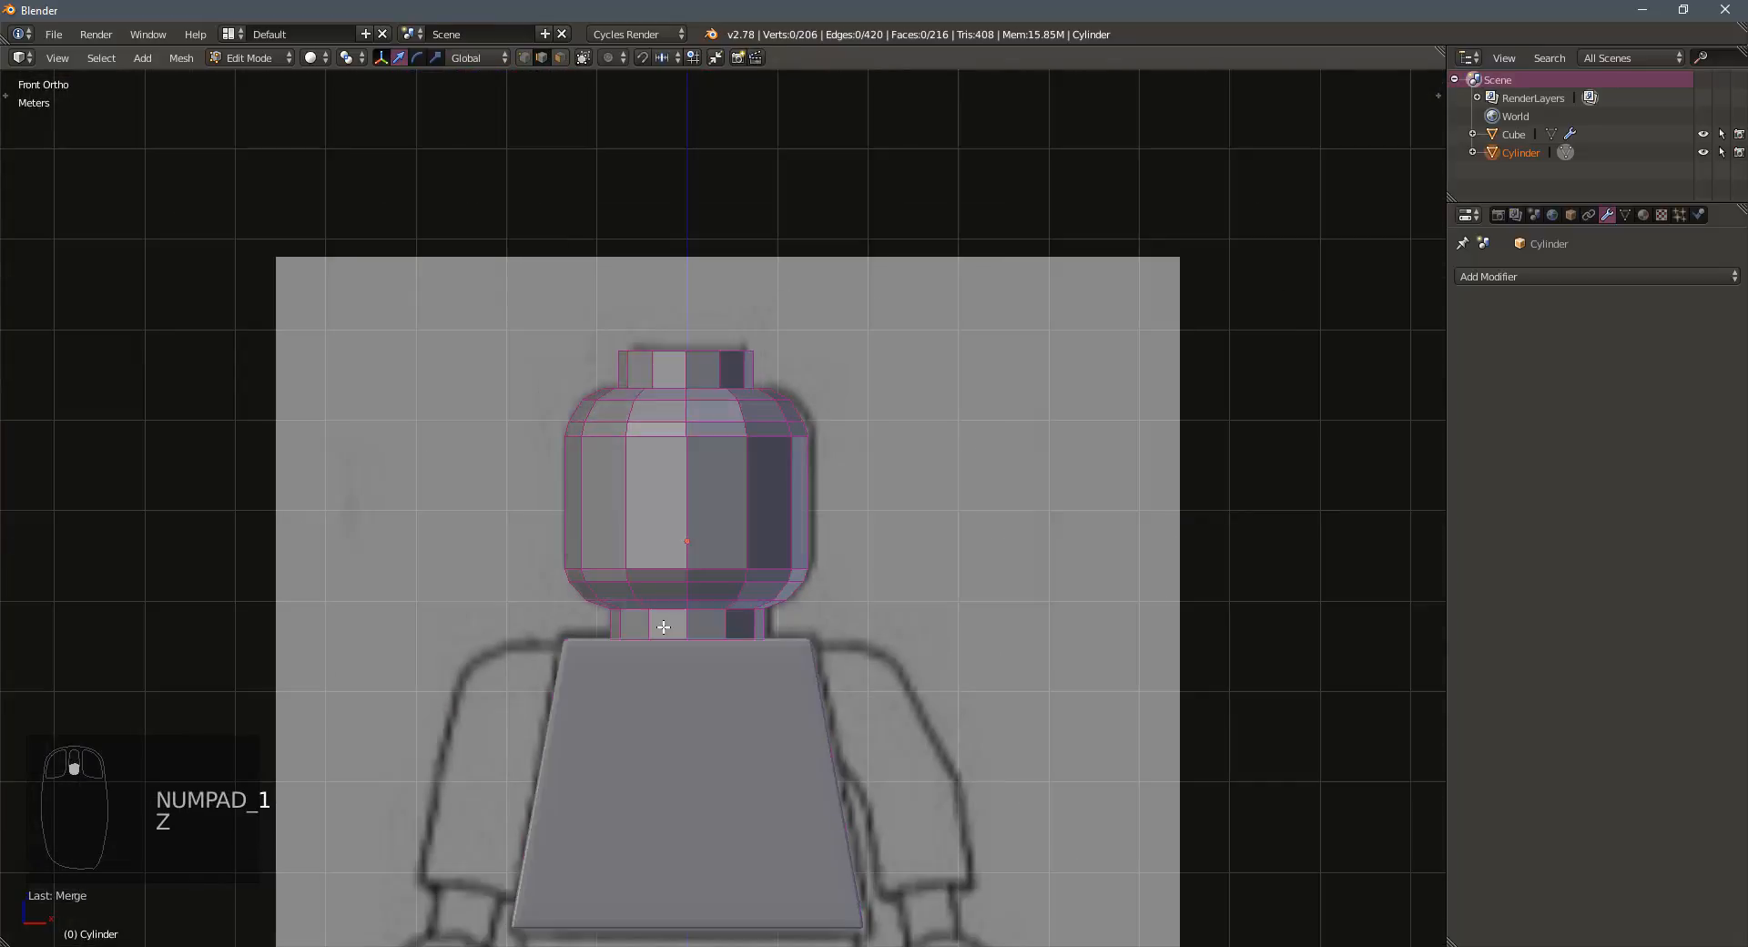
scroll(664, 627, "down", 1)
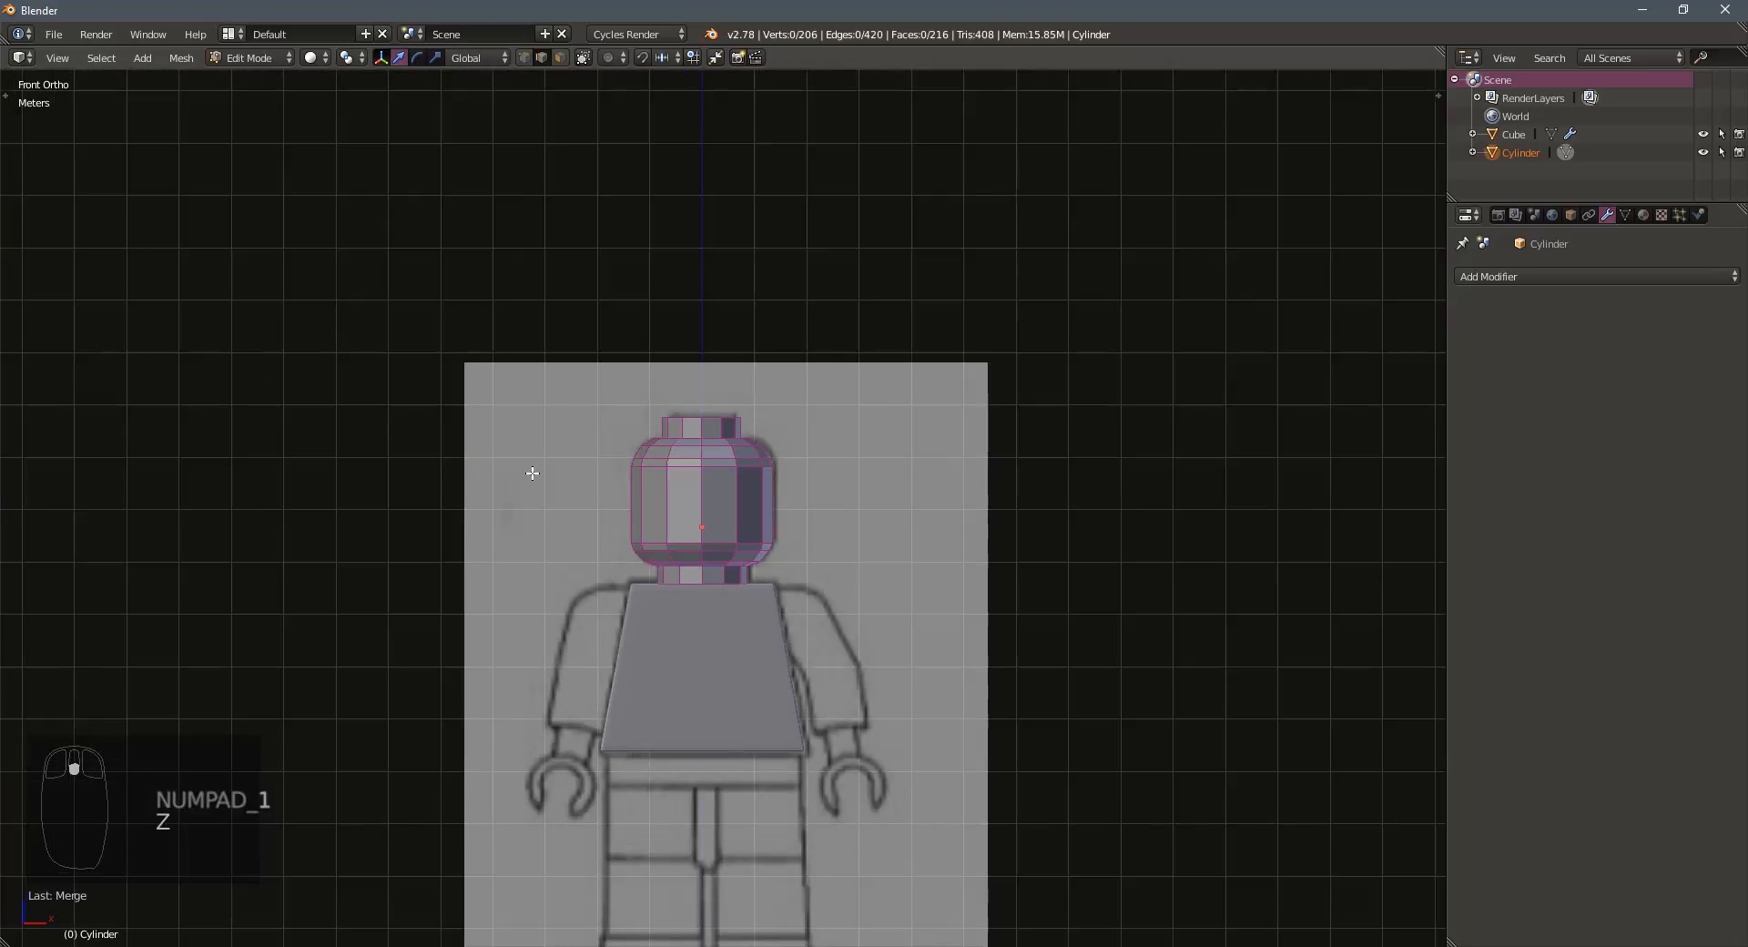
Leave mesh editing and apply smooth shading to both the head and the torso
key("t")
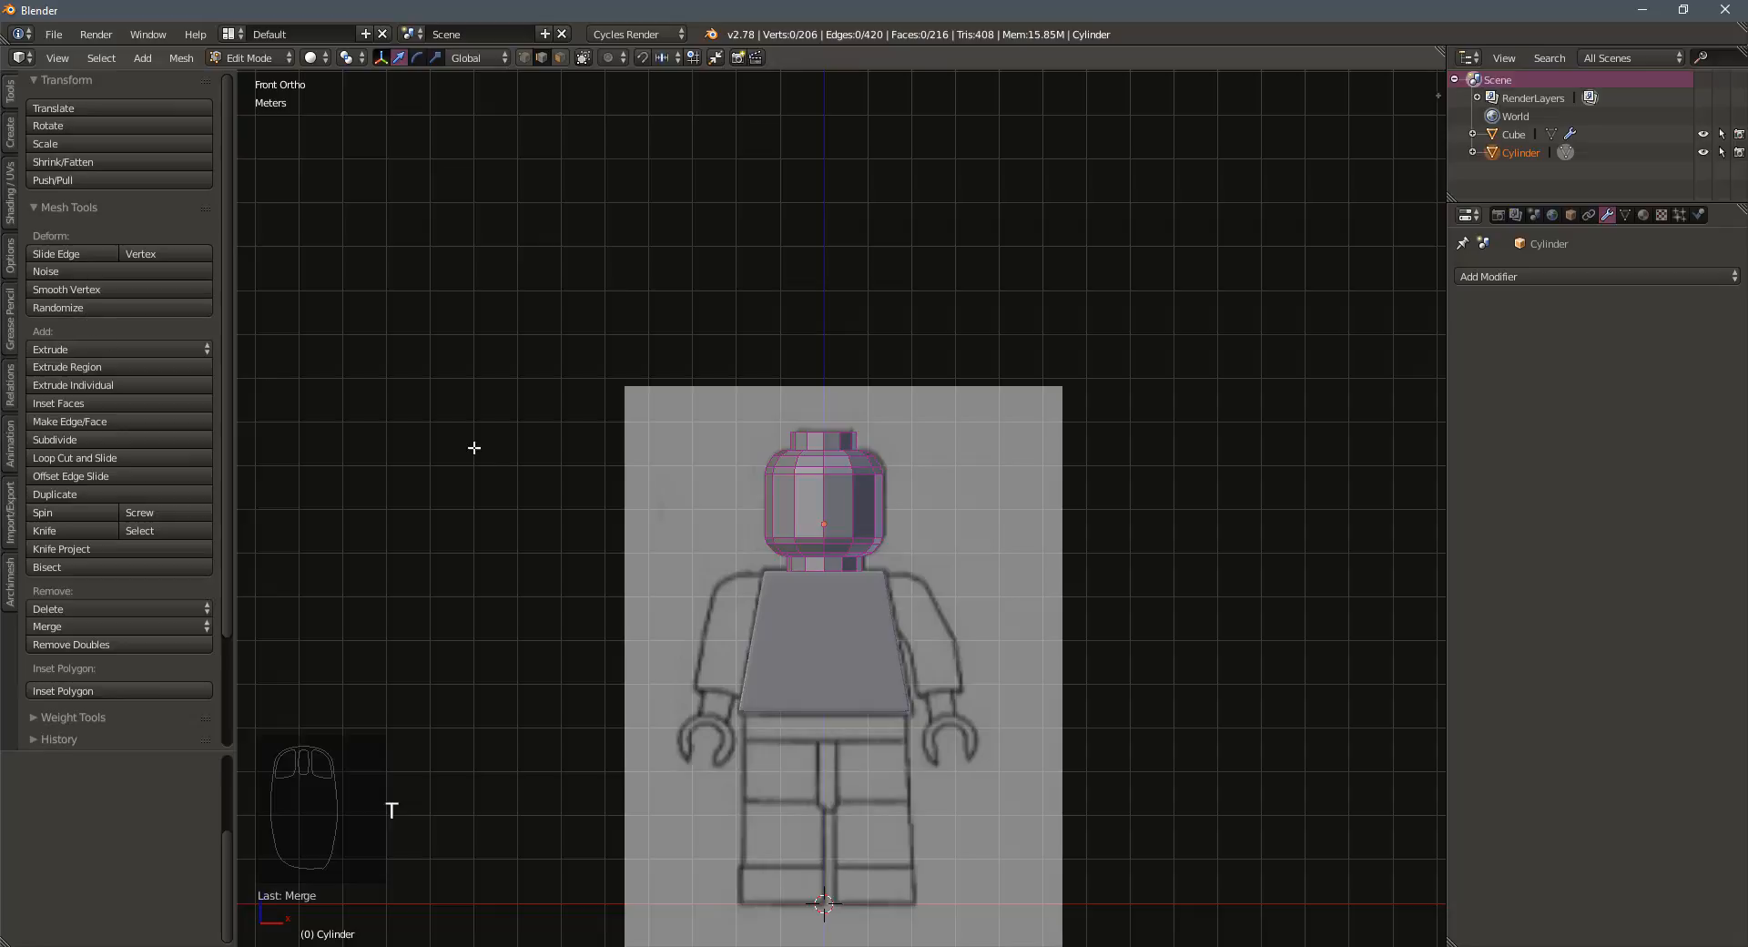
key("Tab")
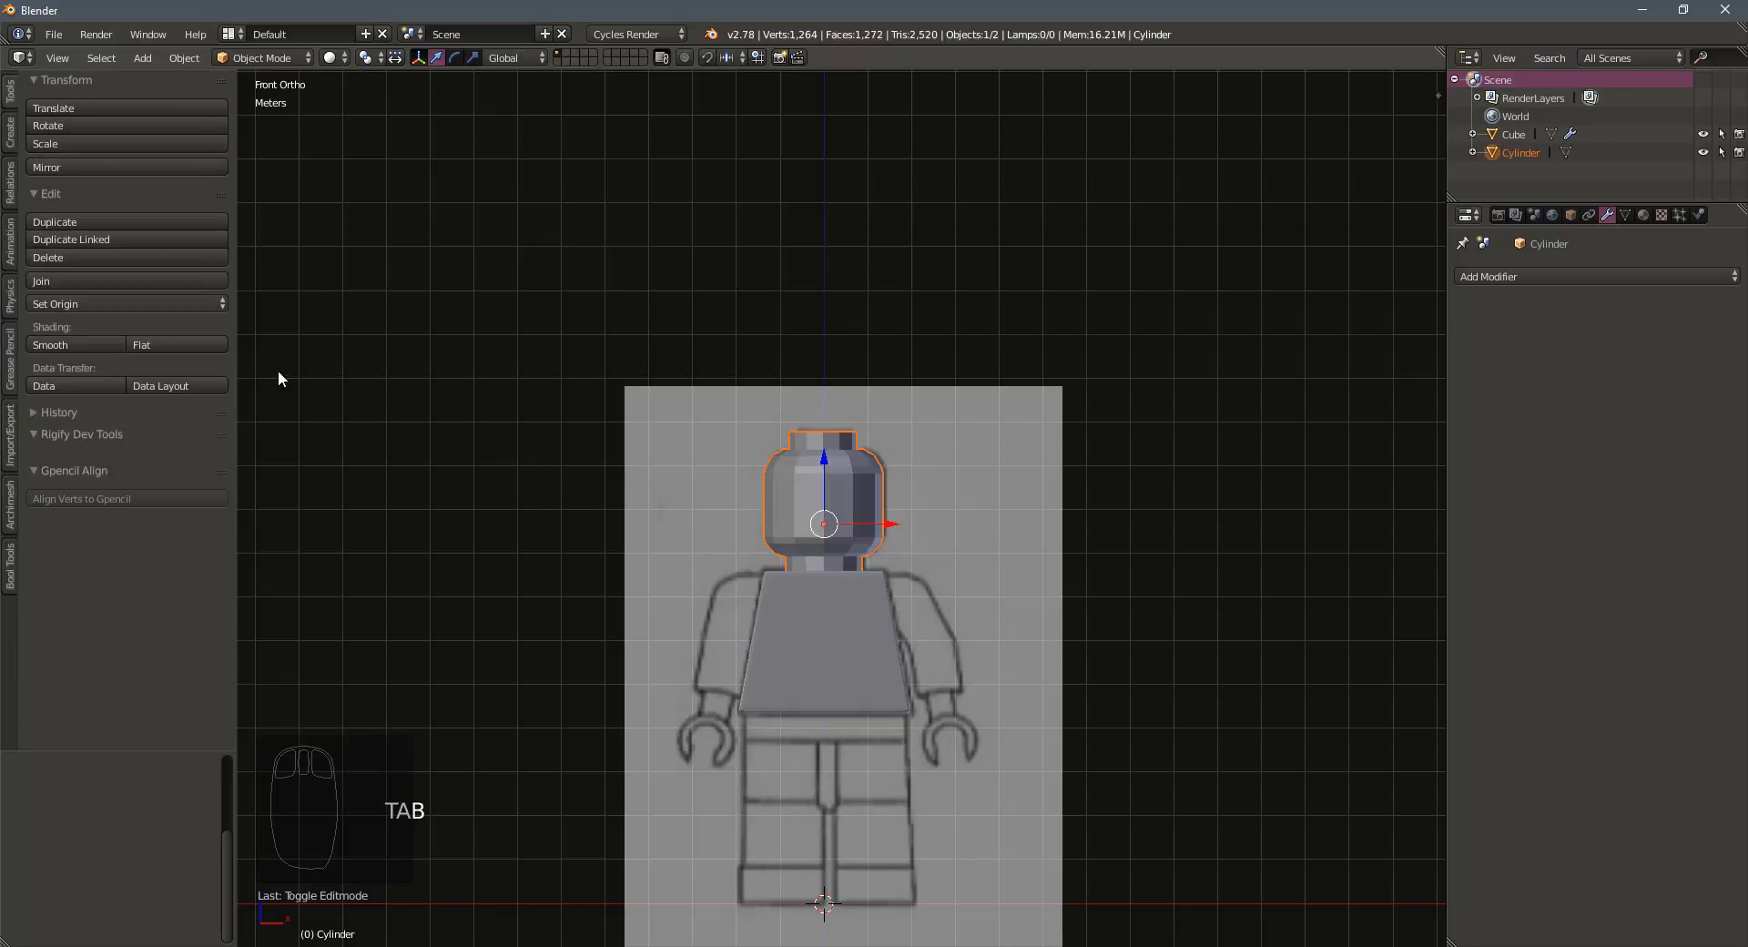
left_click(48, 347)
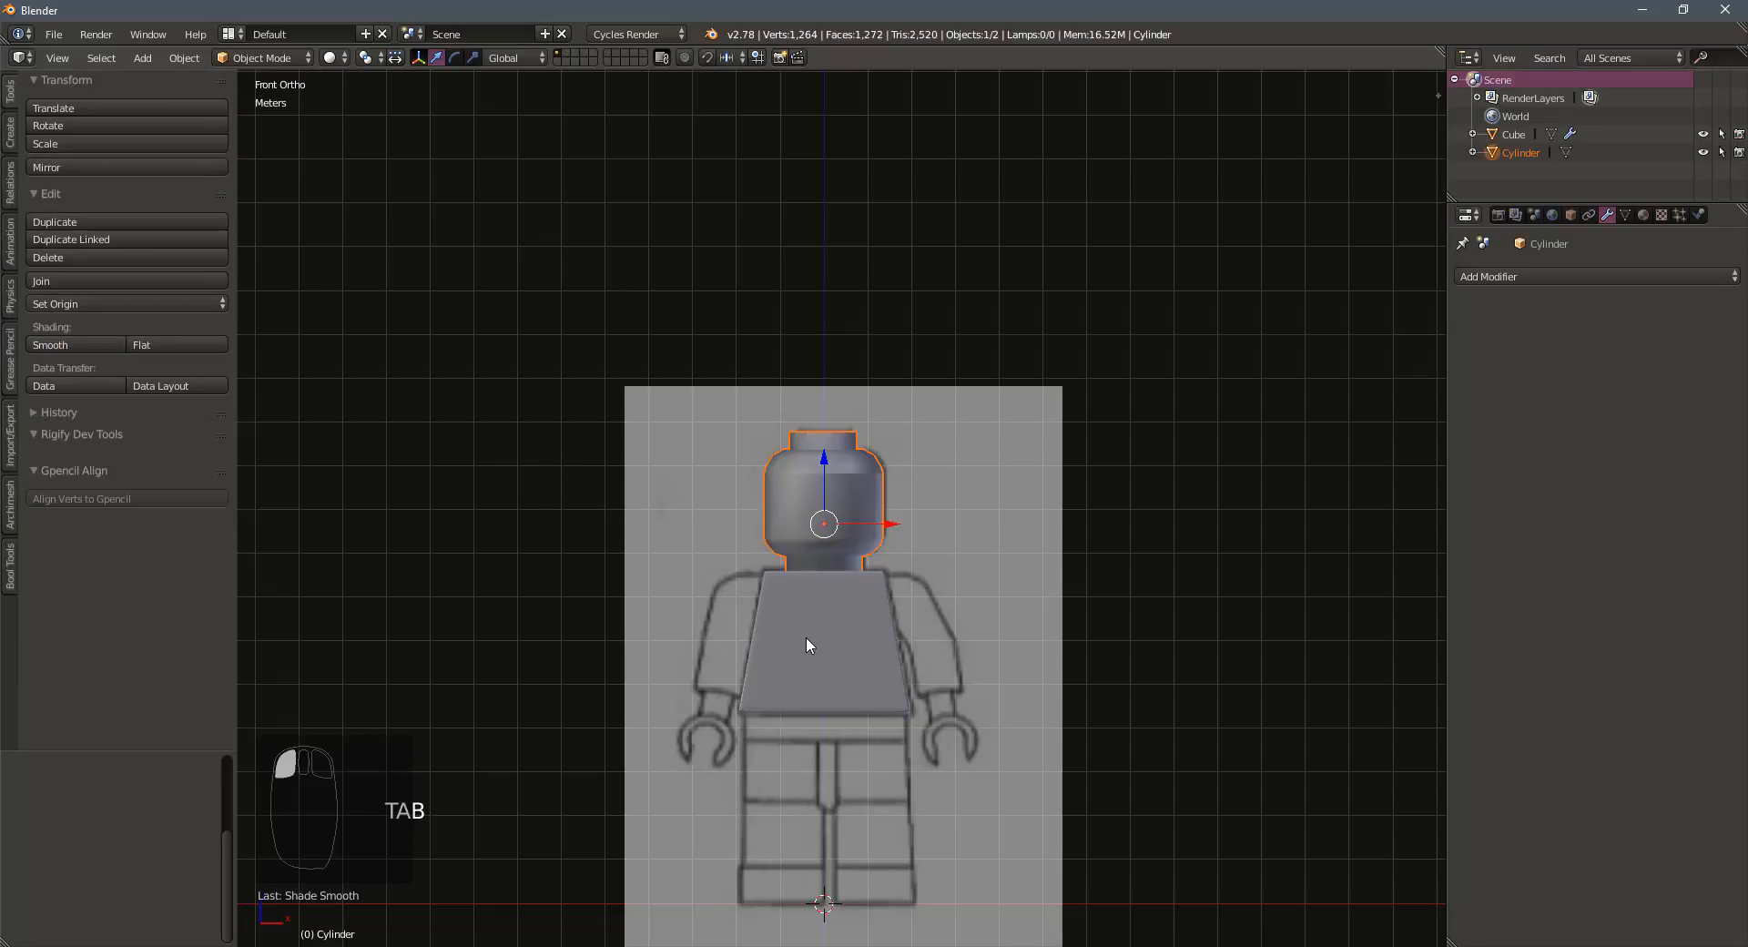
right_click(808, 645)
left_click(47, 343)
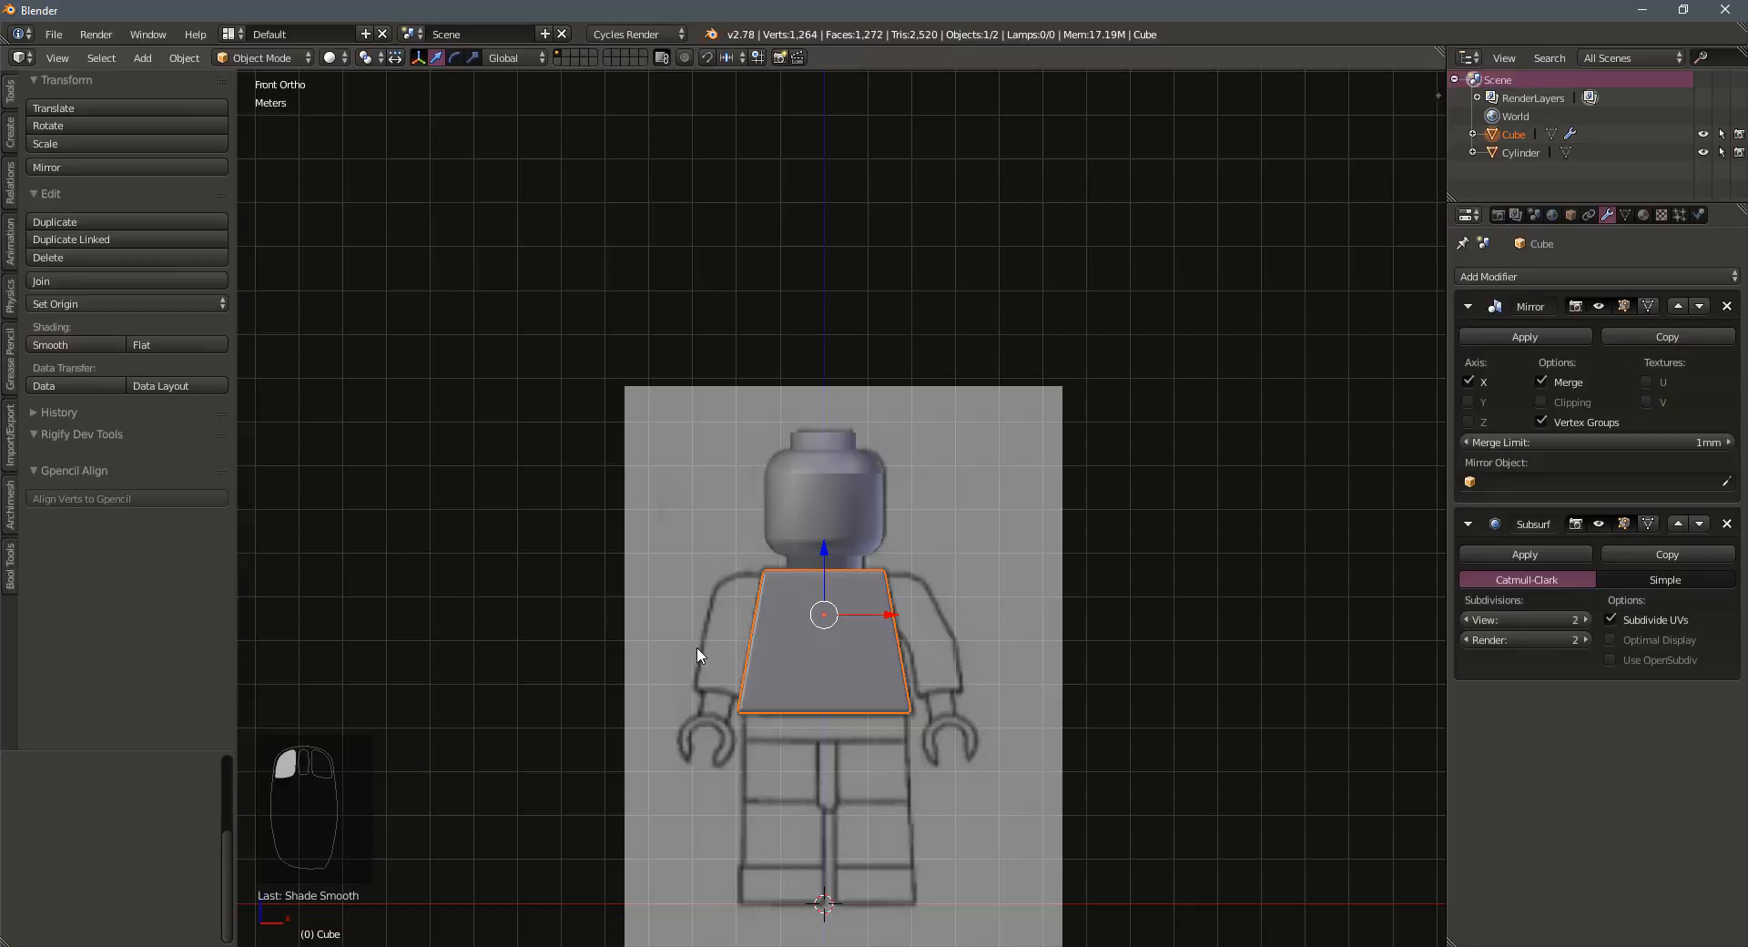
scroll(766, 656, "up", 1)
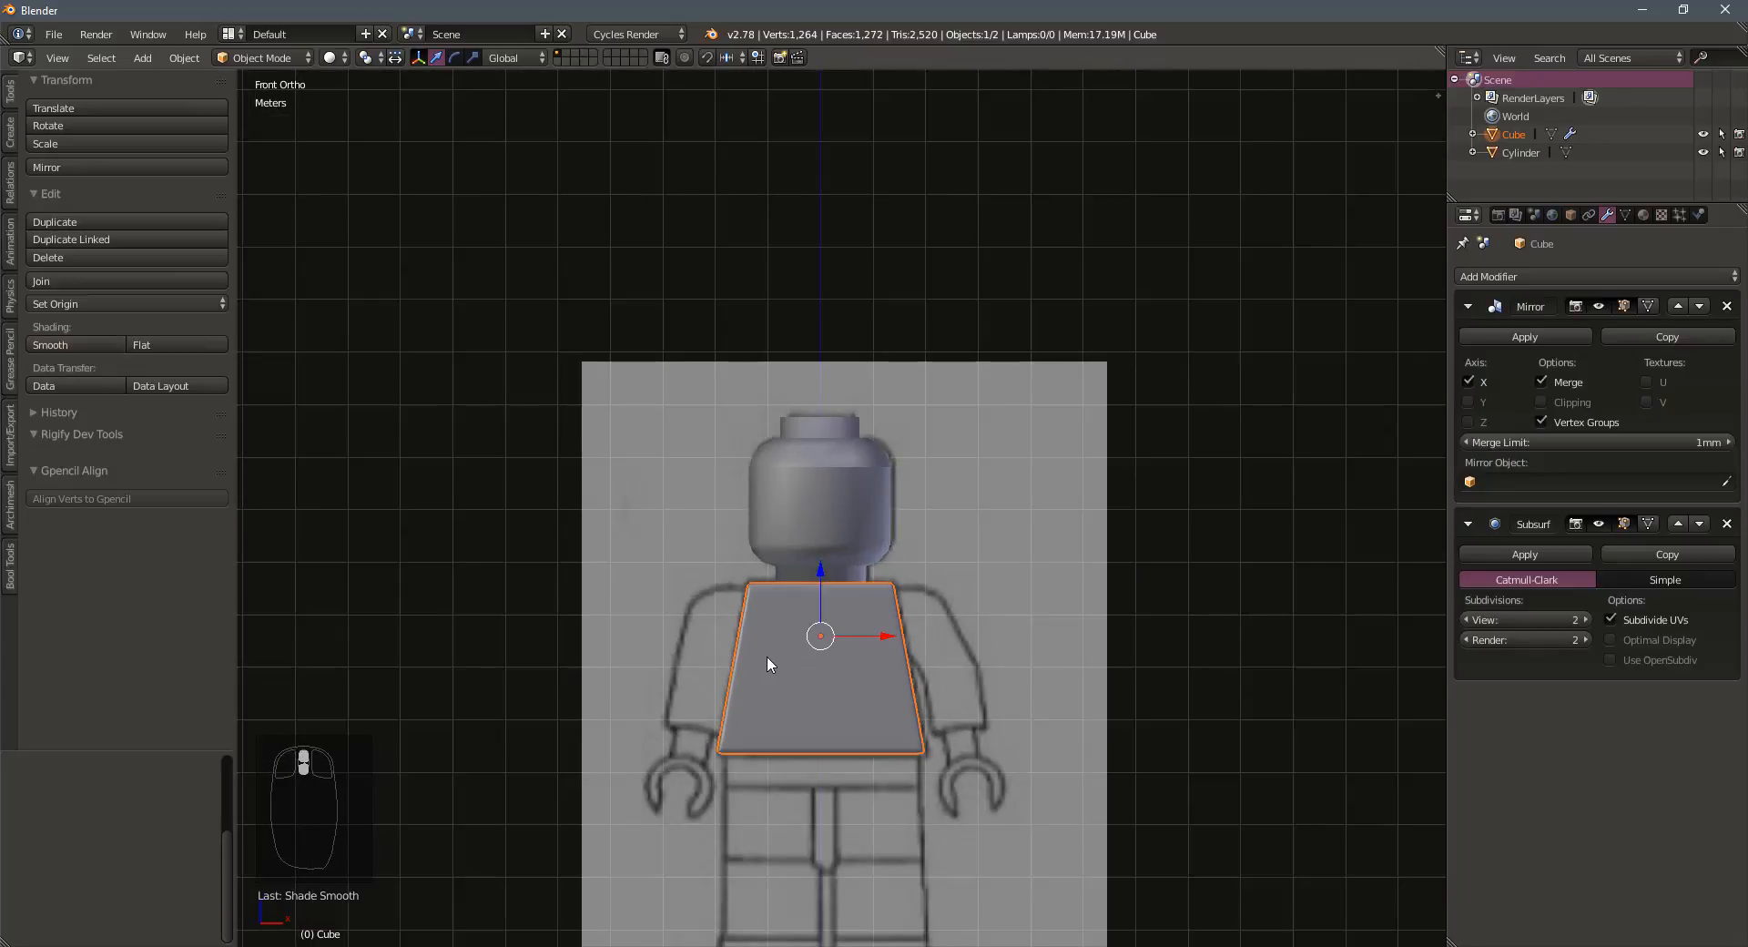
scroll(757, 660, "down", 1)
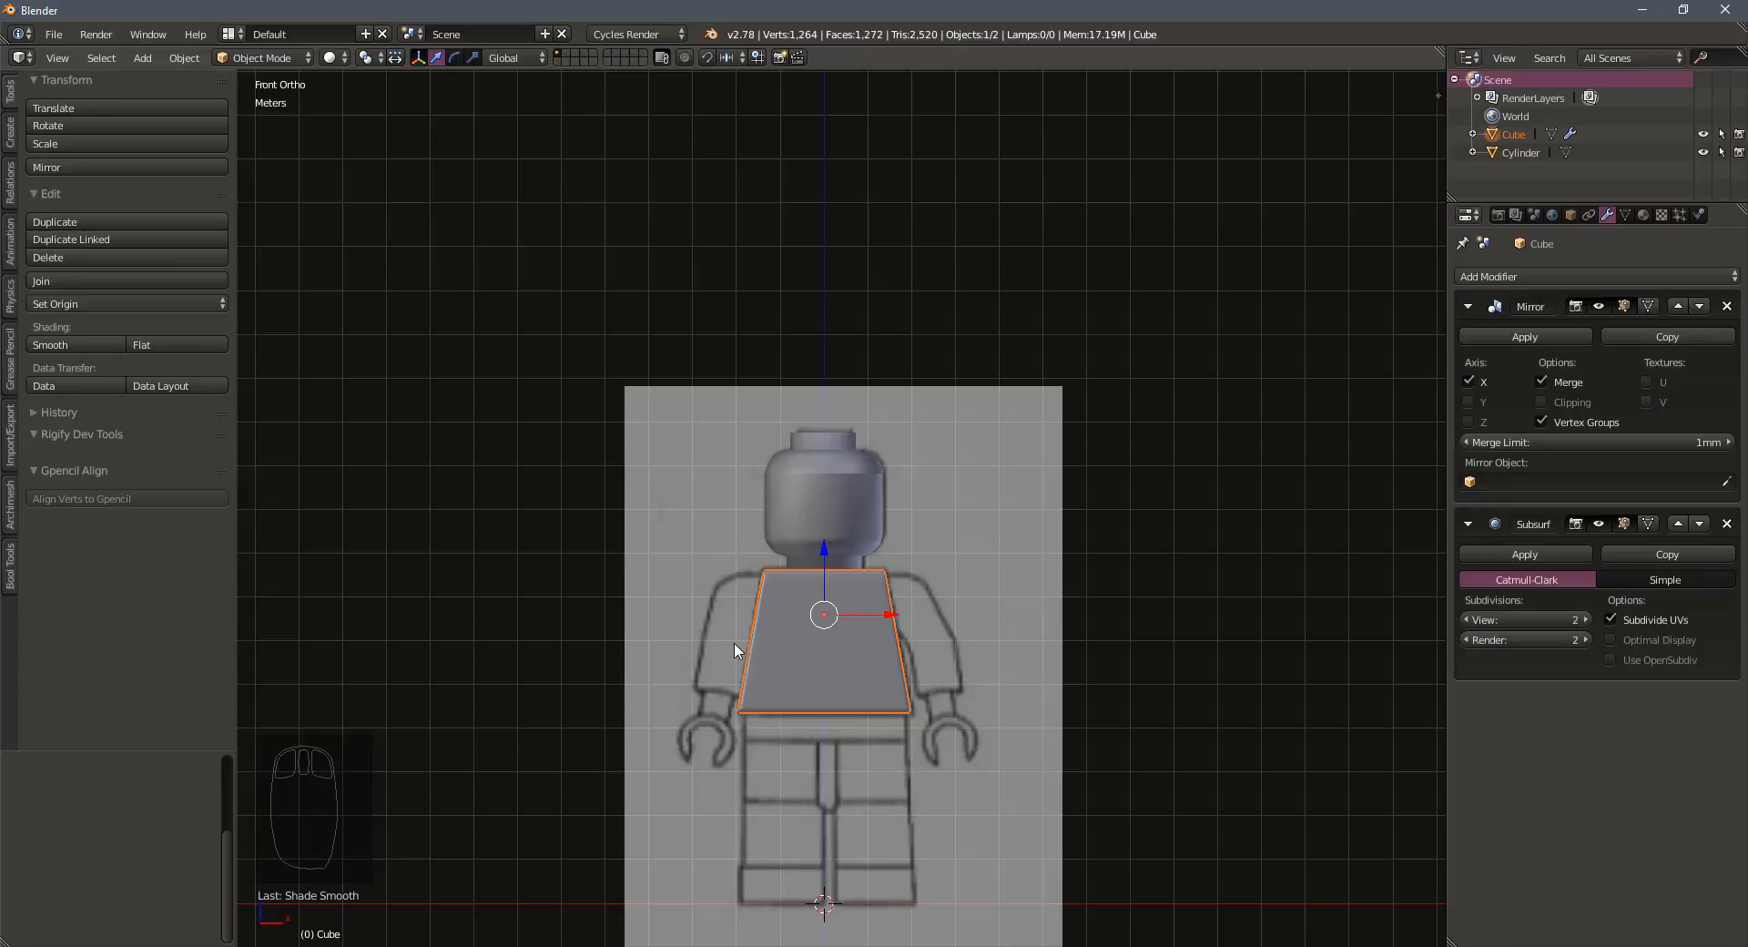
In the right side view, add an uncapped 12-vertex cylinder with 1 m radius and 2 m depth at the 3D cursor
key("KP_3")
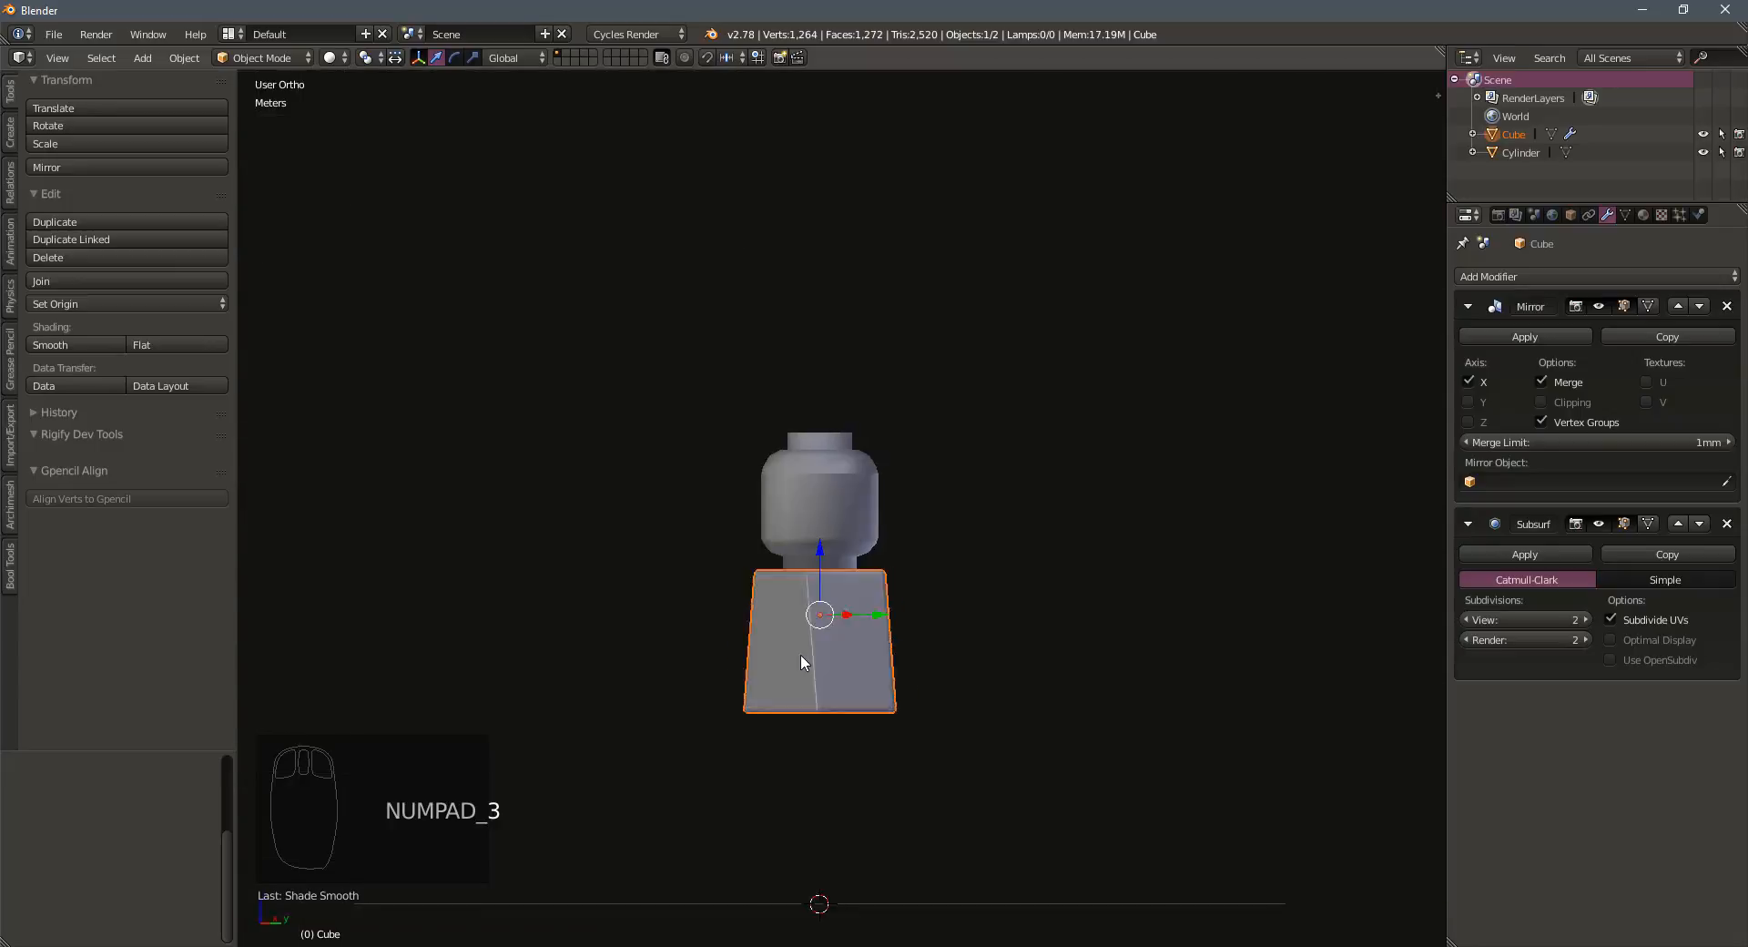
middle_click_drag(754, 902, 704, 649, "shift")
scroll(704, 650, "up", 4)
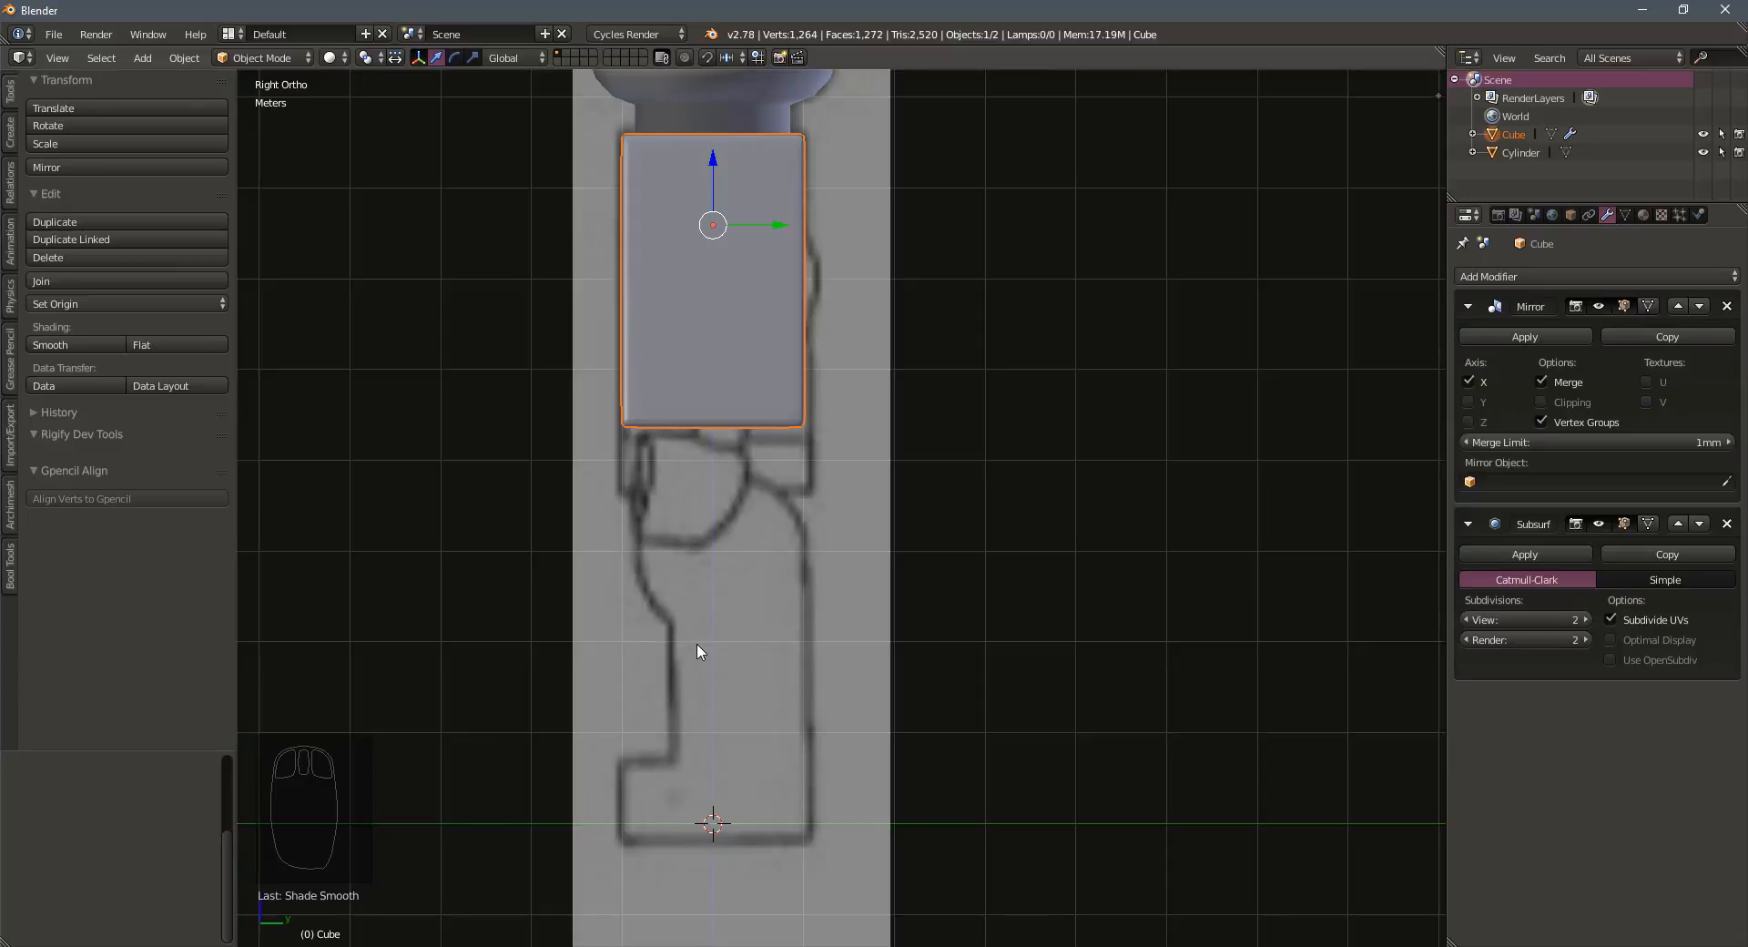
scroll(699, 649, "down", 1)
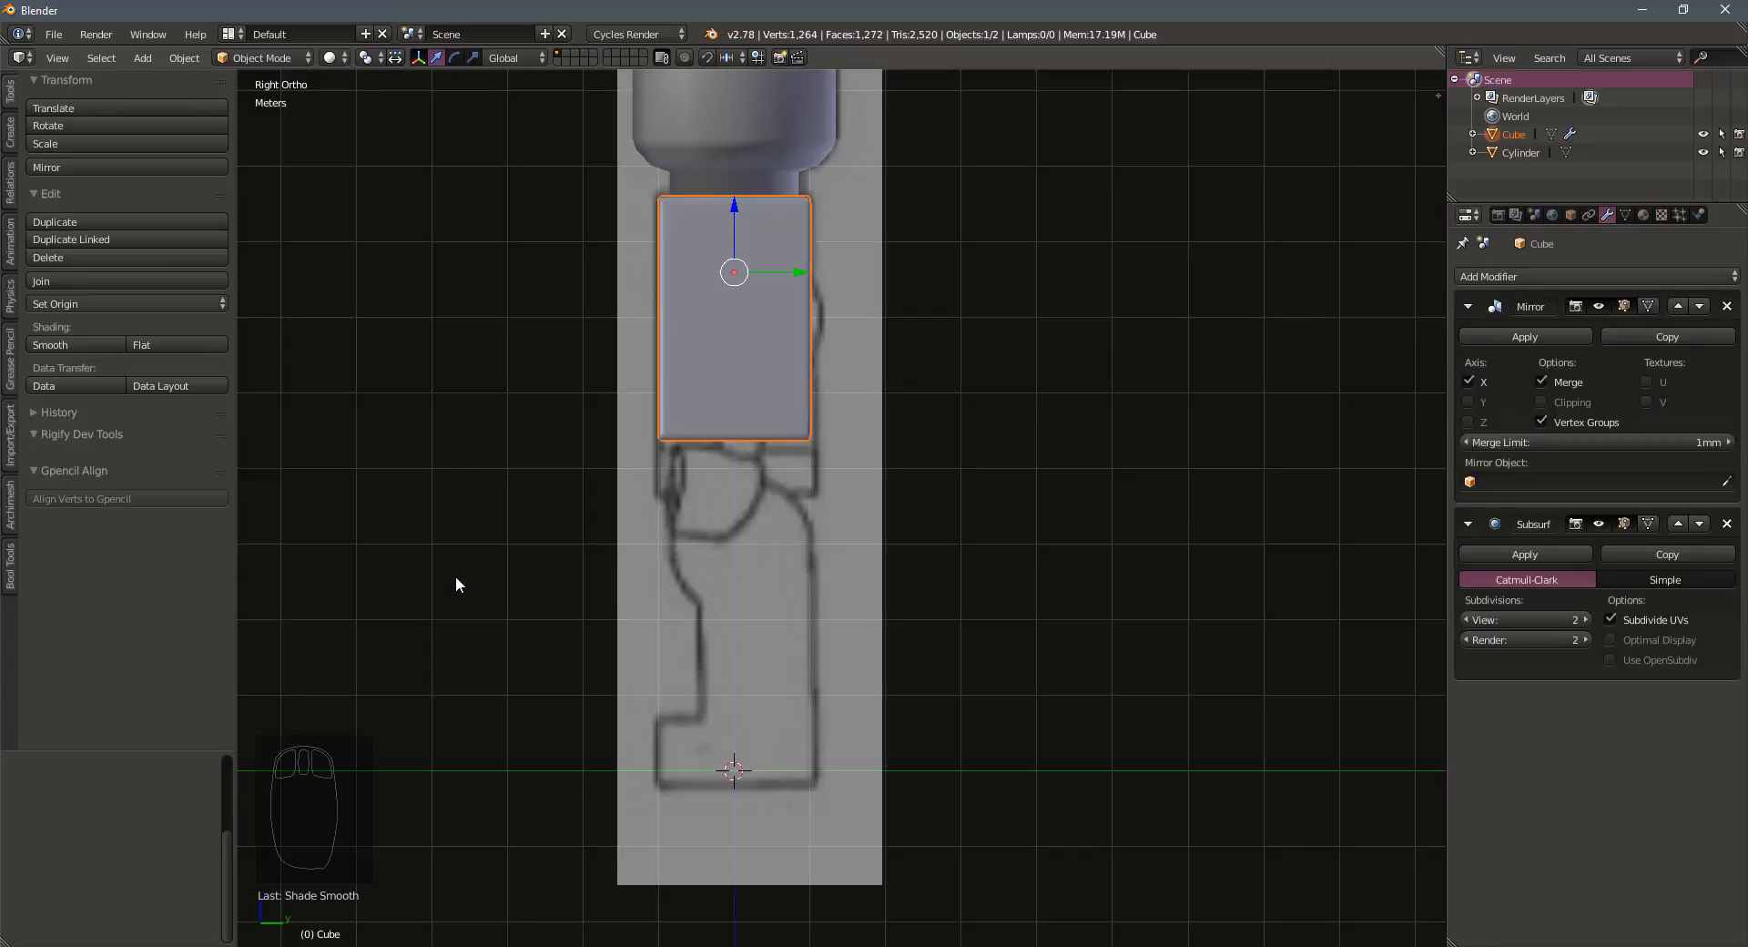
key("shift+a")
mouse_move(455, 577)
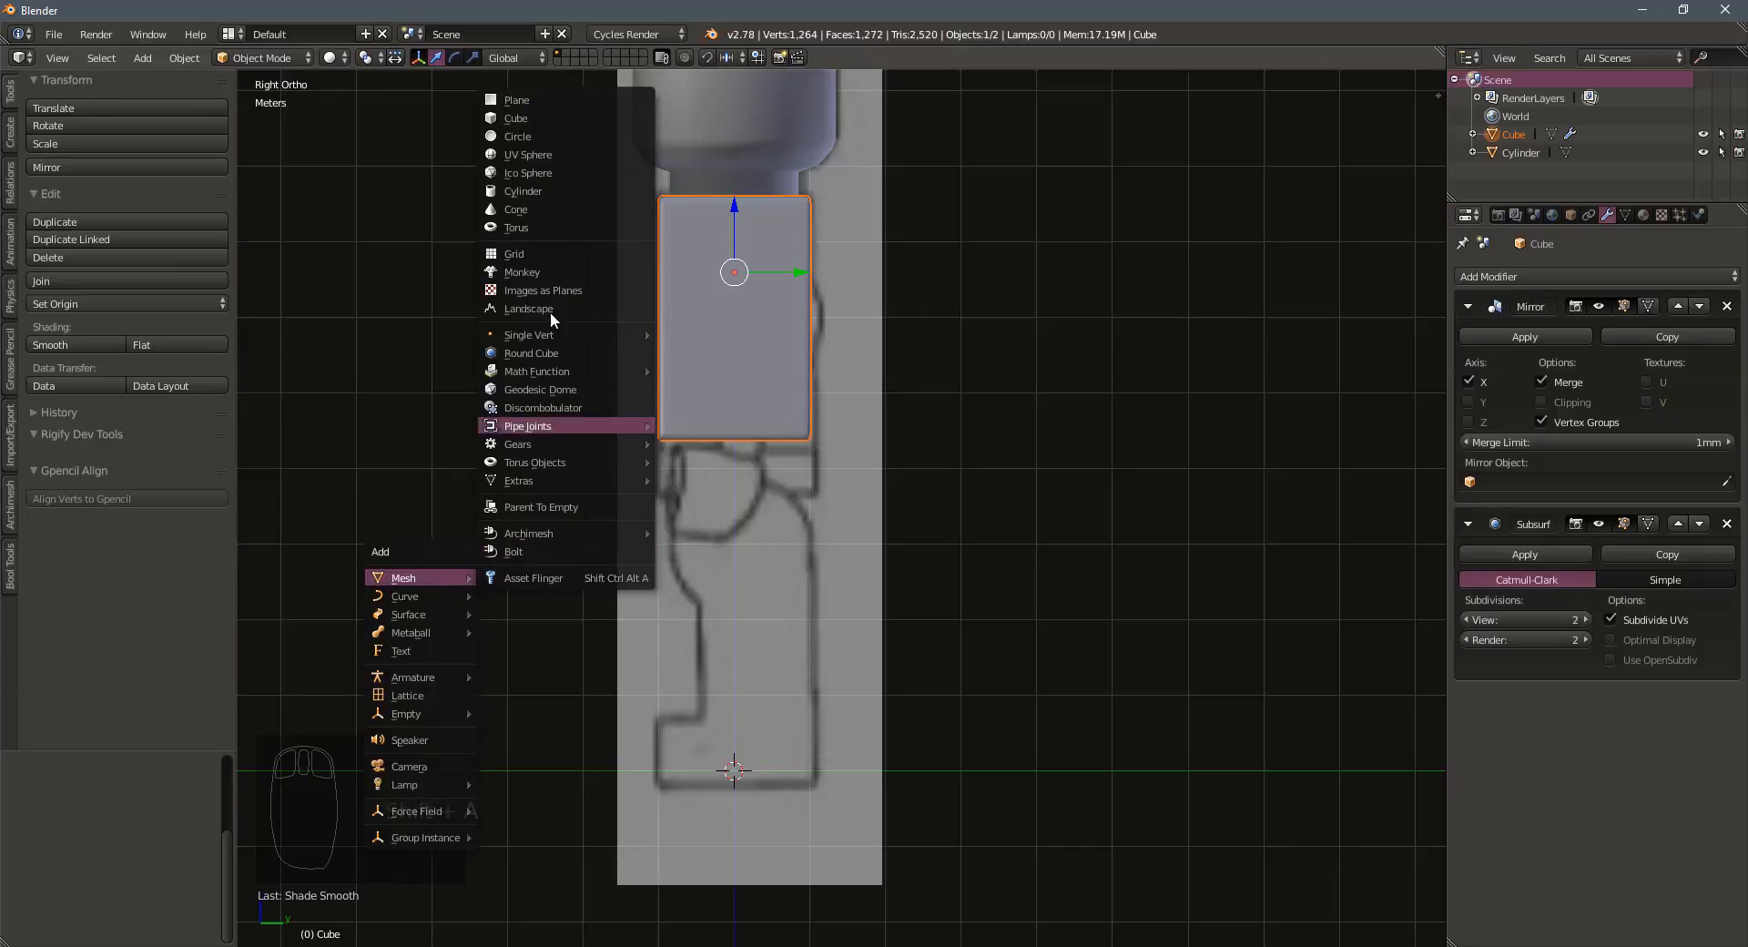
left_click(538, 189)
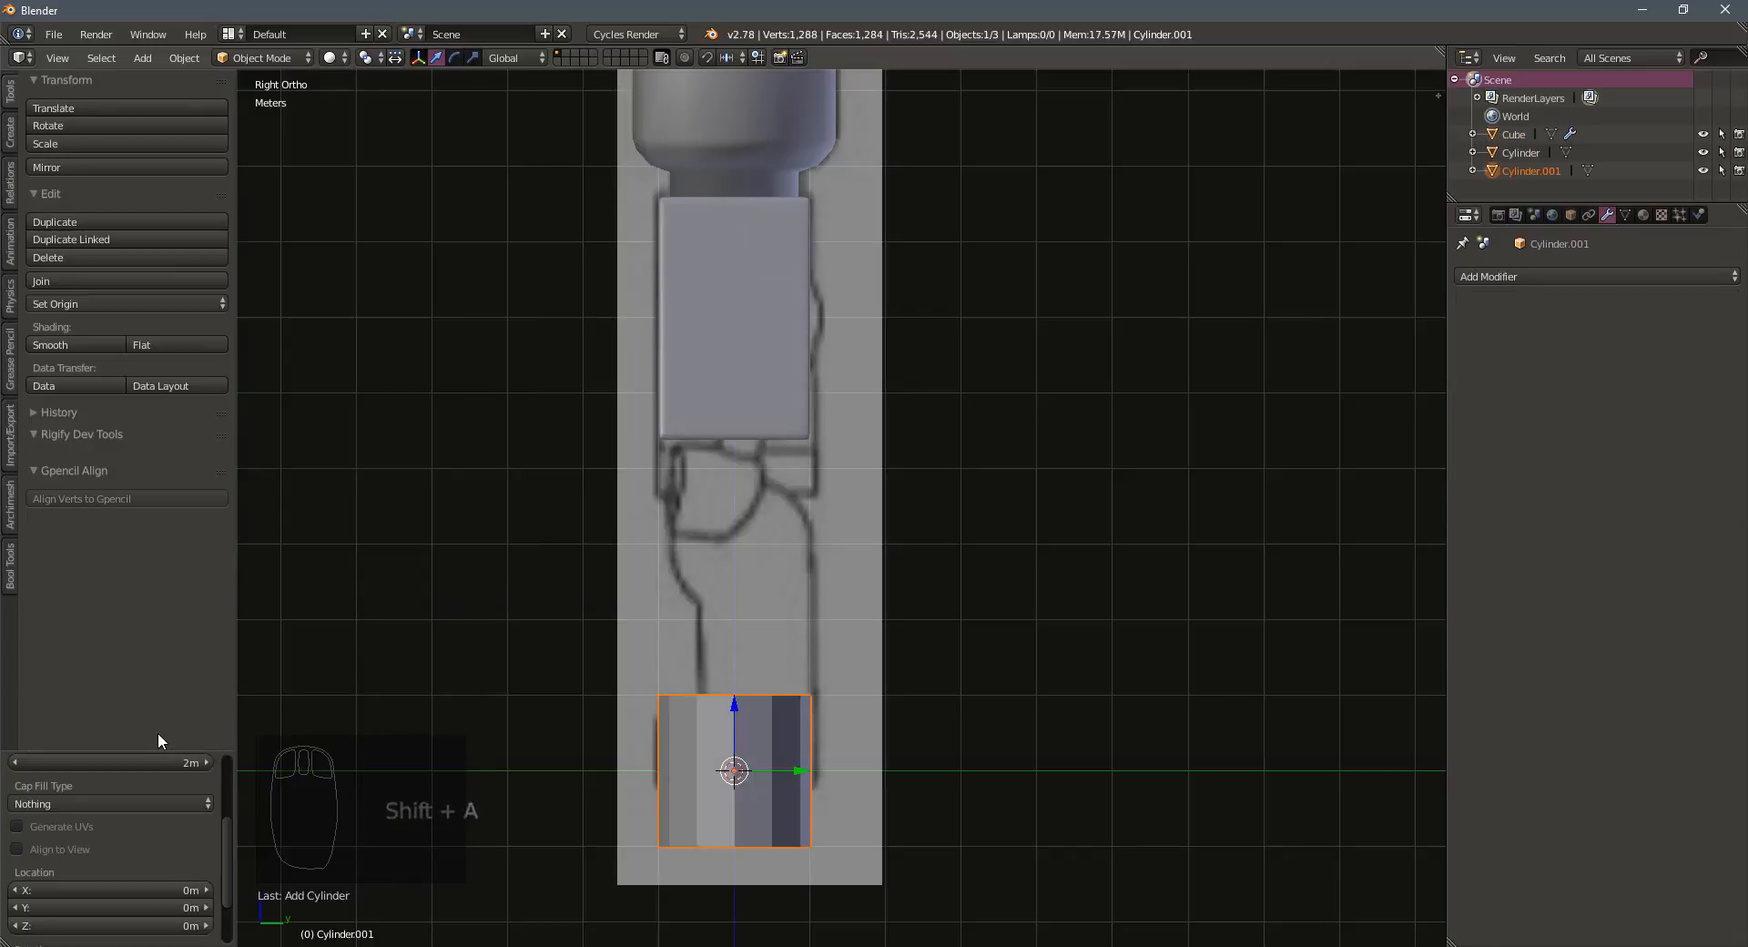
left_click_drag(160, 751, 167, 594)
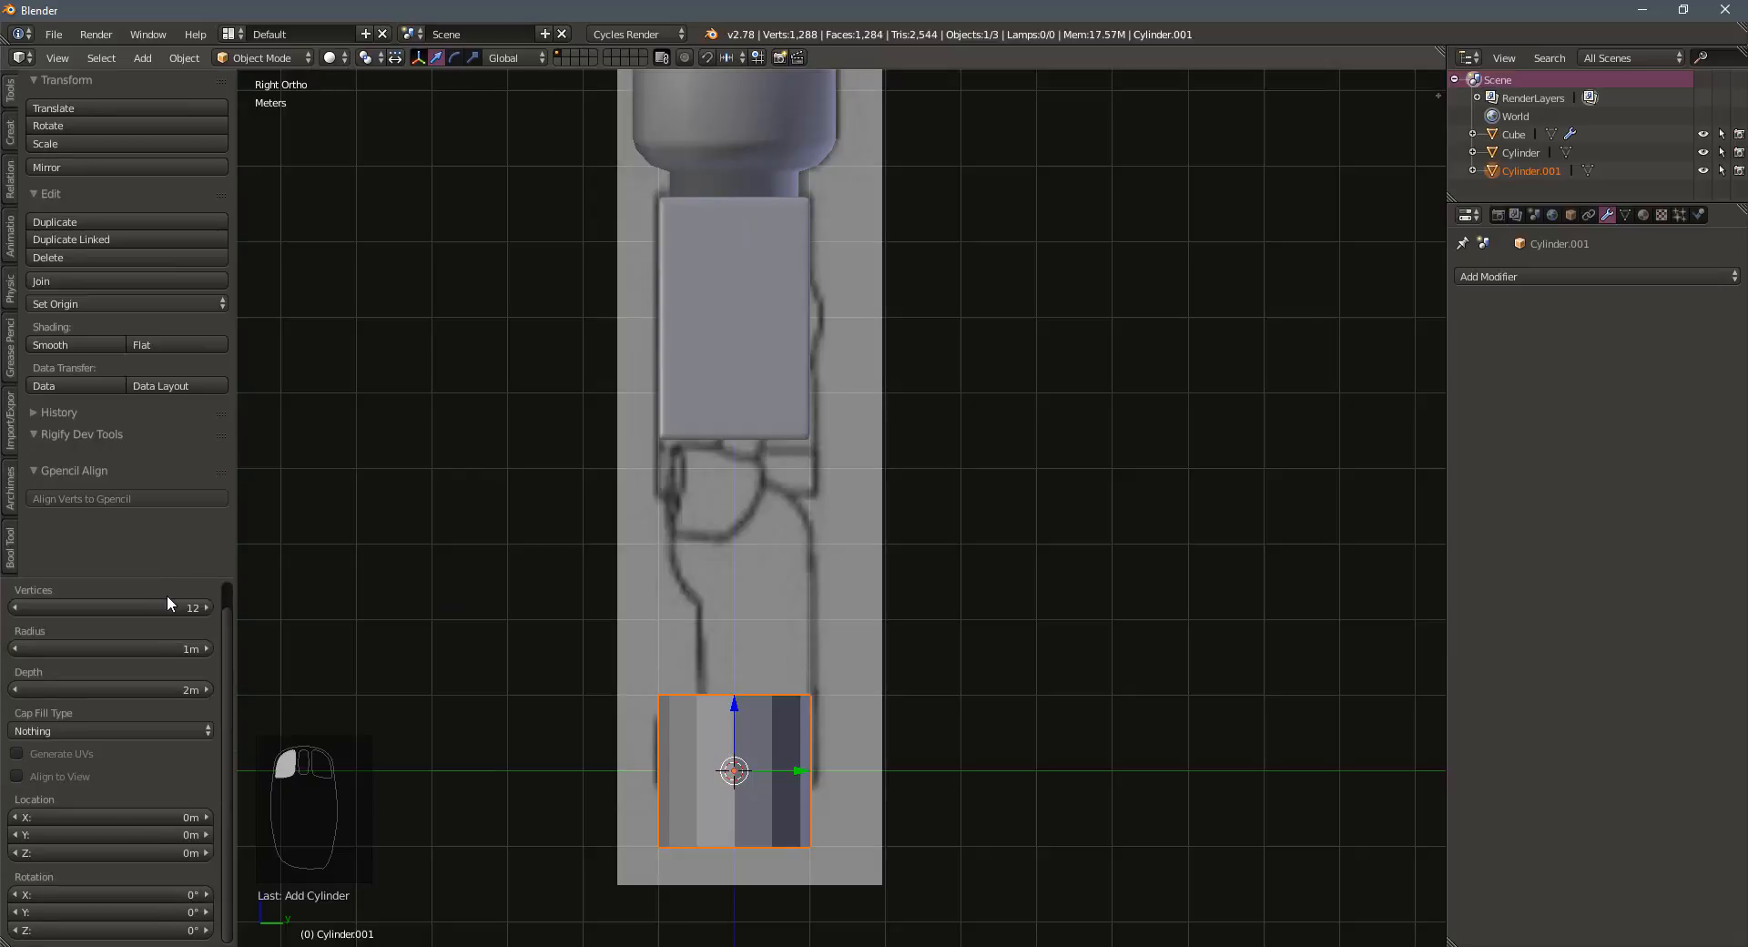
scroll(166, 594, "up", 2)
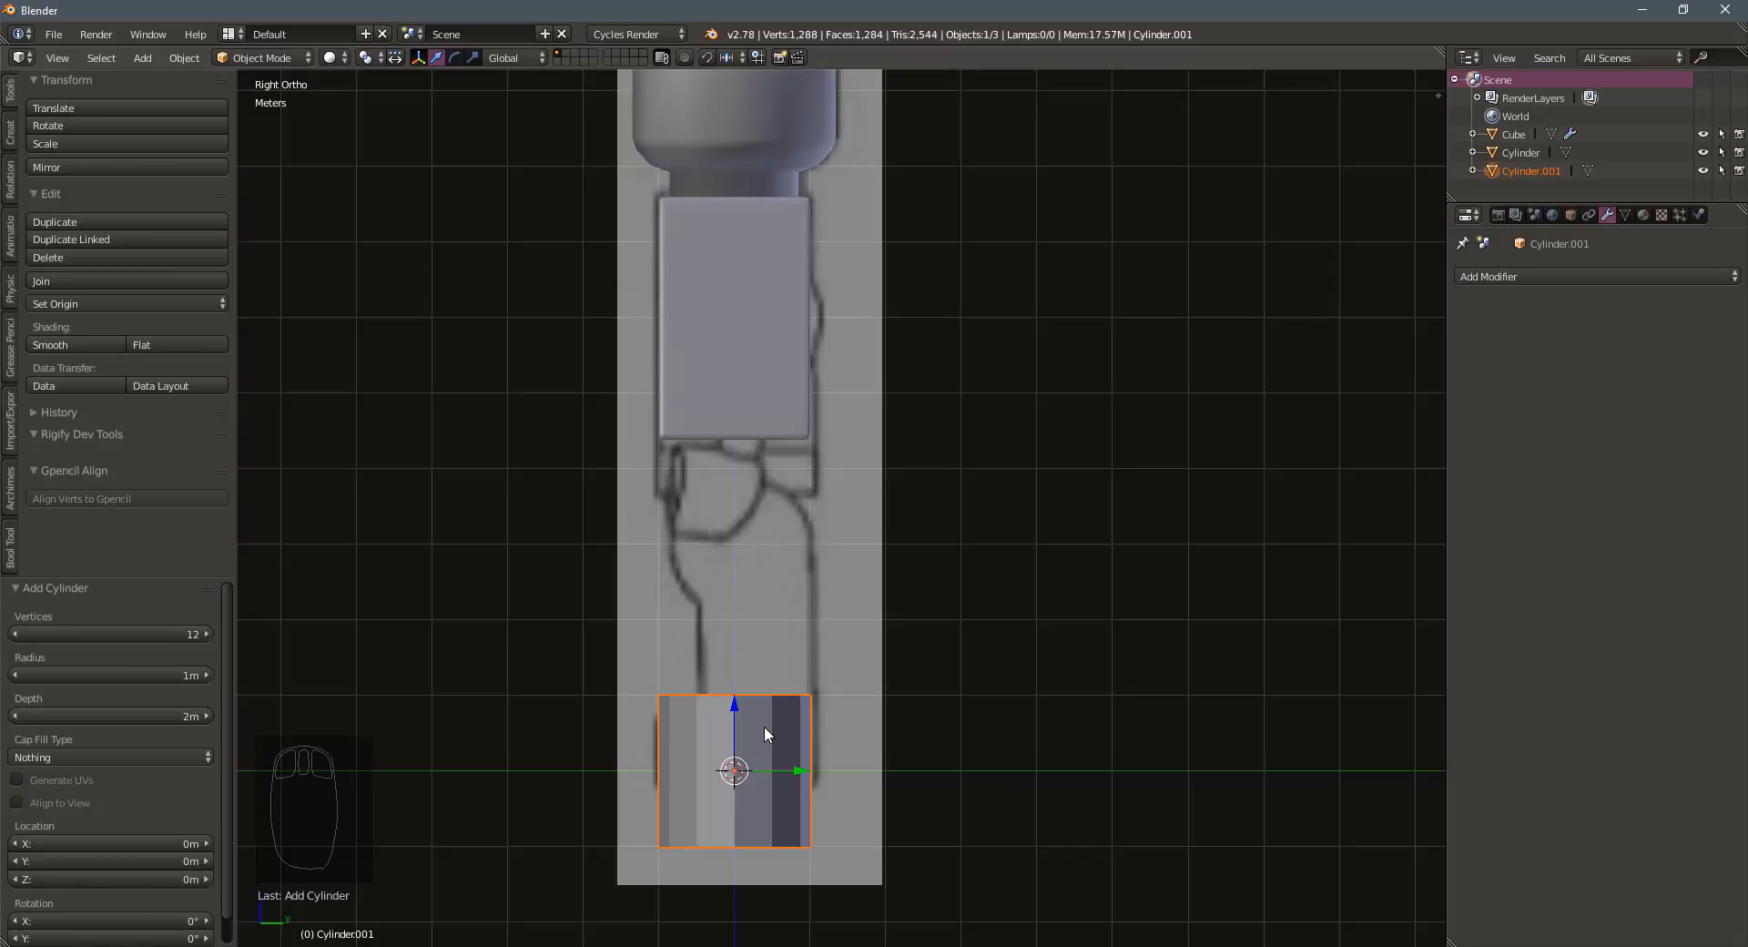
Rotate the new cylinder 90° about Y and move it about 14 cm along Y and 2.9 m up to the leg's top
type("ry90")
key("Return")
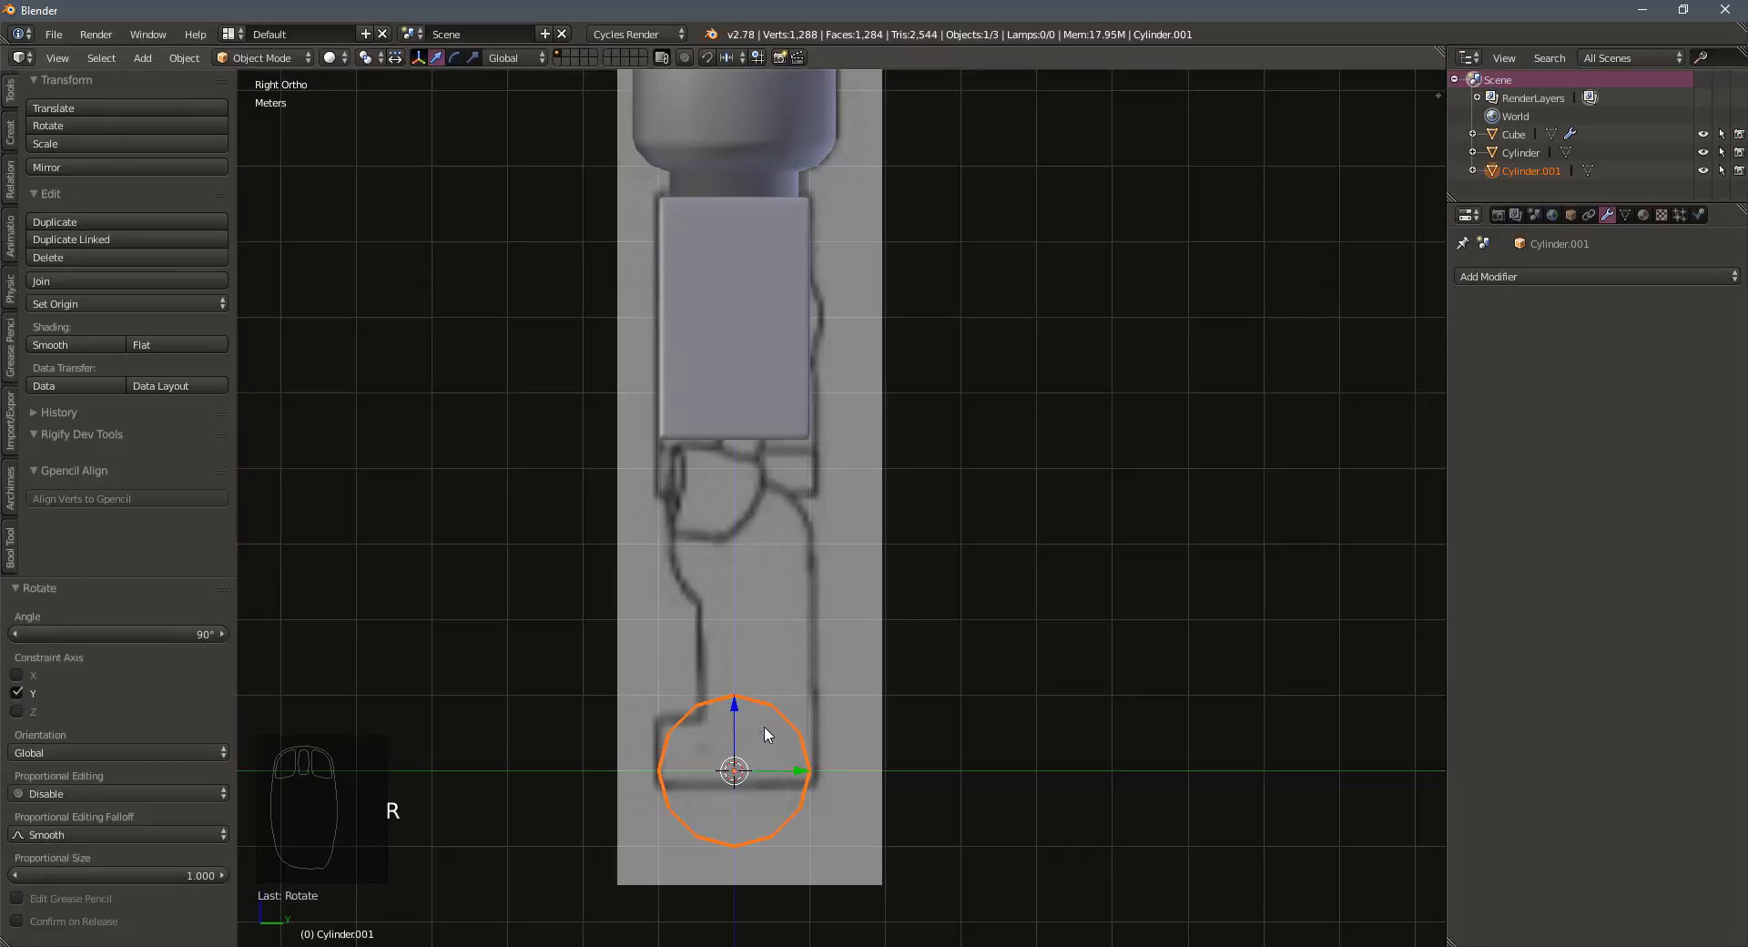
key("g")
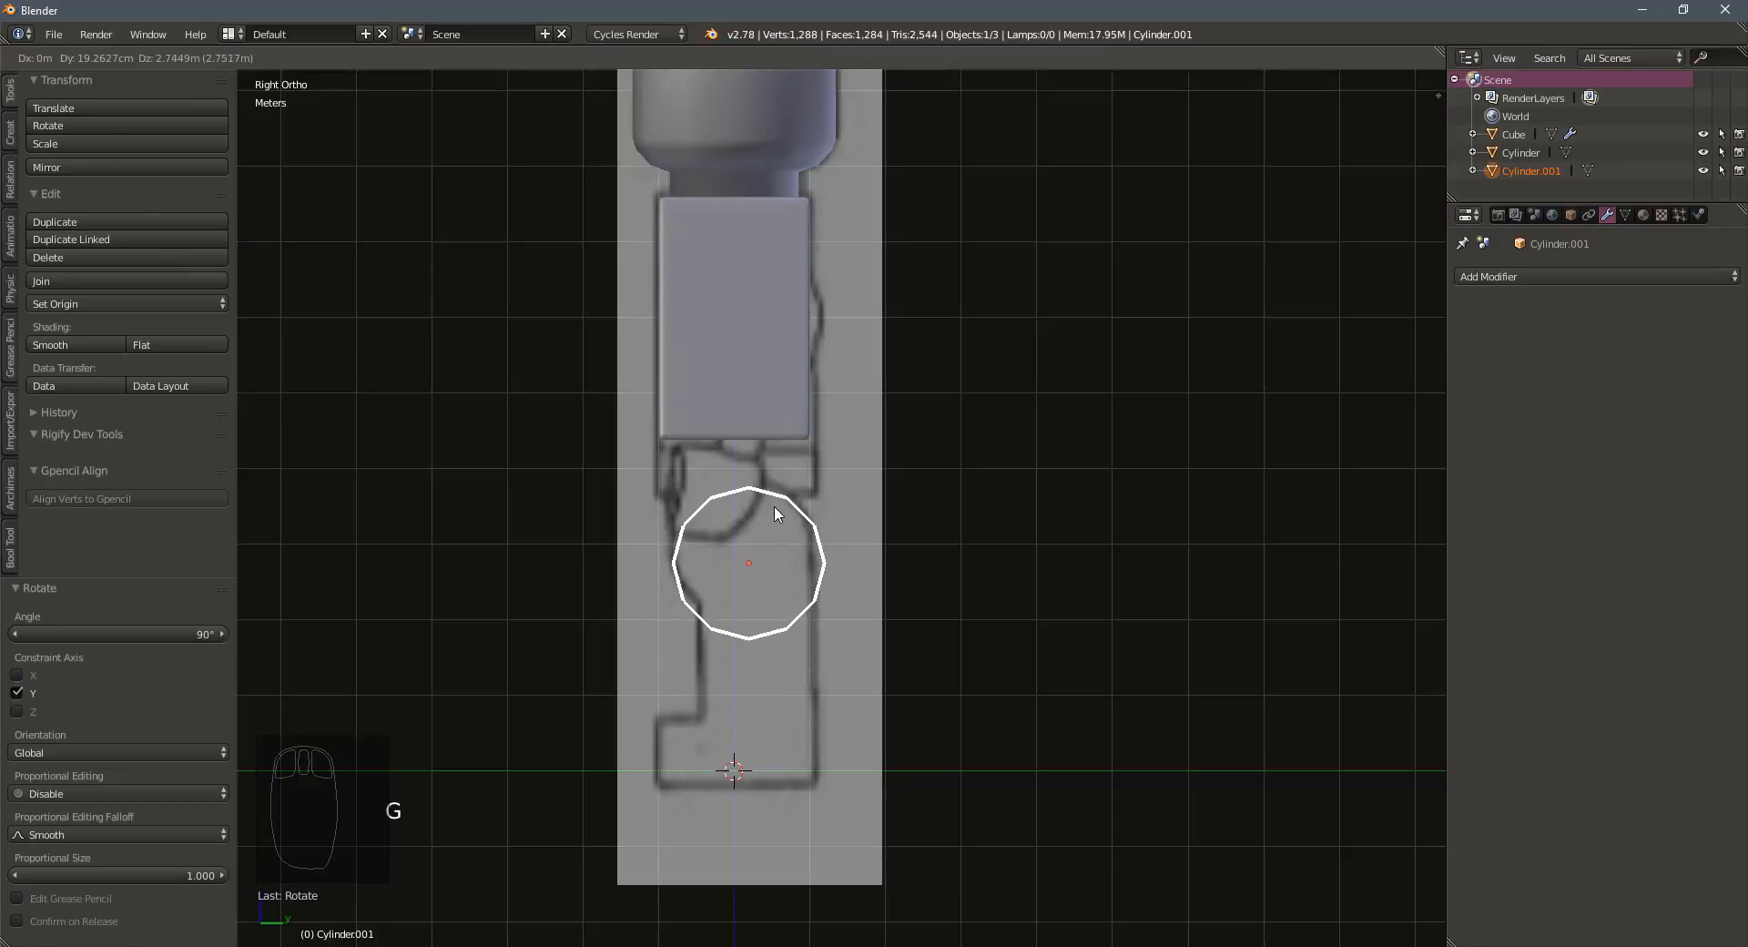
left_click(778, 504)
Scale the leg cylinder to about 0.92 and move it about -5.8 cm along Y and 8.1 cm up onto the reference's rounded hip
scroll(806, 515, "up", 4)
middle_click_drag(815, 519, 972, 483, "shift")
key("s")
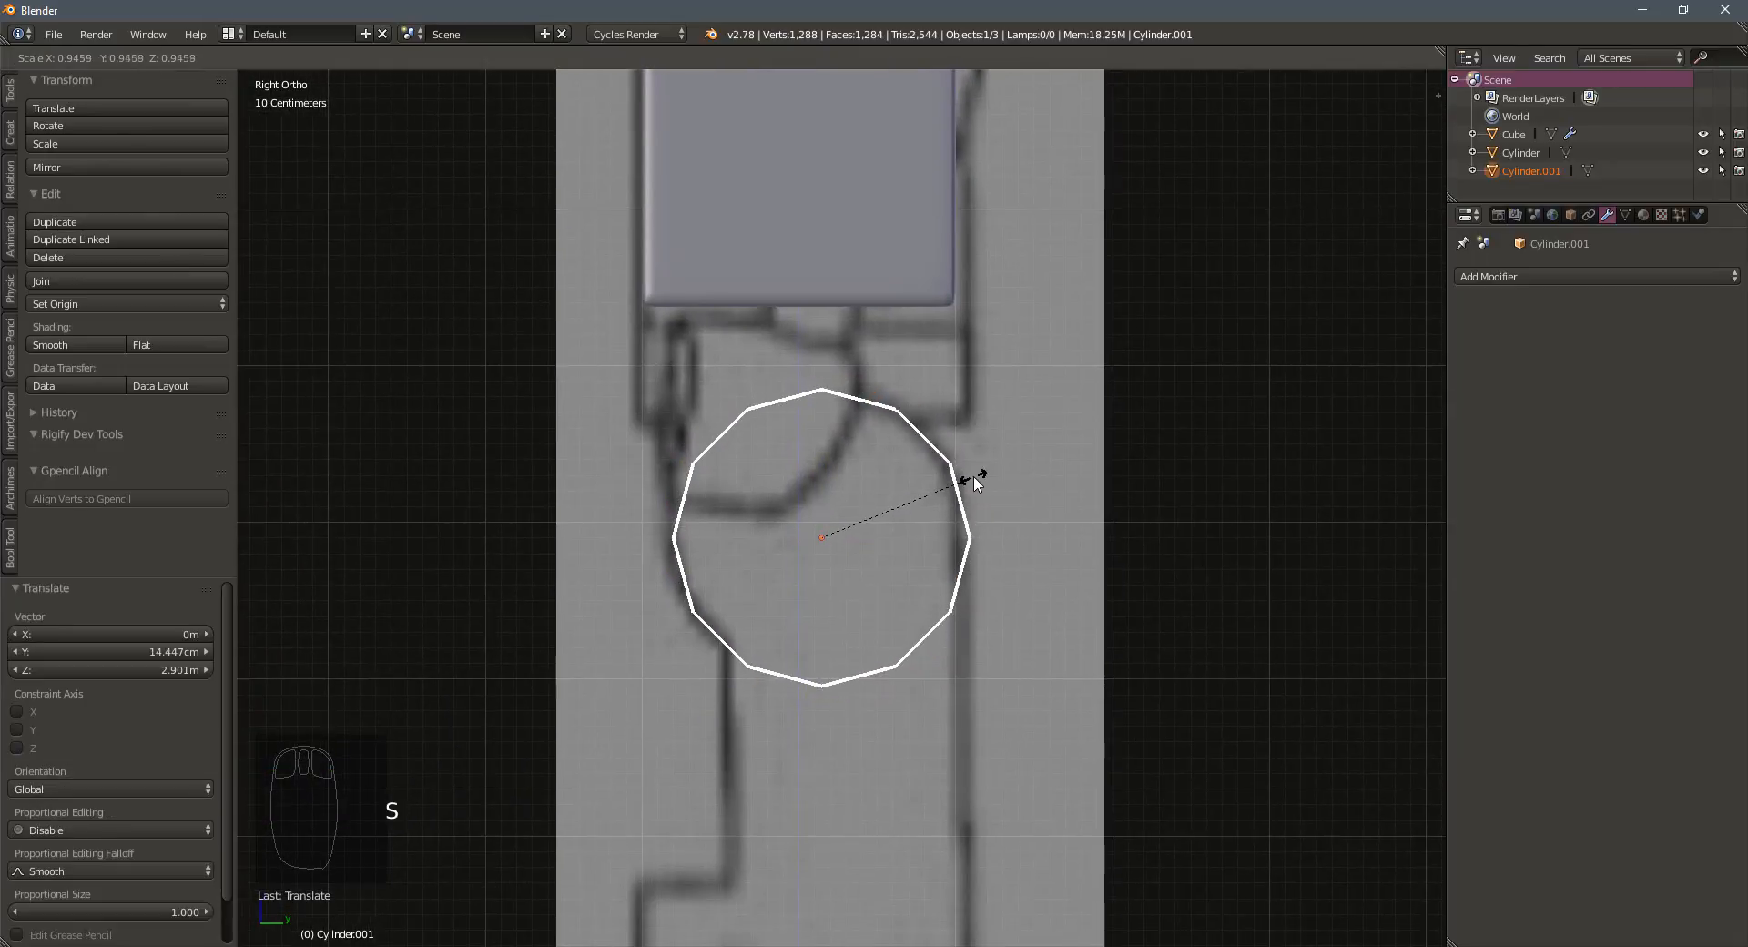
left_click(969, 475)
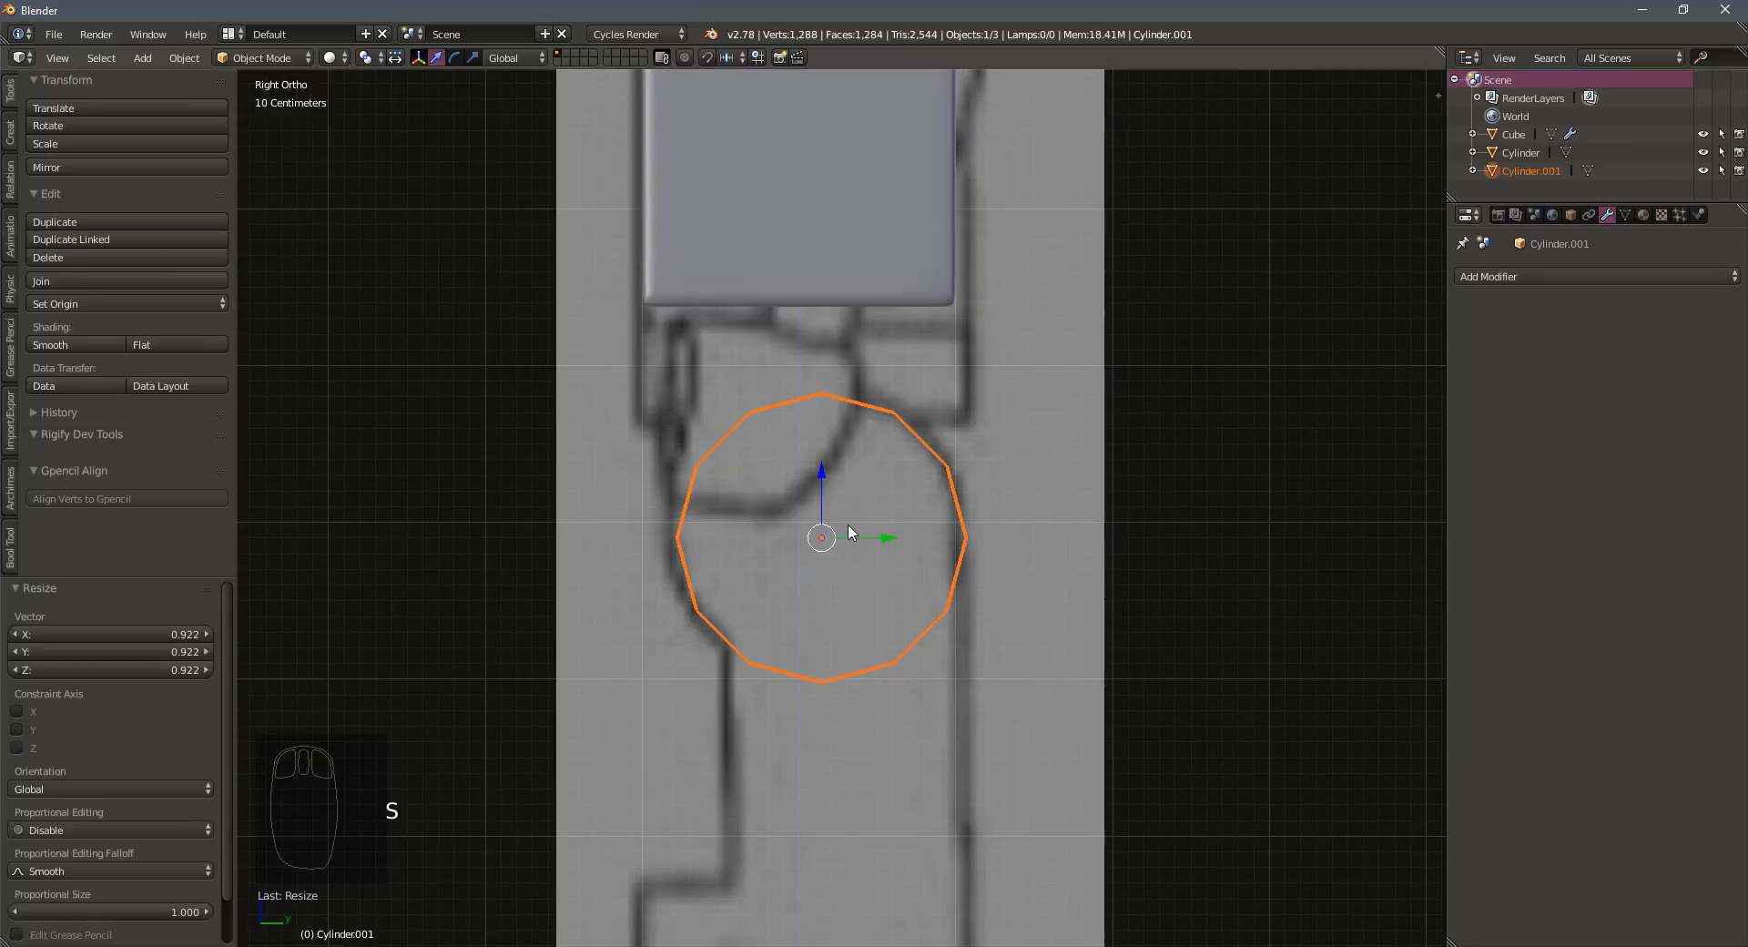
key("g")
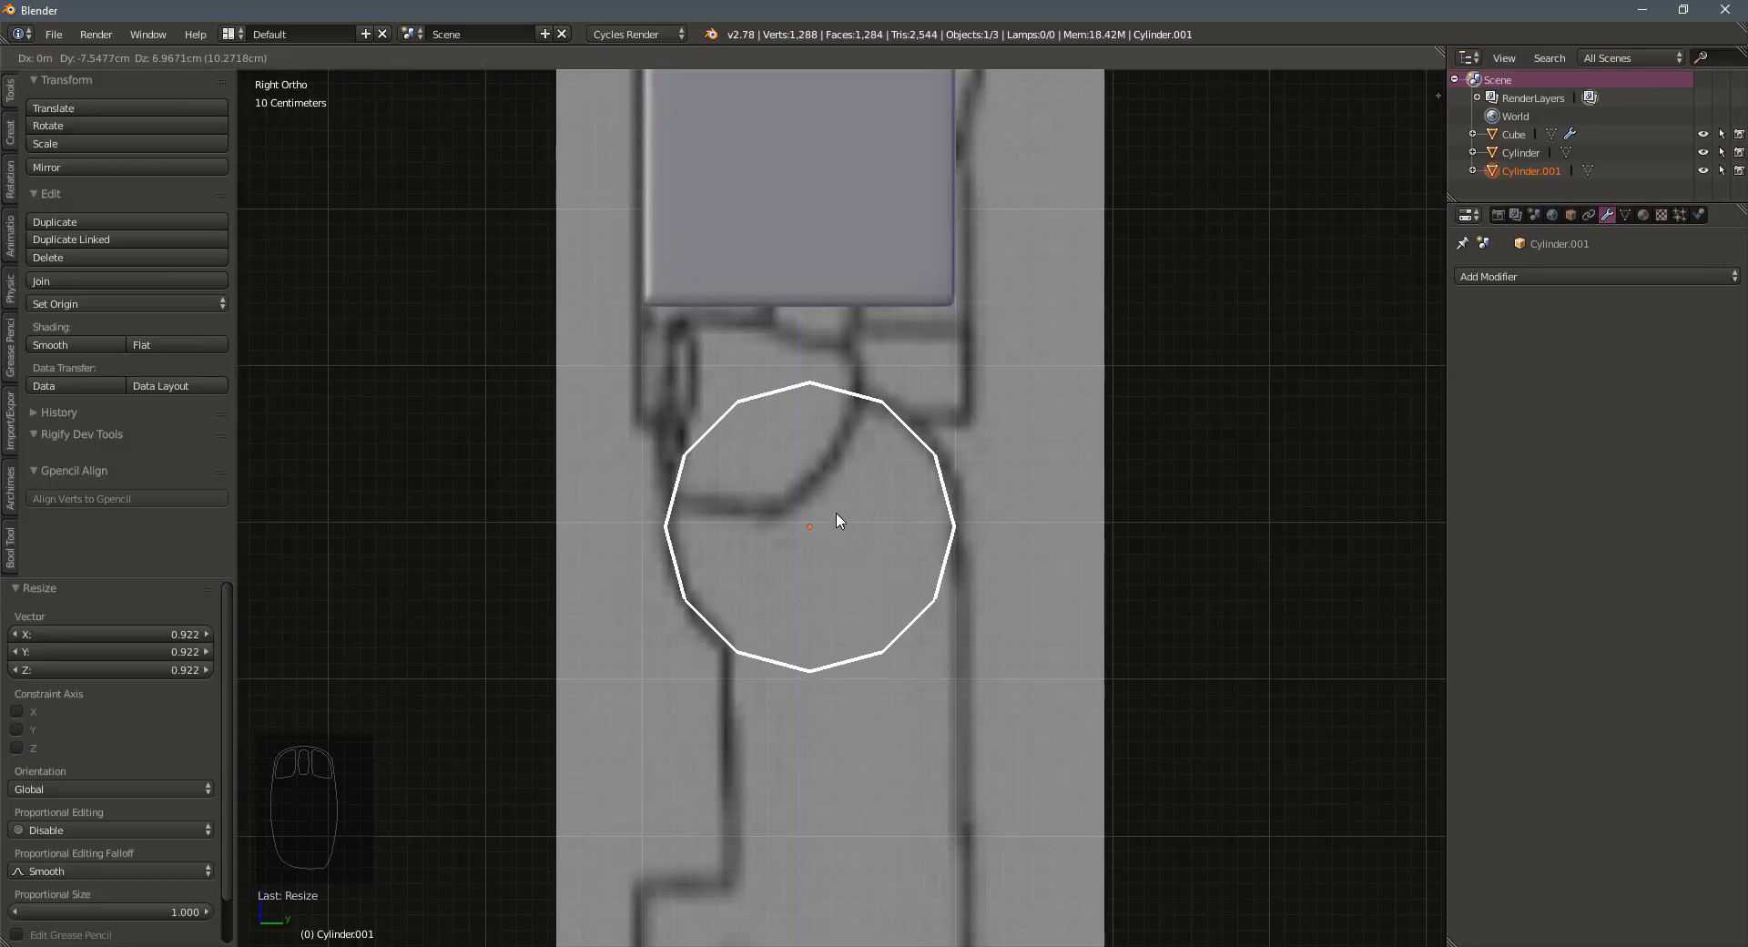
left_click(839, 521)
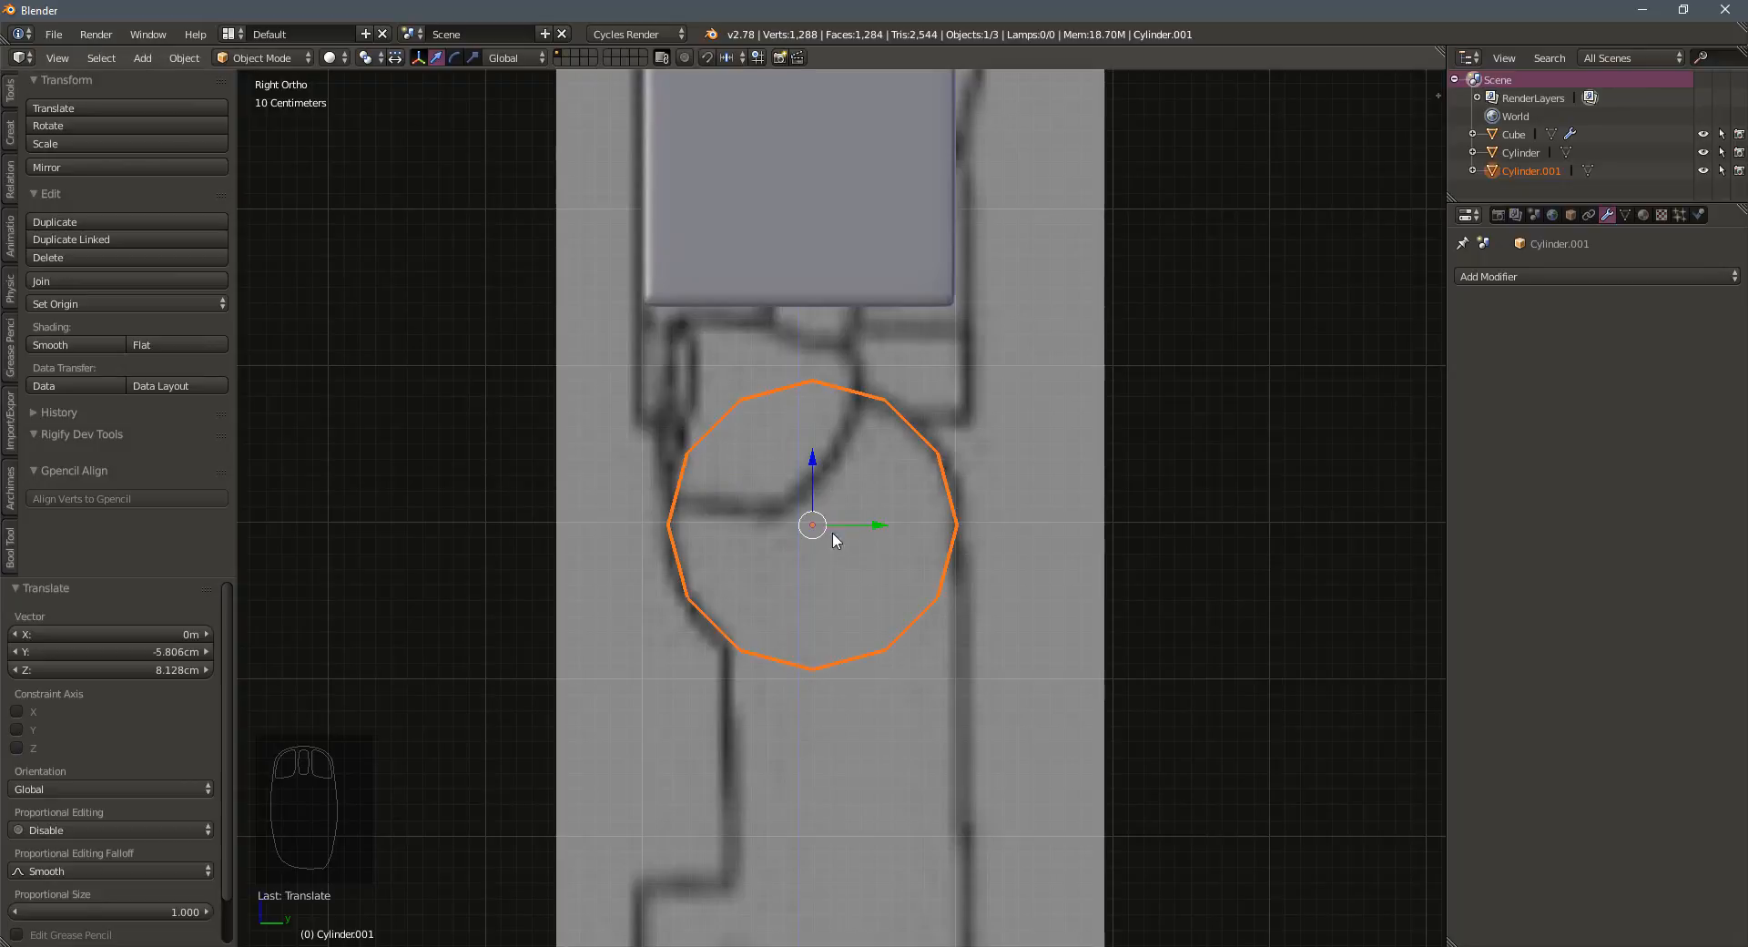
Edit the cylinder's mesh in vertex selection and flatten its lower vertices to one height by scaling them to 0 along Z
key("Tab")
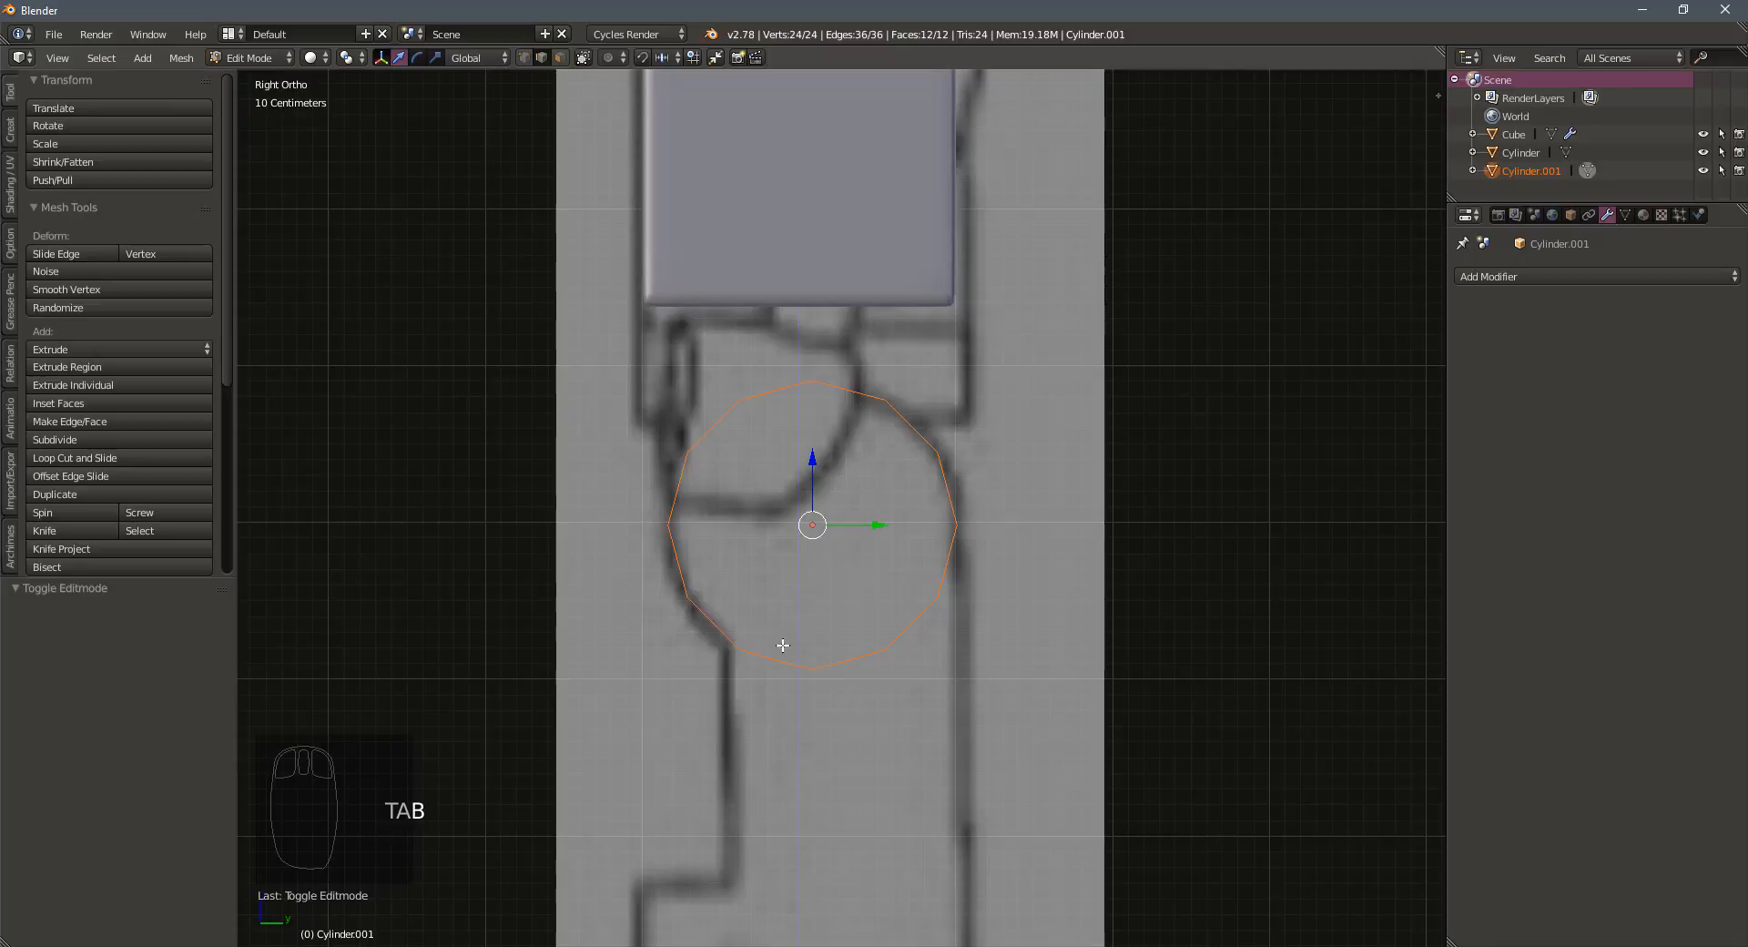
key("a")
key("ctrl+Tab")
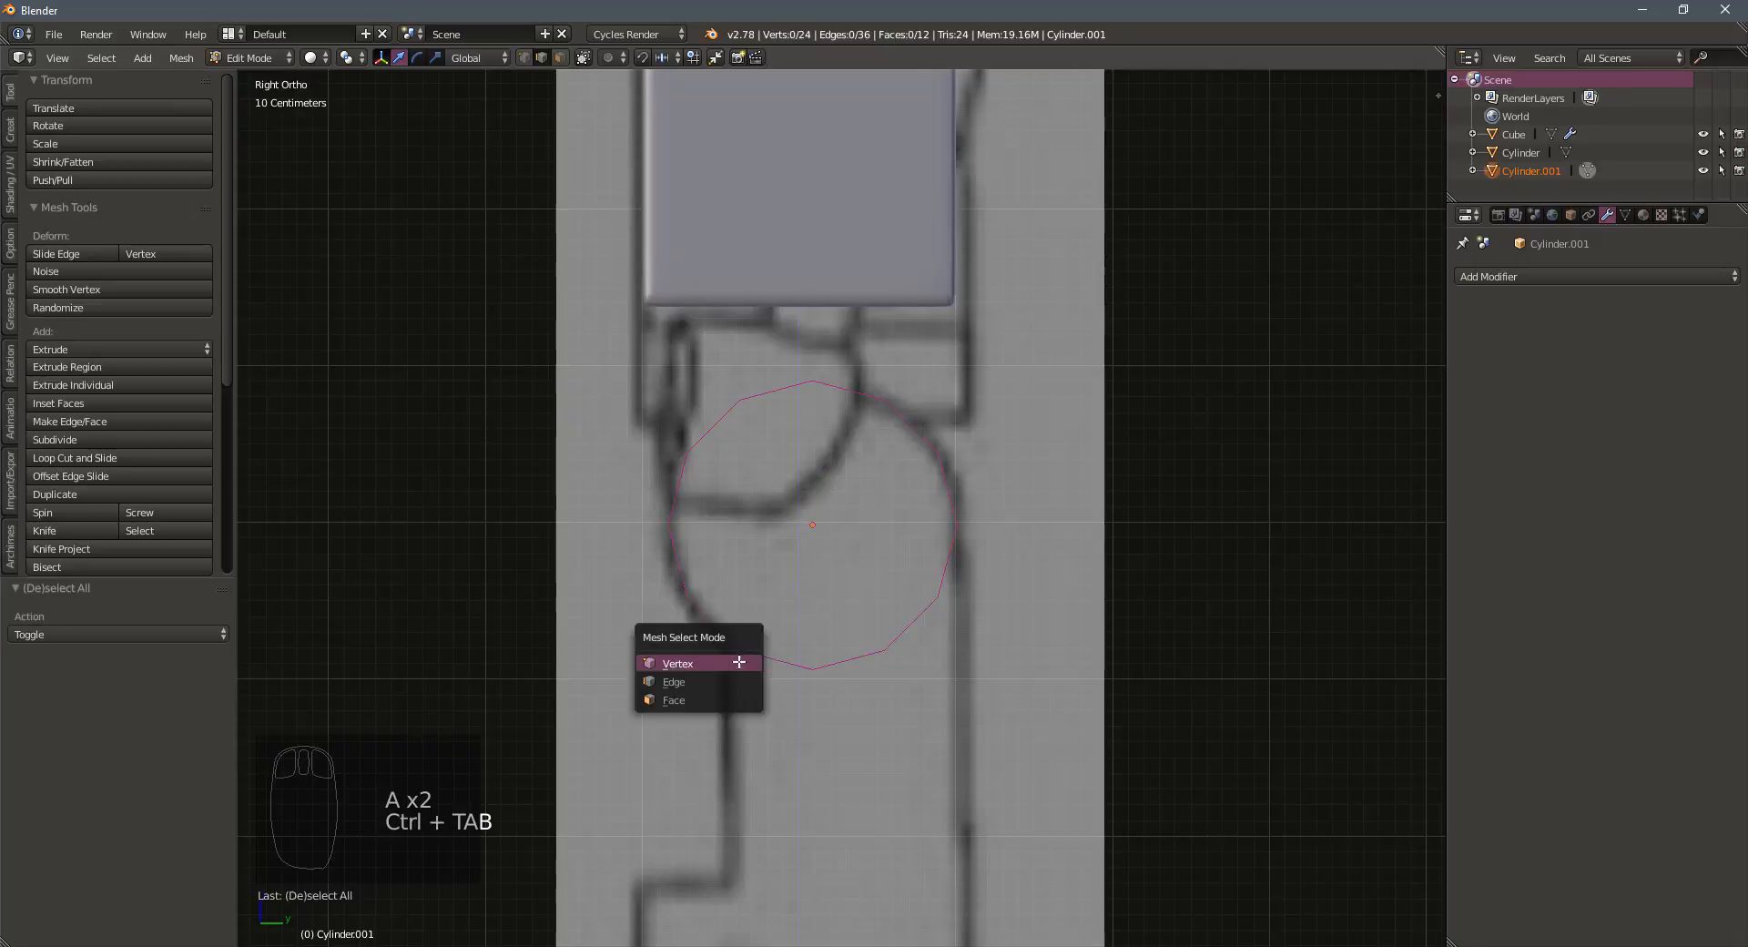
left_click(723, 663)
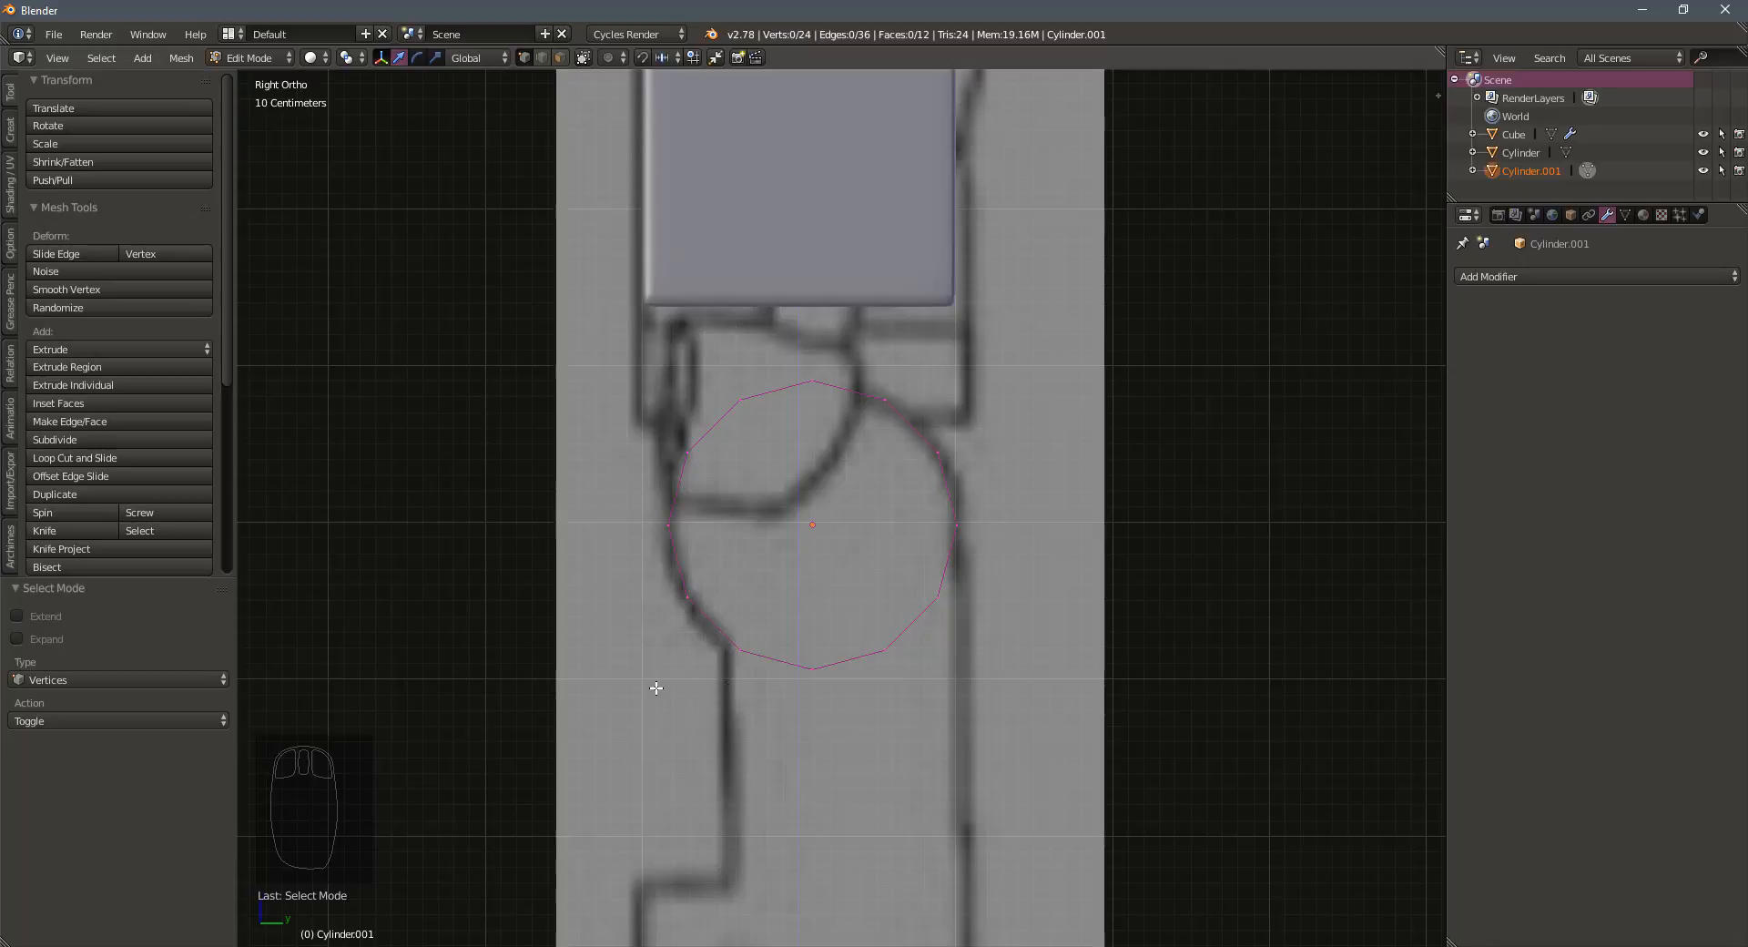
key("ctrl+Tab")
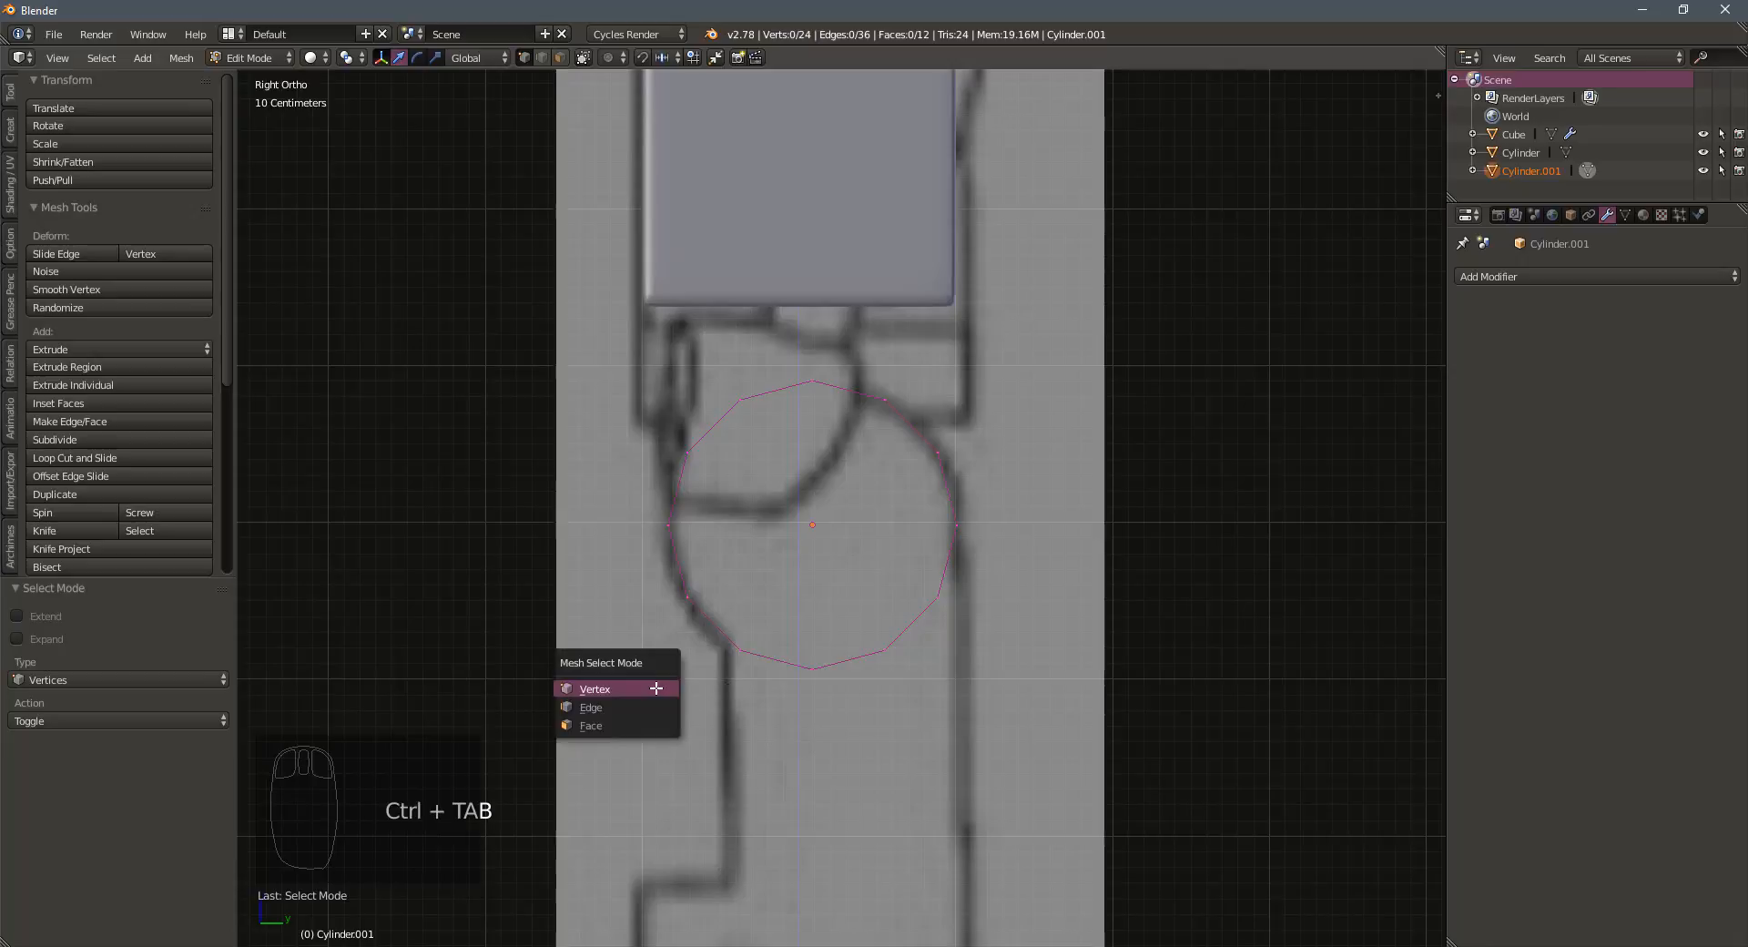
left_click(595, 690)
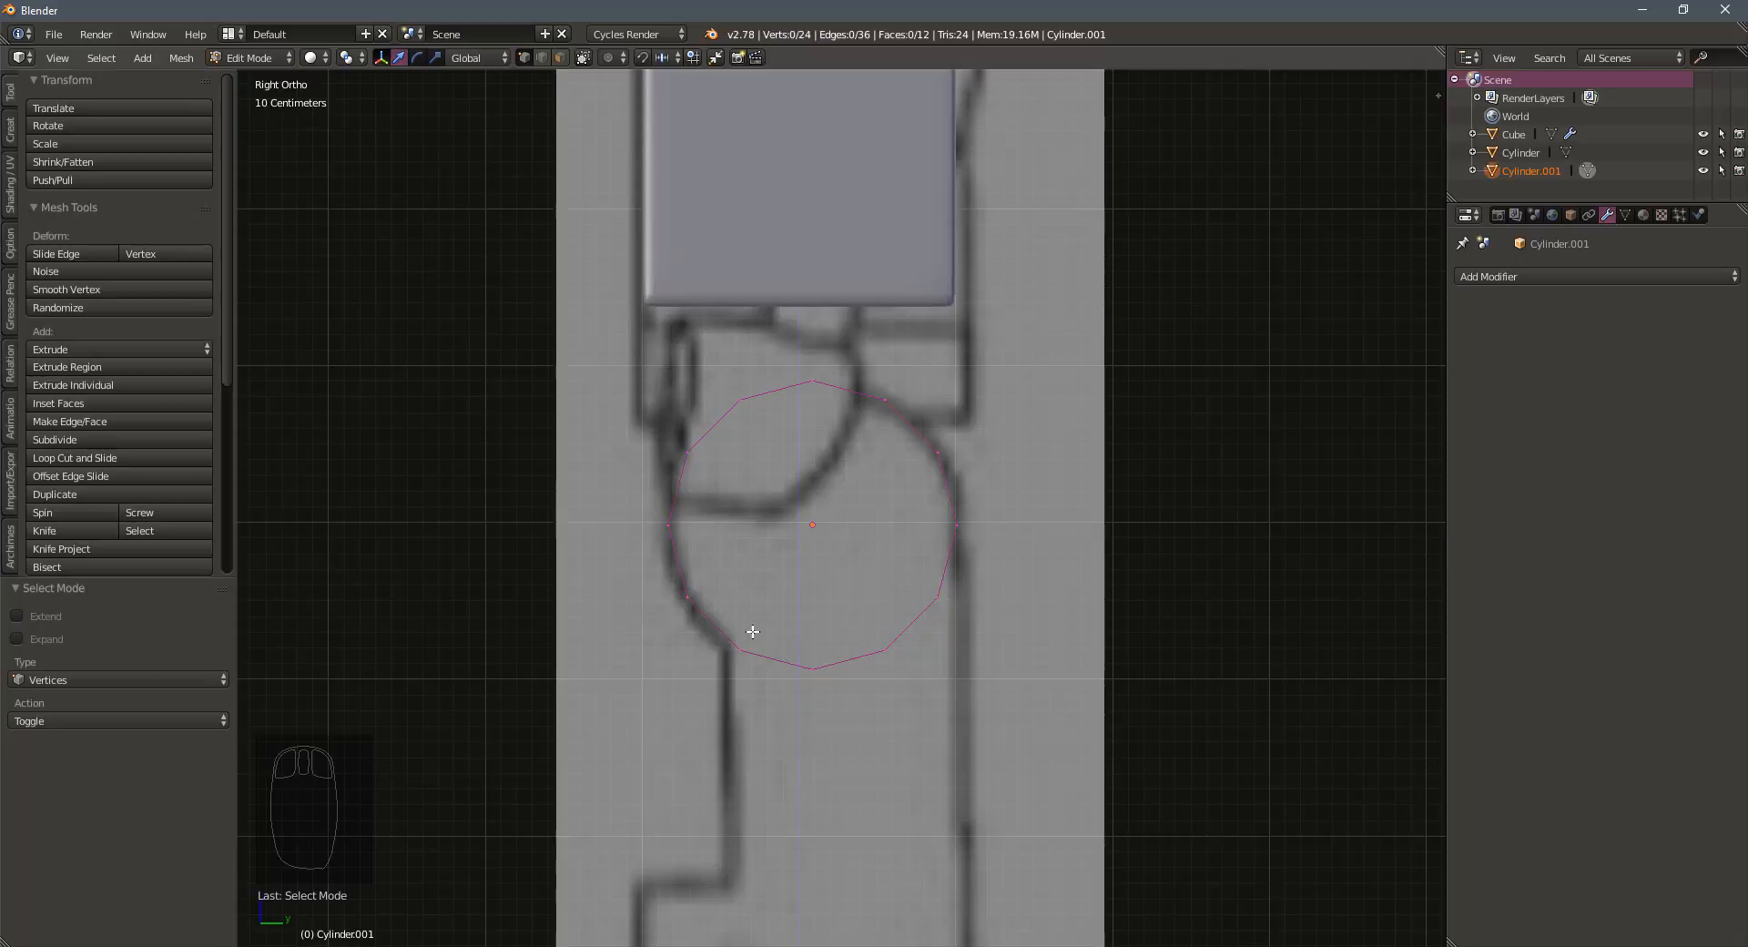
key("b")
left_click_drag(722, 550, 997, 712)
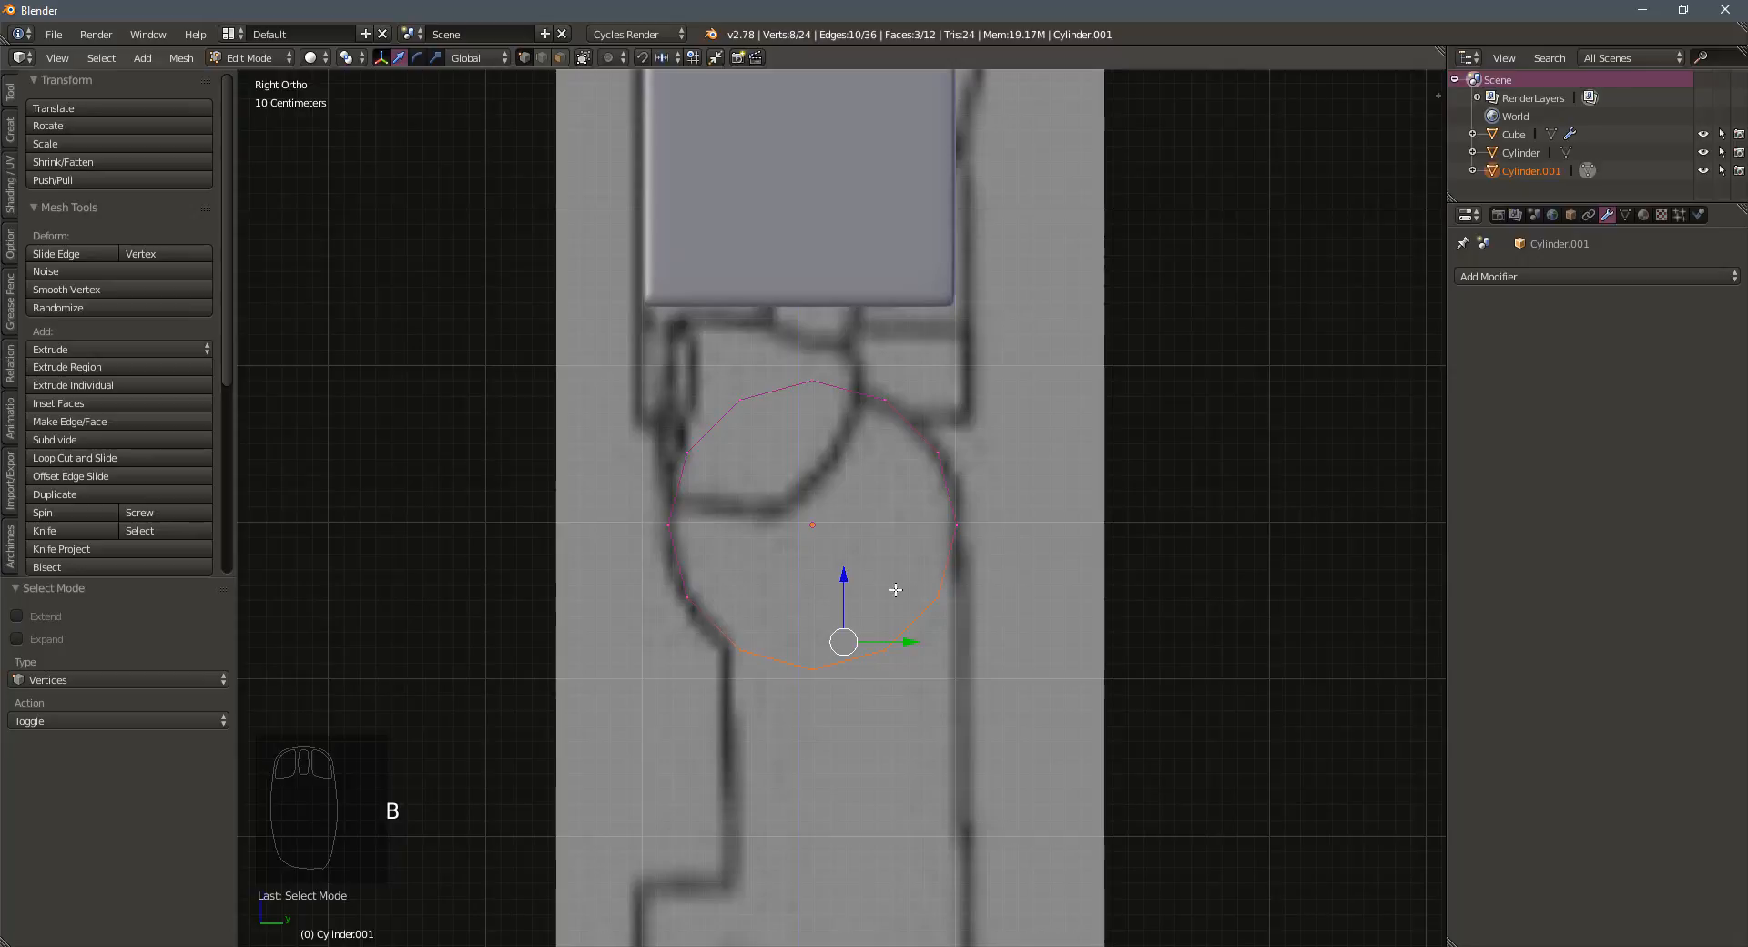
key("s")
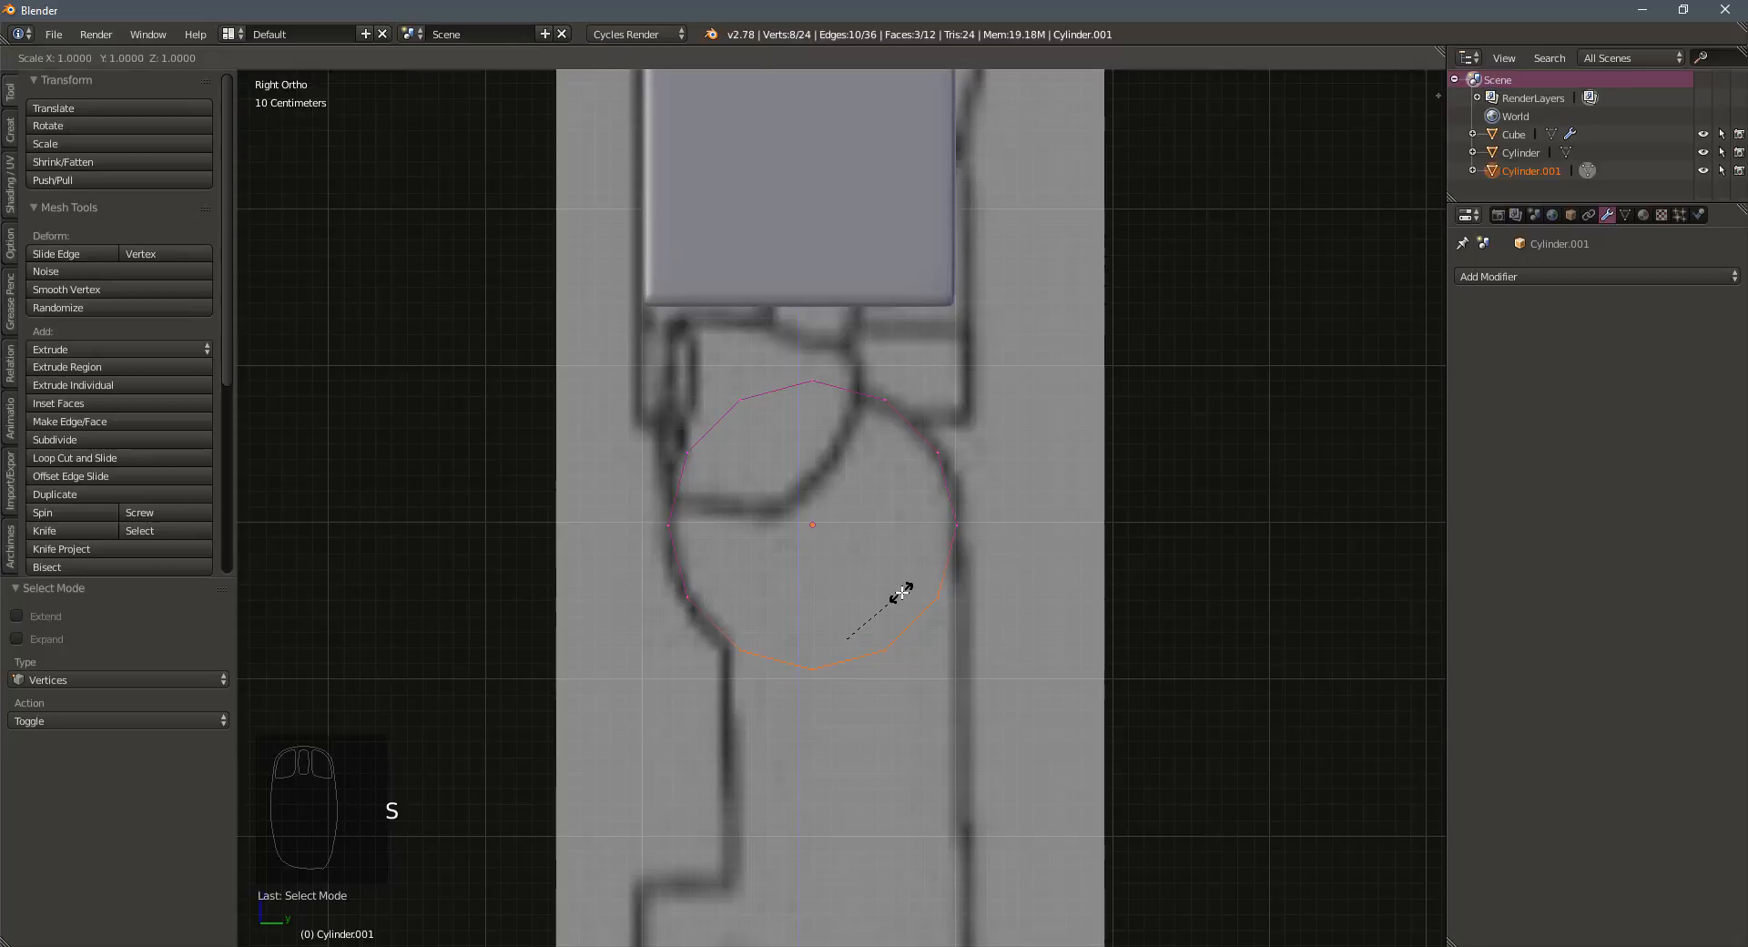
type("z")
type("0")
key("Return")
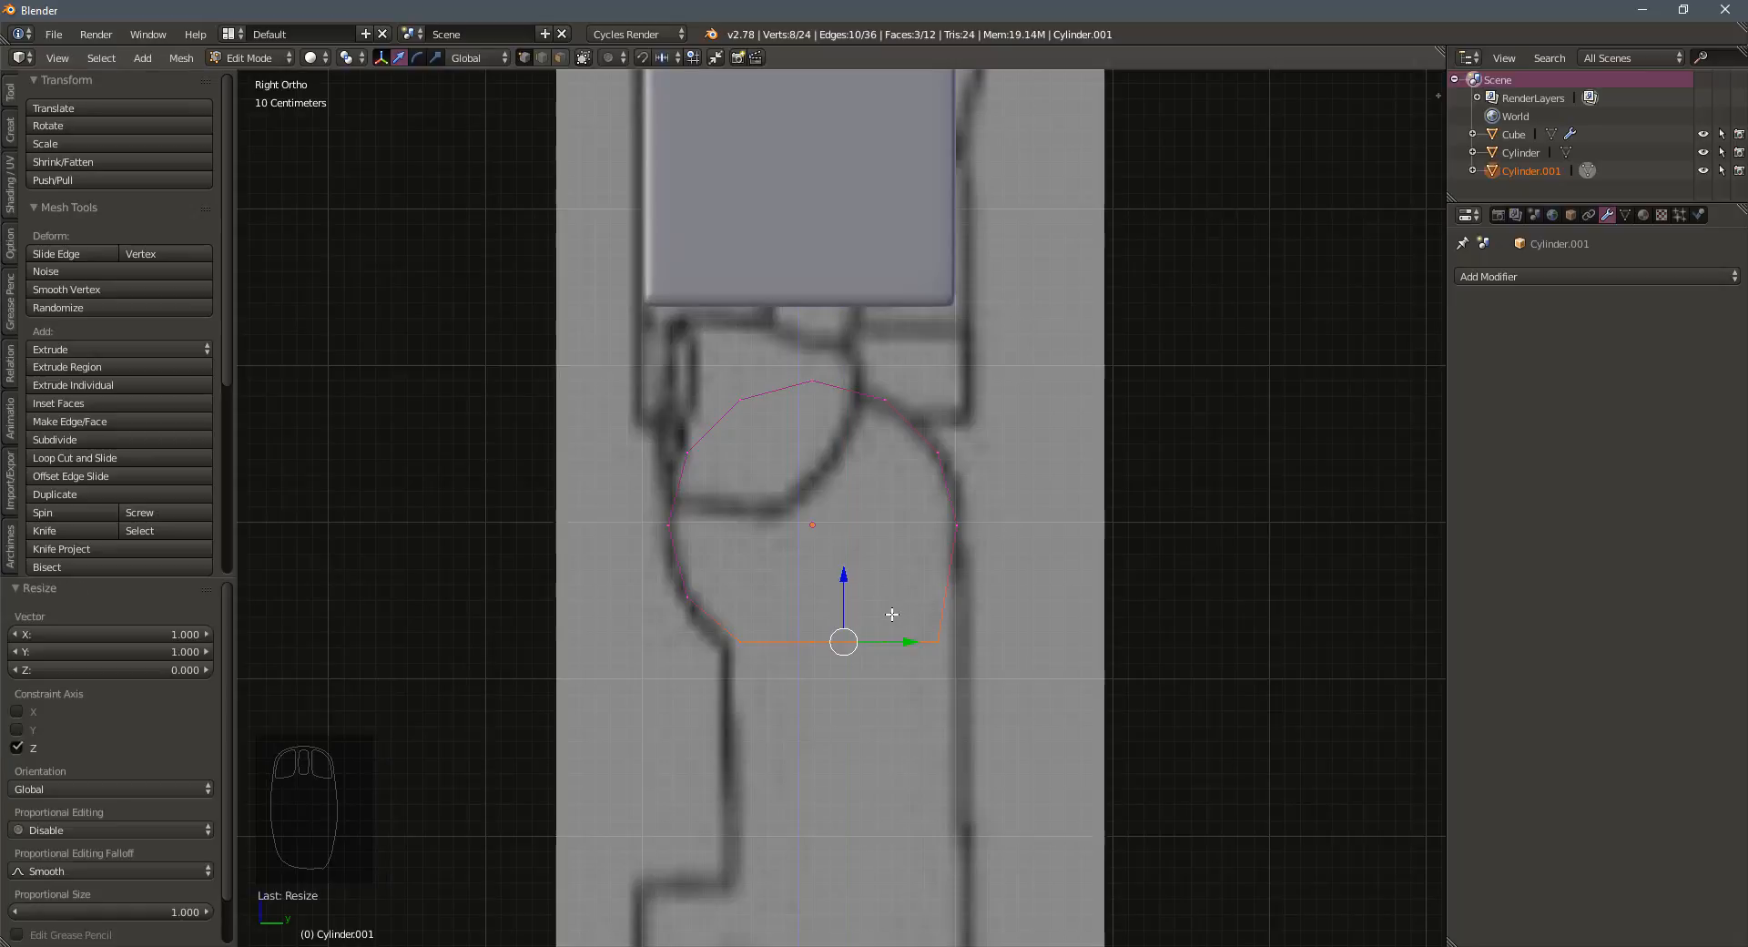
Move the rear corner vertices of the flattened edge about 13 cm backward along Y to straighten the leg's back
key("a")
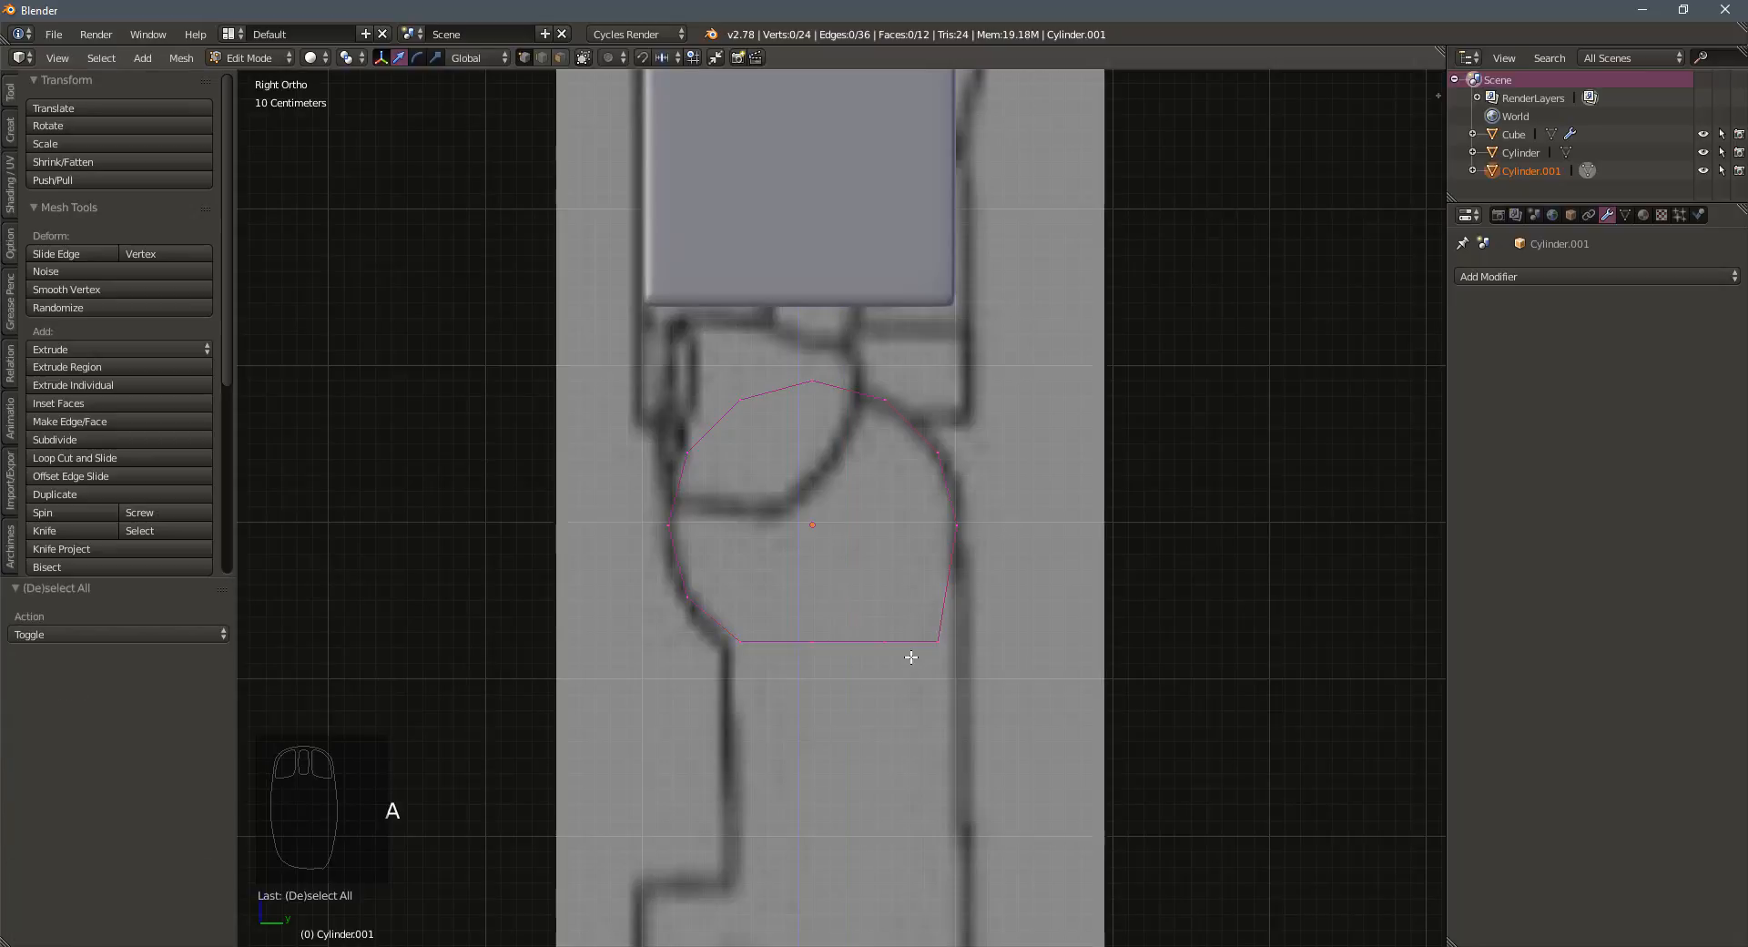
key("b")
left_click_drag(911, 619, 1036, 705)
left_click_drag(1004, 646, 1023, 643)
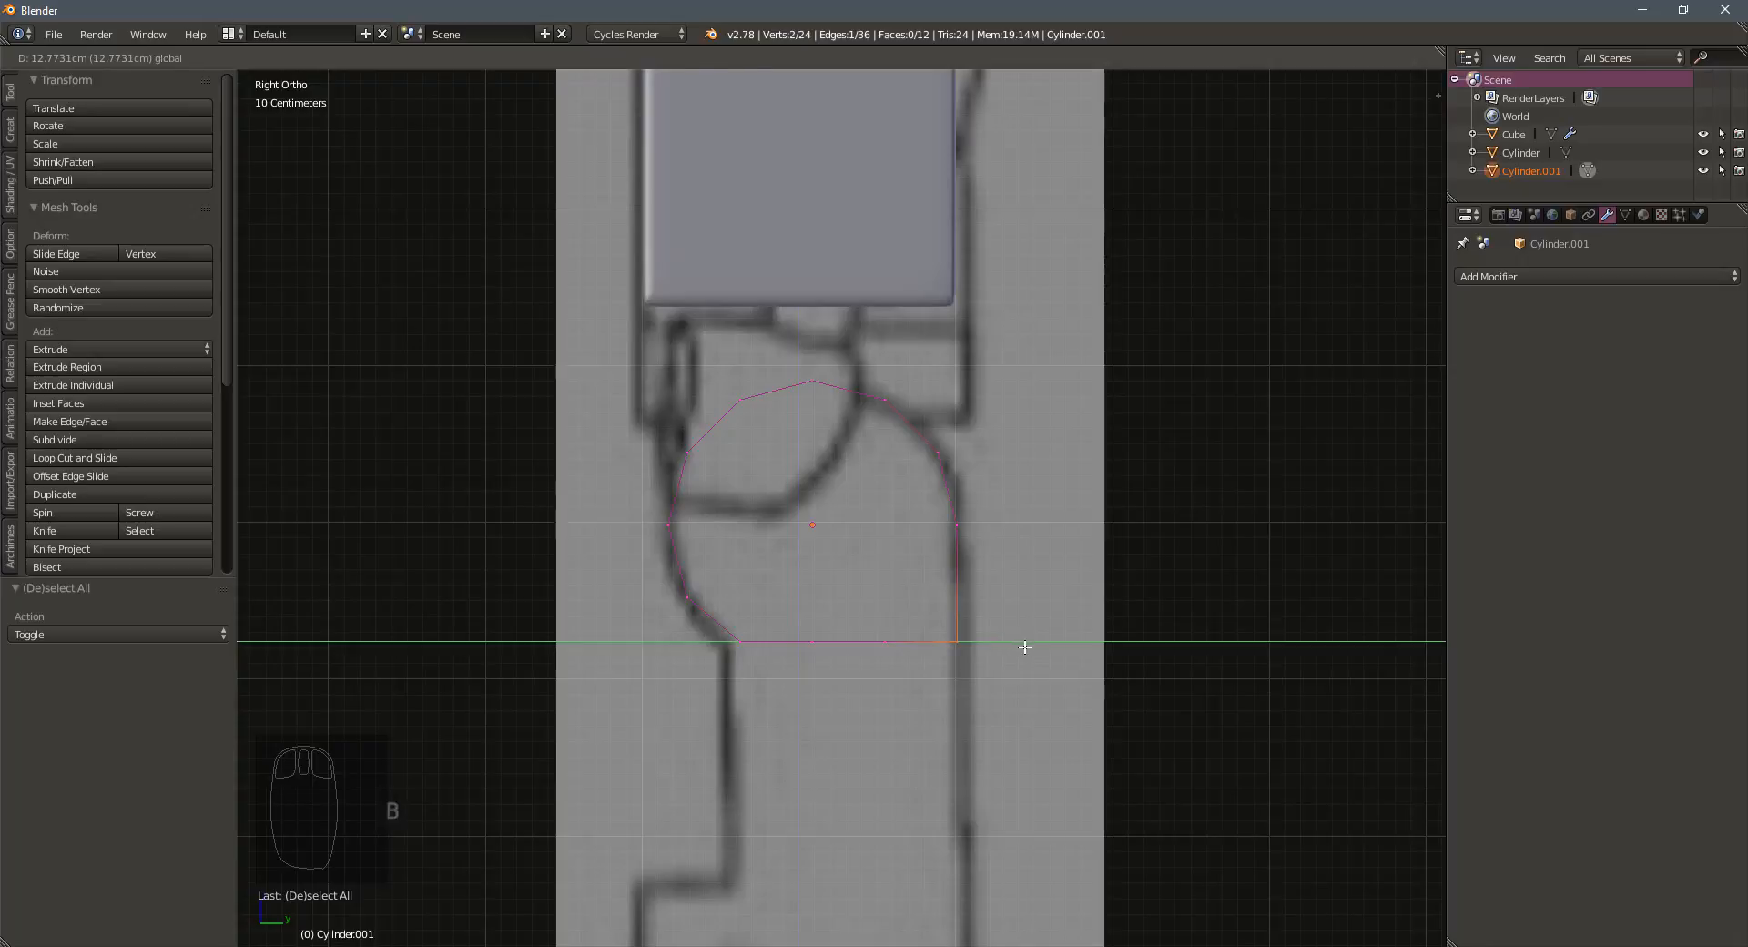
Extrude the flattened underside down about 1.56 m to the top of the foot, and again about 69 cm to the ground line
key("a")
key("b")
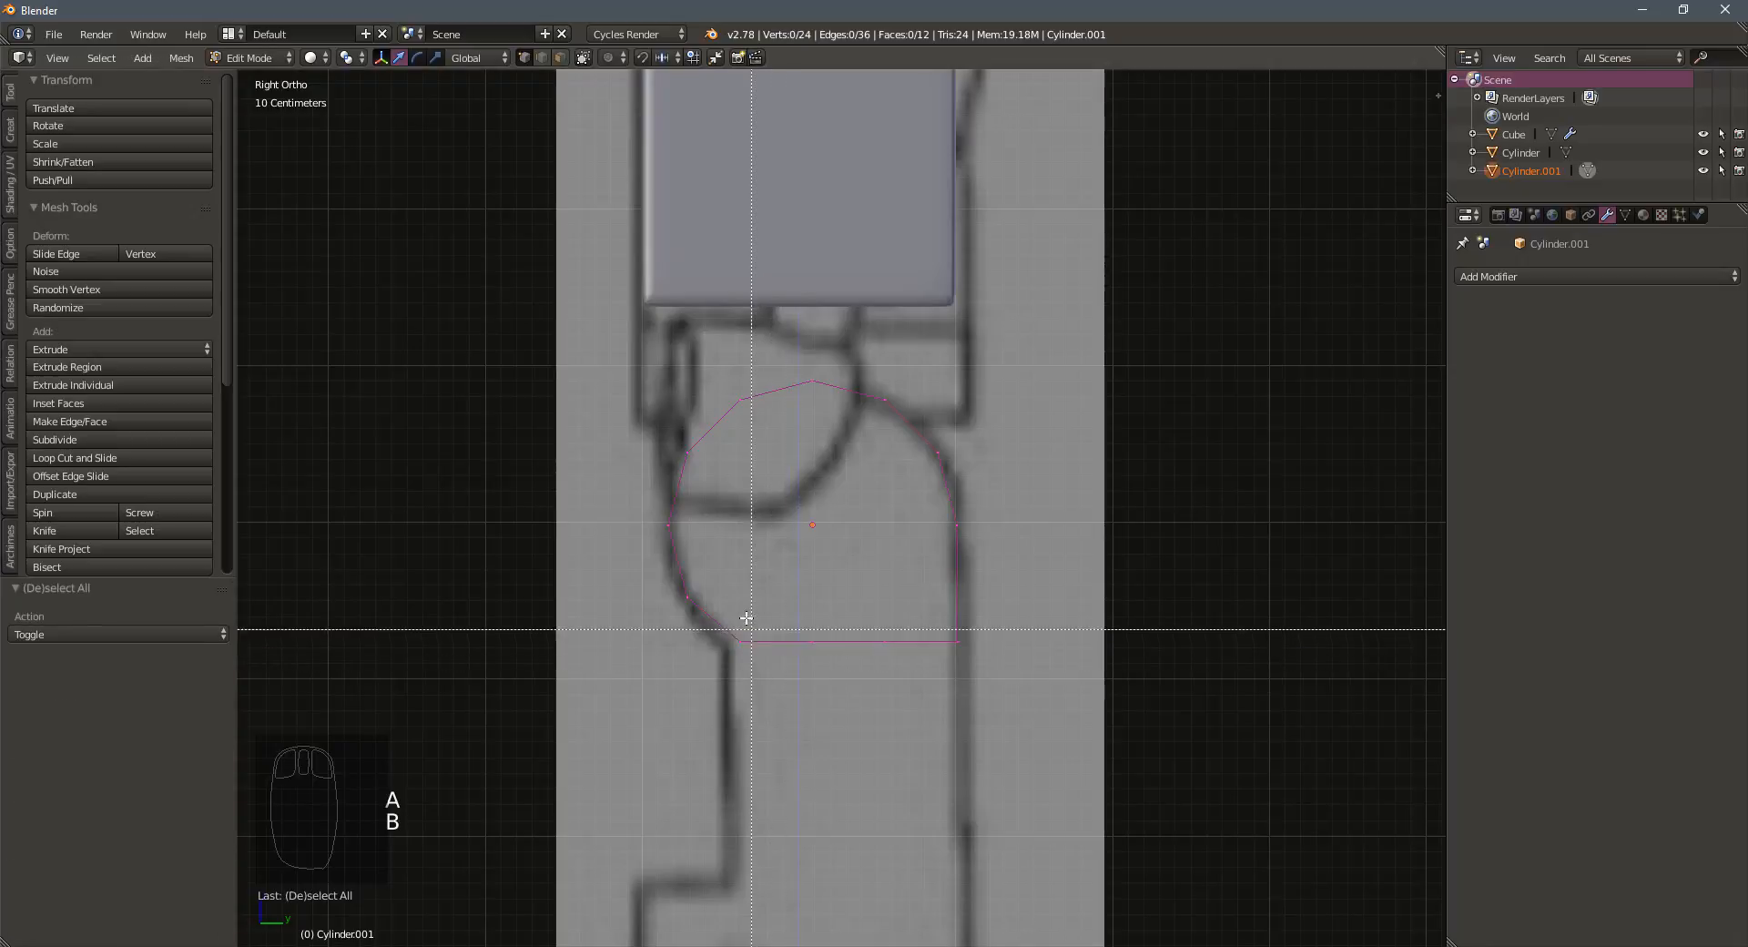
left_click_drag(730, 606, 1021, 693)
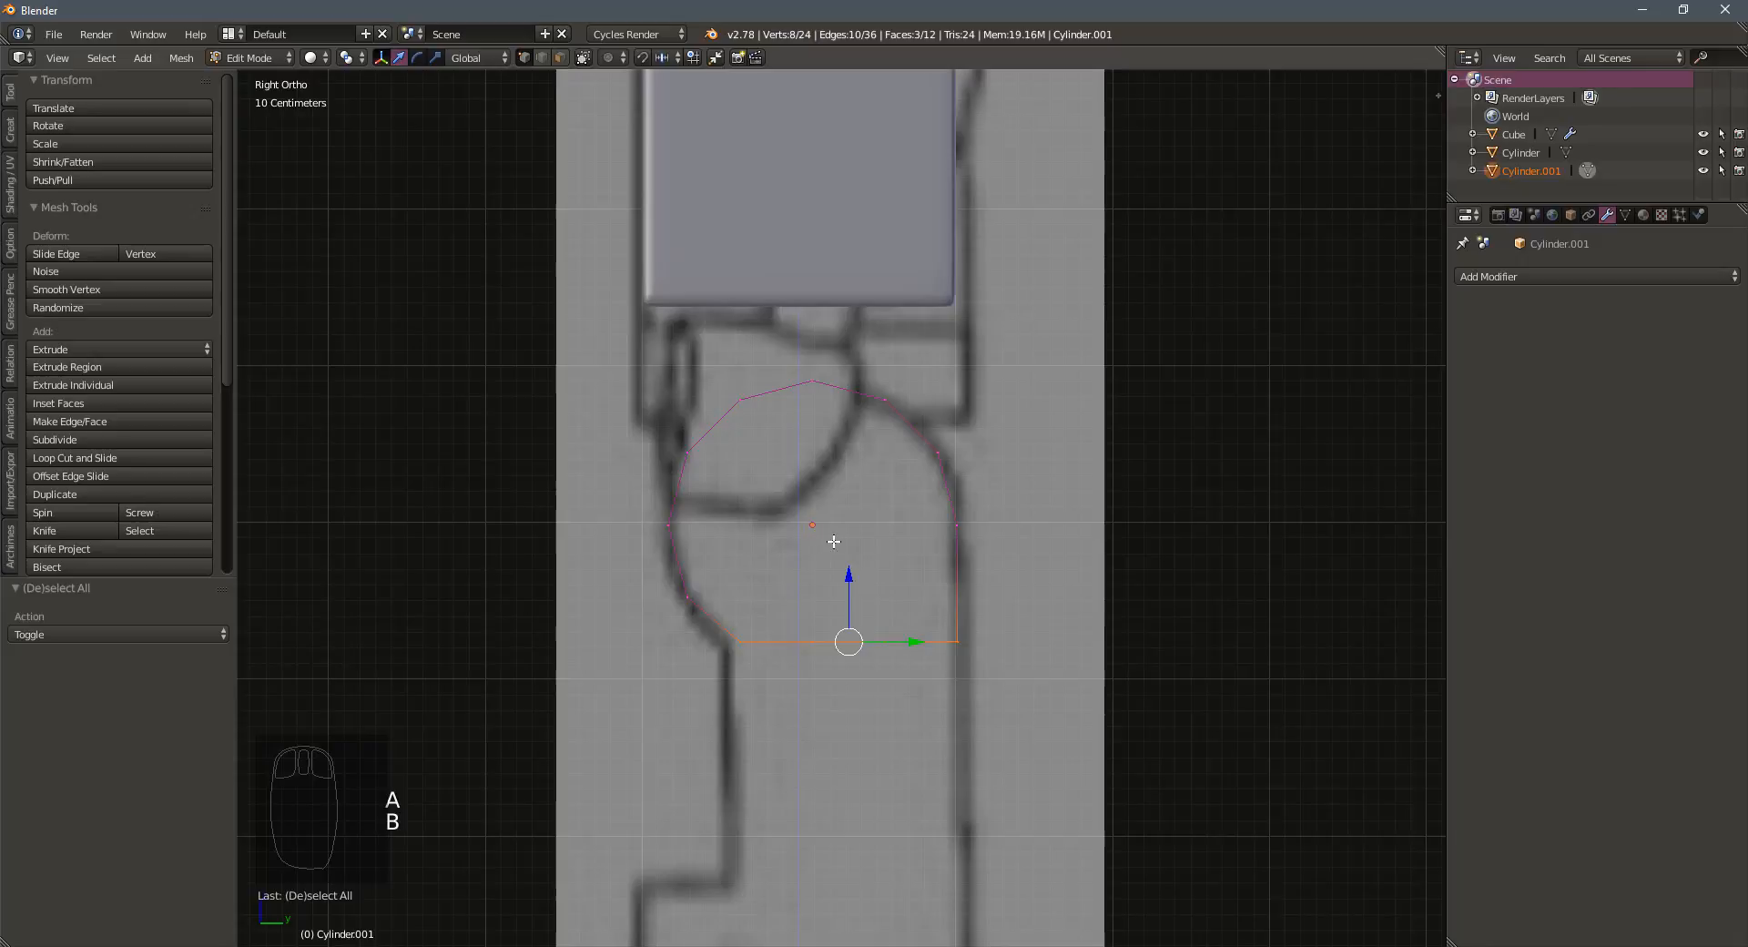
key("e")
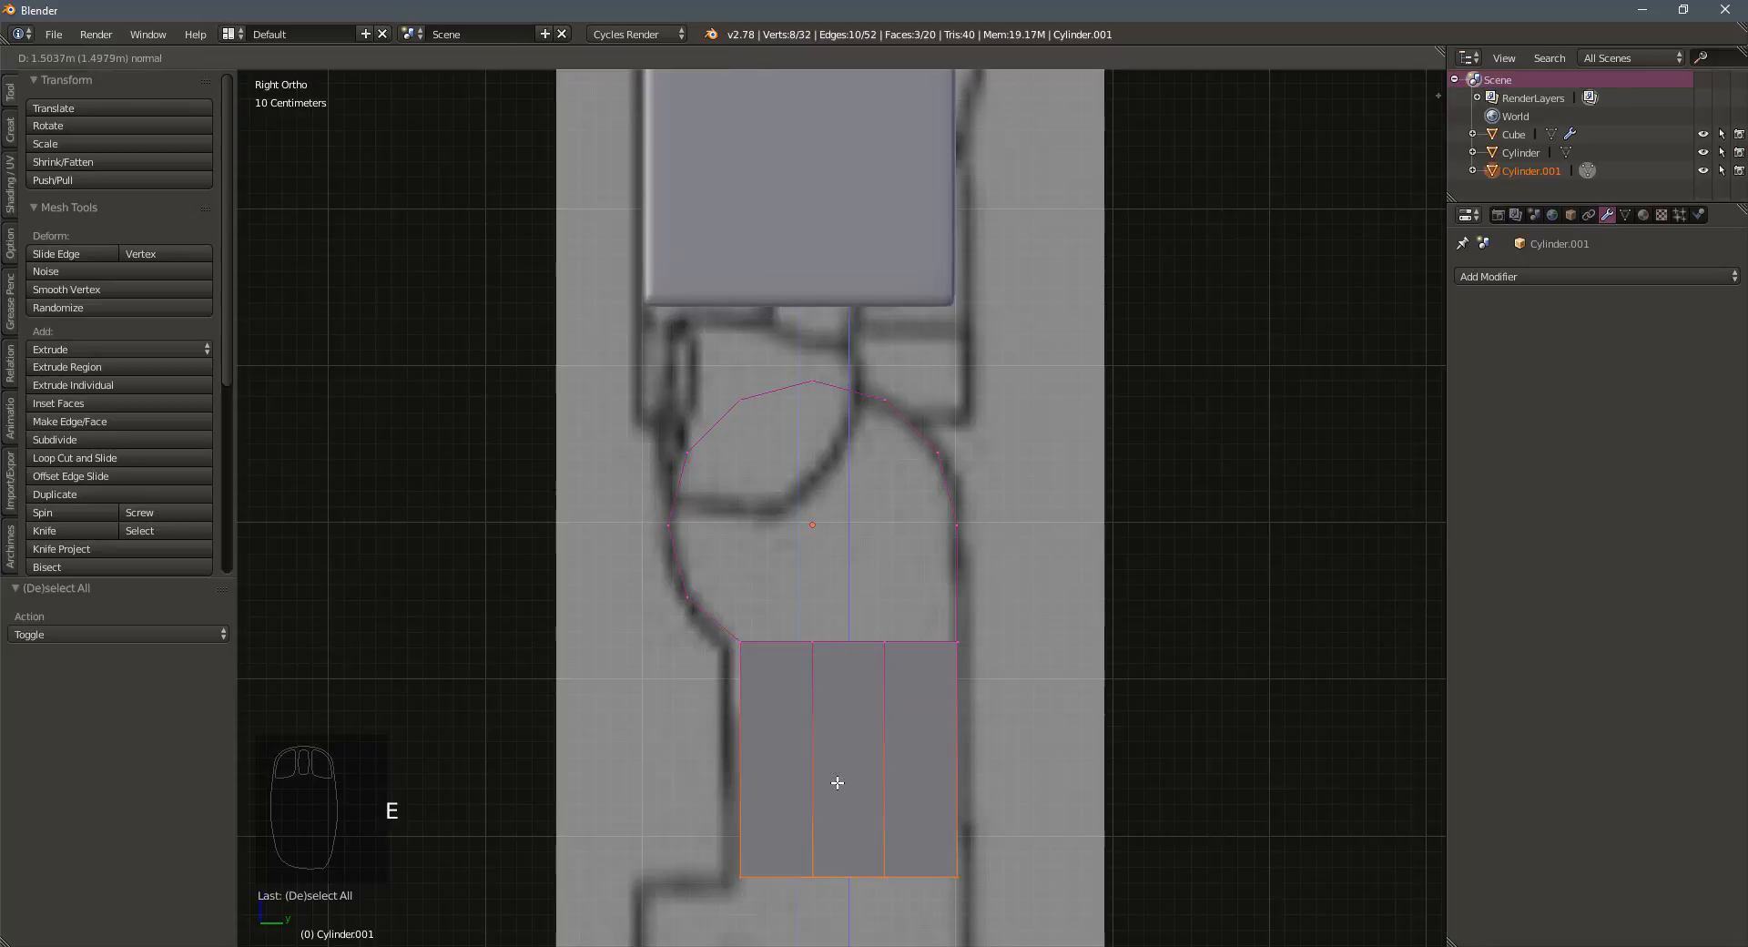
left_click(837, 789)
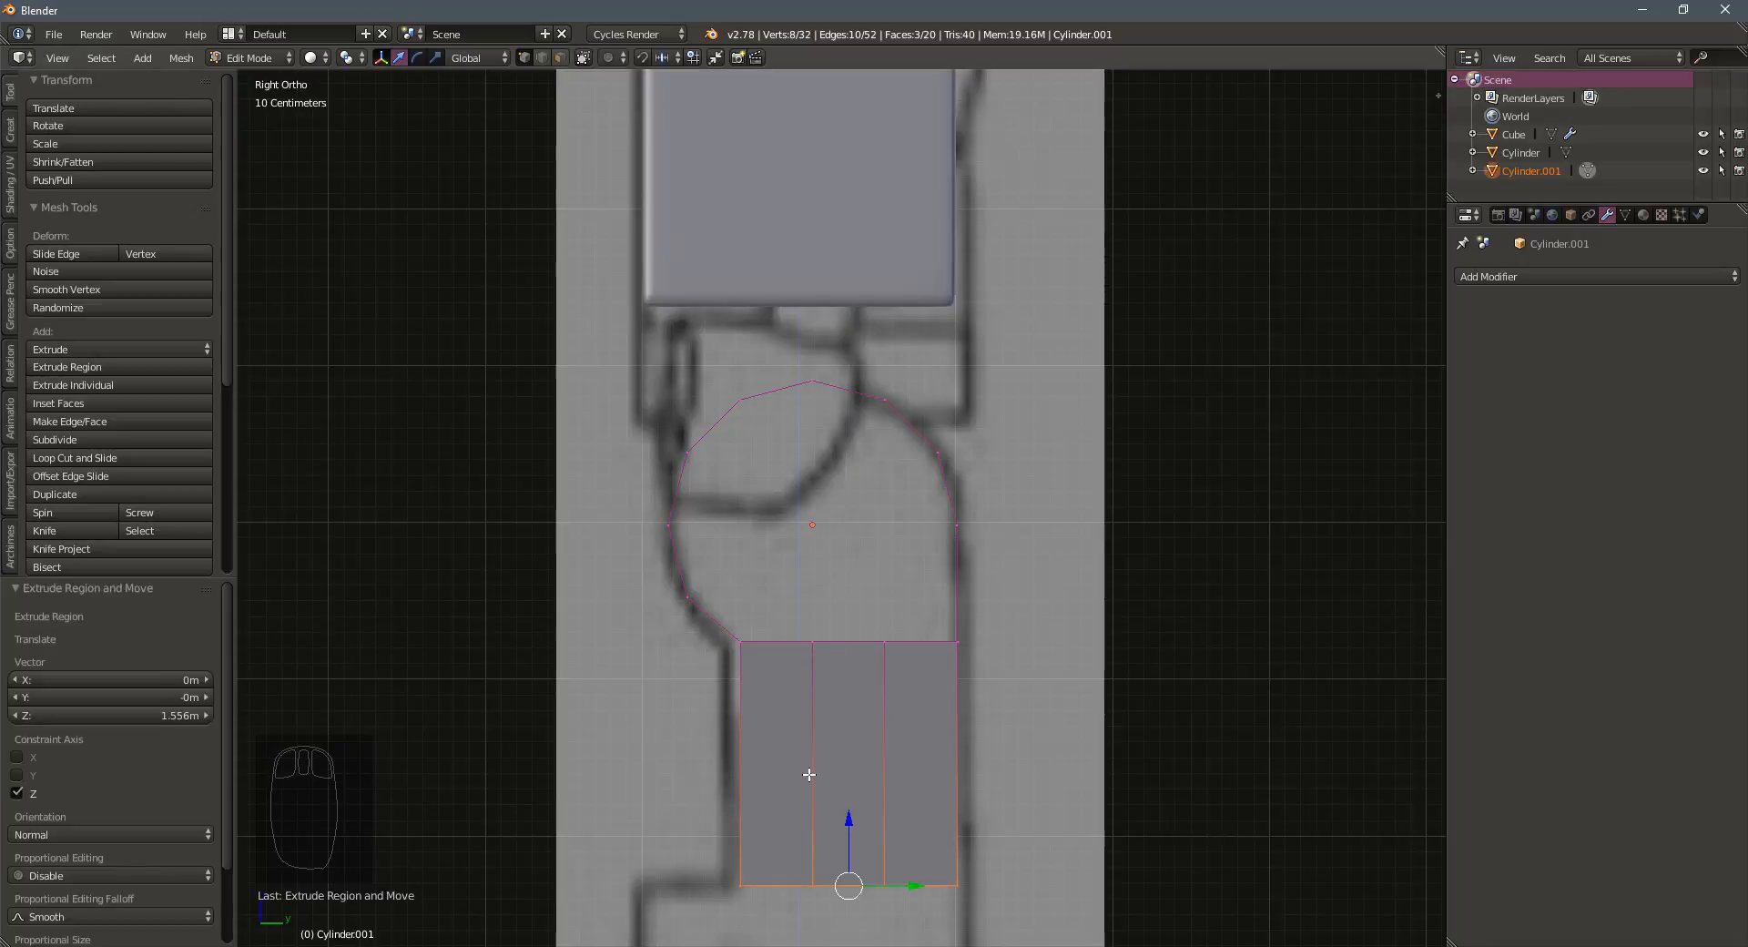
middle_click_drag(809, 775, 820, 533, "shift")
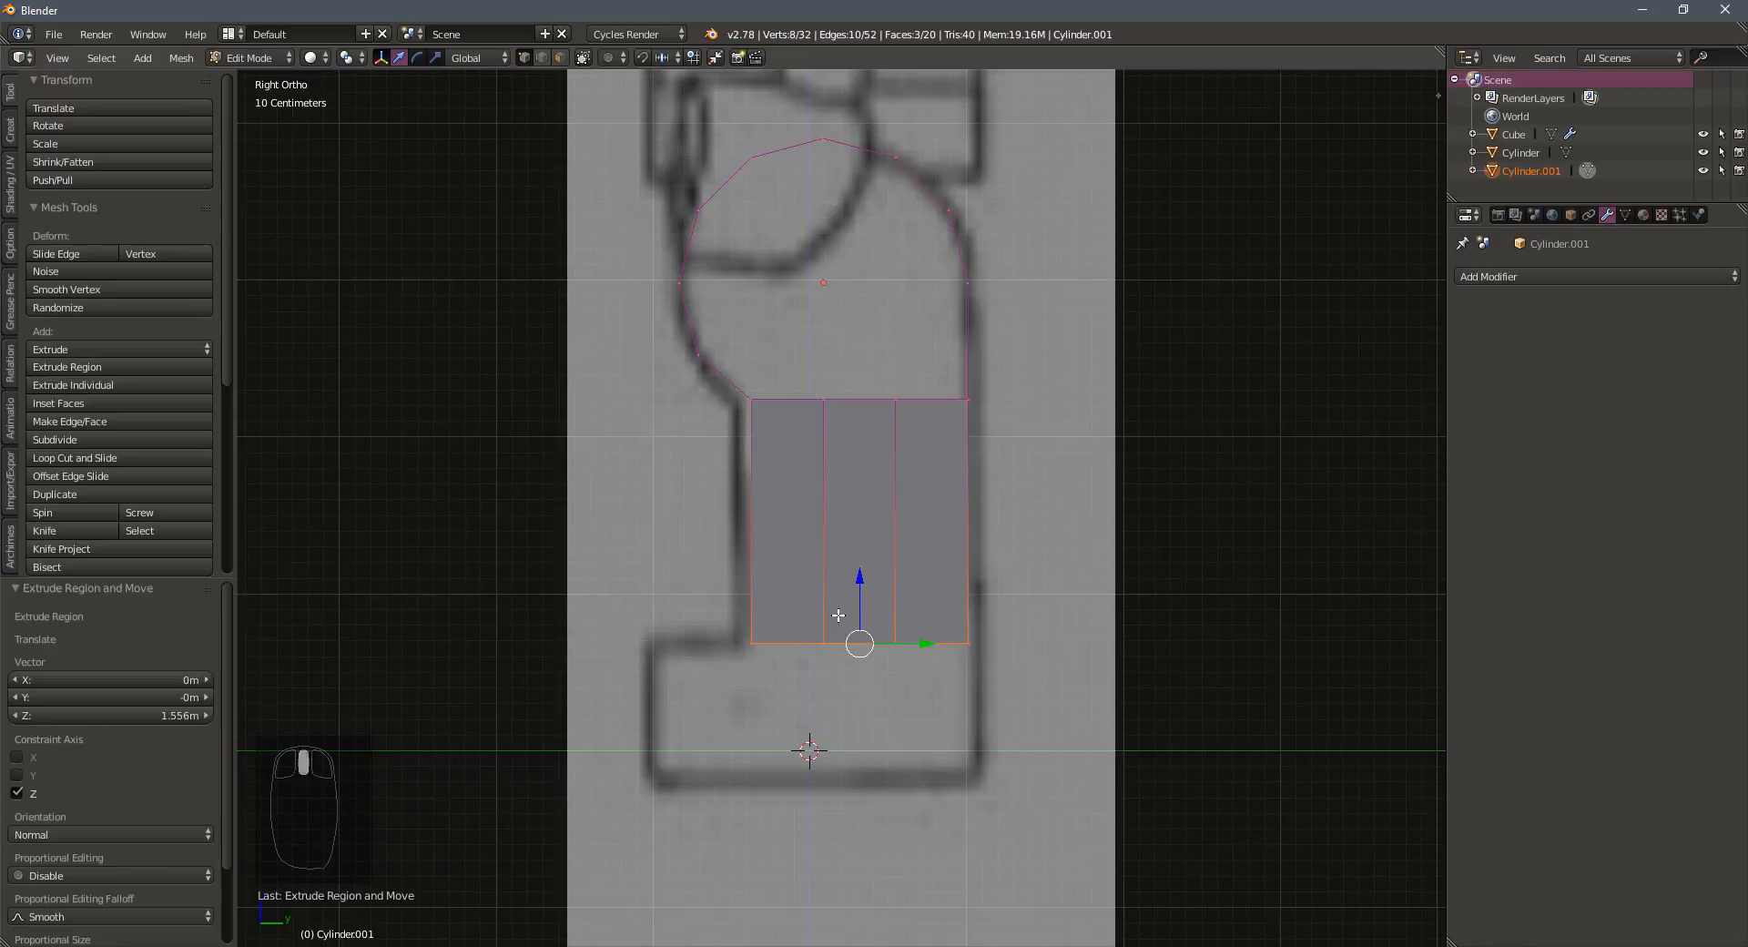
key("e")
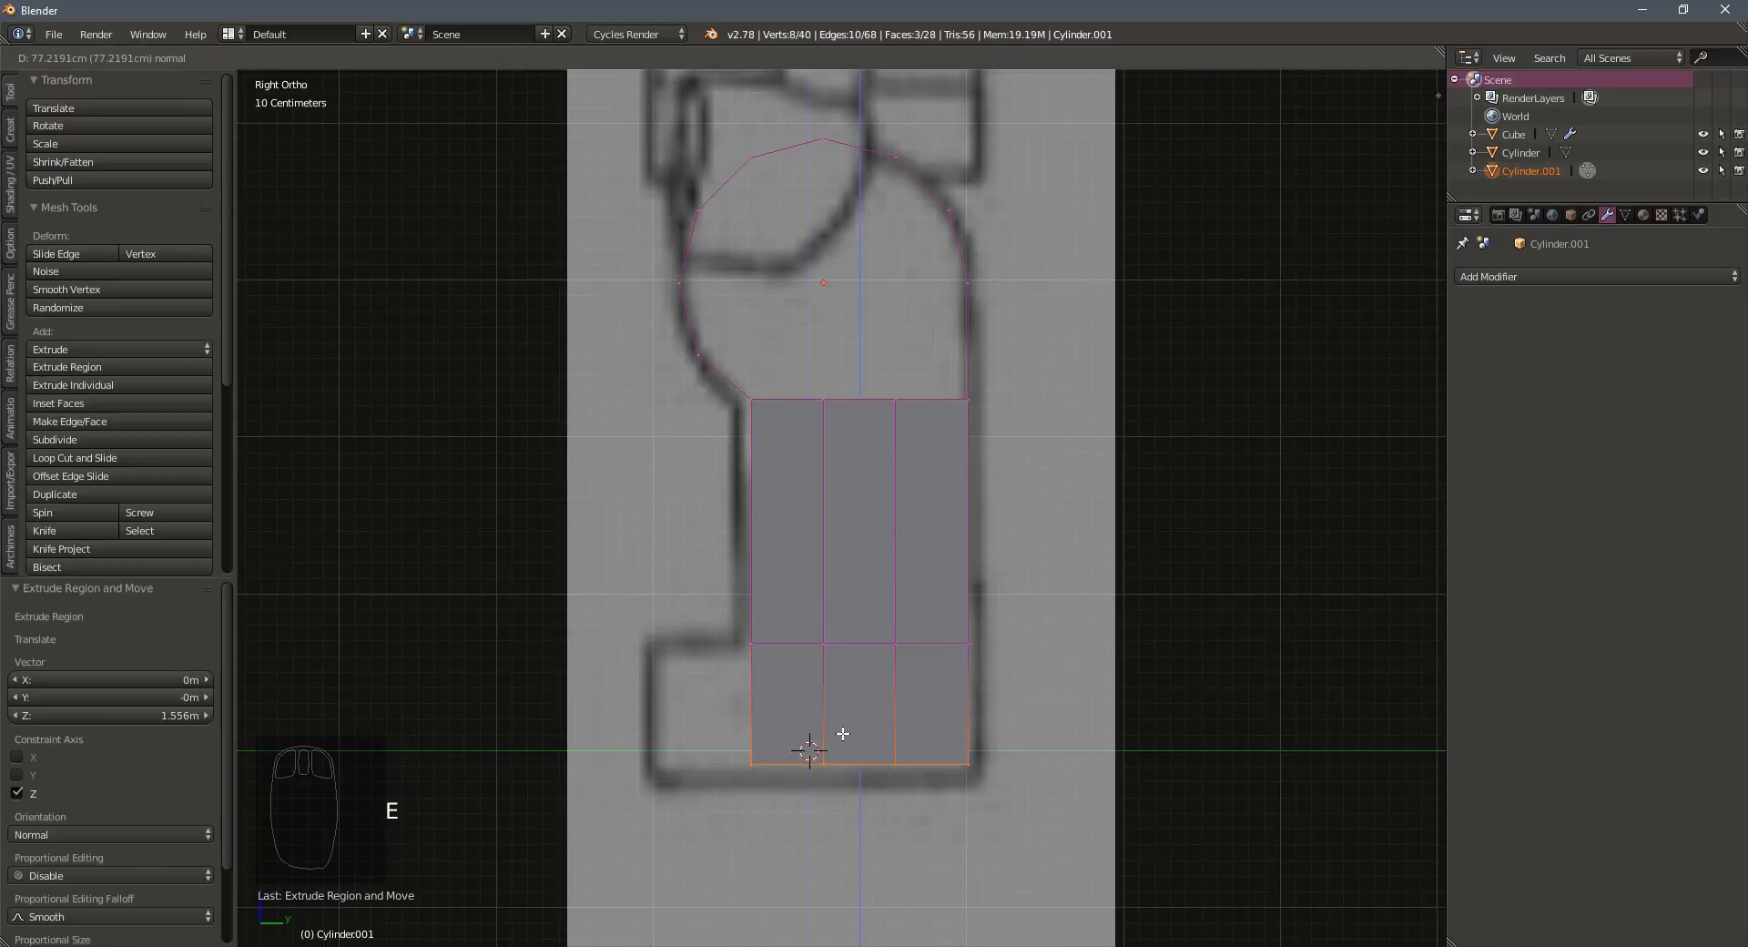
left_click(843, 723)
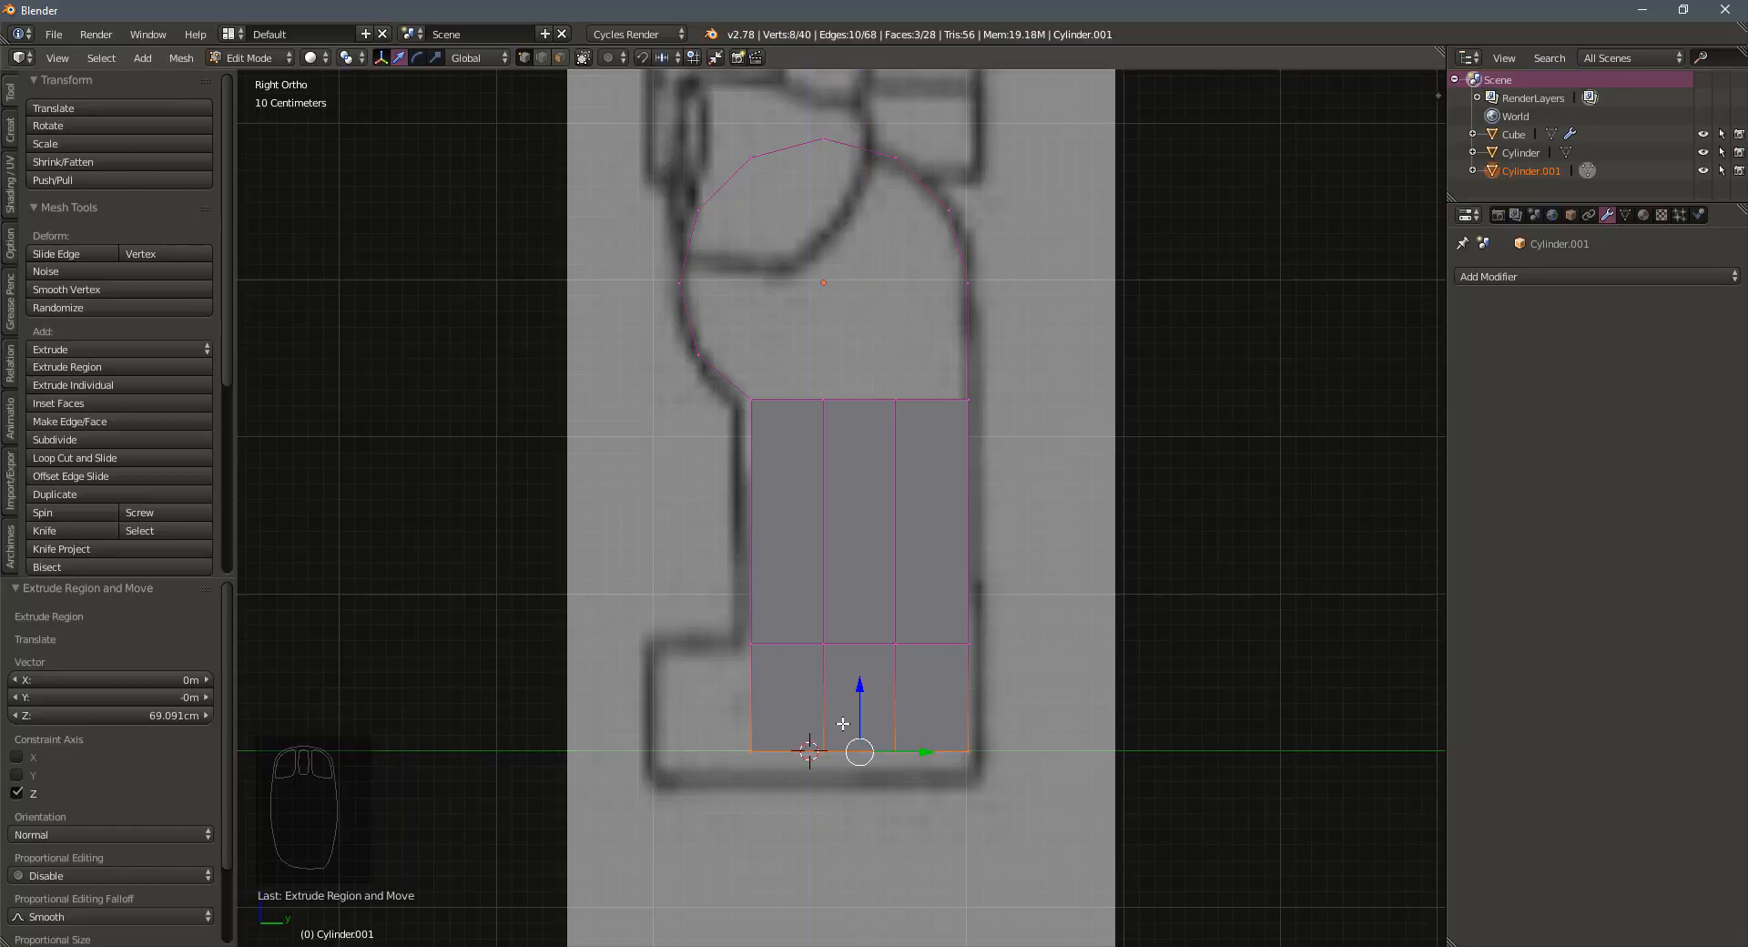
Extrude the front face of the lowest leg section forward about 66 cm to form the foot
key("a")
key("b")
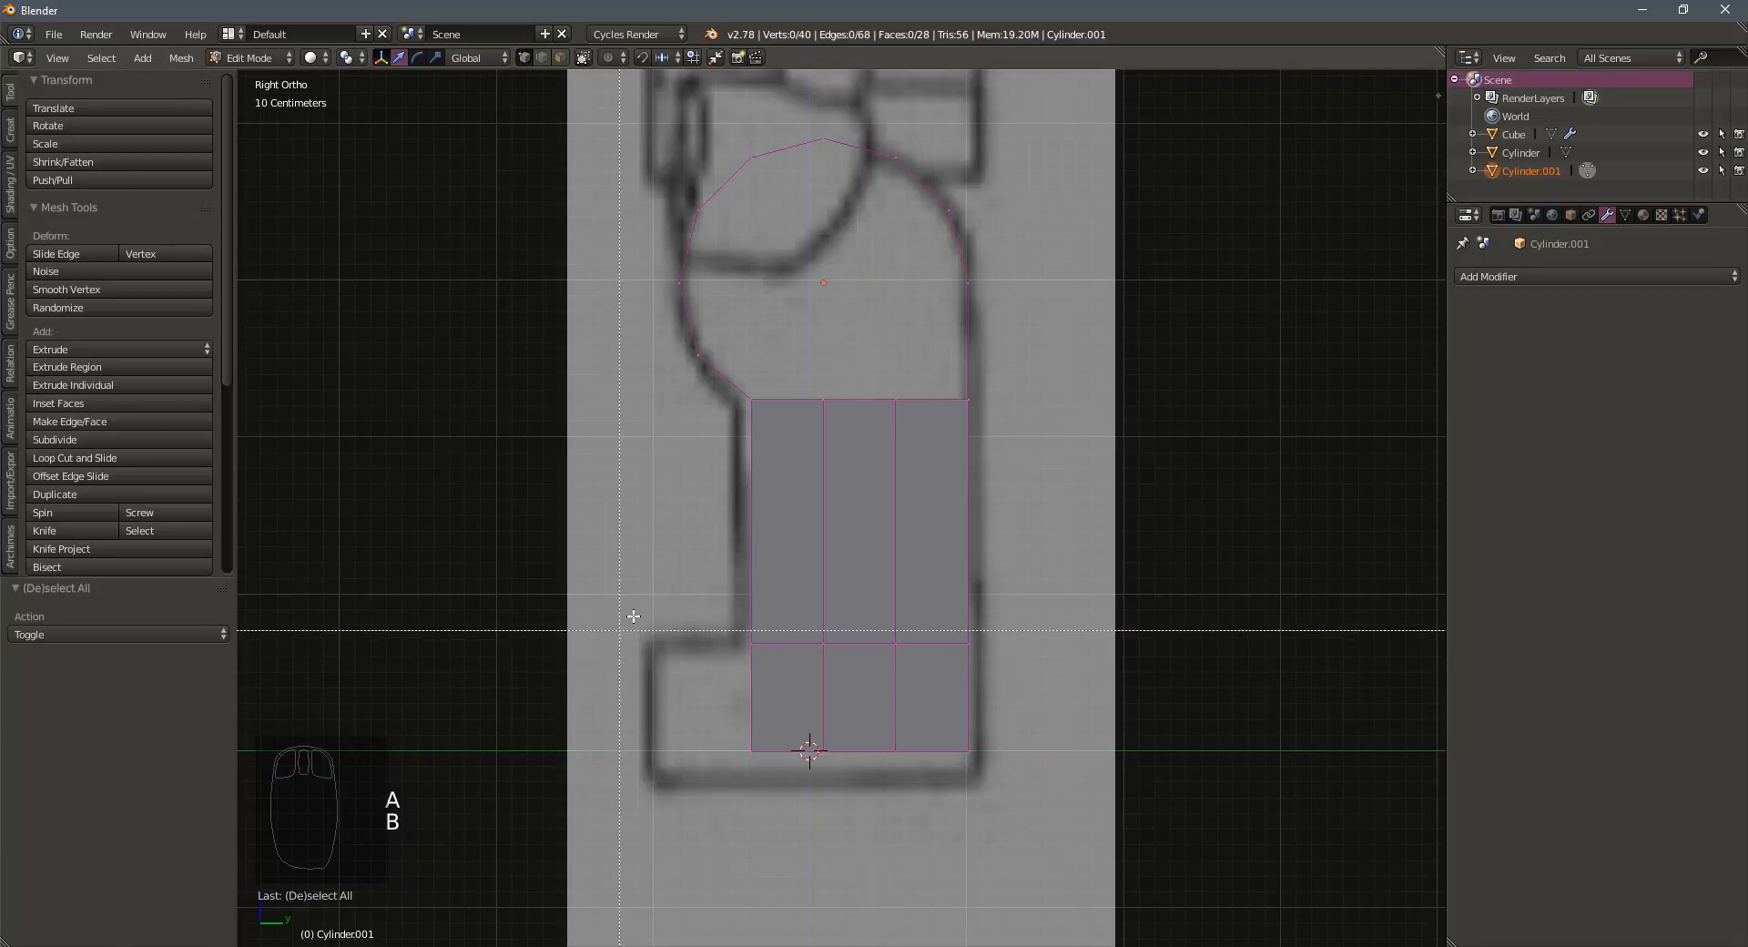
left_click_drag(645, 626, 781, 813)
key("e")
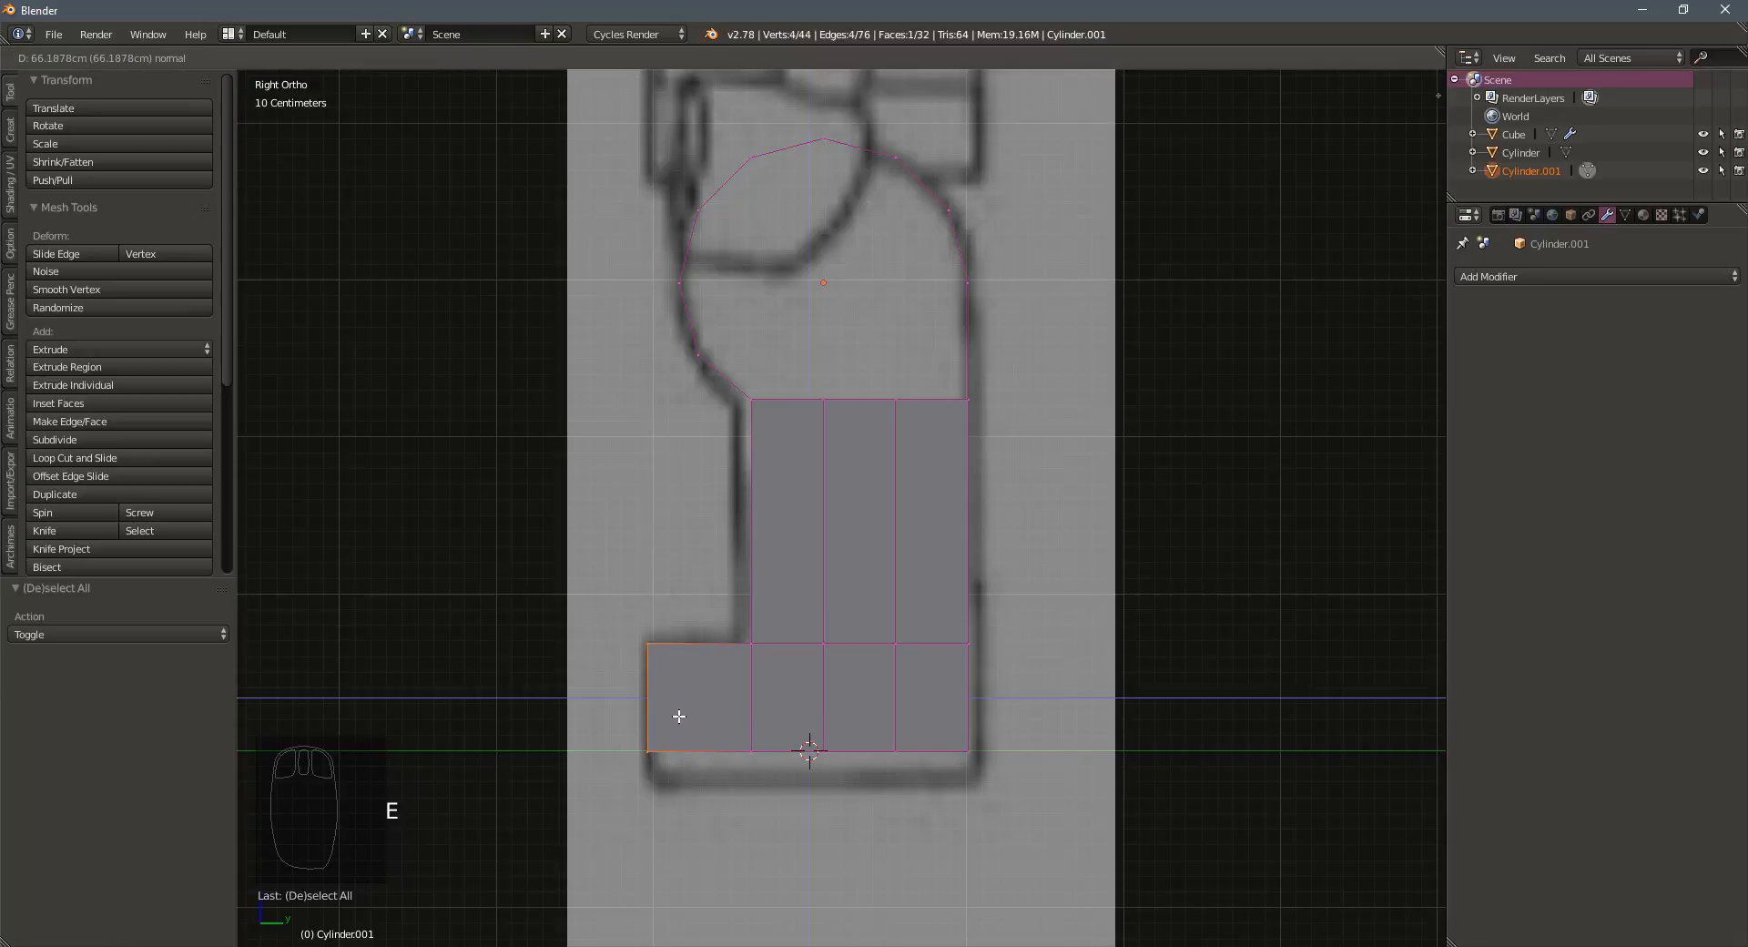
left_click(679, 717)
In the front view, raise the vertices along the foot's top edge about 14 cm to match the reference line
middle_click_drag(683, 715, 891, 701)
key("KP_1")
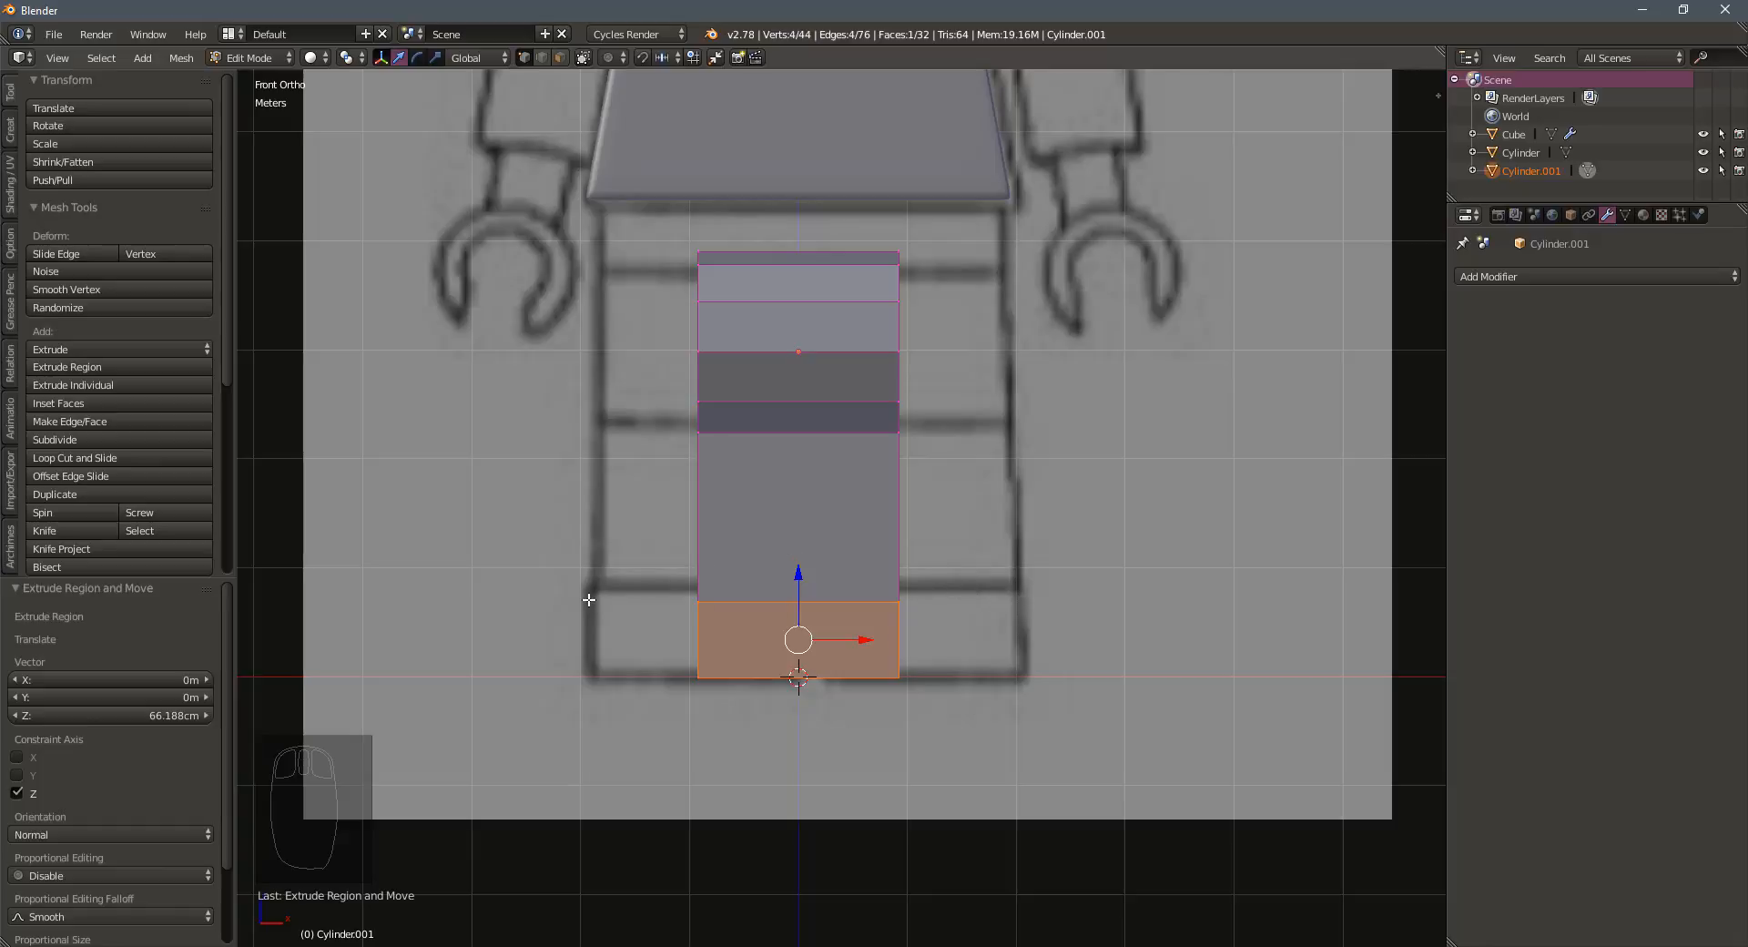
key("a")
key("b")
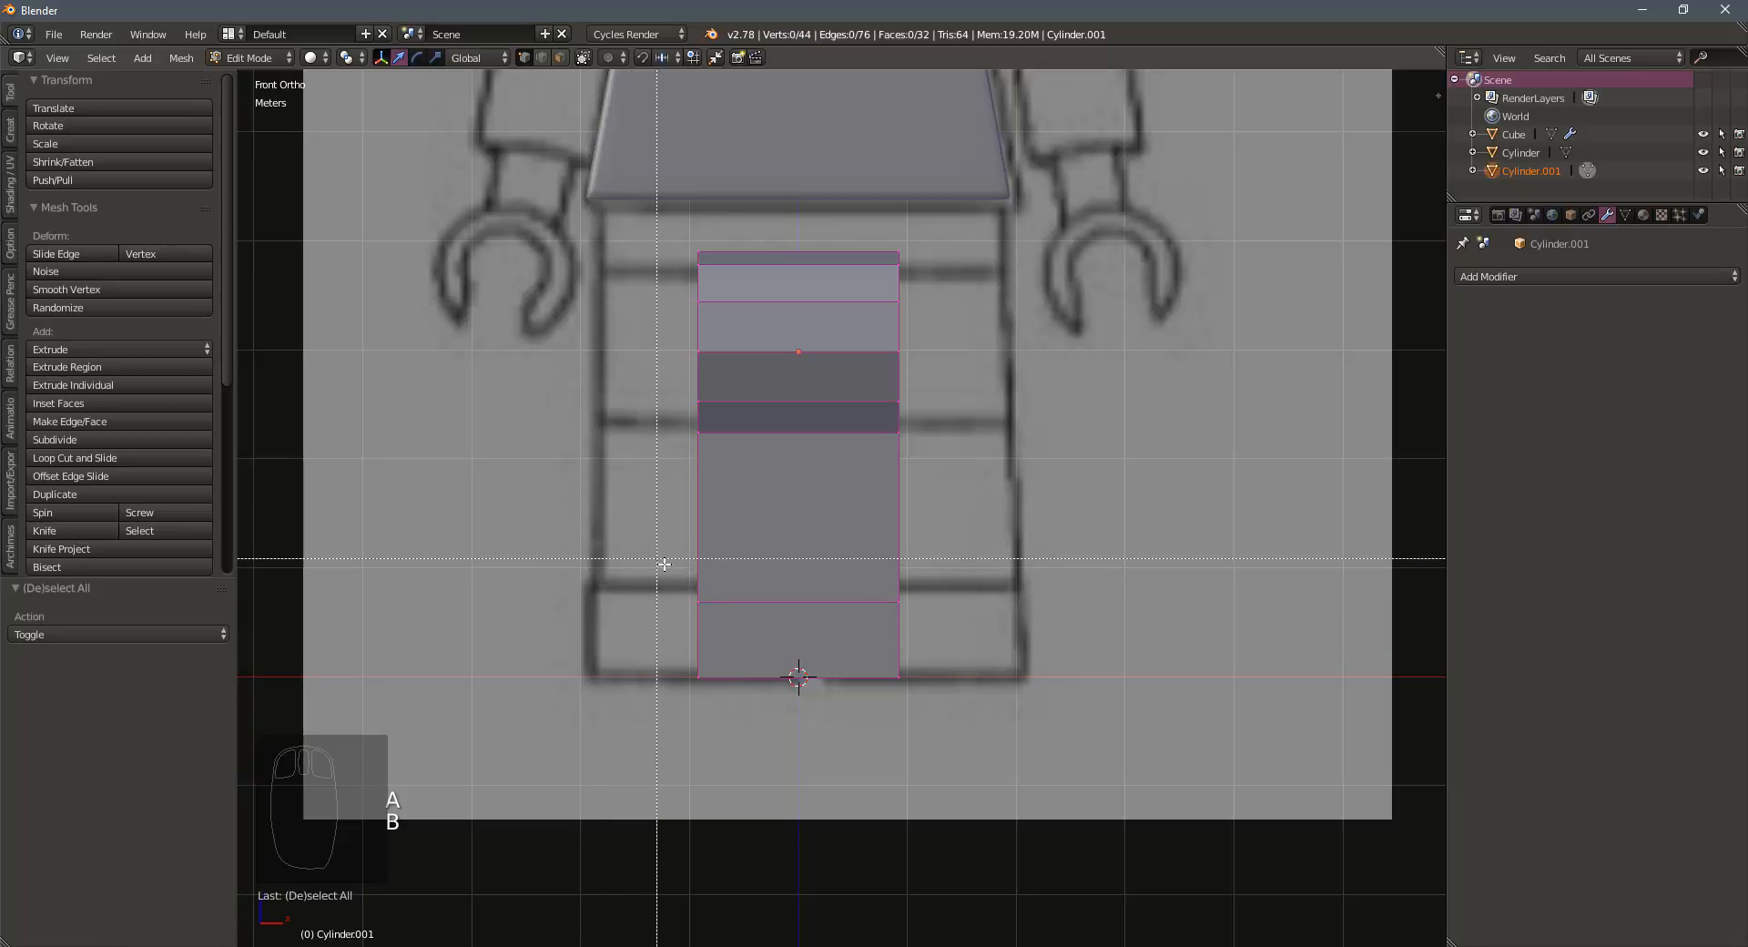
left_click_drag(663, 566, 1009, 623)
left_click_drag(797, 538, 798, 526)
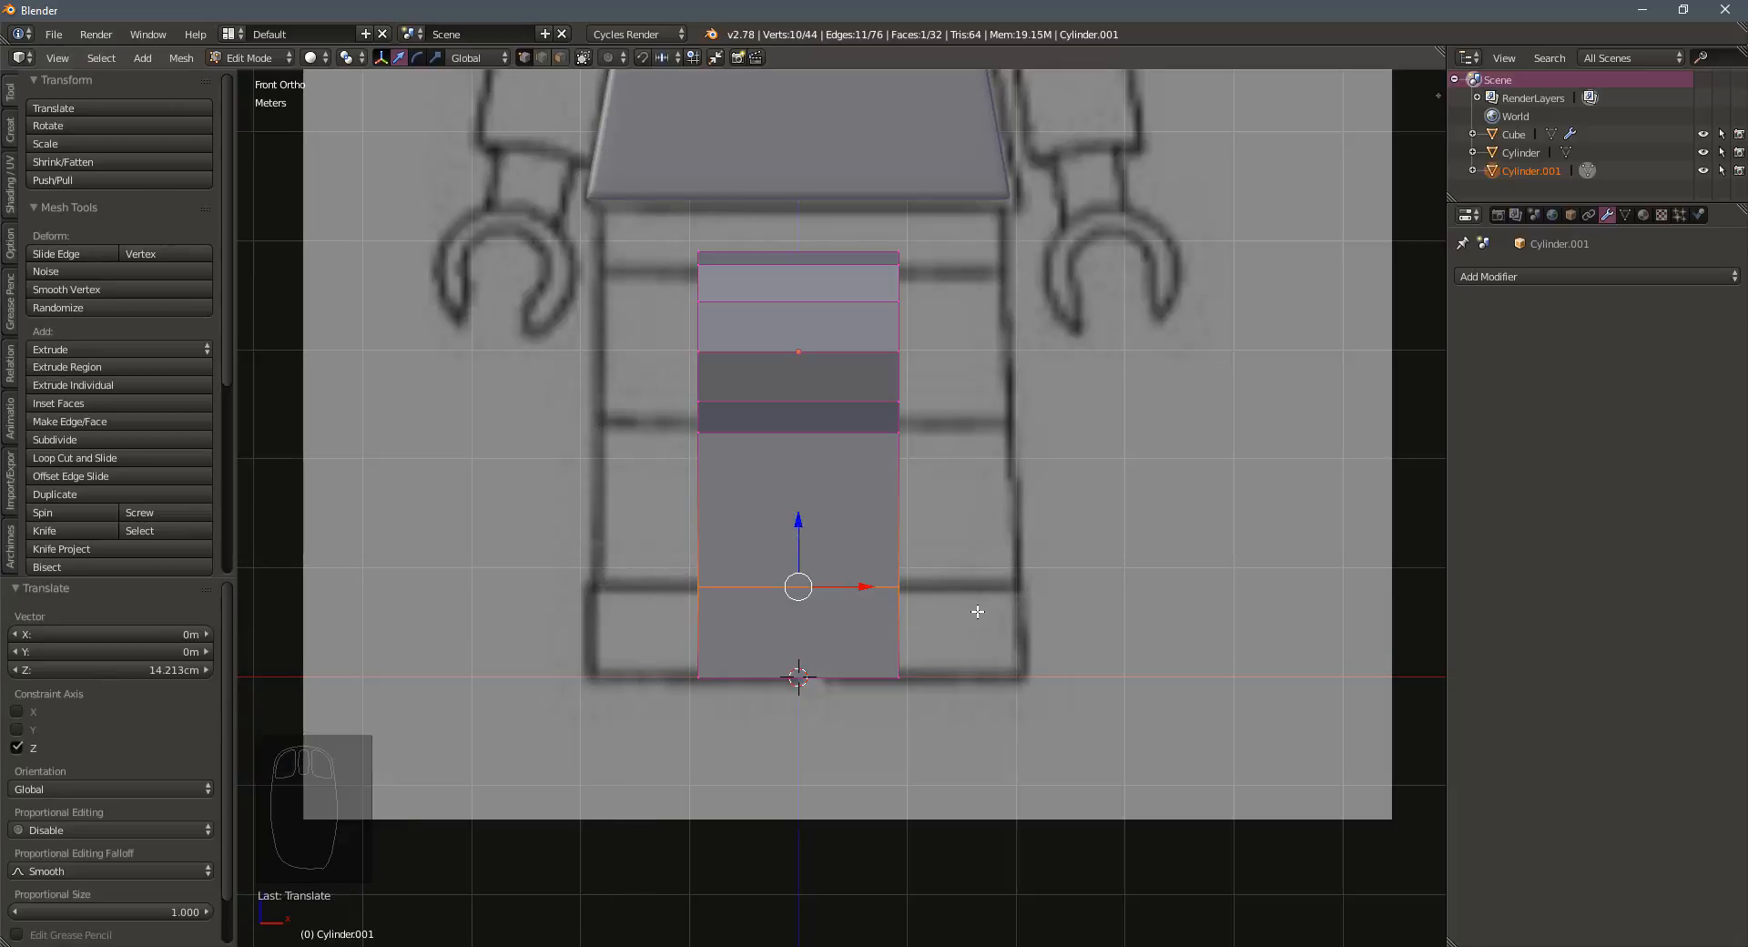
Select the whole leg mesh and move it about 1.145 m along X over the reference's right-hand leg
middle_click_drag(975, 610, 763, 600)
key("KP_1")
key("a")
key("a")
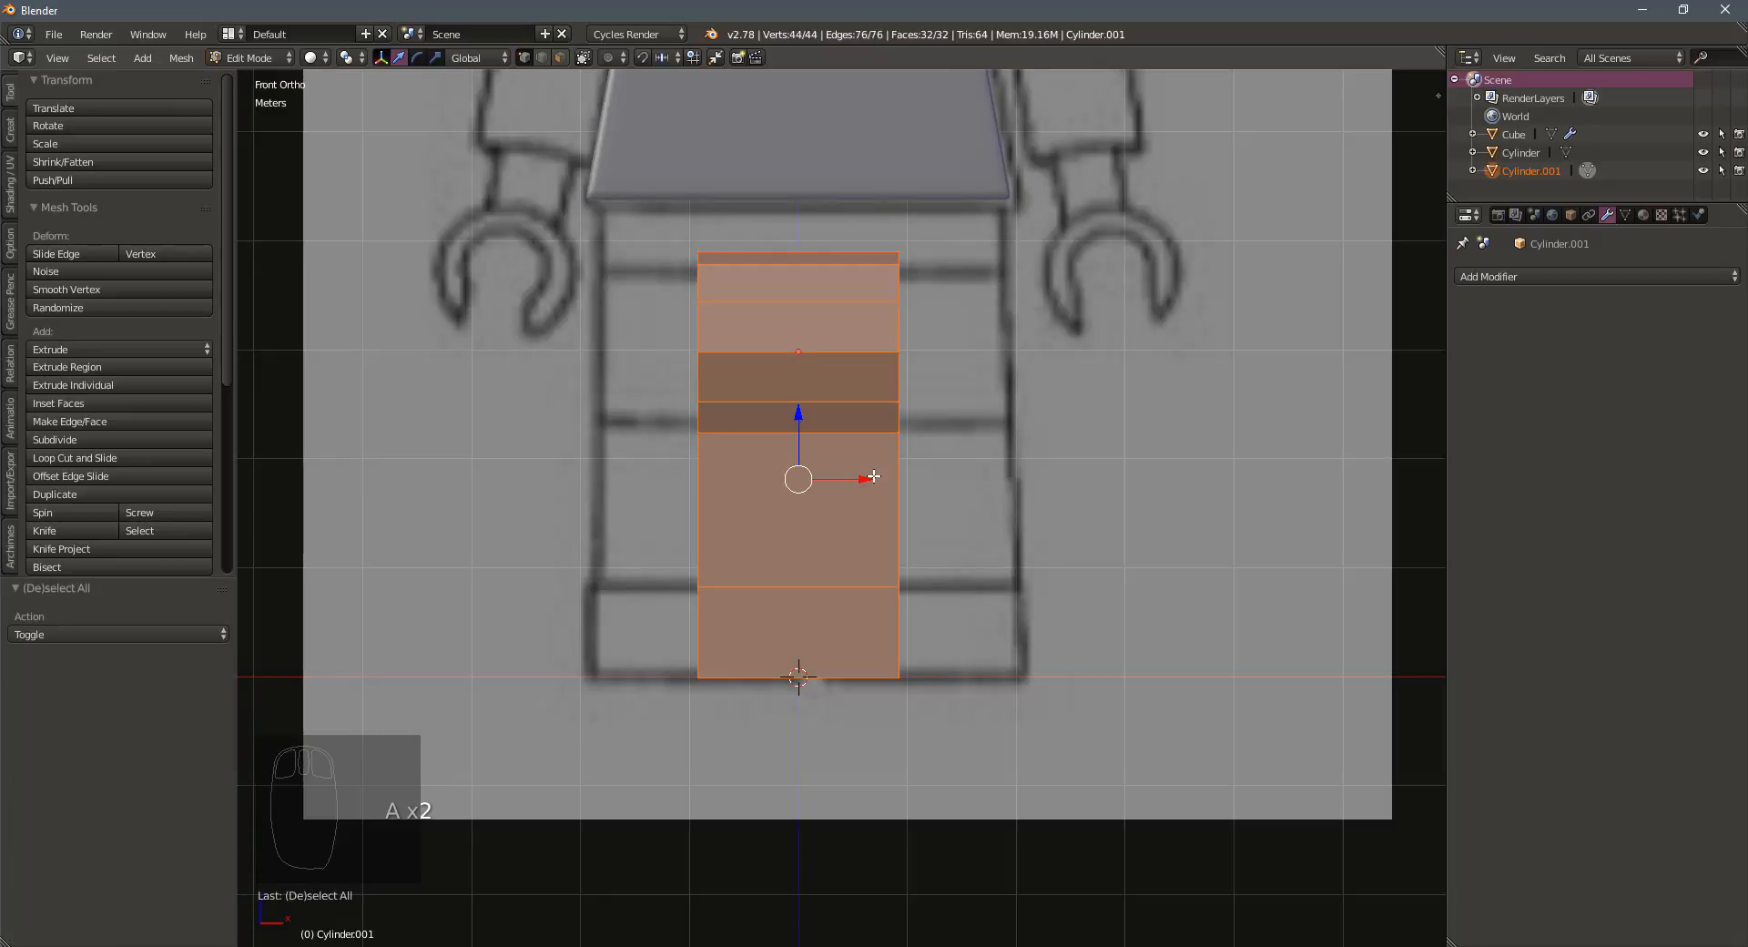
left_click_drag(864, 479, 989, 494)
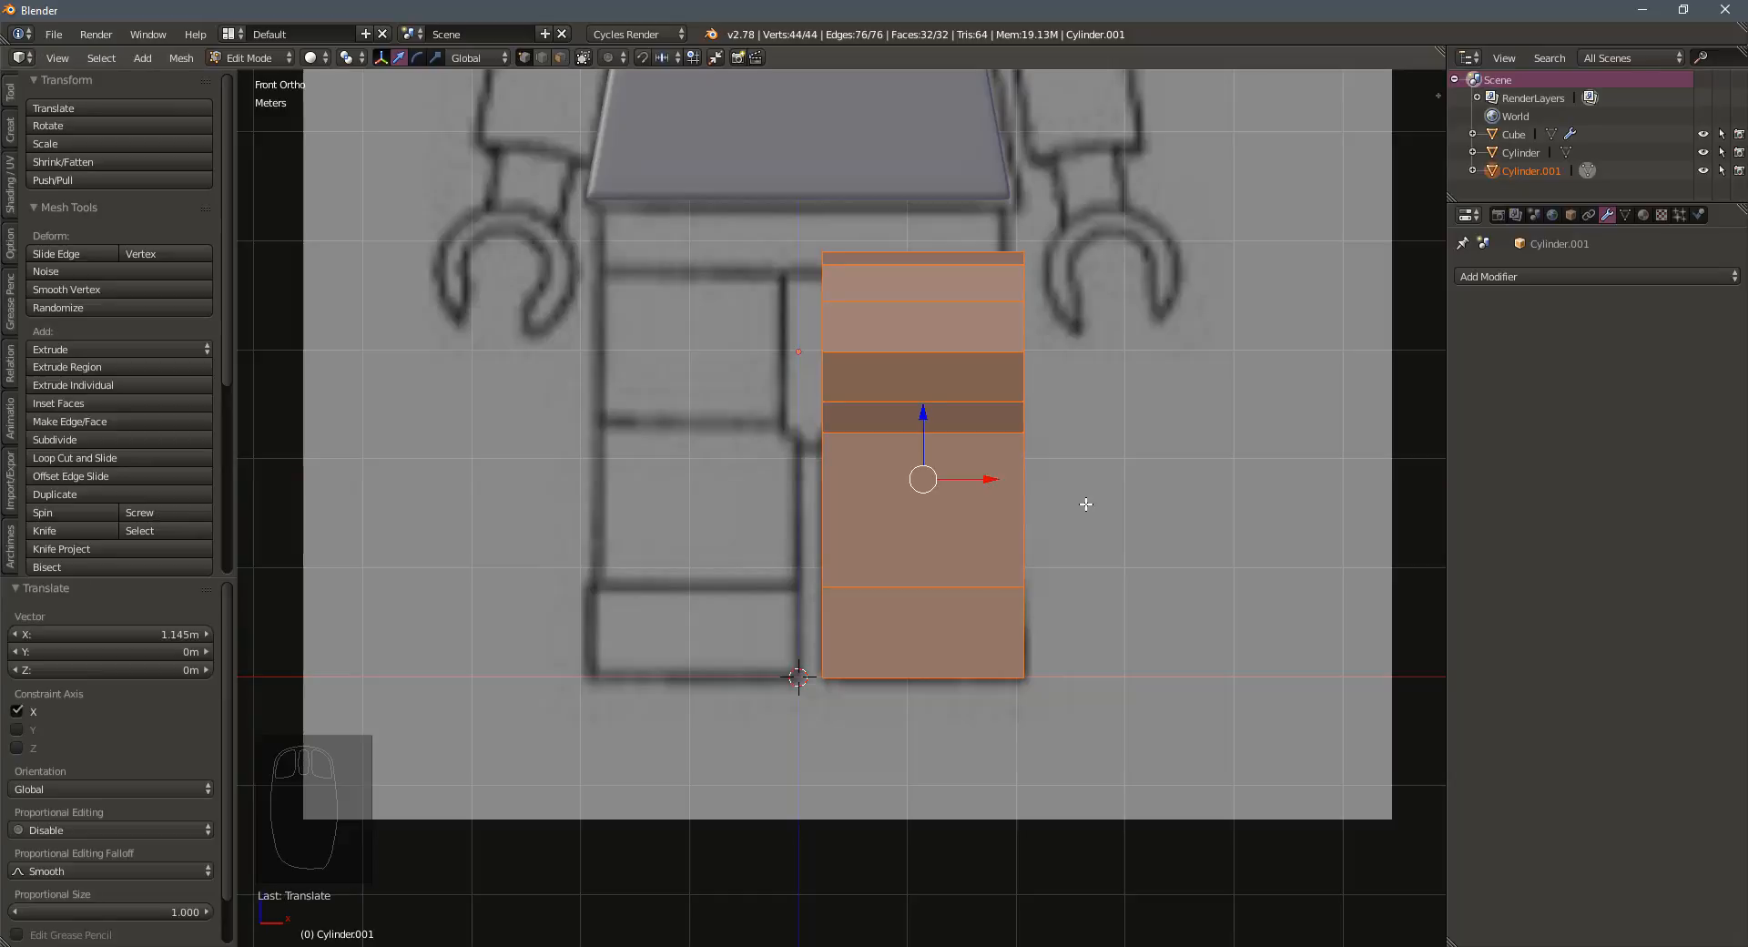
In the right side view, move the column of vertices along the shin's front about -6.4 cm along Y to the reference outline
middle_click_drag(1086, 504, 877, 508)
key("KP_3")
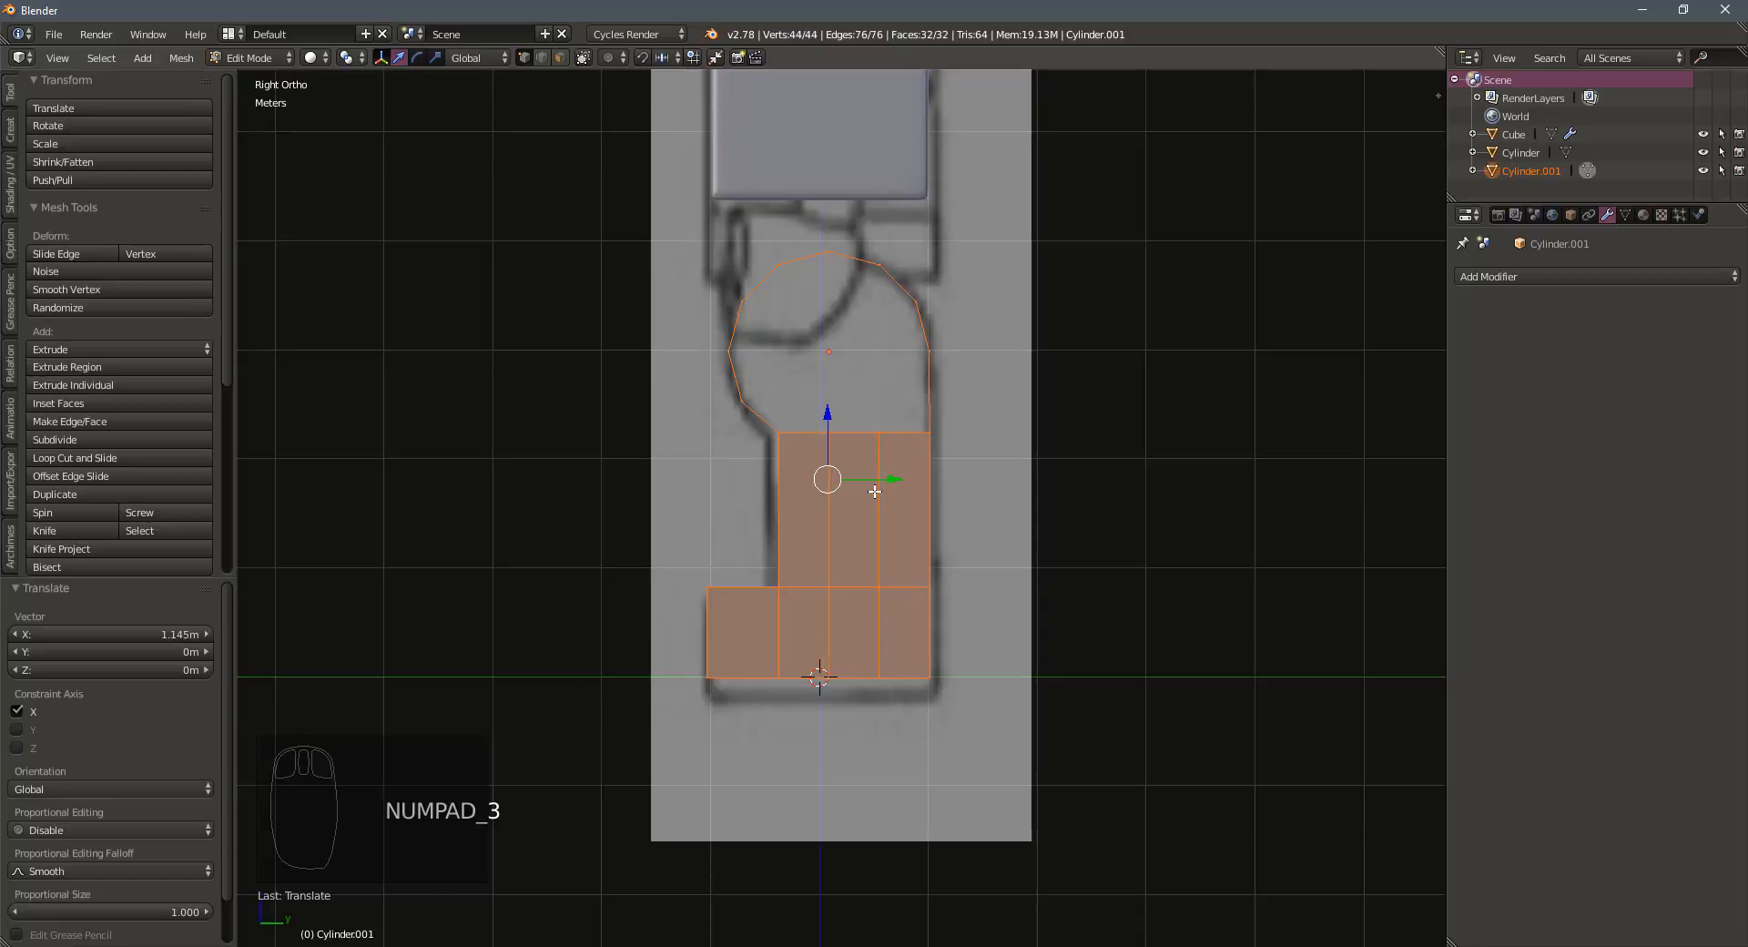
scroll(874, 492, "up", 2)
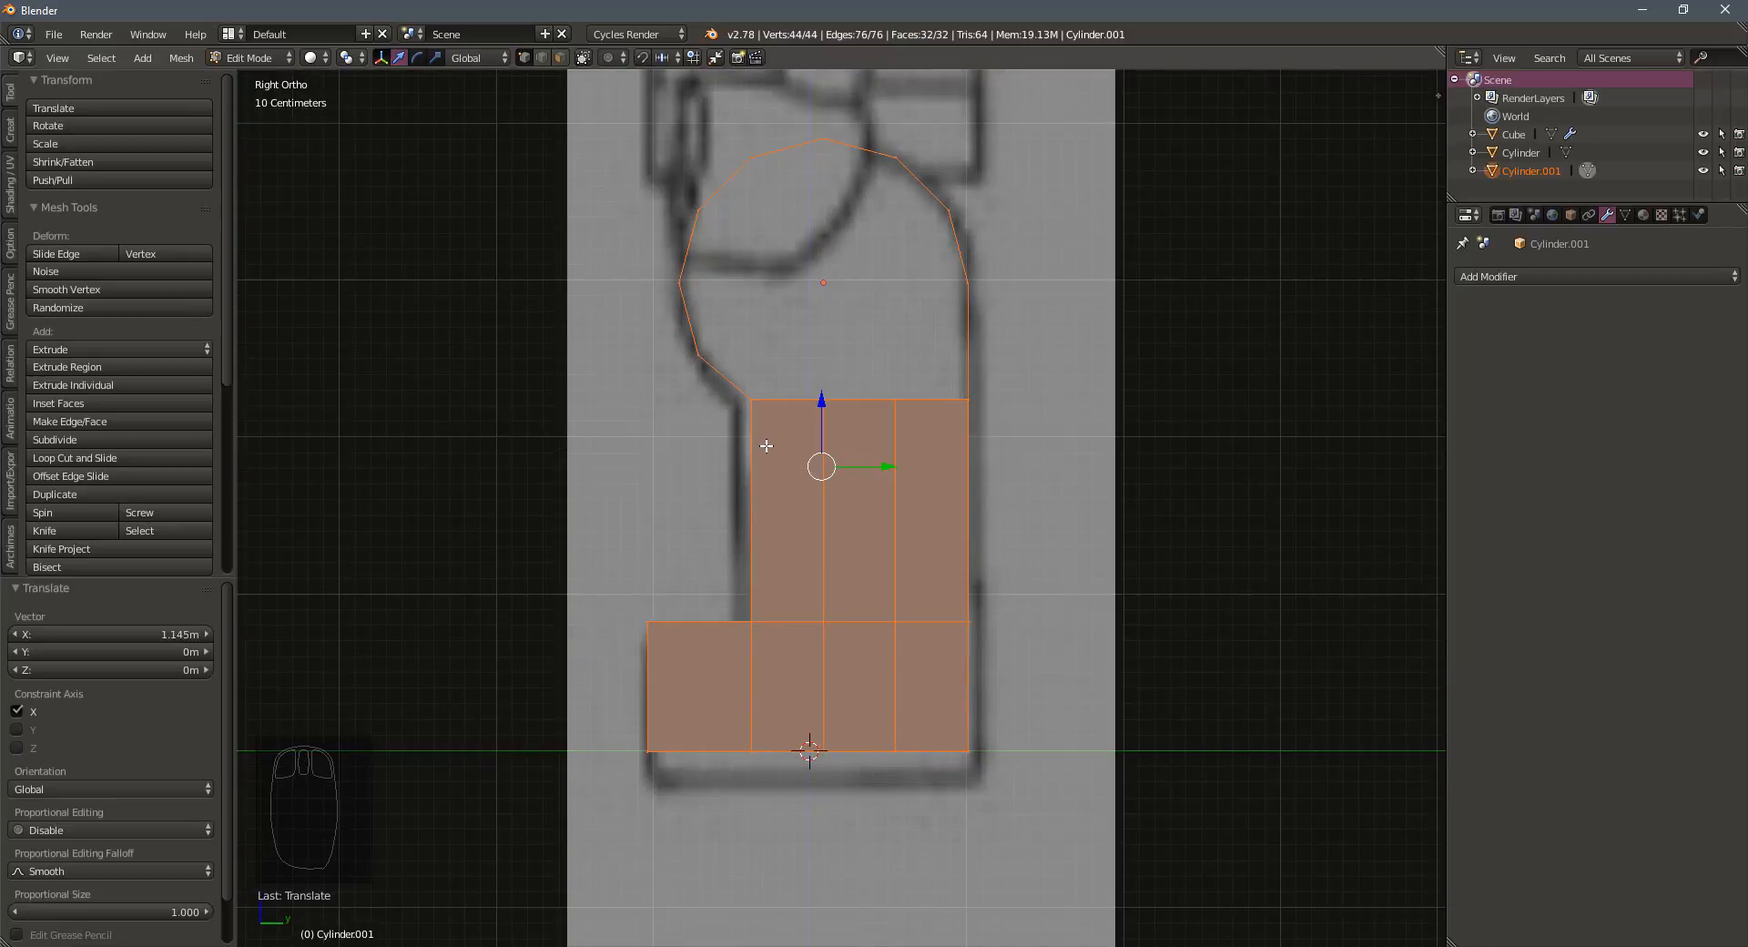
key("a")
key("b")
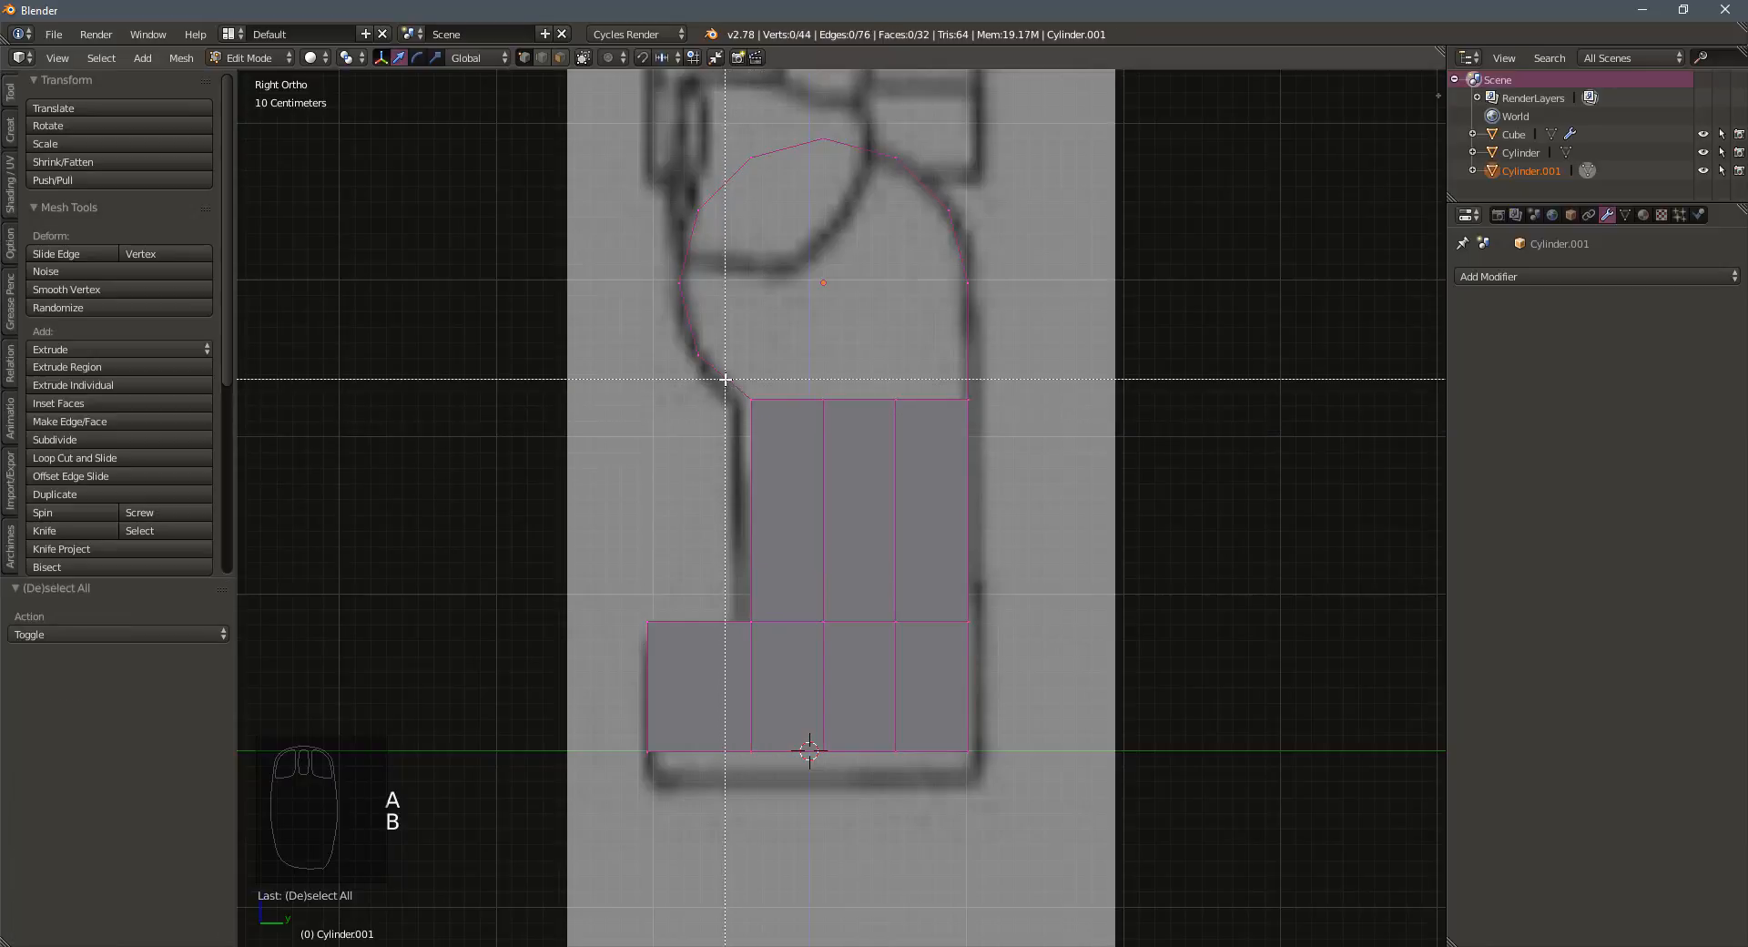
left_click_drag(726, 381, 776, 809)
left_click_drag(811, 593, 802, 593)
Close the round hip opening on the leg's outer side by extruding its rim inward three times, scaled 0.736, 0.512 and 0.443, and merging at center
middle_click_drag(648, 523, 664, 531)
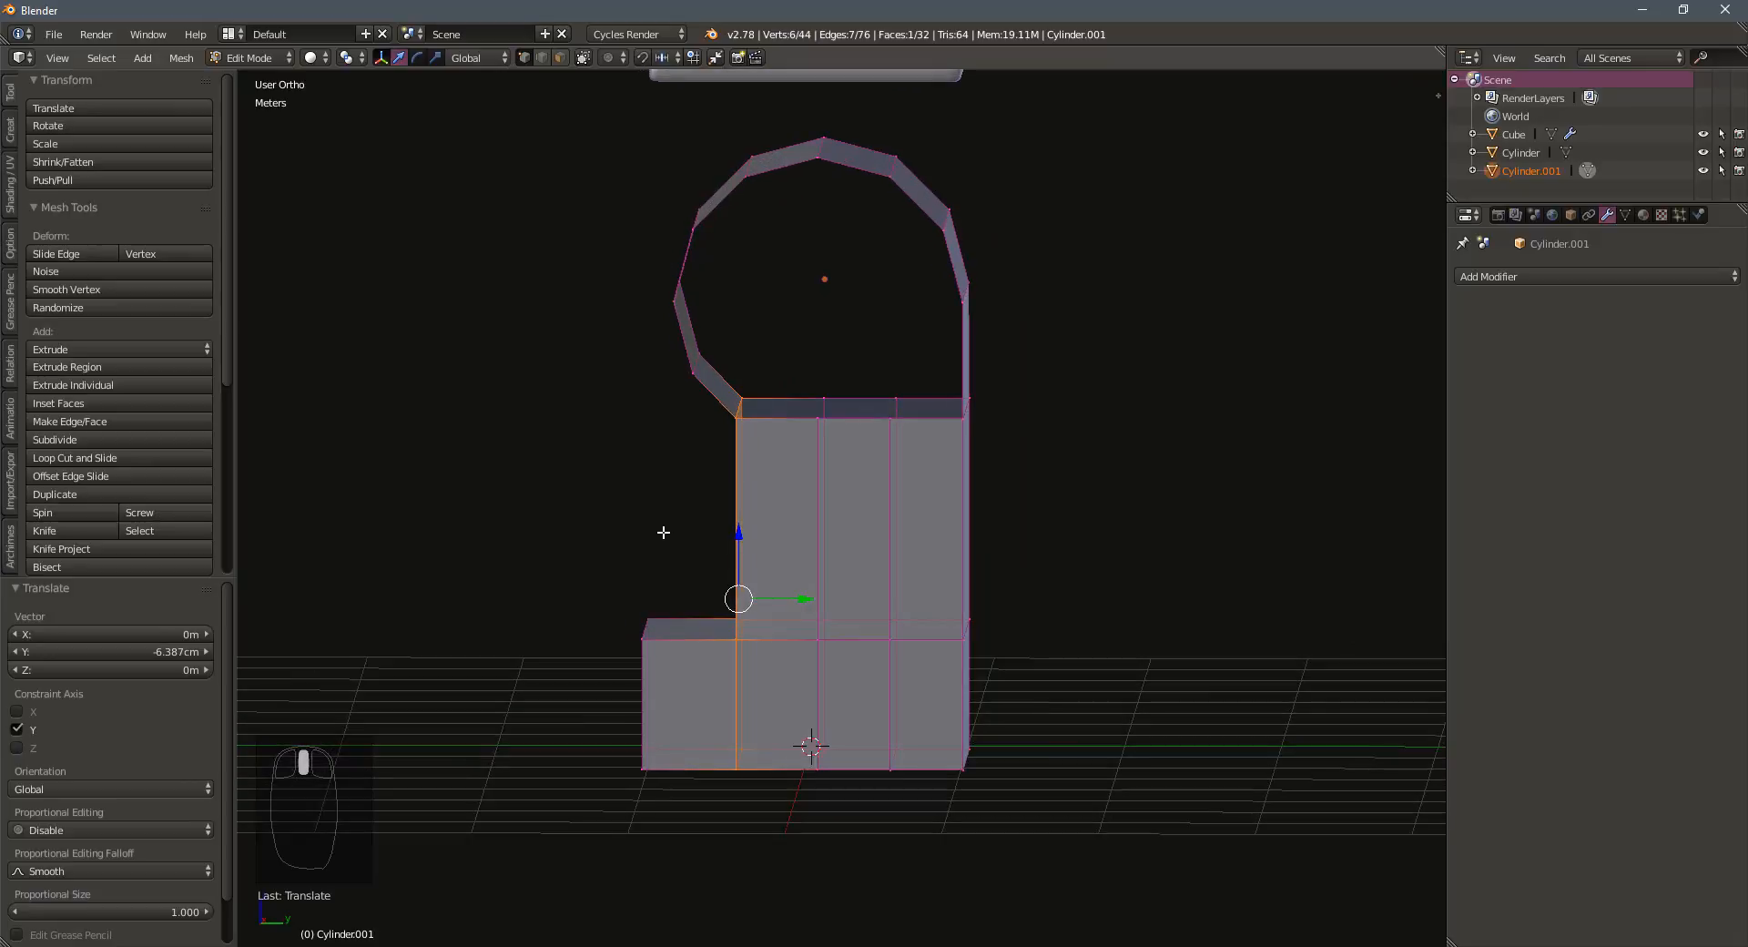
left_click(707, 398, "alt")
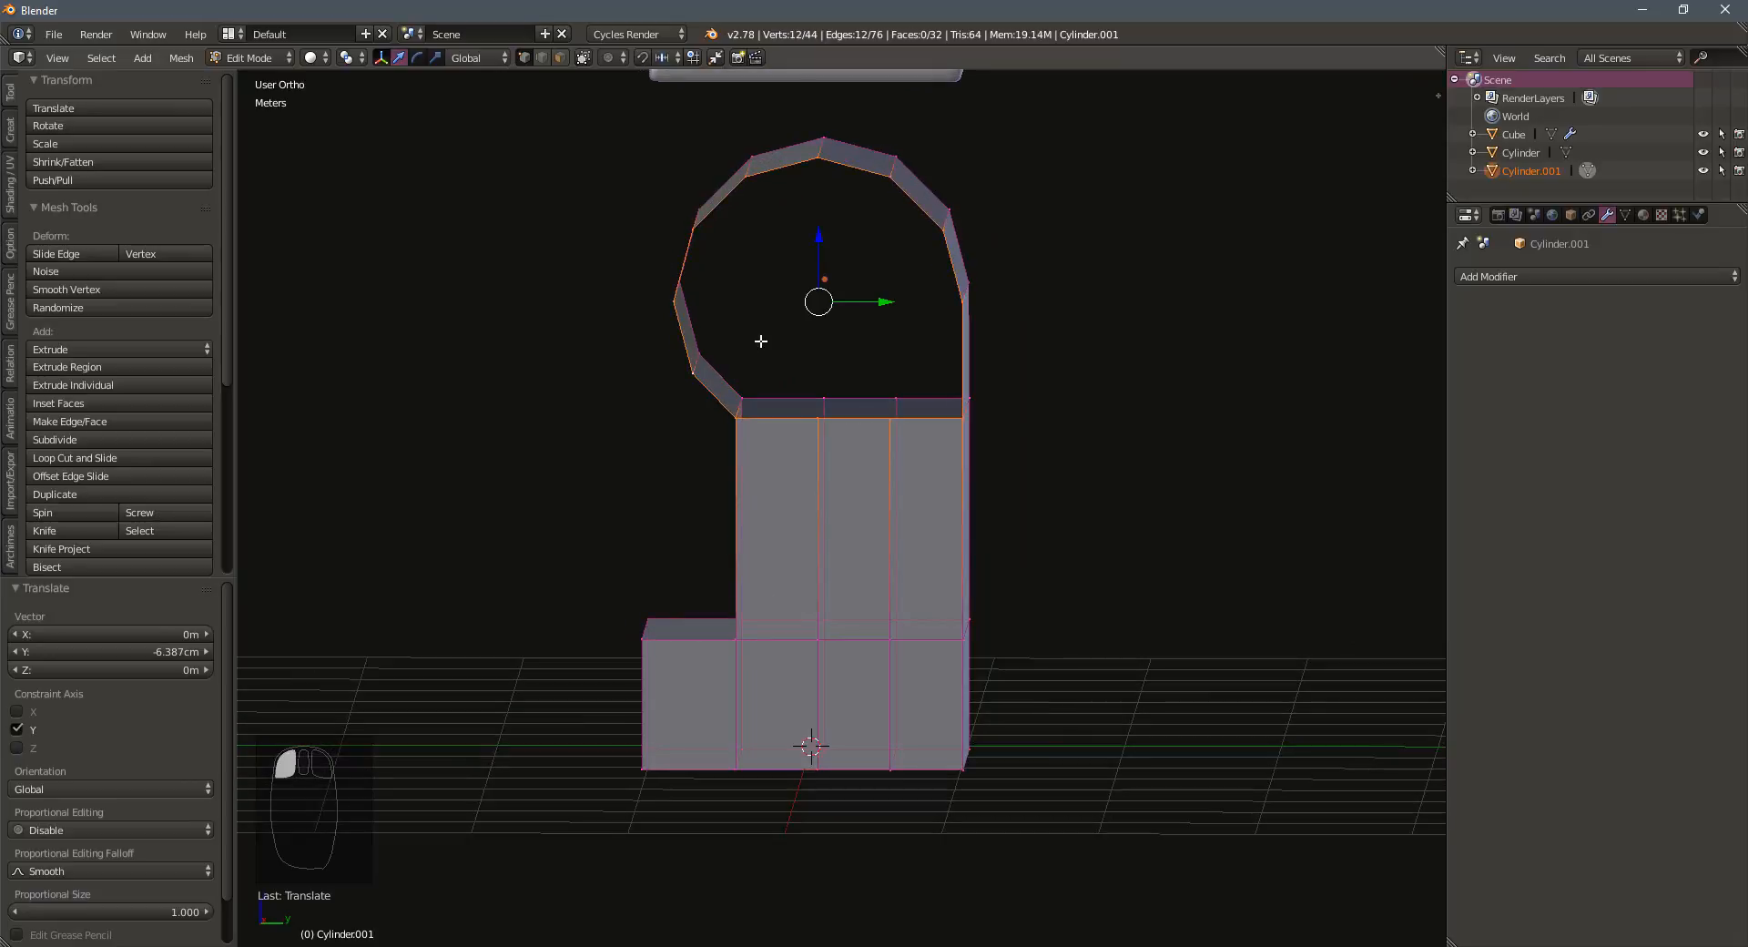
key("e")
key("s")
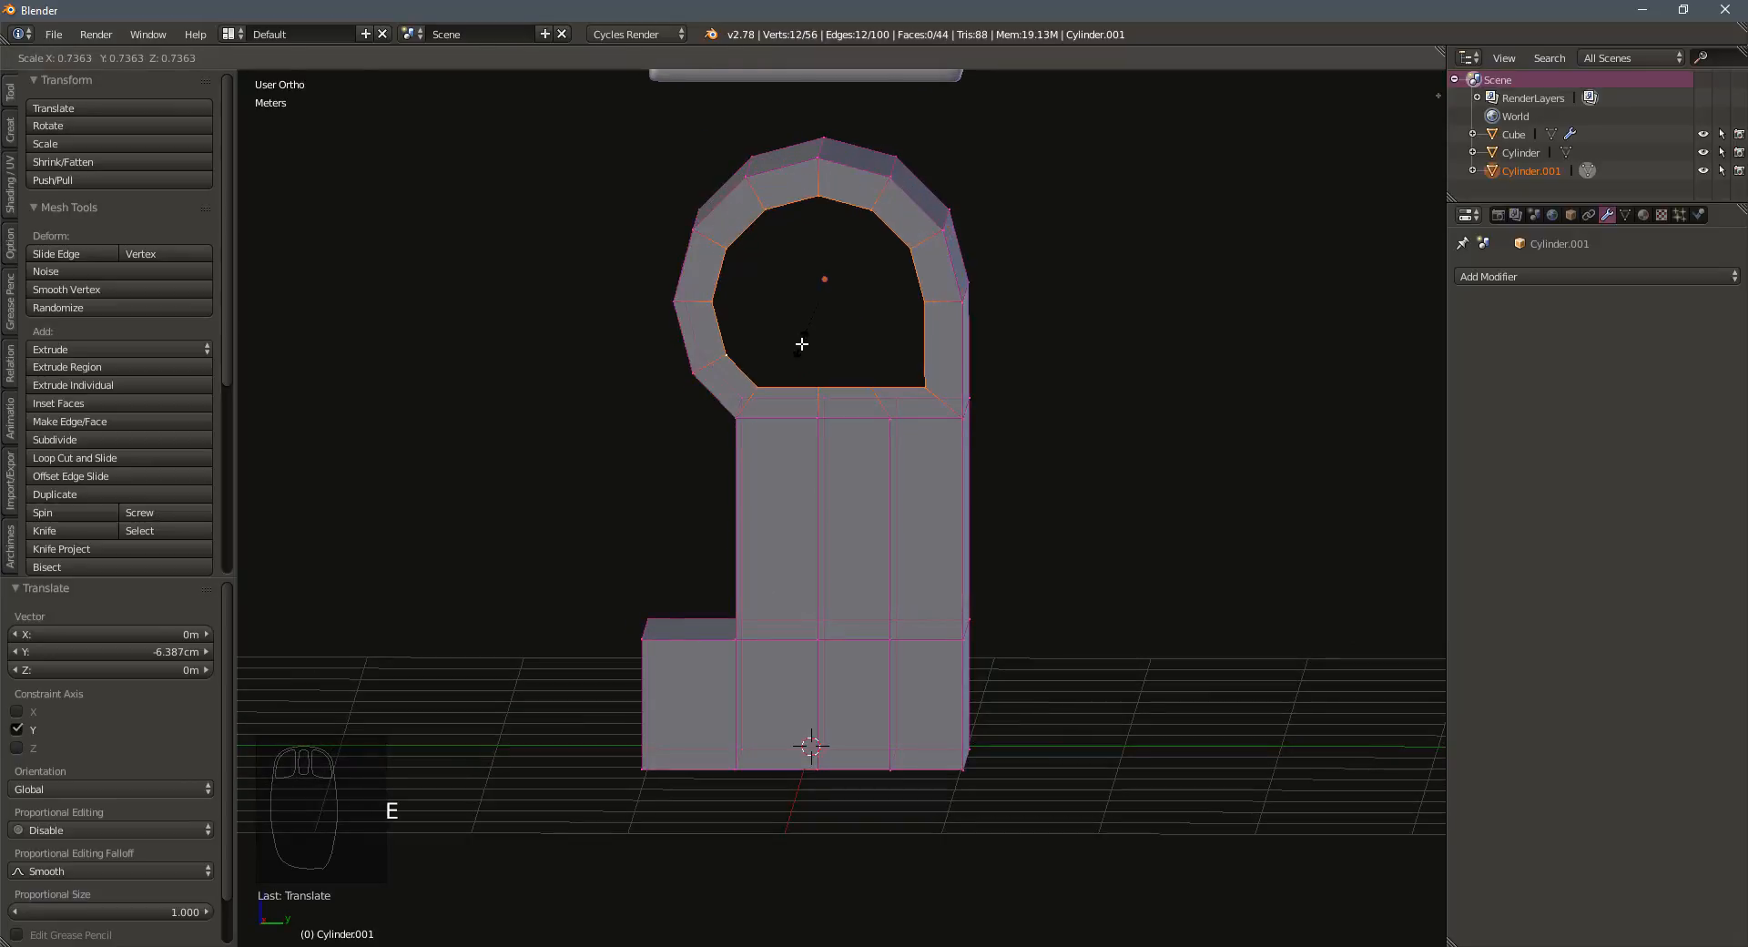
left_click(801, 343)
key("e")
key("s")
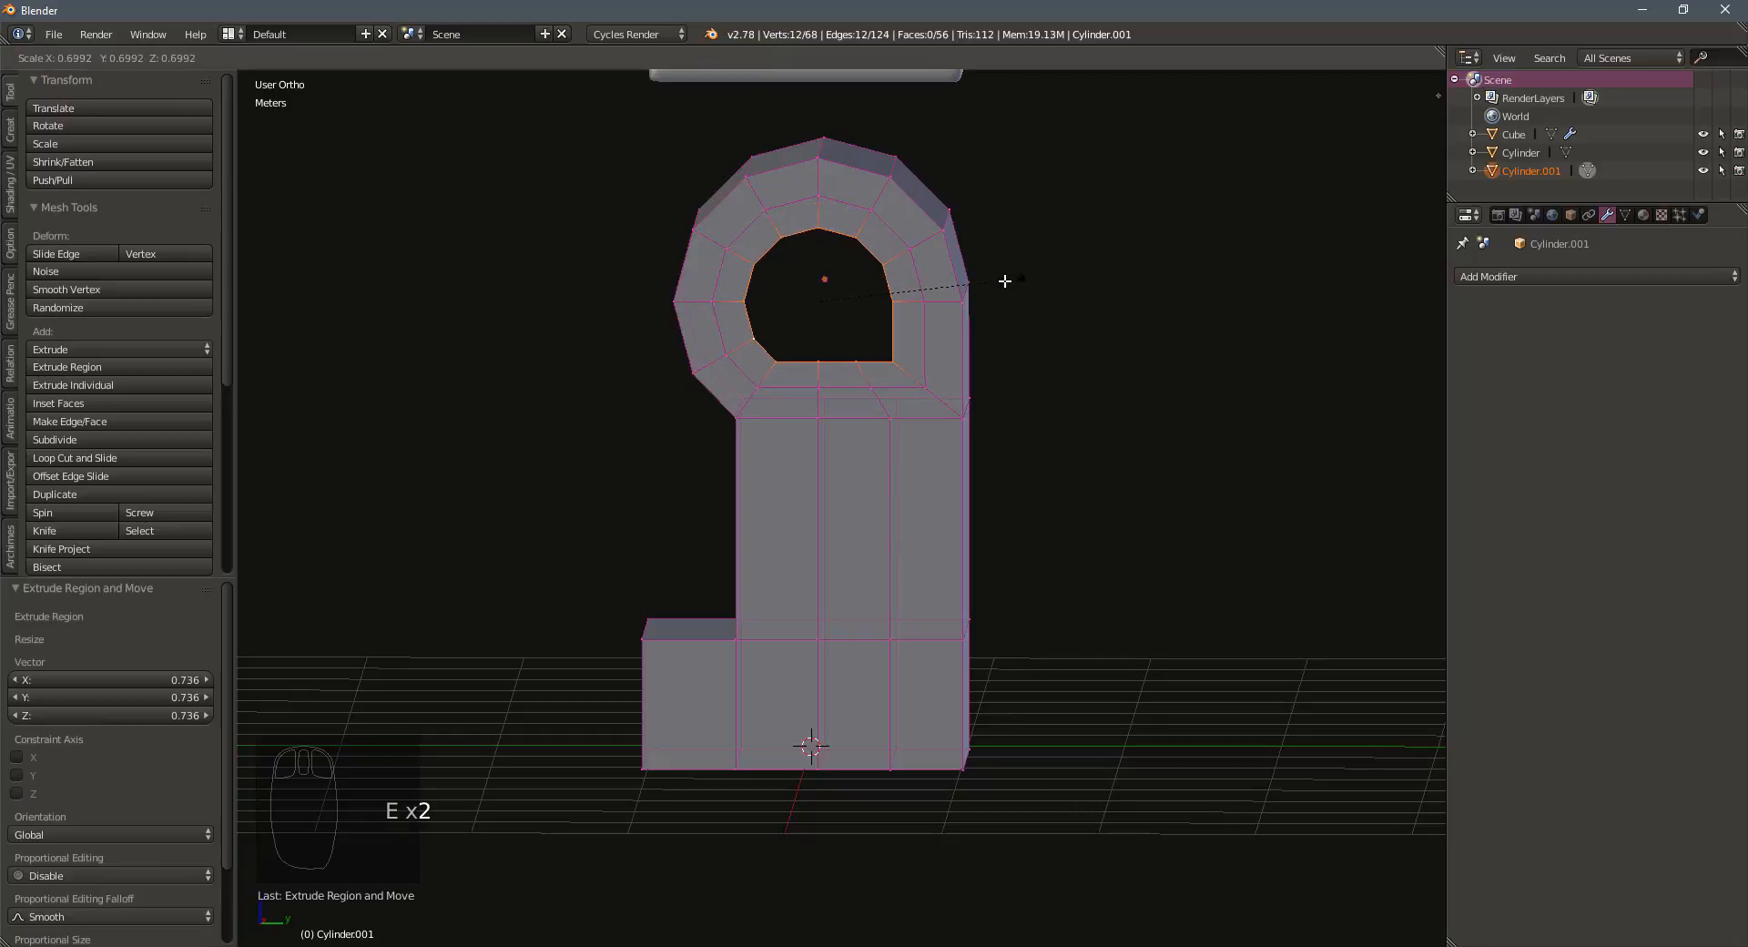
left_click(960, 283)
key("e")
key("s")
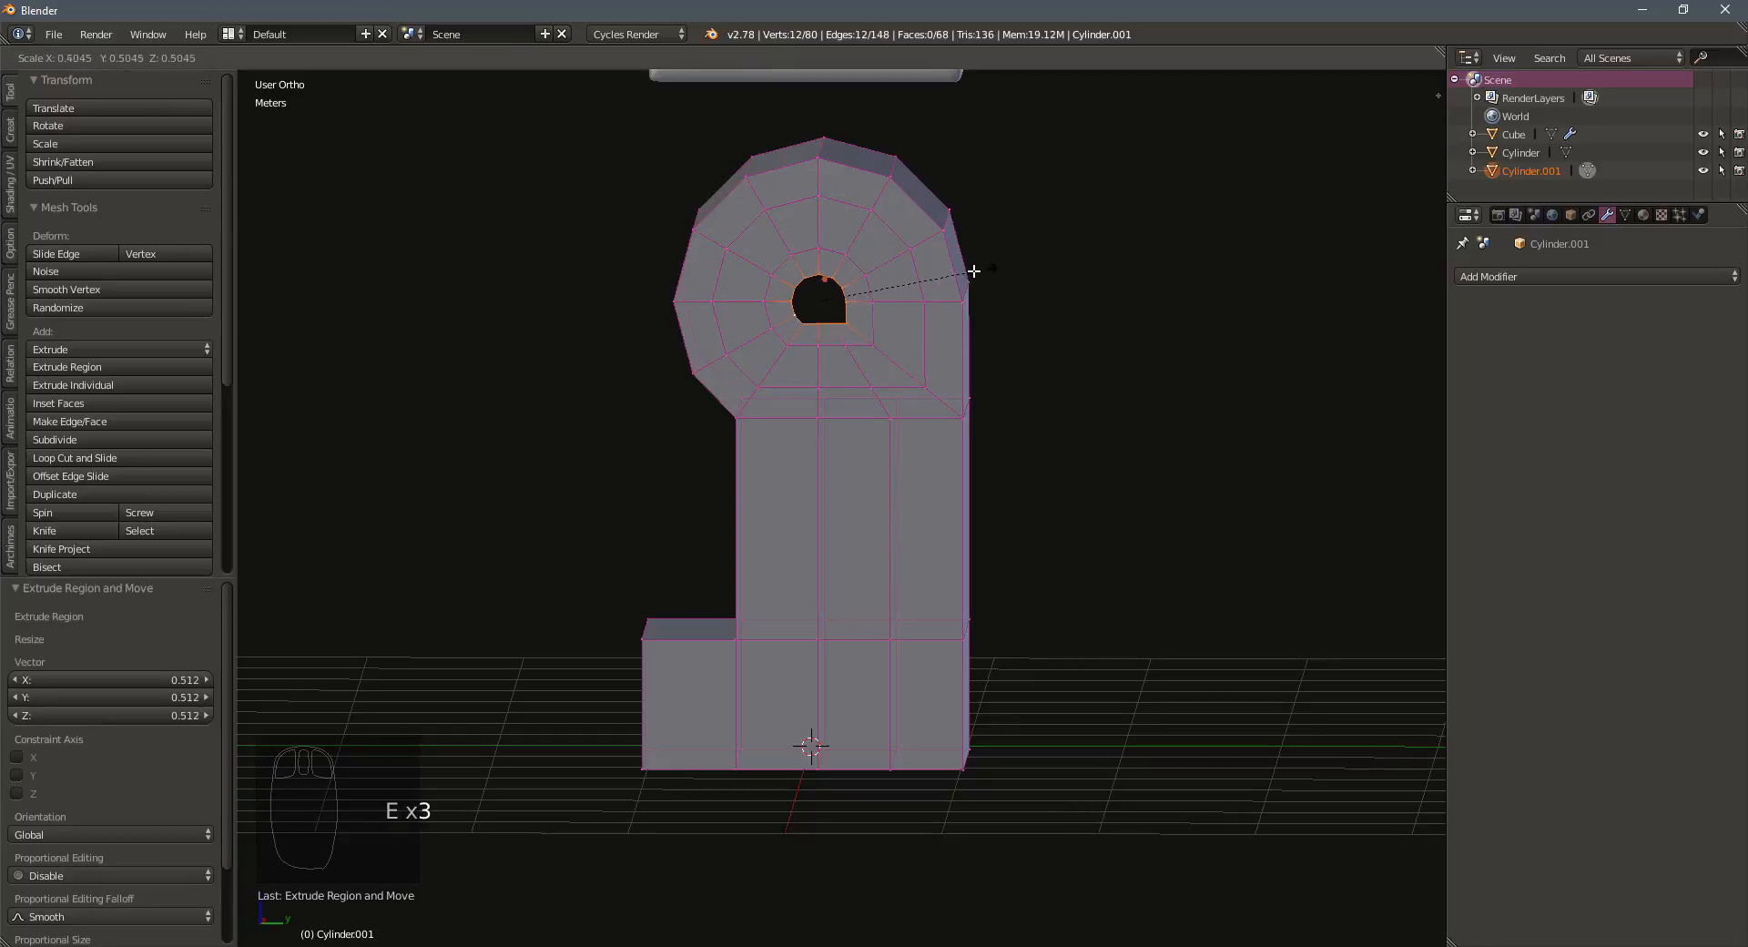
left_click(964, 273)
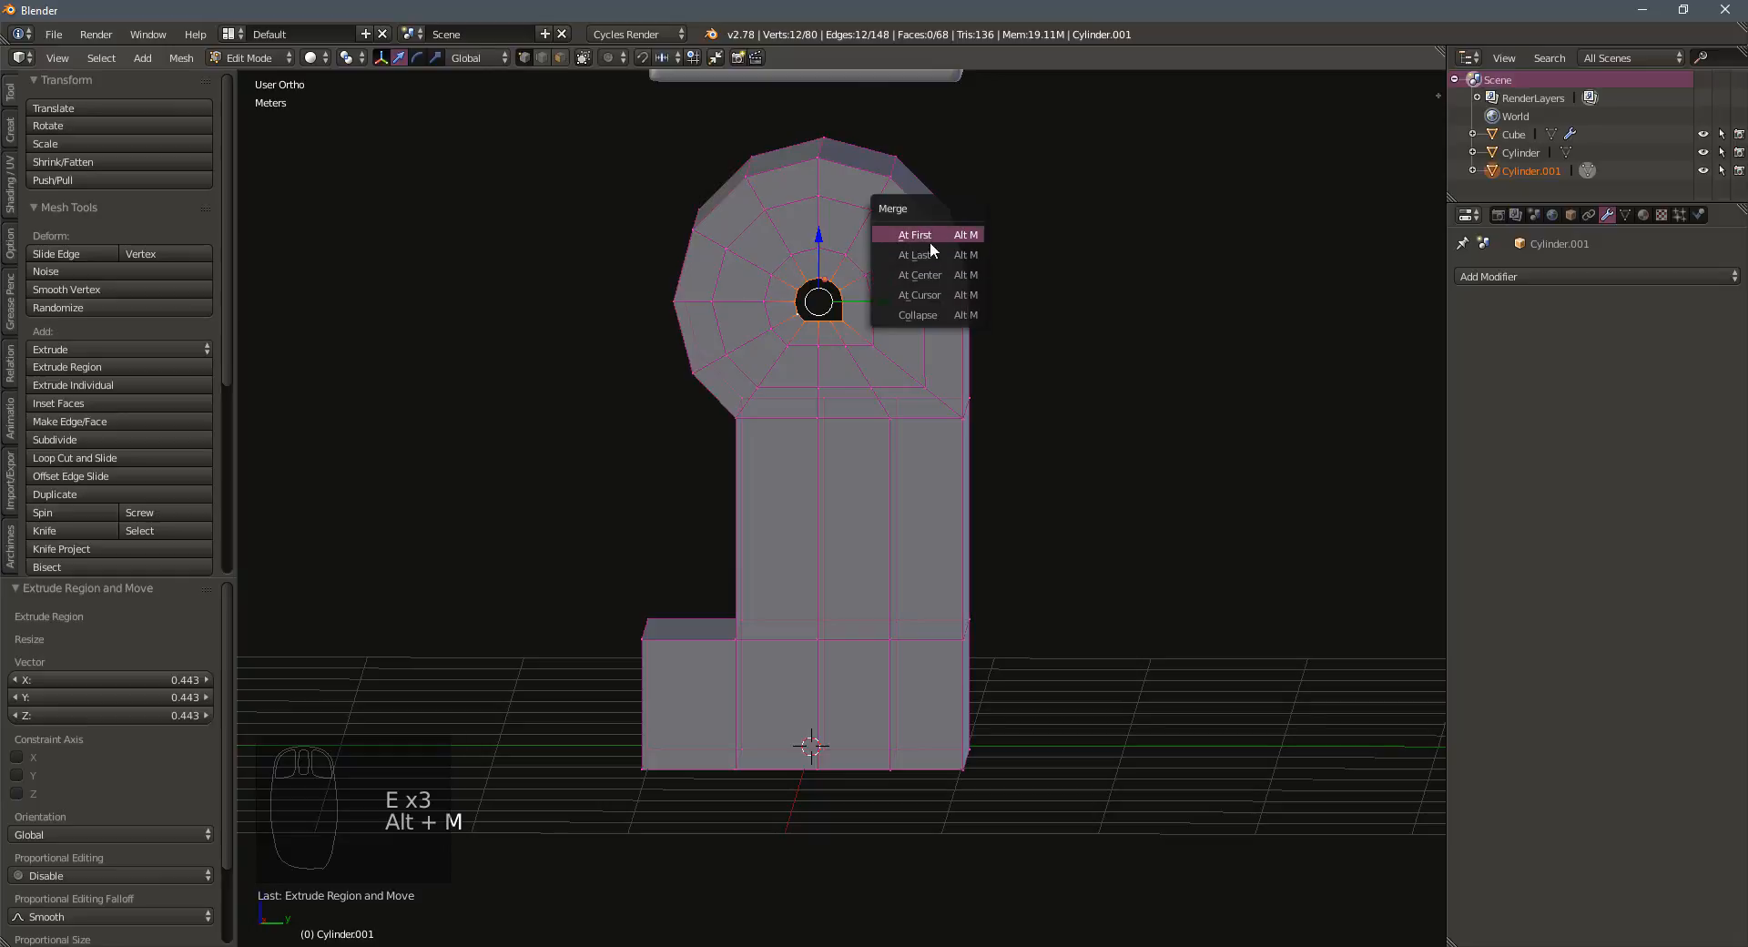
left_click(928, 275)
Close the hip opening on the leg's inner side with three inward rim extrusions scaled 0.620, 0.332 and 0.585, merged at center
middle_click_drag(929, 275, 1084, 328)
left_click(976, 285, "alt")
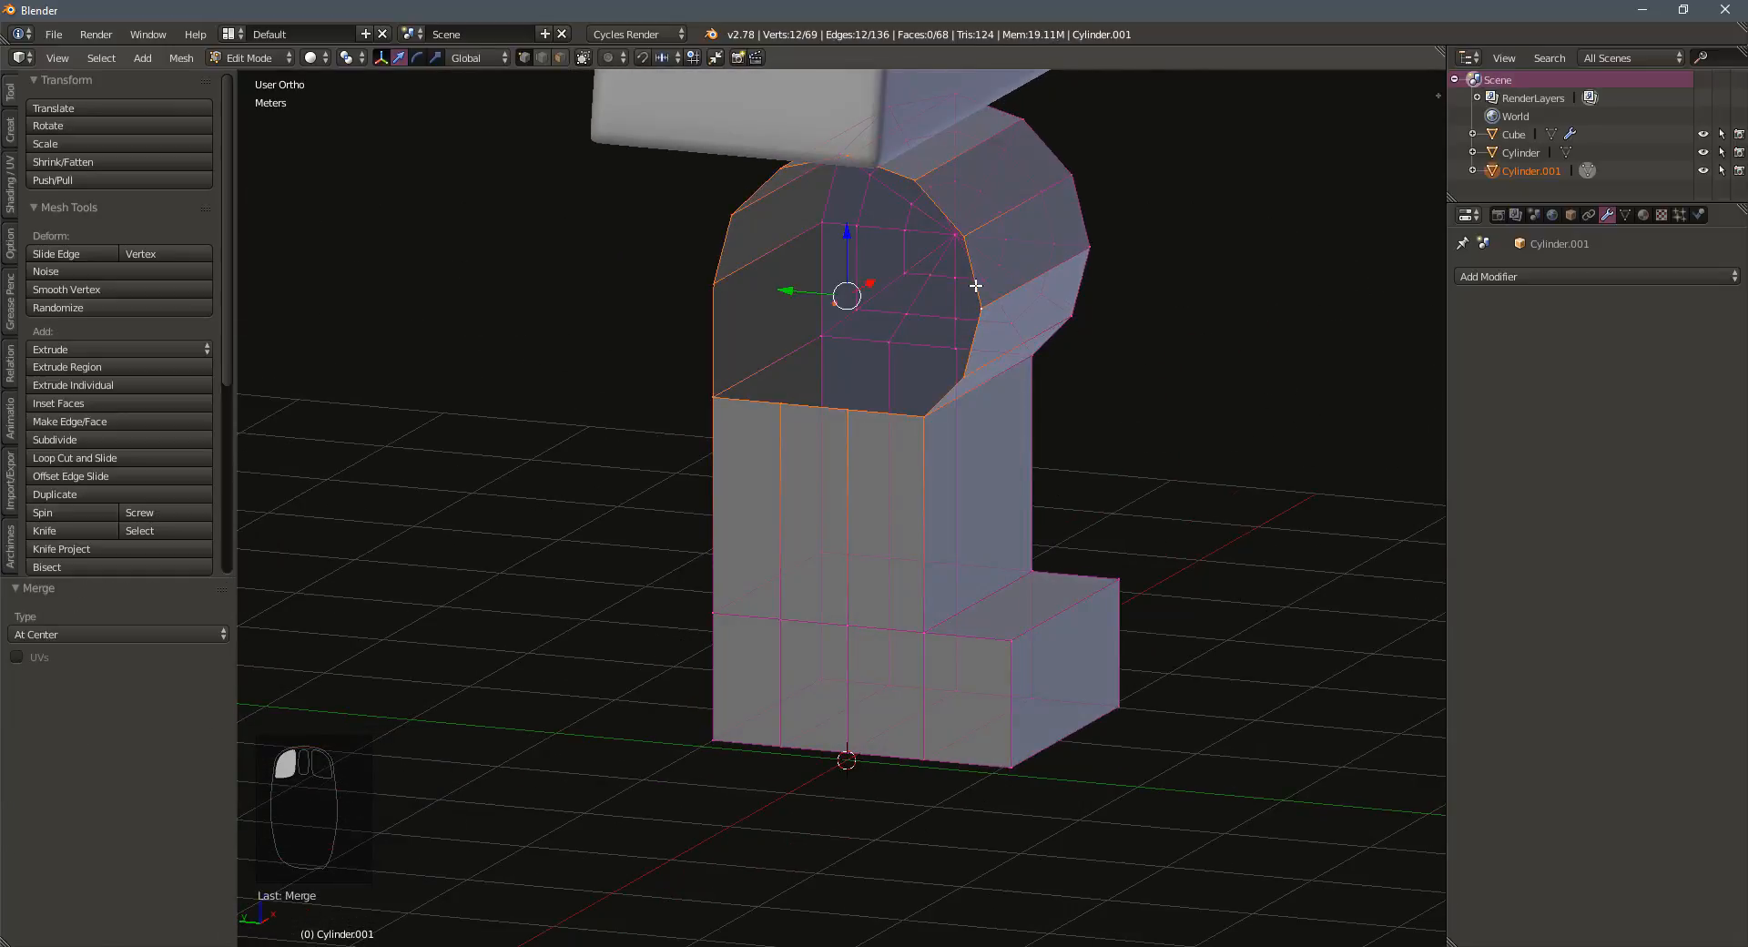
key("e")
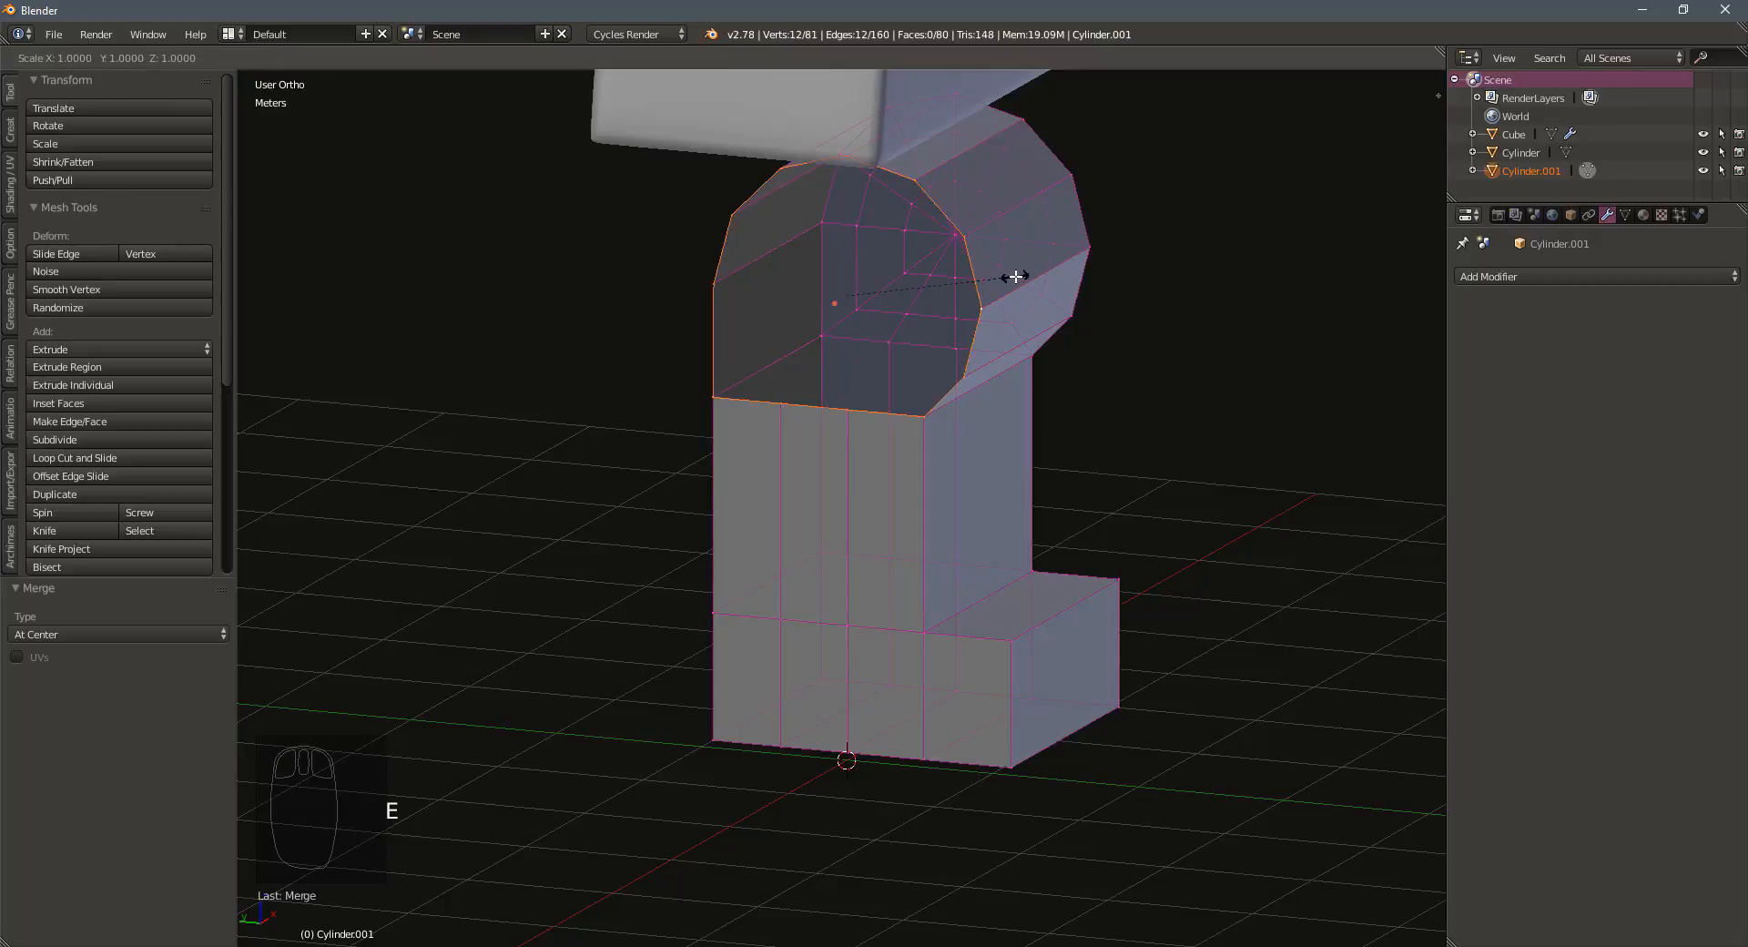
key("s")
left_click(955, 284)
key("e")
key("s")
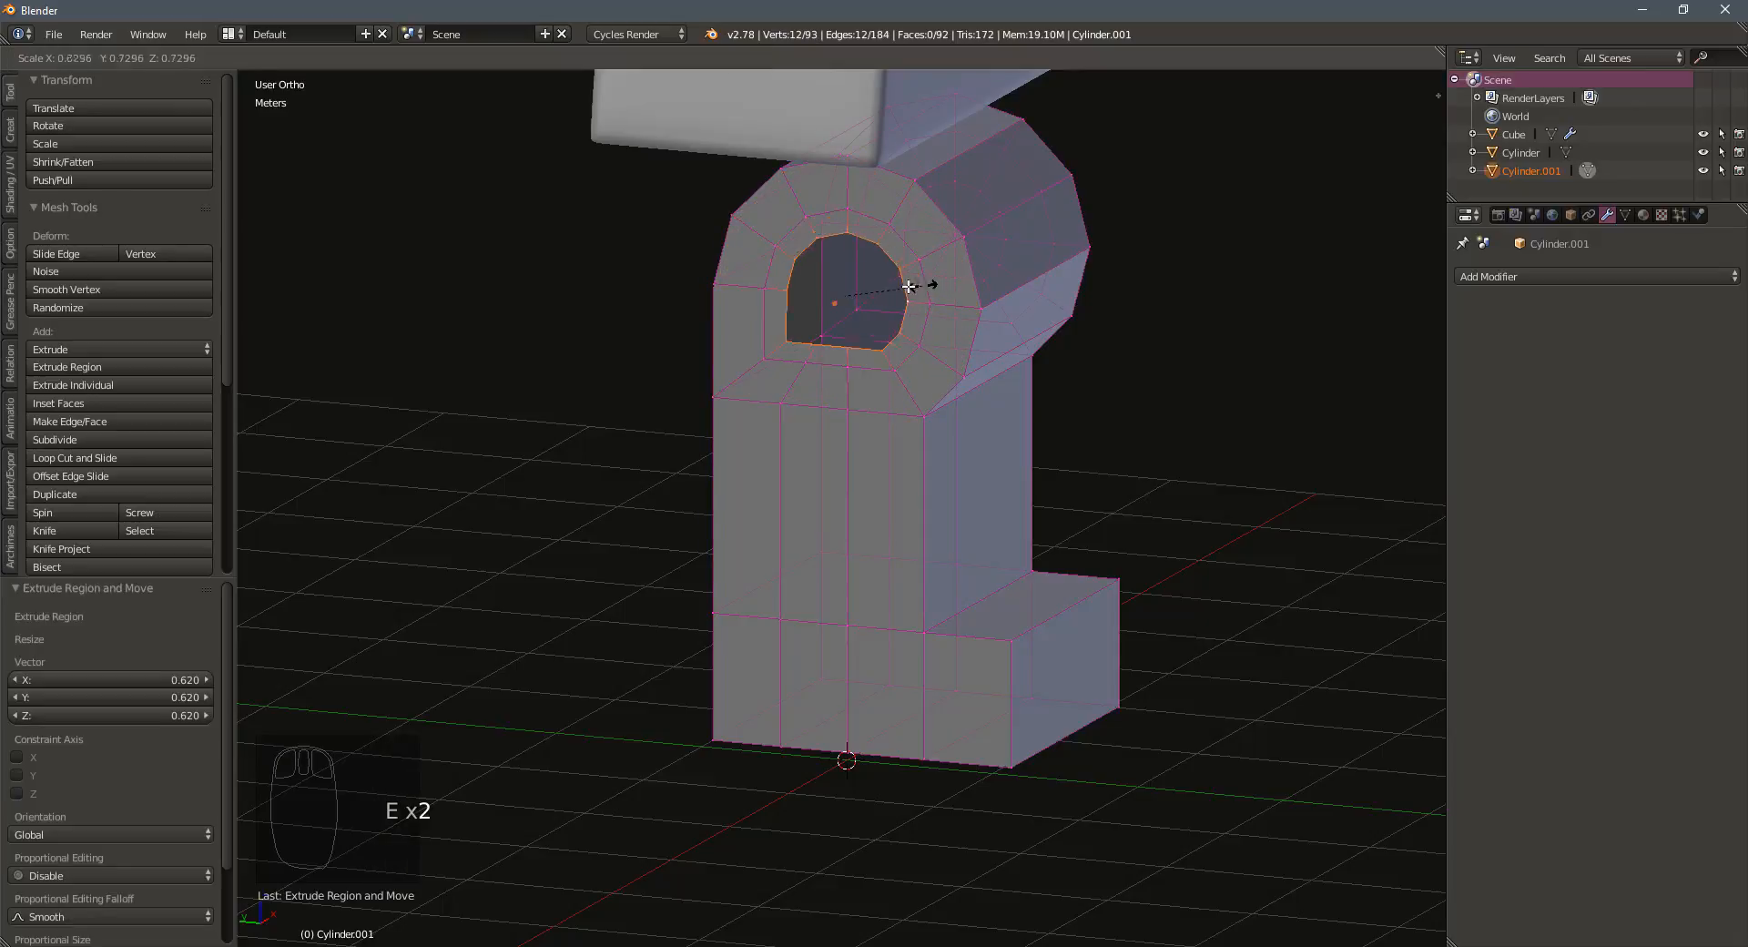
left_click(882, 290)
key("e")
key("s")
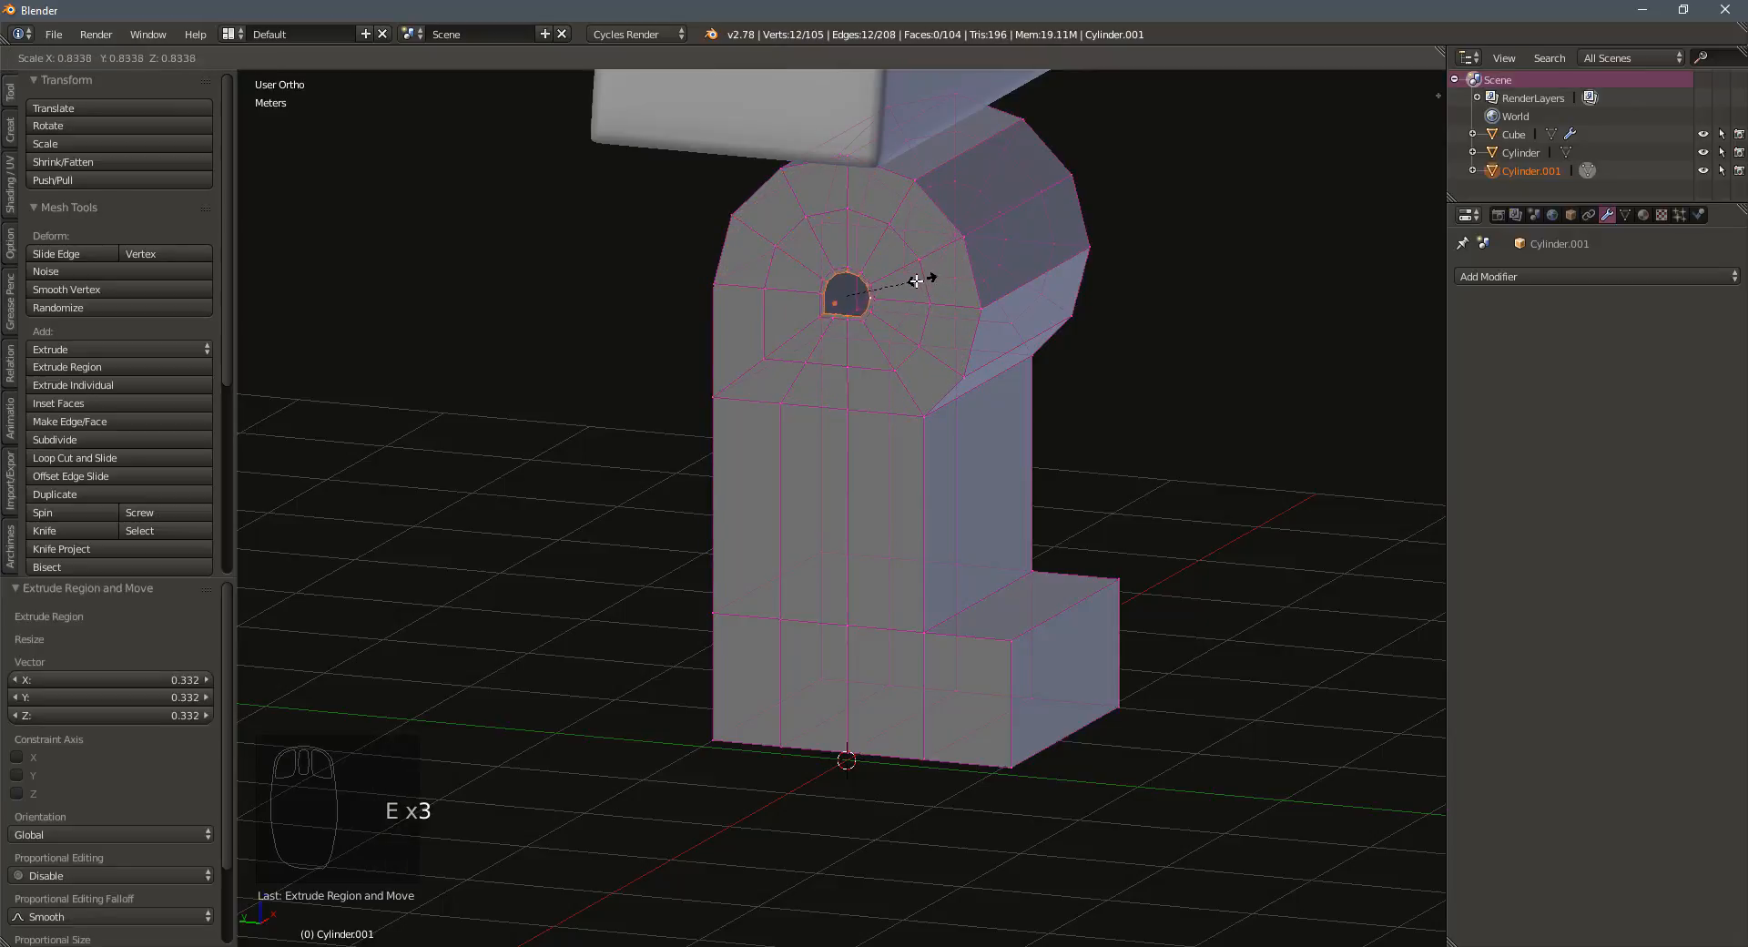
left_click(902, 284)
key("alt+m")
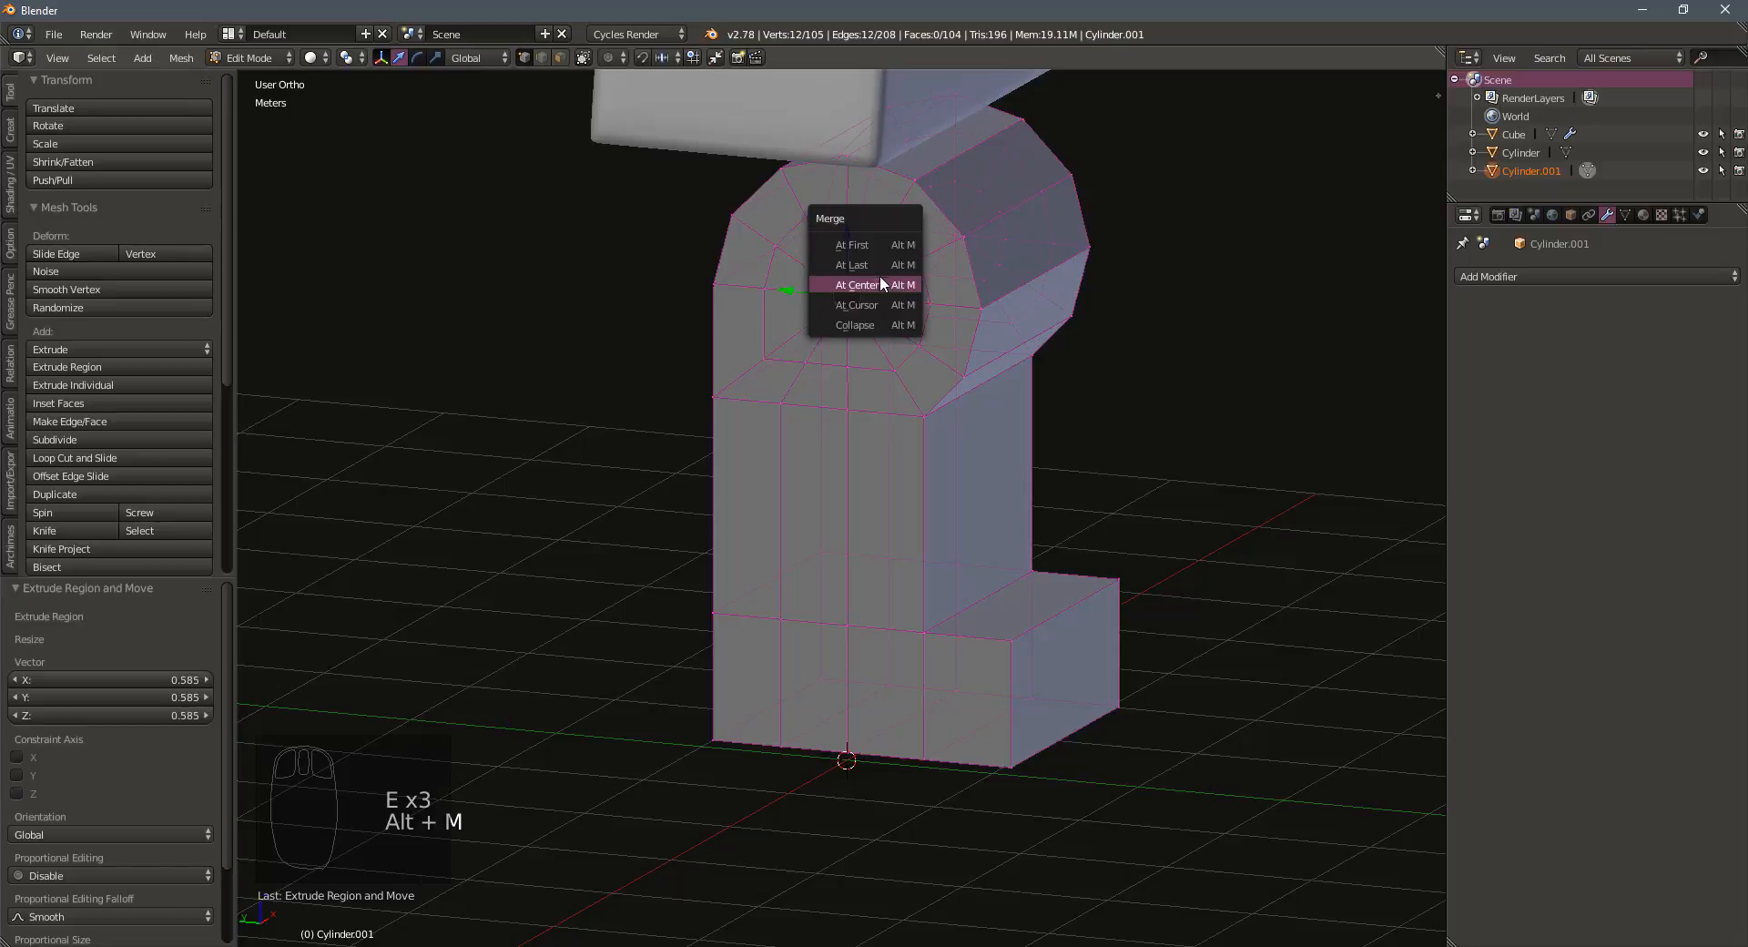
left_click(898, 282)
Deselect the leg mesh in the front view and add a Mirror modifier to the leg object
middle_click_drag(898, 283, 847, 367)
scroll(919, 365, "down", 1)
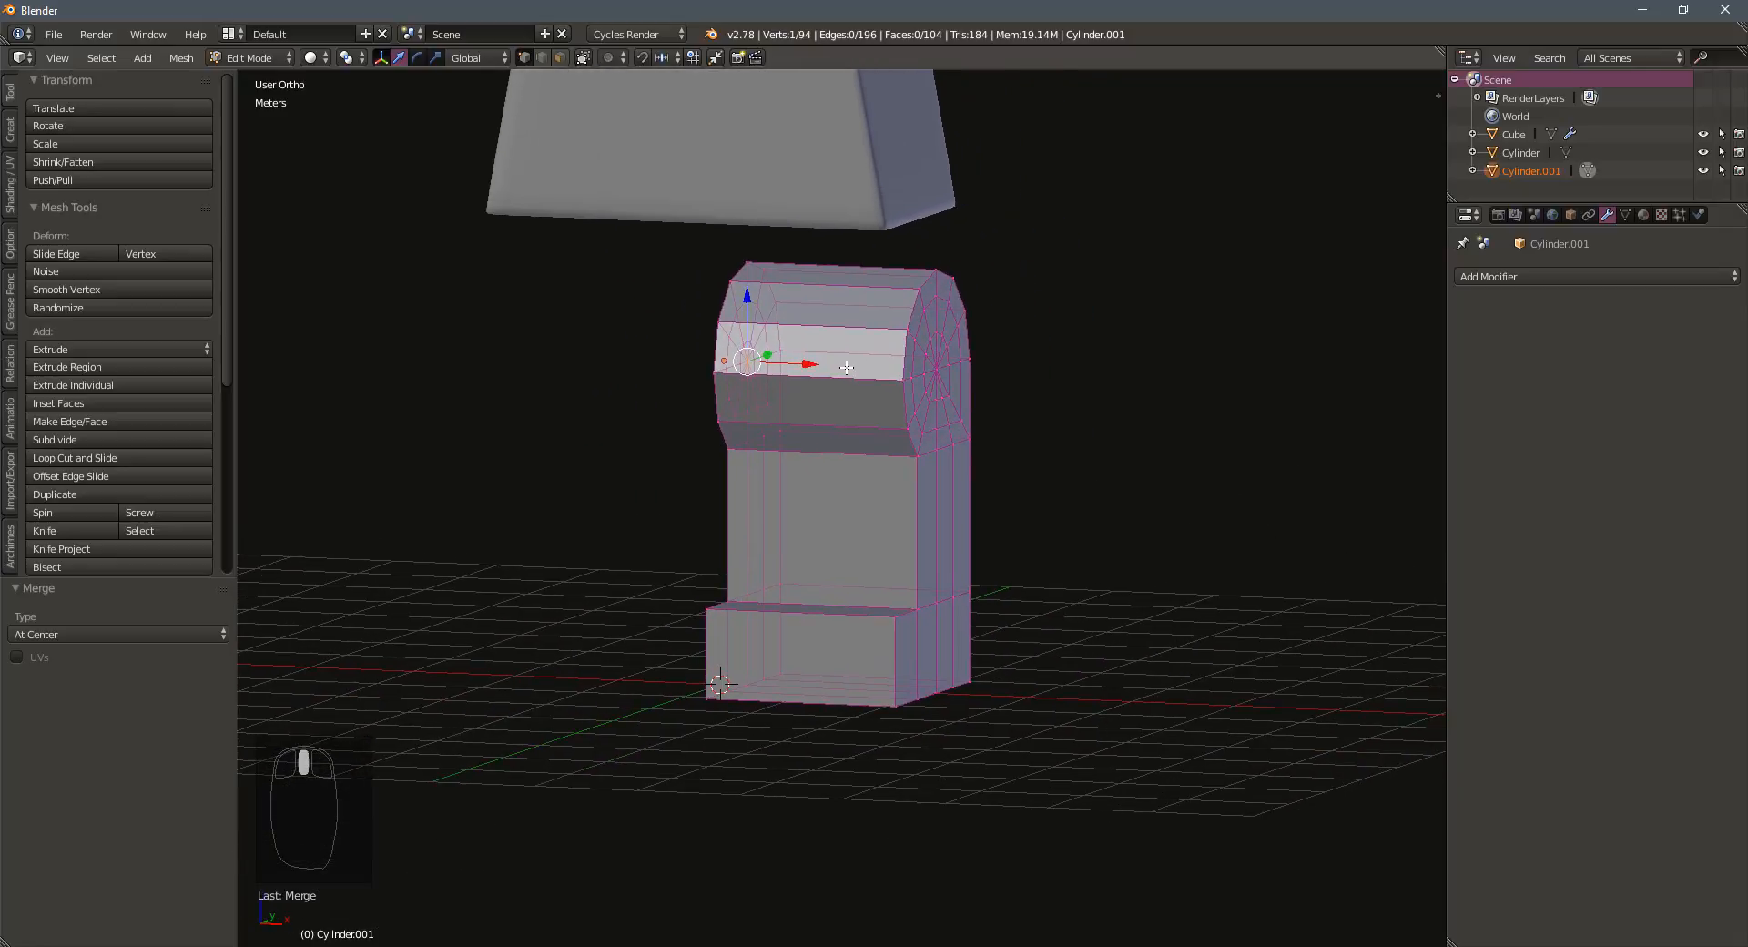
key("KP_1")
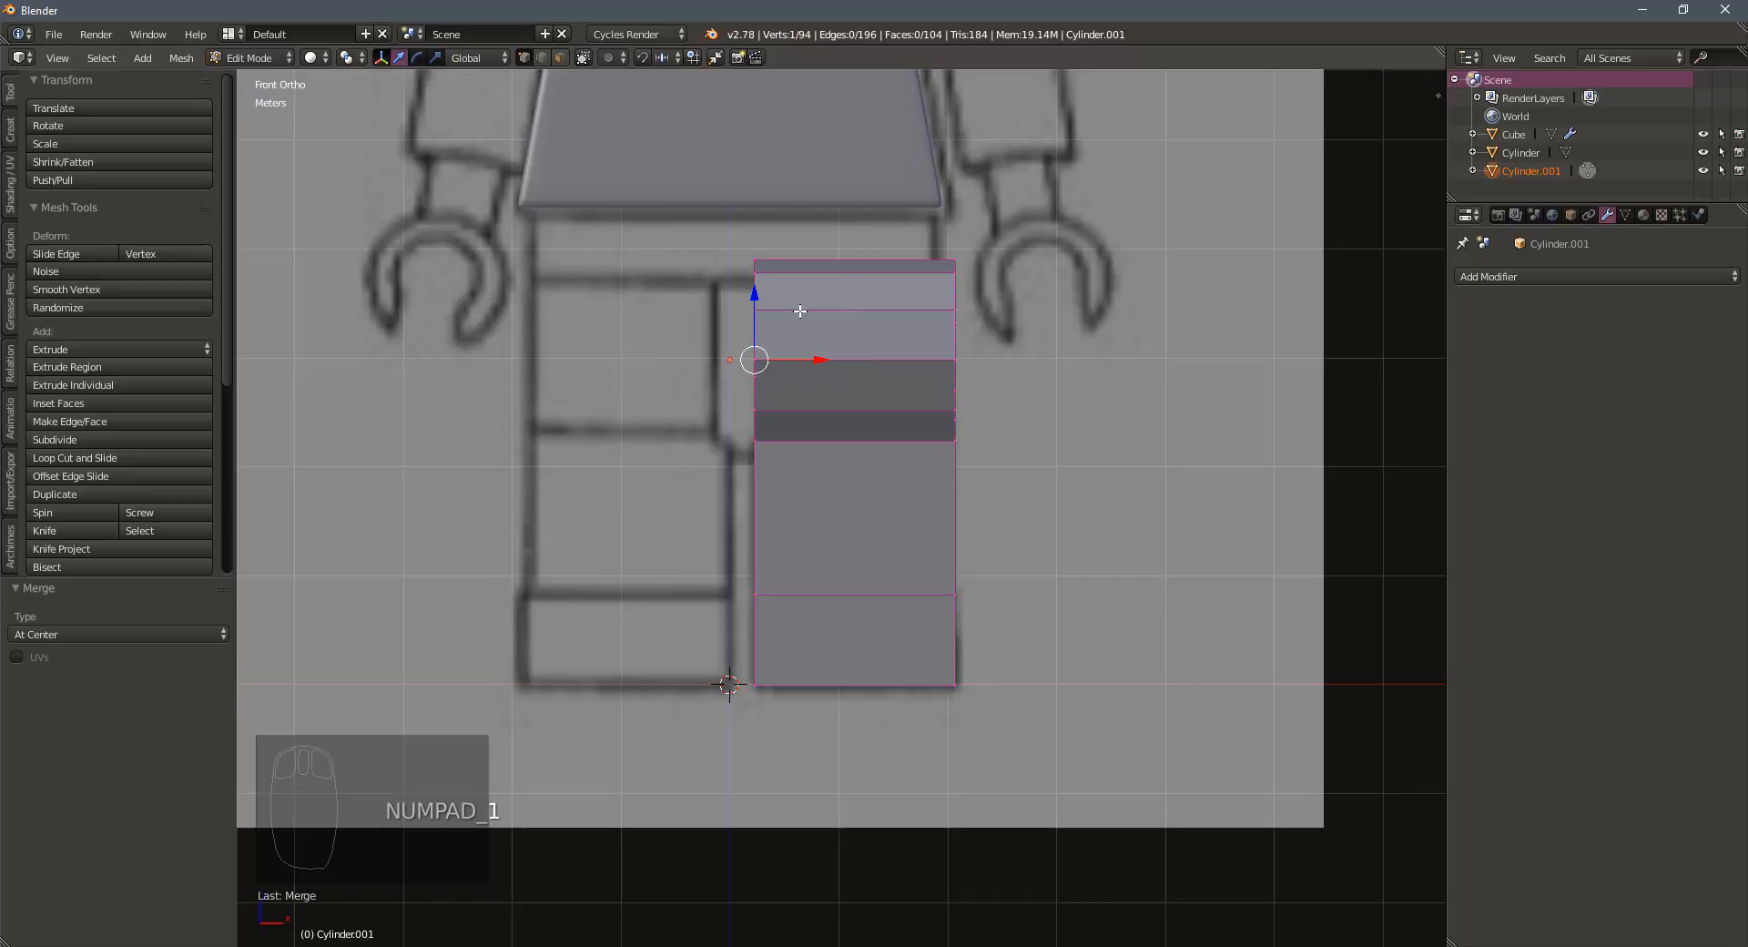
key("a")
key("a")
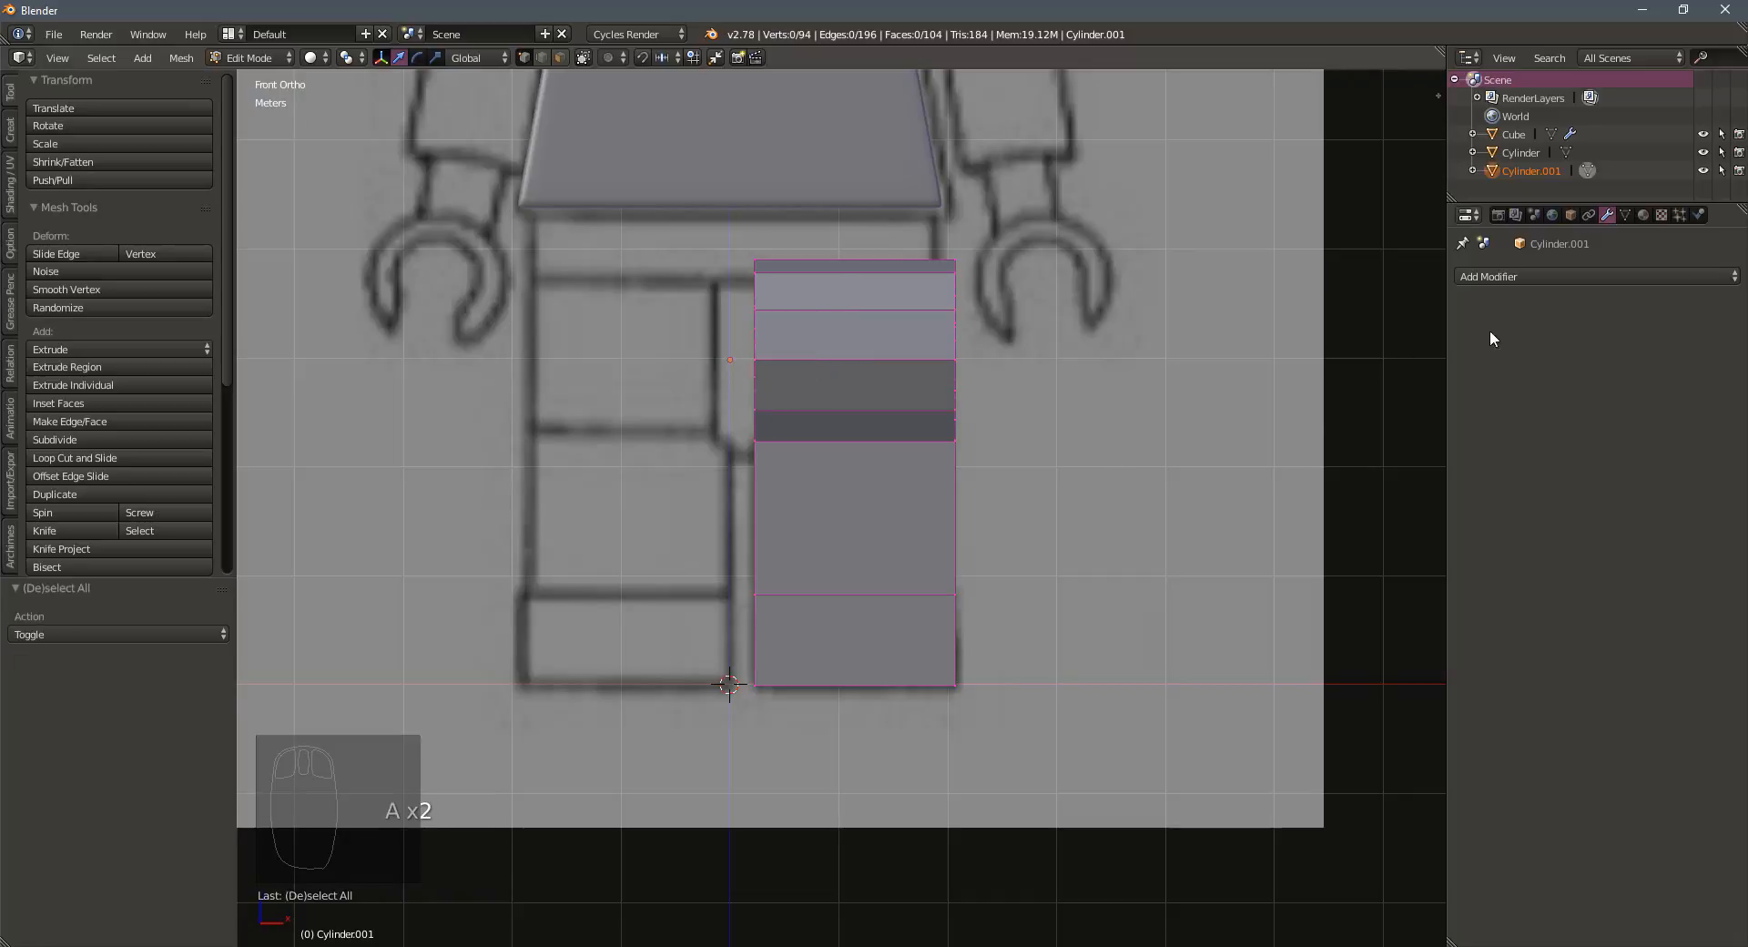
left_click(1572, 275)
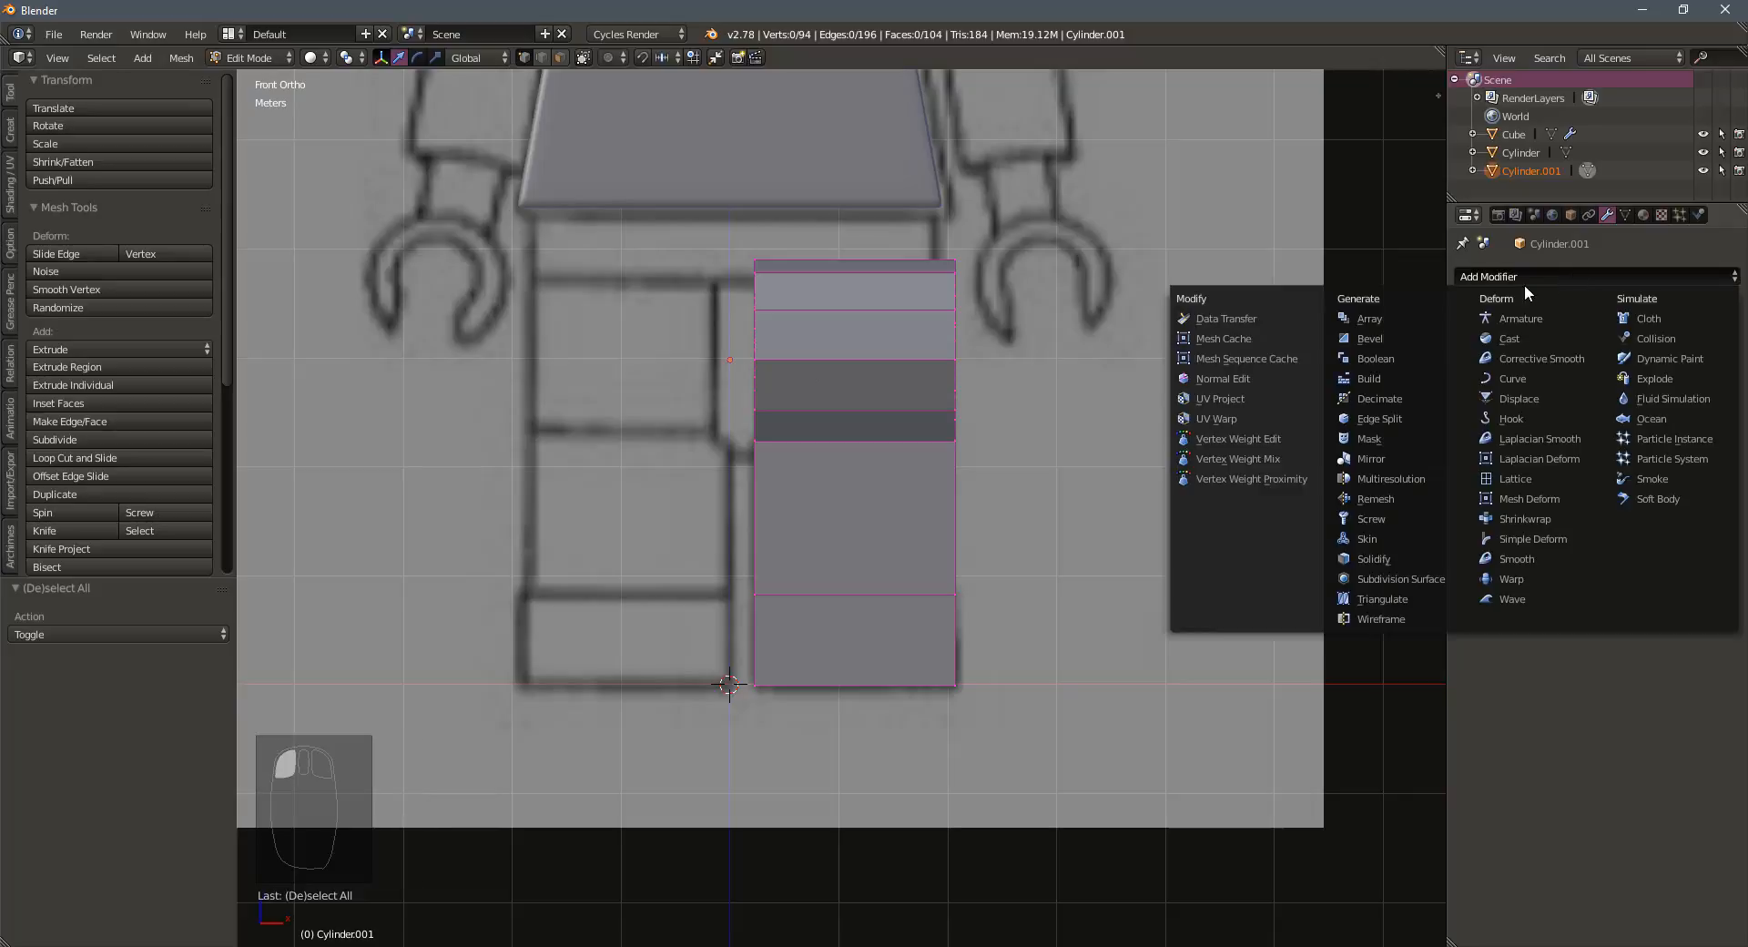
left_click(1405, 461)
Apply the leg object's rotation and scale in Object Mode so that the mirroring follows the global X axis
scroll(825, 338, "down", 2)
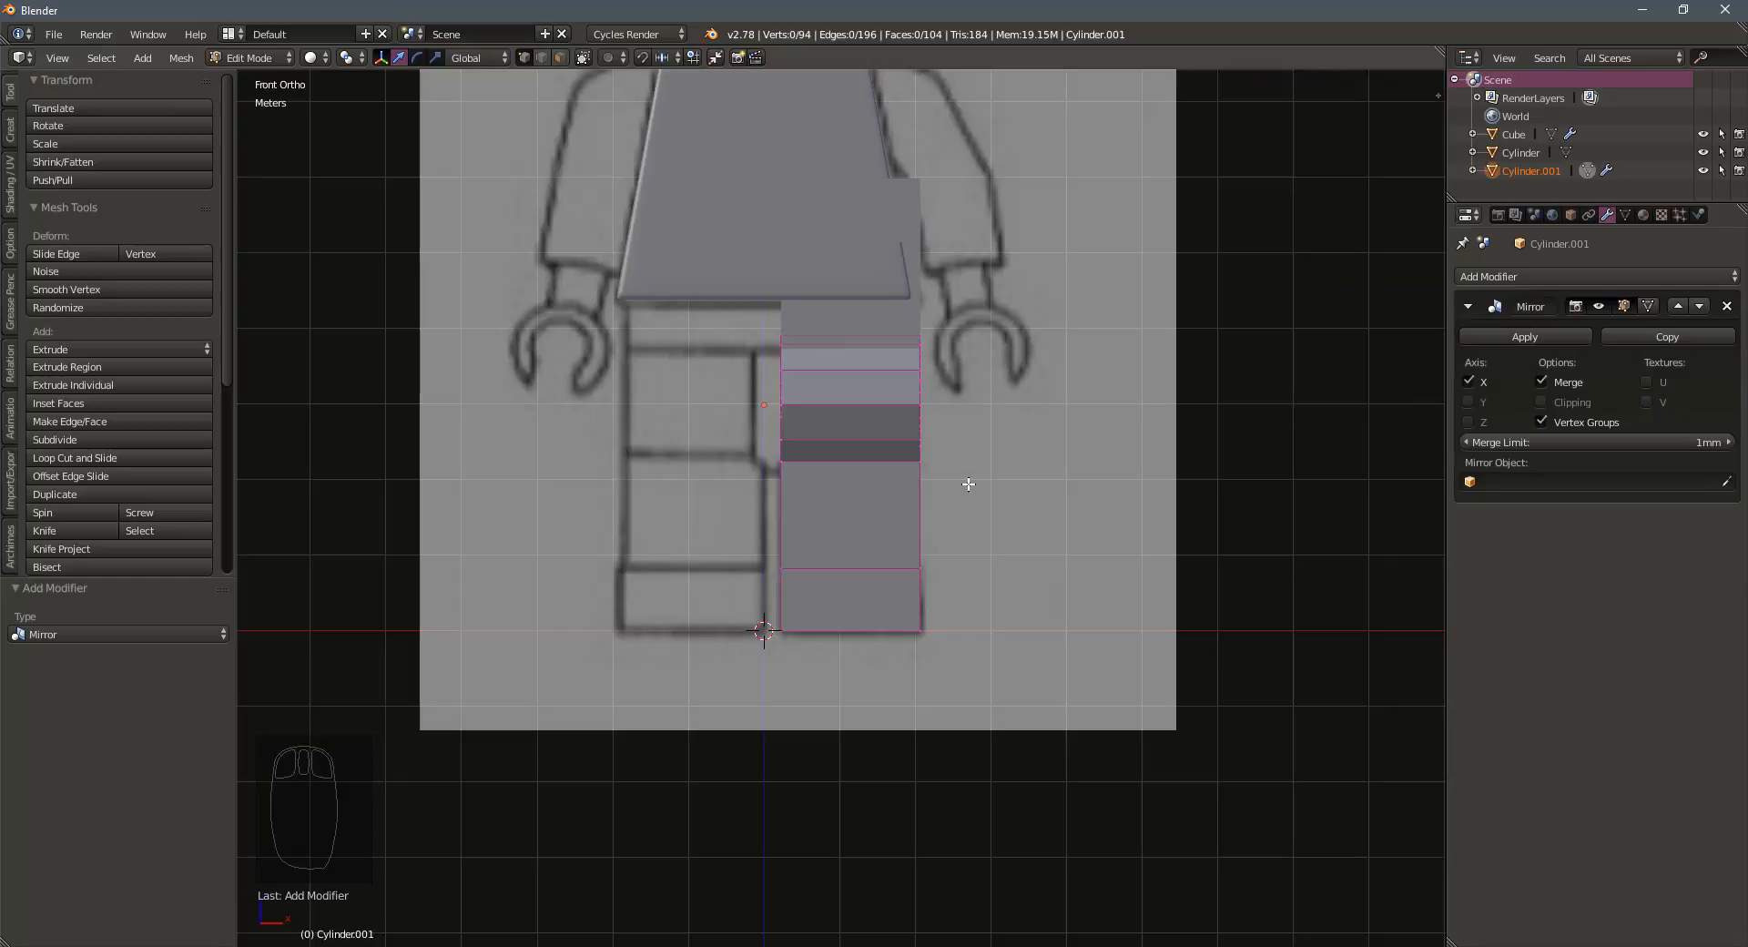
key("n")
scroll(1293, 405, "down", 10)
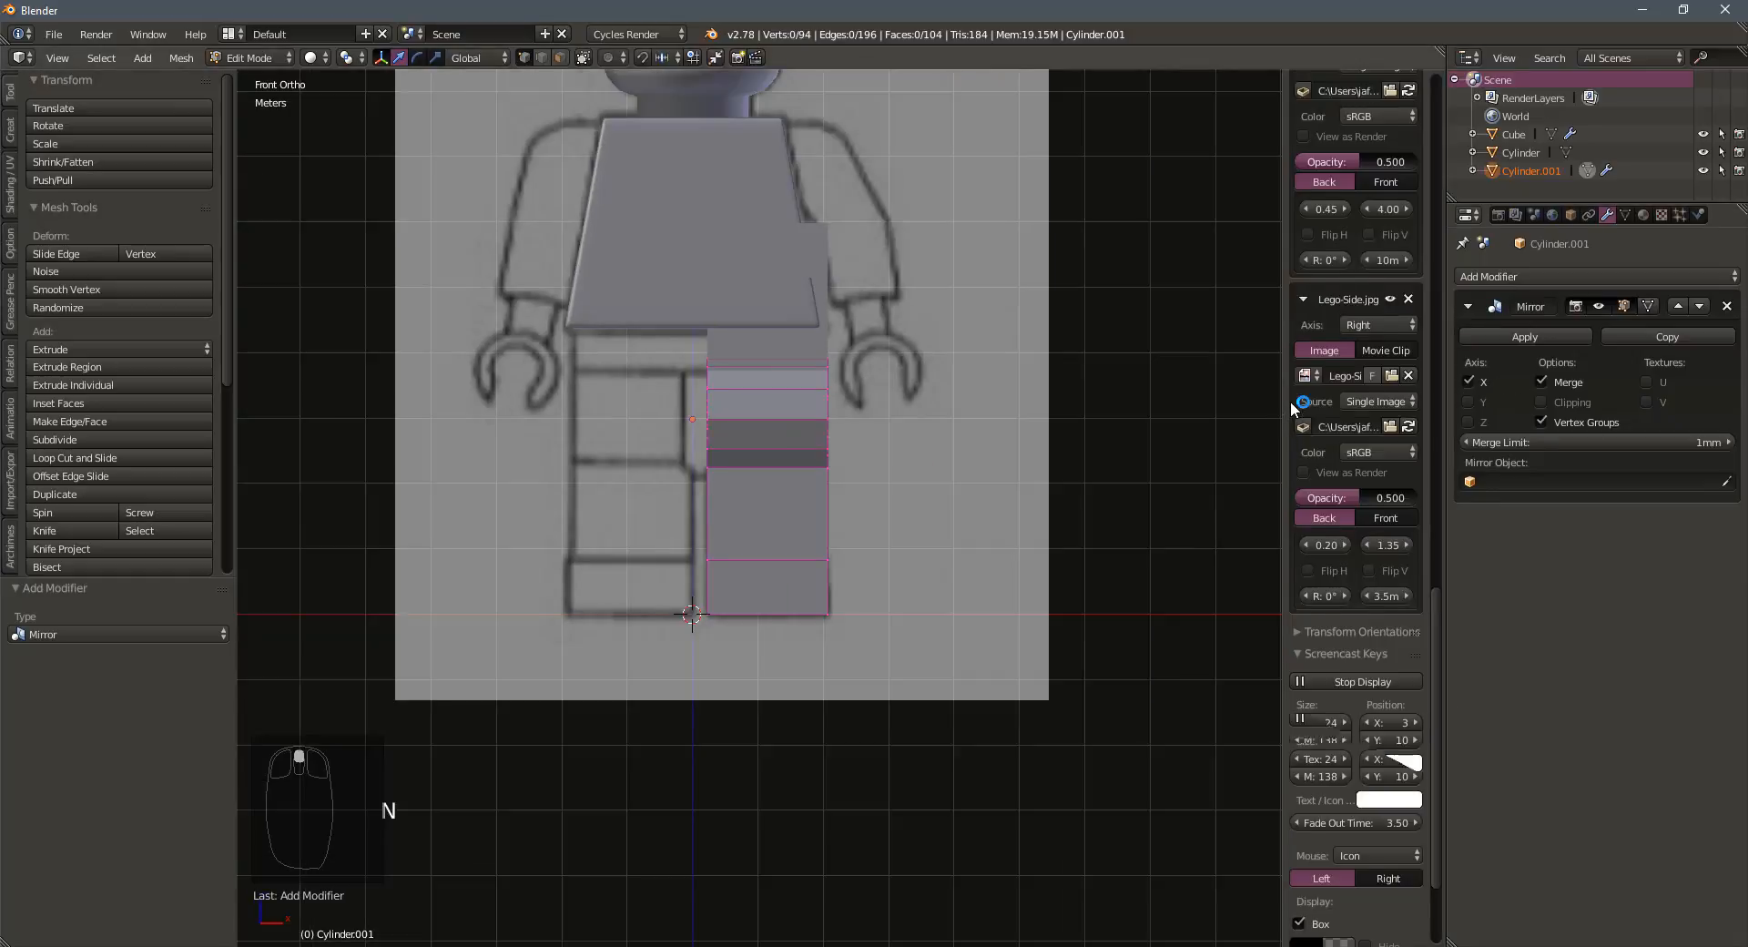
scroll(1293, 405, "up", 10)
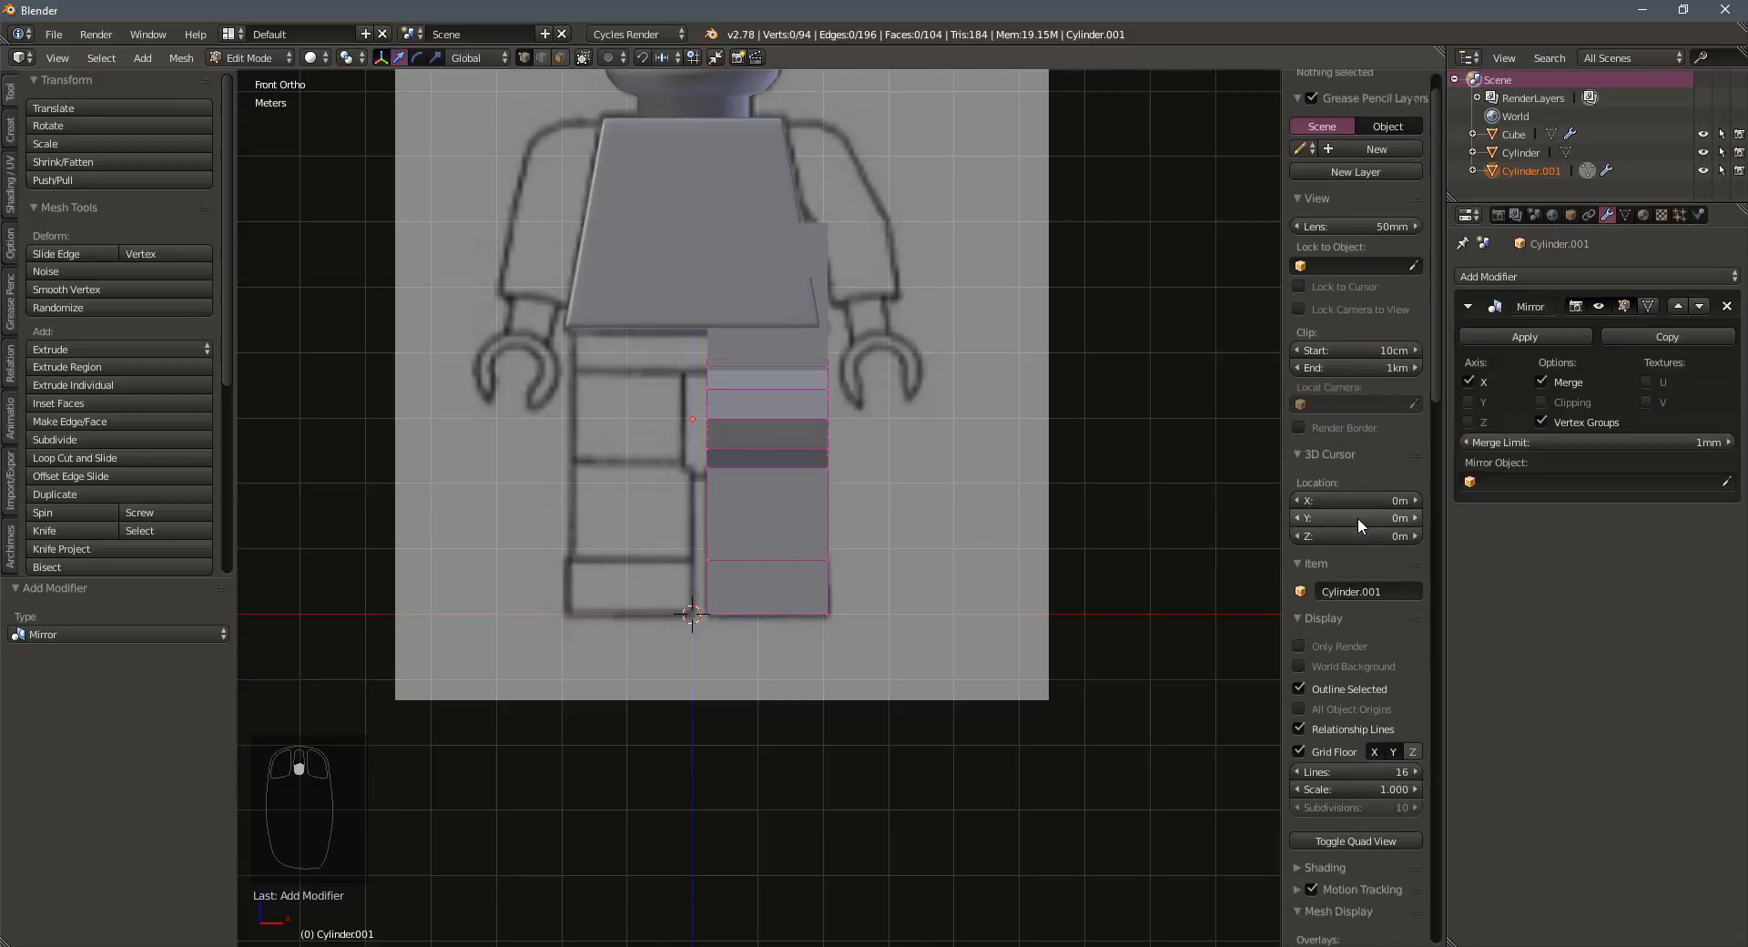
key("Tab")
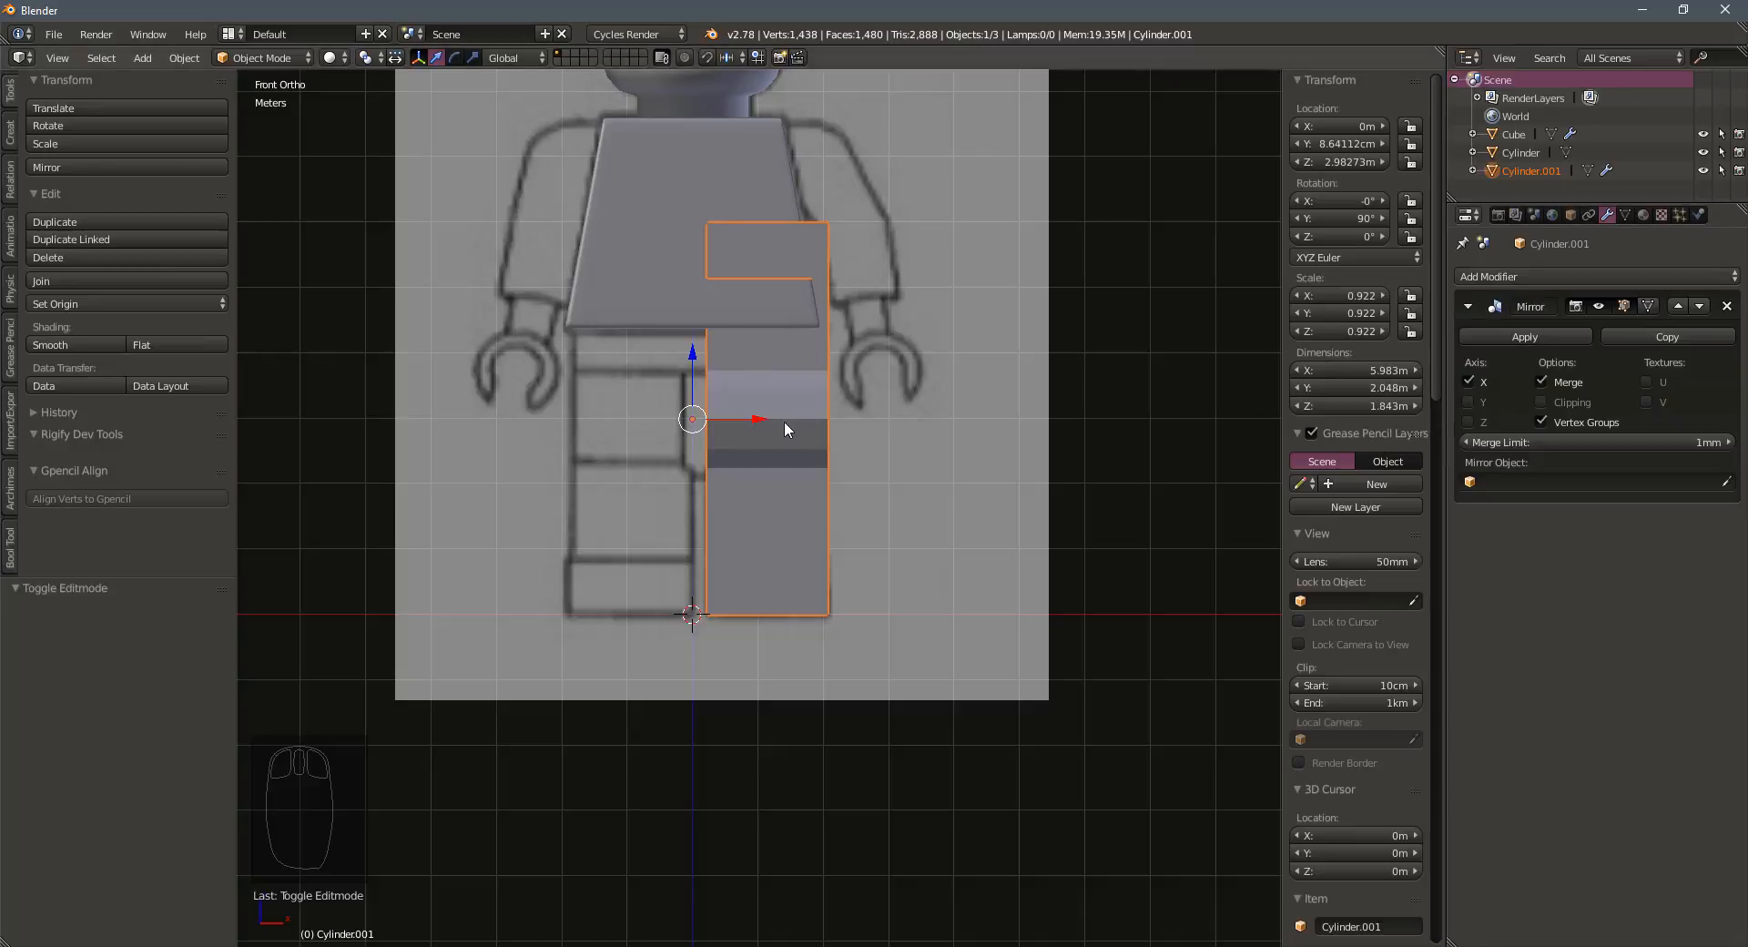
key("ctrl+a")
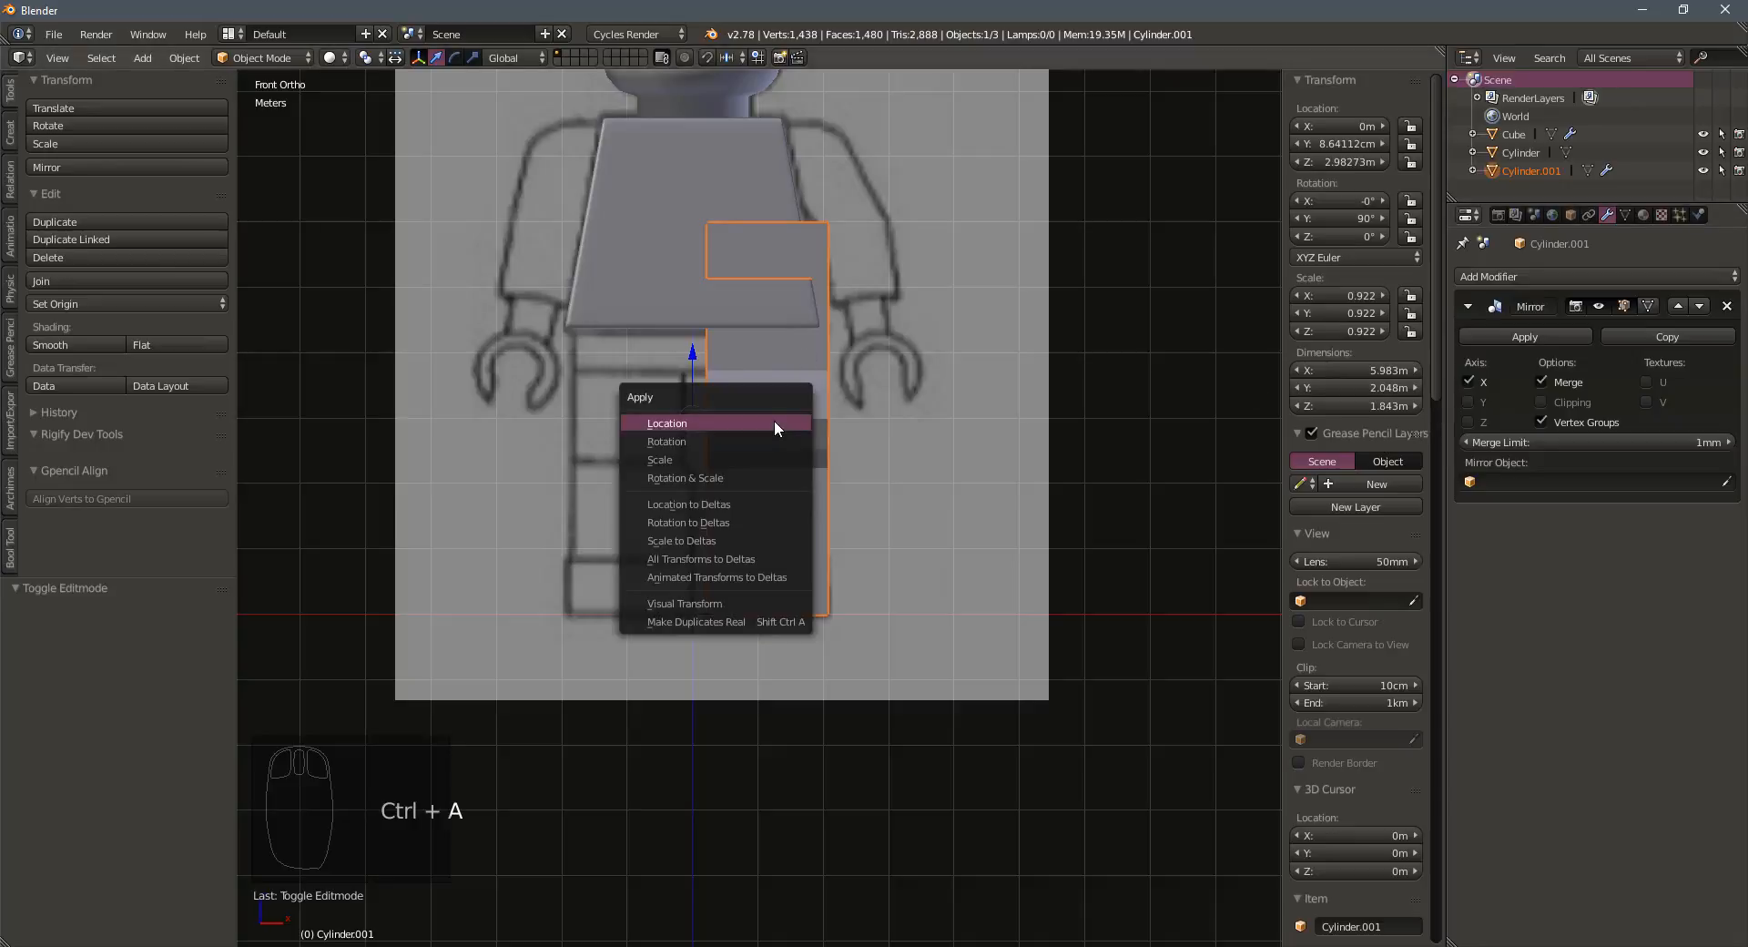
left_click(692, 479)
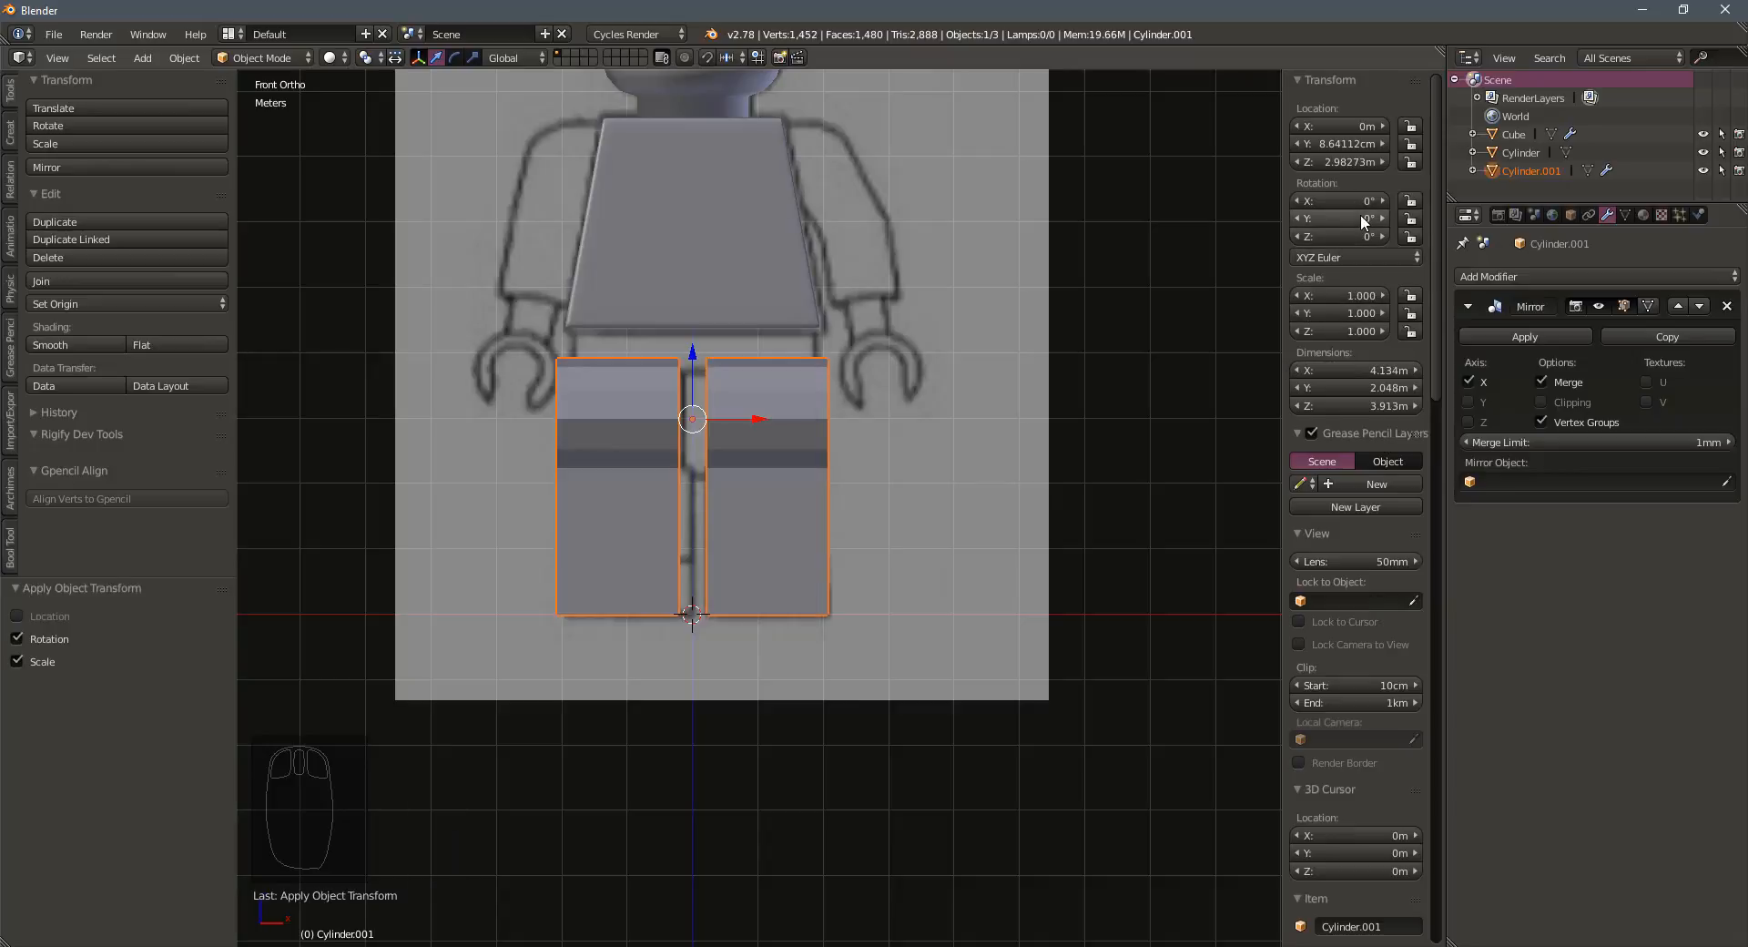
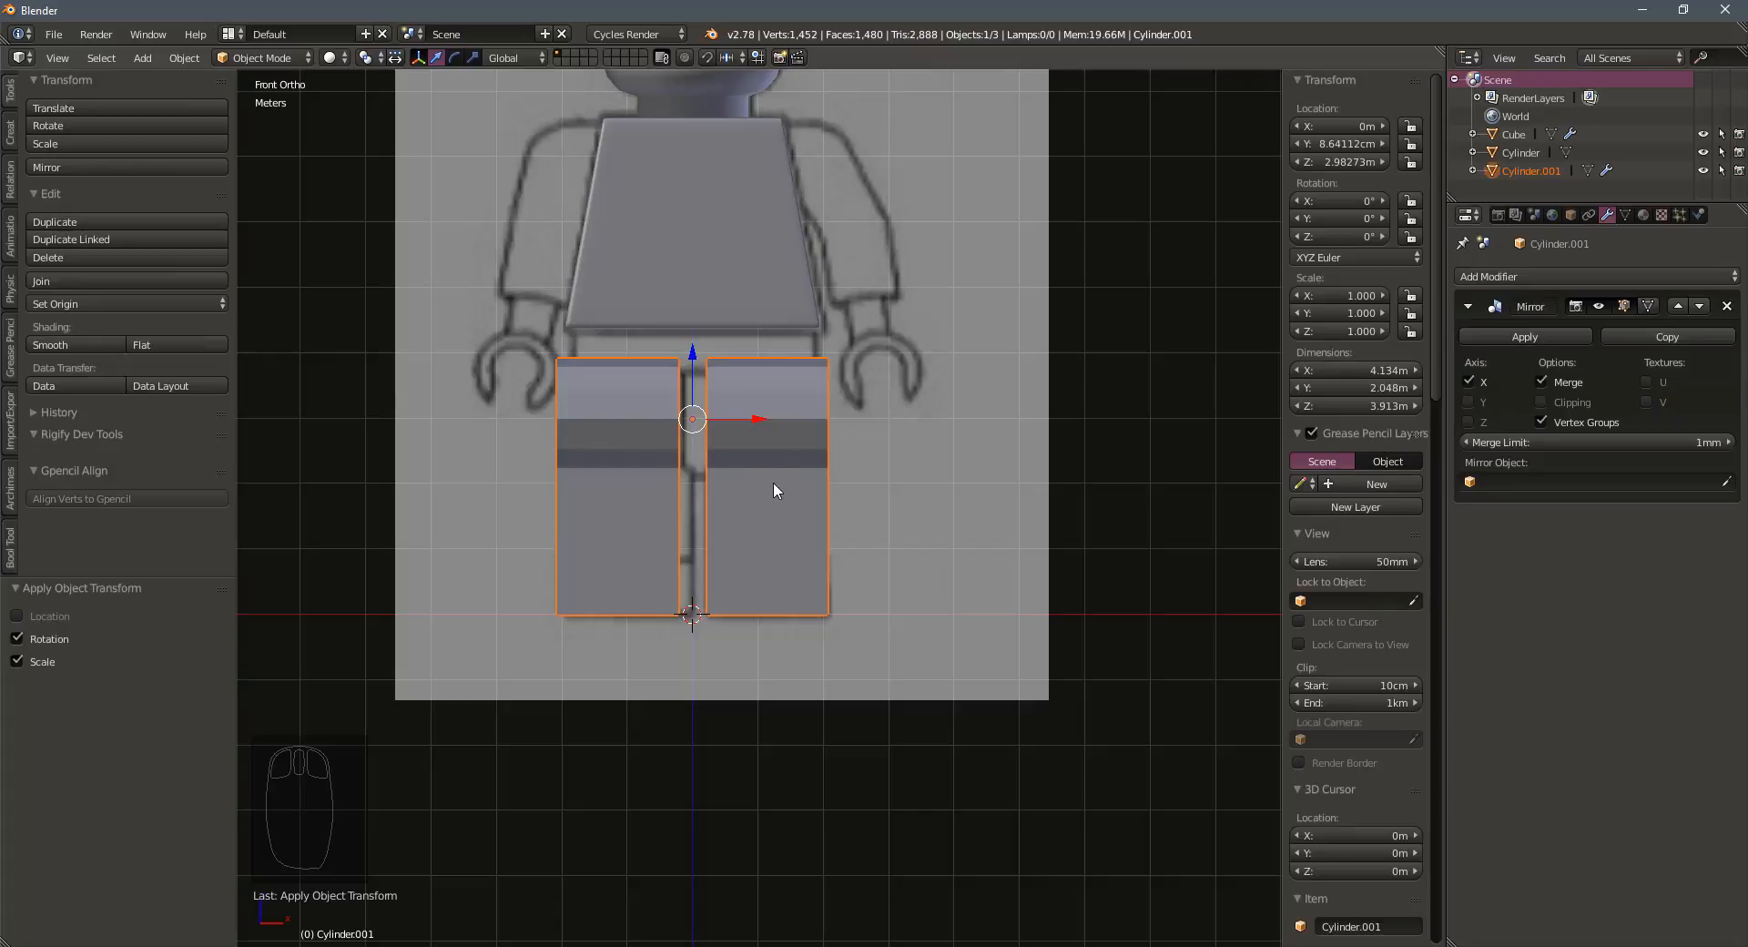
In the front wireframe view, move the leg's outer-side vertices about -16.2 cm along X to the reference outline
key("z")
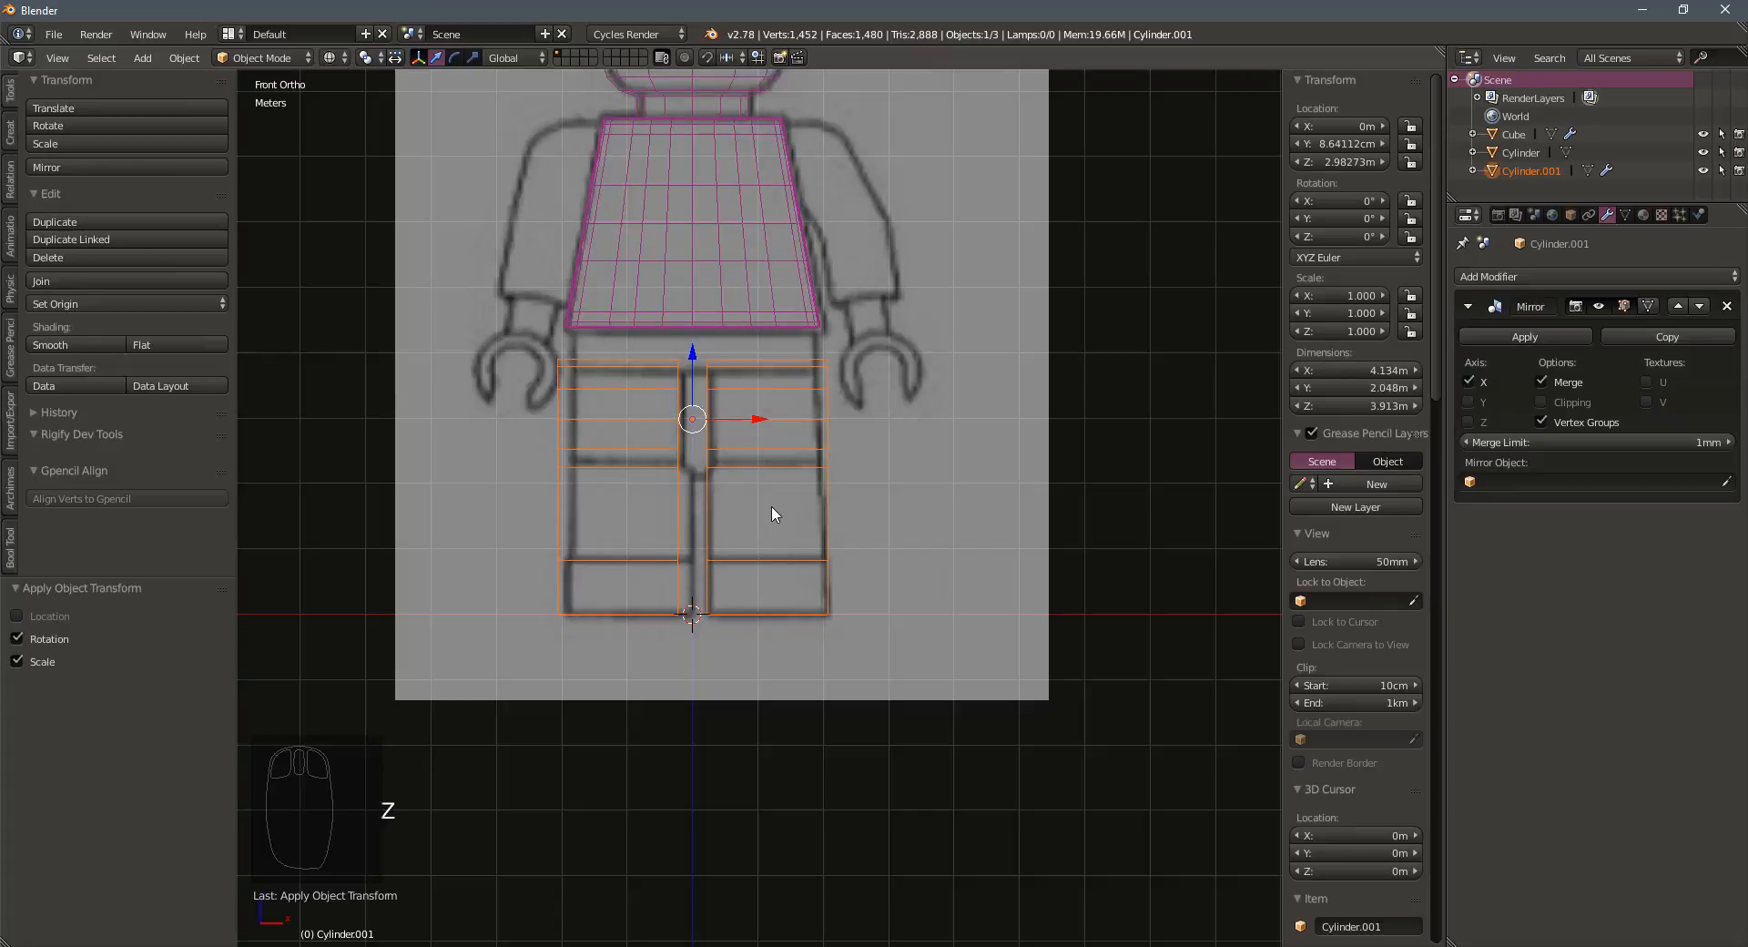
scroll(772, 507, "up", 1)
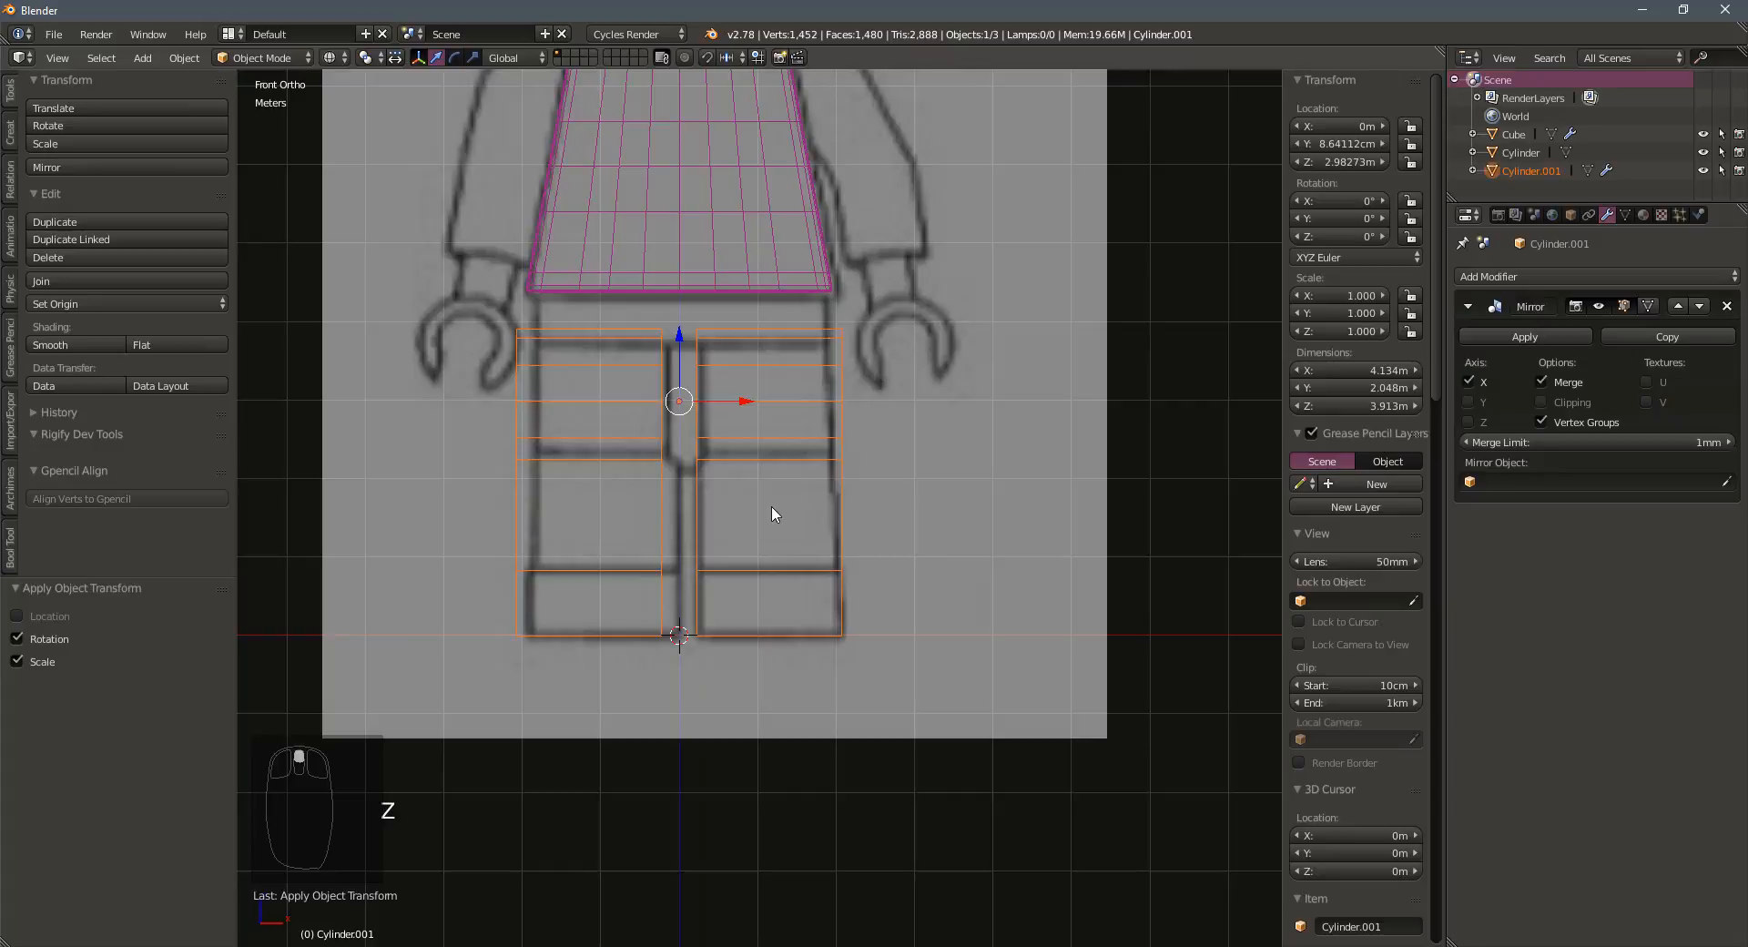
key("Tab")
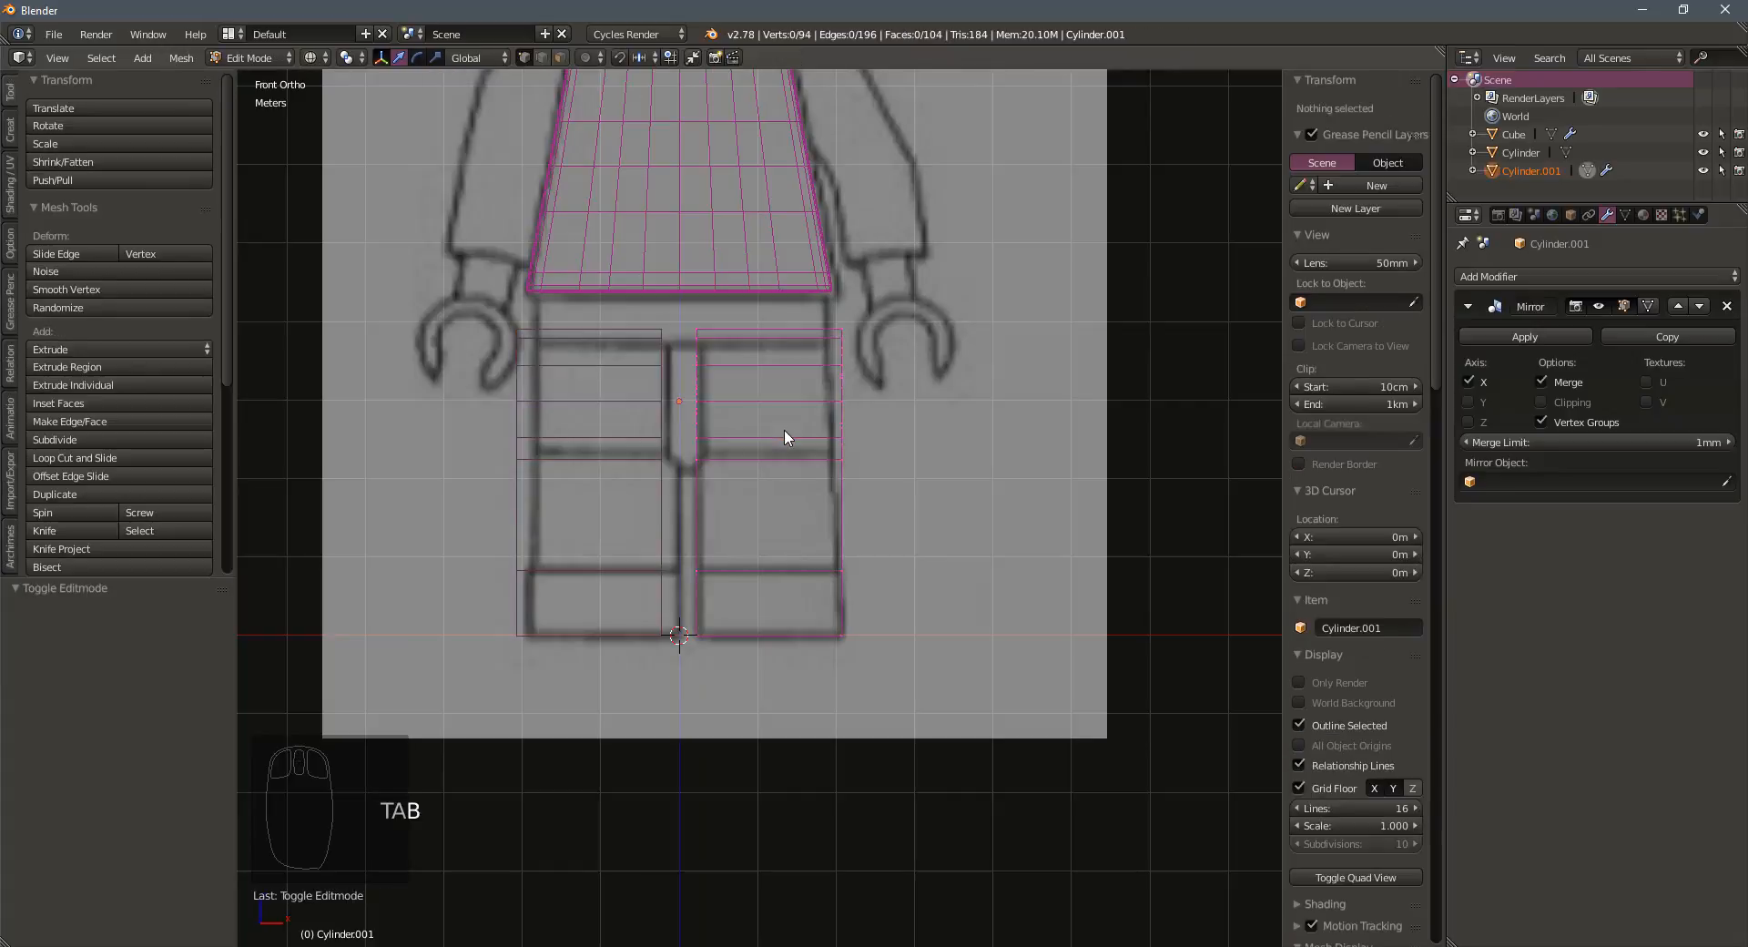
key("b")
key("b")
left_click_drag(690, 318, 901, 648)
left_click_drag(911, 446, 897, 447)
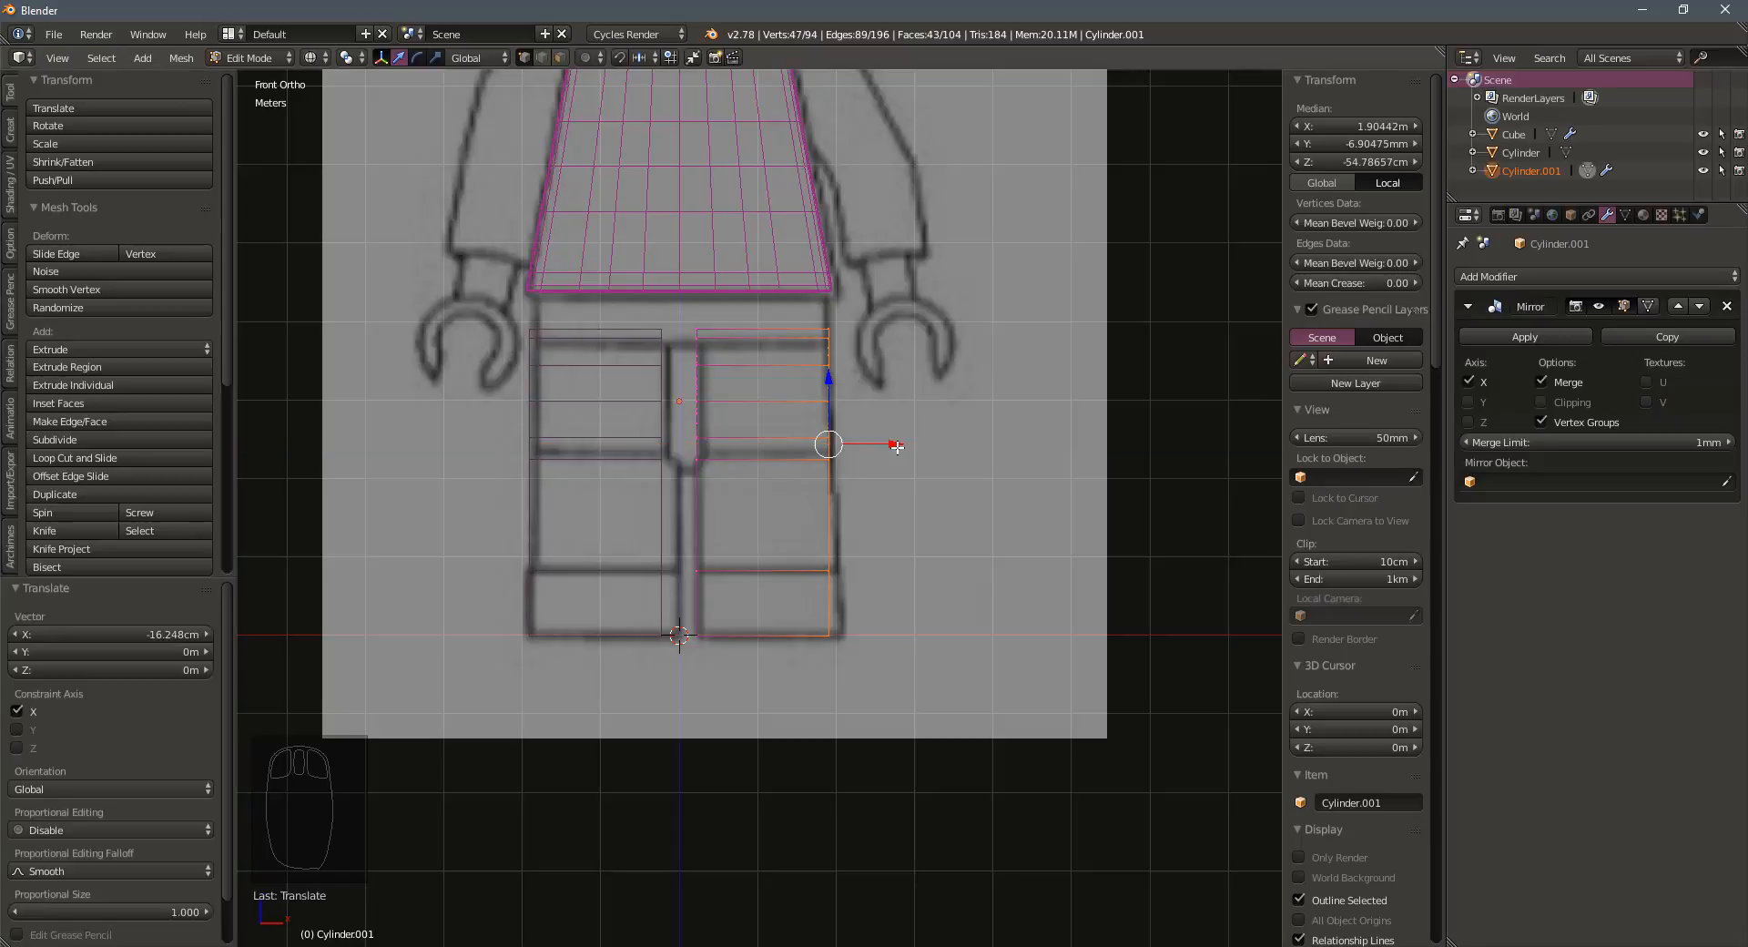
key("a")
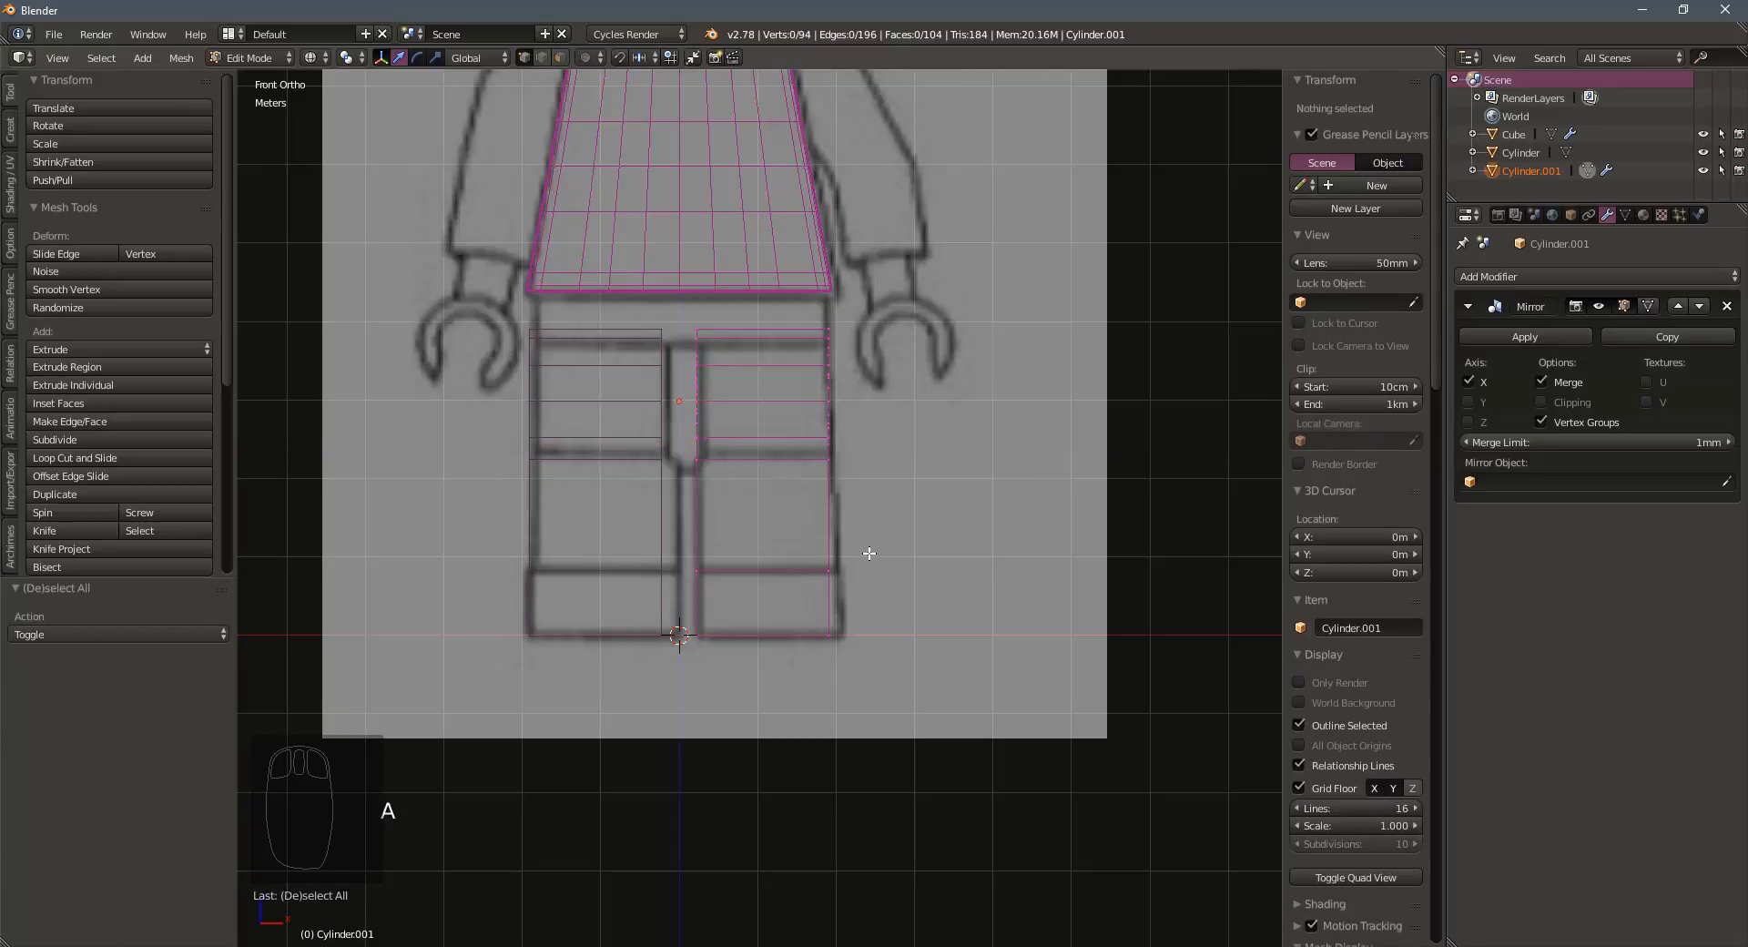
Snap the 3D cursor to the scene center
mouse_move(876, 533)
middle_mouse_down()
mouse_move(819, 565)
mouse_move(783, 619)
mouse_move(871, 541)
middle_mouse_up()
key("KP_1")
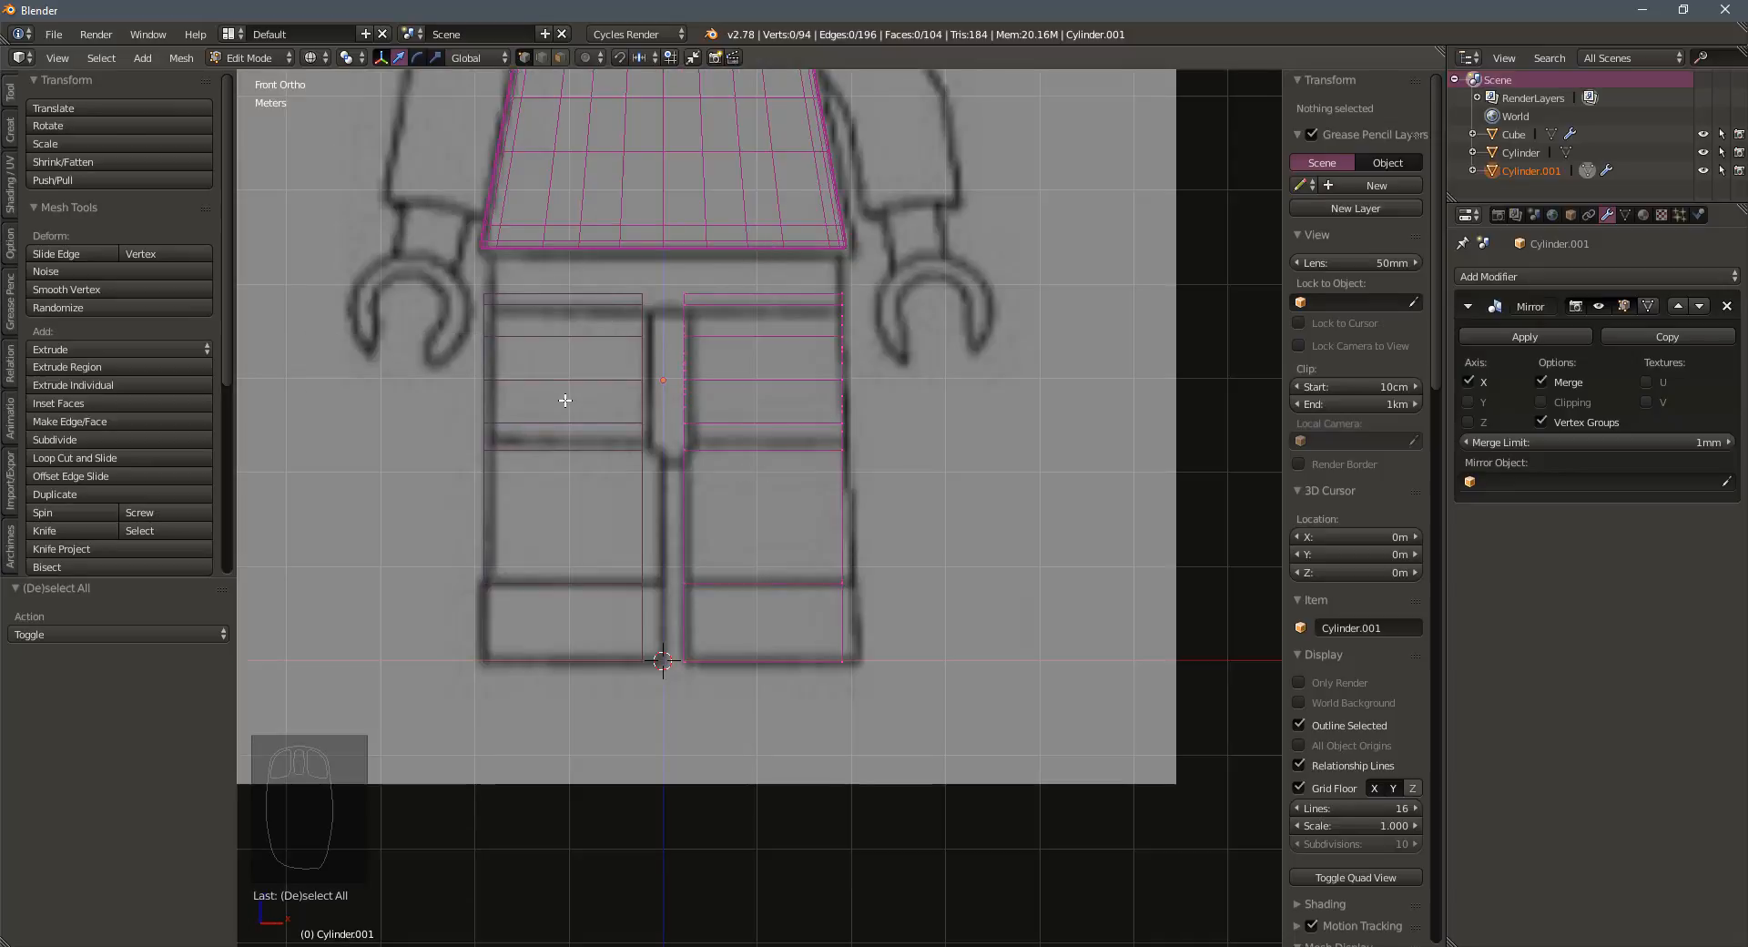
scroll(566, 399, "down", 1)
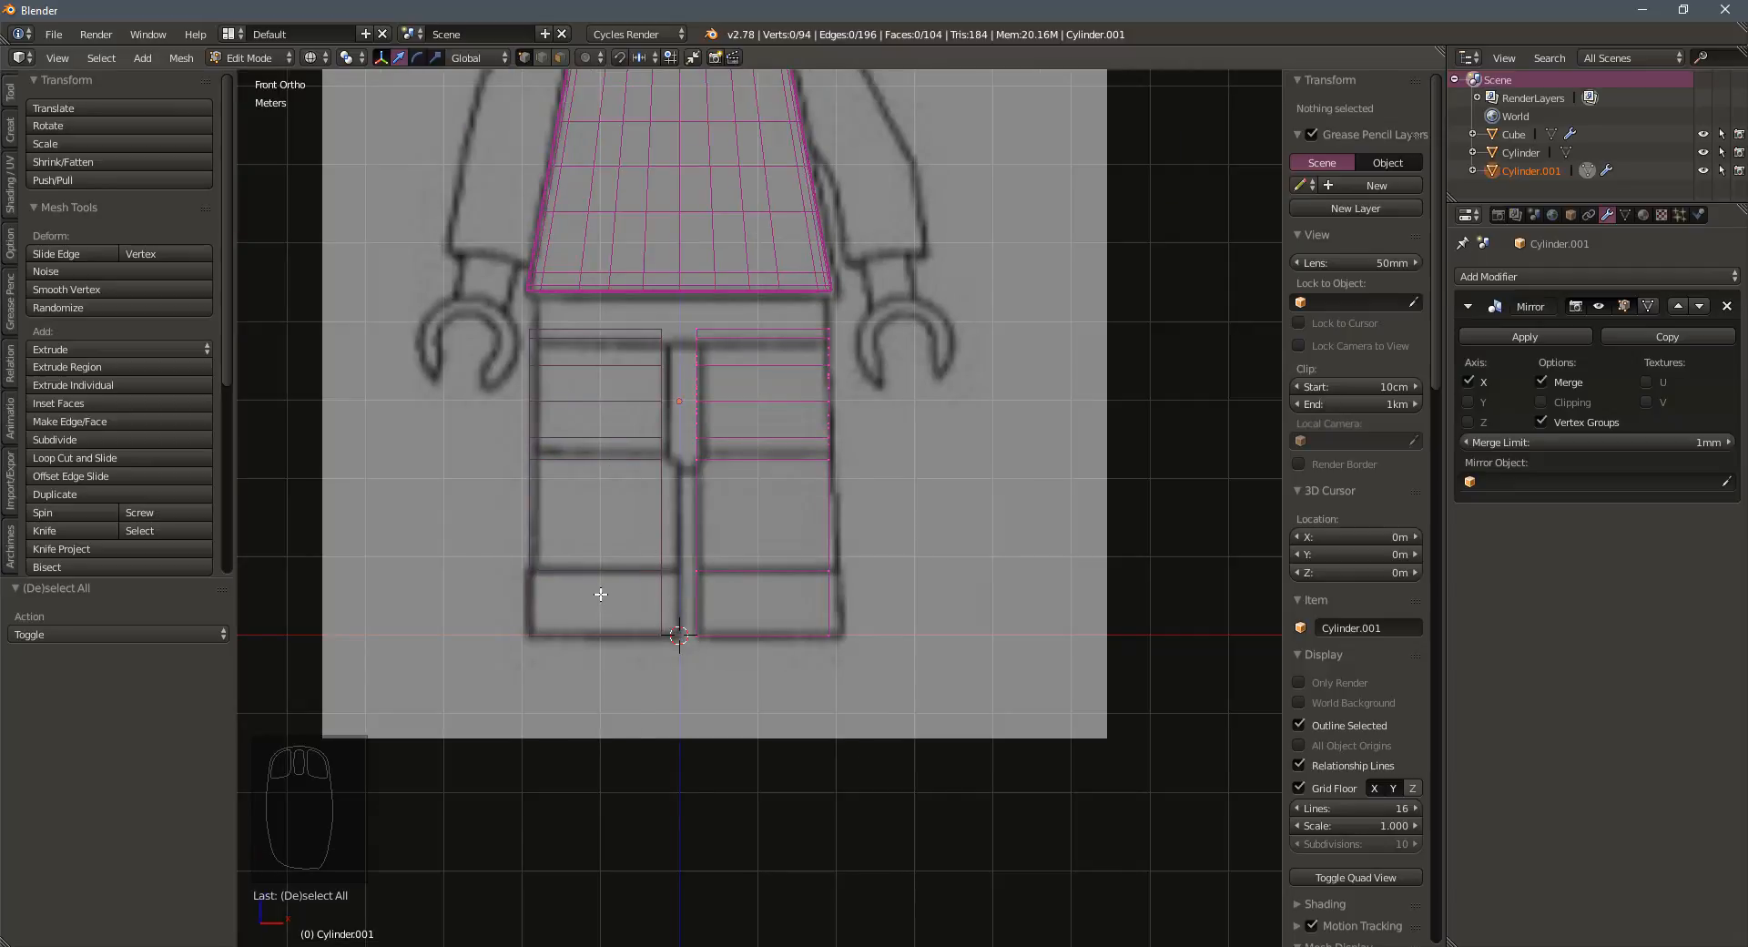
key("shift+s")
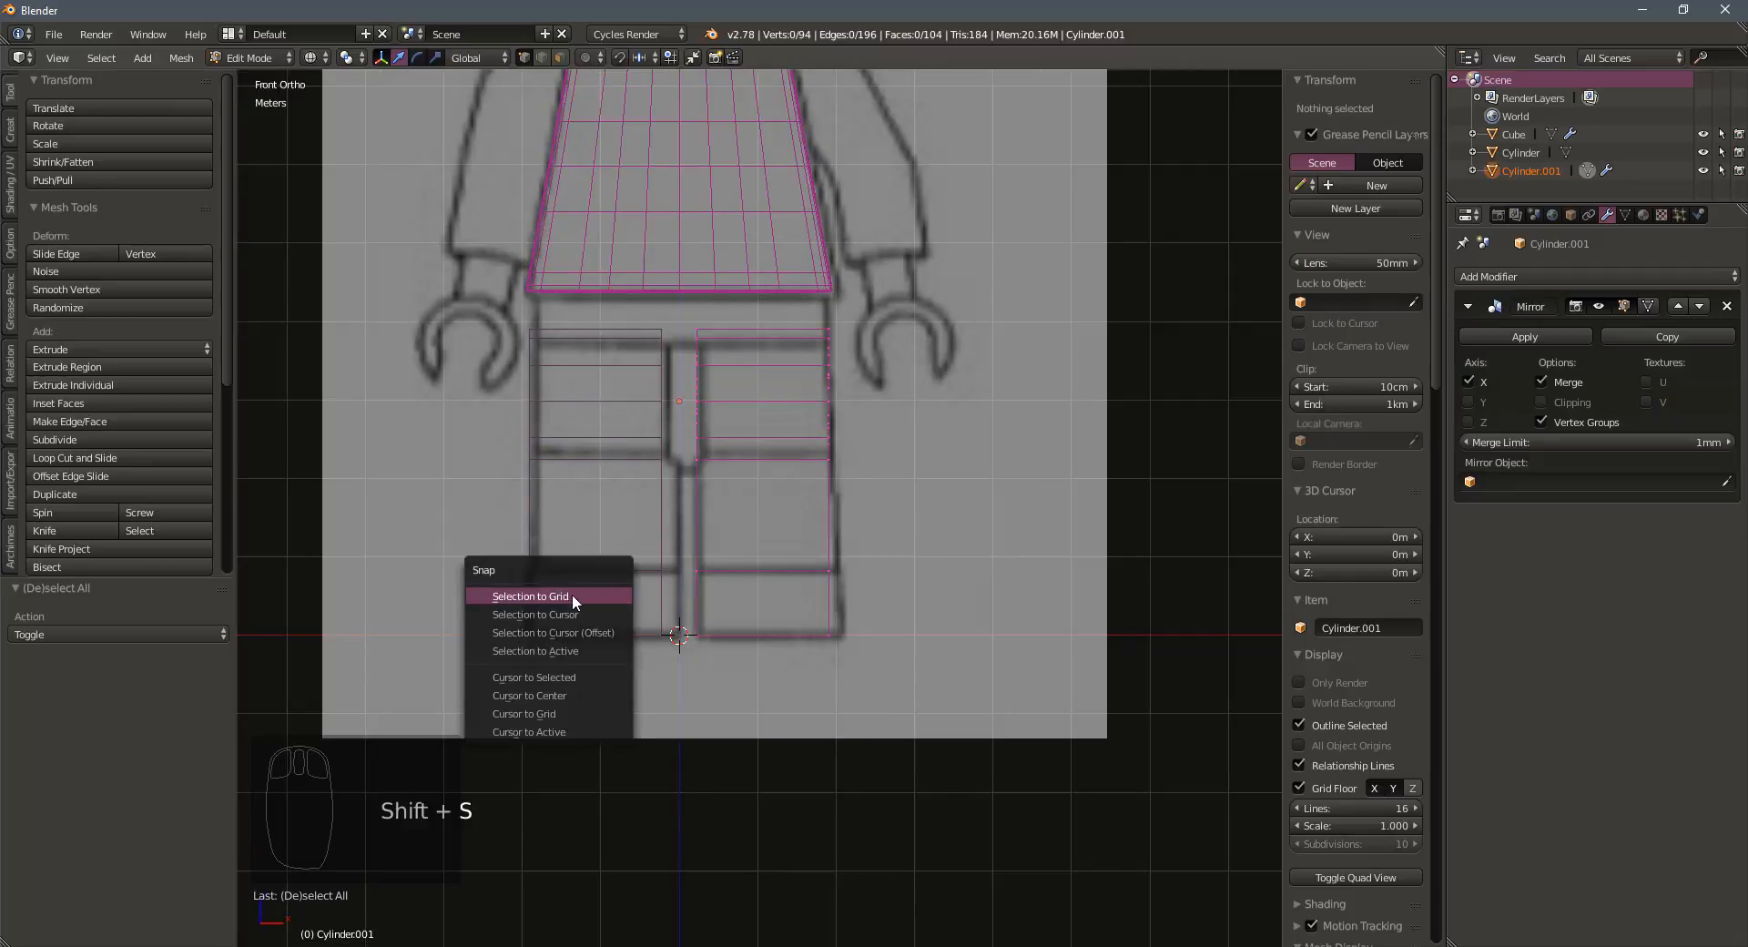
left_click(552, 695)
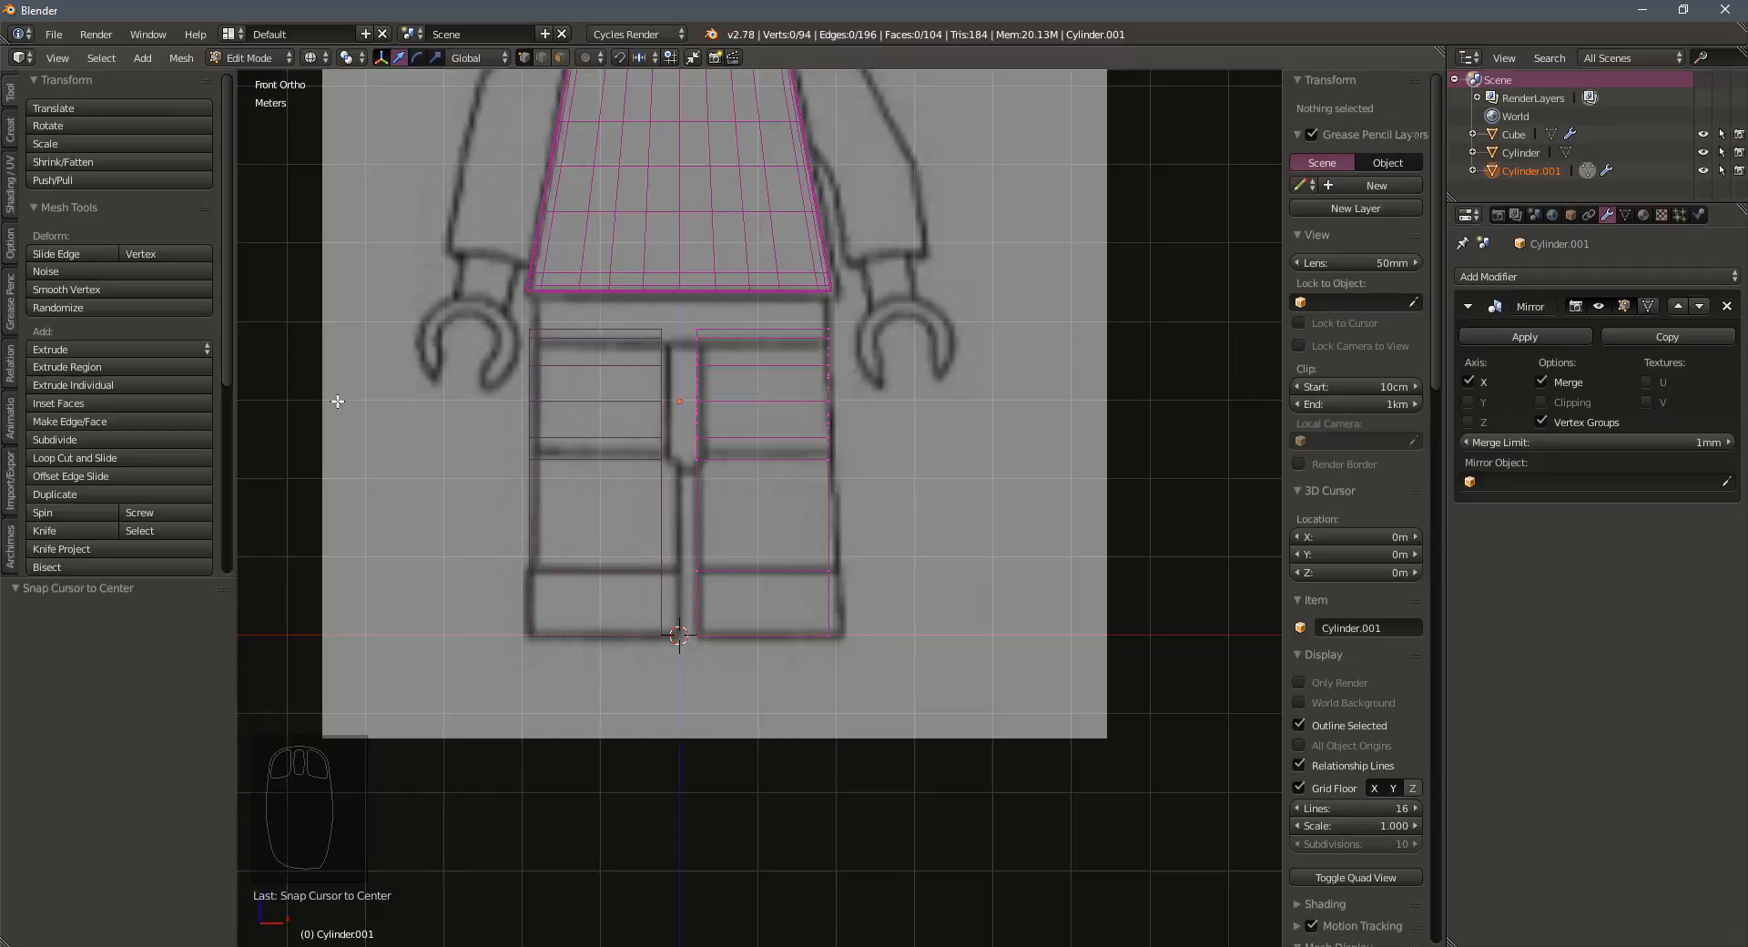
Set the leg object's origin to the 3D cursor and check the mirroring by toggling its X axis off and on
key("Tab")
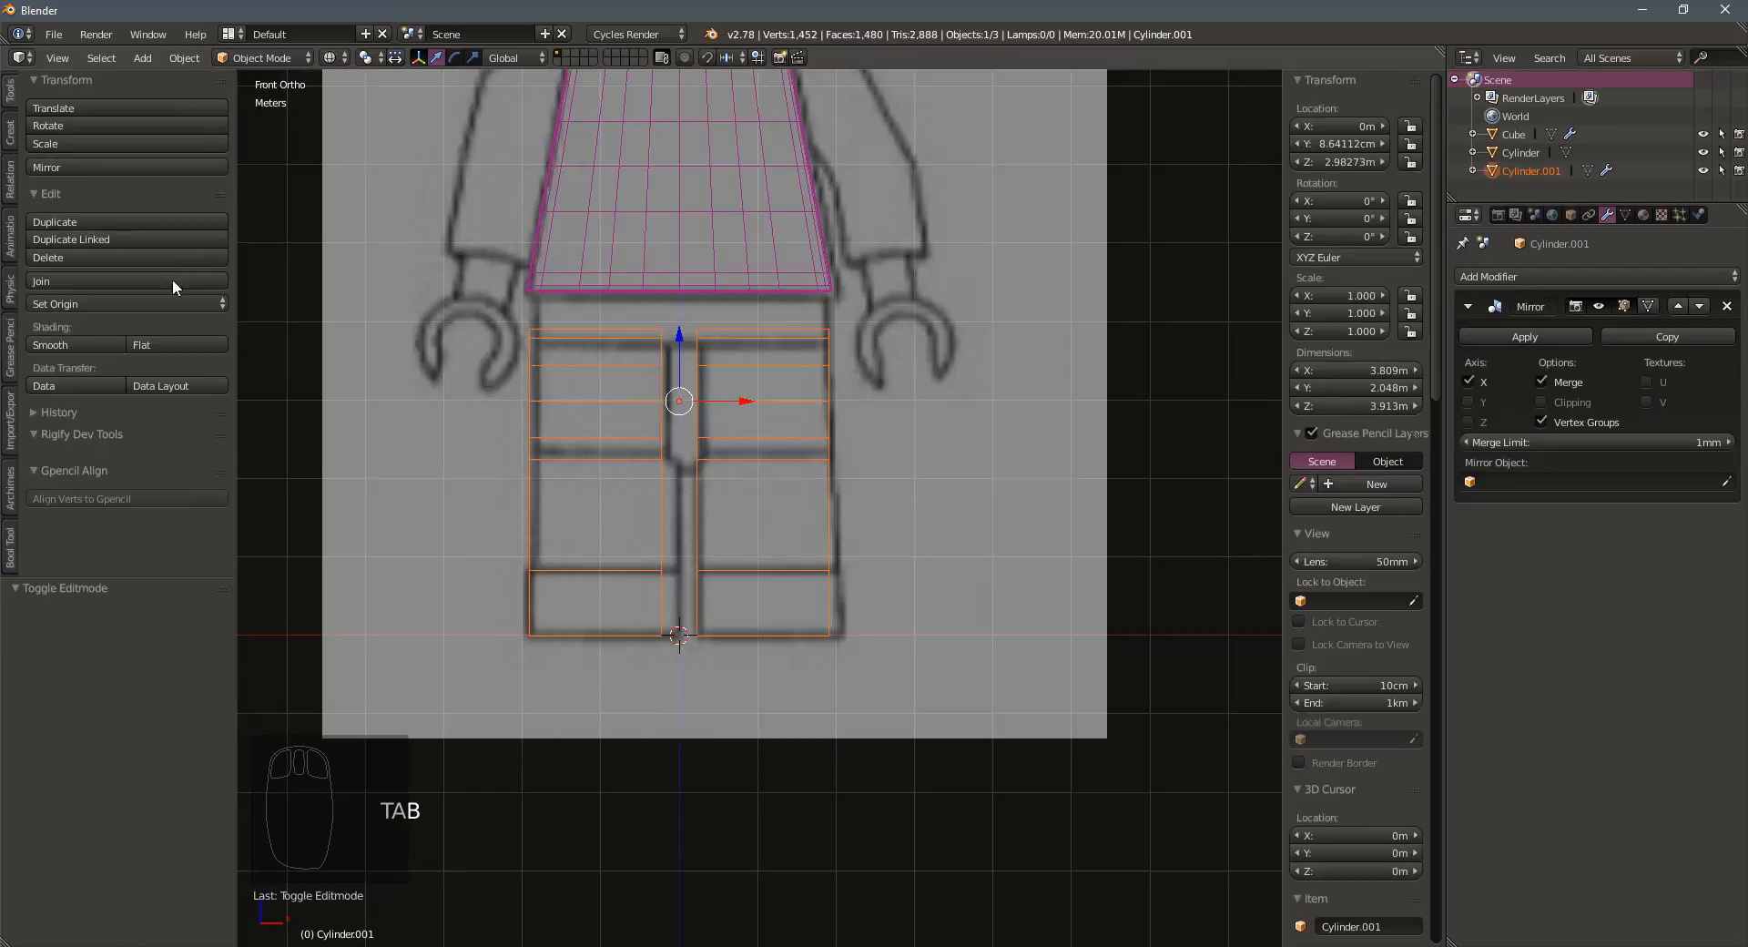
left_click(111, 303)
left_click(111, 365)
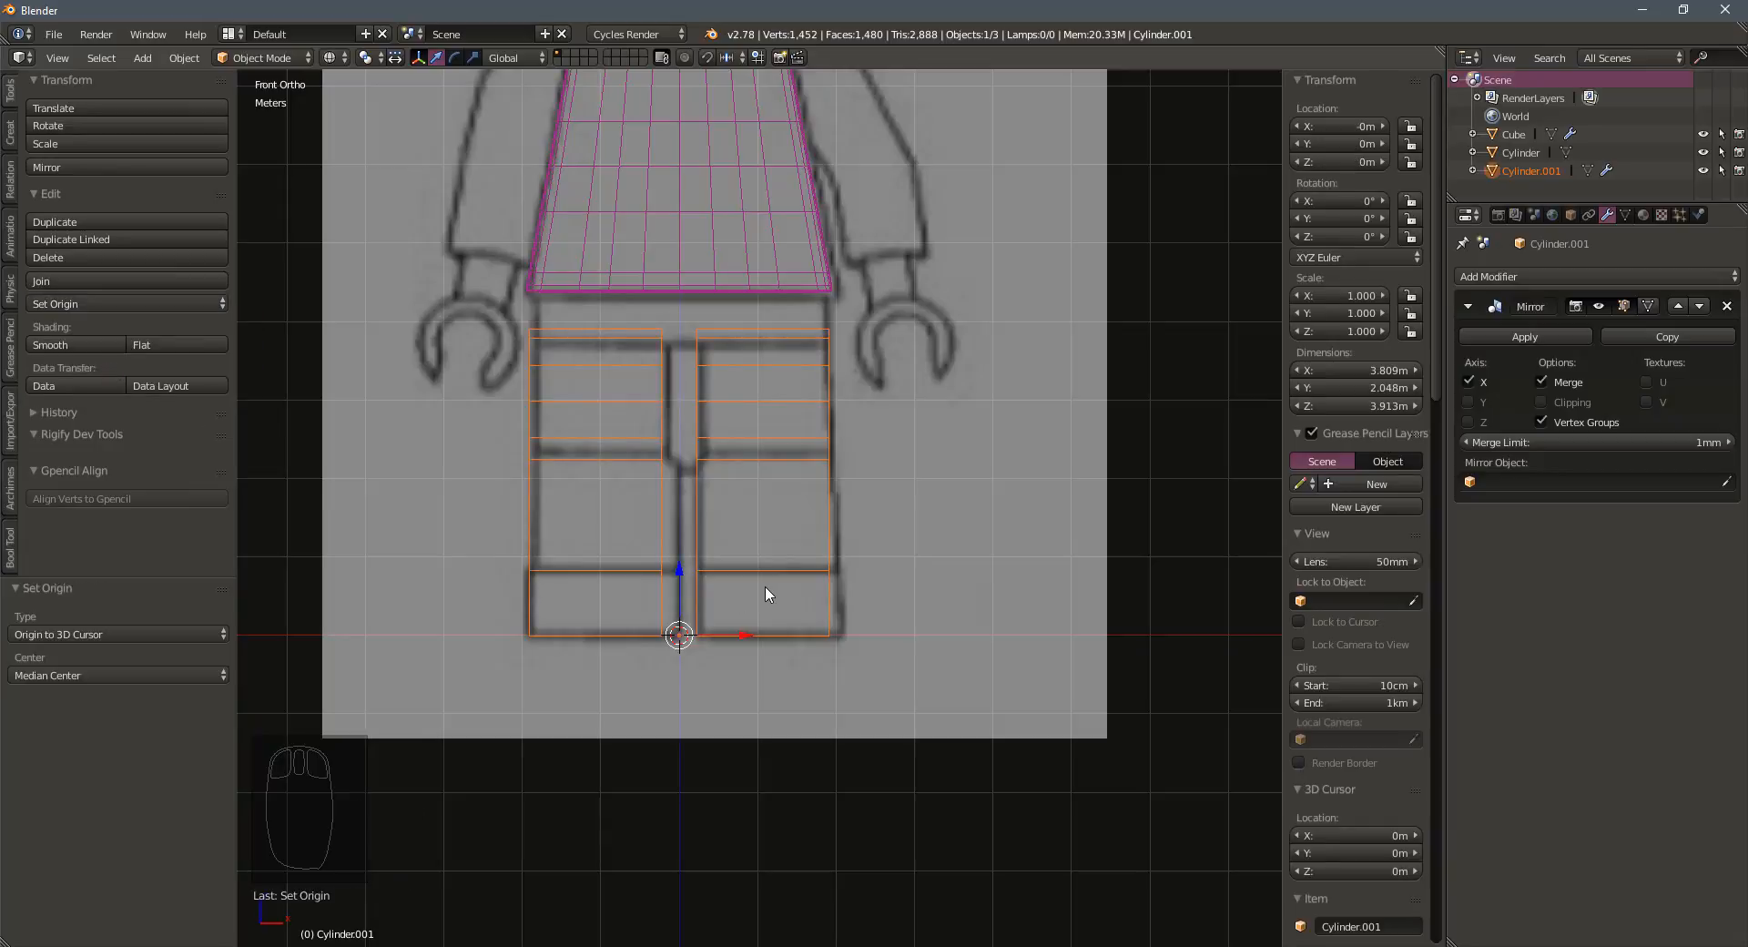
left_click(1467, 381)
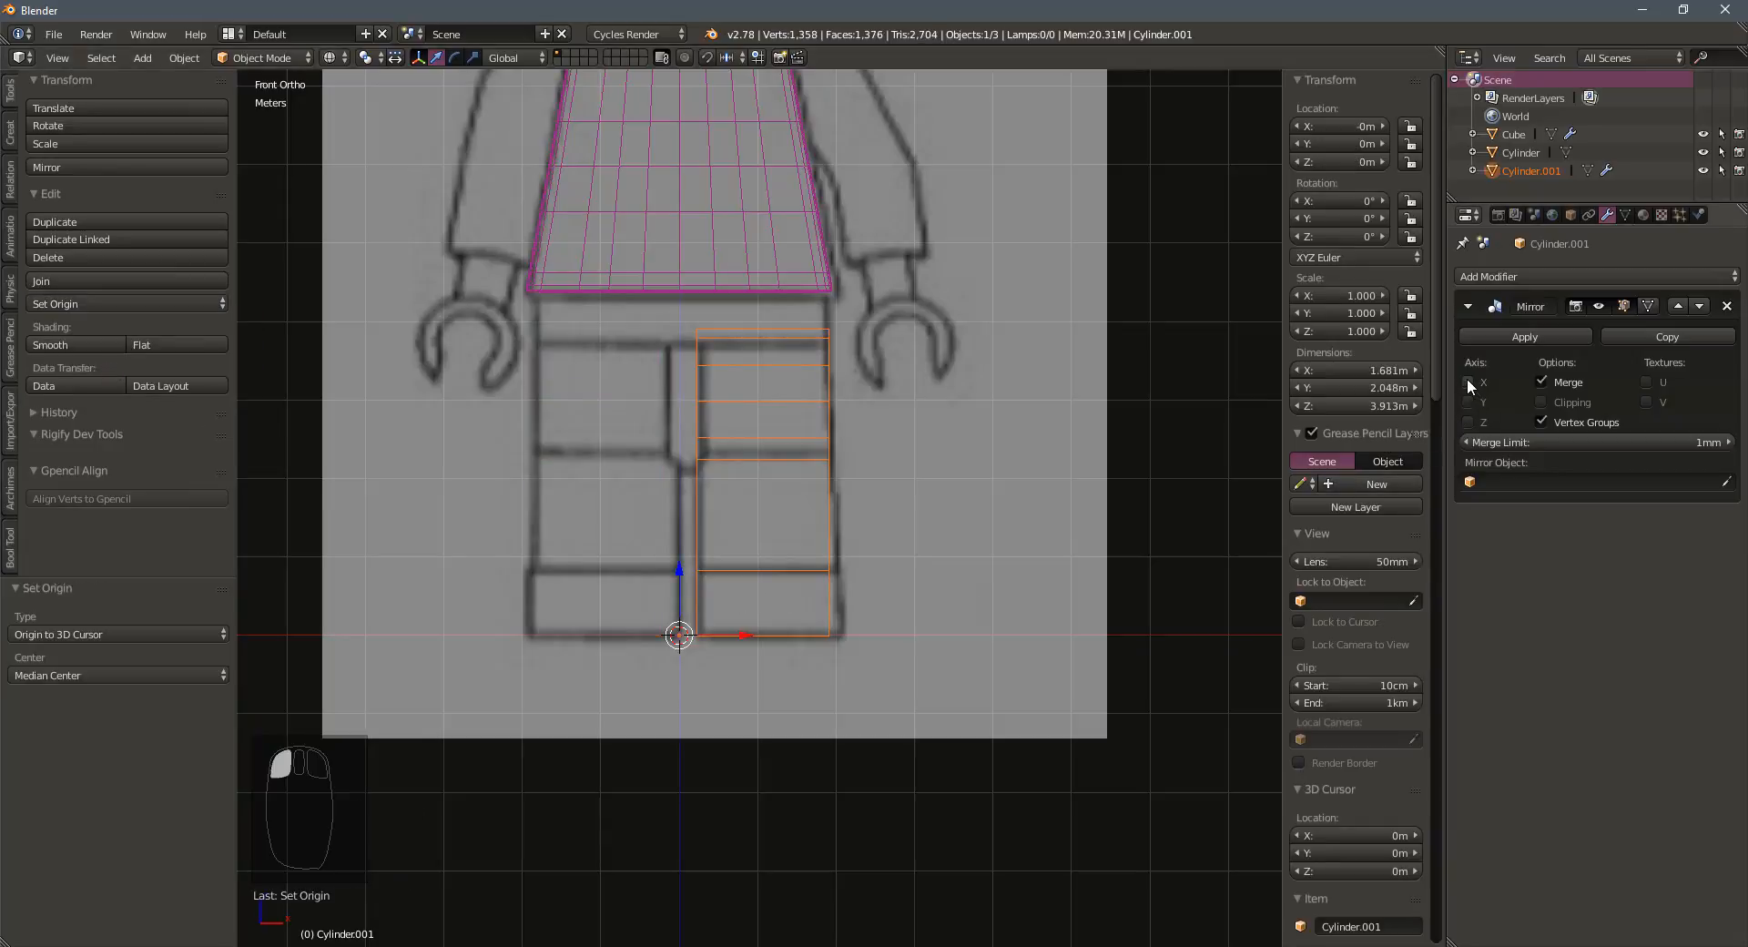
left_click(1468, 381)
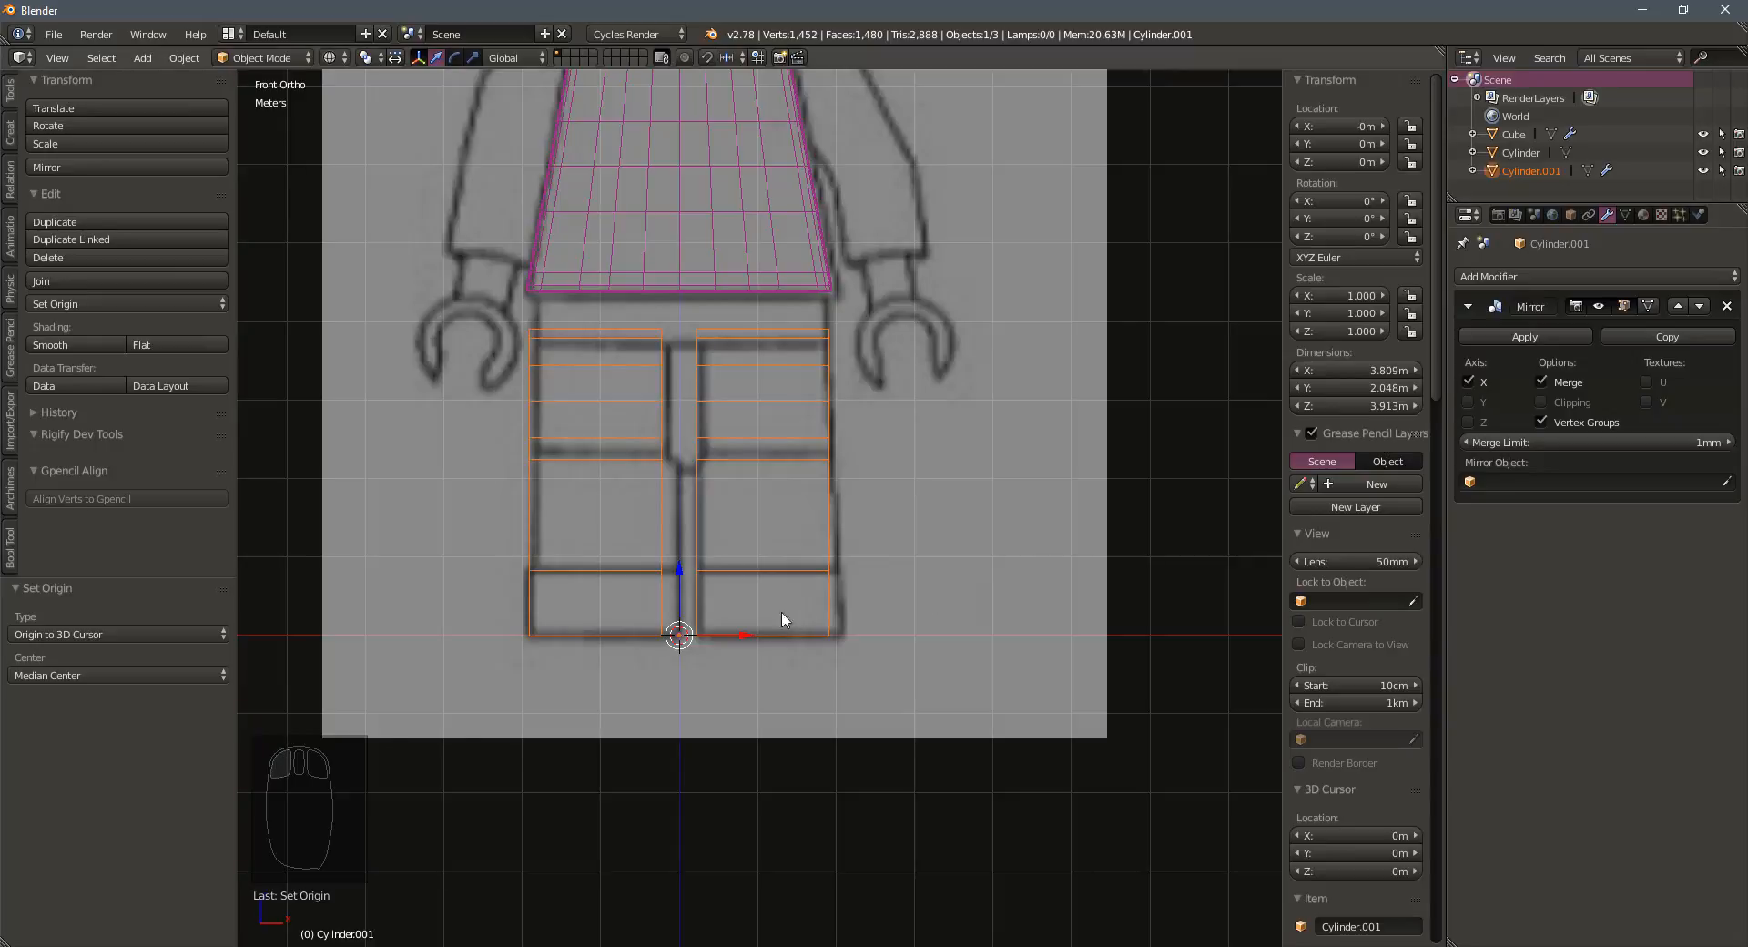
Move the mirrored leg object about 2.3 cm along X to line it up with the reference outline
key("g")
key("x")
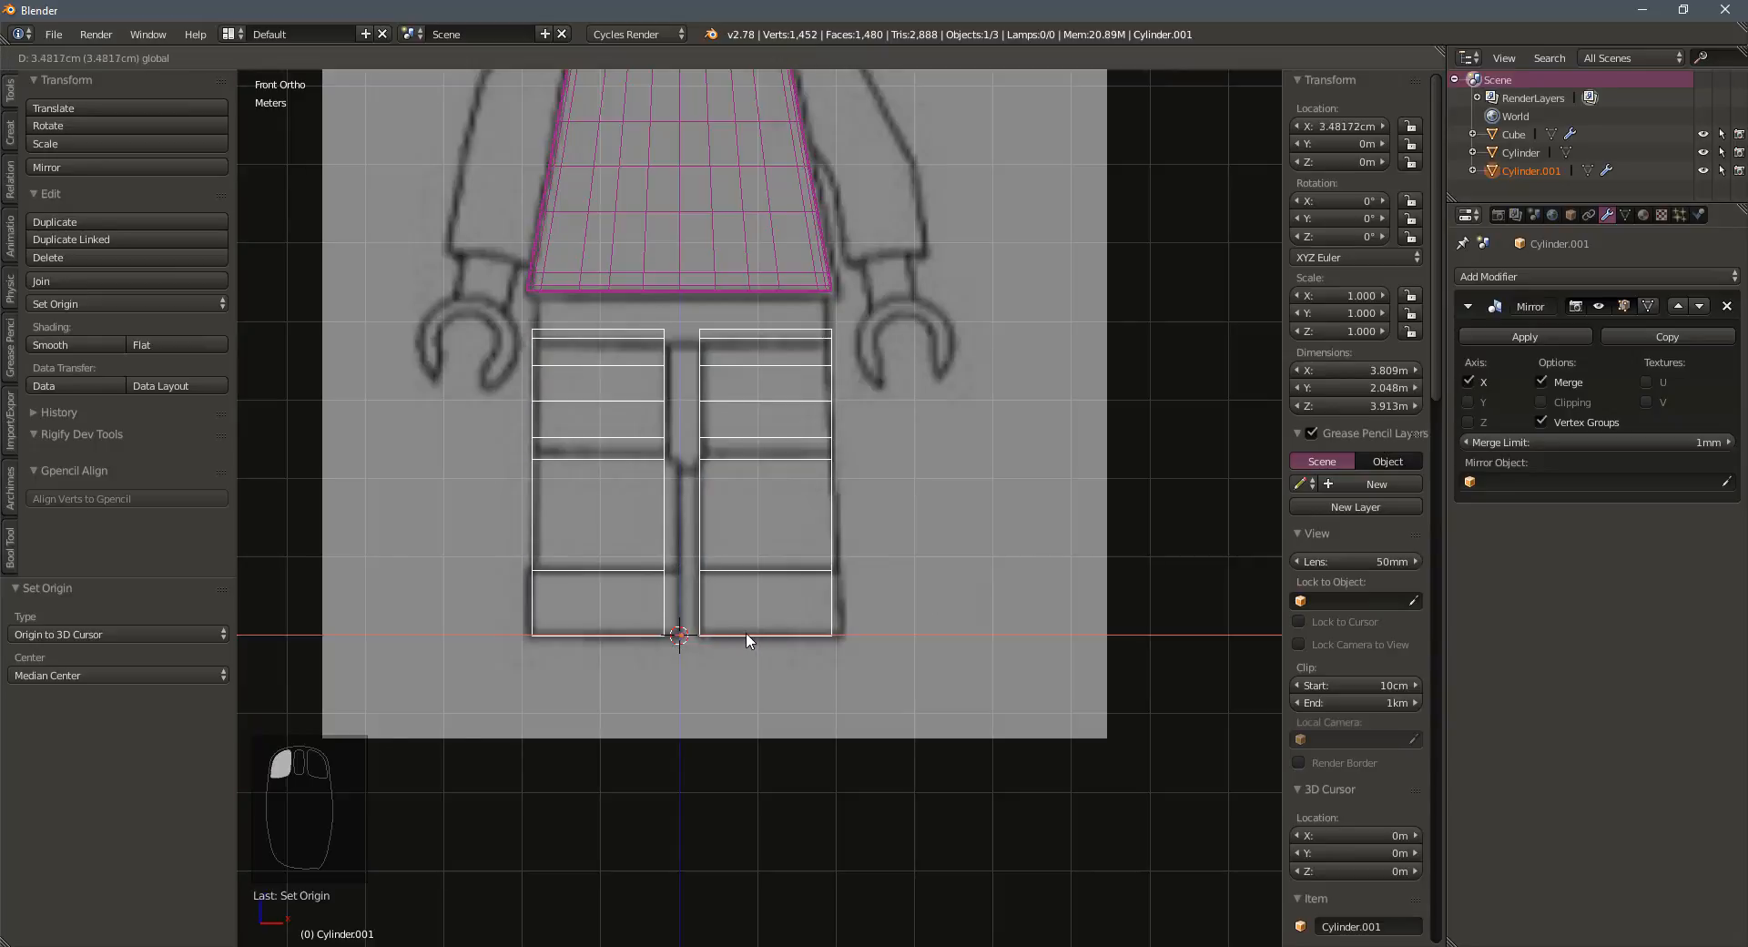
left_click(745, 637)
middle_click_drag(800, 417, 758, 451)
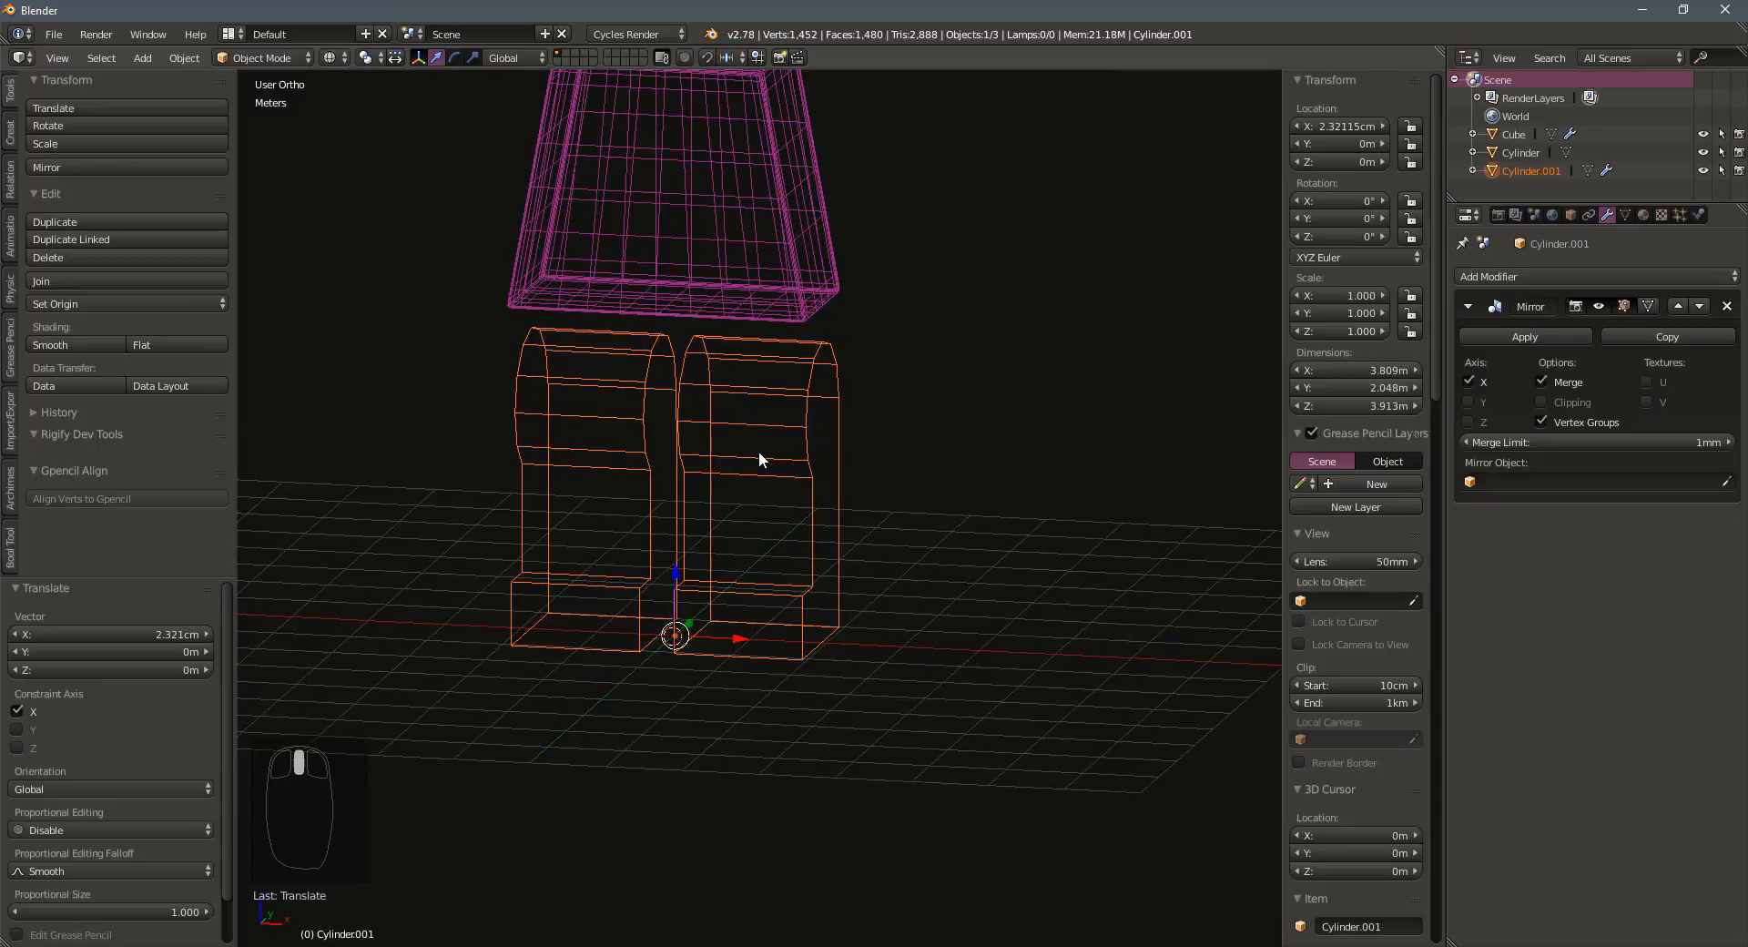
Save the scene over the existing file Lego-Man-Tut.blend
key("ctrl+s")
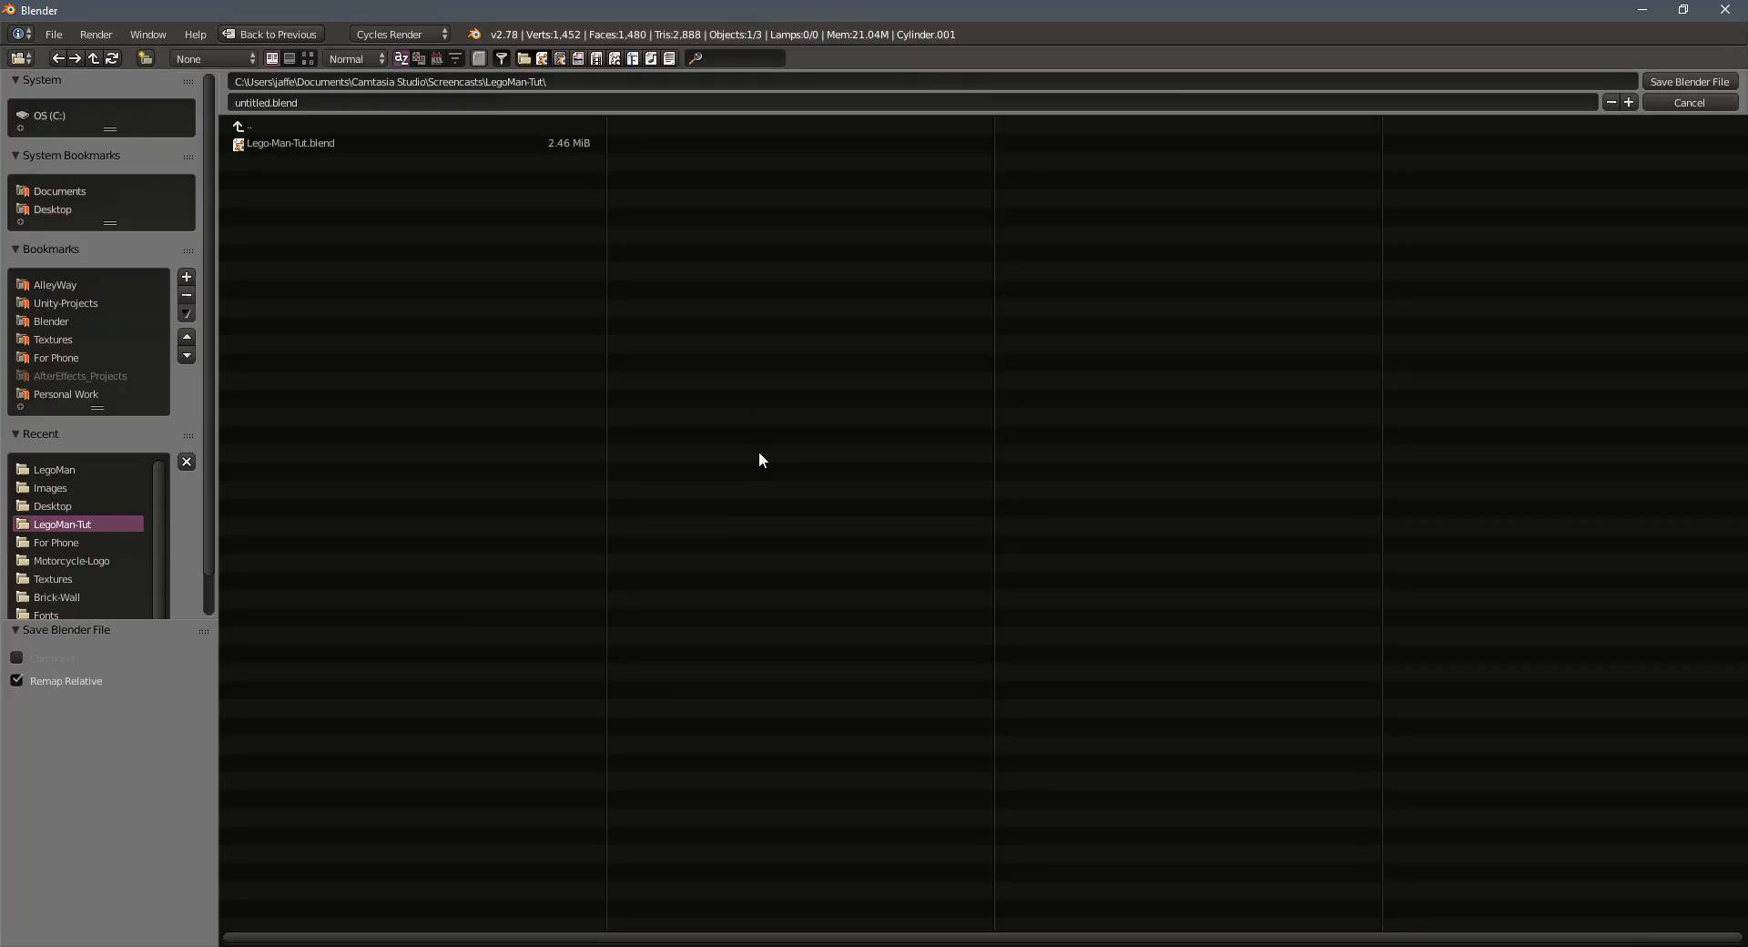
left_click(313, 144)
left_click(1686, 84)
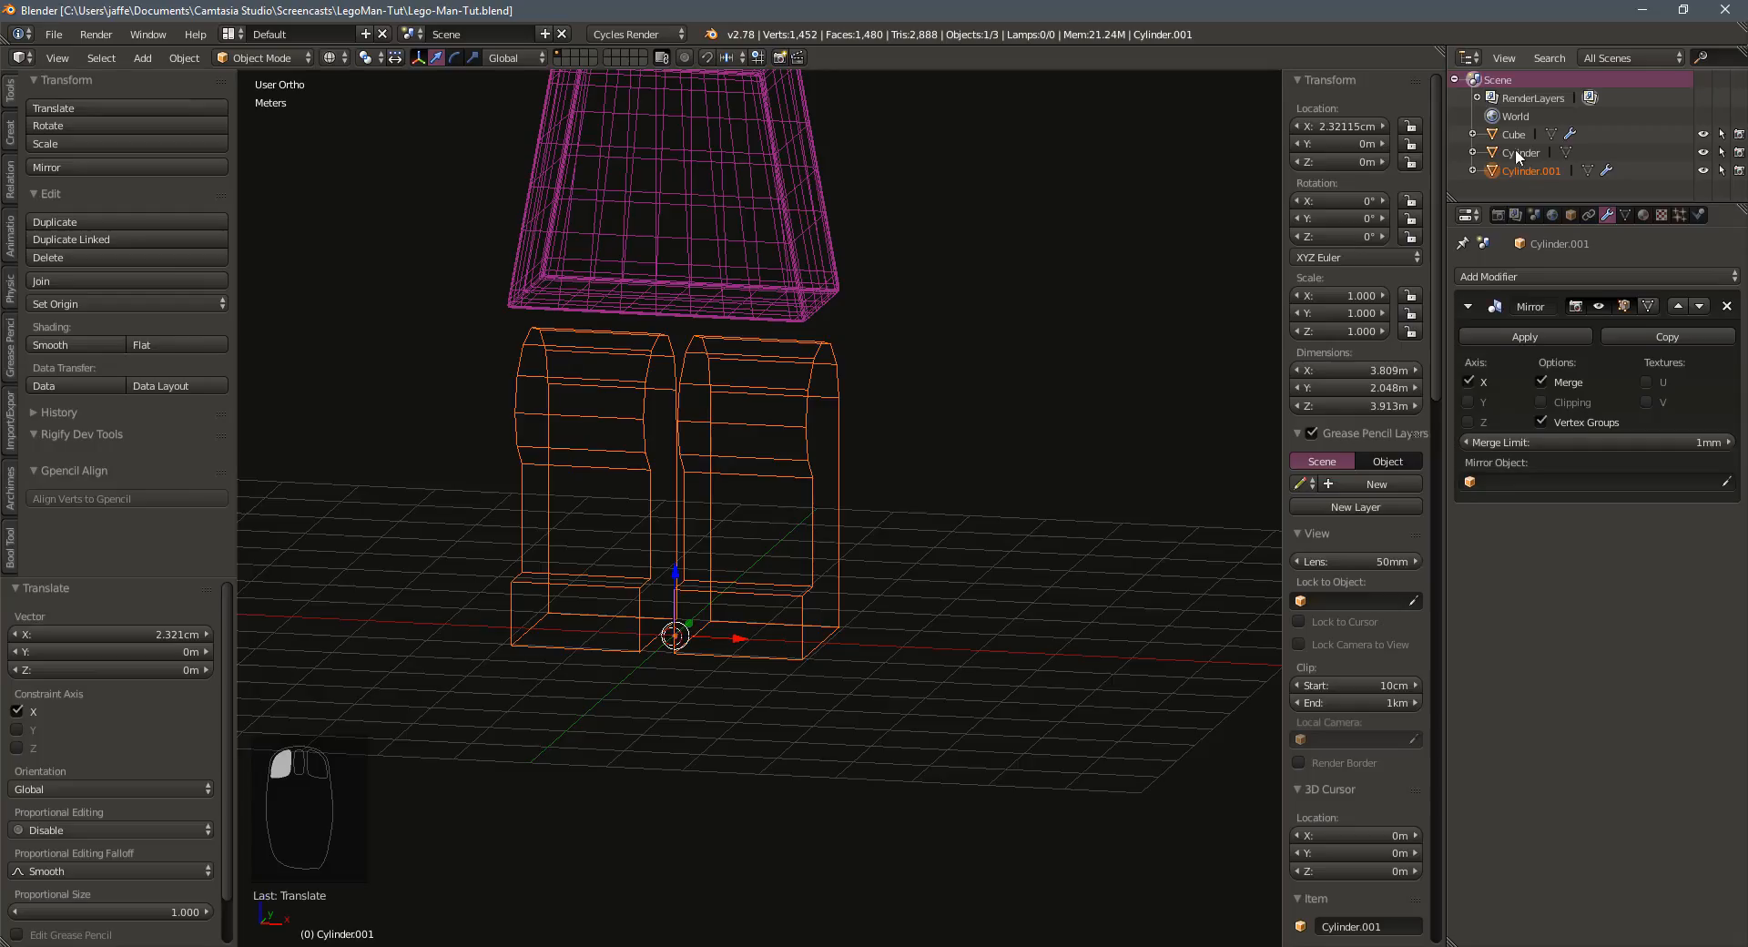
Hide the tool shelf and properties region and display the figure in solid shading
middle_click_drag(825, 412, 834, 484)
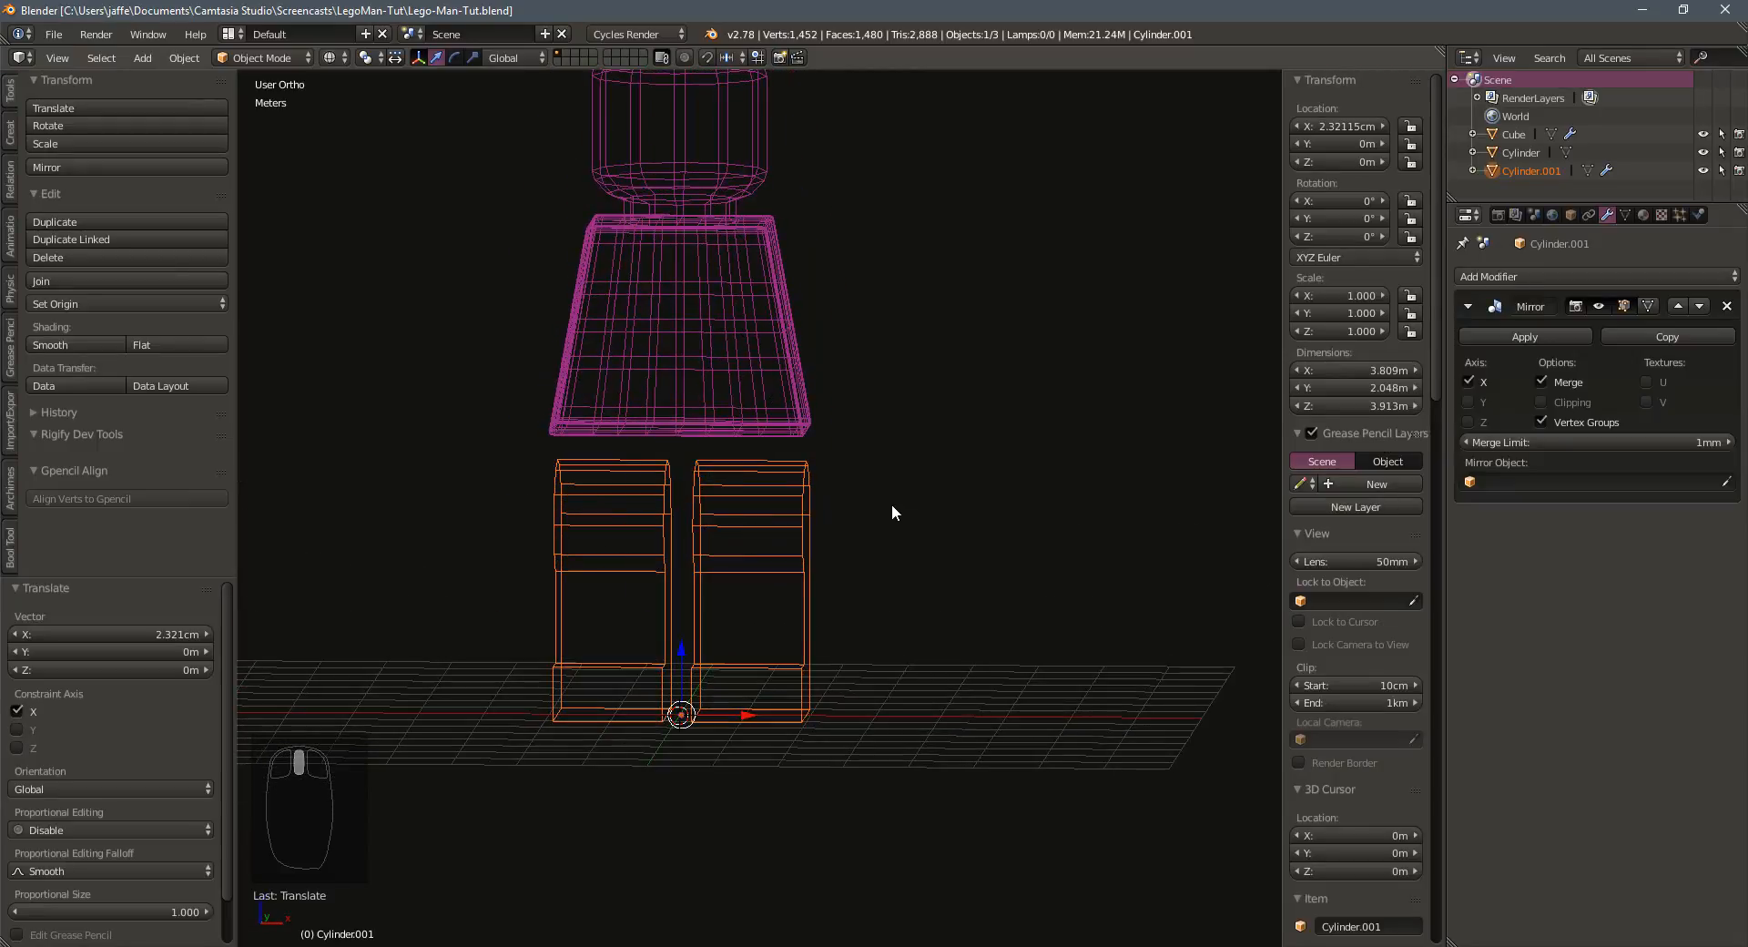
key("n")
key("t")
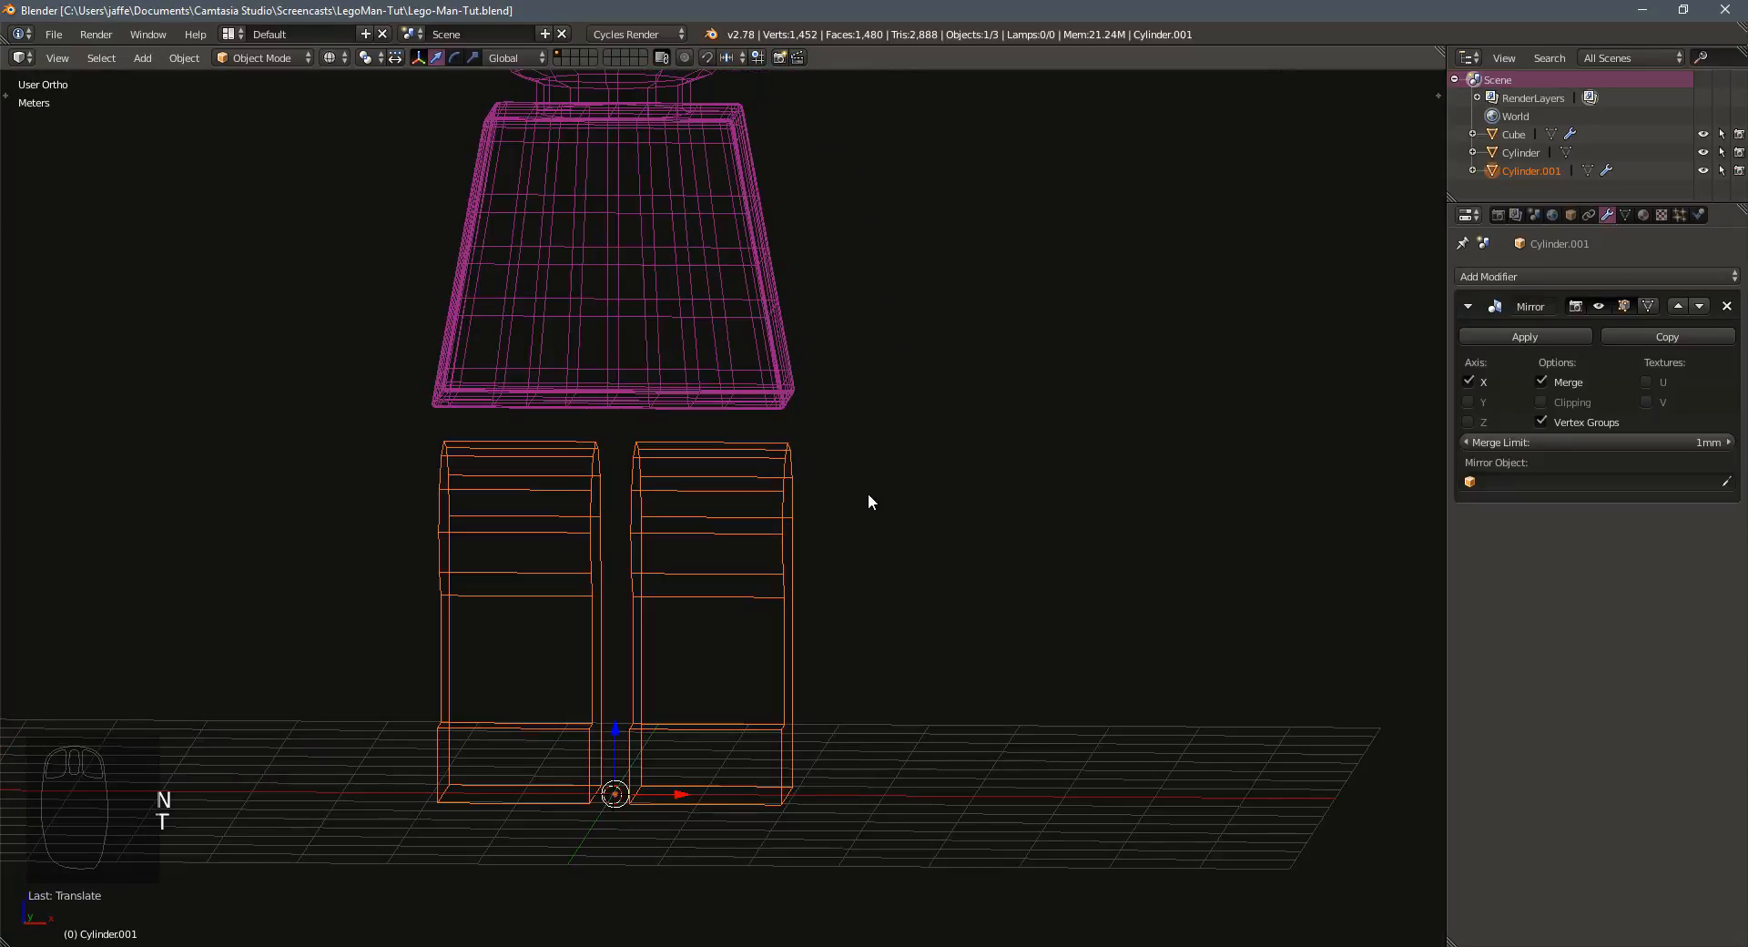
scroll(866, 494, "down", 1)
key("z")
mouse_move(865, 490)
middle_mouse_down()
mouse_move(821, 495)
mouse_move(932, 615)
mouse_move(895, 520)
middle_mouse_up()
scroll(920, 599, "up", 1)
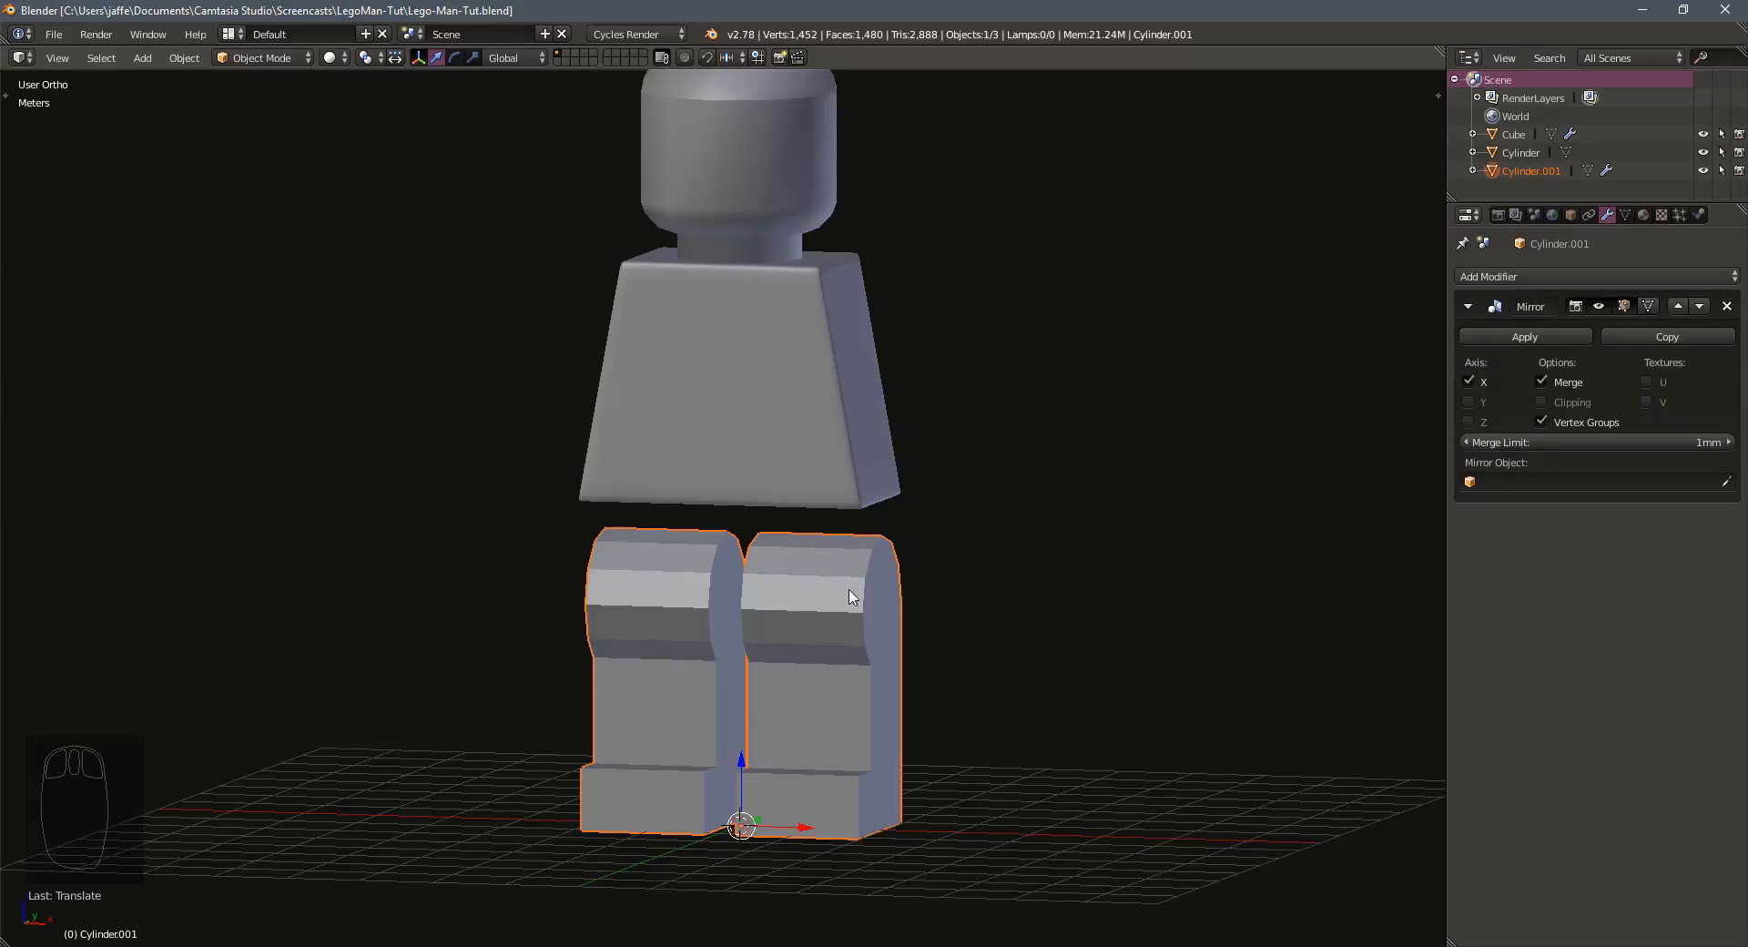
Close the Adobe Photoshop CC 2017 window
right_click(644, 945)
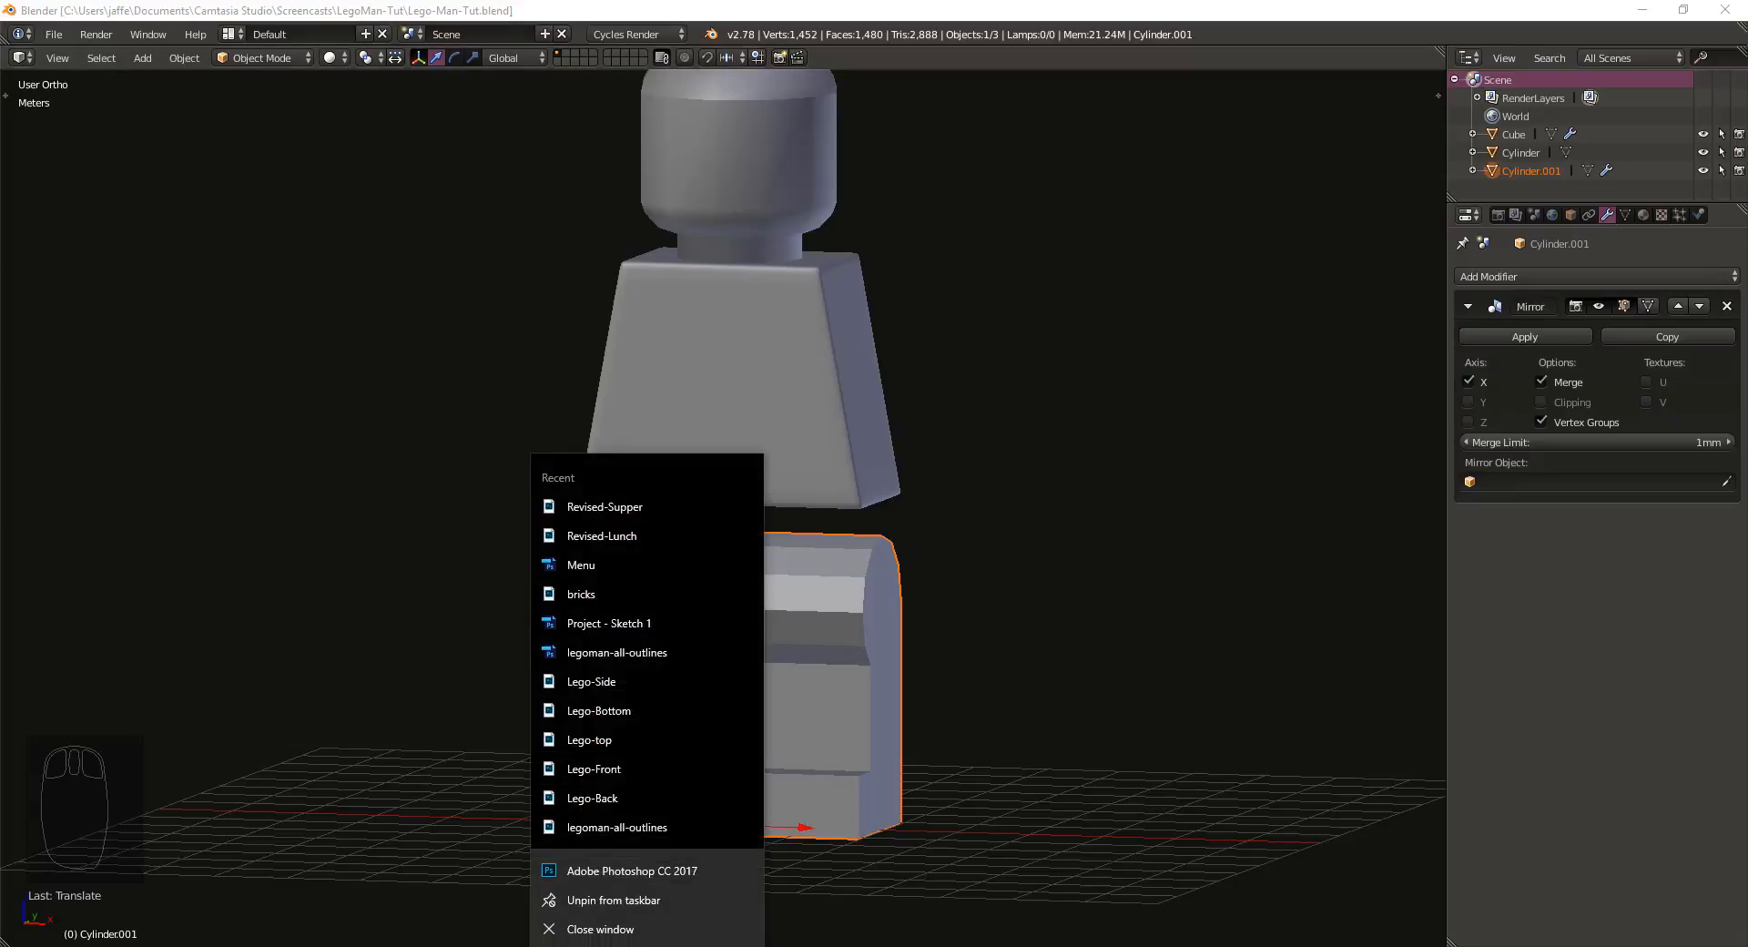
left_click(601, 926)
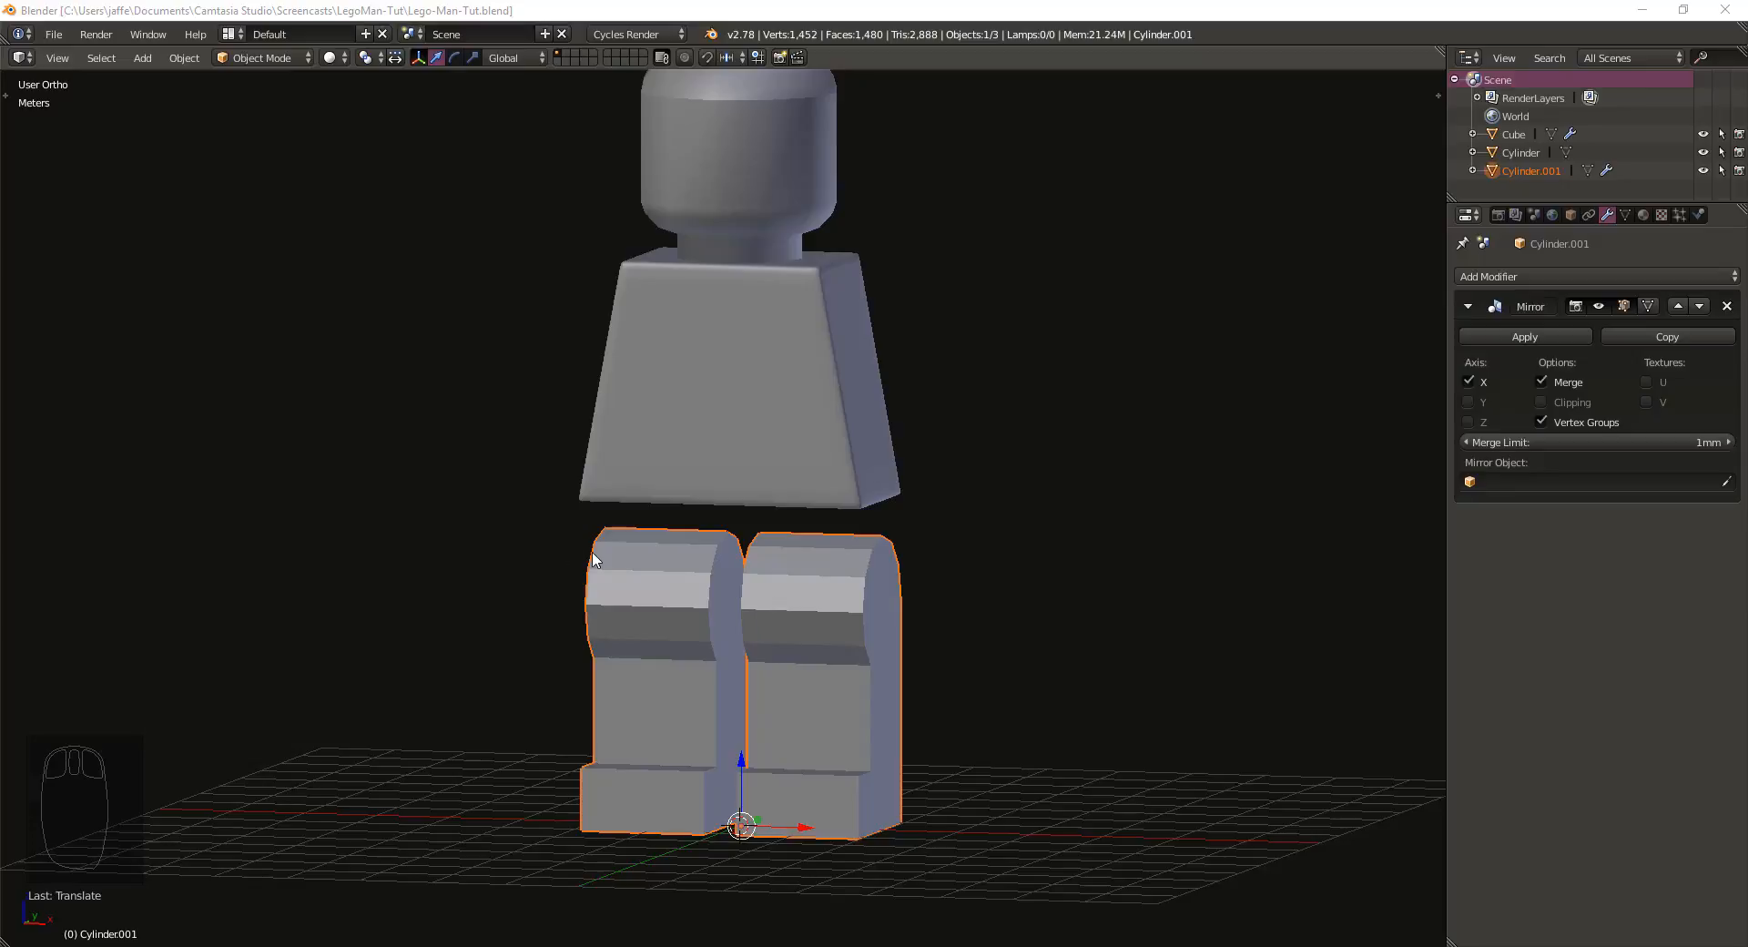
Bring back the tool shelf and set the legs to smooth shading
key("t")
left_click(77, 344)
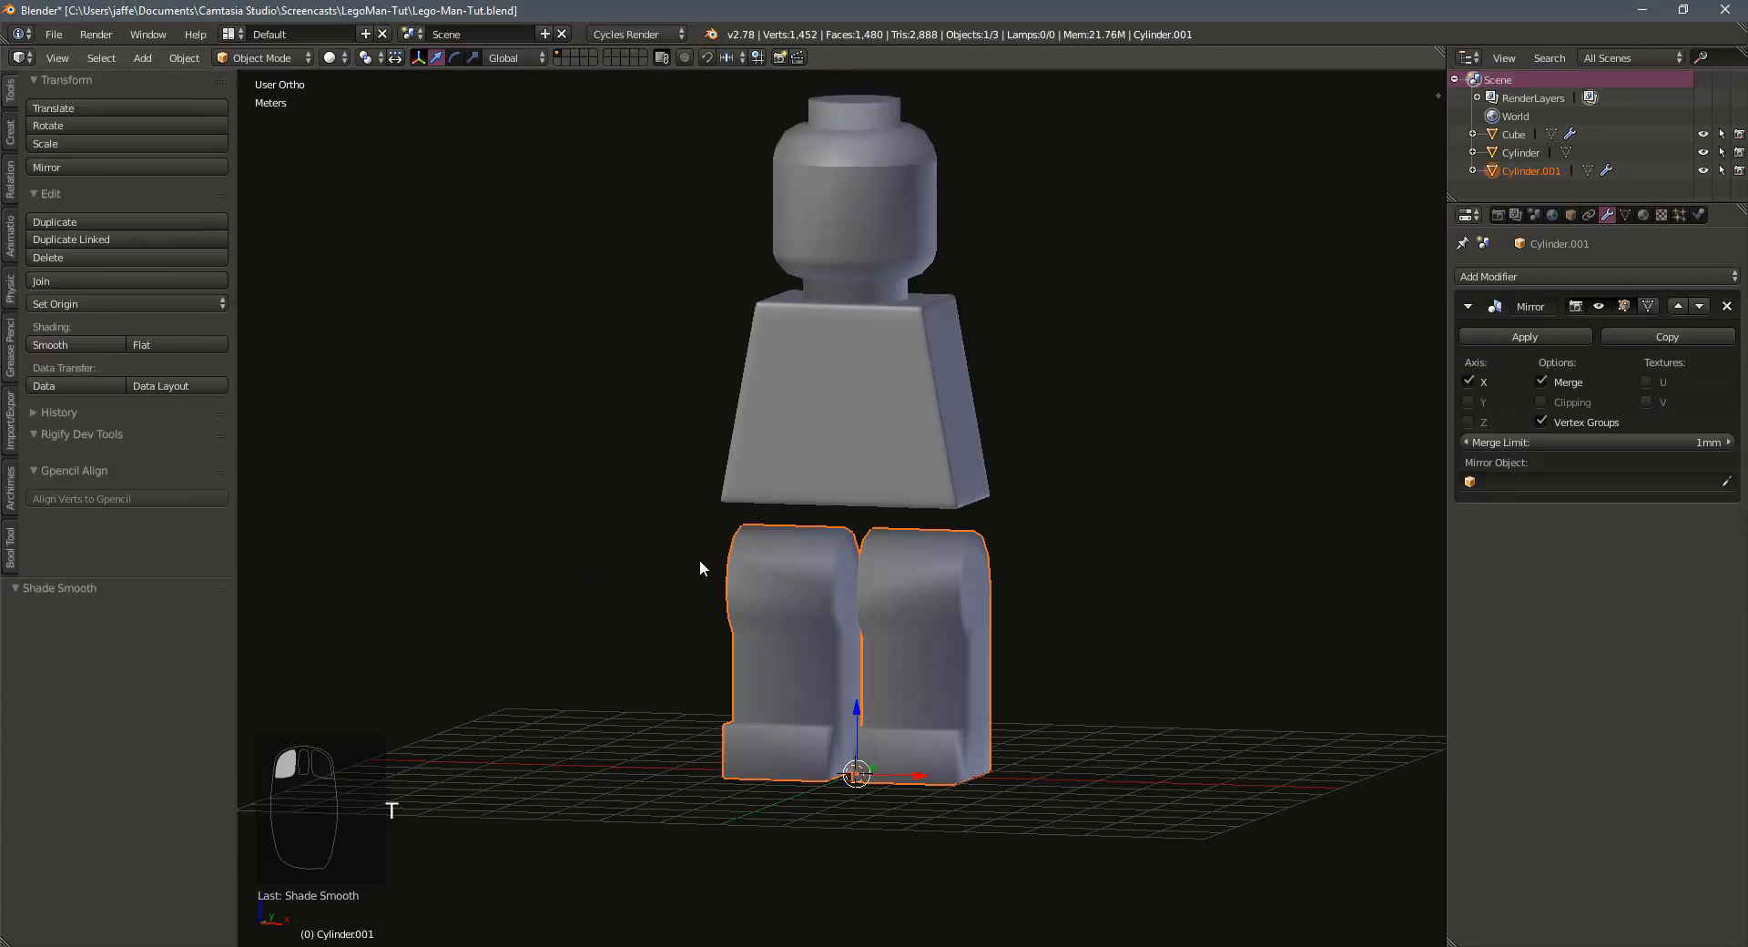
middle_click_drag(700, 567, 961, 699)
scroll(793, 621, "up", 4)
scroll(850, 625, "down", 2)
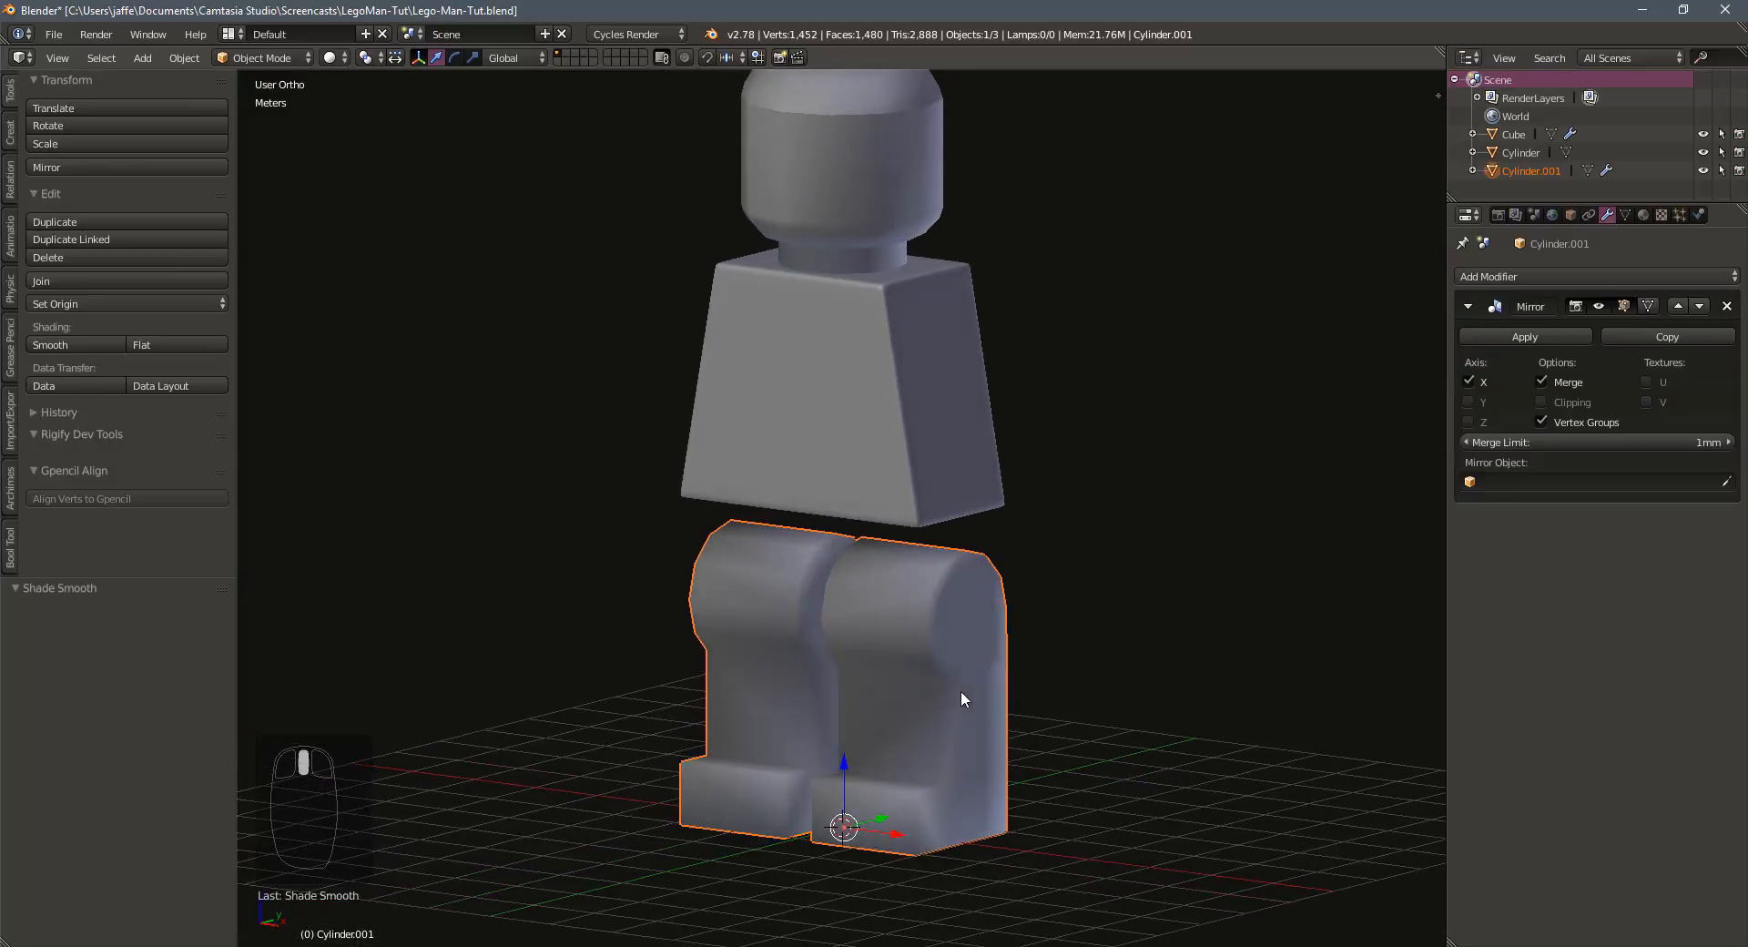
Enter Edit Mode on the legs and add a level 2 Subdivision Surface modifier
key("Tab")
middle_click_drag(820, 696, 937, 675)
key("ctrl+2")
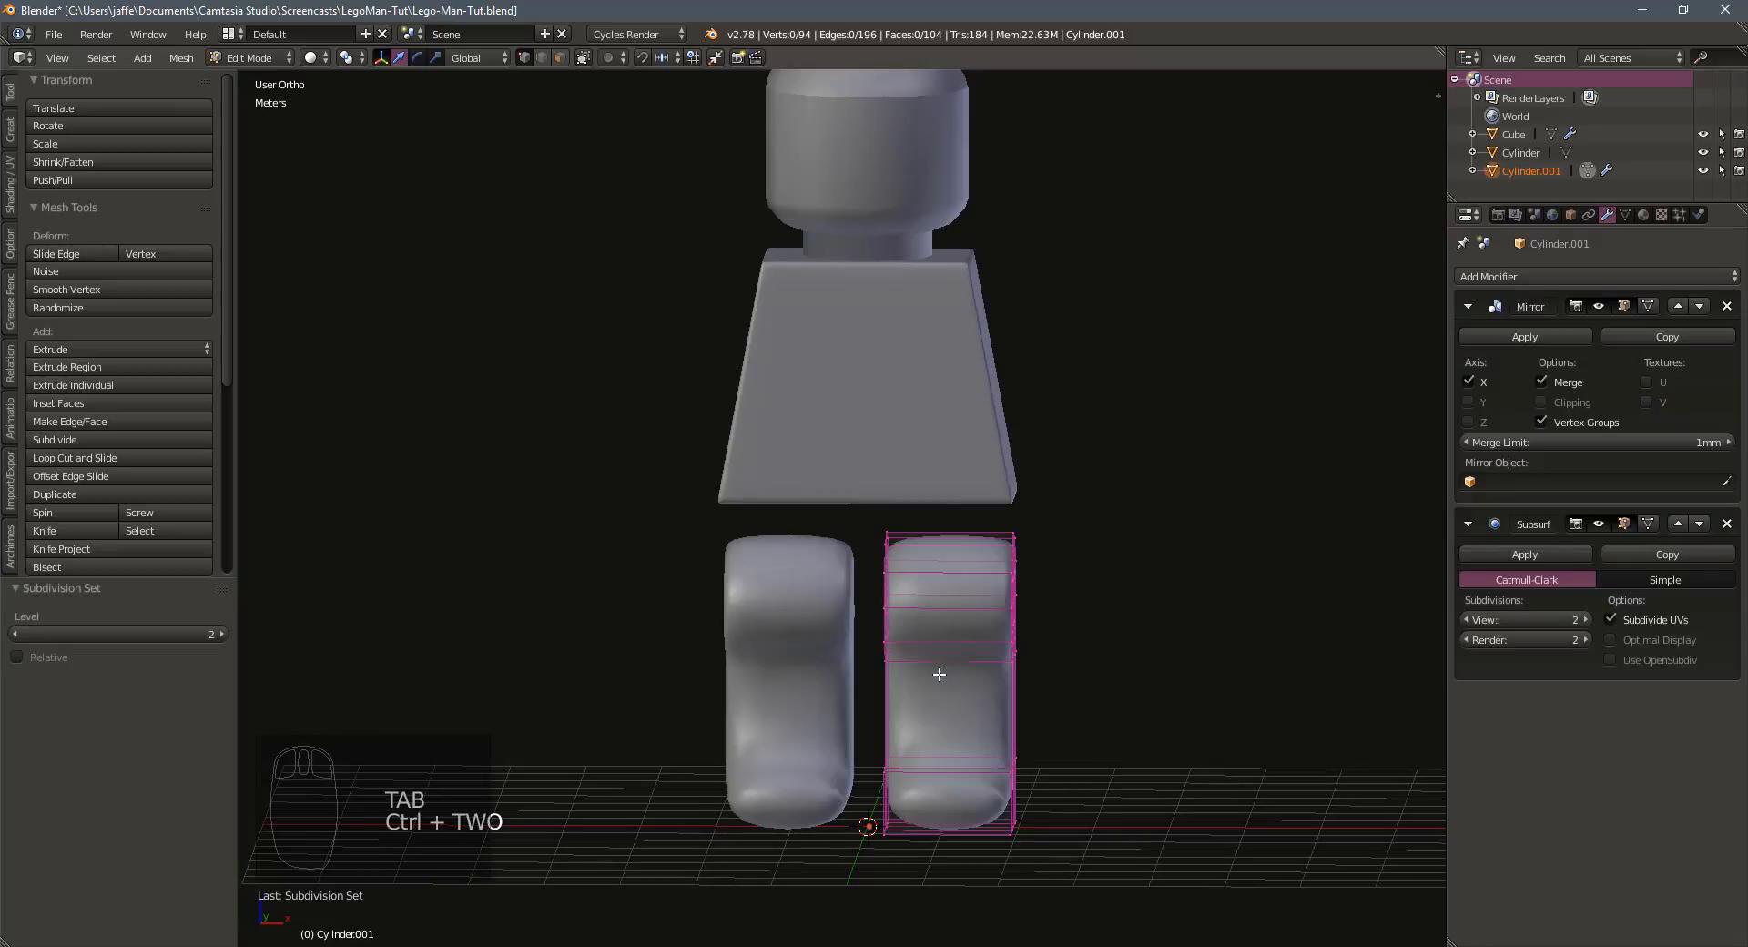
Add a vertical loop cut around the leg and slide it close to the outer side, at a factor of about -0.927
key("ctrl+r")
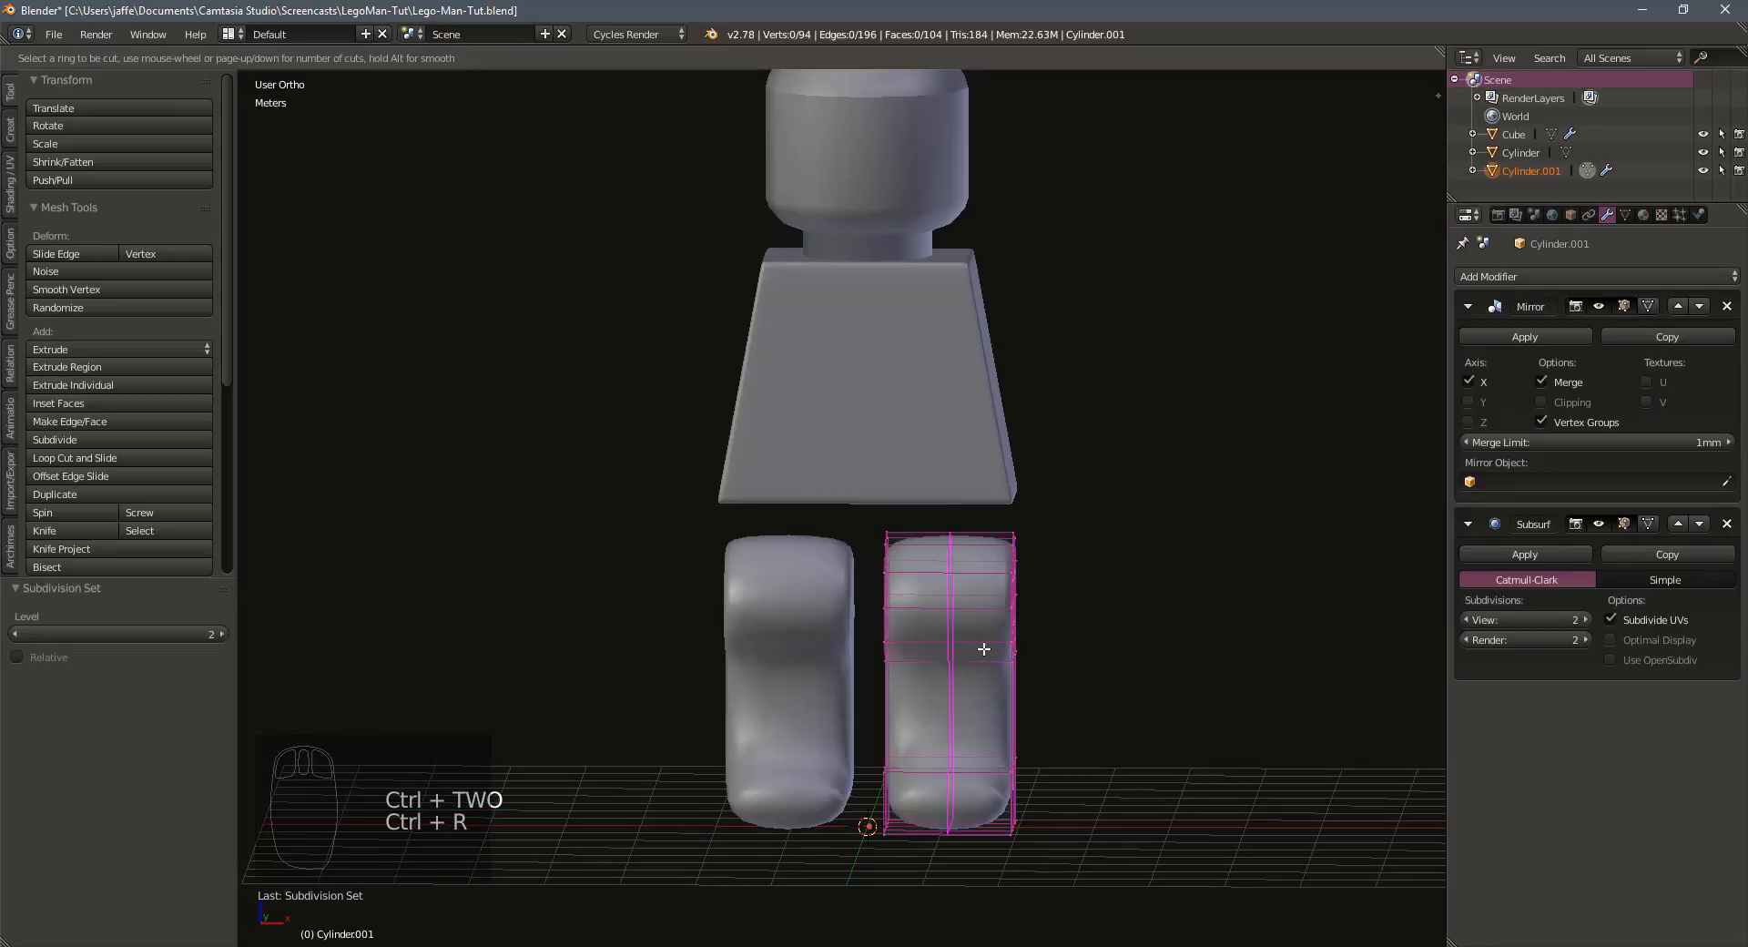
left_click(991, 651)
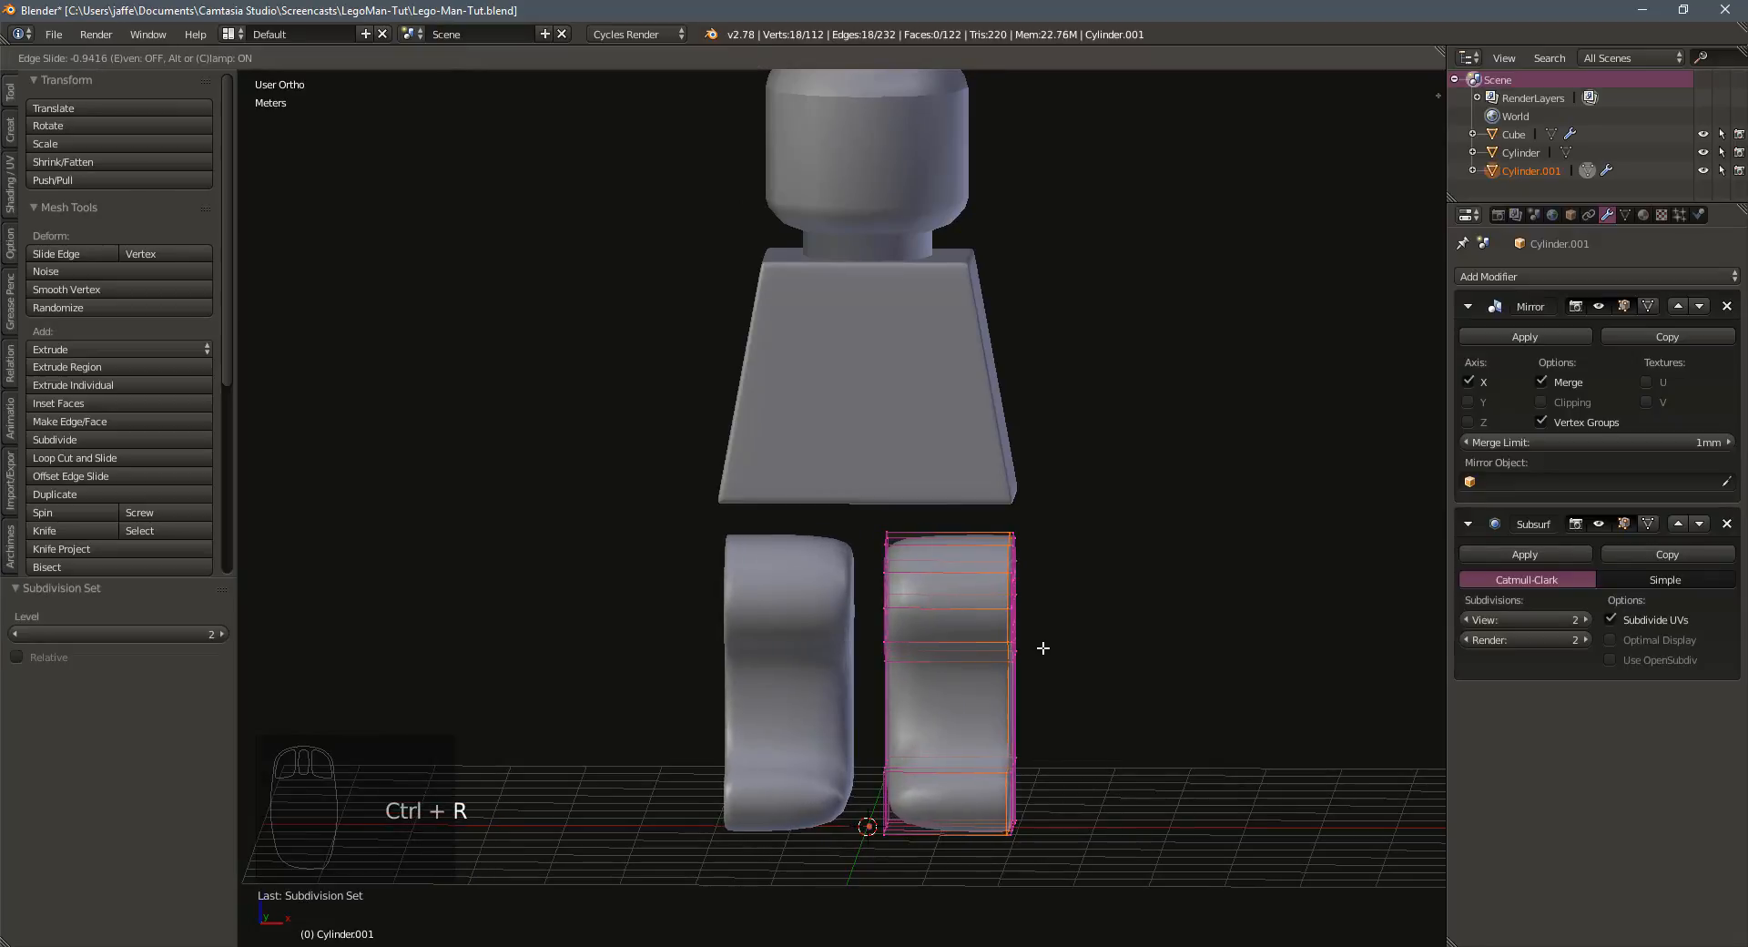
left_click(1043, 648)
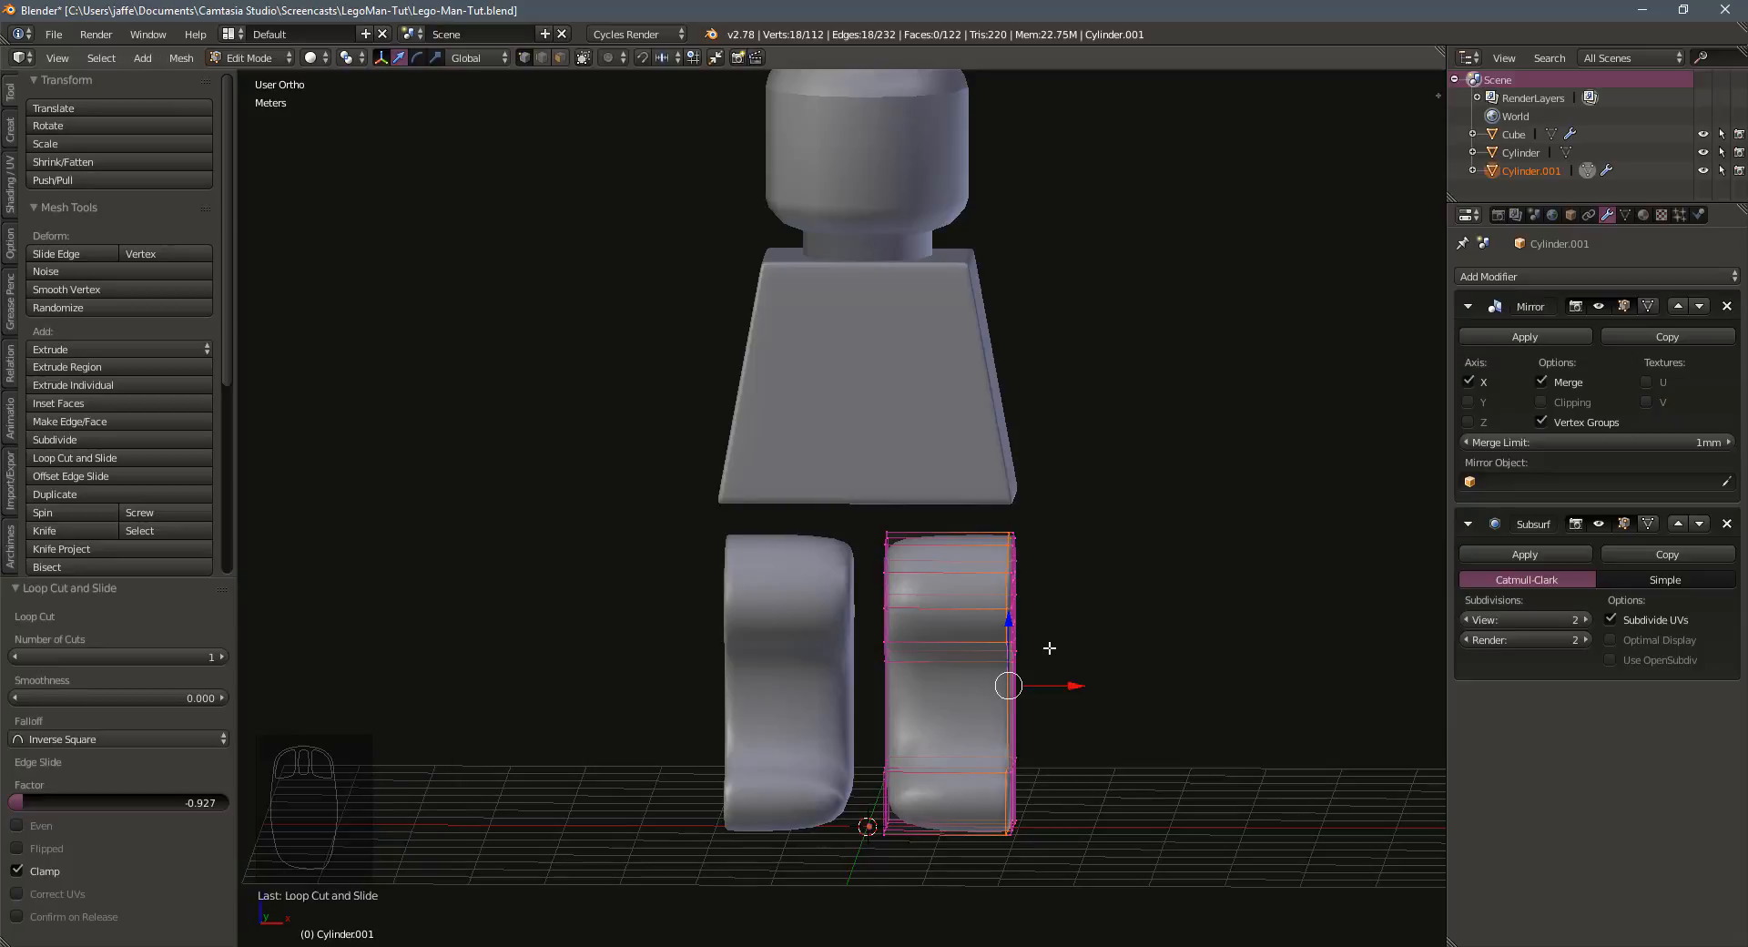
scroll(1044, 648, "up", 2)
middle_click_drag(876, 532, 995, 621)
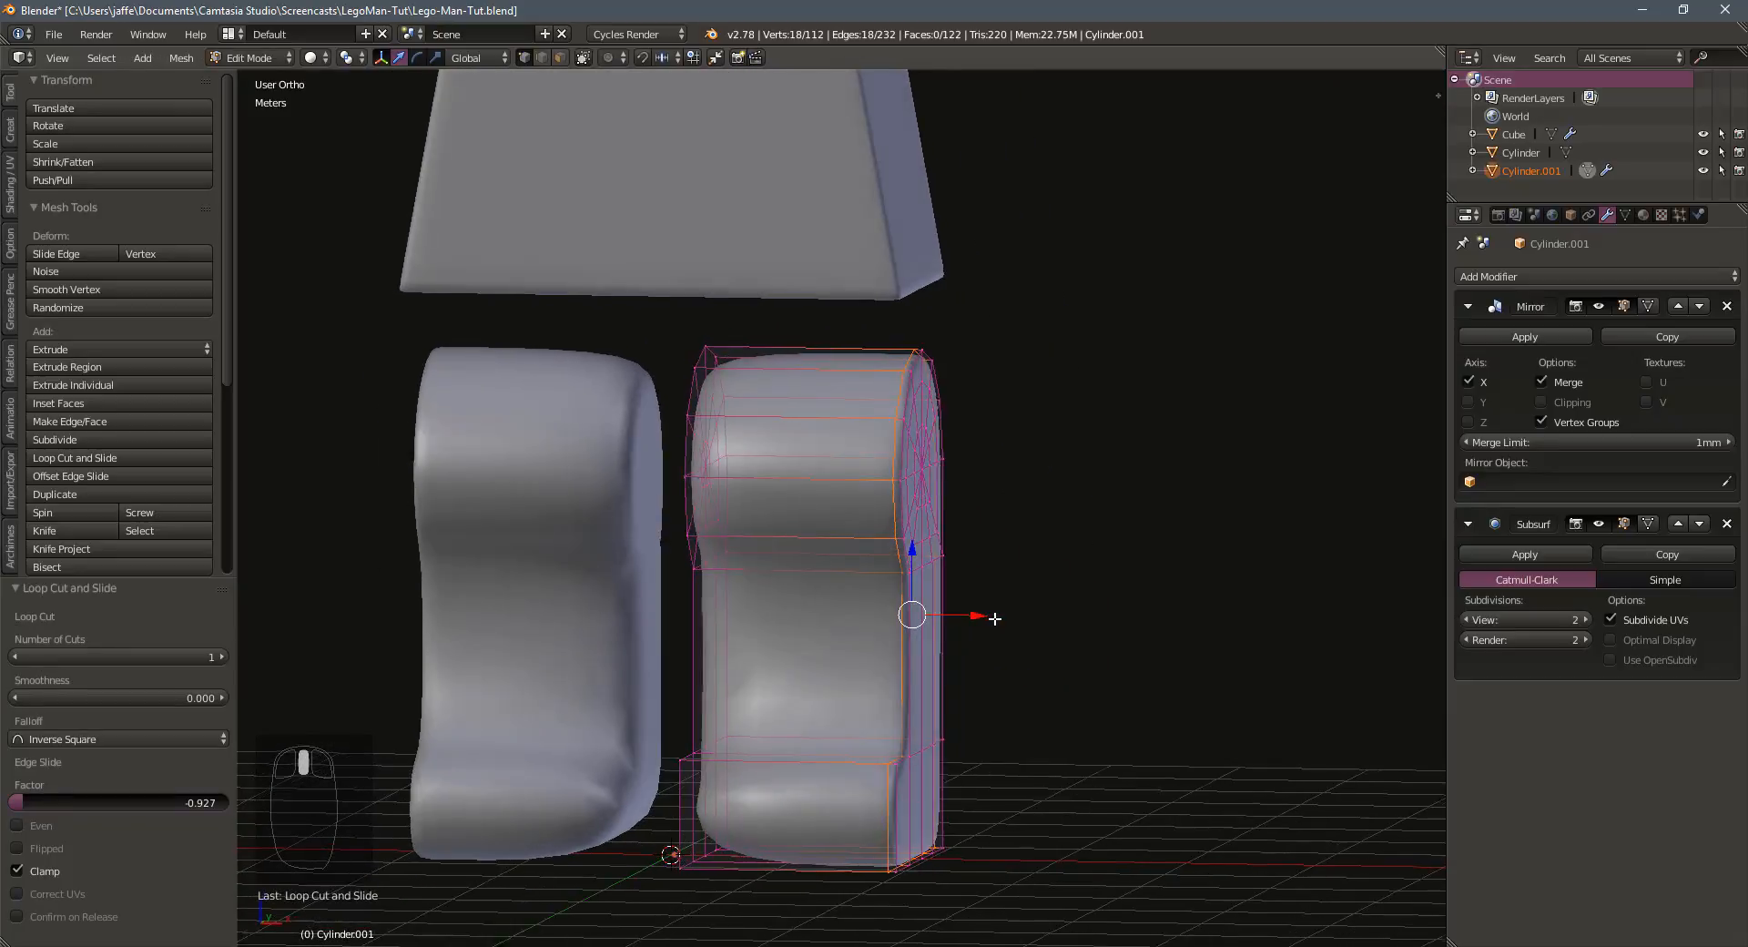
Try a vertical loop cut slid close to the leg's inner side at a factor of about 0.948, and undo it
key("ctrl+r")
left_click(764, 506)
key("g")
key("g")
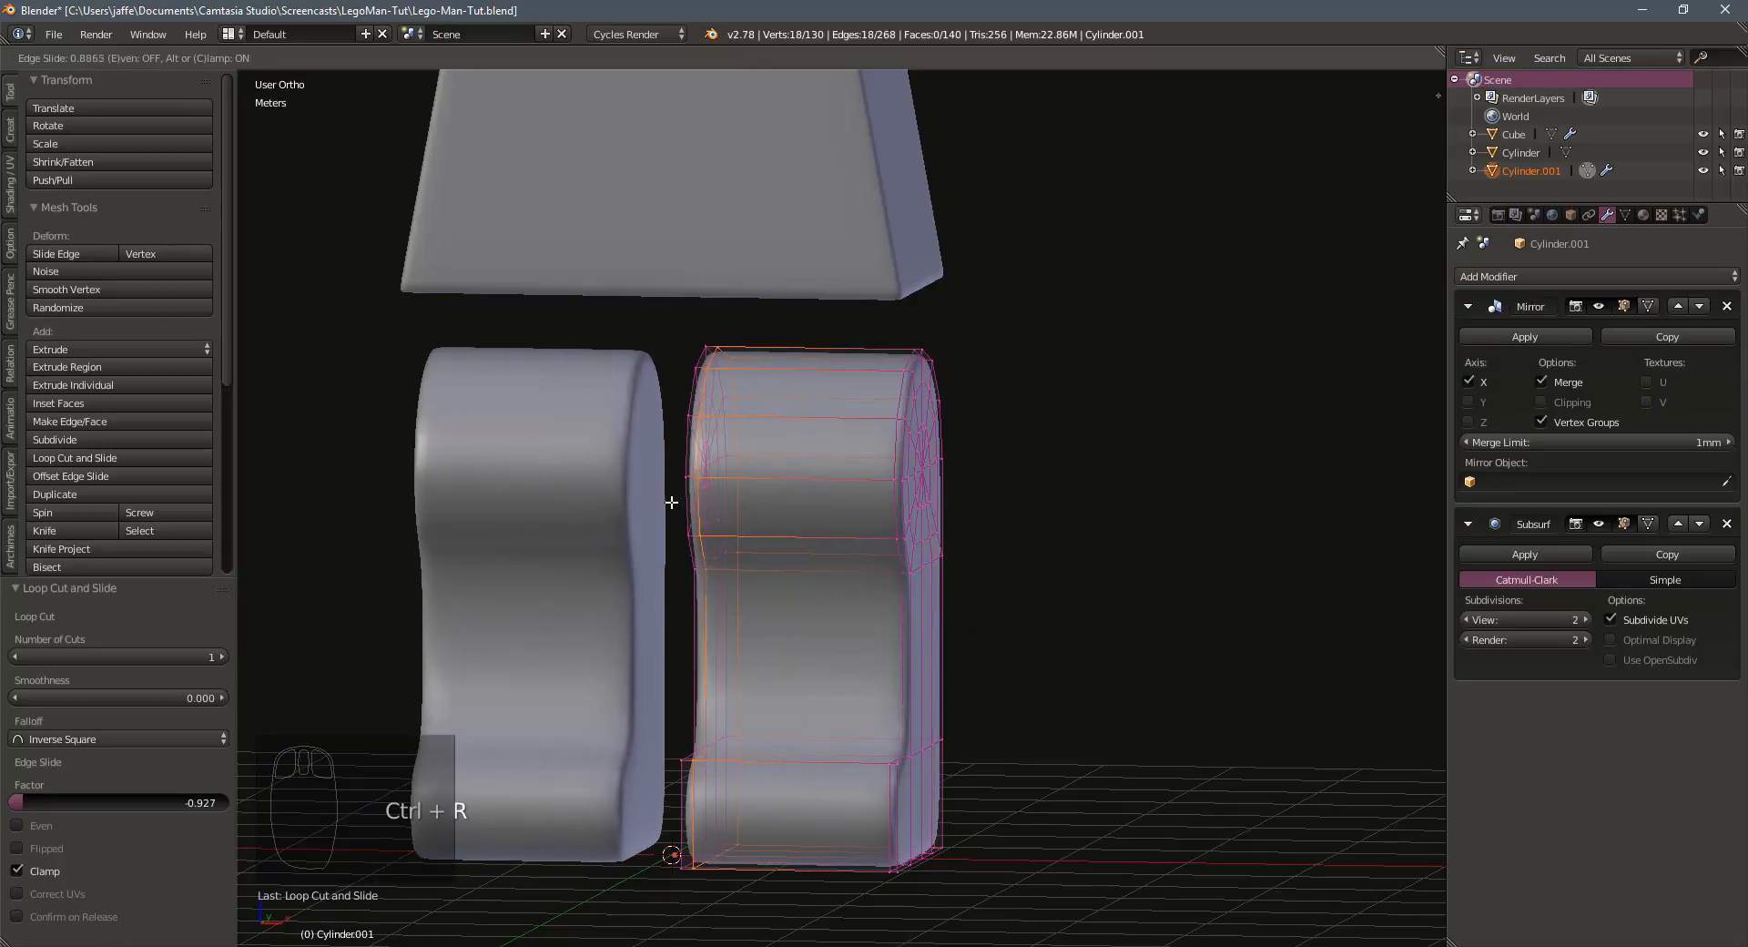
left_click(672, 546)
middle_click_drag(672, 547, 692, 629)
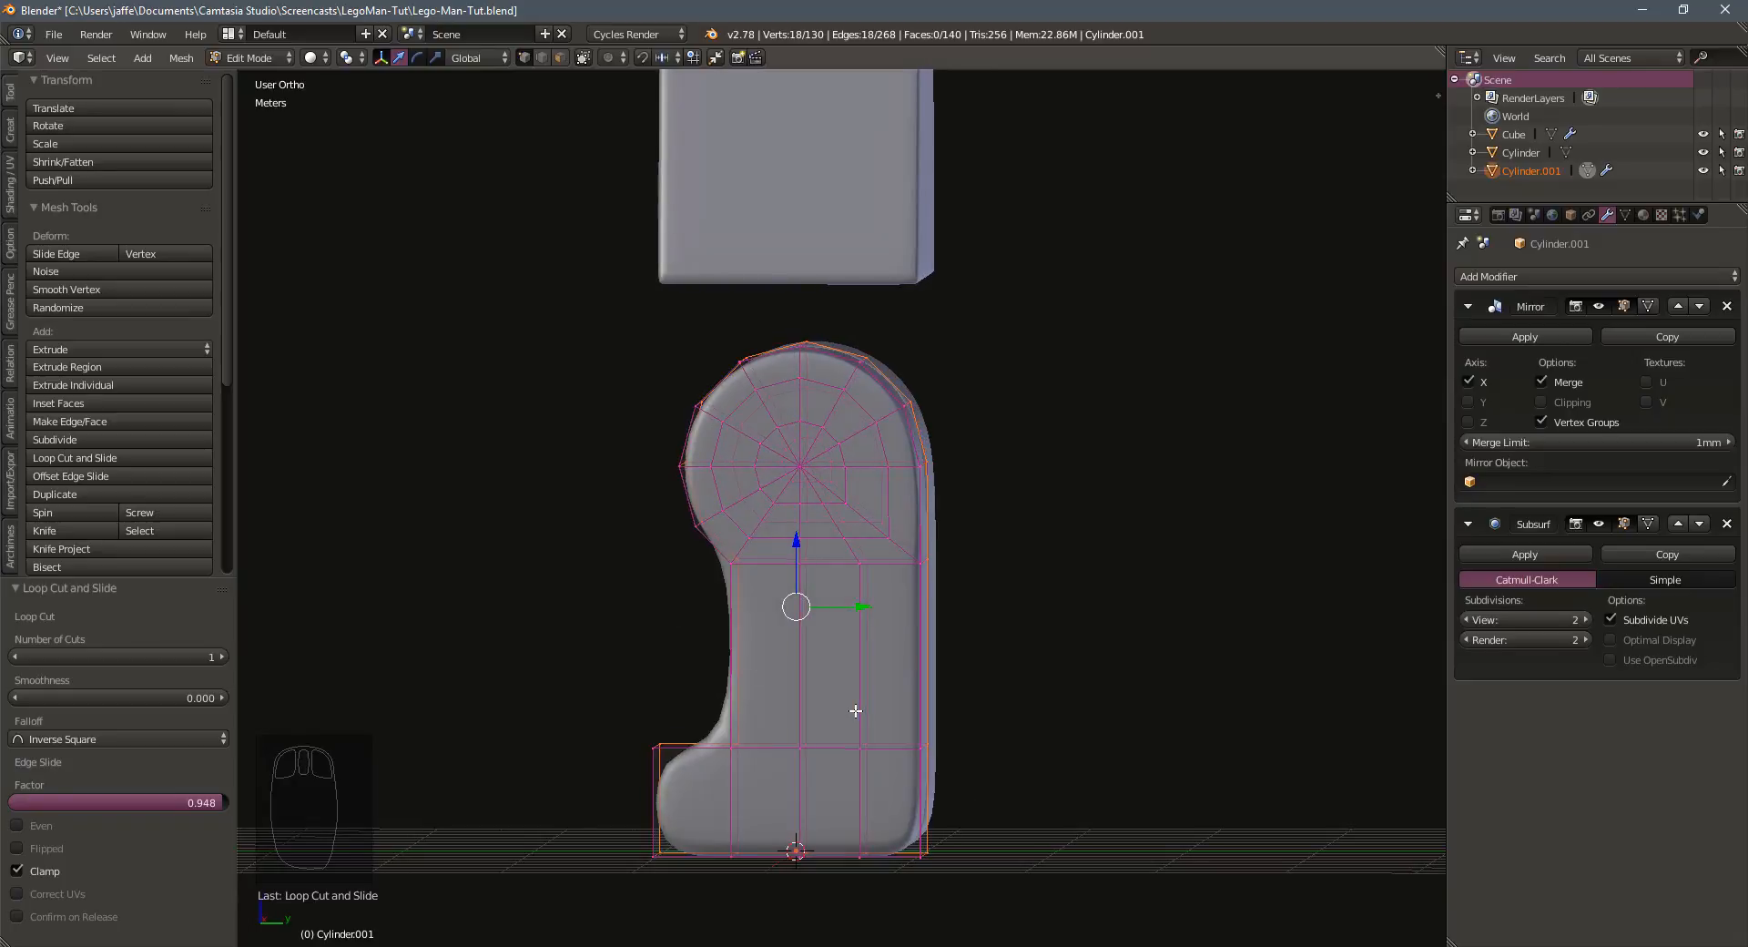
key("r")
right_click(874, 682)
key("ctrl+z")
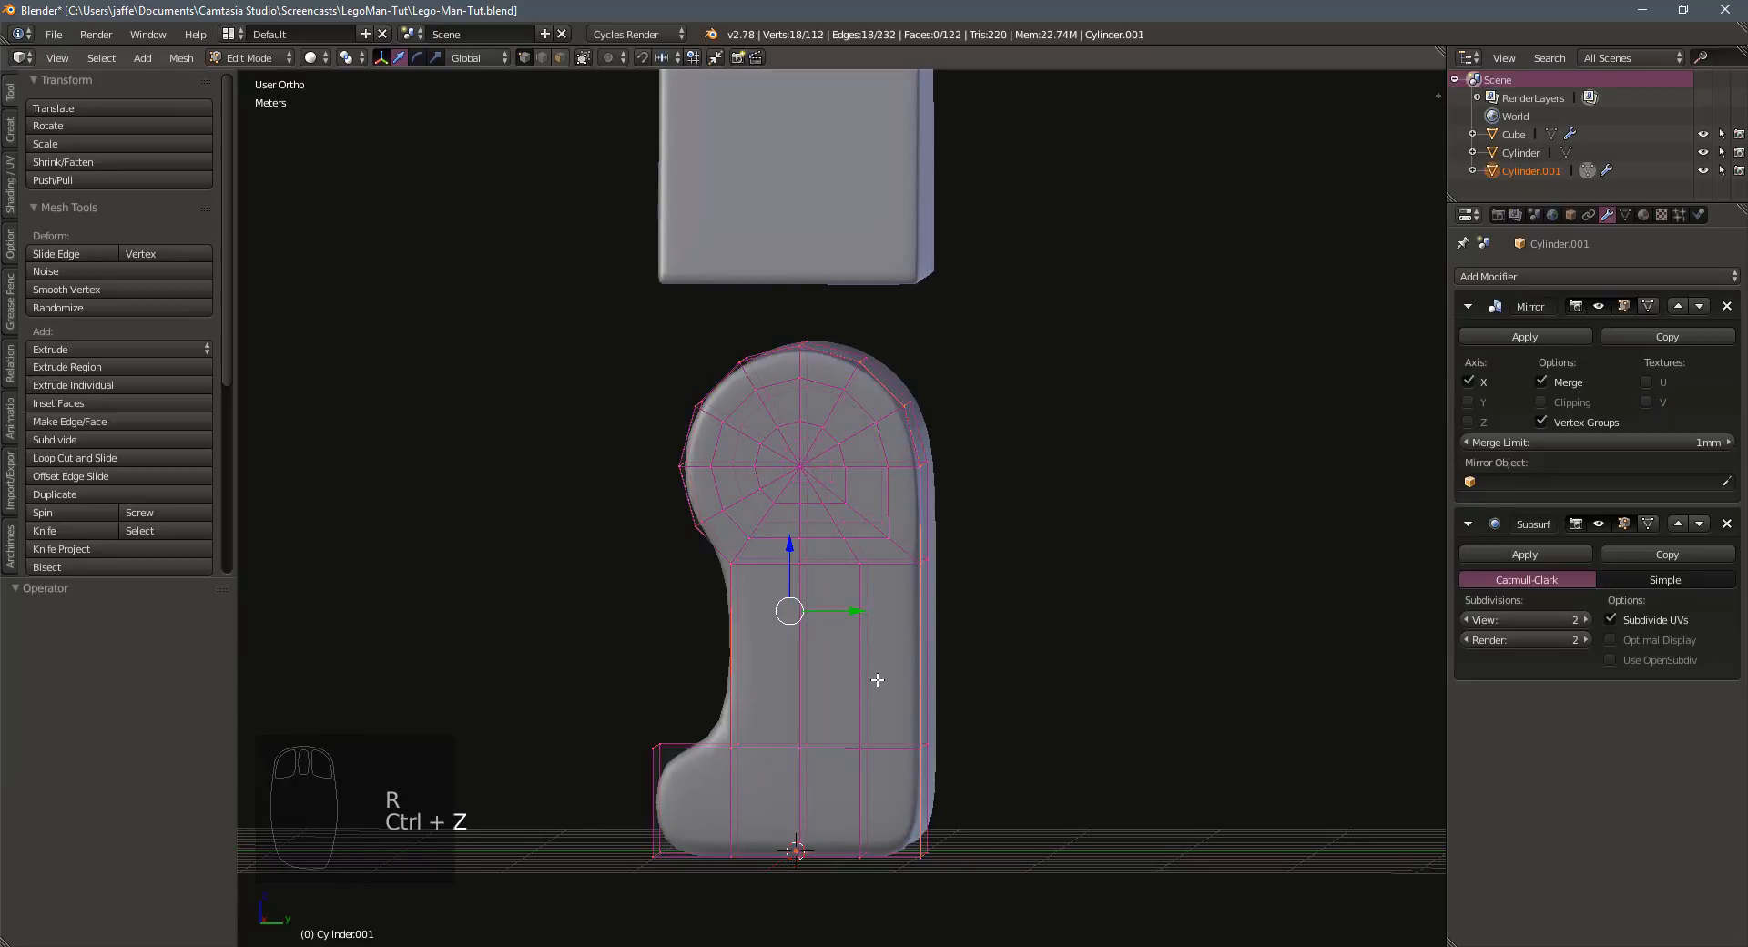
Add two horizontal loop cuts to the shin, one slid just below the hip at 0.912, one just above the foot at -0.928
key("ctrl+r")
left_click(888, 663)
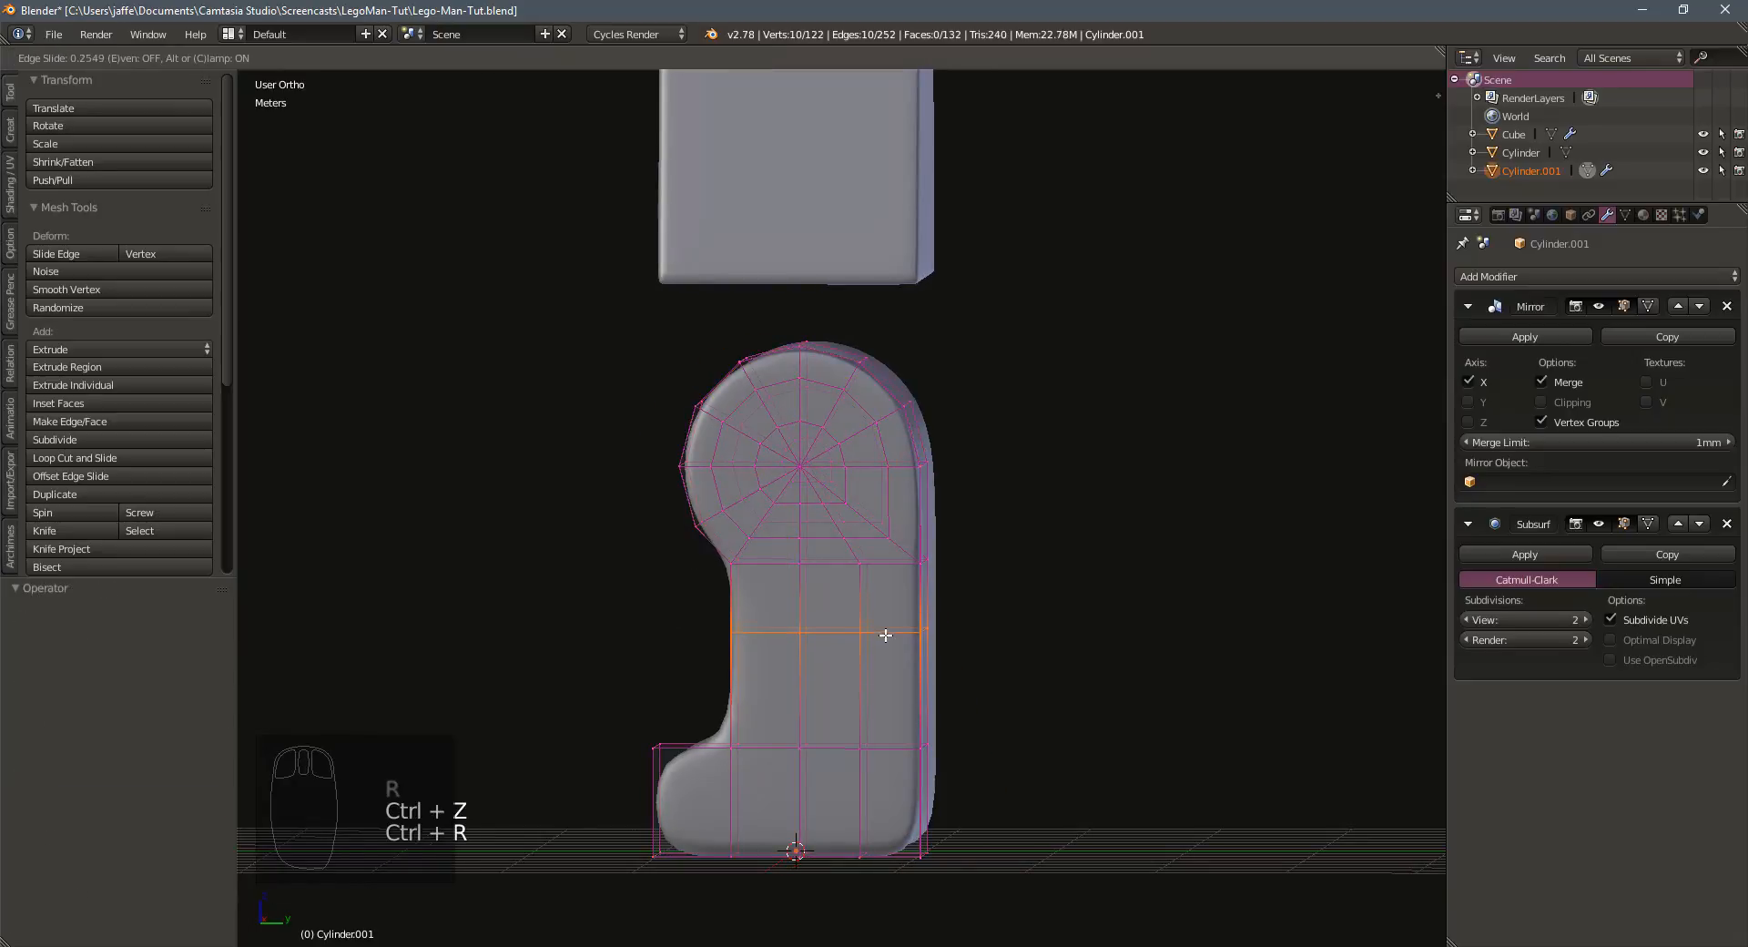
left_click(887, 583)
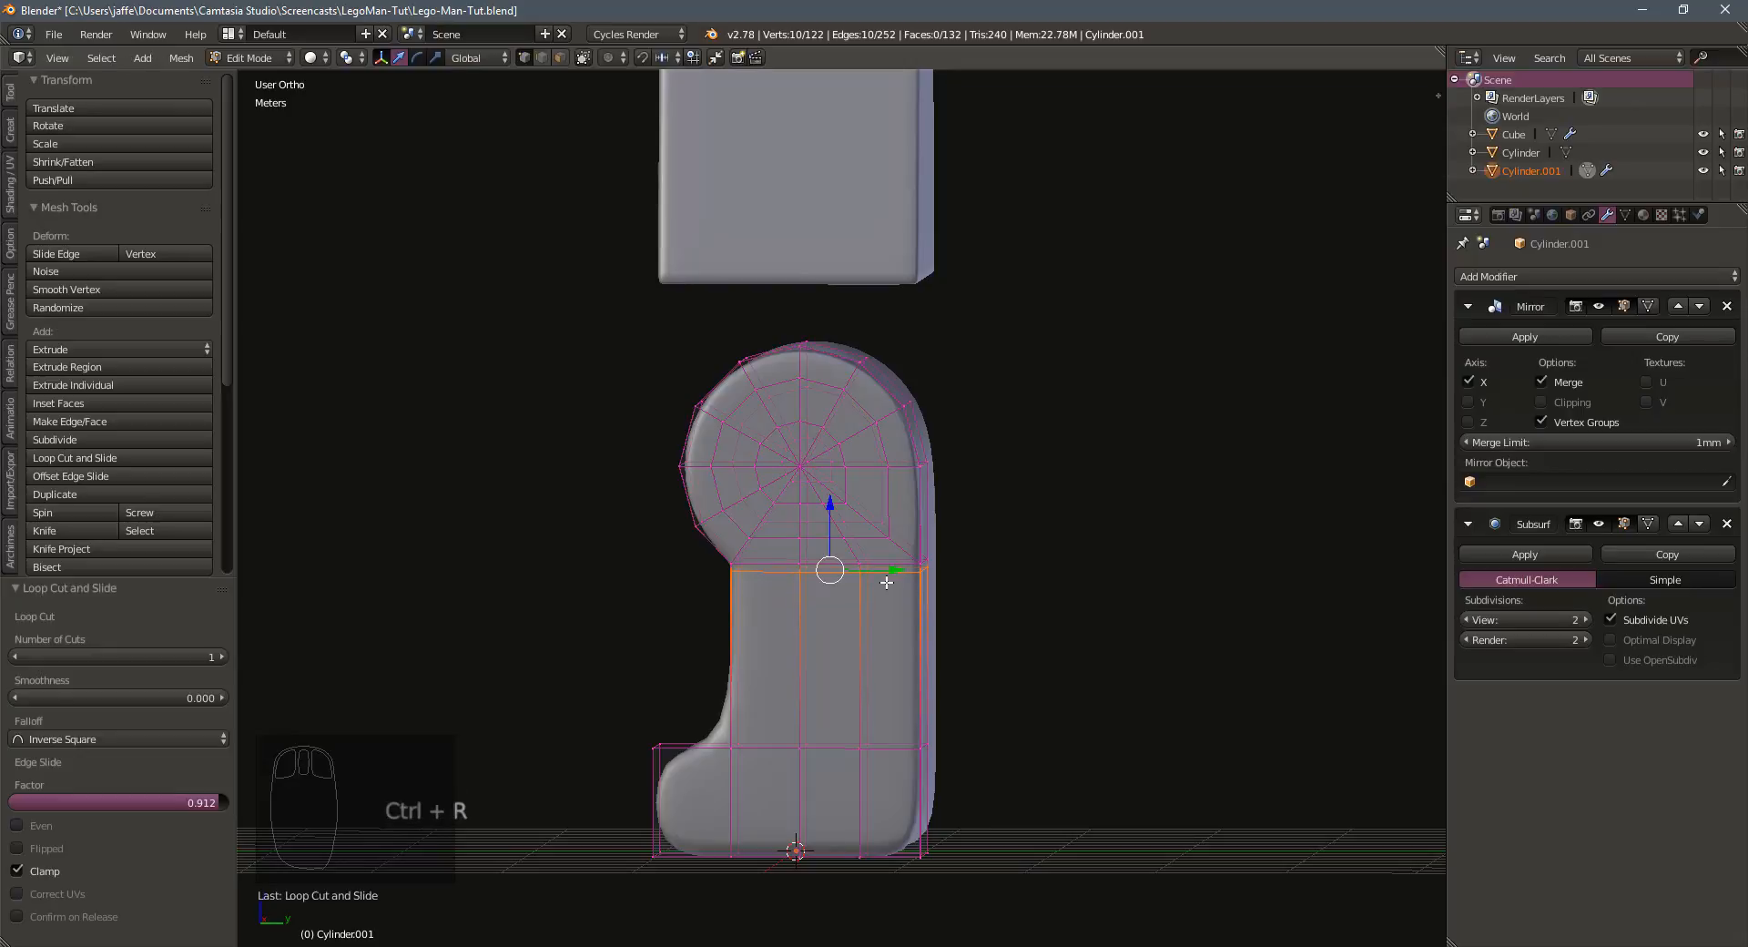
key("ctrl+r")
left_click(876, 663)
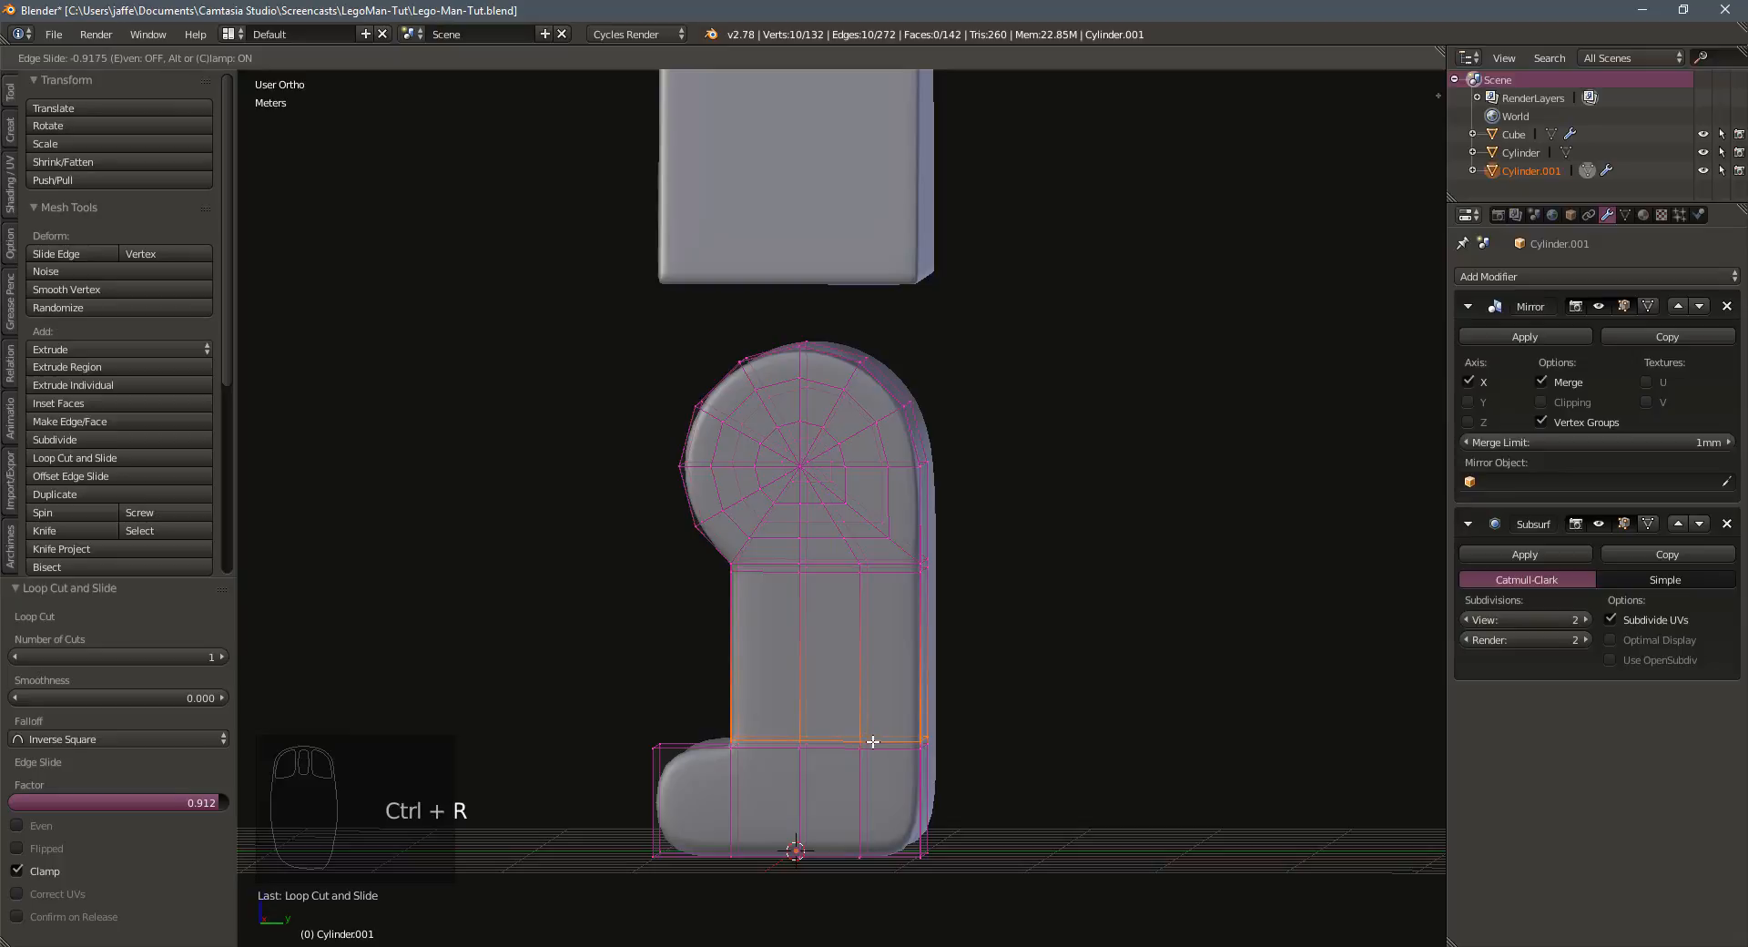
left_click(873, 742)
Add a horizontal loop cut around the foot and slide it close to the sole at a factor of -0.900
key("ctrl+r")
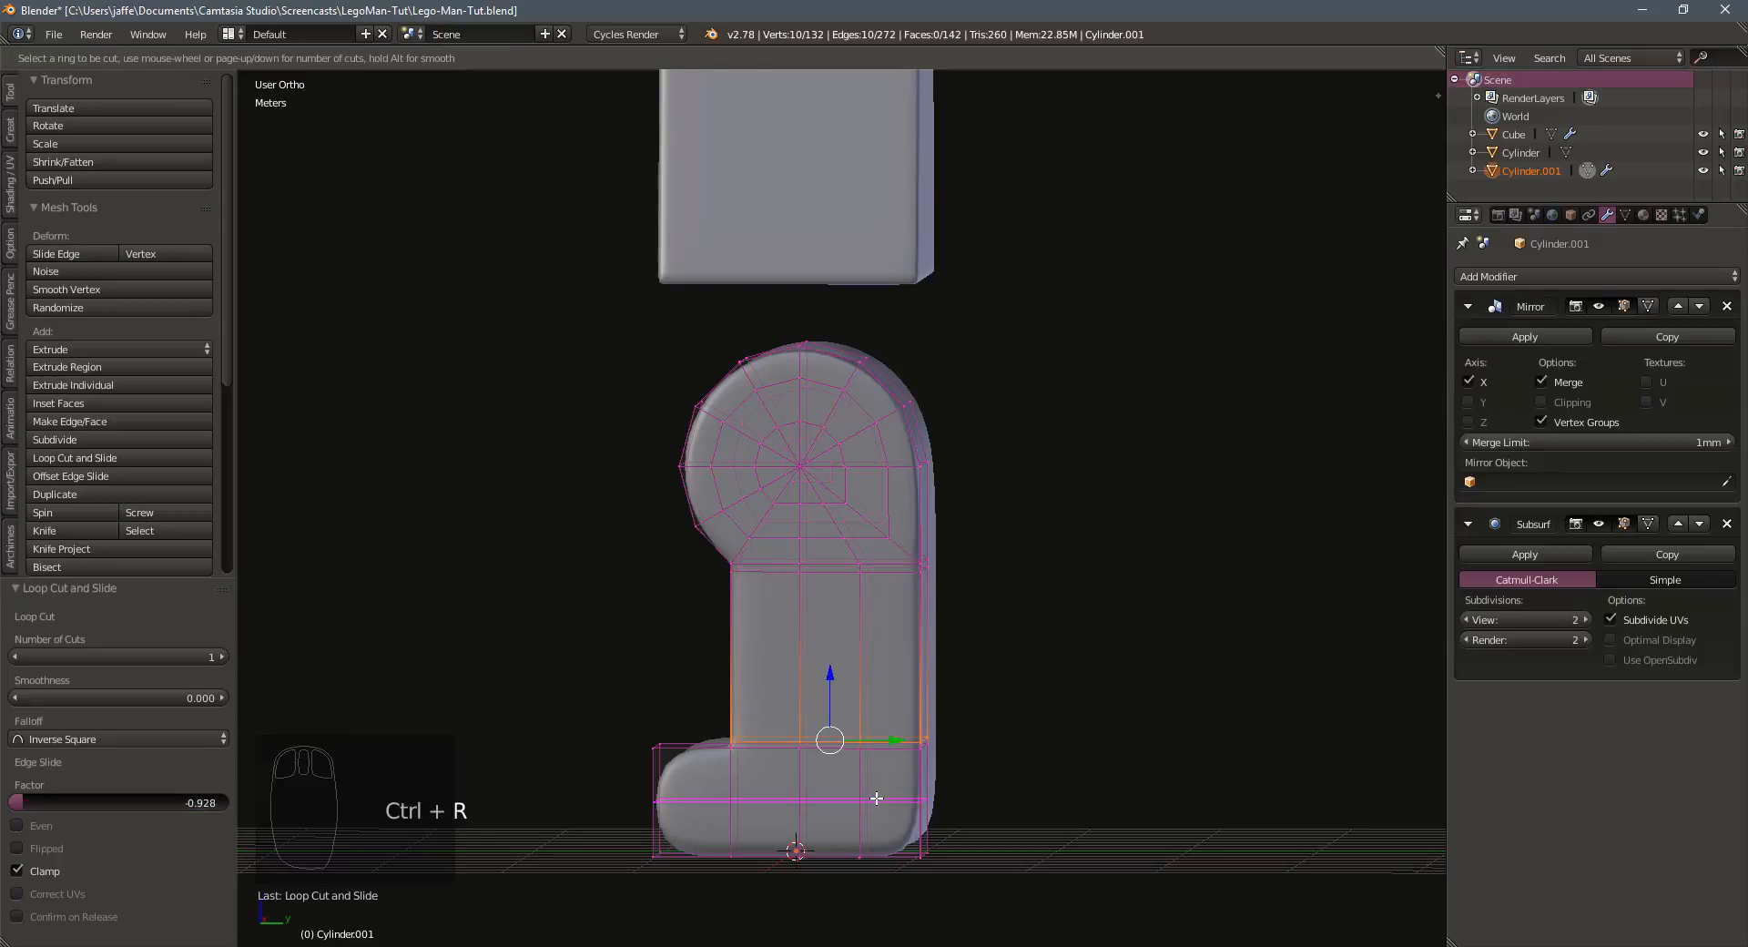
left_click(874, 805)
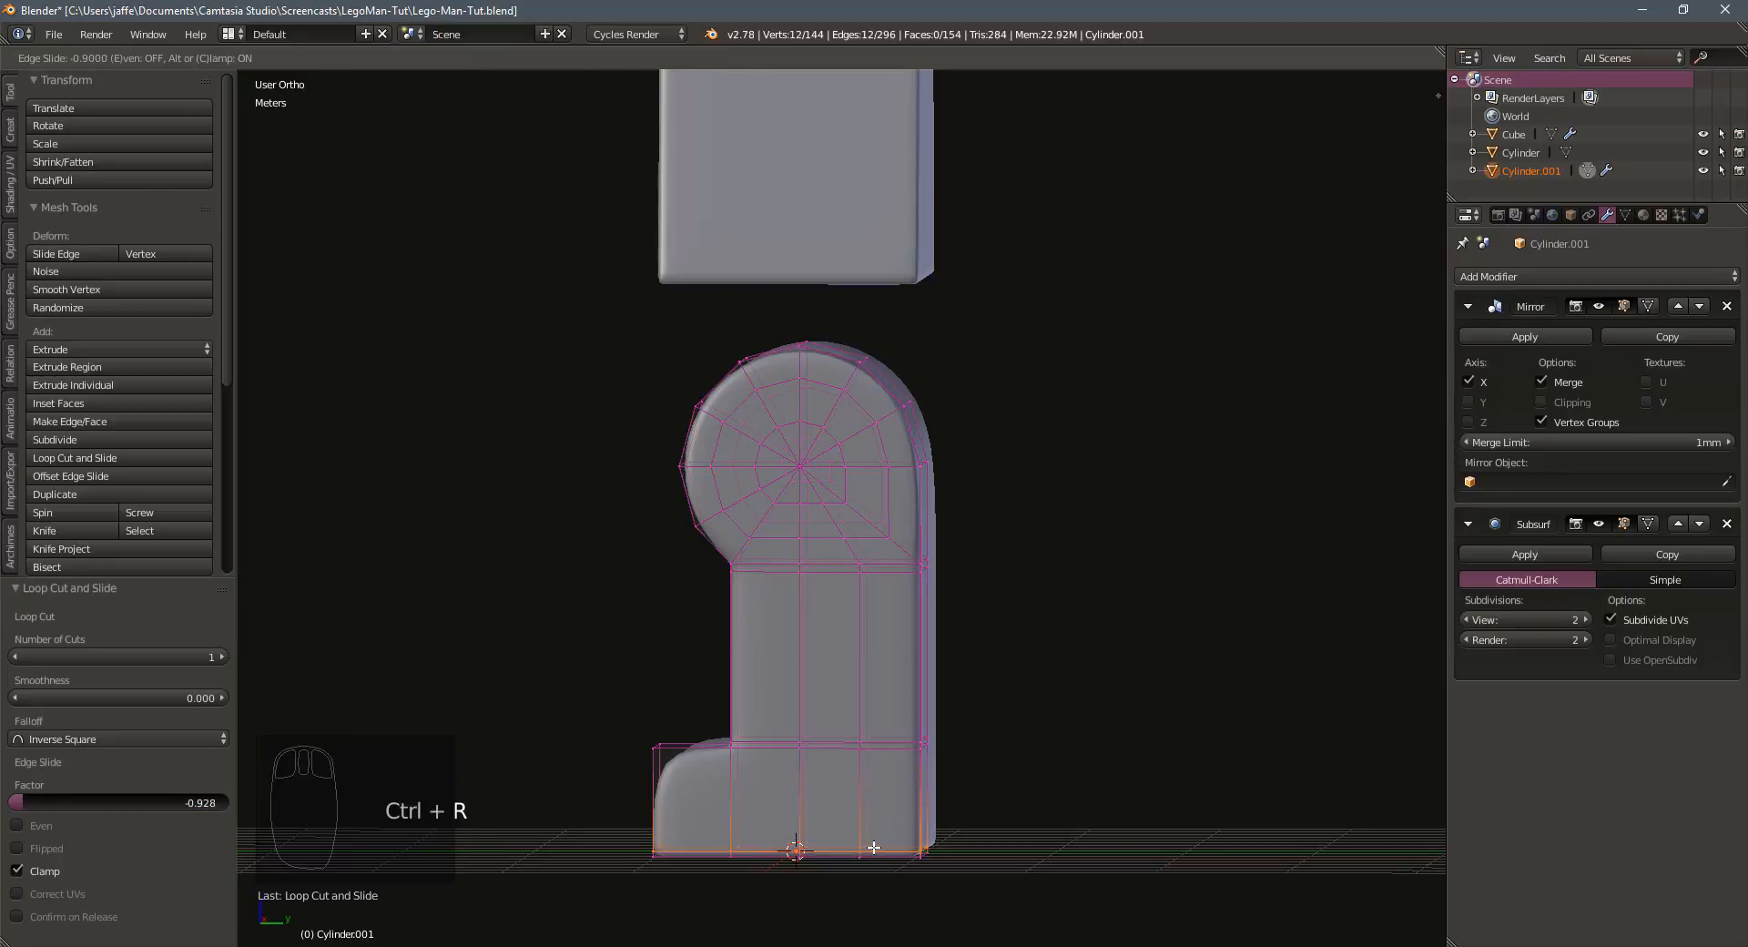
left_click(858, 843)
Add two vertical loop cuts to the toe section, one near its front at -0.907 and one near the shin at 0.854
key("ctrl+r")
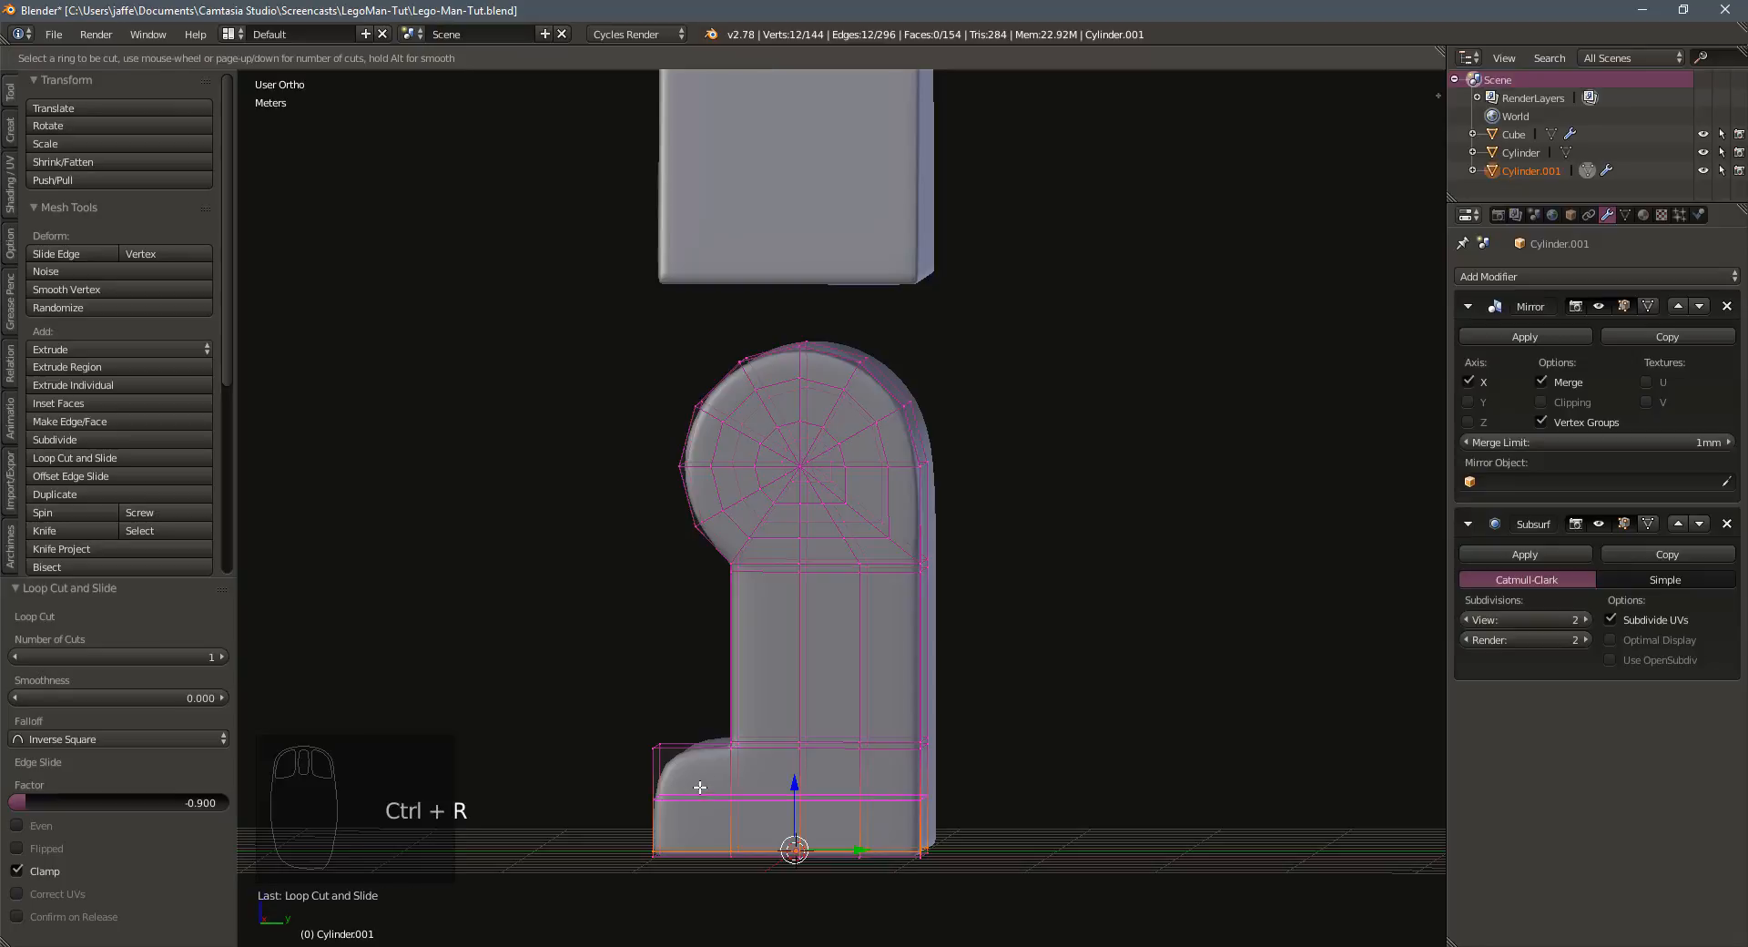
left_click(700, 787)
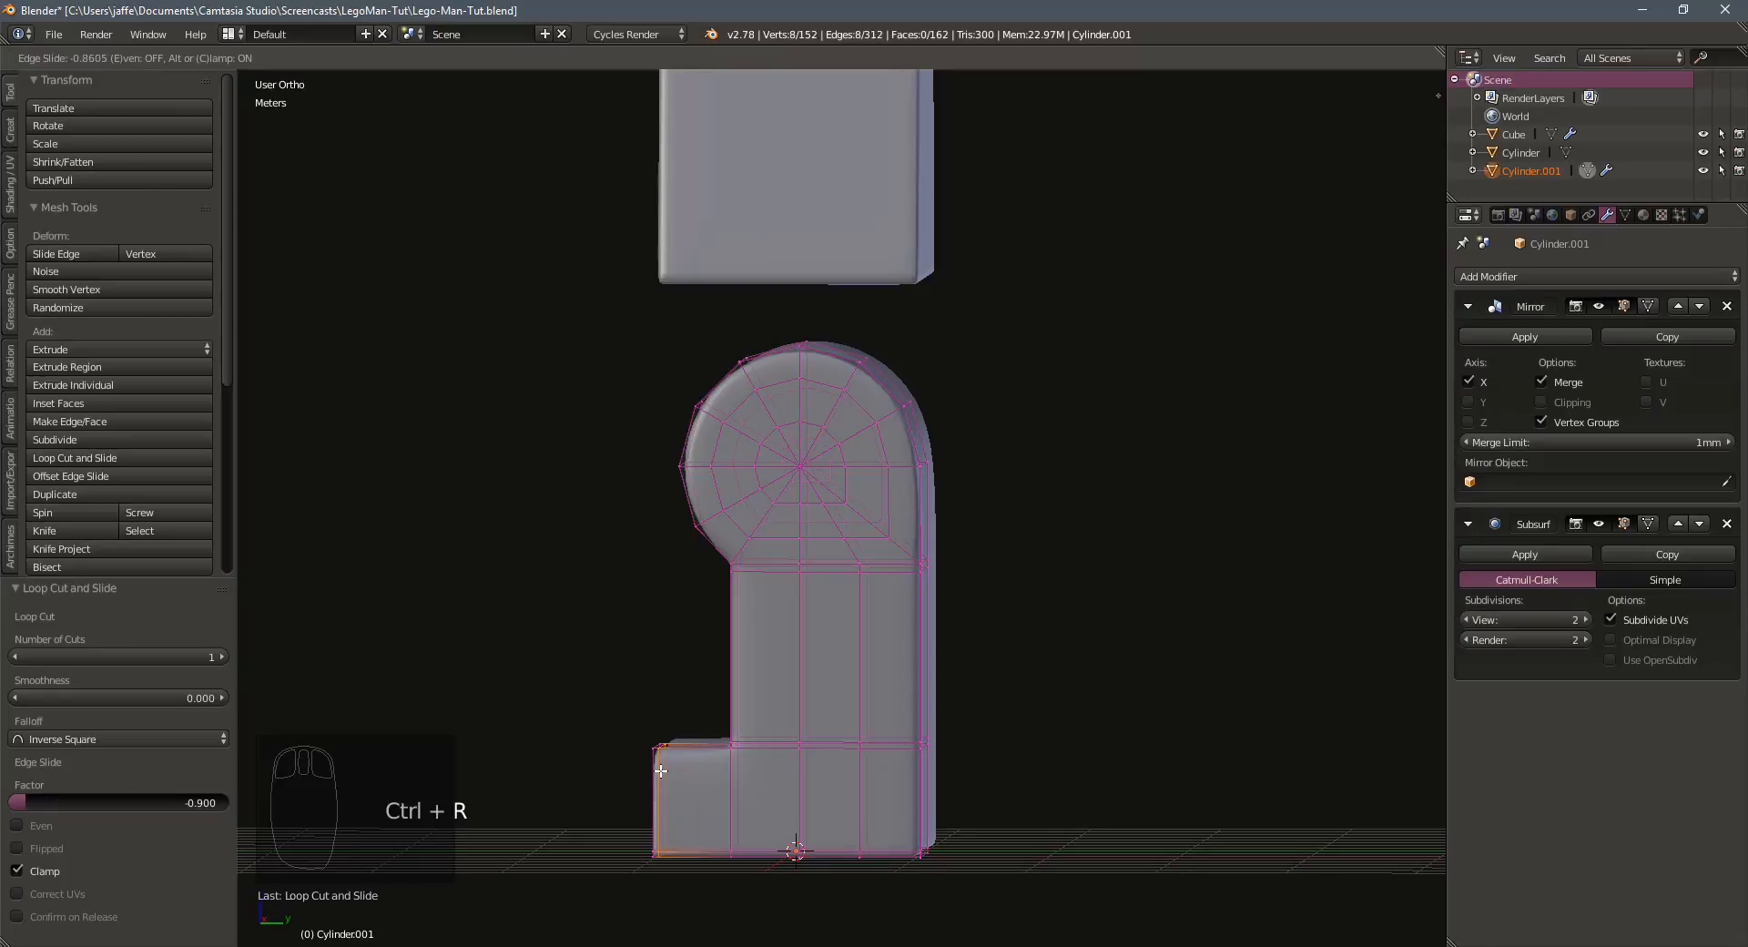
left_click(660, 770)
key("ctrl+r")
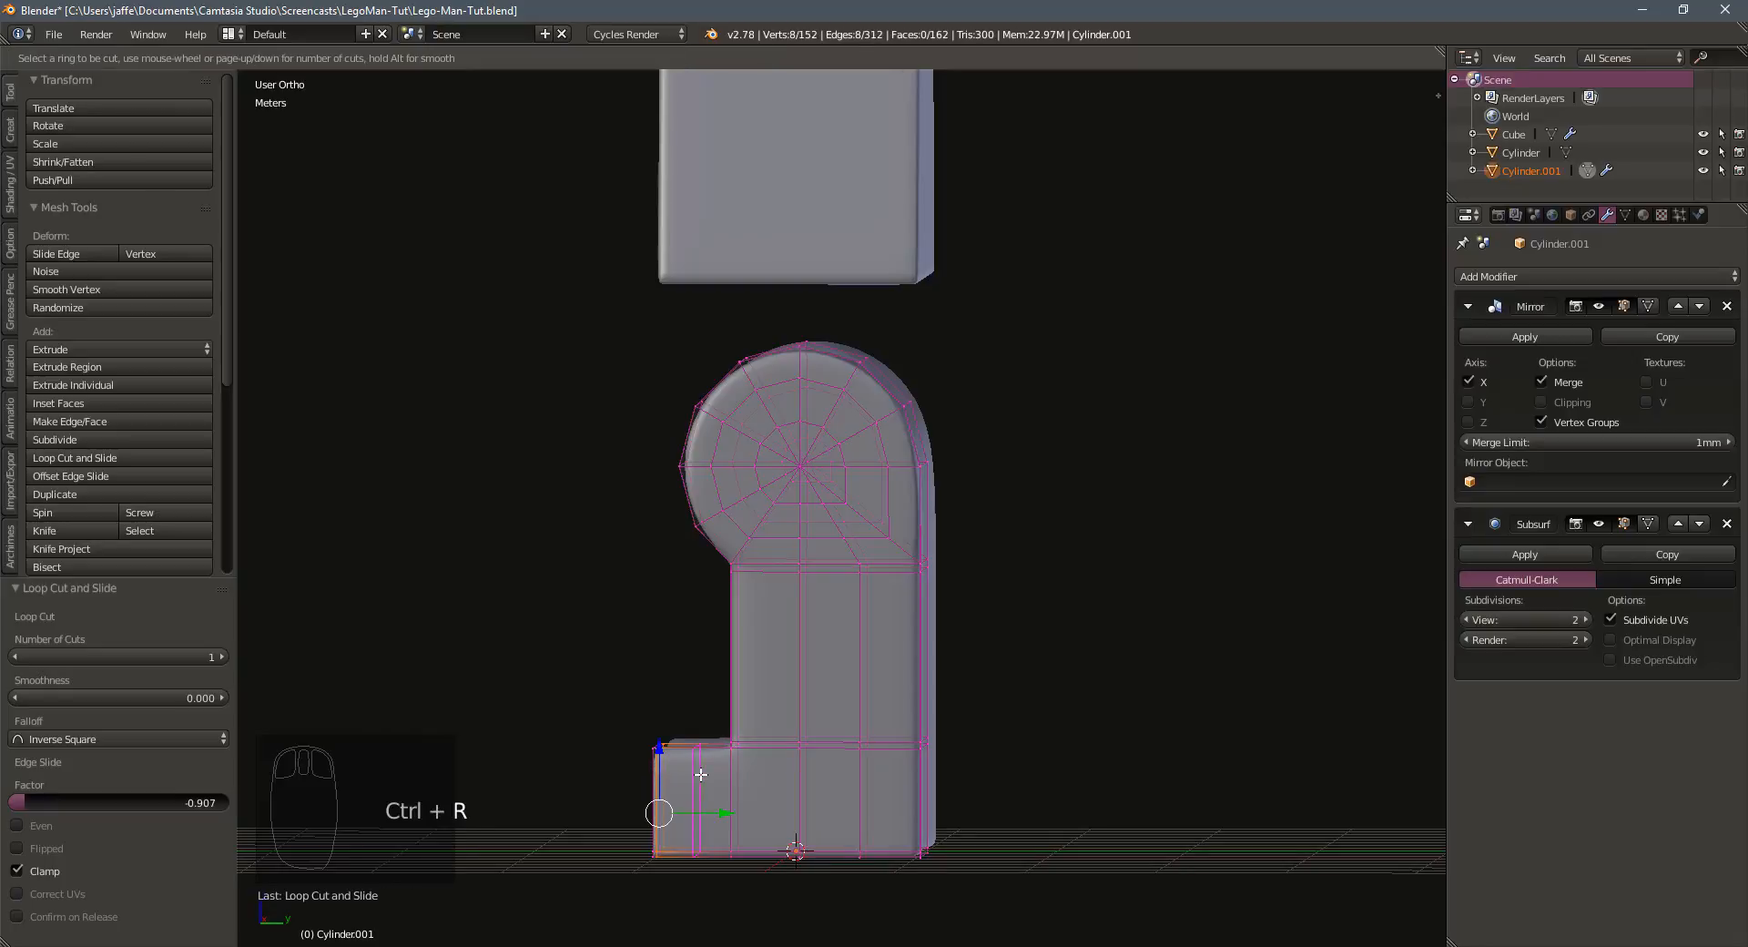
left_click(702, 775)
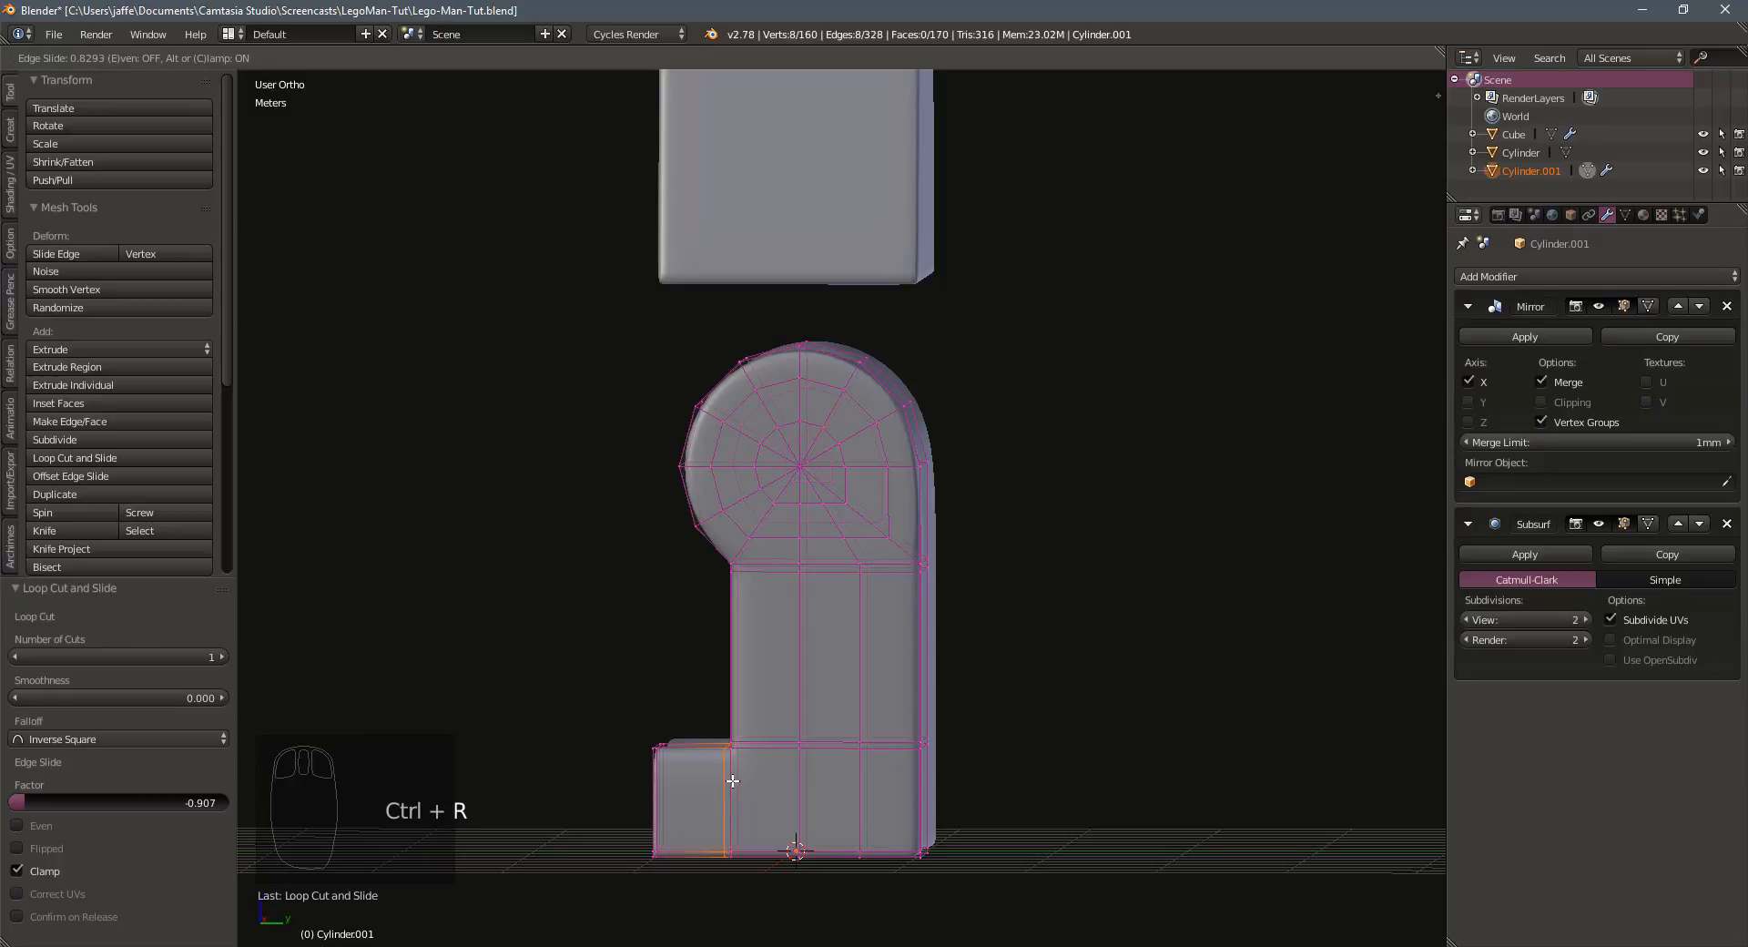
left_click(695, 598)
Add a vertical loop cut around the leg and slide it close to the inner side, at a factor of 0.966
middle_click_drag(695, 597, 908, 626)
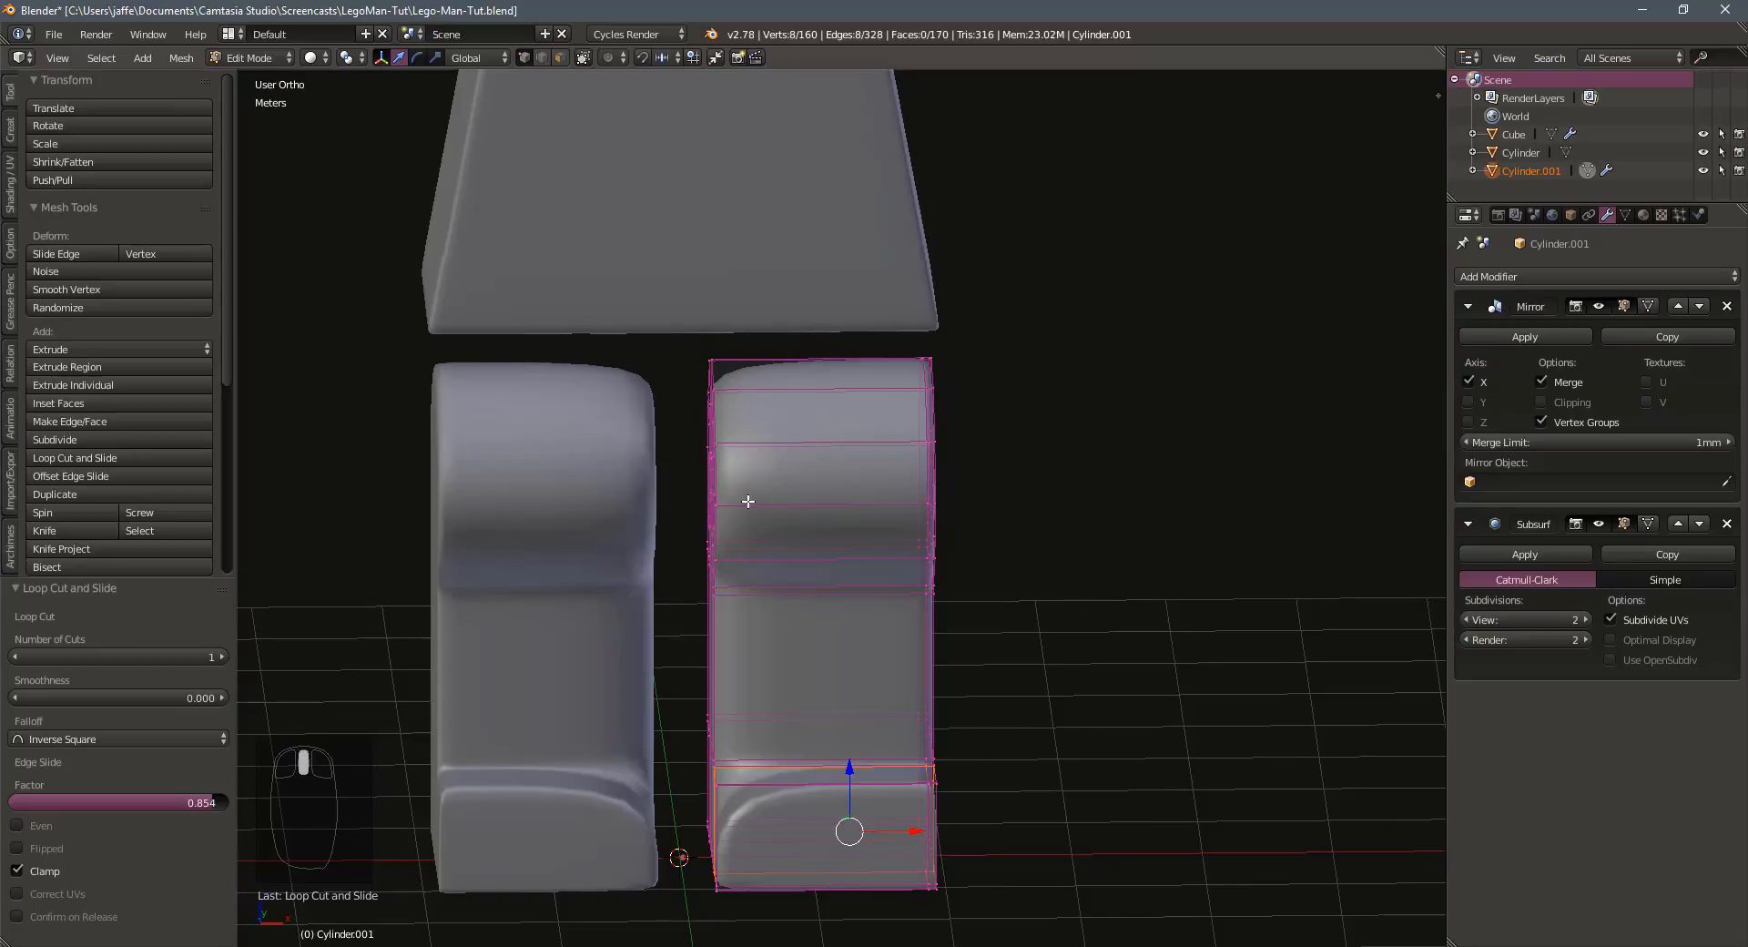
scroll(664, 511, "up", 4)
scroll(632, 511, "down", 3)
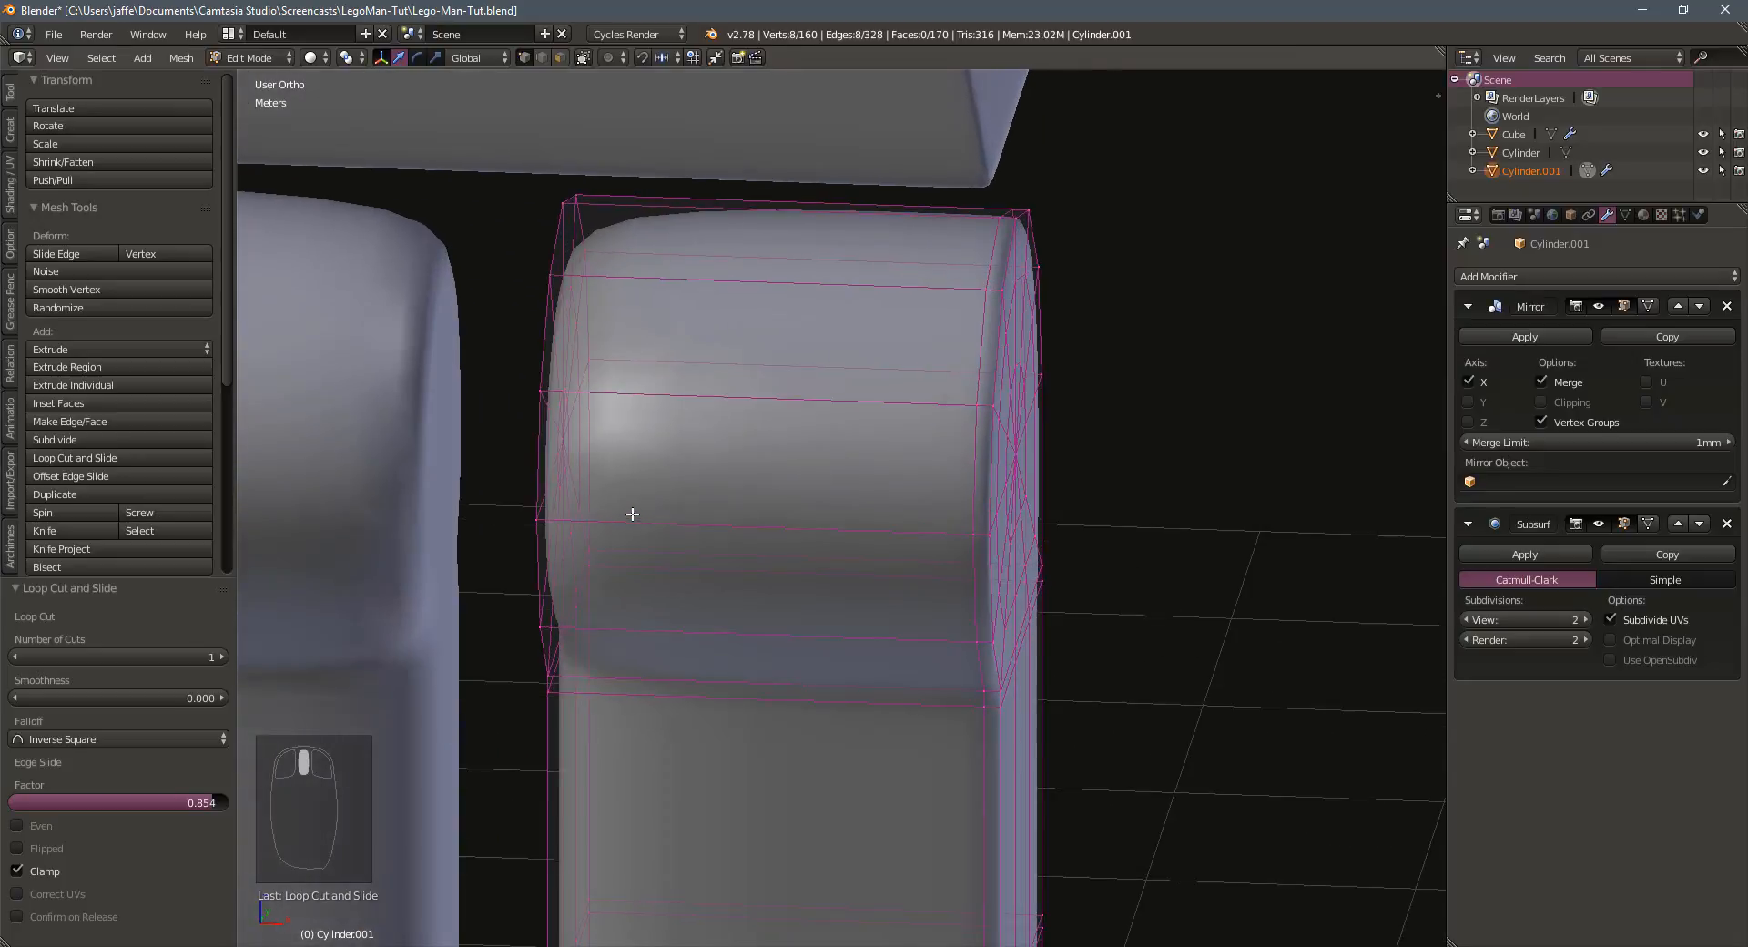
scroll(641, 492, "up", 2)
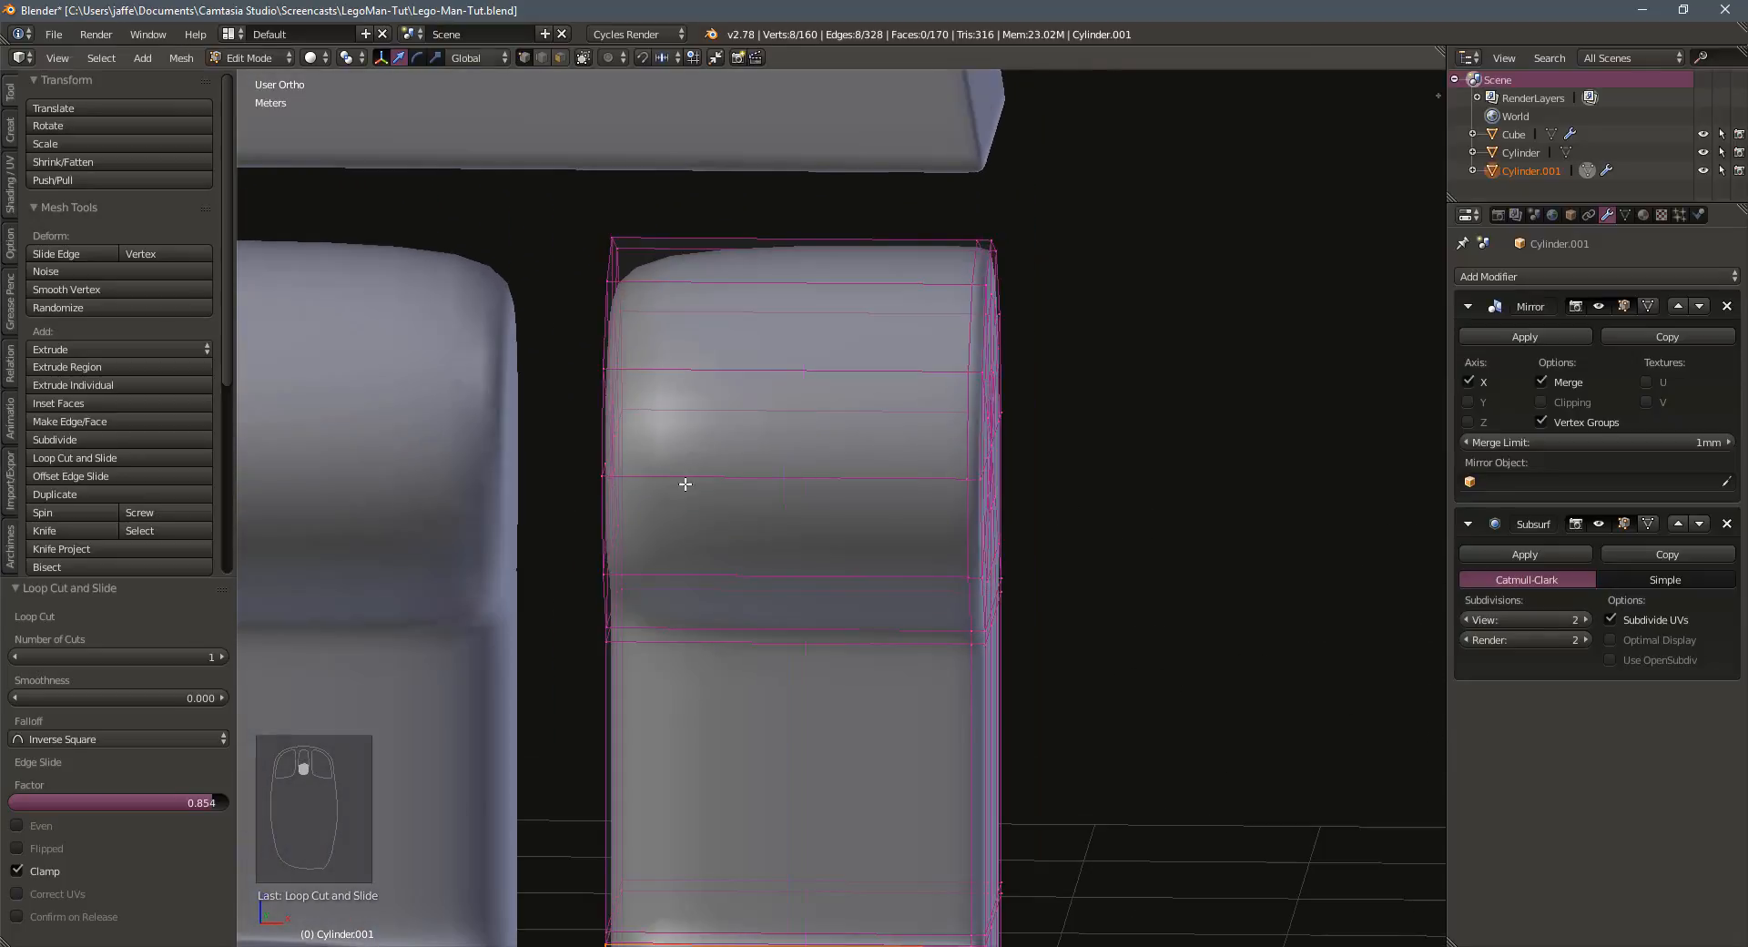
key("ctrl+r")
left_click(681, 482)
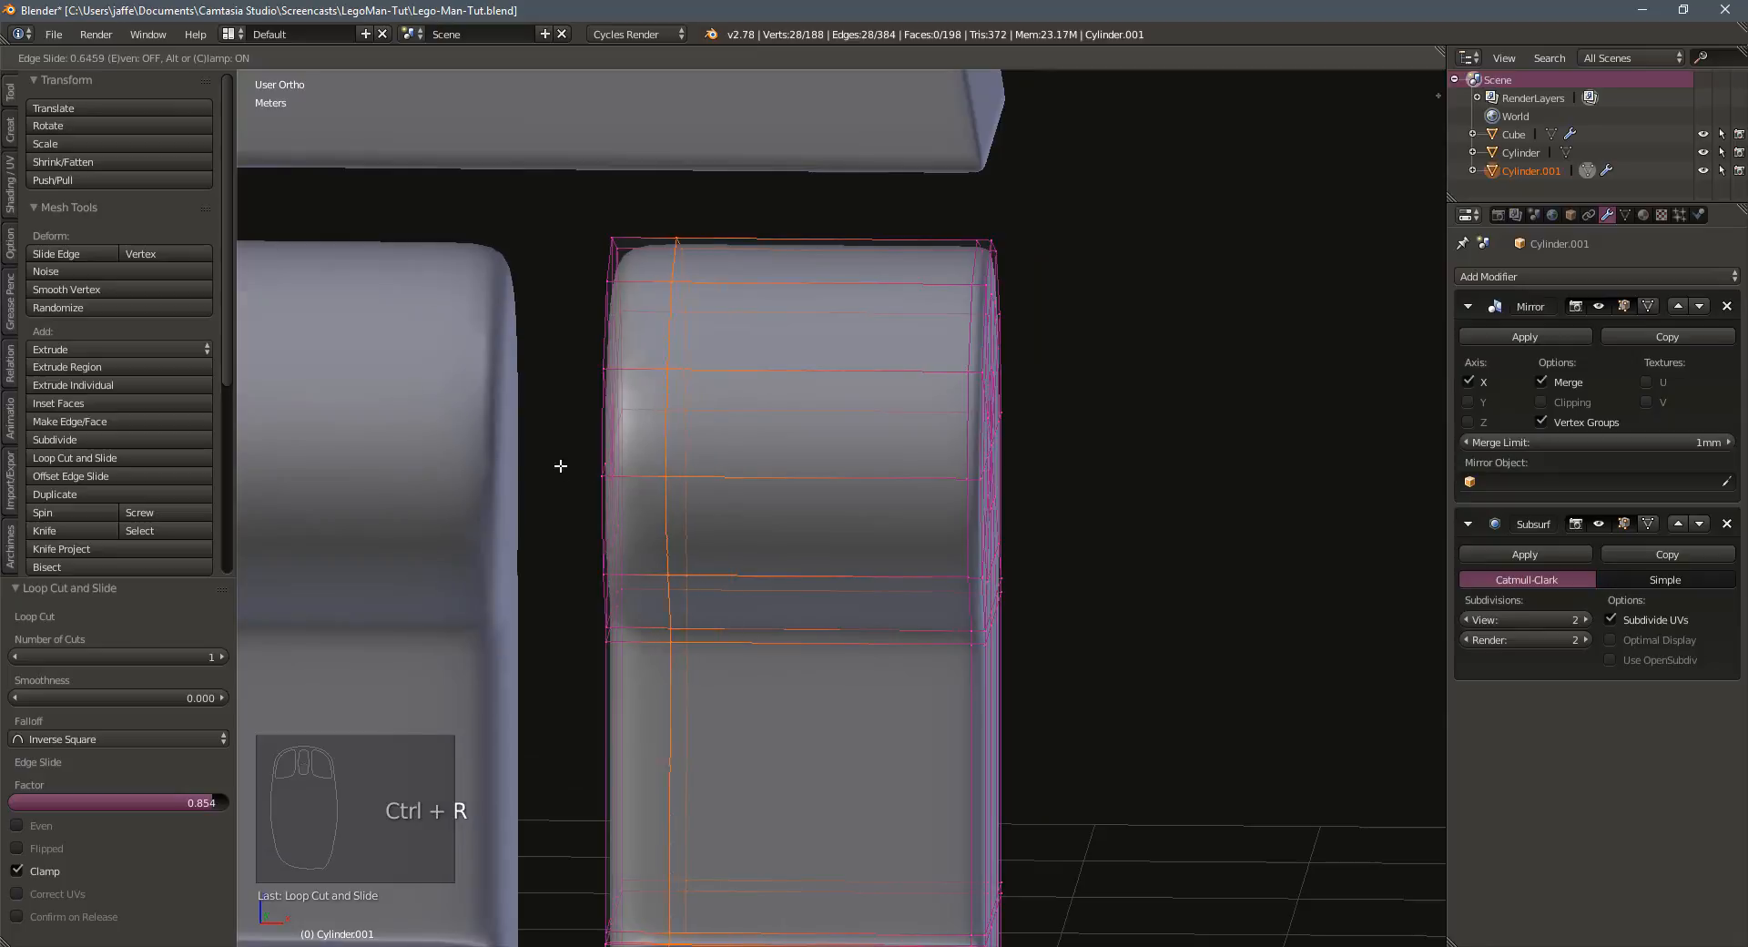
left_click(510, 461)
Select the edge loop near the leg's outer side and move it 2.42 cm along X to sharpen that edge
middle_click_drag(739, 528, 733, 519)
left_click(988, 438, "alt")
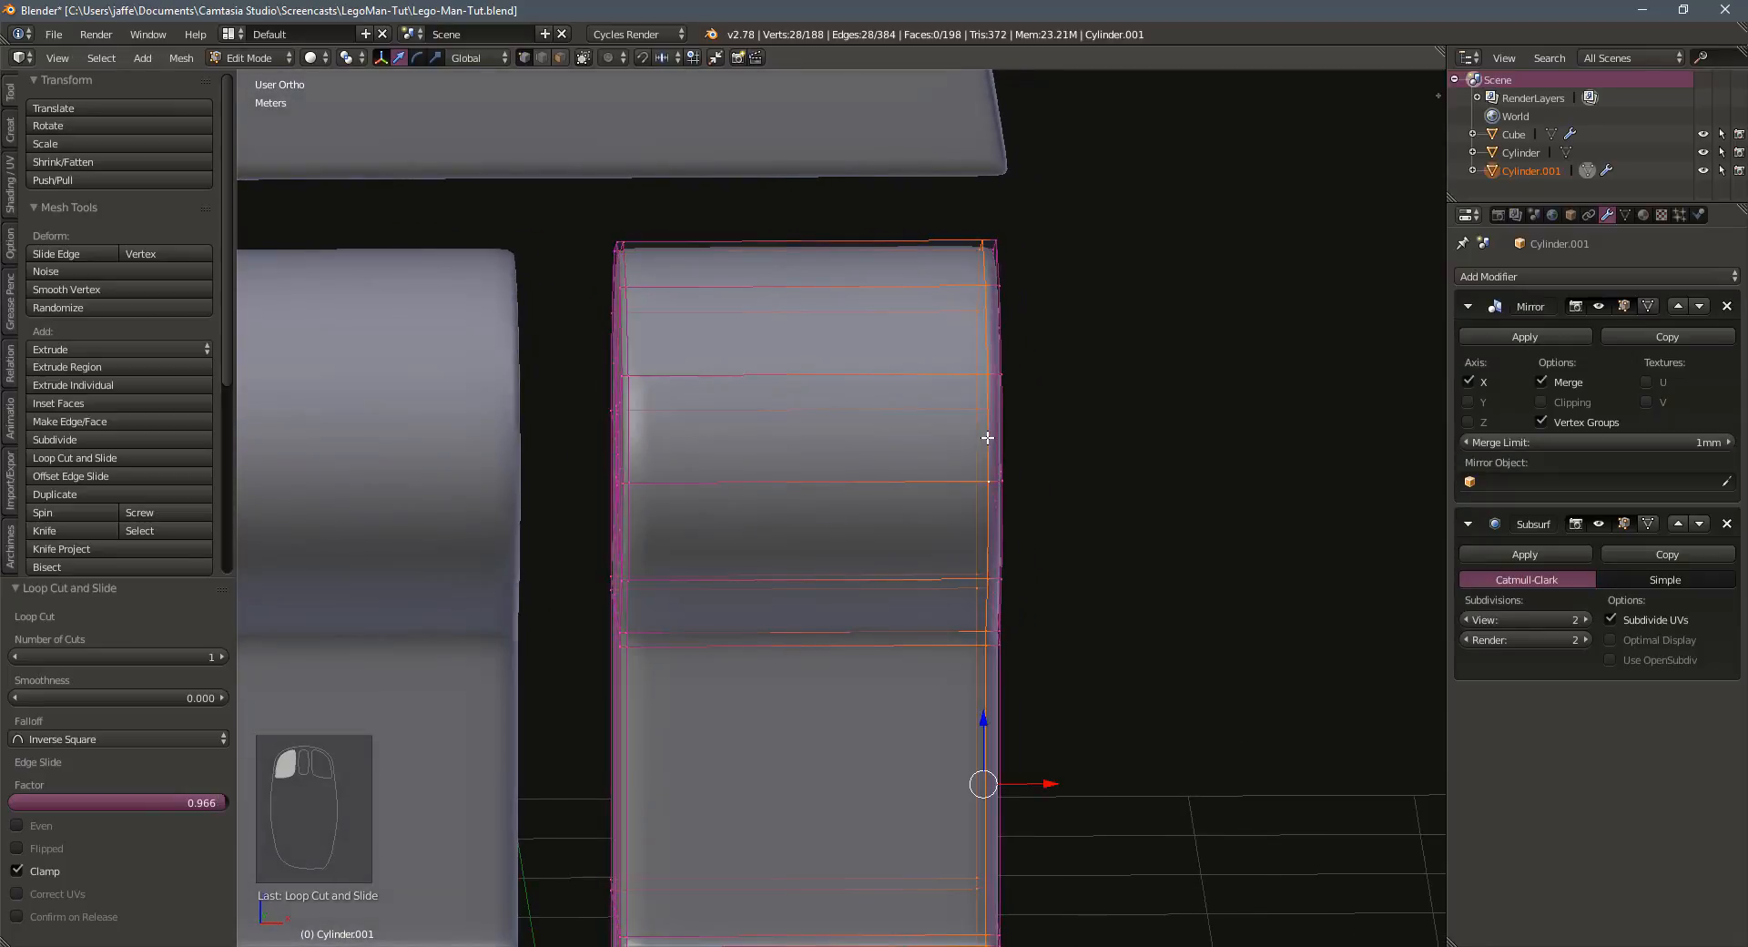
left_click_drag(1044, 781, 1051, 785)
Select the horizontal edge loop just below the hip and move it up about 1.742 cm along Z
scroll(895, 648, "down", 2)
middle_click_drag(894, 649, 784, 625)
left_click(780, 587, "alt")
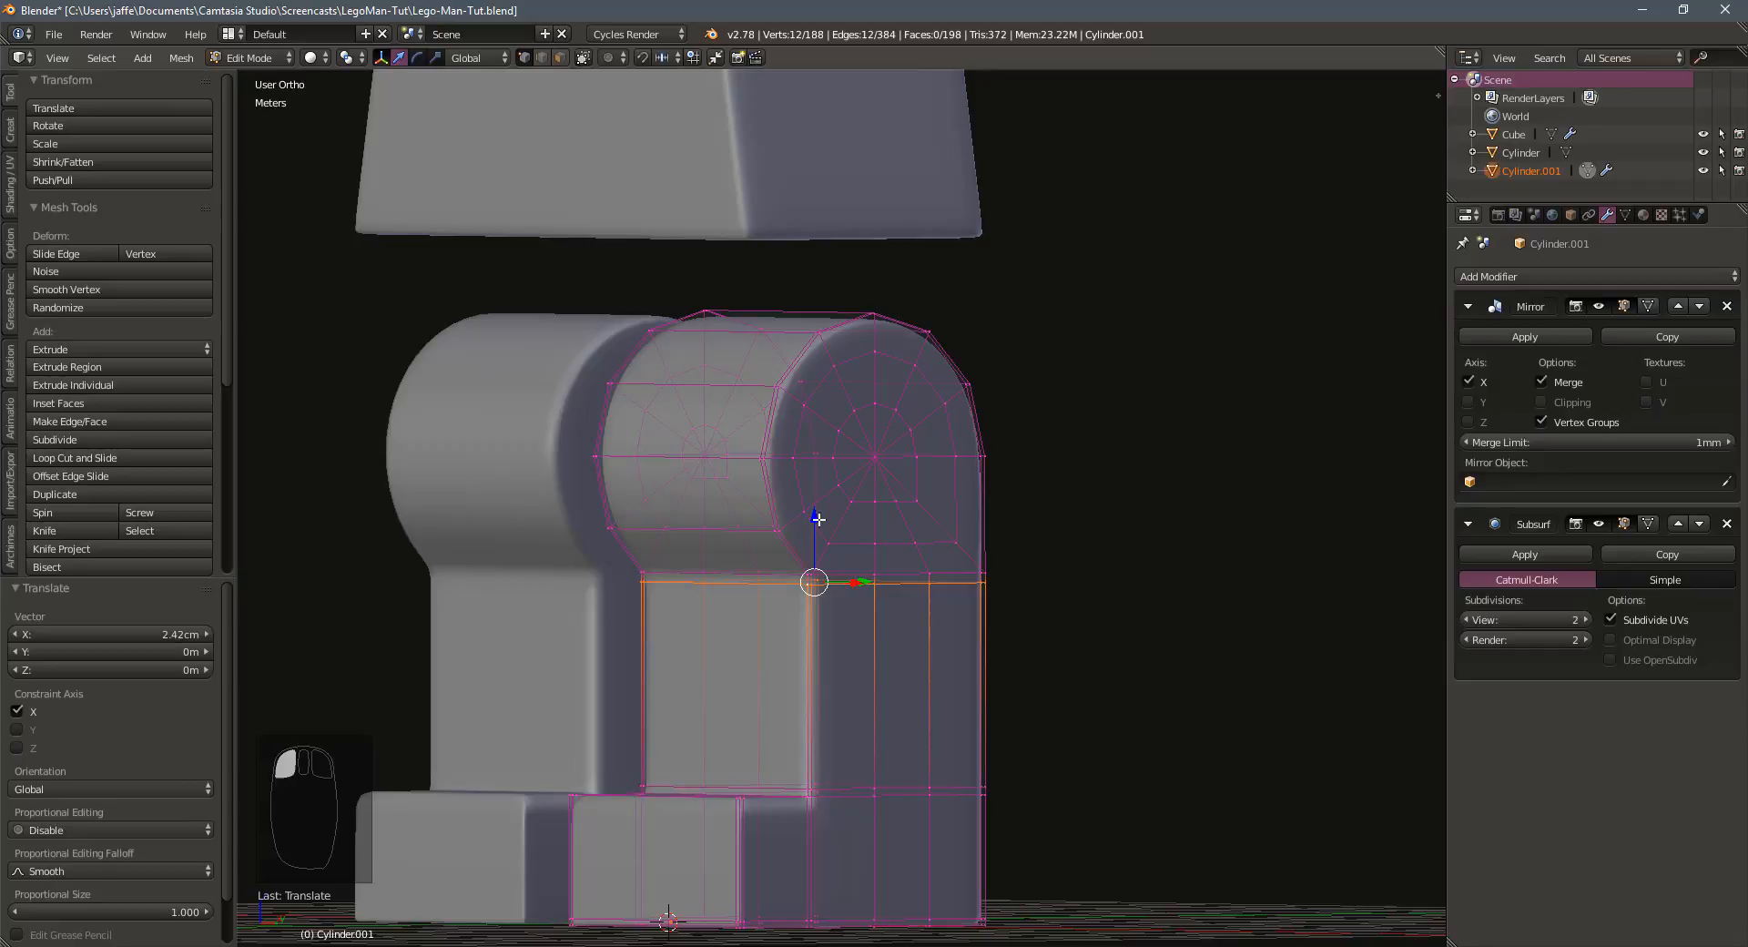
left_click_drag(818, 519, 813, 515)
Select the horizontal edge loop just above the foot and move it down 2.324 cm along Z
middle_click_drag(776, 753, 767, 758)
left_click(767, 786, "alt")
left_click(848, 790, "alt")
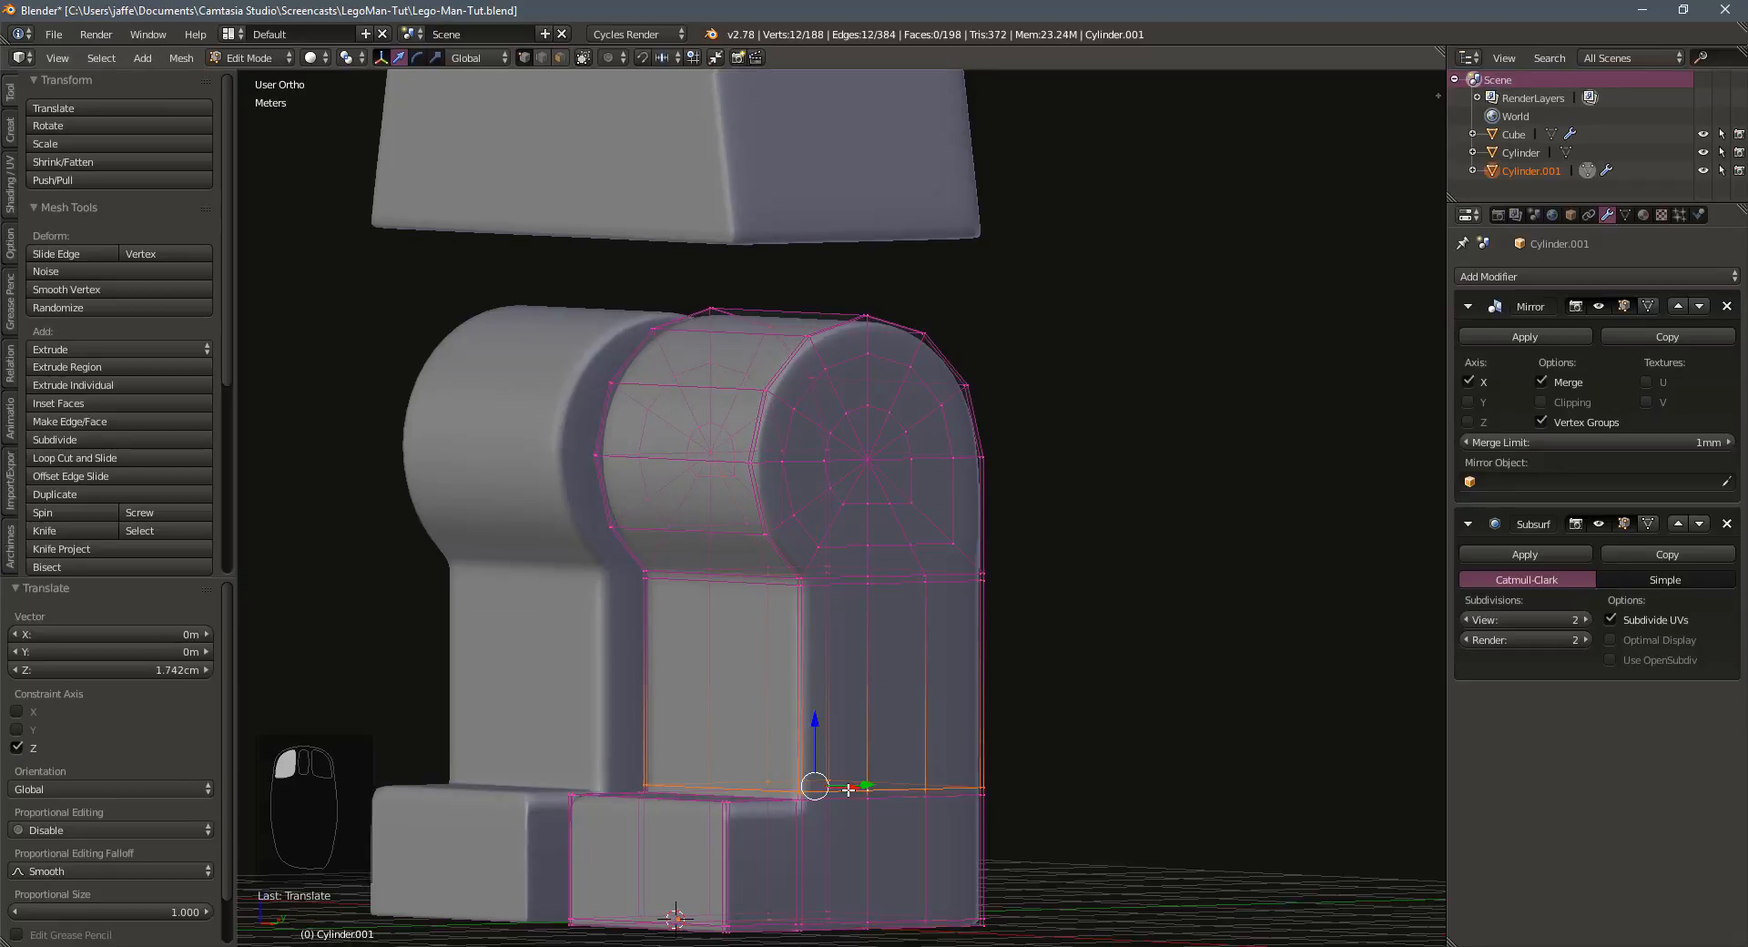
left_click_drag(815, 721, 824, 807)
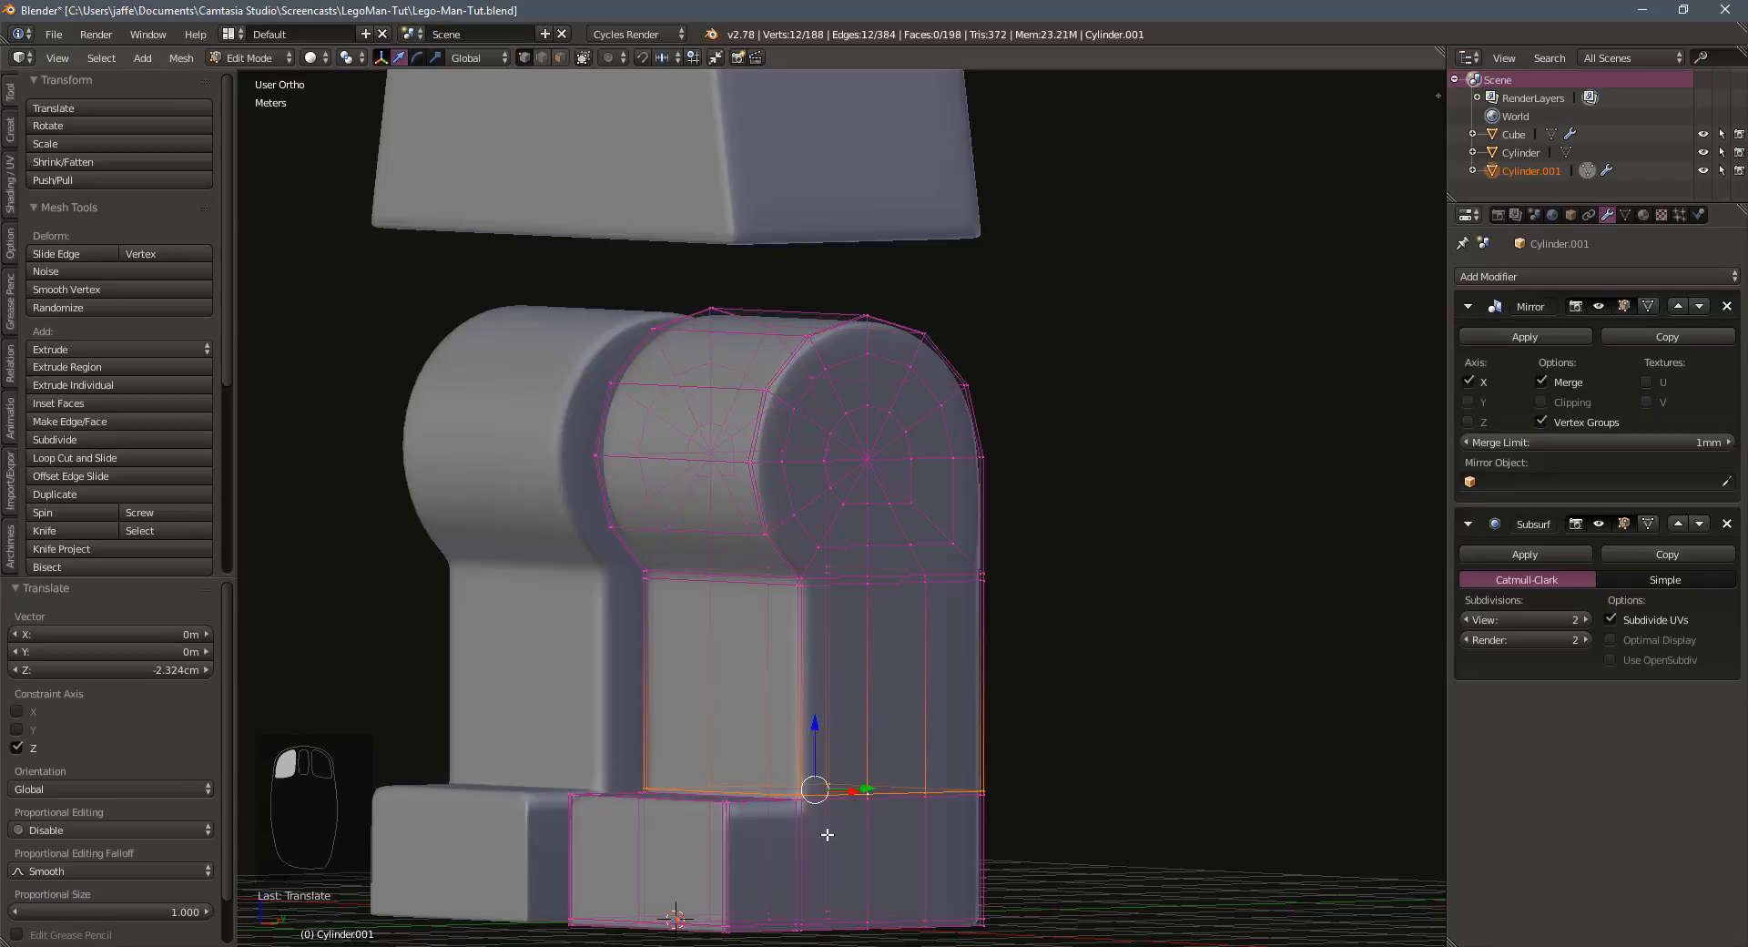
Examine the leg's shading and supporting edge loops around the hip circle, shin and foot from several angles
scroll(828, 835, "up", 1)
middle_click_drag(829, 726, 949, 522, "shift")
middle_click_drag(948, 632, 849, 674)
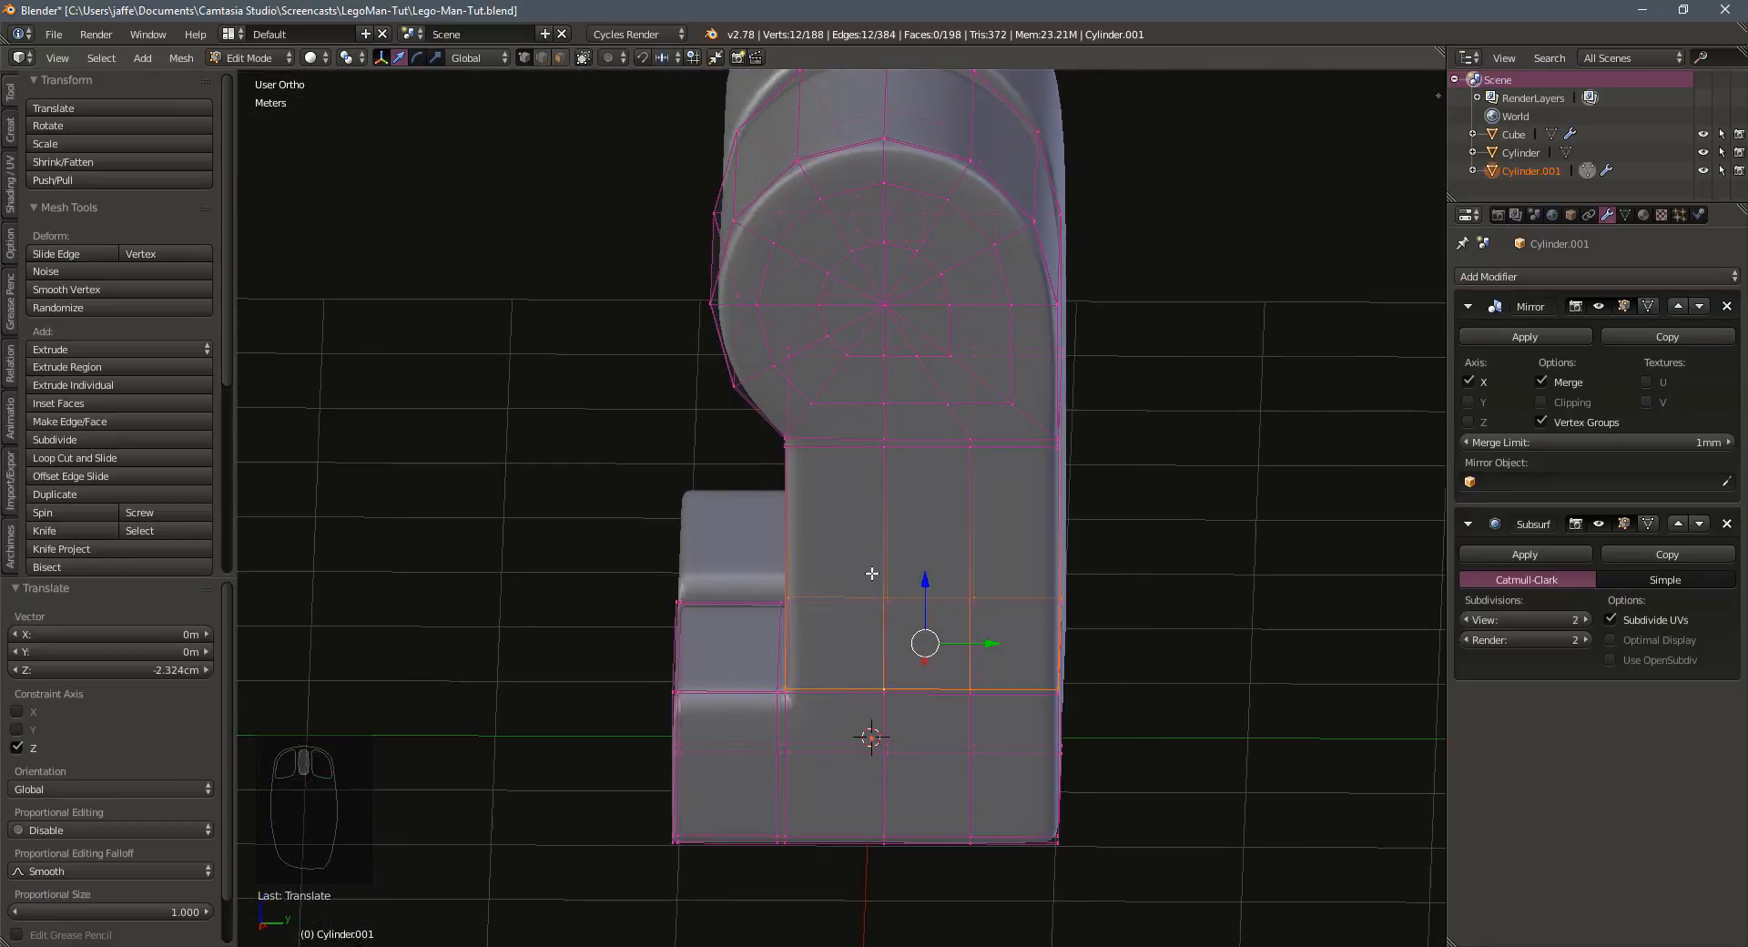
left_click(936, 449, "alt")
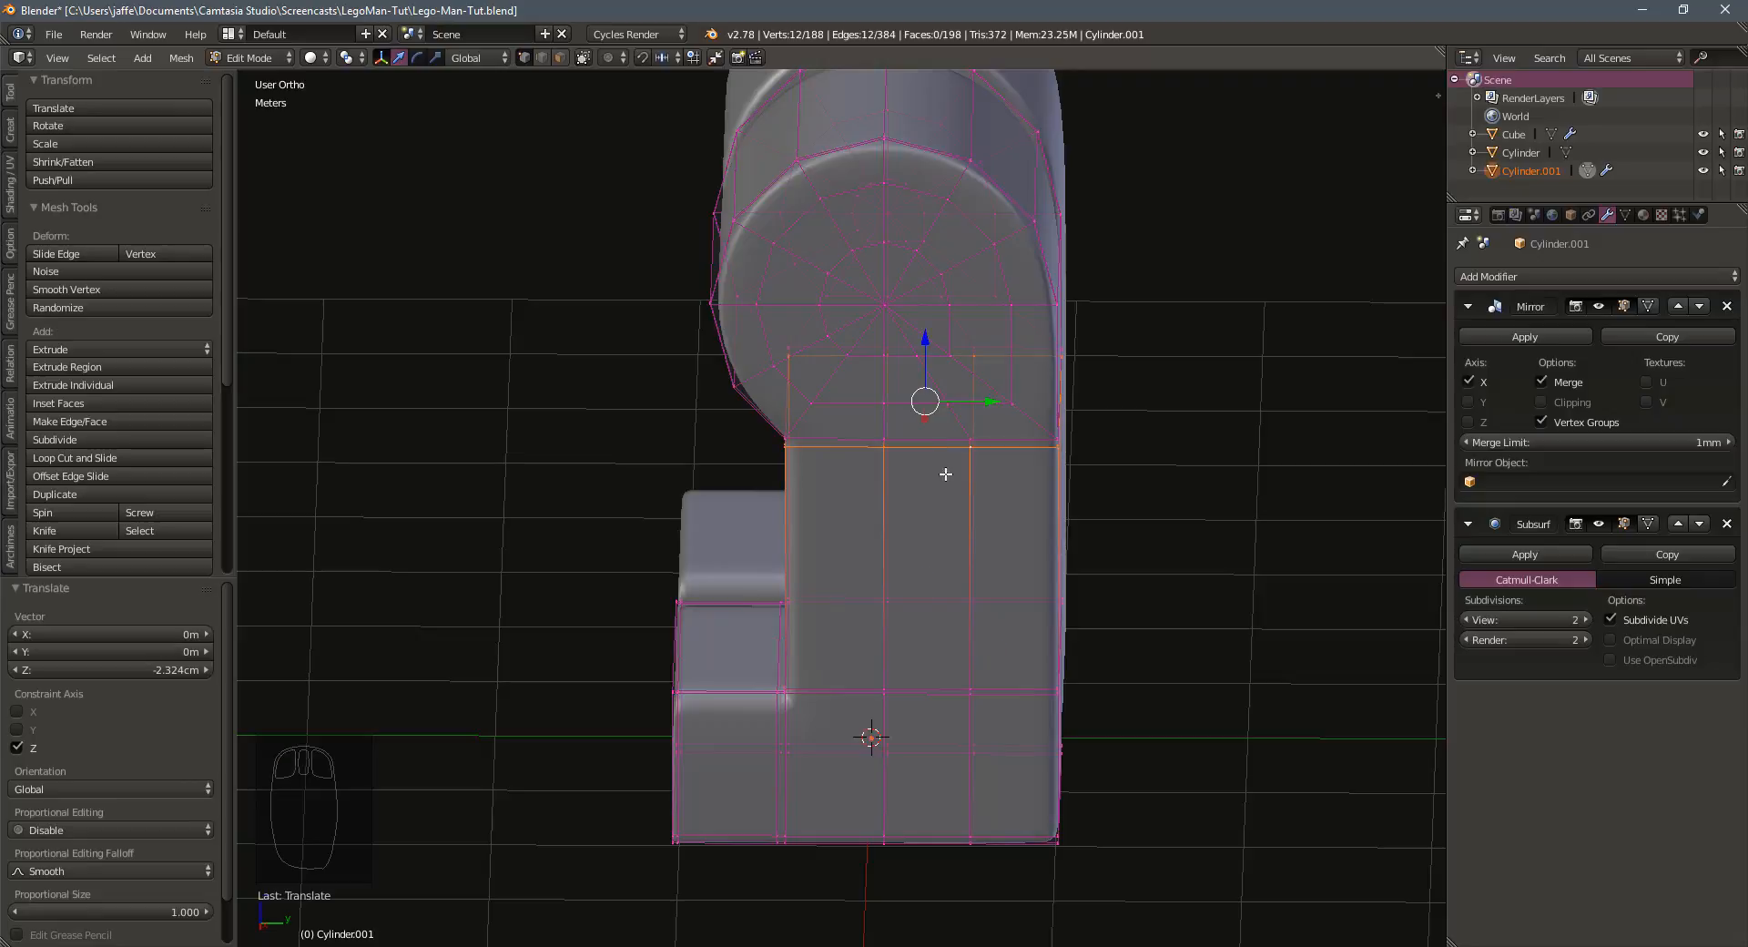
middle_click_drag(946, 473, 989, 480)
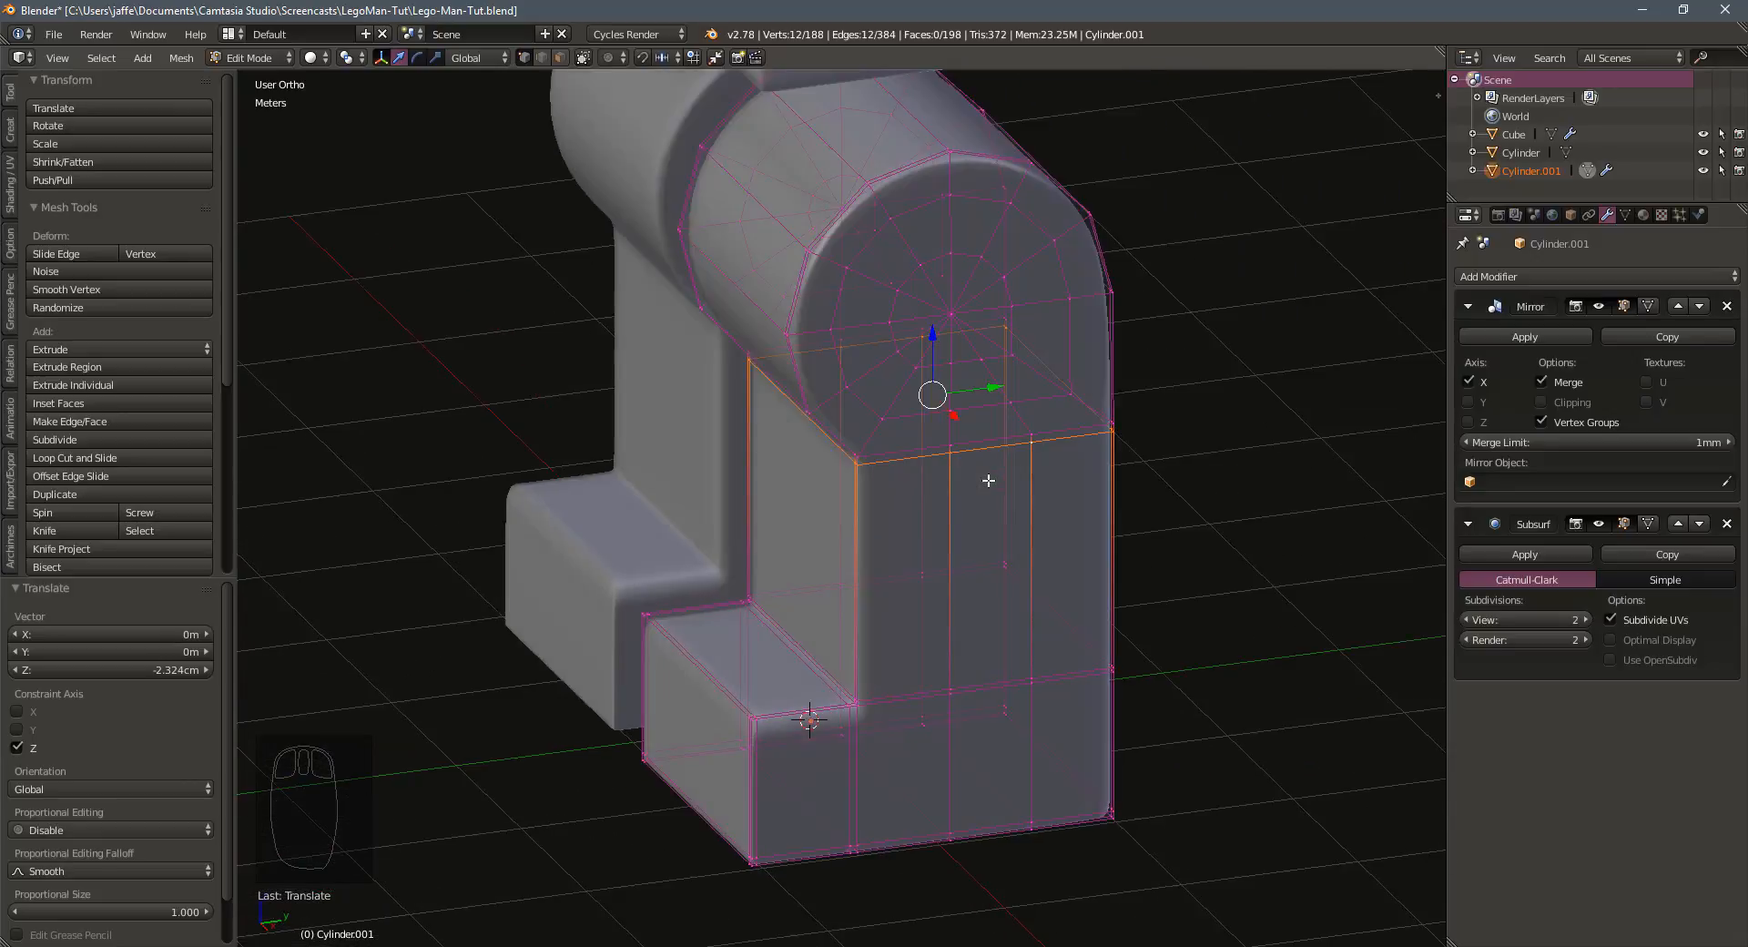
left_click(894, 307, "alt")
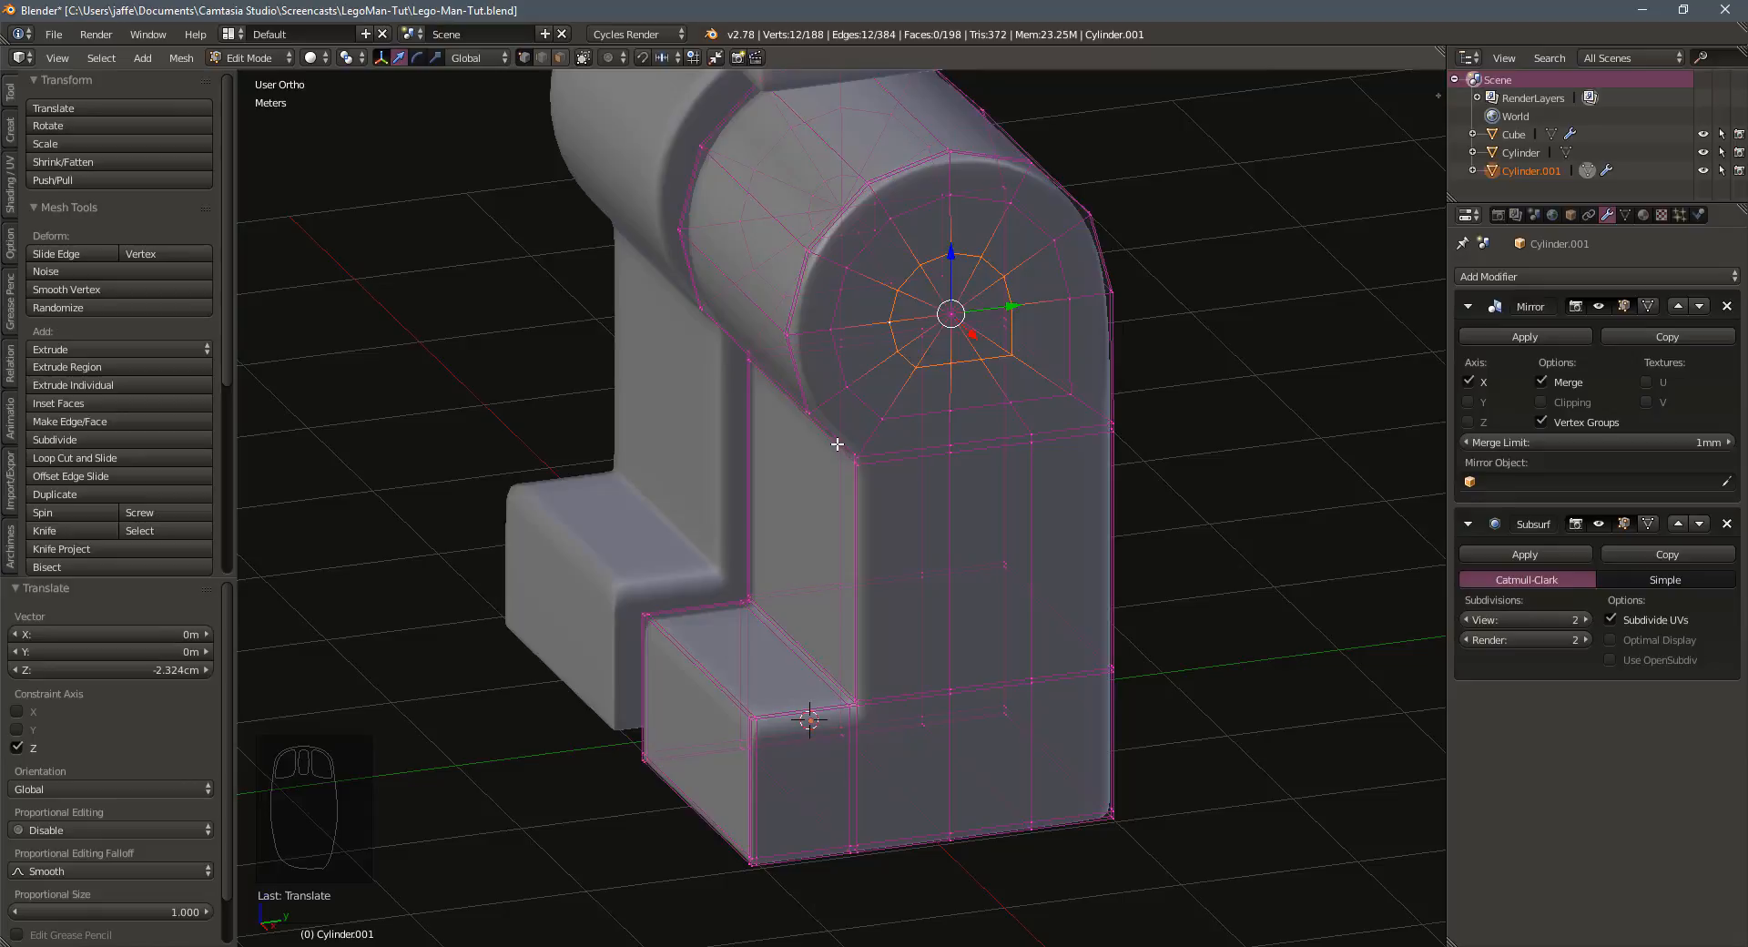
middle_click_drag(836, 443, 941, 452)
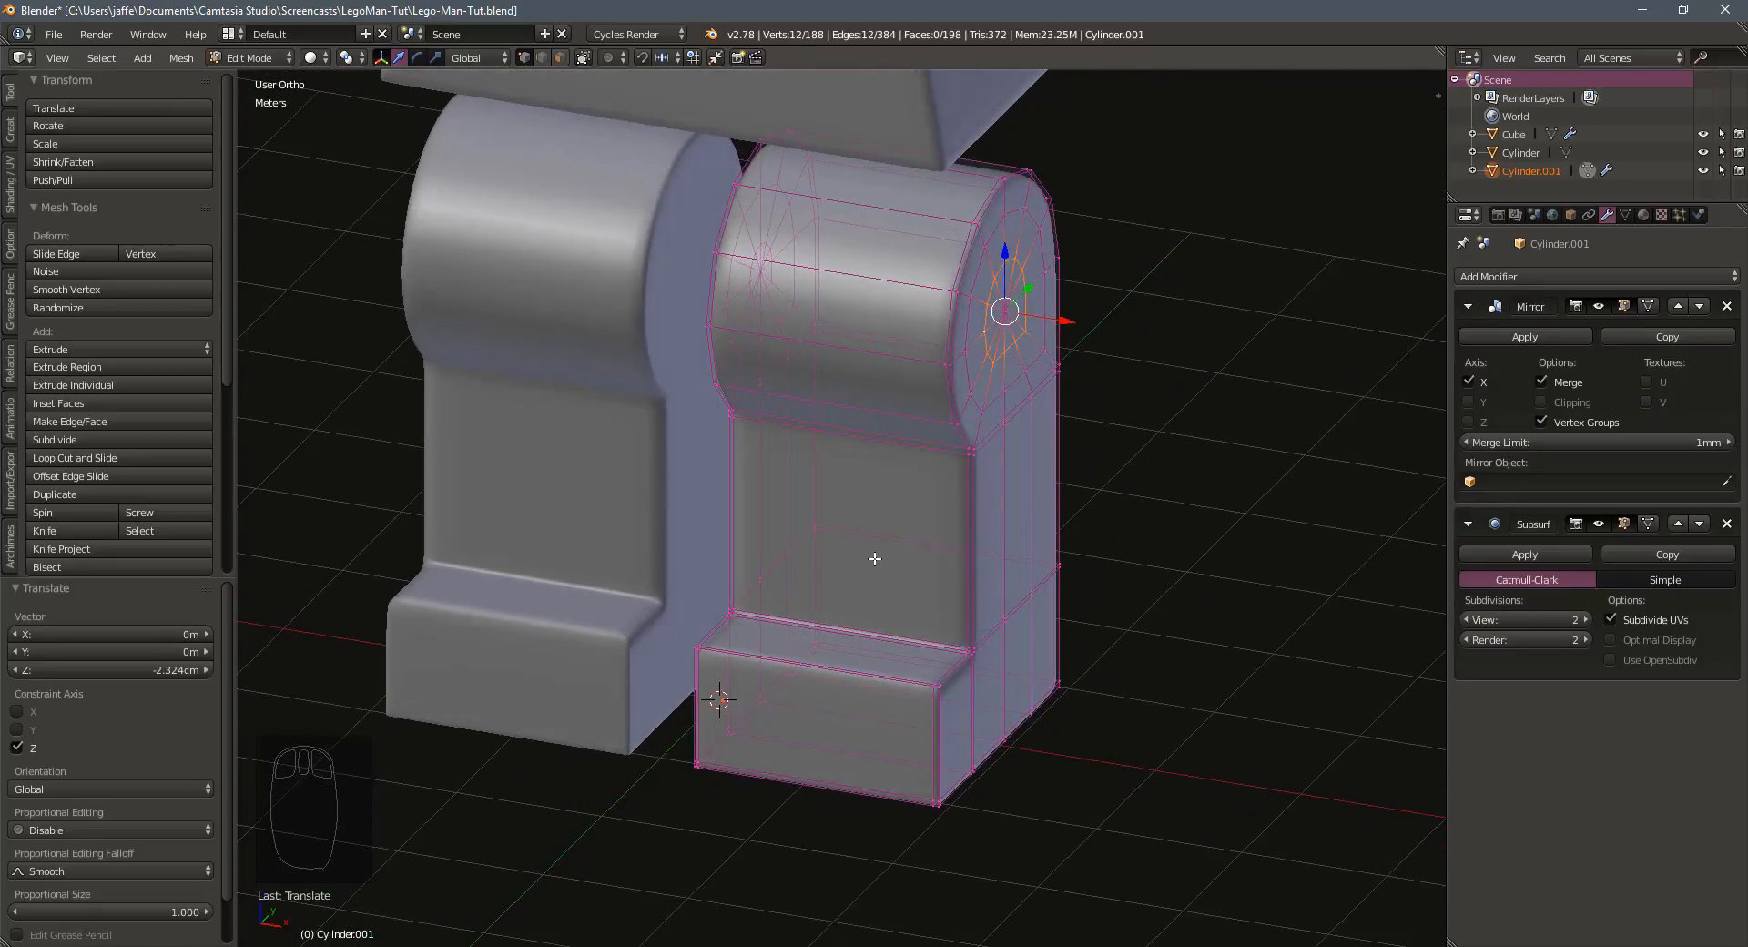
scroll(874, 559, "down", 3)
scroll(874, 557, "up", 3)
middle_click_drag(878, 504, 900, 500)
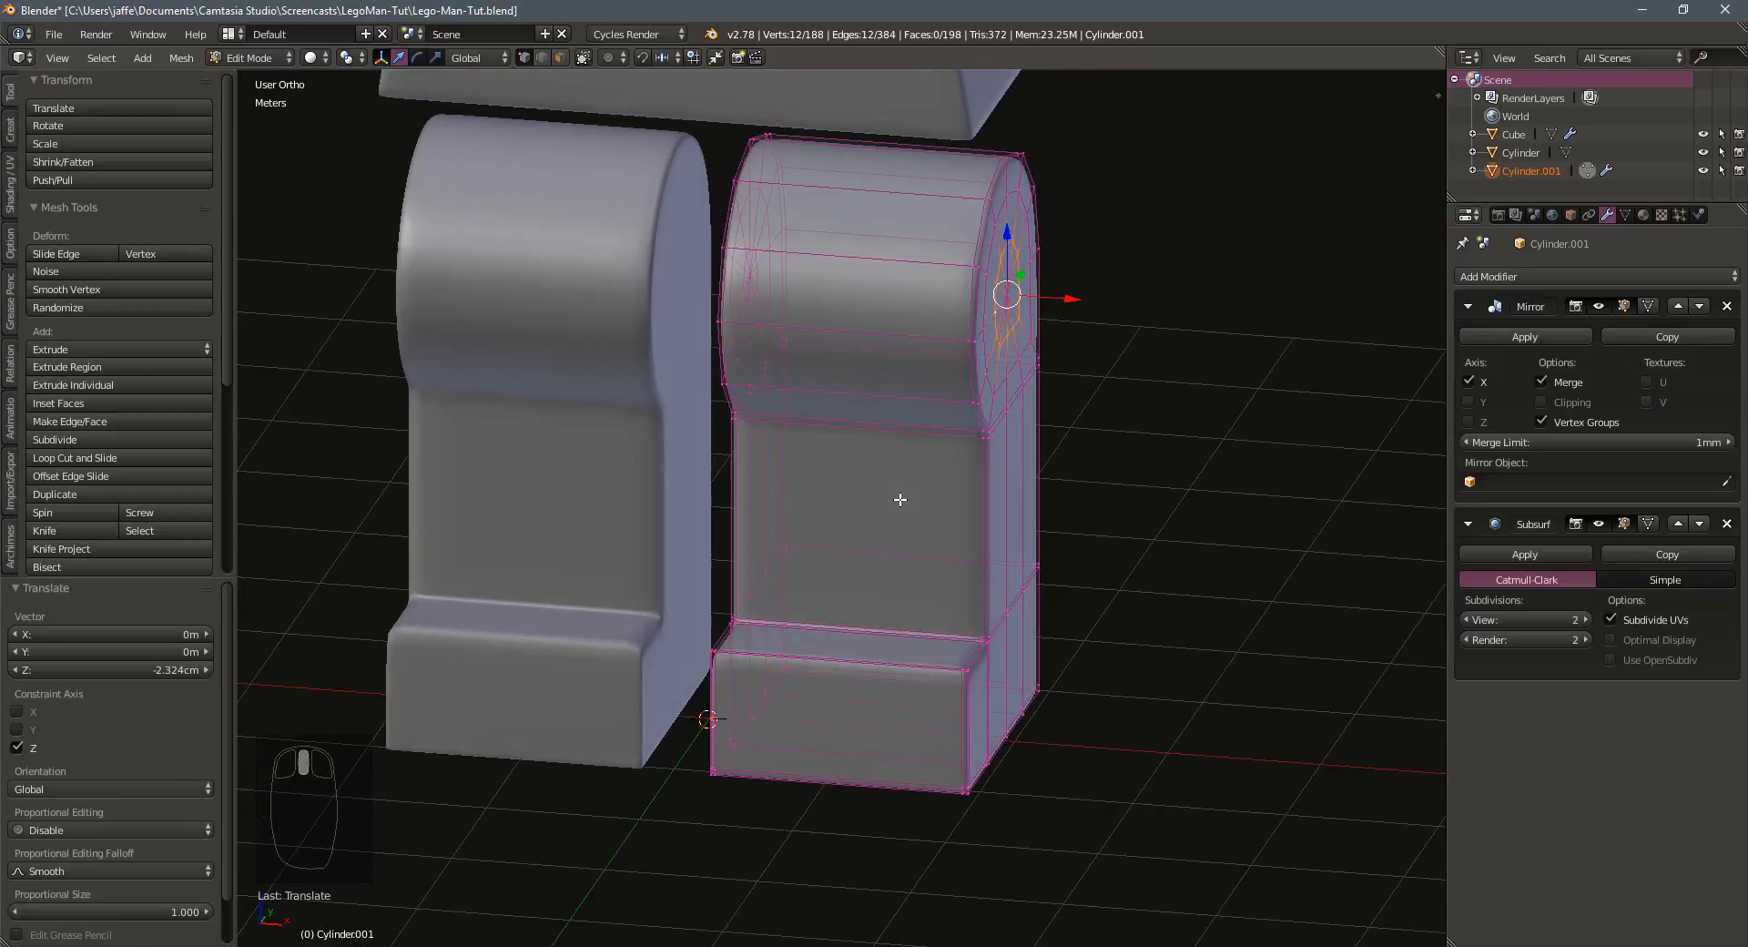
Leave mesh editing in the front view and rename the leg object as Legs
key("KP_1")
key("n")
key("n")
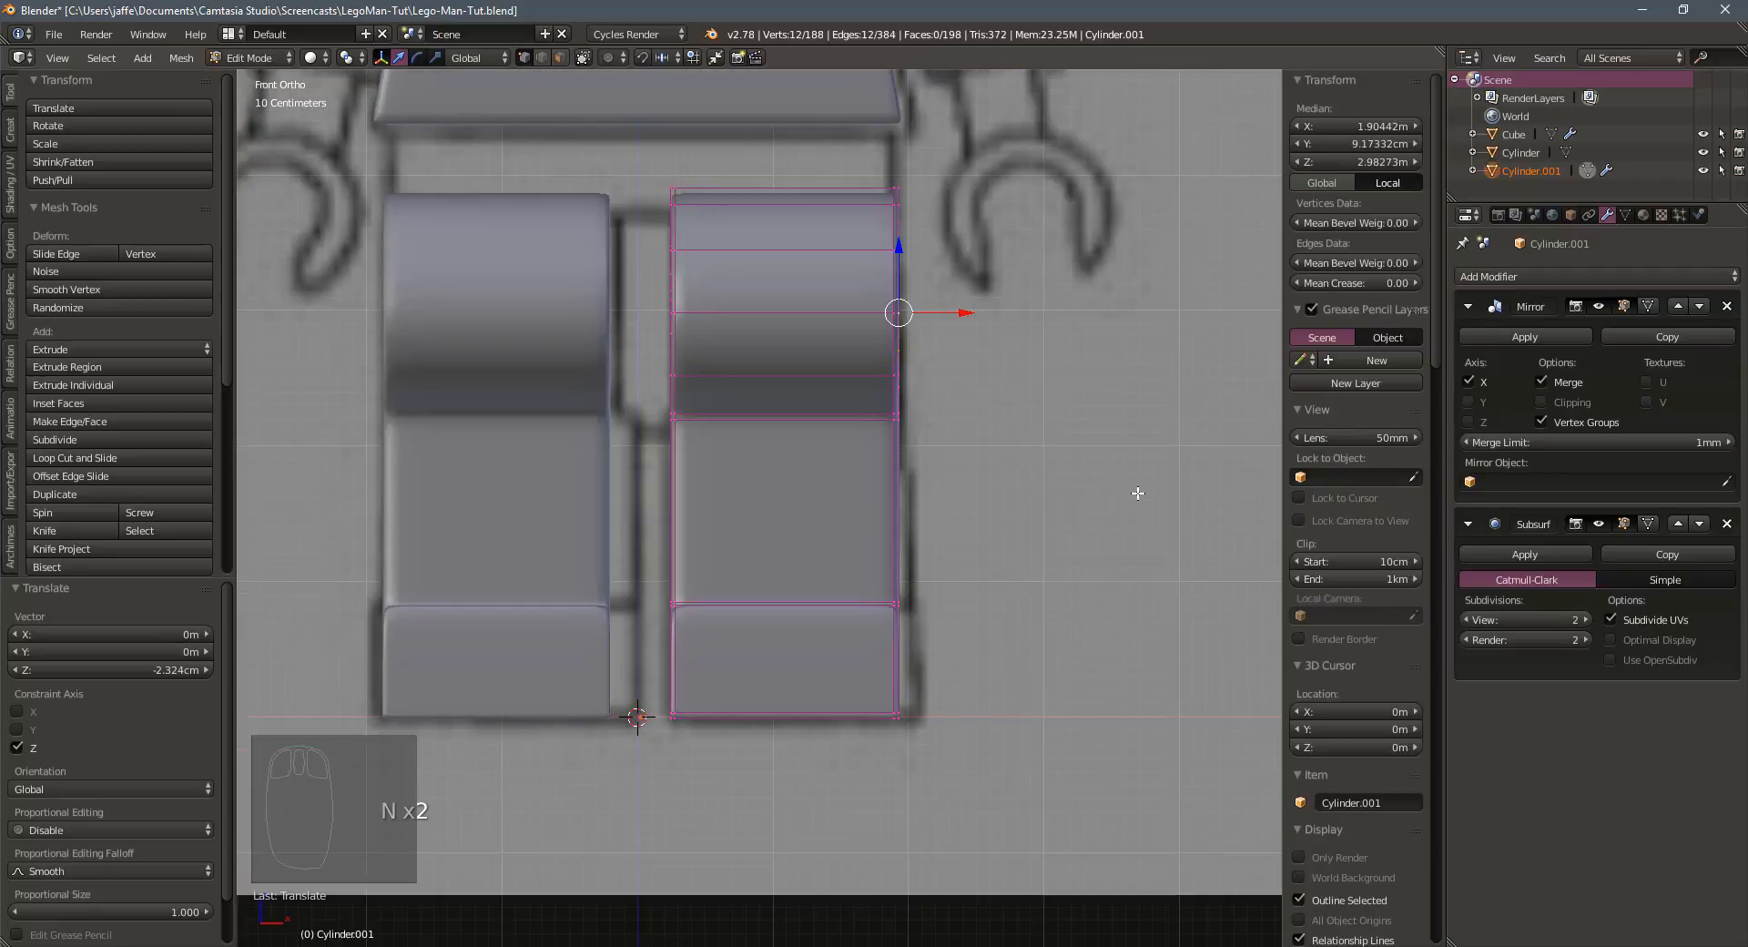
key("Tab")
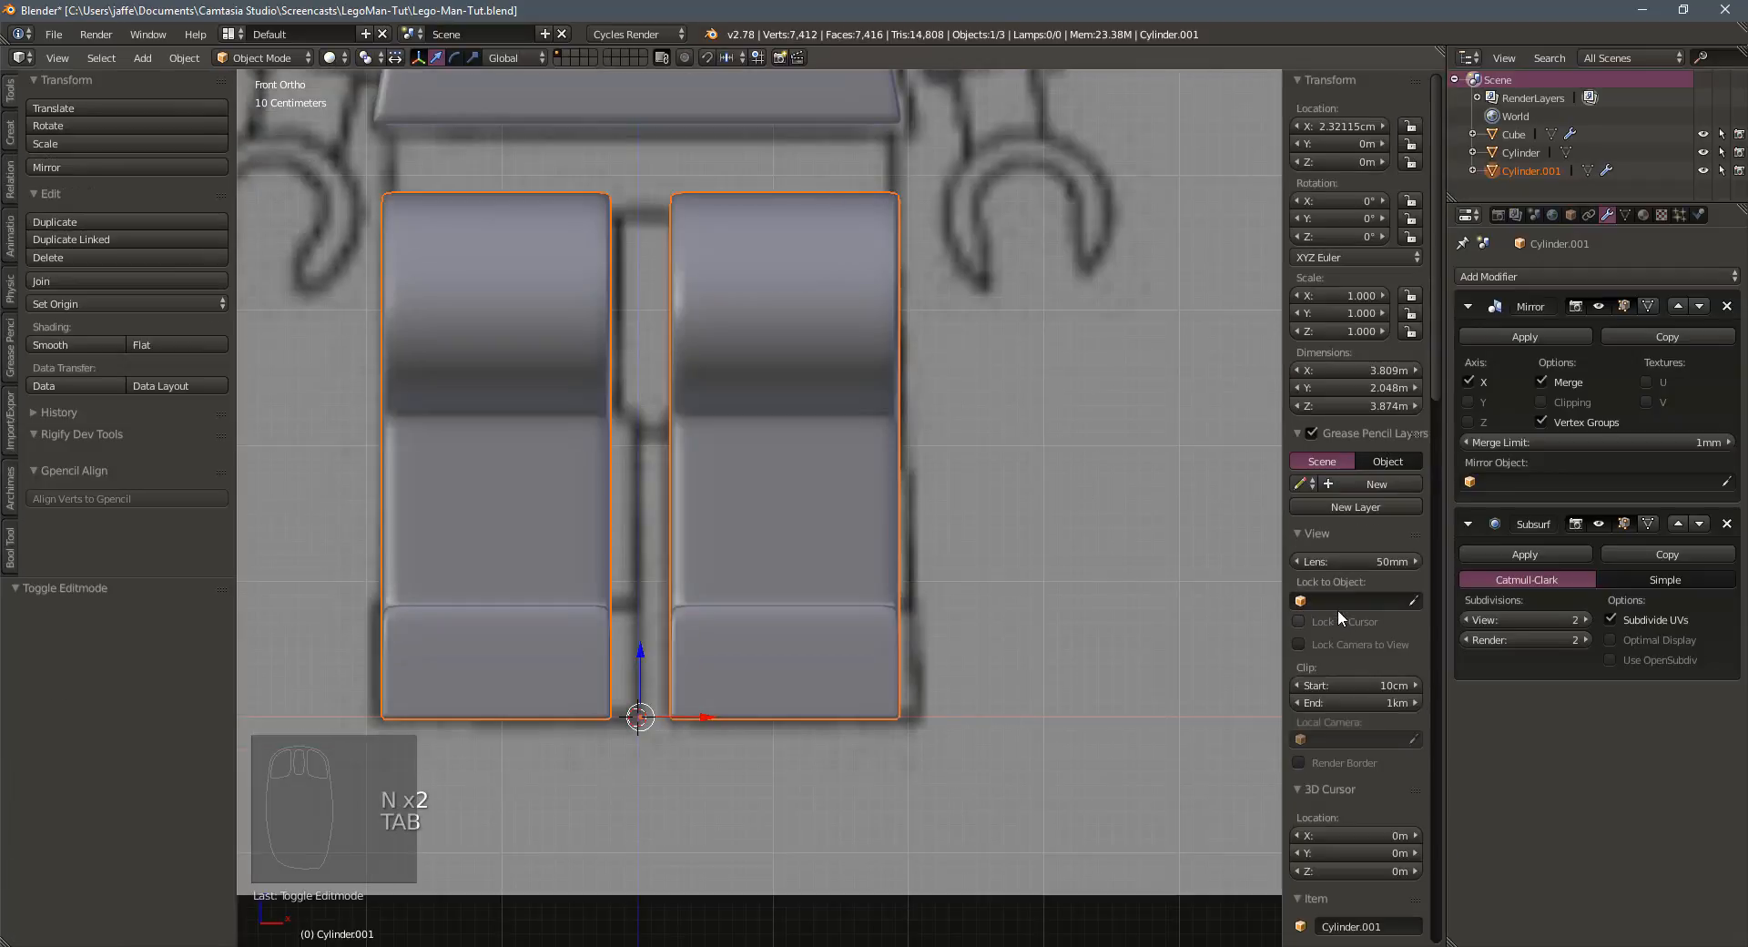
scroll(1339, 612, "down", 6)
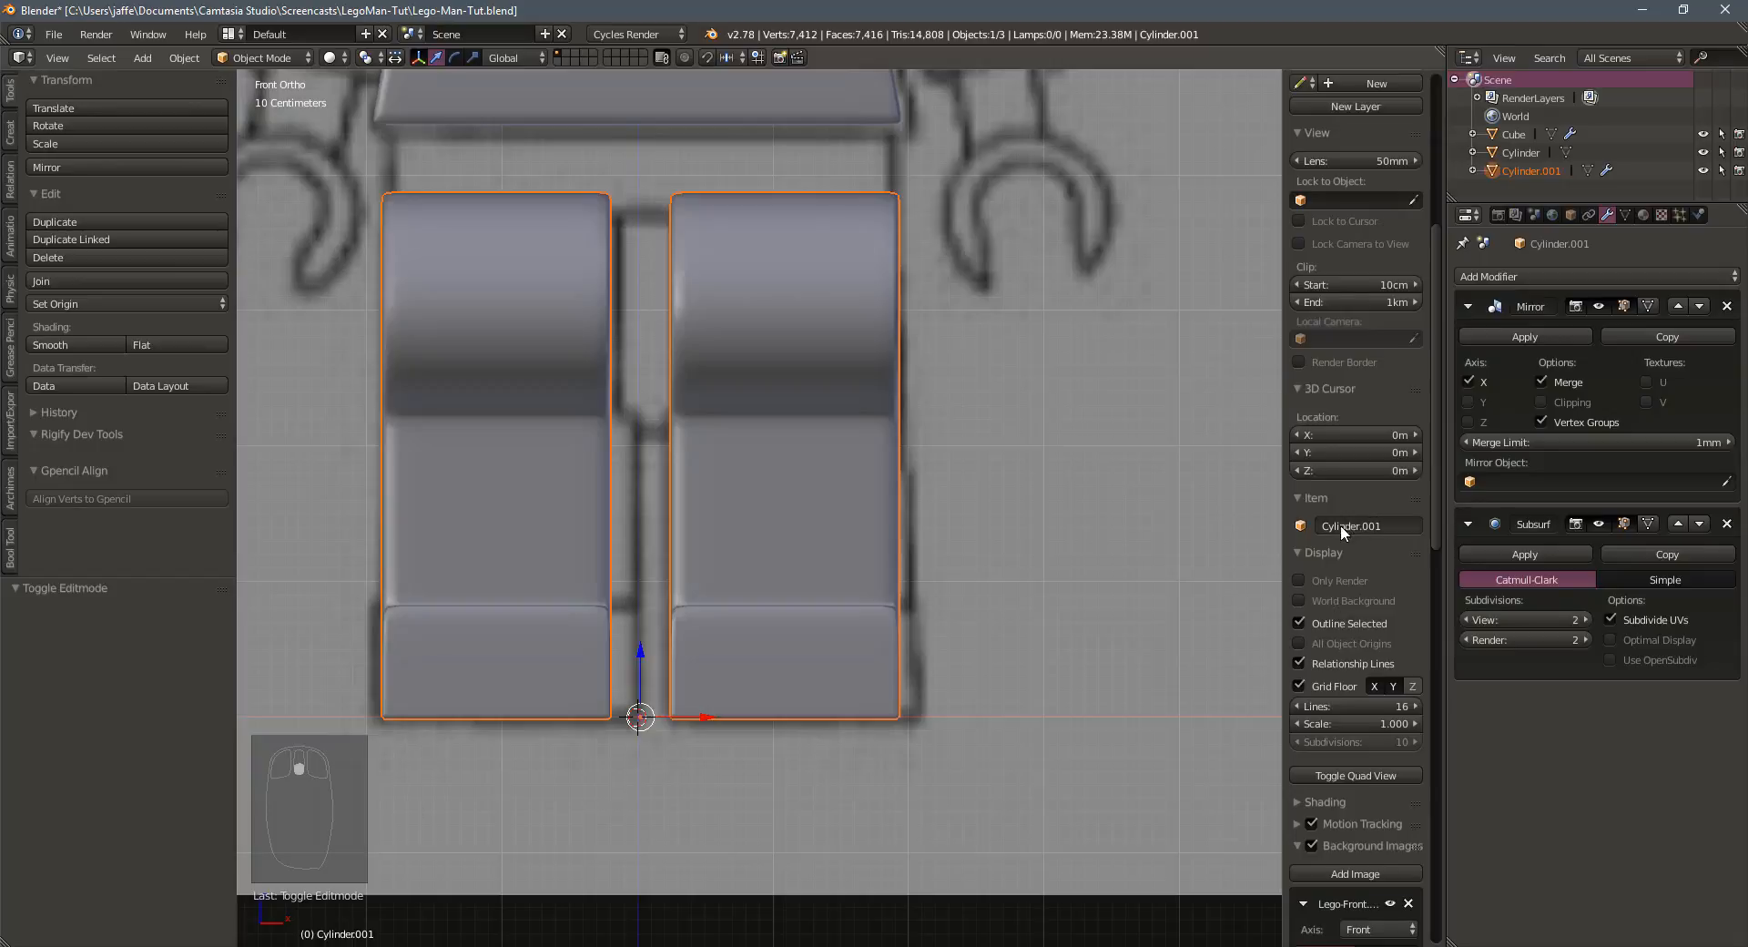
left_click(1341, 526)
type("Legs")
key("Return")
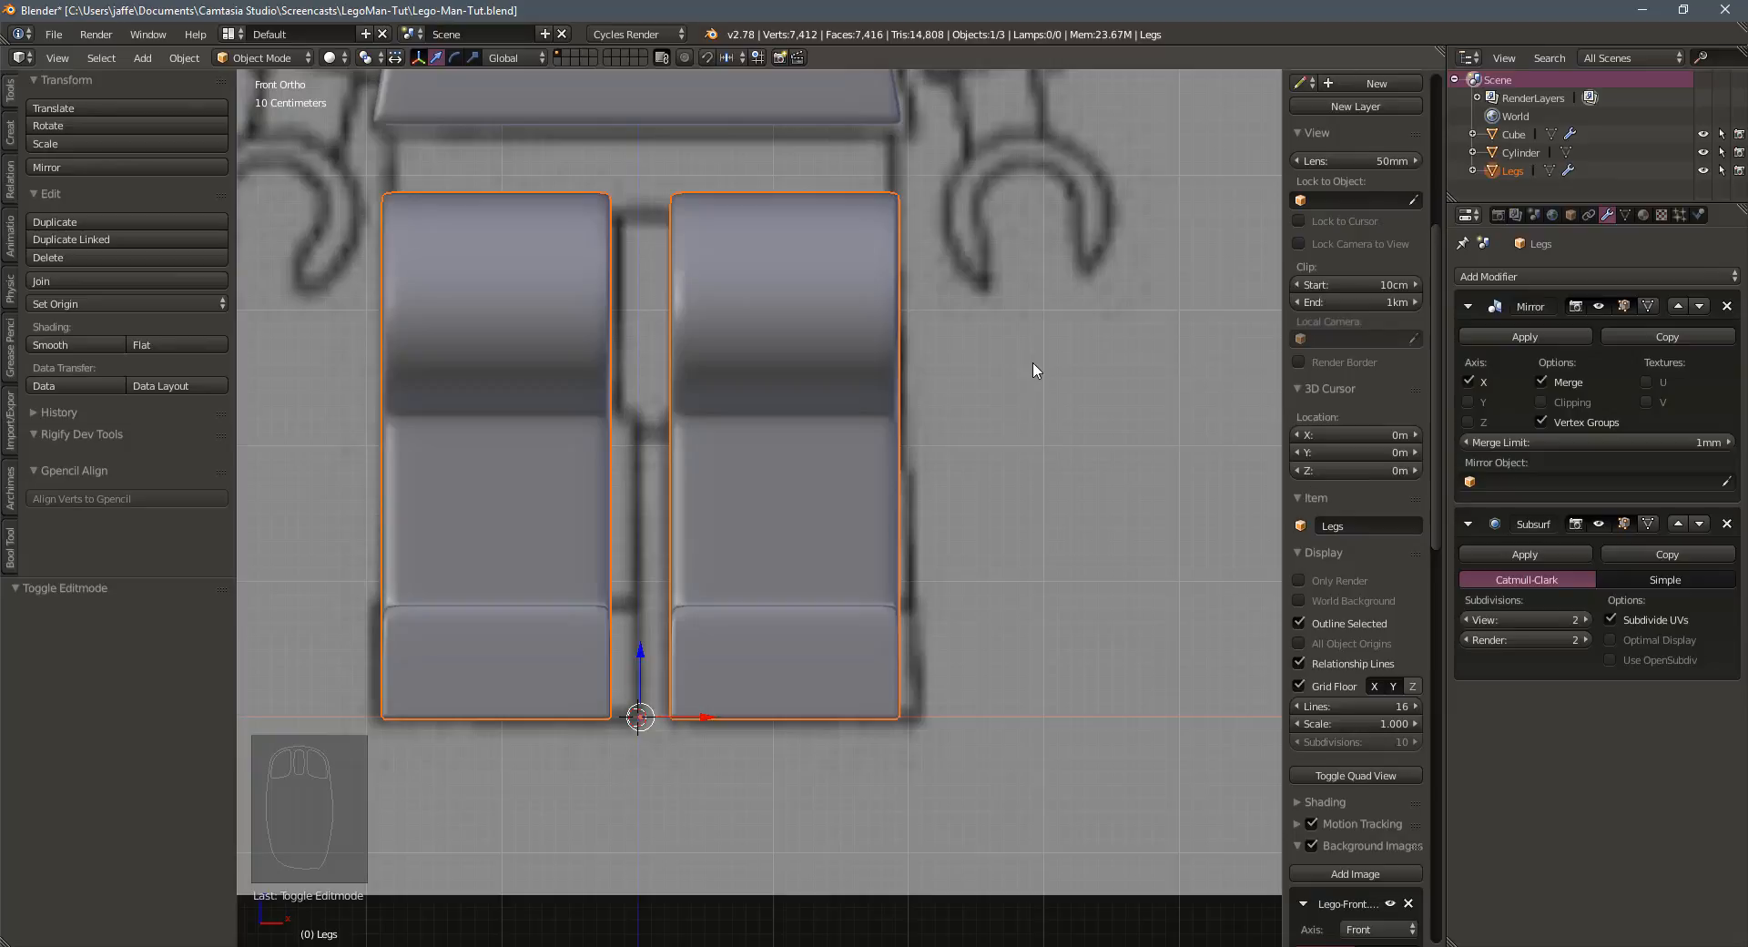
Select the trapezoidal body object above the legs and rename it as Torso
middle_click_drag(1008, 343, 979, 656, "shift")
left_click(763, 382)
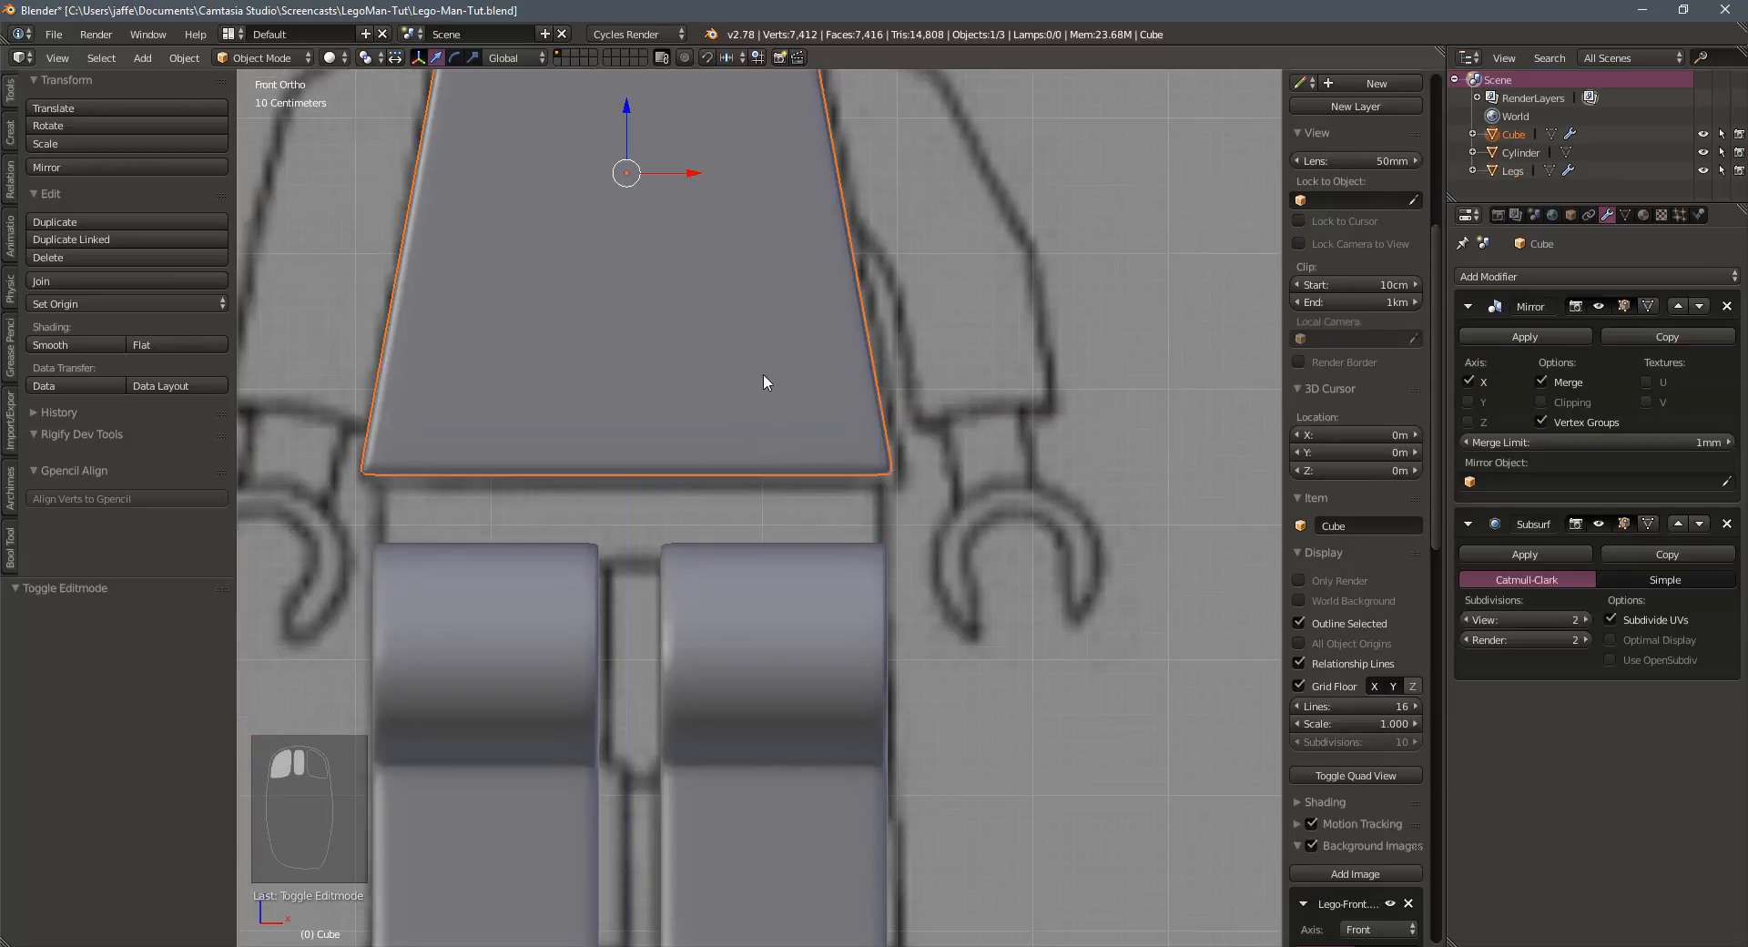
double_click(1367, 525)
type("Torso")
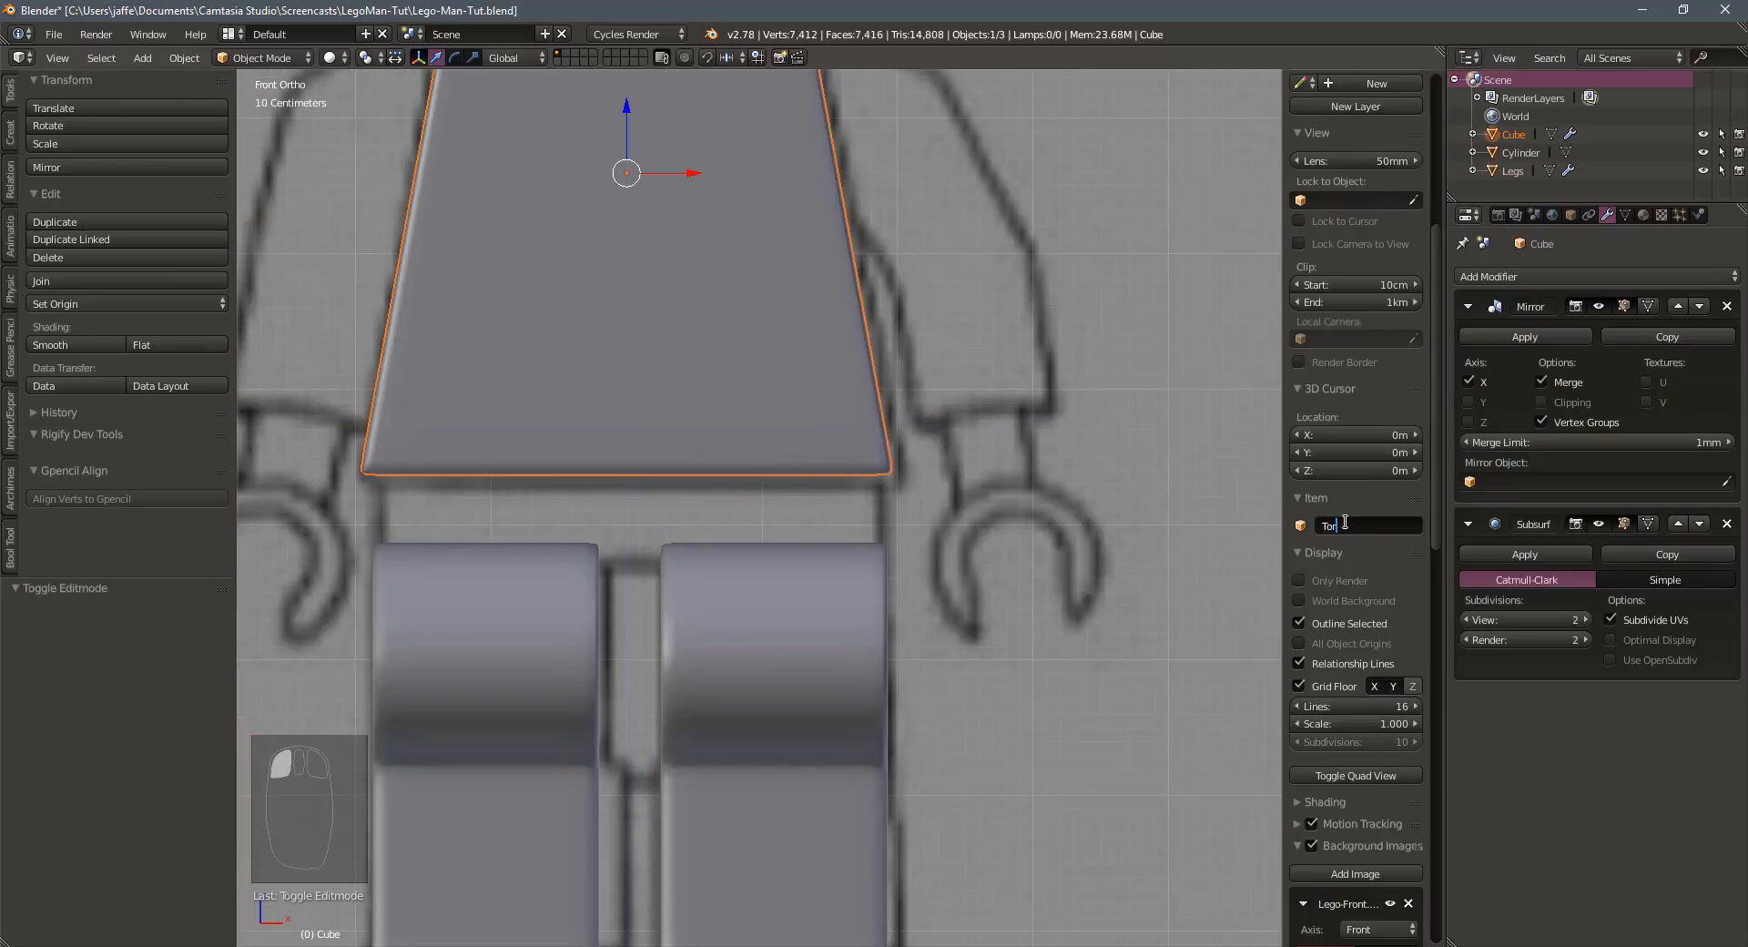
key("Return")
Select the cylindrical head object, rename it as Head and hide the viewport's side panels
scroll(1027, 510, "down", 3)
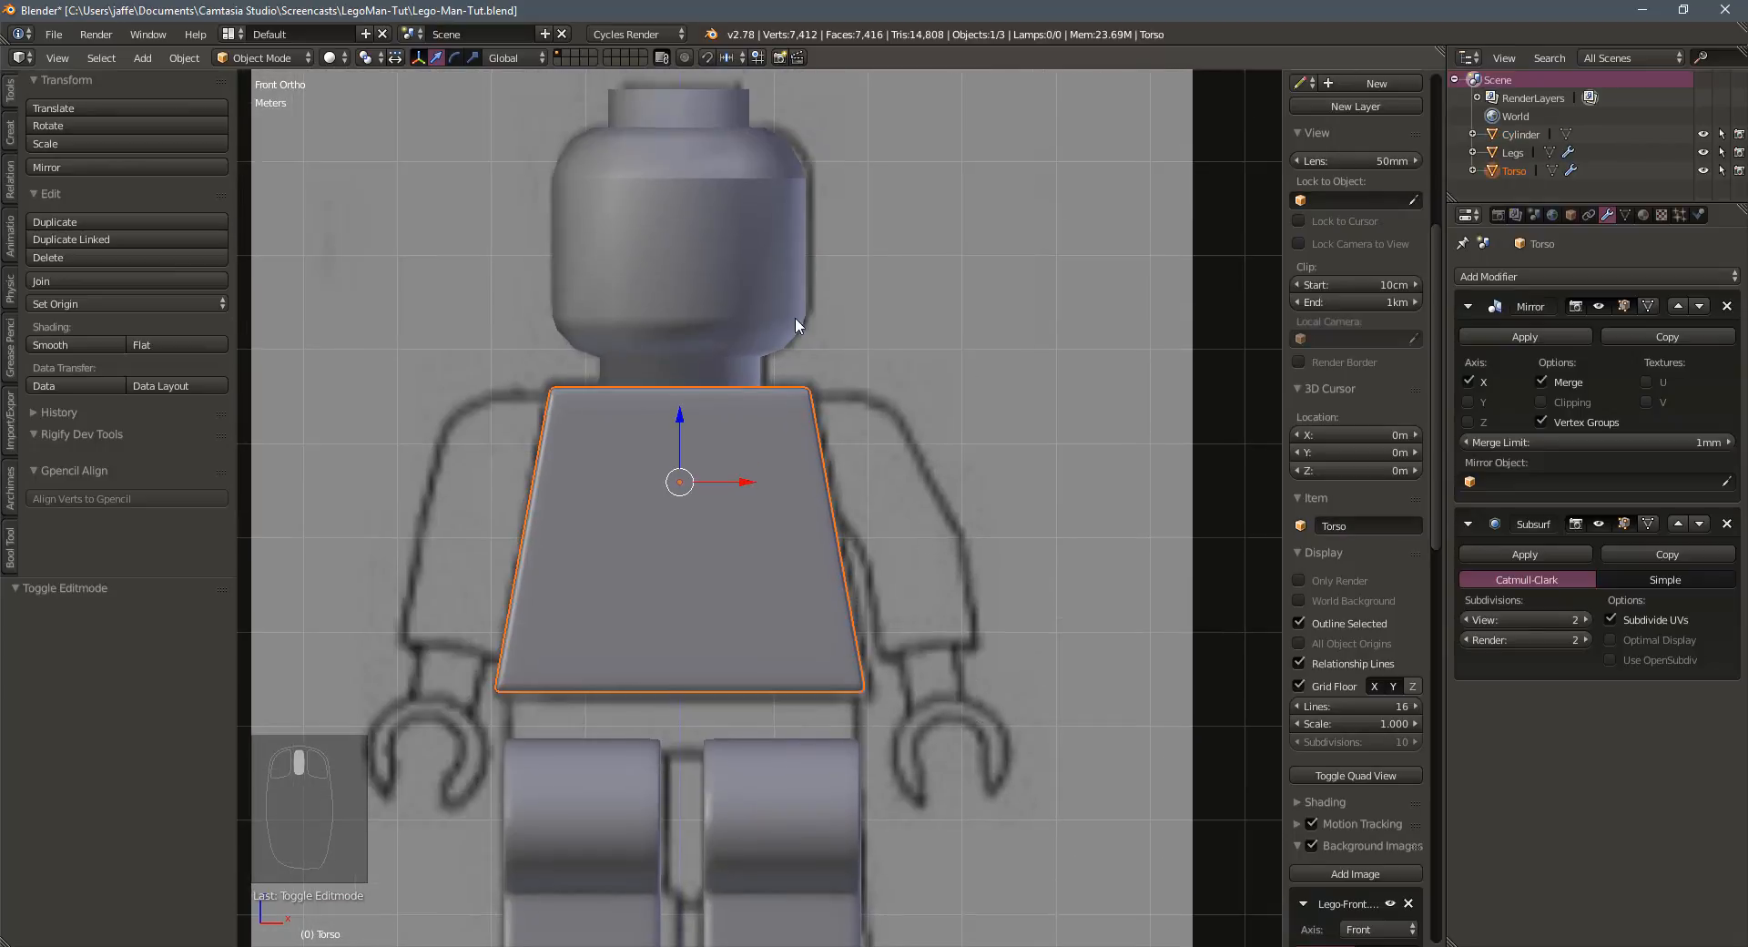
left_click(779, 302)
double_click(1348, 525)
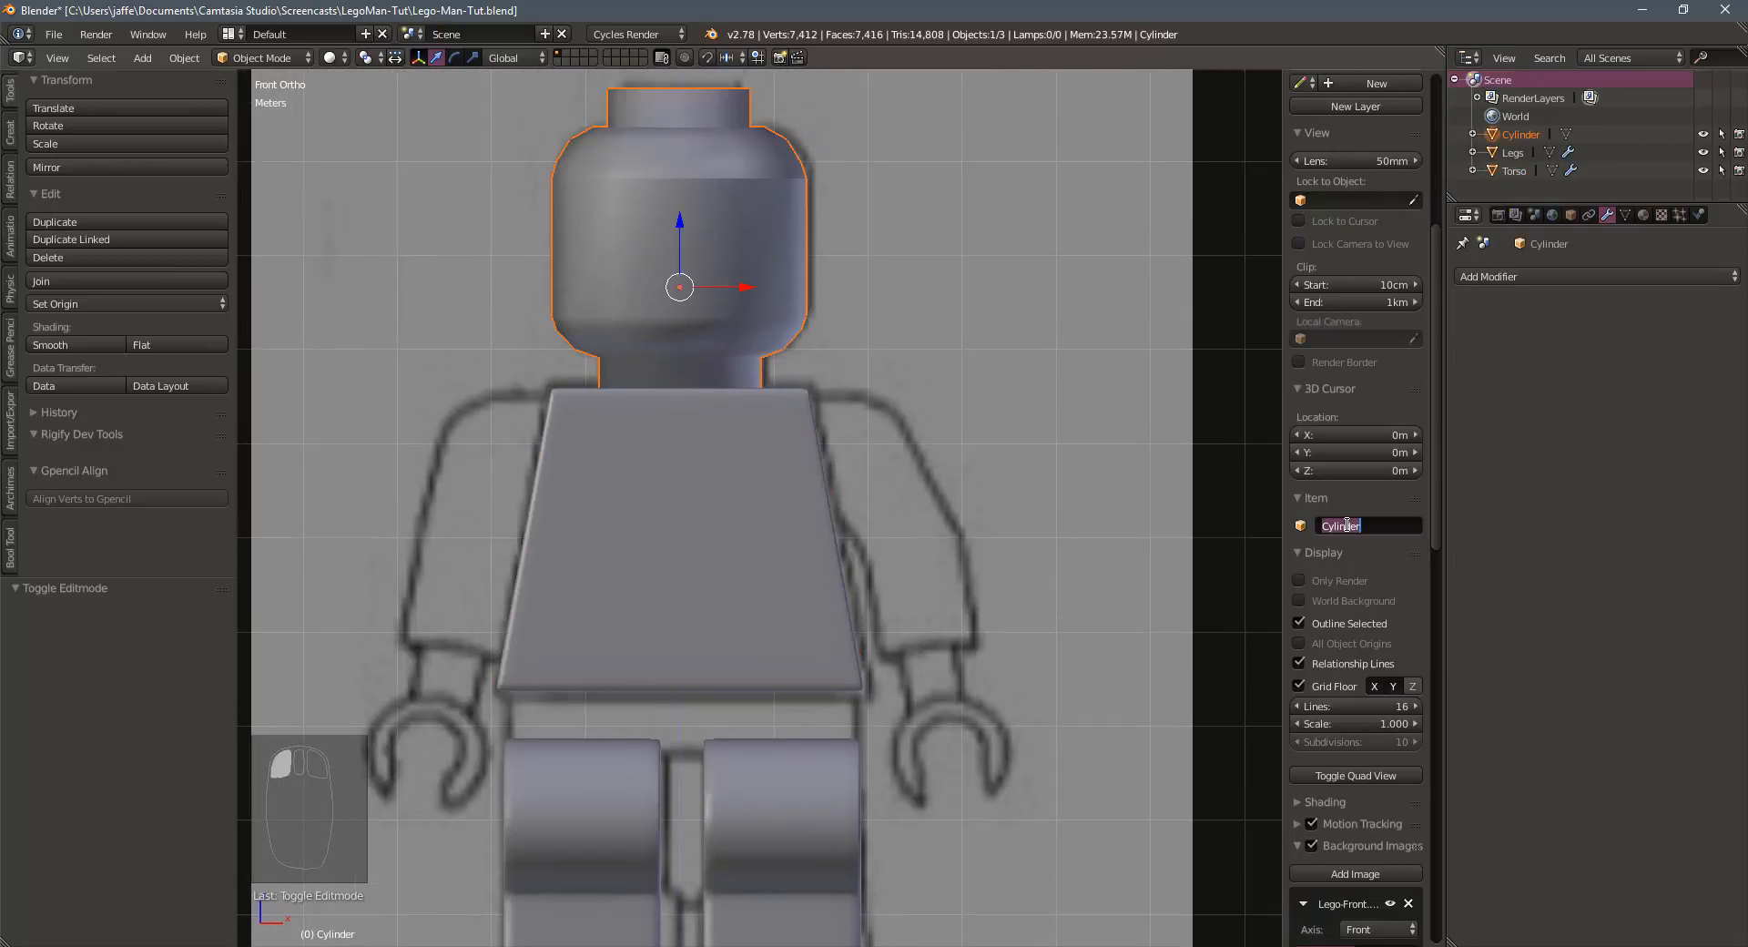
type("Head")
key("Return")
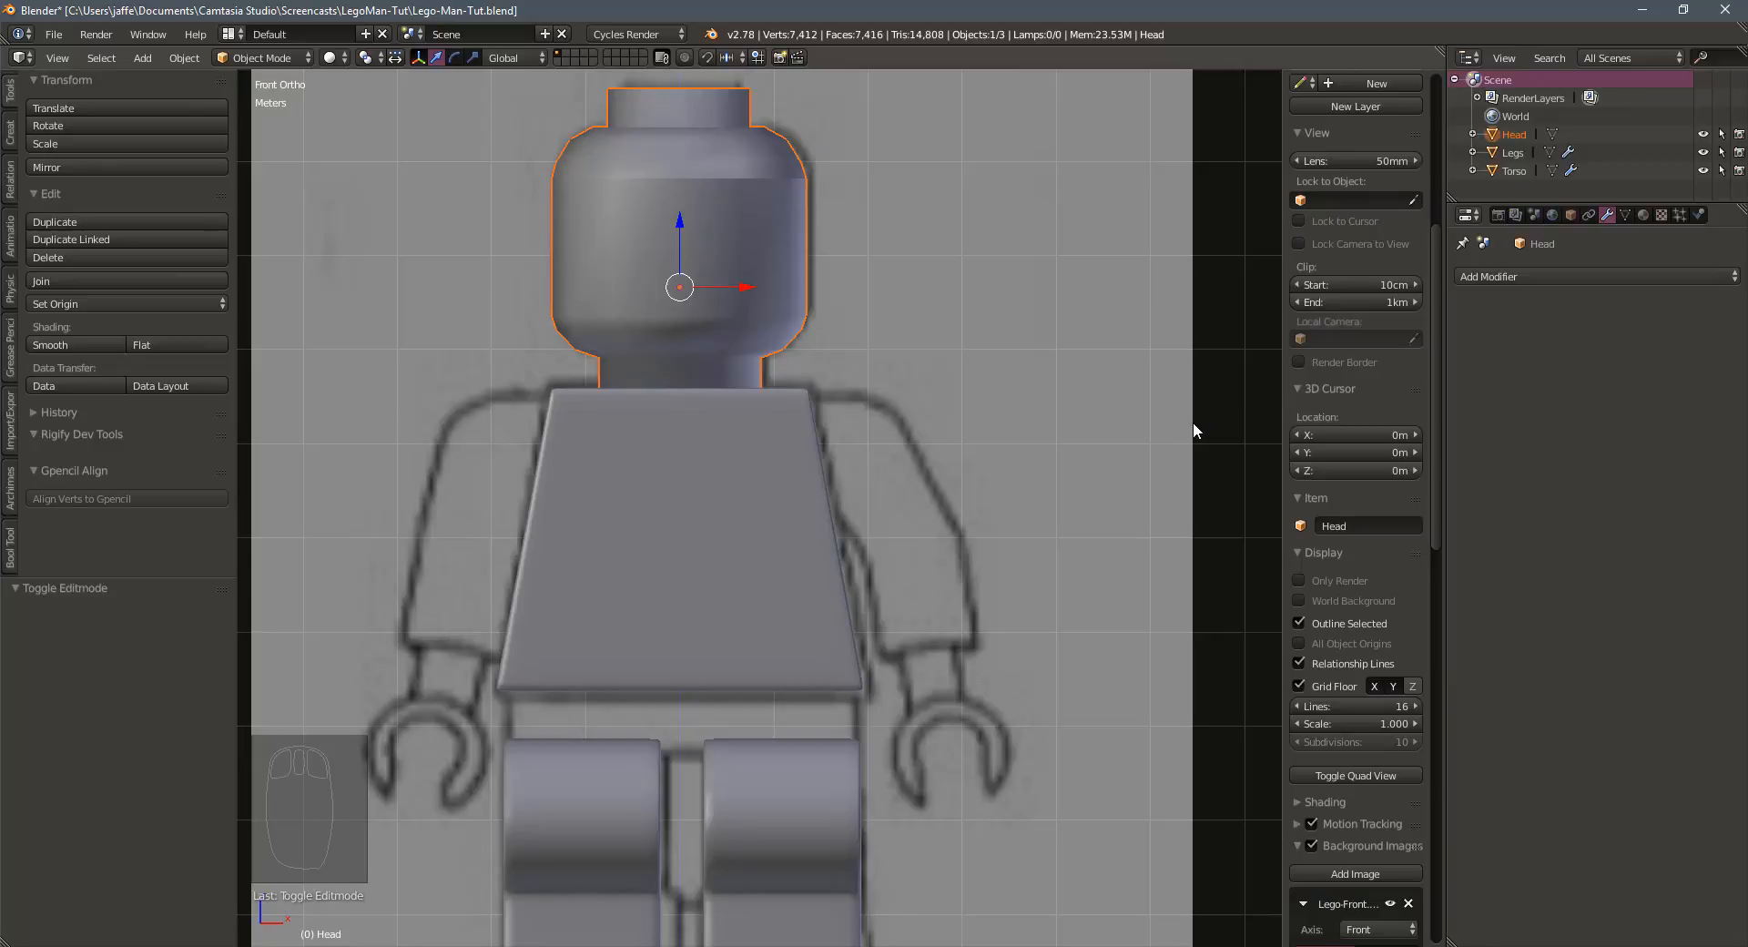
key("n")
key("t")
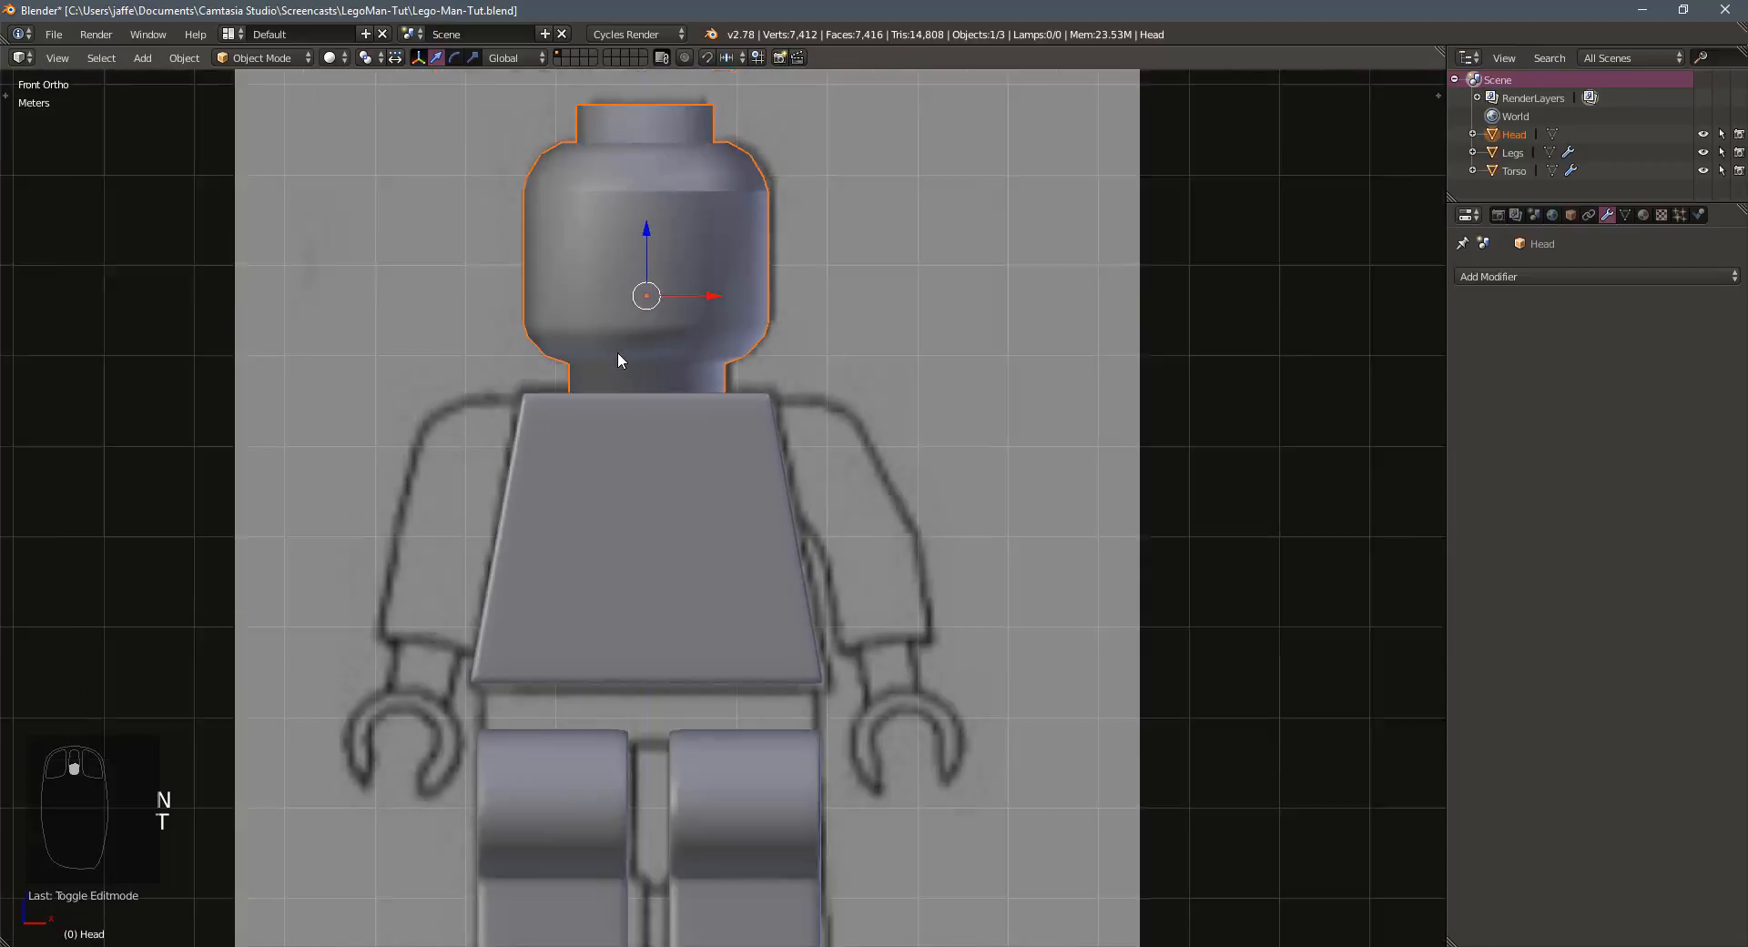
Start editing the head's mesh and add a level 2 subdivision surface to it
scroll(618, 354, "down", 2)
mouse_move(819, 394)
middle_mouse_down()
mouse_move(780, 414)
mouse_move(811, 413)
mouse_move(723, 305)
mouse_move(802, 382)
middle_mouse_up()
key("Tab")
key("ctrl+2")
scroll(769, 328, "up", 2)
middle_click_drag(766, 320, 763, 355, "shift")
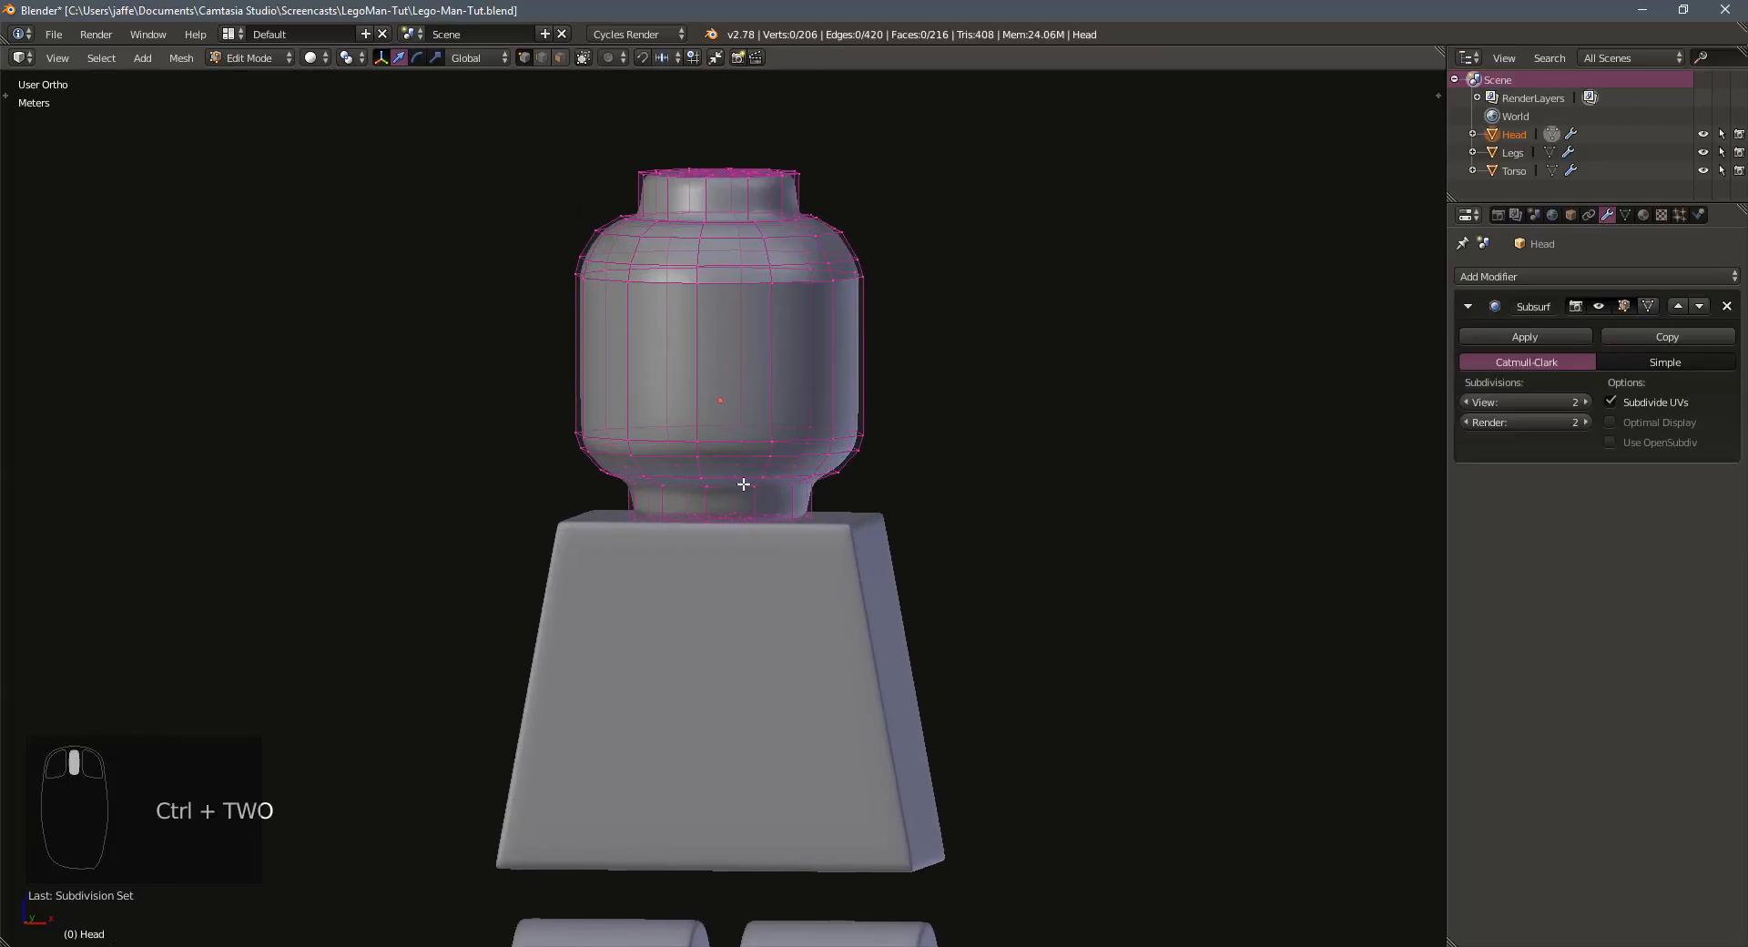
Add two loop cuts tight around the crease where the neck meets the head, one on the neck and one on the head's underside
middle_click_drag(741, 483, 743, 428, "shift")
scroll(753, 417, "up", 4)
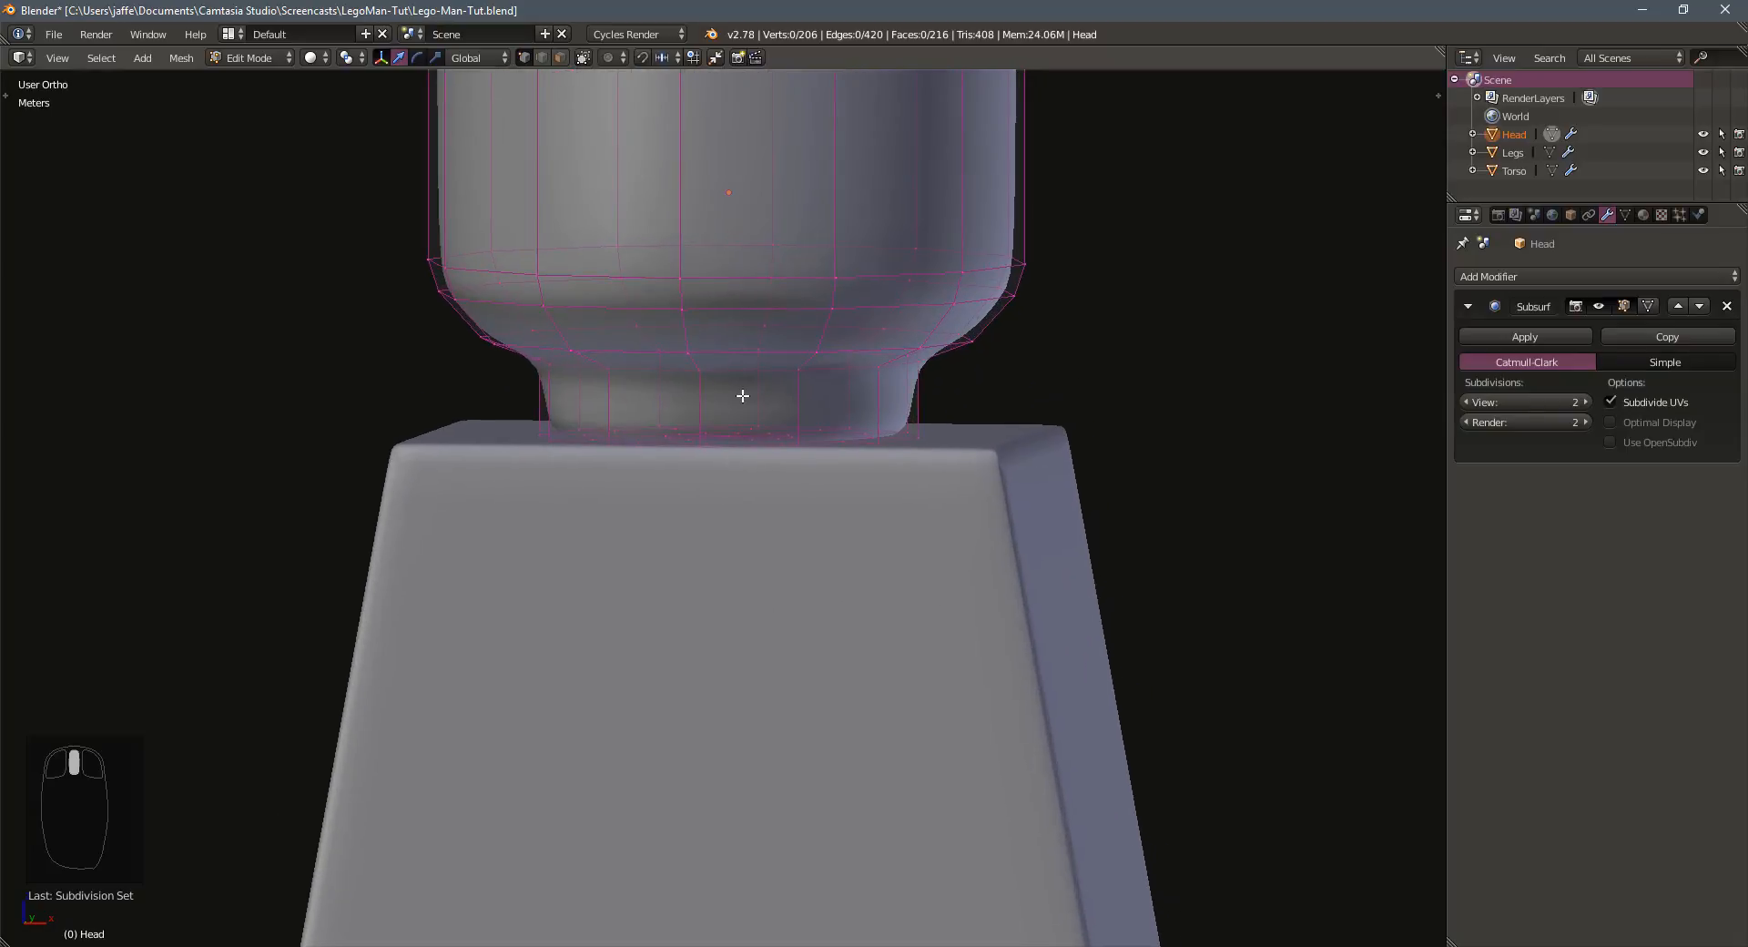
key("ctrl+r")
left_click(743, 392)
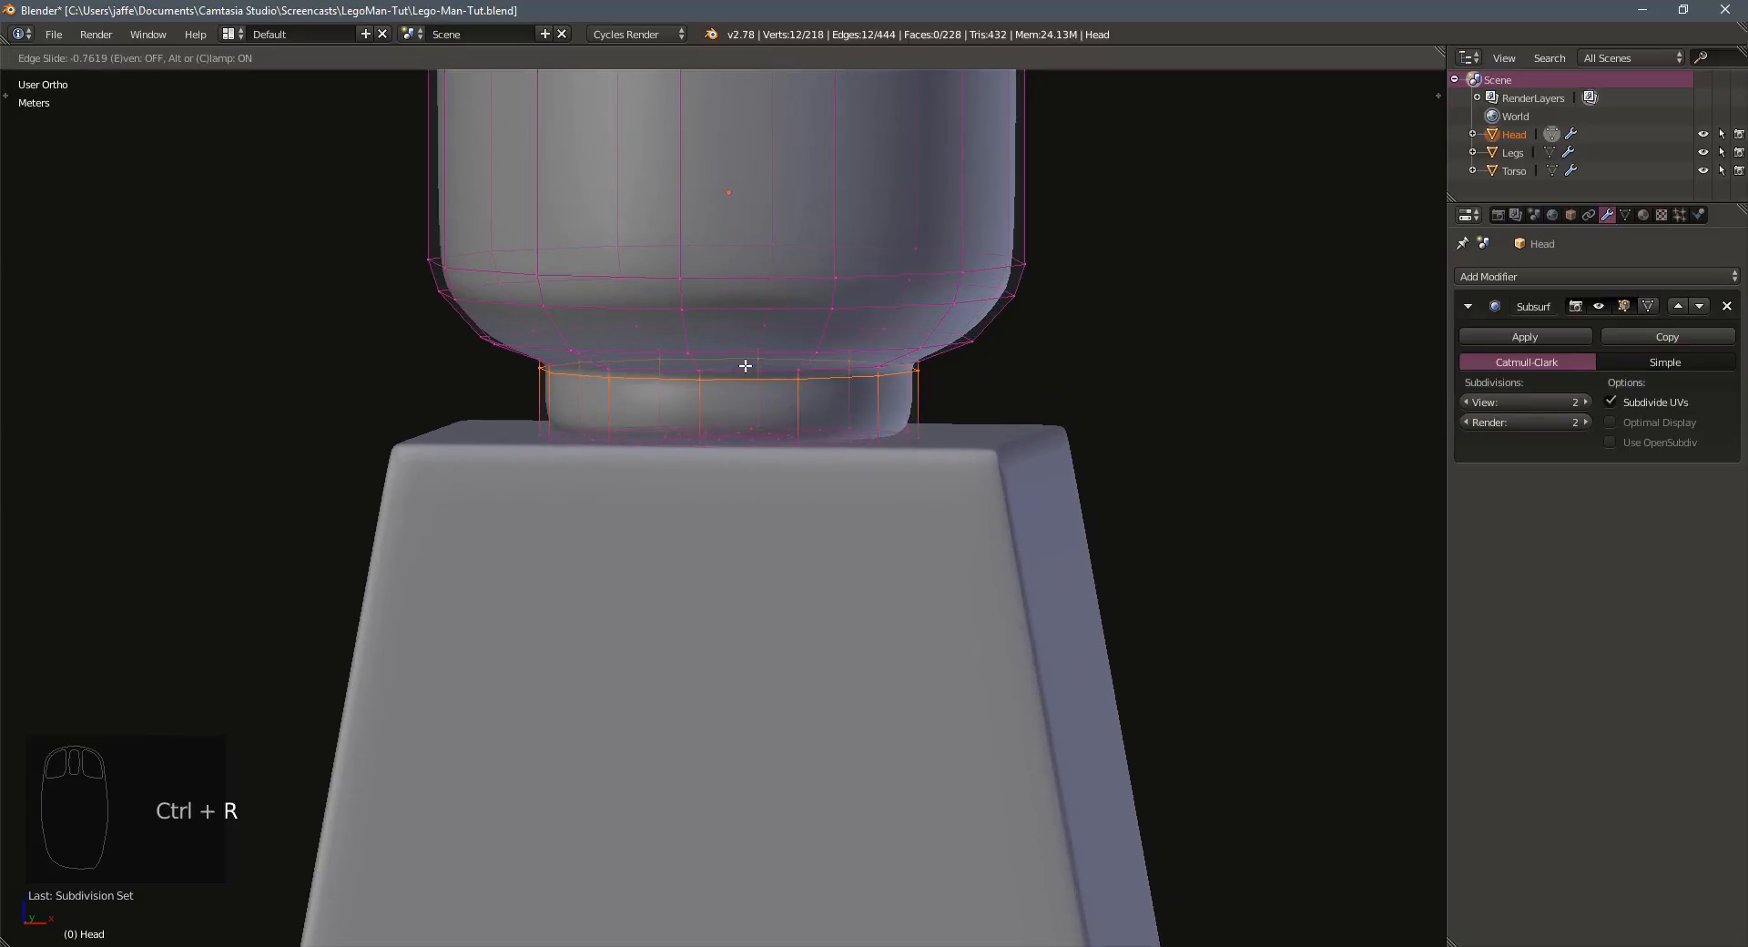
left_click(743, 365)
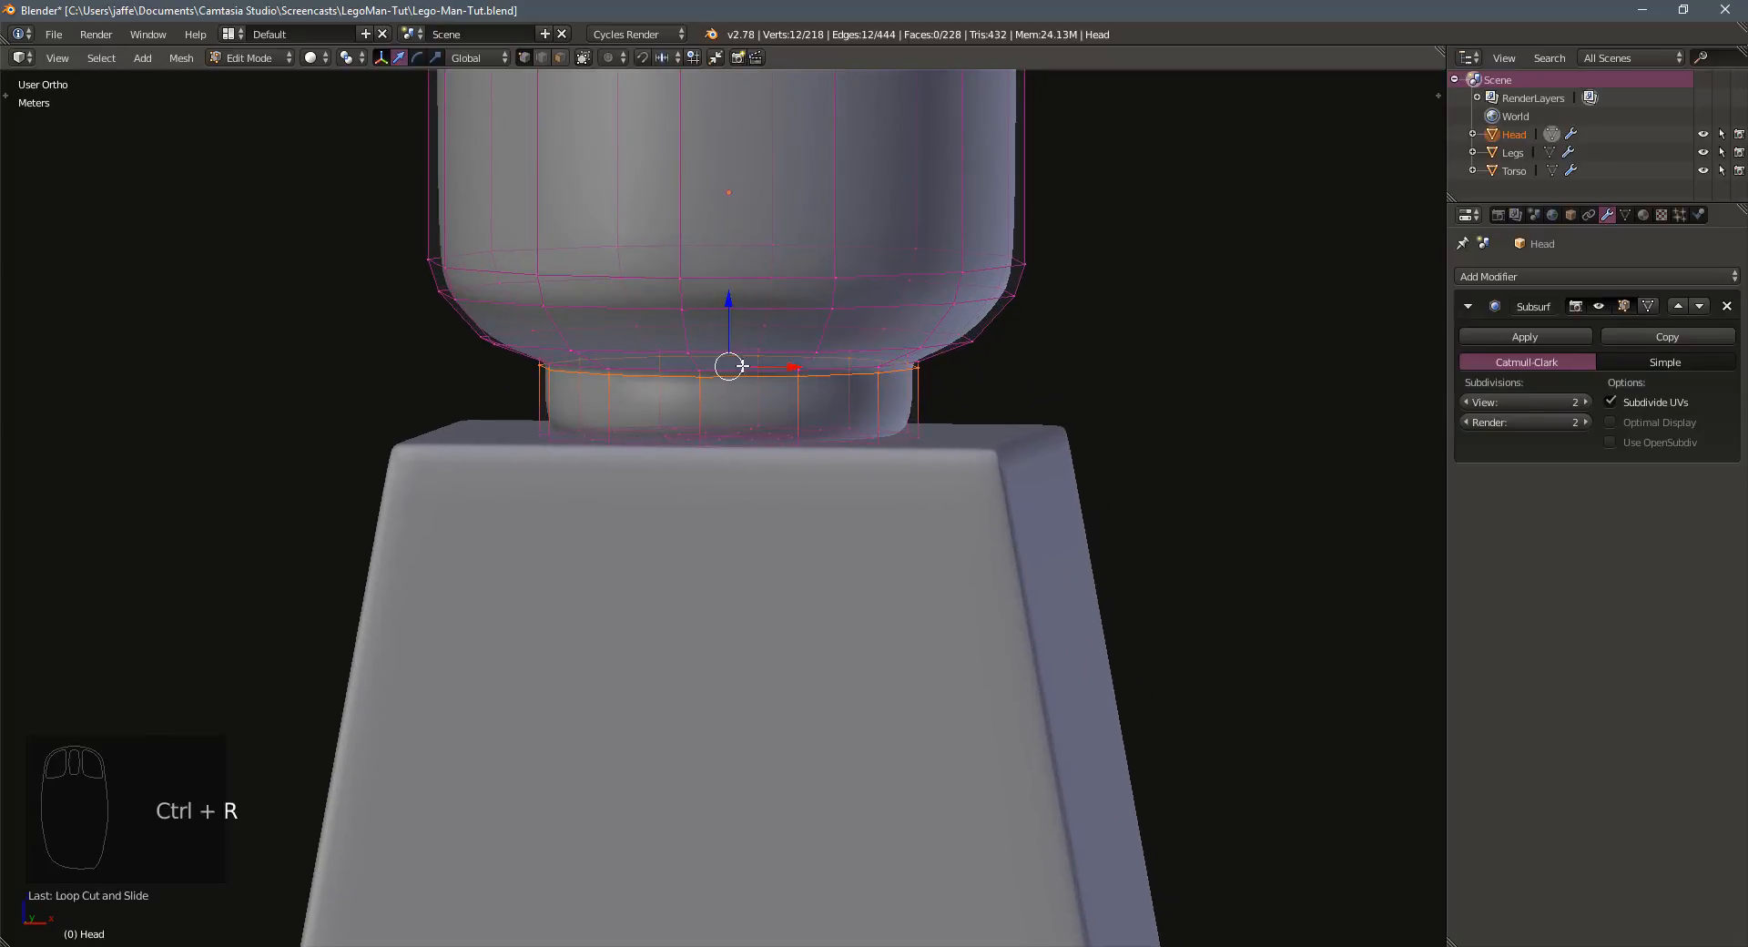
key("ctrl+r")
left_click(692, 363)
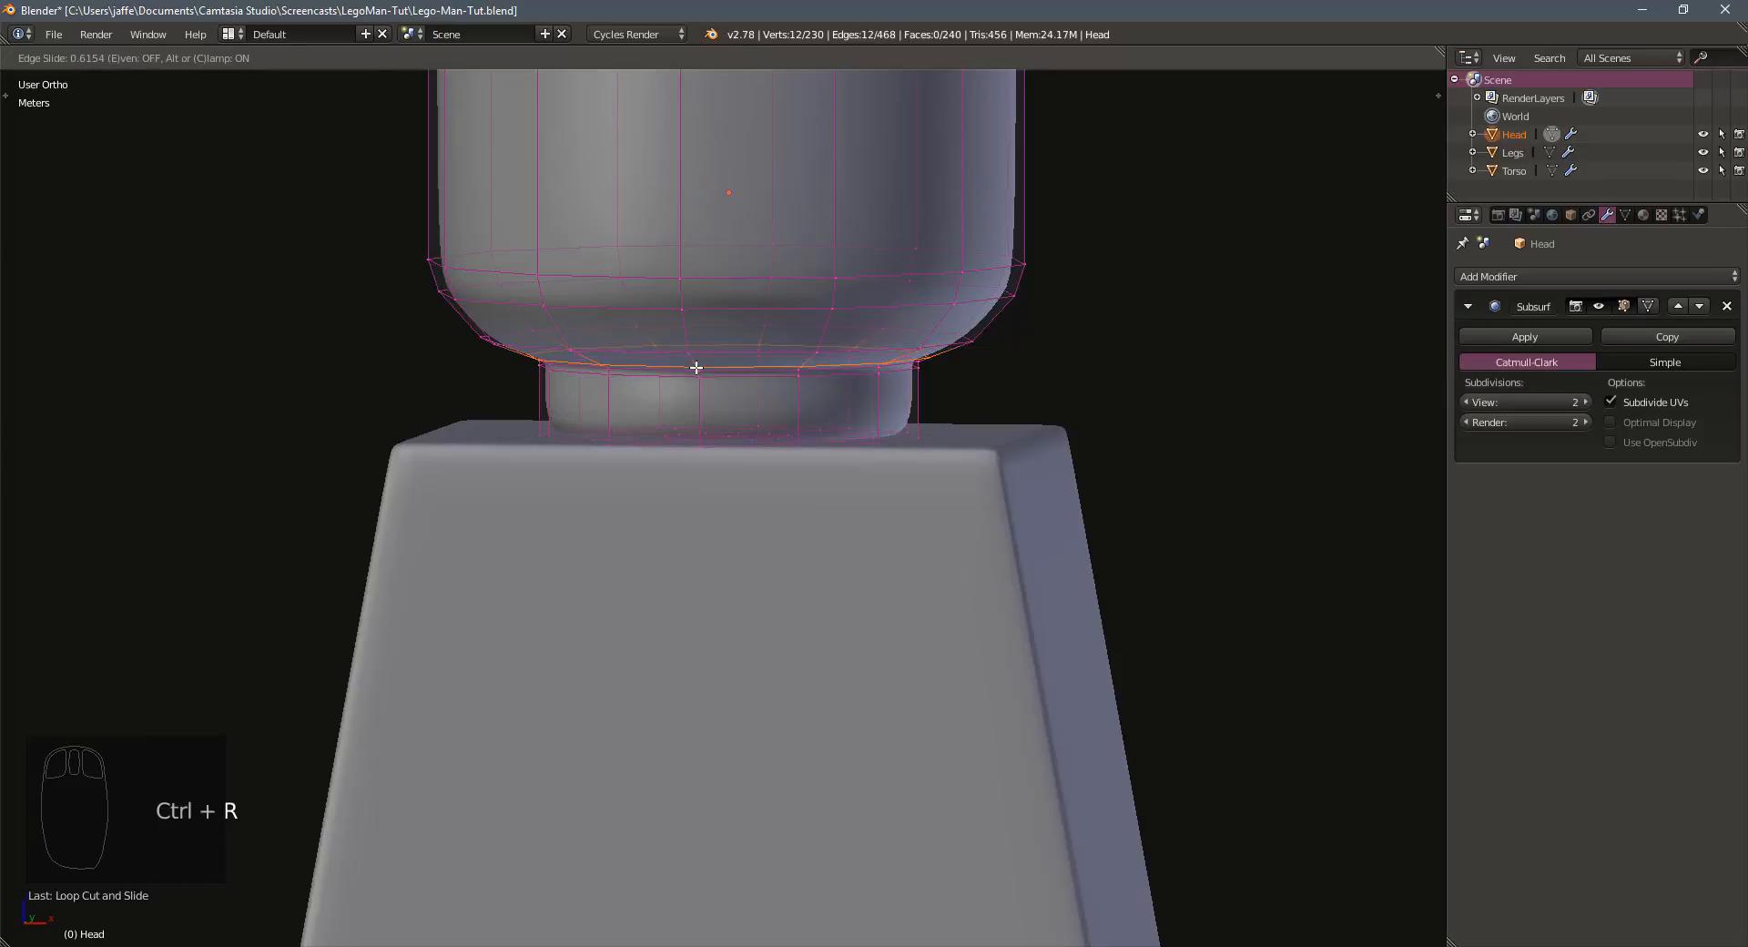
left_click(696, 369)
Add loop cuts on both sides of the neck's lower rim, one low on its wall and one near the bottom face's outer edge
key("ctrl+r")
left_click(695, 409)
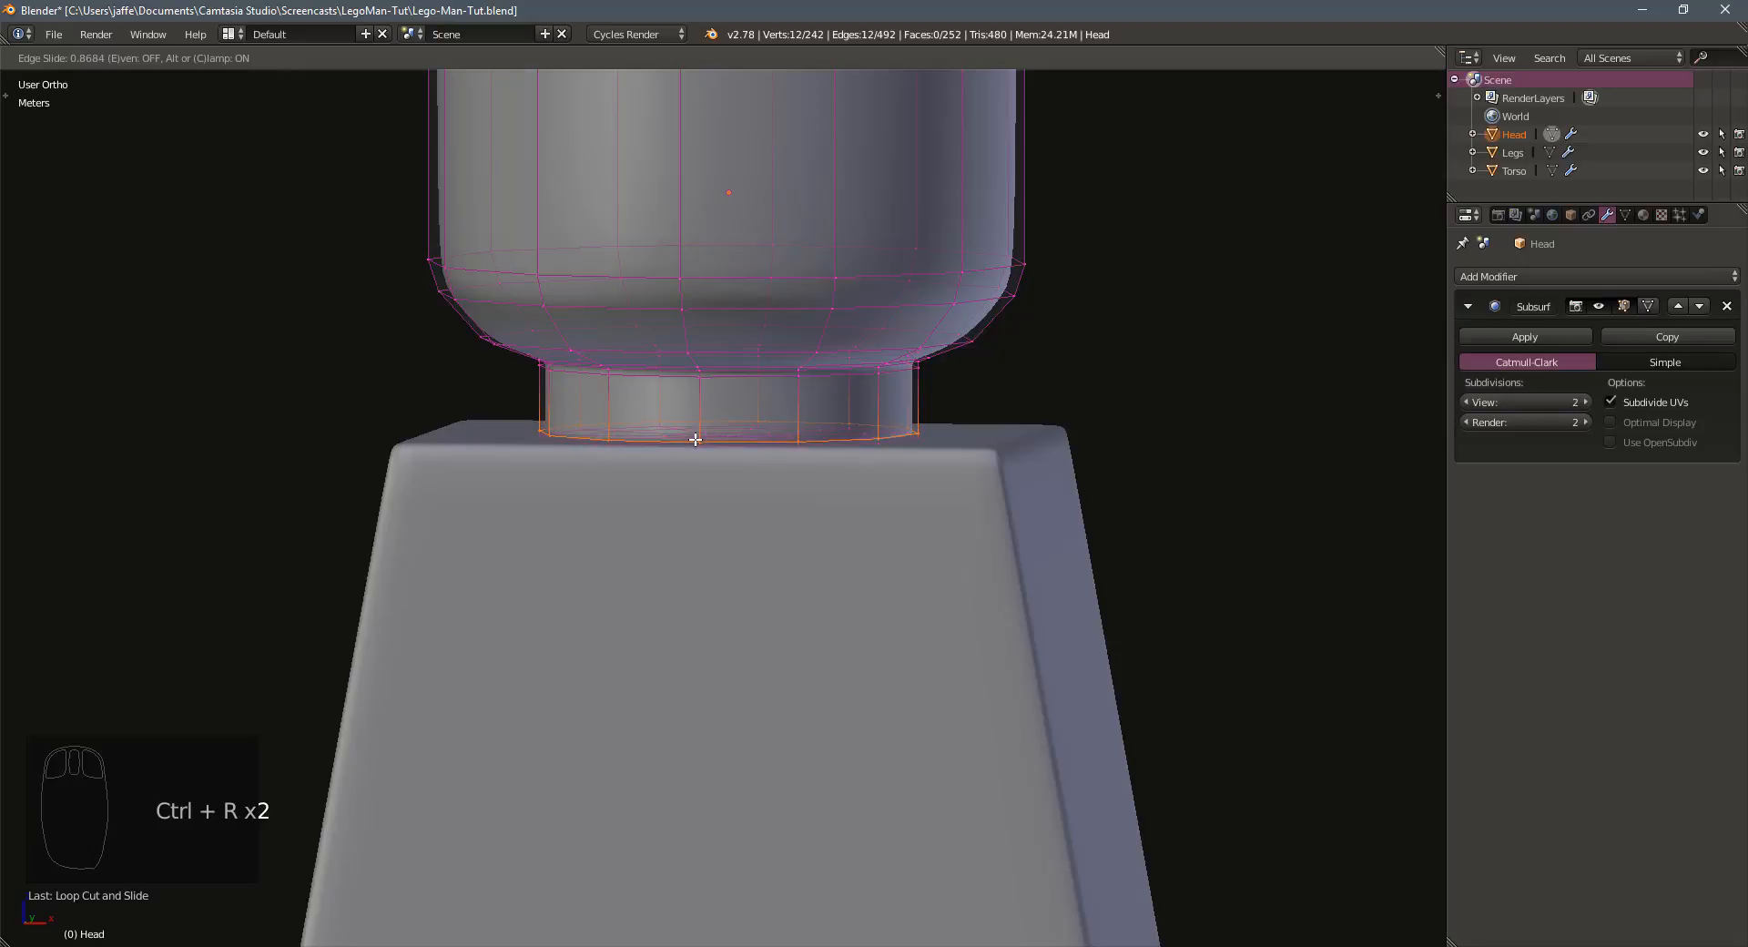
left_click(696, 436)
middle_click_drag(695, 437, 681, 371)
key("ctrl+r")
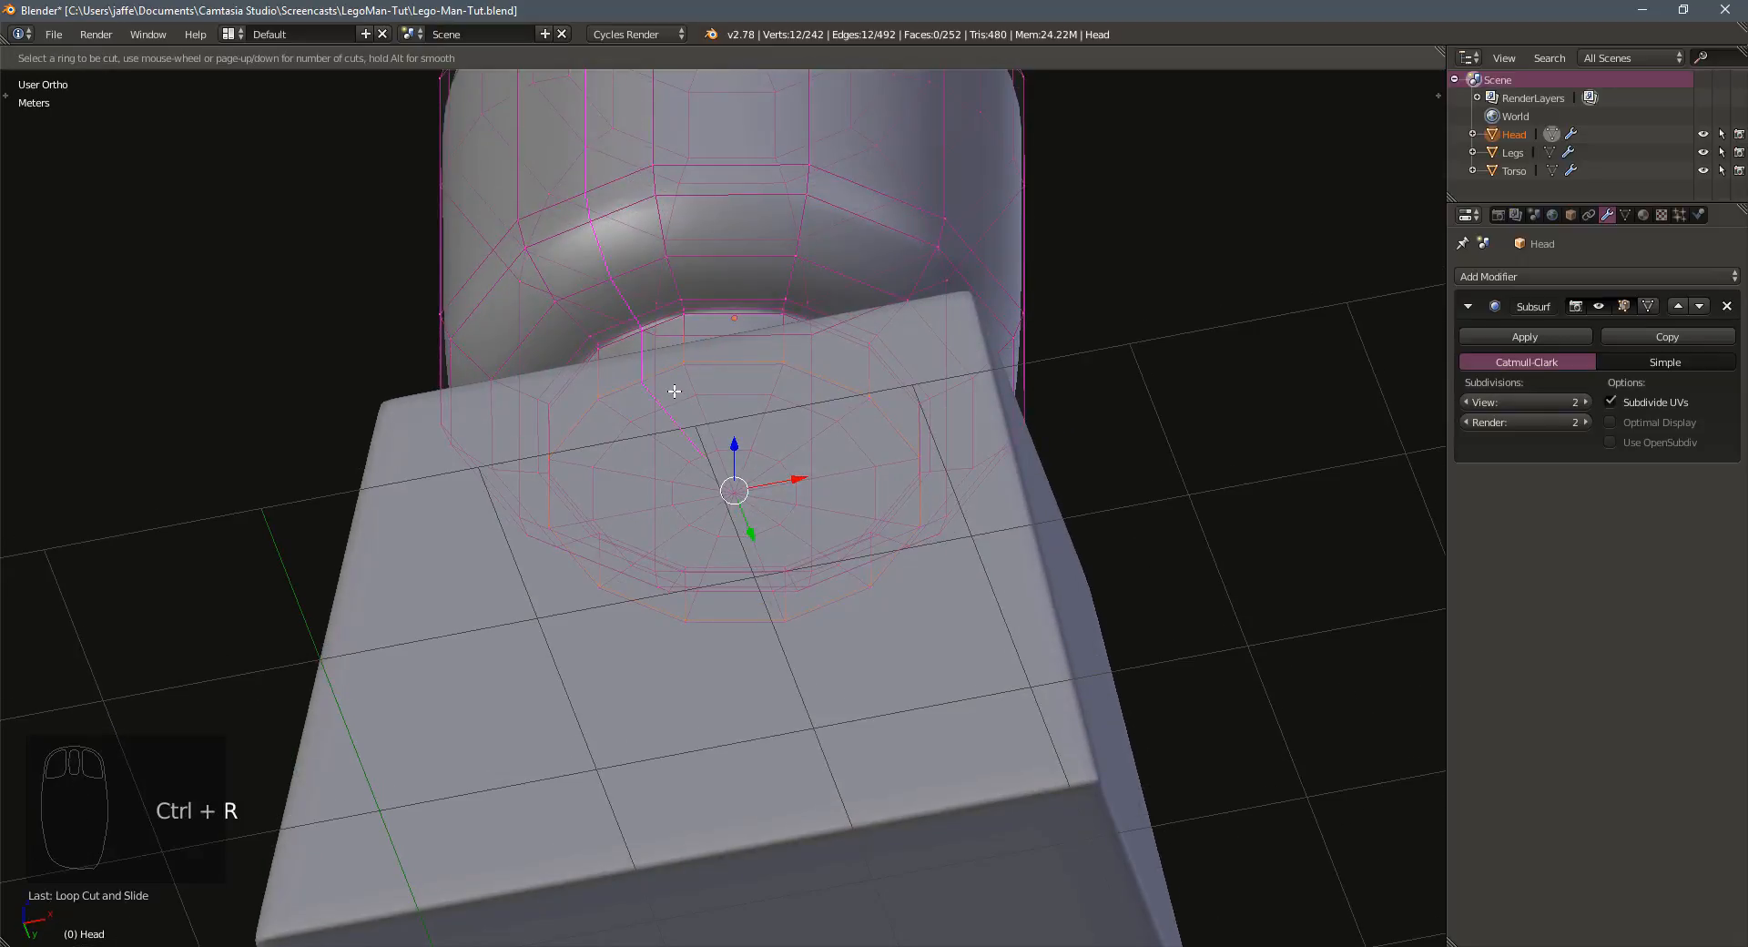
left_click(693, 391)
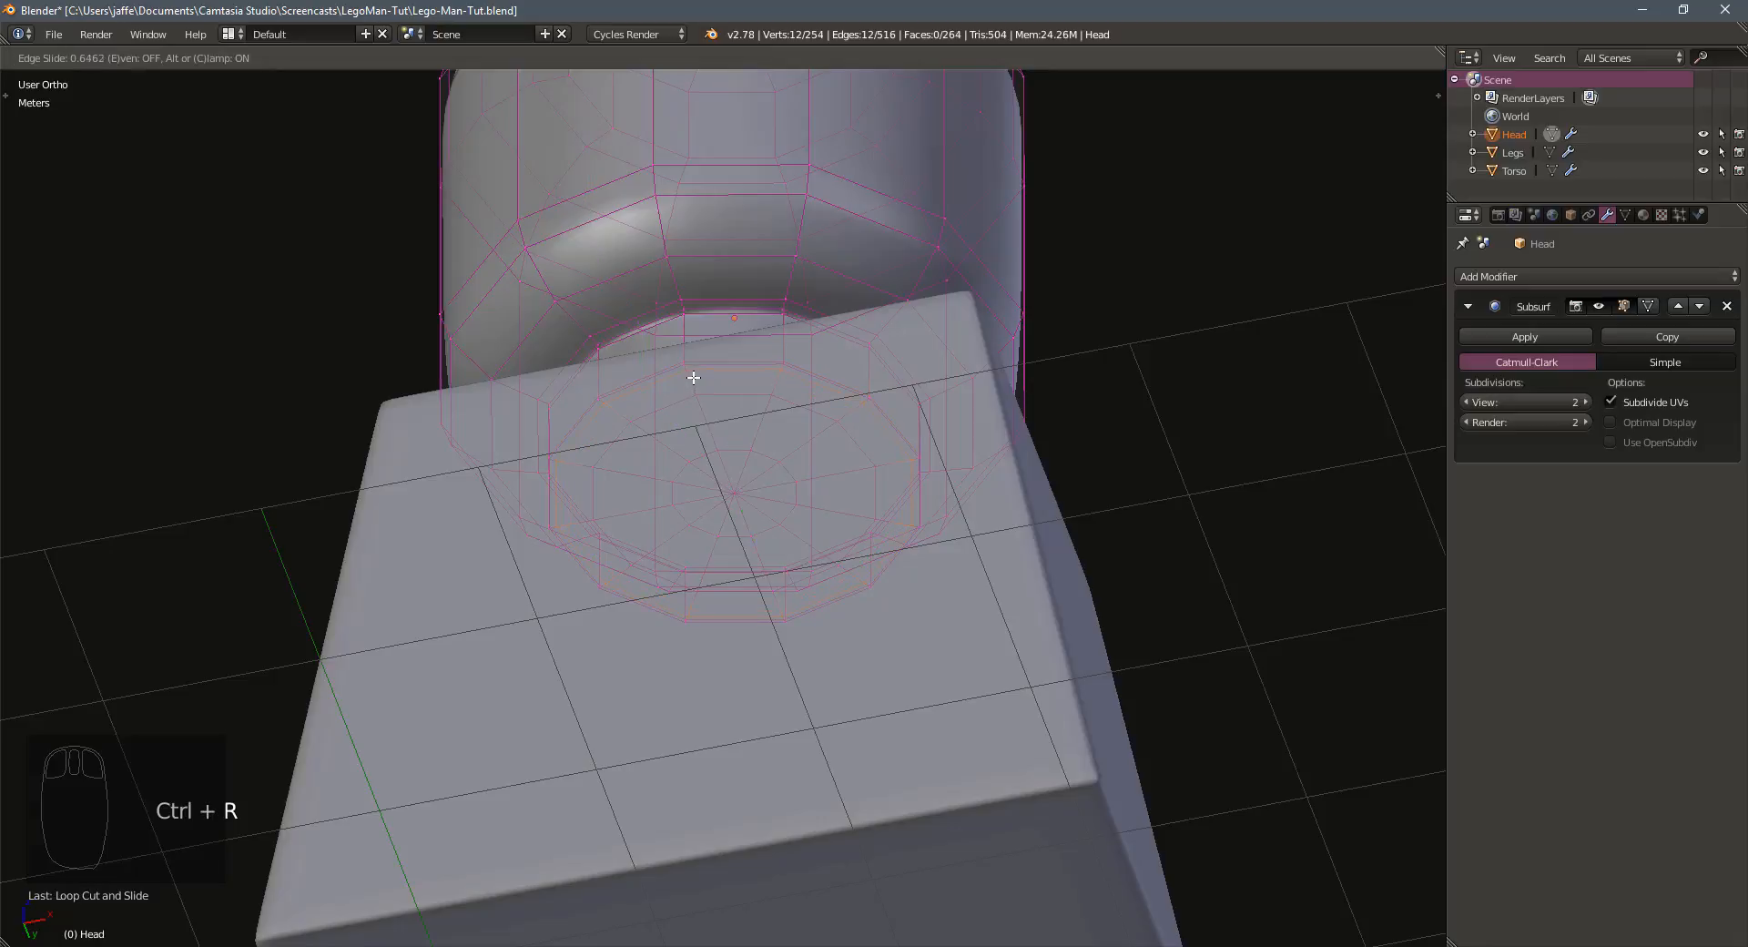
left_click(694, 377)
Add two loop cuts around the base of the head's stud, one low on its wall and one on the adjoining top of the head
middle_click_drag(694, 377, 692, 325)
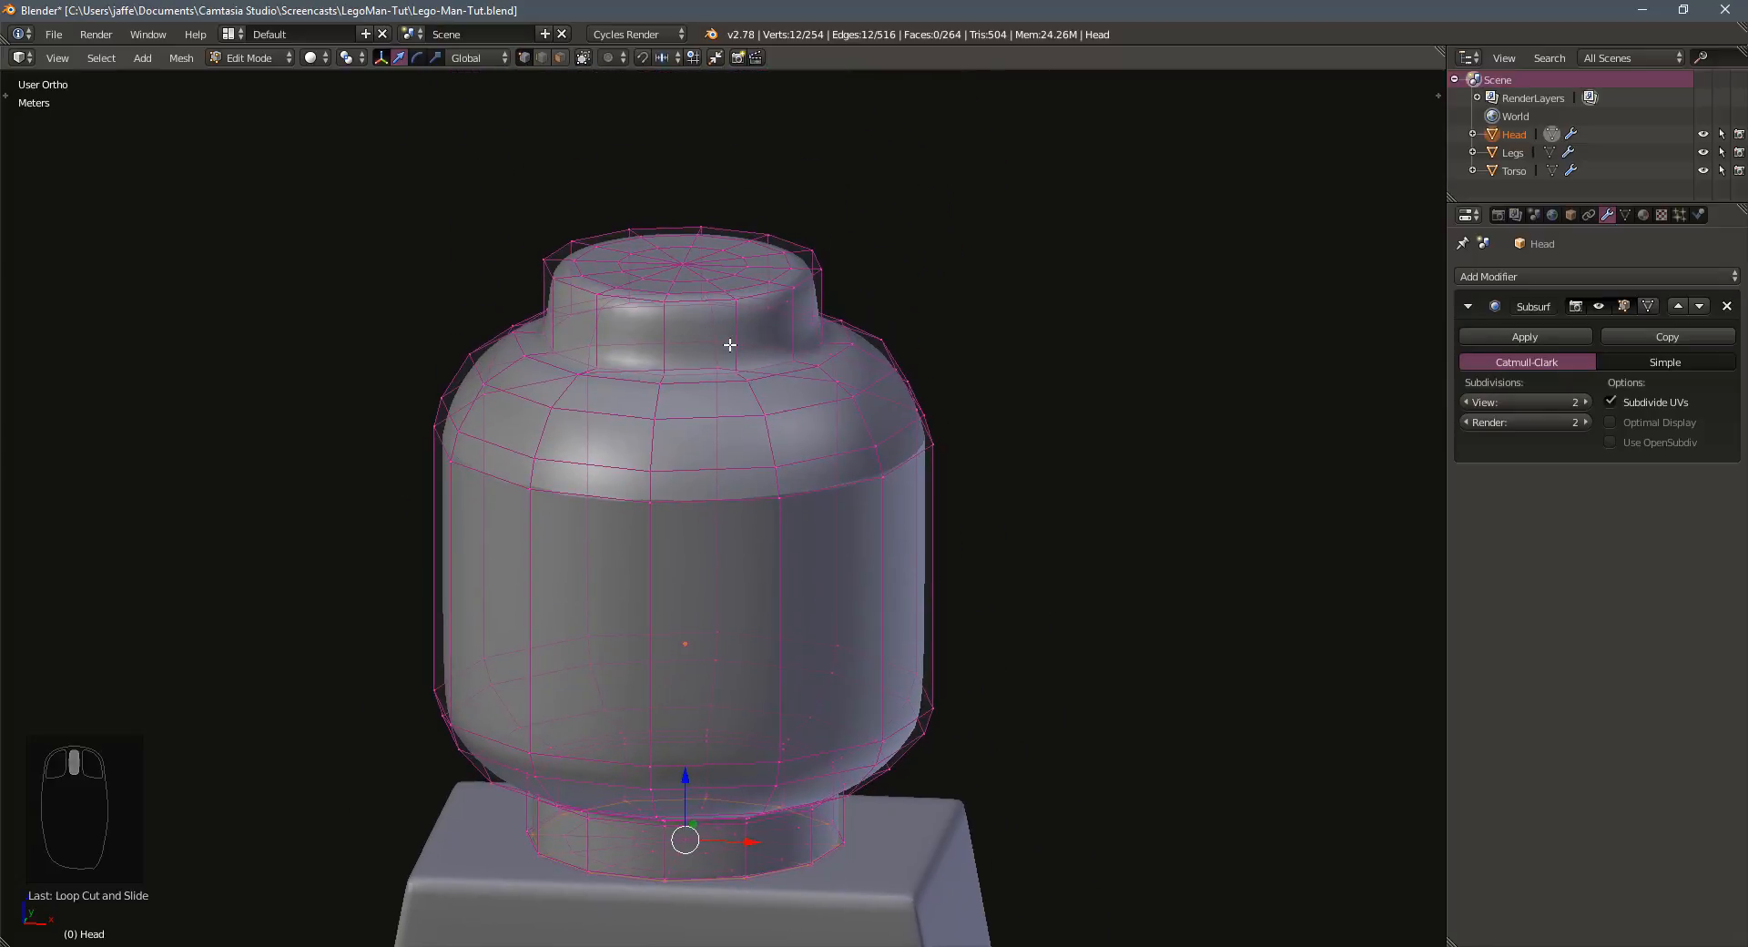
key("ctrl+r")
left_click(733, 333)
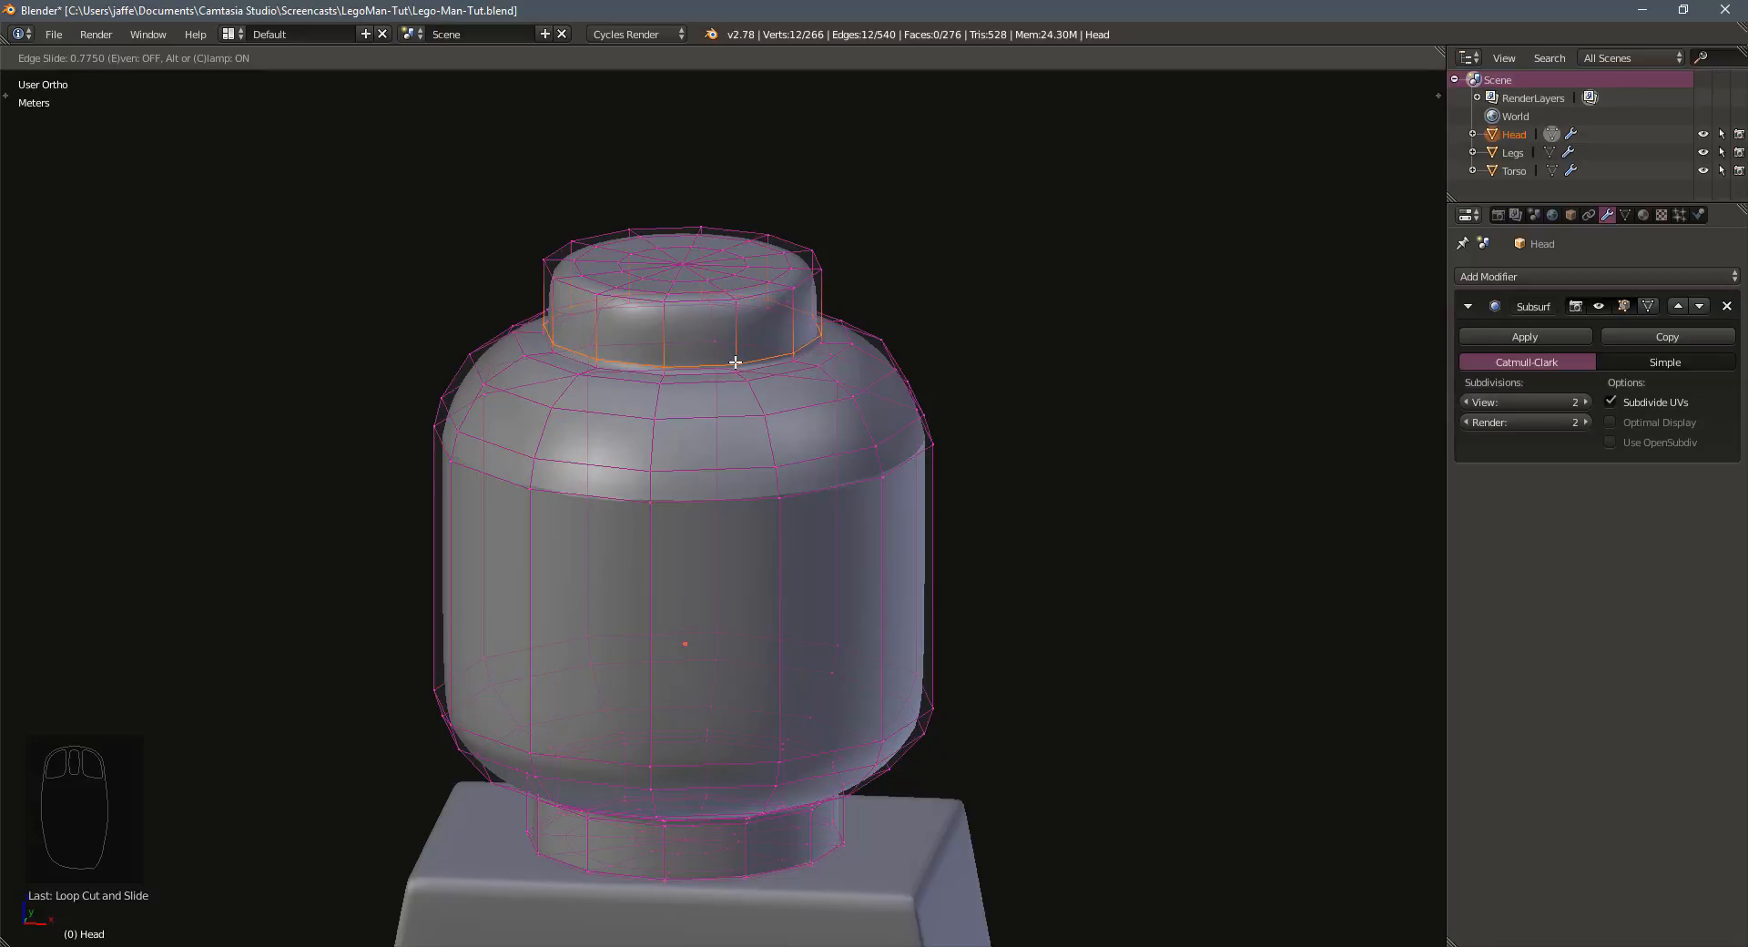
left_click(734, 366)
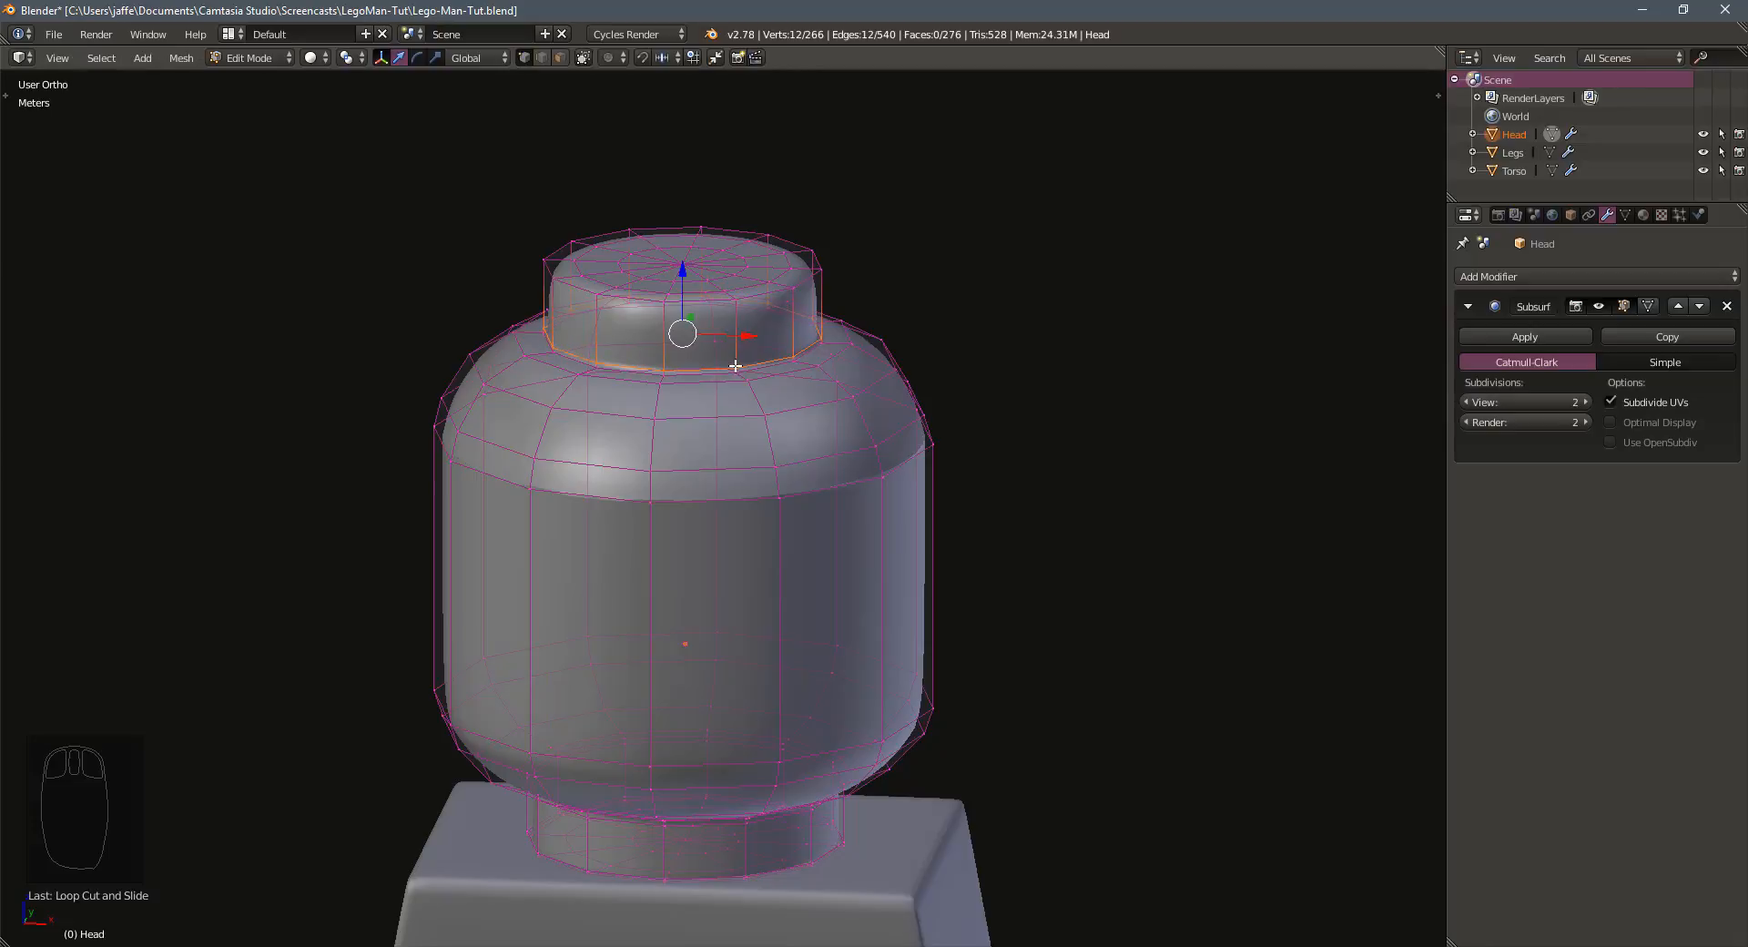
middle_click_drag(735, 366, 734, 420)
key("ctrl+r")
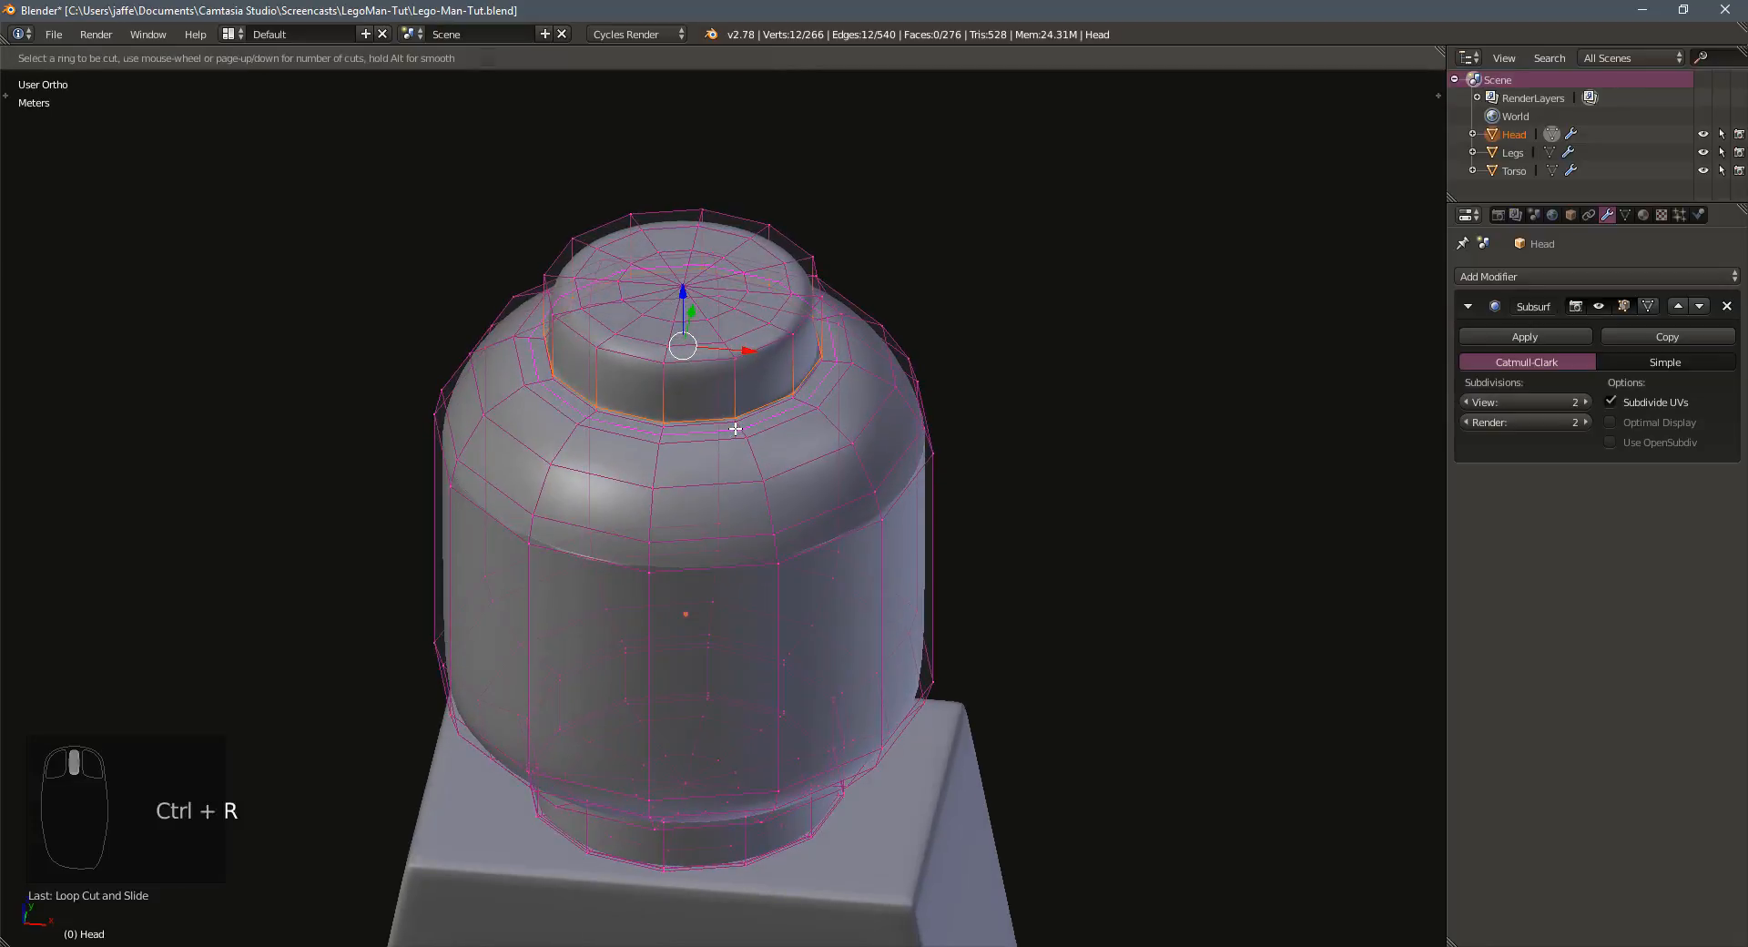
left_click(735, 424)
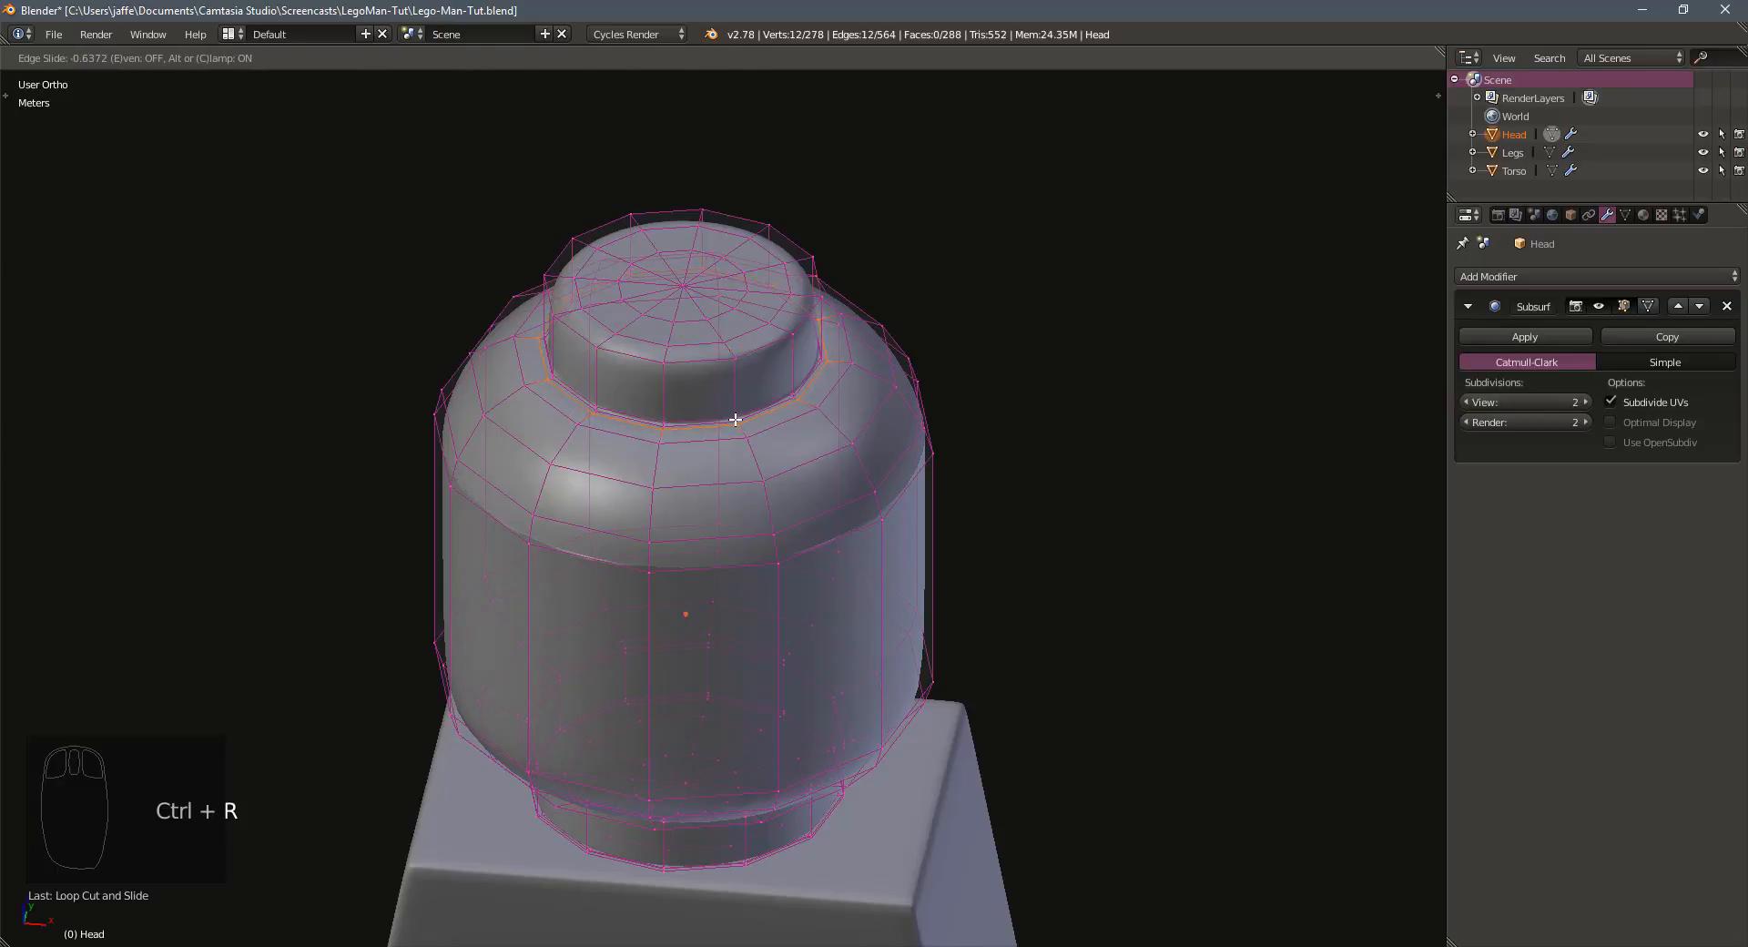
left_click(735, 419)
Add two loop cuts around the stud's upper rim, one high on its wall and one near the top face's outer edge
key("ctrl+r")
left_click(731, 381)
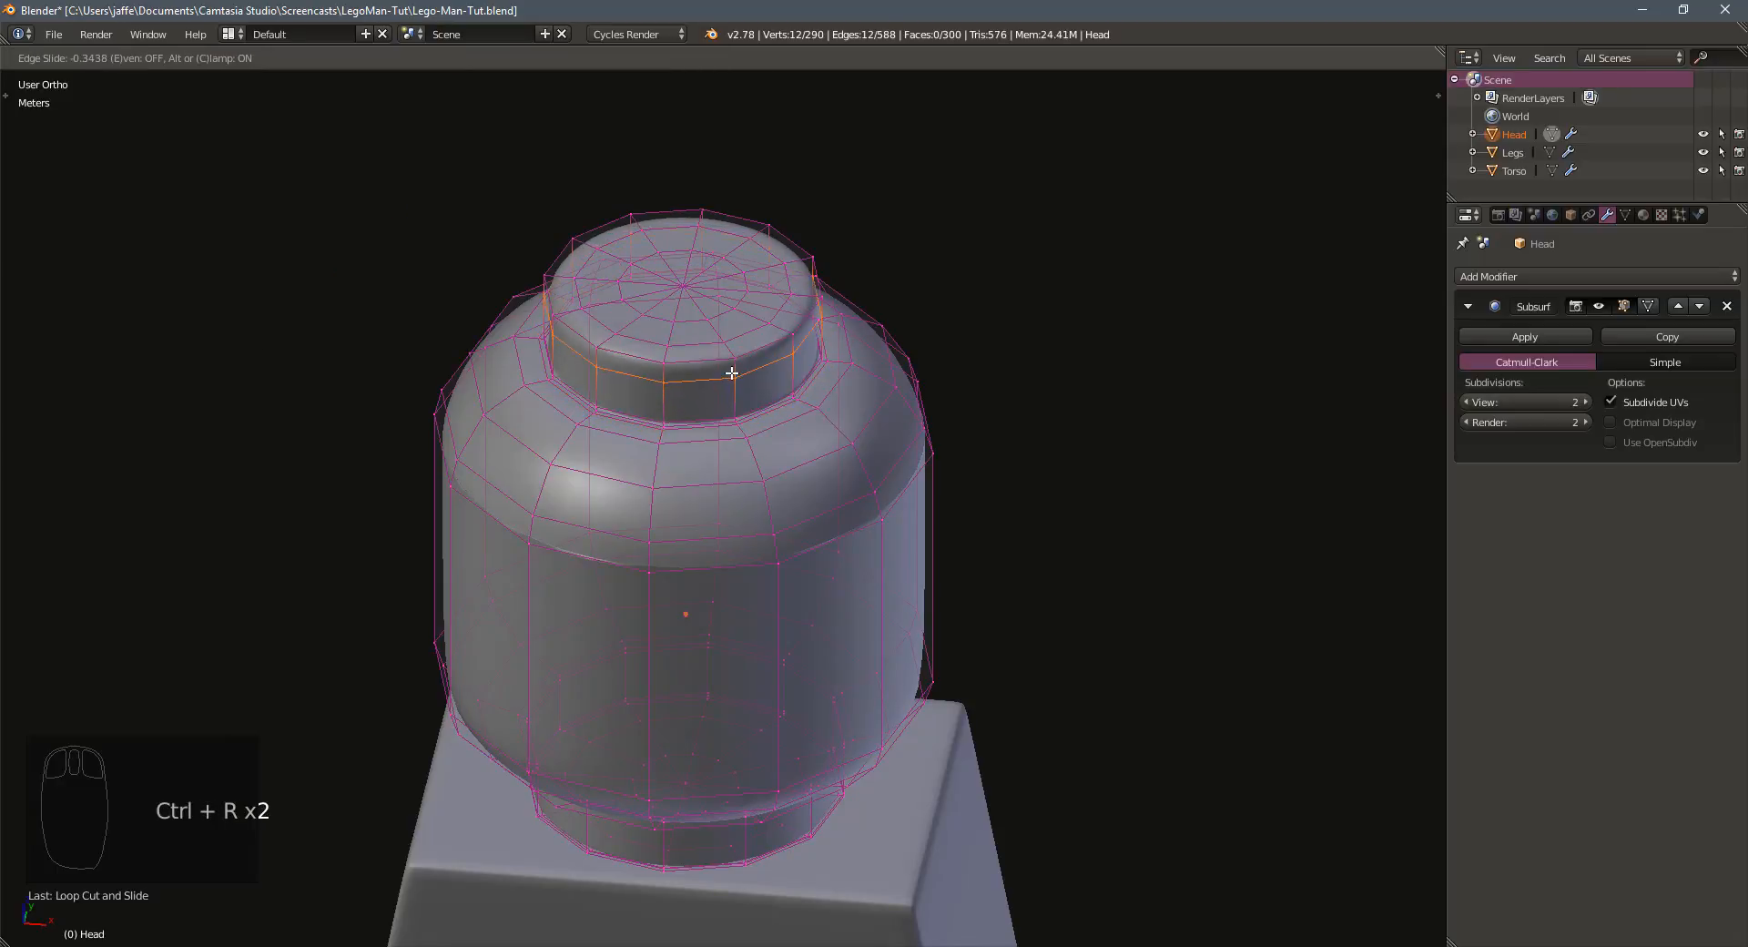
left_click(735, 359)
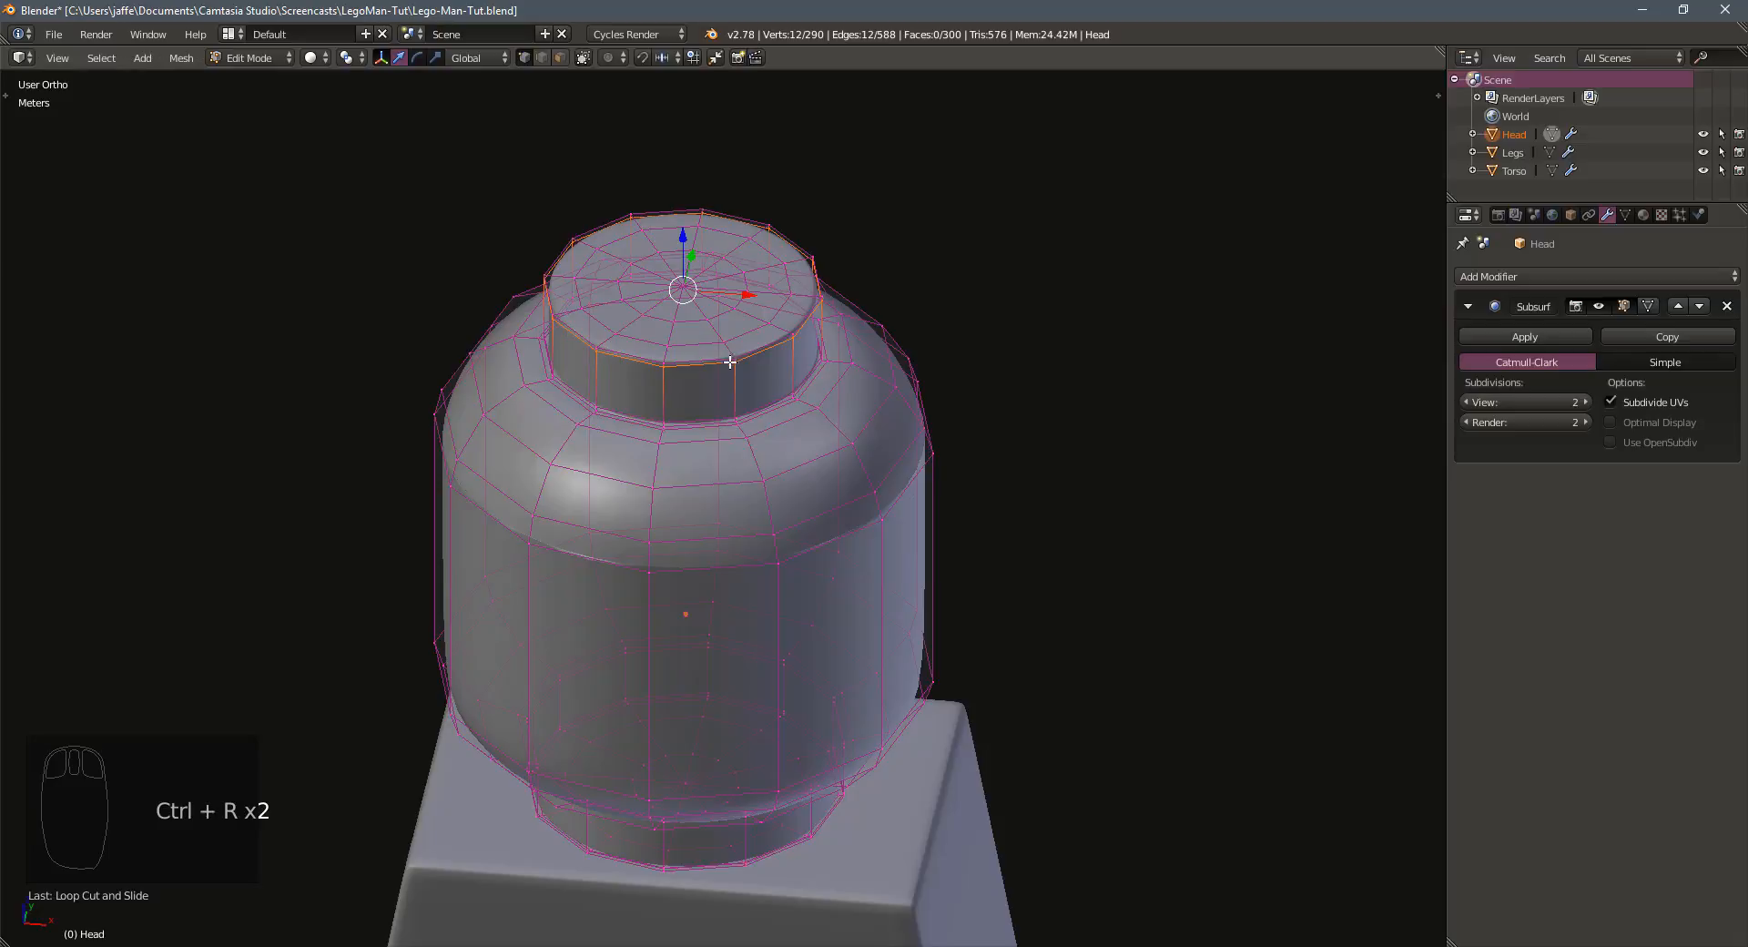
middle_click_drag(733, 361, 715, 367)
key("ctrl+r")
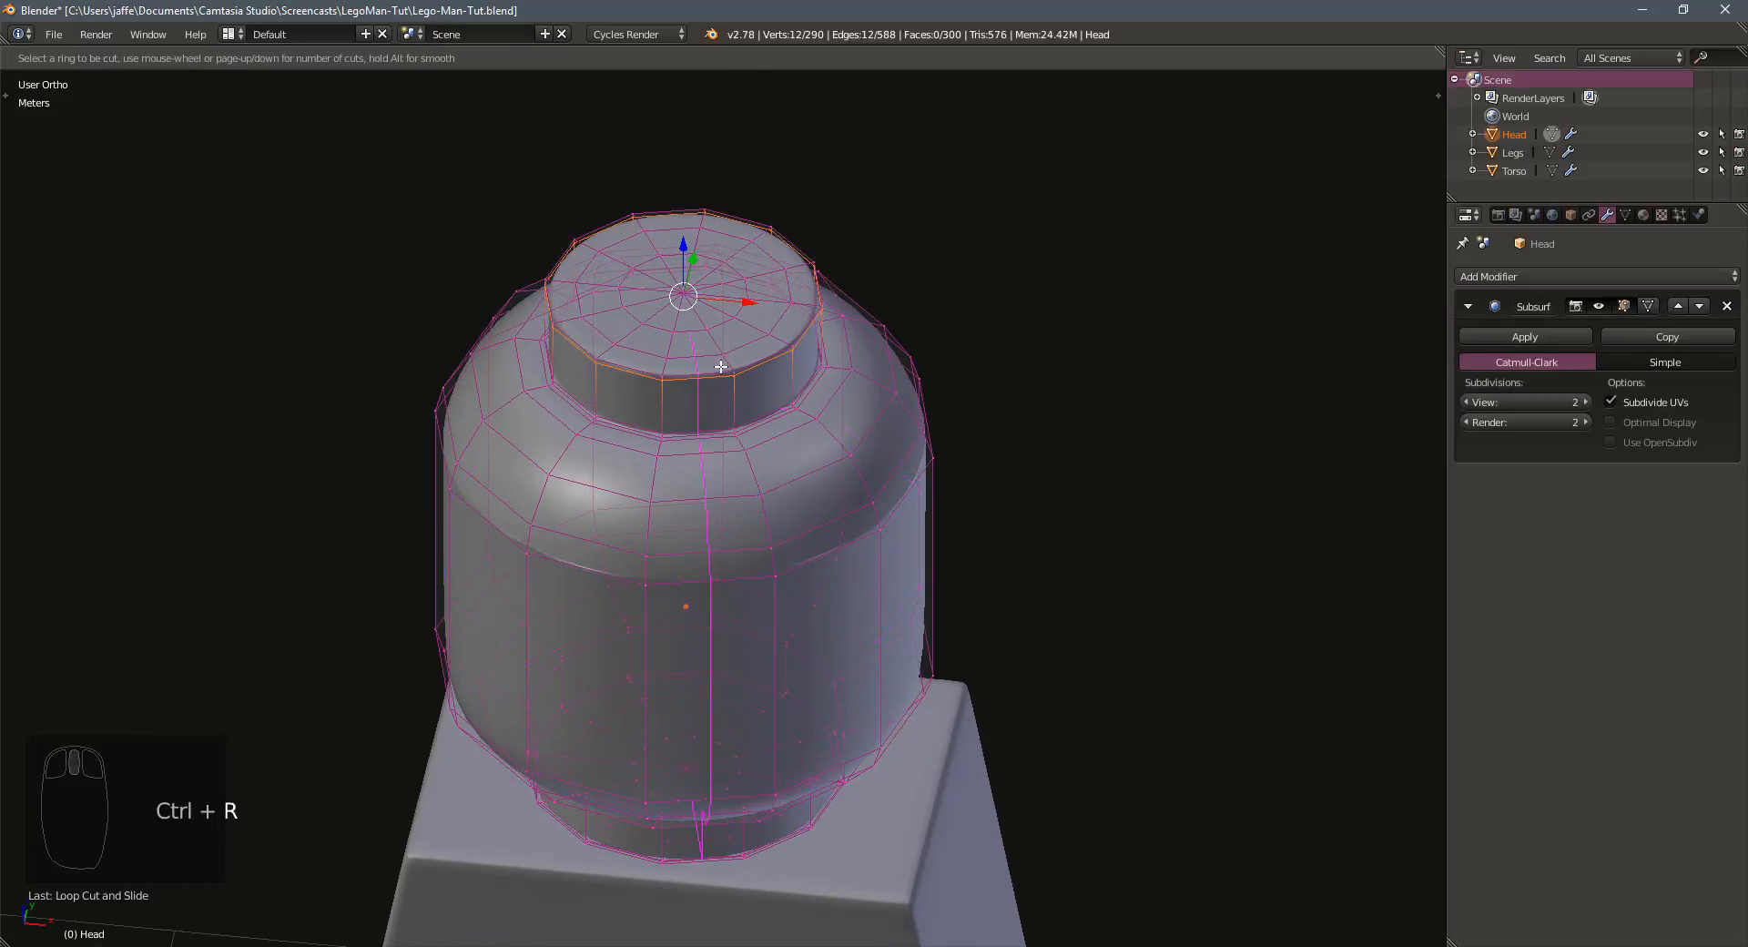
left_click(730, 364)
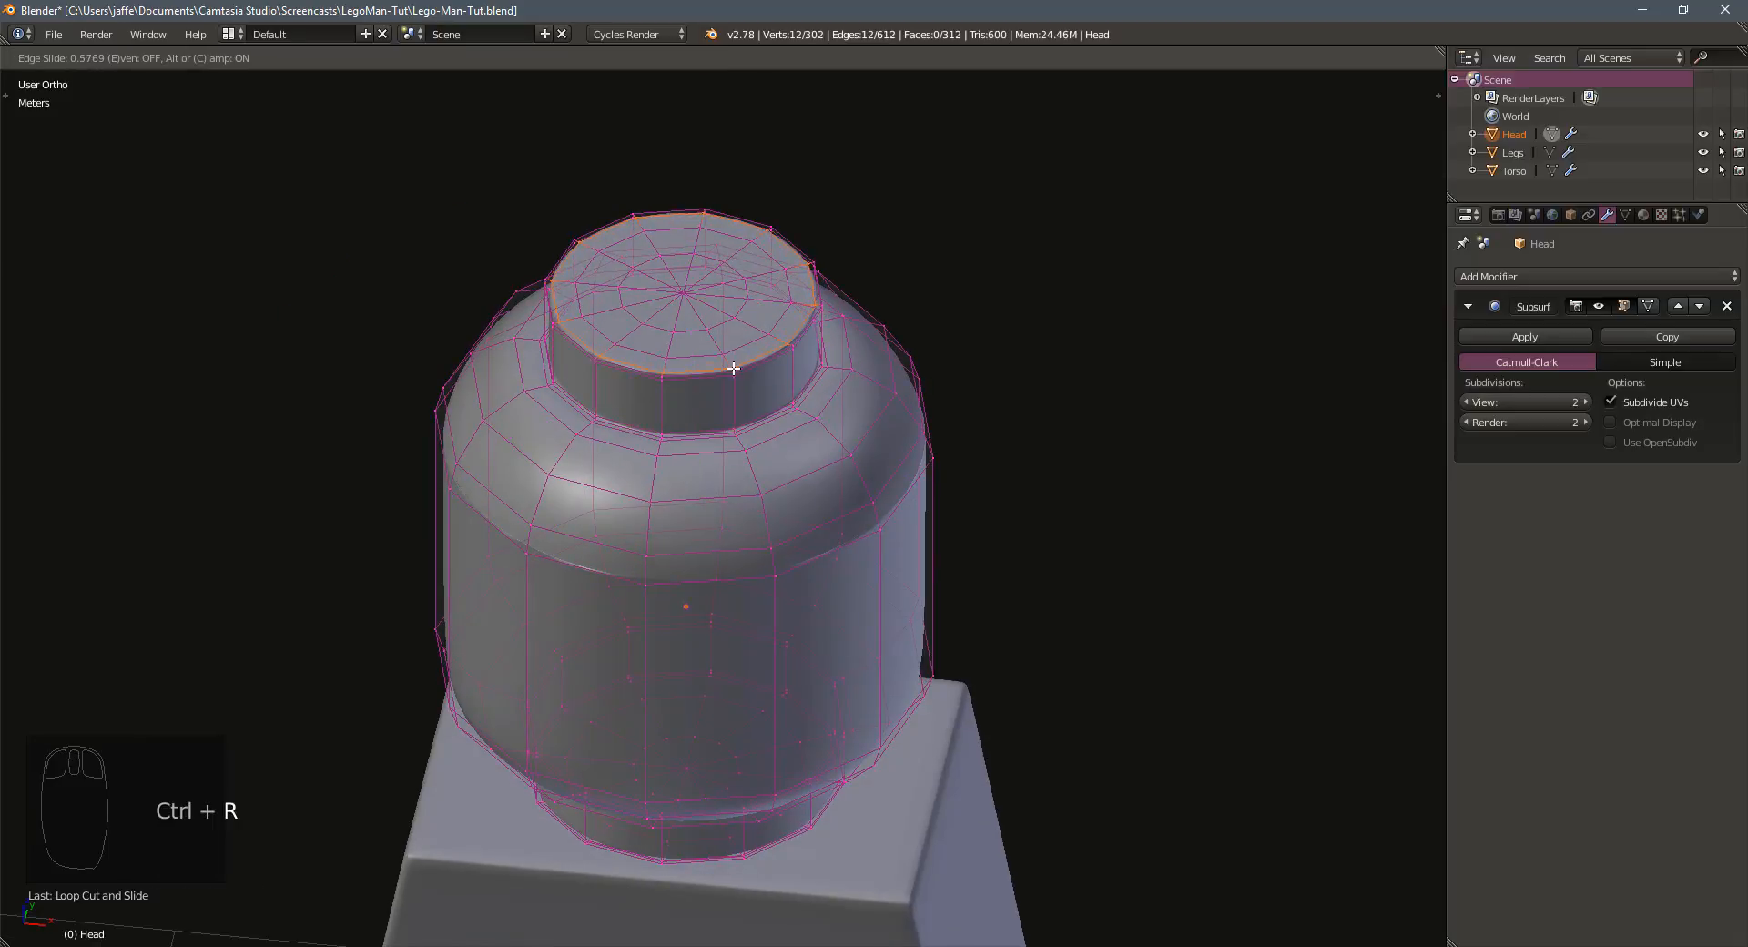
left_click(734, 367)
Try a loop cut around the head's straight side wall, sliding it toward the wall's upper edge
middle_click_drag(733, 368, 716, 395)
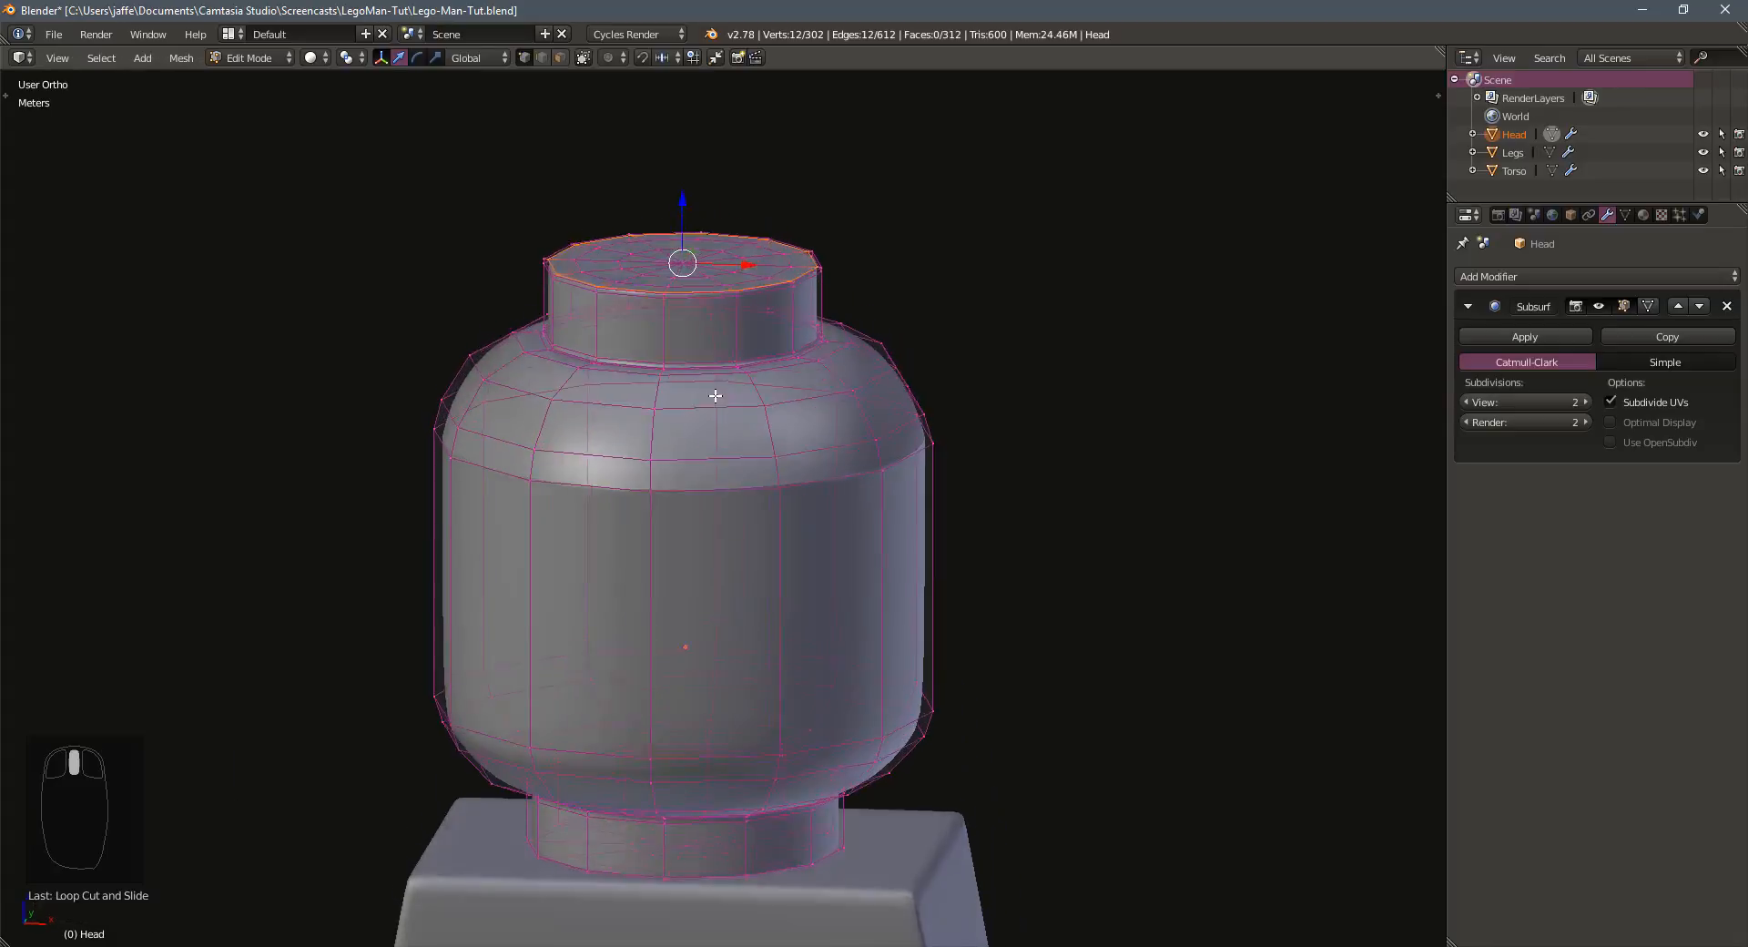
scroll(715, 395, "down", 1)
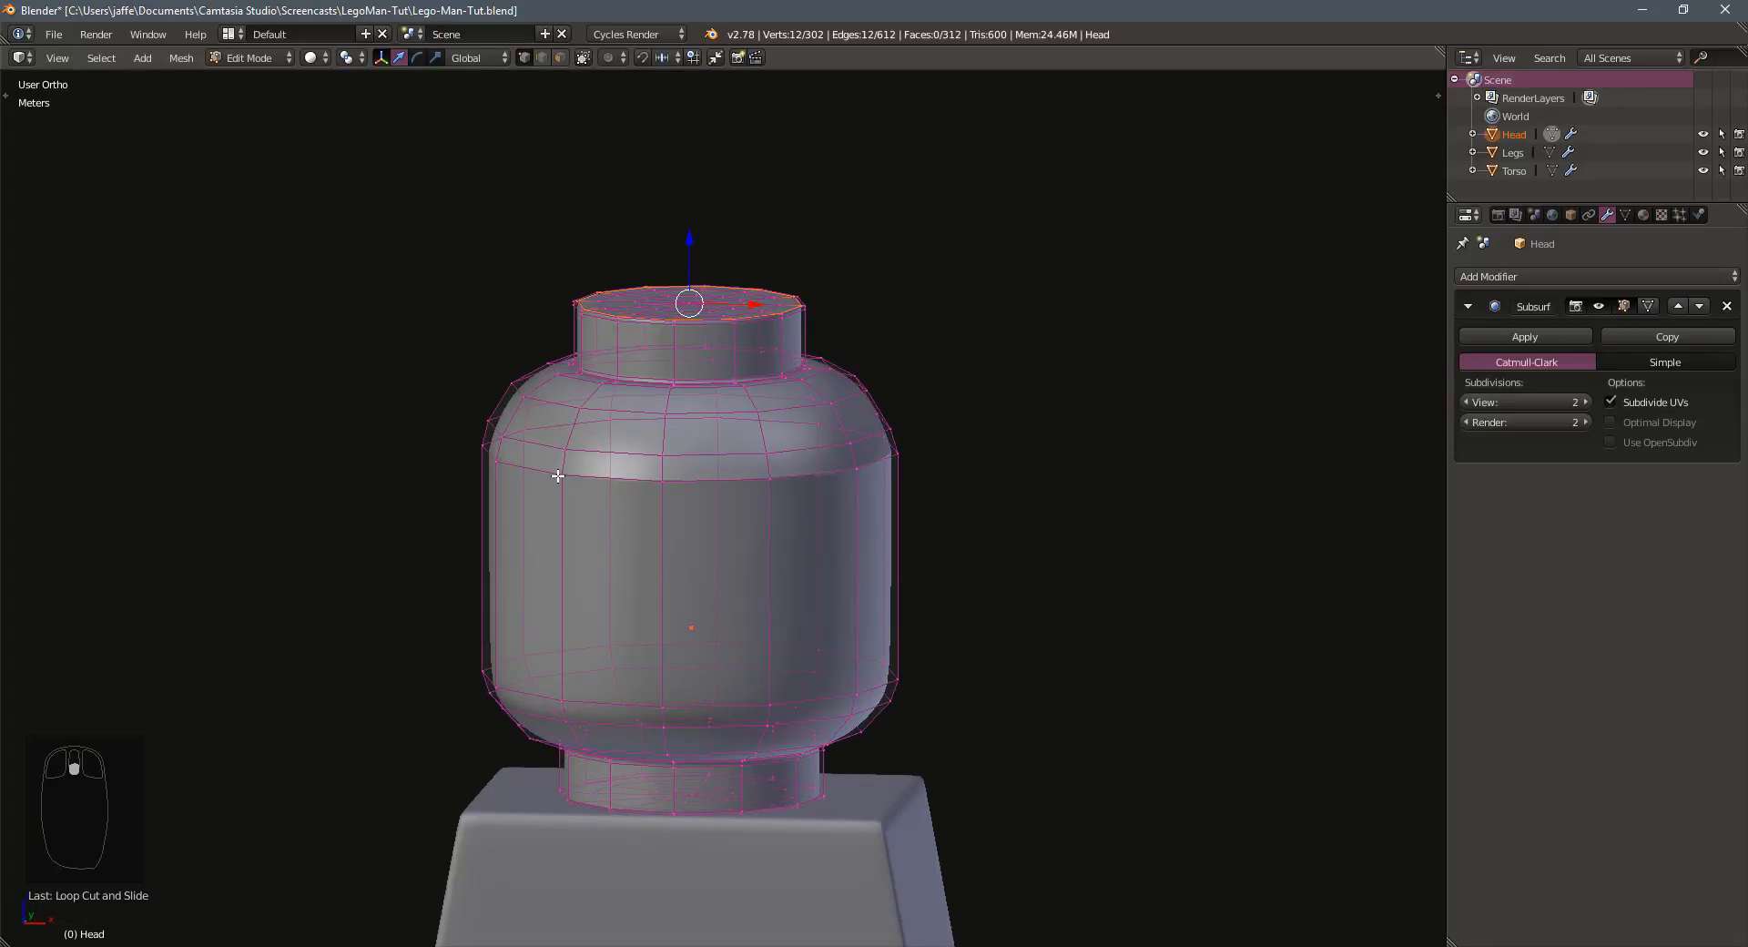
middle_click_drag(621, 484, 612, 463)
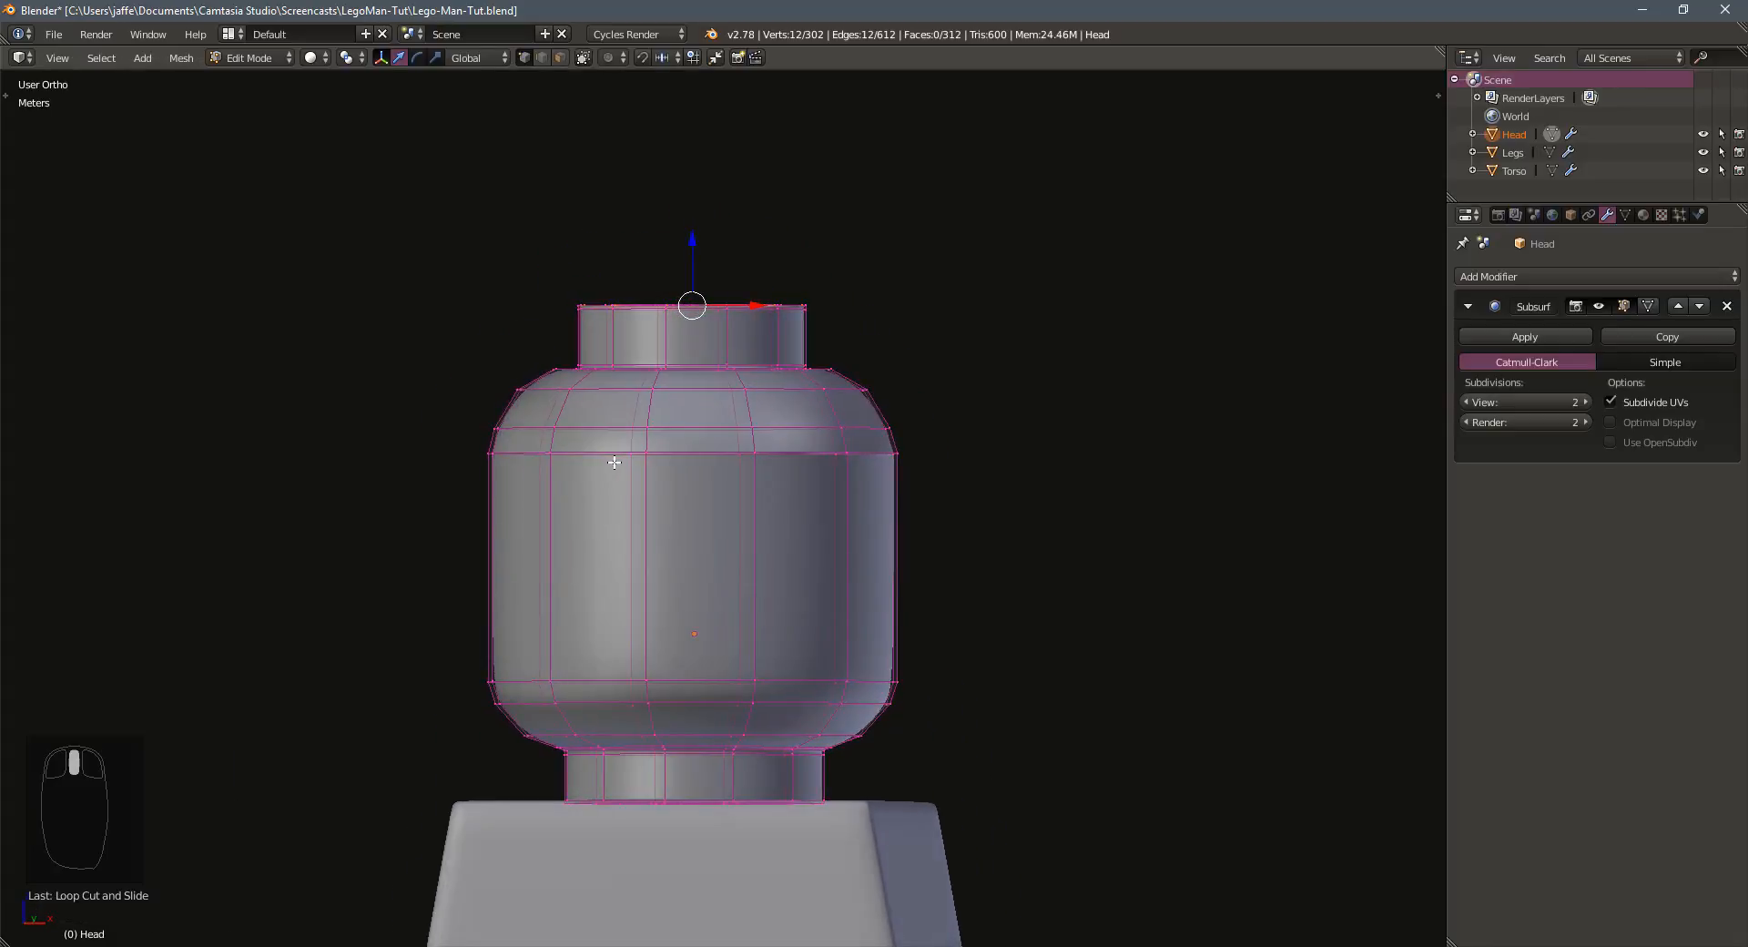
key("ctrl+r")
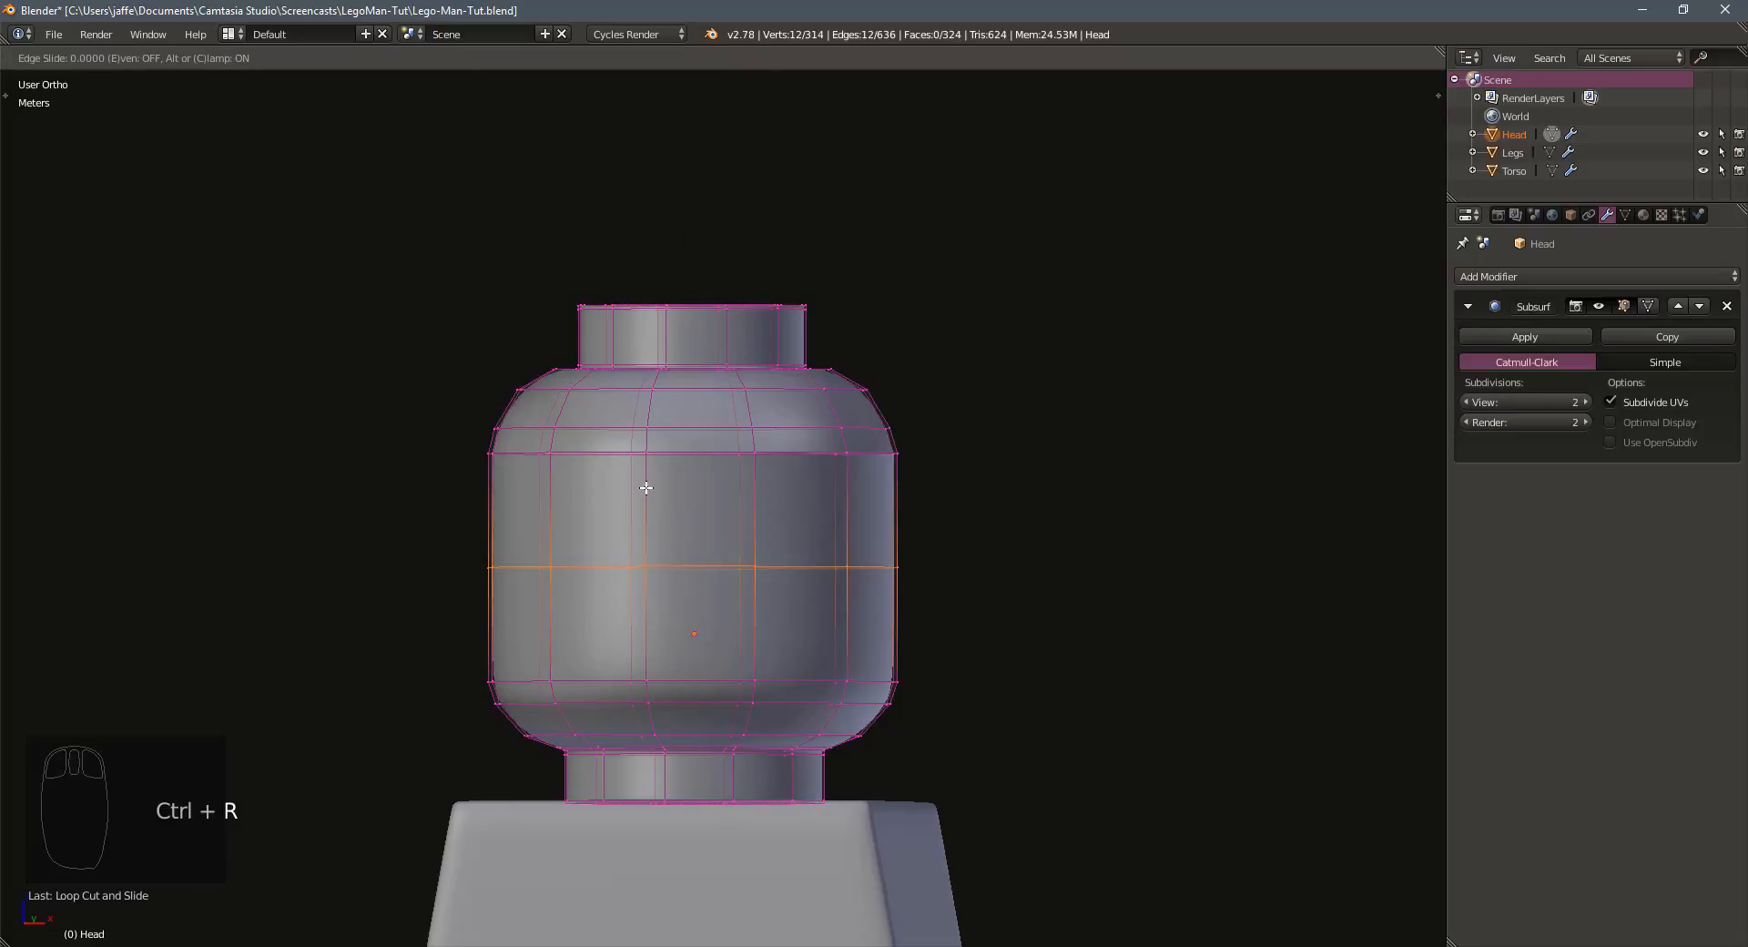
left_click(645, 488)
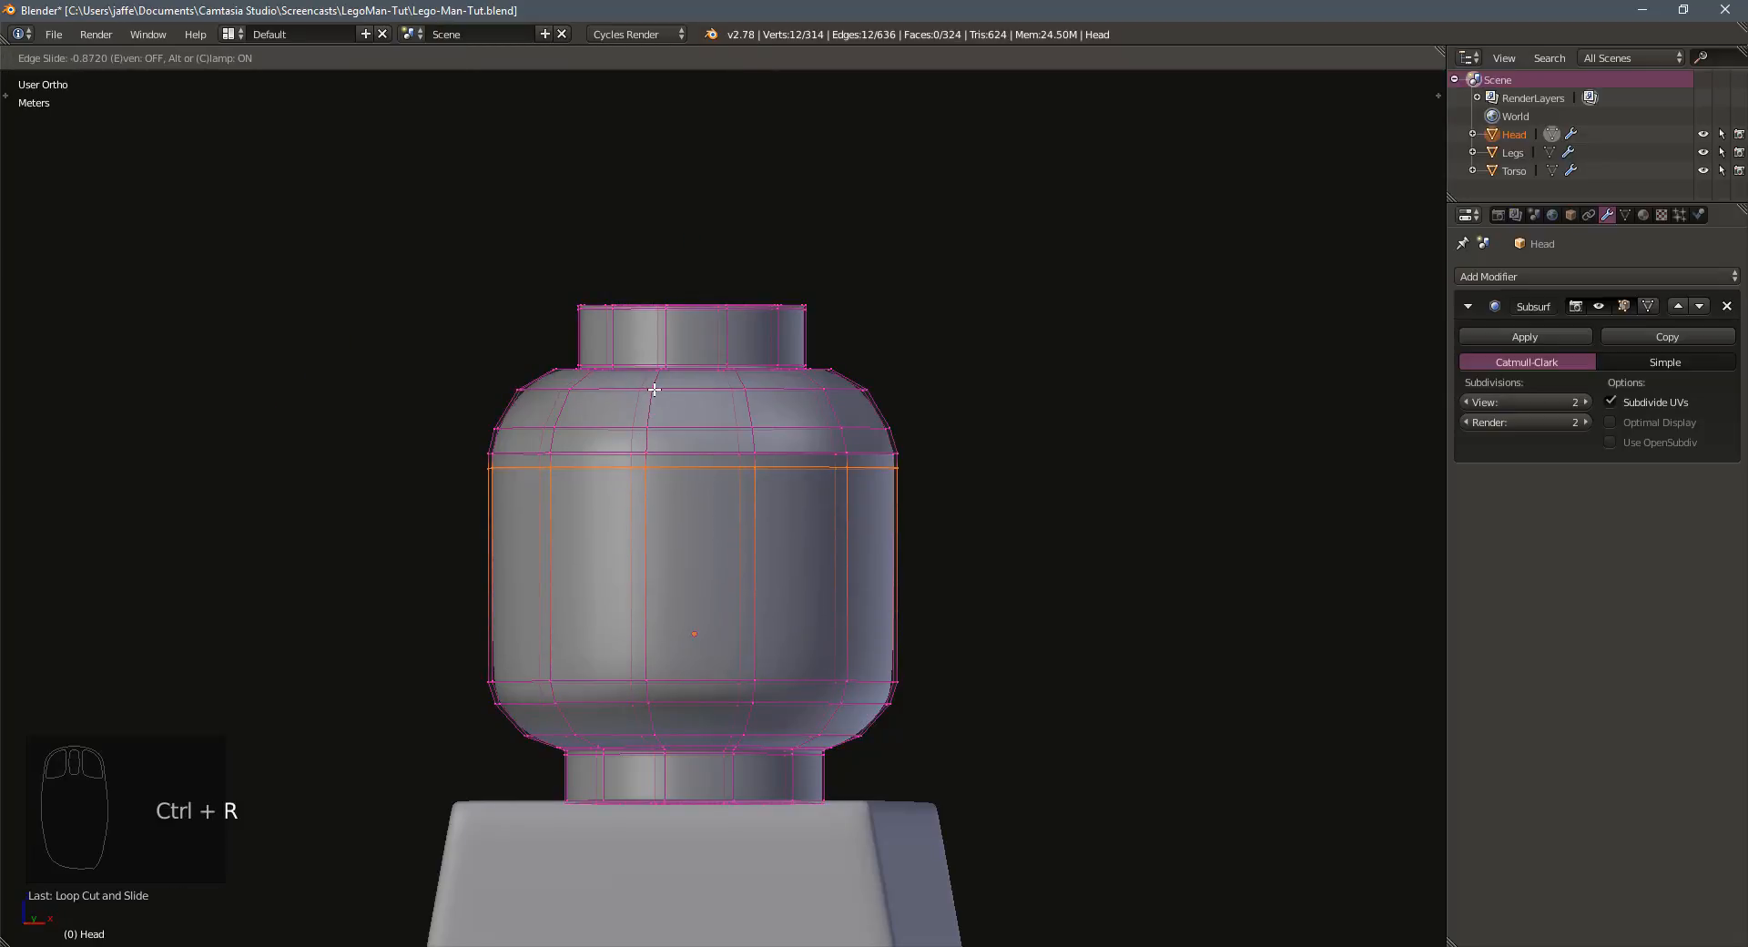
right_click(654, 389)
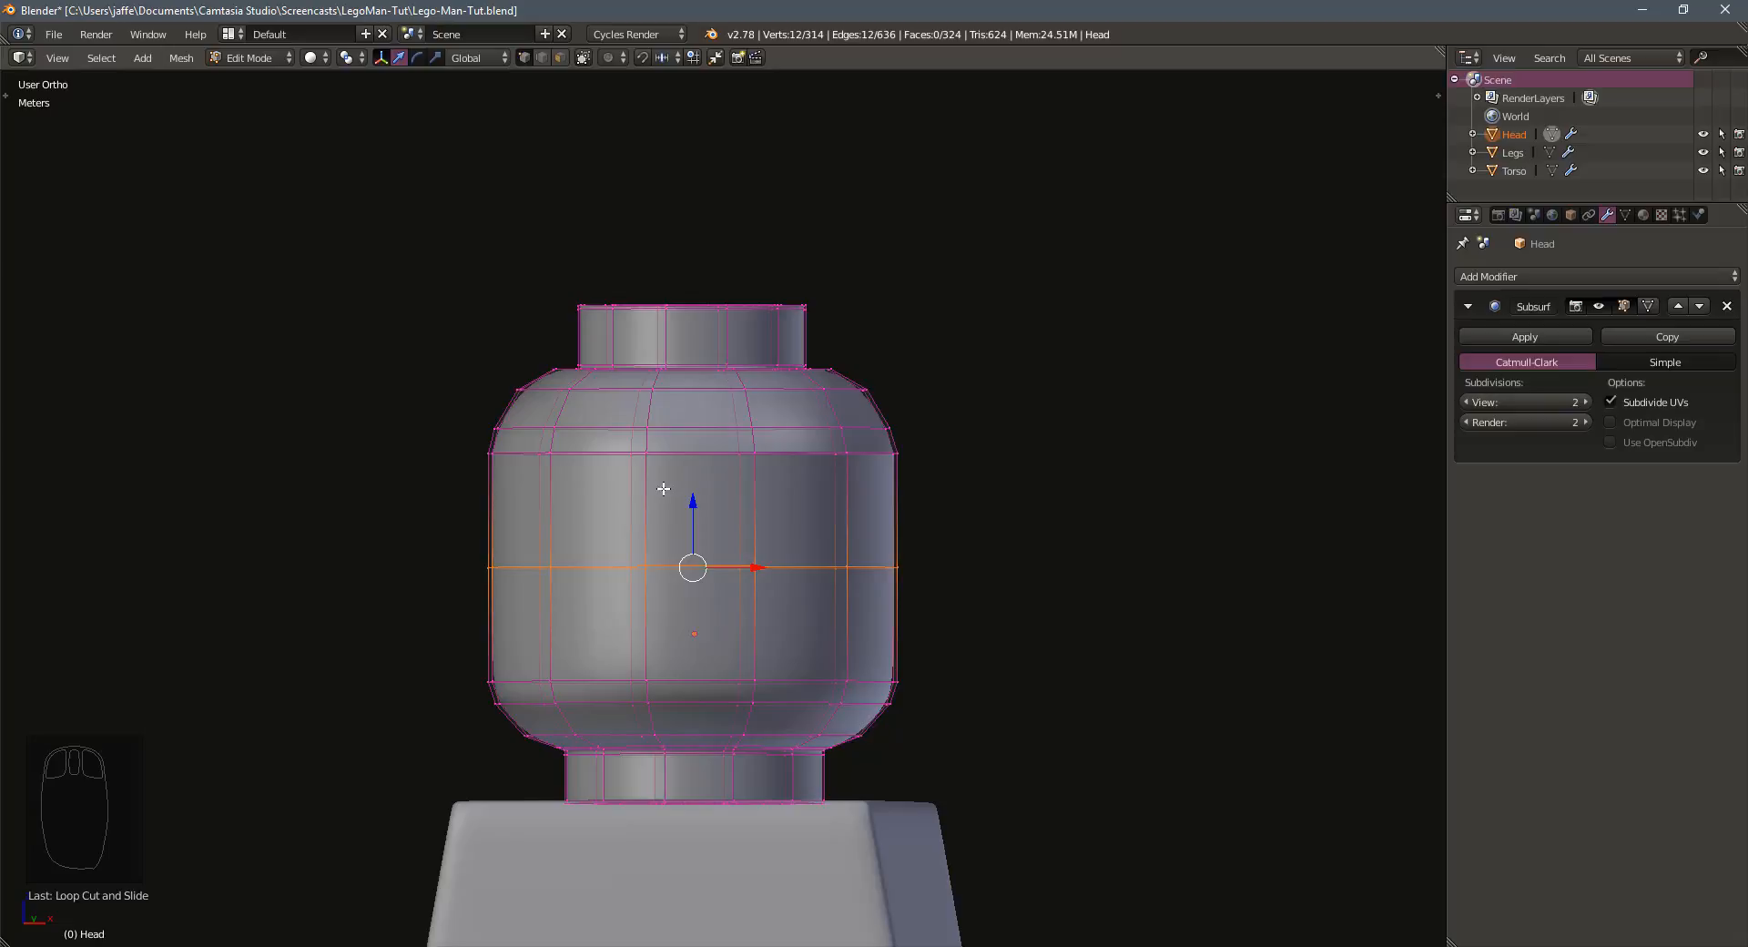
key("ctrl+z")
Select the edge loop at the top of the head's straight side wall and move it down to the wall's middle
middle_click_drag(596, 468, 544, 477)
right_click(527, 473, "alt")
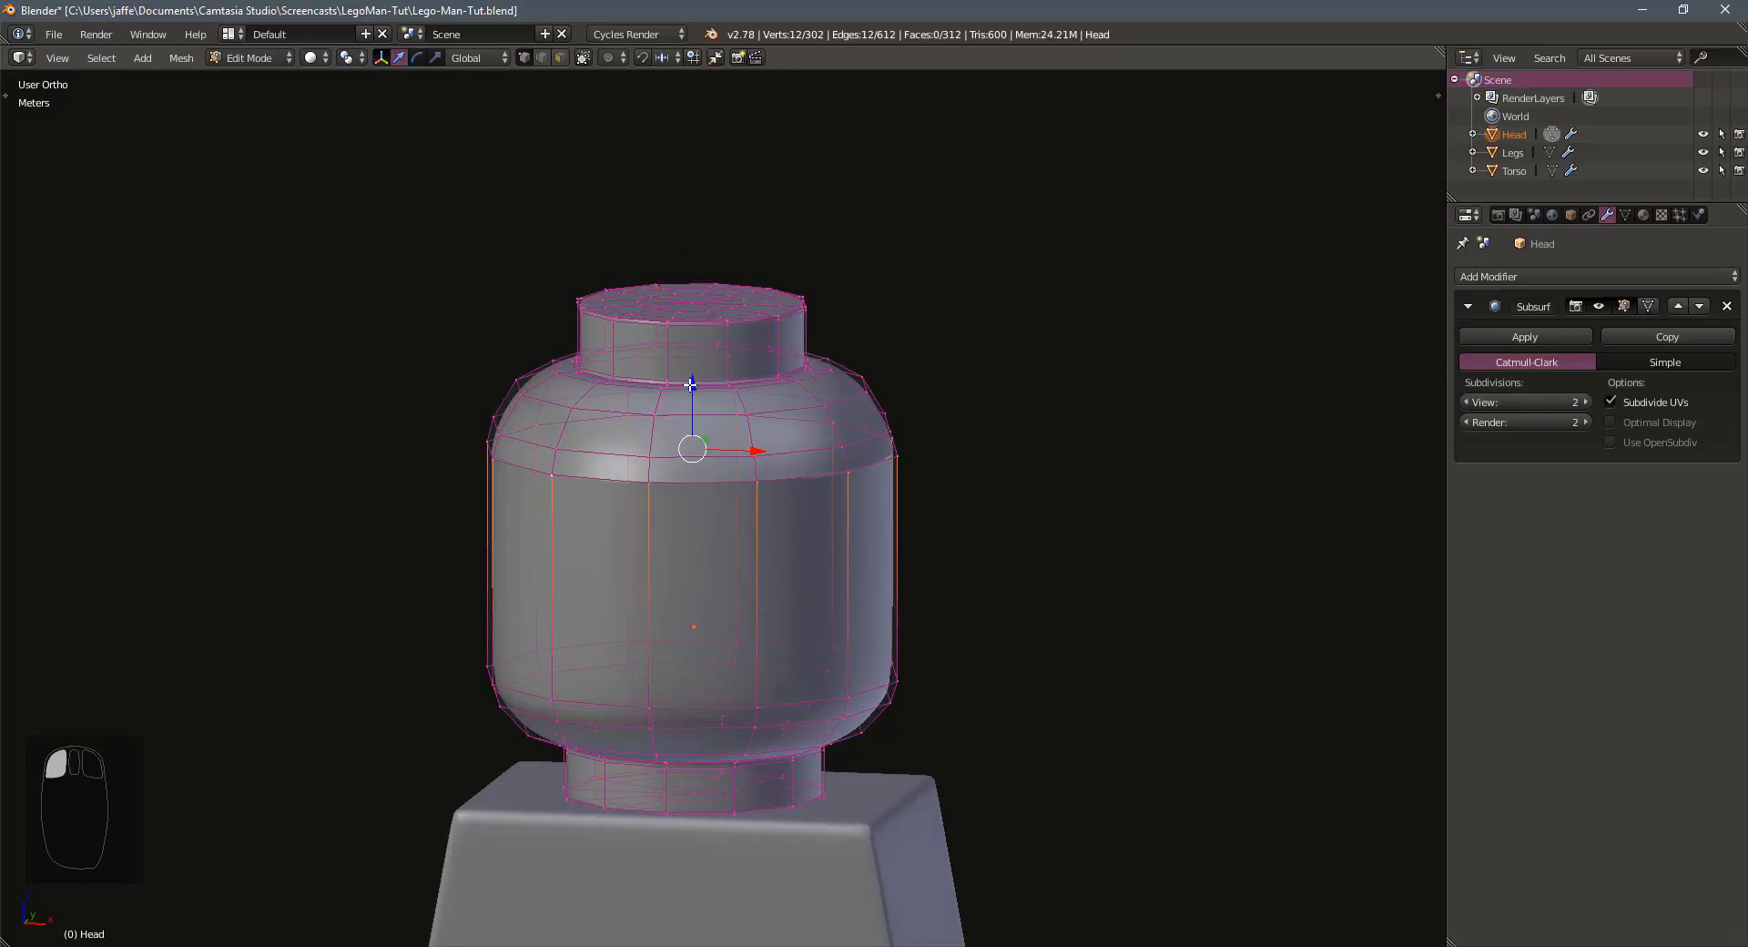
left_click_drag(691, 385, 689, 487)
middle_click_drag(628, 540, 647, 512)
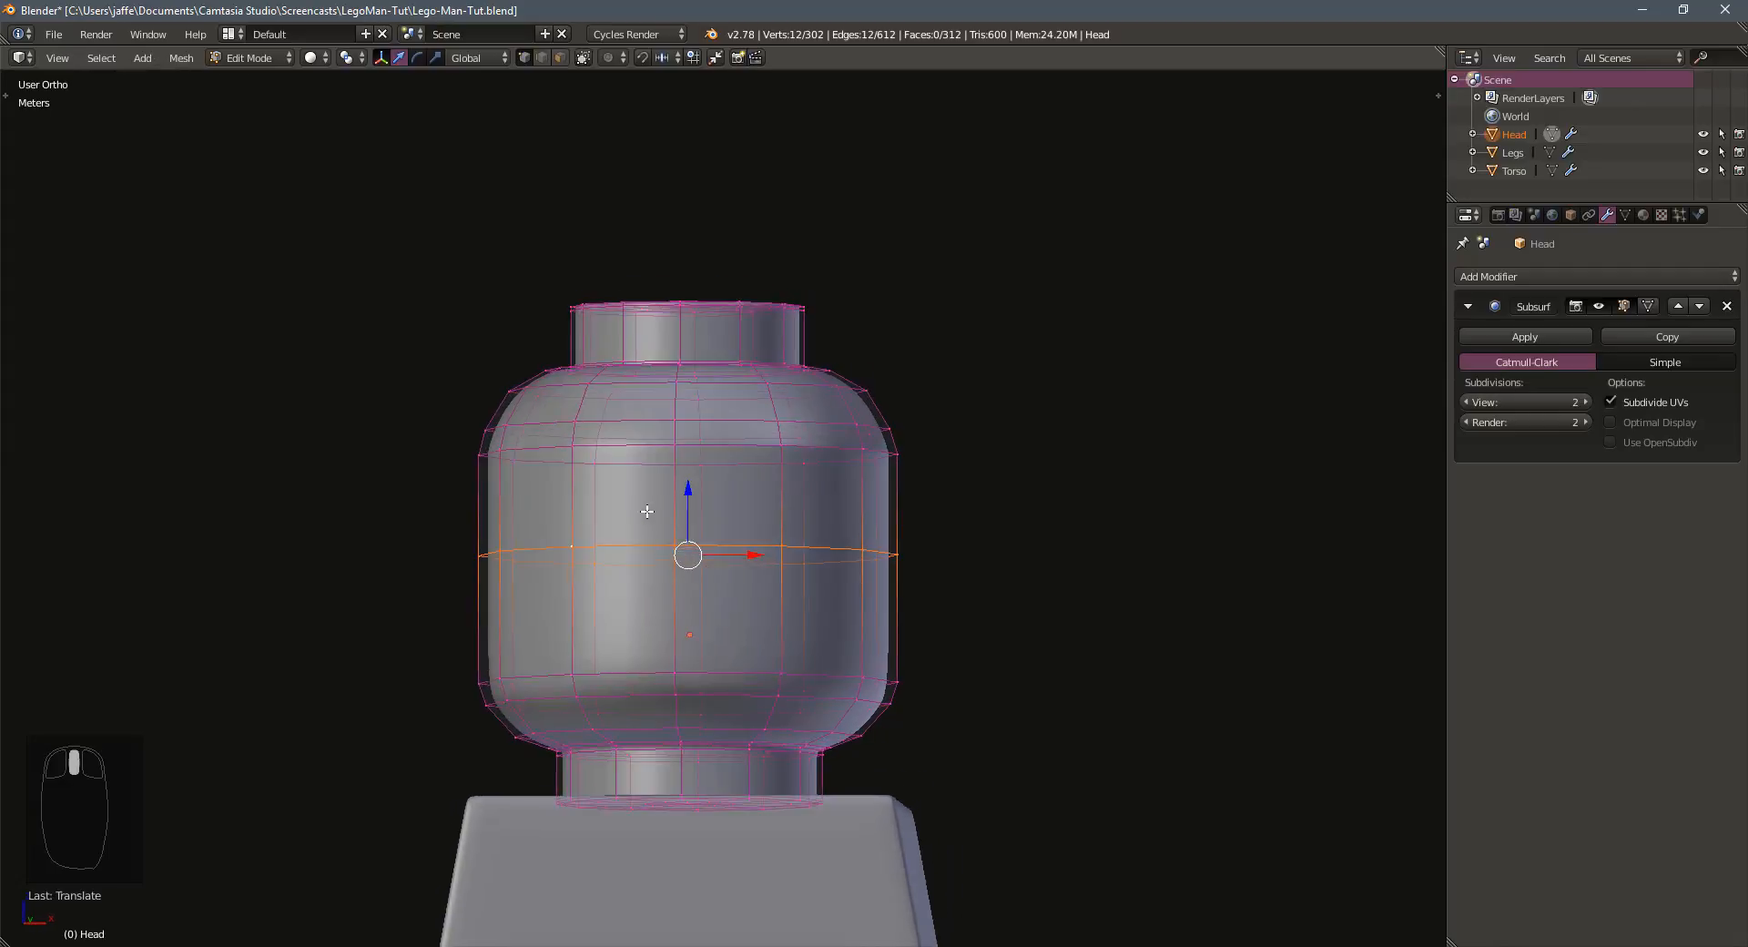
Try raising the edge loop at the bottom of the head's straight side wall slightly
scroll(646, 510, "up", 3)
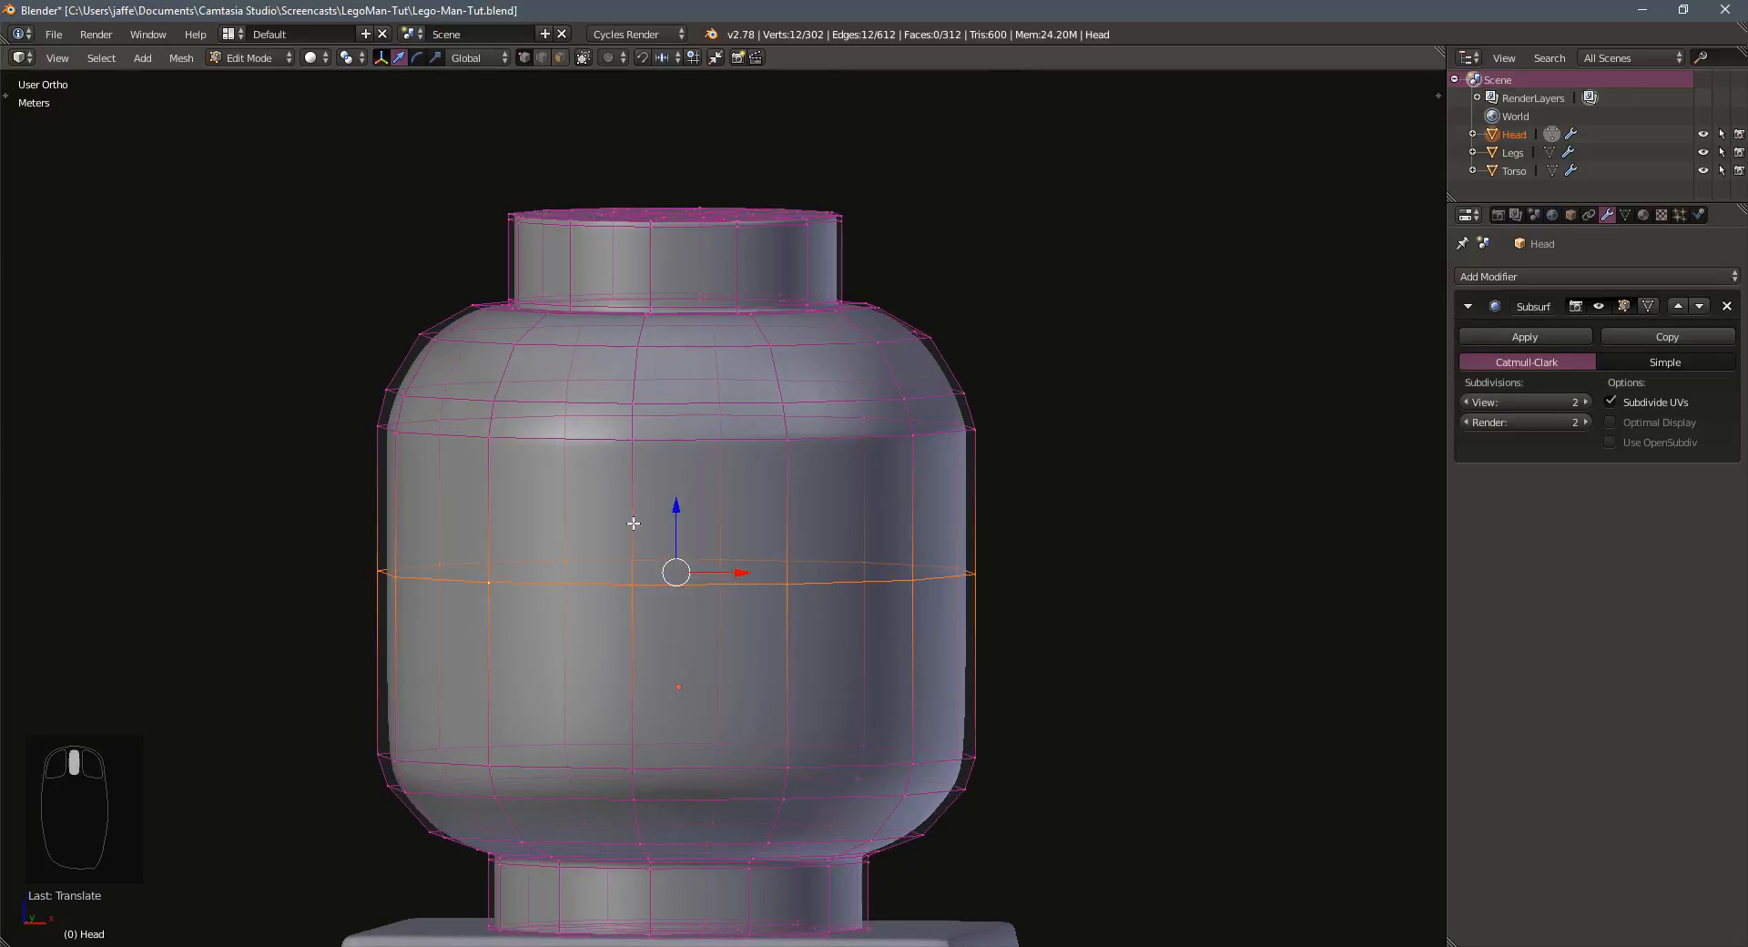
left_click(570, 764, "alt")
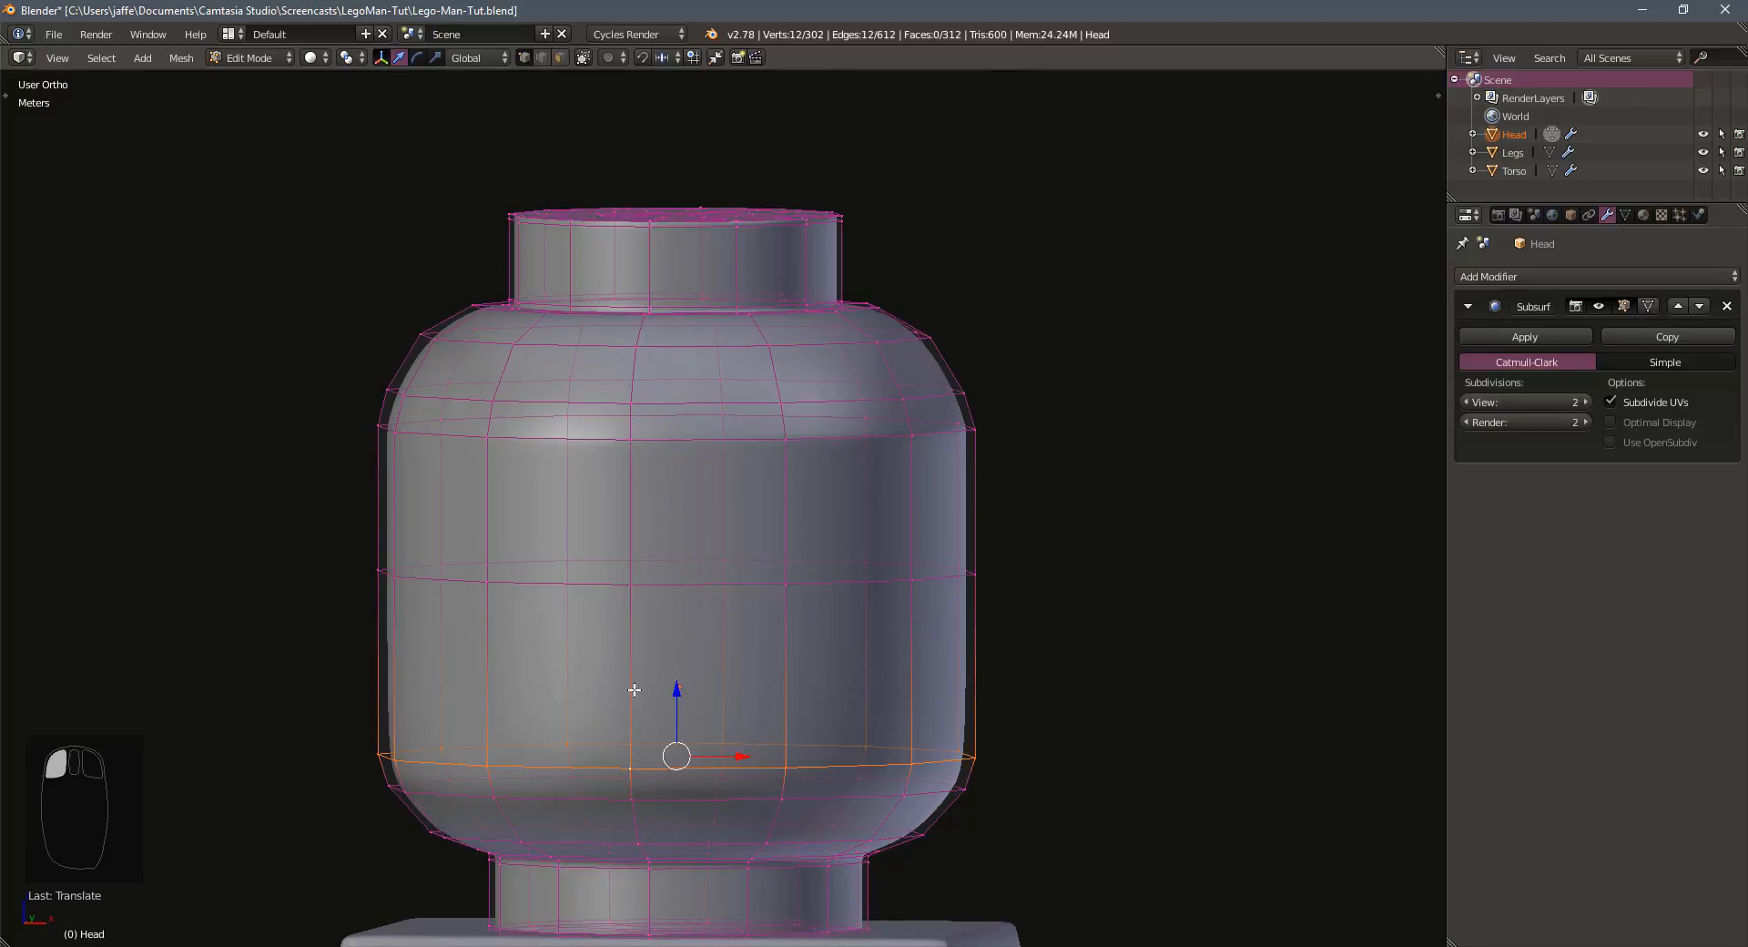
left_click_drag(676, 692, 675, 665)
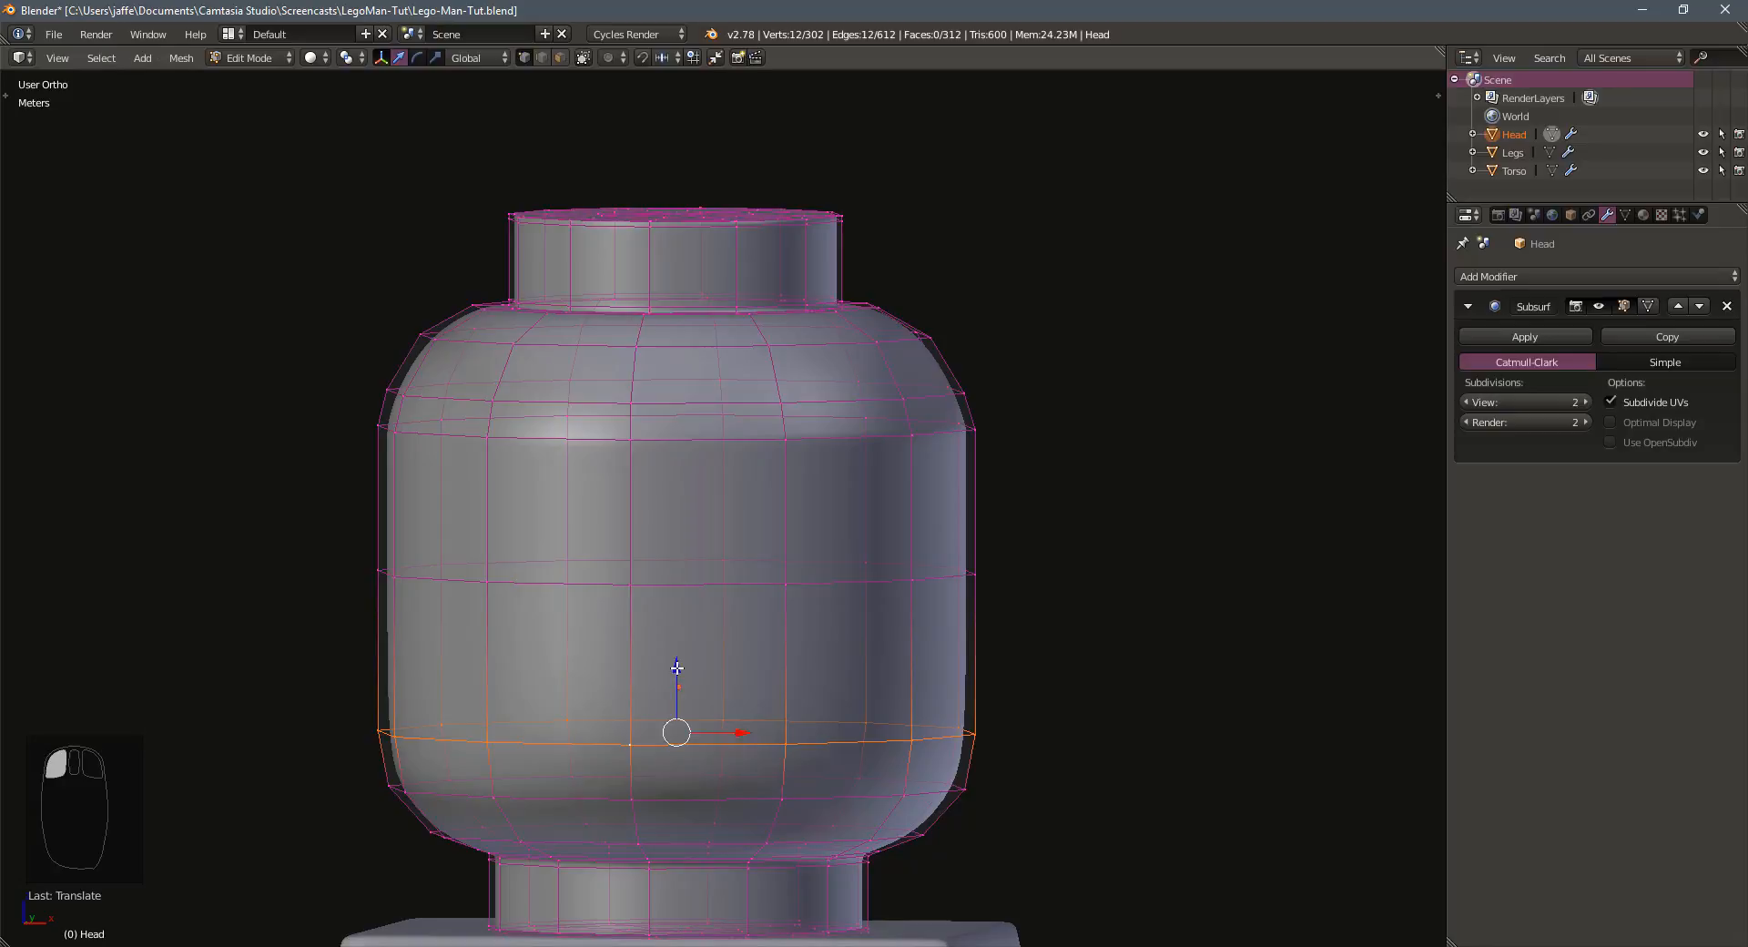
key("ctrl+z")
Pull the overlapping extra edge loop down from the top of the head's side wall and dissolve its edges
middle_click_drag(629, 578, 674, 518)
key("Tab")
scroll(641, 577, "down", 1)
key("Tab")
scroll(799, 453, "up", 2)
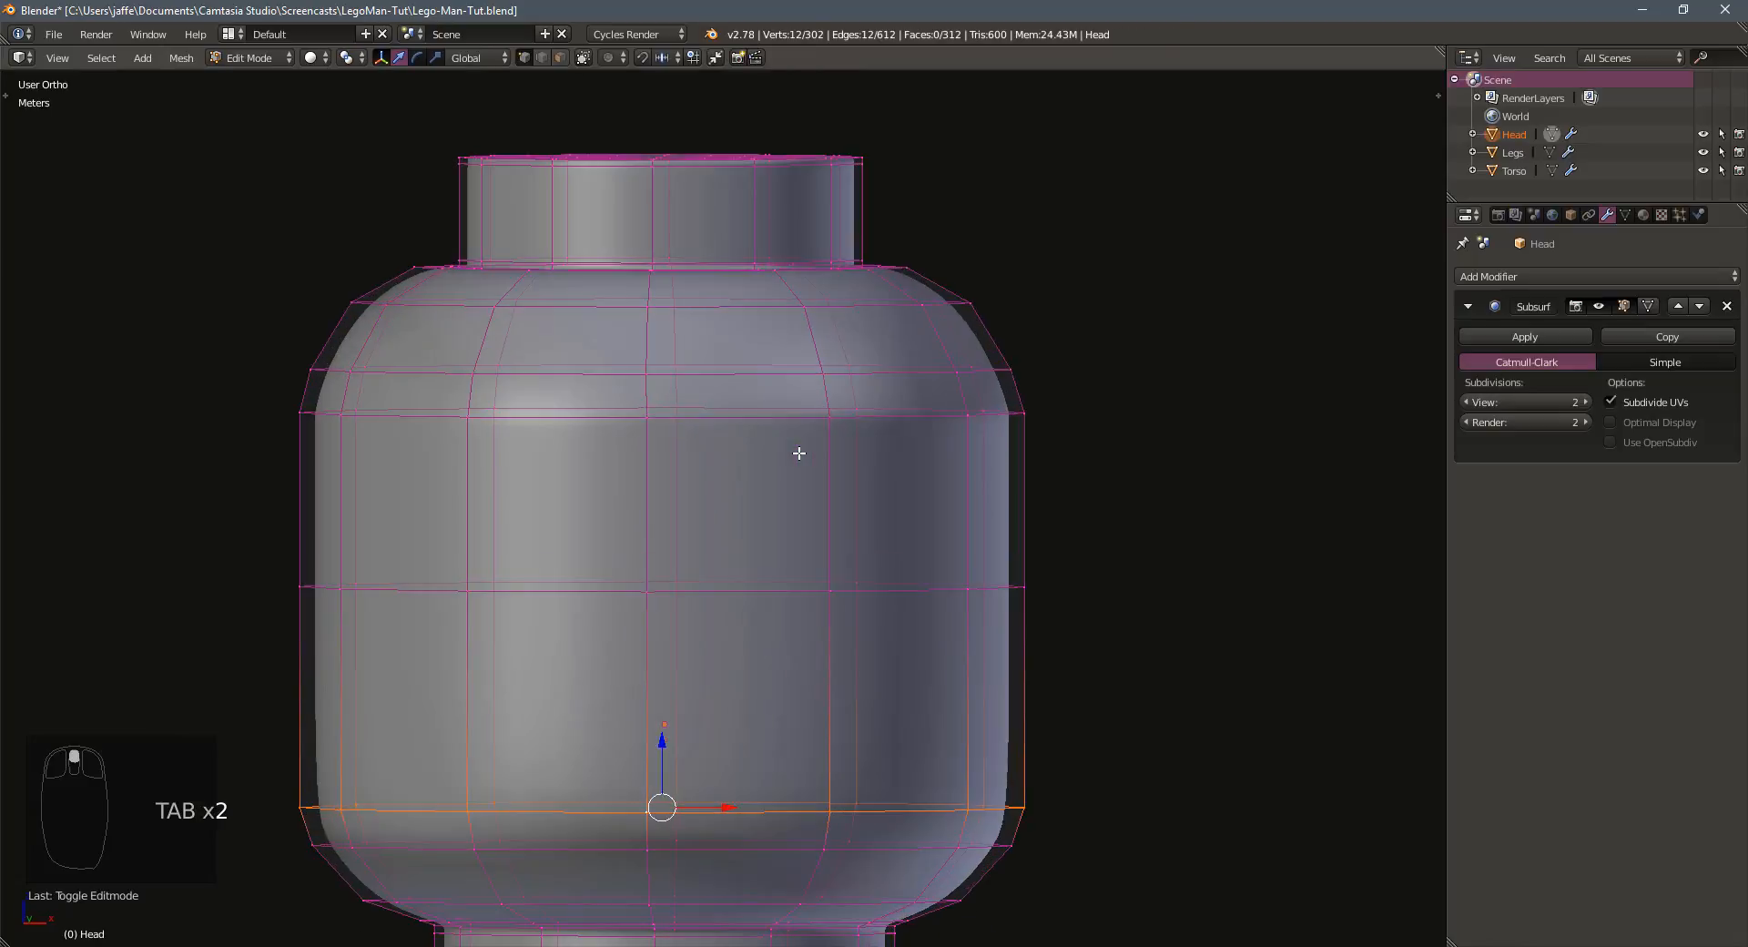
left_click(406, 417, "alt")
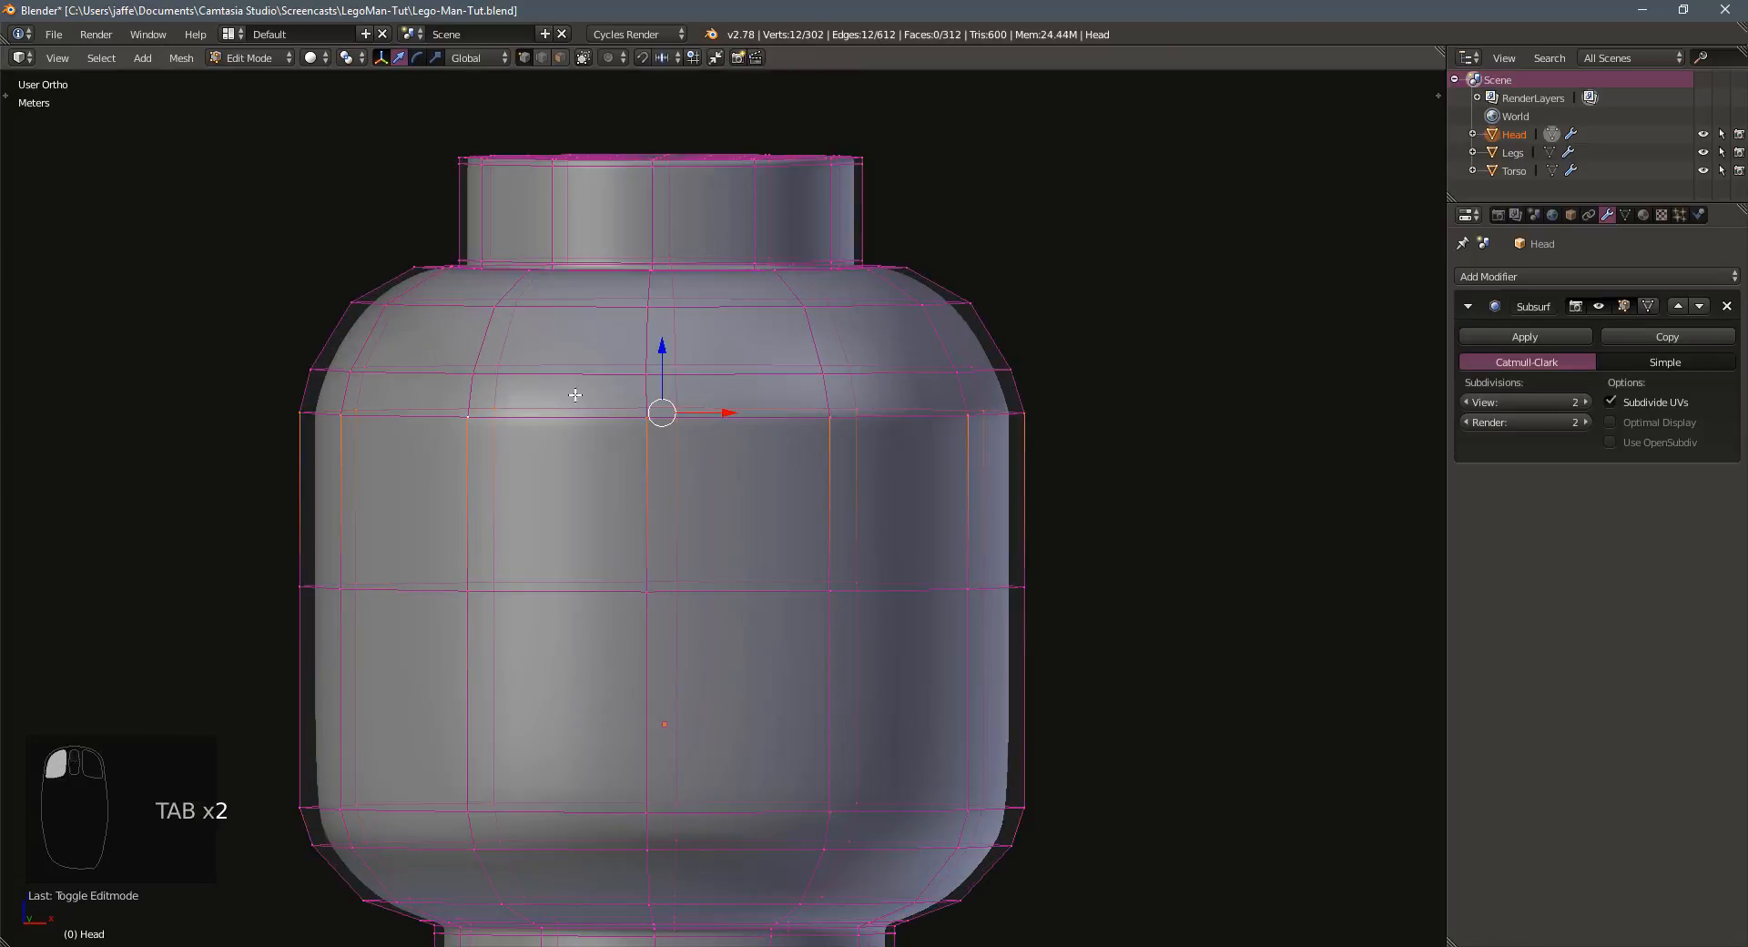
left_click_drag(662, 348, 662, 395)
scroll(652, 423, "up", 2)
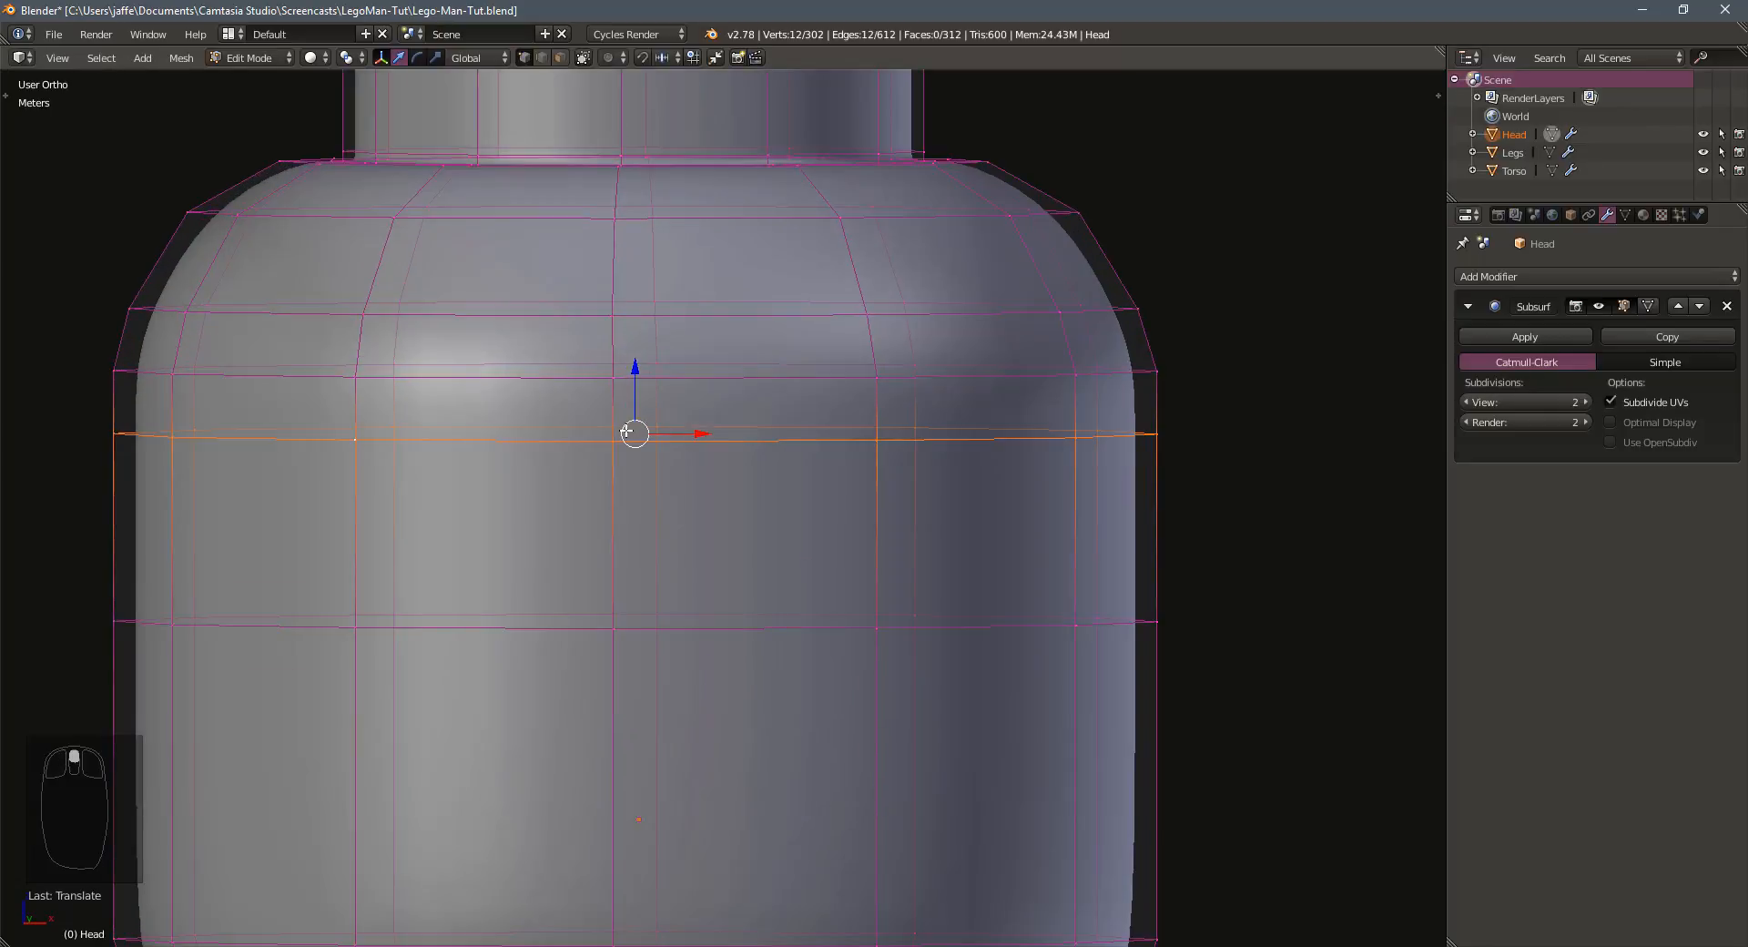
key("x")
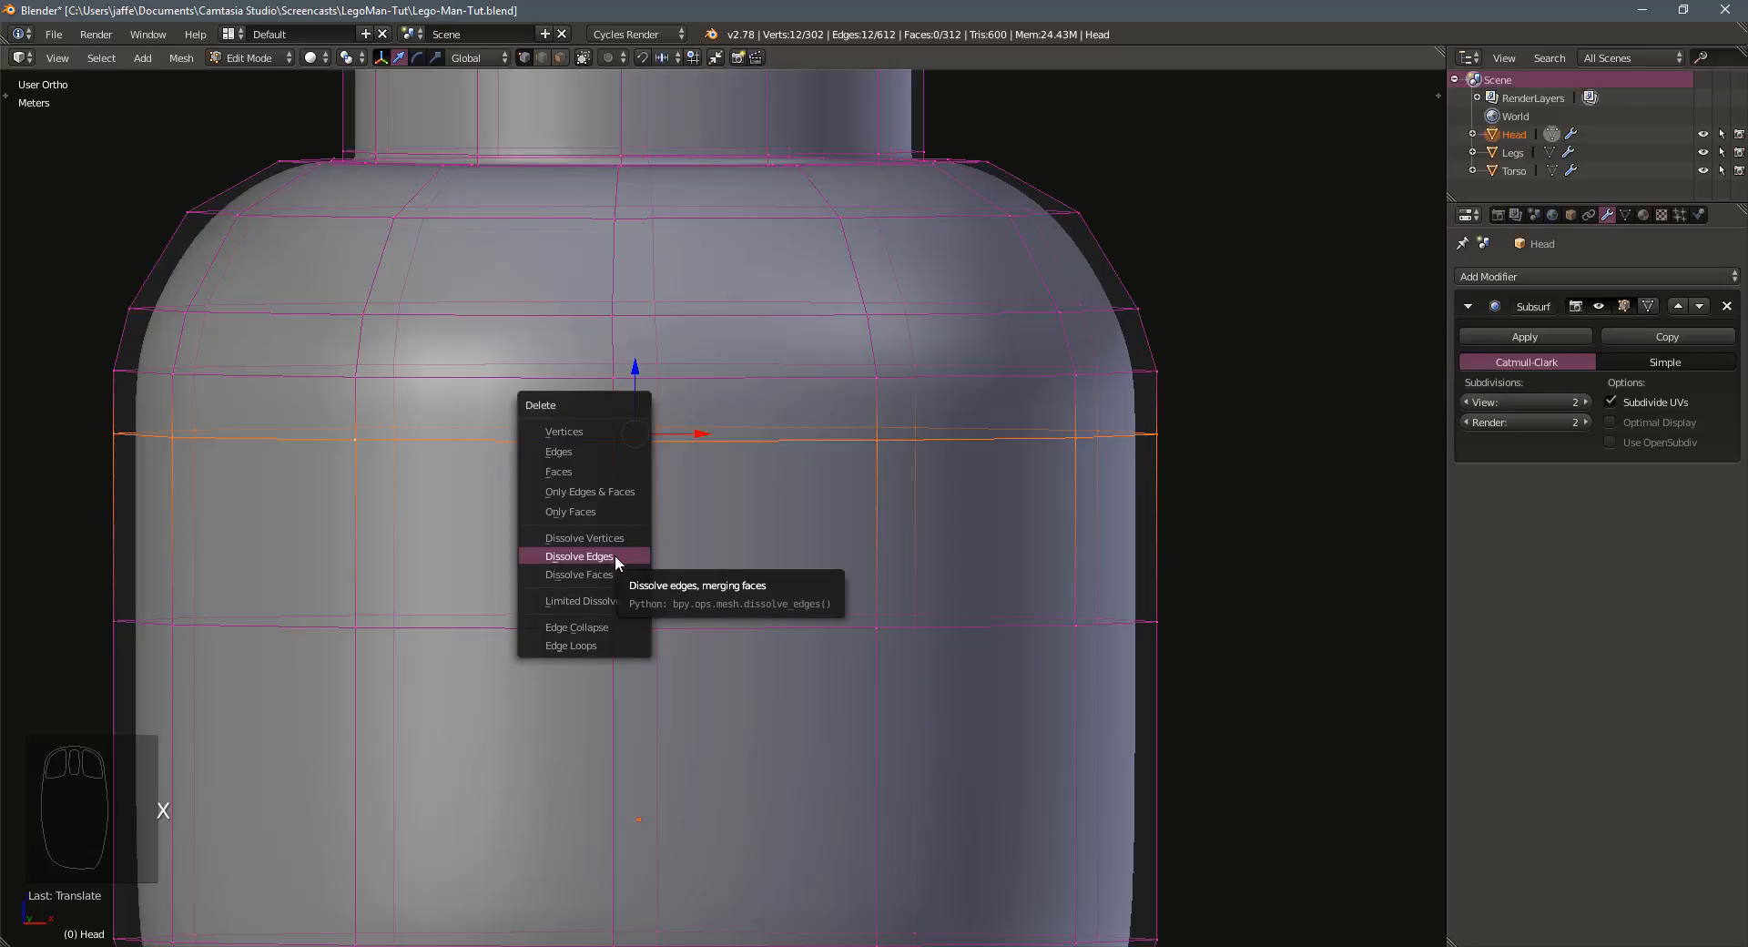
left_click(614, 554)
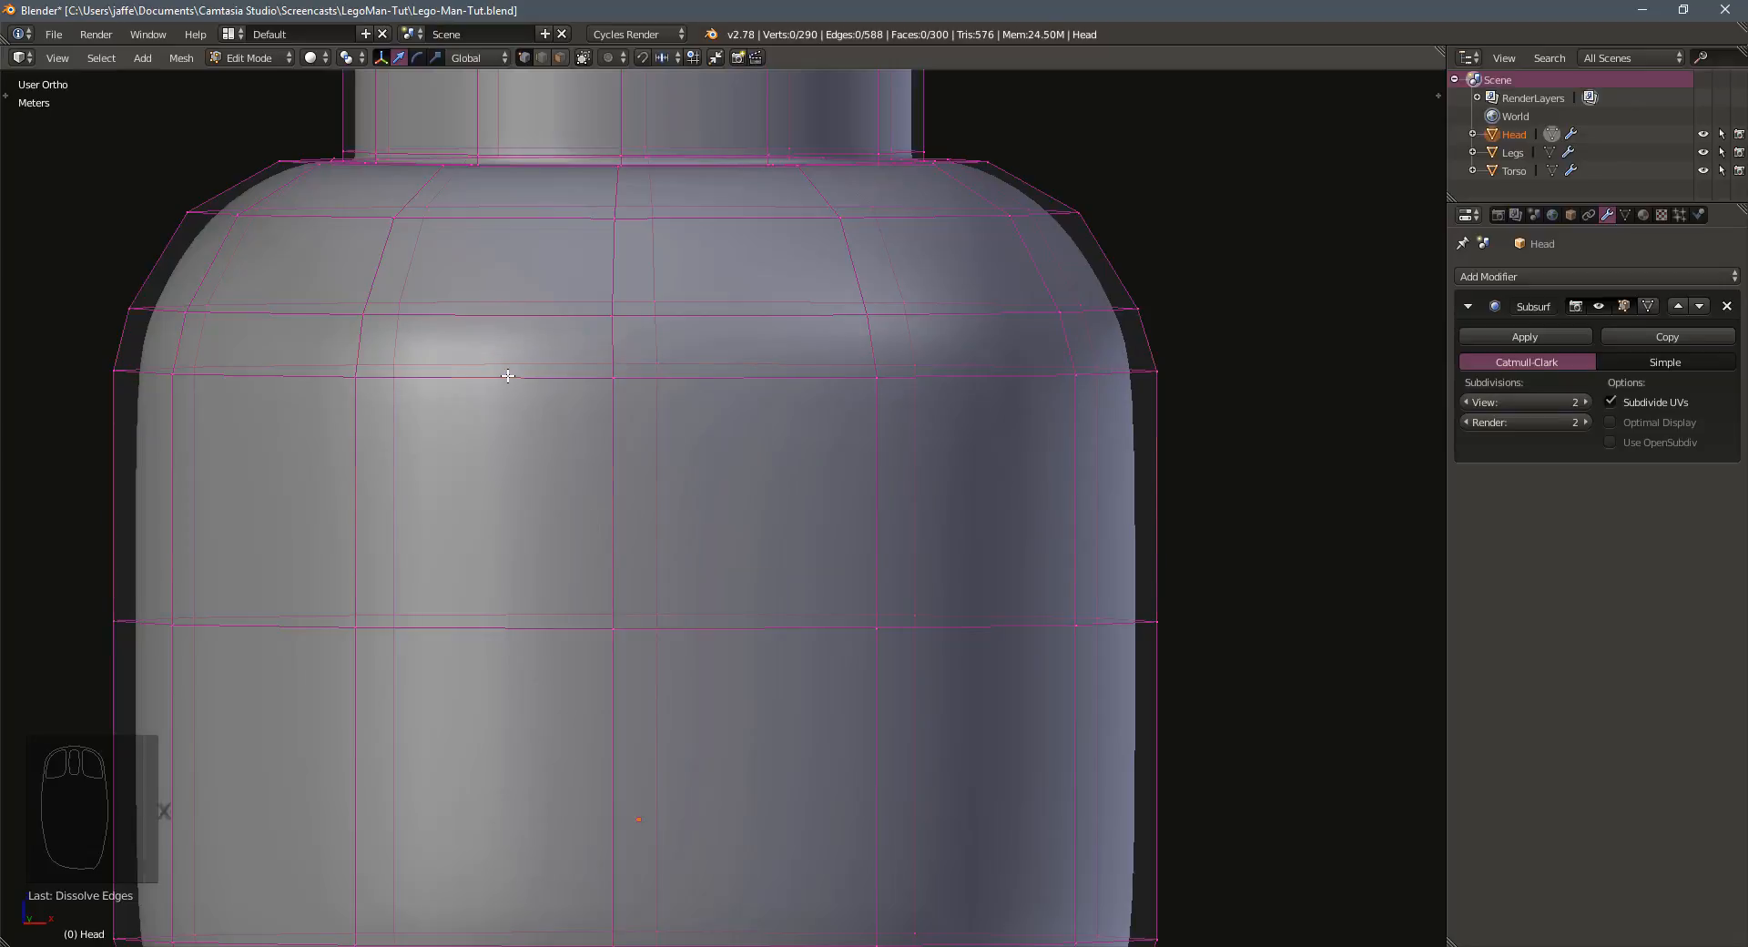
Undo the downward move of the side wall's upper edge loop and snap the 3D cursor to the center
left_click(540, 372, "alt")
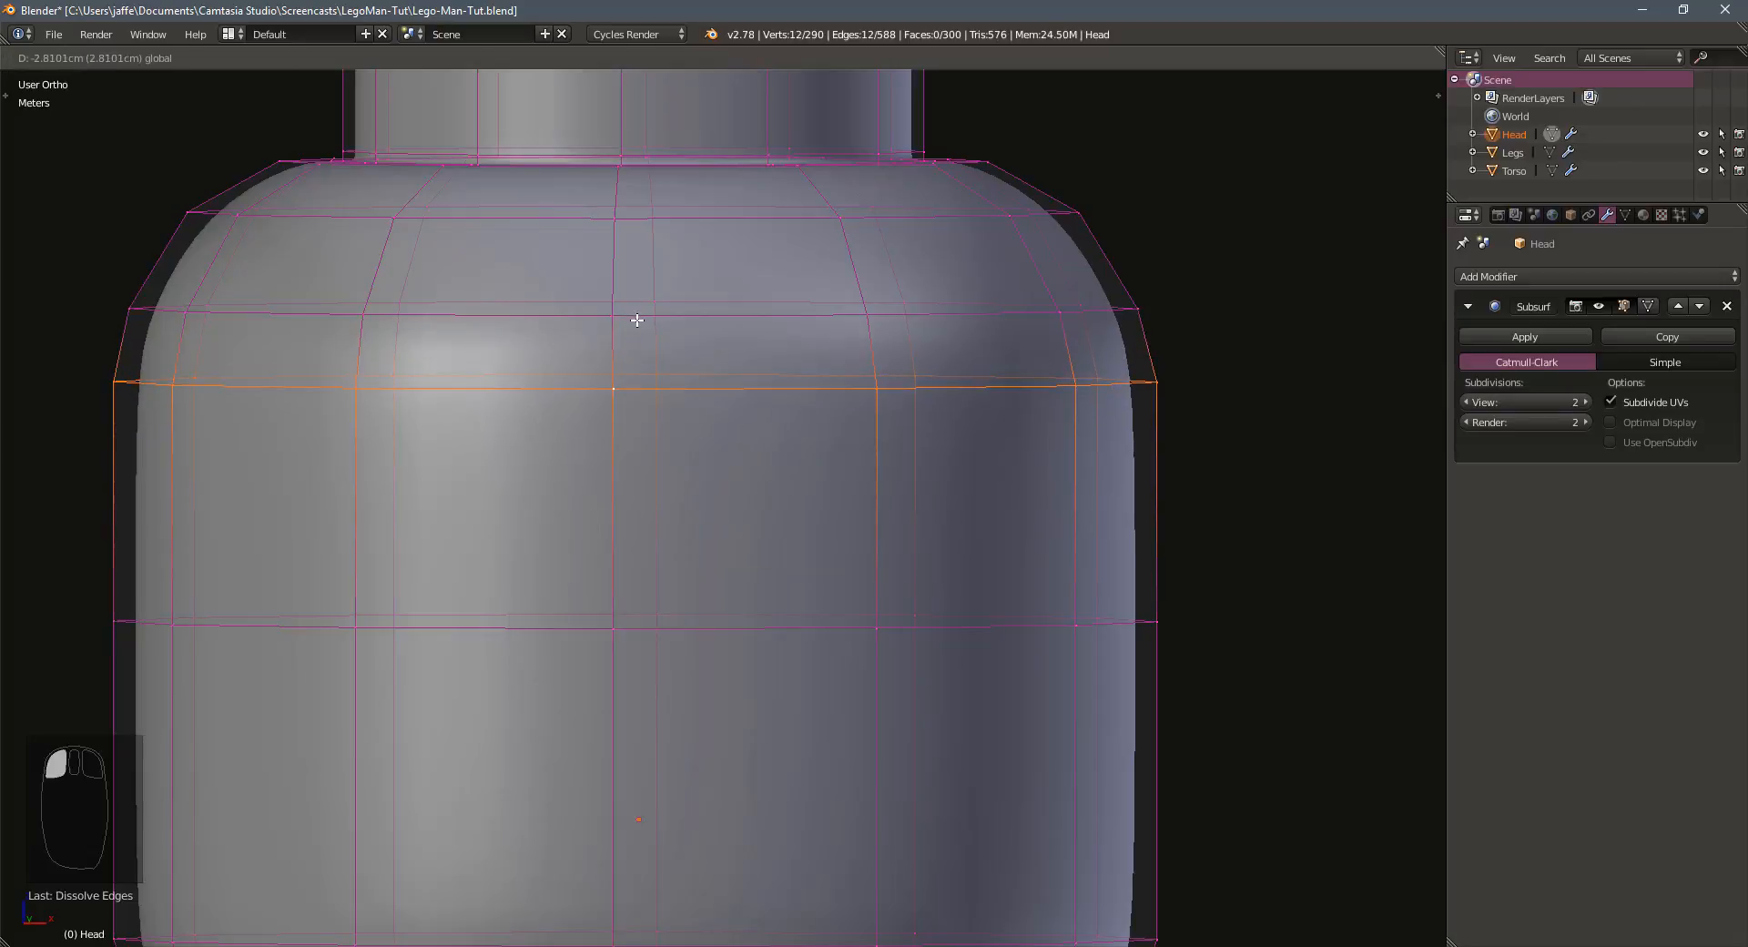
key("ctrl+z")
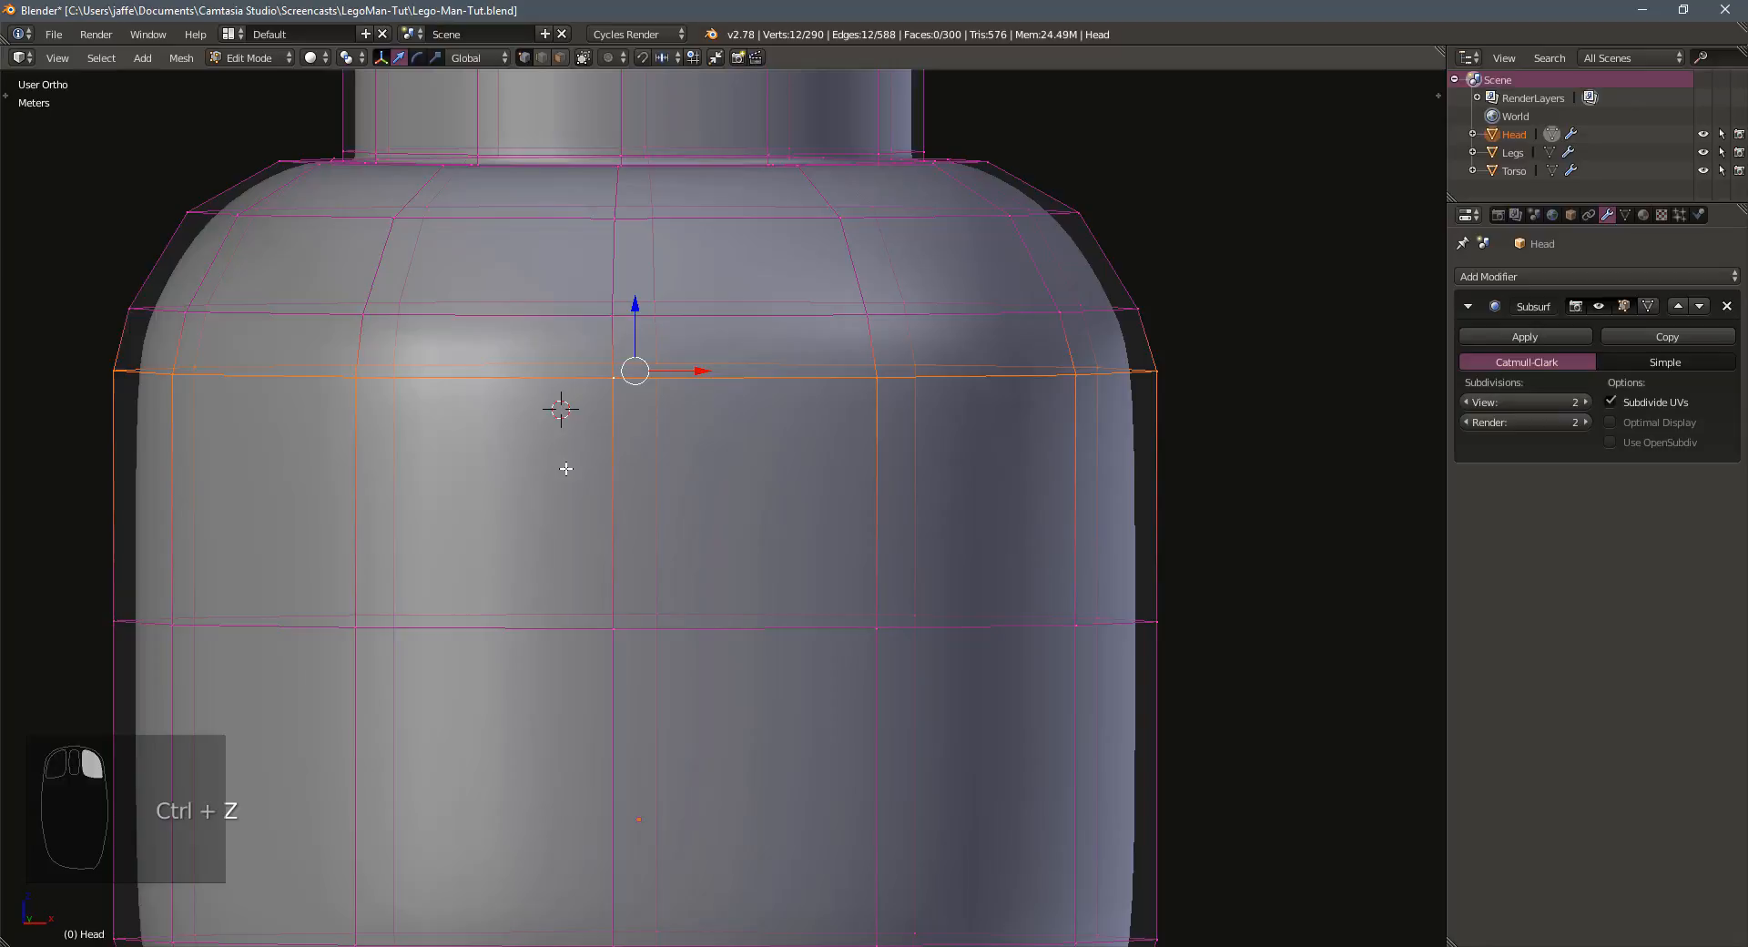
key("shift+s")
left_click(531, 454)
Leave mesh editing and examine the smoothed head's outline and shading from farther out
scroll(701, 480, "down", 1)
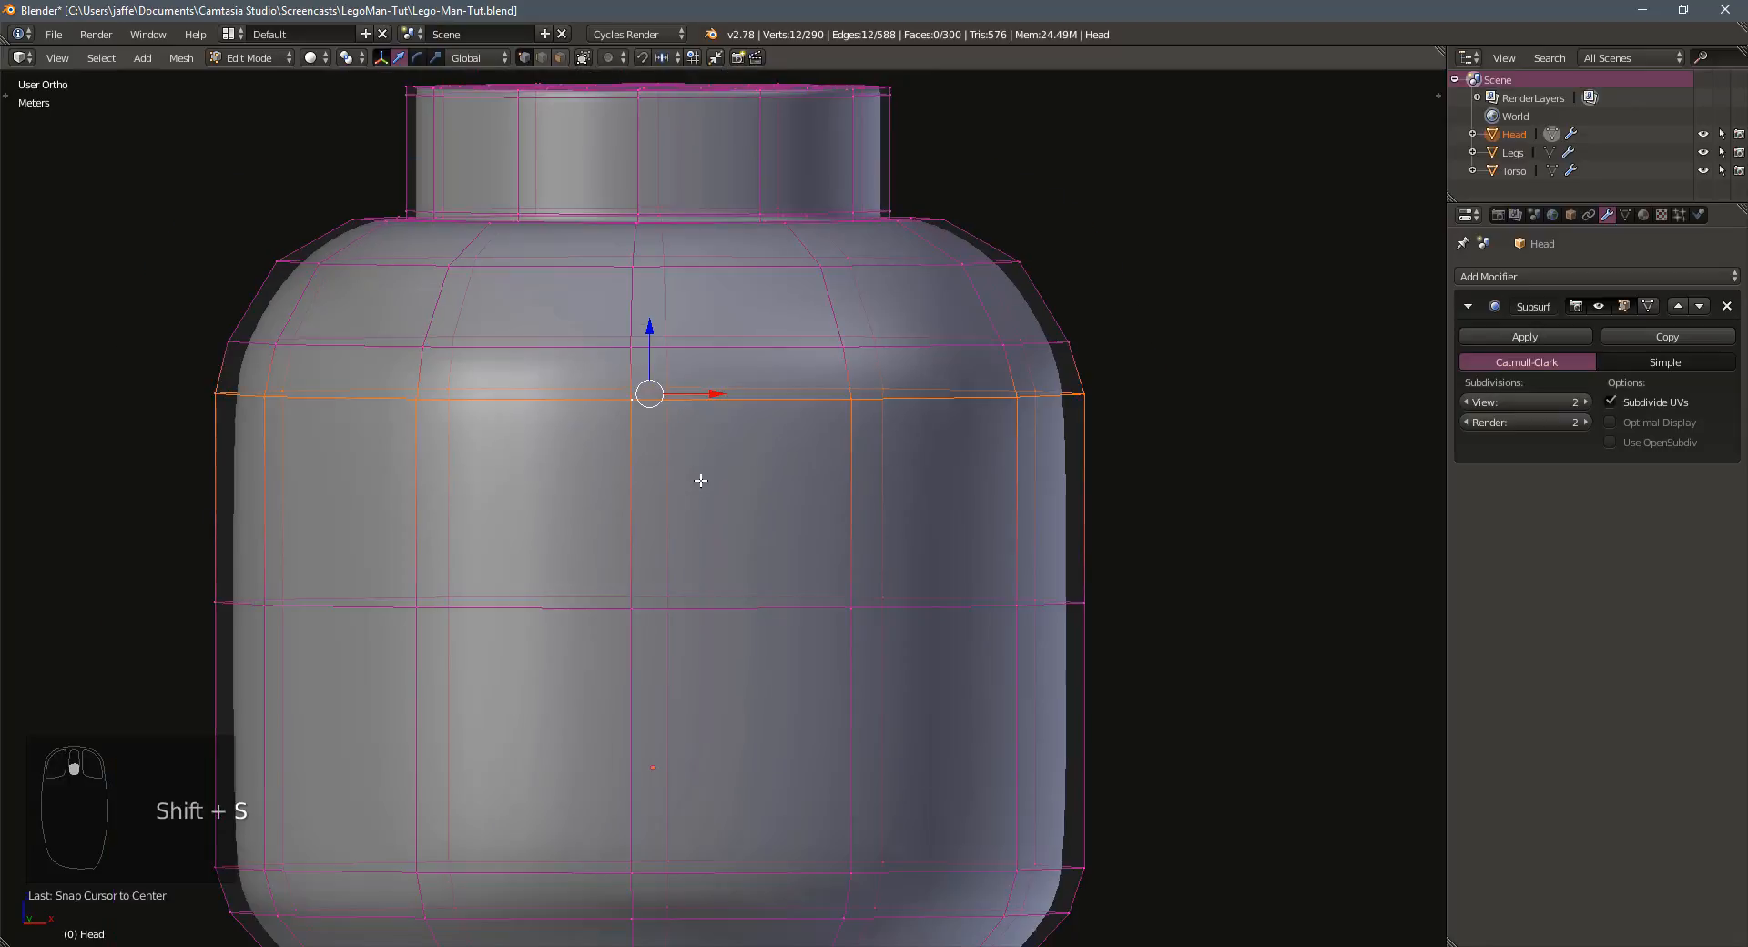
key("Tab")
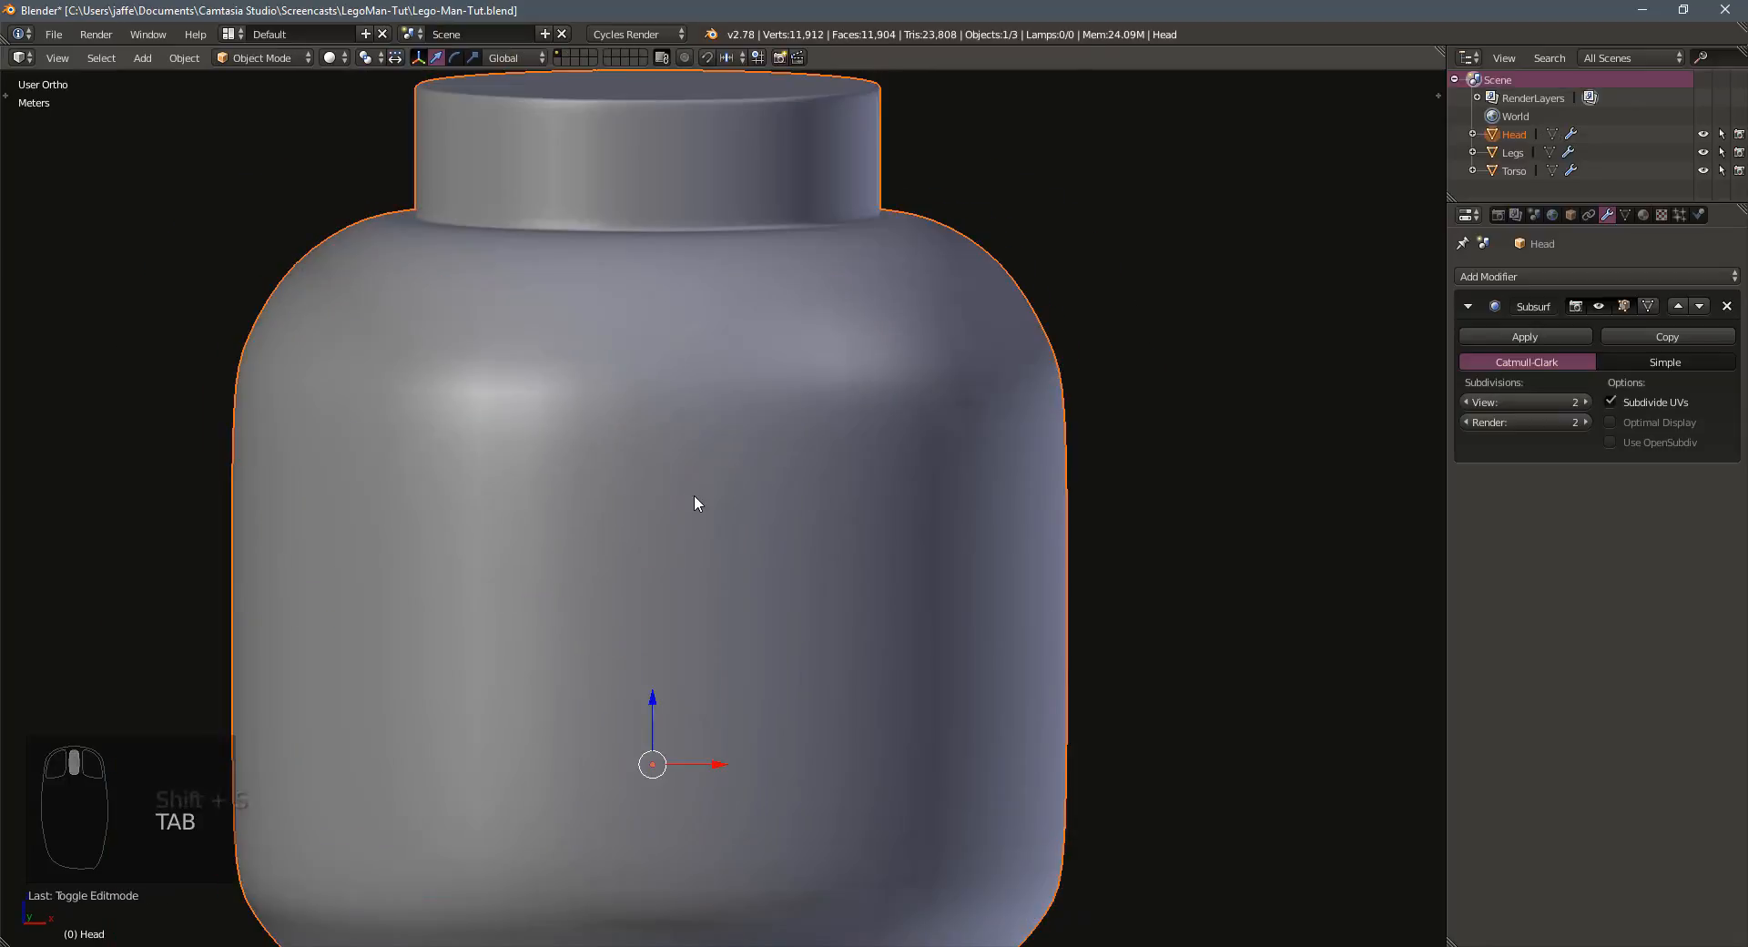
scroll(697, 502, "down", 3)
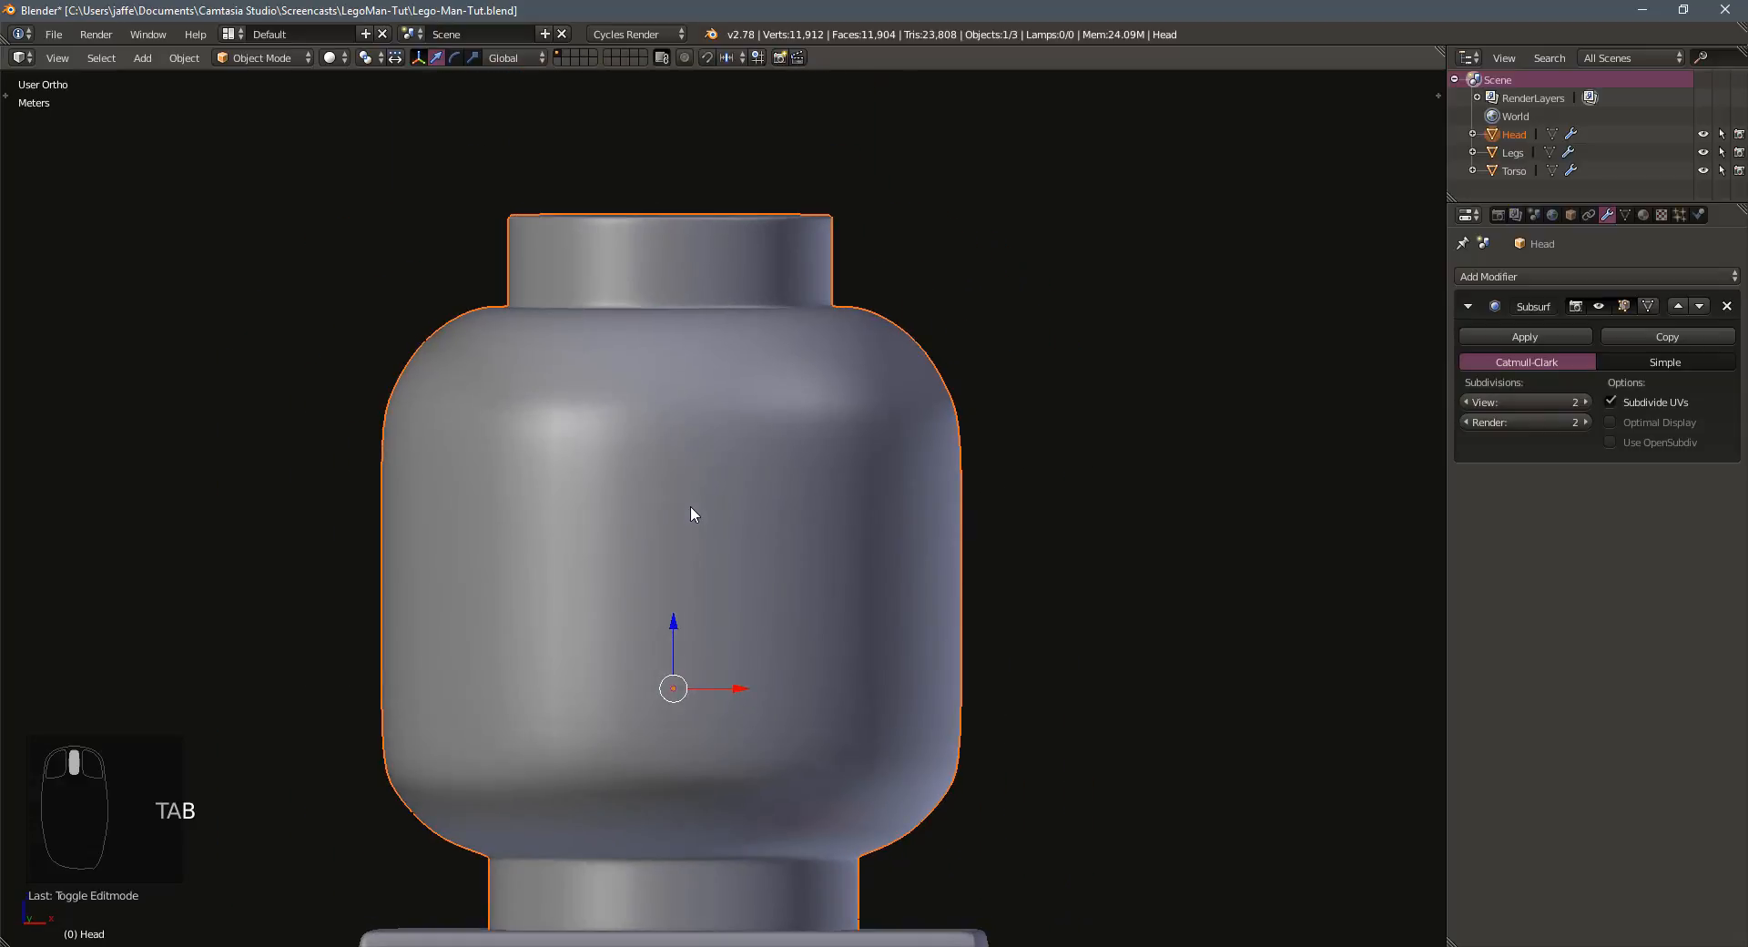
mouse_move(690, 515)
middle_mouse_down()
mouse_move(722, 550)
mouse_move(785, 534)
mouse_move(682, 506)
middle_mouse_up()
scroll(703, 513, "down", 2)
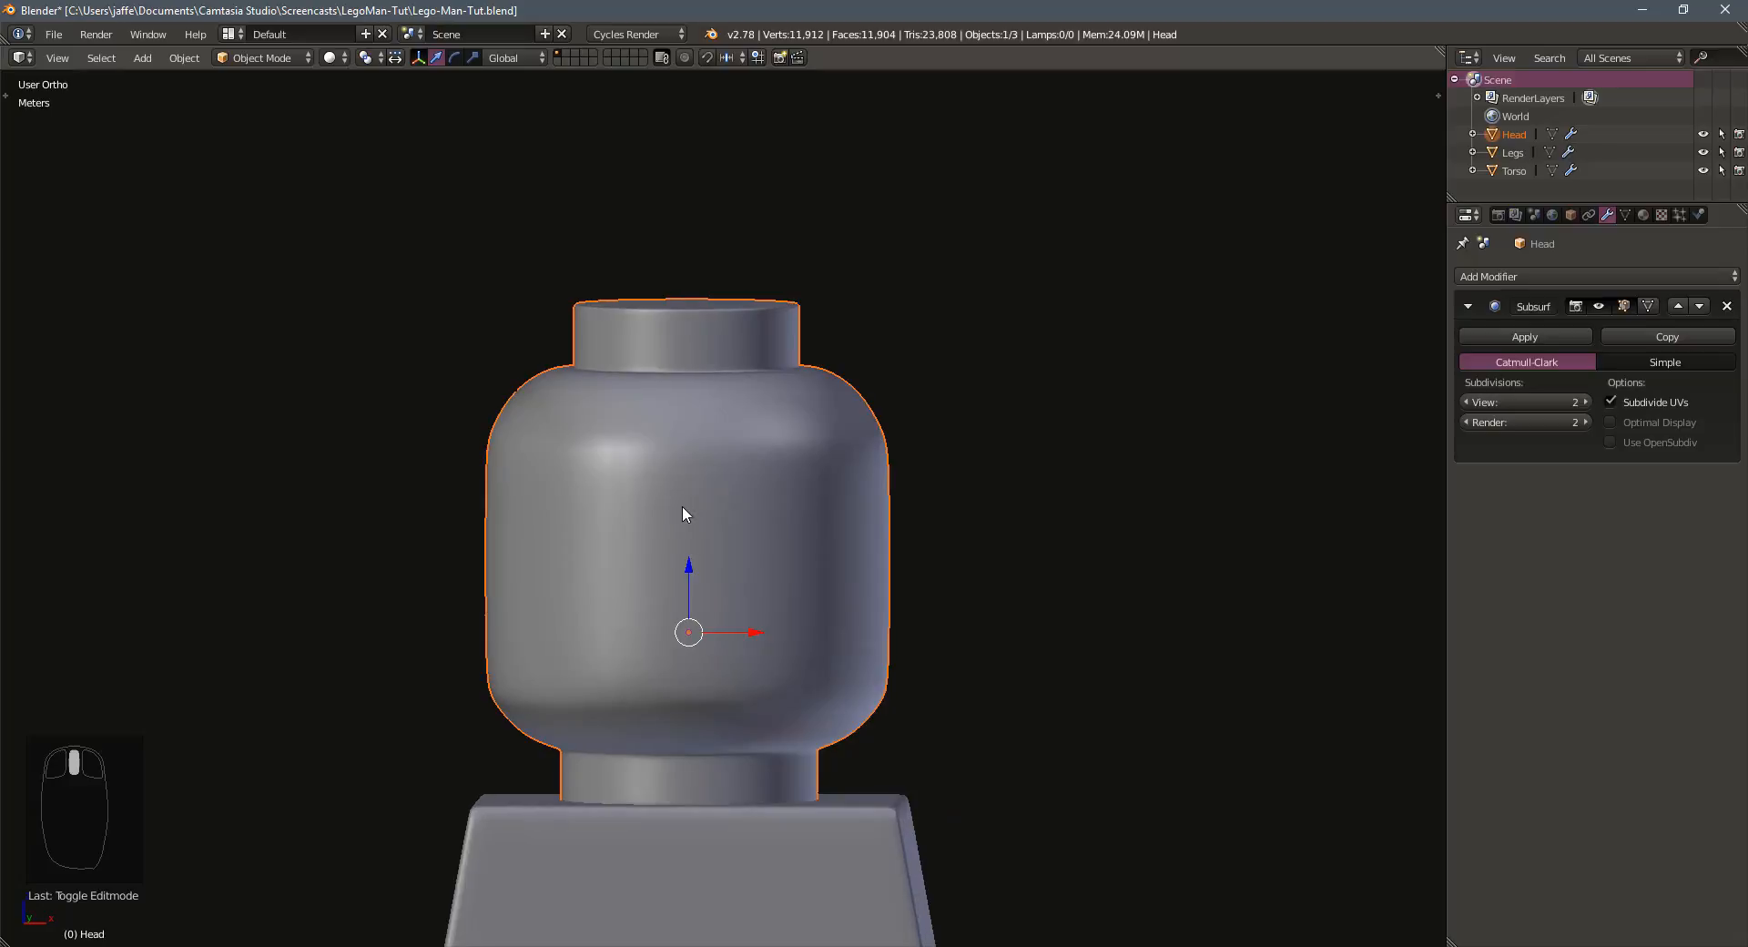
scroll(684, 508, "down", 2)
Edit the head's mesh again and select the whole stud by growing the selection from its top center vertex to its base
key("Tab")
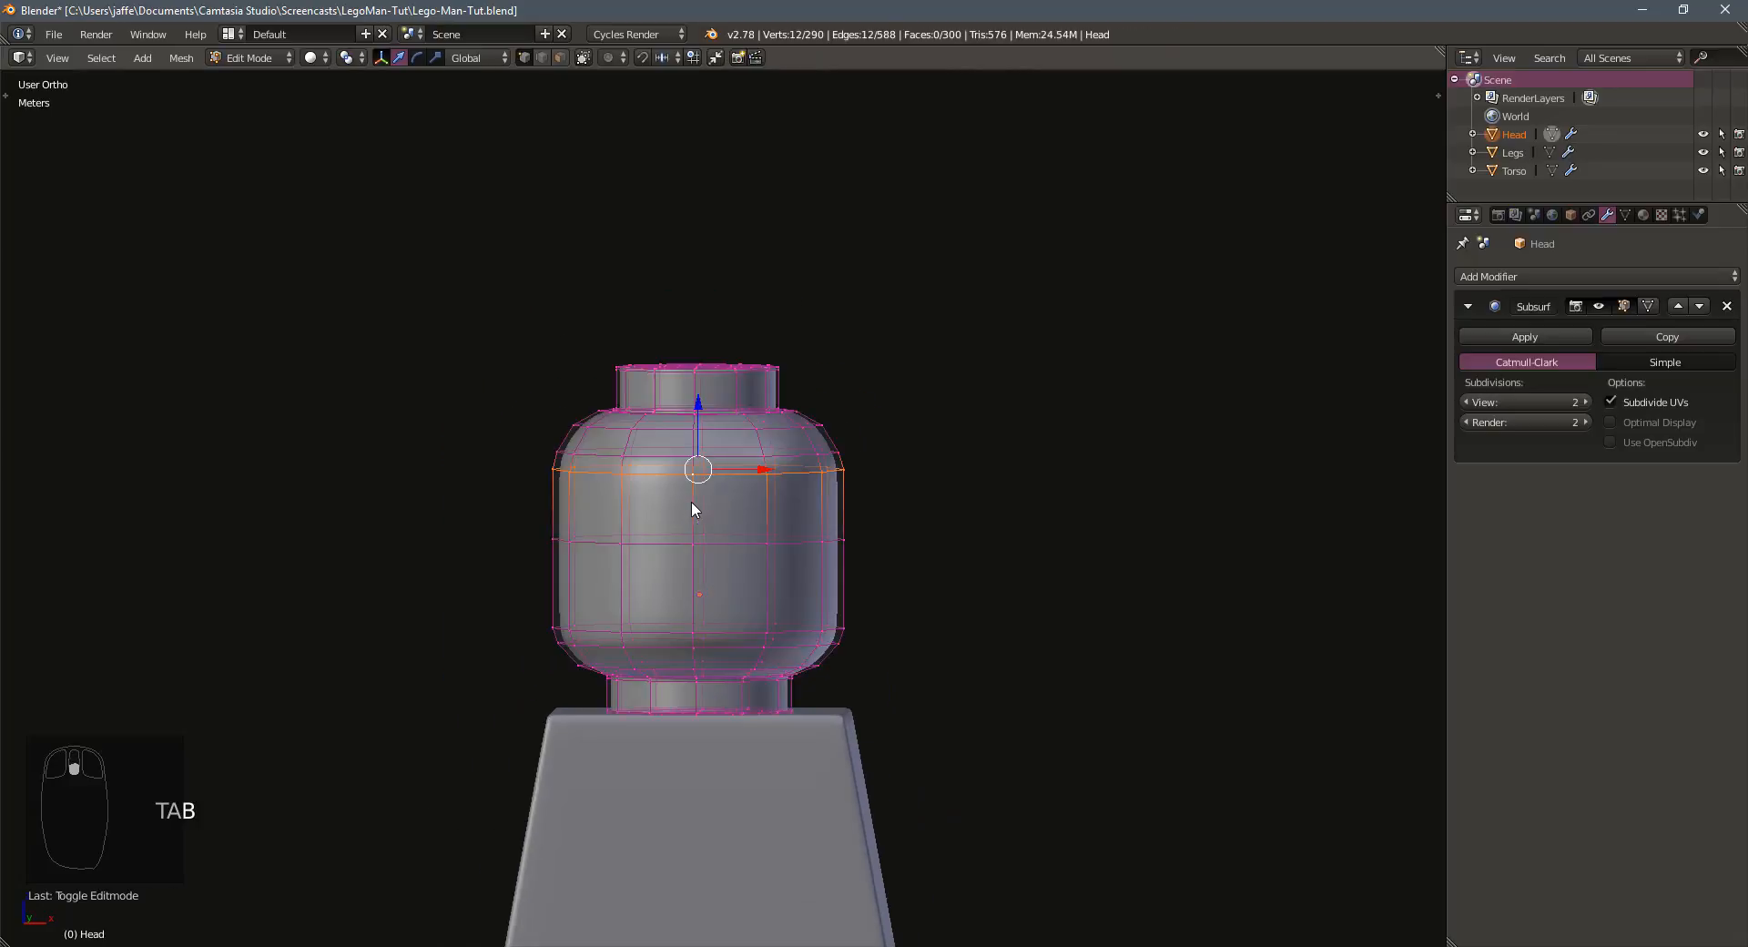
scroll(691, 509, "up", 2)
middle_click_drag(691, 508, 671, 544)
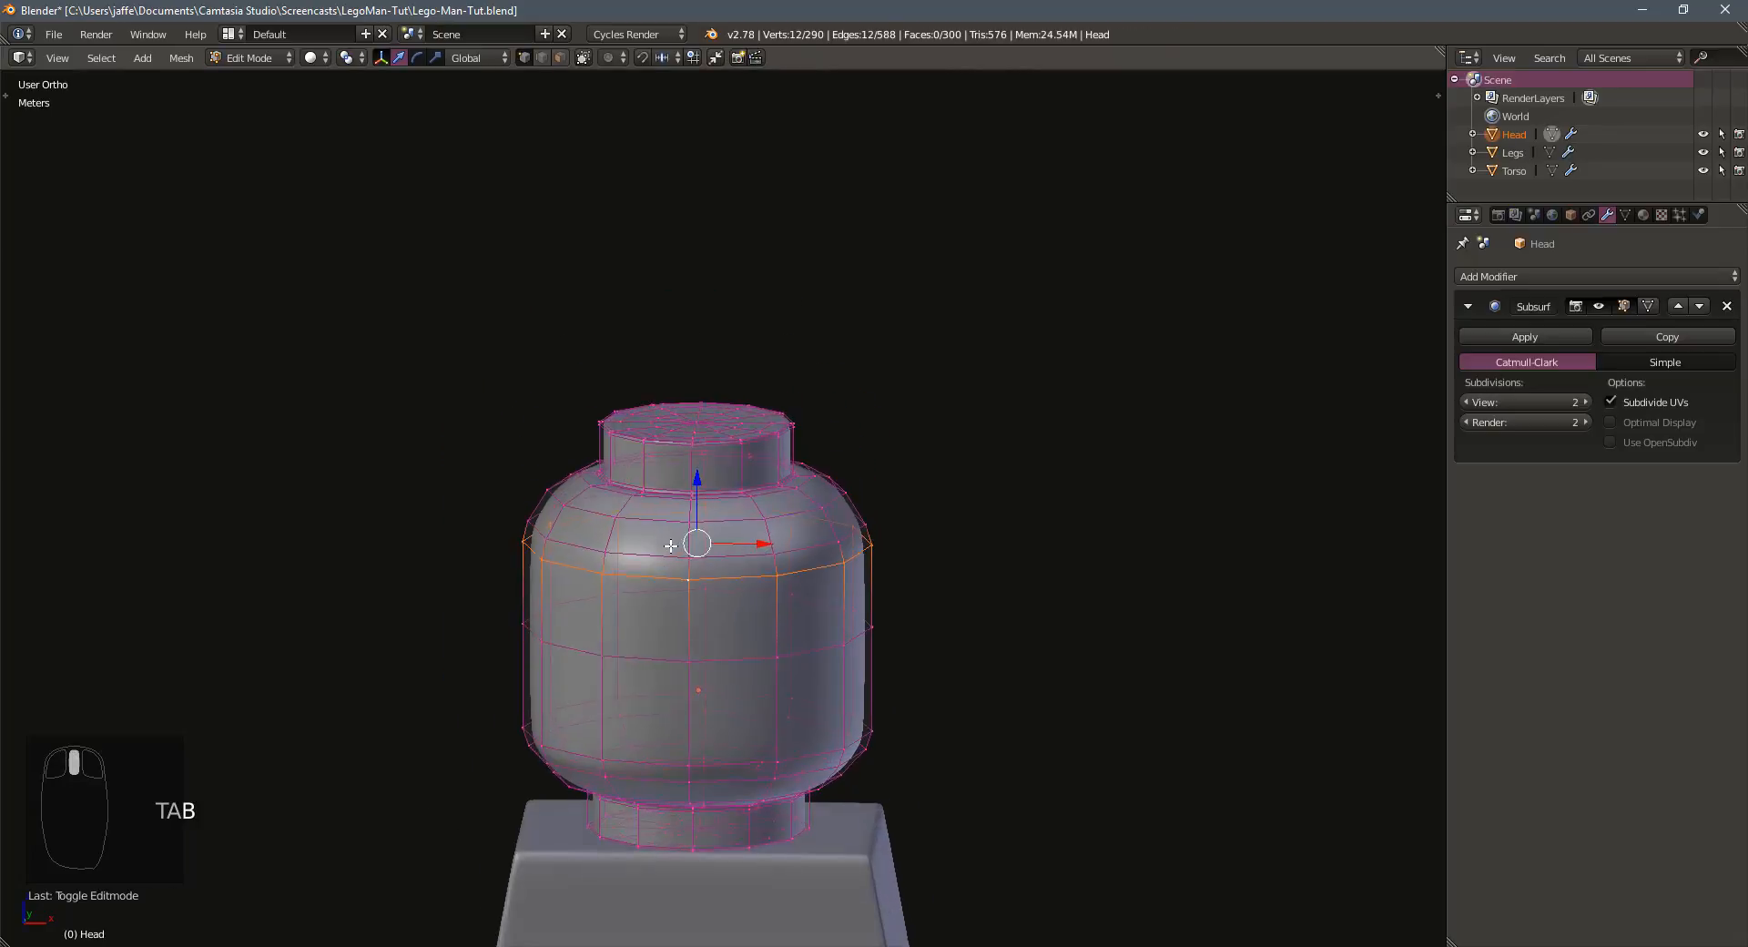
scroll(671, 544, "up", 4)
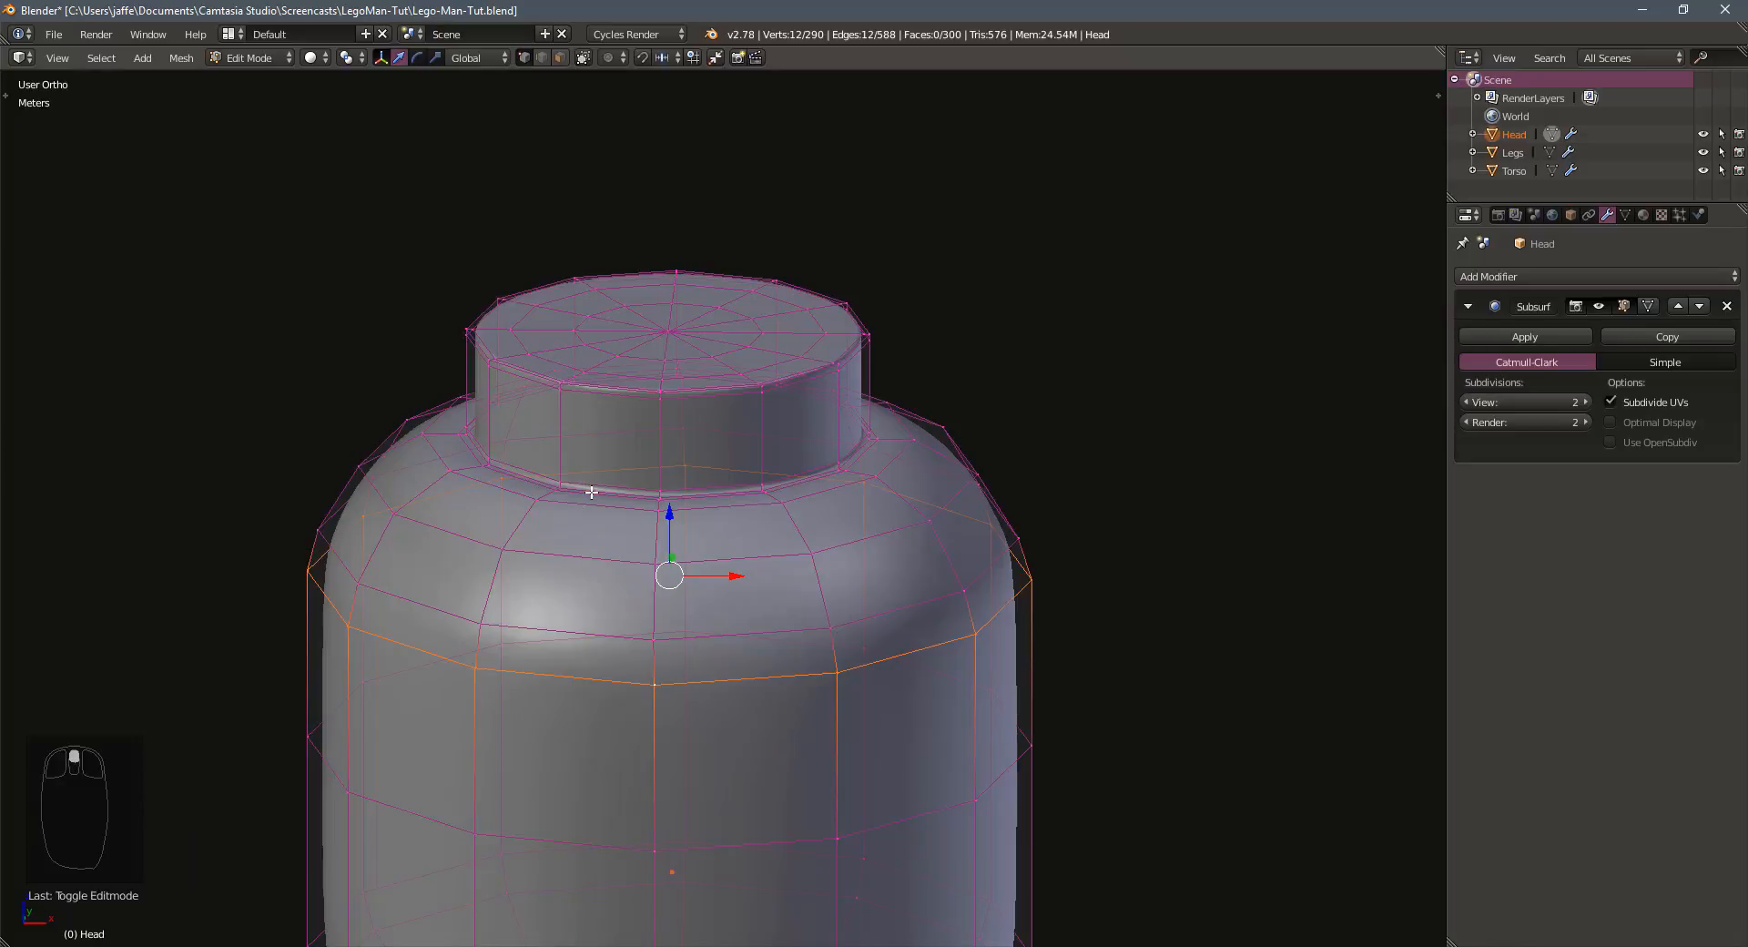
right_click(672, 334)
scroll(672, 333, "up", 3)
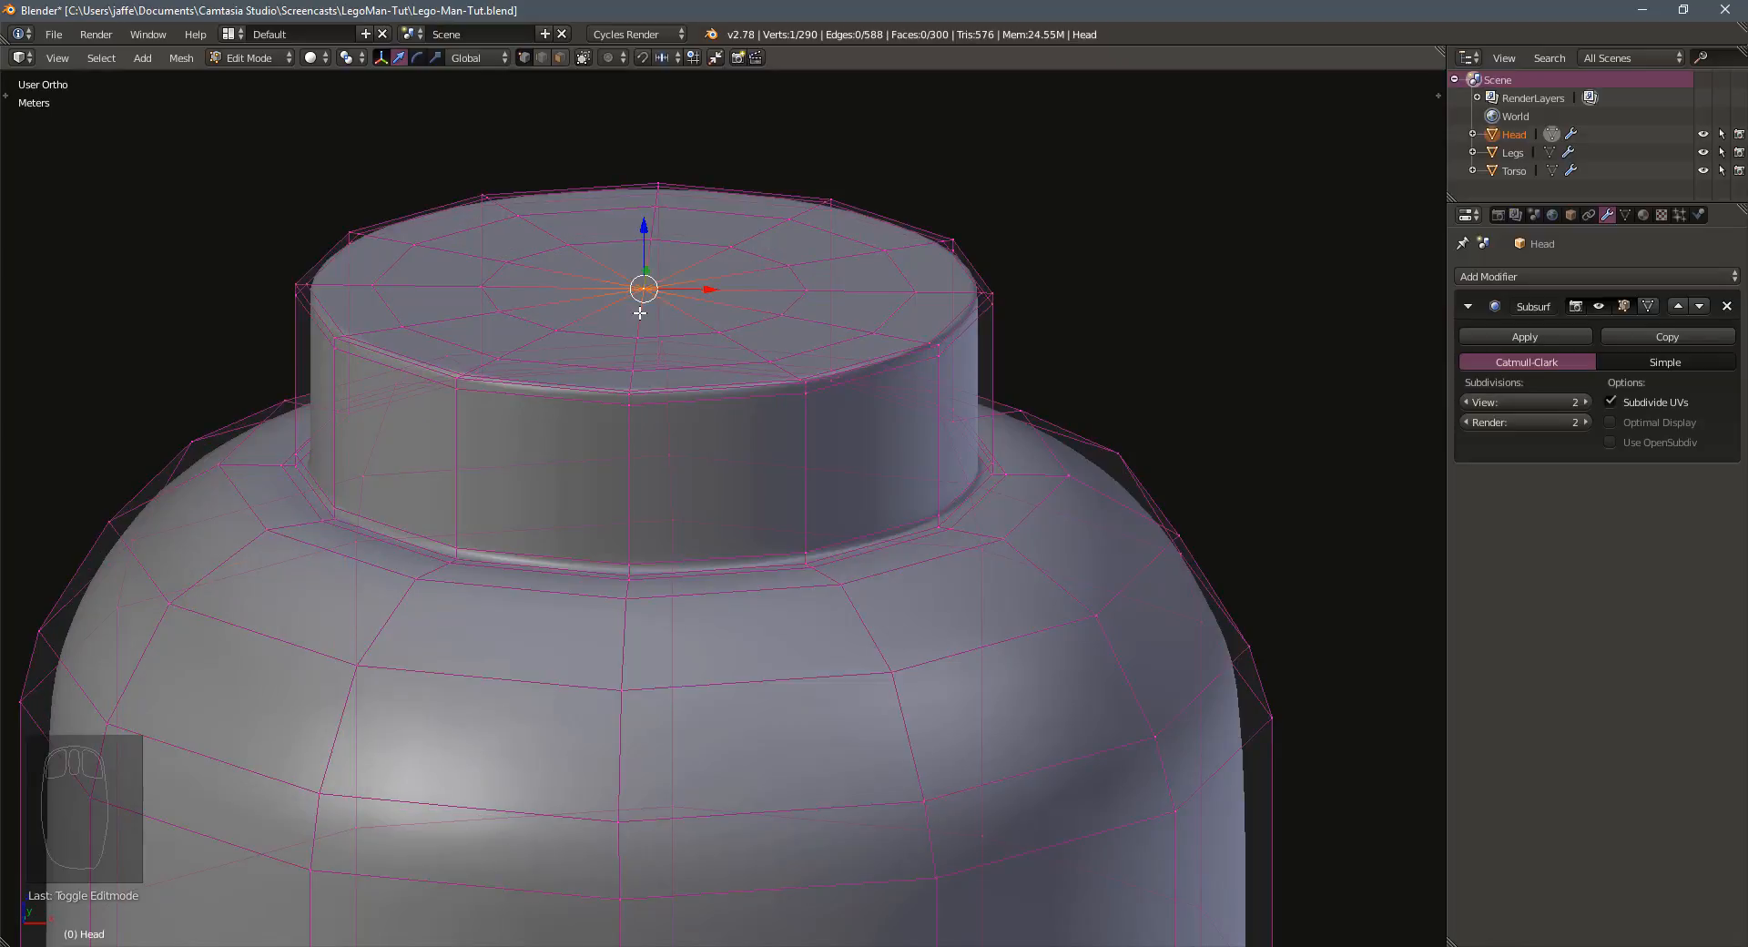
key("ctrl+KP_Add")
key("ctrl+KP_Add")
key("ctrl+KP_Add")
key("ctrl+KP_Add")
key("ctrl+KP_Add")
key("ctrl+KP_Add")
key("ctrl+KP_Add")
key("ctrl+KP_Add")
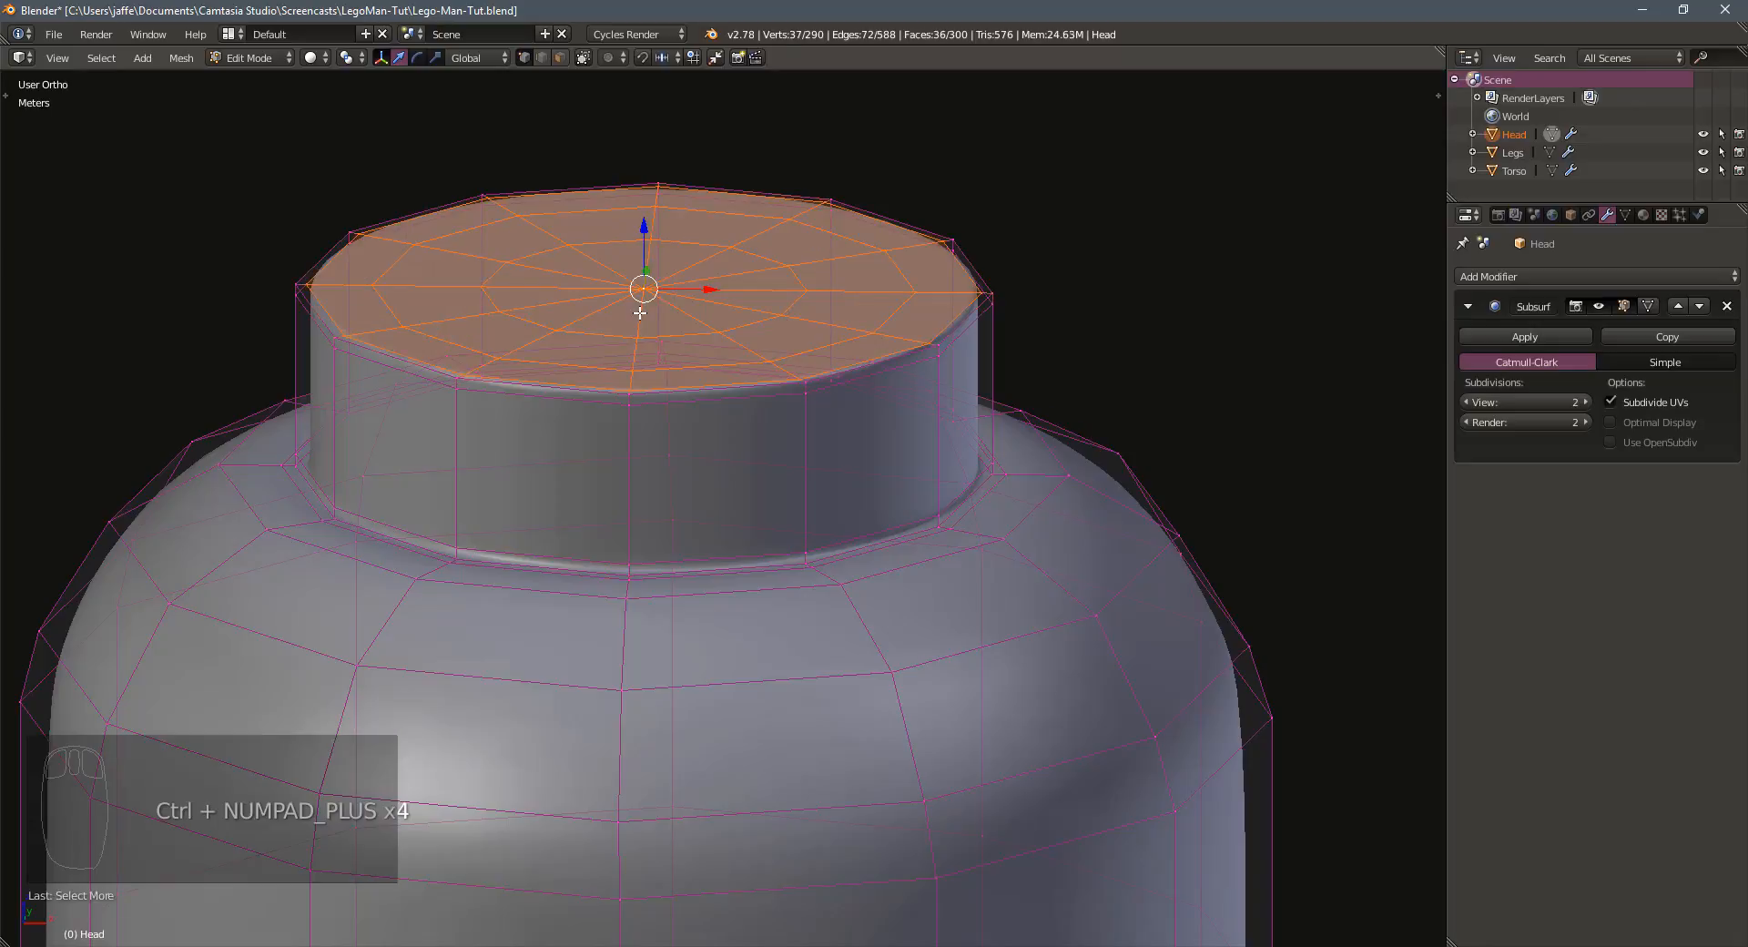
key("ctrl+KP_Add")
key("ctrl+KP_Add")
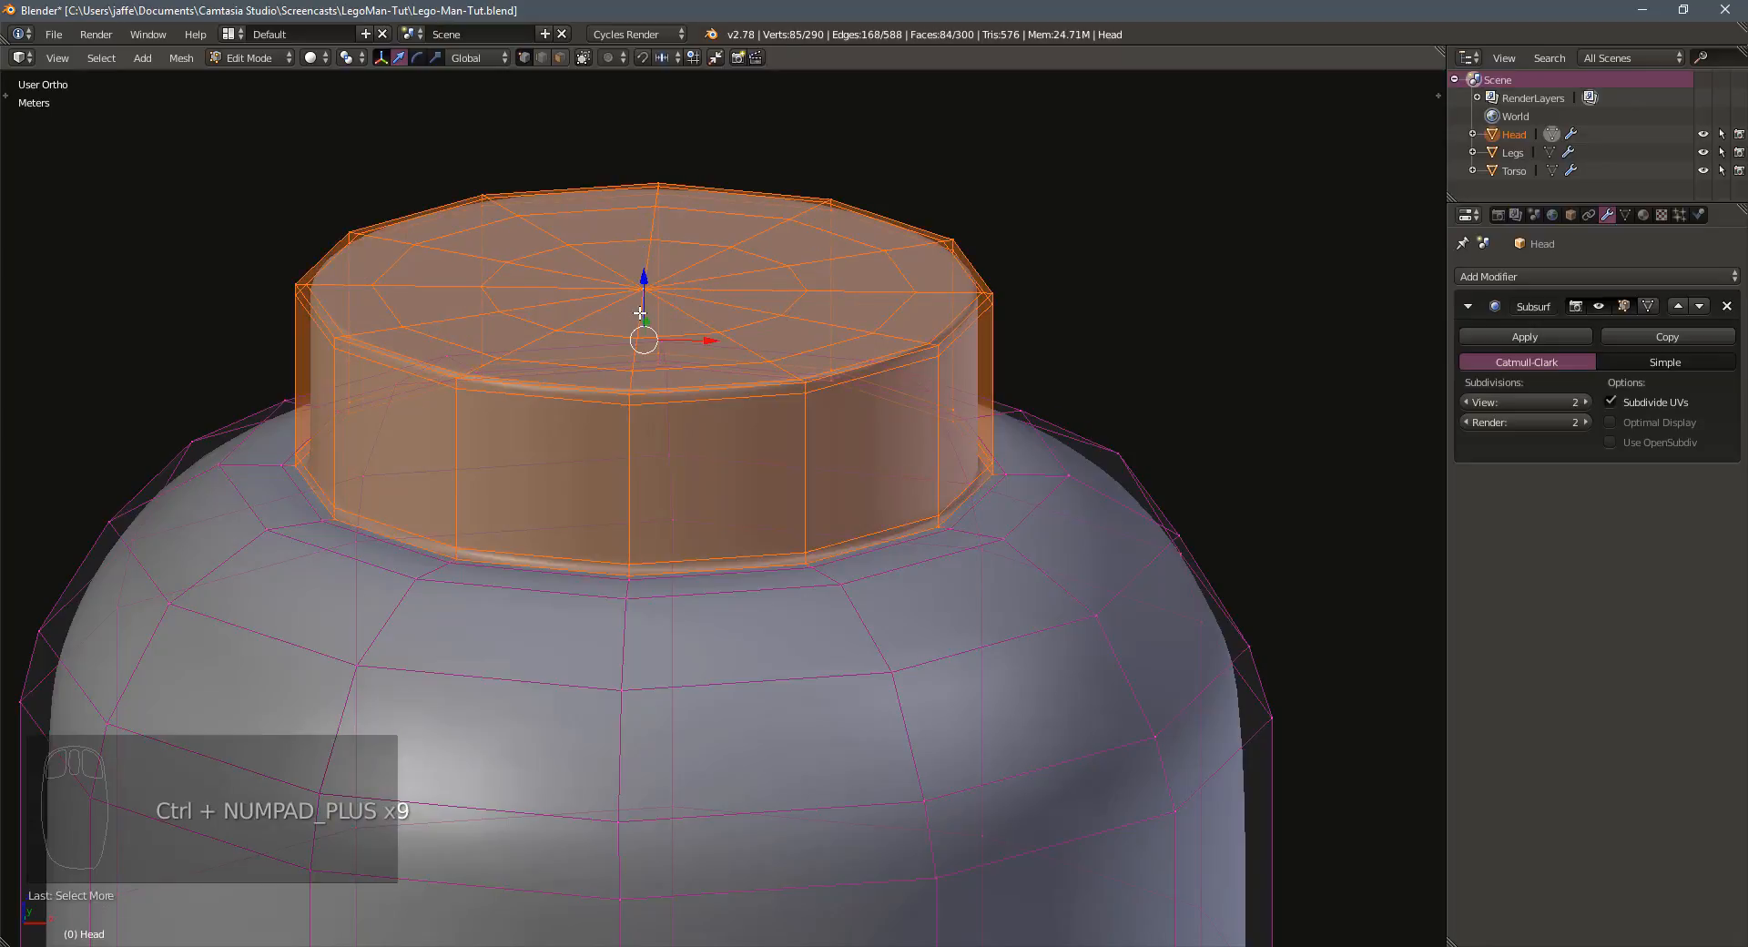
Raise the selected stud slightly along Z, using the front view to match the reference image
key("KP_1")
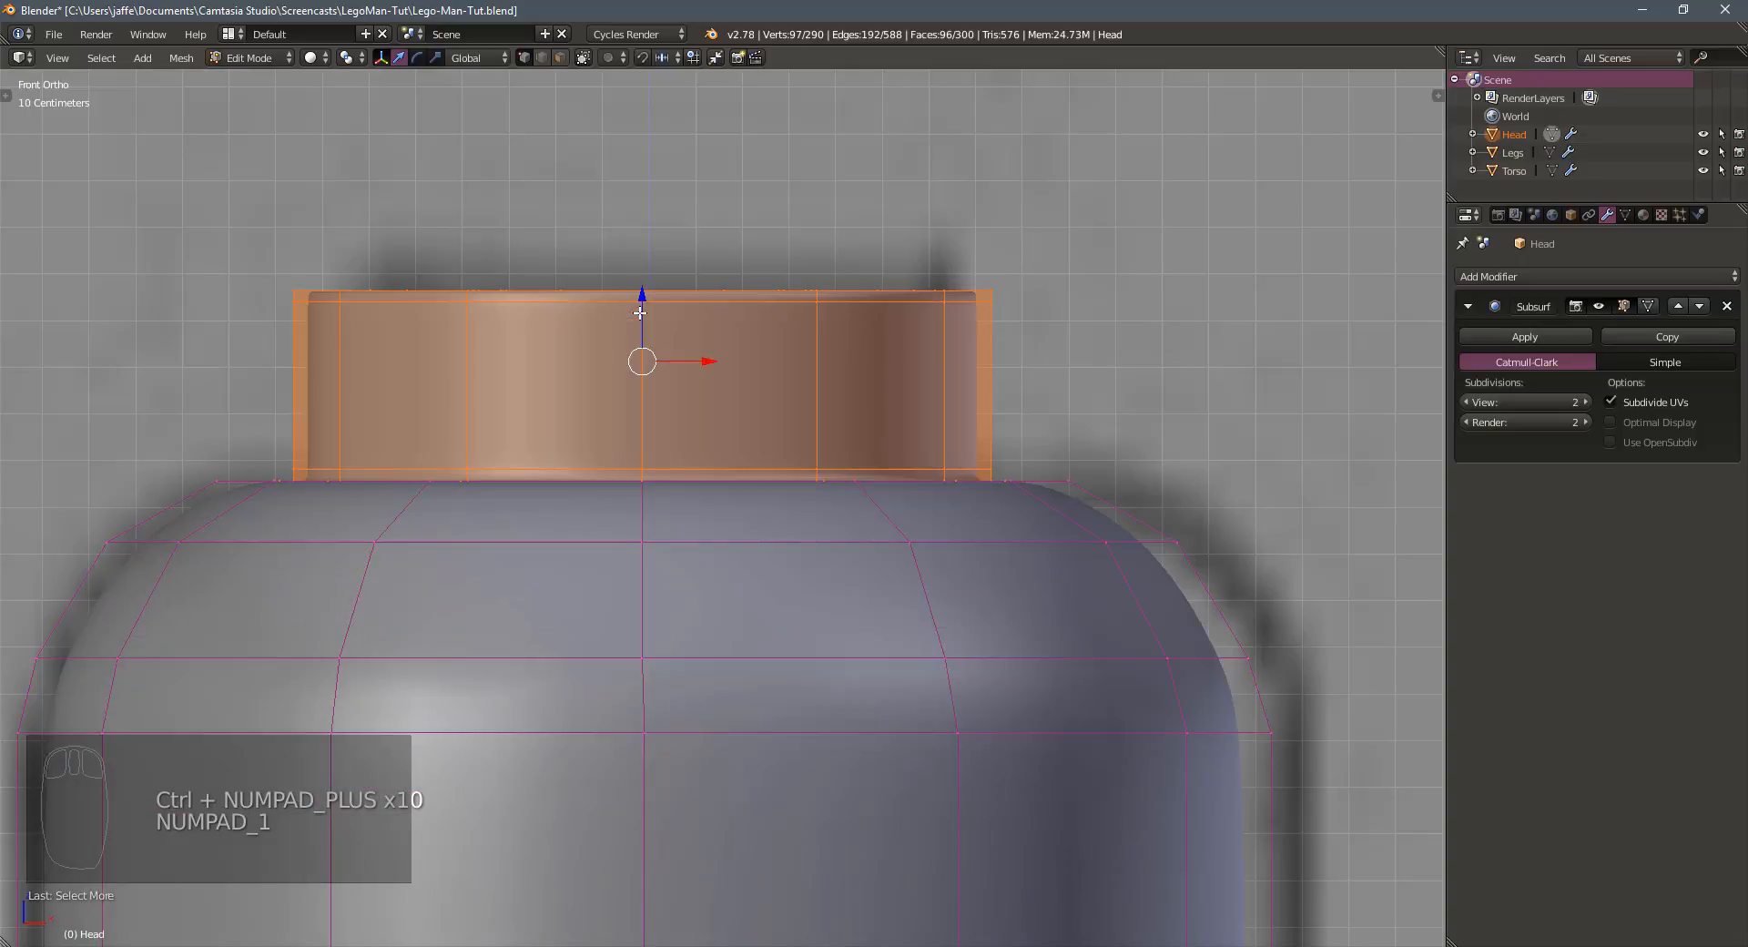
left_click_drag(643, 295, 645, 296)
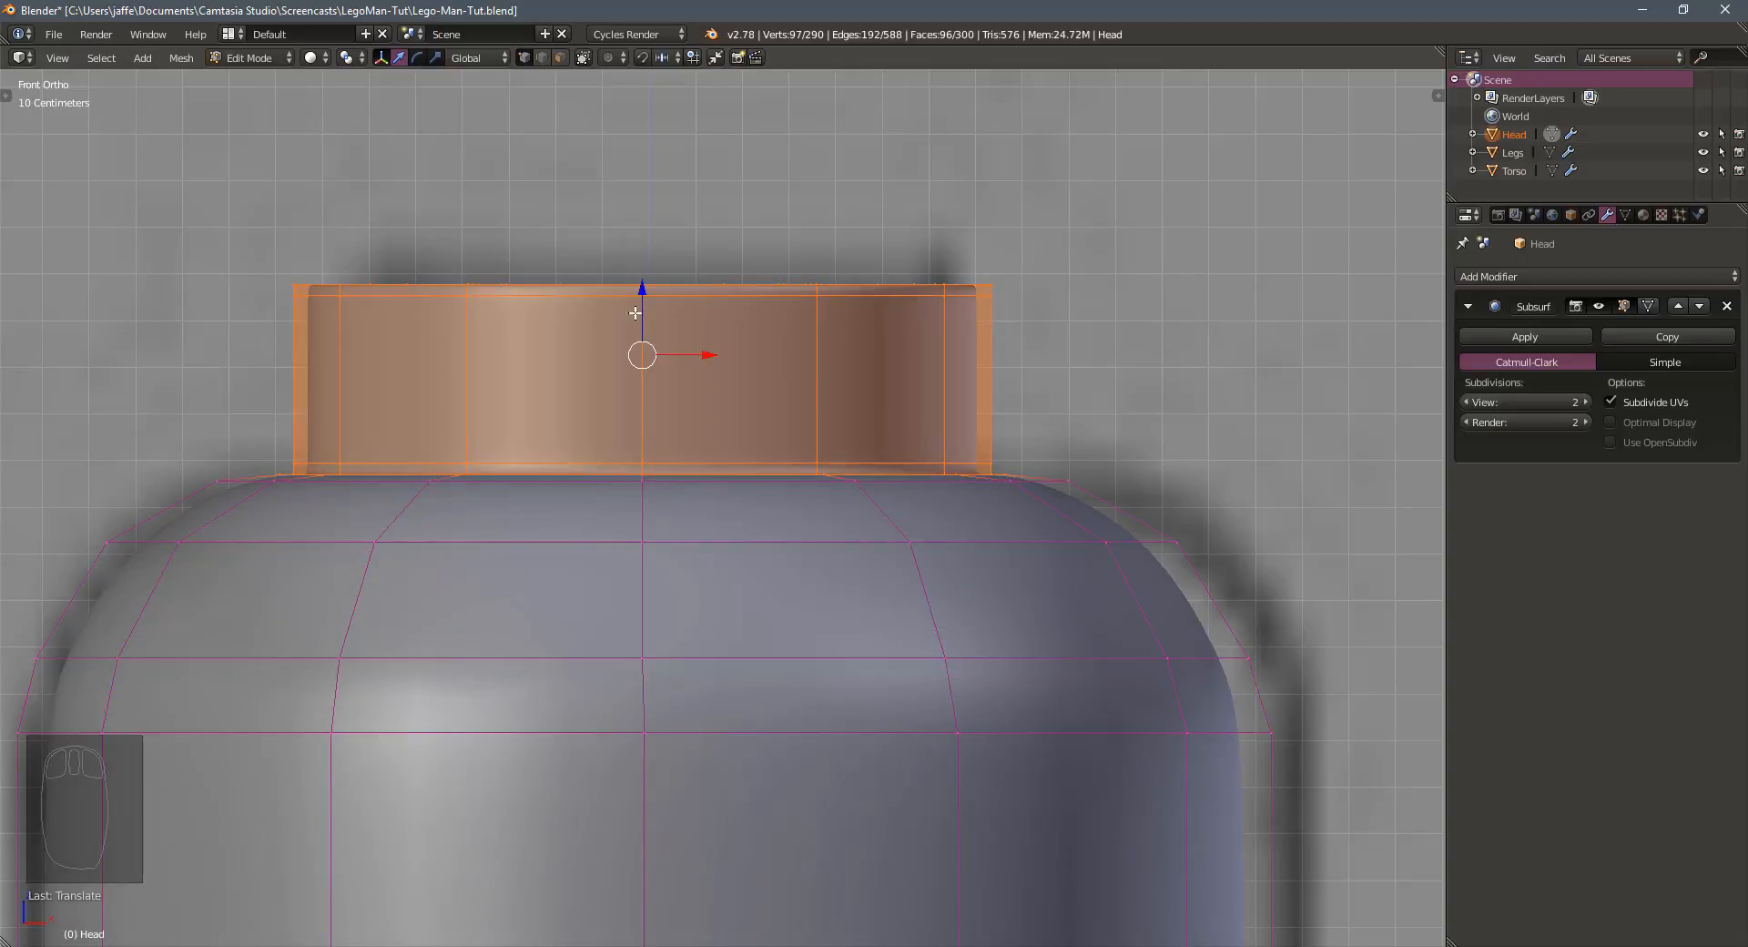
middle_click_drag(664, 462, 737, 418)
left_click_drag(643, 292, 643, 291)
scroll(678, 481, "down", 2)
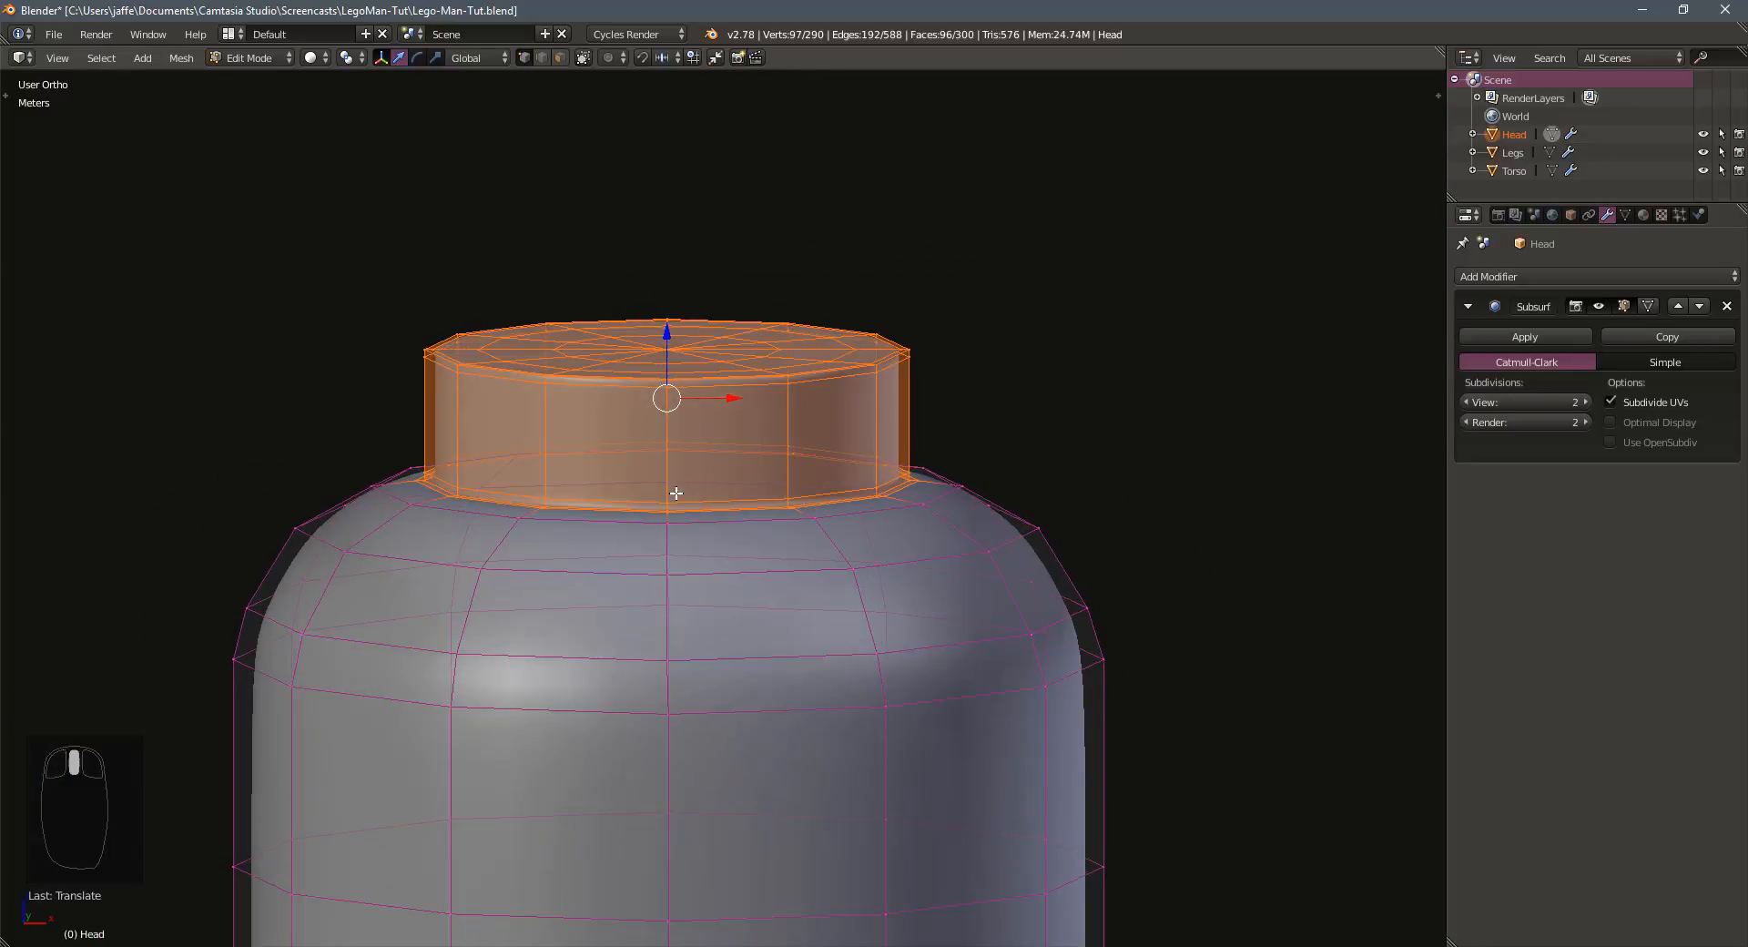
Return to Object Mode, check the head together with the torso and legs, and save over the existing blend file
key("Tab")
scroll(666, 484, "down", 2)
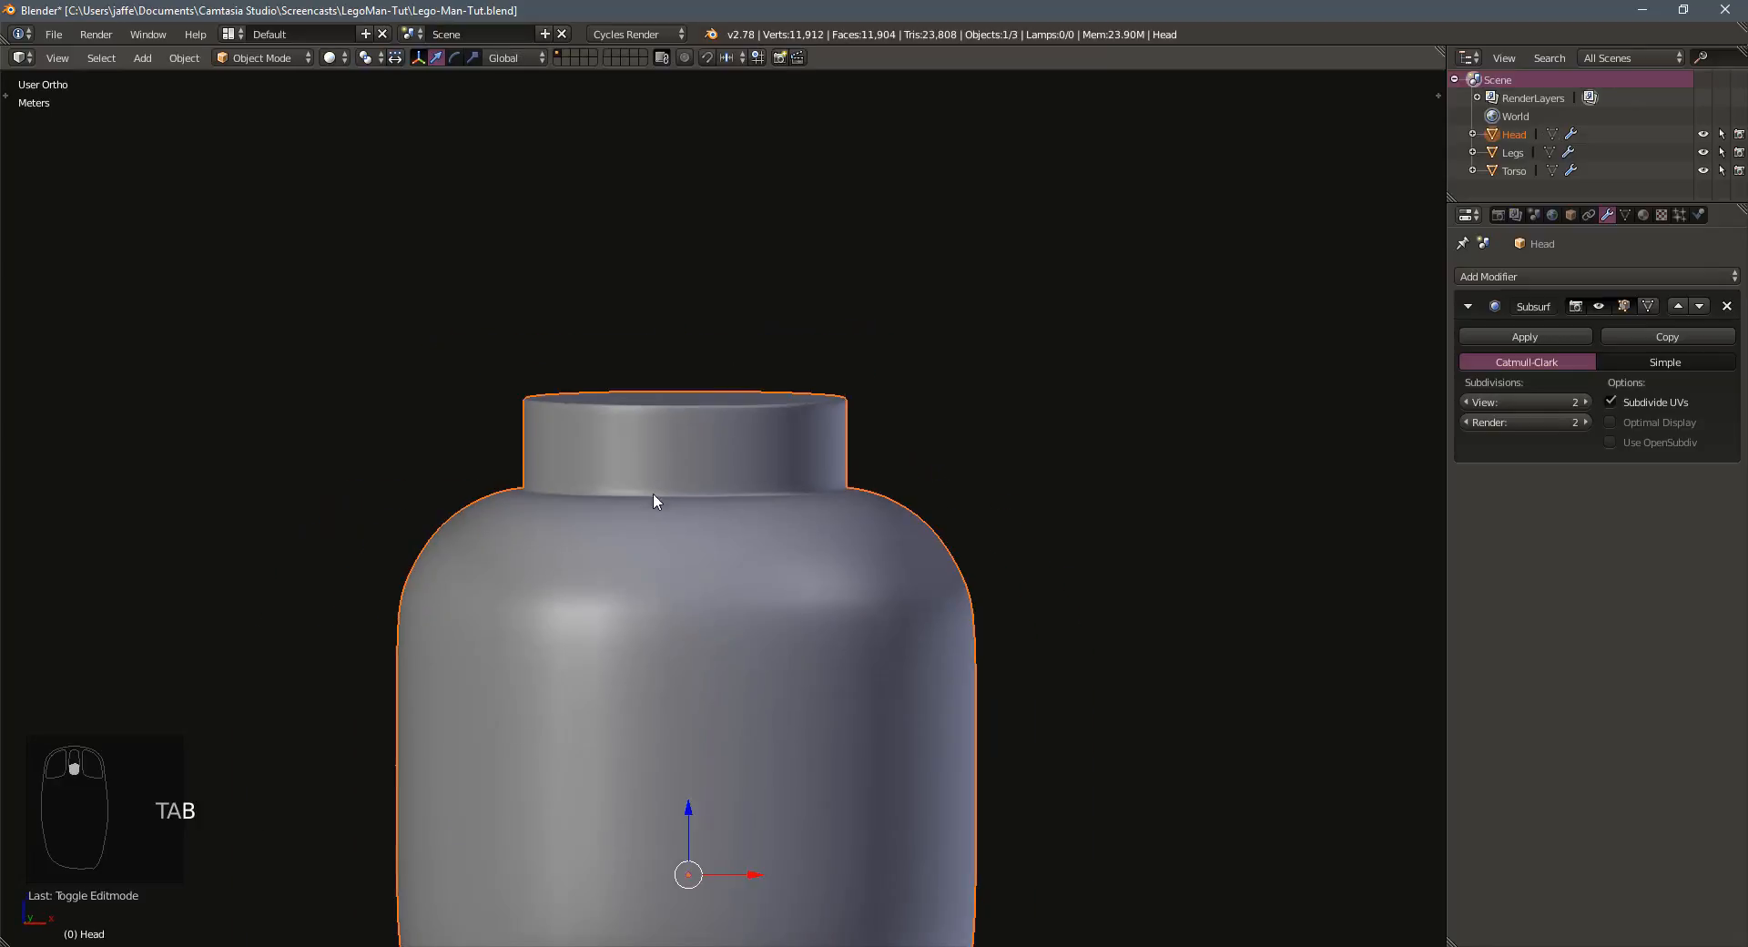
middle_click_drag(656, 499, 640, 587)
scroll(606, 587, "down", 1)
scroll(605, 583, "down", 1)
scroll(641, 599, "down", 3)
scroll(710, 510, "down", 2)
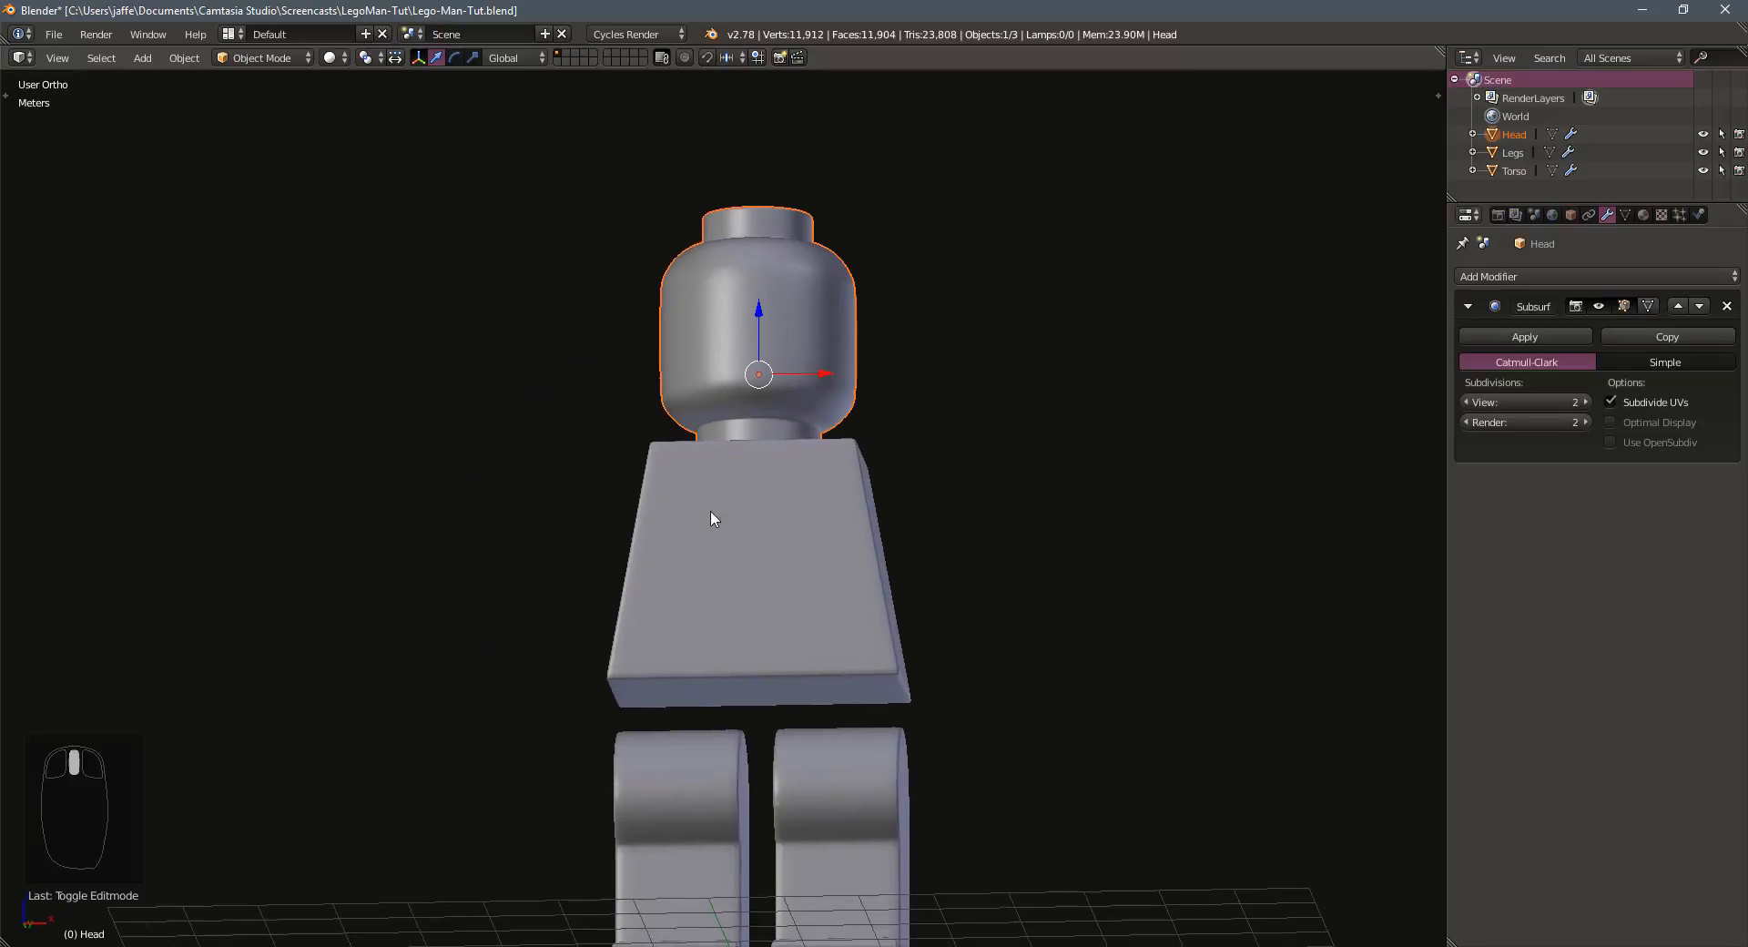
middle_click_drag(710, 510, 714, 539)
key("ctrl+s")
left_click(714, 543)
Compare the whole figure with the reference image in front orthographic view
scroll(743, 597, "down", 2)
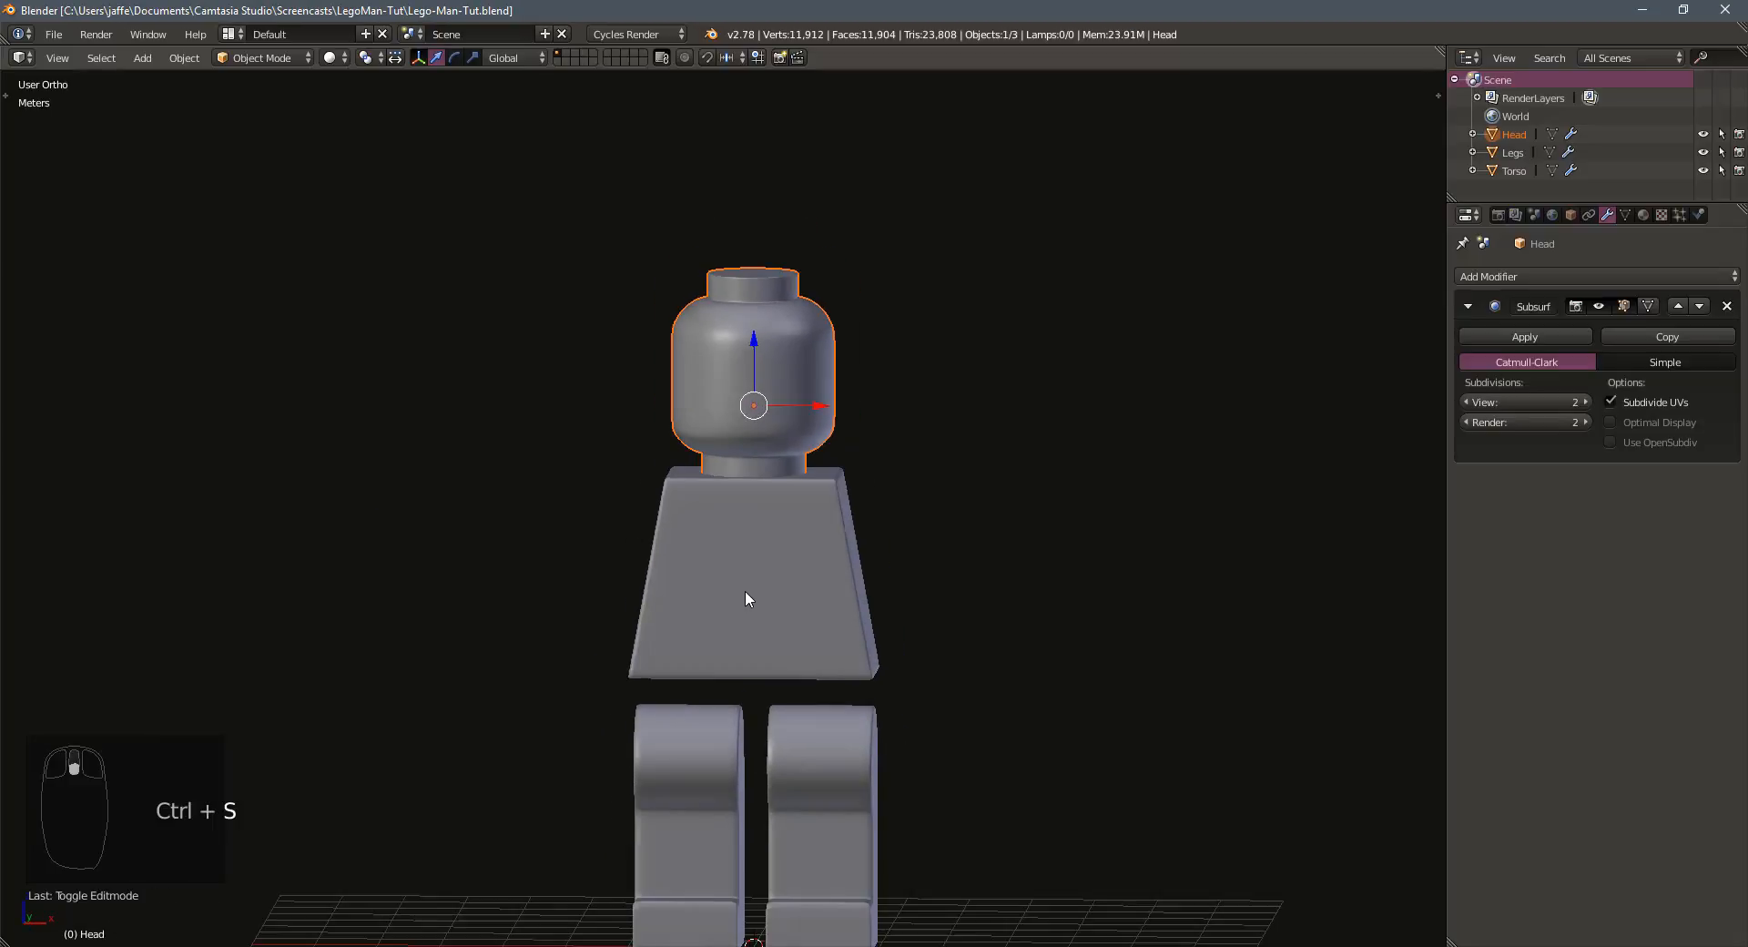
middle_click_drag(742, 597, 661, 525)
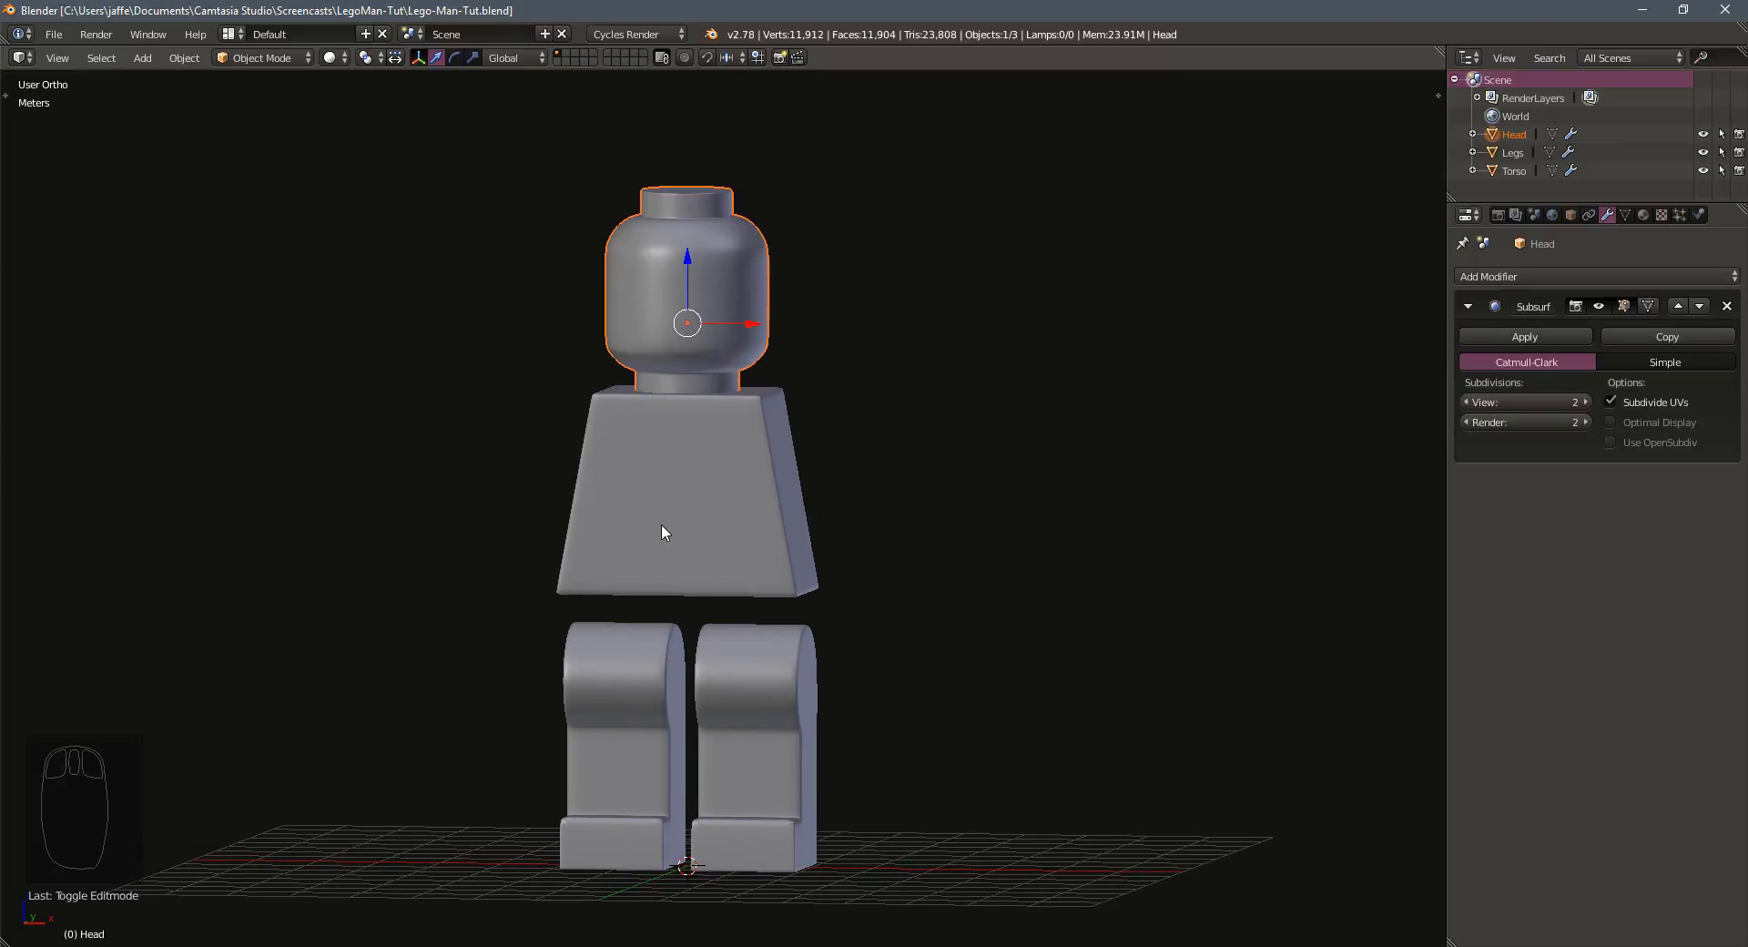
key("KP_1")
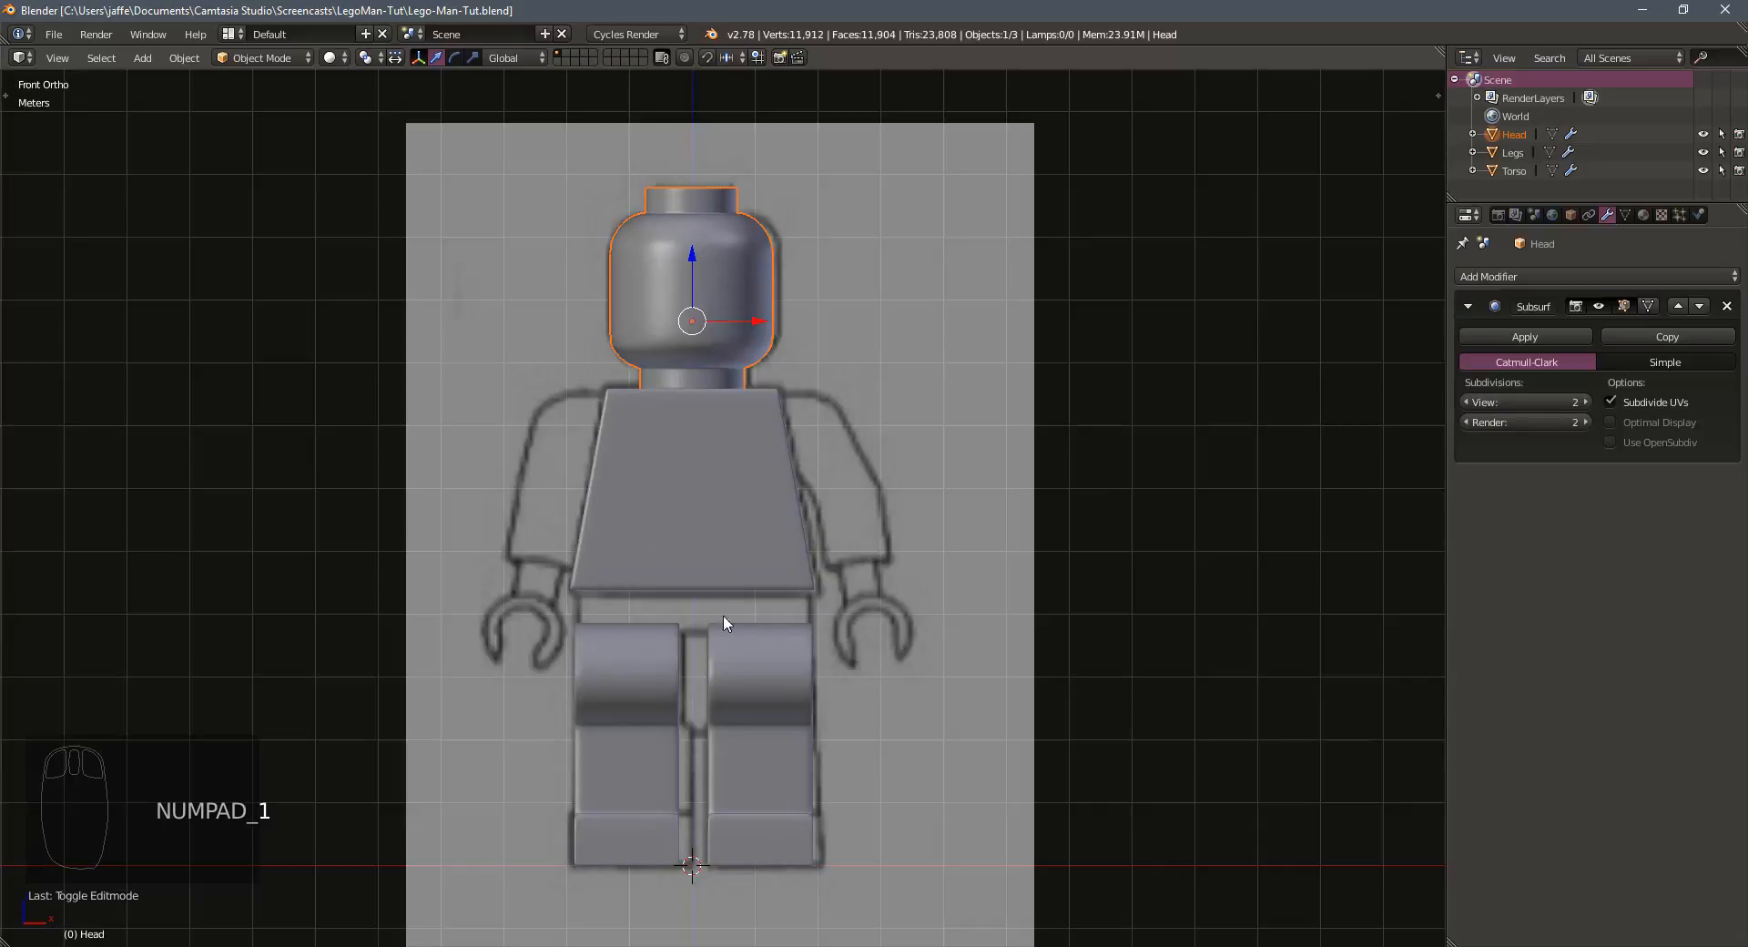
Add a cube mesh and raise it about 4.9 m along Z to the lower torso
middle_click_drag(728, 630, 724, 588, "shift")
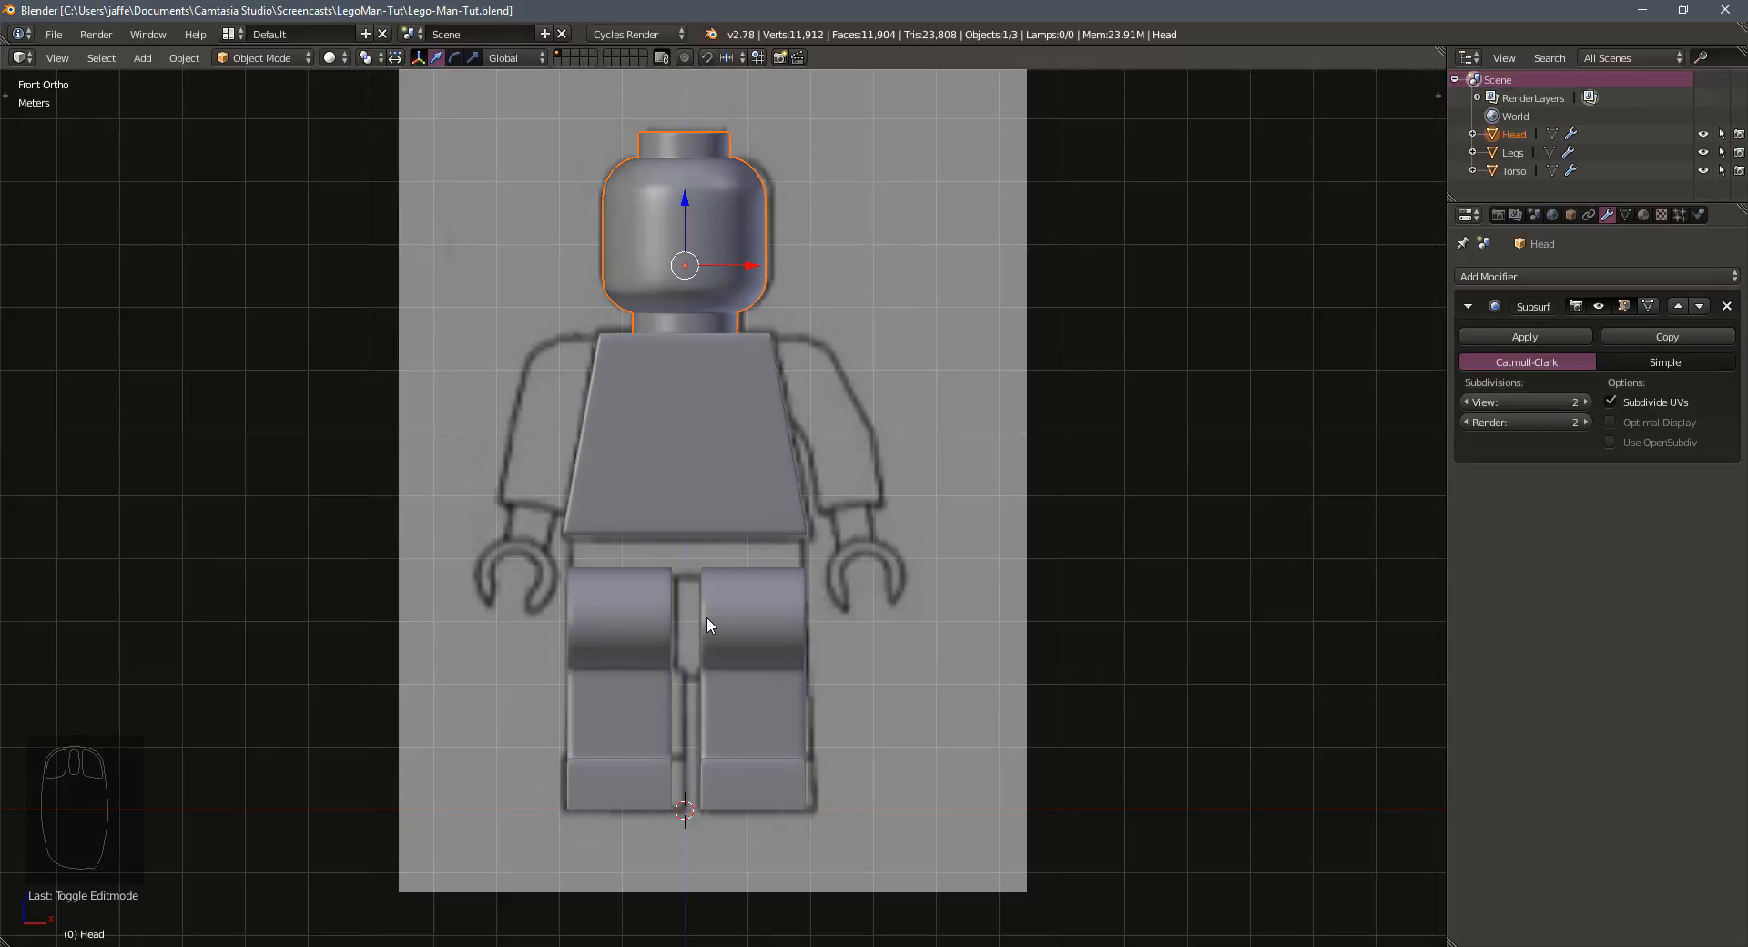
key("ctrl+a")
key("shift+a")
mouse_move(861, 598)
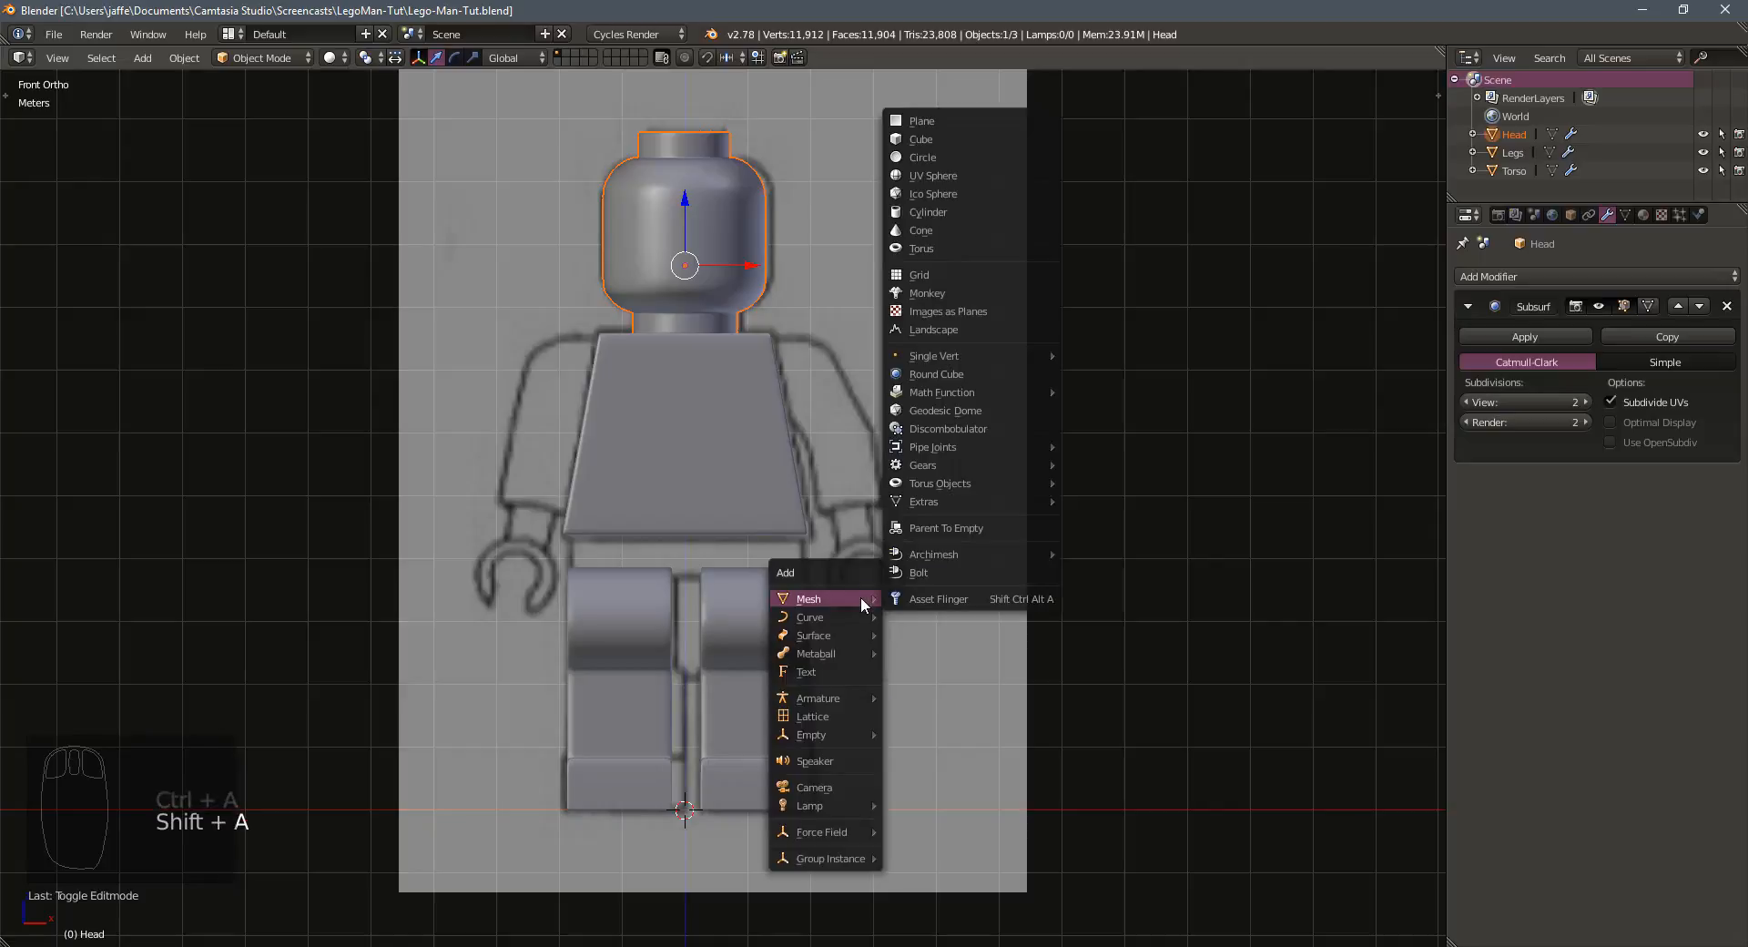
left_click(922, 140)
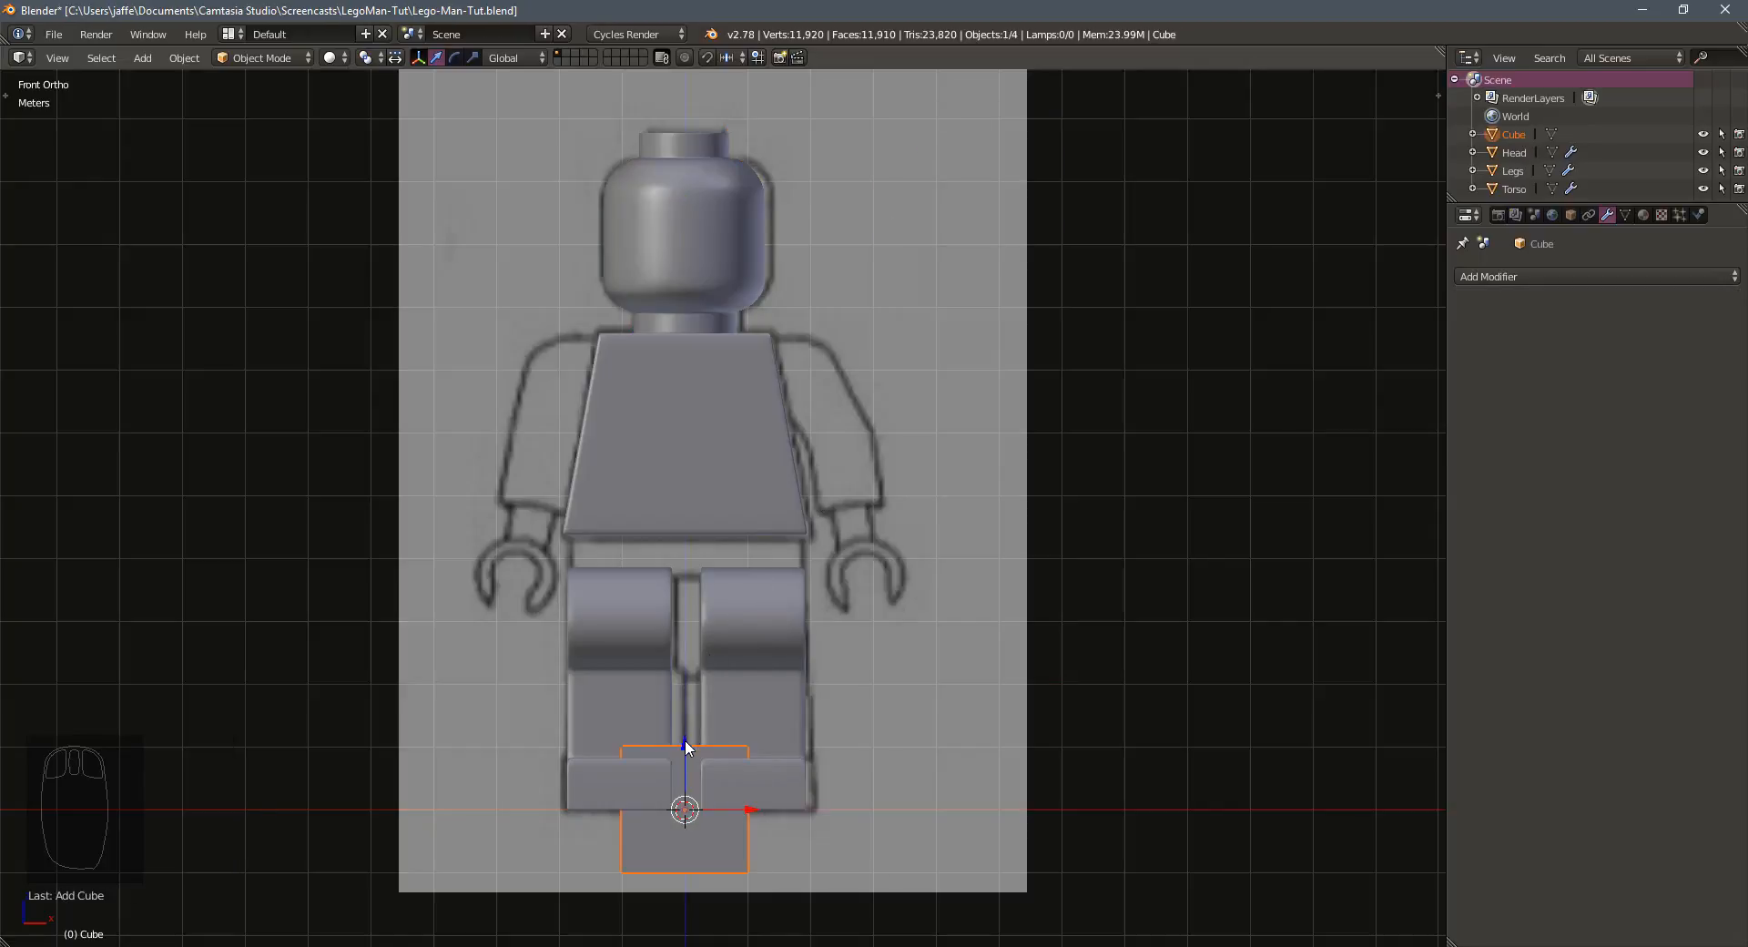
left_click_drag(701, 751, 702, 436)
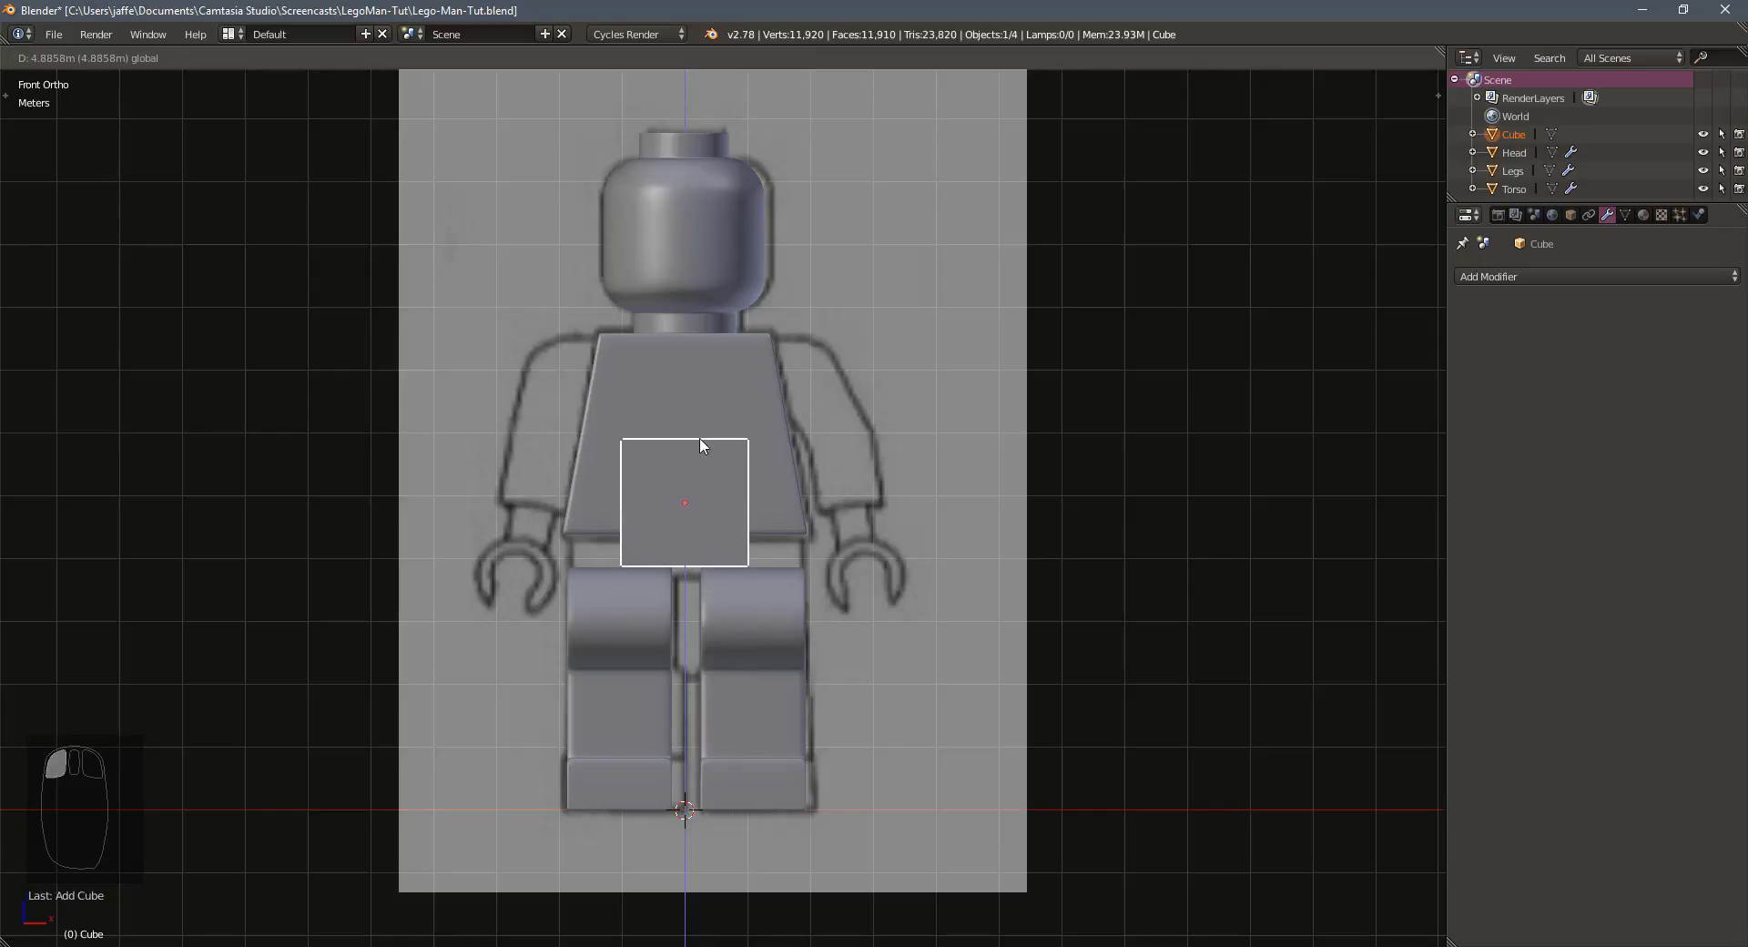
Flatten the cube along Z and lower it to fill the gap between the torso and the legs
key("s")
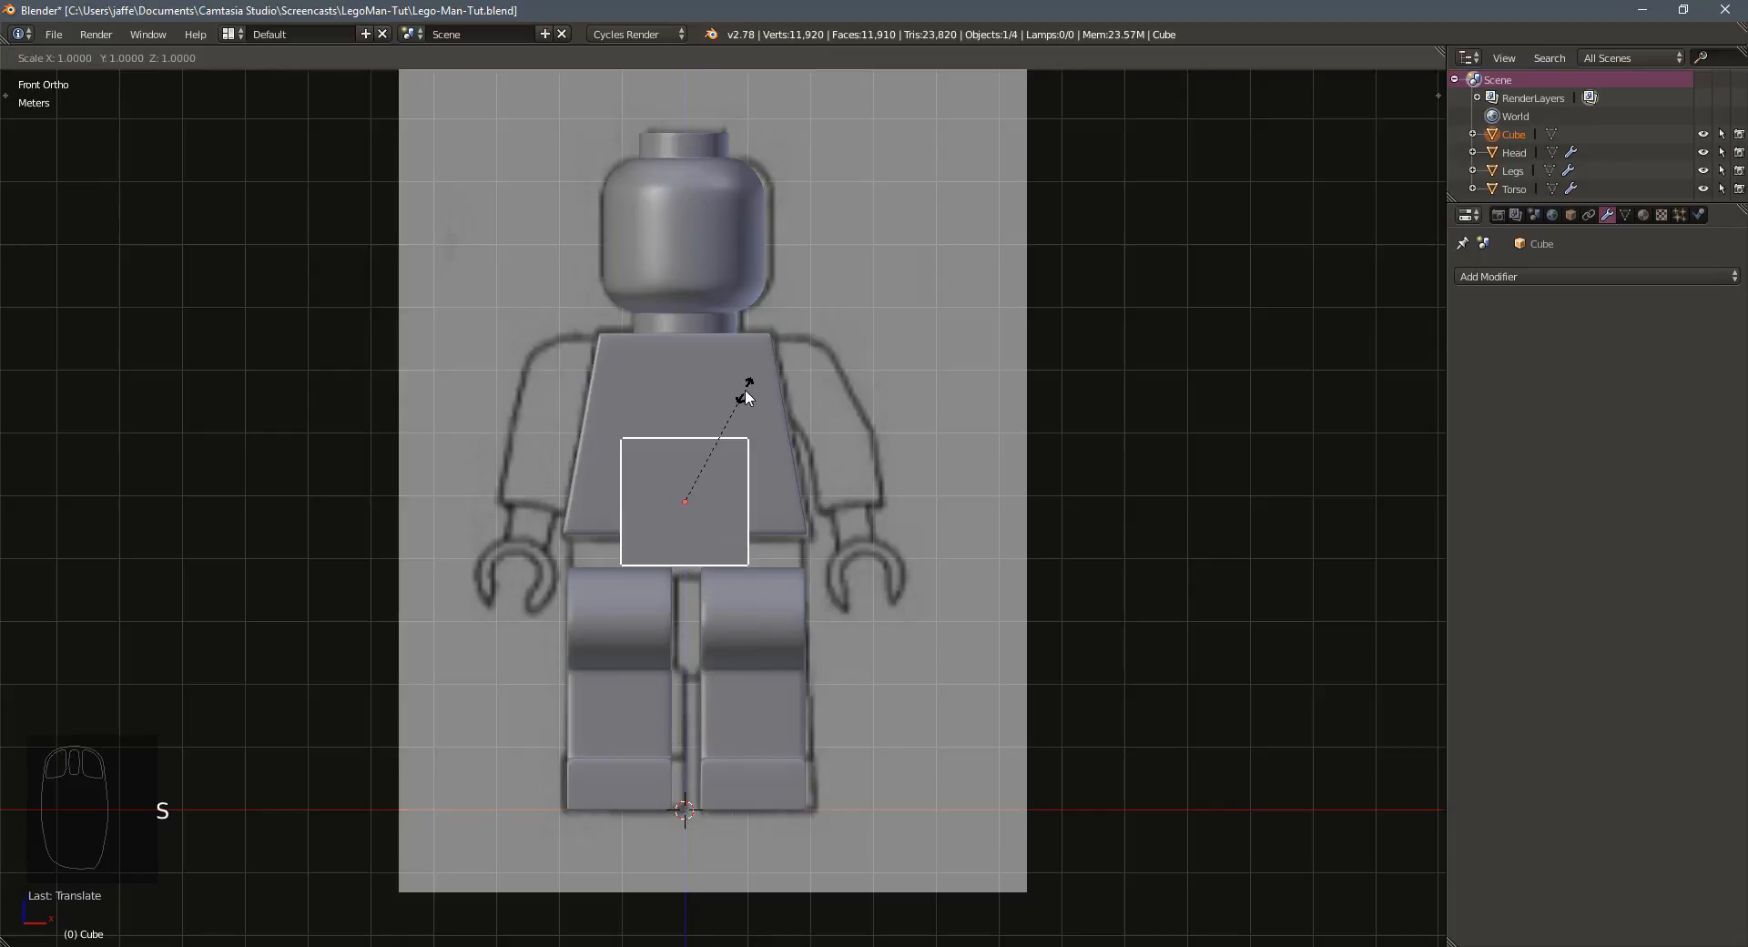
key("z")
left_click(709, 470)
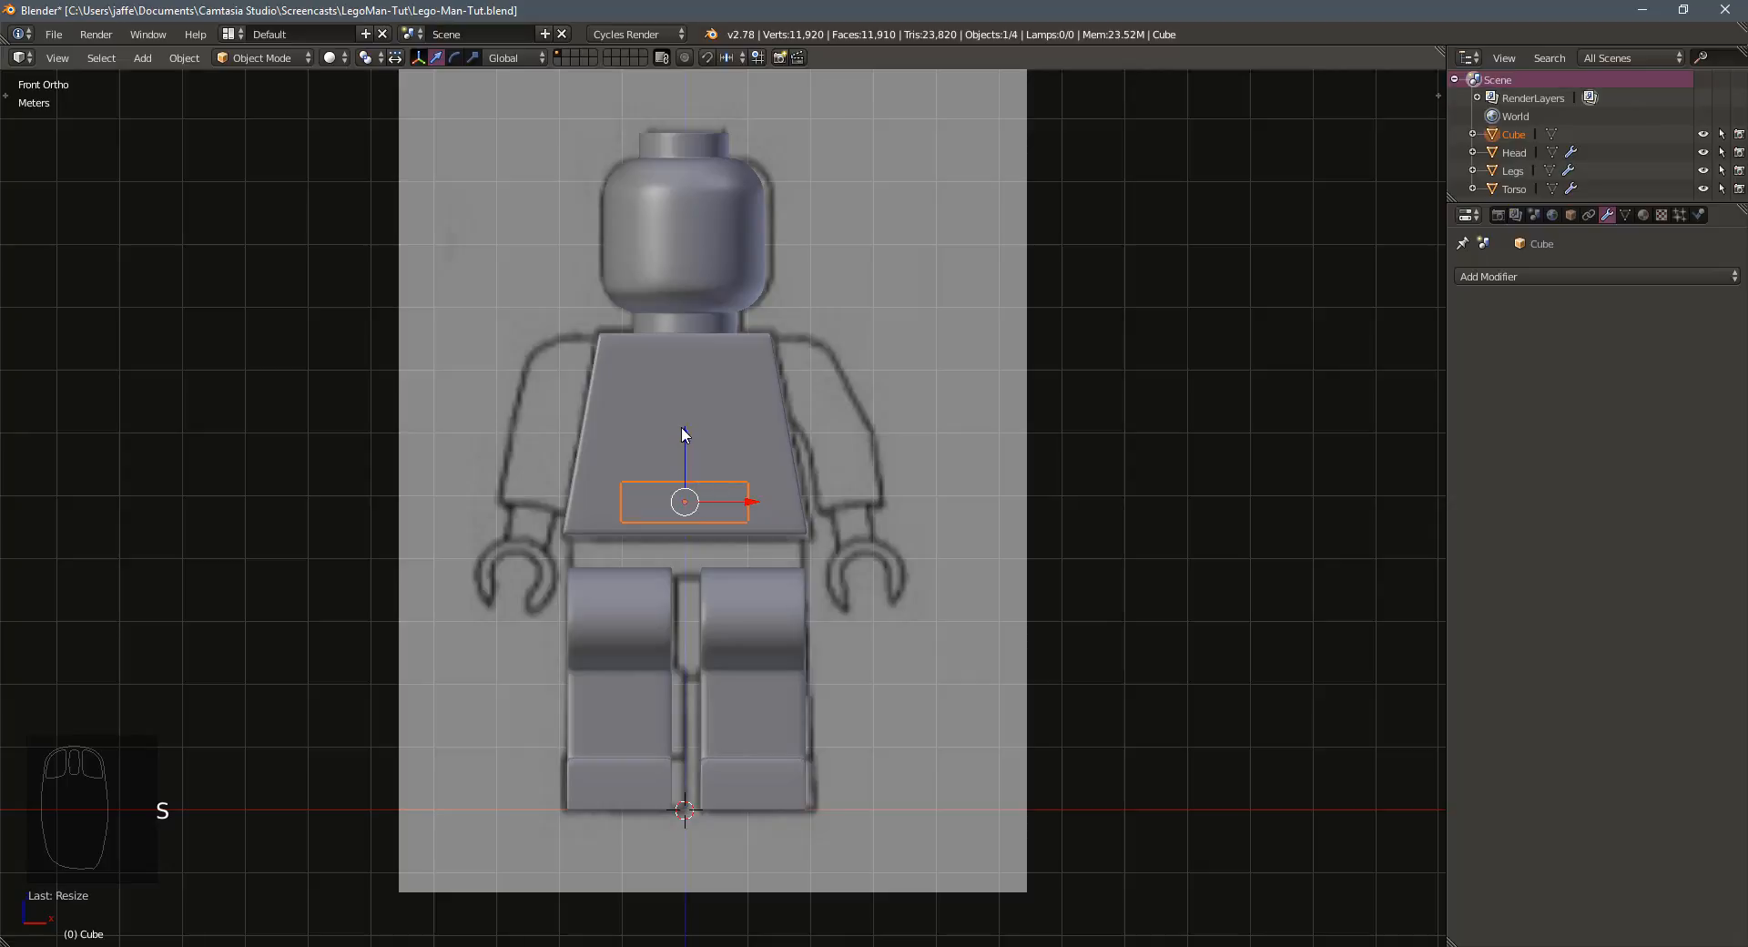
key("g")
left_click(681, 473)
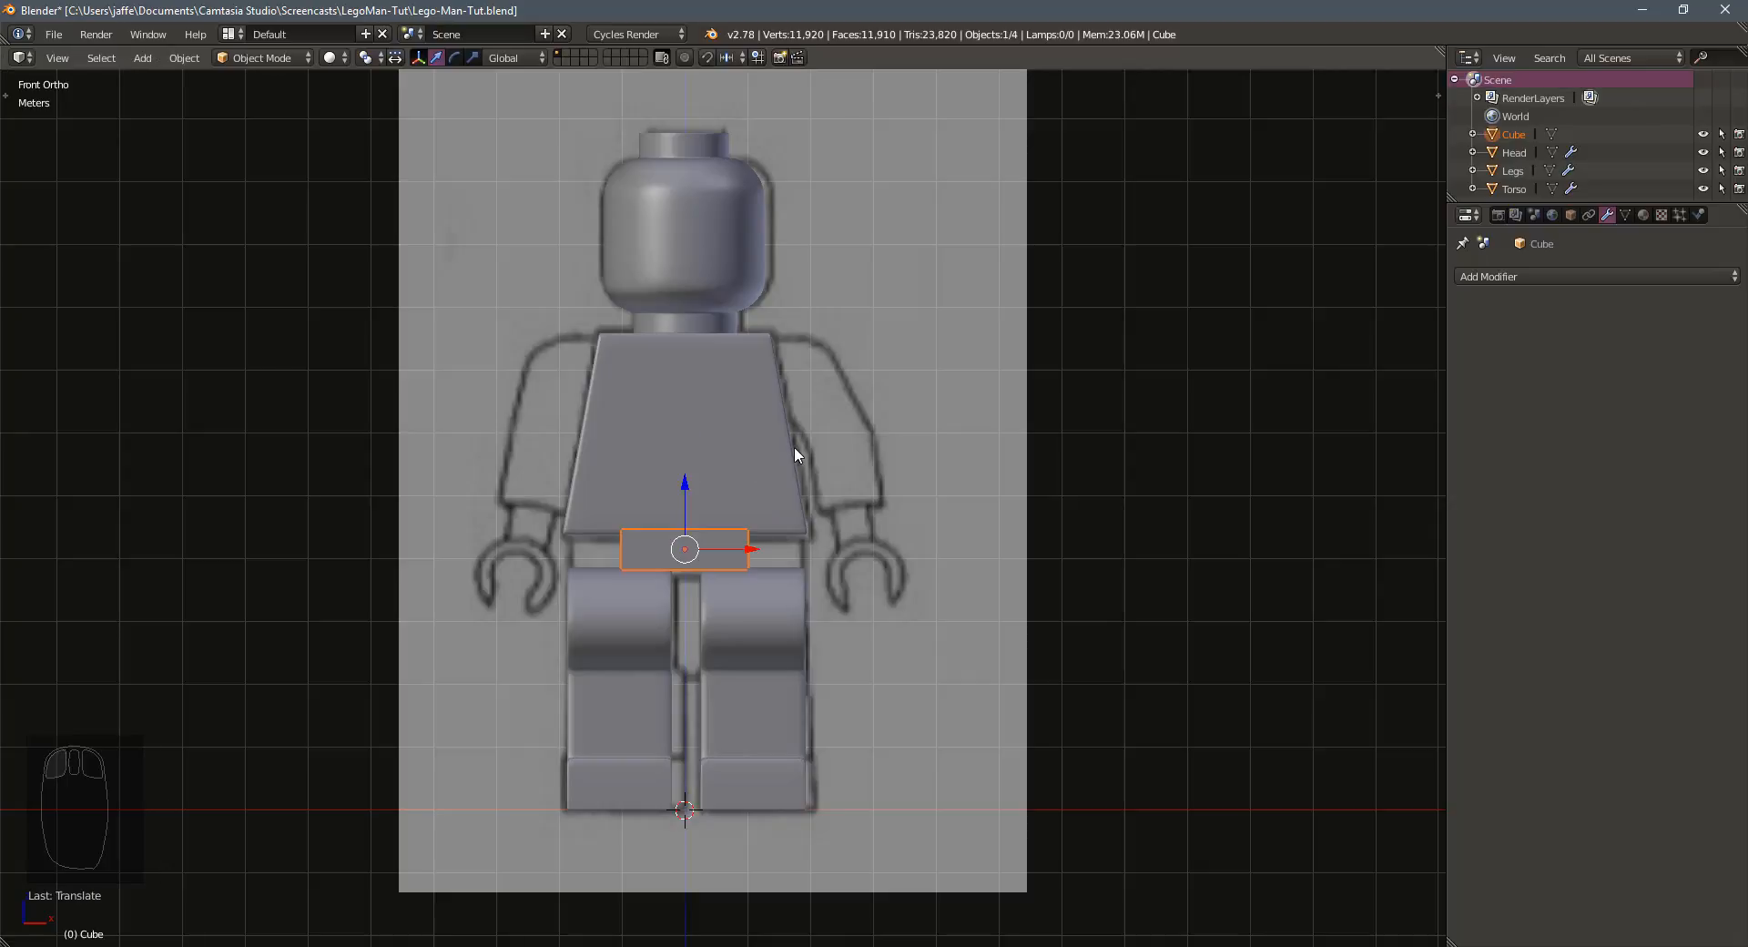
key("s")
left_click(774, 457)
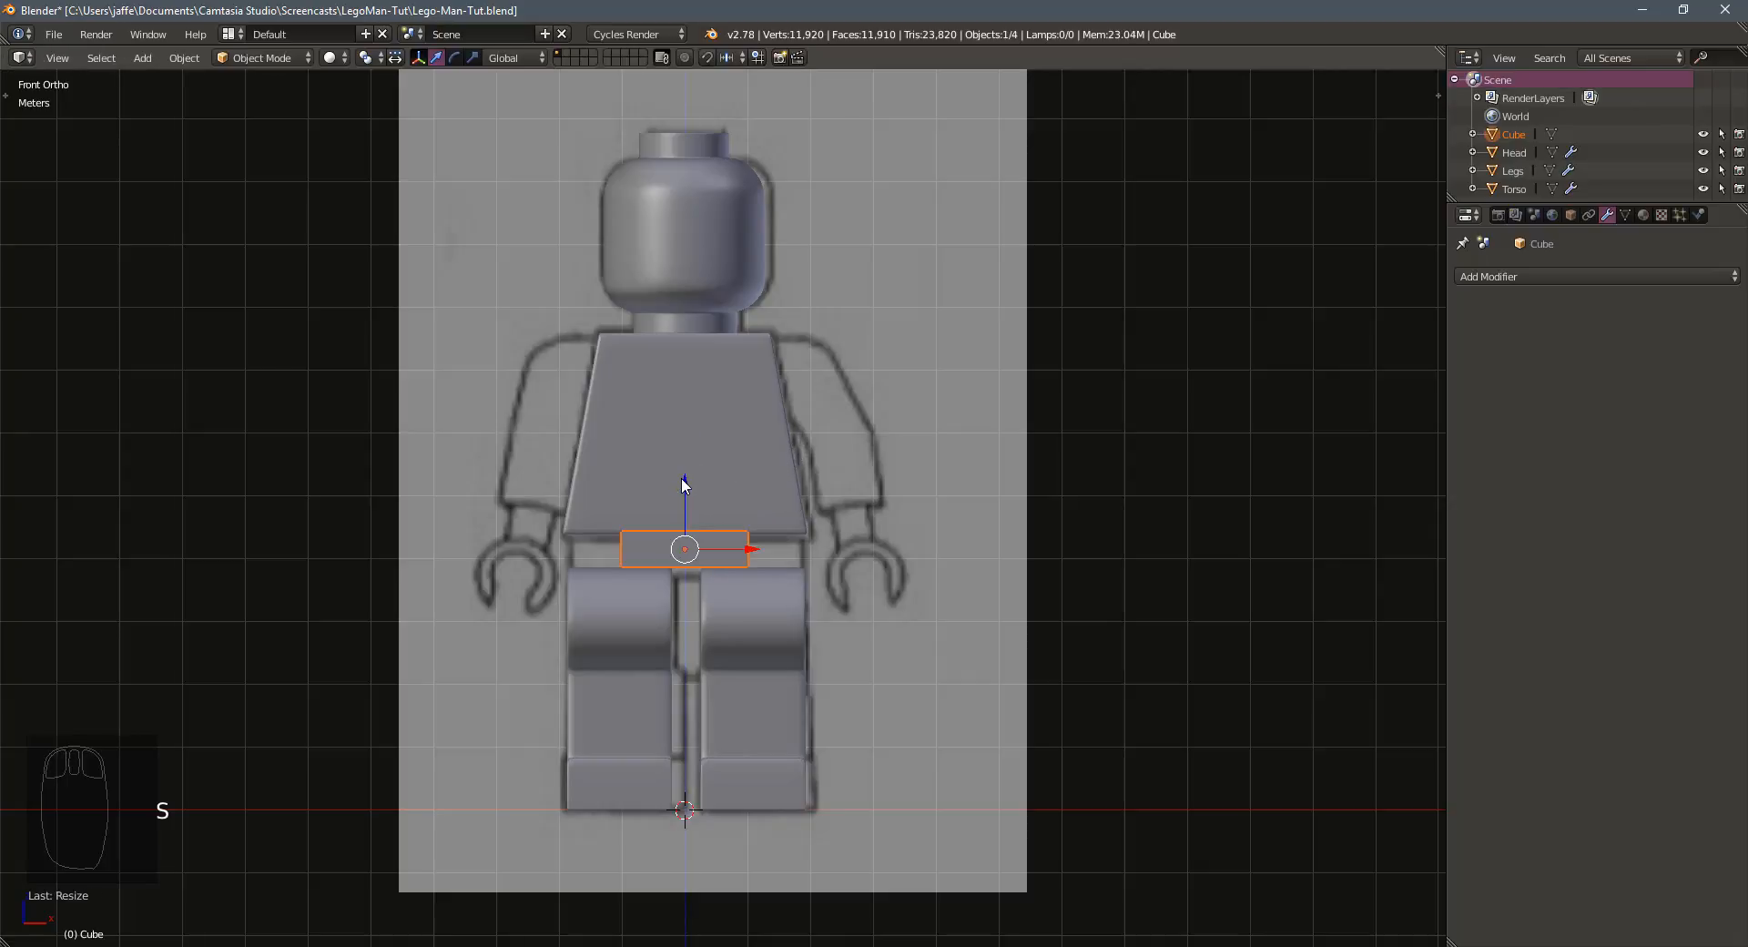
key("g")
key("z")
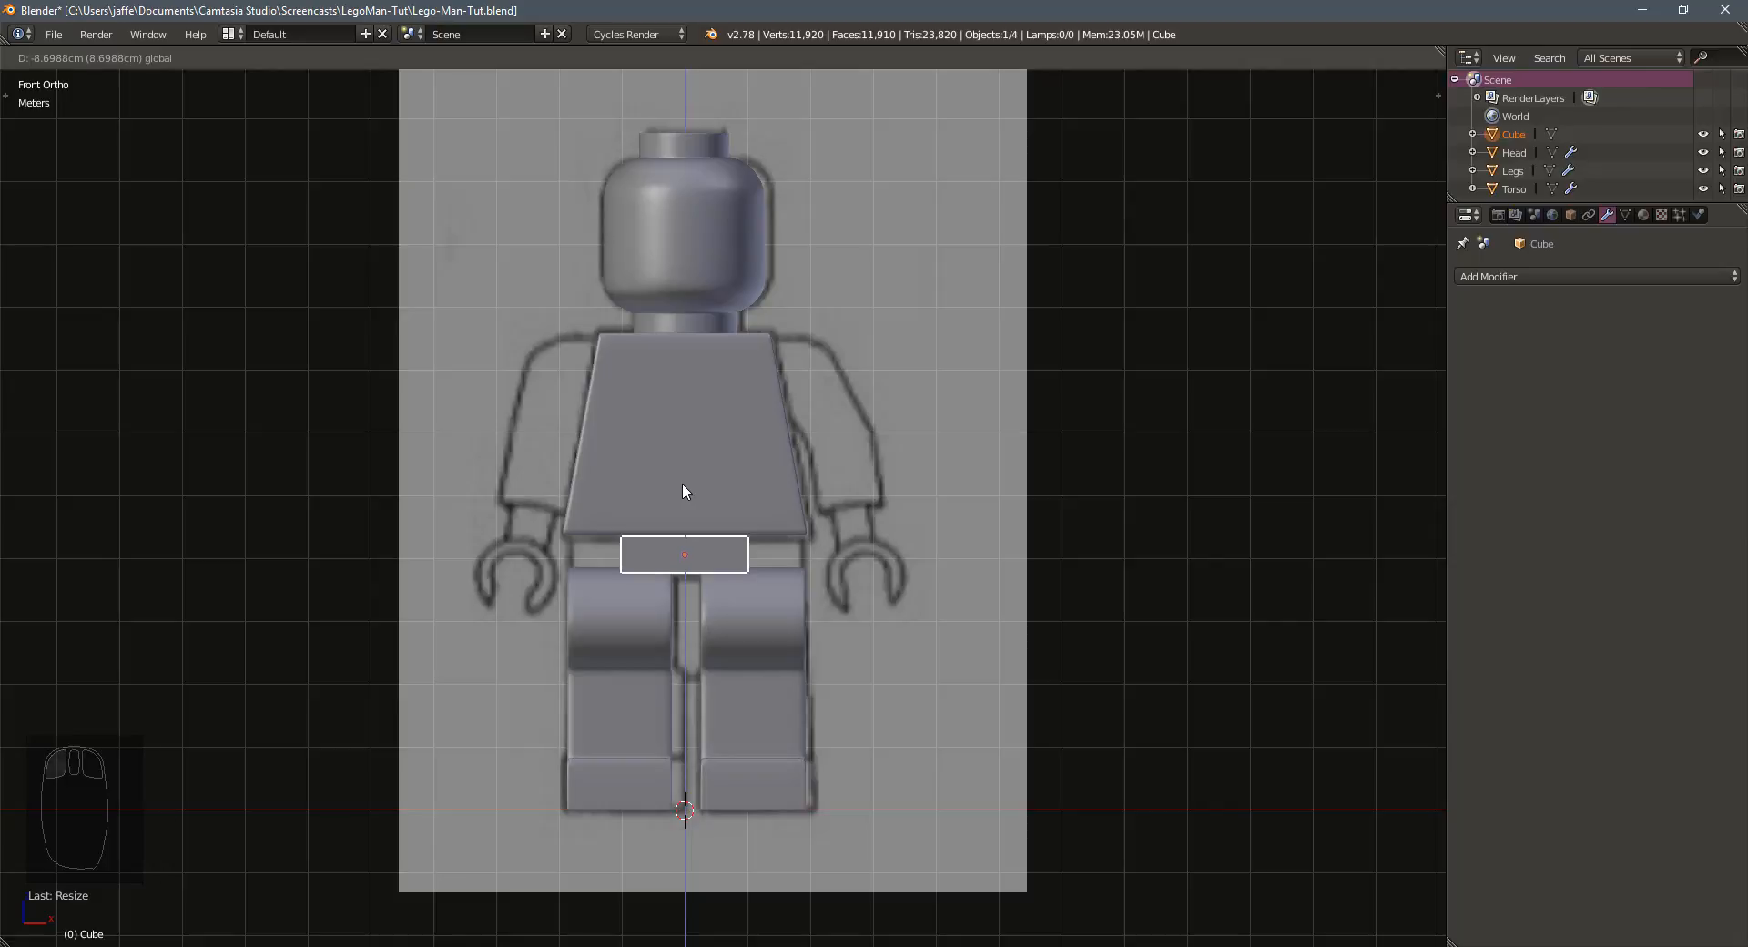
left_click(684, 483)
Scale the hip block by about 1.83 along X to span both legs and about 0.96 along Y to match the torso's depth
key("s")
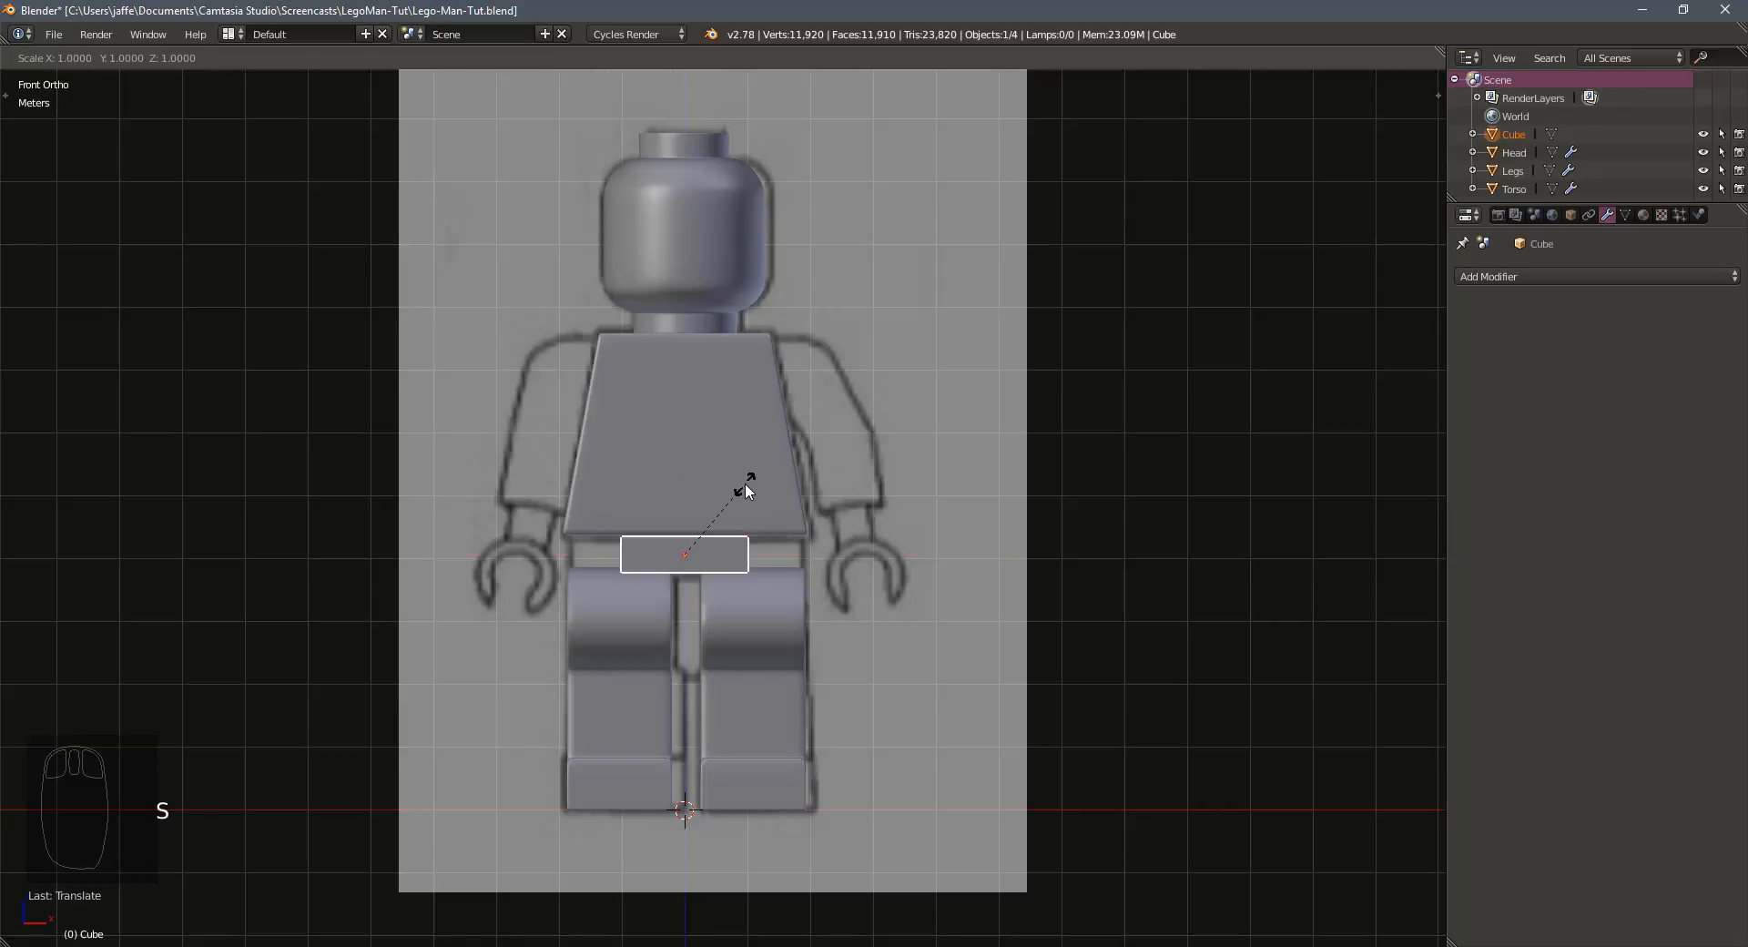
key("x")
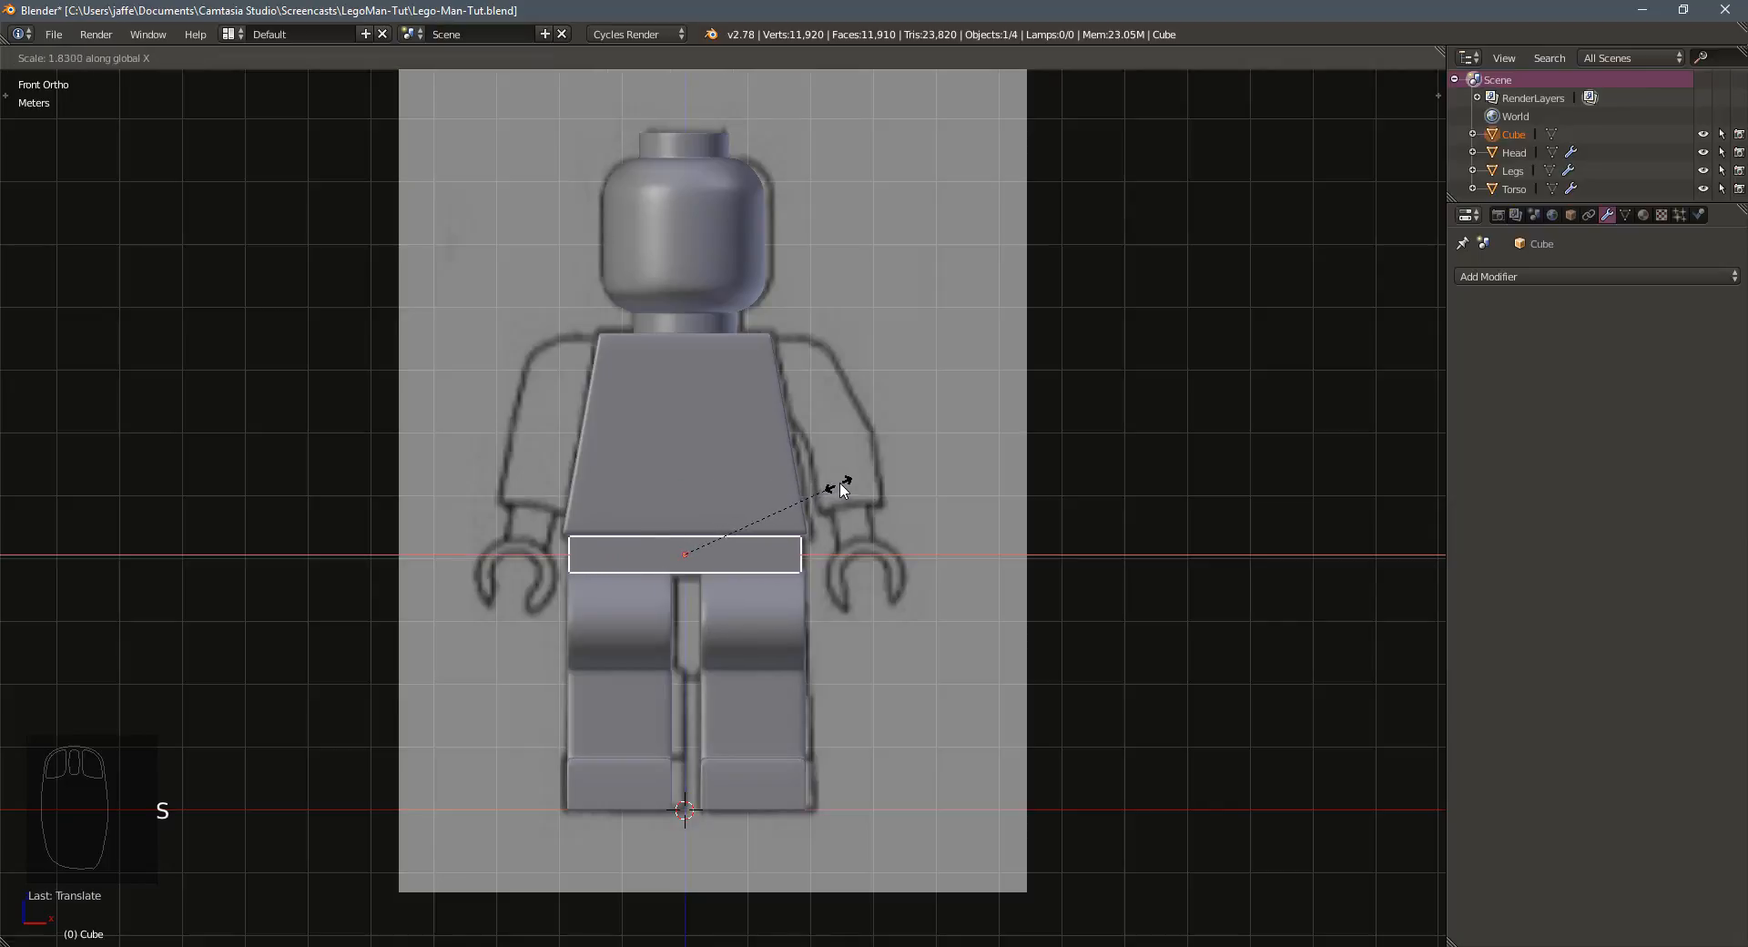
left_click(839, 484)
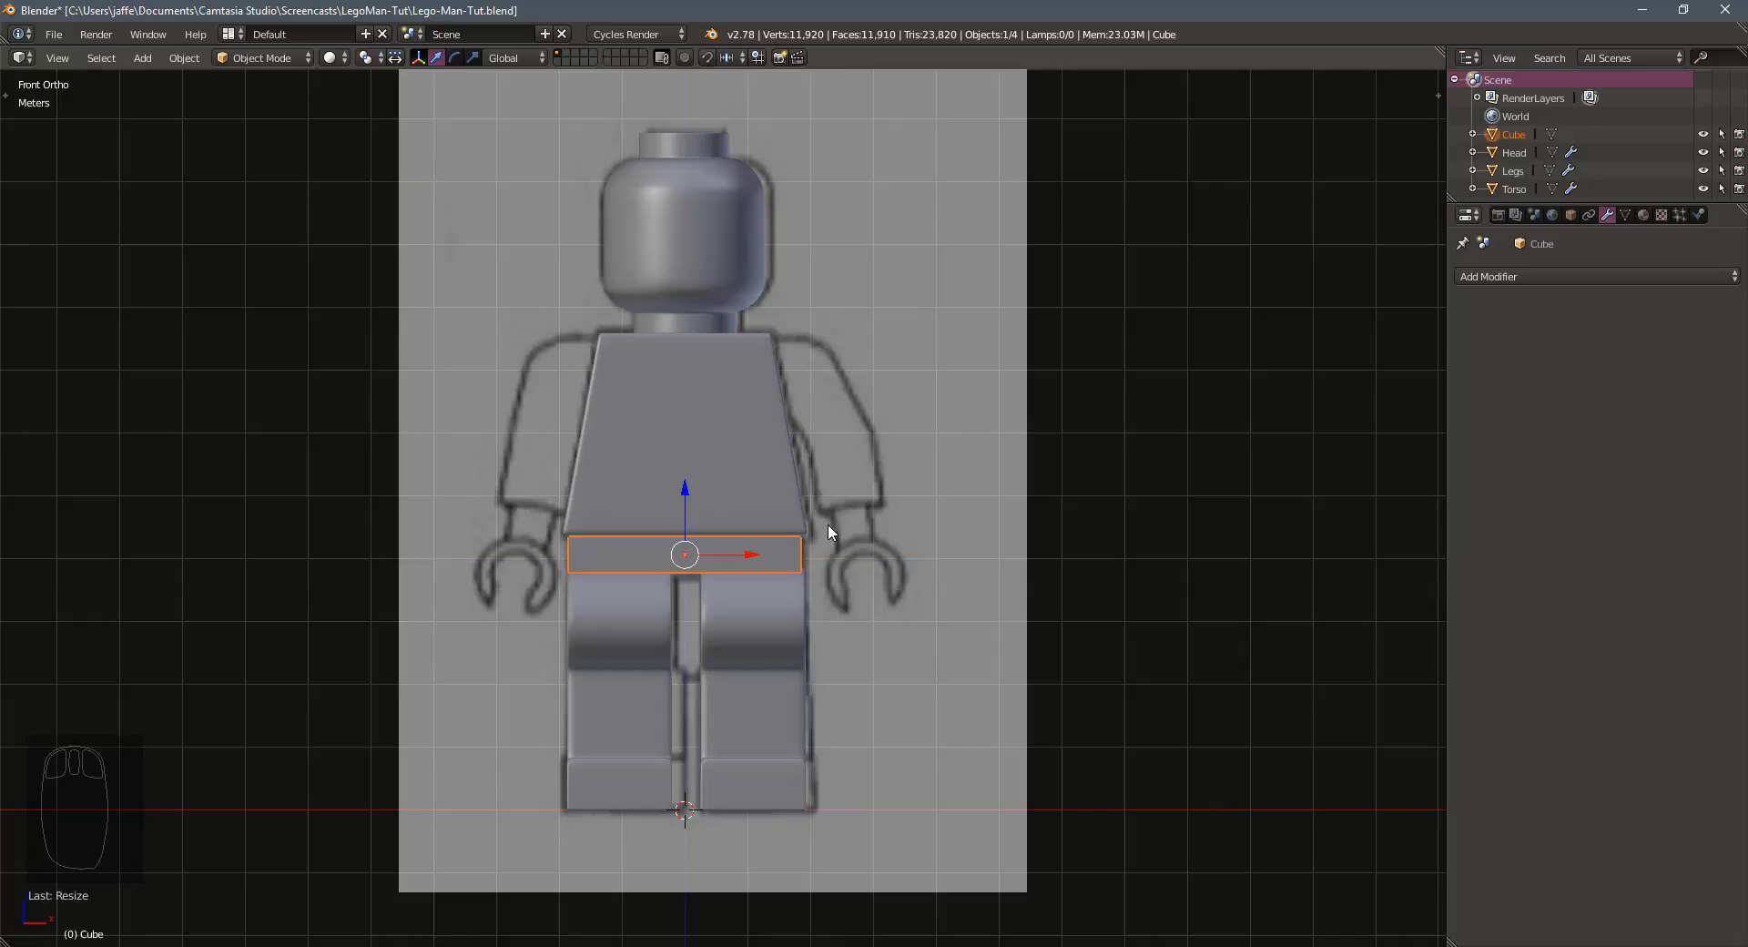
key("KP_3")
scroll(825, 530, "up", 4)
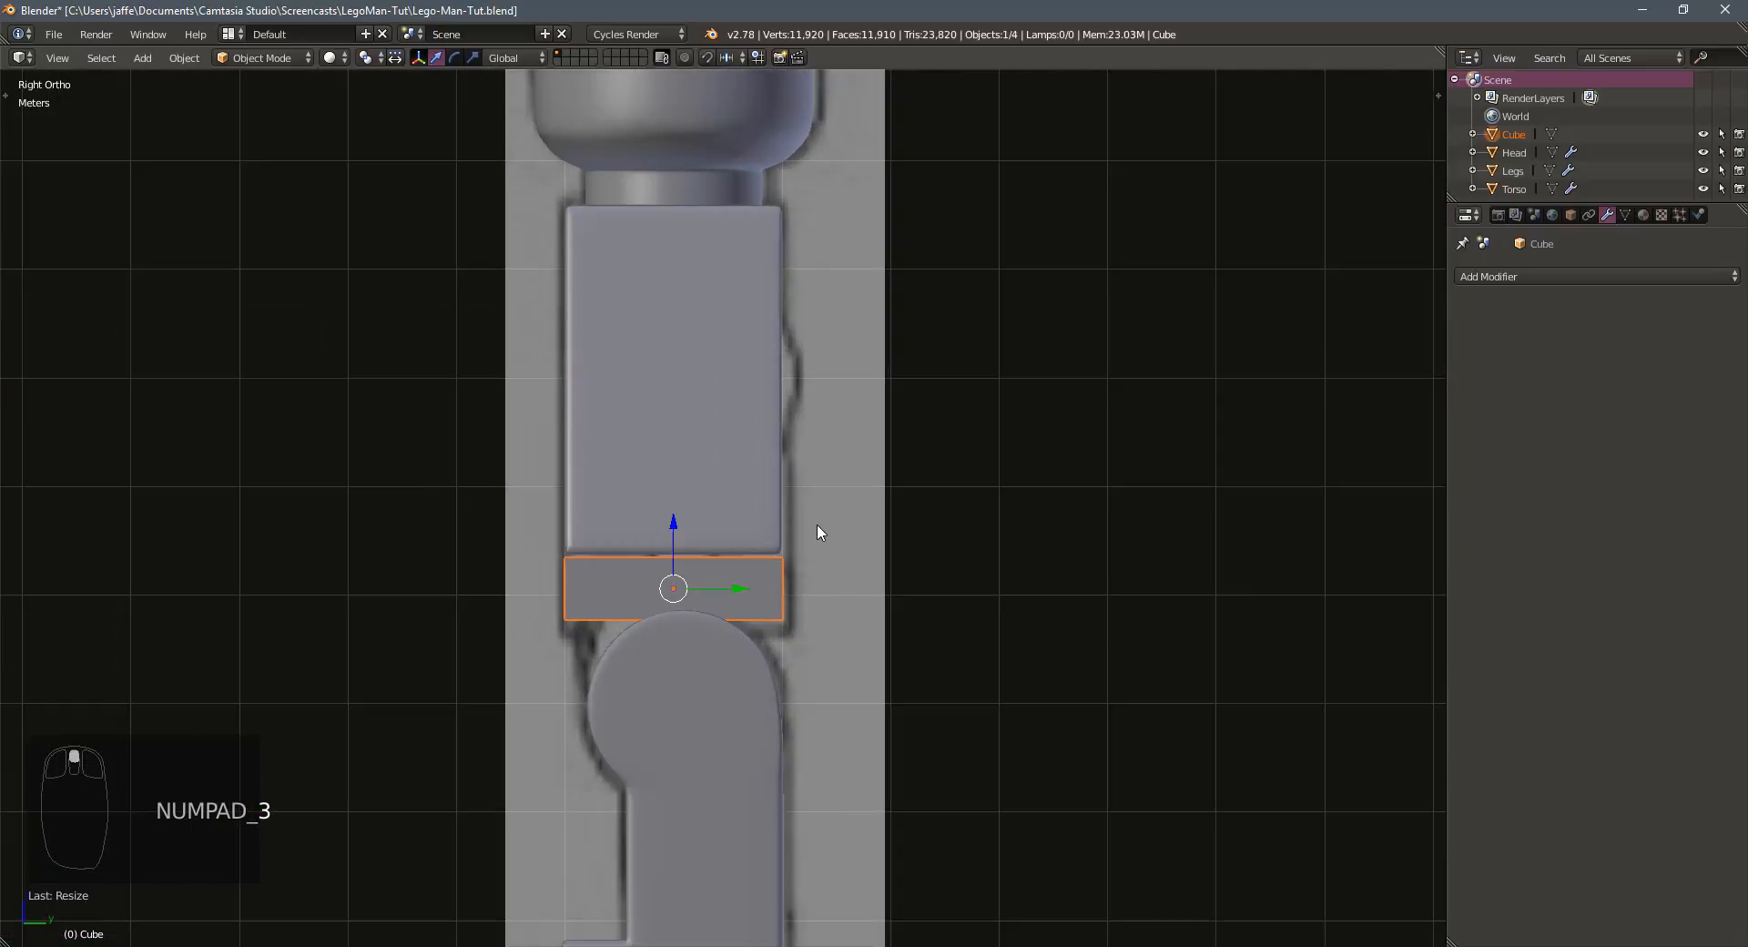
key("s")
key("y")
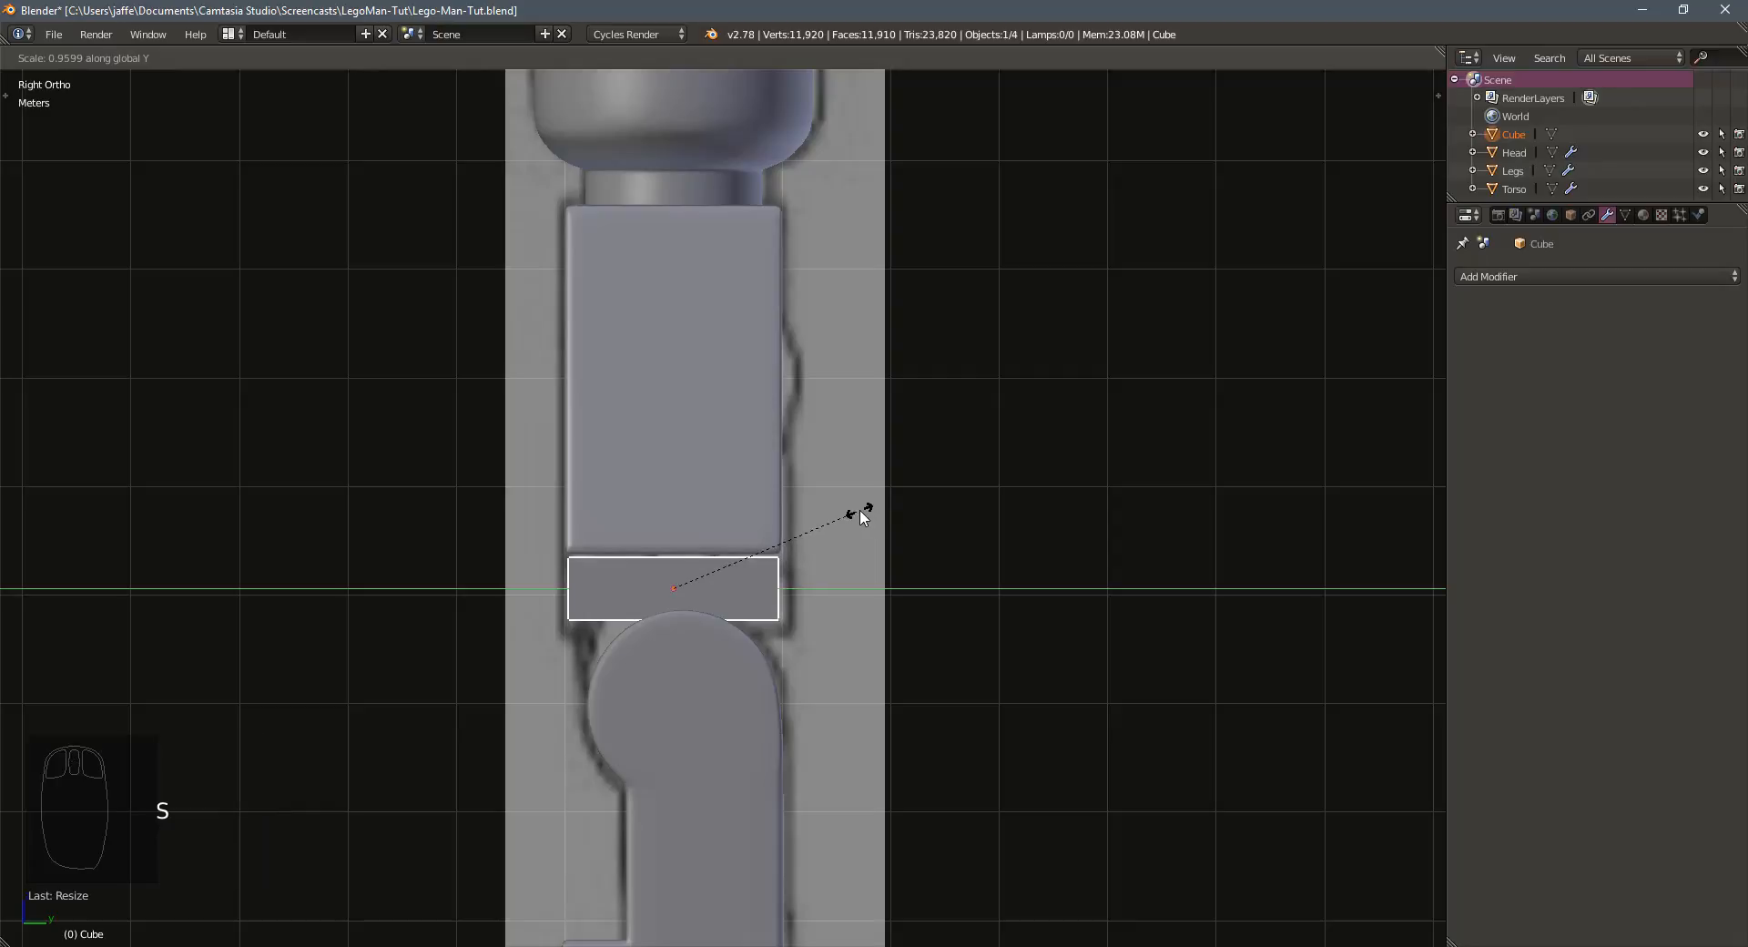
left_click(861, 517)
Open the hip block's mesh for editing and give it a level 2 subdivision surface
middle_click_drag(641, 534, 707, 524)
key("Tab")
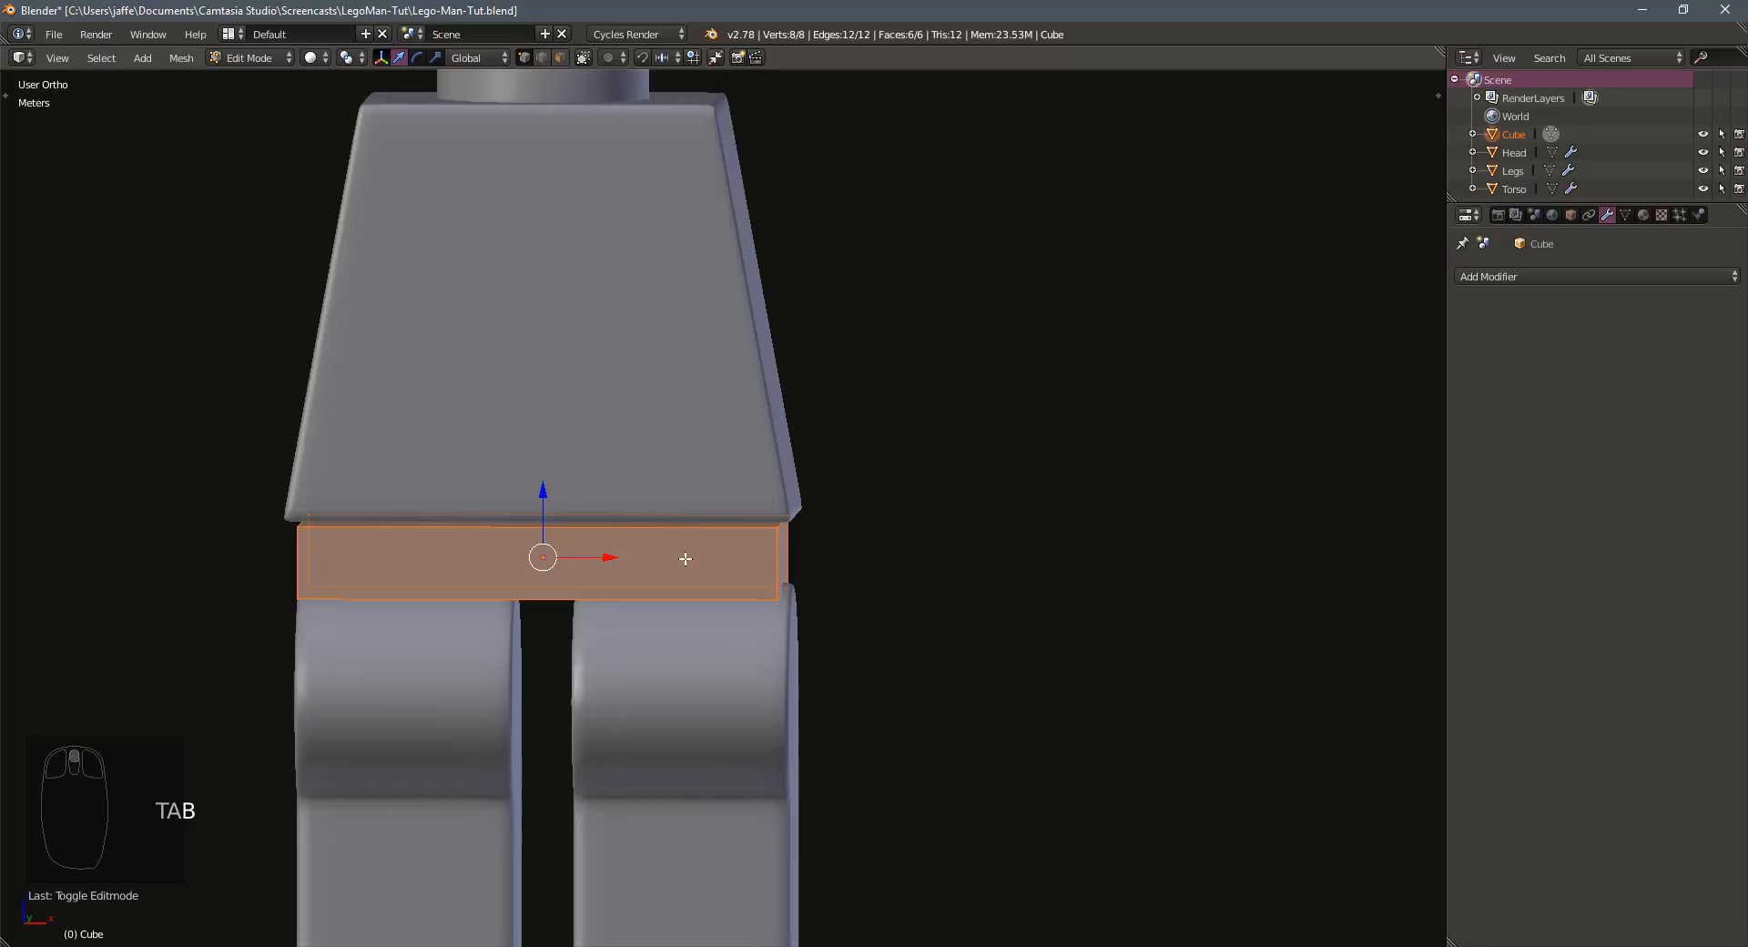
key("ctrl+2")
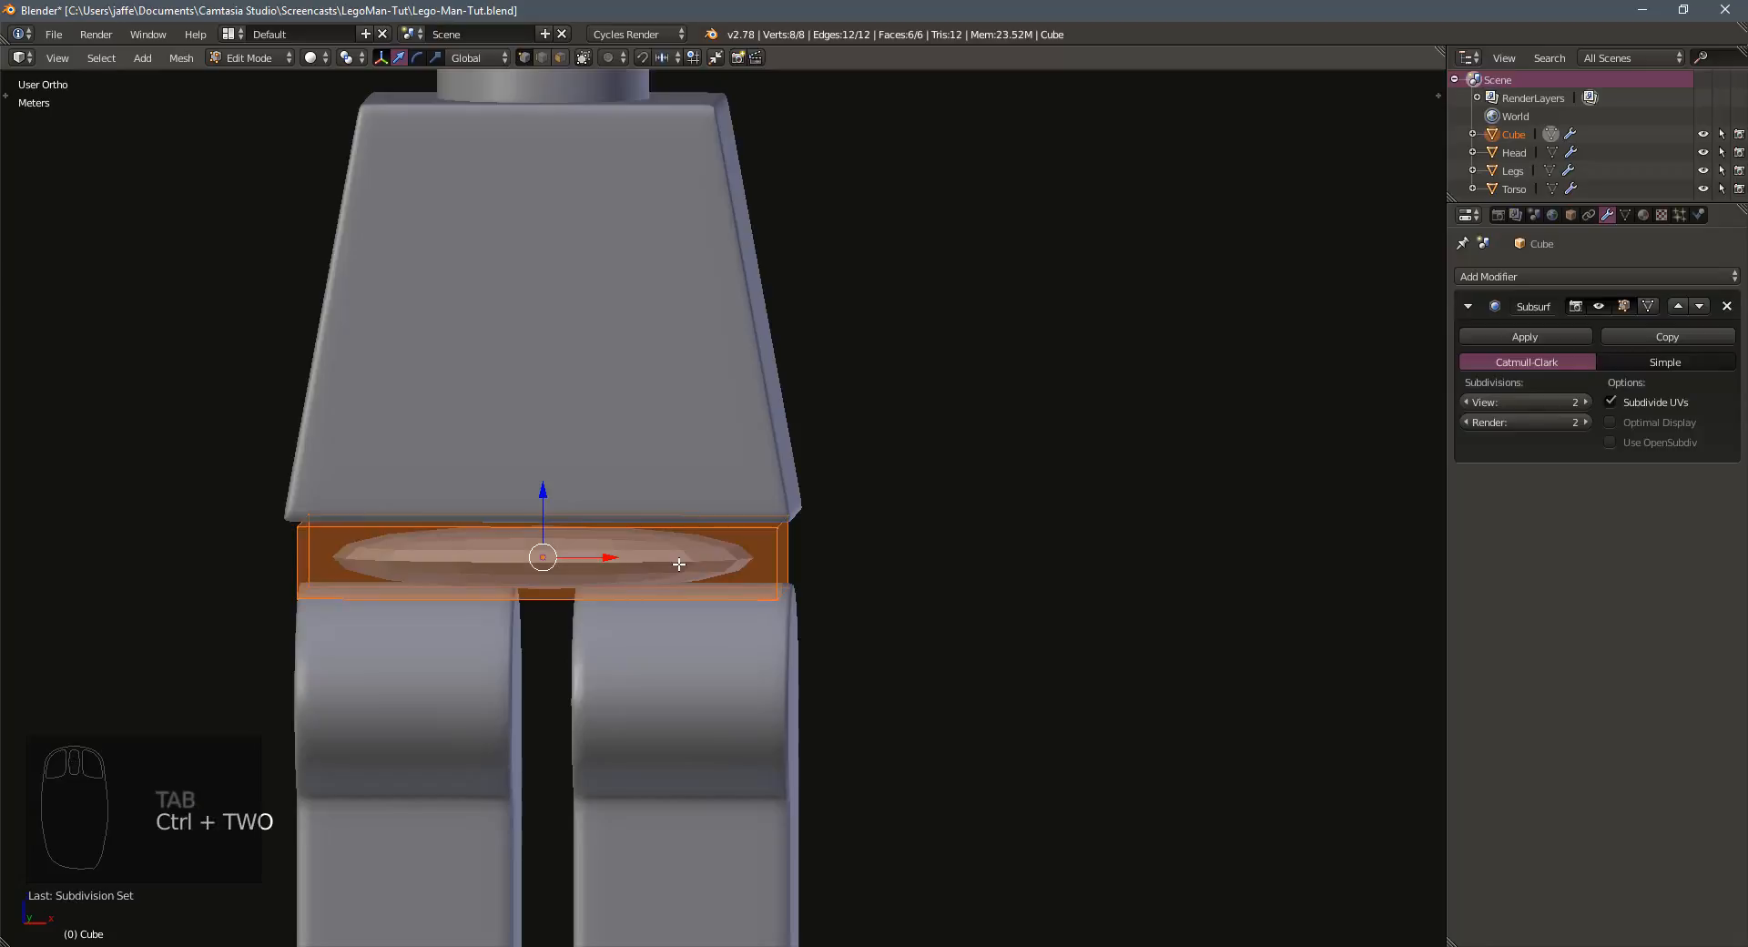
Snap the 3D cursor to the scene center
key("shift+r")
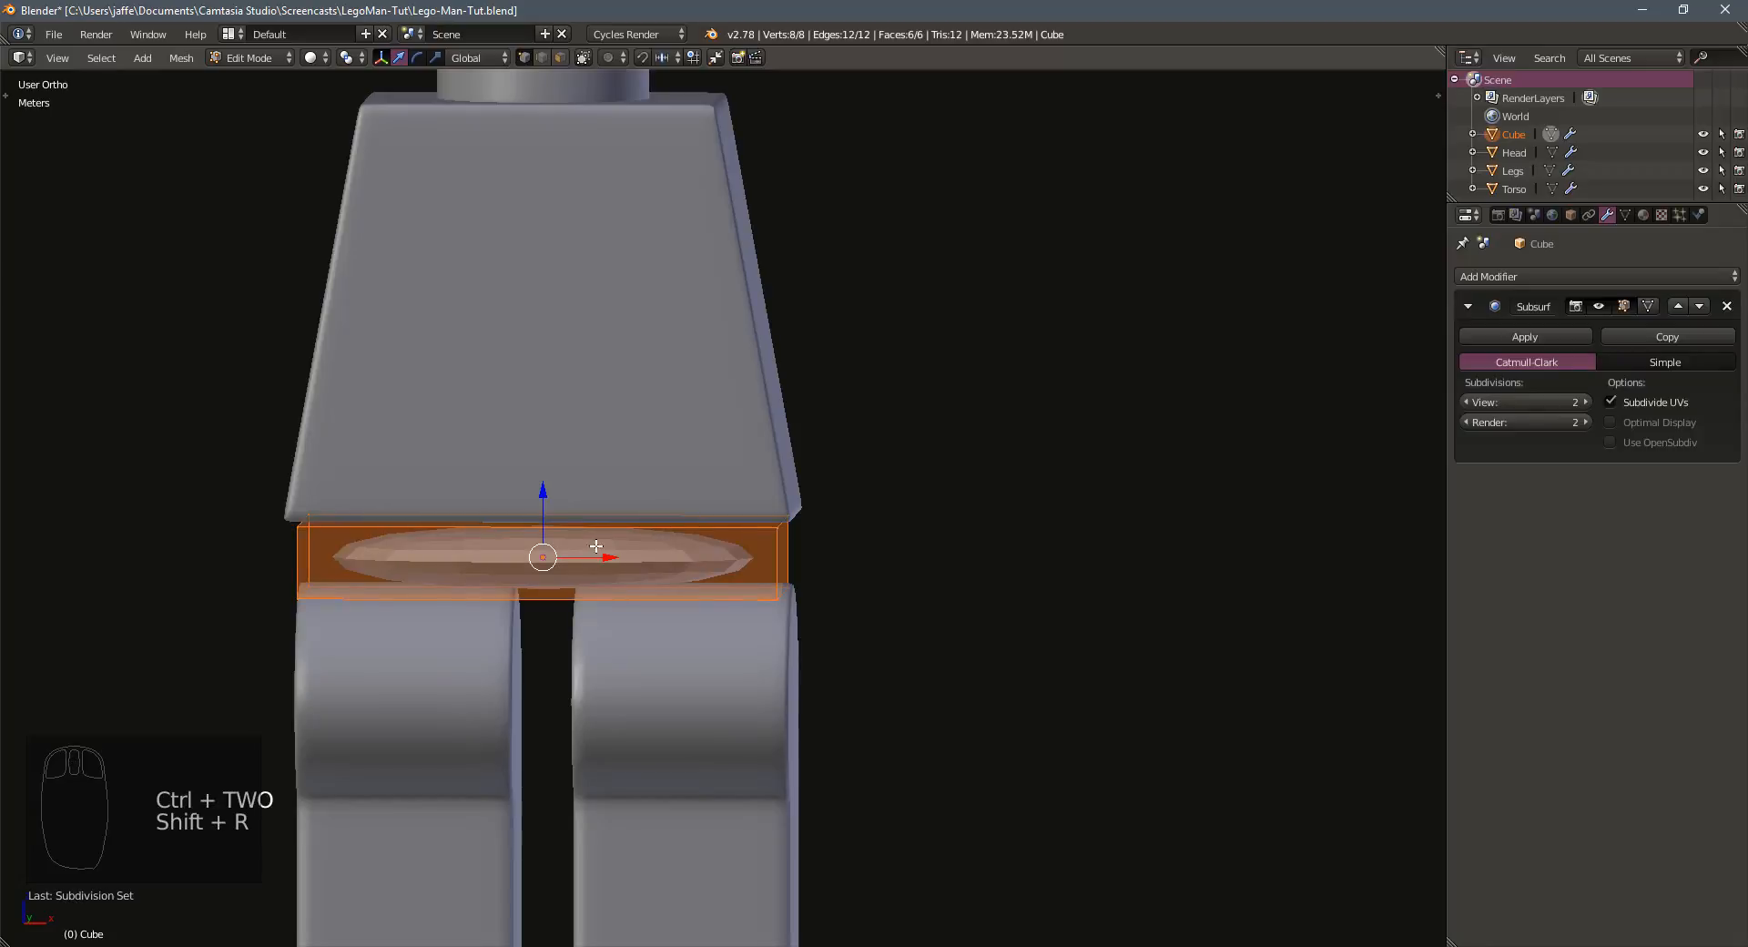
right_click(646, 567)
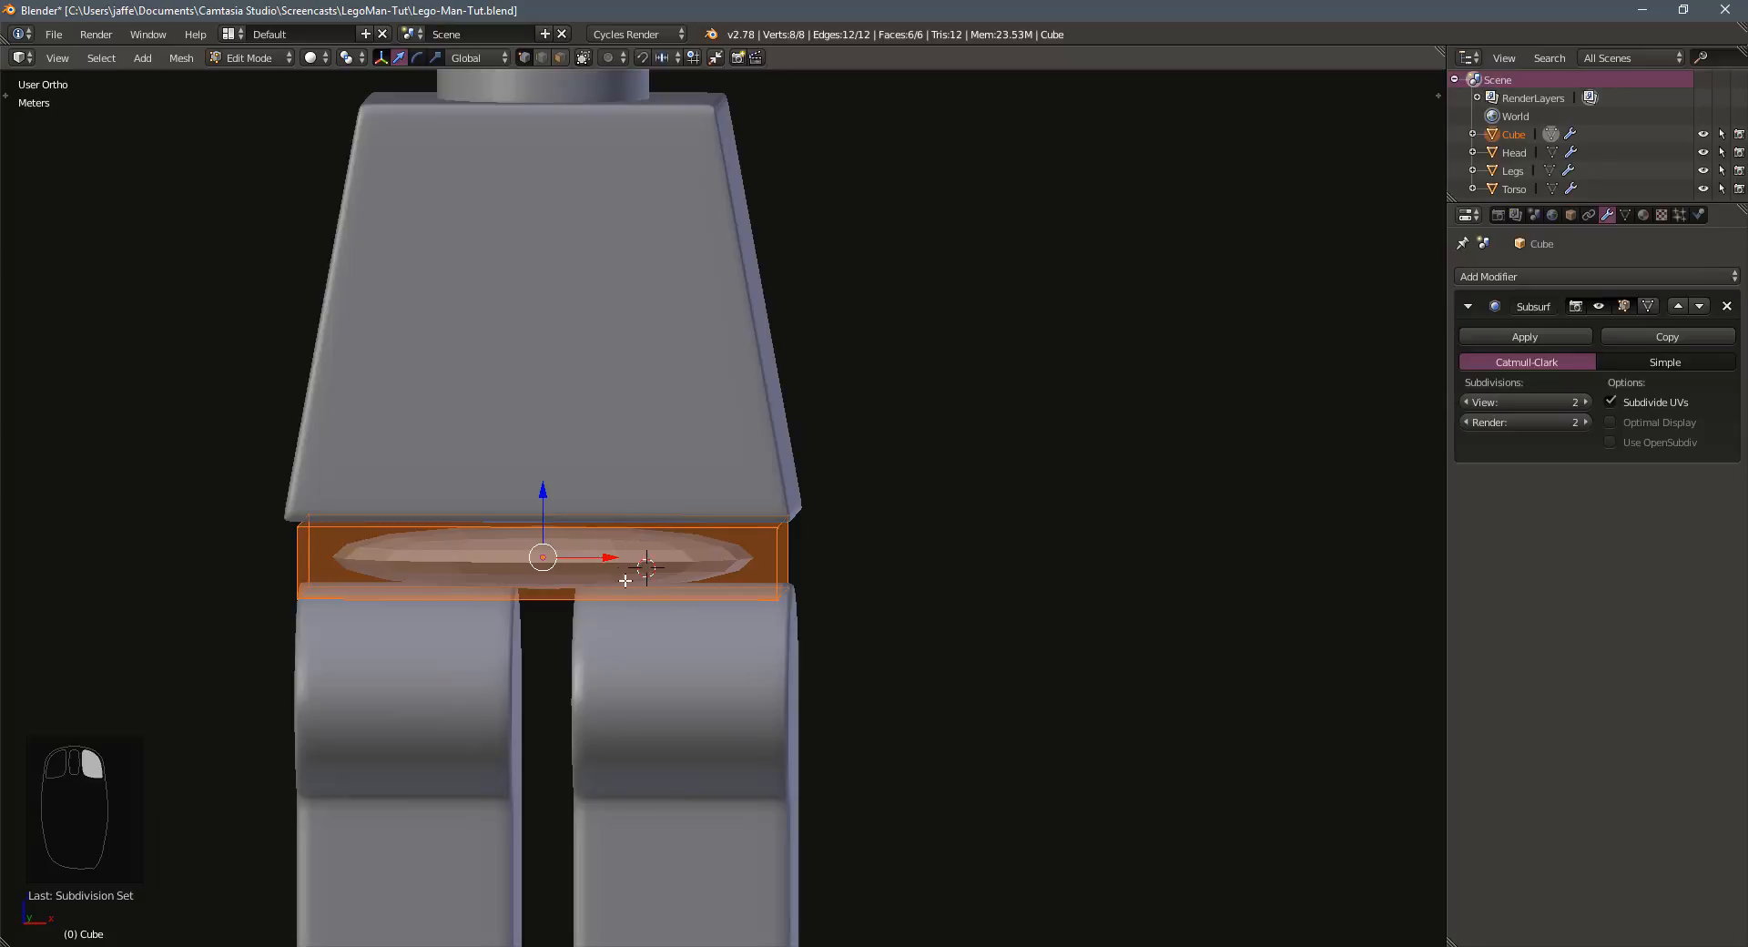
key("shift+a")
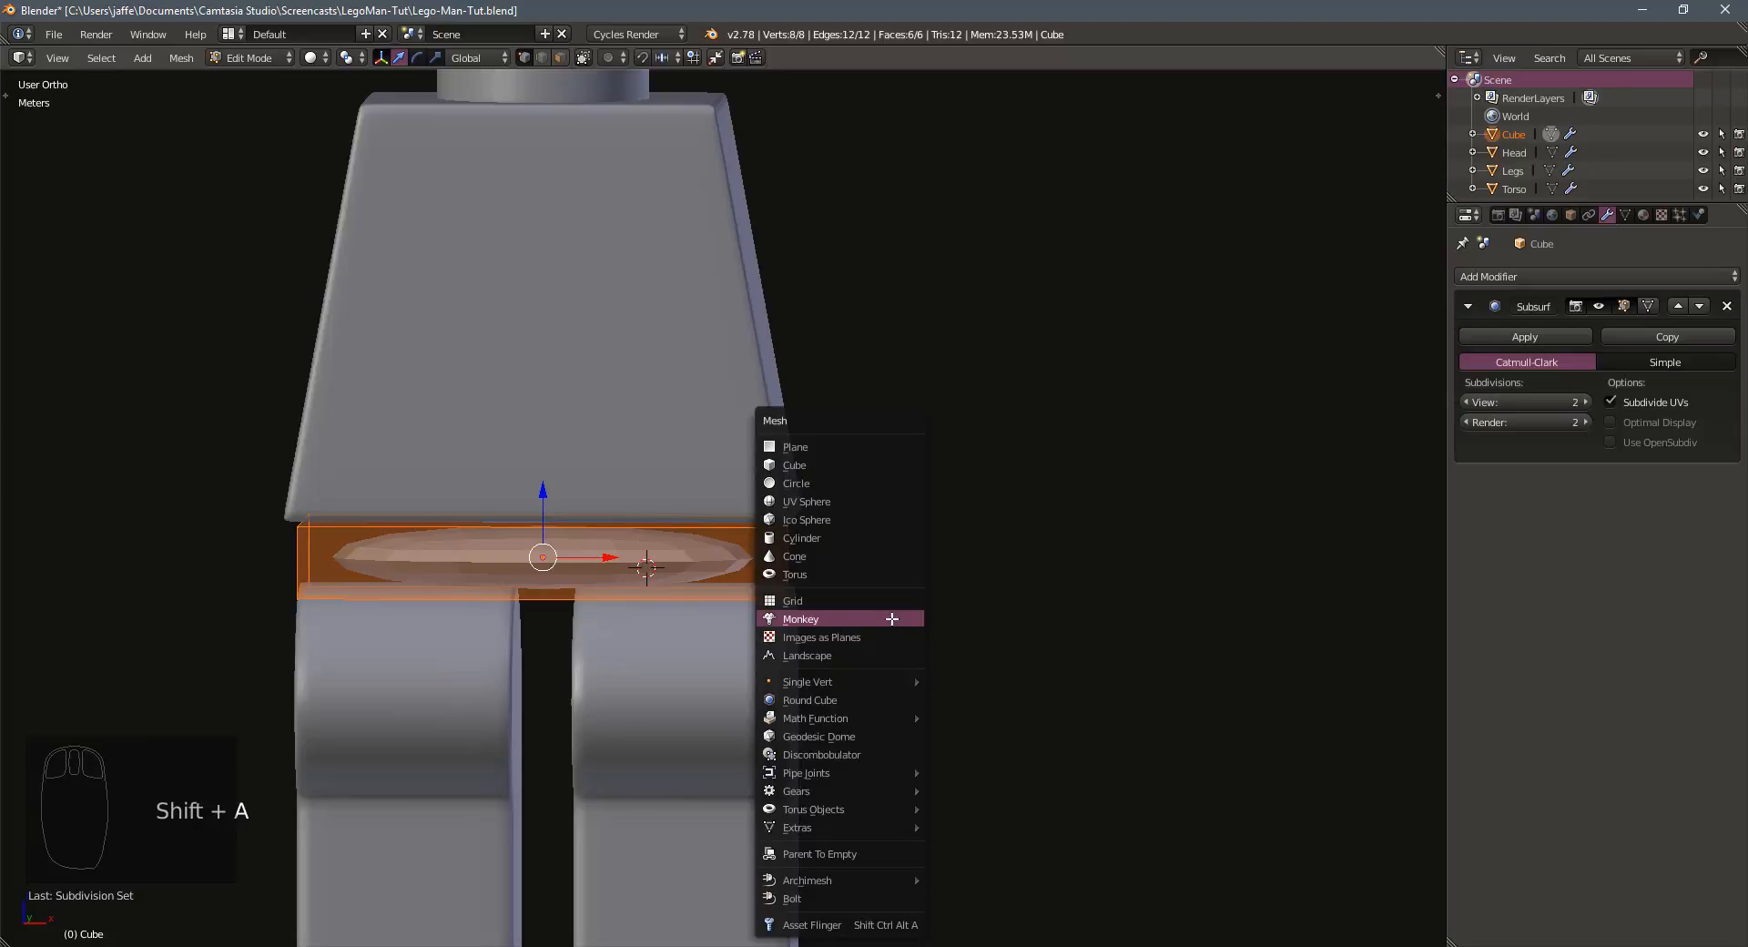
left_click(914, 589)
key("shift+s")
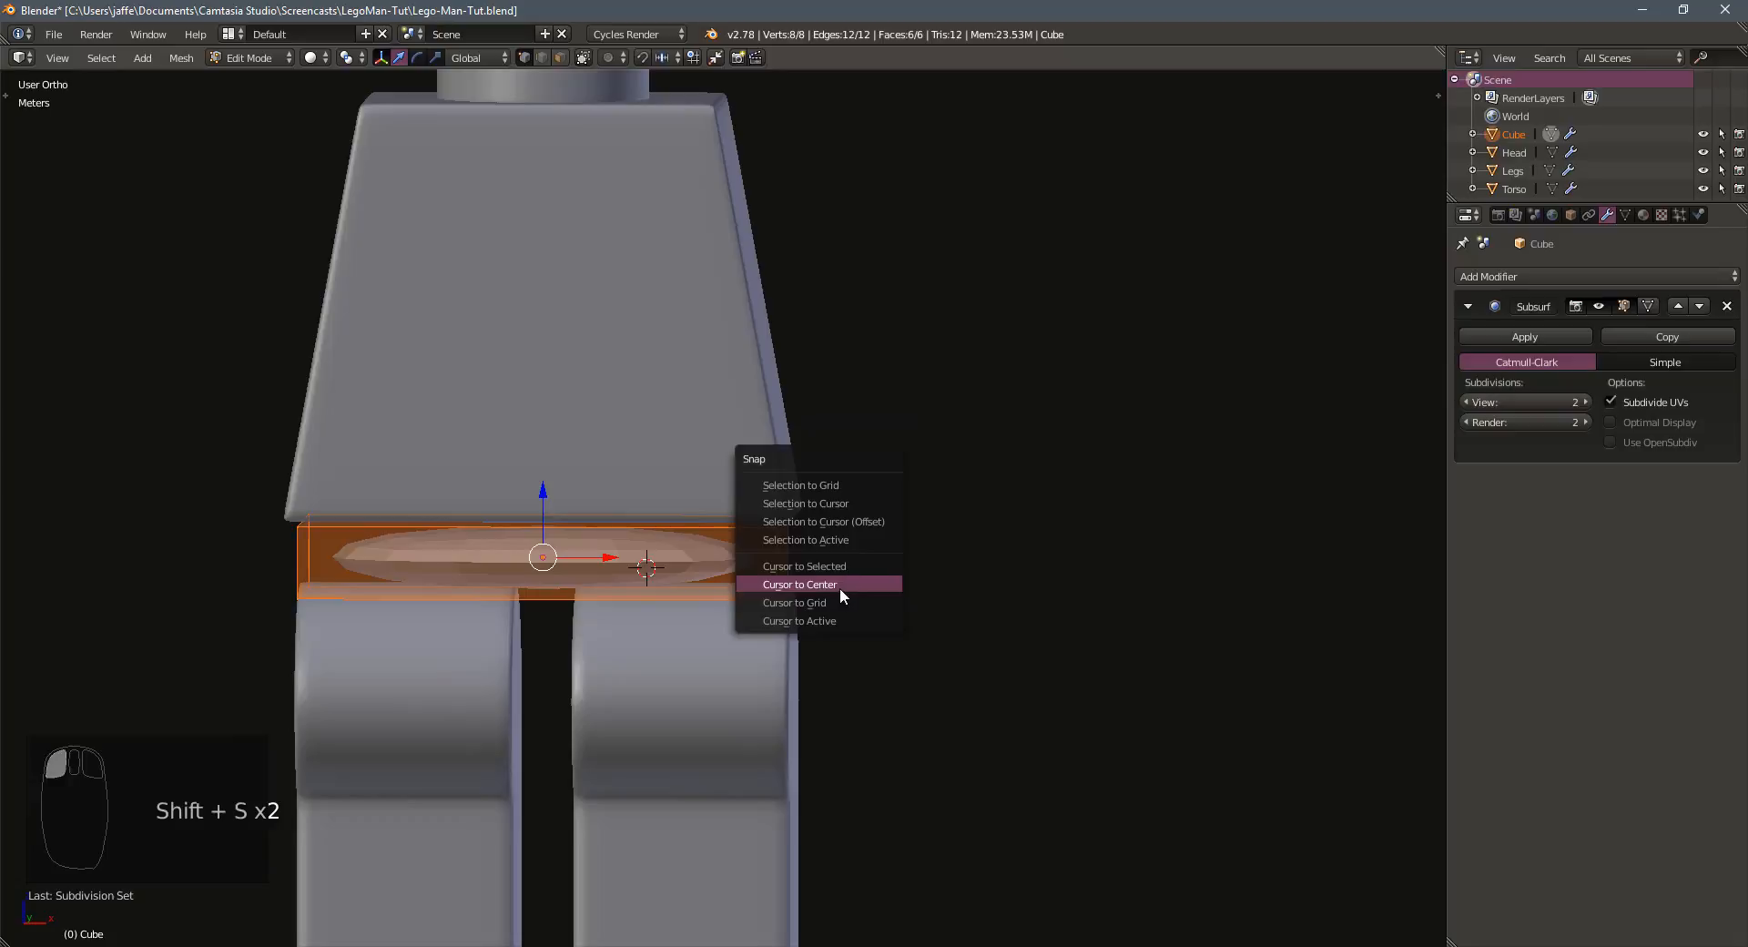
left_click(840, 588)
Add two vertical loop cuts across the hip block's width and scale them about 2.9 along X towards its ends
key("a")
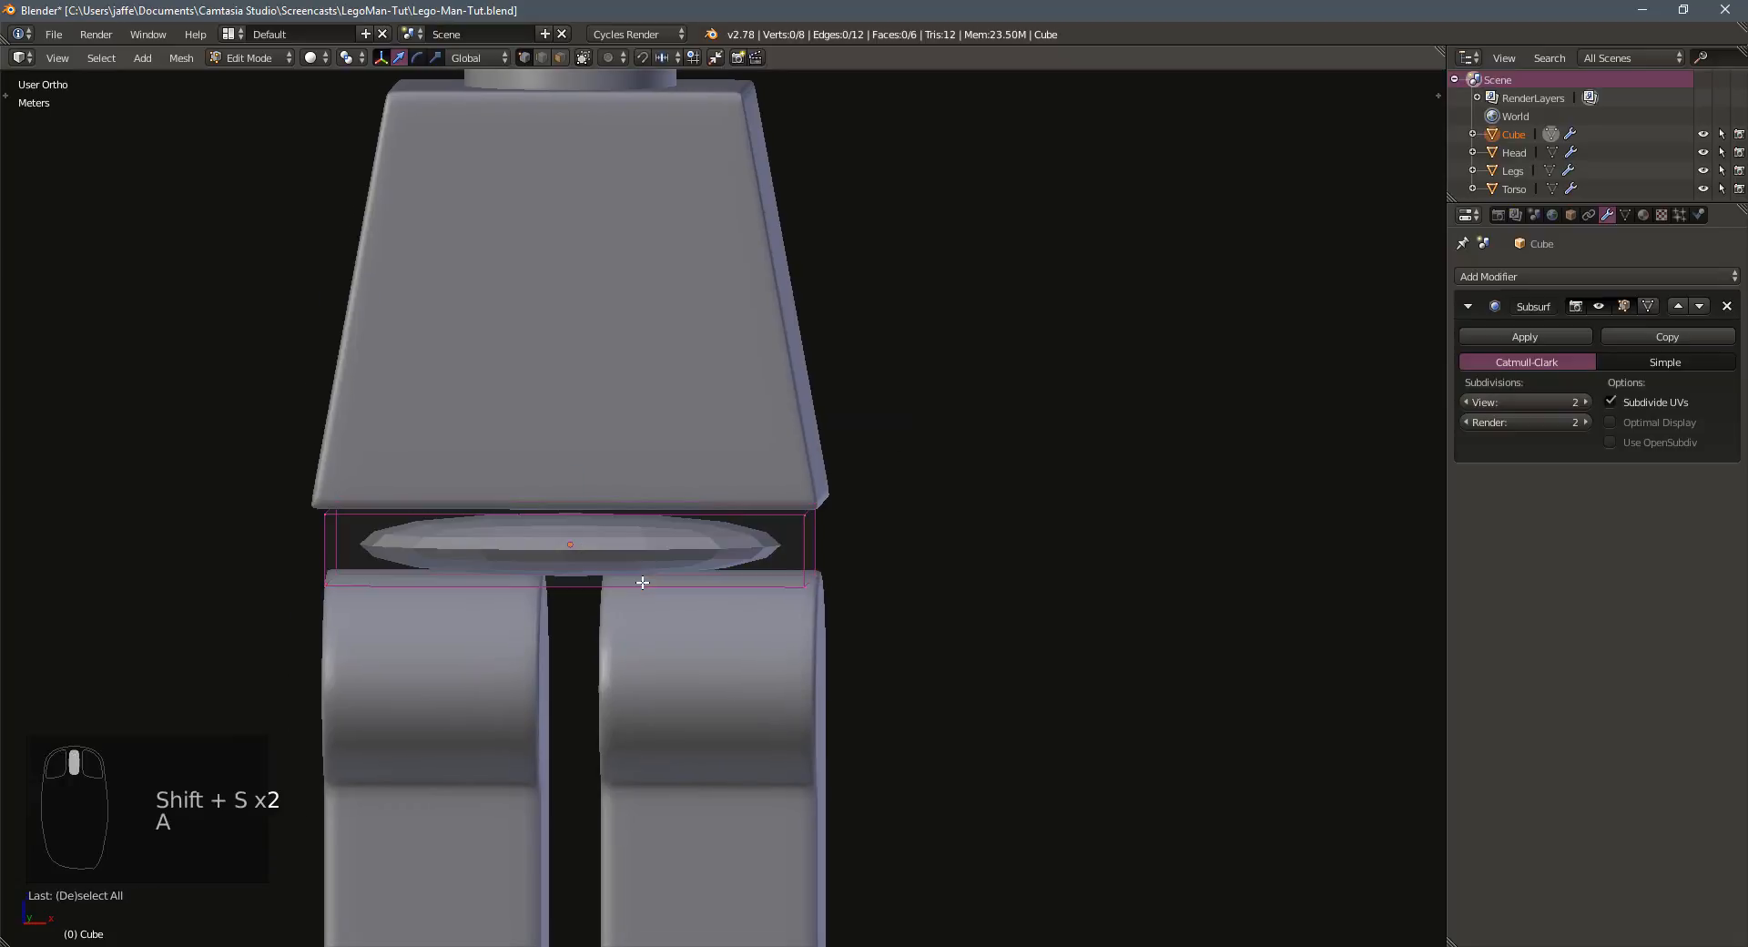
key("ctrl+r")
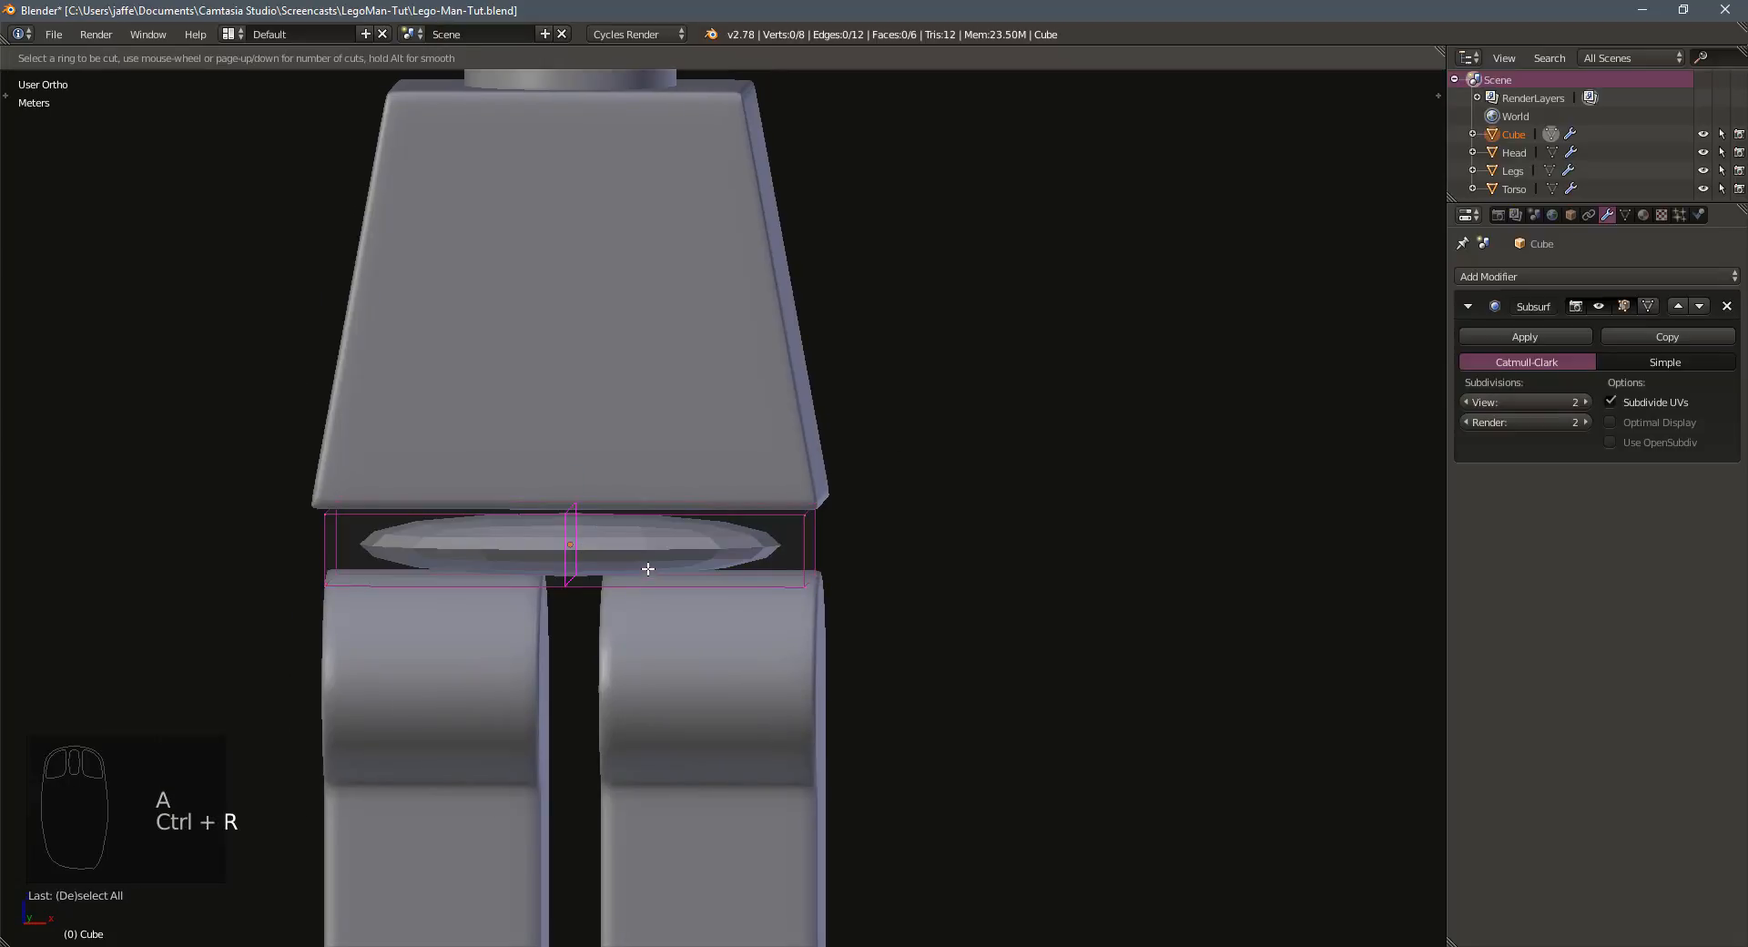
scroll(647, 568, "up", 1)
left_click(647, 568)
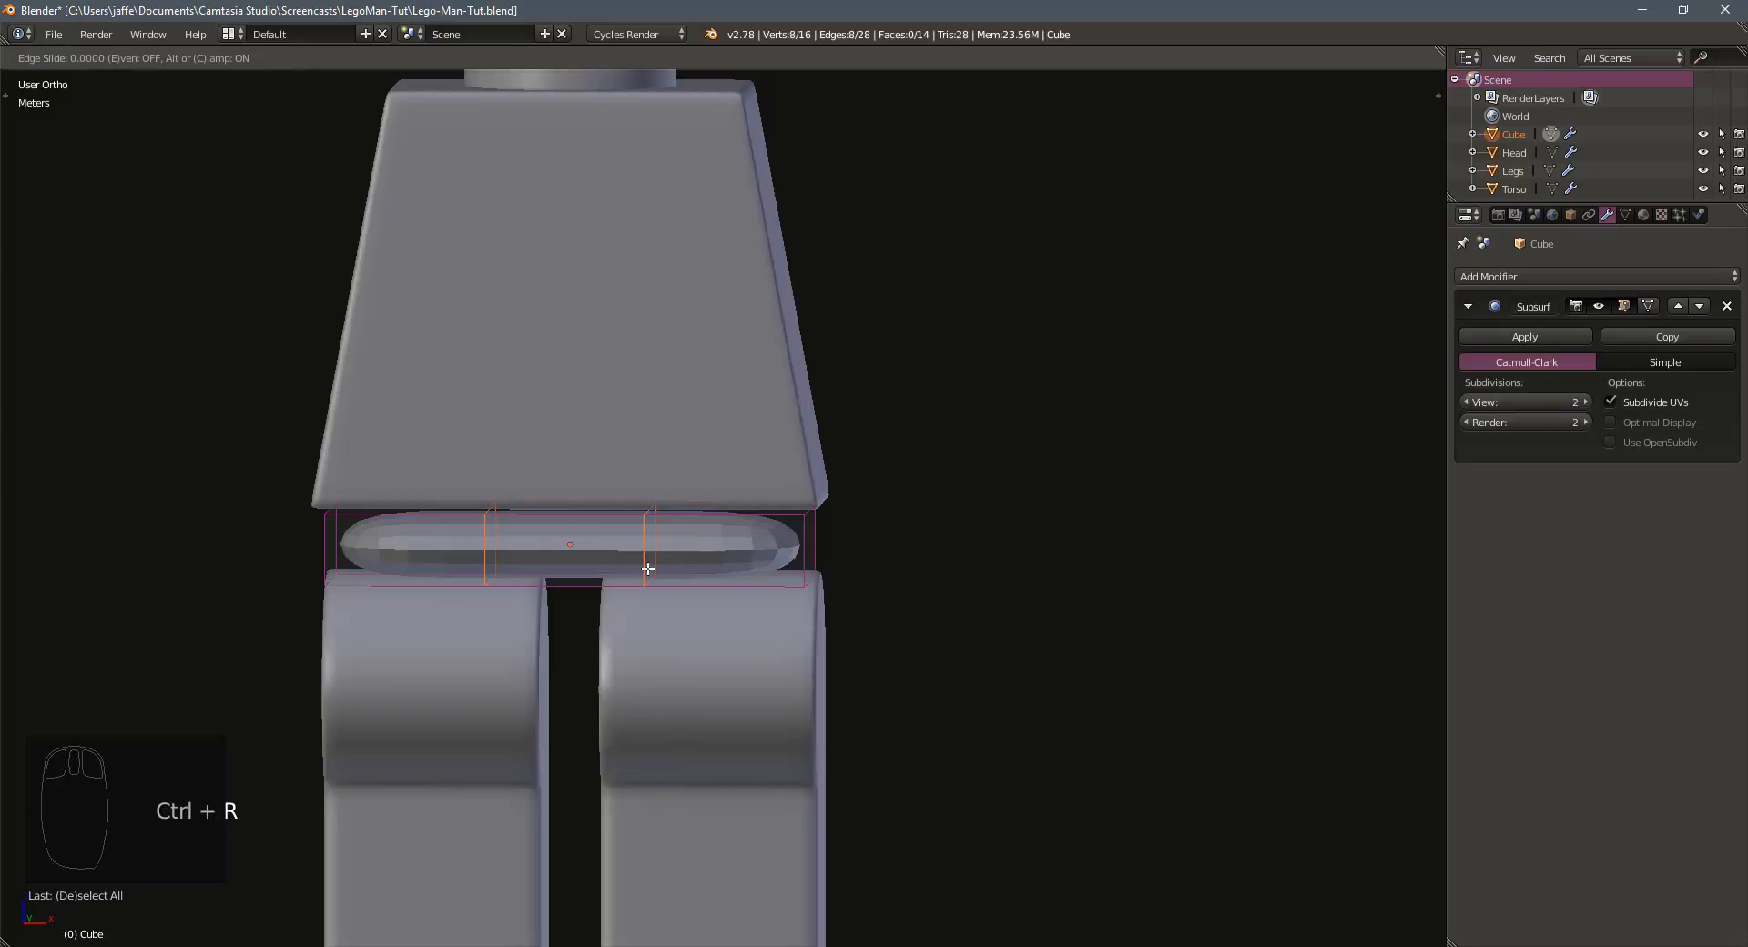
right_click(648, 569)
key("s")
key("x")
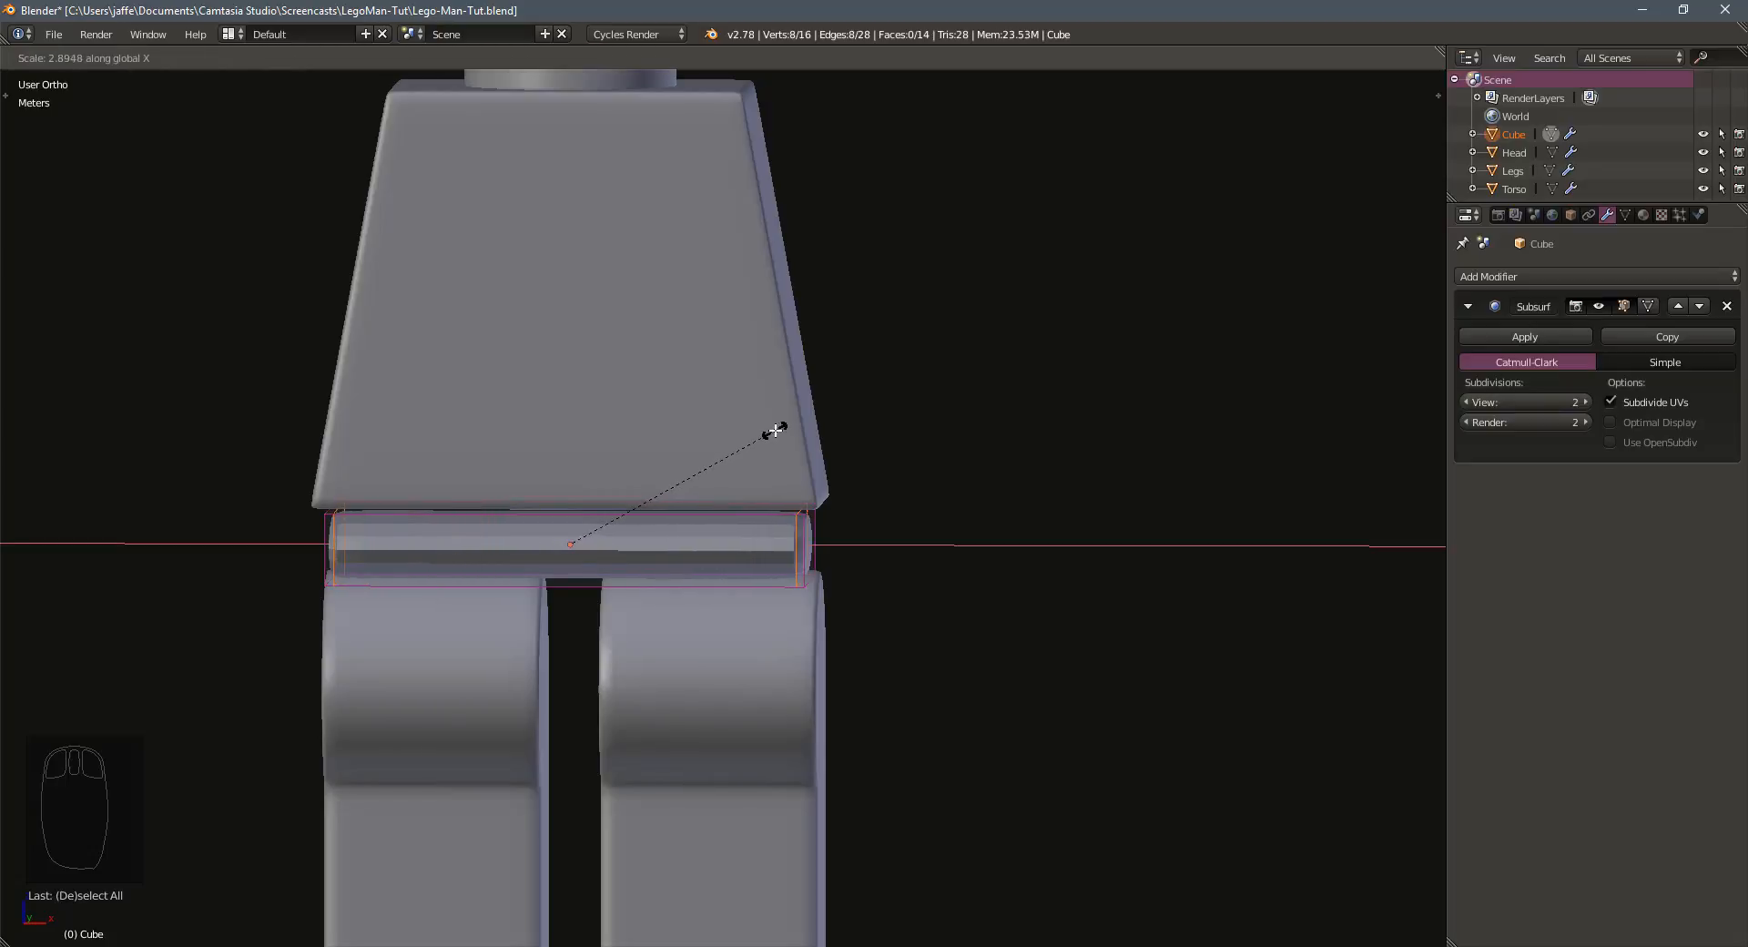
right_click(776, 428)
Add two loop cuts across the hip block's depth and spread them along Y towards the front and back edges
middle_click_drag(776, 428, 640, 556)
key("ctrl+r")
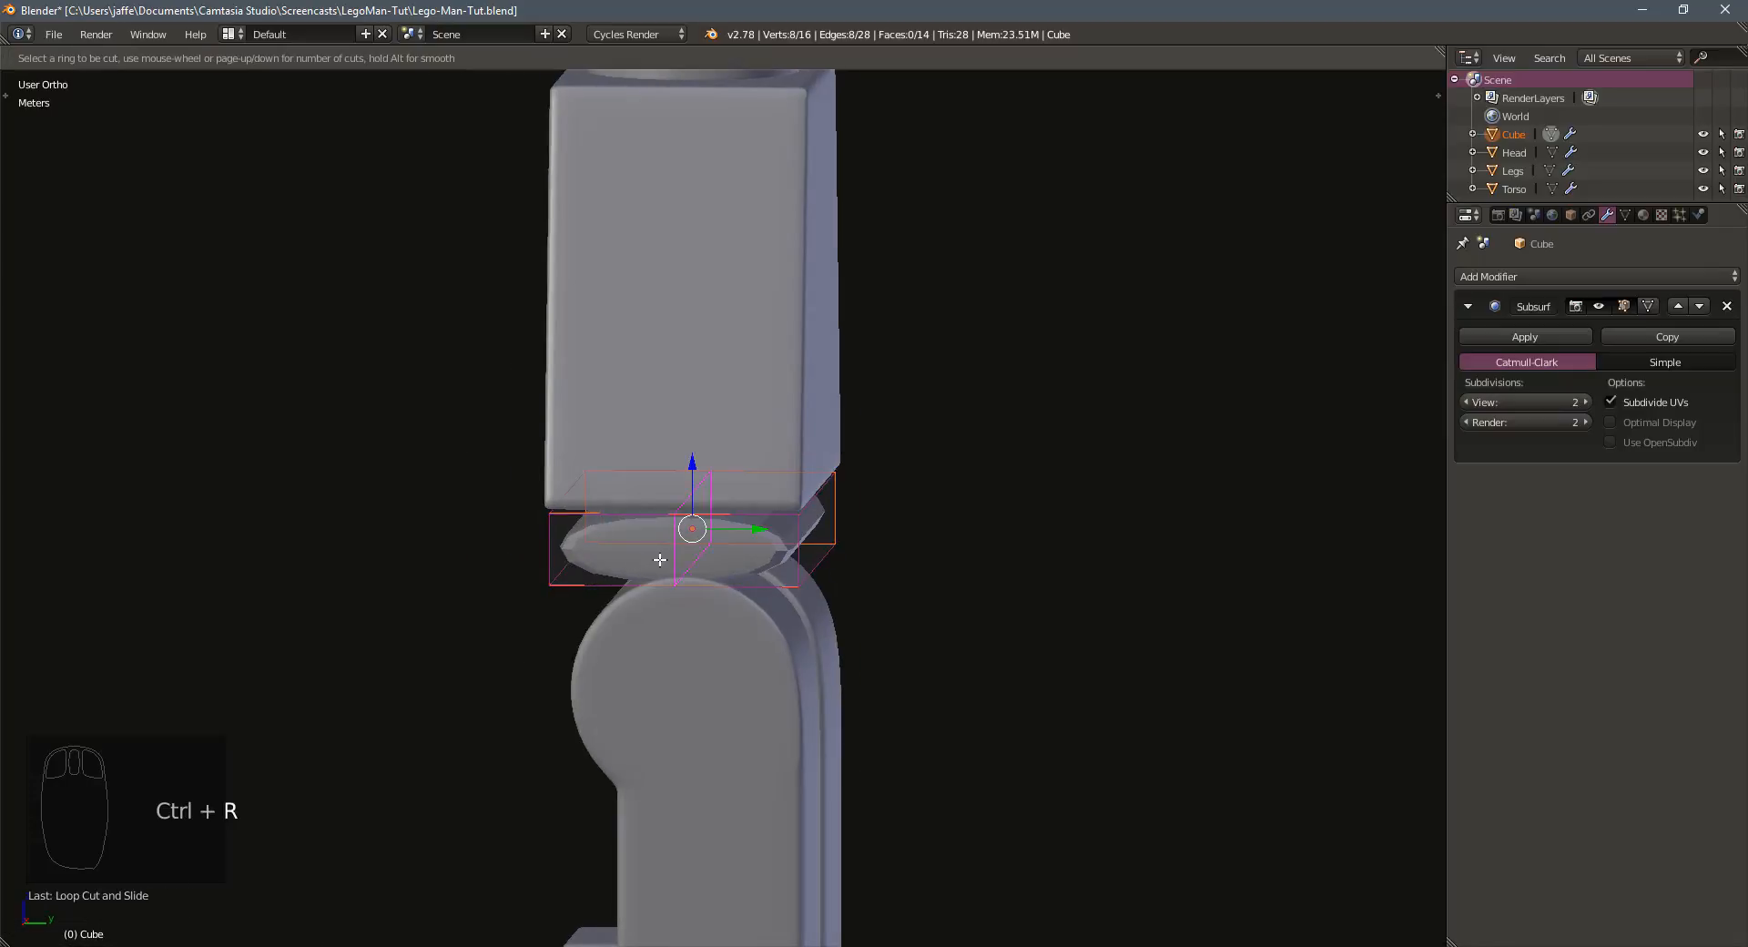
left_click(660, 559)
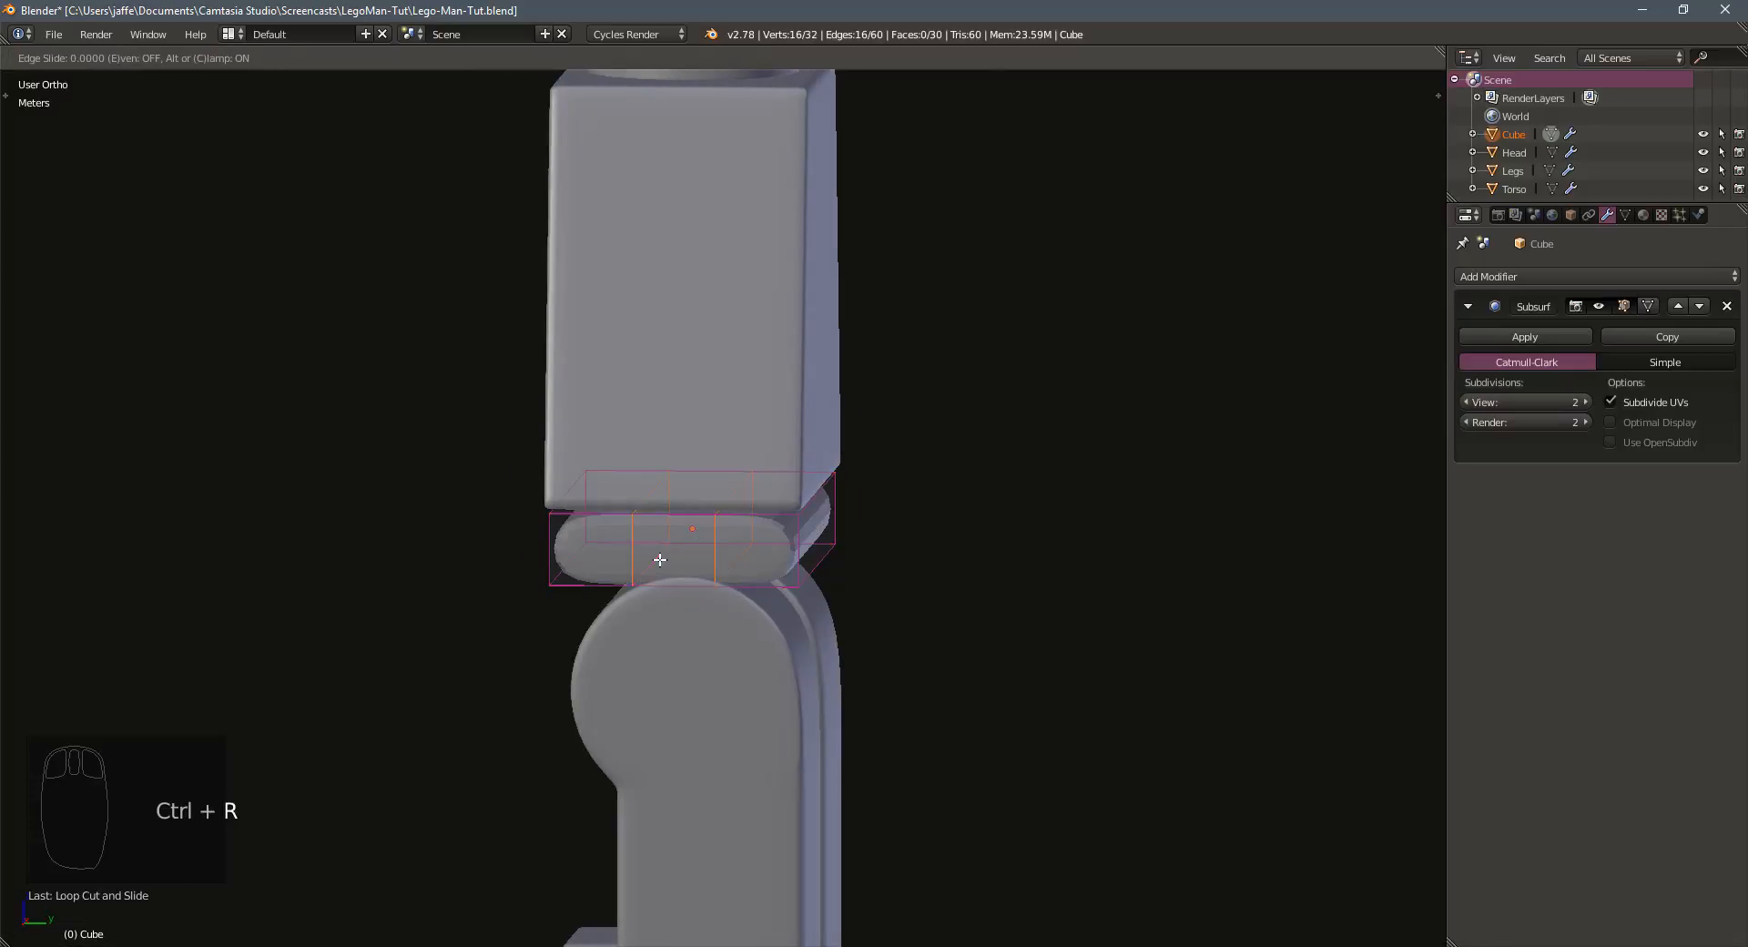
key("s")
key("y")
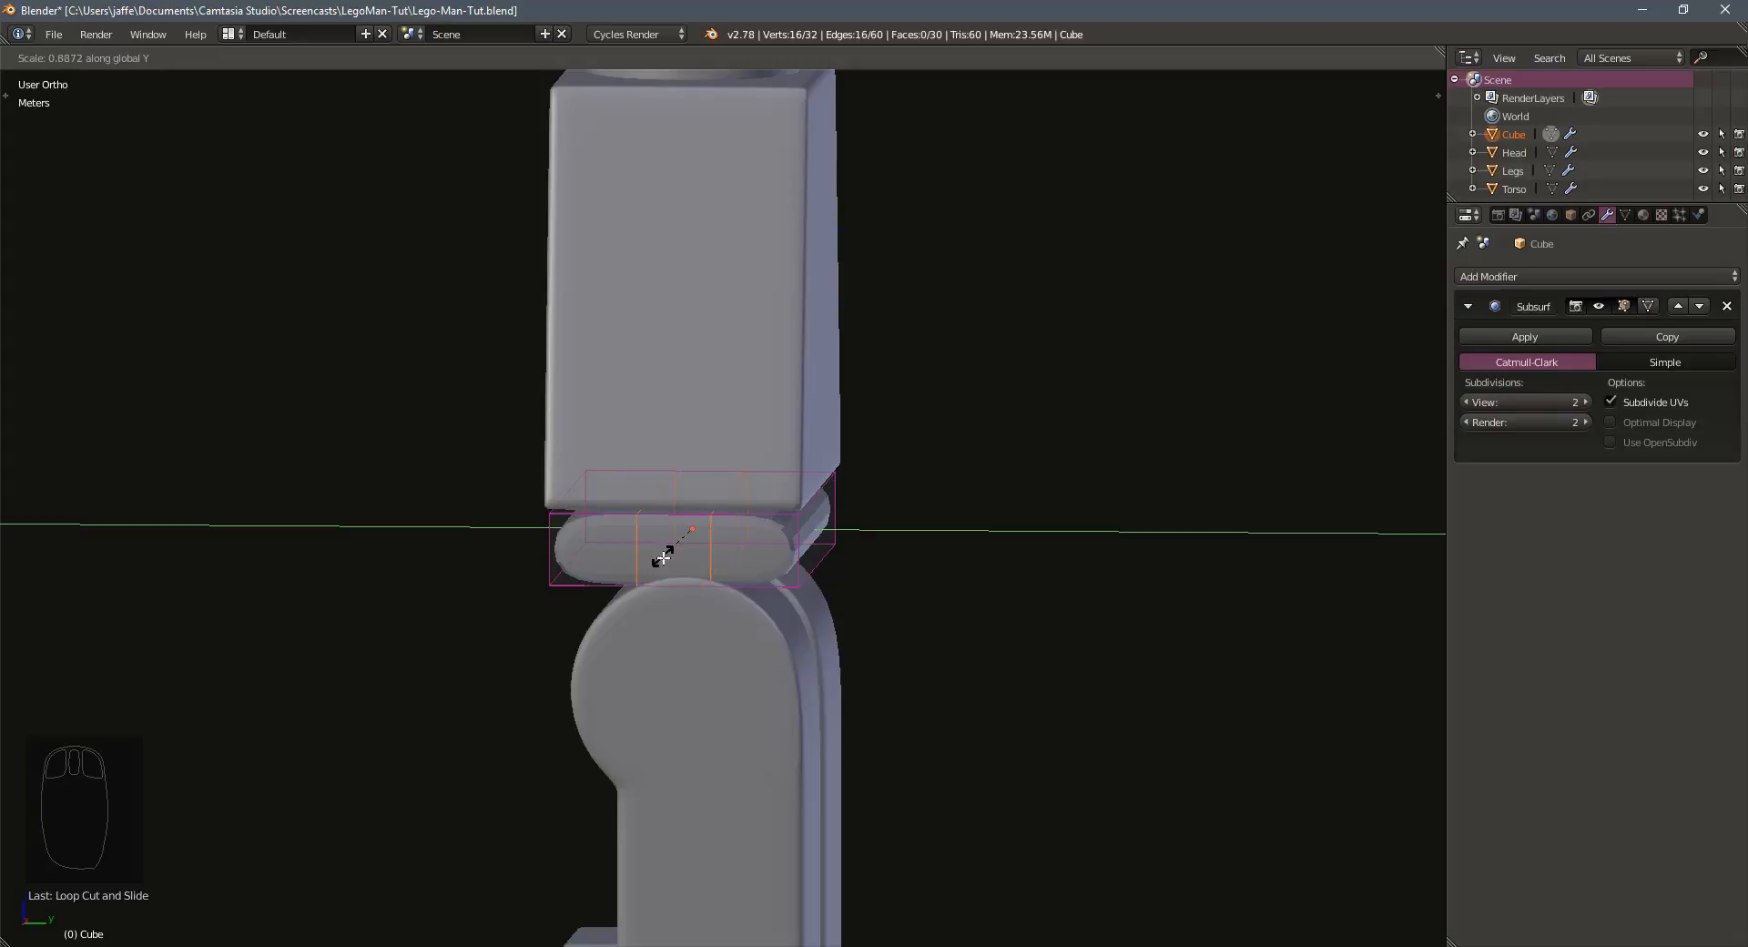
left_click(562, 547)
Add two horizontal loop cuts around the hip block and spread them along Z towards its upper and lower edges
middle_click_drag(558, 620, 781, 578)
key("ctrl+r")
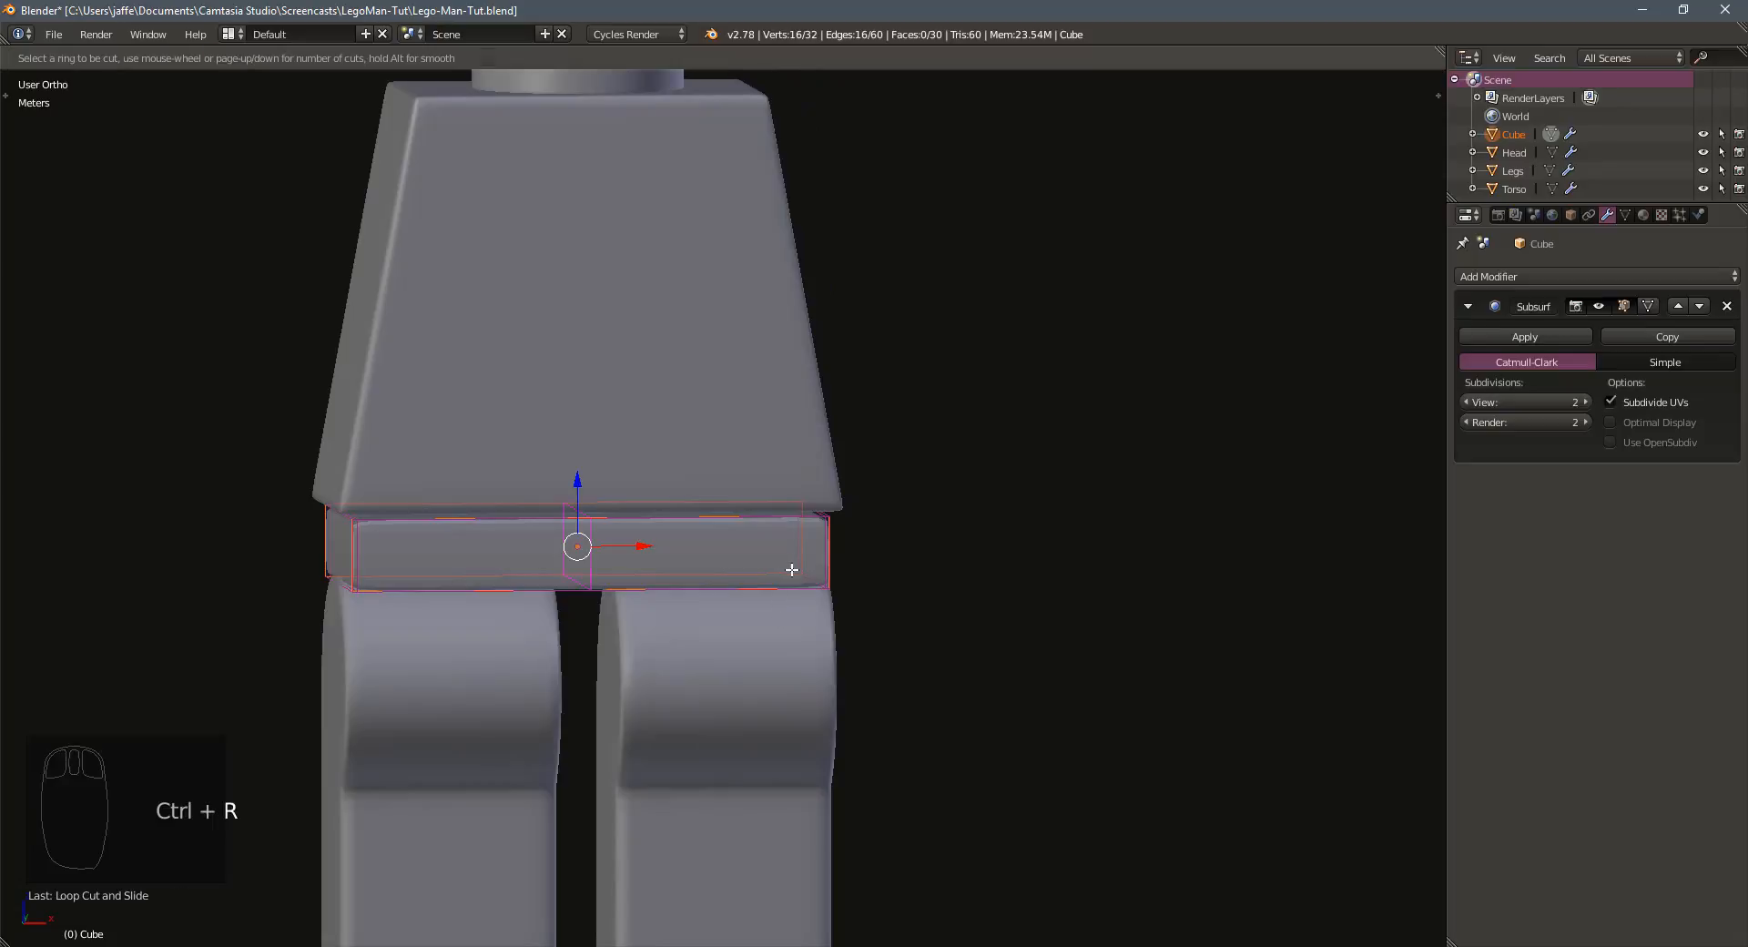
left_click(813, 556)
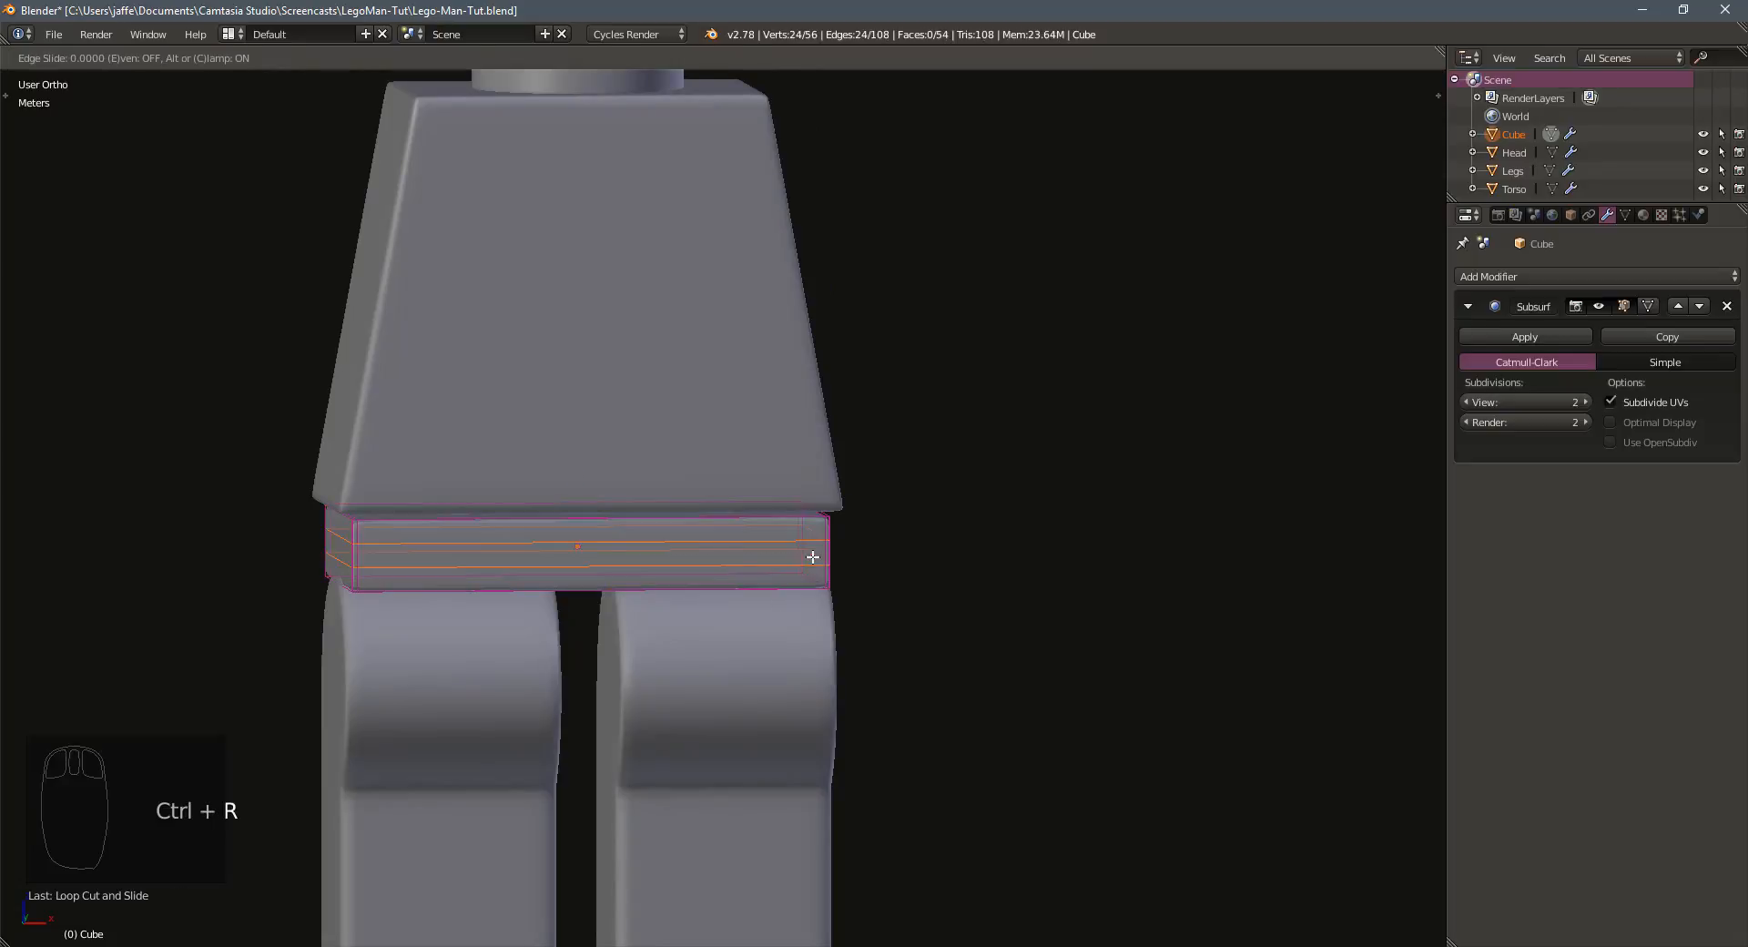
right_click(813, 557)
key("s")
key("z")
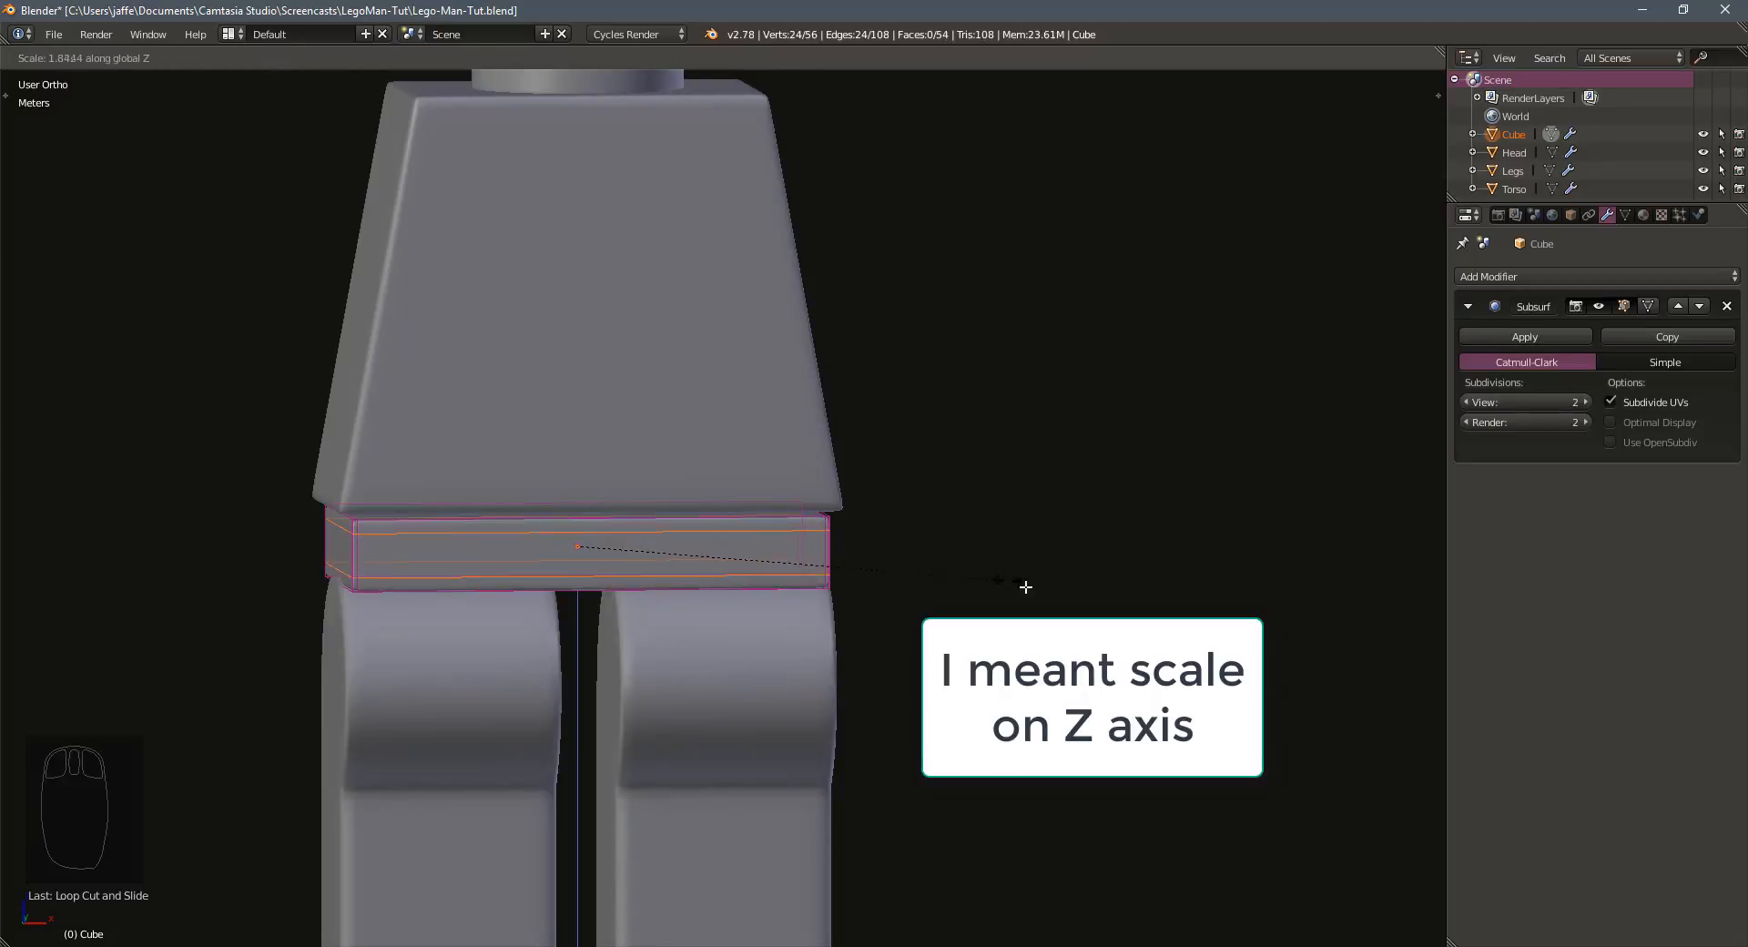
left_click(1145, 616)
Finish editing the hip block's mesh and apply smooth shading to it
key("Tab")
middle_click_drag(992, 613, 913, 617)
key("t")
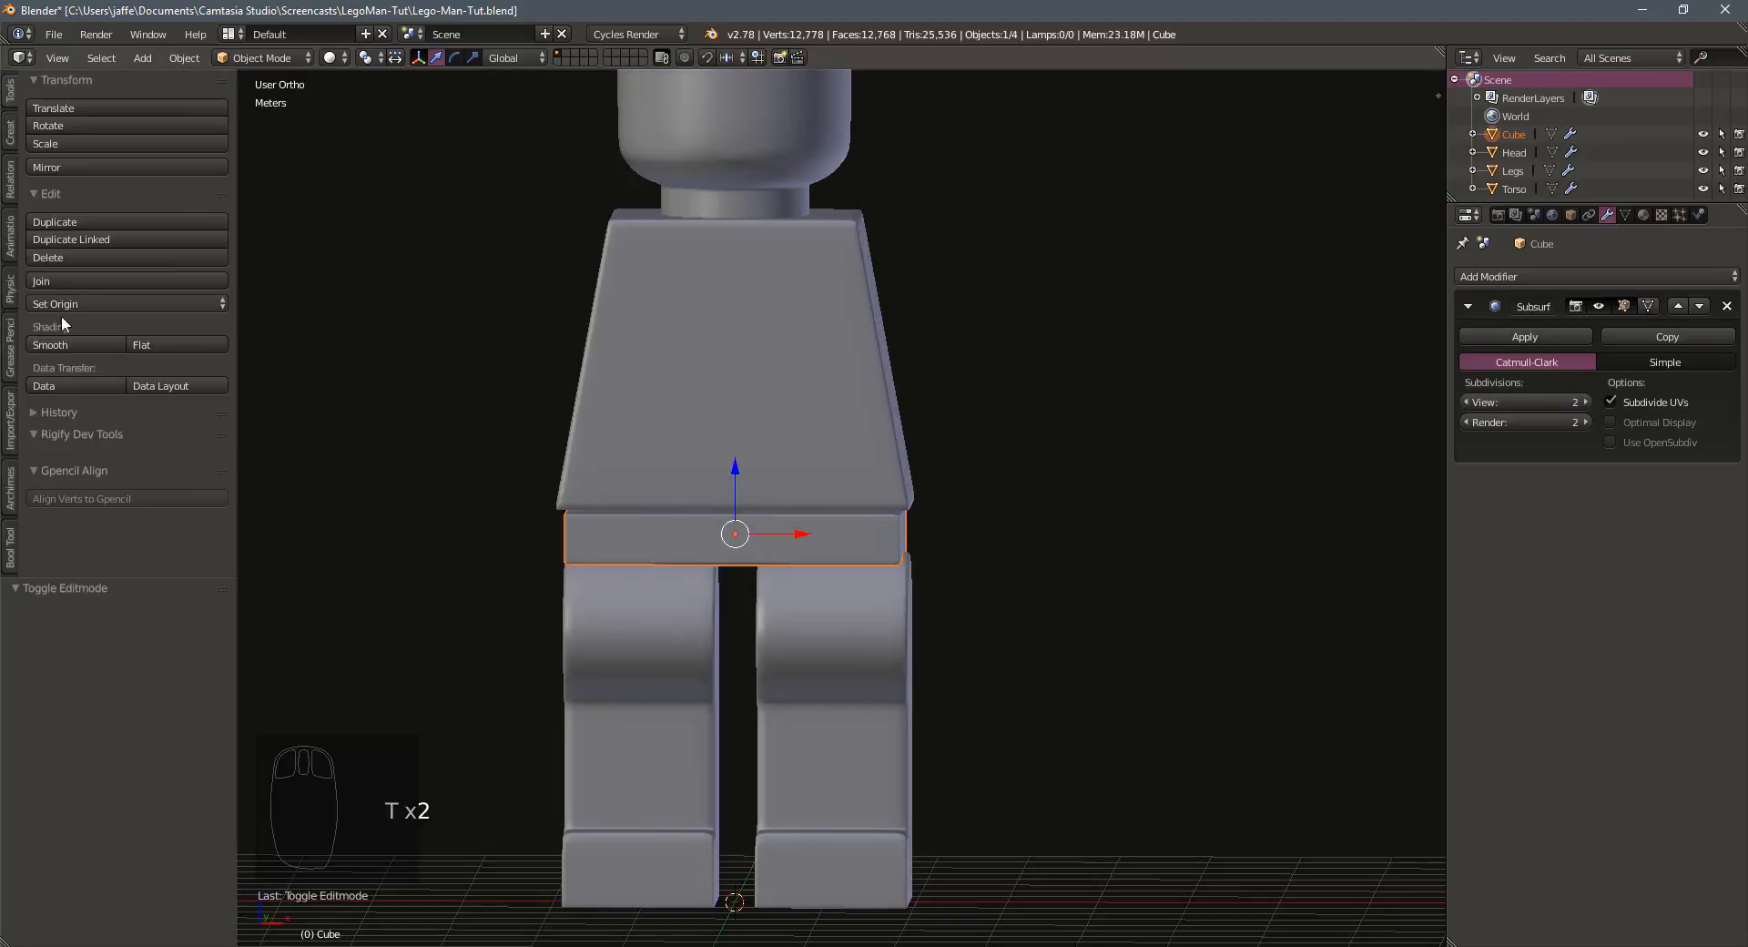
left_click(57, 344)
key("t")
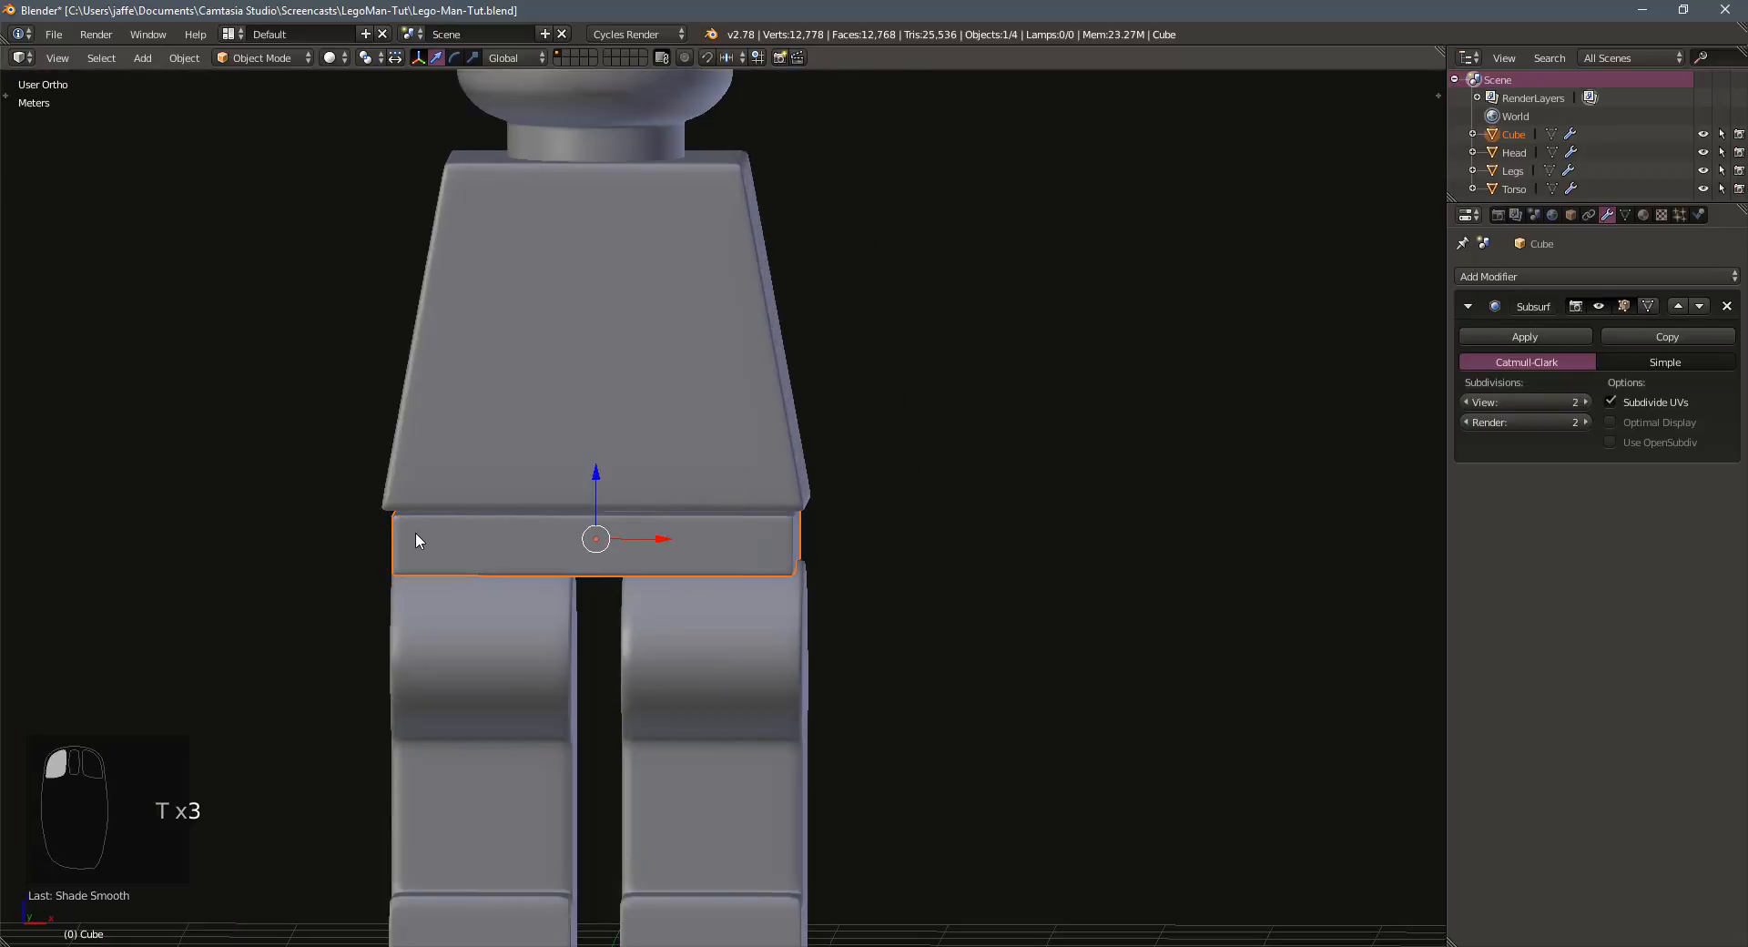
Lower the legs about 13 cm along Z, just below the hip block
middle_click_drag(410, 542, 461, 572)
right_click(656, 643)
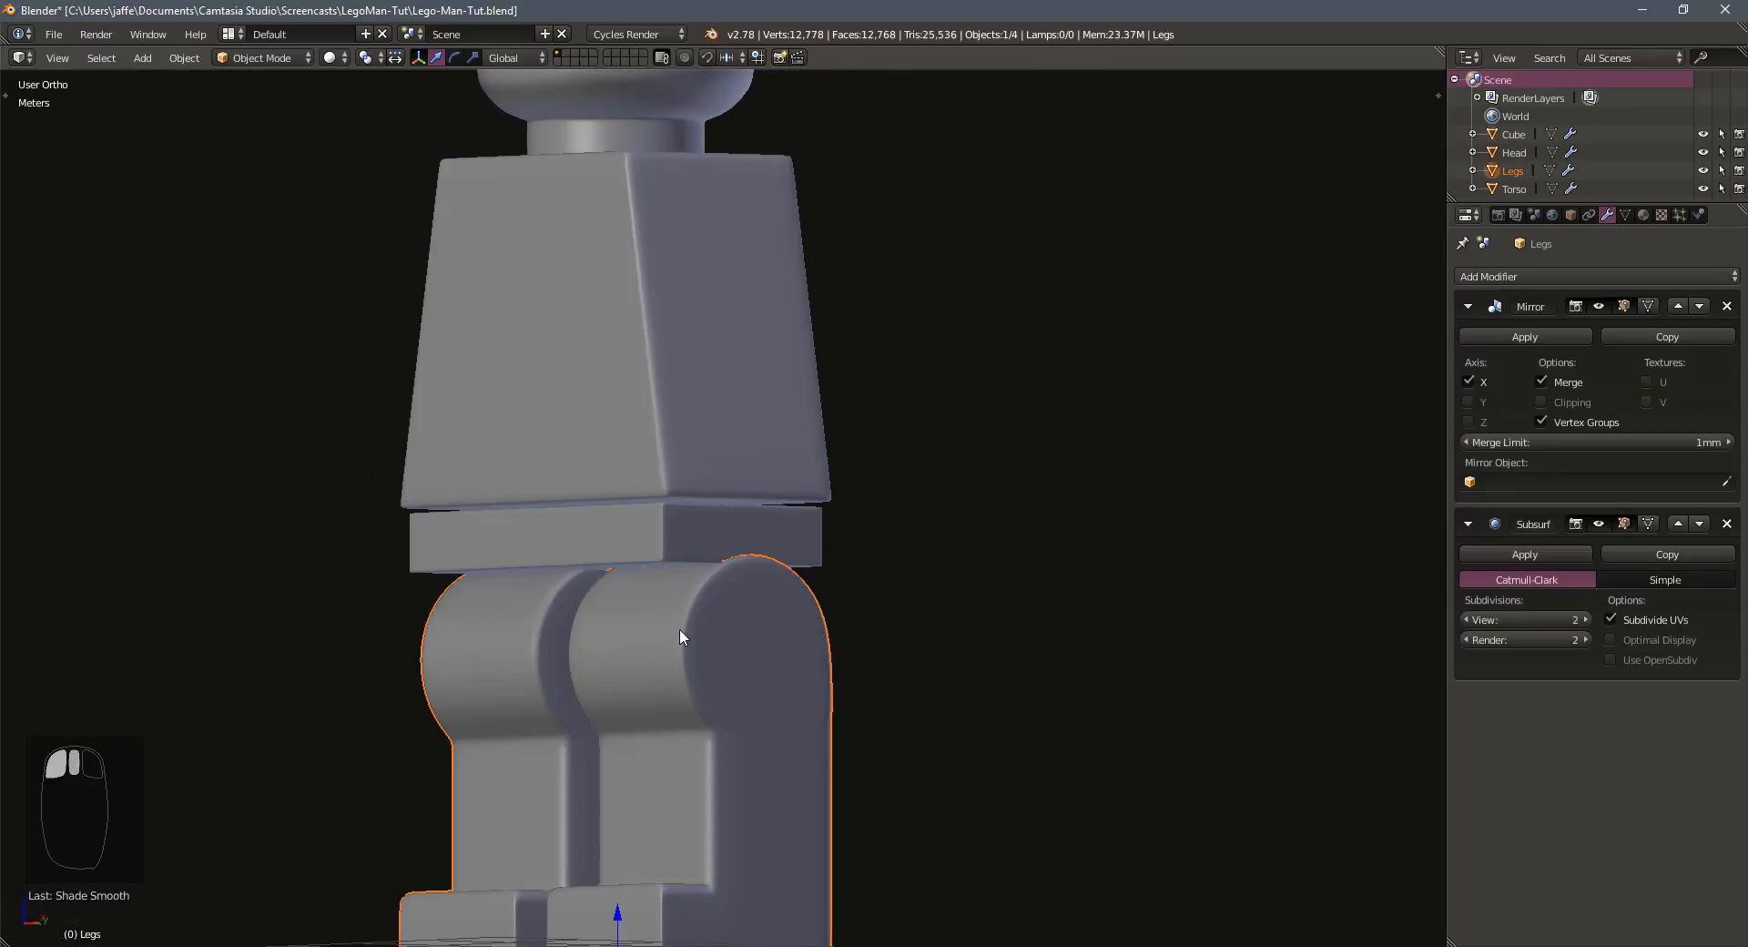
scroll(622, 849, "down", 1)
left_click_drag(634, 836, 632, 845)
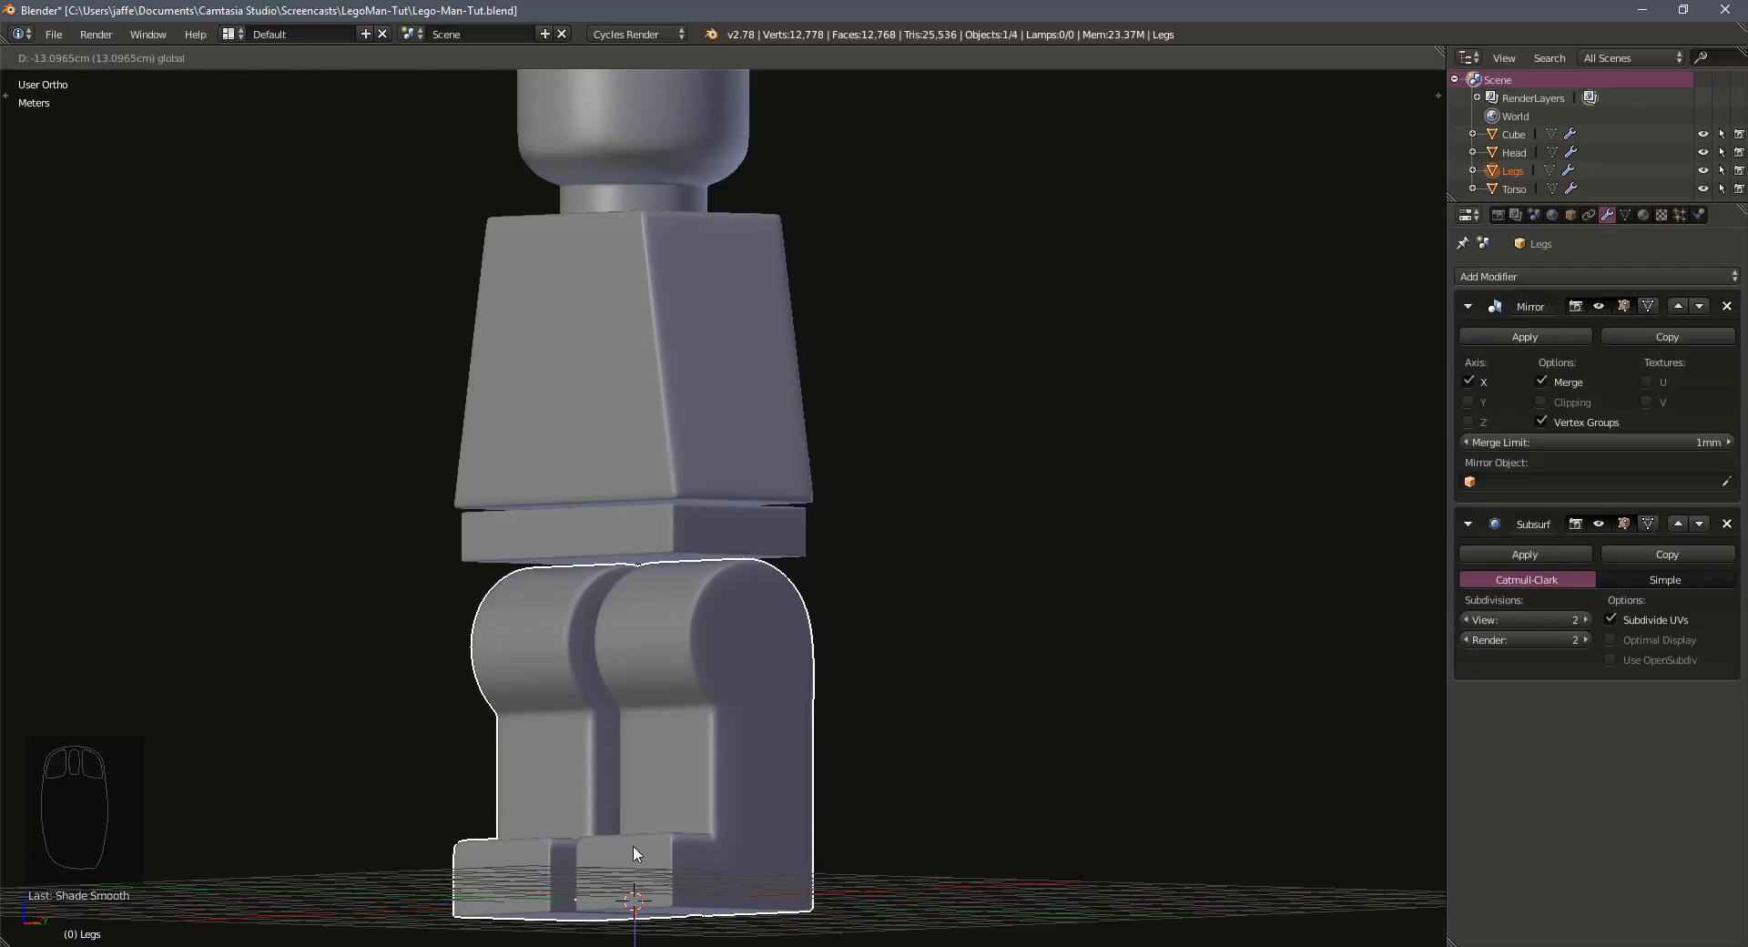
mouse_move(632, 845)
middle_mouse_down()
mouse_move(664, 836)
mouse_move(612, 840)
middle_mouse_up()
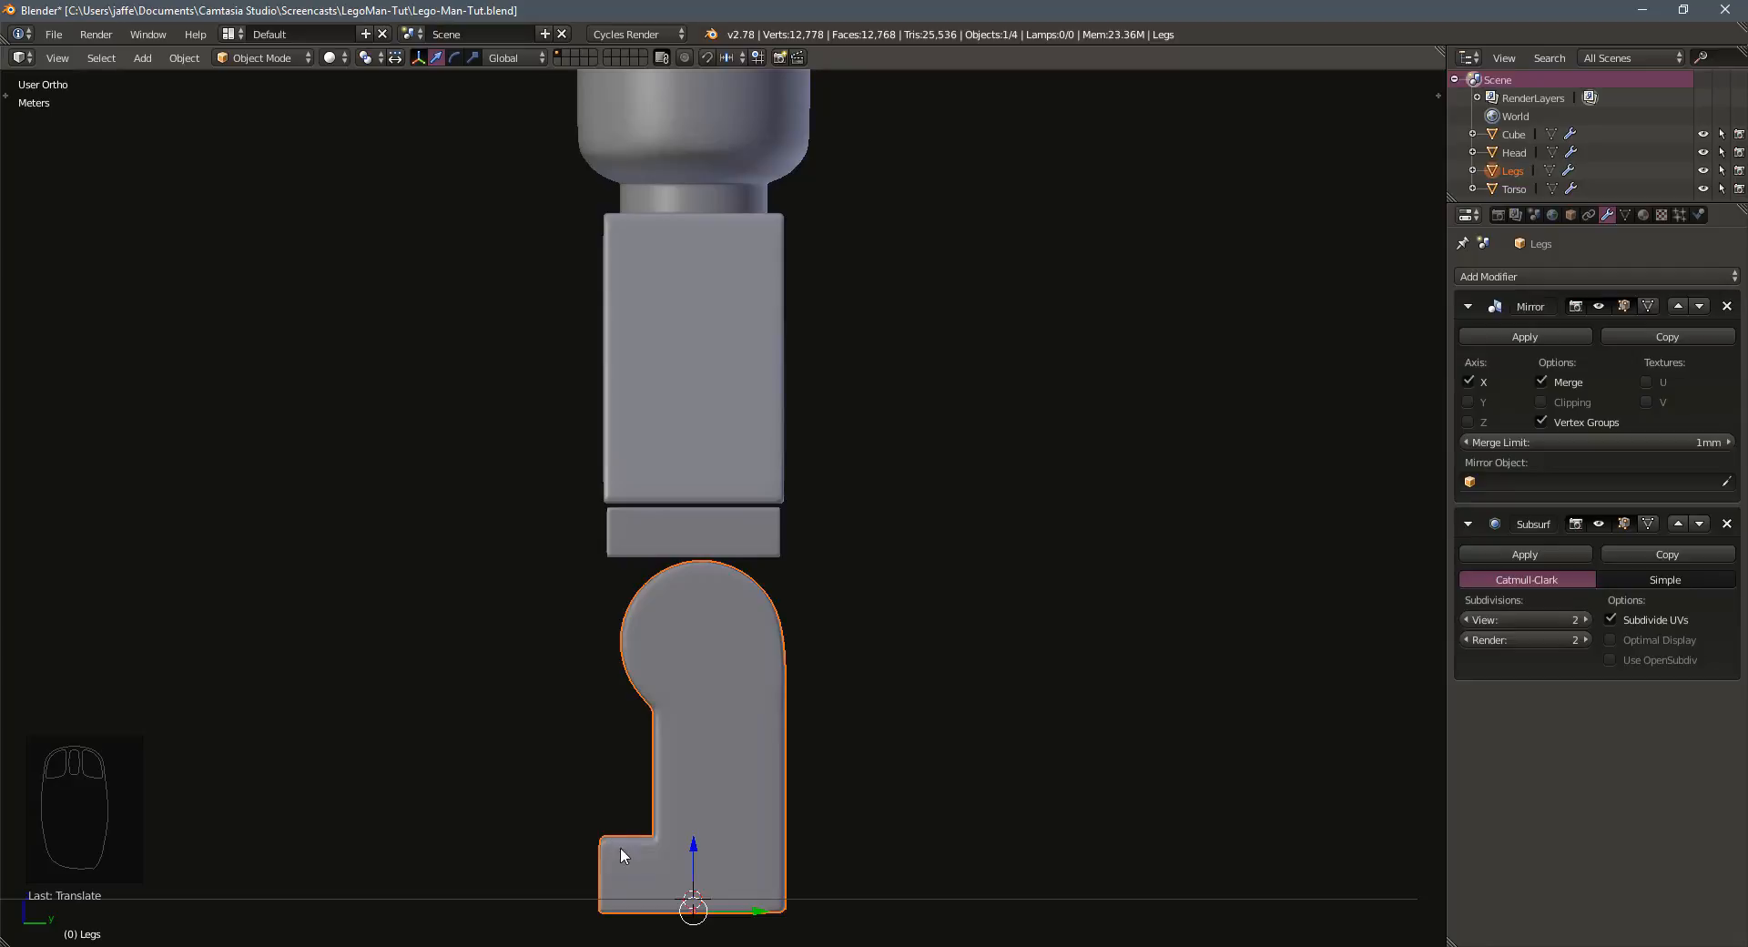
Shift the legs slightly forward along Y to centre them under the hip block, and save the file
left_click_drag(761, 915, 754, 916)
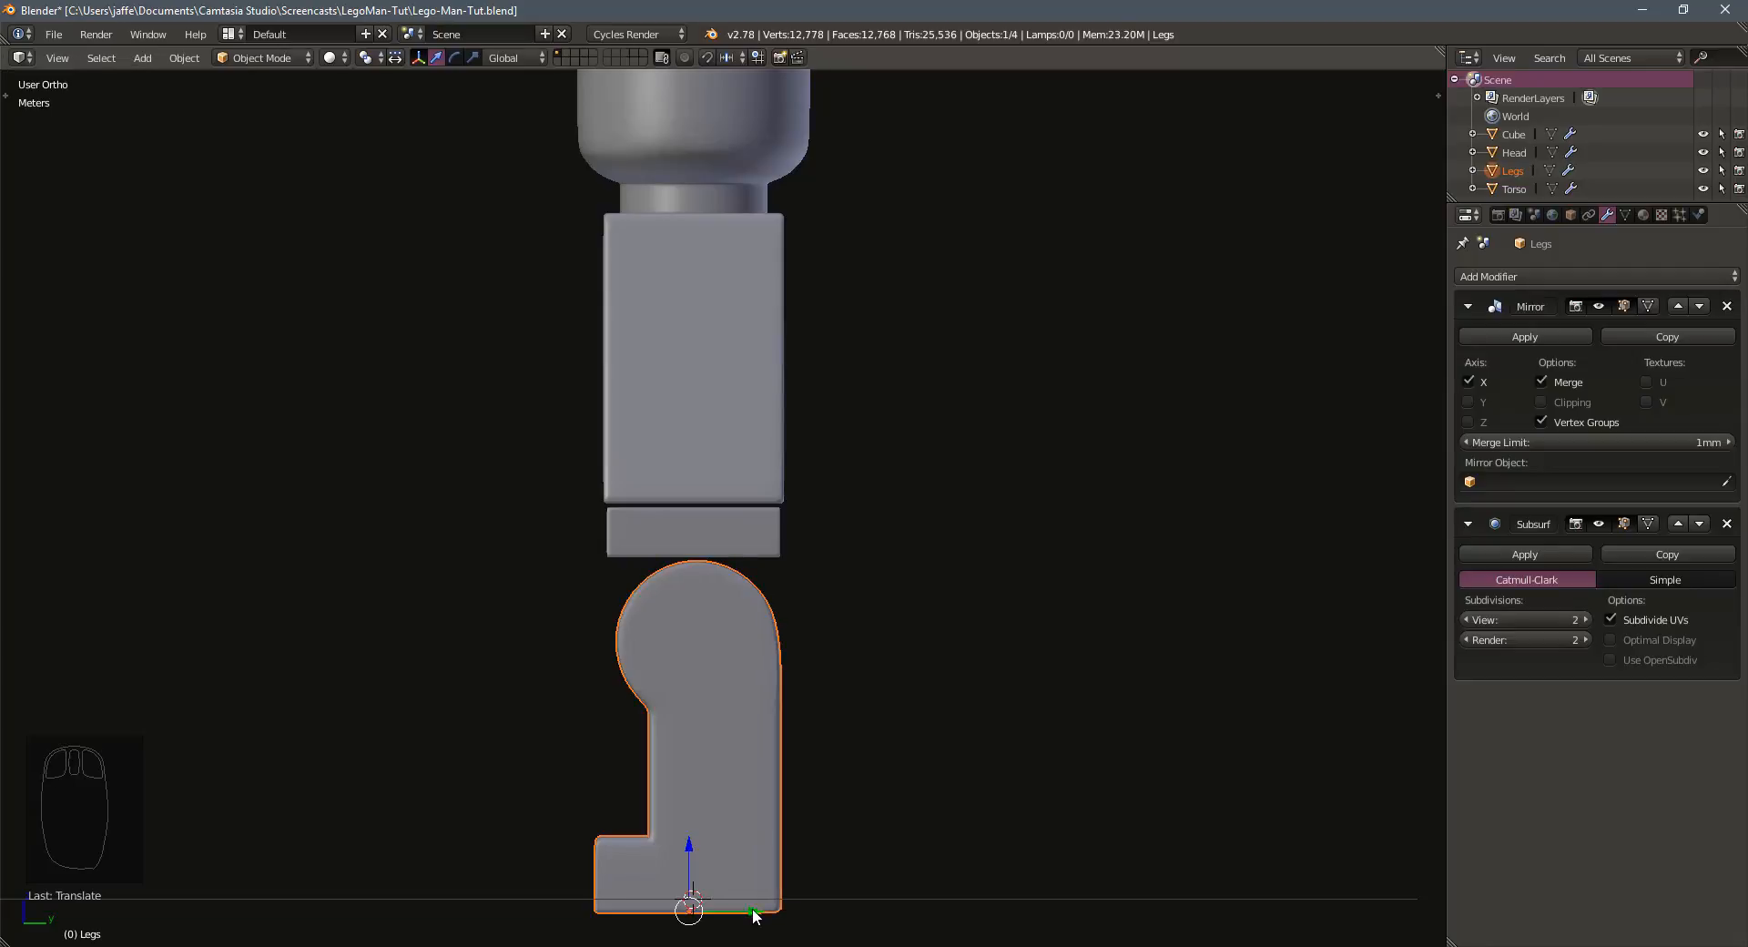
scroll(701, 546, "down", 3)
middle_click_drag(678, 615, 818, 636)
key("ctrl+s")
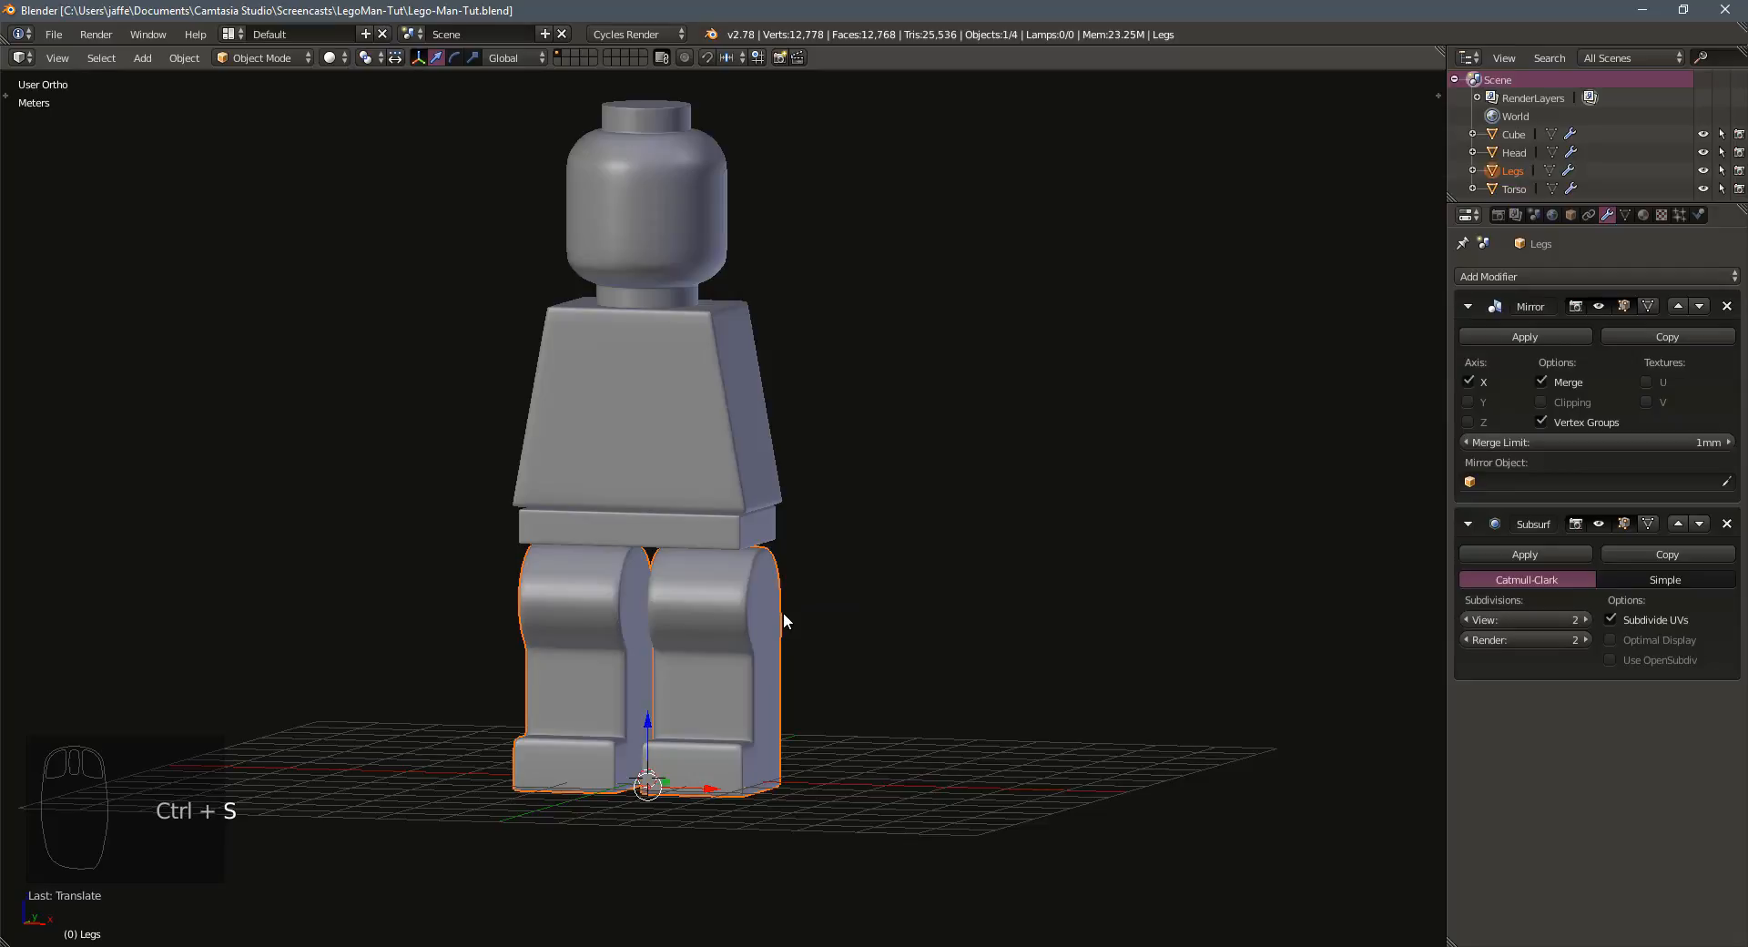
Add a 12-vertex cylinder with 1 m radius, 2 m depth and no cap fill as the base for an arm
middle_click_drag(565, 600, 691, 636)
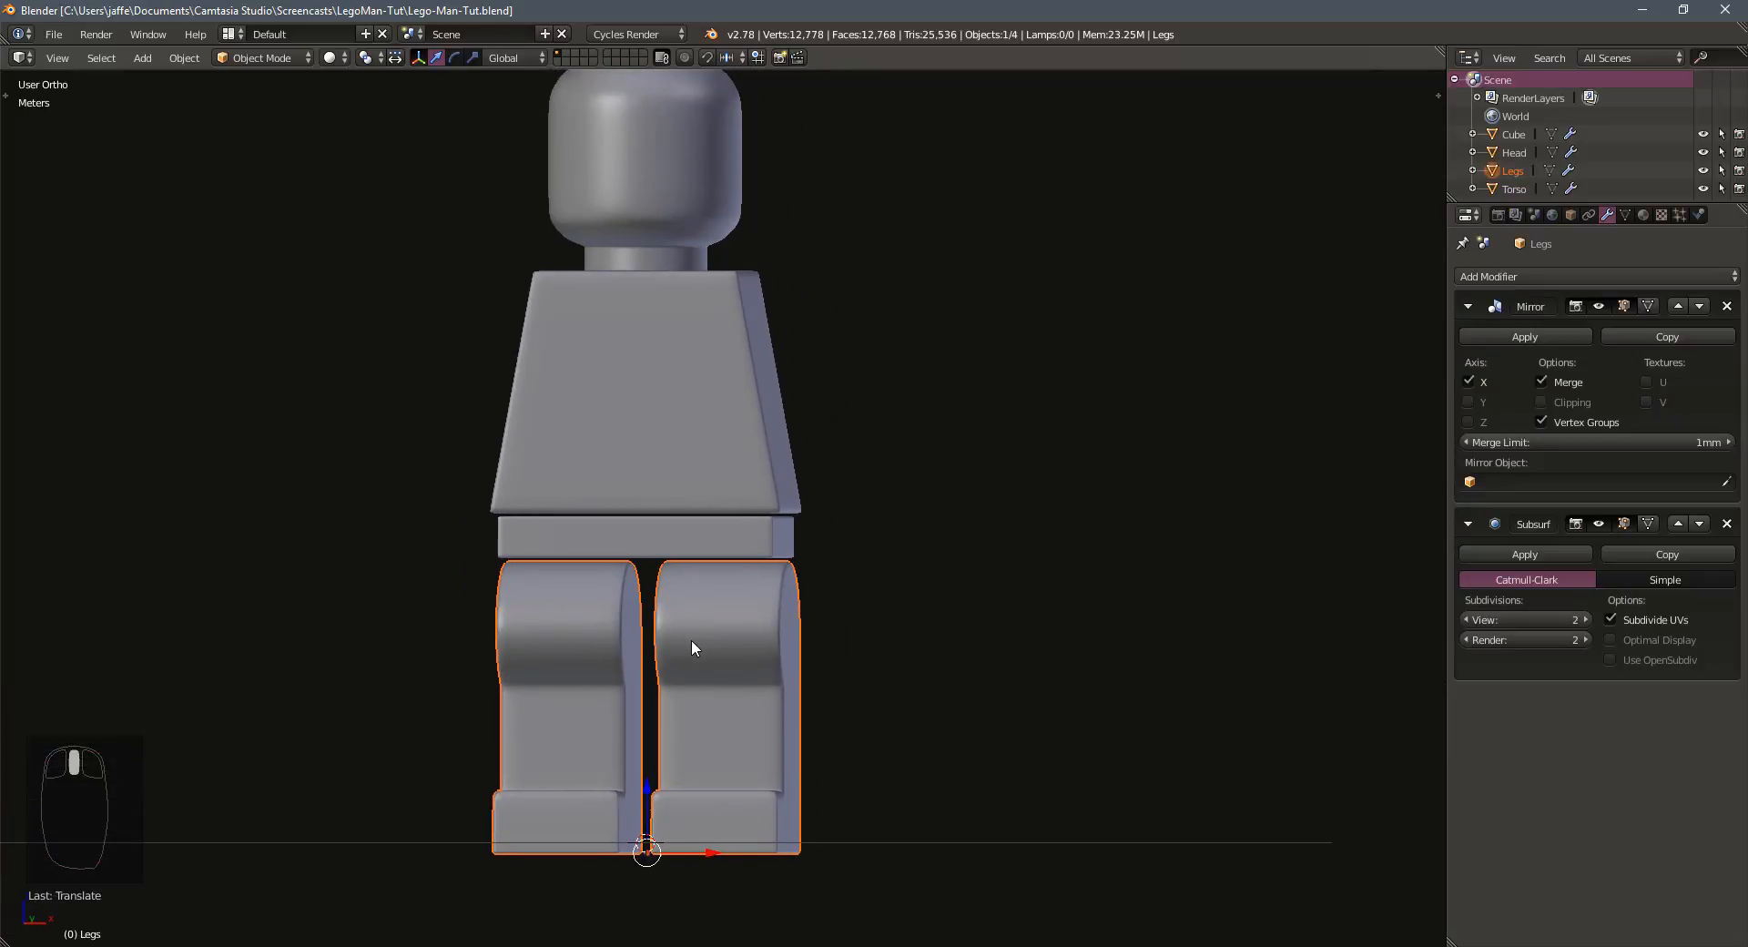
scroll(692, 638, "down", 1)
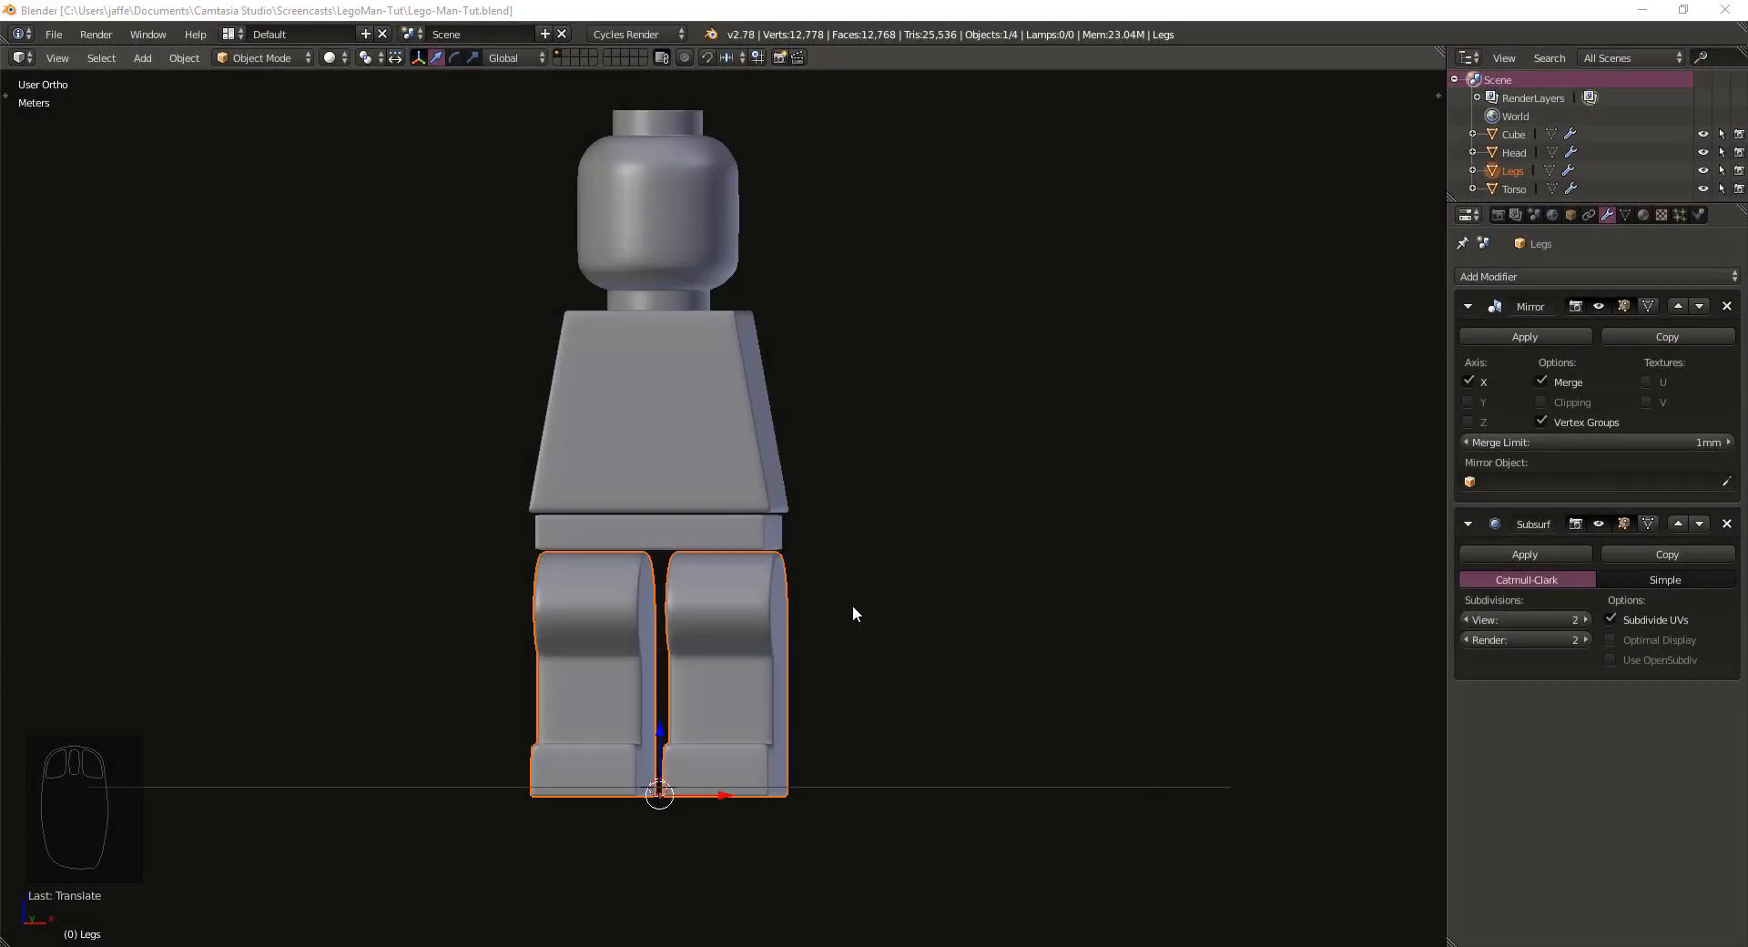
middle_click_drag(706, 516, 716, 518)
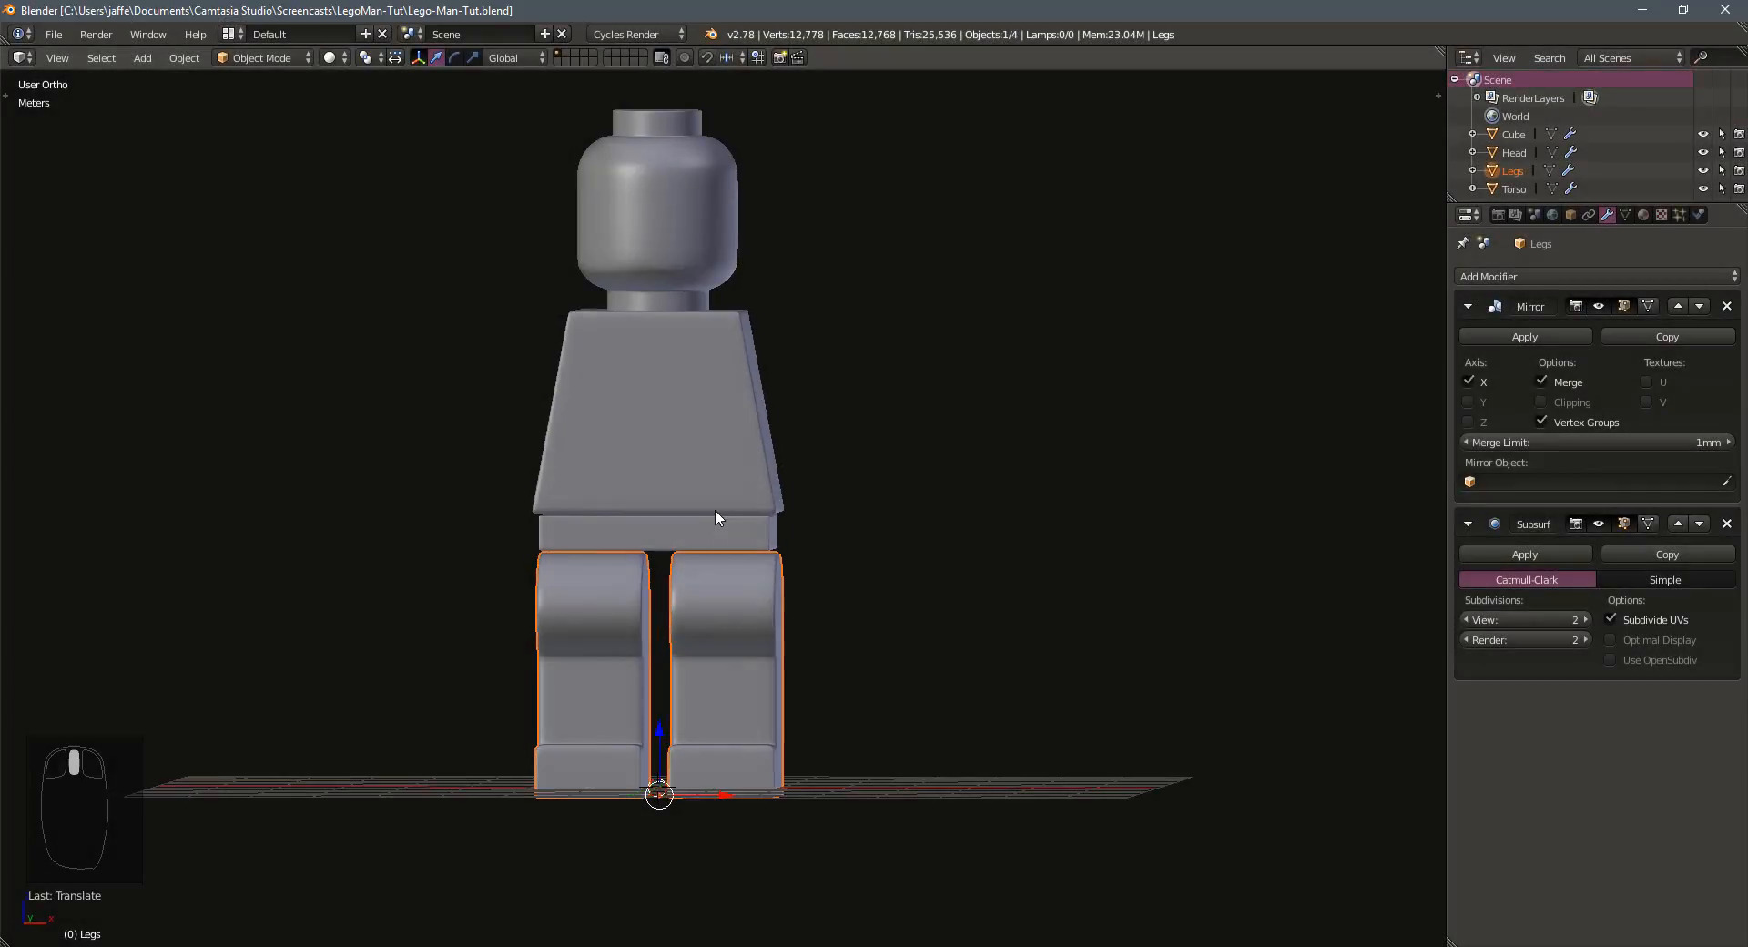
key("KP_1")
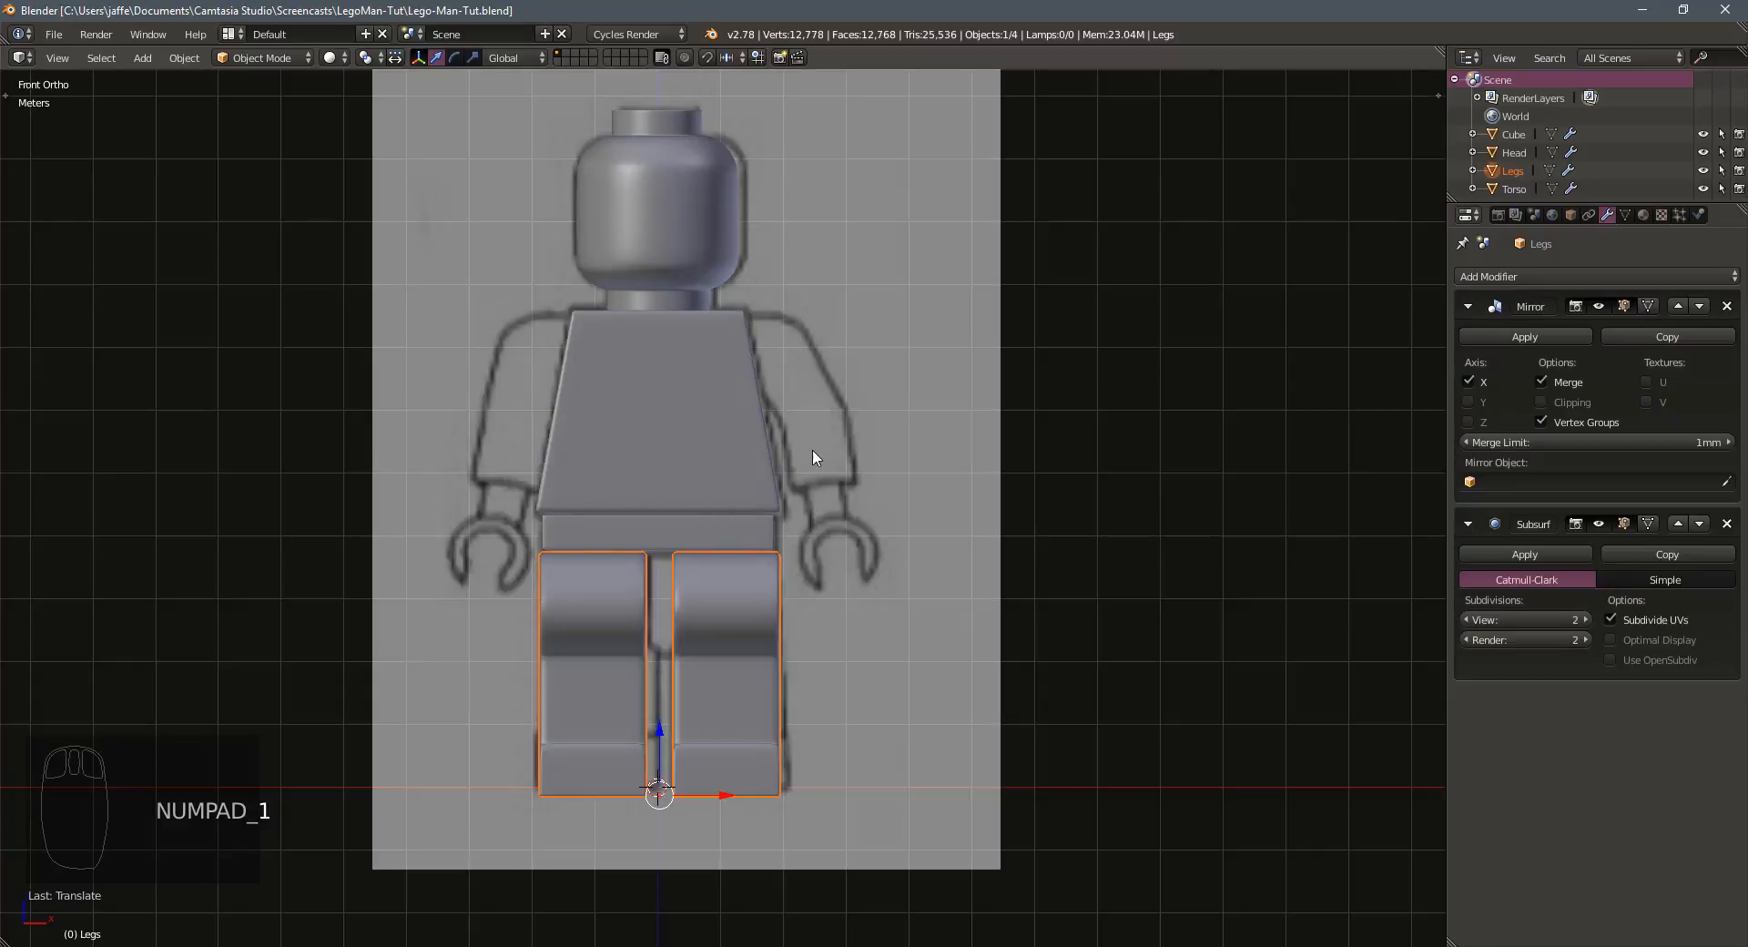
key("shift+a")
mouse_move(687, 652)
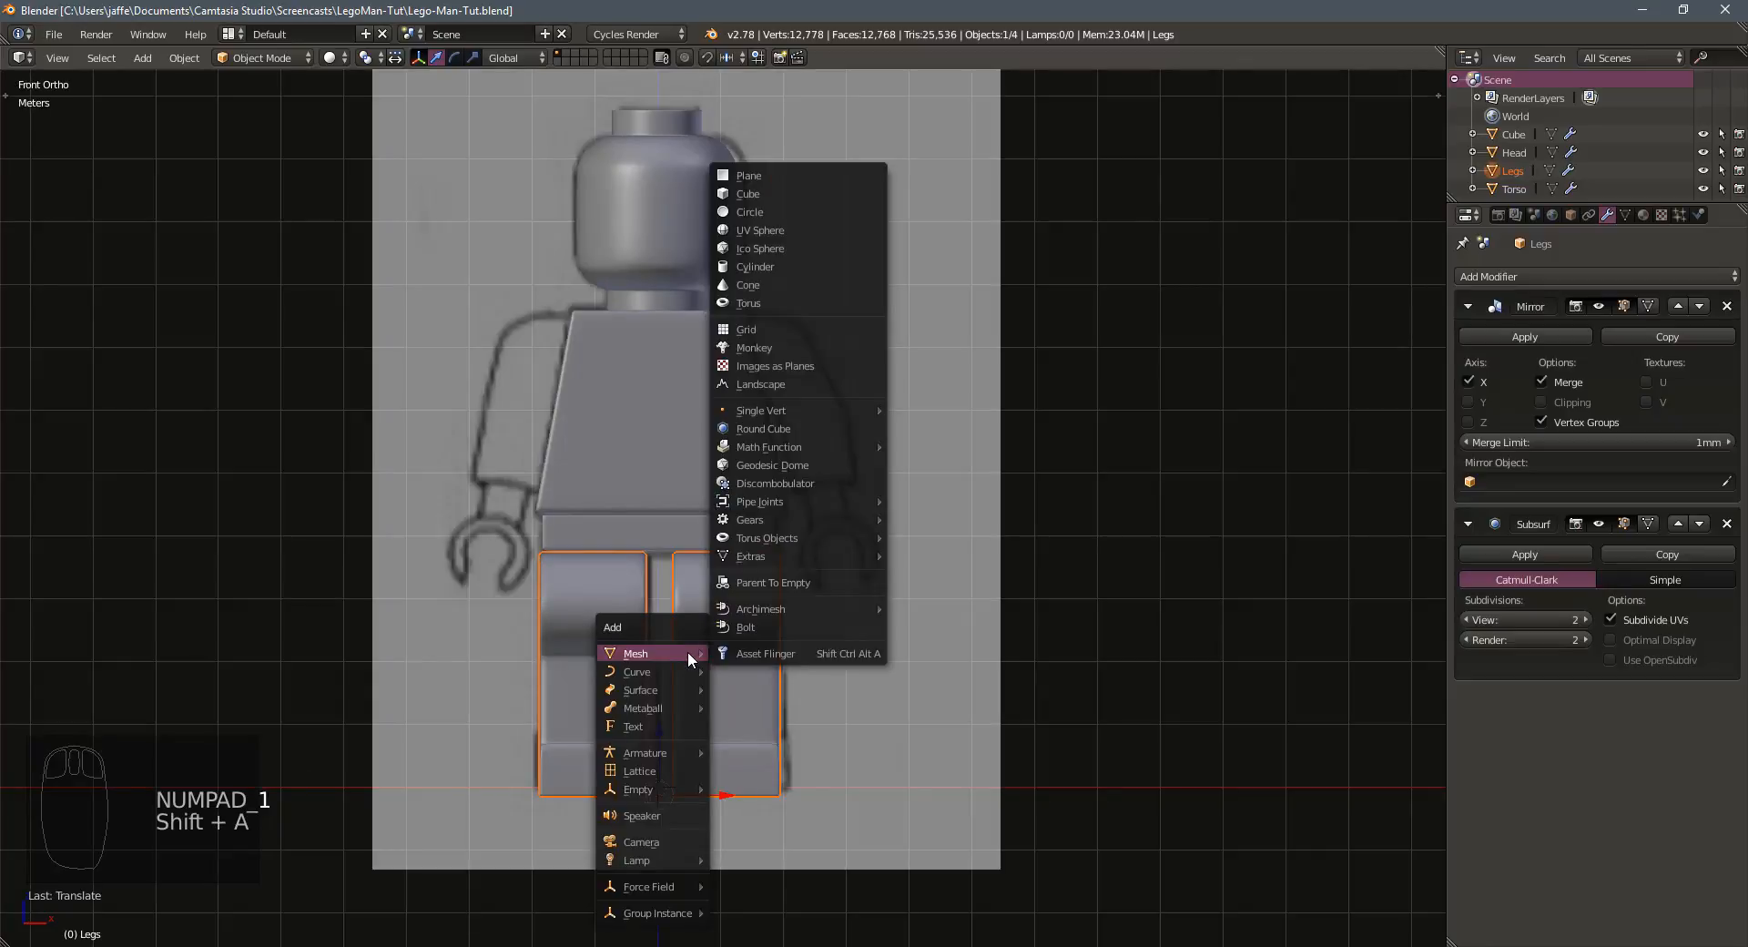
left_click(768, 270)
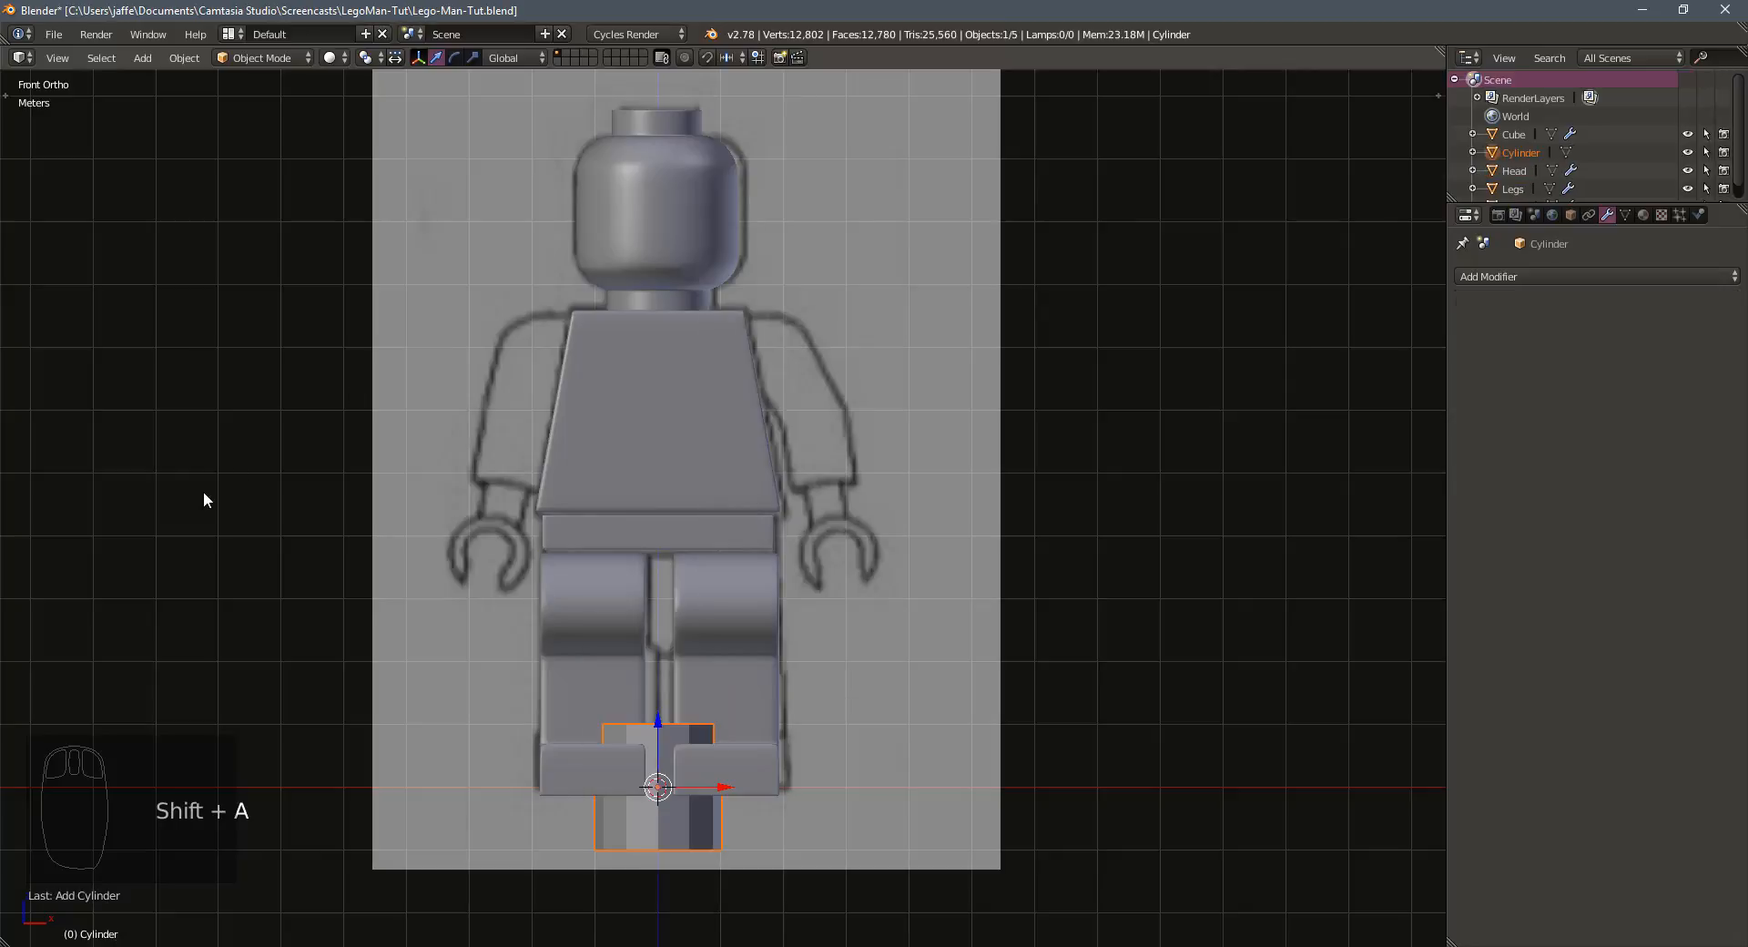
key("t")
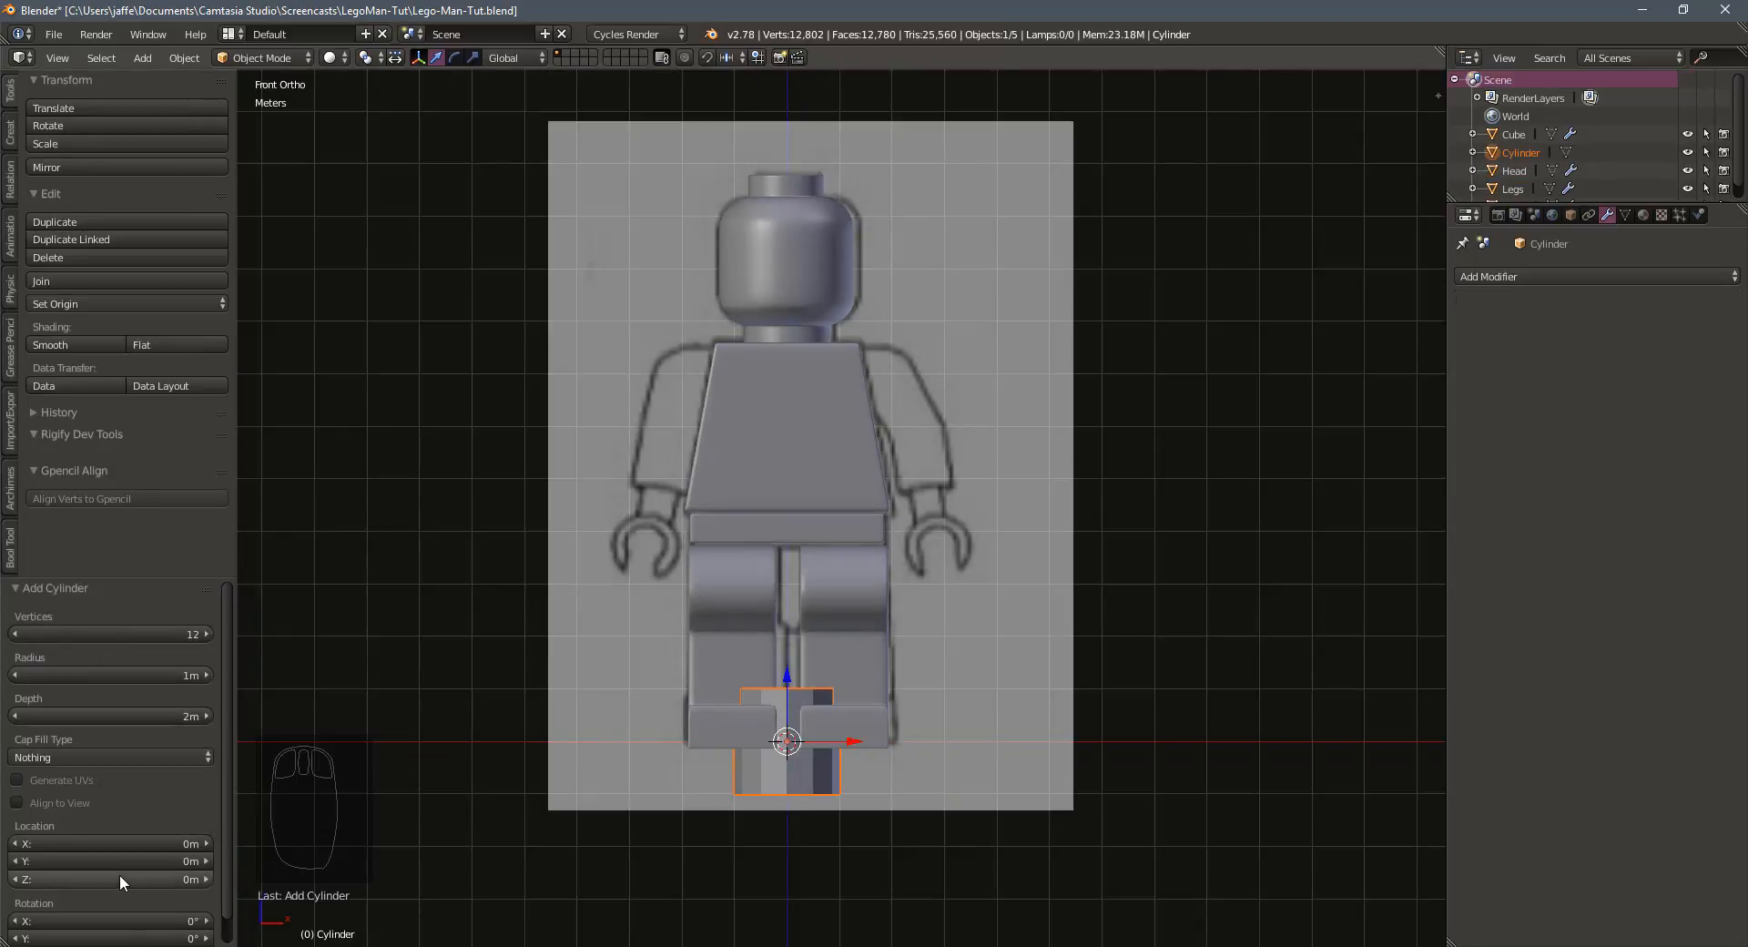
scroll(118, 876, "down", 1)
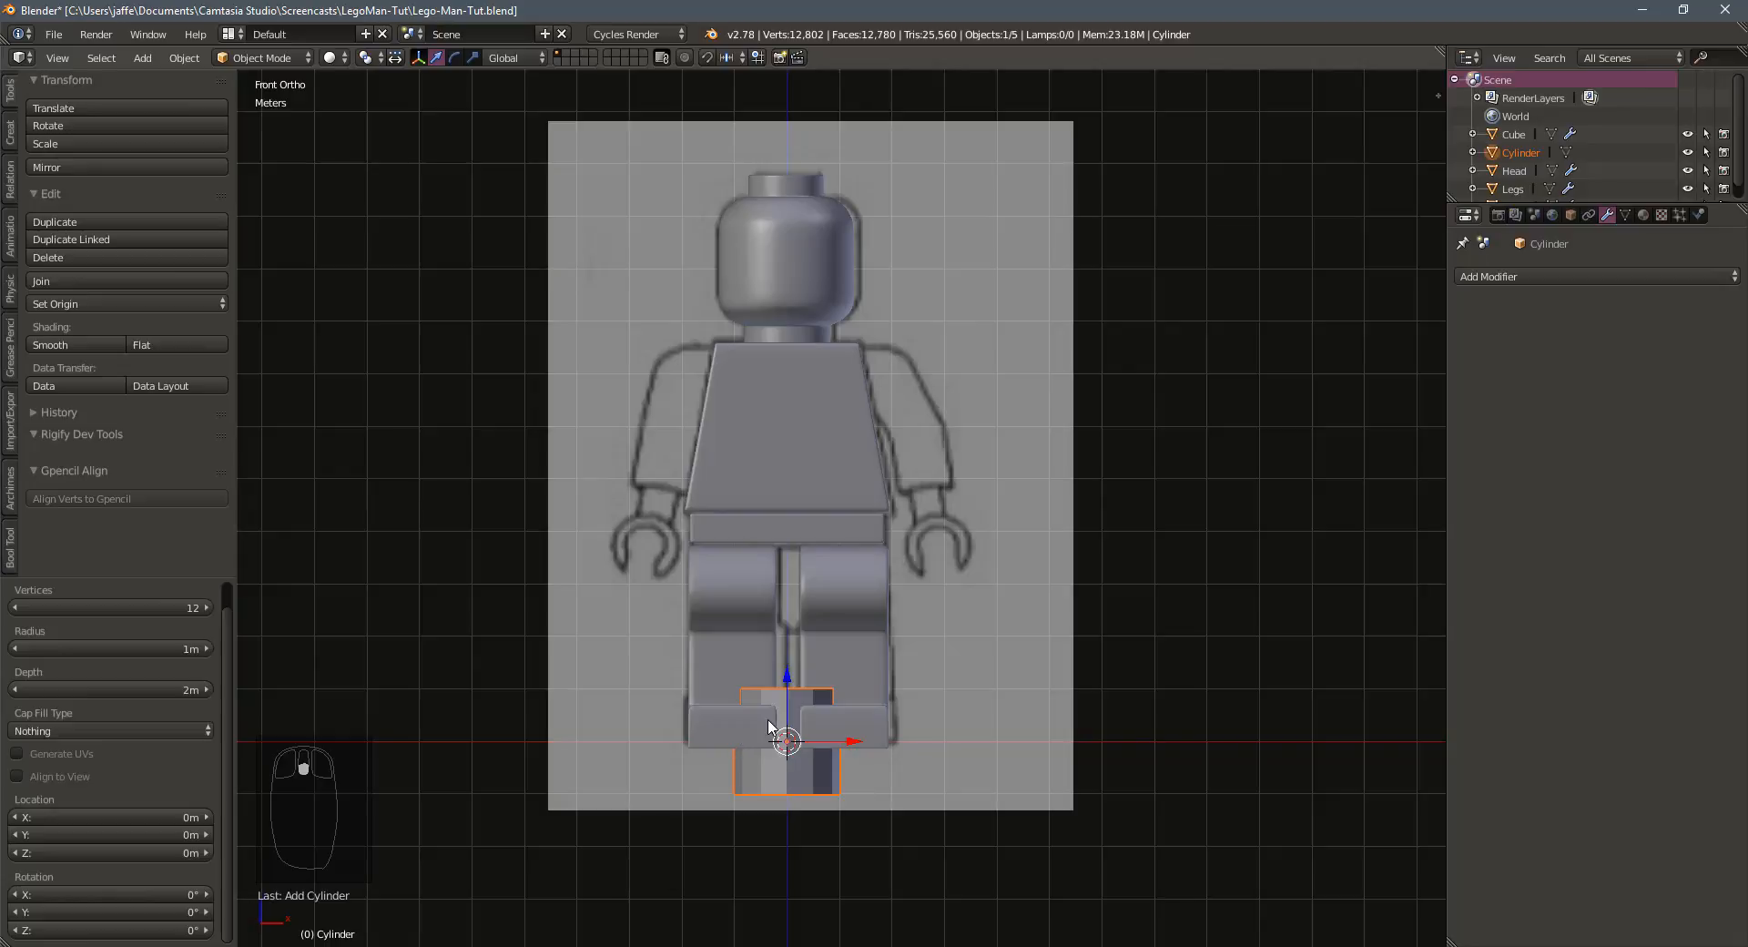
scroll(180, 760, "down", 1)
Move the cylinder beside the torso over the arm sketch, stretch it by about 2.6 along Z, and scale it overall to about 0.49
key("g")
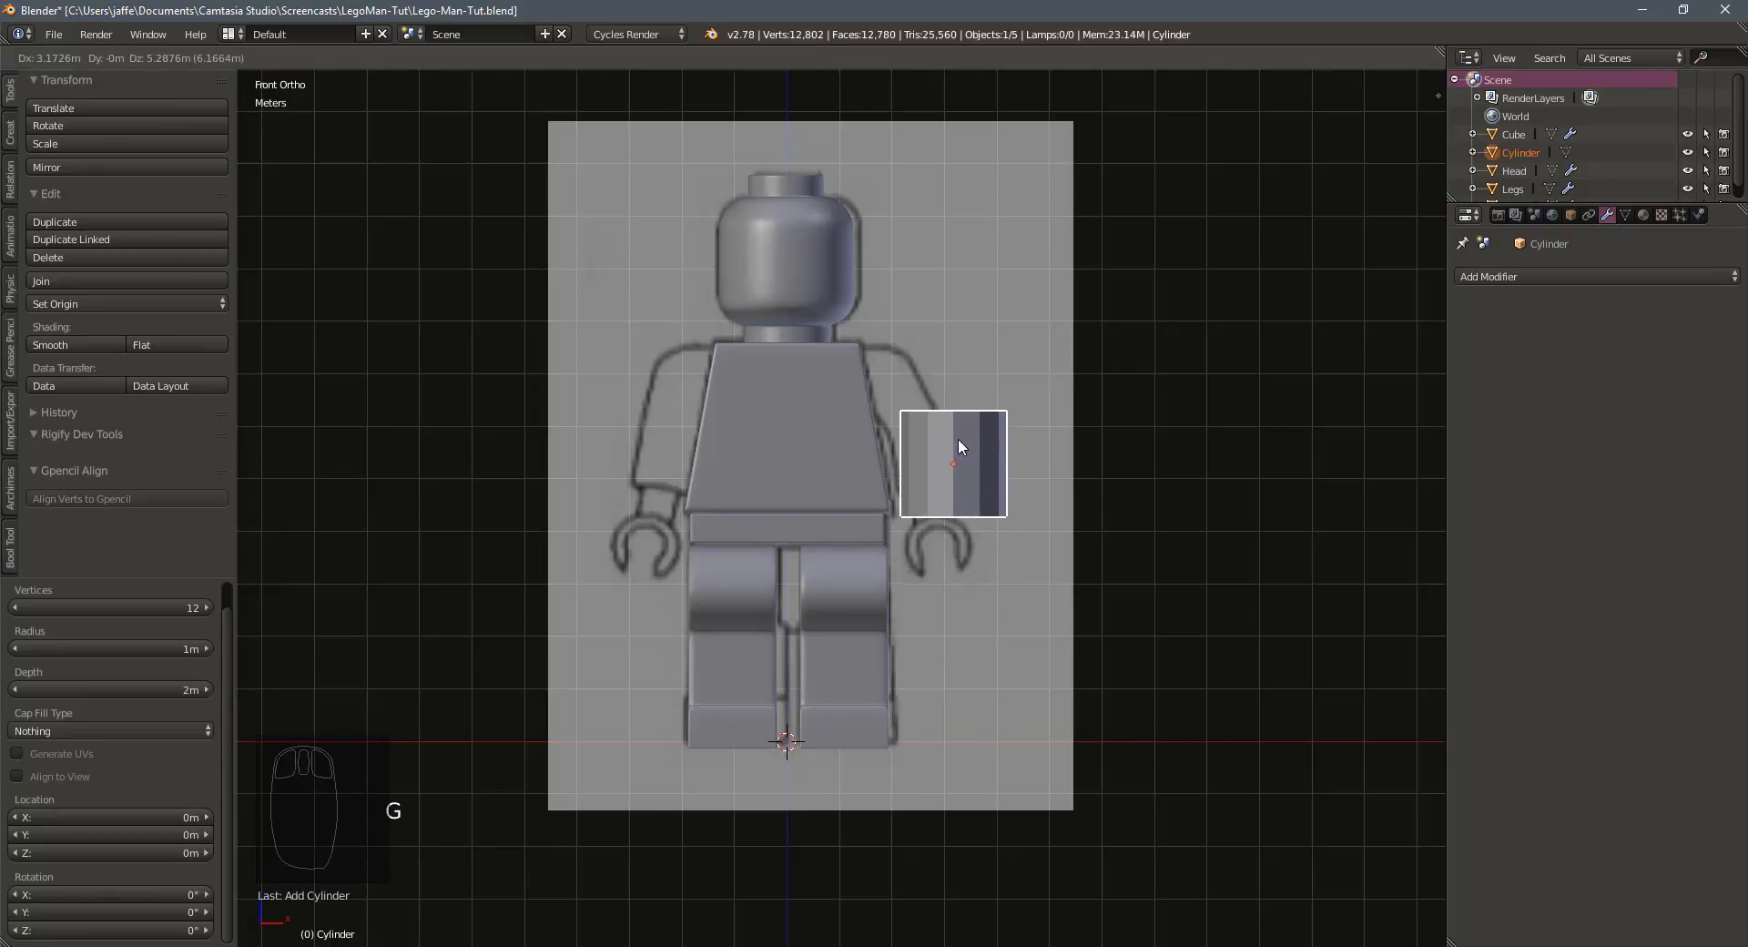
left_click(962, 441)
key("s")
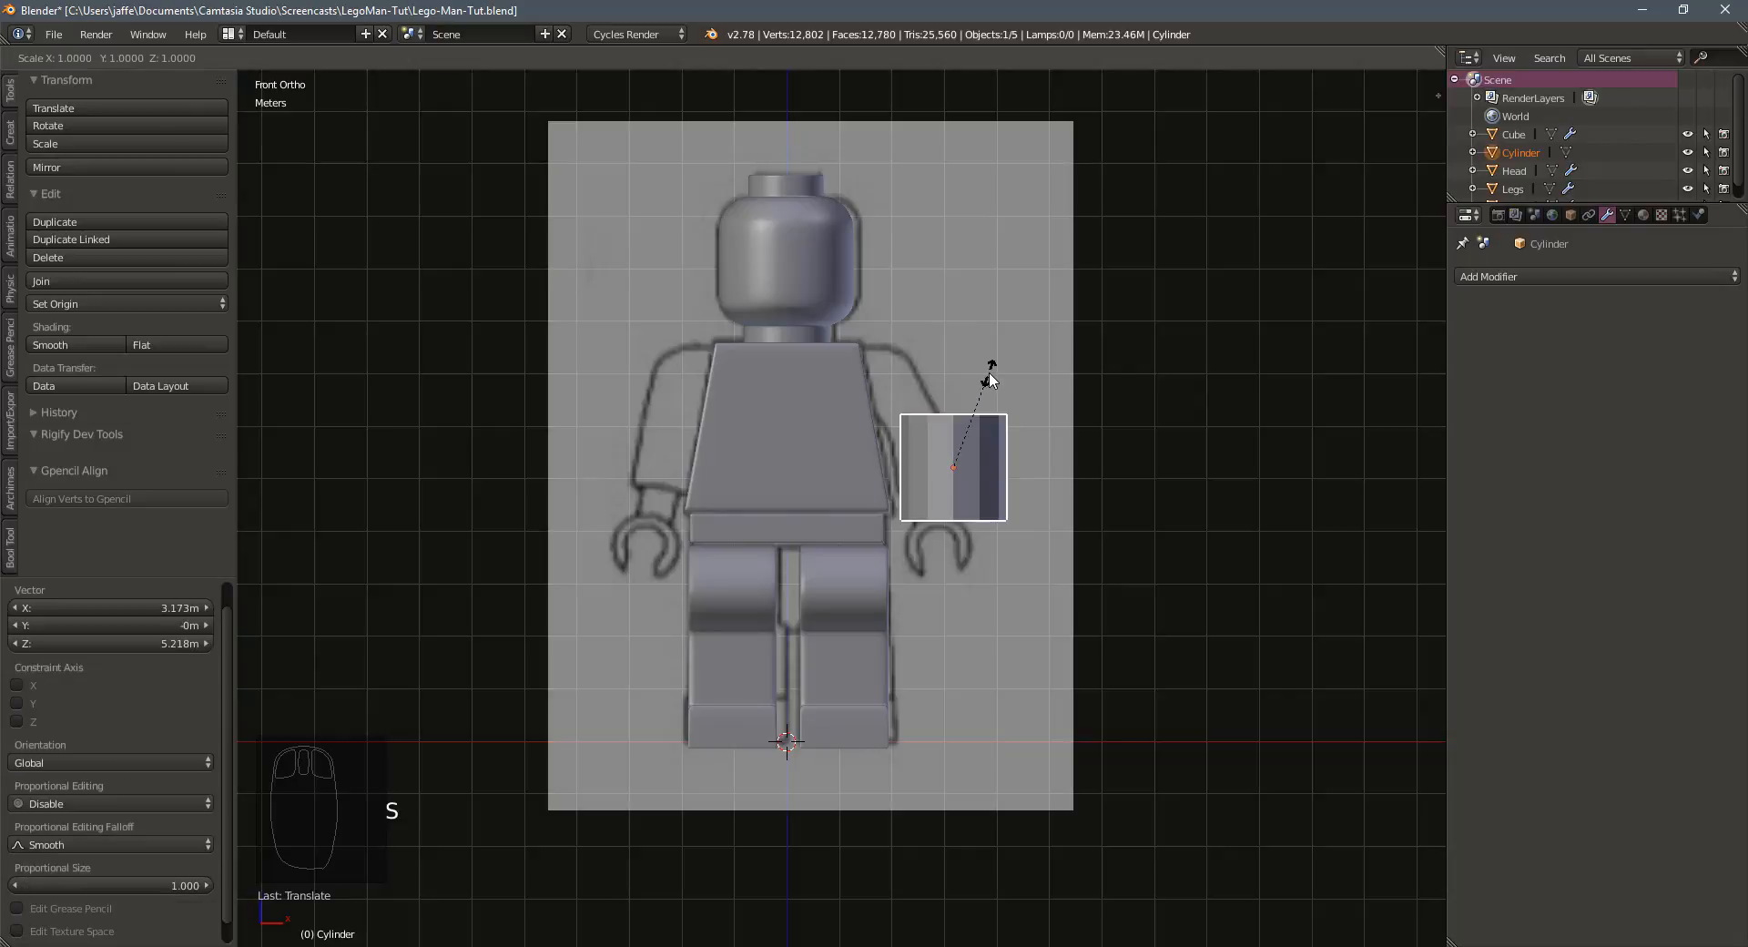
key("z")
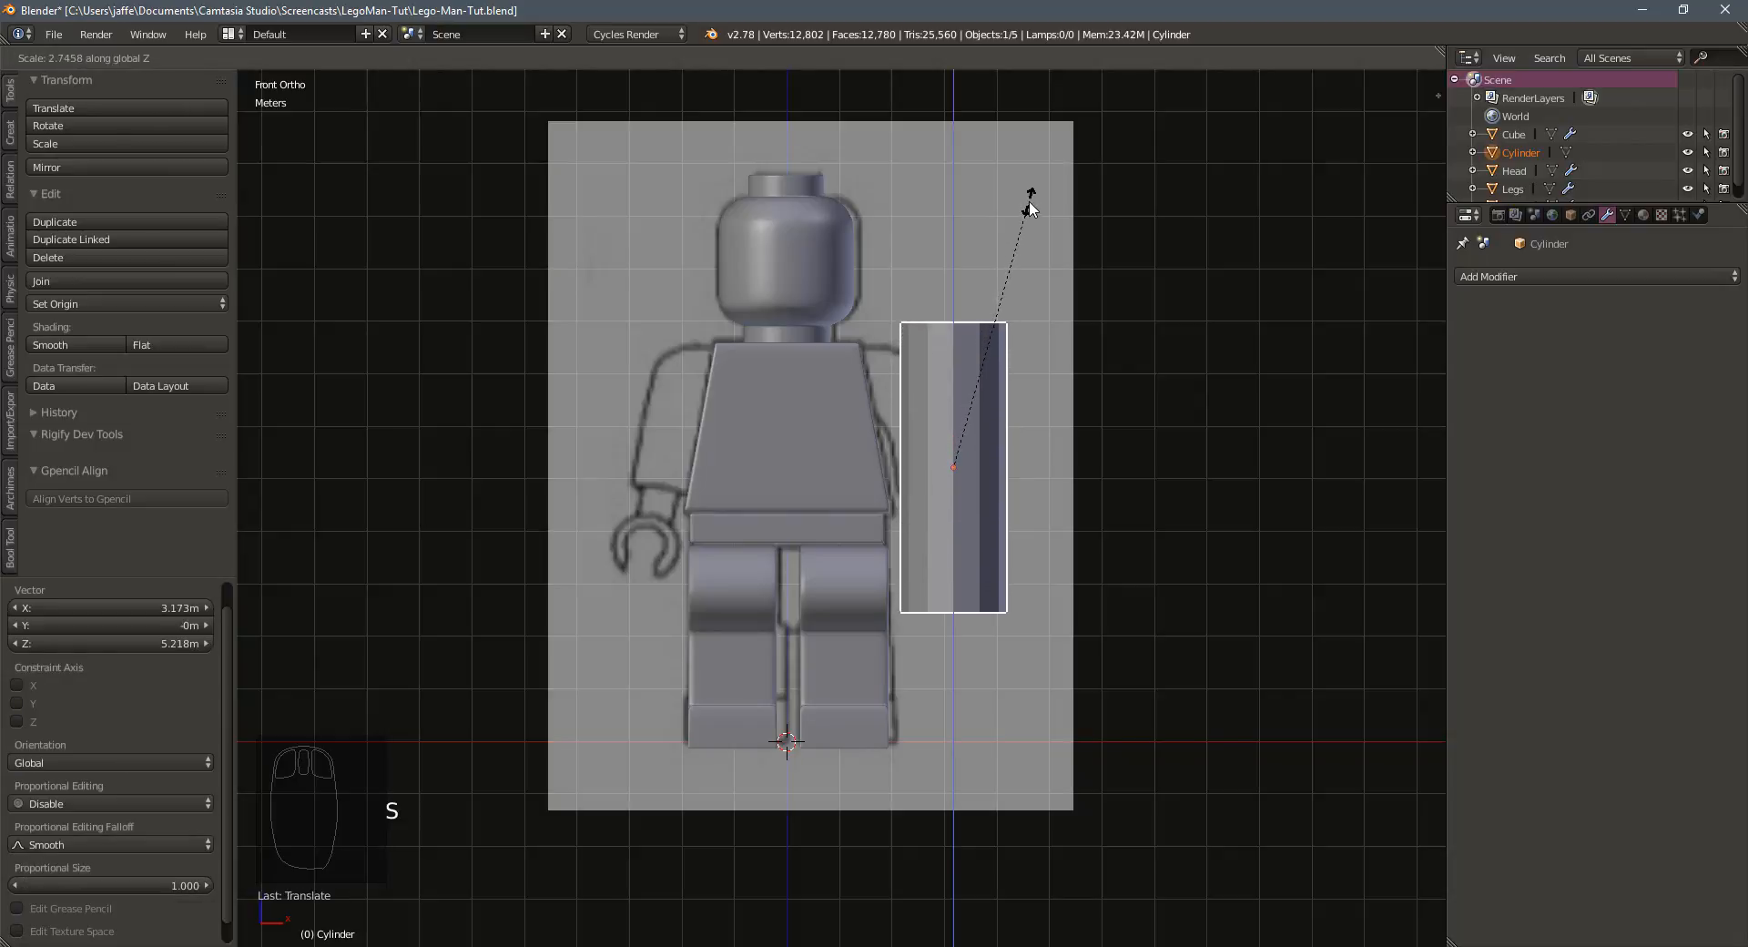
left_click(1052, 273)
key("s")
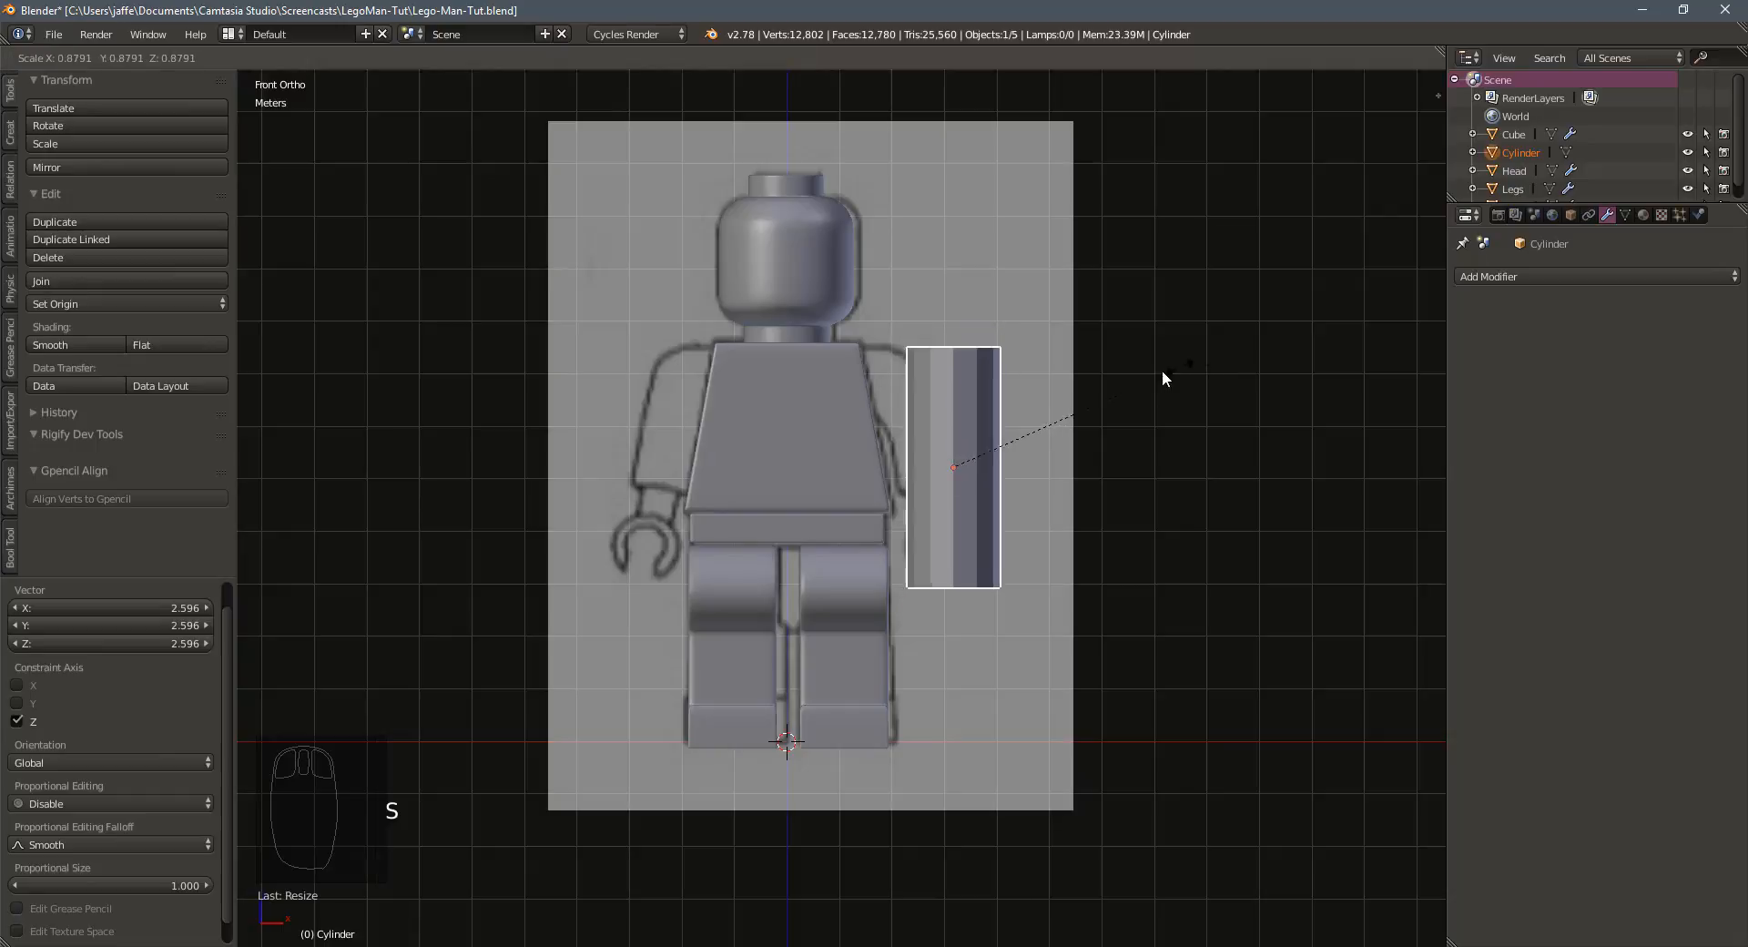
left_click(1073, 405)
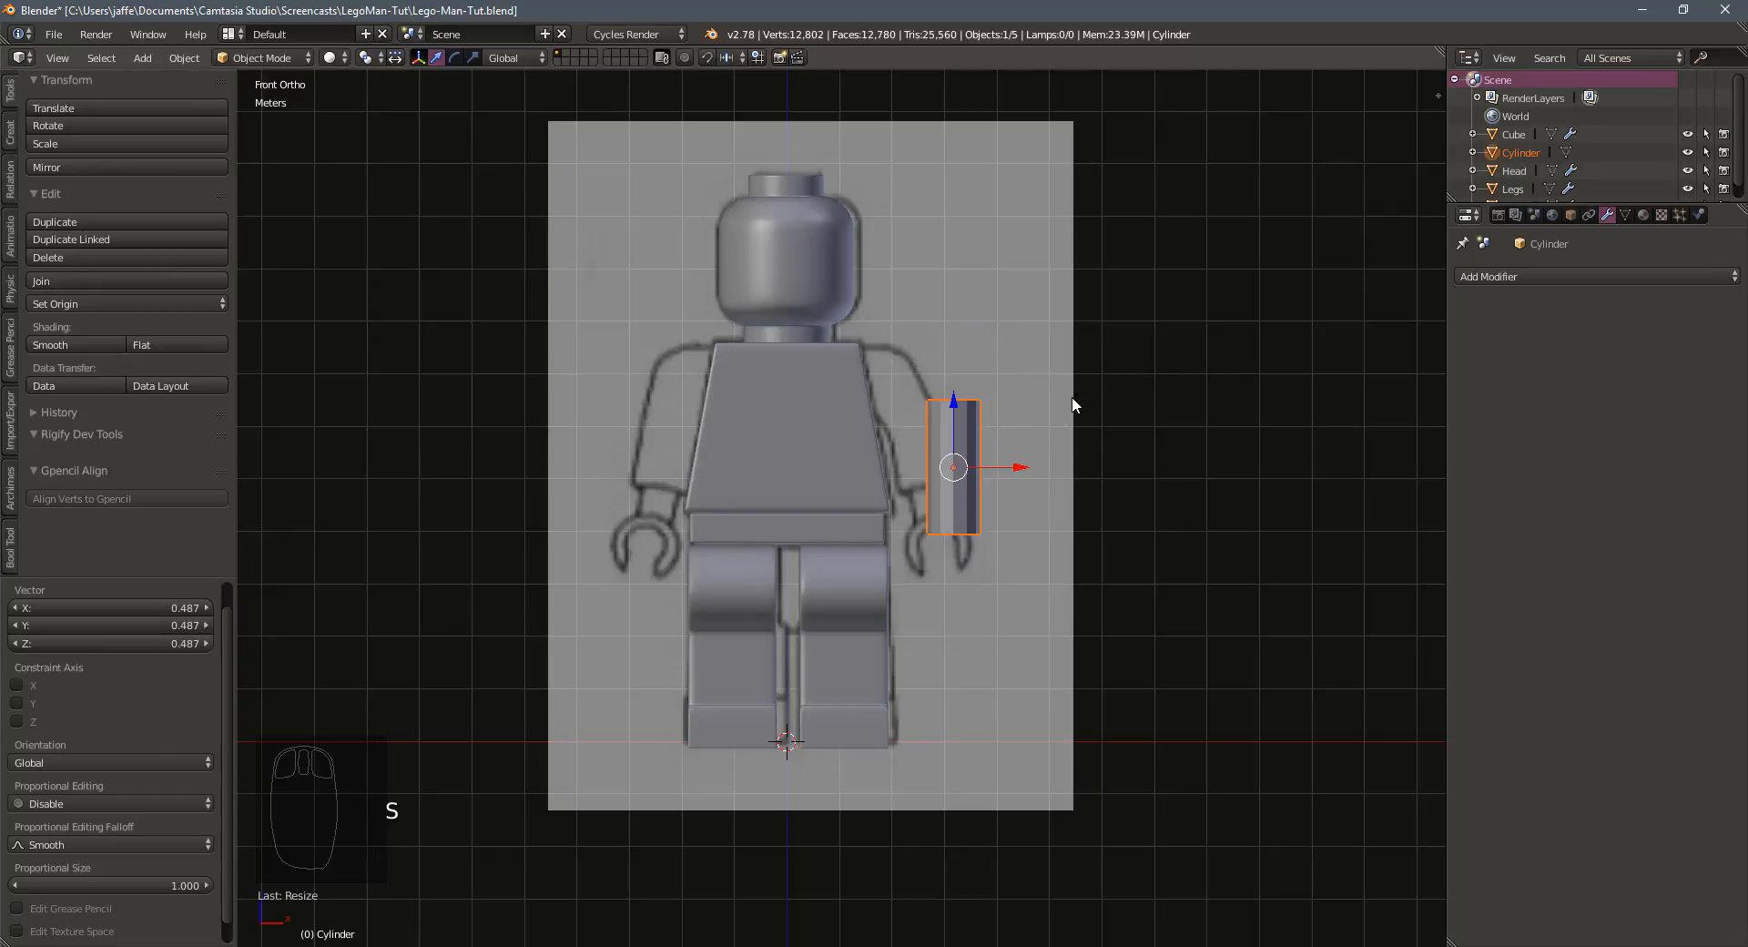
Move the cylinder about 50 cm inward and 94 cm up onto the arm sketch, and stretch it by about 1.26 along Z
key("g")
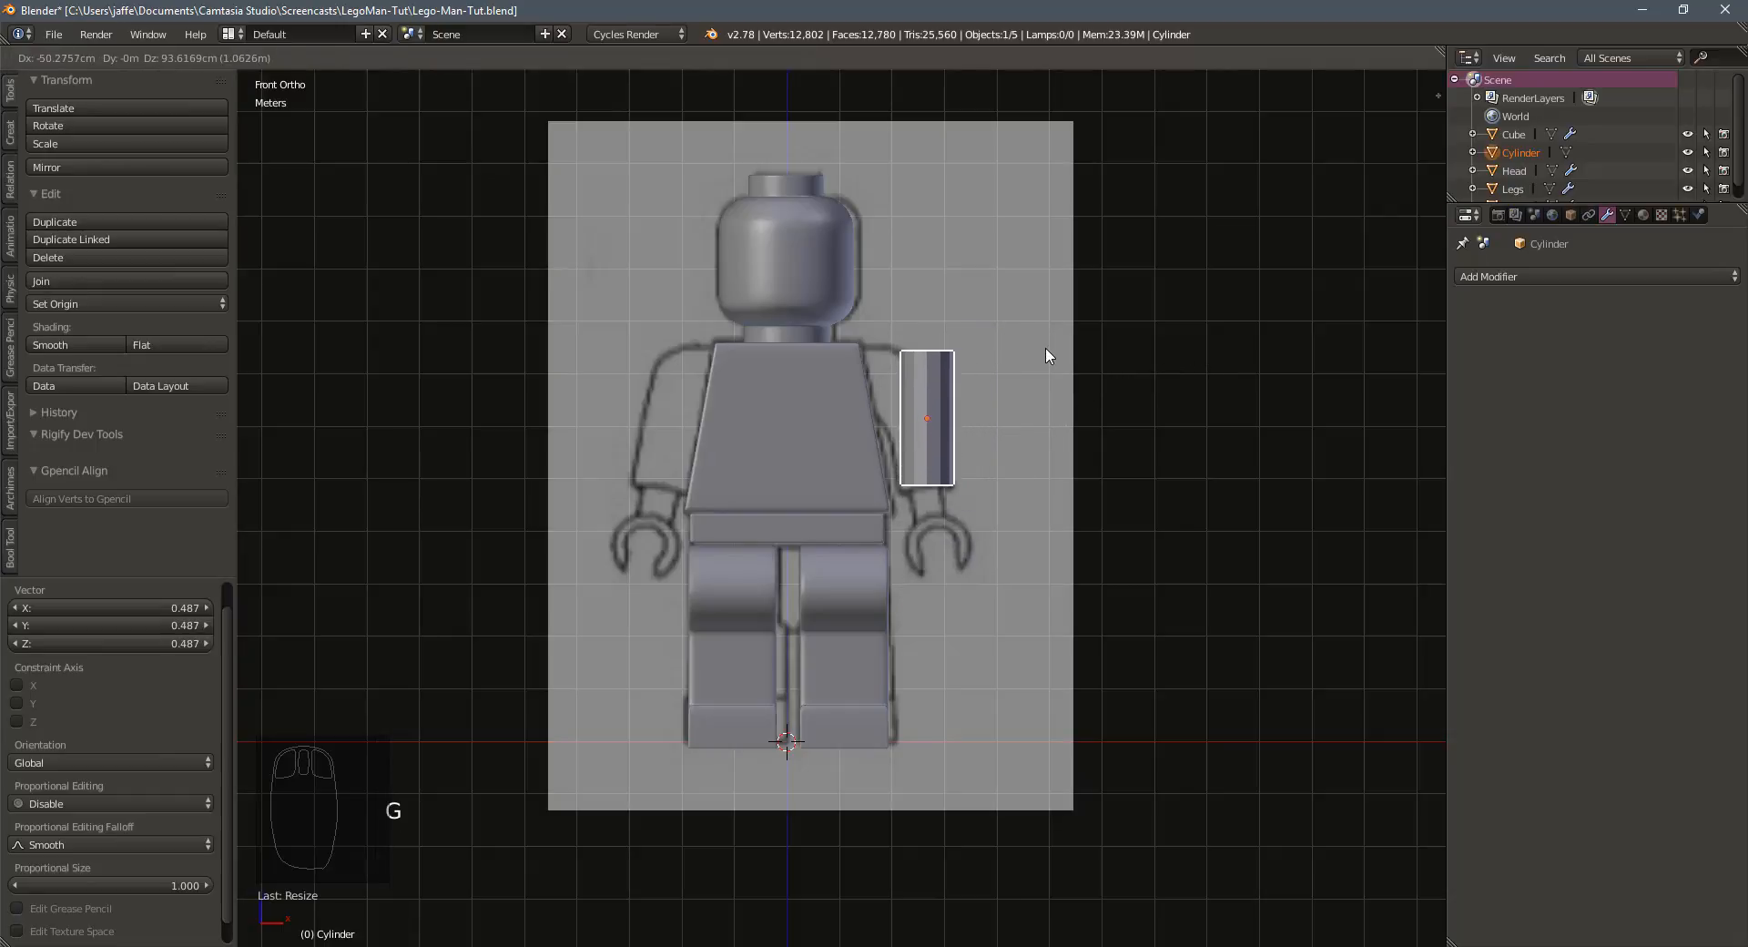
left_click(1047, 355)
key("s")
key("z")
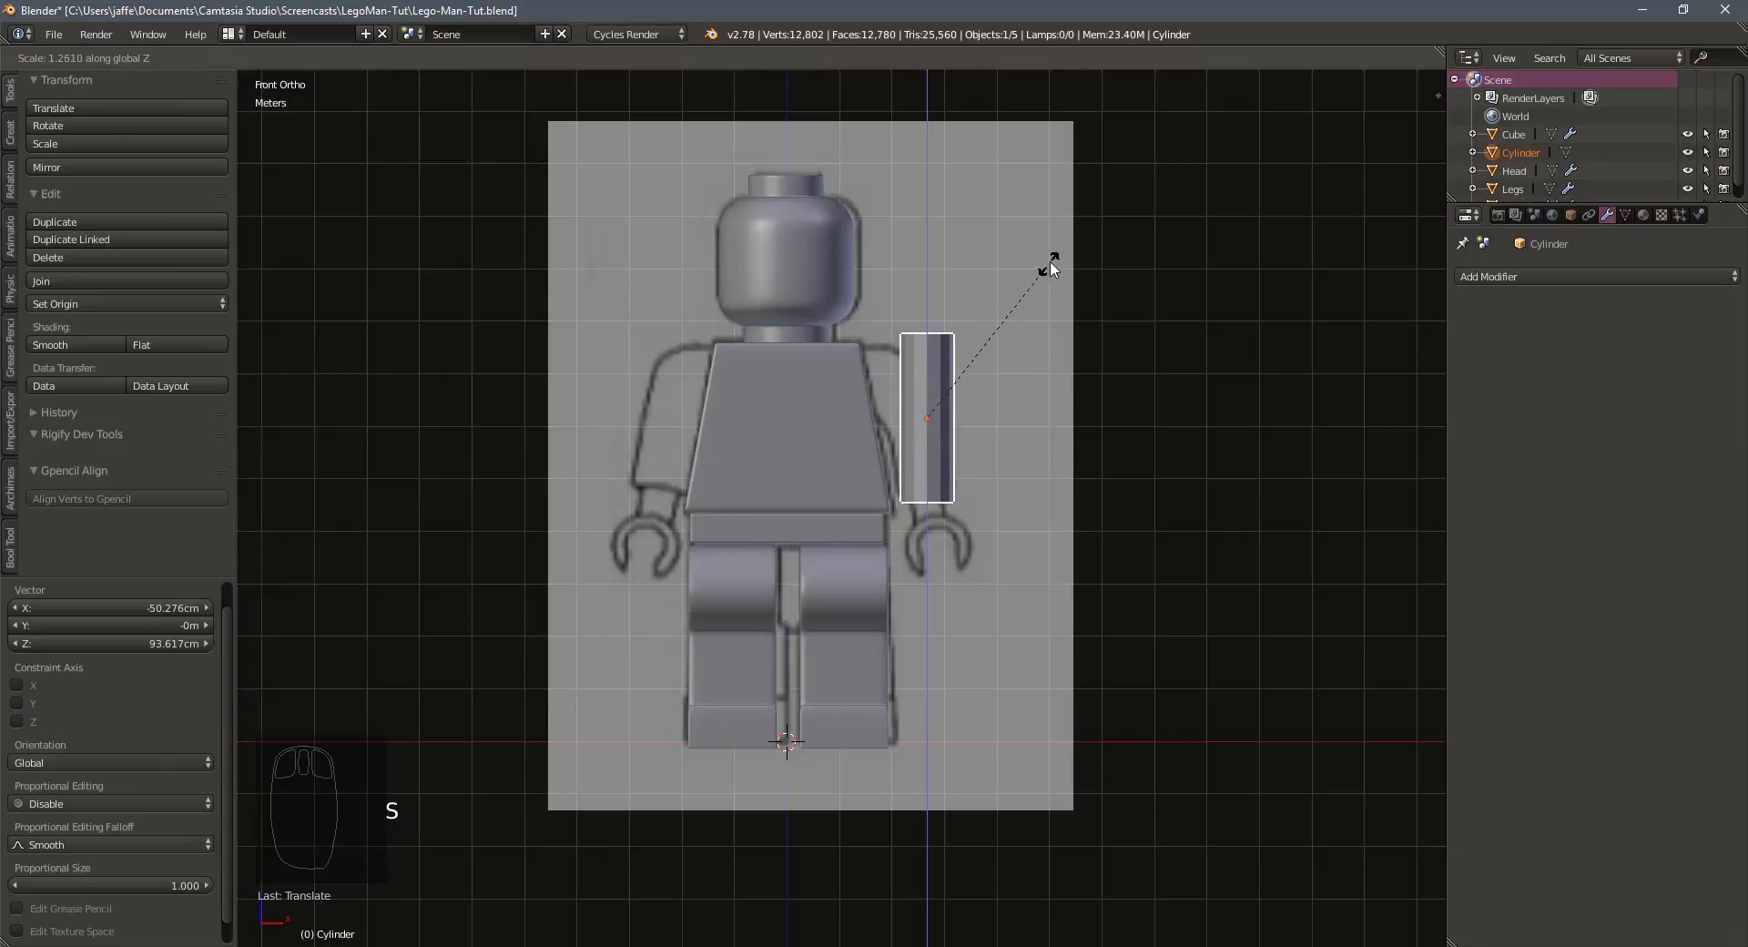
left_click(1050, 266)
key("g")
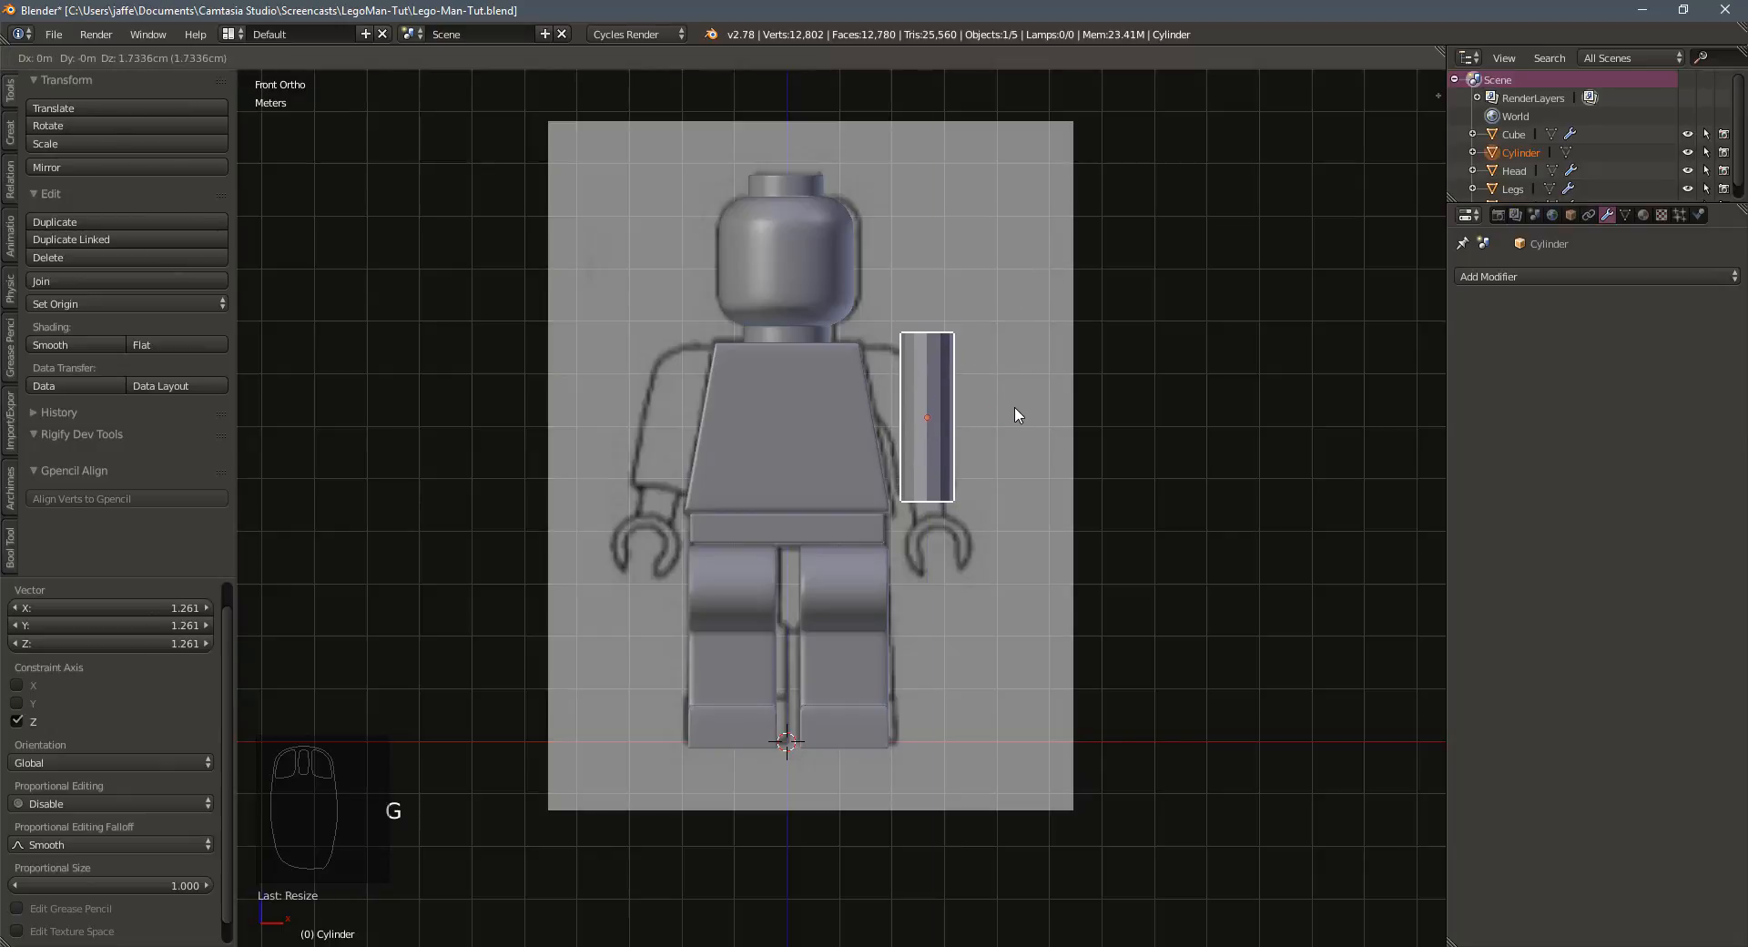
left_click(1044, 470)
Edit the cylinder's mesh and add one horizontal loop cut, slid towards its lower end with a factor of about 0.333
middle_click_drag(1044, 469, 856, 463)
scroll(858, 467, "up", 4)
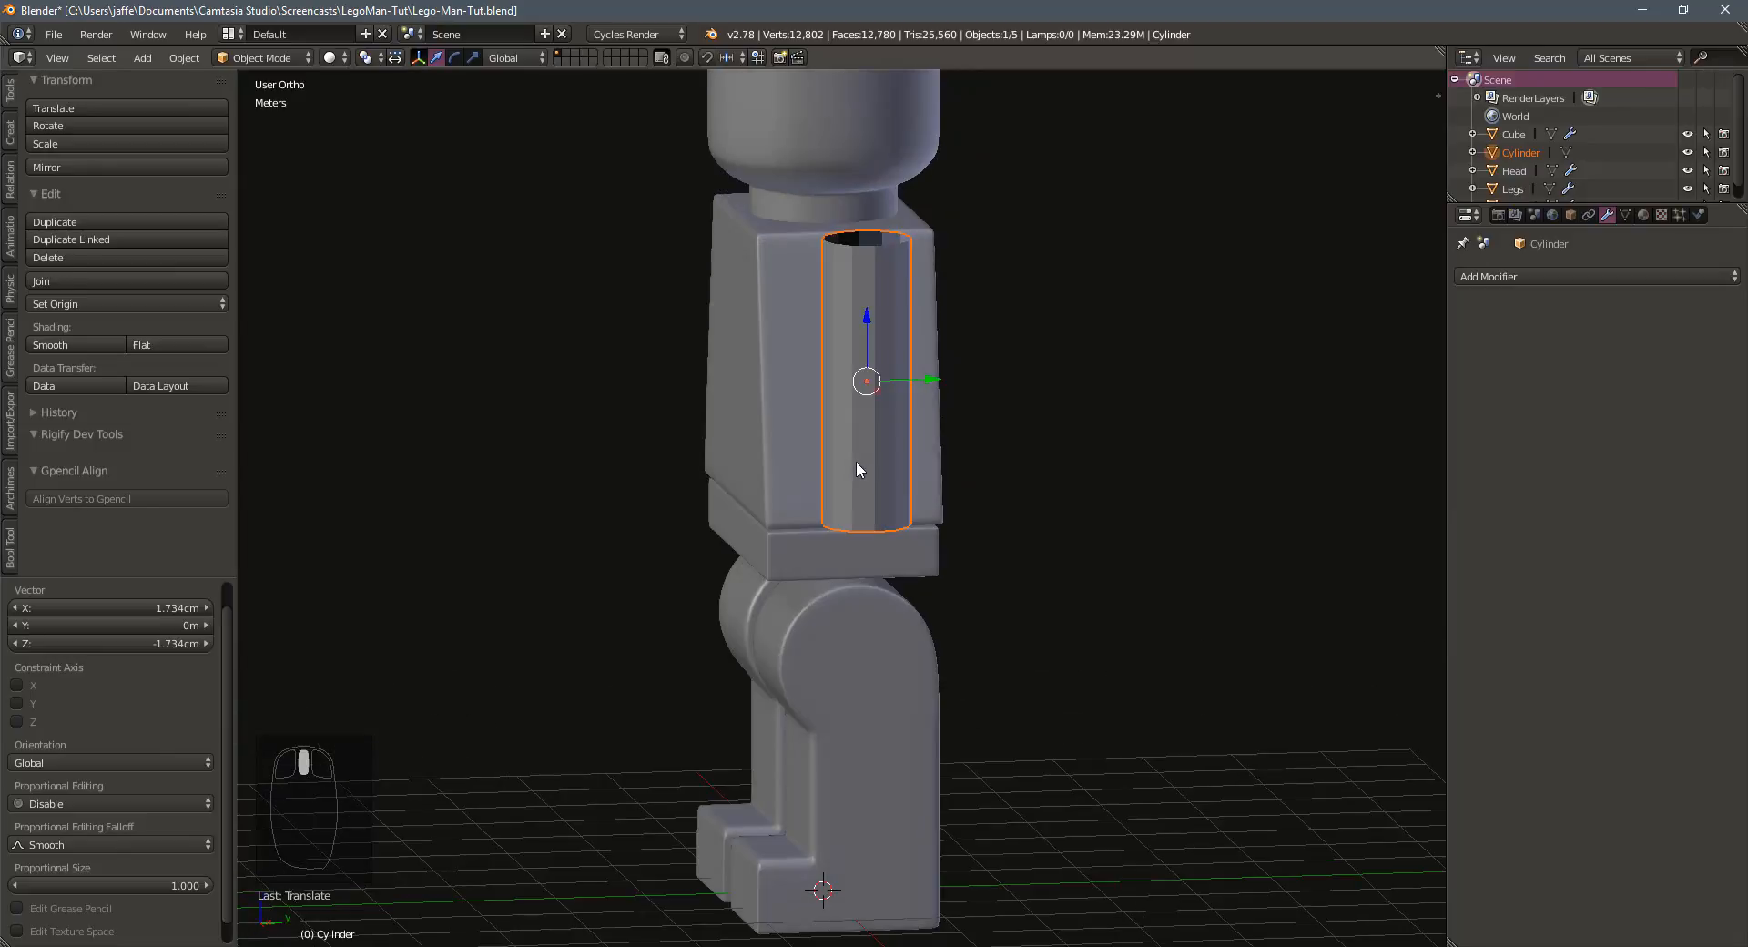
key("Tab")
key("ctrl+r")
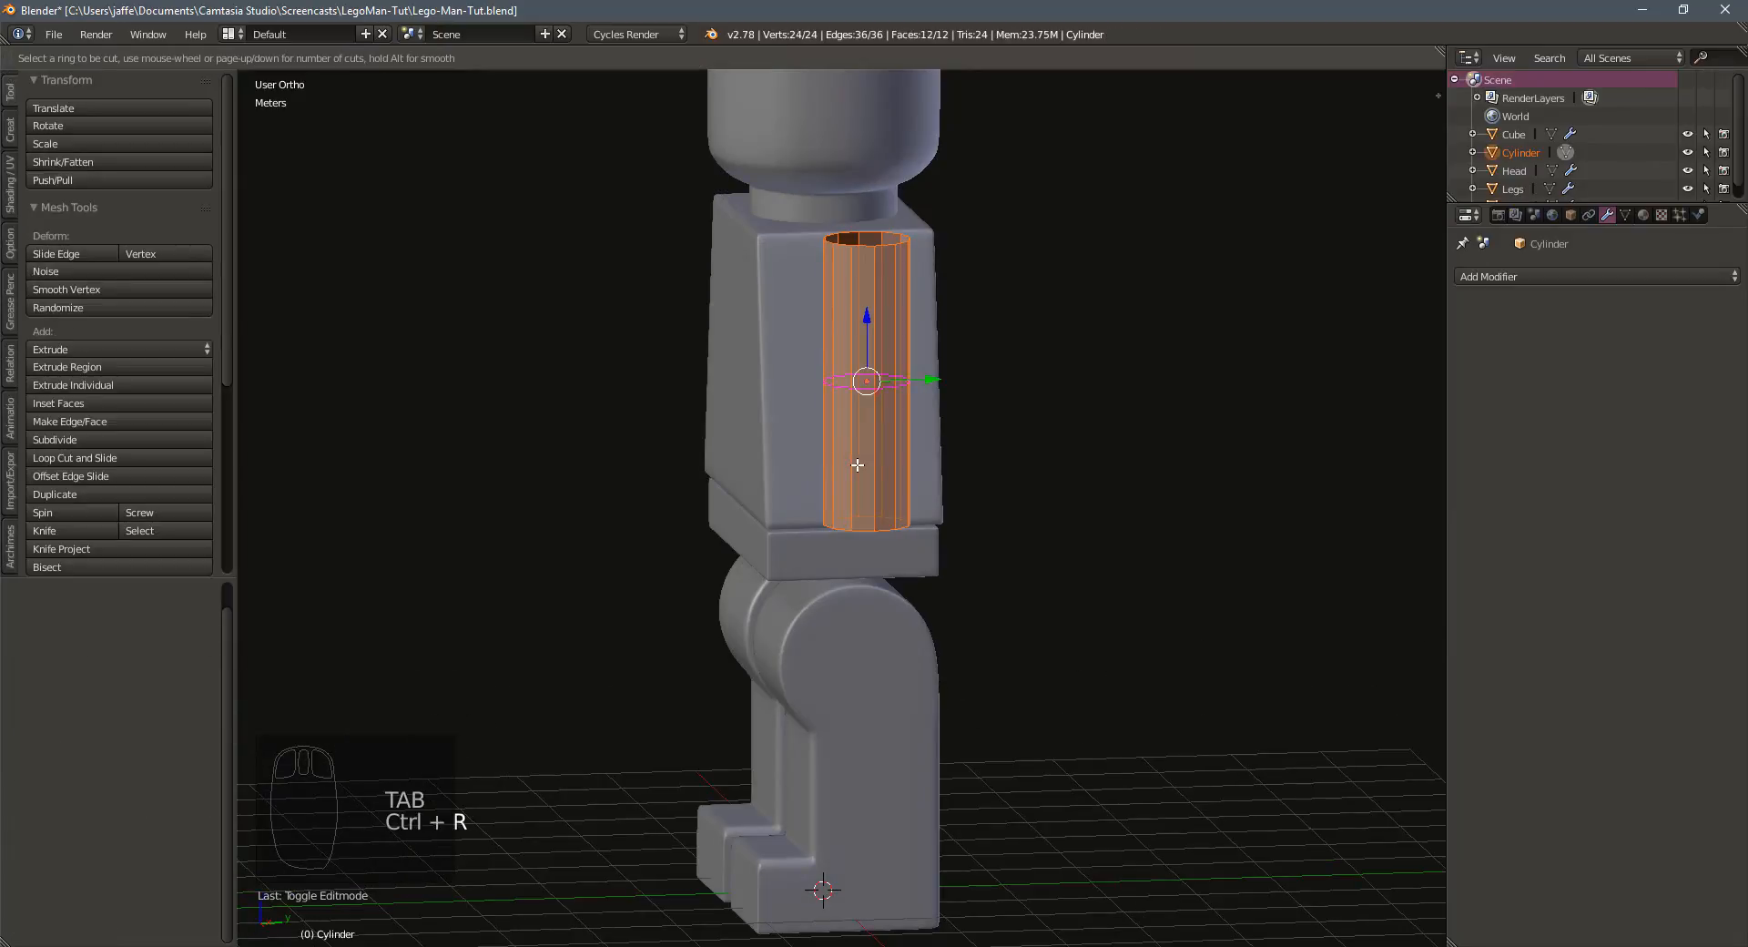
left_click(858, 464)
left_click(852, 508)
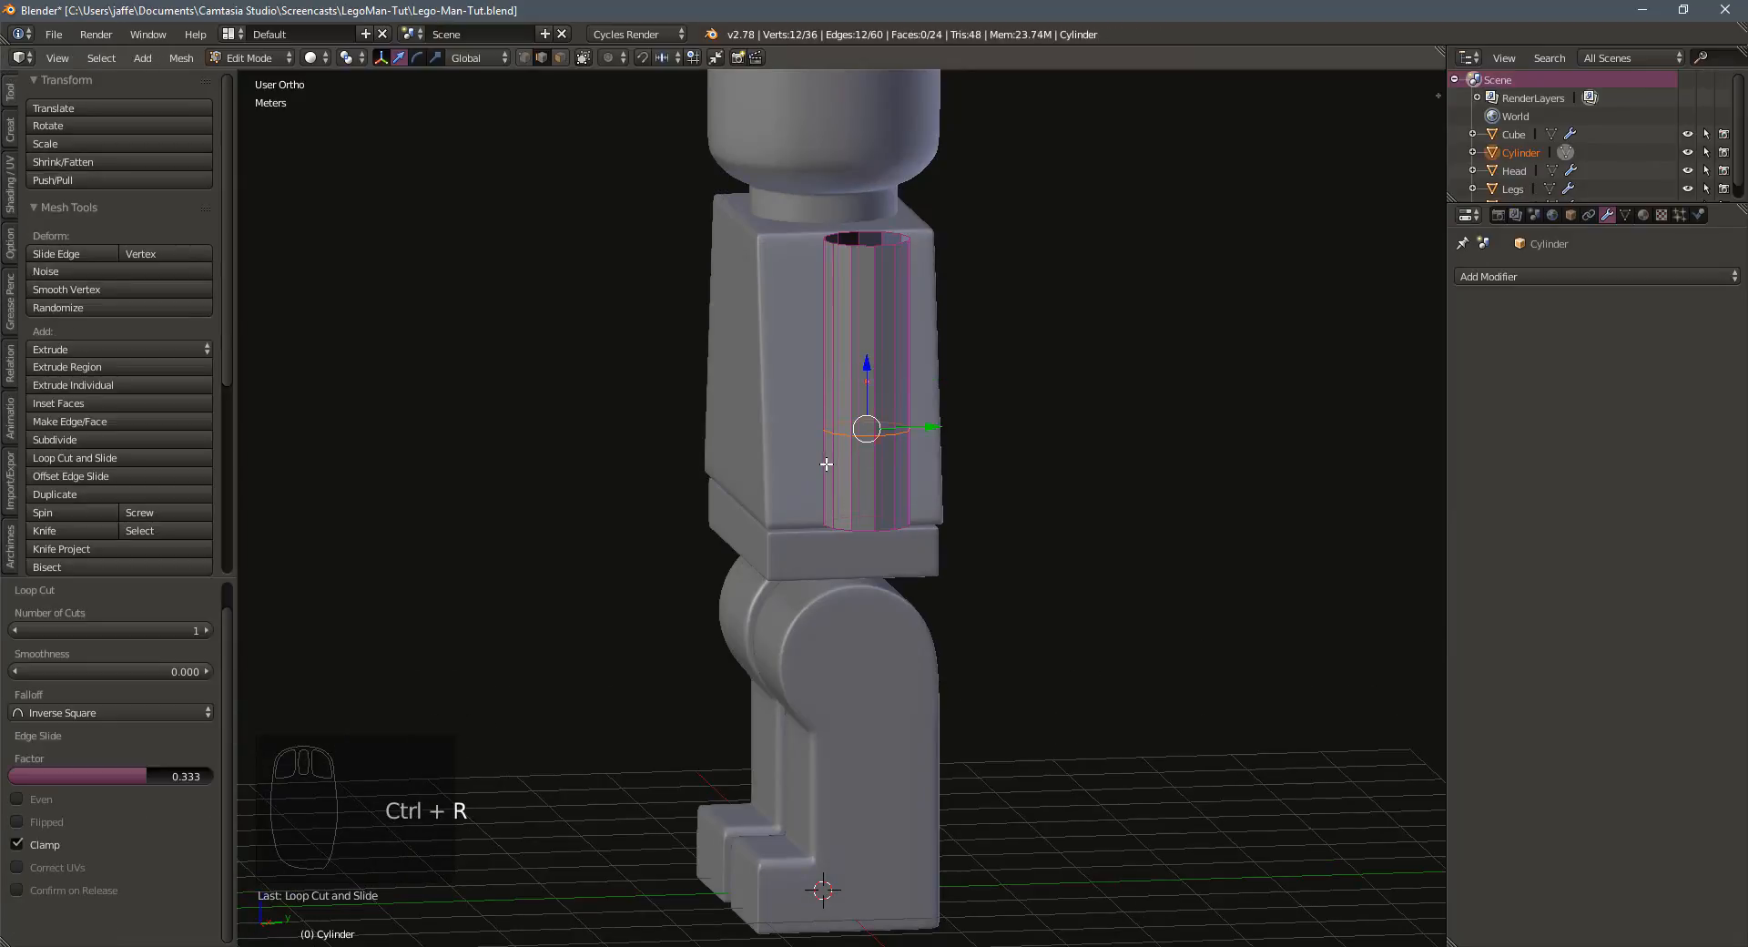
middle_click_drag(825, 463, 816, 455)
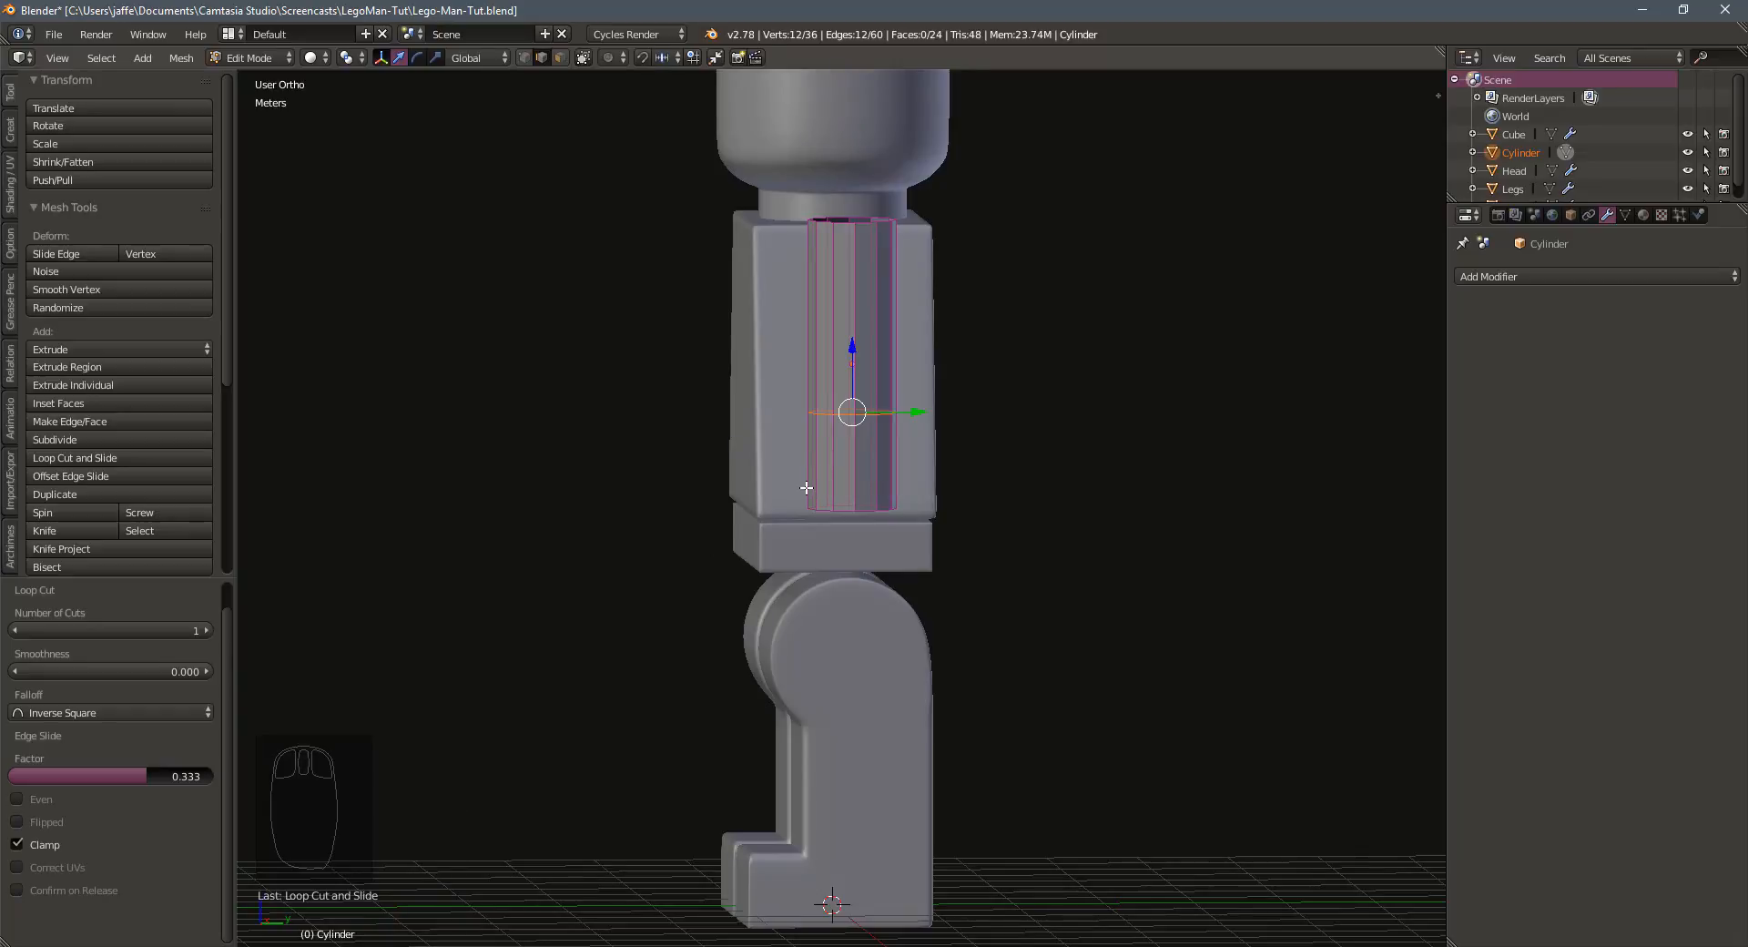
key("r")
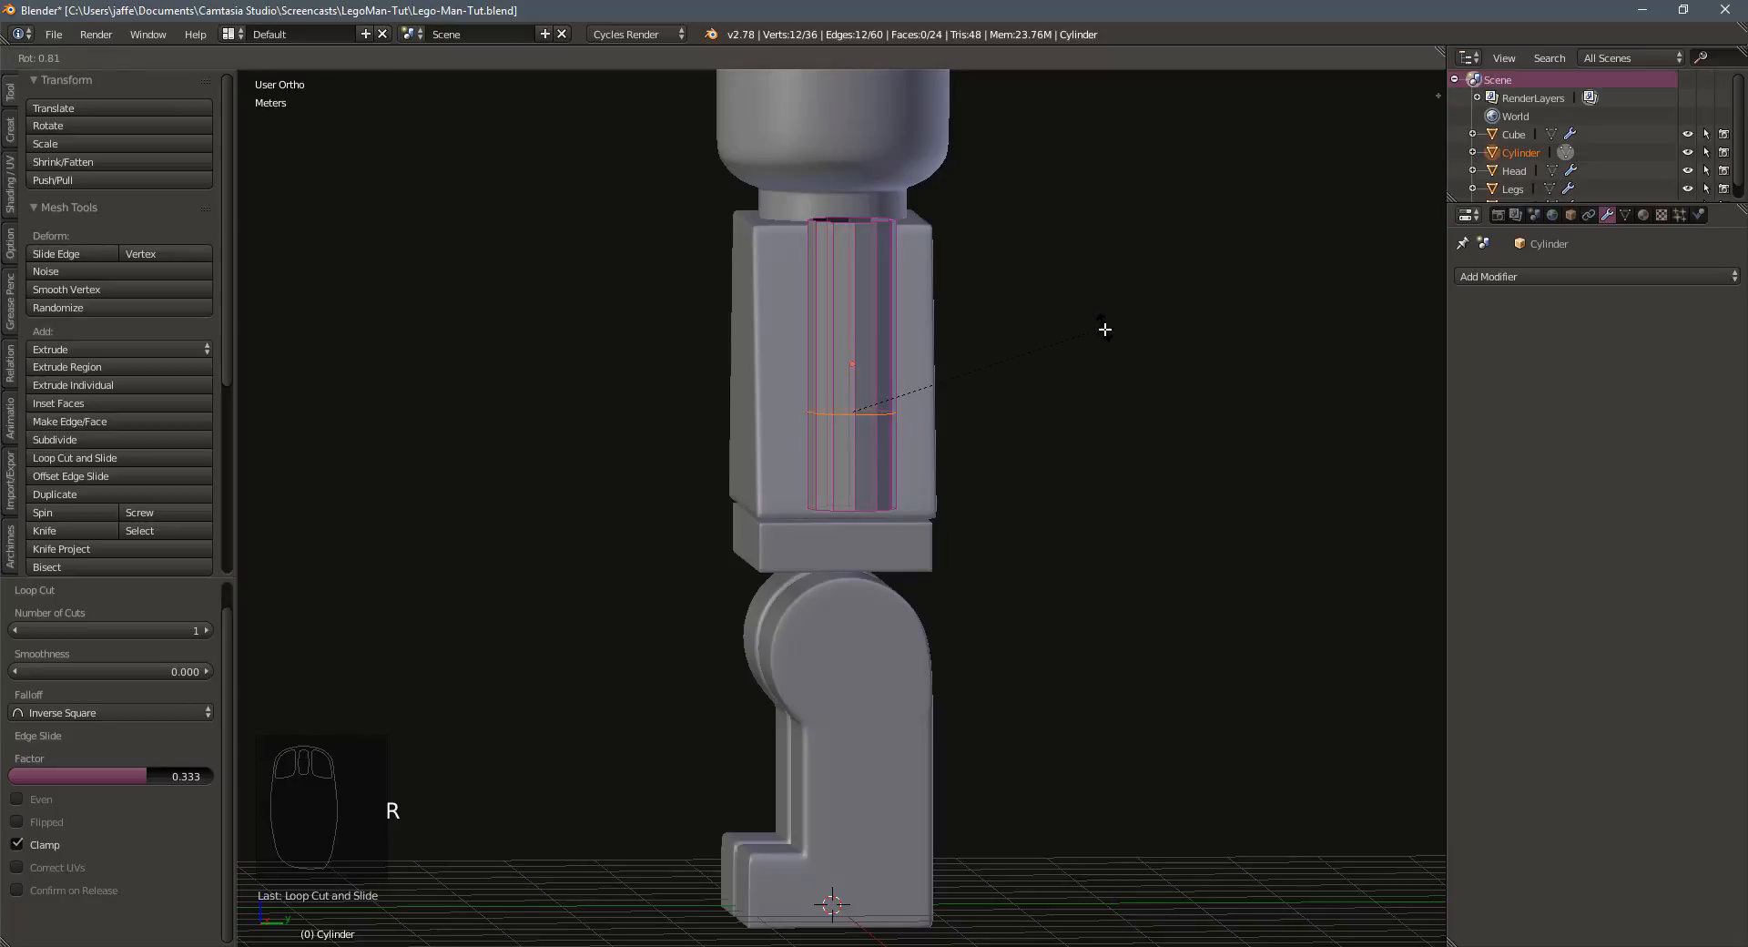
key("x")
key("ctrl+z")
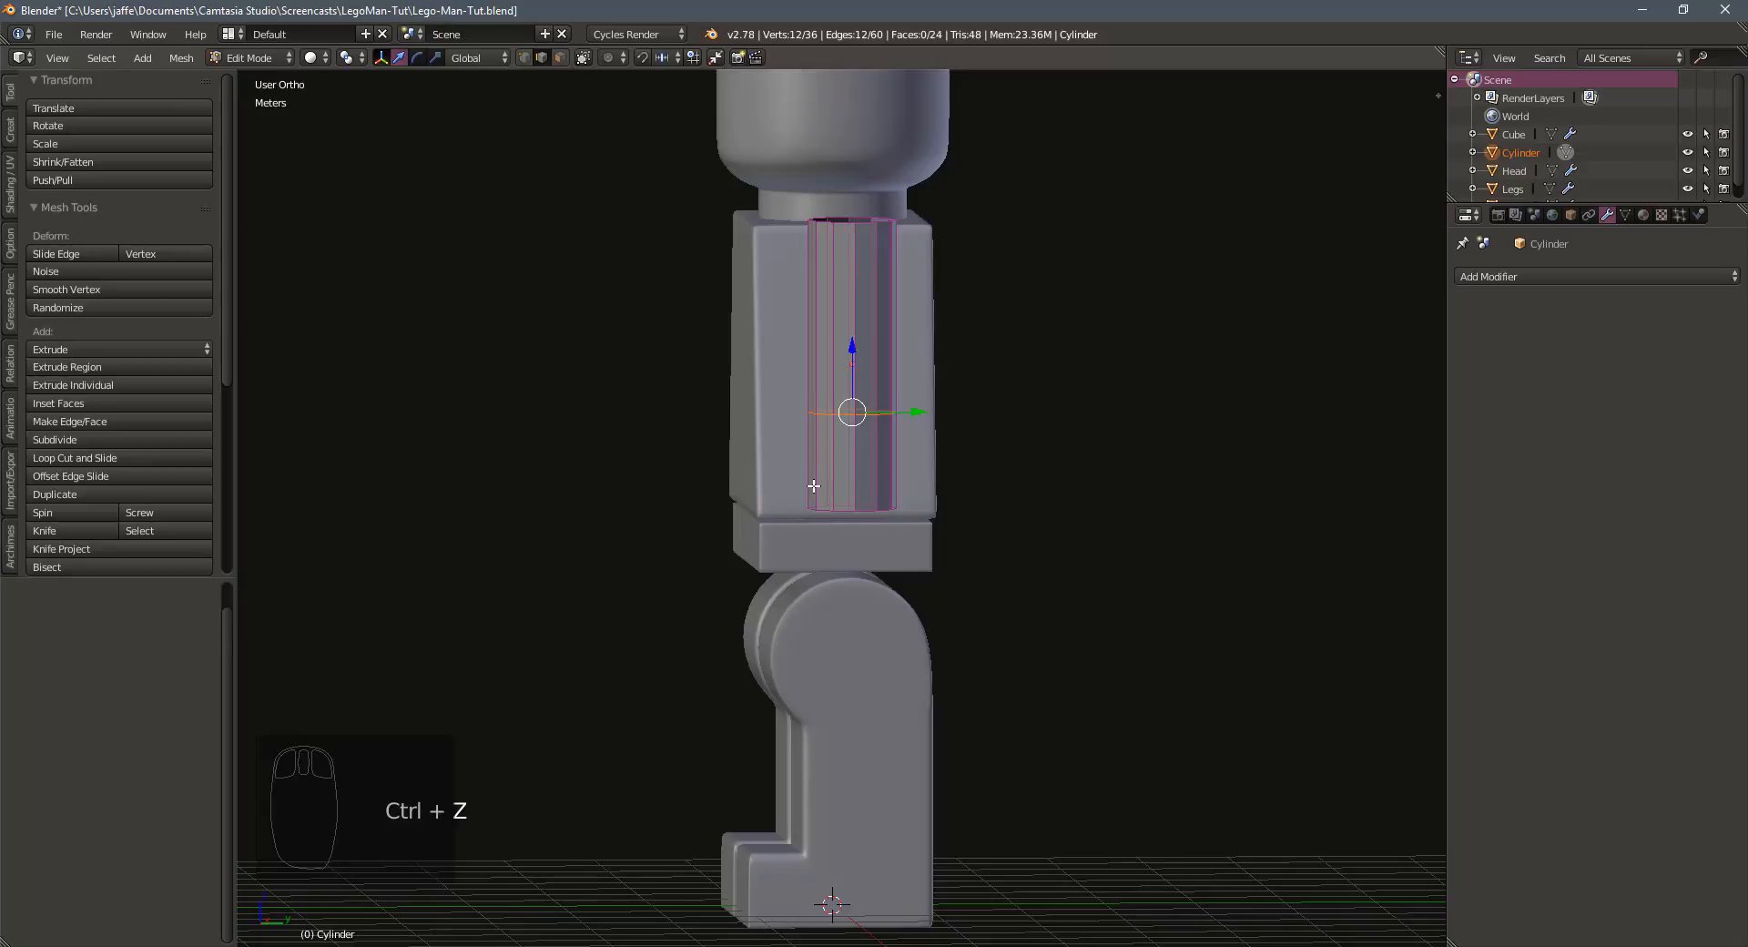
Rotate the arm's two lower edge rings about -23.7° around X and shift them about 19 cm forward along negative Y
key("b")
left_click_drag(780, 484, 1027, 541)
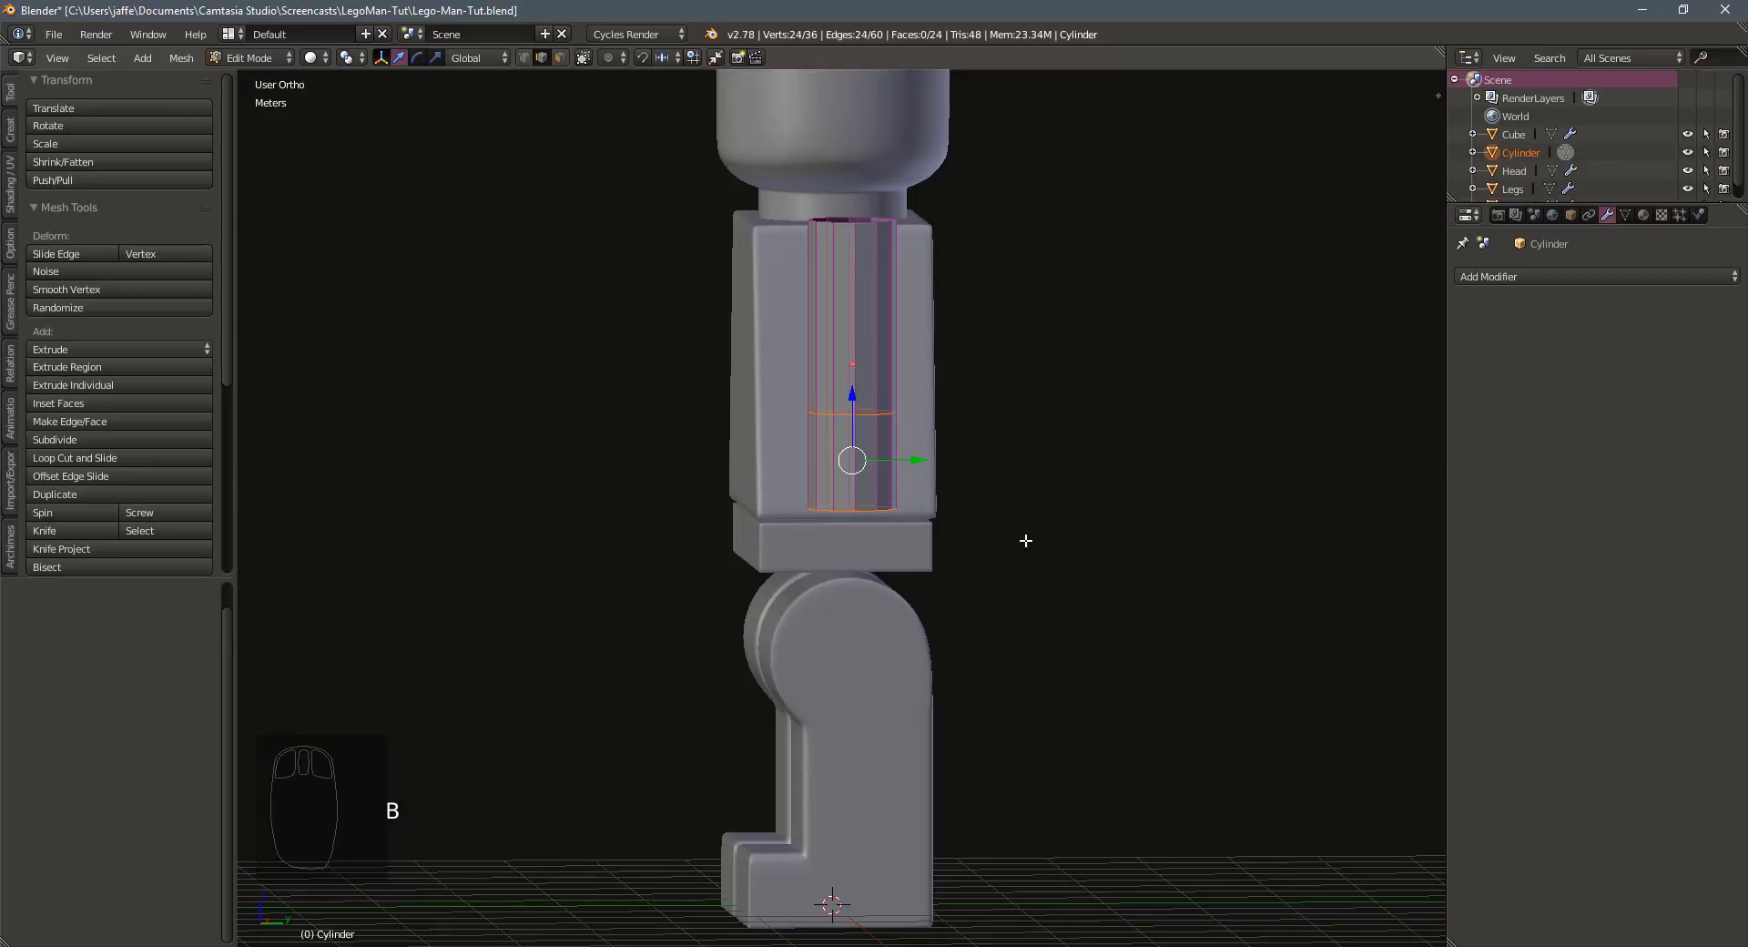
key("r")
key("x")
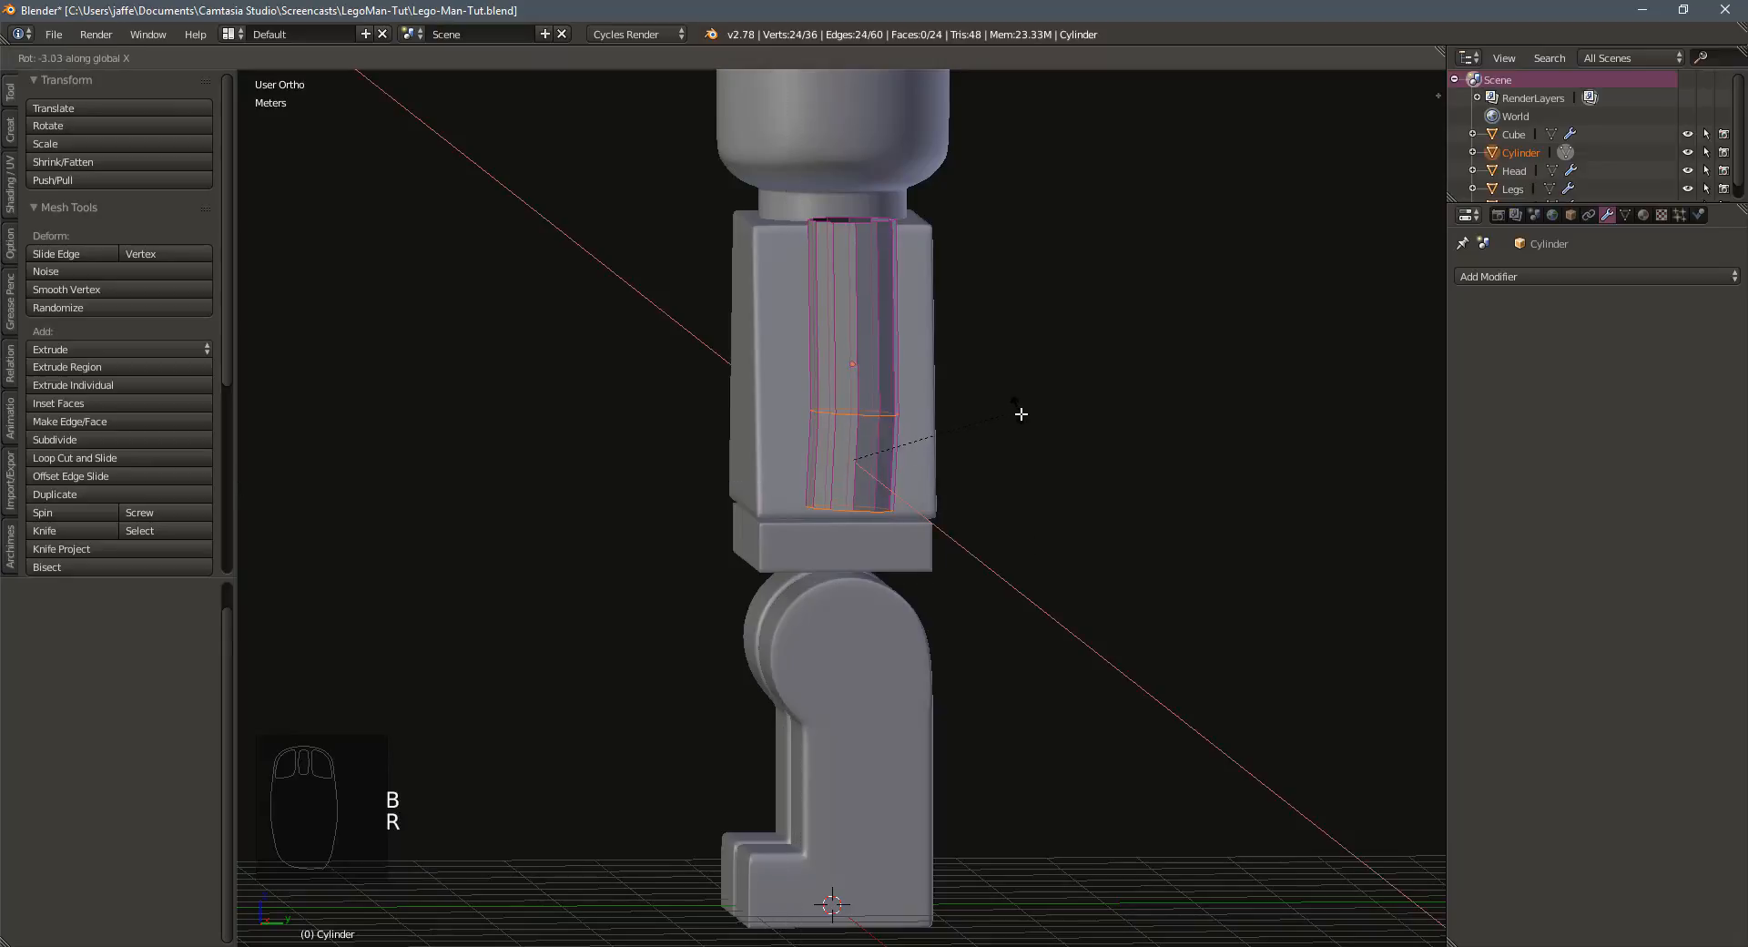
left_click(1041, 475)
middle_click_drag(995, 468, 998, 468)
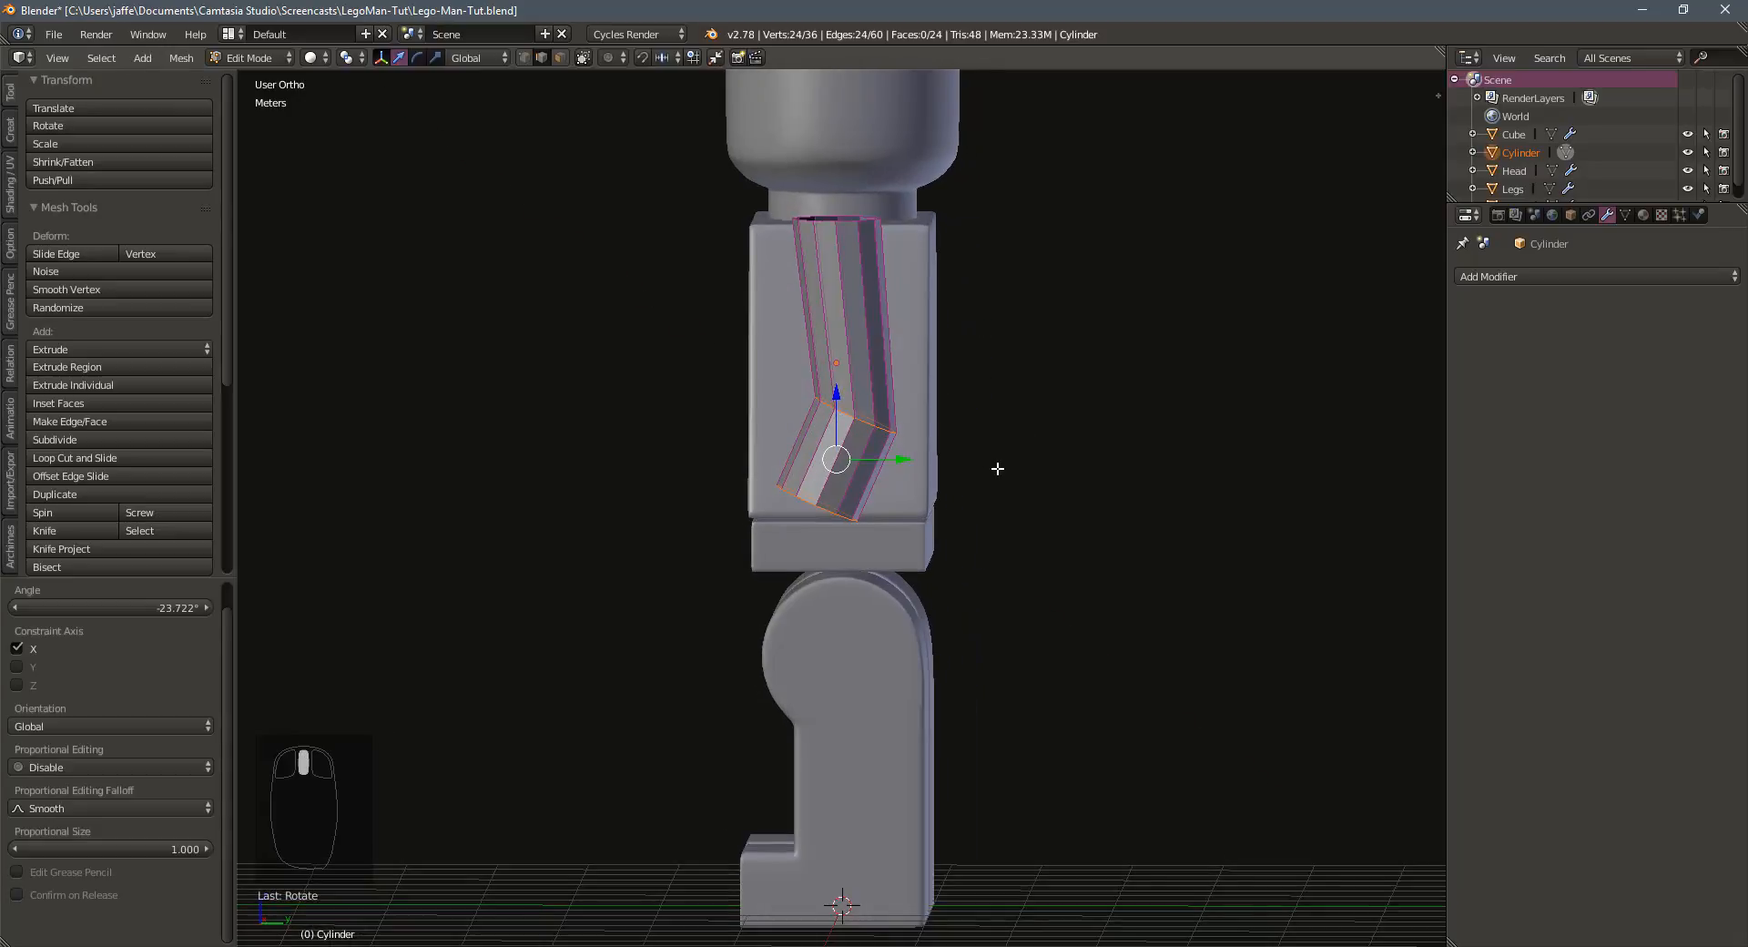
key("KP_3")
left_click_drag(908, 450, 890, 449)
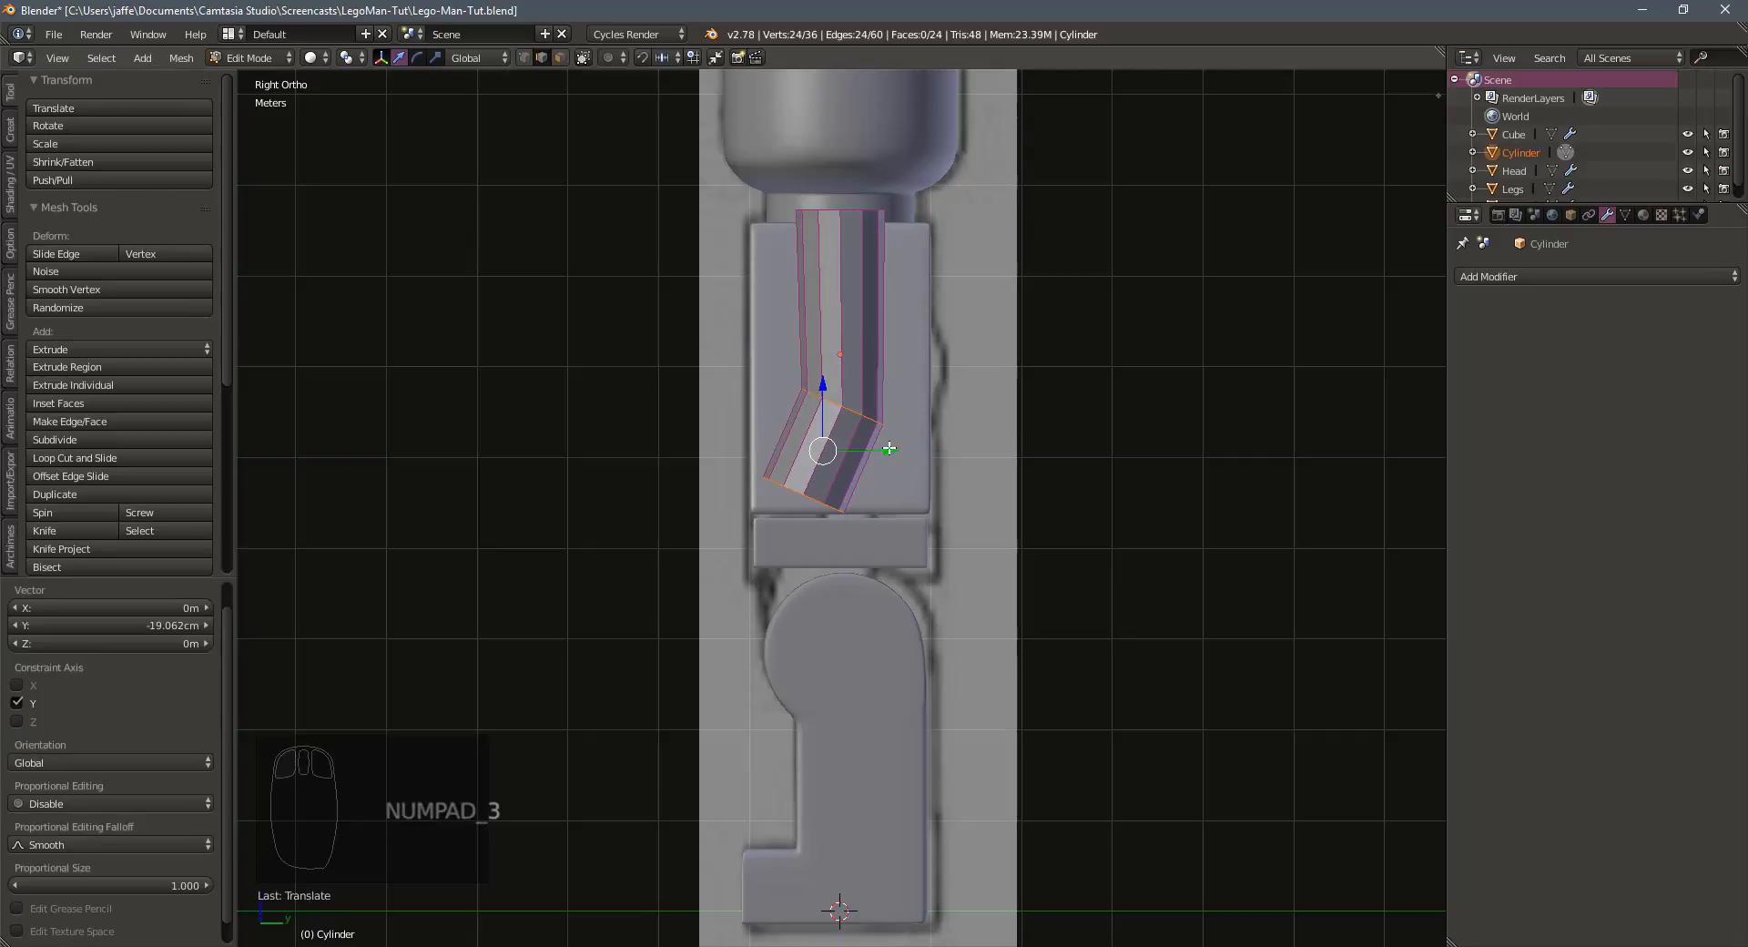
Select only the arm's top edge ring and rotate it in the front view until it stands vertical, facing the torso
middle_click_drag(890, 449, 1056, 483)
key("KP_1")
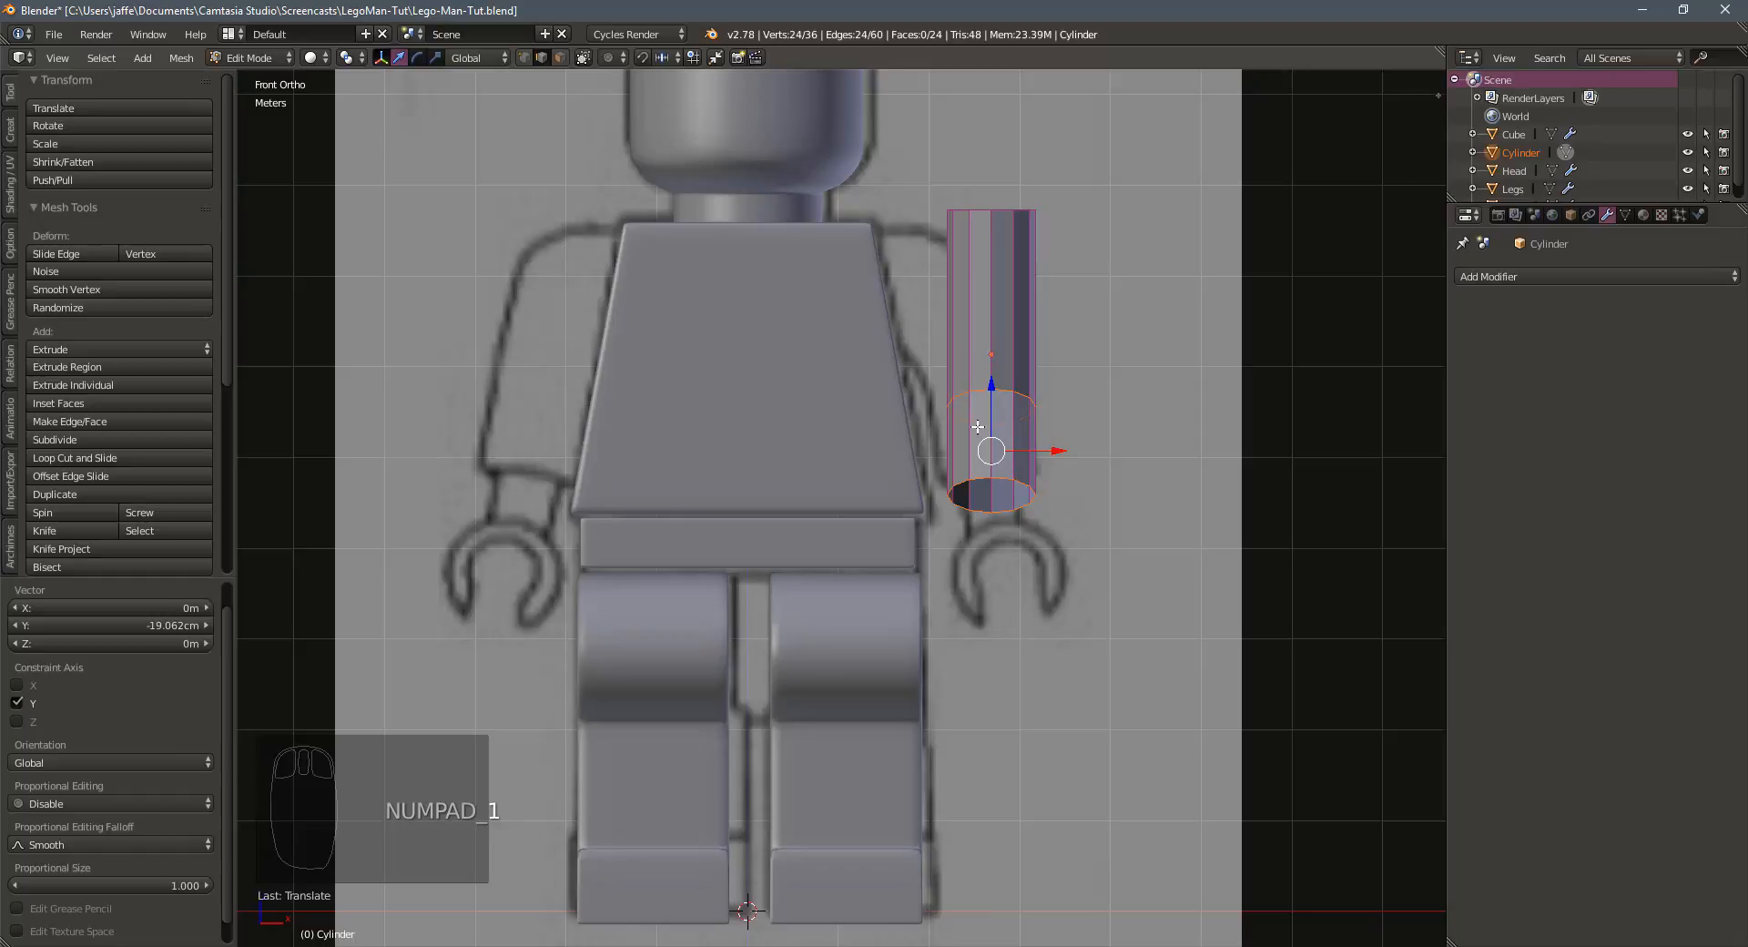
middle_click_drag(905, 305, 890, 473, "shift")
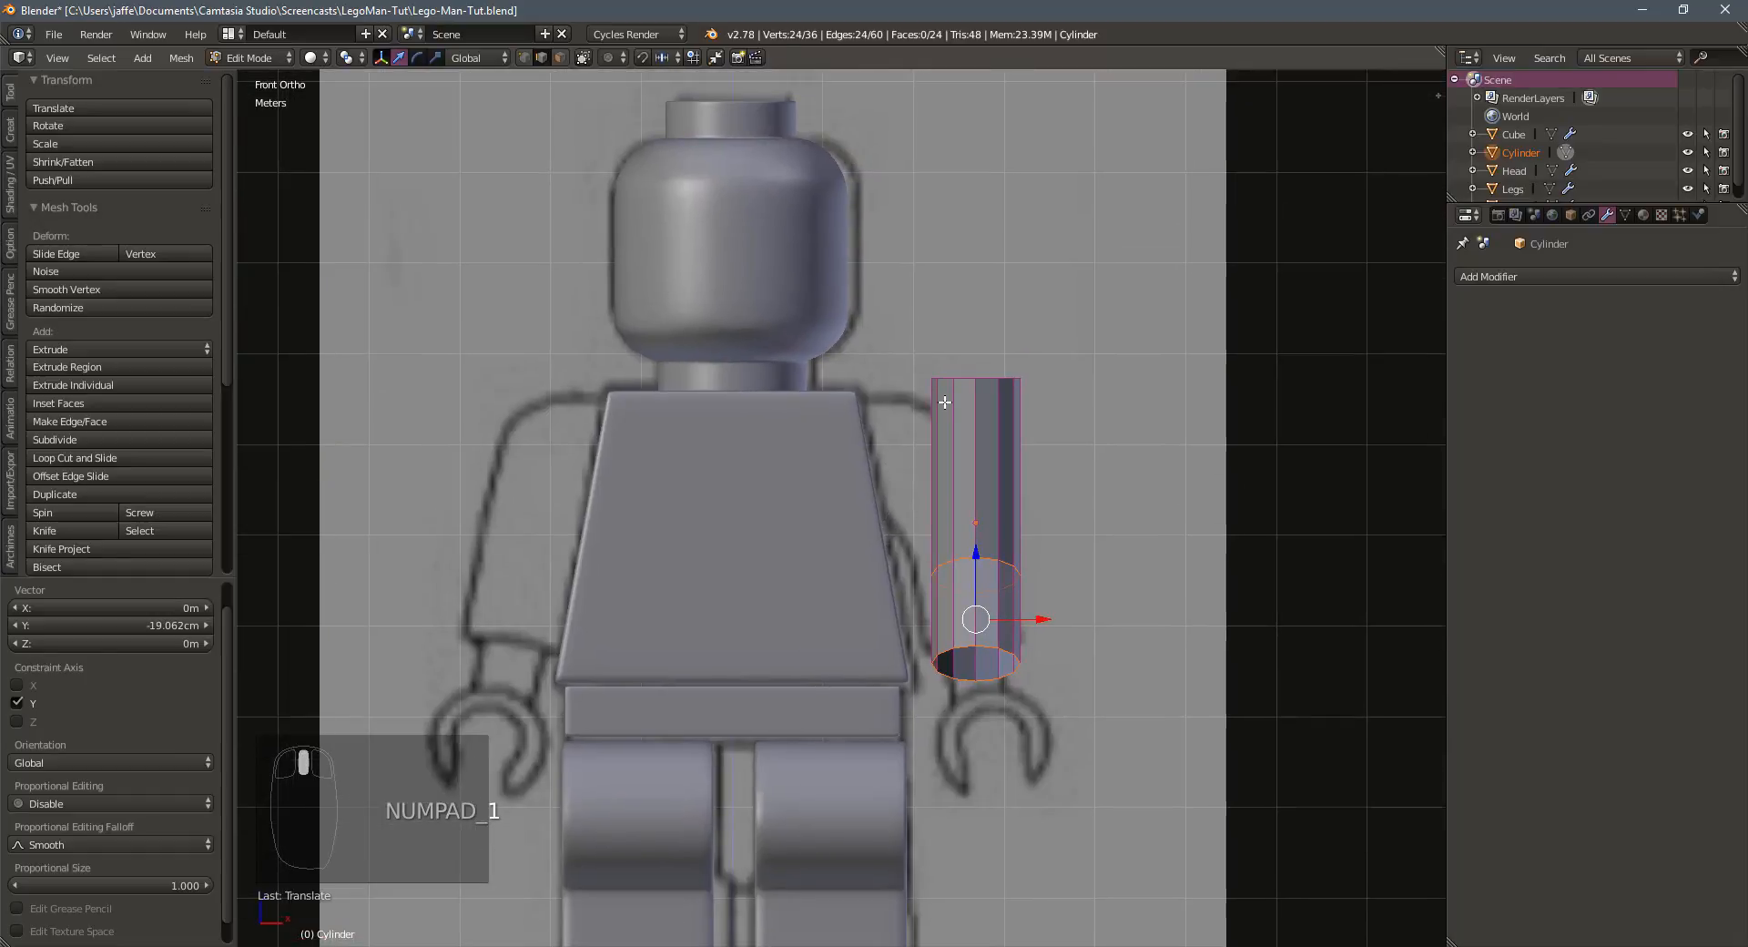
key("a")
key("b")
left_click_drag(911, 314, 1200, 398)
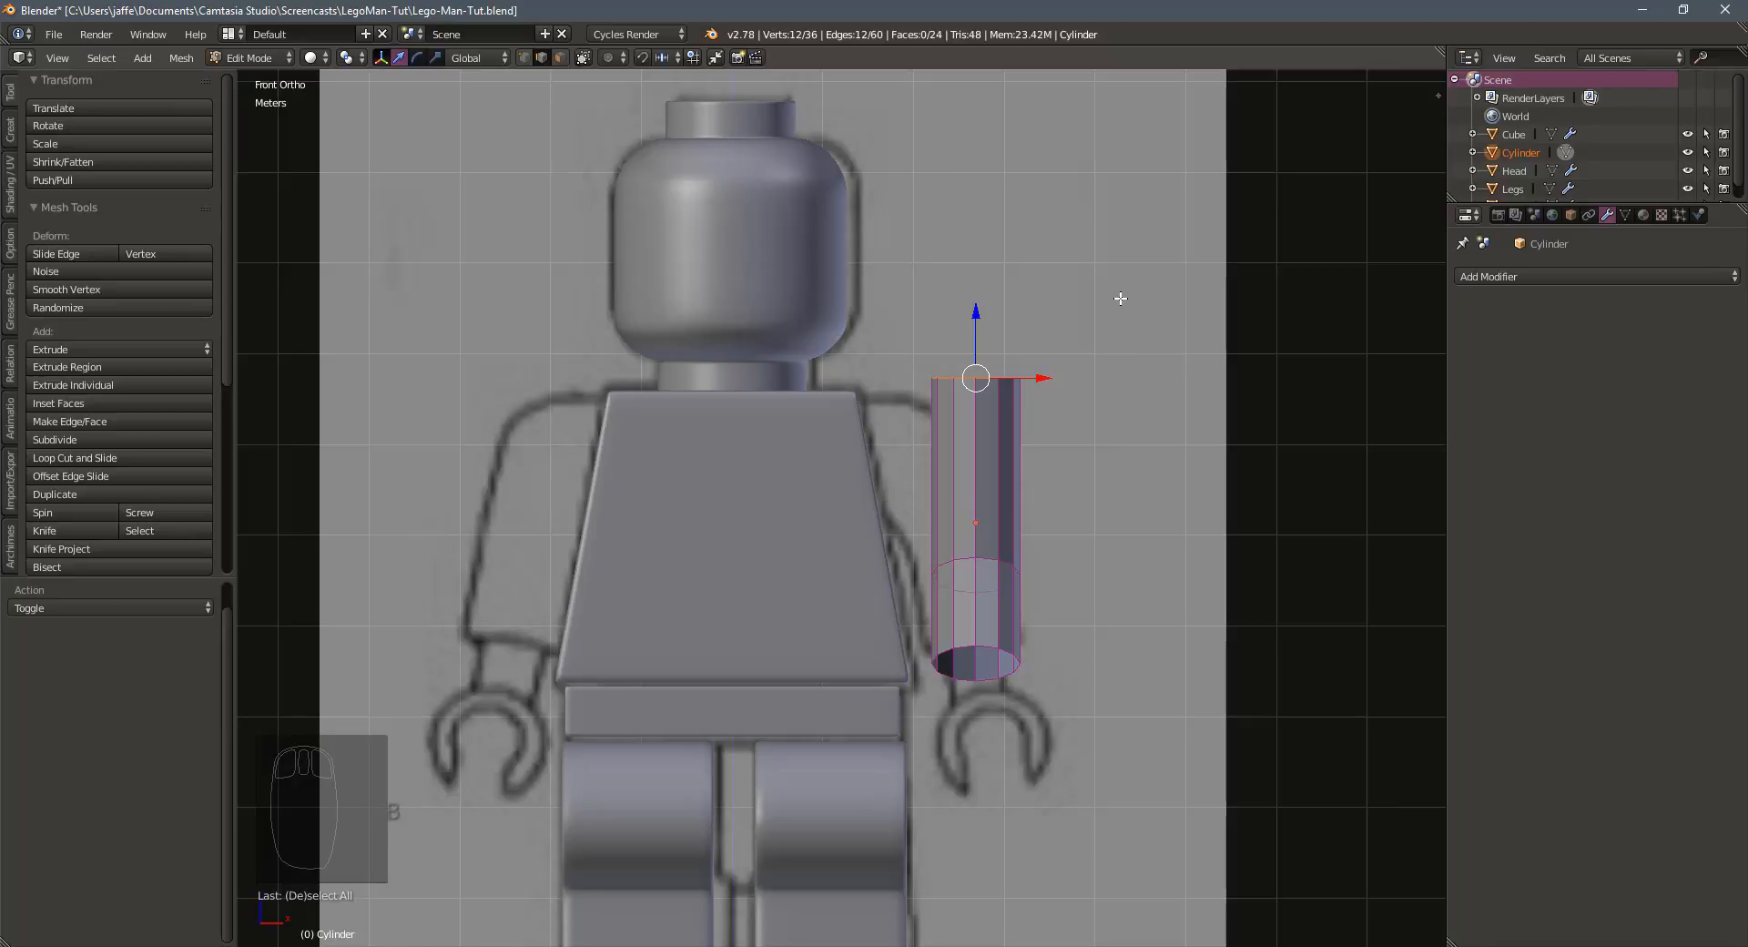
key("r")
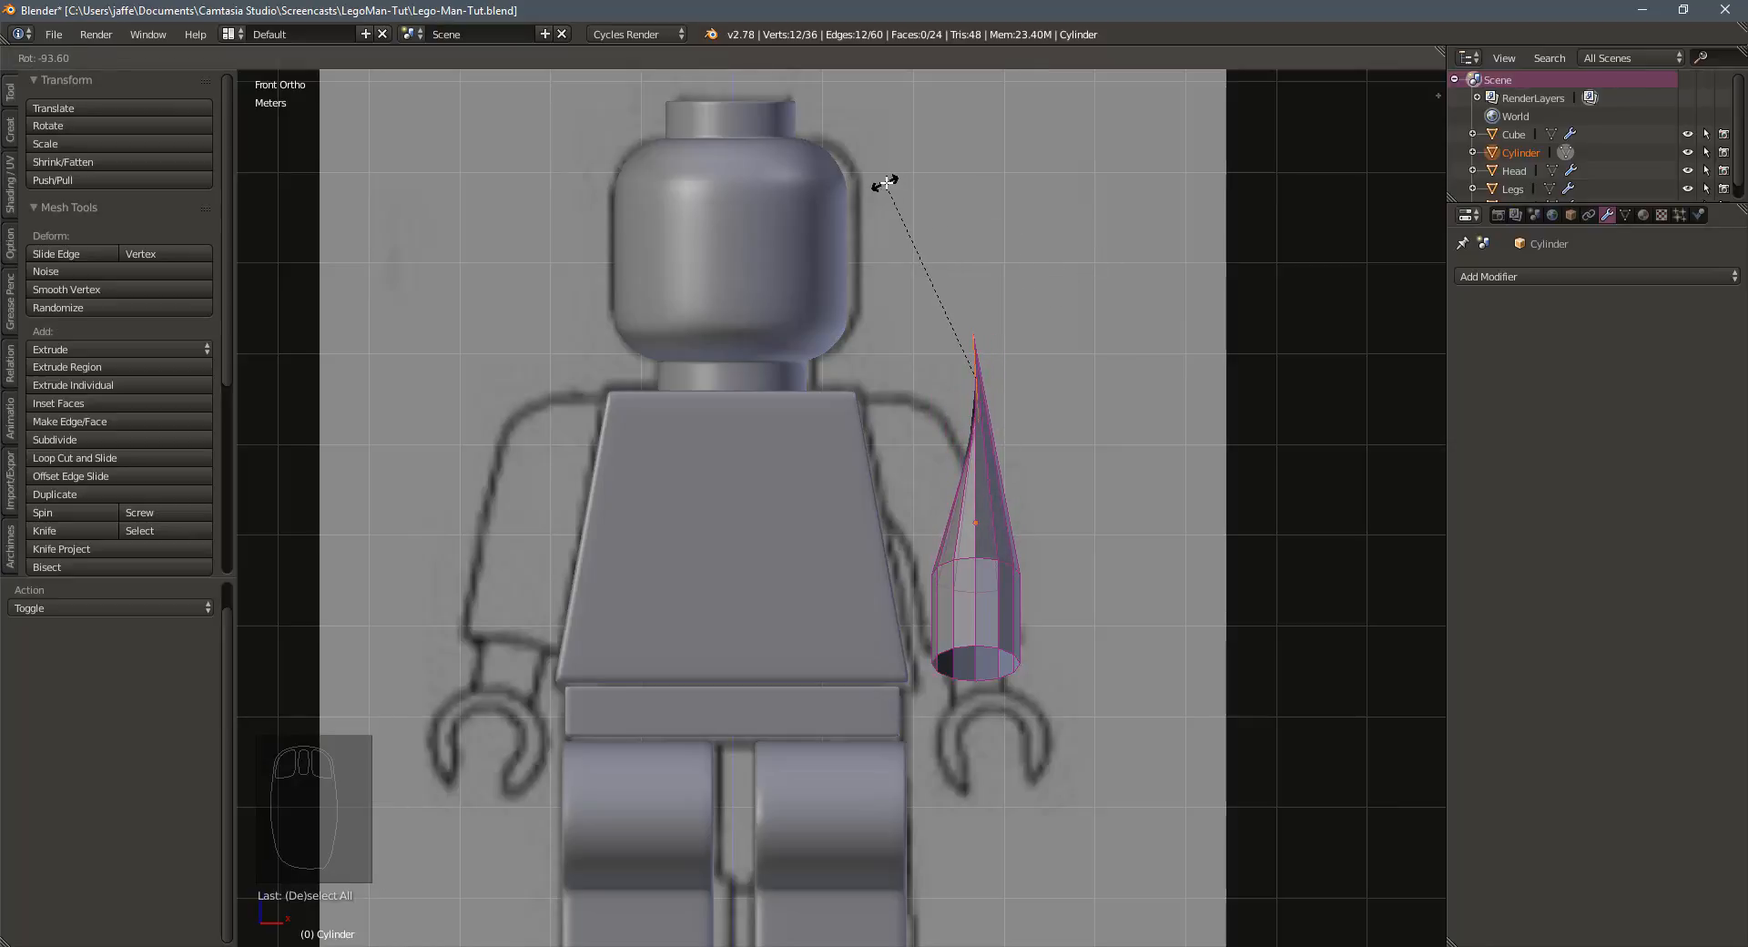
left_click(900, 202)
Move the arm's top ring about 57 cm towards the torso along X and about 45 cm down along Z
left_click_drag(1050, 380, 991, 377)
scroll(965, 462, "up", 3)
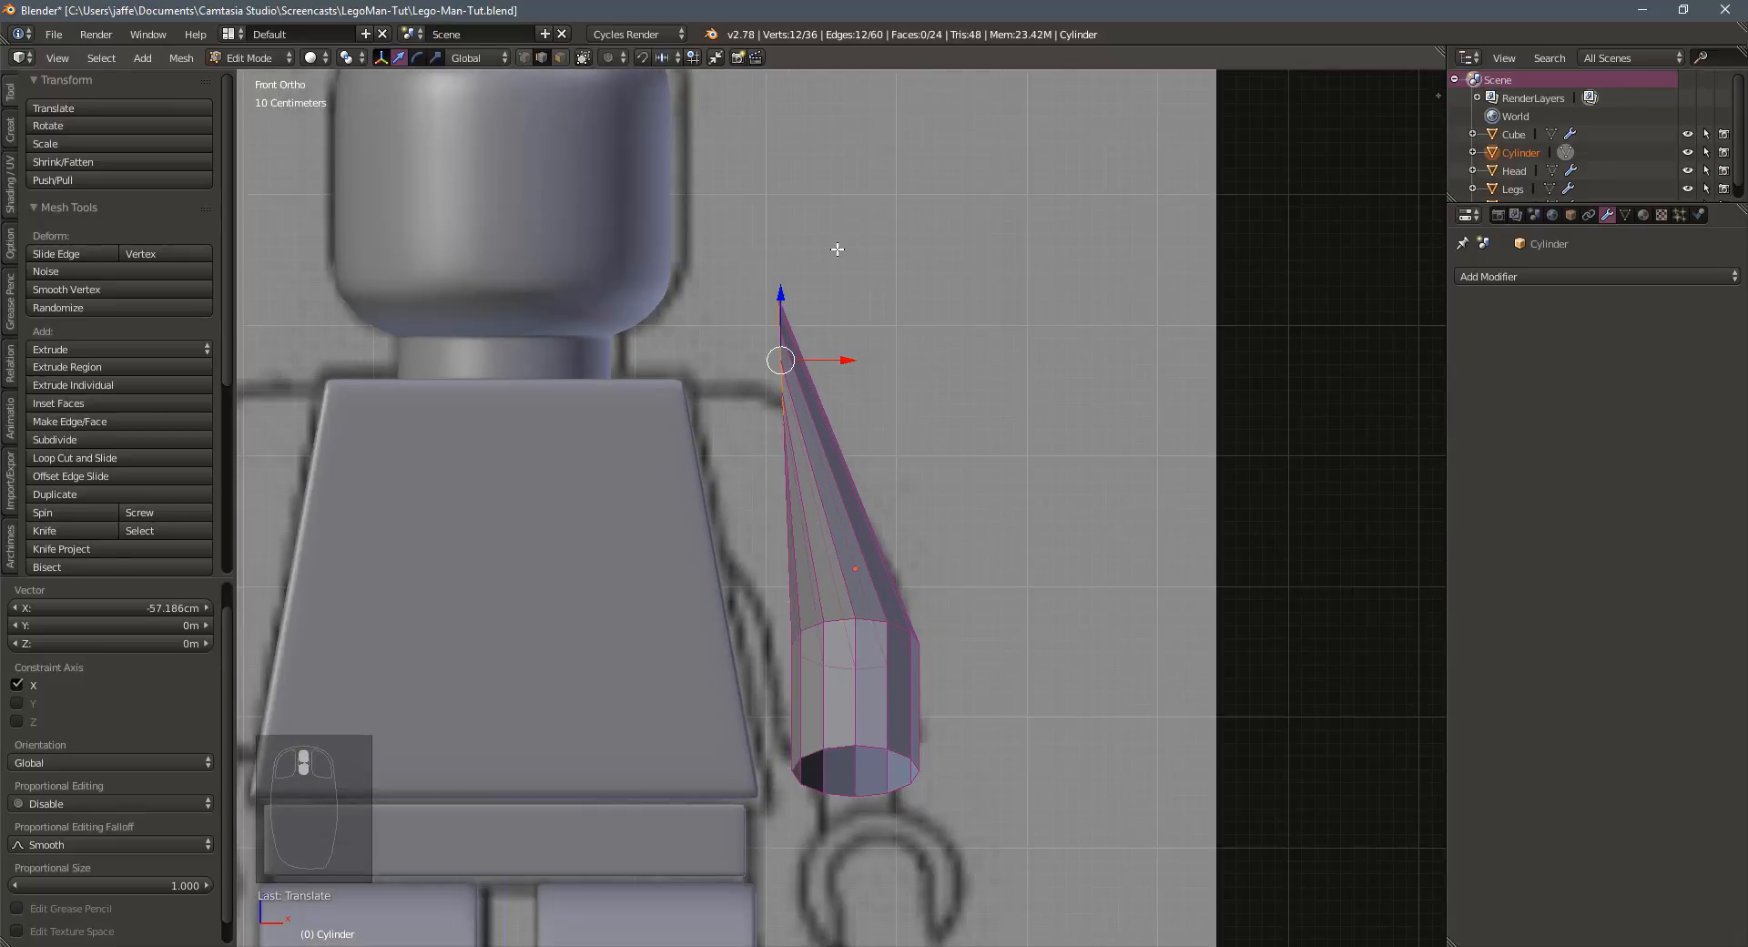
left_click_drag(783, 293, 784, 353)
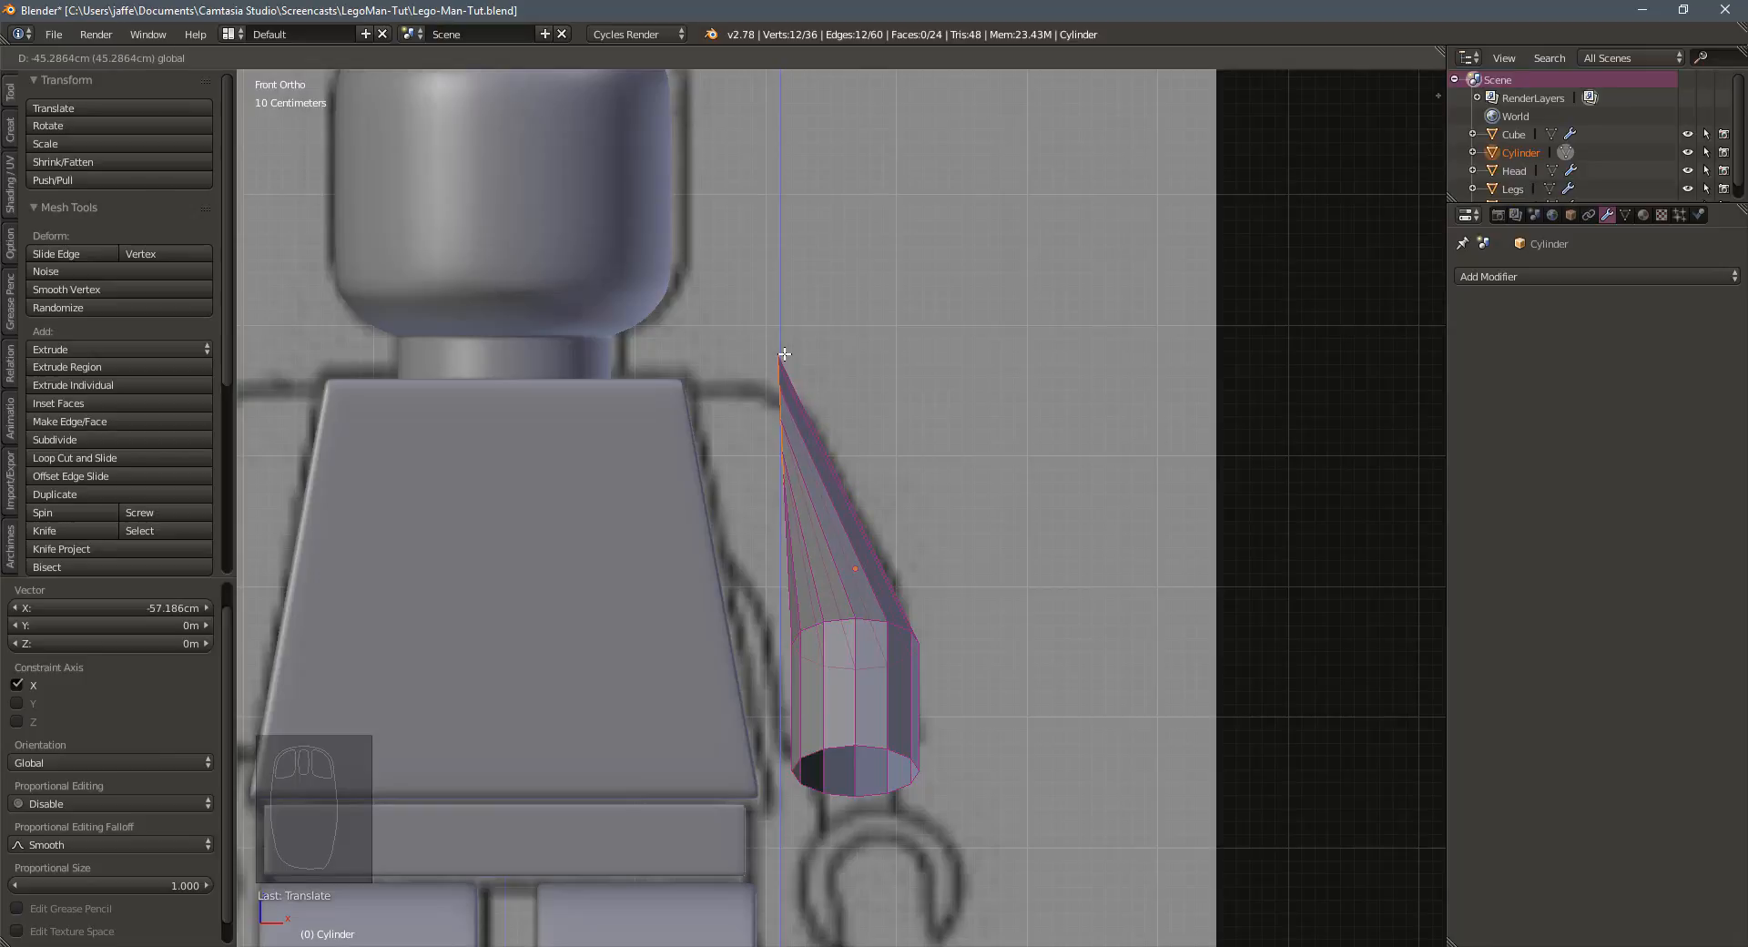
Add two loop cuts around the arm's upper section, slid with factors of about -0.458 and -0.442
key("ctrl+r")
left_click(804, 487)
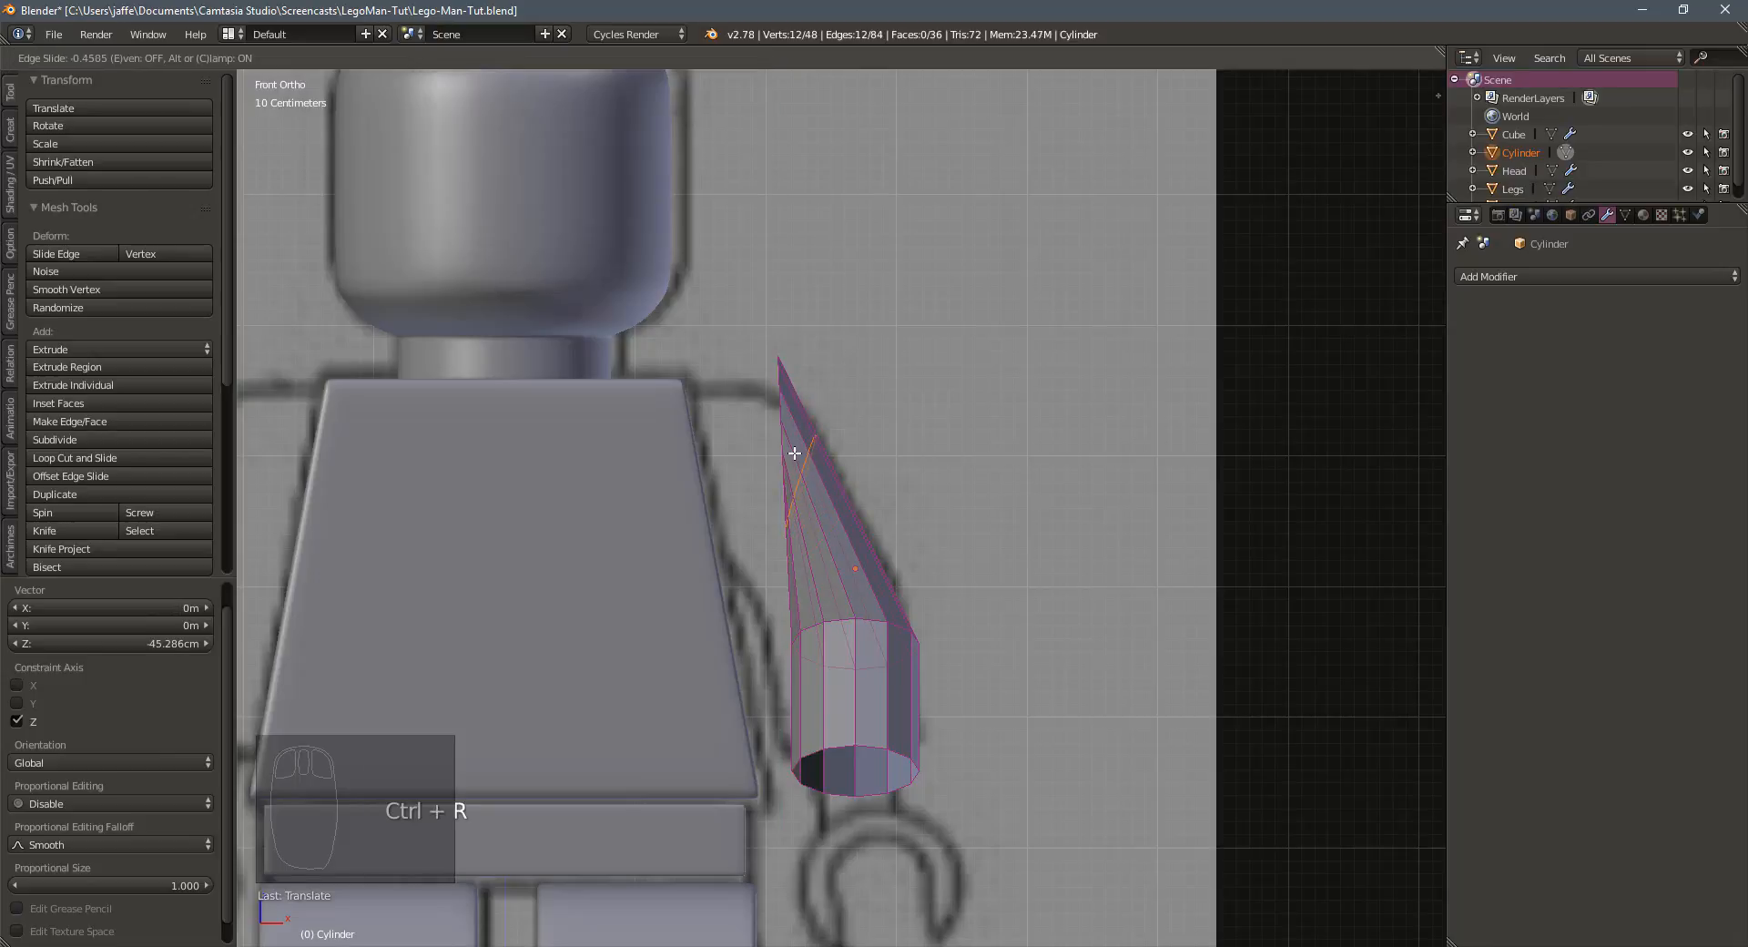
left_click(795, 453)
key("ctrl+r")
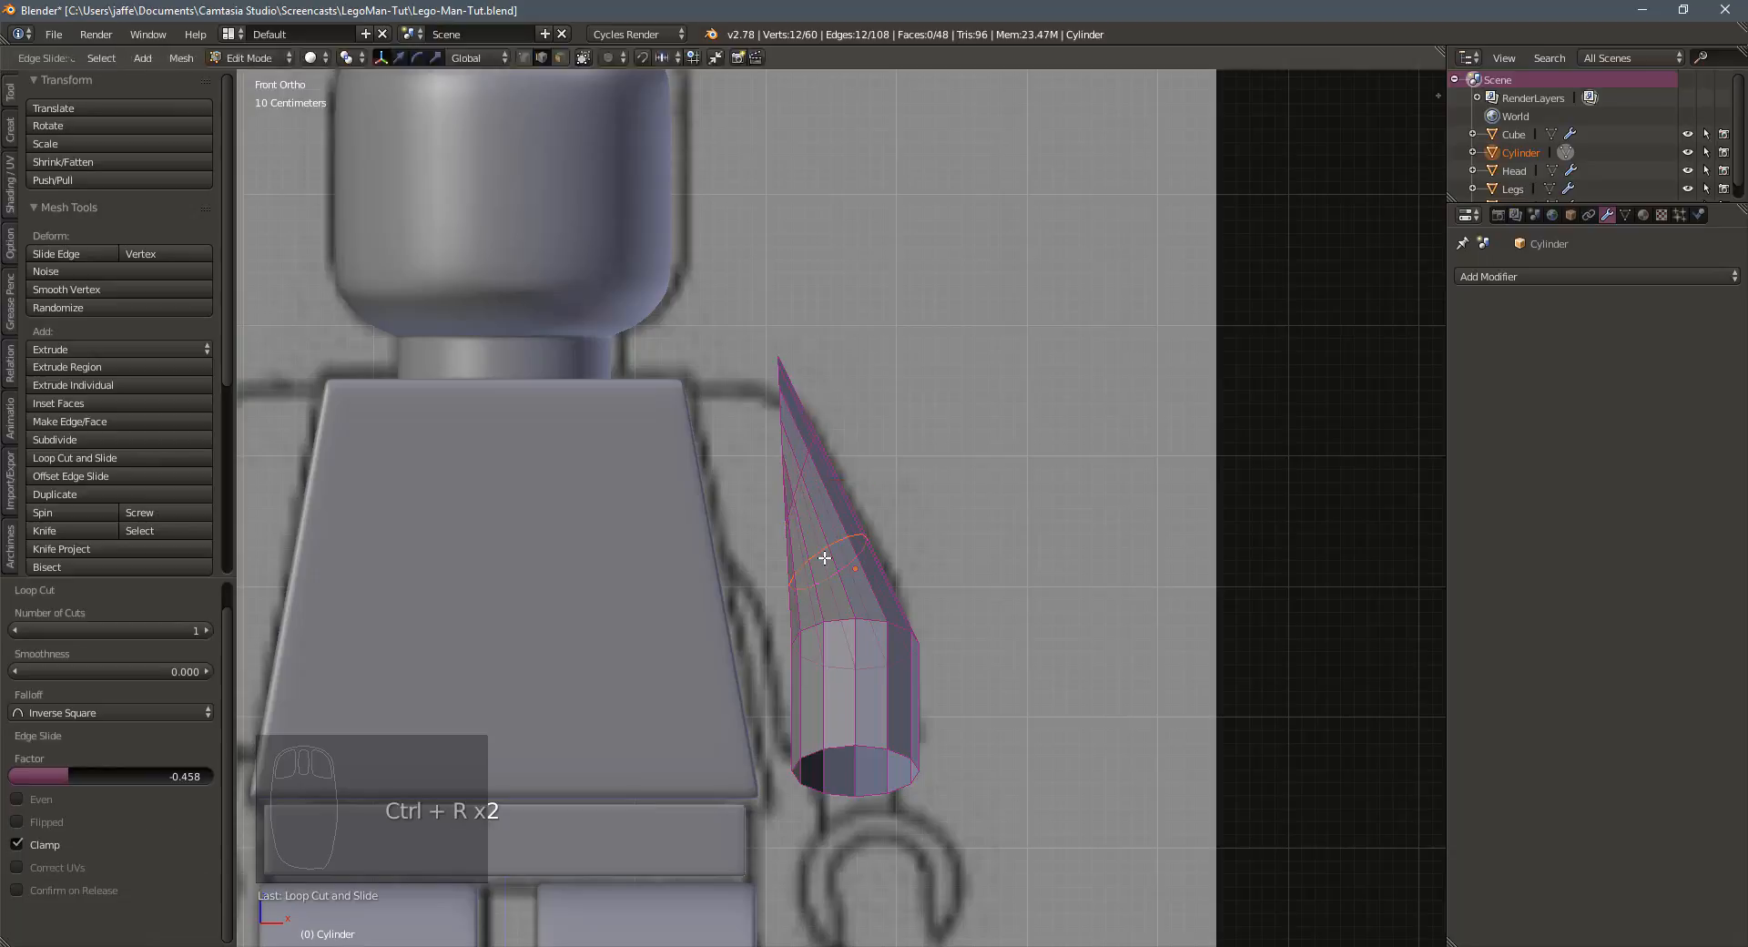
left_click(822, 551)
left_click(814, 525)
Select the four outward-facing edges of the arm's upper new loop and move them about 15 cm along X and 17 cm up in Z
middle_click_drag(887, 478, 764, 500)
key("ctrl+Tab")
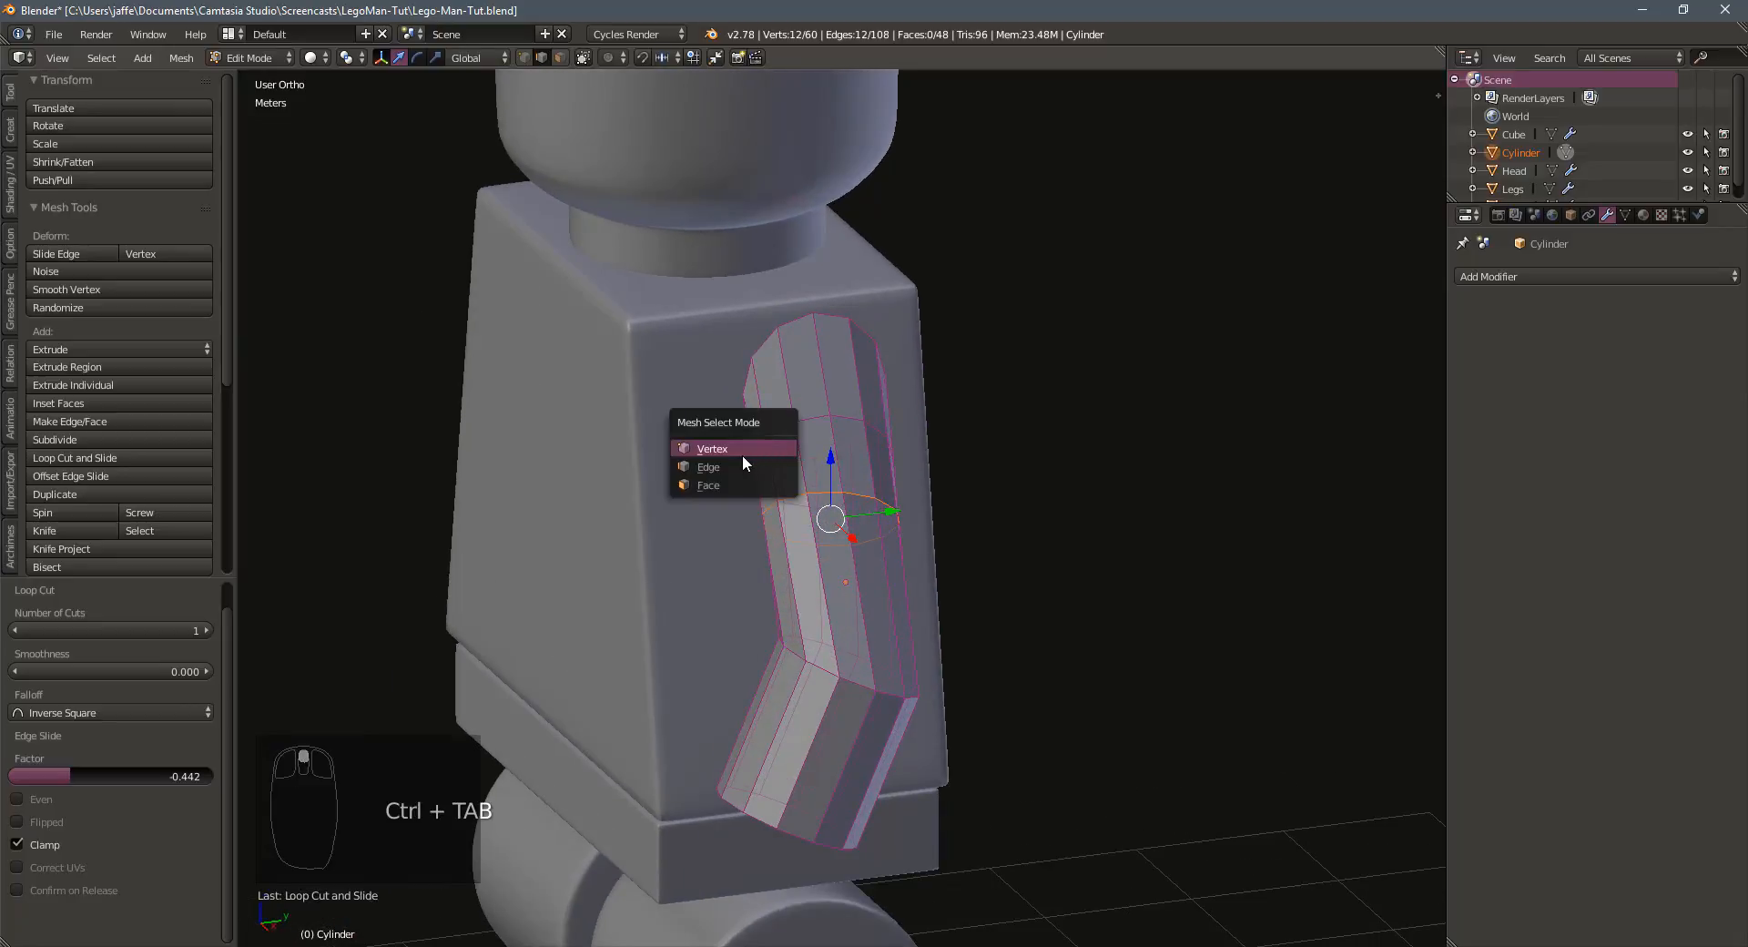
left_click(739, 466)
left_click(788, 428)
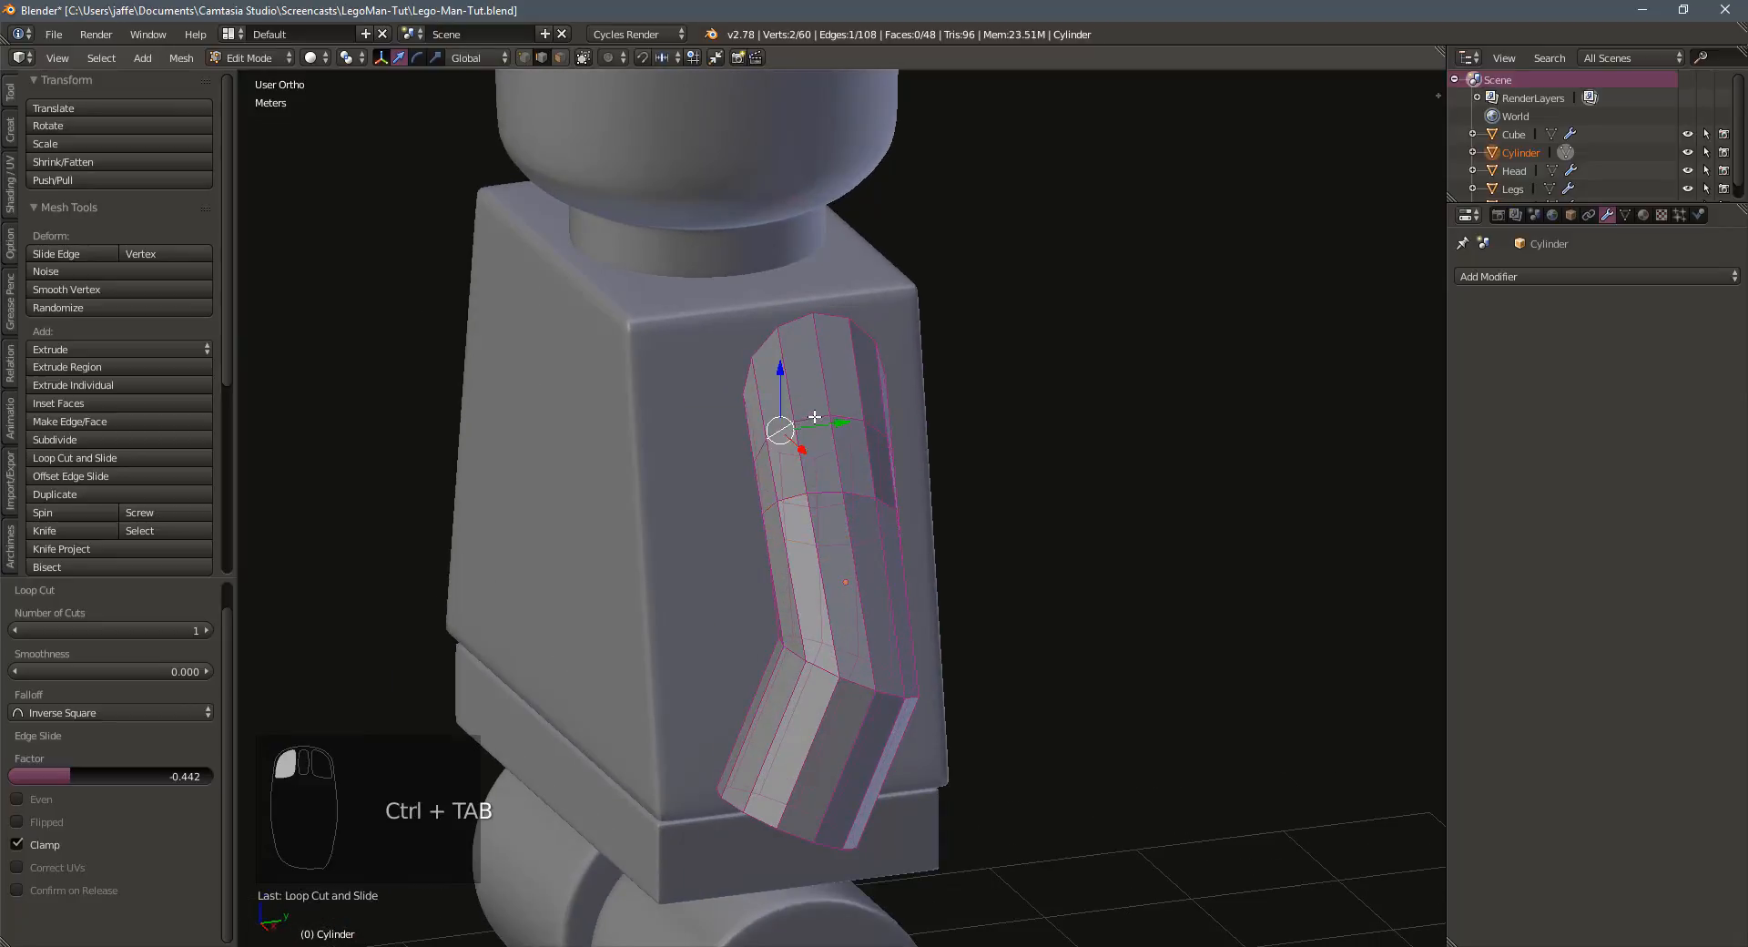
left_click(815, 417, "shift")
left_click(845, 420, "shift")
left_click(878, 429, "shift")
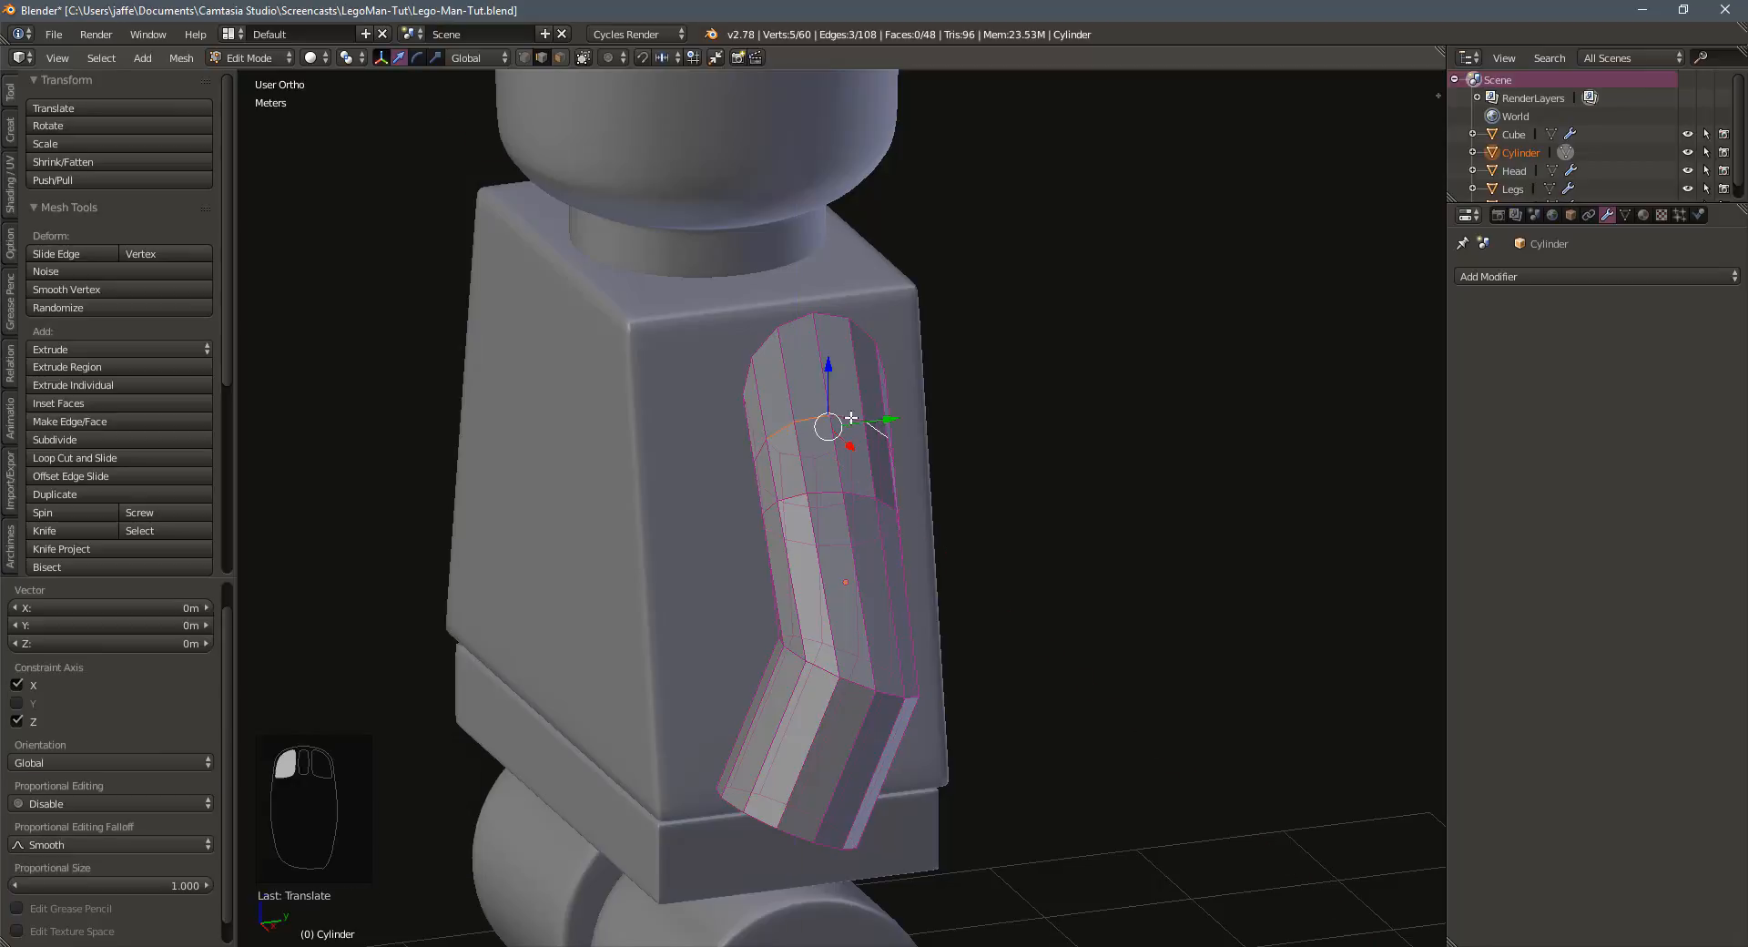
scroll(855, 437, "up", 3)
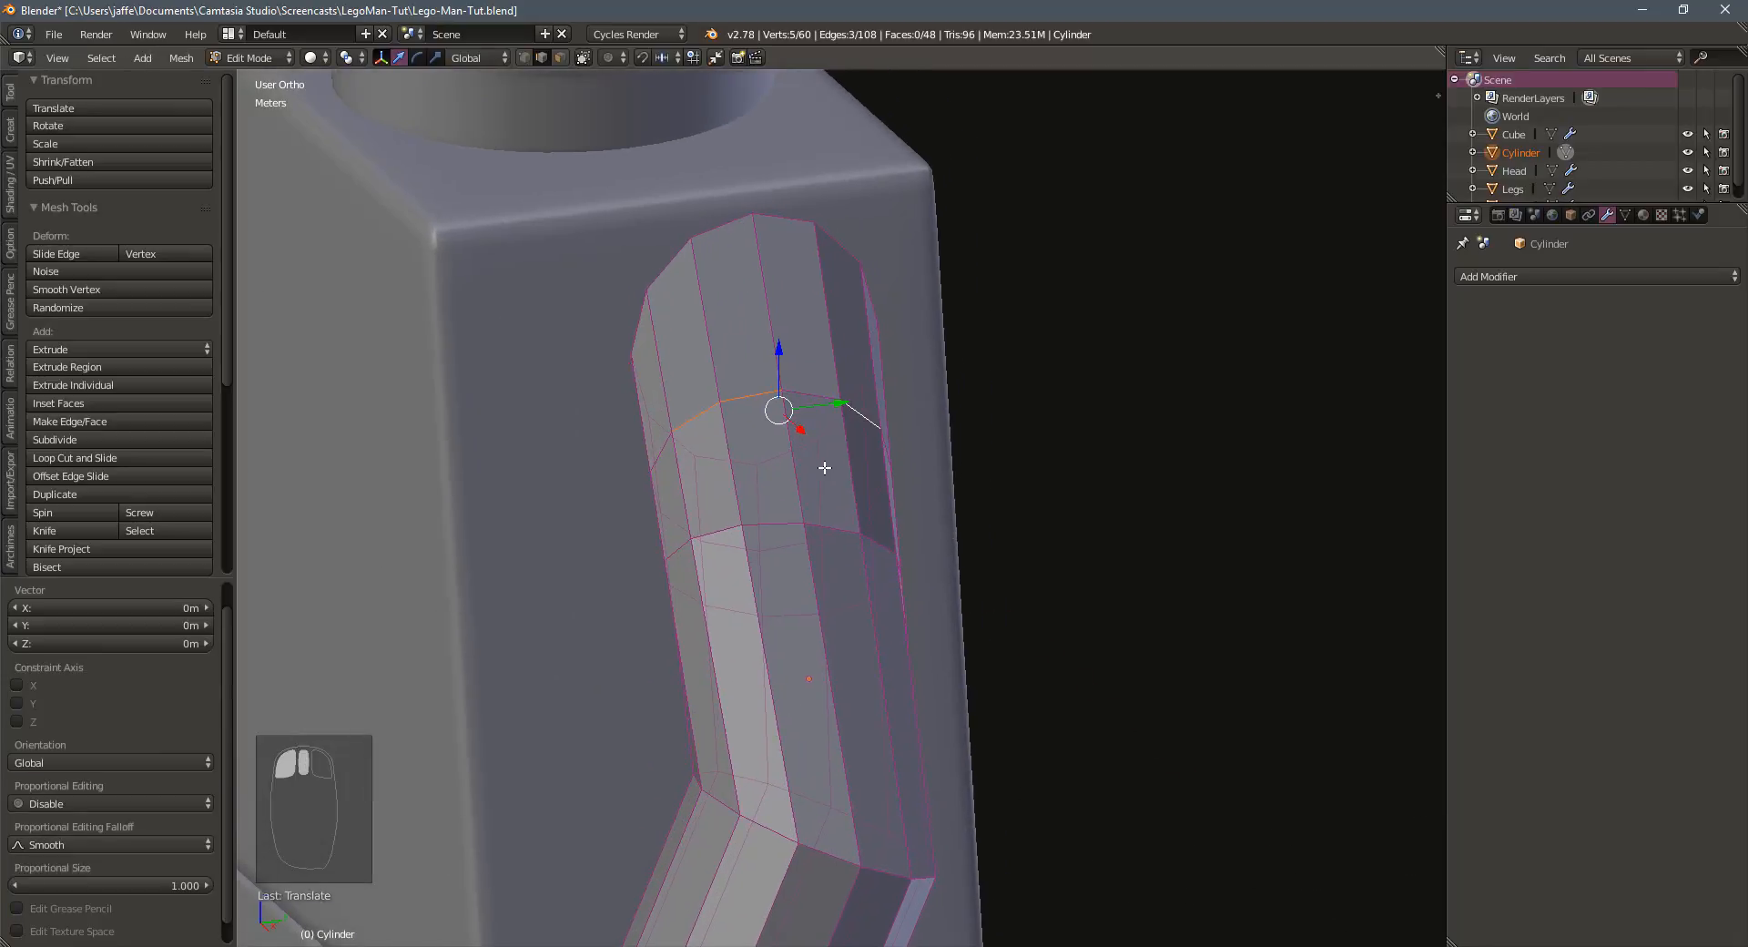
left_click(801, 393, "shift")
middle_click_drag(807, 421, 878, 419)
scroll(812, 411, "down", 3)
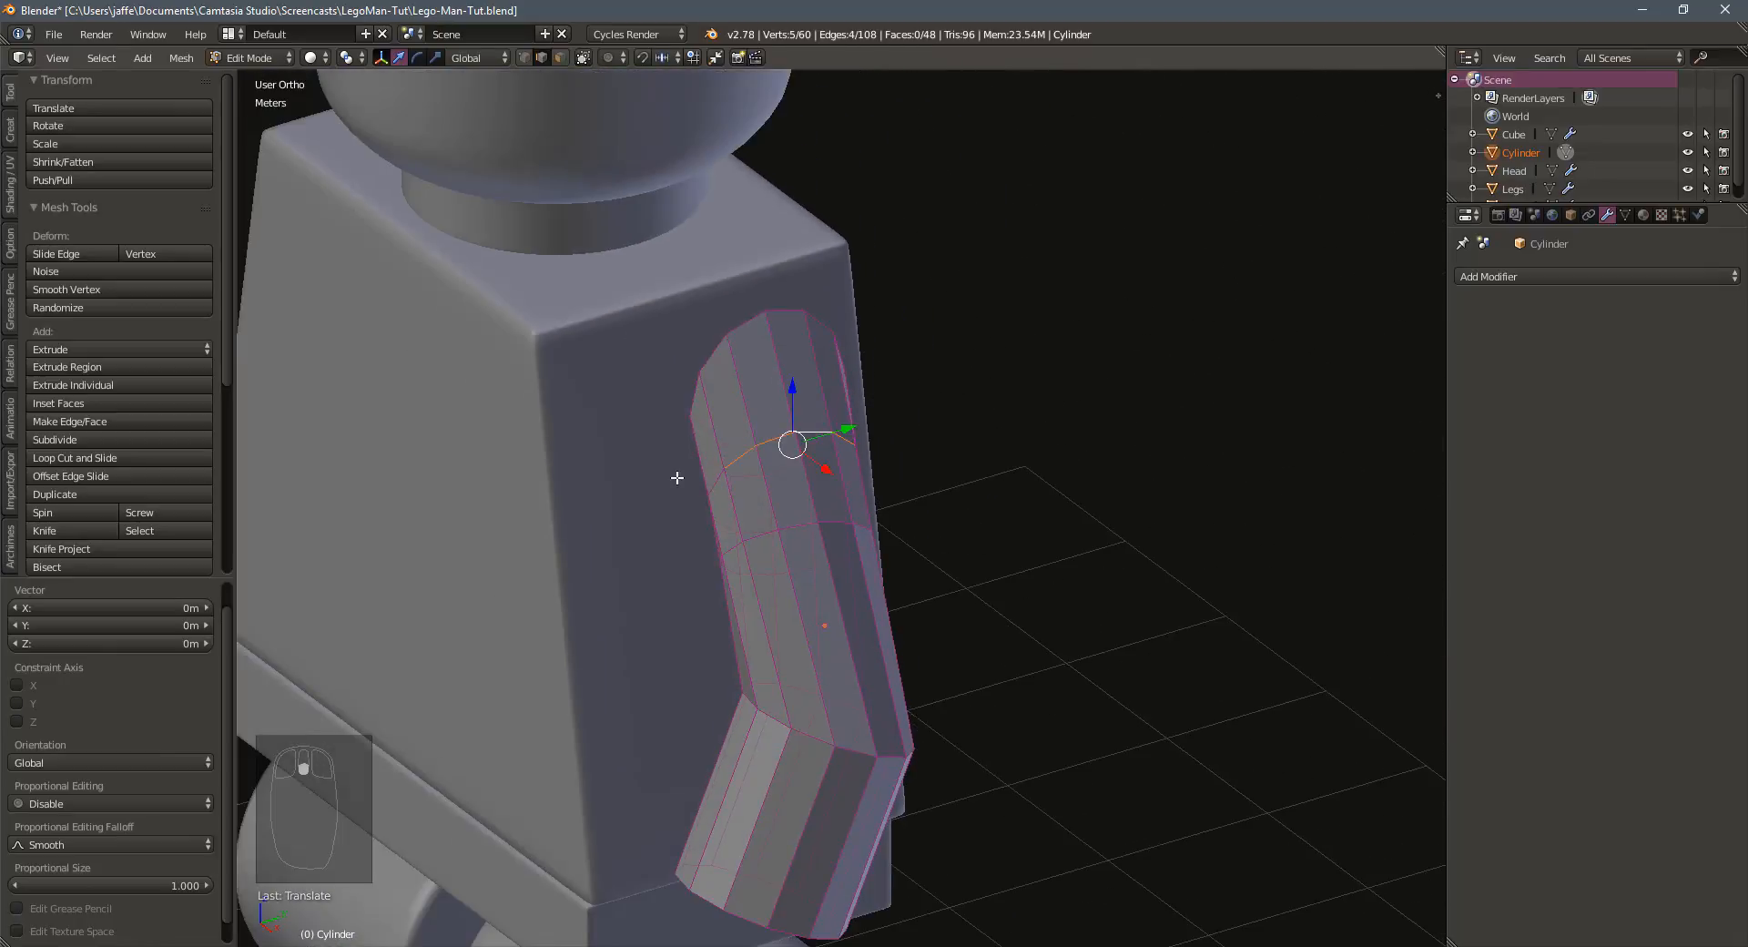
key("ctrl+space")
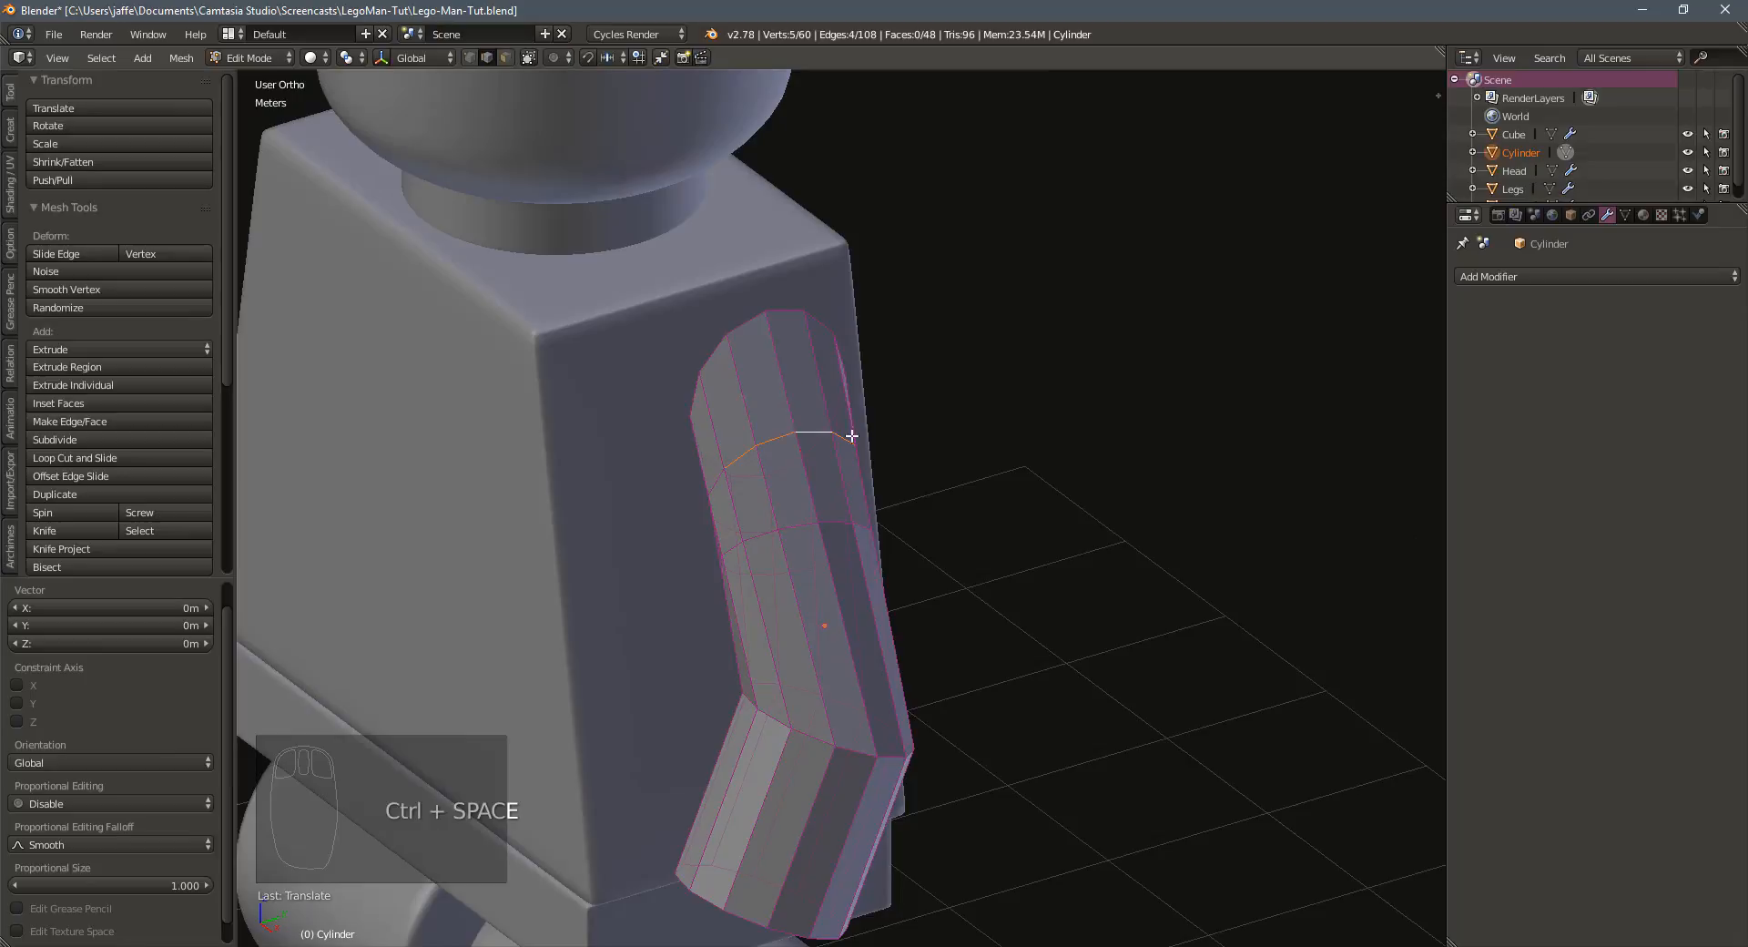
middle_click_drag(787, 465, 875, 452)
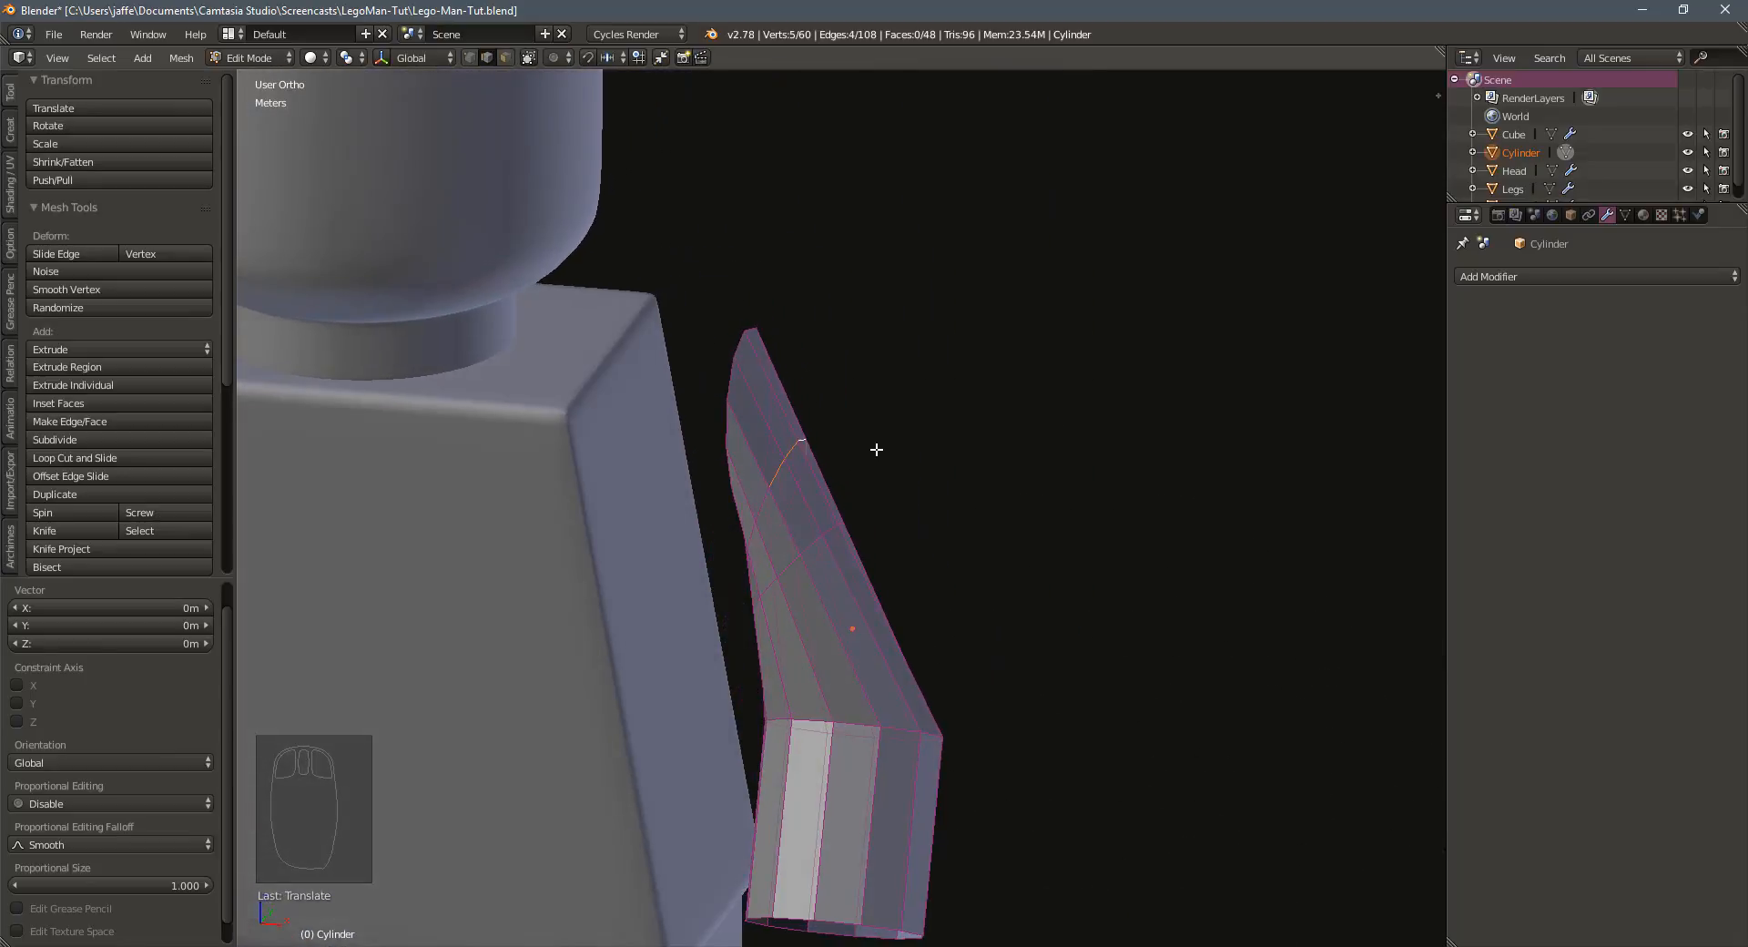
key("ctrl+space")
key("KP_1")
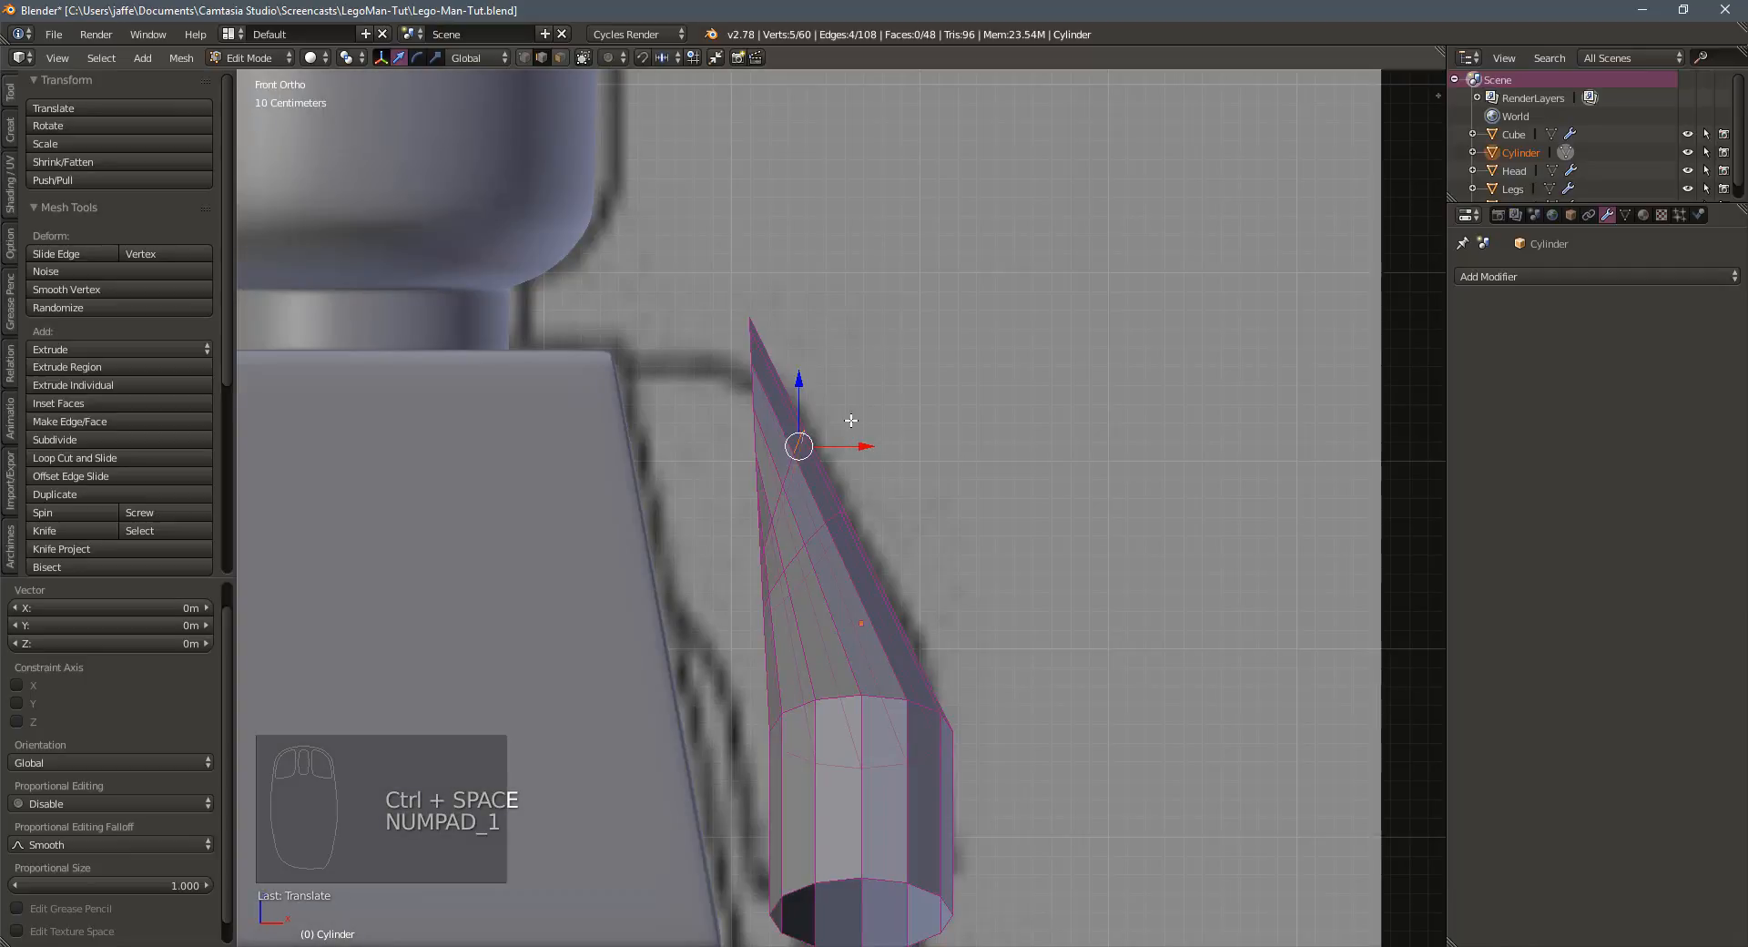
key("g")
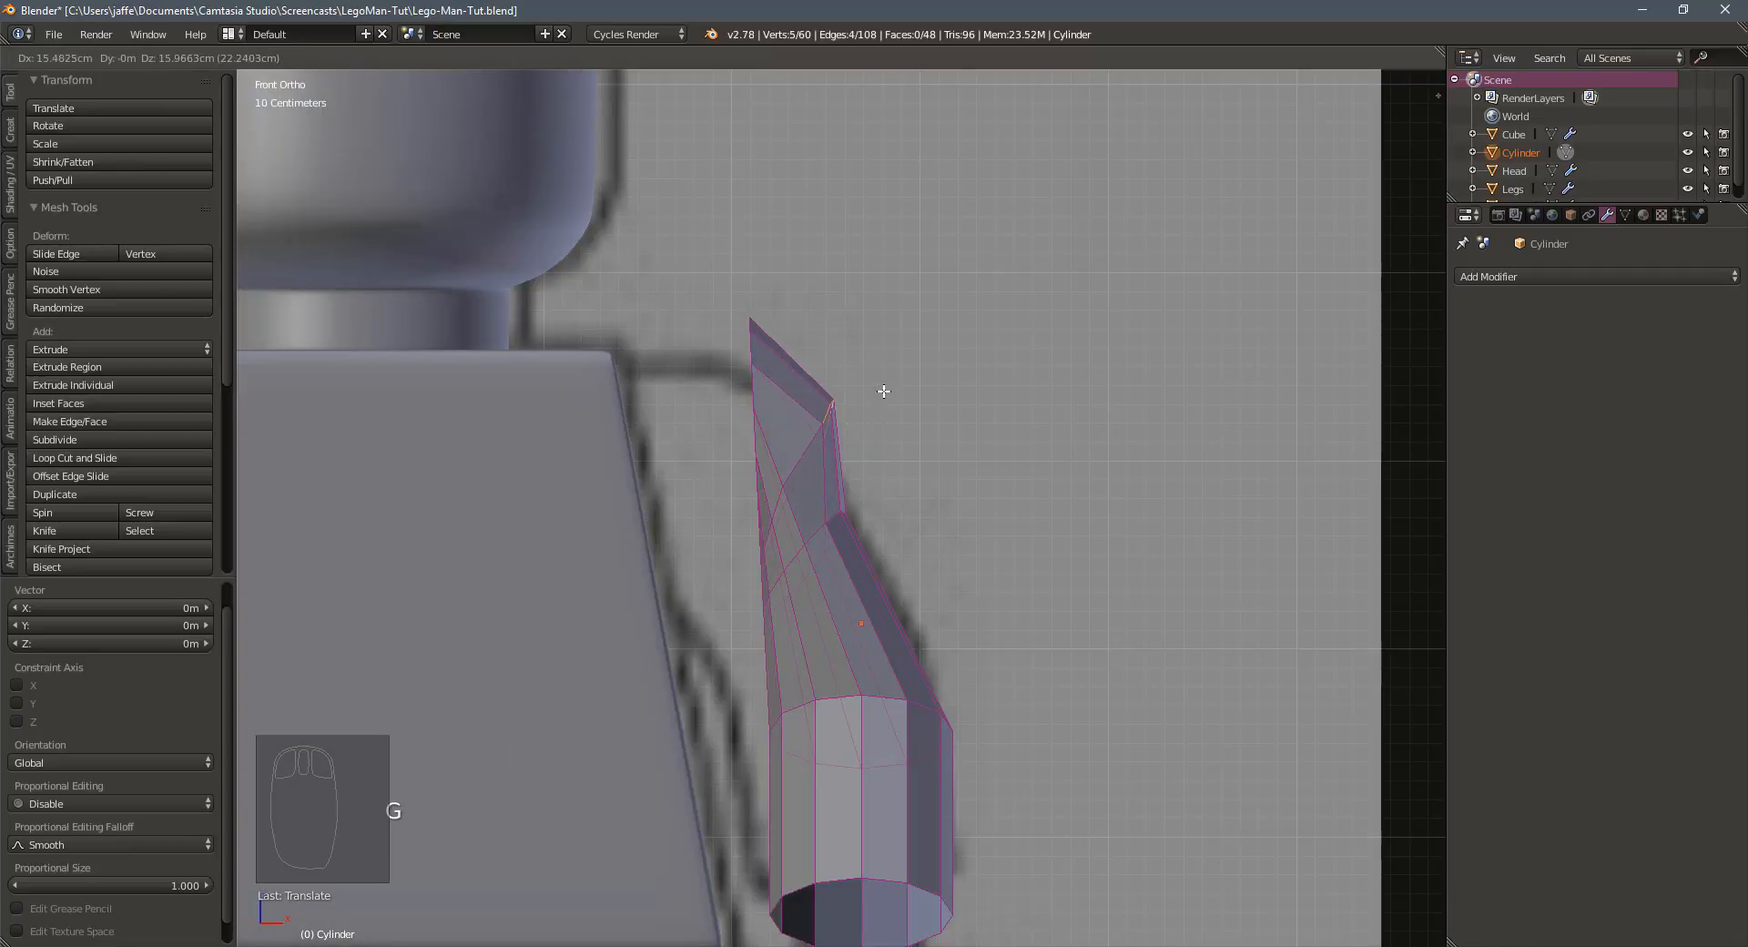
left_click(884, 391)
Select only the four outward-facing edges of the lower new loop and move them about 28.5 cm along X and 11.6 cm up in Z
middle_click_drag(871, 506, 794, 533)
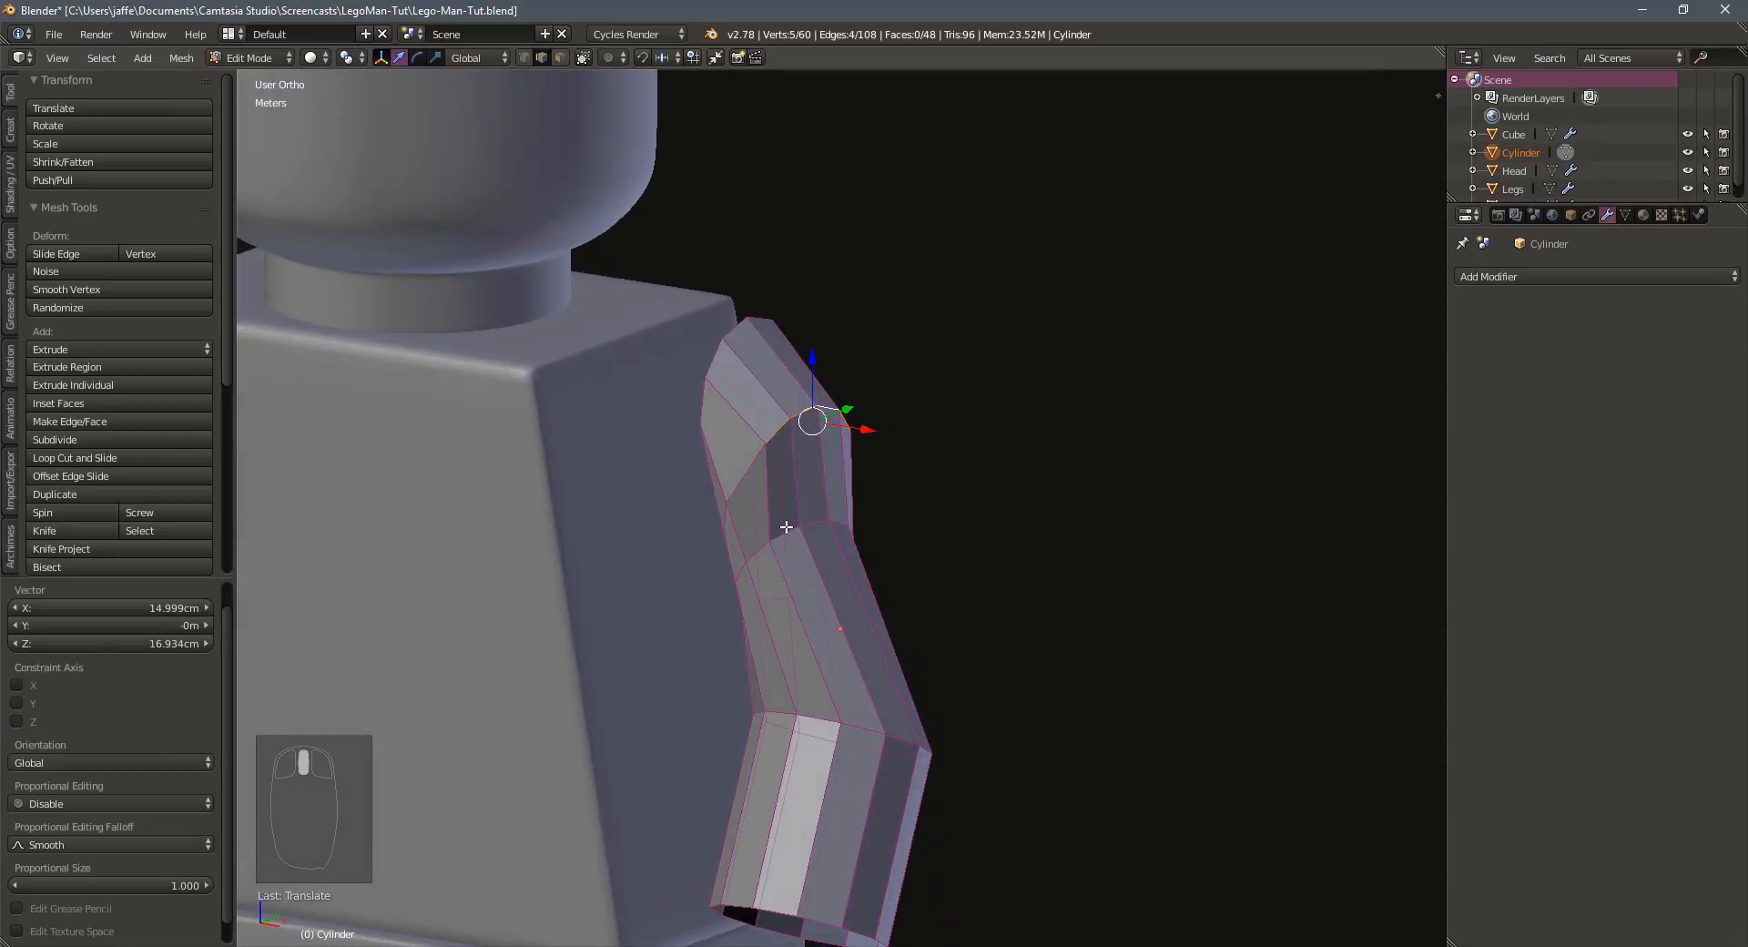
left_click(785, 534, "shift")
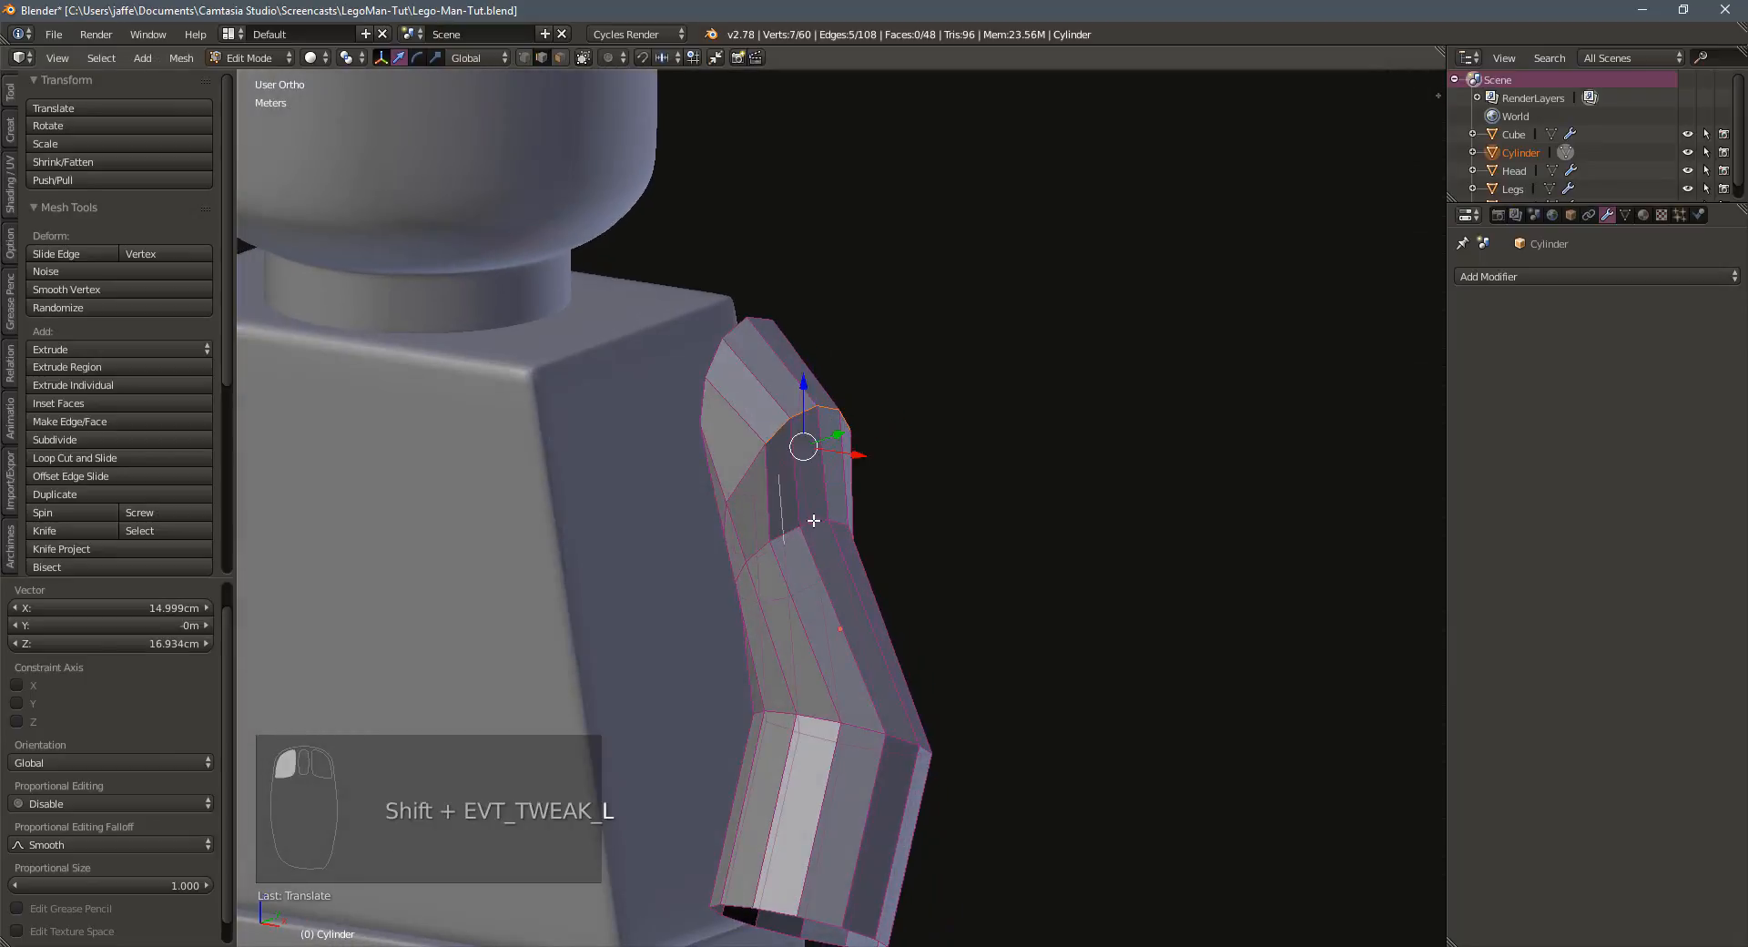
key("a")
left_click(780, 532)
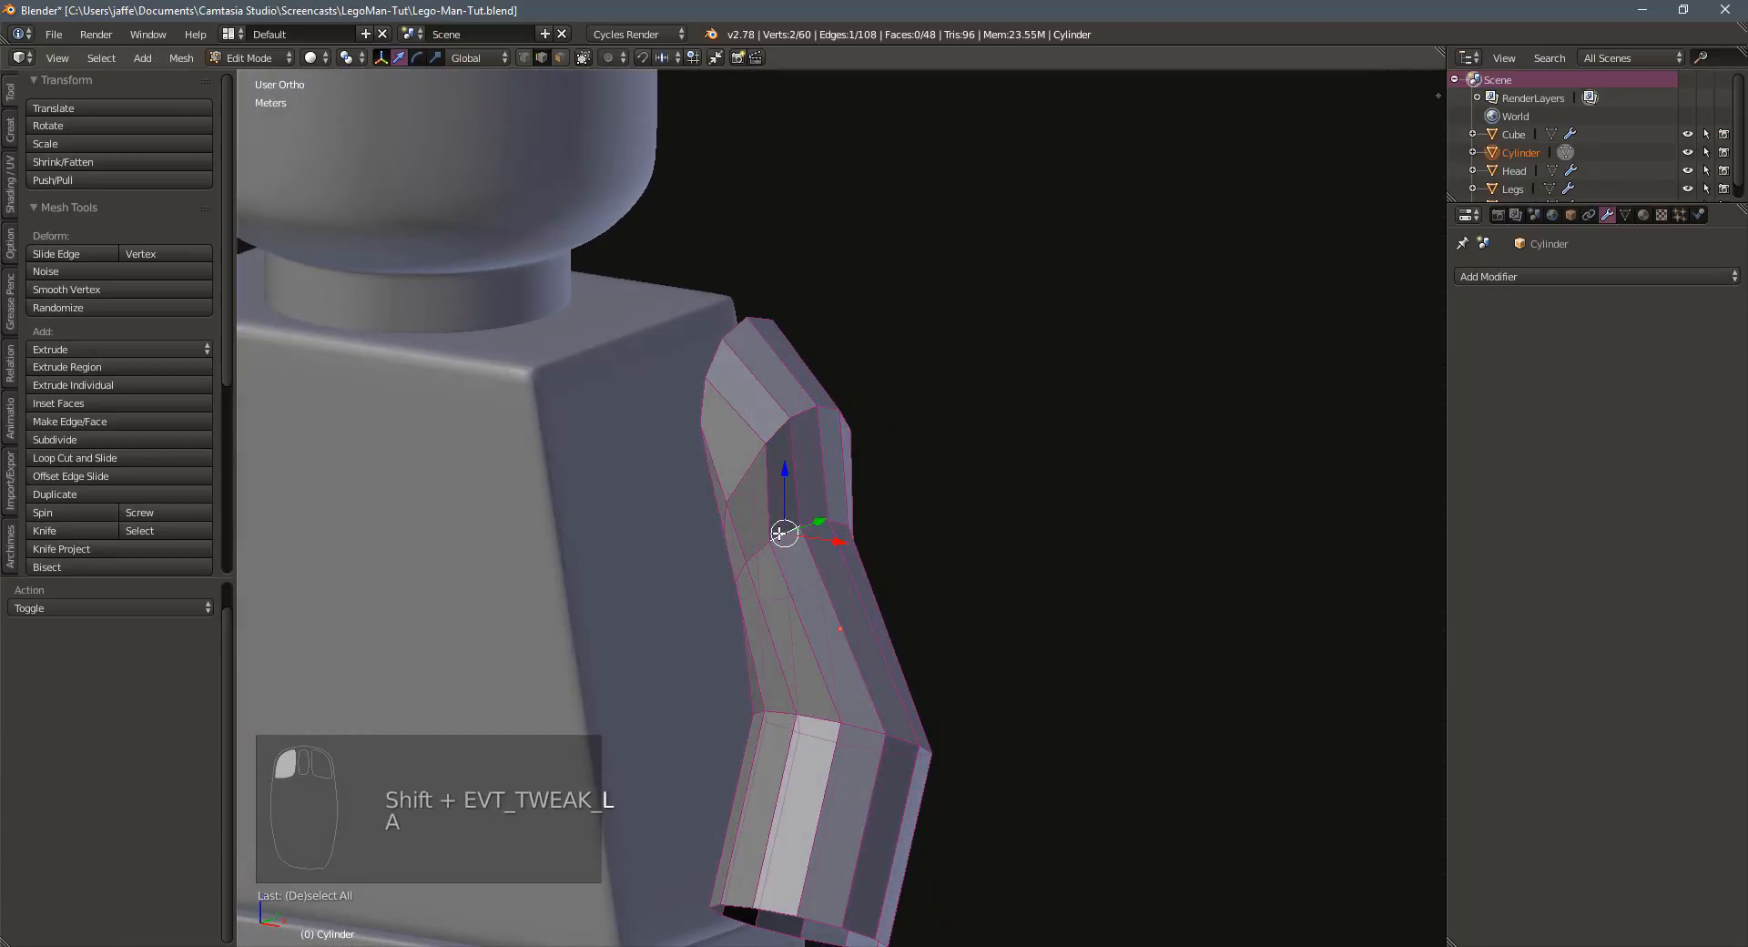
key("ctrl+space")
left_click(831, 525, "shift")
left_click(846, 533, "shift")
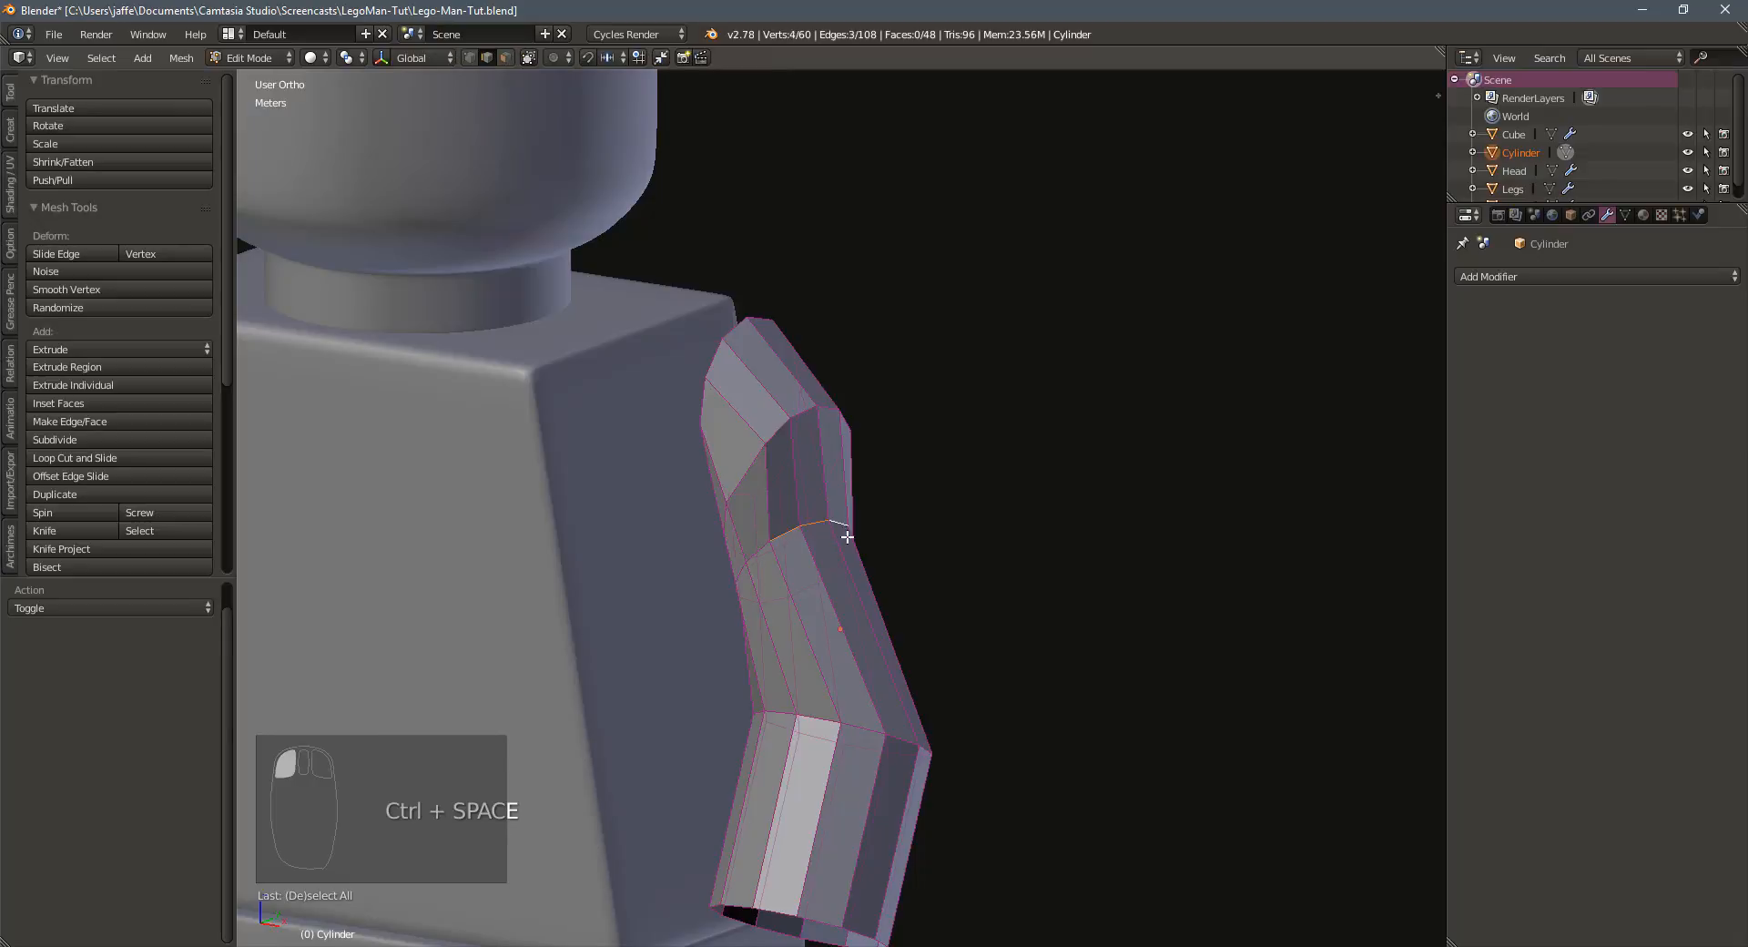
middle_click_drag(847, 533, 753, 553)
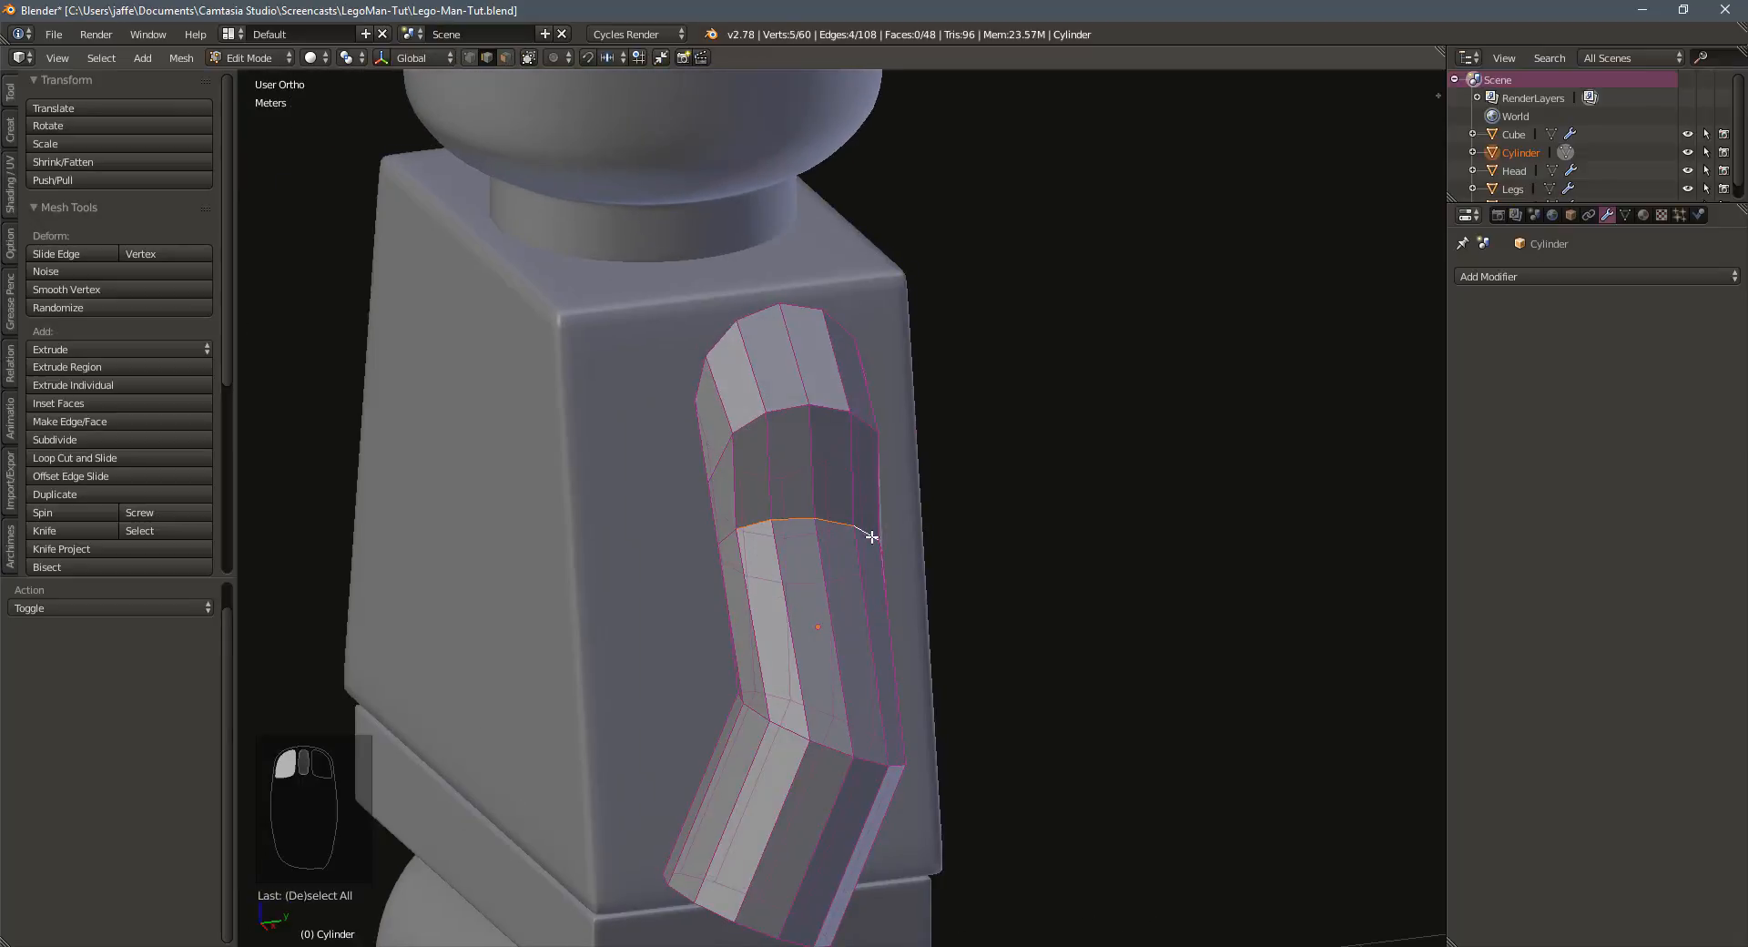
key("KP_3")
key("KP_1")
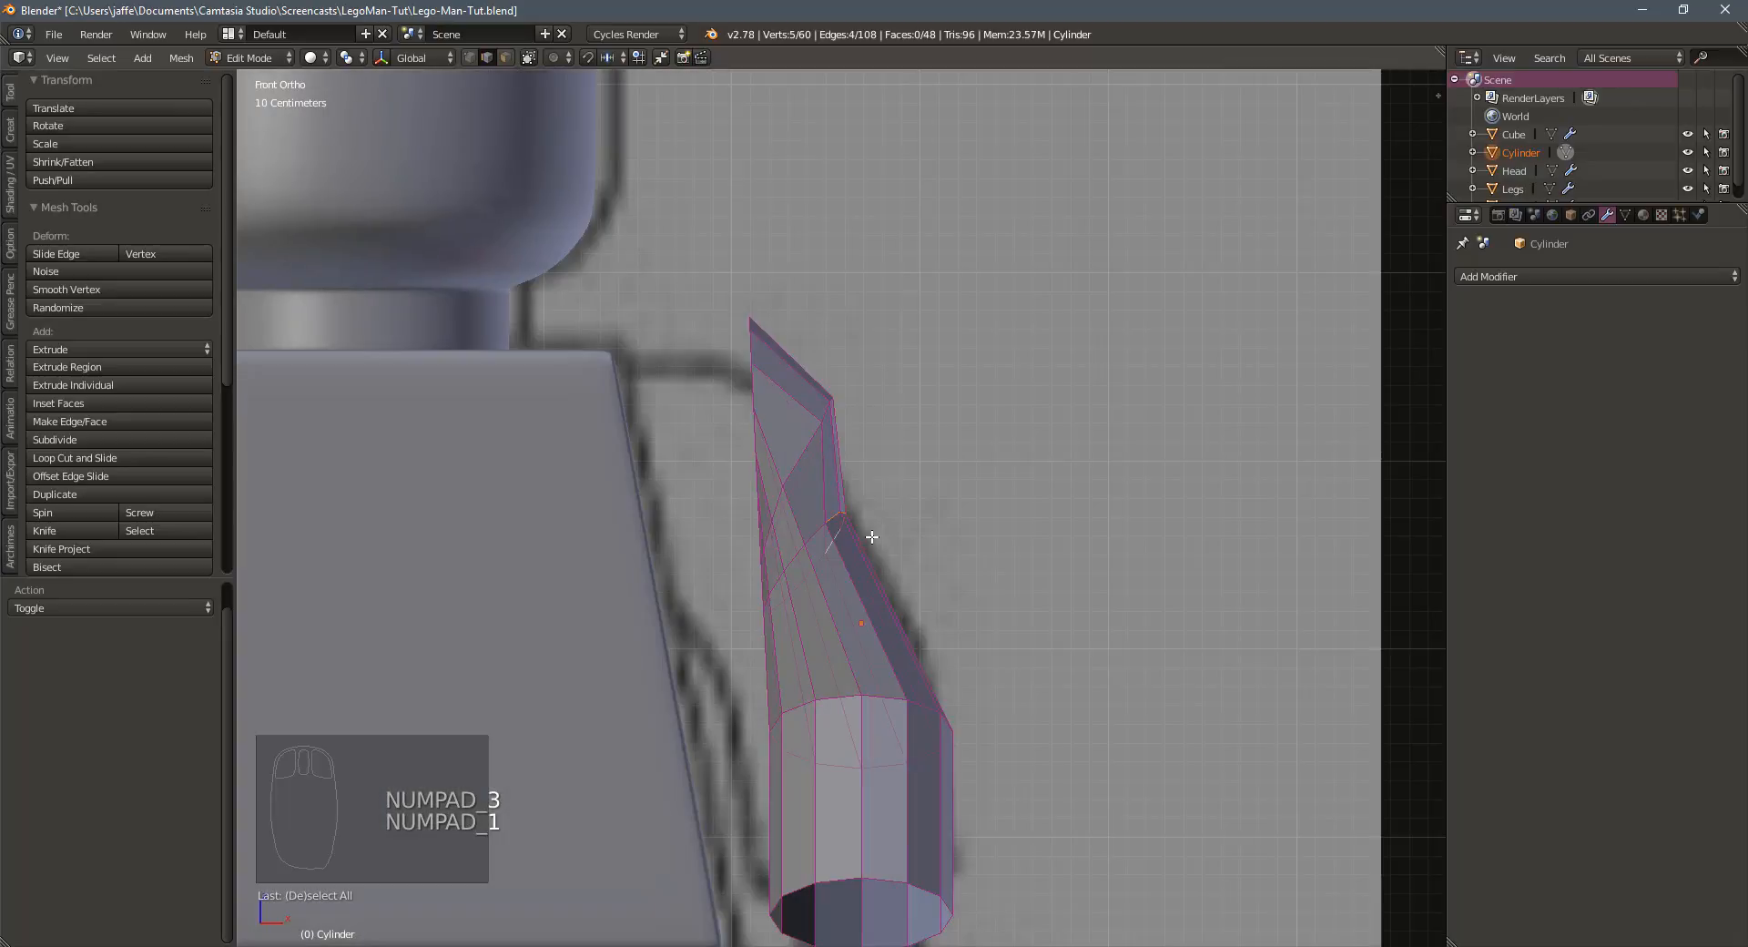
key("g")
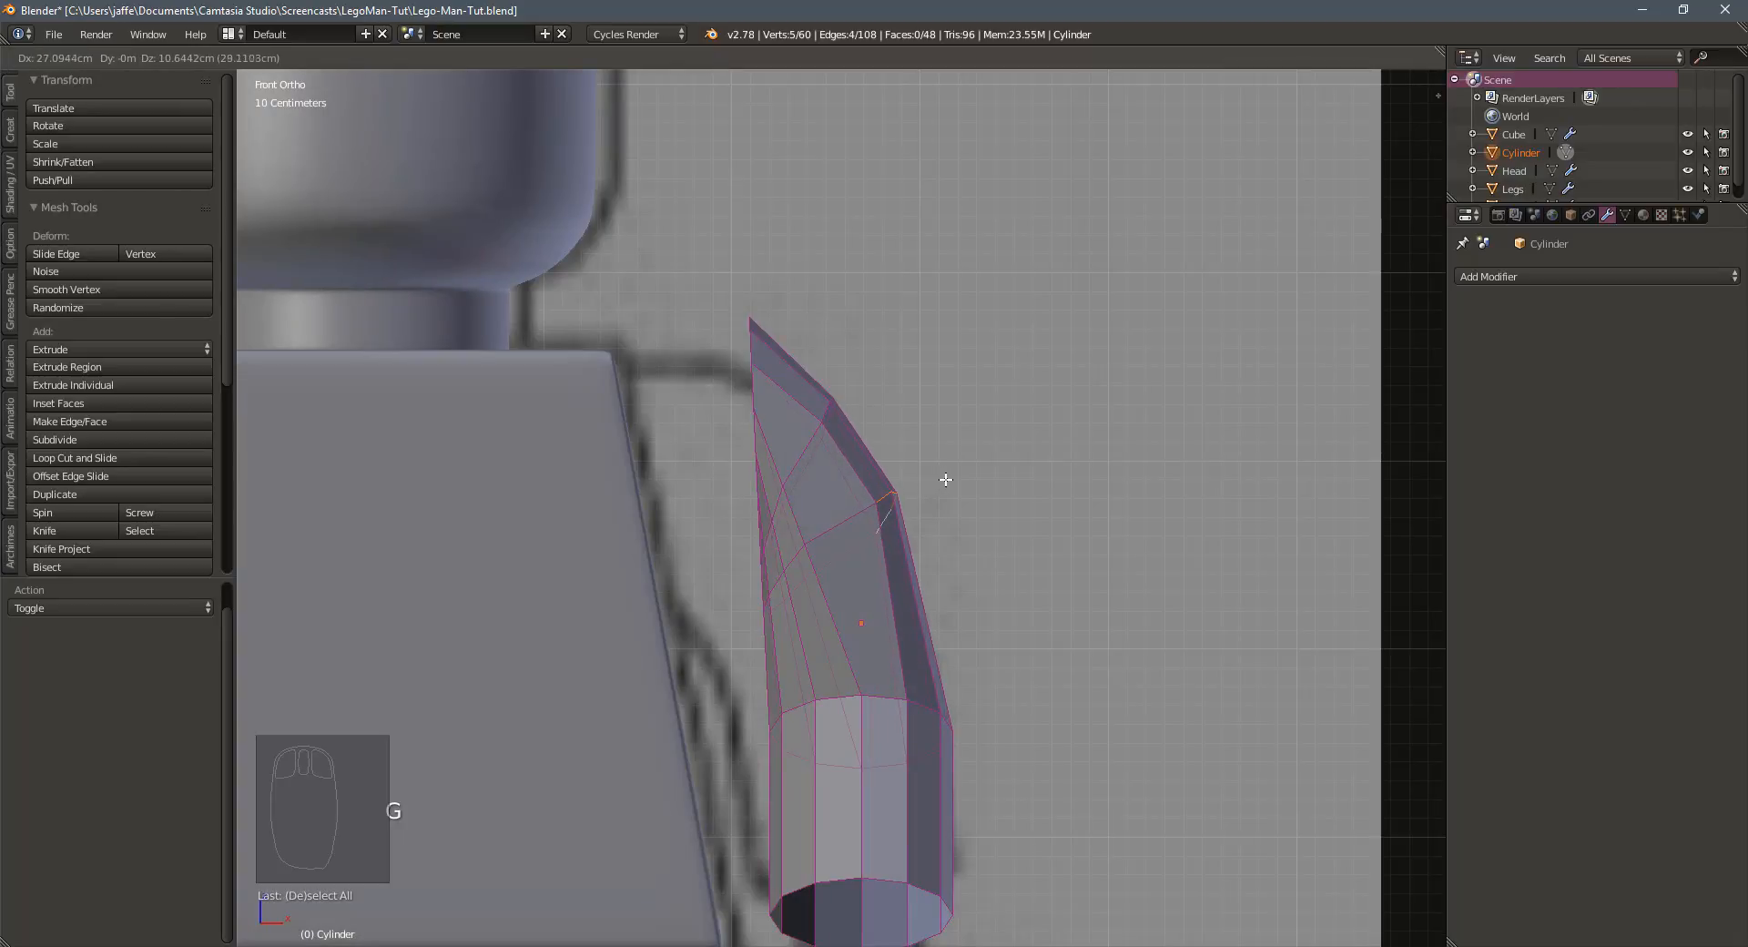
left_click(949, 477)
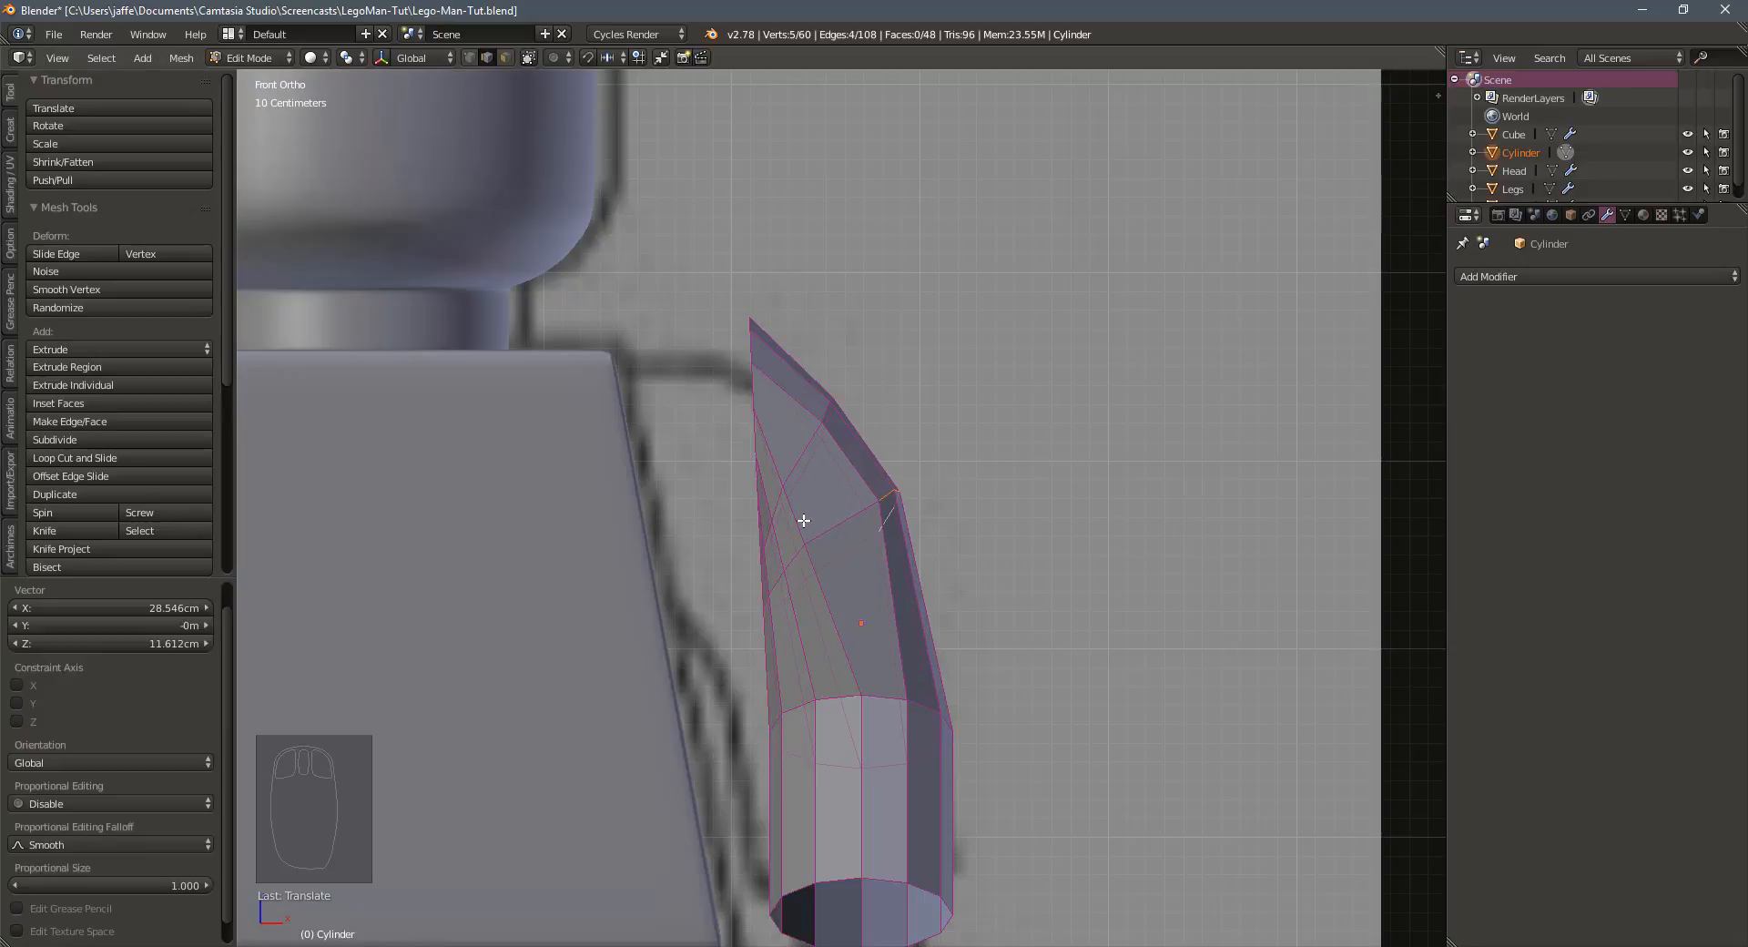
Move the lengthwise edges between the two new loops on the arm's front and back about 10 cm along X and 6.9 cm up in Z
scroll(804, 520, "up", 1)
left_click(789, 525)
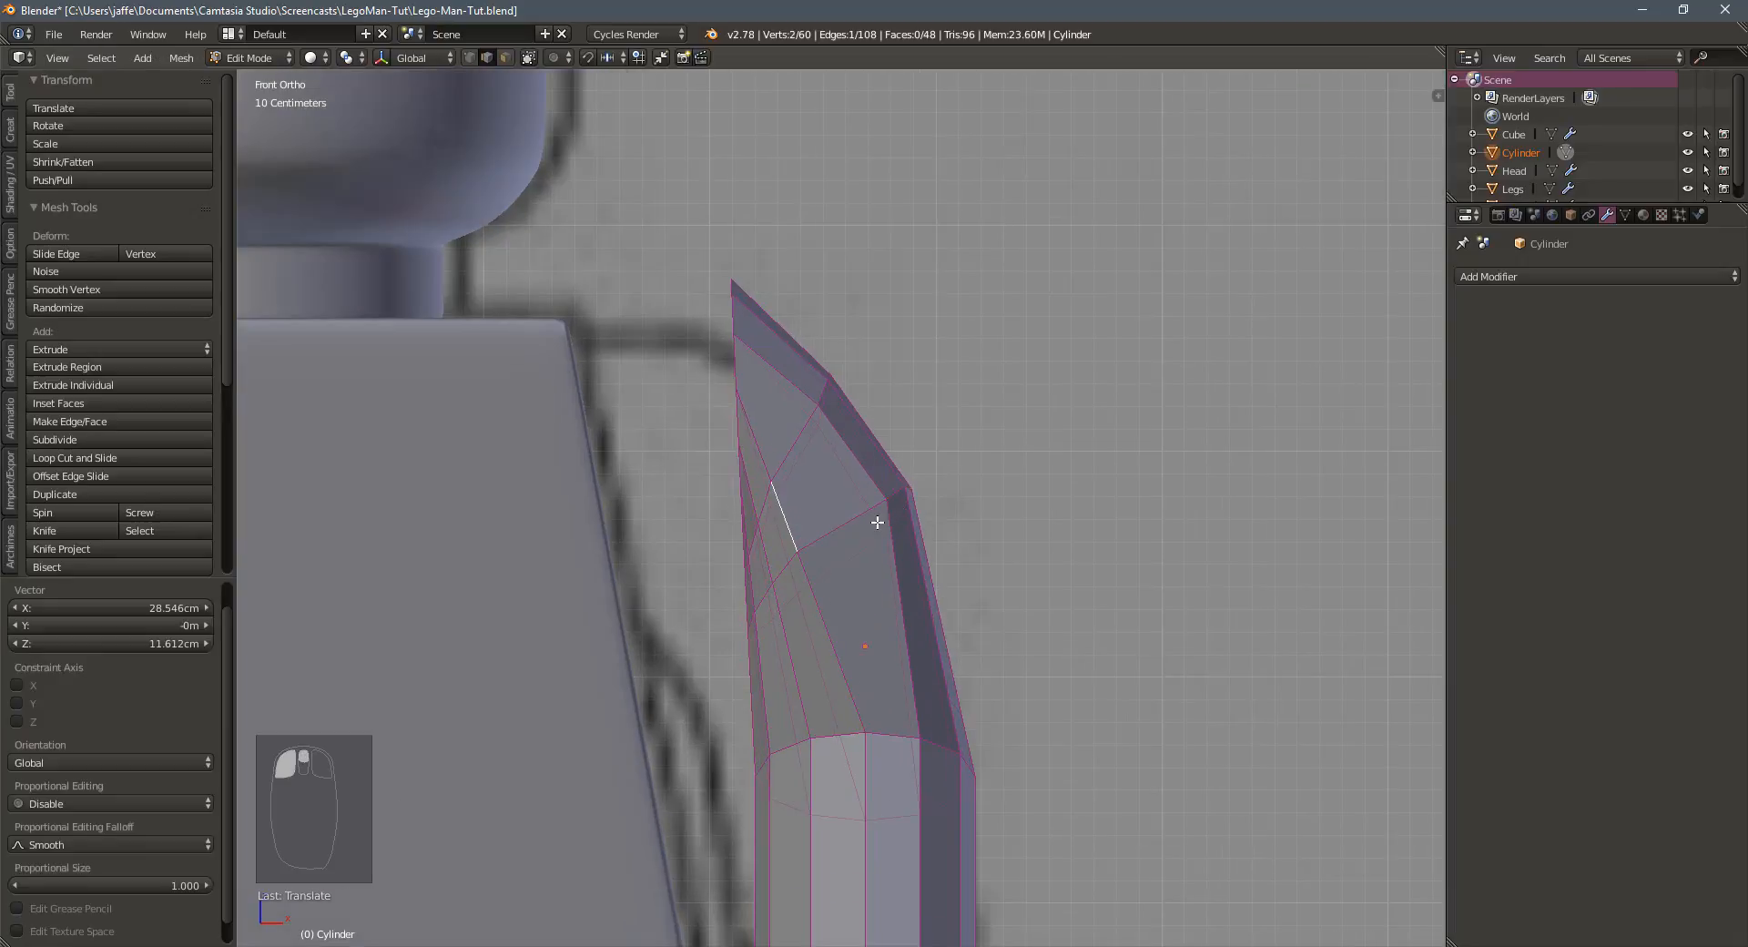
middle_click_drag(878, 507, 1125, 540)
left_click(927, 572, "shift")
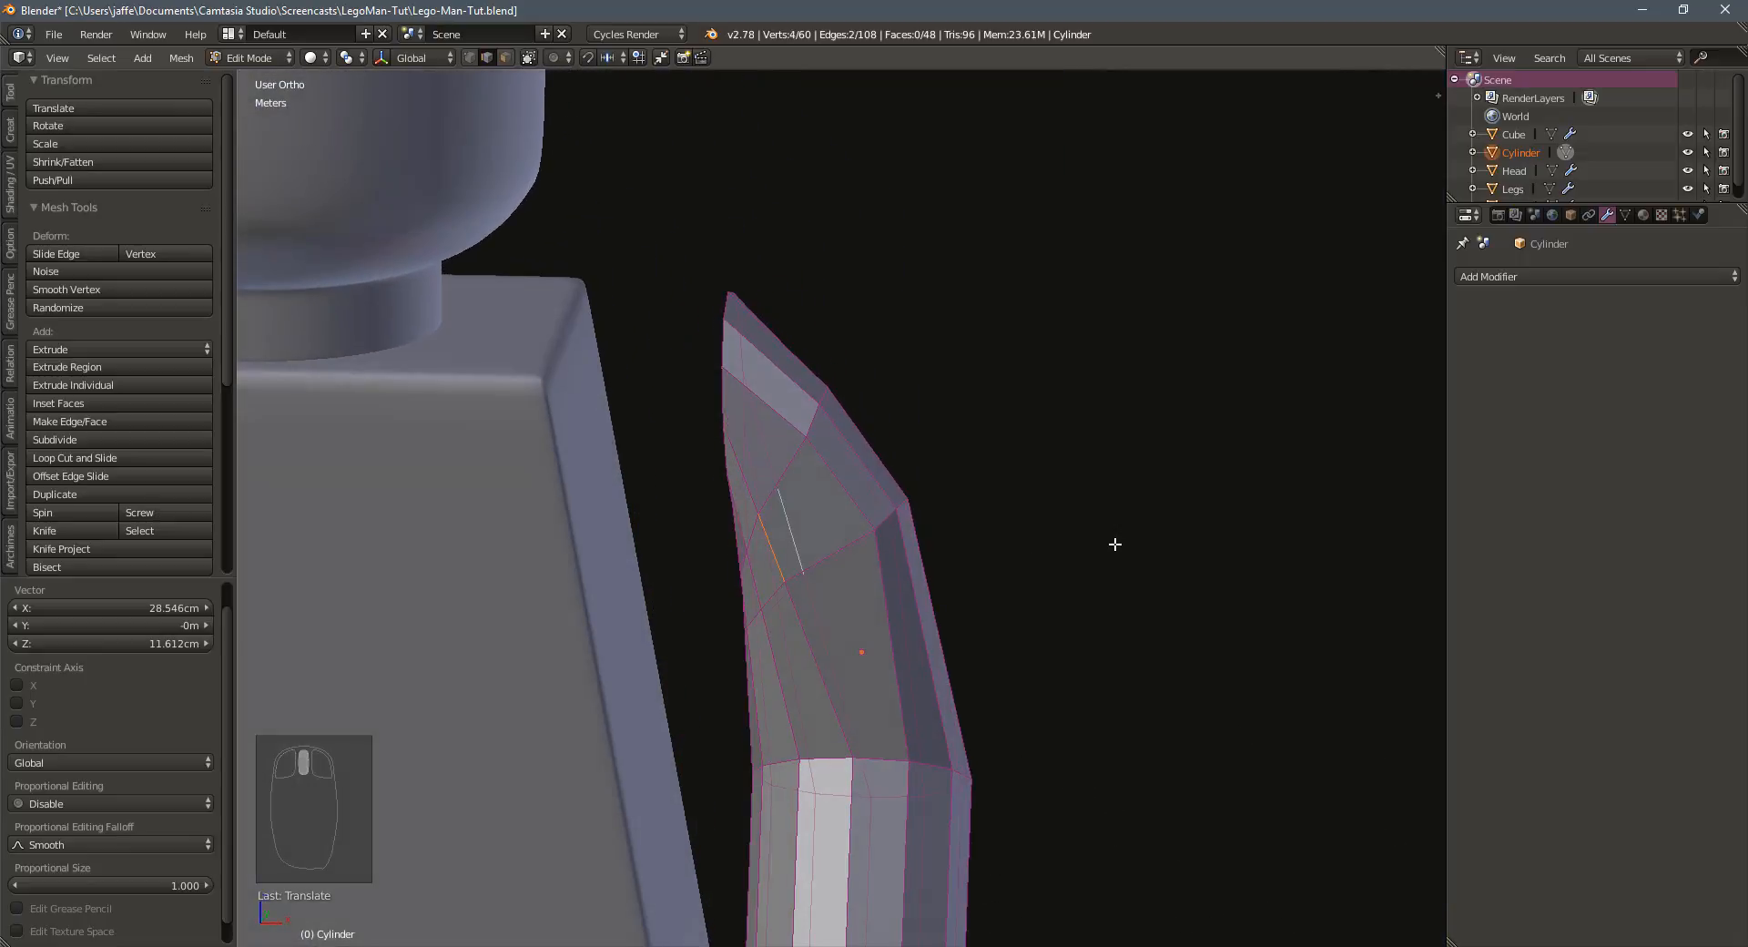
key("KP_1")
key("g")
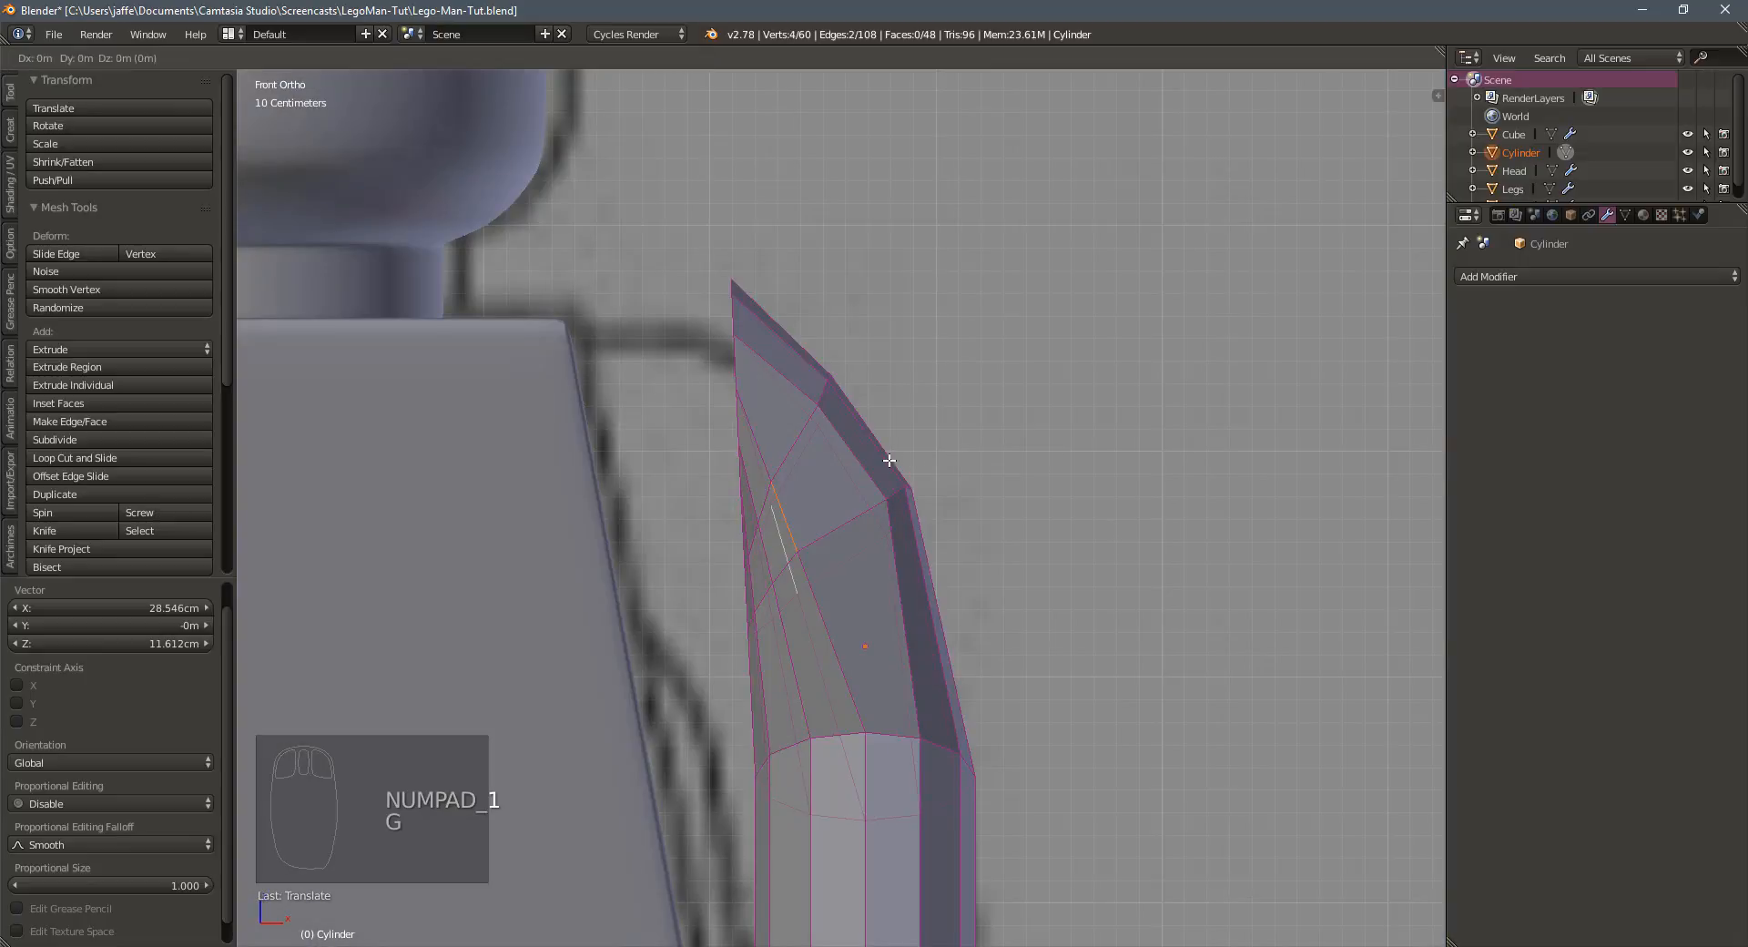
left_click(906, 447)
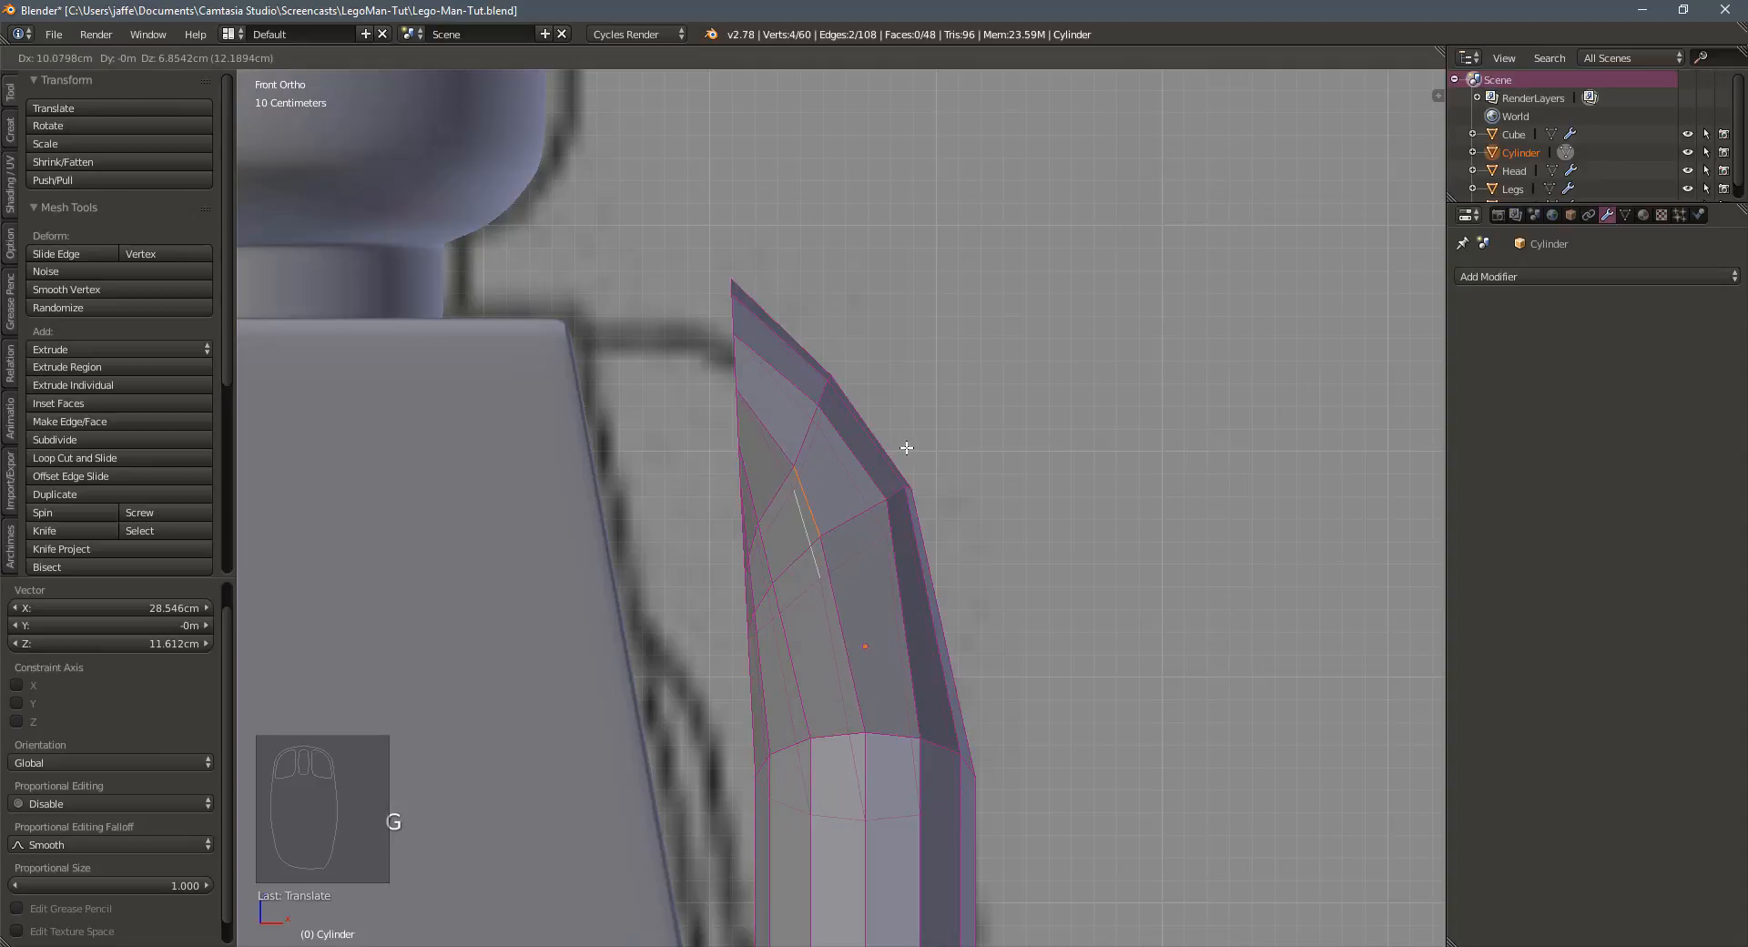
Select the edge ring of the arm's shoulder opening and extrude it inward at a scale of about 0.775
middle_click_drag(780, 565, 834, 642)
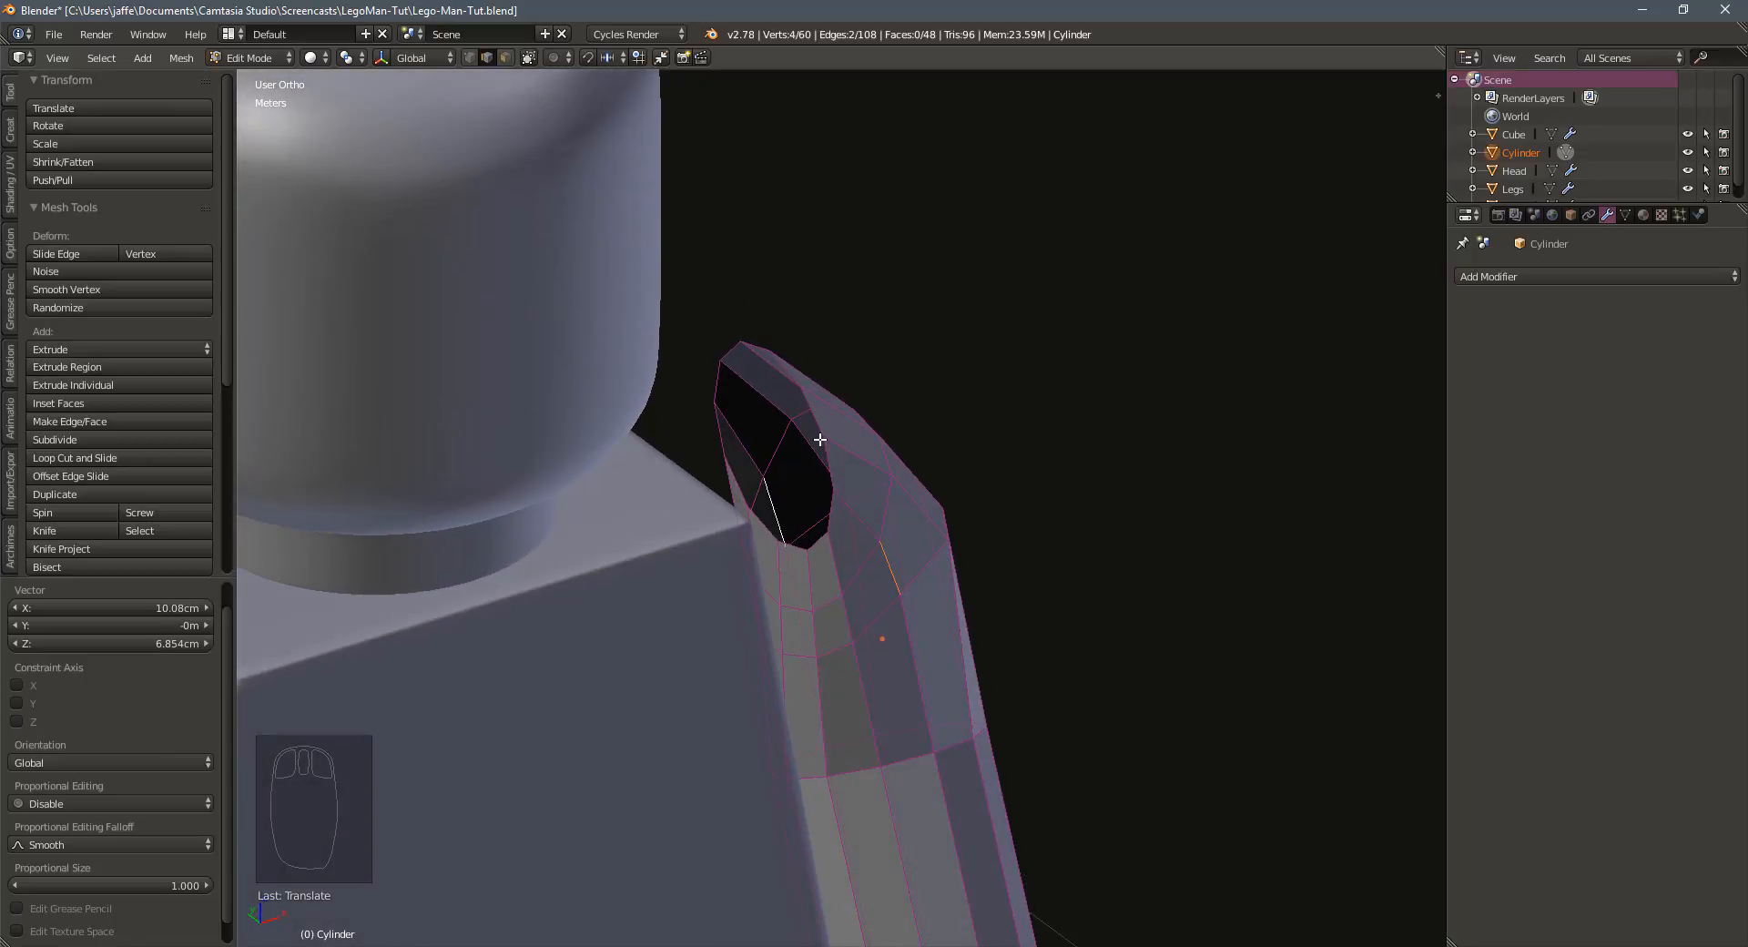
key("ctrl+Tab")
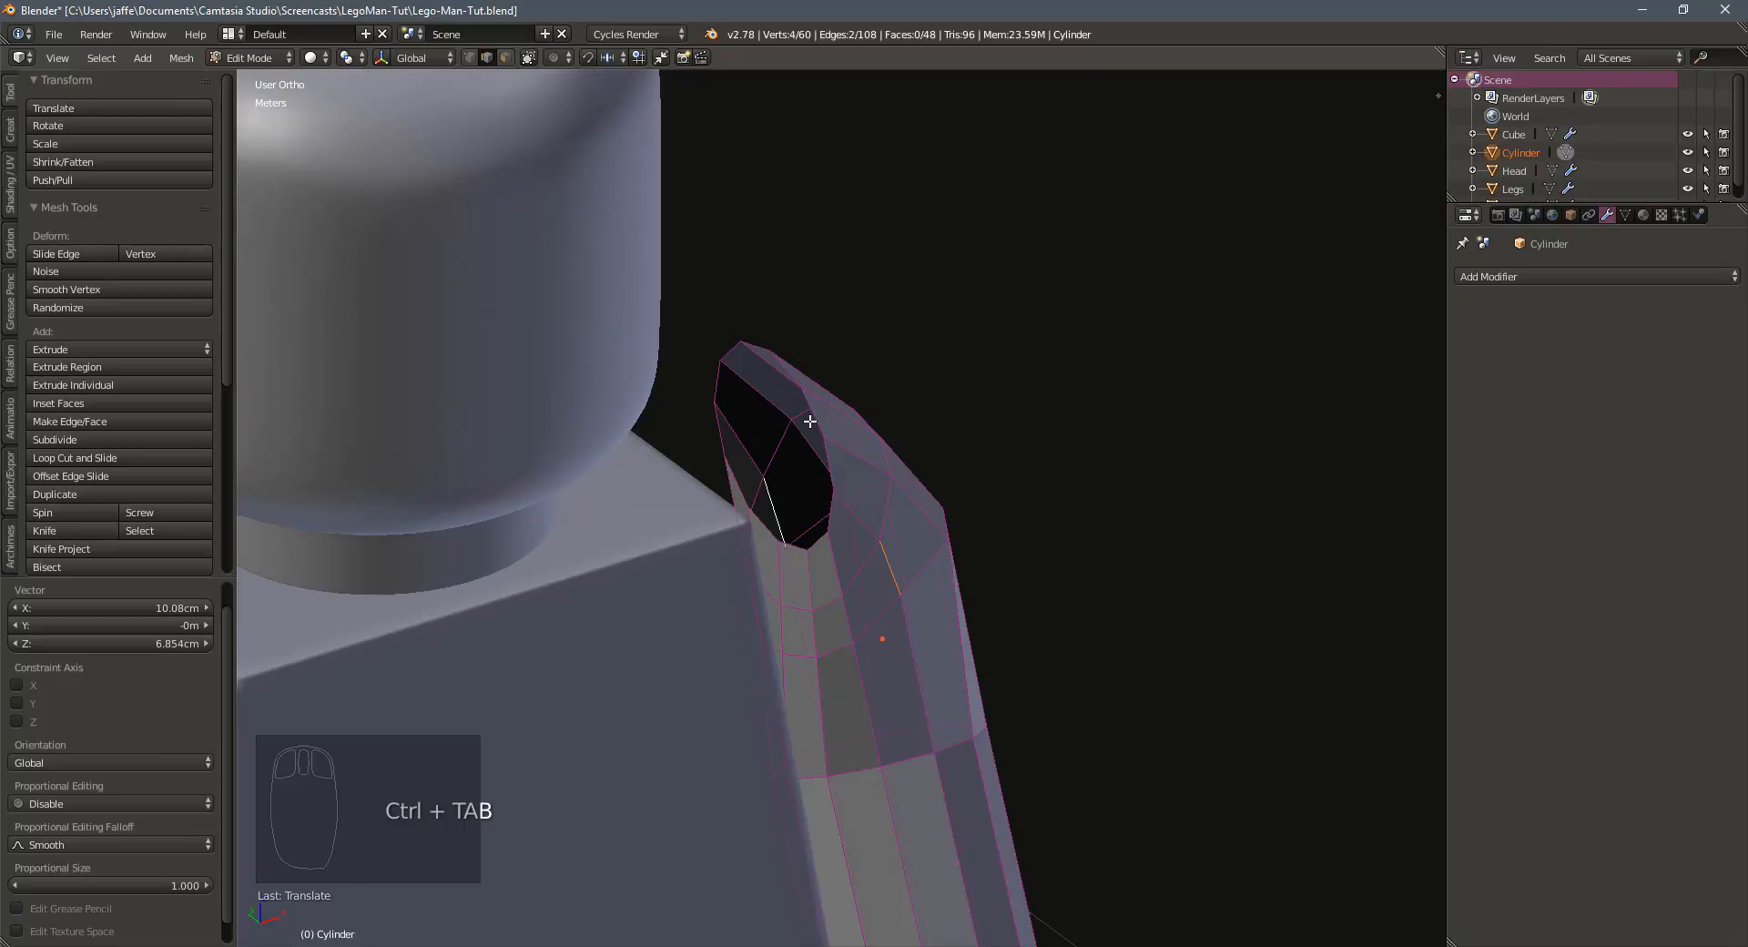
left_click(816, 418, "alt")
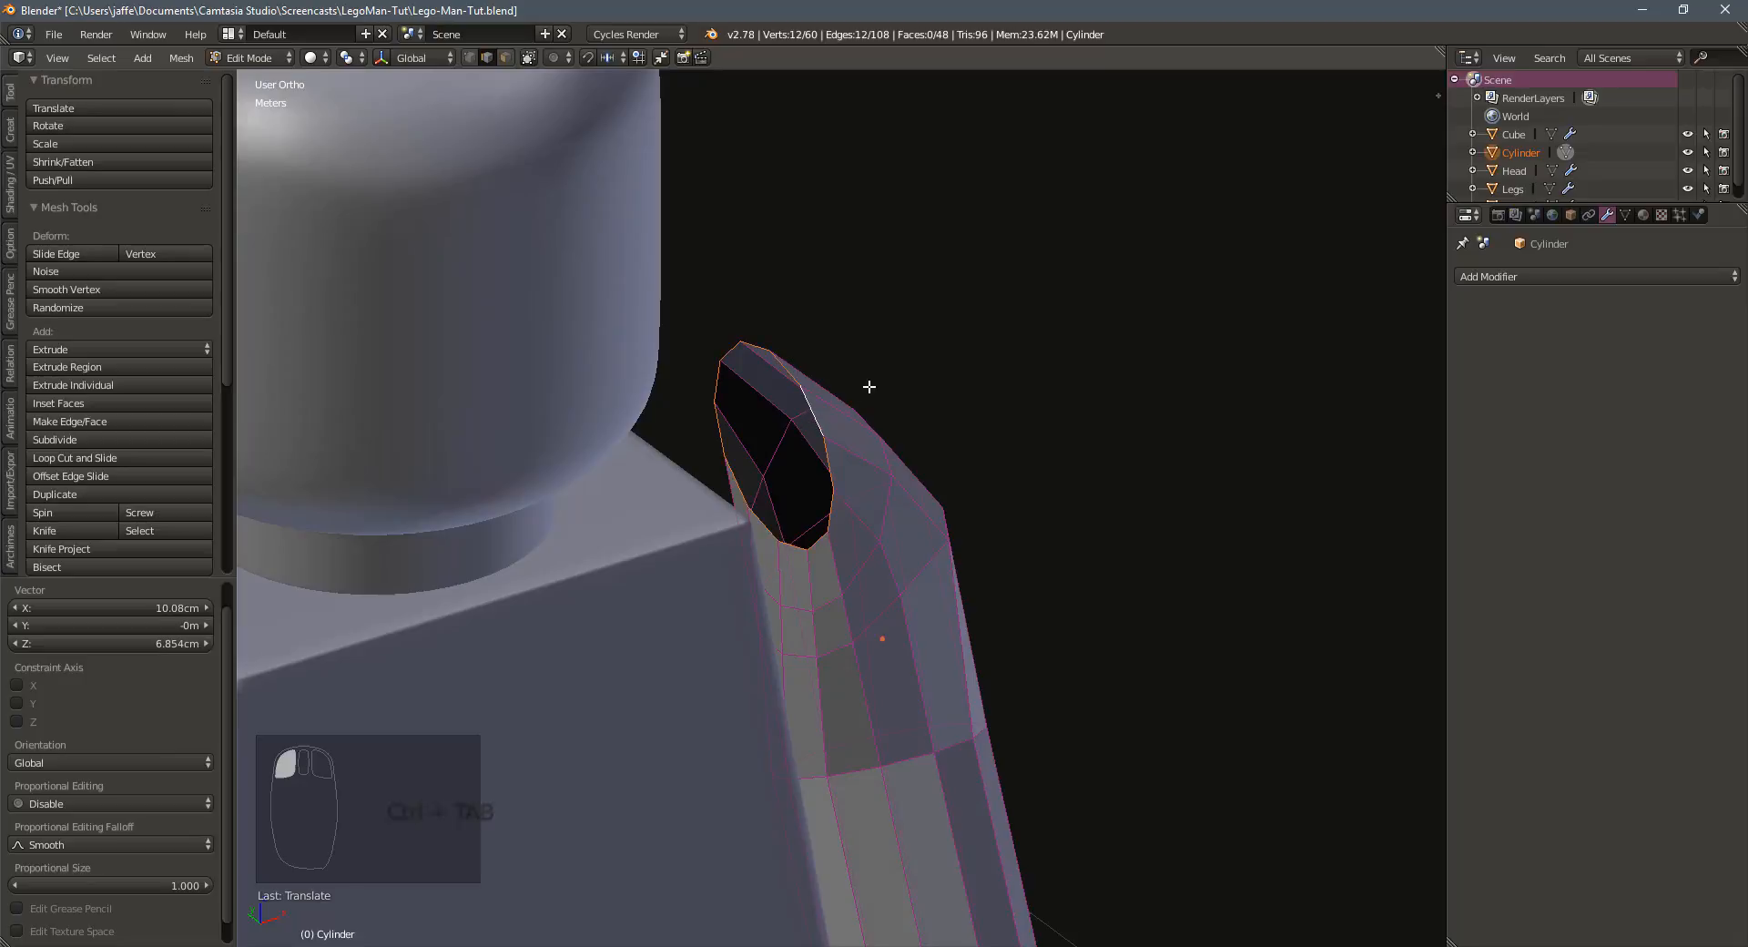
key("e")
key("s")
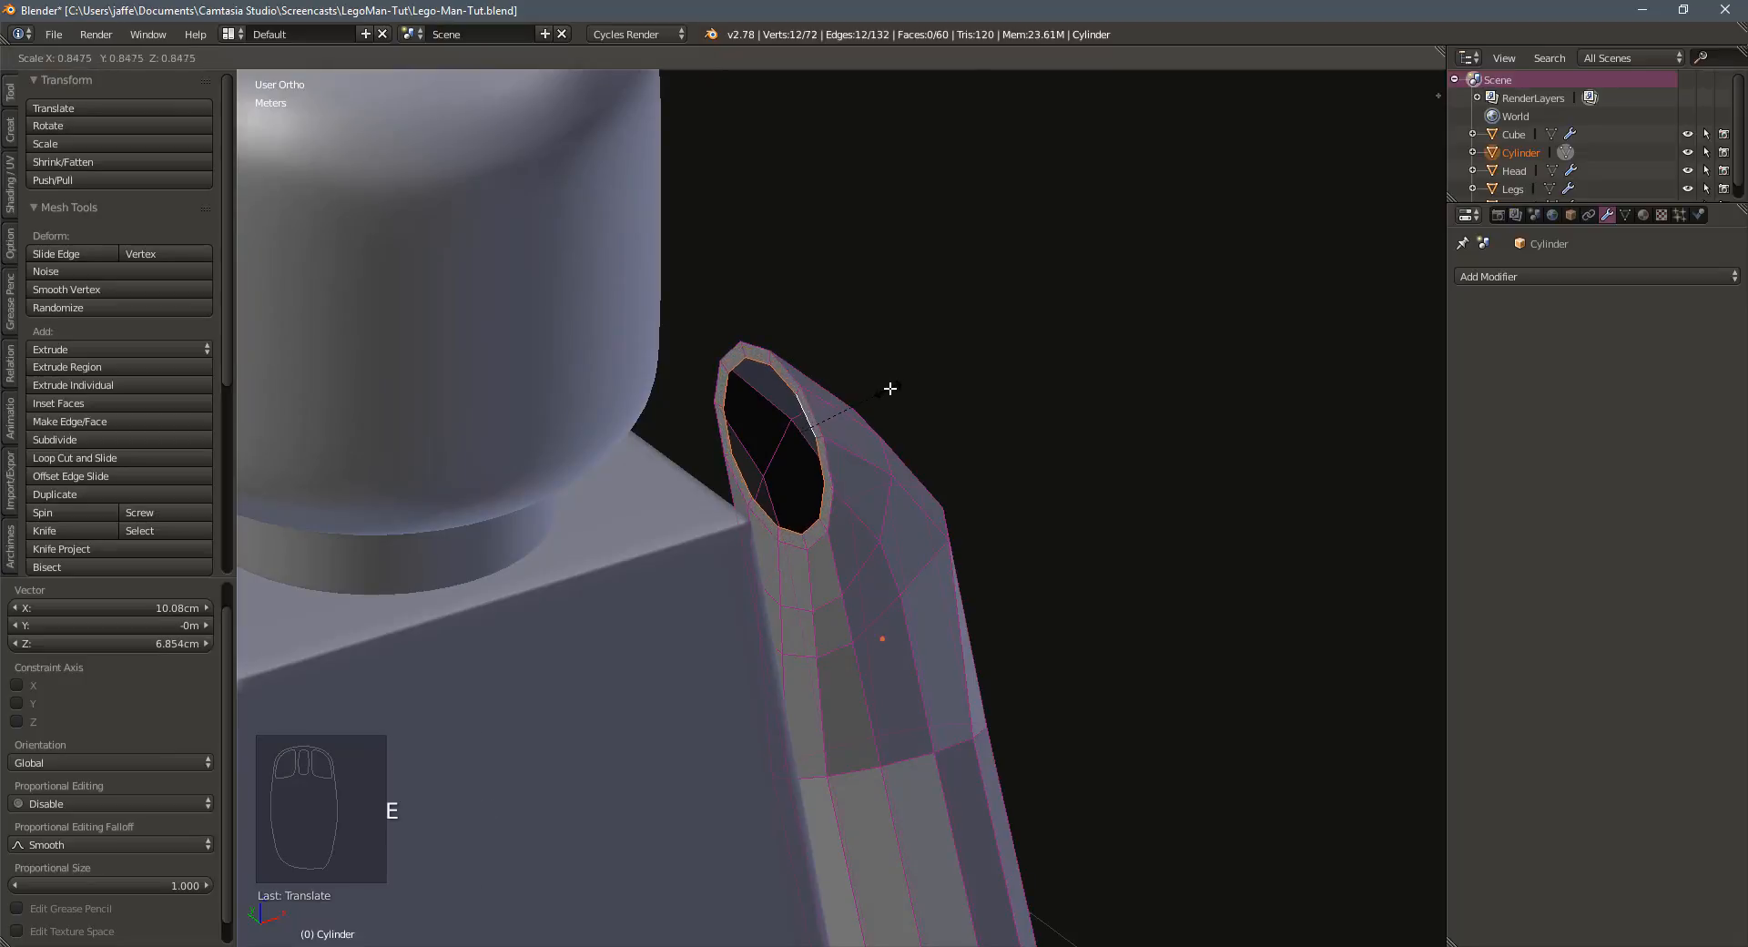
left_click(879, 385)
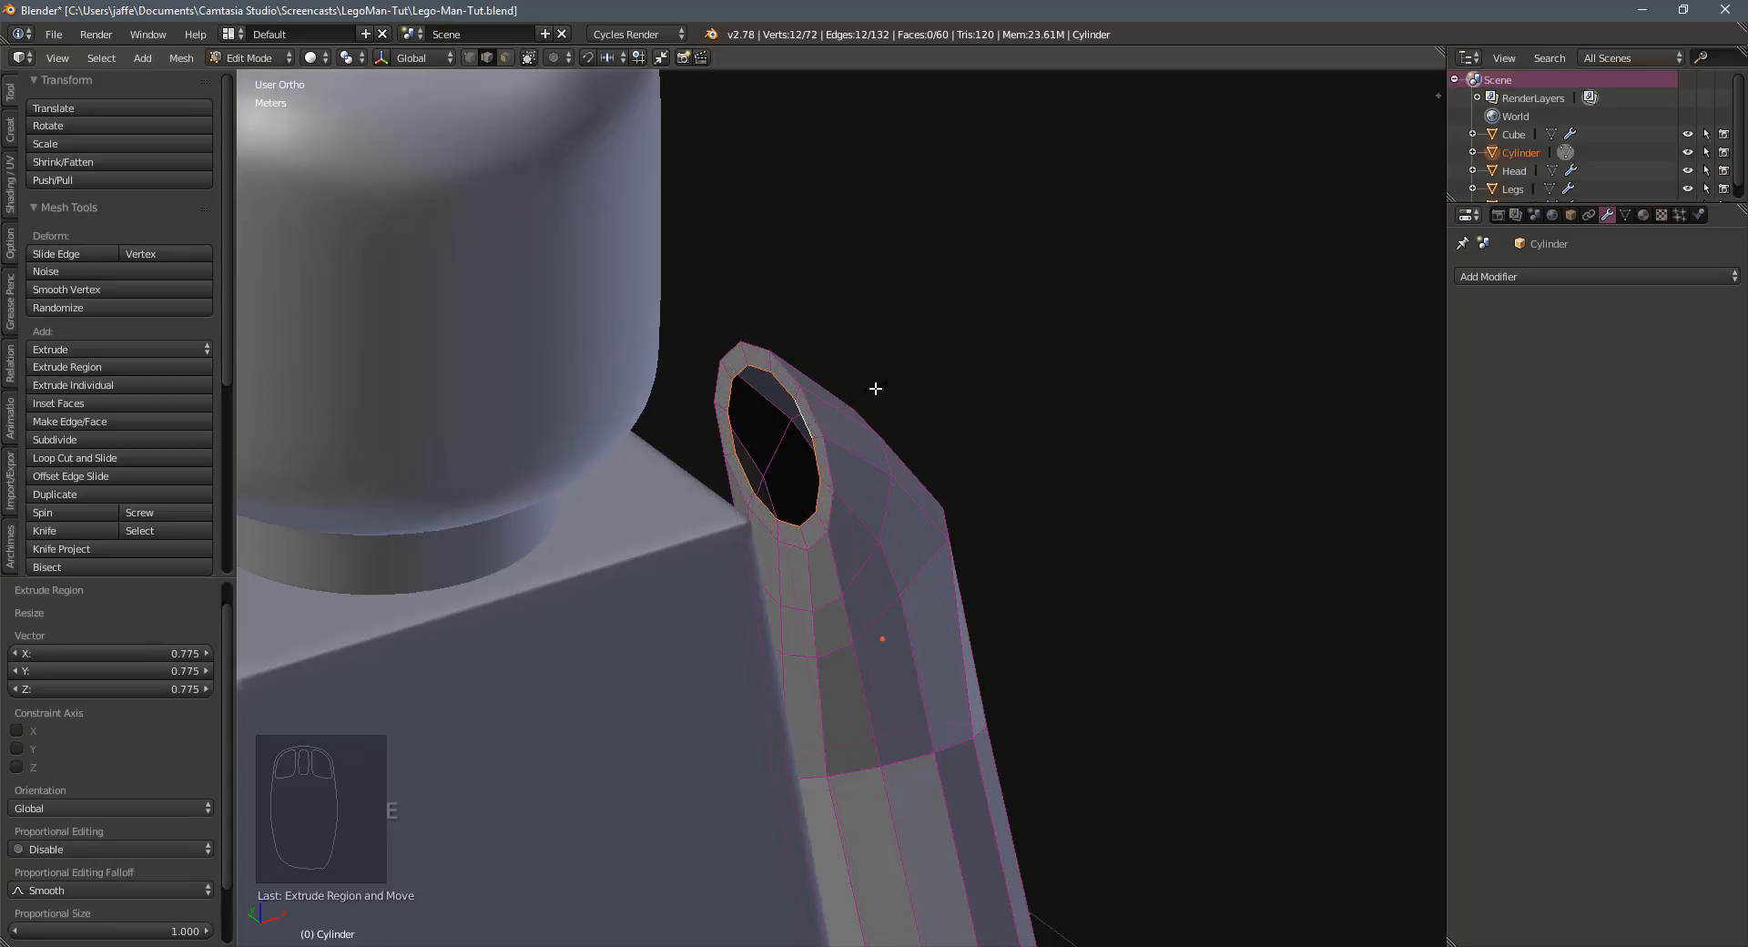
Extrude the shoulder ring inward twice more at scales of about 0.578 and 0.468, and merge the innermost ring at its center
key("e")
key("s")
left_click(859, 399)
key("e")
key("s")
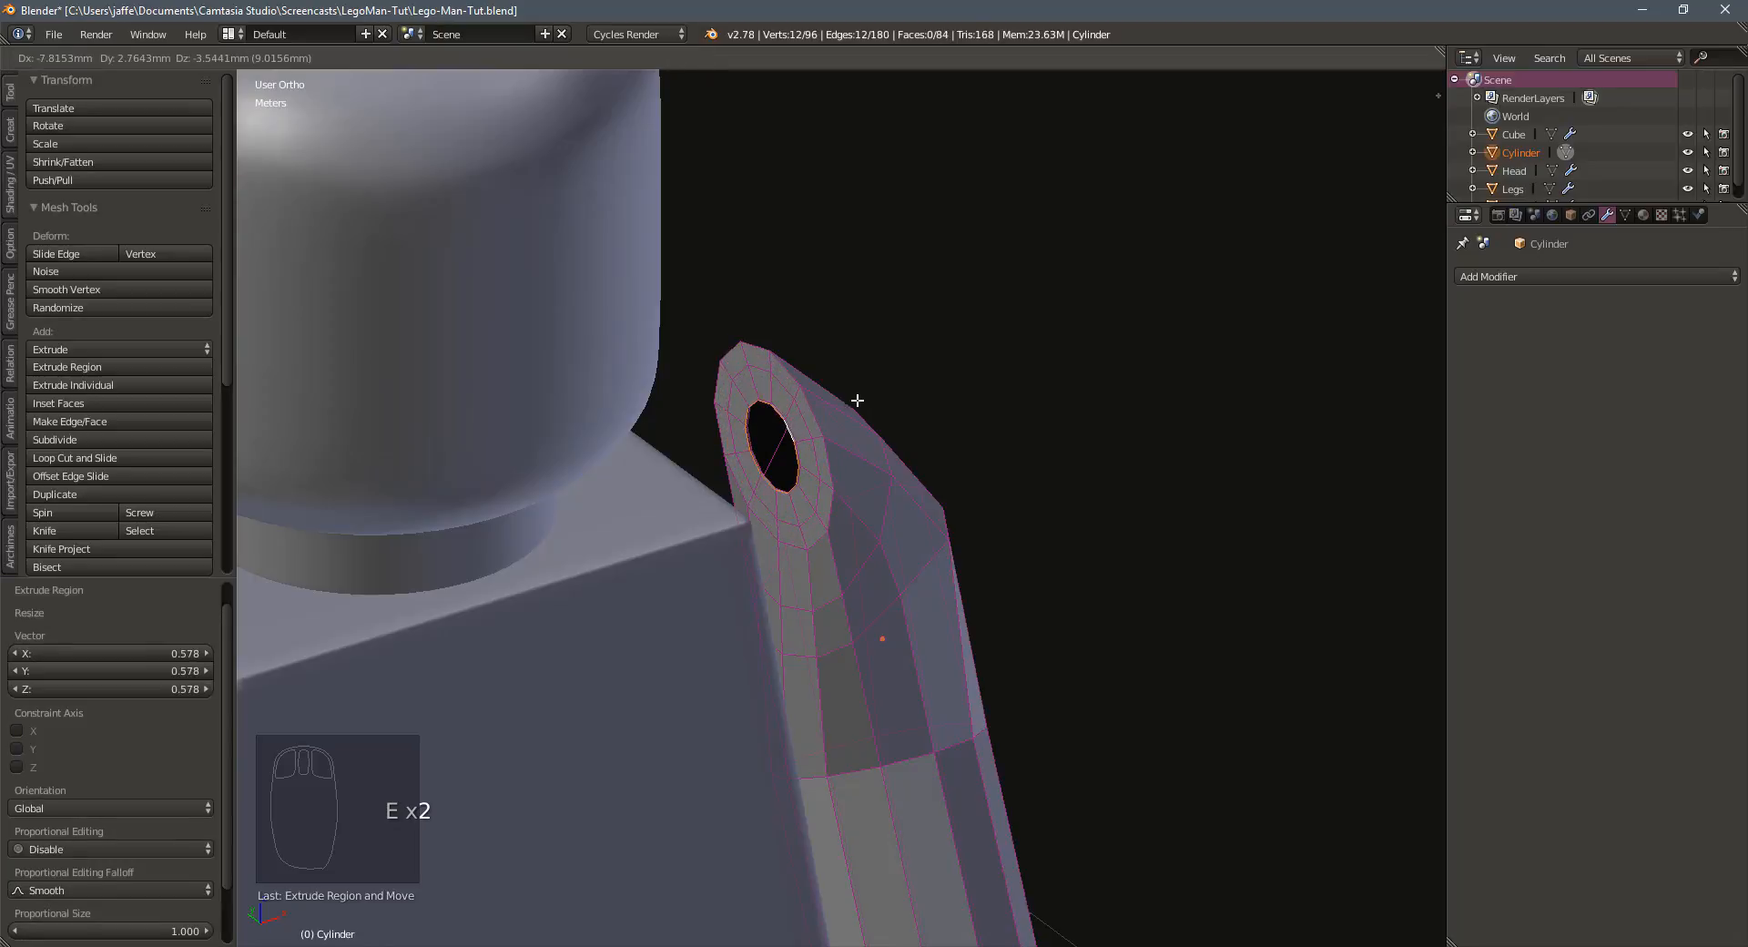
left_click(817, 429)
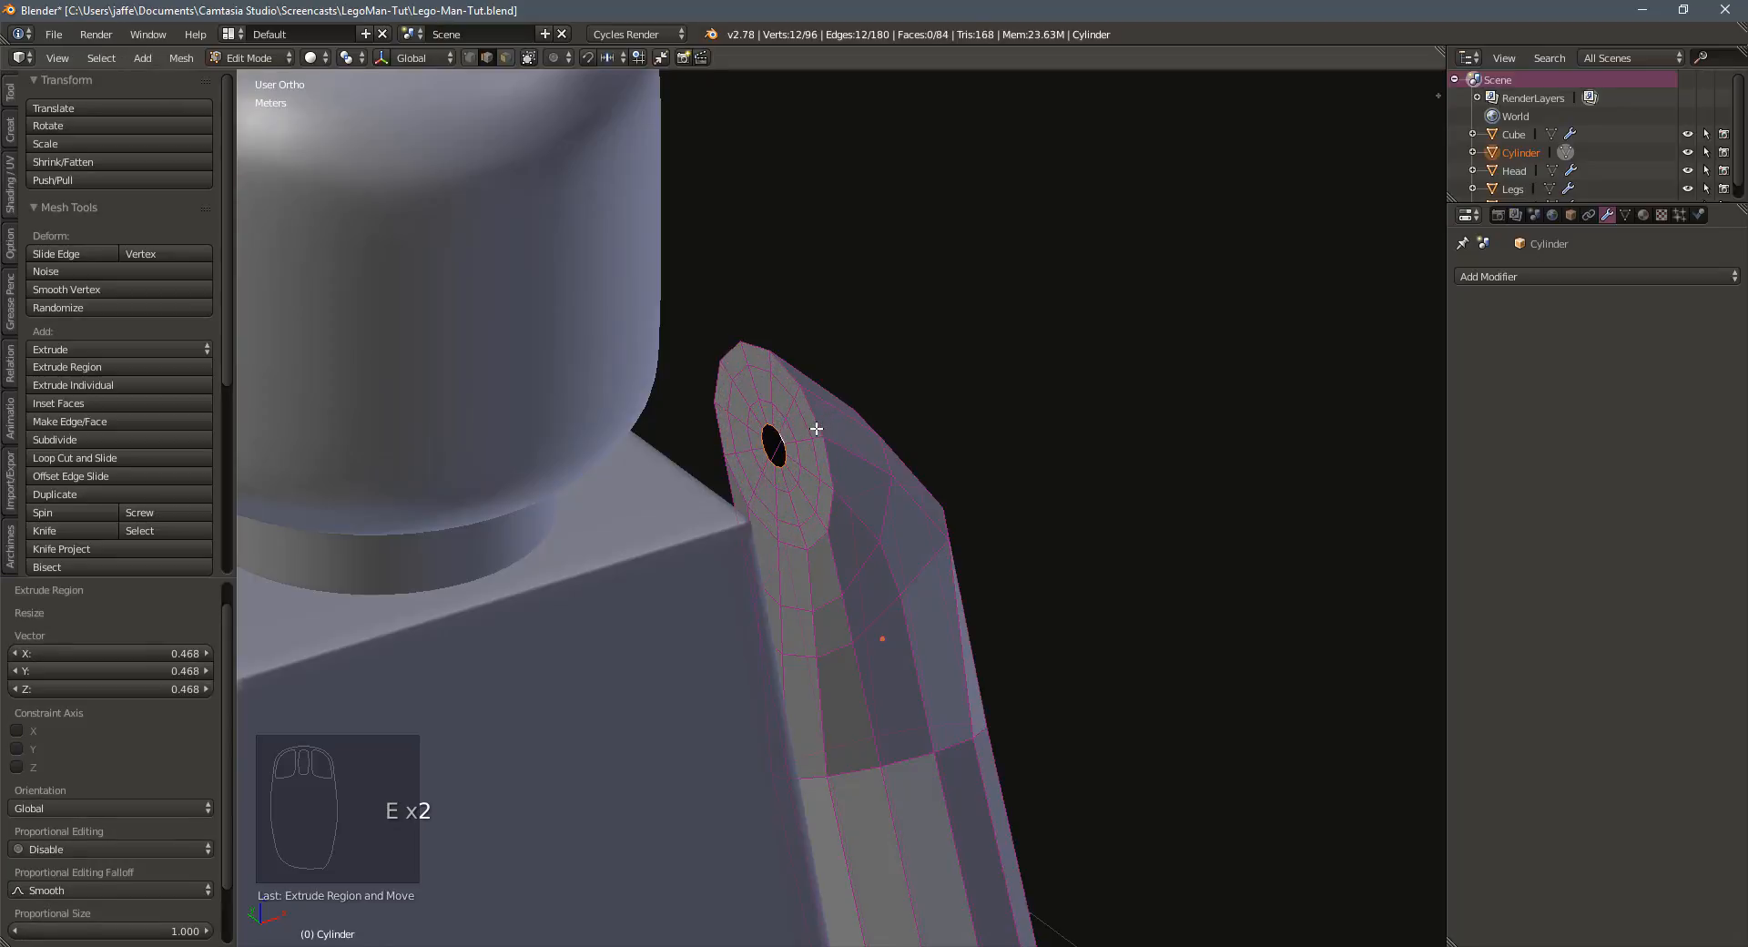
key("alt+m")
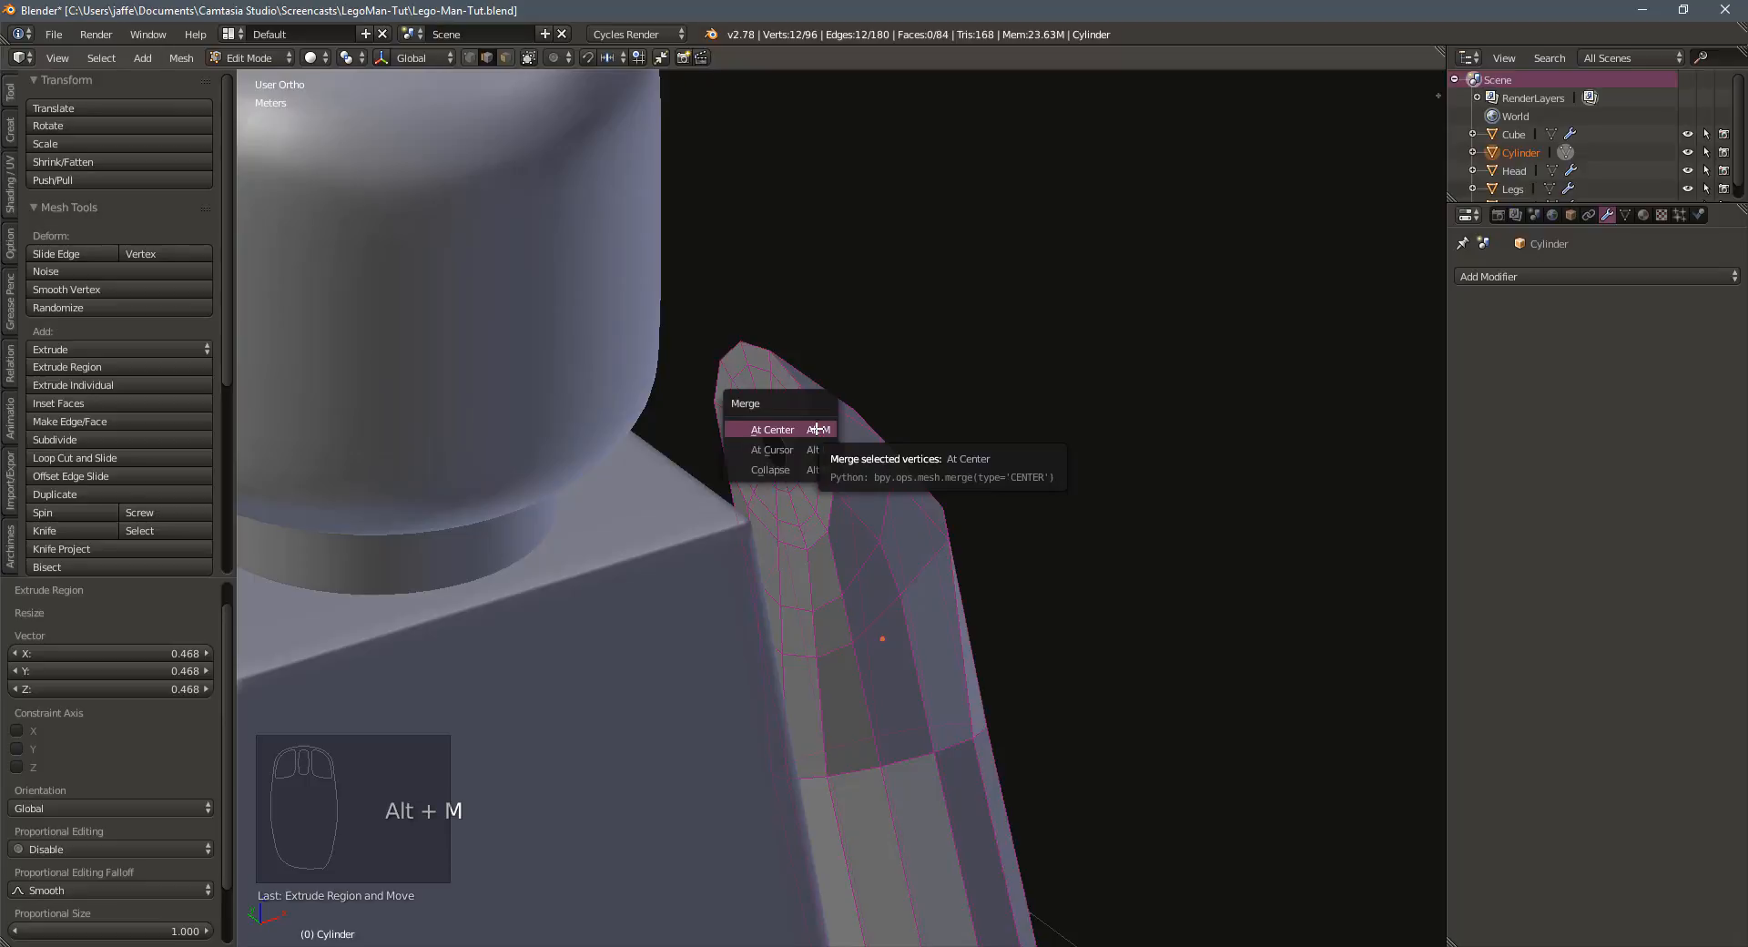
left_click(790, 428)
Select the edge ring of the arm's lower opening and extrude it inward at a scale of about 0.902
middle_click_drag(894, 483, 813, 544)
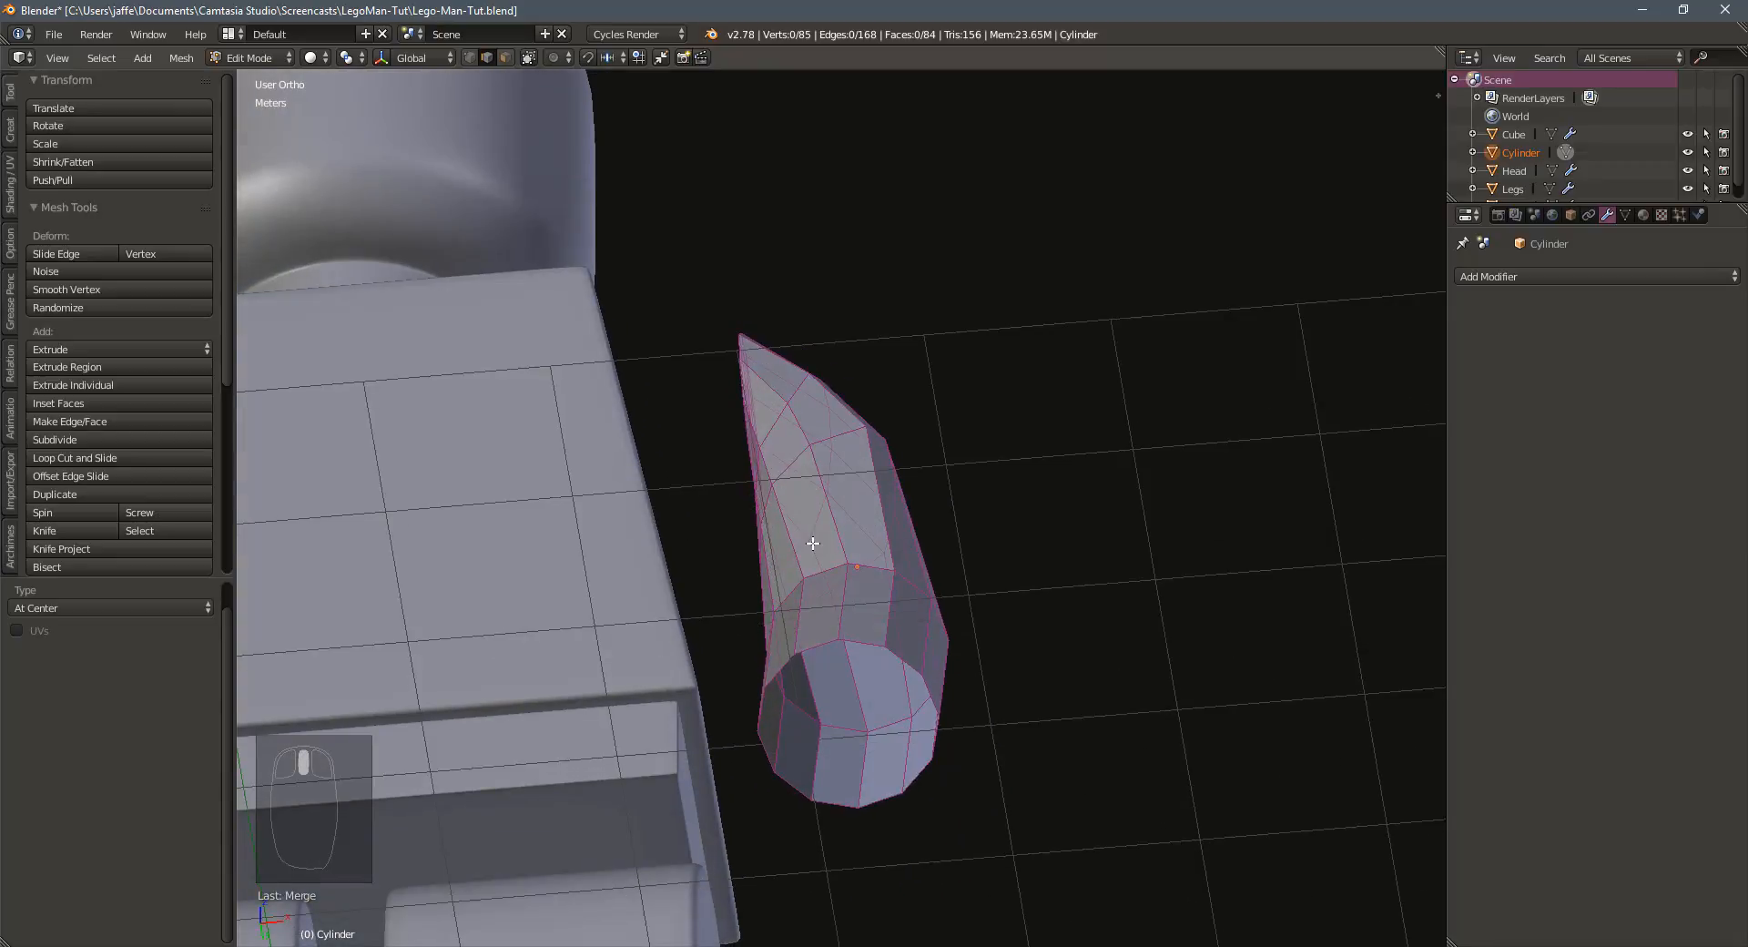
left_click(821, 646, "alt")
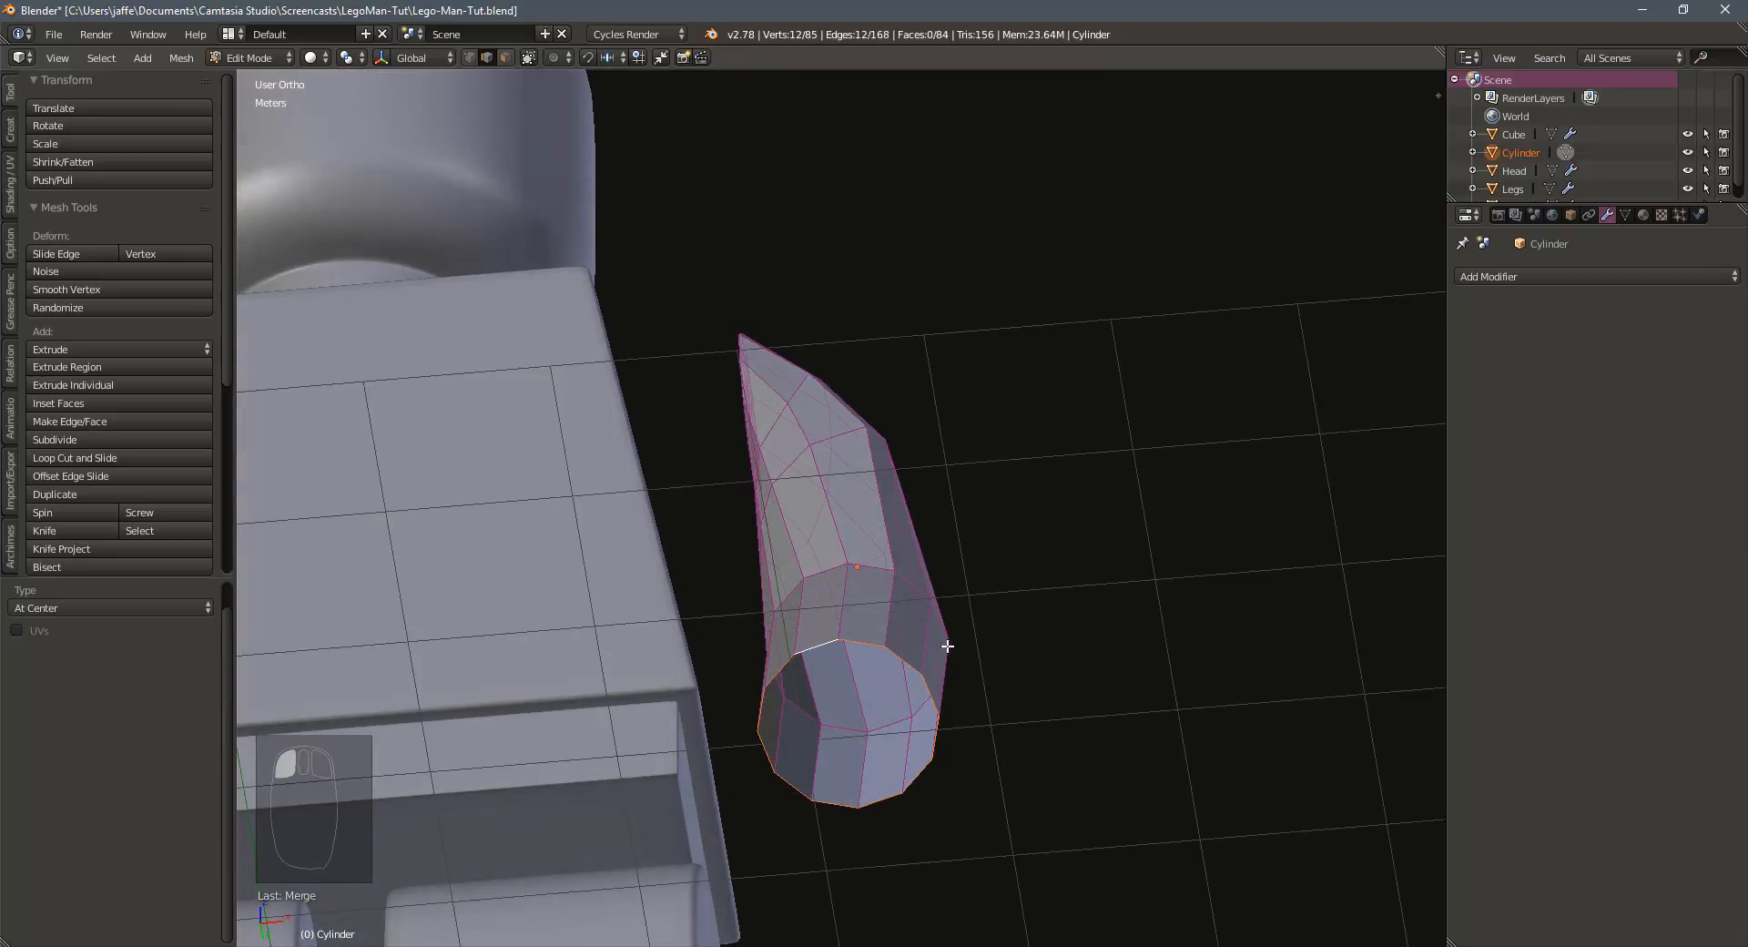
key("e")
key("s")
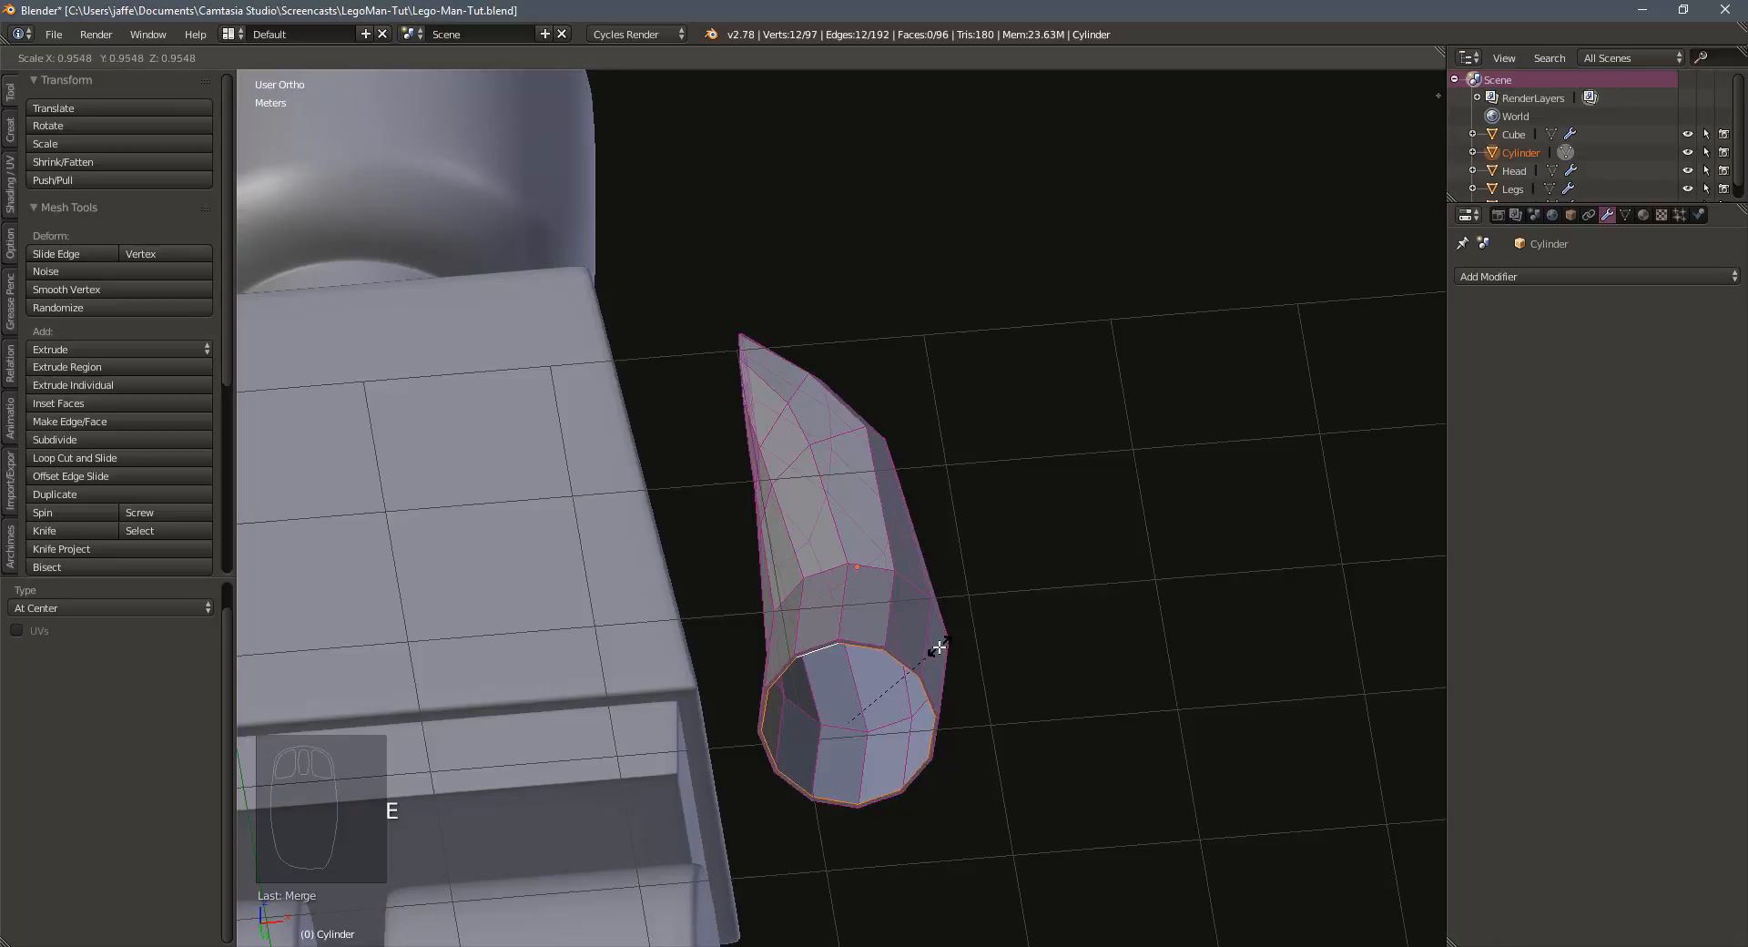
left_click(933, 649)
key("KP_3")
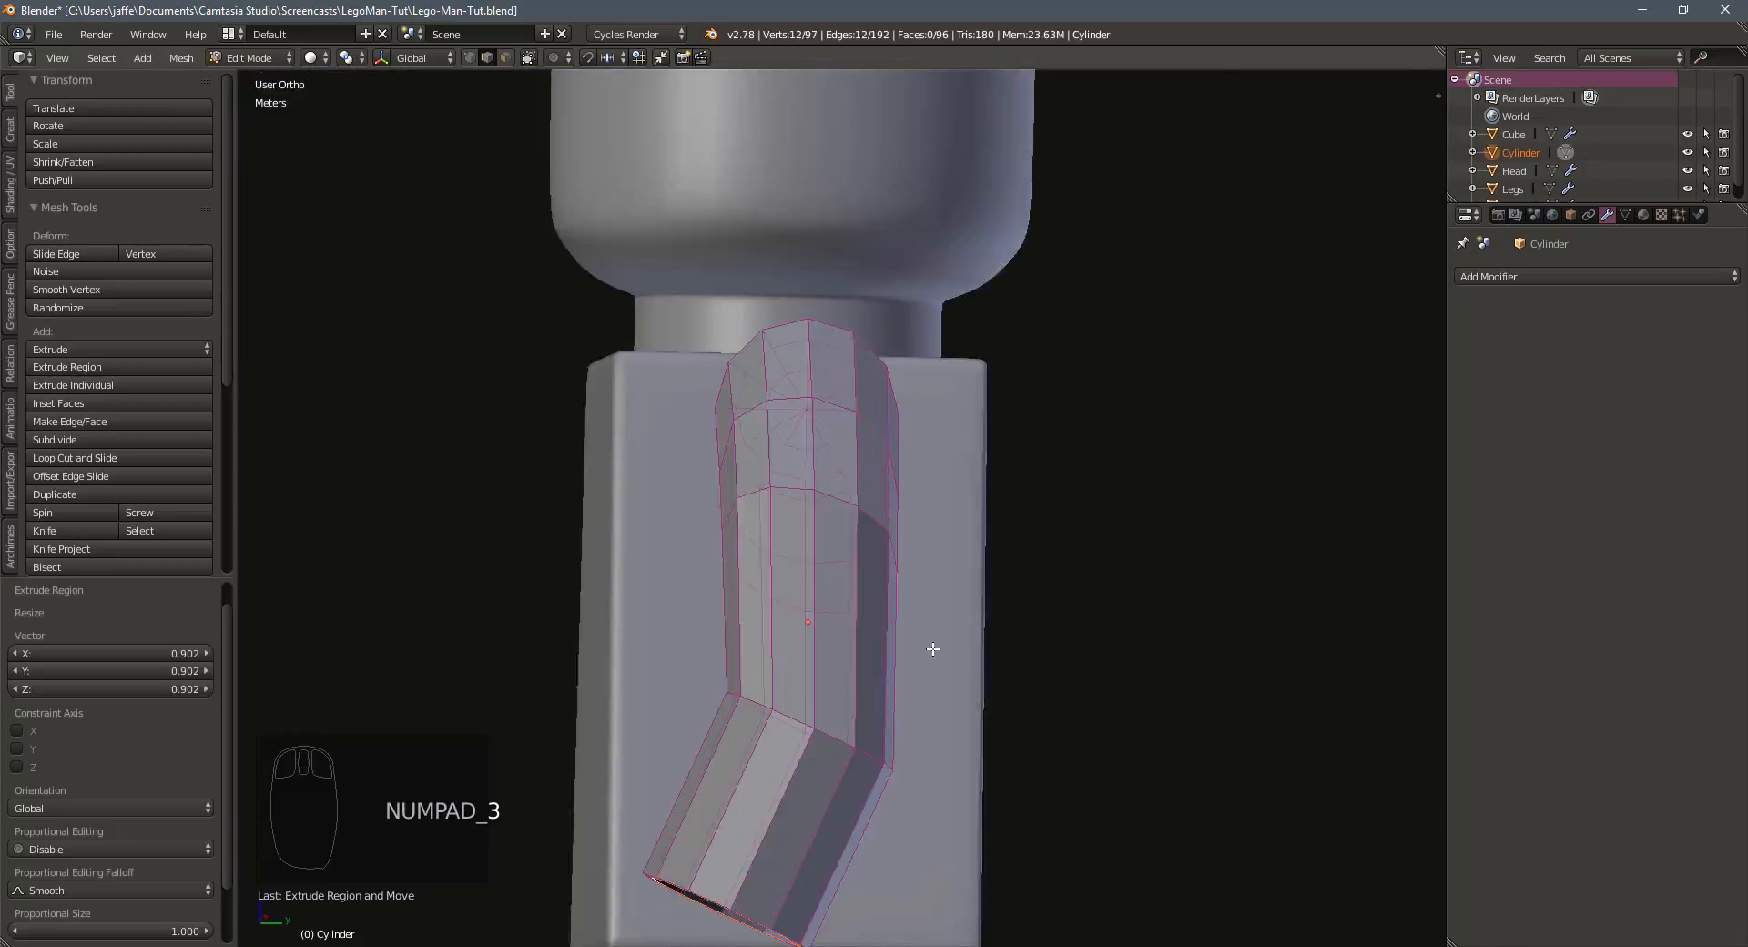
Extrude the arm's scaled lower ring up inside the forearm by 32.9 cm in Y and about 72.6 cm in Z
key("z")
middle_click_drag(670, 832, 690, 638, "shift")
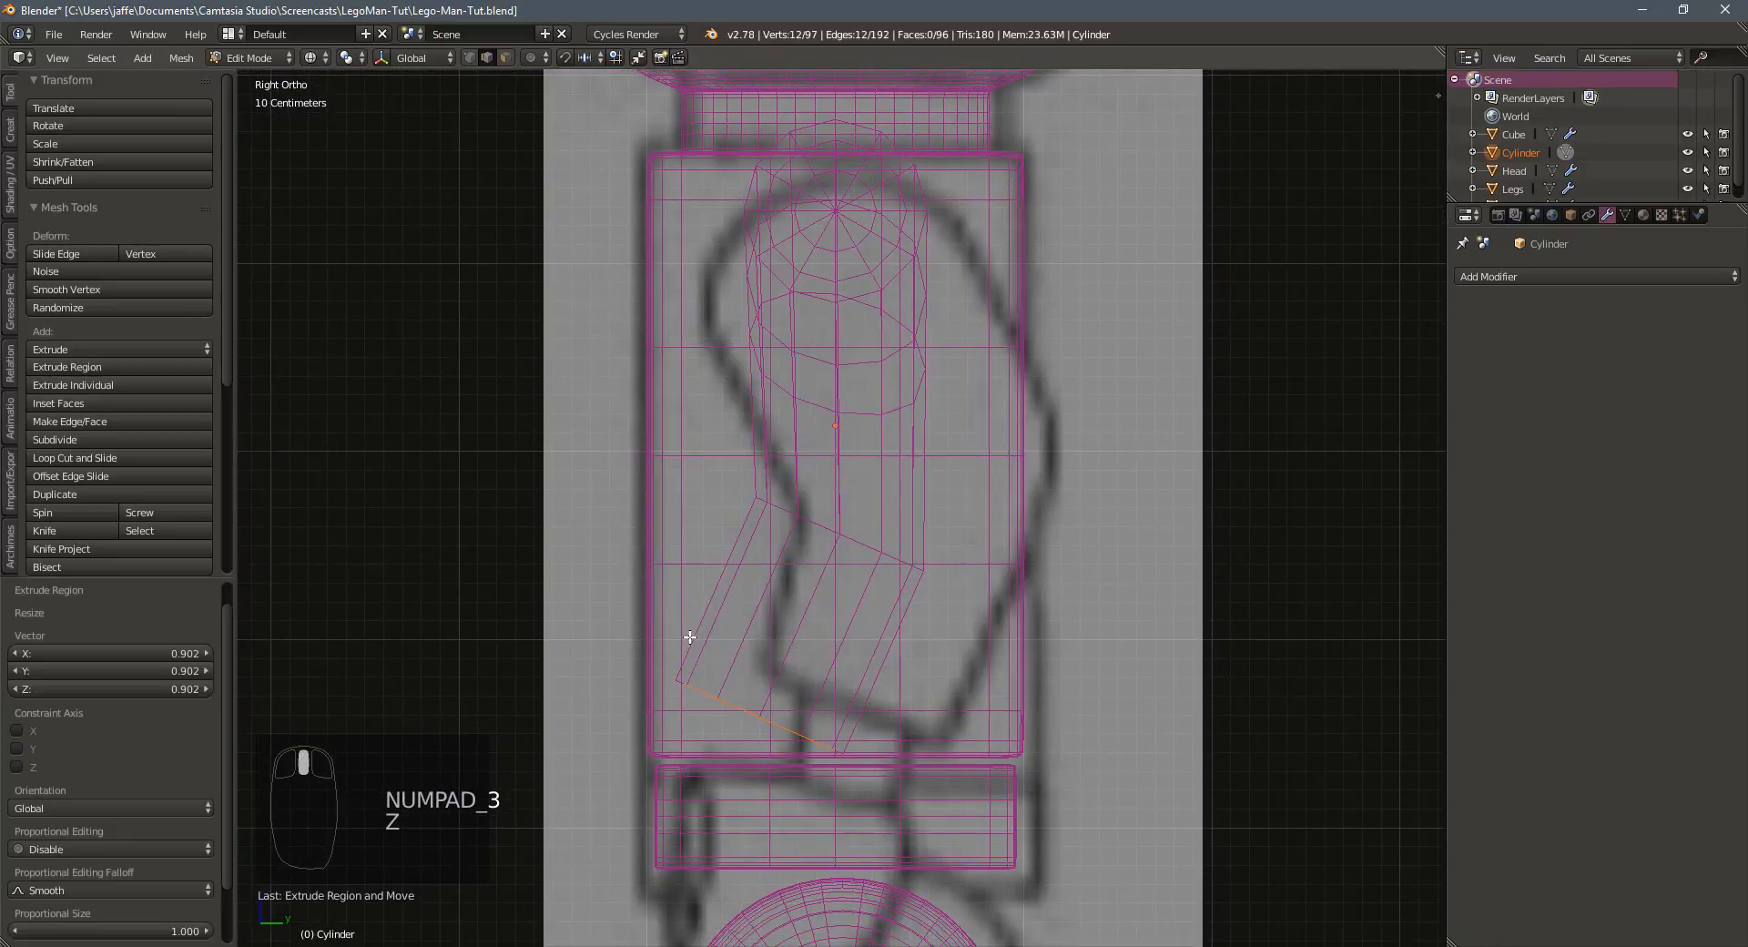
key("e")
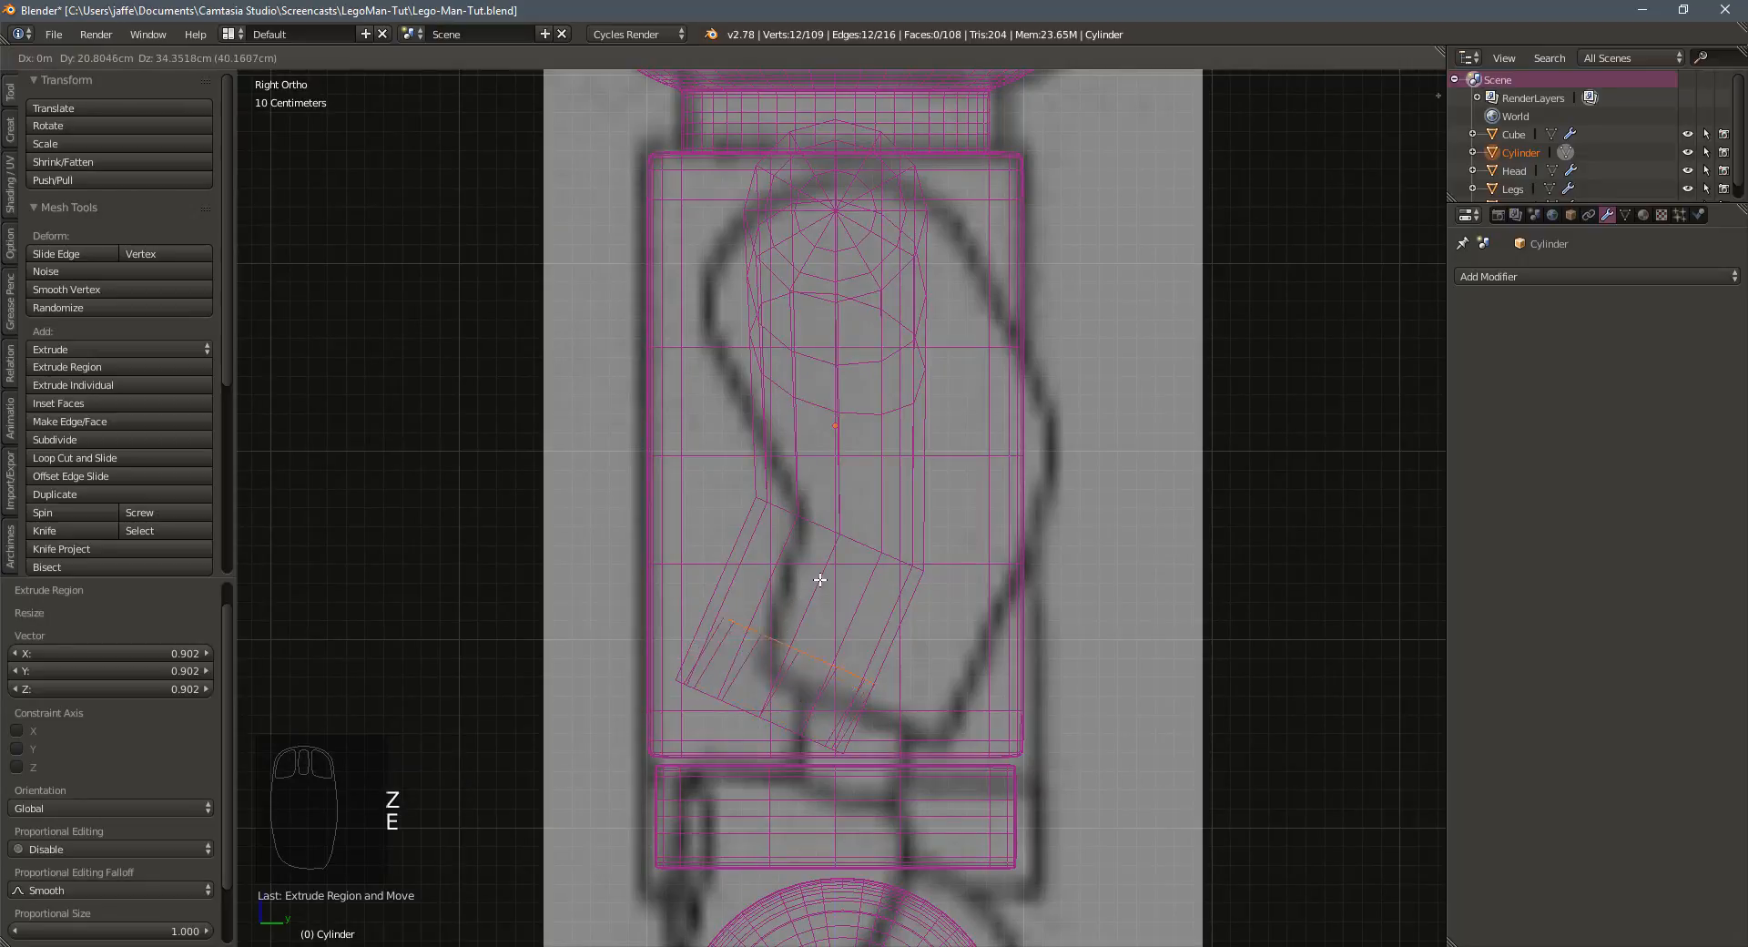
left_click(842, 516)
mouse_move(656, 798)
middle_mouse_down()
mouse_move(753, 717)
mouse_move(825, 757)
mouse_move(765, 683)
mouse_move(773, 812)
mouse_move(857, 551)
middle_mouse_up()
key("z")
middle_click_drag(794, 457, 847, 509)
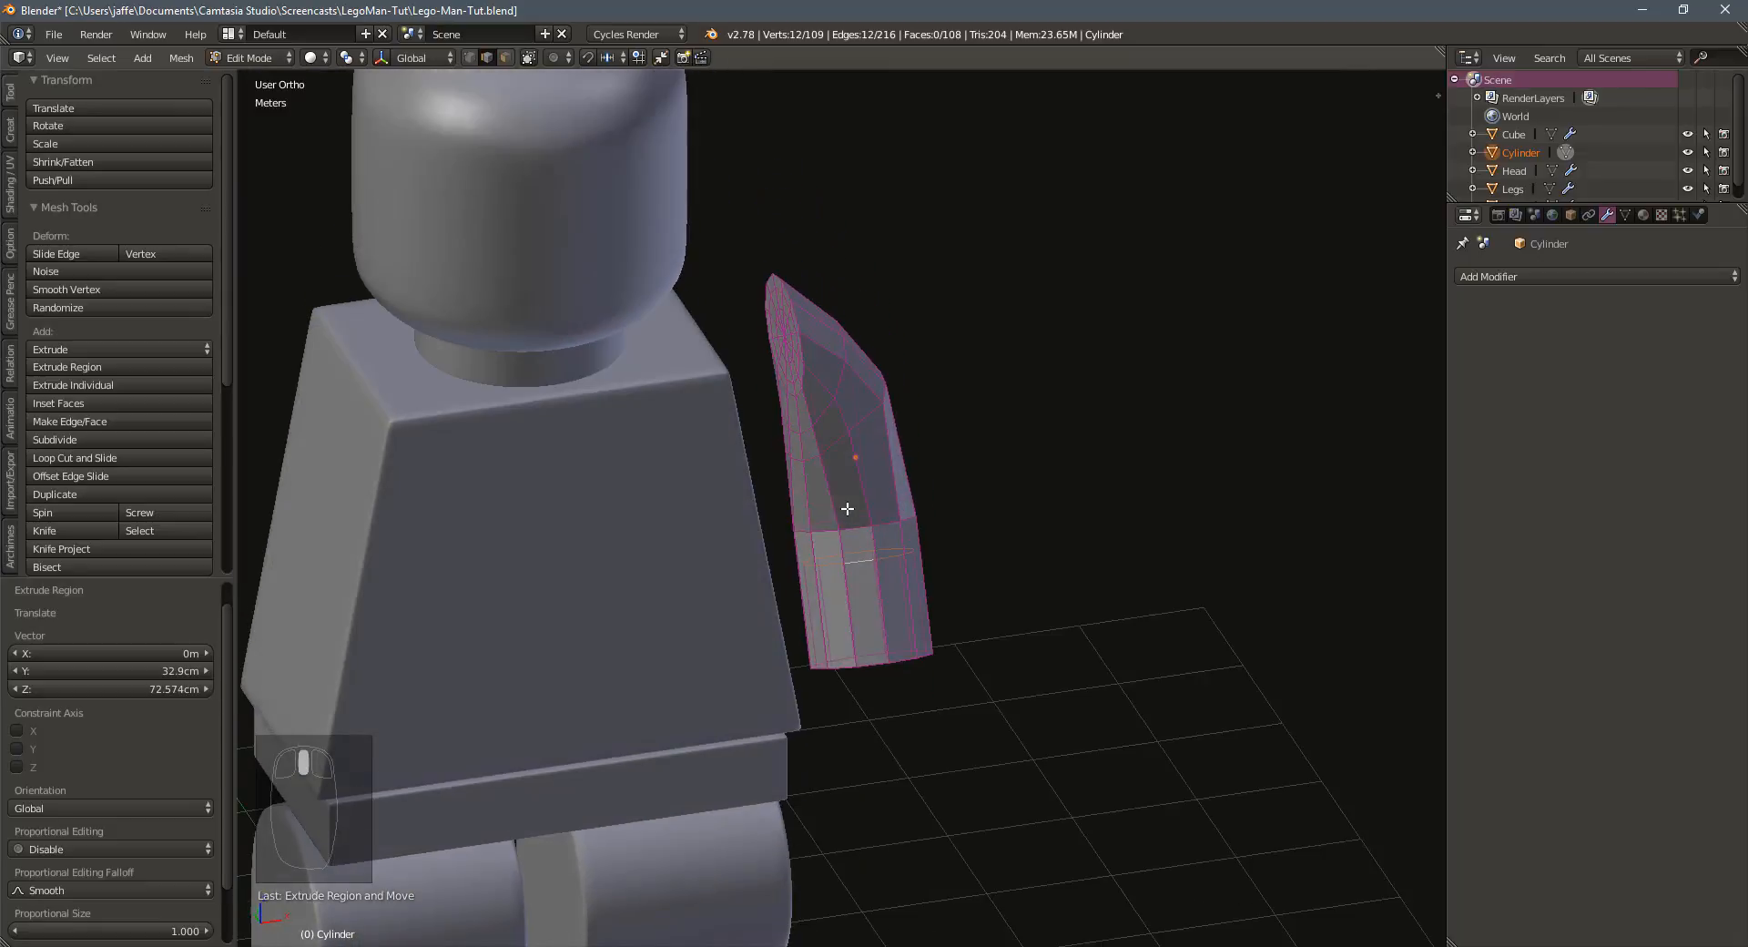
Leave mesh editing and move the whole arm -4.18 cm in X and about -3.48 cm in Z in front view
key("KP_1")
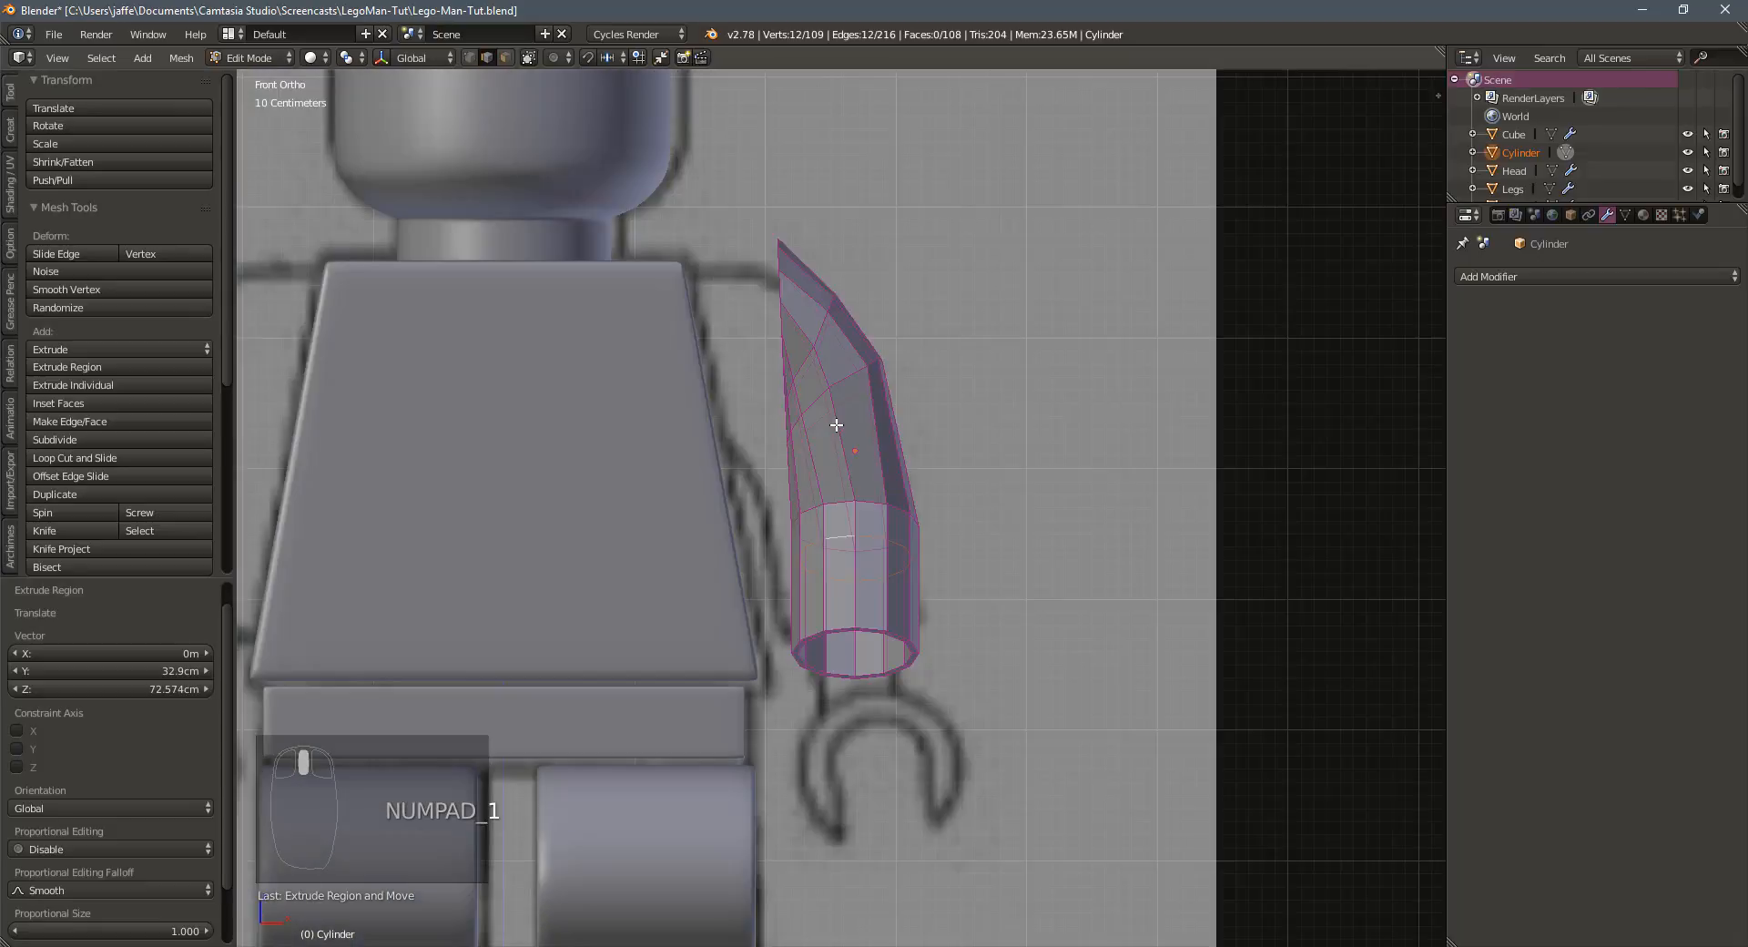
key("Tab")
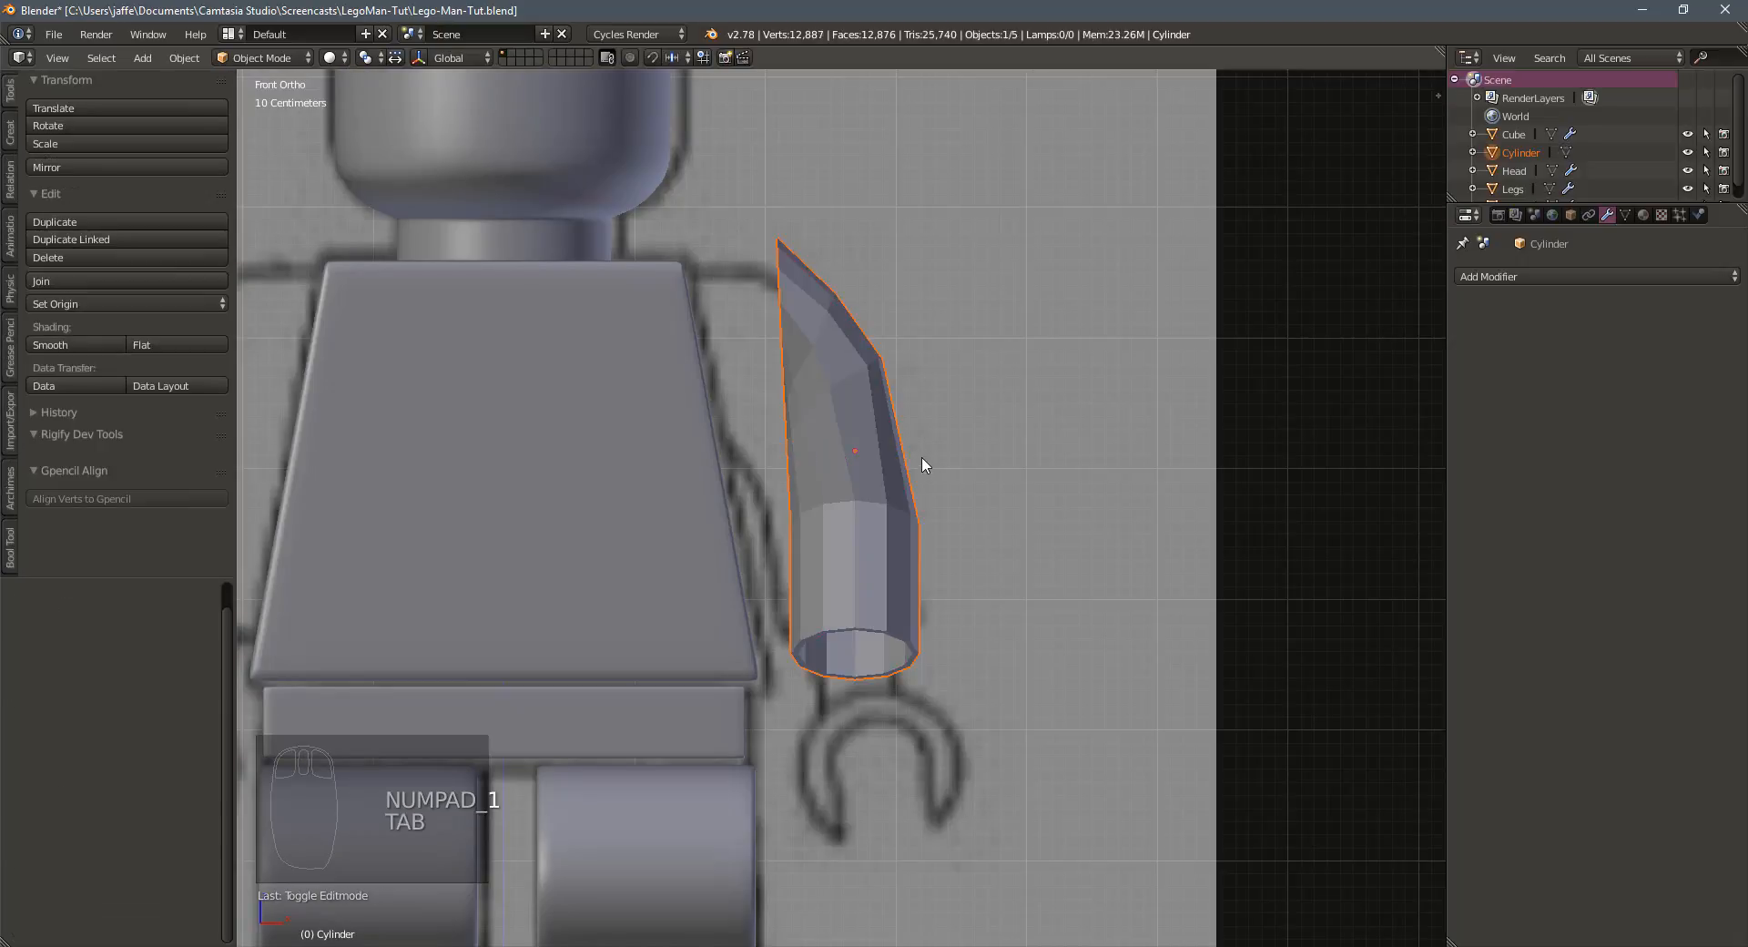
key("g")
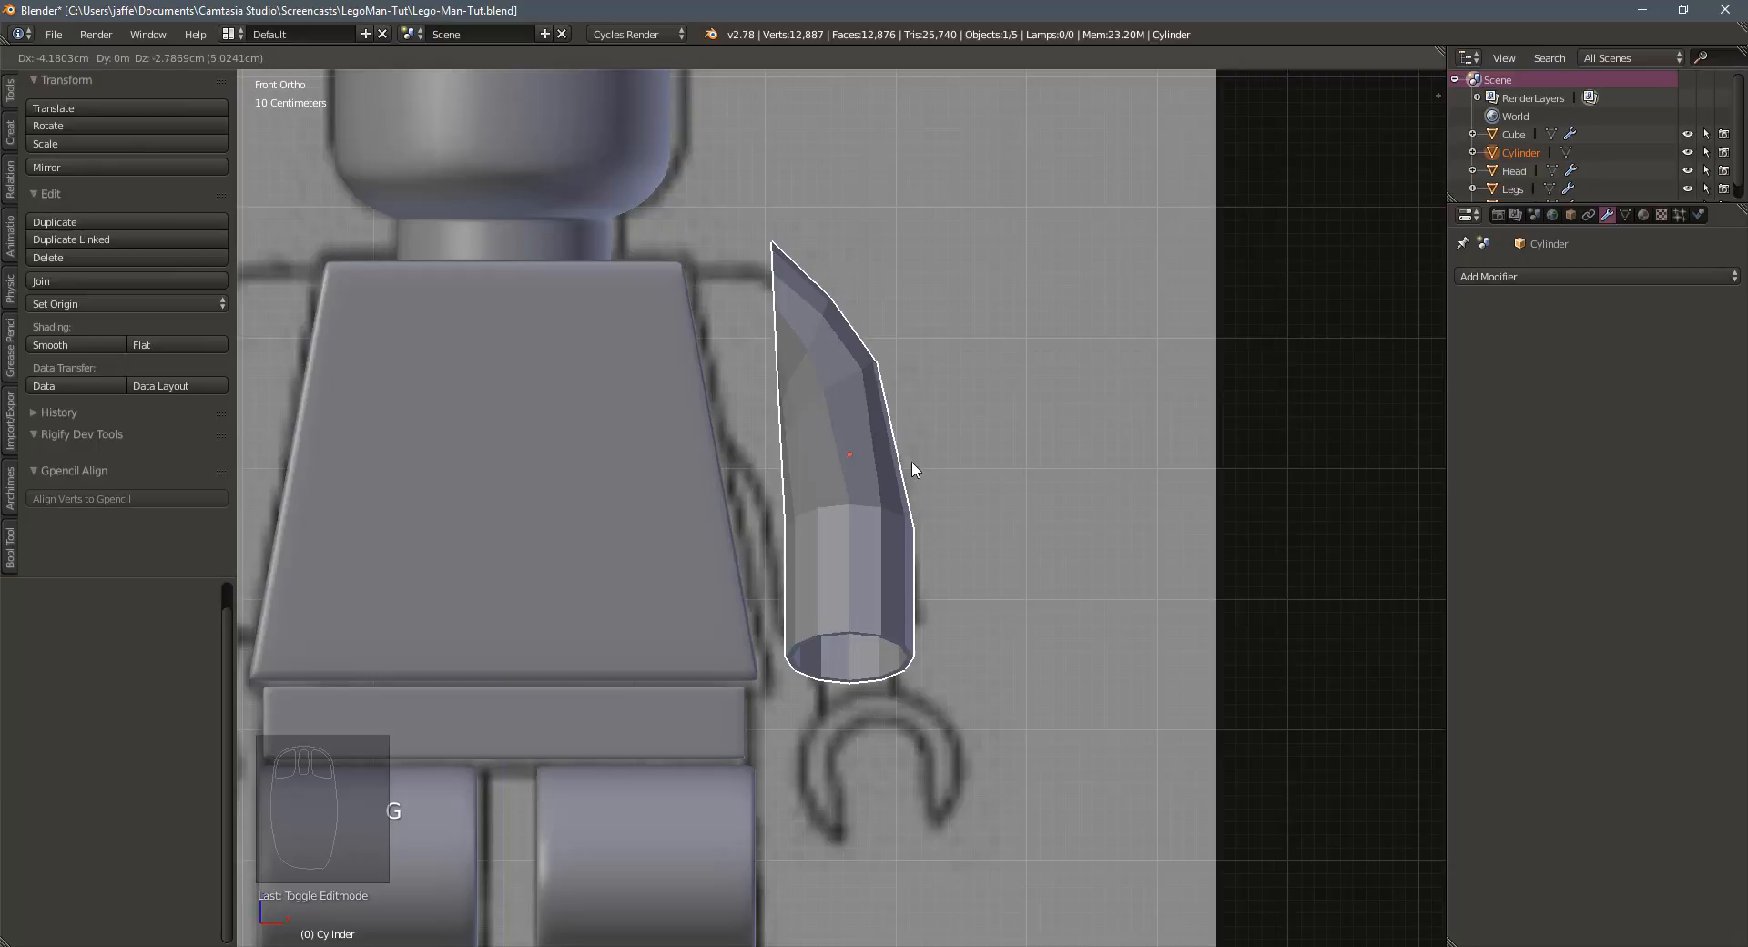
left_click(916, 471)
Add a level 2 subdivision surface to the arm and shade it smooth
middle_click_drag(911, 467, 906, 470)
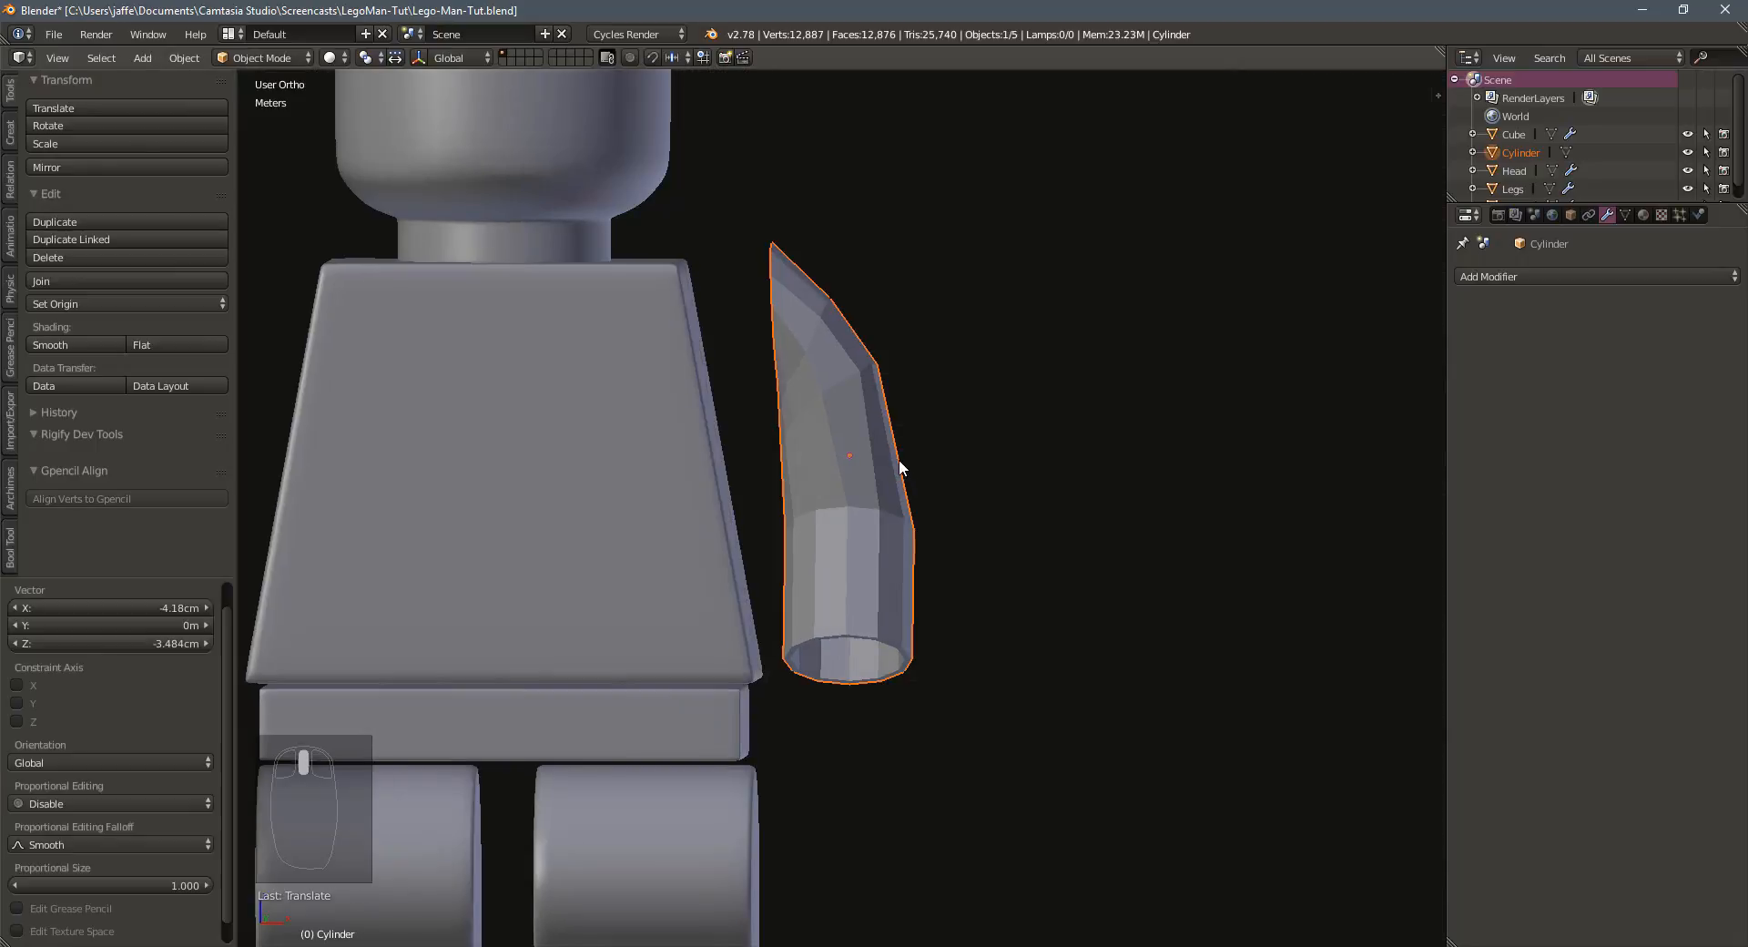
key("ctrl+2")
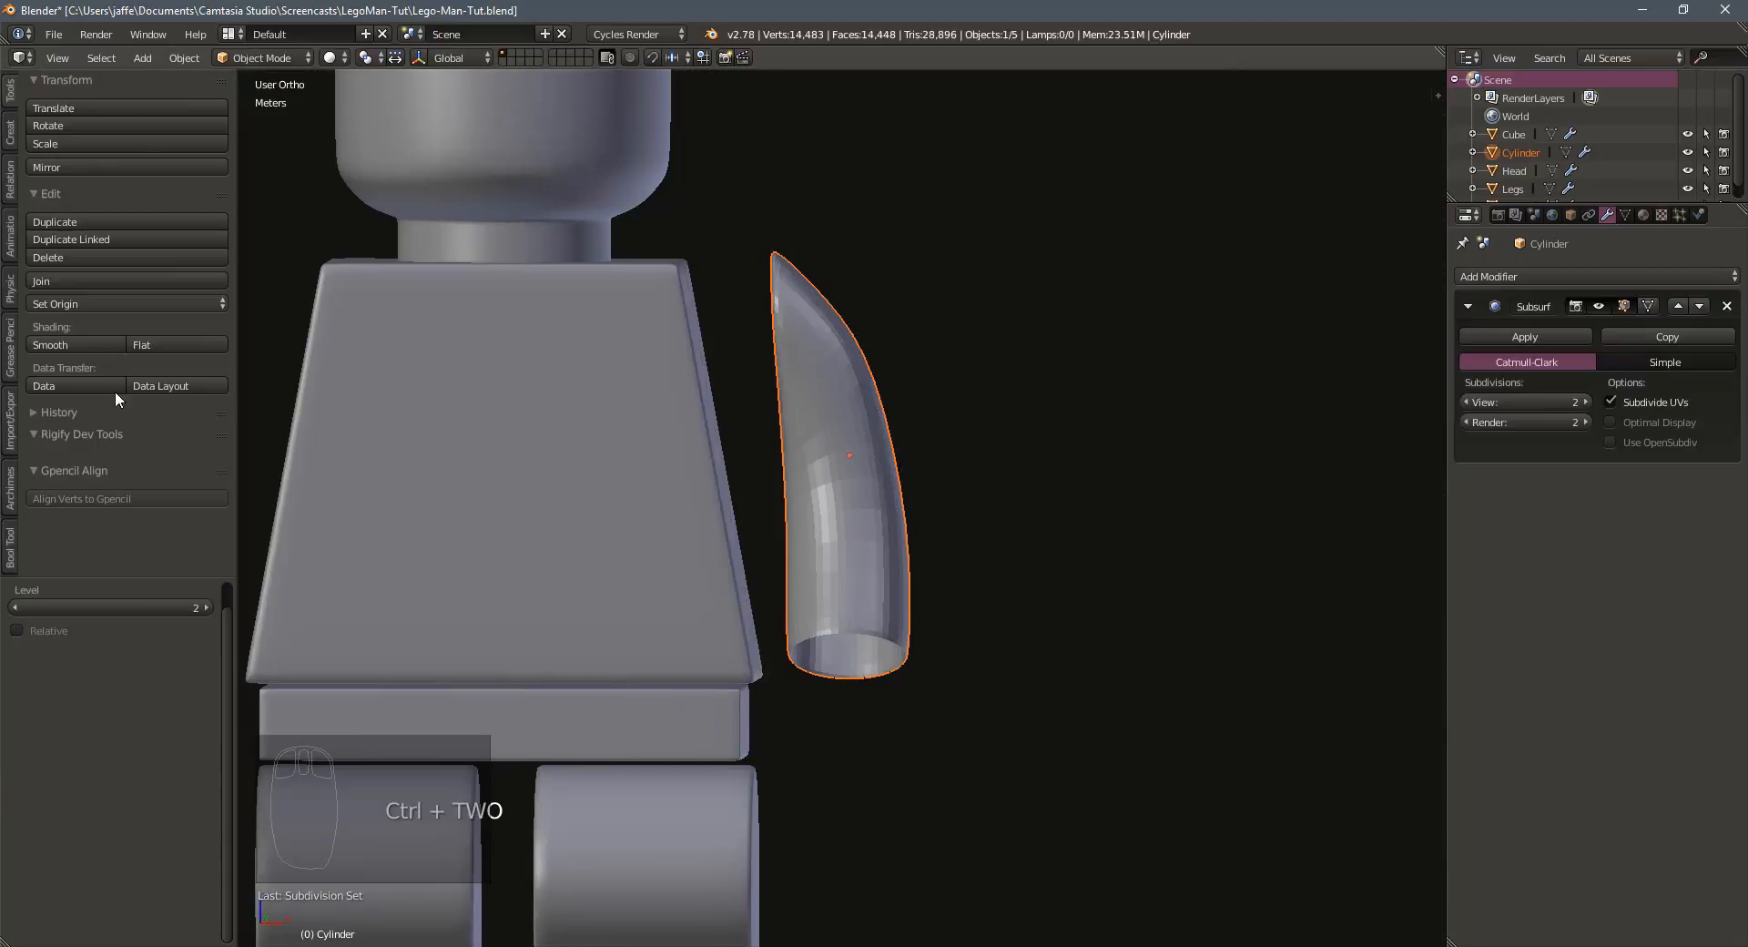
left_click(28, 347)
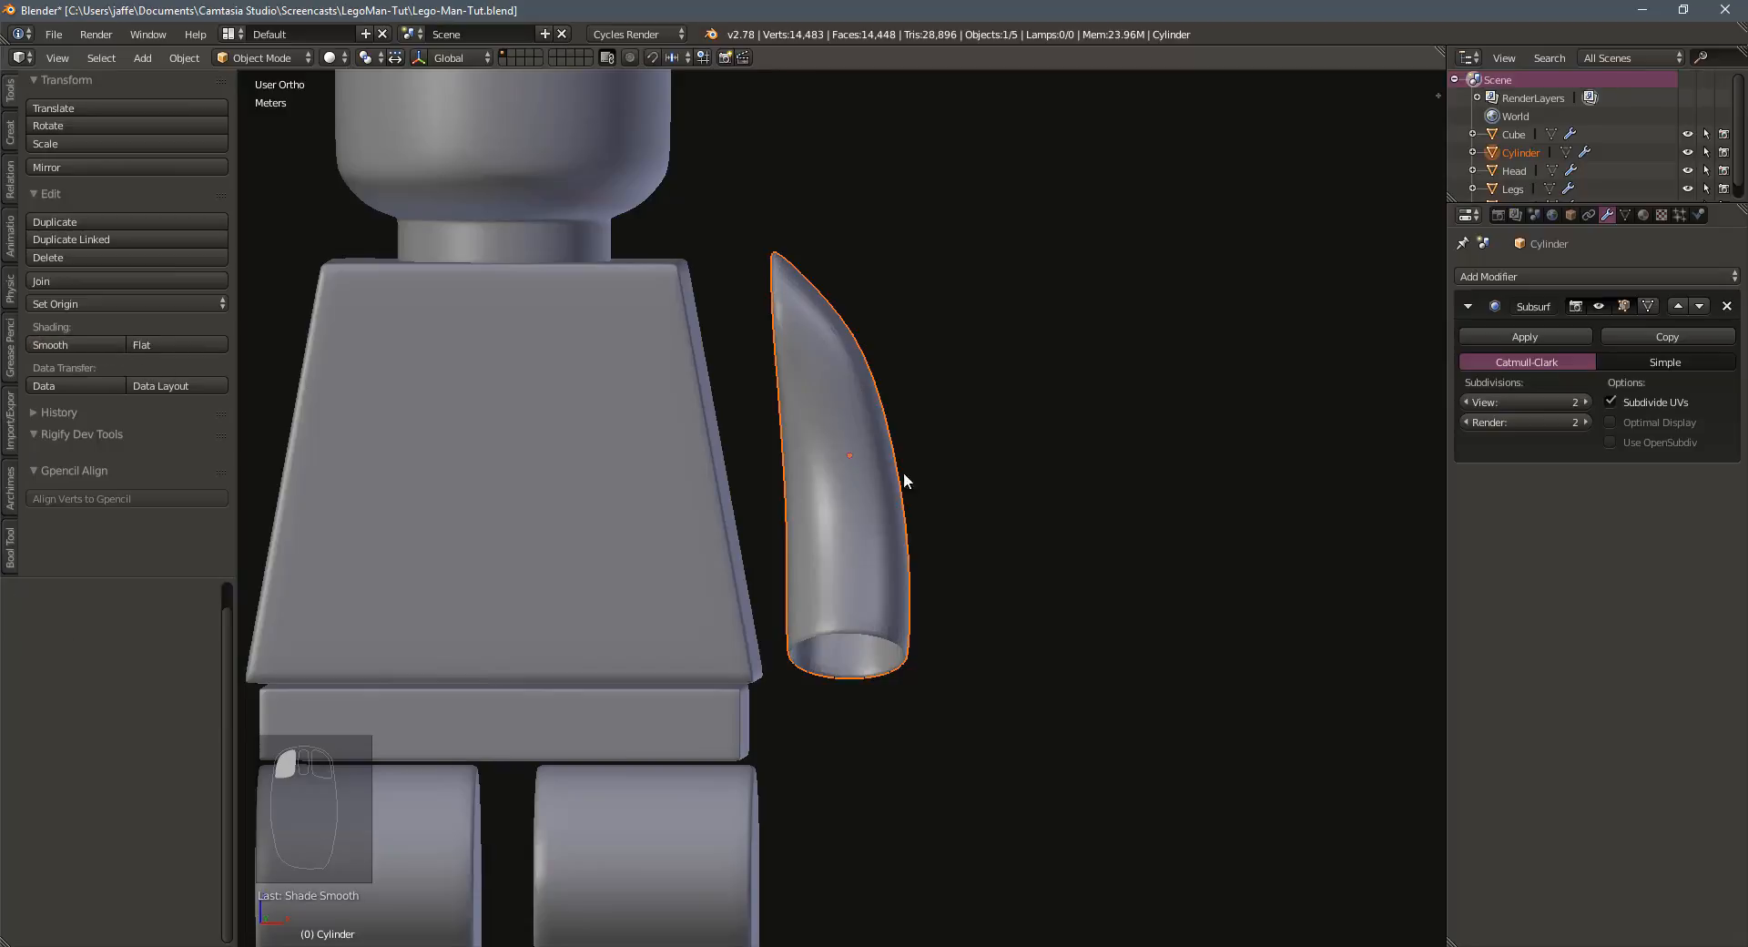
Add an edge loop on each side of the arm's elbow bend, slid close to it at factors -0.949 and 0.935
key("Tab")
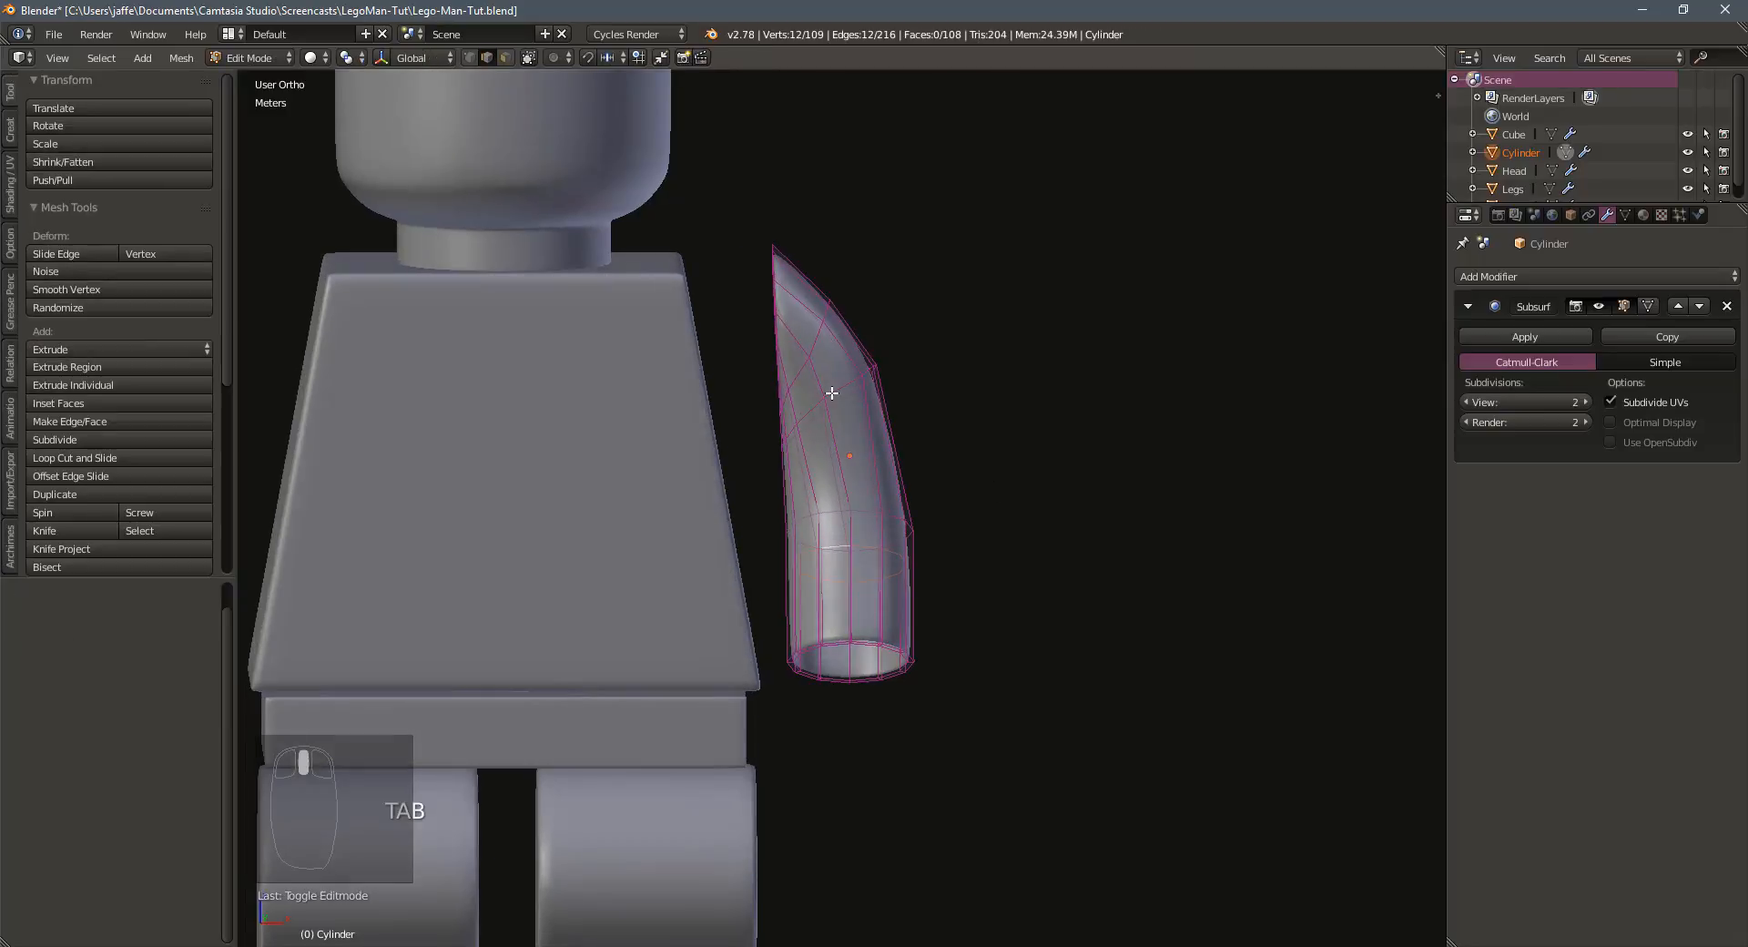
middle_click_drag(893, 553, 811, 562)
scroll(811, 562, "up", 3)
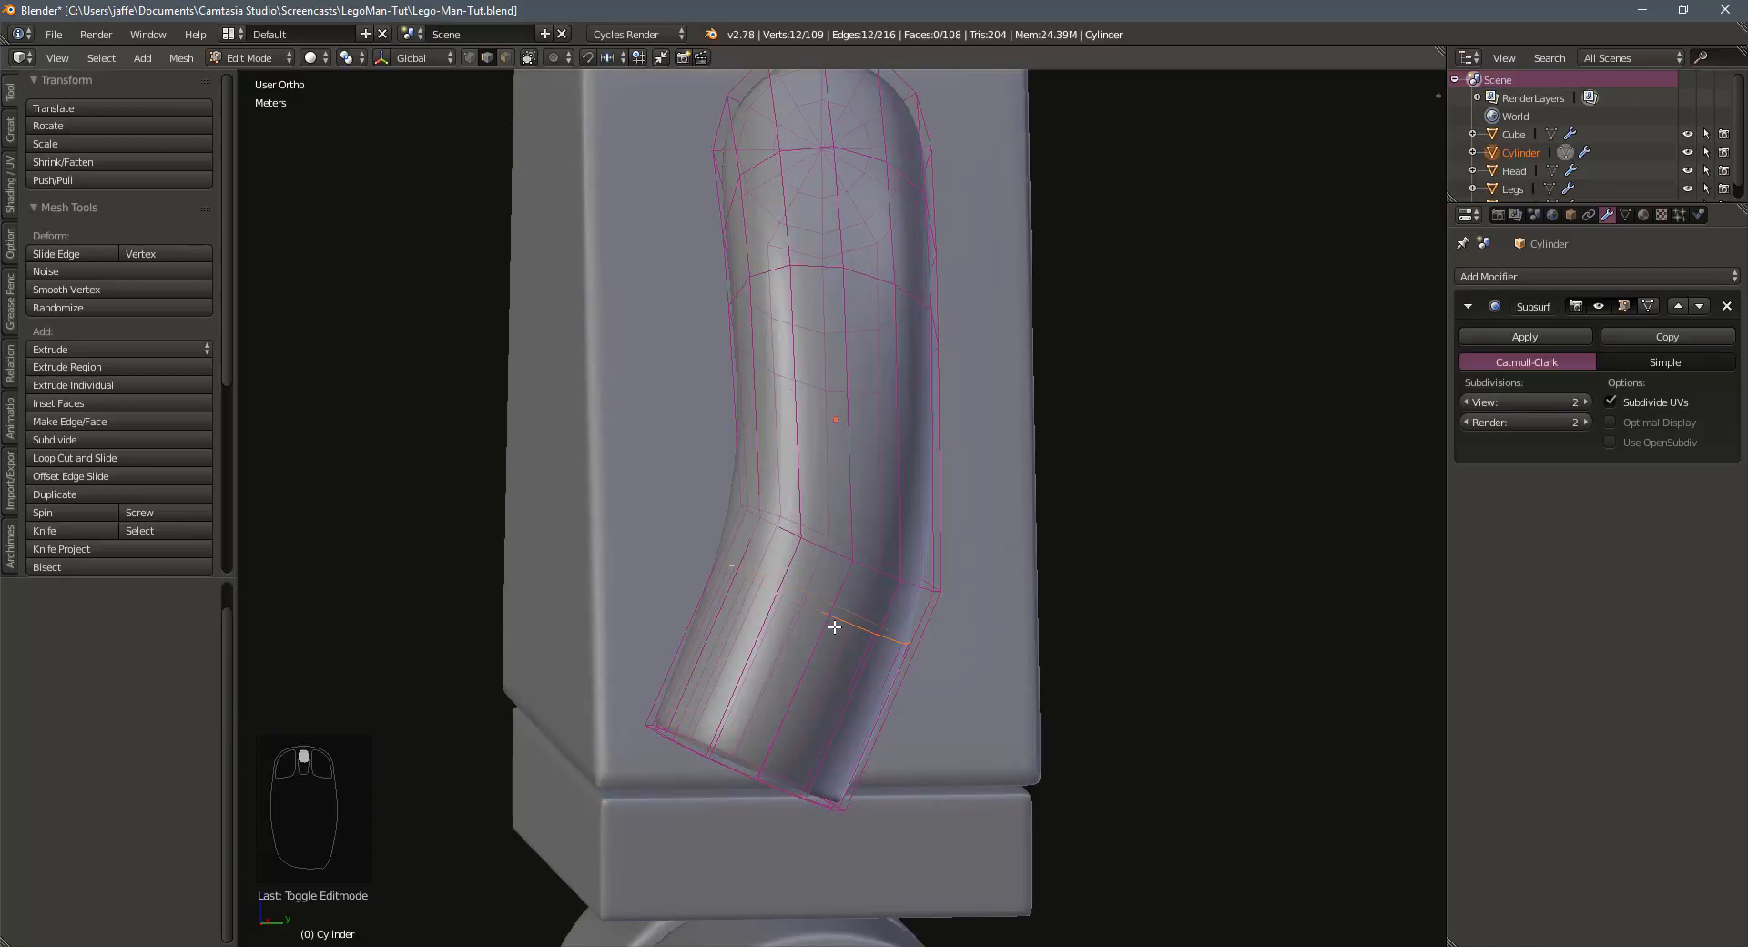
key("a")
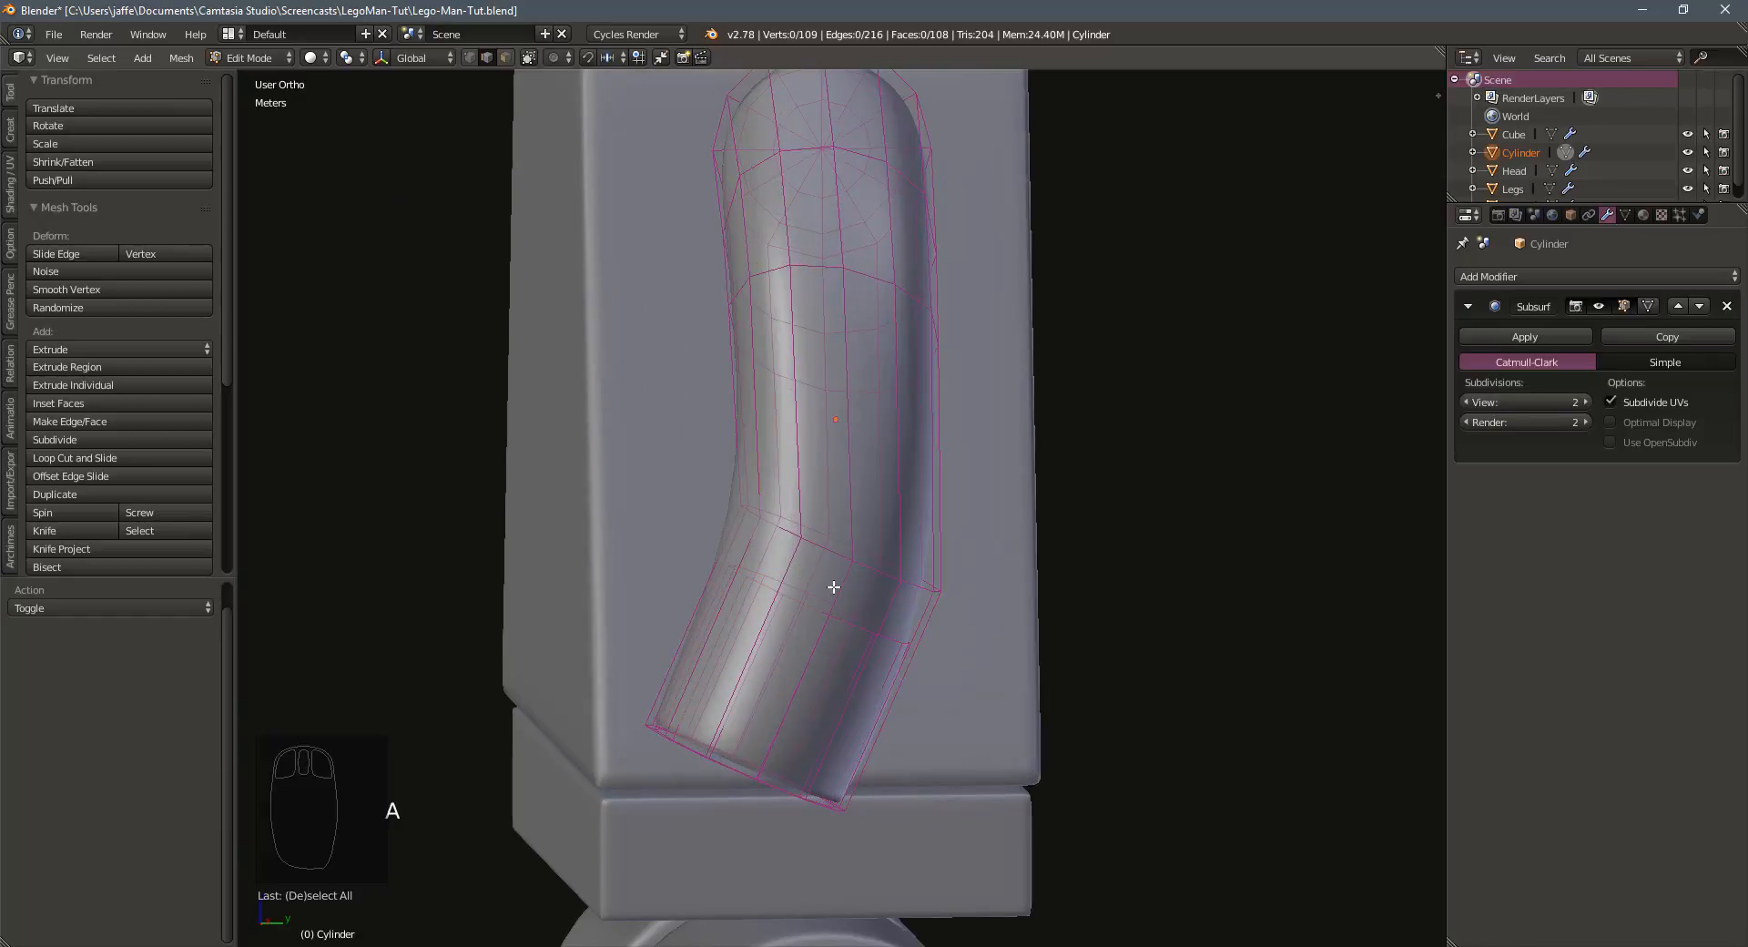
key("ctrl+r")
left_click(848, 549)
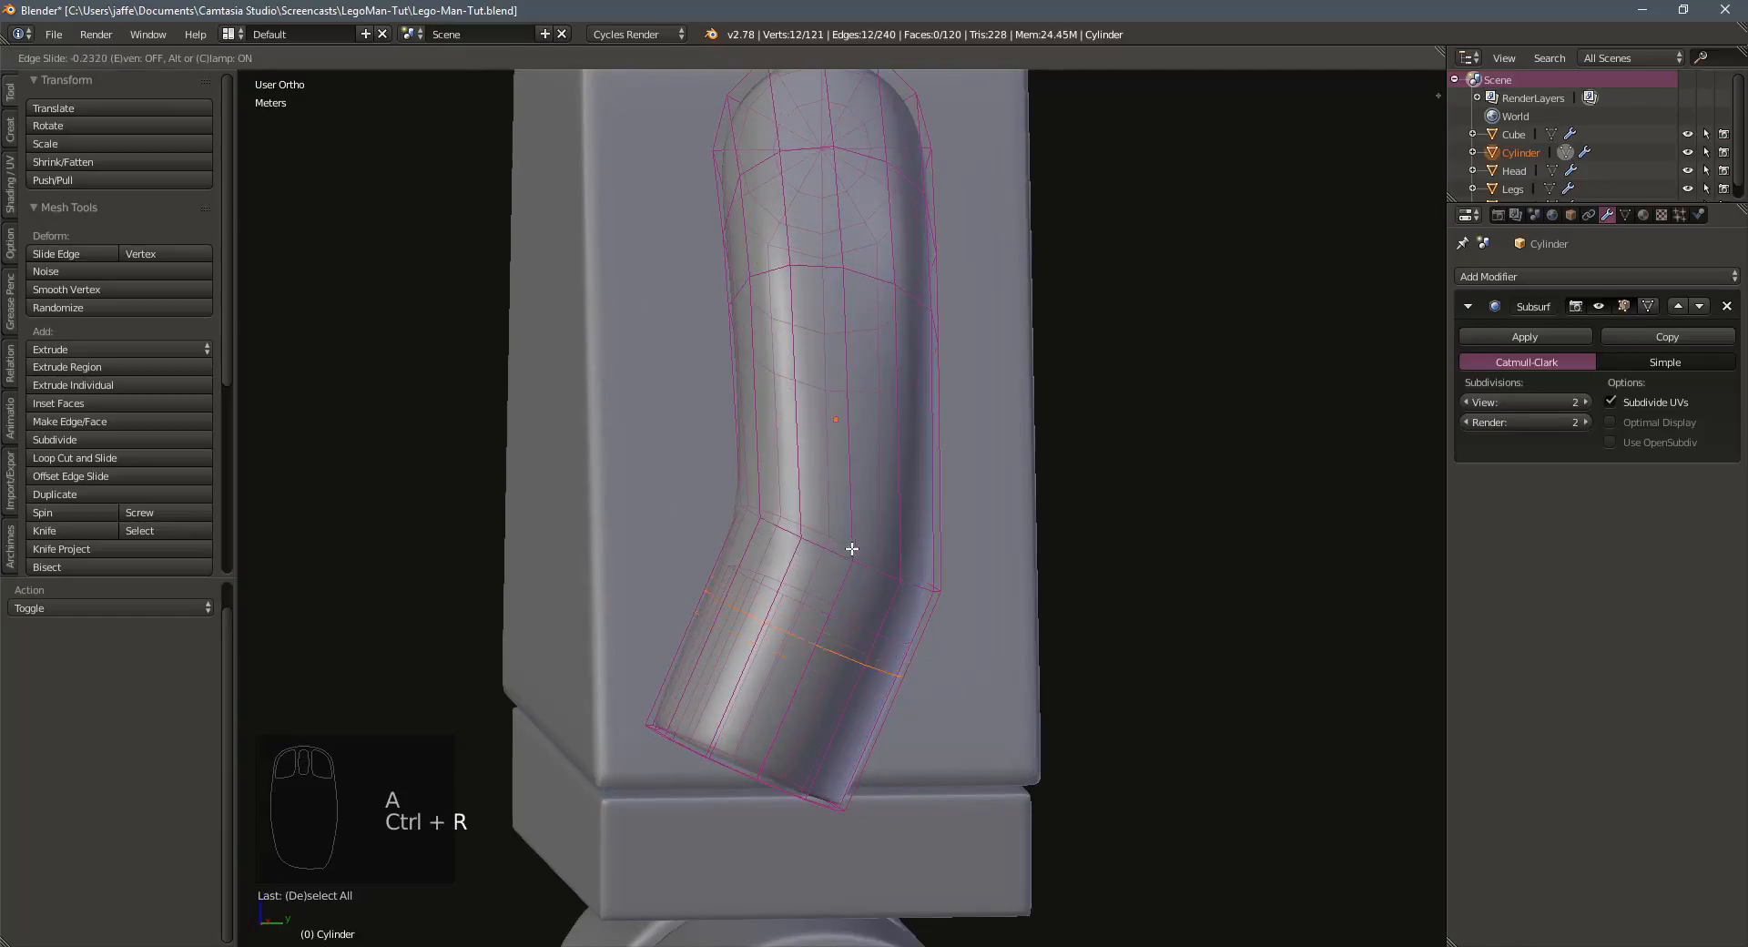
left_click(877, 482)
key("ctrl+r")
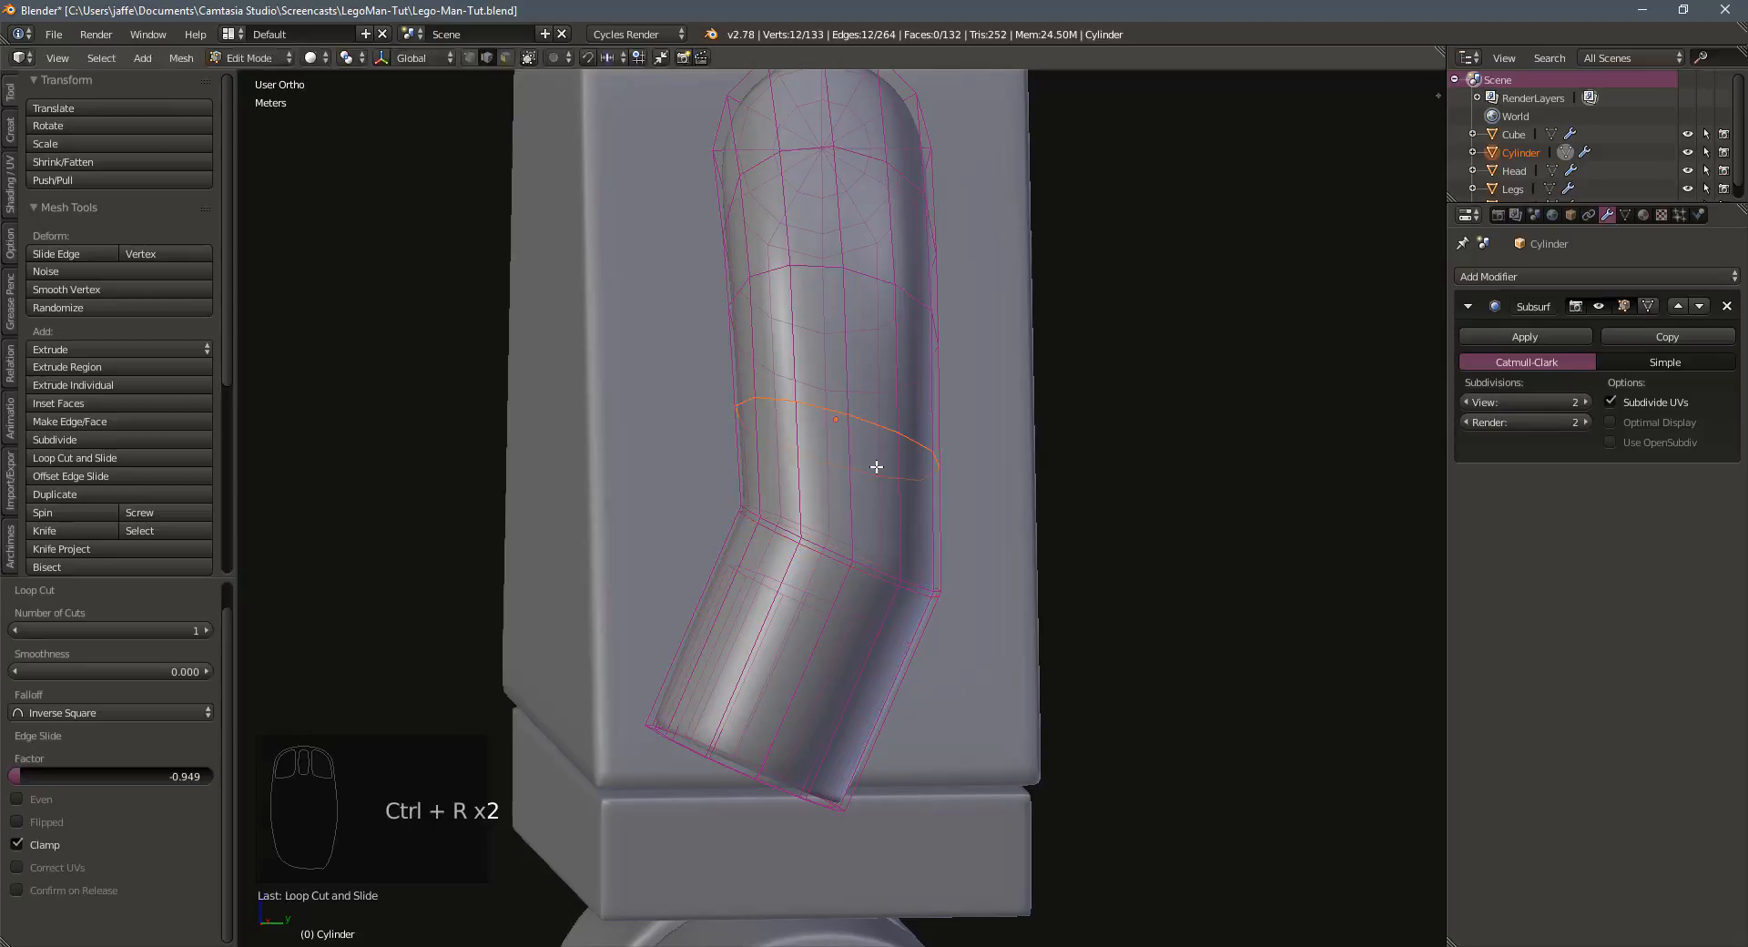
left_click(877, 467)
left_click(859, 604)
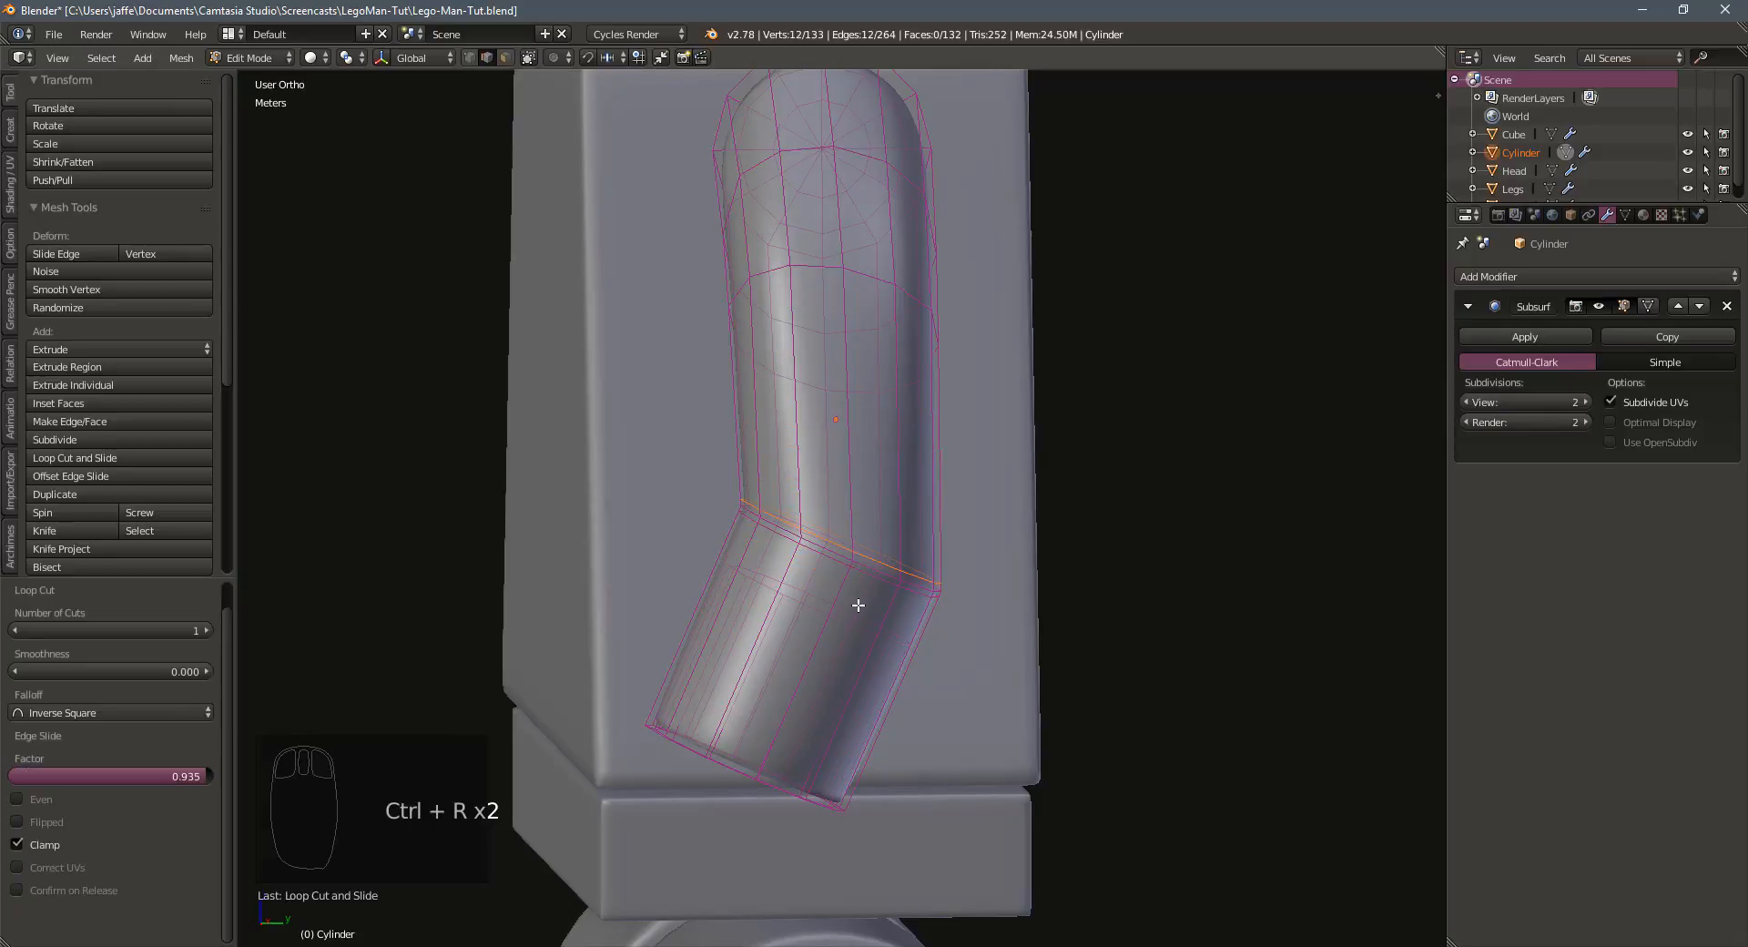
key("z")
key("z")
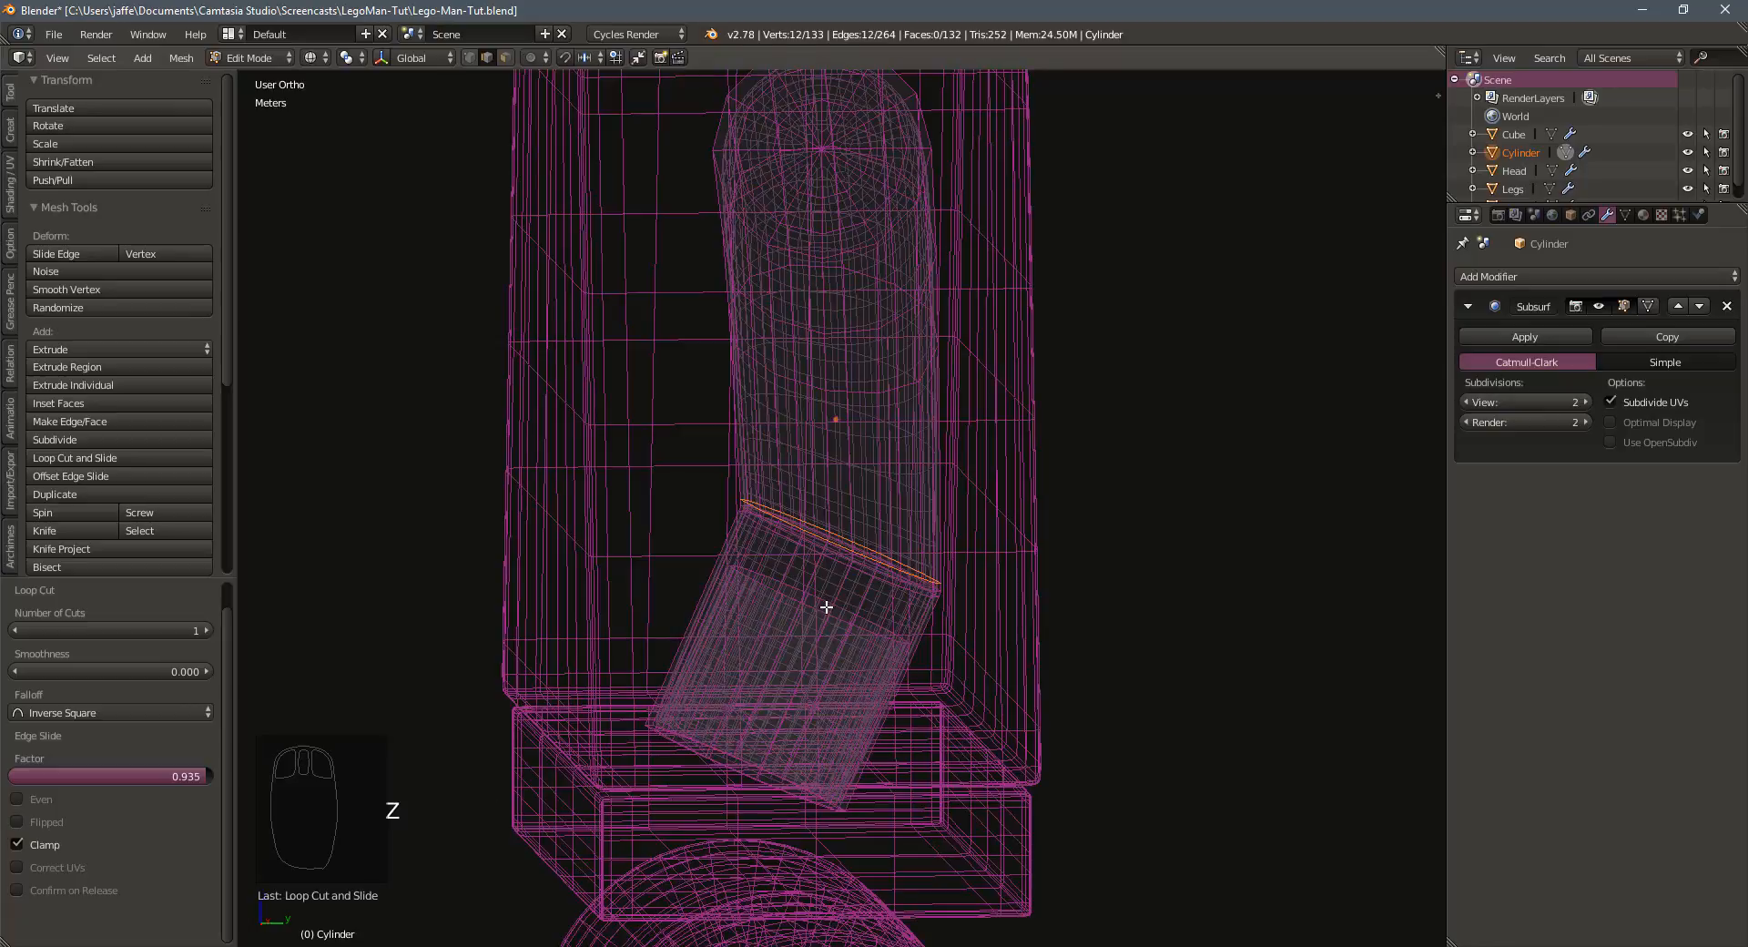
key("Tab")
middle_click_drag(816, 609, 804, 578)
key("Tab")
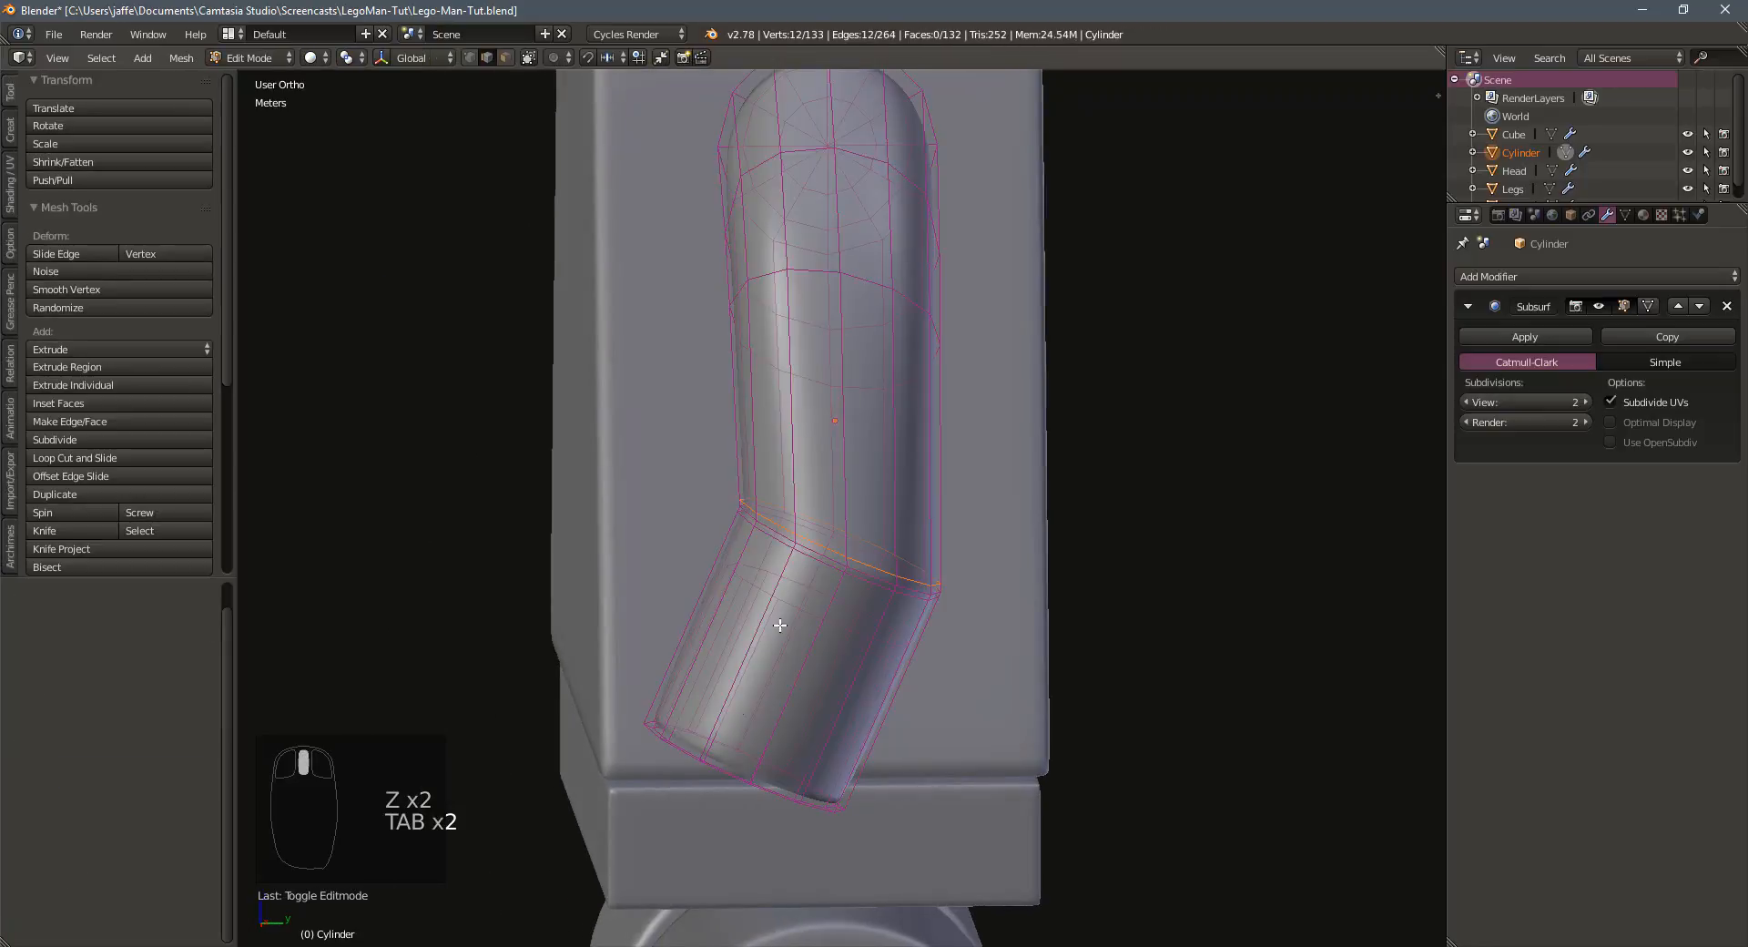
Add edge loops on the outer and inner walls of the arm's lower opening, slid close to the rim at factors 0.940 and 0.964
key("ctrl+r")
left_click(730, 742)
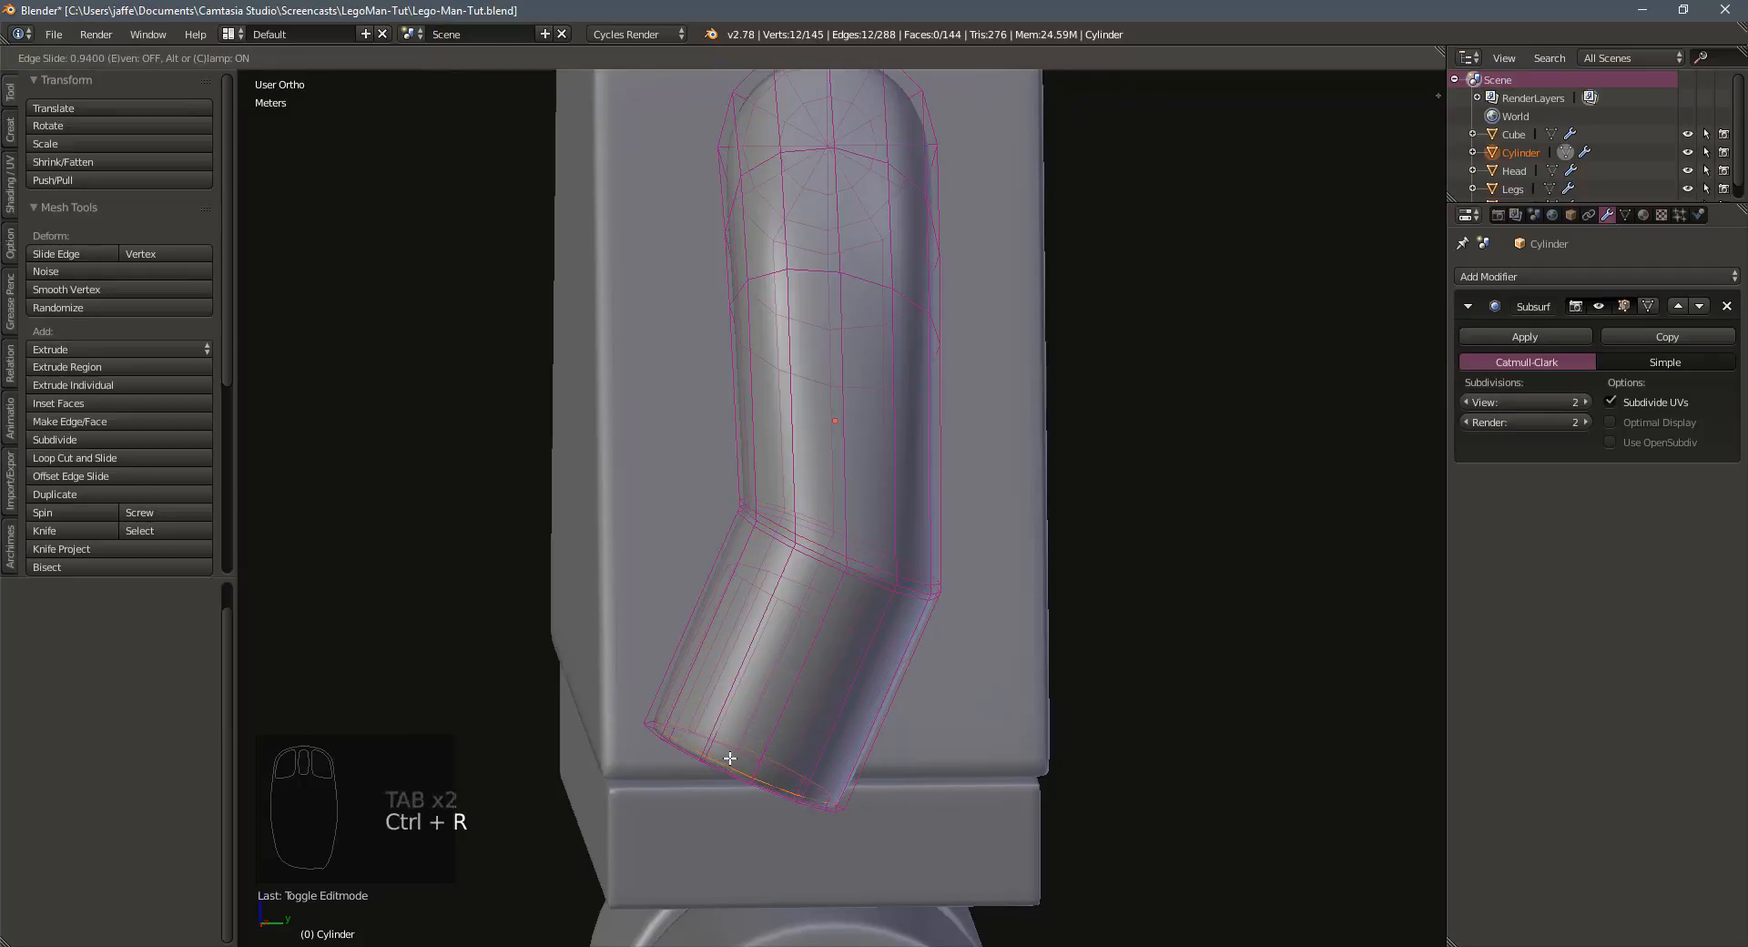
left_click(729, 756)
middle_click_drag(730, 756, 708, 729)
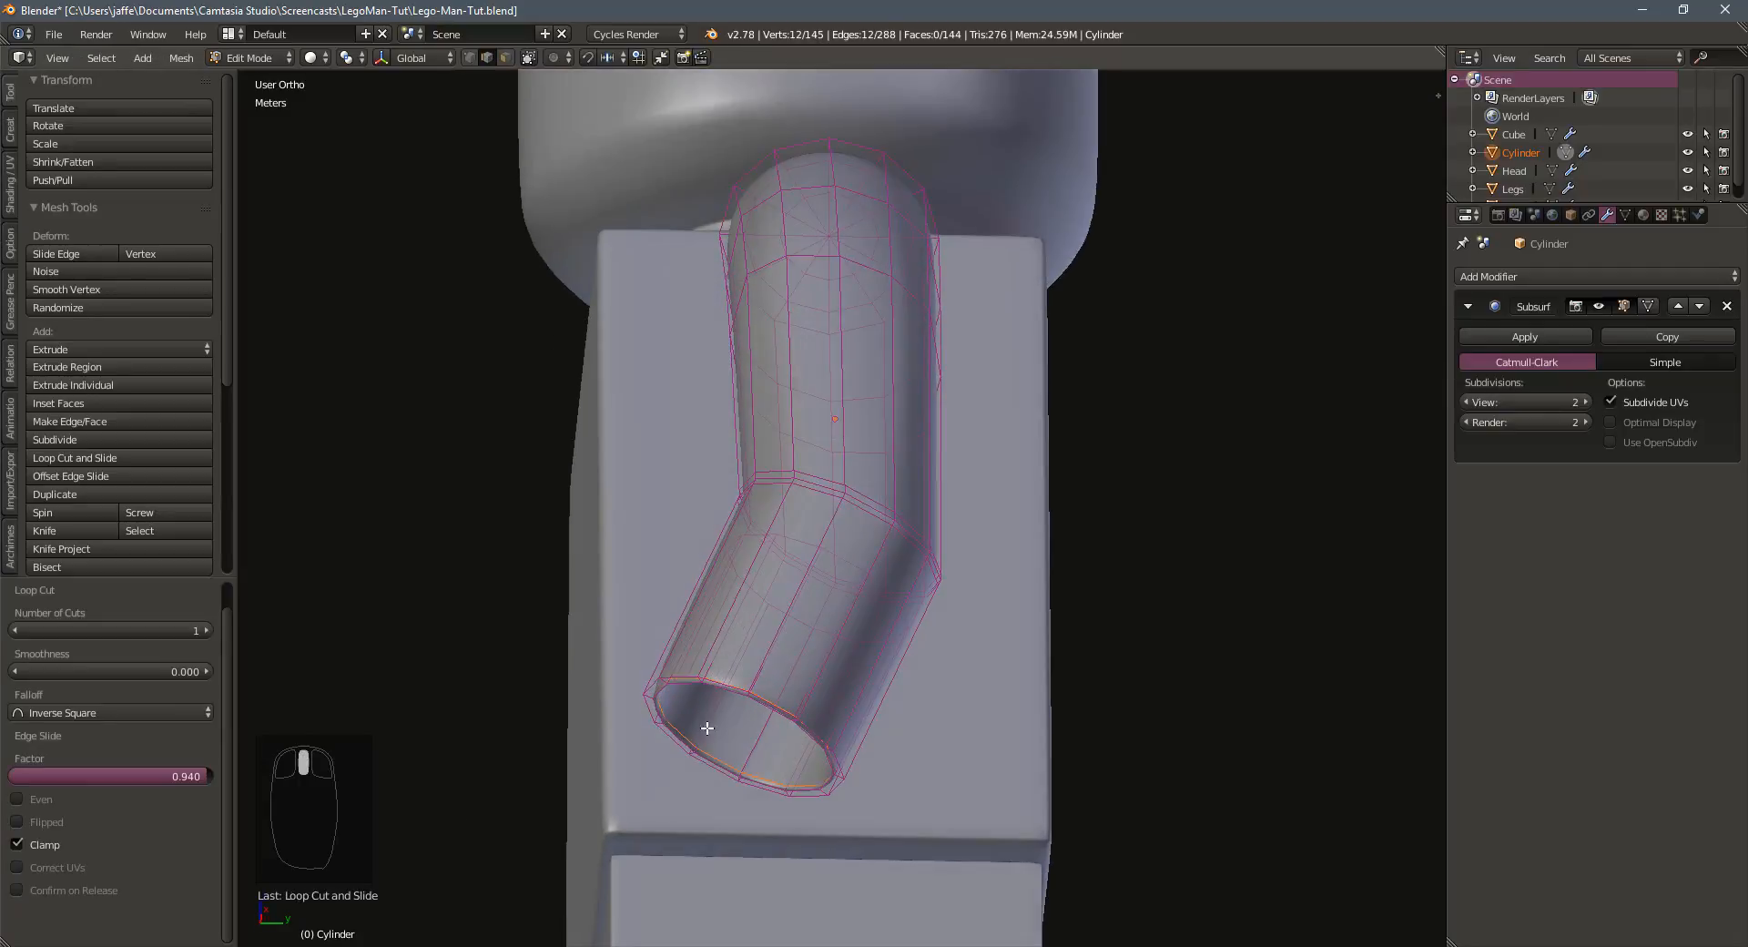
left_click(752, 750)
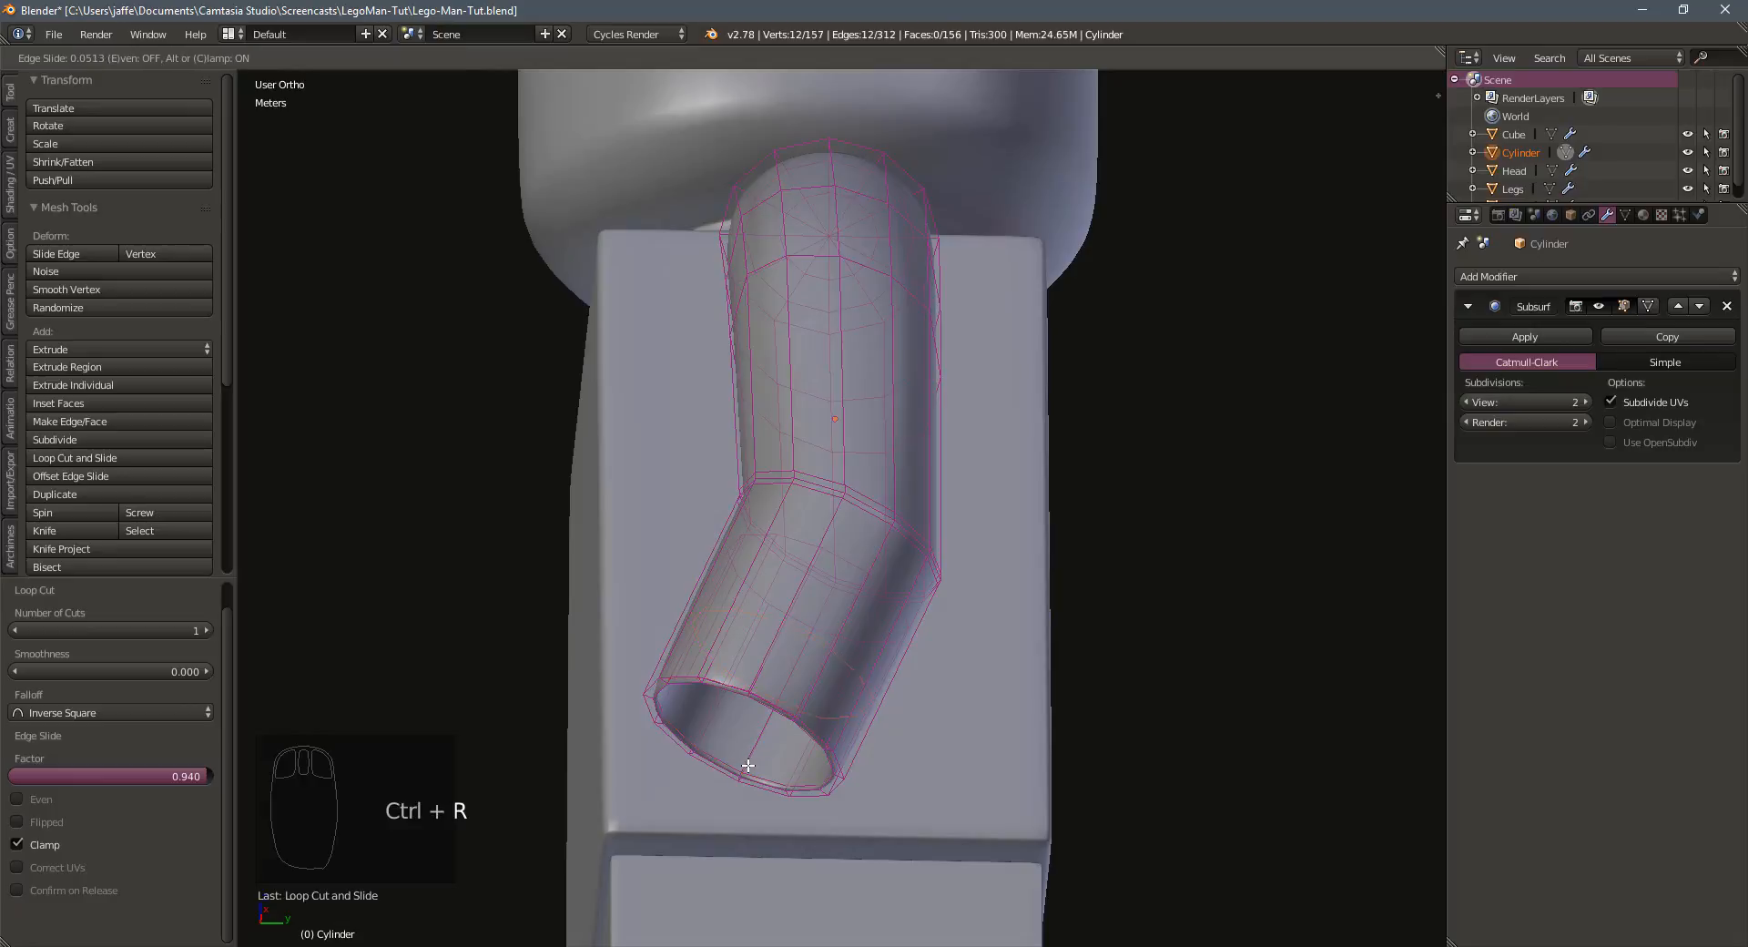
left_click(726, 821)
Add an edge loop around the upper arm and slide it toward the flat shoulder cap at factor -0.820
middle_click_drag(722, 668, 894, 753)
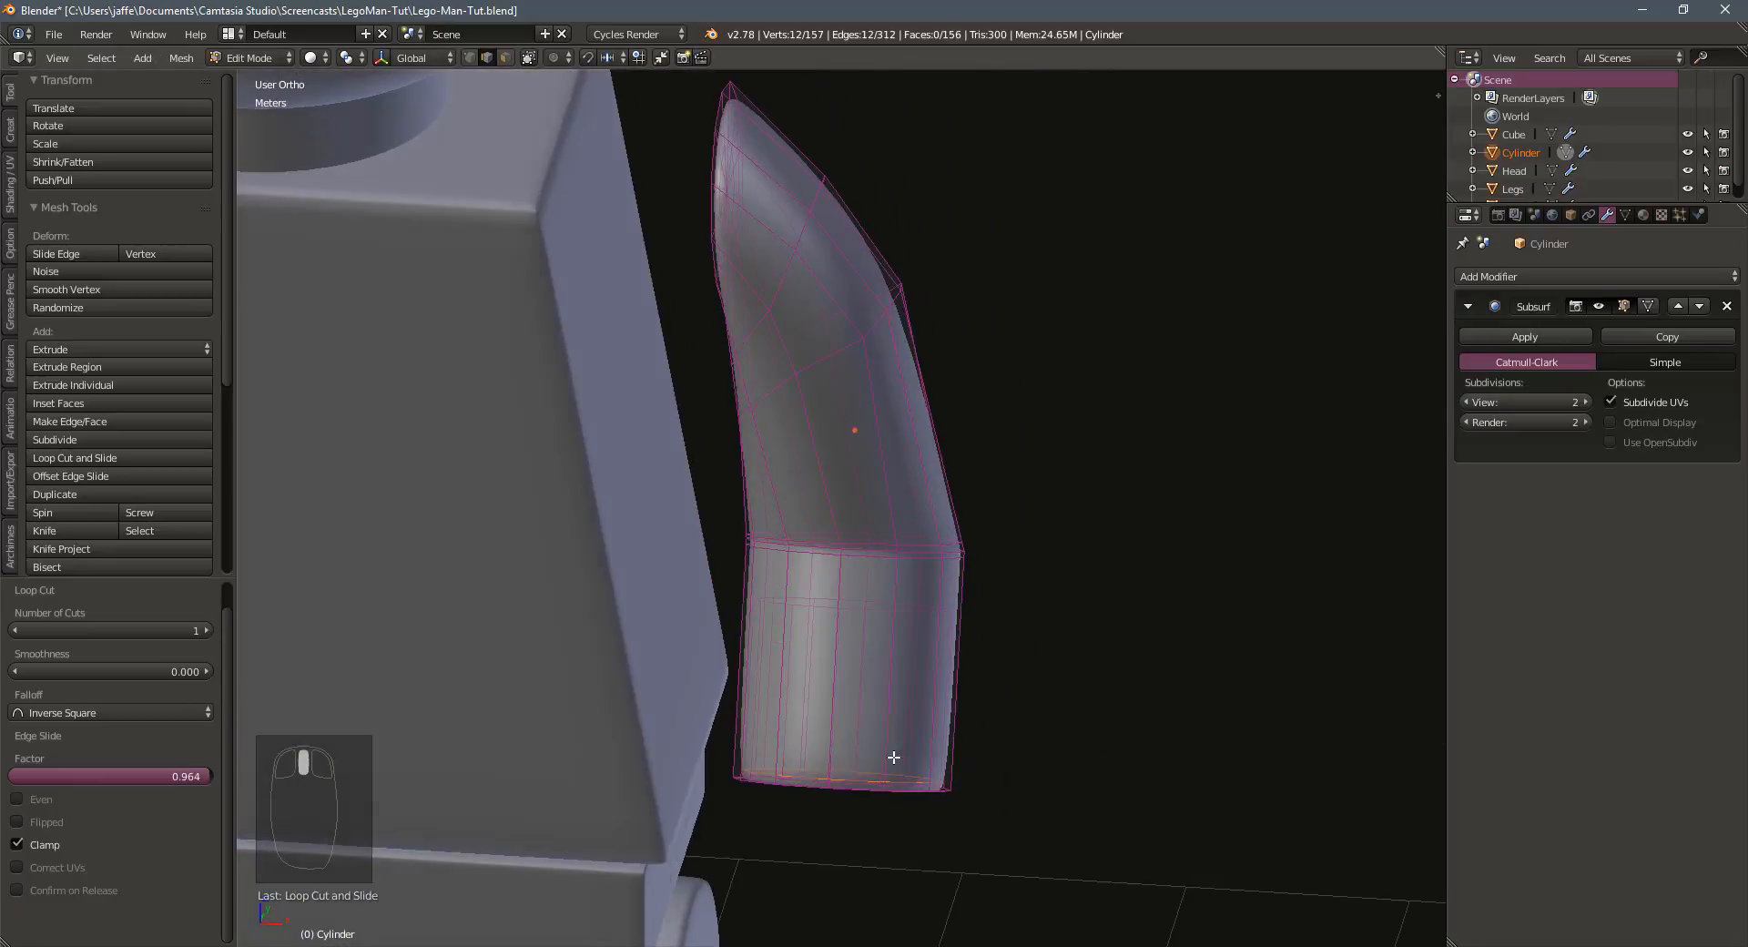
key("ctrl+r")
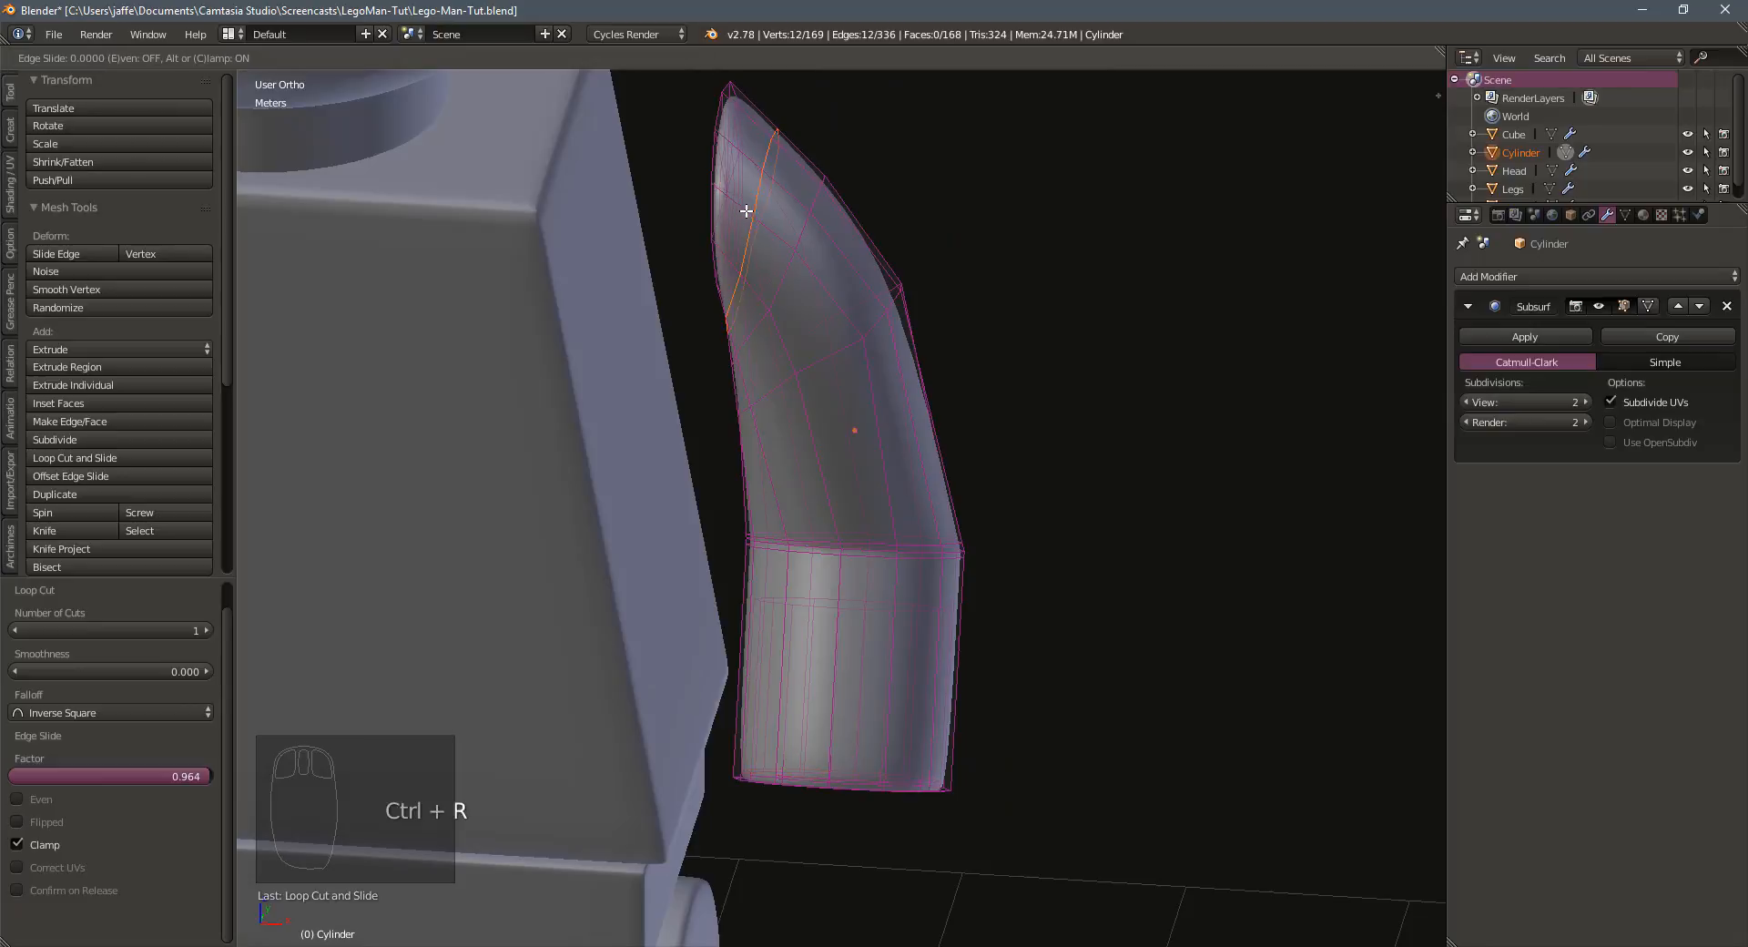
left_click(740, 206)
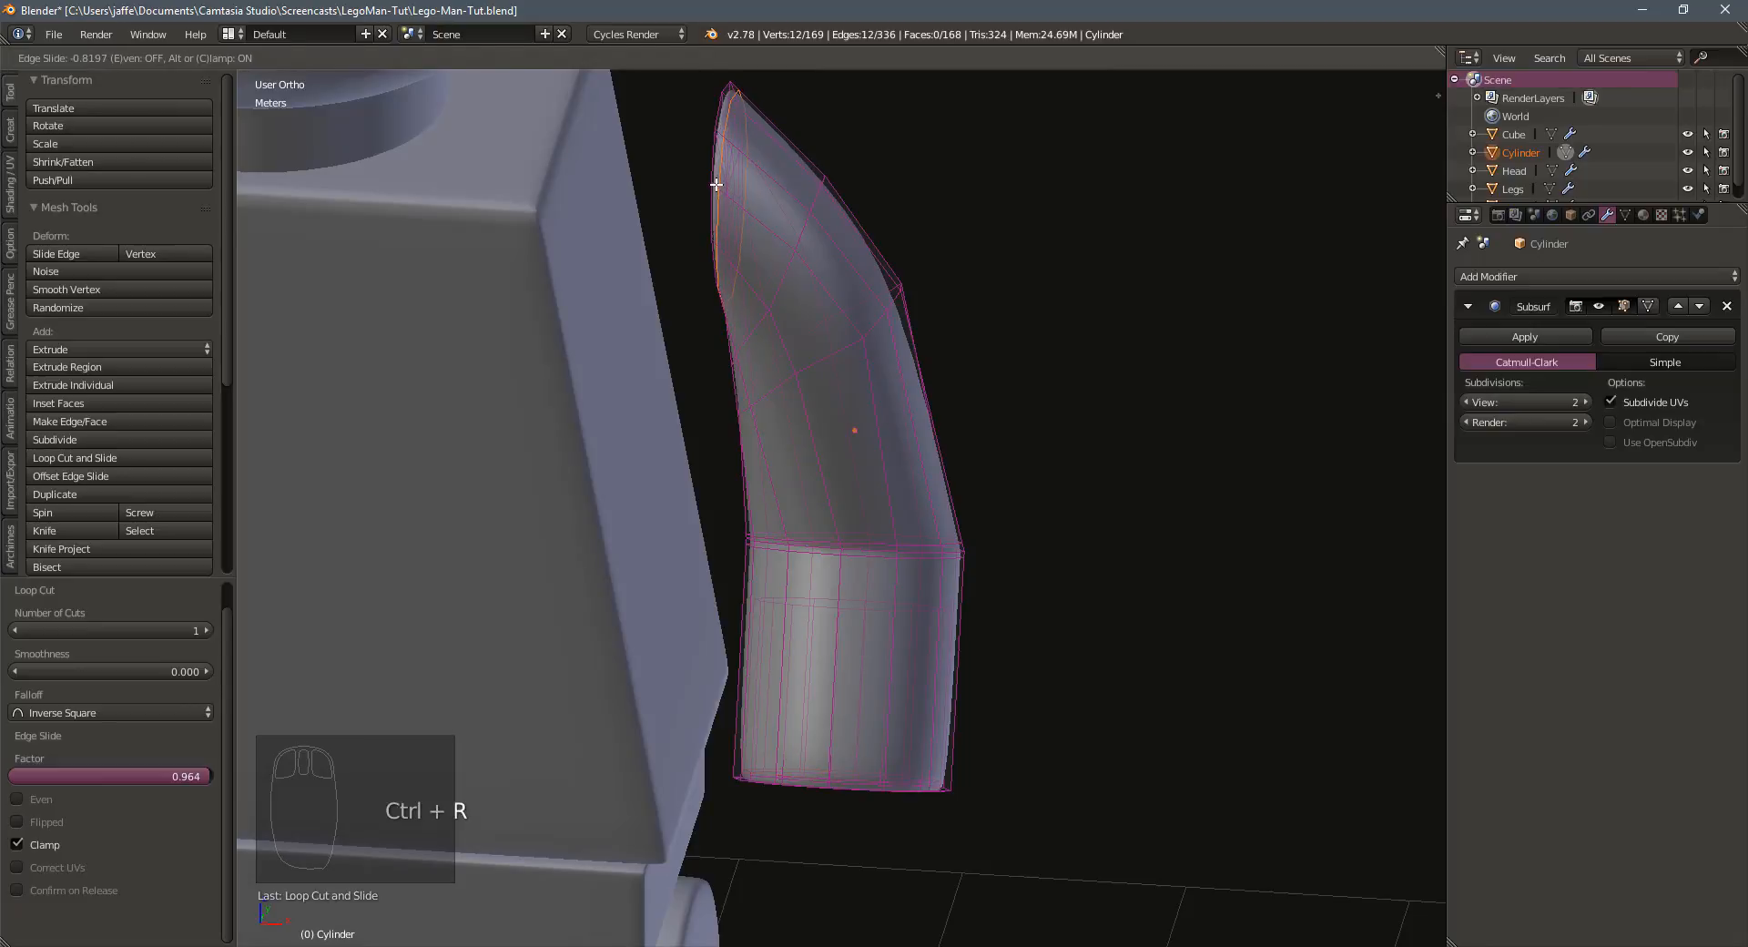
left_click(716, 184)
middle_click_drag(717, 184, 810, 235)
Select the center vertex of the arm's flat shoulder cap in vertex mode and snap the 3D cursor to it
key("KP_1")
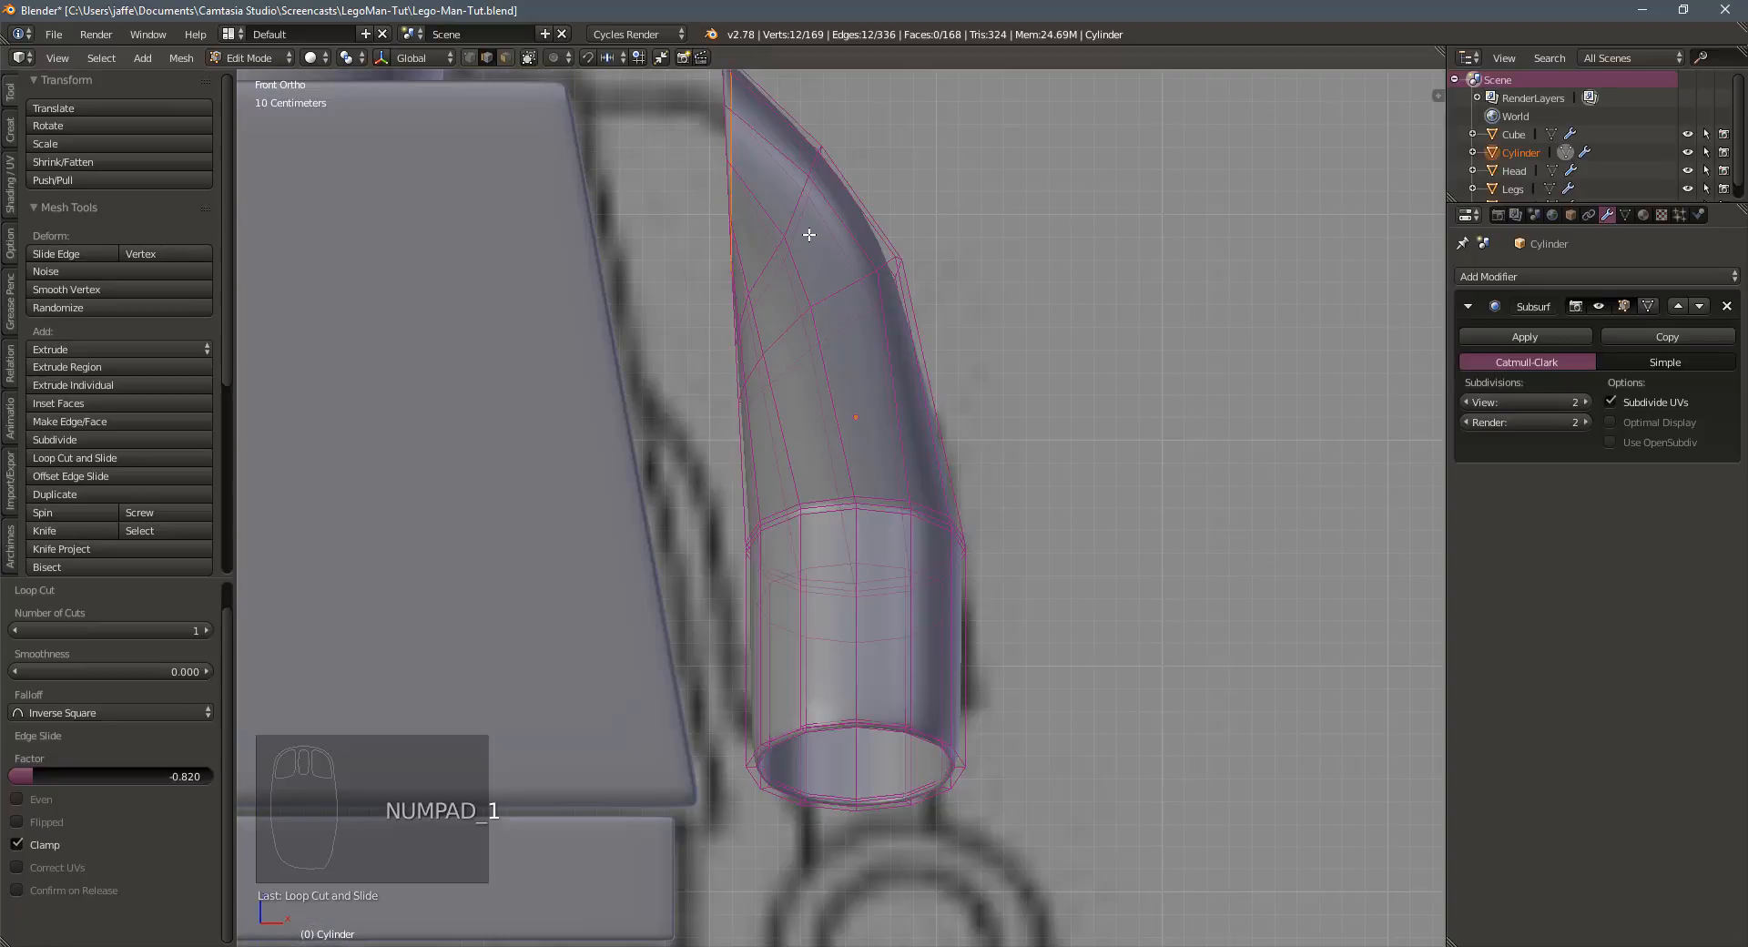
scroll(808, 240, "down", 4)
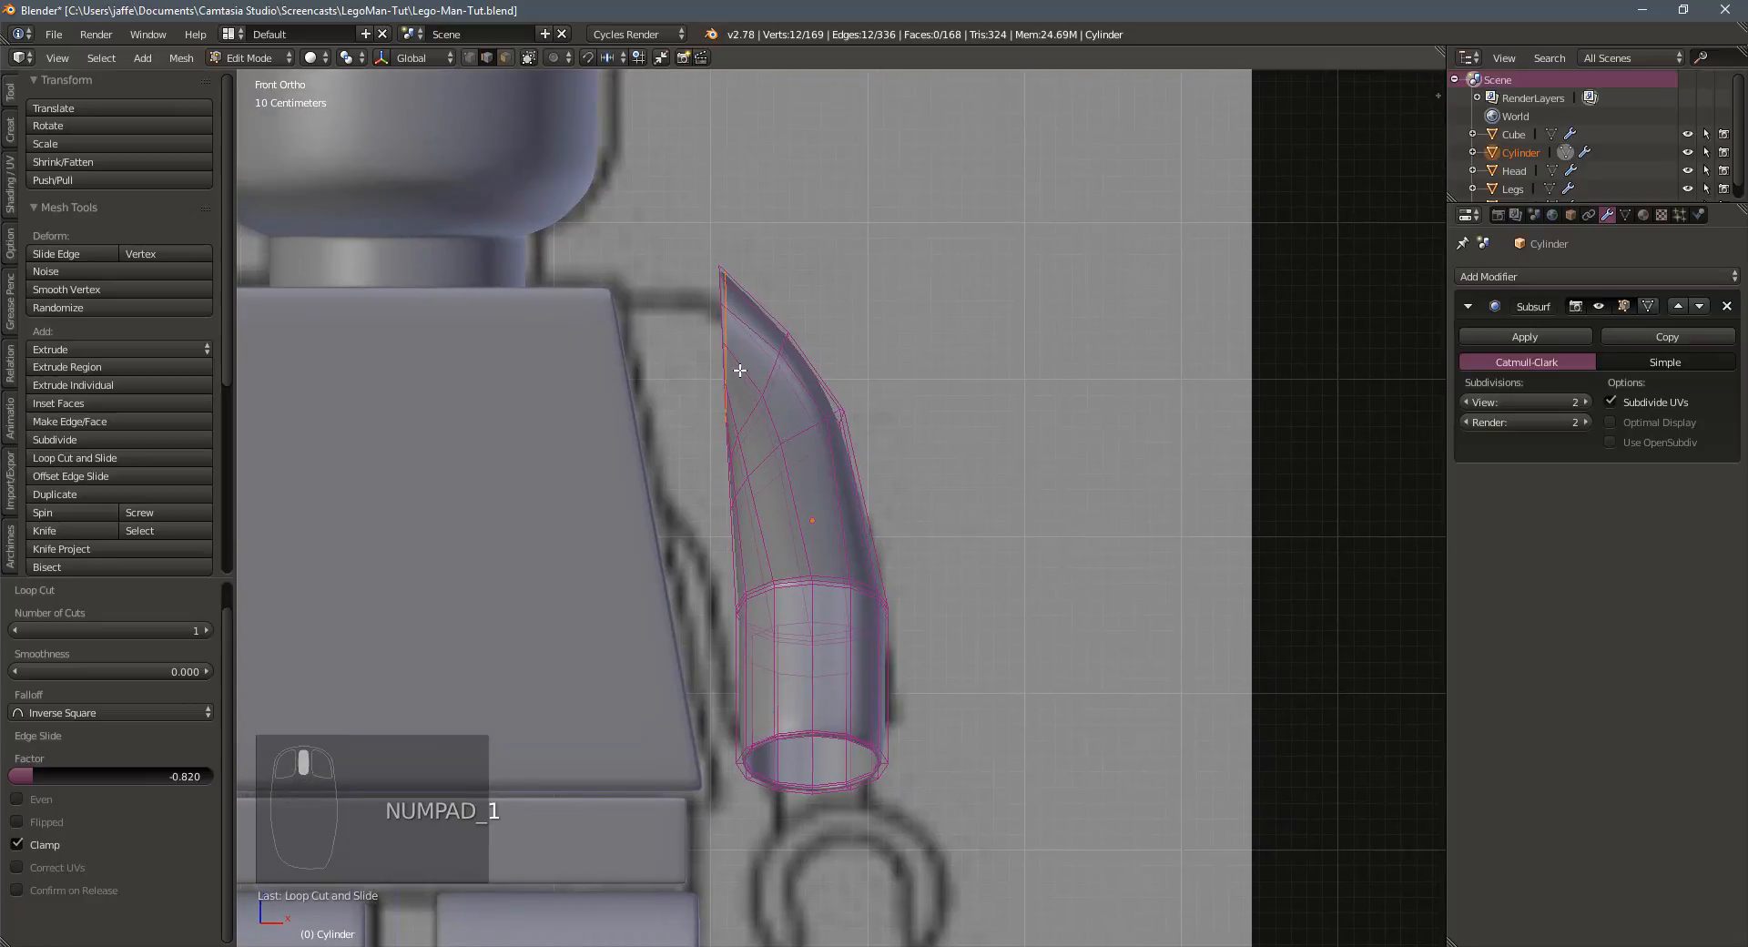
middle_click_drag(759, 425, 741, 390)
key("ctrl+Tab")
left_click(761, 419)
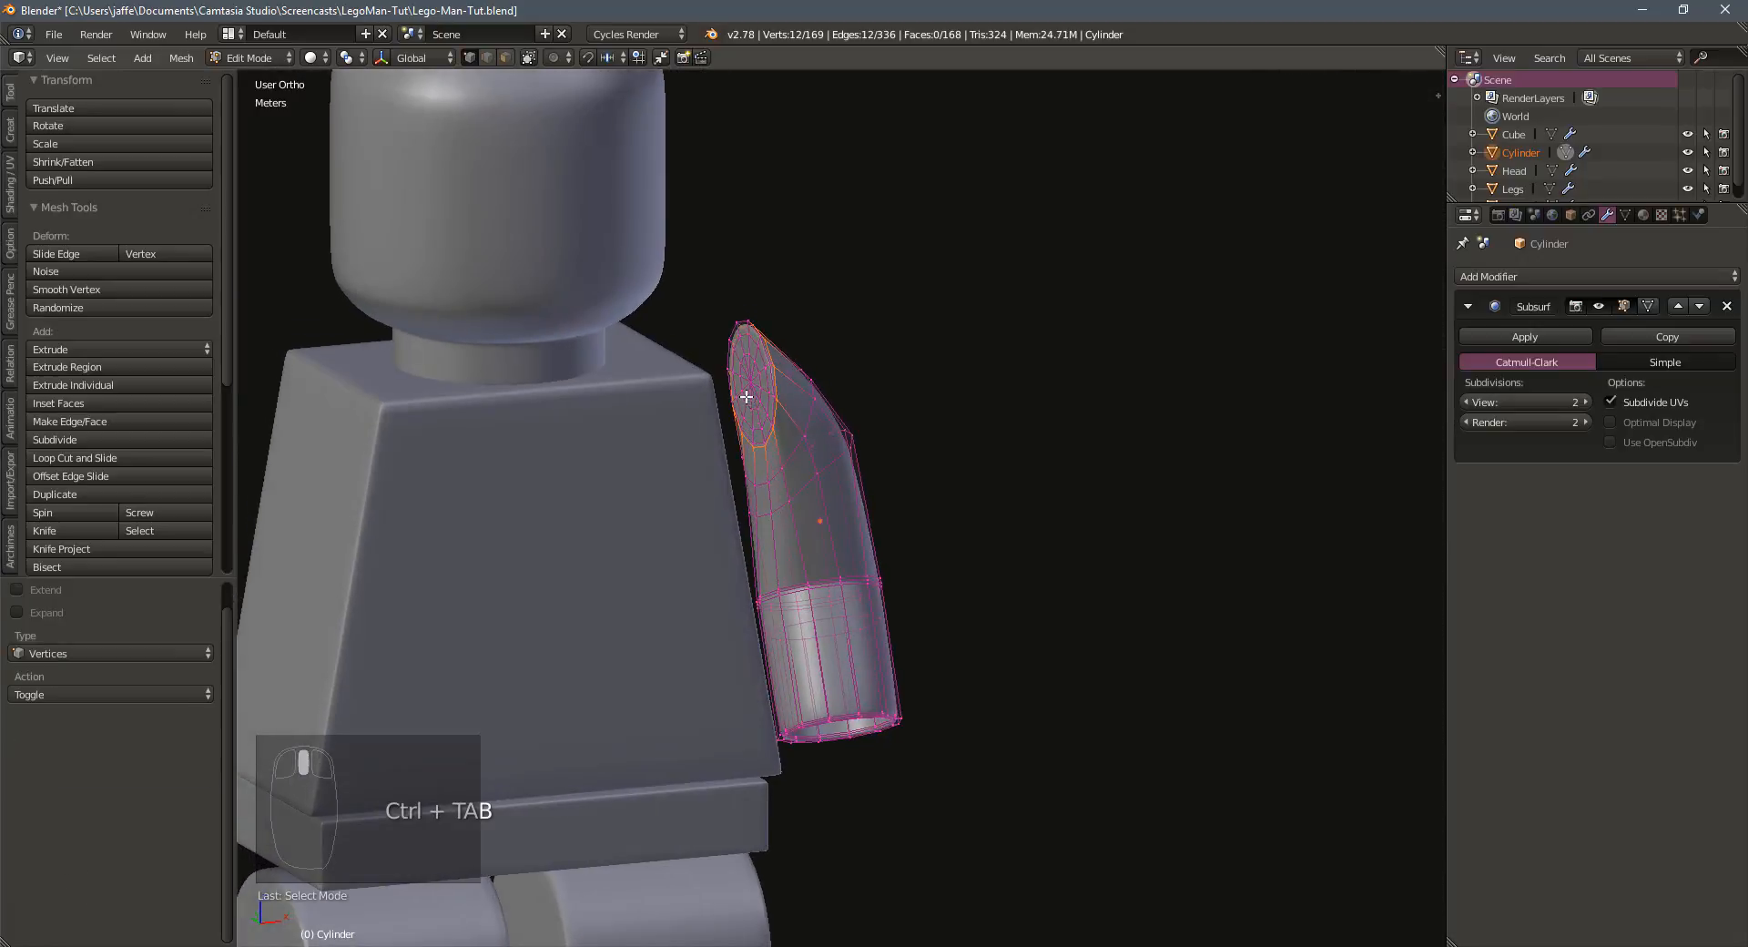
right_click(750, 381)
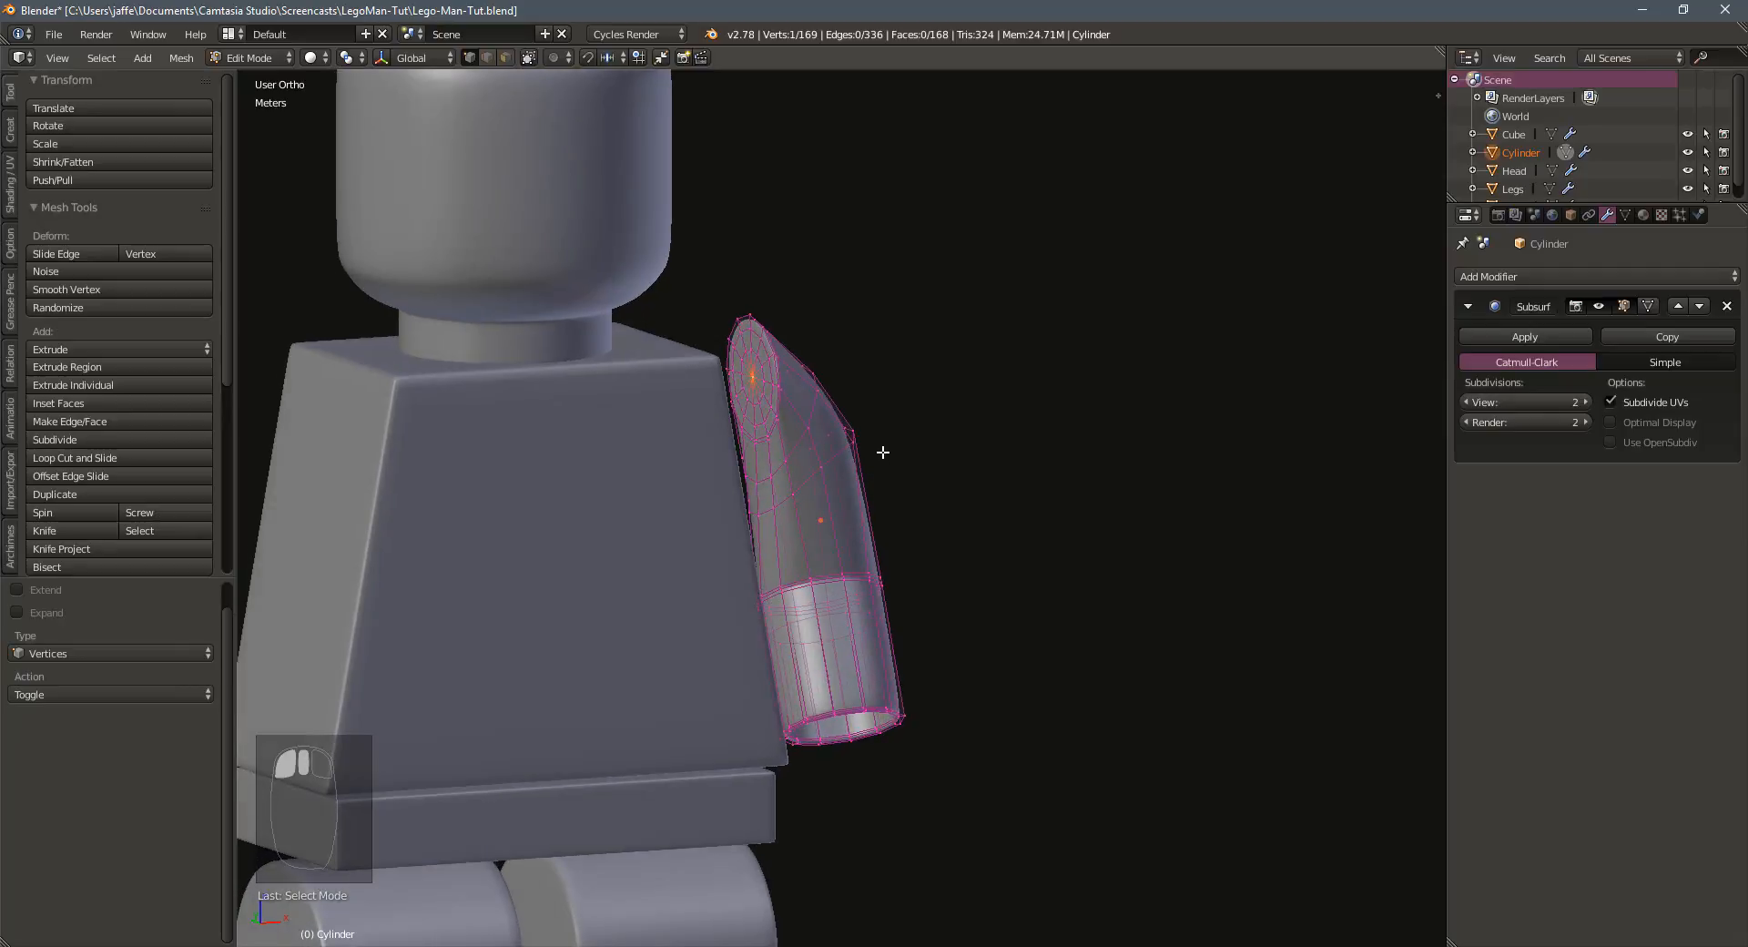
middle_click_drag(880, 454, 827, 487)
scroll(824, 438, "up", 1)
scroll(824, 438, "down", 2)
key("shift+s")
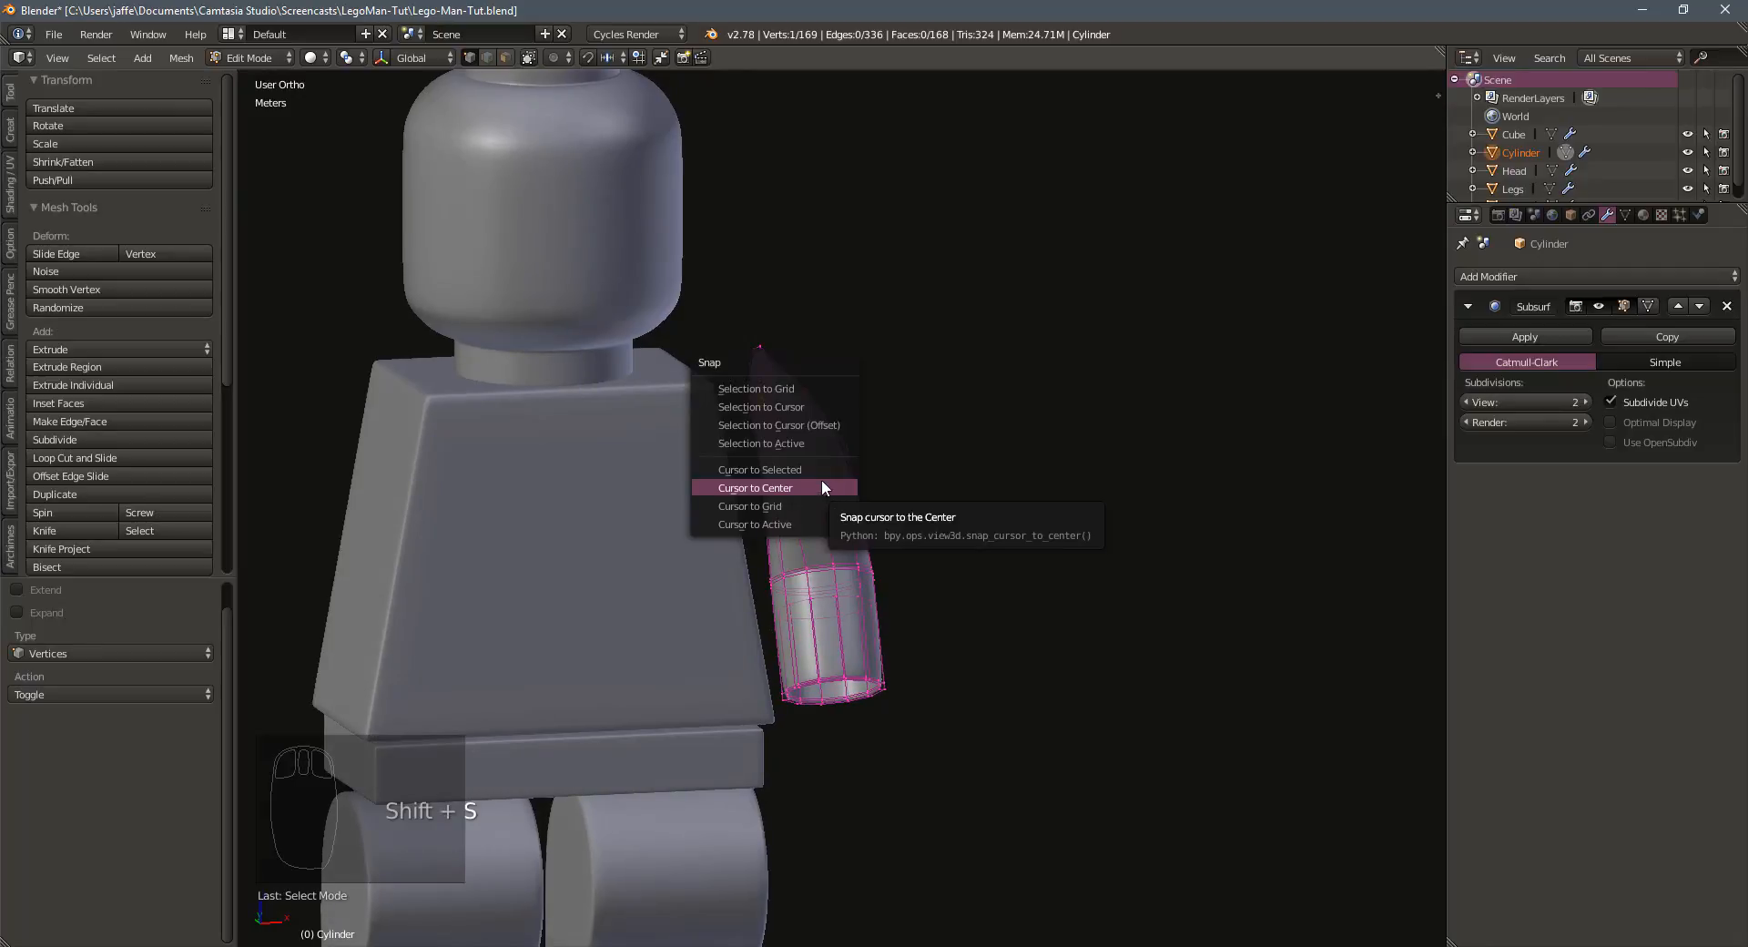
left_click(795, 469)
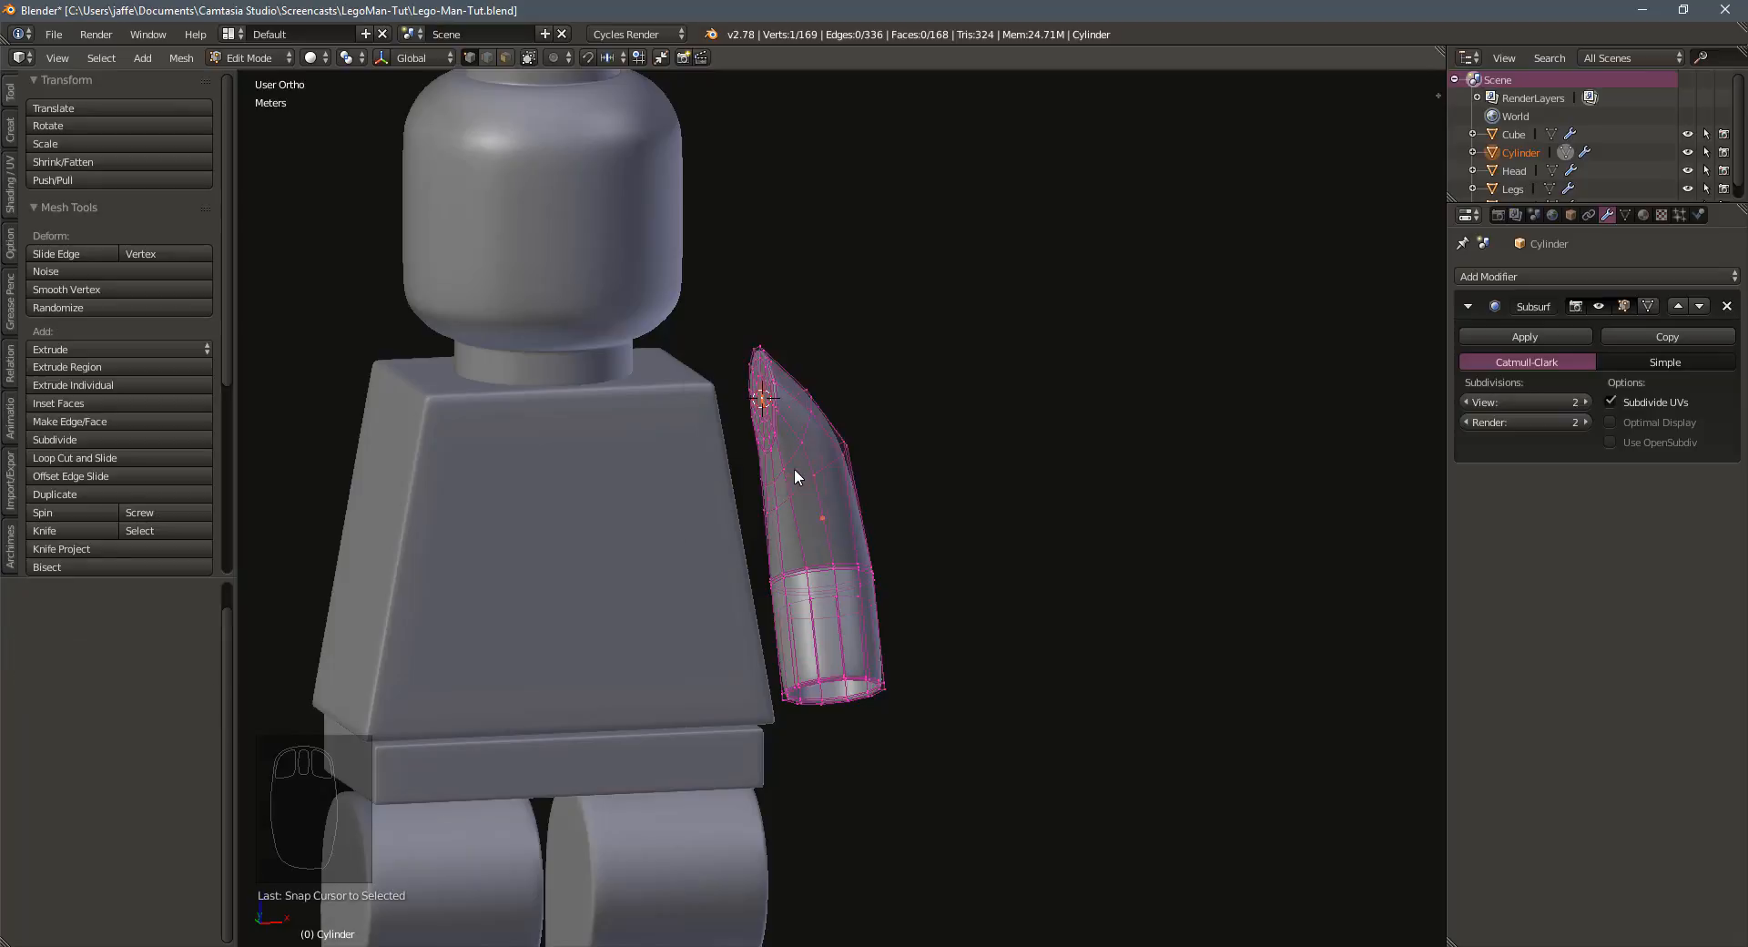
Leave mesh editing and set the arm's origin to the 3D cursor
middle_click_drag(795, 462, 799, 453)
key("Tab")
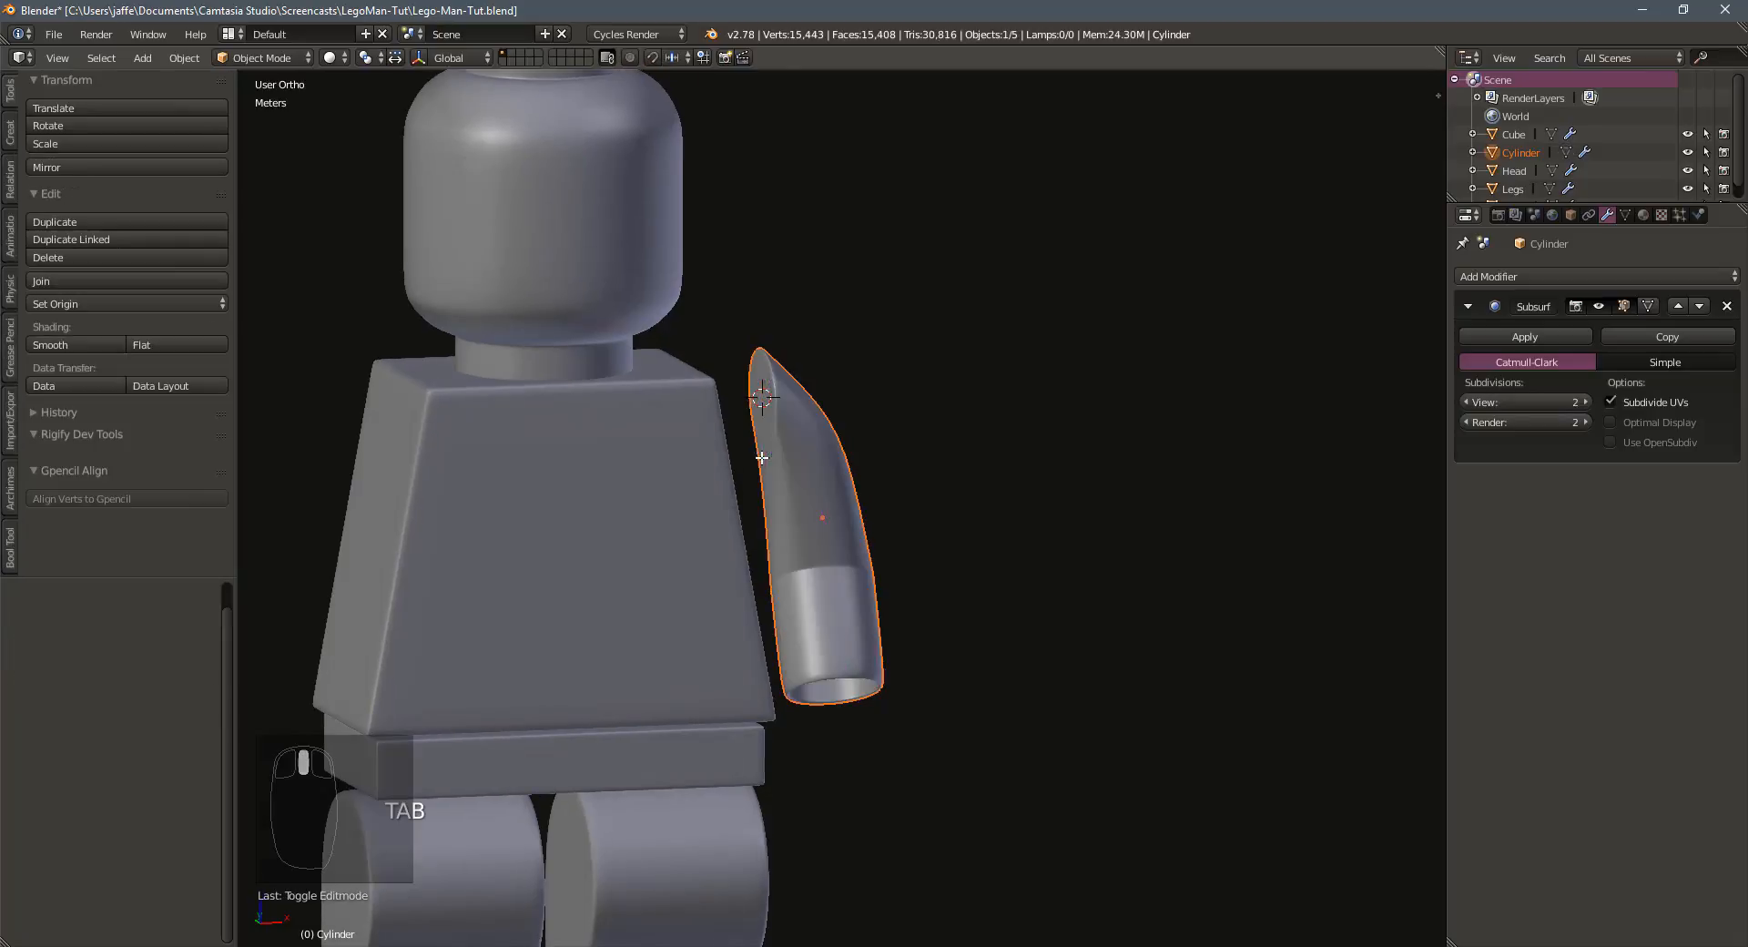
left_click(85, 306)
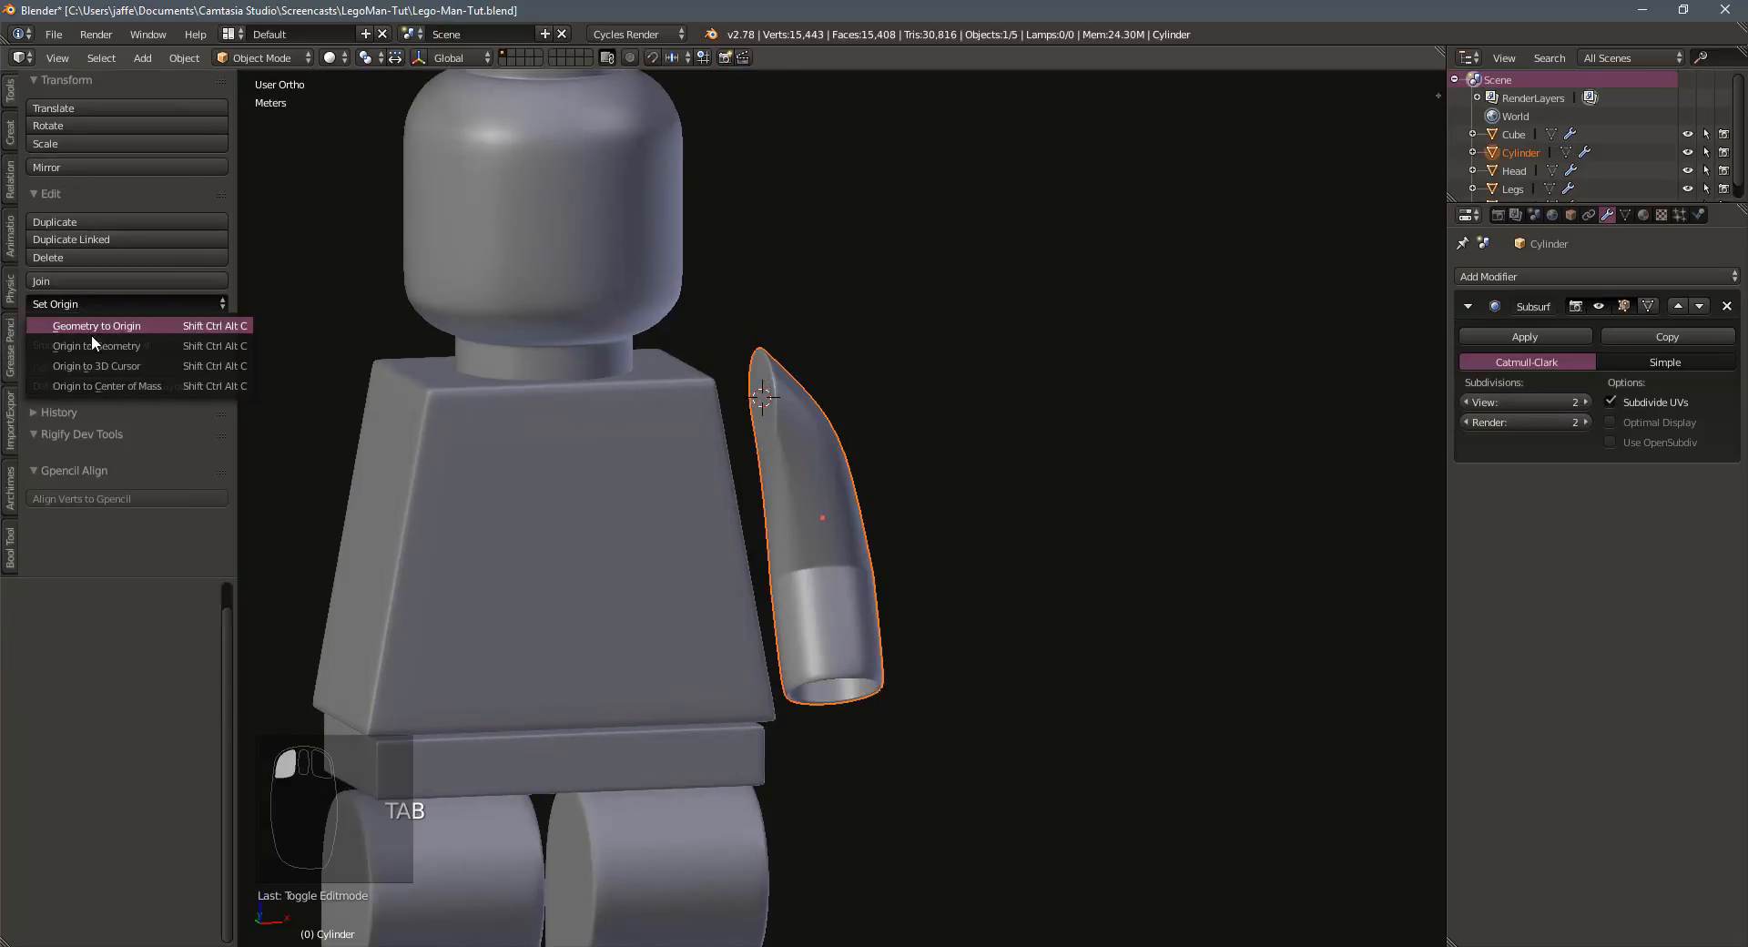
left_click(91, 369)
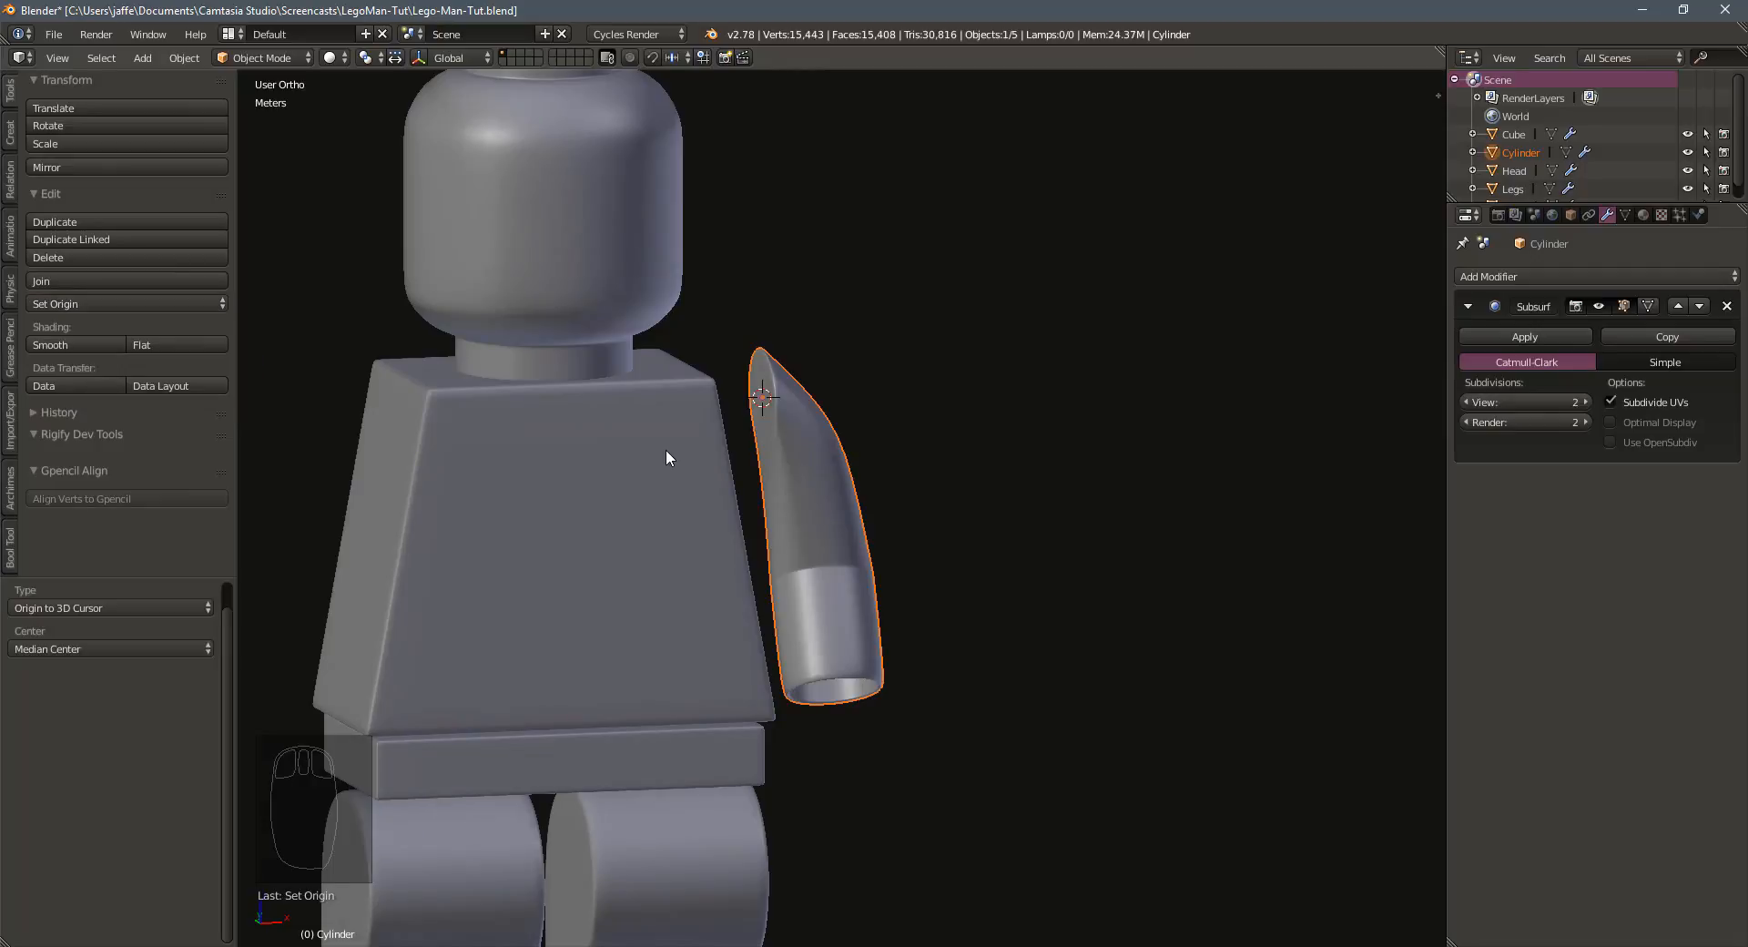
In front view, enable the transform manipulator, move the arm about -25.9 cm along X toward the torso, and lower it slightly
key("KP_1")
key("ctrl+space")
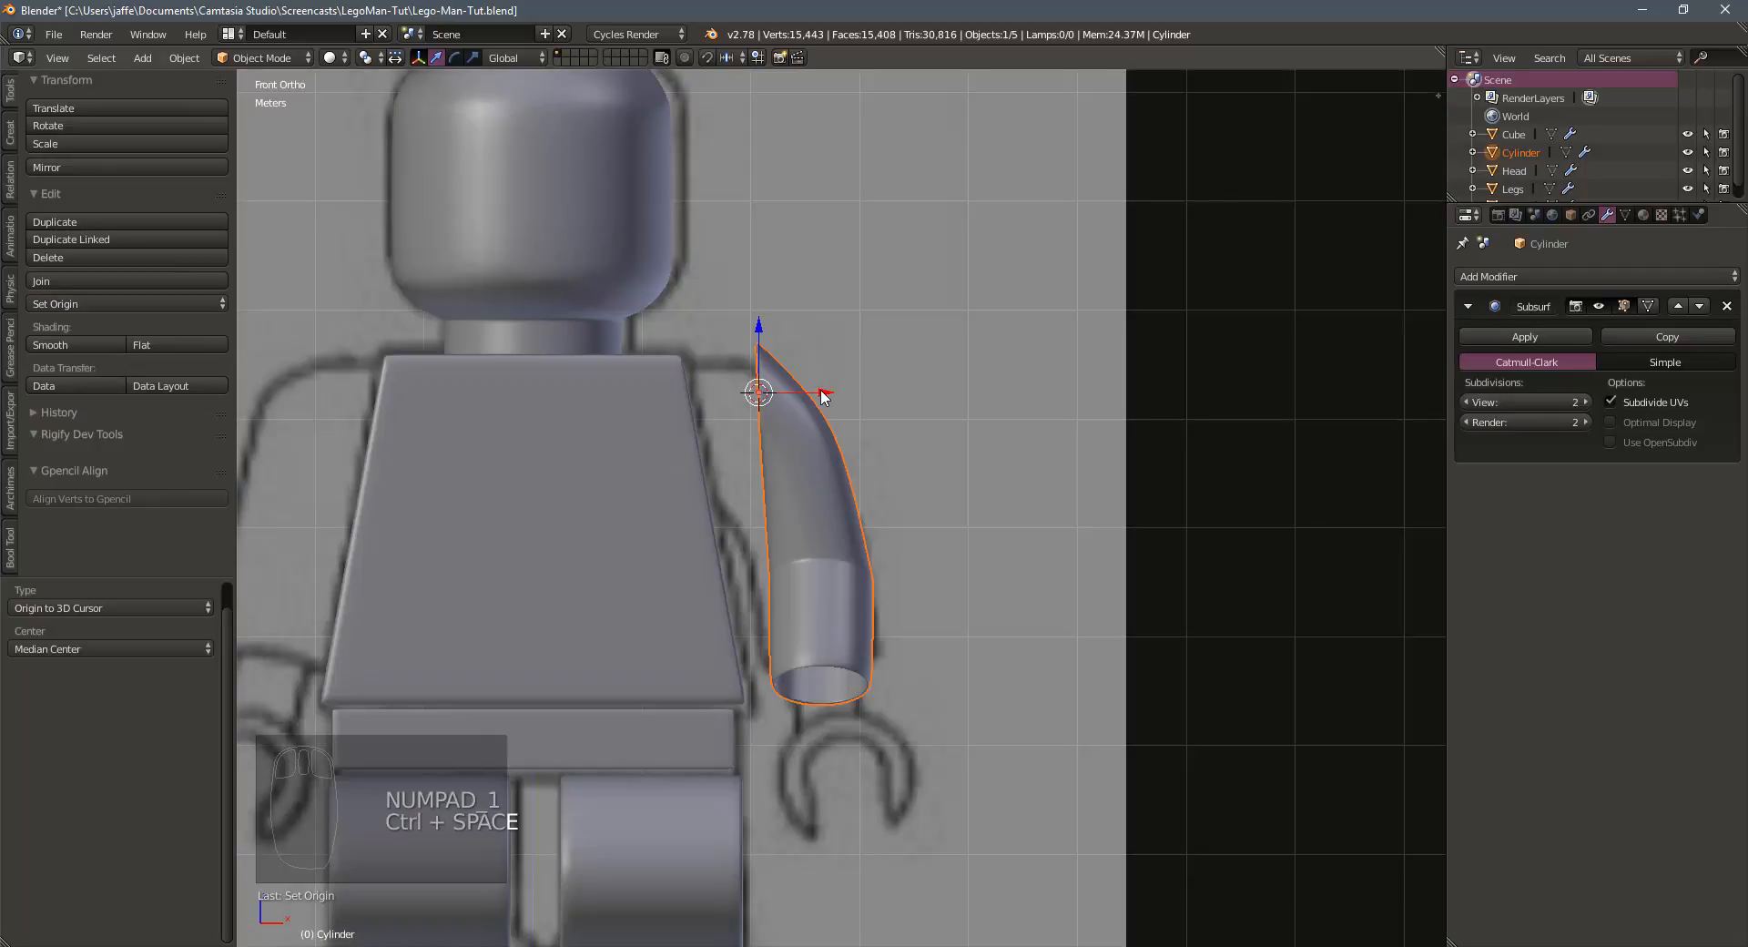
left_click_drag(822, 395, 794, 395)
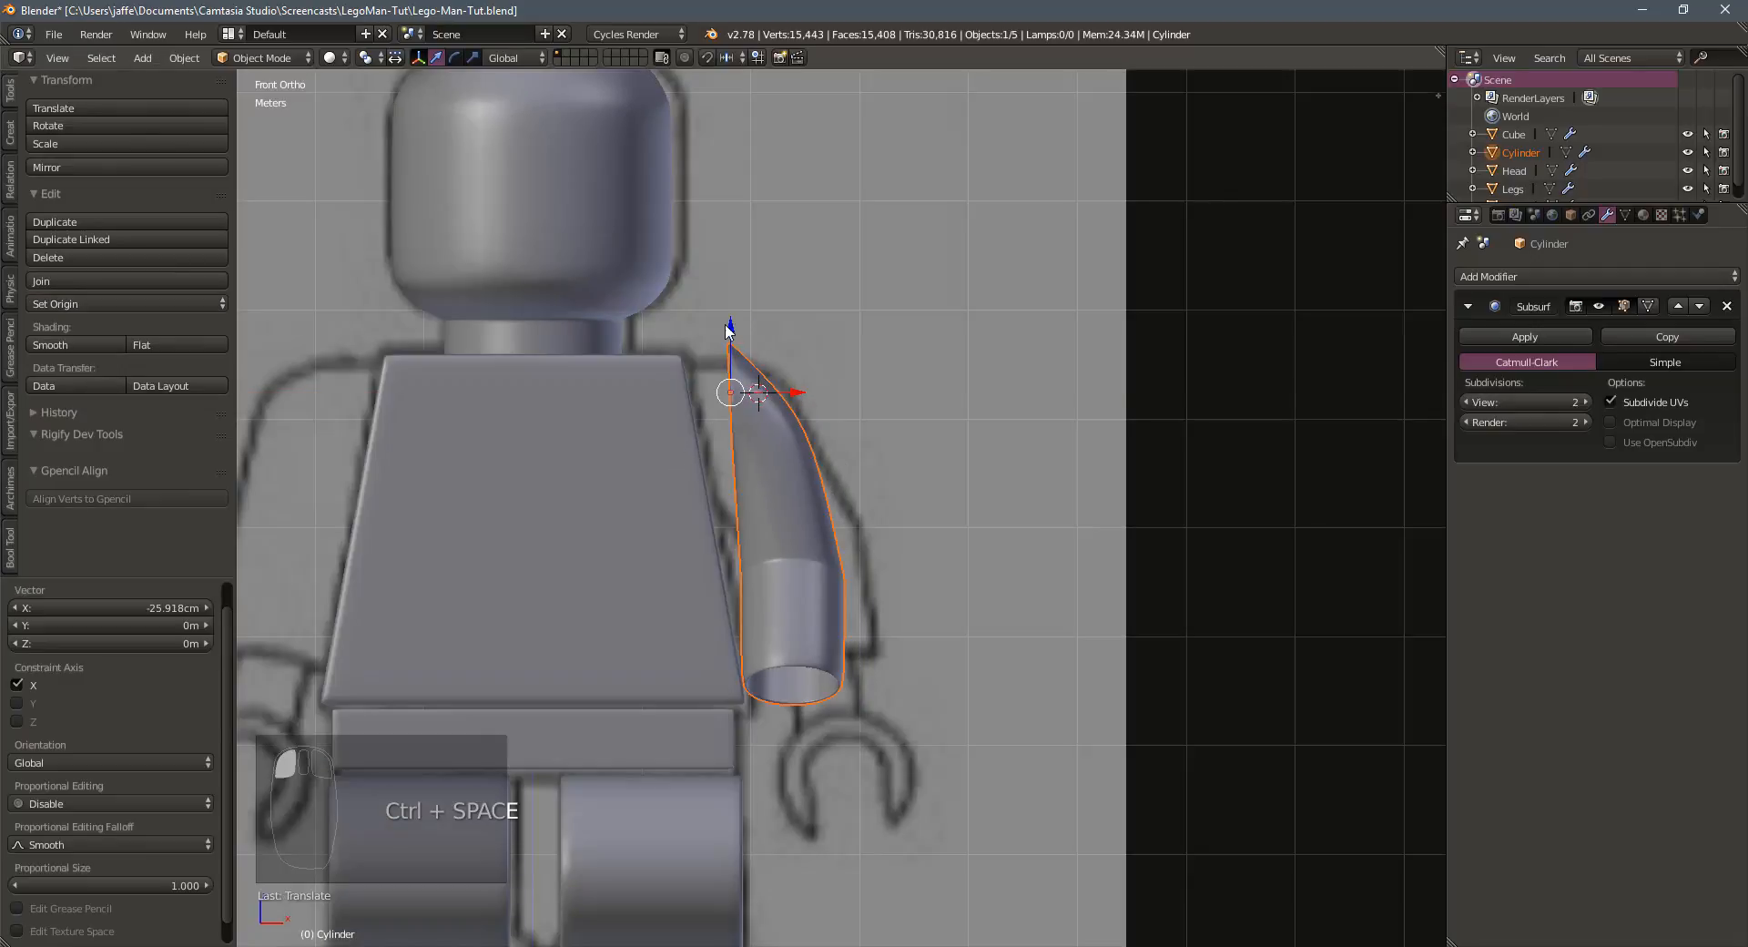
left_click_drag(729, 330, 730, 359)
Rotate the arm so its lower end tilts outward, and shift it about -10.9 cm along X against the torso
left_click_drag(792, 413, 773, 417)
key("r")
left_click(813, 405)
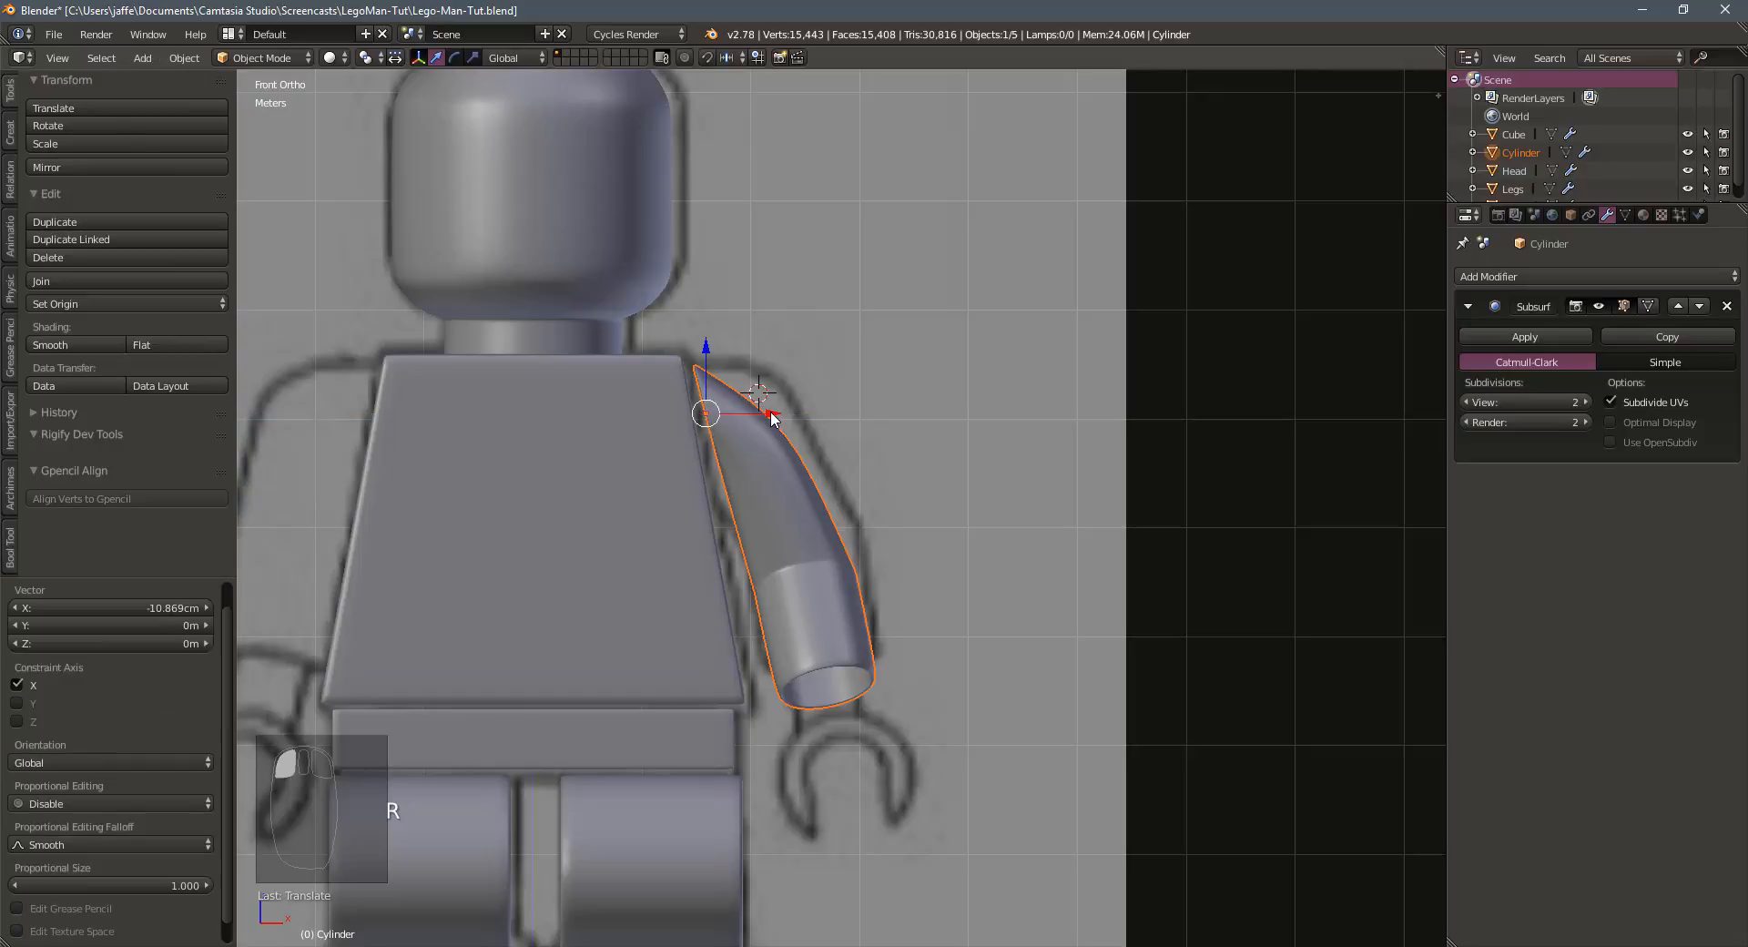
Scale the arm up slightly, shift it about -4.2 cm along X against the torso, and adjust its tilt
key("s")
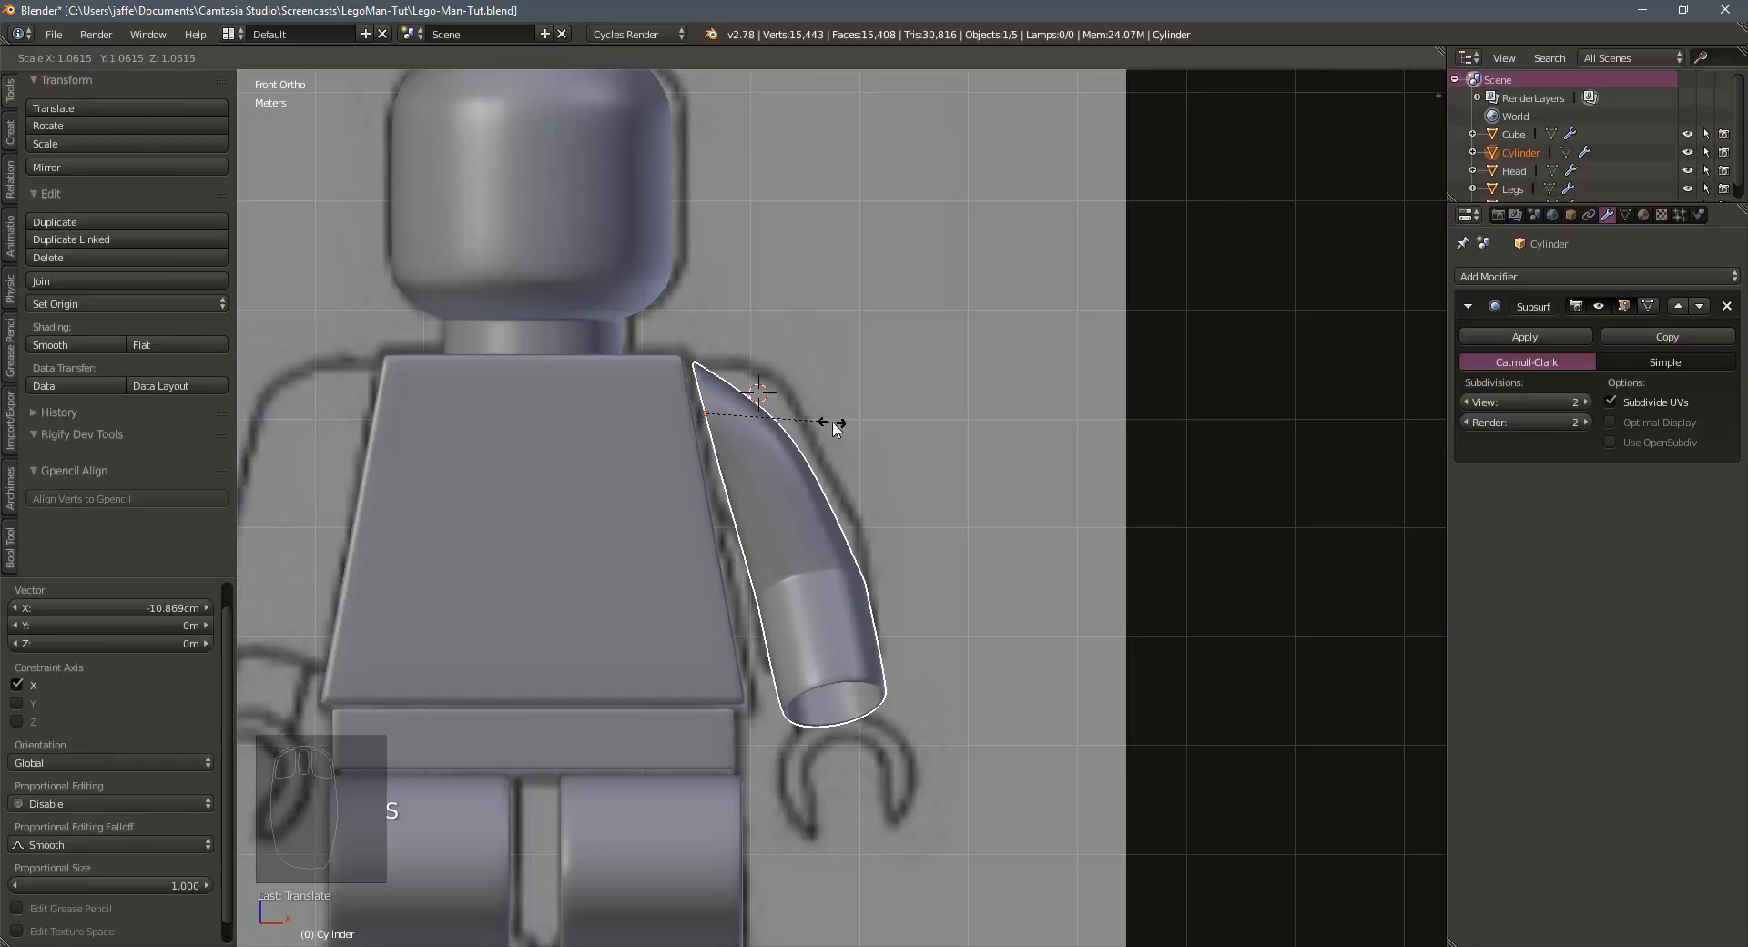
left_click(840, 429)
left_click_drag(780, 427, 762, 417)
key("r")
left_click(866, 402)
scroll(809, 428, "down", 1)
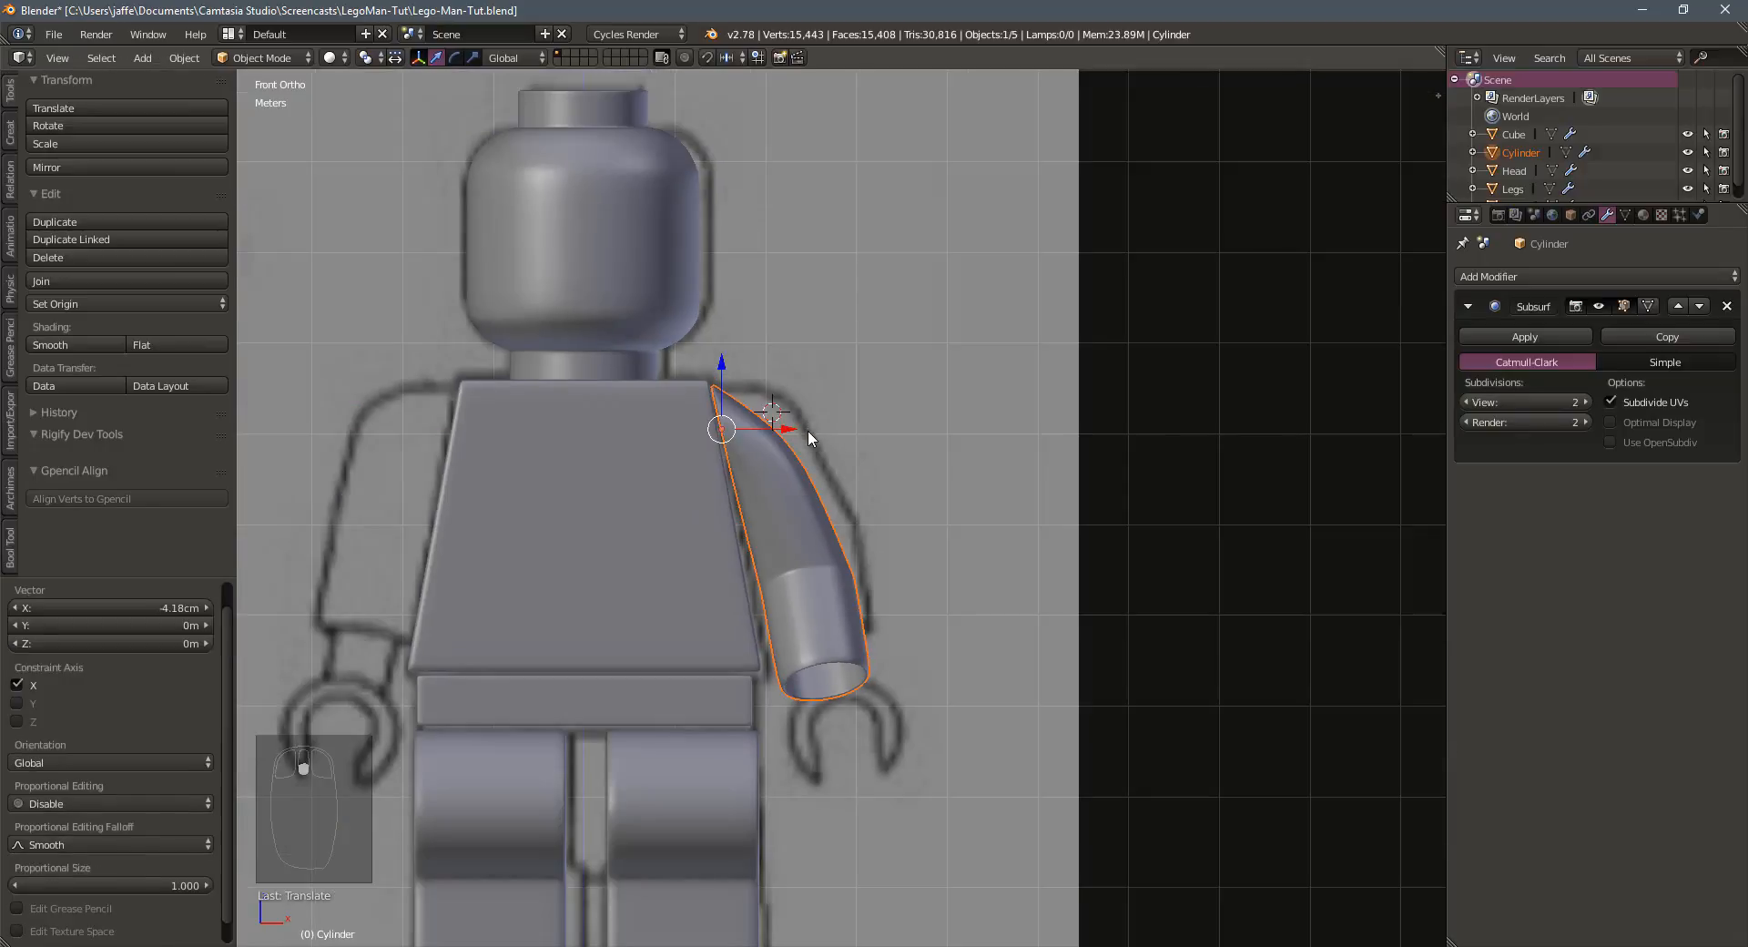
Edit the arm mesh in edge mode without the manipulator, and snap the 3D cursor to the scene center
middle_click_drag(808, 437, 715, 397)
key("Tab")
scroll(709, 455, "up", 2)
key("ctrl+space")
key("ctrl+Tab")
left_click(667, 486)
left_click(721, 381)
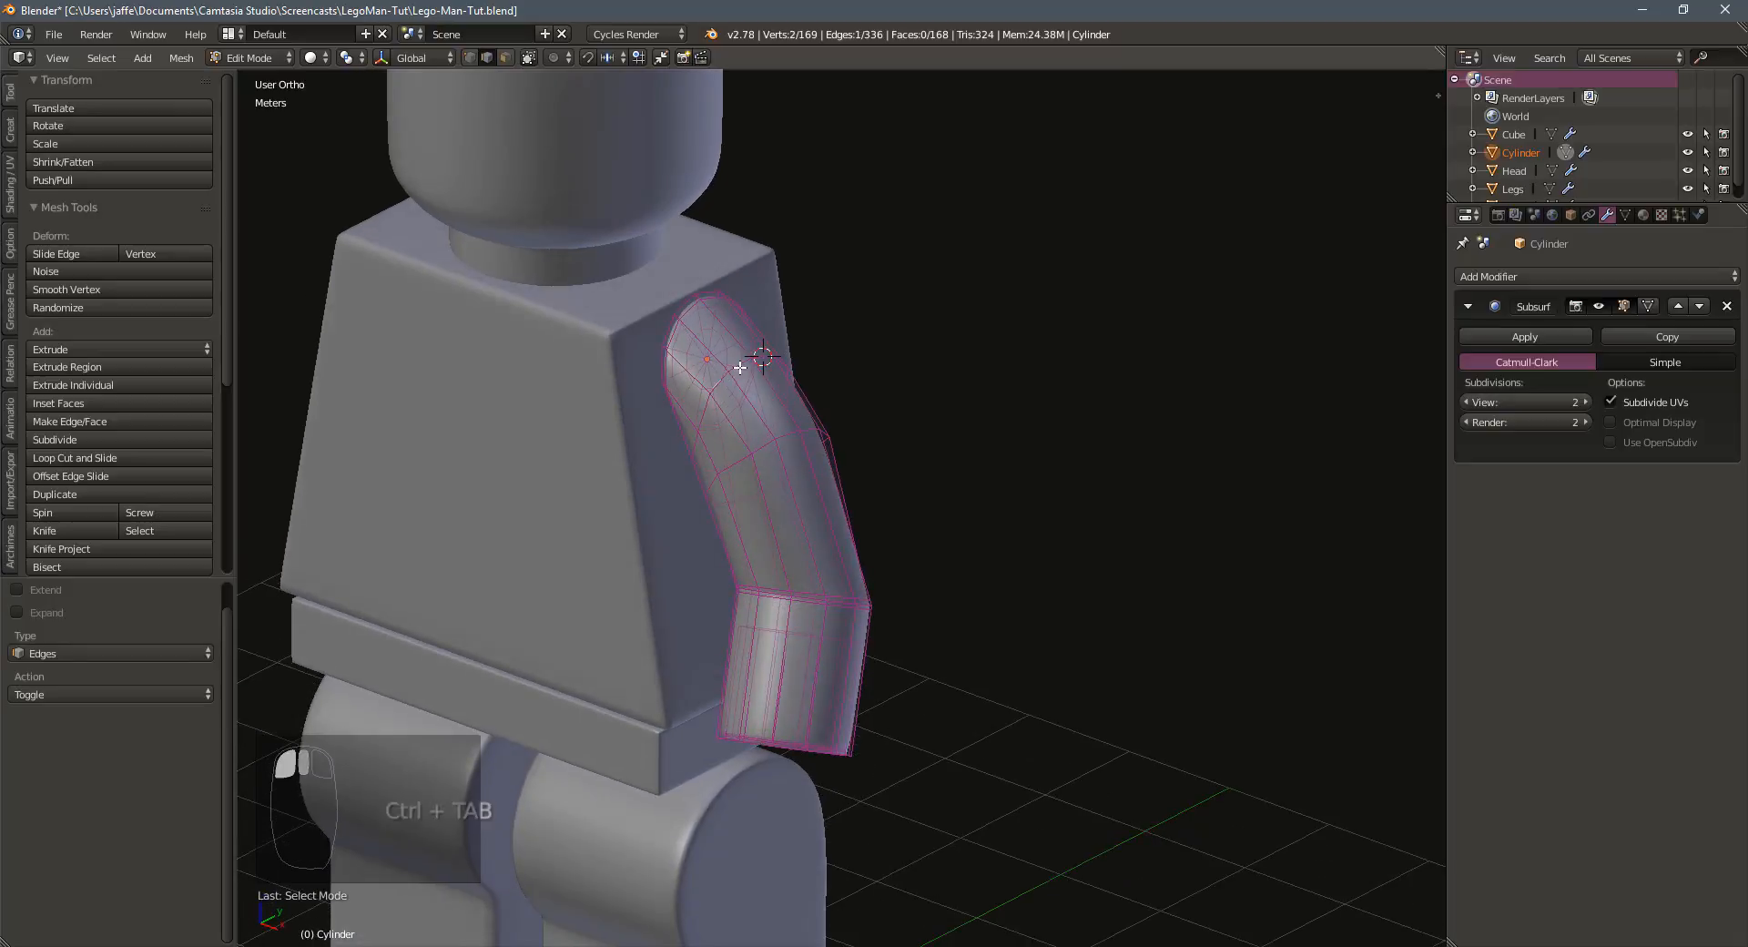
key("shift+s")
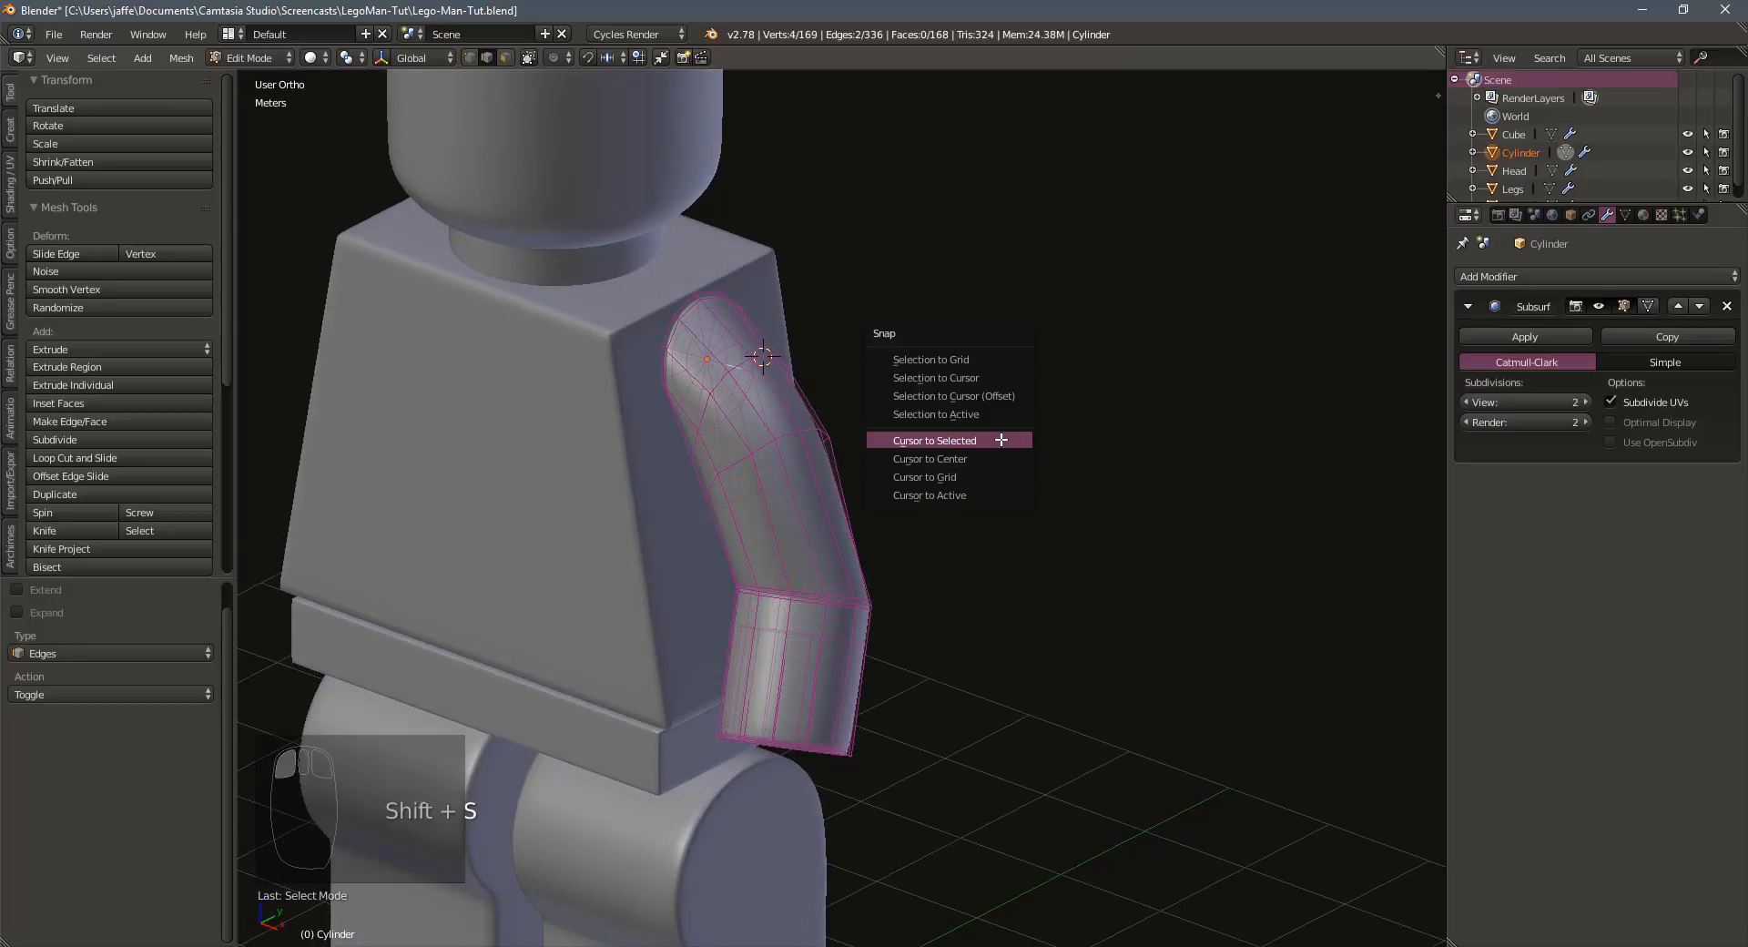
left_click(989, 461)
Select the edges across the outer shoulder and, in front view, move them about 19.4 cm along X and 27.8 cm along Z
middle_click_drag(920, 420, 847, 409)
scroll(713, 262, "up", 4)
middle_click_drag(714, 262, 667, 278)
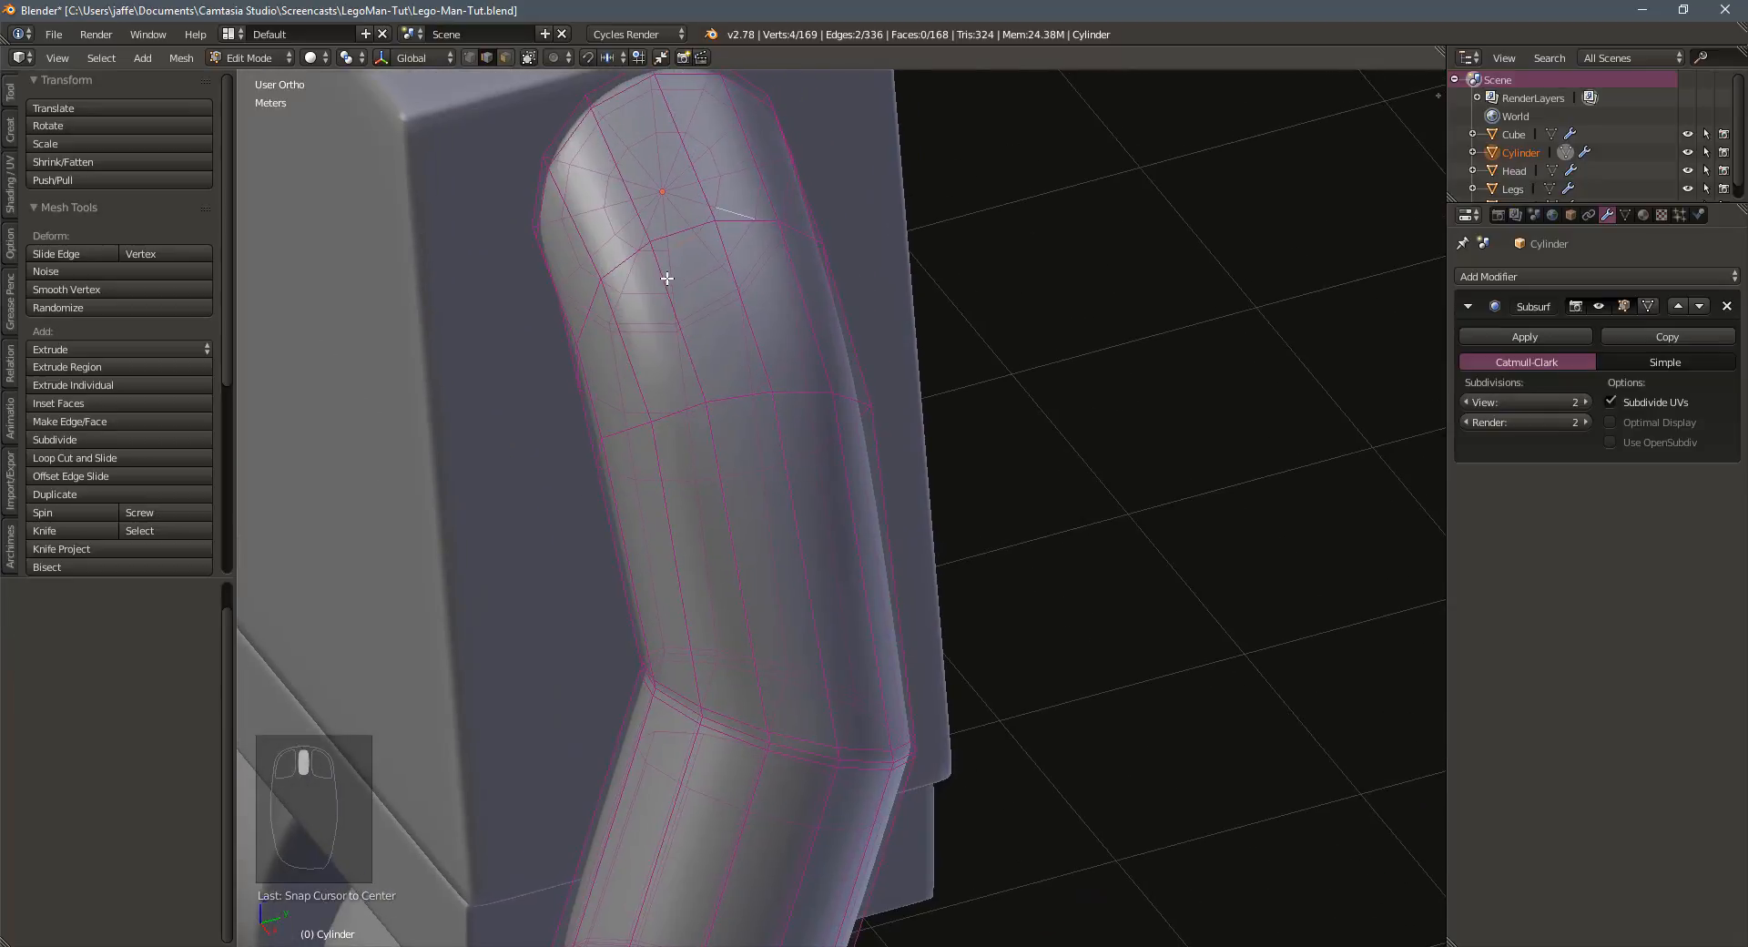
left_click(633, 262)
left_click(680, 234, "shift")
left_click(754, 221, "shift")
left_click(805, 232, "shift")
key("KP_1")
scroll(792, 255, "down", 1)
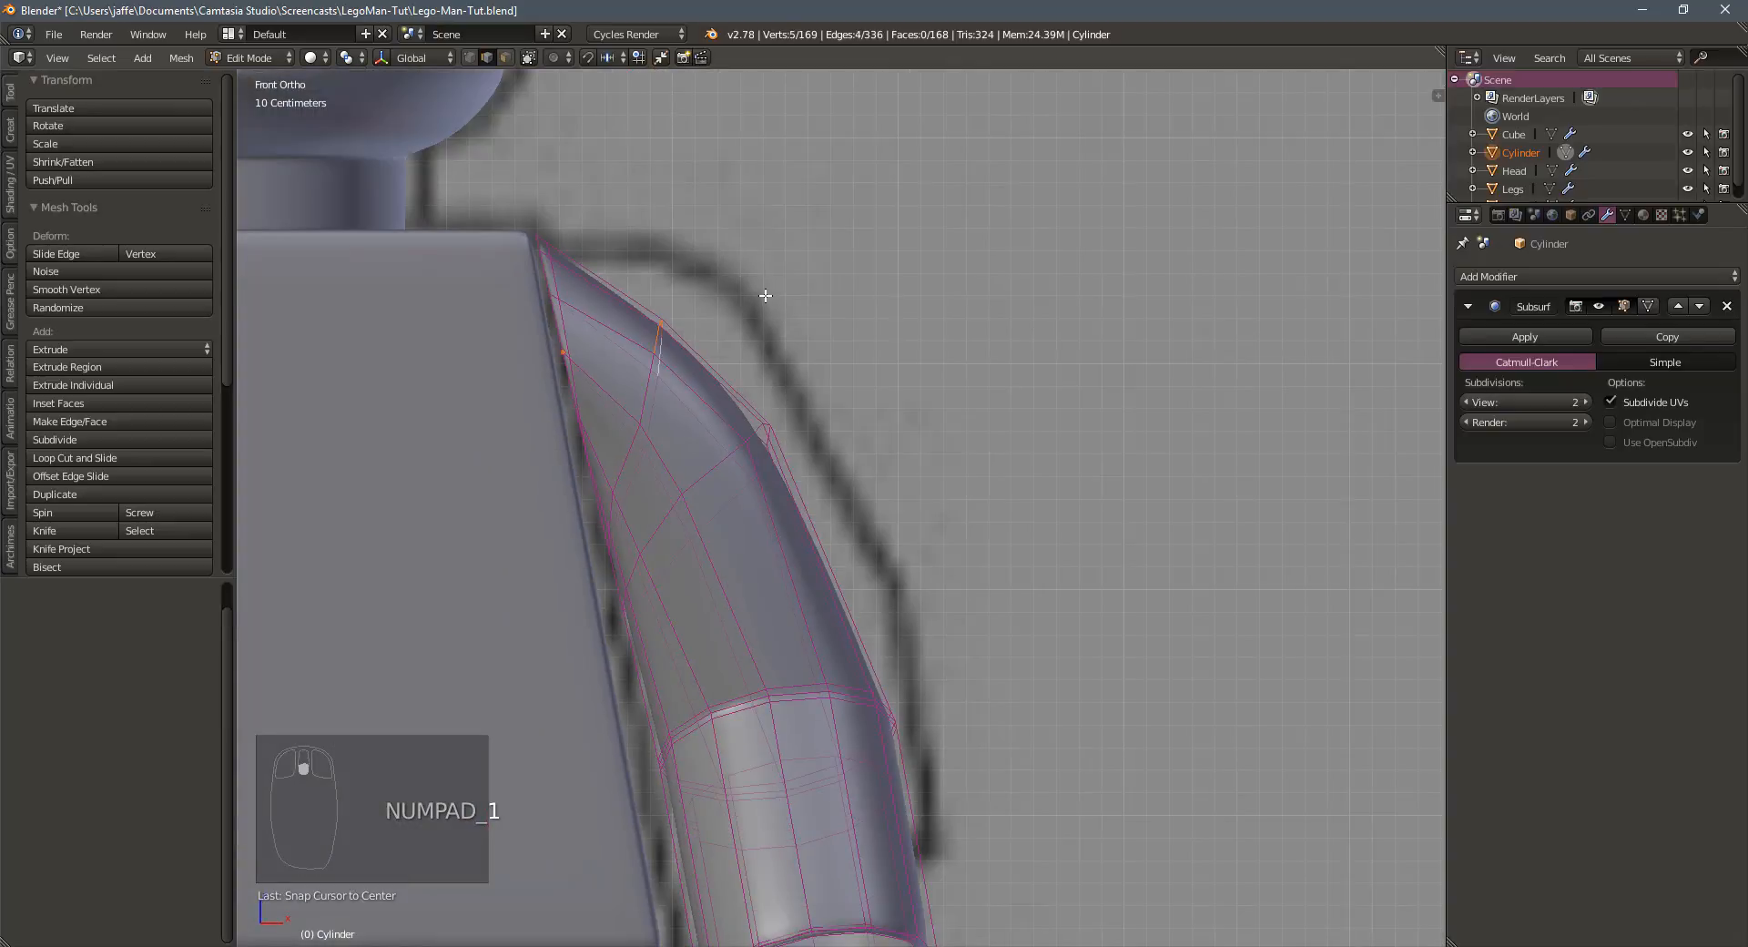
key("g")
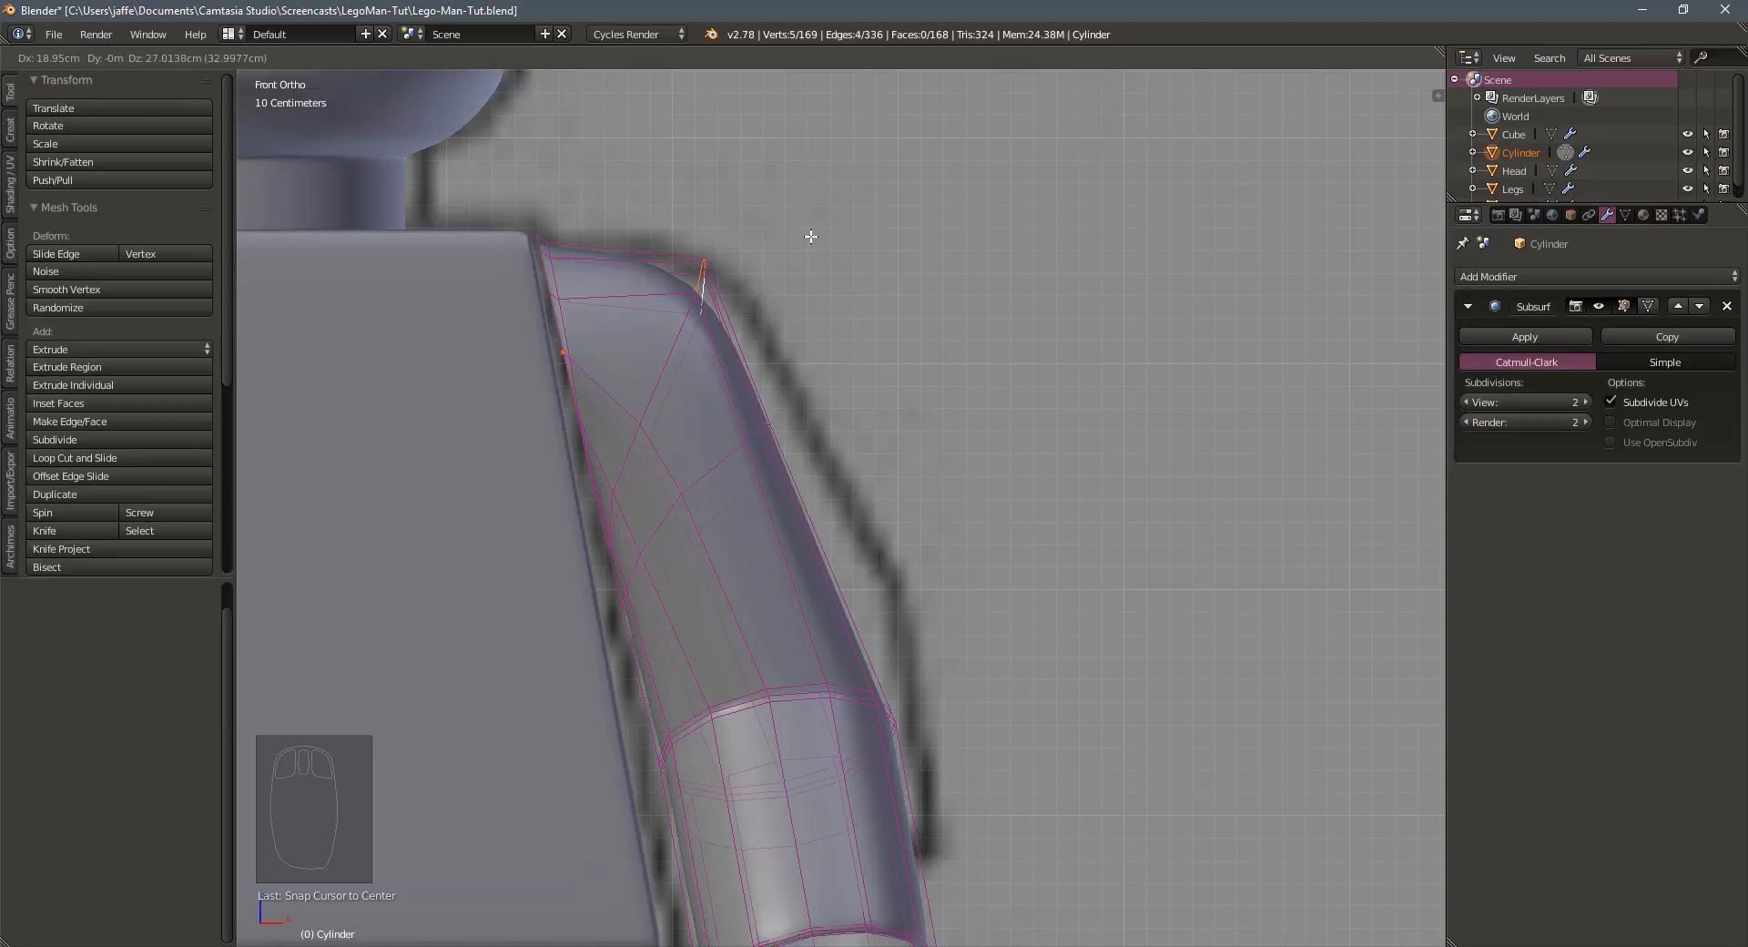
left_click(812, 235)
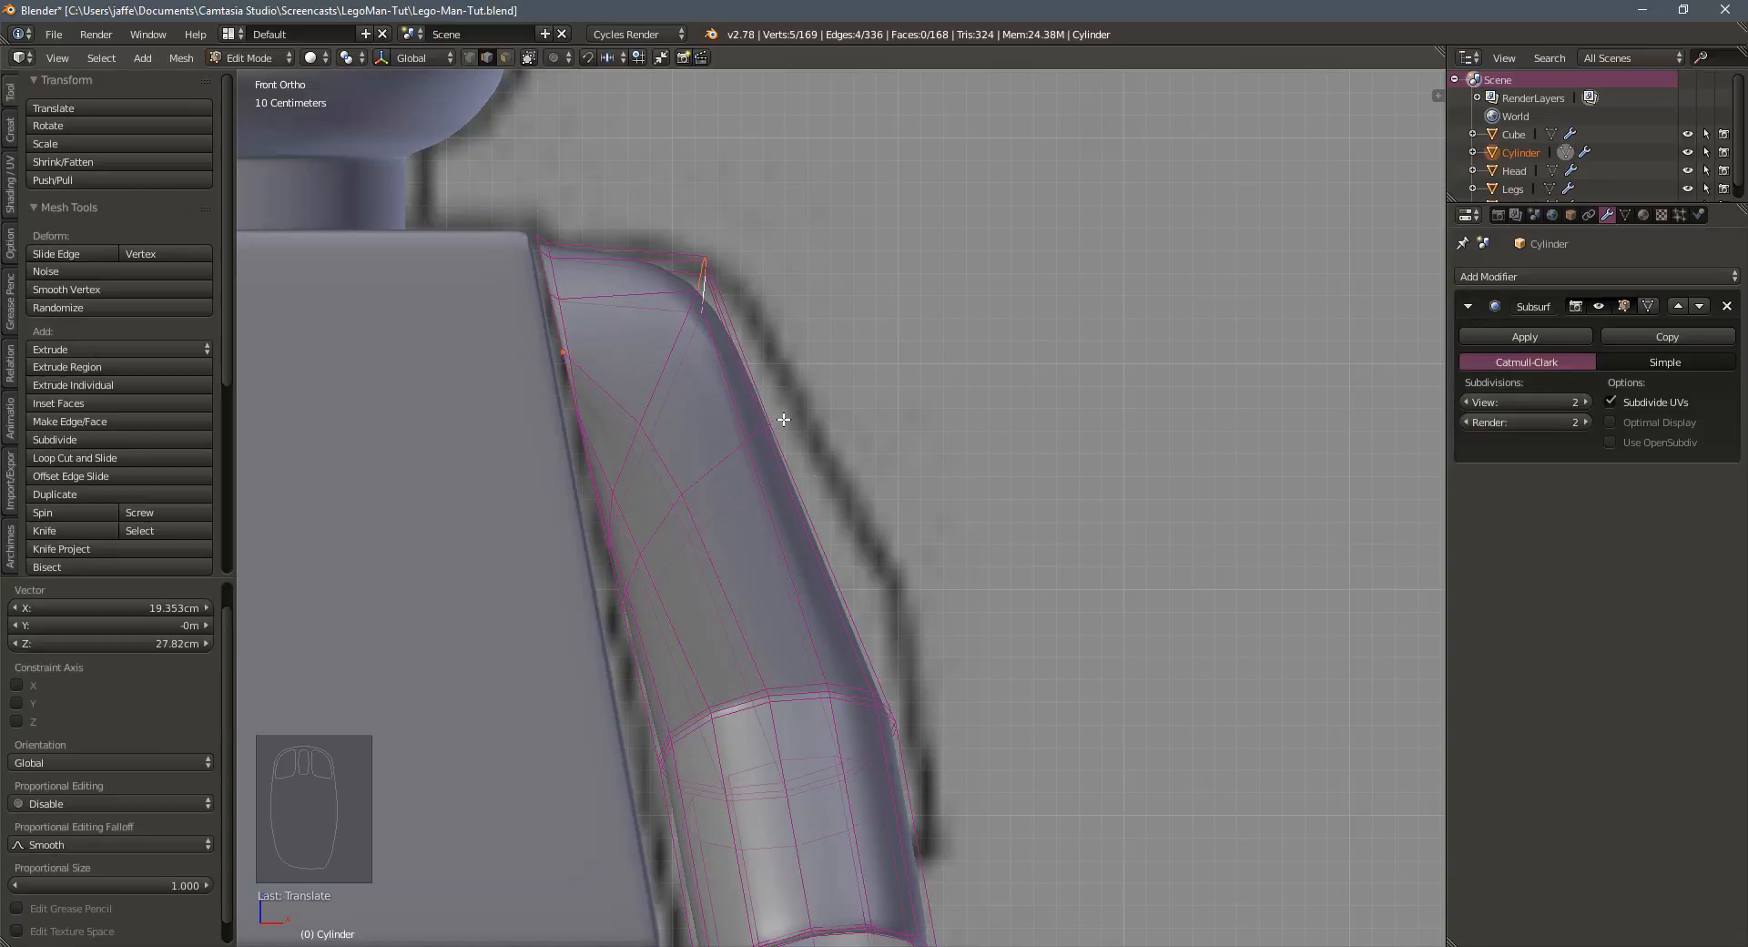
Select the outer edges of the next loop below the shoulder and move them about 10.9 cm along X and 3.6 cm along Z
middle_click_drag(784, 419, 708, 449)
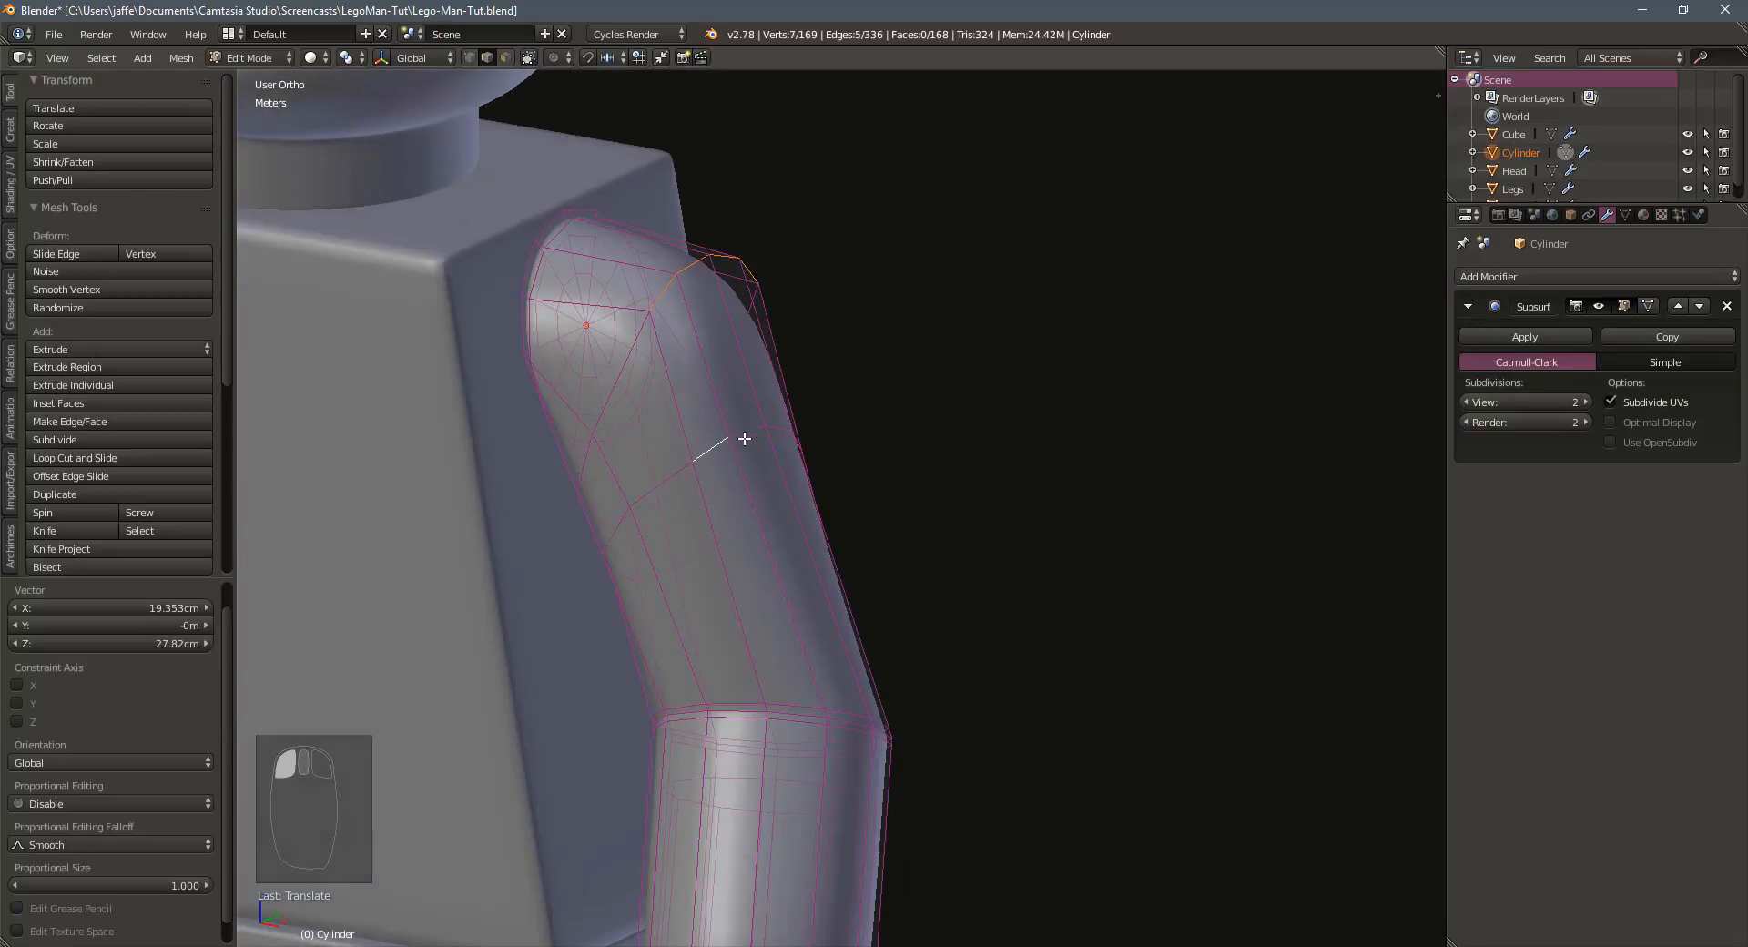
key("a")
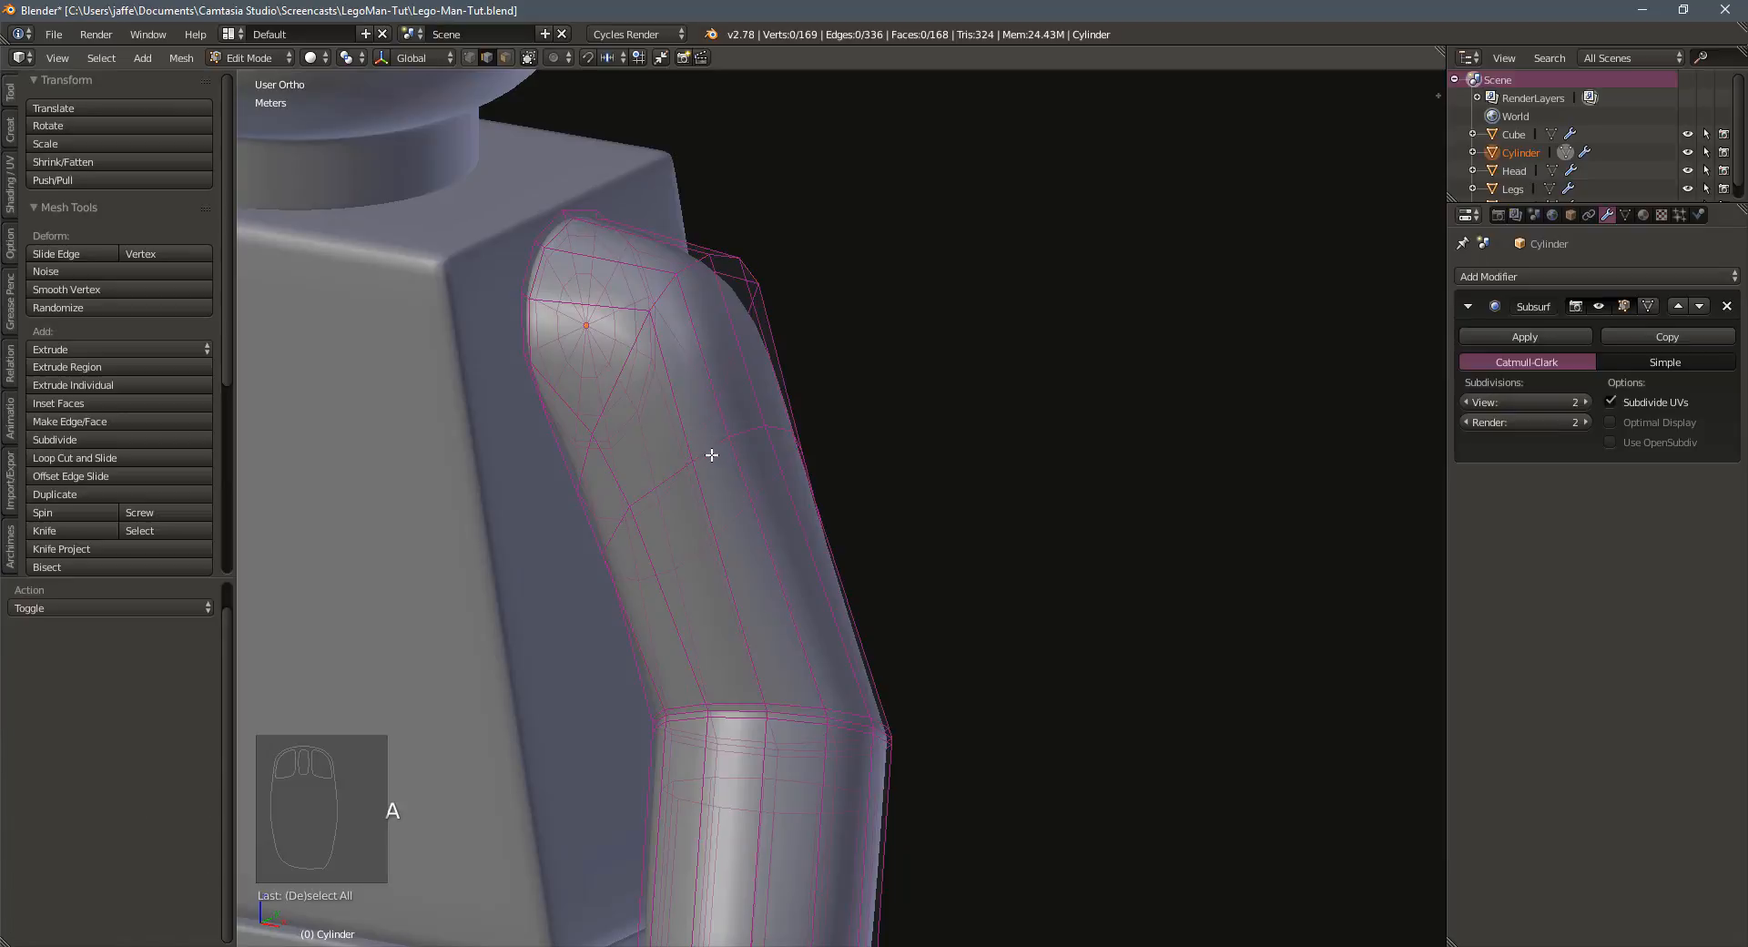
left_click(712, 451)
left_click(752, 436, "shift")
left_click(783, 429, "shift")
middle_click_drag(783, 429, 874, 441)
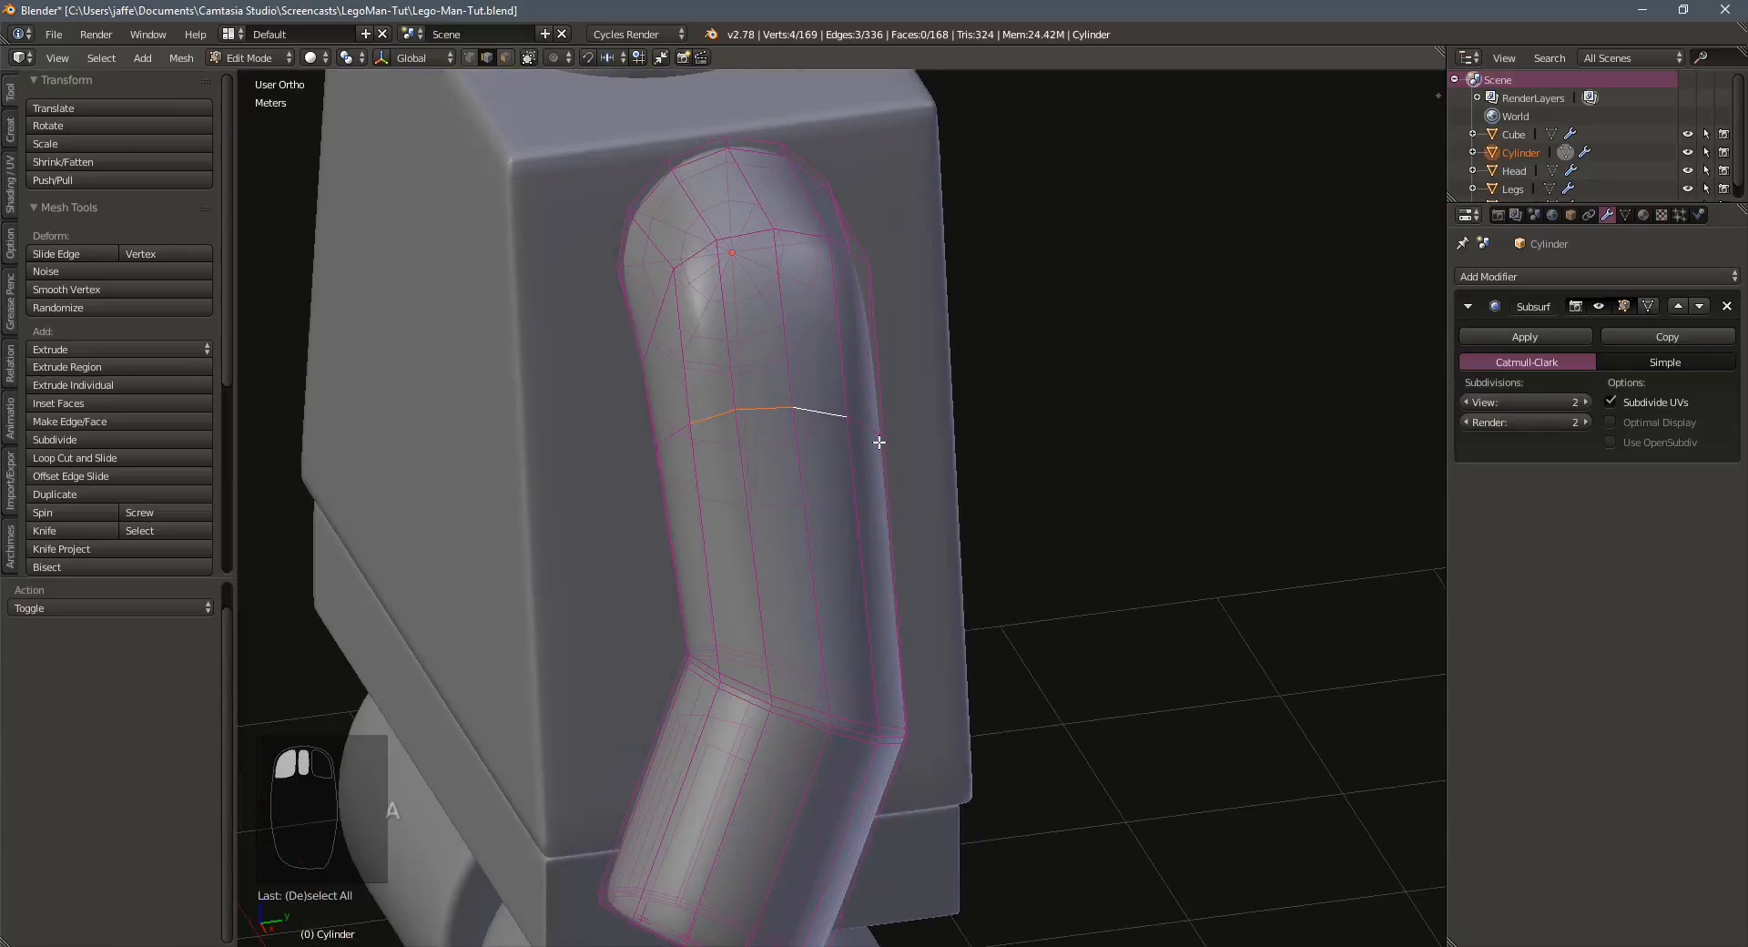
left_click(867, 428, "shift")
key("KP_1")
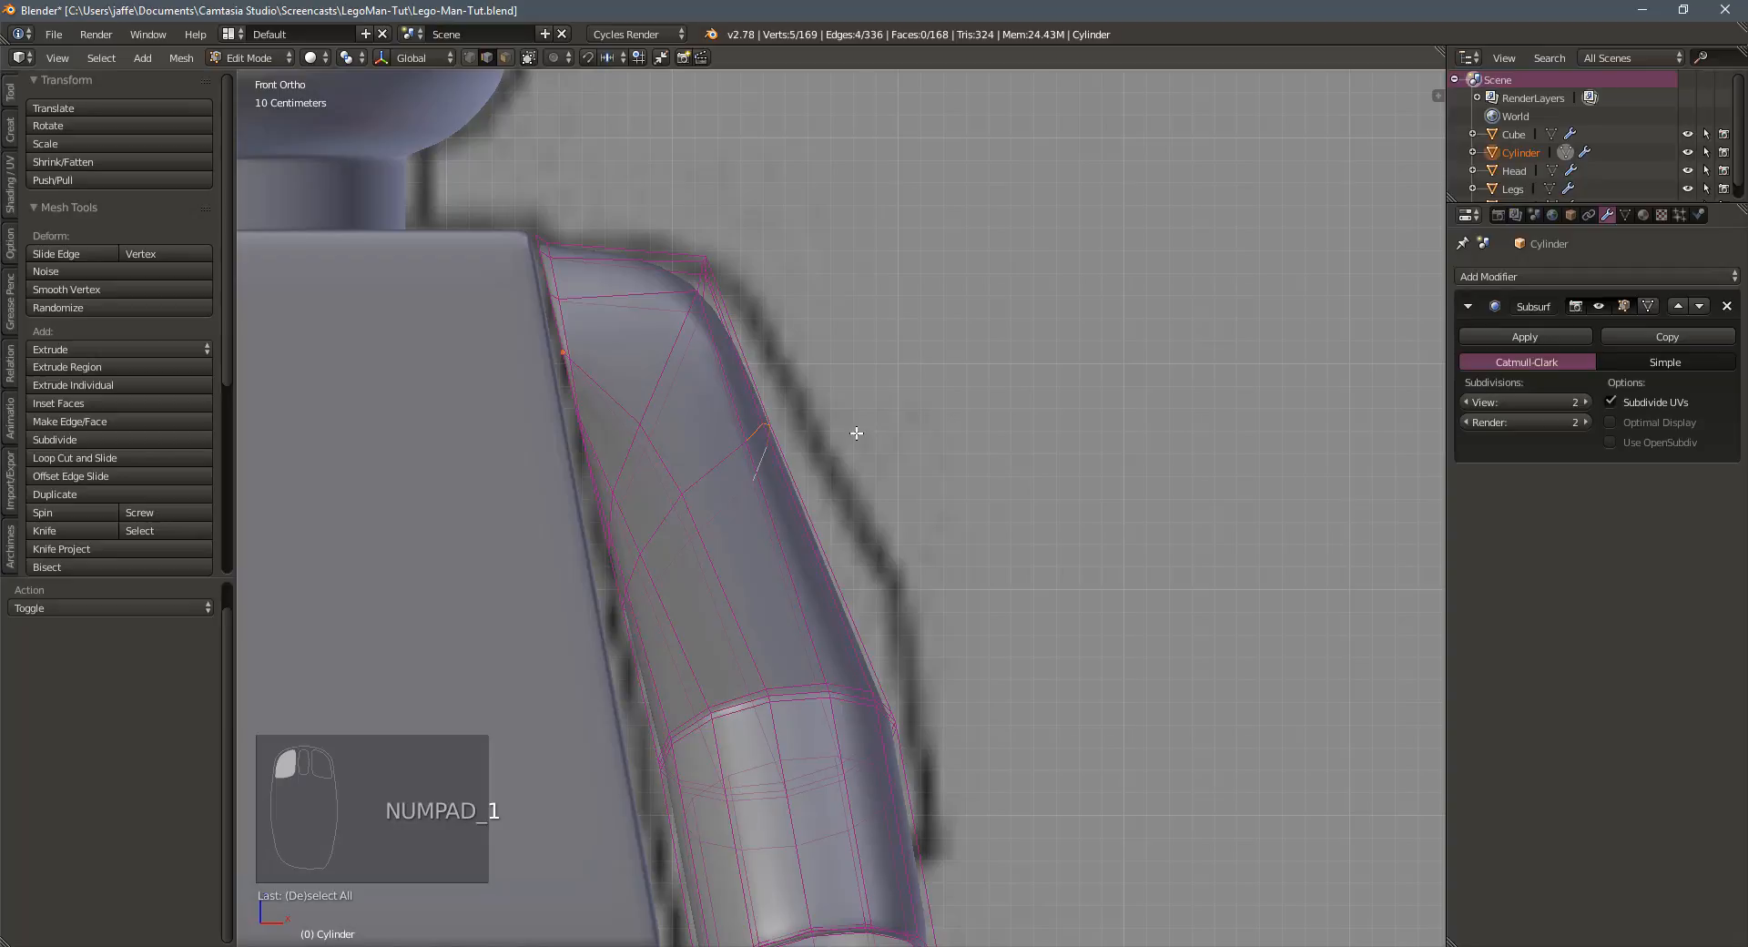
key("g")
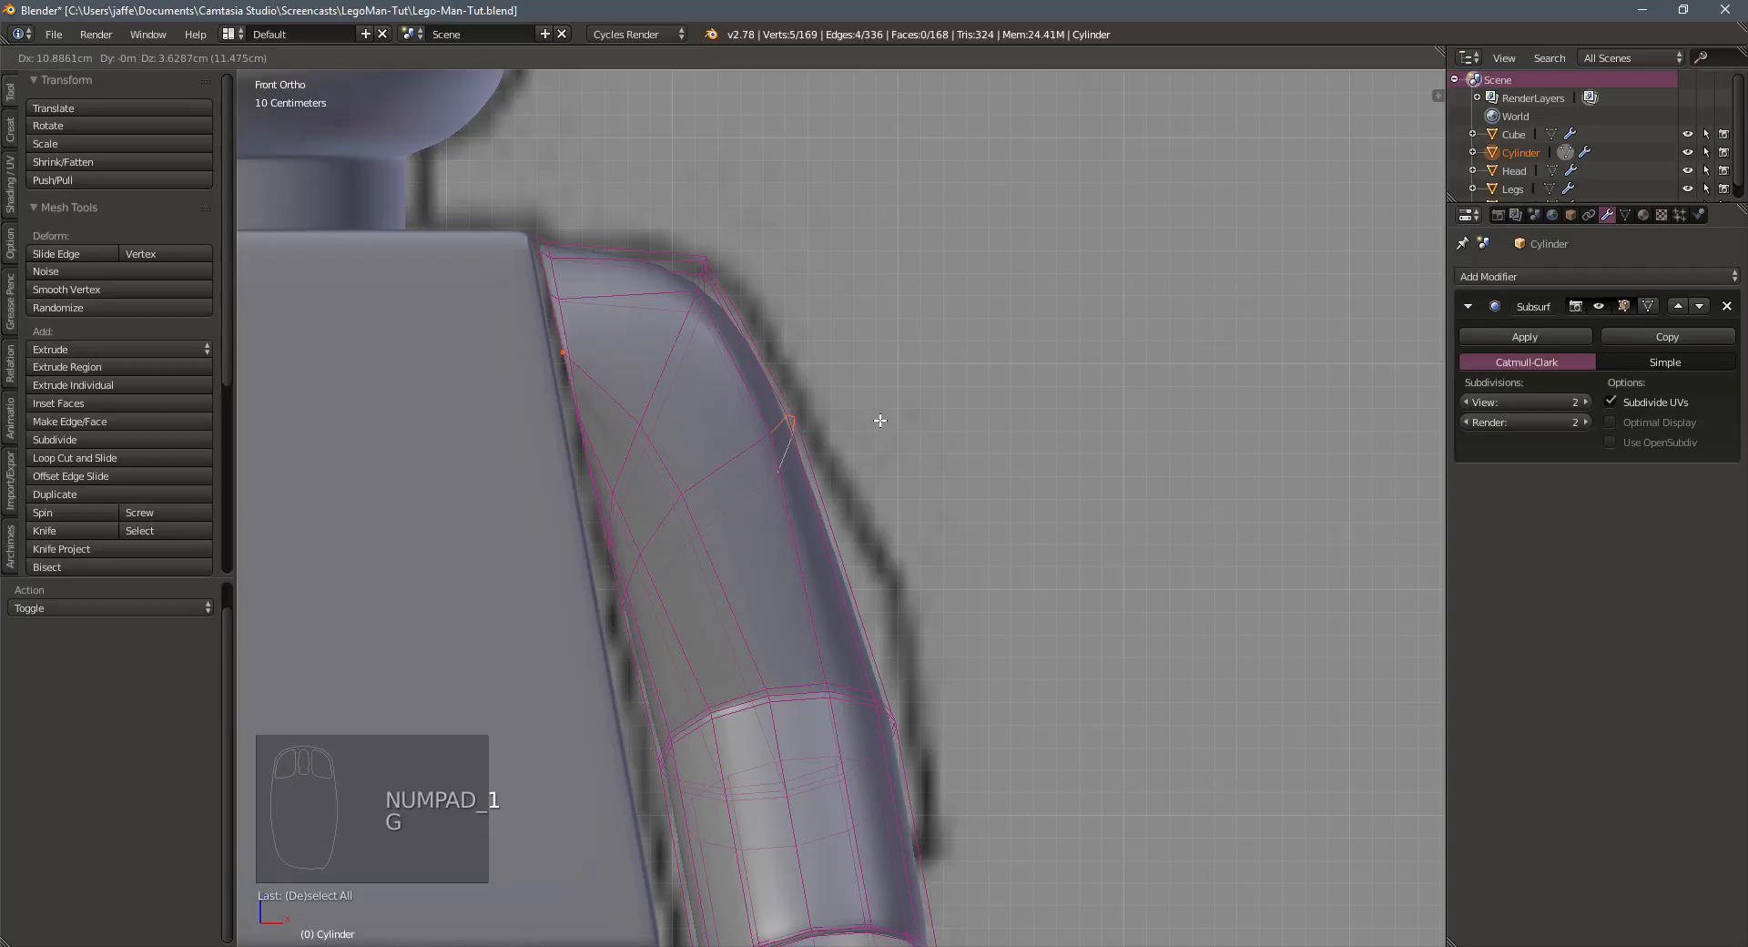
left_click(881, 419)
Select the edges on the side of the upper arm and move them about 8.1 cm along X and 6.9 cm along Z
middle_click_drag(880, 420, 815, 420)
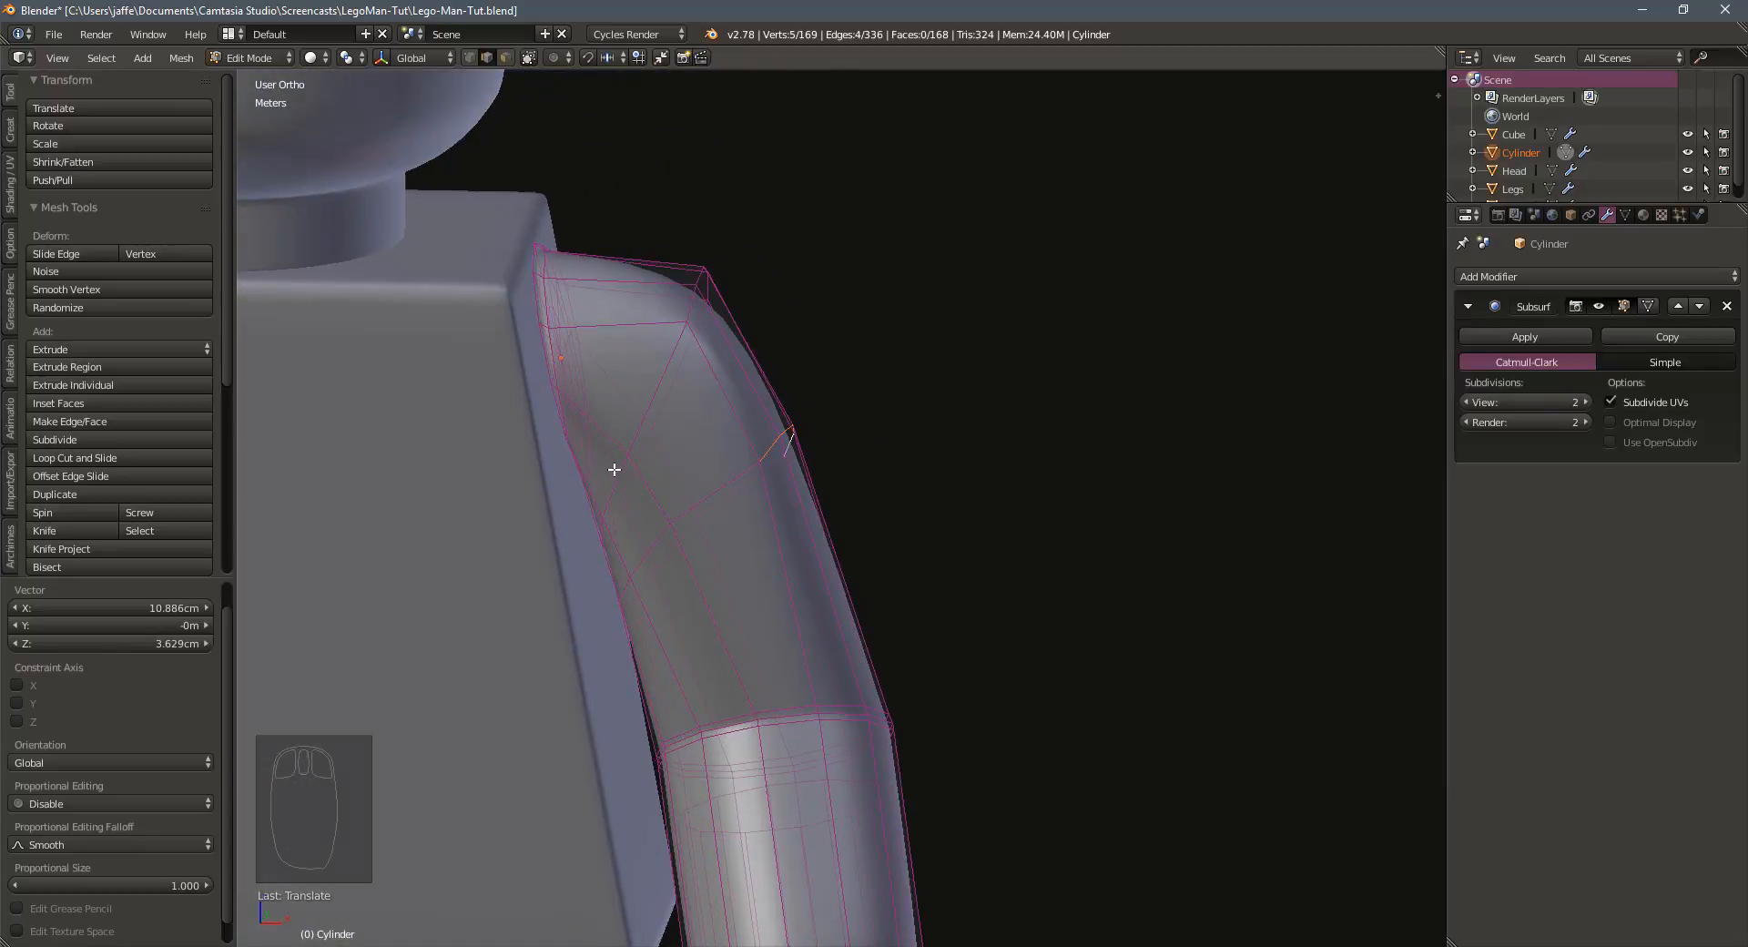
left_click(646, 487)
key("KP_1")
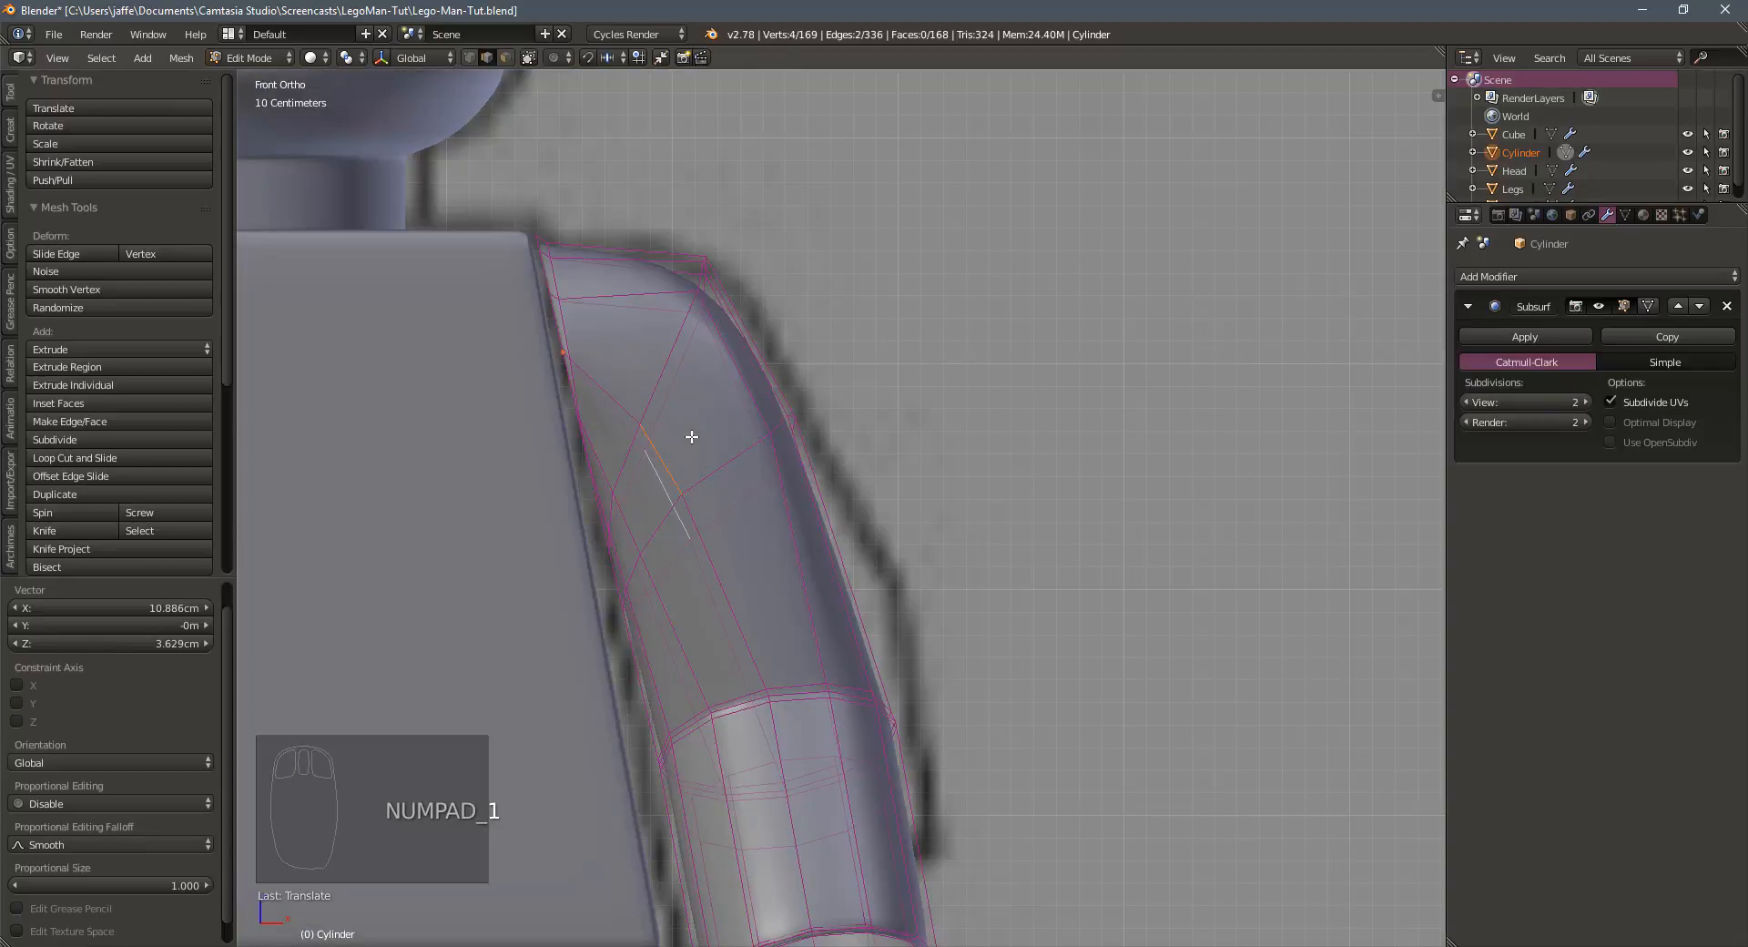
key("g")
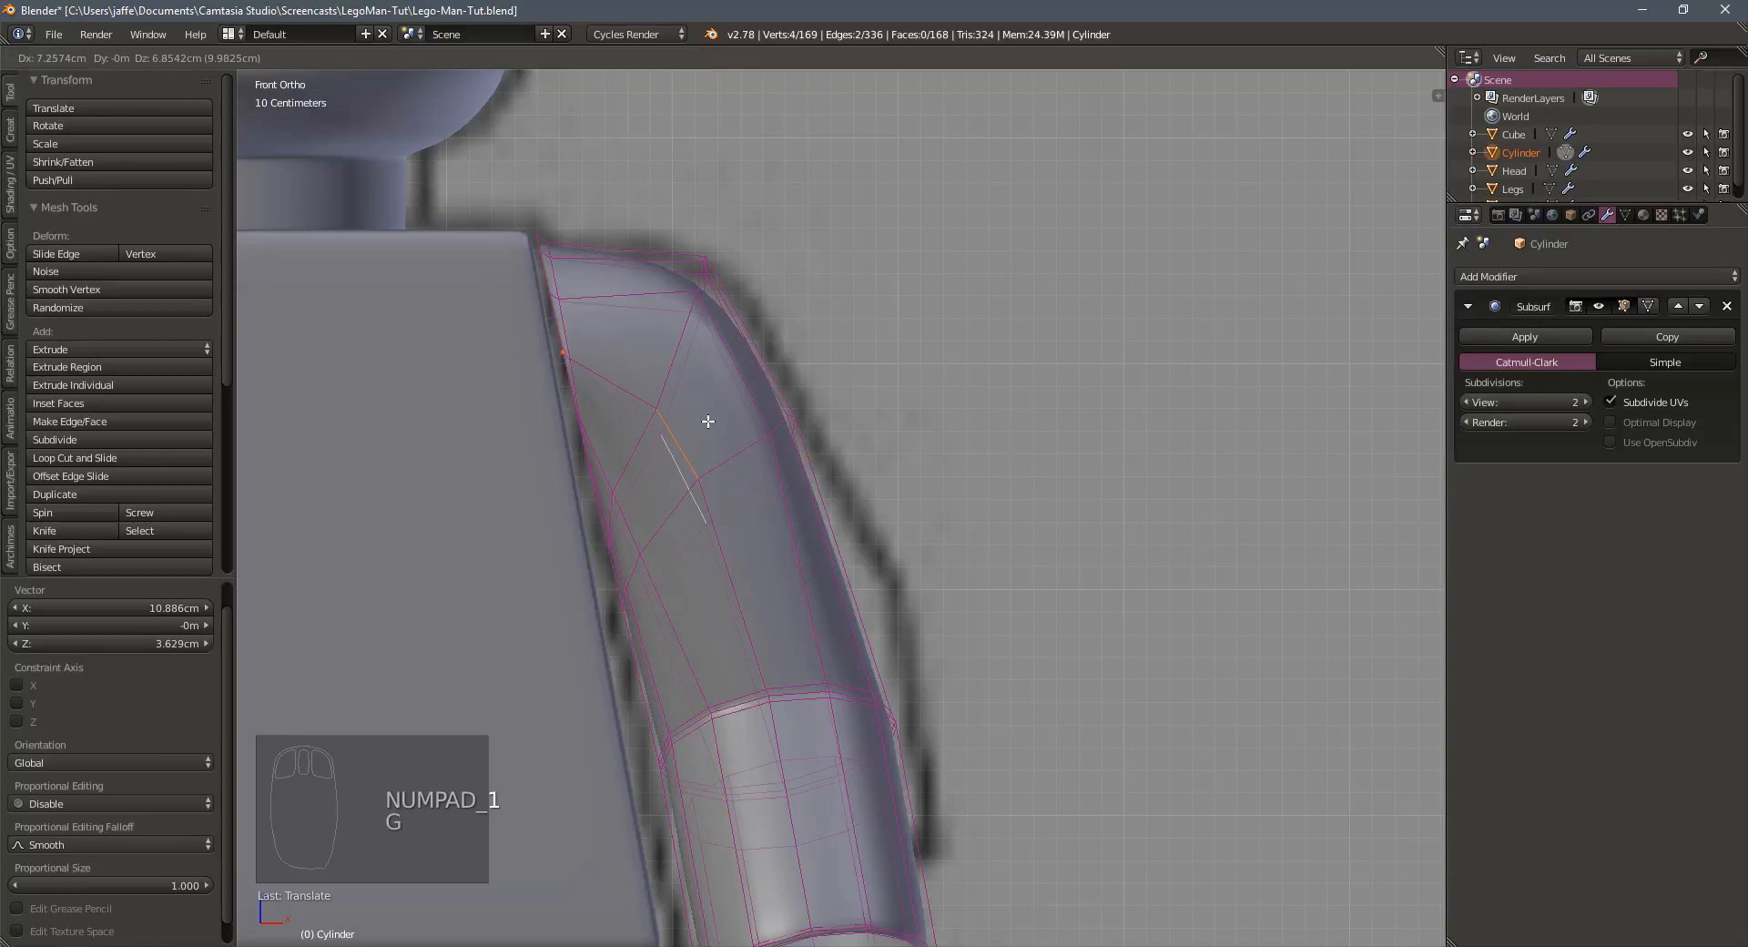
left_click(709, 420)
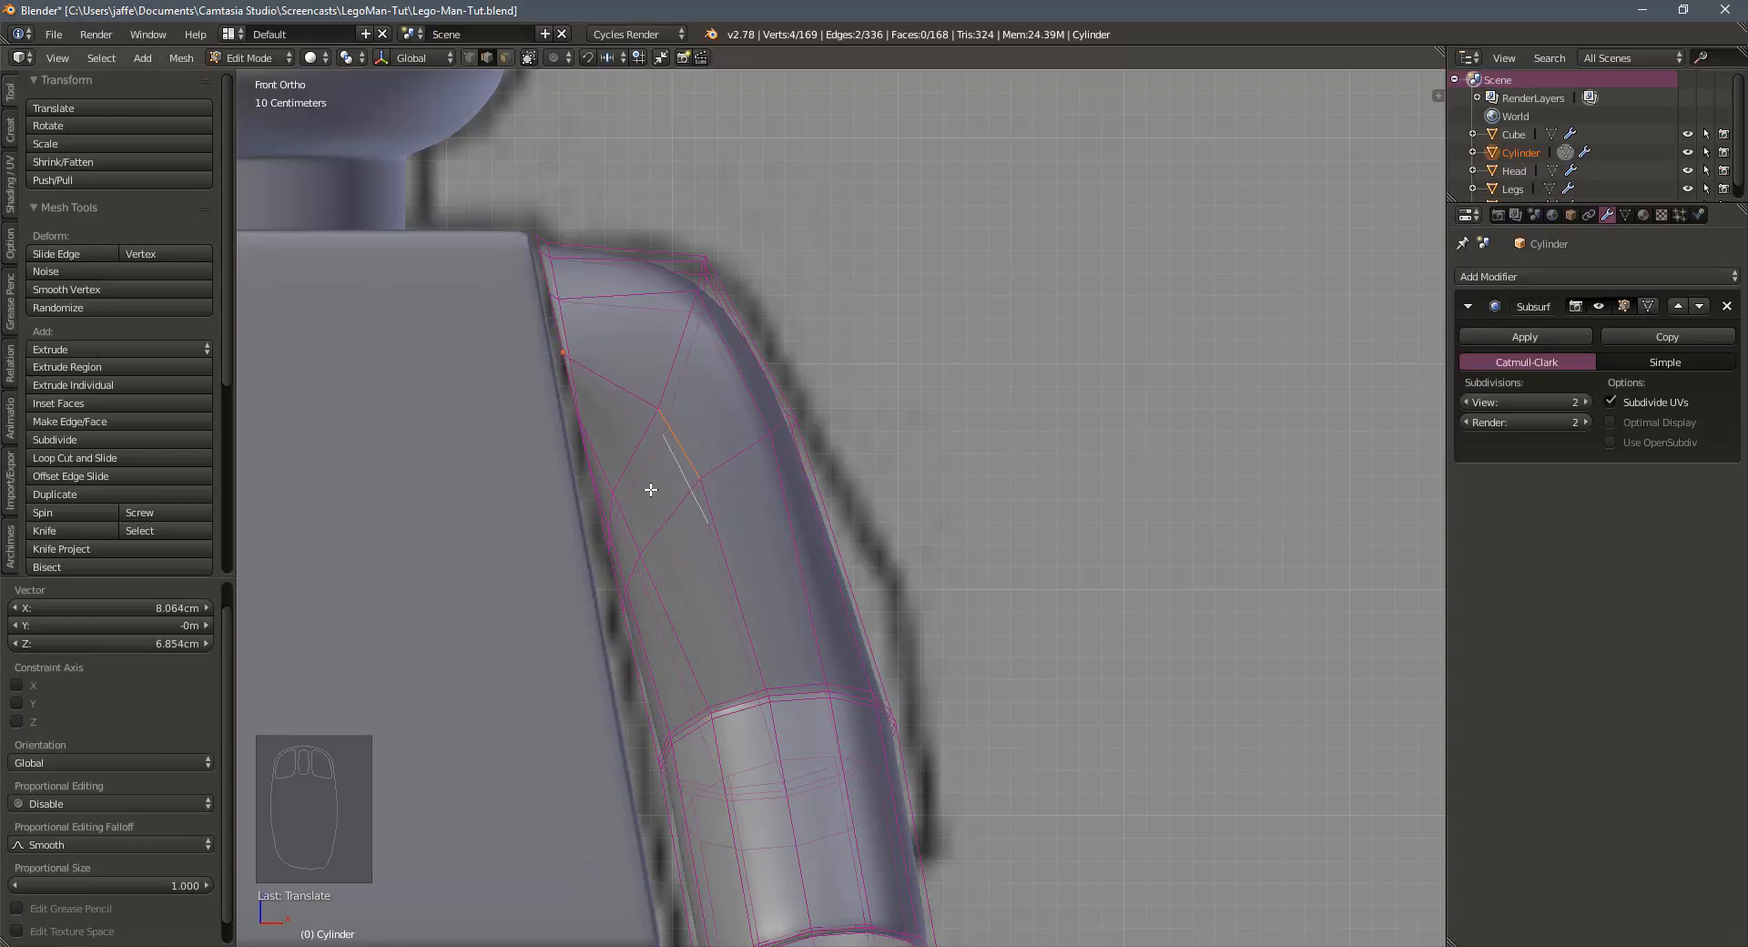
Select the neighboring edges nearer the torso and move them about 5.2 cm along X and 2.4 cm along Z
left_click(629, 527)
left_click(626, 544, "shift")
key("g")
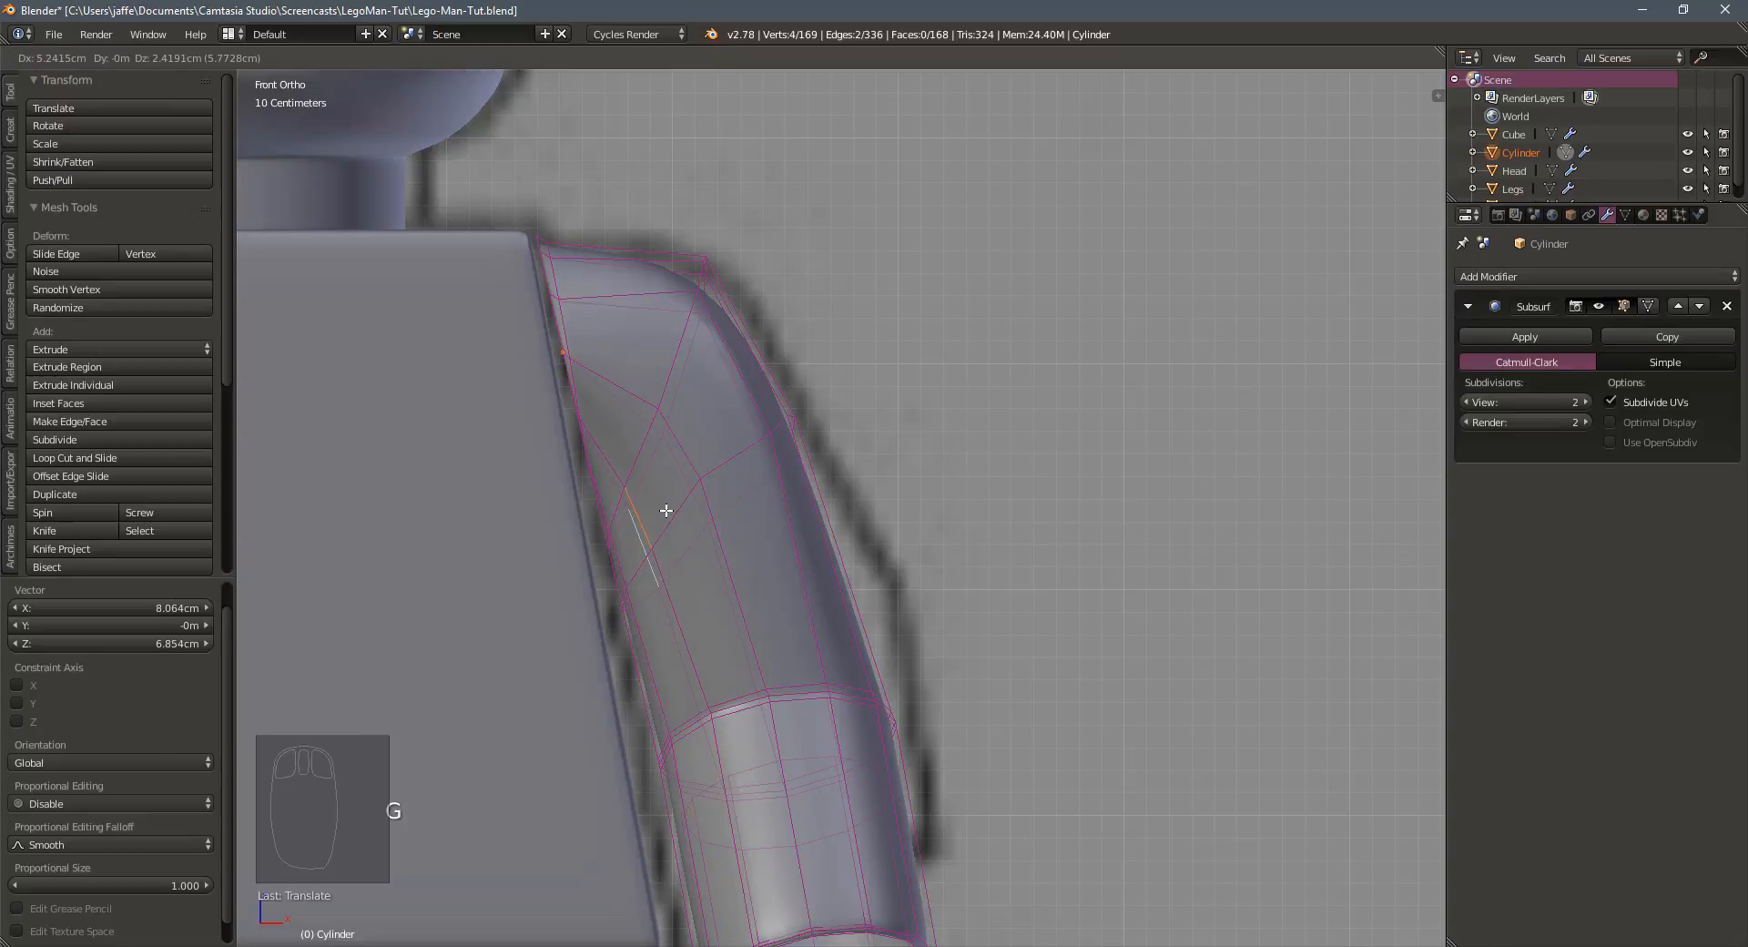
left_click(666, 511)
Leave mesh editing on the arm and save the file
middle_click_drag(706, 512, 765, 507)
scroll(648, 520, "down", 2)
key("Tab")
scroll(751, 490, "down", 1)
key("Tab")
key("Tab")
scroll(737, 531, "down", 5)
key("ctrl+s")
scroll(801, 537, "down", 2)
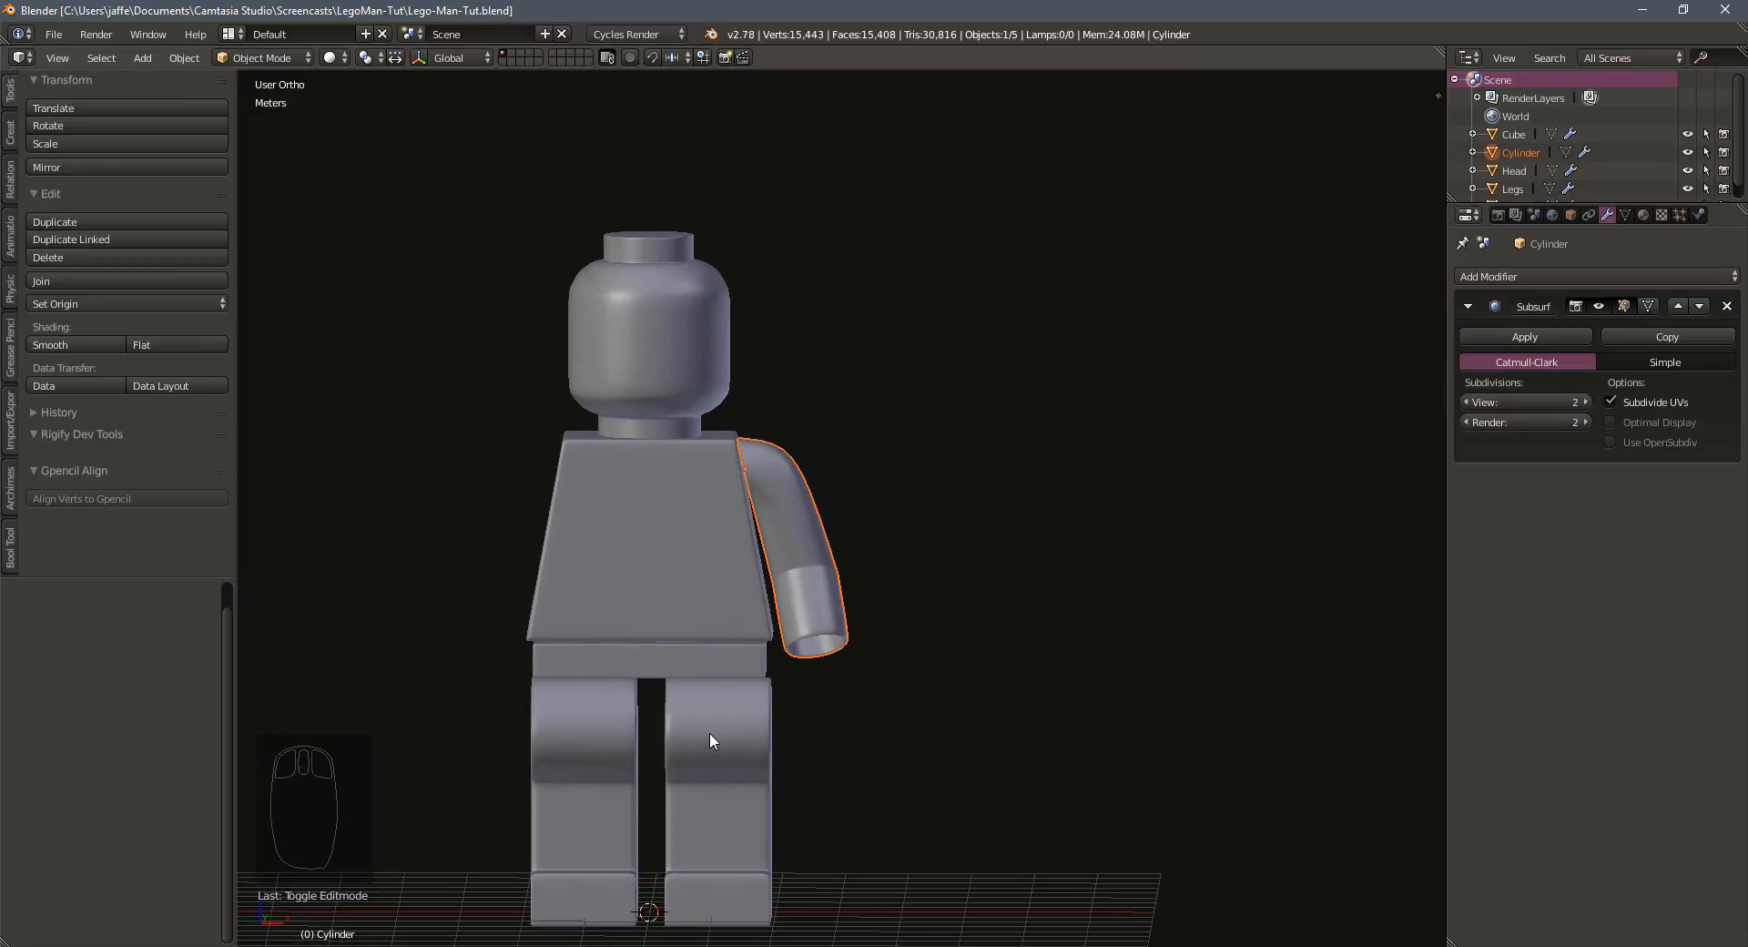
scroll(675, 768, "down", 1)
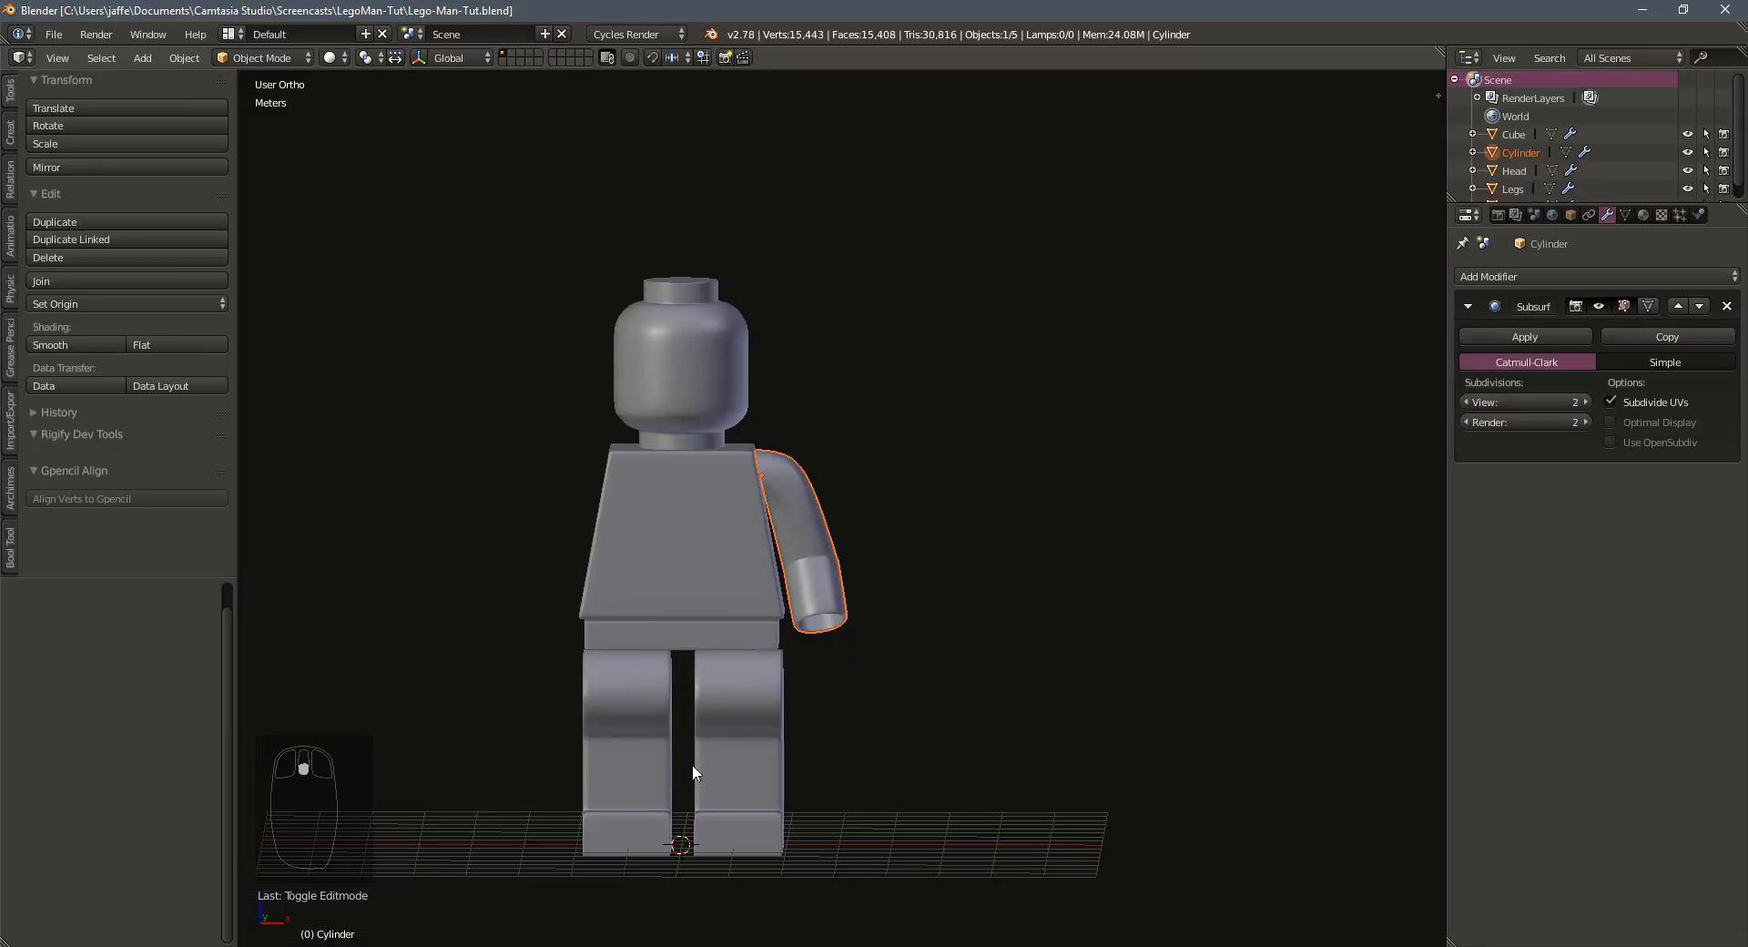
Set the arm's origin to the 3D cursor and add a Mirror modifier to the arm on the X axis
left_click(59, 301)
left_click(69, 365)
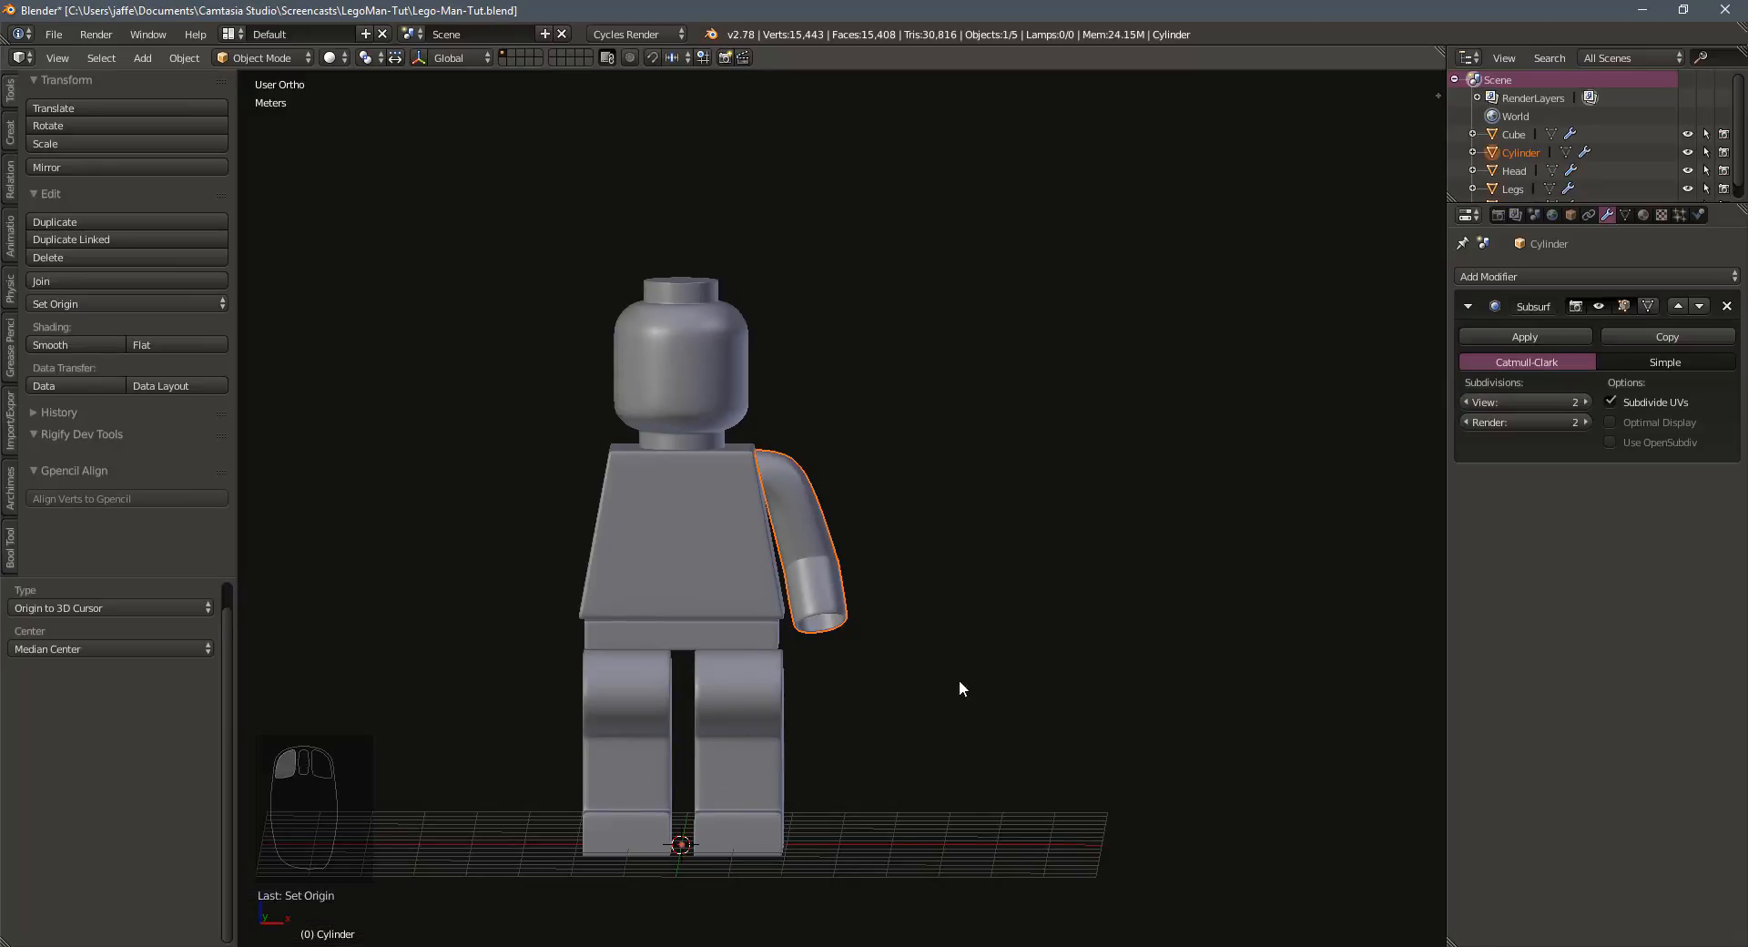
left_click(1556, 279)
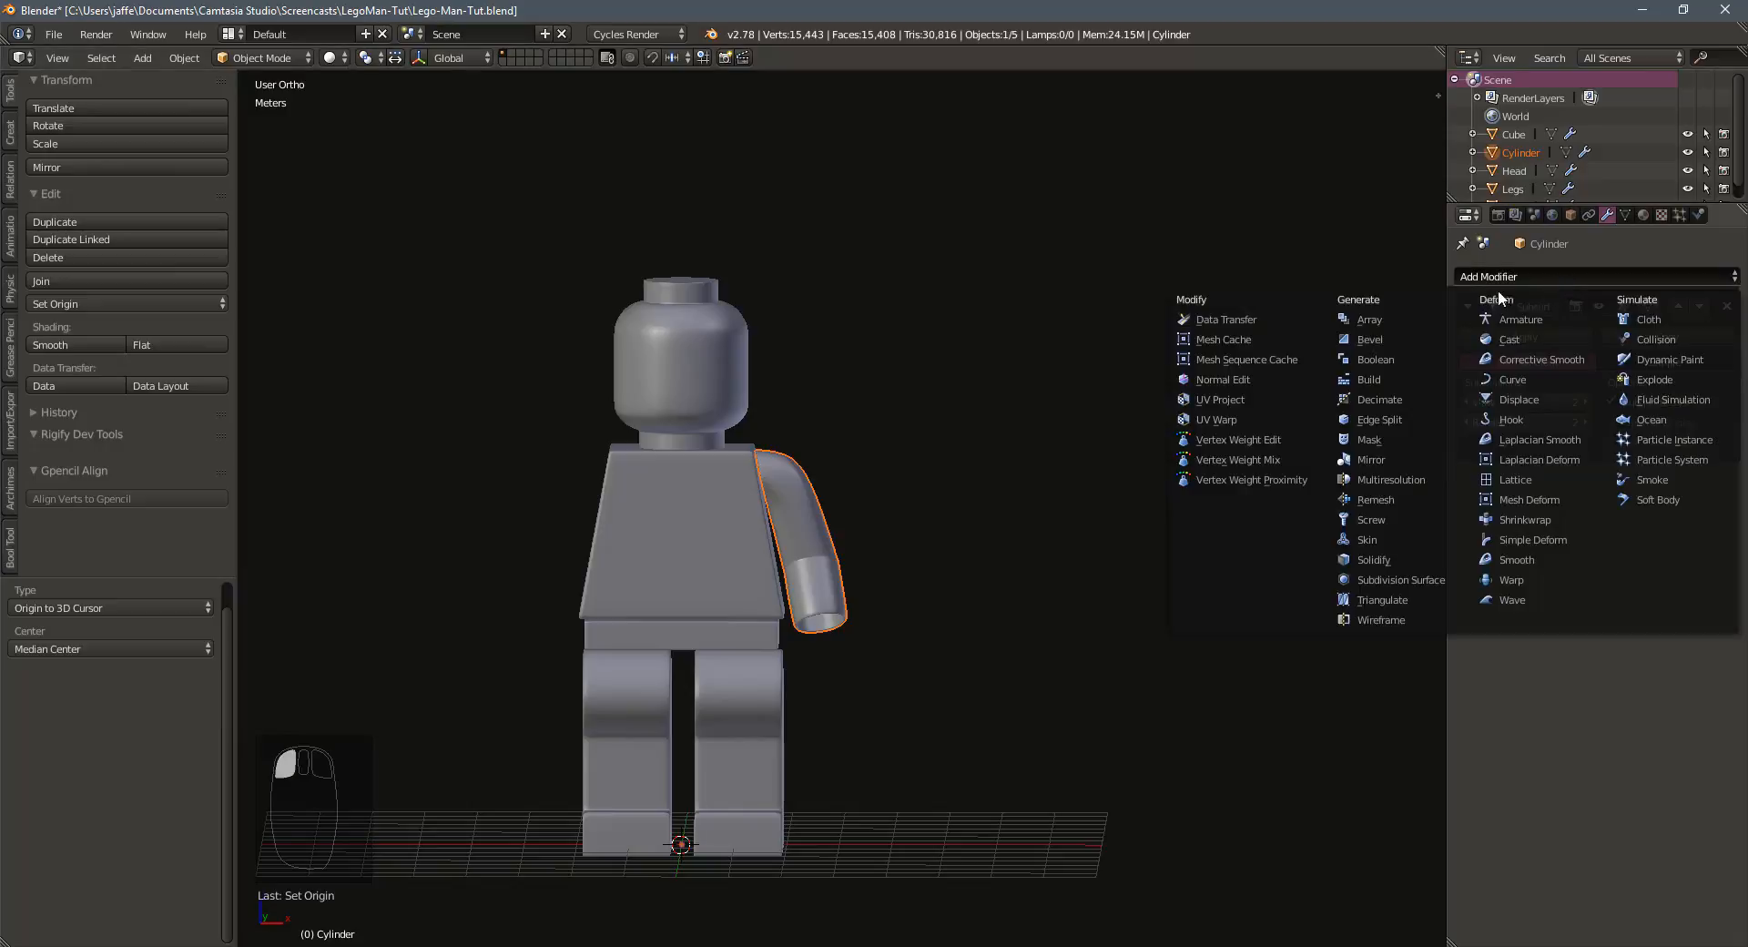
left_click(1371, 463)
scroll(1038, 487, "up", 3)
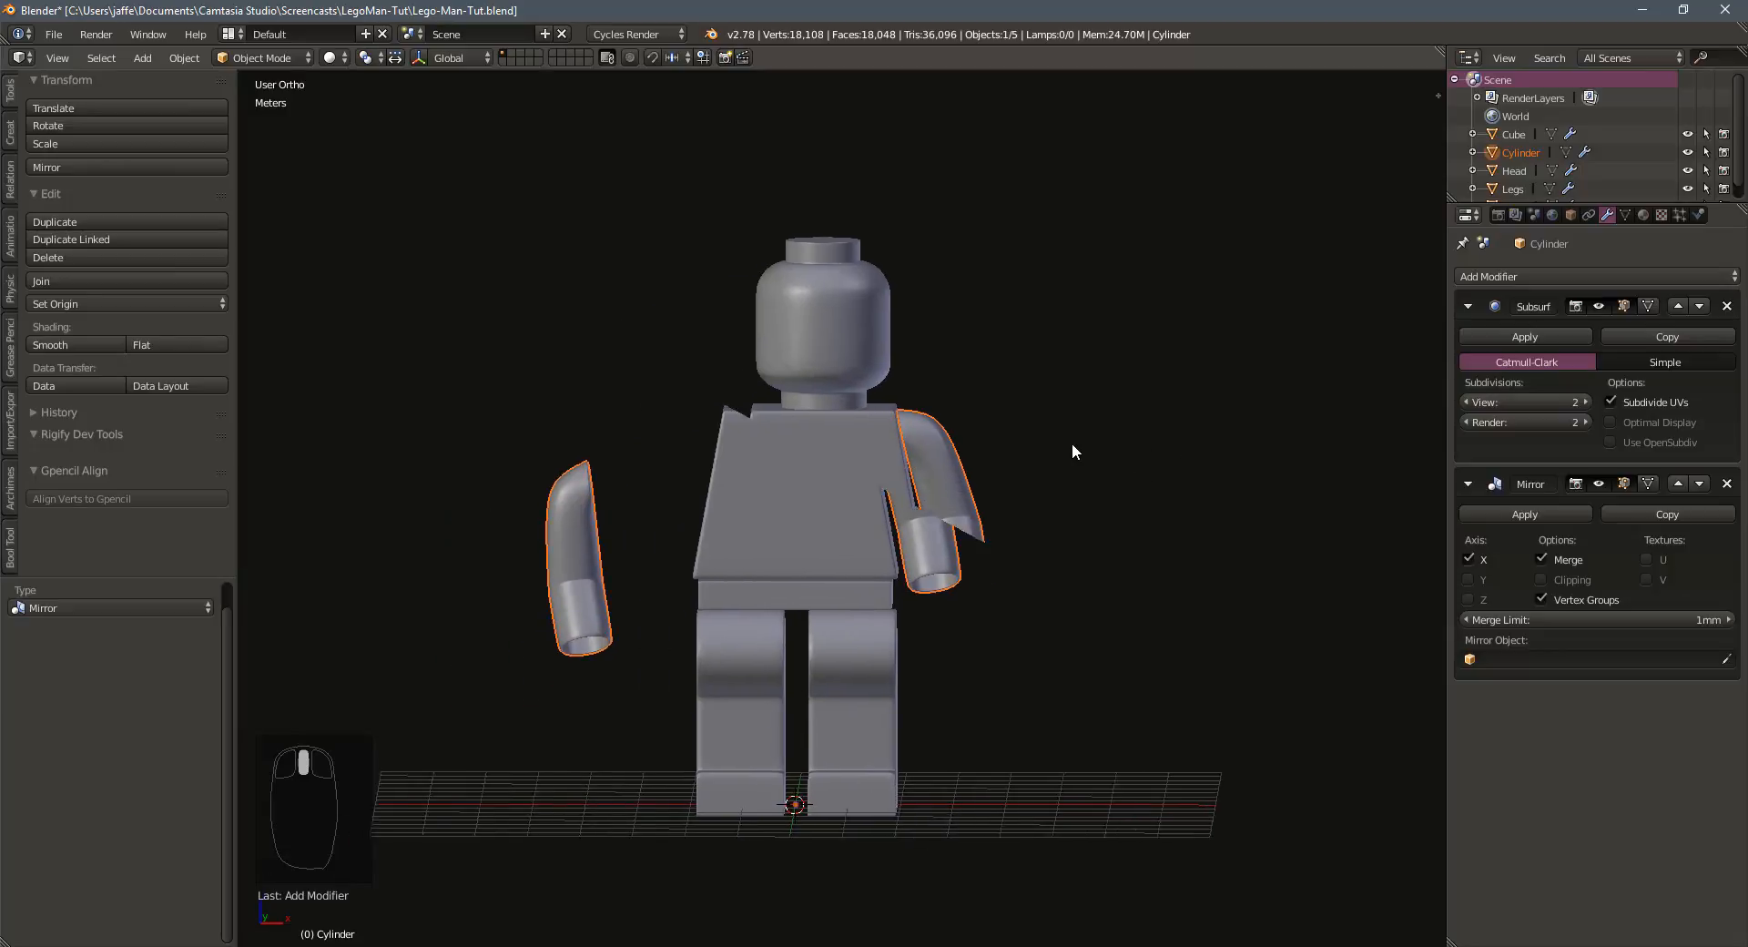
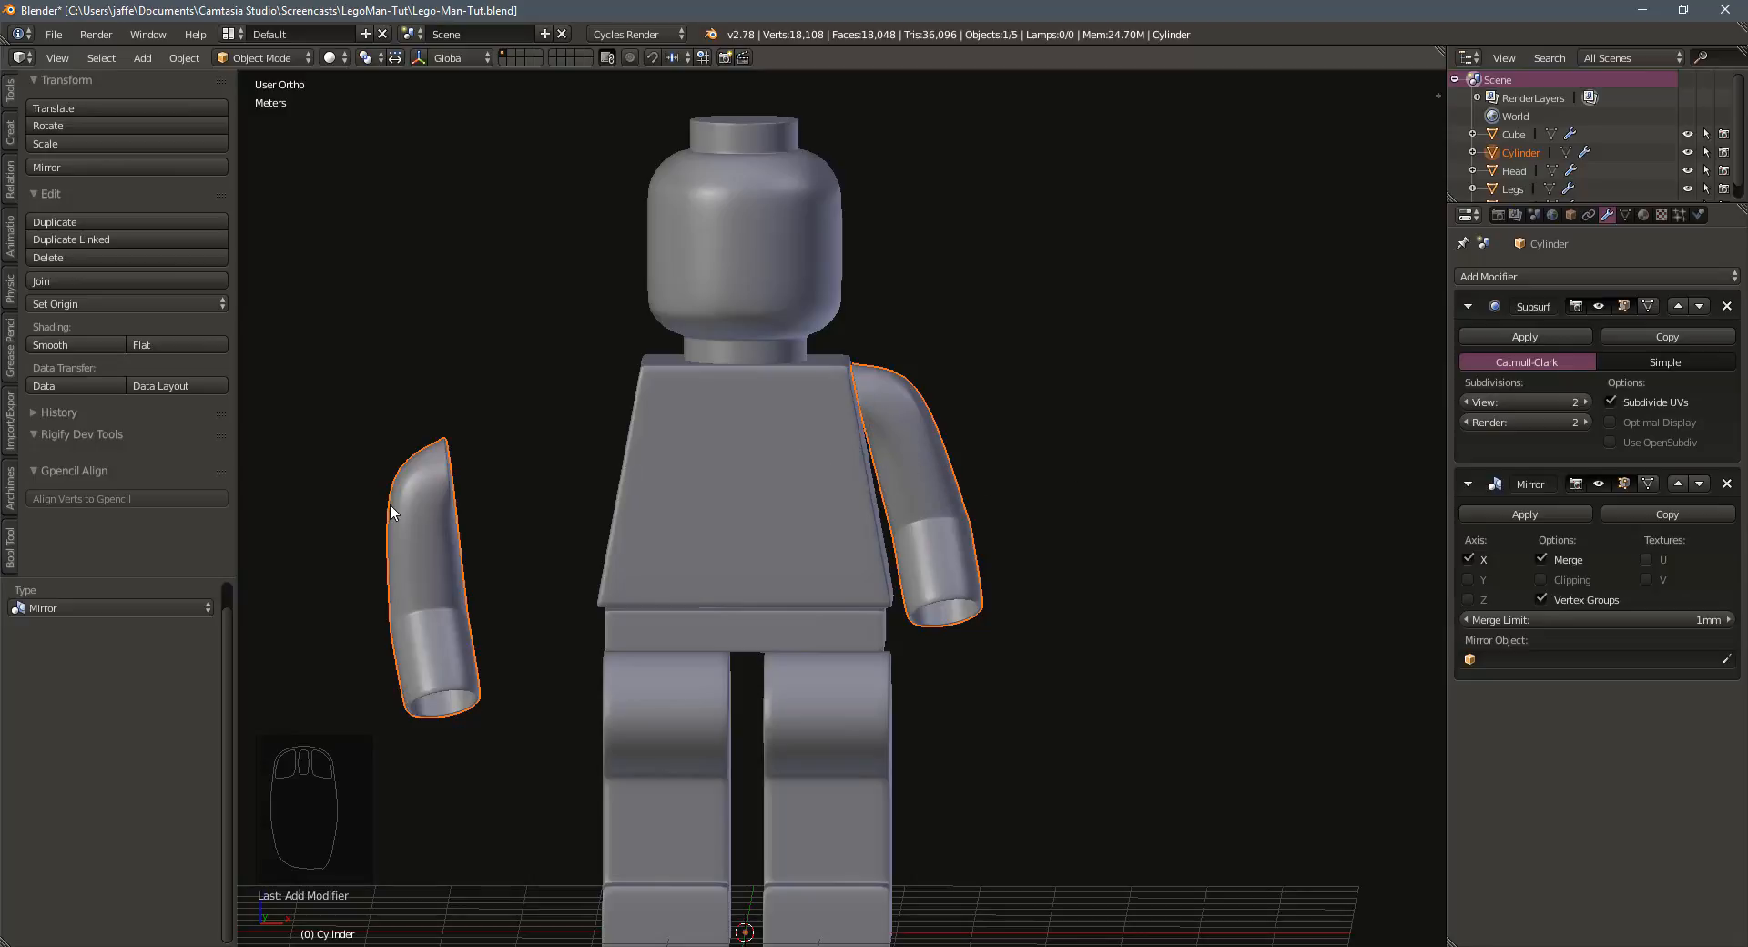
Apply the arm's rotation and scale, and save the file
key("ctrl+a")
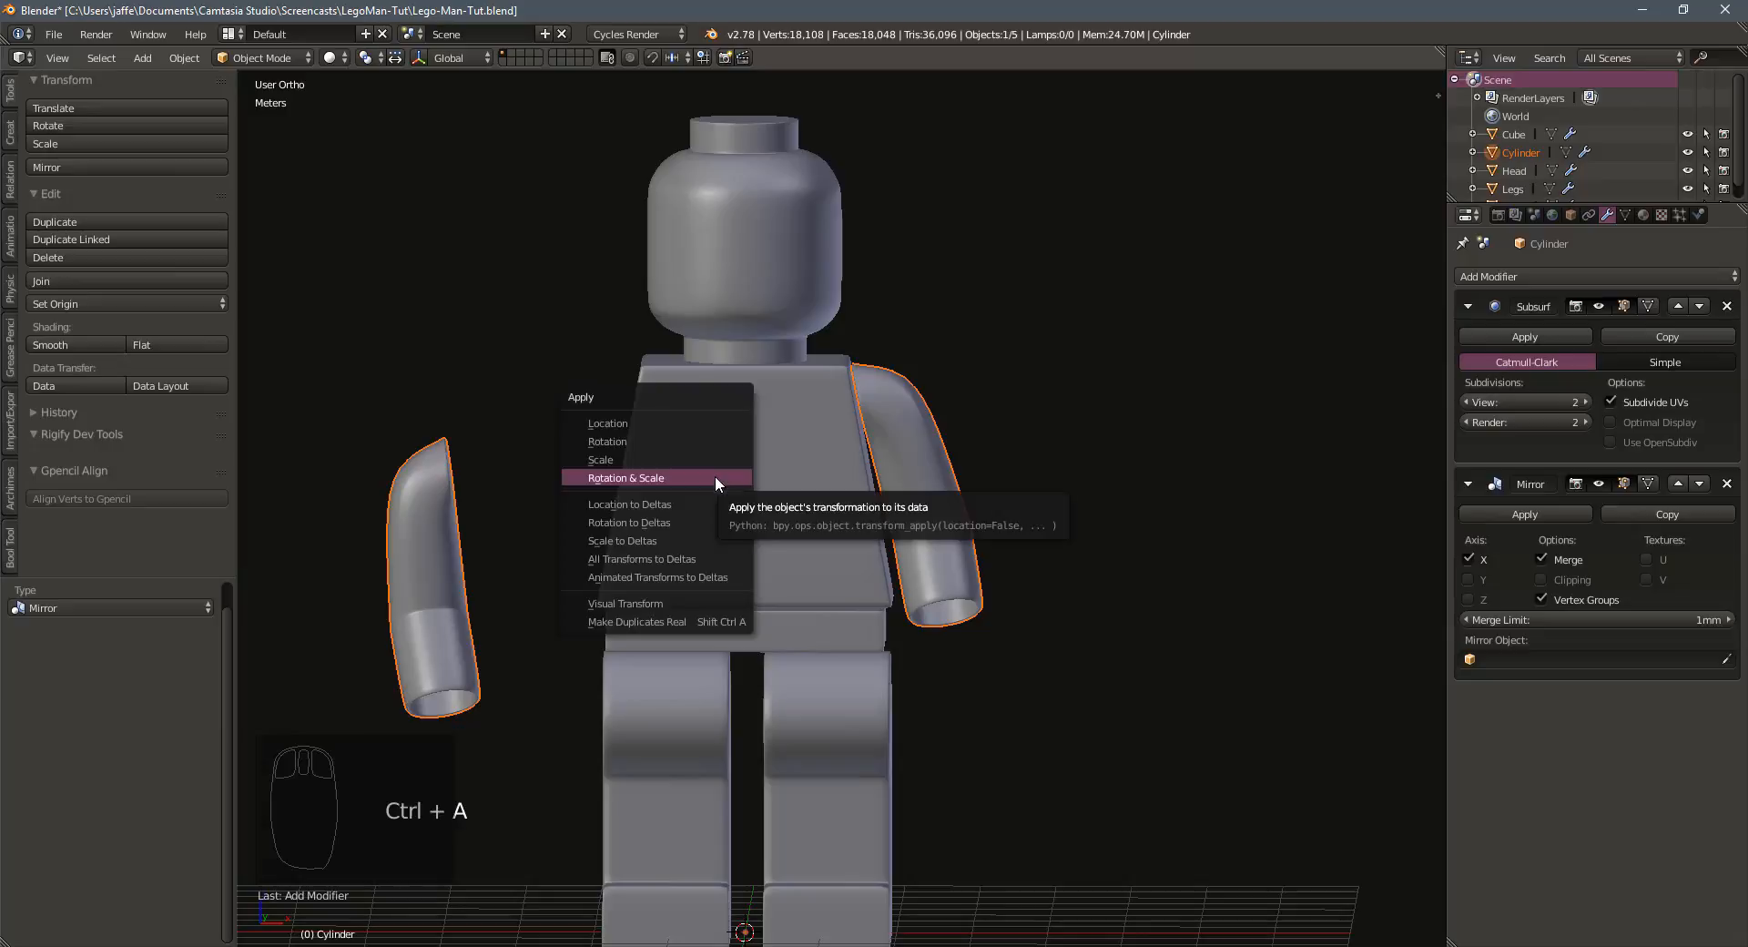
left_click(715, 477)
scroll(788, 498, "down", 3)
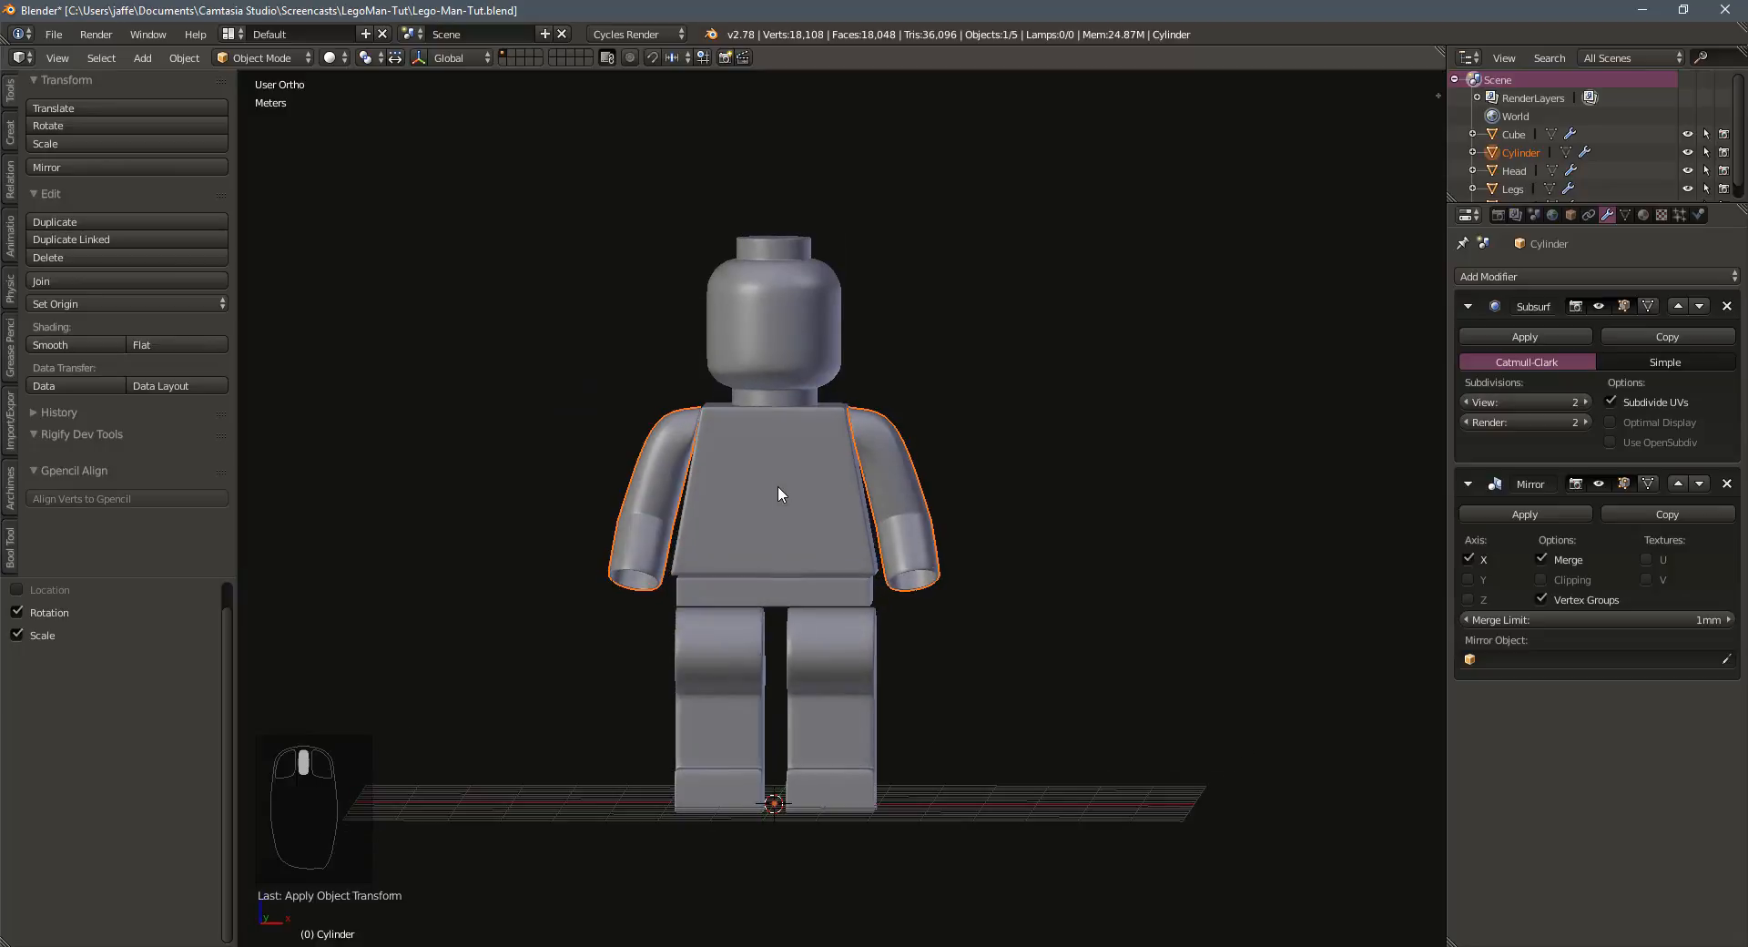
scroll(779, 494, "up", 4)
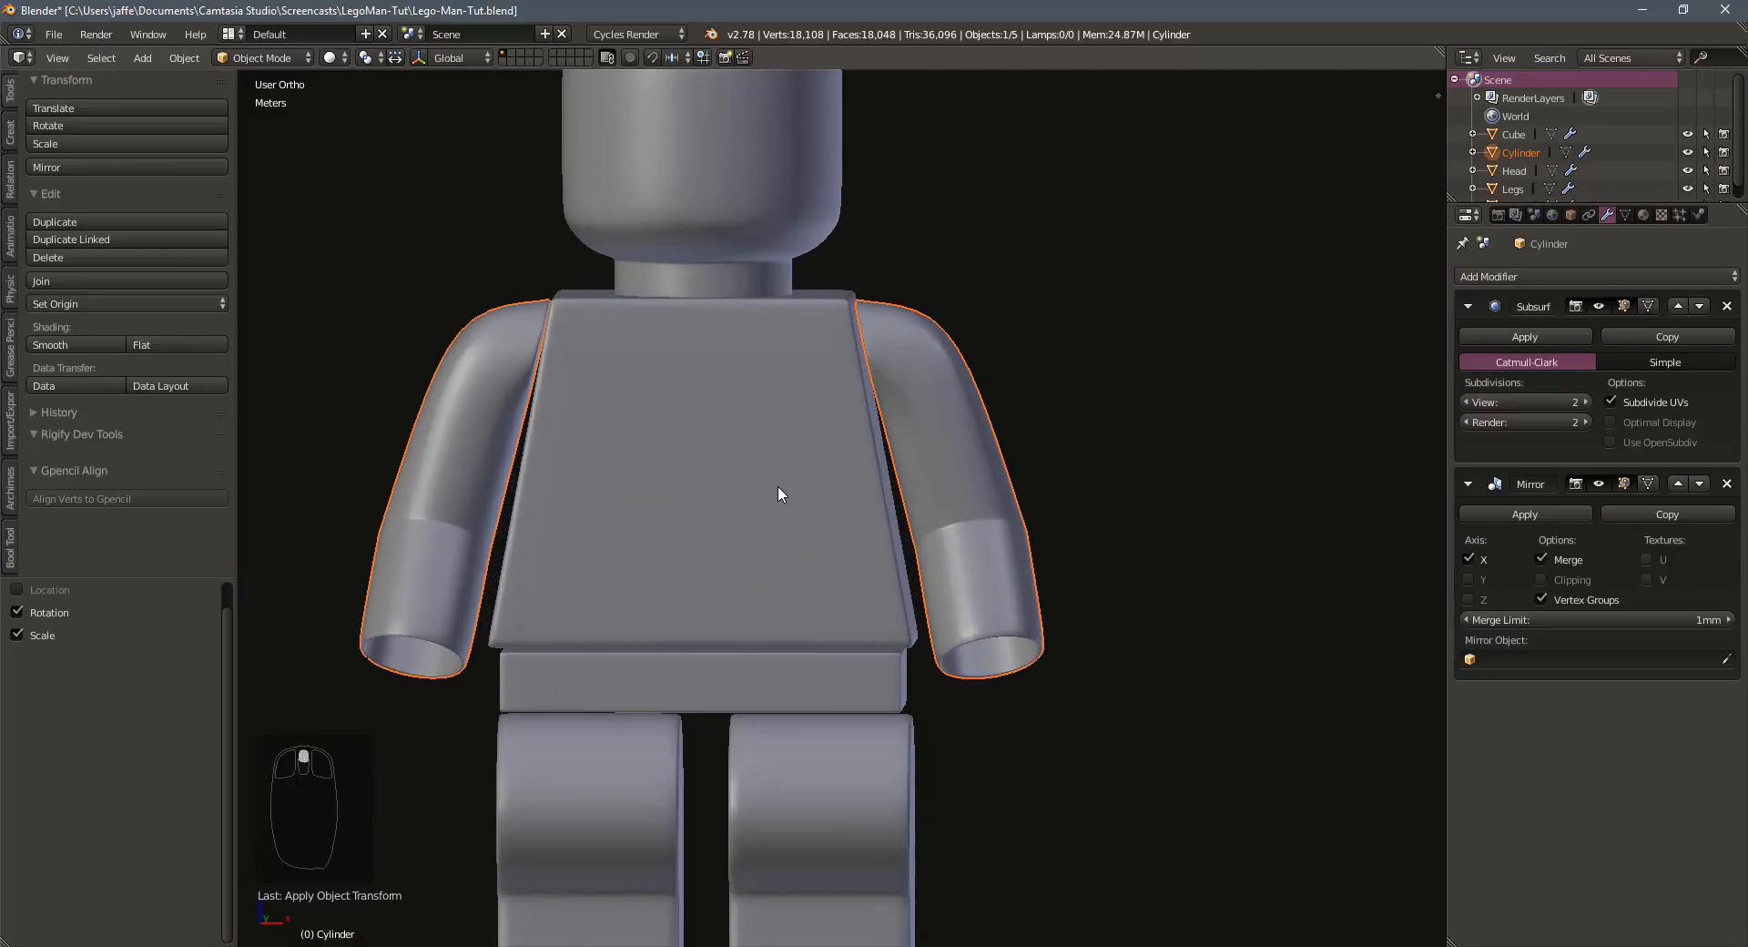
scroll(778, 494, "down", 3)
middle_click_drag(745, 500, 860, 468)
key("ctrl+s")
left_click(736, 501)
In front view, add a 12-vertex cylinder with 1 m radius, 2 m depth and no caps at the 3D cursor
scroll(783, 468, "down", 2)
key("KP_1")
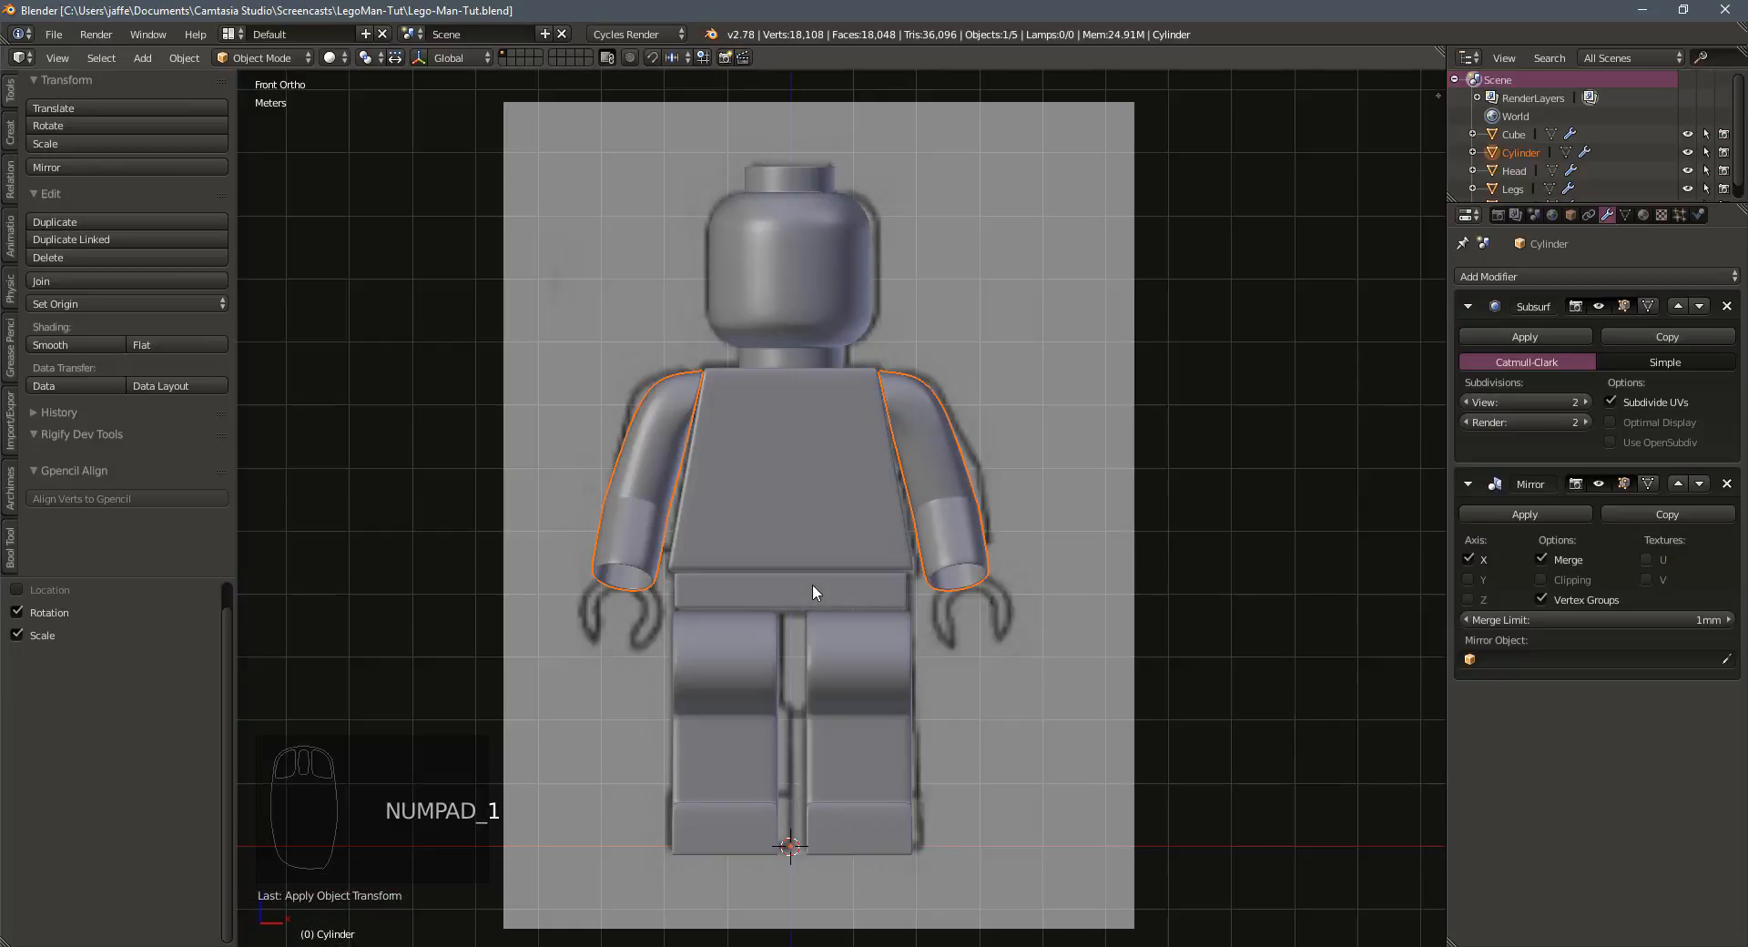
scroll(931, 697, "up", 2)
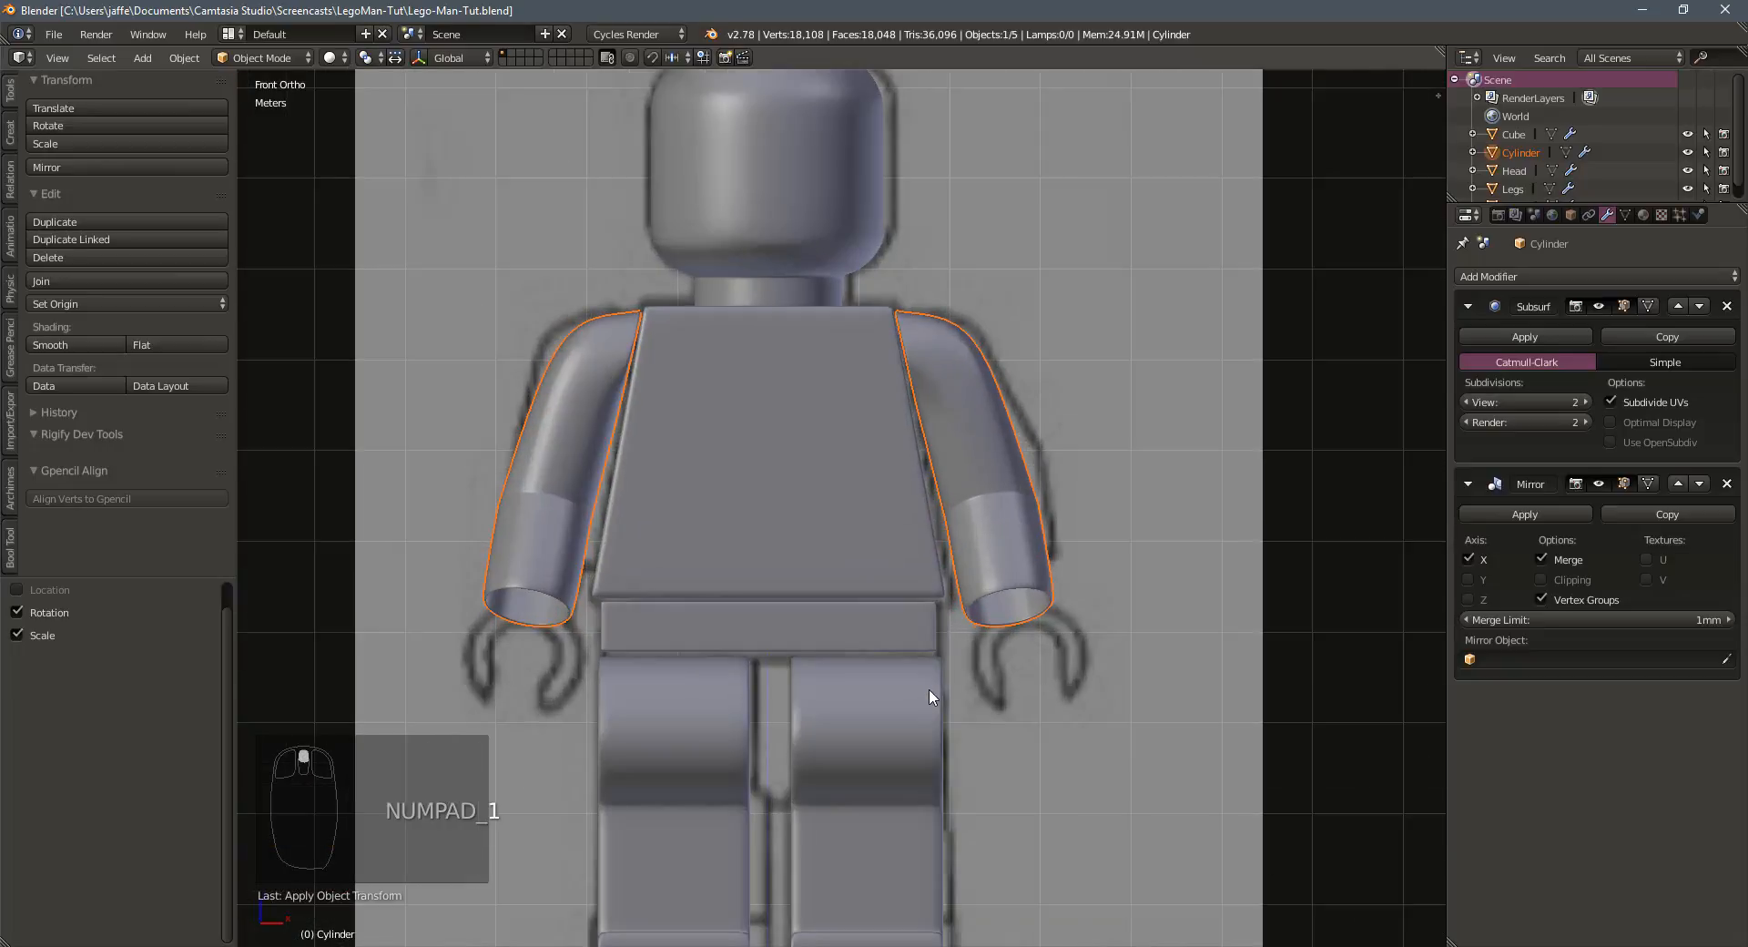
scroll(774, 714, "down", 3)
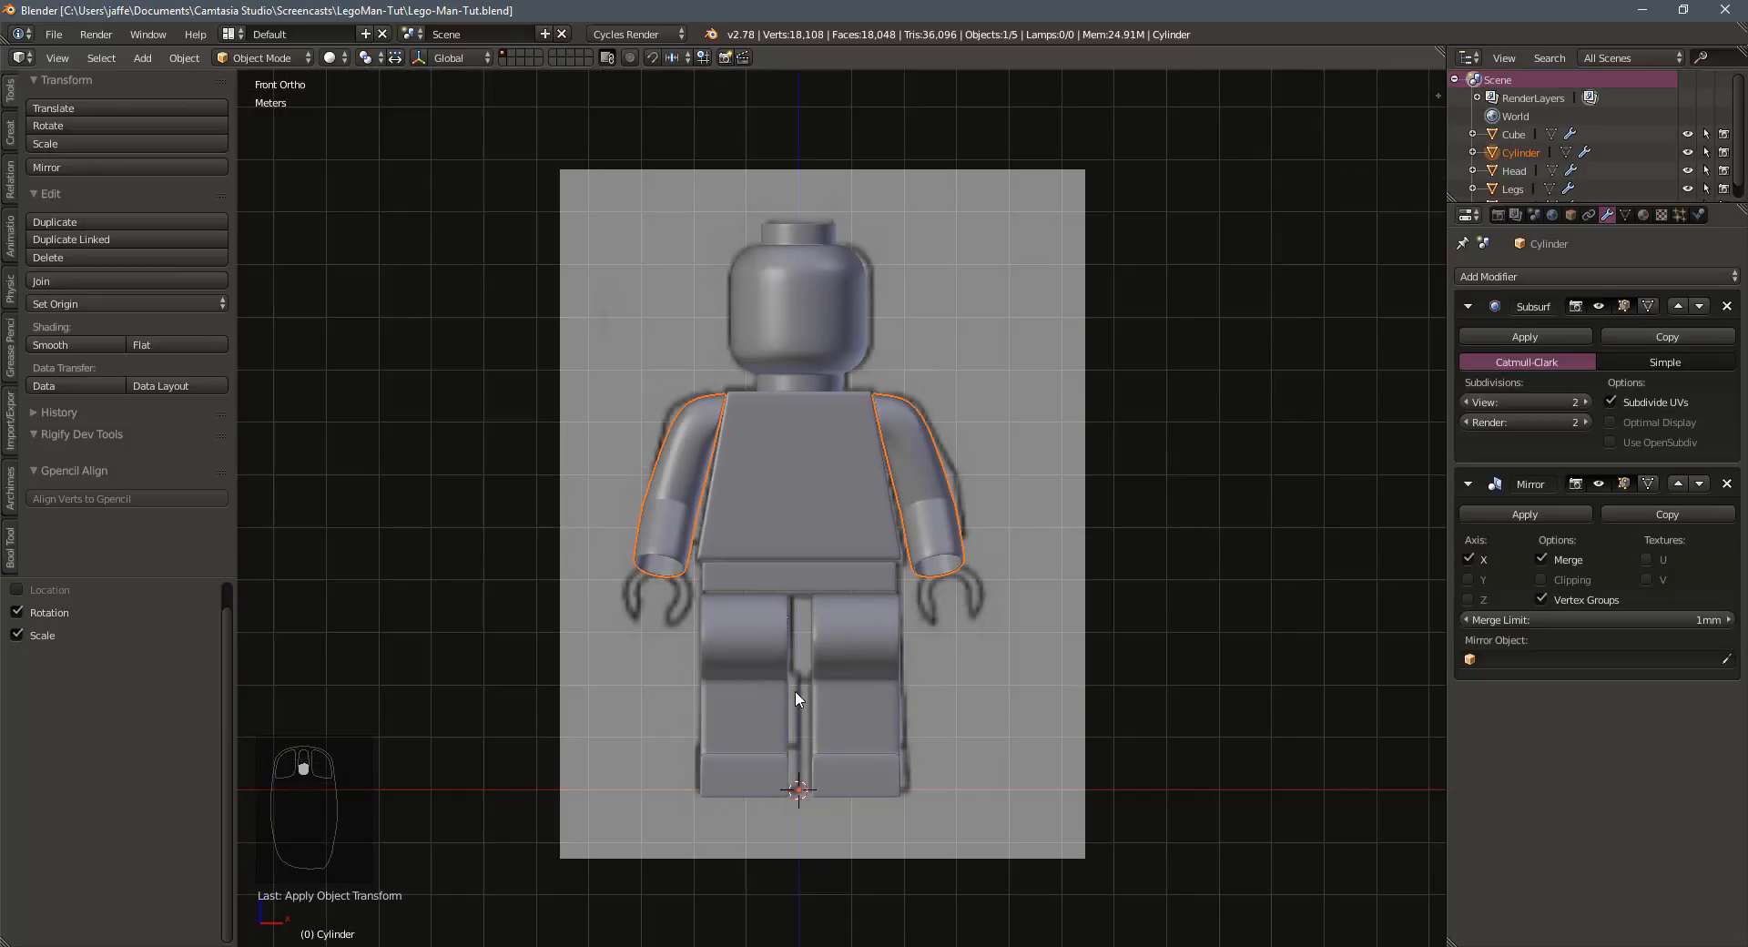
key("shift+a")
mouse_move(768, 532)
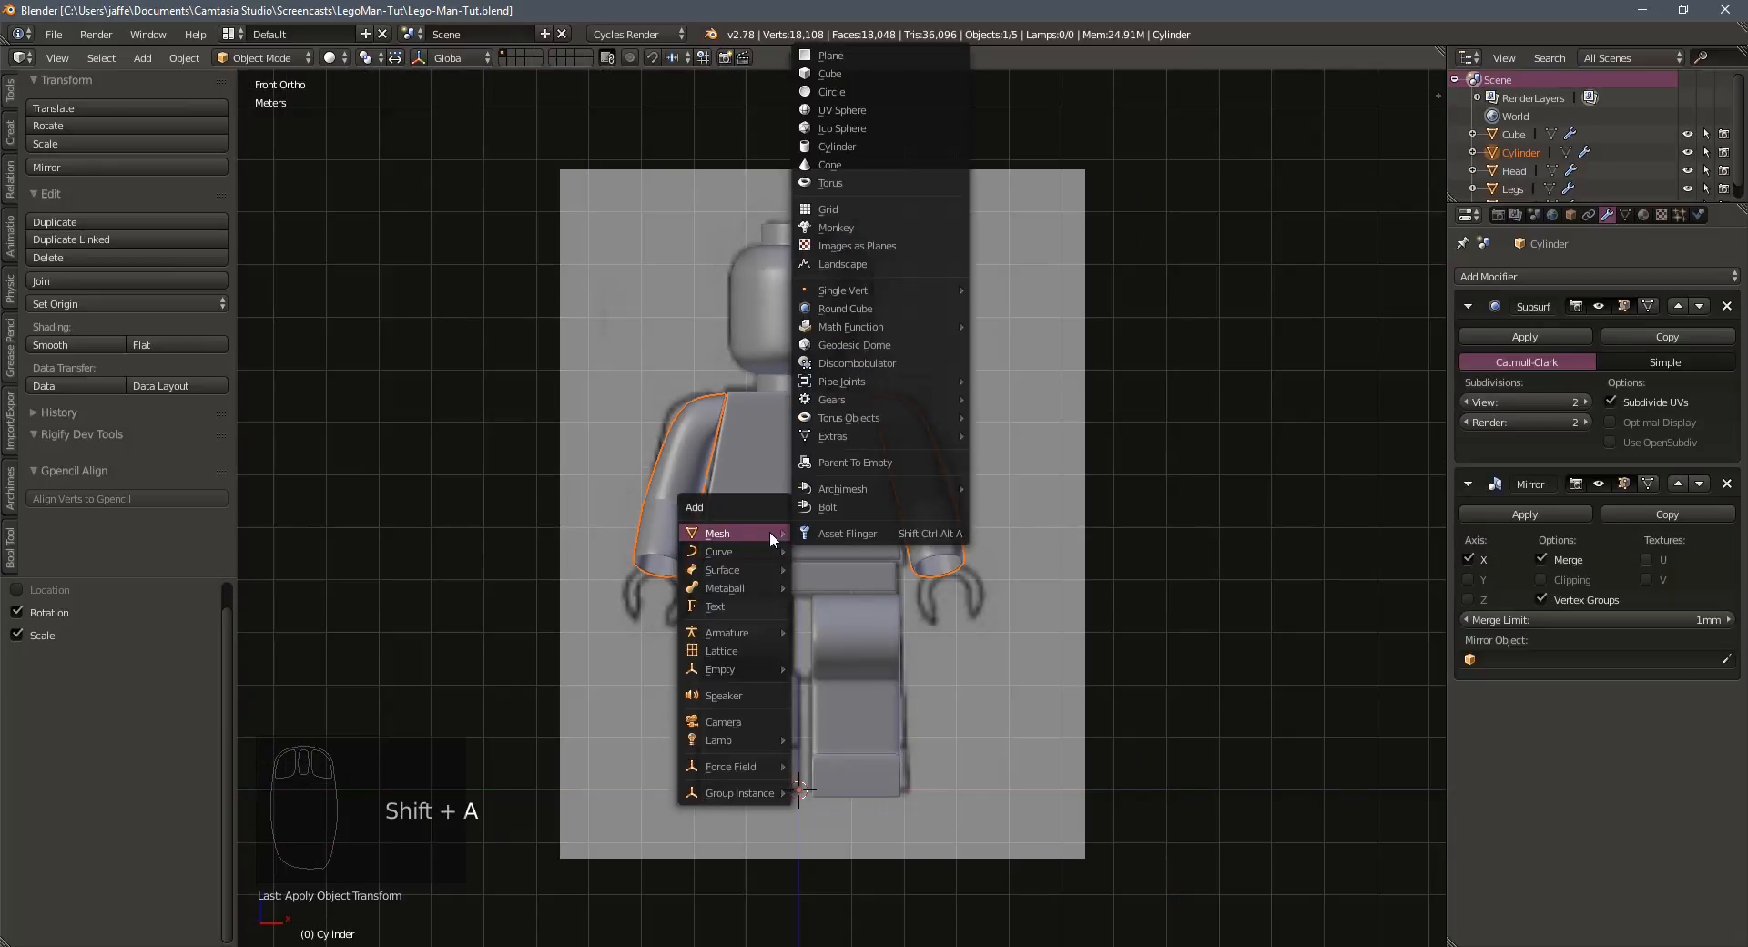
left_click(855, 148)
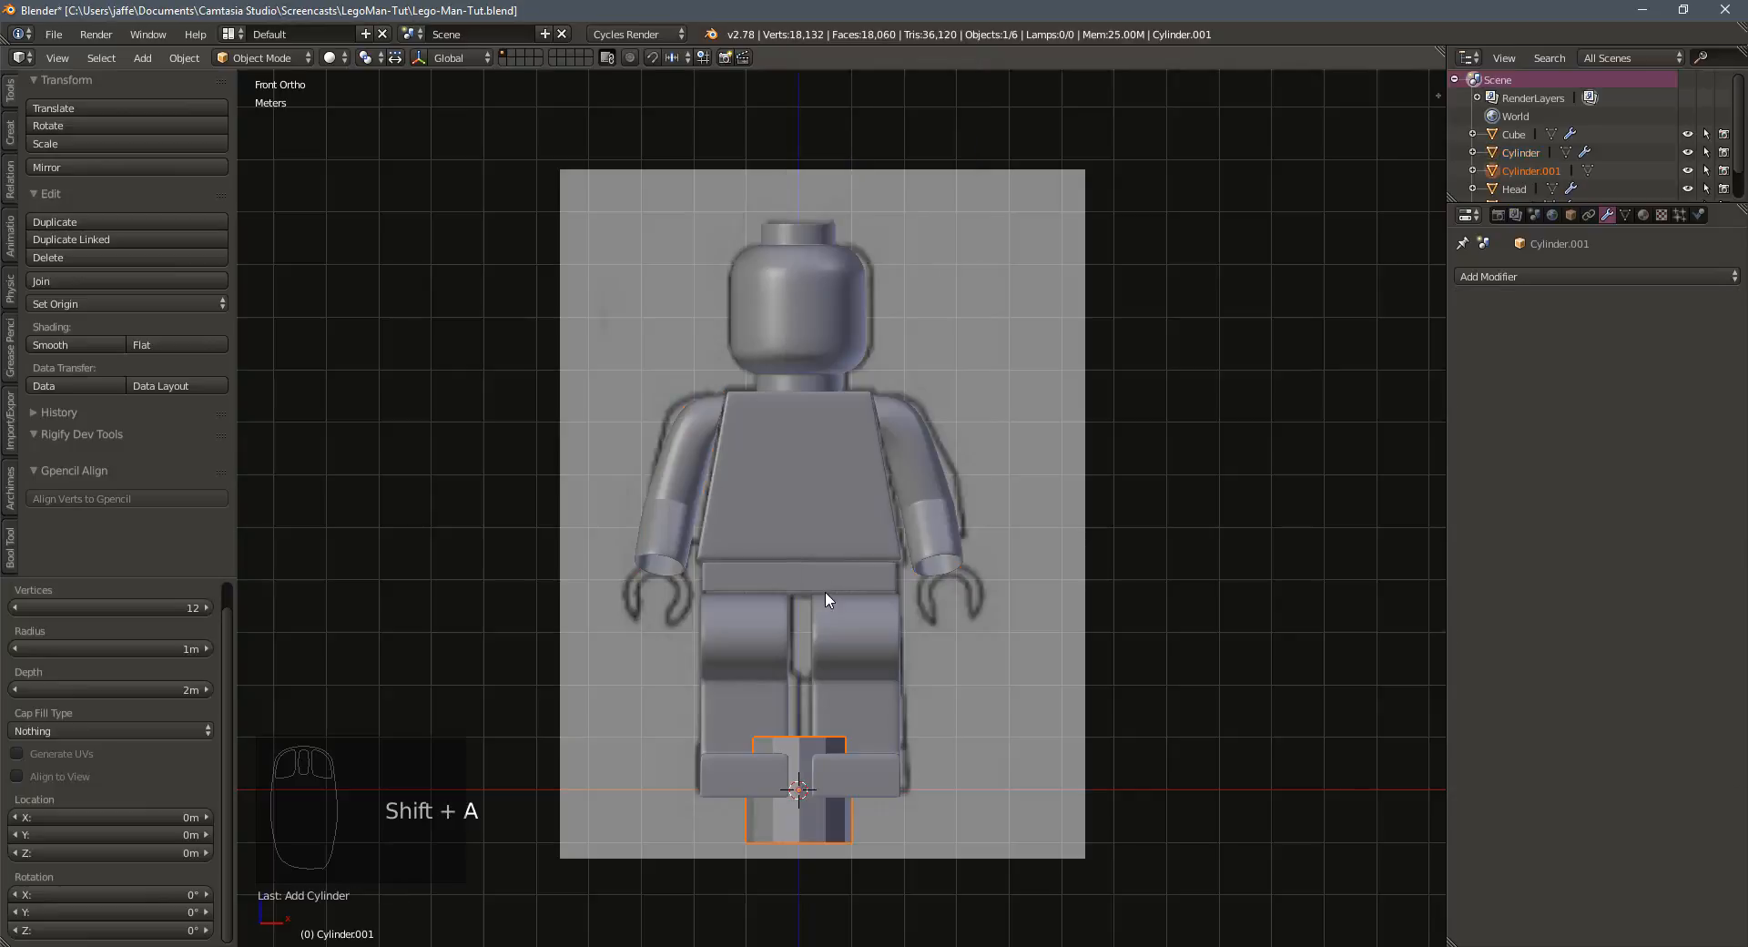
Hide all objects except the new cylinder so the reference image is unobstructed
scroll(818, 772, "up", 2)
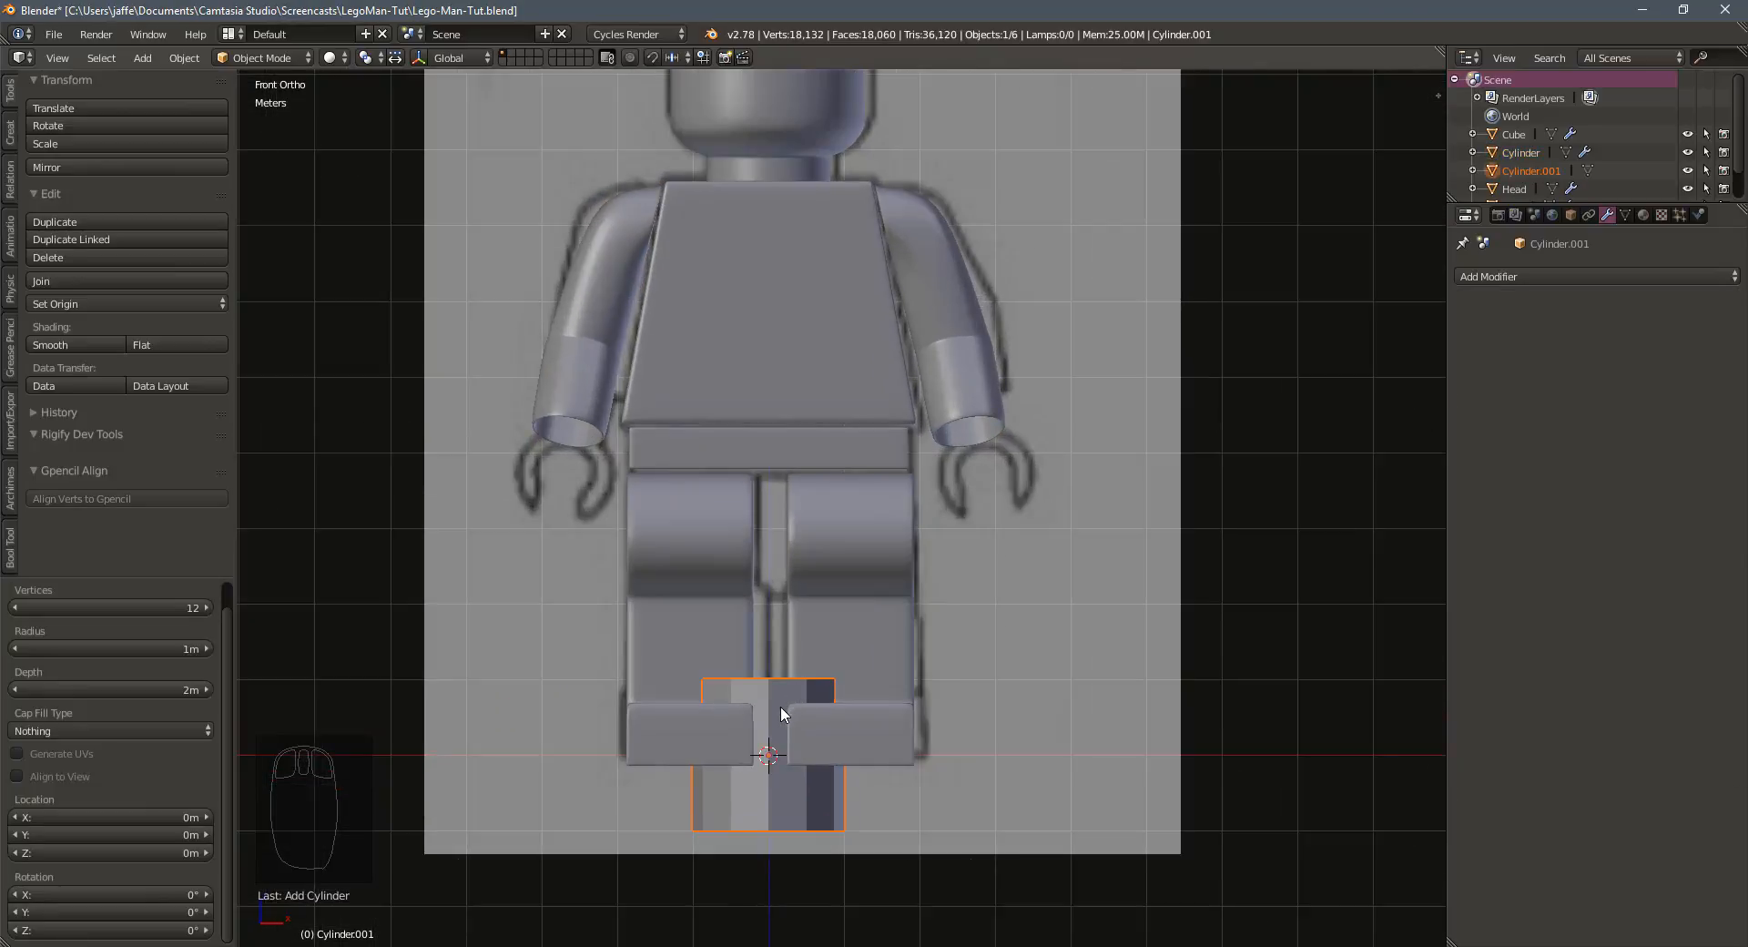
key("shift+h")
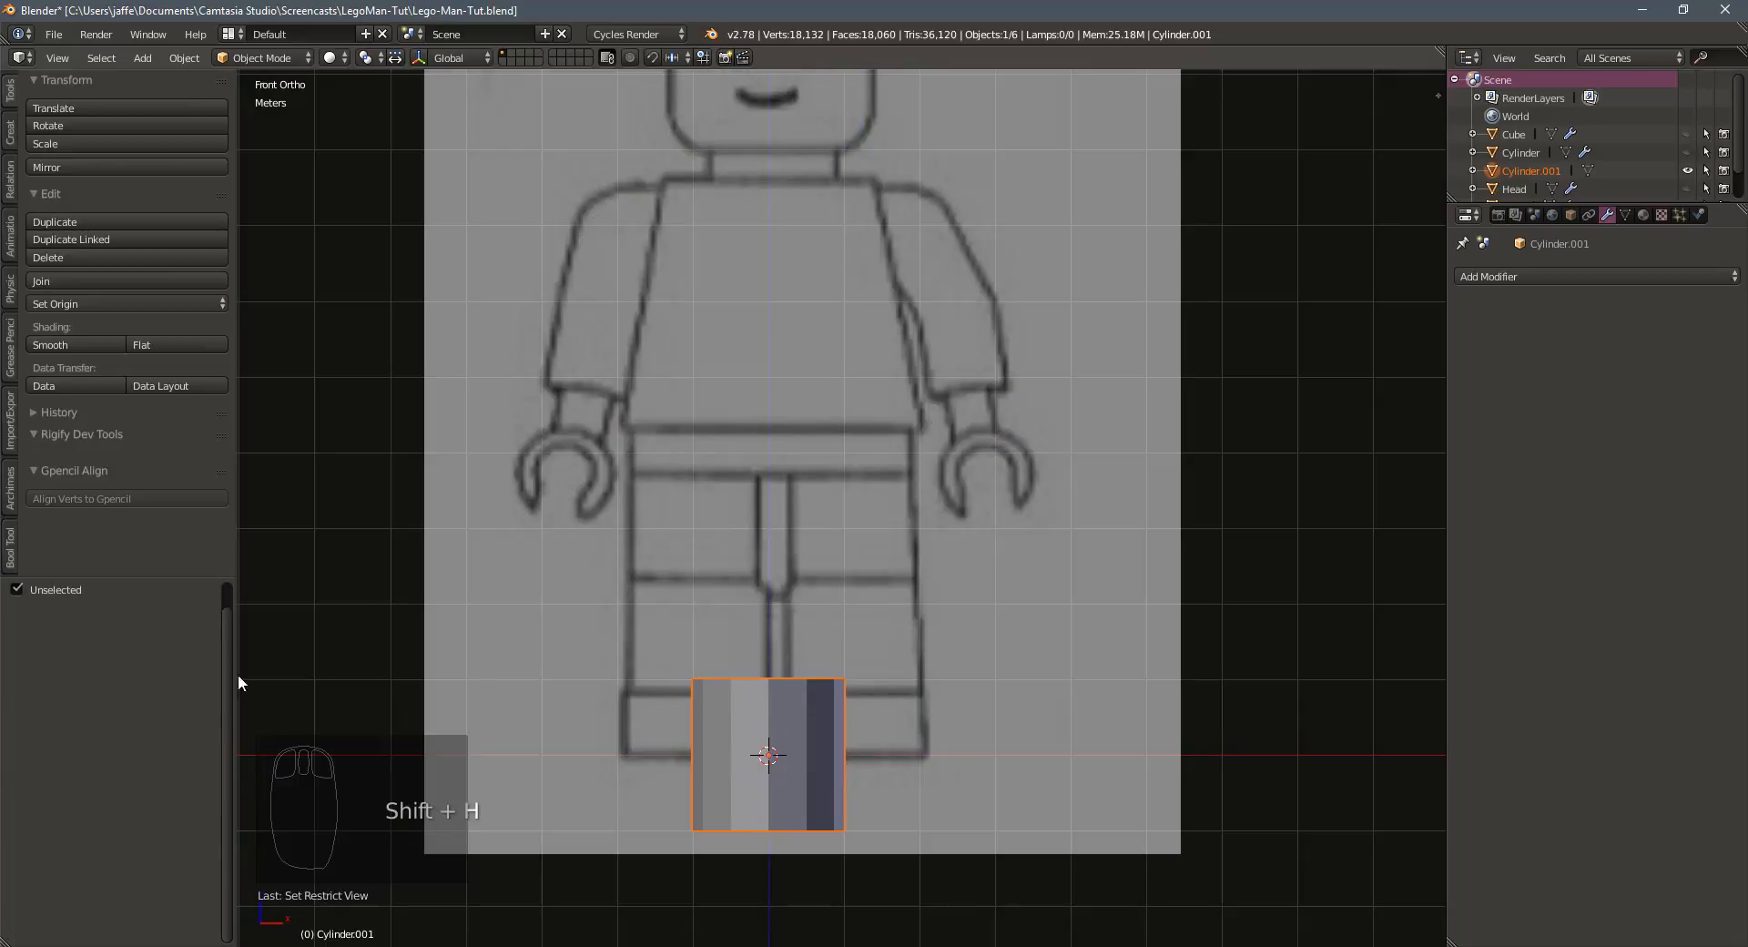
scroll(177, 699, "up", 2)
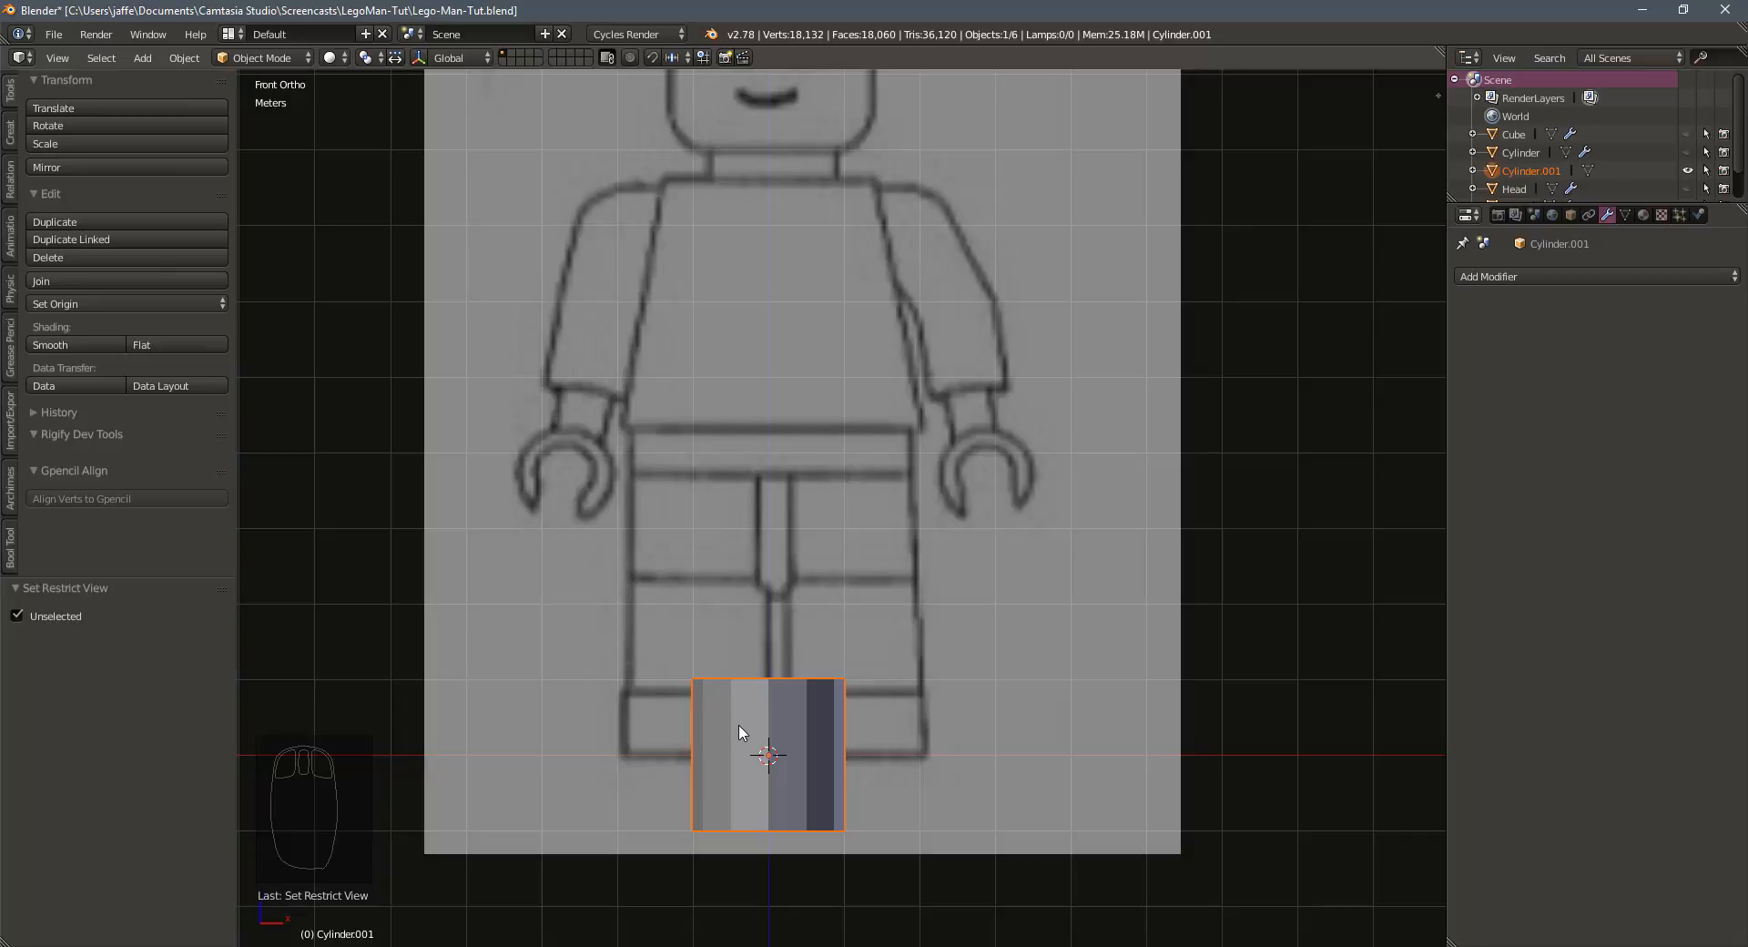
Rotate the cylinder 90° about the X axis and scale it along Y to about 0.66
type("rx90")
key("Return")
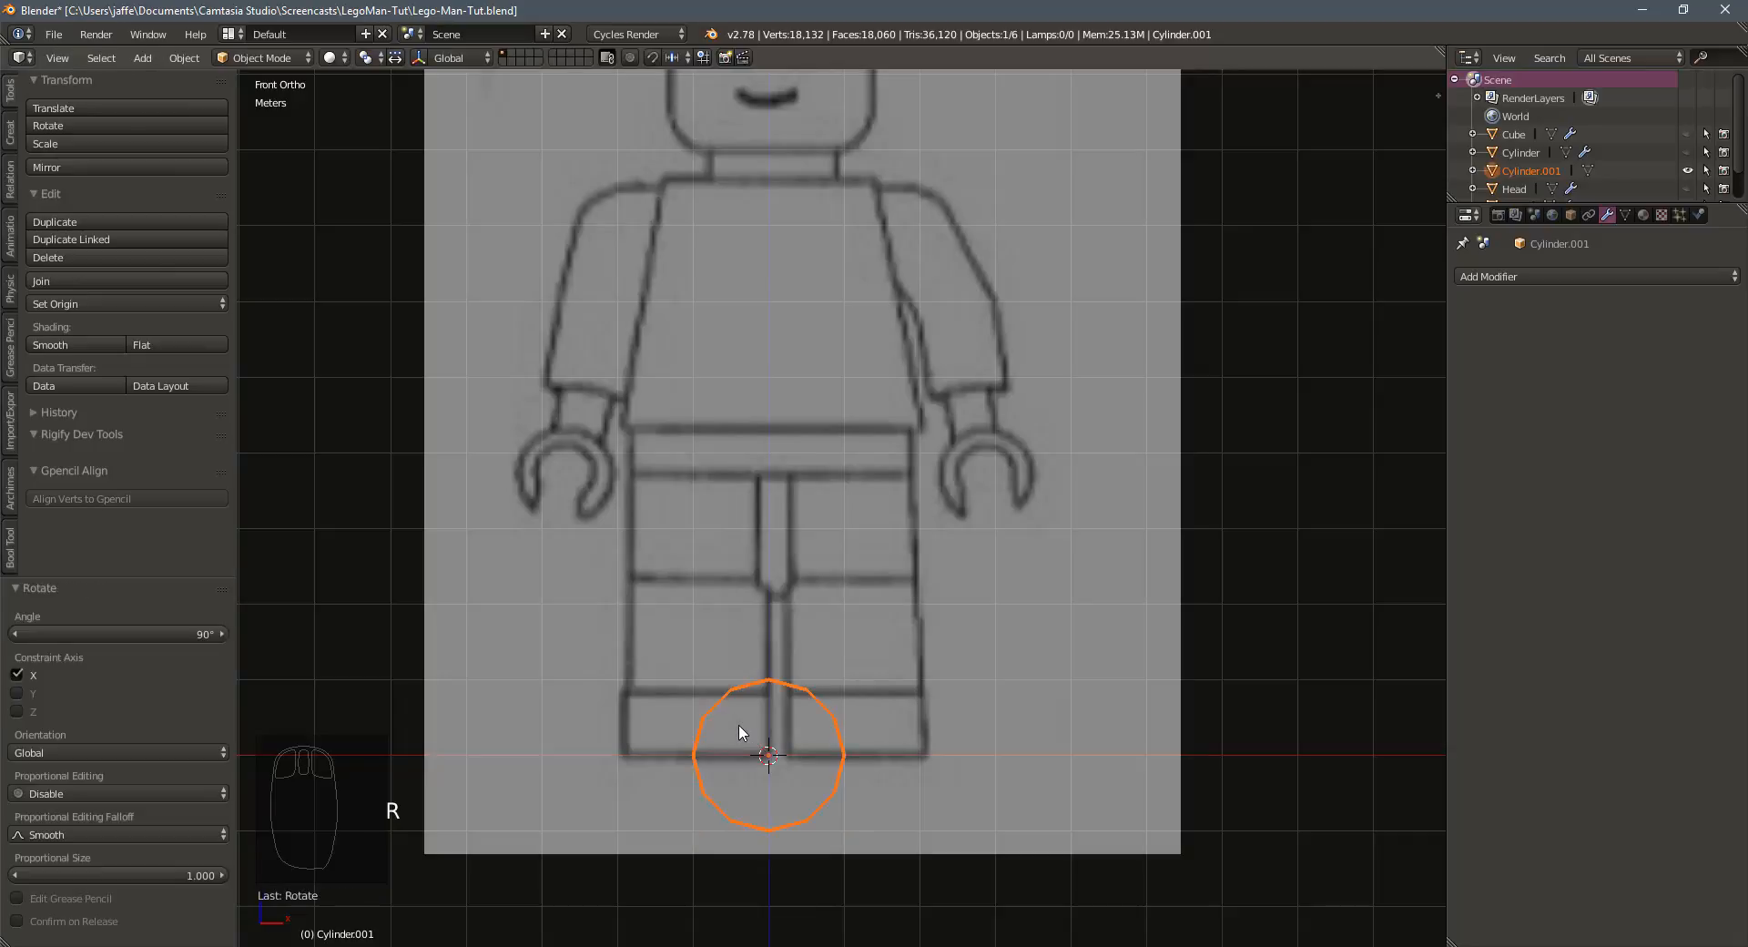
scroll(769, 641, "up", 5)
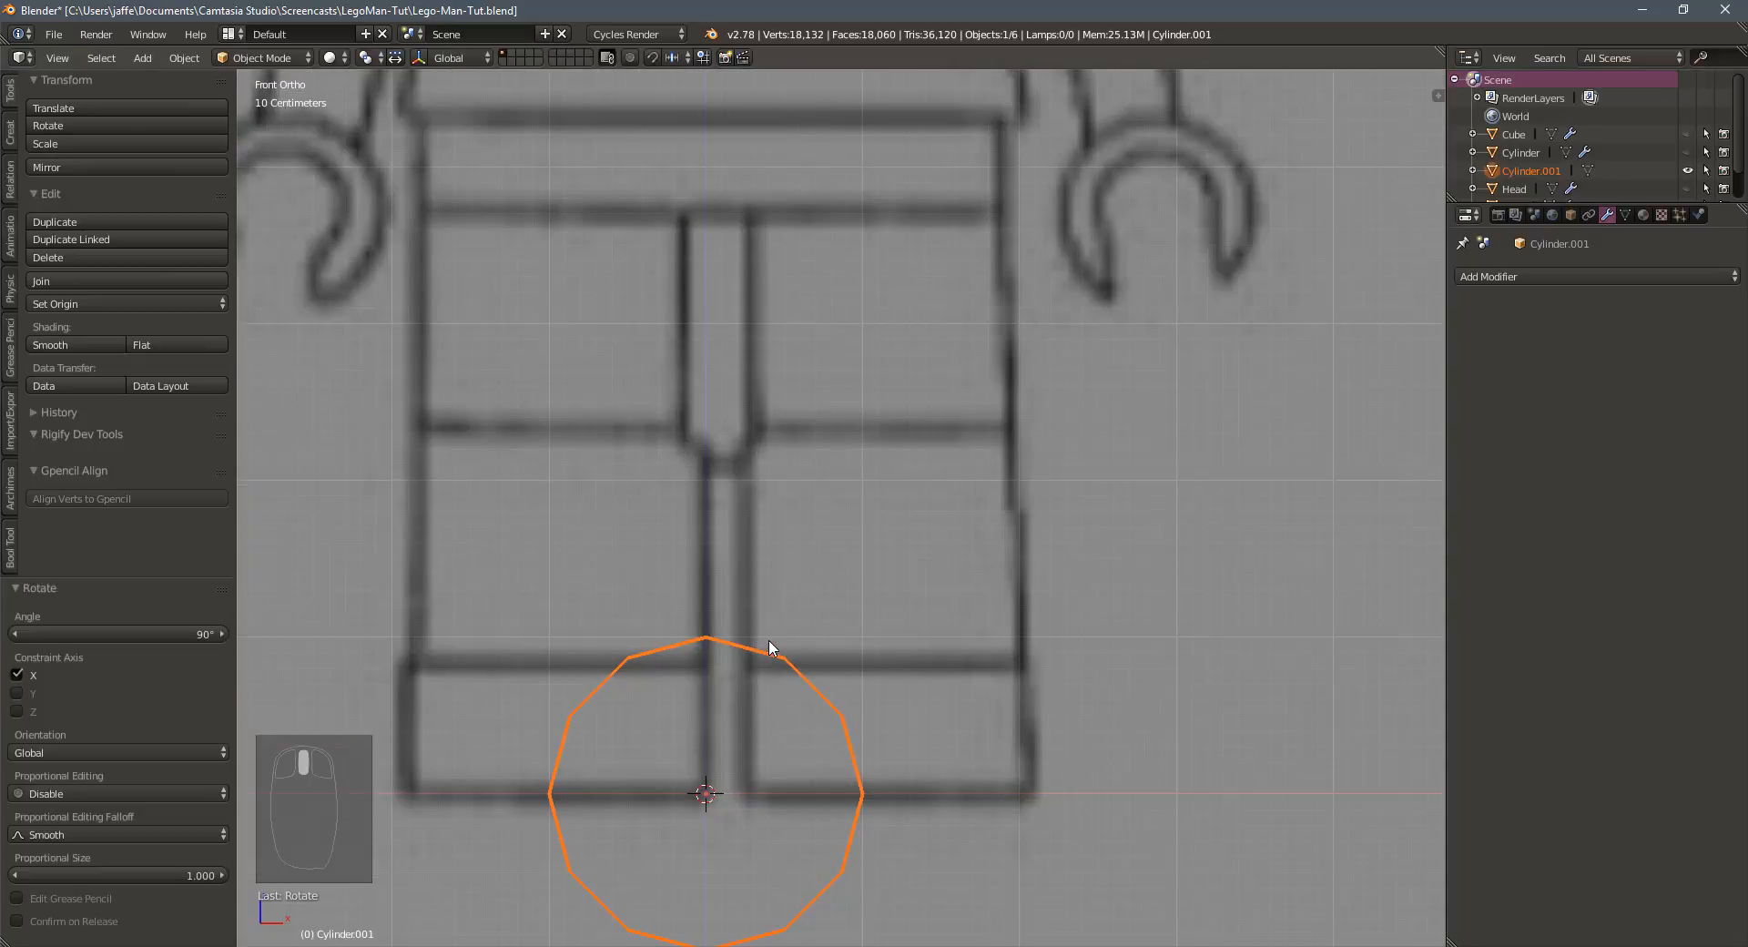
middle_click_drag(769, 639, 612, 603)
key("s")
key("y")
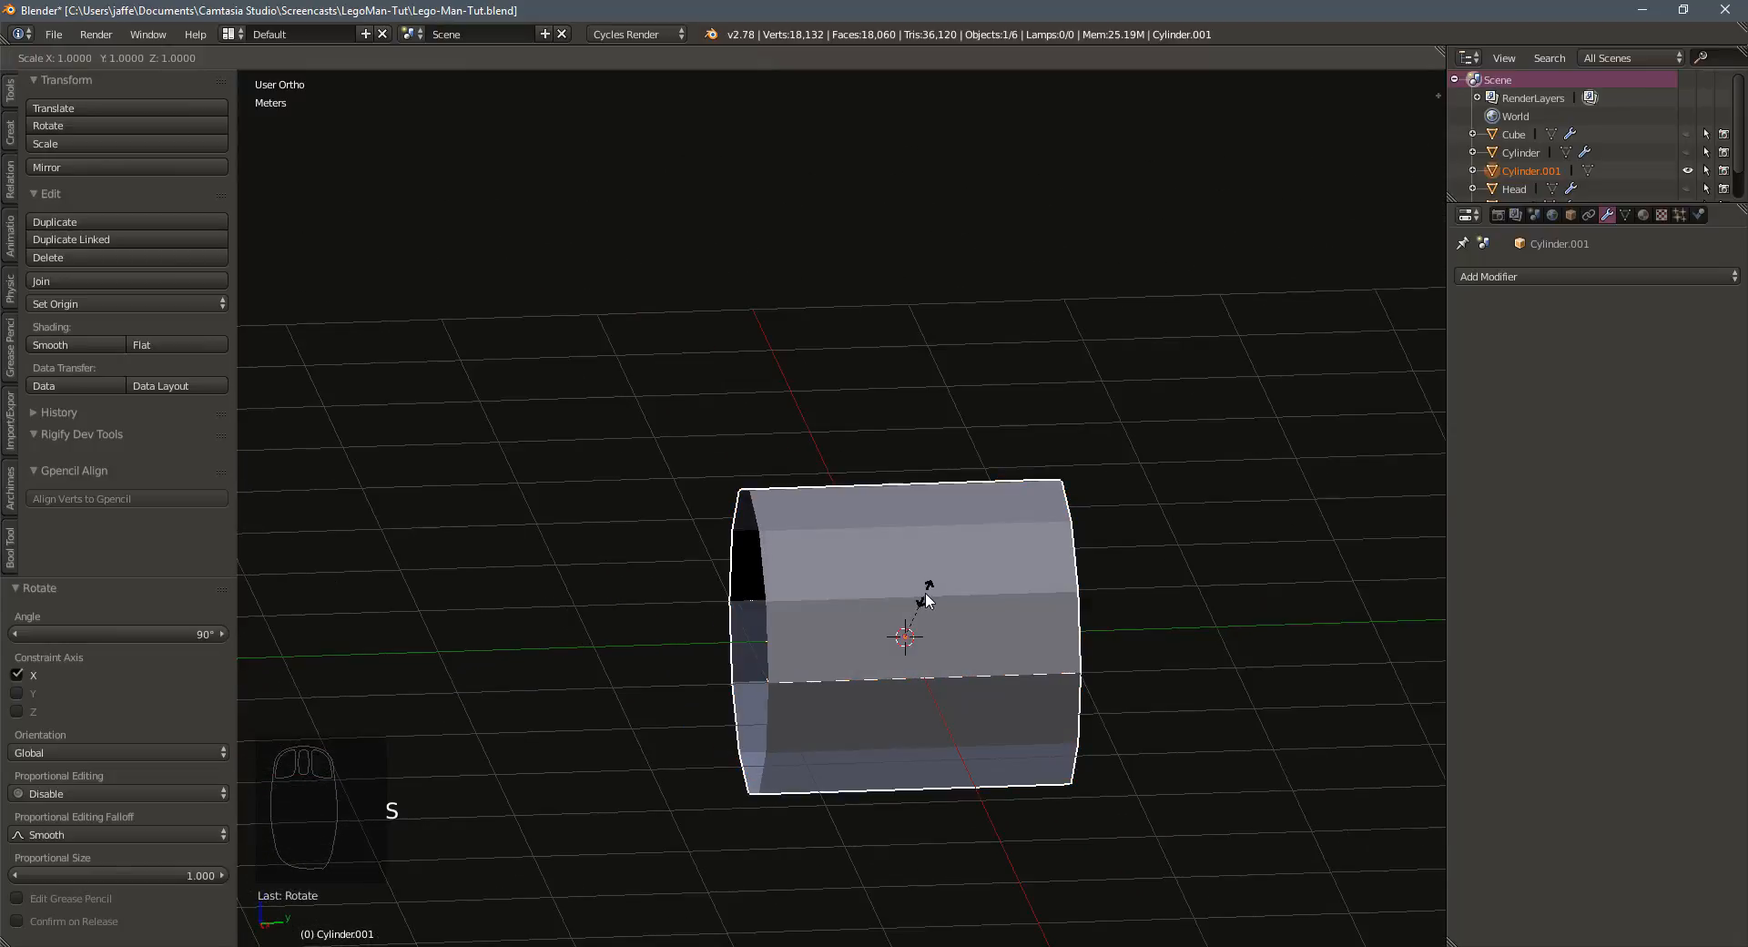
left_click(904, 612)
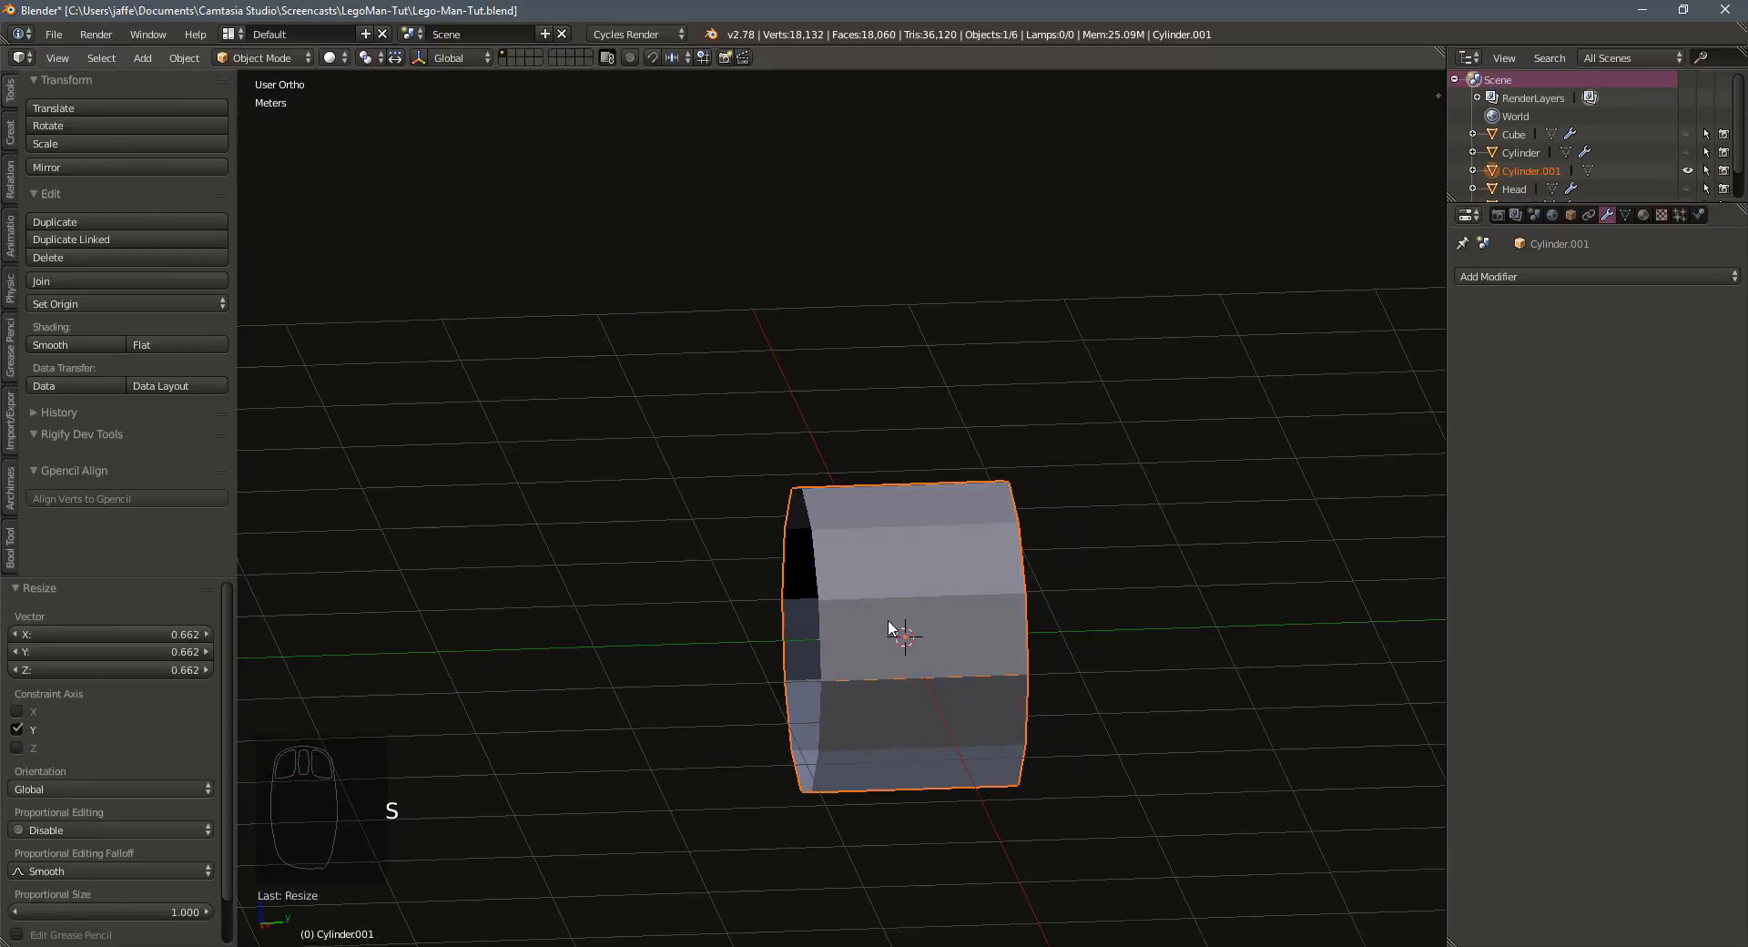
middle_click_drag(905, 612, 877, 603)
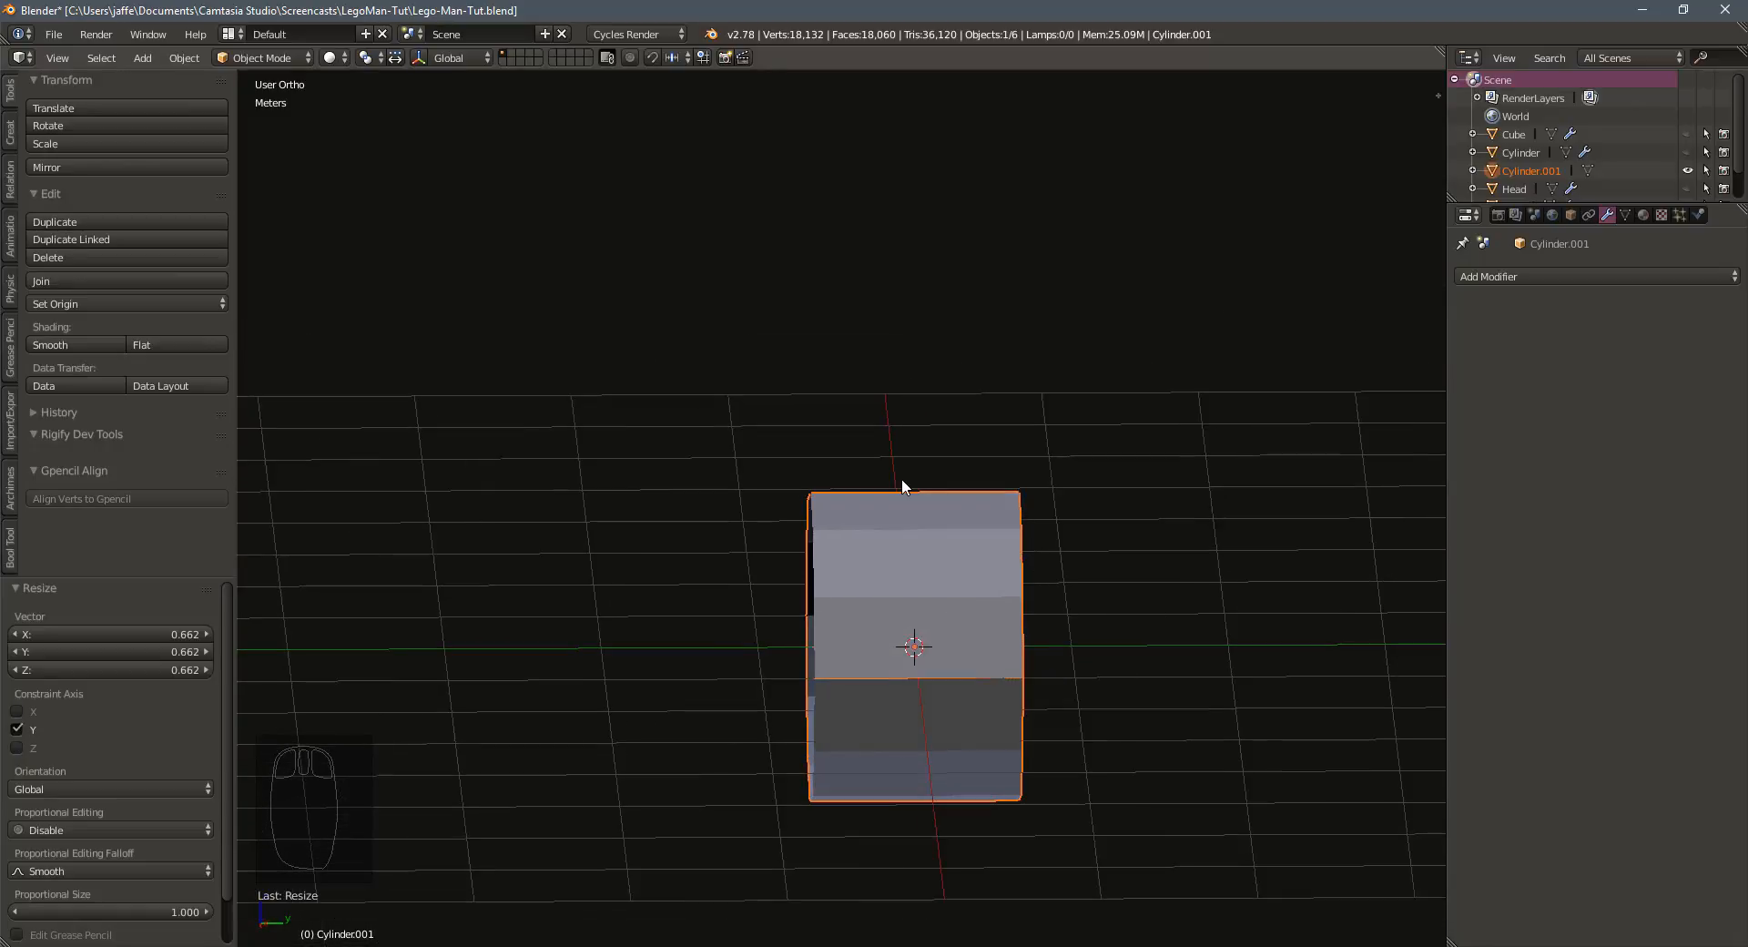
middle_click_drag(901, 480, 914, 511)
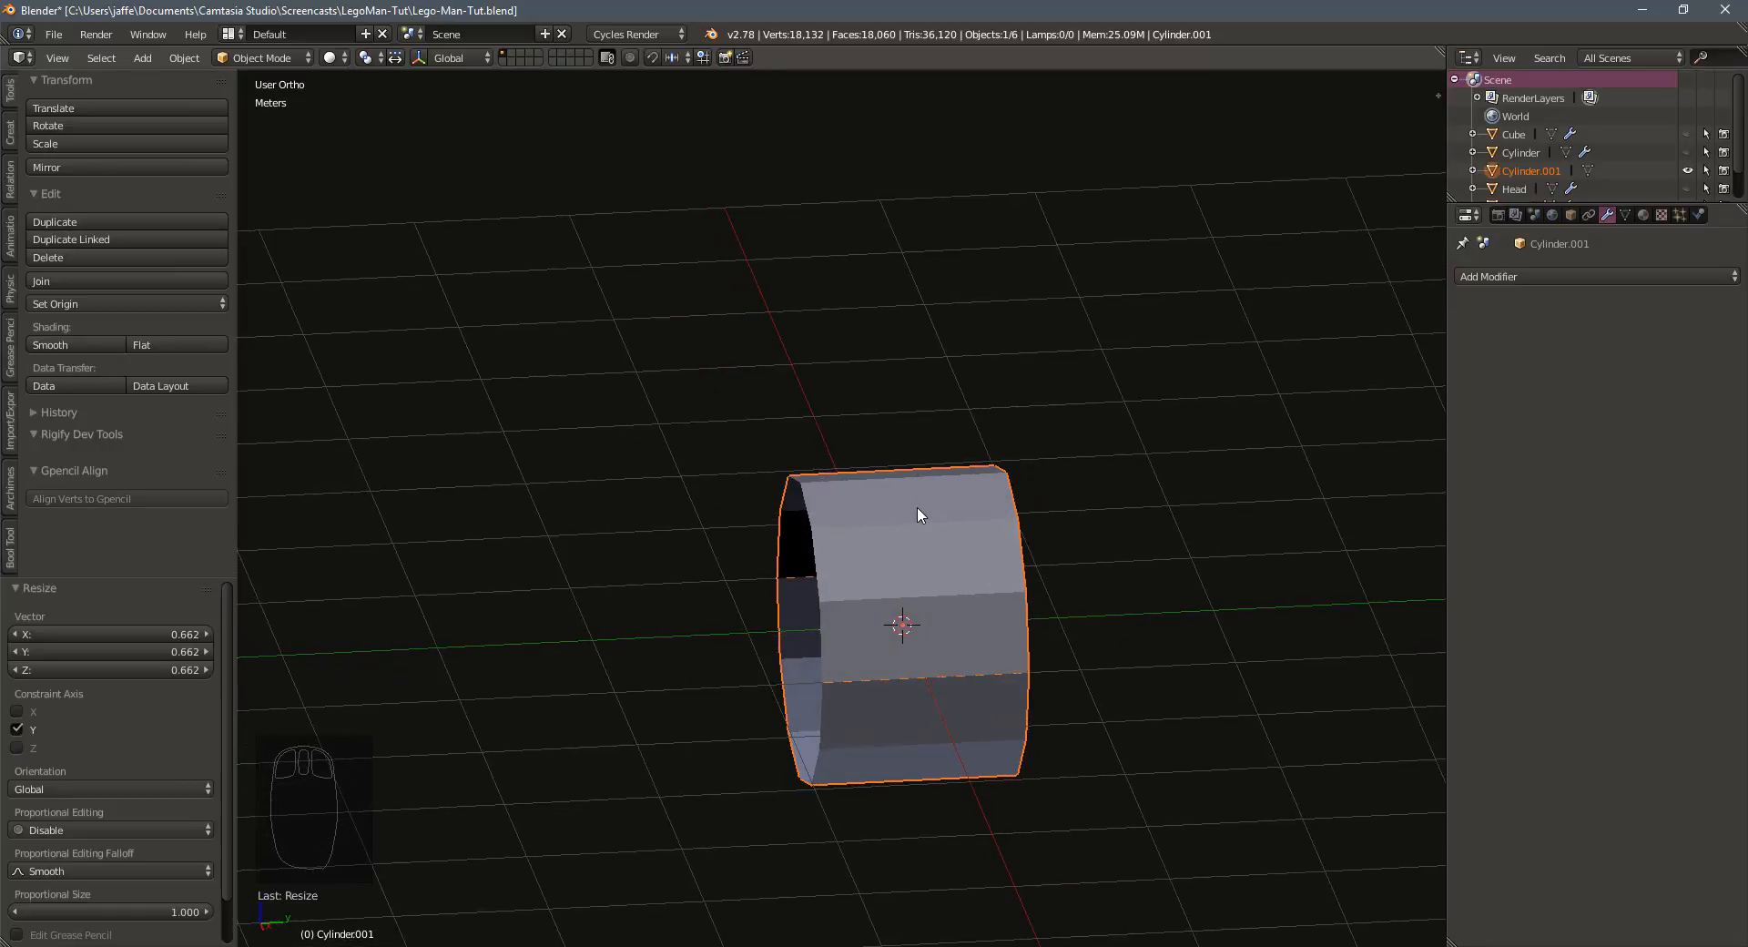
key("s")
key("y")
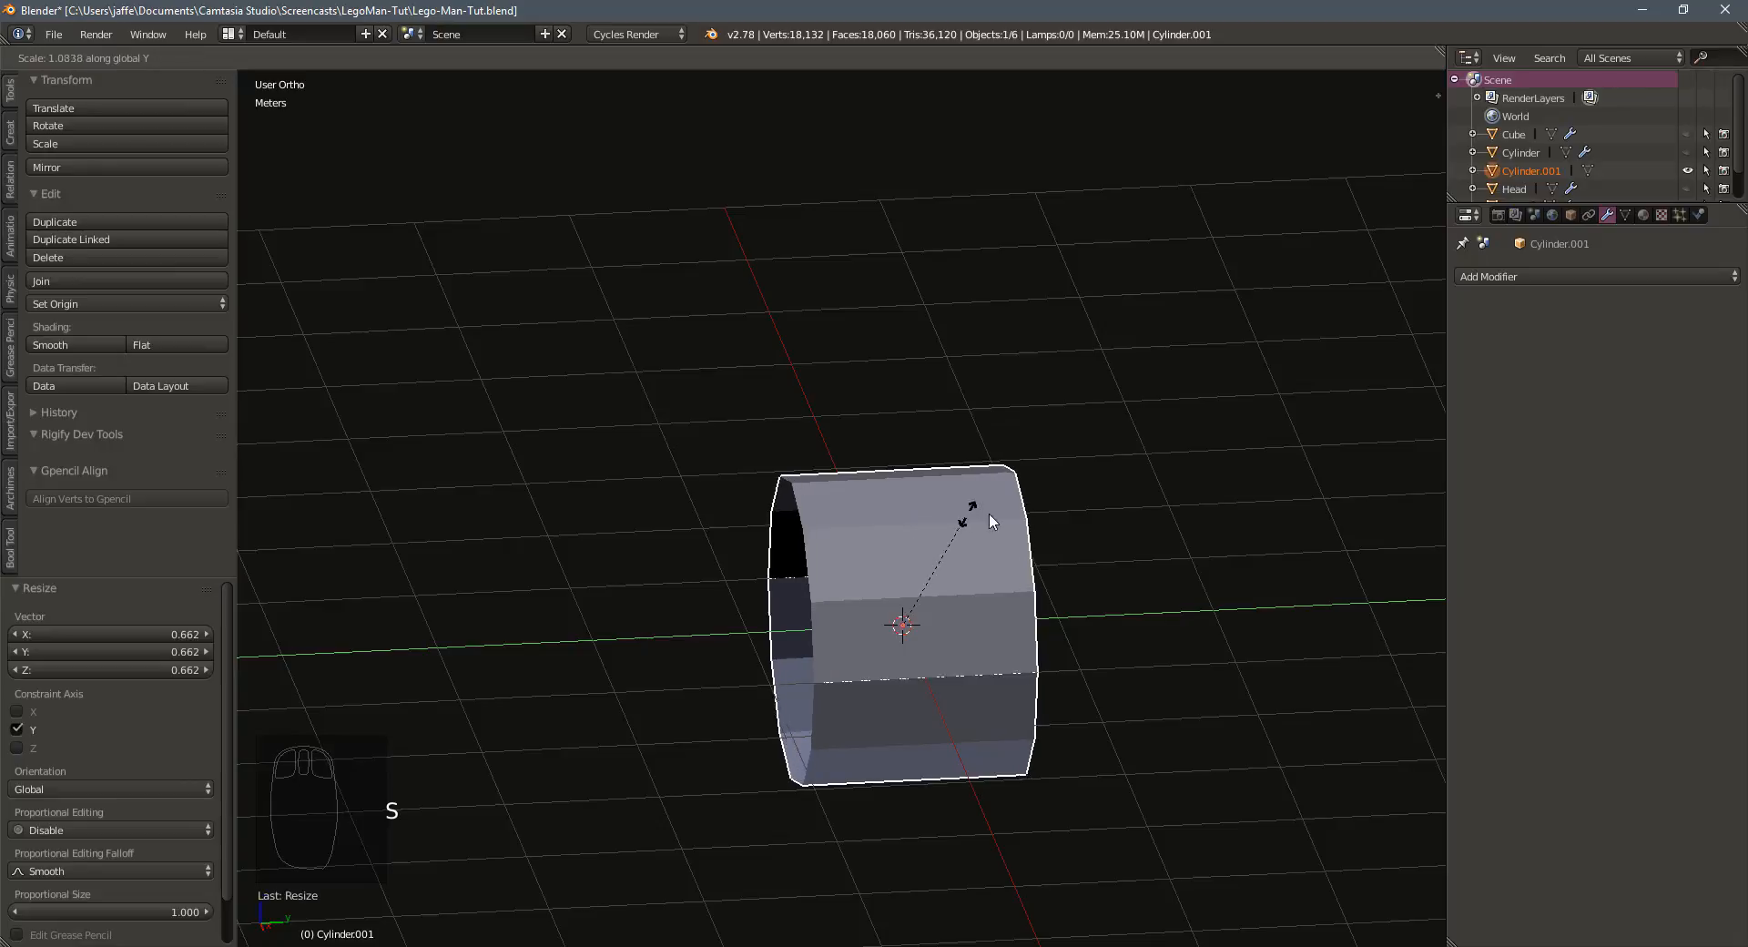
key("x")
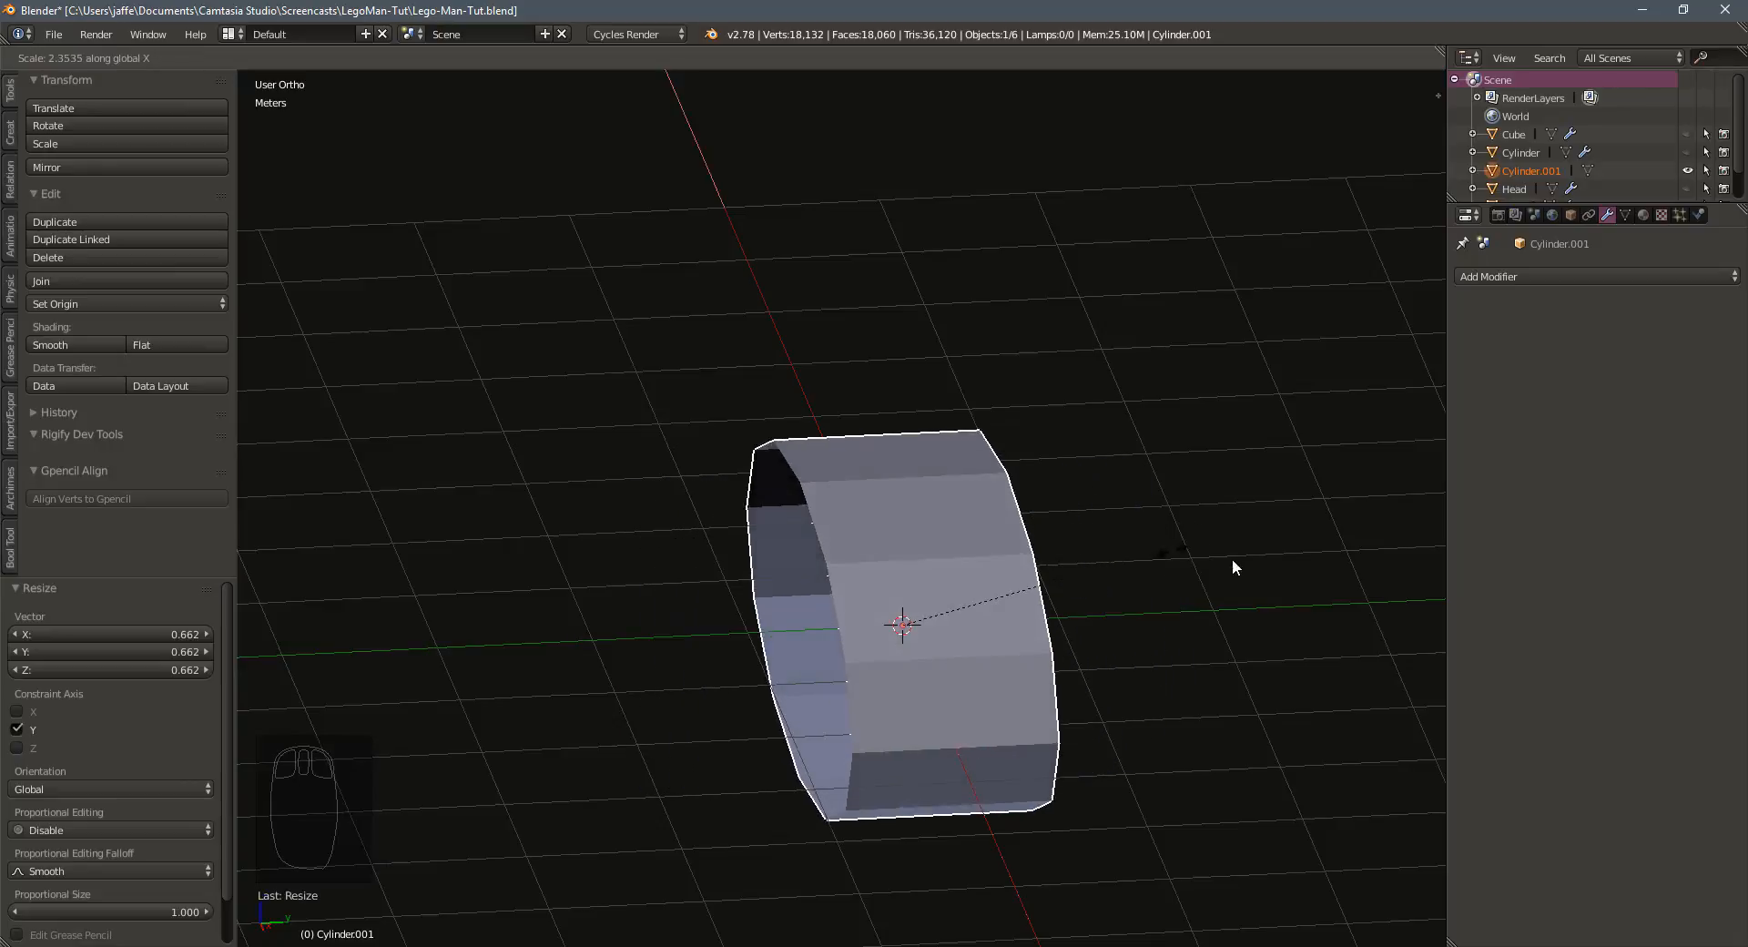
key("z")
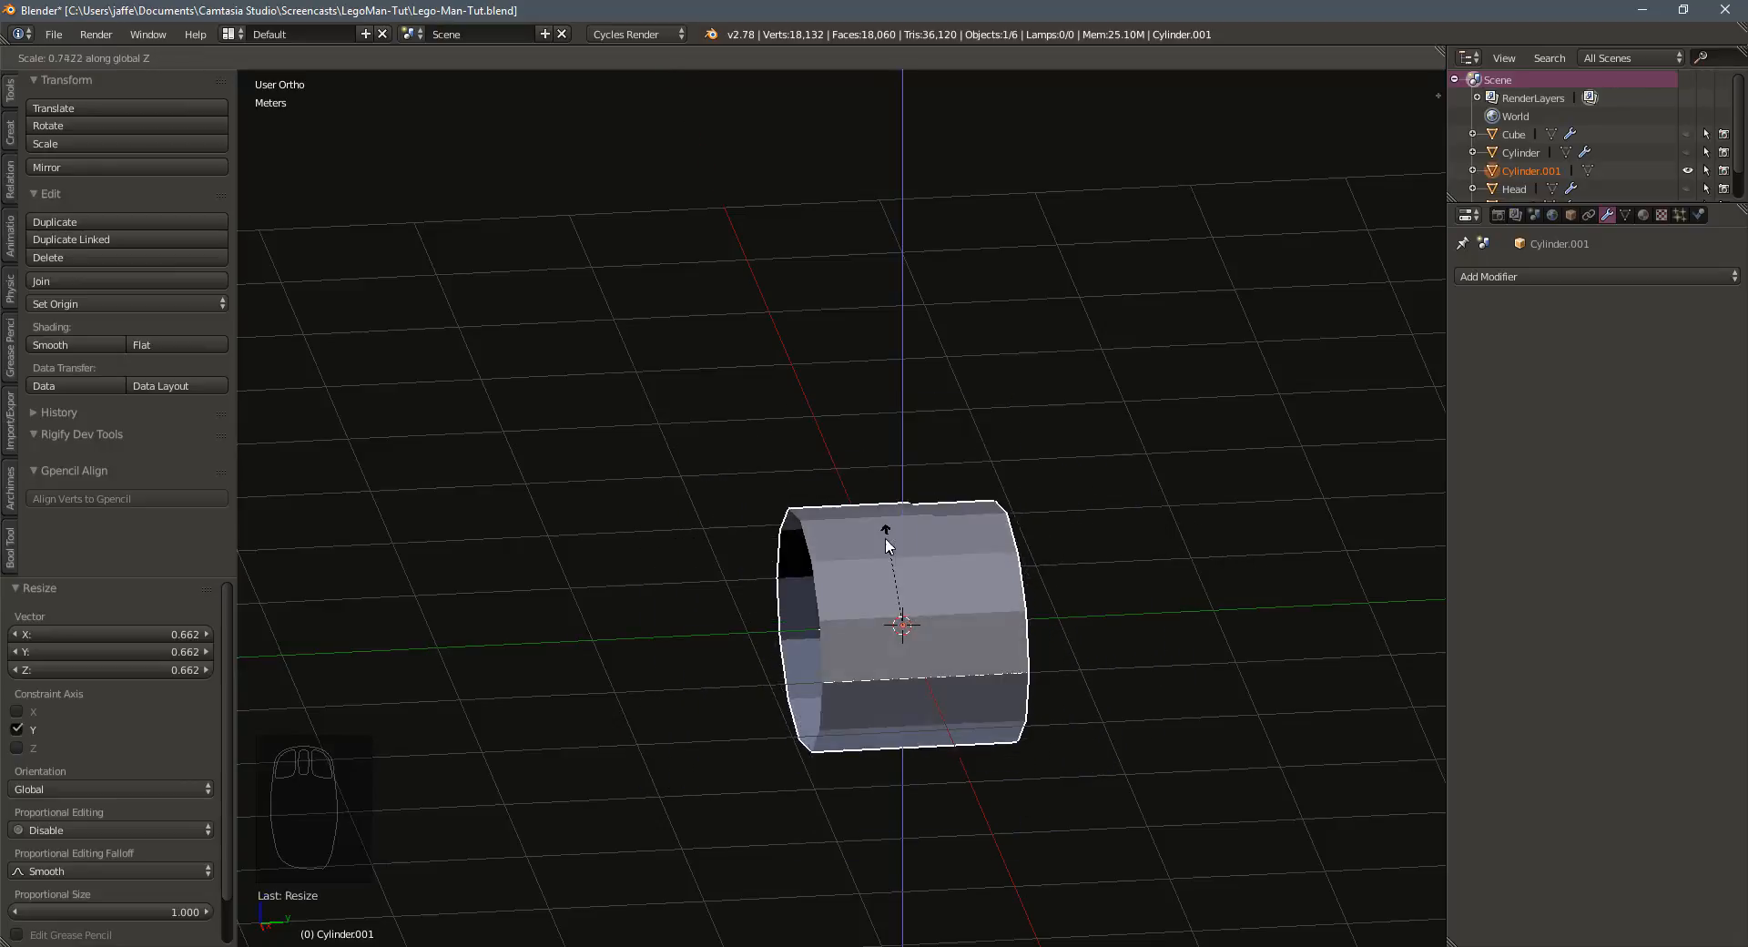
right_click(1074, 569)
Put the cylinder in Edit Mode with face selection active
middle_click_drag(922, 548, 924, 449)
key("ctrl+Tab")
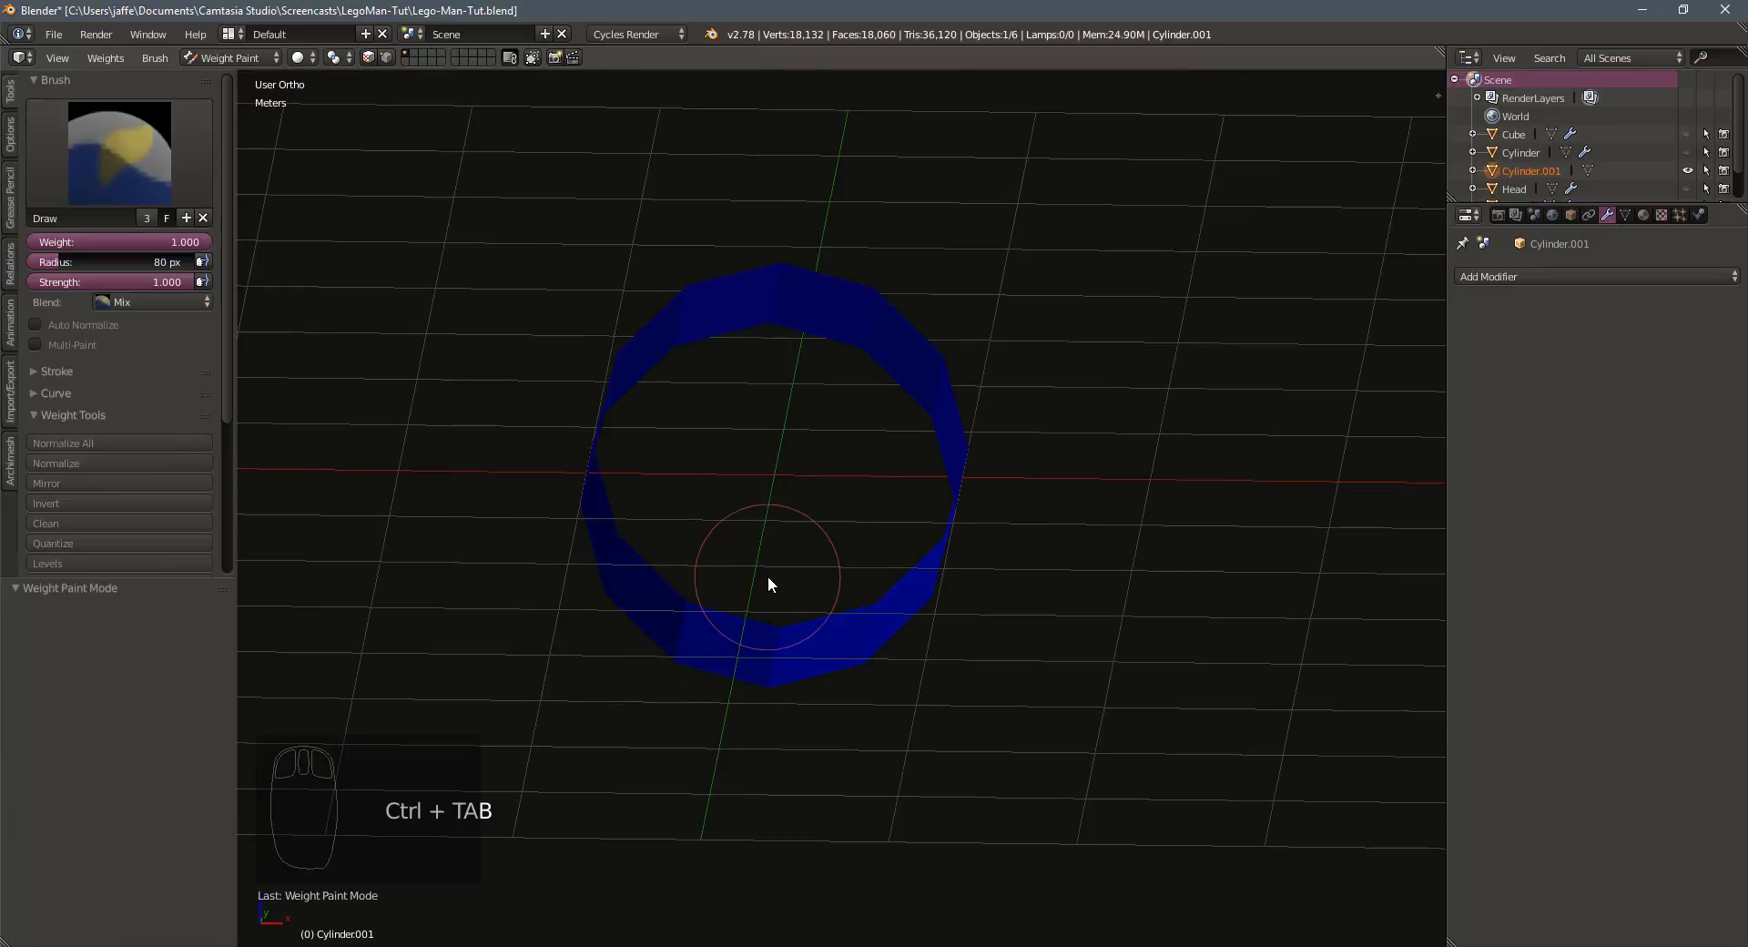
key("ctrl+Tab")
key("Tab")
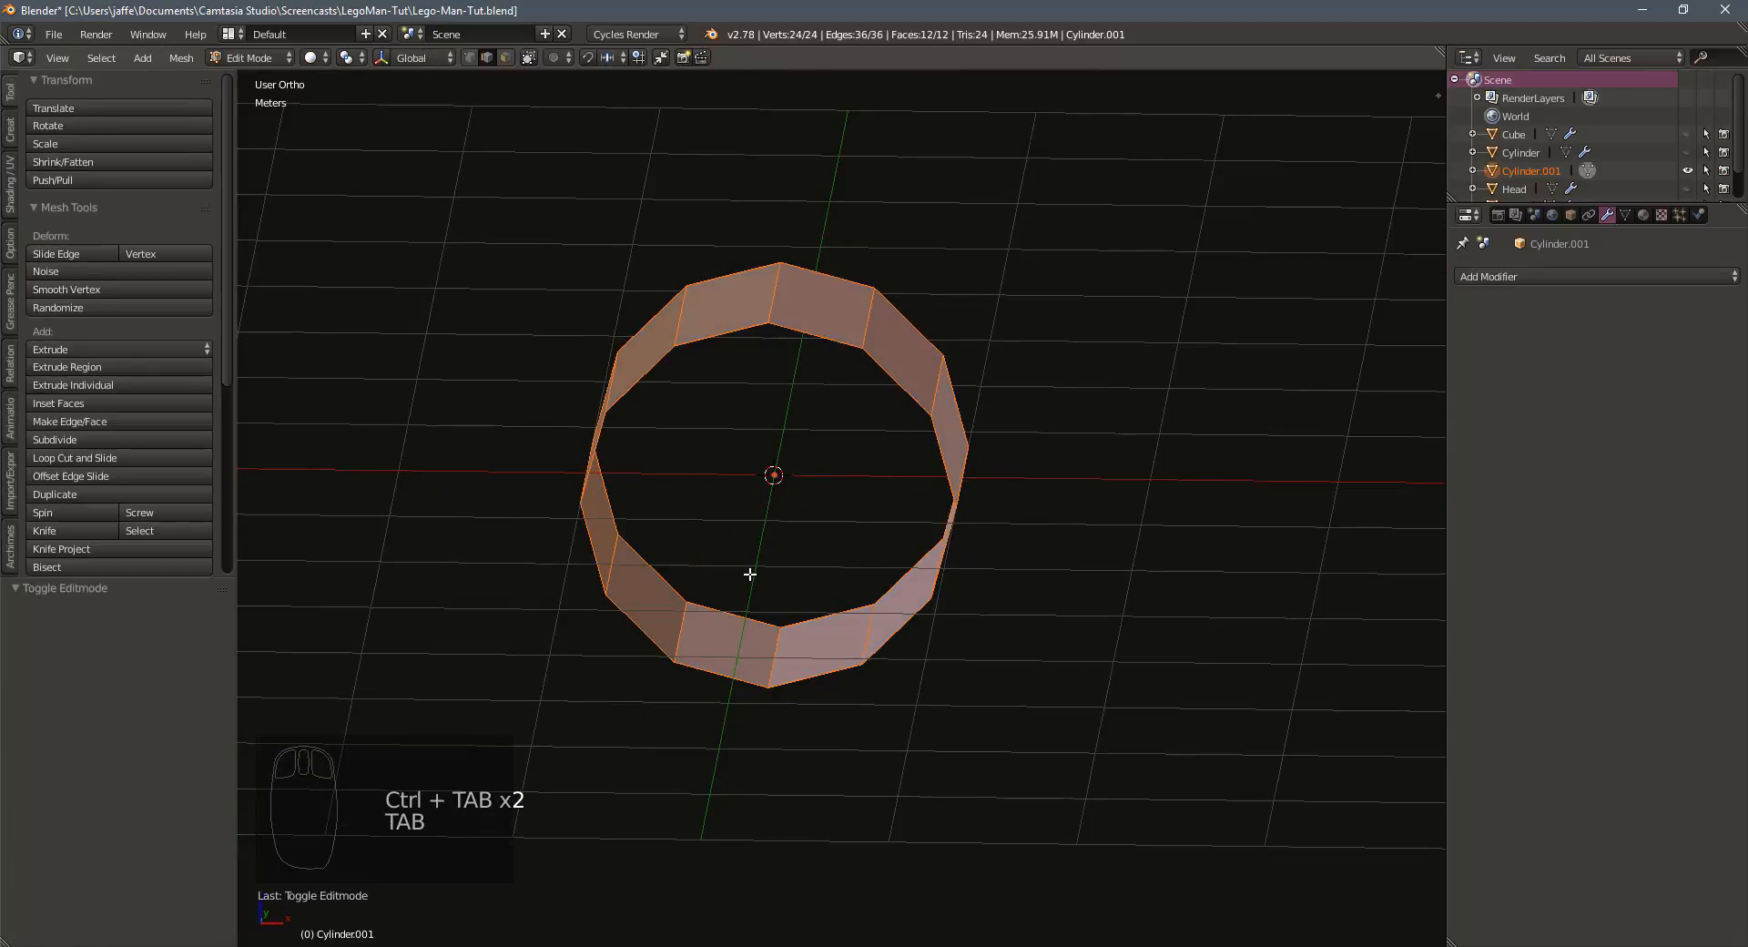
middle_click_drag(750, 577, 756, 575)
key("ctrl+Tab")
left_click(698, 599)
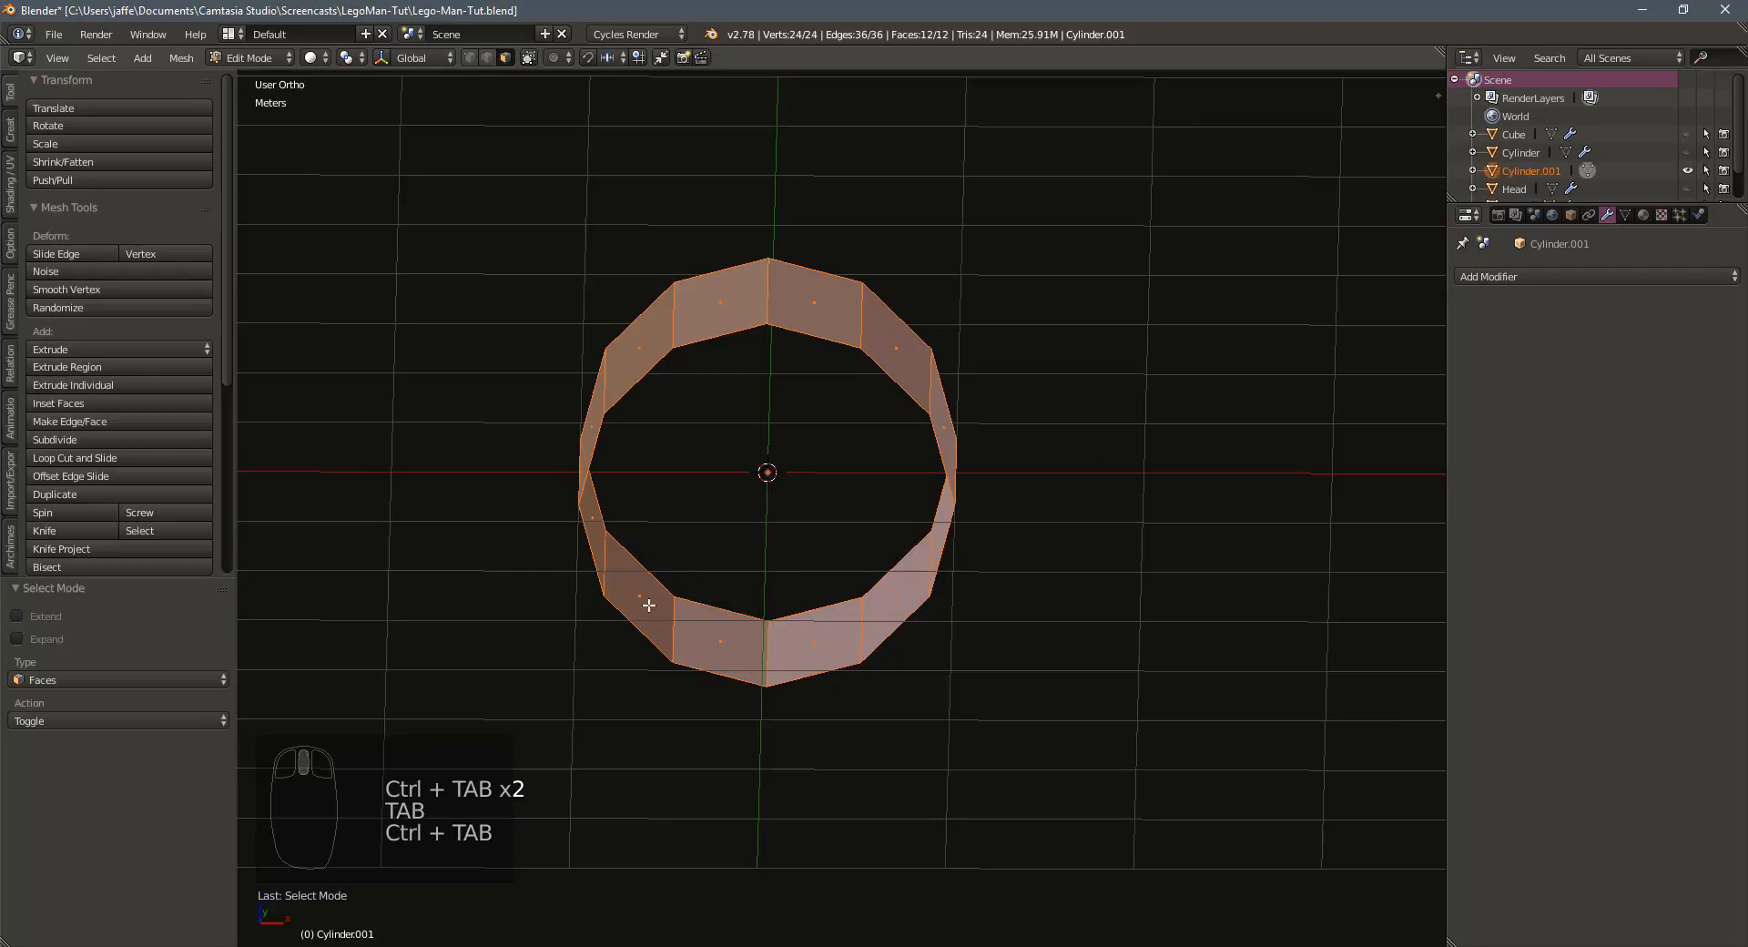
Delete the four adjacent faces at the bottom of the cylinder ring to open it into a C shape
left_click(648, 605)
left_click(713, 634, "shift")
left_click(799, 639, "shift")
left_click(886, 617, "shift")
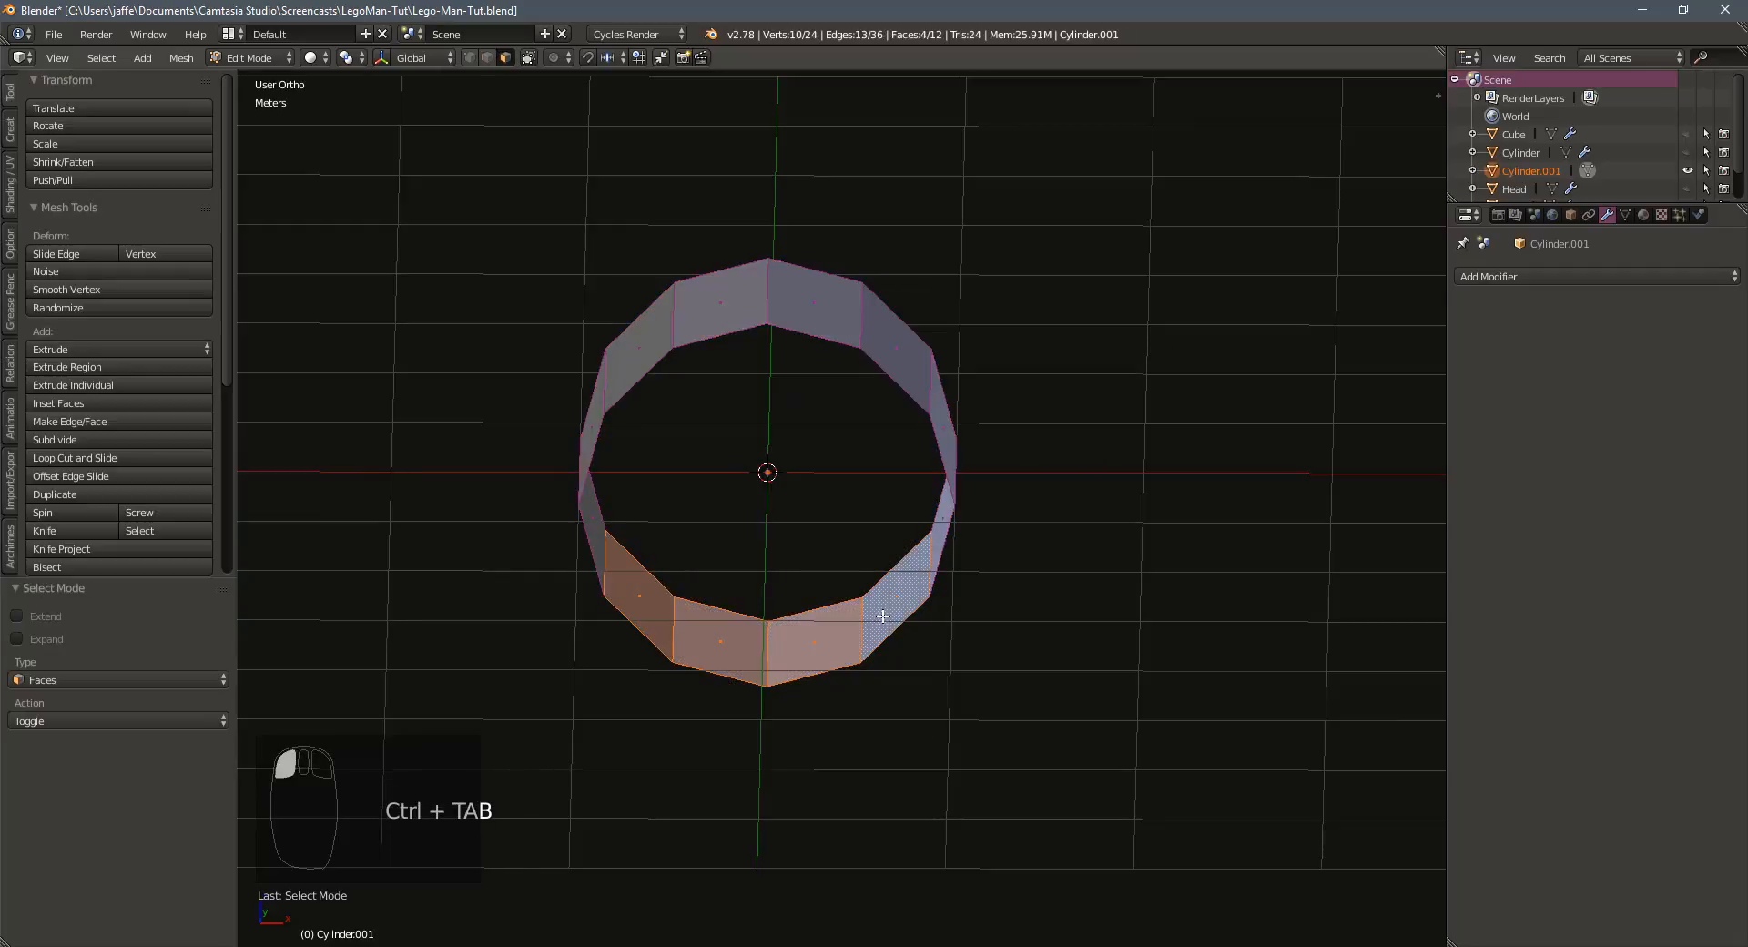
key("x")
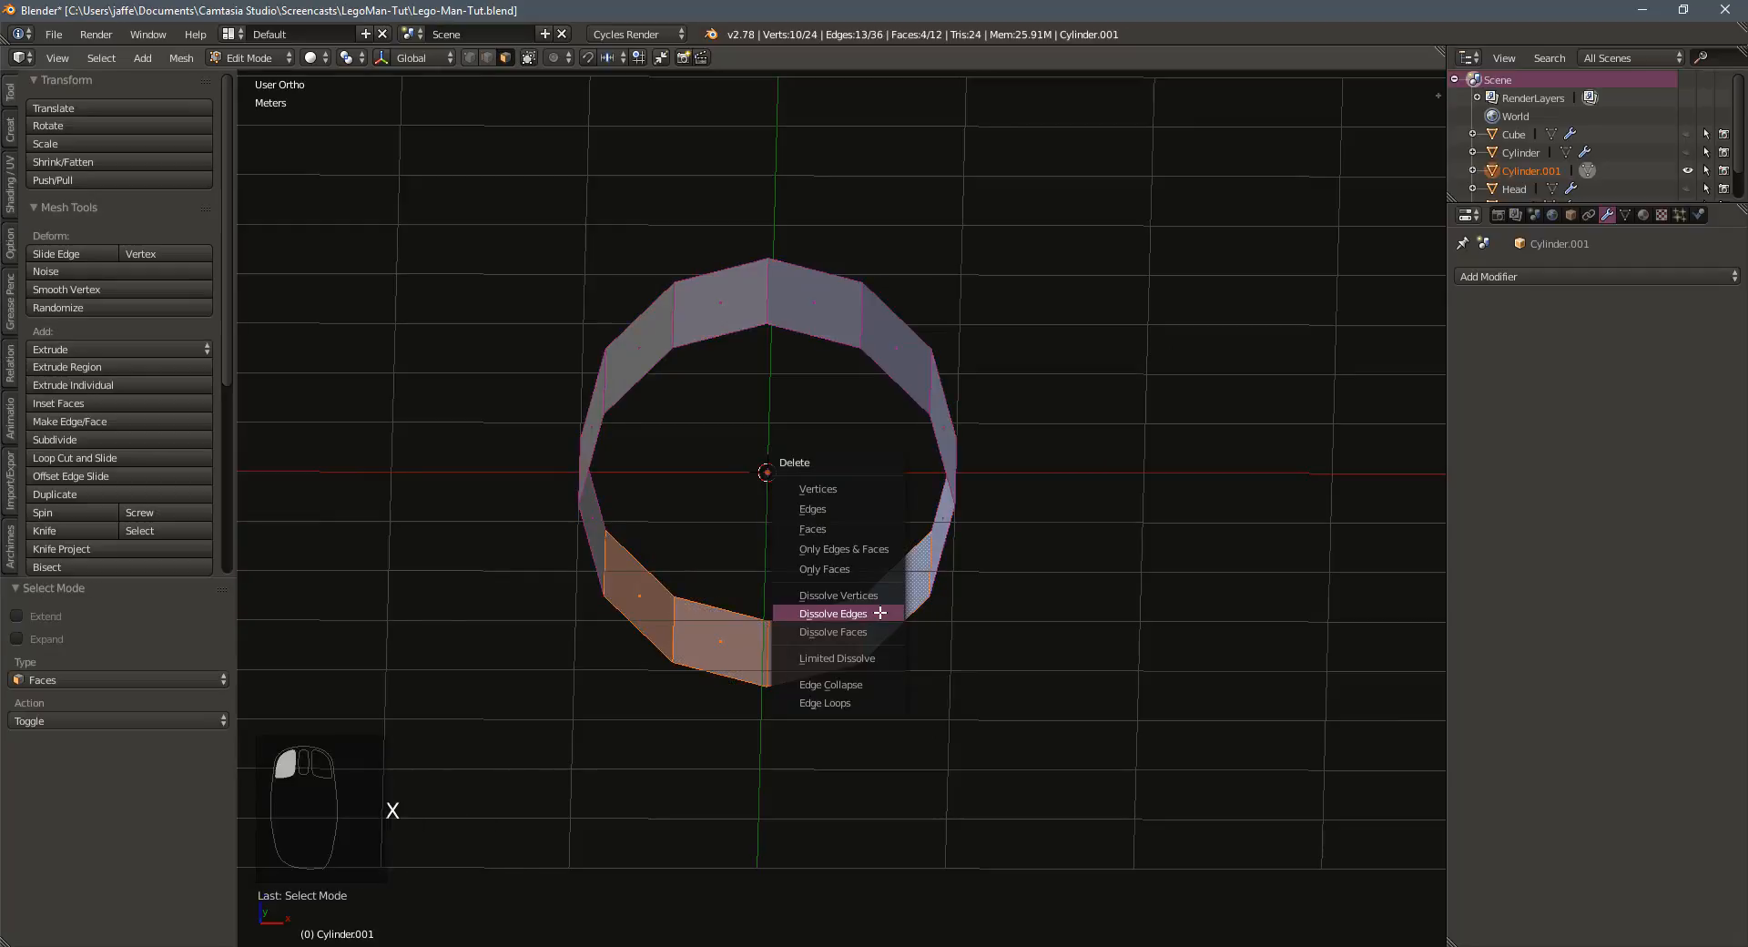
left_click(839, 529)
Add a Solidify modifier to the open ring and set its thickness to about 44 cm
middle_click_drag(822, 576, 819, 501)
scroll(829, 557, "up", 3)
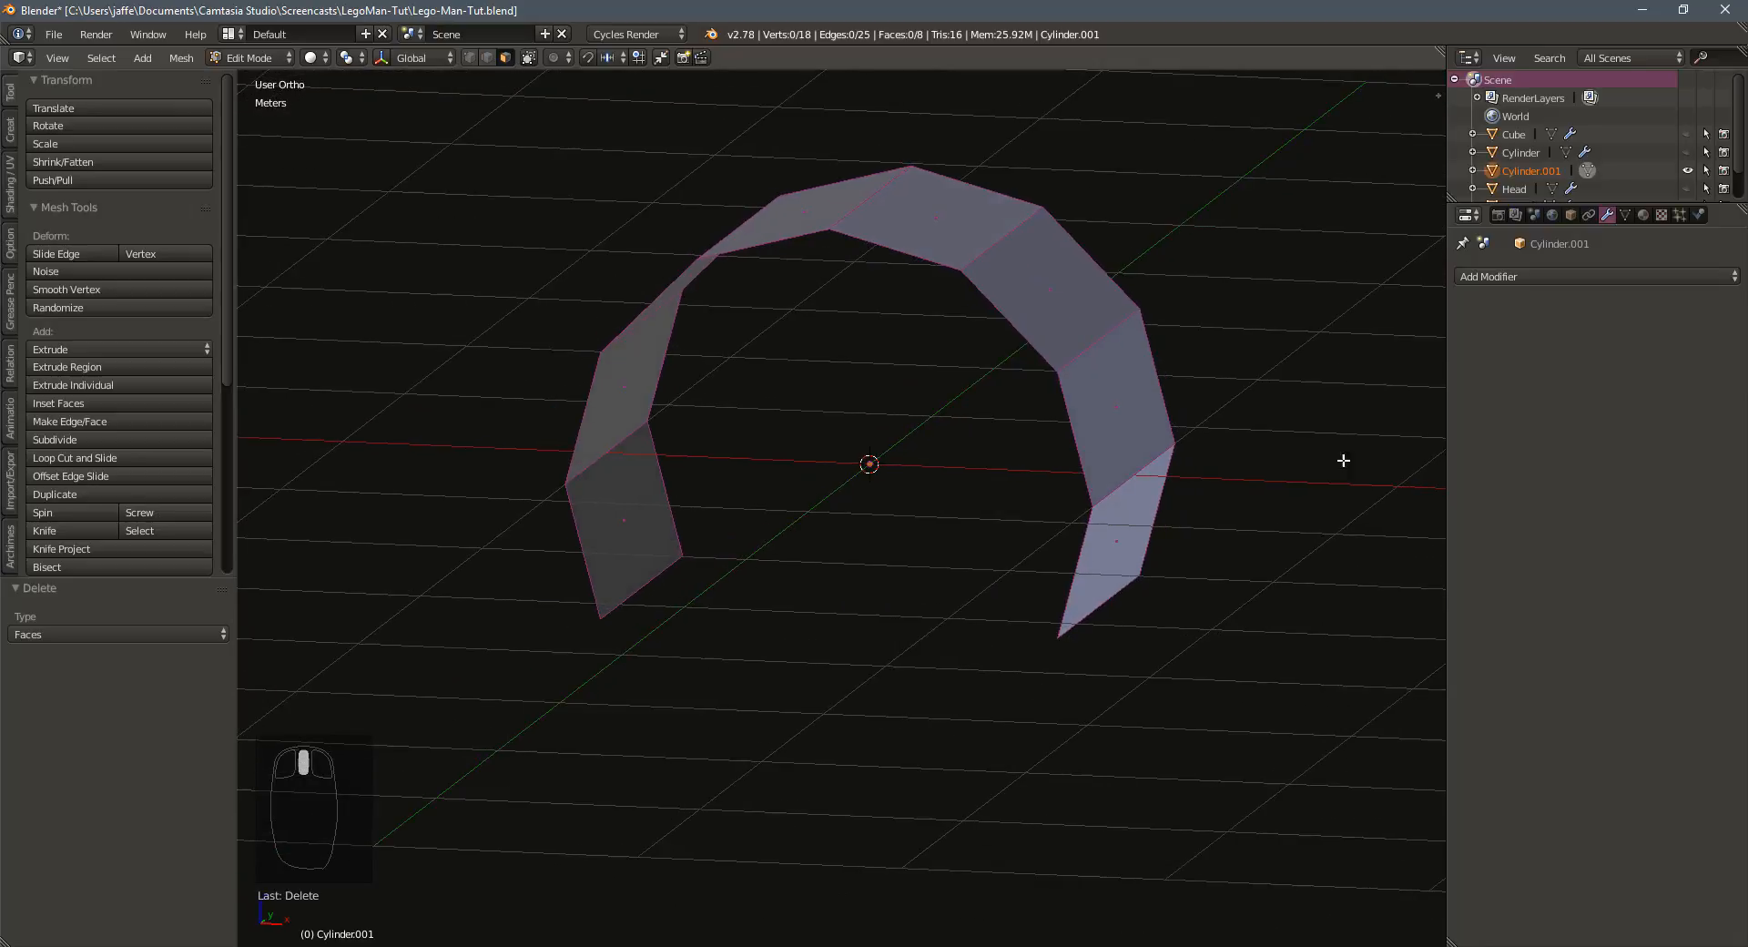
left_click(1553, 275)
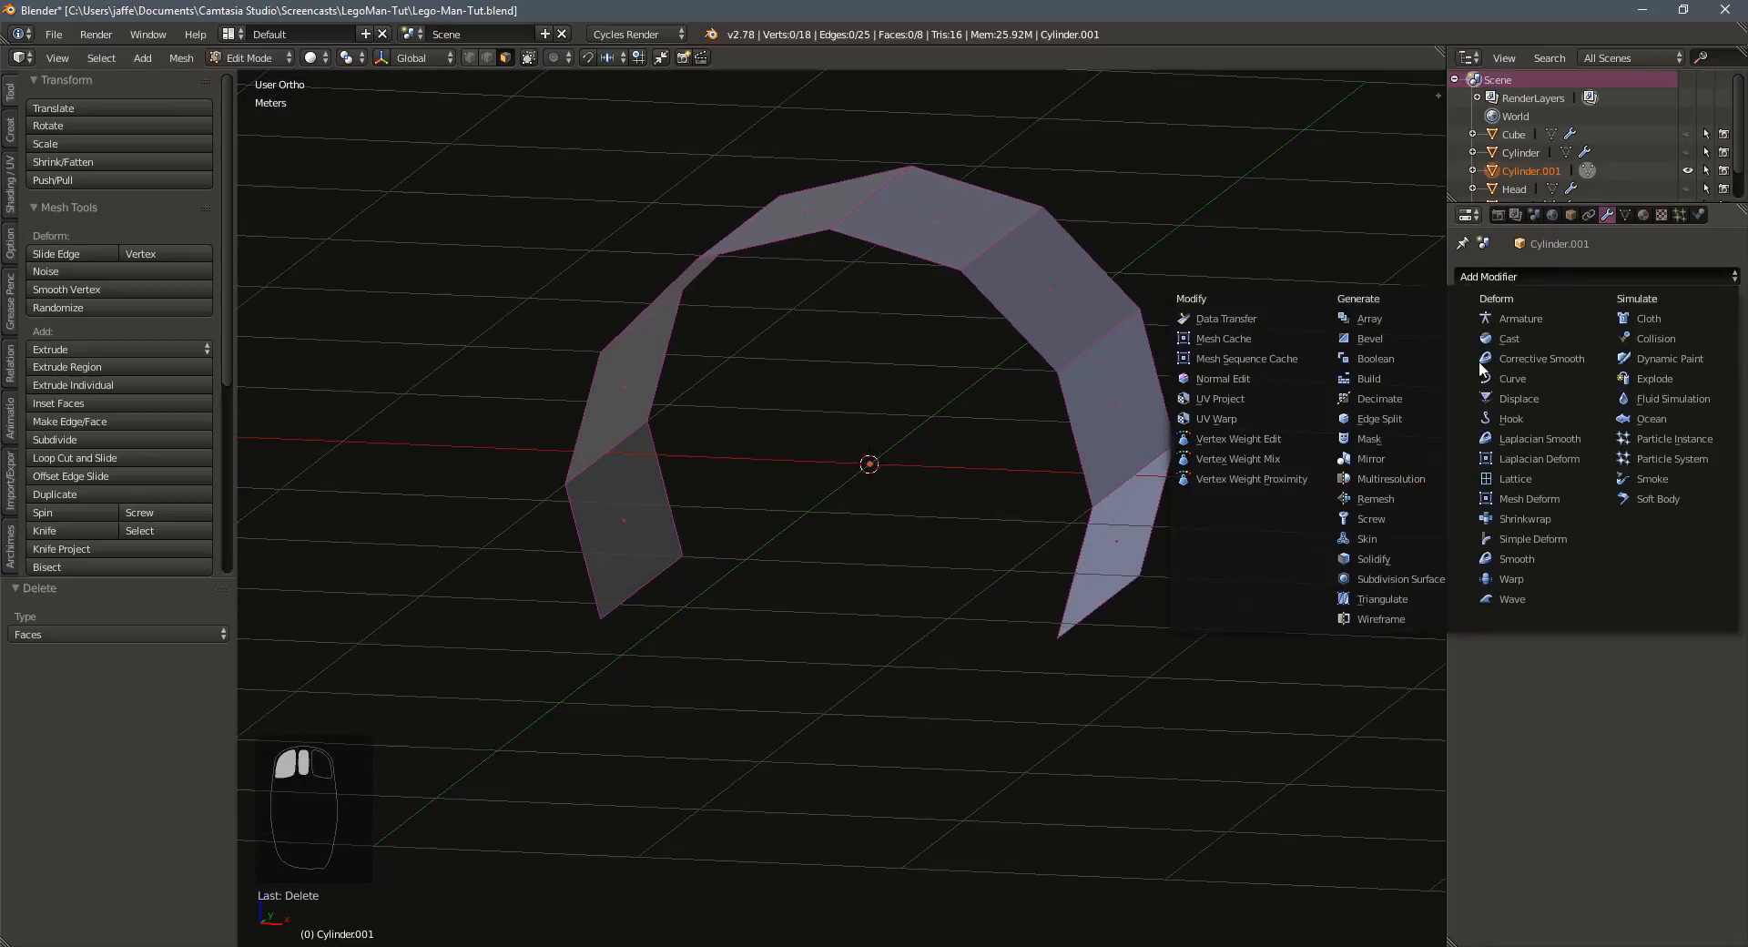
left_click(1391, 560)
left_click_drag(1580, 368, 1666, 368)
middle_click_drag(965, 497, 1127, 487)
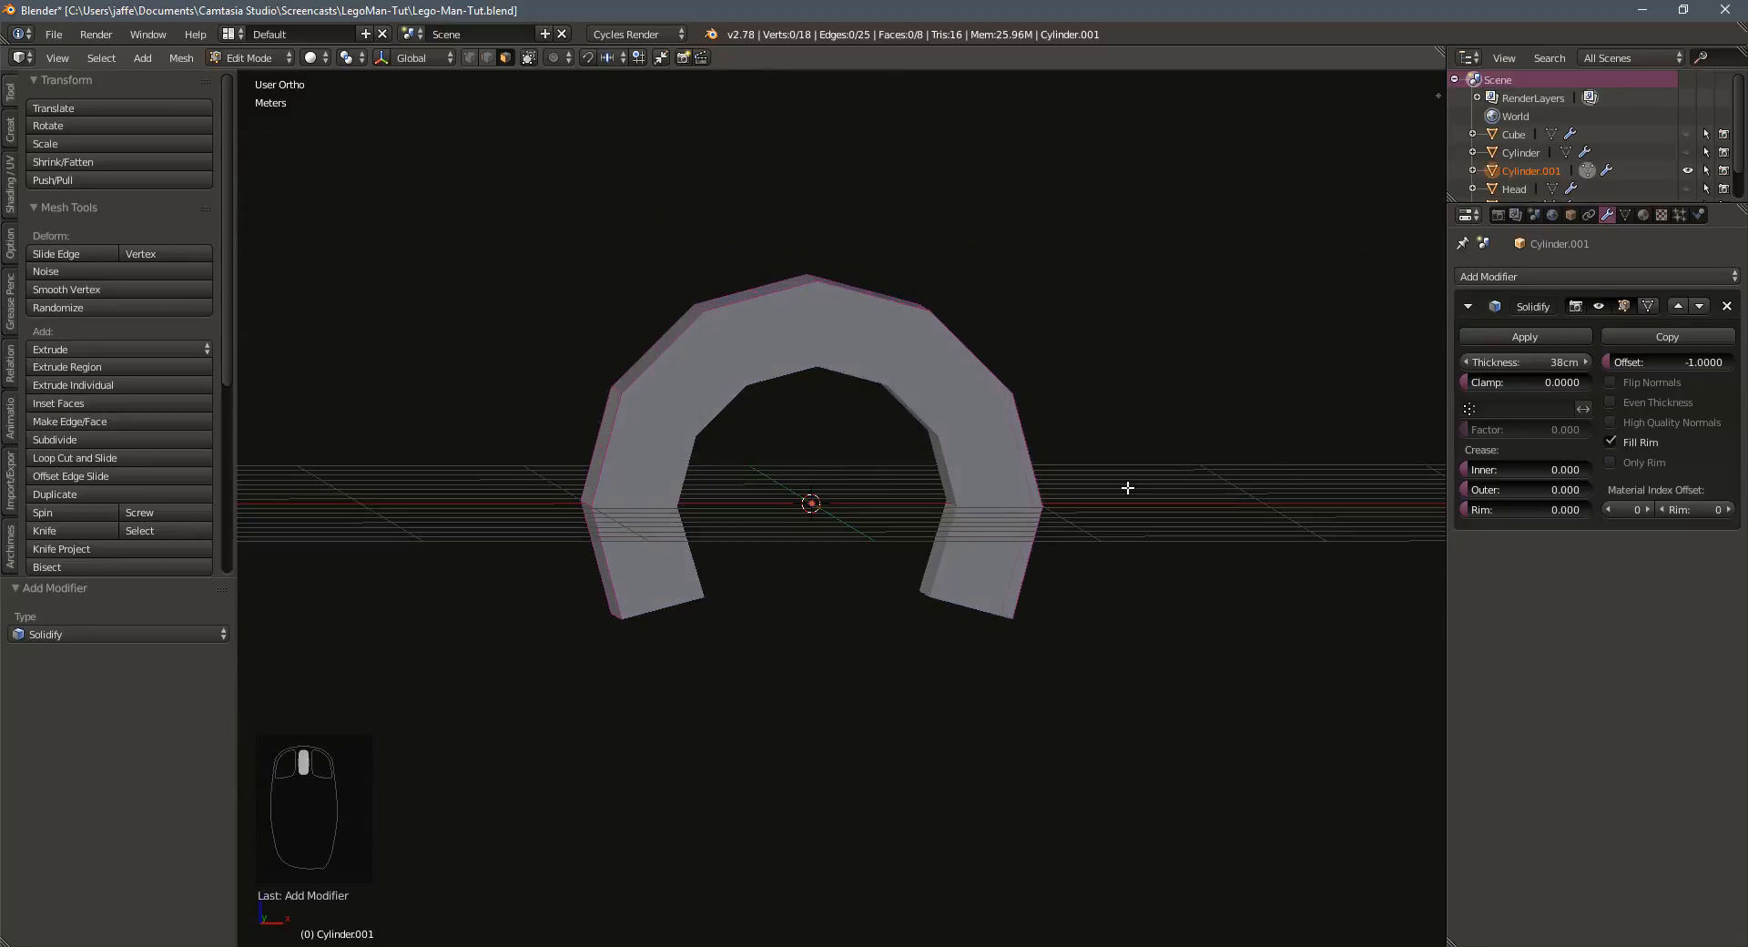
left_click_drag(1575, 364, 1595, 365)
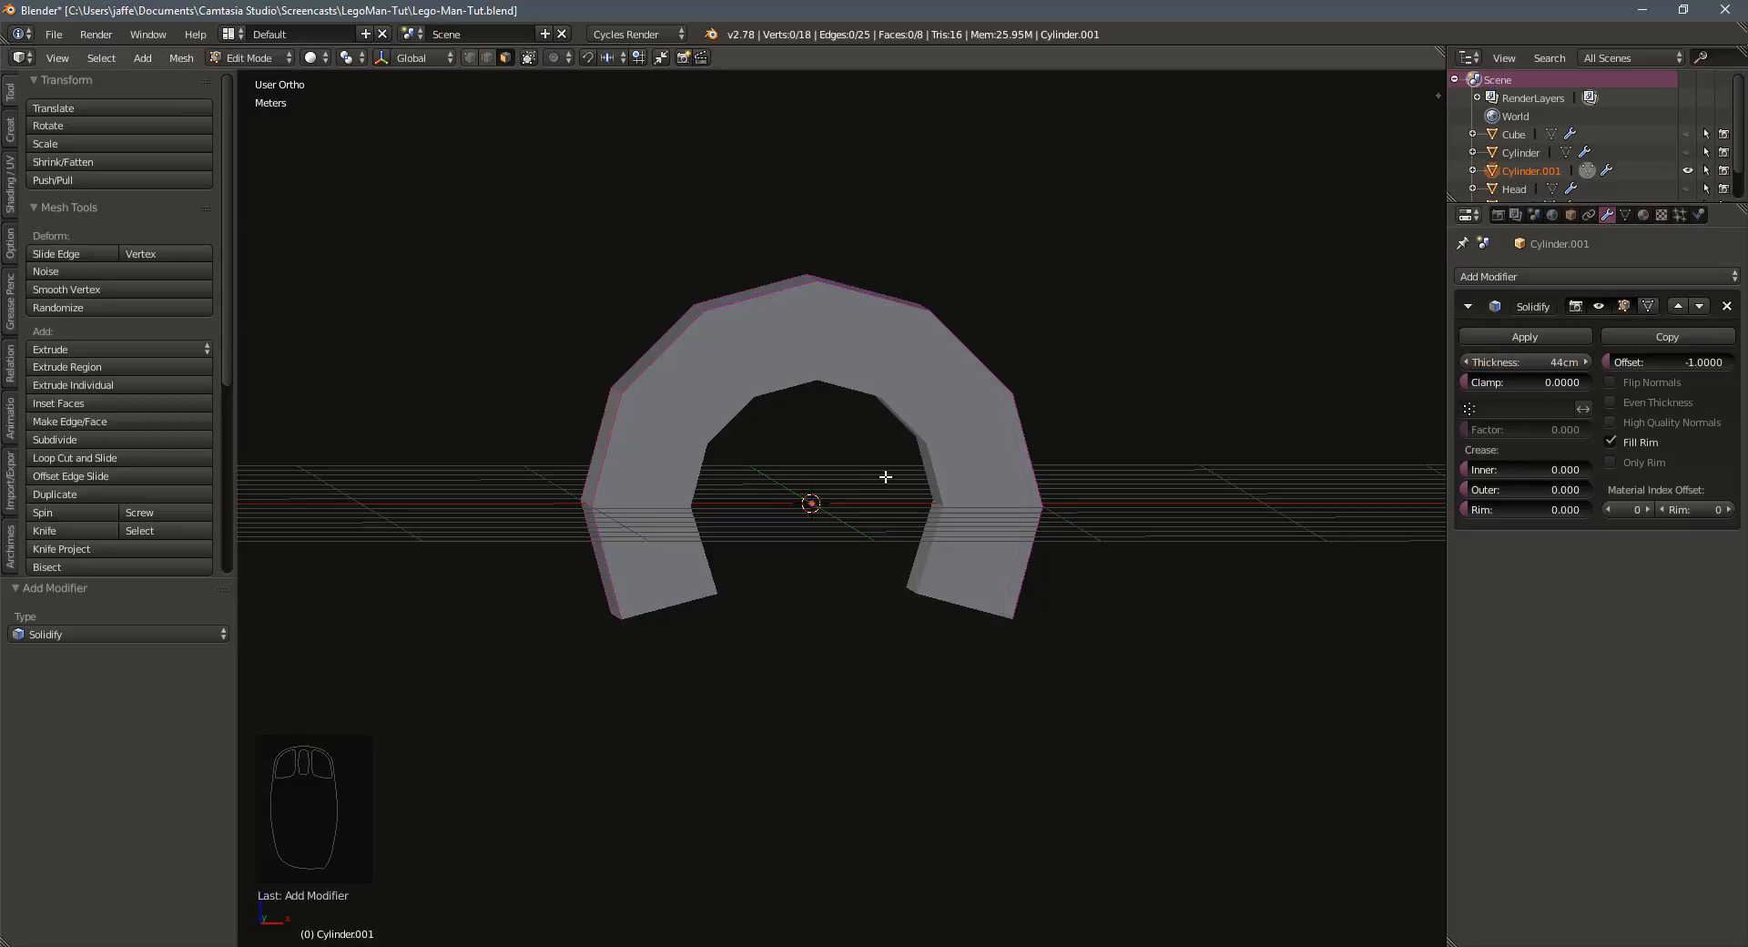
Return to Object Mode and apply the Solidify modifier to the hand mesh
middle_click_drag(889, 477, 957, 500)
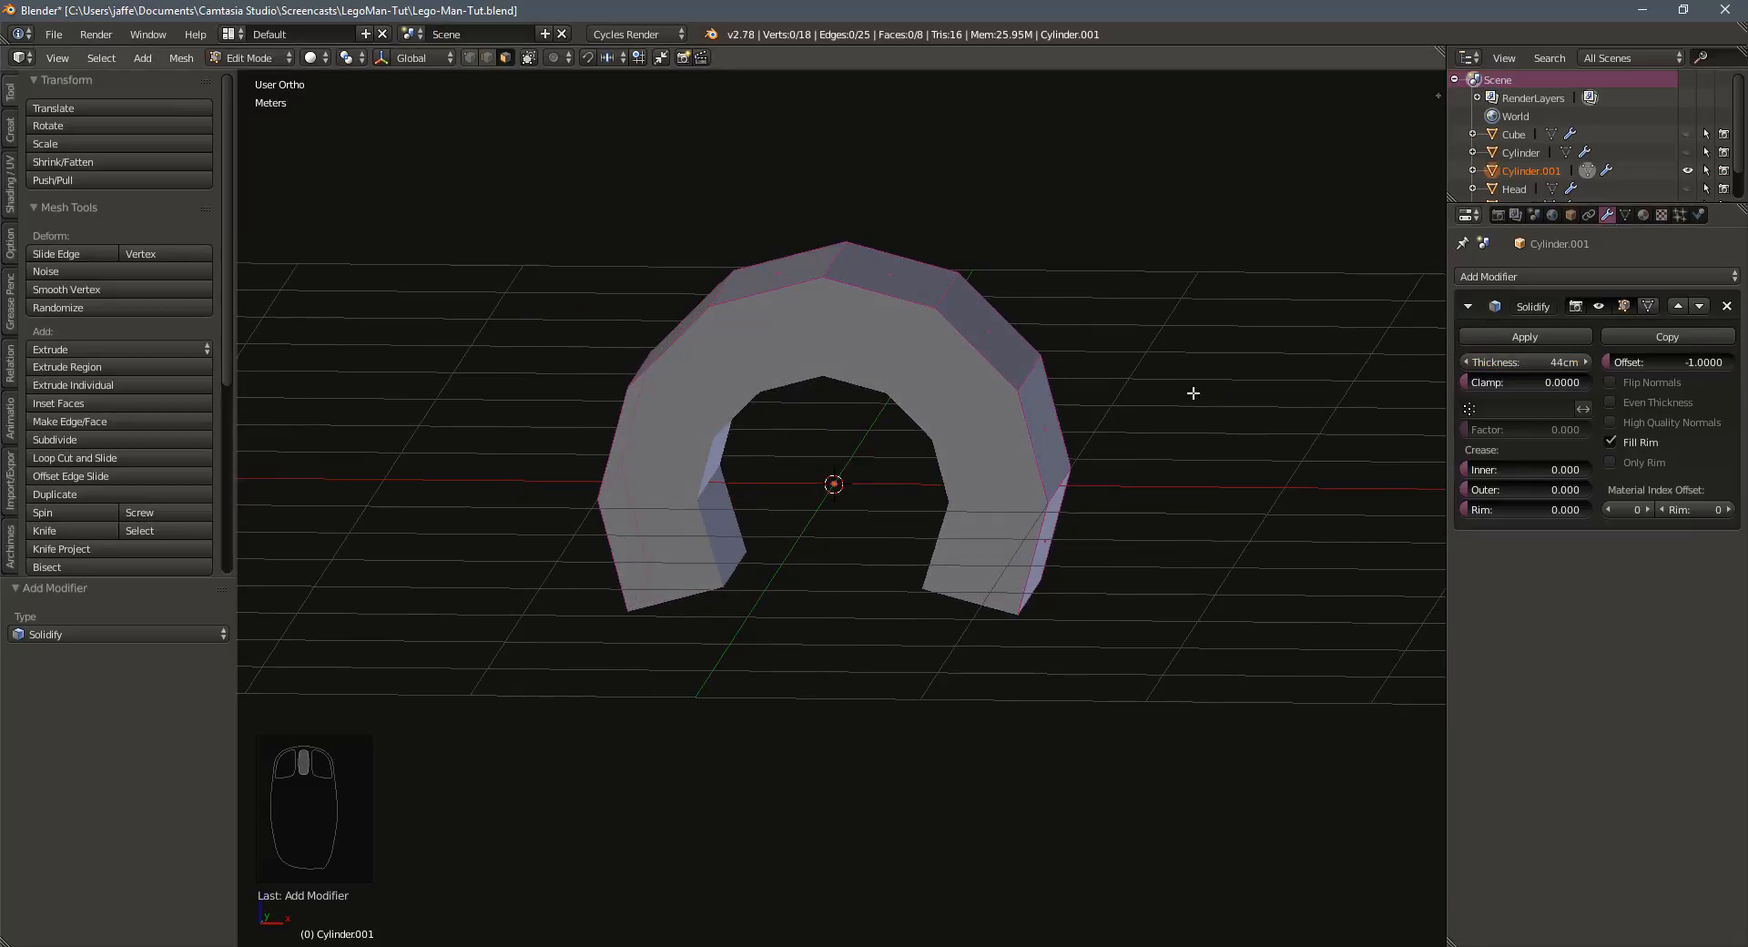
middle_click_drag(1193, 392, 971, 404)
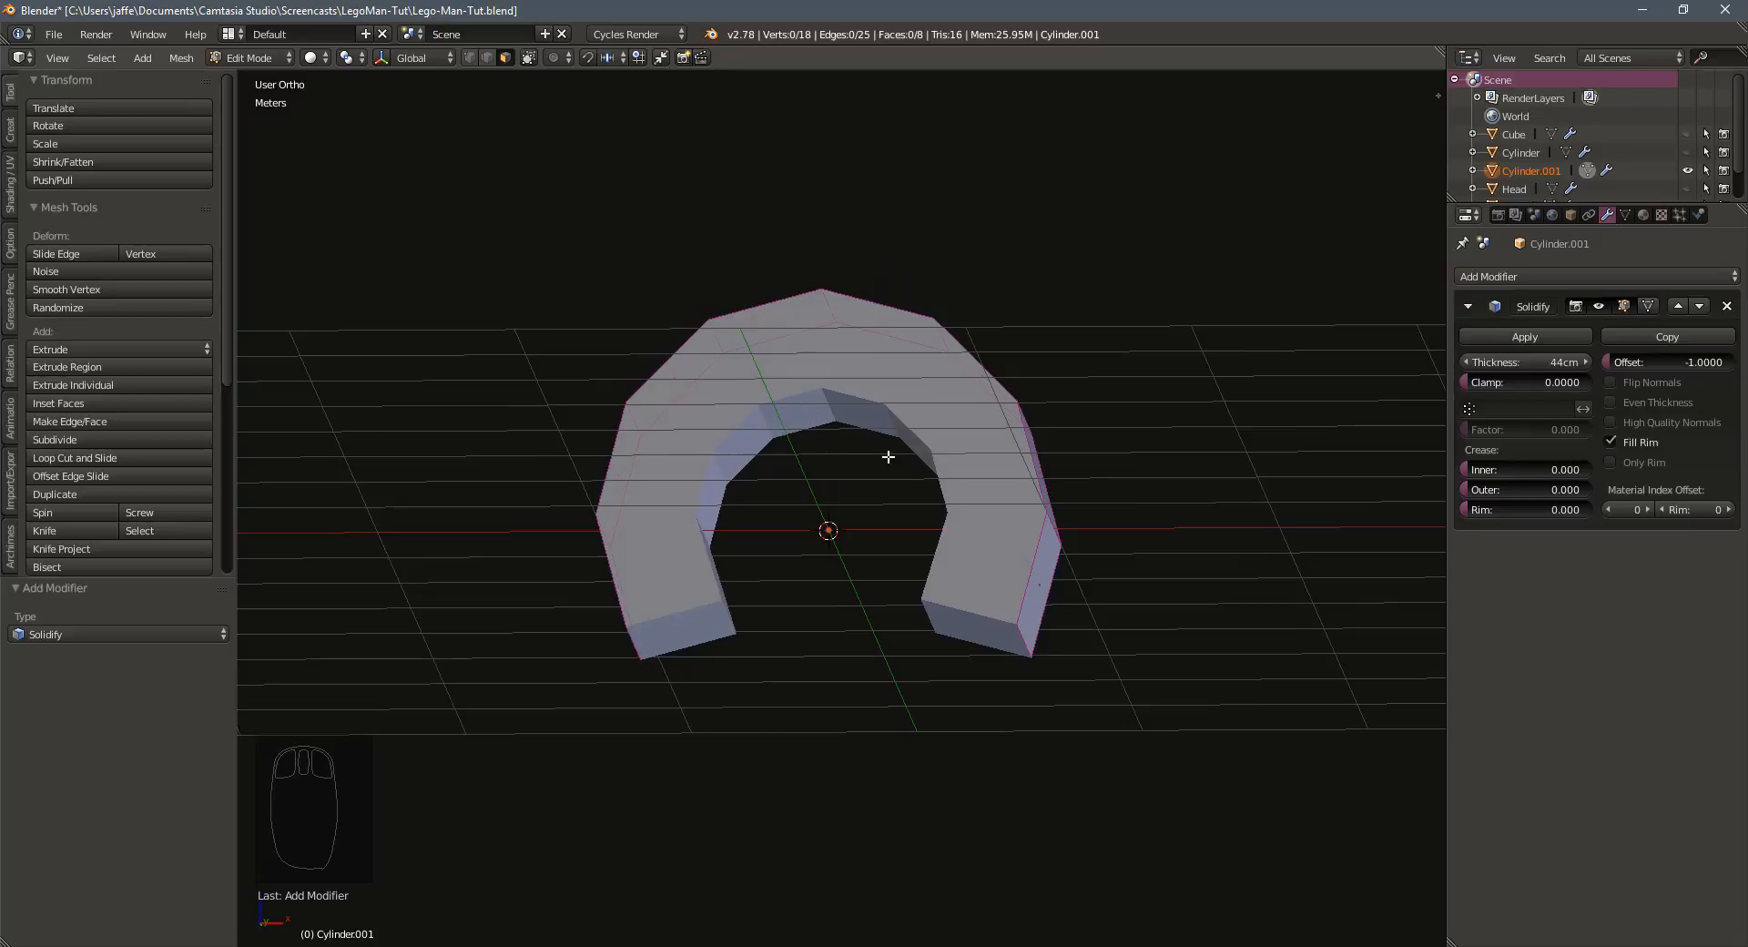
middle_click_drag(889, 456, 840, 390)
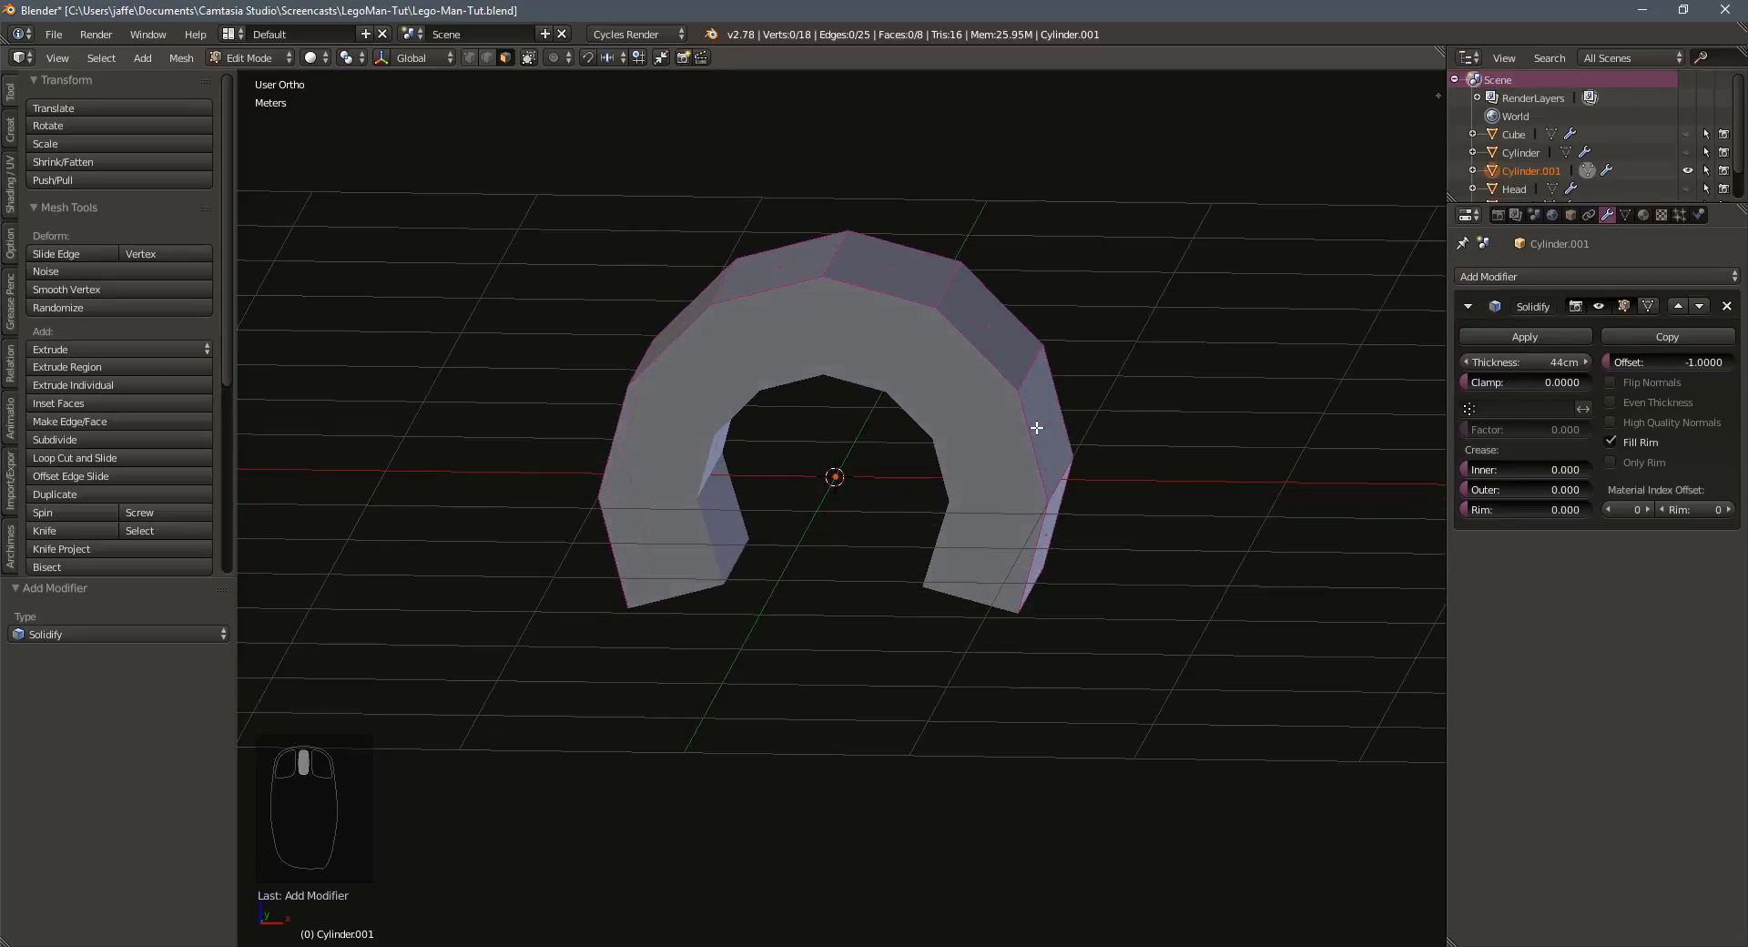
left_click(1532, 337)
key("Tab")
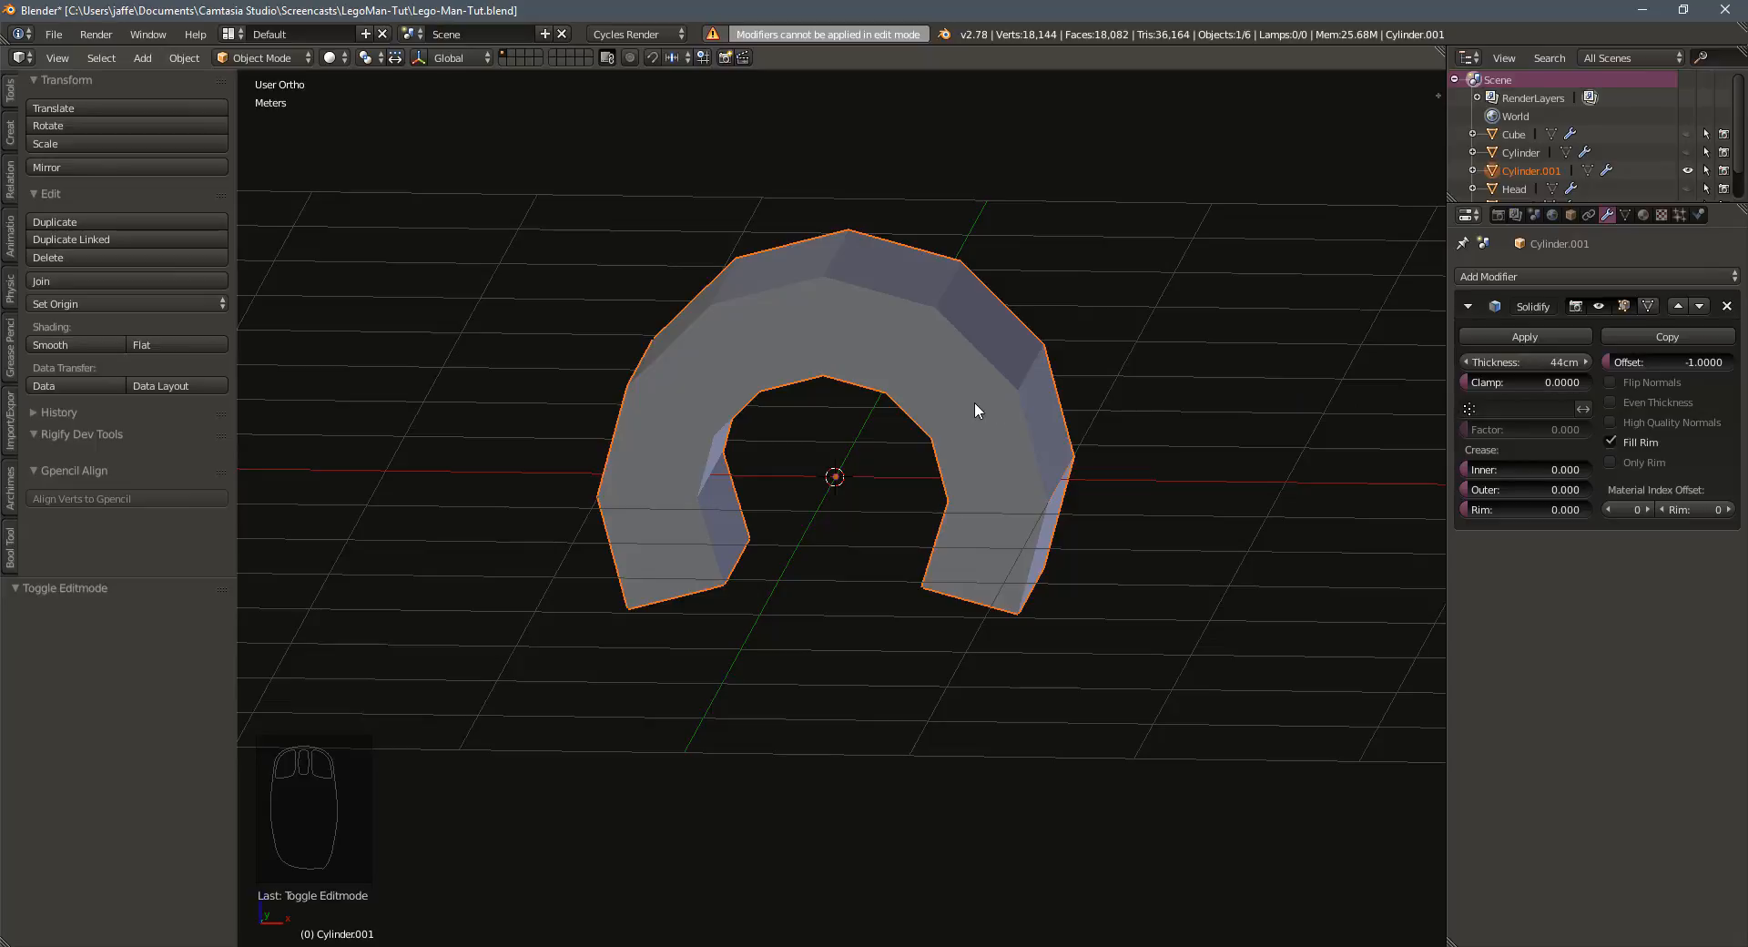
left_click(1511, 335)
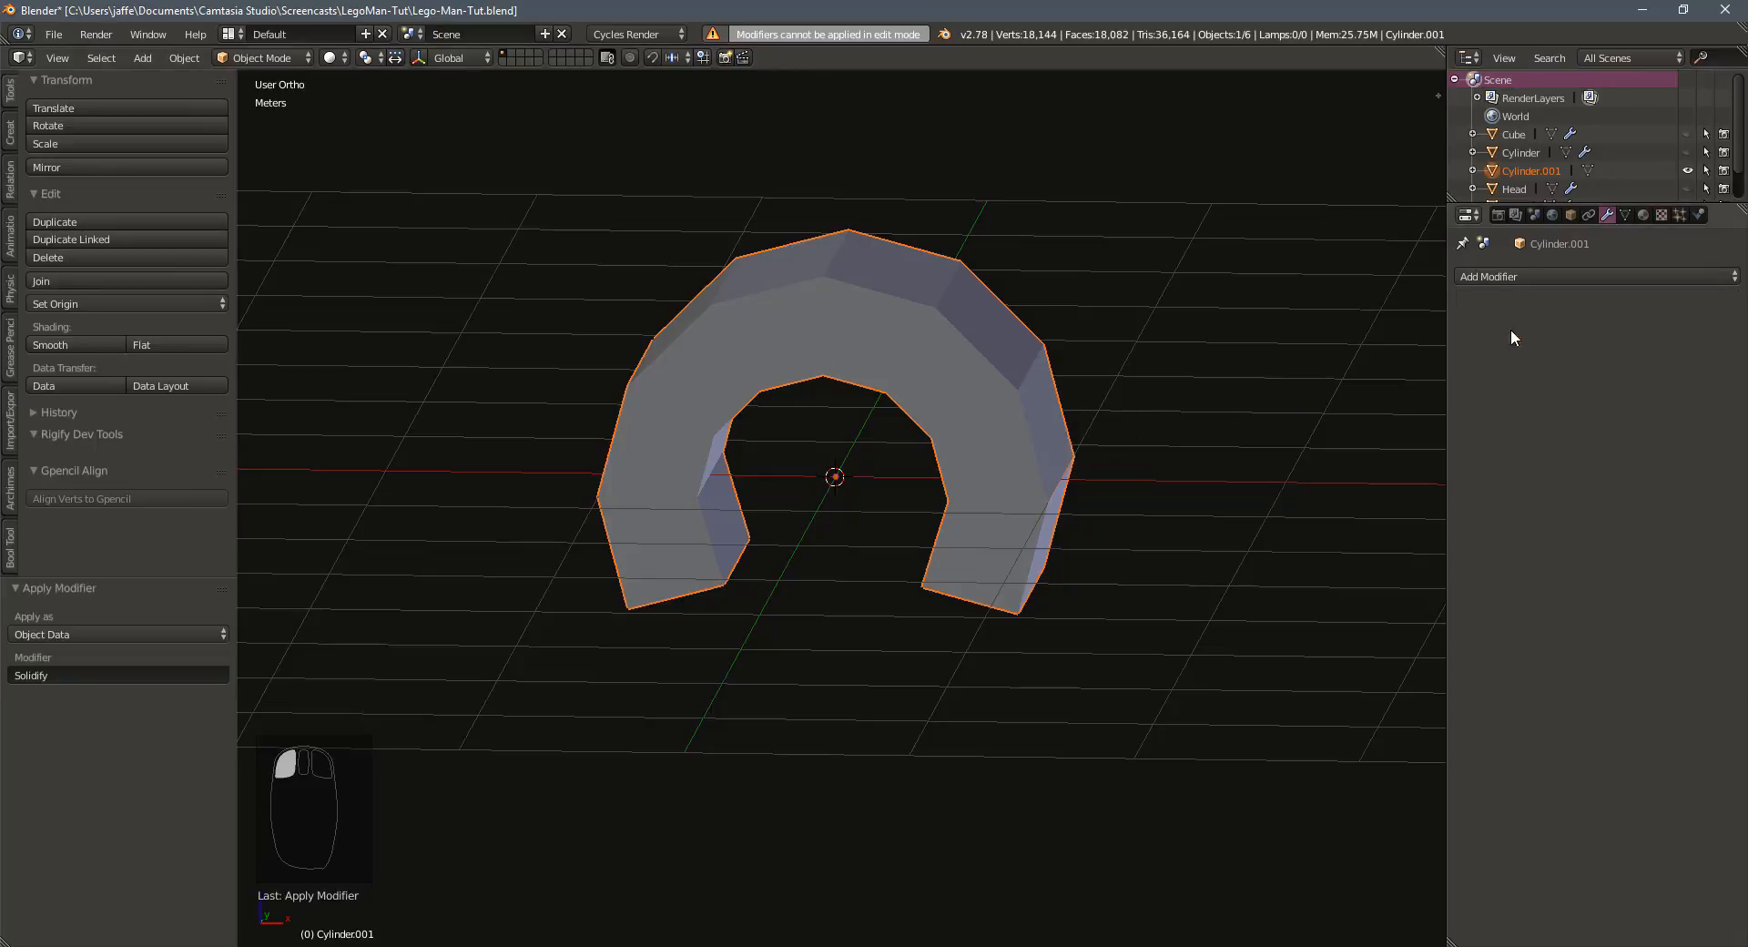
Add two loop cuts around the hand's width and spread them apart along Y by about 1.33
key("Tab")
middle_click_drag(906, 398, 815, 519)
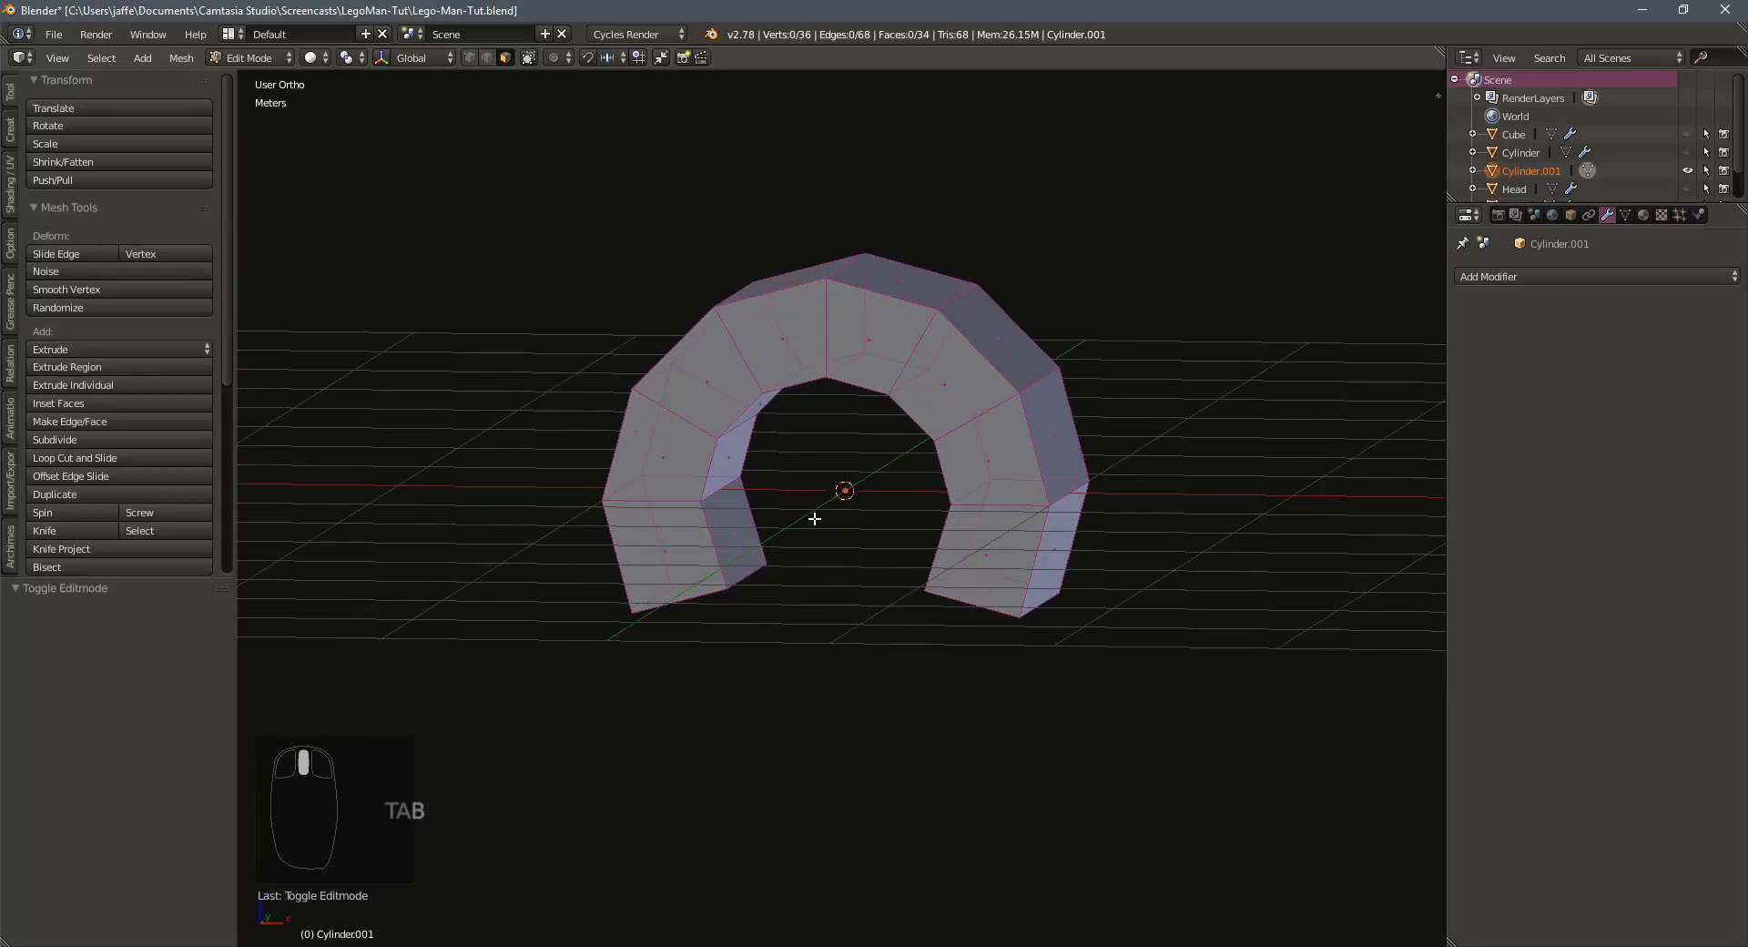
middle_click_drag(833, 440, 906, 449)
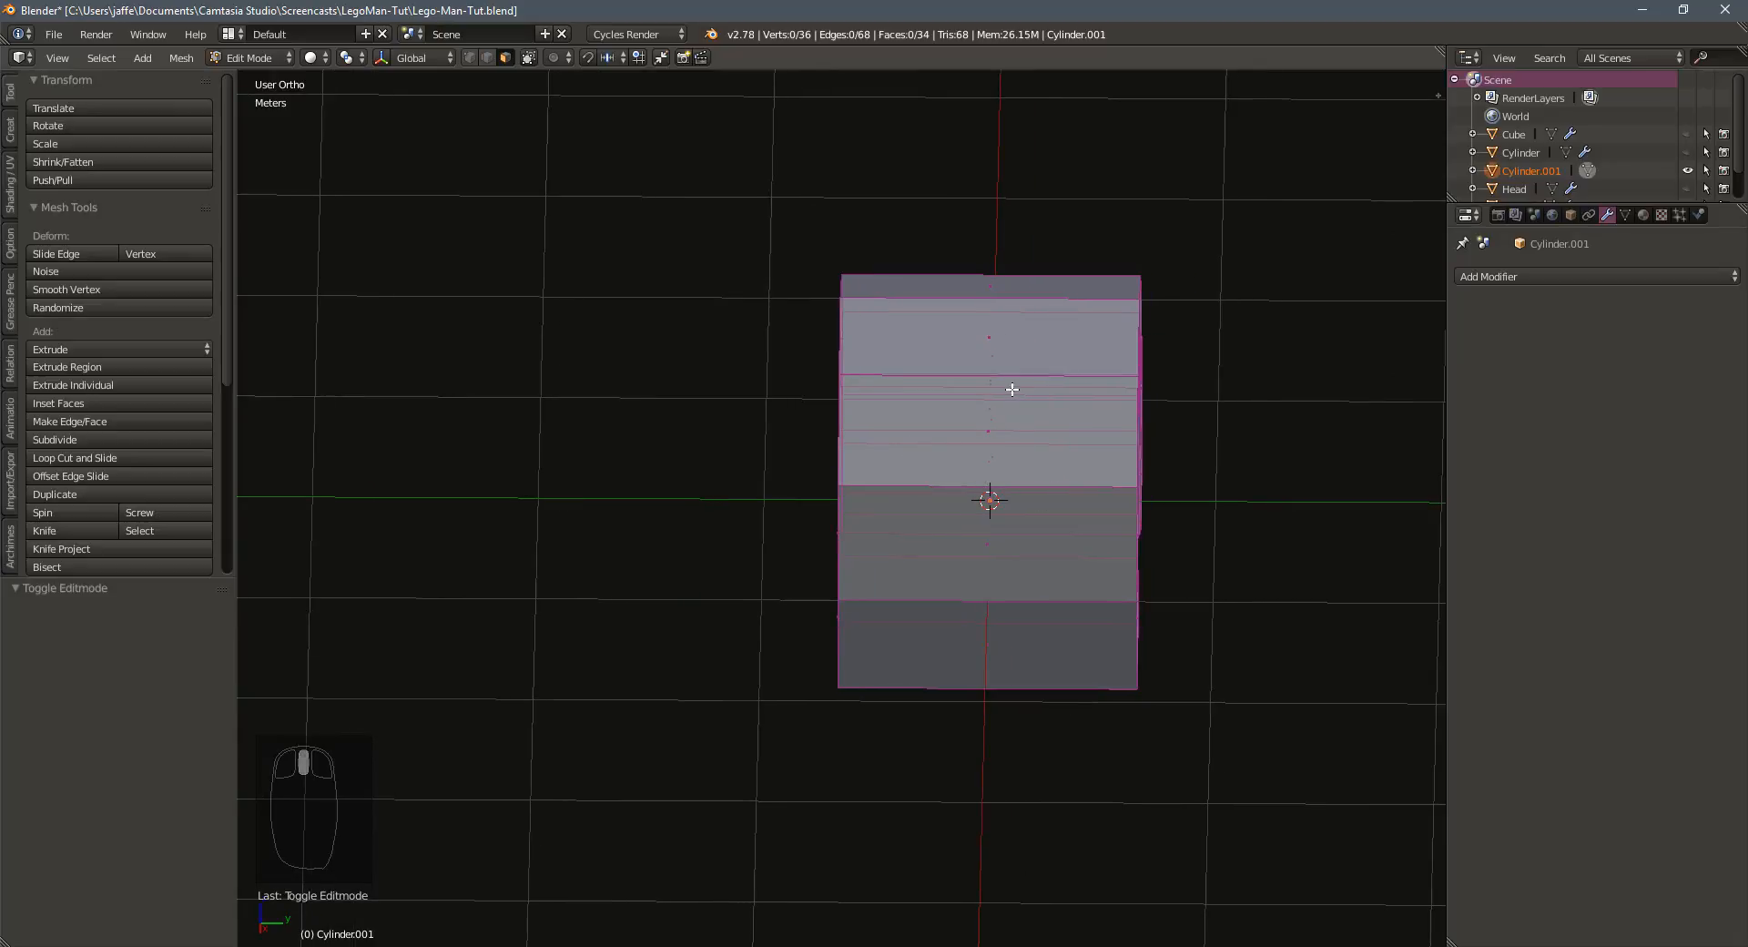
key("ctrl+r")
scroll(1012, 390, "up", 1)
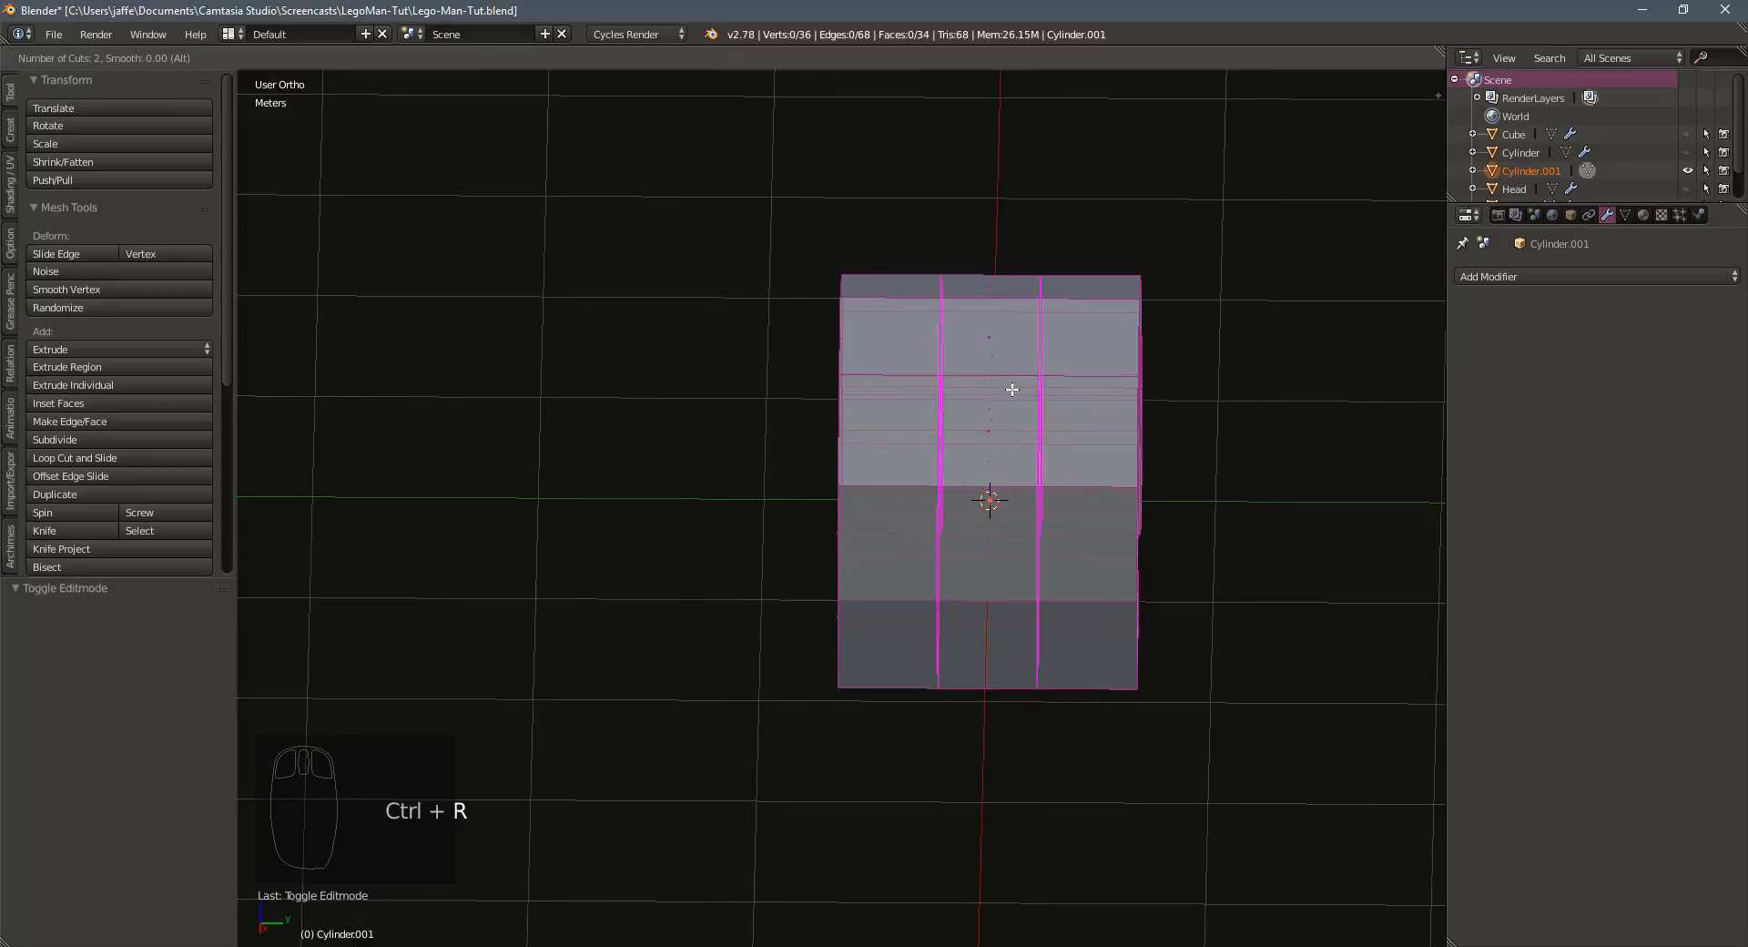
left_click(1012, 390)
right_click(1012, 390)
key("s")
key("y")
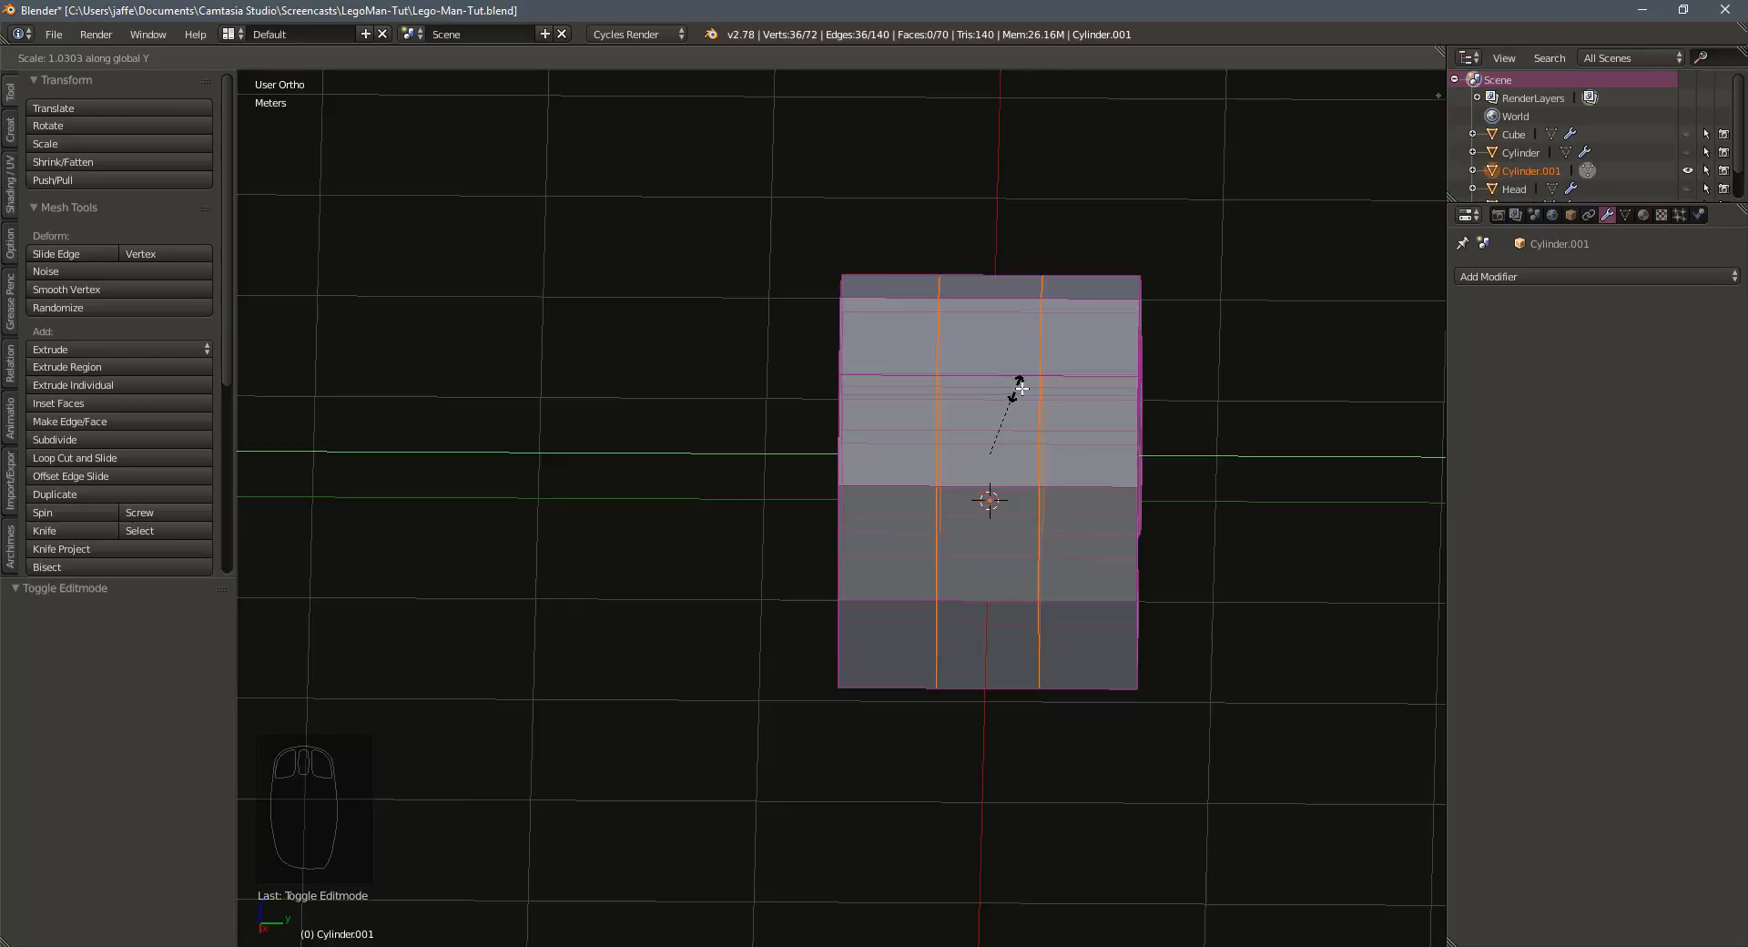
left_click(1049, 391)
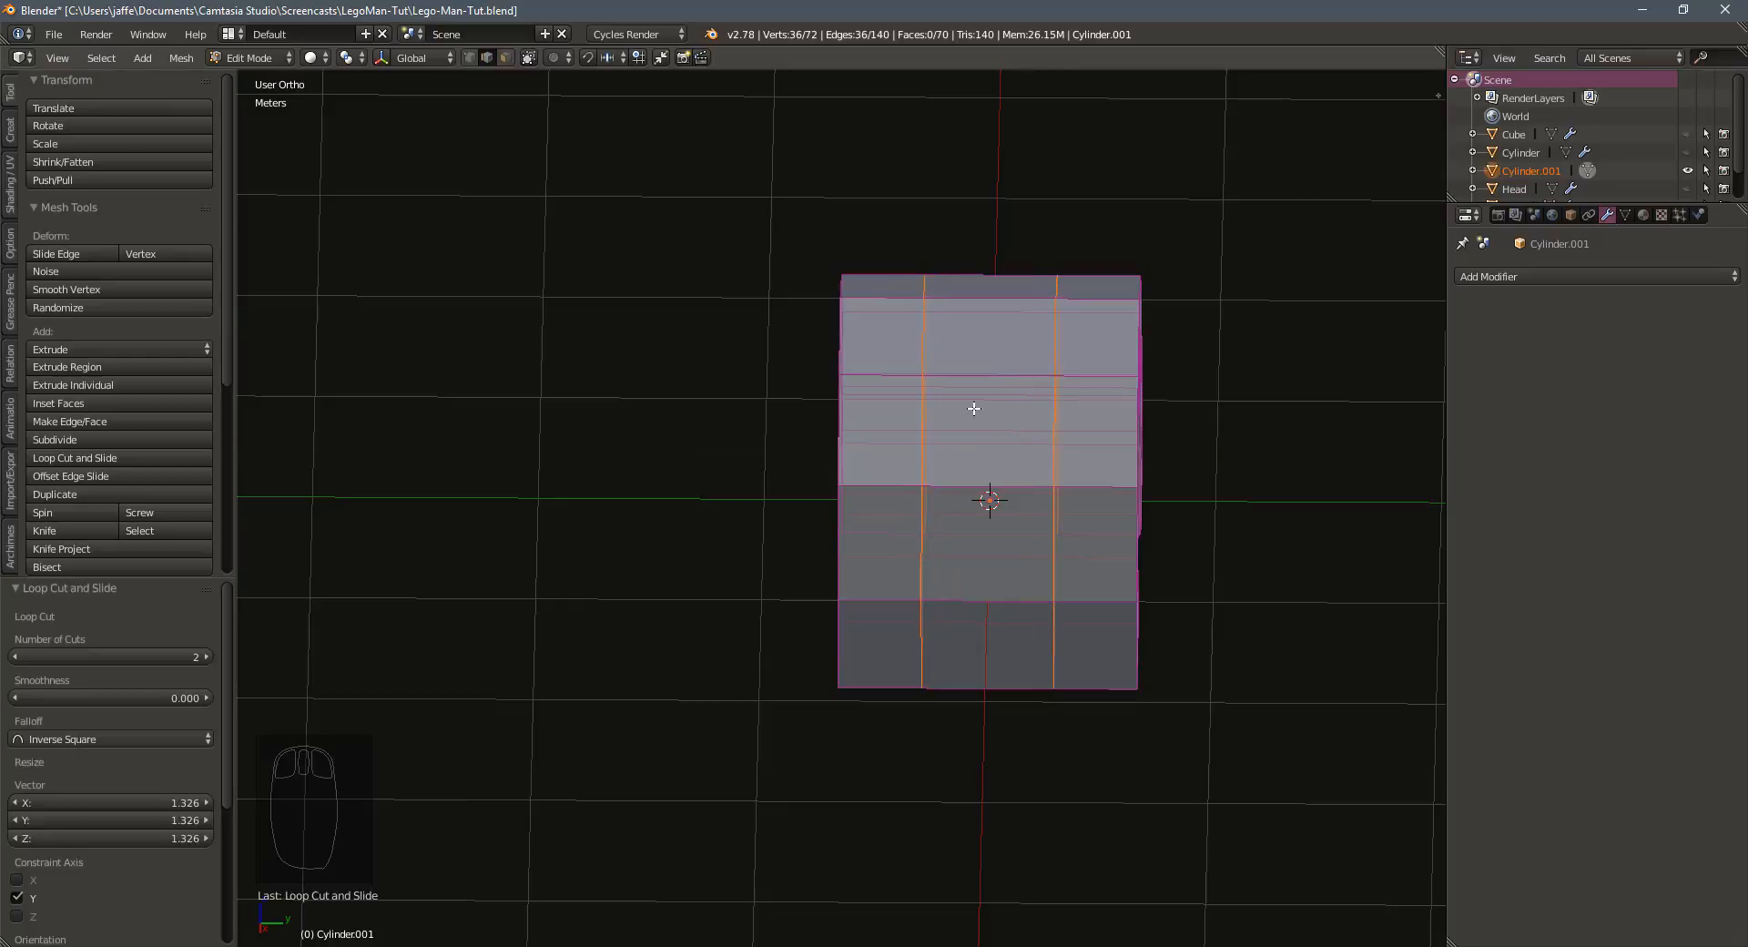
Extrude the two middle faces on top of the hand upward about 1.29 m to form the wrist
middle_click_drag(972, 406, 944, 379)
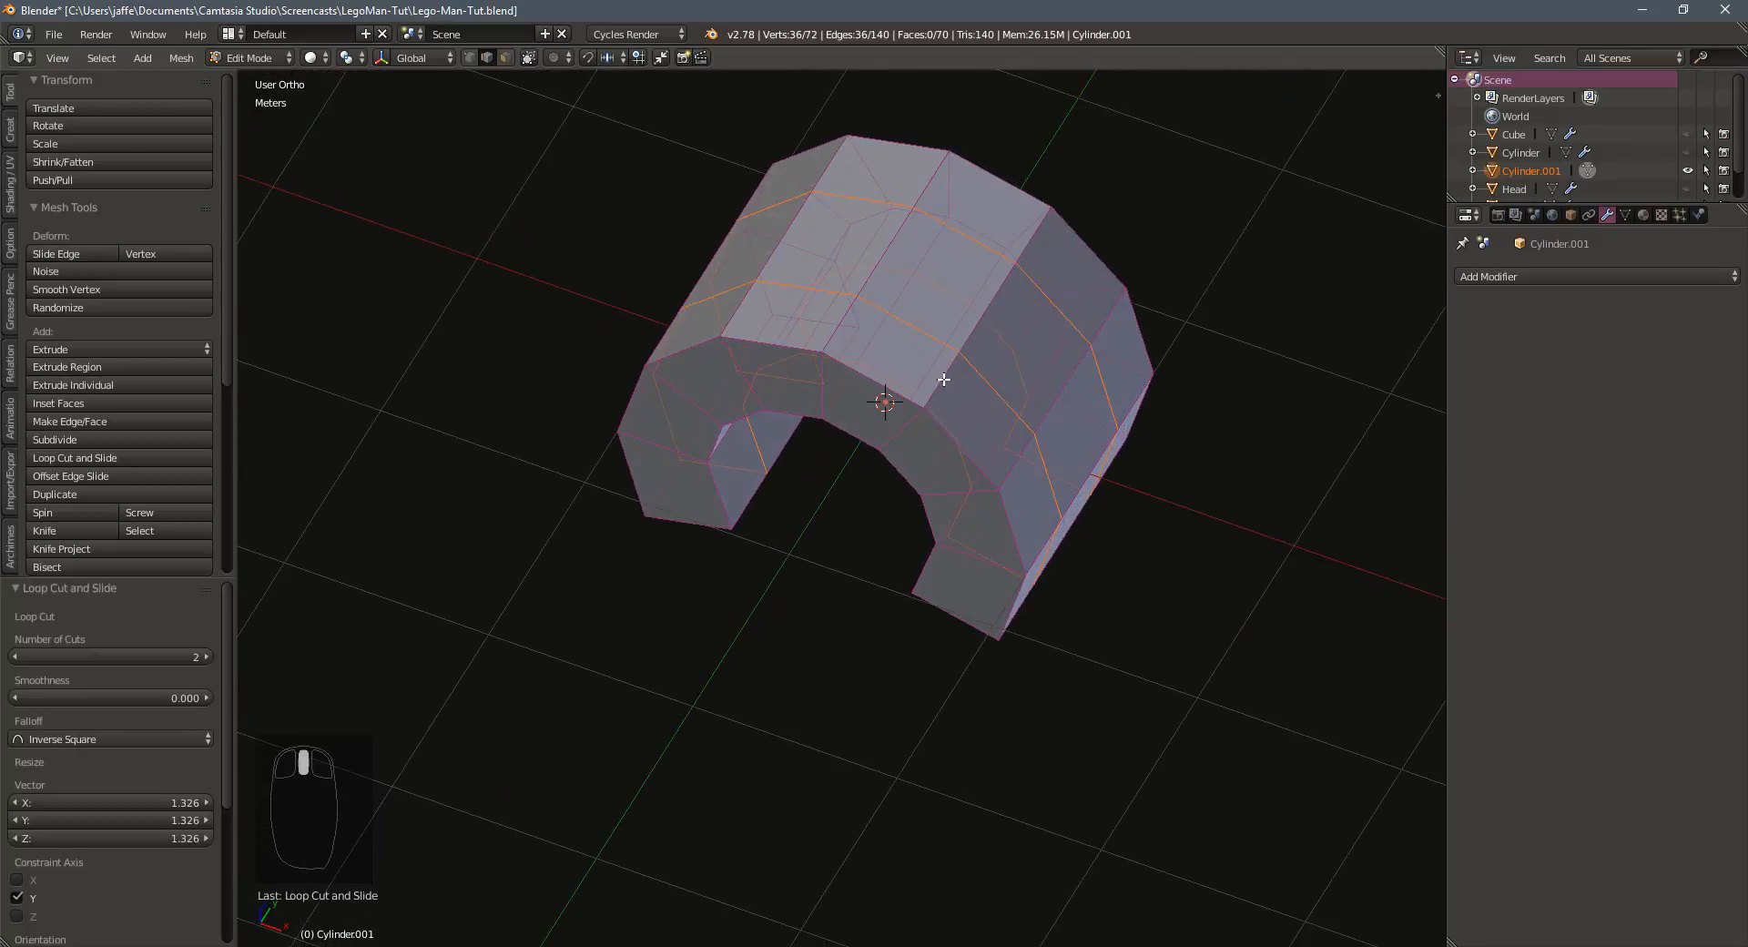
key("ctrl+Tab")
left_click(911, 284)
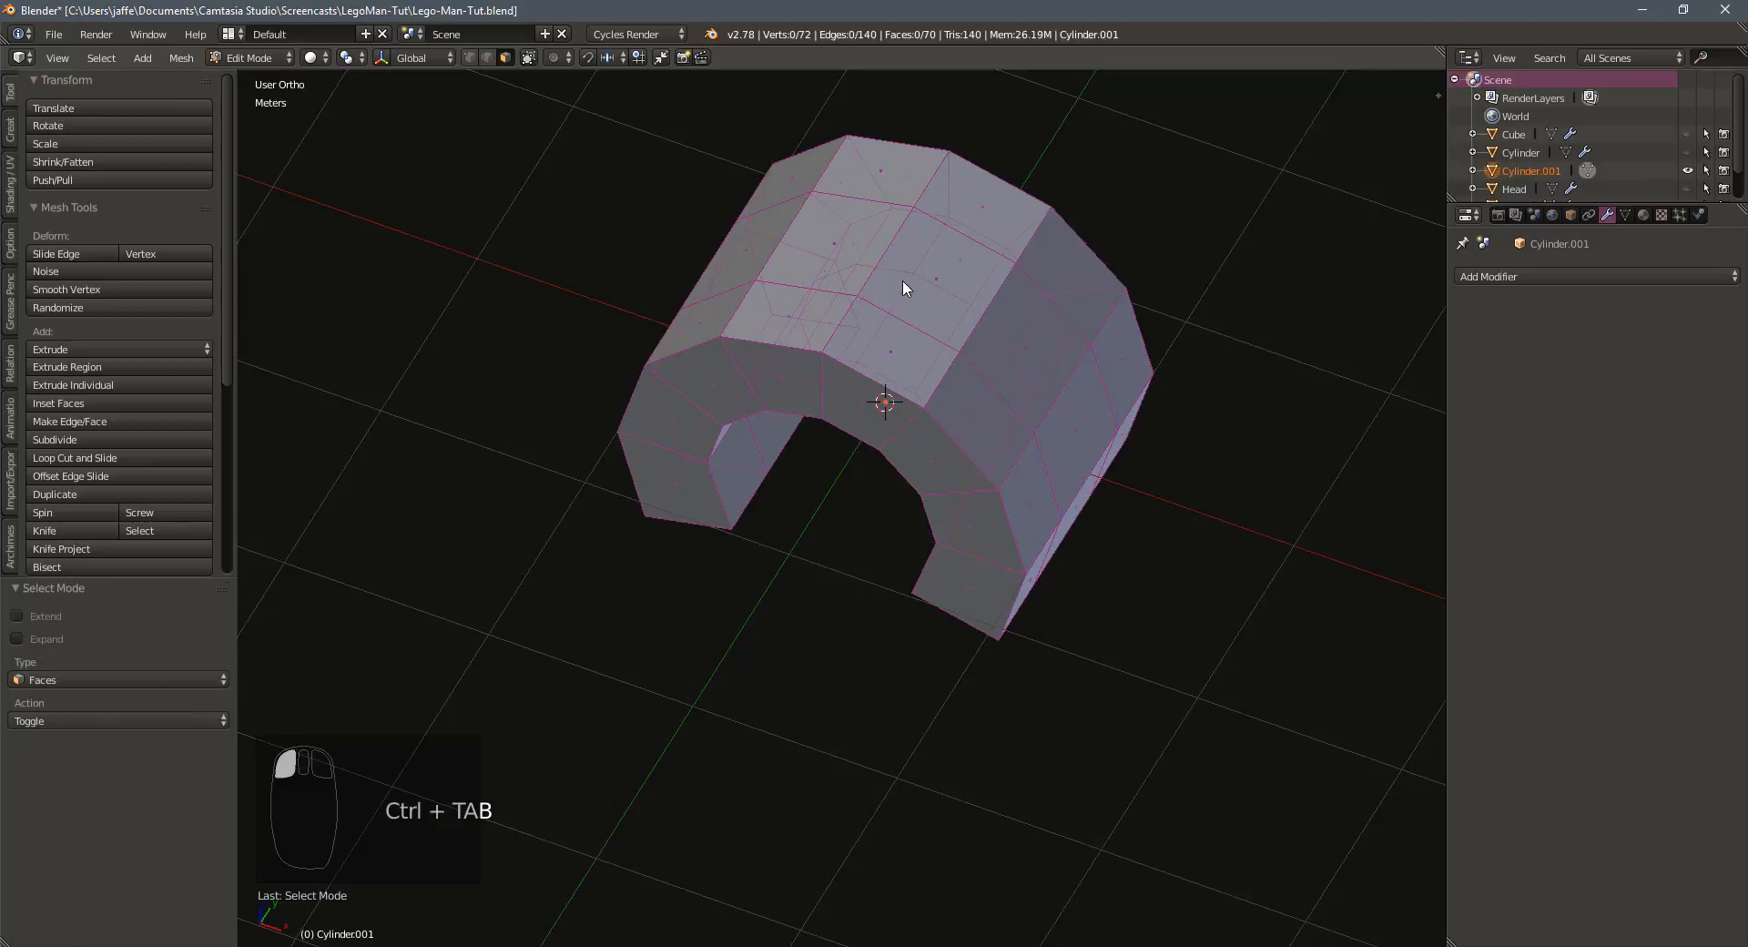
left_click(921, 277)
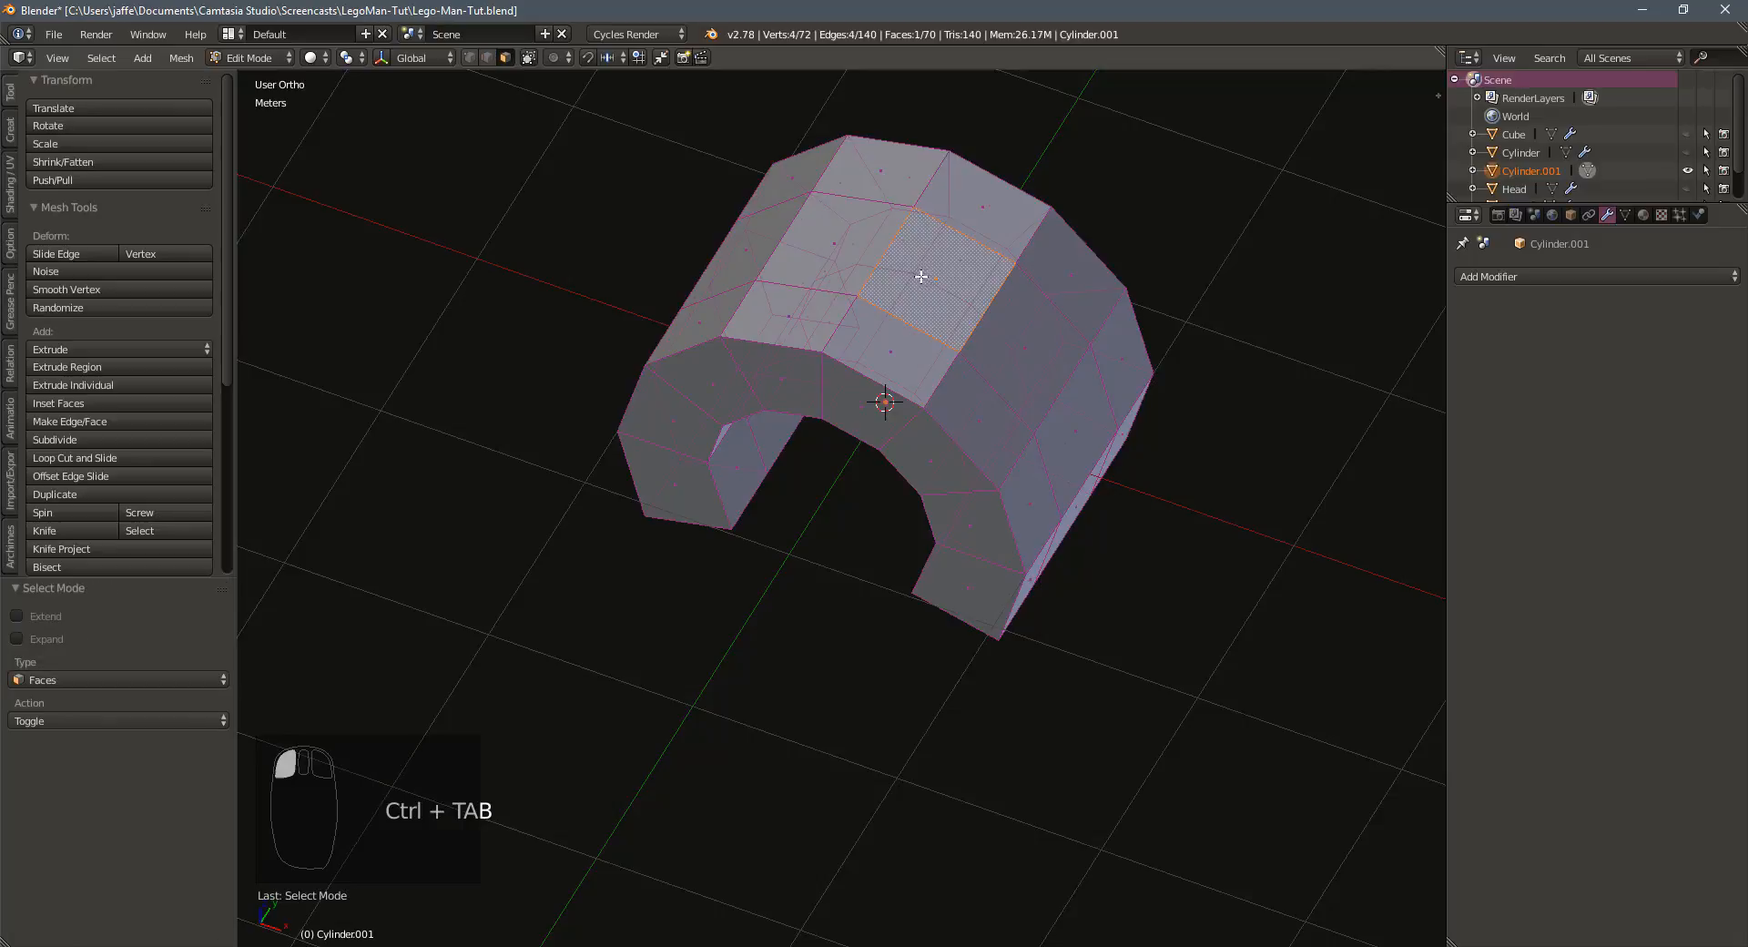
left_click(836, 245)
left_click(930, 282, "shift")
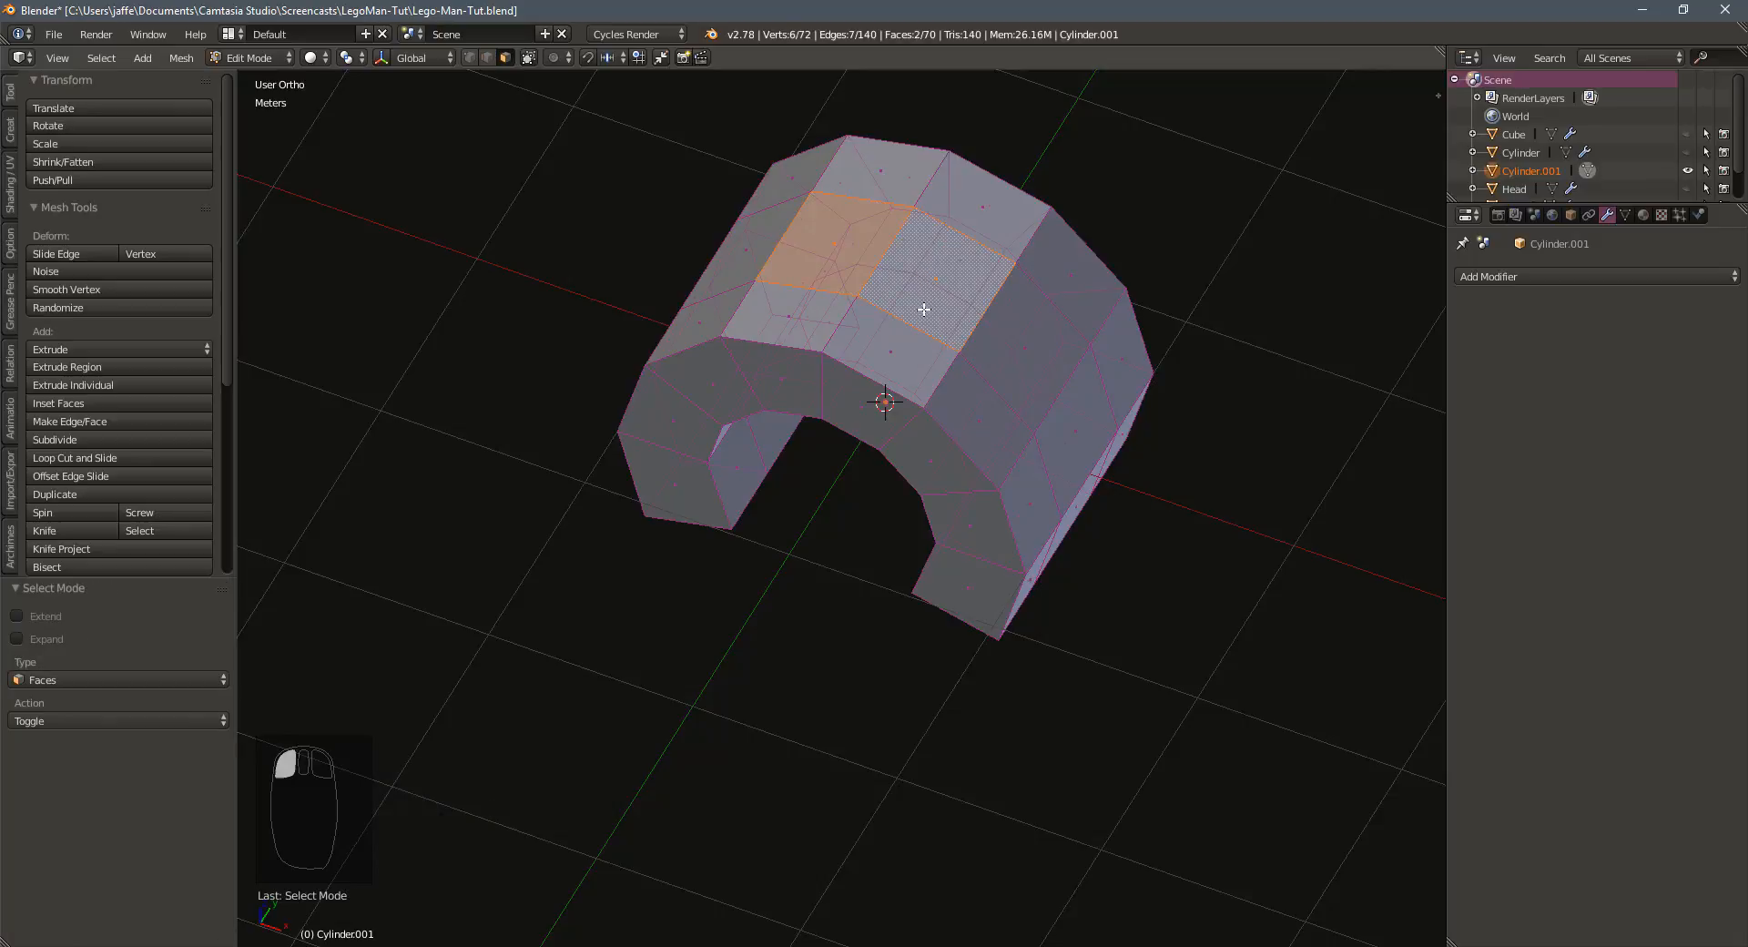
middle_click_drag(924, 309, 861, 414)
scroll(917, 265, "down", 1)
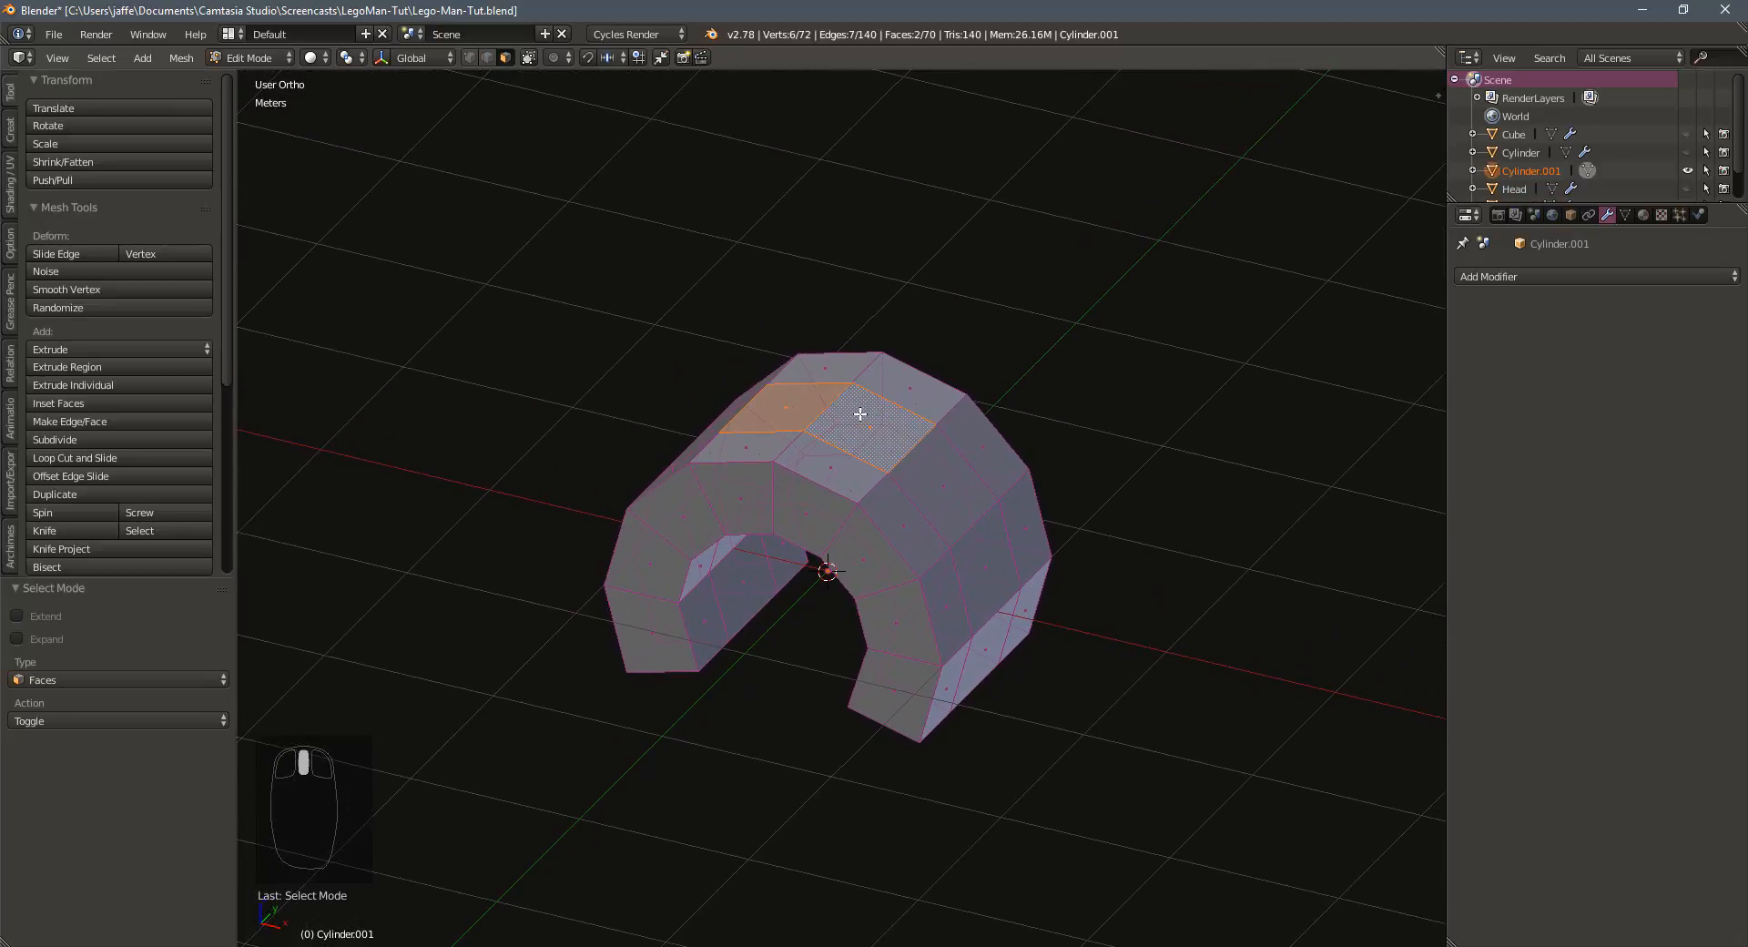
scroll(872, 405, "down", 1)
key("e")
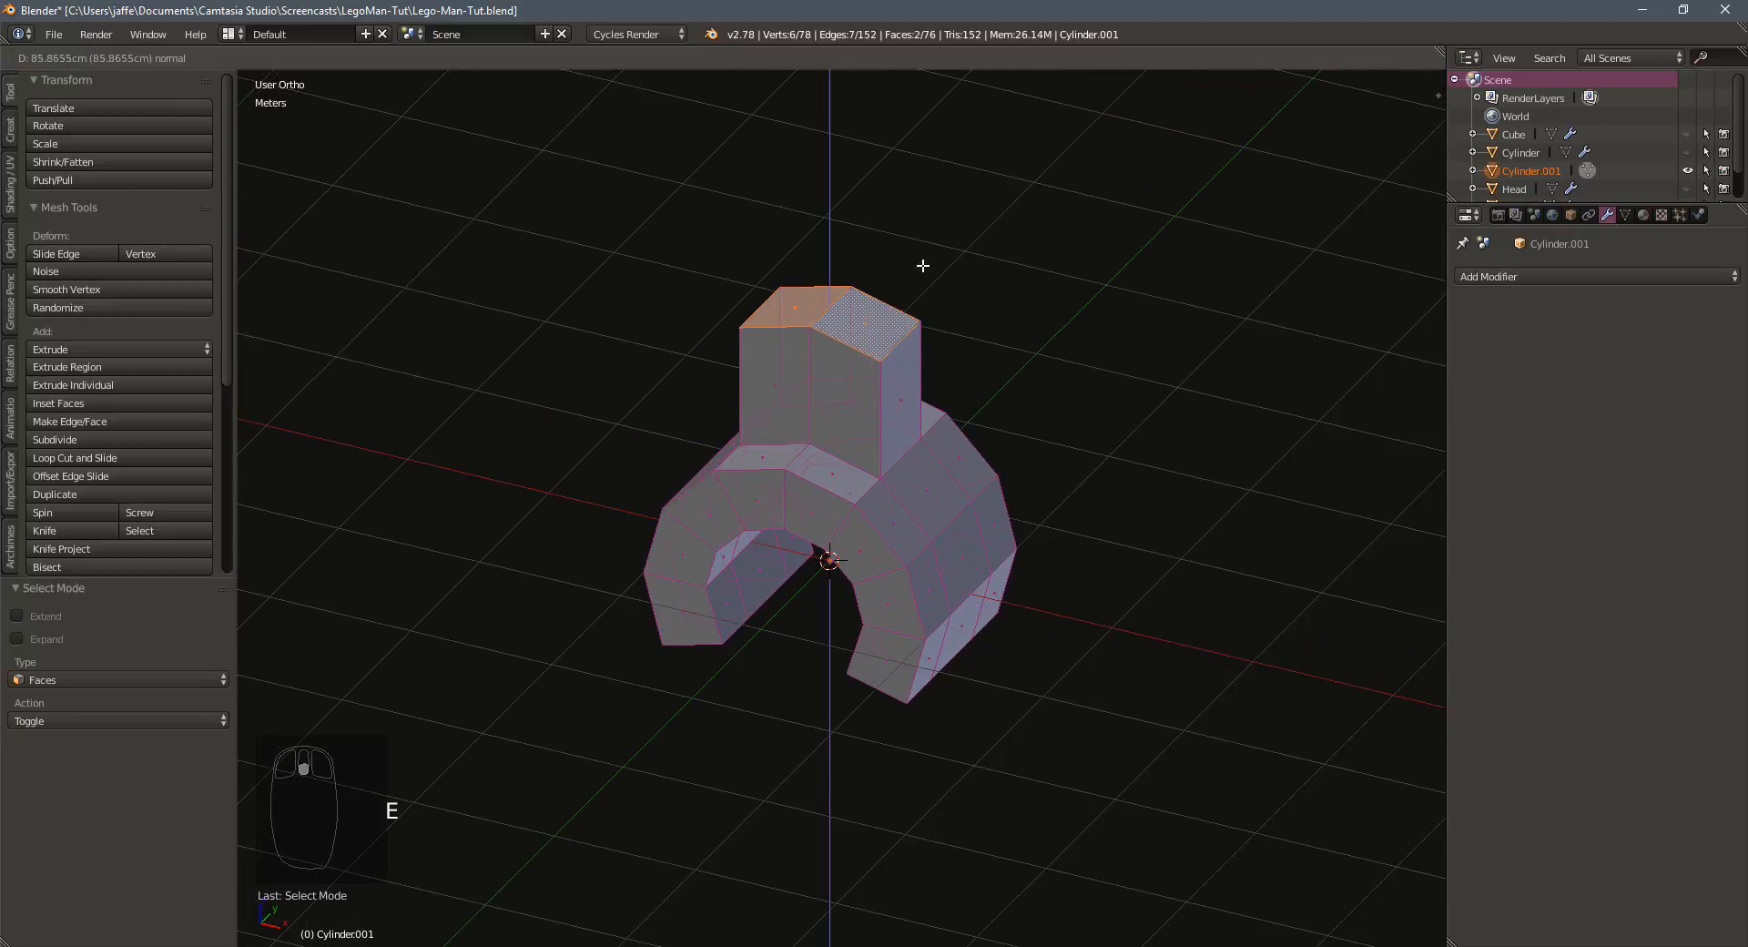
left_click(921, 215)
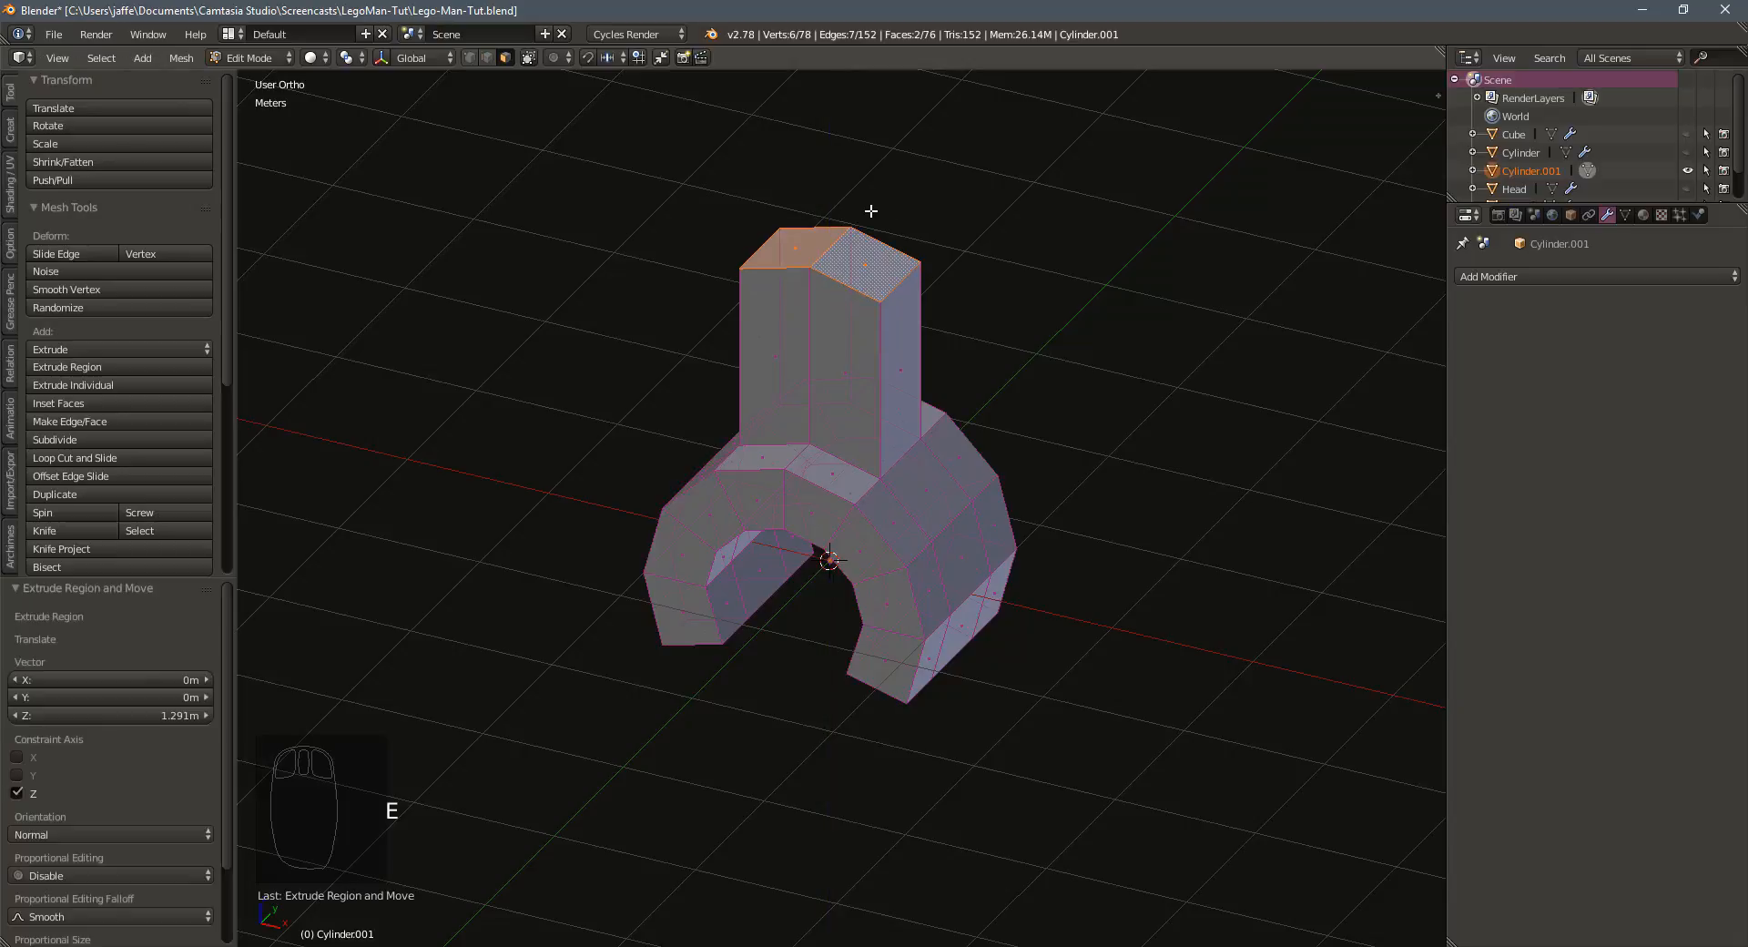
Flatten the top faces of the wrist by scaling them to 0 along Z, and save the file
middle_click_drag(879, 203, 913, 172)
key("s")
key("z")
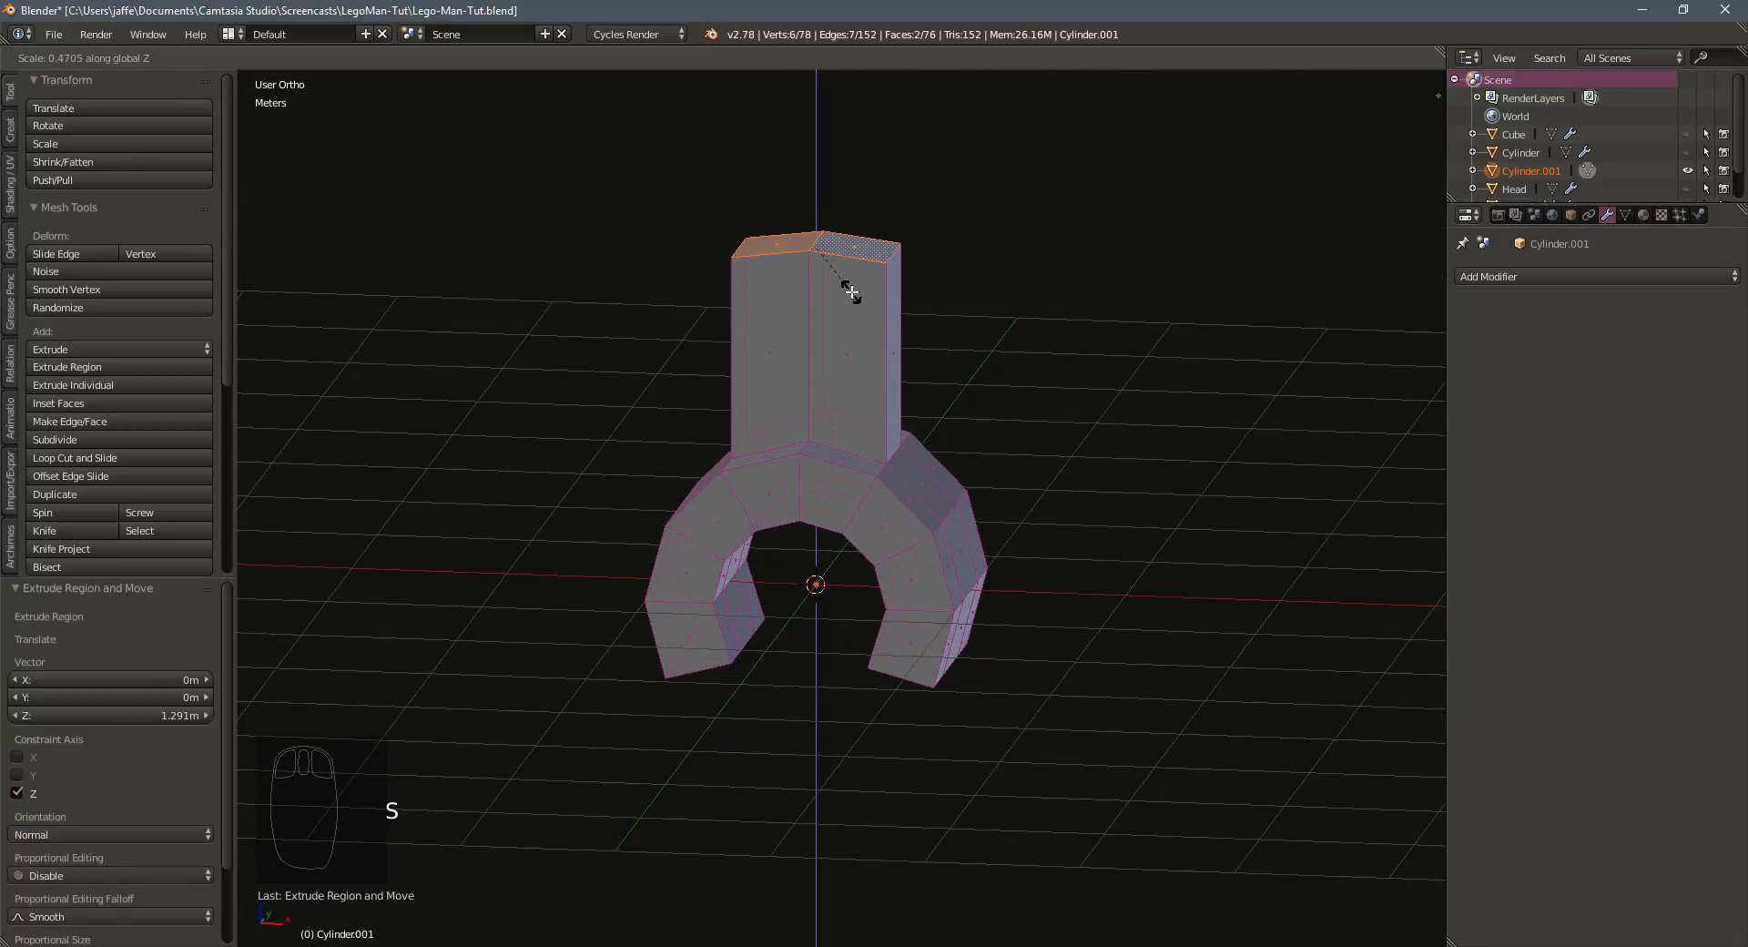
type("0")
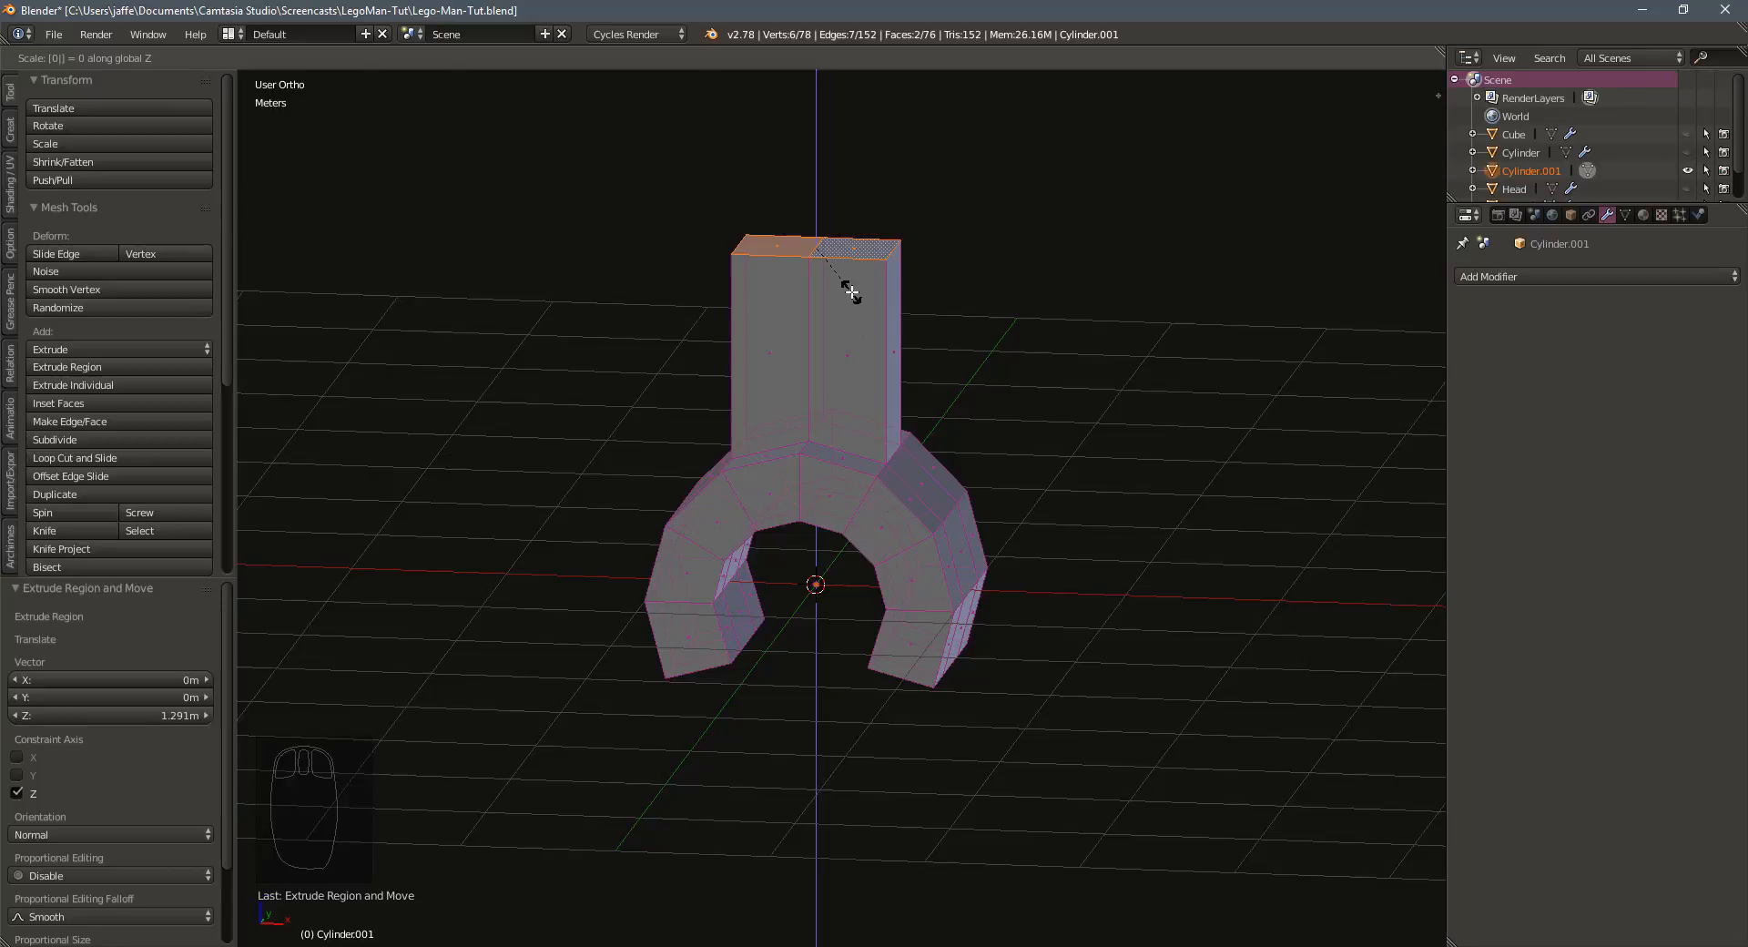
key("Return")
middle_click_drag(999, 328, 949, 367)
key("ctrl+s")
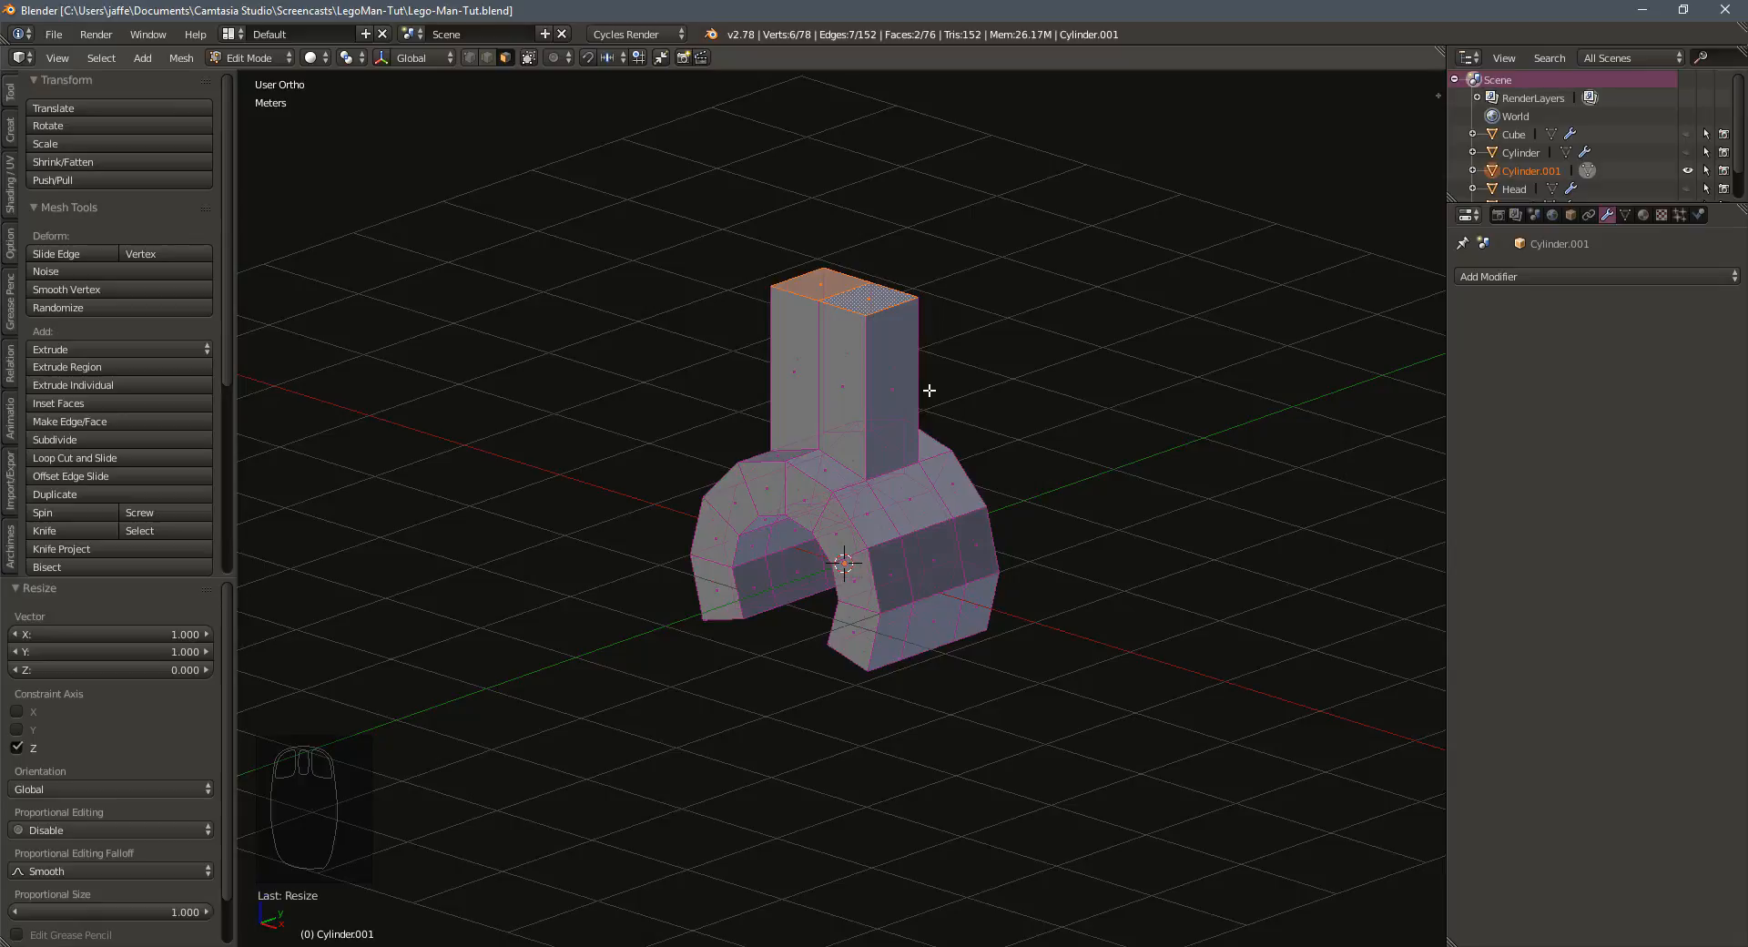
Add a Subdivision Surface modifier to the hand and set its viewport subdivisions to 2
left_click(1577, 276)
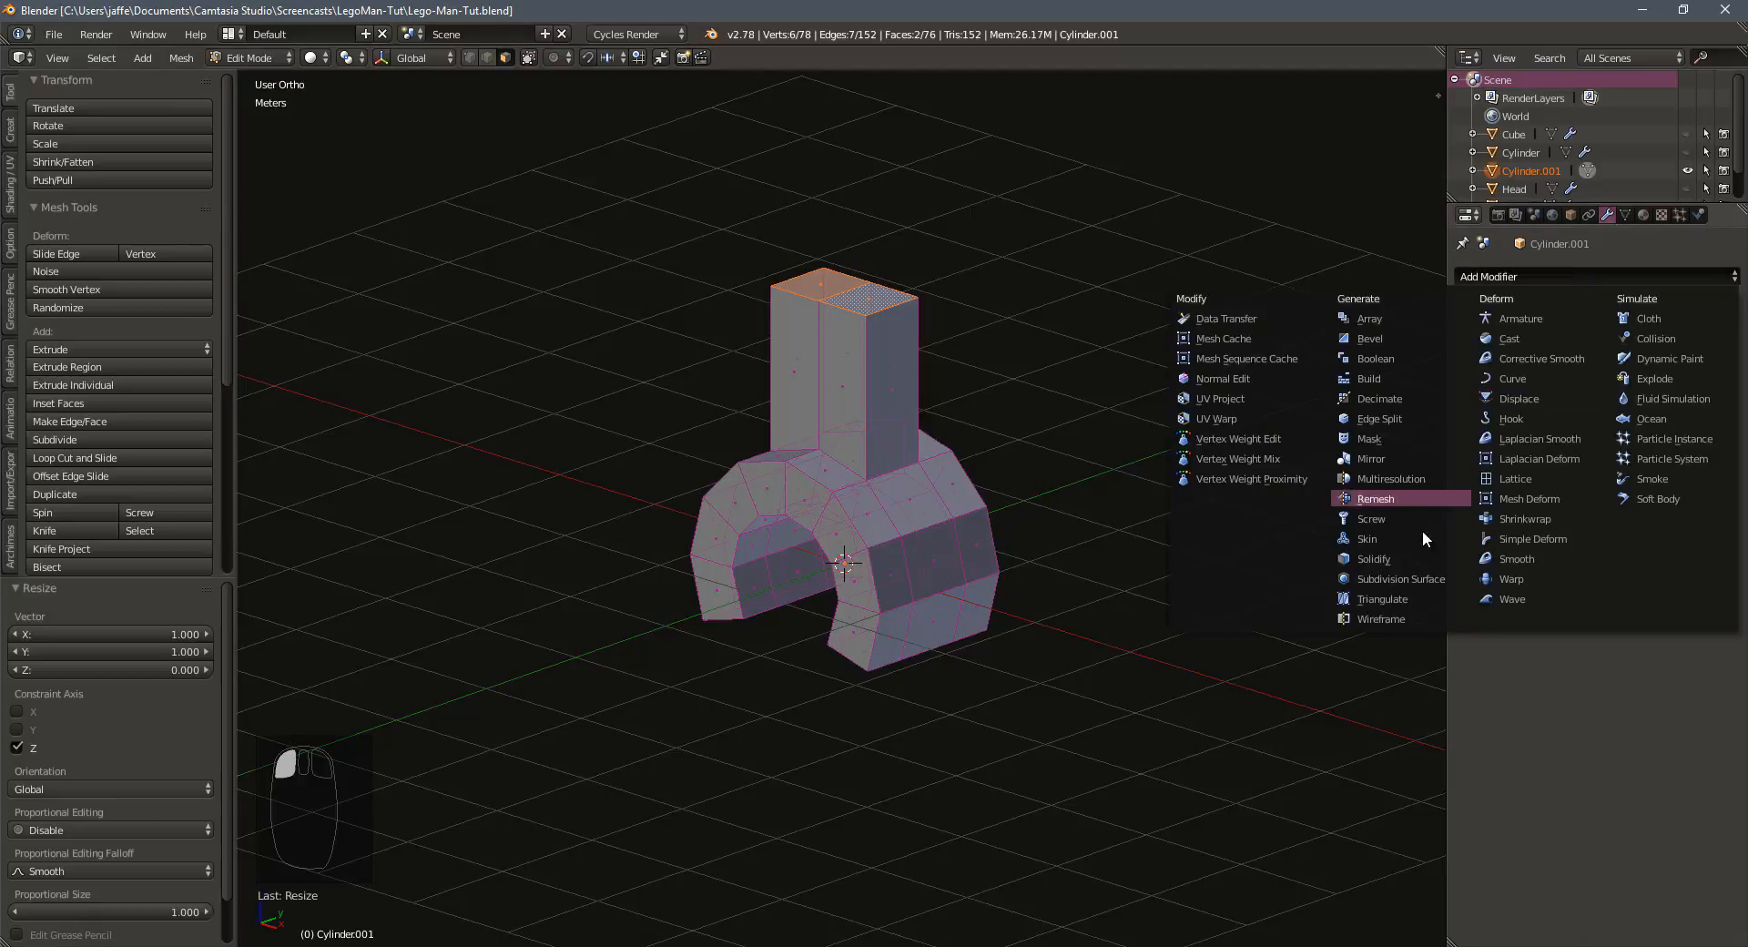
left_click(1404, 576)
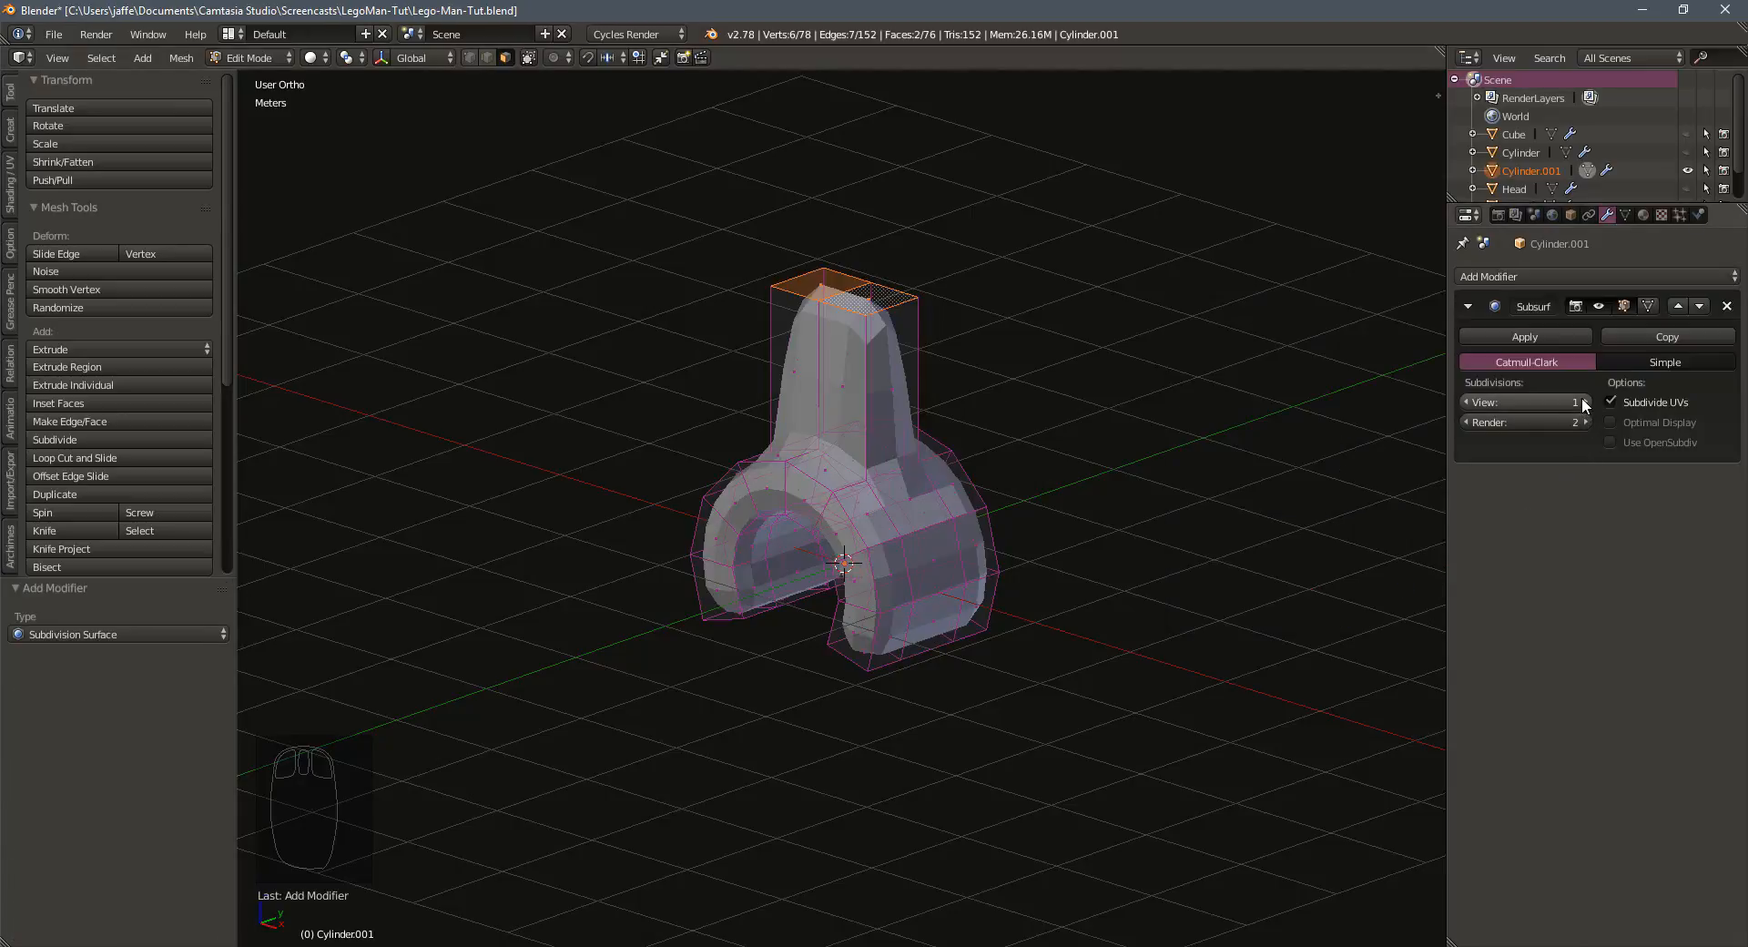
left_click(1585, 404)
mouse_move(964, 449)
middle_mouse_down()
mouse_move(991, 453)
mouse_move(977, 455)
middle_mouse_up()
scroll(940, 465, "up", 2)
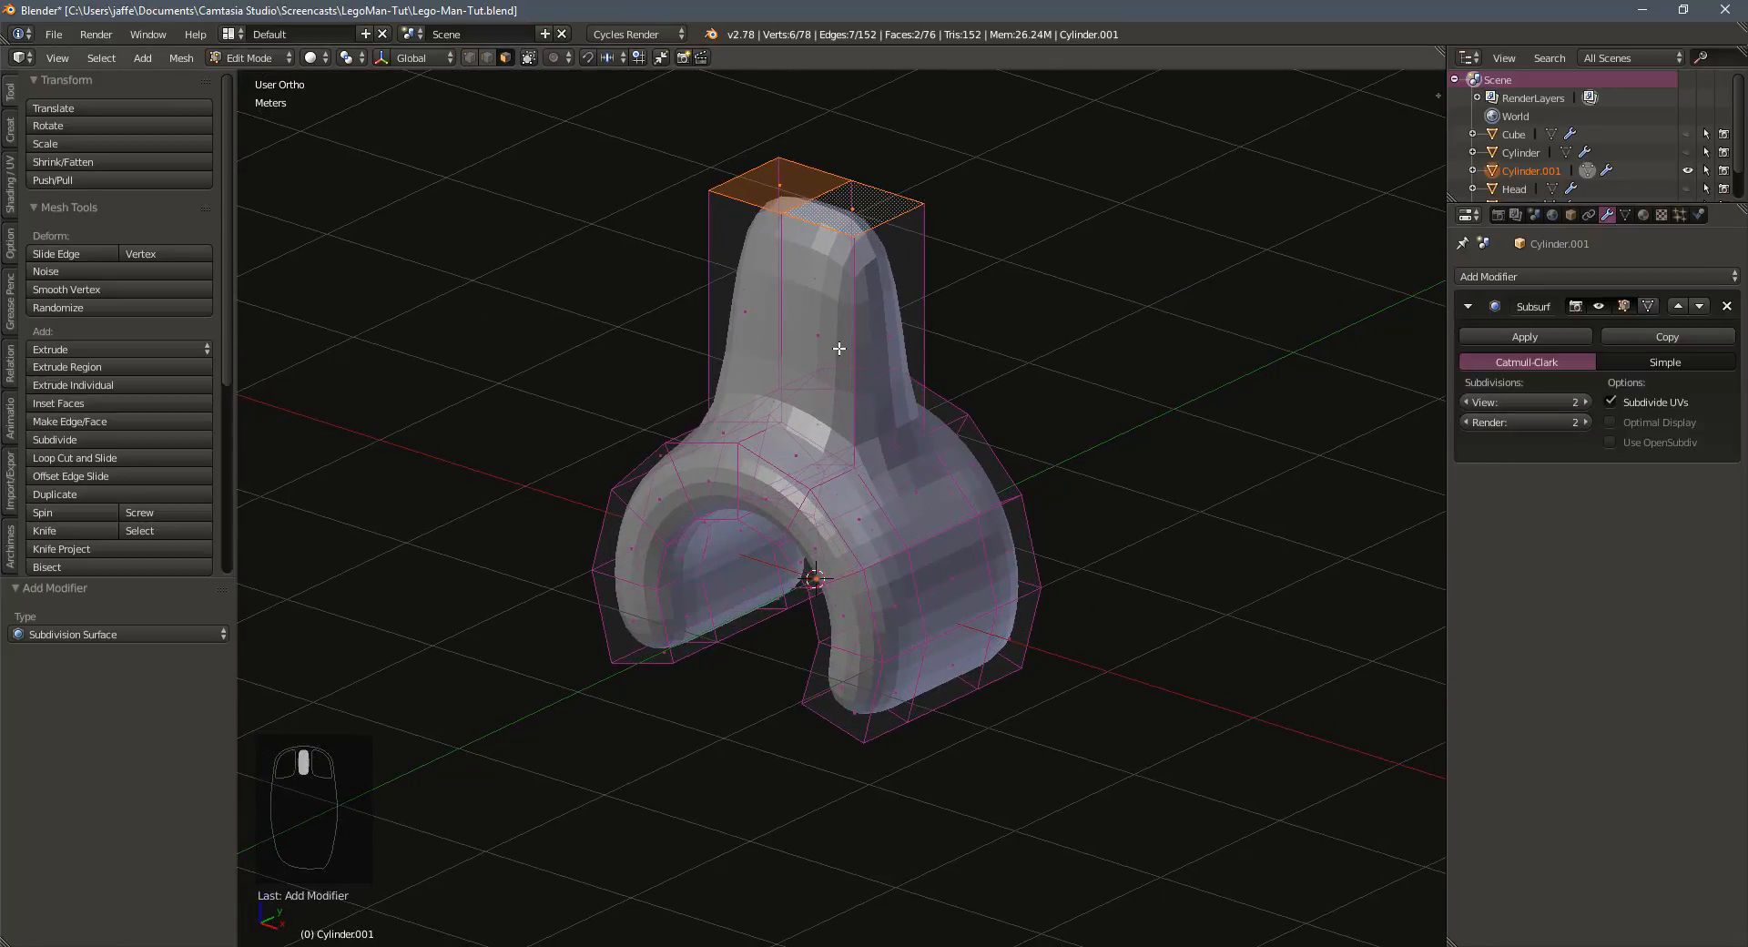
Add supporting loop cuts around the wrist, one slid about -0.905 towards its top and one about 0.942 towards its base
key("ctrl+r")
left_click(842, 309)
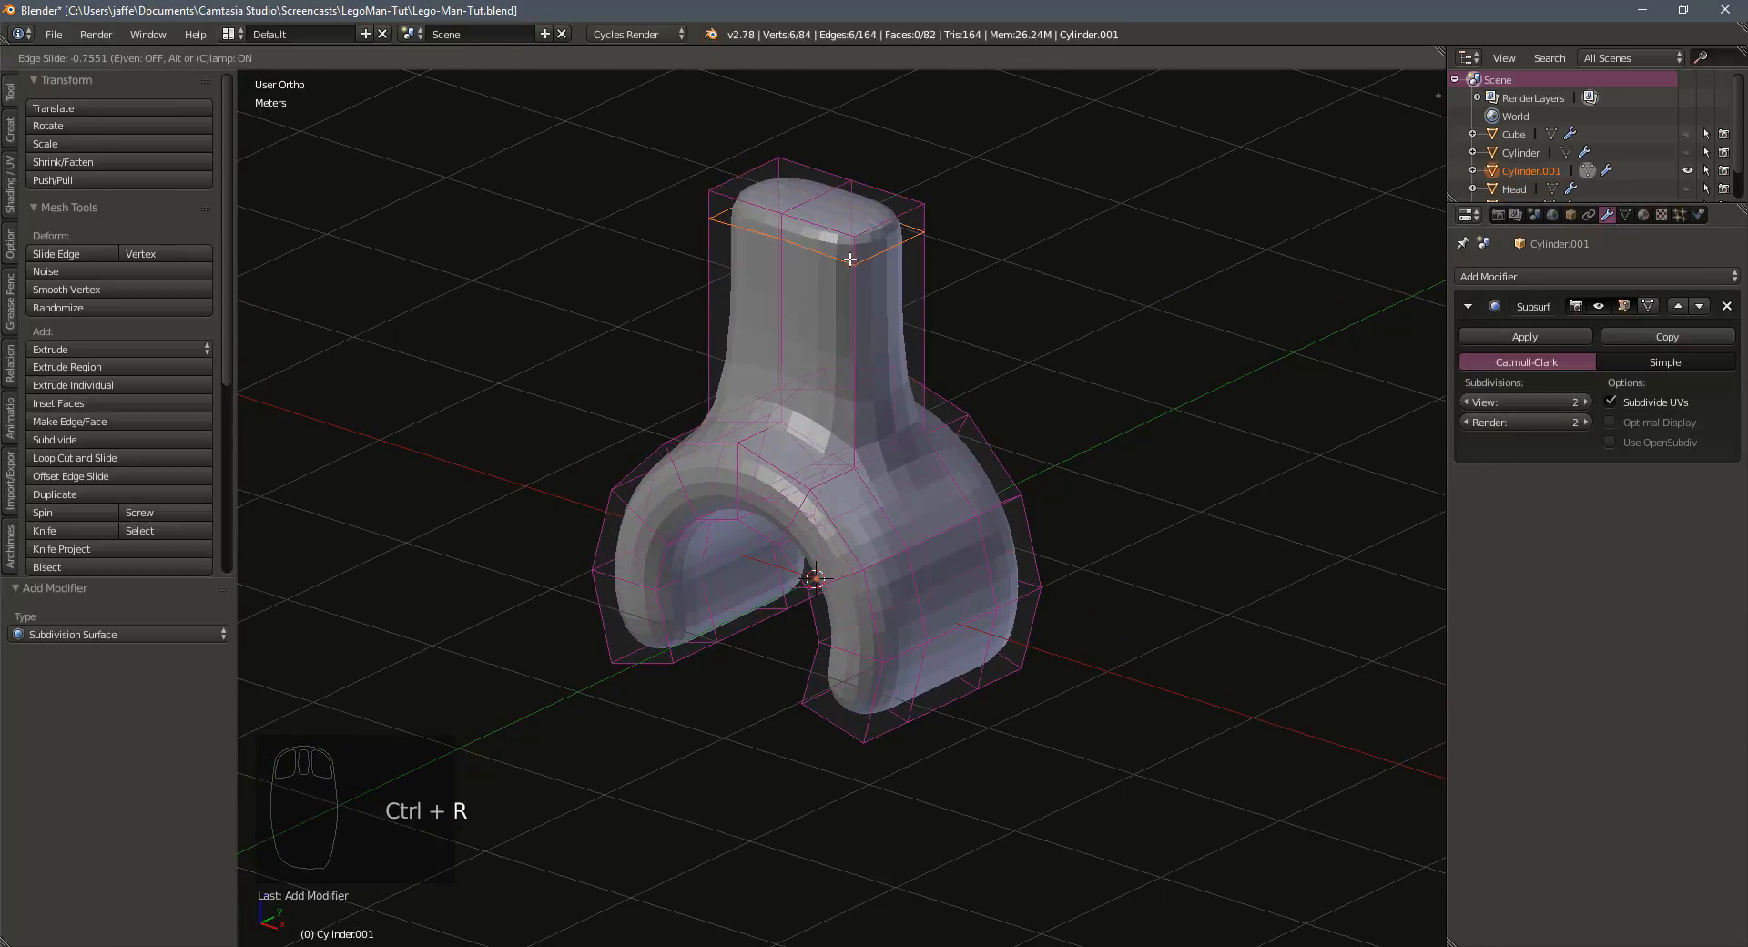
left_click(851, 244)
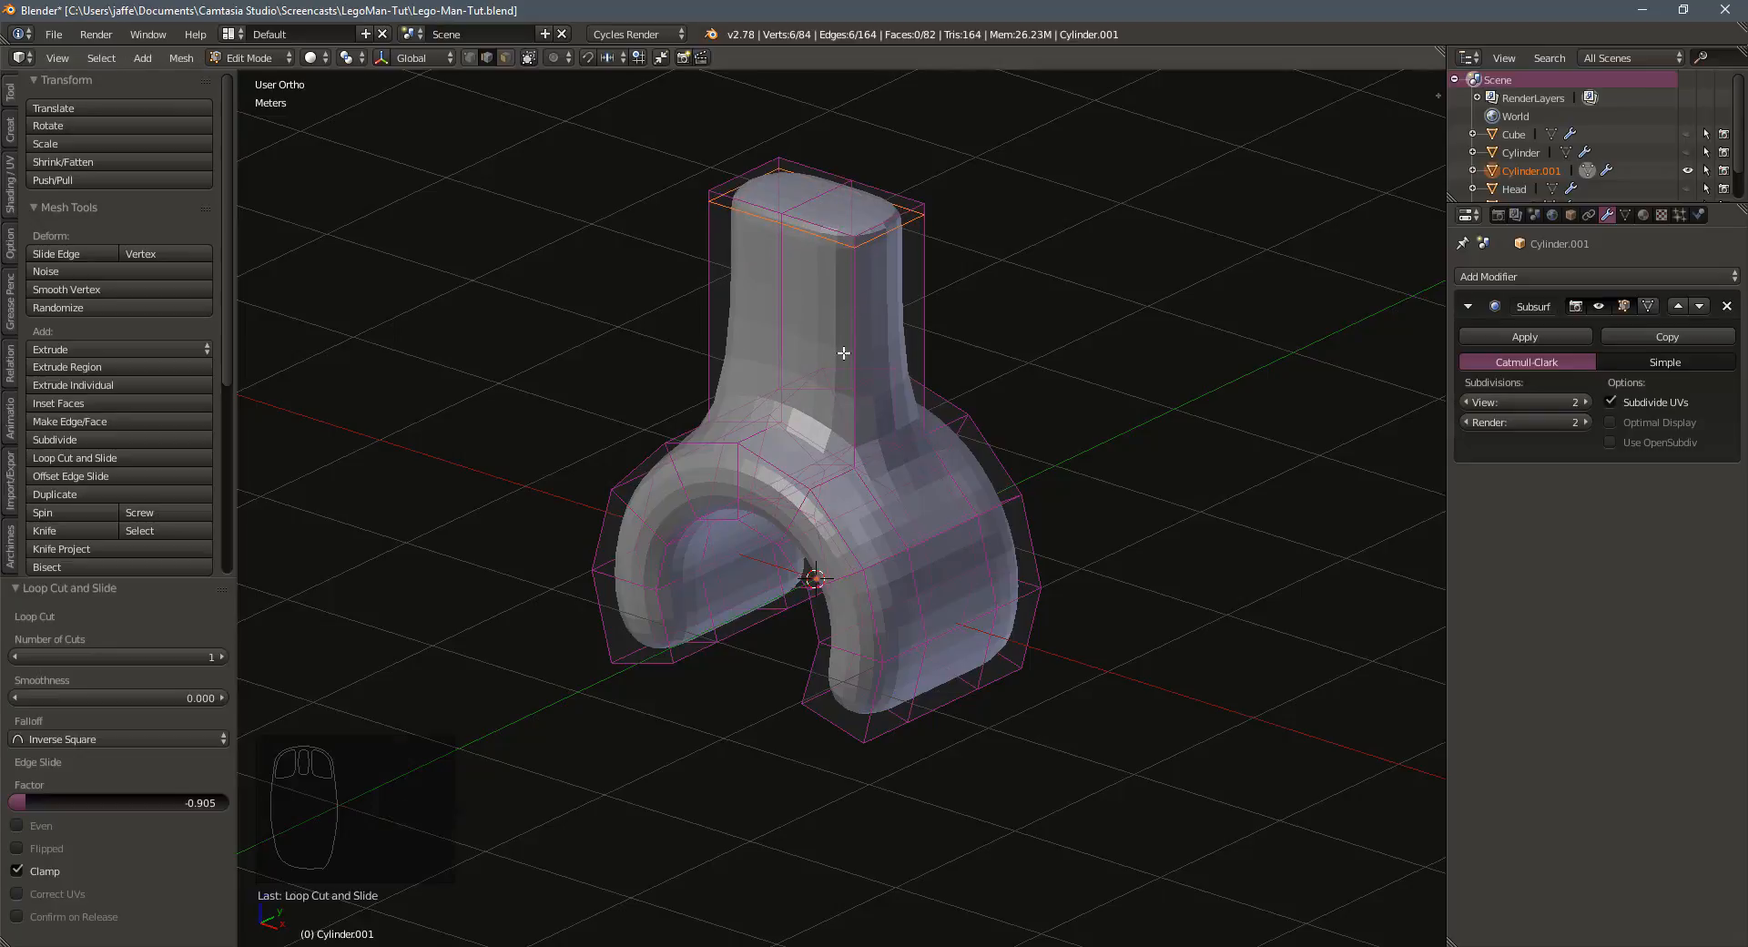
key("ctrl+r")
left_click(831, 355)
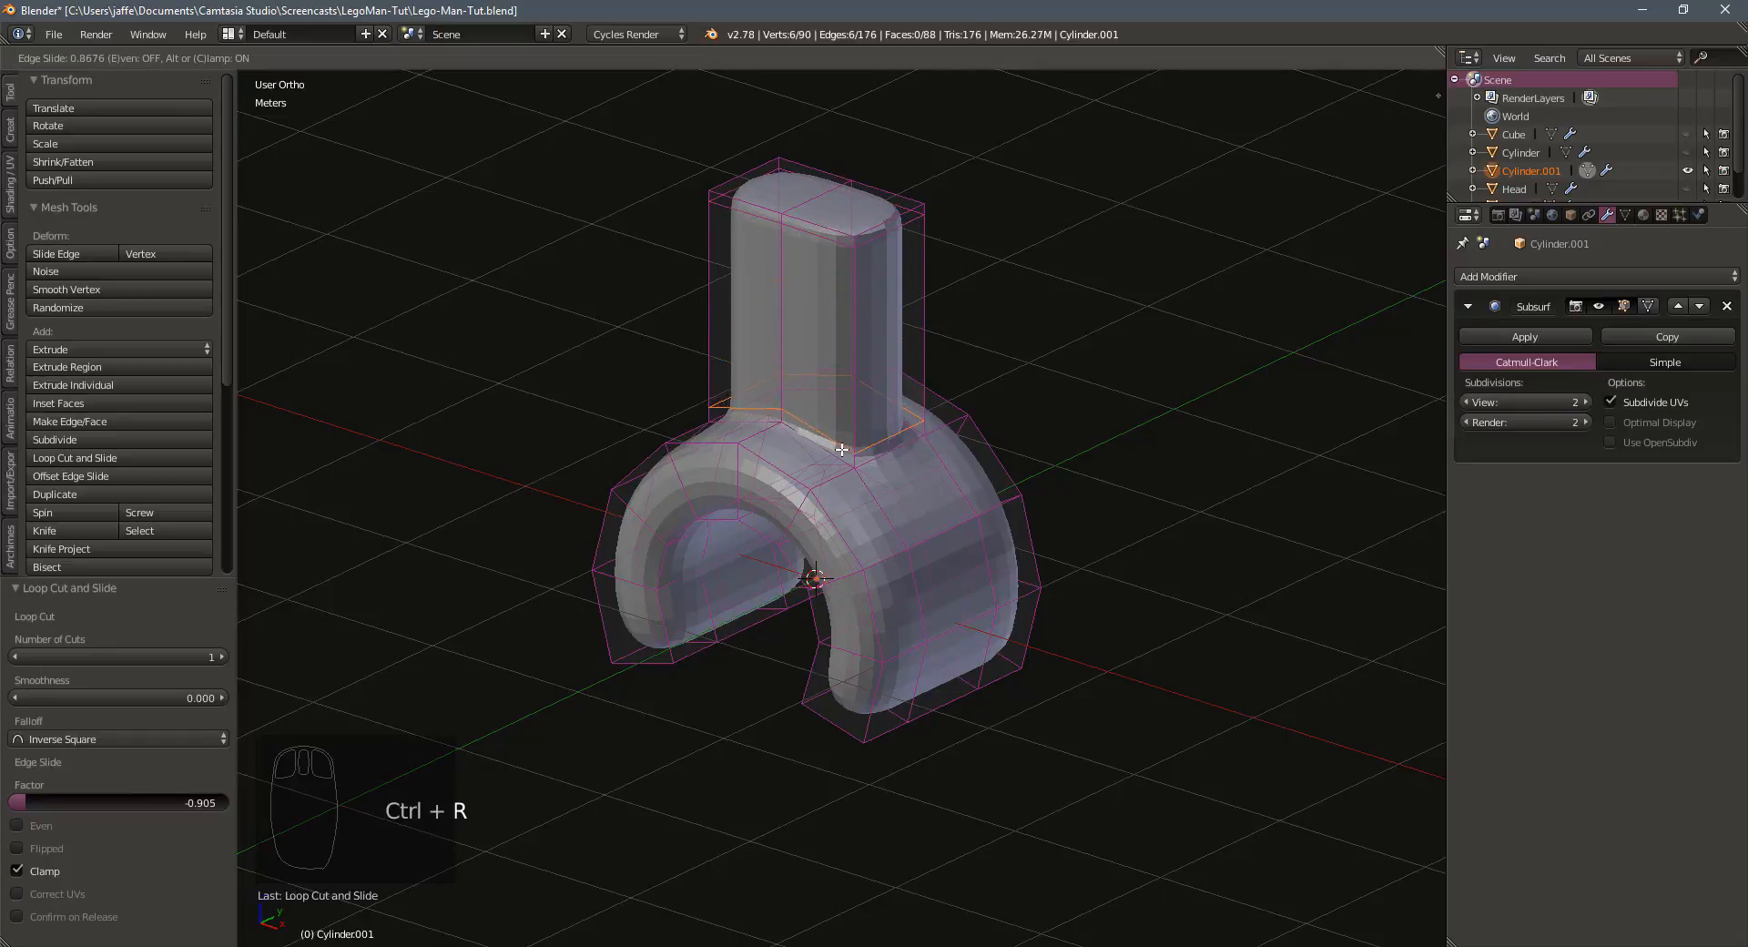
left_click(841, 459)
middle_click_drag(841, 459, 789, 483)
key("ctrl+r")
left_click(789, 483)
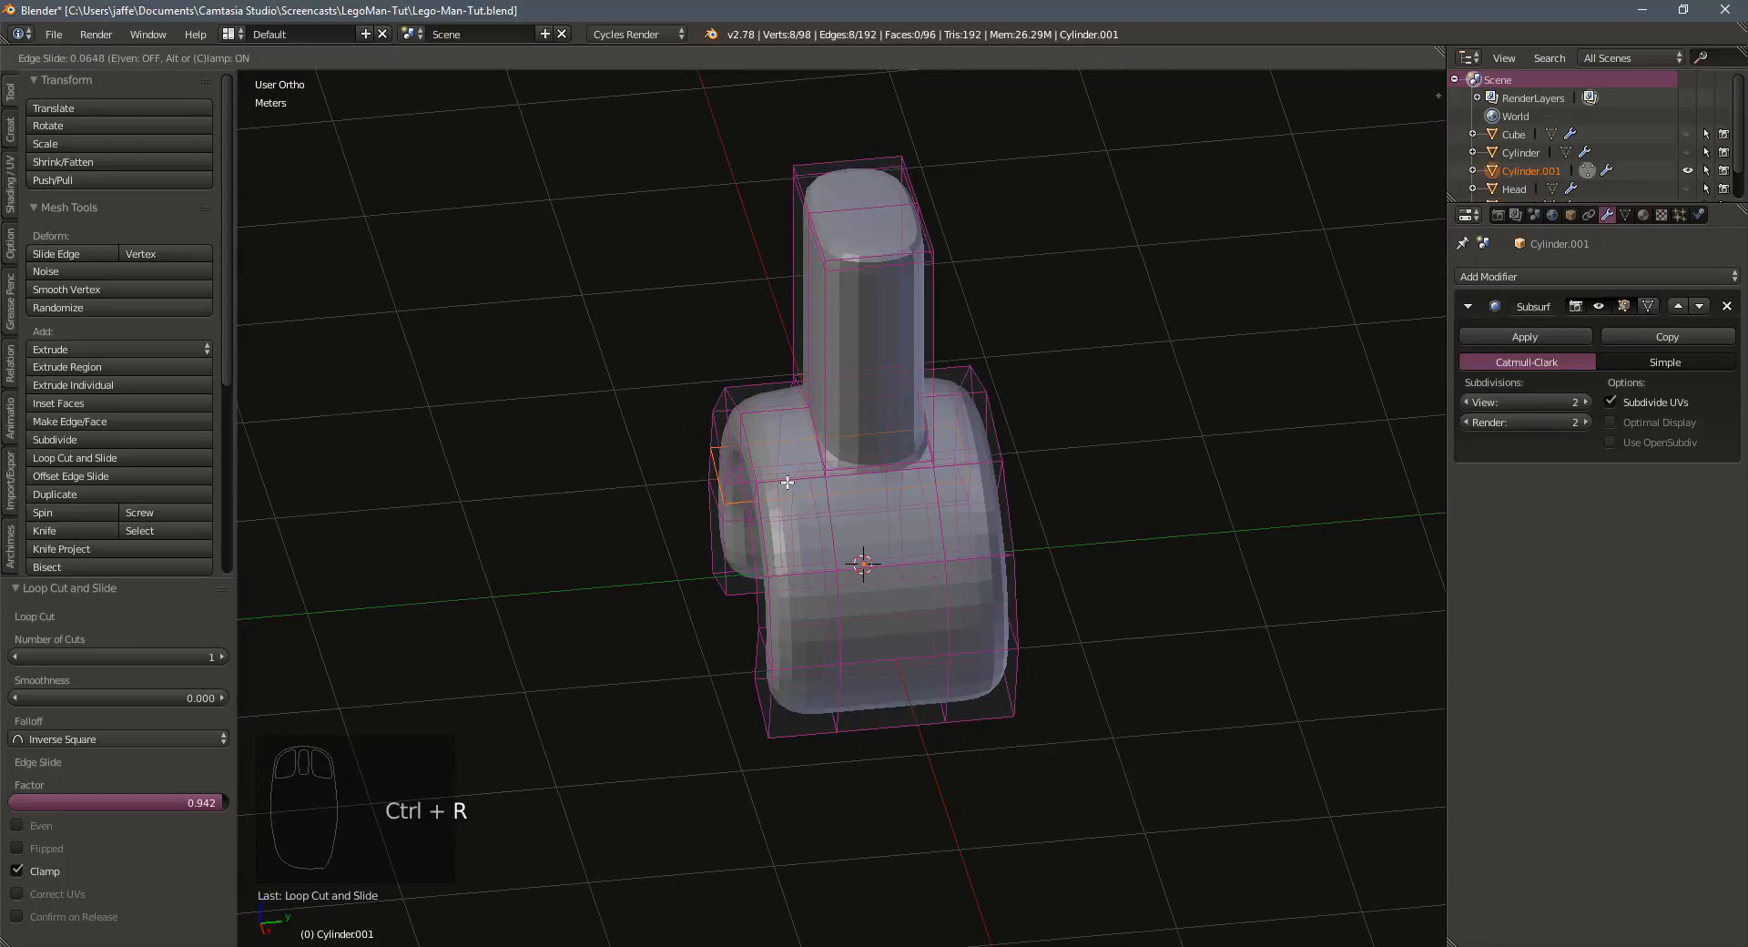
right_click(787, 482)
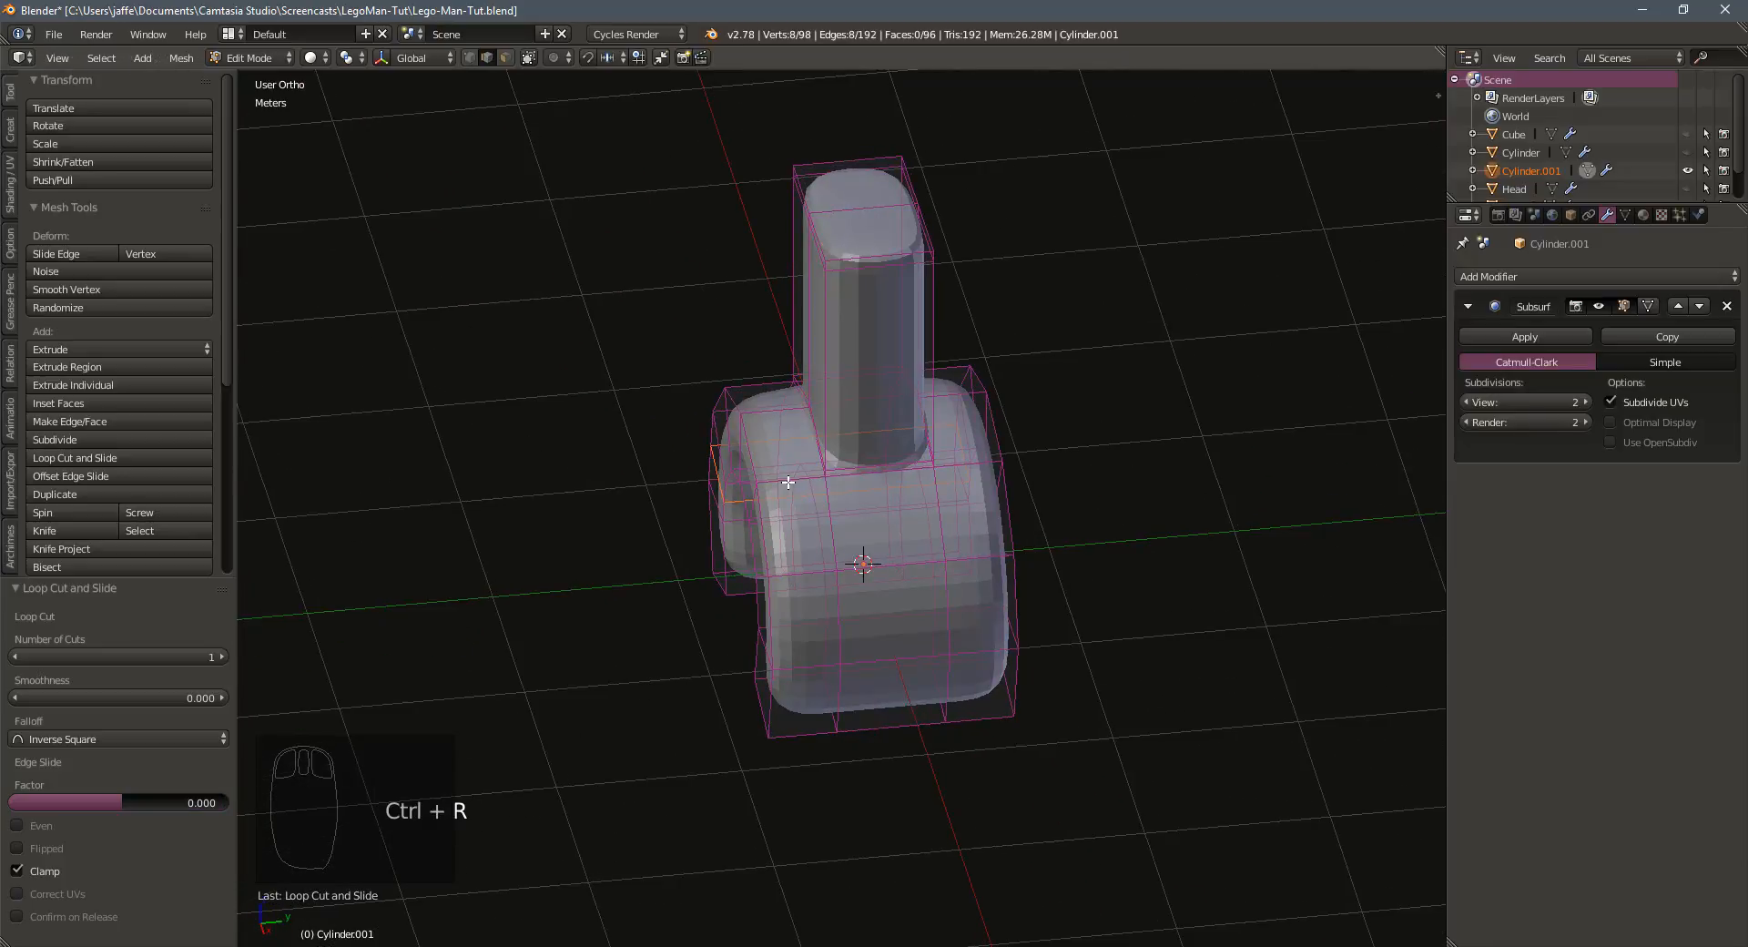
key("ctrl+z")
Add a loop cut near each side edge of the C-shaped hand, slid about -0.745 and 0.795 towards the edges
key("ctrl+r")
left_click(789, 478)
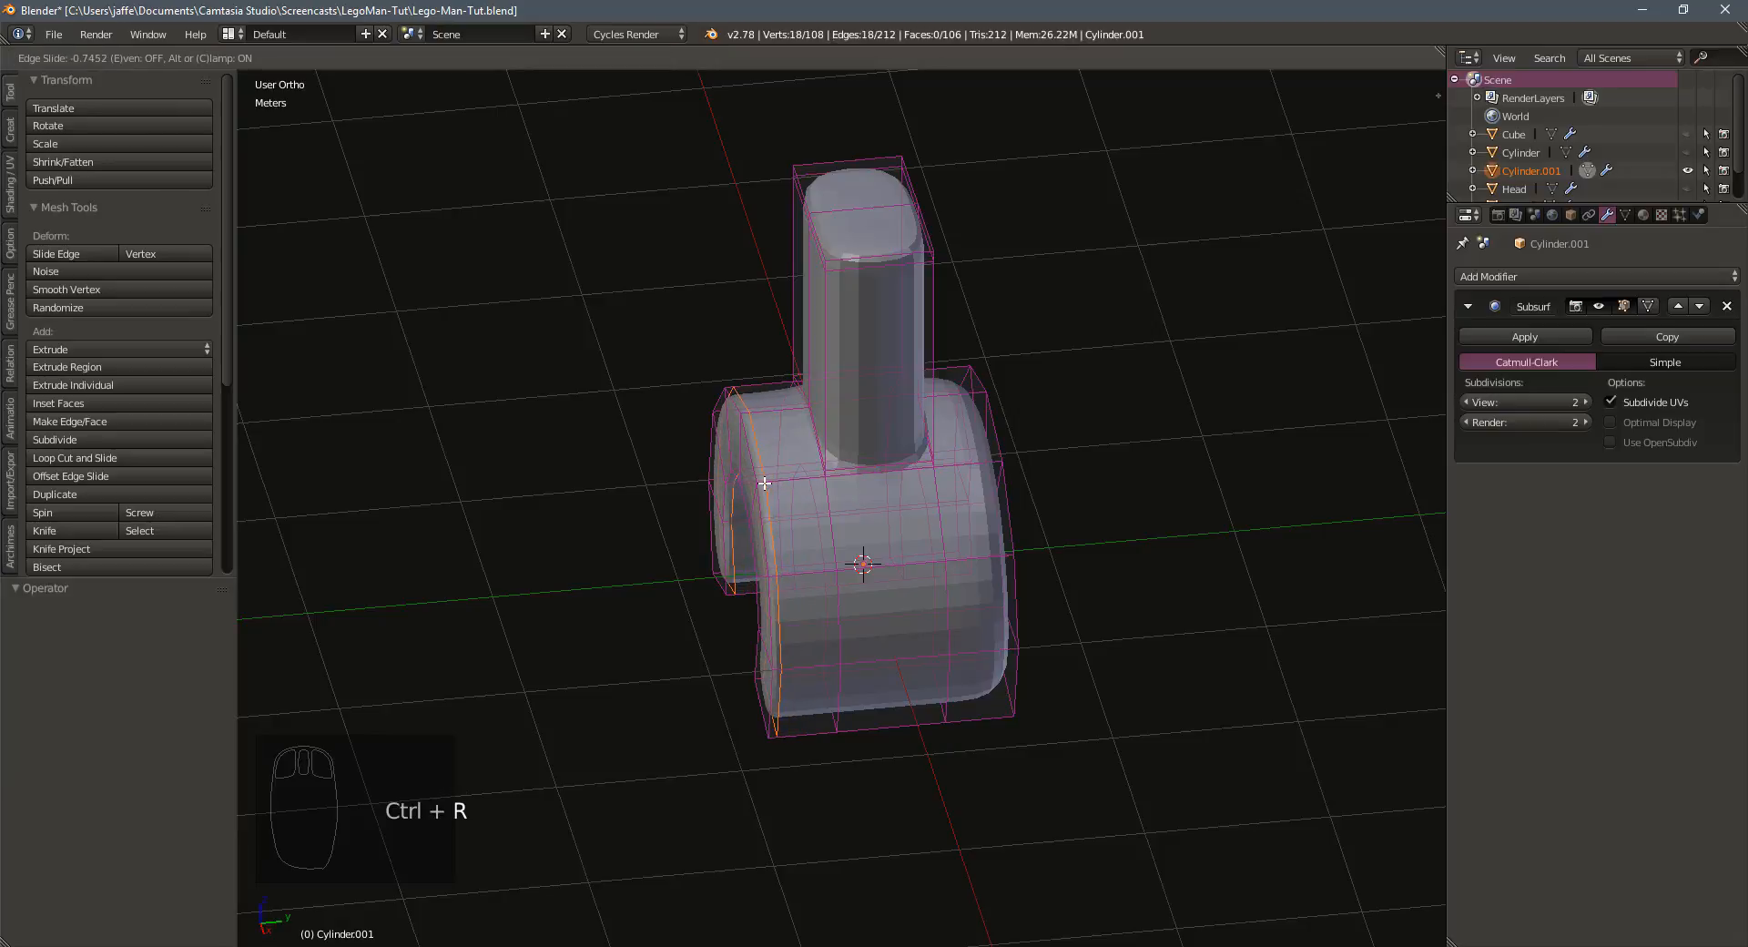
left_click(765, 483)
middle_click_drag(765, 483, 955, 484)
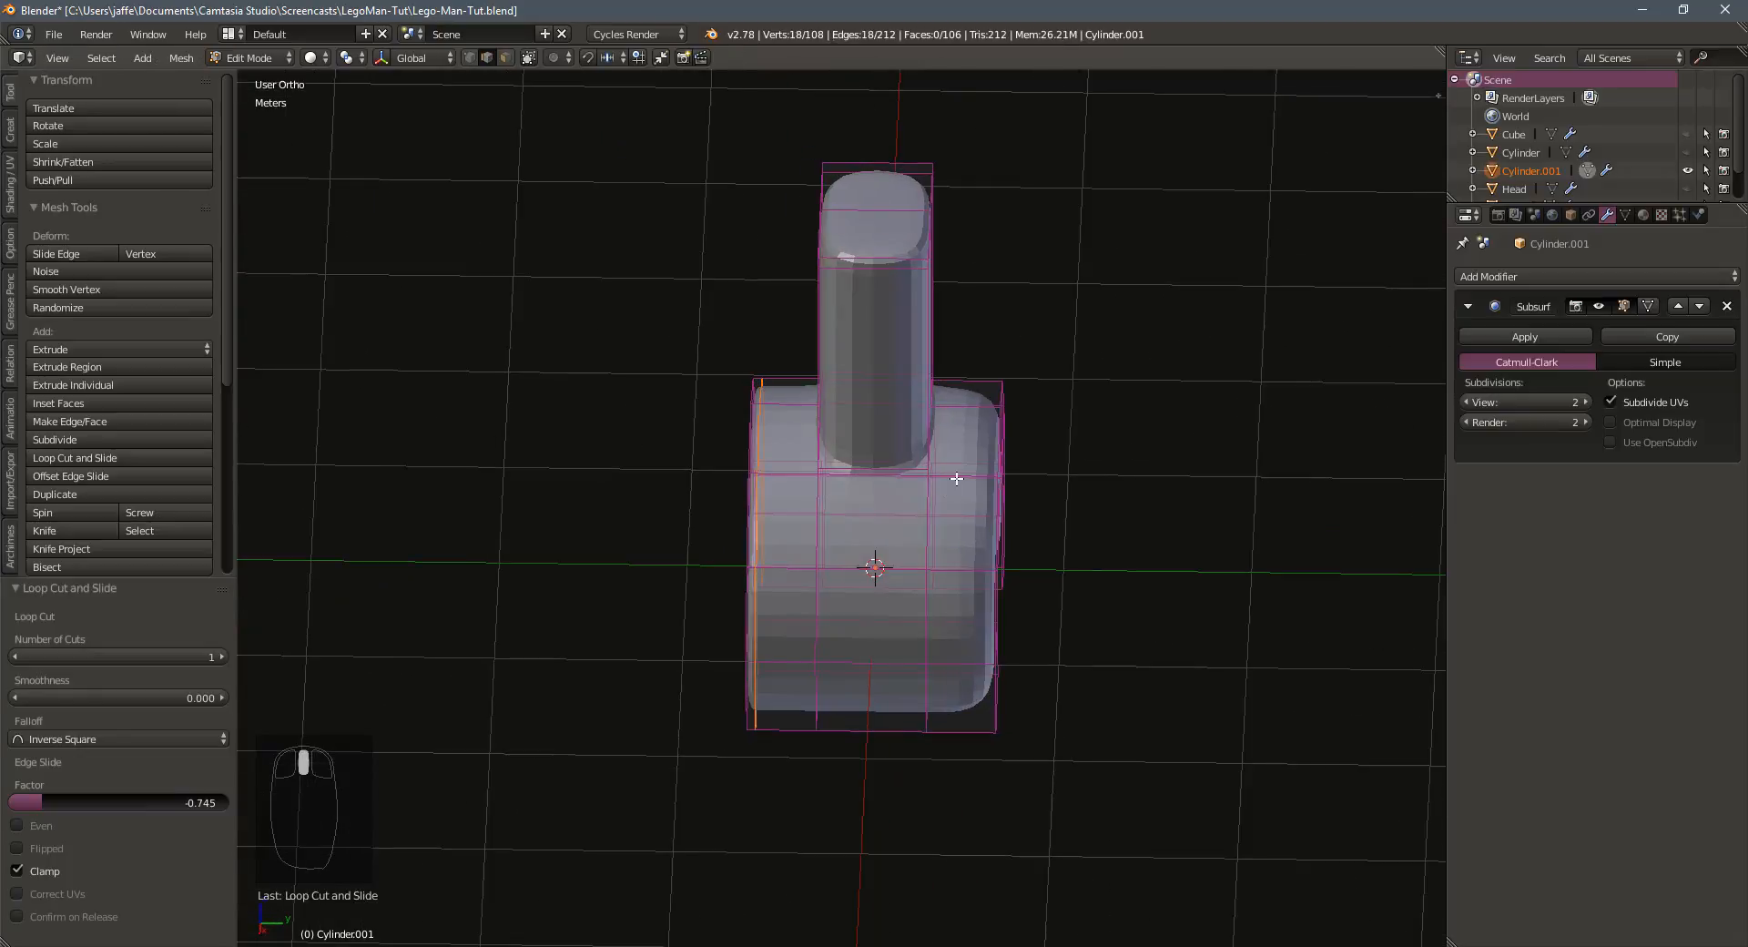
key("ctrl+r")
left_click(958, 479)
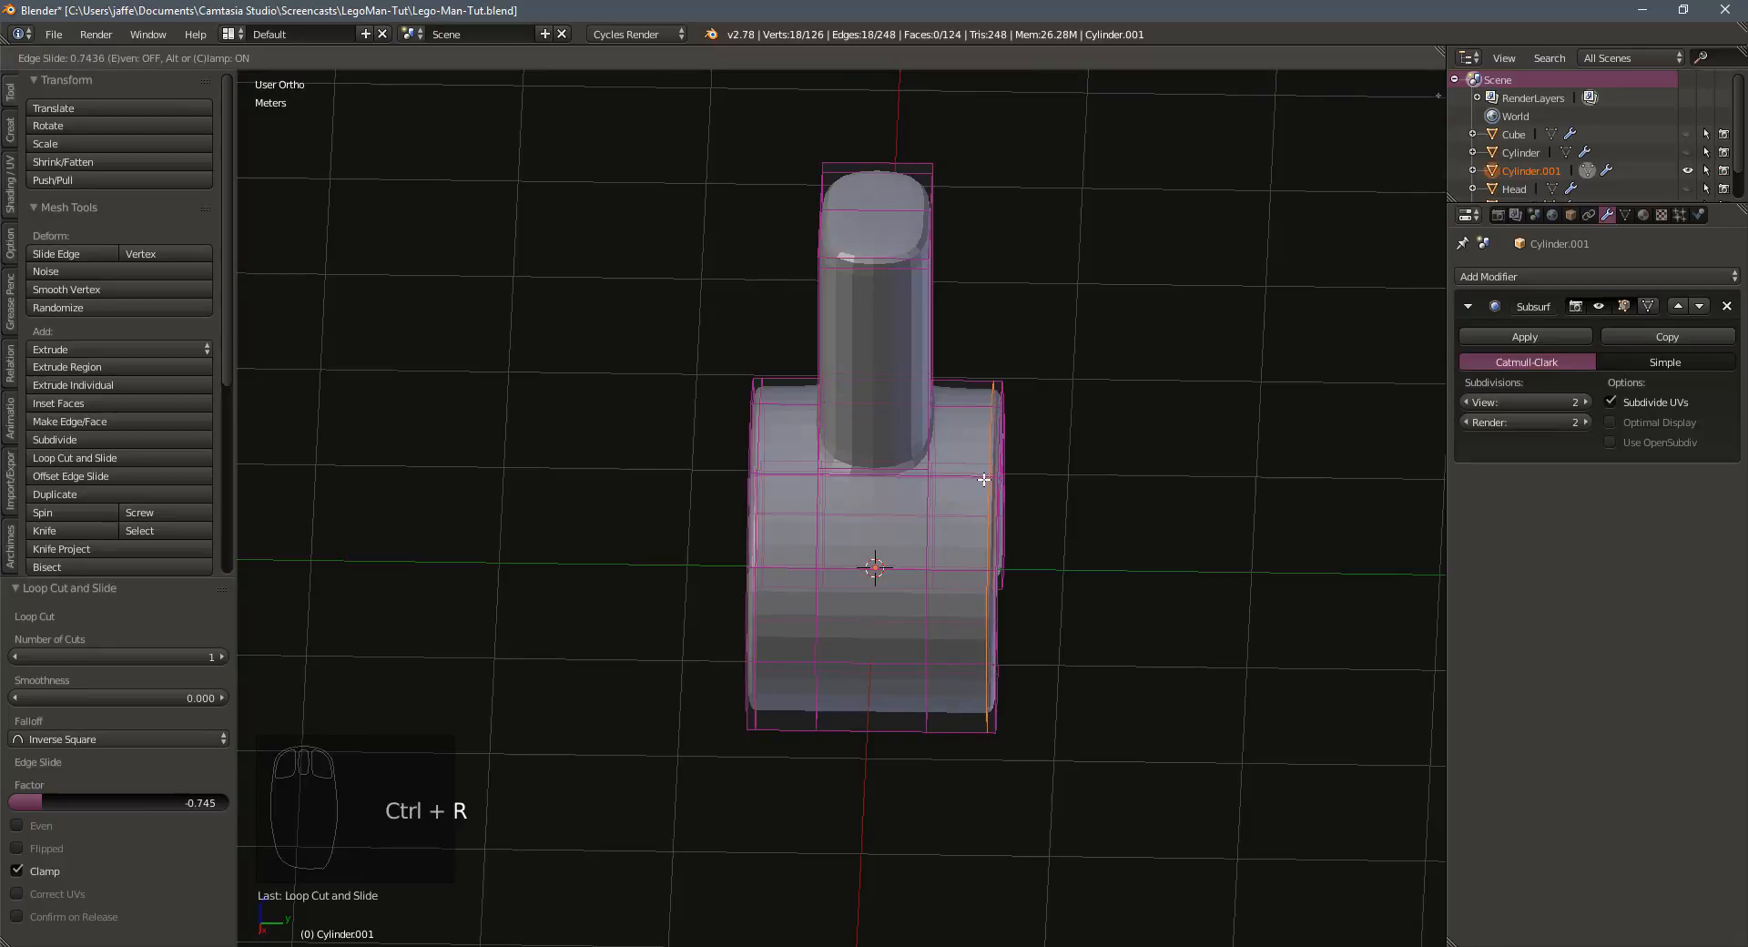
left_click(985, 480)
middle_click_drag(984, 473, 890, 662)
key("ctrl+r")
left_click(890, 671)
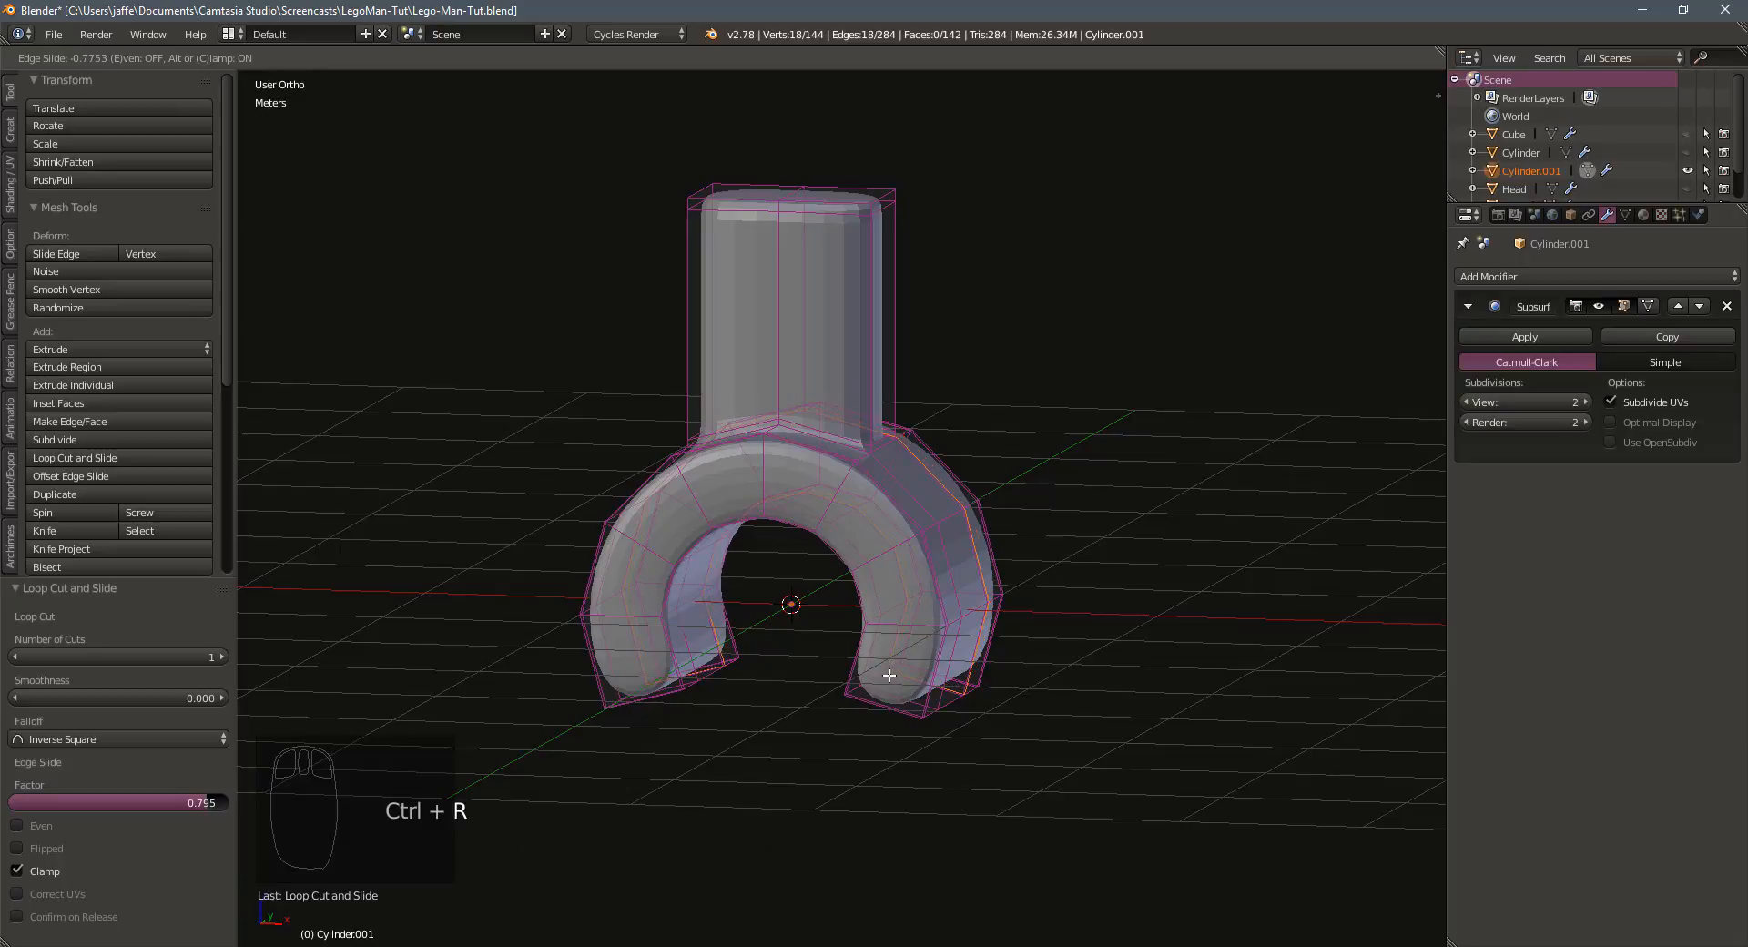
key("ctrl+z")
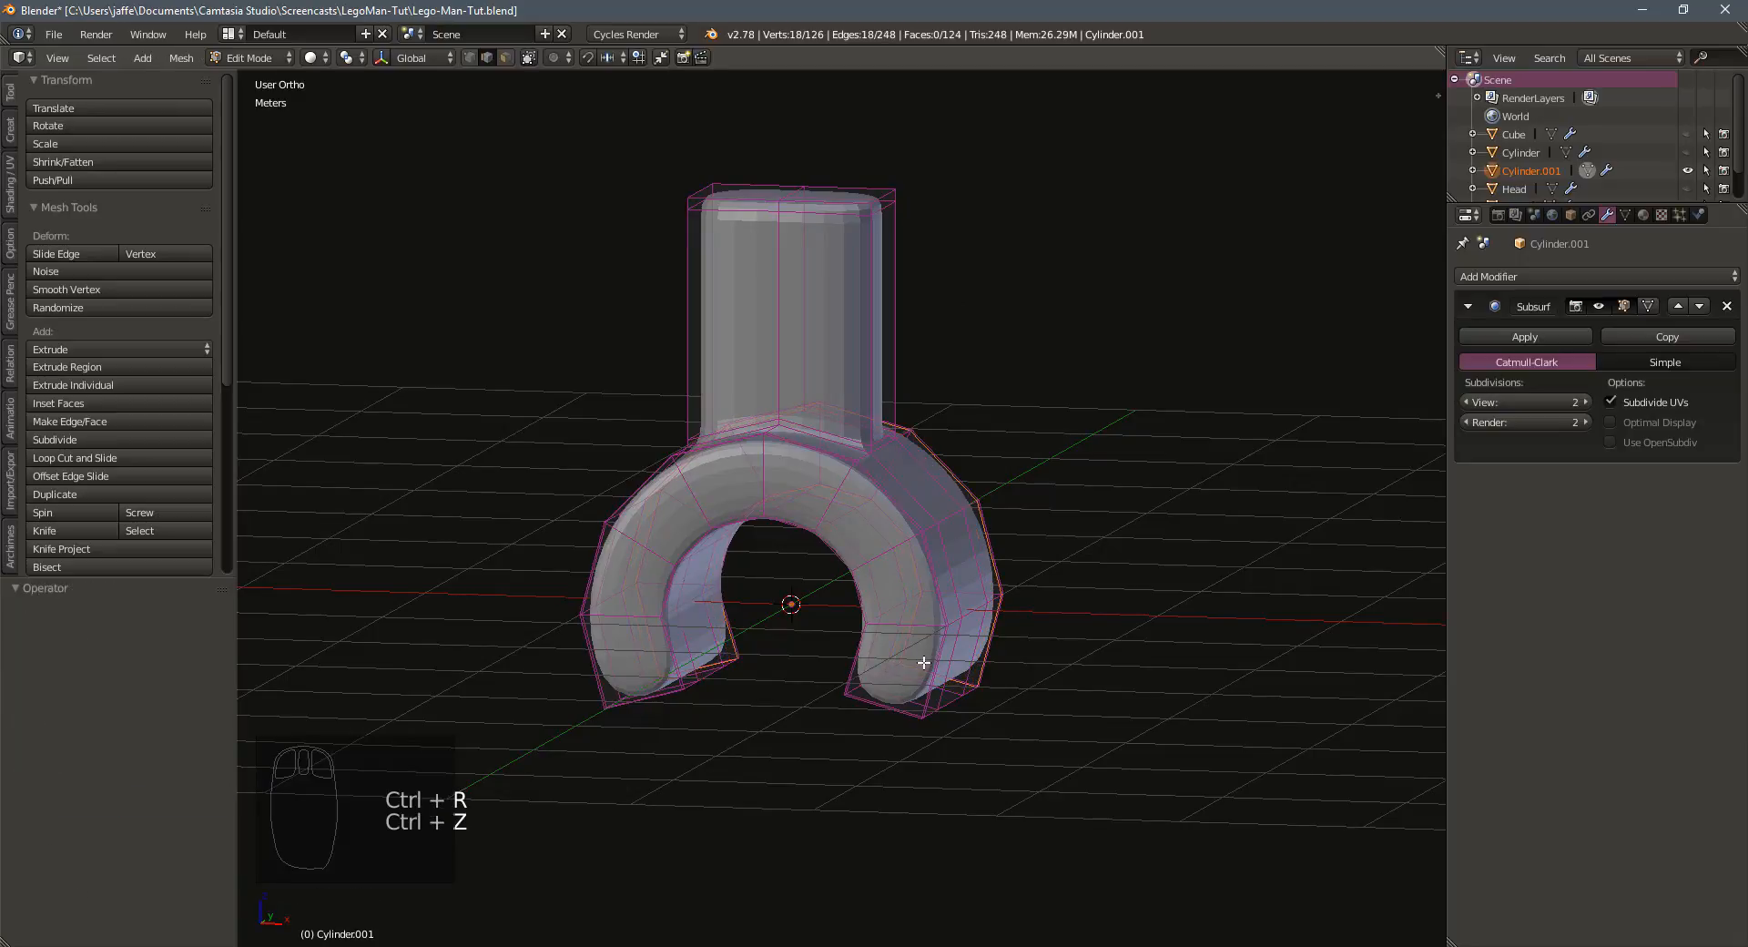
Add a loop cut near each open tip of the C-shaped hand, slid about -0.609 and 0.697 towards the ends
key("ctrl+r")
left_click(934, 667)
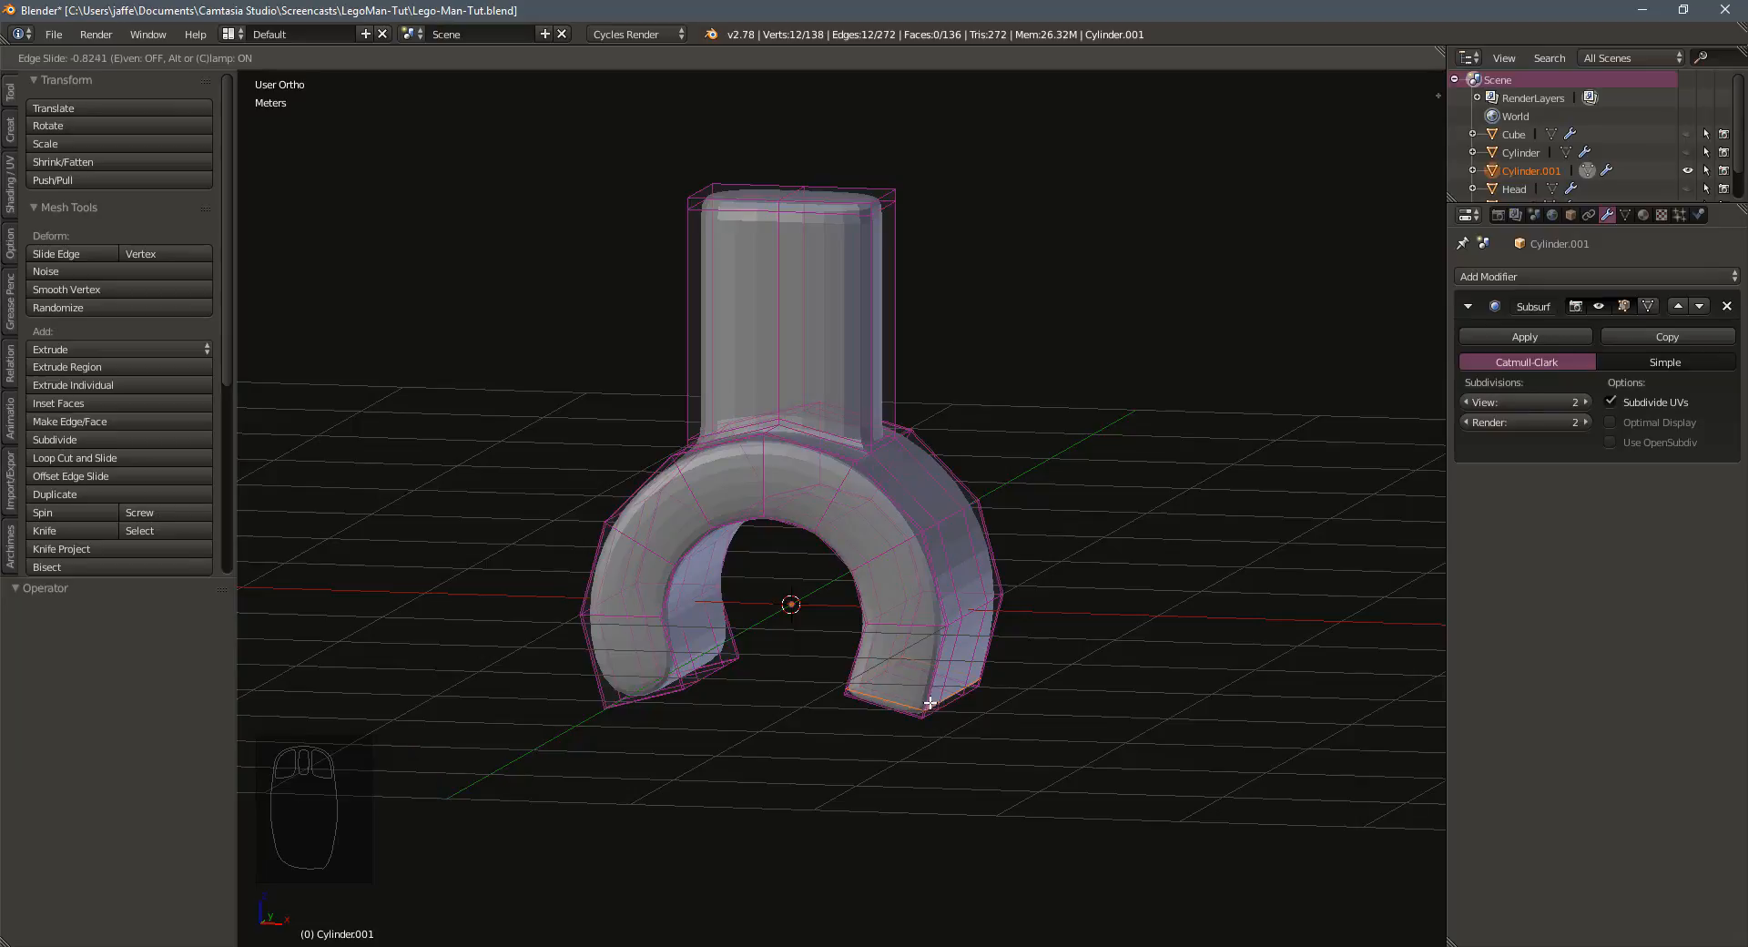
left_click(933, 693)
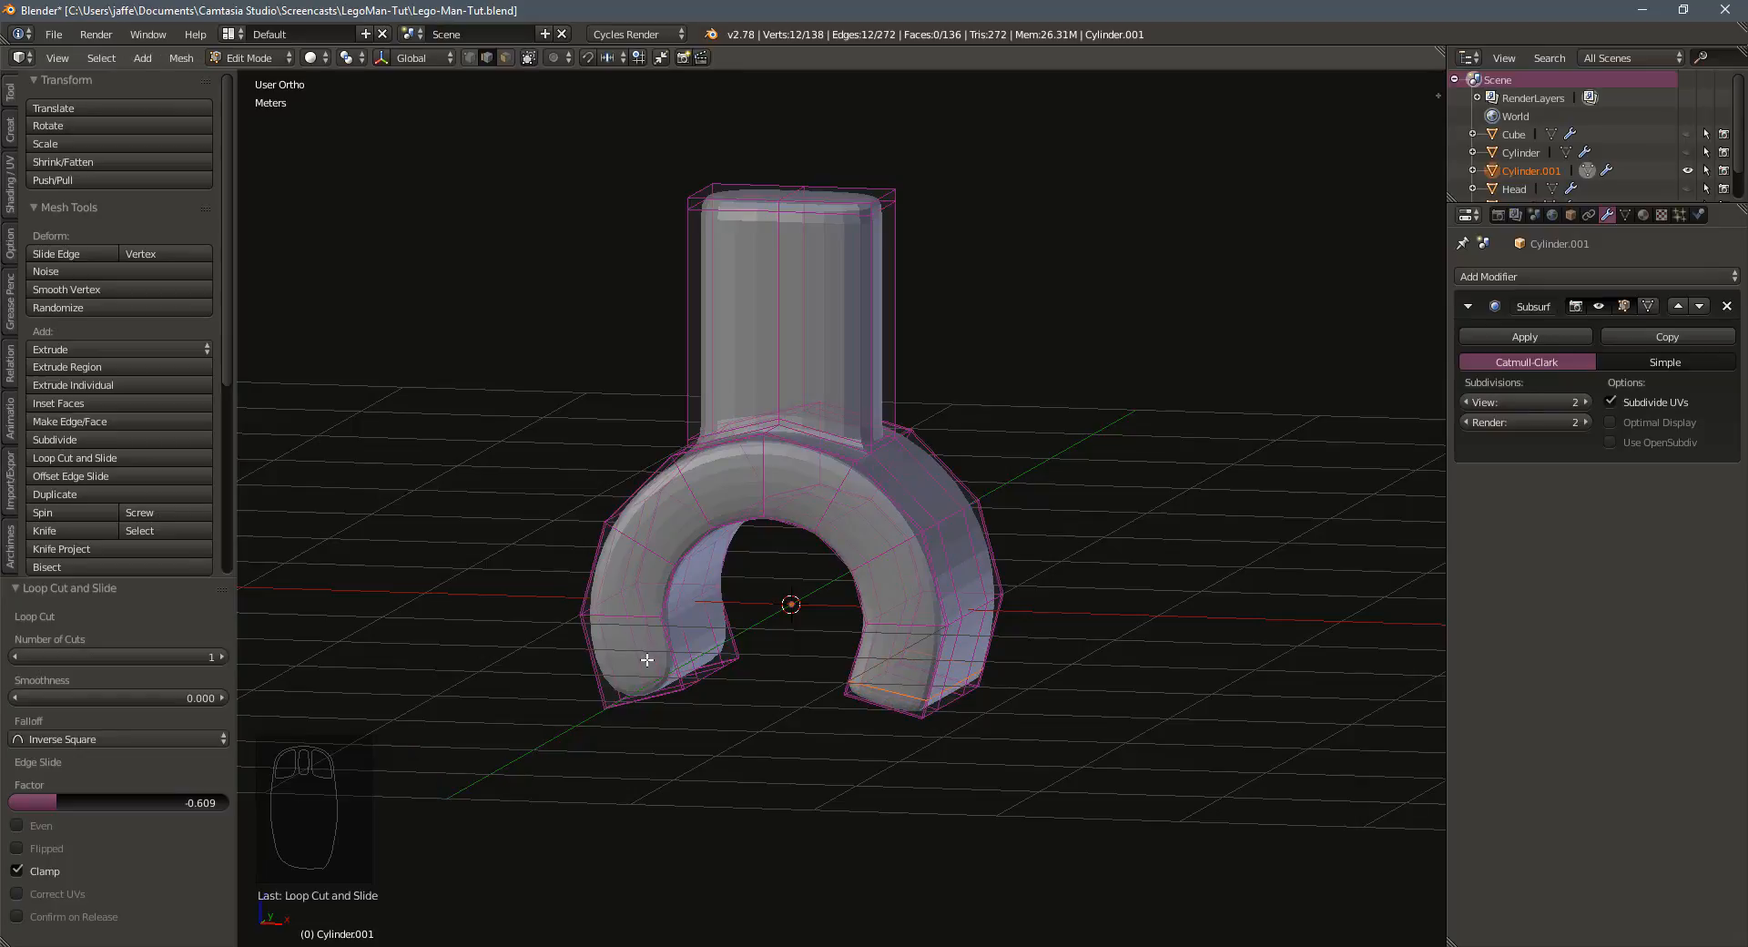
key("ctrl+r")
left_click(647, 665)
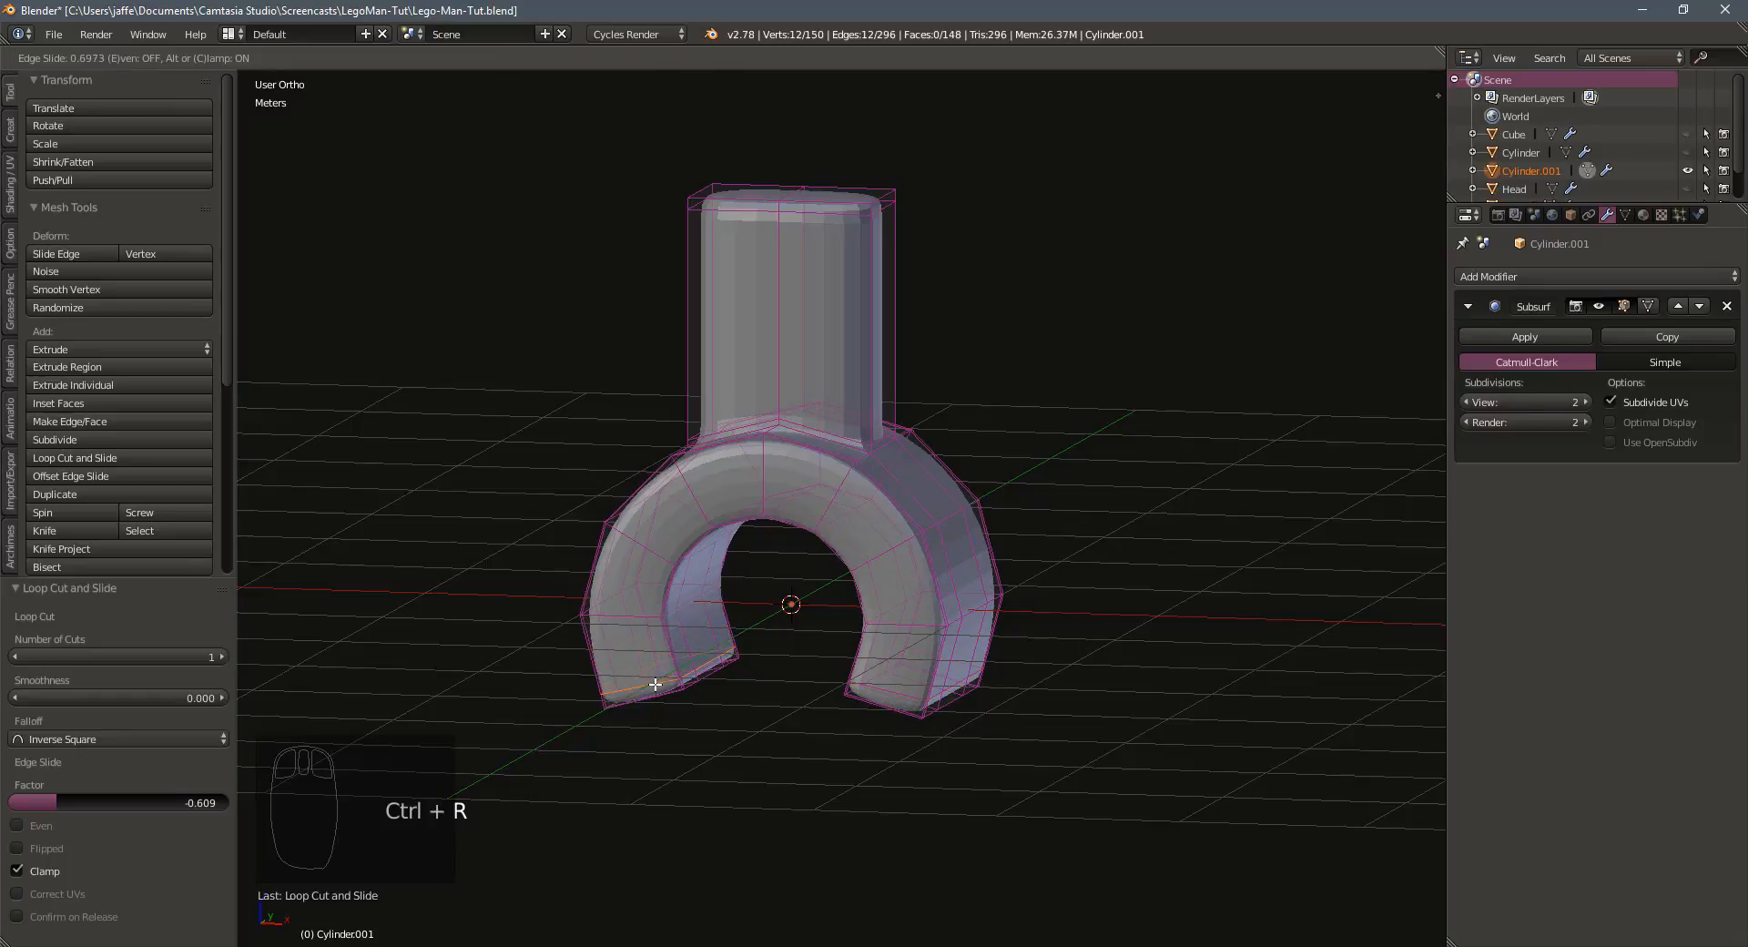
left_click(655, 684)
Return to Object Mode and apply smooth shading to the hand
middle_click_drag(824, 640, 770, 617)
scroll(769, 616, "down", 1)
key("Tab")
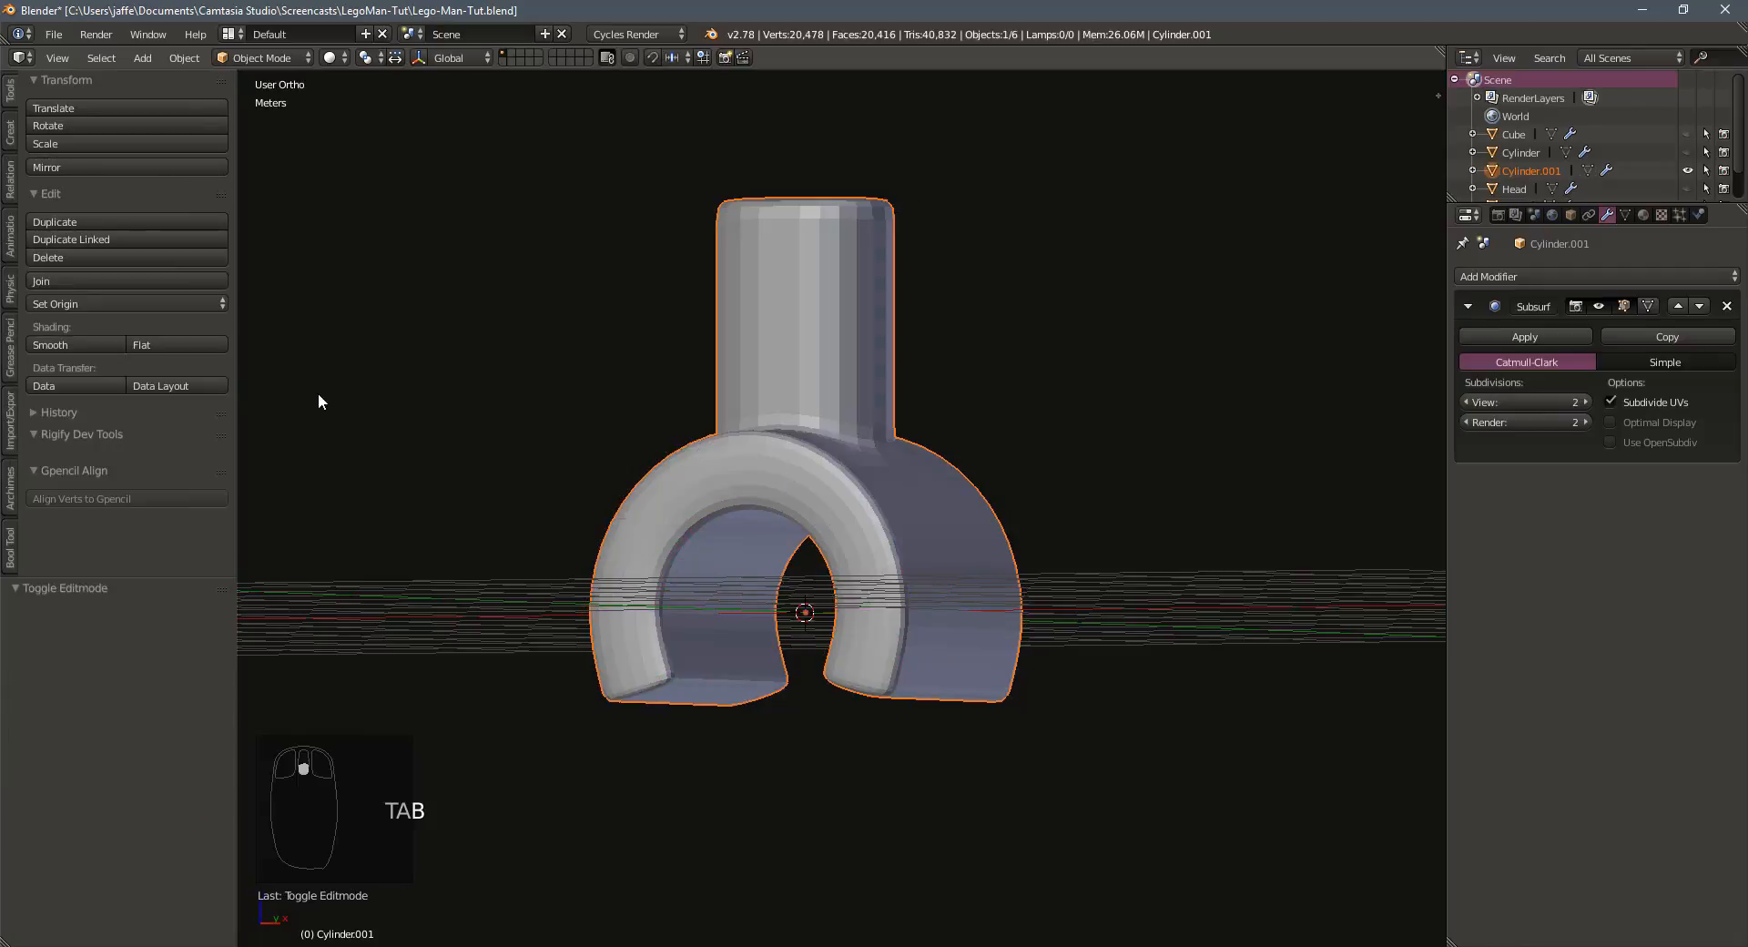
left_click(52, 345)
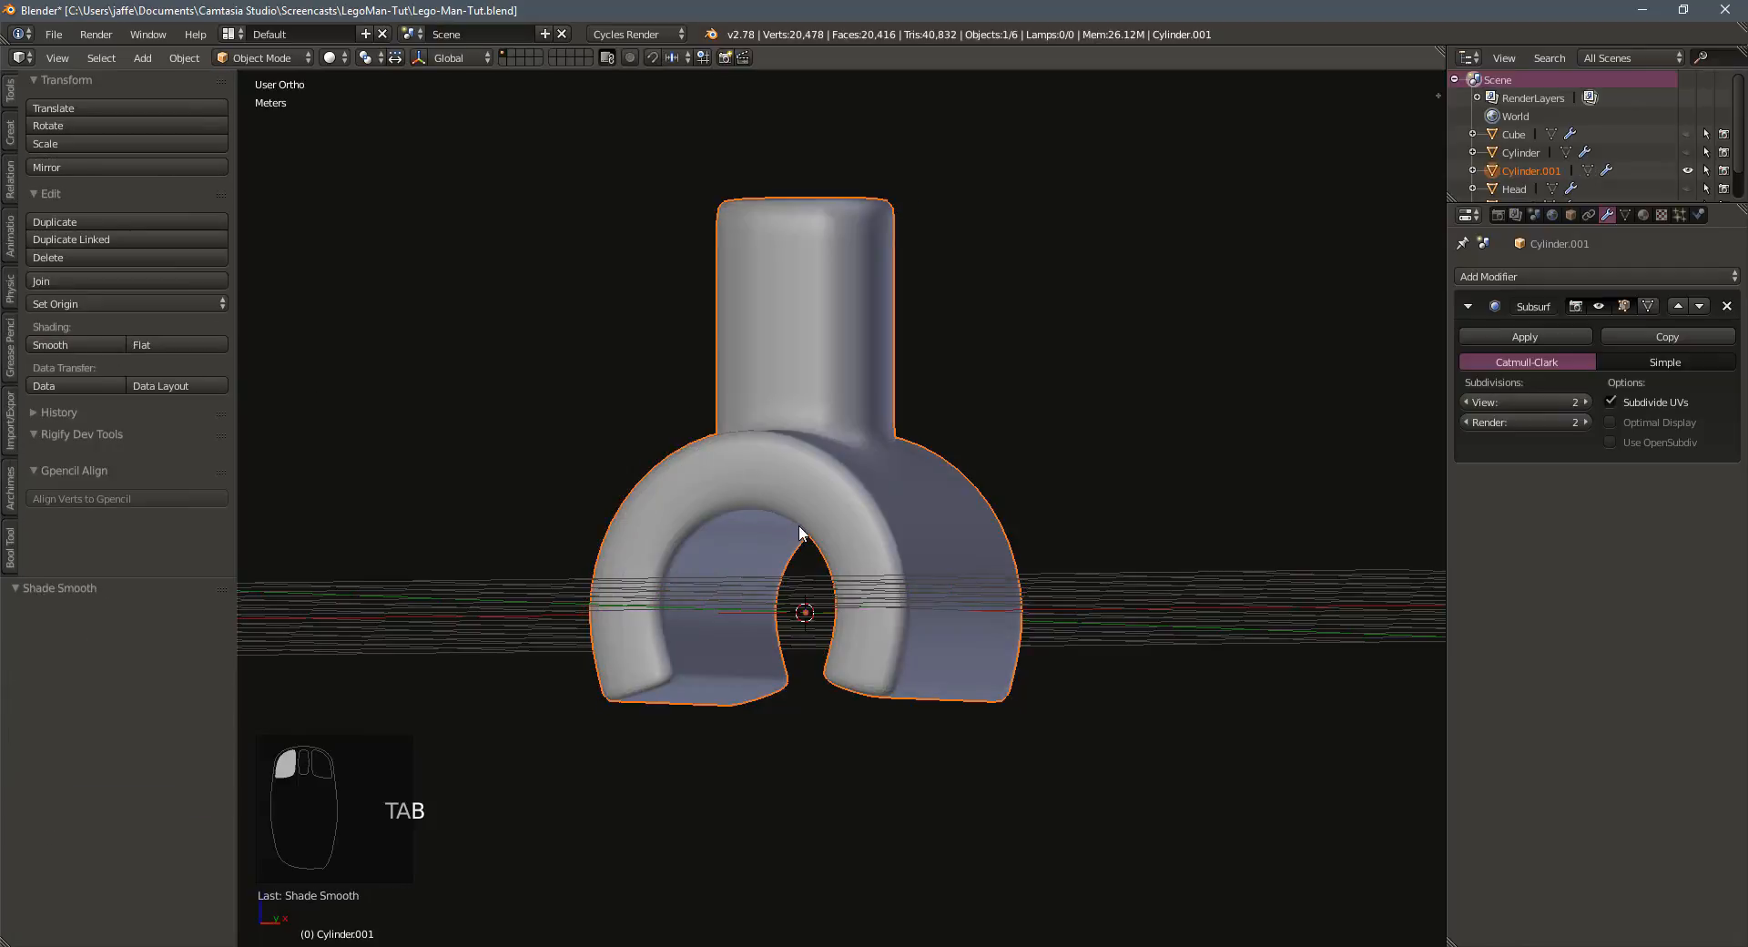
Compare the hand in Edit Mode with the side reference drawing in the right orthographic view
key("Tab")
middle_click_drag(795, 526, 705, 523)
key("KP_3")
scroll(734, 500, "down", 1)
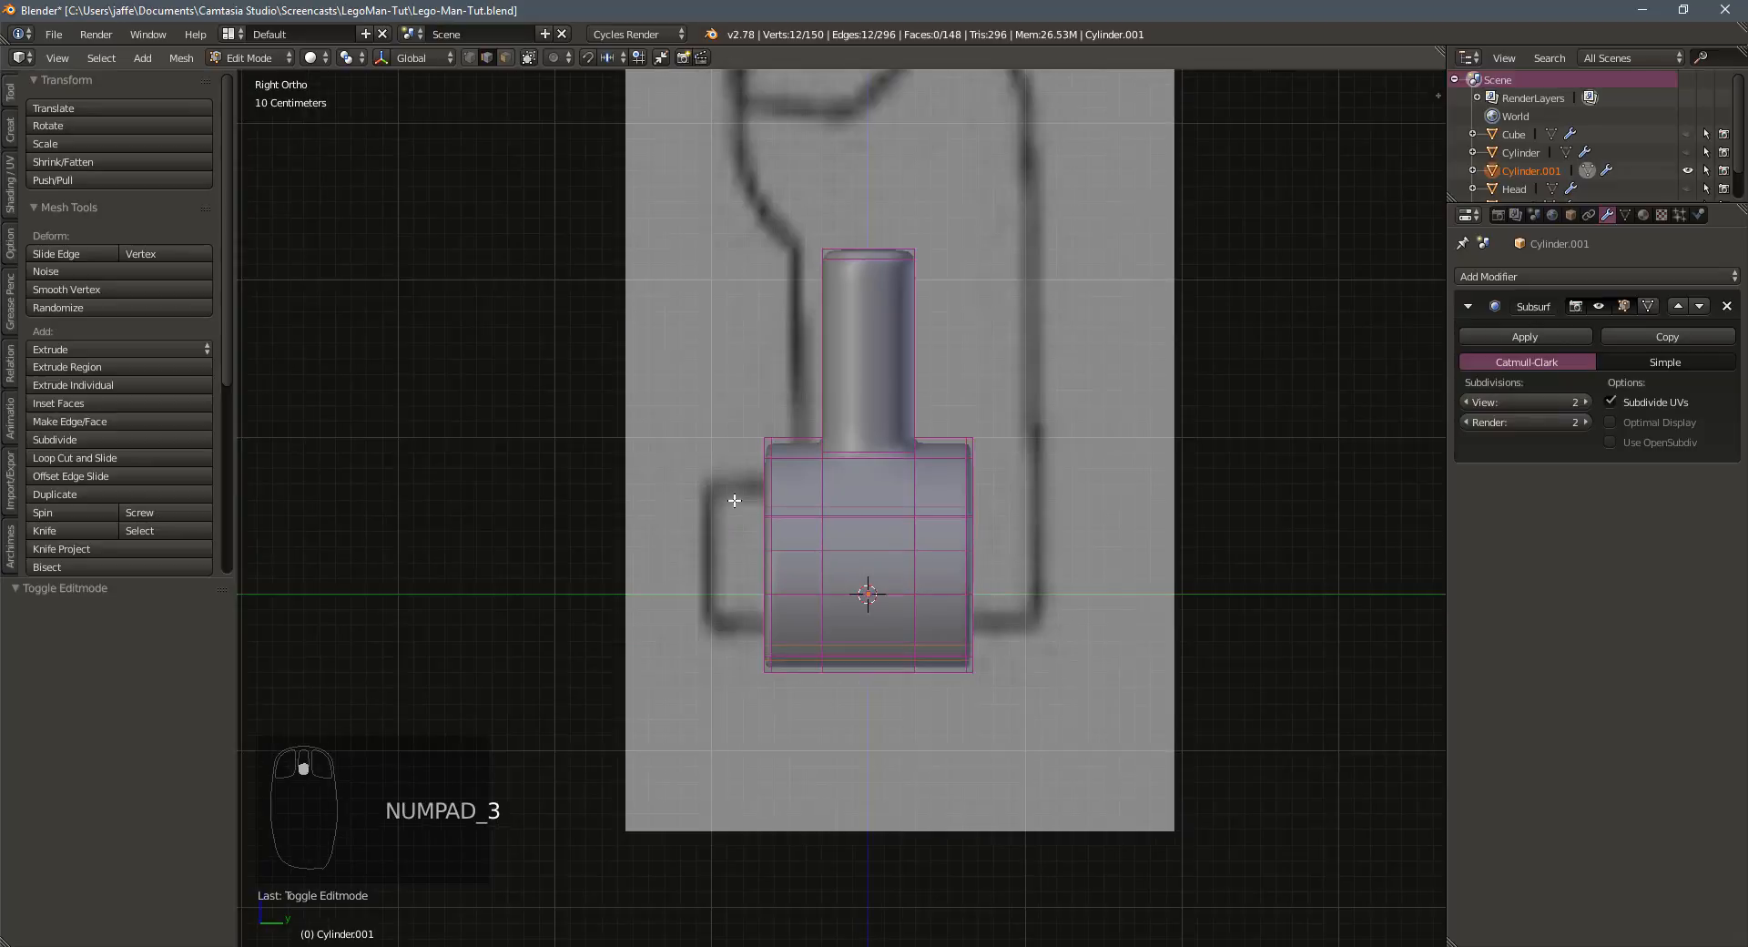
middle_click_drag(778, 434, 625, 688, "shift")
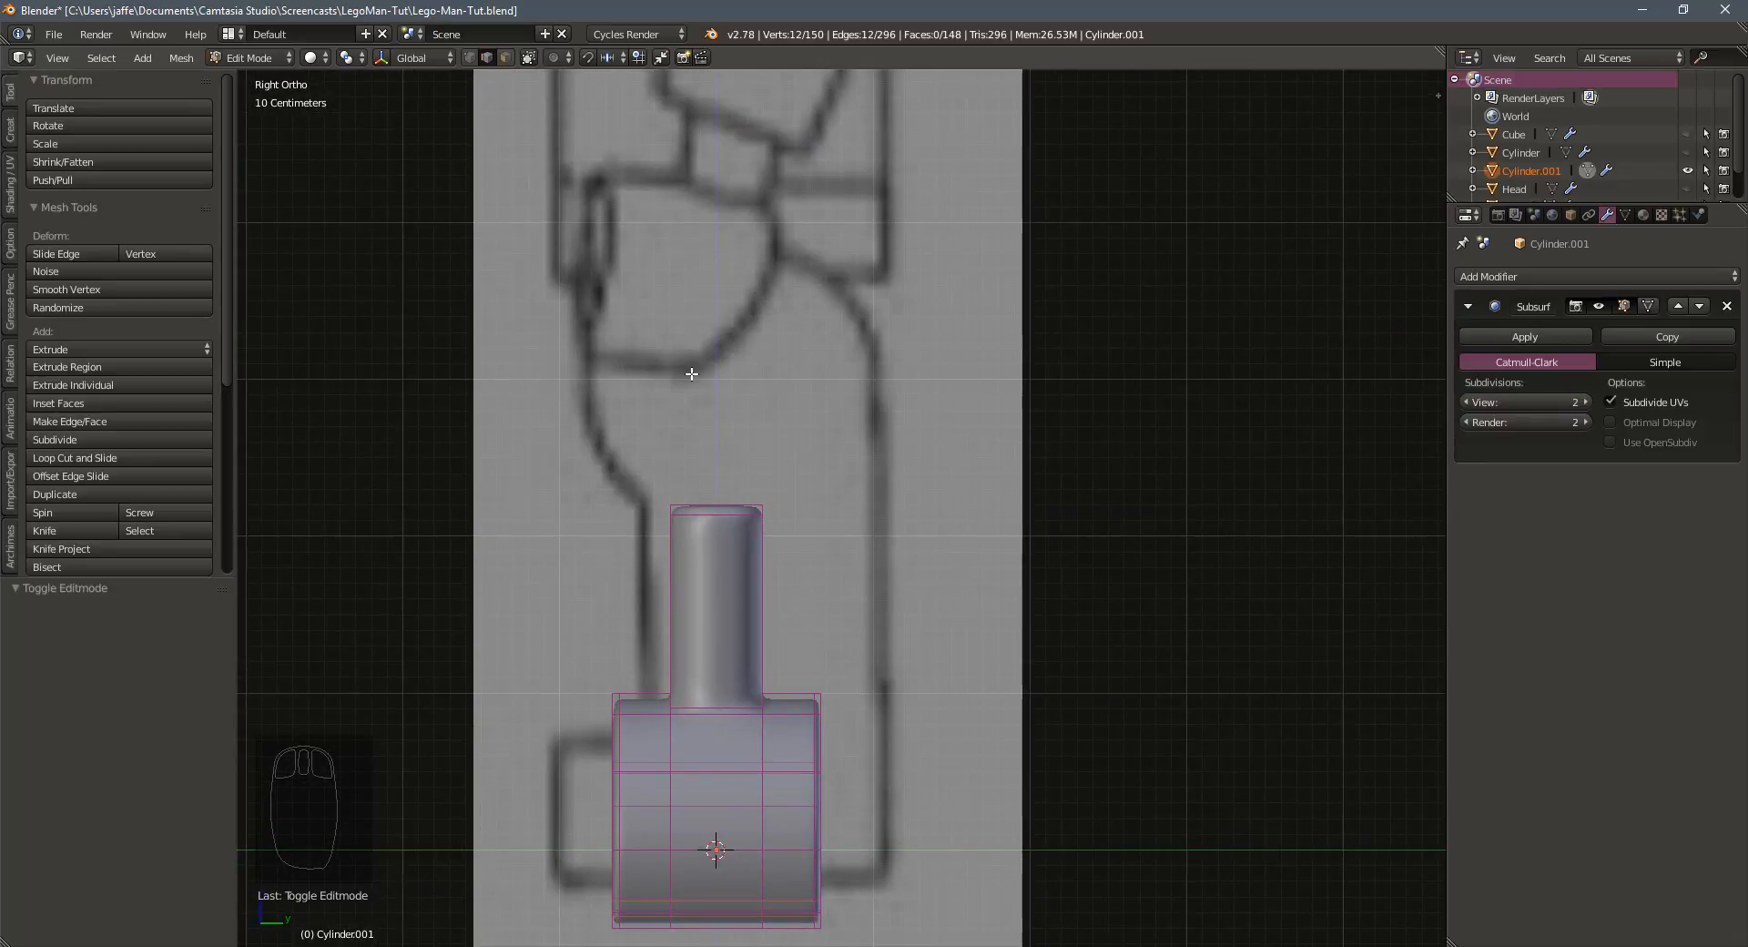
middle_click_drag(813, 574, 784, 324, "shift")
scroll(806, 619, "up", 1)
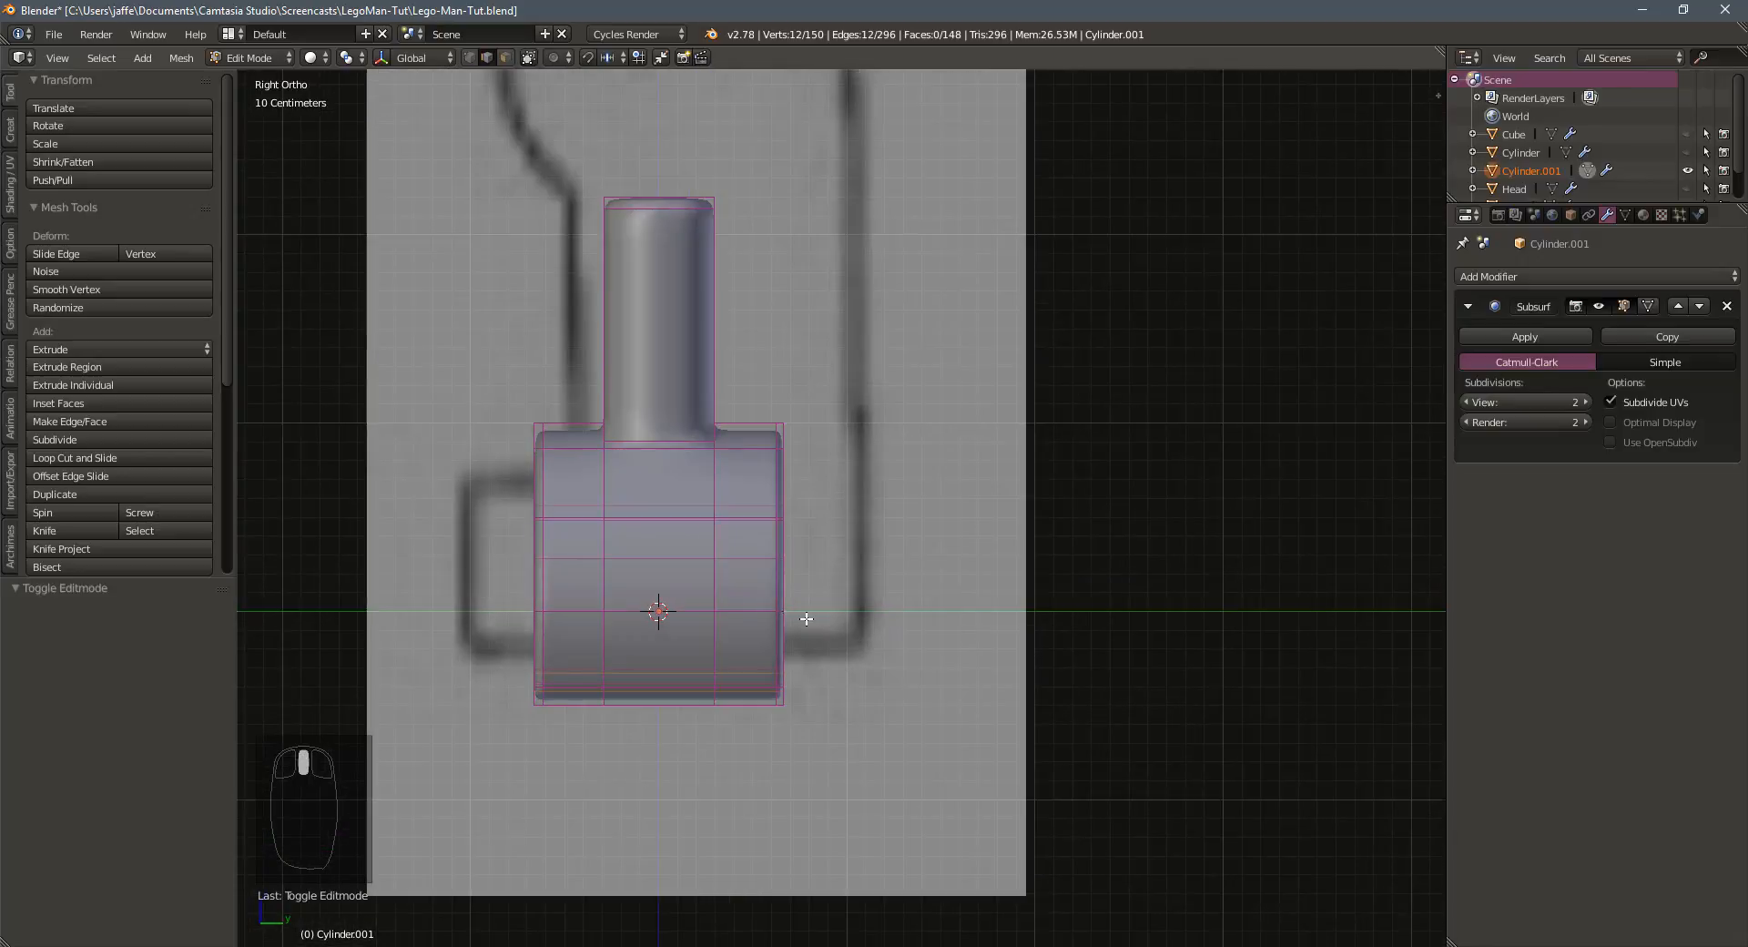
key("Tab")
key("Tab")
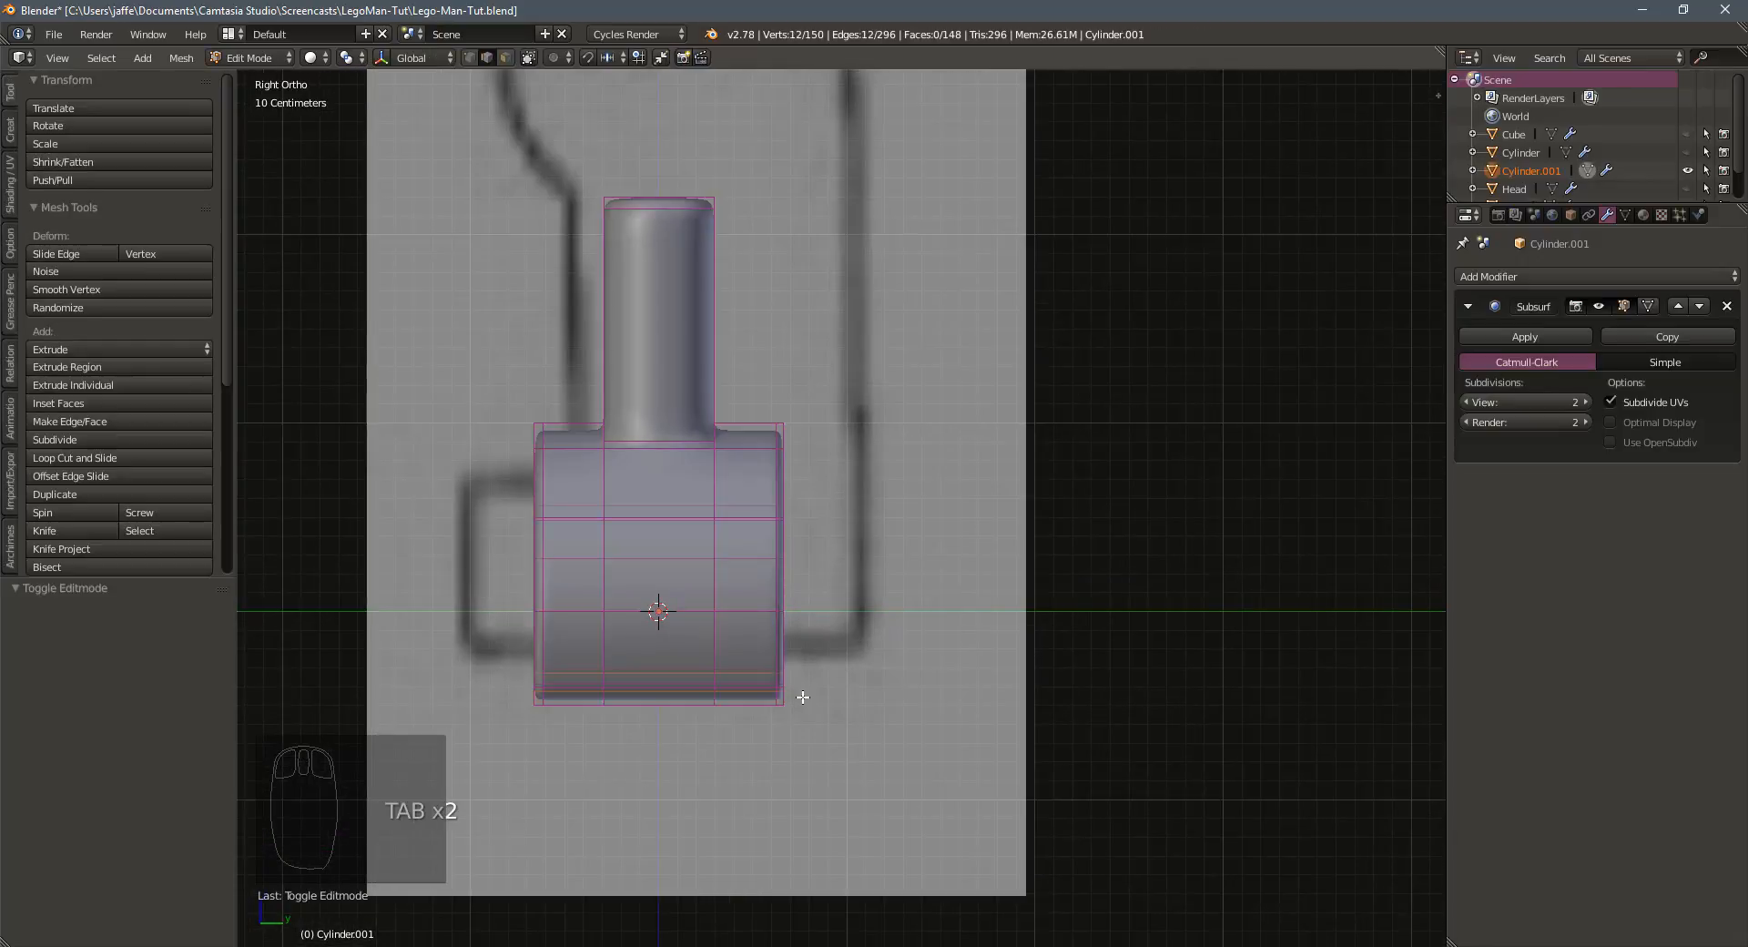
Box-select the hand's lower corner vertices on the +Y side in vertex mode and enable proportional editing
key("ctrl+Tab")
left_click(761, 668)
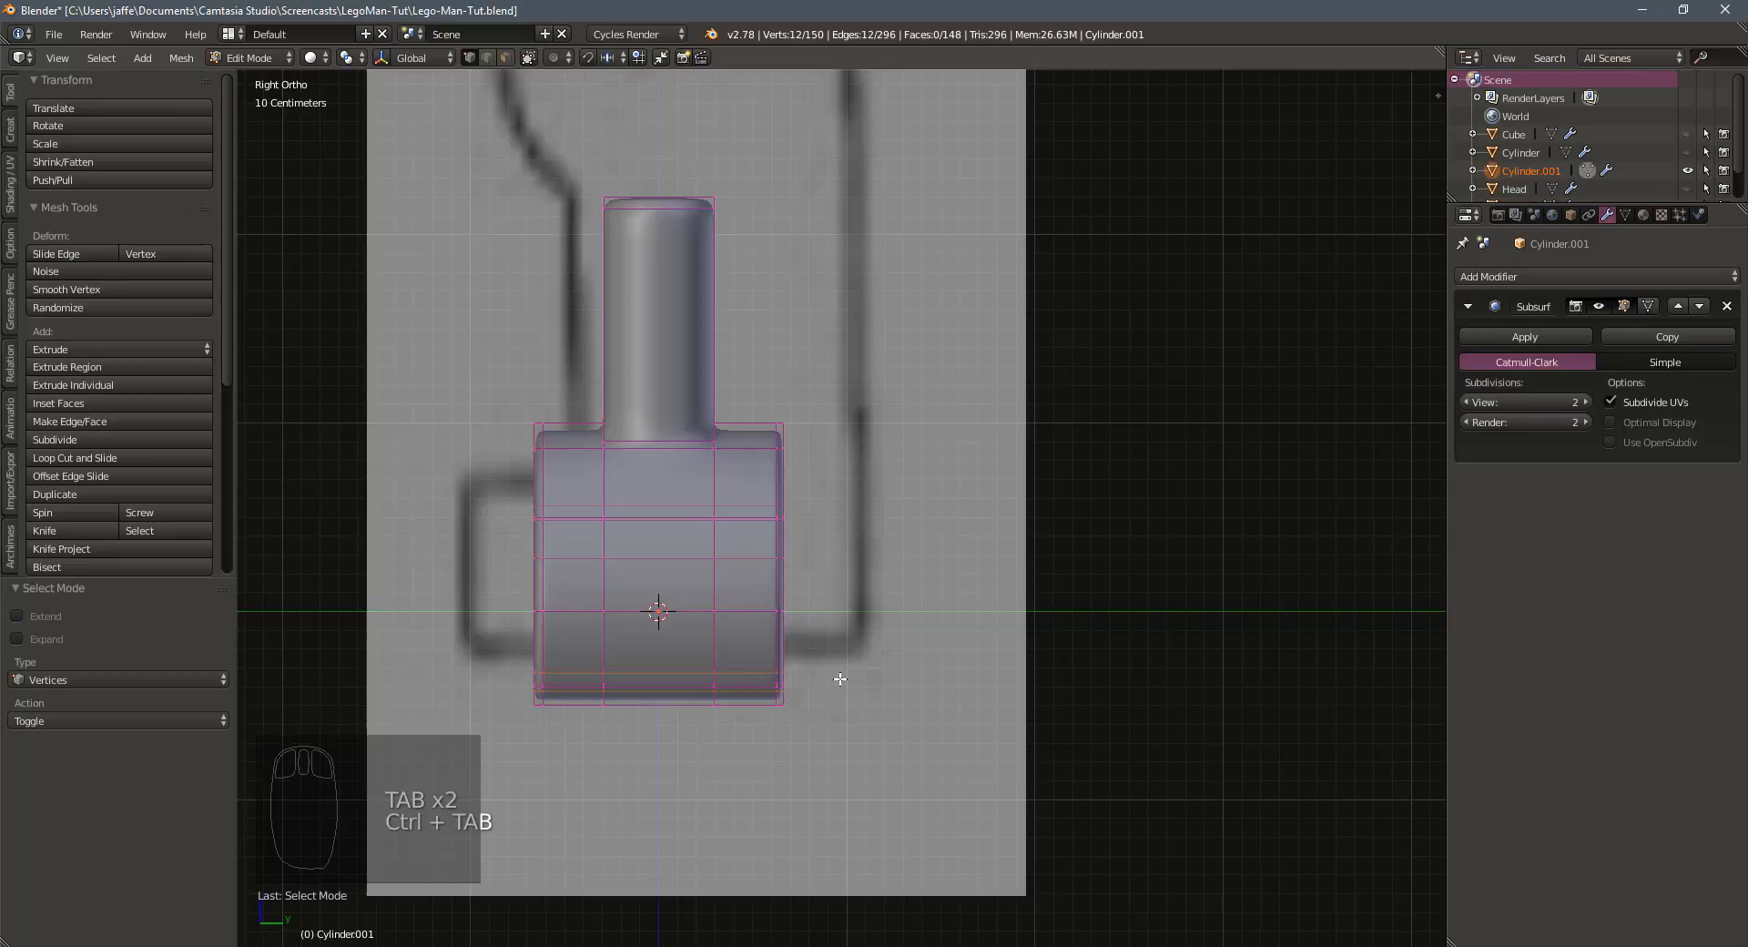
key("a")
key("b")
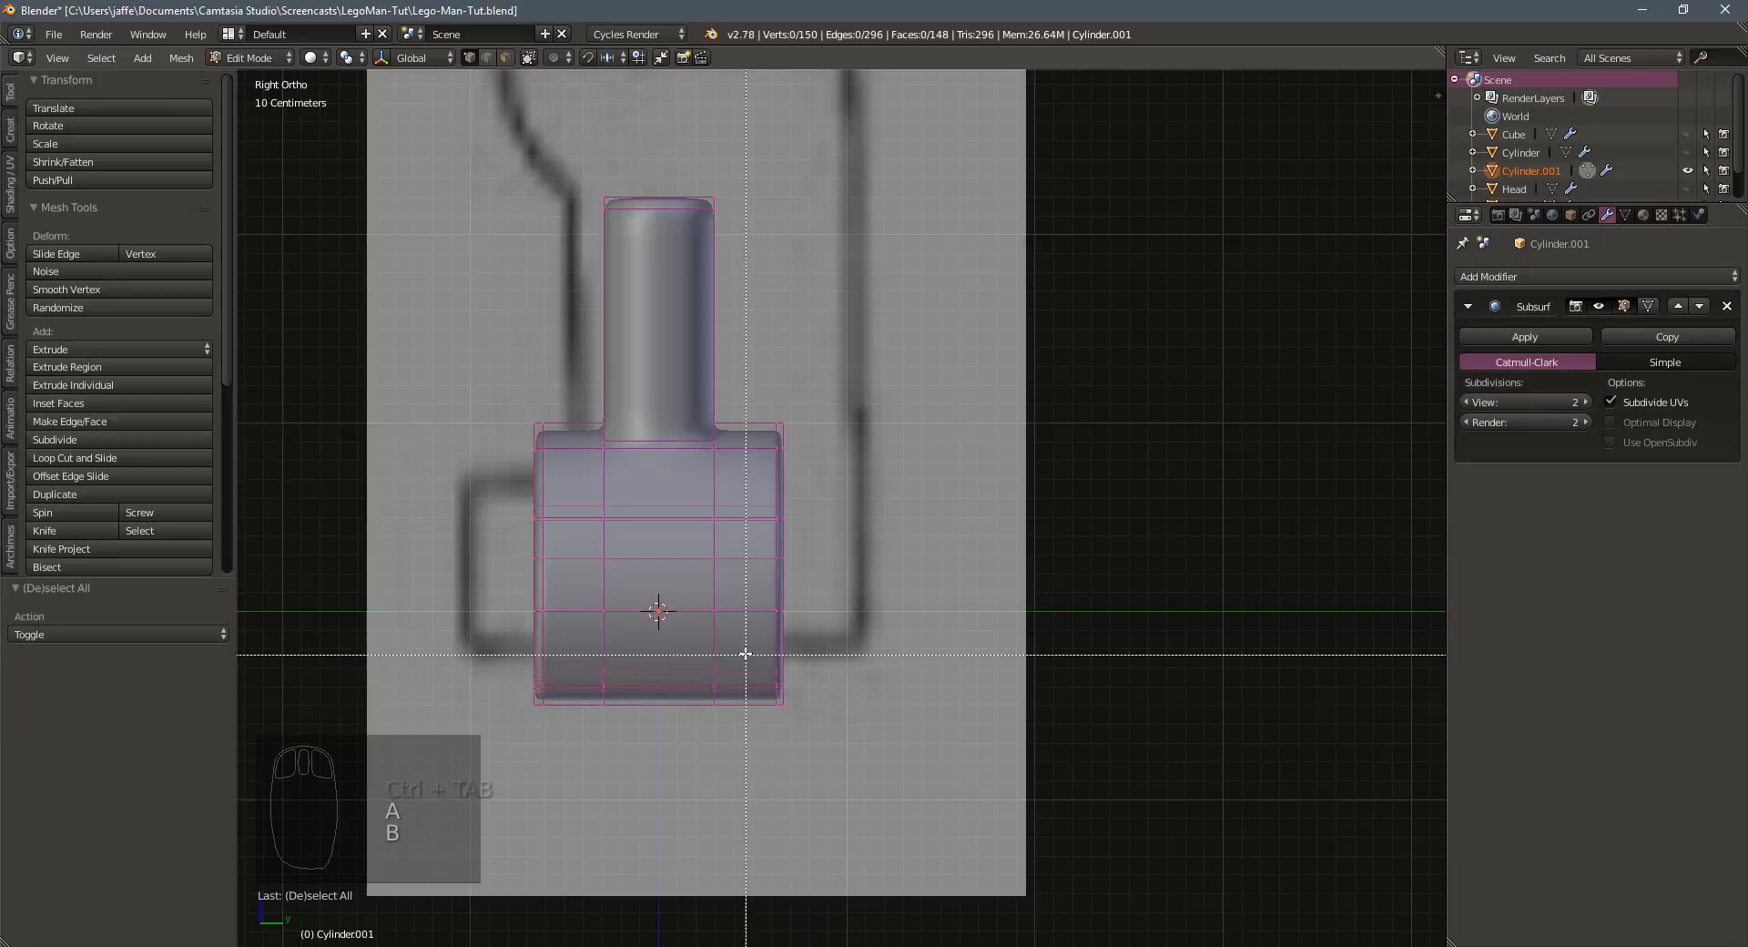
left_click_drag(746, 655, 928, 753)
mouse_move(928, 753)
middle_mouse_down()
mouse_move(815, 754)
mouse_move(903, 735)
middle_mouse_up()
key("KP_3")
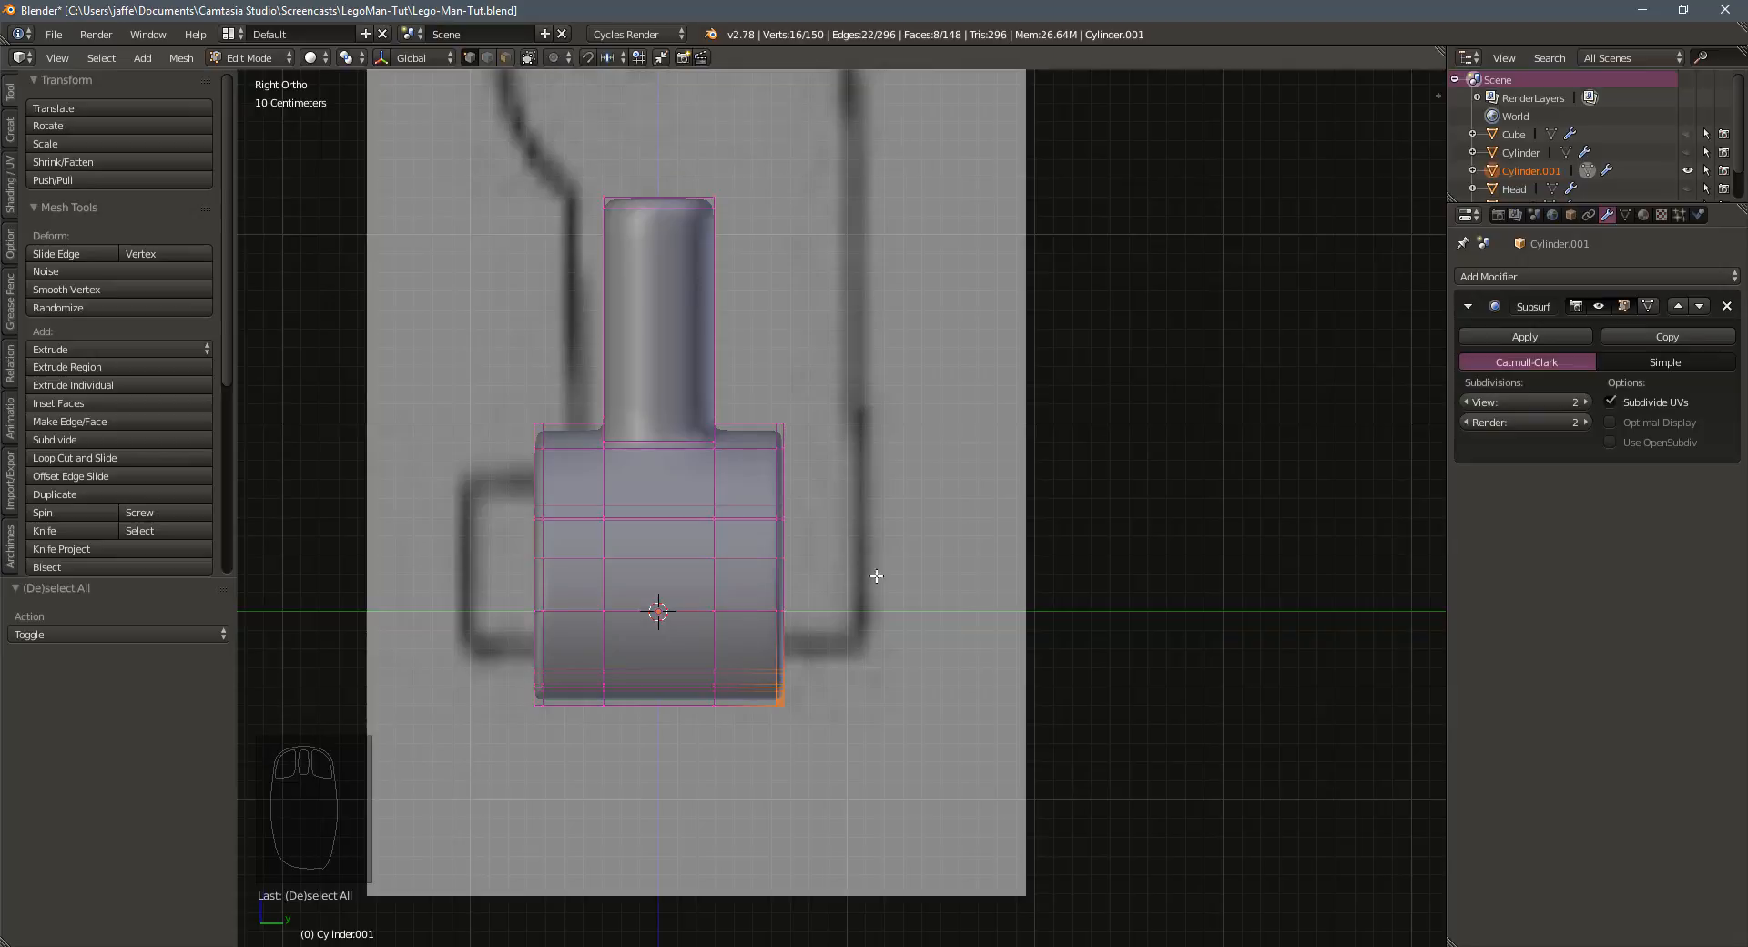
left_click(550, 57)
key("o")
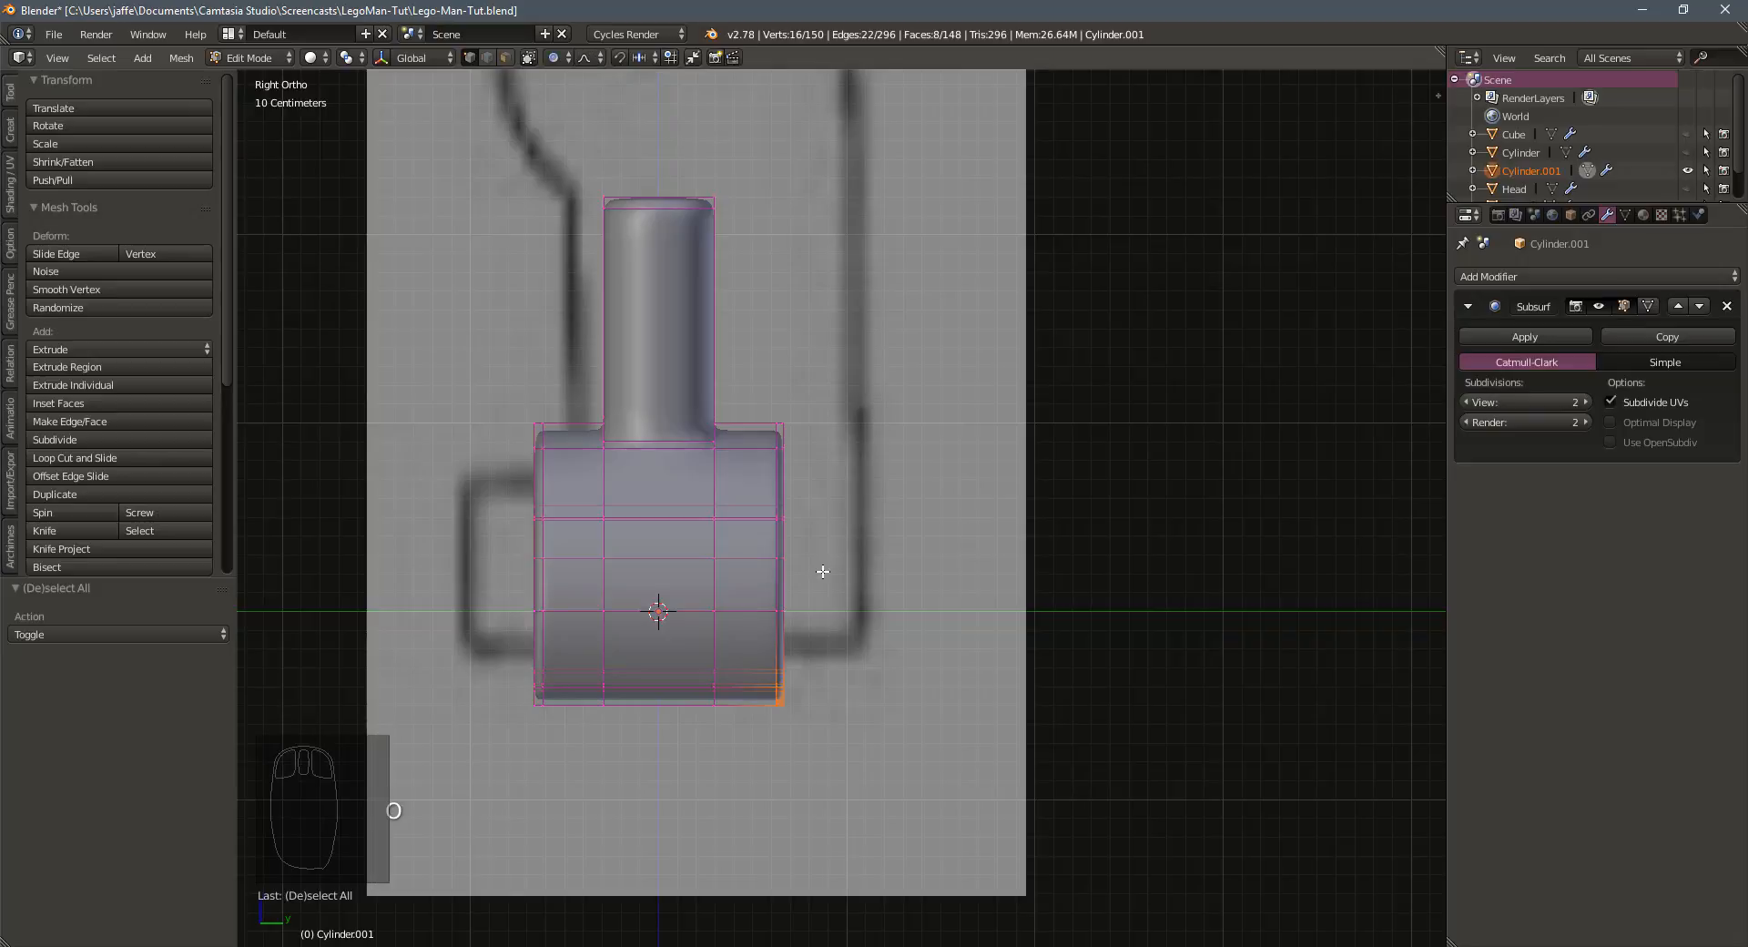
key("g")
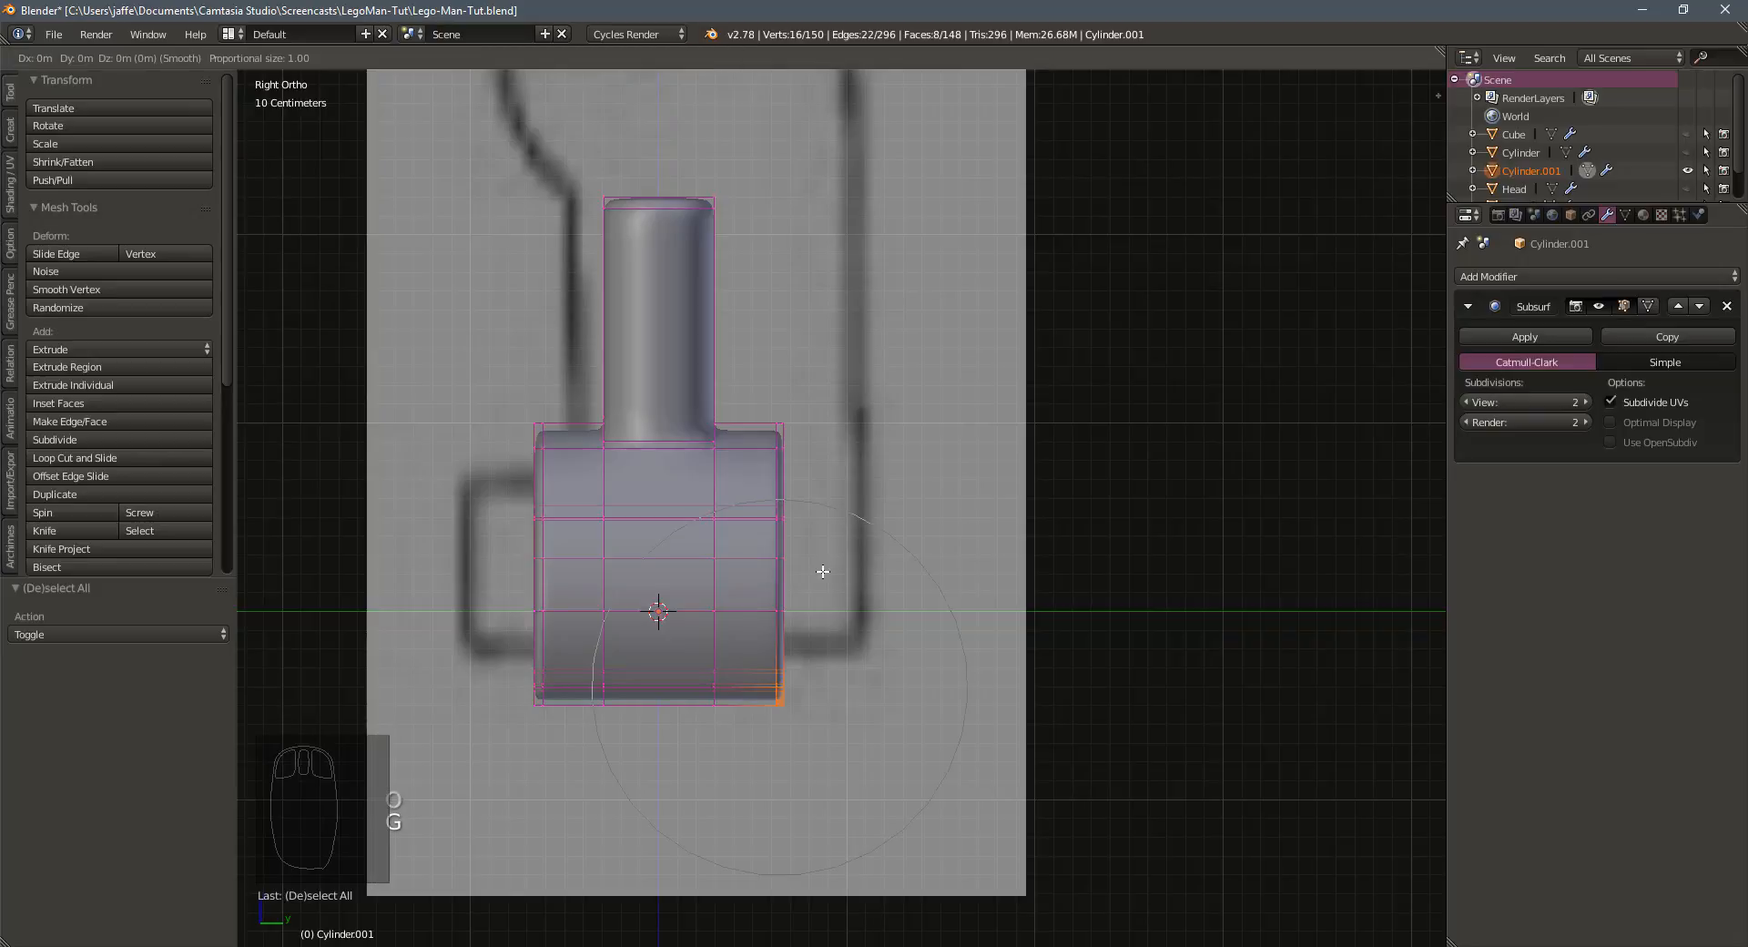
scroll(822, 571, "down", 3)
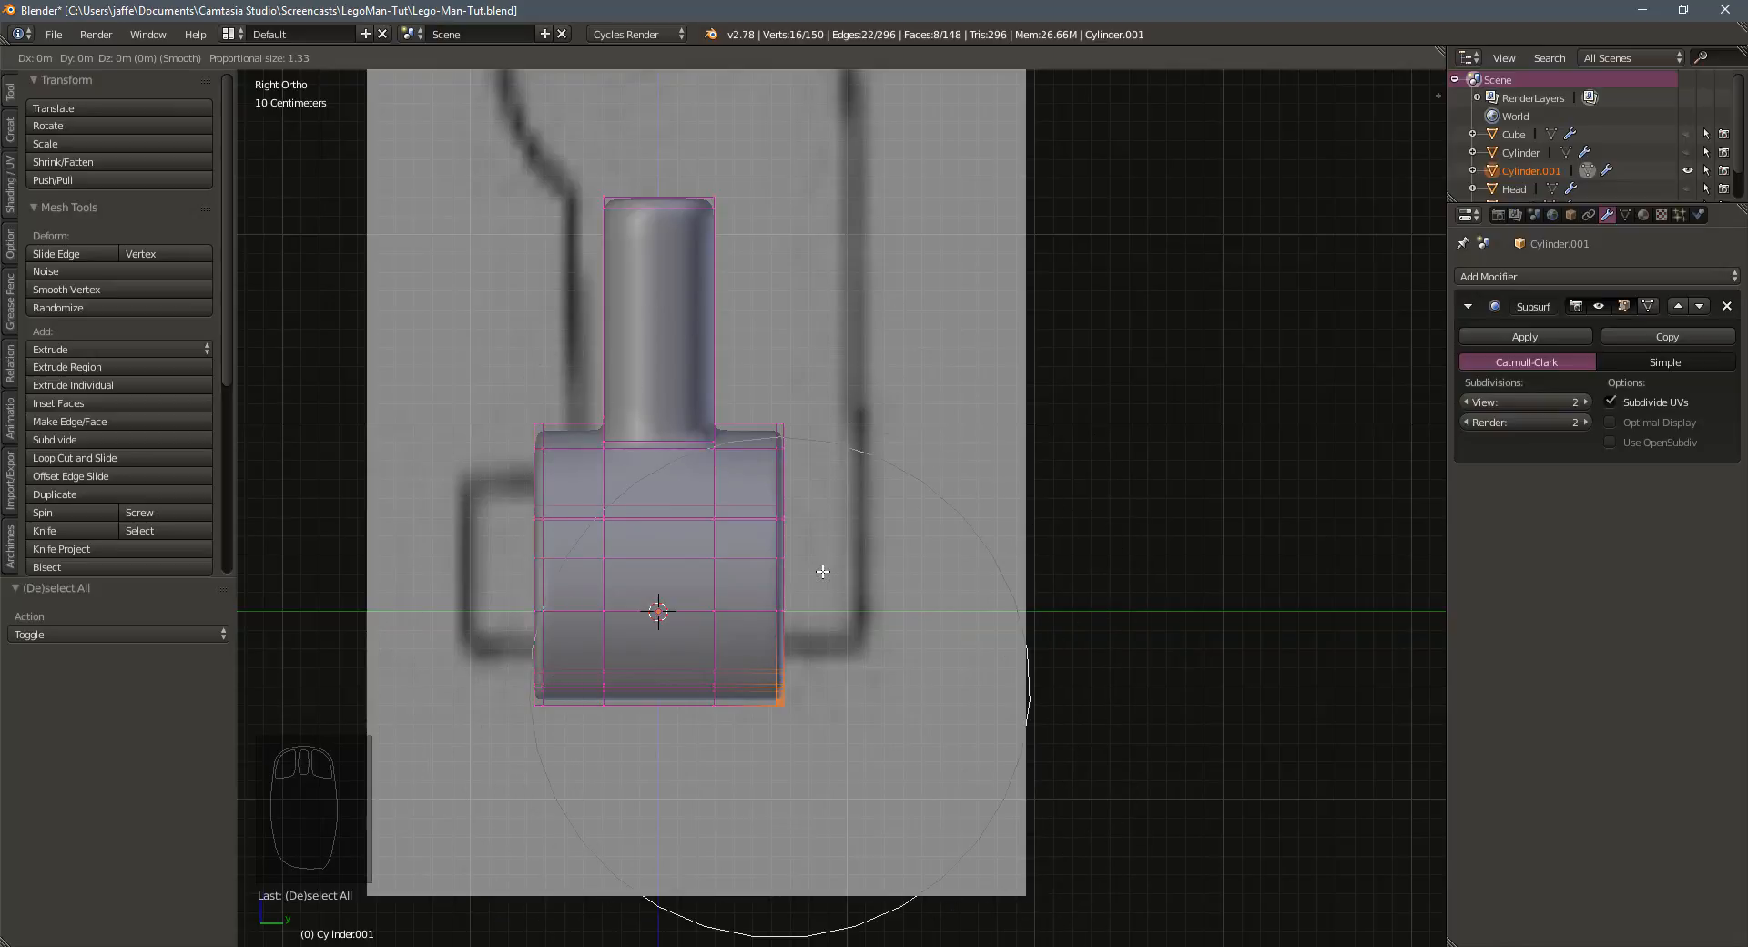
scroll(823, 571, "up", 4)
scroll(823, 570, "down", 4)
key("g")
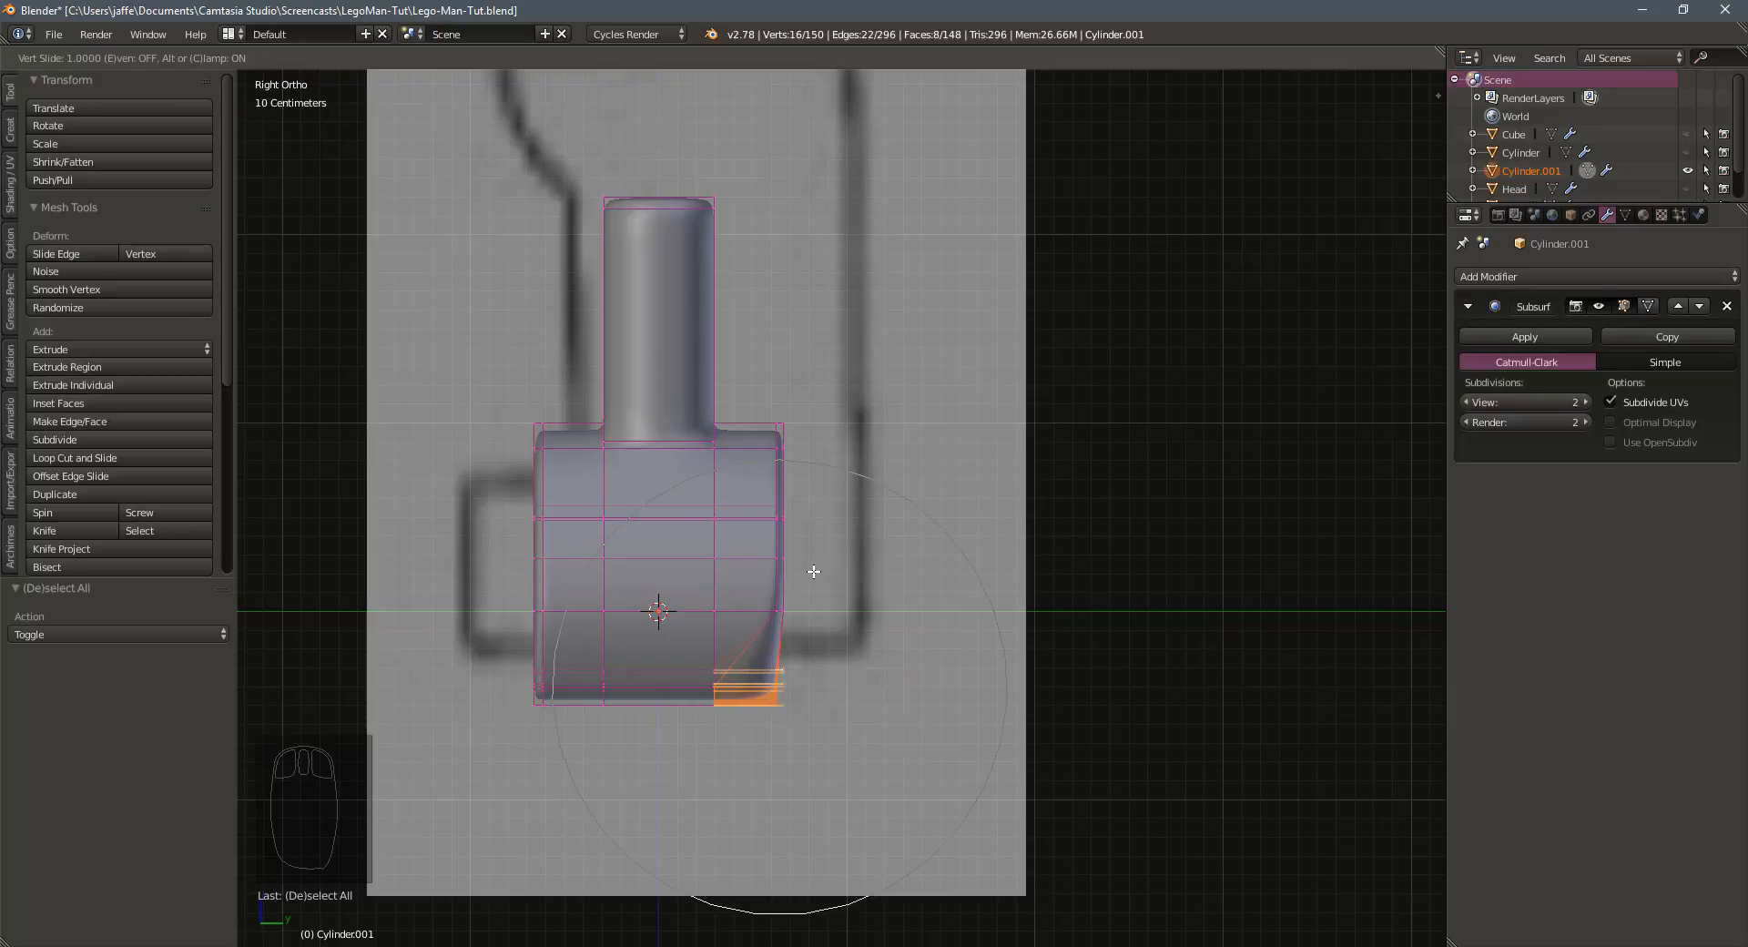
scroll(832, 575, "down", 3)
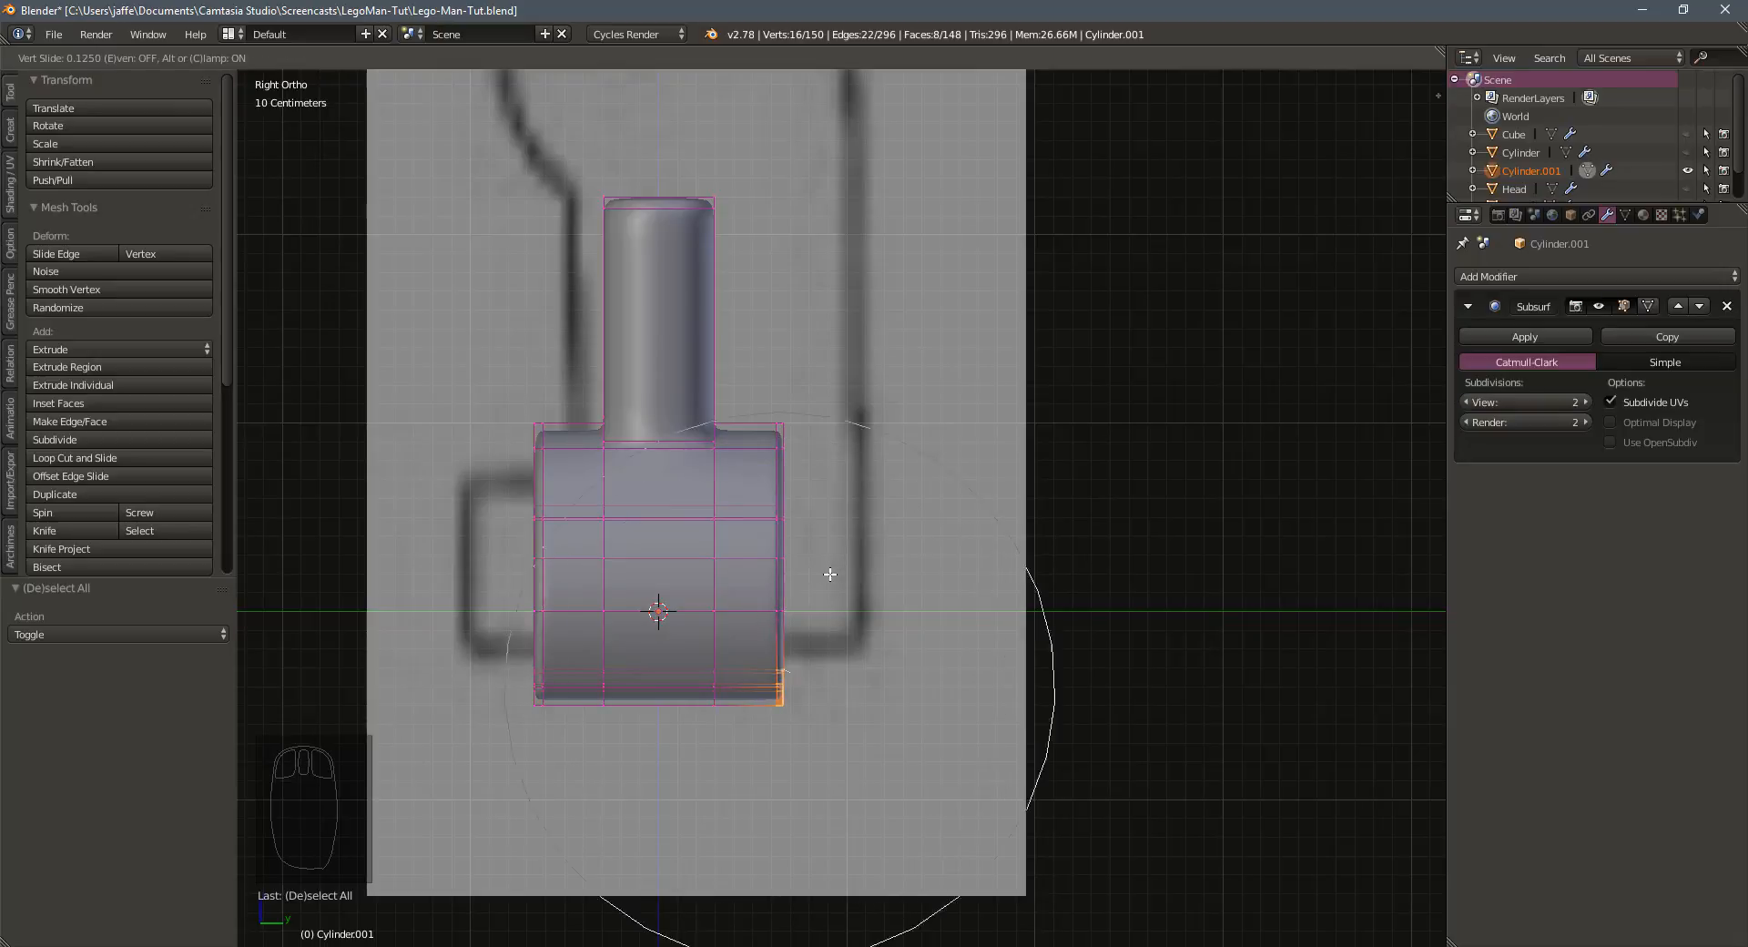
scroll(831, 574, "up", 6)
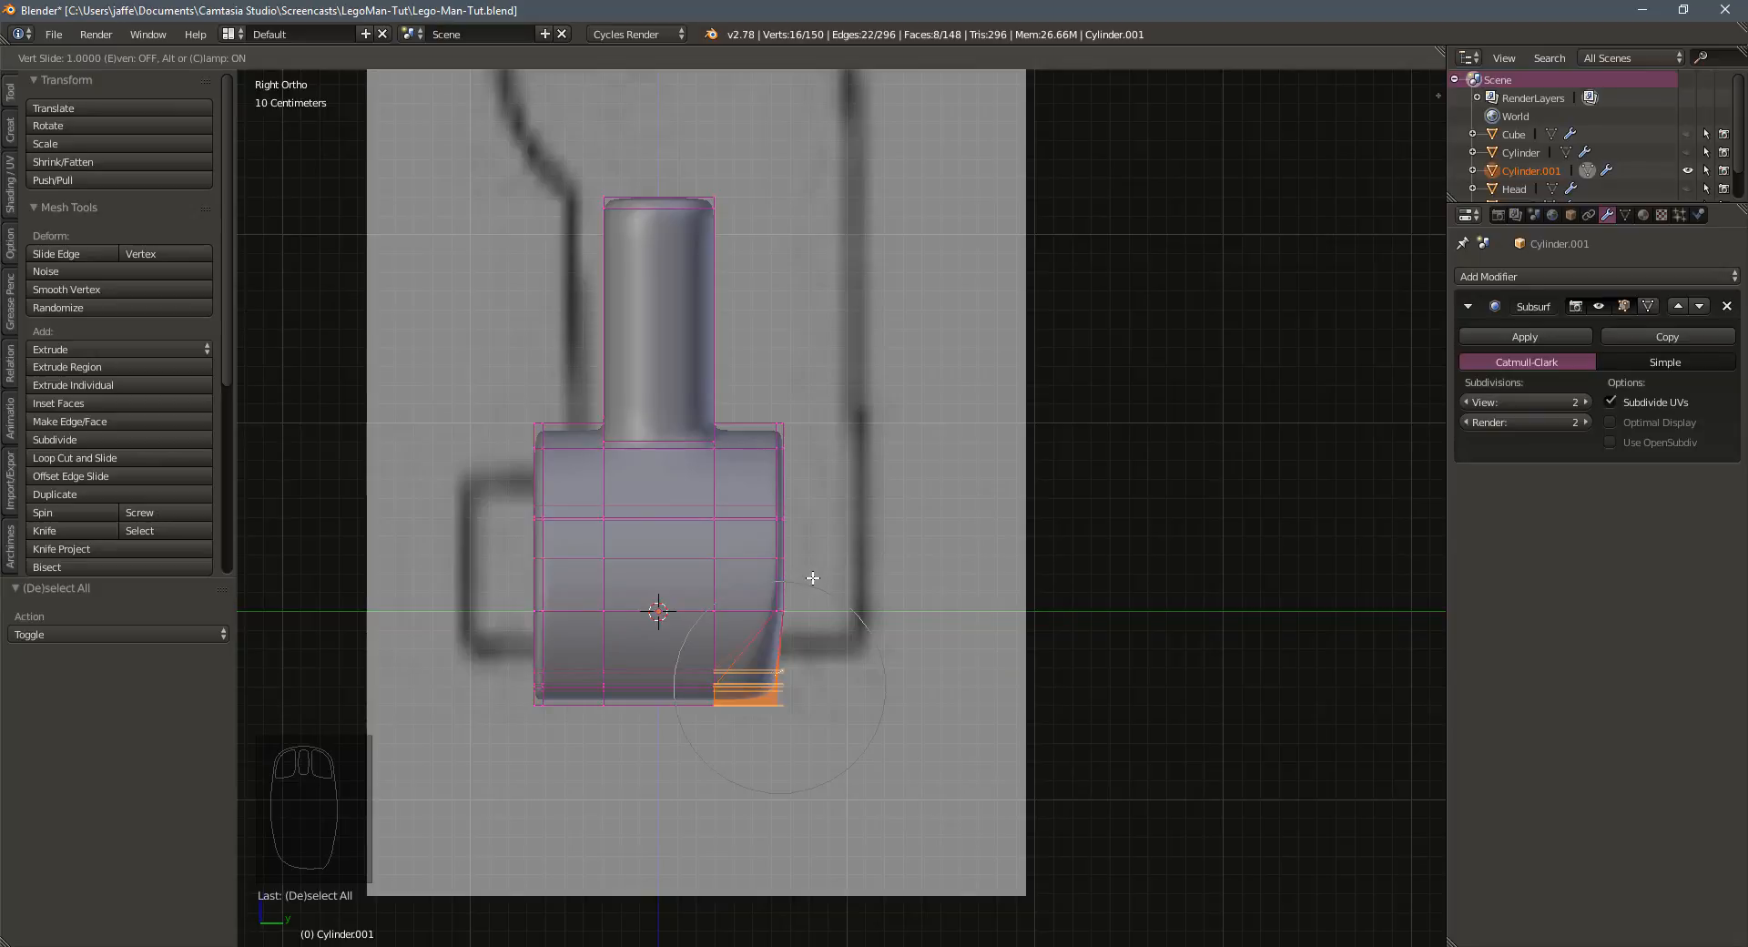
left_click(812, 577)
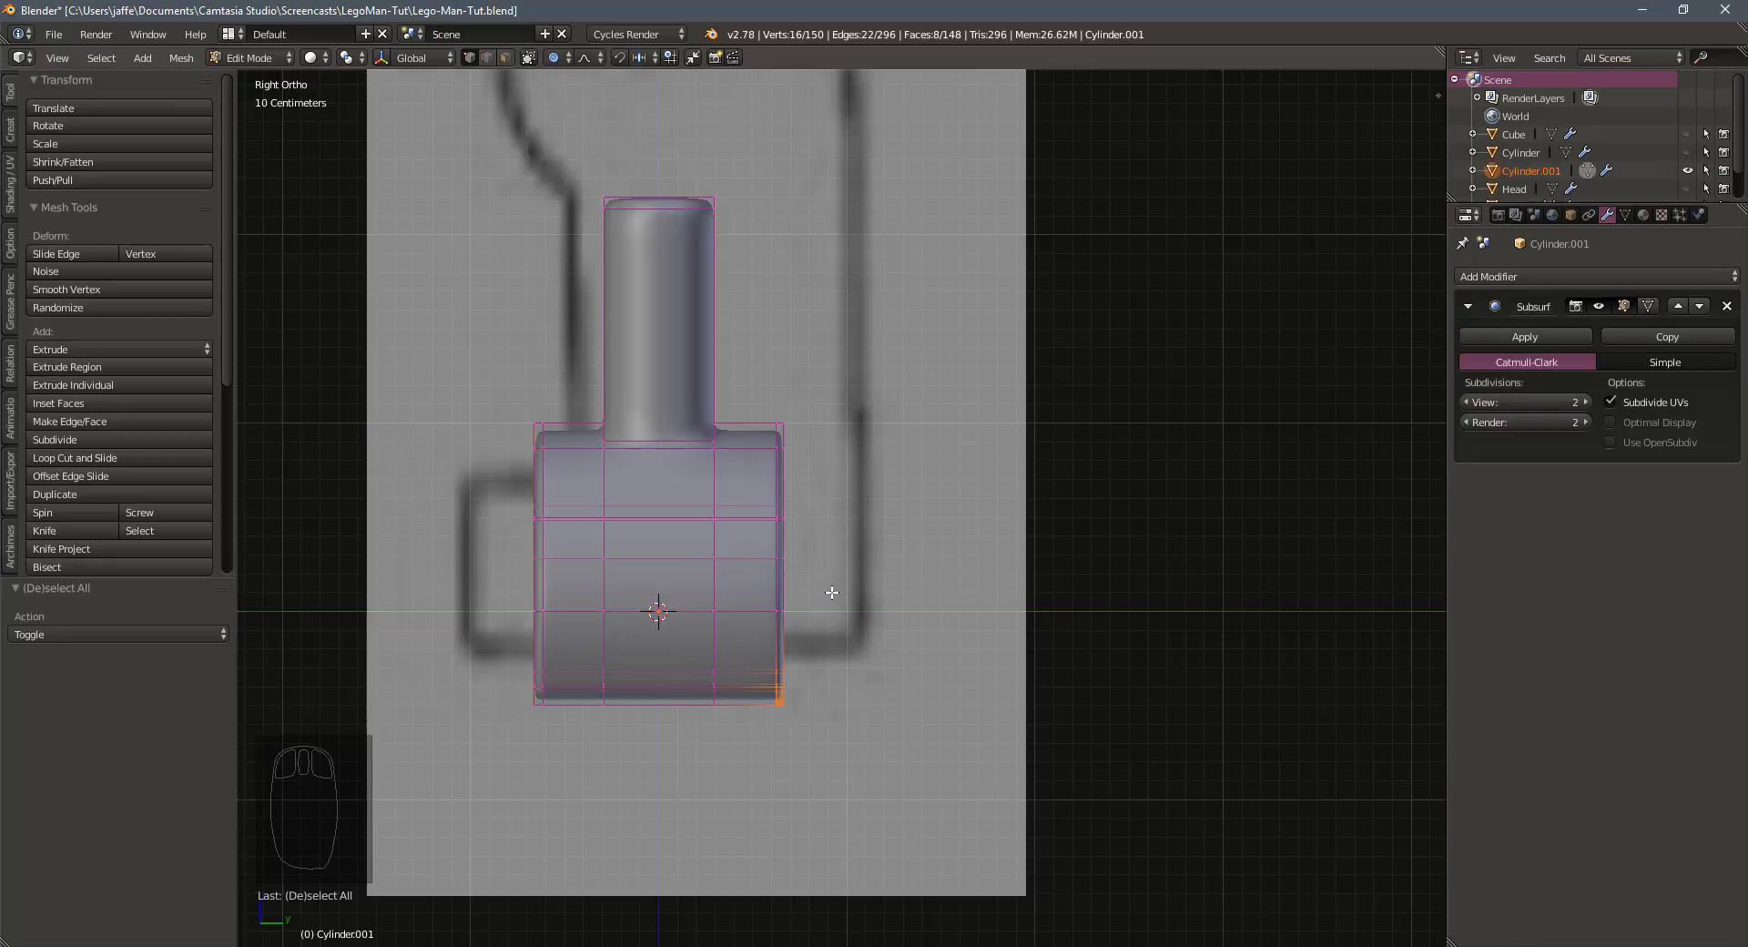
key("shift+Tab")
key("g")
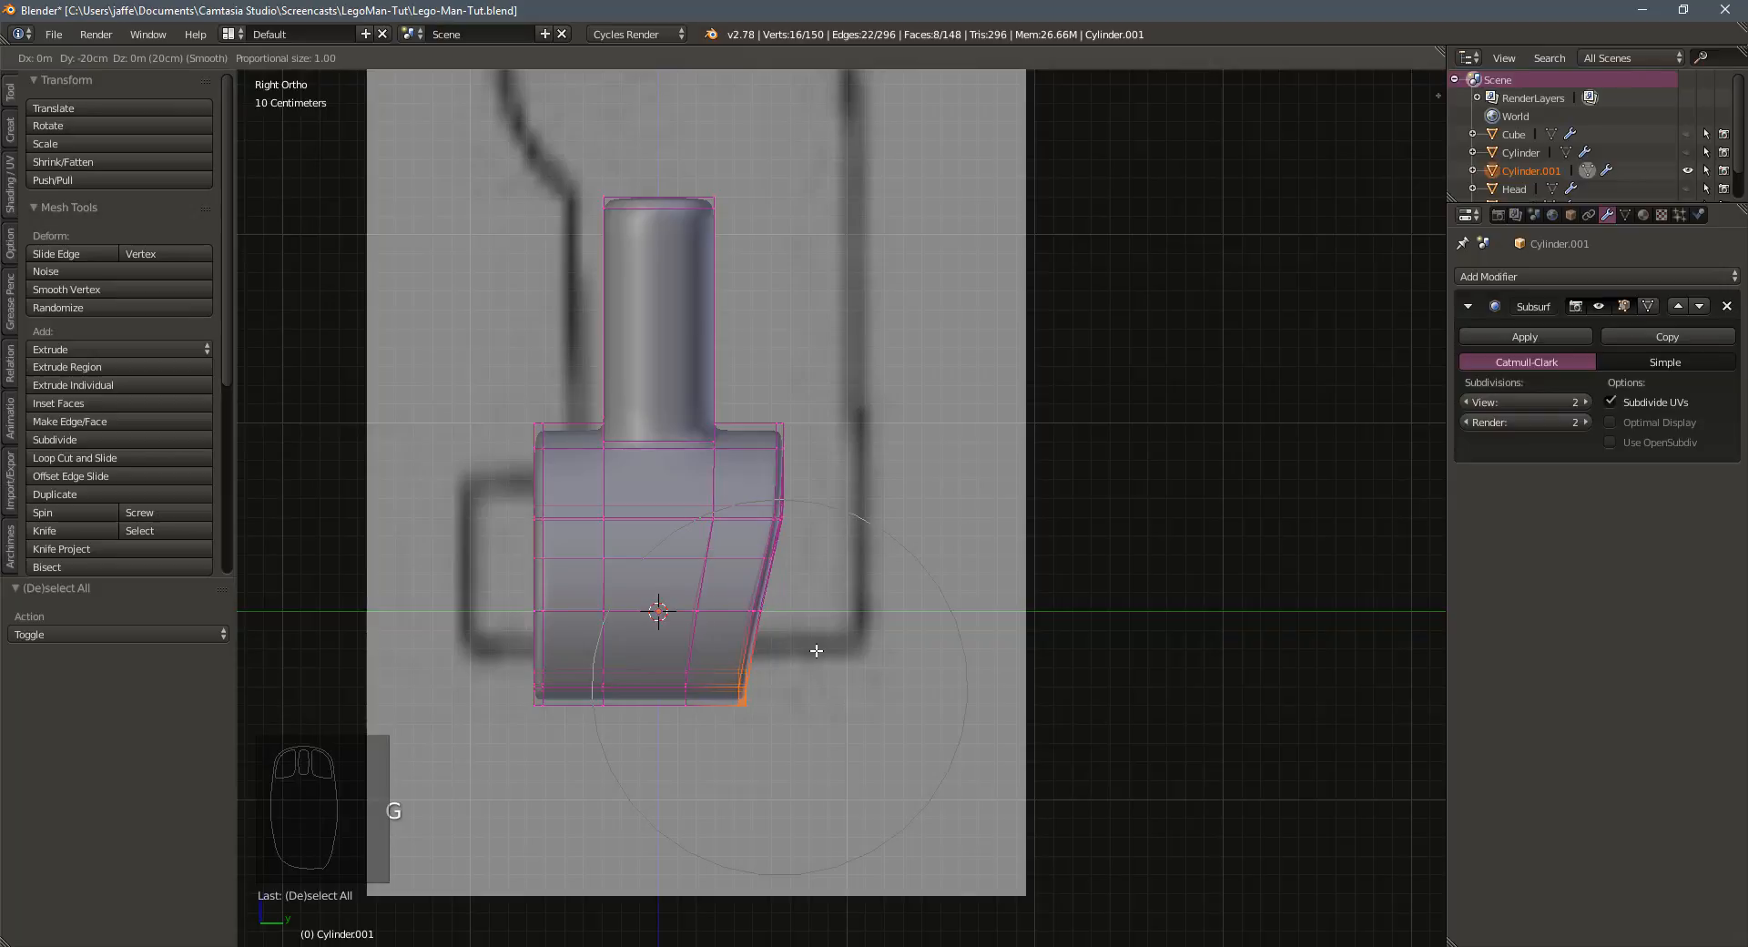
right_click(837, 653)
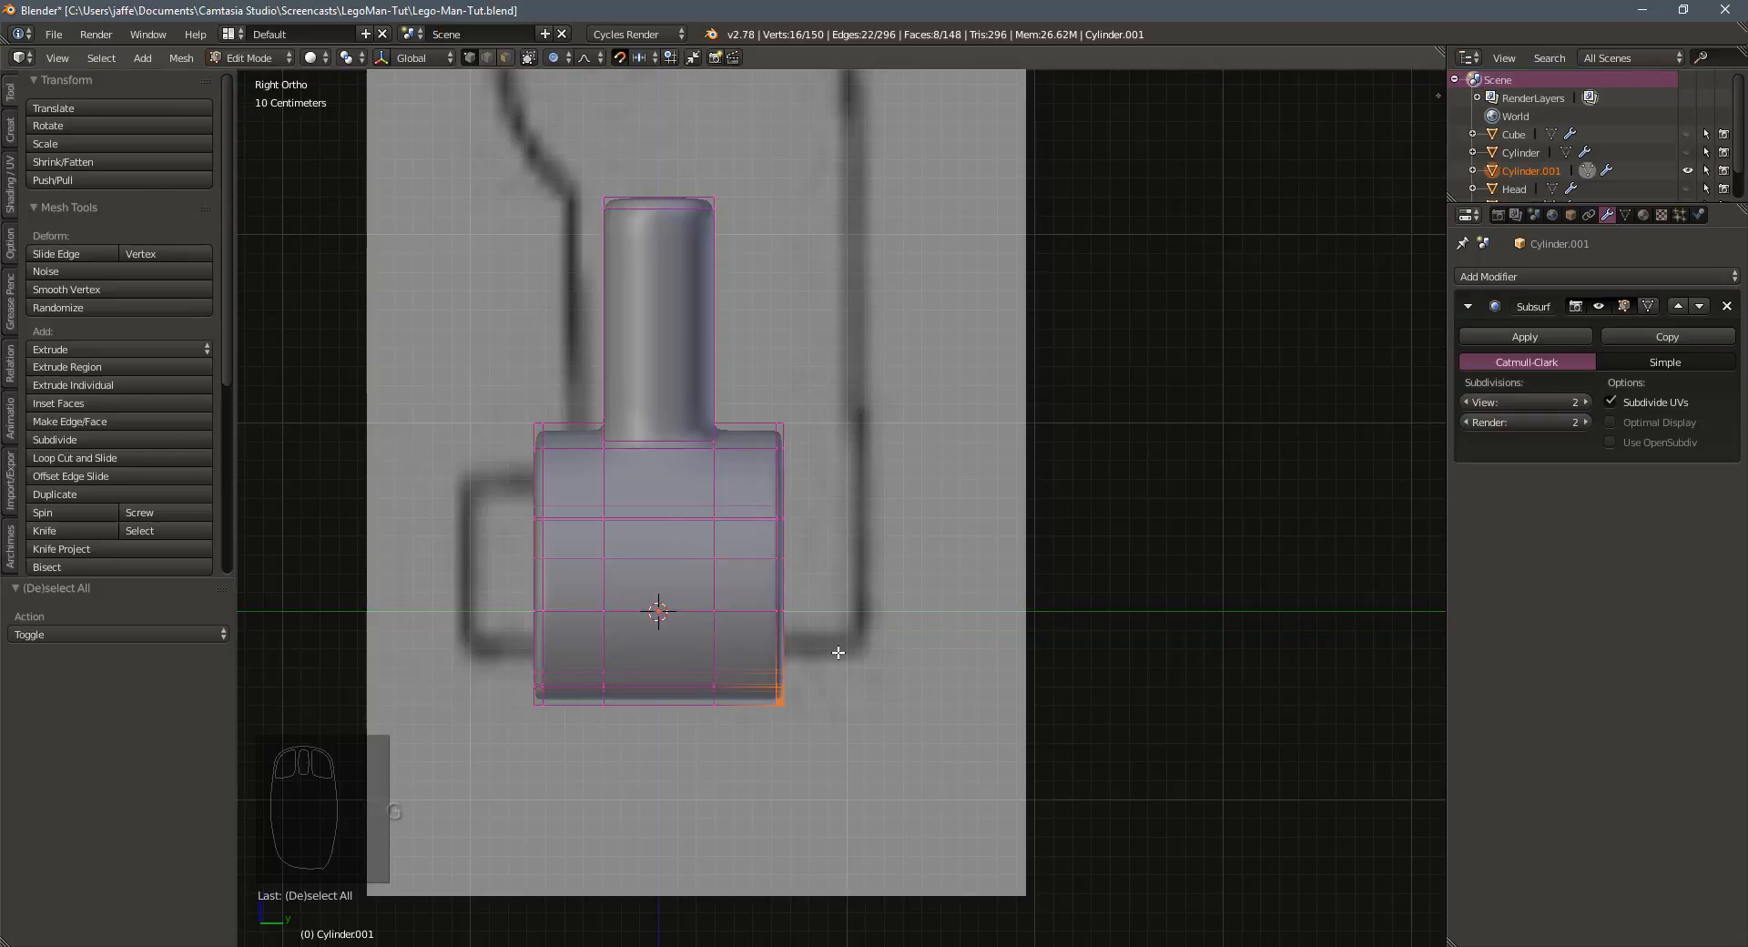
key("shift+Tab")
Move the hand's selected lower corner vertices about -37 cm in Y and 2 cm in Z, using smooth proportional editing sized about 0.683
scroll(838, 653, "up", 3)
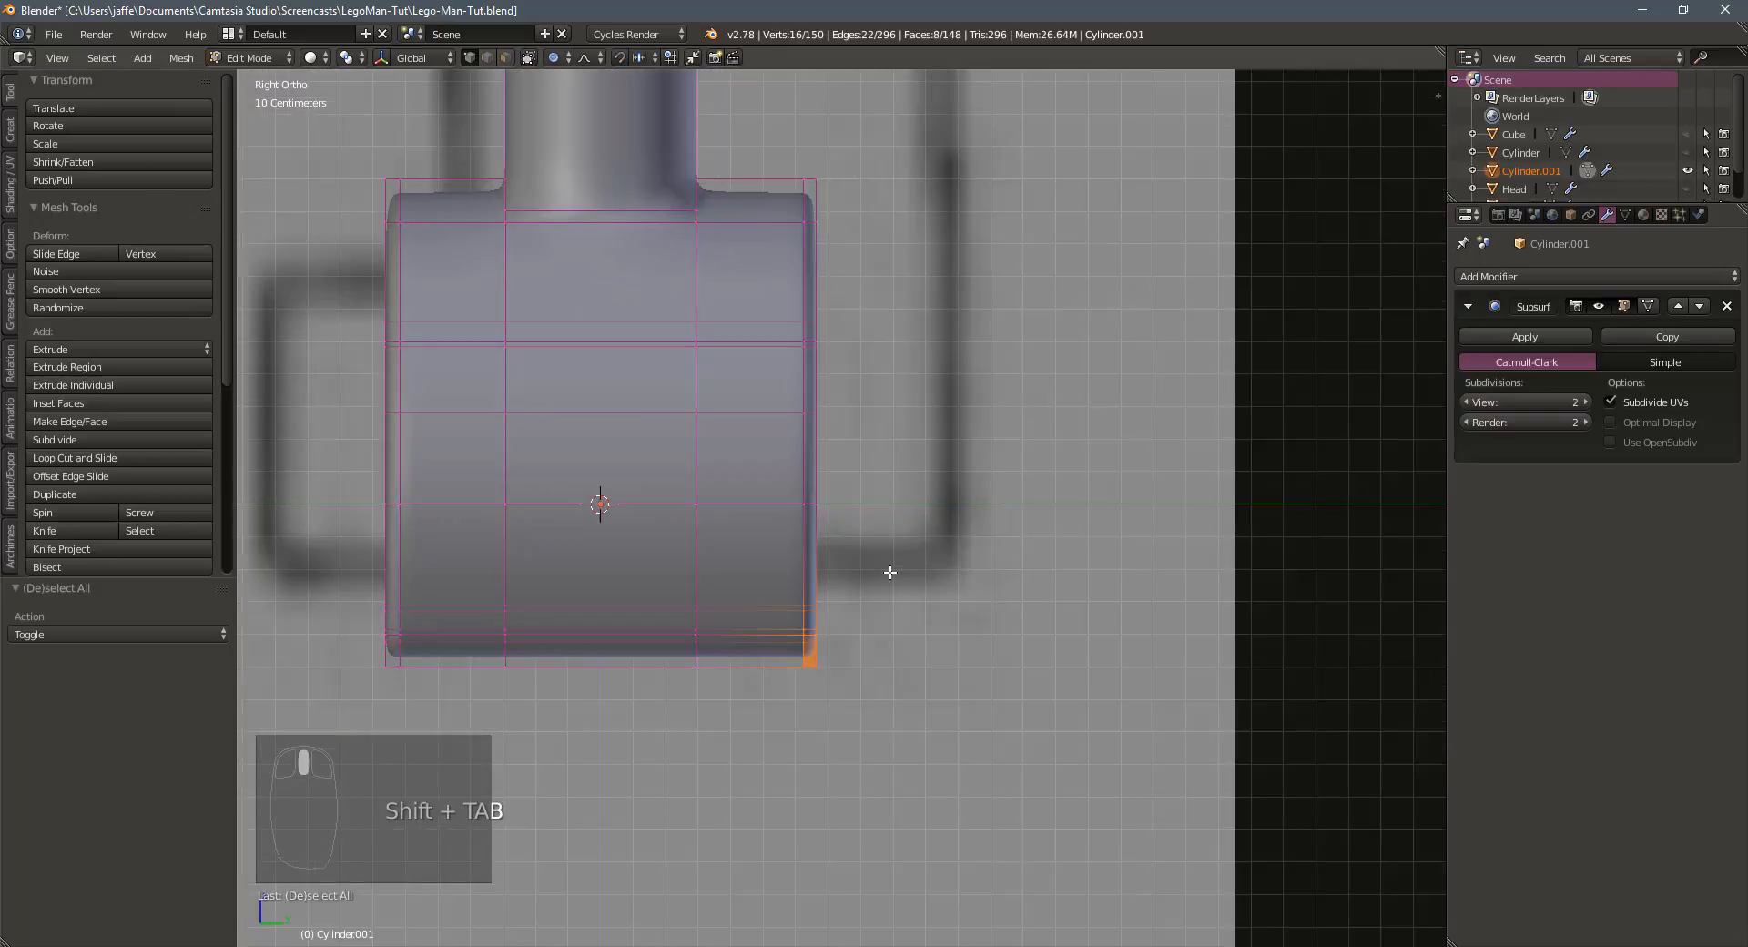
middle_click_drag(878, 580, 855, 588)
key("KP_3")
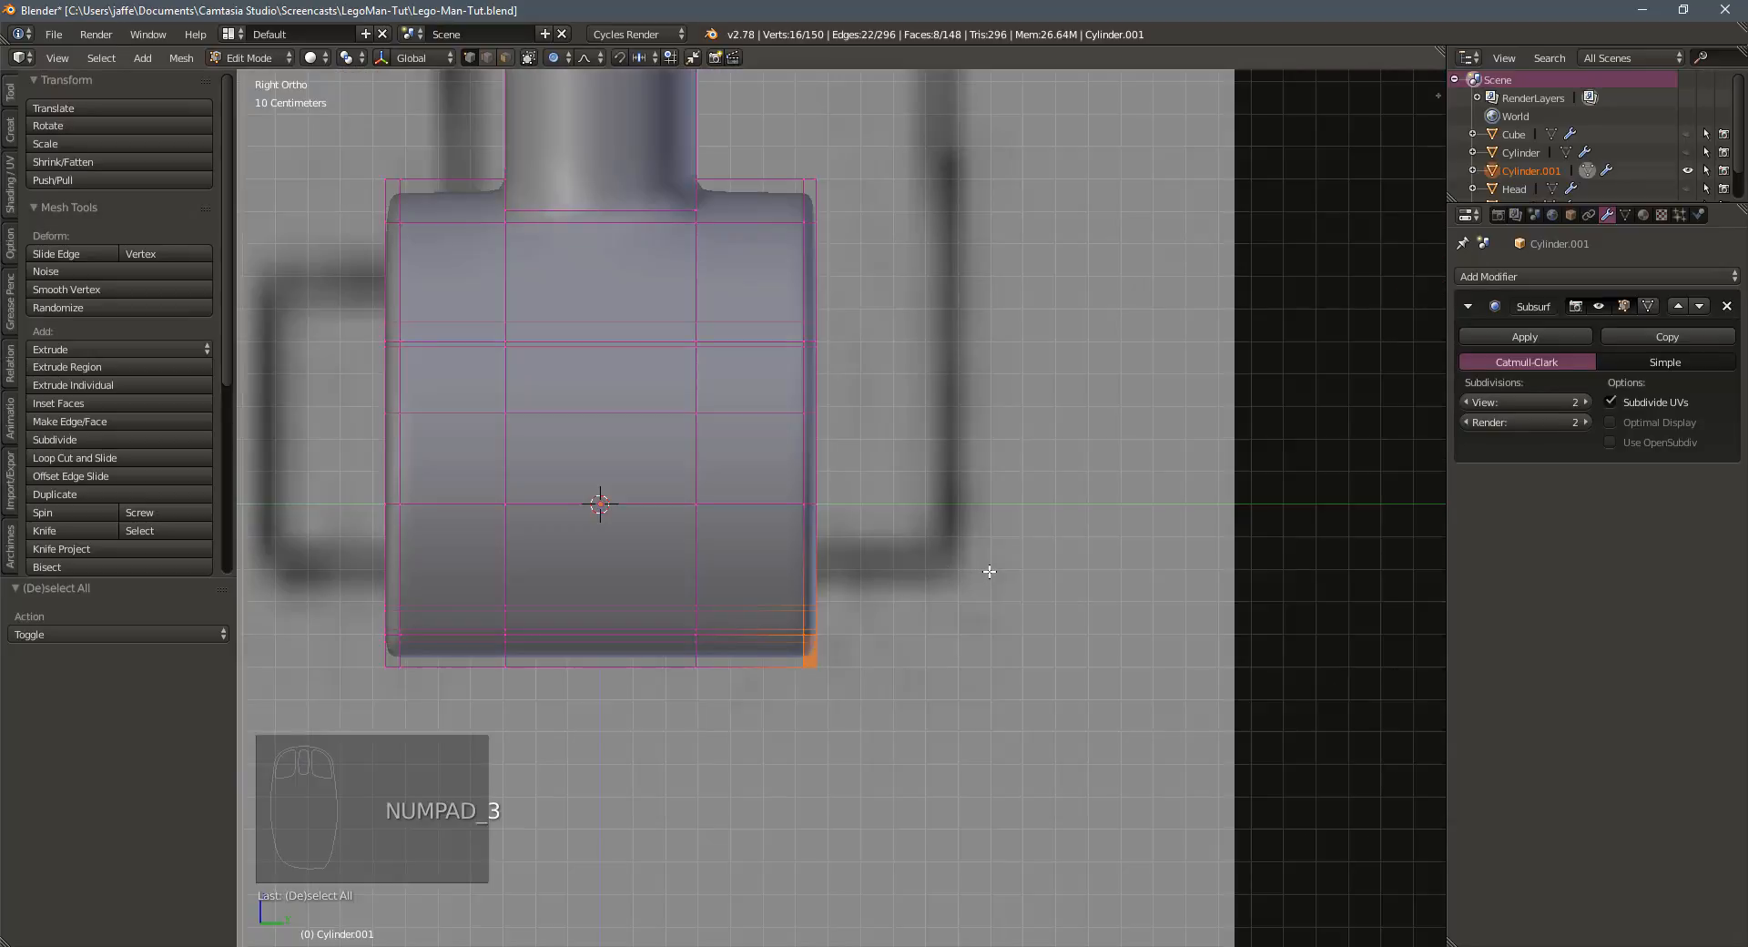
key("g")
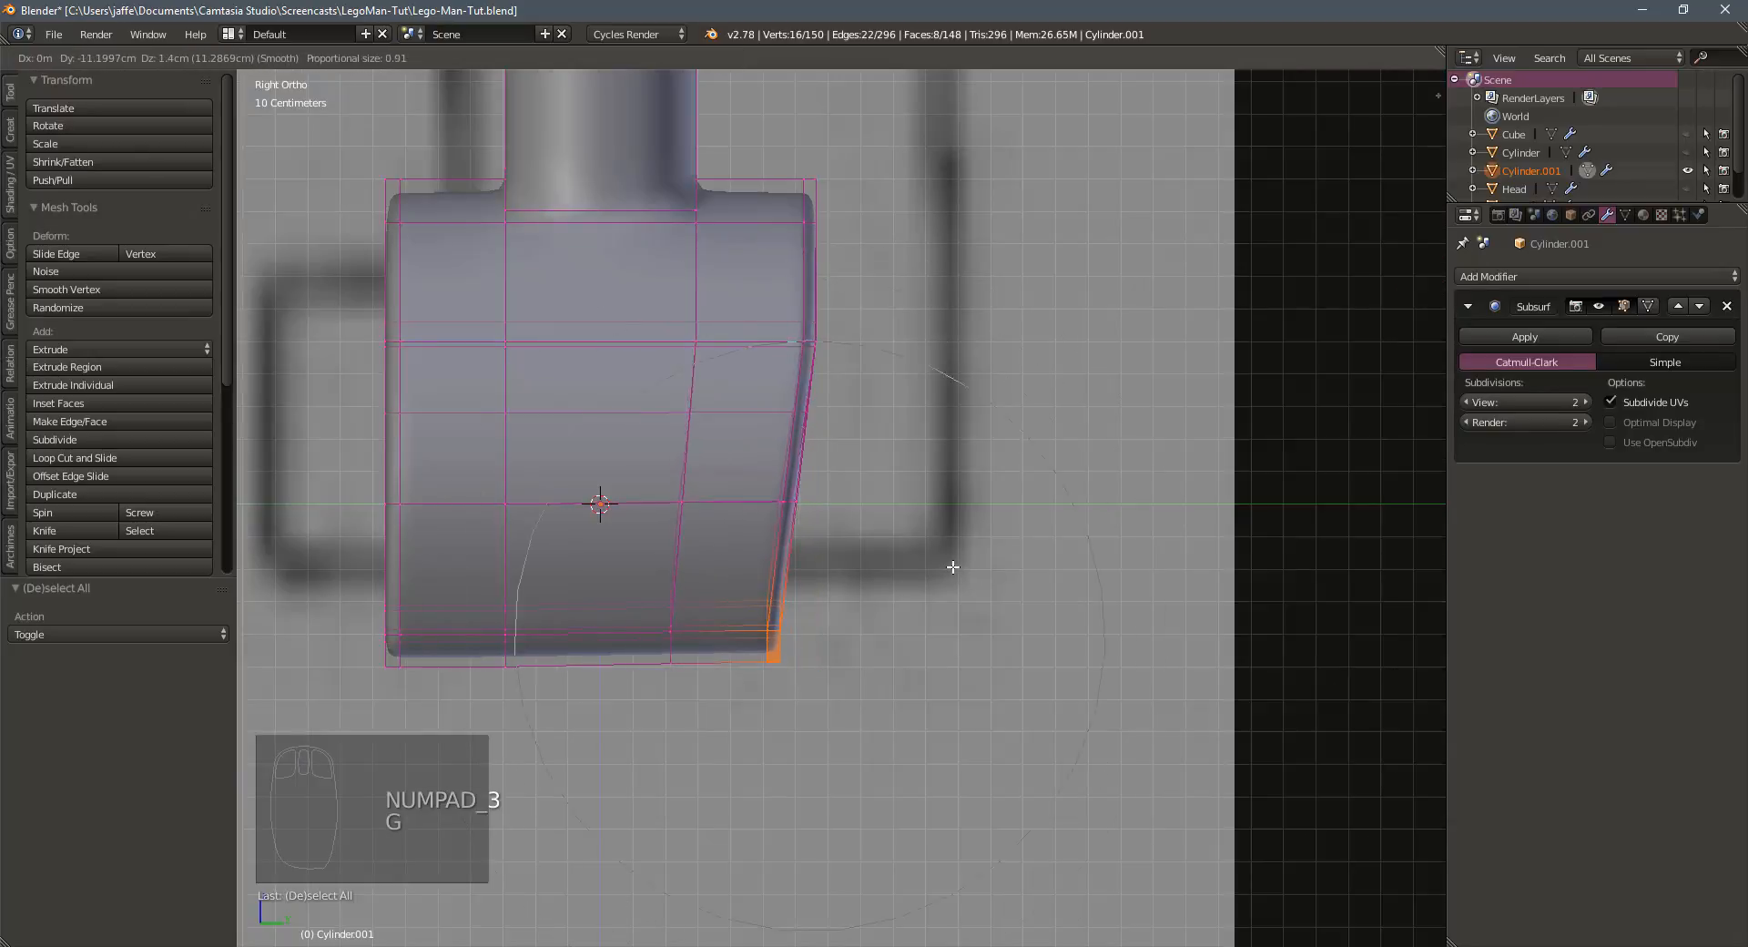
scroll(947, 566, "up", 5)
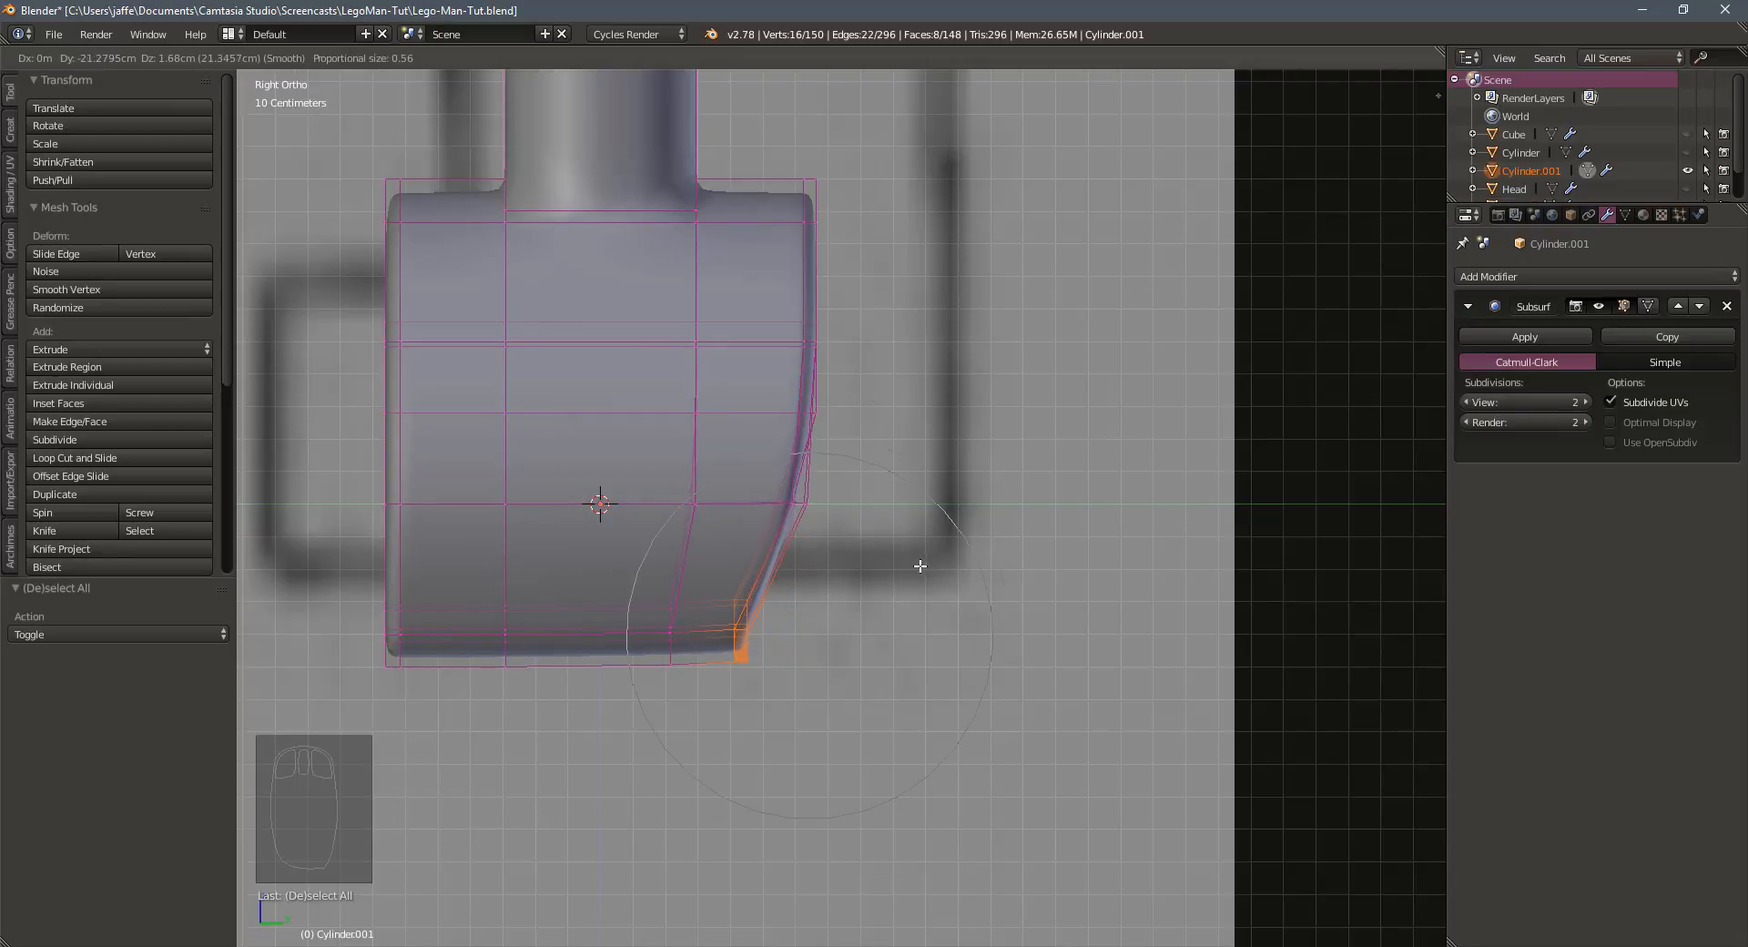
scroll(879, 566, "down", 2)
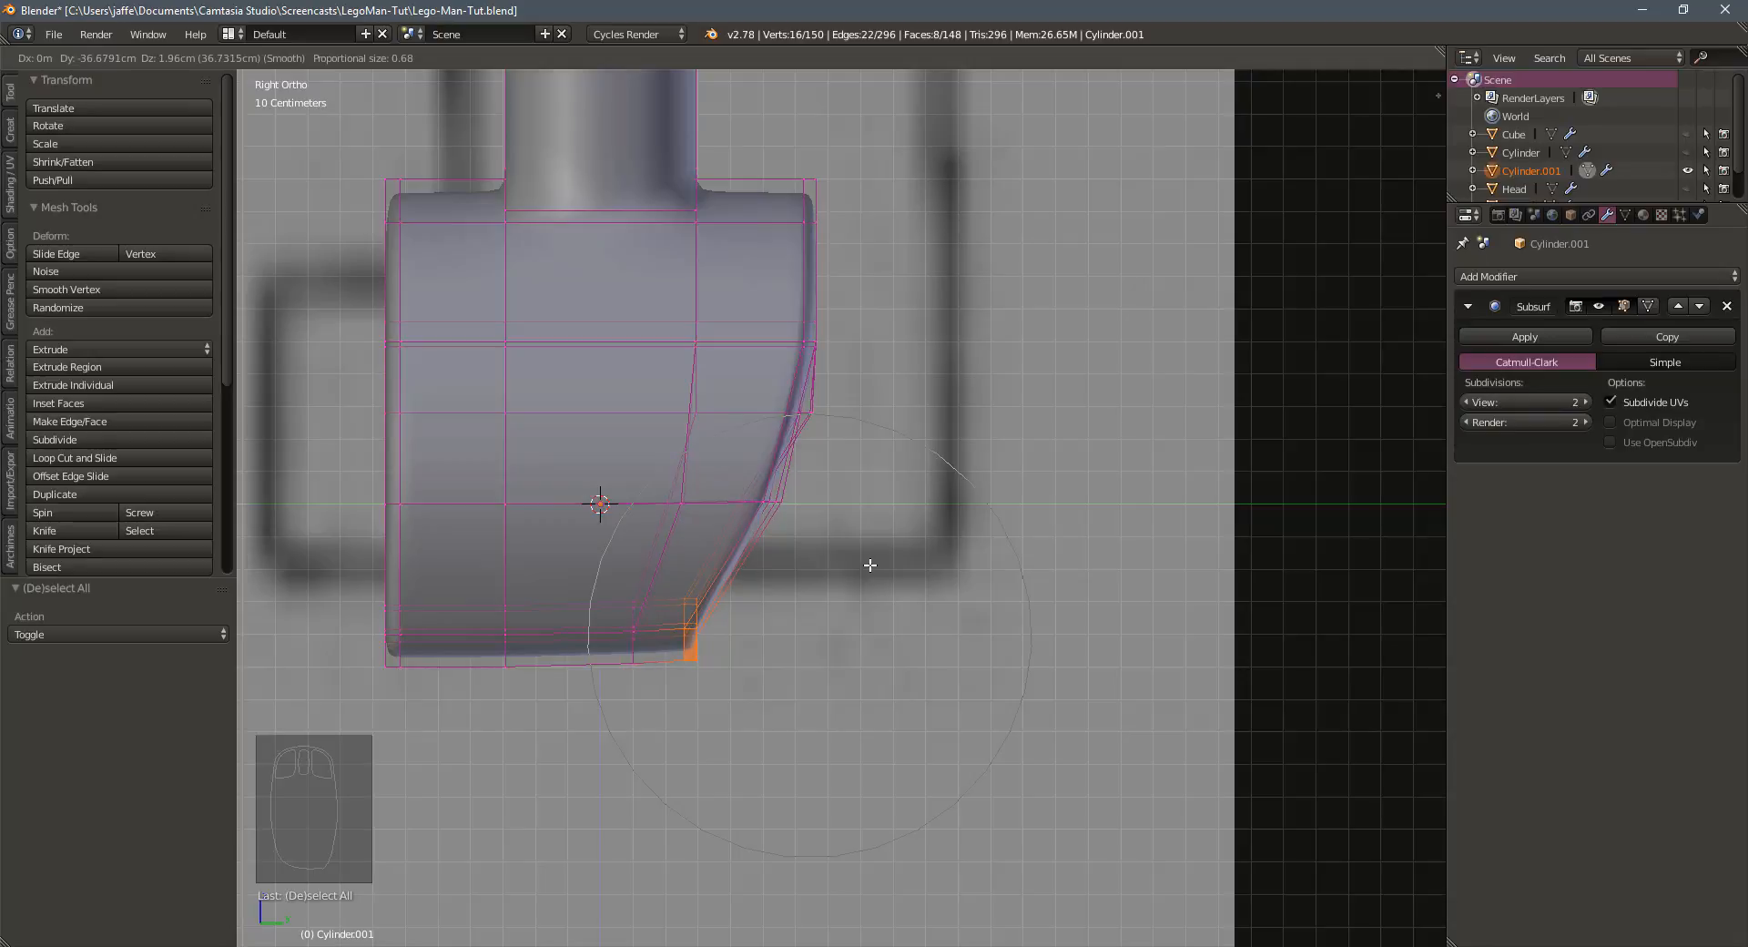
left_click(869, 565)
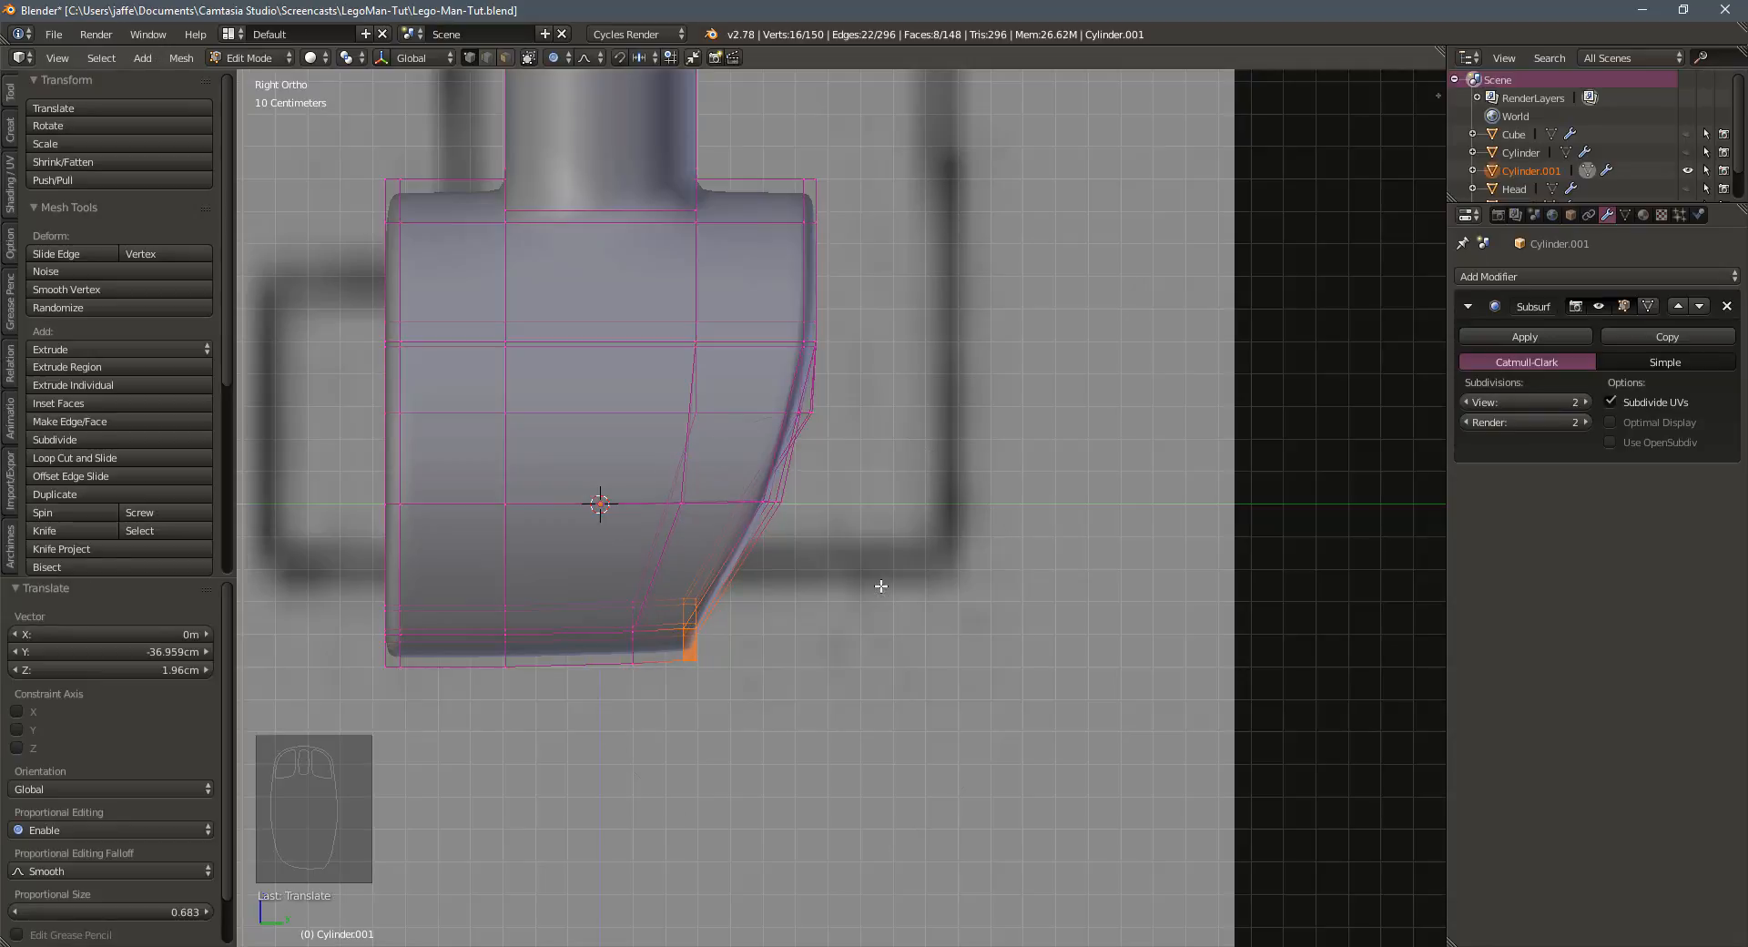
middle_click_drag(881, 589, 882, 540)
Return to Object Mode, unhide all the minifigure parts in front view, and select only the hand
key("Tab")
key("KP_1")
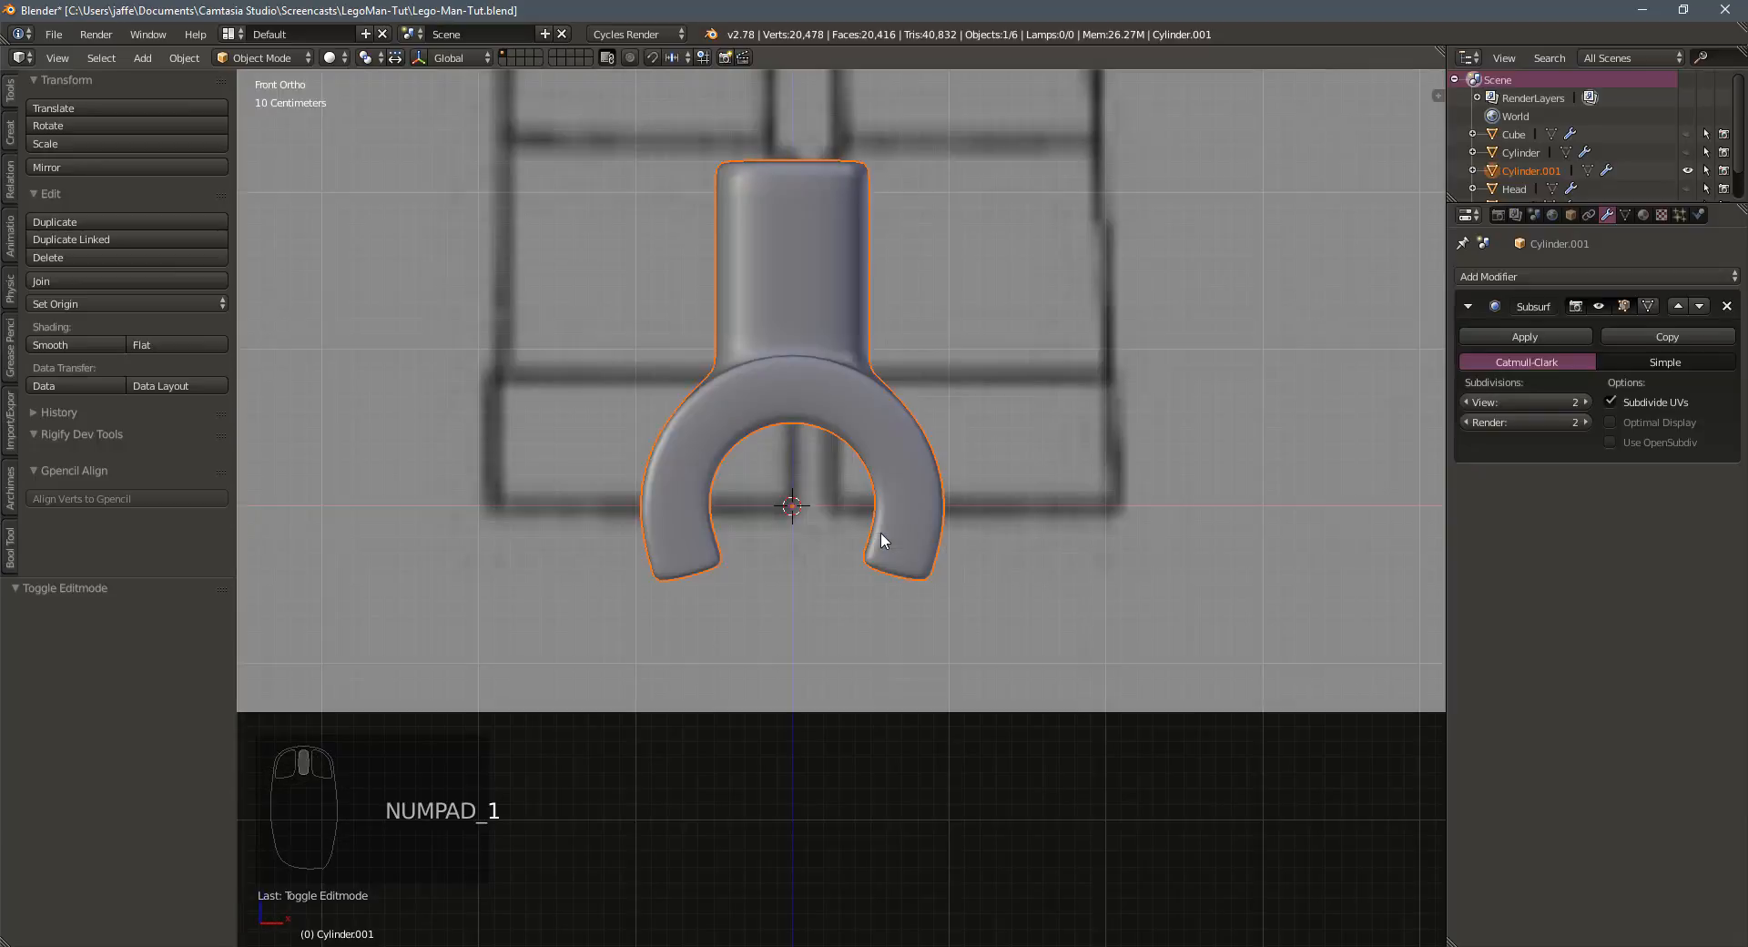
scroll(875, 519, "down", 3)
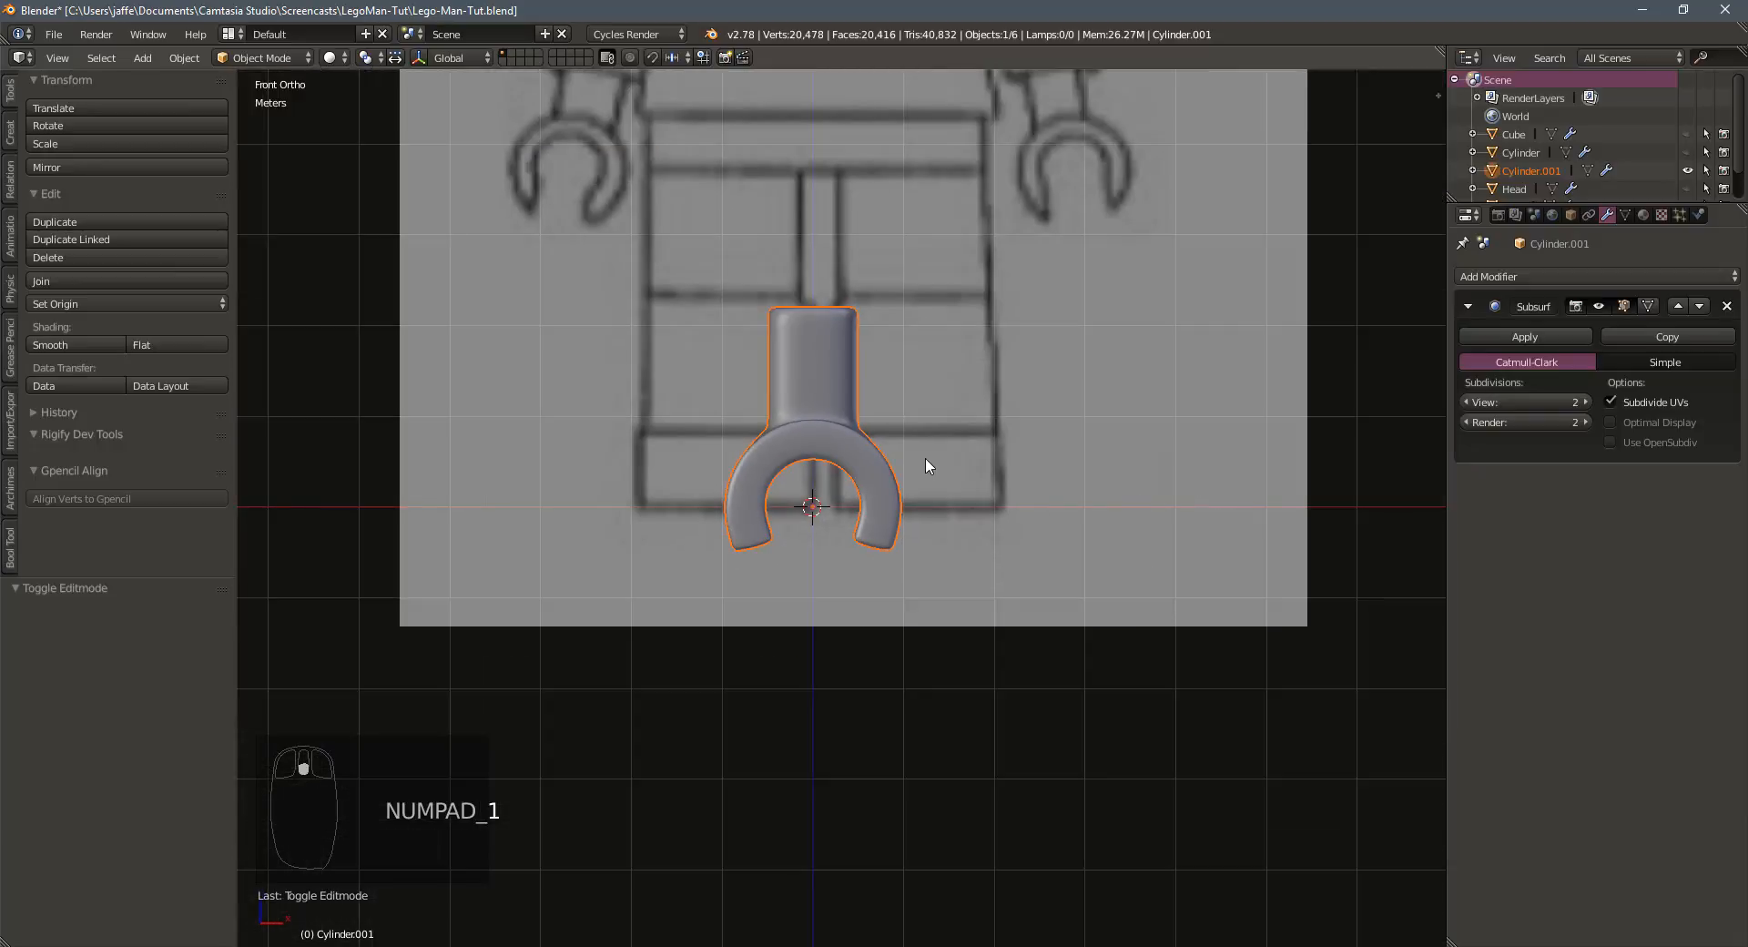
key("alt+h")
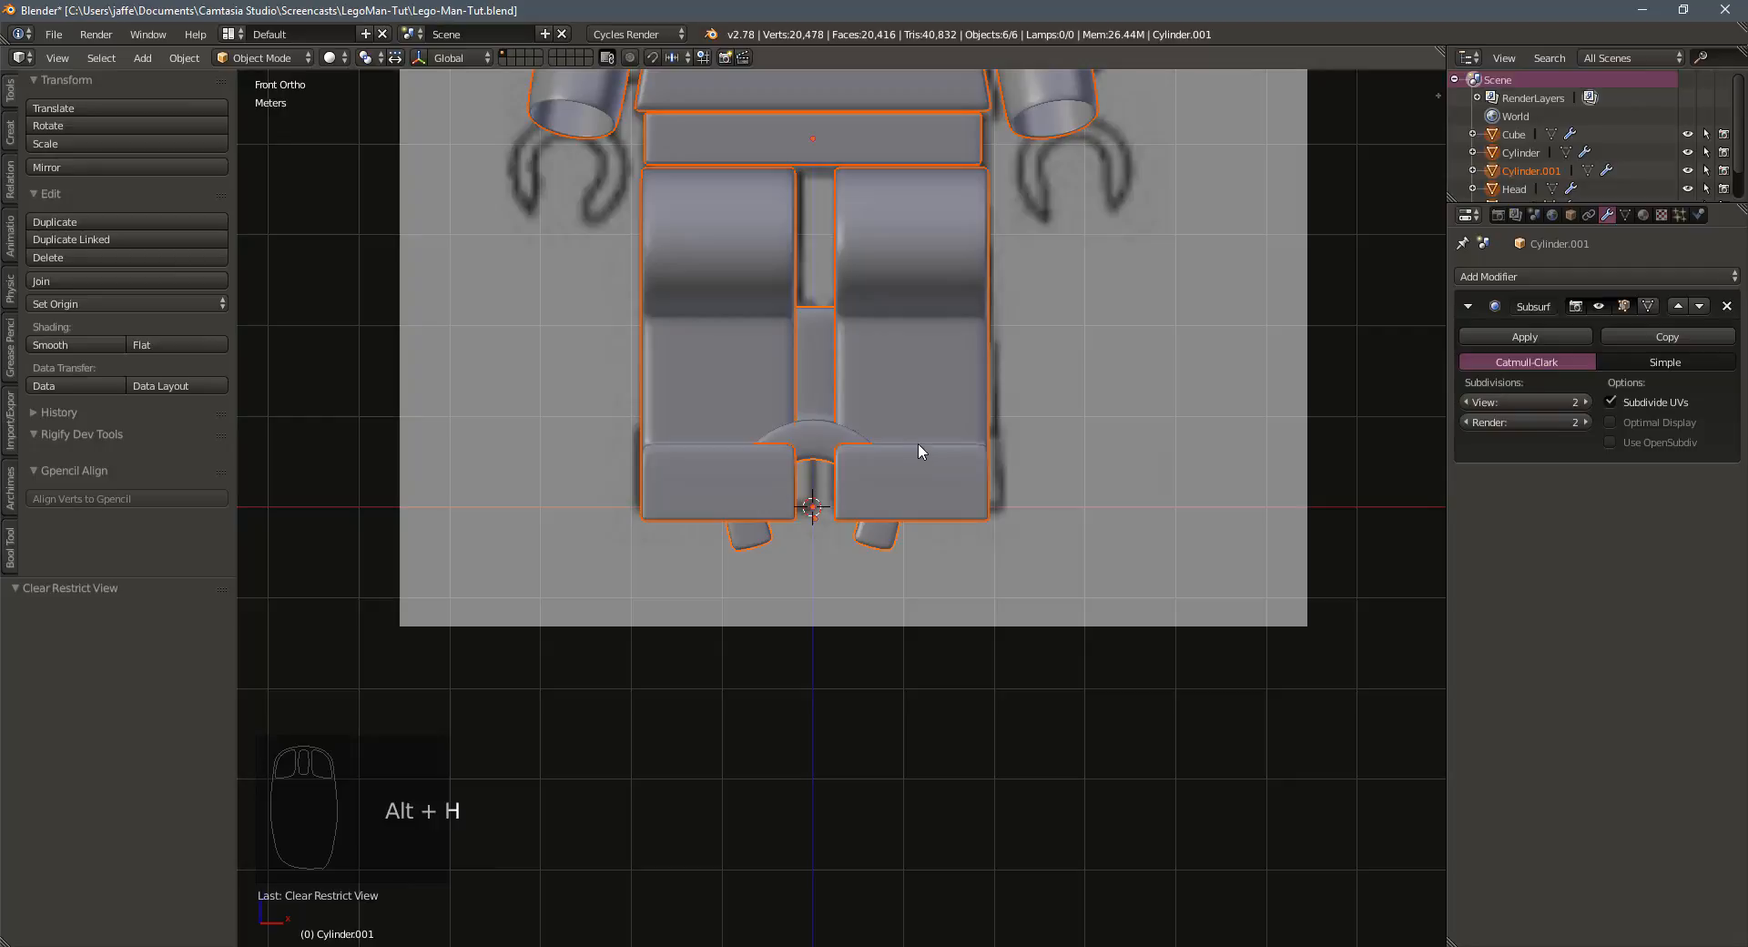
left_click(815, 389)
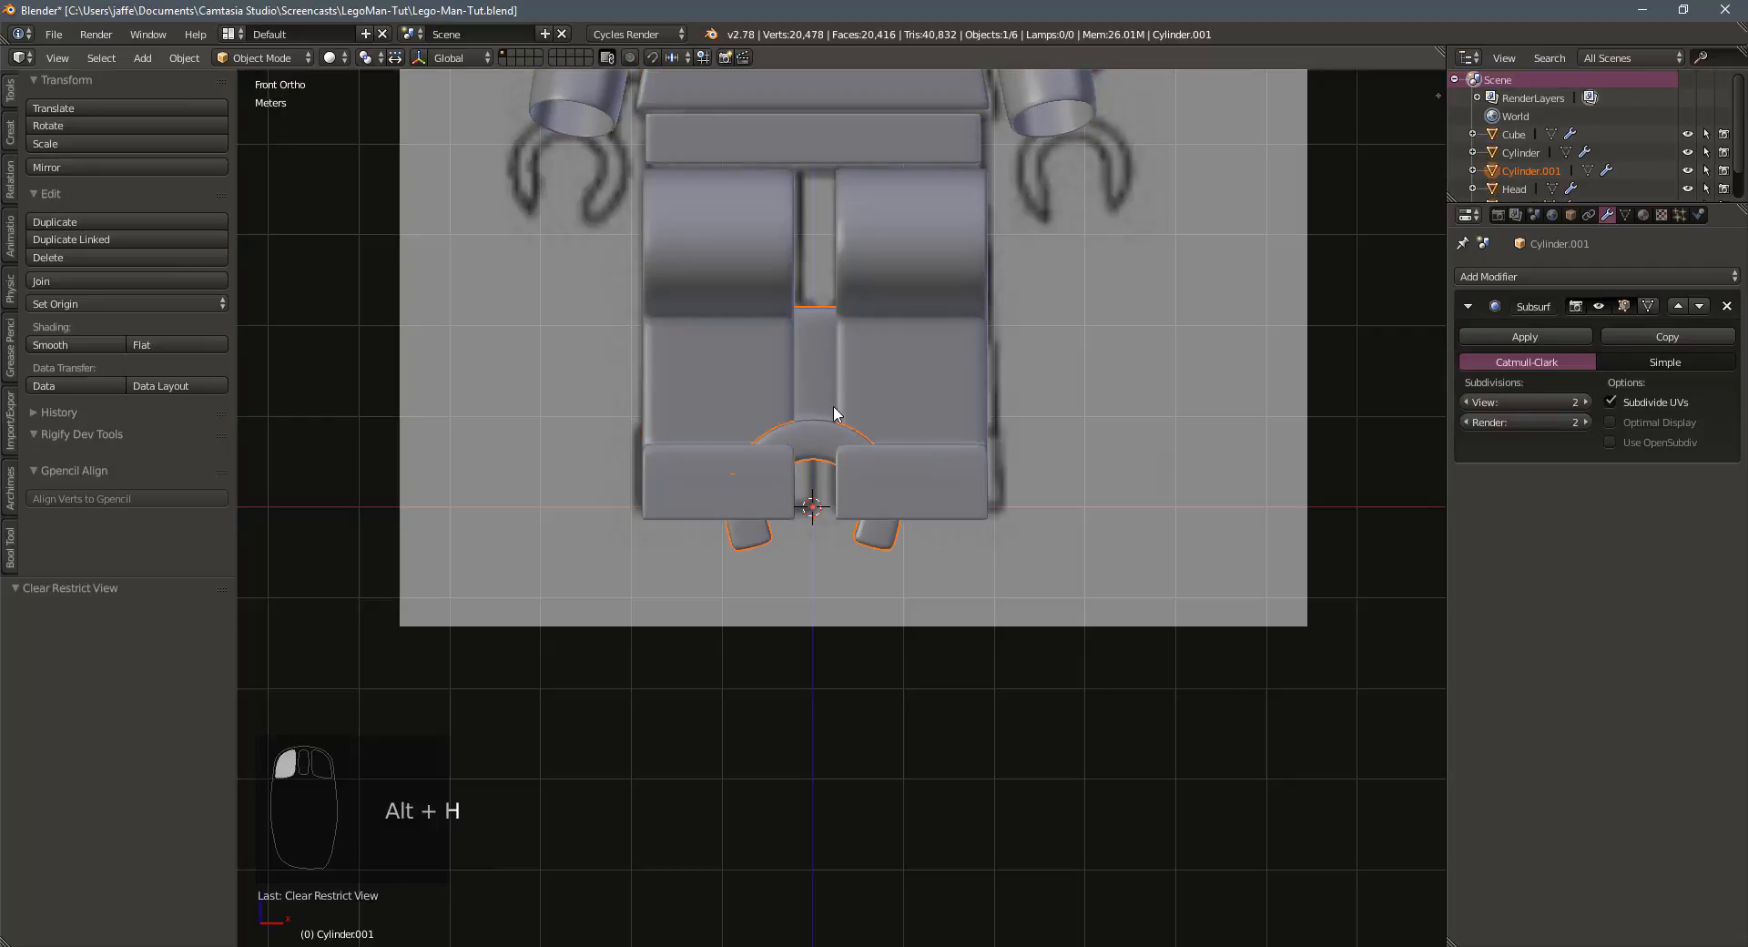
Move the hand about 3.14 m in X and 1.47 m in Z, beside the leg, and scale it to about 0.582
key("g")
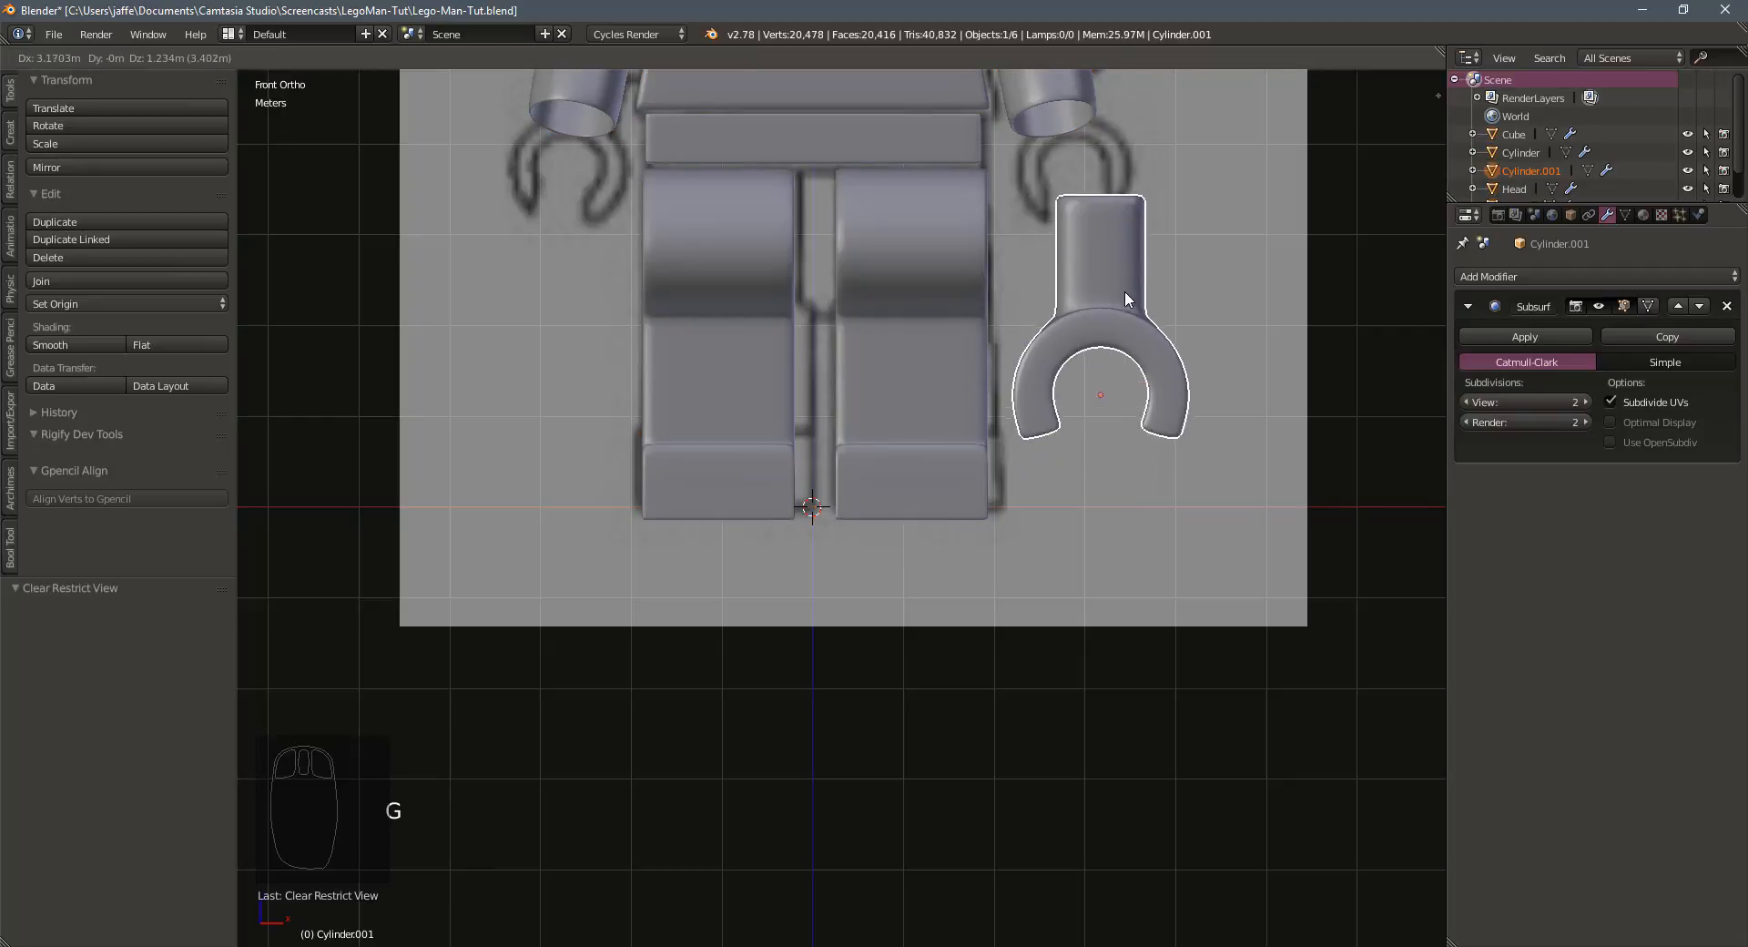
left_click(1118, 272)
middle_click_drag(1117, 271, 970, 550, "shift")
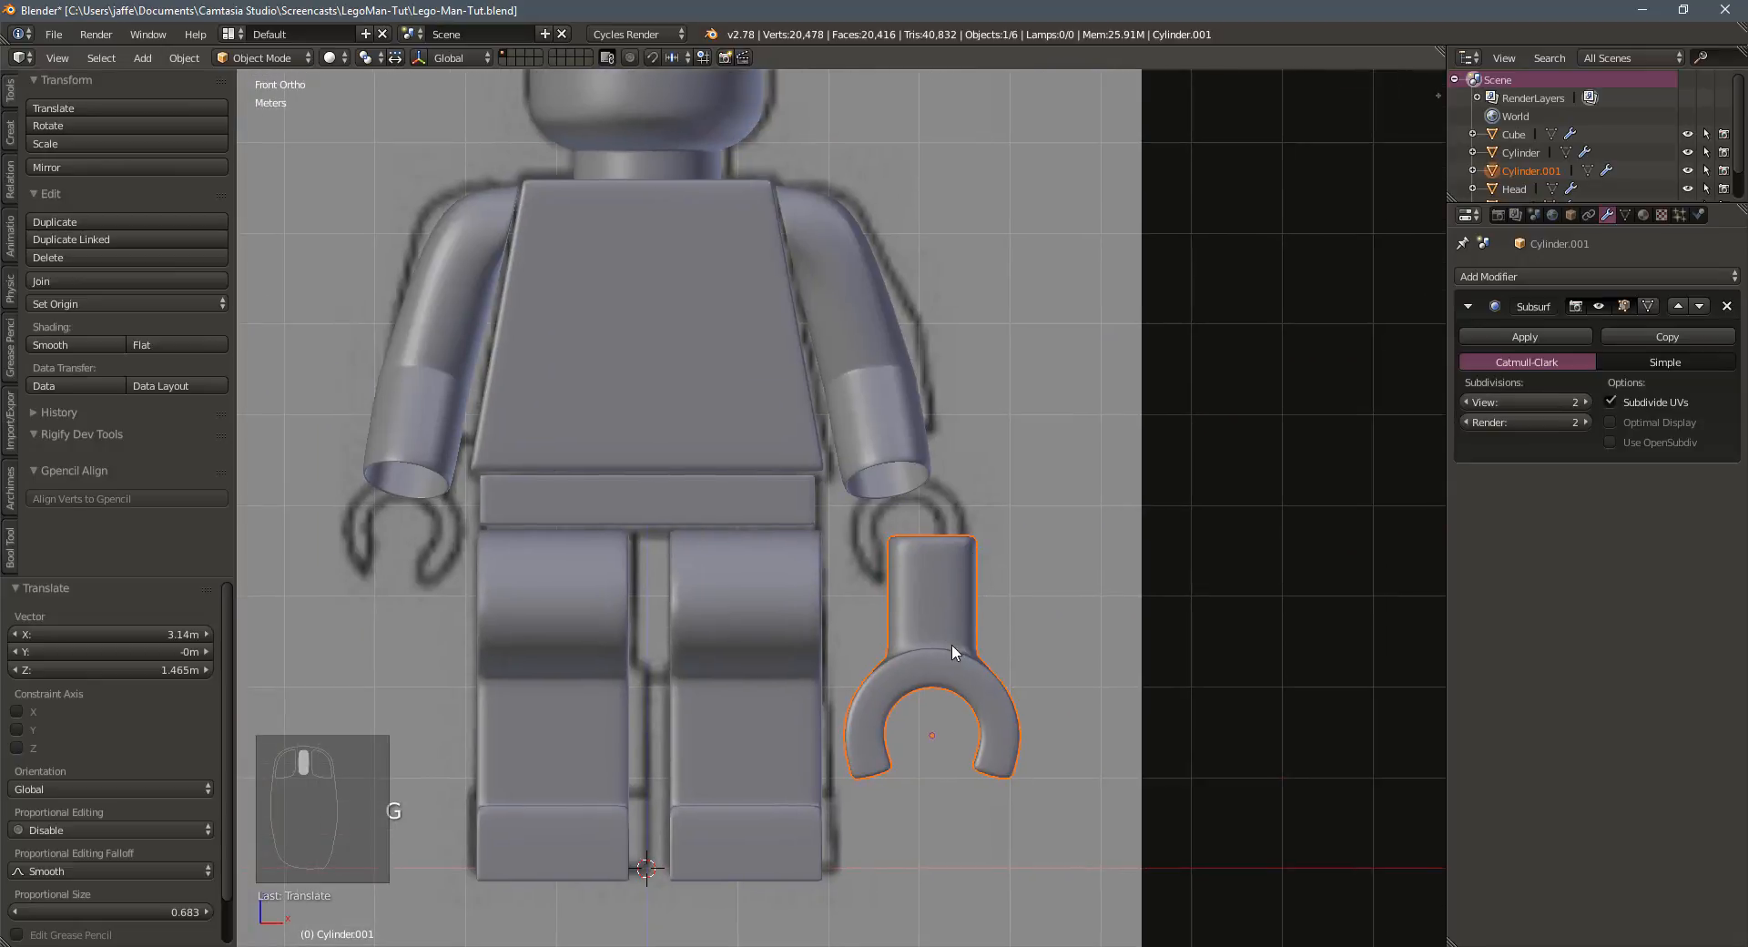
key("s")
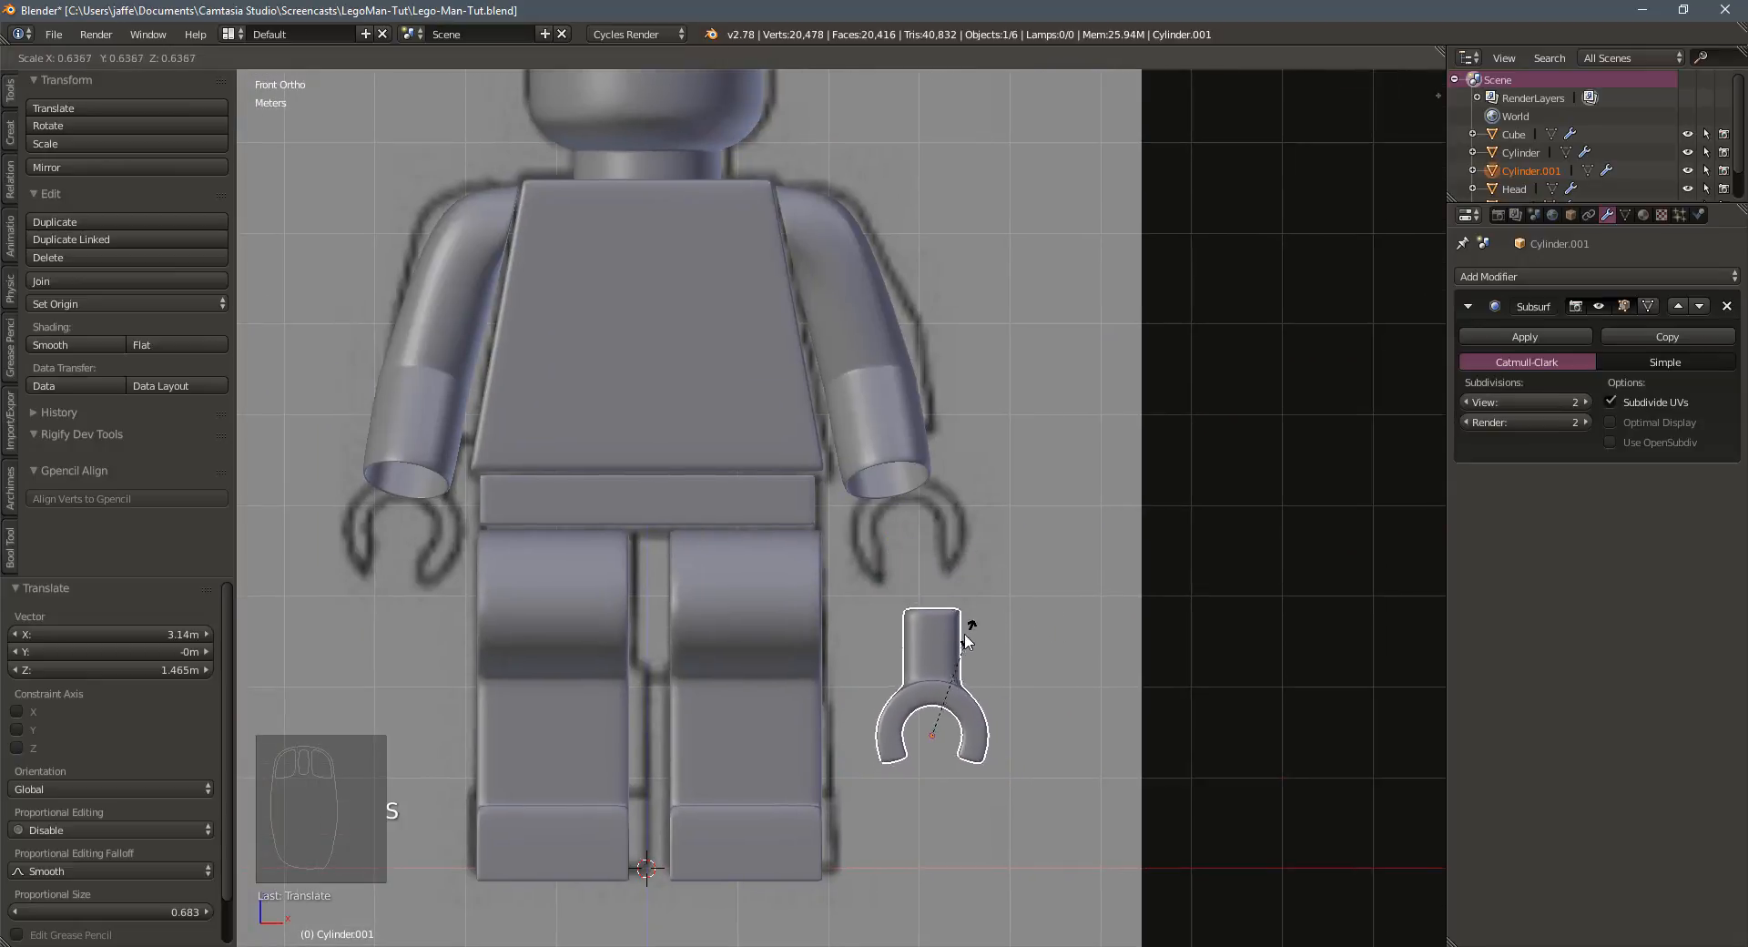
left_click(963, 646)
Place the hand under the +X arm's open end, moving it about -45 cm in X, 1.99 m in Z and -41 cm in Y
key("g")
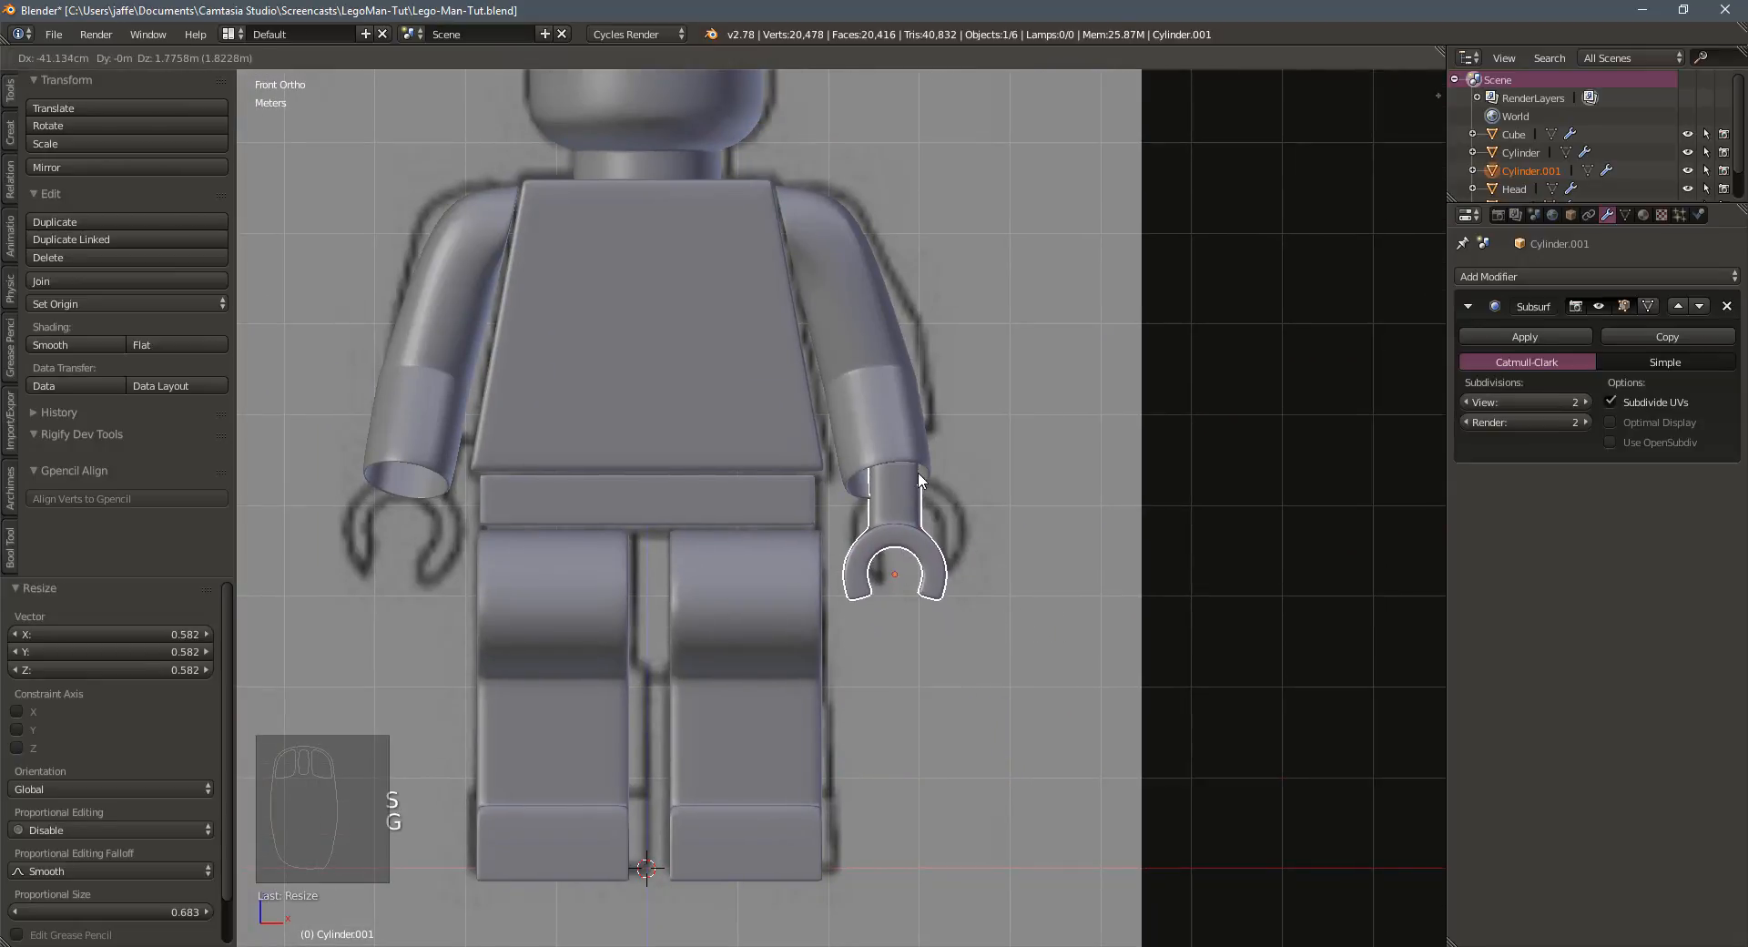
left_click(916, 457)
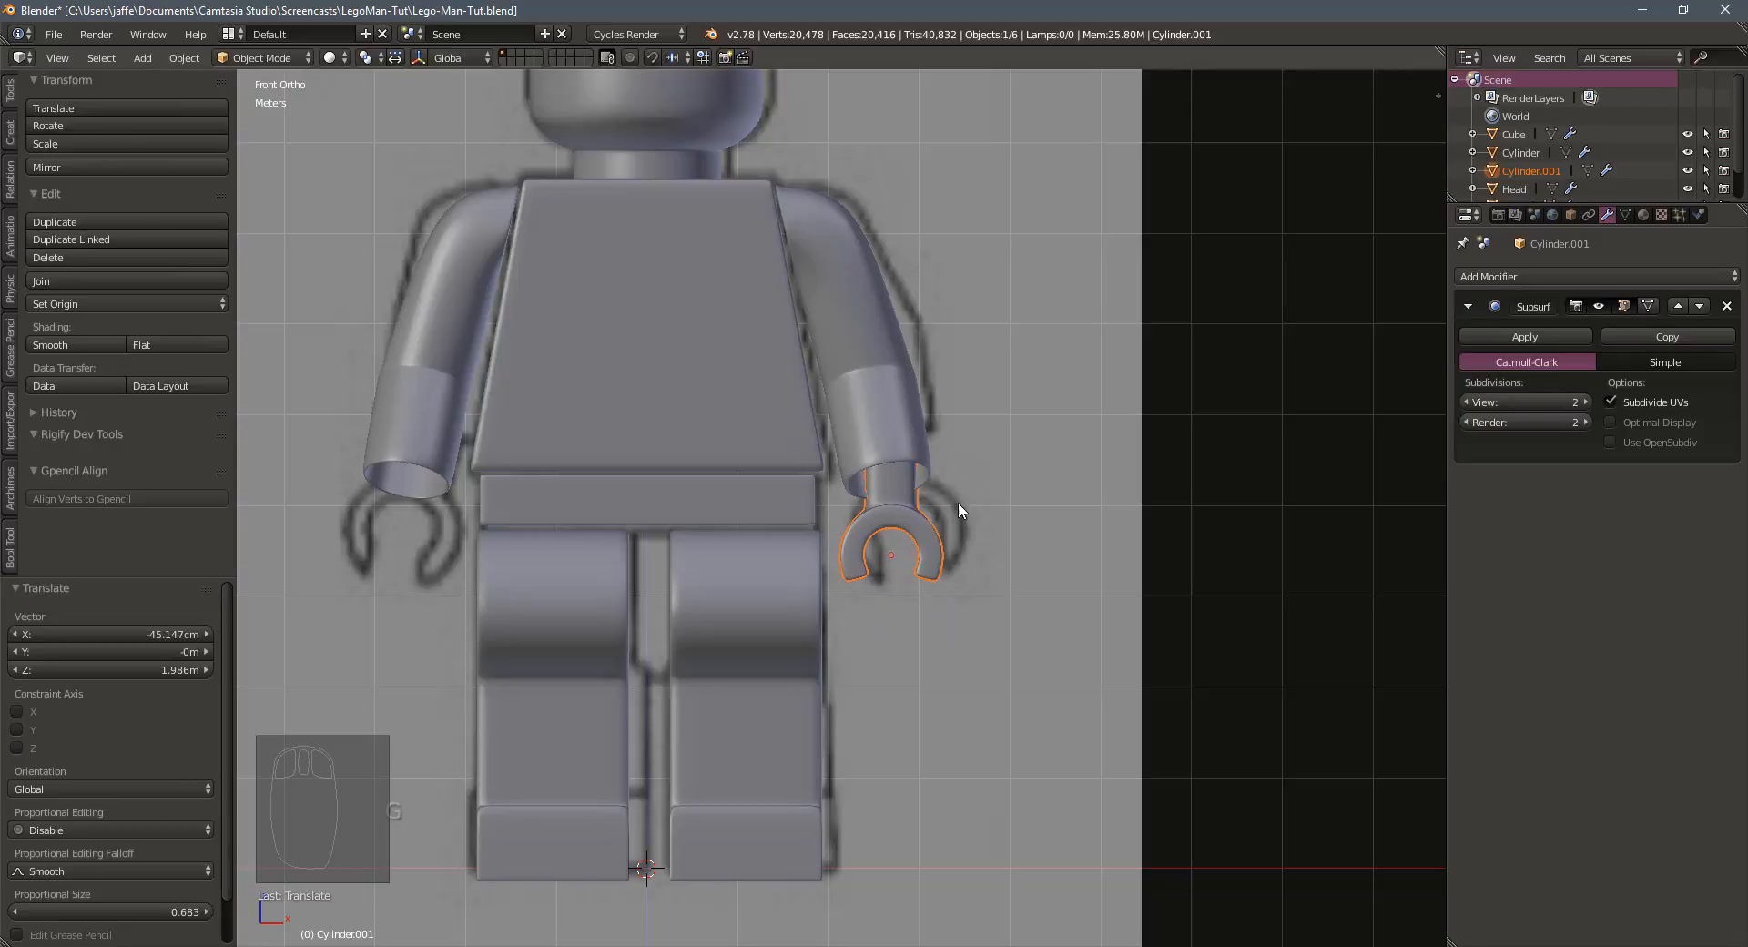
middle_click_drag(958, 504, 765, 512)
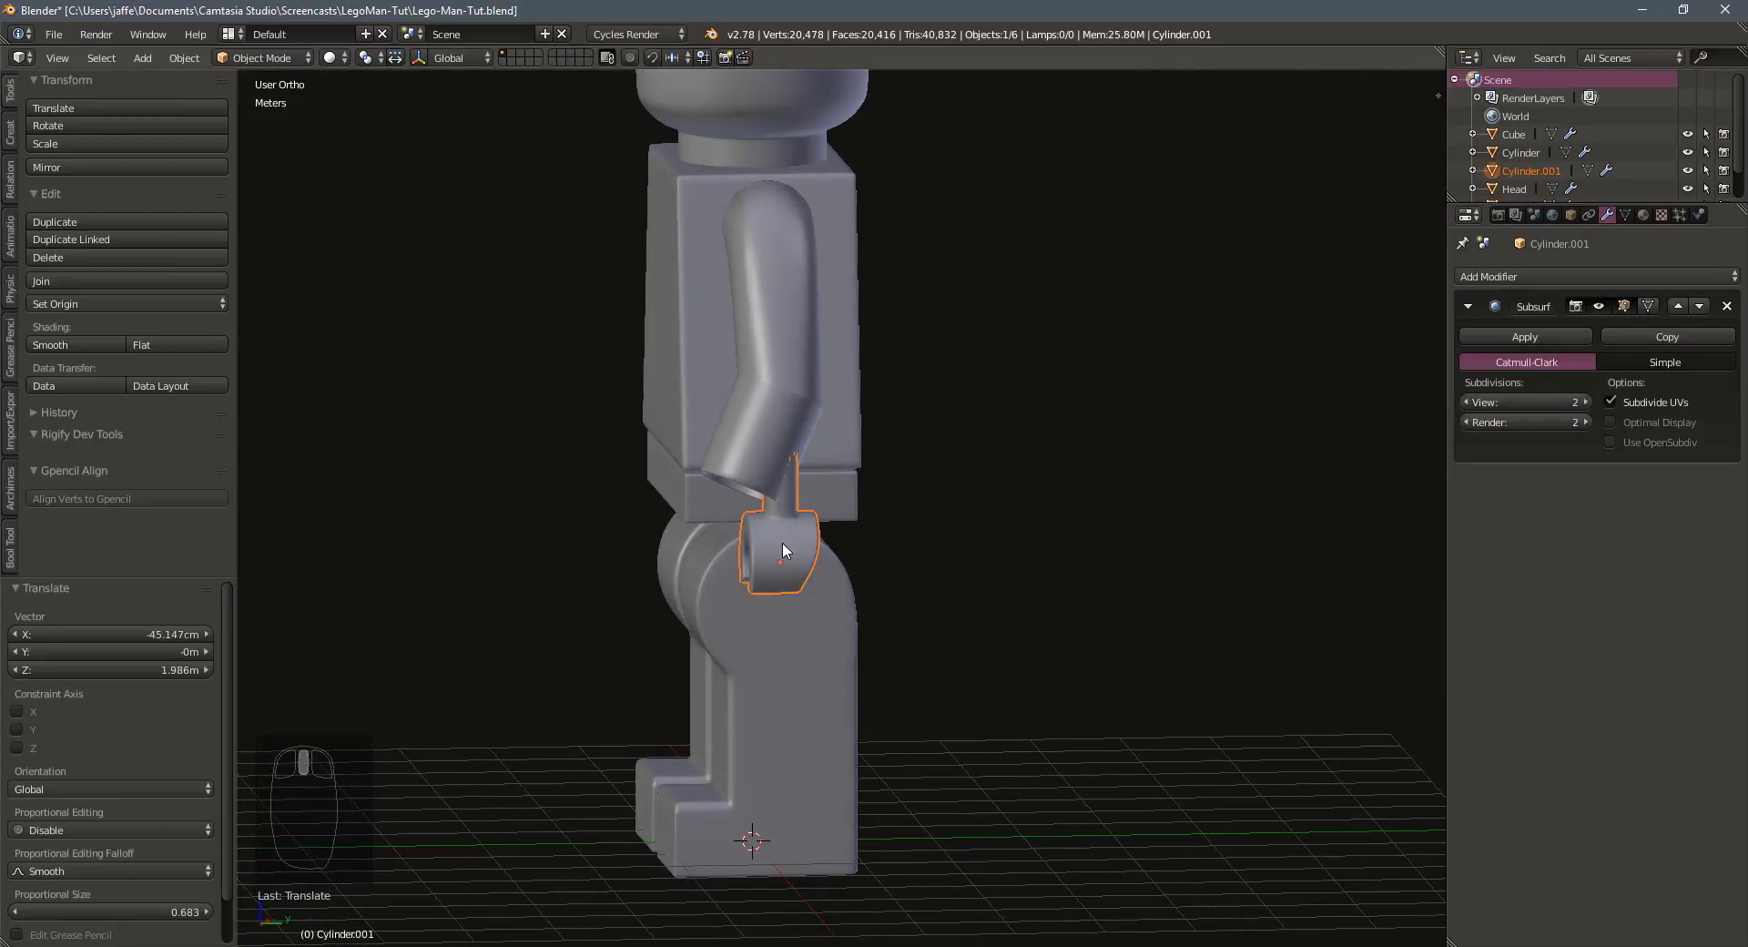
key("g")
left_click(741, 540)
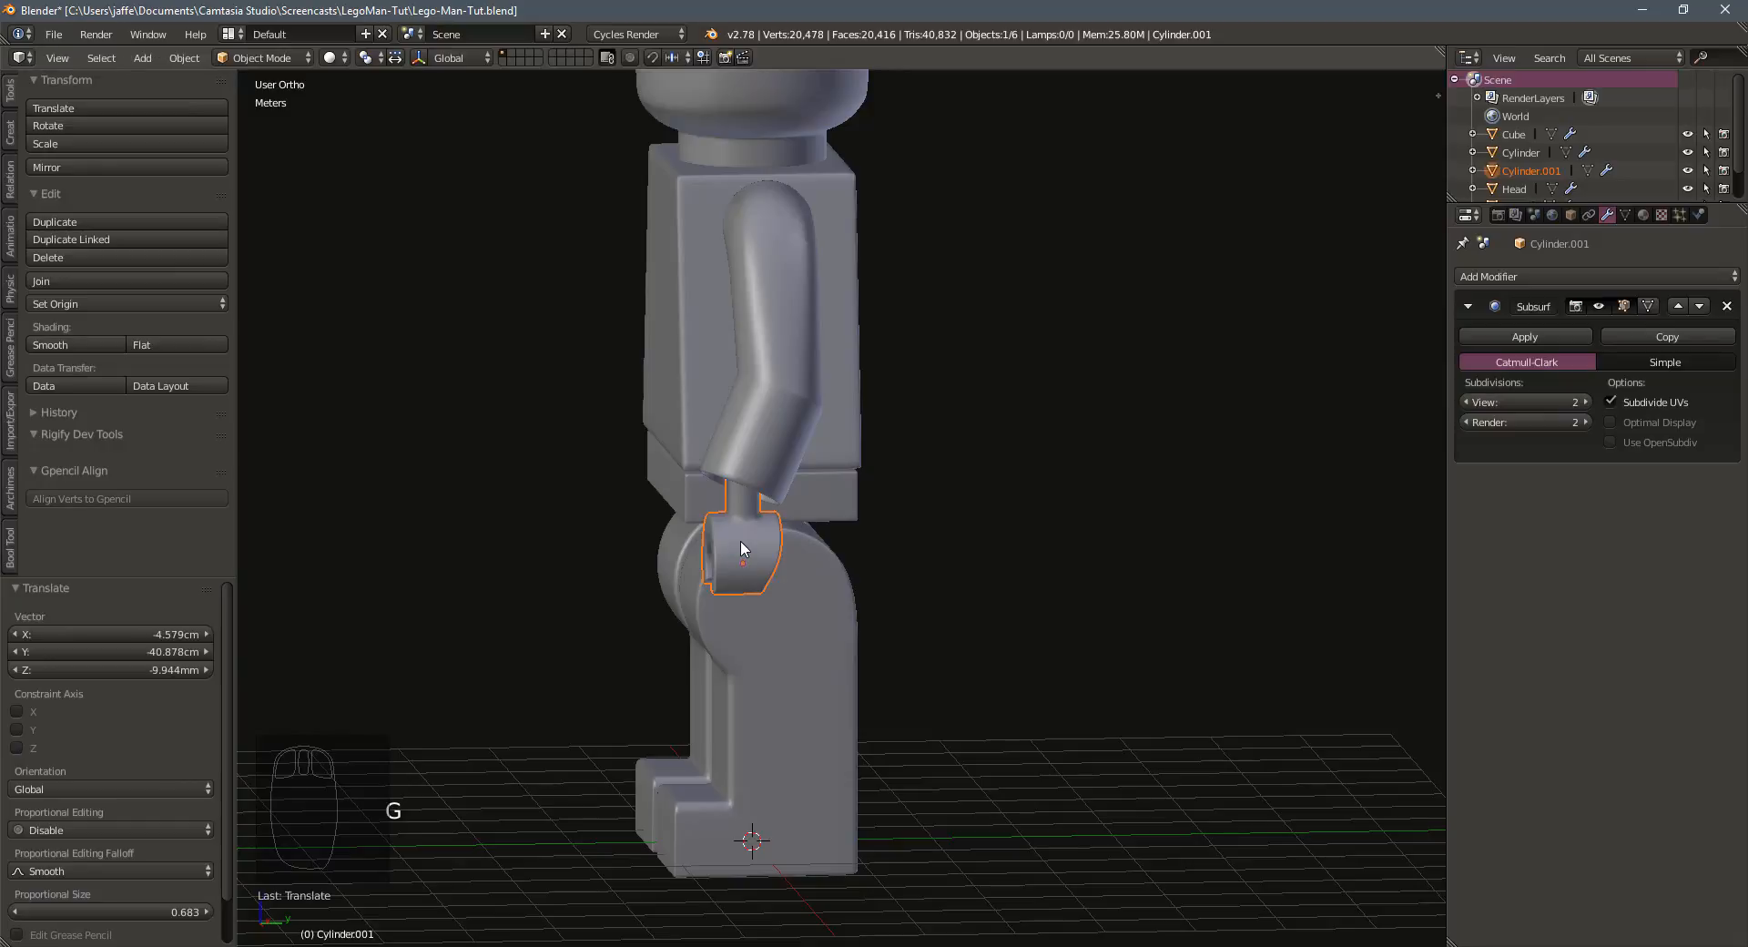
In right view, tilt the hand to follow the forearm, shift it about -37 cm in Y and 14 cm in Z, and scale it by about 1.092
key("KP_3")
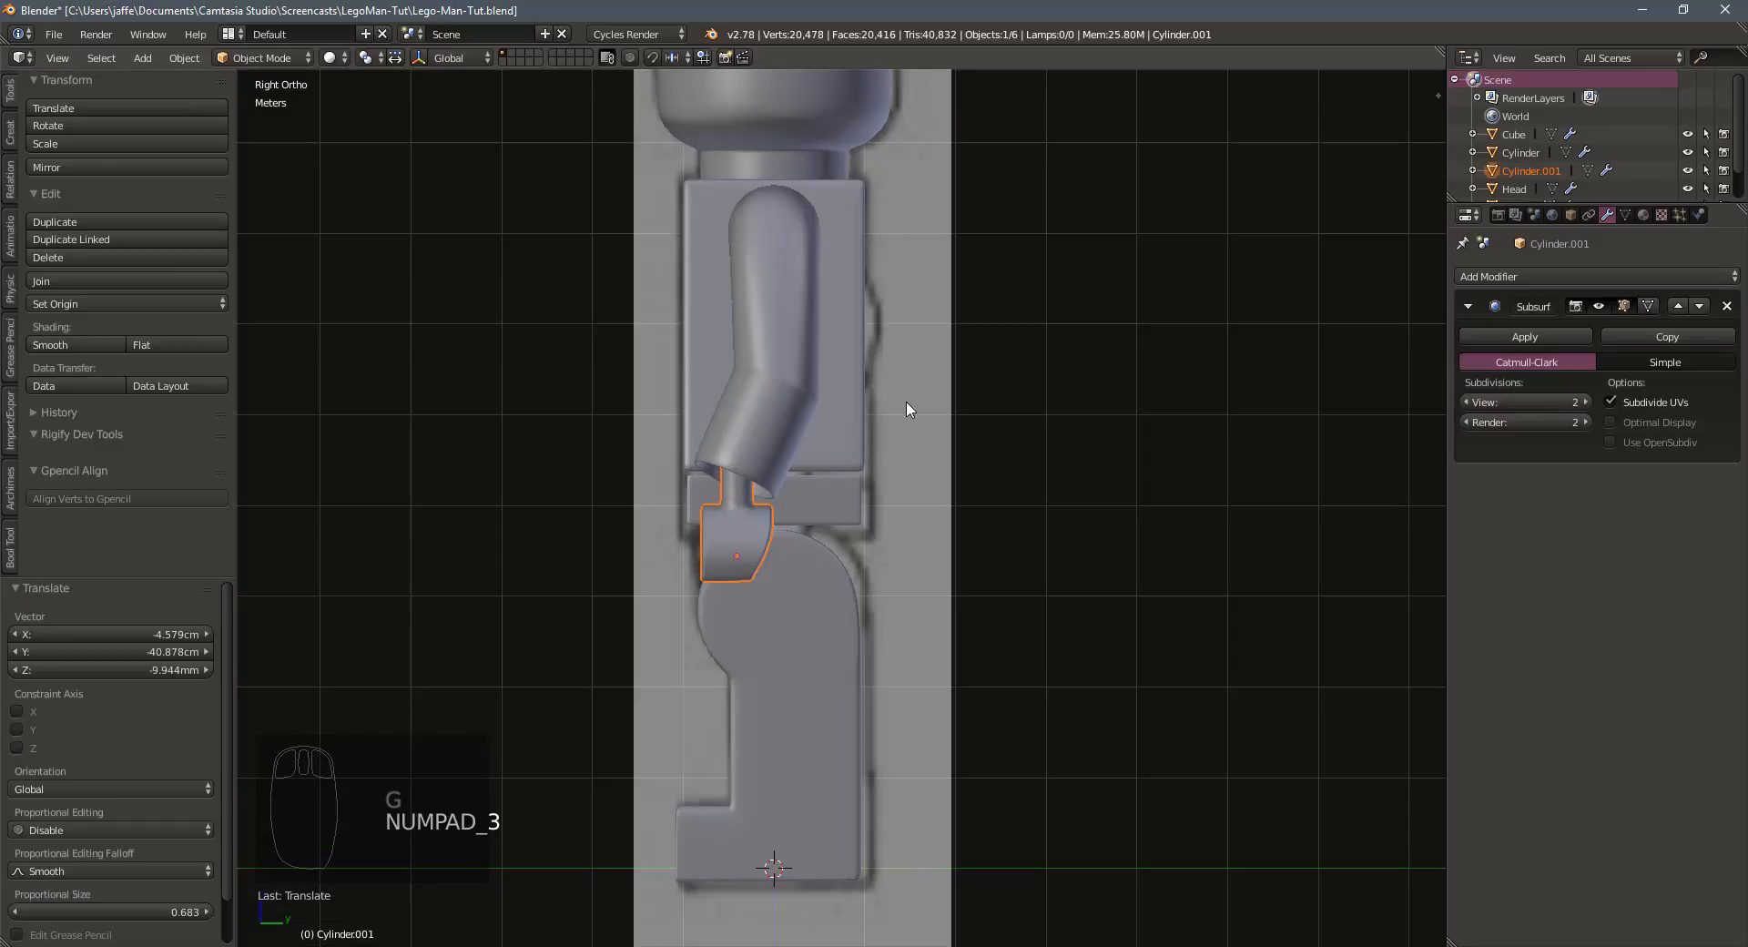
key("r")
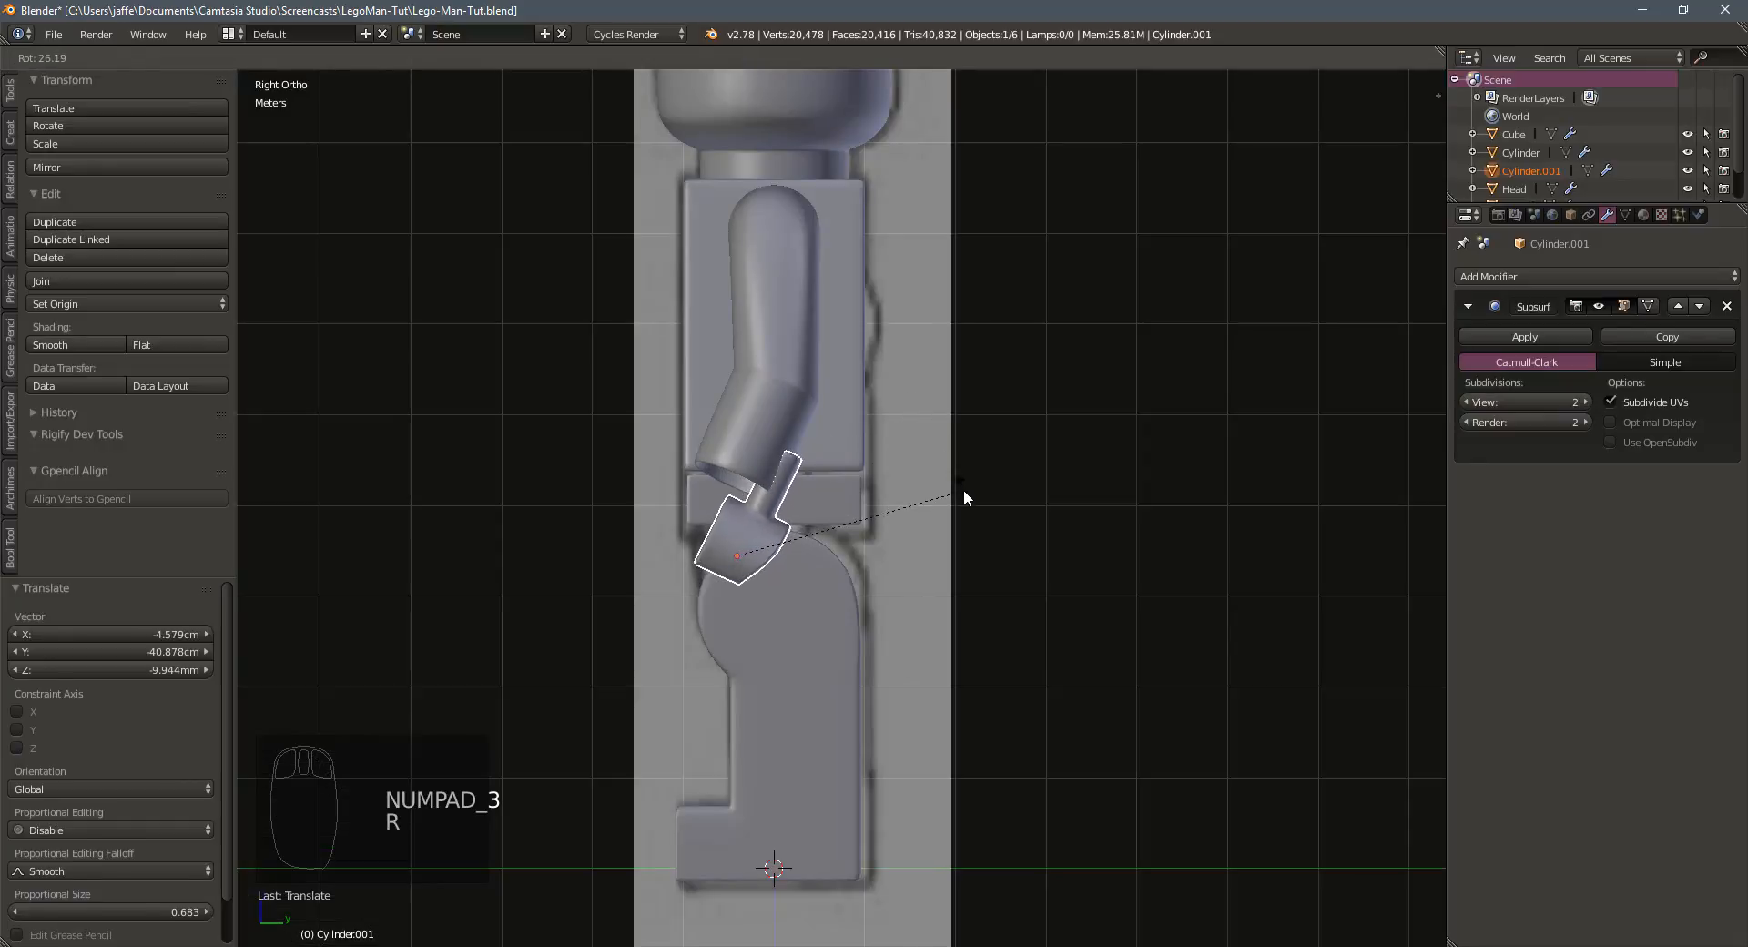
left_click(963, 489)
key("g")
left_click(816, 474)
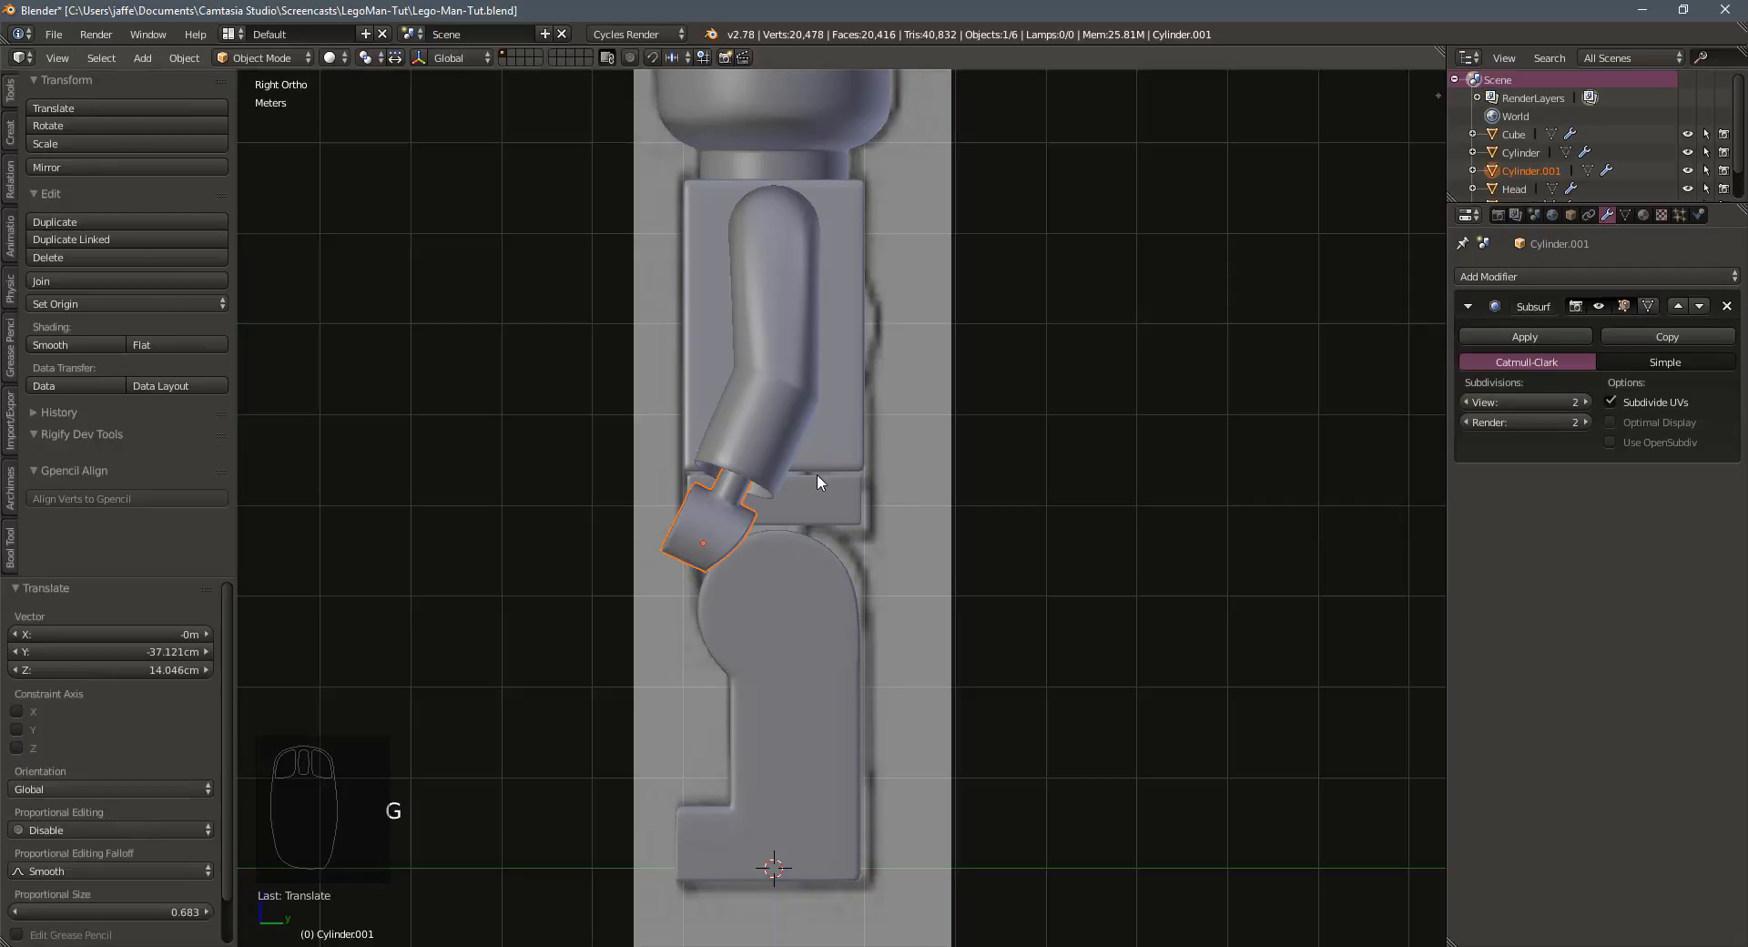
key("s")
left_click(829, 471)
middle_click_drag(829, 472, 1005, 509)
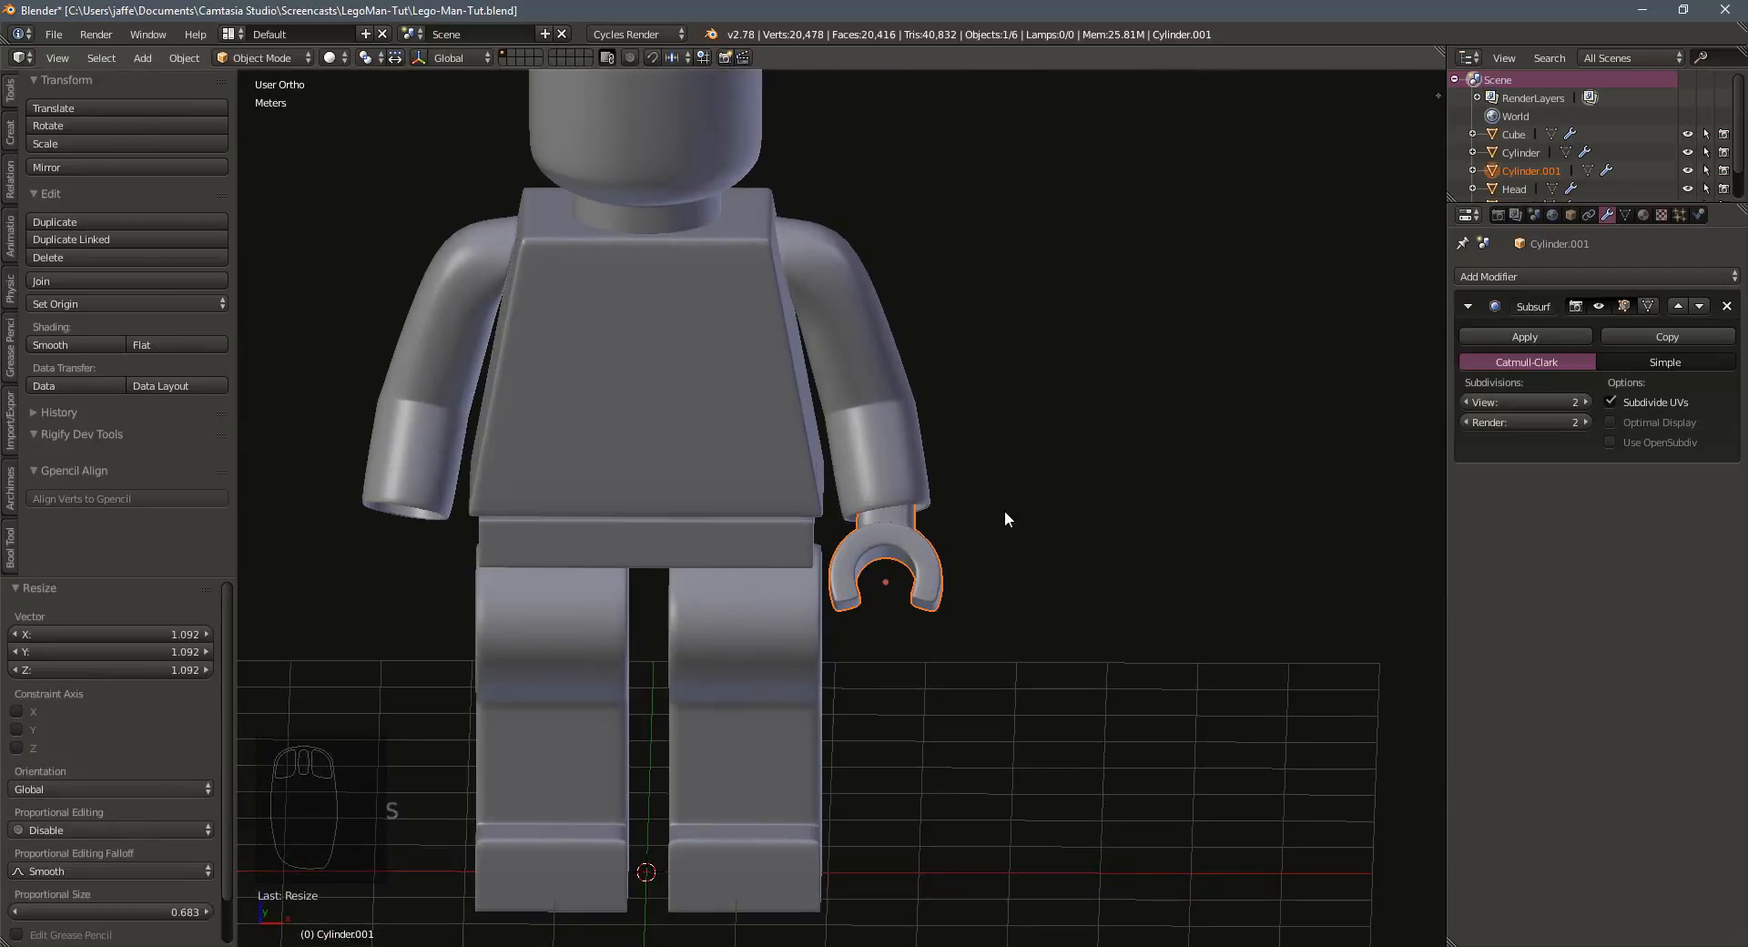
In front view, rotate the hand about -12.9° and then 1.5°, repositioning it about 18 cm in X and -4 cm in Z over the reference hand
key("KP_1")
key("r")
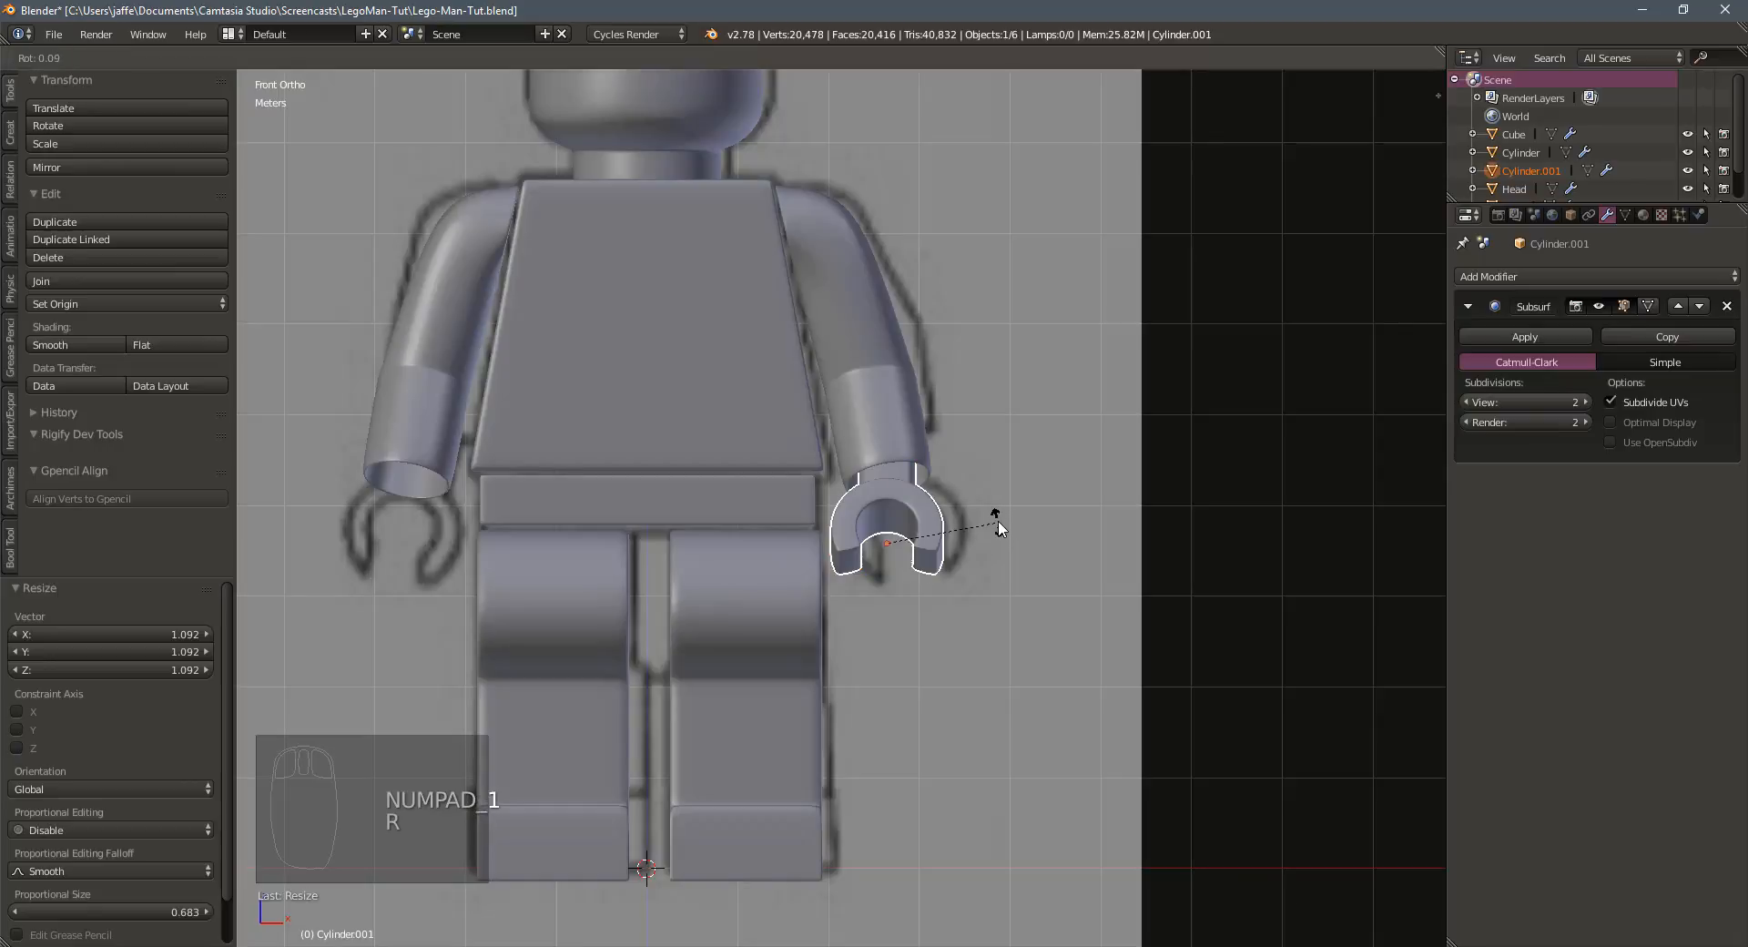
left_click(1005, 499)
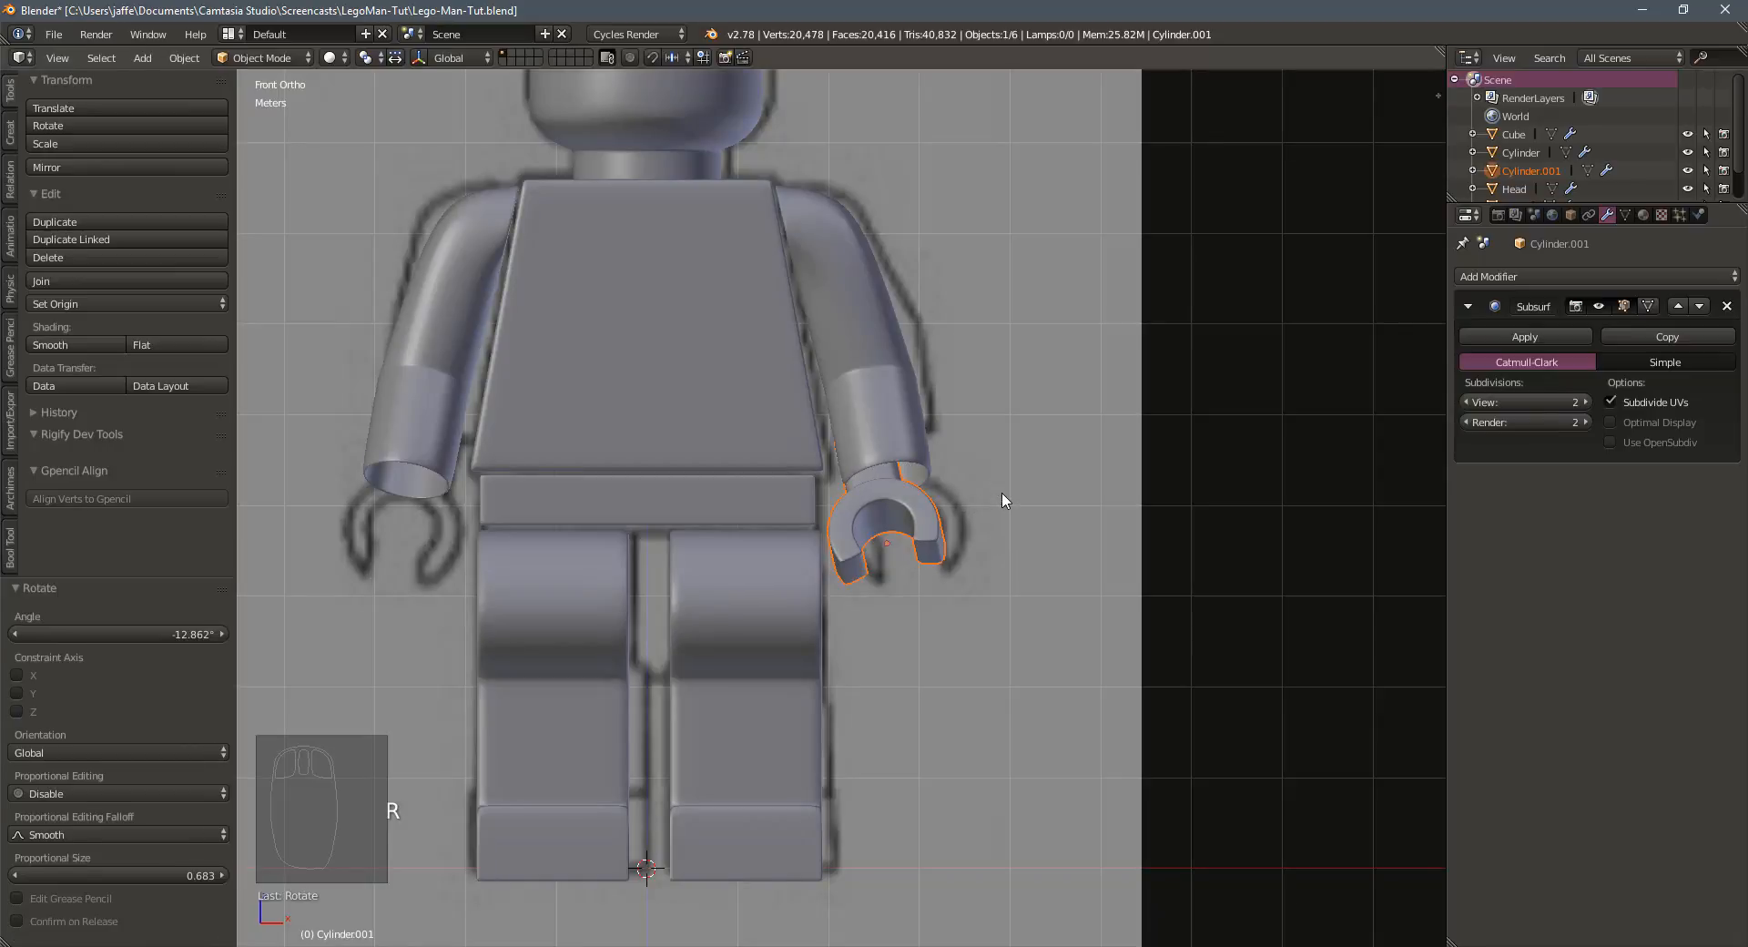
key("g")
left_click(1022, 502)
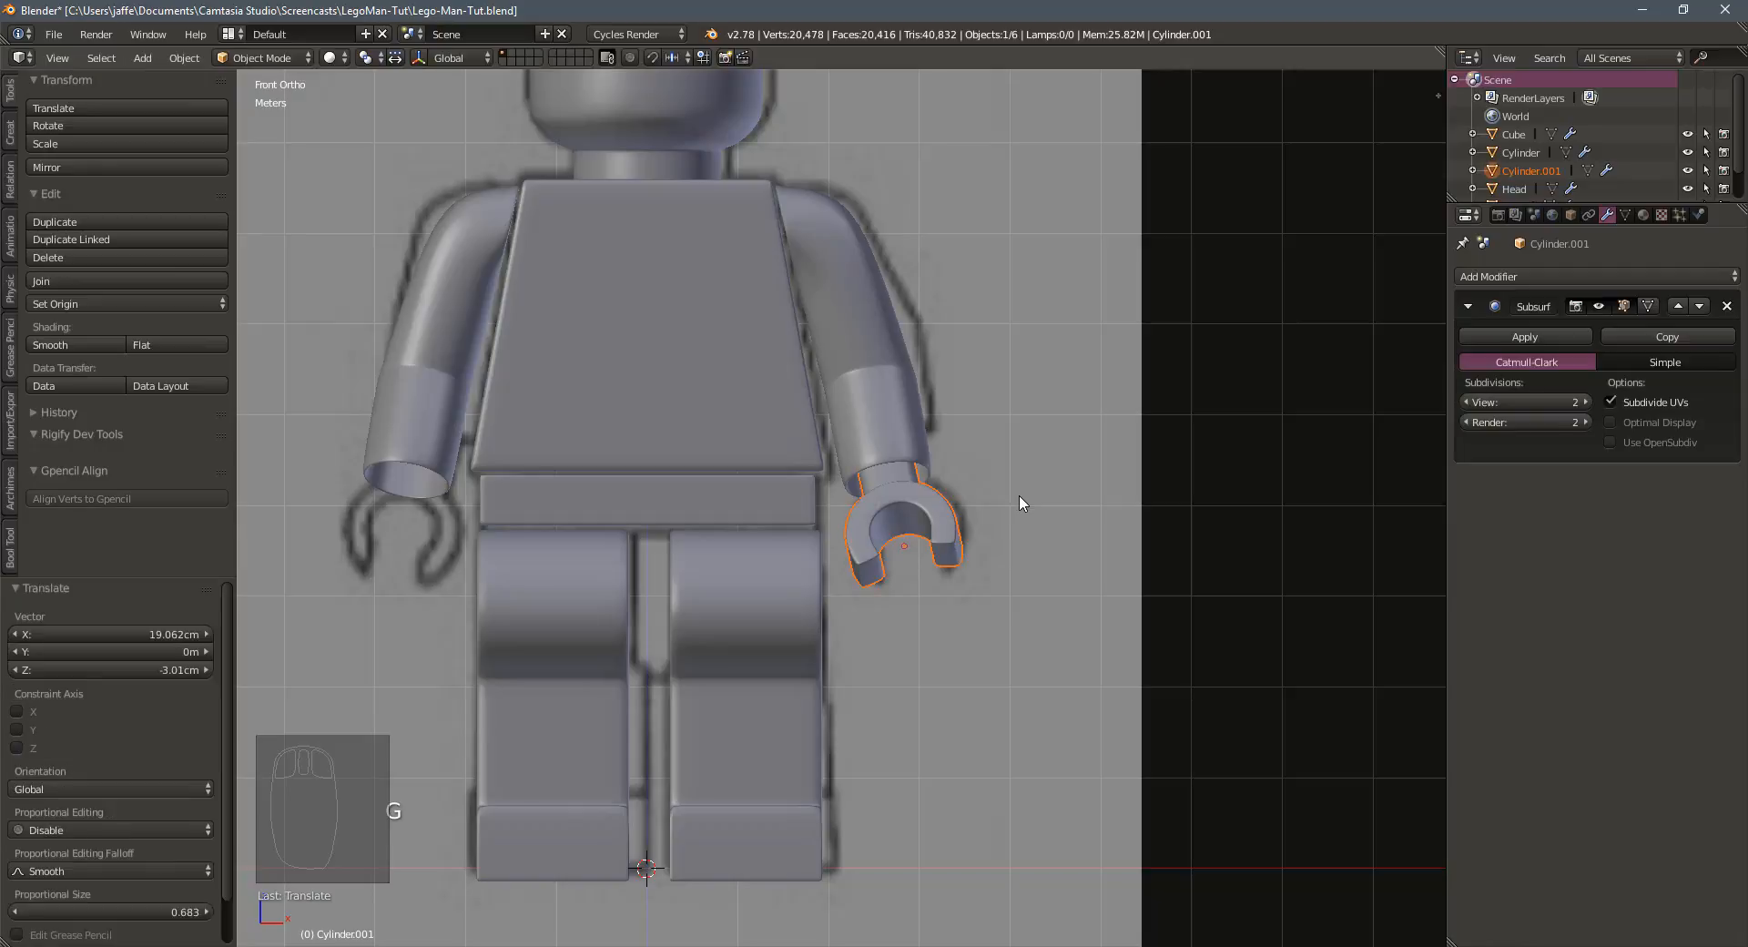
key("r")
left_click(1020, 507)
key("g")
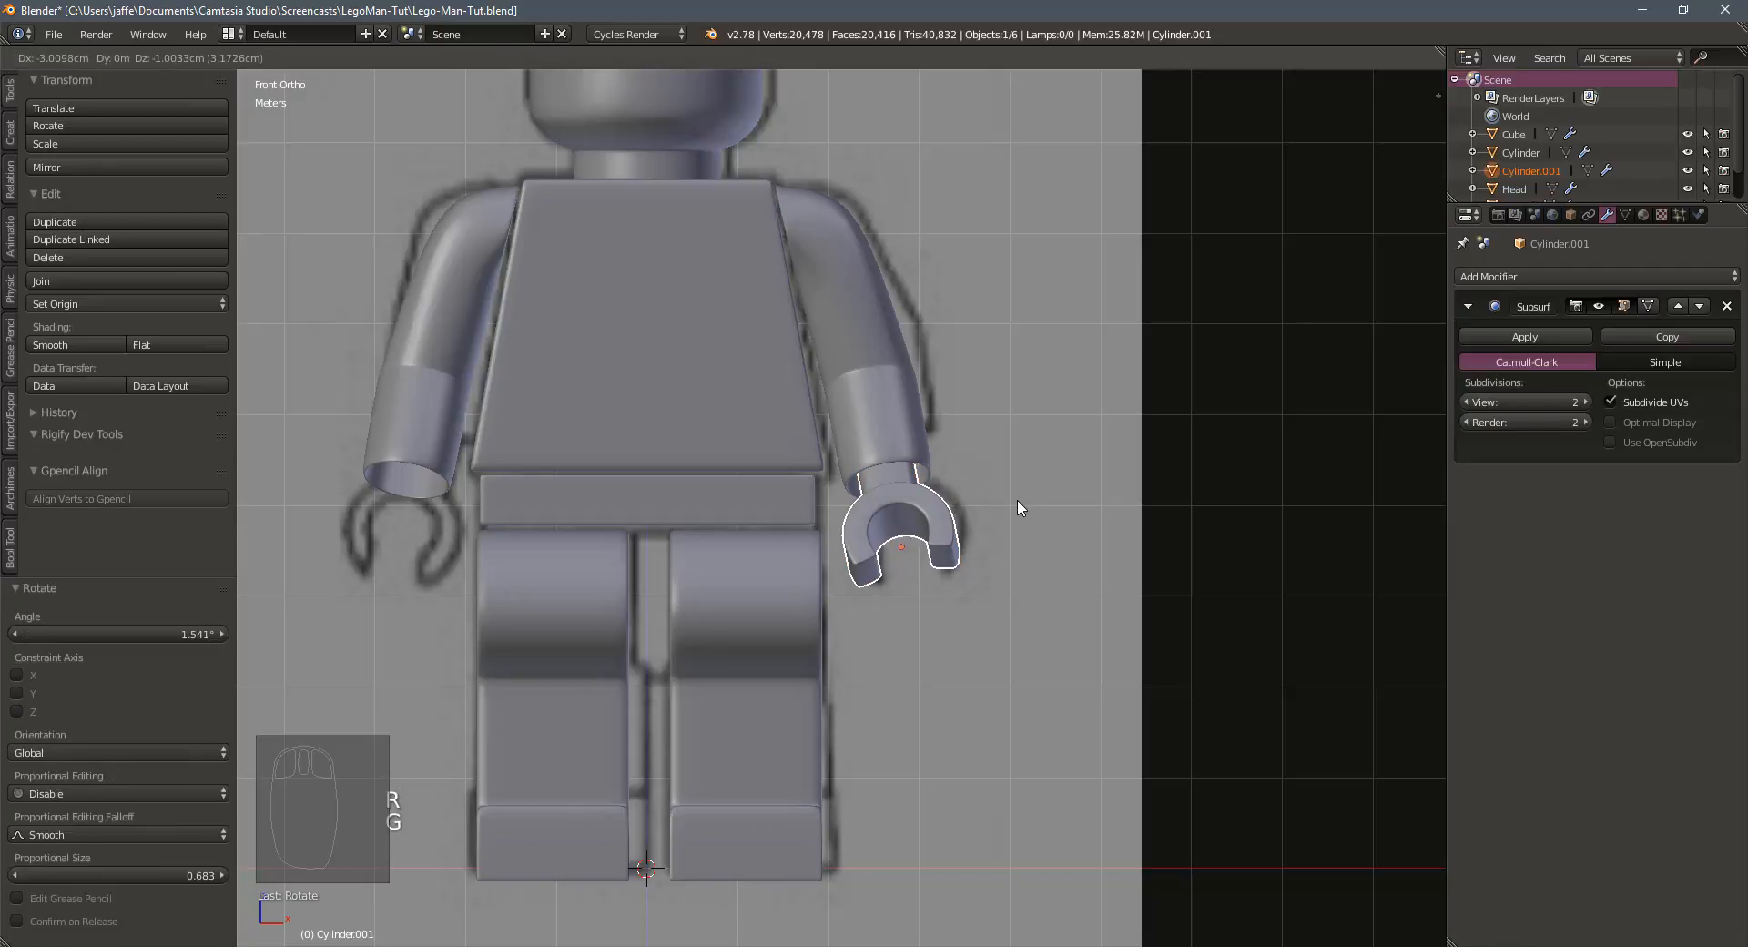
left_click(1022, 507)
Check the wrist inside the arm in wireframe, scale the hand by about 1.124, nudge it about -2.3 cm in Y, and restore solid shading
middle_click_drag(1023, 508, 823, 529)
key("z")
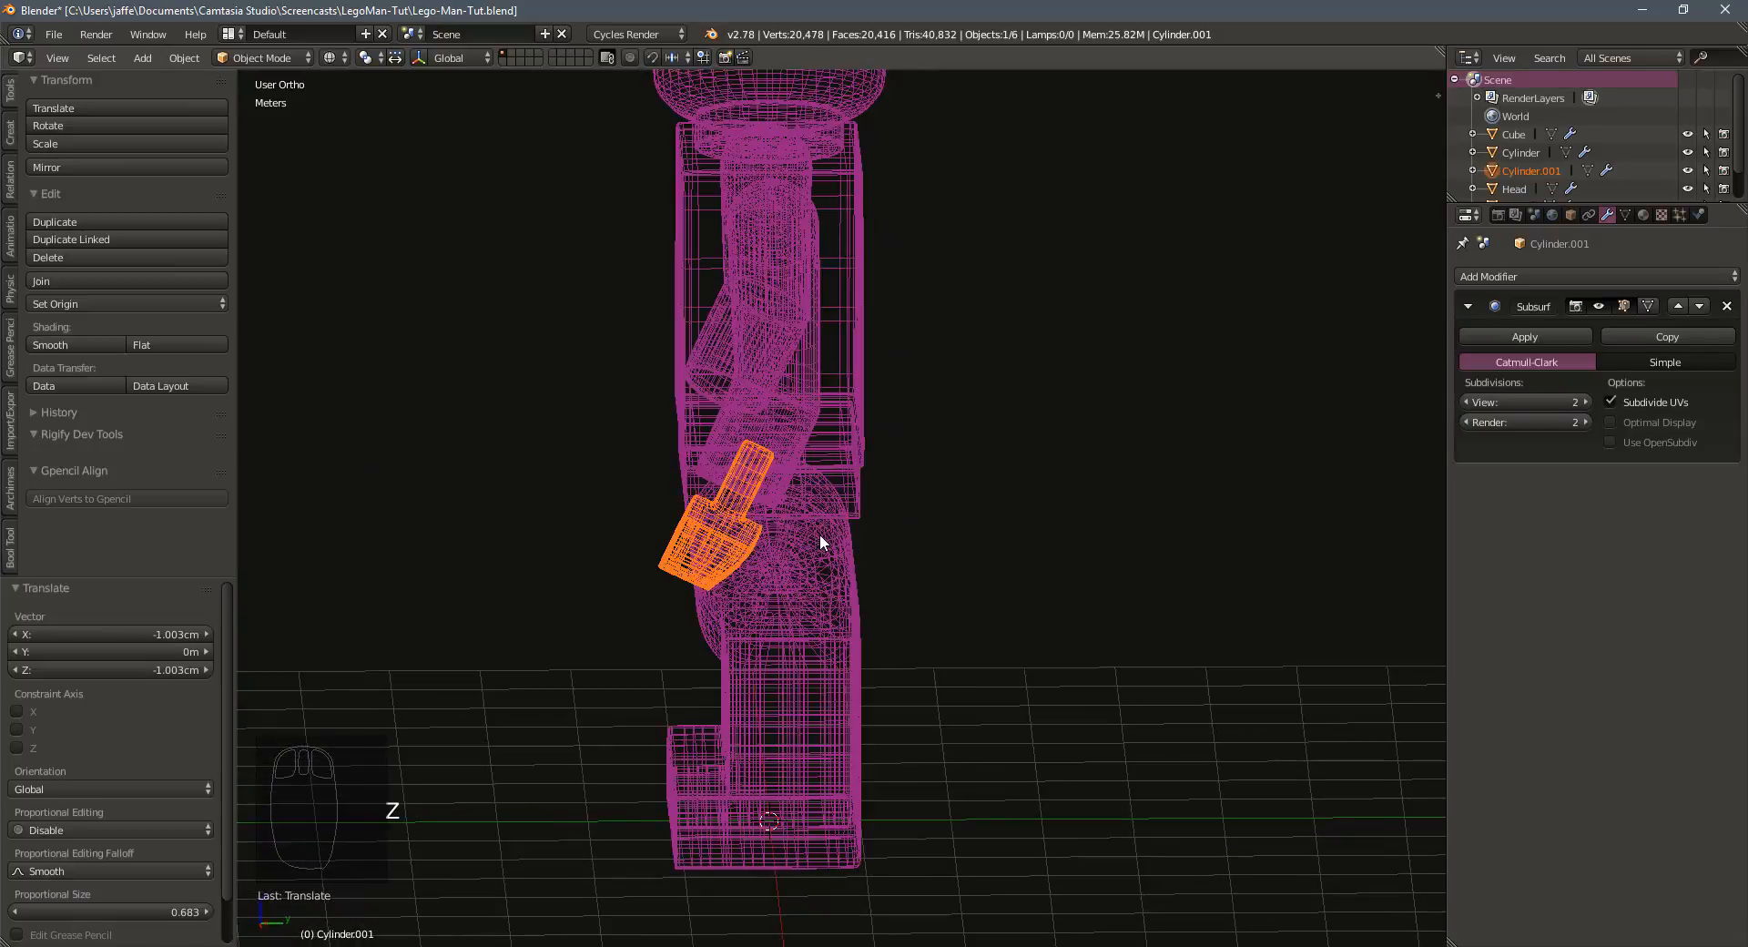
scroll(820, 533, "up", 2)
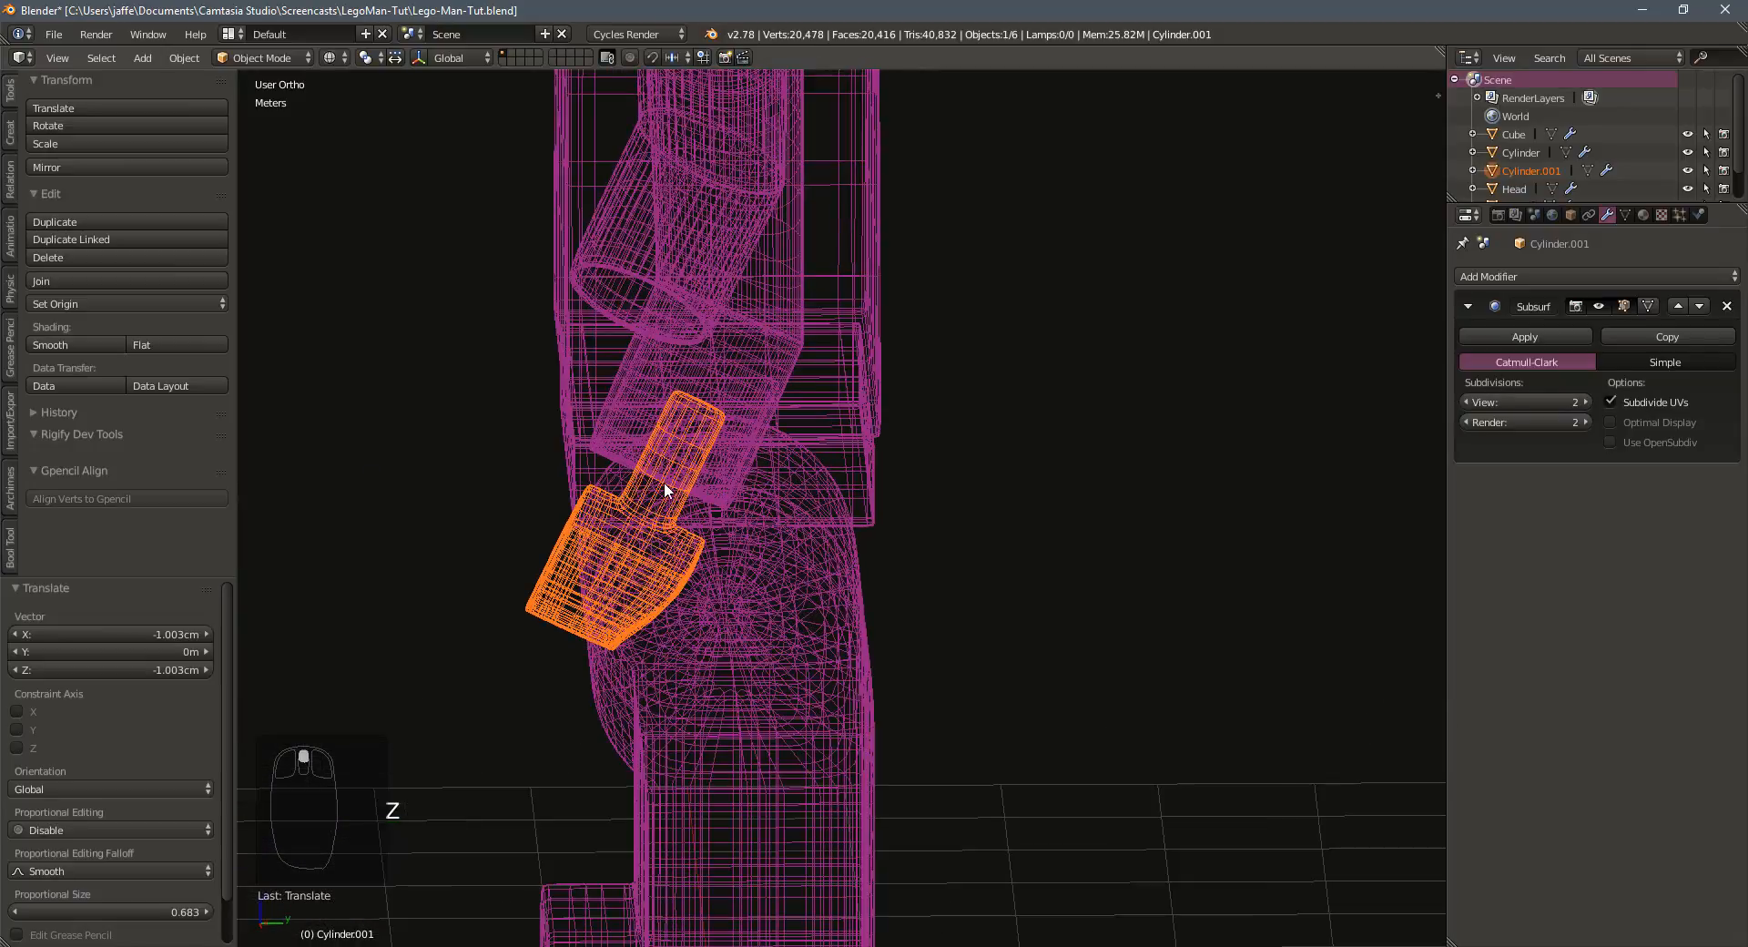
key("s")
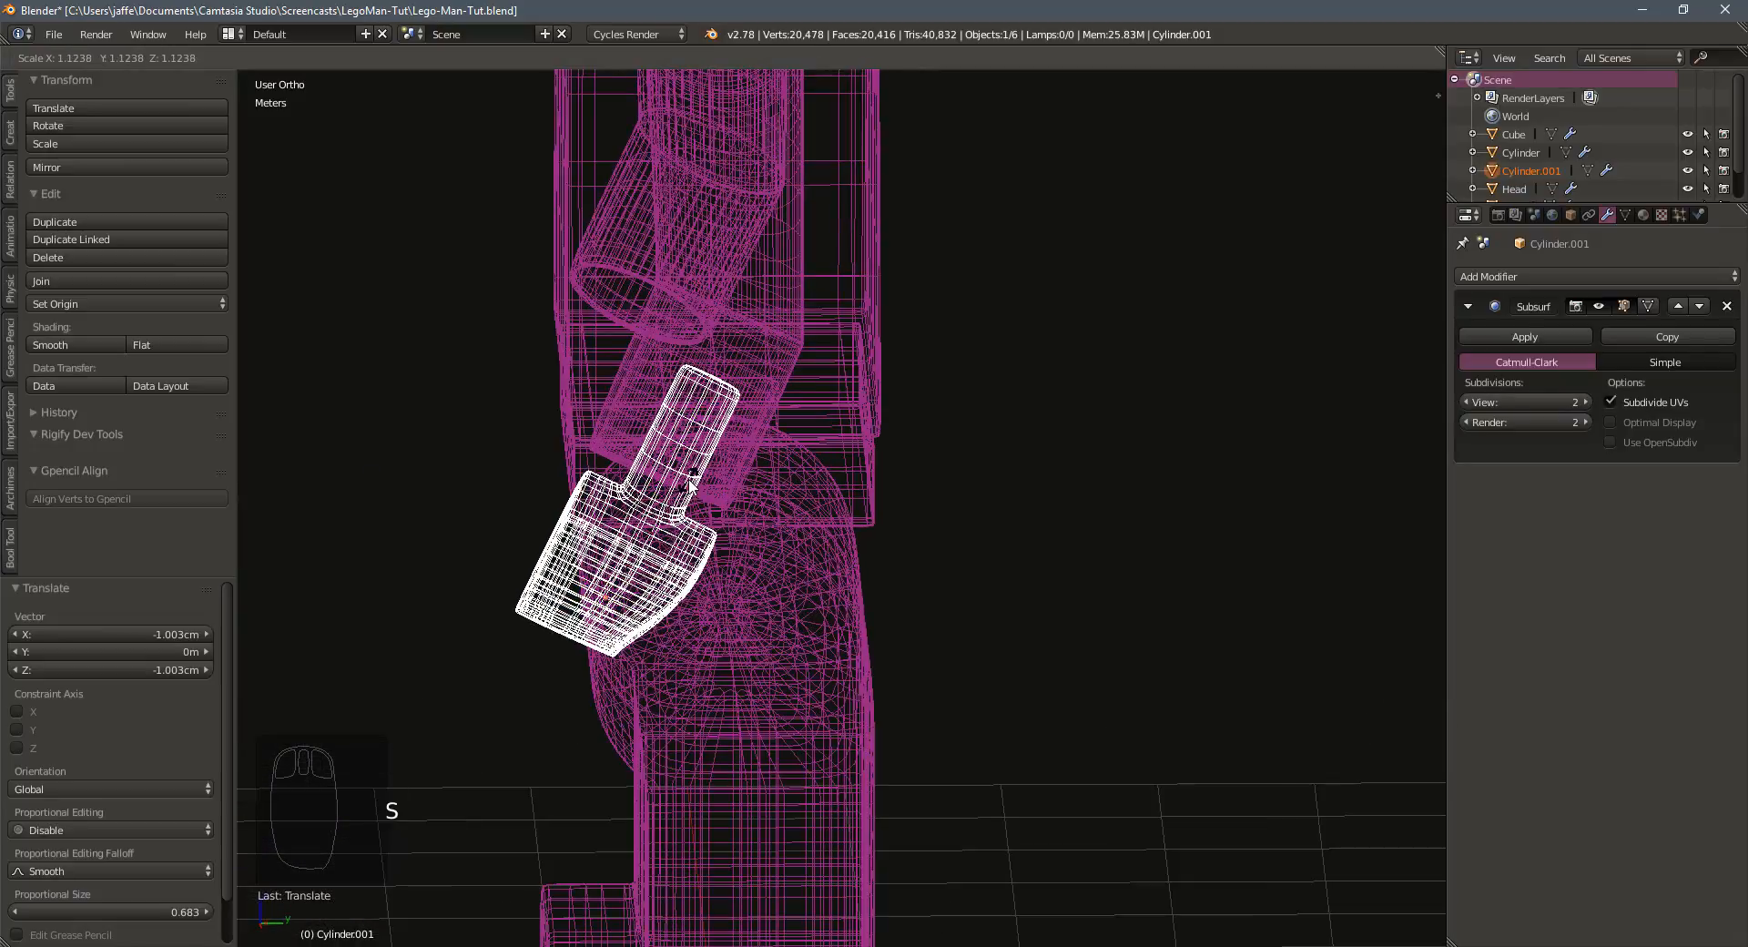
left_click(690, 485)
key("g")
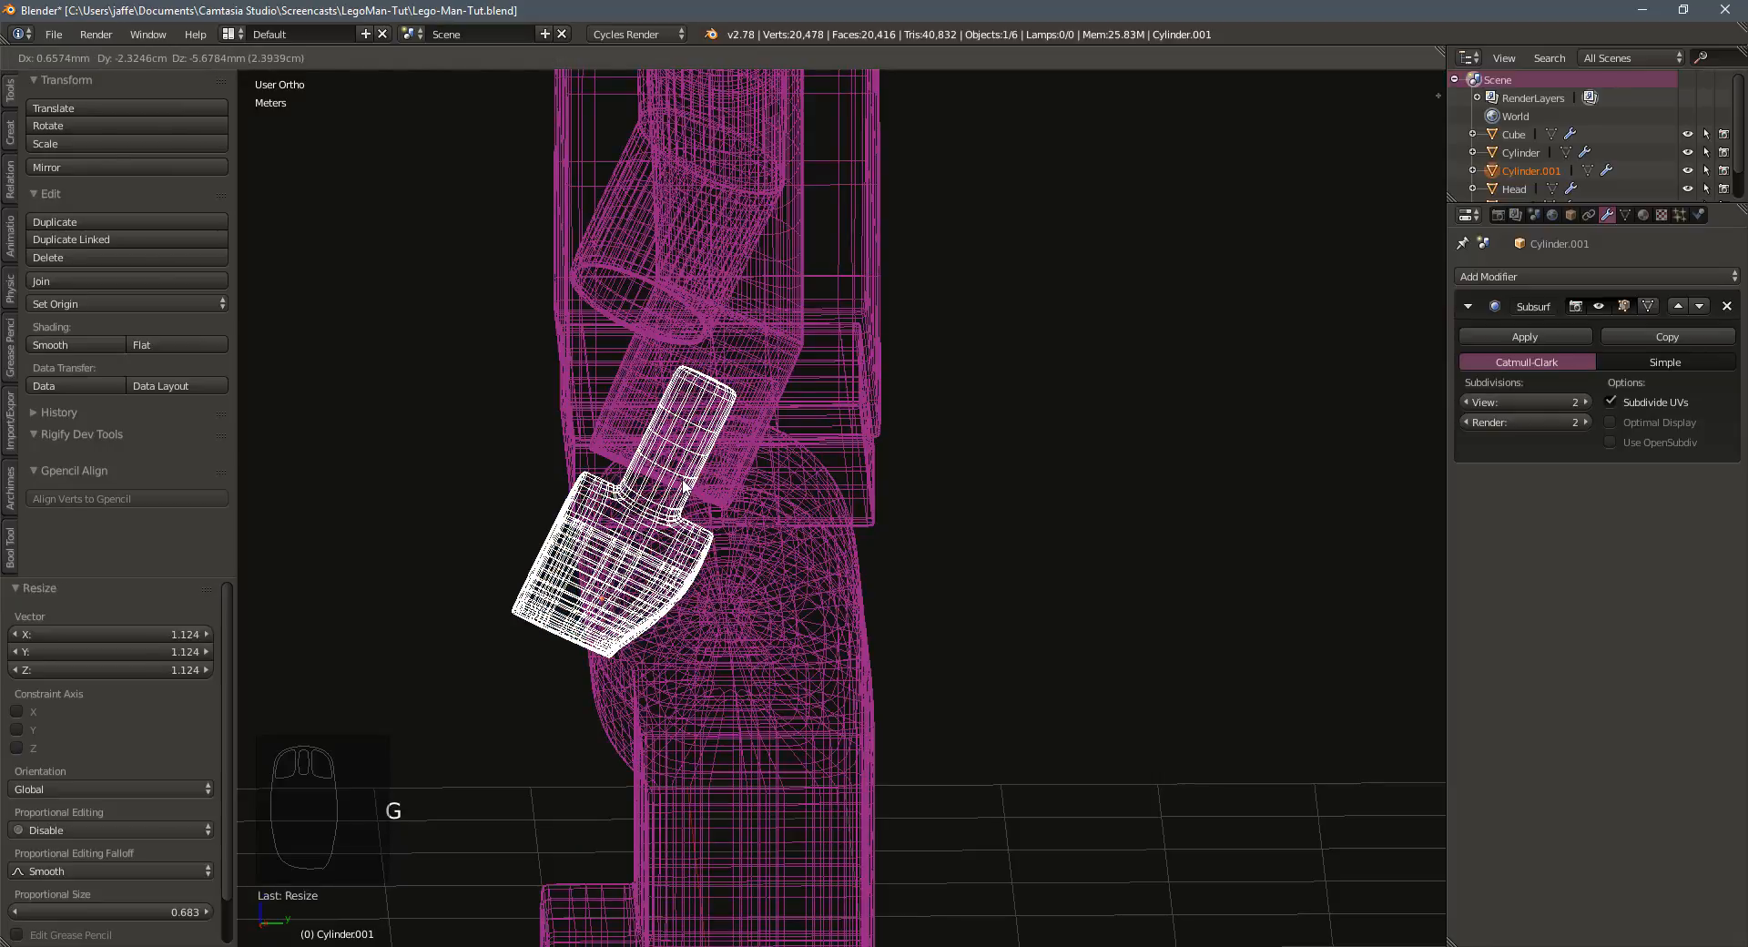
left_click(685, 488)
middle_click_drag(686, 488, 905, 538)
scroll(911, 519, "down", 4)
key("z")
scroll(904, 543, "down", 1)
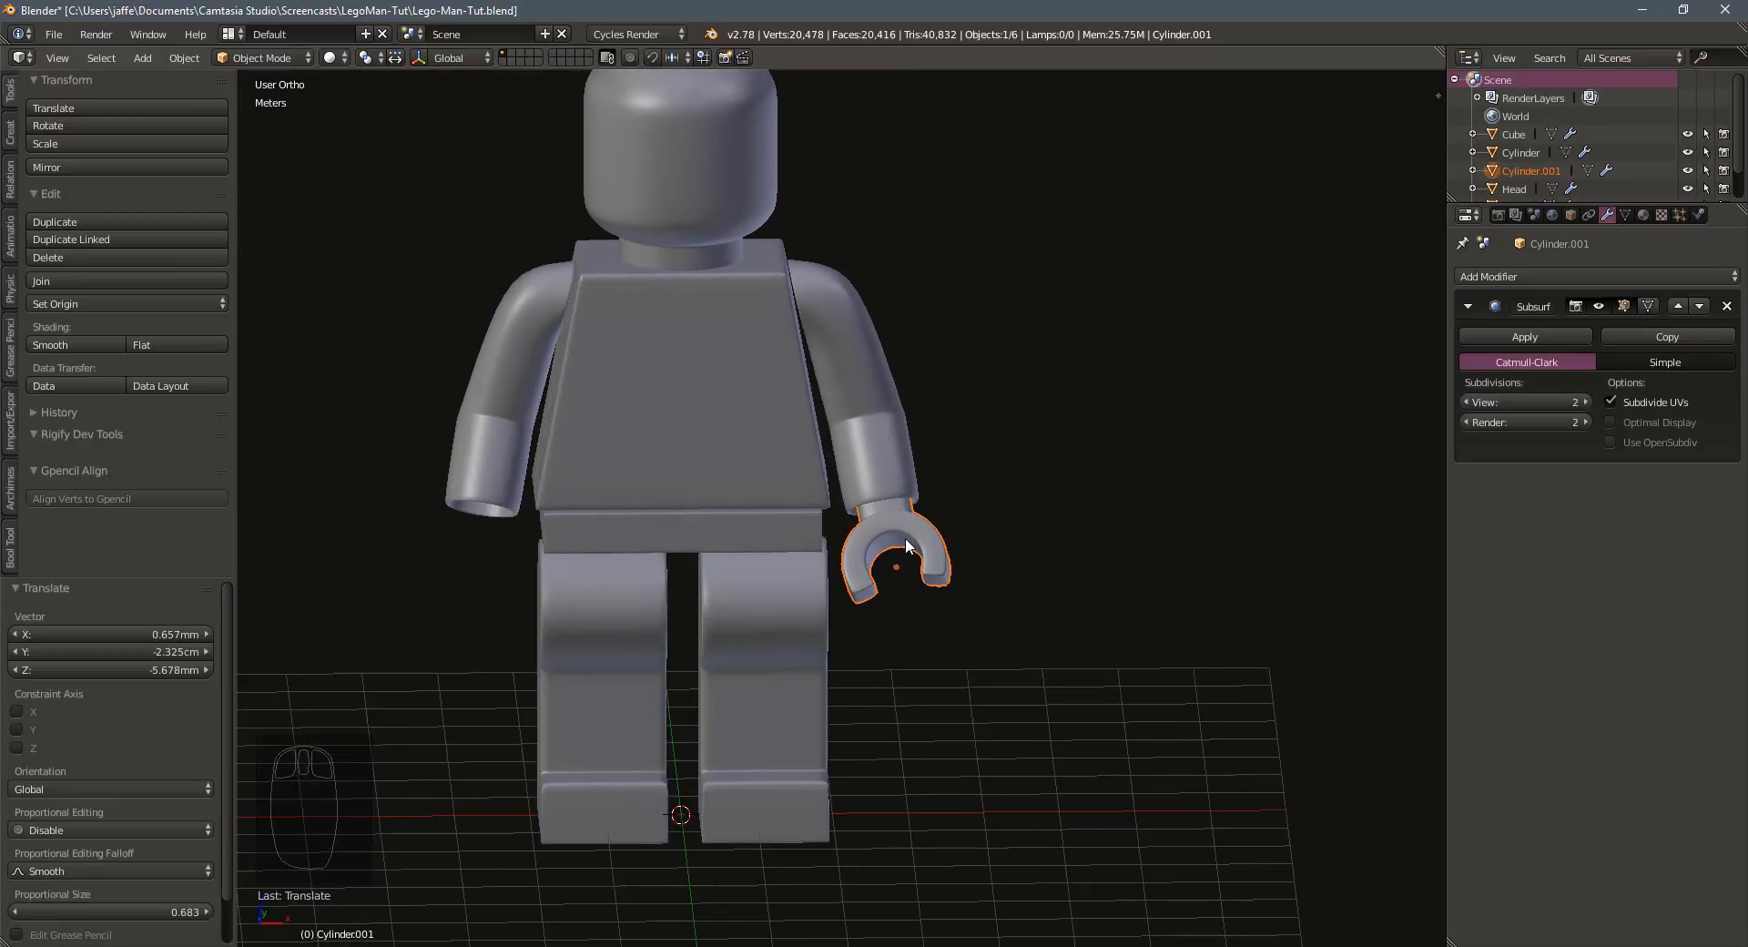
Compare the arm's modifiers with the hand's and review the fitted hand on the whole figure
scroll(905, 538, "up", 3)
scroll(906, 534, "down", 3)
middle_click_drag(932, 536, 930, 533)
right_click(860, 379)
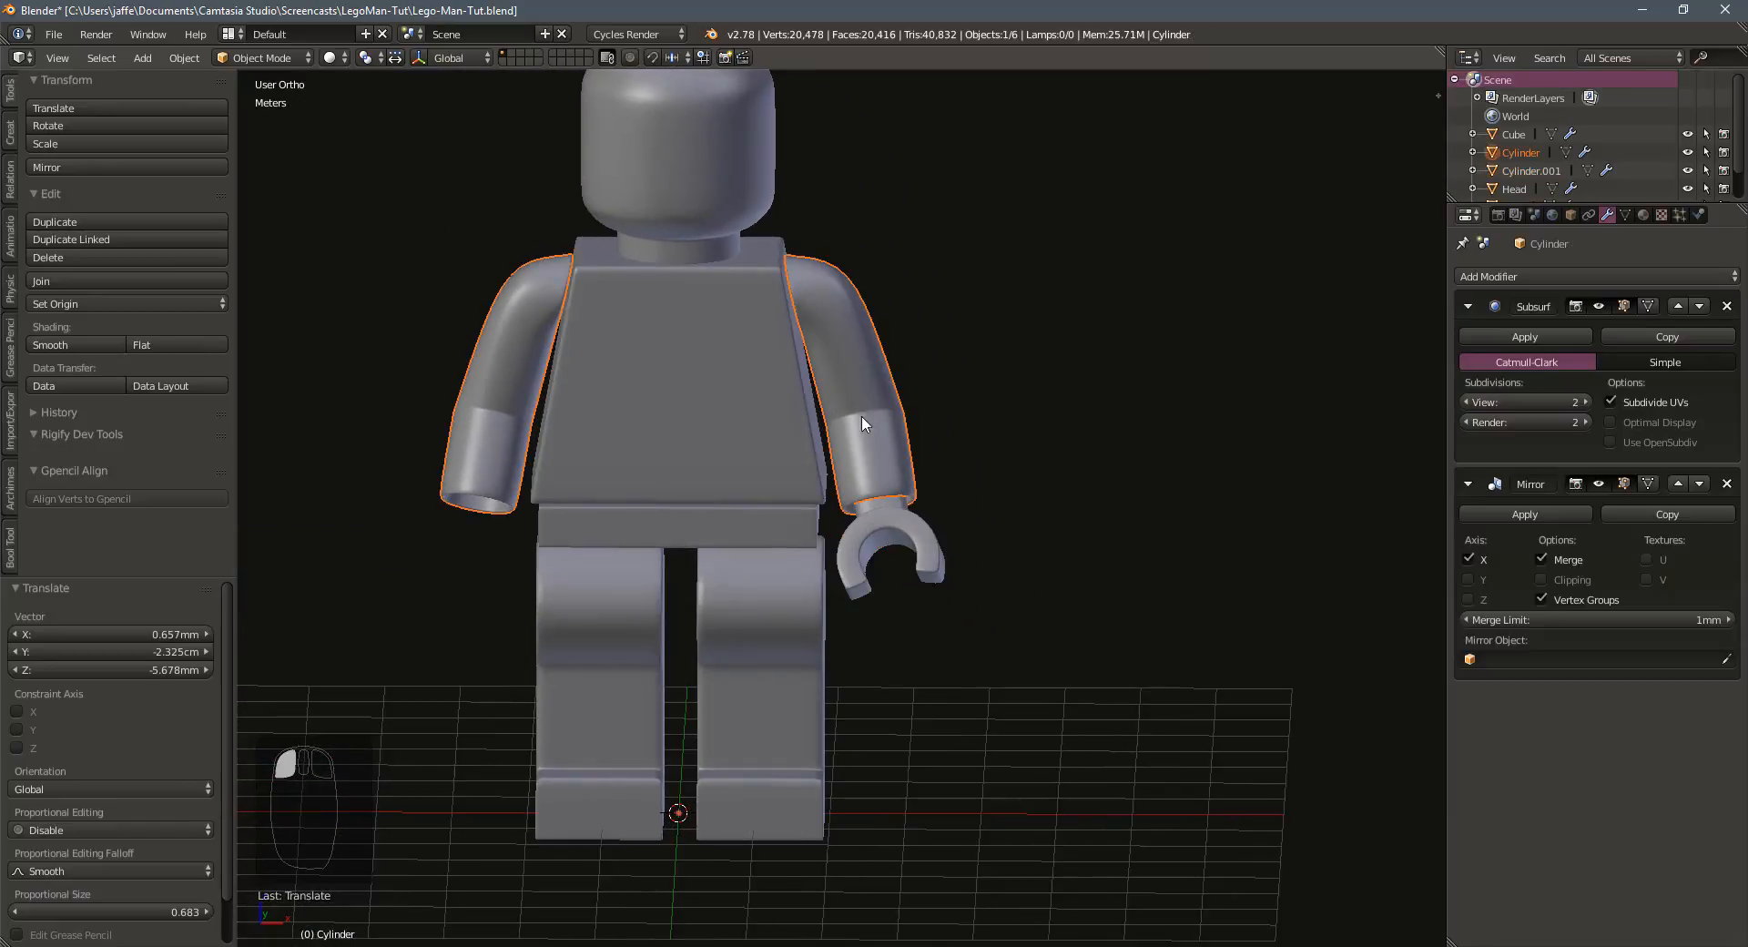
right_click(868, 524)
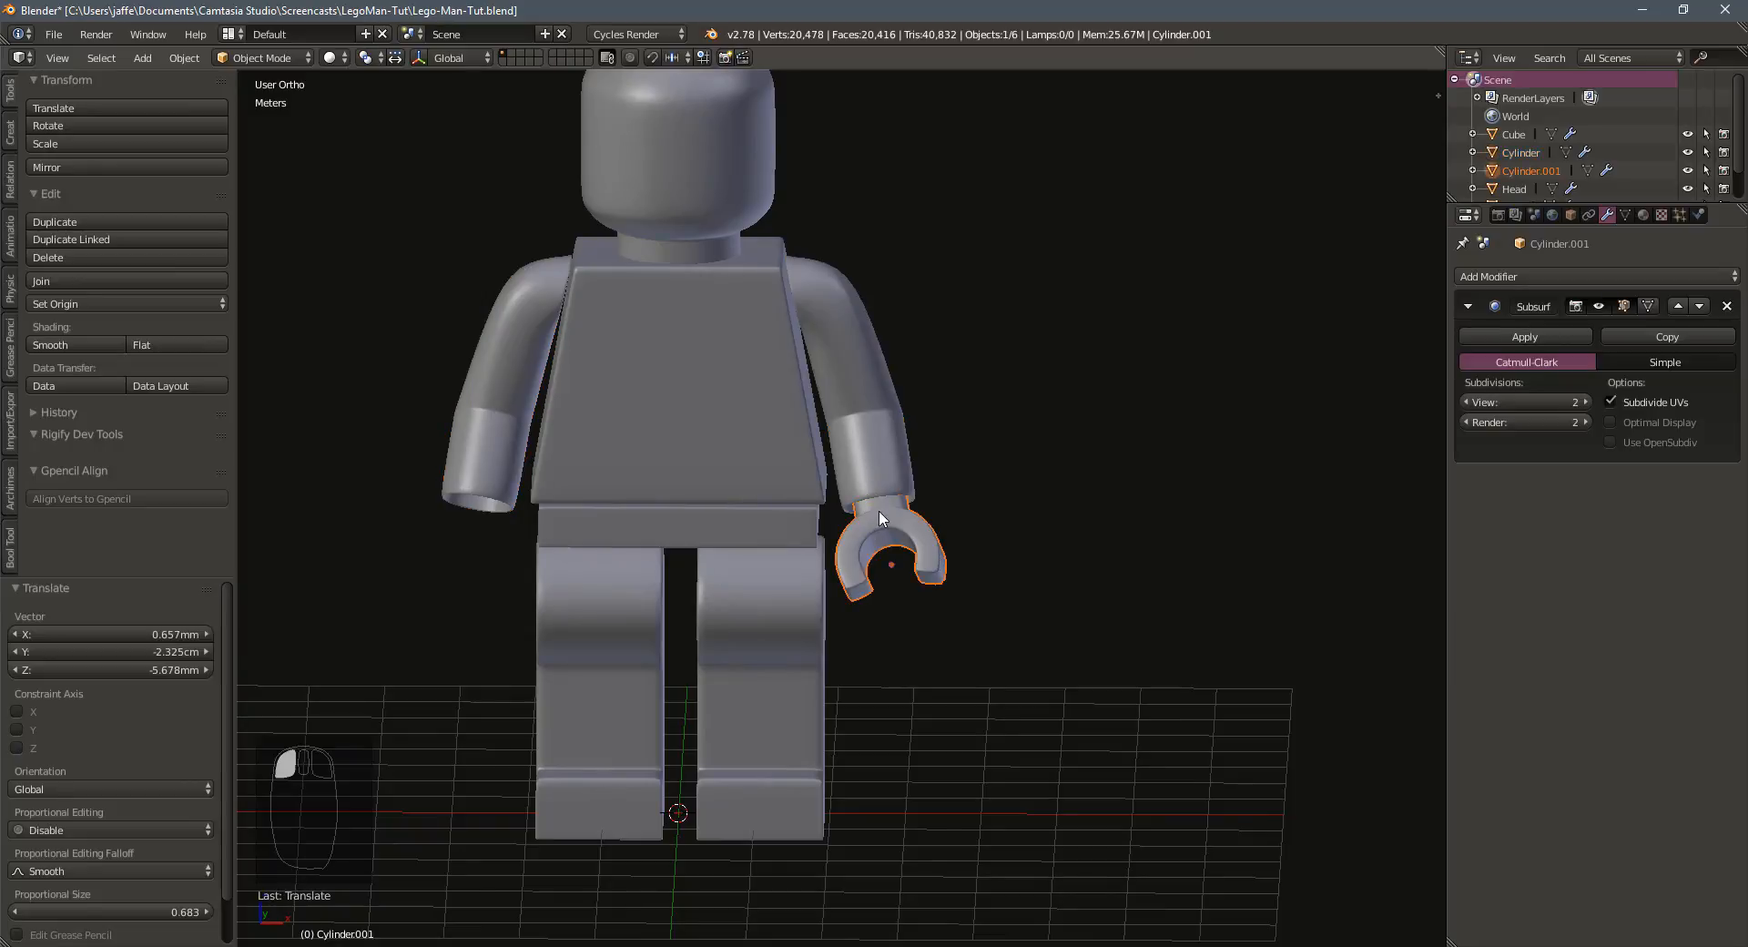
scroll(876, 511, "down", 3)
mouse_move(876, 512)
middle_mouse_down()
mouse_move(784, 511)
mouse_move(861, 510)
middle_mouse_up()
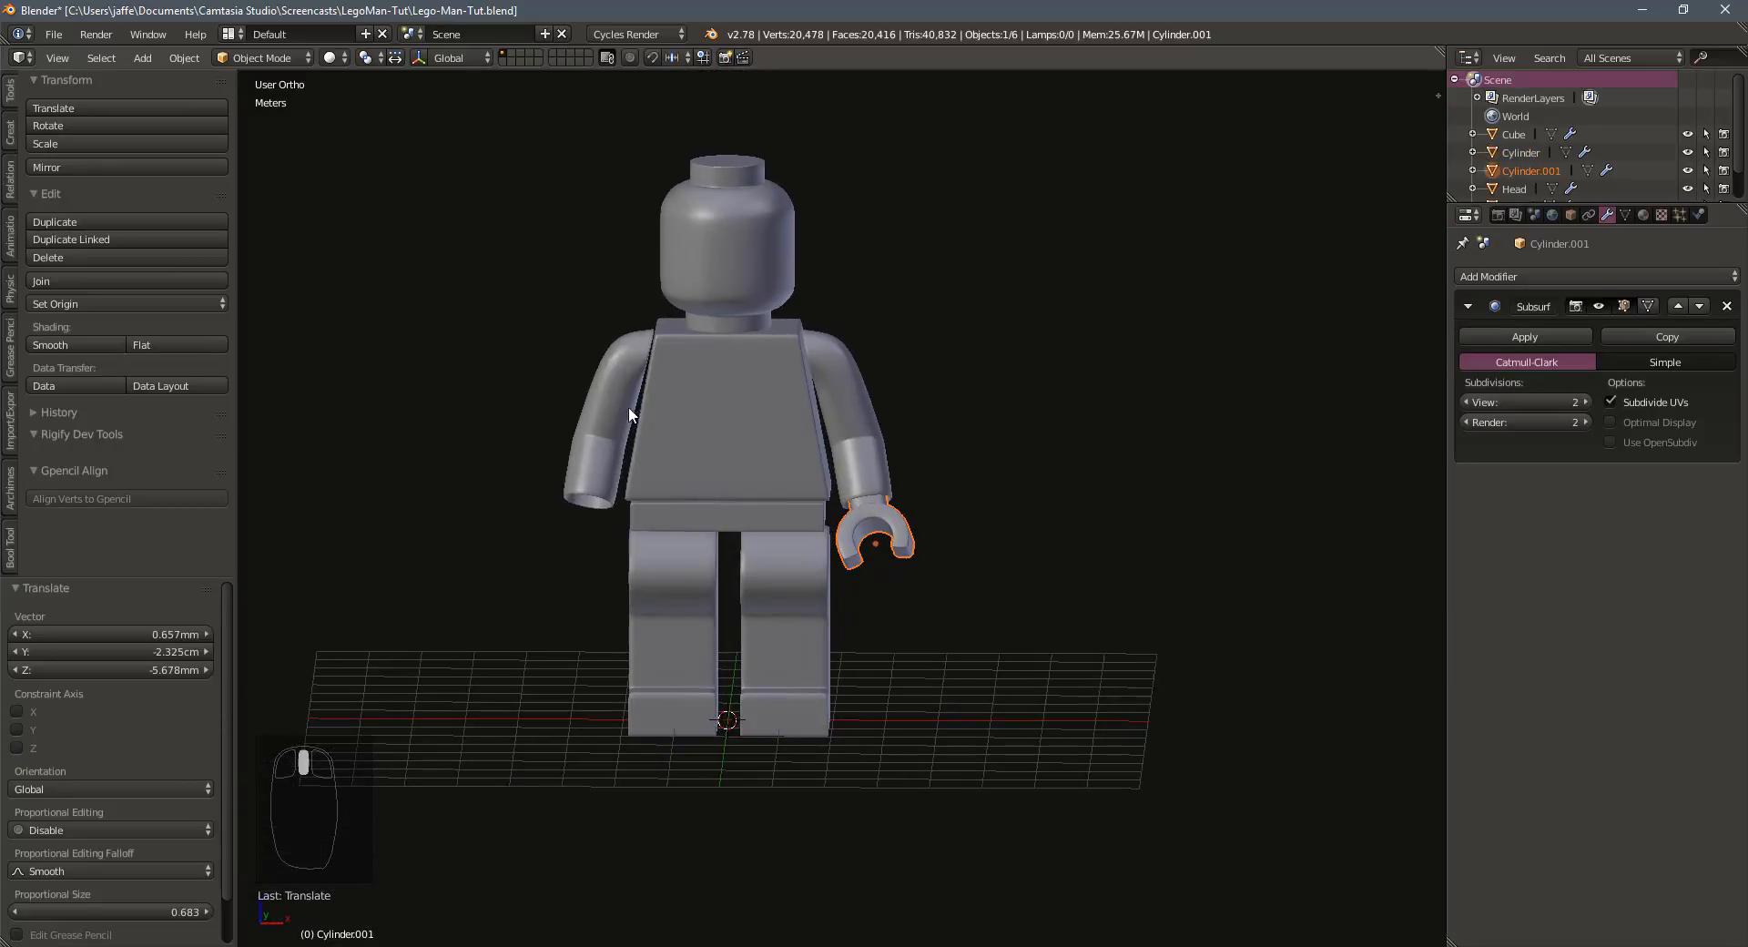
Remove the Mirror modifier from the arm
scroll(687, 412, "up", 2)
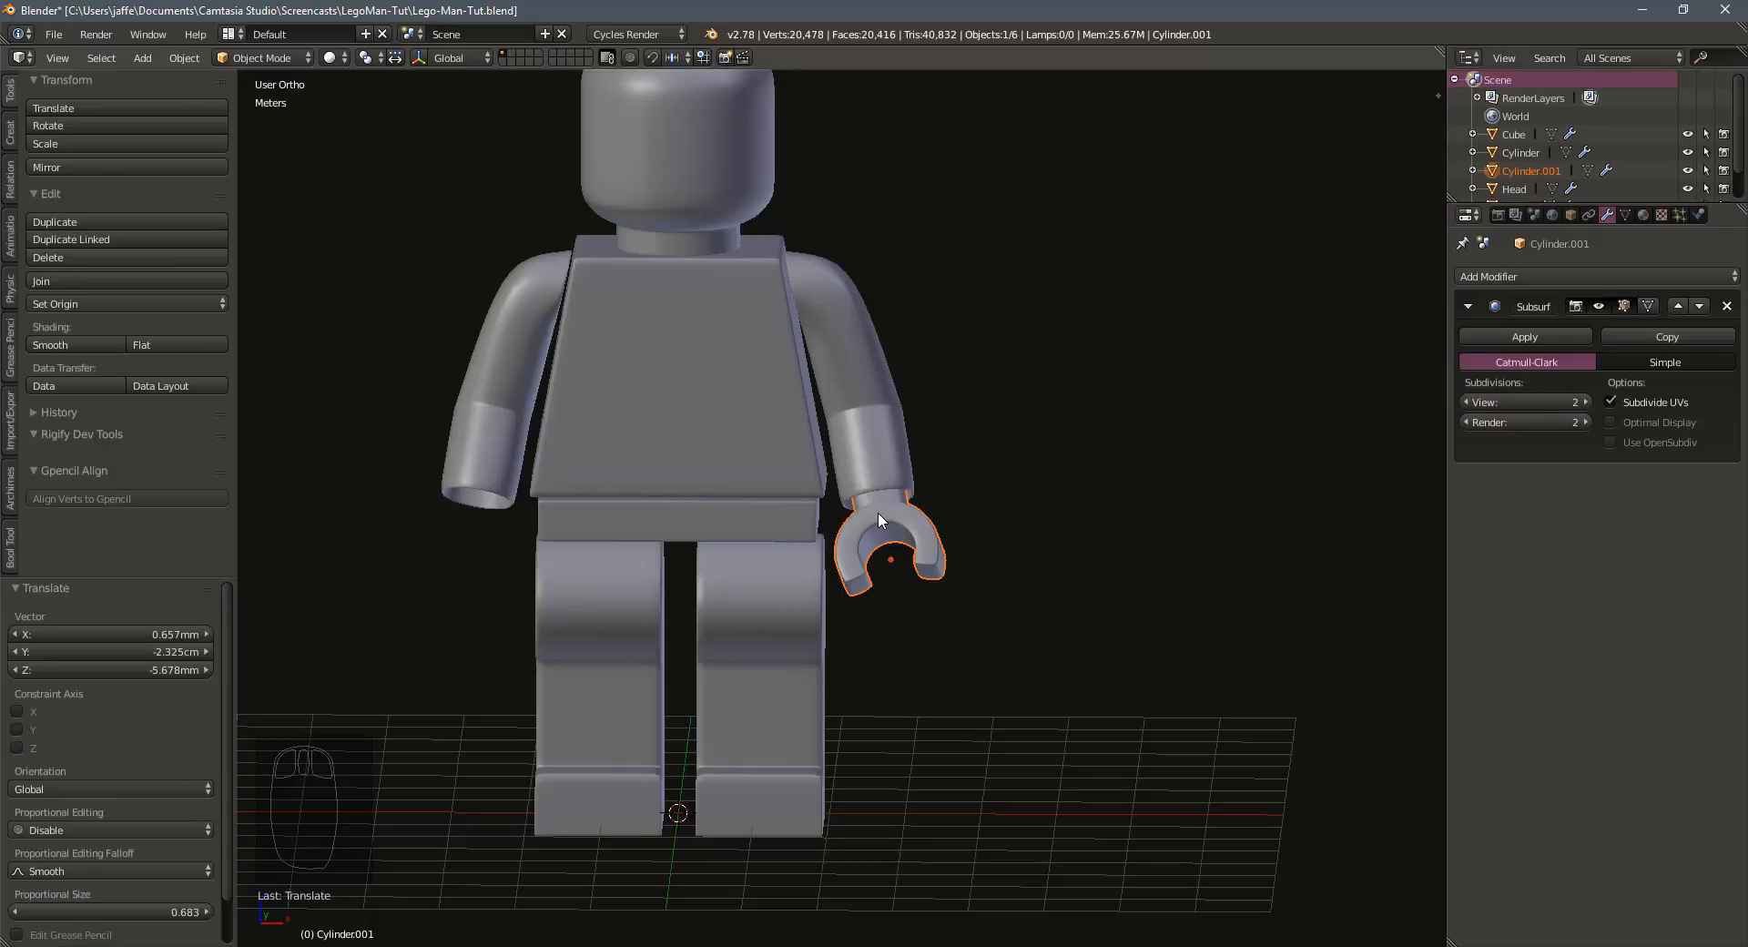
scroll(879, 514, "up", 2)
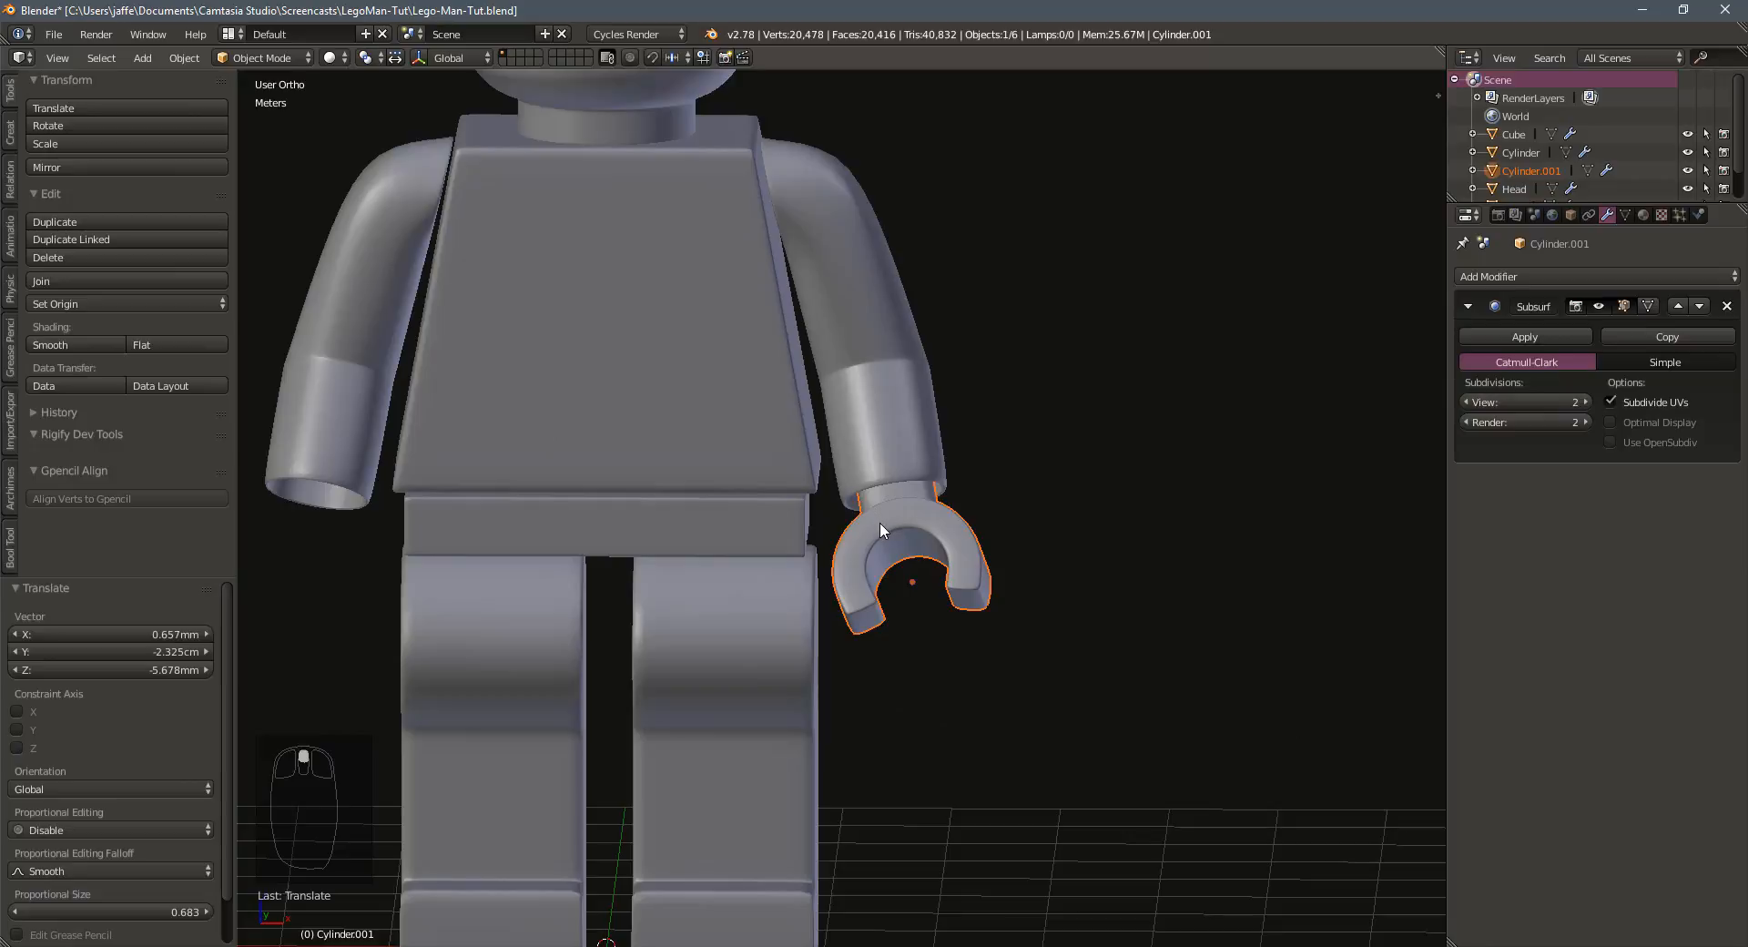
left_click(864, 385)
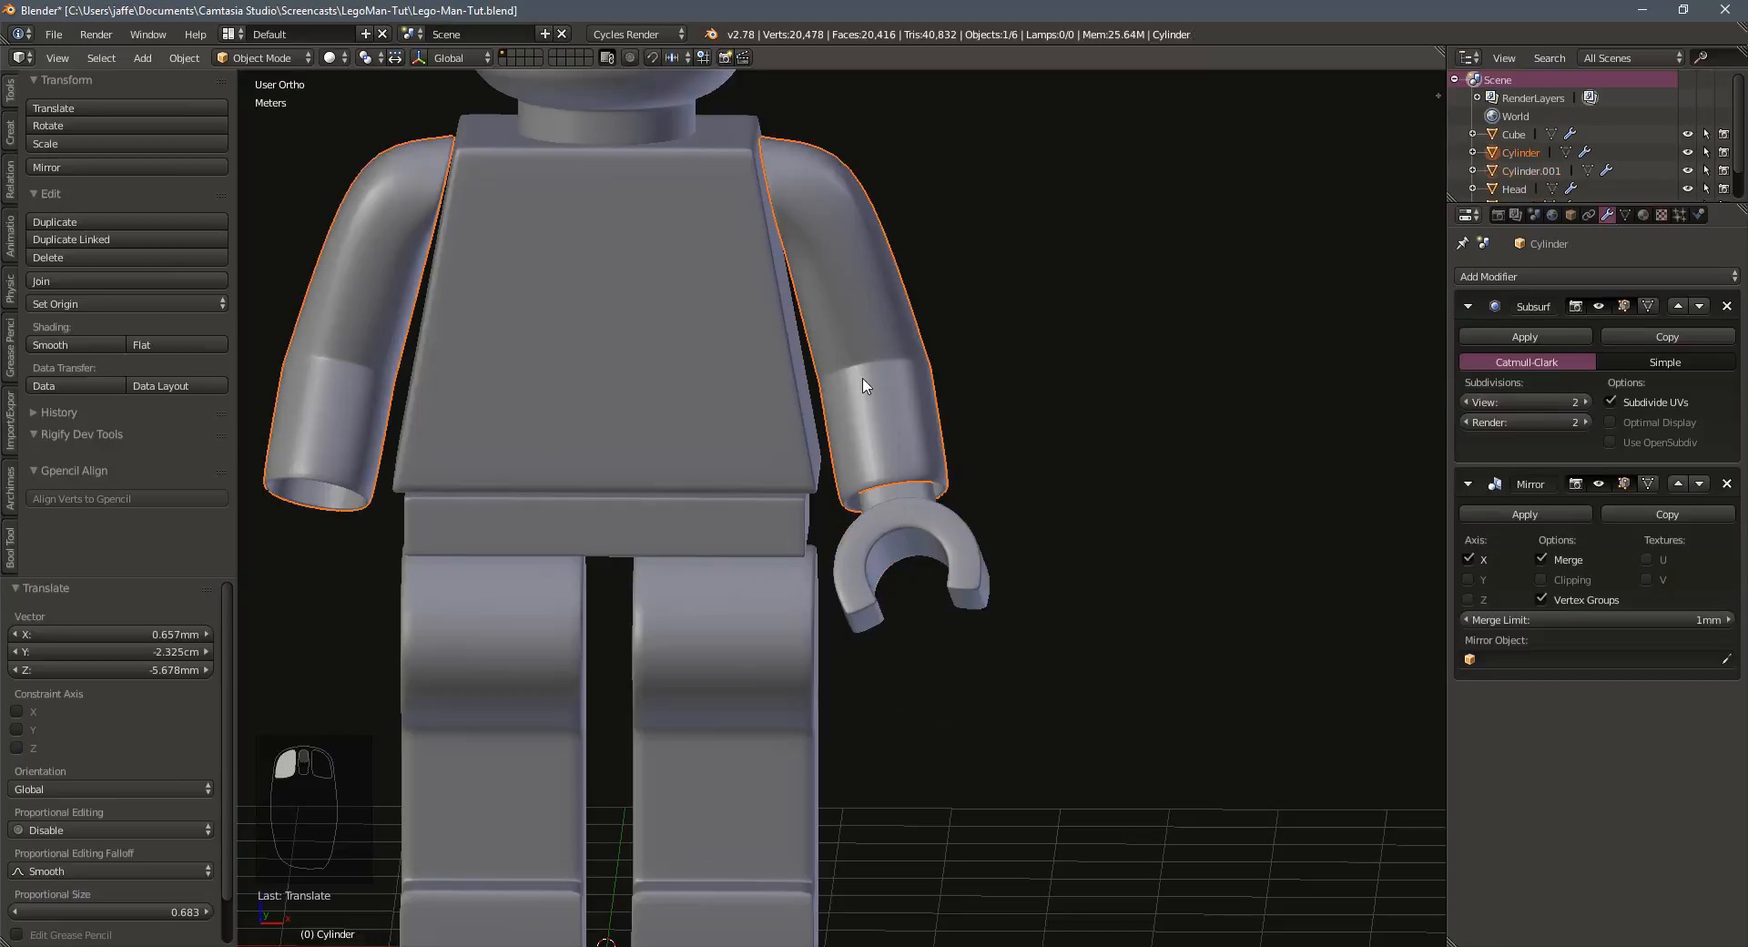
left_click(1726, 484)
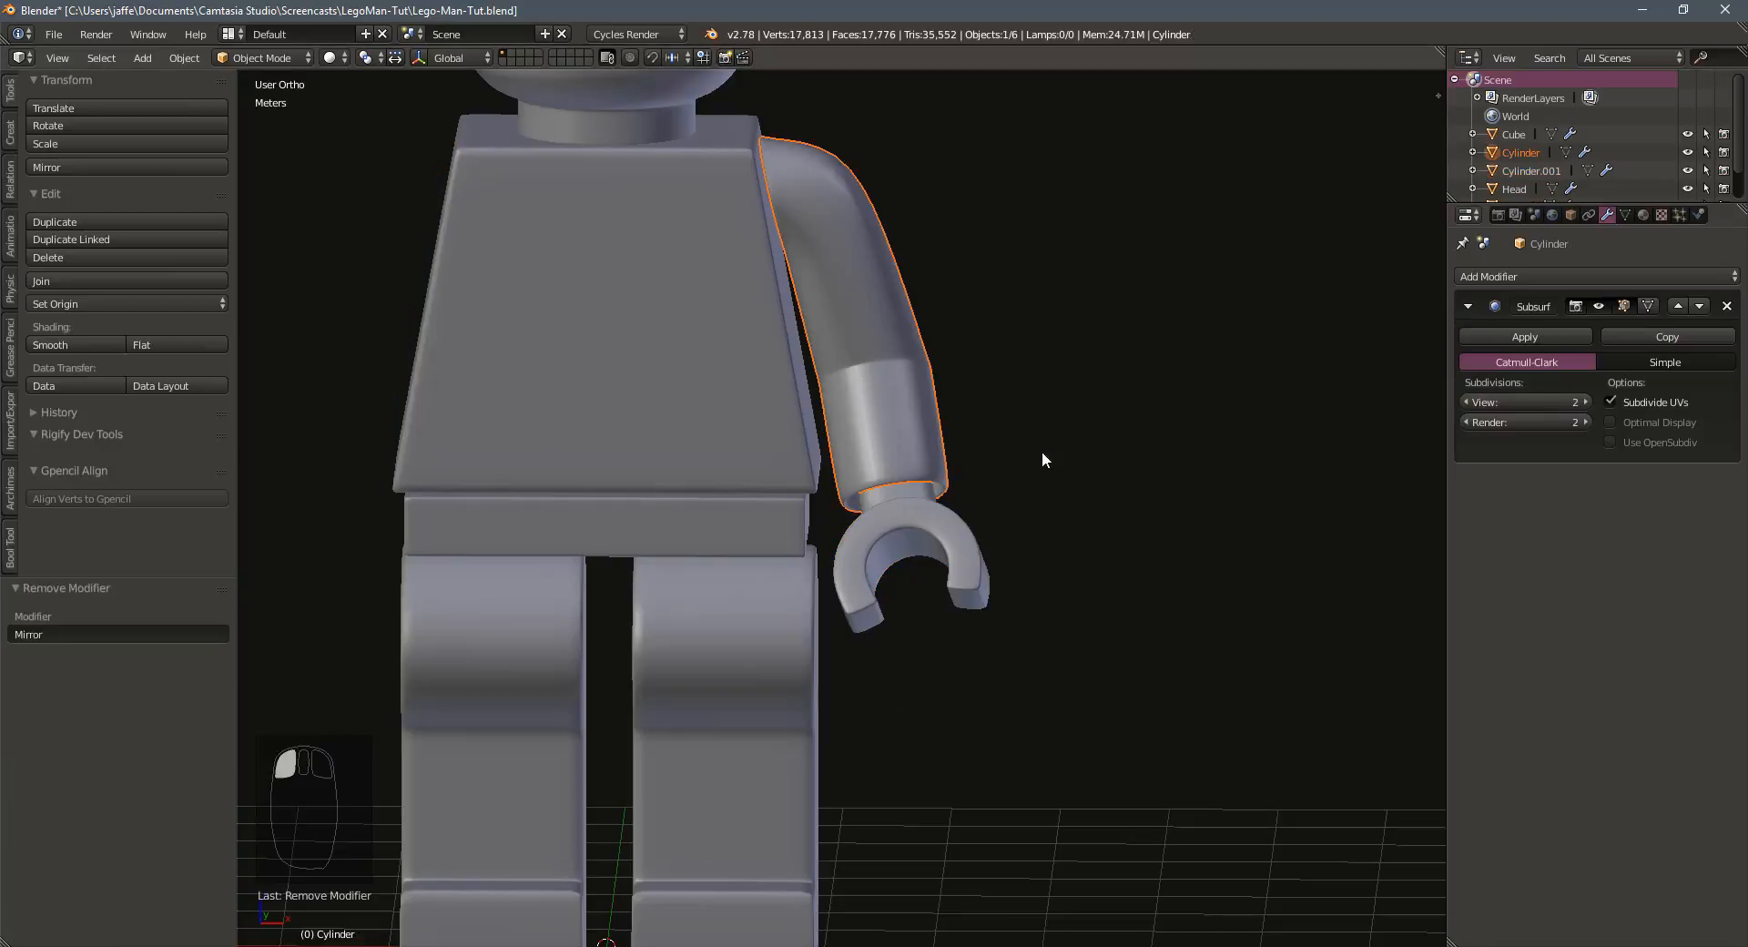
Join the hand to the arm as one object, with the arm as the active object
left_click(914, 541)
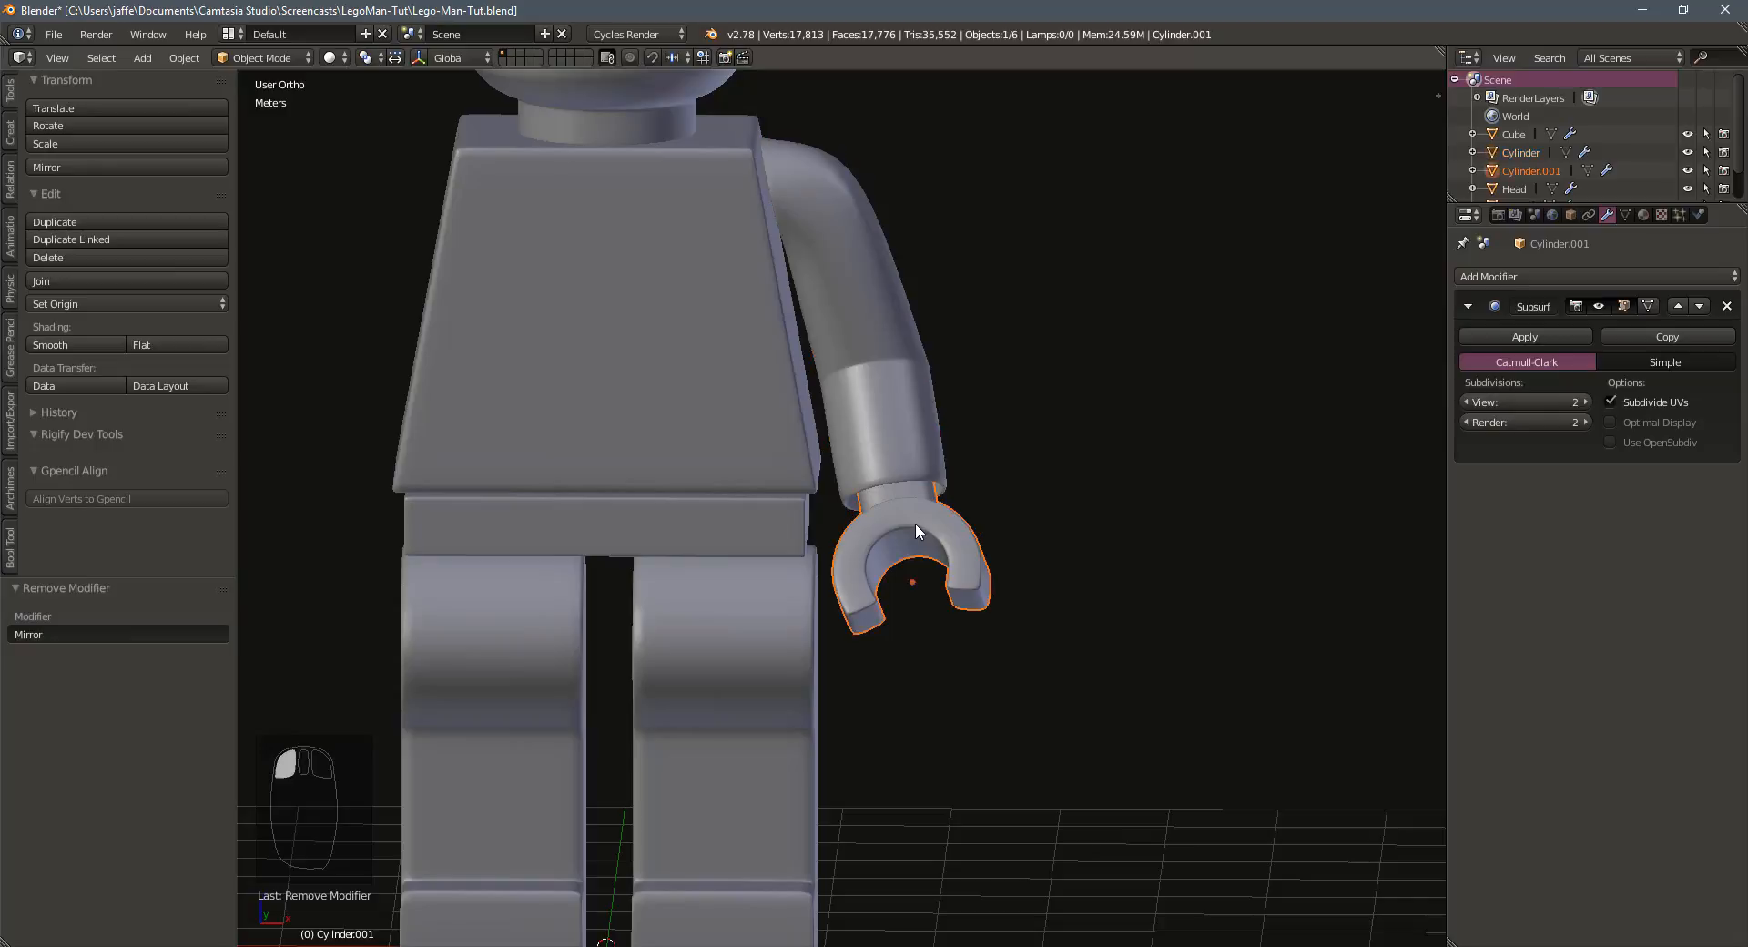
left_click(891, 427, "shift")
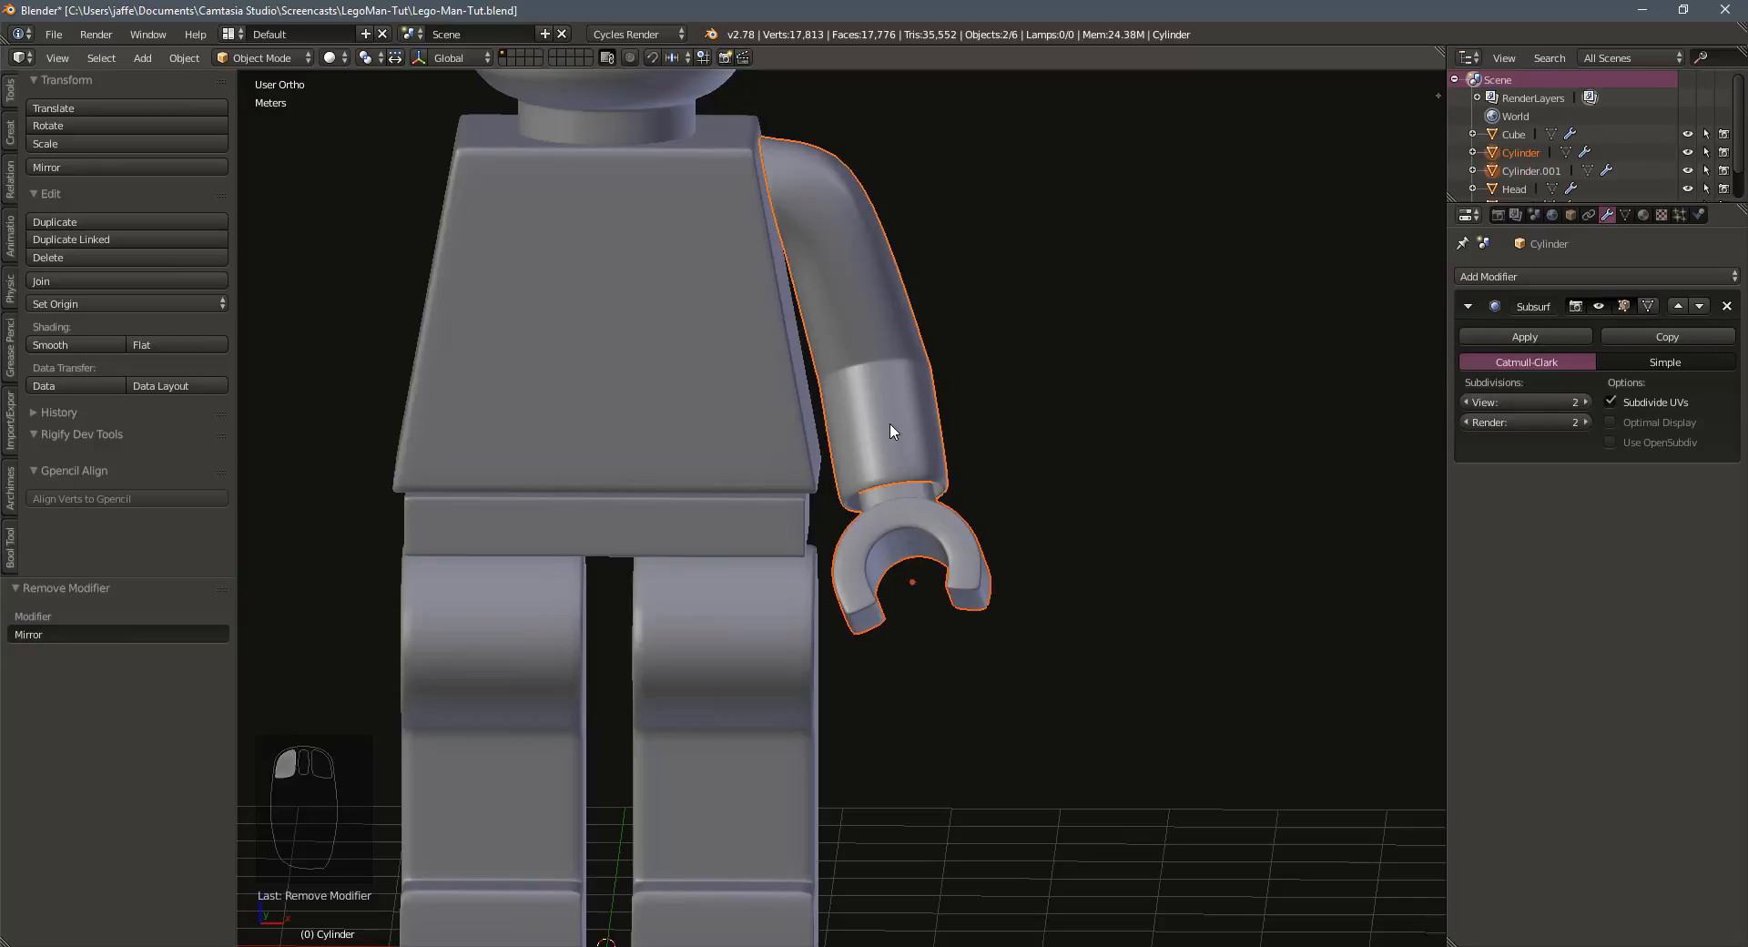
key("ctrl+j")
scroll(898, 410, "down", 1)
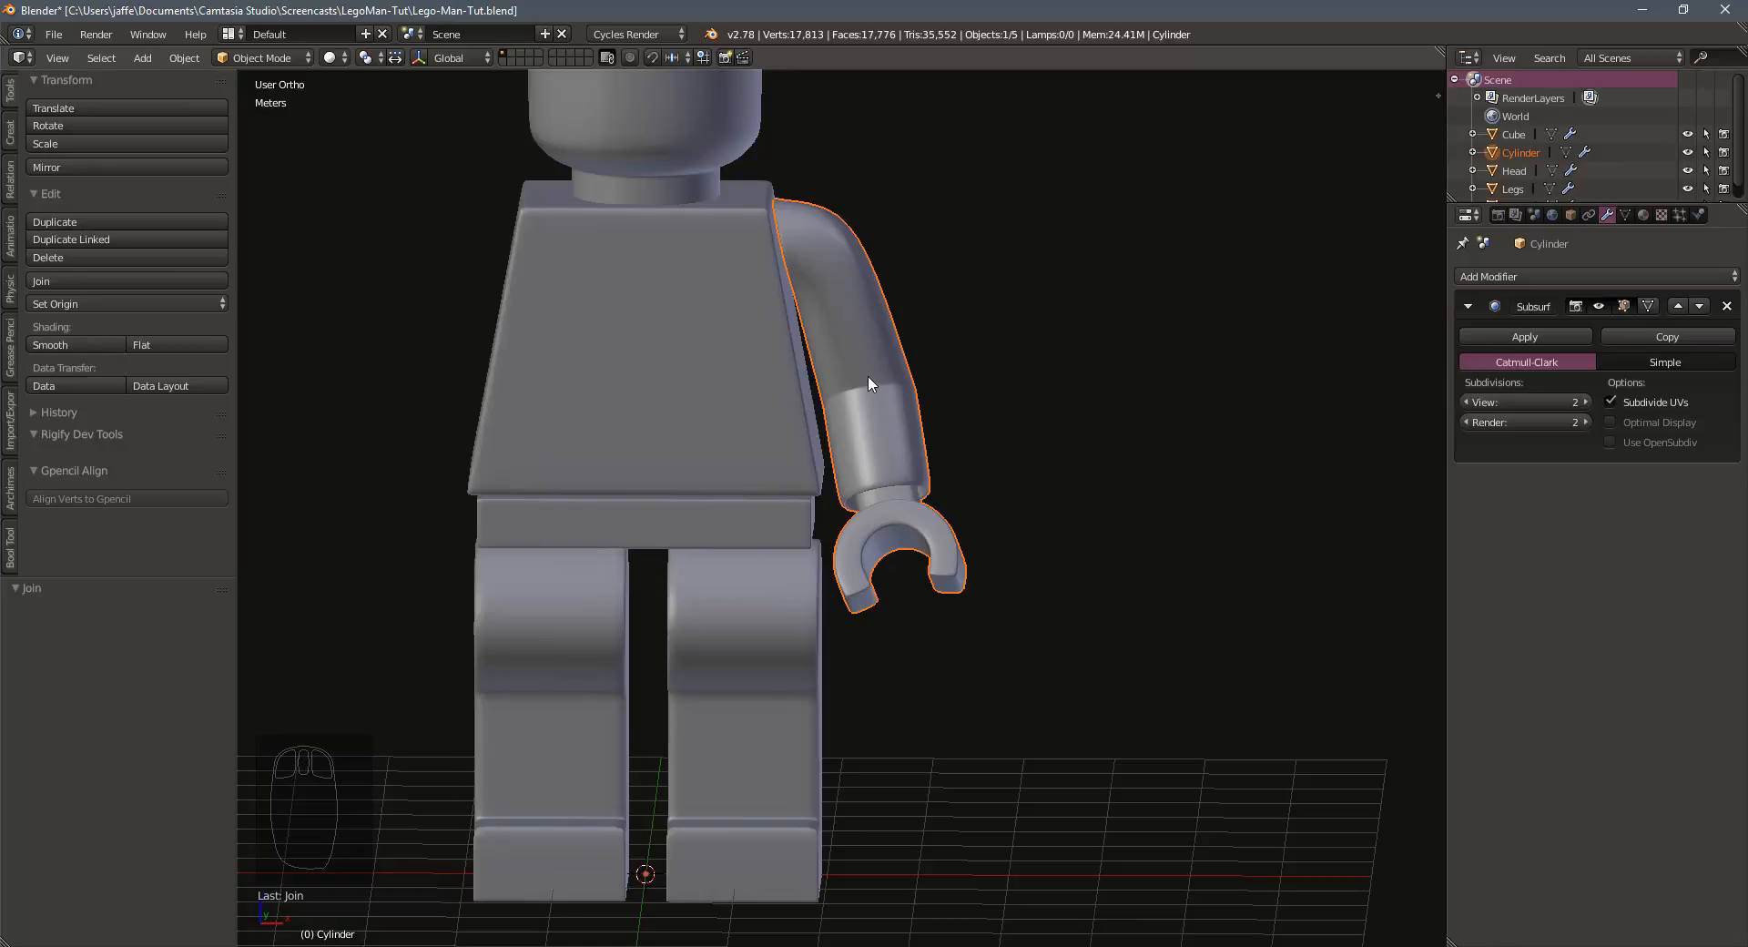
scroll(845, 516, "down", 1)
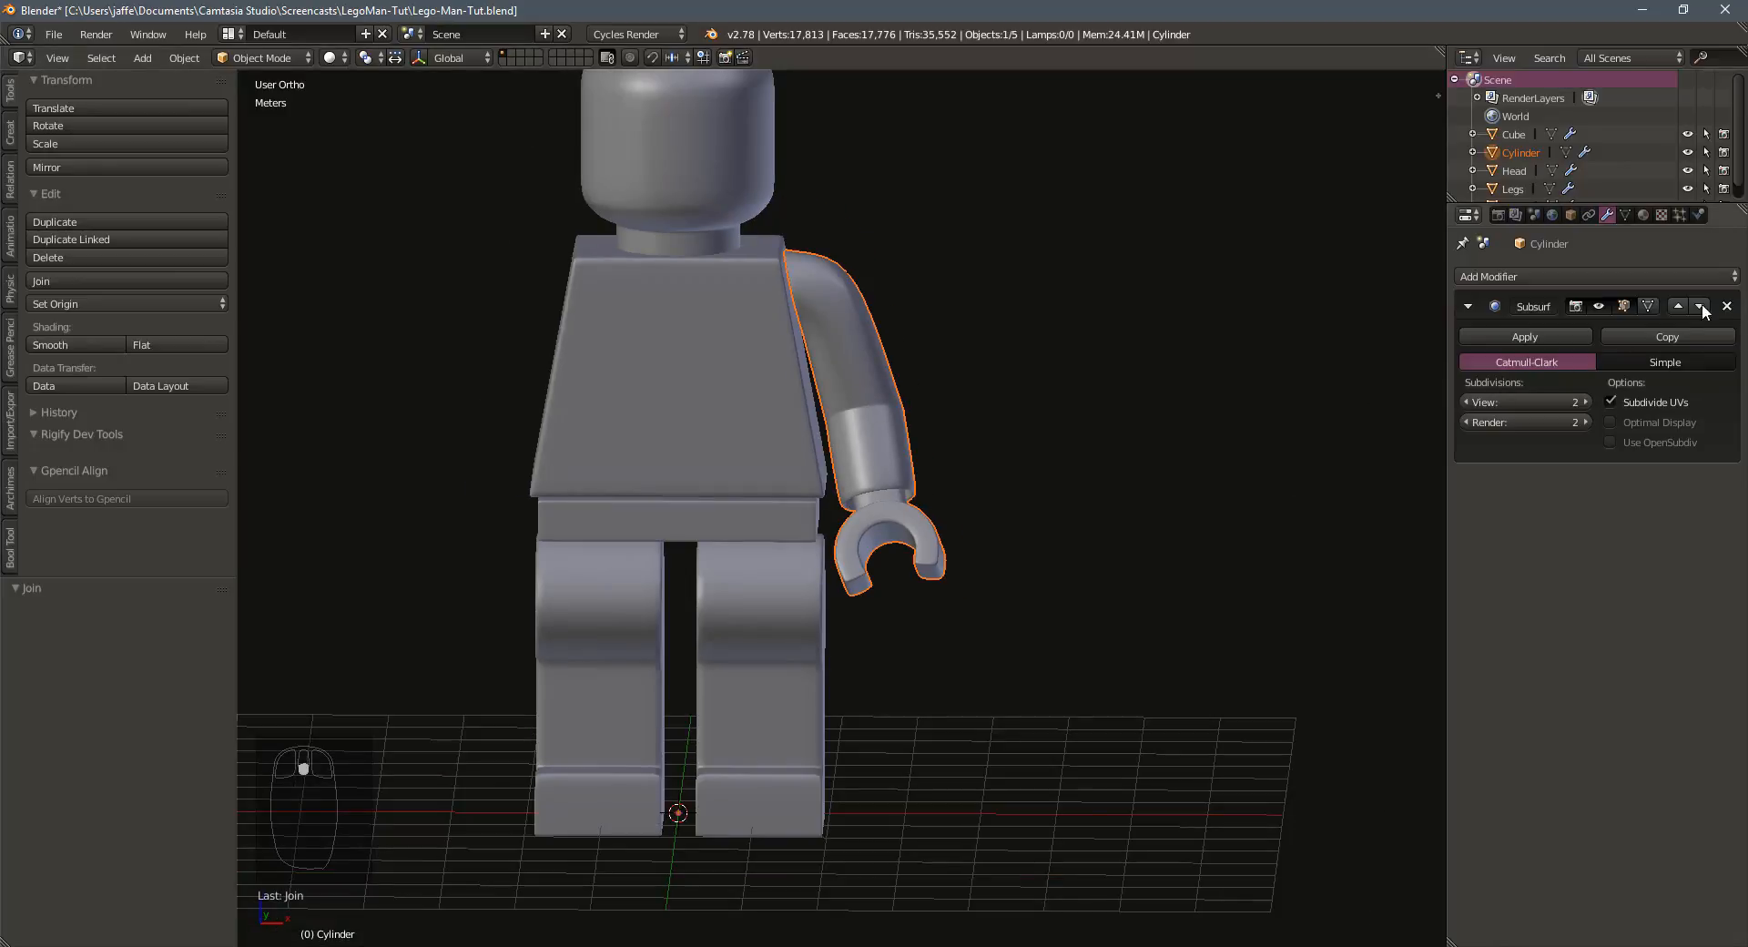
Add an X-axis Mirror modifier to the joined arm and hand, and check both sides of the figure
left_click(1572, 285)
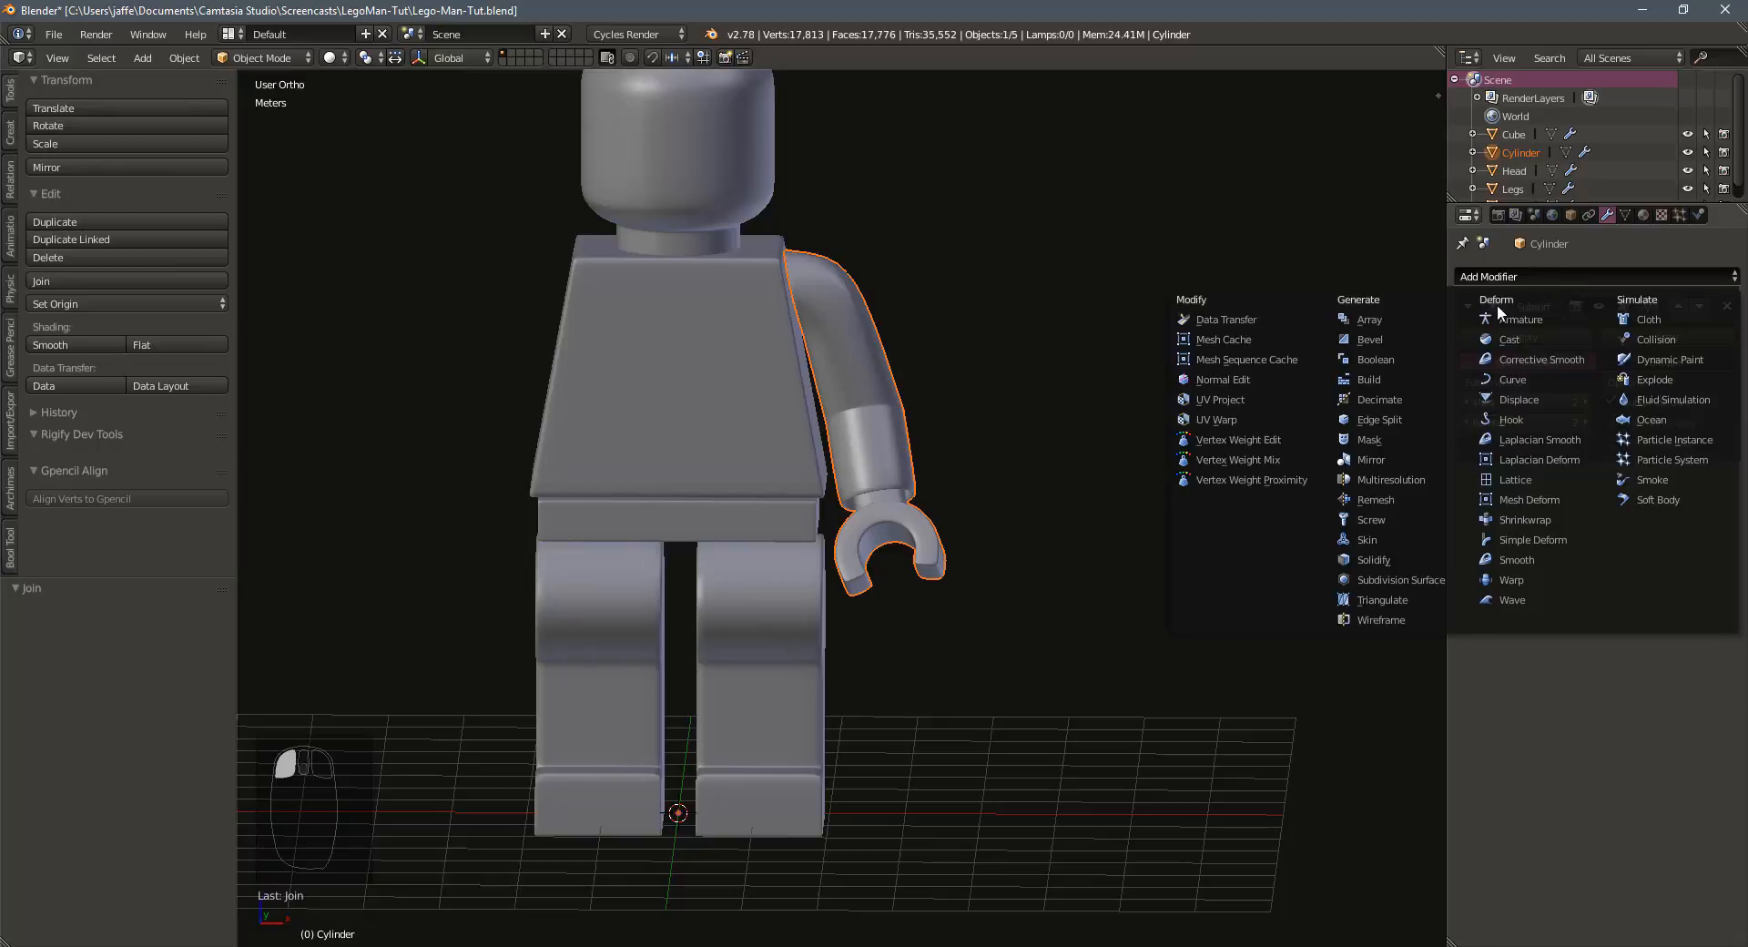
left_click(1376, 468)
middle_click_drag(877, 447, 565, 282)
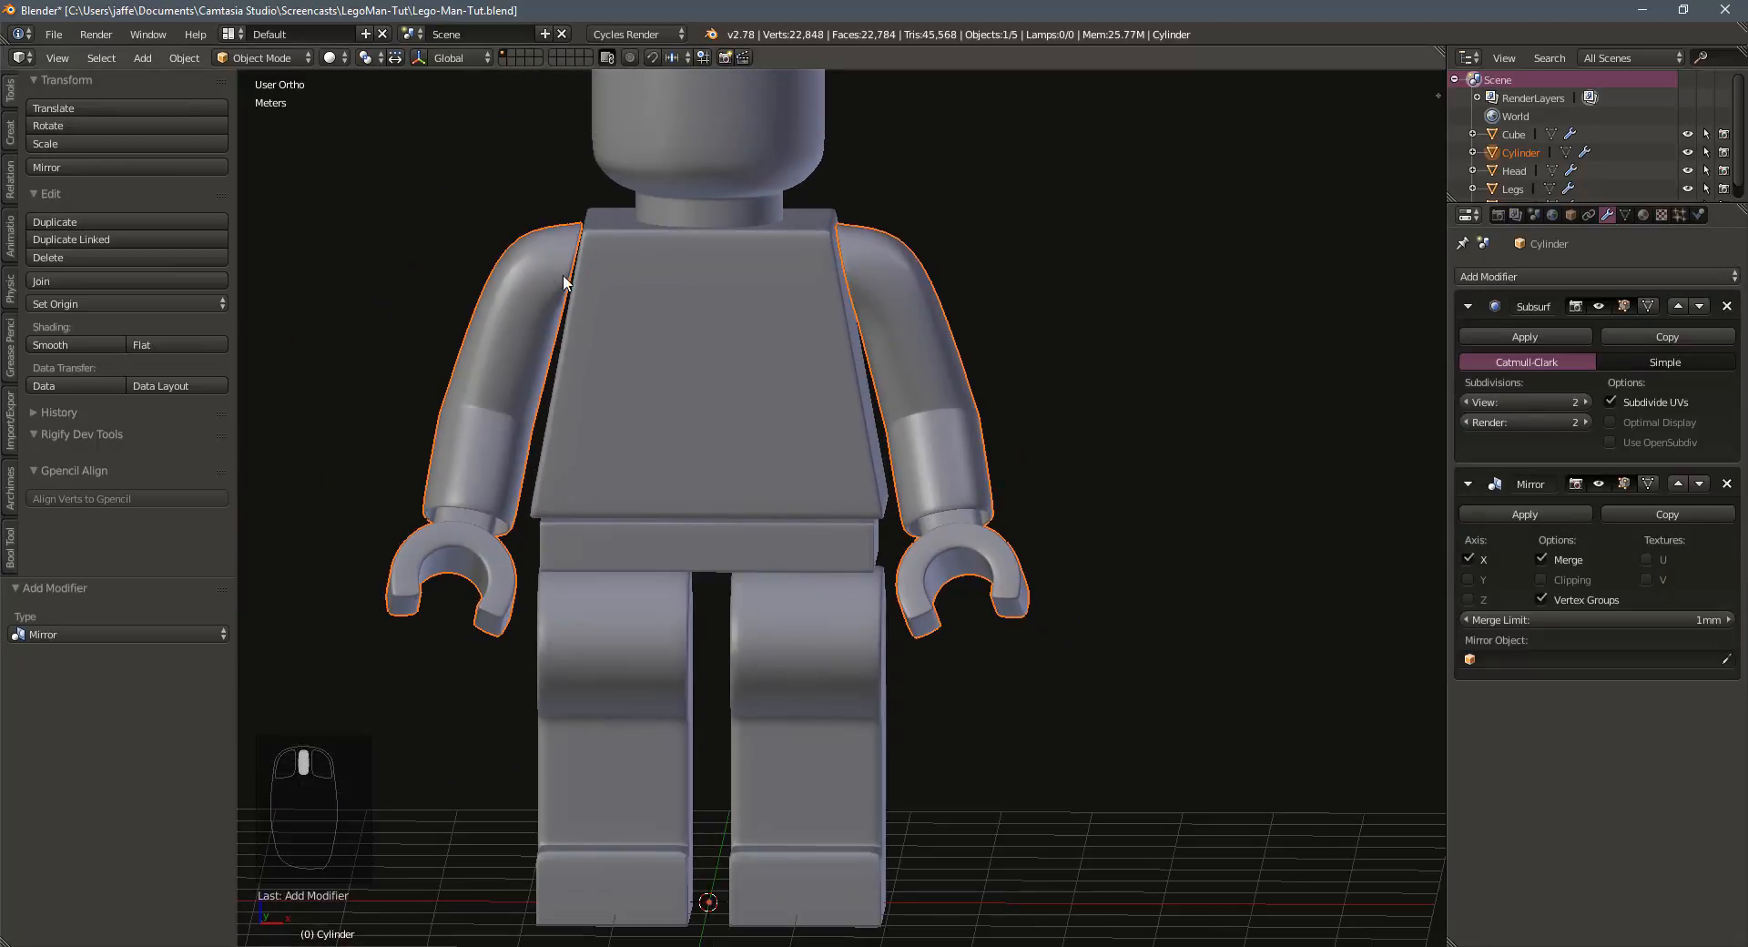
scroll(627, 423, "down", 1)
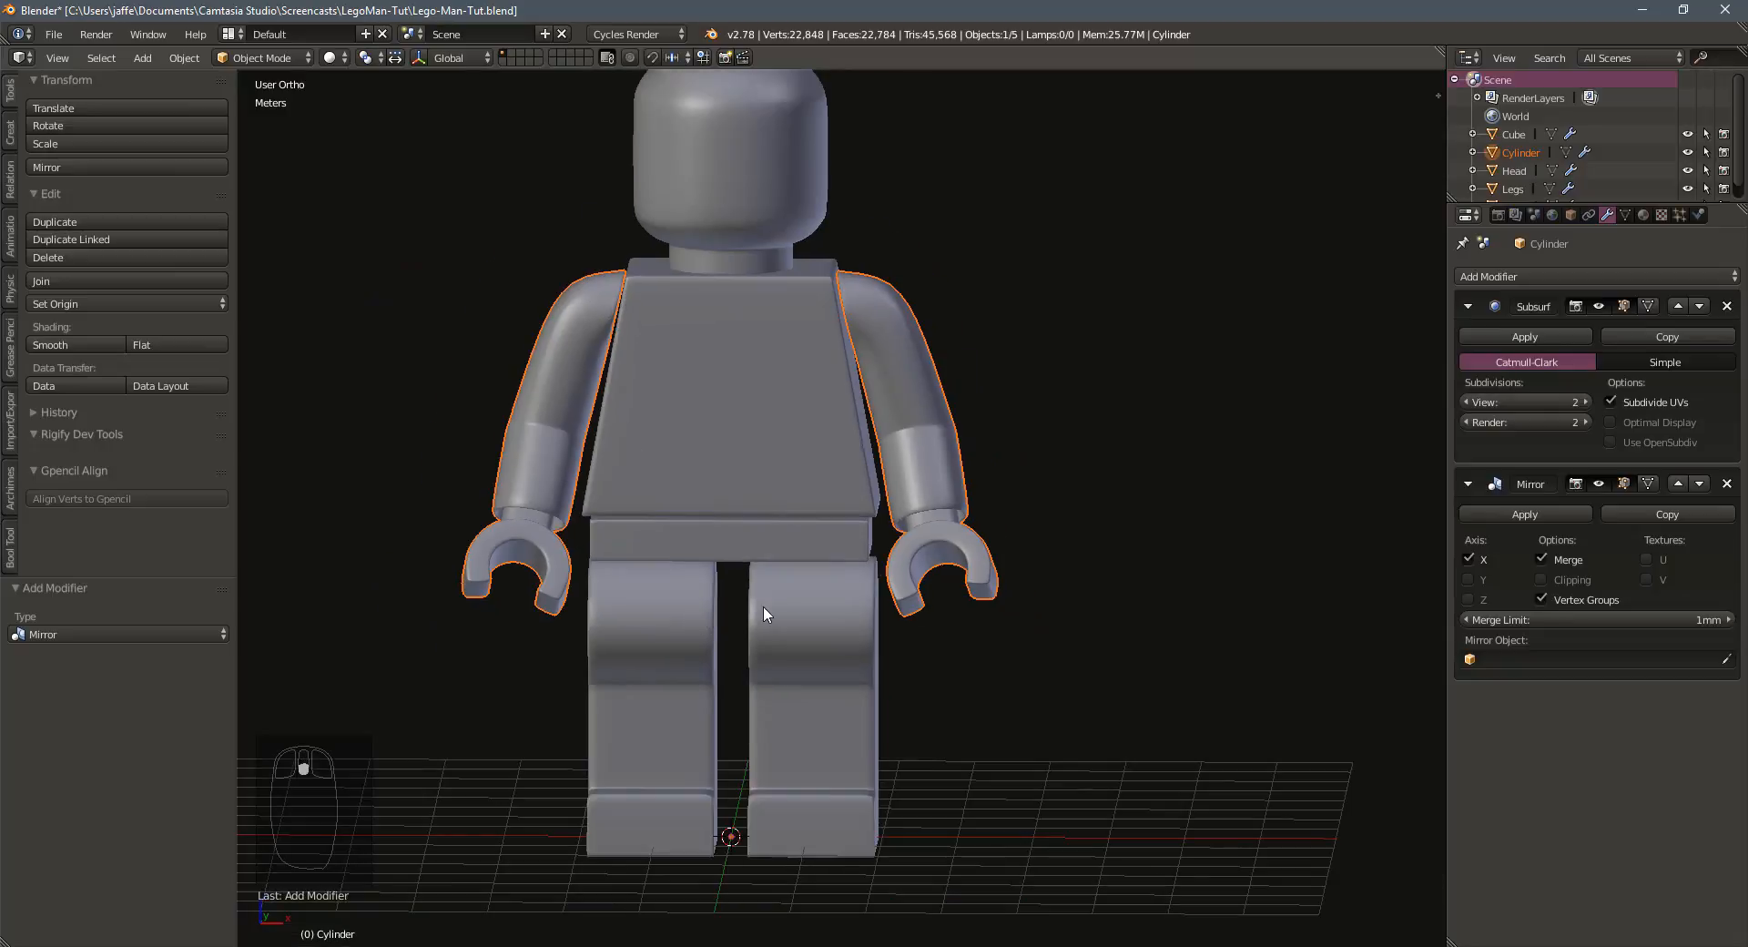
middle_click_drag(763, 605, 768, 641)
scroll(769, 641, "up", 4)
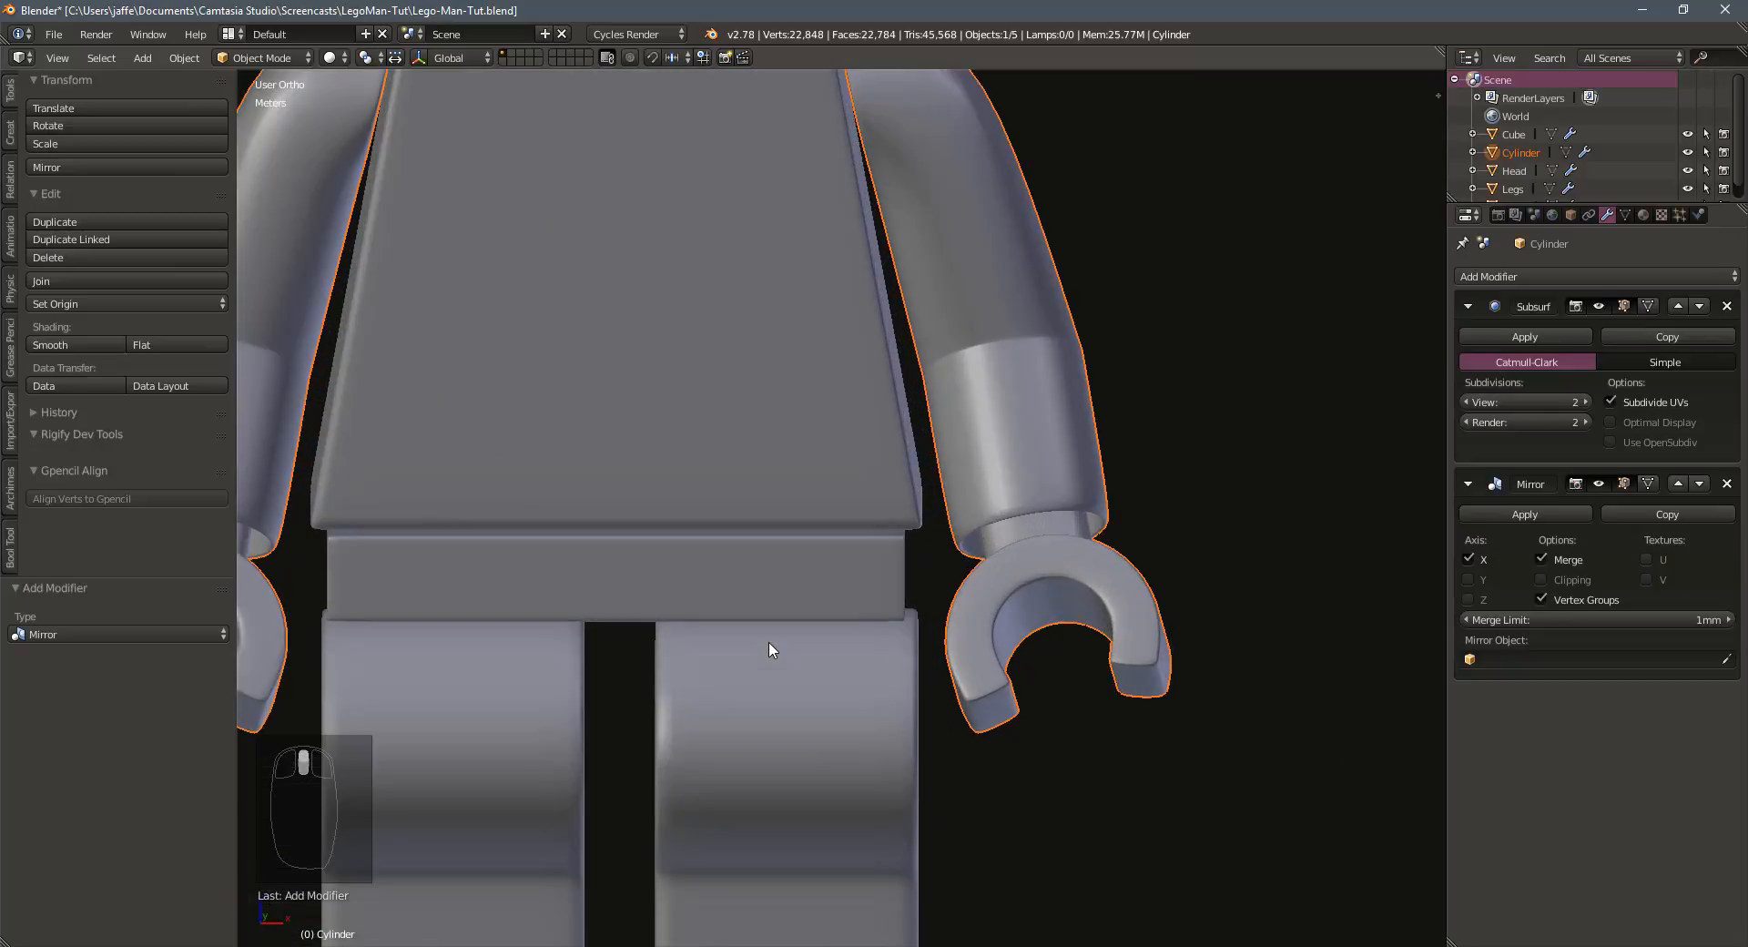
scroll(769, 649, "down", 2)
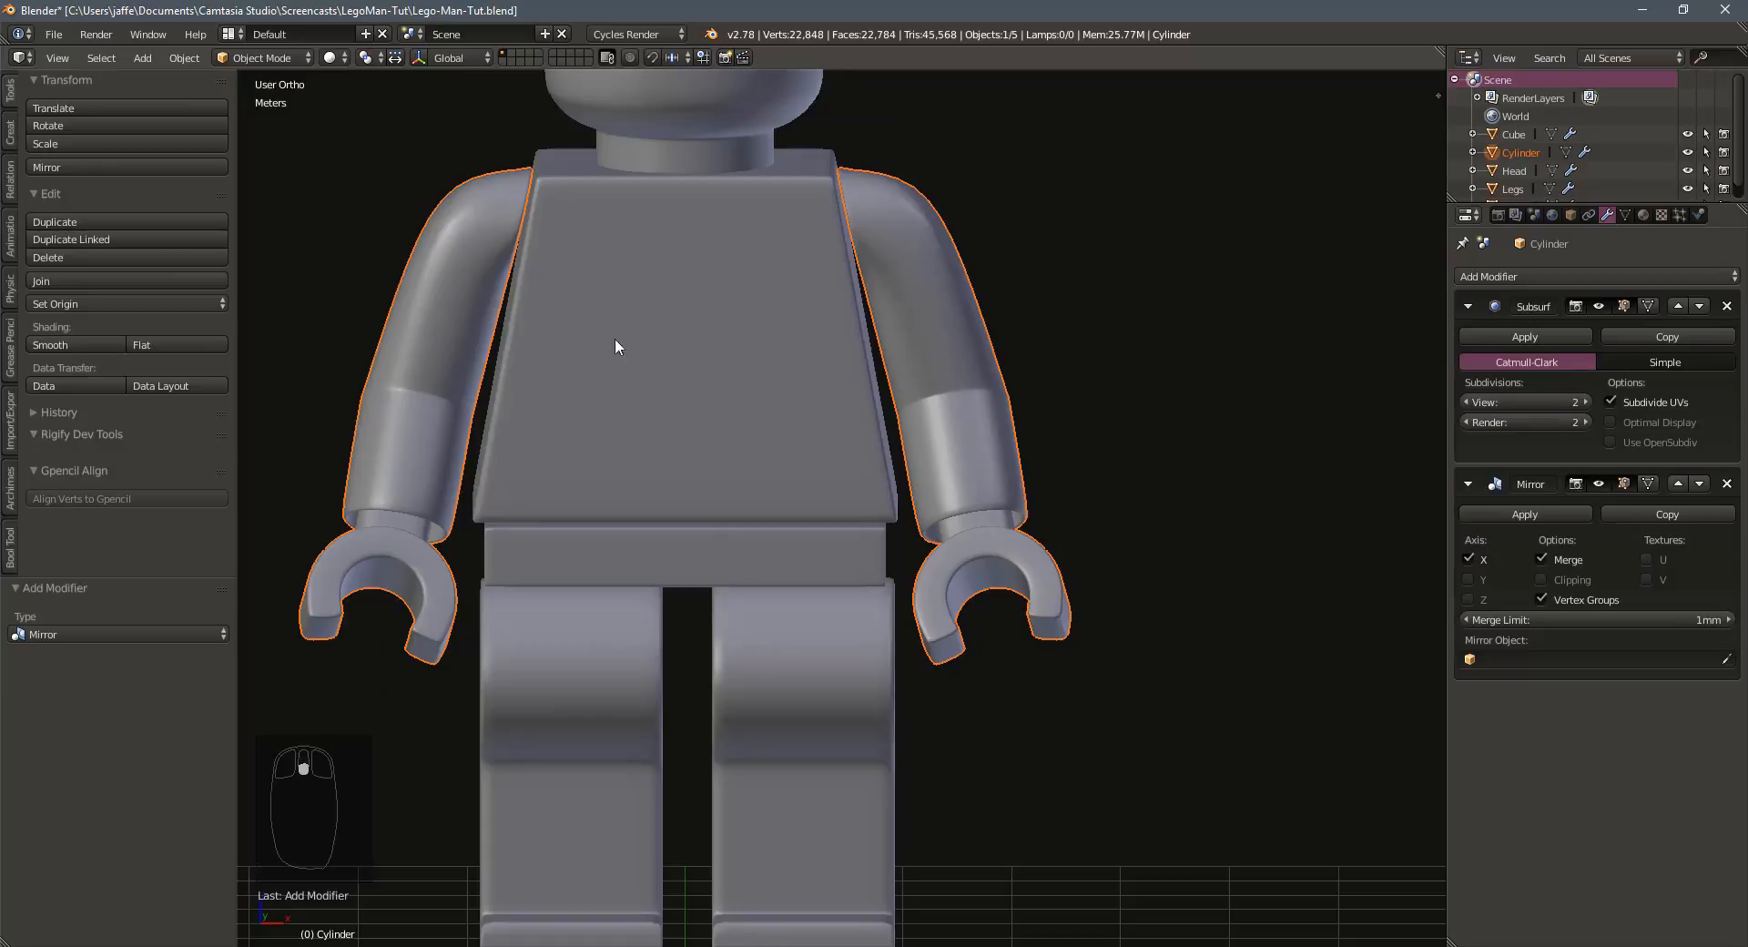
In Edit Mode, select the entire arm-and-hand mesh and shift it about -8.4 mm in X towards the torso
key("Tab")
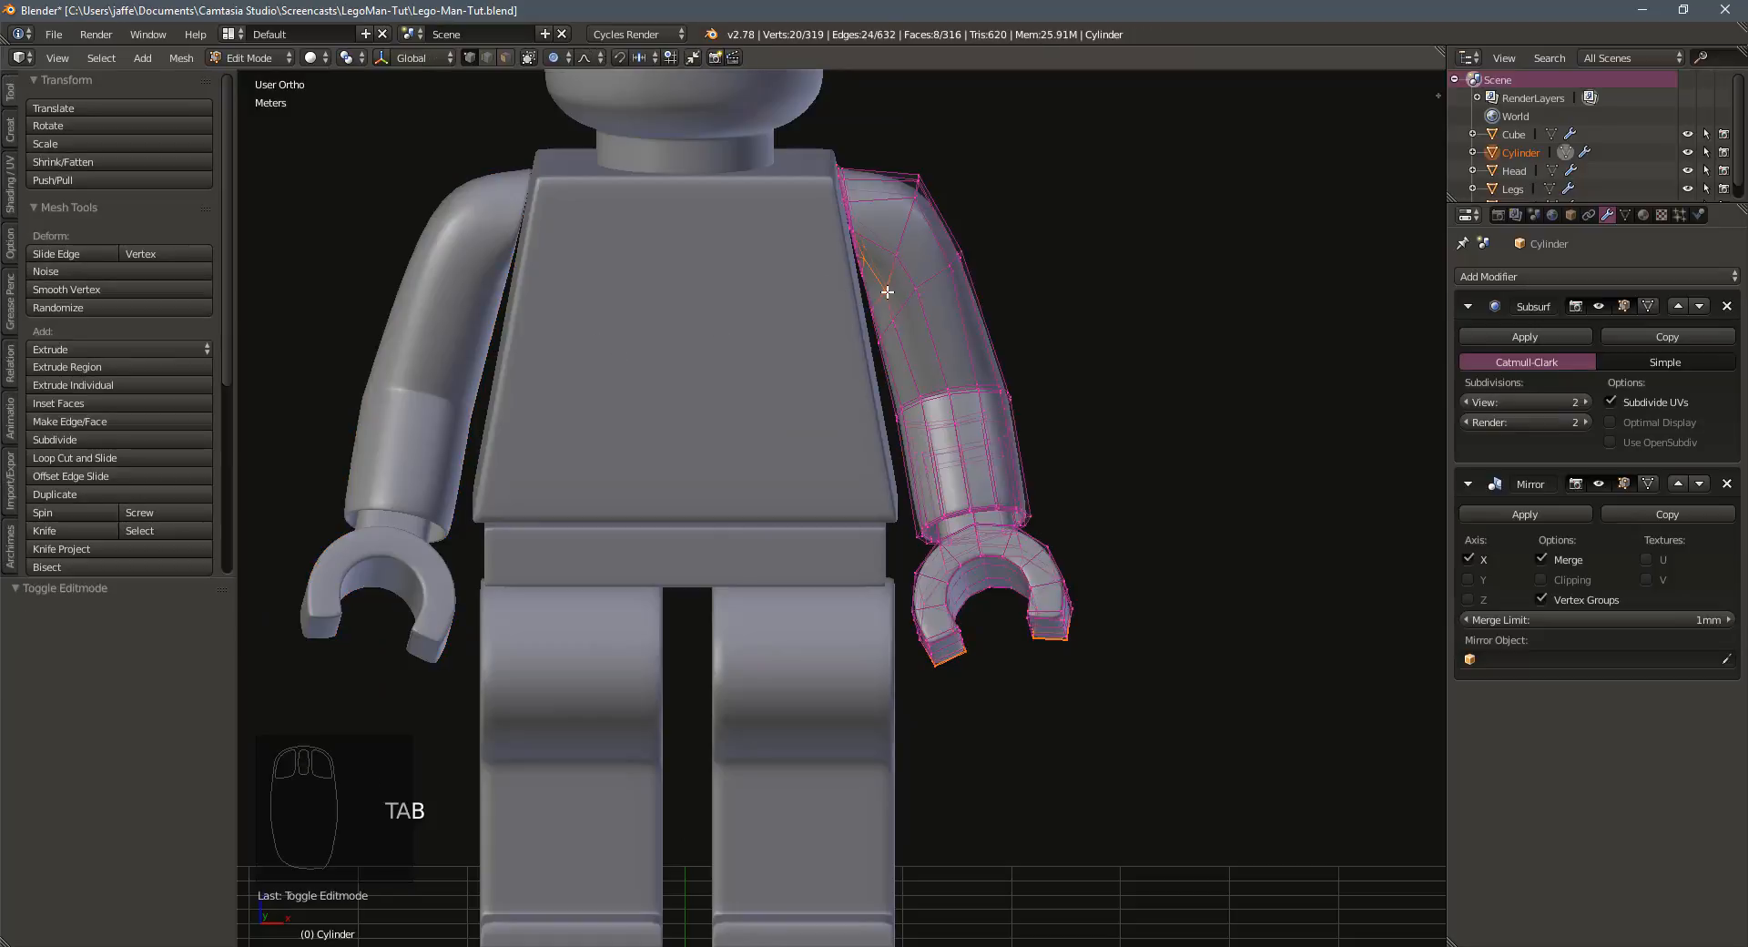
key("a")
key("a")
key("a")
key("a")
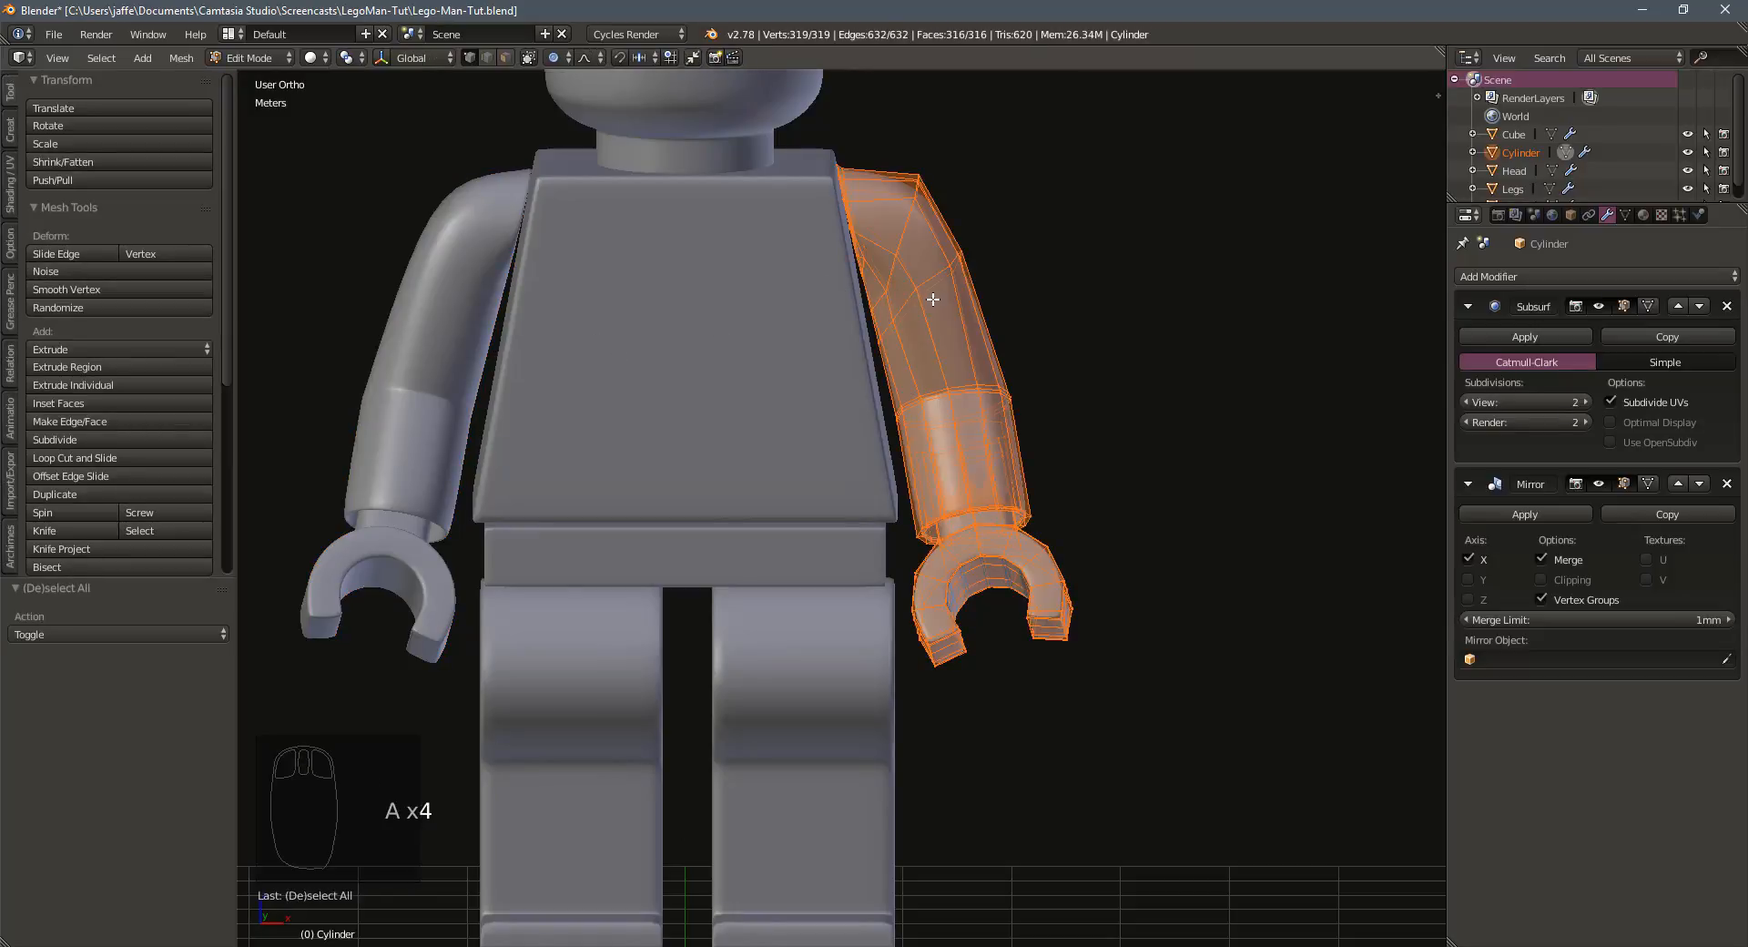
key("g")
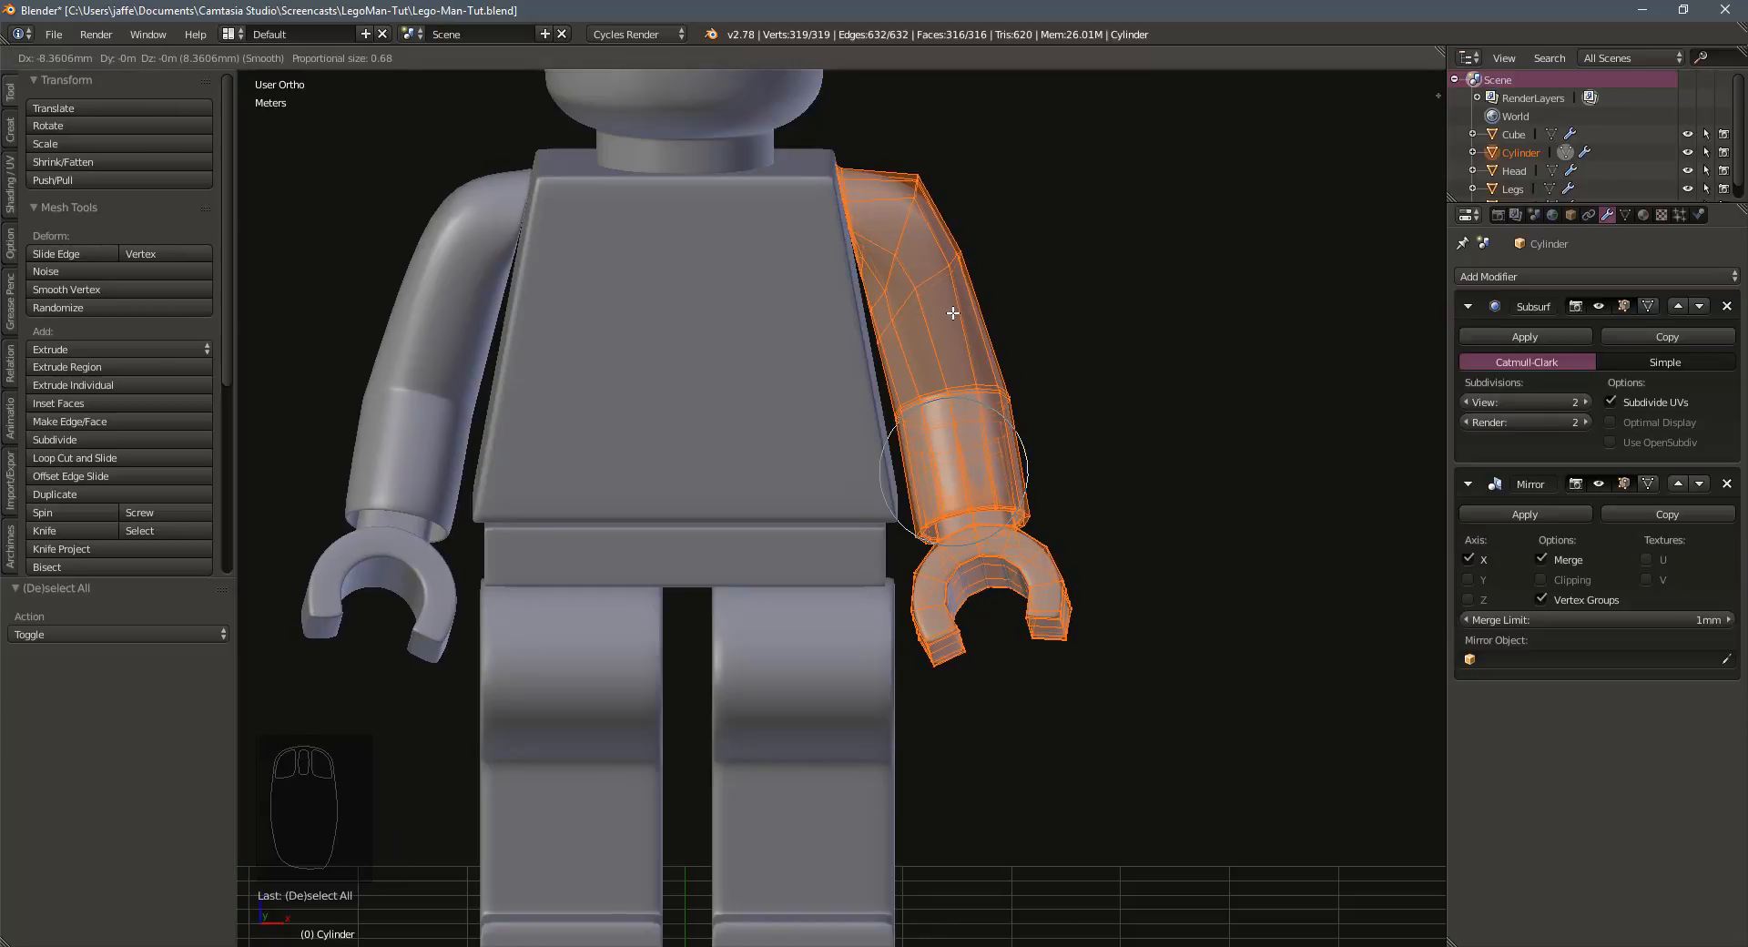
left_click(952, 313)
In front view, move the arm-and-hand mesh about -8.4 mm in X and -3.3 cm in Z
middle_click_drag(952, 312, 818, 289)
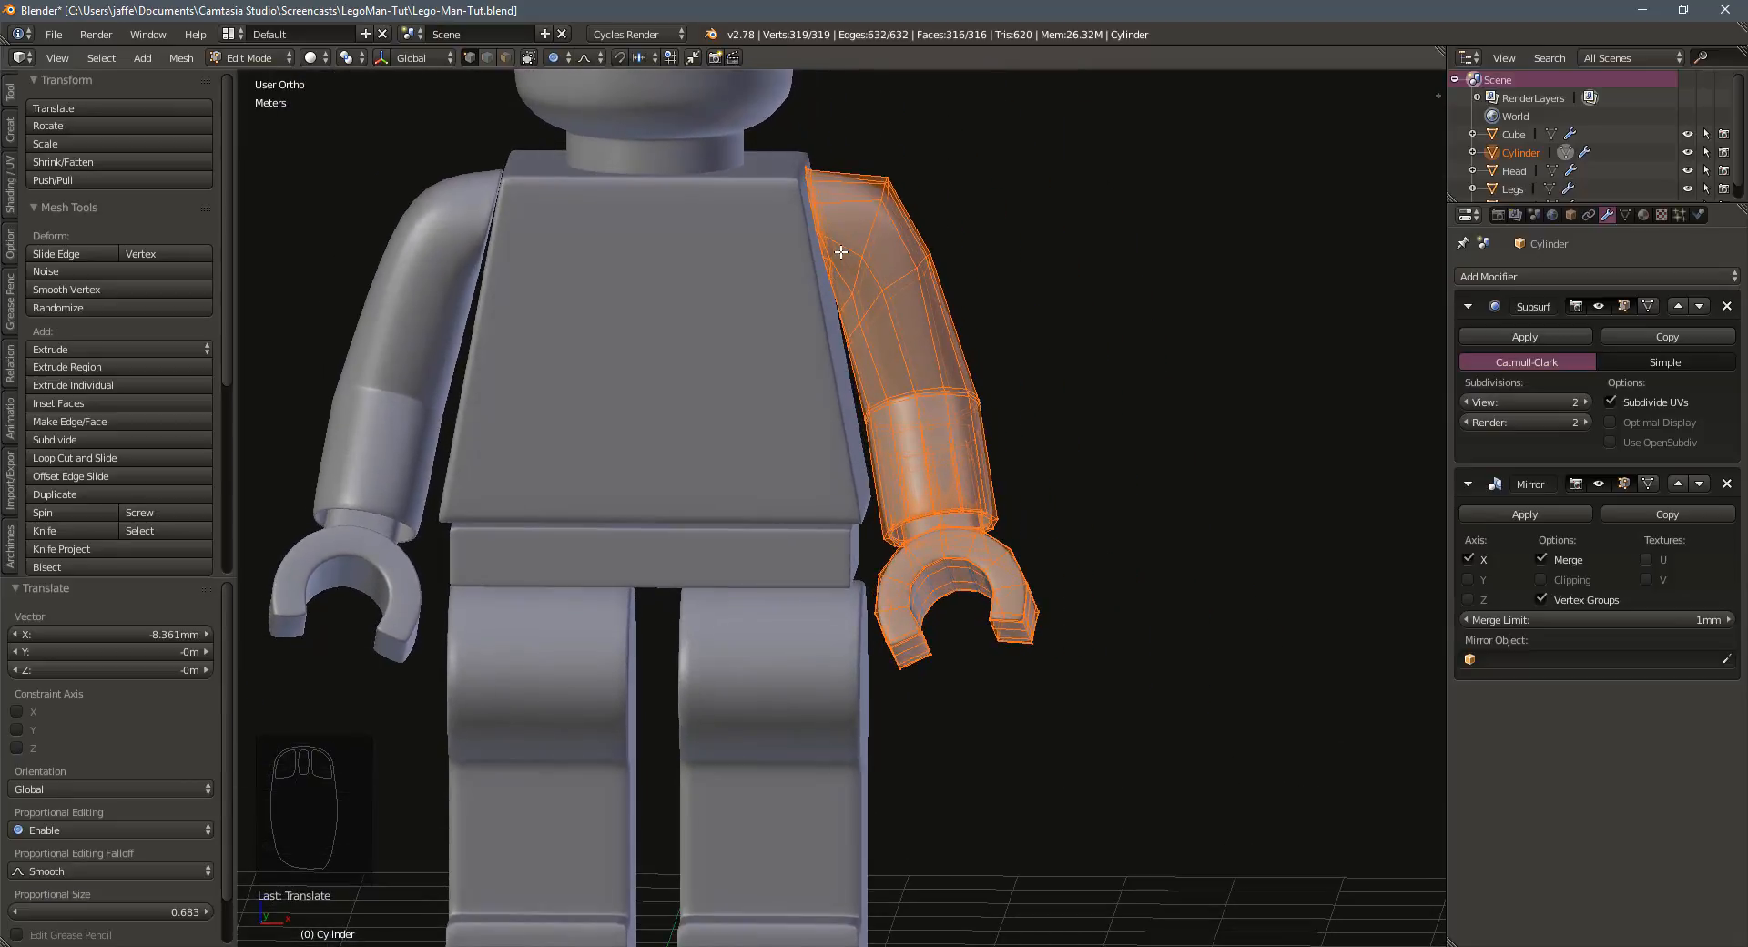
key("KP_1")
key("g")
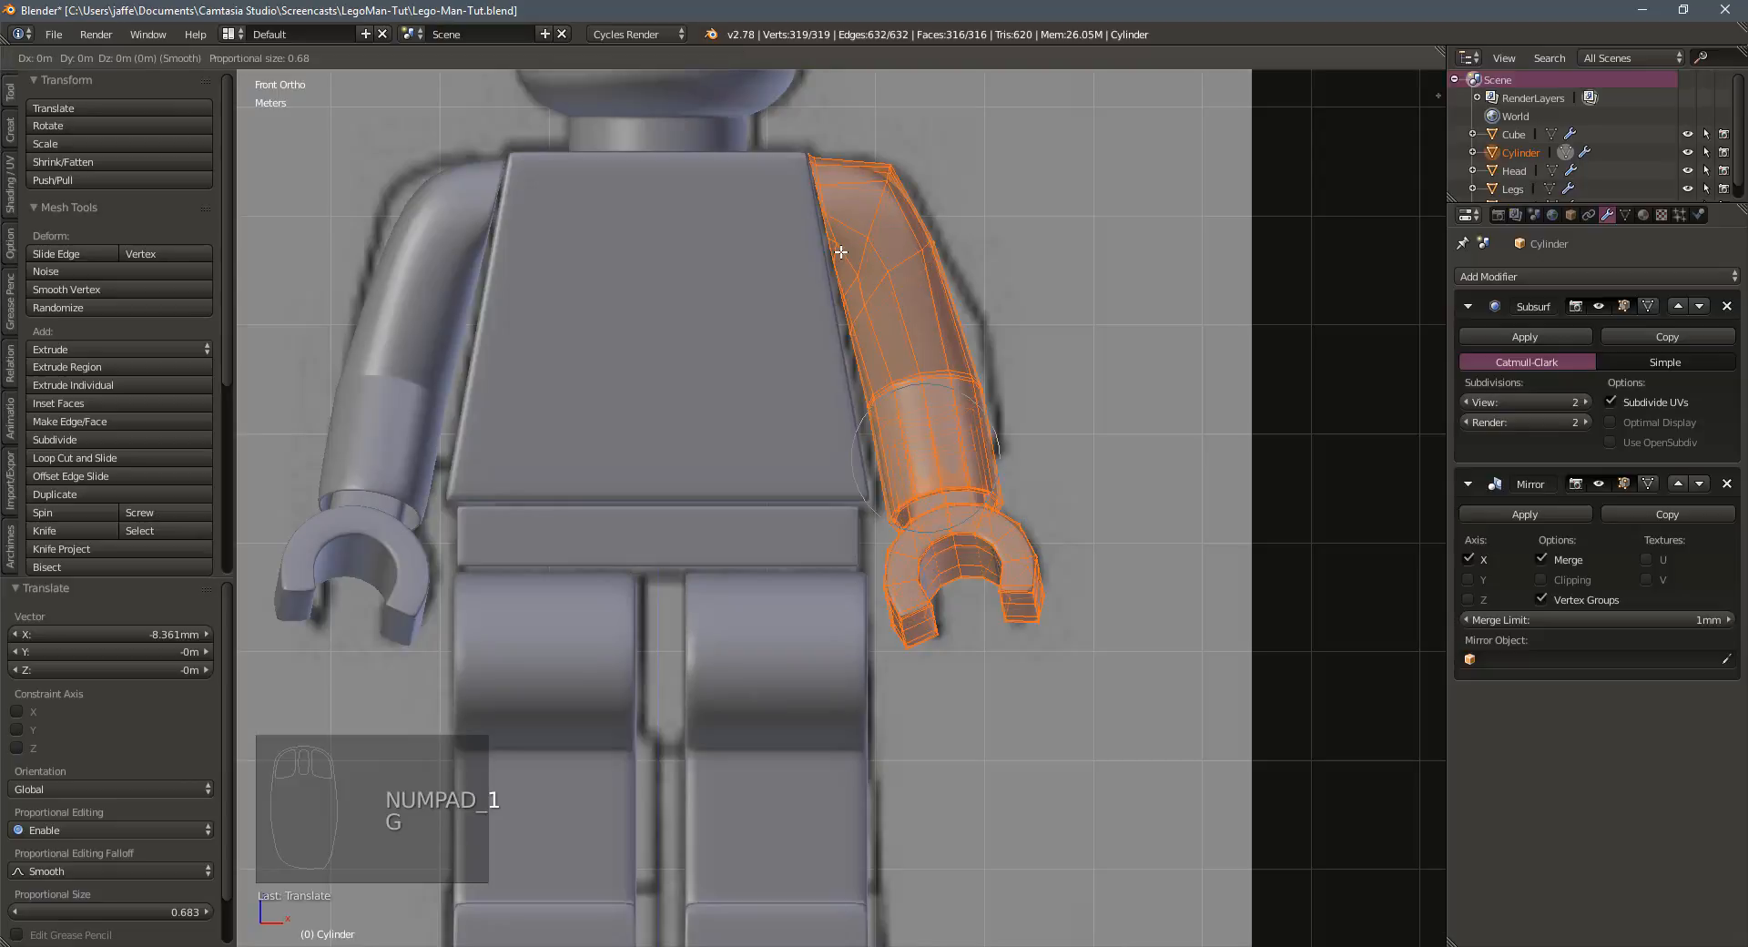
left_click(840, 256)
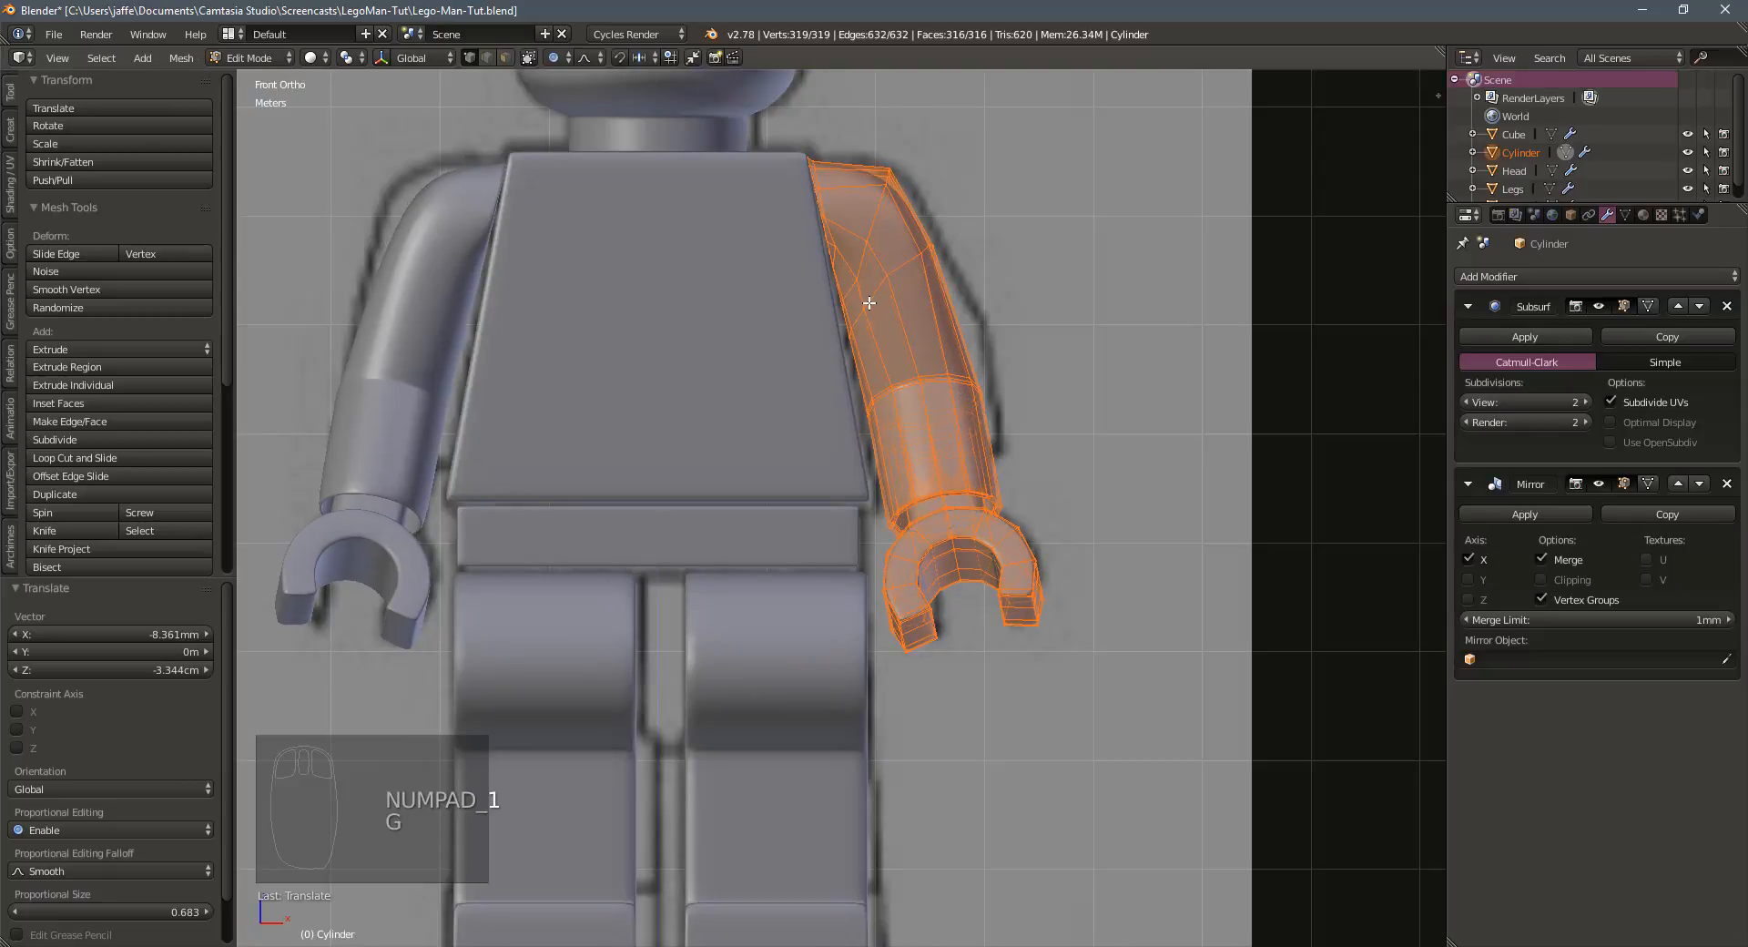
In right view, move the arm-and-hand mesh about -8.4 mm in Y and -5.9 cm in Z, save the file, and return to Object Mode
middle_click_drag(866, 292, 667, 316)
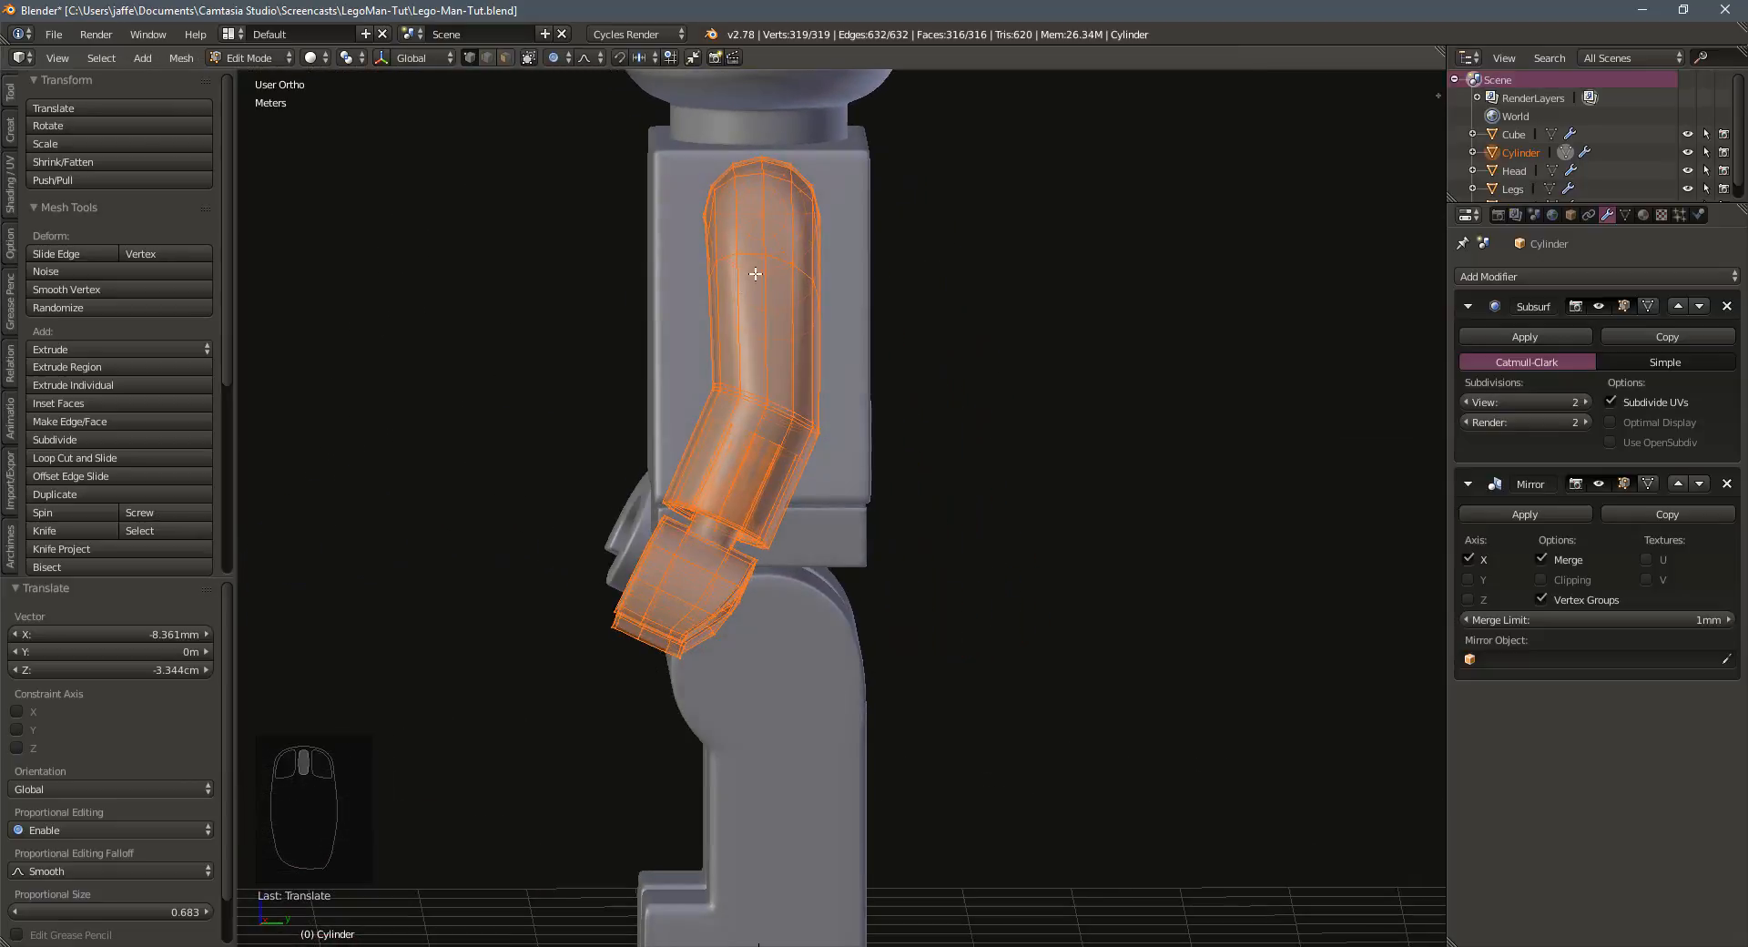
key("KP_3")
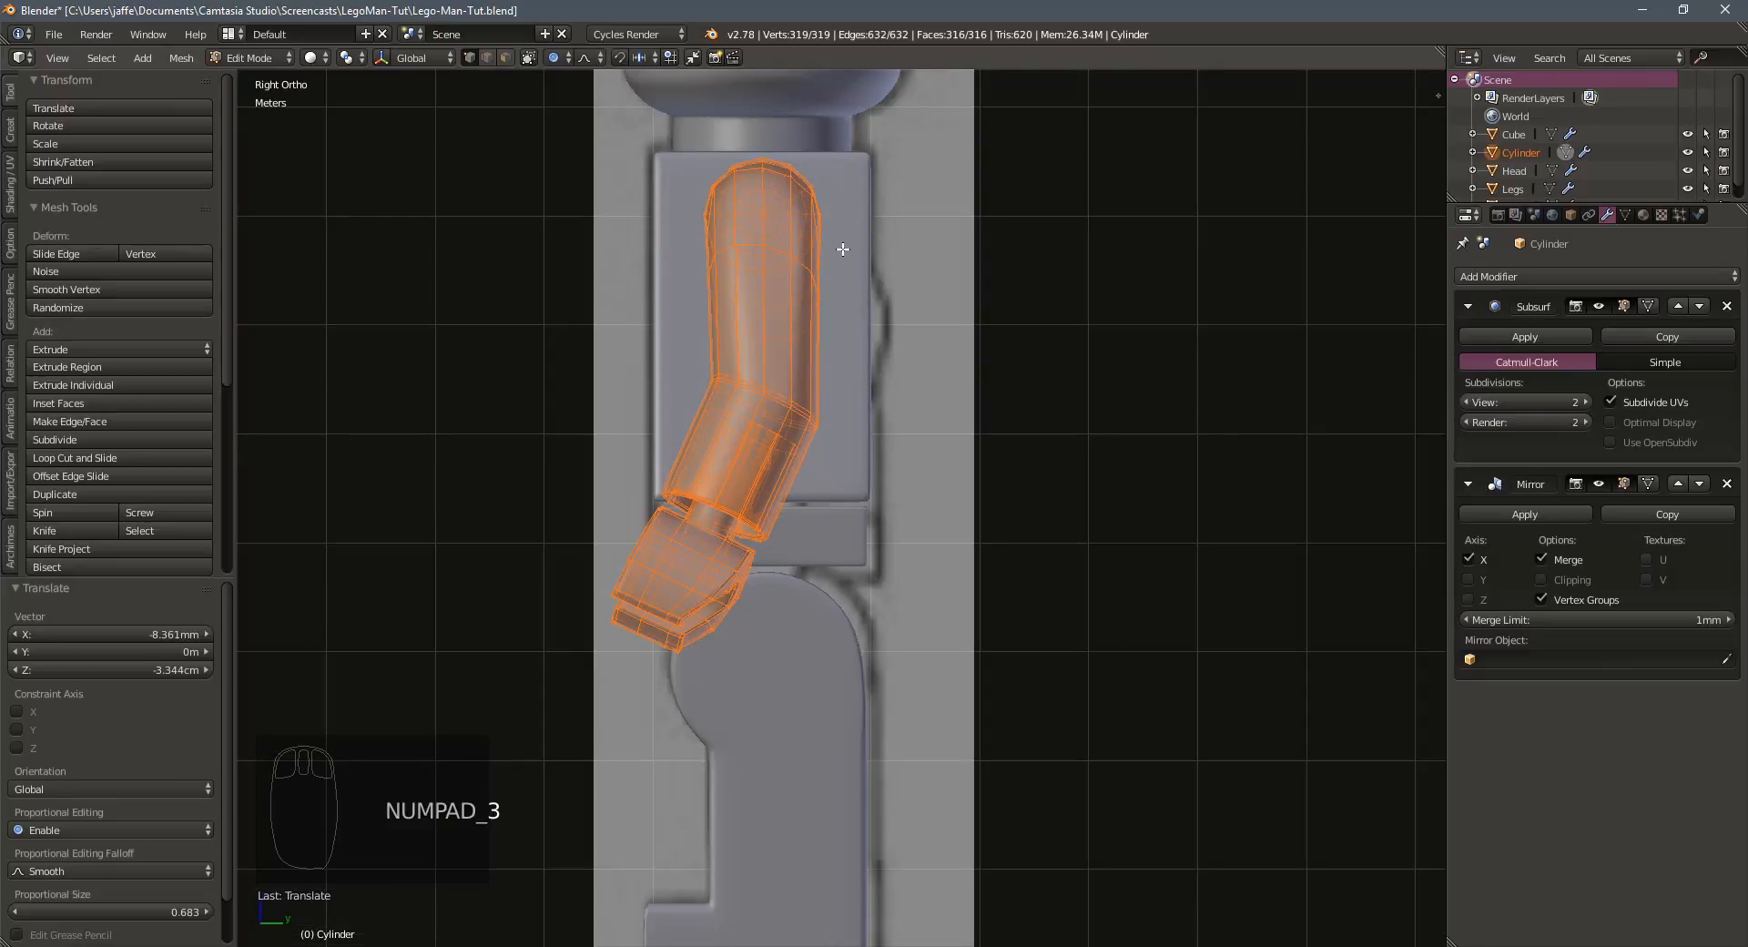
key("g")
left_click(699, 293)
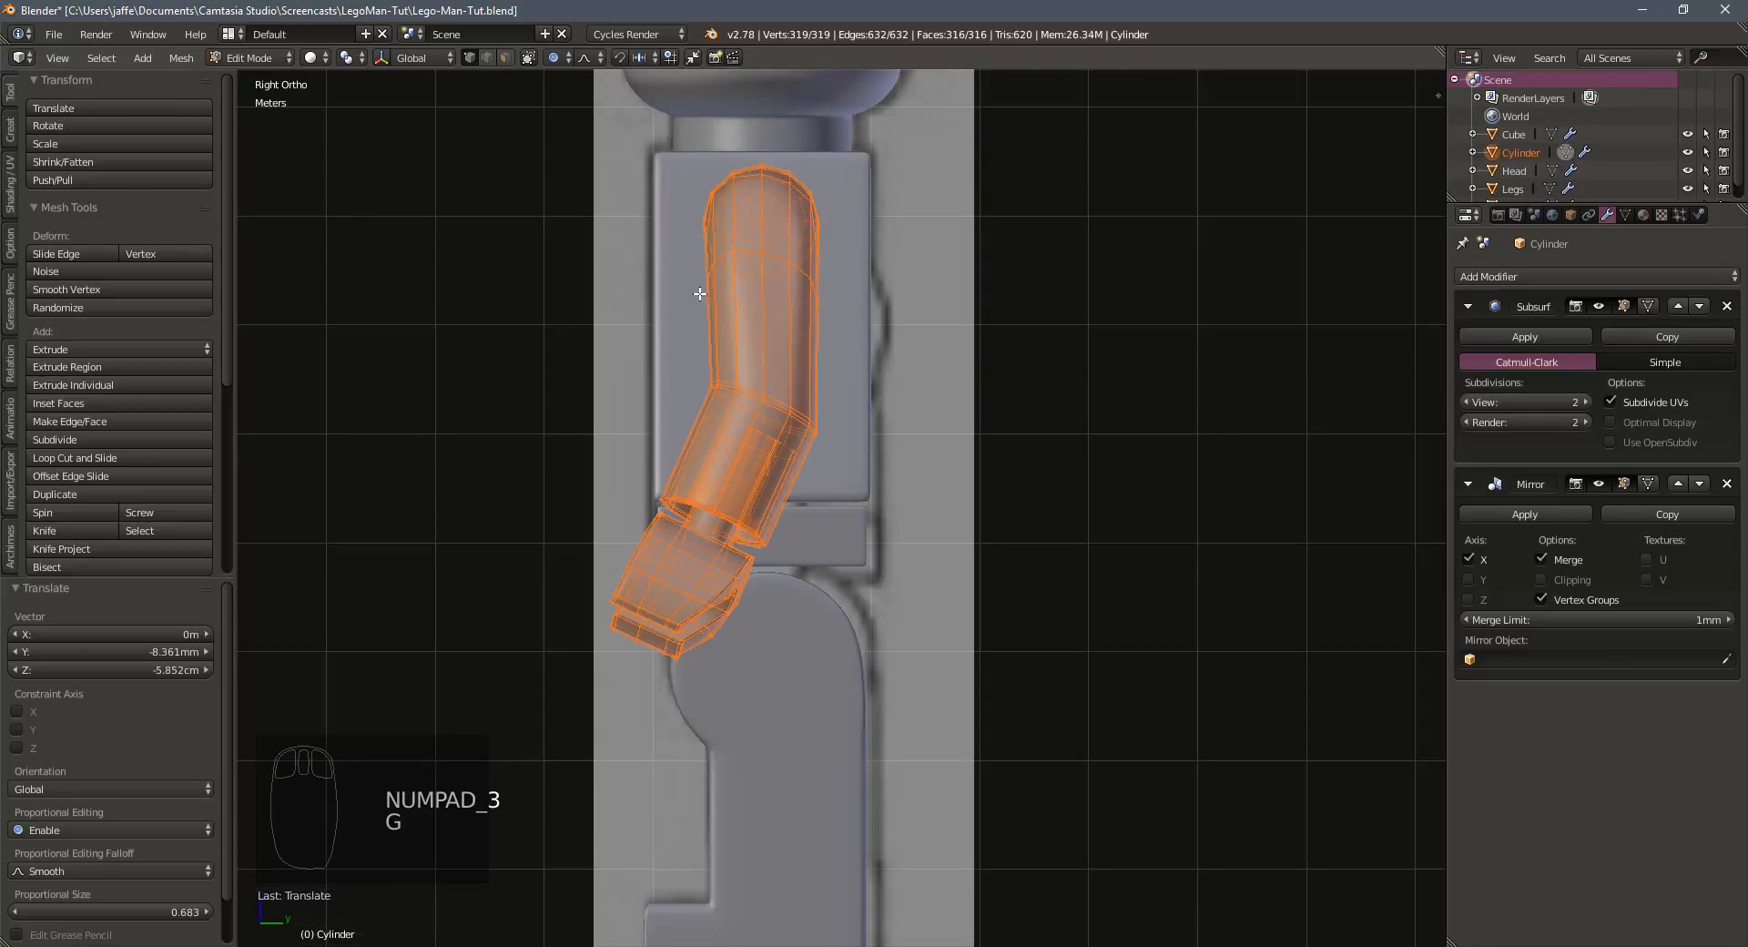
middle_click_drag(699, 293, 760, 382)
key("ctrl+s")
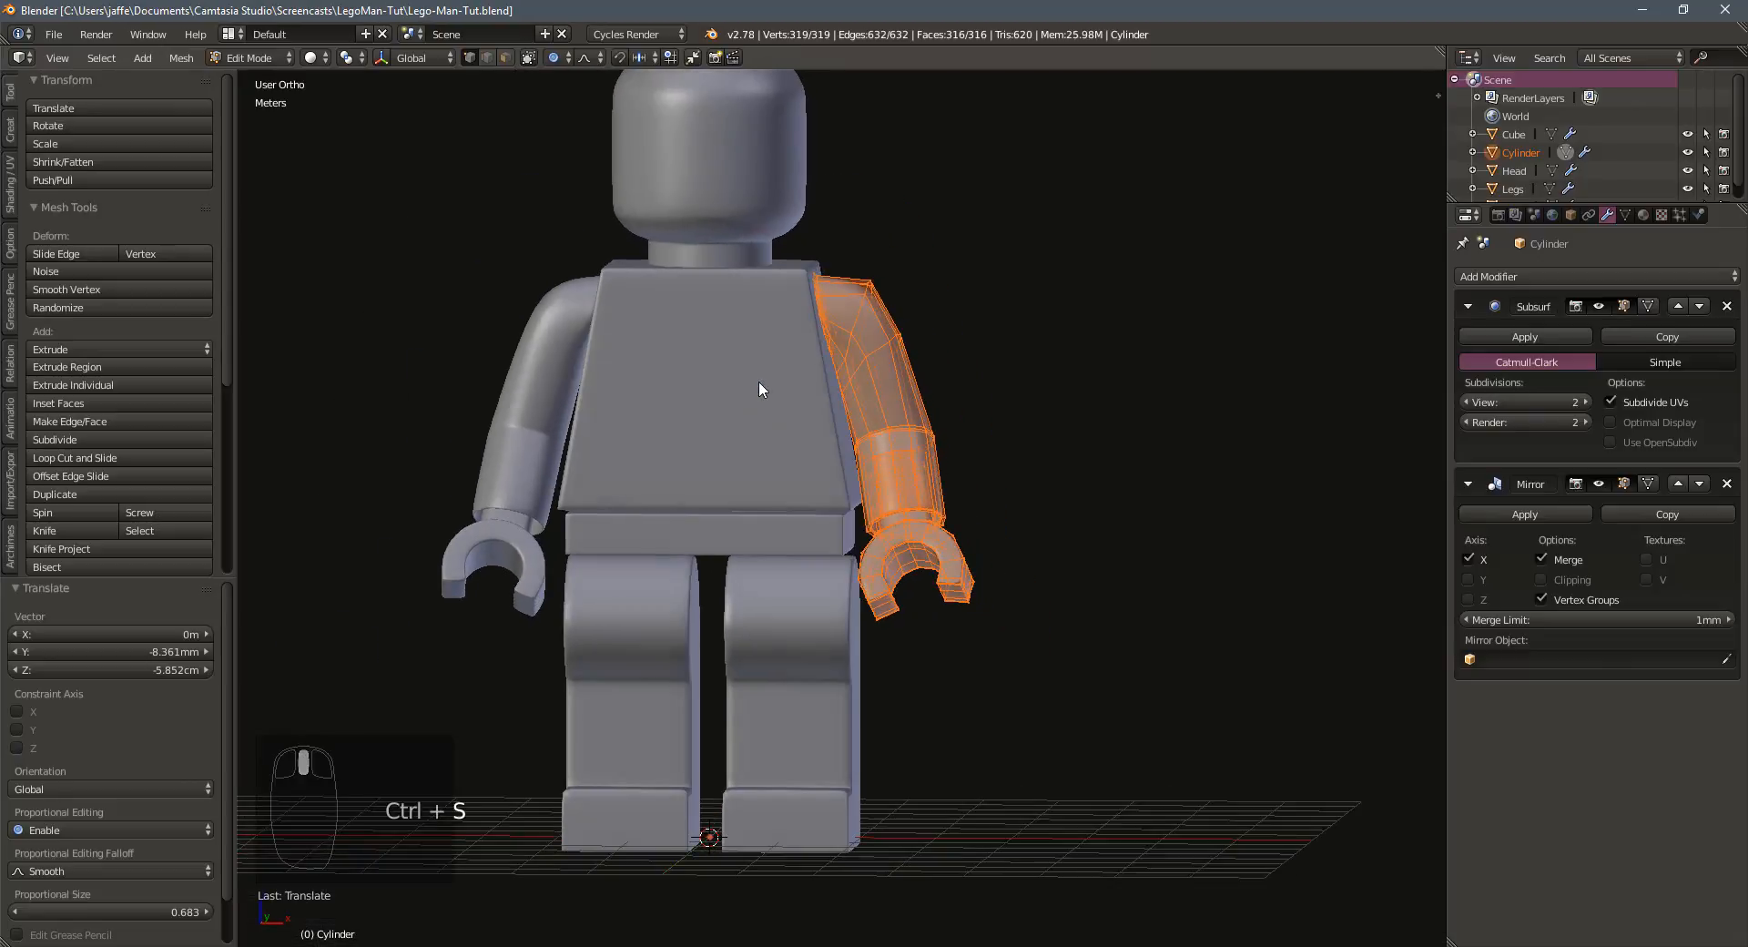
key("Tab")
Examine the mirrored arms and hands against the torso and legs from several angles
scroll(761, 384, "down", 2)
mouse_move(761, 385)
middle_mouse_down()
mouse_move(812, 402)
mouse_move(682, 381)
mouse_move(755, 411)
middle_mouse_up()
scroll(683, 382, "up", 2)
scroll(755, 411, "down", 1)
scroll(776, 419, "up", 4)
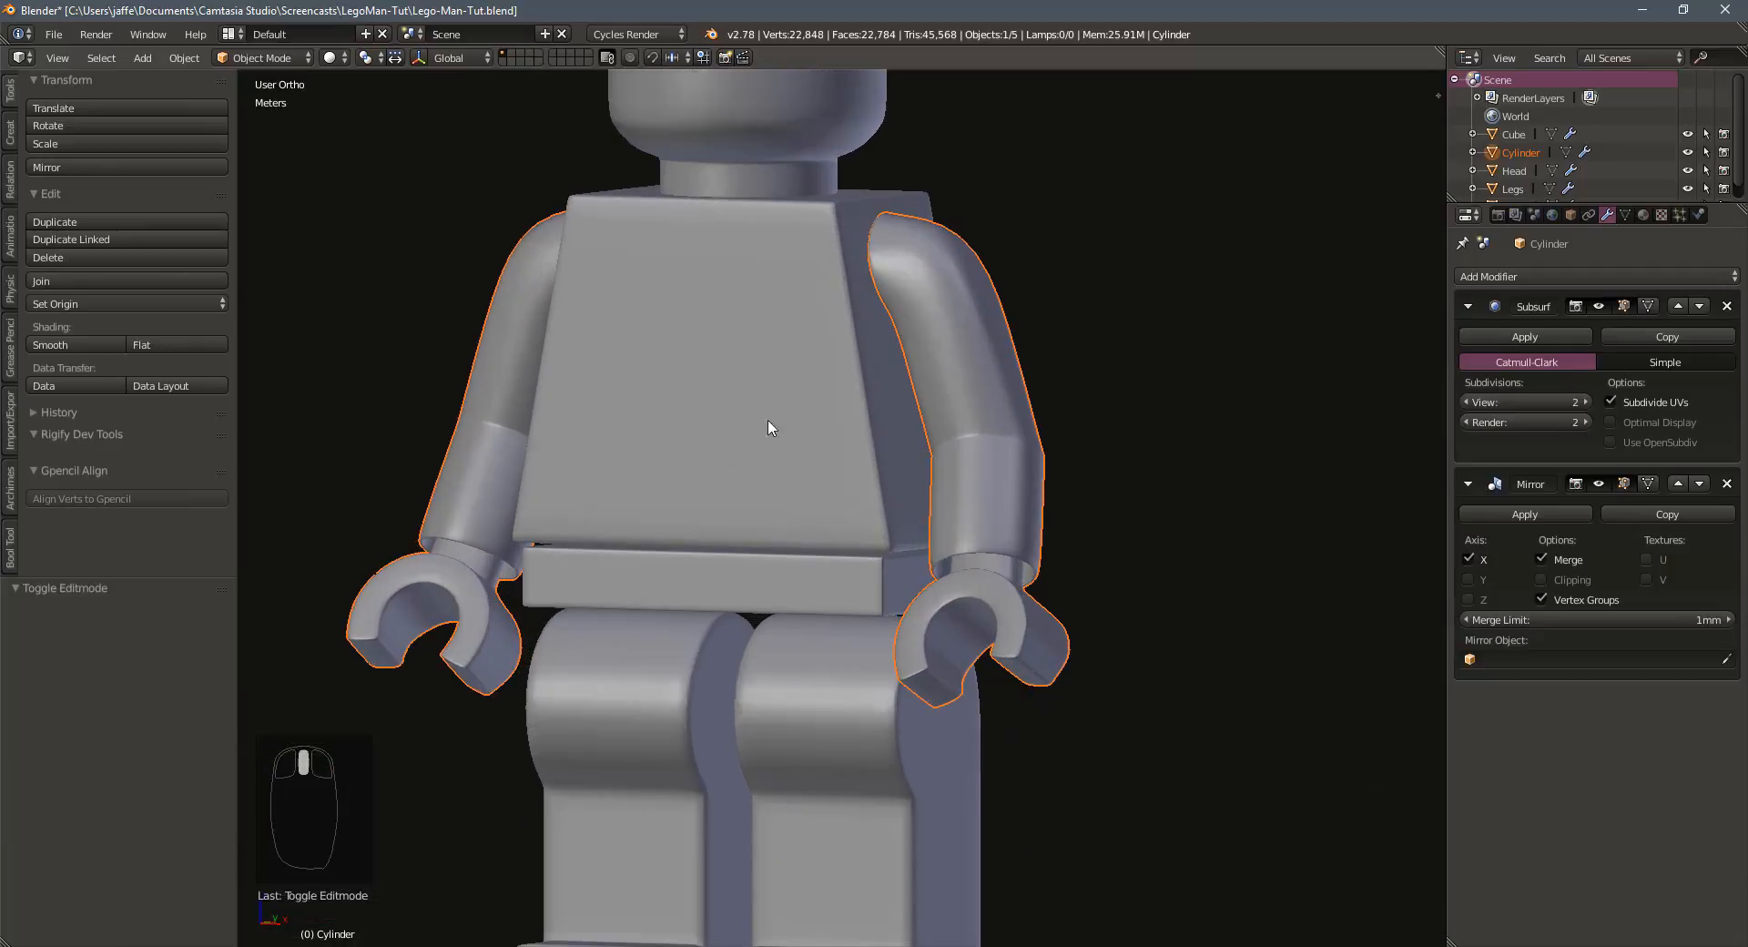
middle_click_drag(748, 580, 778, 579)
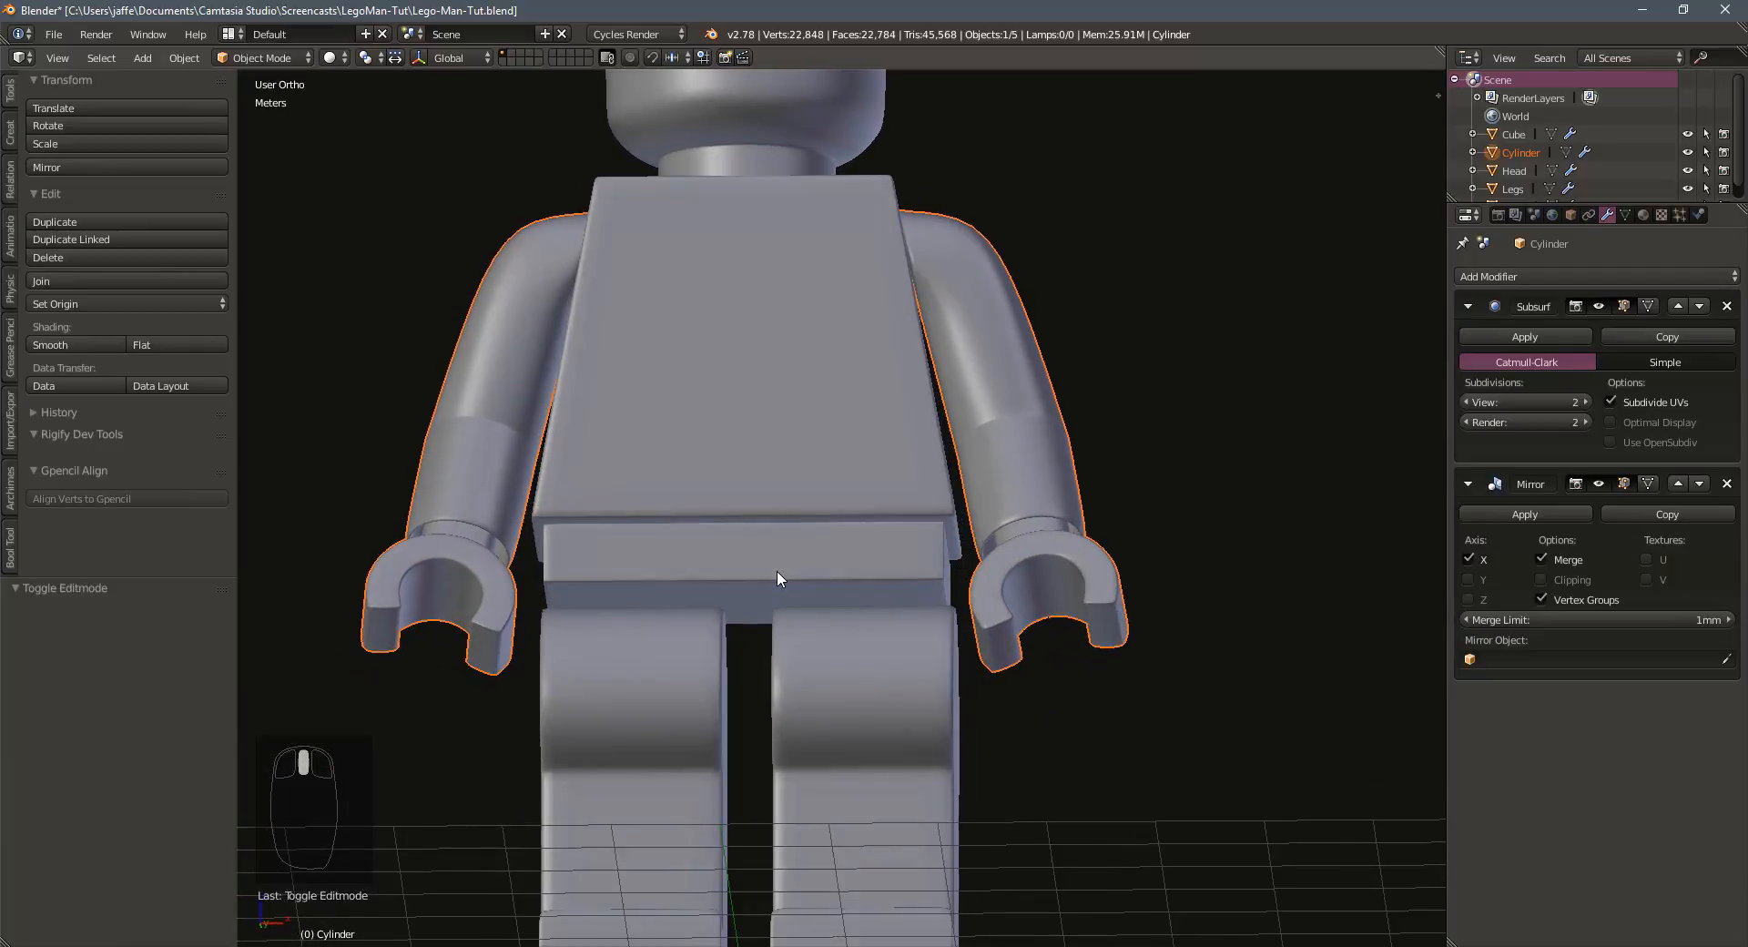
scroll(752, 654, "down", 2)
middle_click_drag(752, 635, 761, 455)
Add a 12-vertex cylinder with 1 m radius, 2 m depth and no caps, rotated 90° about Y
key("shift+a")
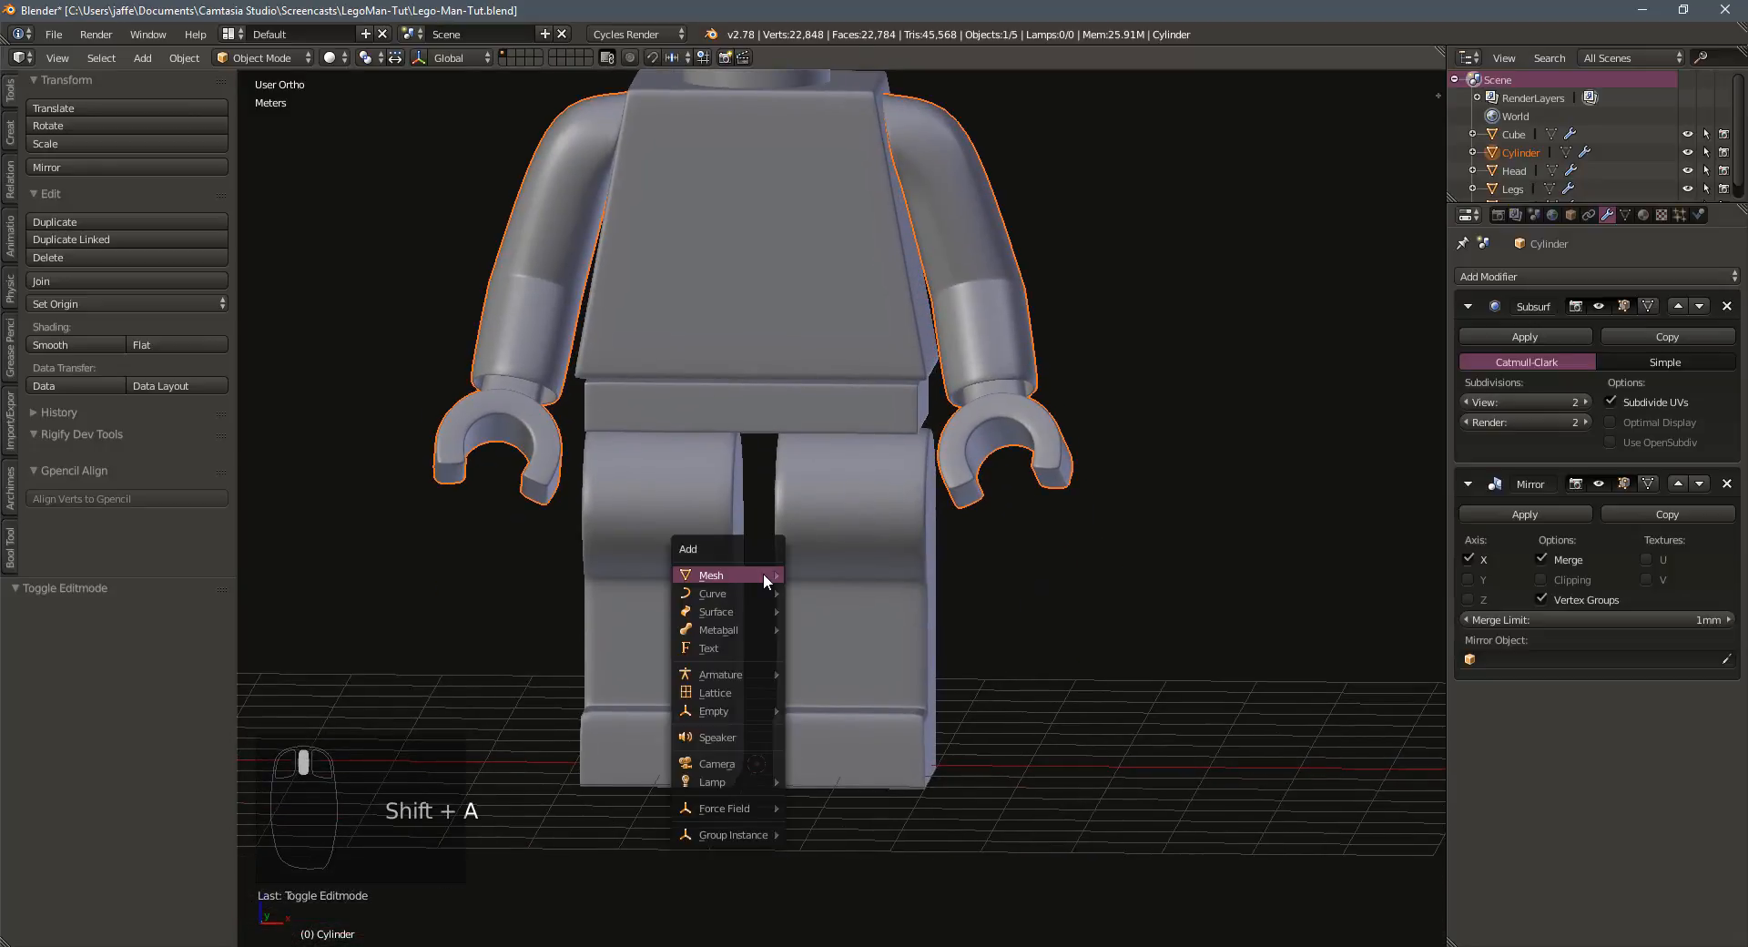
mouse_move(764, 575)
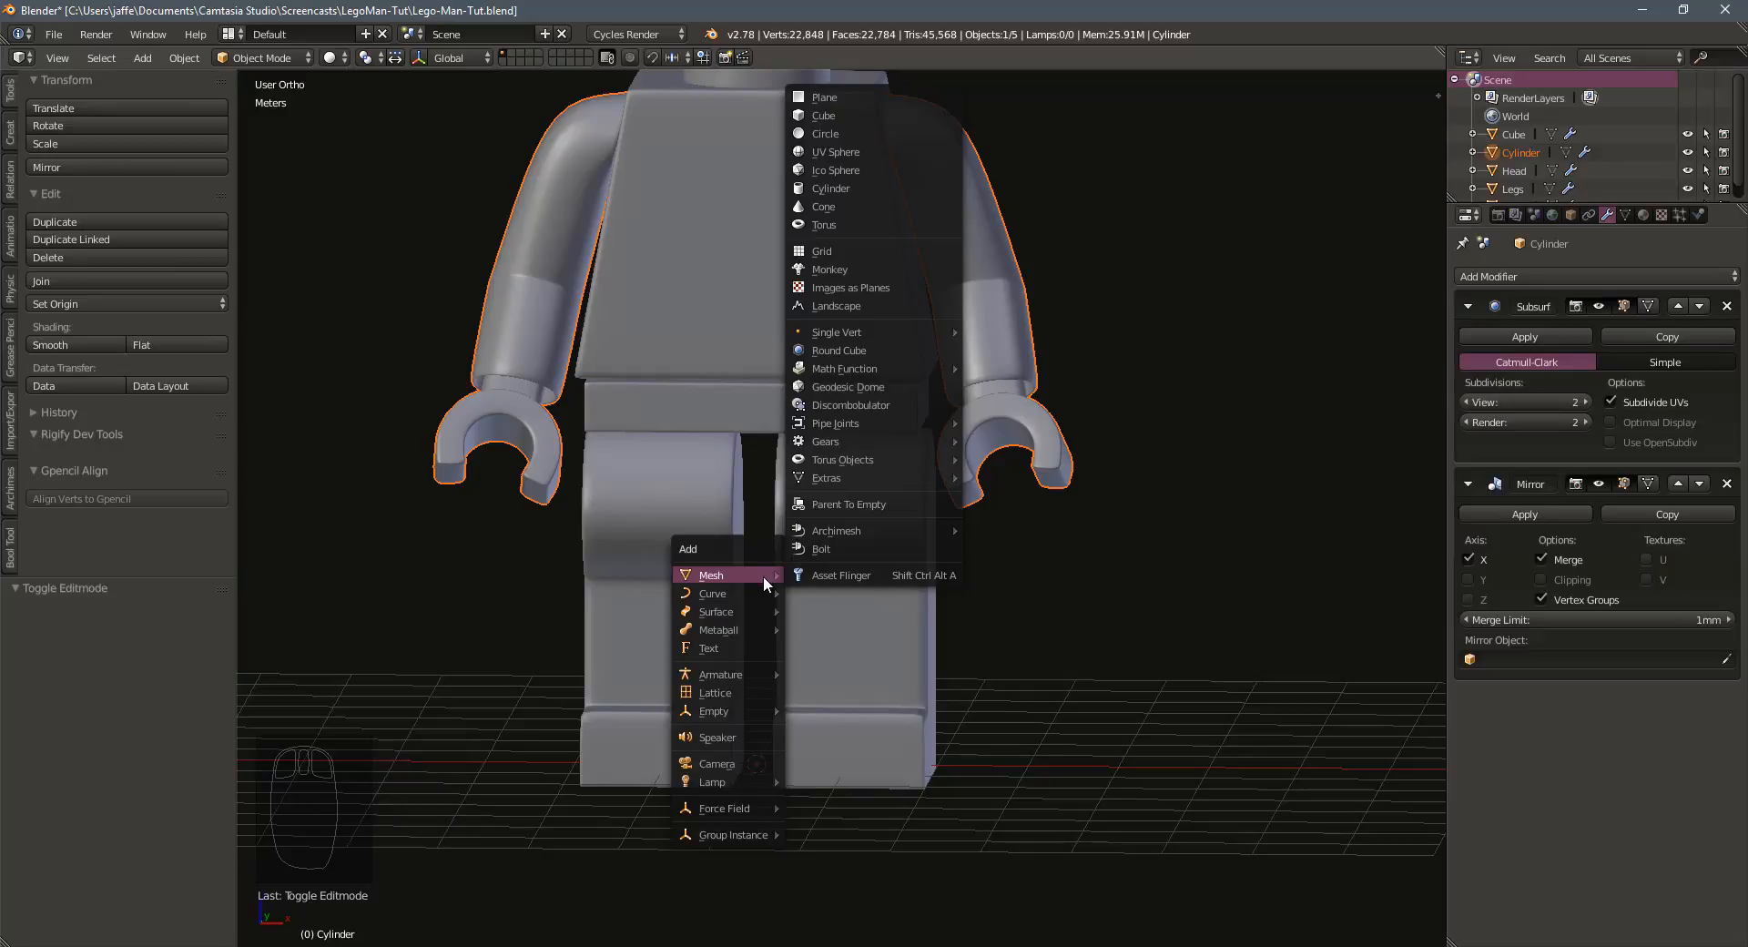
left_click(848, 186)
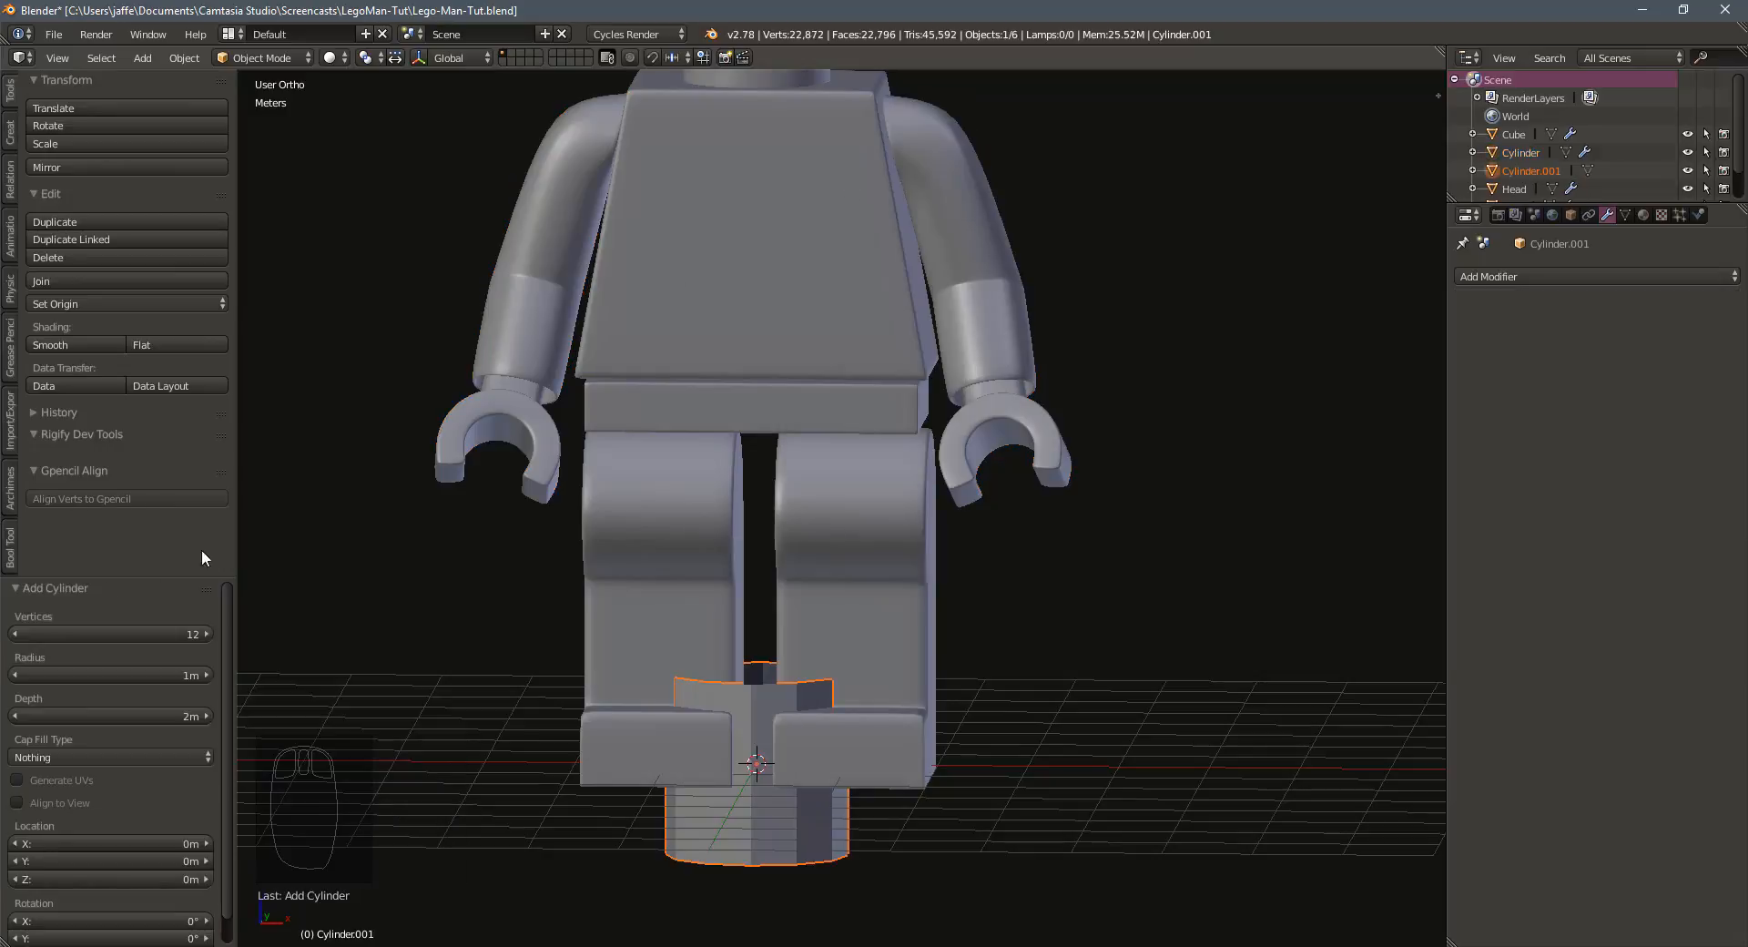
scroll(140, 802, "down", 1)
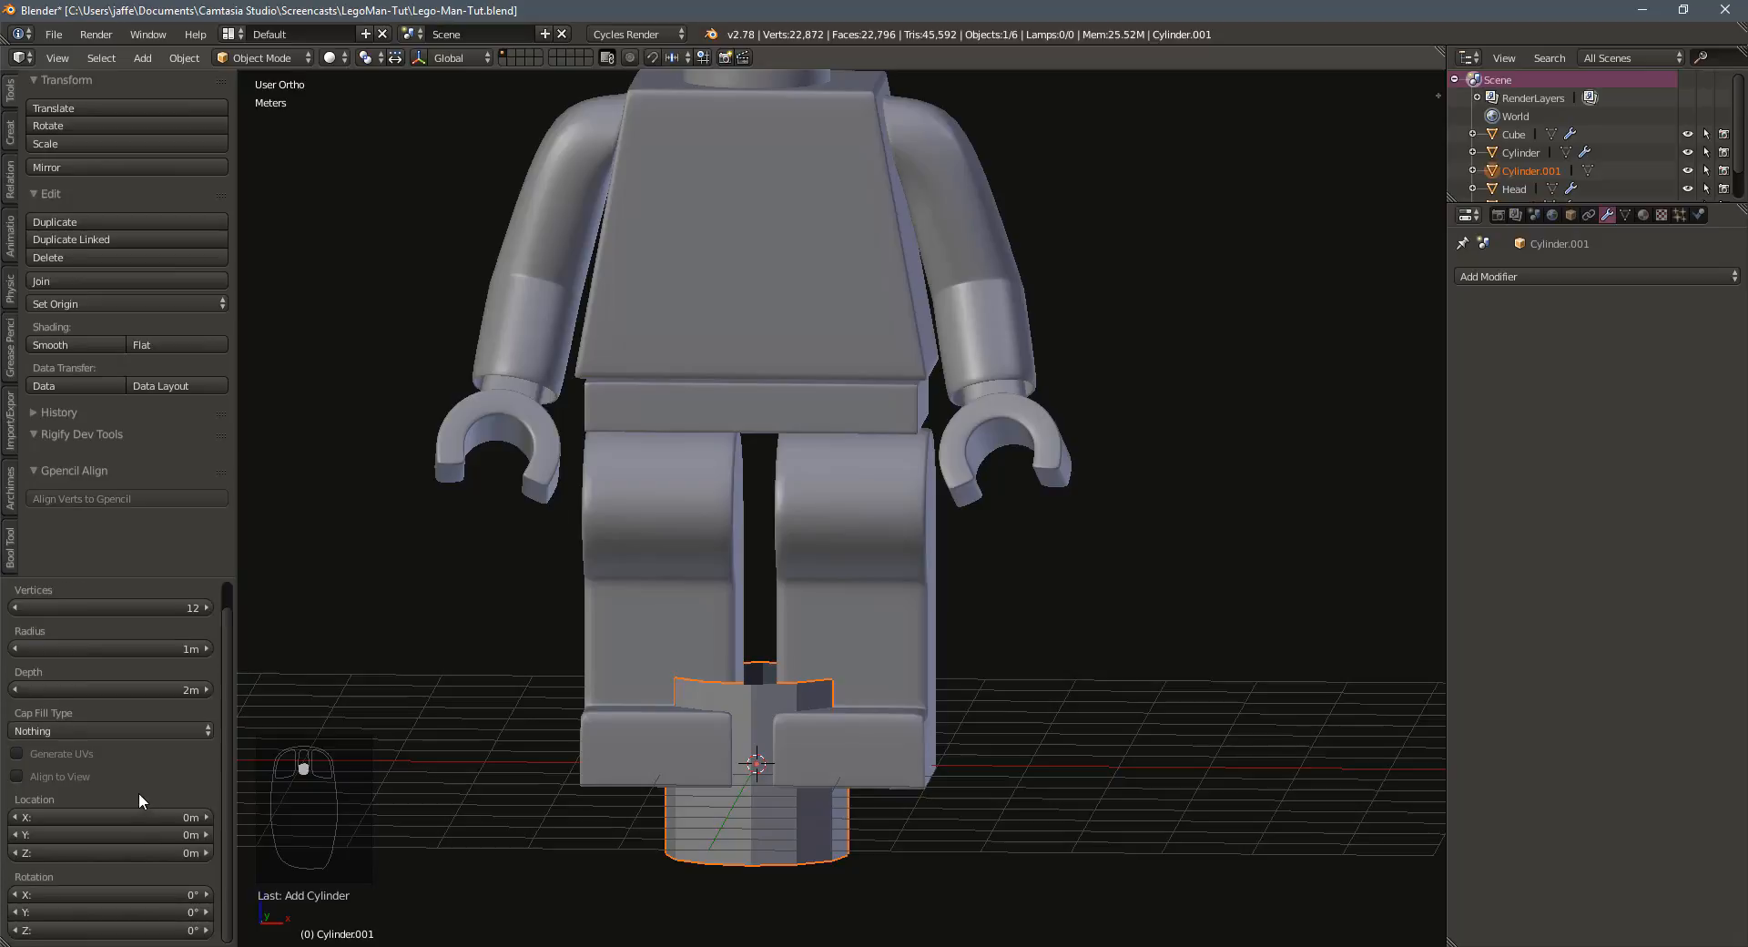
left_click(164, 911)
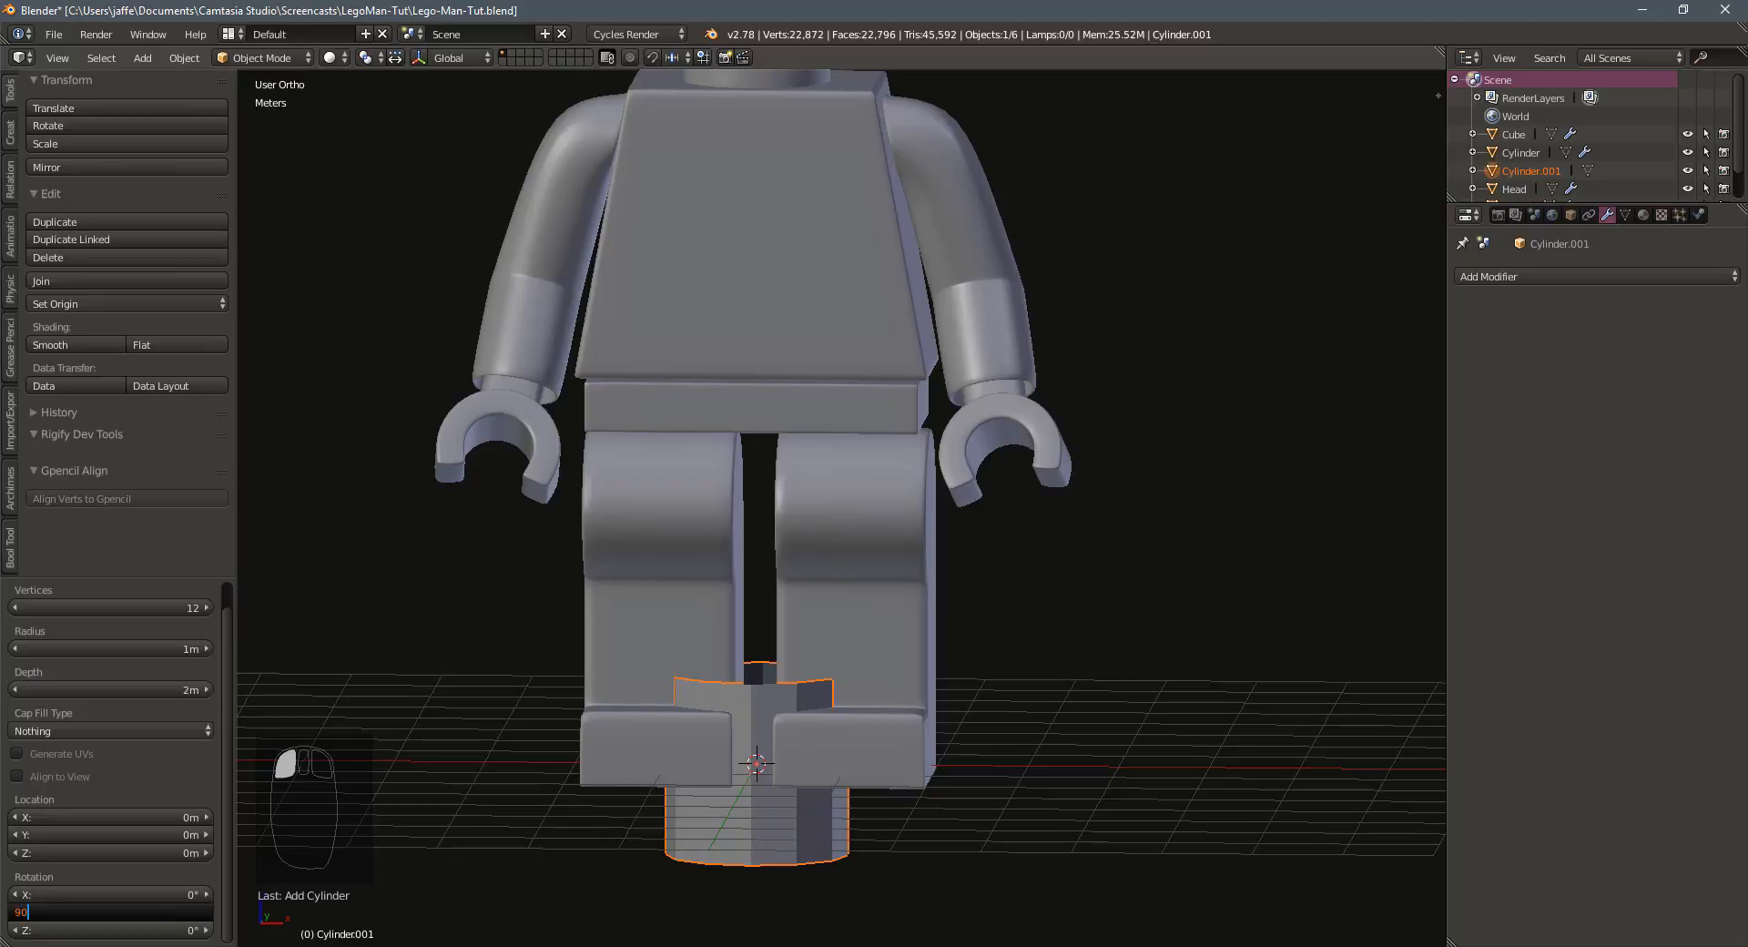
key("Return")
Scale the cylinder to about 0.219 along X and, in front view, move it about 3 cm in X and 2.72 m in Z between the upper legs
key("s")
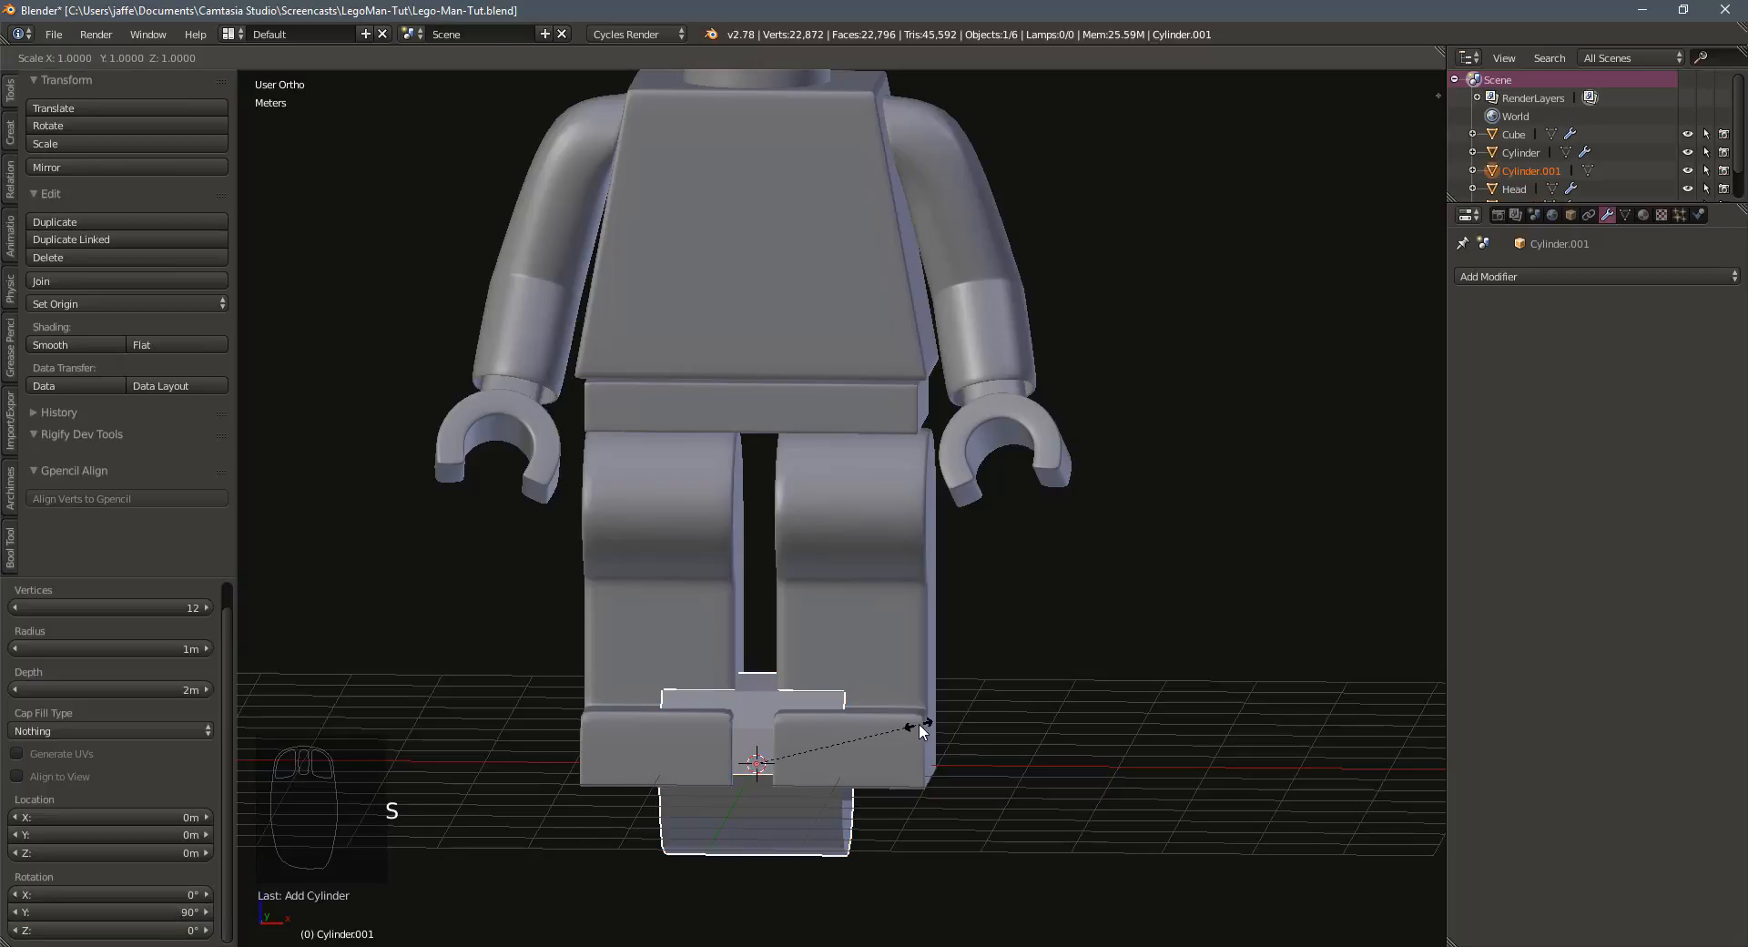
key("x")
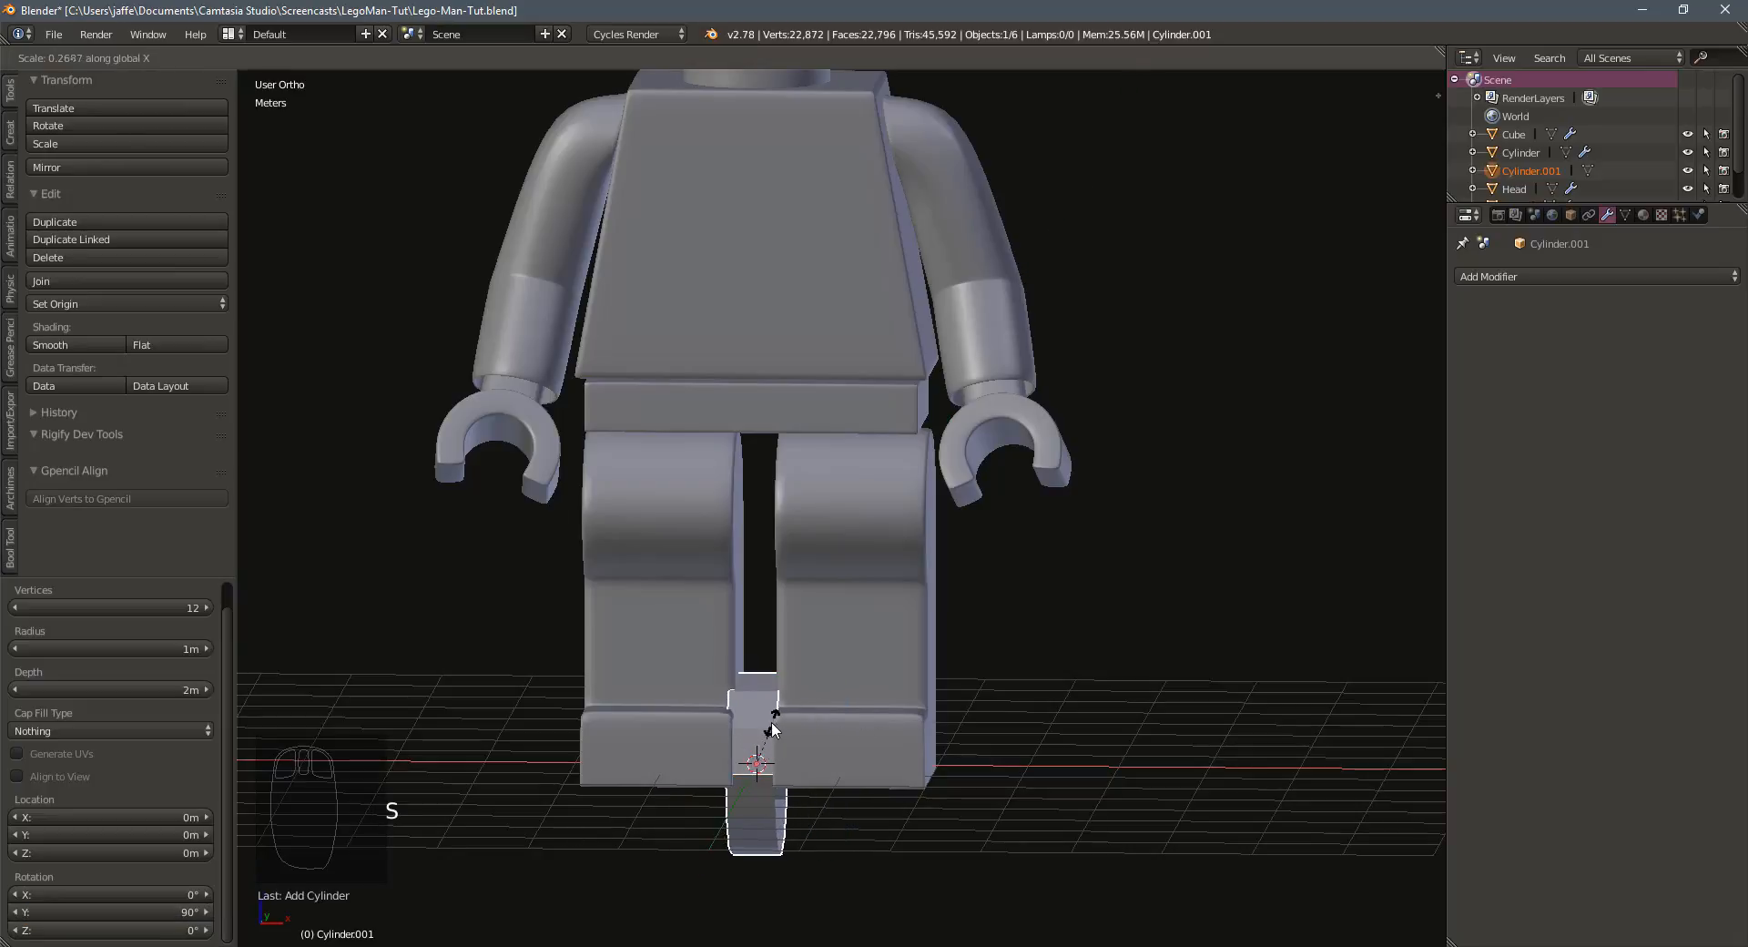
left_click(763, 734)
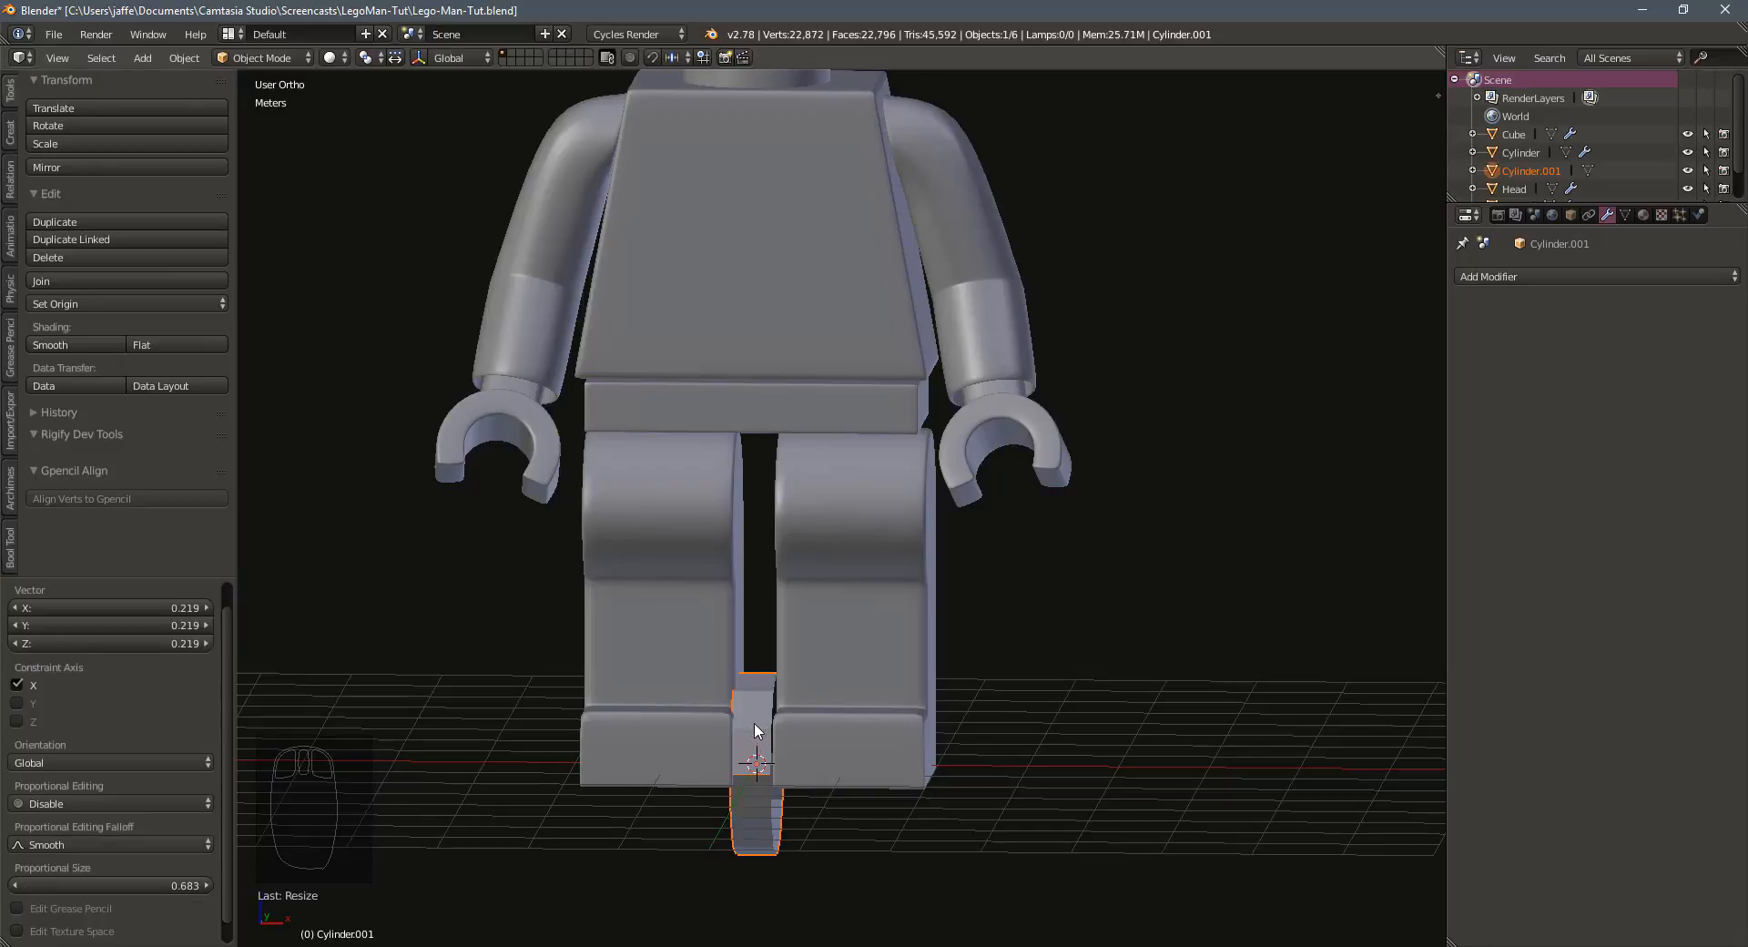
key("KP_1")
key("g")
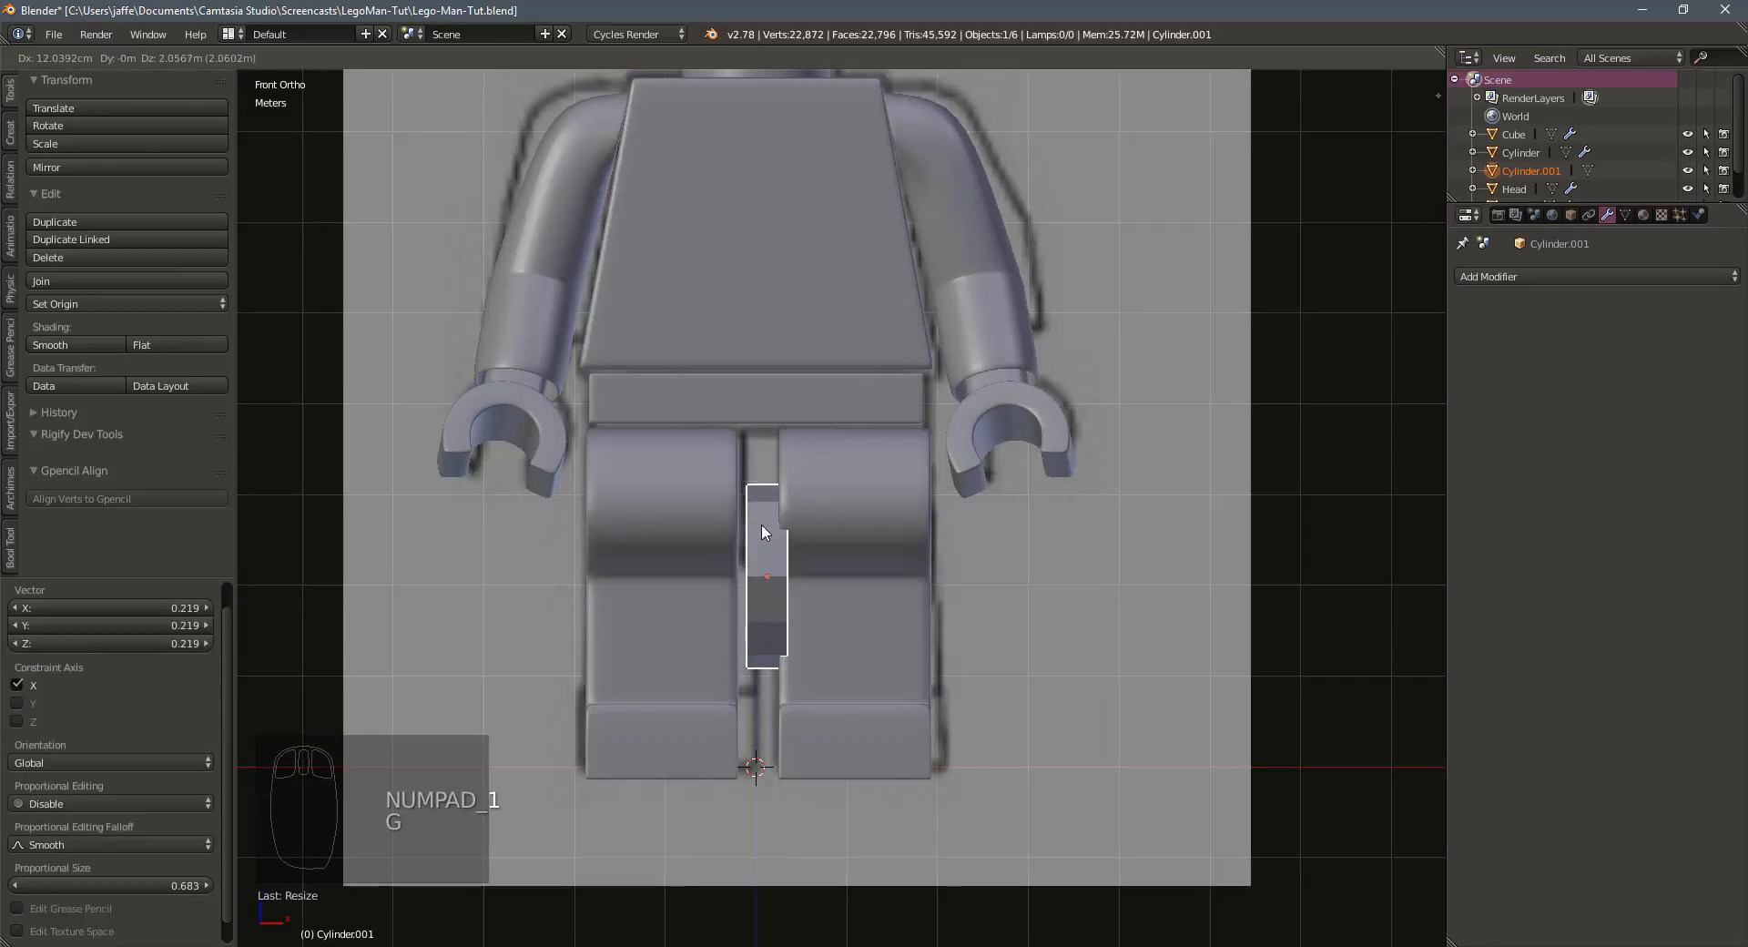
left_click(758, 481)
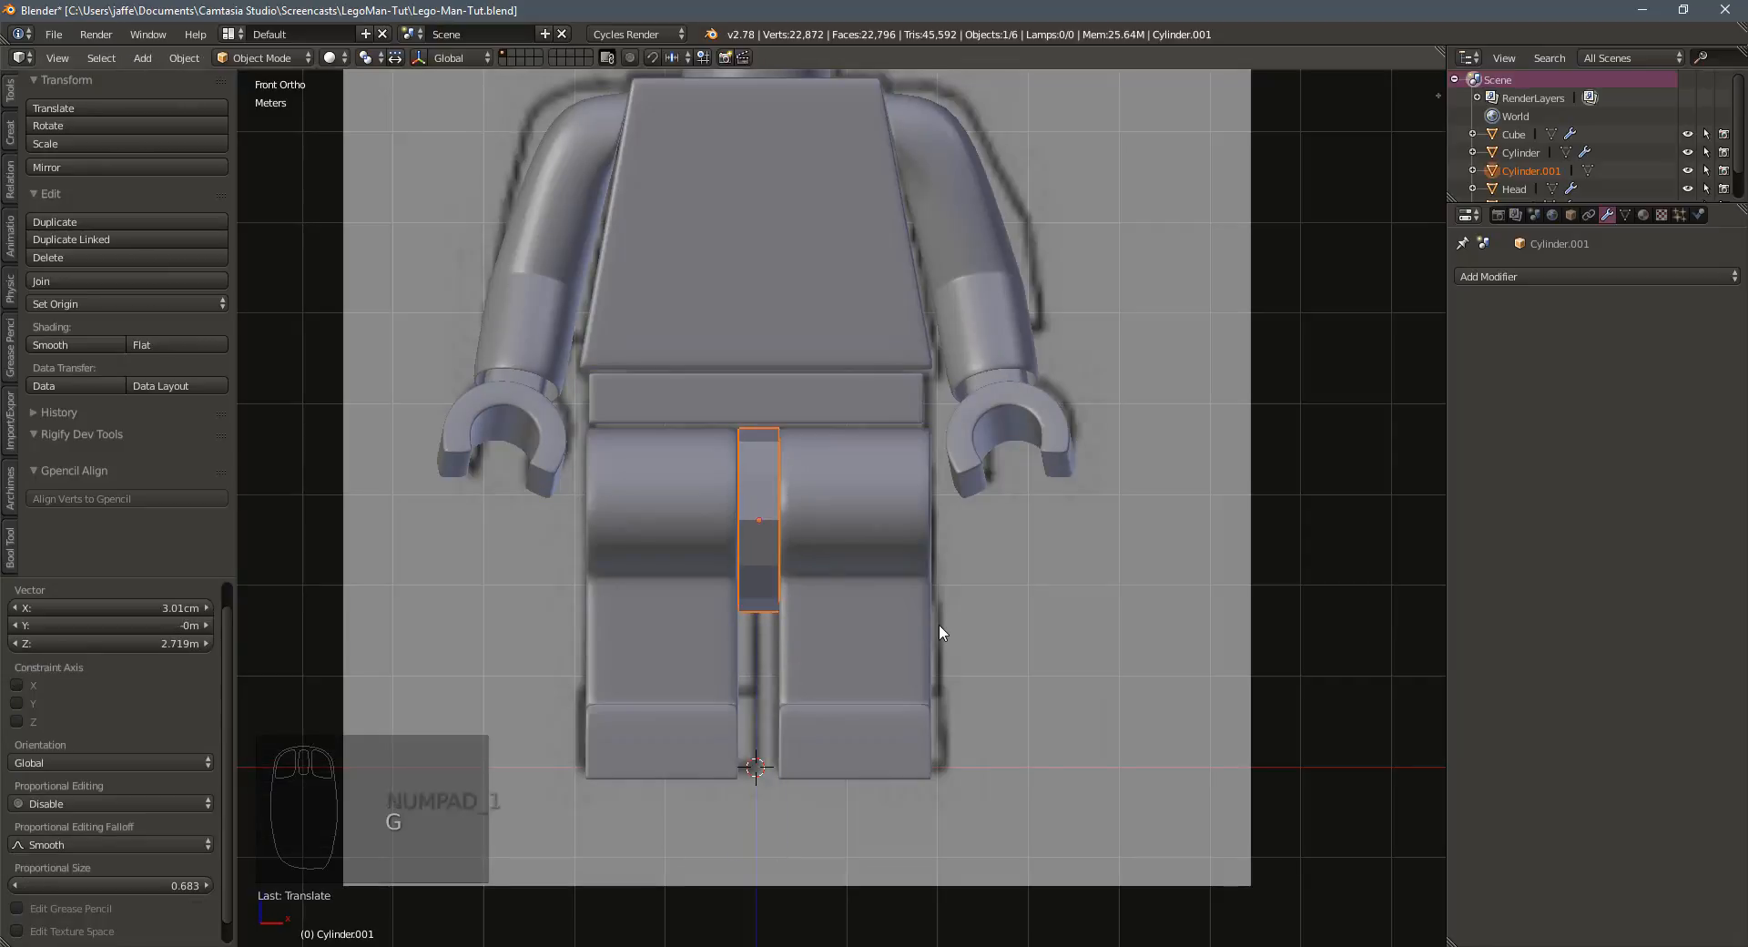
In right wireframe view, select the legs and turn off the viewport display of their Subdivision Surface modifier
key("KP_3")
key("z")
scroll(910, 565, "up", 4)
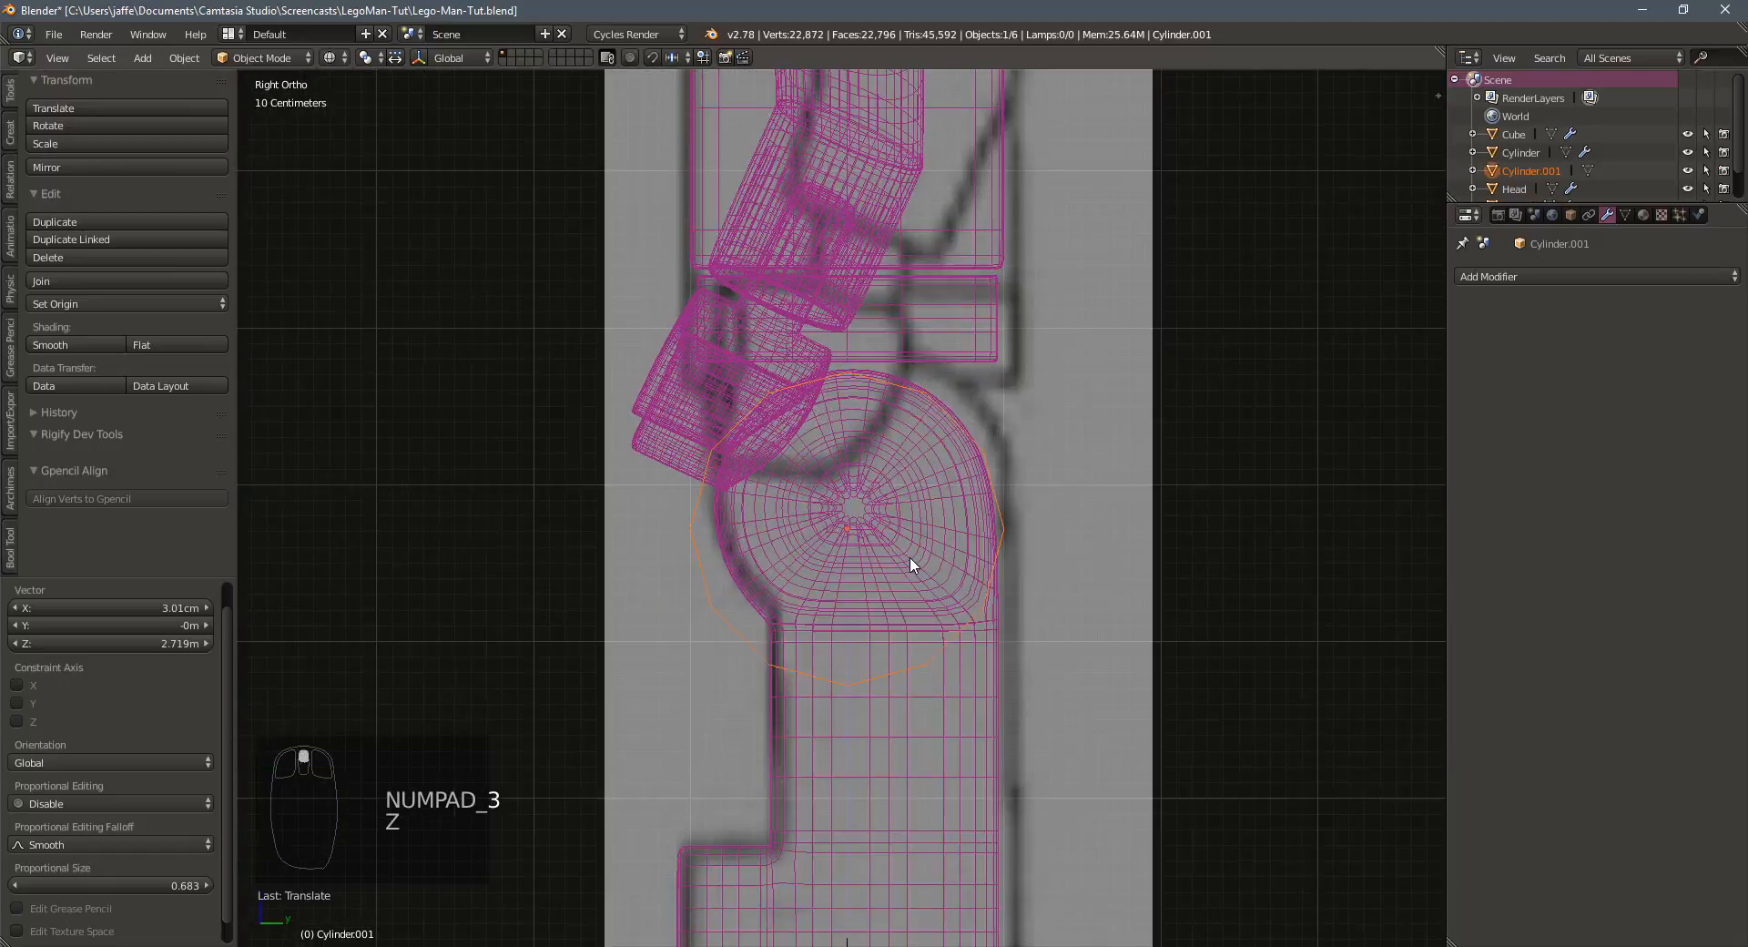
middle_click_drag(913, 564, 891, 527, "shift")
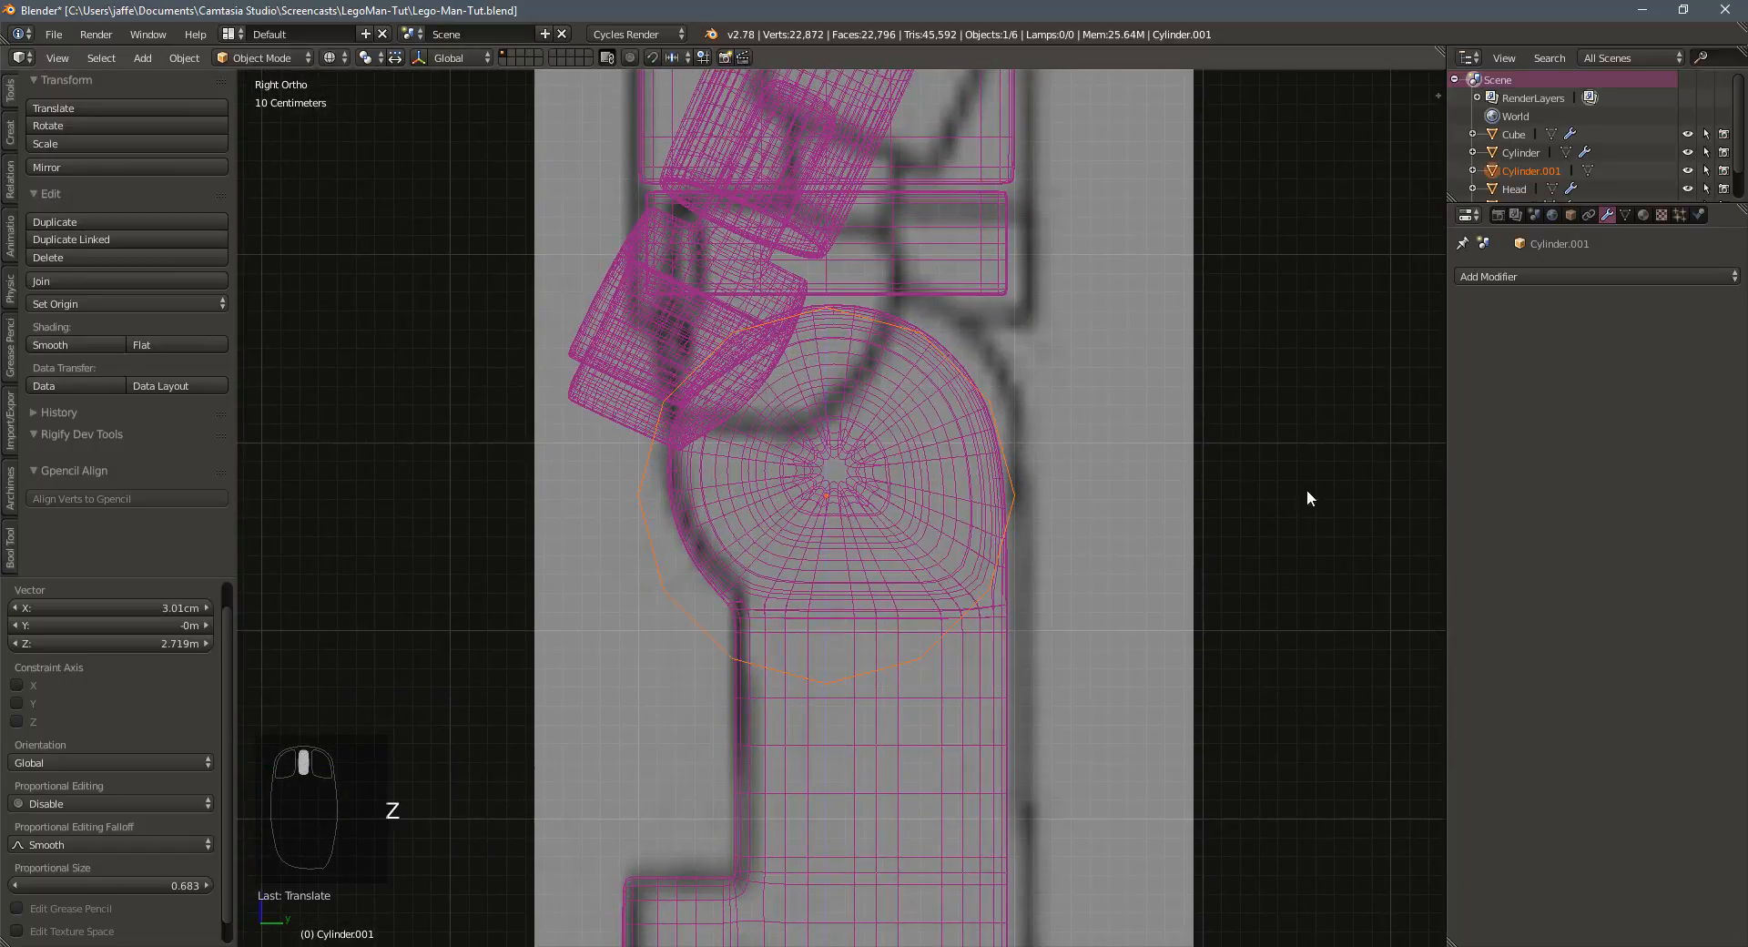
left_click(950, 734)
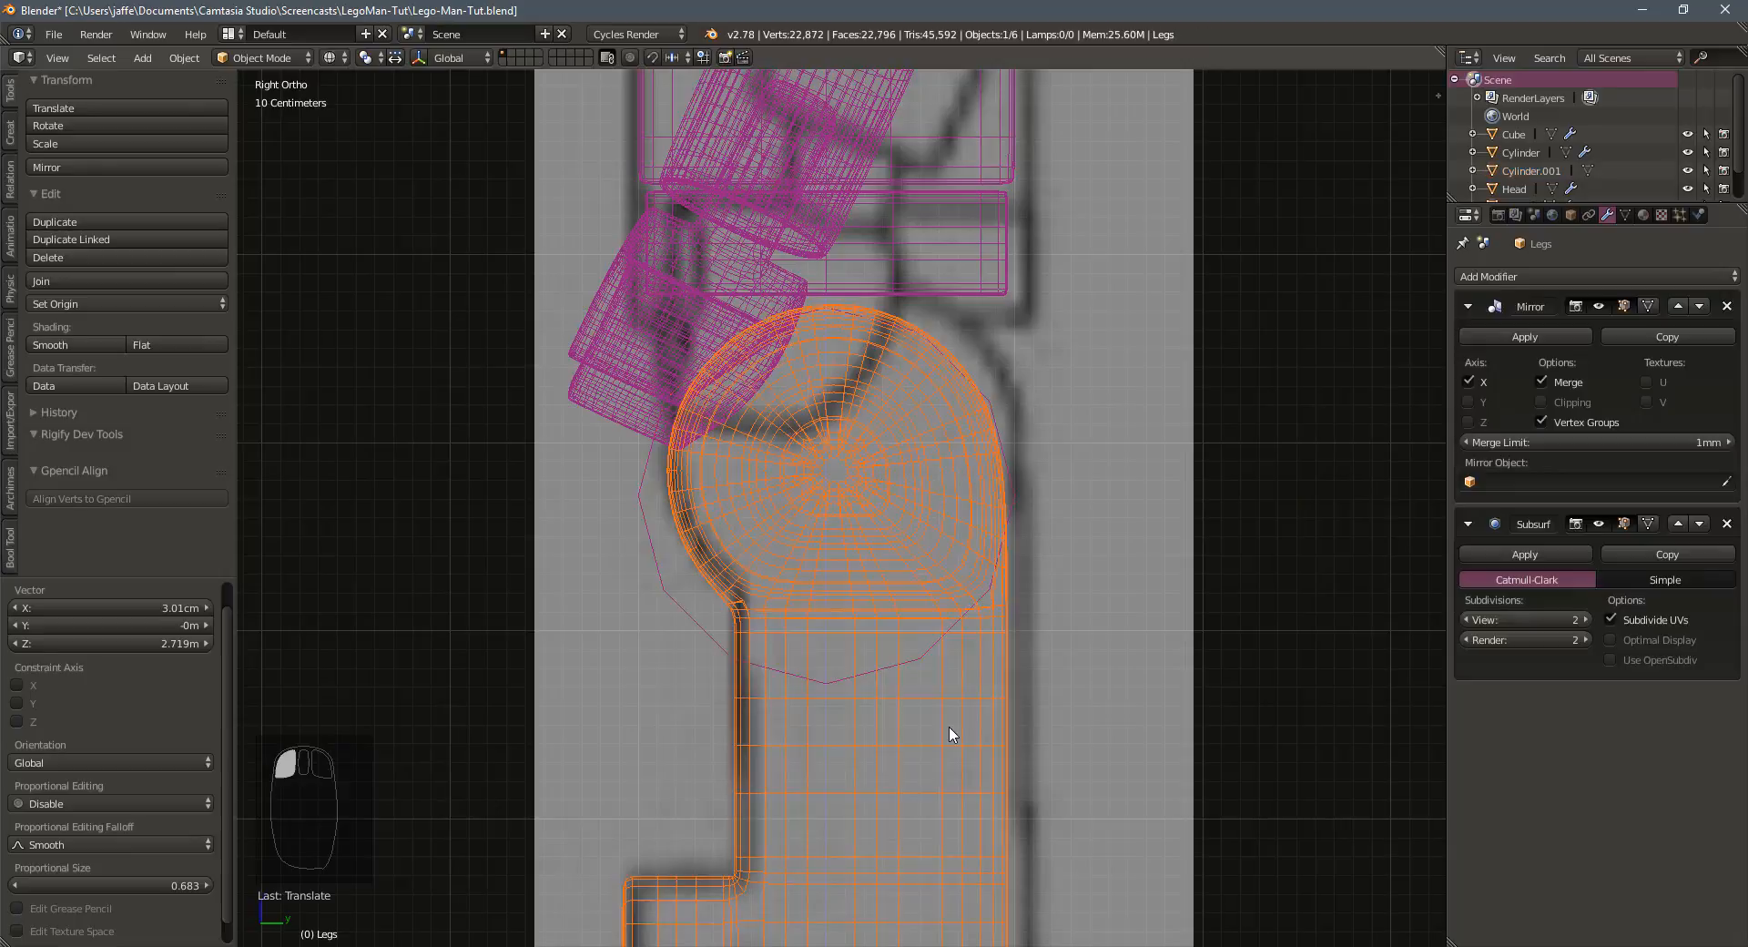
left_click(1599, 523)
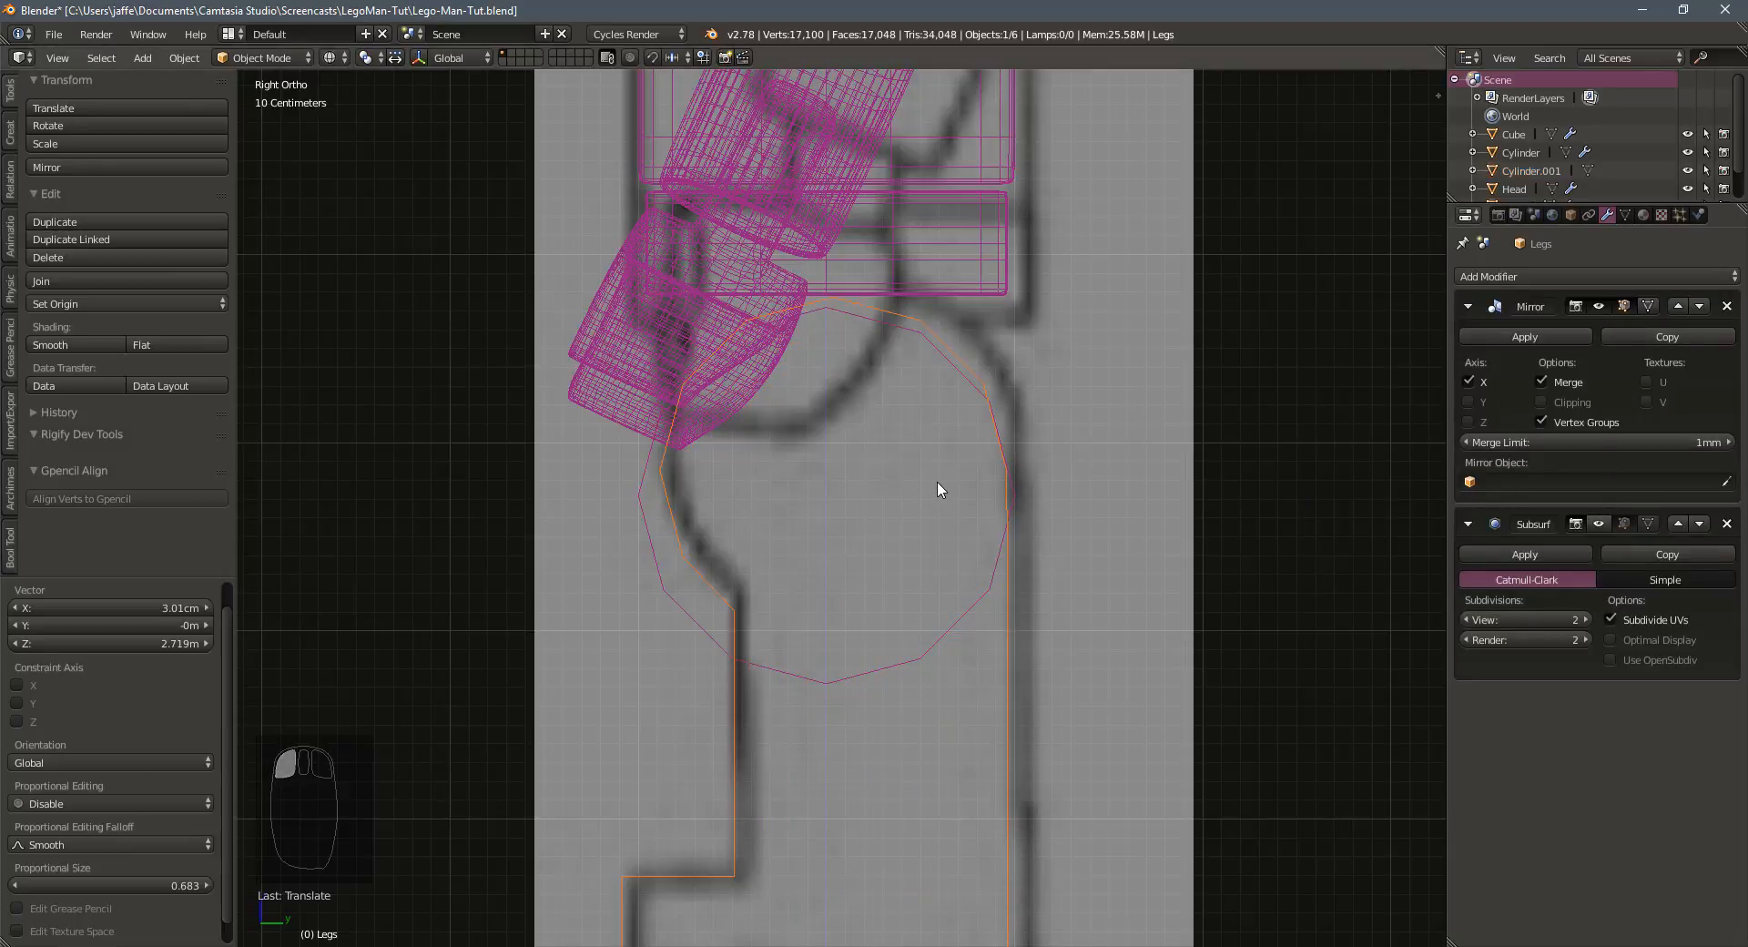
Scale the connector cylinder to 0.913, move it about 3.9 cm in Y and 13.5 cm in Z onto the legs' round outline, and enter Edit Mode
left_click(882, 673)
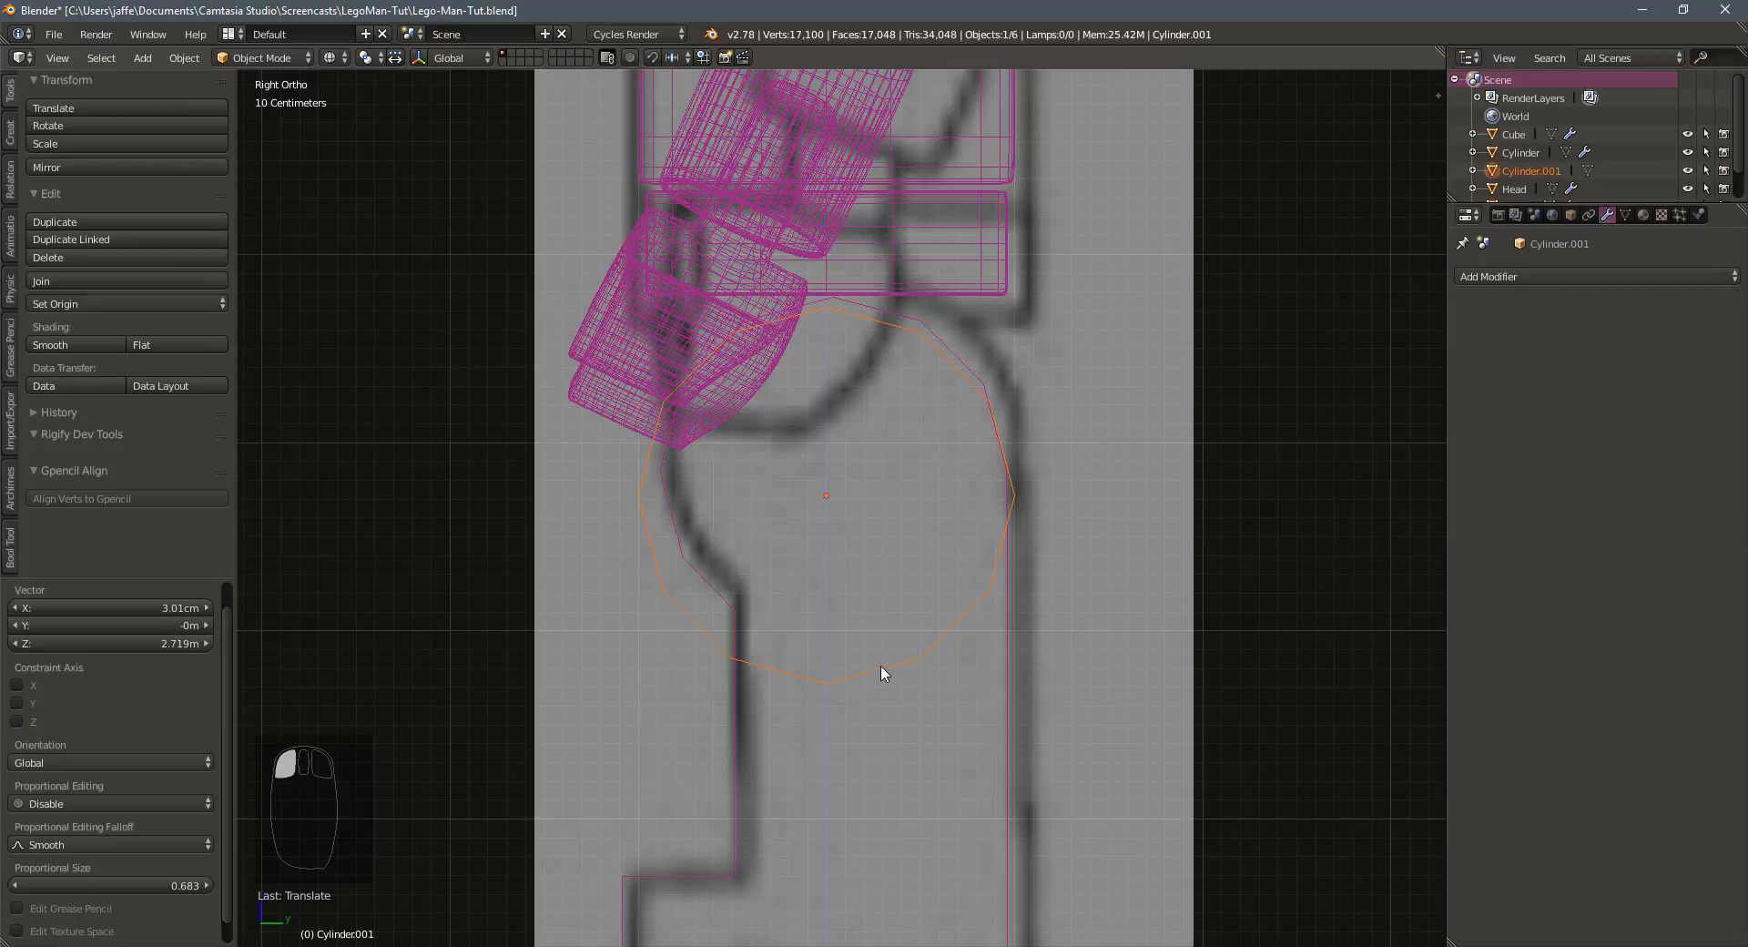
key("s")
left_click(1002, 516)
key("g")
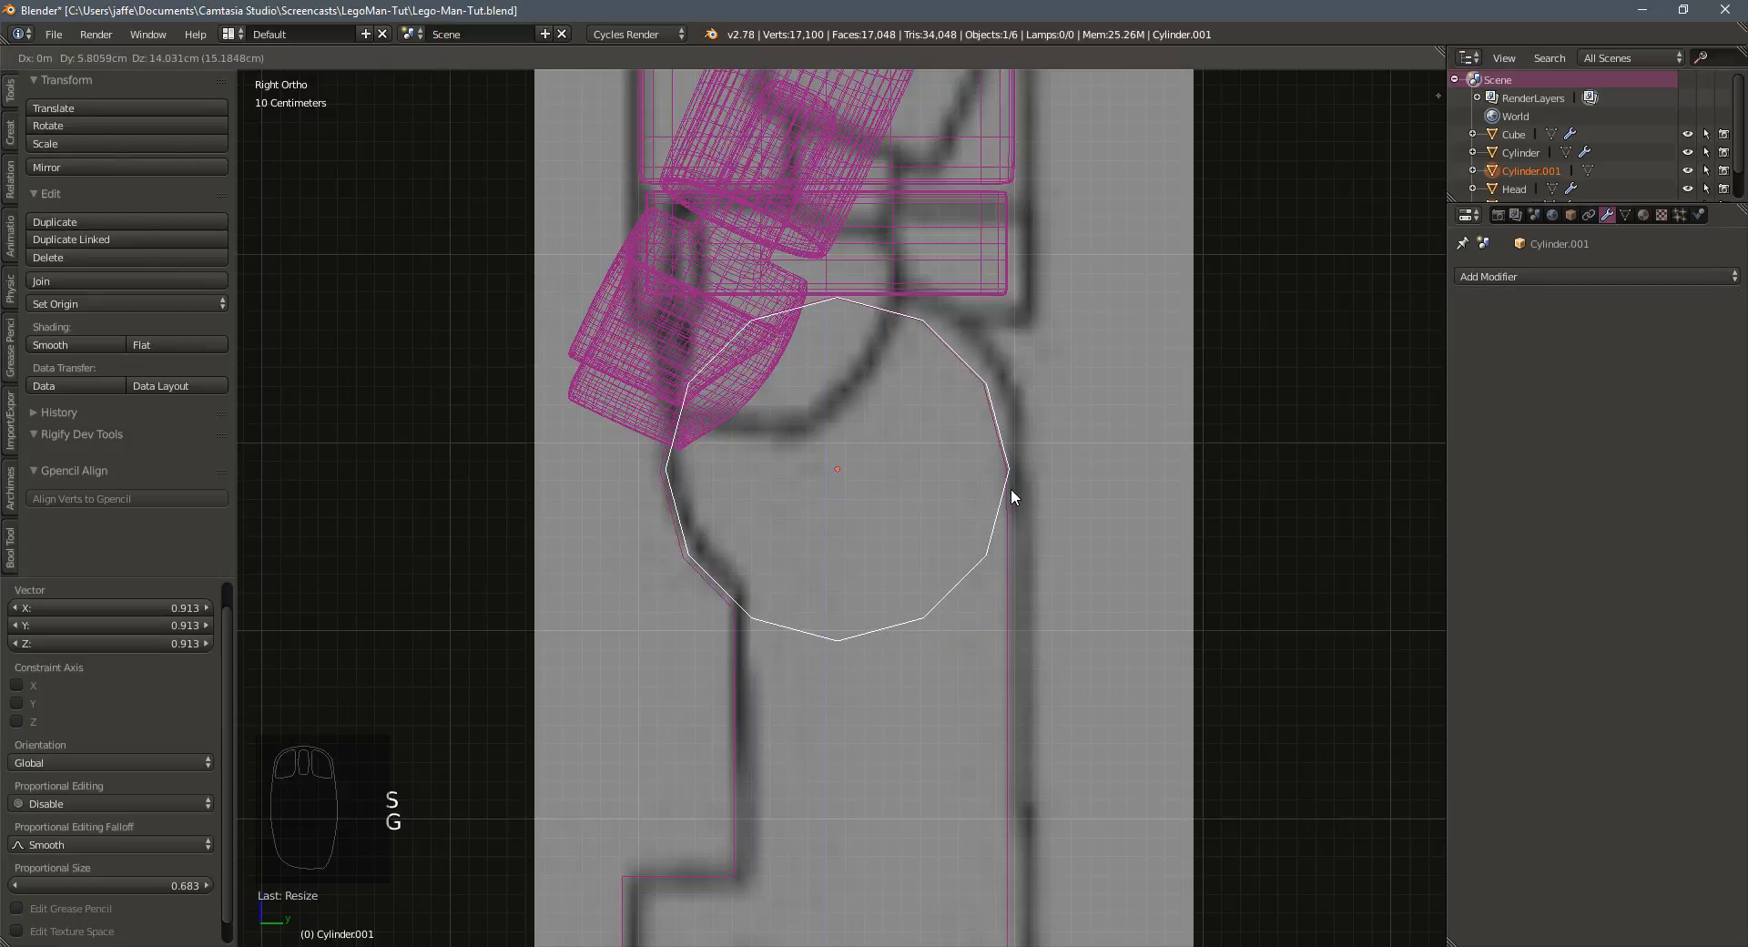
left_click(1009, 489)
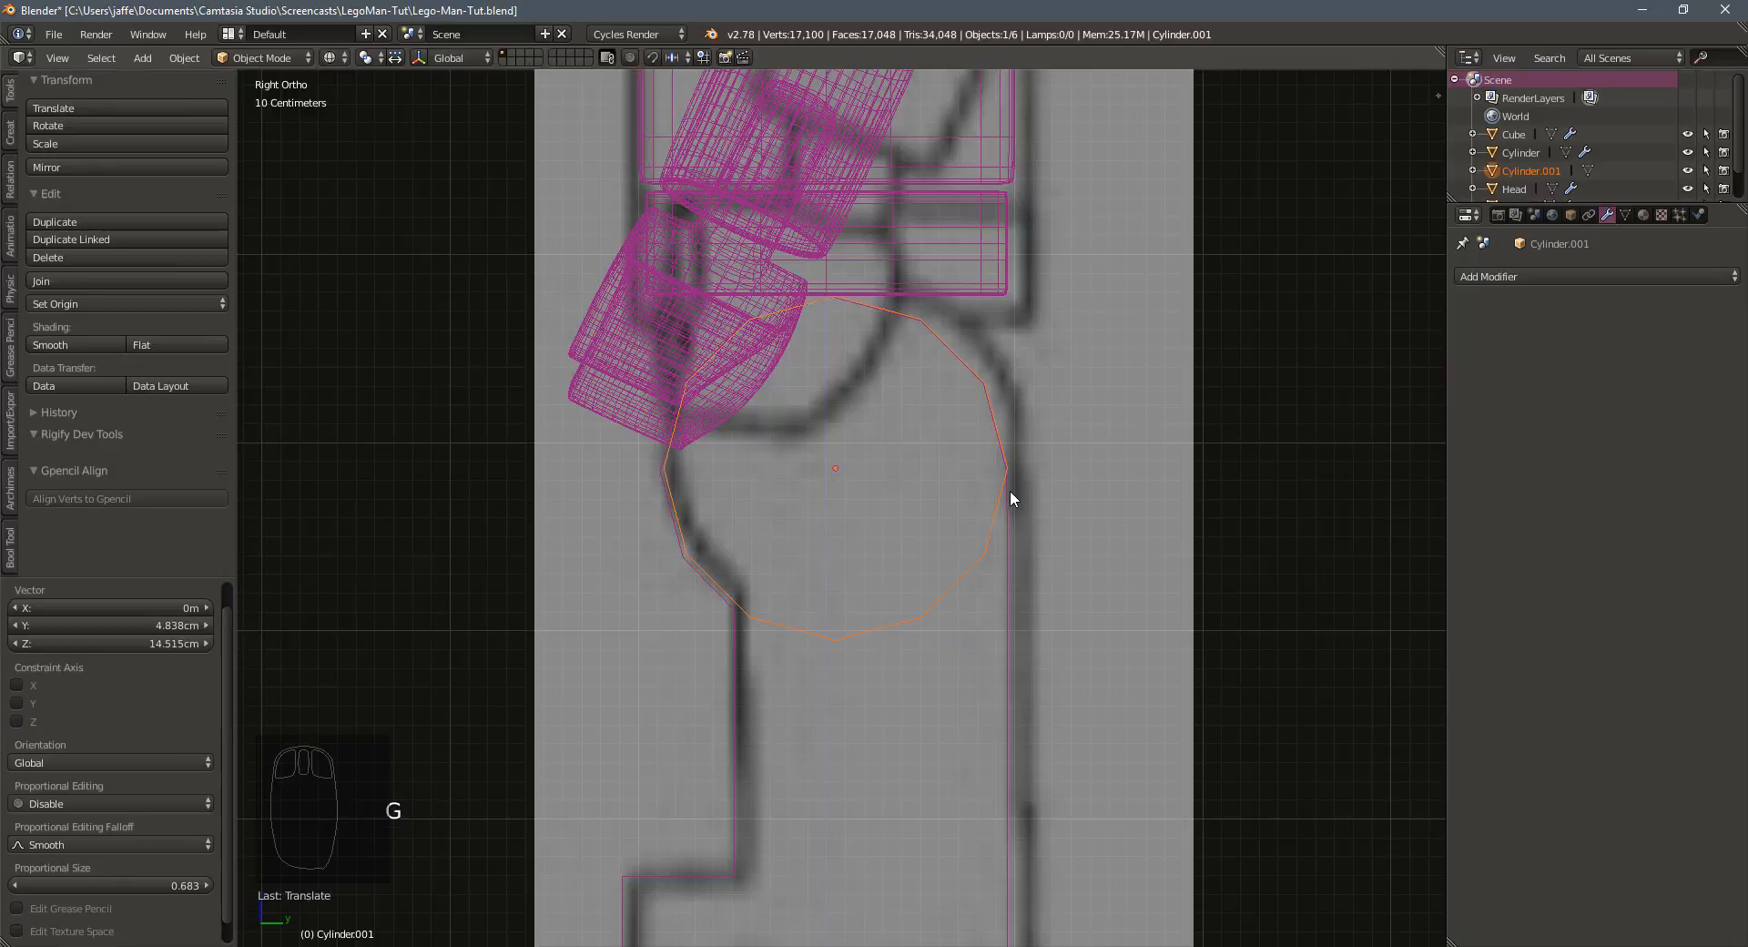
key("g")
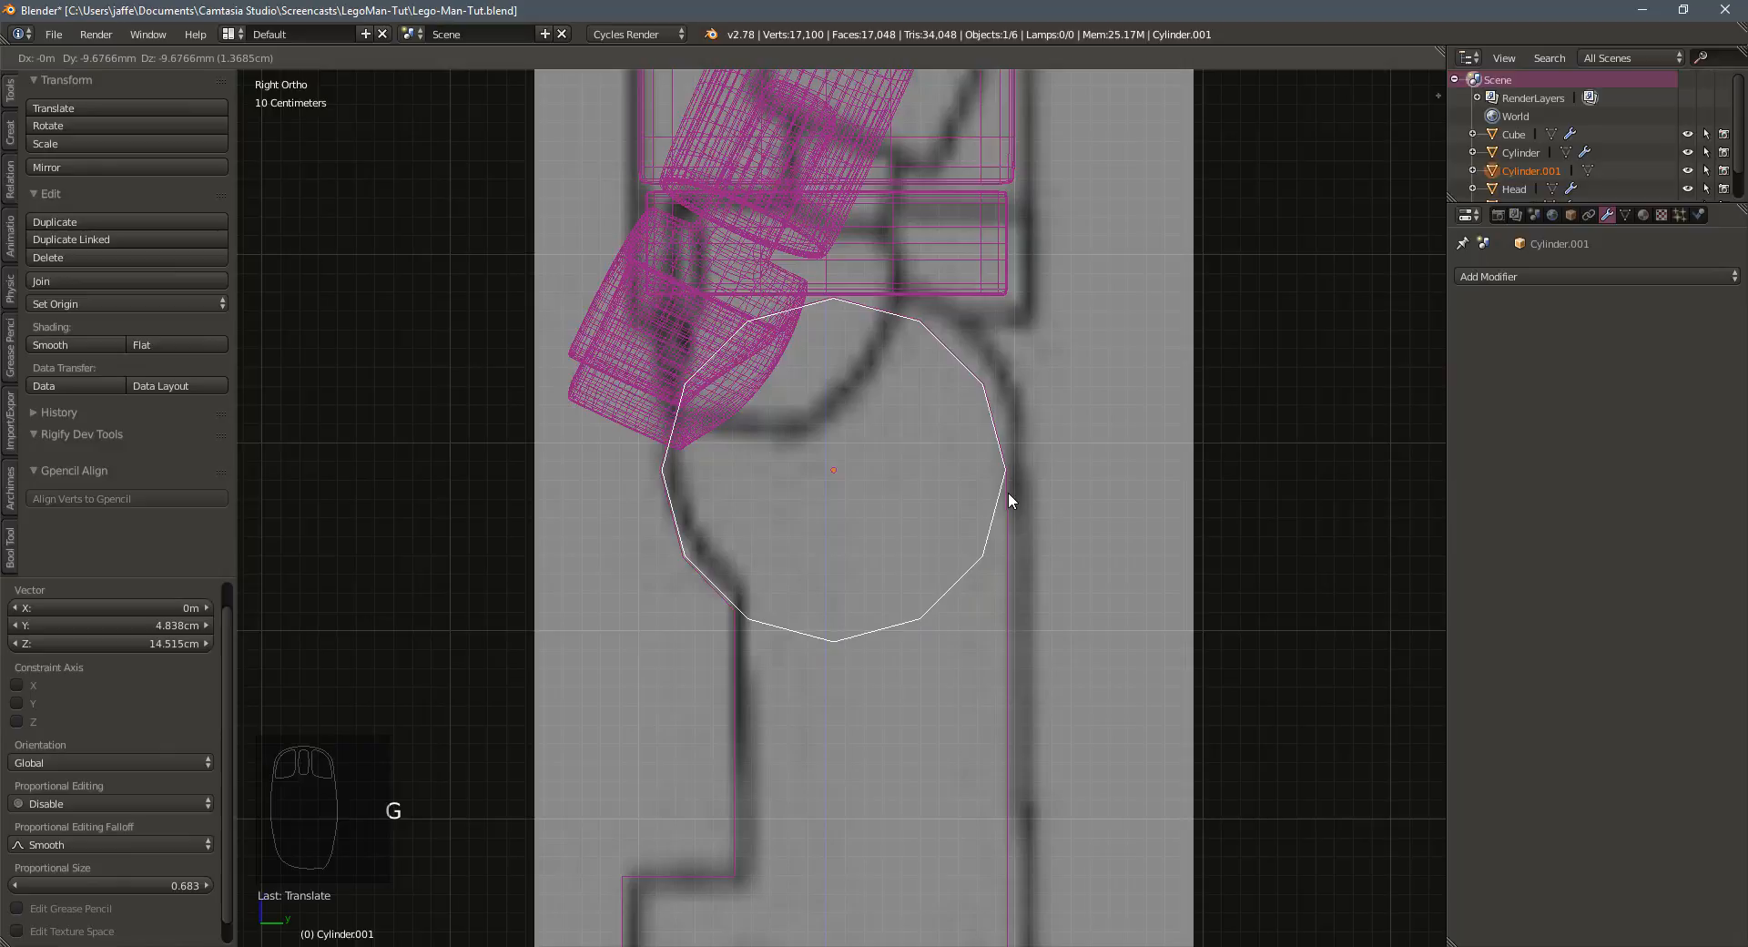
left_click(1008, 500)
middle_click_drag(835, 577, 833, 597)
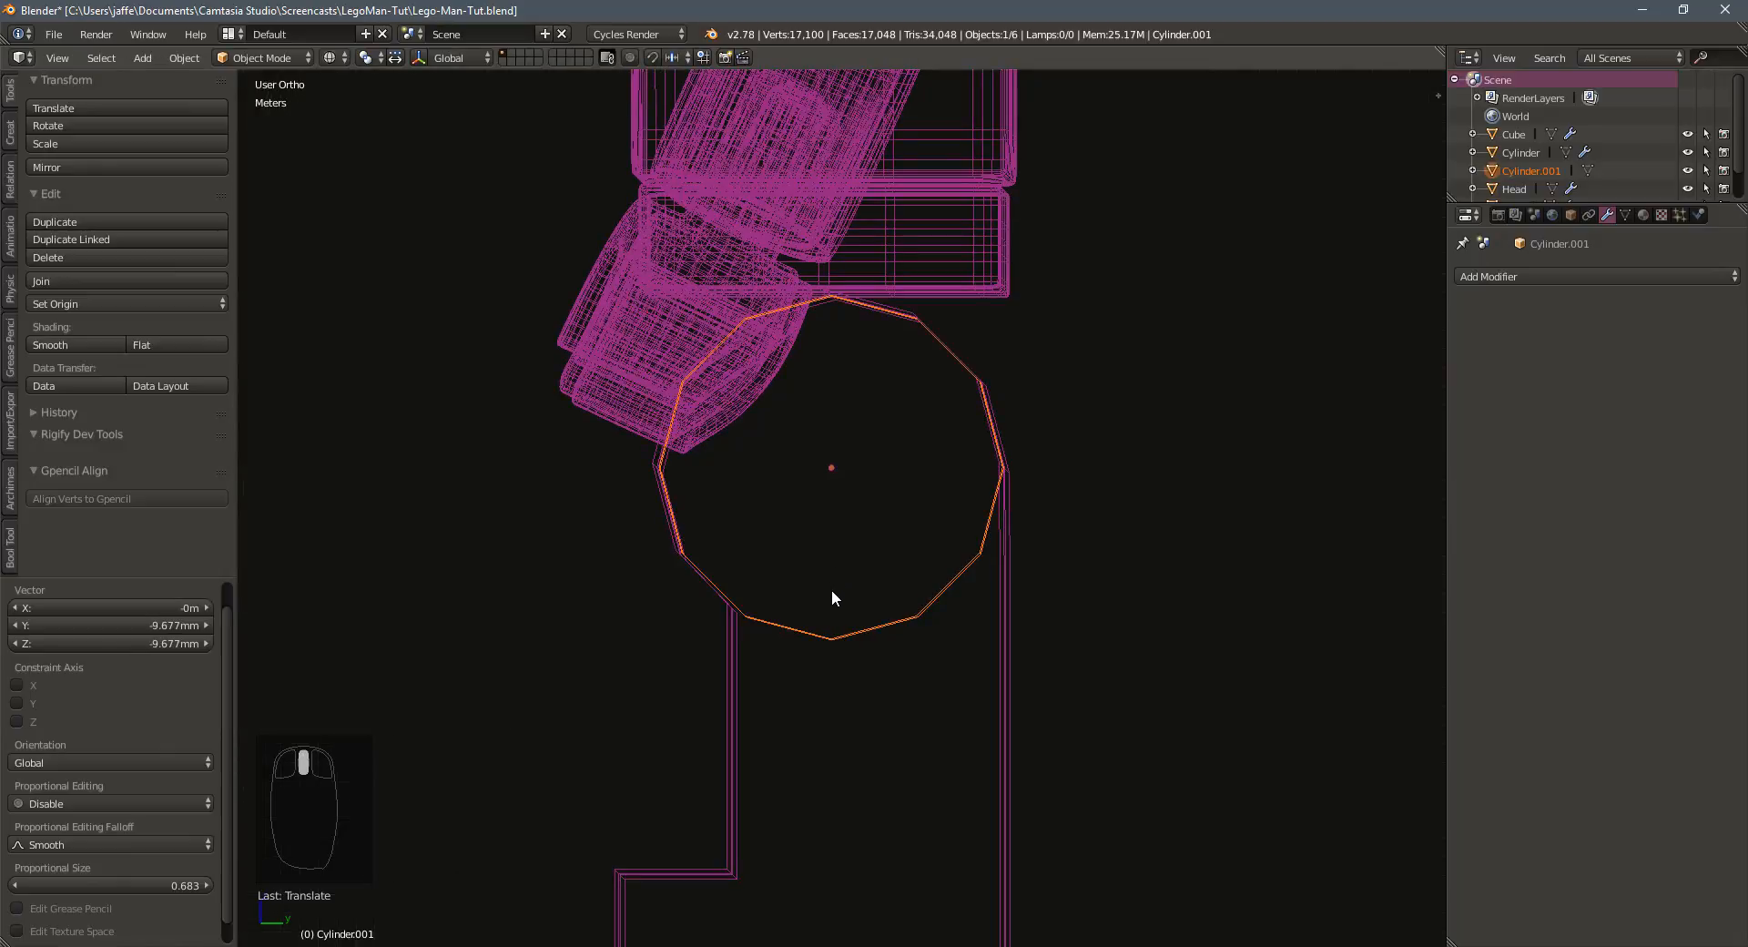
key("Tab")
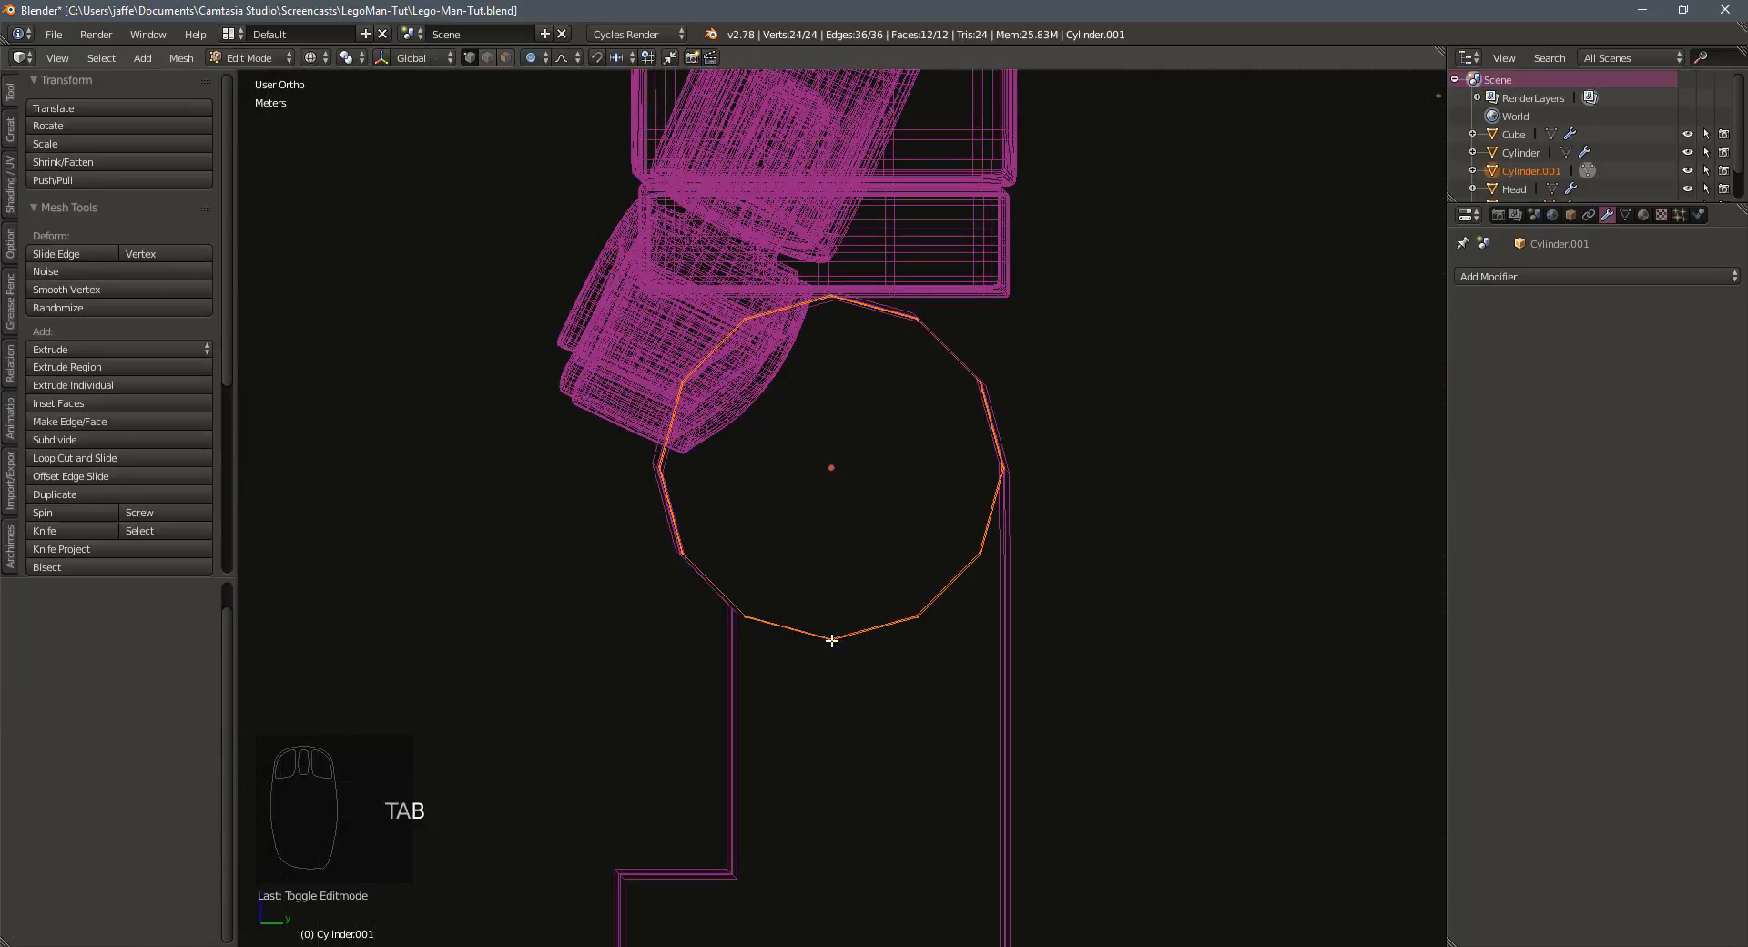
Try to move three lower rear vertices of the cylinder about 10.6 cm in Y and 5.8 cm in Z, and undo the move
left_click(832, 640)
left_click(981, 556, "shift")
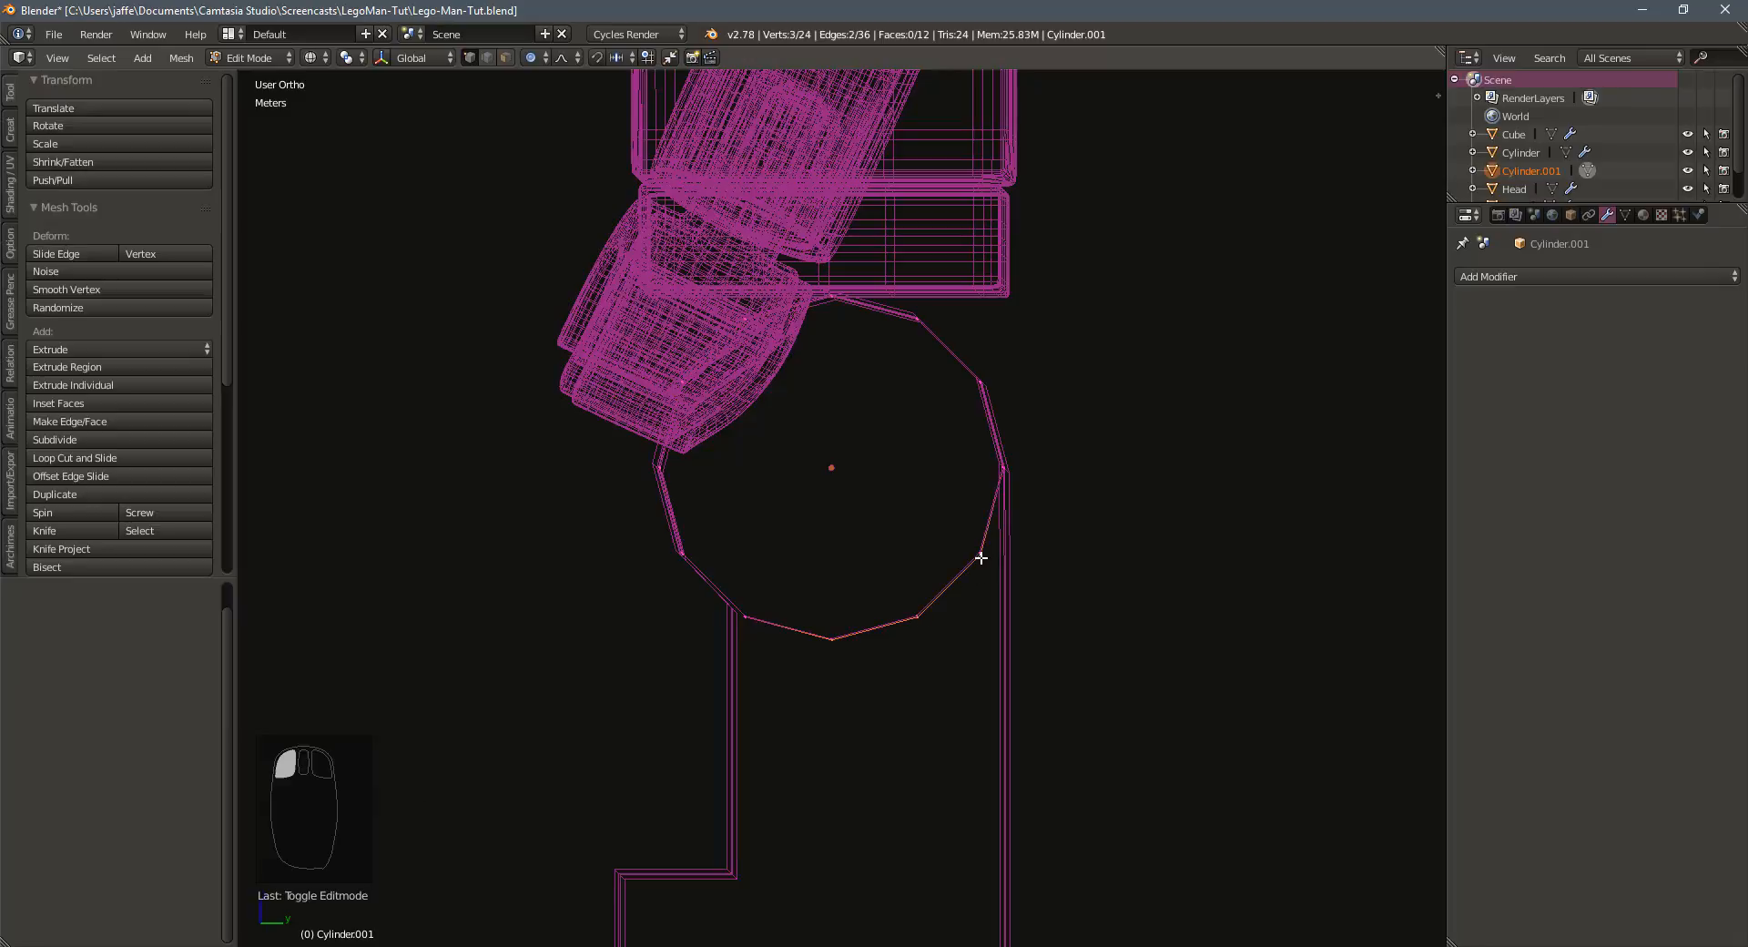
key("g")
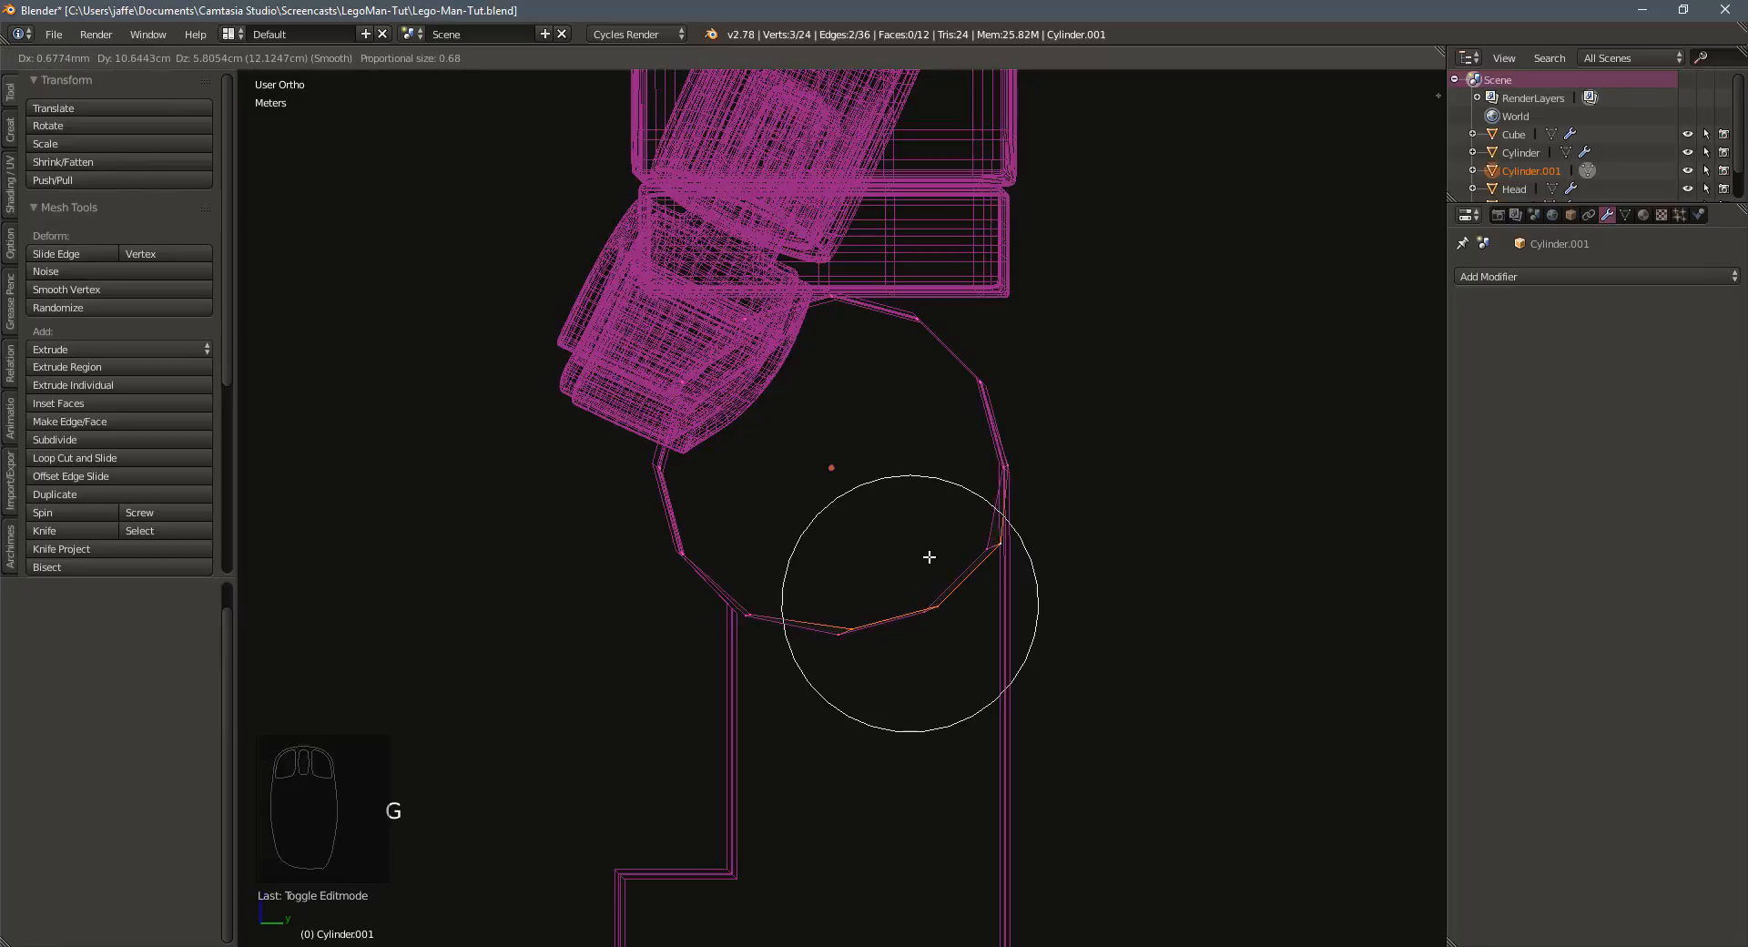
left_click(929, 557)
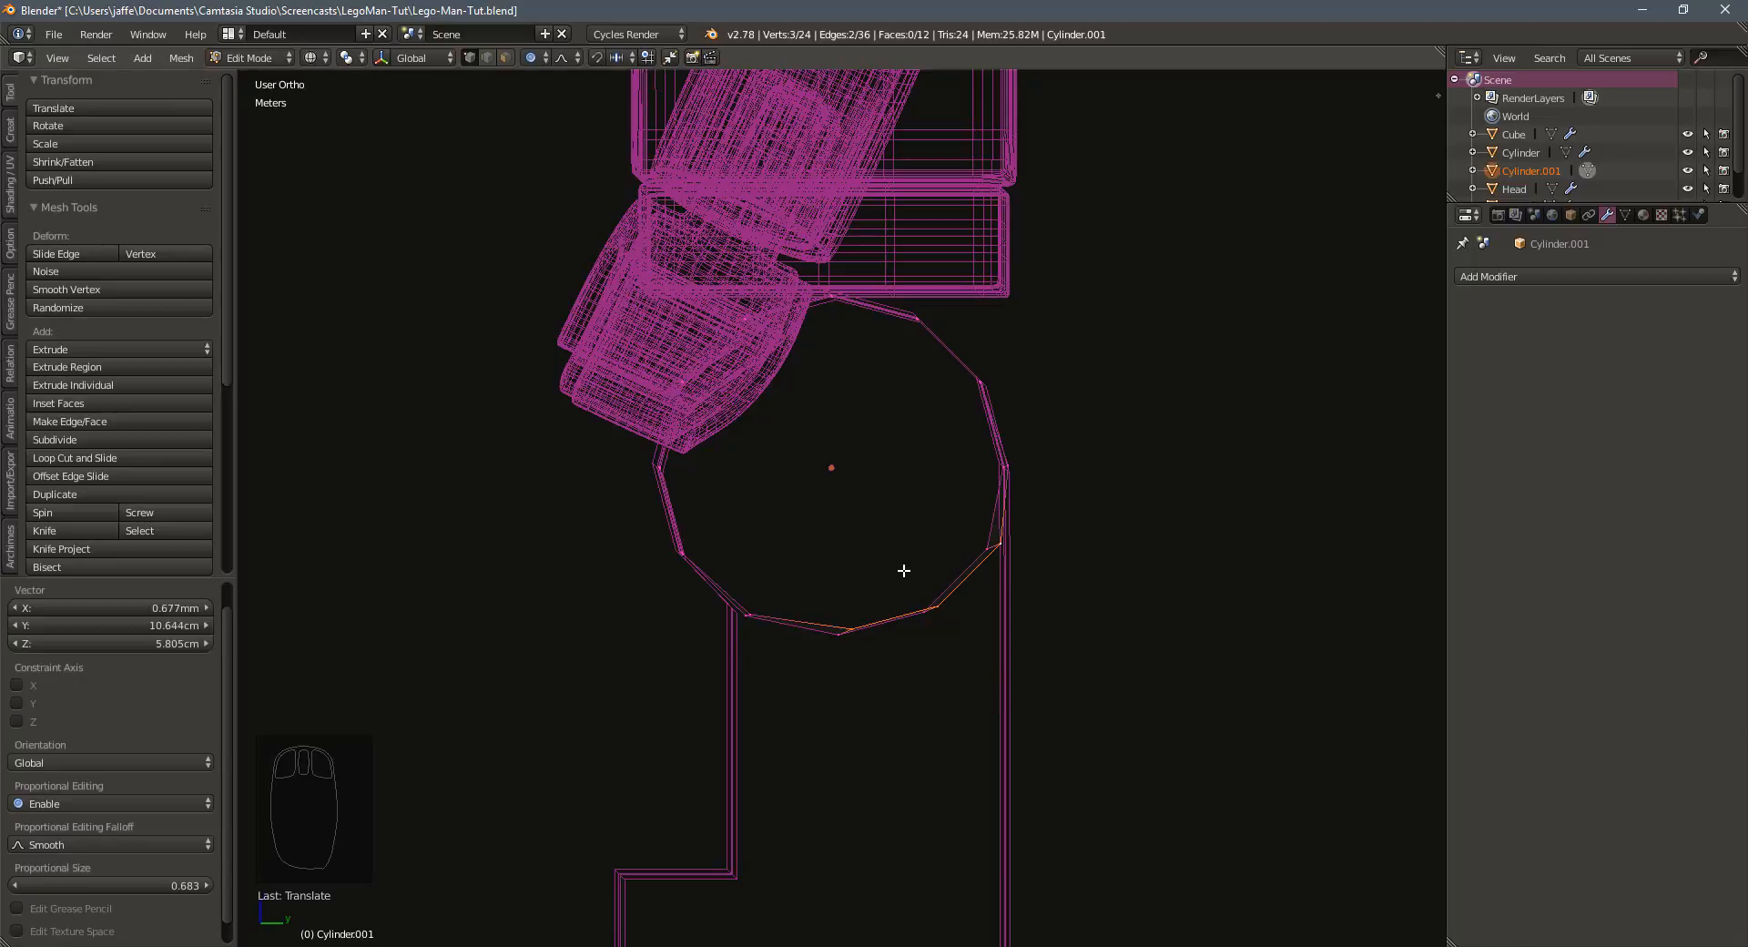
key("ctrl+a")
key("ctrl+z")
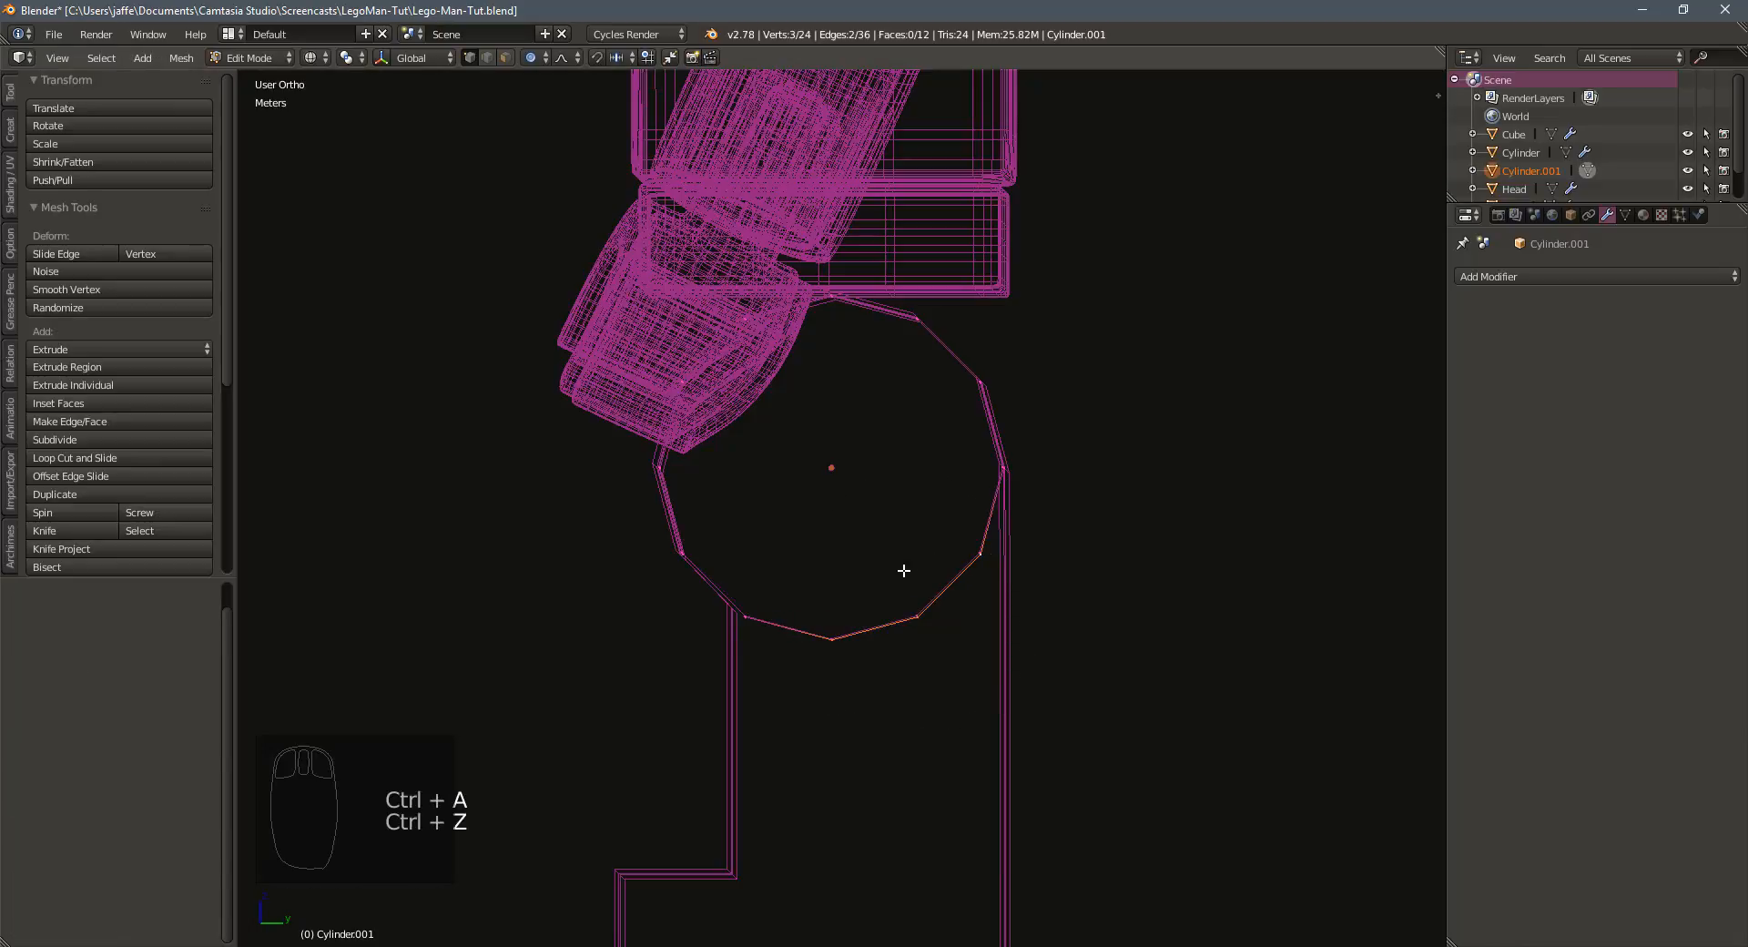
Select the six lower rear vertices across the cylinder's width and move them about 10.2 cm in Y and 1.5 cm in Z toward the leg's back edge
key("b")
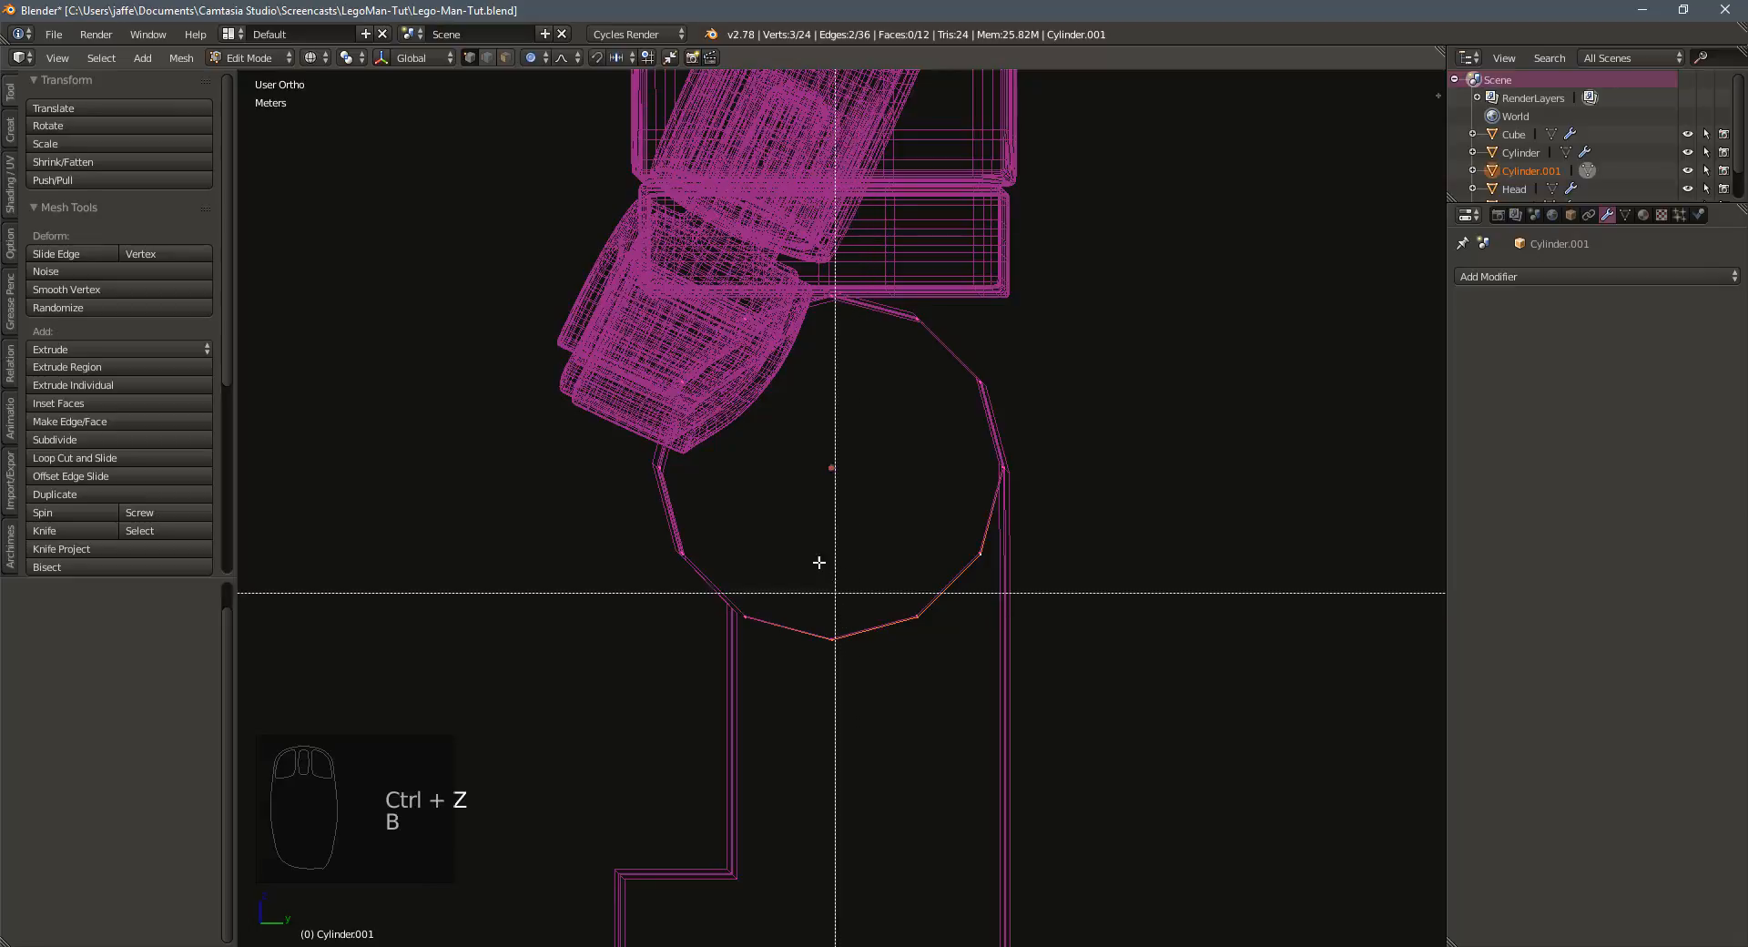
left_click_drag(811, 537, 1079, 724)
key("g")
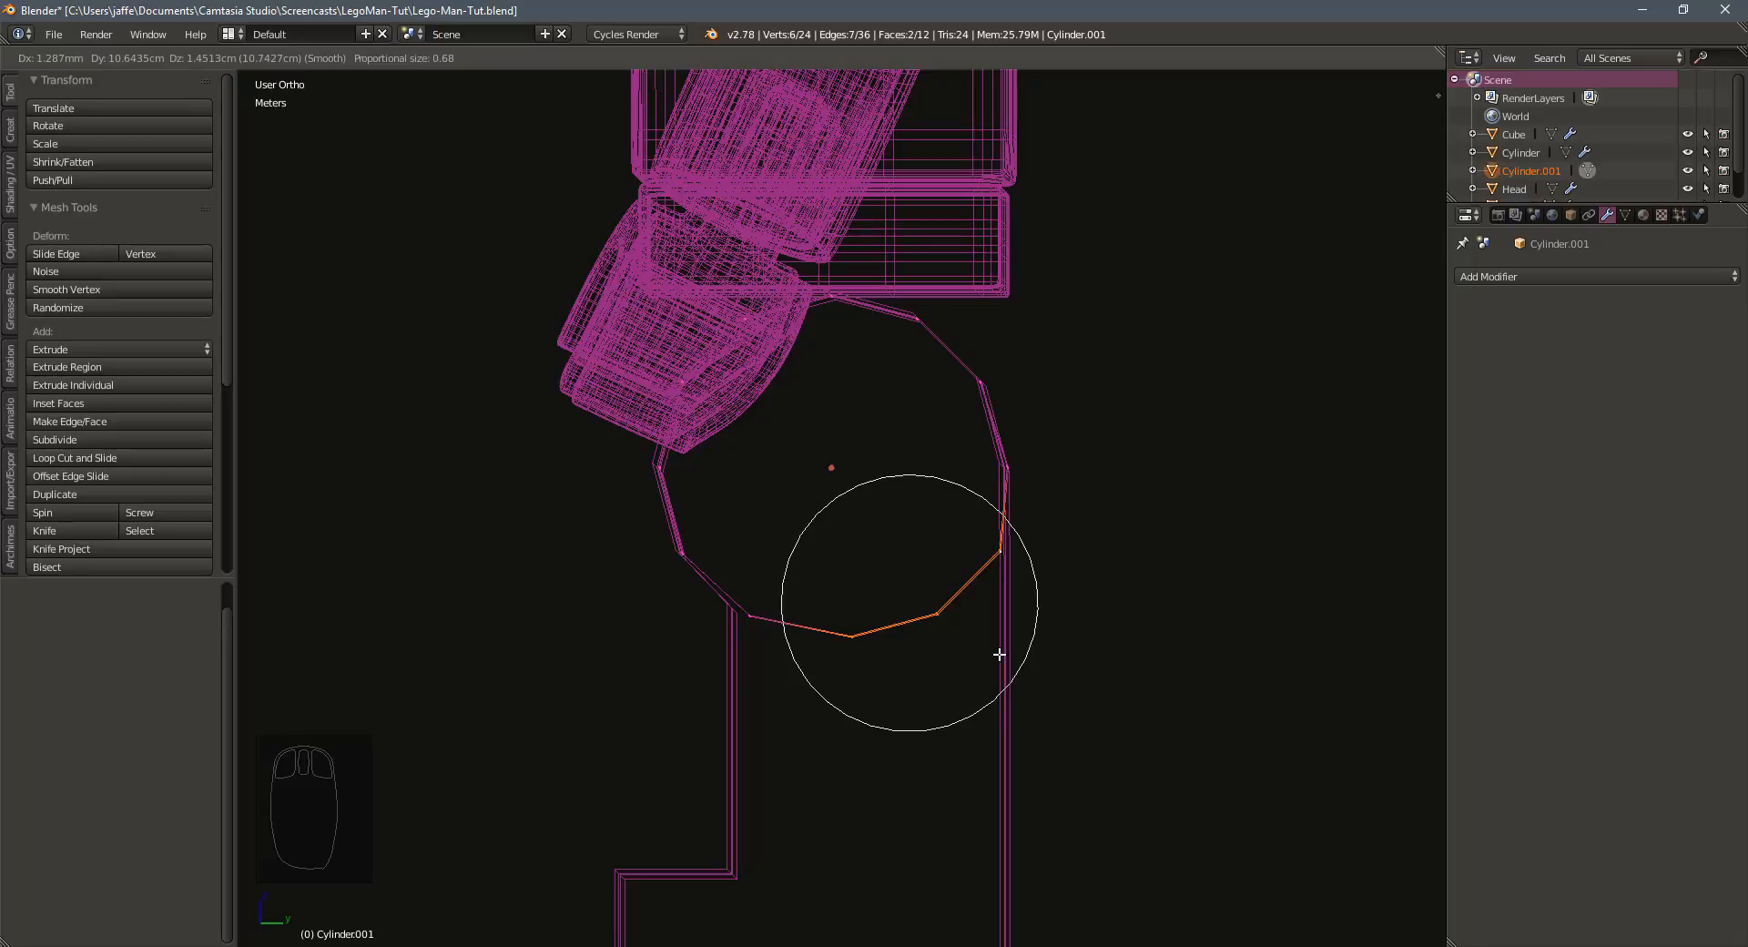
left_click(996, 654)
Select the edge loop at the cylinder's open +X end and extrude it inward twice, scaling by about 0.925 and 0.748
middle_click_drag(823, 614, 999, 628)
scroll(803, 605, "up", 2)
middle_click_drag(752, 585, 701, 589)
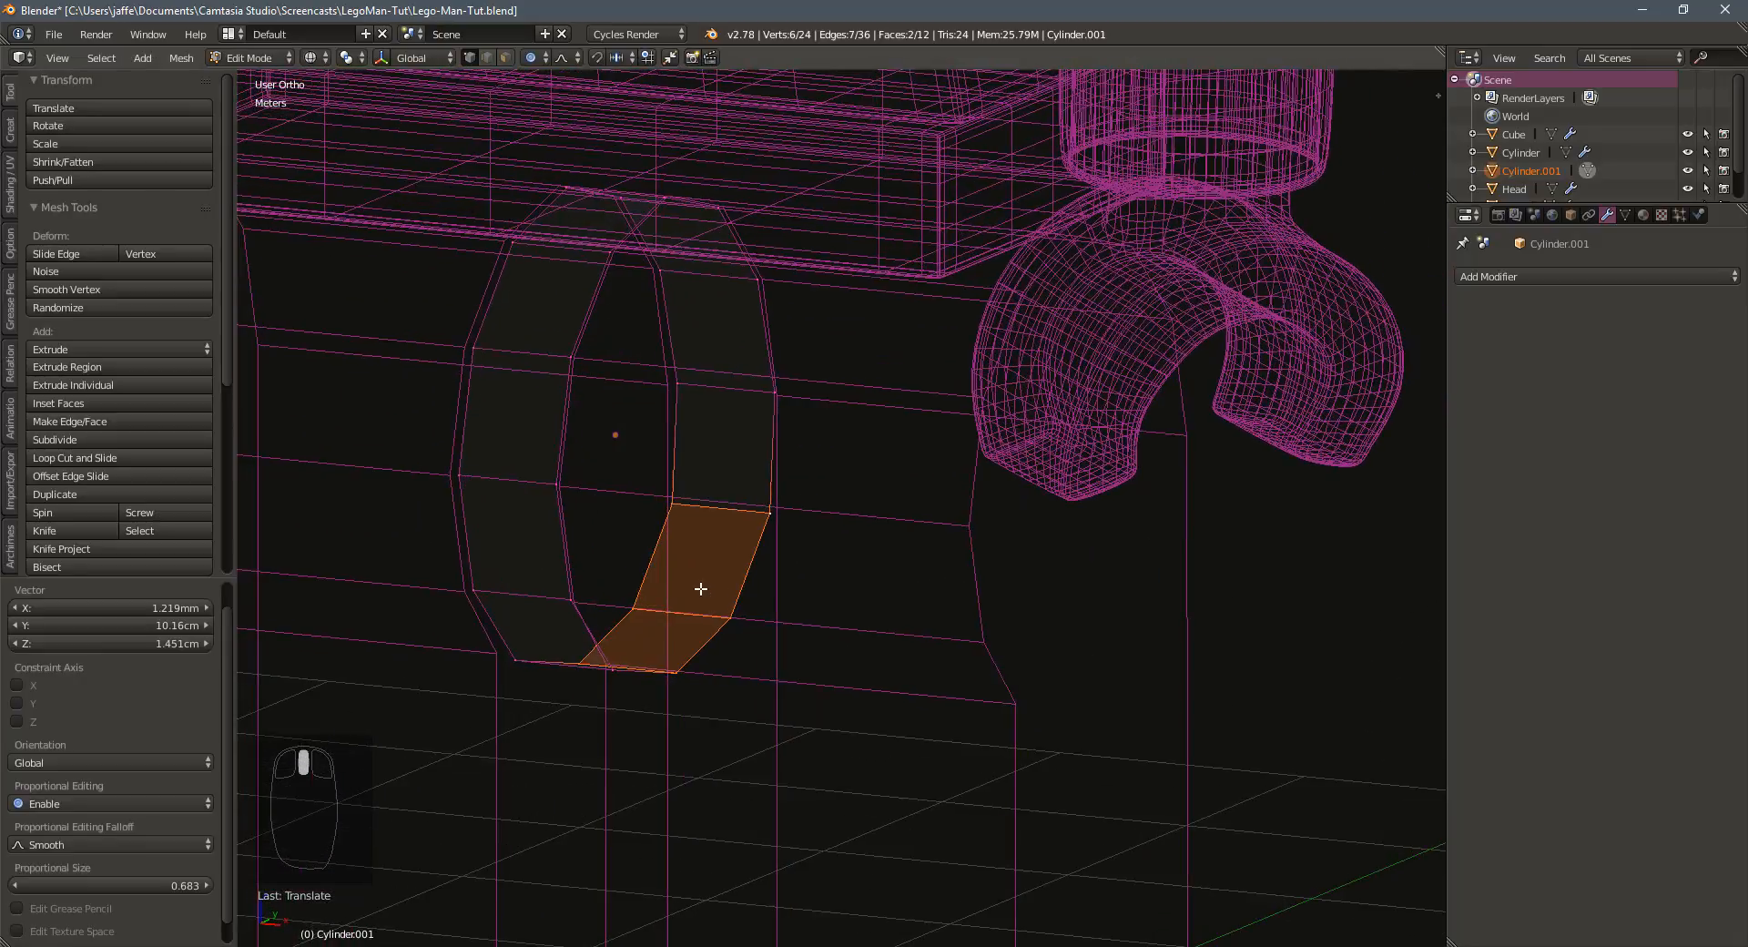
middle_click_drag(569, 554, 535, 500)
left_click(536, 510)
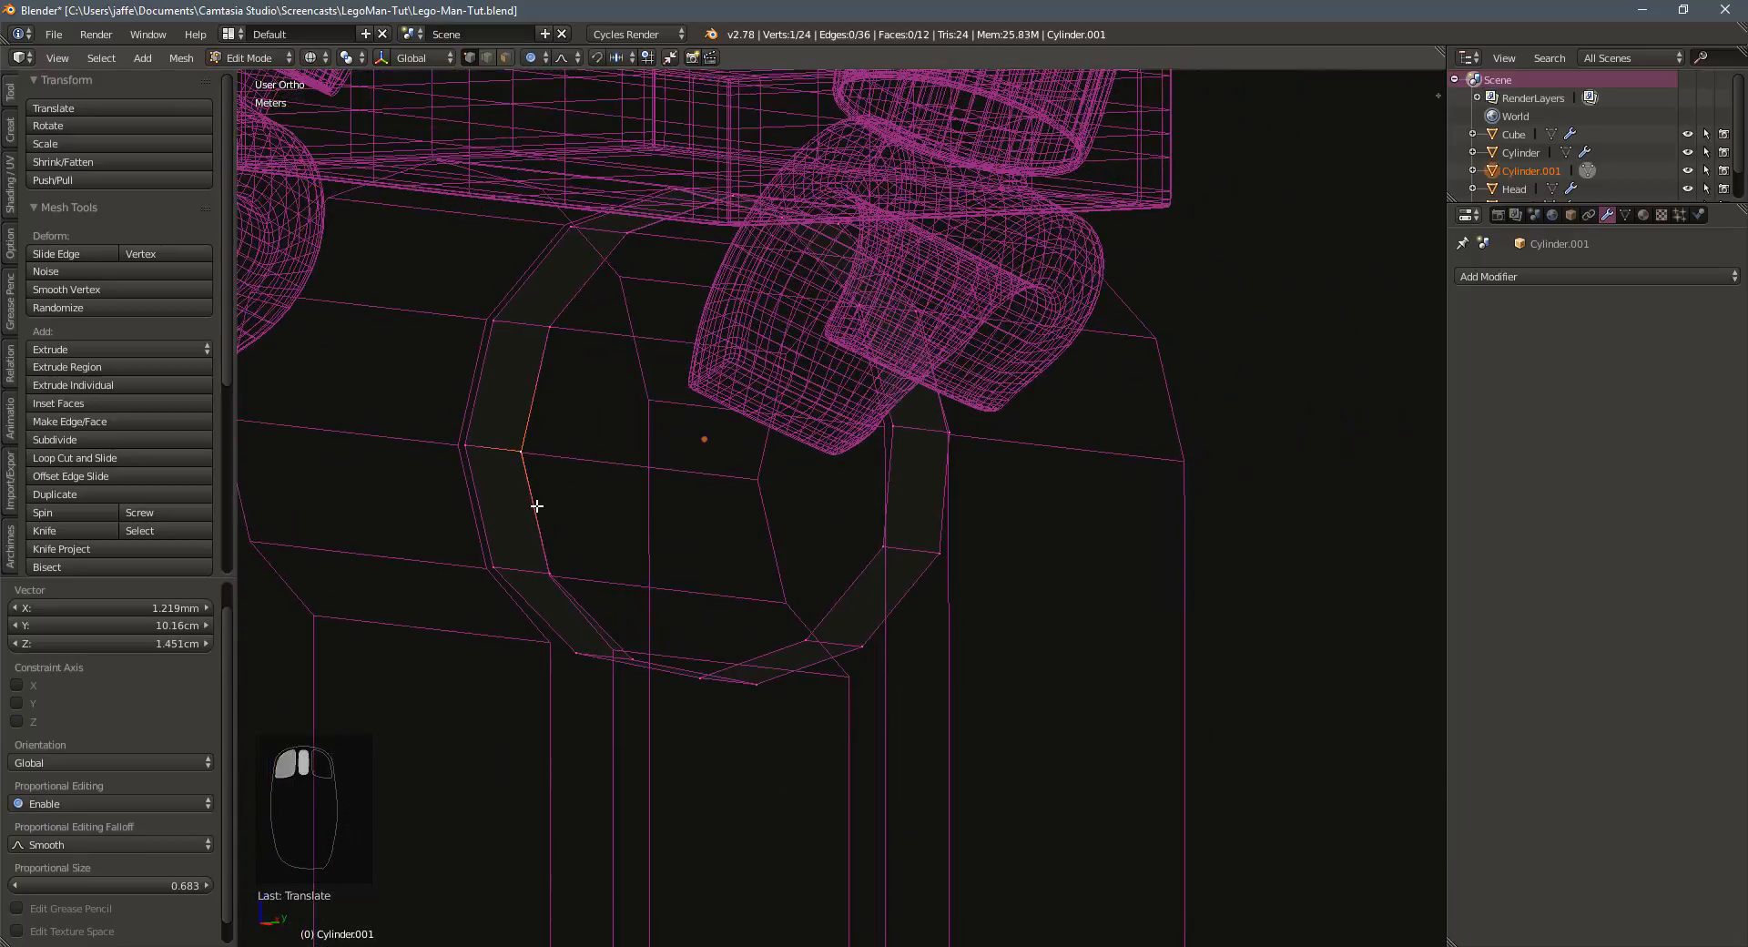
left_click(535, 500, "alt")
middle_click_drag(632, 523, 893, 452)
key("e")
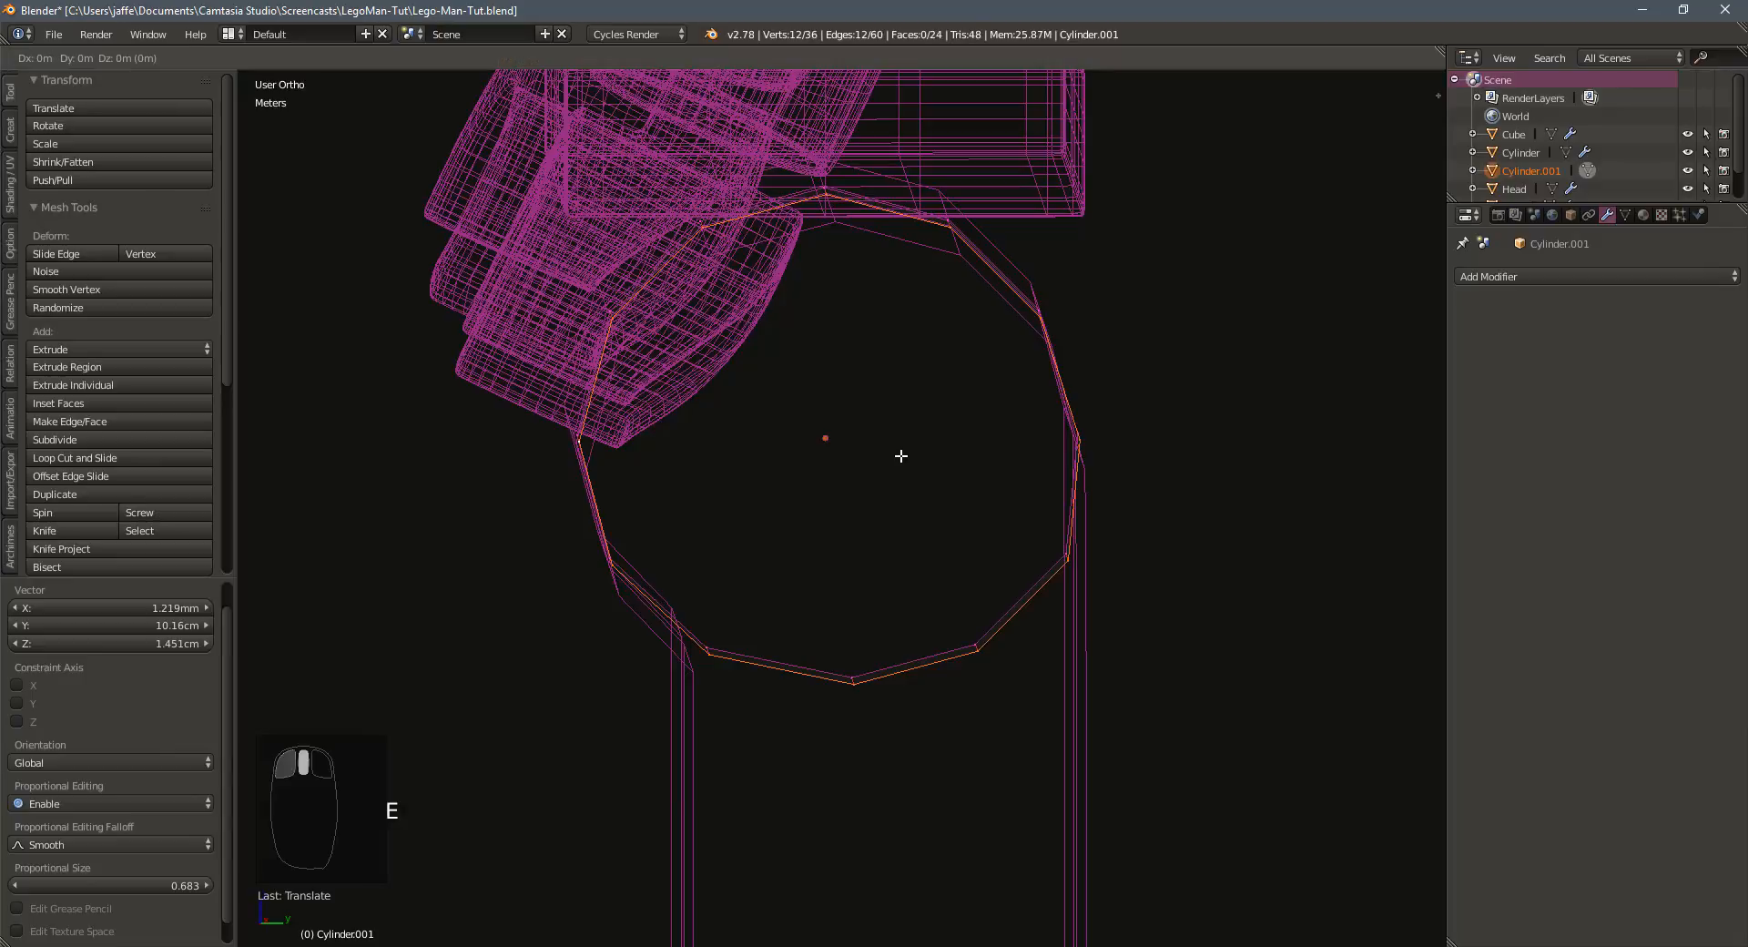
key("s")
right_click(893, 456)
key("e")
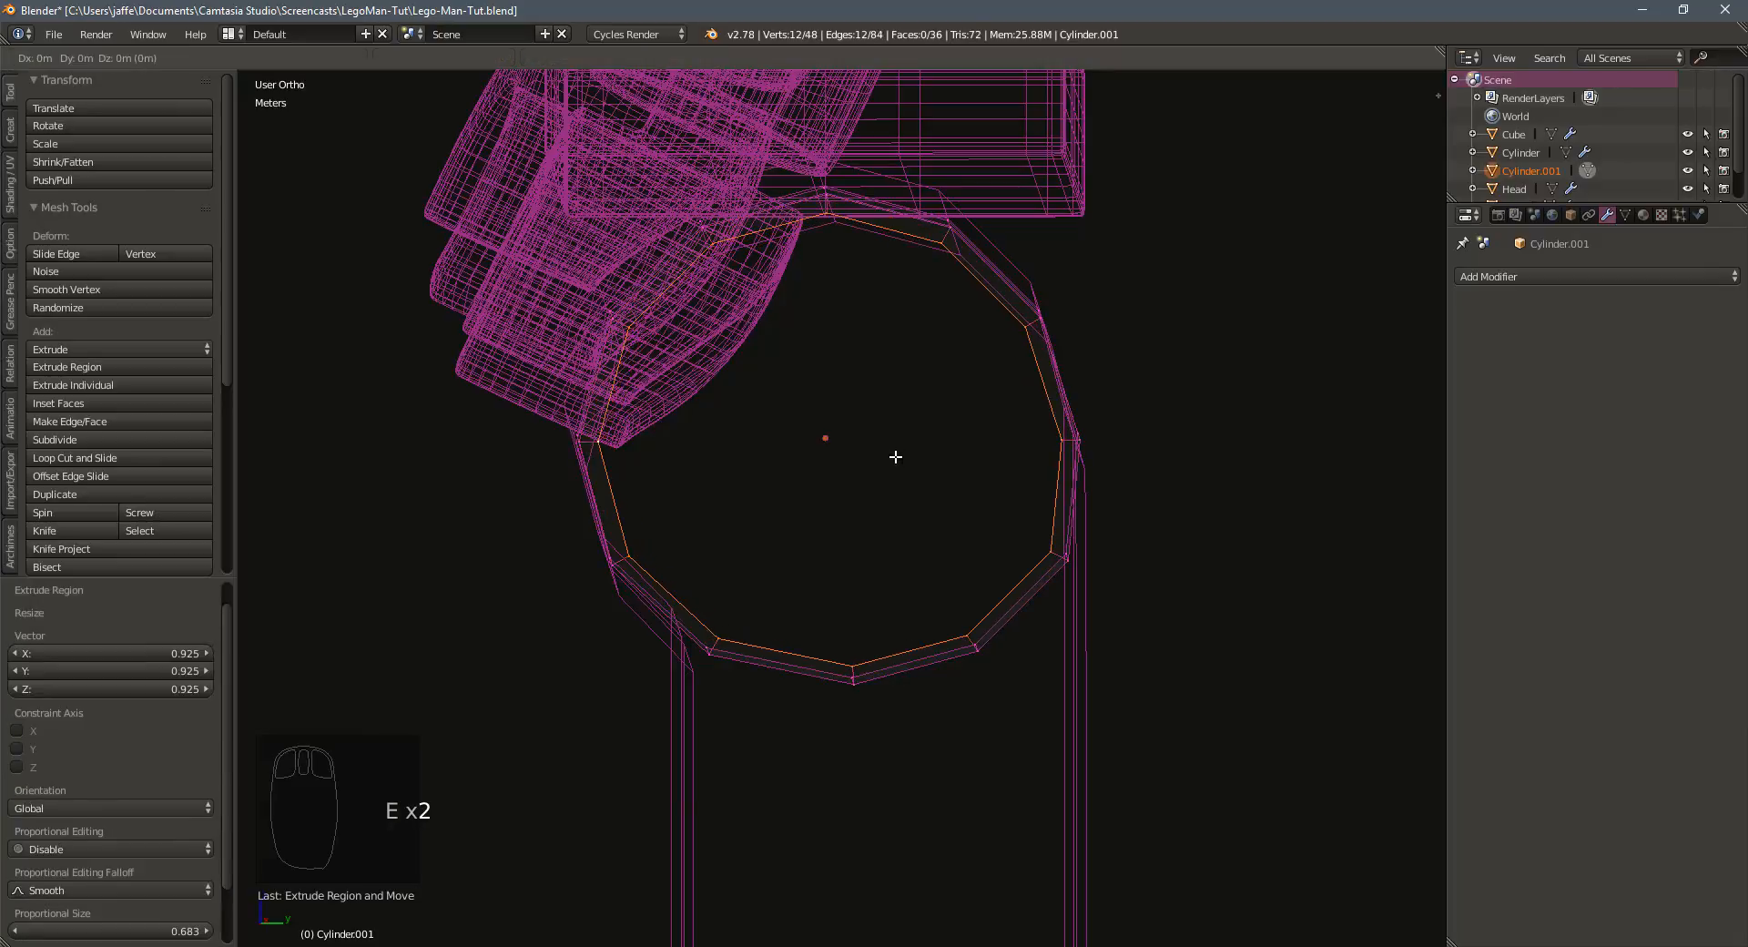
key("s")
left_click(879, 462)
Extrude the +X end's inner ring inward twice more at about 0.539 and 0.469 scale, and merge its vertices at center to close the cap
key("e")
key("s")
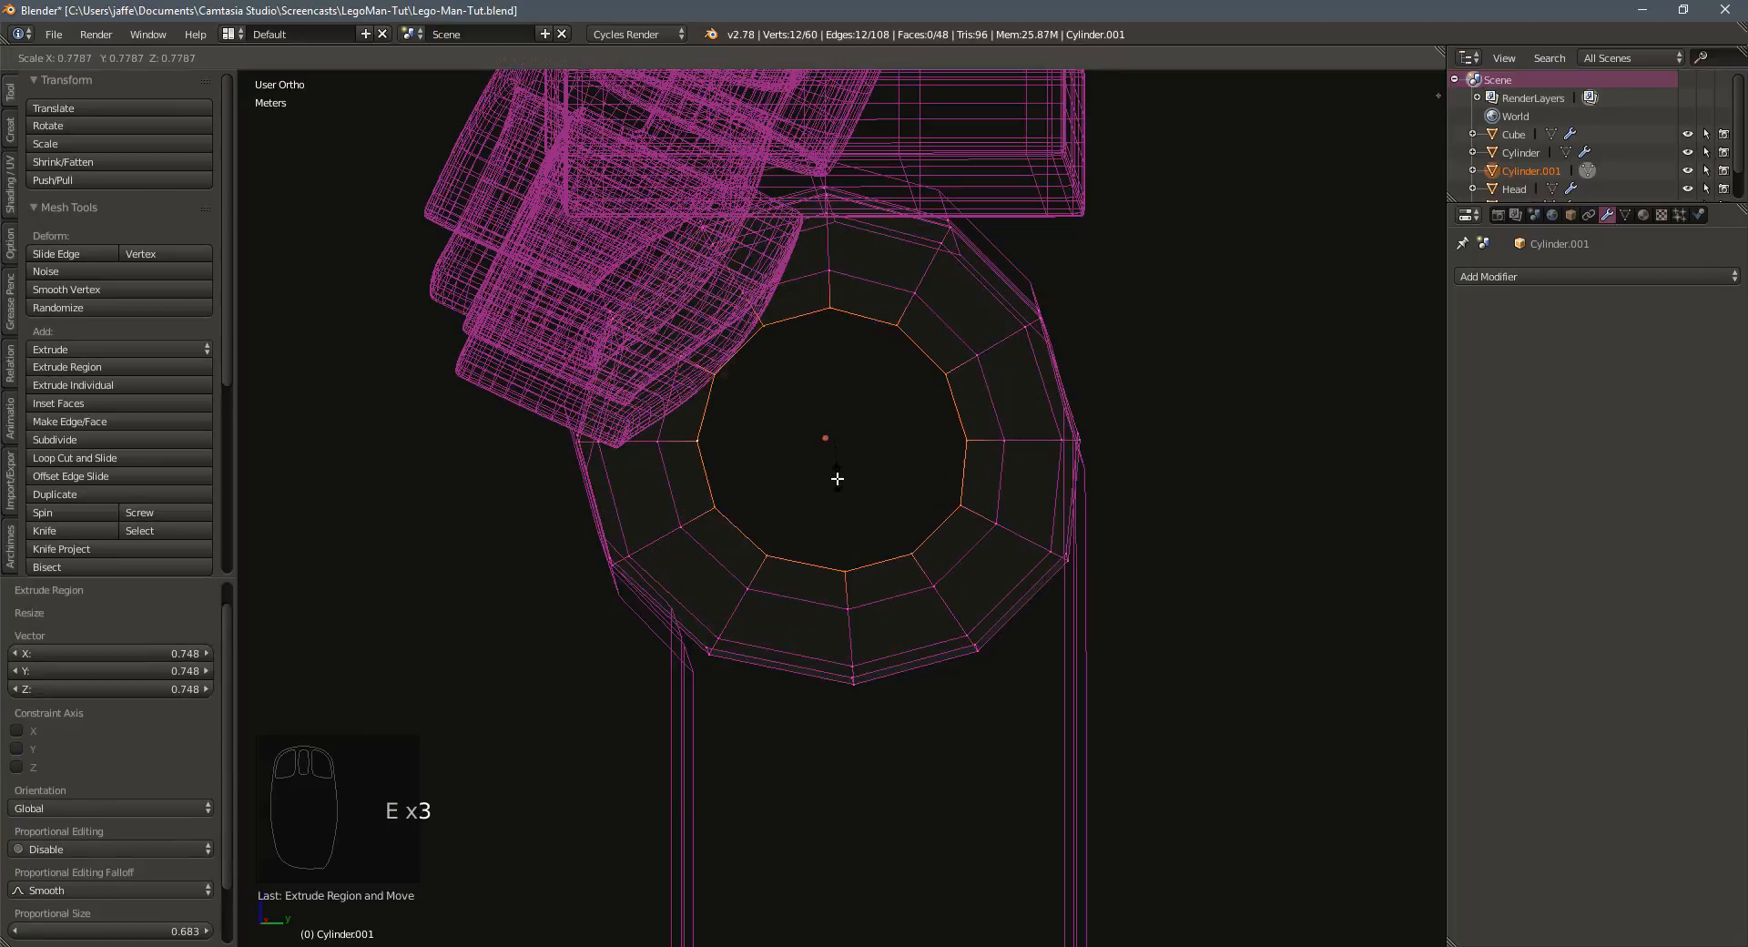
left_click(840, 466)
key("e")
key("s")
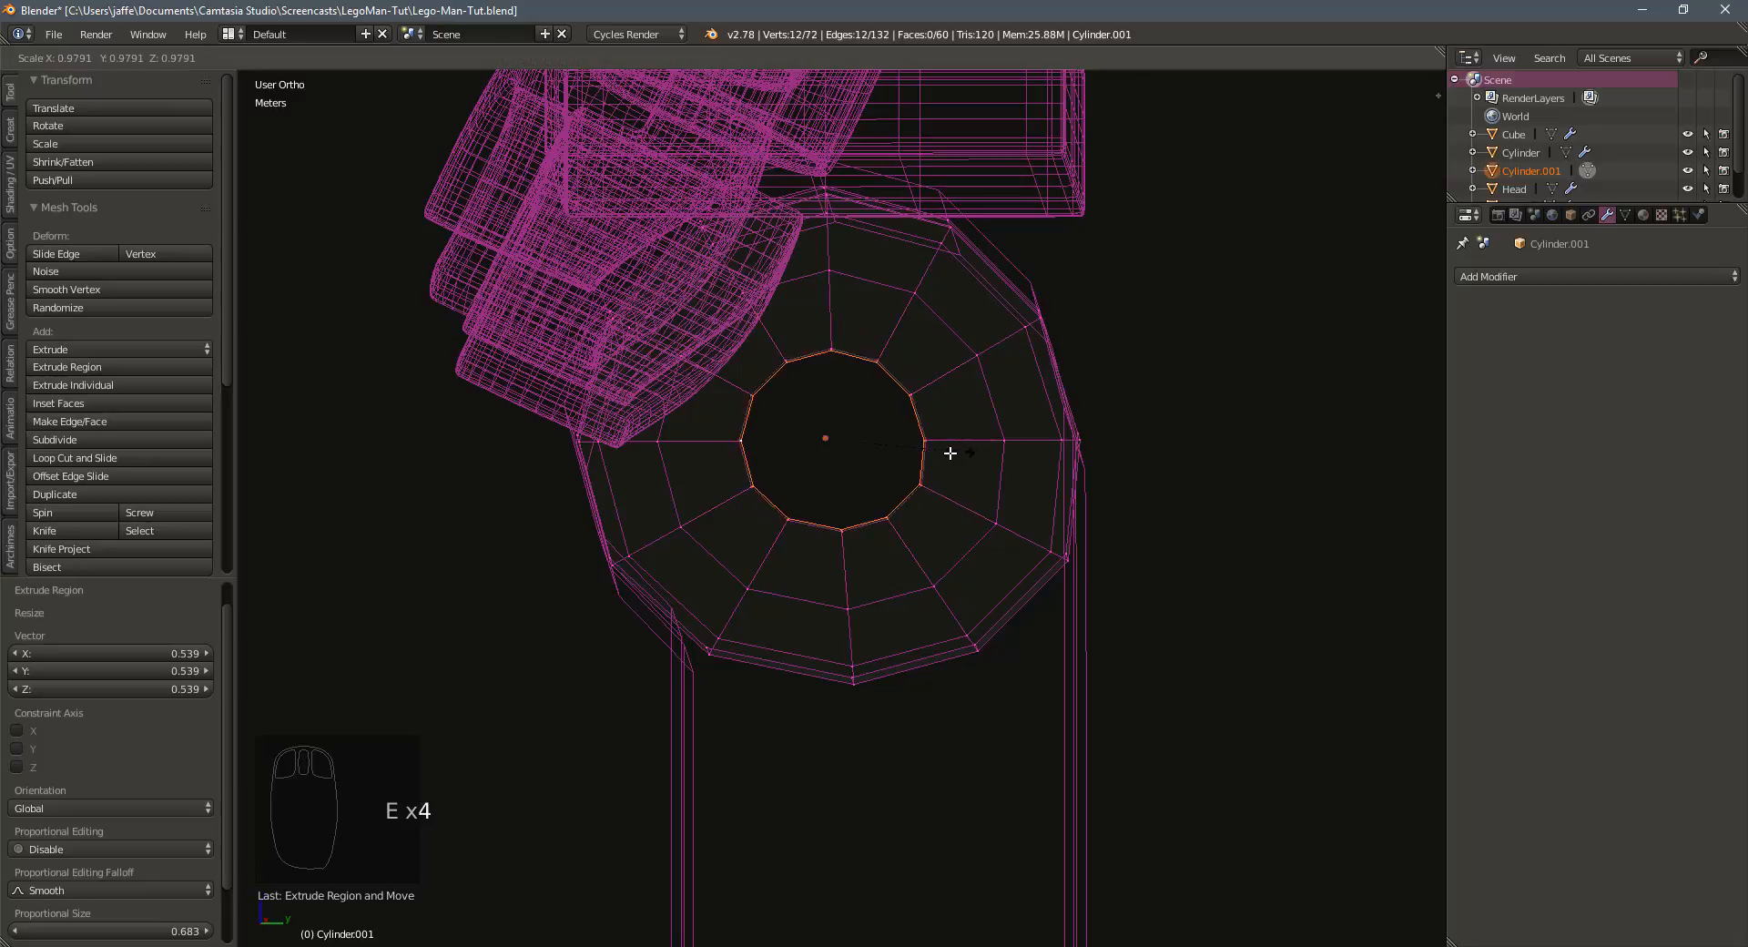
left_click(893, 453)
key("alt+m")
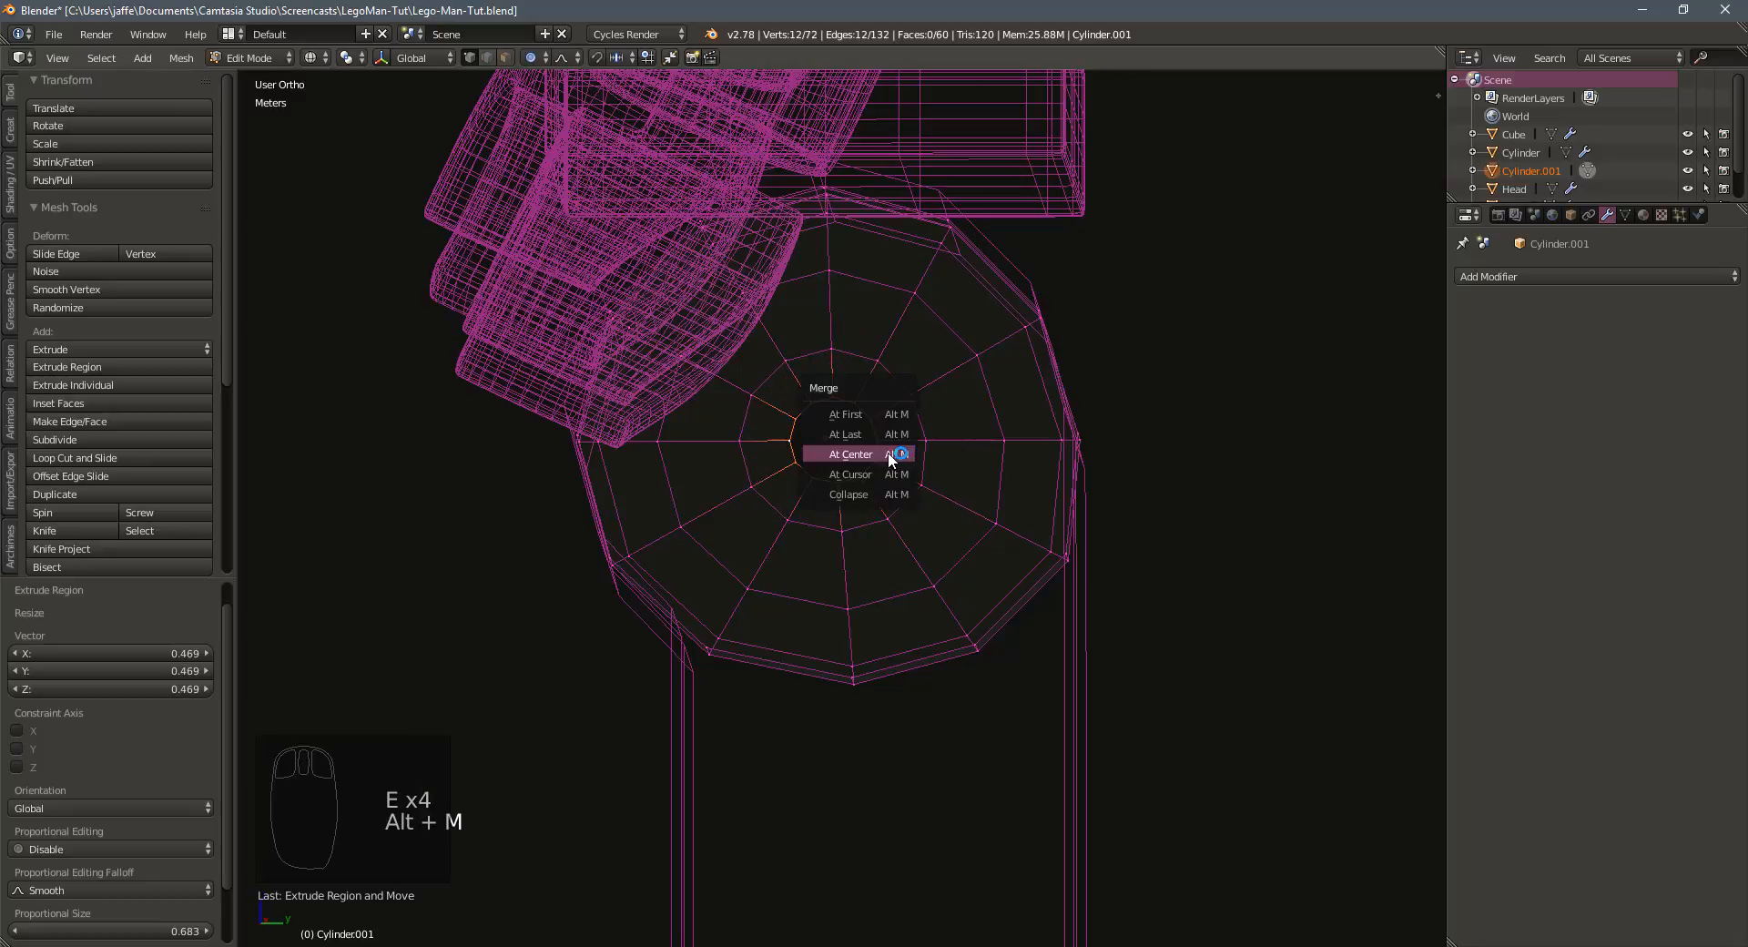
left_click(896, 453)
Select the edge loop at the opposite open end and extrude it inward twice, scaling by about 0.841 and 0.79
middle_click_drag(785, 445, 926, 435)
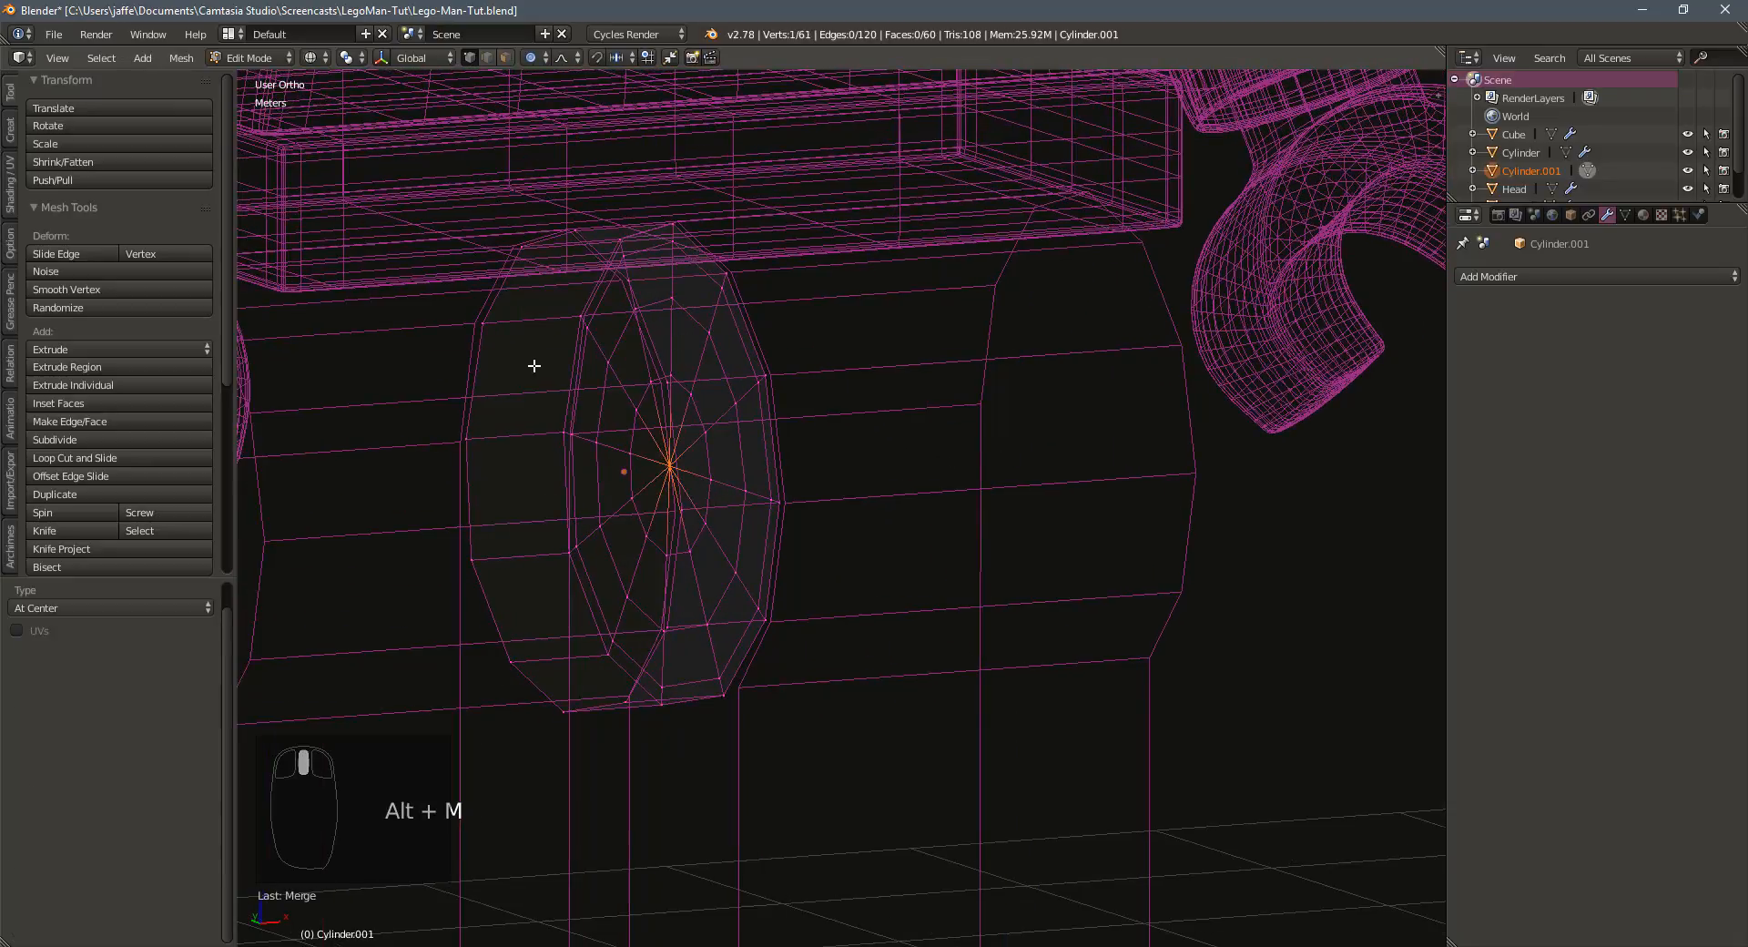
left_click(479, 363, "alt")
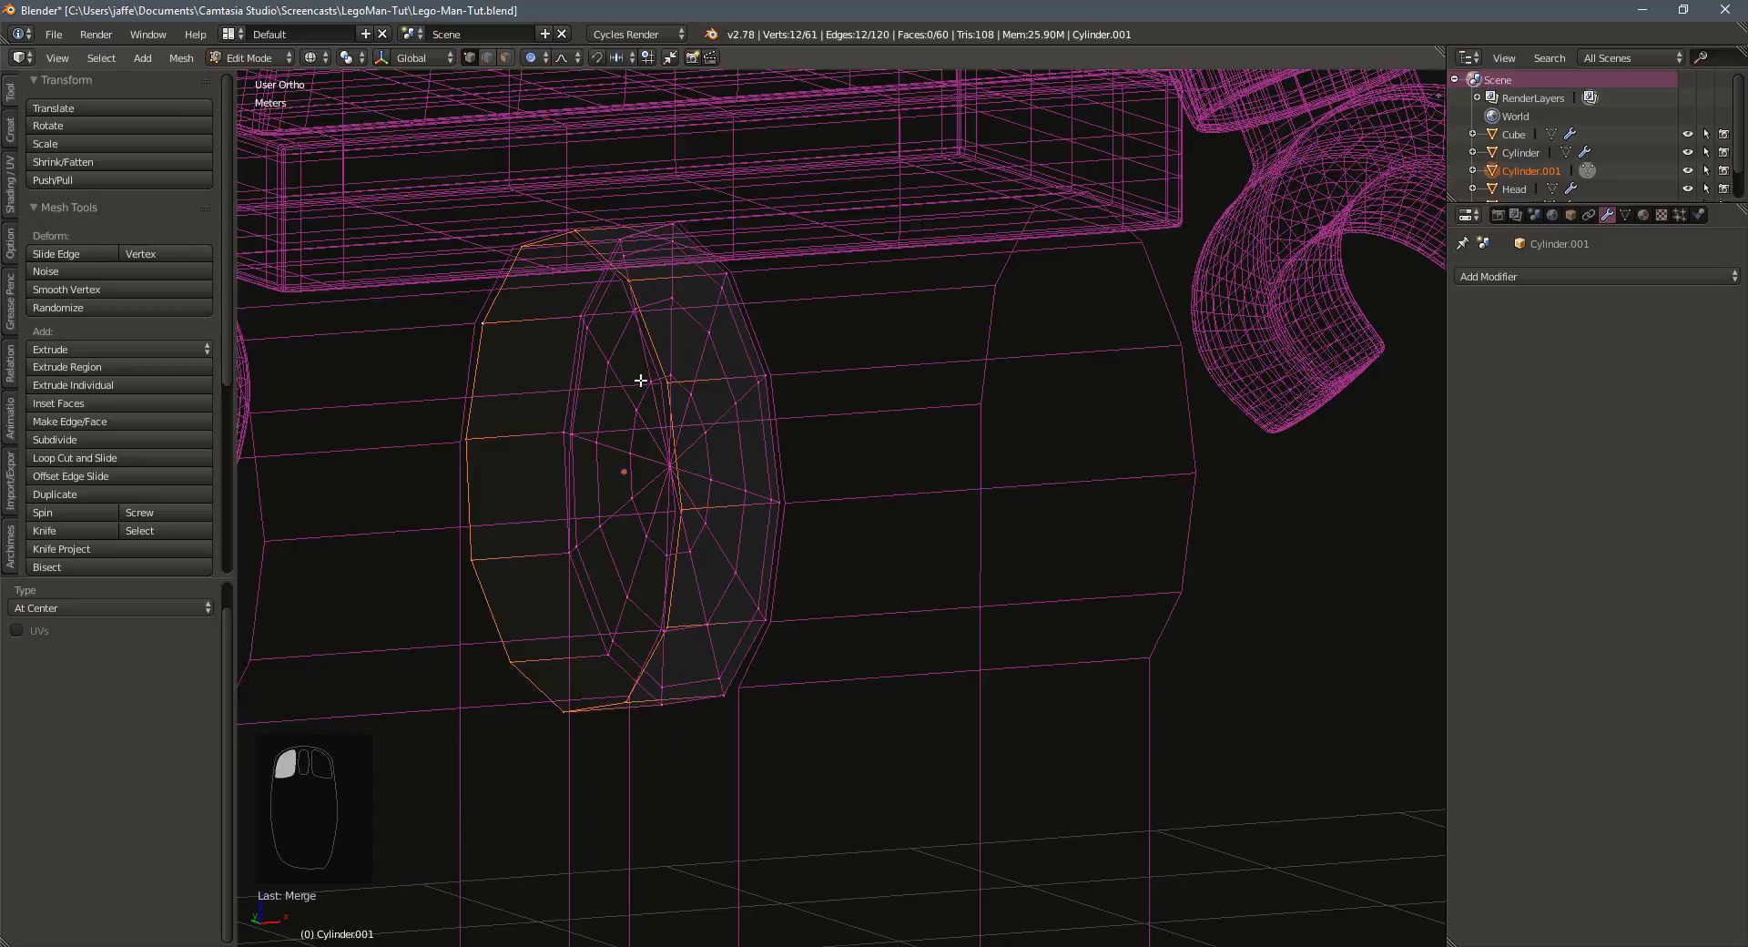
key("e")
key("s")
left_click(610, 385)
key("e")
key("s")
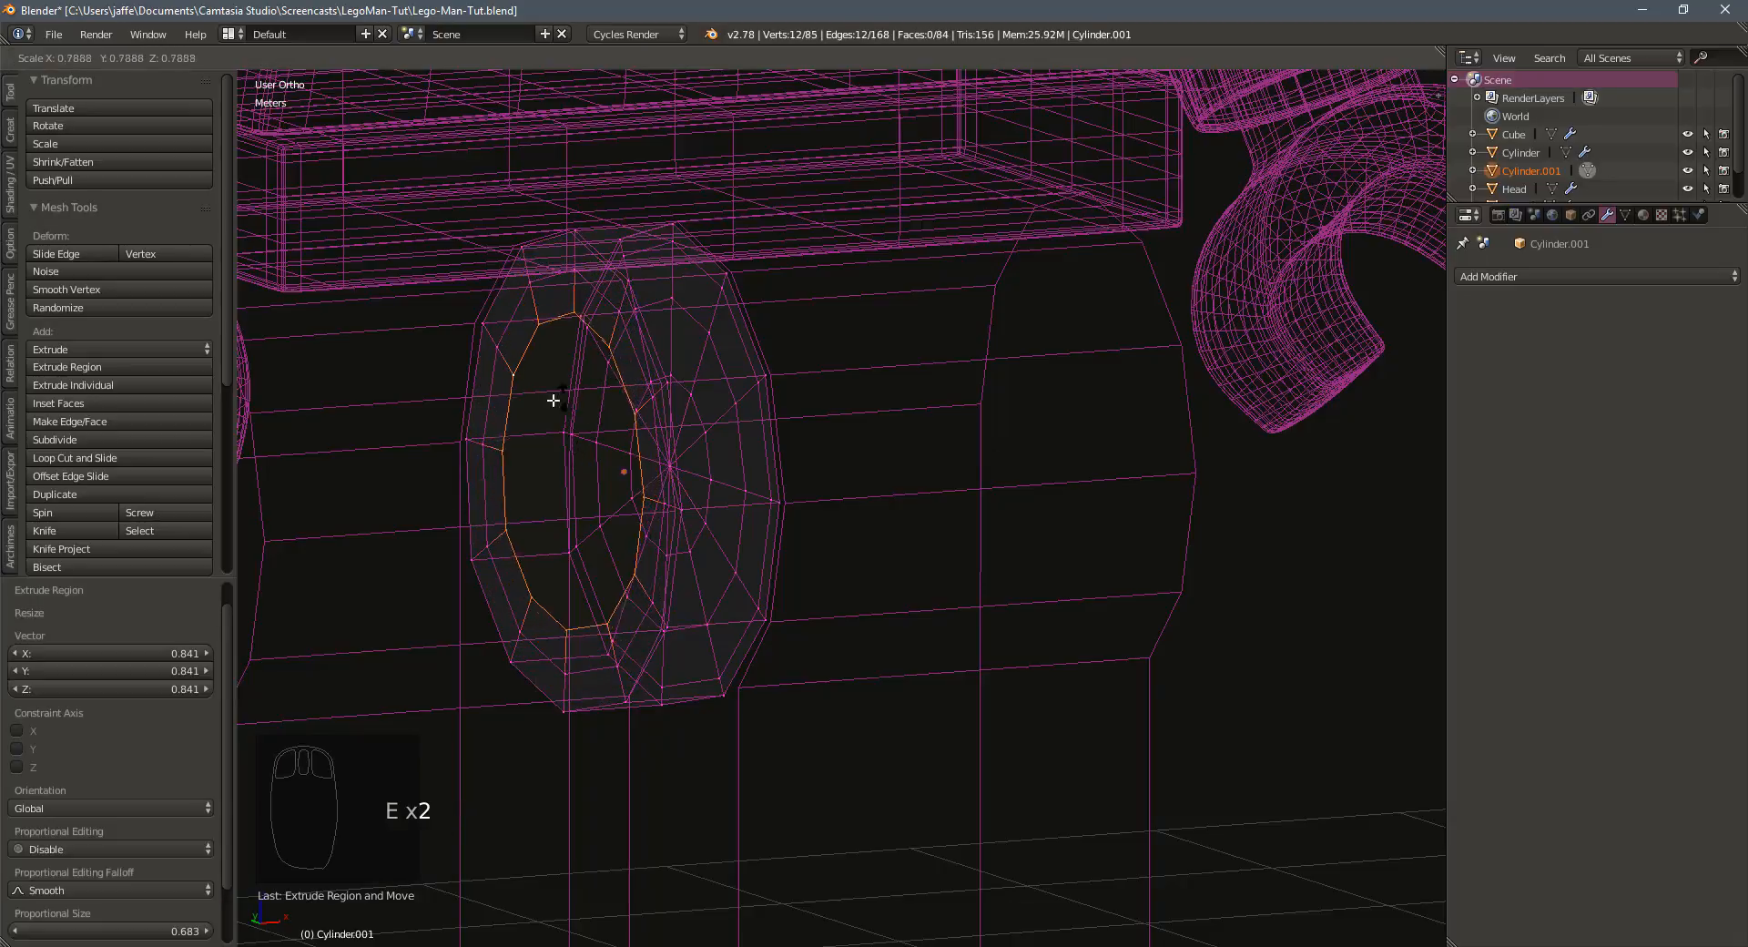
left_click(554, 401)
Extrude the second cap's inner ring at about 0.532 scale and merge its vertices at center
key("e")
key("s")
left_click(551, 443)
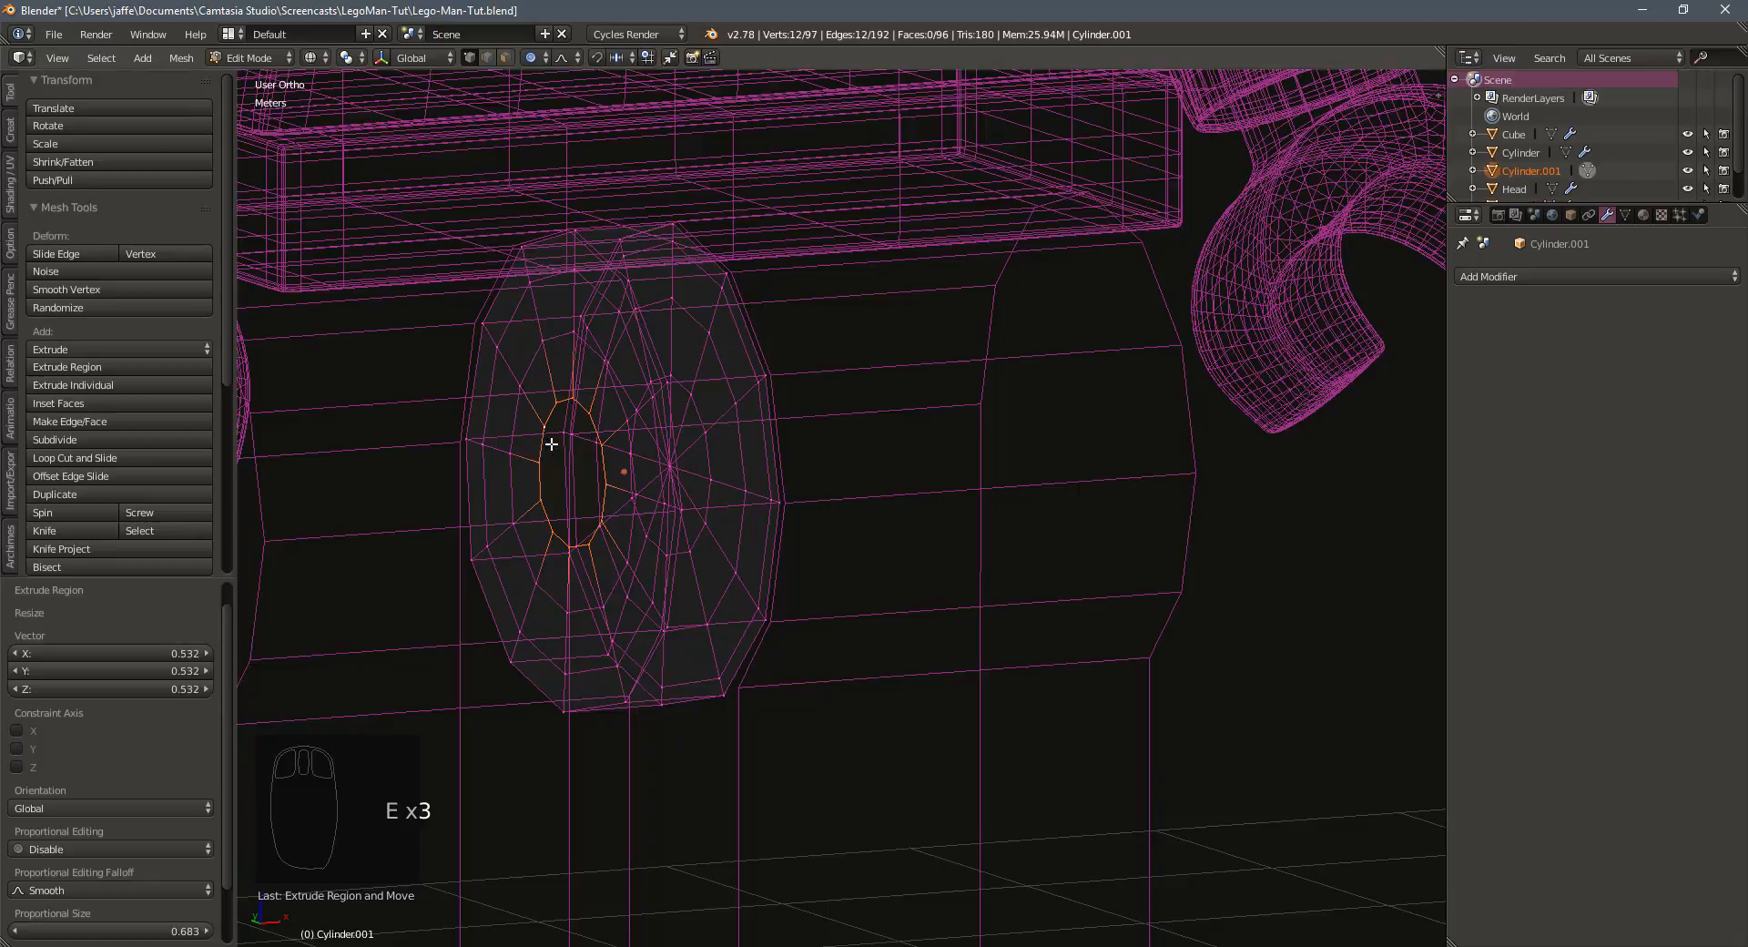
key("alt+m")
left_click(551, 447)
Add a Subdivision Surface modifier to the connector cylinder
middle_click_drag(710, 460, 666, 457)
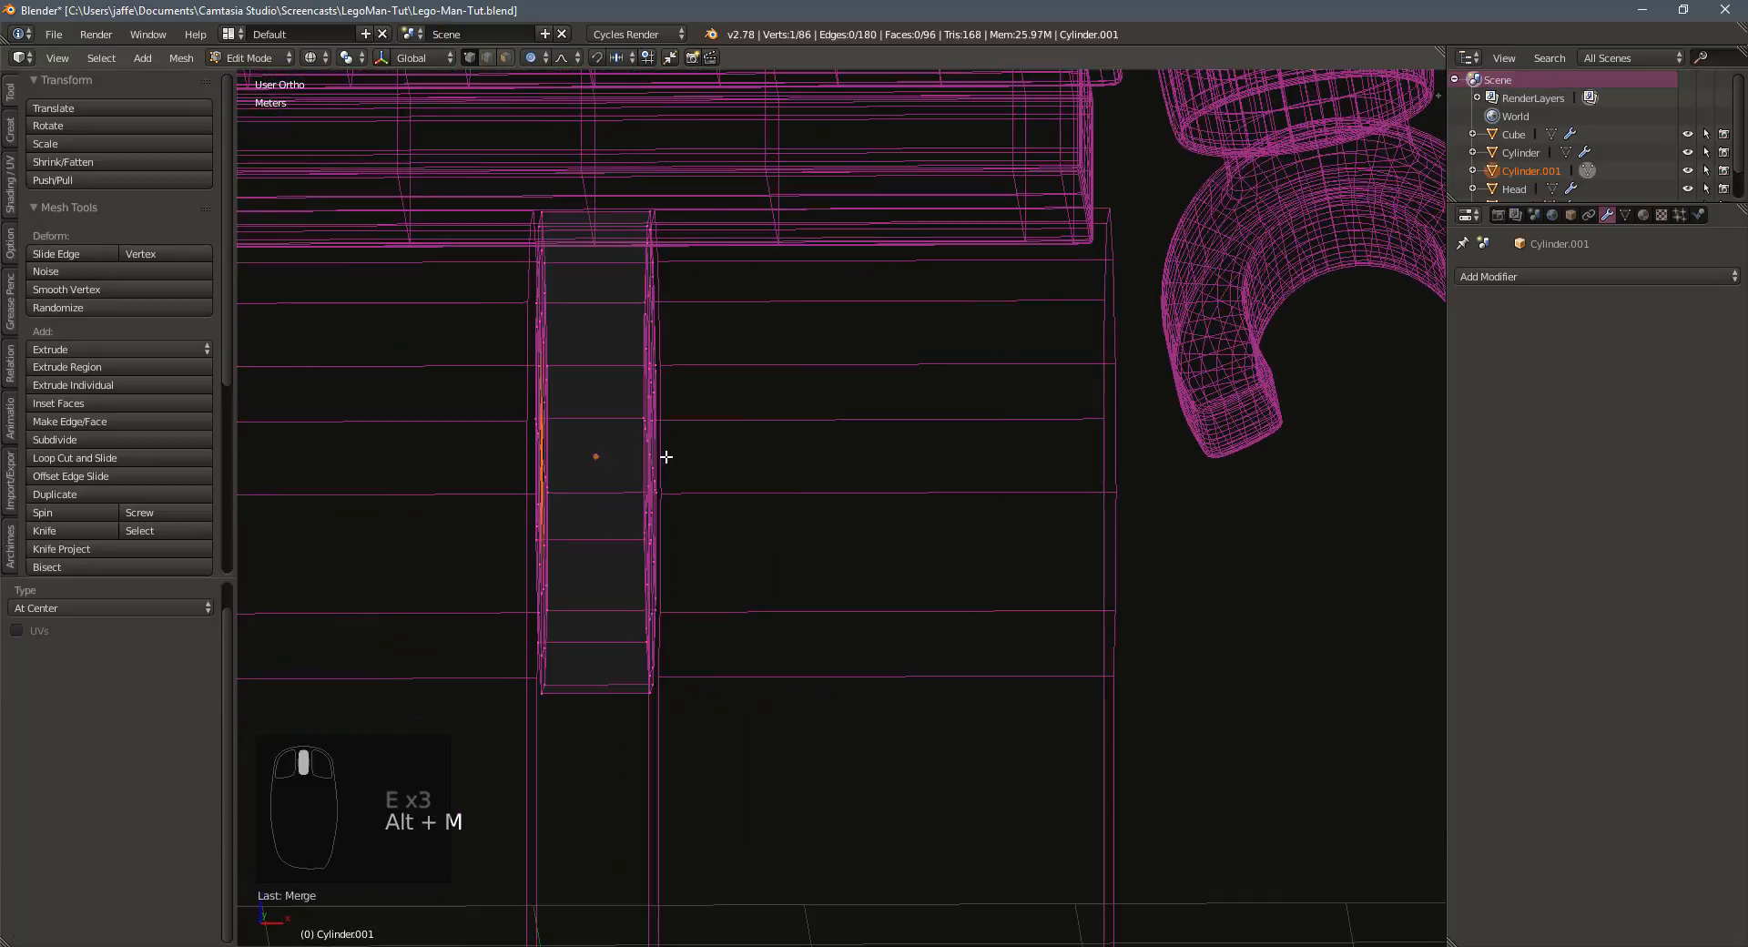
left_click(1501, 279)
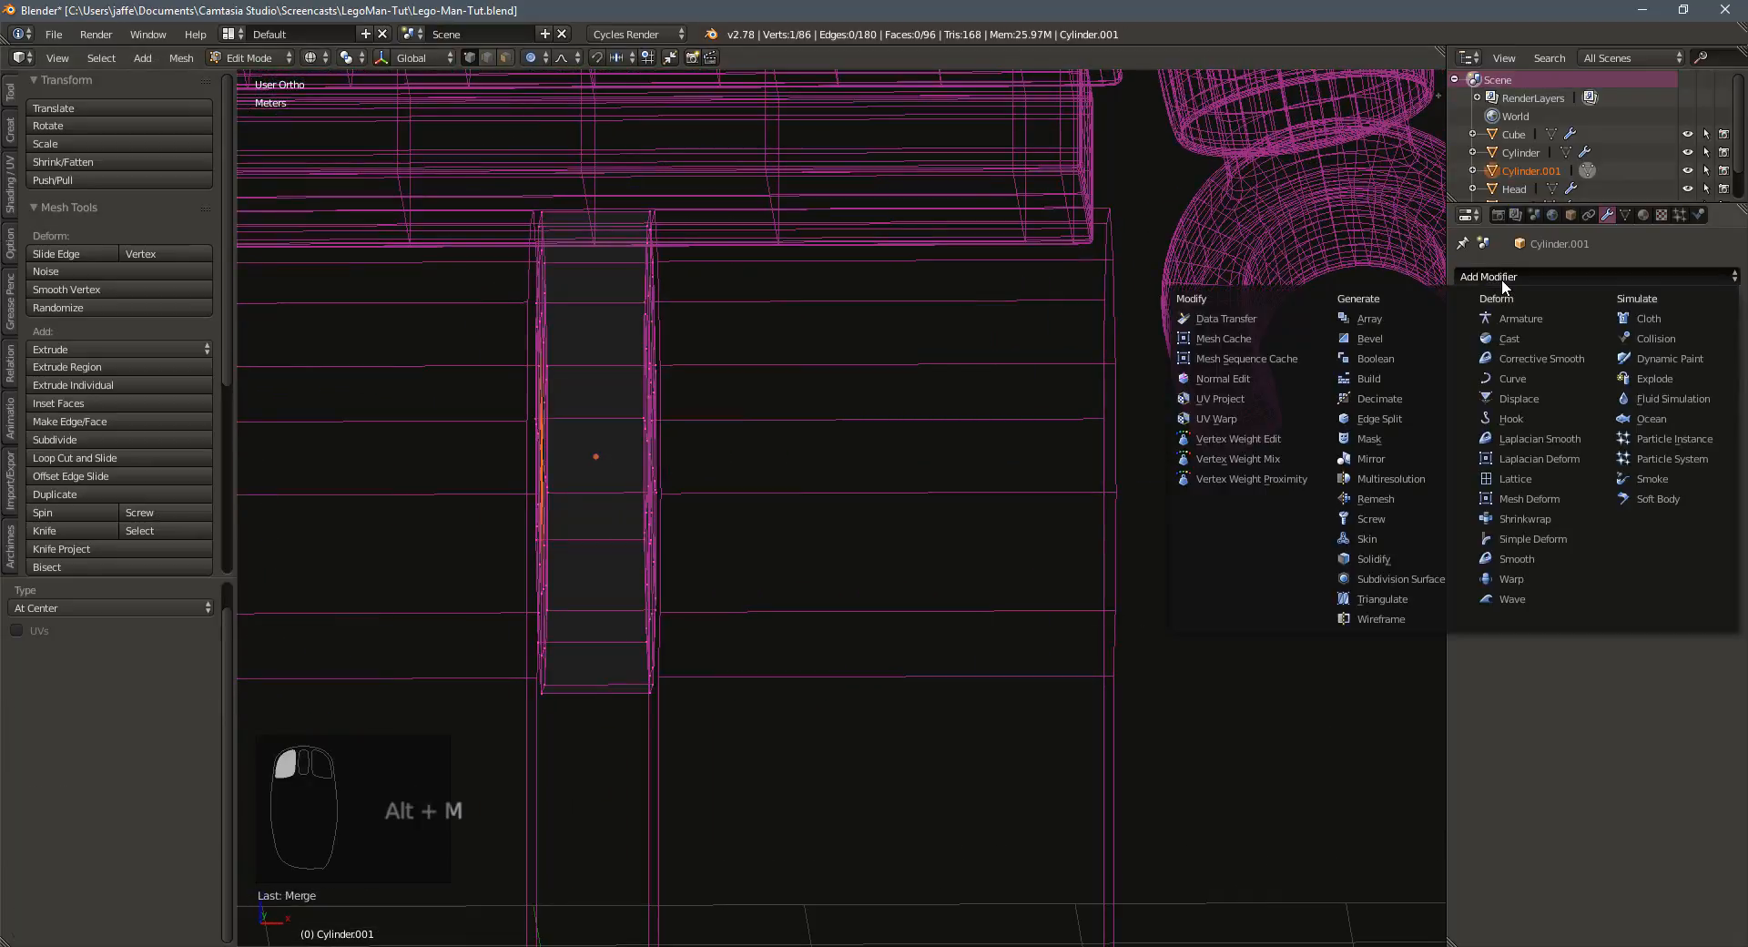
left_click(1409, 580)
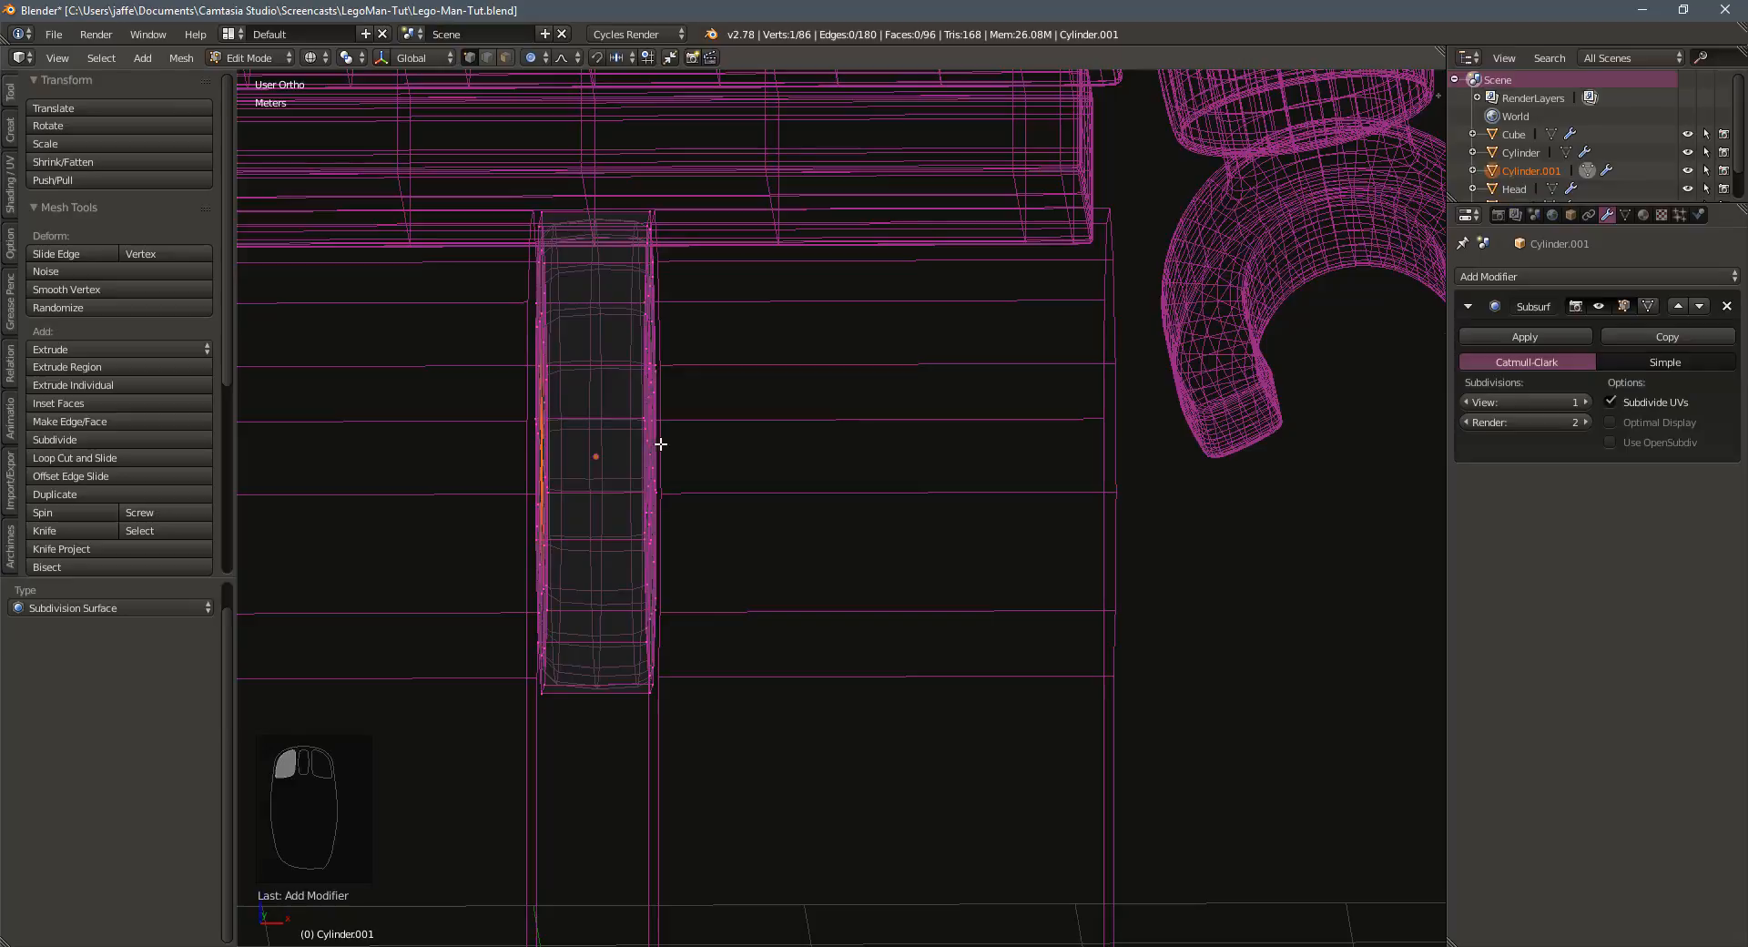
Add a loop cut around the cylinder's rim at slide factor 0.644, disable proportional editing, and move the loop about -3.36 cm in X toward the edge
key("ctrl+r")
left_click(577, 391)
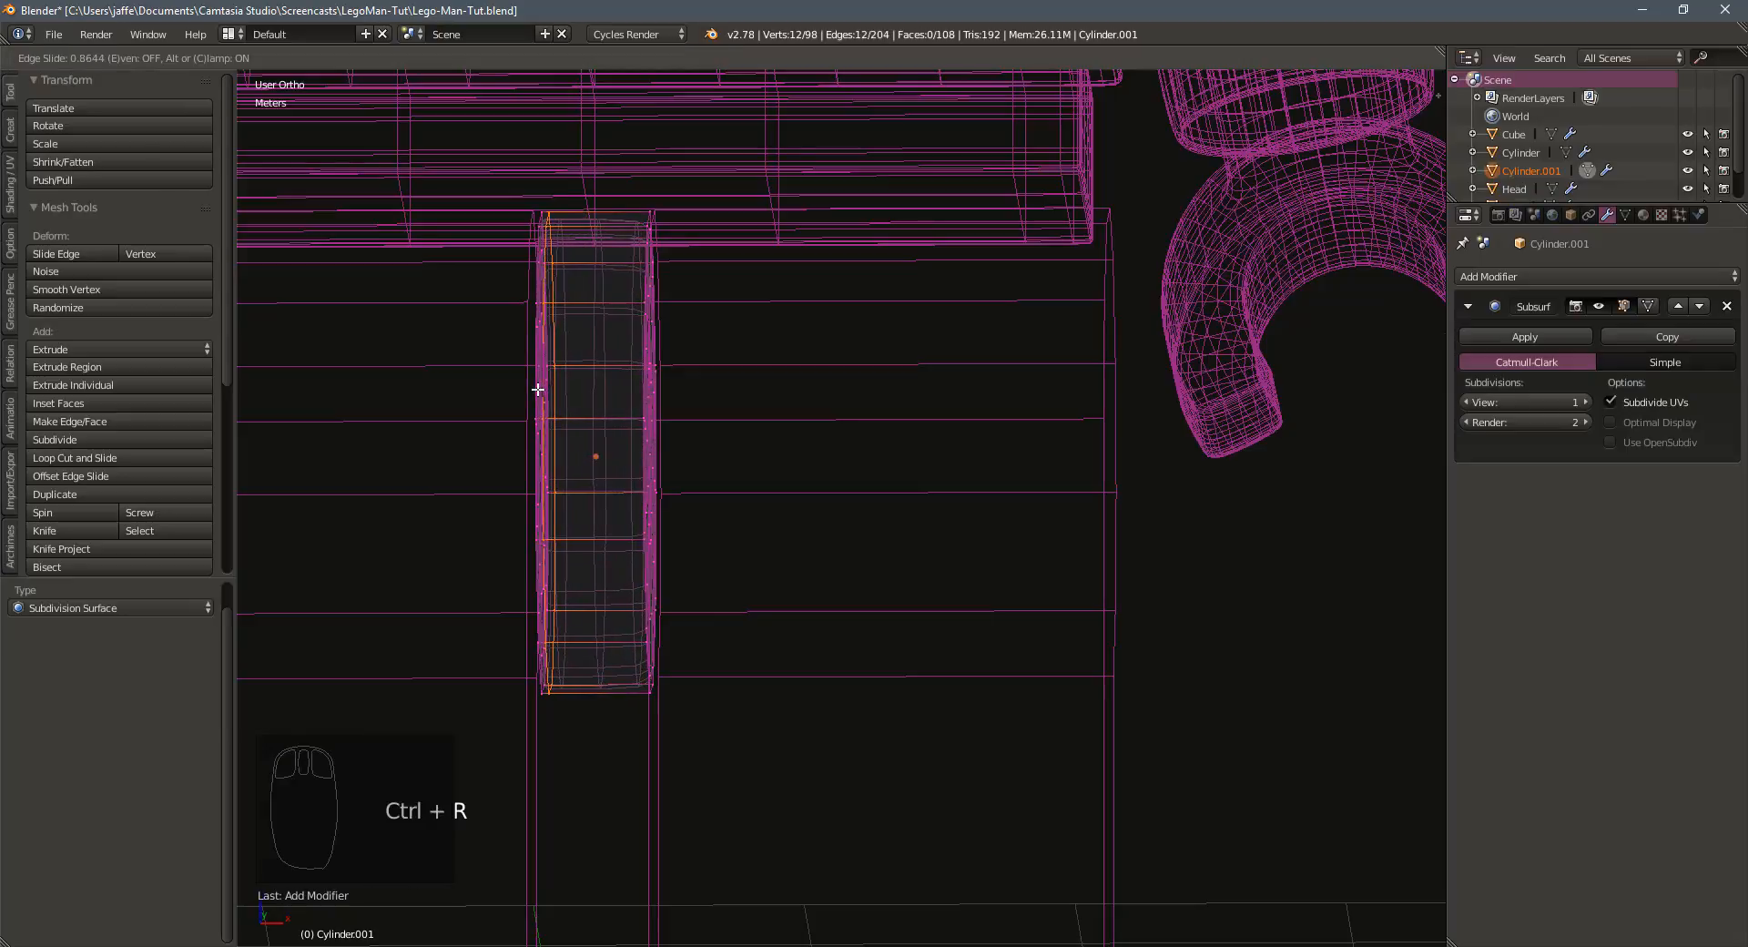
left_click(546, 390)
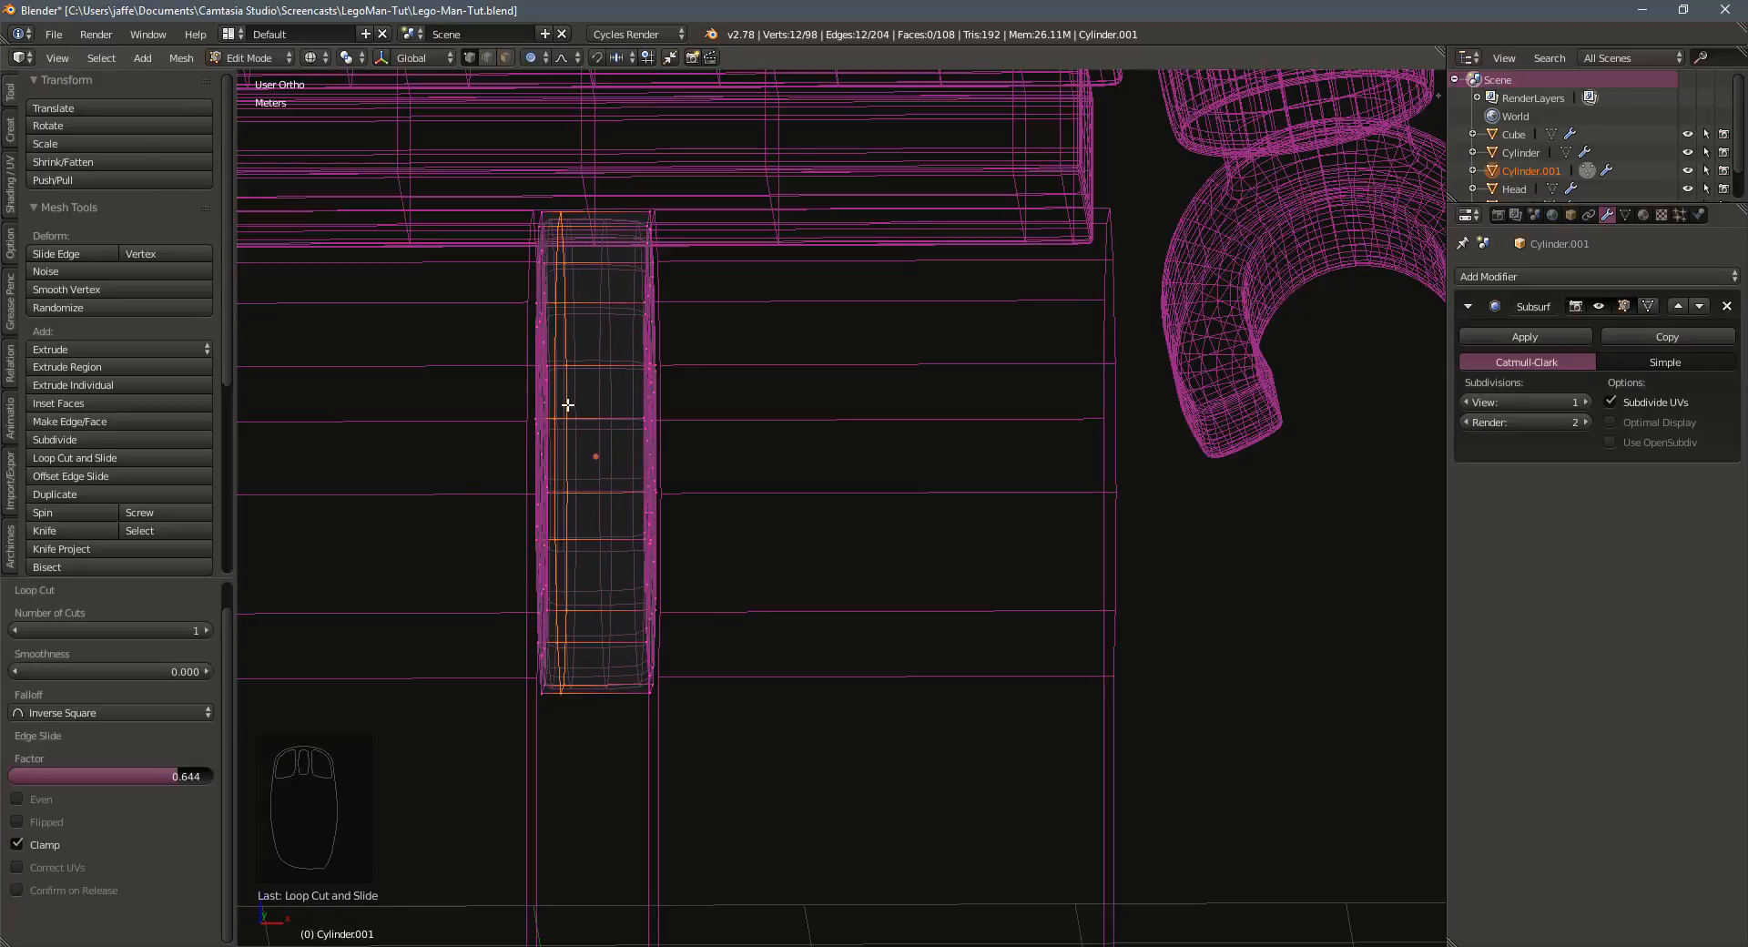
key("g")
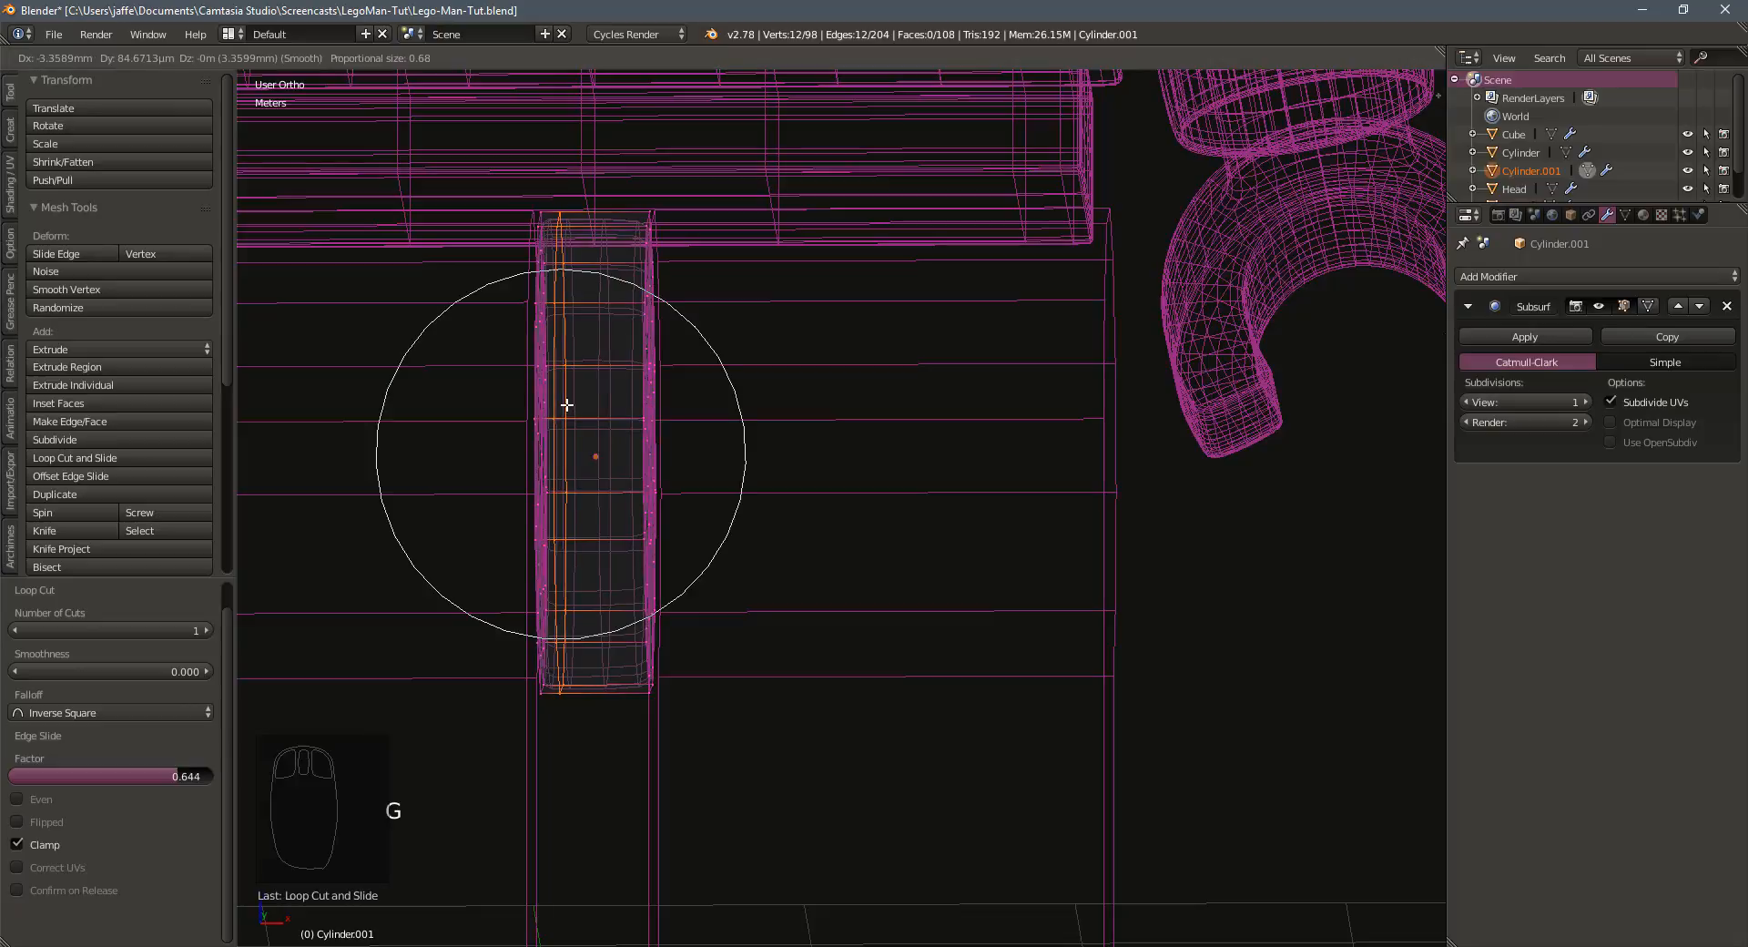
key("o")
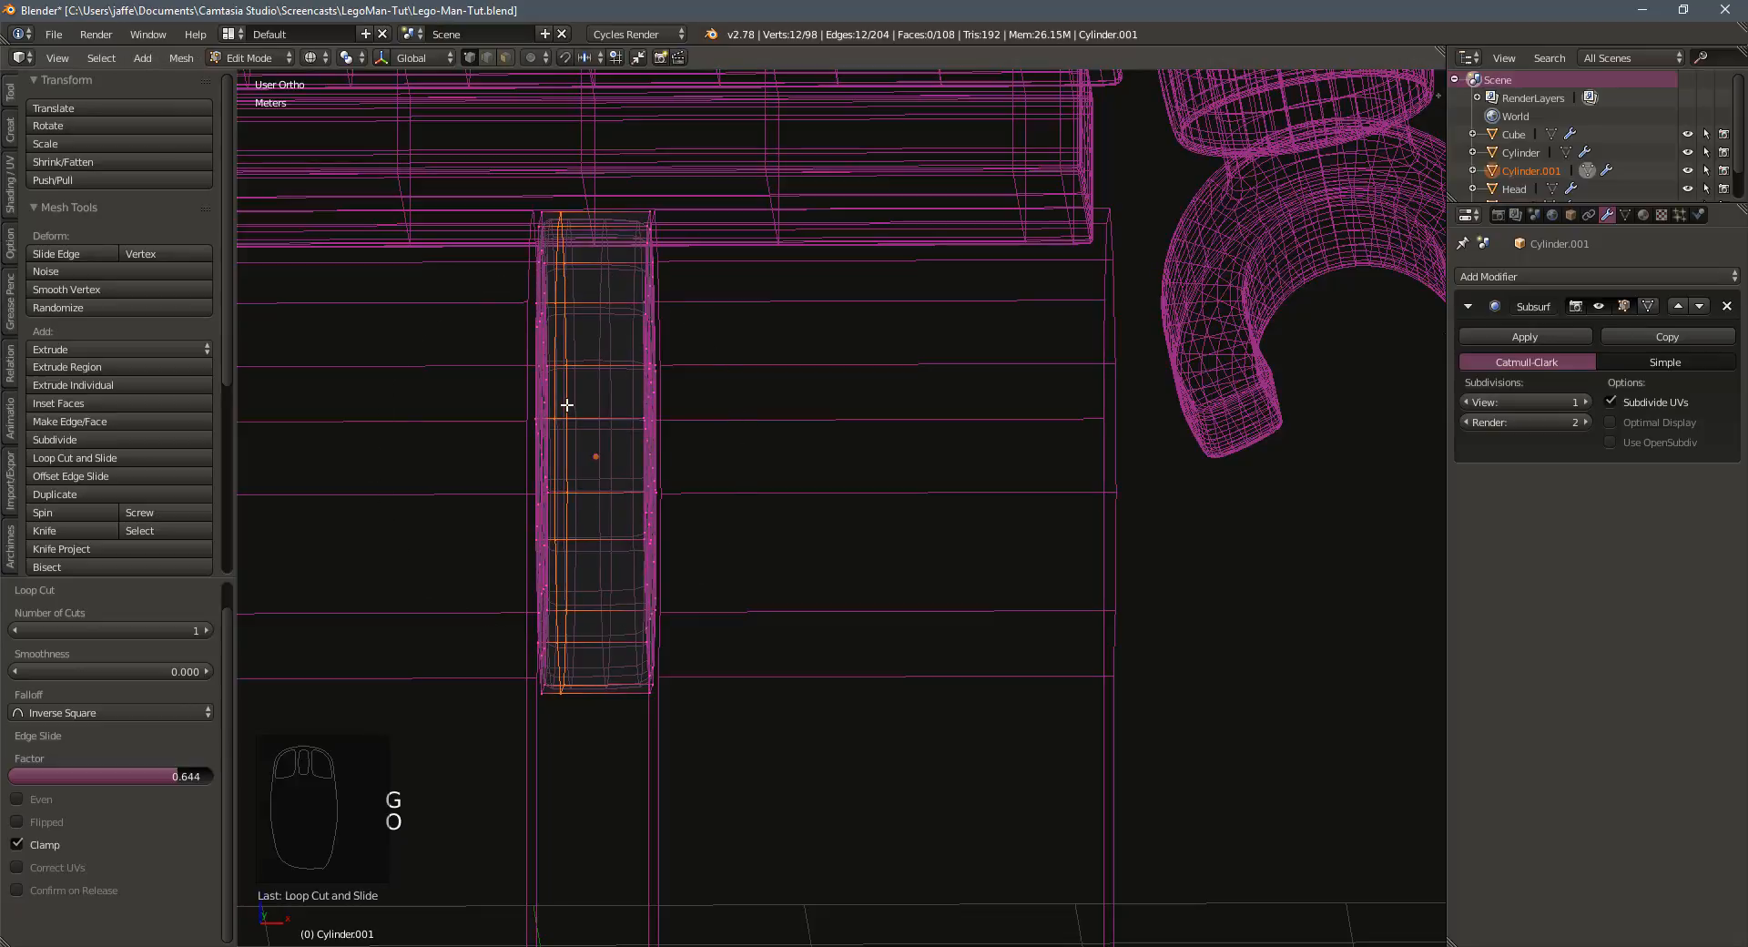
left_click(558, 404)
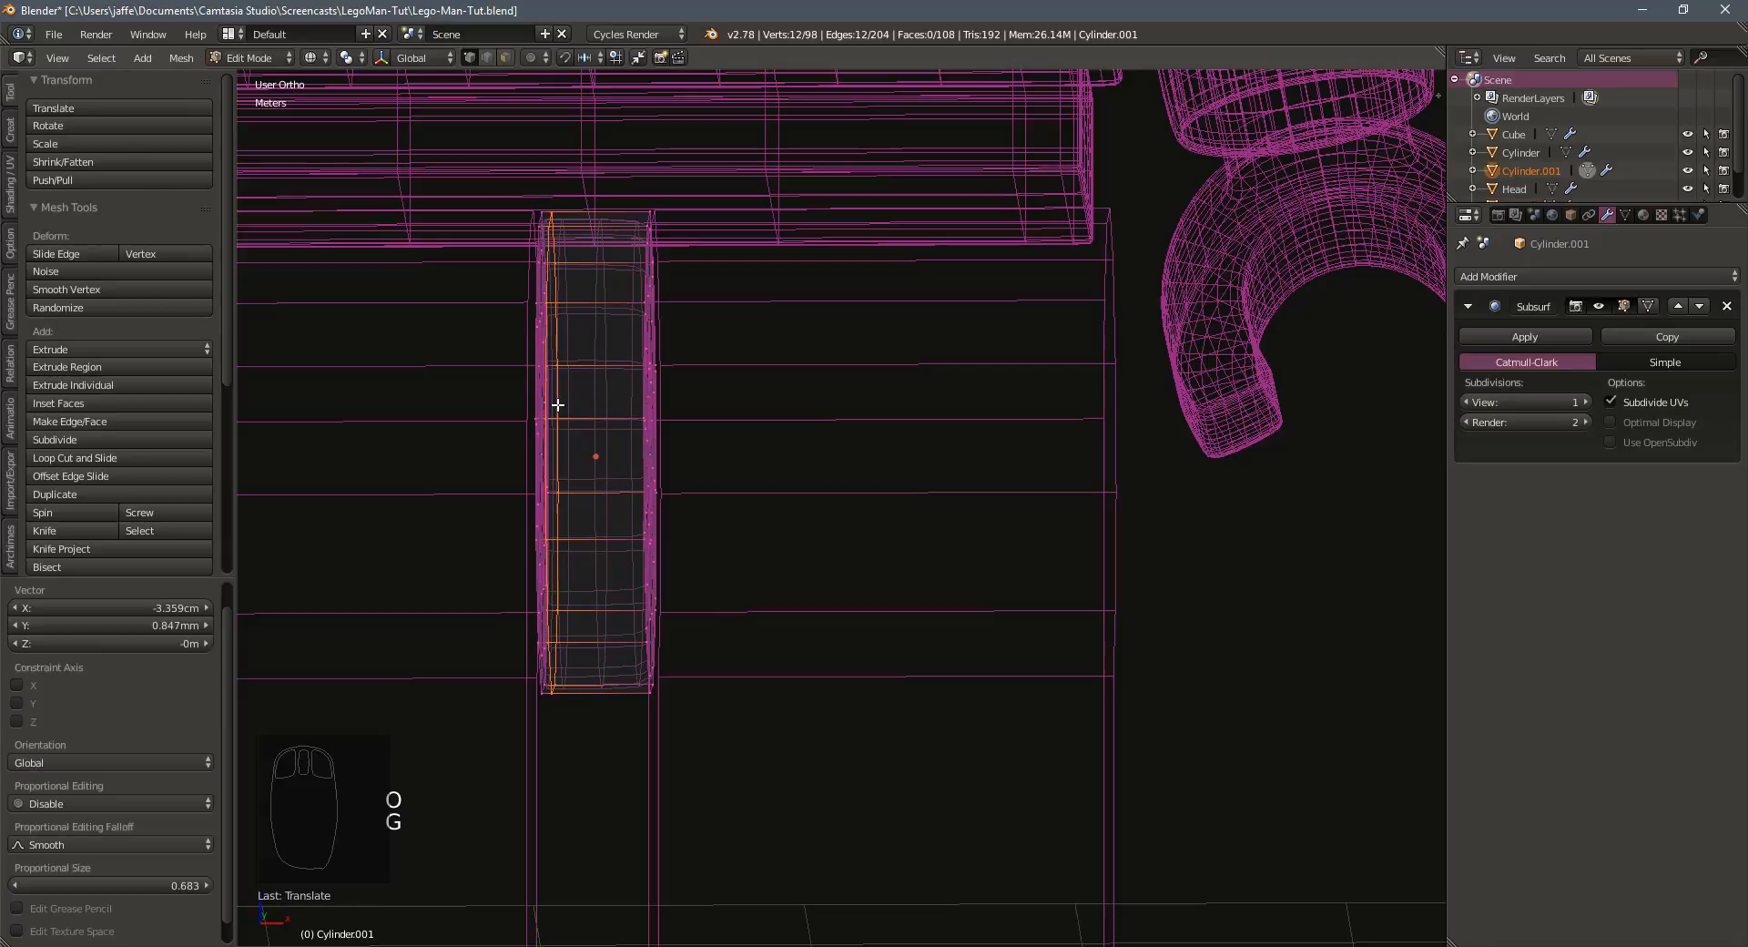
Add a loop cut near the connector cylinder's other rim at slide factor -0.887 and shade the cylinder smooth
key("z")
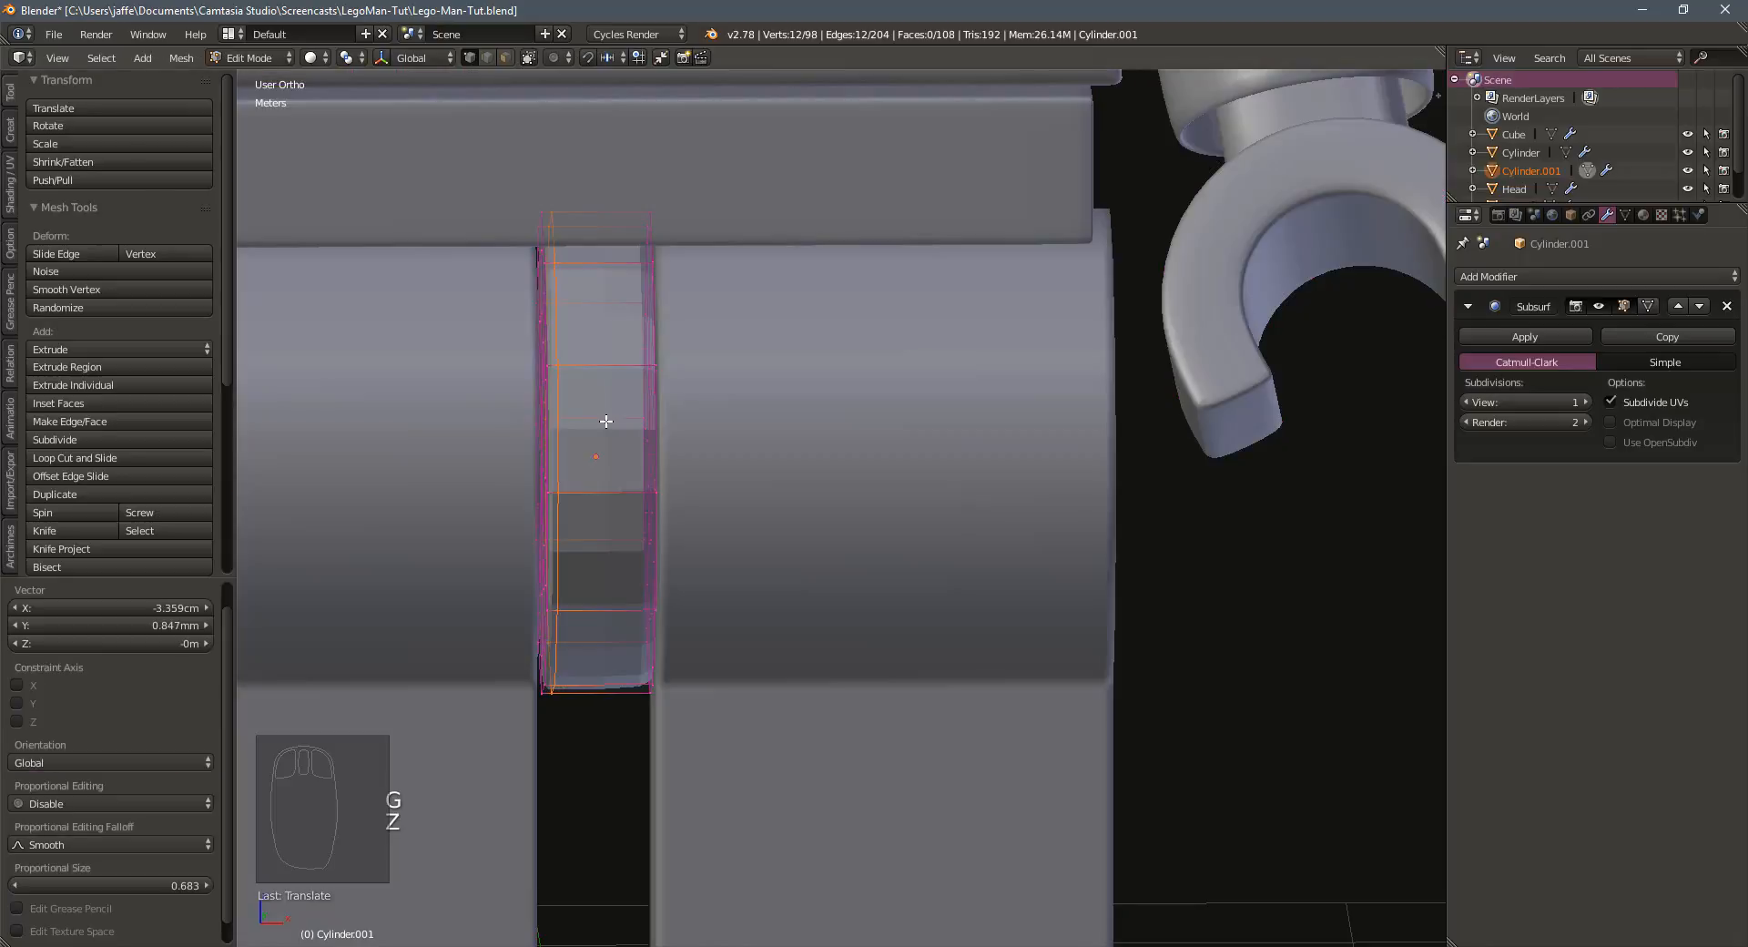
key("ctrl+r")
left_click(612, 420)
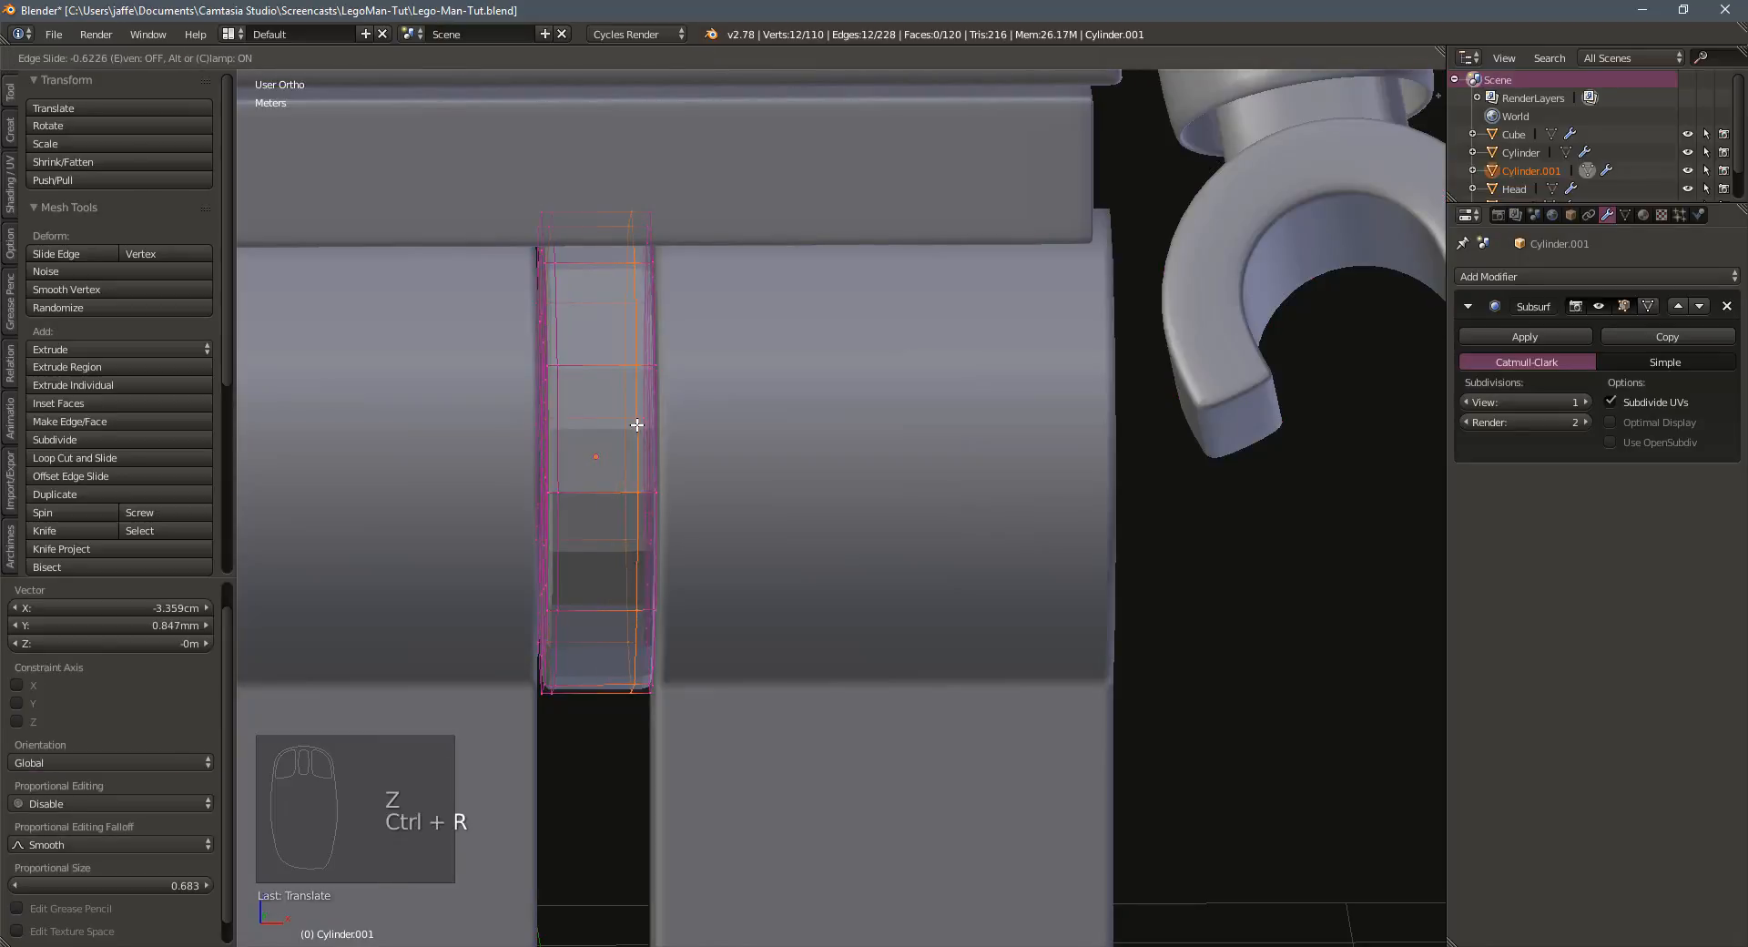
left_click(648, 424)
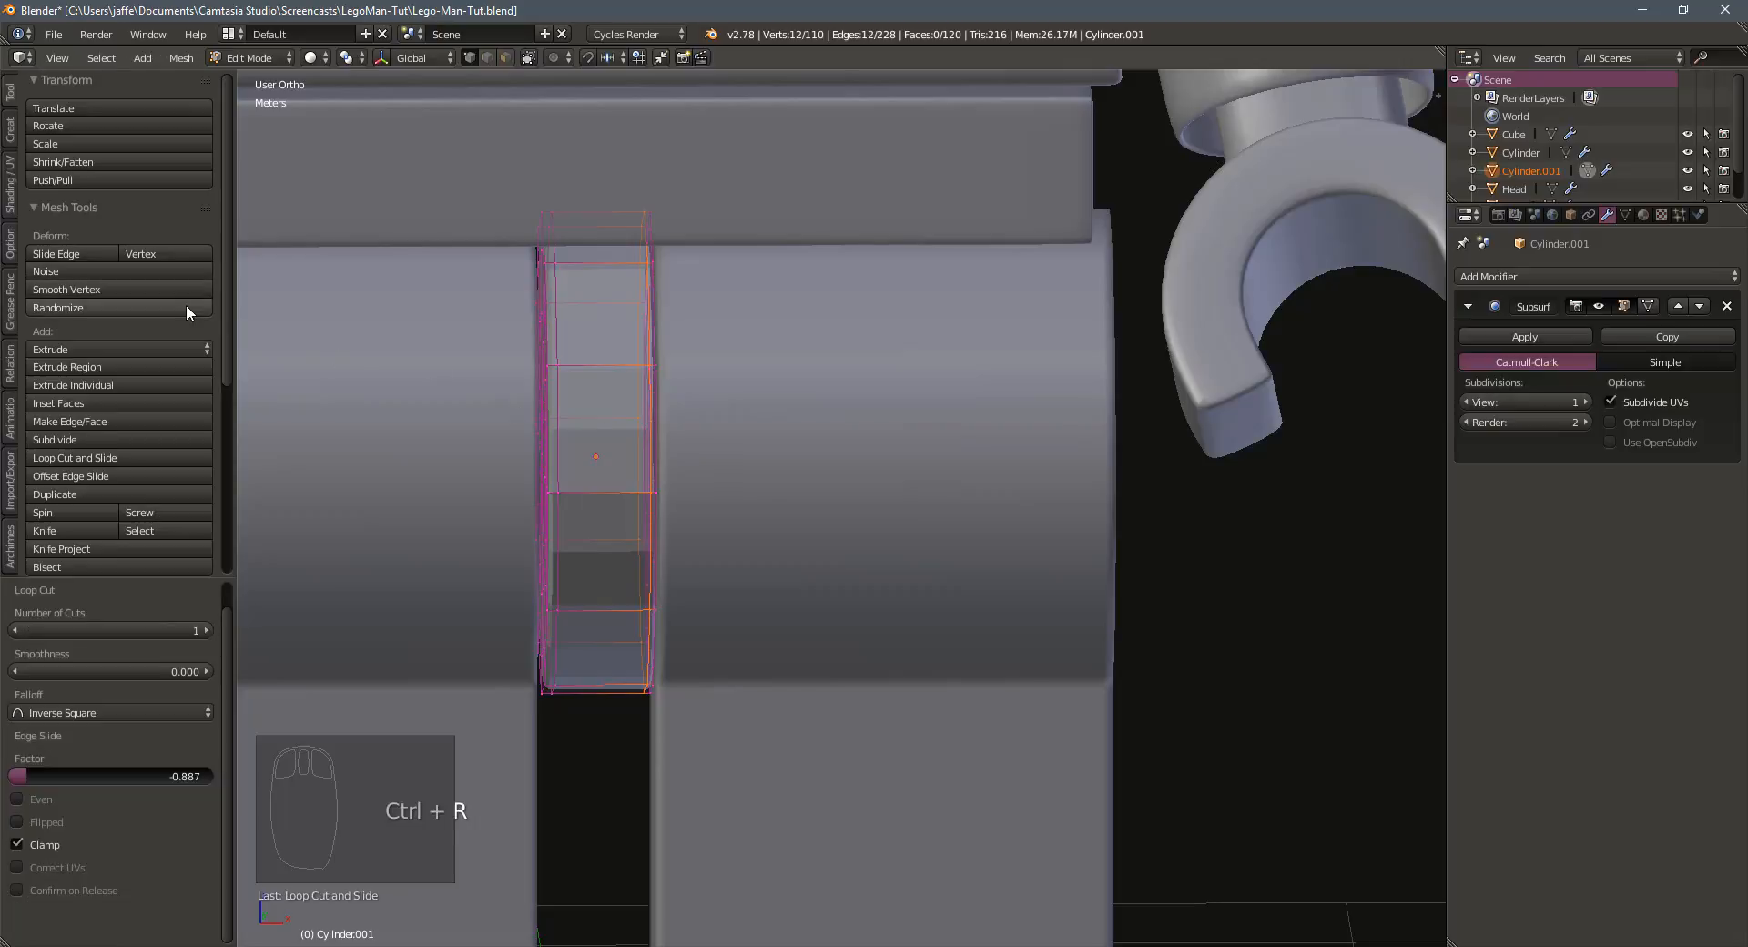
key("Tab")
left_click(63, 345)
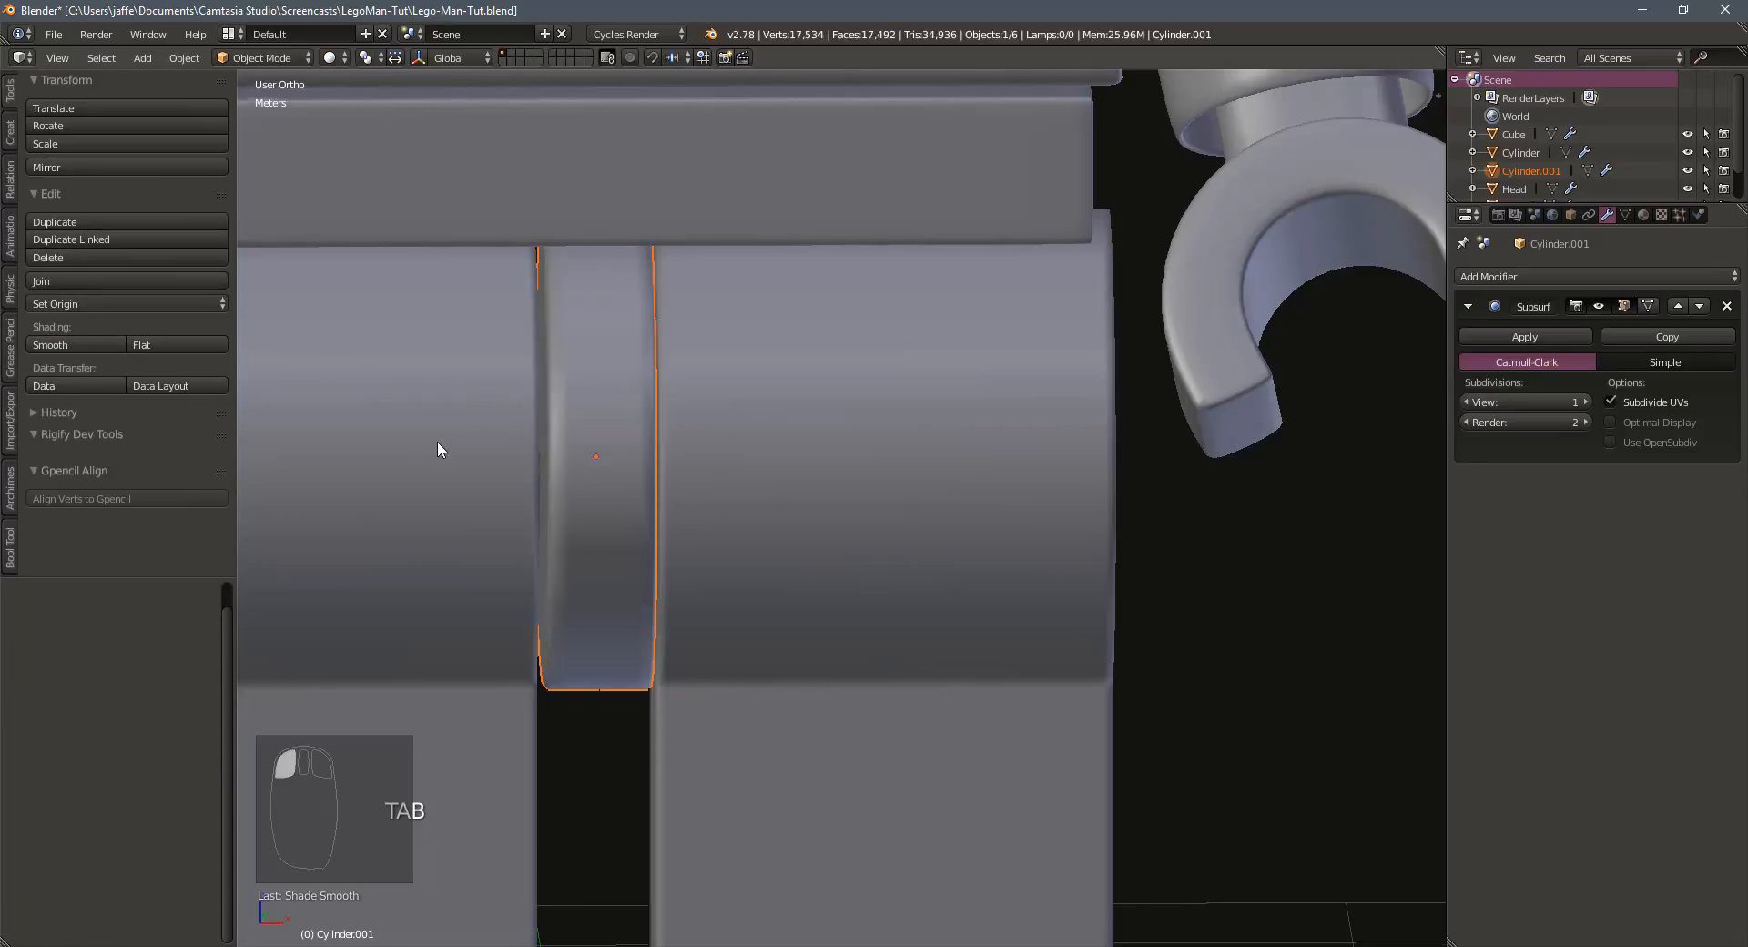
Move the connector cylinder up about 1.935 cm in Z in front view to align it with the legs
middle_click_drag(437, 440, 439, 442)
key("KP_1")
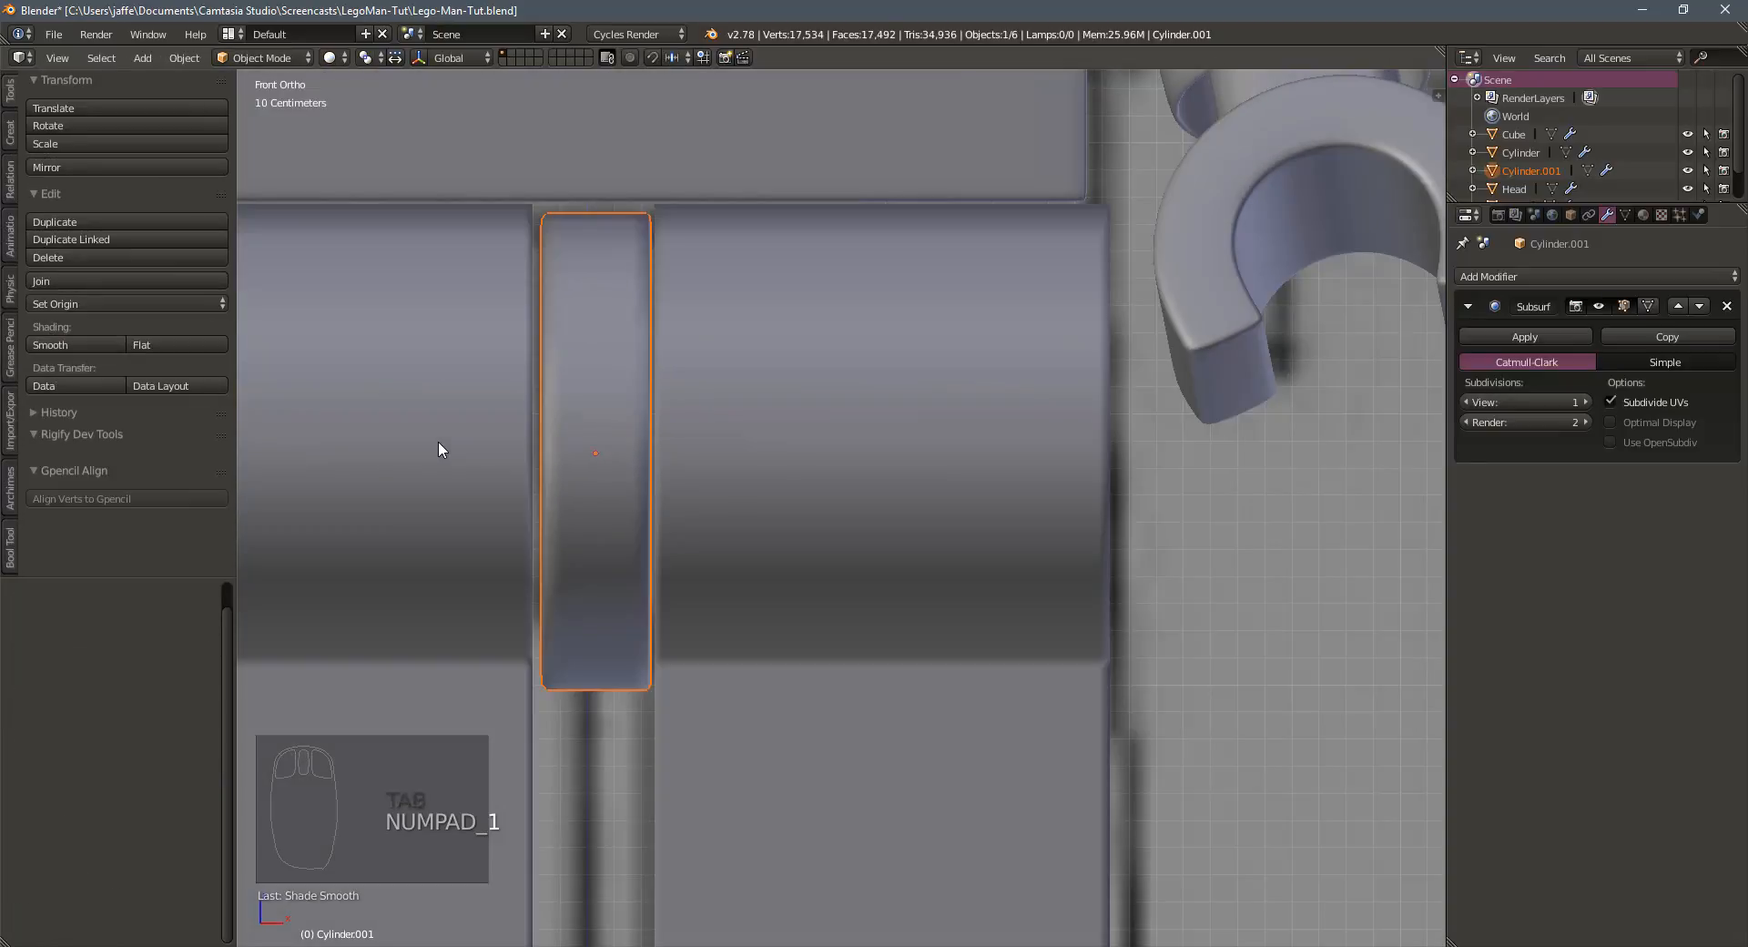
scroll(525, 525, "down", 2)
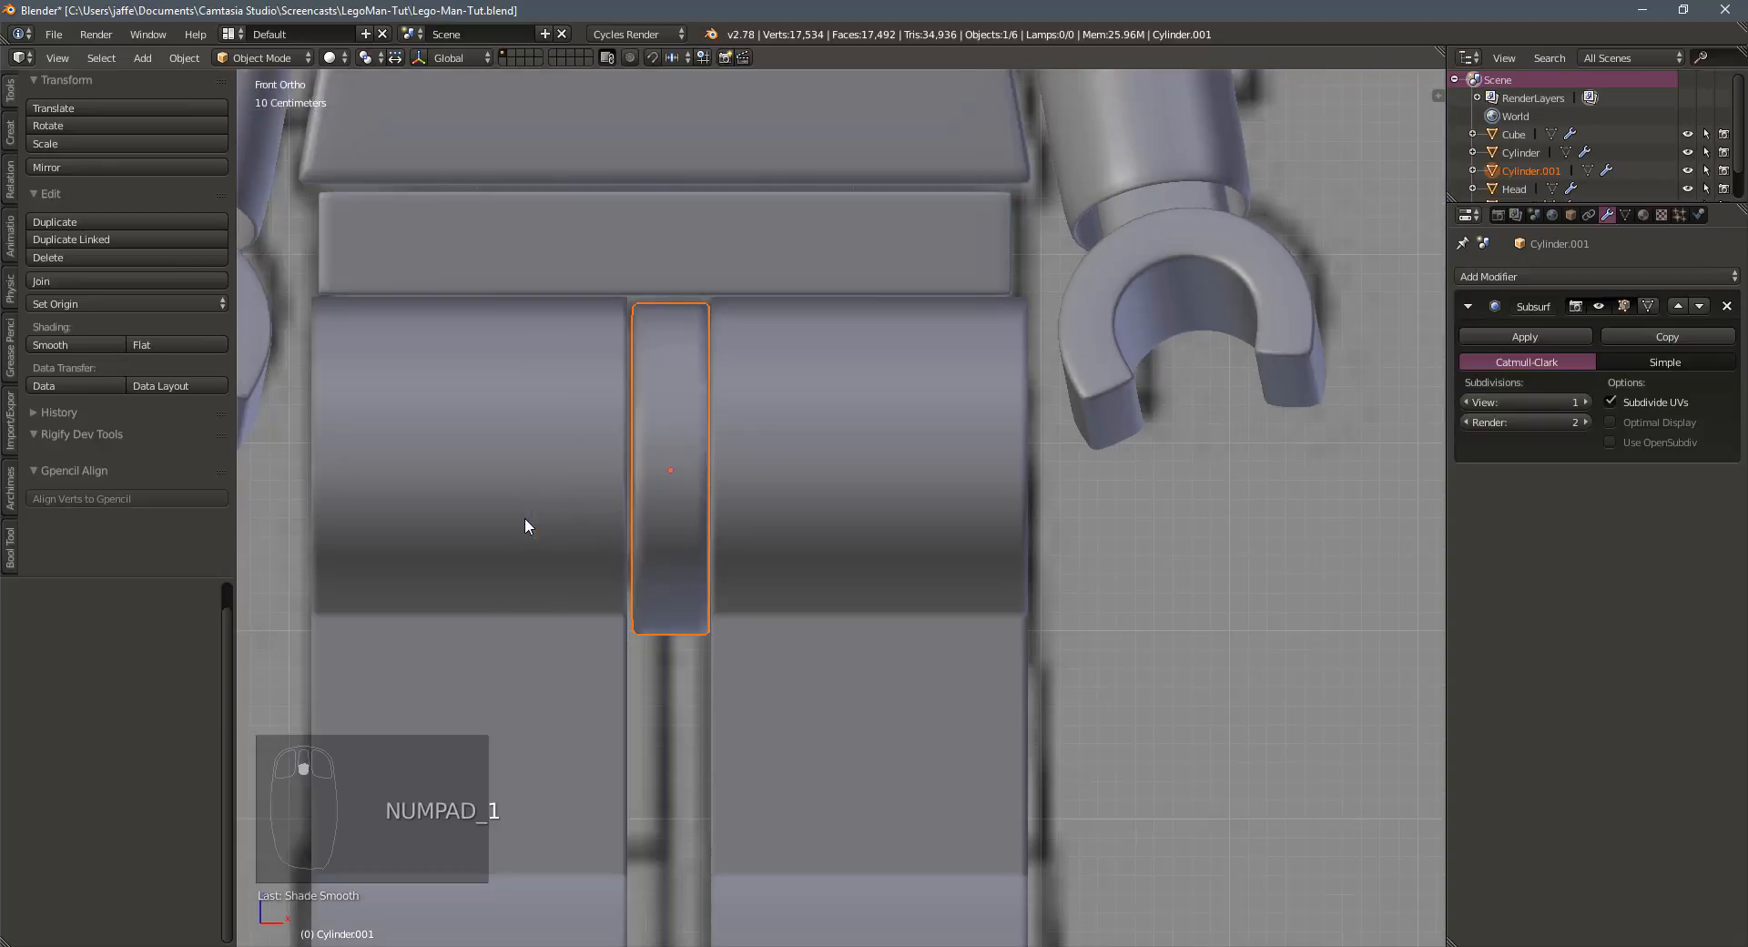
key("g")
left_click(576, 480)
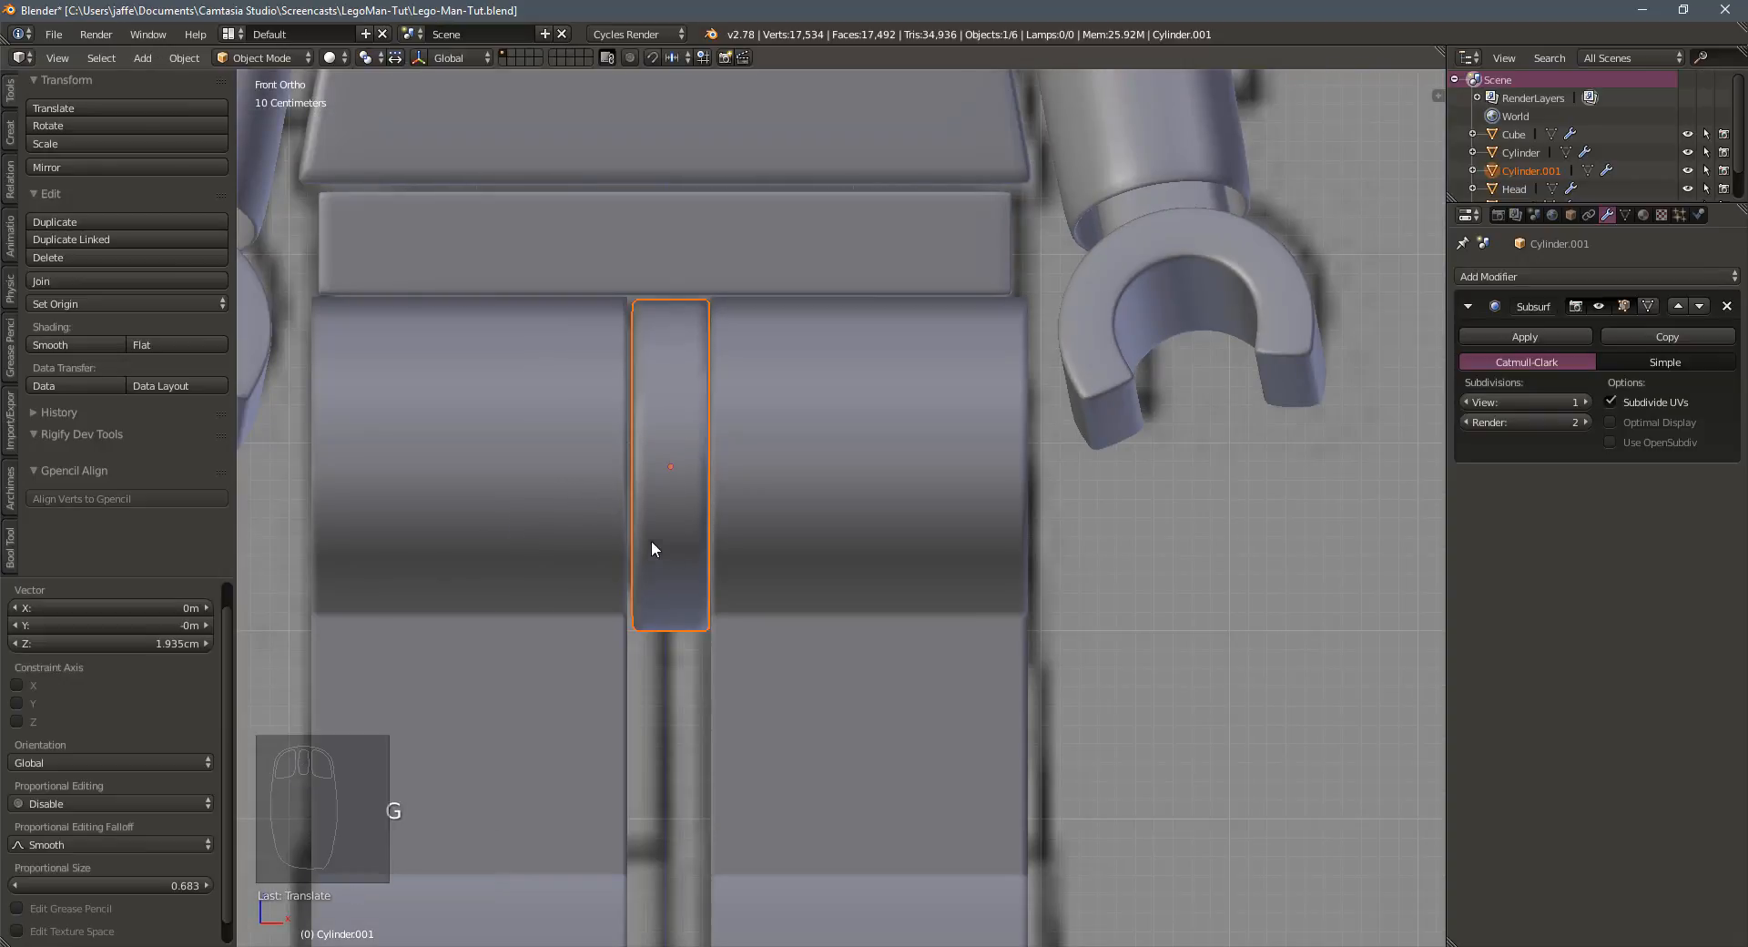
Turn the viewport display of the legs' Subdivision Surface modifier back on
middle_click_drag(652, 548, 522, 550)
left_click(777, 640)
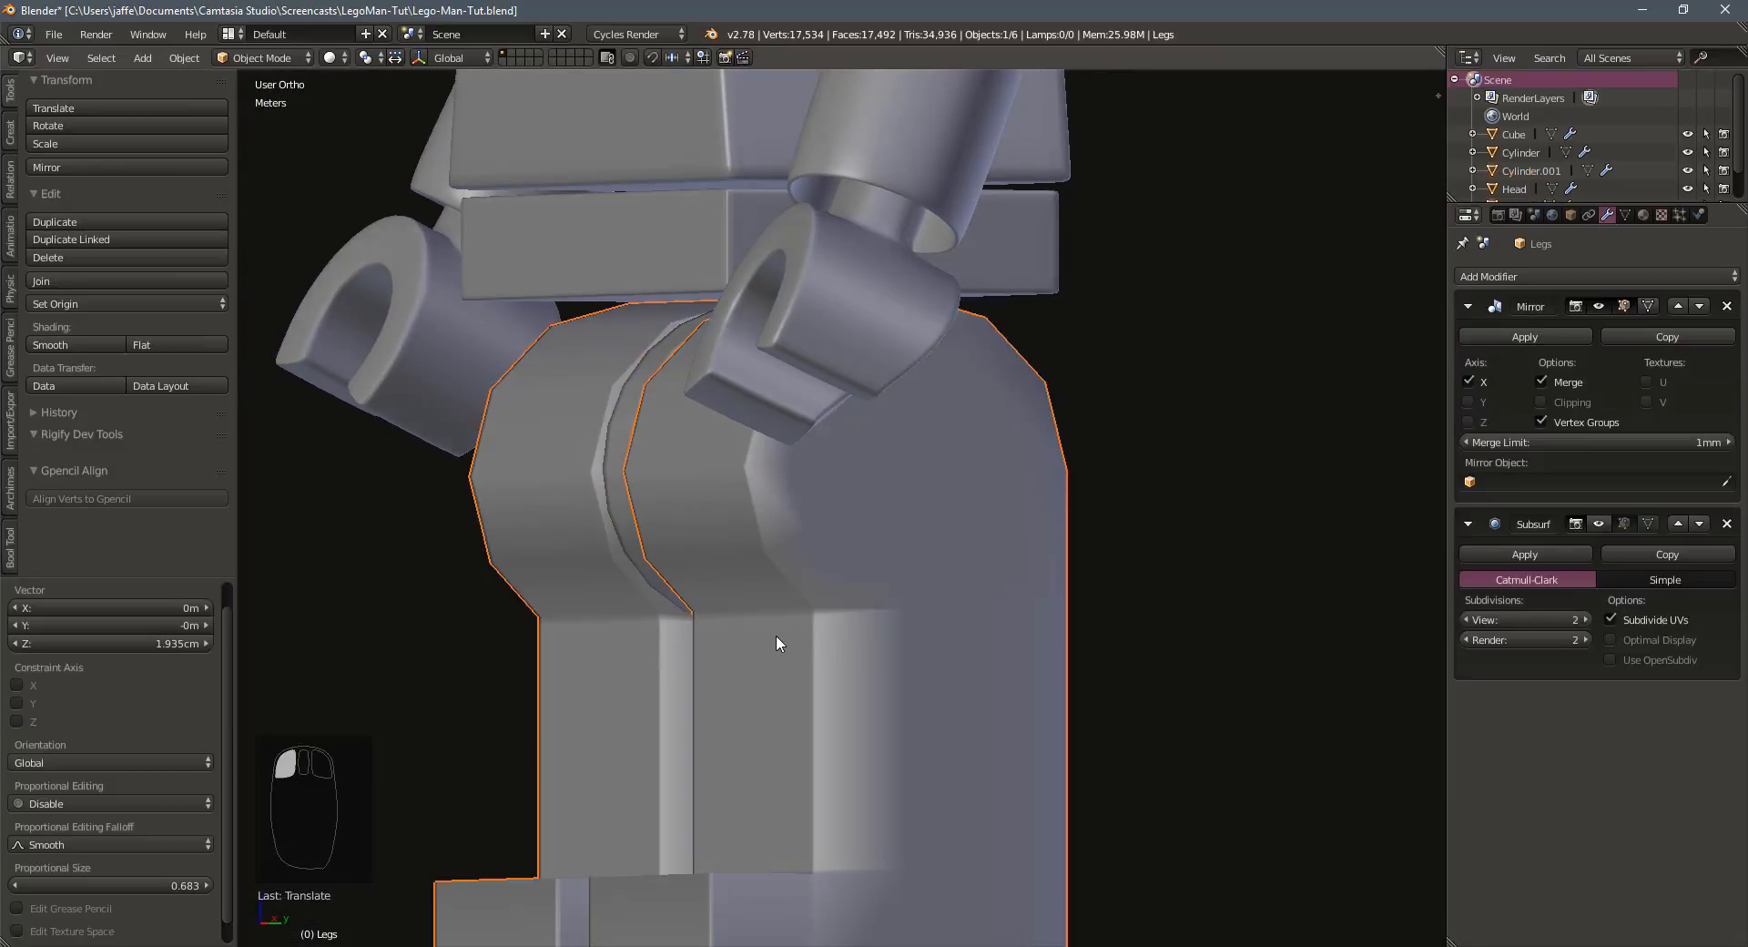
left_click(1599, 523)
middle_click_drag(843, 543, 953, 551)
scroll(952, 543, "down", 1)
middle_click_drag(826, 541, 856, 542)
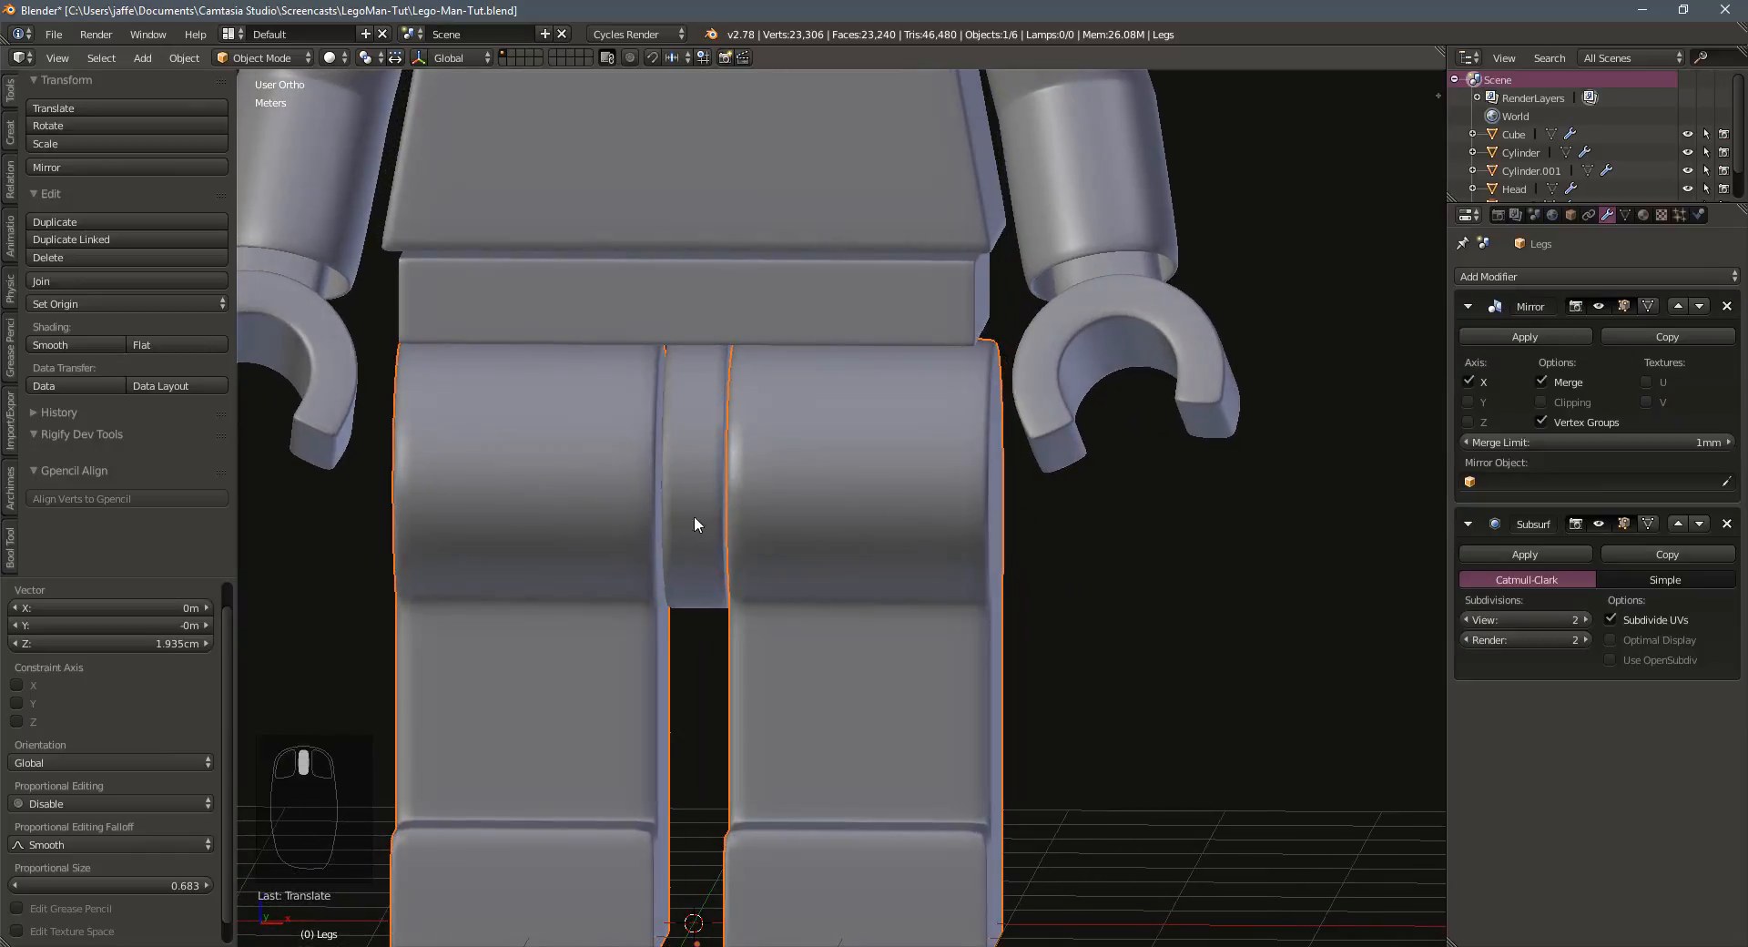
Nudge the selected edge loop of the connector cylinder slightly along X in Edit Mode
left_click(690, 481)
key("Tab")
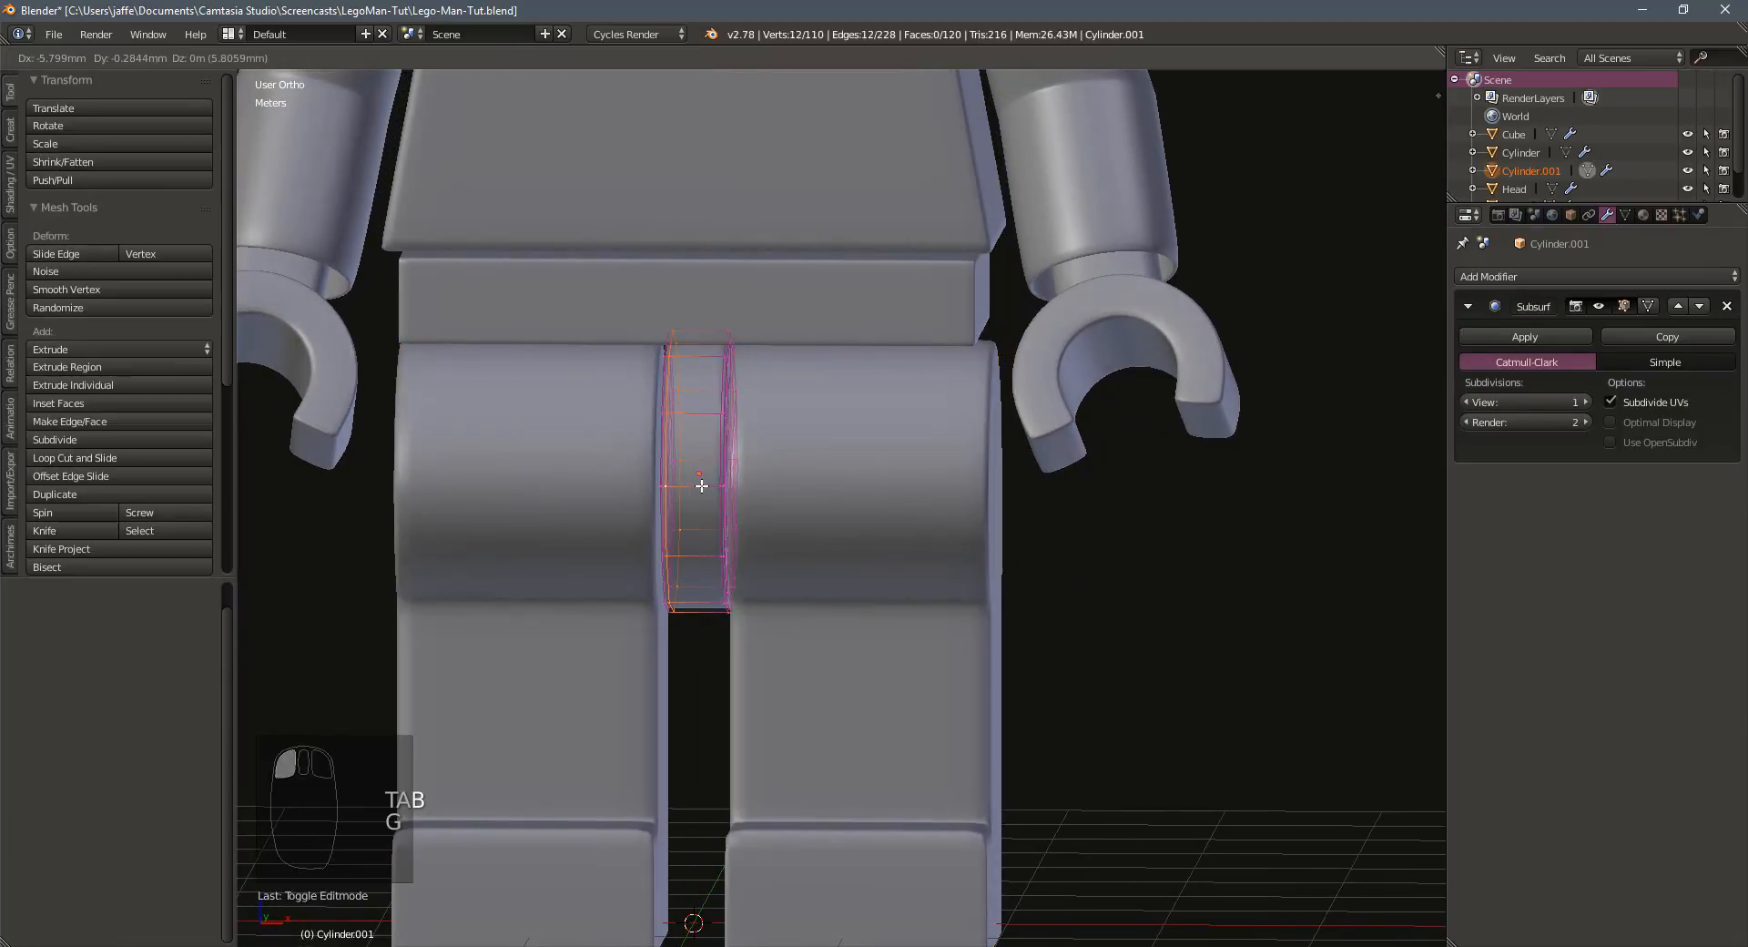
key("g")
key("x")
left_click(700, 485)
key("Tab")
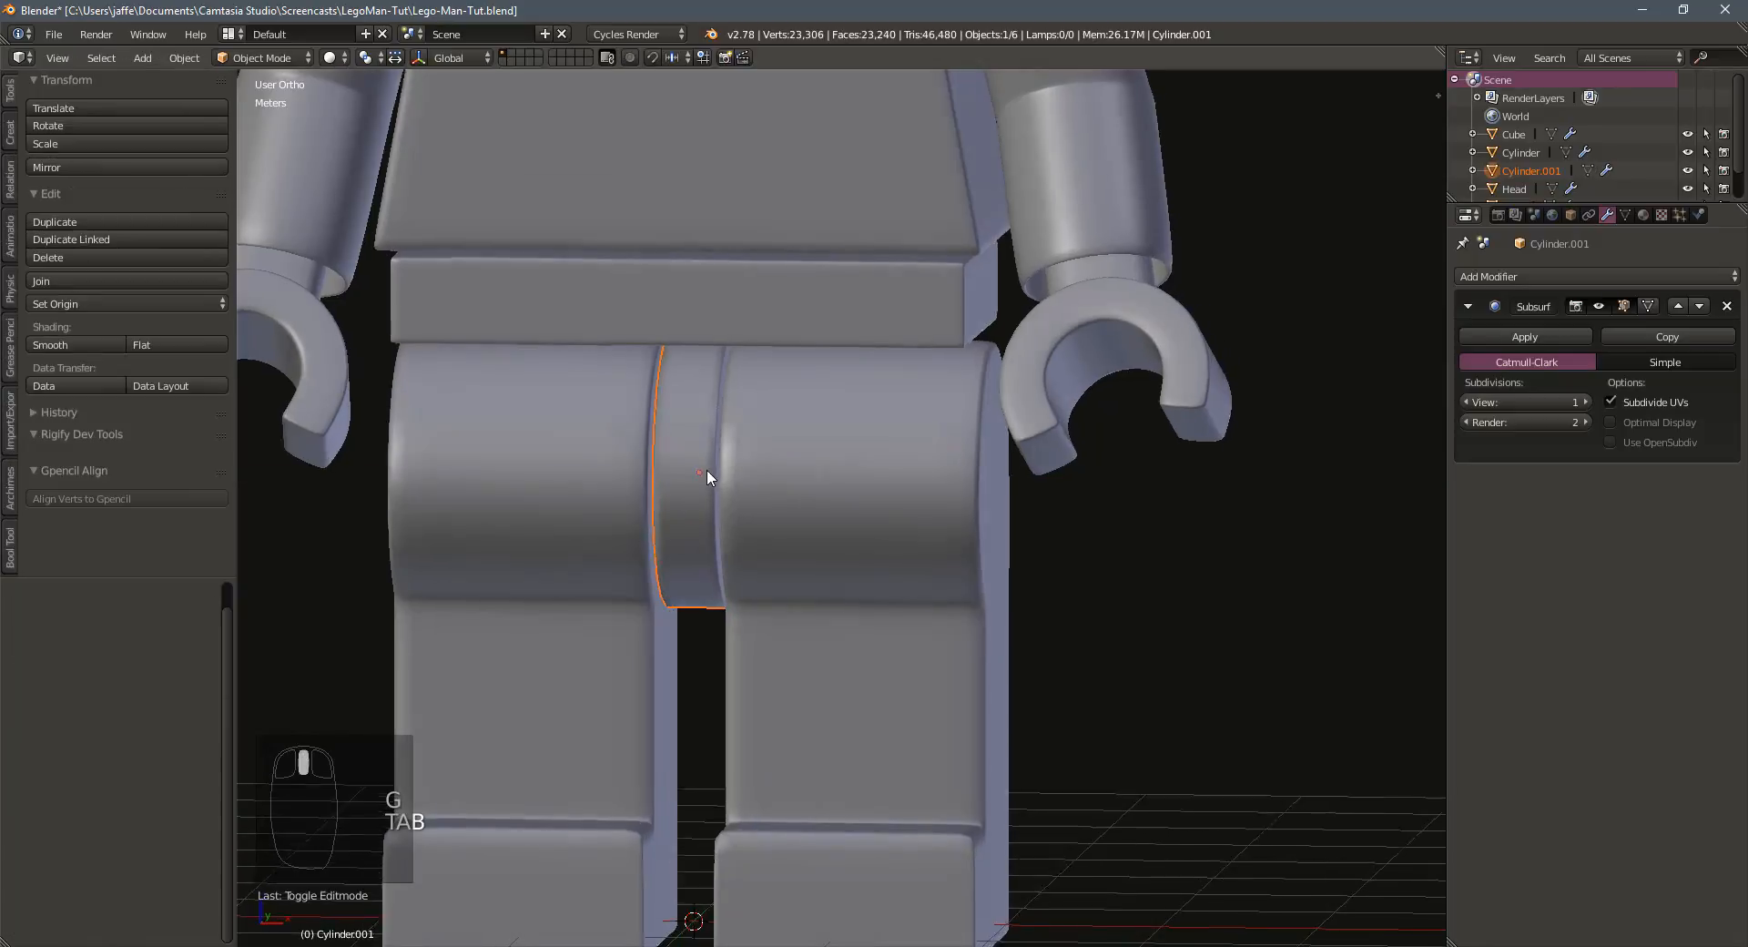
Save the scene over the existing Lego-Man-Tut.blend file
mouse_move(707, 468)
middle_mouse_down()
mouse_move(654, 483)
mouse_move(511, 450)
mouse_move(588, 467)
mouse_move(572, 508)
mouse_move(680, 483)
middle_mouse_up()
scroll(588, 467, "down", 3)
scroll(574, 506, "down", 2)
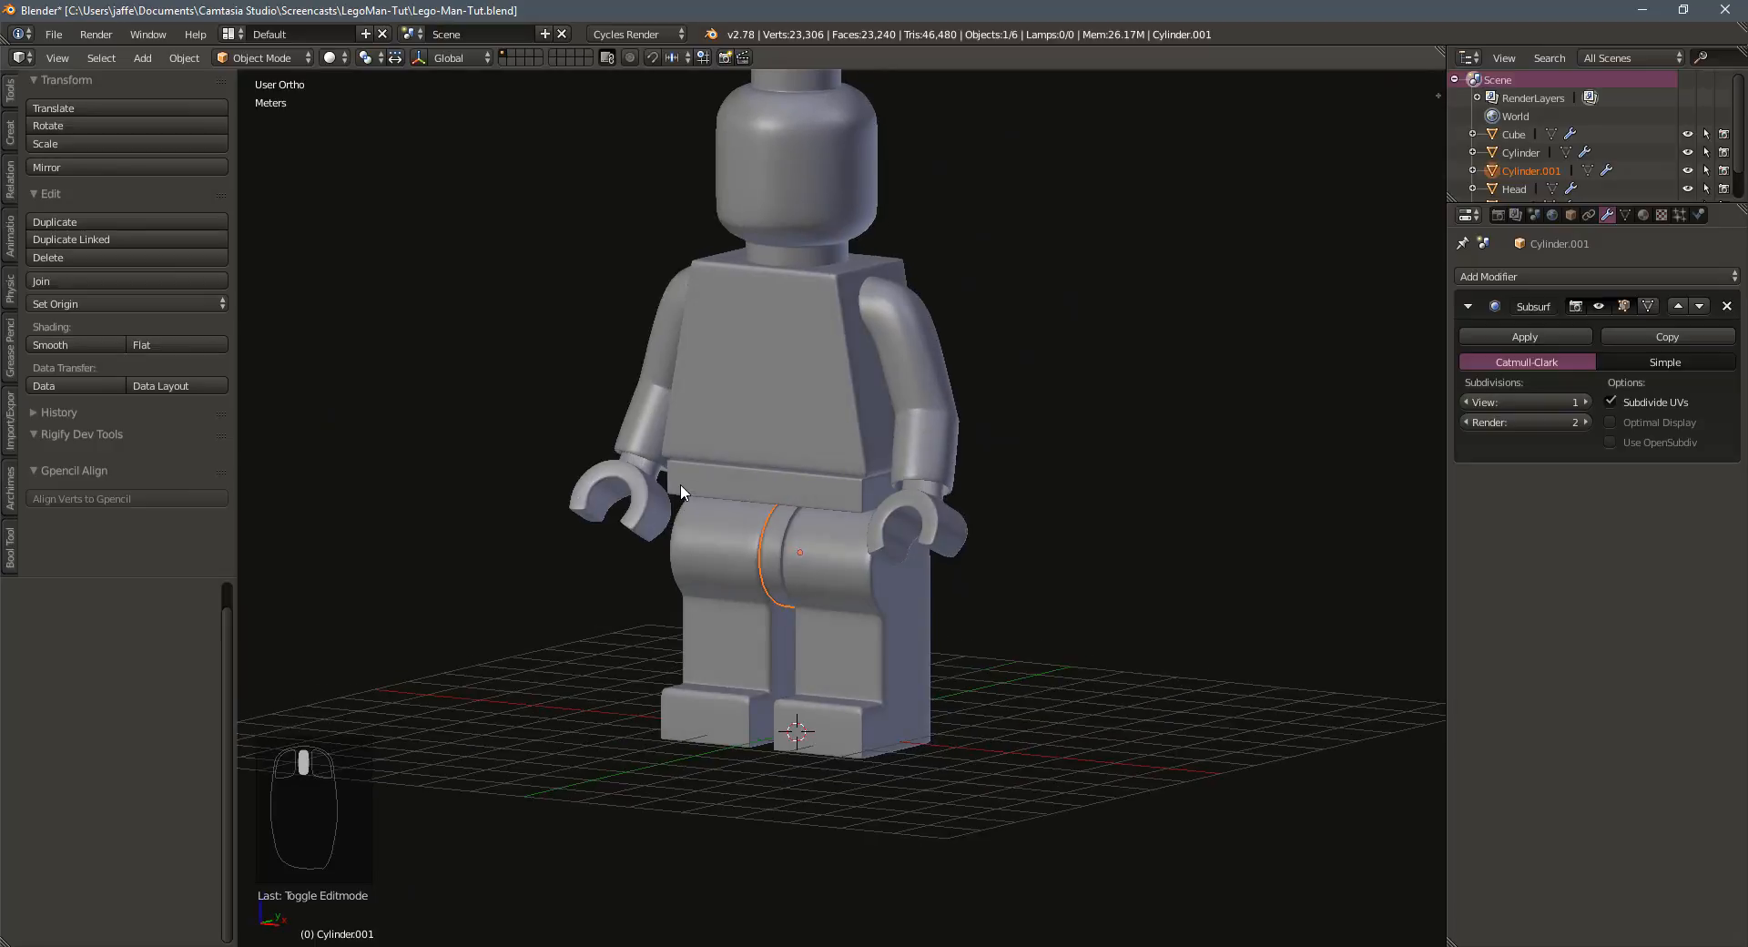
scroll(681, 483, "down", 1)
key("ctrl+s")
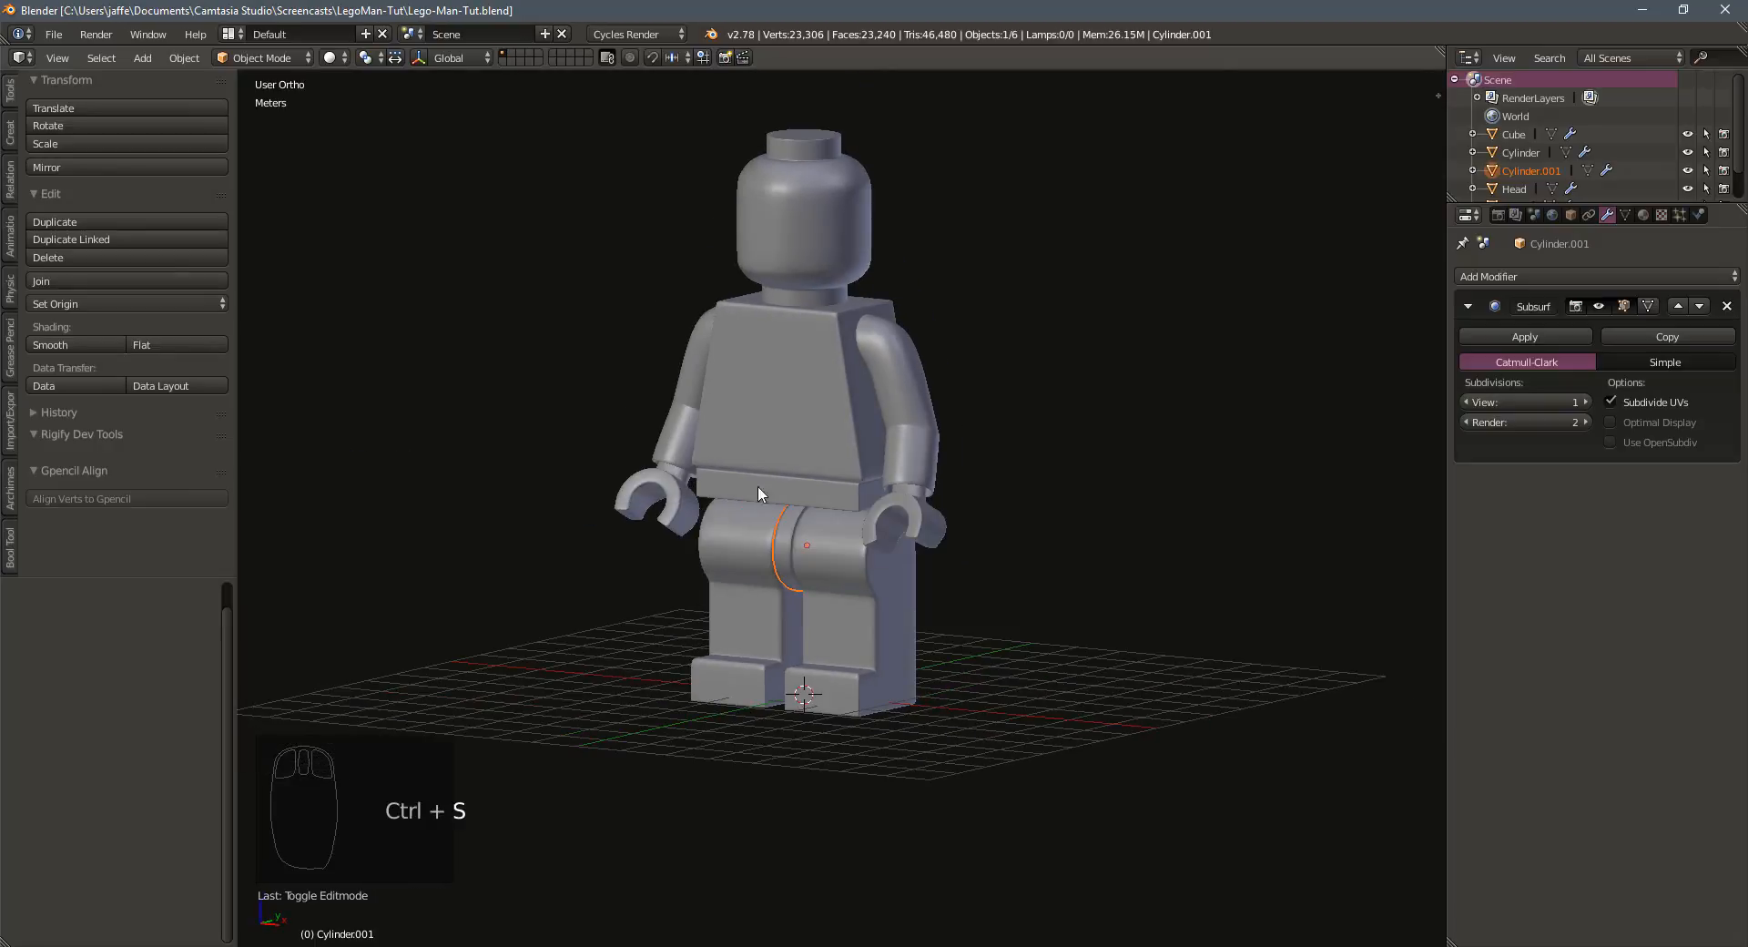
Rename the object containing both arms and hands to Arms
middle_click_drag(760, 489, 833, 480)
key("a")
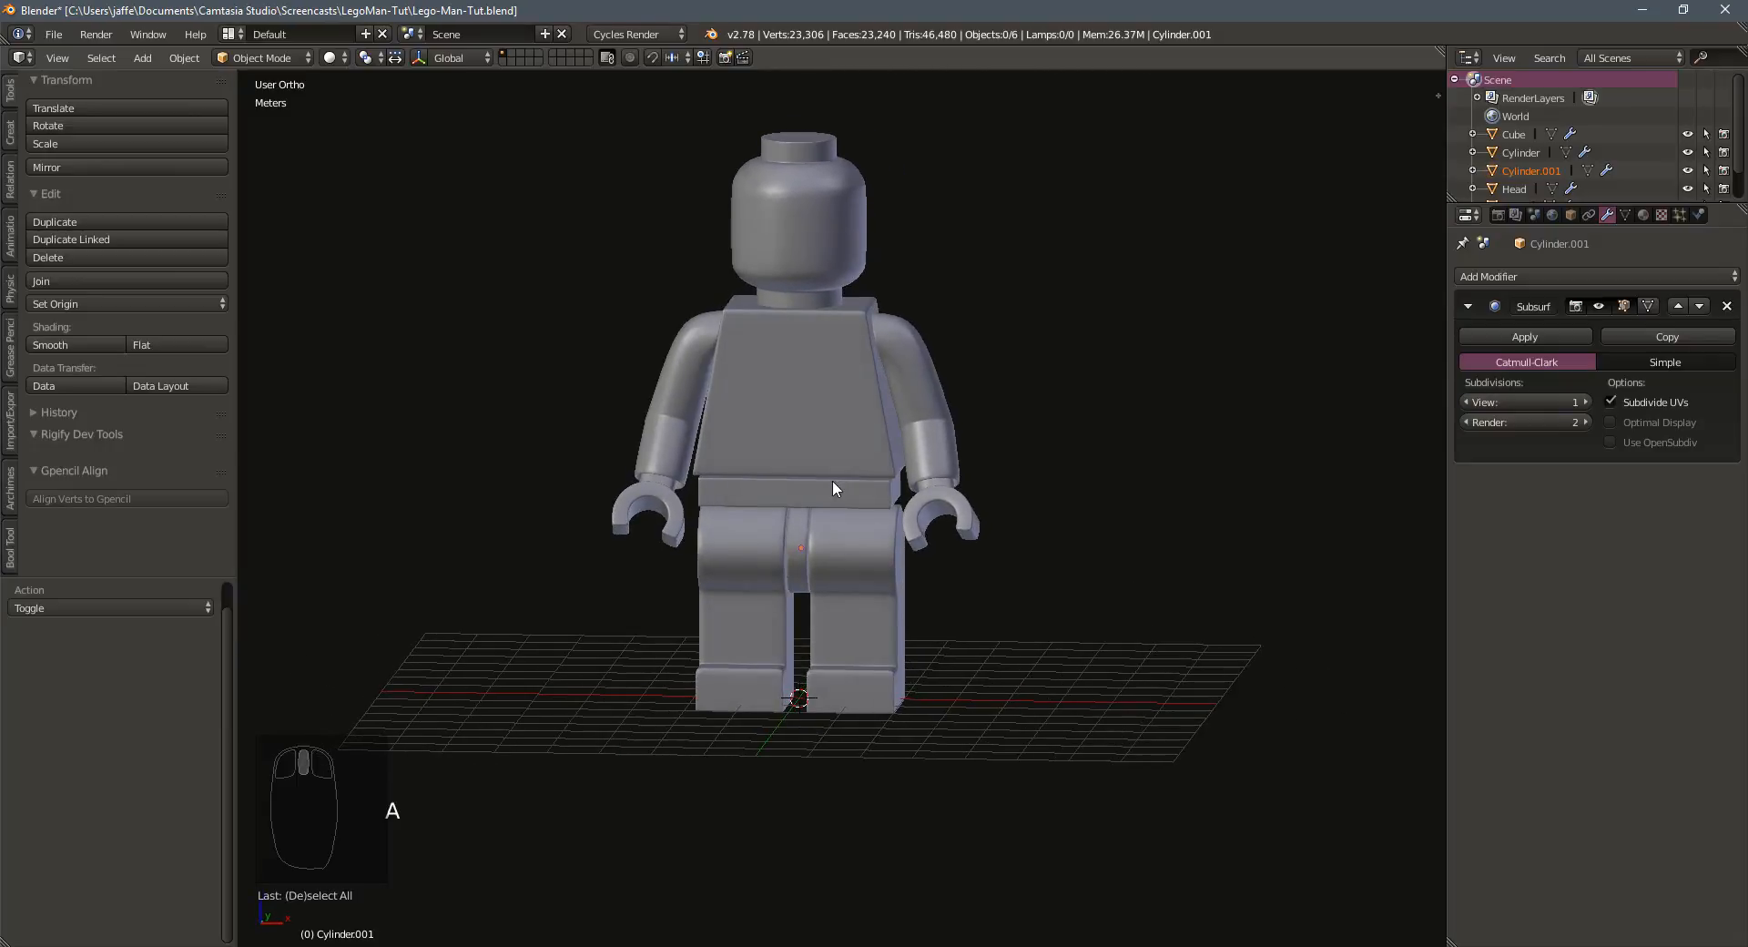
left_click(789, 235)
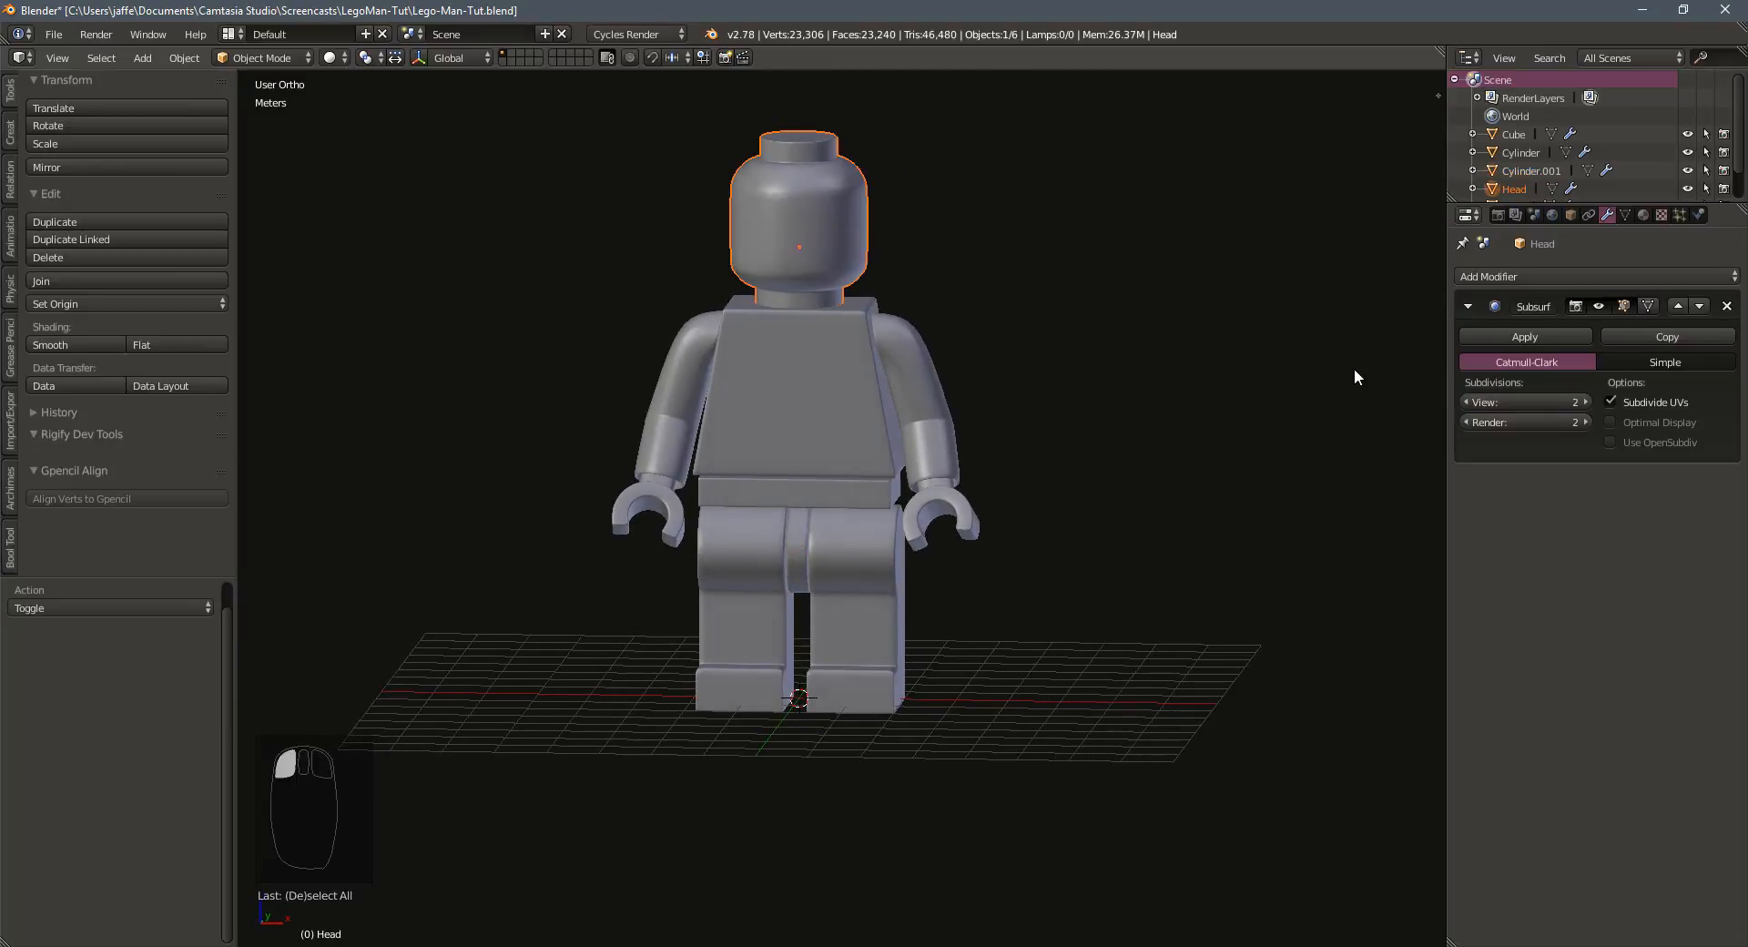
left_click(909, 394)
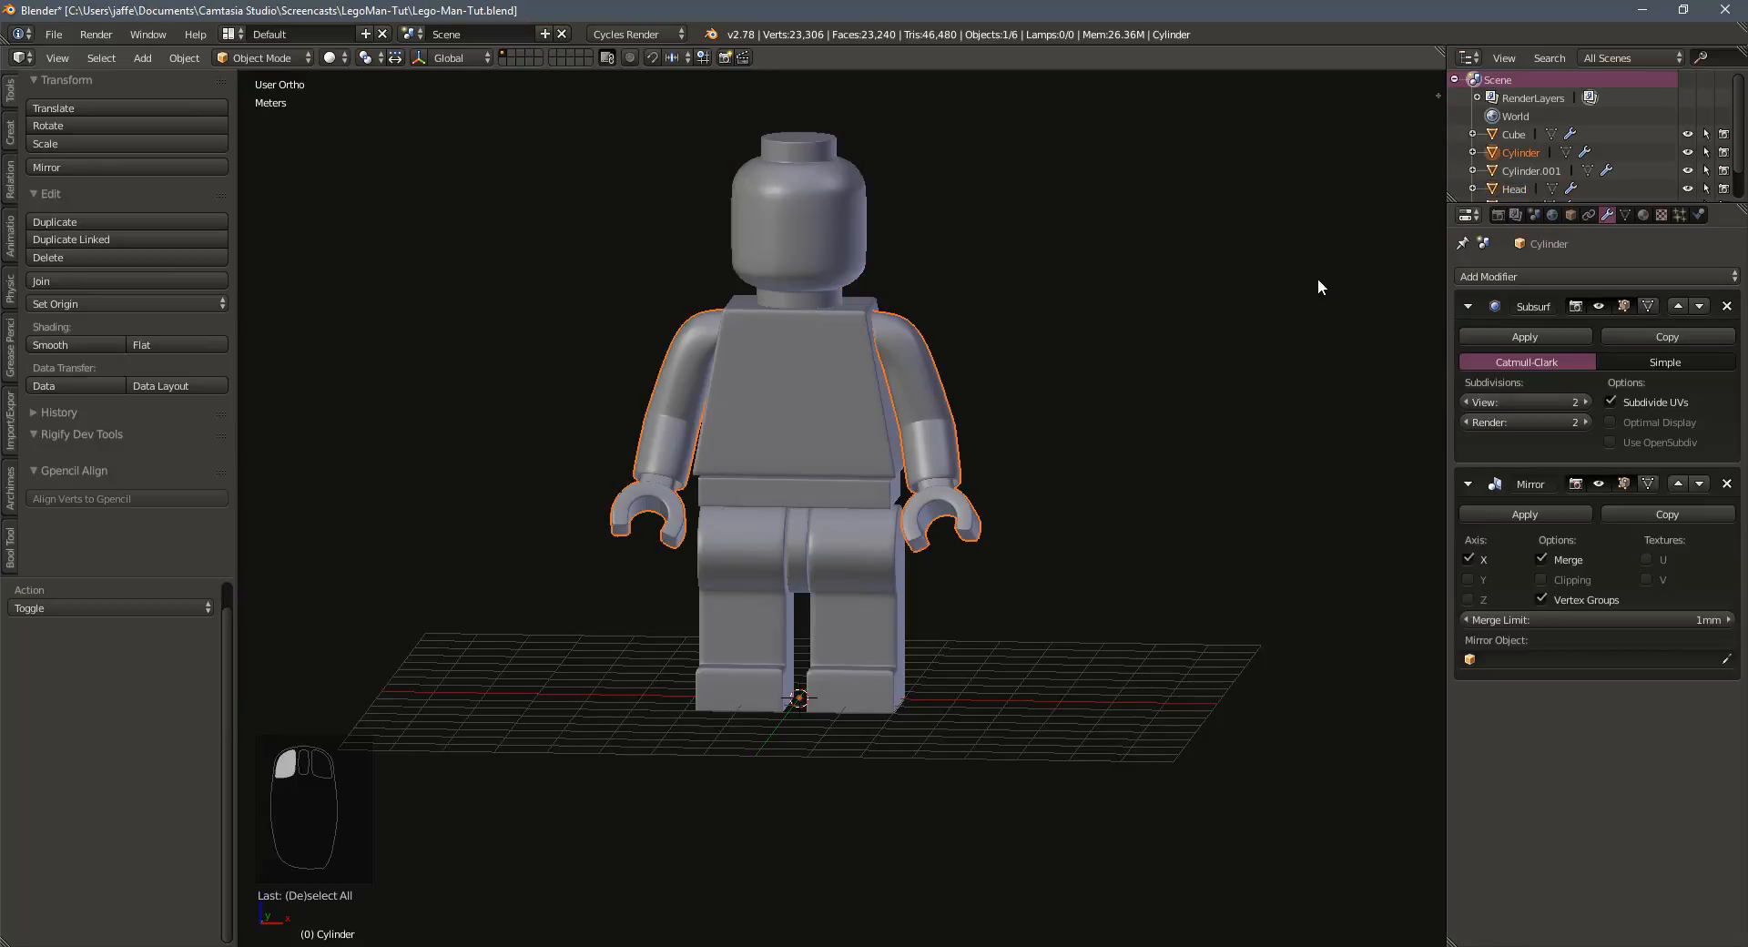
key("n")
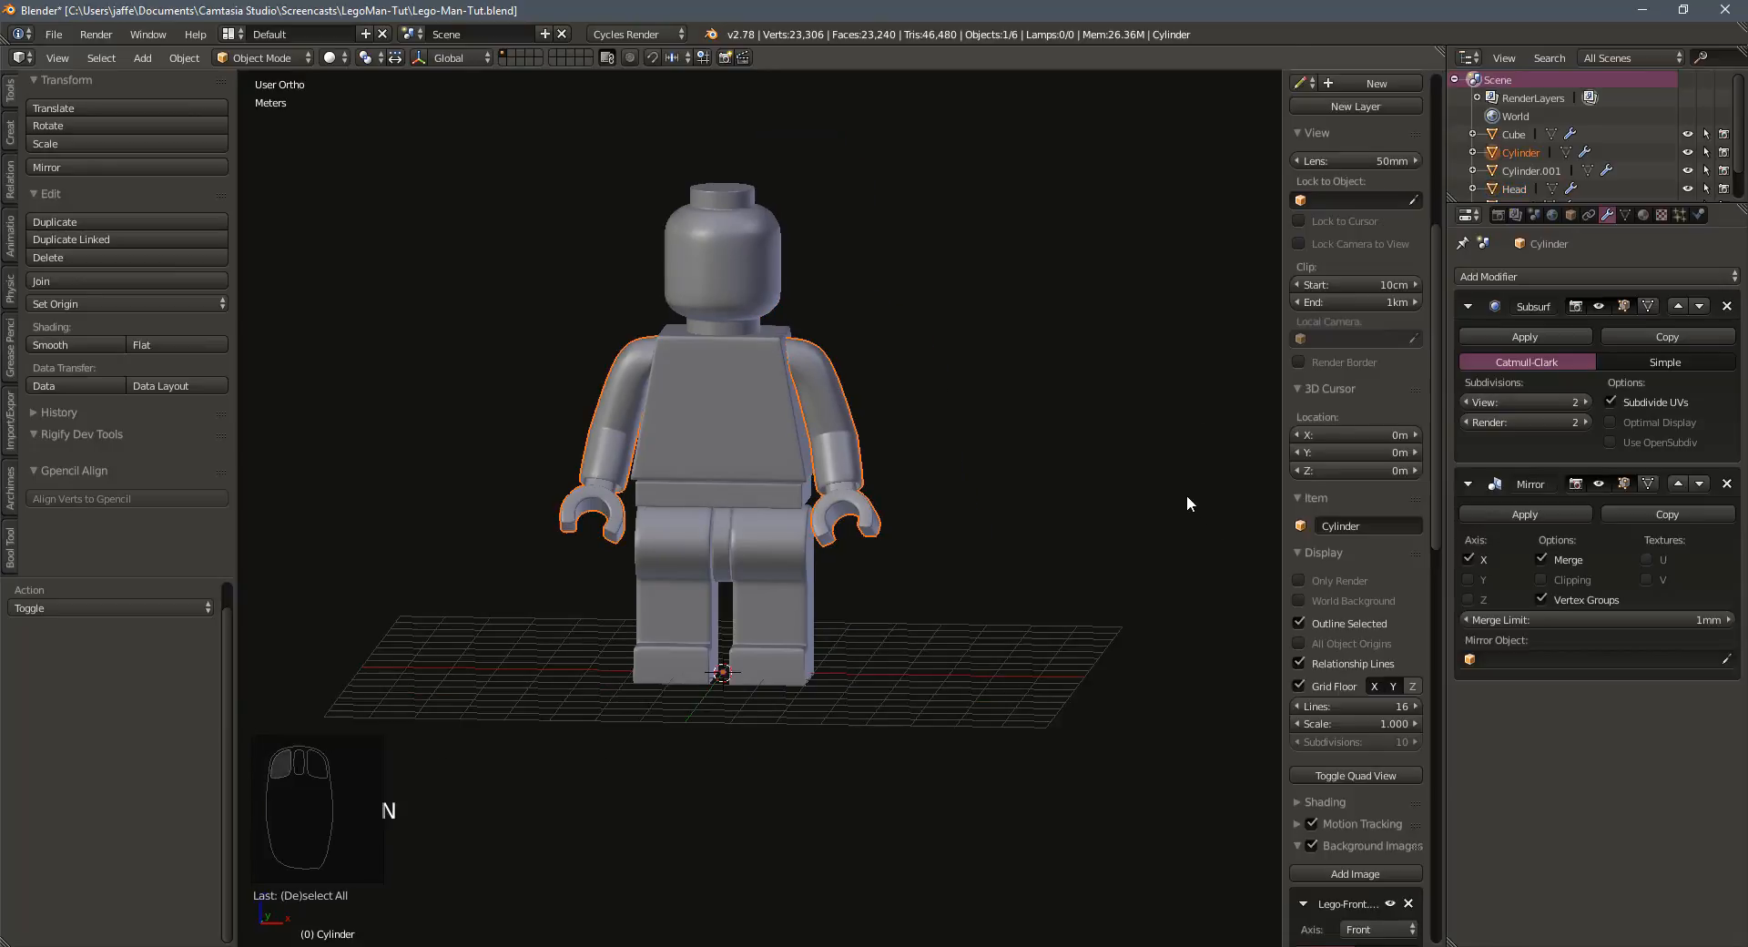
left_click(1360, 527)
type("Arms")
key("Return")
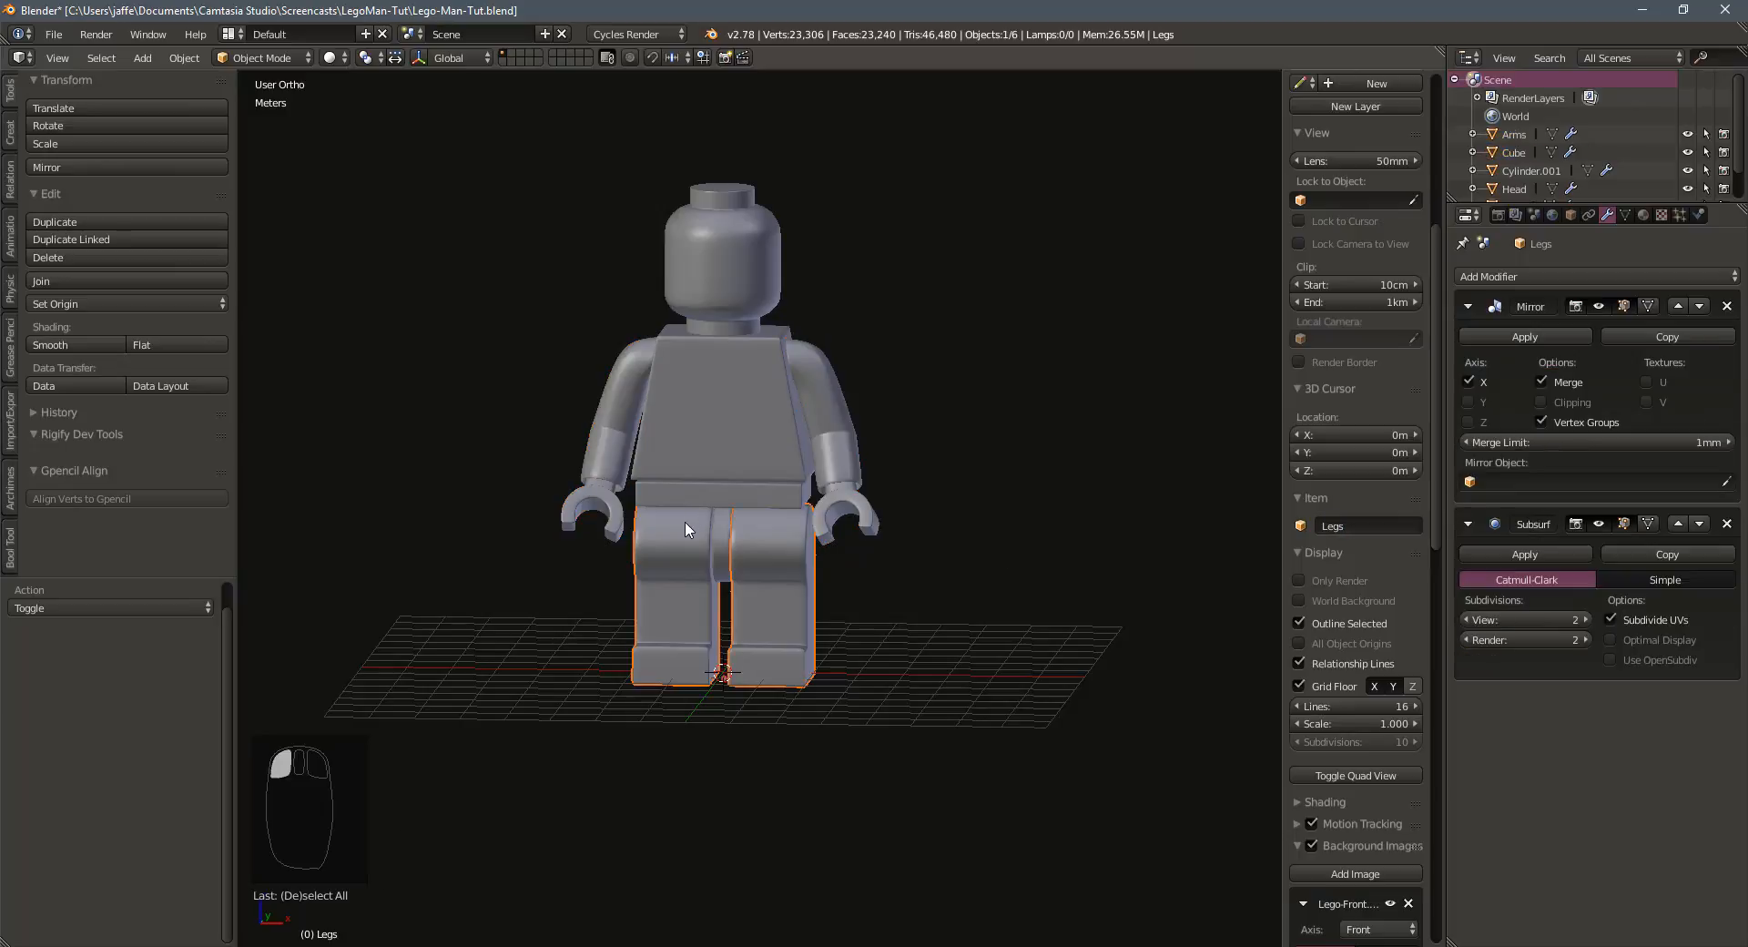
Rename the connector cylinder between the legs to Crotch
left_click(717, 528)
left_click(1344, 524)
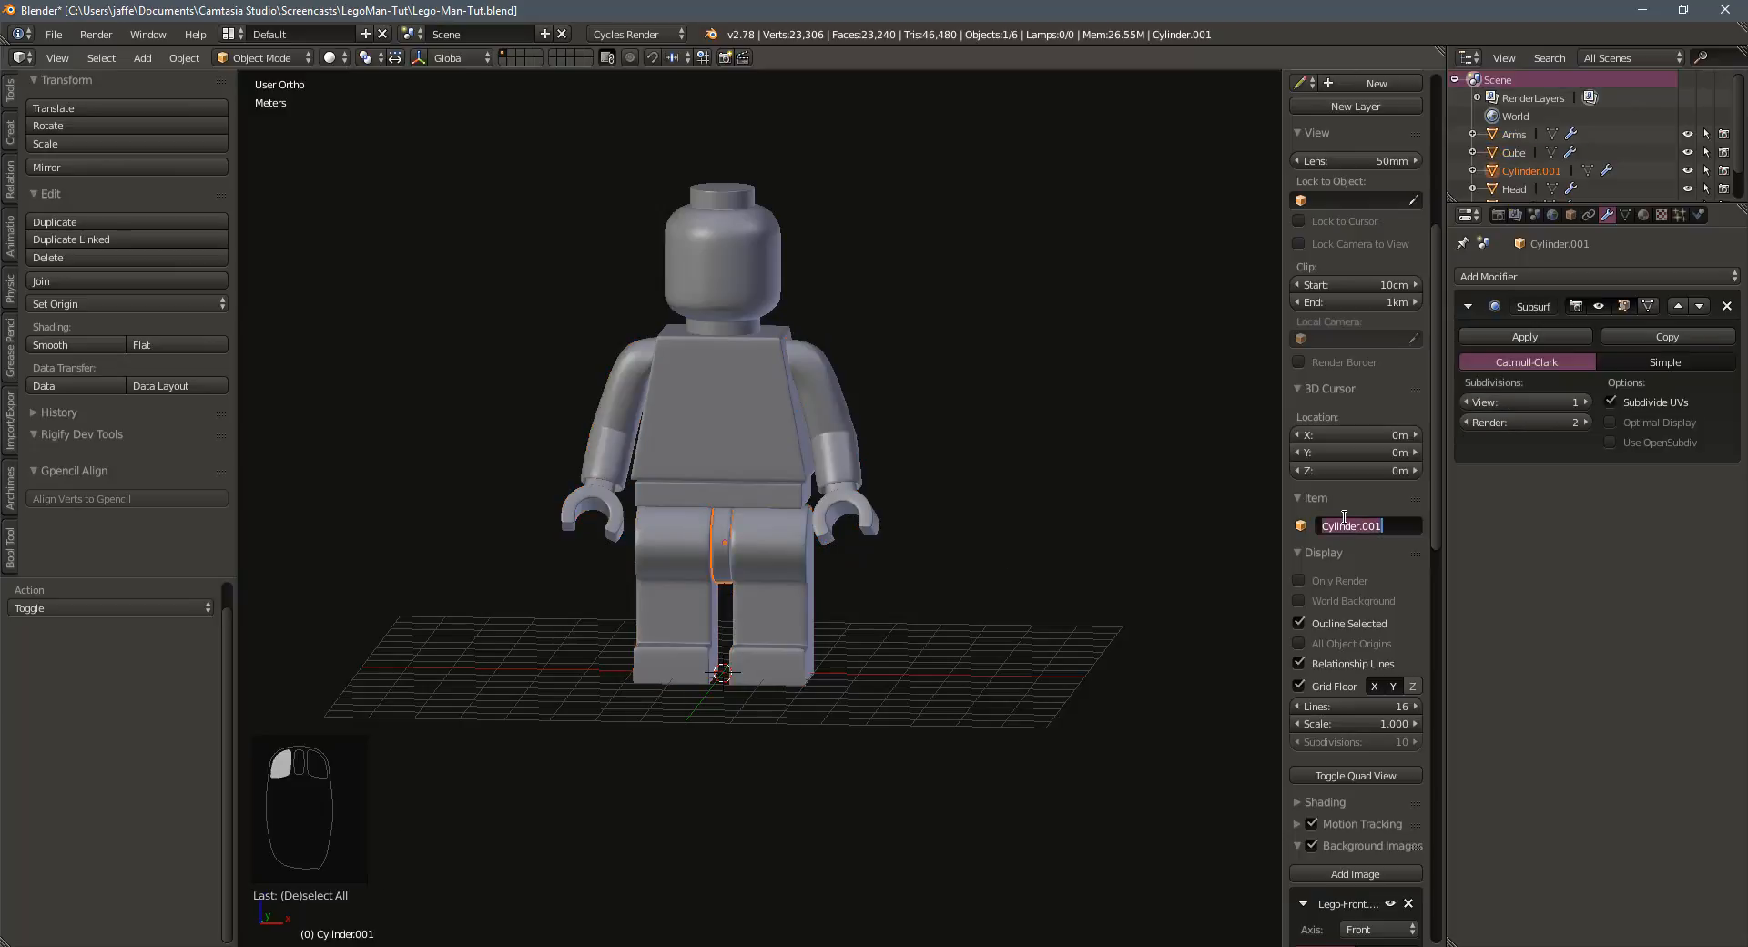
type("Crotch")
key("Return")
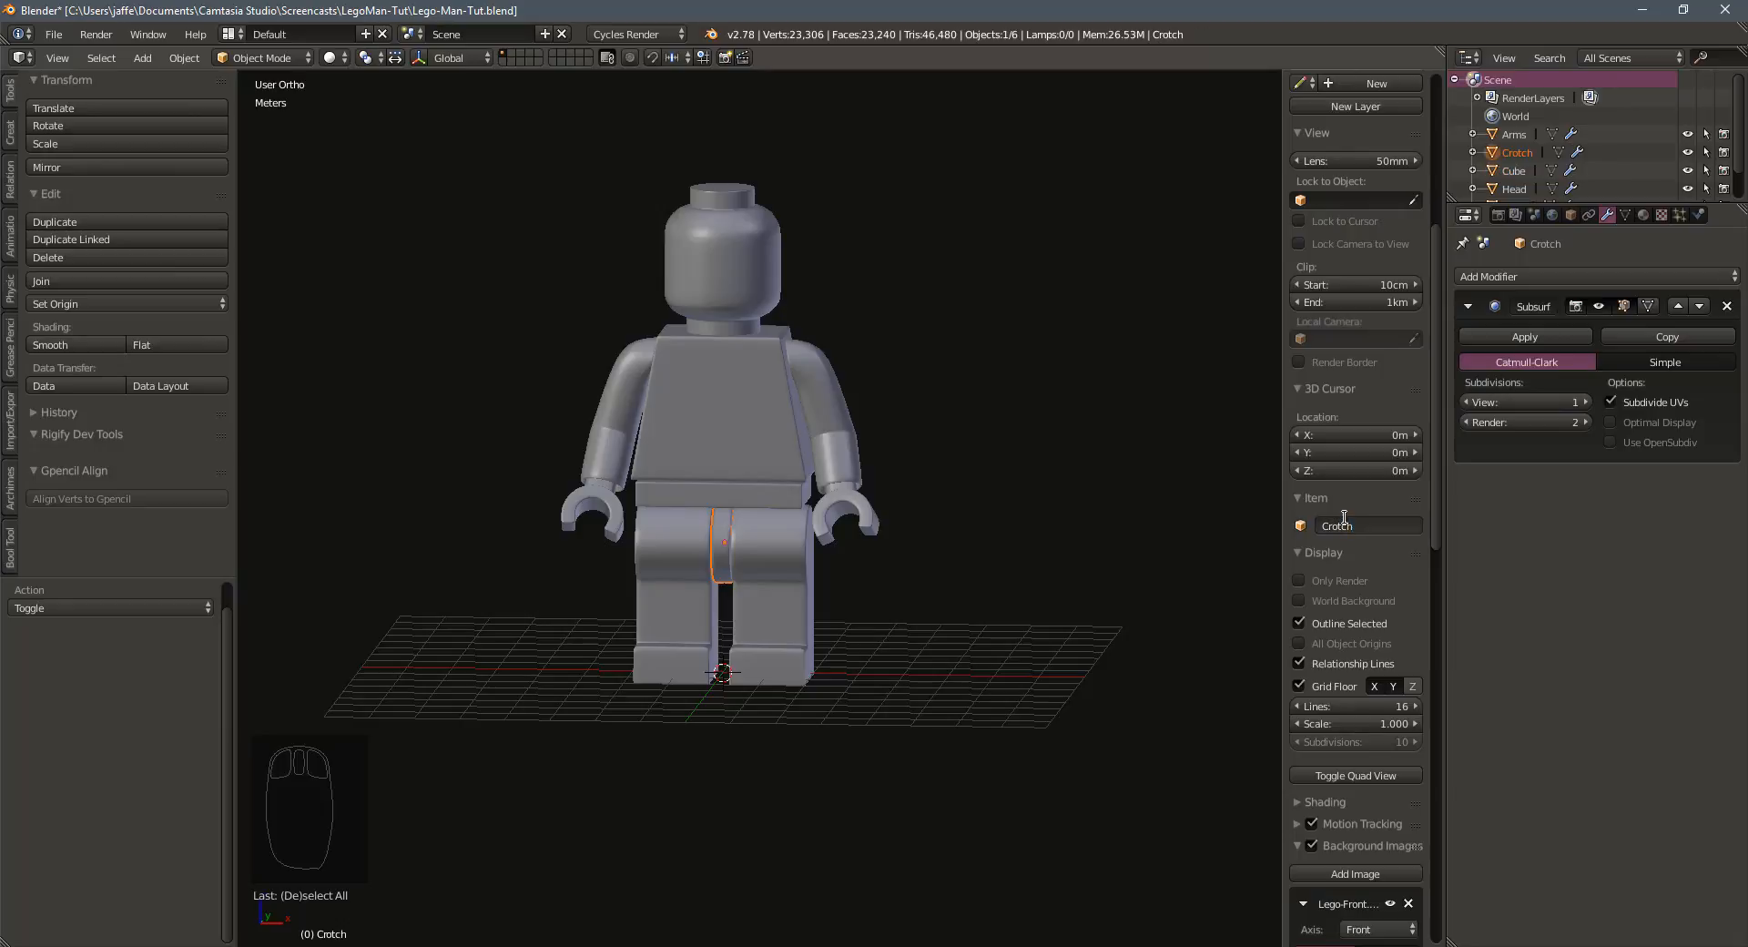
Rename the flat block beneath the torso to Waist
left_click(780, 505)
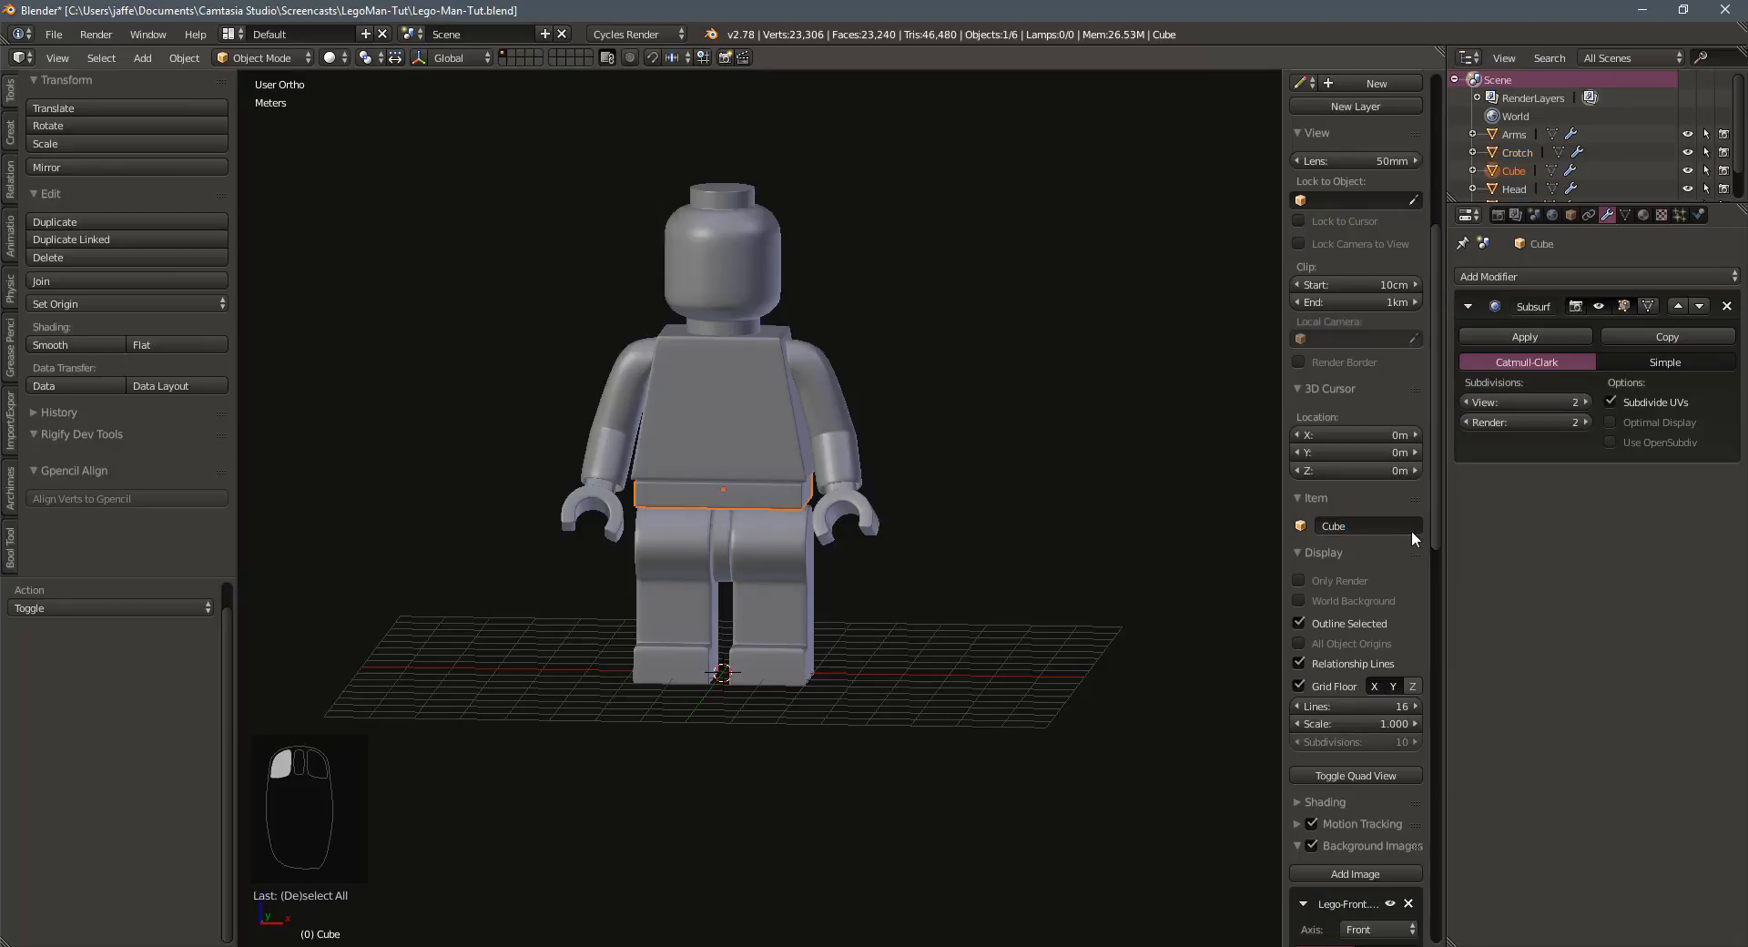
left_click(1324, 529)
type("Maist")
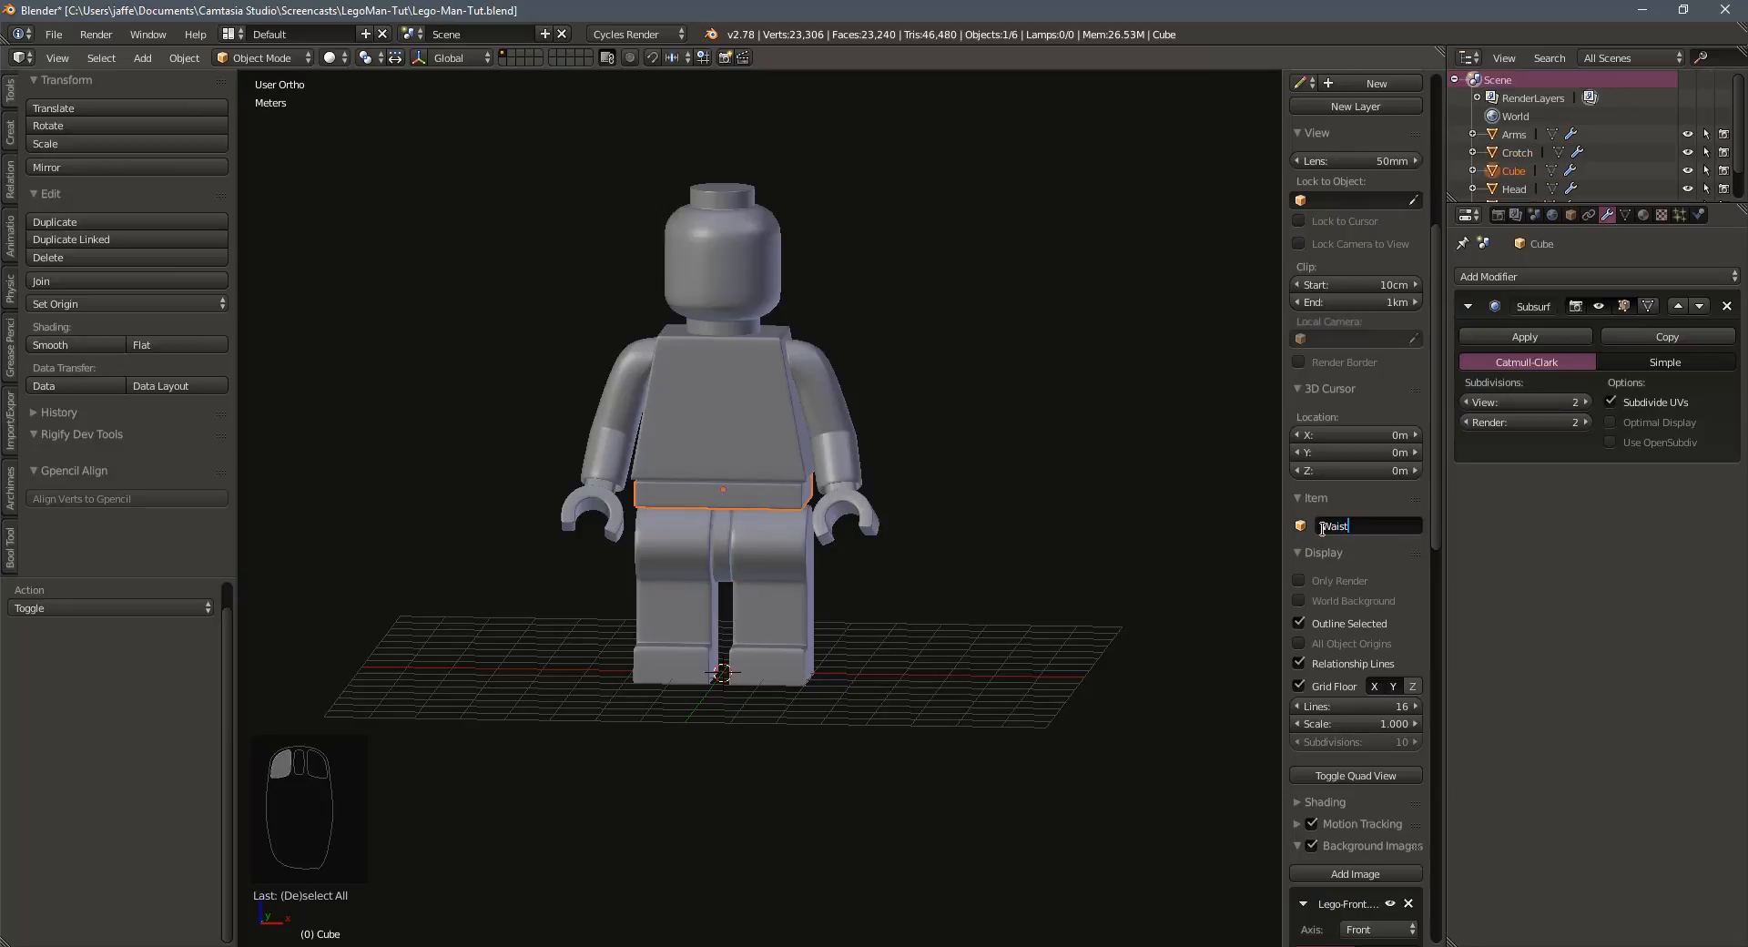
key("Return")
Check the object names of the torso, head, arms and legs, and save the renamed scene over Lego-Man-Tut.blend
left_click(735, 393)
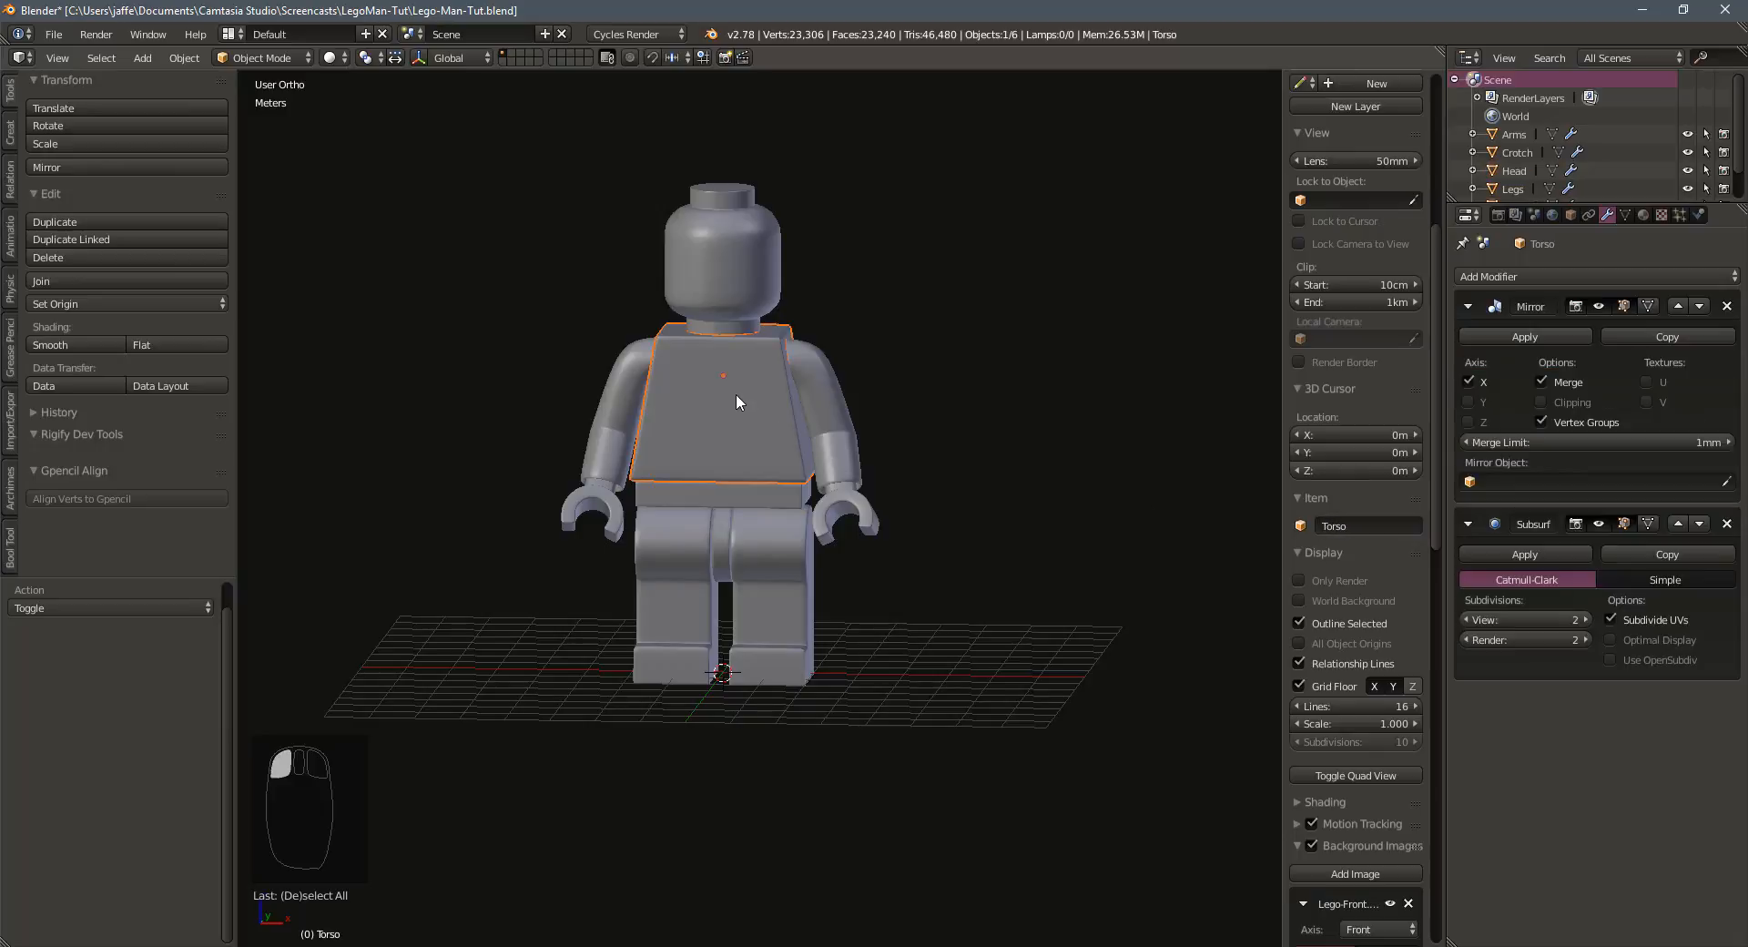
left_click(731, 236)
left_click(861, 521)
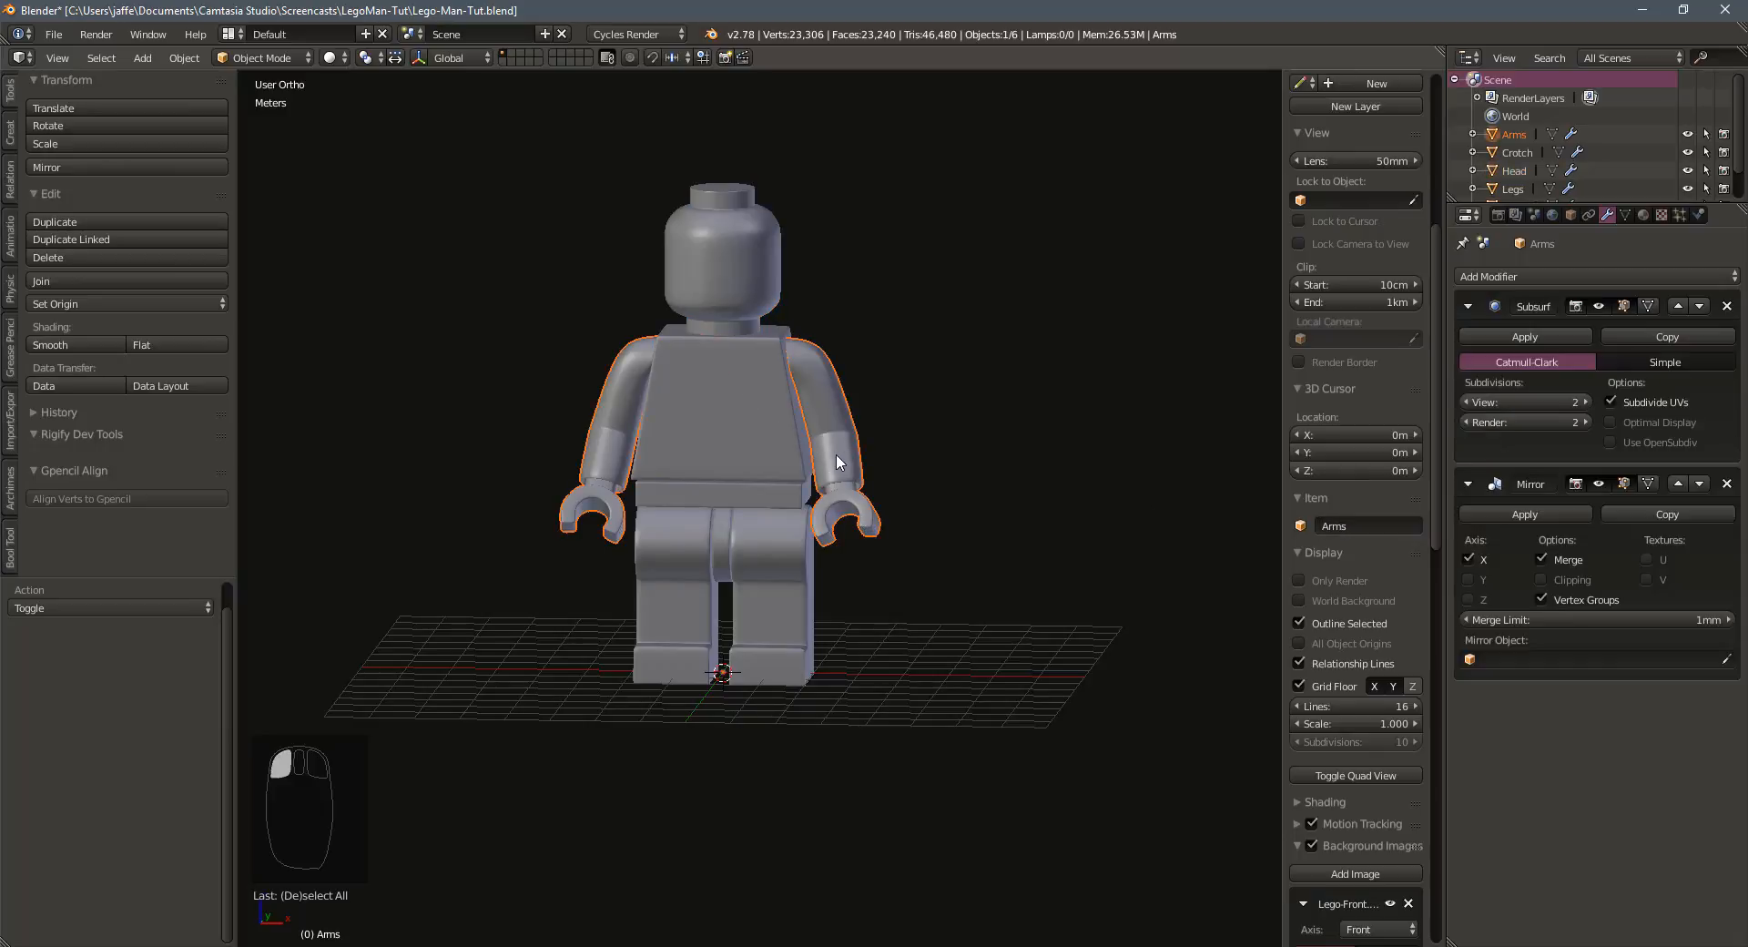
left_click(762, 575)
key("ctrl+s")
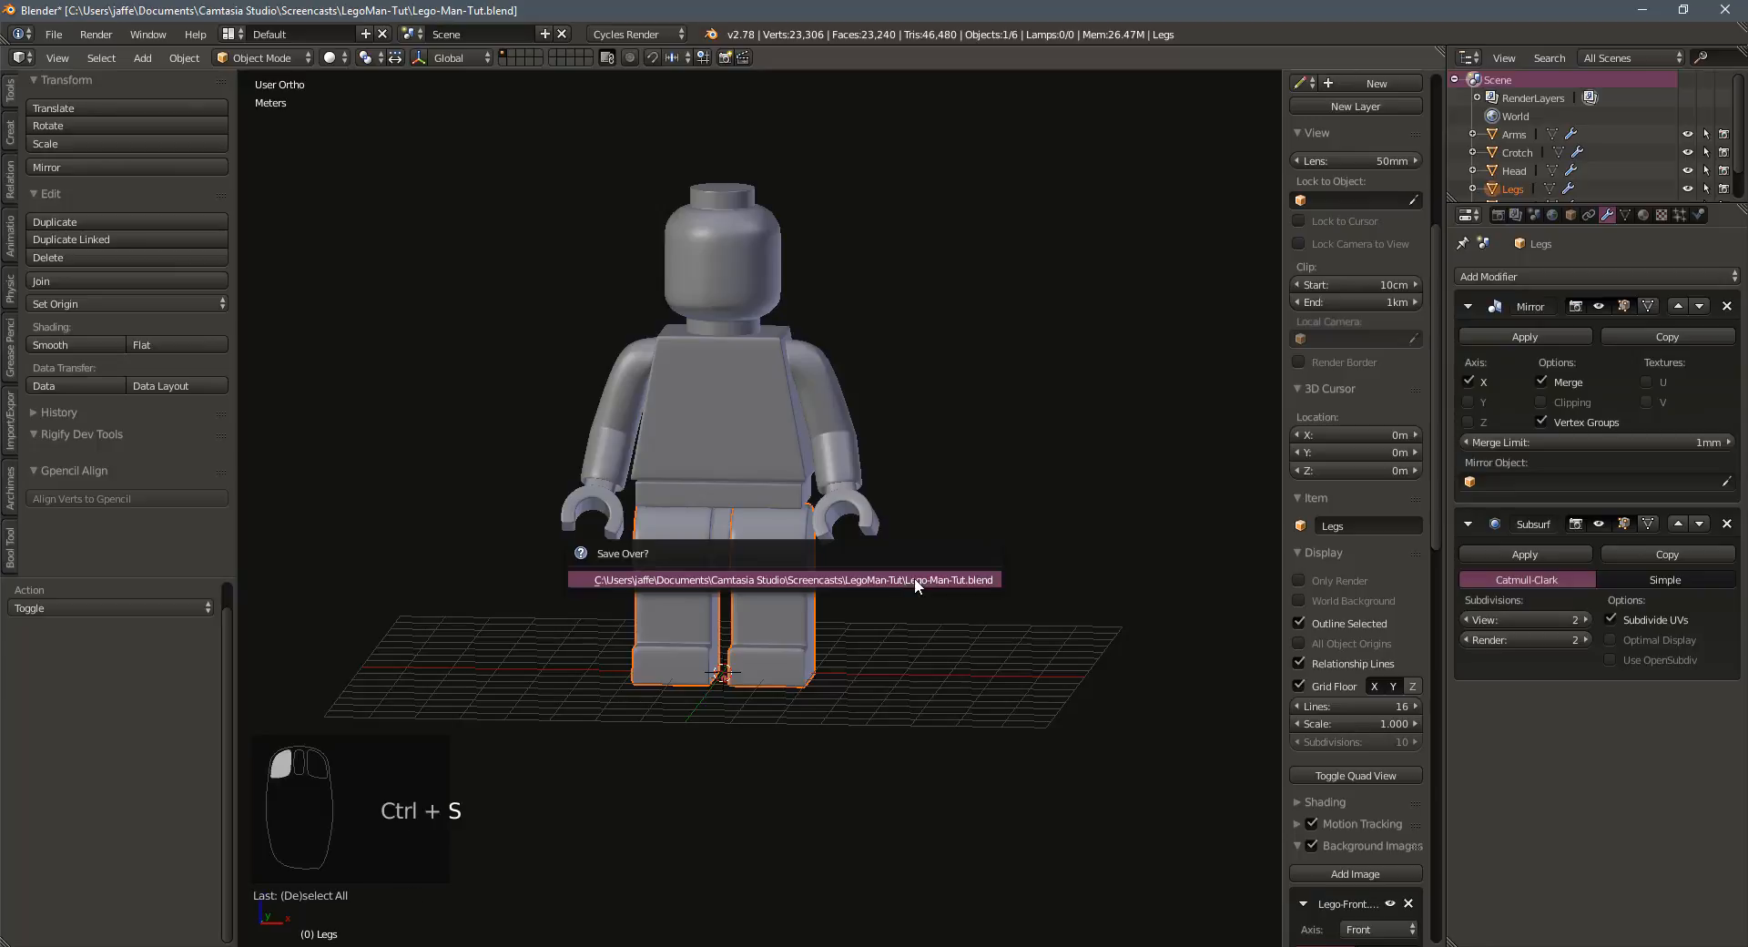
middle_click_drag(939, 580, 847, 628)
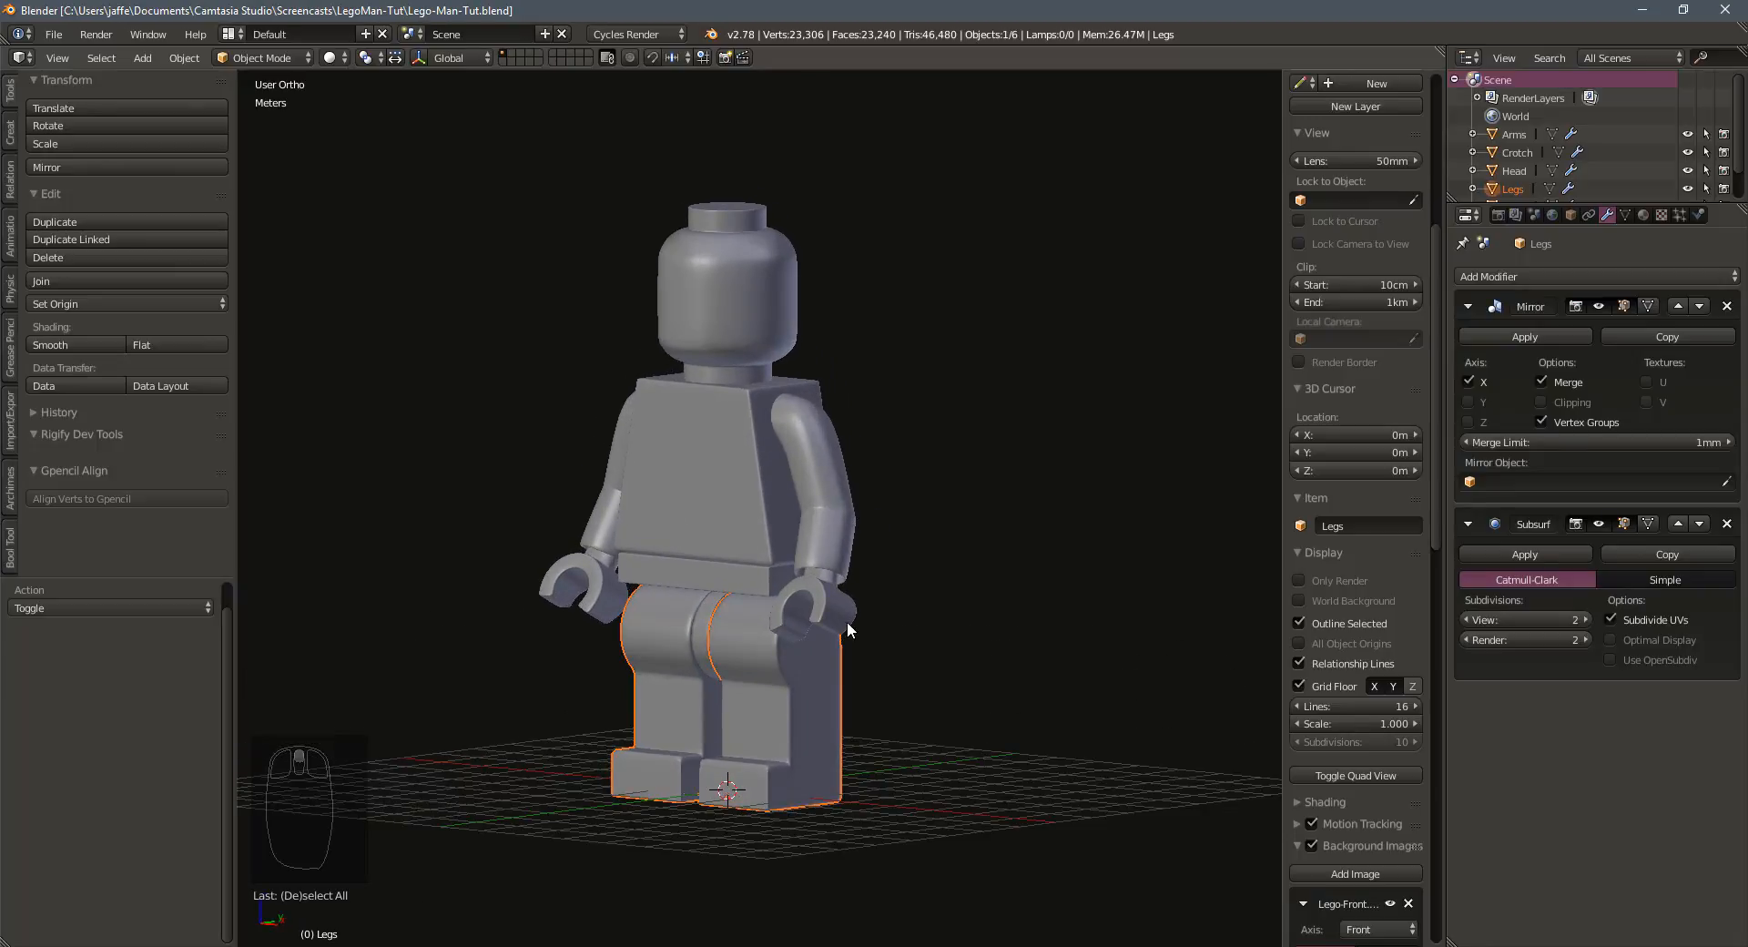